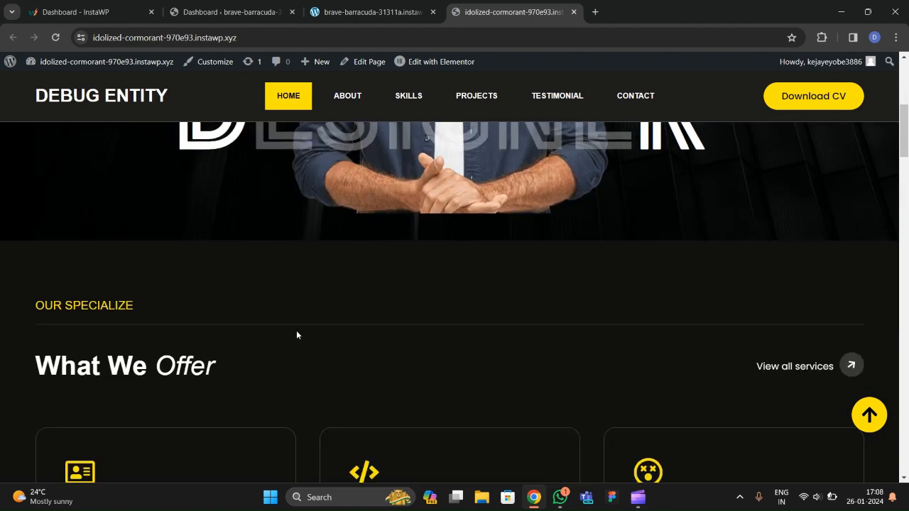
Reload the live Debug Entity page and scroll through its sections.
{"action": "scroll", "coordinate": [284, 331], "scroll_direction": "up", "scroll_amount": 9}
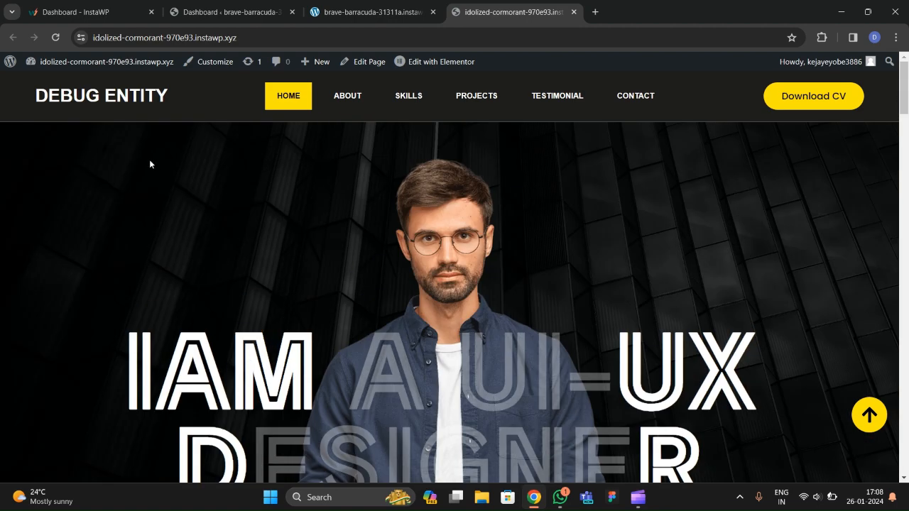
{"action": "left_click", "coordinate": [56, 37]}
{"action": "scroll", "coordinate": [358, 323], "scroll_direction": "down", "scroll_amount": 3}
{"action": "scroll", "coordinate": [361, 284], "scroll_direction": "up", "scroll_amount": 2}
{"action": "scroll", "coordinate": [306, 273], "scroll_direction": "down", "scroll_amount": 2}
{"action": "scroll", "coordinate": [306, 284], "scroll_direction": "down", "scroll_amount": 4}
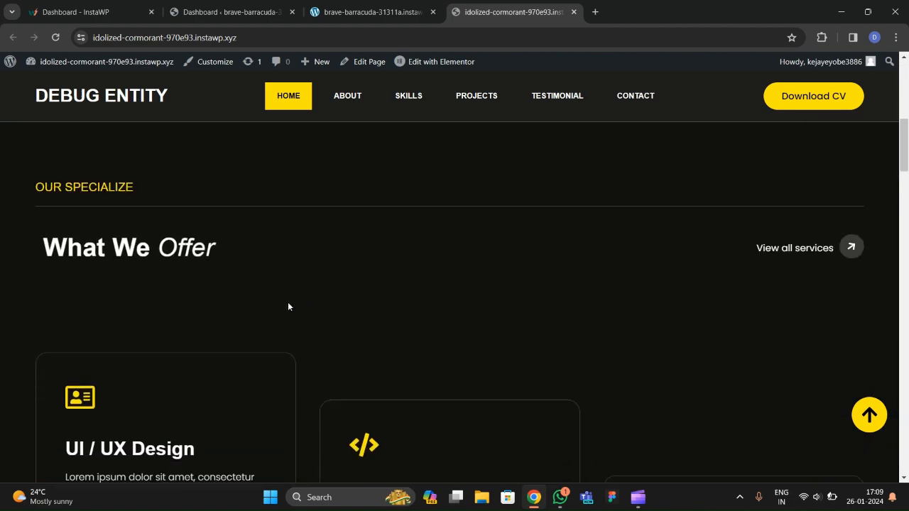
{"action": "scroll", "coordinate": [288, 304], "scroll_direction": "down", "scroll_amount": 2}
{"action": "scroll", "coordinate": [270, 291], "scroll_direction": "up", "scroll_amount": 2}
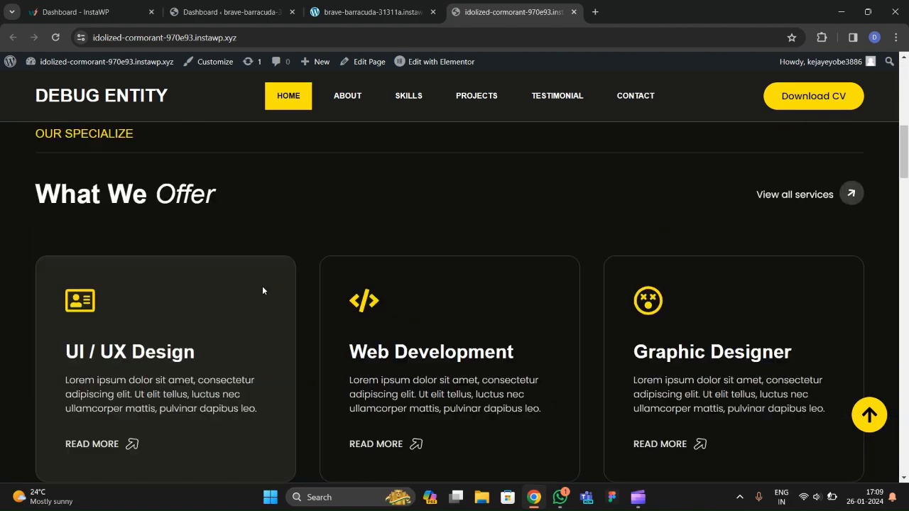
{"action": "scroll", "coordinate": [149, 302], "scroll_direction": "down", "scroll_amount": 6}
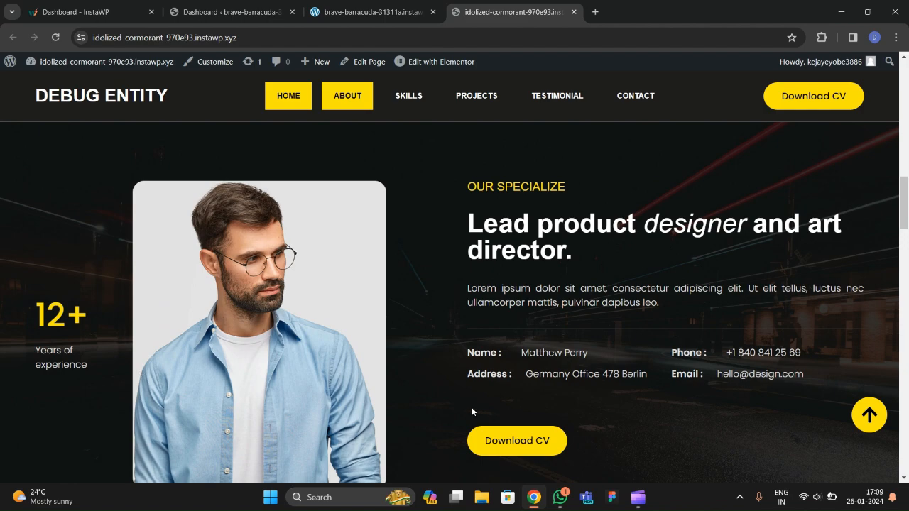
{"action": "scroll", "coordinate": [399, 355], "scroll_direction": "down", "scroll_amount": 3}
{"action": "scroll", "coordinate": [393, 349], "scroll_direction": "up", "scroll_amount": 3}
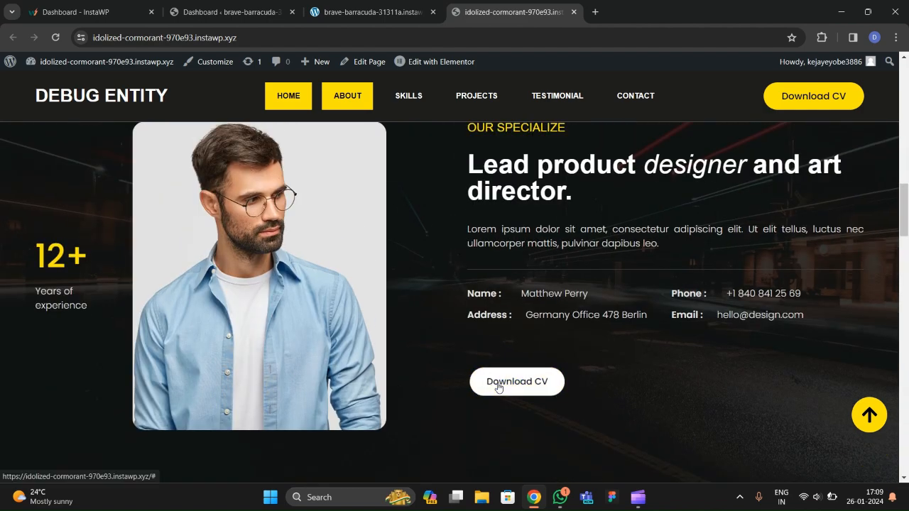
{"action": "scroll", "coordinate": [291, 339], "scroll_direction": "down", "scroll_amount": 1}
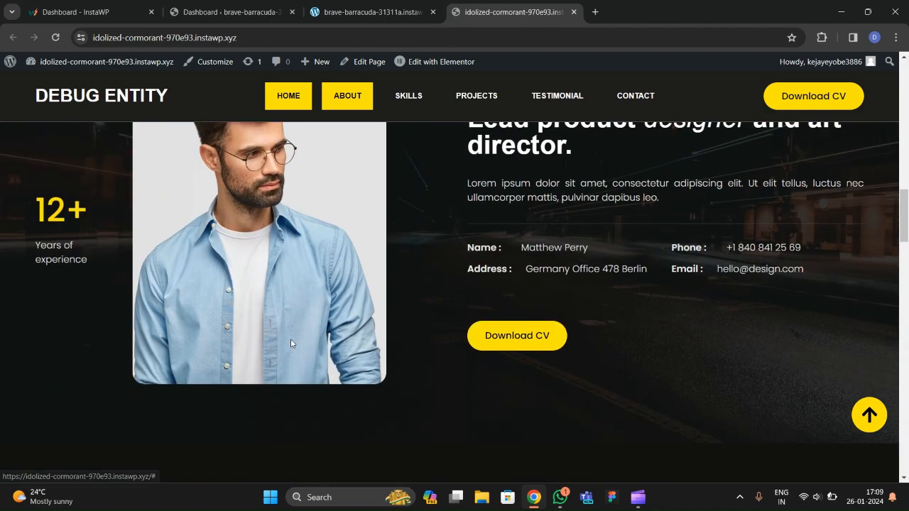
{"action": "scroll", "coordinate": [285, 338], "scroll_direction": "up", "scroll_amount": 2}
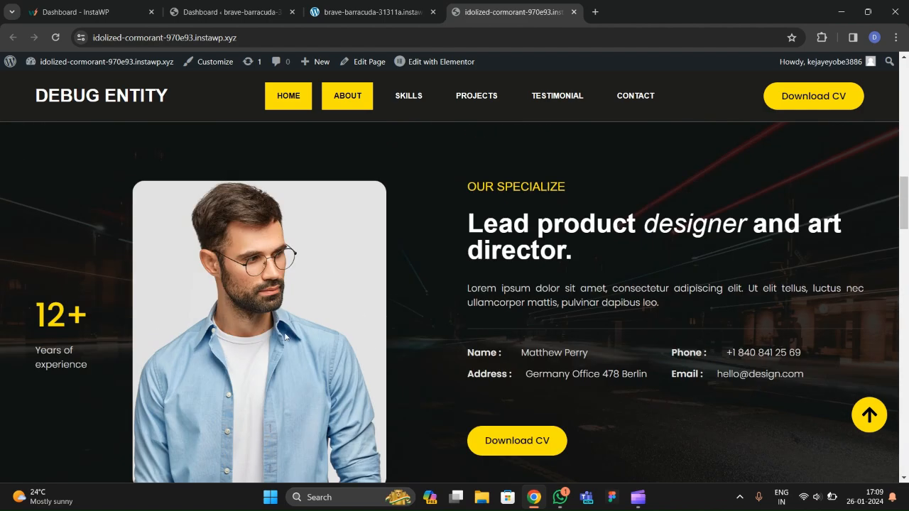
Download the resume PDF via Download CV and confirm it in the recent downloads list.
{"action": "left_click", "coordinate": [791, 94]}
{"action": "left_click", "coordinate": [831, 37]}
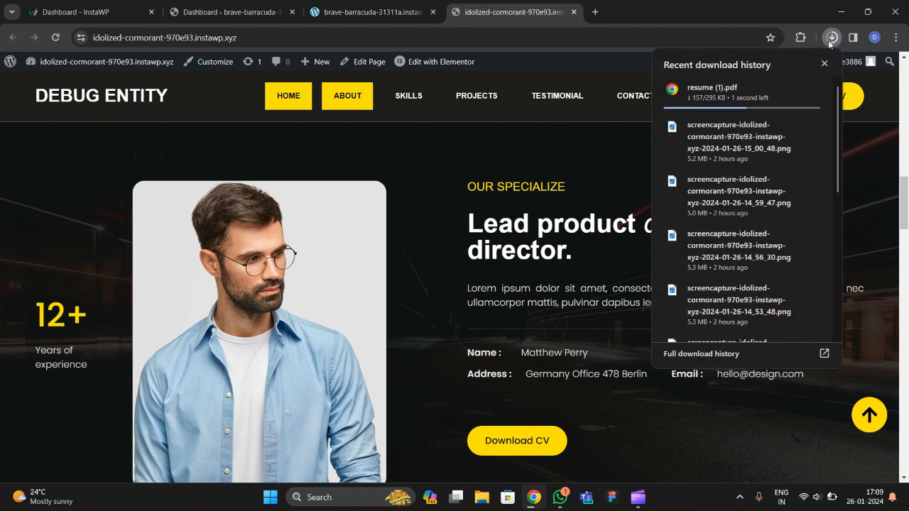
{"action": "left_click", "coordinate": [519, 257]}
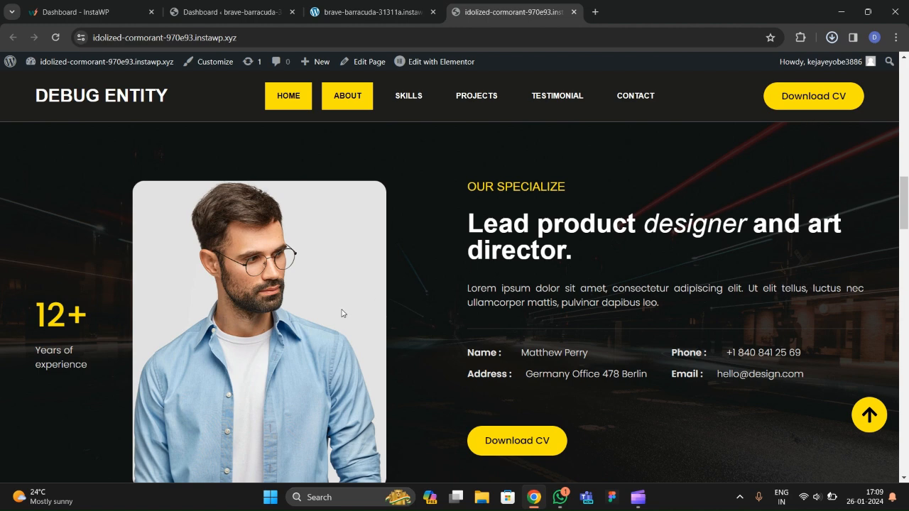
{"action": "scroll", "coordinate": [261, 305], "scroll_direction": "down", "scroll_amount": 6}
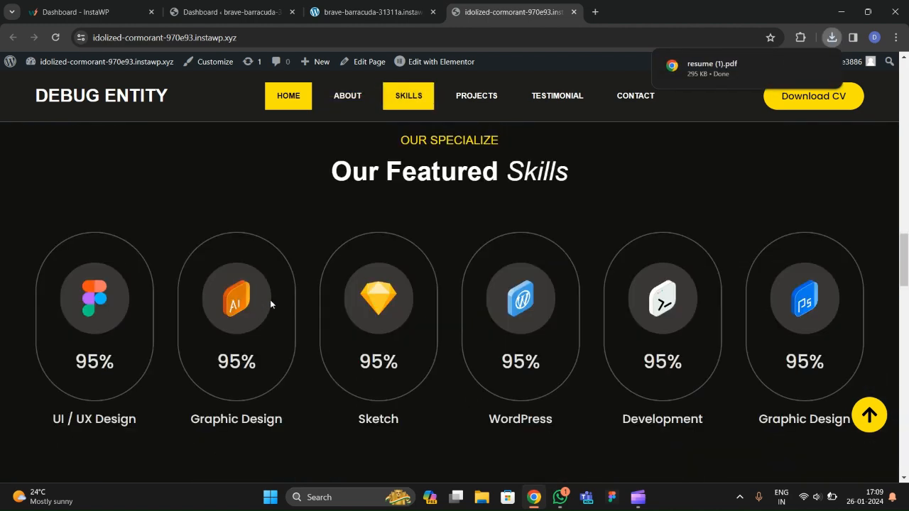
{"action": "scroll", "coordinate": [262, 323], "scroll_direction": "down", "scroll_amount": 2}
{"action": "scroll", "coordinate": [264, 316], "scroll_direction": "up", "scroll_amount": 2}
{"action": "scroll", "coordinate": [276, 314], "scroll_direction": "down", "scroll_amount": 3}
{"action": "scroll", "coordinate": [235, 347], "scroll_direction": "up", "scroll_amount": 4}
{"action": "scroll", "coordinate": [236, 347], "scroll_direction": "down", "scroll_amount": 7}
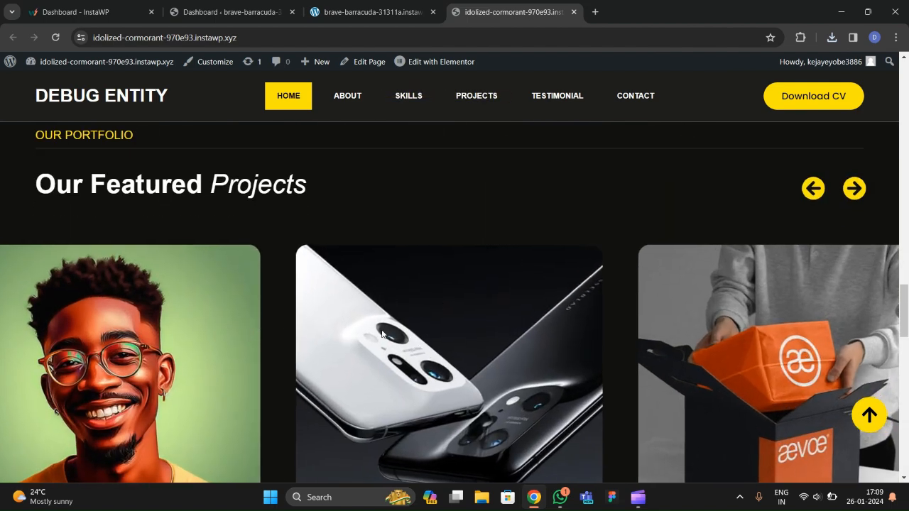
{"action": "scroll", "coordinate": [412, 324], "scroll_direction": "down", "scroll_amount": 2}
{"action": "scroll", "coordinate": [421, 350], "scroll_direction": "up", "scroll_amount": 1}
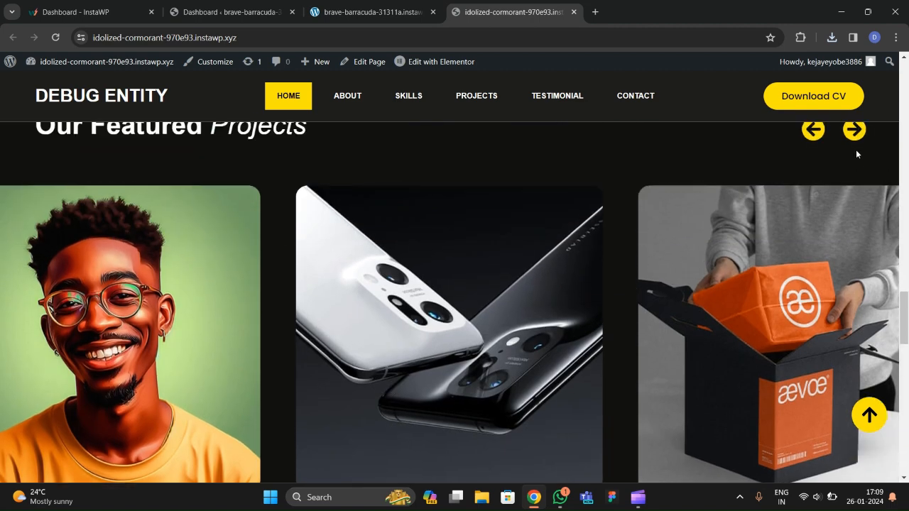
{"action": "left_click", "coordinate": [855, 130]}
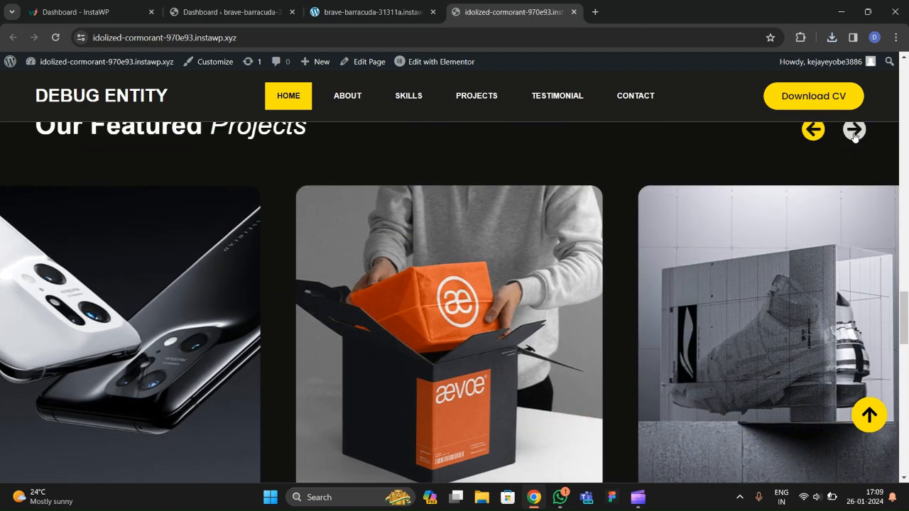
{"action": "left_click", "coordinate": [855, 130]}
{"action": "left_click", "coordinate": [854, 130]}
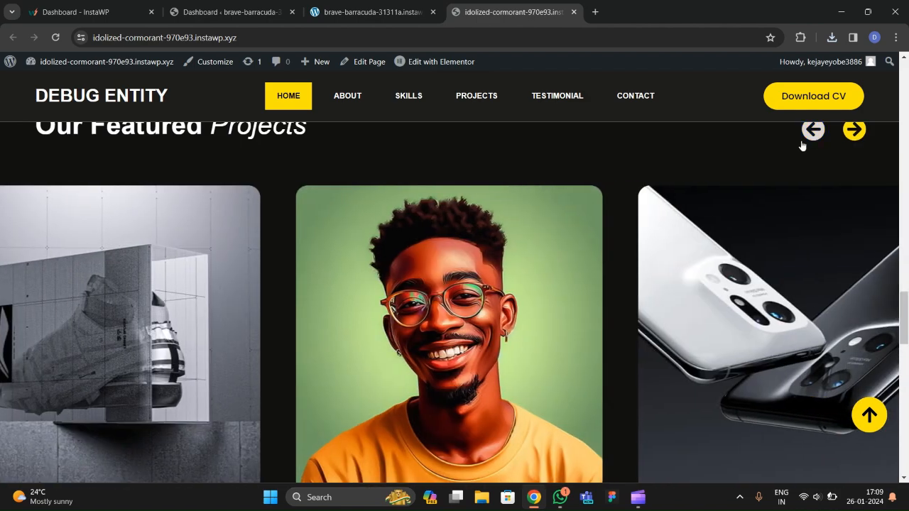
{"action": "left_click", "coordinate": [814, 131]}
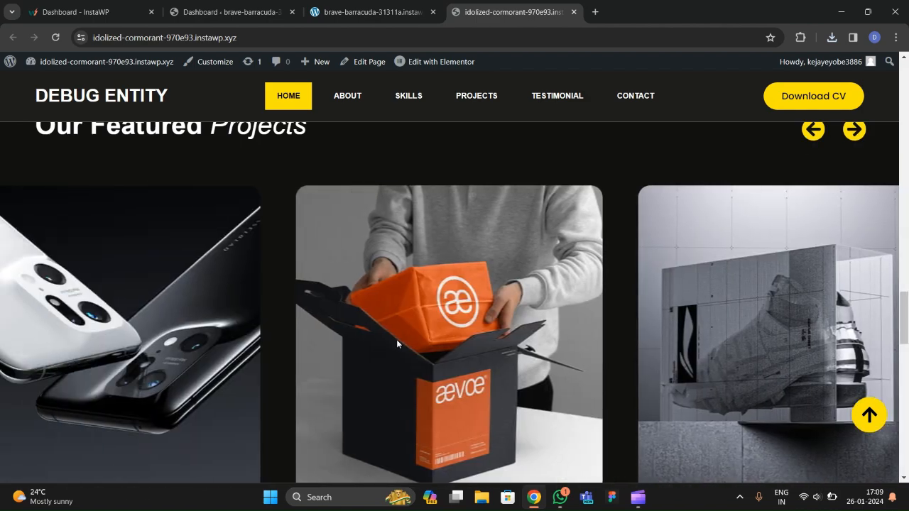
{"action": "scroll", "coordinate": [413, 346], "scroll_direction": "down", "scroll_amount": 1}
{"action": "scroll", "coordinate": [413, 346], "scroll_direction": "up", "scroll_amount": 1}
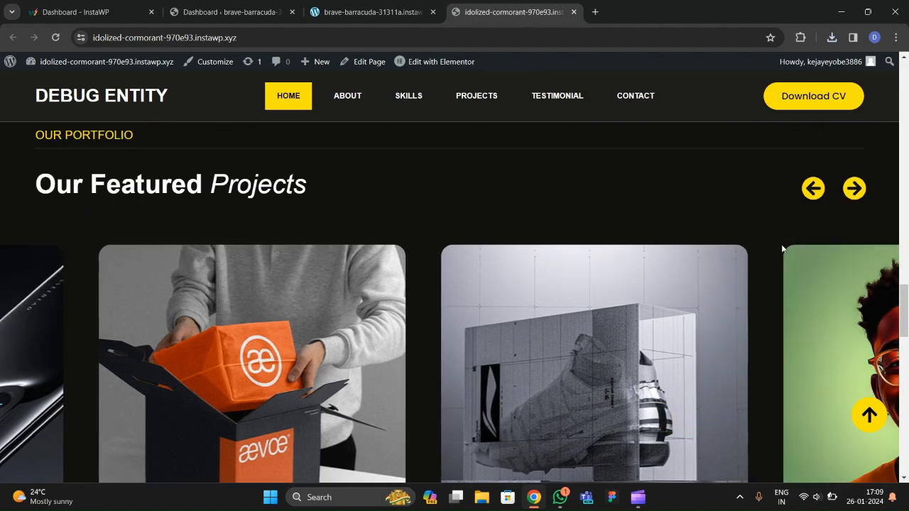
{"action": "scroll", "coordinate": [447, 259], "scroll_direction": "down", "scroll_amount": 2}
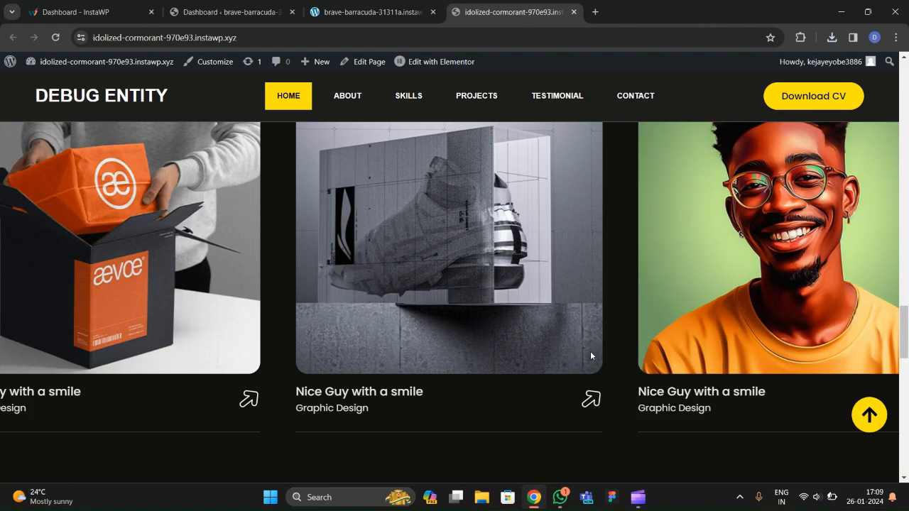
{"action": "scroll", "coordinate": [358, 296], "scroll_direction": "down", "scroll_amount": 6}
{"action": "scroll", "coordinate": [284, 298], "scroll_direction": "up", "scroll_amount": 2}
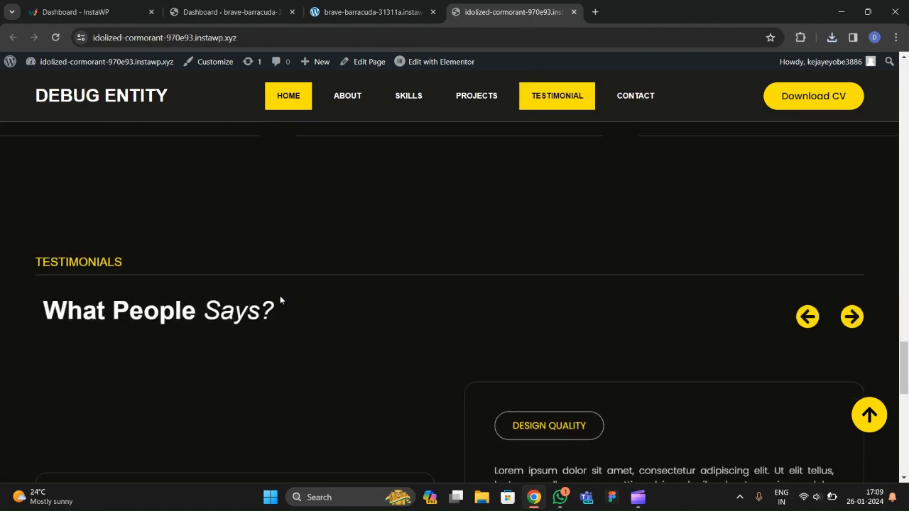
{"action": "scroll", "coordinate": [282, 291], "scroll_direction": "down", "scroll_amount": 3}
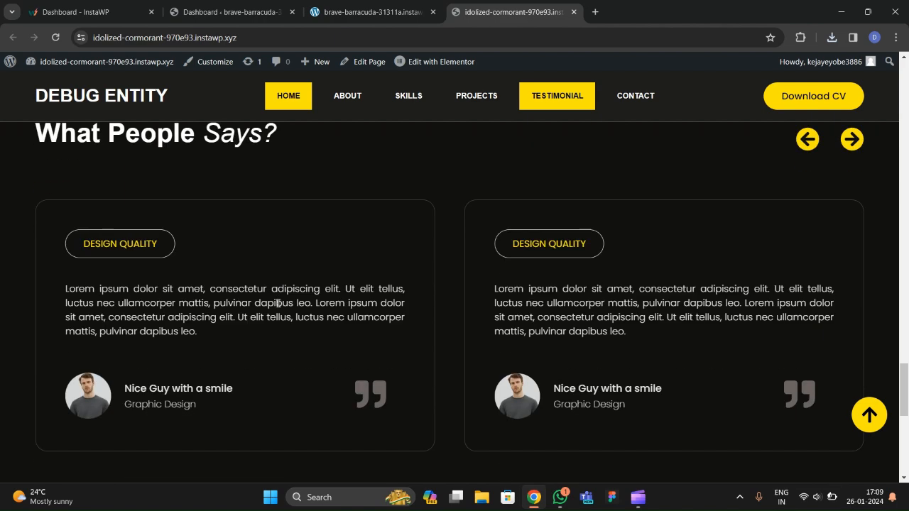
{"action": "scroll", "coordinate": [278, 303], "scroll_direction": "up", "scroll_amount": 2}
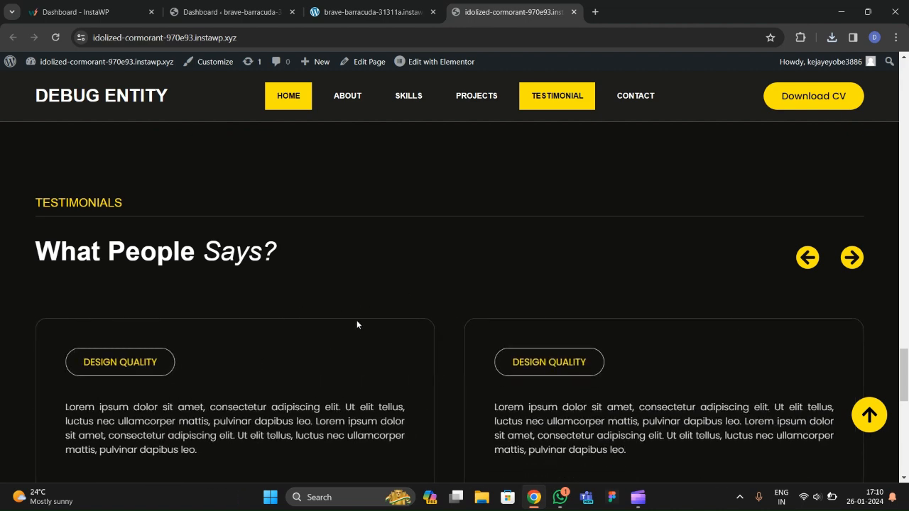
{"action": "scroll", "coordinate": [357, 323], "scroll_direction": "down", "scroll_amount": 3}
{"action": "scroll", "coordinate": [446, 348], "scroll_direction": "up", "scroll_amount": 3}
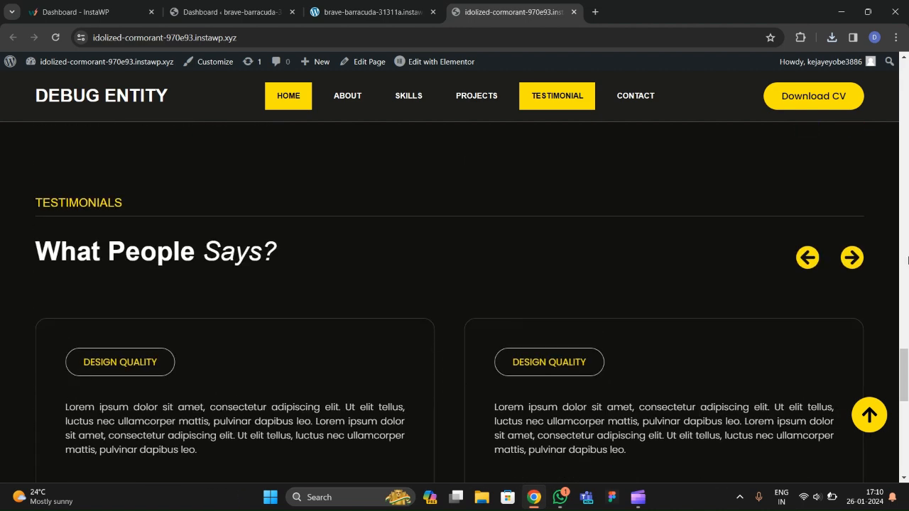
{"action": "left_click", "coordinate": [854, 258]}
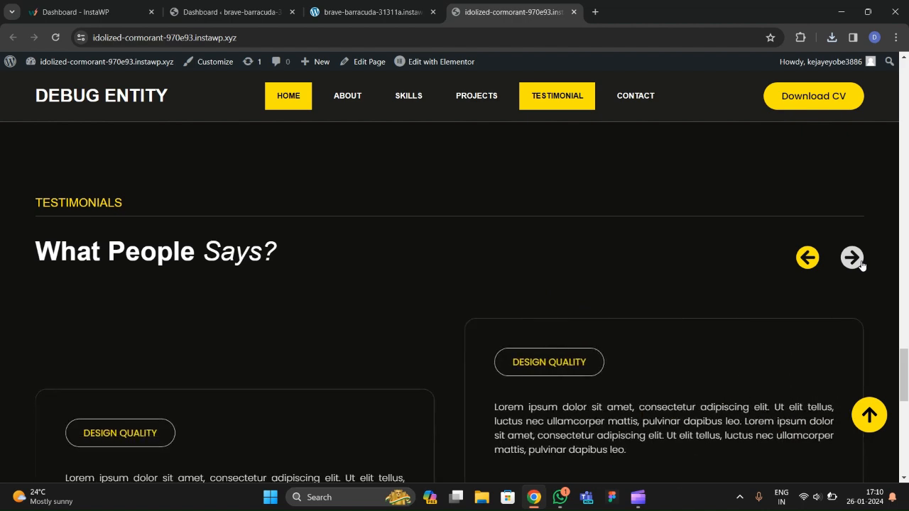
{"action": "left_click", "coordinate": [808, 260]}
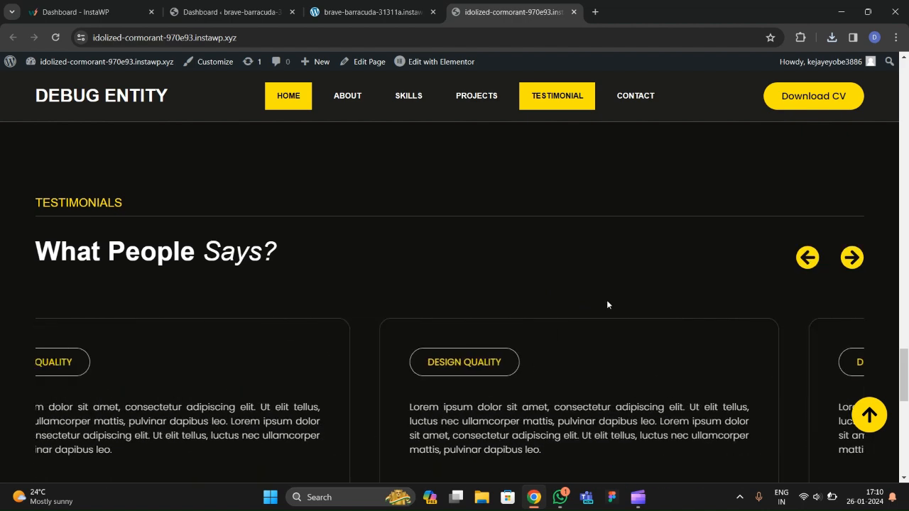
{"action": "scroll", "coordinate": [231, 324], "scroll_direction": "down", "scroll_amount": 6}
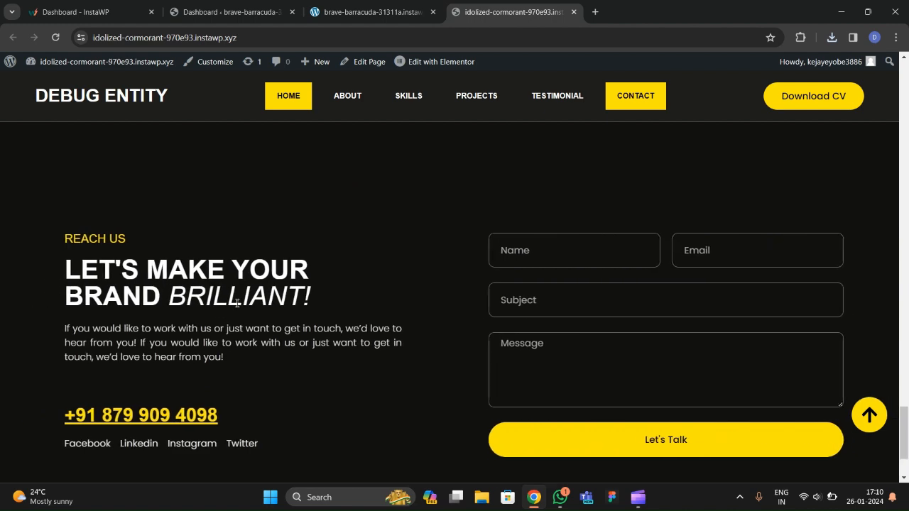
{"action": "scroll", "coordinate": [275, 294], "scroll_direction": "down", "scroll_amount": 2}
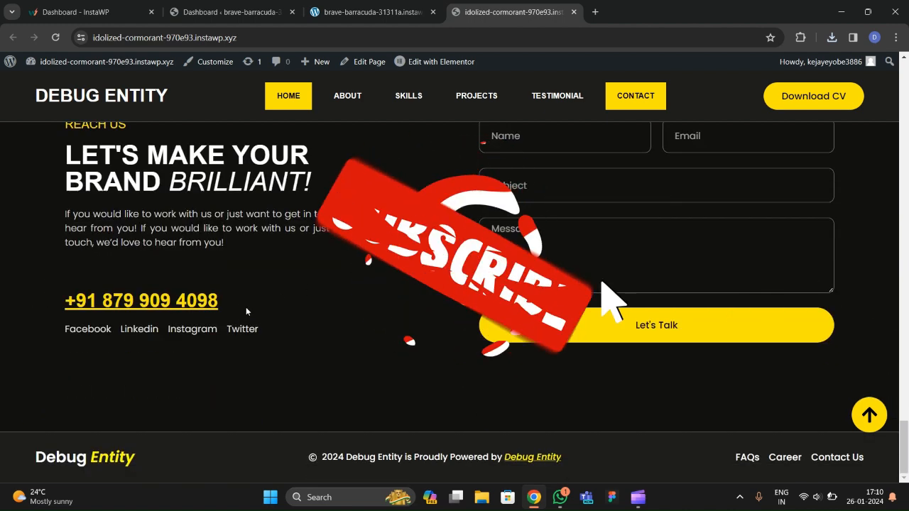
{"action": "scroll", "coordinate": [298, 310], "scroll_direction": "up", "scroll_amount": 3}
{"action": "scroll", "coordinate": [468, 316], "scroll_direction": "down", "scroll_amount": 3}
{"action": "scroll", "coordinate": [356, 313], "scroll_direction": "up", "scroll_amount": 3}
{"action": "scroll", "coordinate": [249, 305], "scroll_direction": "down", "scroll_amount": 3}
{"action": "scroll", "coordinate": [164, 302], "scroll_direction": "up", "scroll_amount": 3}
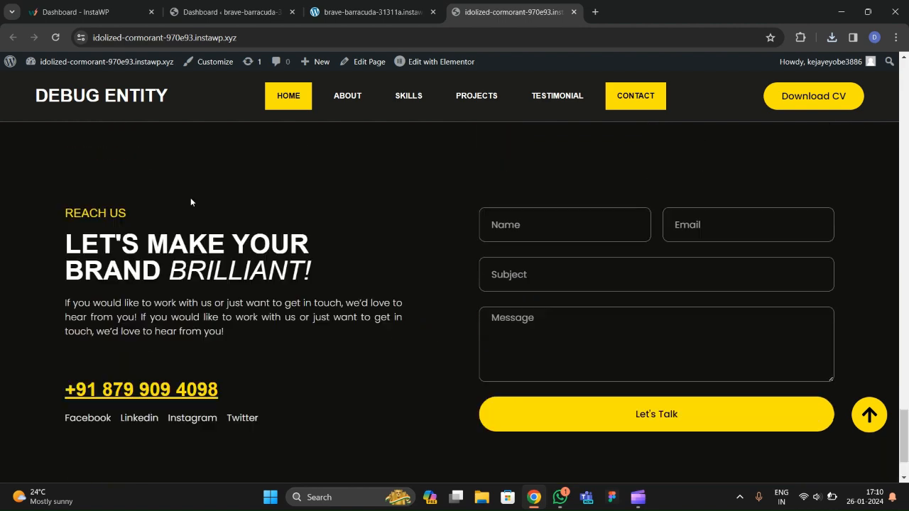
{"action": "scroll", "coordinate": [150, 377], "scroll_direction": "down", "scroll_amount": 2}
{"action": "scroll", "coordinate": [152, 373], "scroll_direction": "down", "scroll_amount": 1}
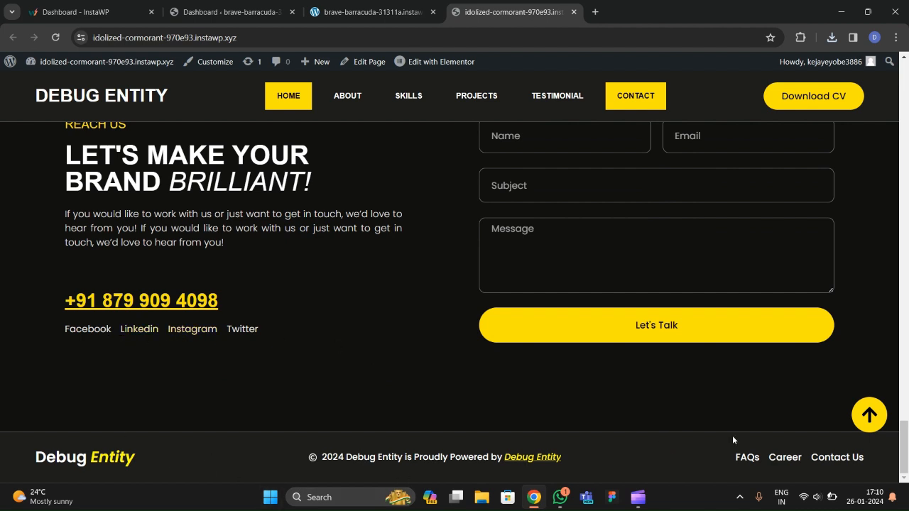
Jump through the About, Skills, Projects, Testimonial and Contact sections using the nav links.
{"action": "left_click", "coordinate": [868, 418]}
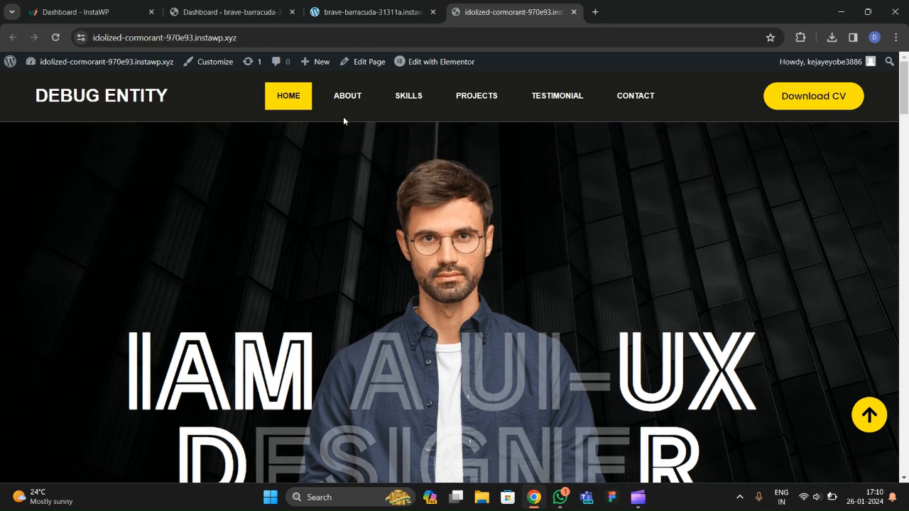
{"action": "left_click", "coordinate": [346, 98]}
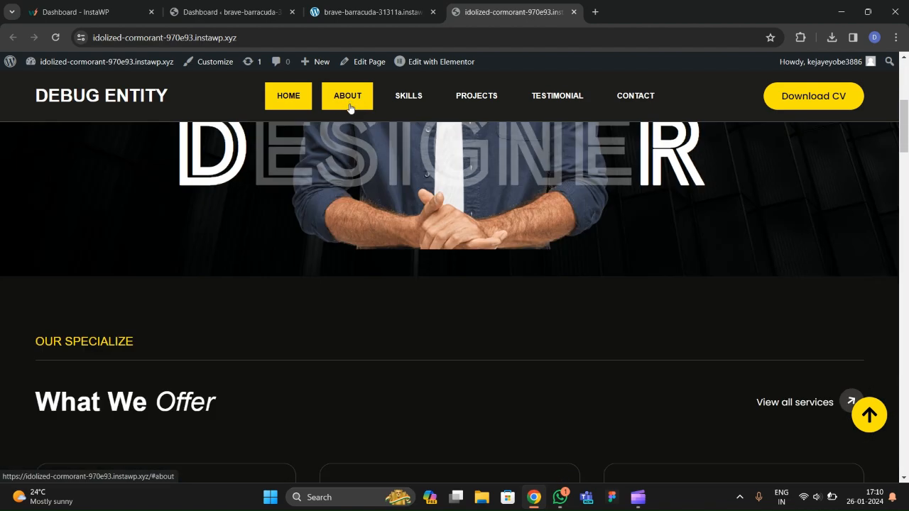
{"action": "left_click", "coordinate": [410, 98]}
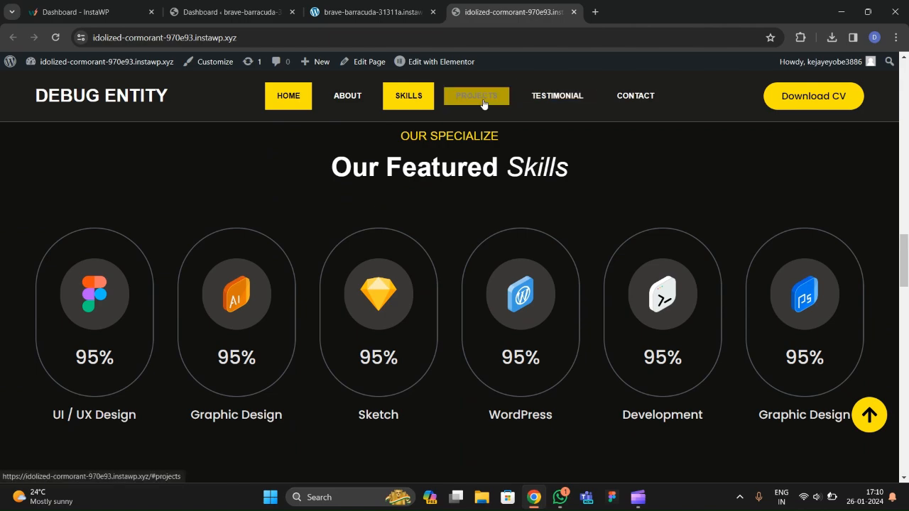
{"action": "left_click", "coordinate": [480, 103]}
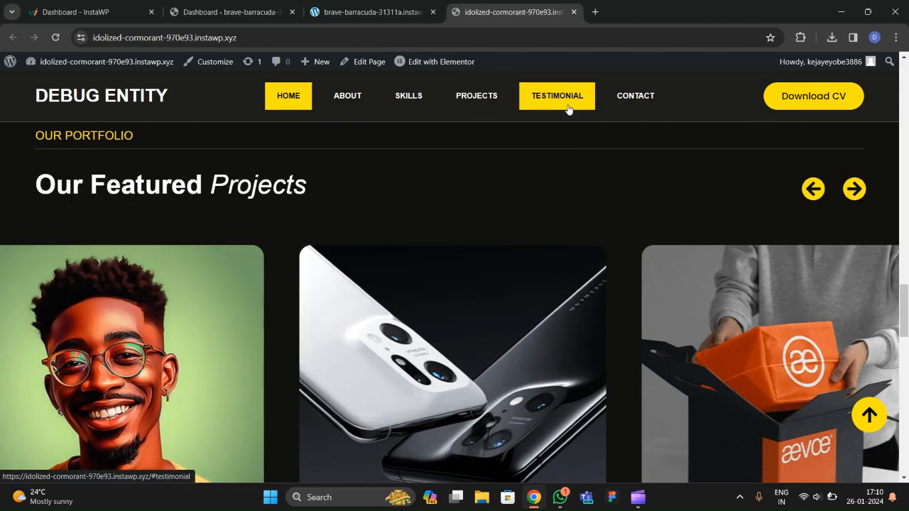
{"action": "left_click", "coordinate": [569, 106]}
{"action": "left_click", "coordinate": [636, 97]}
Return to the hero with the back-to-top button and bring up the browser's page menu.
{"action": "scroll", "coordinate": [391, 402], "scroll_direction": "up", "scroll_amount": 5}
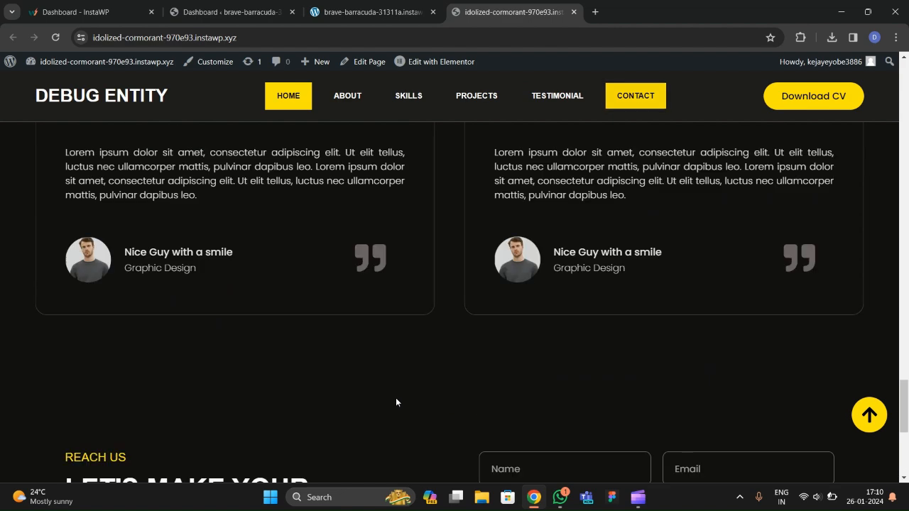
{"action": "left_click", "coordinate": [857, 423]}
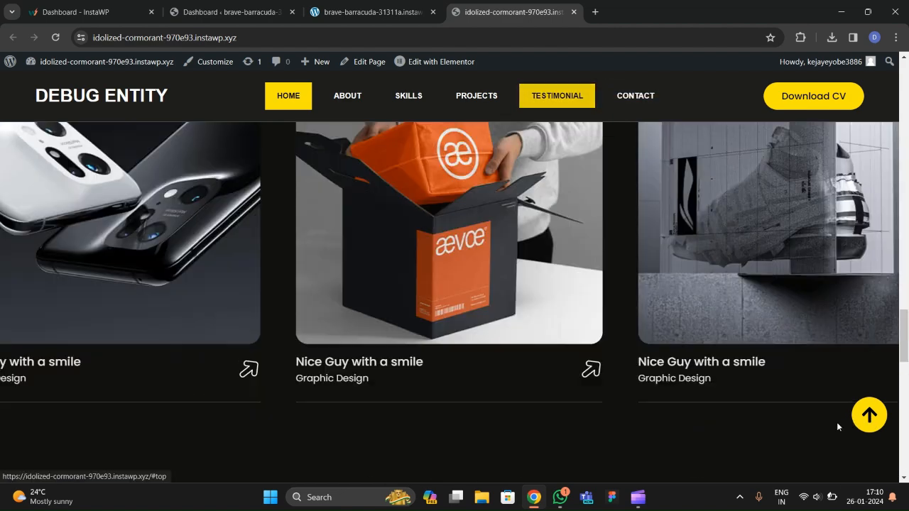
{"action": "right_click", "coordinate": [125, 223]}
{"action": "scroll", "coordinate": [153, 332], "scroll_direction": "down", "scroll_amount": 2}
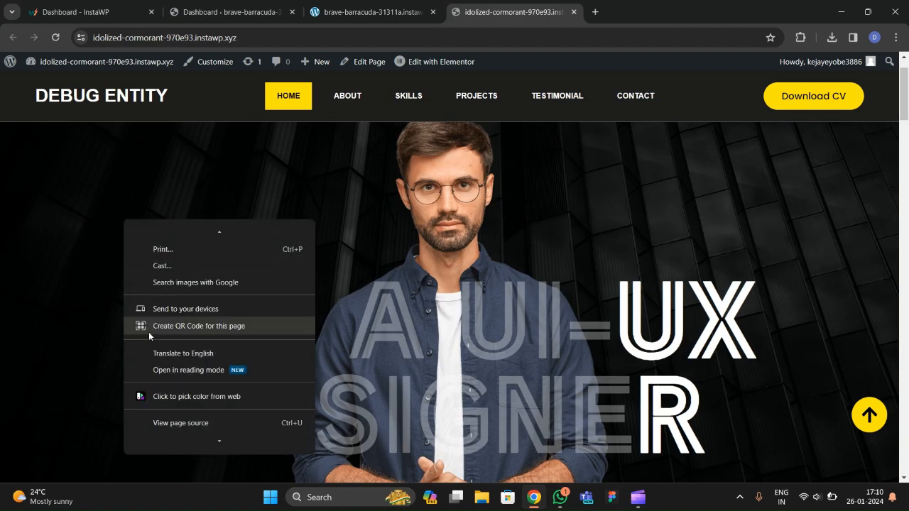
Inspect the page at 369 px mobile width, scrolling to the footer and back to the hero.
{"action": "left_click", "coordinate": [170, 442]}
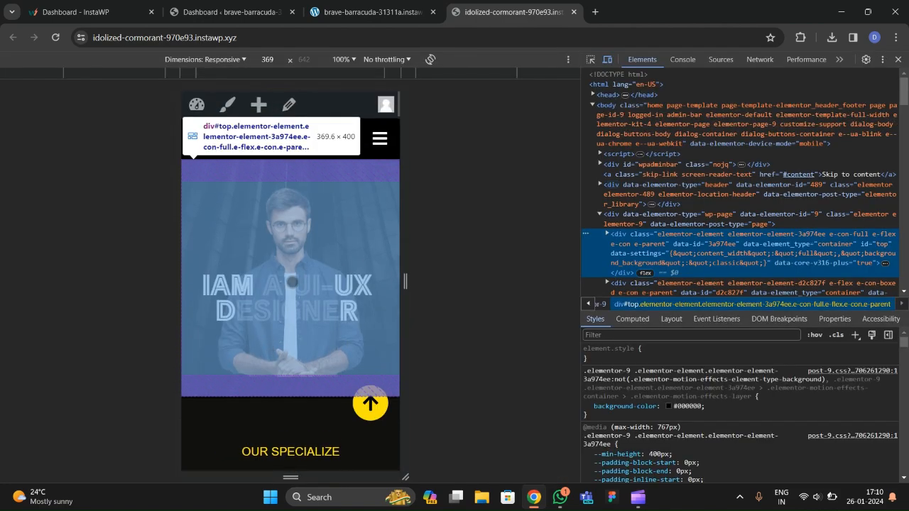
{"action": "scroll", "coordinate": [296, 274], "scroll_direction": "down", "scroll_amount": 3}
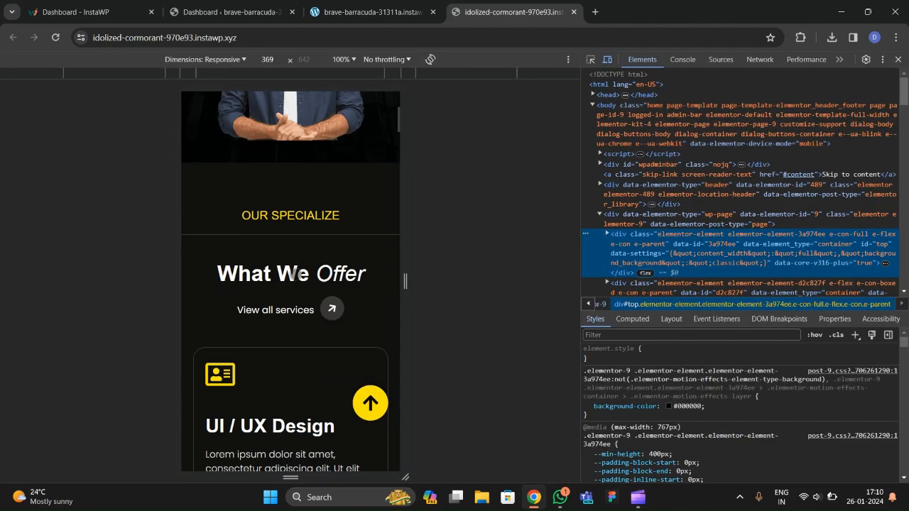
{"action": "scroll", "coordinate": [296, 274], "scroll_direction": "down", "scroll_amount": 10}
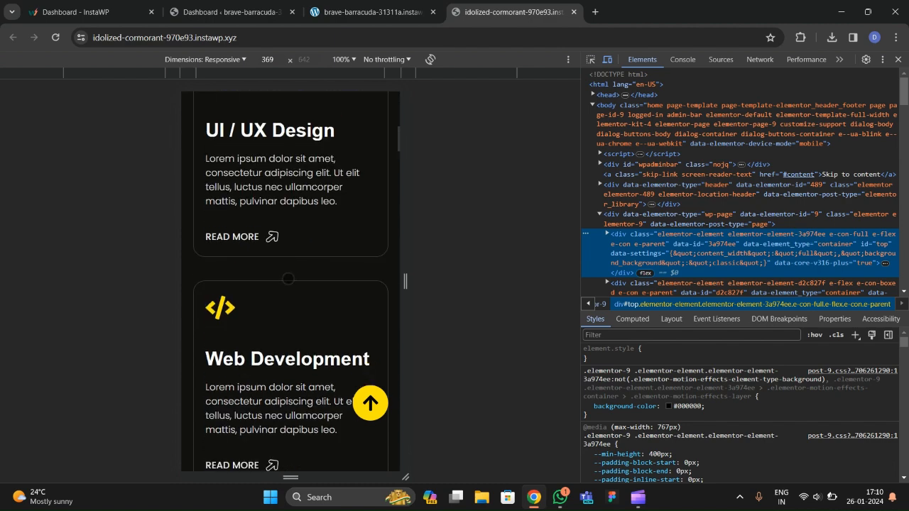
{"action": "scroll", "coordinate": [282, 280], "scroll_direction": "down", "scroll_amount": 9}
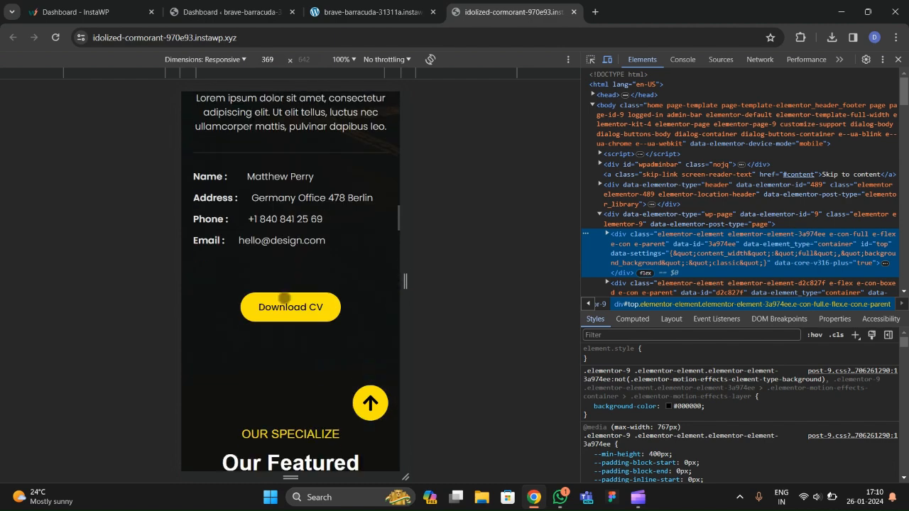
{"action": "scroll", "coordinate": [280, 304], "scroll_direction": "down", "scroll_amount": 18}
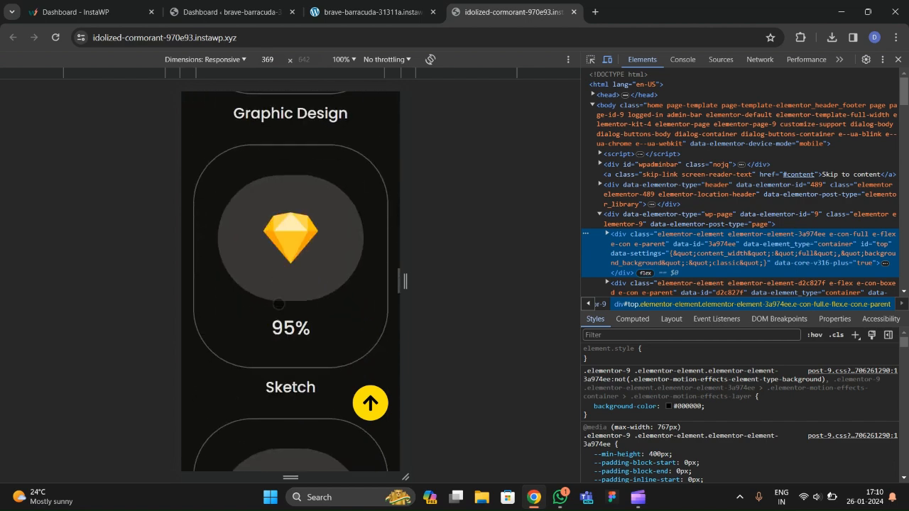
{"action": "scroll", "coordinate": [277, 305], "scroll_direction": "down", "scroll_amount": 20}
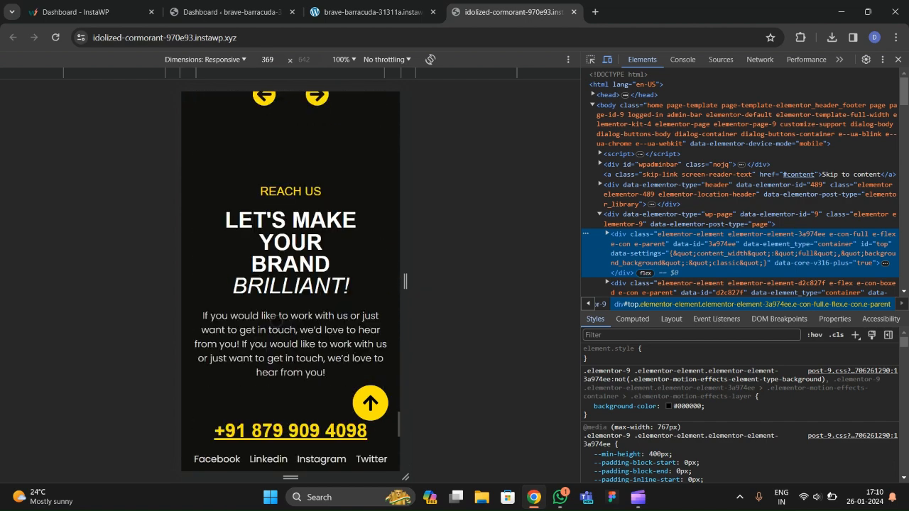
{"action": "left_click", "coordinate": [369, 408]}
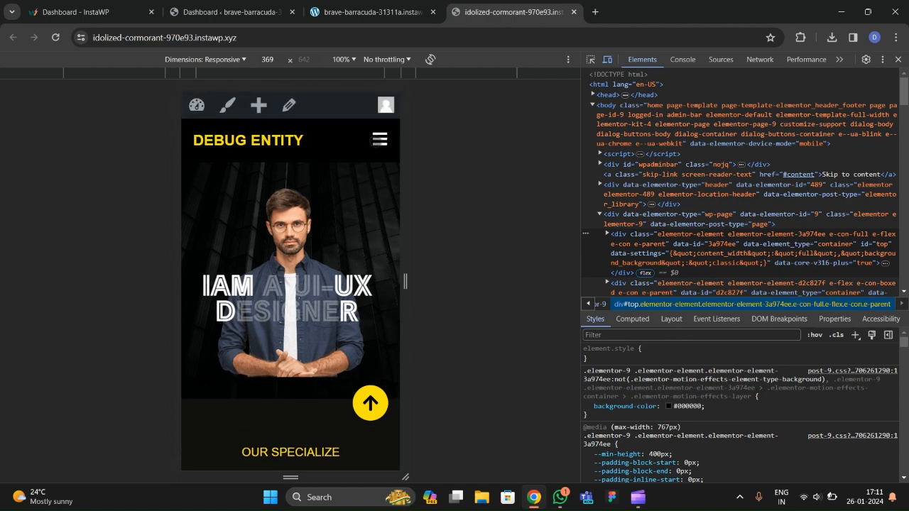
{"action": "left_click", "coordinate": [371, 141]}
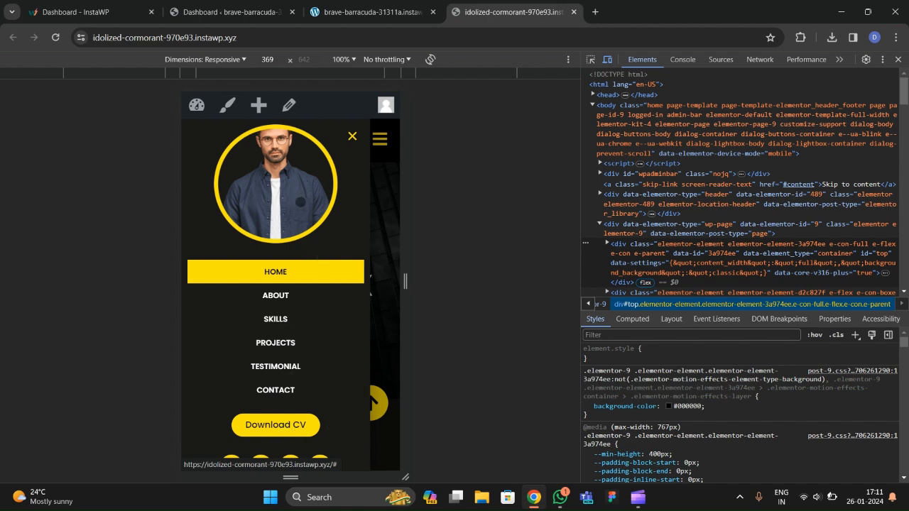
{"action": "left_click", "coordinate": [275, 296]}
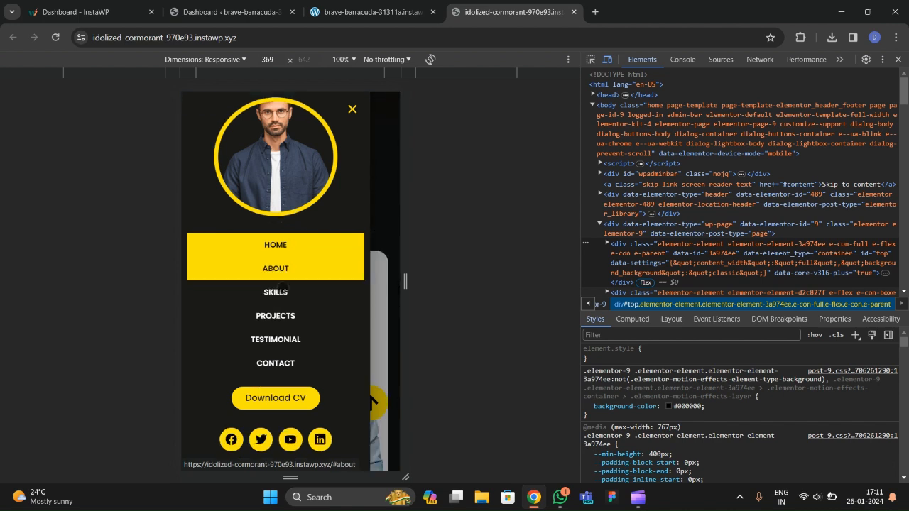
{"action": "left_click", "coordinate": [280, 292]}
{"action": "left_click", "coordinate": [280, 321]}
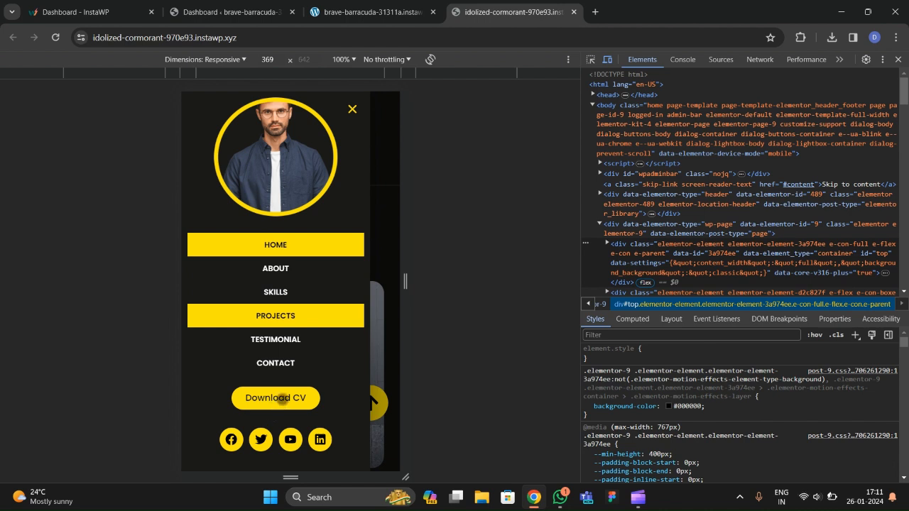
{"action": "left_click", "coordinate": [282, 399]}
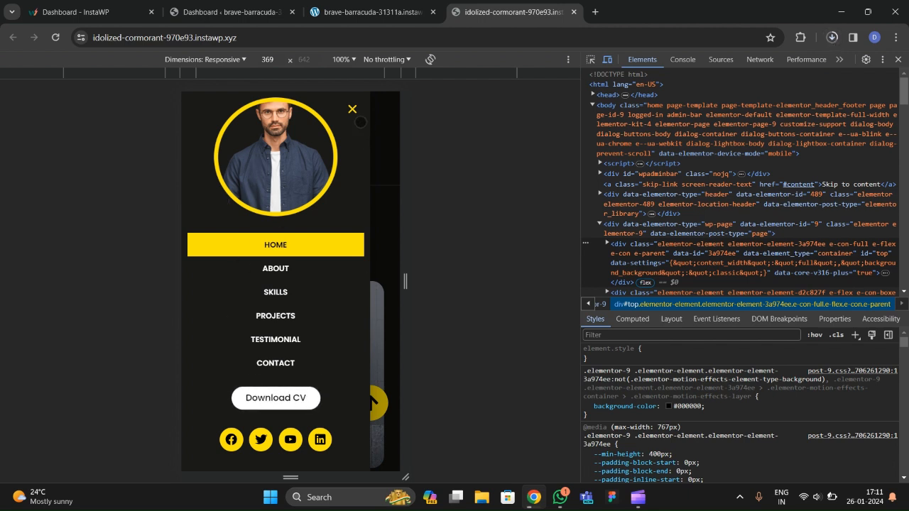
{"action": "left_click", "coordinate": [353, 109]}
{"action": "scroll", "coordinate": [284, 277], "scroll_direction": "down", "scroll_amount": 7}
{"action": "scroll", "coordinate": [281, 282], "scroll_direction": "up", "scroll_amount": 7}
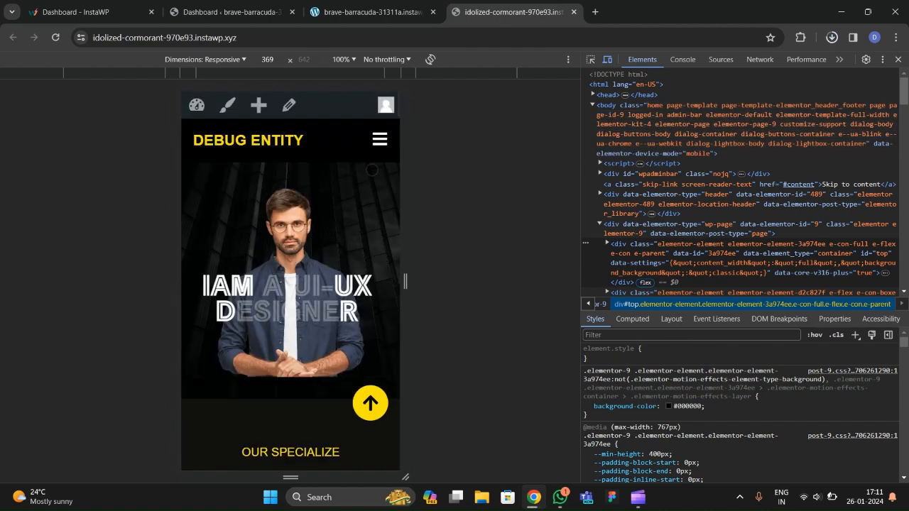
Close DevTools, switch to the brave-barracuda dashboard and view Installed Plugins.
{"action": "left_click", "coordinate": [899, 60]}
{"action": "left_click", "coordinate": [369, 12]}
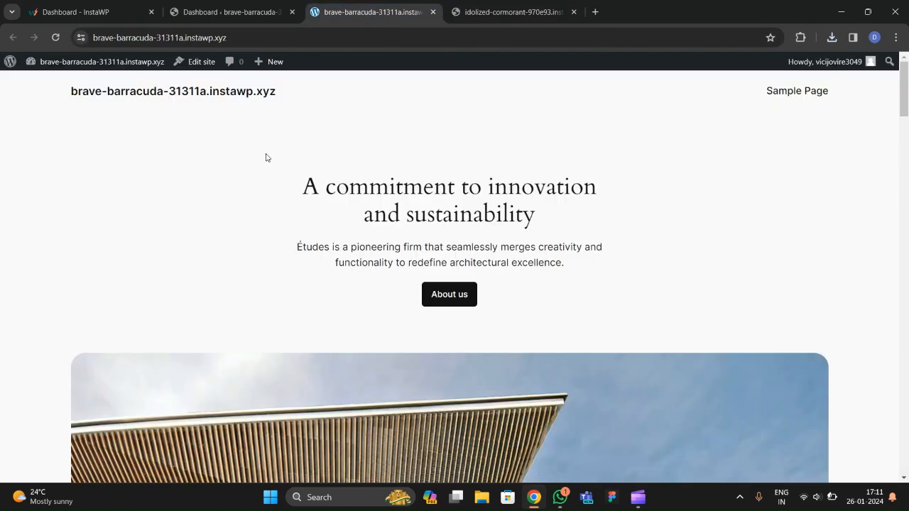
{"action": "left_click", "coordinate": [235, 12]}
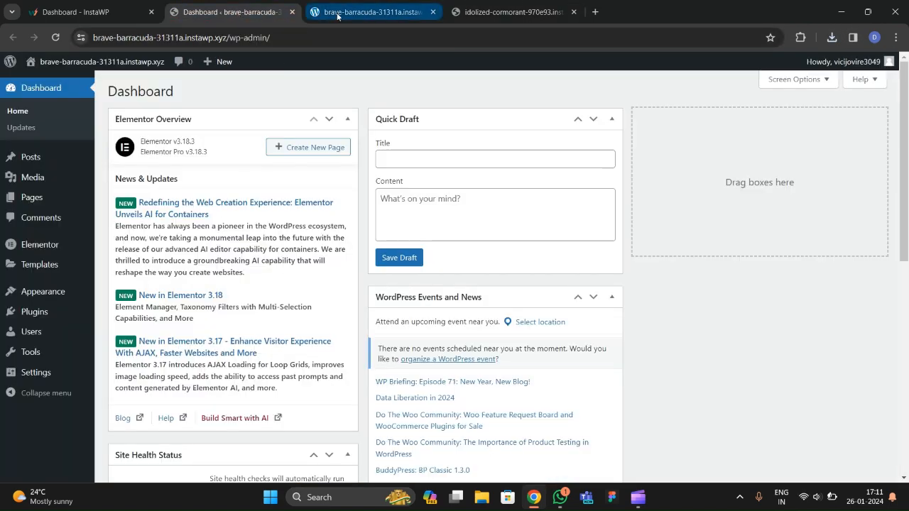
{"action": "mouse_move", "coordinate": [31, 309]}
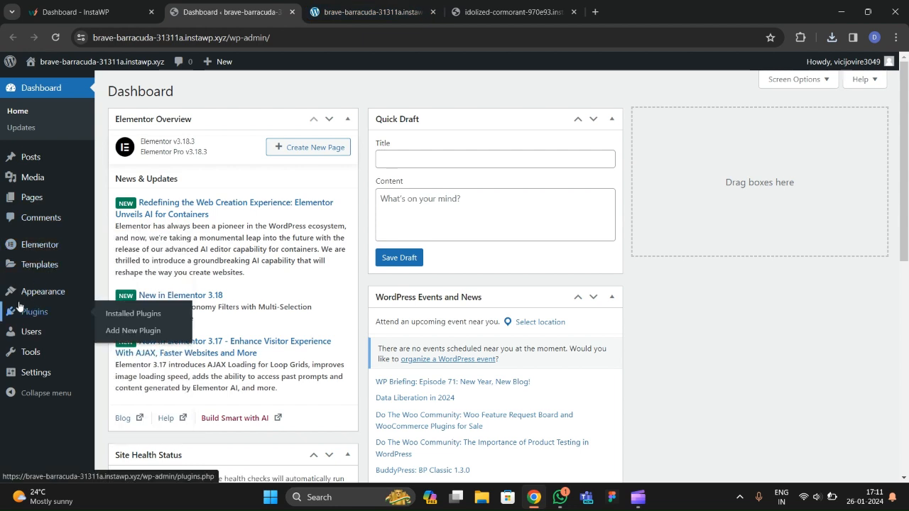
{"action": "left_click", "coordinate": [120, 315]}
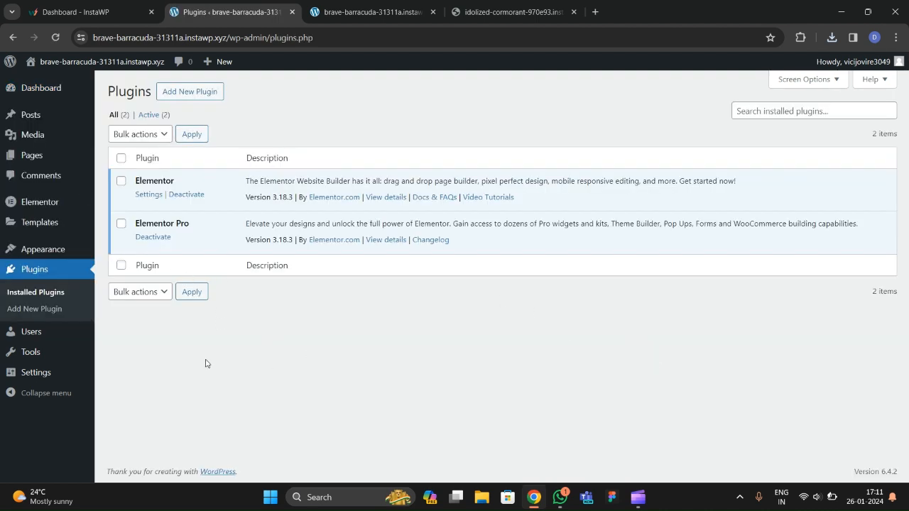
Open Appearance > Themes, where Twenty Twenty-Four is the active theme.
{"action": "mouse_move", "coordinate": [51, 254]}
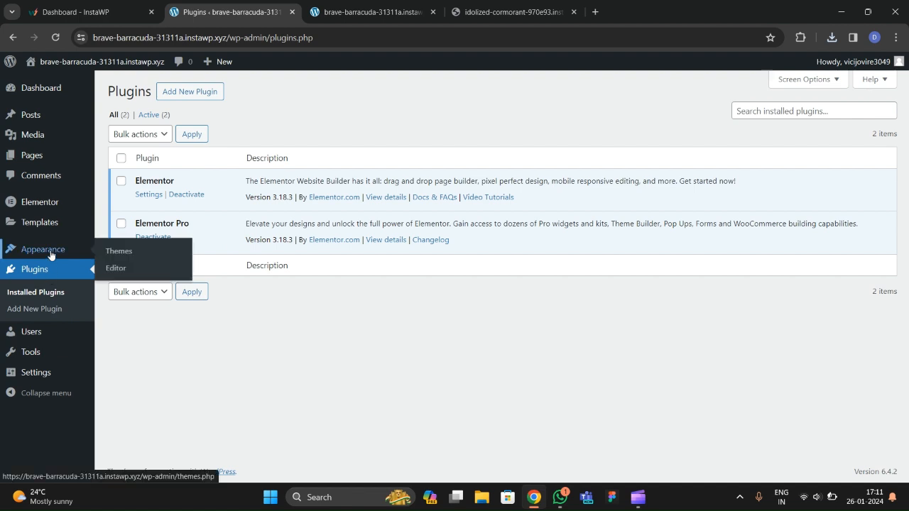
{"action": "left_click", "coordinate": [116, 252]}
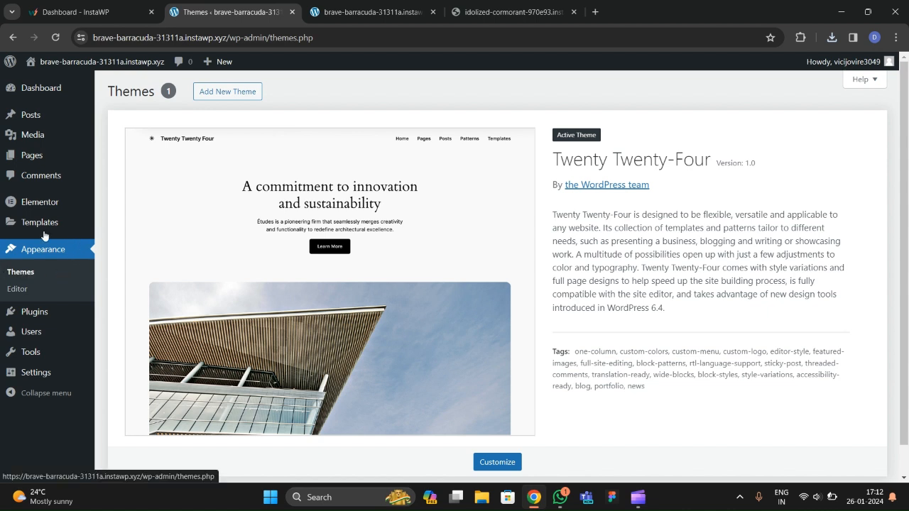
{"action": "mouse_move", "coordinate": [50, 210]}
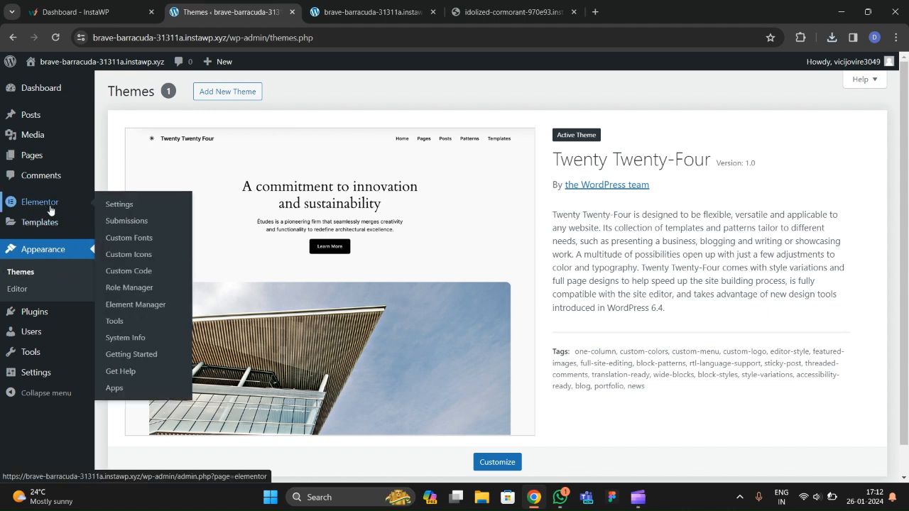
{"action": "mouse_move", "coordinate": [22, 331]}
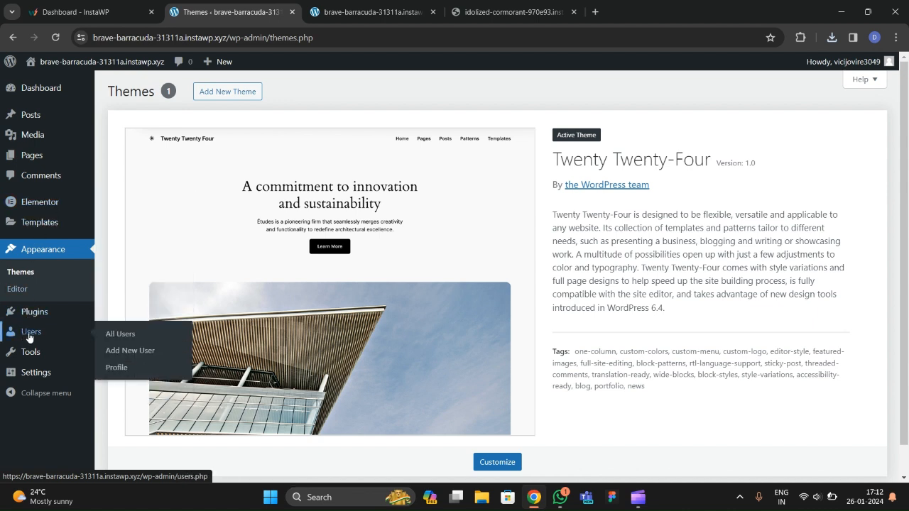
Open Elementor's Features settings and set the Nested Elements experiment to Active.
{"action": "mouse_move", "coordinate": [63, 200]}
{"action": "left_click", "coordinate": [108, 205]}
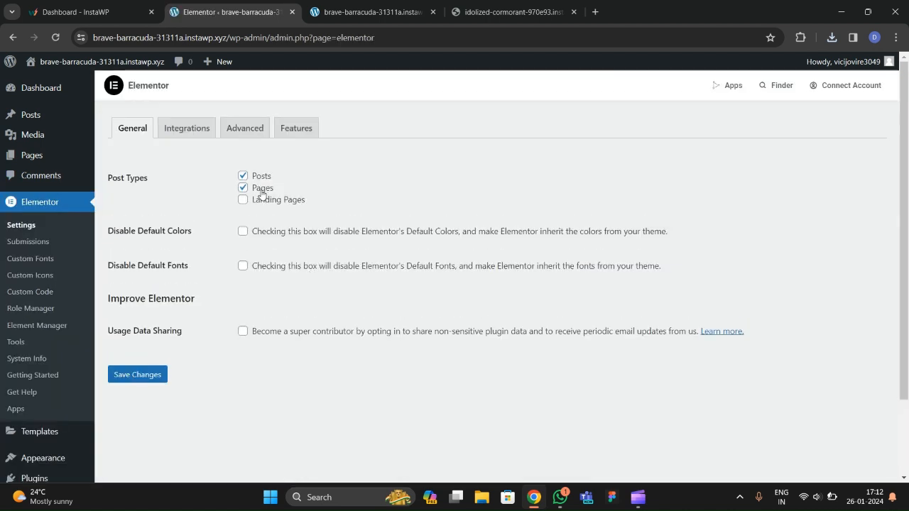
{"action": "left_click", "coordinate": [287, 138]}
{"action": "scroll", "coordinate": [188, 317], "scroll_direction": "down", "scroll_amount": 4}
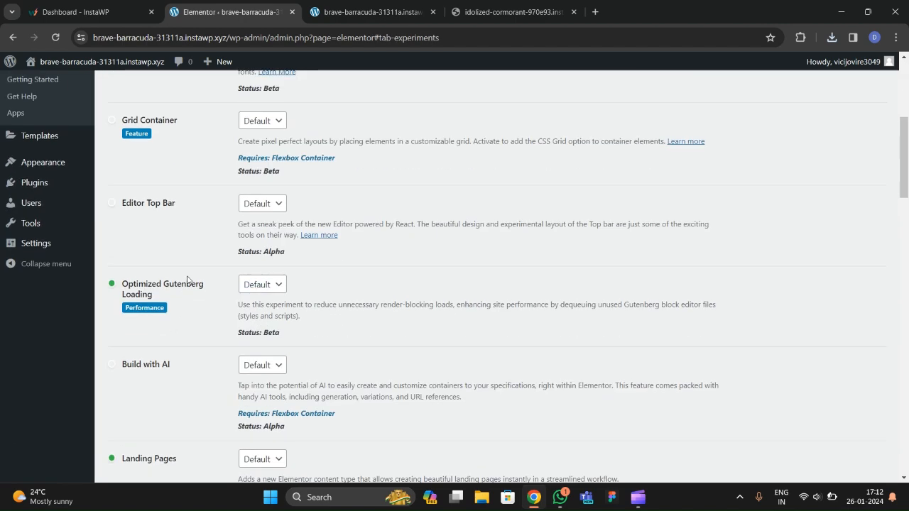
{"action": "scroll", "coordinate": [188, 280], "scroll_direction": "down", "scroll_amount": 1}
{"action": "scroll", "coordinate": [189, 281], "scroll_direction": "up", "scroll_amount": 3}
{"action": "scroll", "coordinate": [188, 281], "scroll_direction": "down", "scroll_amount": 3}
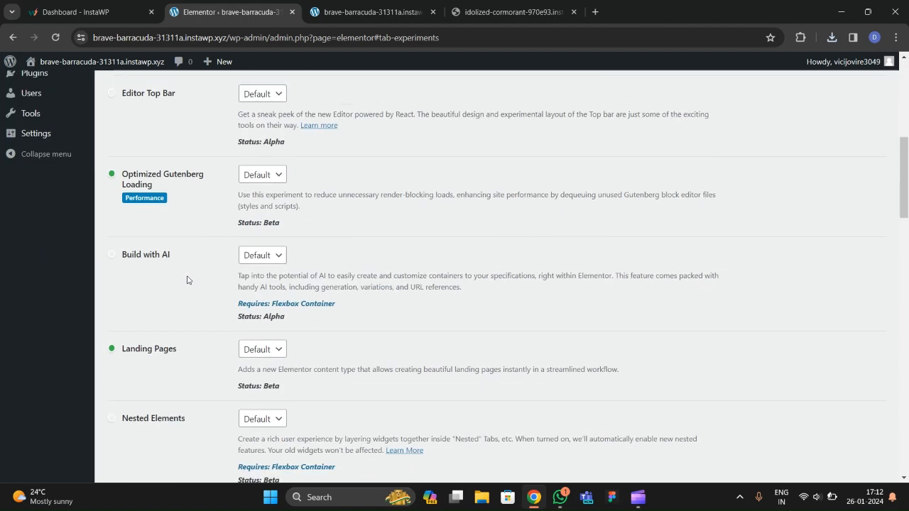
{"action": "scroll", "coordinate": [187, 281], "scroll_direction": "down", "scroll_amount": 3}
{"action": "scroll", "coordinate": [187, 280], "scroll_direction": "up", "scroll_amount": 1}
{"action": "left_click", "coordinate": [247, 291]}
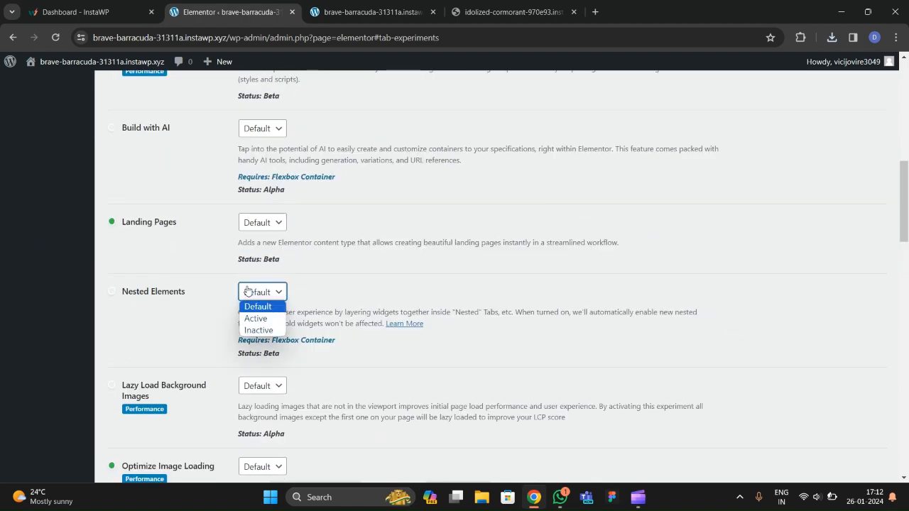
{"action": "left_click", "coordinate": [256, 318]}
Set the Flexbox Container experiment to Active.
{"action": "scroll", "coordinate": [183, 312], "scroll_direction": "down", "scroll_amount": 4}
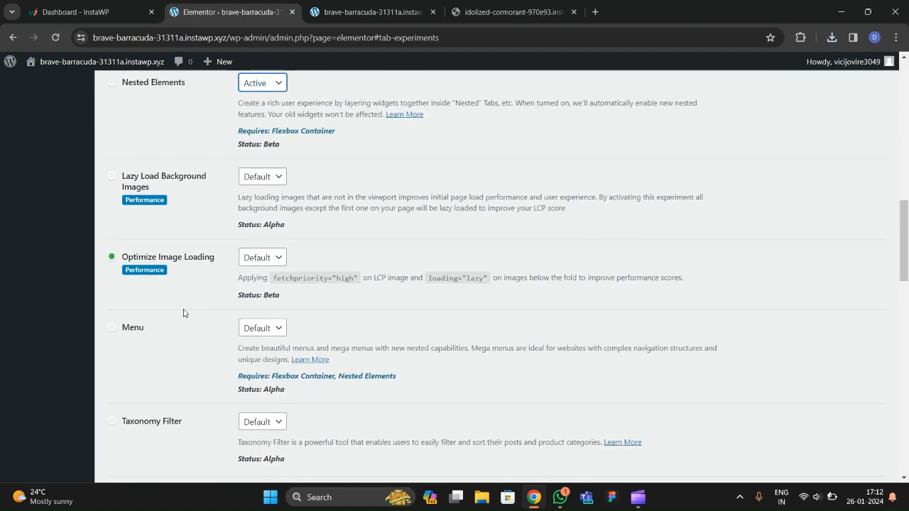
{"action": "scroll", "coordinate": [170, 270], "scroll_direction": "down", "scroll_amount": 6}
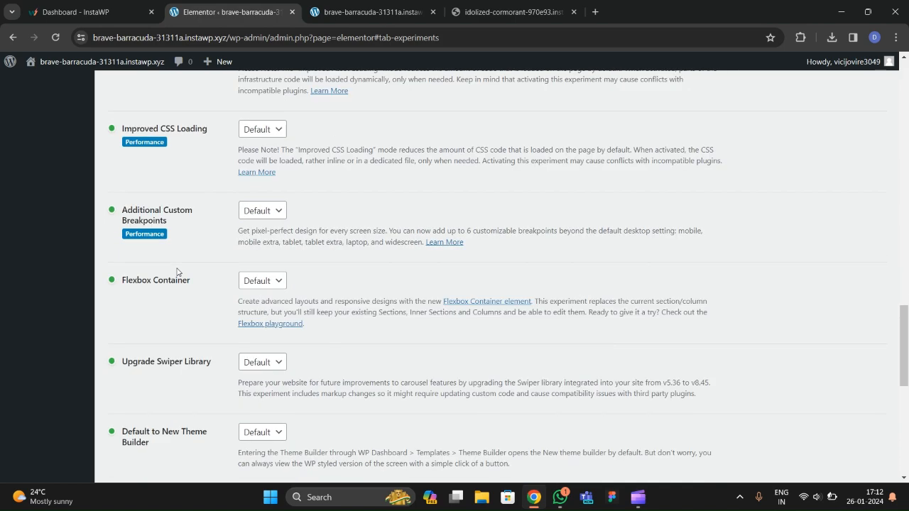
{"action": "scroll", "coordinate": [178, 273], "scroll_direction": "down", "scroll_amount": 1}
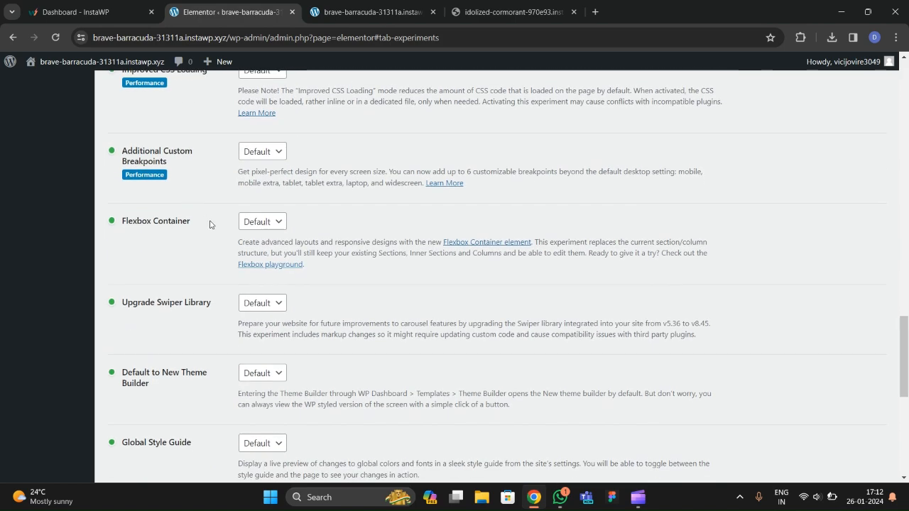
{"action": "left_click", "coordinate": [248, 225]}
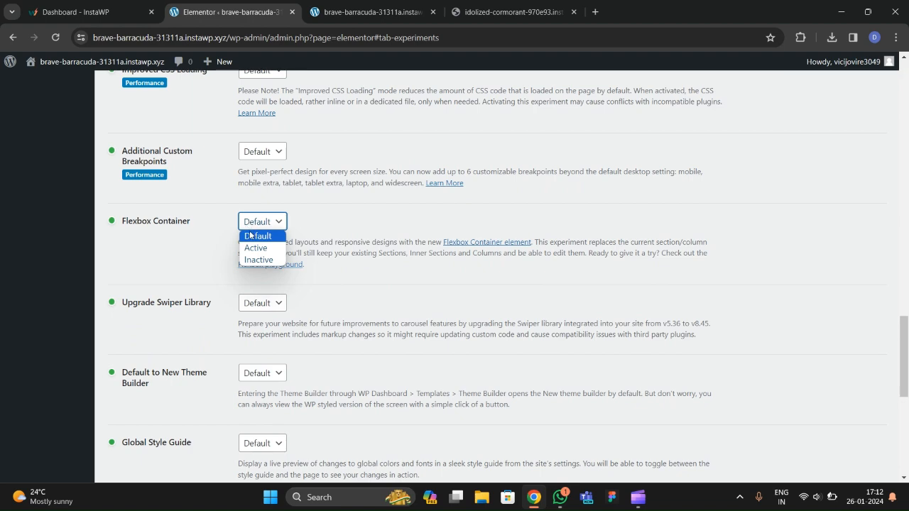
{"action": "left_click", "coordinate": [255, 248]}
{"action": "scroll", "coordinate": [178, 334], "scroll_direction": "down", "scroll_amount": 1}
{"action": "scroll", "coordinate": [179, 335], "scroll_direction": "down", "scroll_amount": 3}
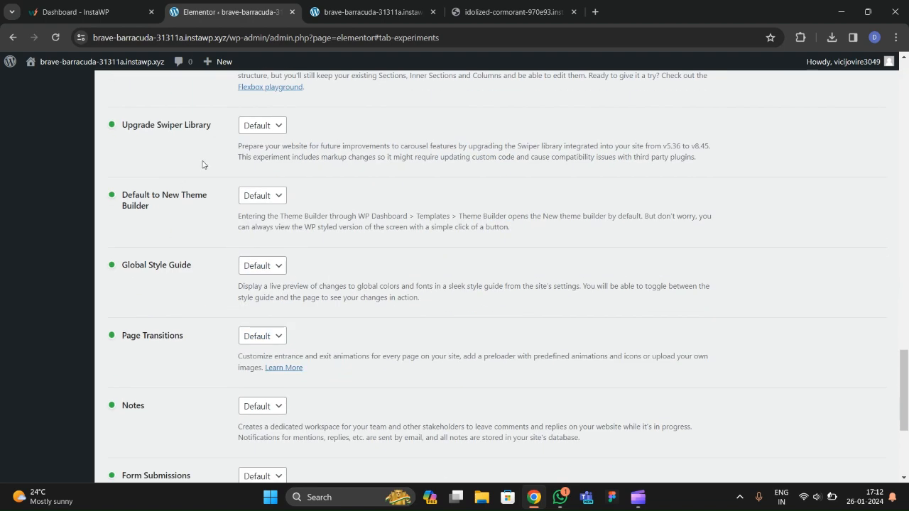
Set Upgrade Swiper Library to Active and save the Elementor settings.
{"action": "left_click", "coordinate": [262, 126]}
{"action": "left_click", "coordinate": [253, 150]}
{"action": "scroll", "coordinate": [158, 245], "scroll_direction": "down", "scroll_amount": 2}
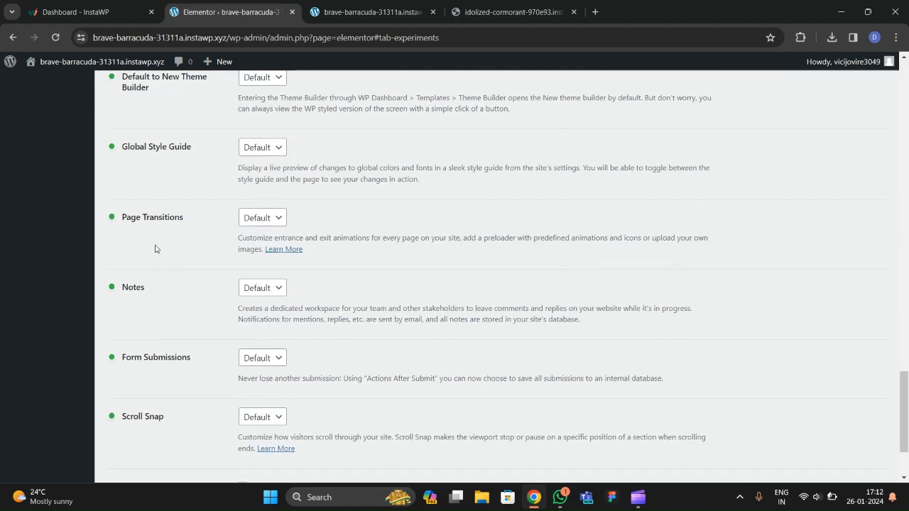
{"action": "scroll", "coordinate": [156, 248], "scroll_direction": "down", "scroll_amount": 2}
{"action": "scroll", "coordinate": [165, 345], "scroll_direction": "up", "scroll_amount": 5}
{"action": "scroll", "coordinate": [170, 351], "scroll_direction": "down", "scroll_amount": 5}
{"action": "left_click", "coordinate": [143, 424]}
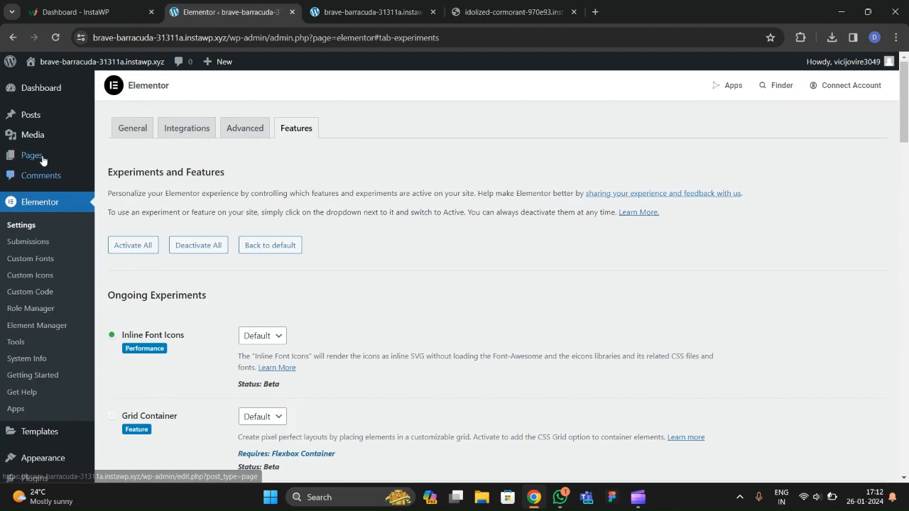
Open Pages > All Pages, after glancing at the homepage and Debug Entity reference tabs.
{"action": "mouse_move", "coordinate": [34, 159]}
{"action": "left_click", "coordinate": [114, 157]}
{"action": "left_click", "coordinate": [344, 12]}
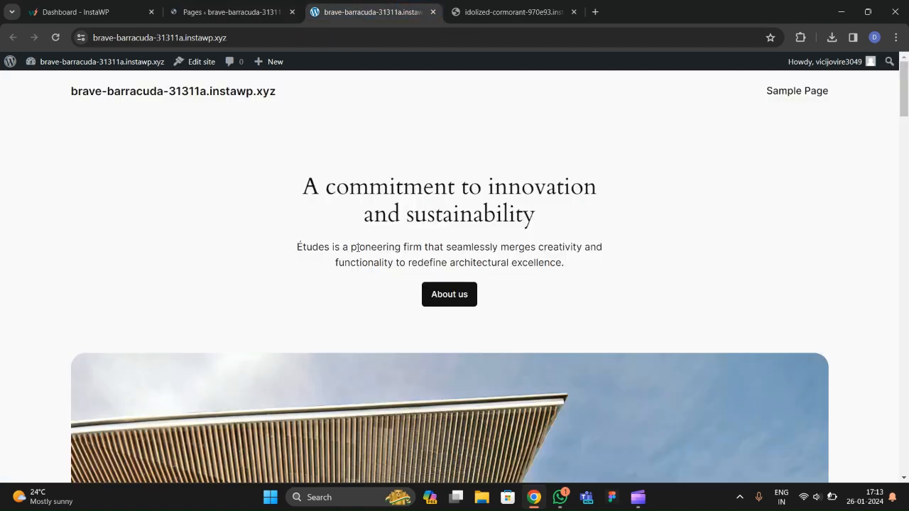
{"action": "left_click_drag", "start_coordinate": [508, 12], "coordinate": [234, 12]}
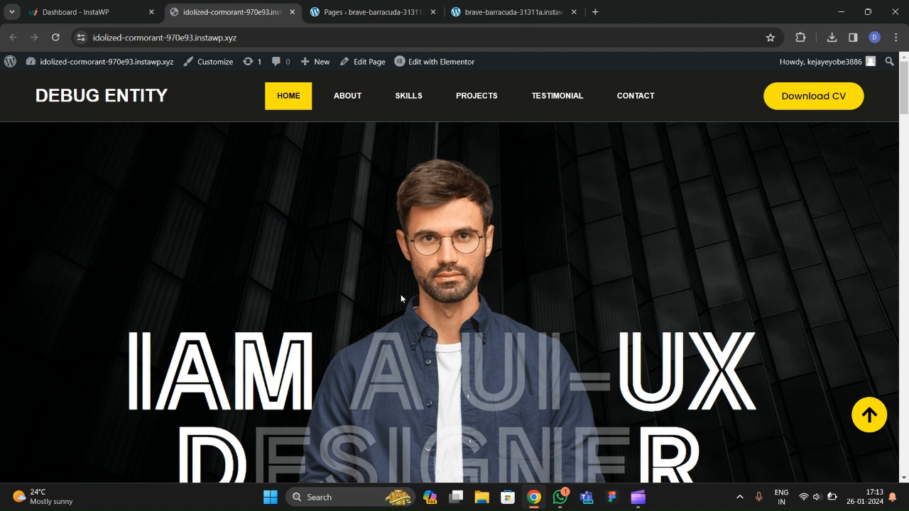
{"action": "left_click", "coordinate": [370, 12]}
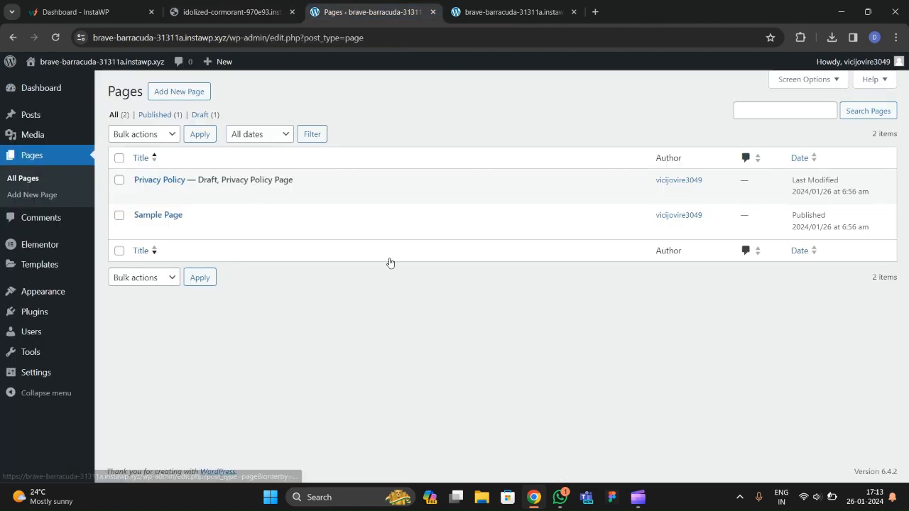
Move Privacy Policy and Sample Page to the Trash, then start a new page.
{"action": "left_click", "coordinate": [119, 158]}
{"action": "left_click", "coordinate": [140, 138]}
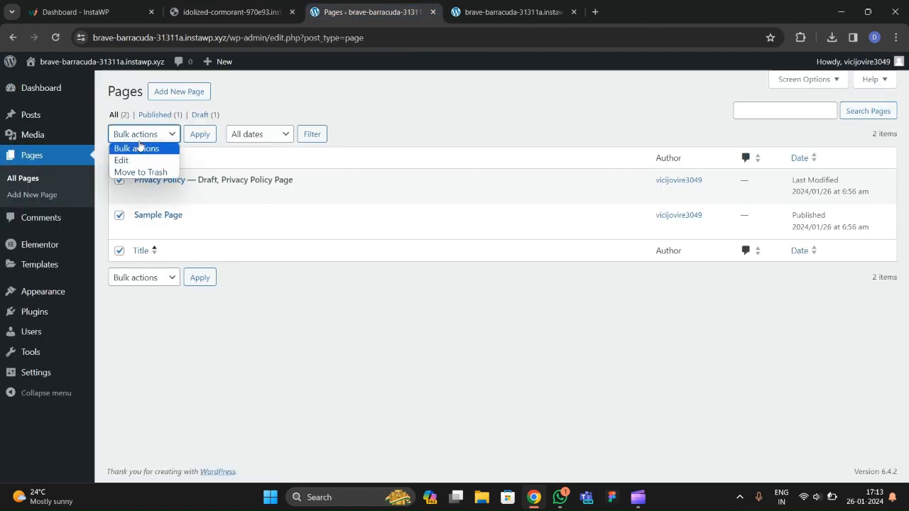
{"action": "left_click", "coordinate": [140, 172]}
{"action": "left_click", "coordinate": [196, 136]}
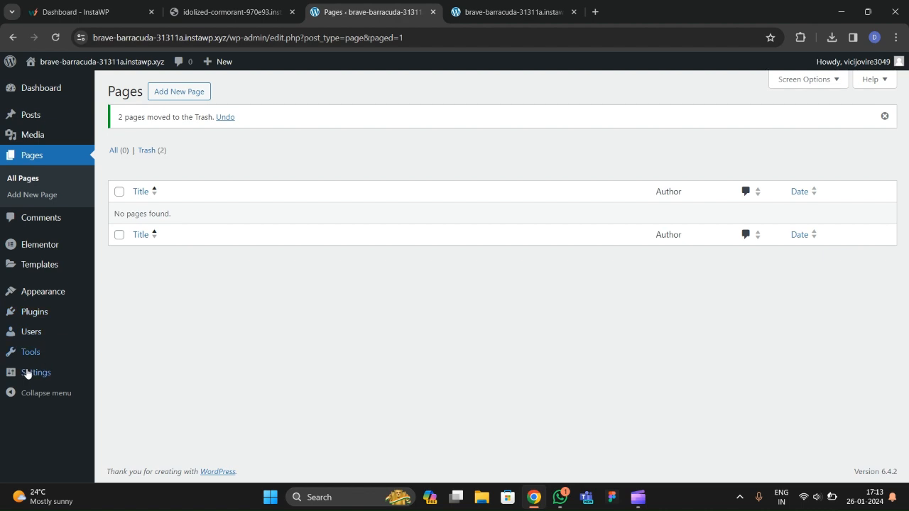
{"action": "key", "text": "Tab"}
{"action": "key", "text": "Tab"}
{"action": "key", "text": "Return"}
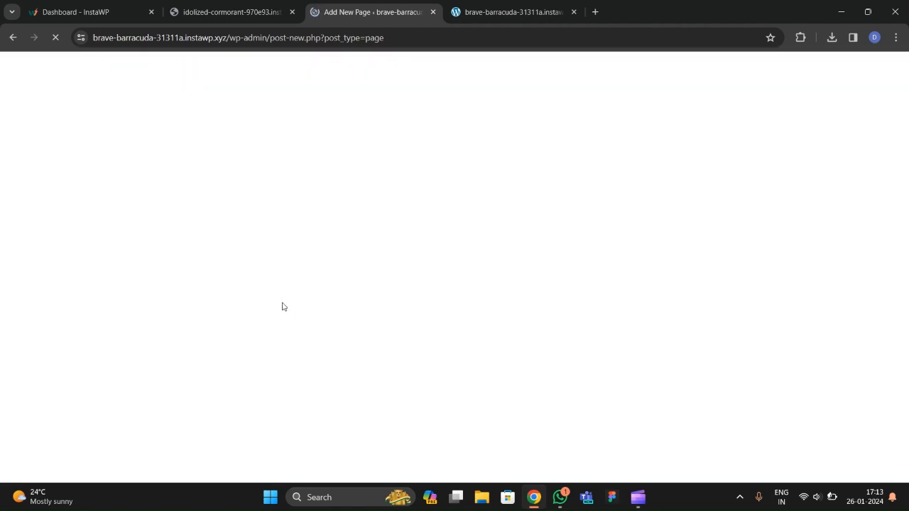
Glance at the homepage and Debug Entity reference tabs while the new-page editor loads.
{"action": "left_click", "coordinate": [504, 12]}
{"action": "left_click", "coordinate": [369, 12]}
{"action": "left_click", "coordinate": [248, 12]}
{"action": "left_click", "coordinate": [349, 10]}
{"action": "left_click", "coordinate": [508, 12]}
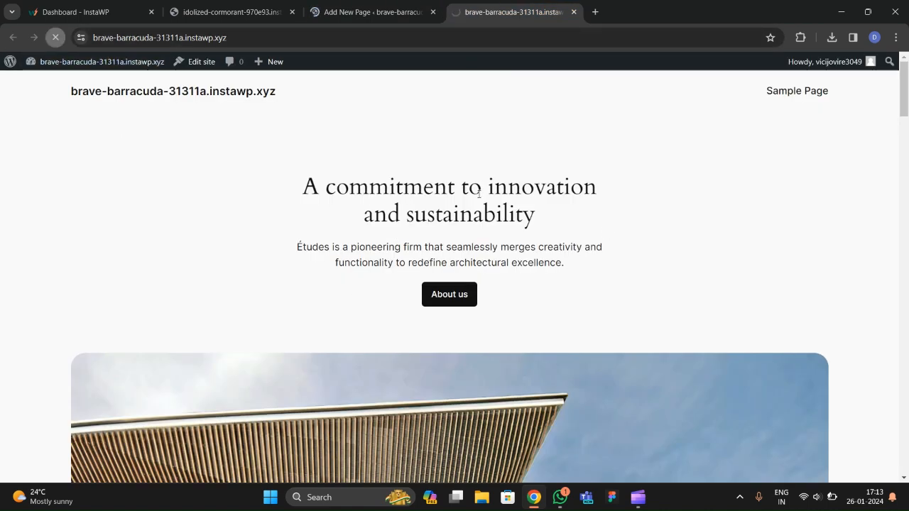
{"action": "left_click", "coordinate": [366, 12]}
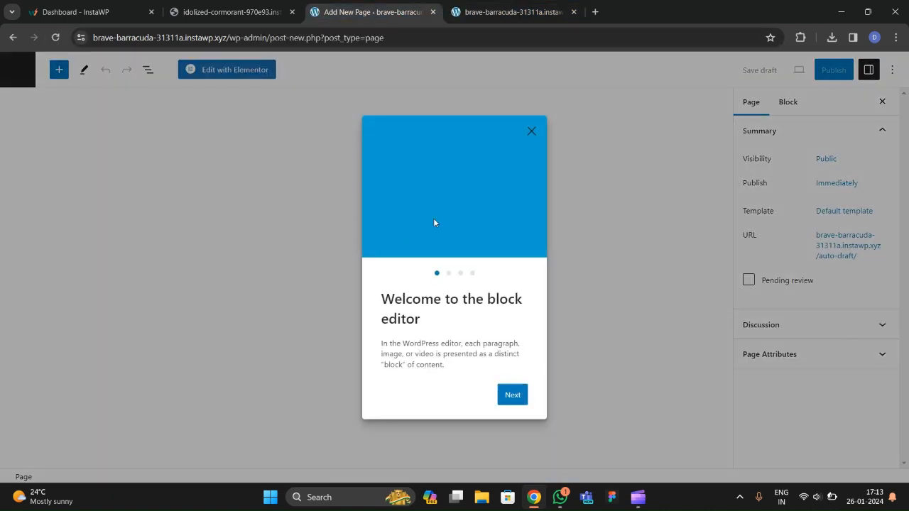
Dismiss the welcome guide and patterns, title the page Home, then leave without saving.
{"action": "left_click", "coordinate": [531, 132]}
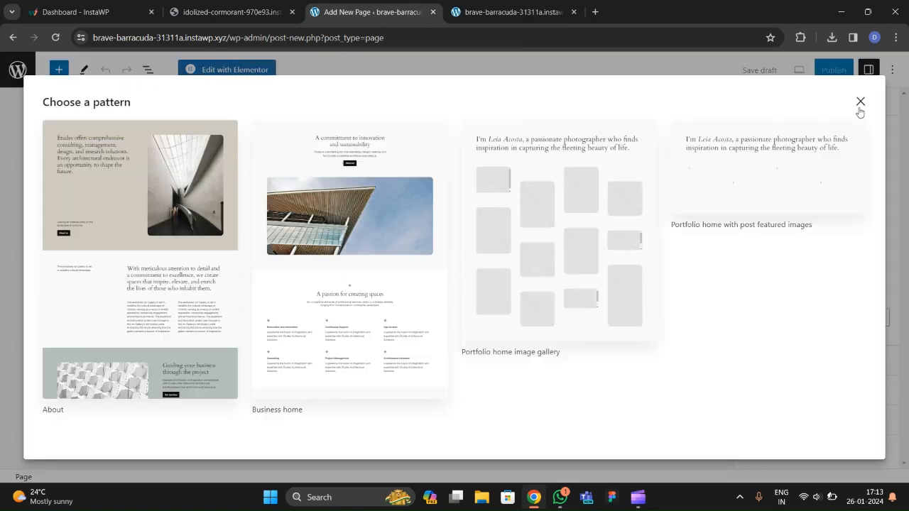
{"action": "left_click", "coordinate": [861, 101]}
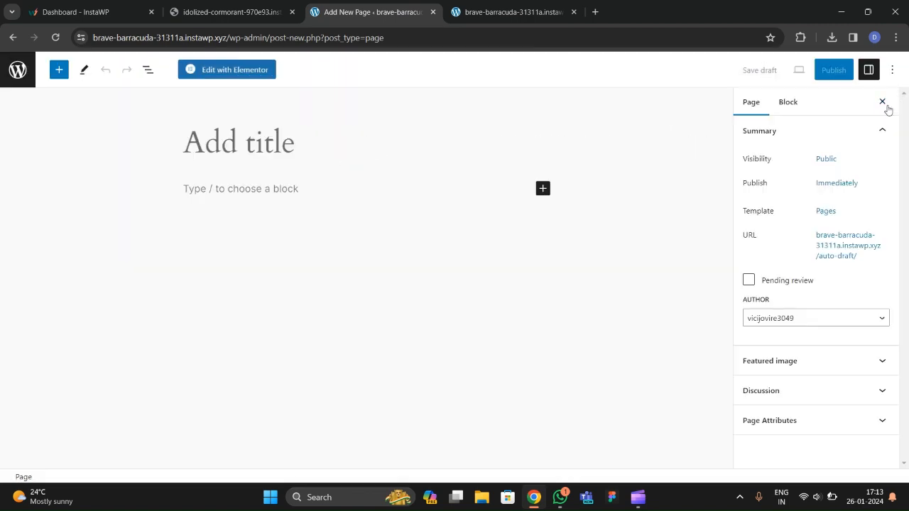
{"action": "left_click", "coordinate": [240, 144]}
{"action": "type", "text": "Home"}
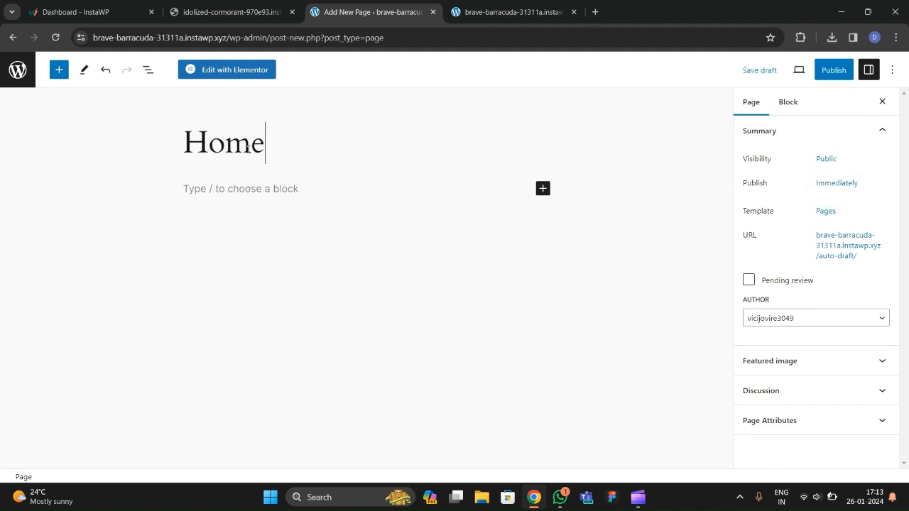
{"action": "left_click", "coordinate": [18, 70]}
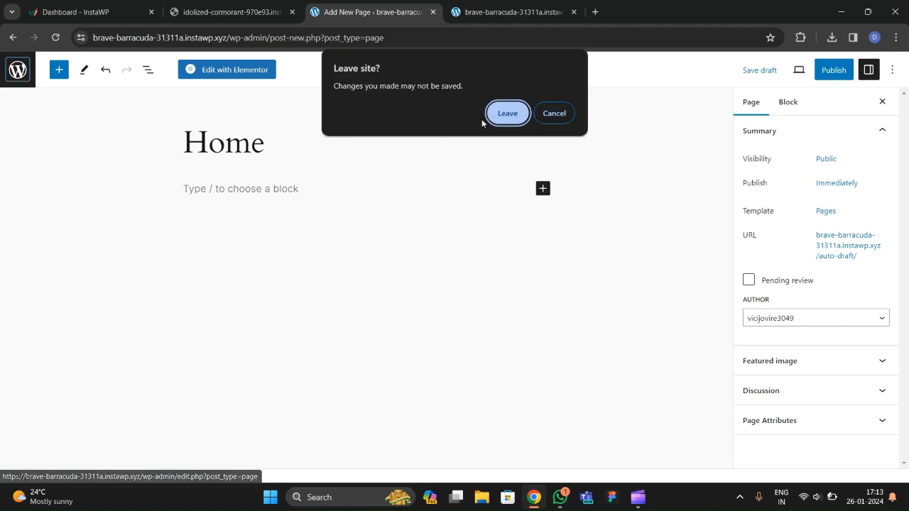
{"action": "left_click", "coordinate": [508, 115]}
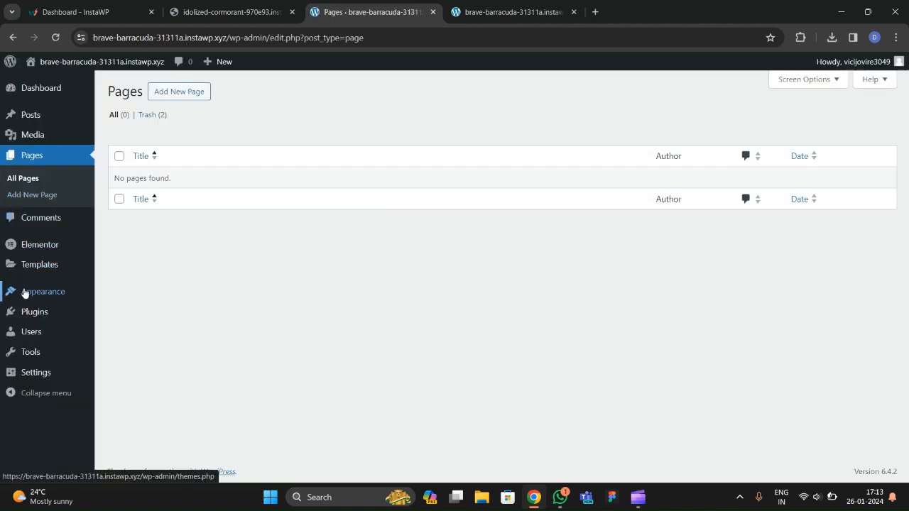
Install and activate the Hello Elementor theme from Add New Theme.
{"action": "mouse_move", "coordinate": [27, 289]}
{"action": "left_click", "coordinate": [133, 293]}
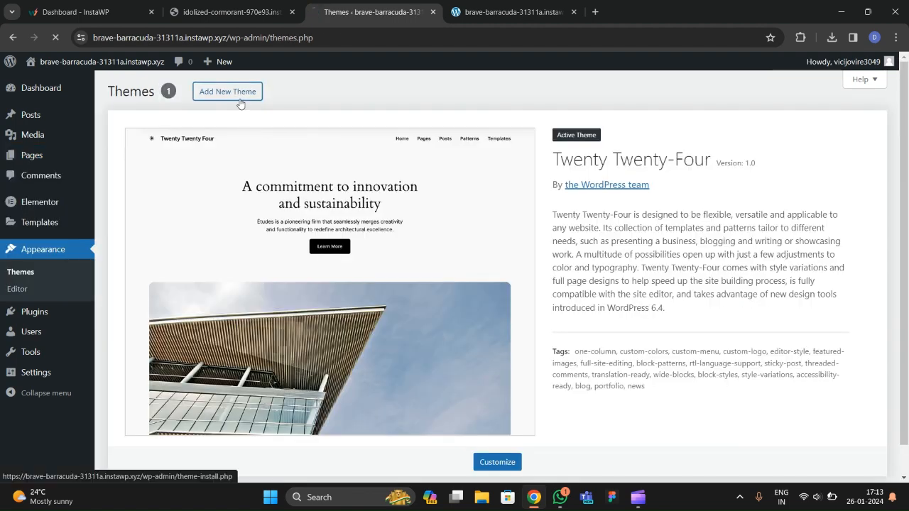
{"action": "left_click", "coordinate": [240, 103]}
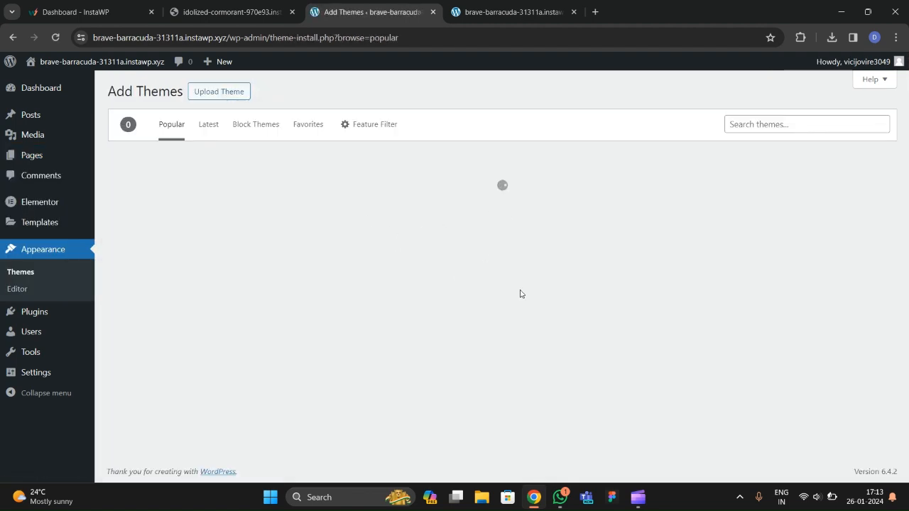
{"action": "left_click", "coordinate": [801, 329]}
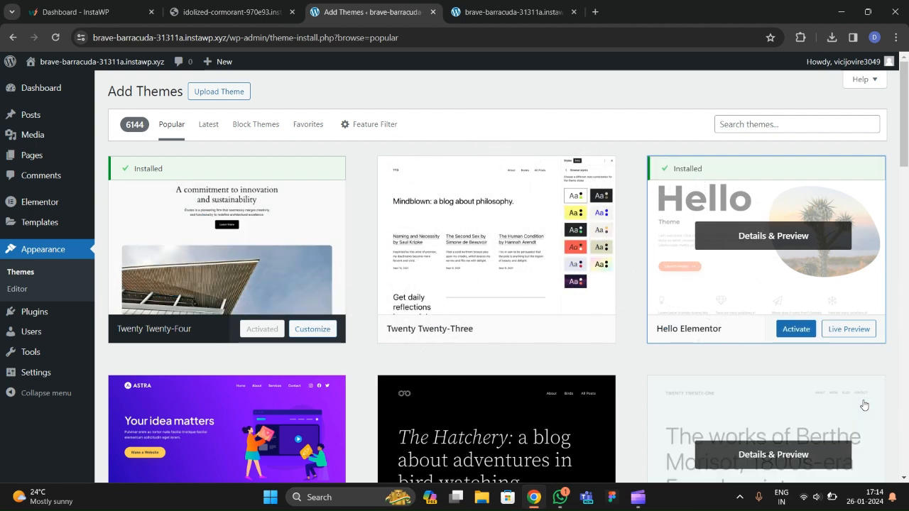
{"action": "left_click", "coordinate": [795, 331]}
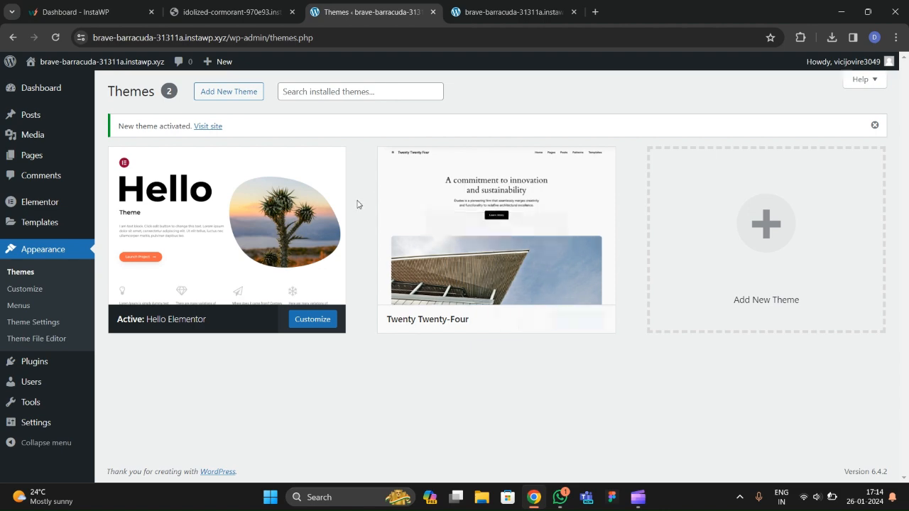
Delete the Twenty Twenty-Four theme and review Hello Elementor's theme details.
{"action": "left_click", "coordinate": [498, 227]}
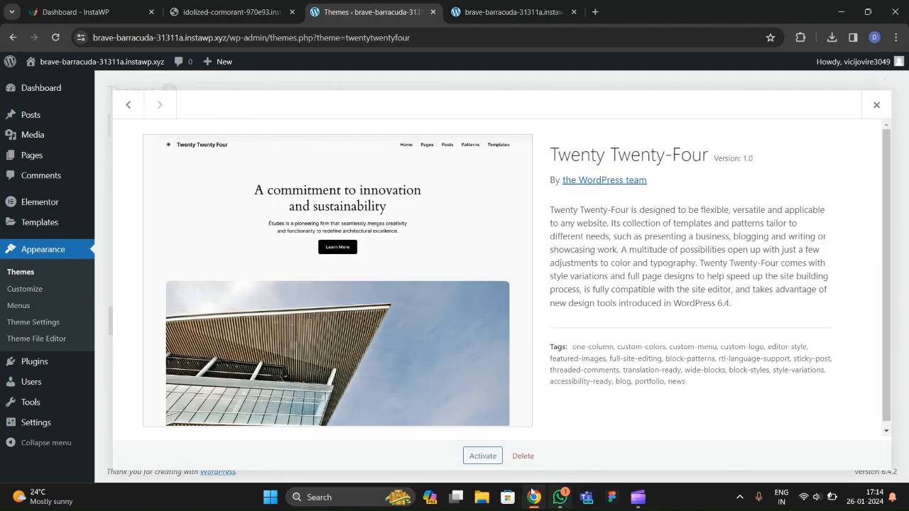
{"action": "left_click", "coordinate": [522, 456]}
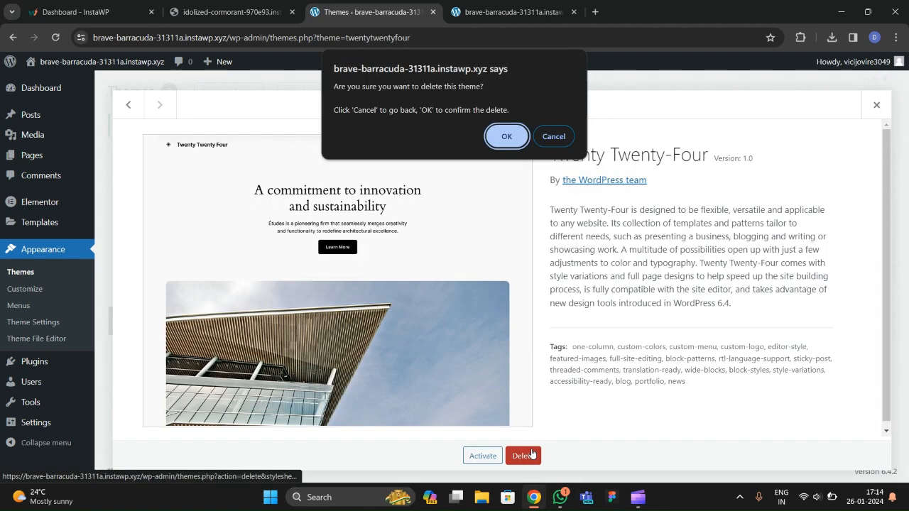
{"action": "left_click", "coordinate": [507, 139]}
{"action": "left_click", "coordinate": [300, 287]}
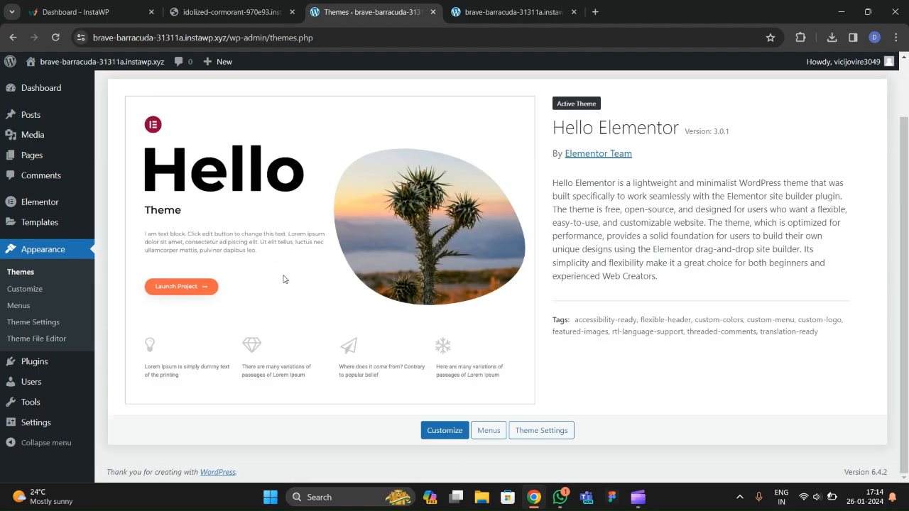
{"action": "mouse_move", "coordinate": [43, 424]}
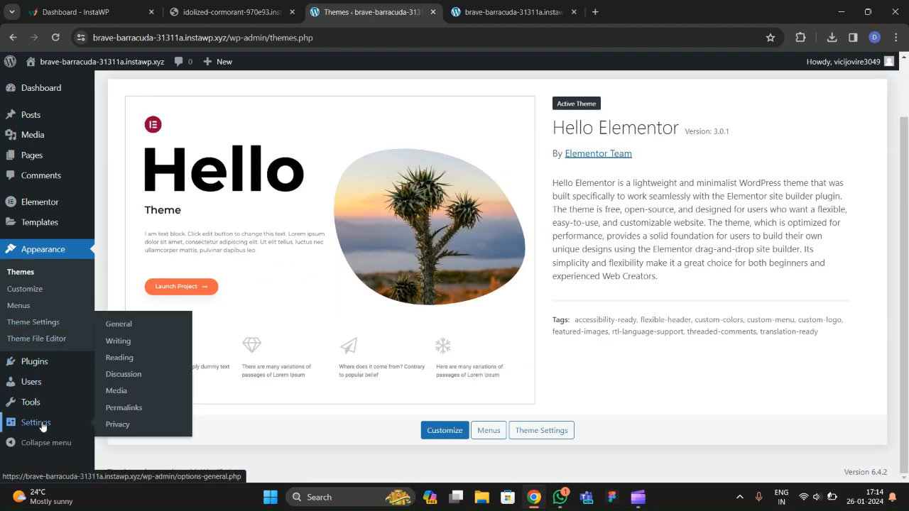
{"action": "key", "text": "Escape"}
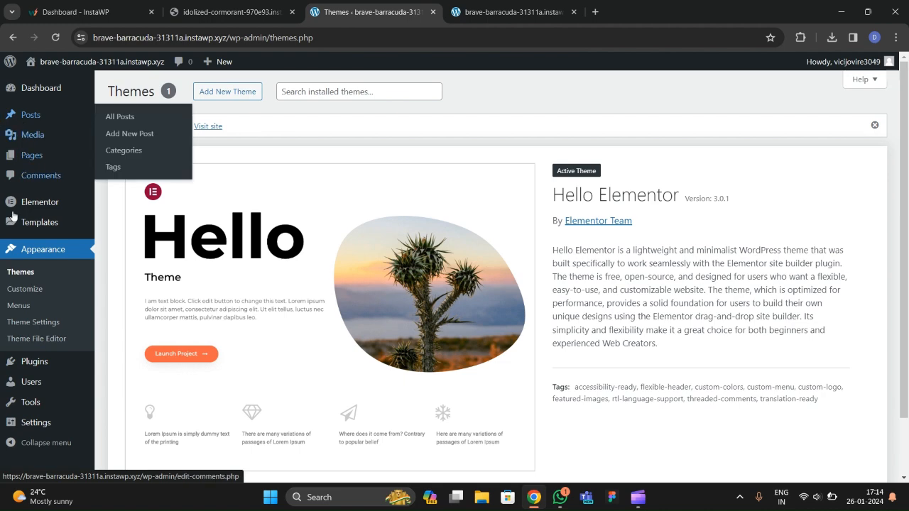
{"action": "scroll", "coordinate": [19, 274], "scroll_direction": "down", "scroll_amount": 2}
{"action": "scroll", "coordinate": [19, 274], "scroll_direction": "up", "scroll_amount": 2}
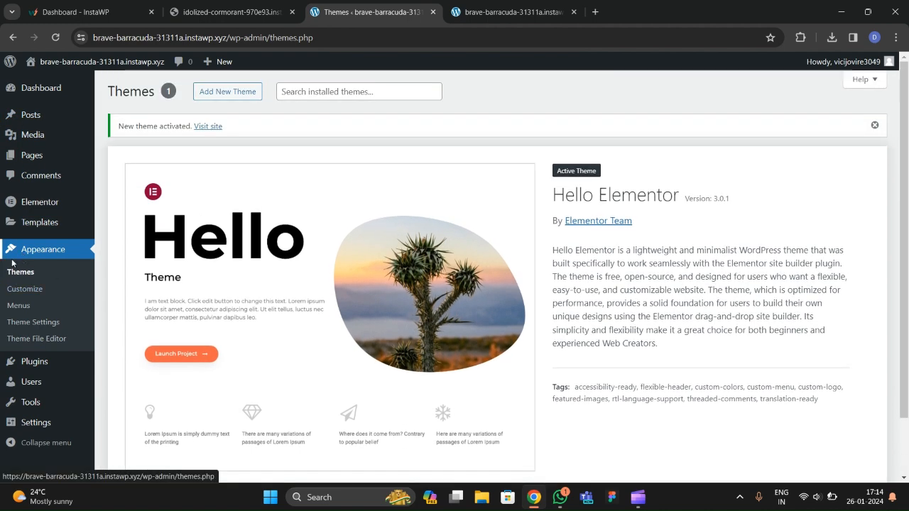
Title the new page Home and assign it the Elementor Canvas template.
{"action": "mouse_move", "coordinate": [43, 149]}
{"action": "left_click", "coordinate": [119, 161]}
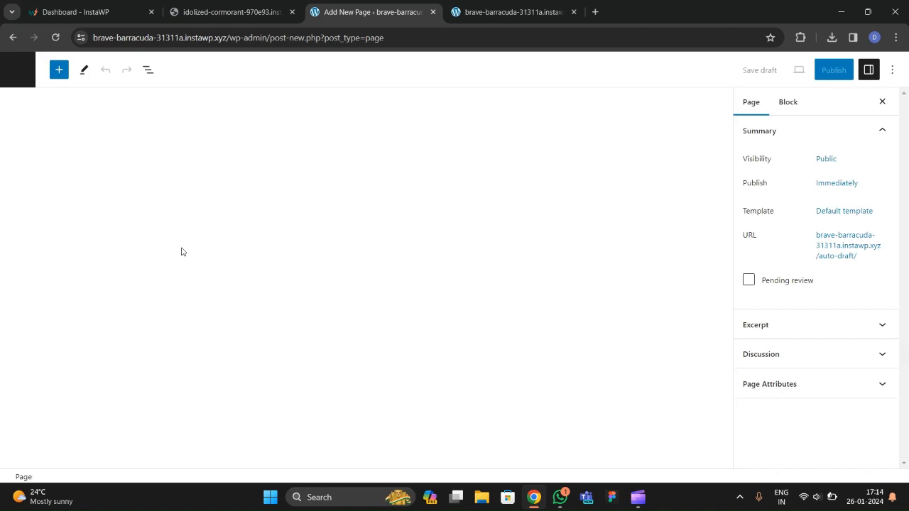
{"action": "type", "text": "H"}
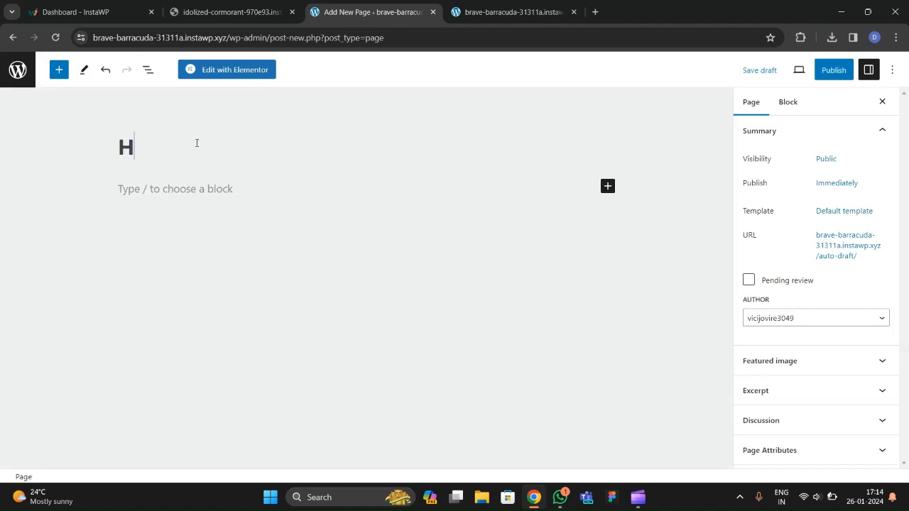
{"action": "type", "text": "ome"}
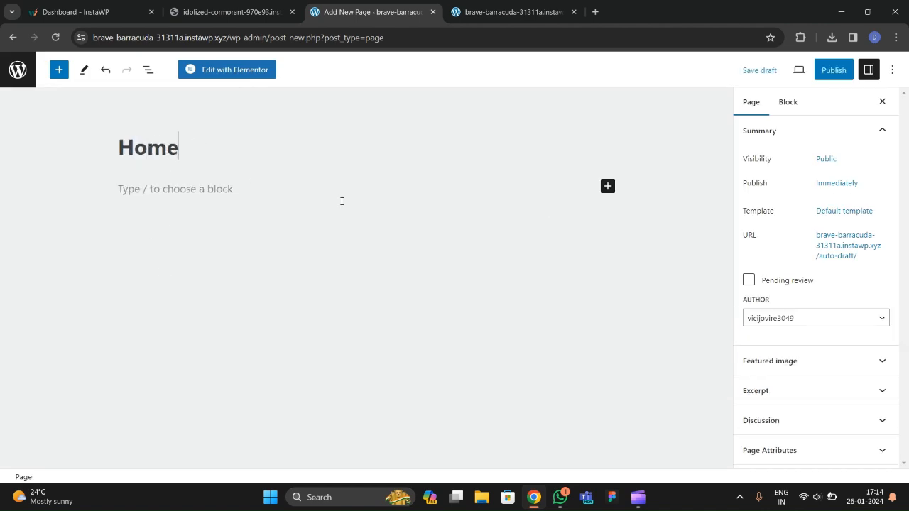
{"action": "left_click", "coordinate": [842, 212]}
{"action": "left_click", "coordinate": [793, 301]}
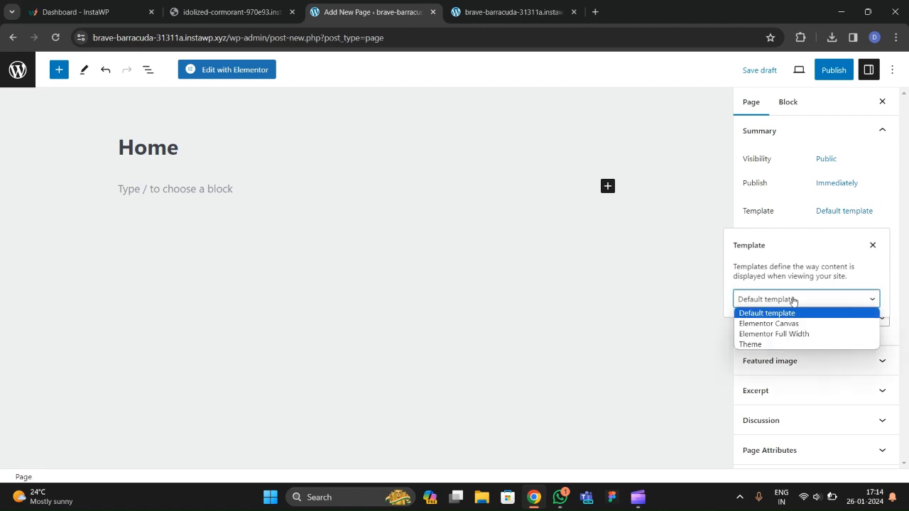
{"action": "left_click", "coordinate": [763, 323]}
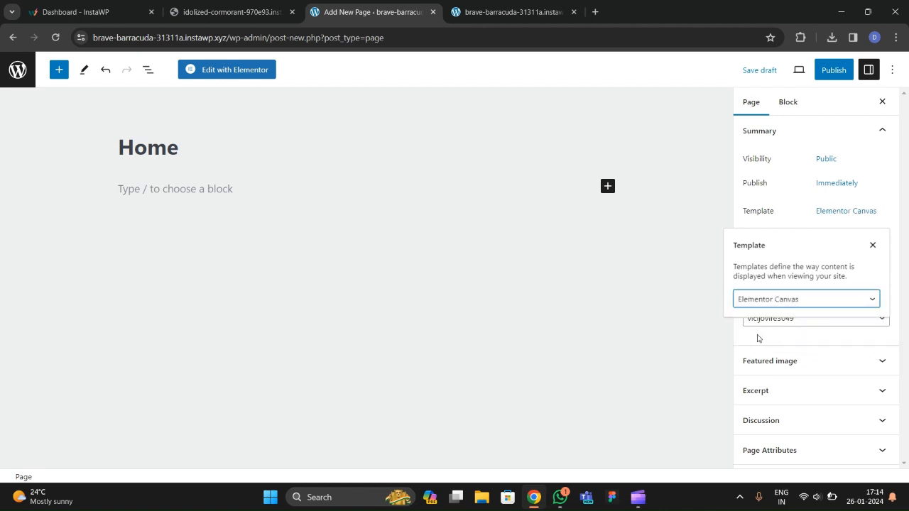
Publish the Home page and return to the Pages list.
{"action": "left_click", "coordinate": [823, 71]}
{"action": "left_click", "coordinate": [822, 71]}
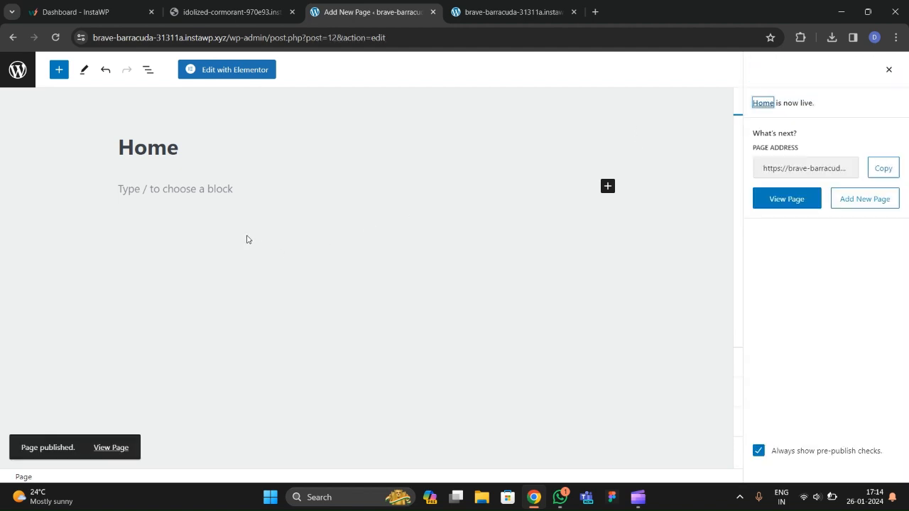
{"action": "left_click", "coordinate": [18, 69]}
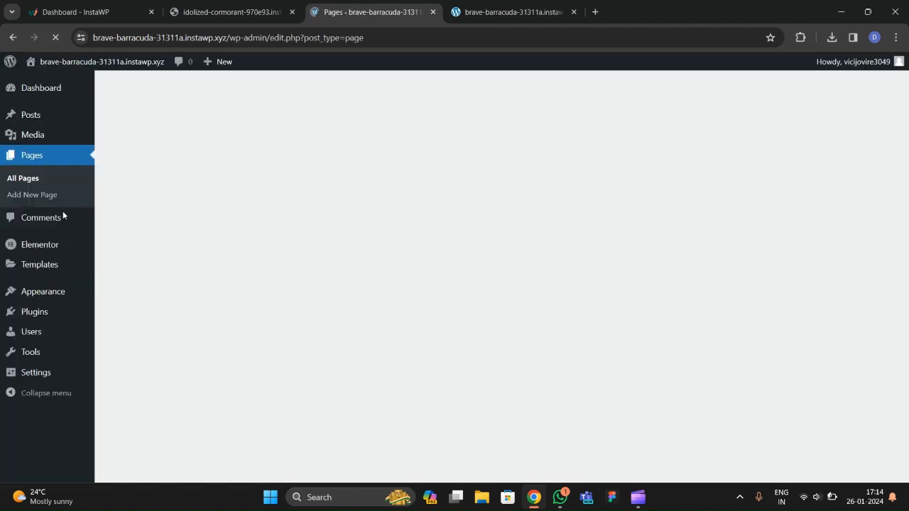
Set Reading settings to a static homepage using the Home page and save.
{"action": "mouse_move", "coordinate": [36, 375]}
{"action": "left_click", "coordinate": [128, 364]}
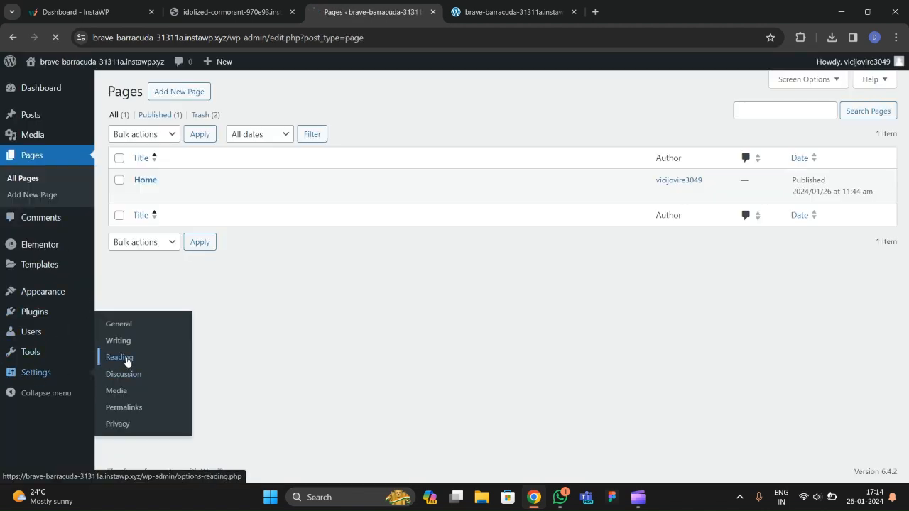
{"action": "left_click", "coordinate": [243, 144]}
{"action": "left_click", "coordinate": [305, 175]}
{"action": "left_click", "coordinate": [312, 199]}
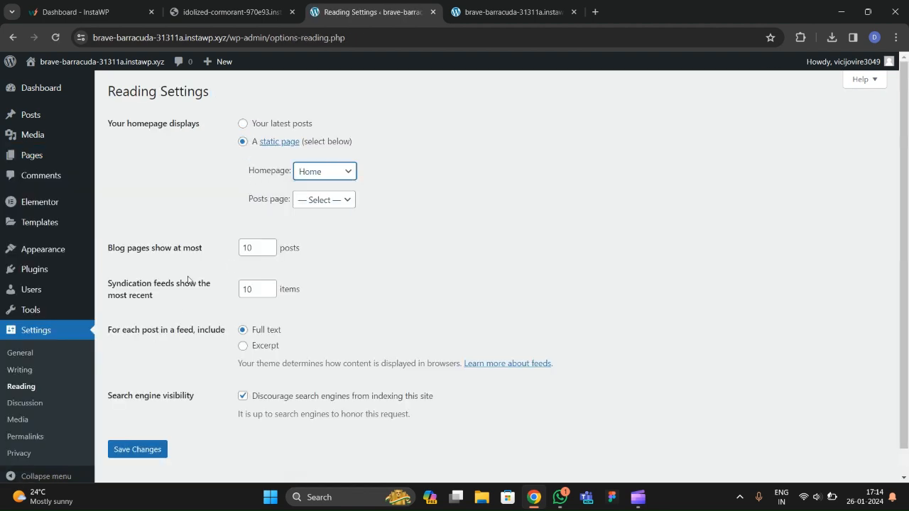
{"action": "left_click", "coordinate": [142, 455]}
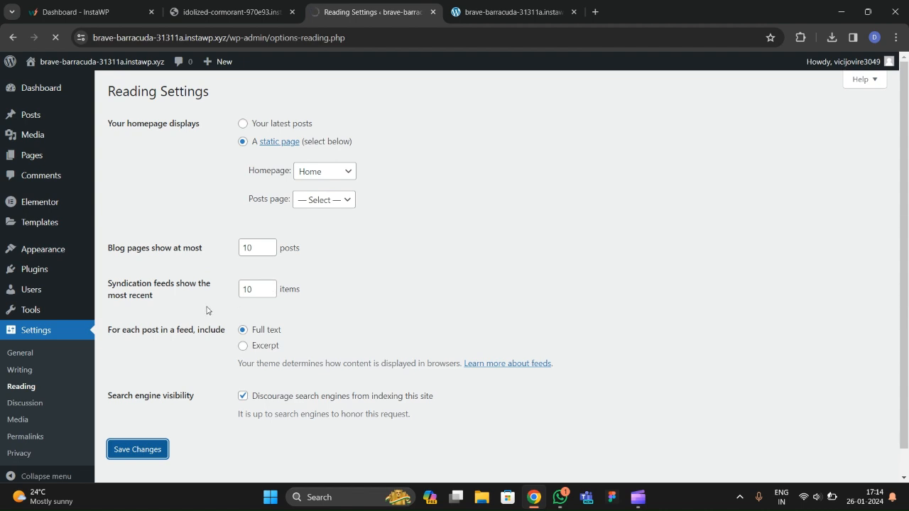
Check the Post name permalink setting, then return to the All Pages list.
{"action": "scroll", "coordinate": [21, 299], "scroll_direction": "down", "scroll_amount": 1}
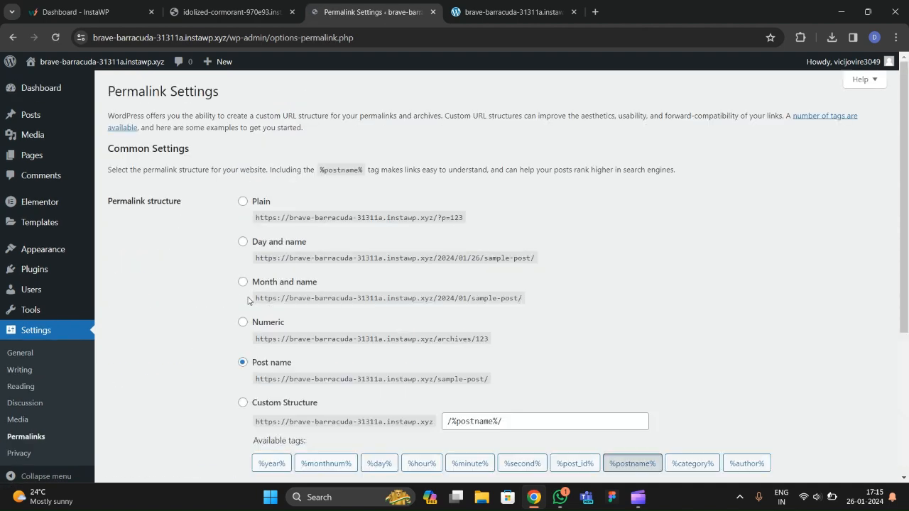
{"action": "scroll", "coordinate": [393, 309], "scroll_direction": "down", "scroll_amount": 3}
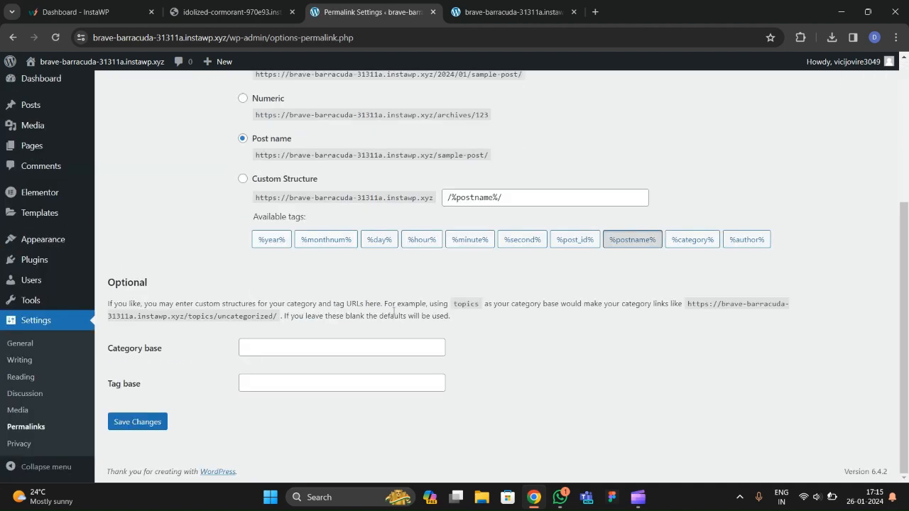
{"action": "scroll", "coordinate": [142, 312], "scroll_direction": "up", "scroll_amount": 3}
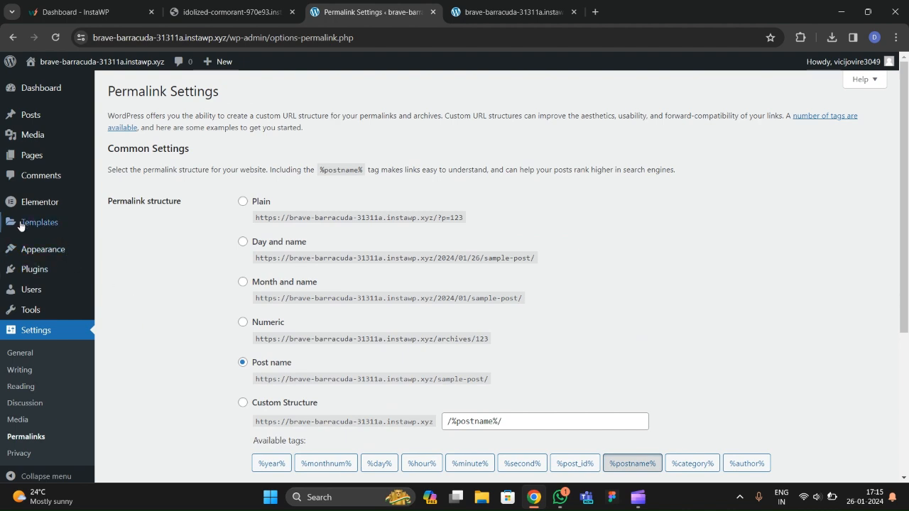
{"action": "mouse_move", "coordinate": [32, 155]}
{"action": "left_click", "coordinate": [123, 159]}
Open the Home page's edit screen in a new tab and launch Edit with Elementor.
{"action": "mouse_move", "coordinate": [175, 195]}
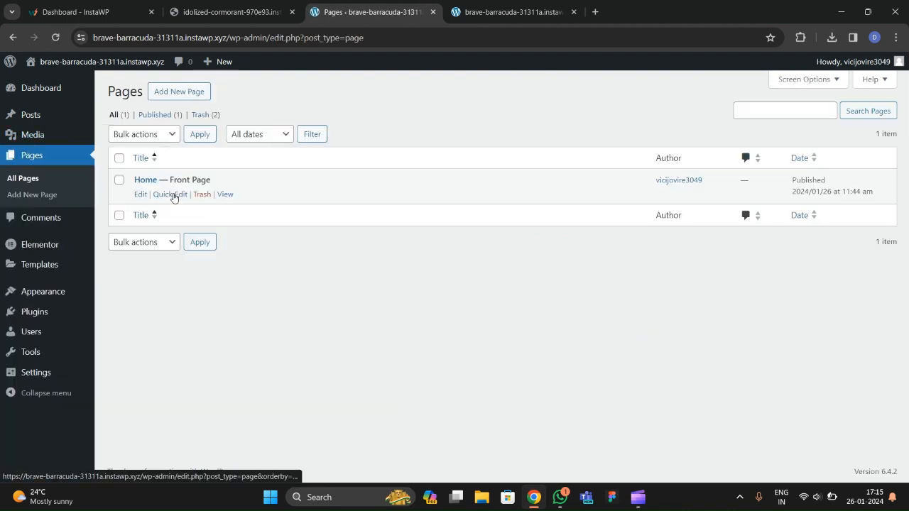
{"action": "right_click", "coordinate": [144, 196]}
{"action": "left_click", "coordinate": [159, 205]}
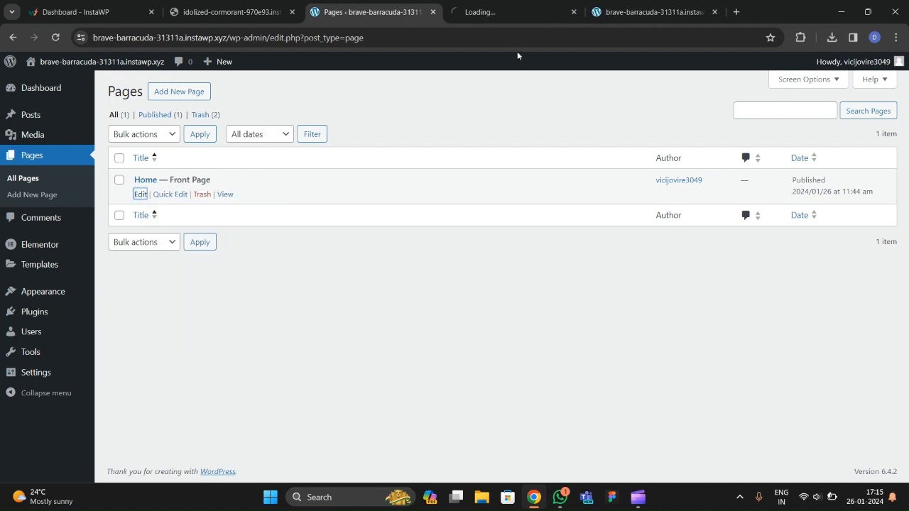
{"action": "left_click", "coordinate": [514, 16]}
{"action": "left_click", "coordinate": [365, 15]}
{"action": "left_click", "coordinate": [511, 12]}
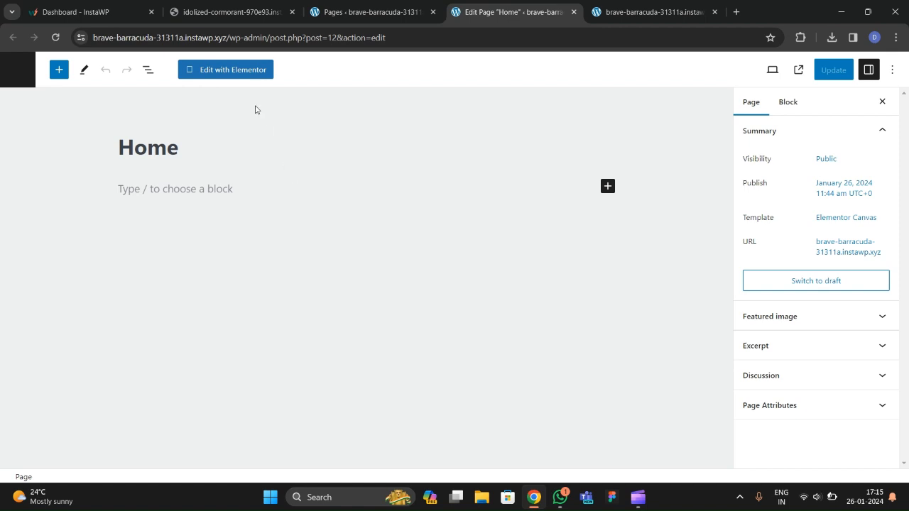
{"action": "left_click", "coordinate": [245, 69]}
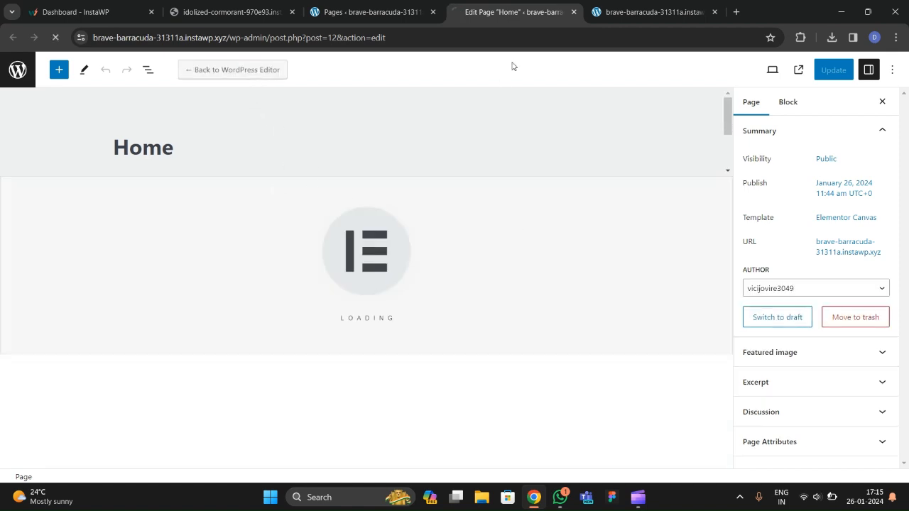
While the editor loads, compare the site's front page with the Debug Entity reference site.
{"action": "left_click", "coordinate": [619, 13]}
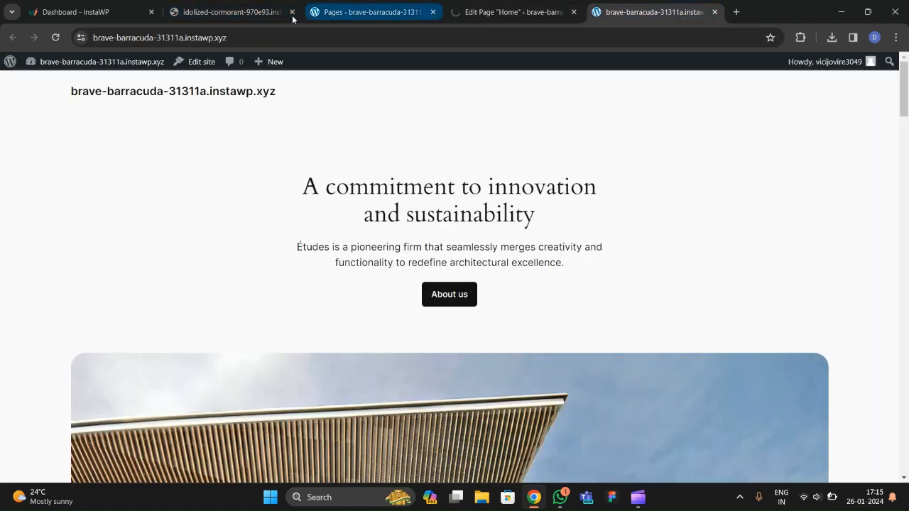
{"action": "left_click_drag", "start_coordinate": [263, 18], "coordinate": [336, 31]}
{"action": "scroll", "coordinate": [248, 318], "scroll_direction": "down", "scroll_amount": 4}
{"action": "scroll", "coordinate": [308, 317], "scroll_direction": "up", "scroll_amount": 4}
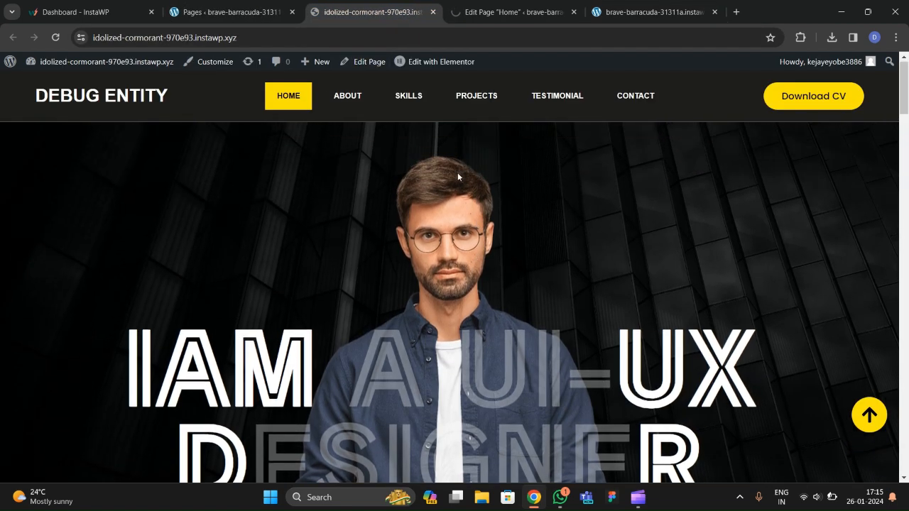
{"action": "scroll", "coordinate": [457, 173], "scroll_direction": "down", "scroll_amount": 3}
{"action": "left_click", "coordinate": [512, 12]}
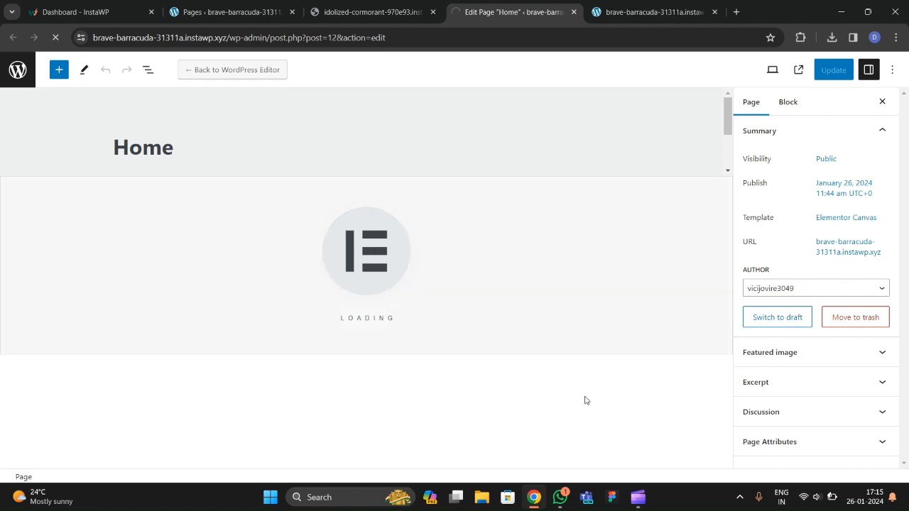
{"action": "left_click", "coordinate": [370, 12]}
{"action": "left_click", "coordinate": [497, 12]}
Open and close the system quick settings panel, checking the reference site in between.
{"action": "left_click", "coordinate": [815, 500]}
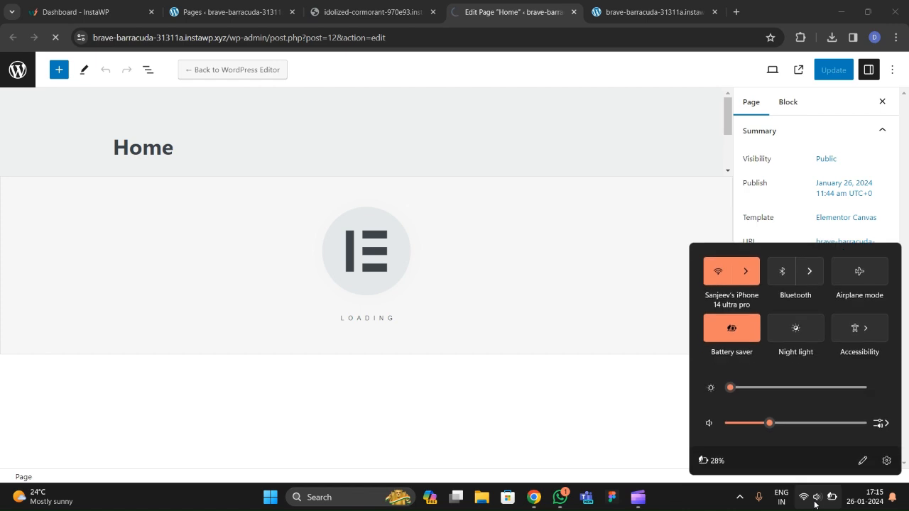
{"action": "left_click", "coordinate": [707, 501]}
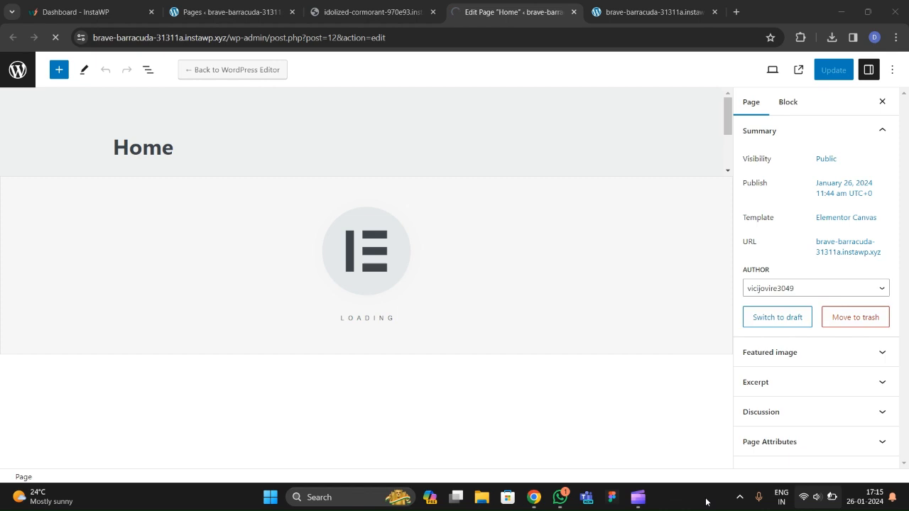
{"action": "left_click", "coordinate": [326, 13]}
{"action": "left_click", "coordinate": [507, 20]}
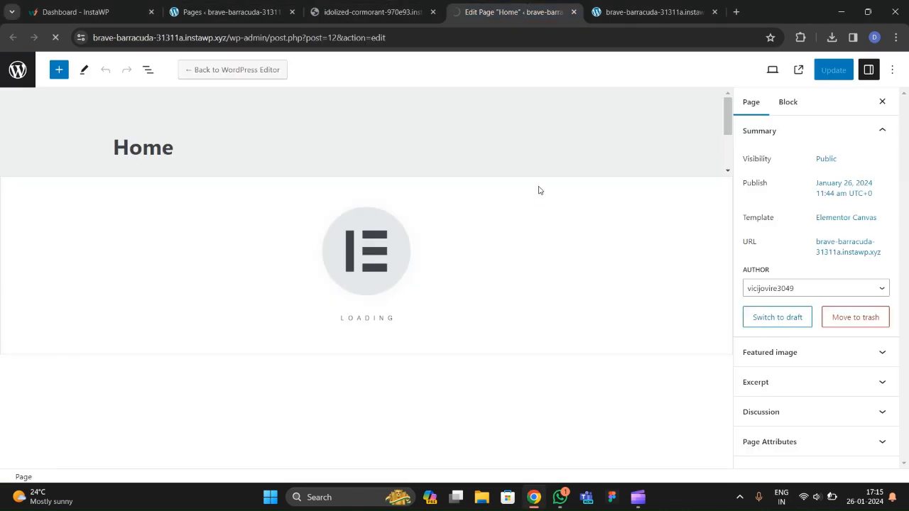
{"action": "left_click", "coordinate": [817, 497]}
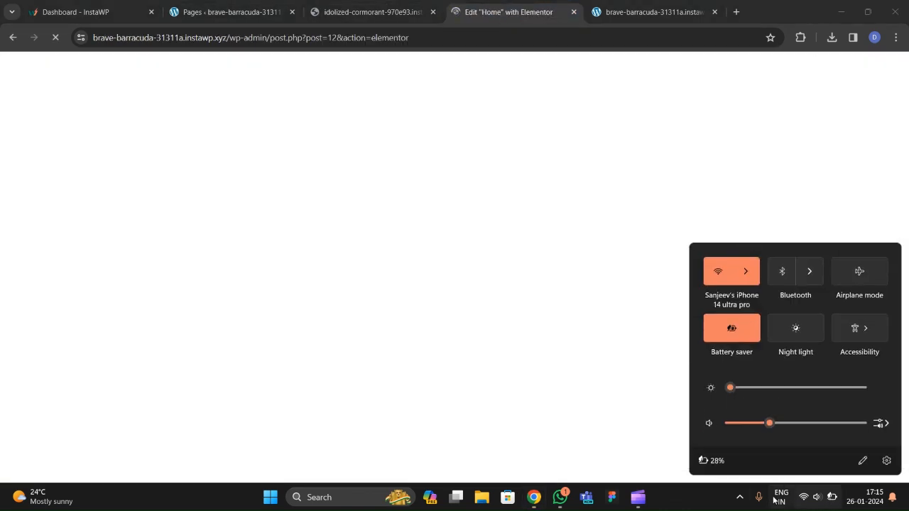
{"action": "left_click", "coordinate": [499, 170]}
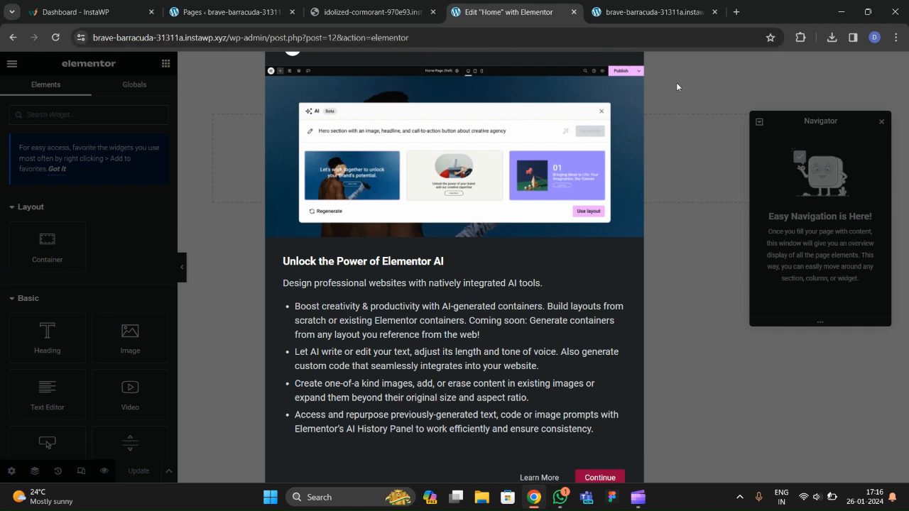
Dismiss the Elementor AI popup and add a boxed single-column Container to the blank Home canvas.
{"action": "left_click", "coordinate": [600, 475]}
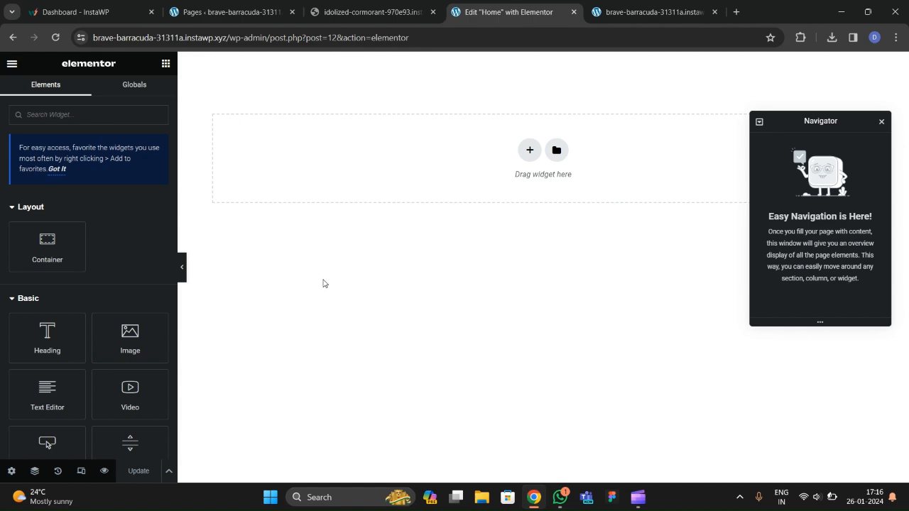
{"action": "left_click", "coordinate": [419, 12]}
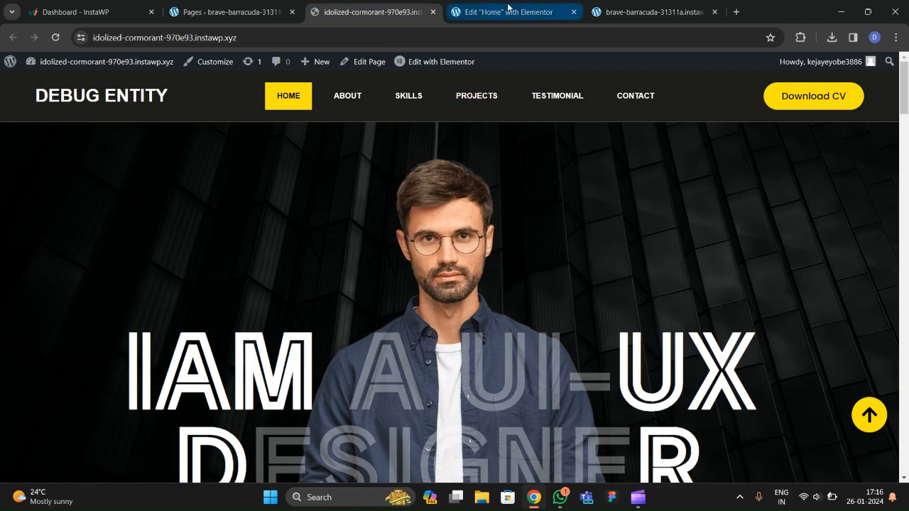
{"action": "left_click", "coordinate": [508, 8]}
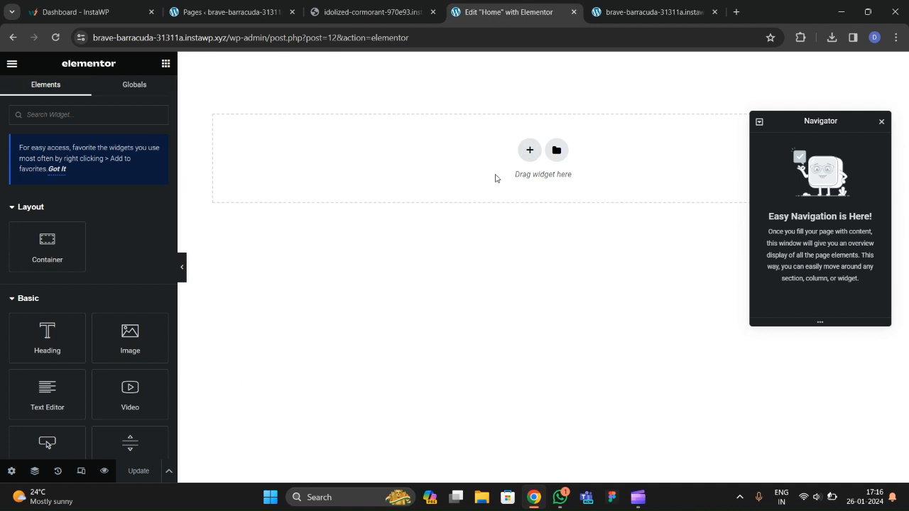
{"action": "left_click", "coordinate": [527, 152]}
{"action": "left_click", "coordinate": [380, 177]}
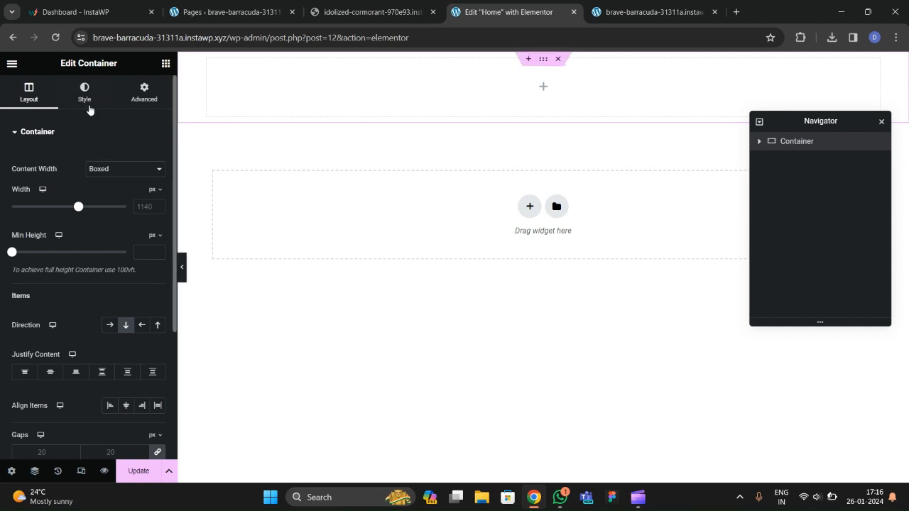
Change the container's content width to Full Width.
{"action": "left_click", "coordinate": [103, 174]}
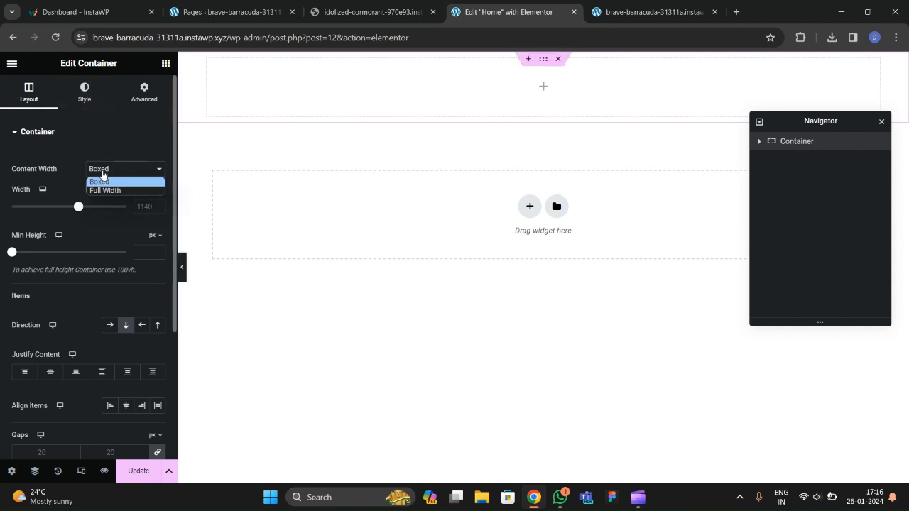
{"action": "left_click", "coordinate": [114, 190]}
{"action": "left_click", "coordinate": [57, 137]}
{"action": "left_click", "coordinate": [125, 174]}
{"action": "left_click", "coordinate": [125, 191]}
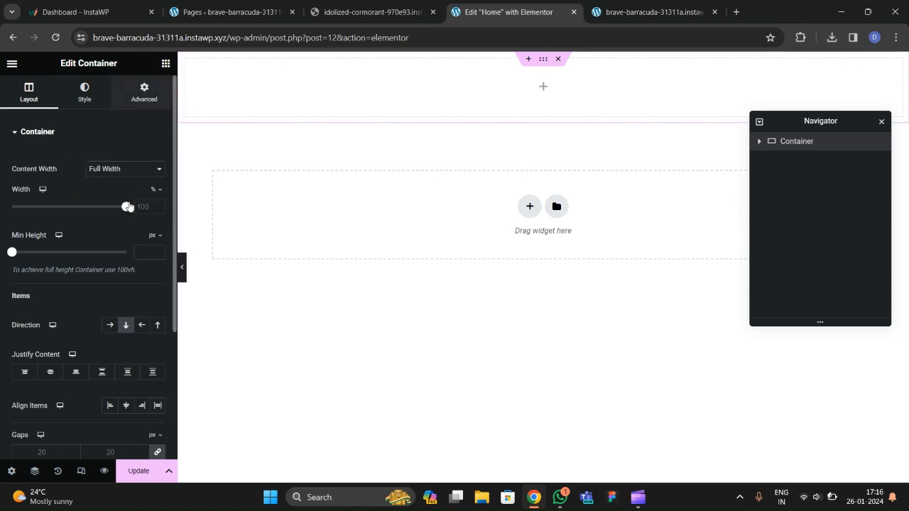
{"action": "left_click", "coordinate": [144, 93]}
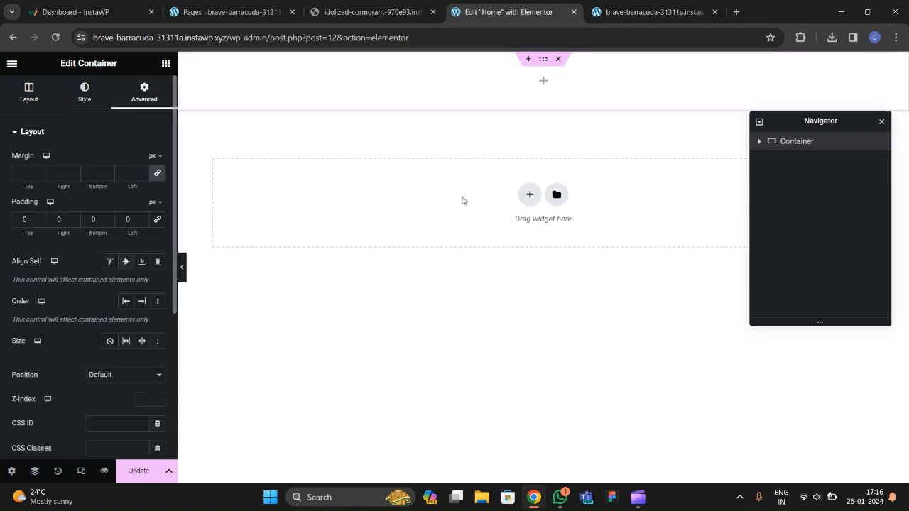
{"action": "left_click", "coordinate": [598, 12]}
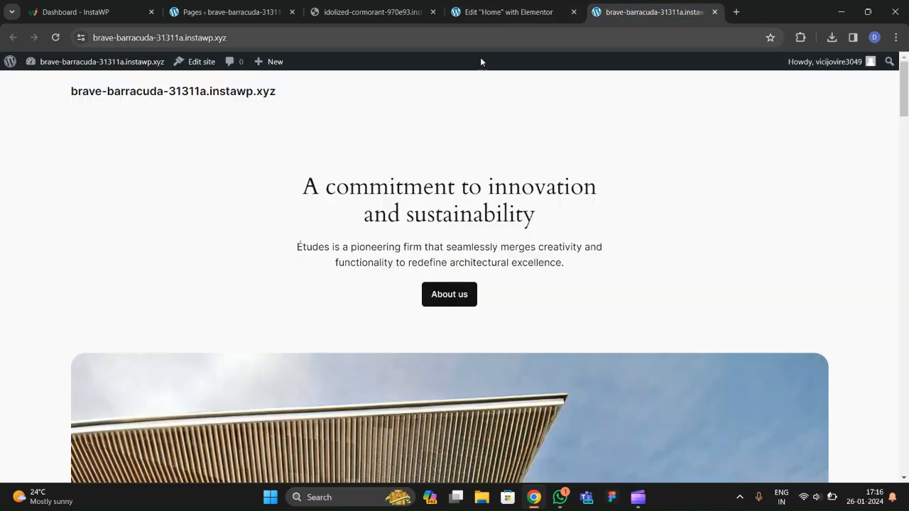
{"action": "left_click", "coordinate": [366, 12]}
{"action": "left_click", "coordinate": [508, 12]}
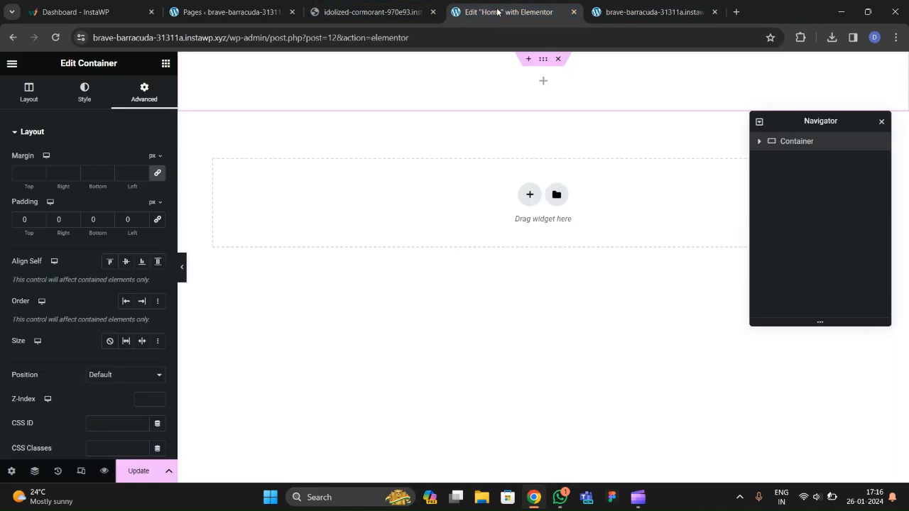
Set the container's minimum height to 700 px.
{"action": "left_click", "coordinate": [83, 94]}
{"action": "left_click", "coordinate": [29, 94]}
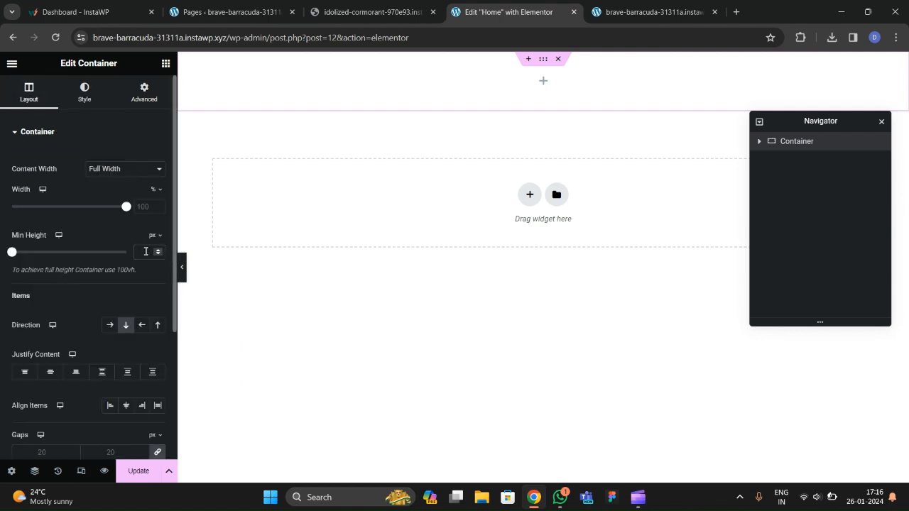
{"action": "left_click", "coordinate": [146, 252]}
{"action": "type", "text": "700"}
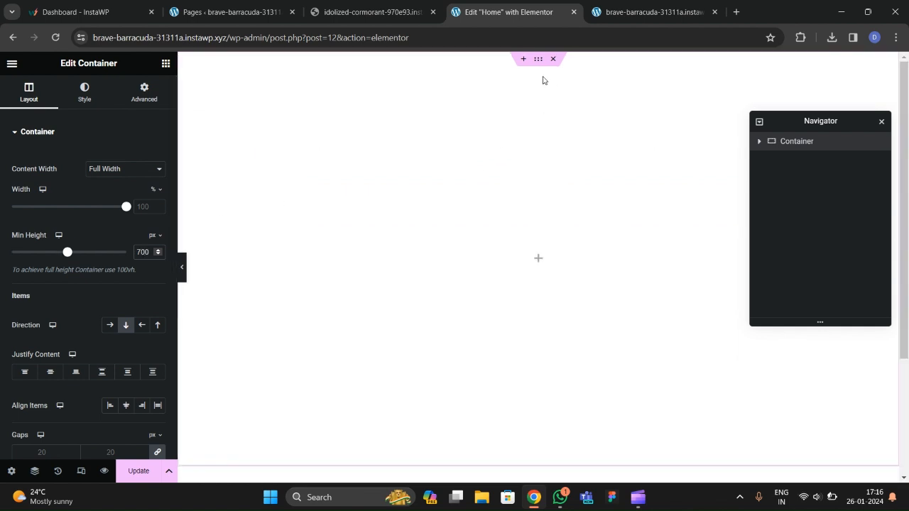
Give the container a classic solid black (#000000) background.
{"action": "left_click", "coordinate": [94, 100]}
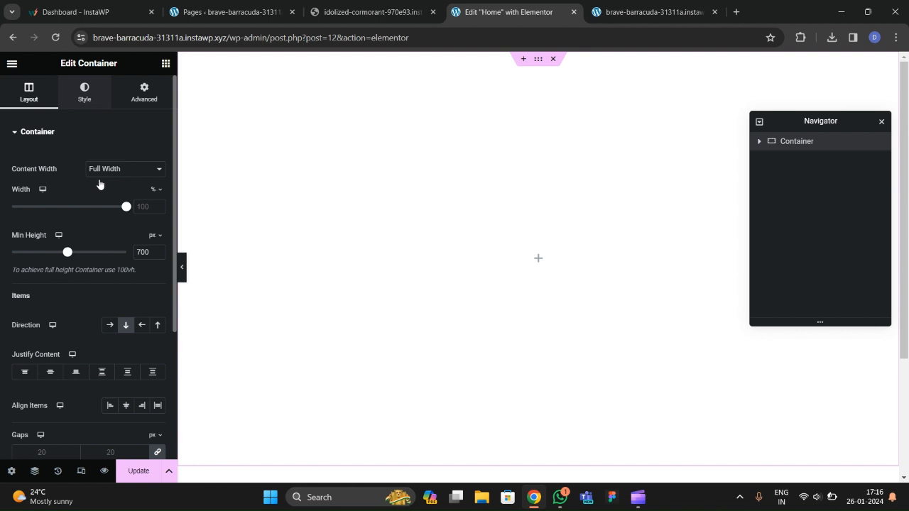
{"action": "left_click", "coordinate": [112, 186]}
{"action": "left_click", "coordinate": [157, 211]}
{"action": "left_click_drag", "start_coordinate": [155, 303], "coordinate": [91, 357]}
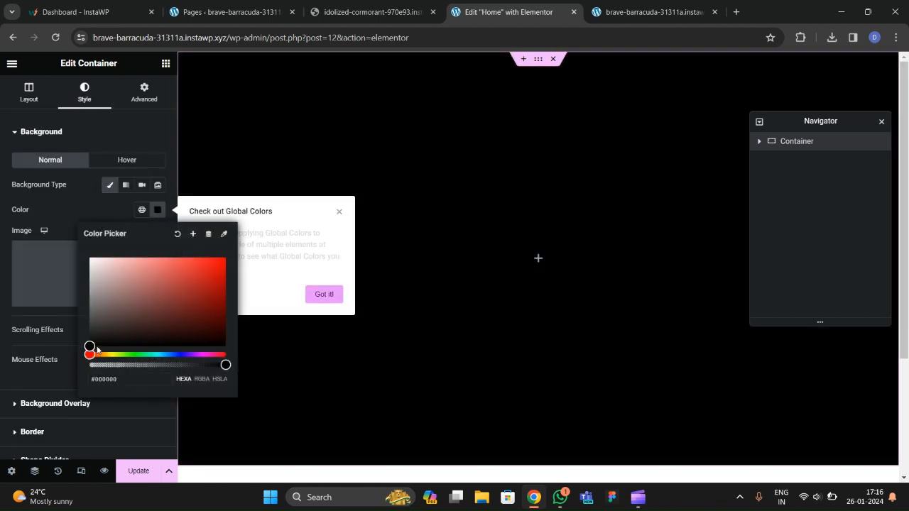
{"action": "left_click", "coordinate": [69, 222]}
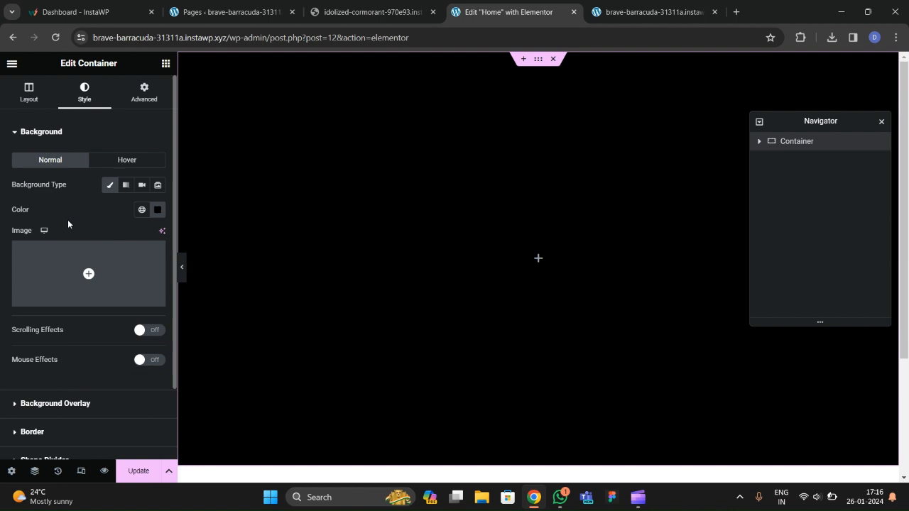
{"action": "left_click", "coordinate": [165, 63]}
Add an Image widget to the black container and start a file upload.
{"action": "left_click_drag", "start_coordinate": [130, 340], "coordinate": [521, 278]}
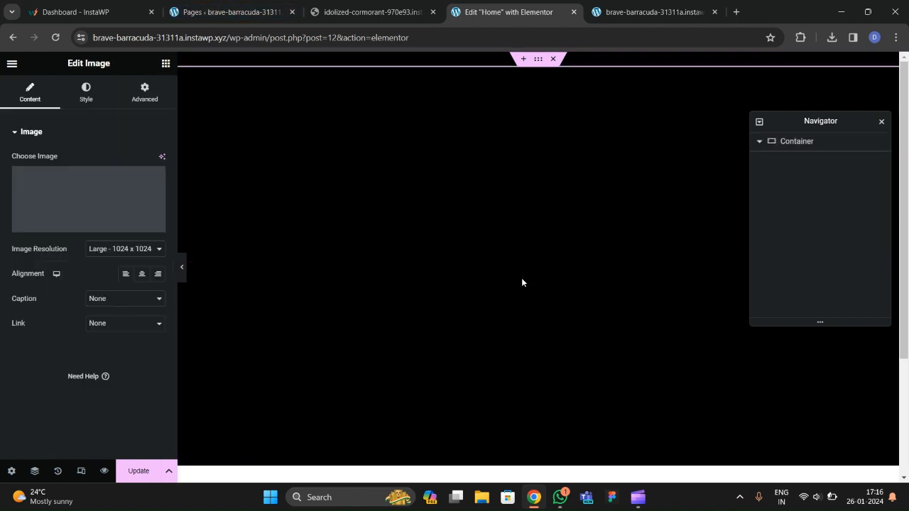
{"action": "left_click", "coordinate": [125, 187]}
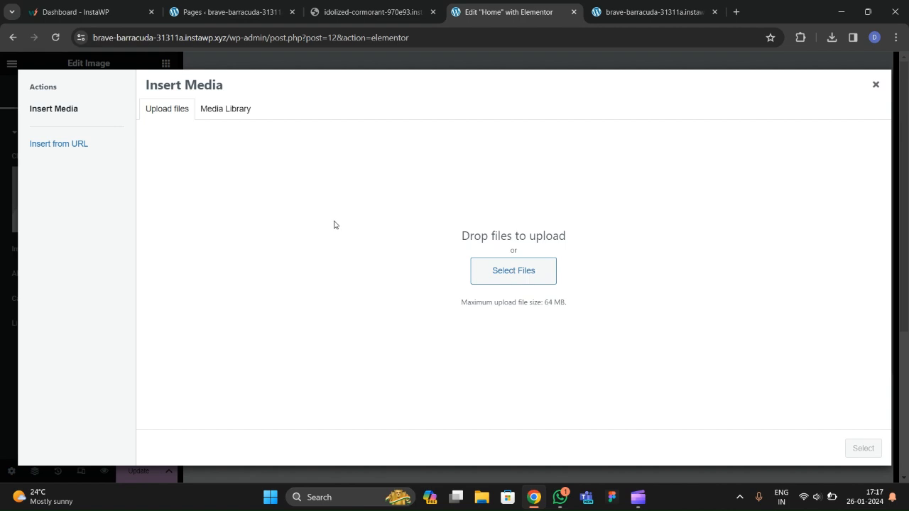
{"action": "left_click", "coordinate": [513, 284]}
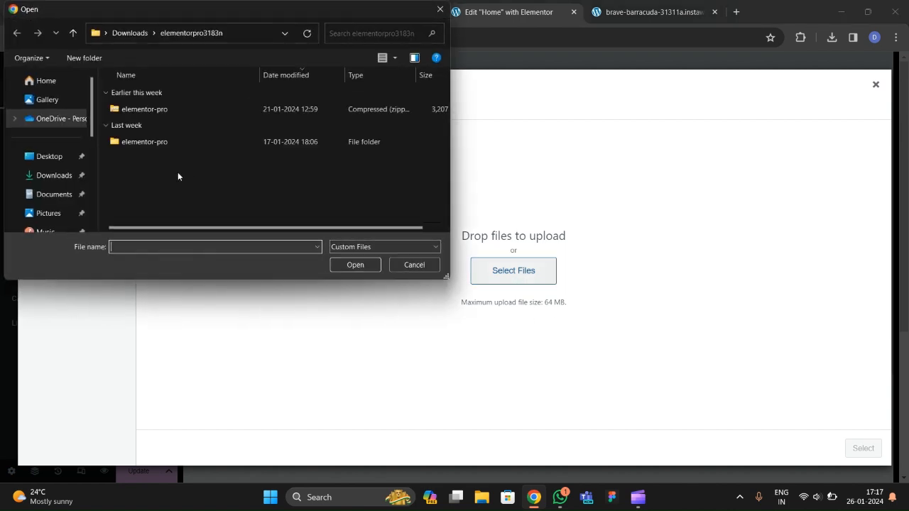
Upload freelancer-3-1 from Downloads and insert it into the Image widget.
{"action": "left_click", "coordinate": [56, 176]}
{"action": "scroll", "coordinate": [198, 149], "scroll_direction": "down", "scroll_amount": 5}
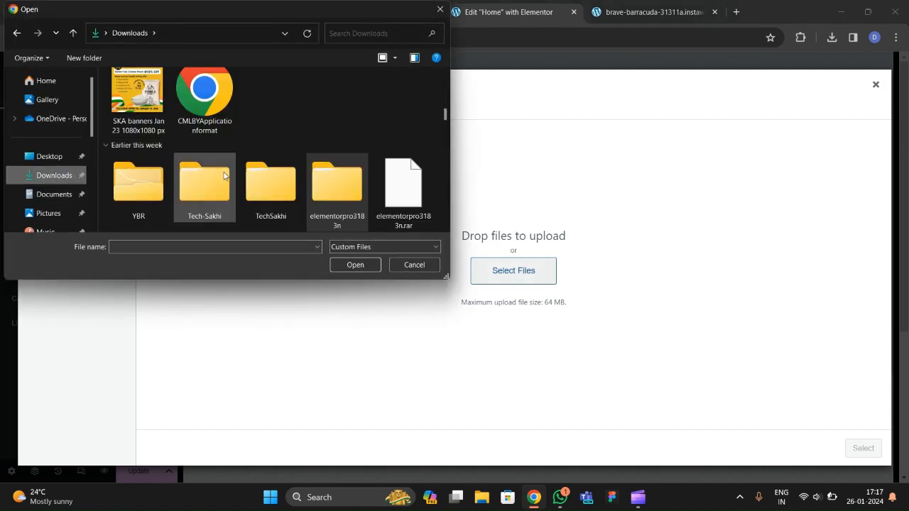
{"action": "scroll", "coordinate": [250, 177], "scroll_direction": "down", "scroll_amount": 10}
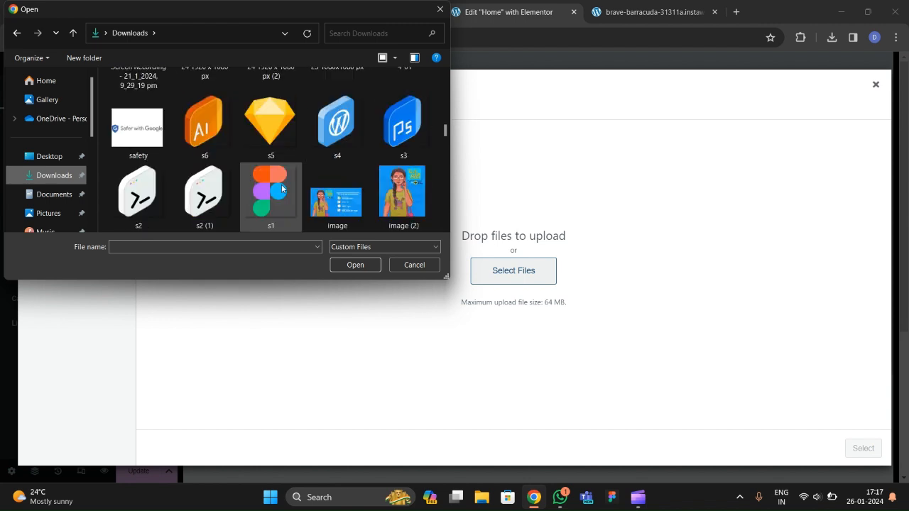
{"action": "scroll", "coordinate": [299, 195], "scroll_direction": "down", "scroll_amount": 2}
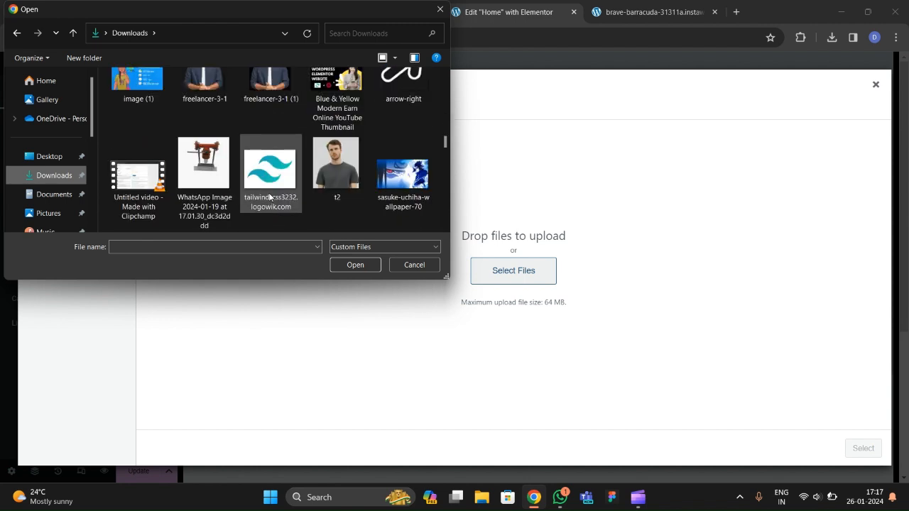
{"action": "scroll", "coordinate": [297, 203], "scroll_direction": "up", "scroll_amount": 1}
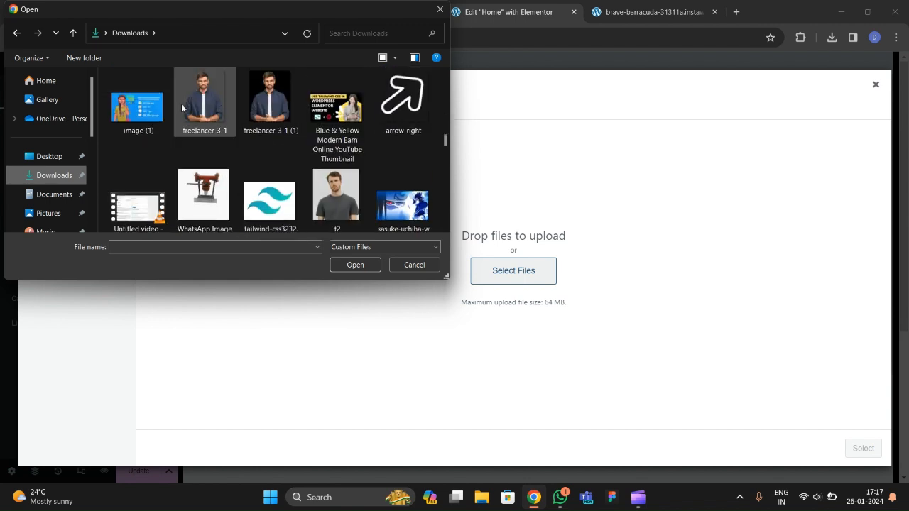
{"action": "left_click", "coordinate": [206, 110]}
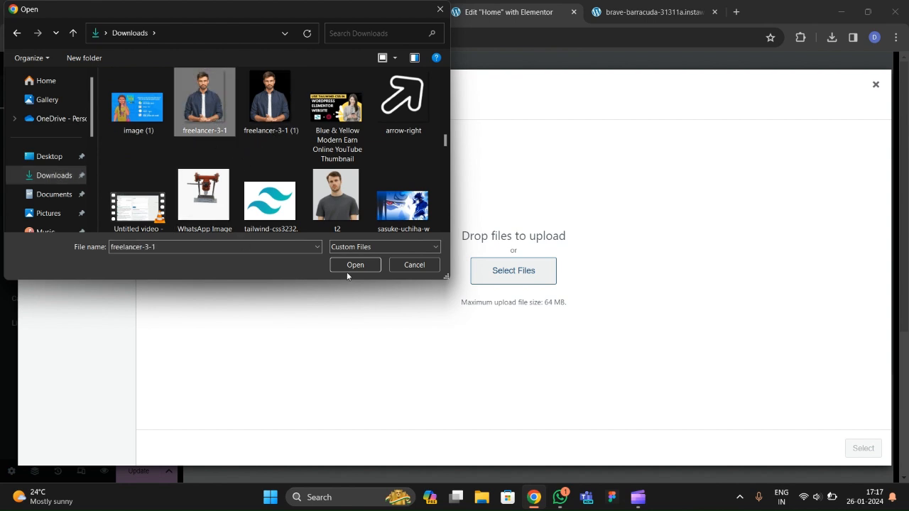
{"action": "left_click", "coordinate": [347, 267]}
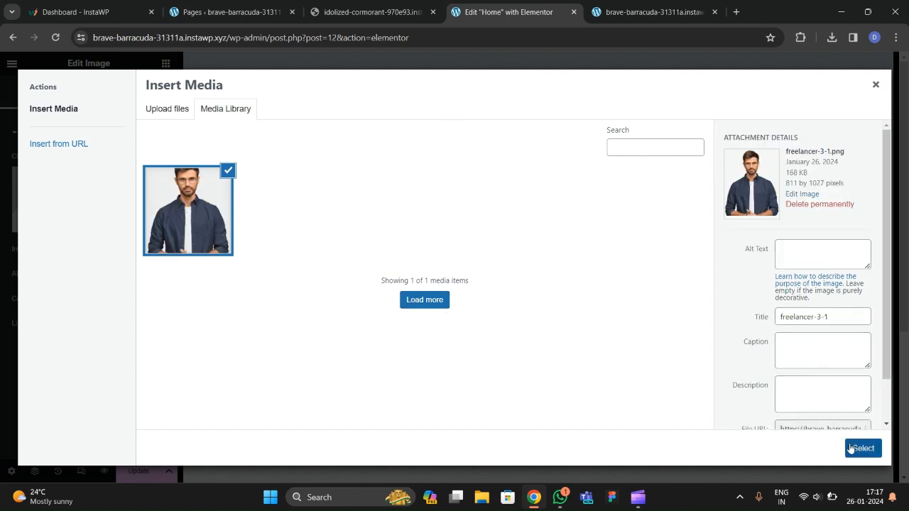
{"action": "left_click", "coordinate": [862, 448]}
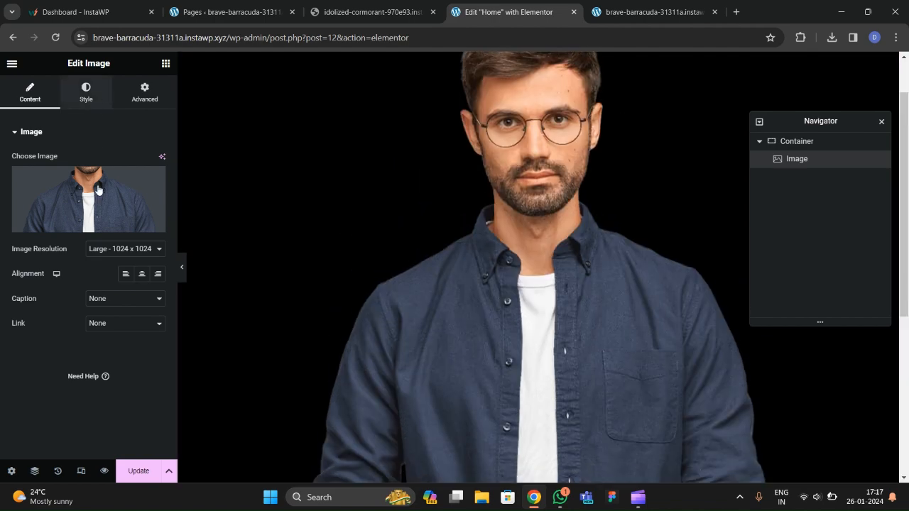
Adjust the portrait's width and raise the container's minimum height to 800 px.
{"action": "left_click", "coordinate": [86, 93]}
{"action": "left_click_drag", "start_coordinate": [13, 177], "coordinate": [61, 191]}
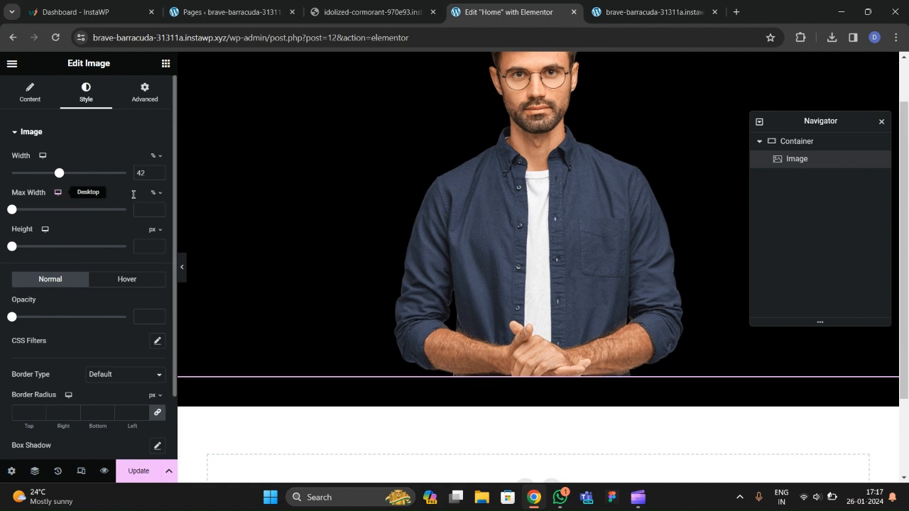
{"action": "scroll", "coordinate": [405, 219], "scroll_direction": "up", "scroll_amount": 1}
{"action": "left_click", "coordinate": [537, 61]}
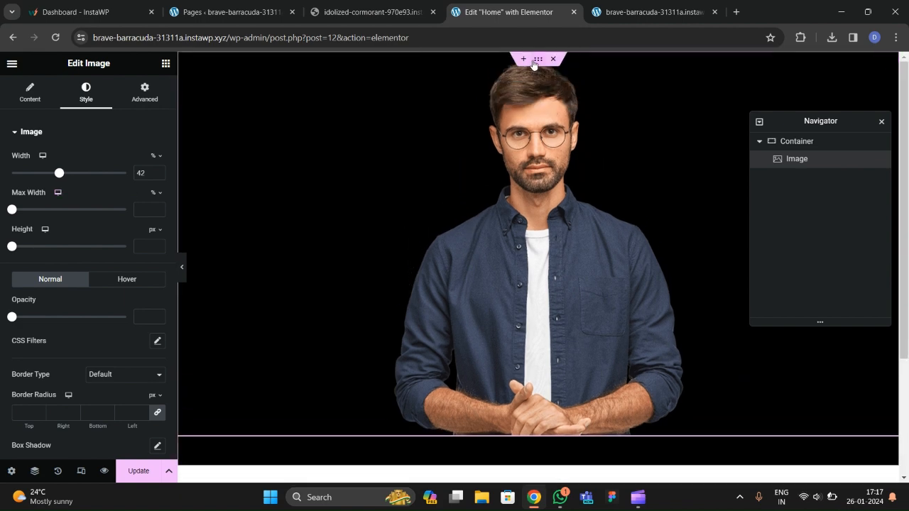
{"action": "left_click_drag", "start_coordinate": [151, 253], "coordinate": [132, 262]}
{"action": "type", "text": "800"}
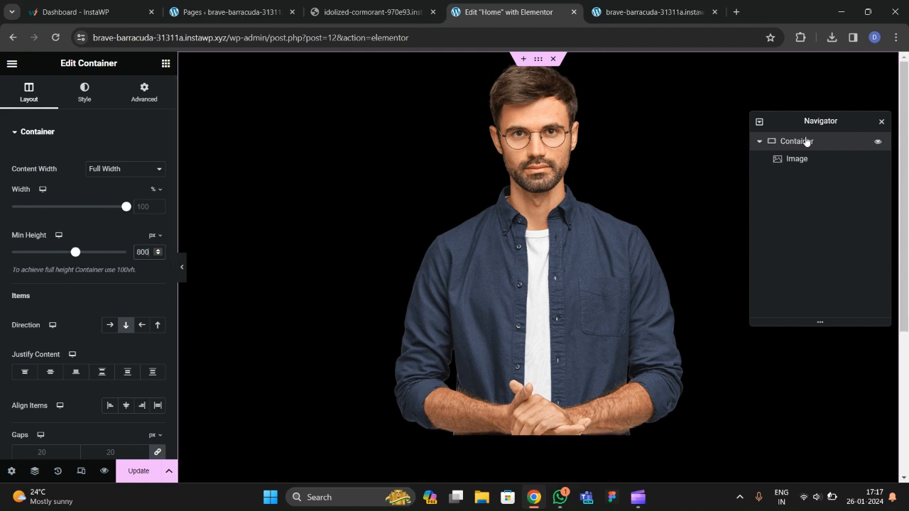
Centre the portrait vertically and horizontally in the container and set its width to 70%.
{"action": "scroll", "coordinate": [82, 205], "scroll_direction": "down", "scroll_amount": 2}
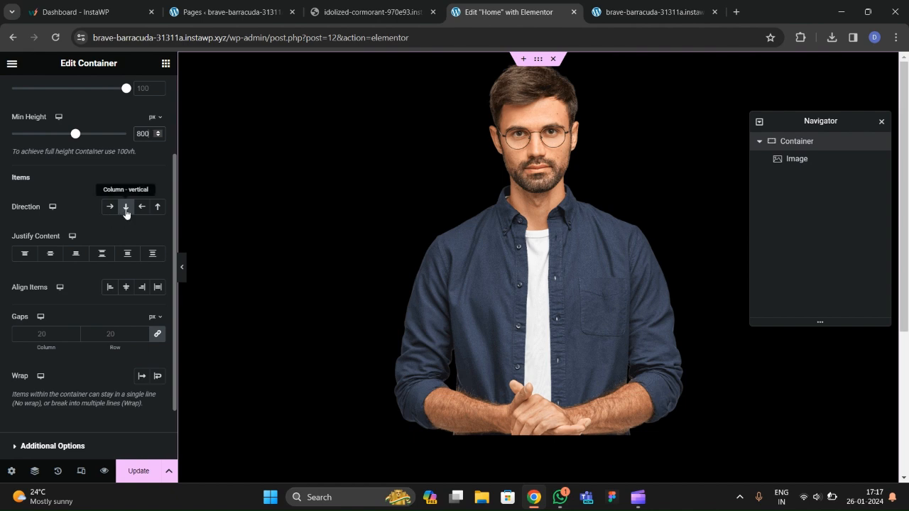
{"action": "left_click", "coordinate": [49, 252]}
{"action": "left_click", "coordinate": [126, 287]}
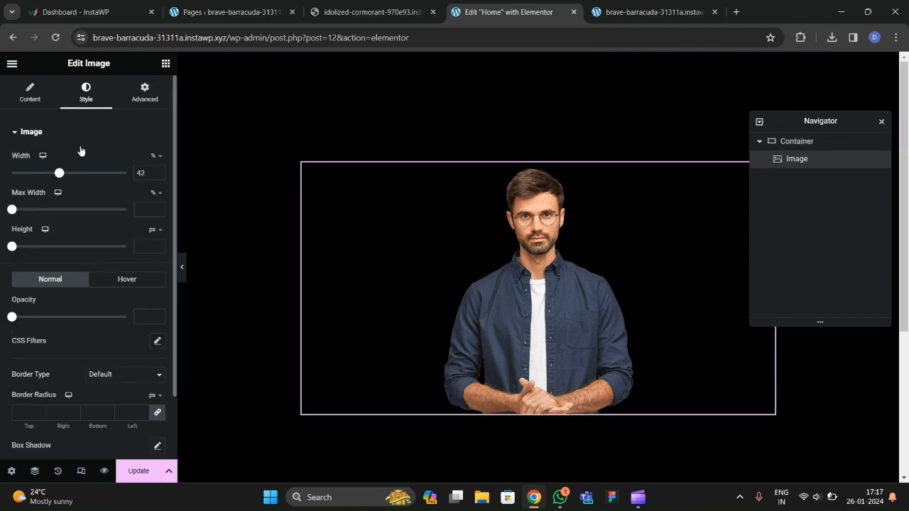
{"action": "left_click", "coordinate": [158, 170]}
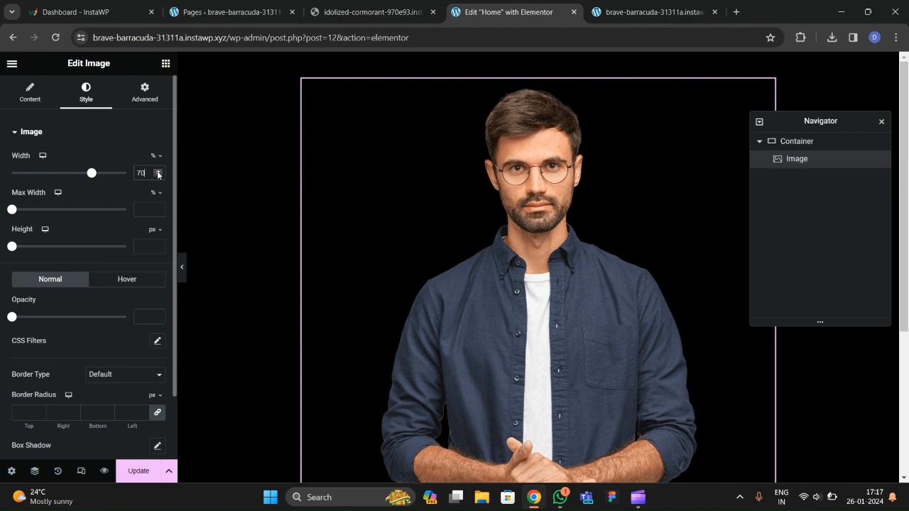
{"action": "scroll", "coordinate": [483, 277], "scroll_direction": "down", "scroll_amount": 5}
{"action": "scroll", "coordinate": [459, 308], "scroll_direction": "up", "scroll_amount": 5}
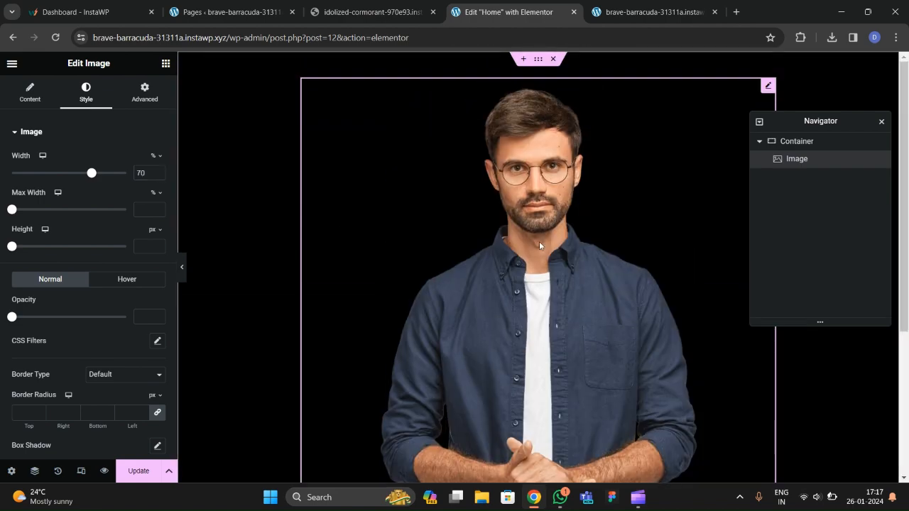
{"action": "scroll", "coordinate": [461, 261], "scroll_direction": "down", "scroll_amount": 5}
{"action": "scroll", "coordinate": [446, 220], "scroll_direction": "up", "scroll_amount": 5}
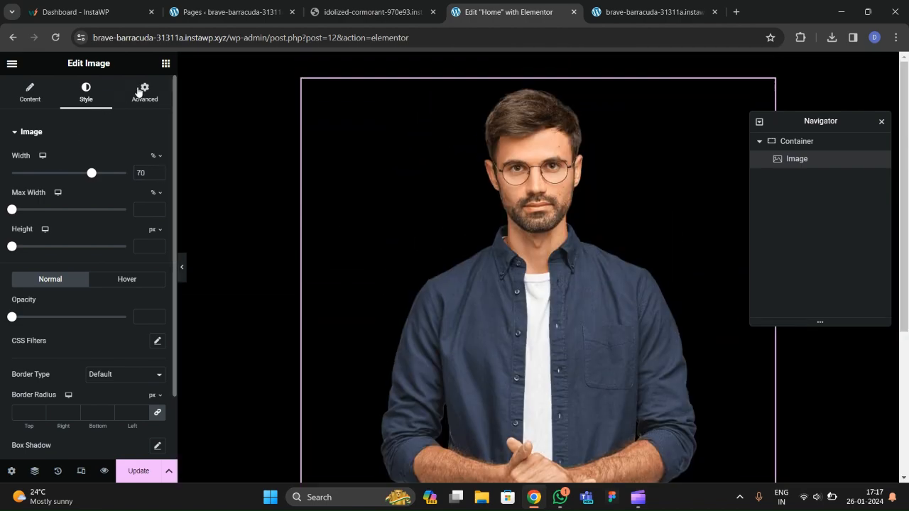
{"action": "left_click", "coordinate": [166, 63]}
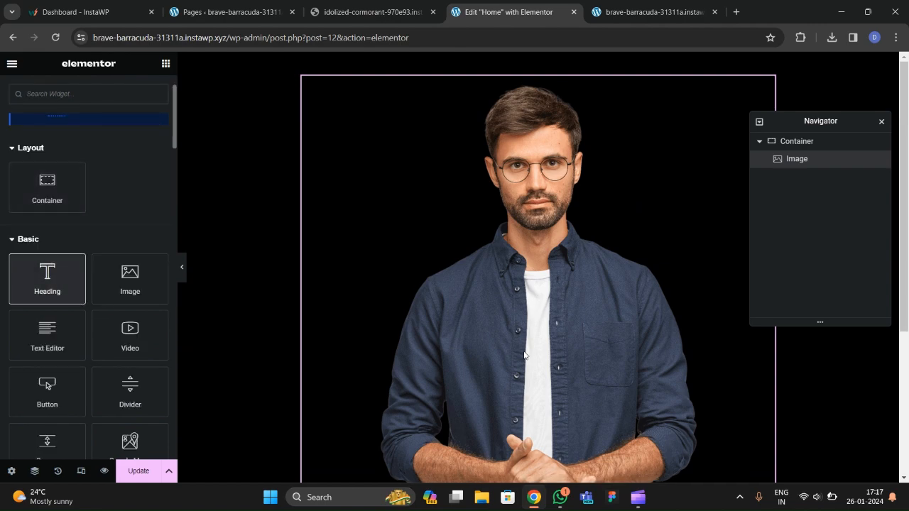
Add a Heading beneath the portrait reading 'IAM A UI-UX DESIGNER'.
{"action": "left_click_drag", "start_coordinate": [61, 285], "coordinate": [524, 351]}
{"action": "scroll", "coordinate": [524, 351], "scroll_direction": "down", "scroll_amount": 2}
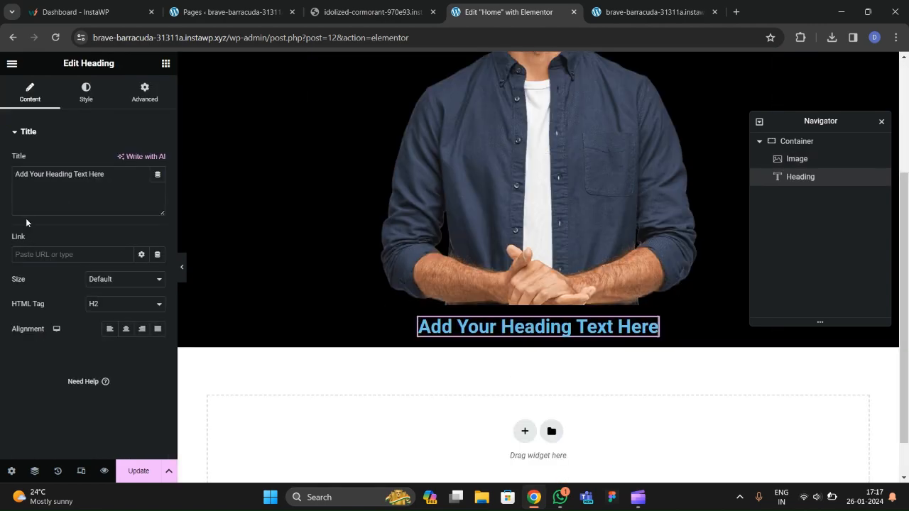
{"action": "left_click", "coordinate": [369, 12]}
{"action": "scroll", "coordinate": [348, 257], "scroll_direction": "down", "scroll_amount": 2}
{"action": "left_click", "coordinate": [509, 12]}
{"action": "left_click_drag", "start_coordinate": [110, 178], "coordinate": [0, 189]}
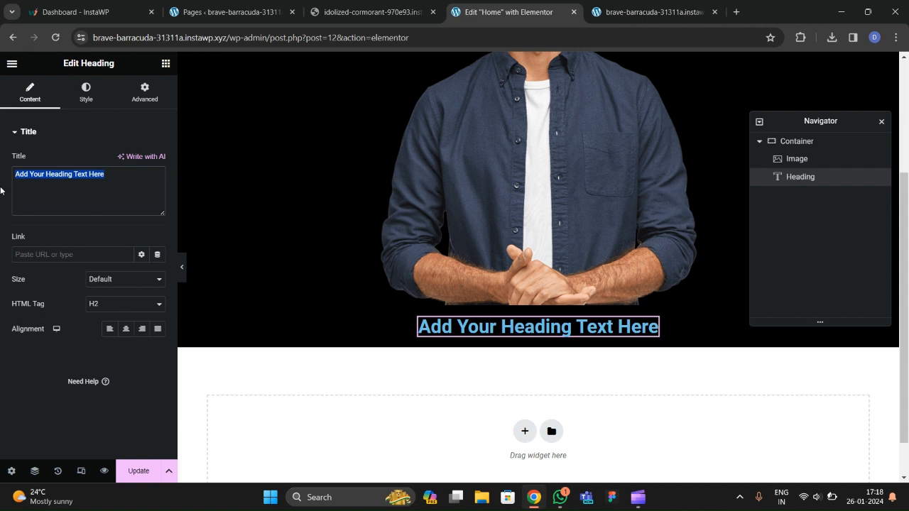
{"action": "type", "text": "IAM A U"}
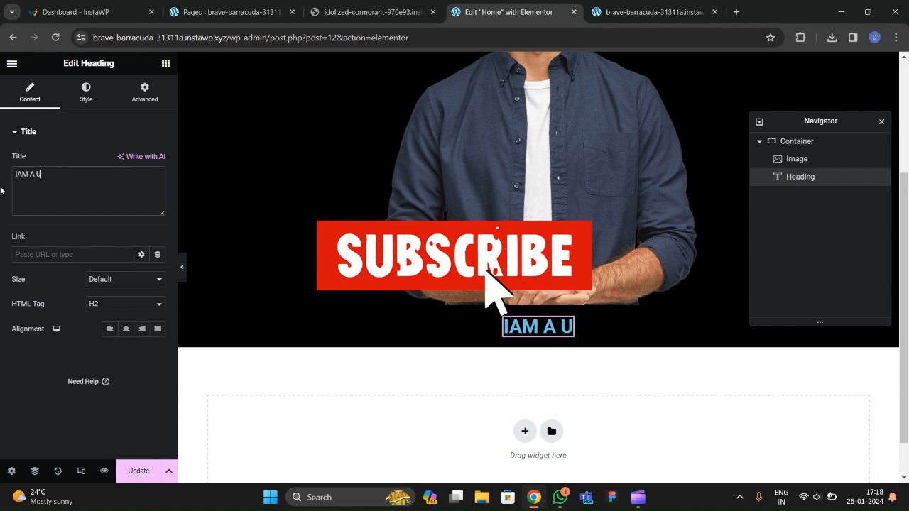
{"action": "type", "text": "I-UX DES"}
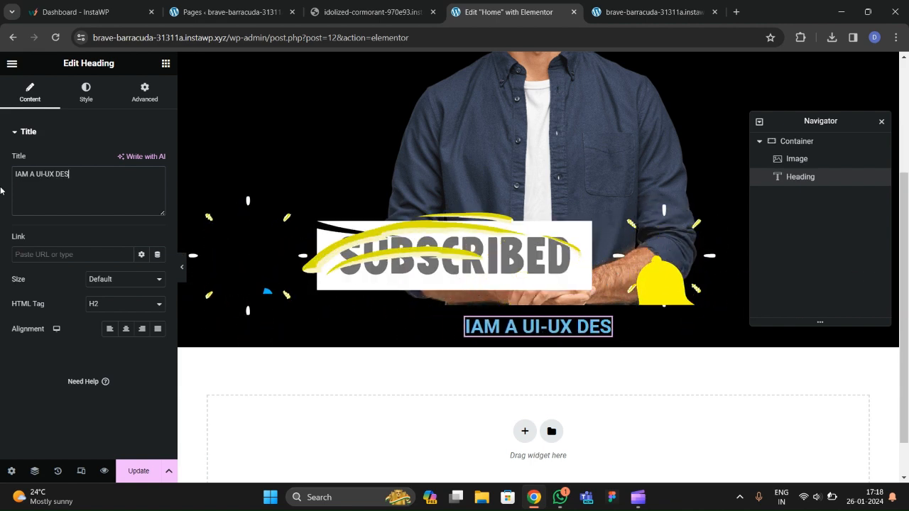
{"action": "type", "text": "IGNER"}
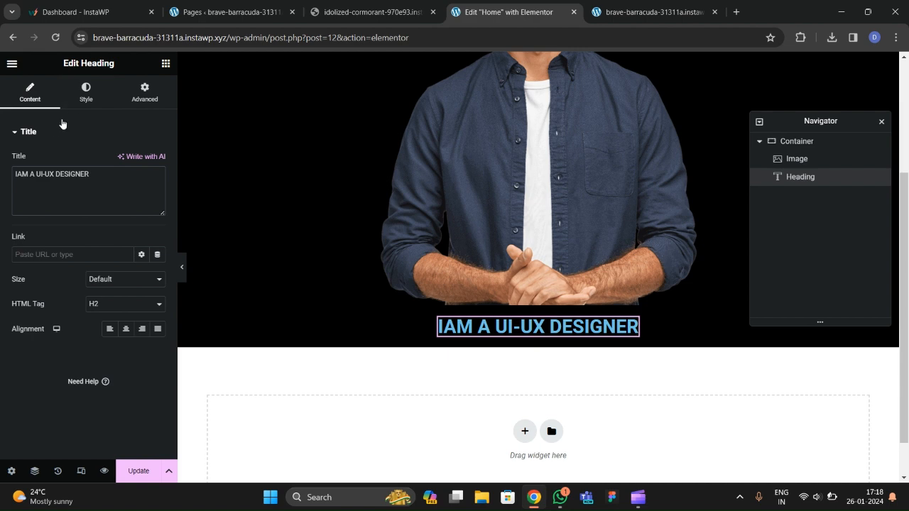
Make the heading text white and bring up its Typography options.
{"action": "left_click", "coordinate": [86, 92]}
{"action": "left_click", "coordinate": [158, 161]}
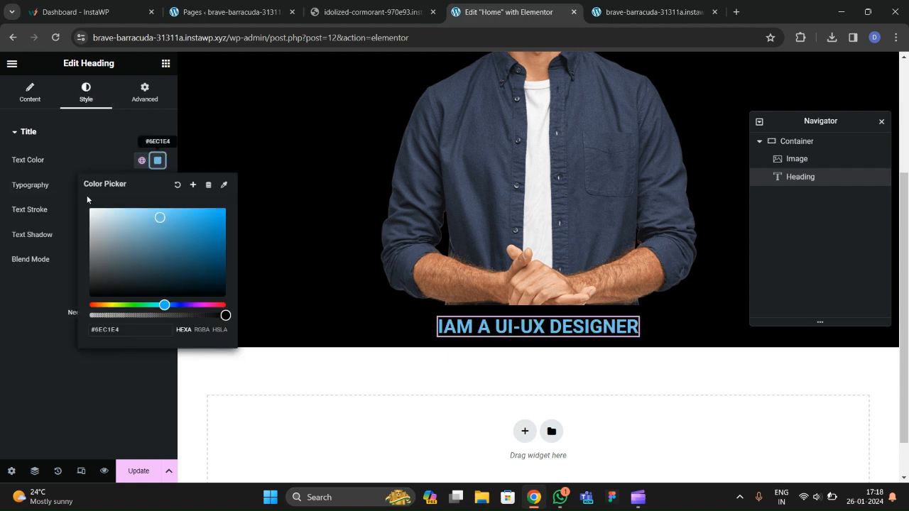
{"action": "left_click", "coordinate": [90, 209]}
{"action": "left_click", "coordinate": [76, 233]}
{"action": "left_click", "coordinate": [158, 186]}
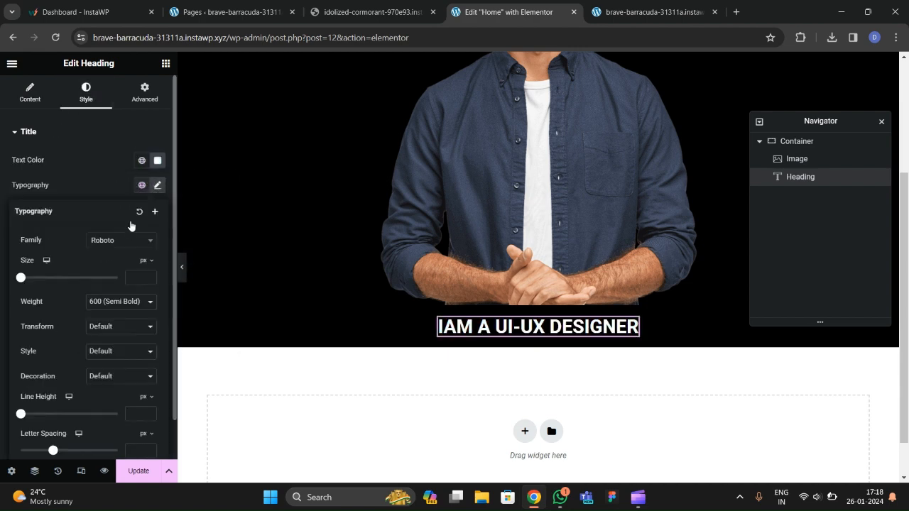
{"action": "left_click", "coordinate": [373, 12]}
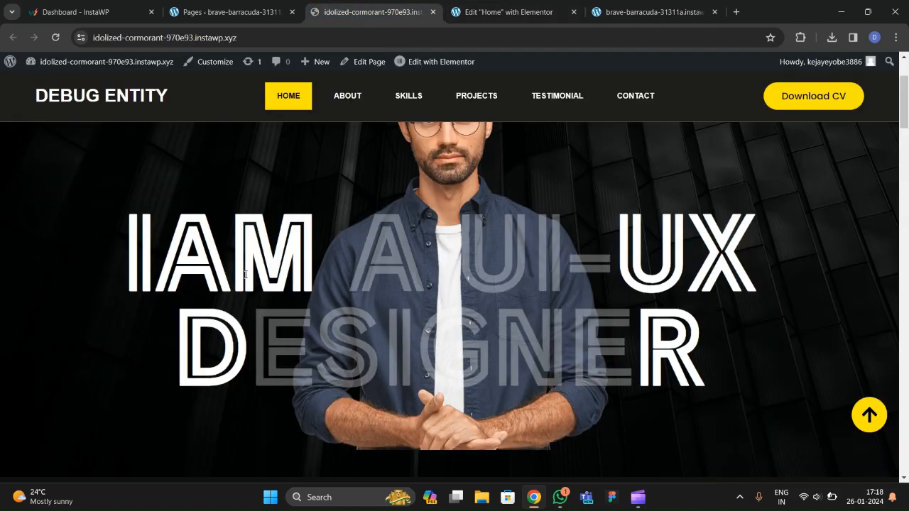
{"action": "right_click", "coordinate": [217, 276]}
{"action": "left_click", "coordinate": [260, 258]}
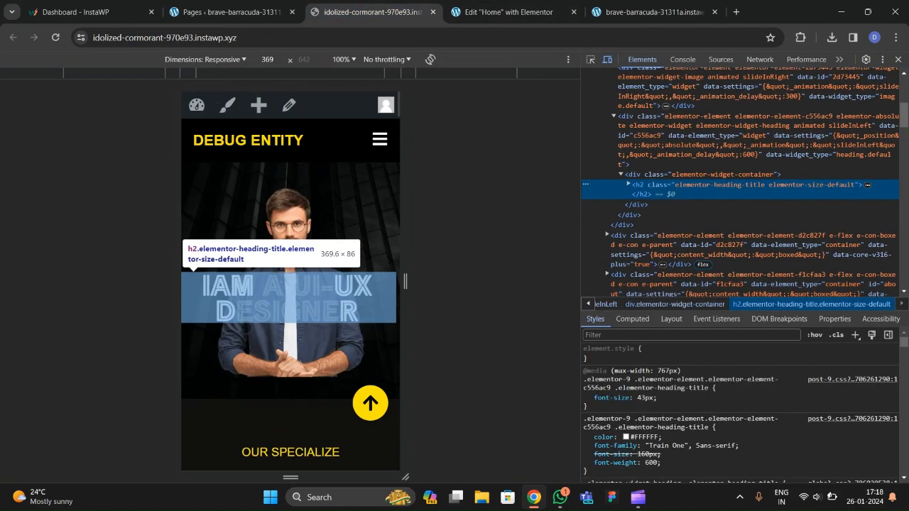
{"action": "left_click", "coordinate": [590, 60]}
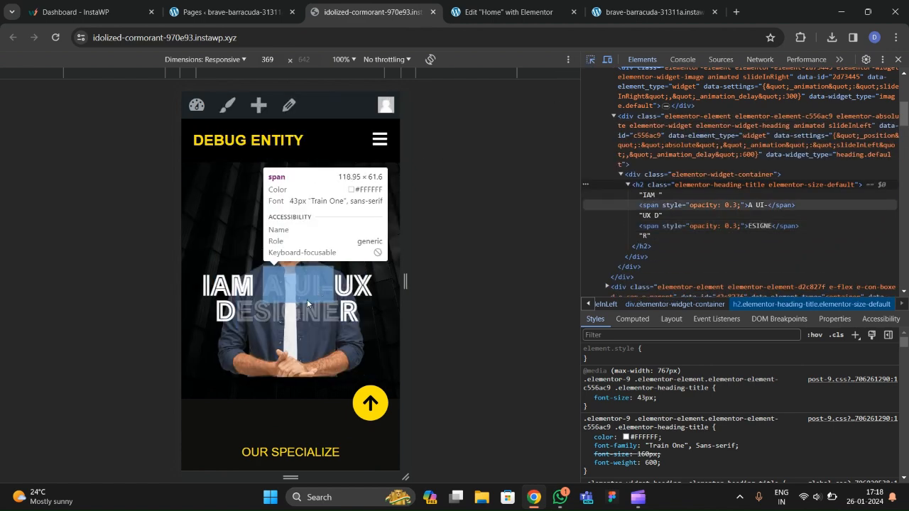
{"action": "left_click", "coordinate": [317, 292]}
{"action": "left_click", "coordinate": [508, 12]}
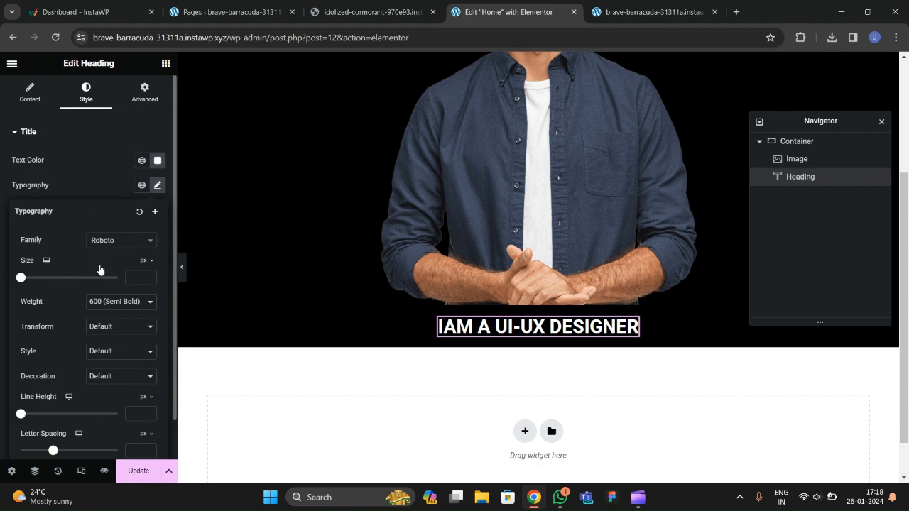
Switch the heading font to Train One and raise its size to 115 px.
{"action": "left_click", "coordinate": [106, 242]}
{"action": "type", "text": "train"}
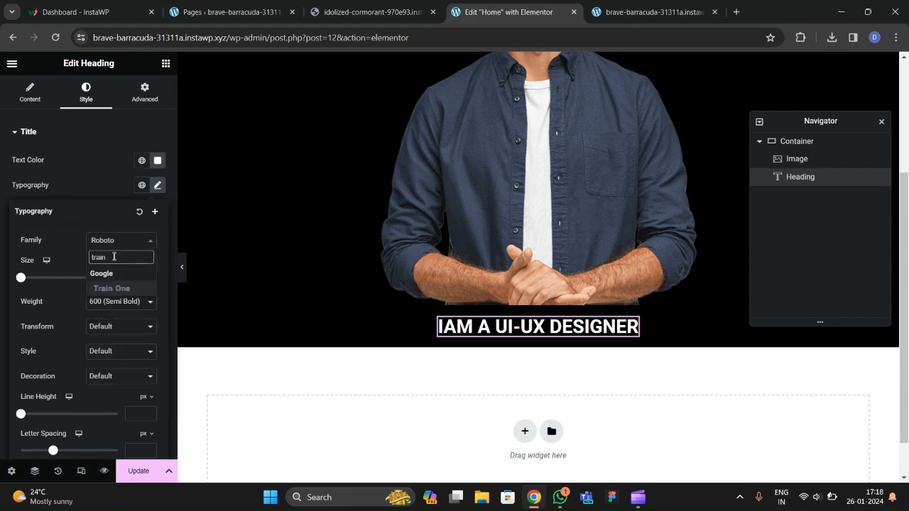
{"action": "key", "text": "Return"}
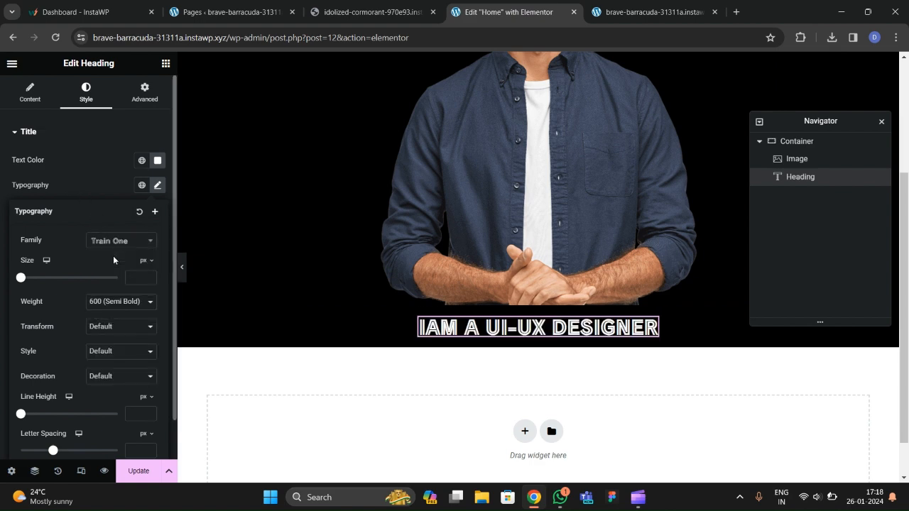
{"action": "left_click", "coordinate": [145, 277]}
{"action": "type", "text": "1"}
{"action": "left_click", "coordinate": [146, 277]}
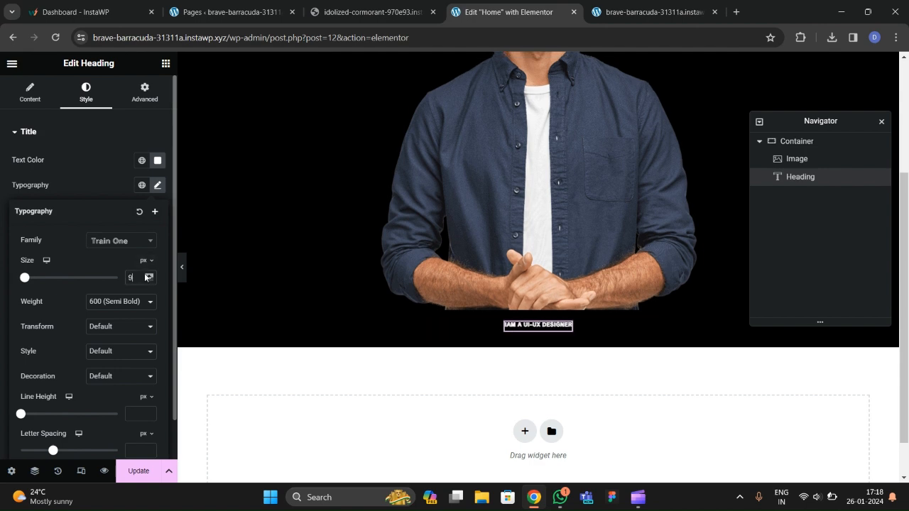
{"action": "left_click_drag", "start_coordinate": [146, 277], "coordinate": [145, 277]}
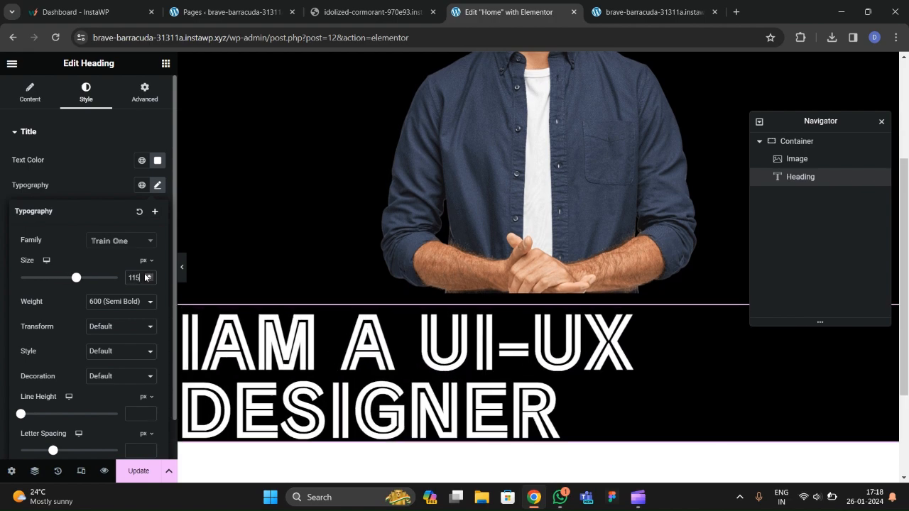
{"action": "left_click", "coordinate": [35, 96]}
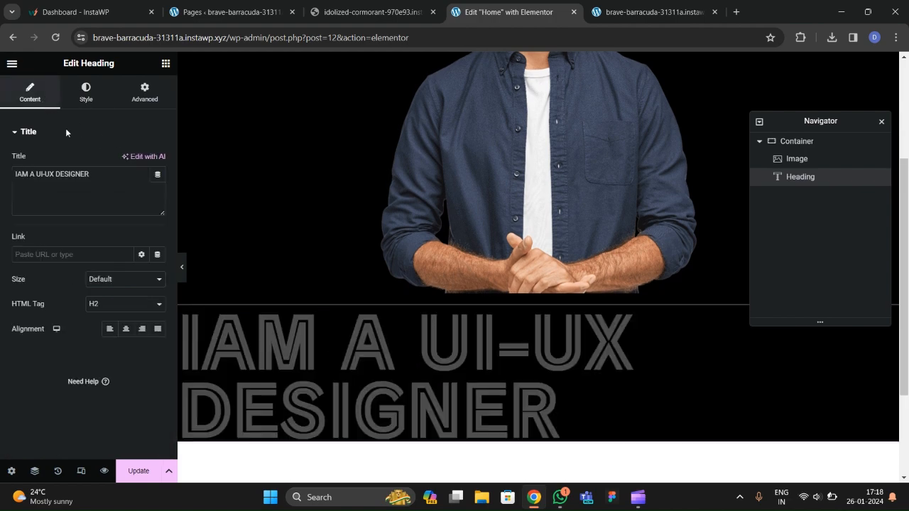
Center-align the heading, make it absolutely positioned, and drag it over the portrait.
{"action": "left_click", "coordinate": [126, 328]}
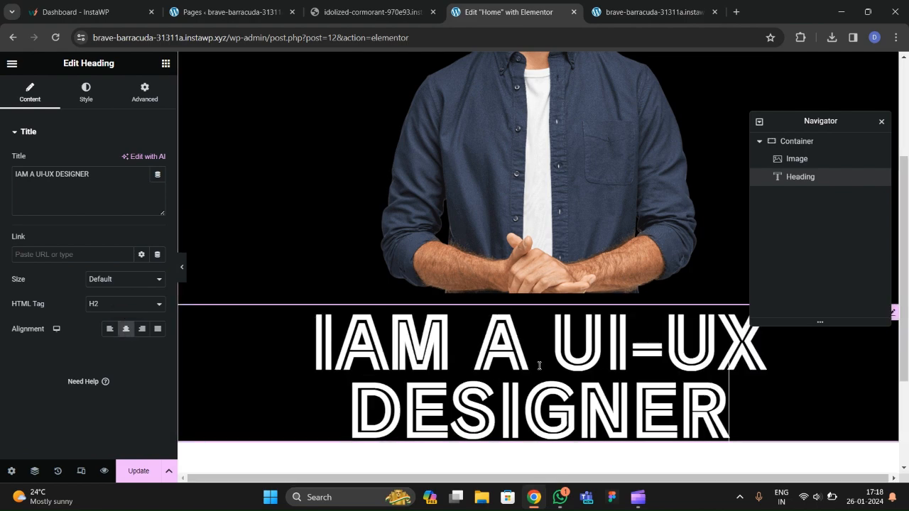
{"action": "scroll", "coordinate": [497, 262], "scroll_direction": "up", "scroll_amount": 3}
{"action": "scroll", "coordinate": [506, 266], "scroll_direction": "down", "scroll_amount": 2}
{"action": "left_click", "coordinate": [144, 92]}
{"action": "scroll", "coordinate": [89, 254], "scroll_direction": "down", "scroll_amount": 3}
{"action": "left_click", "coordinate": [125, 222]}
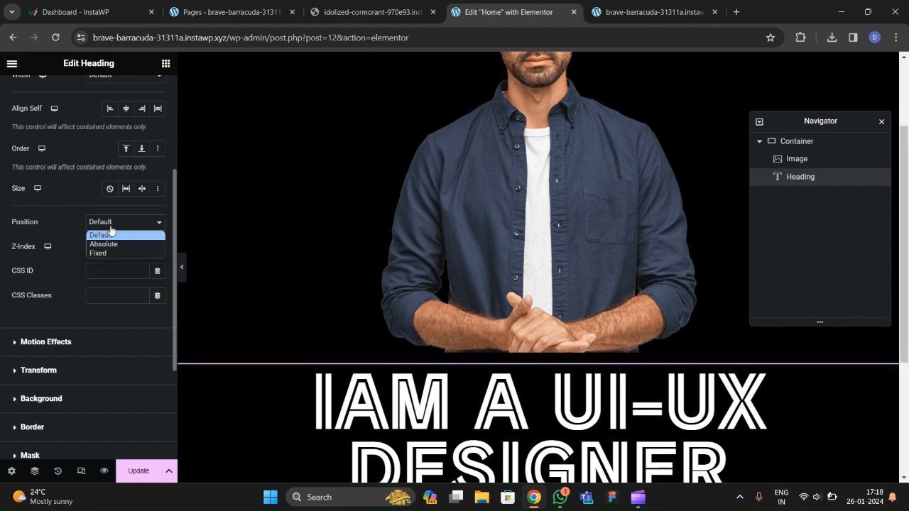
{"action": "left_click", "coordinate": [113, 242]}
{"action": "scroll", "coordinate": [533, 316], "scroll_direction": "up", "scroll_amount": 2}
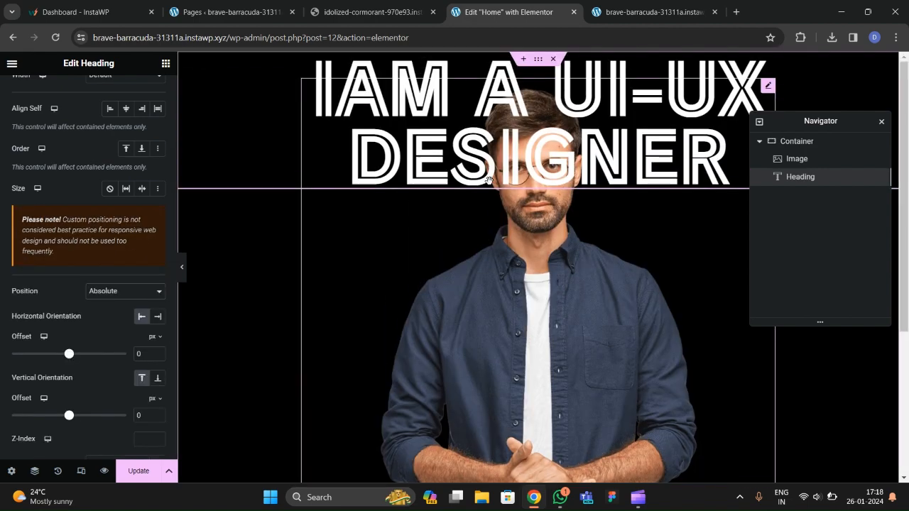
{"action": "left_click_drag", "start_coordinate": [509, 164], "coordinate": [508, 390]}
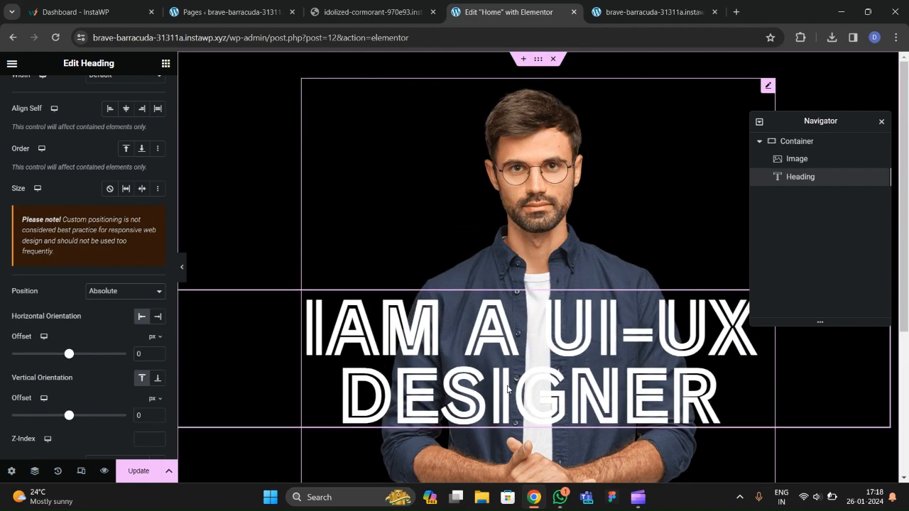
Enlarge the heading's Train One font size to 152 px.
{"action": "left_click", "coordinate": [86, 96]}
{"action": "left_click", "coordinate": [158, 185]}
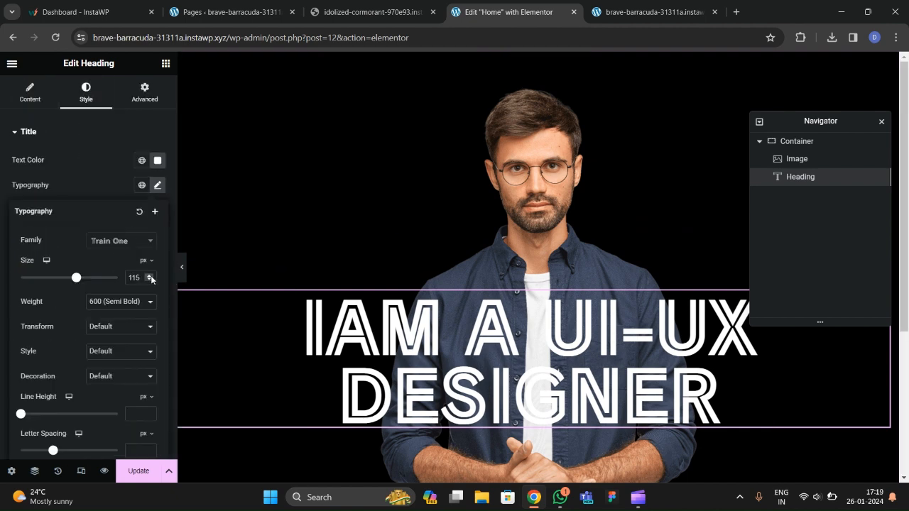
{"action": "scroll", "coordinate": [152, 277], "scroll_direction": "up", "scroll_amount": 20}
{"action": "scroll", "coordinate": [152, 277], "scroll_direction": "up", "scroll_amount": 12}
{"action": "scroll", "coordinate": [446, 369], "scroll_direction": "down", "scroll_amount": 2}
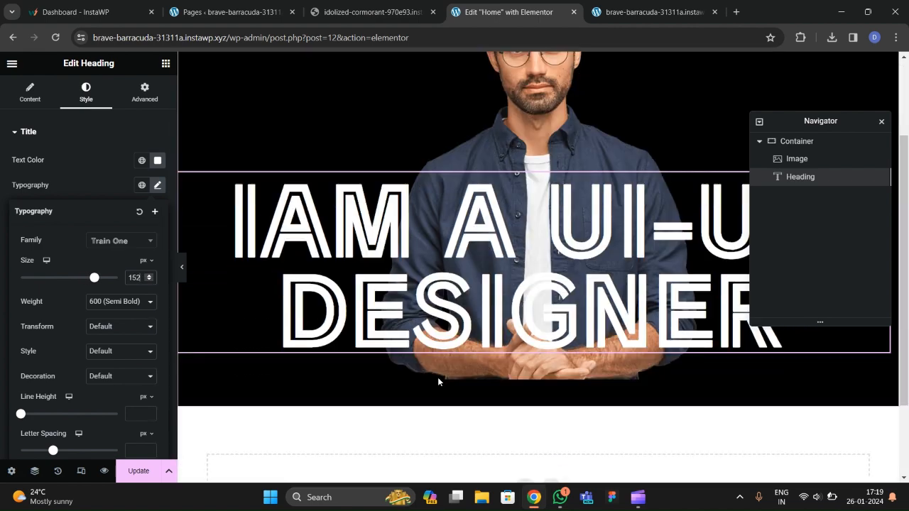
Wrap 'M A UI-' in the title with a span at opacity 0.5.
{"action": "left_click", "coordinate": [370, 12]}
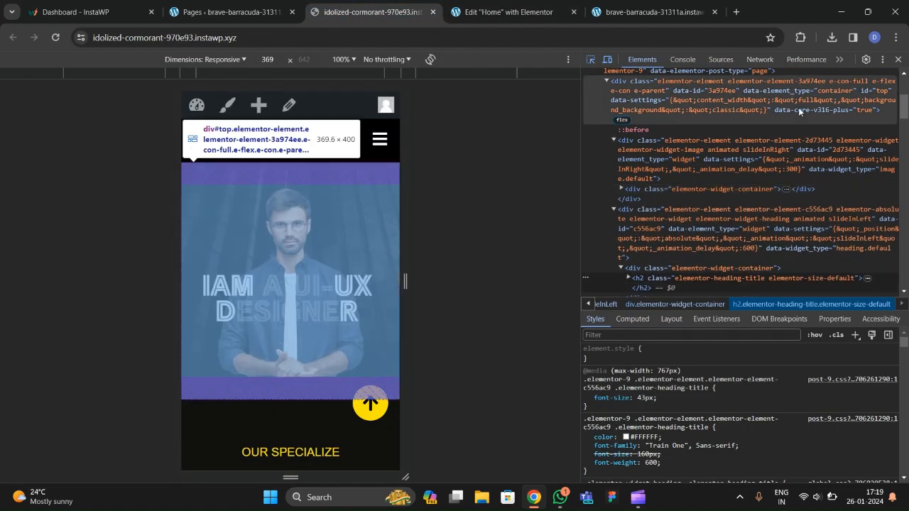
{"action": "key", "text": "F12"}
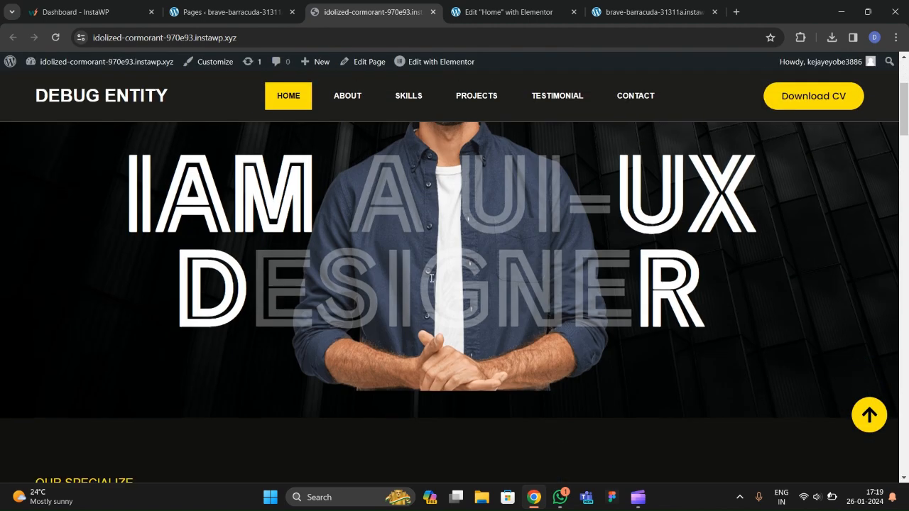
{"action": "left_click", "coordinate": [513, 12]}
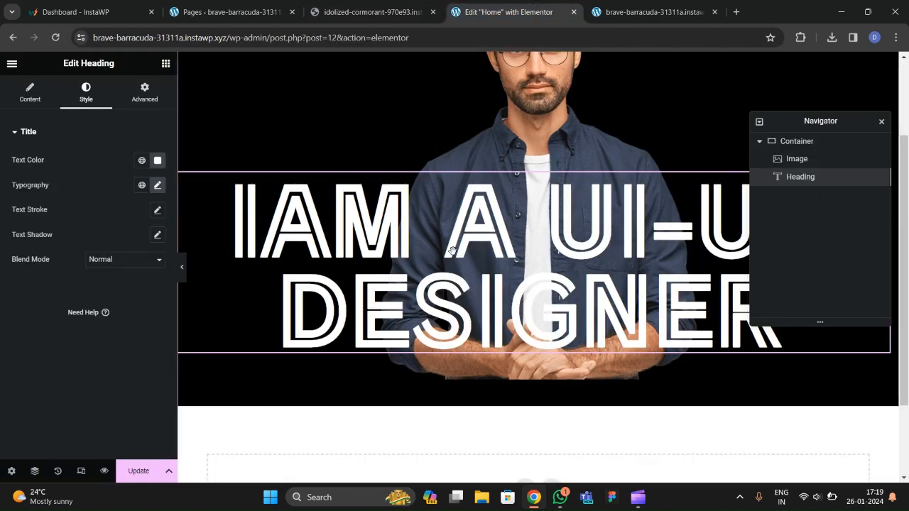
{"action": "left_click", "coordinate": [30, 92]}
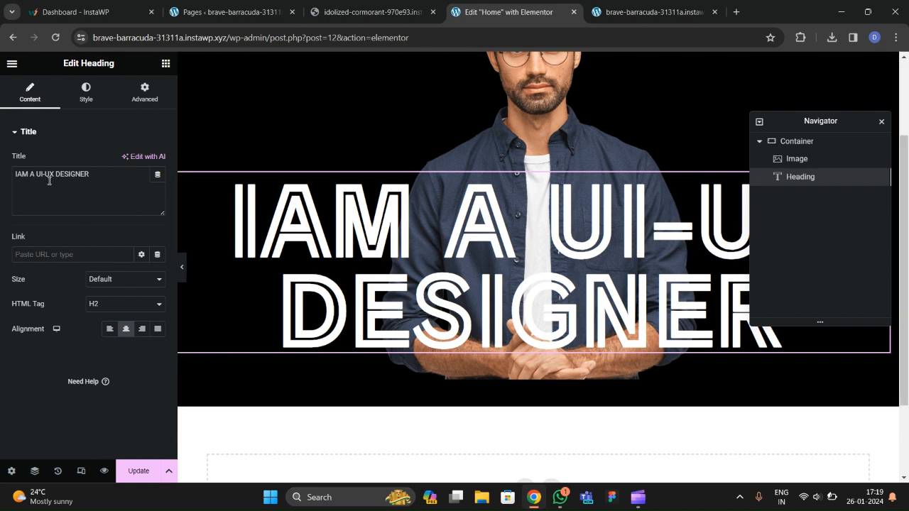
{"action": "left_click", "coordinate": [22, 177]}
{"action": "type", "text": "<span"}
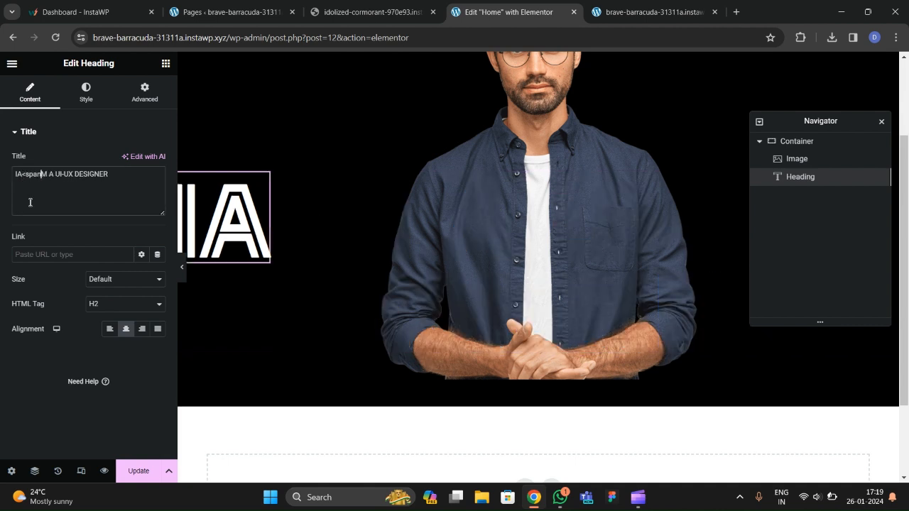
{"action": "type", "text": ">"}
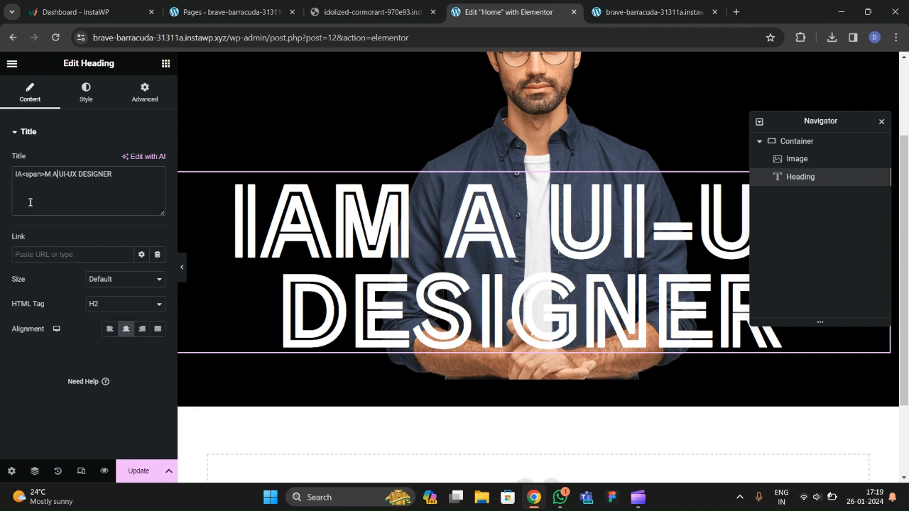
{"action": "key", "text": "Right"}
{"action": "key", "text": "Right"}
{"action": "key", "text": "Right"}
{"action": "key", "text": "Right"}
{"action": "key", "text": "Right"}
{"action": "key", "text": "Right"}
{"action": "key", "text": "Right"}
{"action": "type", "text": "<"}
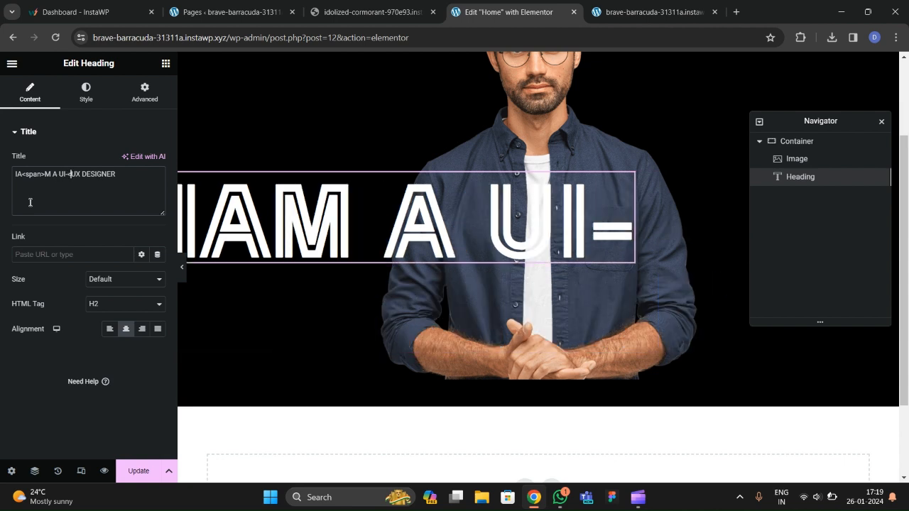
{"action": "type", "text": "/span>"}
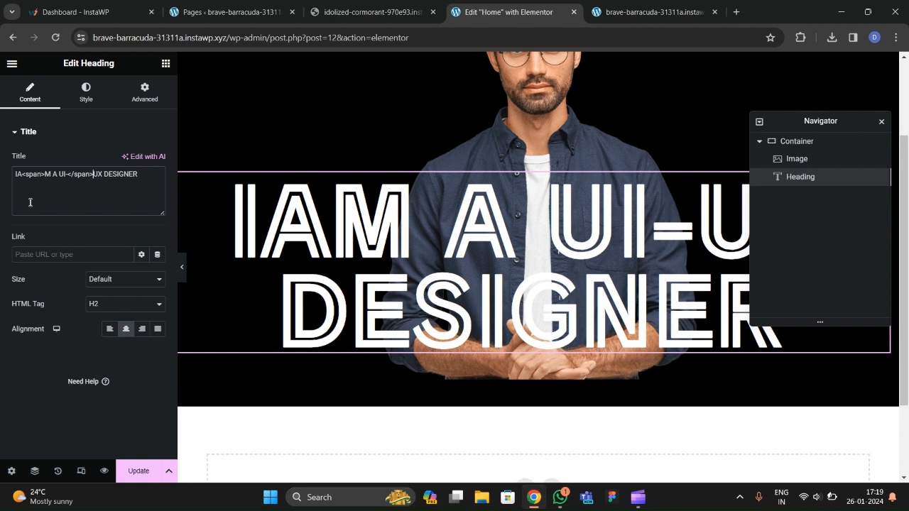
{"action": "type", "text": " style=\"\""}
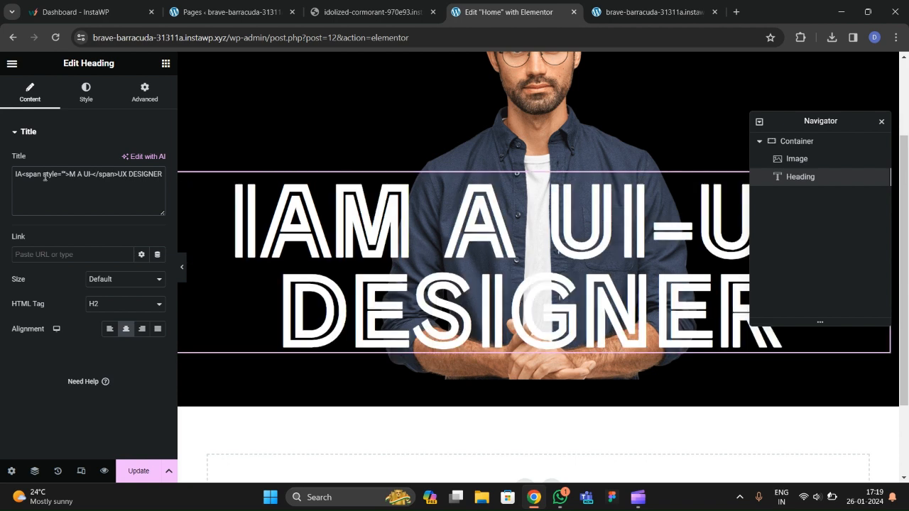
{"action": "type", "text": "opacity"}
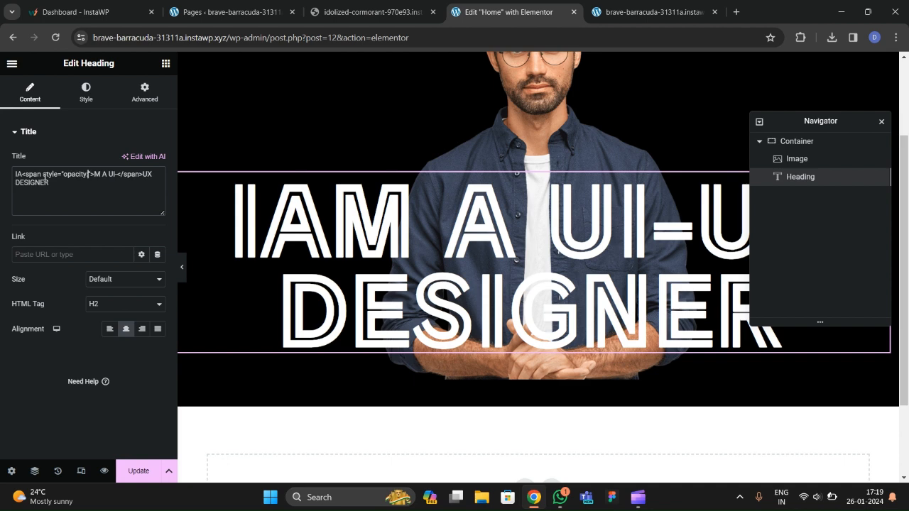
{"action": "type", "text": ":0.7"}
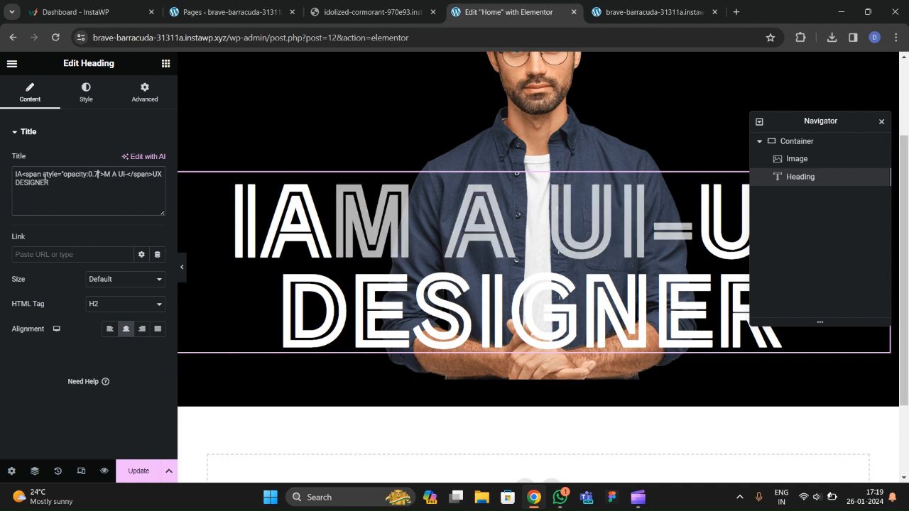
{"action": "key", "text": "BackSpace"}
{"action": "key", "text": "BackSpace"}
{"action": "type", "text": "5"}
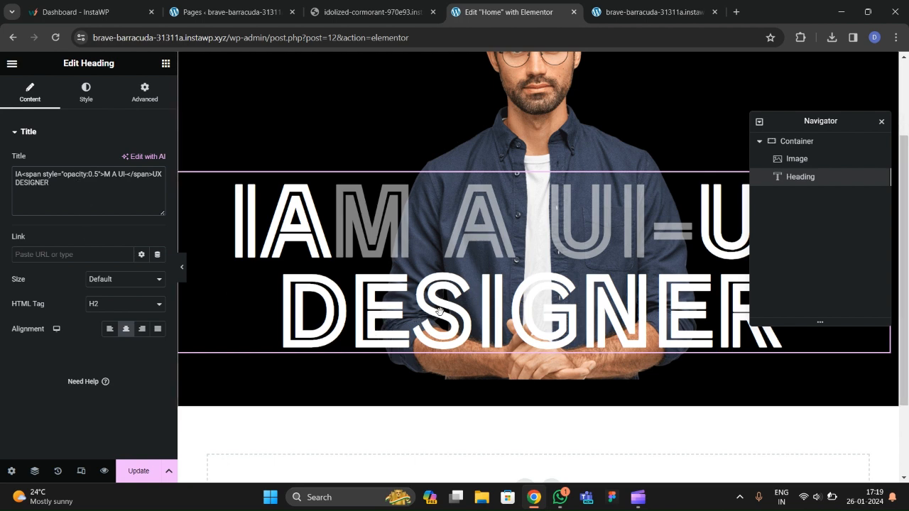
Reuse the 0.5-opacity span to dim ESIGNE in DESIGNER, closing it before R.
{"action": "mouse_move", "coordinate": [812, 122]}
{"action": "left_mouse_down"}
{"action": "mouse_move", "coordinate": [815, 174]}
{"action": "mouse_move", "coordinate": [809, 112]}
{"action": "left_mouse_up"}
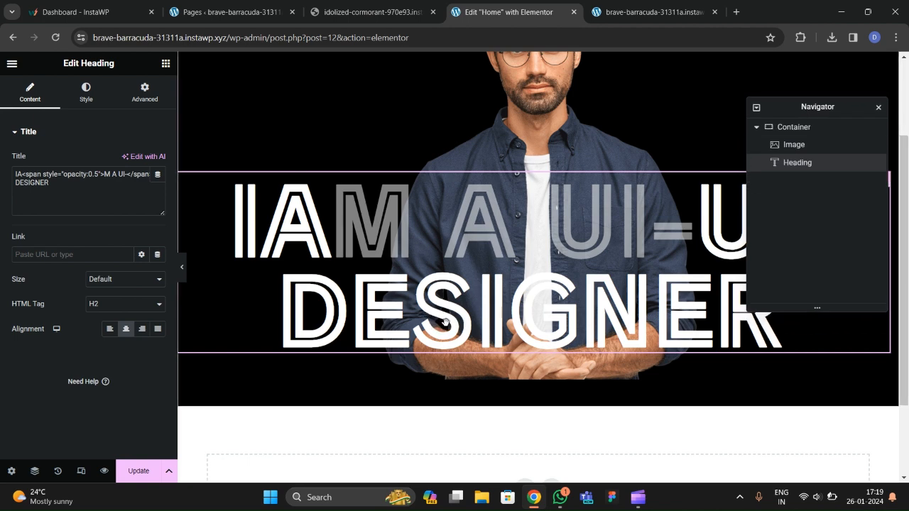
{"action": "left_click", "coordinate": [44, 196]}
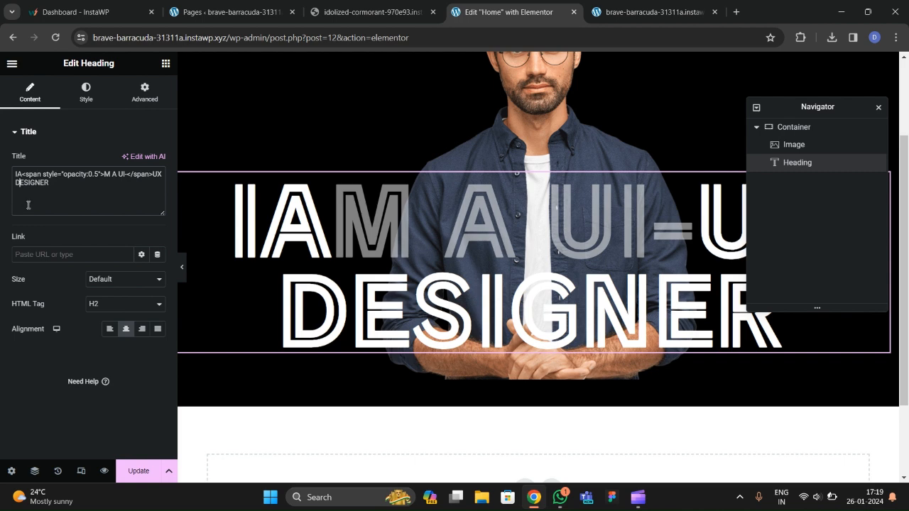
{"action": "left_click_drag", "start_coordinate": [104, 173], "coordinate": [27, 174]}
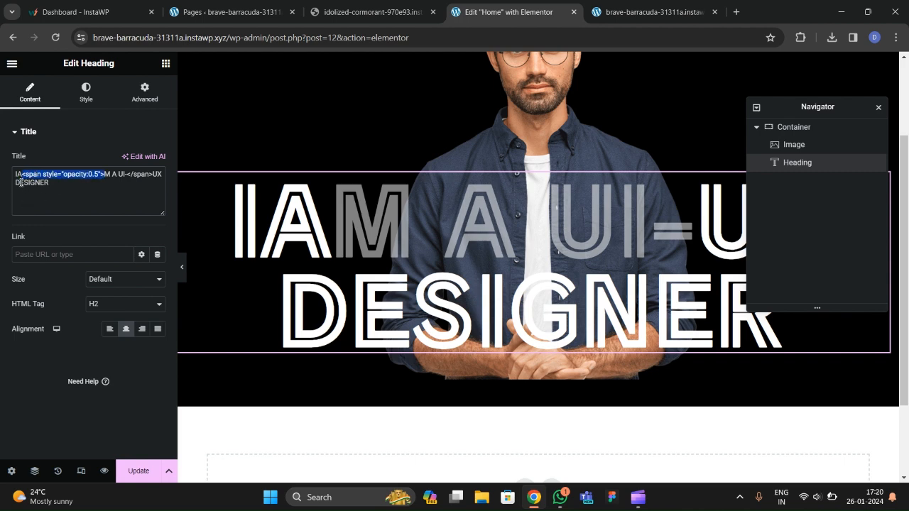
{"action": "key", "text": "ctrl+c"}
{"action": "left_click", "coordinate": [21, 182]}
{"action": "key", "text": "ctrl+v"}
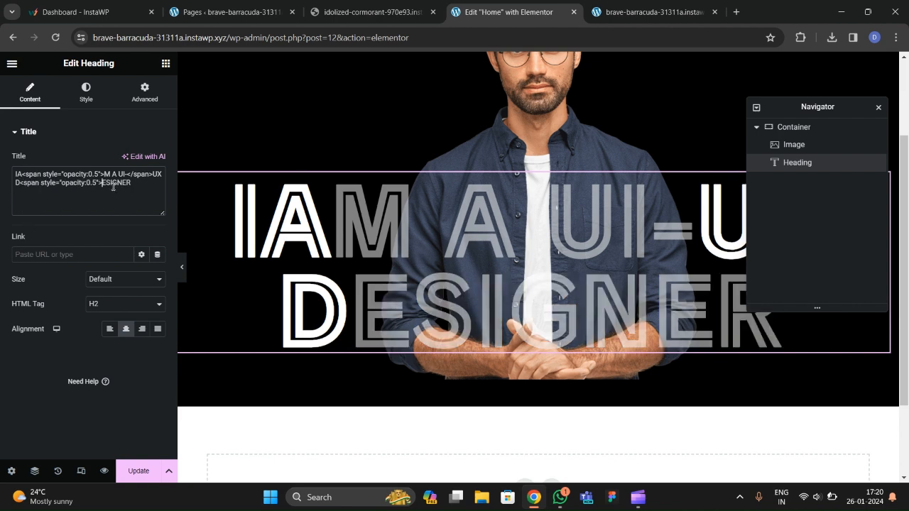
{"action": "left_click", "coordinate": [126, 183]}
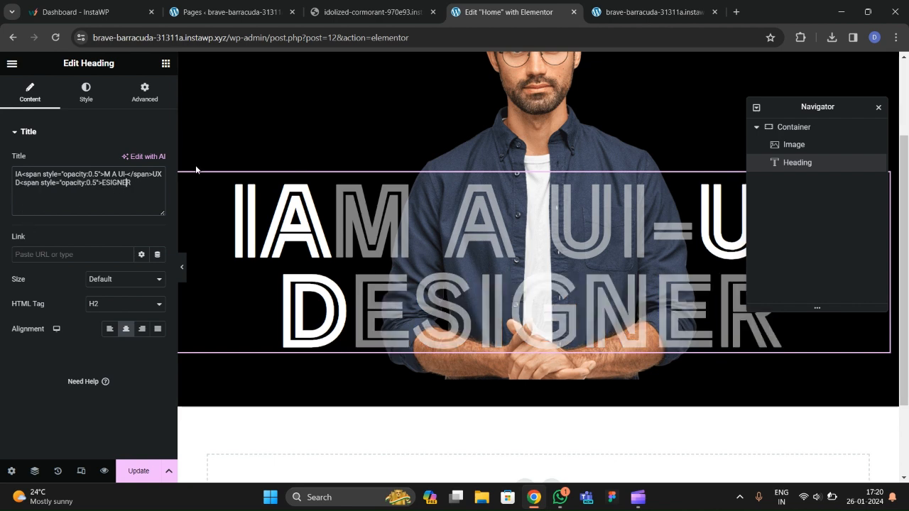
{"action": "type", "text": "</span"}
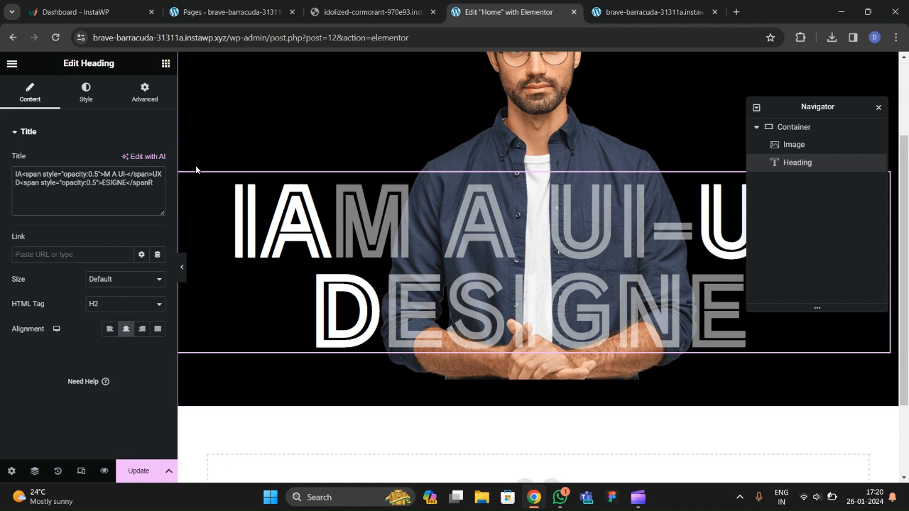
{"action": "type", "text": ">"}
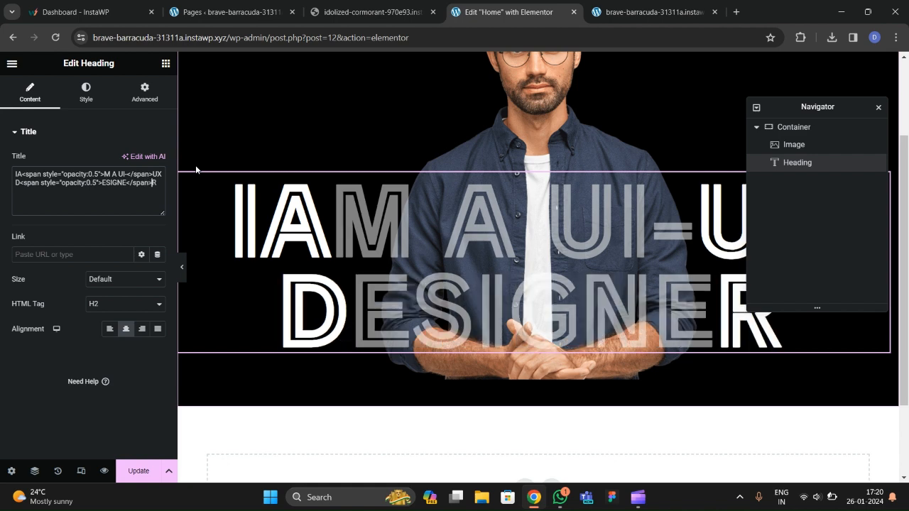
{"action": "left_click", "coordinate": [183, 268]}
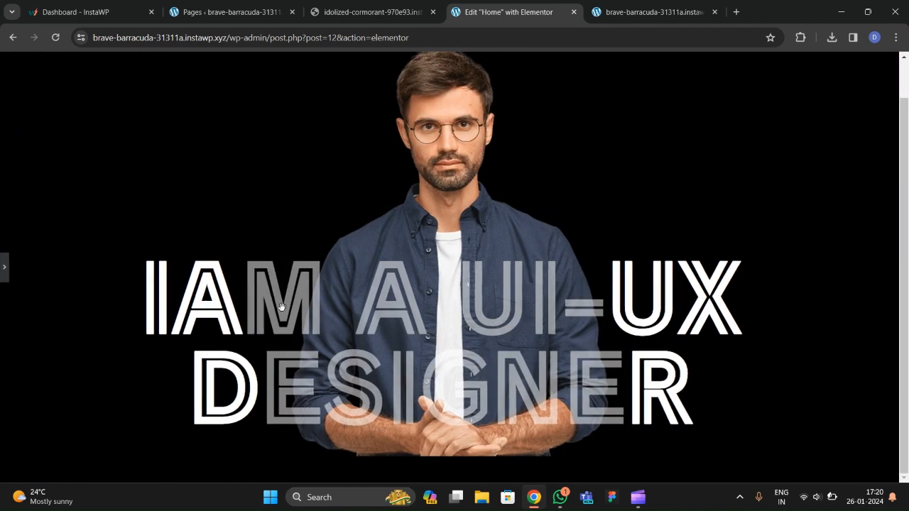
{"action": "left_click", "coordinate": [5, 267]}
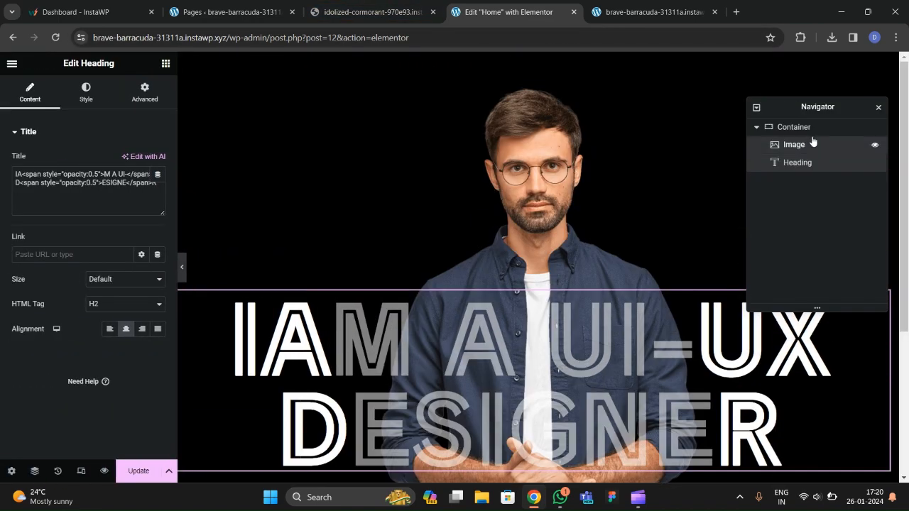
Select the hero container and set its background overlay type to Classic.
{"action": "left_click", "coordinate": [810, 144]}
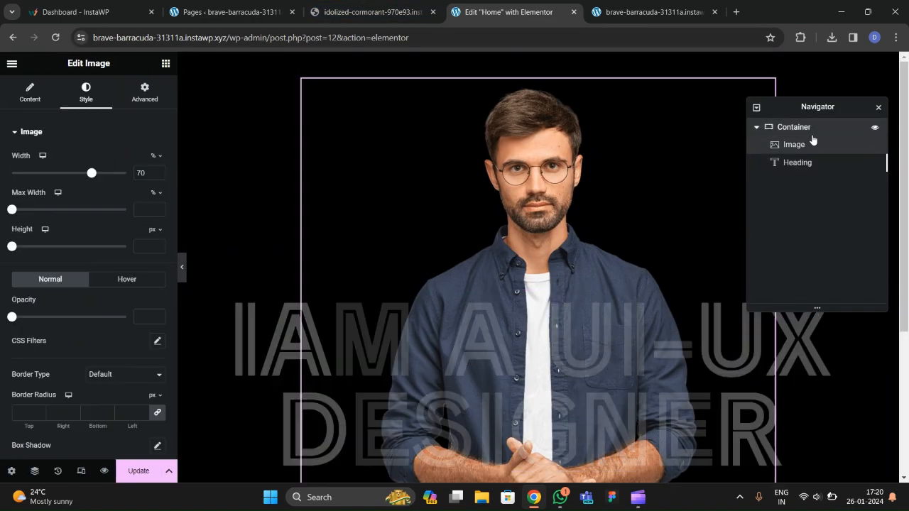
{"action": "left_click", "coordinate": [810, 128]}
{"action": "left_click", "coordinate": [83, 94]}
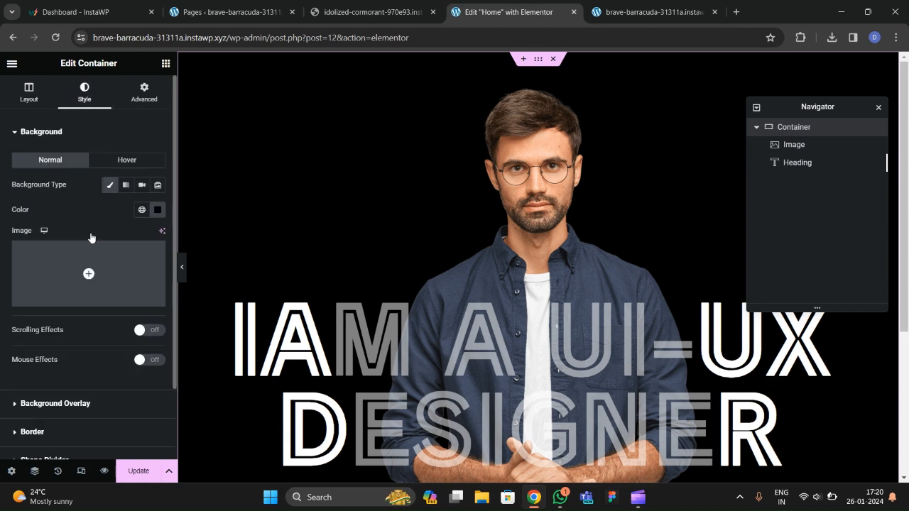
{"action": "scroll", "coordinate": [88, 237], "scroll_direction": "down", "scroll_amount": 2}
{"action": "left_click", "coordinate": [59, 316]}
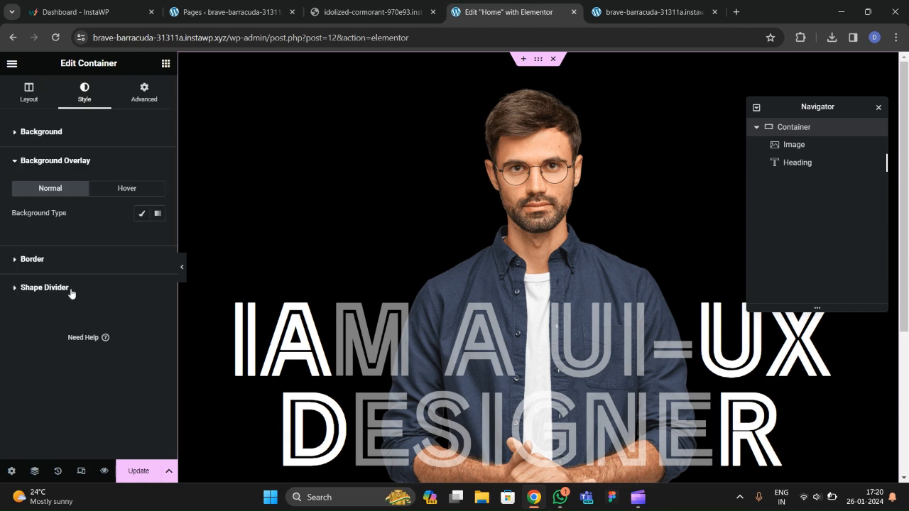
{"action": "left_click", "coordinate": [142, 213]}
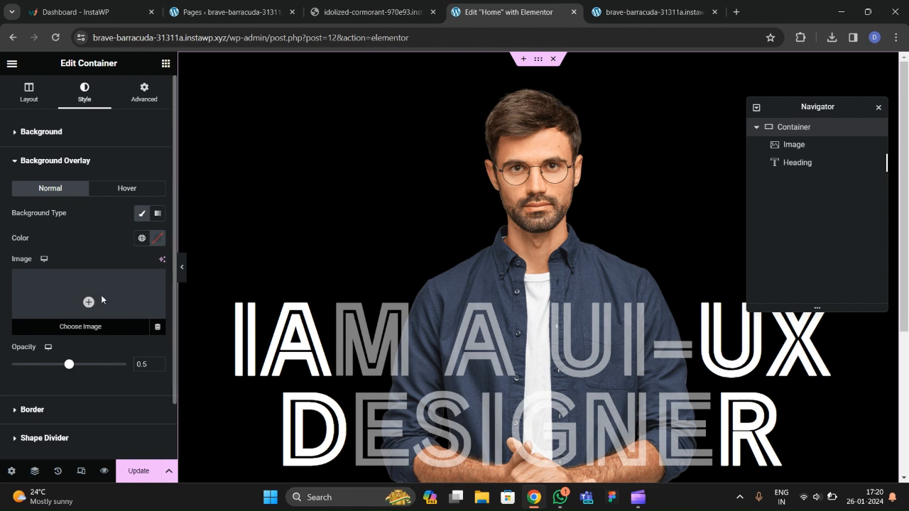
Upload the dark building photo from Downloads and use it as the overlay image.
{"action": "left_click", "coordinate": [100, 295]}
{"action": "left_click", "coordinate": [173, 111]}
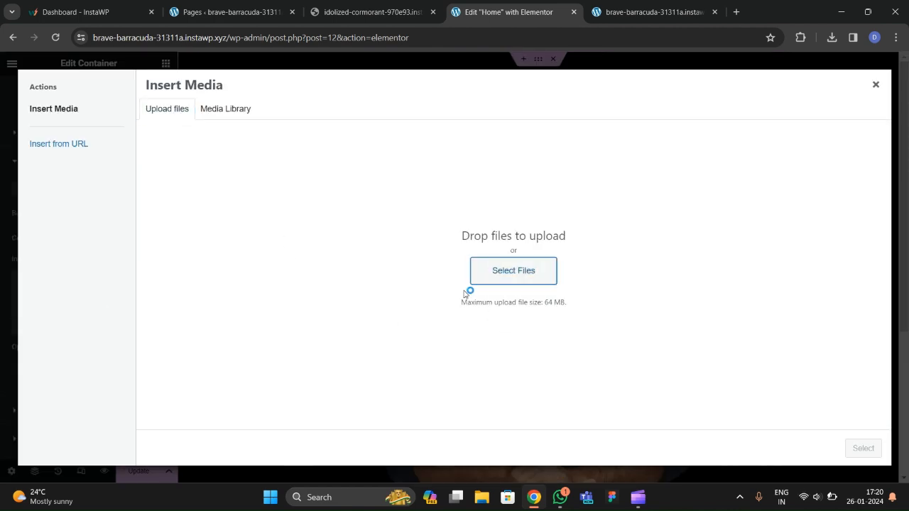
{"action": "scroll", "coordinate": [264, 197], "scroll_direction": "down", "scroll_amount": 1}
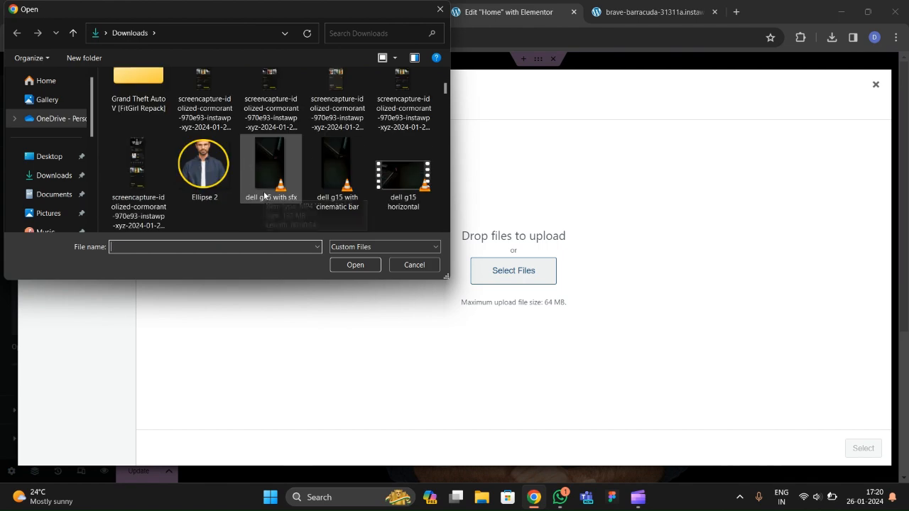
{"action": "scroll", "coordinate": [264, 192], "scroll_direction": "down", "scroll_amount": 2}
{"action": "scroll", "coordinate": [264, 190], "scroll_direction": "down", "scroll_amount": 2}
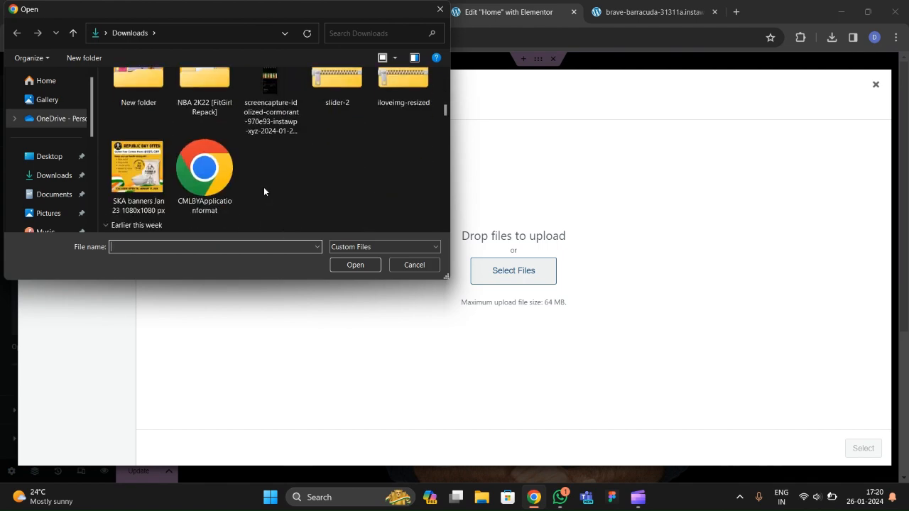
{"action": "scroll", "coordinate": [263, 186], "scroll_direction": "down", "scroll_amount": 6}
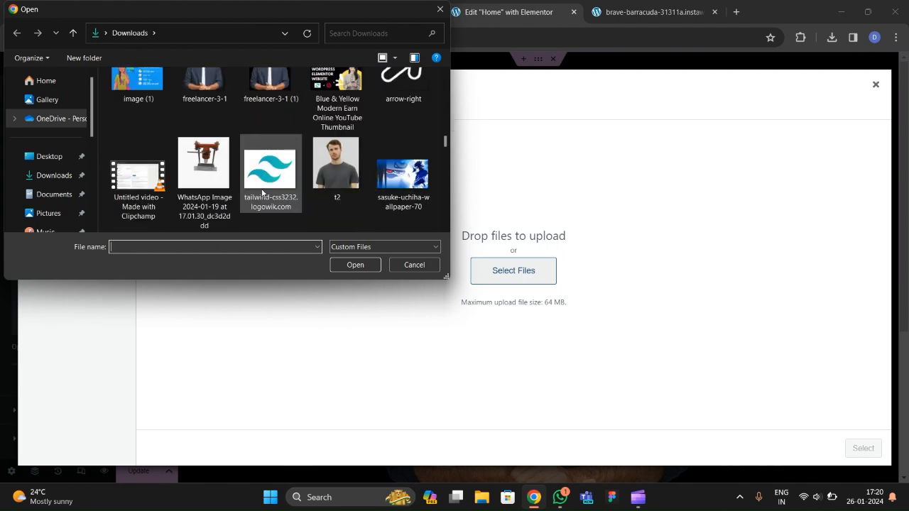
{"action": "scroll", "coordinate": [263, 185], "scroll_direction": "down", "scroll_amount": 3}
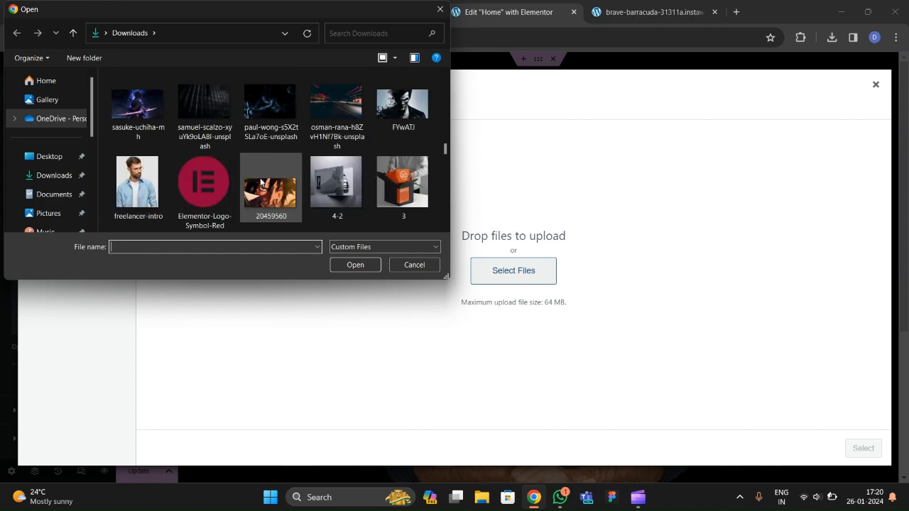
{"action": "left_click", "coordinate": [208, 106]}
{"action": "left_click", "coordinate": [348, 266]}
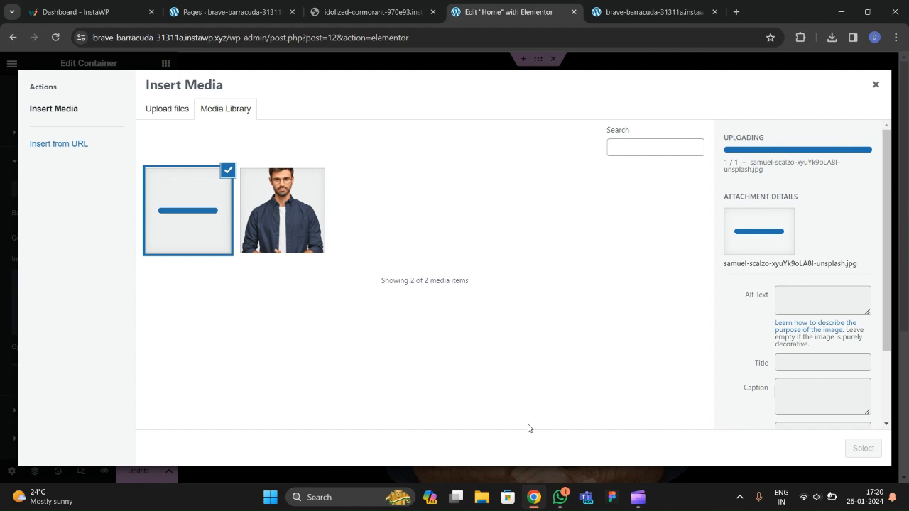
{"action": "left_click", "coordinate": [864, 449]}
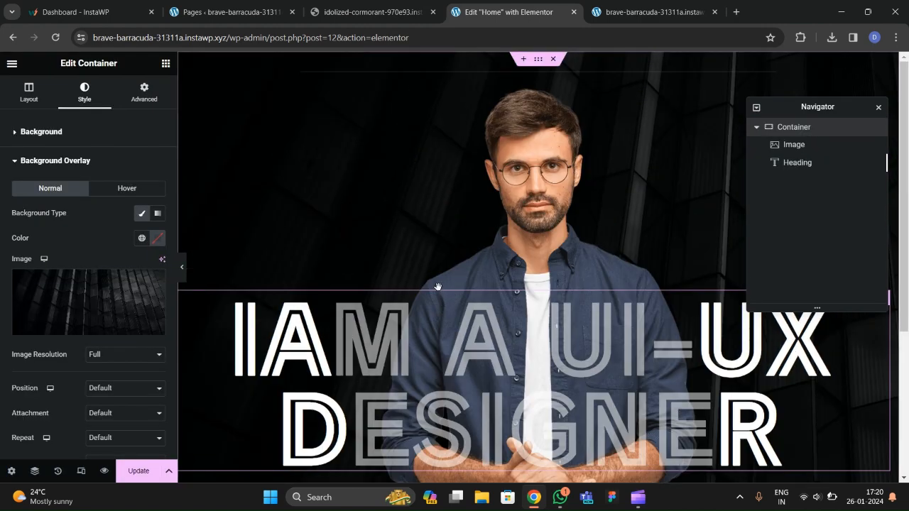
Position the overlay image at Center Center with Cover size, then preview the hero.
{"action": "scroll", "coordinate": [58, 304], "scroll_direction": "down", "scroll_amount": 3}
{"action": "left_click", "coordinate": [115, 275]}
{"action": "left_click", "coordinate": [112, 292]}
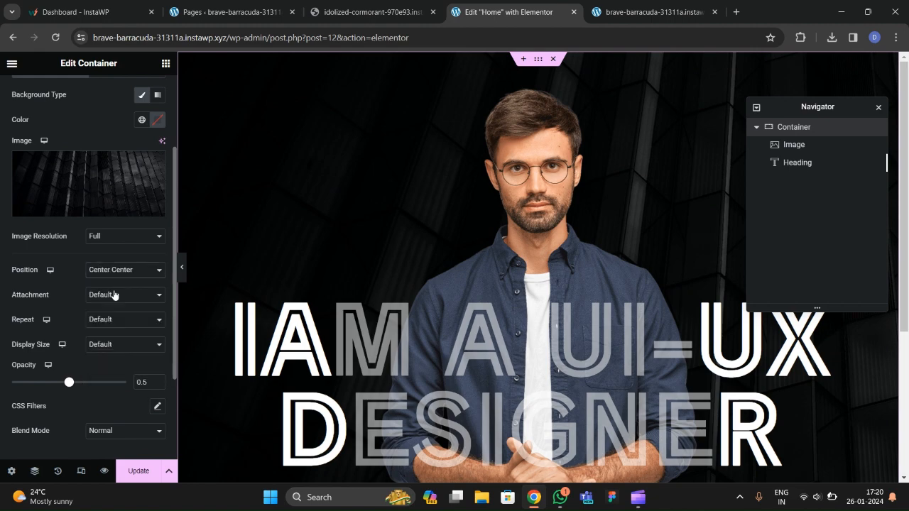
{"action": "left_click", "coordinate": [102, 346]}
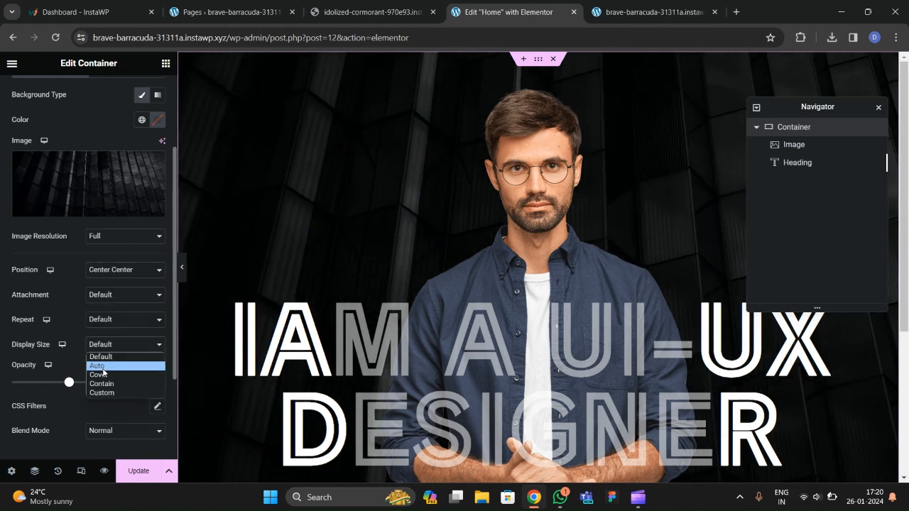
{"action": "left_click", "coordinate": [102, 375]}
{"action": "scroll", "coordinate": [383, 299], "scroll_direction": "down", "scroll_amount": 3}
{"action": "scroll", "coordinate": [416, 304], "scroll_direction": "up", "scroll_amount": 2}
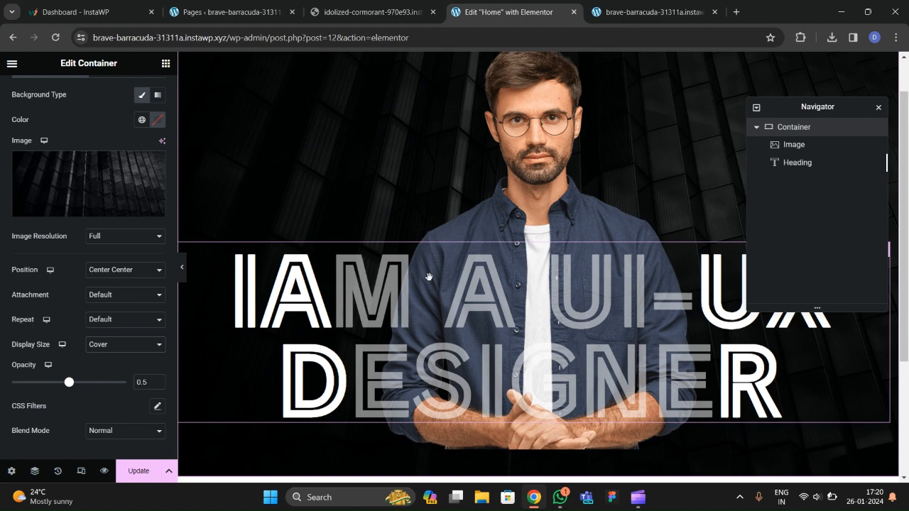
{"action": "left_click", "coordinate": [530, 308]}
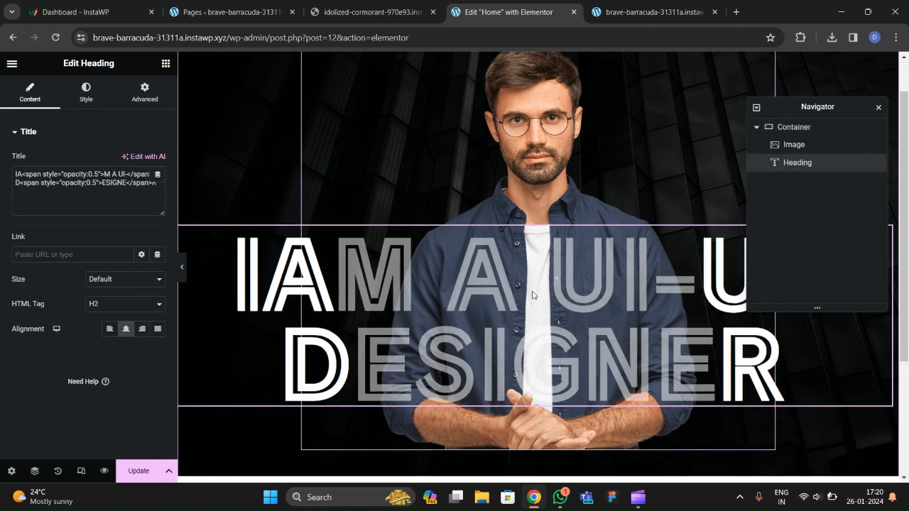
{"action": "left_click", "coordinate": [182, 267]}
{"action": "left_click", "coordinate": [3, 268]}
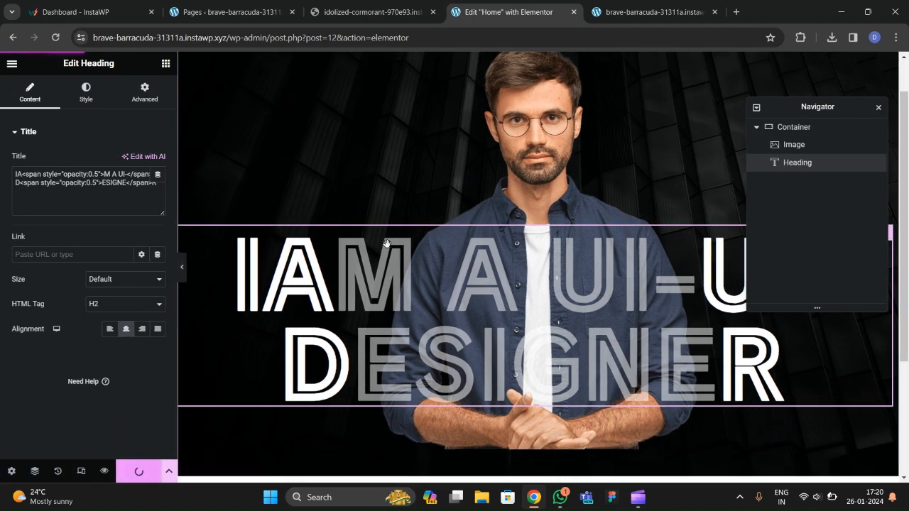
Open the live Home page in a new tab to check the new hero.
{"action": "left_click", "coordinate": [11, 63]}
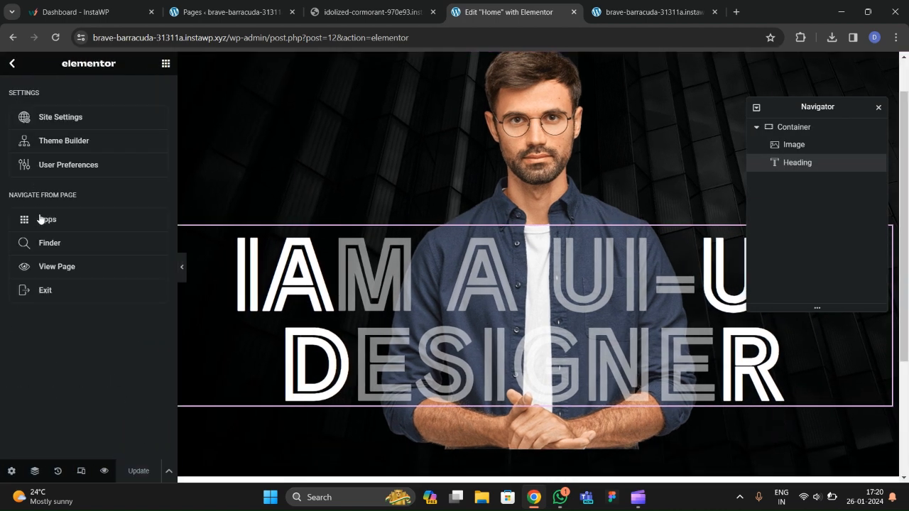
{"action": "right_click", "coordinate": [57, 267]}
{"action": "left_click", "coordinate": [99, 279]}
{"action": "left_click", "coordinate": [595, 6]}
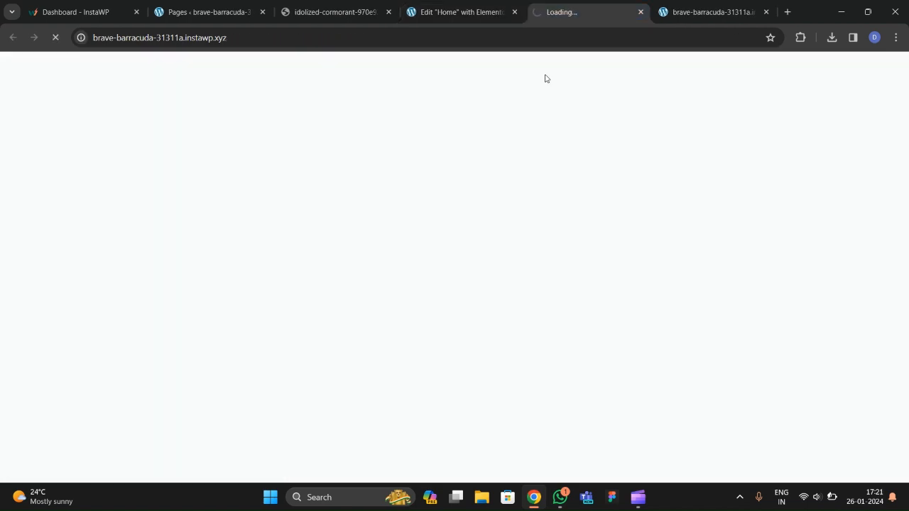
{"action": "scroll", "coordinate": [408, 274], "scroll_direction": "down", "scroll_amount": 1}
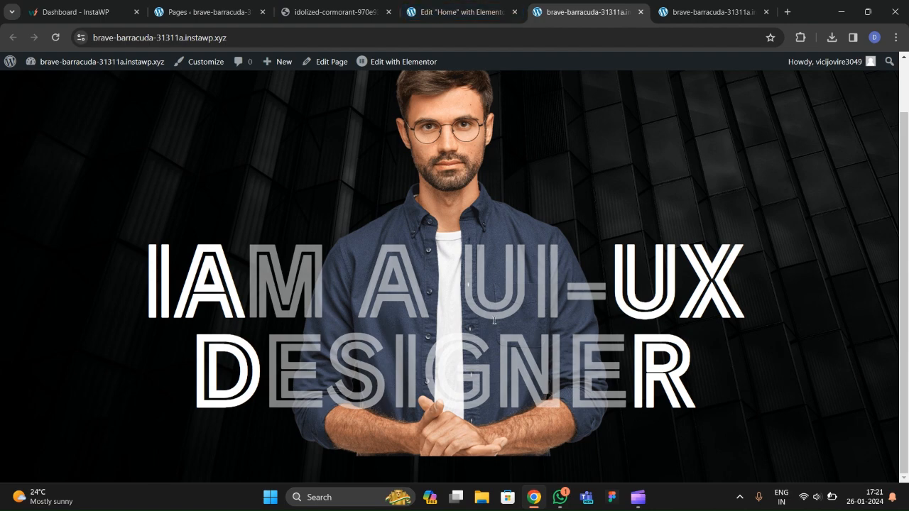
{"action": "mouse_move", "coordinate": [642, 501]}
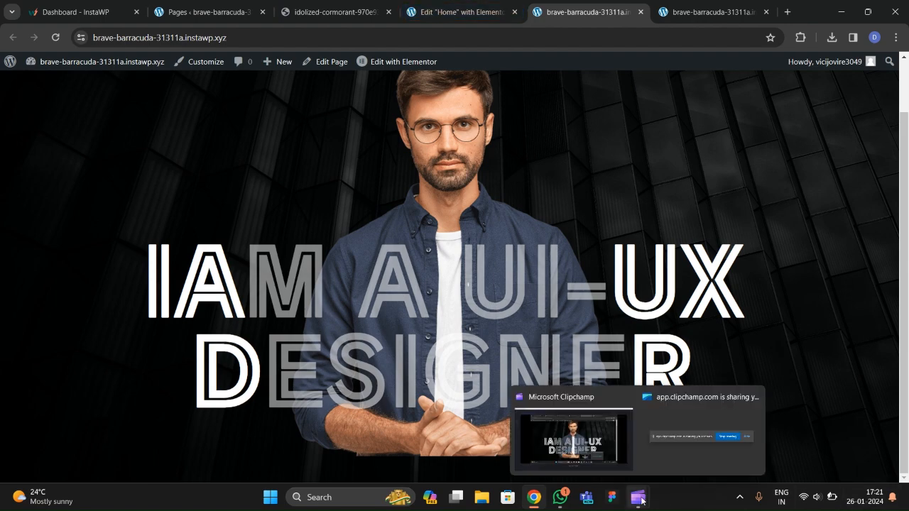
{"action": "left_click", "coordinate": [584, 449]}
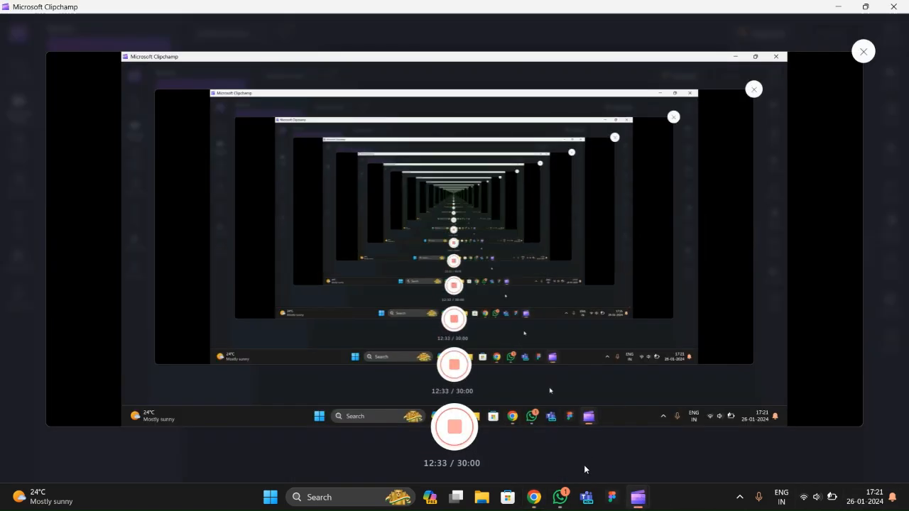
{"action": "left_click", "coordinate": [539, 506]}
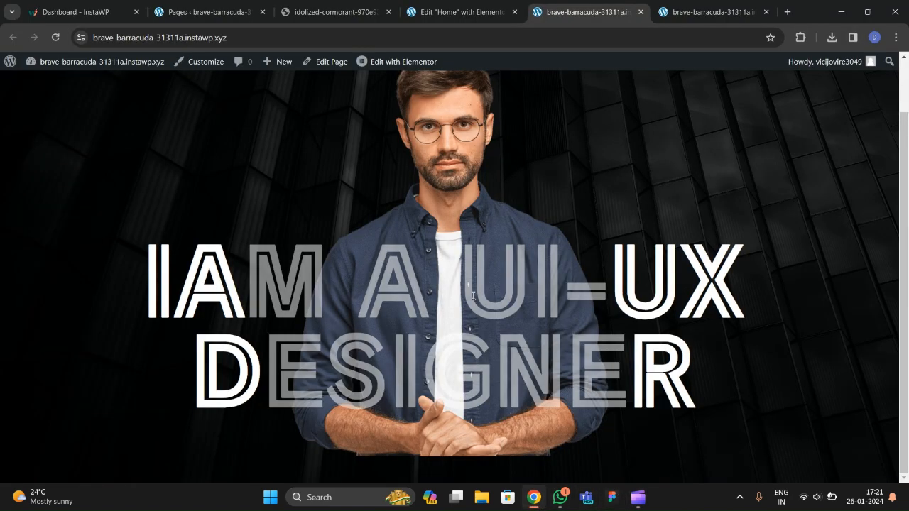
Close the extra default-theme tab, review the reference services section, and open Home's page settings.
{"action": "left_click", "coordinate": [696, 12]}
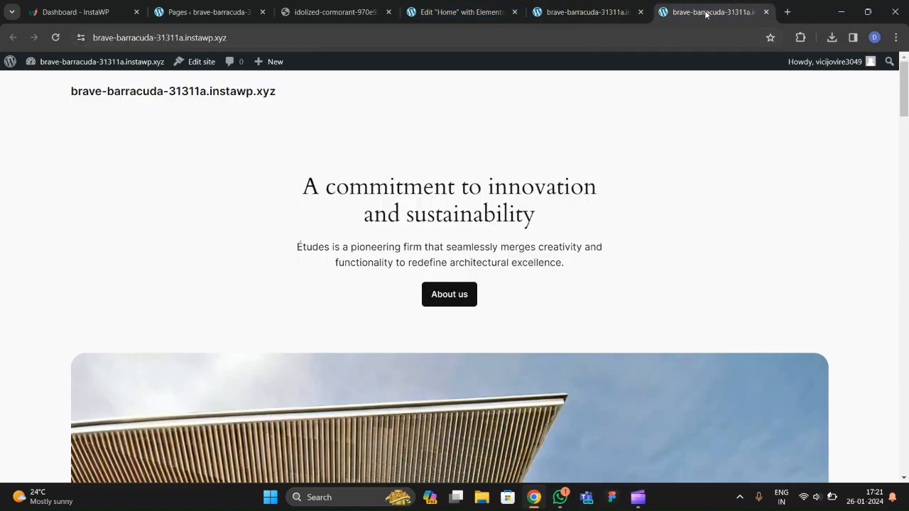
{"action": "left_click", "coordinate": [767, 12]}
{"action": "left_click", "coordinate": [381, 14]}
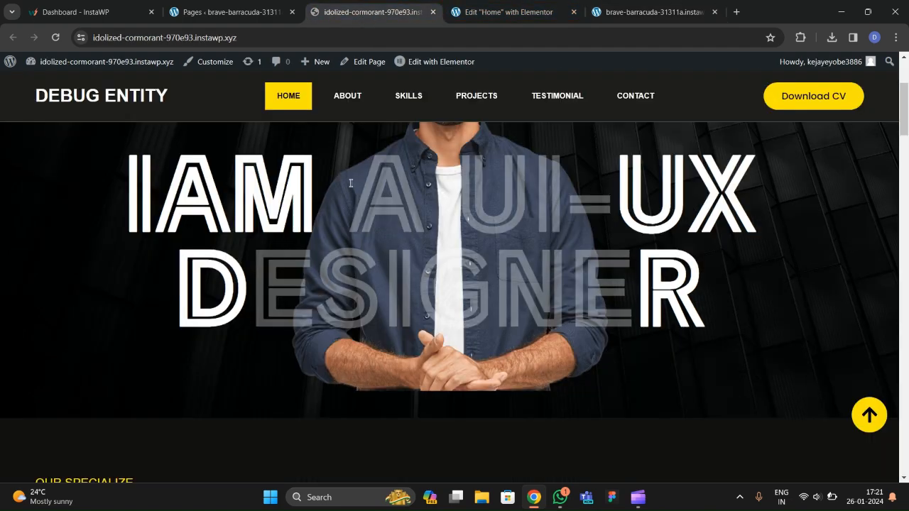
{"action": "scroll", "coordinate": [354, 318], "scroll_direction": "down", "scroll_amount": 5}
{"action": "scroll", "coordinate": [363, 315], "scroll_direction": "down", "scroll_amount": 2}
{"action": "scroll", "coordinate": [213, 263], "scroll_direction": "up", "scroll_amount": 3}
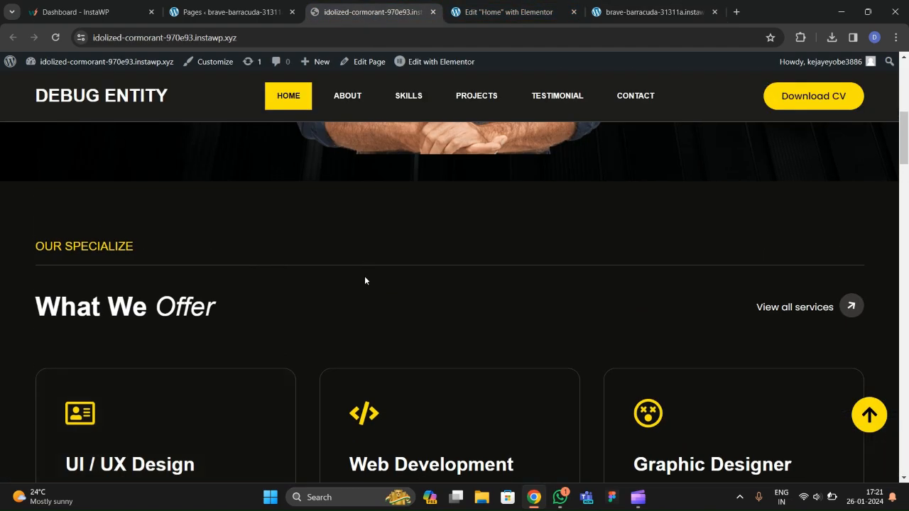
{"action": "left_click", "coordinate": [545, 9]}
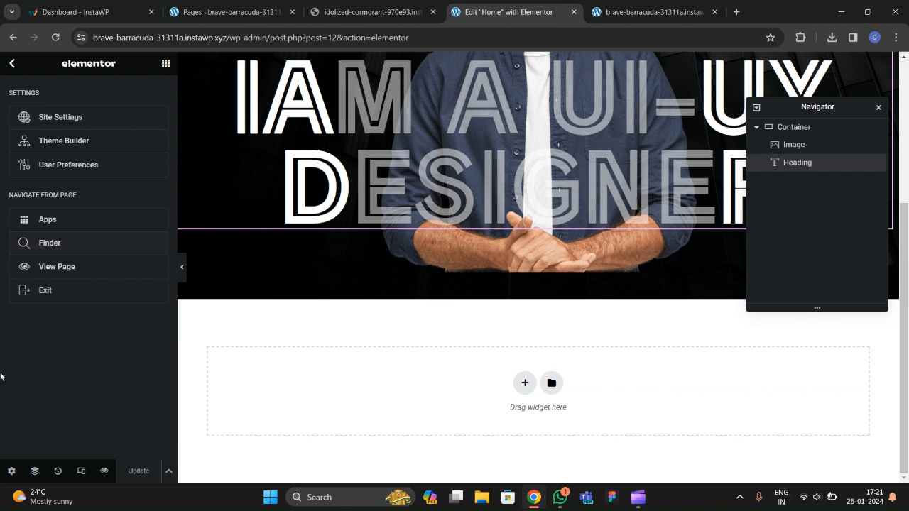
{"action": "left_click", "coordinate": [11, 471]}
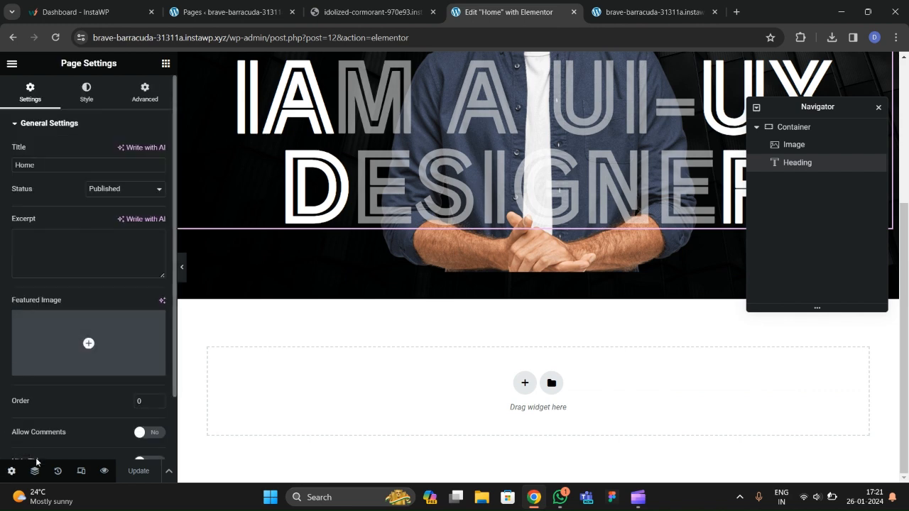
Set the Home body background to Classic near-black #171616 and update the page.
{"action": "left_click", "coordinate": [85, 106]}
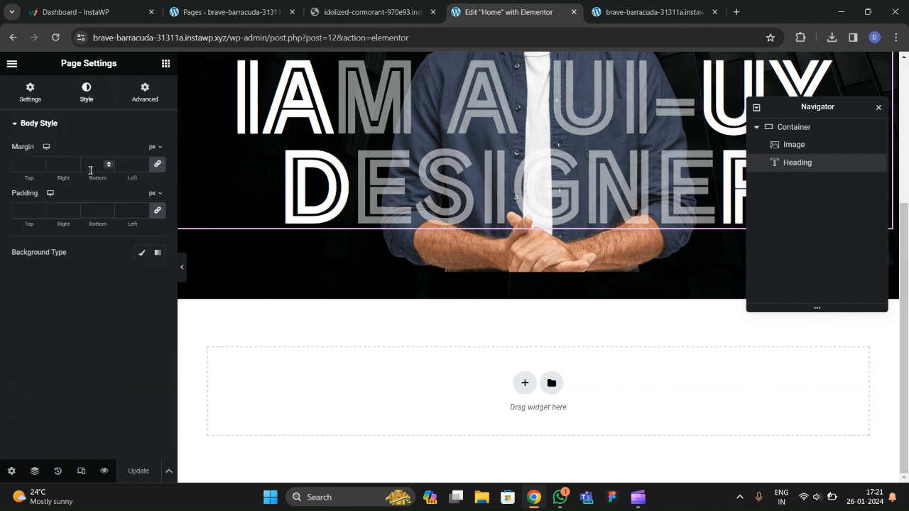
{"action": "left_click", "coordinate": [141, 252]}
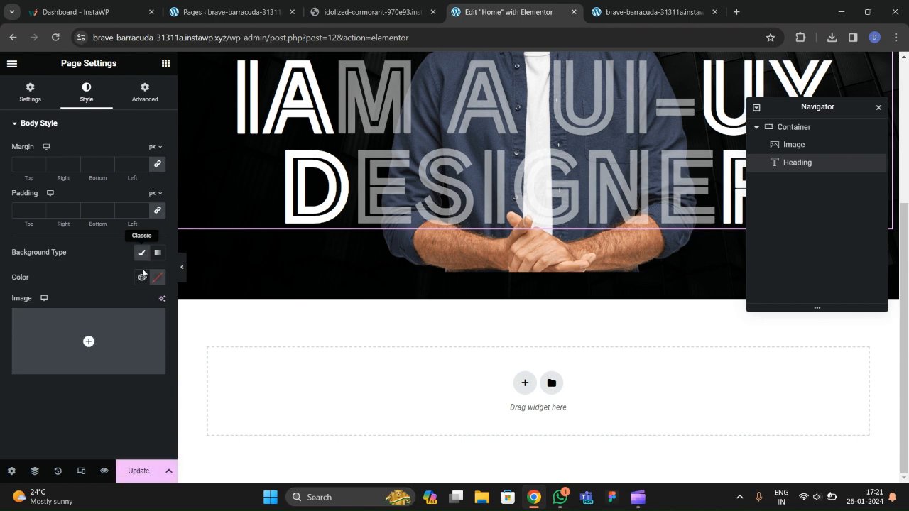
{"action": "left_click", "coordinate": [142, 279]}
{"action": "left_click", "coordinate": [157, 277]}
{"action": "left_click_drag", "start_coordinate": [180, 361], "coordinate": [93, 407]}
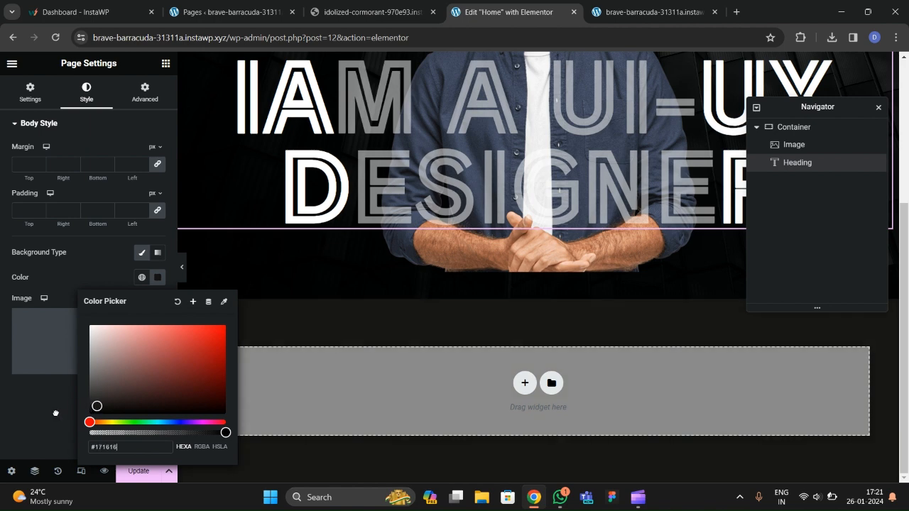
{"action": "left_click", "coordinate": [56, 414]}
{"action": "left_click", "coordinate": [138, 471]}
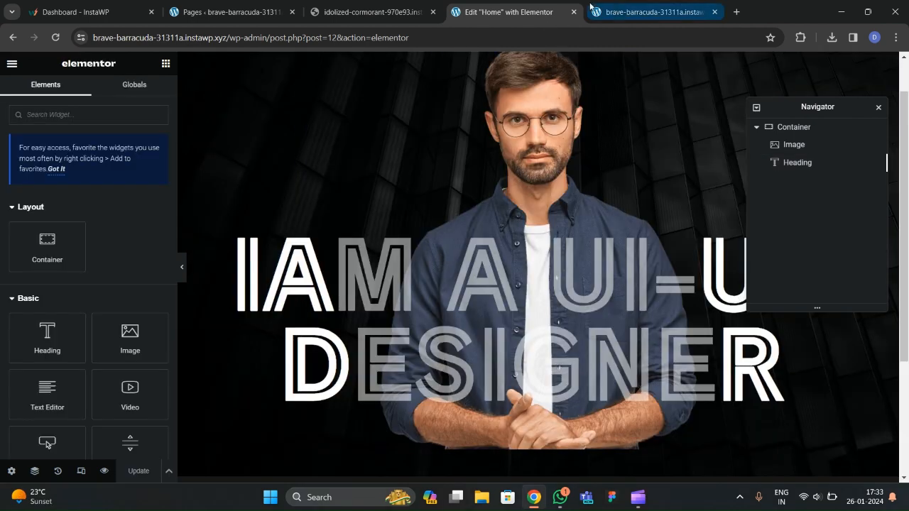
{"action": "left_click", "coordinate": [654, 12]}
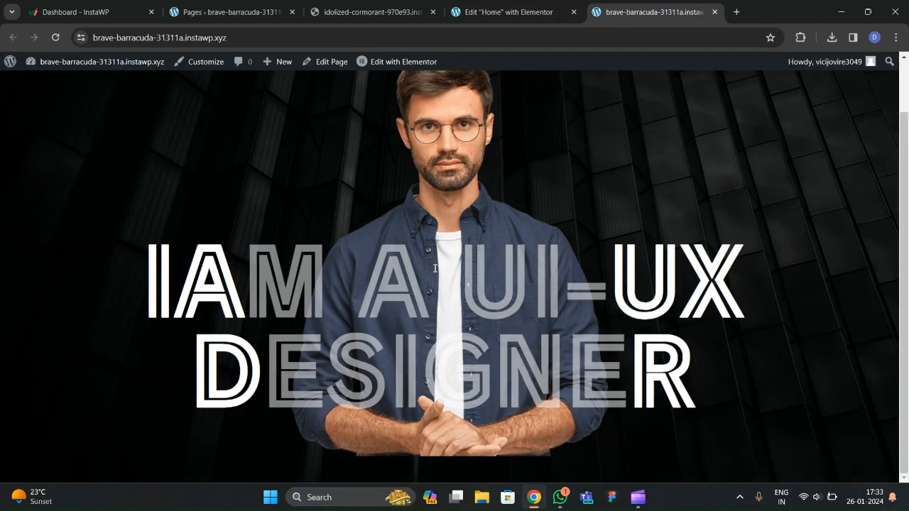
After checking the reference site, add a single-column section below the hero.
{"action": "left_click", "coordinate": [387, 13]}
{"action": "scroll", "coordinate": [203, 376], "scroll_direction": "down", "scroll_amount": 2}
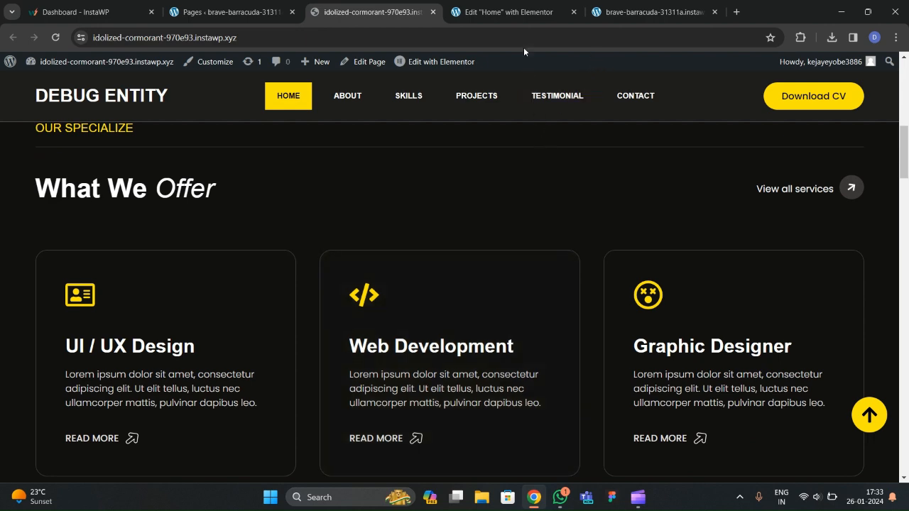
{"action": "left_click", "coordinate": [510, 12]}
{"action": "scroll", "coordinate": [427, 235], "scroll_direction": "down", "scroll_amount": 2}
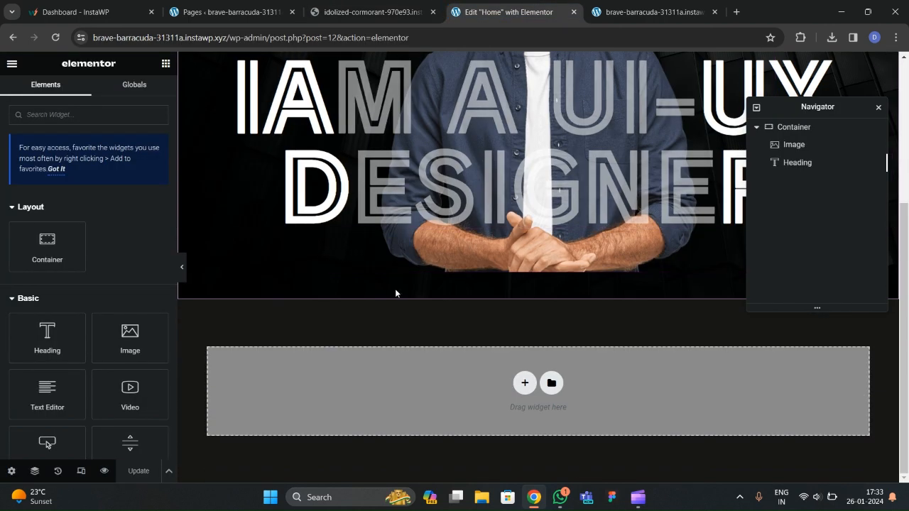
{"action": "left_click", "coordinate": [515, 384]}
{"action": "scroll", "coordinate": [512, 382], "scroll_direction": "down", "scroll_amount": 1}
{"action": "left_click", "coordinate": [365, 365]}
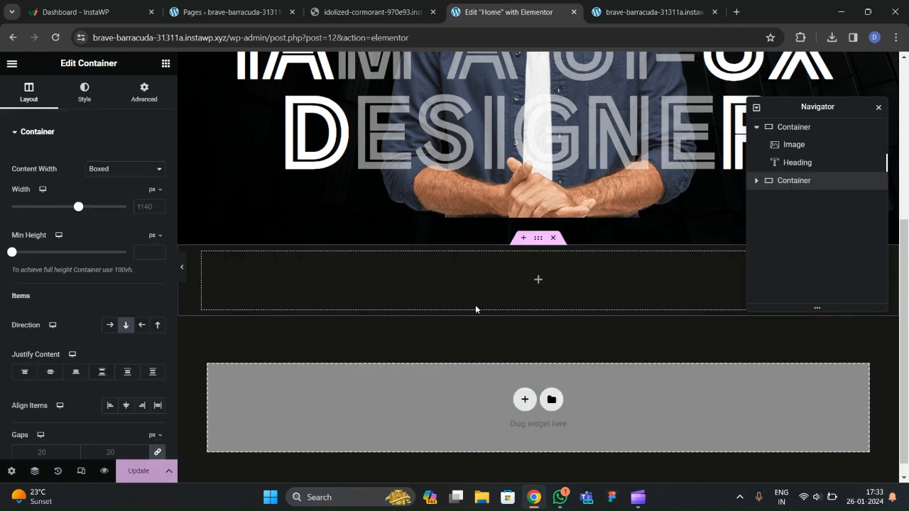
Set the section width to 1300 and unlinked top and bottom padding to 100.
{"action": "left_click", "coordinate": [145, 99]}
{"action": "left_click", "coordinate": [160, 224]}
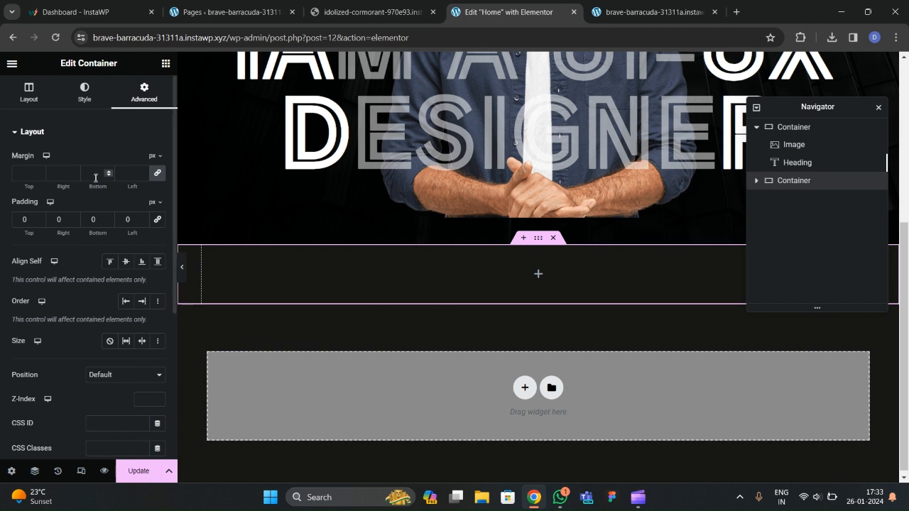
{"action": "left_click", "coordinate": [28, 93]}
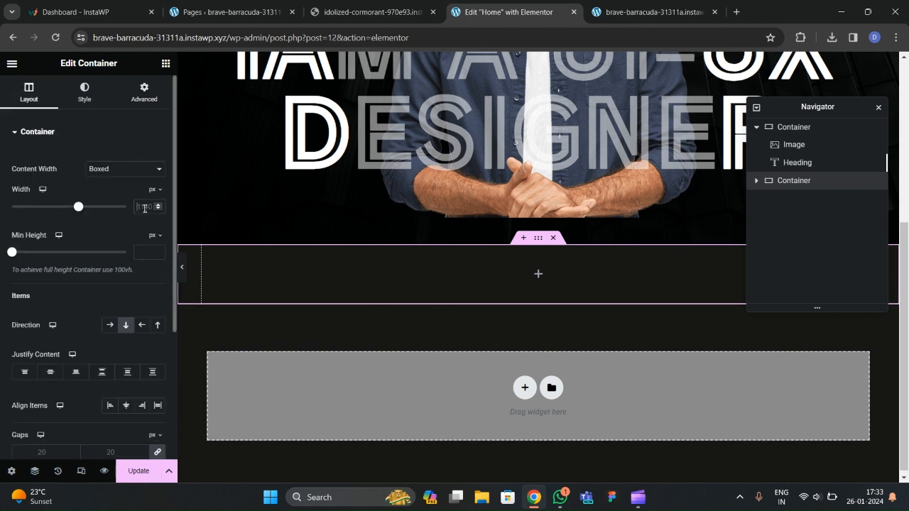
{"action": "type", "text": "1300"}
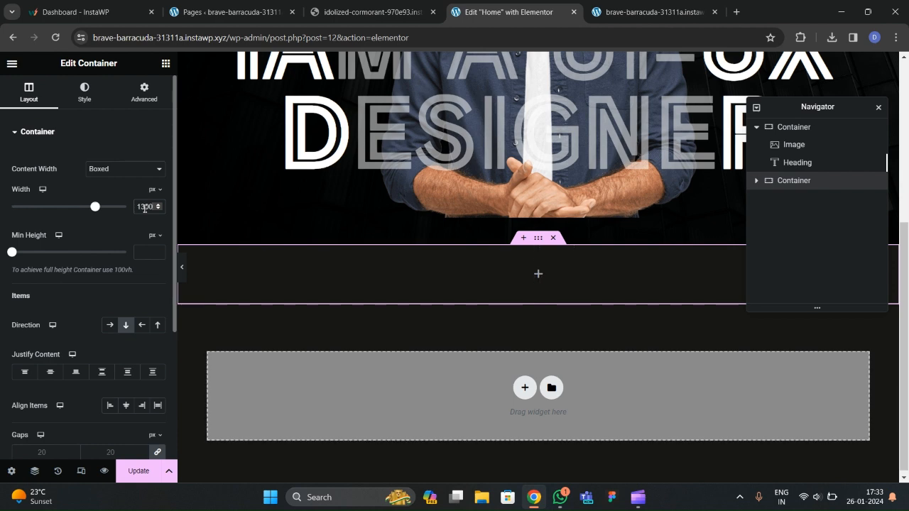
{"action": "left_click", "coordinate": [146, 96]}
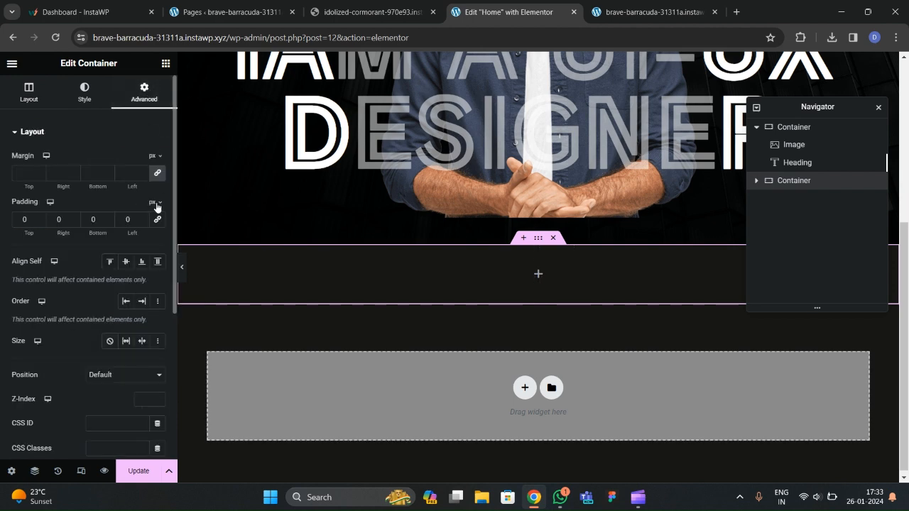
{"action": "left_click", "coordinate": [19, 220]}
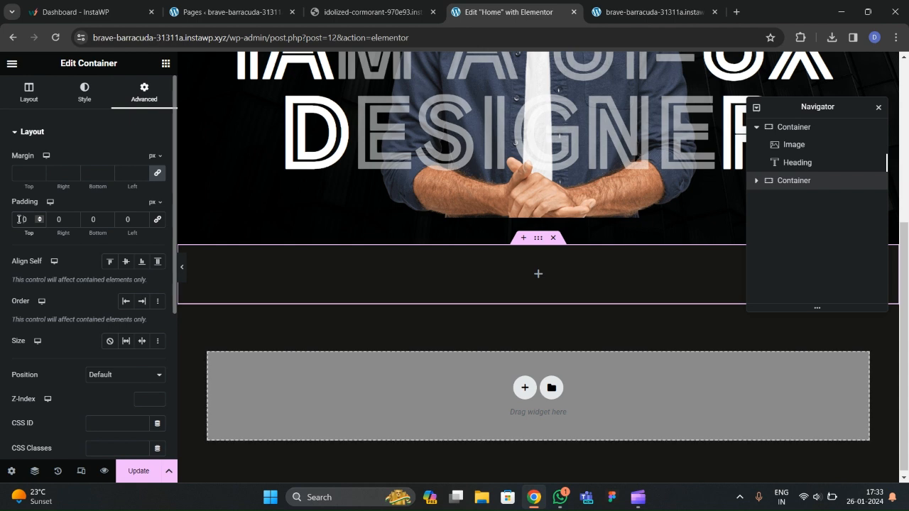
{"action": "type", "text": "100"}
{"action": "key", "text": "Delete"}
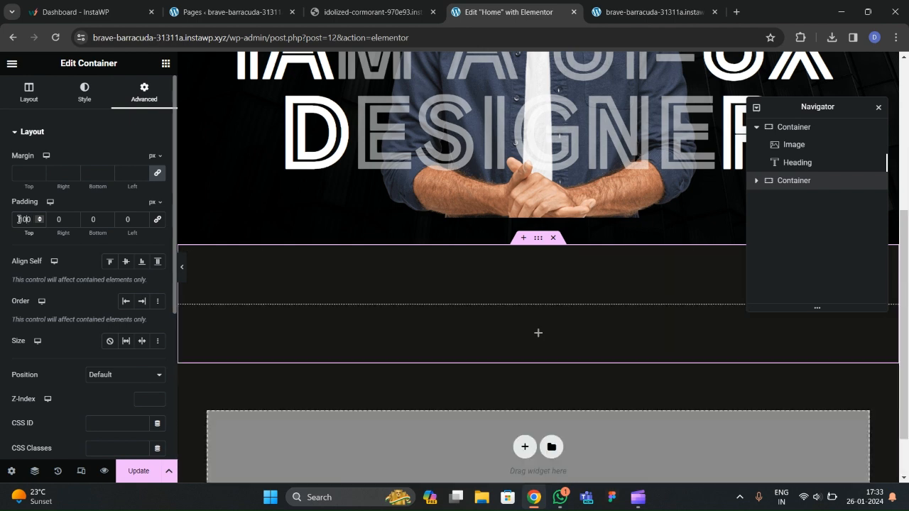
{"action": "type", "text": "100"}
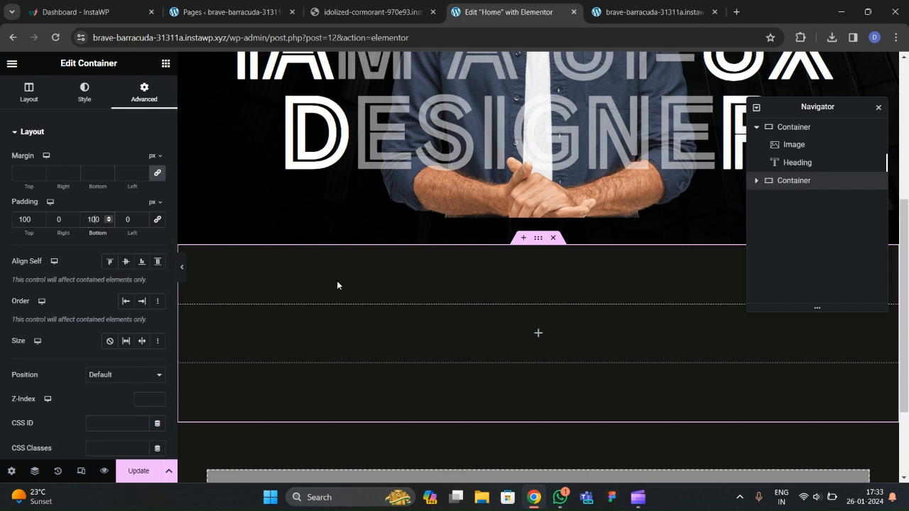
Drag a Heading widget into the new section.
{"action": "left_click", "coordinate": [166, 63]}
{"action": "scroll", "coordinate": [106, 244], "scroll_direction": "down", "scroll_amount": 1}
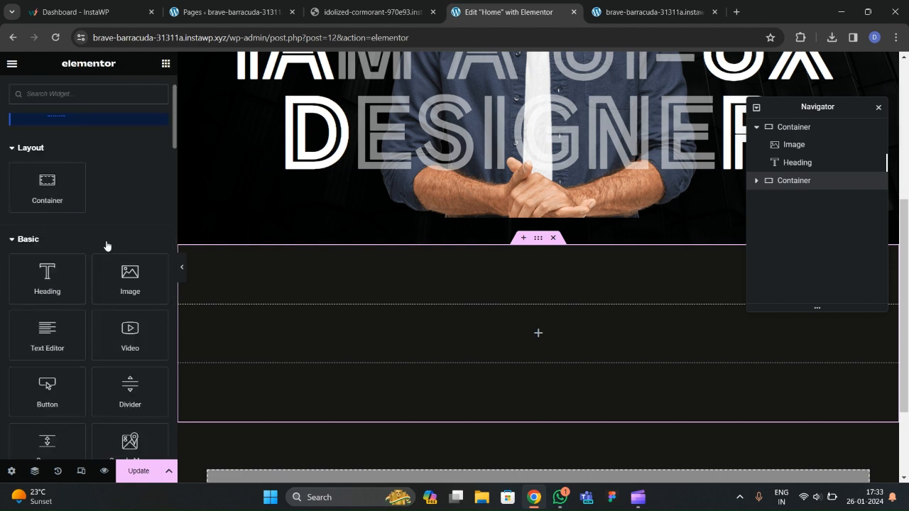
{"action": "left_click_drag", "start_coordinate": [73, 278], "coordinate": [306, 346]}
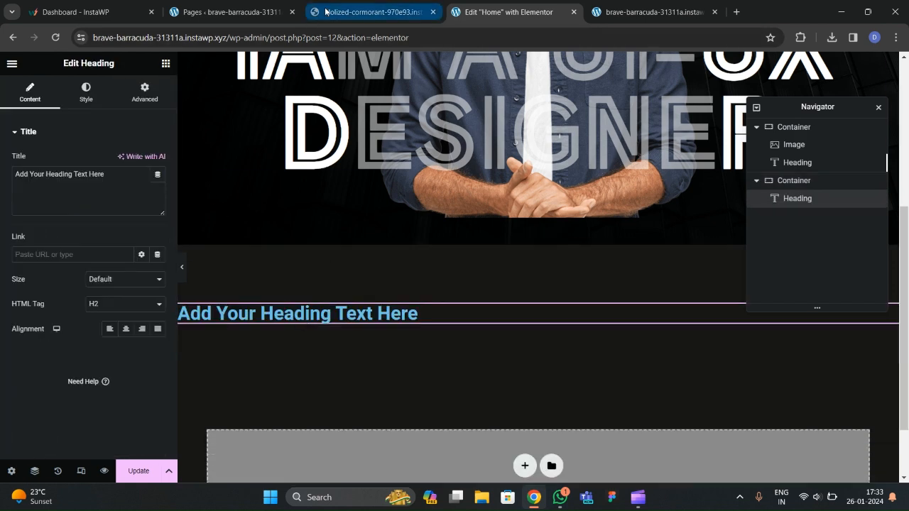
Copy the OUR SPECIALIZE label from the reference site into the heading text.
{"action": "left_click", "coordinate": [371, 12]}
{"action": "scroll", "coordinate": [33, 230], "scroll_direction": "up", "scroll_amount": 2}
{"action": "left_click_drag", "start_coordinate": [37, 246], "coordinate": [133, 244]}
{"action": "key", "text": "ctrl+c"}
{"action": "left_click", "coordinate": [506, 12]}
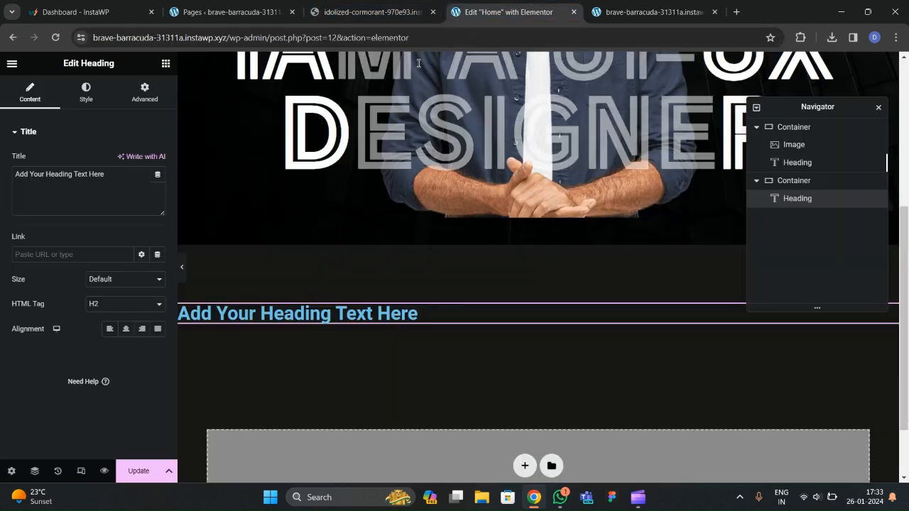
{"action": "left_click_drag", "start_coordinate": [110, 178], "coordinate": [1, 185]}
{"action": "key", "text": "ctrl+v"}
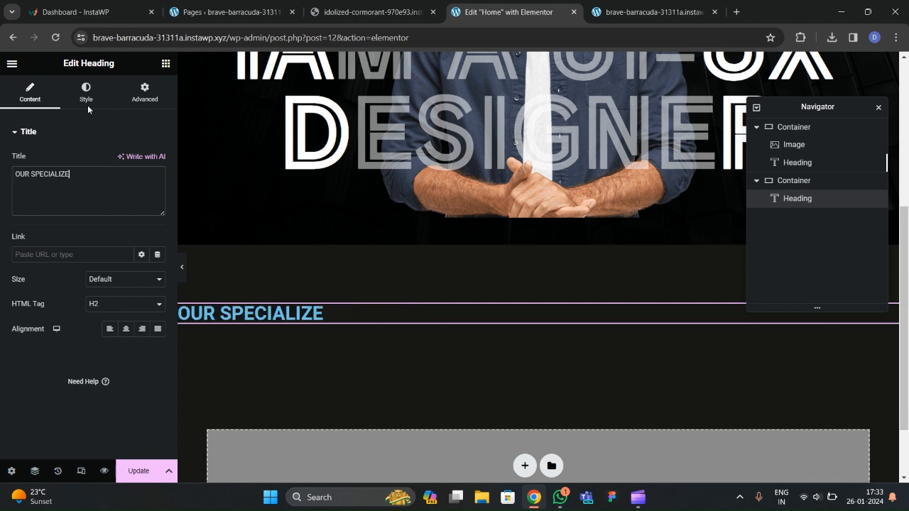
Colour the heading #FFF300 and save it as a global colour named 'yellow'.
{"action": "left_click", "coordinate": [86, 93]}
{"action": "left_click", "coordinate": [143, 162]}
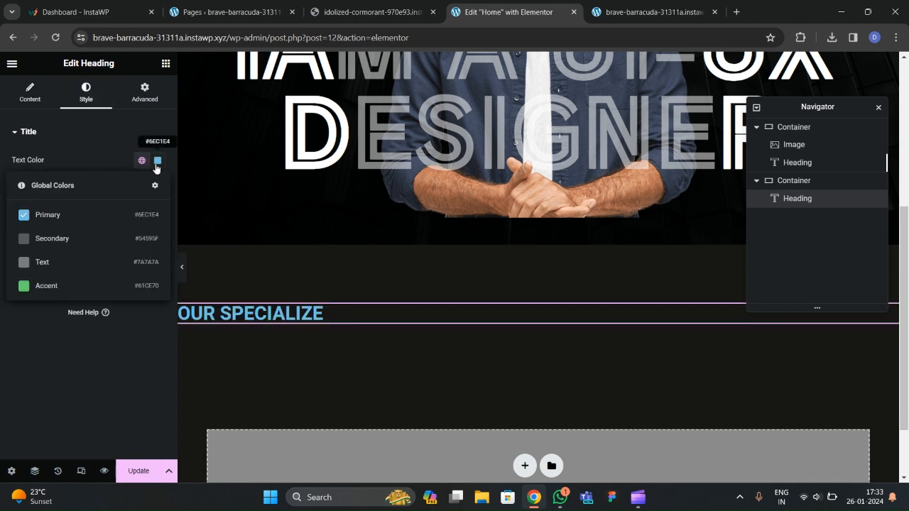
{"action": "left_click", "coordinate": [158, 161]}
{"action": "left_click_drag", "start_coordinate": [163, 306], "coordinate": [111, 305]}
{"action": "left_click_drag", "start_coordinate": [139, 267], "coordinate": [234, 208]}
{"action": "left_click", "coordinate": [1, 329]}
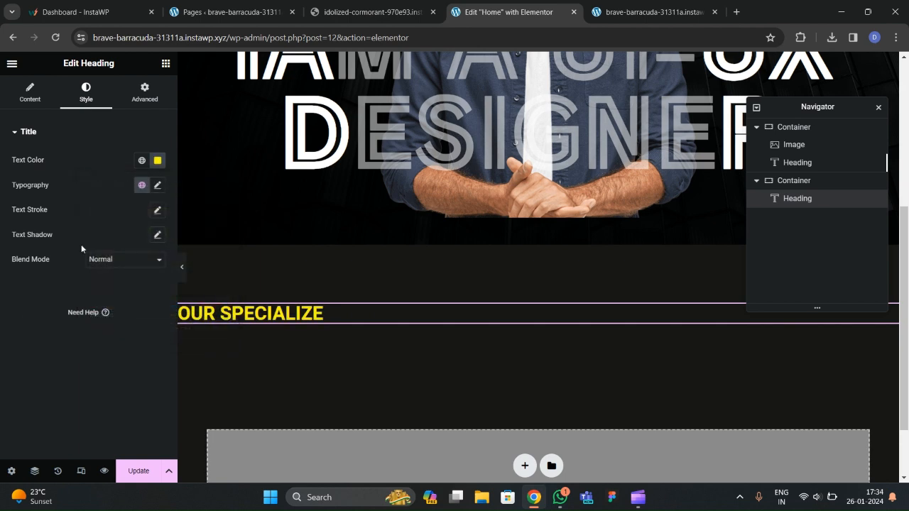
{"action": "left_click", "coordinate": [158, 162]}
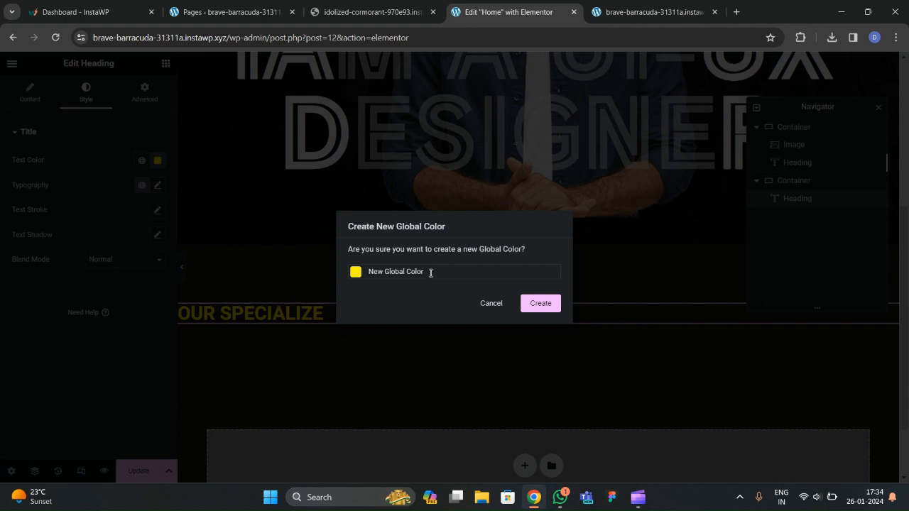
{"action": "left_click_drag", "start_coordinate": [430, 274], "coordinate": [350, 277]}
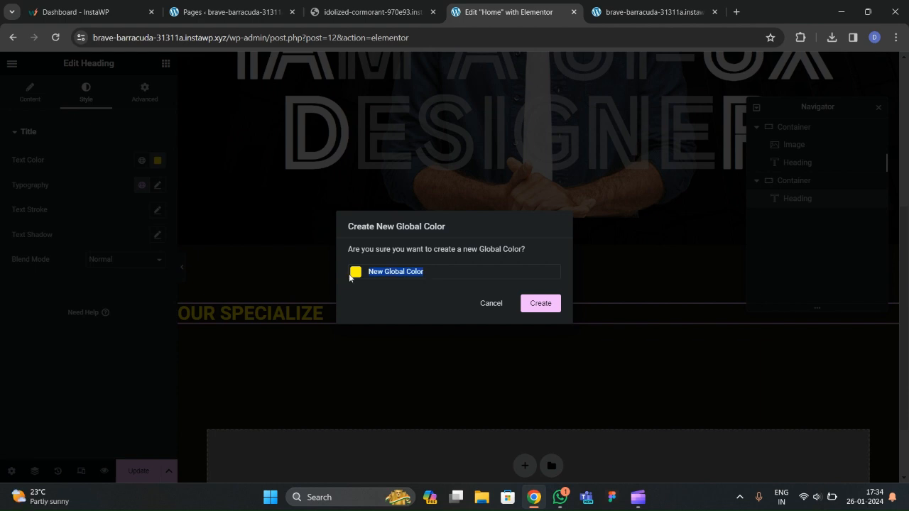
{"action": "type", "text": "yellow"}
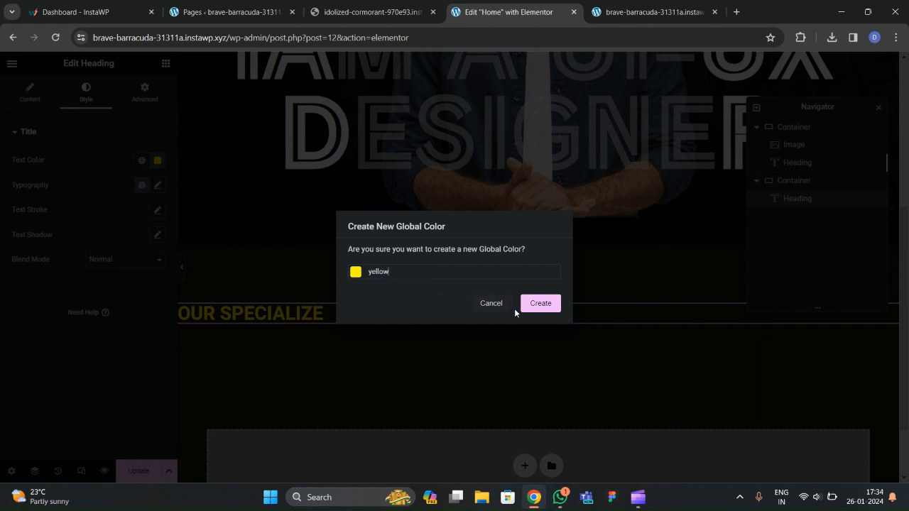
{"action": "left_click", "coordinate": [545, 307]}
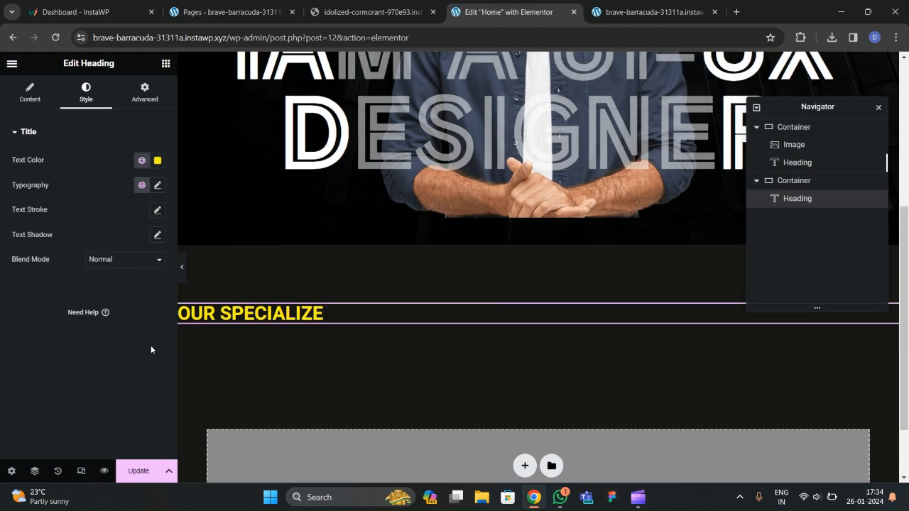
Set the heading's typography font family to Poppins.
{"action": "left_click", "coordinate": [157, 186]}
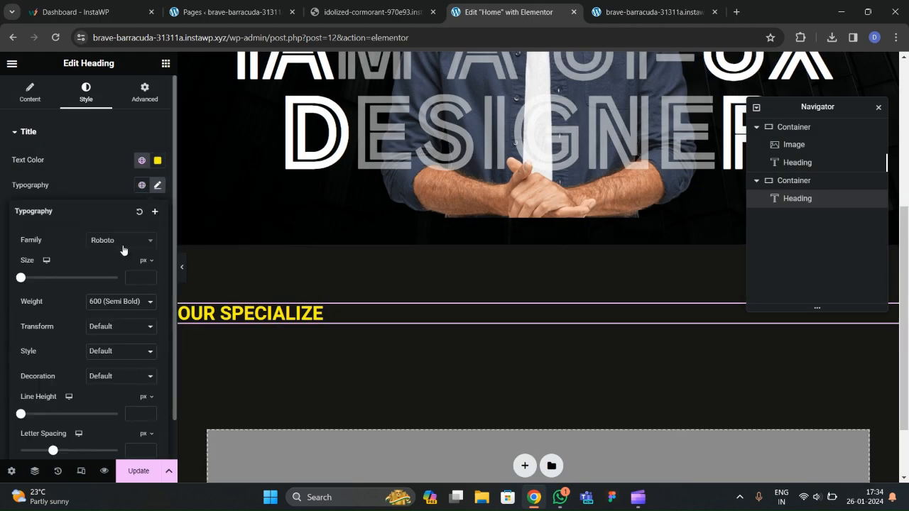
{"action": "left_click", "coordinate": [121, 243]}
{"action": "type", "text": "arial"}
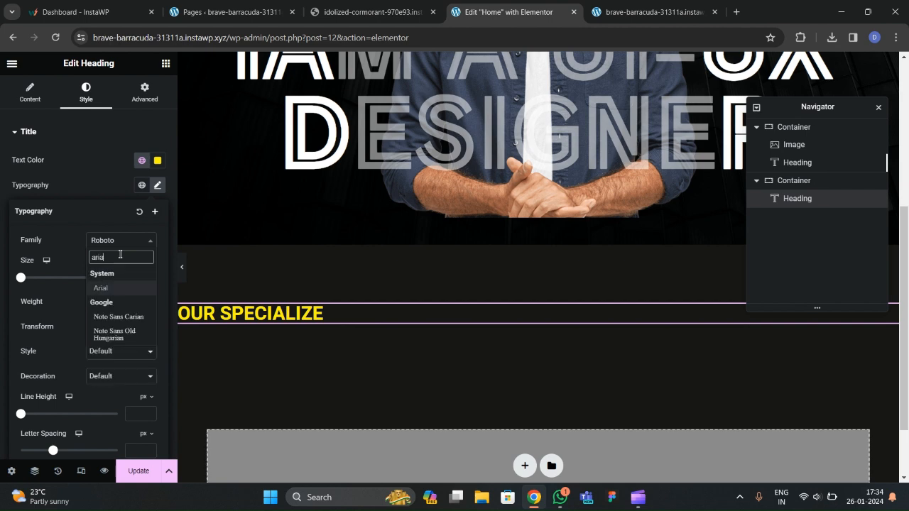
{"action": "key", "text": "BackSpace"}
{"action": "key", "text": "BackSpace"}
{"action": "key", "text": "BackSpace"}
{"action": "key", "text": "BackSpace"}
{"action": "key", "text": "BackSpace"}
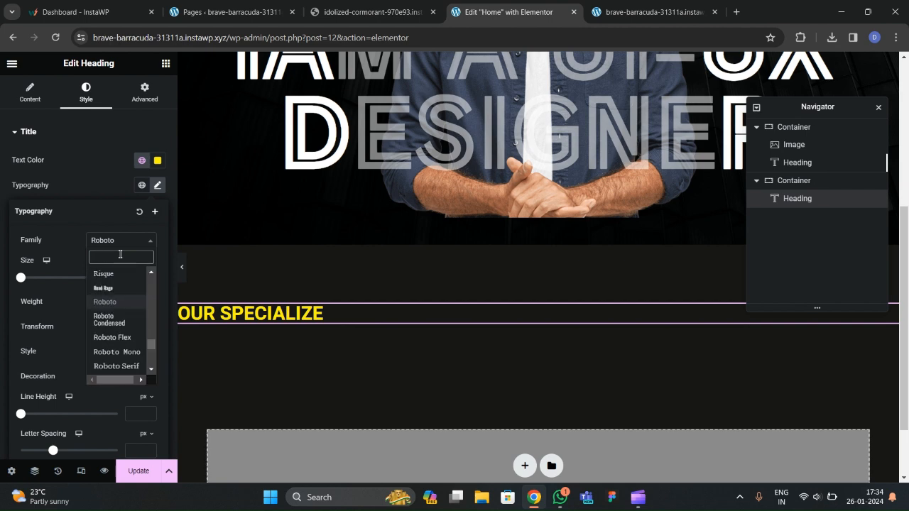
{"action": "type", "text": "poppins"}
{"action": "key", "text": "Return"}
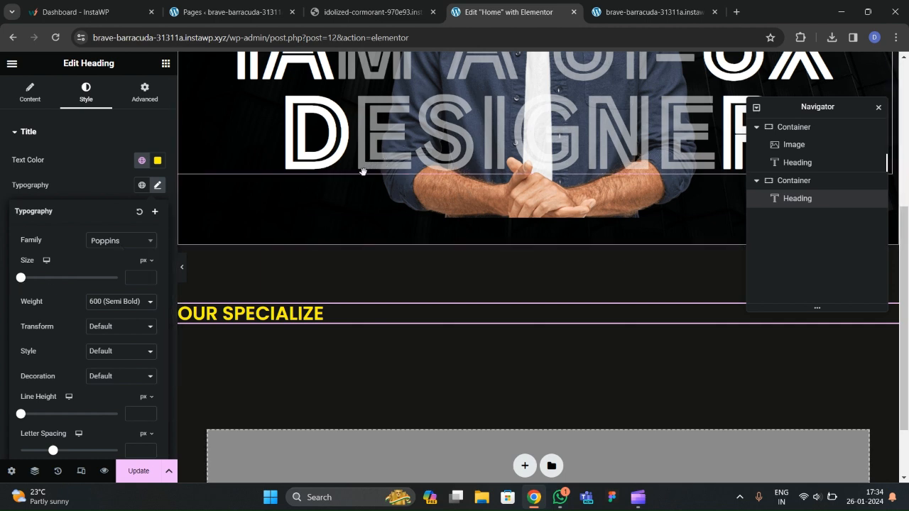
Set the heading font weight to 400 (Normal) and size to 20 px.
{"action": "left_click", "coordinate": [109, 301]}
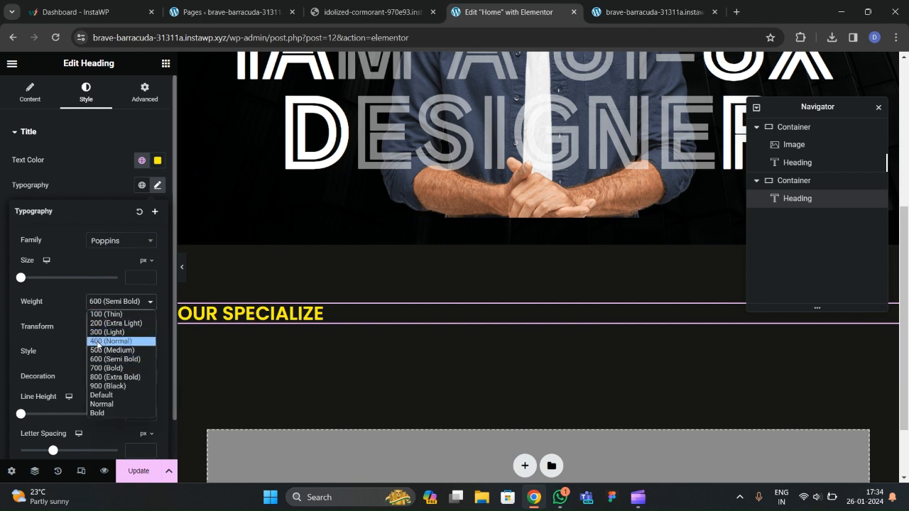
{"action": "left_click", "coordinate": [103, 342]}
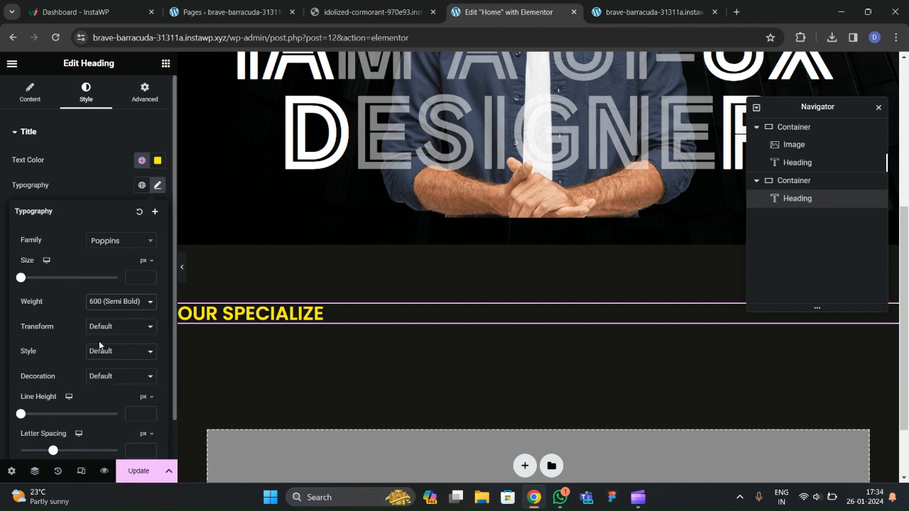
{"action": "left_click", "coordinate": [149, 278]}
{"action": "type", "text": "3"}
{"action": "key", "text": "BackSpace"}
{"action": "type", "text": "21"}
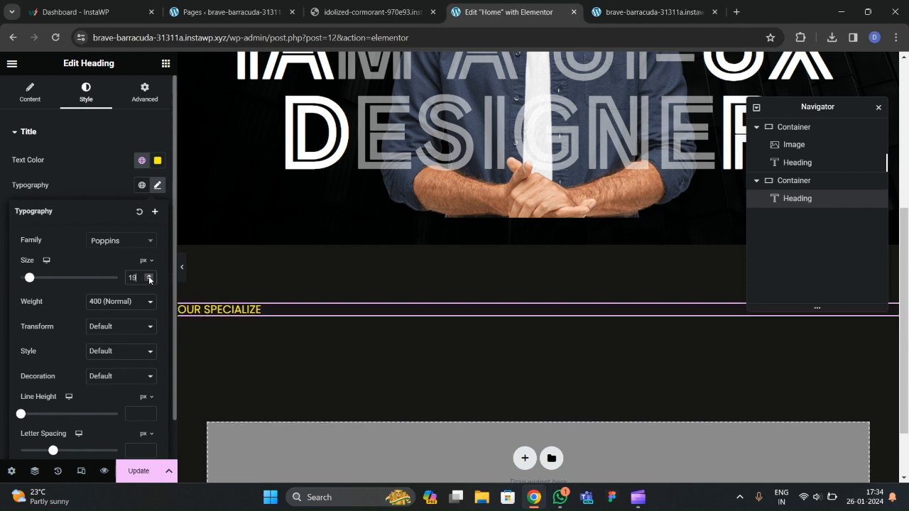
{"action": "left_click", "coordinate": [150, 282]}
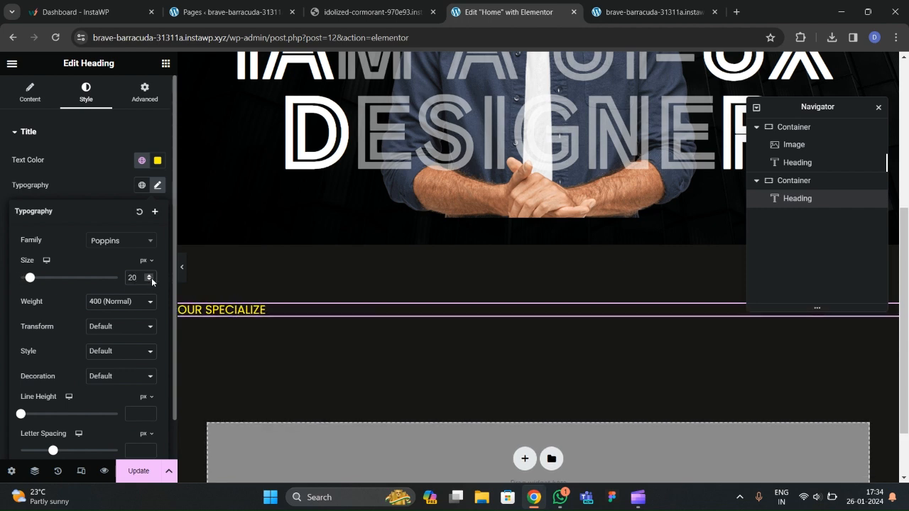
{"action": "left_click", "coordinate": [165, 64]}
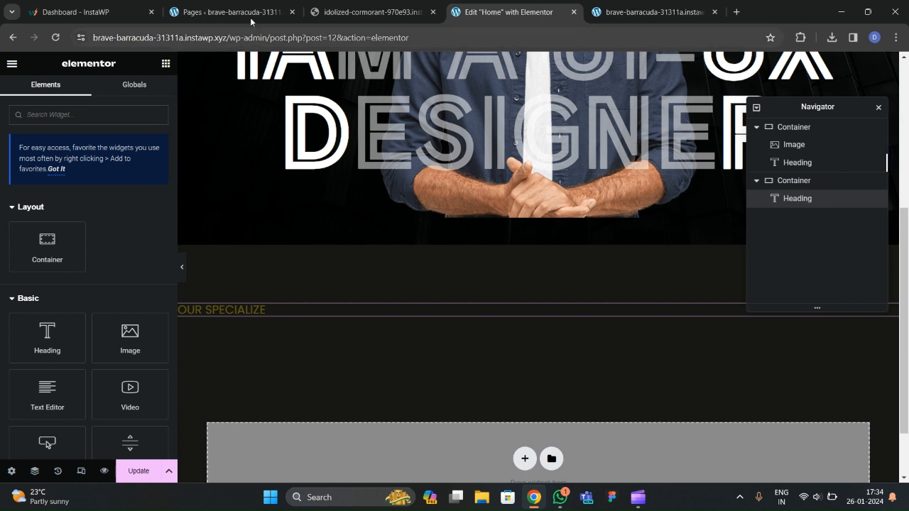
Place a Divider widget below the OUR SPECIALIZE heading.
{"action": "left_click", "coordinate": [347, 12]}
{"action": "left_click", "coordinate": [499, 13]}
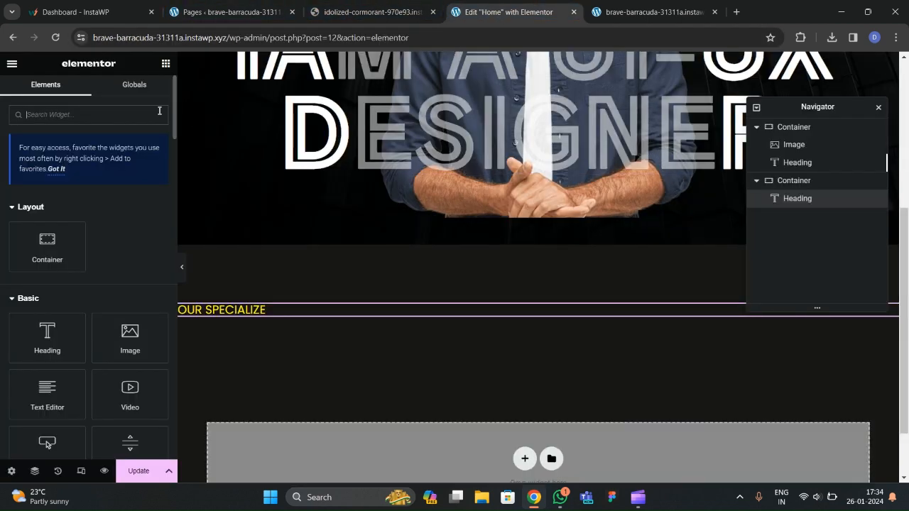
{"action": "left_click", "coordinate": [107, 116]}
{"action": "type", "text": "divie"}
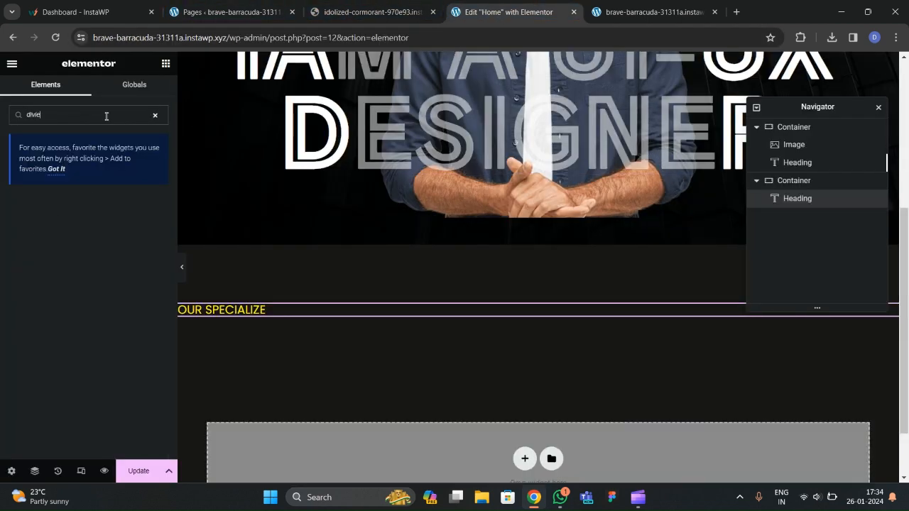
{"action": "type", "text": "d"}
{"action": "left_click_drag", "start_coordinate": [44, 219], "coordinate": [315, 314]}
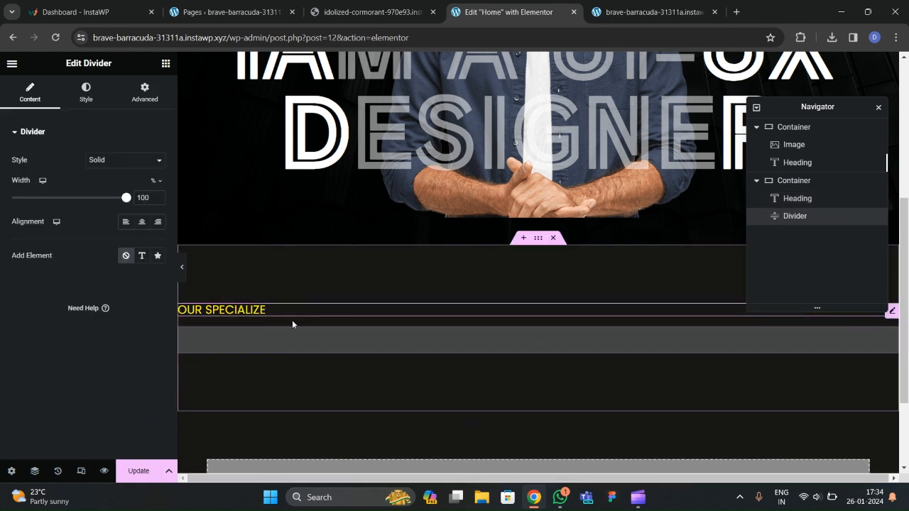
Give the divider a gap of 2 and a dark brownish-grey colour, then preview it.
{"action": "left_click", "coordinate": [86, 94]}
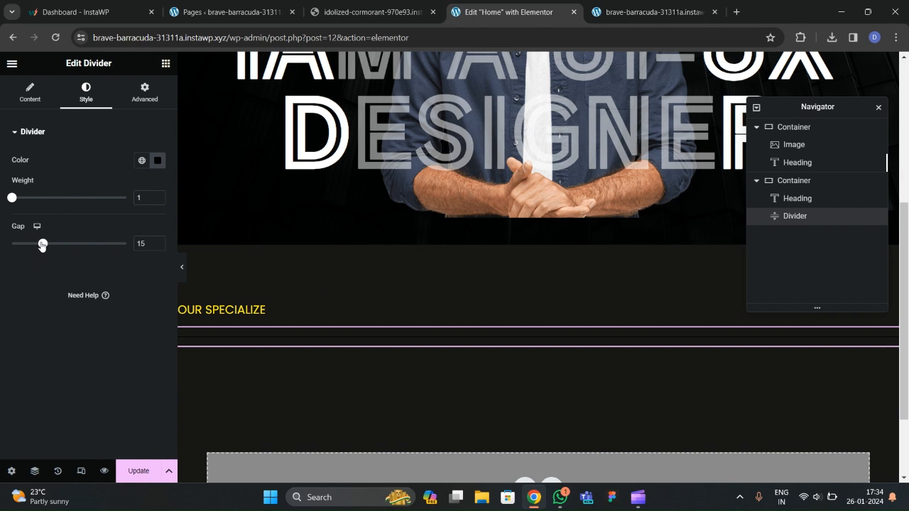
{"action": "left_click_drag", "start_coordinate": [42, 245], "coordinate": [1, 245]}
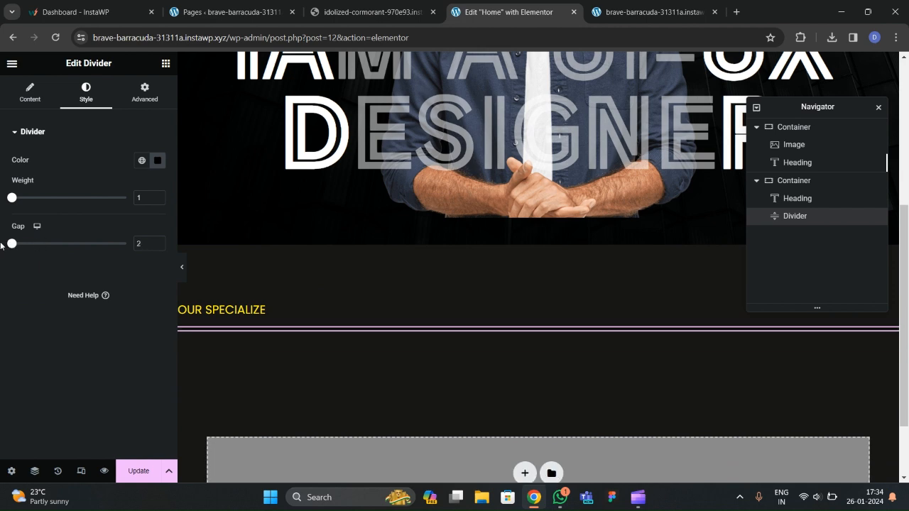
{"action": "left_click", "coordinate": [158, 159]}
{"action": "left_click_drag", "start_coordinate": [156, 274], "coordinate": [101, 279]}
{"action": "left_click", "coordinate": [62, 295]}
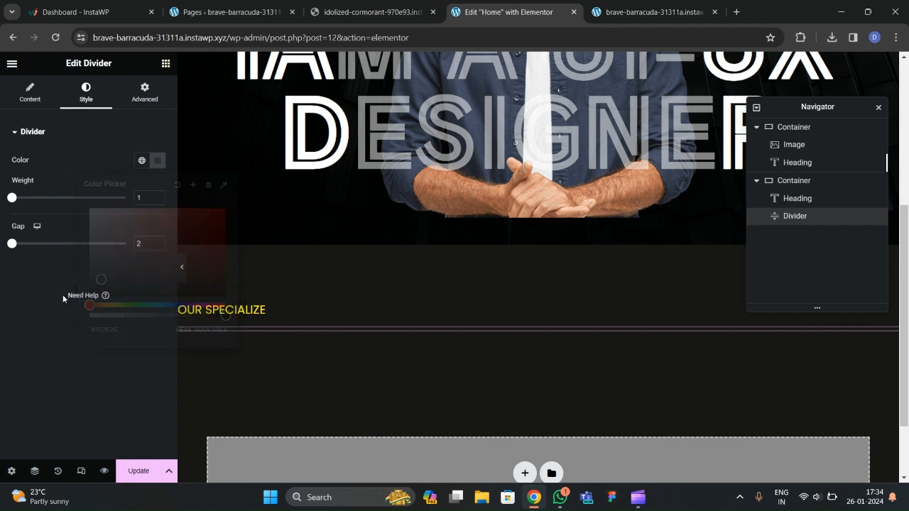
{"action": "left_click", "coordinate": [30, 93]}
{"action": "left_click", "coordinate": [182, 267]}
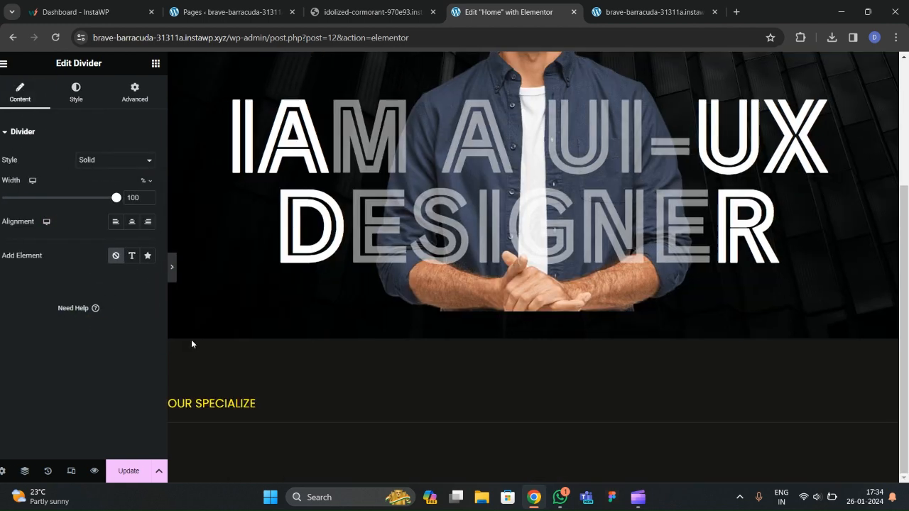
{"action": "left_click", "coordinate": [4, 267]}
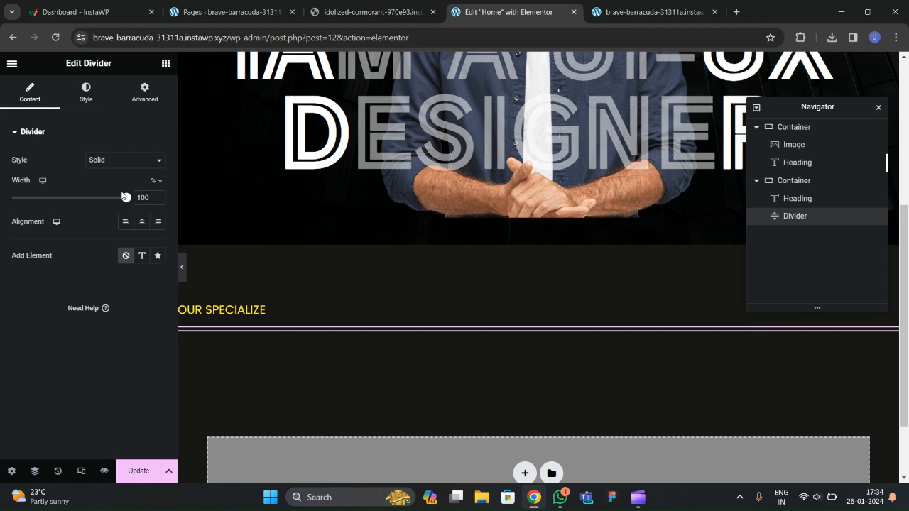
Darken the divider colour further to #3A3636 and compare with the reference site.
{"action": "left_click", "coordinate": [86, 92]}
{"action": "left_click", "coordinate": [157, 160]}
{"action": "mouse_move", "coordinate": [163, 248]}
{"action": "left_mouse_down"}
{"action": "mouse_move", "coordinate": [126, 286]}
{"action": "mouse_move", "coordinate": [98, 275]}
{"action": "left_mouse_up"}
{"action": "left_click", "coordinate": [182, 268]}
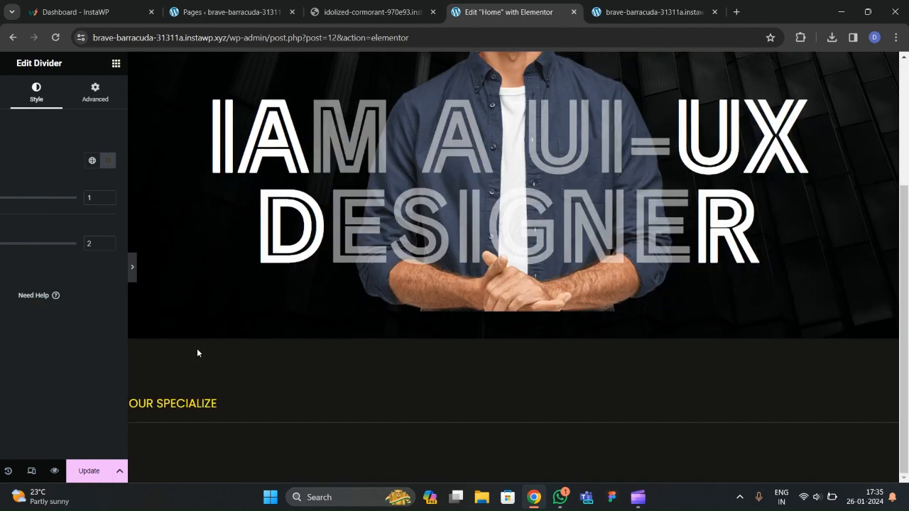
{"action": "left_click", "coordinate": [4, 268]}
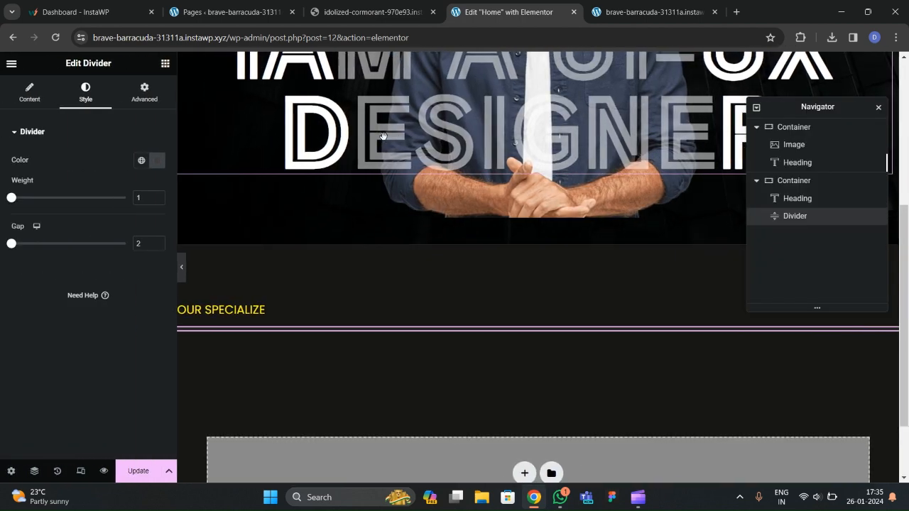
{"action": "left_click", "coordinate": [364, 10]}
{"action": "left_click", "coordinate": [378, 311]}
{"action": "left_click", "coordinate": [493, 12]}
Add a Heading widget and move it below the divider via the navigator.
{"action": "left_click", "coordinate": [165, 64]}
{"action": "scroll", "coordinate": [106, 206], "scroll_direction": "down", "scroll_amount": 1}
{"action": "left_click_drag", "start_coordinate": [73, 292], "coordinate": [262, 329]}
{"action": "left_click_drag", "start_coordinate": [797, 224], "coordinate": [799, 237]}
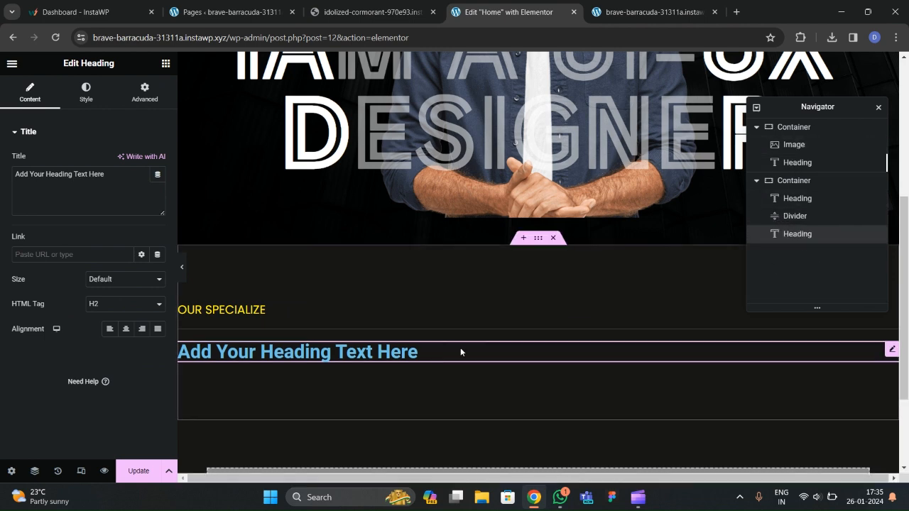
{"action": "left_click", "coordinate": [34, 473]}
{"action": "left_click", "coordinate": [35, 474]}
{"action": "left_click_drag", "start_coordinate": [812, 105], "coordinate": [800, 125]}
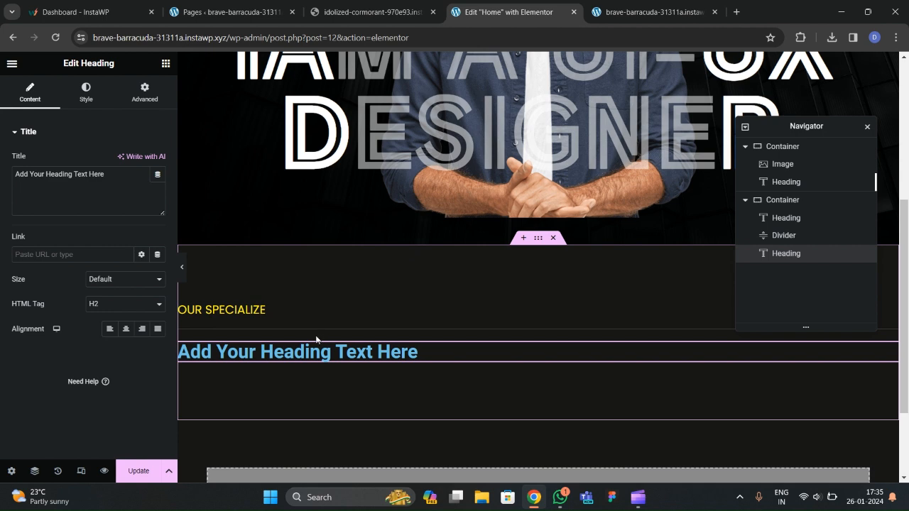
Replace the new heading's text with 'What We Offer' and compare with the reference.
{"action": "left_click", "coordinate": [352, 13]}
{"action": "left_click", "coordinate": [508, 12]}
{"action": "left_click_drag", "start_coordinate": [132, 189], "coordinate": [1, 186]}
{"action": "type", "text": "What We"}
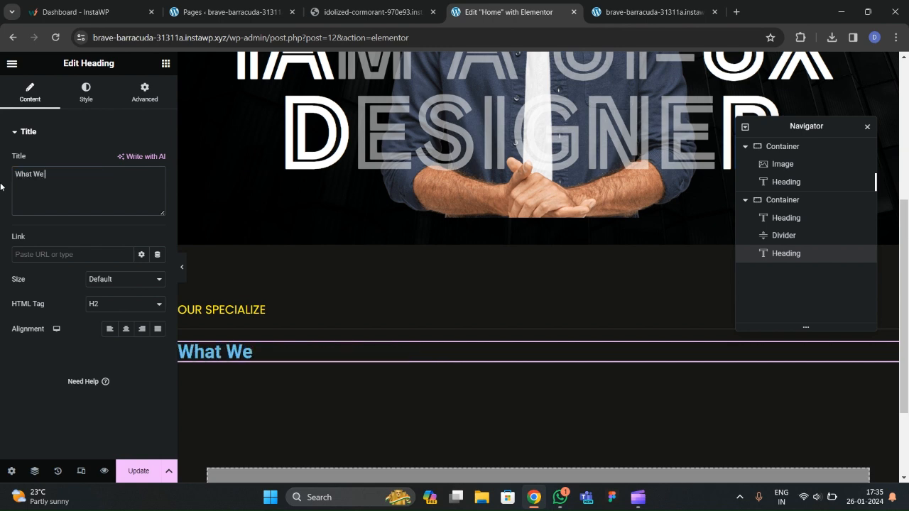
{"action": "type", "text": " Offer"}
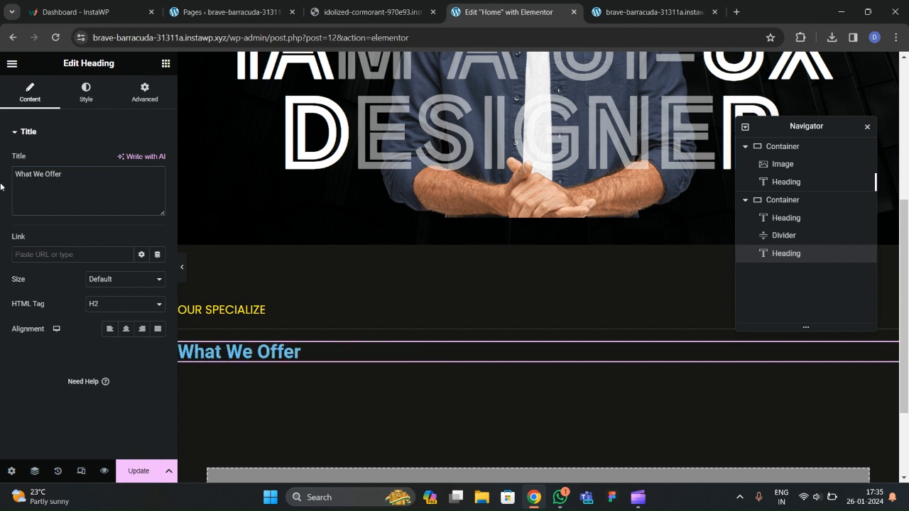
{"action": "left_click", "coordinate": [421, 21]}
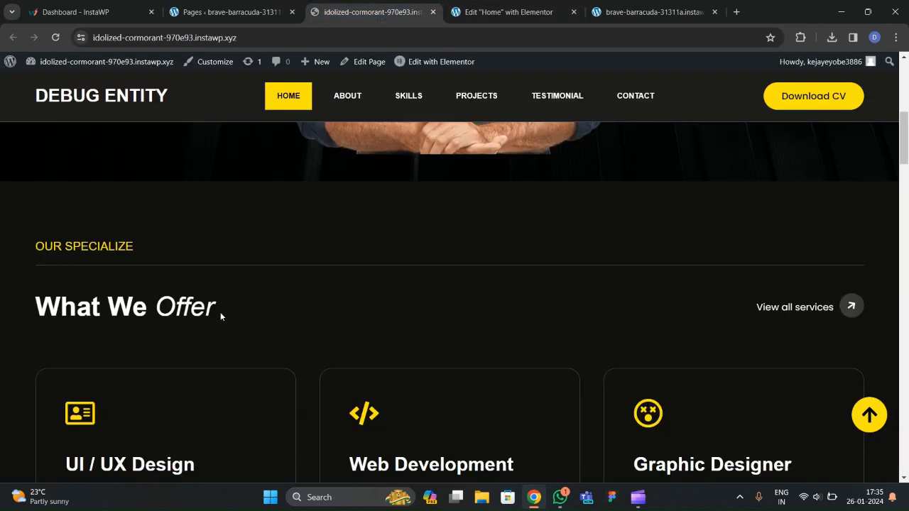
Begin wrapping 'Offer' in the heading title with a <span style=""> tag.
{"action": "left_click", "coordinate": [533, 11]}
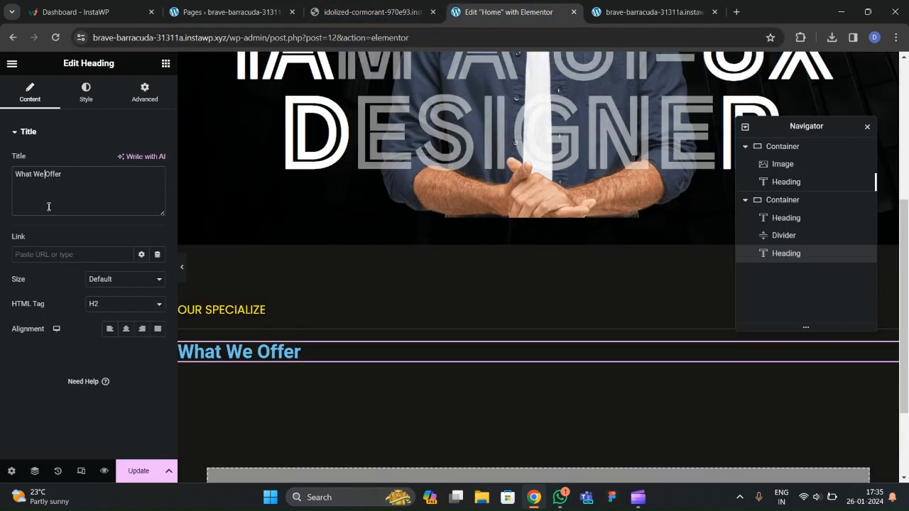
{"action": "type", "text": "<span"}
{"action": "type", "text": ">"}
{"action": "type", "text": " style="}
{"action": "type", "text": "\"\""}
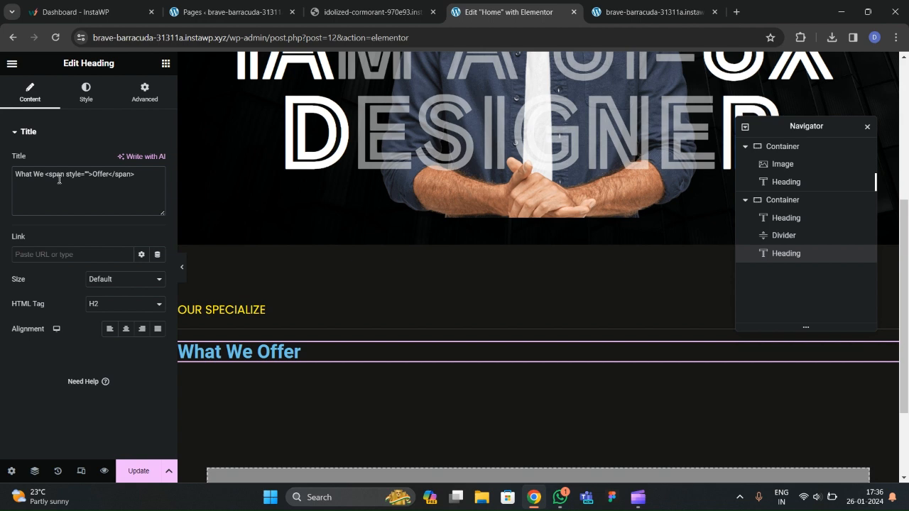
Add font-style:italic; font-weight:normal to the Offer span's style attribute.
{"action": "type", "text": "\"font-style\":italic;"}
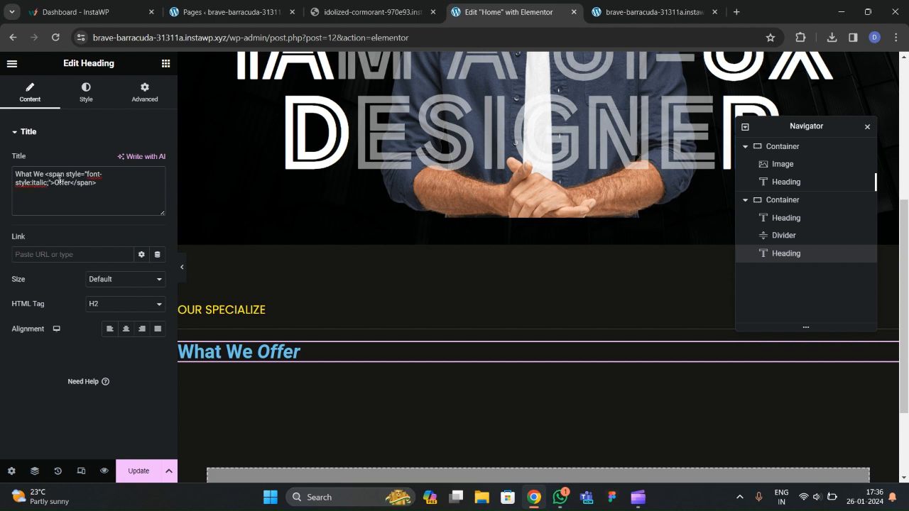
{"action": "type", "text": " font-weight:normal"}
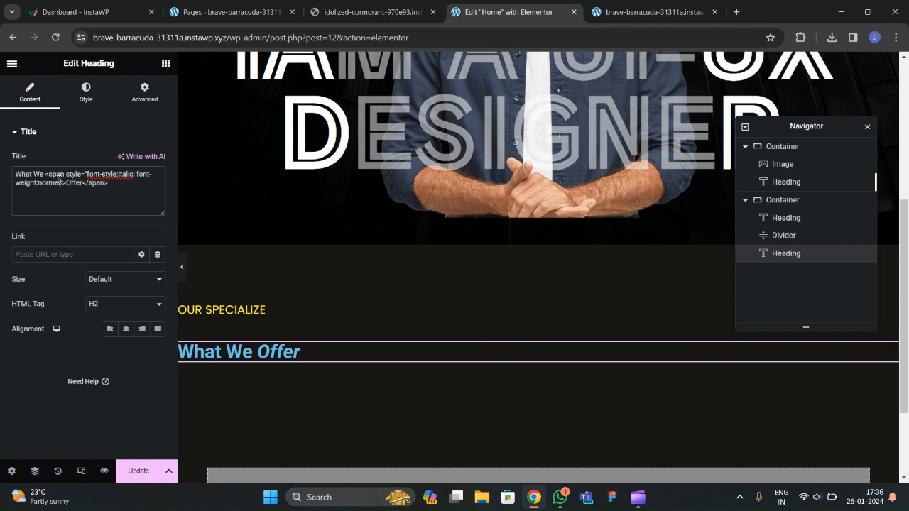
{"action": "left_click", "coordinate": [86, 91]}
Make the What We Offer heading white Arial at about 45 px.
{"action": "left_click", "coordinate": [158, 161]}
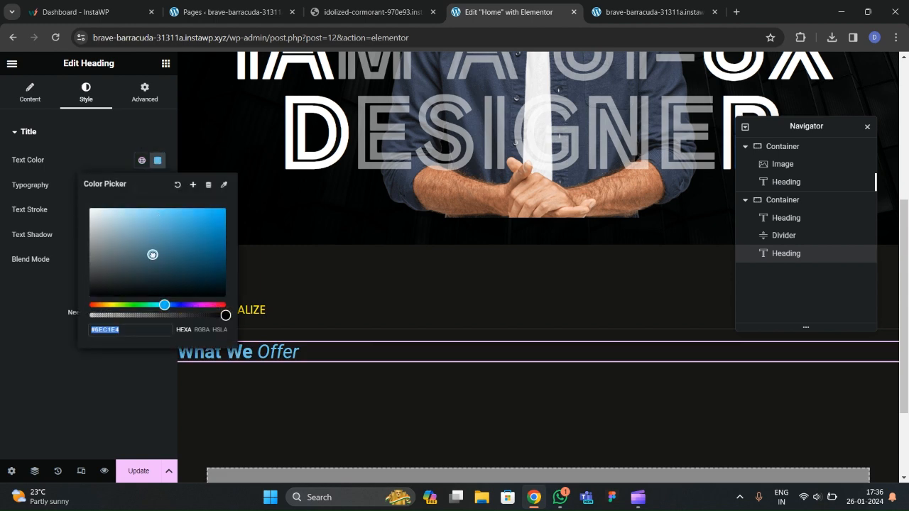
{"action": "left_click", "coordinate": [86, 200]}
{"action": "left_click", "coordinate": [61, 289]}
{"action": "left_click", "coordinate": [156, 187]}
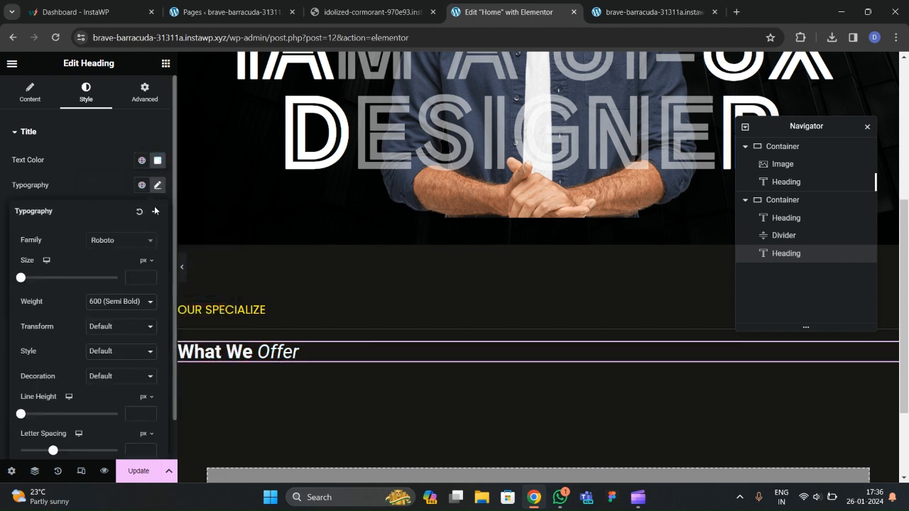
{"action": "left_click", "coordinate": [107, 243]}
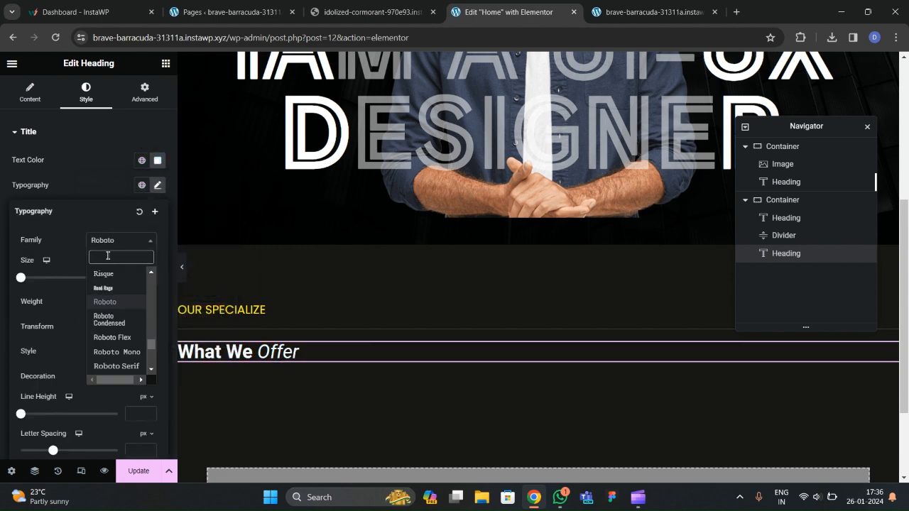
{"action": "type", "text": "arial"}
{"action": "key", "text": "Return"}
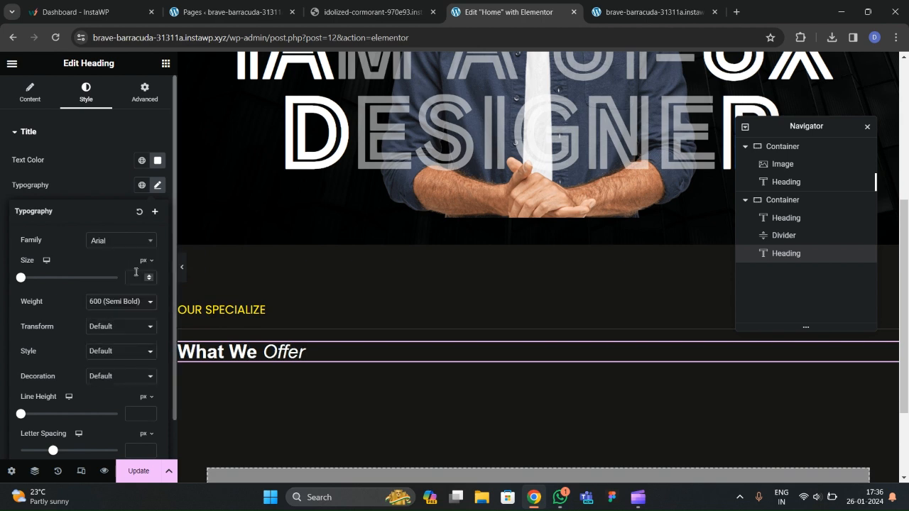
{"action": "left_click", "coordinate": [149, 276]}
{"action": "left_click_drag", "start_coordinate": [149, 277], "coordinate": [149, 281]}
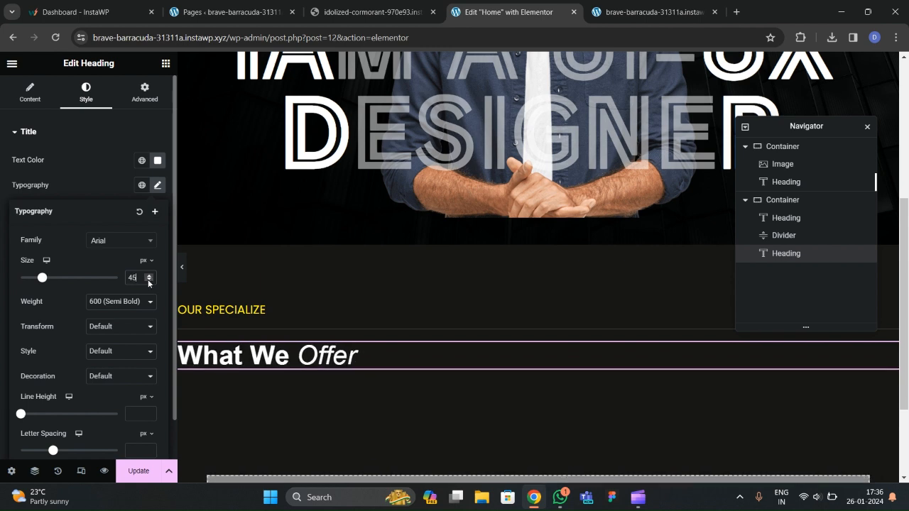
{"action": "left_click", "coordinate": [117, 189]}
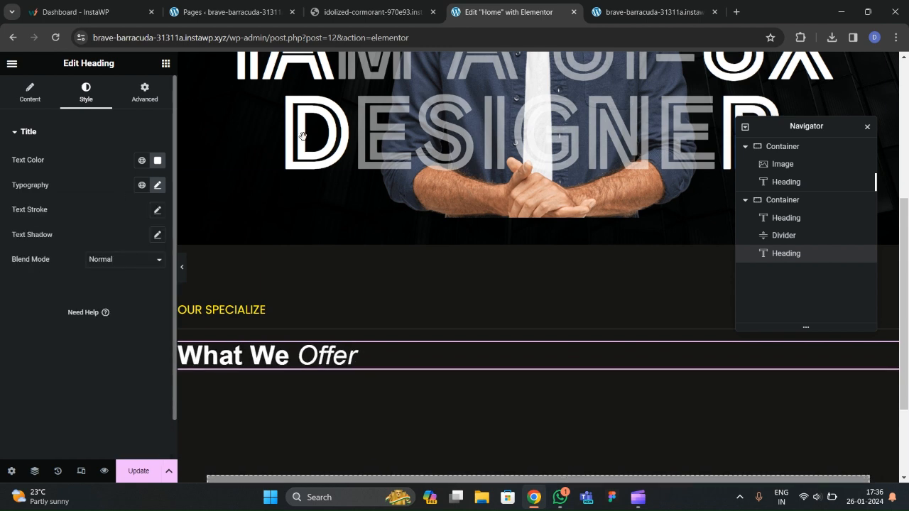
Compare the heading with the live site, then return to its title markup.
{"action": "left_click", "coordinate": [370, 12]}
{"action": "left_click", "coordinate": [463, 12]}
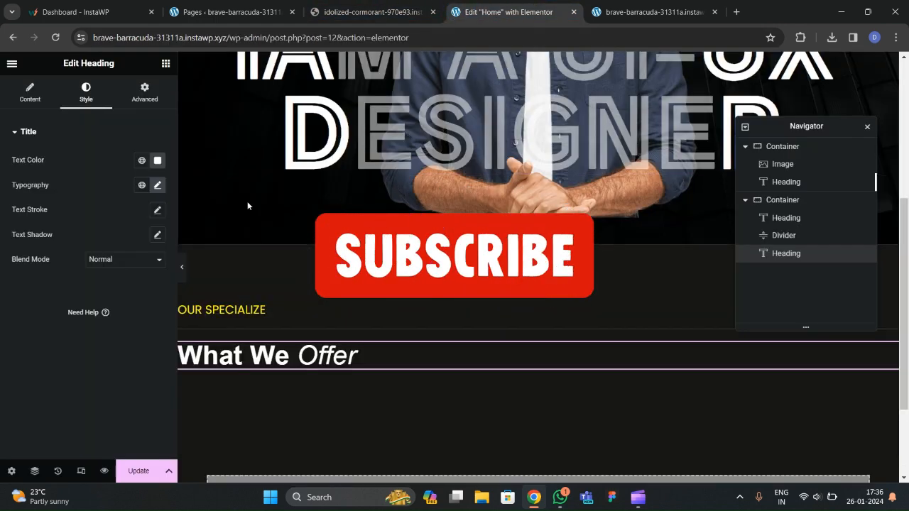
{"action": "left_click", "coordinate": [30, 92]}
Add color:yellow to the Offer span, then copy #FFF300 from the OUR SPECIALIZE text colour.
{"action": "left_click", "coordinate": [61, 201]}
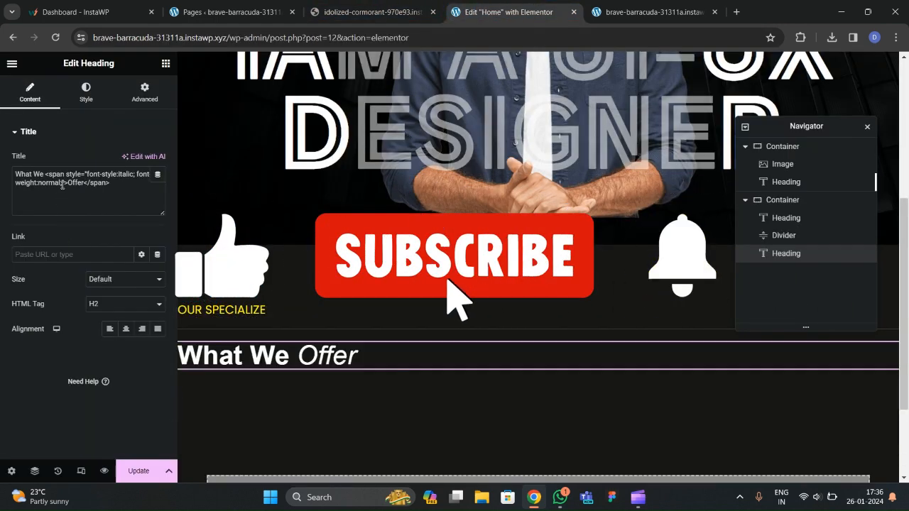
{"action": "type", "text": "co"}
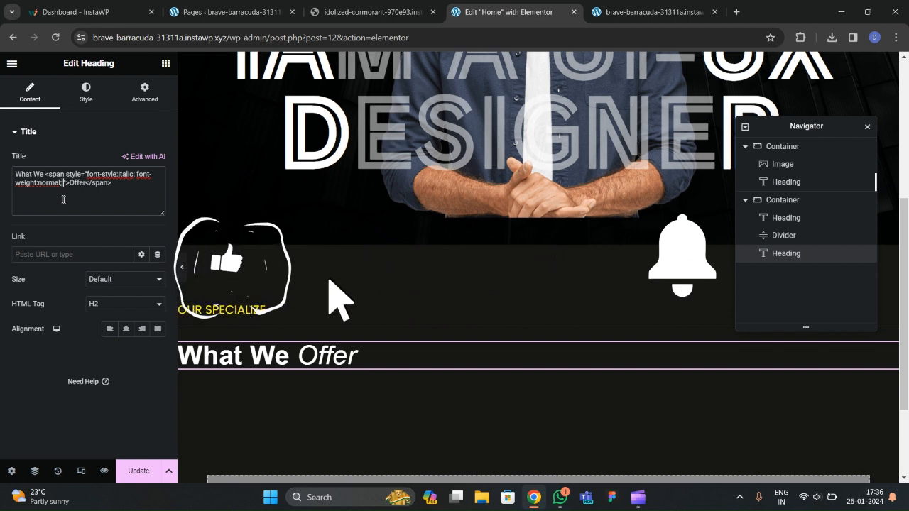
{"action": "type", "text": "lor:yellow"}
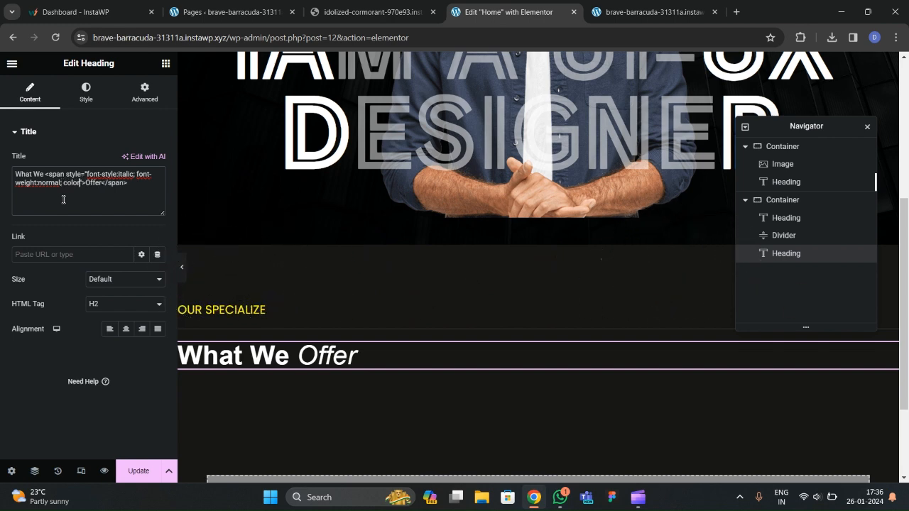
{"action": "type", "text": ";"}
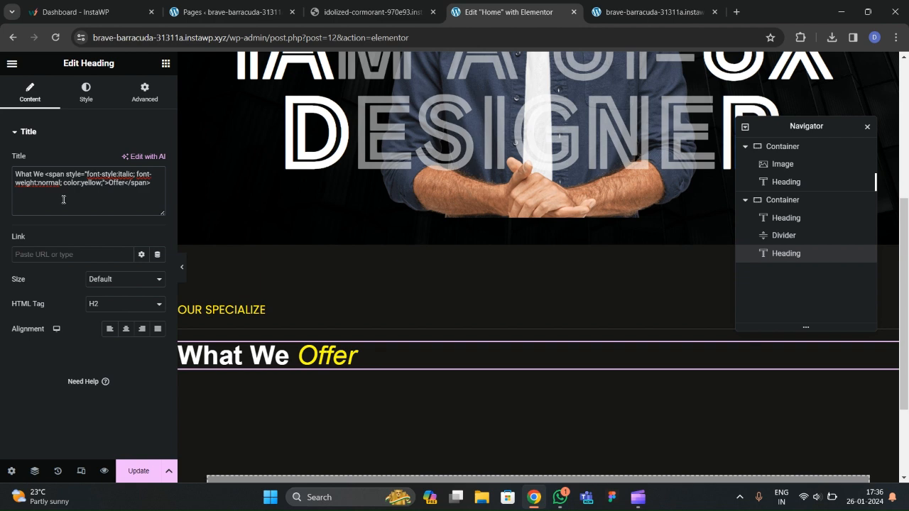
{"action": "left_click", "coordinate": [225, 307]}
{"action": "left_click", "coordinate": [158, 160]}
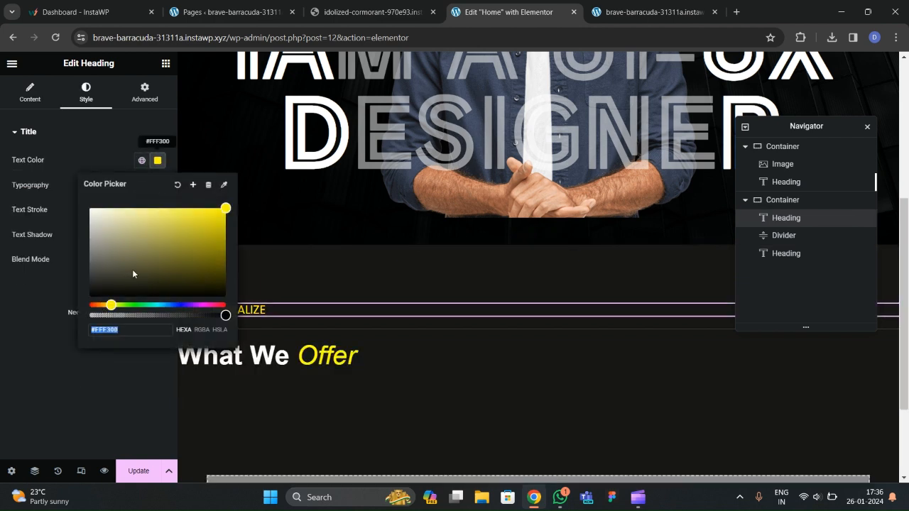
{"action": "left_click", "coordinate": [129, 331]}
{"action": "left_click_drag", "start_coordinate": [129, 331], "coordinate": [54, 330]}
{"action": "key", "text": "ctrl+c"}
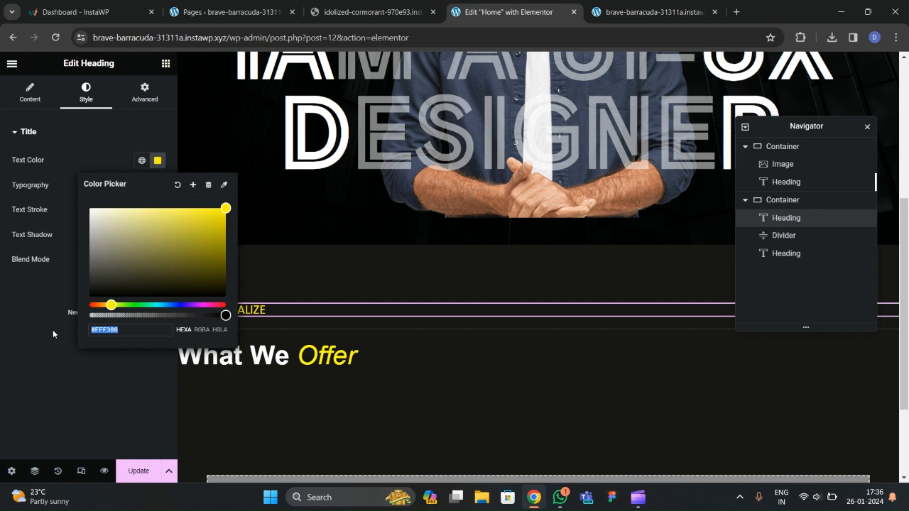
{"action": "left_click", "coordinate": [61, 358]}
Replace yellow with #FFF300 in the Offer span, update the page and view the live site.
{"action": "left_click", "coordinate": [289, 356]}
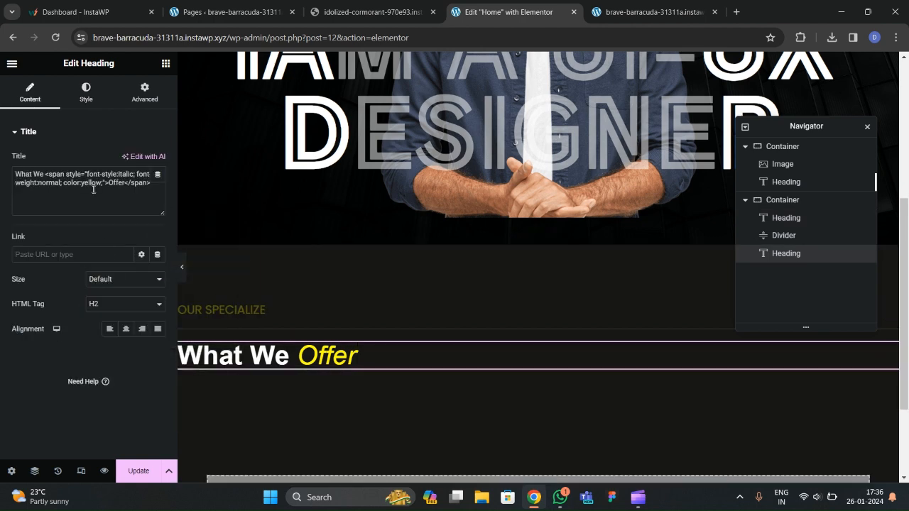
{"action": "left_click", "coordinate": [103, 184]}
{"action": "key", "text": "BackSpace"}
{"action": "key", "text": "BackSpace"}
{"action": "key", "text": "BackSpace"}
{"action": "key", "text": "BackSpace"}
{"action": "key", "text": "BackSpace"}
{"action": "key", "text": "BackSpace"}
{"action": "key", "text": "ctrl+v"}
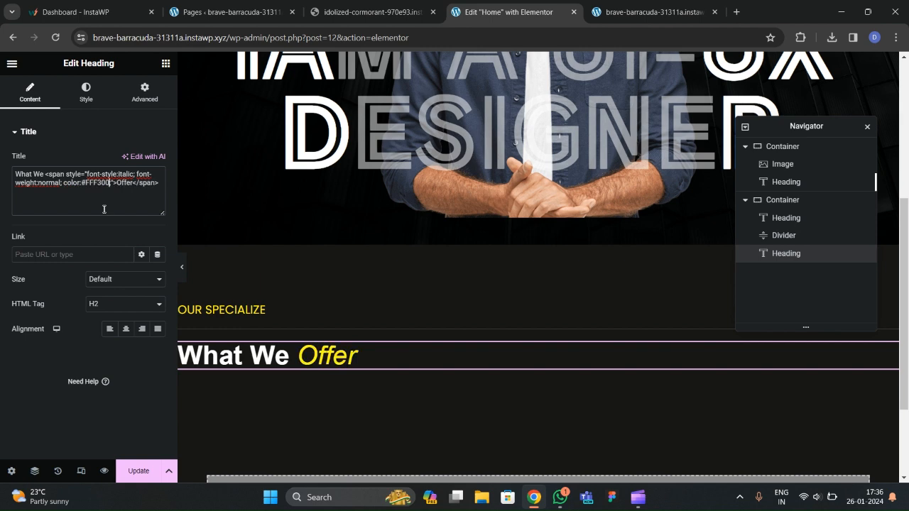
{"action": "scroll", "coordinate": [362, 350], "scroll_direction": "down", "scroll_amount": 2}
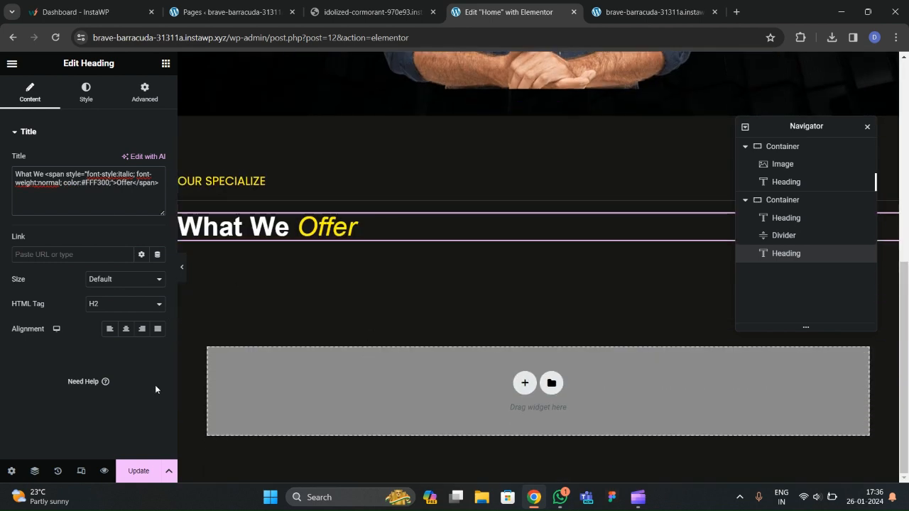
{"action": "left_click", "coordinate": [142, 473]}
{"action": "left_click", "coordinate": [370, 14]}
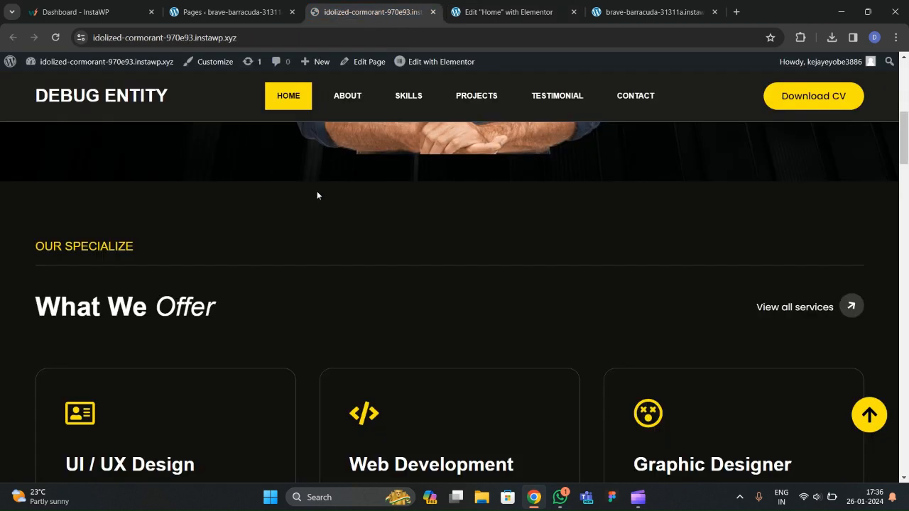
Add a full-width Container with zero padding below the heading.
{"action": "left_click", "coordinate": [501, 12]}
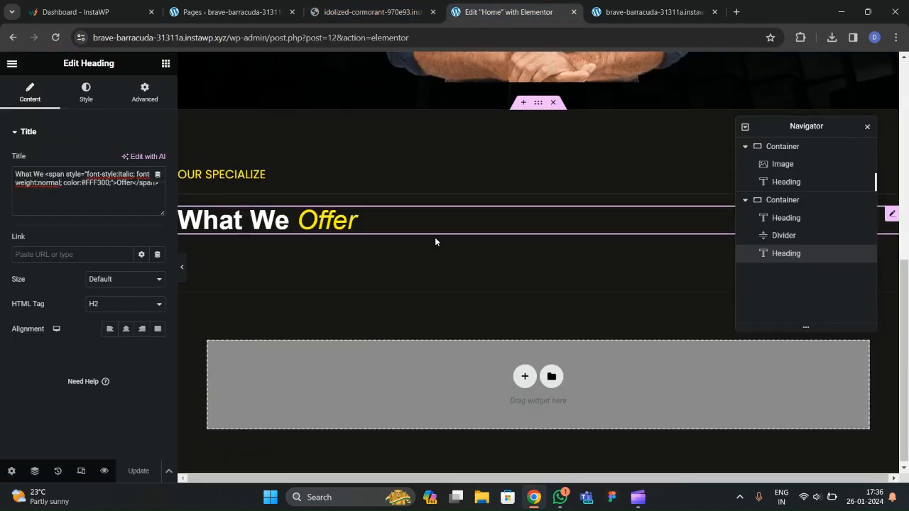
{"action": "left_click", "coordinate": [166, 64]}
{"action": "left_click_drag", "start_coordinate": [47, 245], "coordinate": [288, 242]}
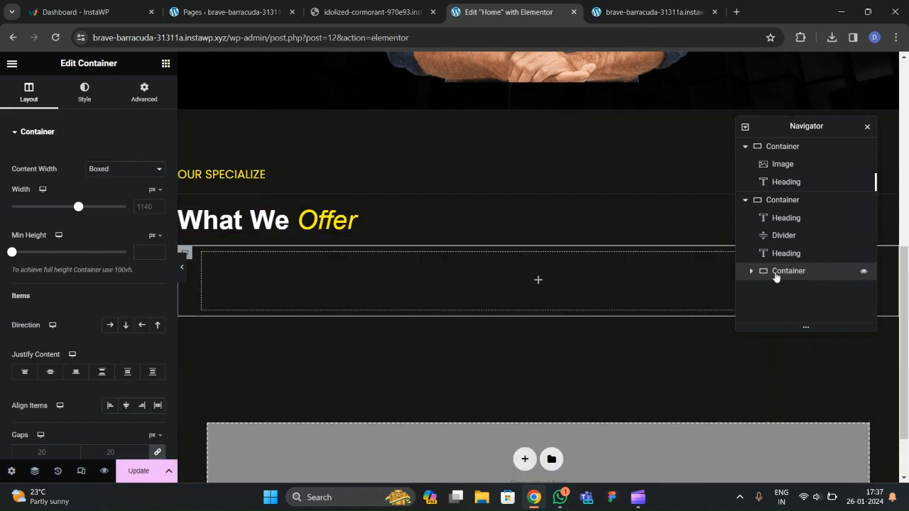
{"action": "left_click", "coordinate": [106, 169]}
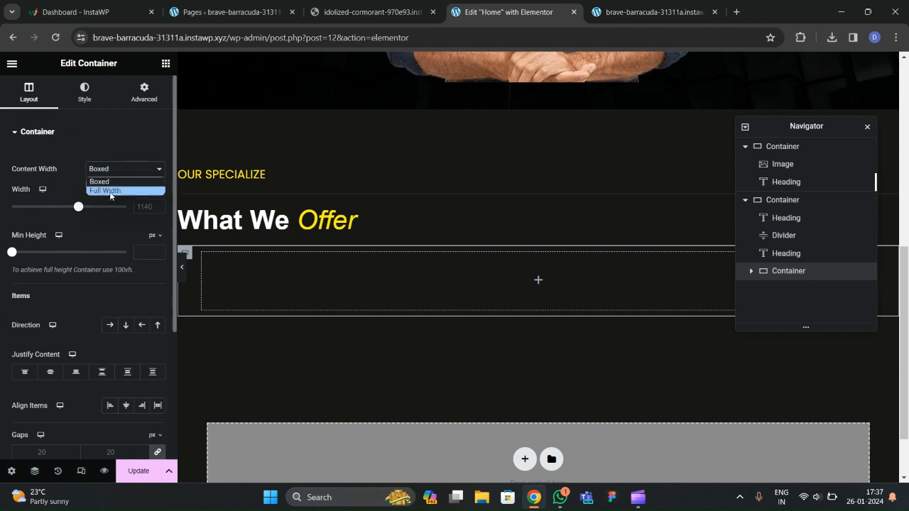
{"action": "left_click", "coordinate": [103, 190]}
{"action": "left_click", "coordinate": [161, 206]}
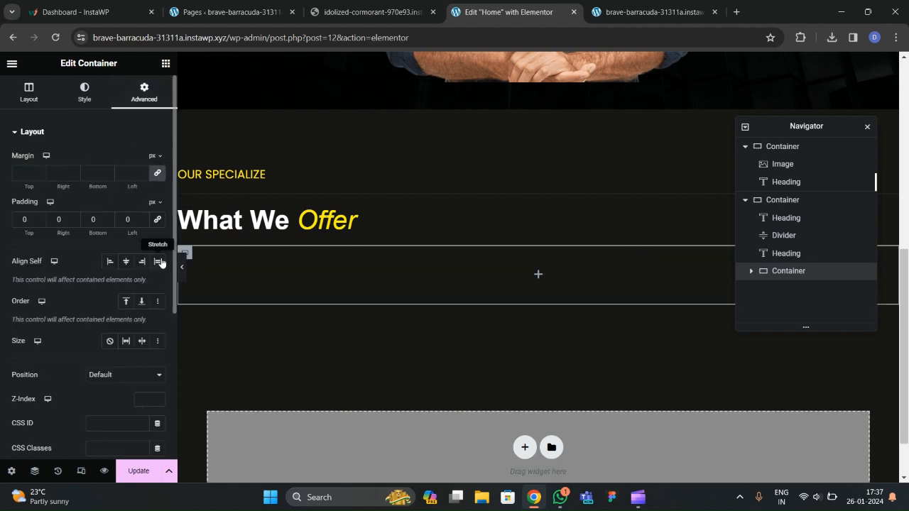
Move the heading into the container, set Row, Space Between, Center, and add an inner Container.
{"action": "left_click_drag", "start_coordinate": [295, 220], "coordinate": [297, 258]}
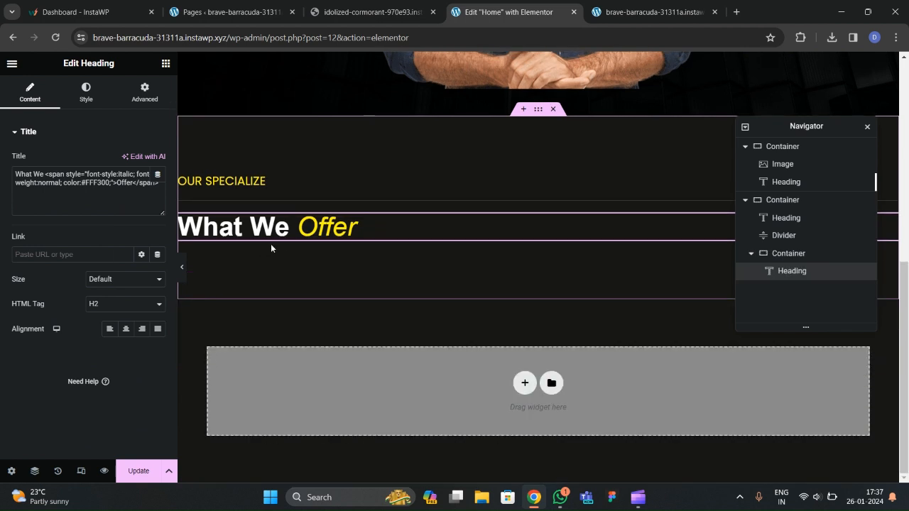
{"action": "left_click", "coordinate": [788, 254]}
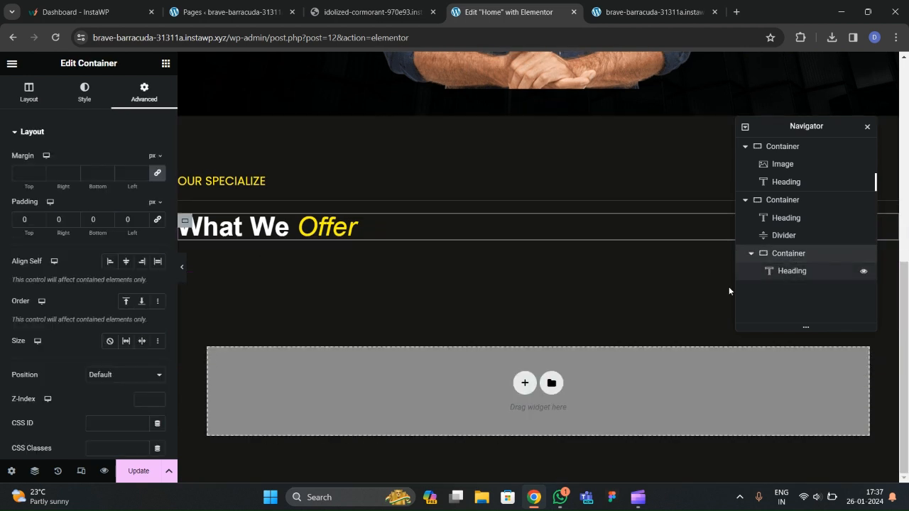
{"action": "left_click", "coordinate": [28, 93]}
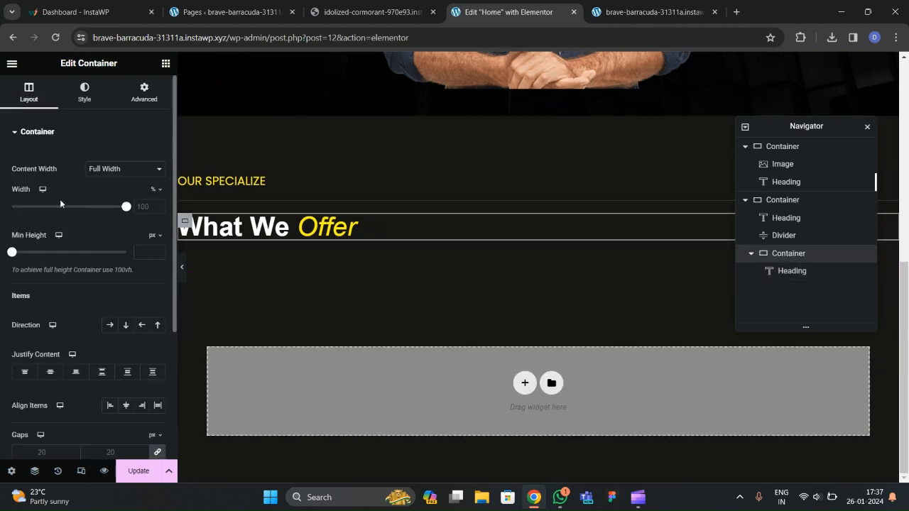
{"action": "left_click", "coordinate": [110, 326]}
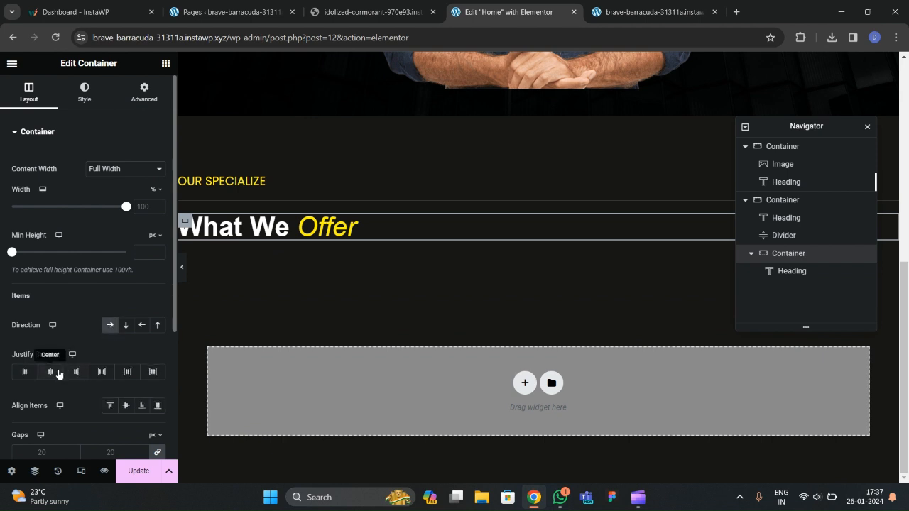
{"action": "left_click", "coordinate": [100, 373]}
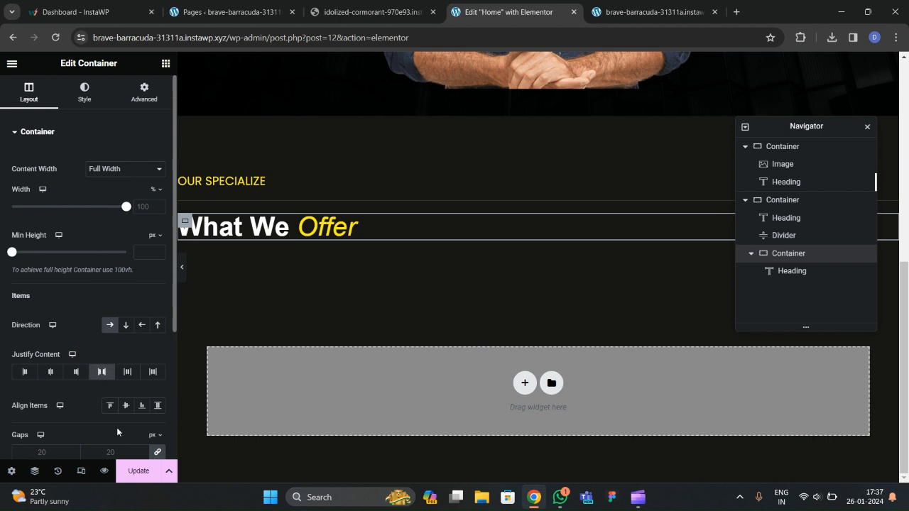
{"action": "left_click", "coordinate": [125, 405]}
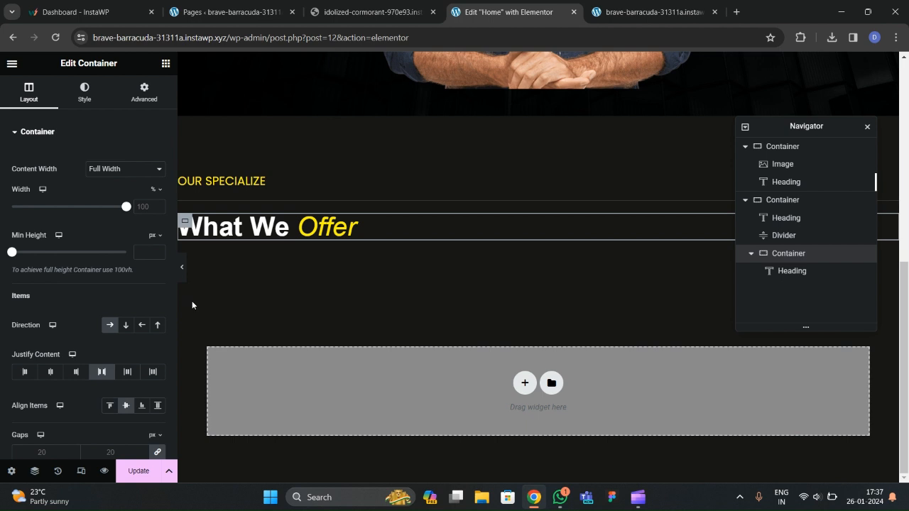
{"action": "left_click", "coordinate": [165, 63]}
{"action": "left_click_drag", "start_coordinate": [71, 245], "coordinate": [331, 220]}
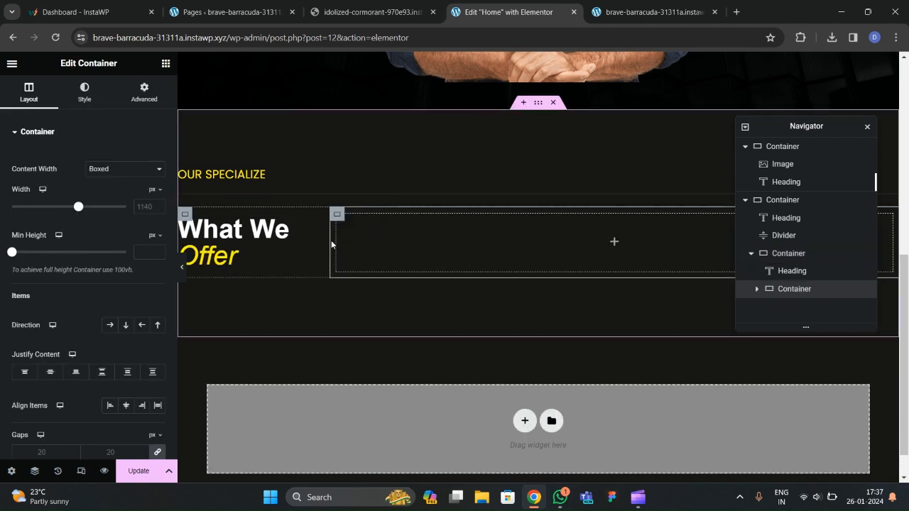
Make the inner container full width with 0 padding.
{"action": "left_click", "coordinate": [778, 253]}
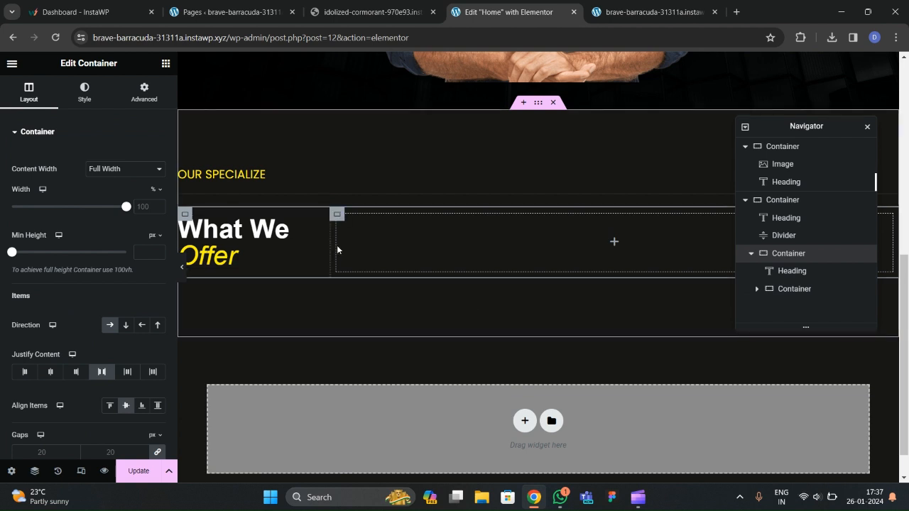
{"action": "left_click", "coordinate": [139, 103]}
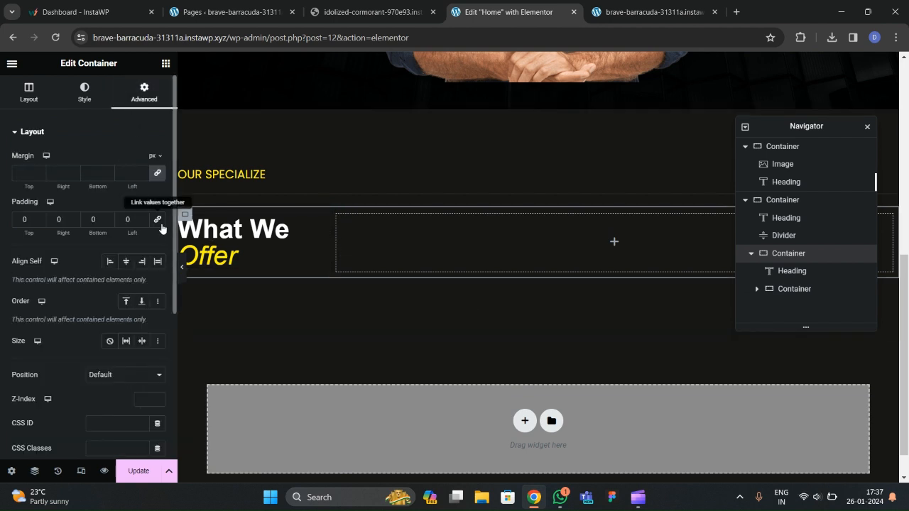
{"action": "left_click", "coordinate": [806, 289]}
{"action": "left_click", "coordinate": [97, 168]}
{"action": "left_click", "coordinate": [106, 189]}
{"action": "left_click", "coordinate": [144, 92]}
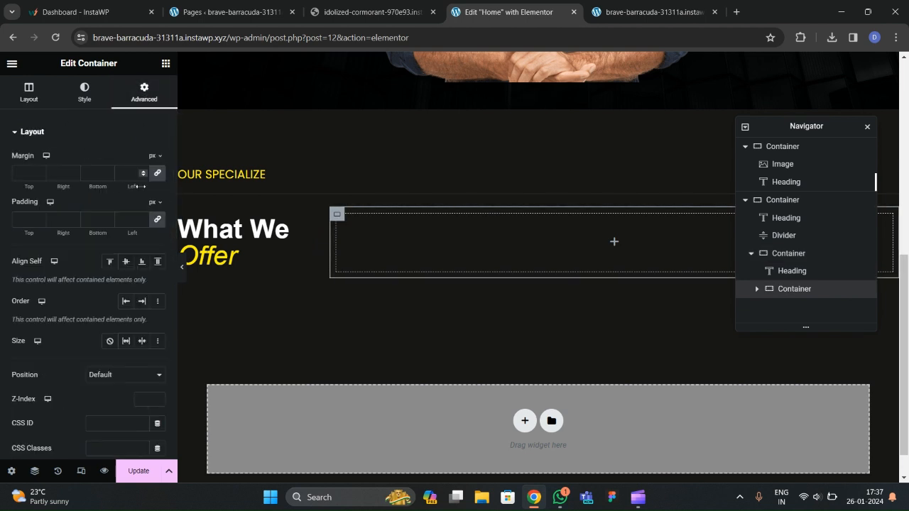
{"action": "left_click", "coordinate": [158, 221]}
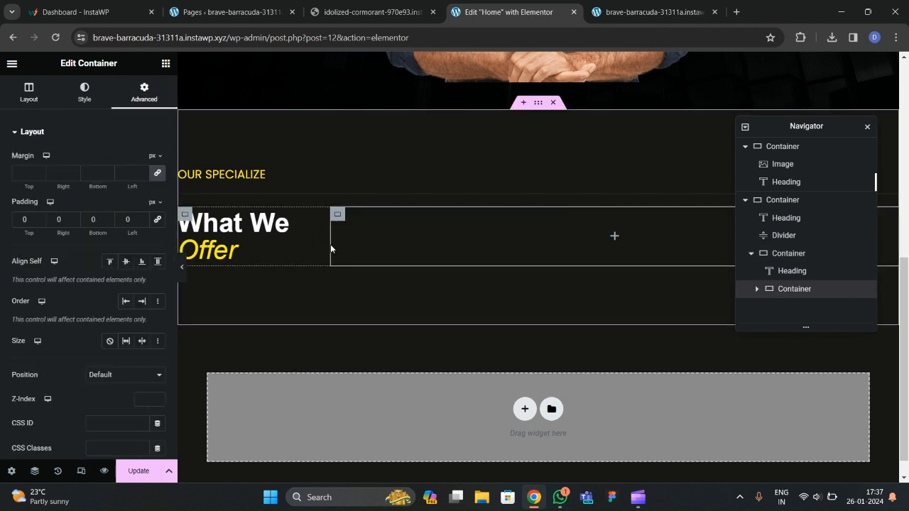
Set the empty right-hand container's width to 50%.
{"action": "left_click", "coordinate": [785, 253]}
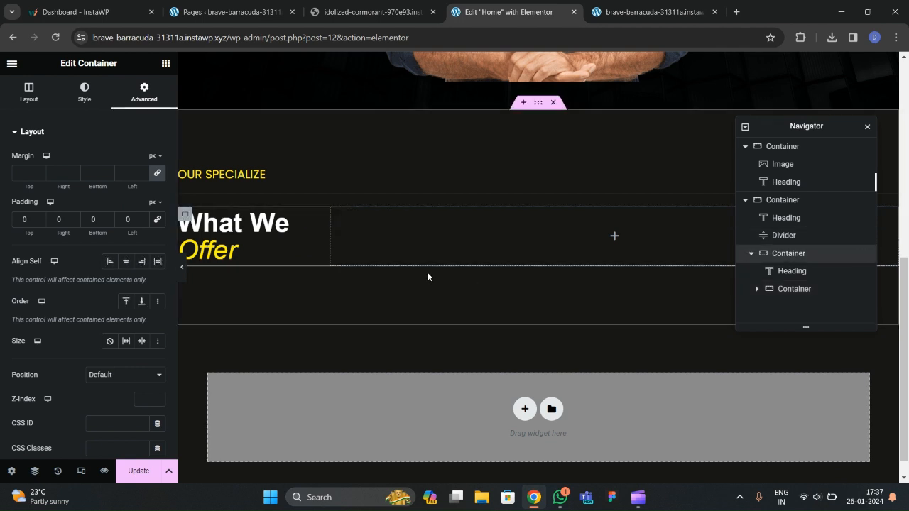
{"action": "left_click", "coordinate": [337, 223]}
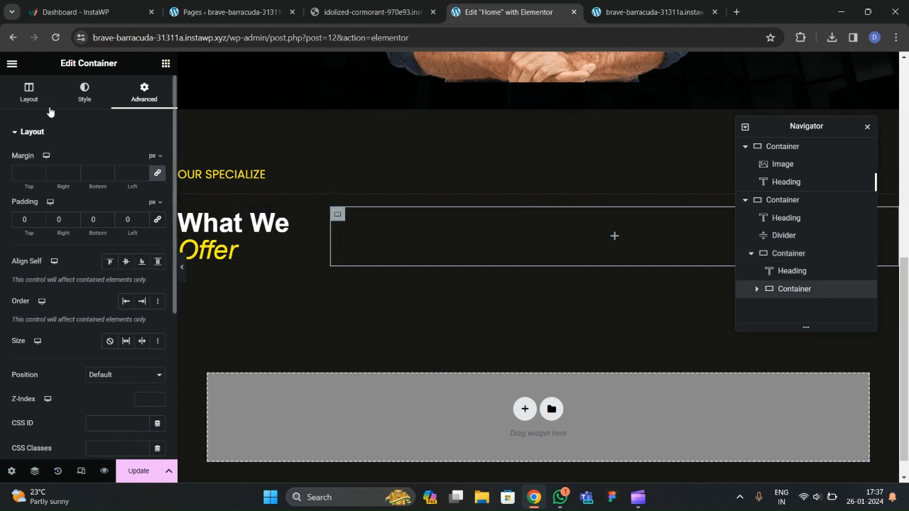
{"action": "left_click", "coordinate": [297, 223]}
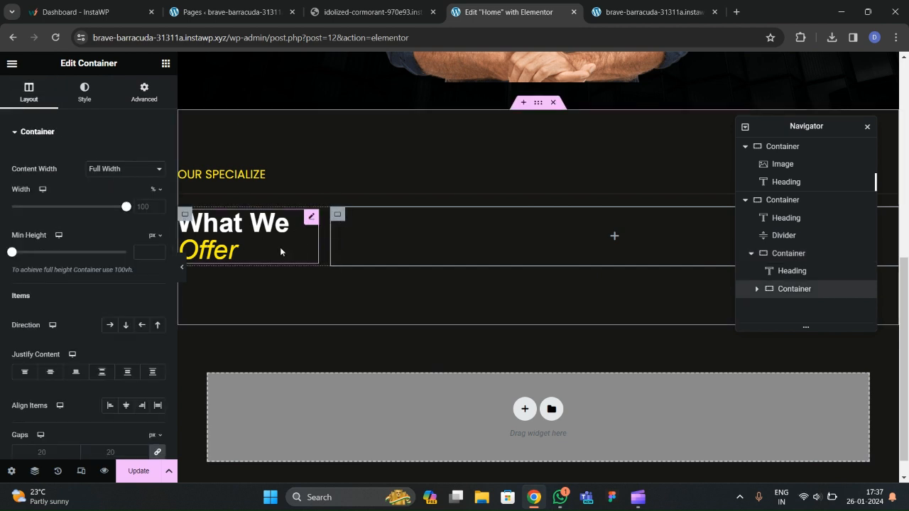
{"action": "left_click", "coordinate": [786, 257]}
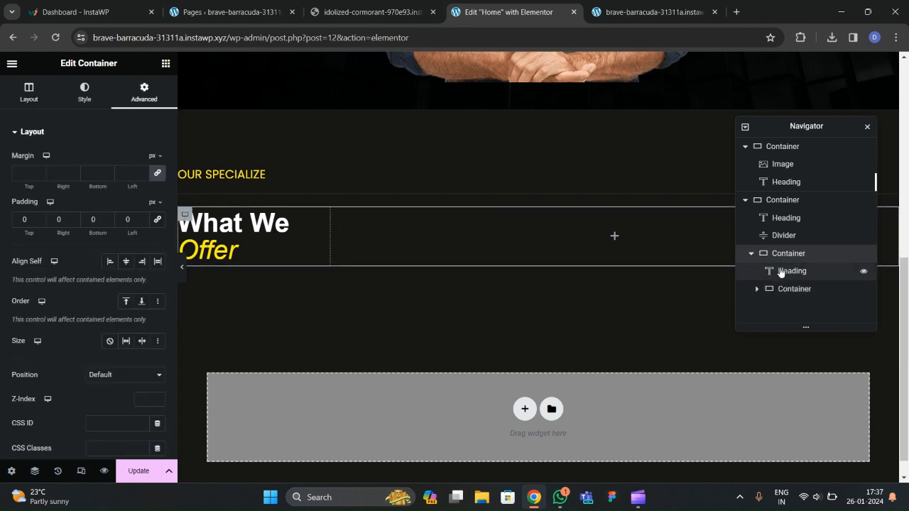
{"action": "left_click", "coordinate": [184, 215]}
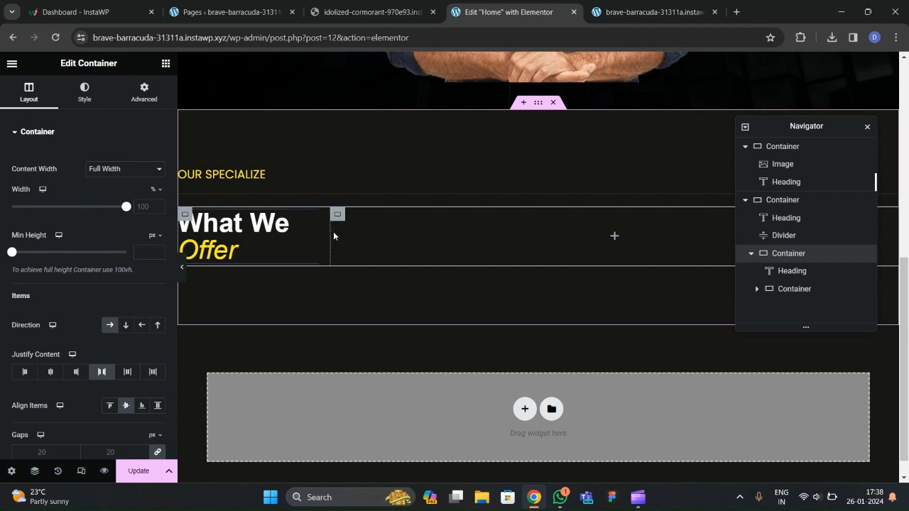
{"action": "left_click", "coordinate": [801, 289]}
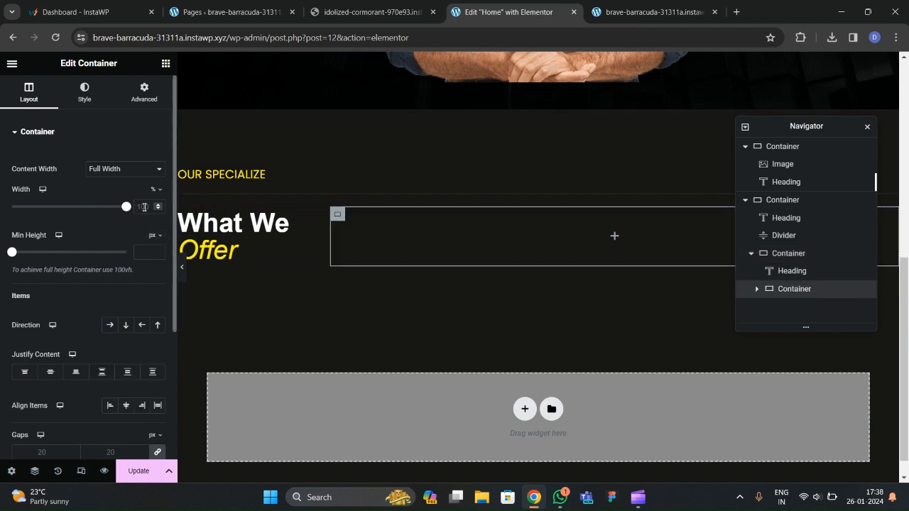
{"action": "double_click", "coordinate": [143, 207]}
{"action": "type", "text": "50"}
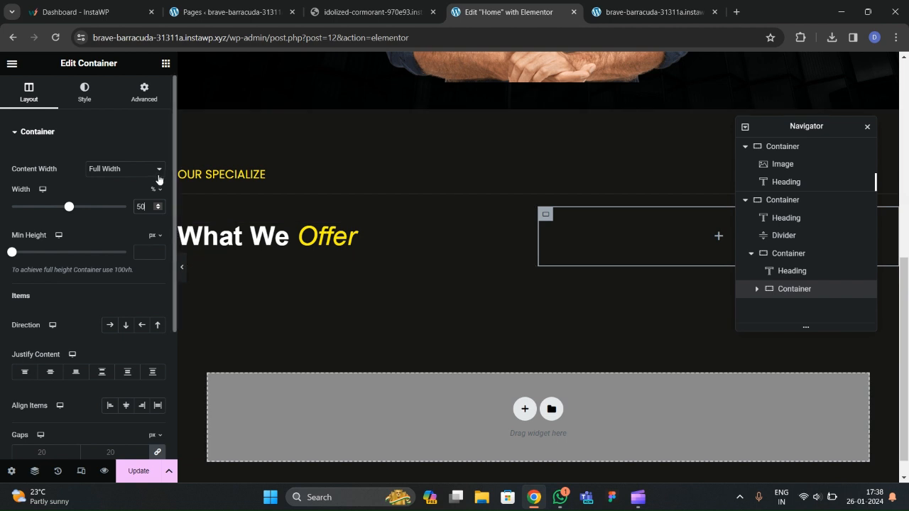
Check the live site, then drag a Heading widget into the right-hand container.
{"action": "left_click", "coordinate": [165, 63]}
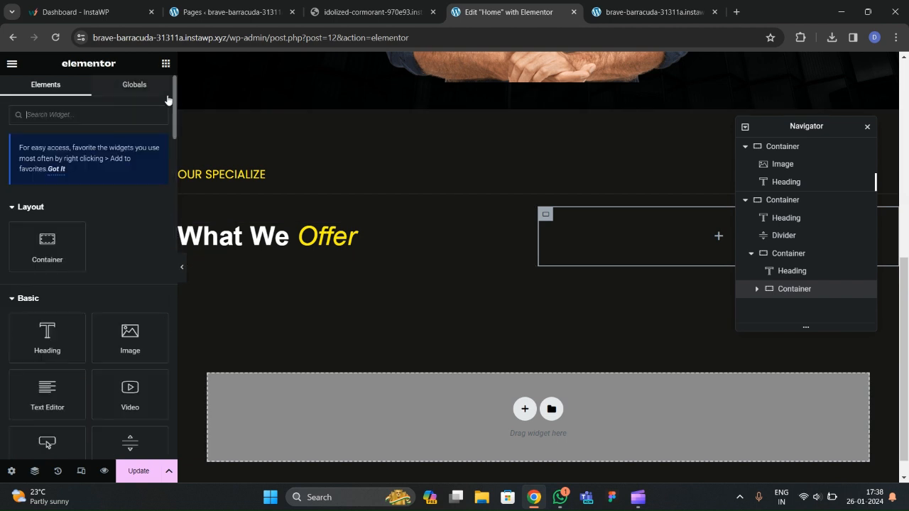
{"action": "left_click", "coordinate": [346, 16]}
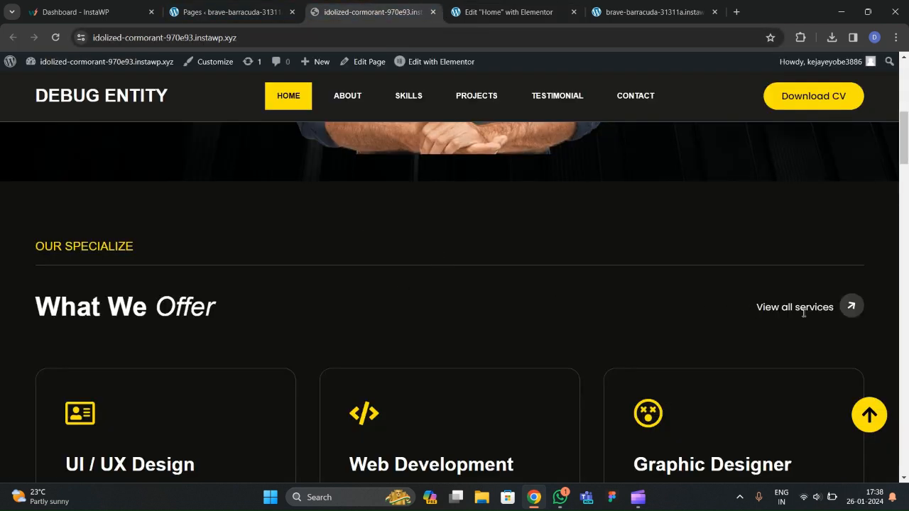
{"action": "left_click", "coordinate": [526, 17]}
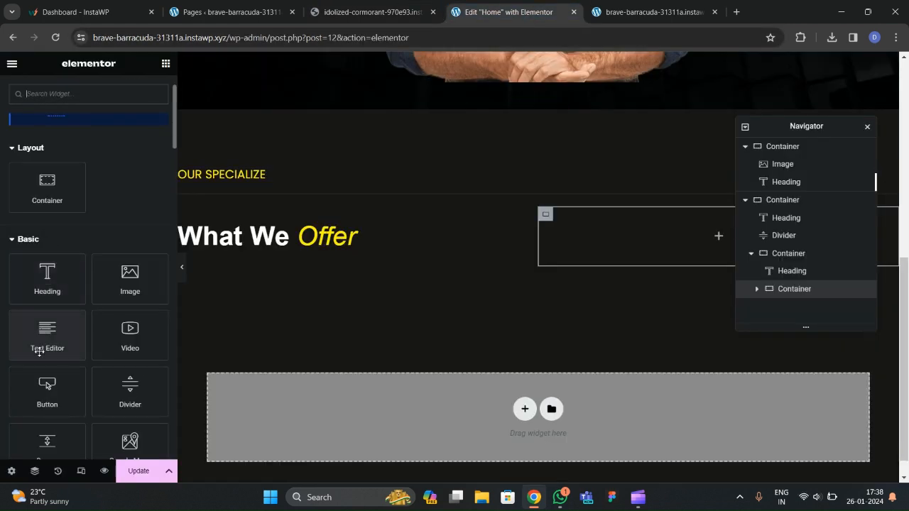
{"action": "left_click_drag", "start_coordinate": [41, 291], "coordinate": [645, 283]}
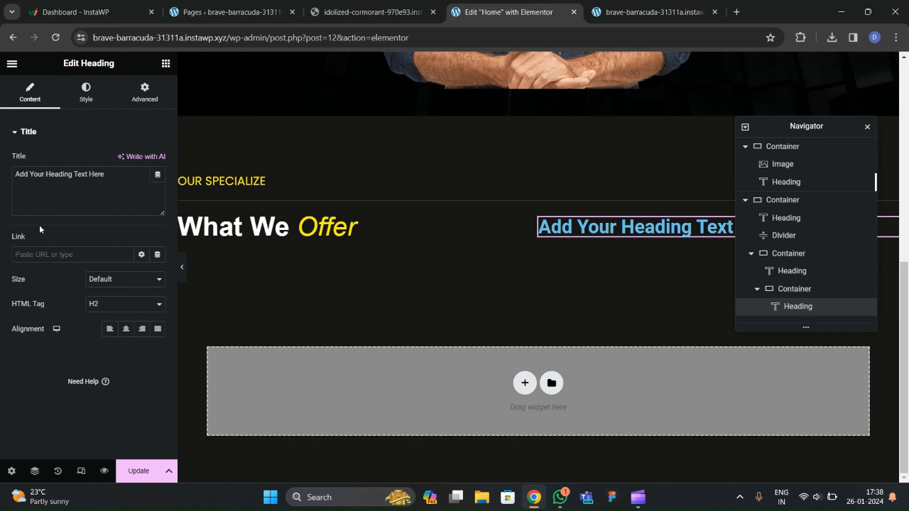
Change the new heading's title to 'View all services'.
{"action": "left_click_drag", "start_coordinate": [106, 190], "coordinate": [1, 184]}
{"action": "type", "text": "View"}
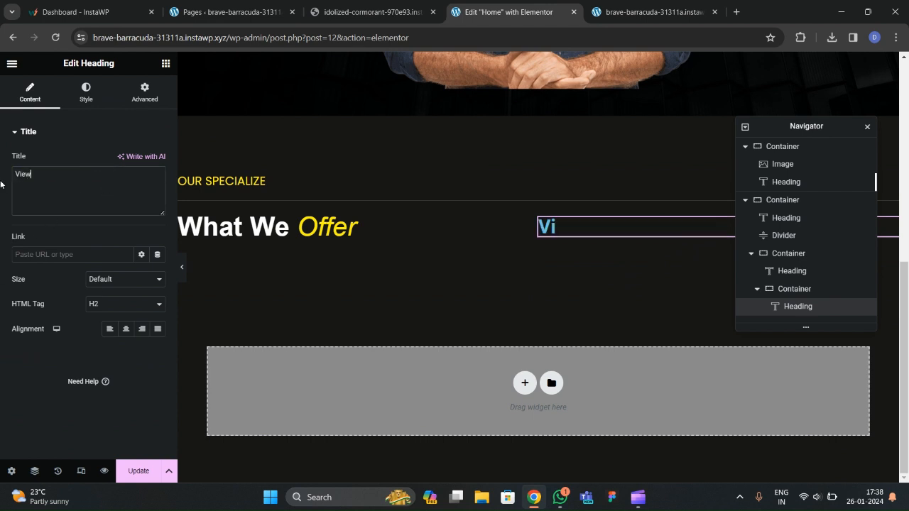
{"action": "type", "text": " all services"}
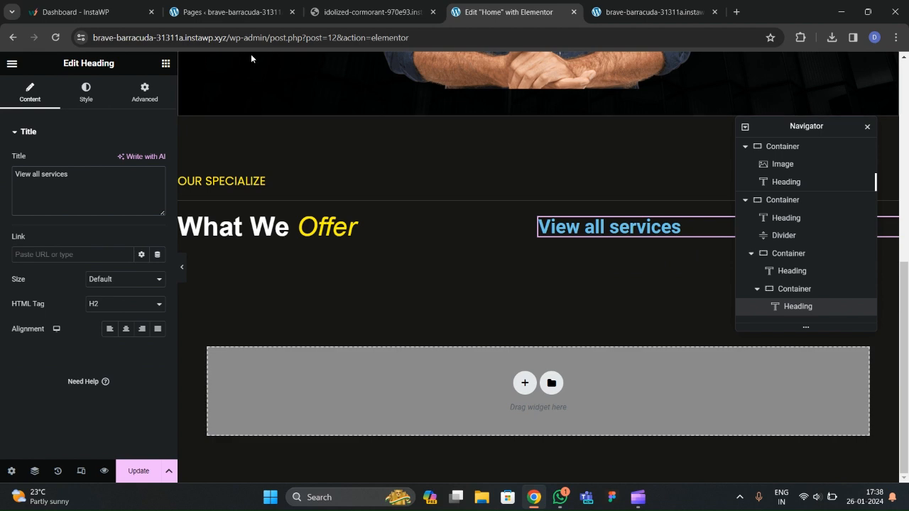
{"action": "left_click", "coordinate": [345, 13]}
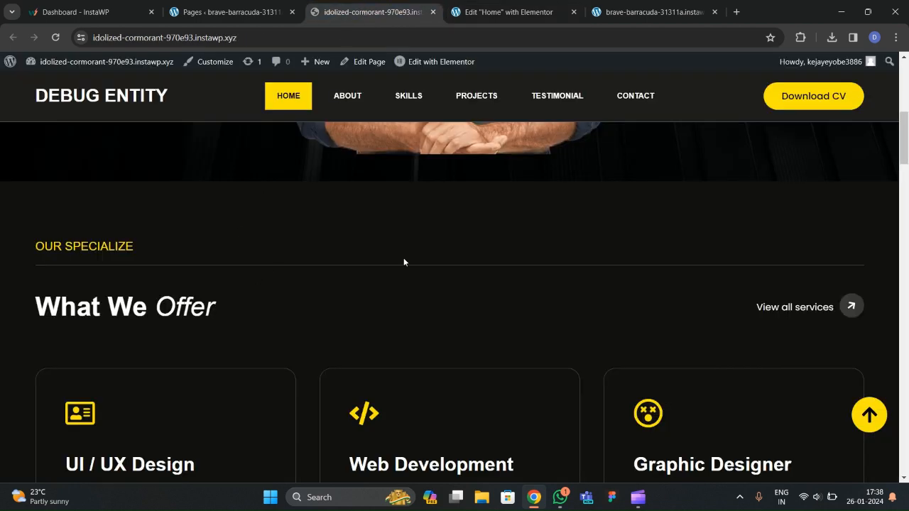
{"action": "left_click", "coordinate": [453, 8]}
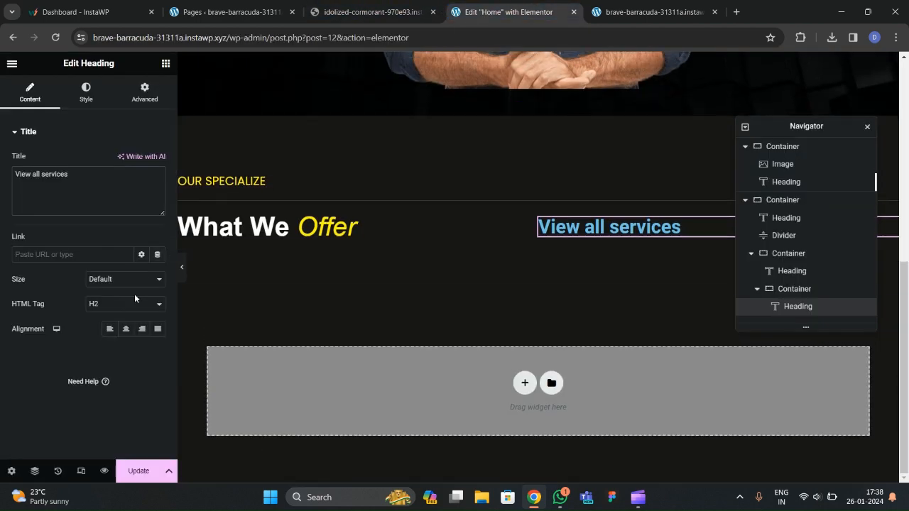
Colour the heading light grey #CED8DC and save it as a new global colour.
{"action": "left_click", "coordinate": [87, 107]}
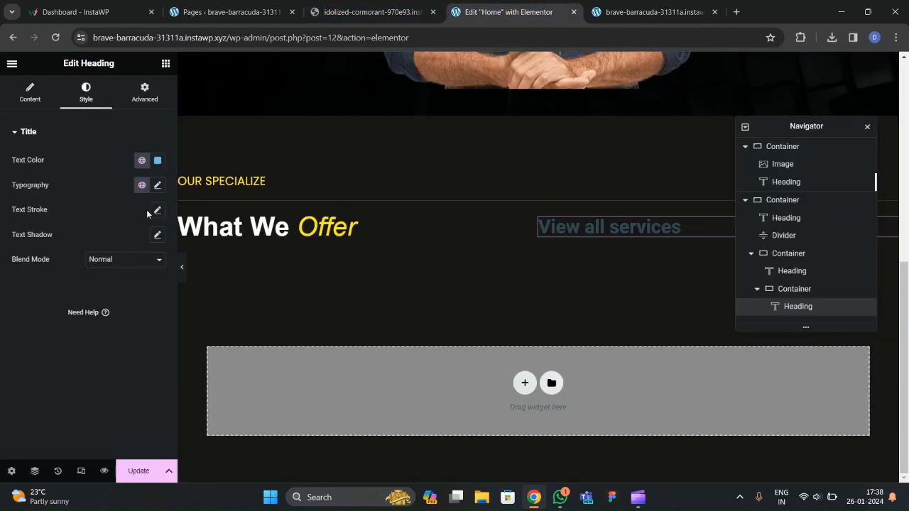
{"action": "left_click", "coordinate": [158, 160]}
{"action": "mouse_move", "coordinate": [185, 268]}
{"action": "left_mouse_down"}
{"action": "mouse_move", "coordinate": [102, 281]}
{"action": "mouse_move", "coordinate": [98, 221]}
{"action": "left_mouse_up"}
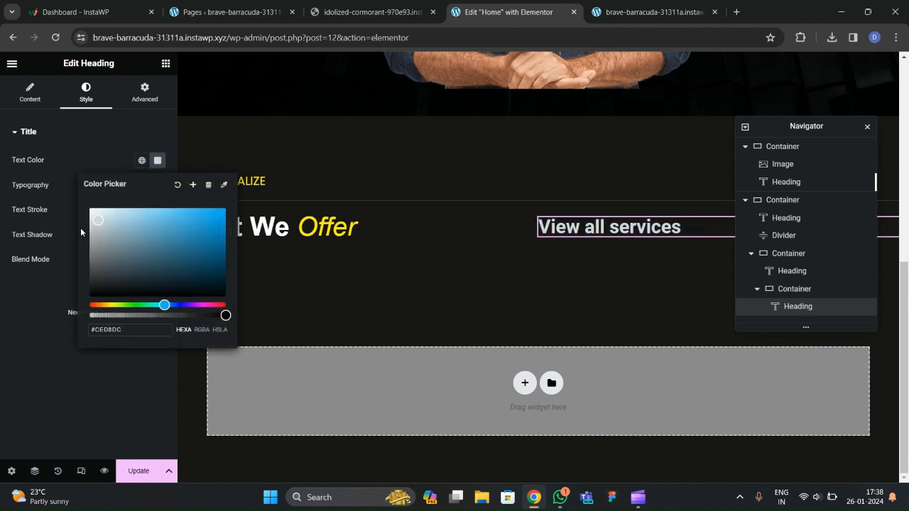
{"action": "left_click", "coordinate": [80, 231]}
{"action": "left_click", "coordinate": [158, 160]}
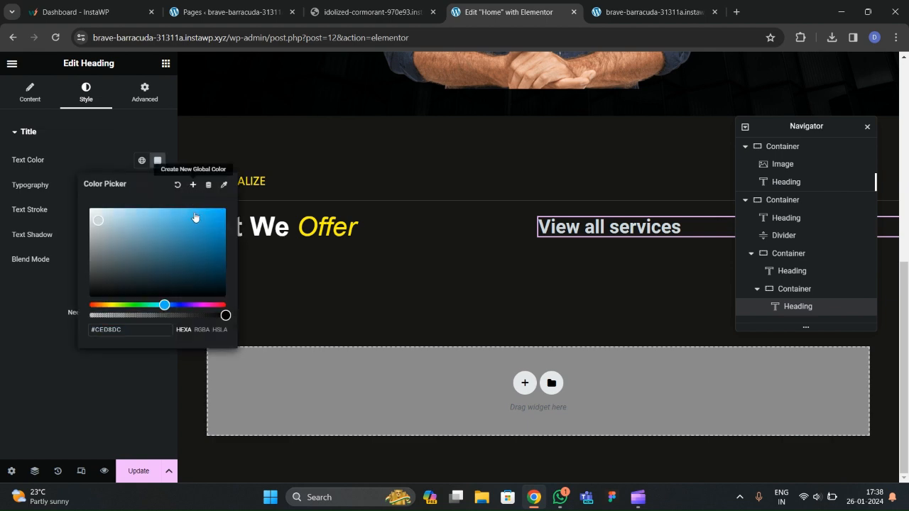
{"action": "left_click", "coordinate": [192, 185]}
{"action": "left_click_drag", "start_coordinate": [442, 272], "coordinate": [287, 272]}
{"action": "type", "text": "text"}
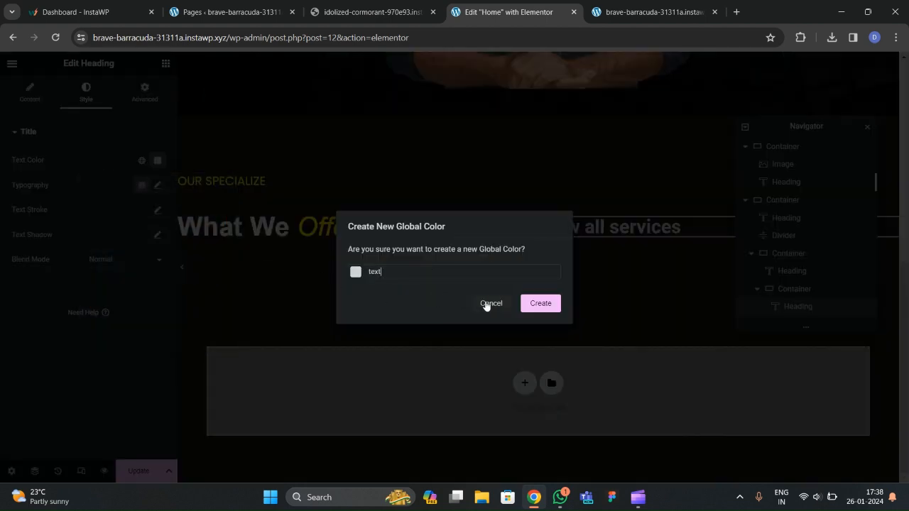
{"action": "left_click", "coordinate": [540, 303]}
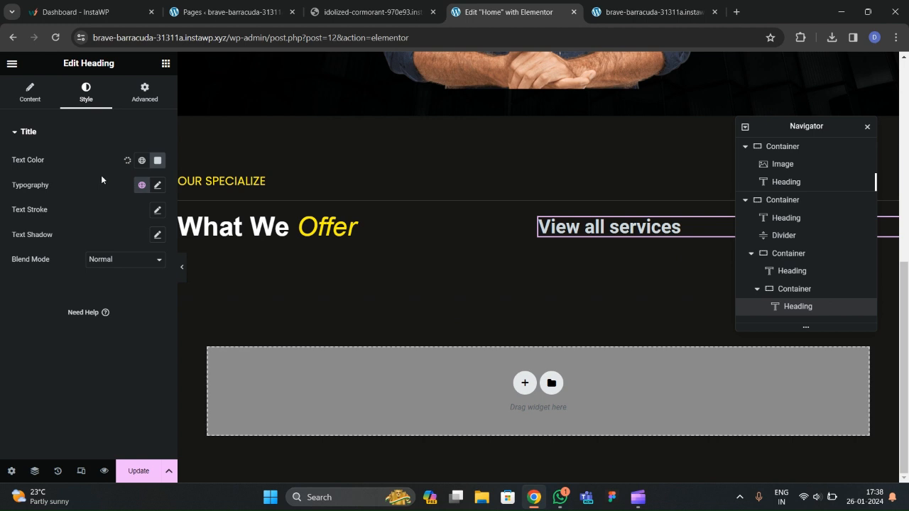
Set the heading typography to Poppins, weight 400 (Normal), size 18 px.
{"action": "left_click", "coordinate": [157, 185]}
{"action": "left_click", "coordinate": [114, 240]}
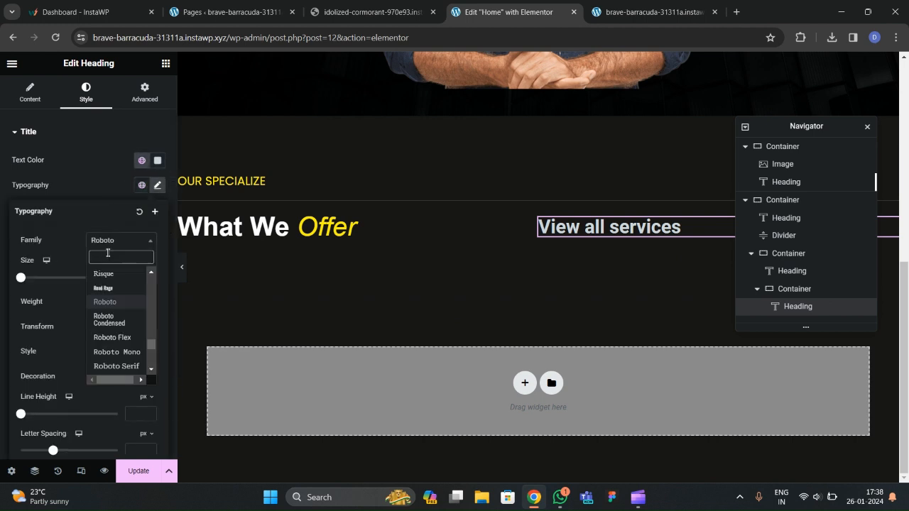
{"action": "type", "text": "poppins"}
{"action": "key", "text": "Return"}
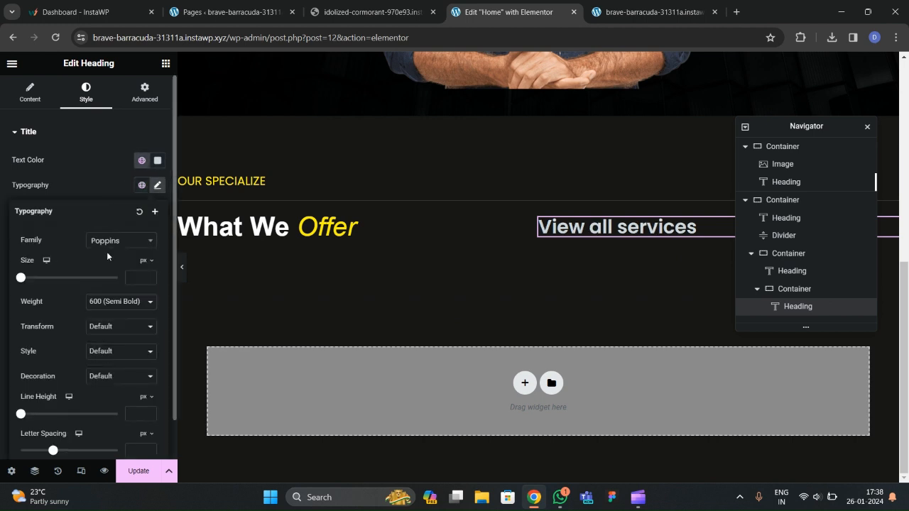
{"action": "left_click", "coordinate": [127, 304]}
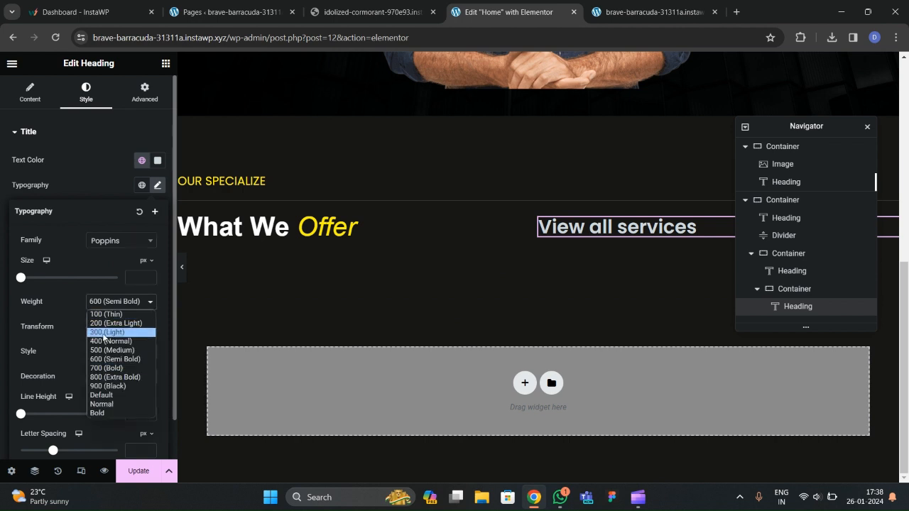
{"action": "left_click", "coordinate": [109, 350]}
{"action": "left_click", "coordinate": [123, 301]}
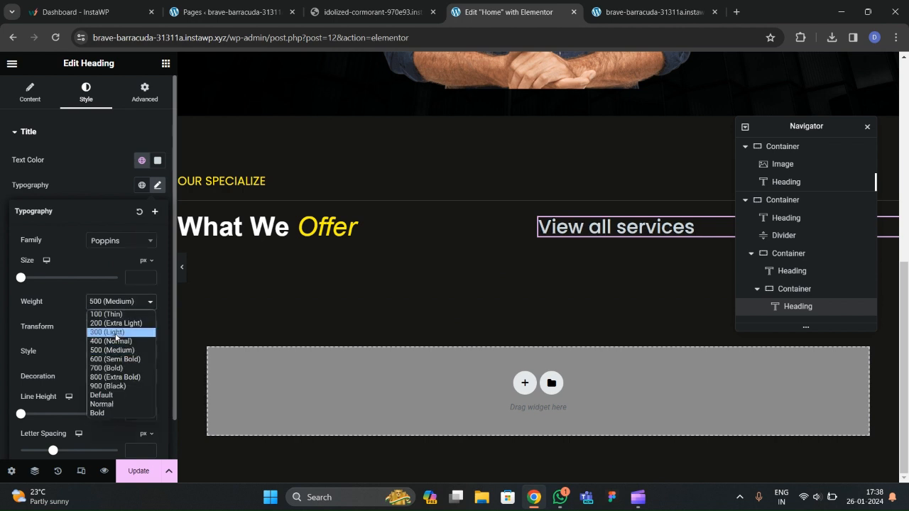
{"action": "left_click", "coordinate": [110, 330]}
{"action": "left_click", "coordinate": [153, 278]}
{"action": "left_click_drag", "start_coordinate": [152, 278], "coordinate": [153, 278]}
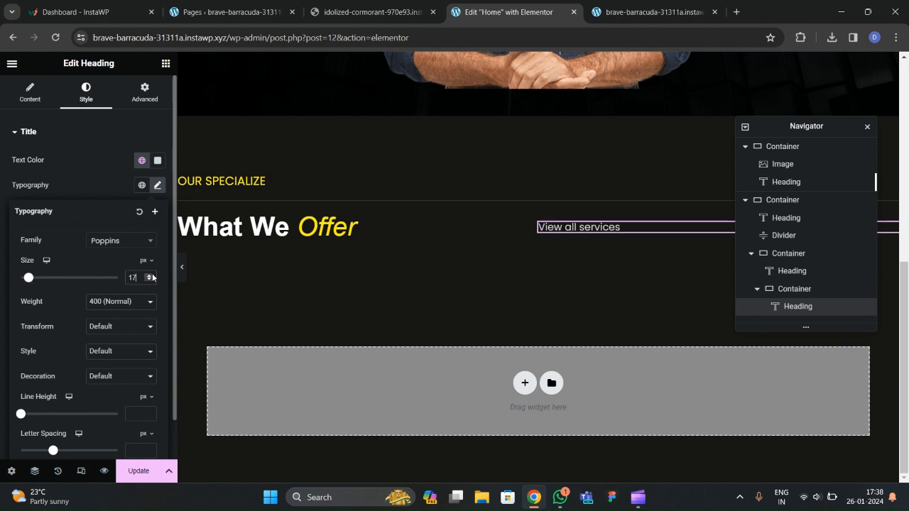
{"action": "left_click", "coordinate": [153, 278]}
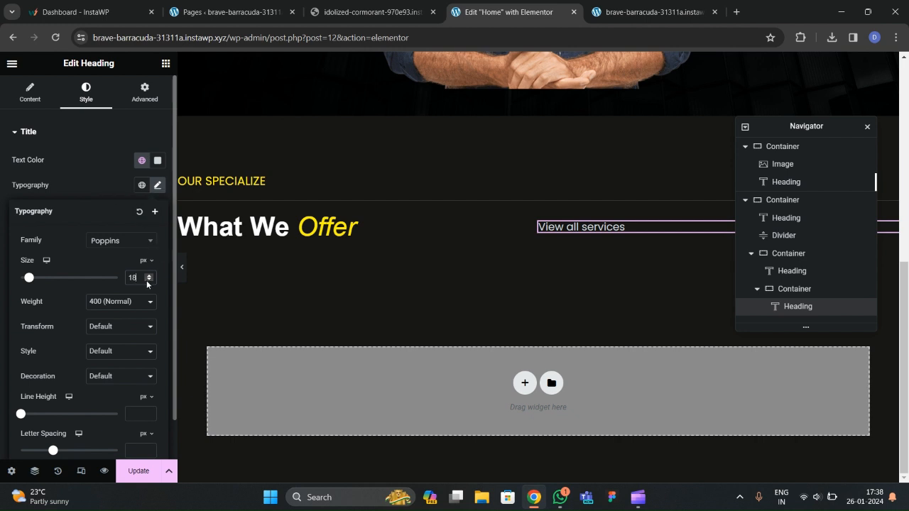
{"action": "left_click", "coordinate": [166, 63]}
{"action": "left_click", "coordinate": [76, 116]}
Add an Icon widget below View all services, then select the top hero container in the Navigator.
{"action": "type", "text": "icon"}
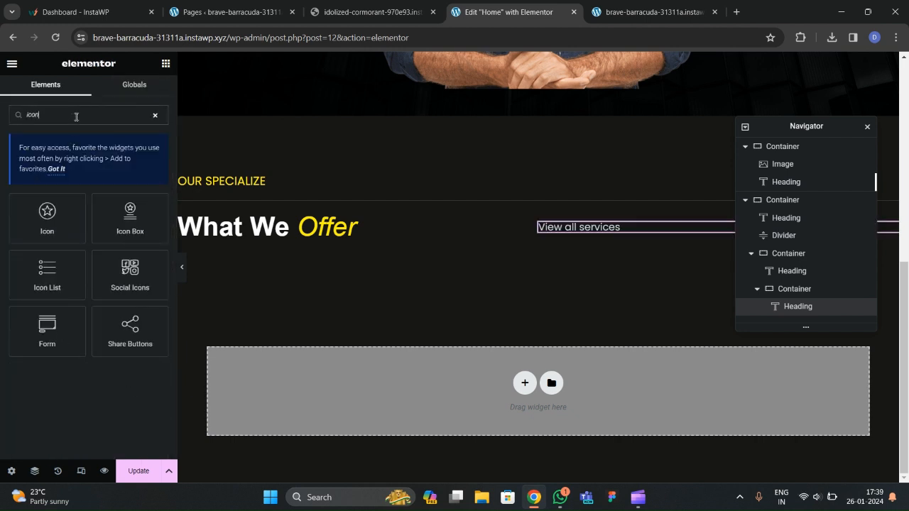
{"action": "left_click_drag", "start_coordinate": [47, 216], "coordinate": [552, 223]}
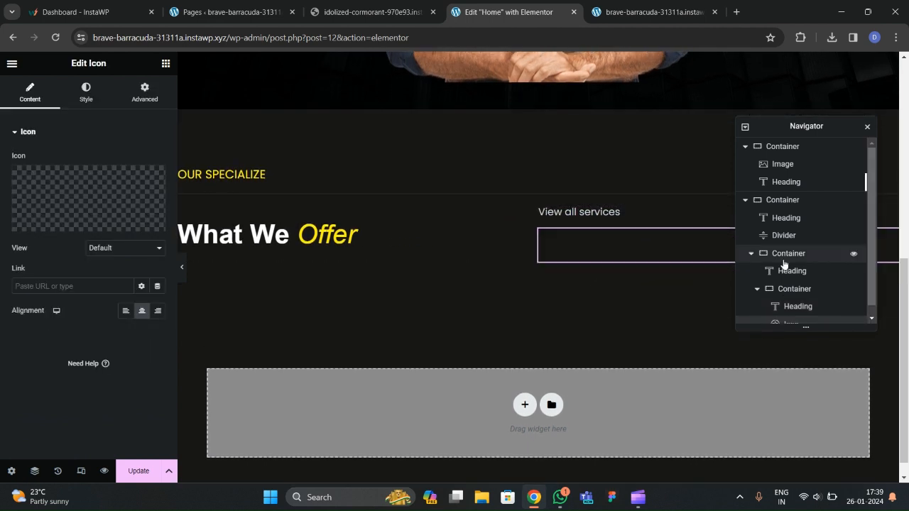
{"action": "left_click", "coordinate": [745, 146]}
{"action": "left_click", "coordinate": [746, 167]}
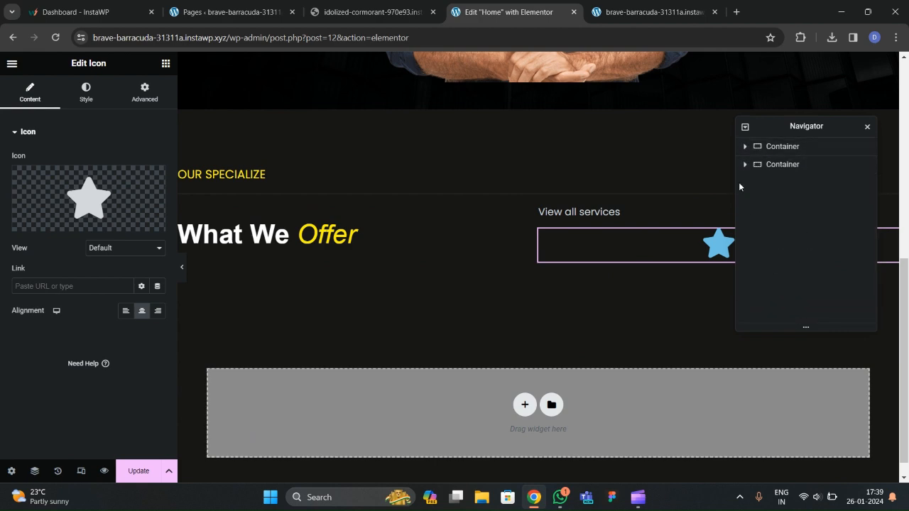
{"action": "left_click", "coordinate": [787, 148]}
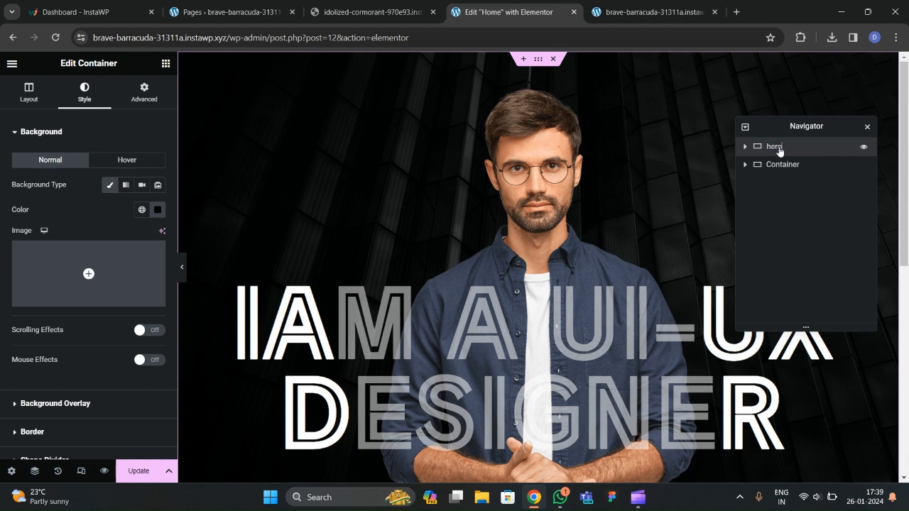
Rename the second container 'what we offer' in the Navigator.
{"action": "double_click", "coordinate": [785, 165]}
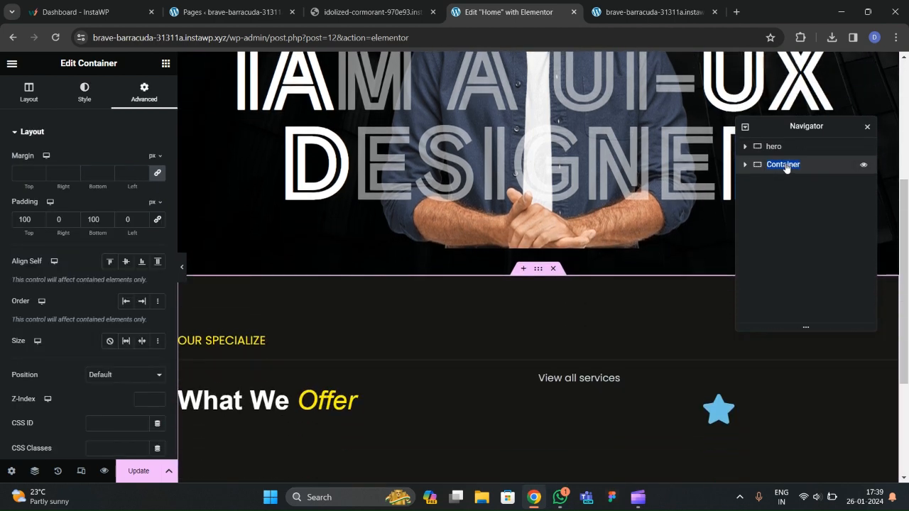
{"action": "type", "text": "what we offer"}
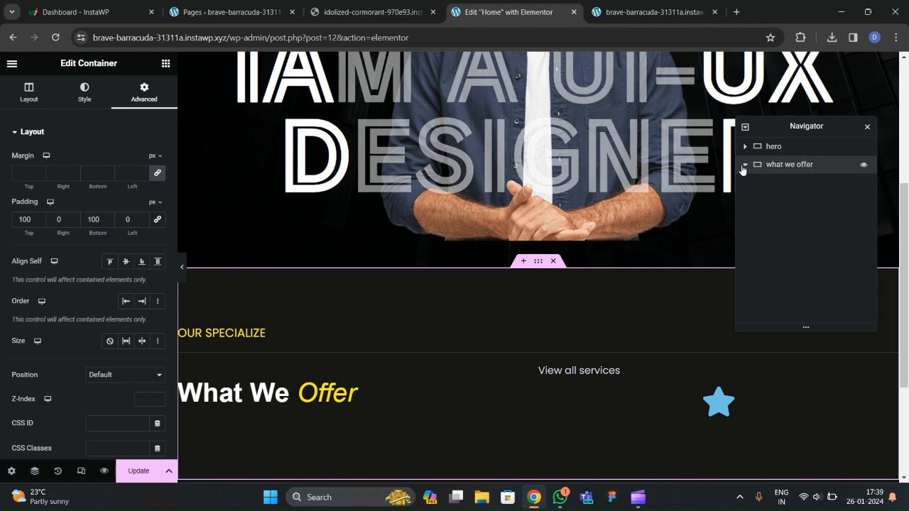
{"action": "left_click", "coordinate": [746, 165]}
{"action": "left_click", "coordinate": [753, 218]}
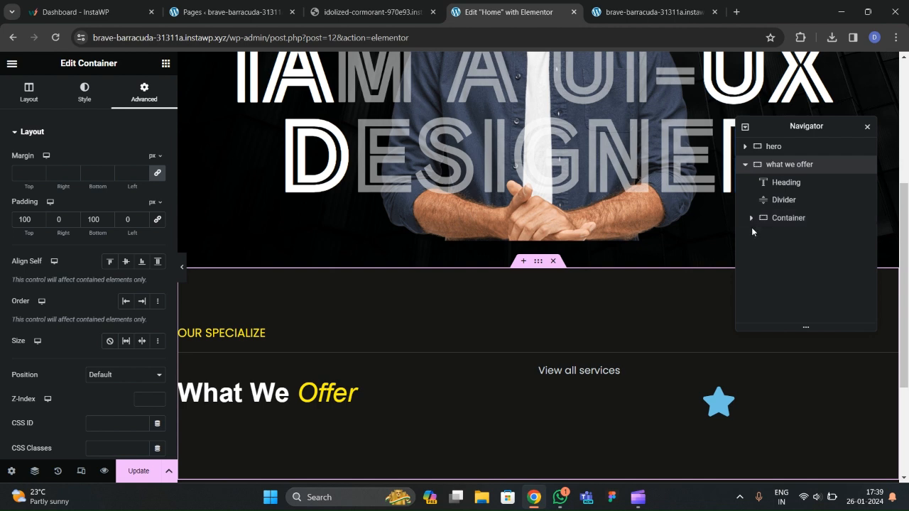
Rename its inner container 'inner box' and select the star Icon widget.
{"action": "double_click", "coordinate": [788, 220]}
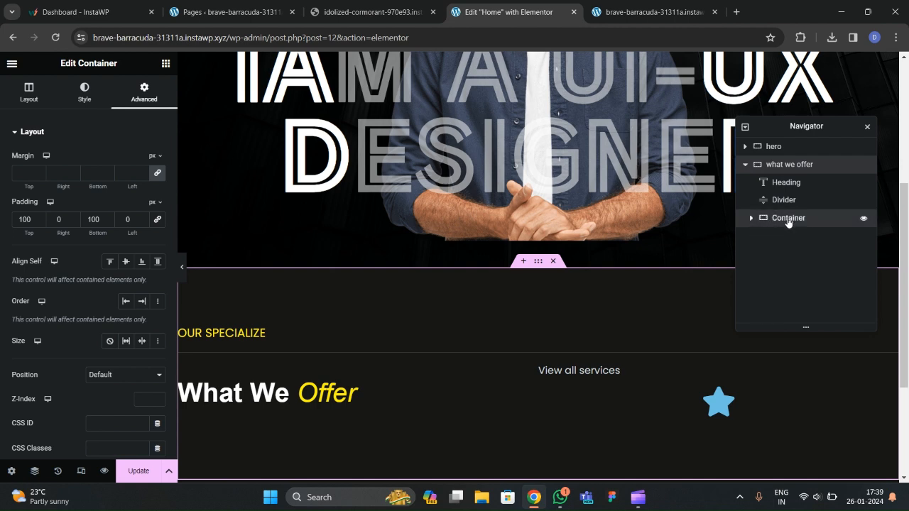
{"action": "type", "text": "inner c"}
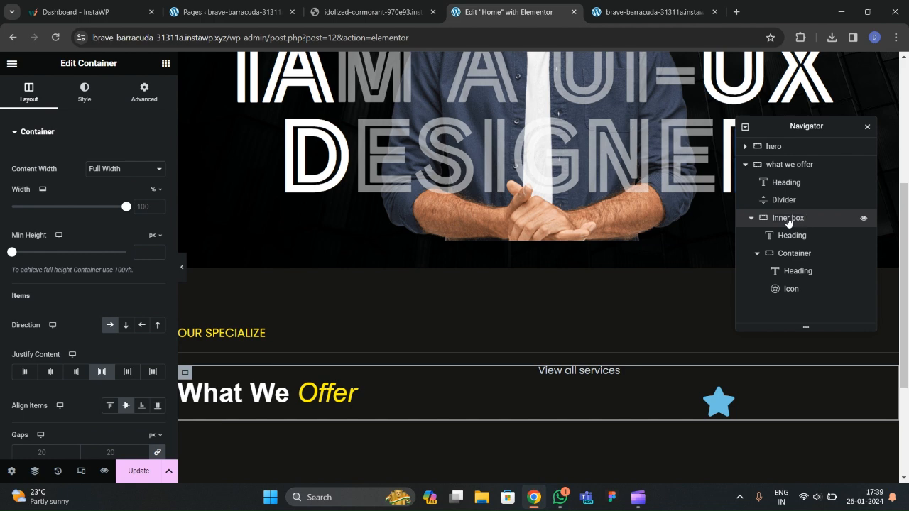
{"action": "left_click", "coordinate": [758, 256]}
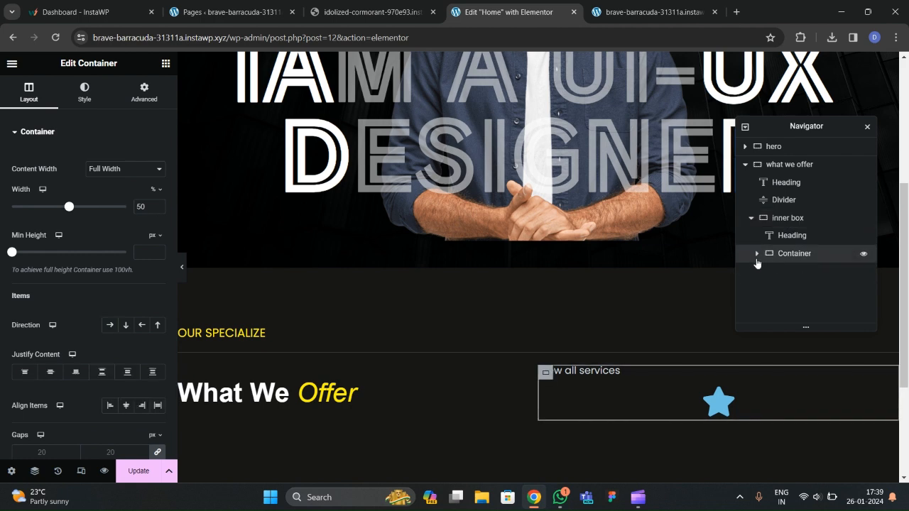
{"action": "left_click", "coordinate": [757, 255]}
{"action": "left_click", "coordinate": [791, 289]}
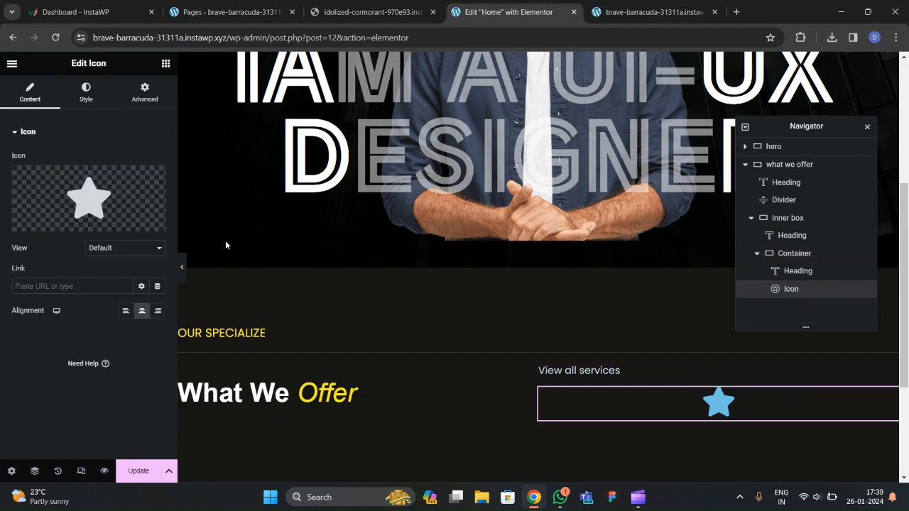
Replace the star with the Arrow up icon from the Icon Library.
{"action": "left_click", "coordinate": [50, 220]}
{"action": "left_click", "coordinate": [360, 110]}
{"action": "type", "text": "ar"}
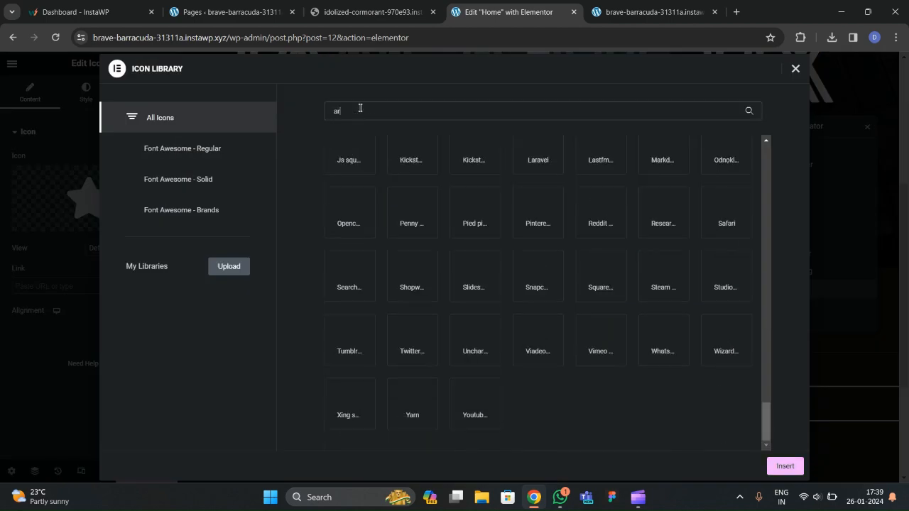
{"action": "type", "text": "row"}
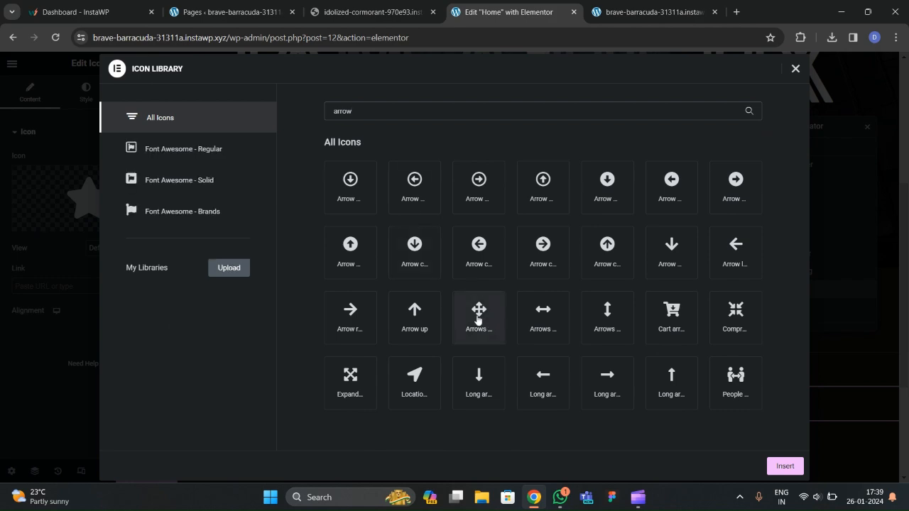
{"action": "left_click", "coordinate": [414, 318]}
{"action": "left_click", "coordinate": [785, 467]}
Colour the arrow white and switch the icon view to Stacked.
{"action": "left_click", "coordinate": [88, 93]}
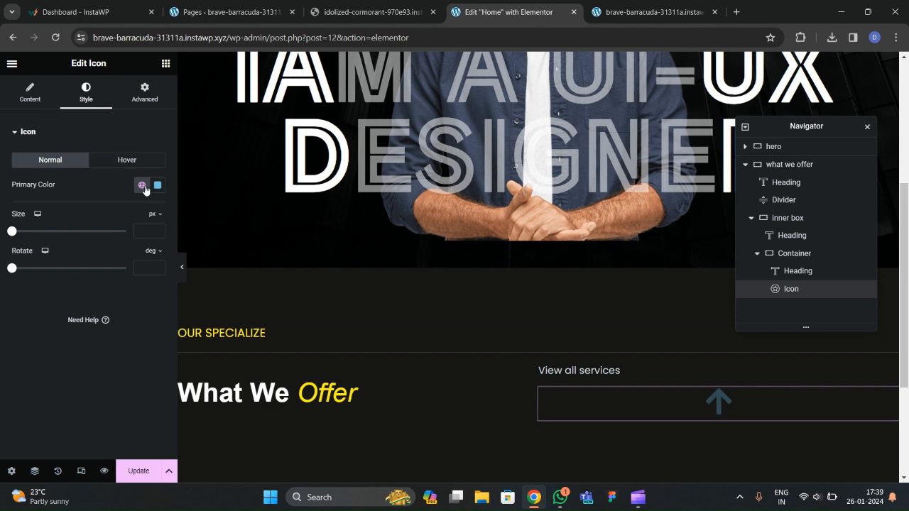
{"action": "left_click", "coordinate": [157, 186]}
{"action": "left_click", "coordinate": [342, 18]}
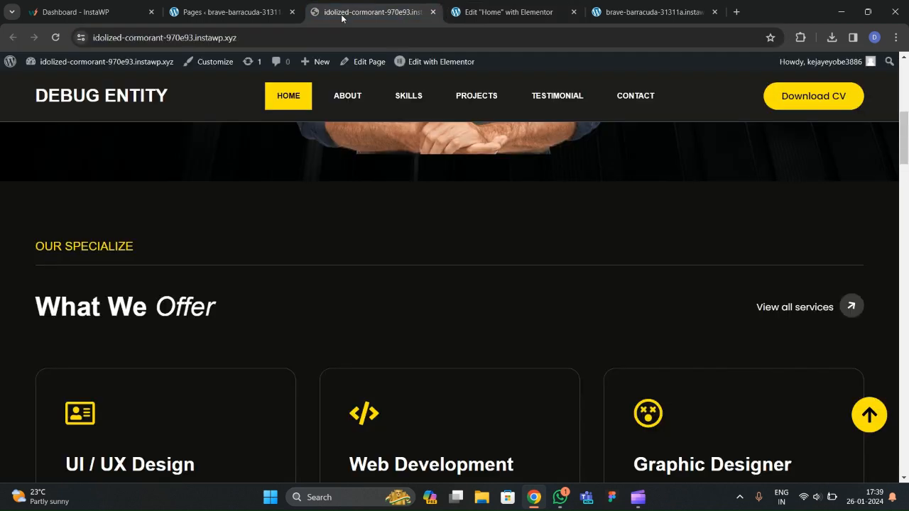
{"action": "left_click", "coordinate": [523, 19]}
{"action": "left_click_drag", "start_coordinate": [107, 248], "coordinate": [89, 233]}
{"action": "left_click", "coordinate": [25, 144]}
{"action": "left_click", "coordinate": [29, 92]}
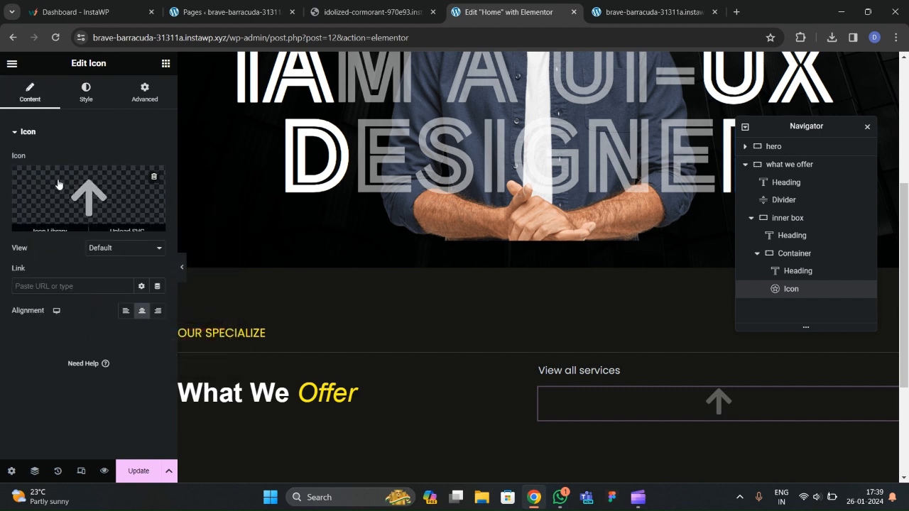
{"action": "left_click", "coordinate": [107, 250]}
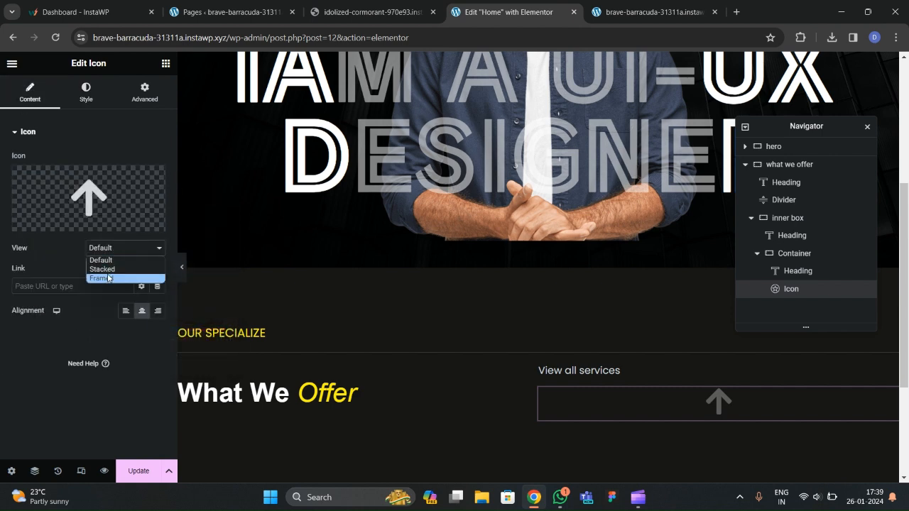
{"action": "left_click", "coordinate": [101, 269]}
Set the secondary colour to white and the circle to the global Secondary grey.
{"action": "left_click", "coordinate": [86, 93]}
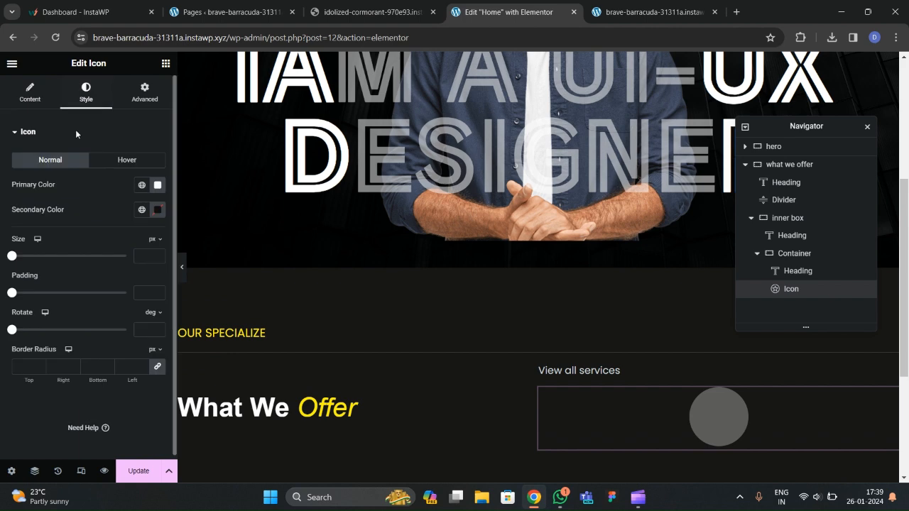
{"action": "left_click", "coordinate": [142, 209]}
{"action": "left_click", "coordinate": [64, 309]}
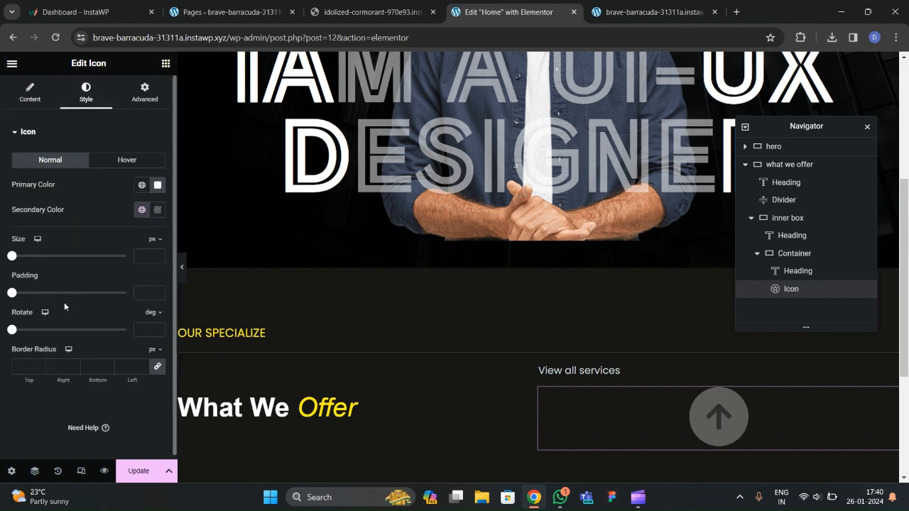
{"action": "left_click", "coordinate": [157, 211]}
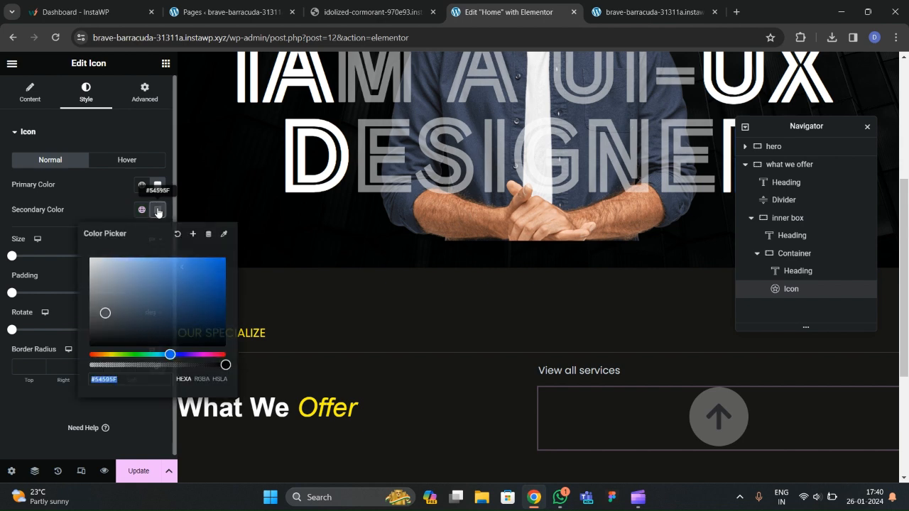
{"action": "left_click_drag", "start_coordinate": [142, 280], "coordinate": [71, 233]}
{"action": "left_click", "coordinate": [112, 197]}
{"action": "left_click", "coordinate": [142, 185]}
{"action": "left_click", "coordinate": [79, 263]}
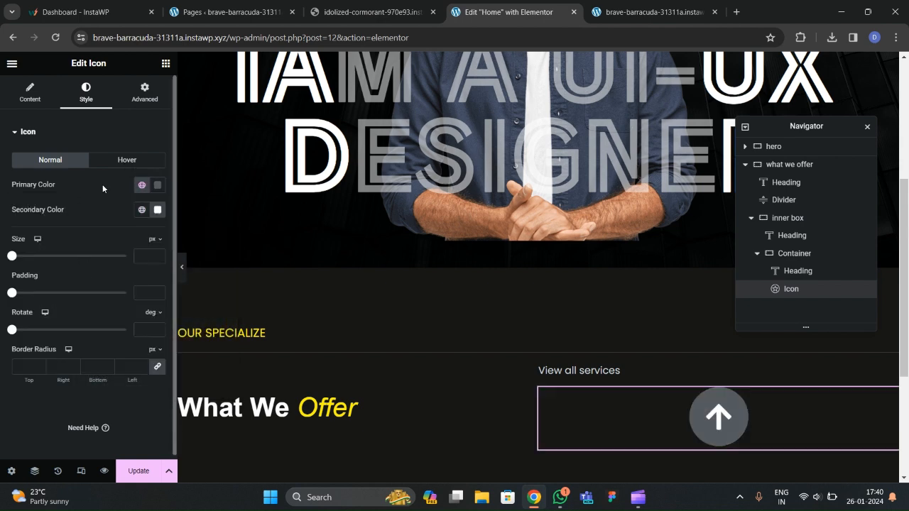
Set the icon size to 21 and rotate it 46° to point up-right.
{"action": "type", "text": "20"}
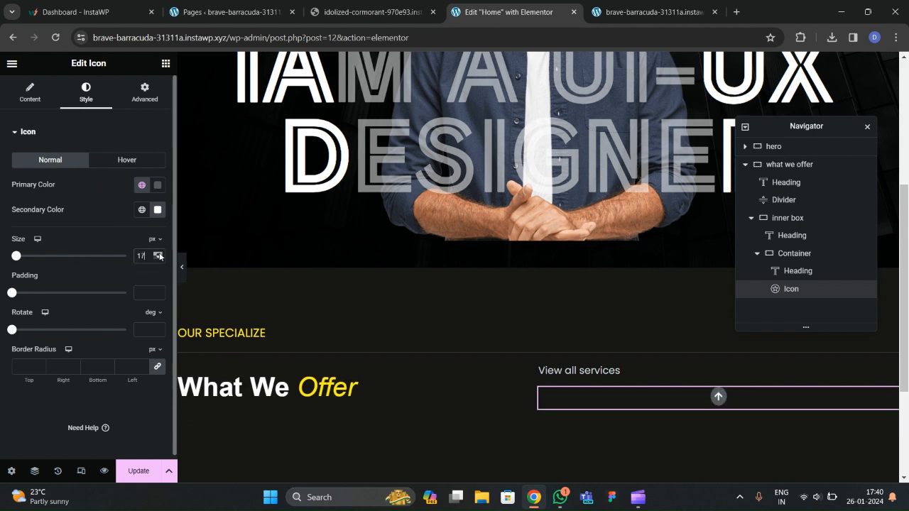
{"action": "left_click", "coordinate": [160, 256]}
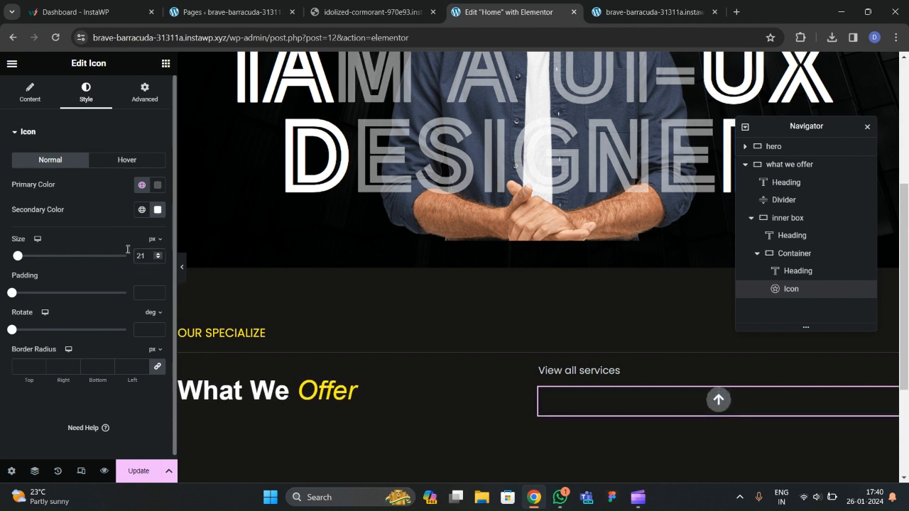
{"action": "double_click", "coordinate": [159, 329]}
{"action": "left_click", "coordinate": [758, 255]}
{"action": "left_click", "coordinate": [780, 259]}
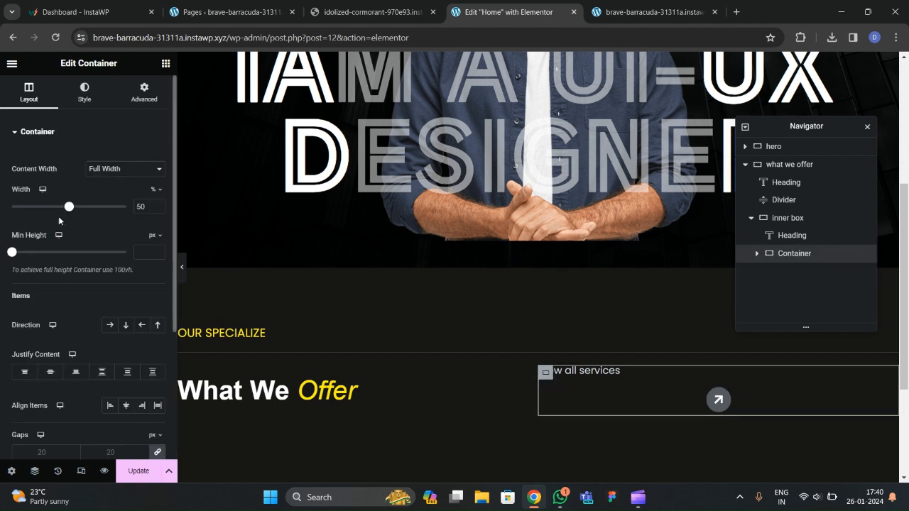
Lay out View all services and its arrow as a Row, justified End, aligned Center, and preview.
{"action": "left_click", "coordinate": [110, 324]}
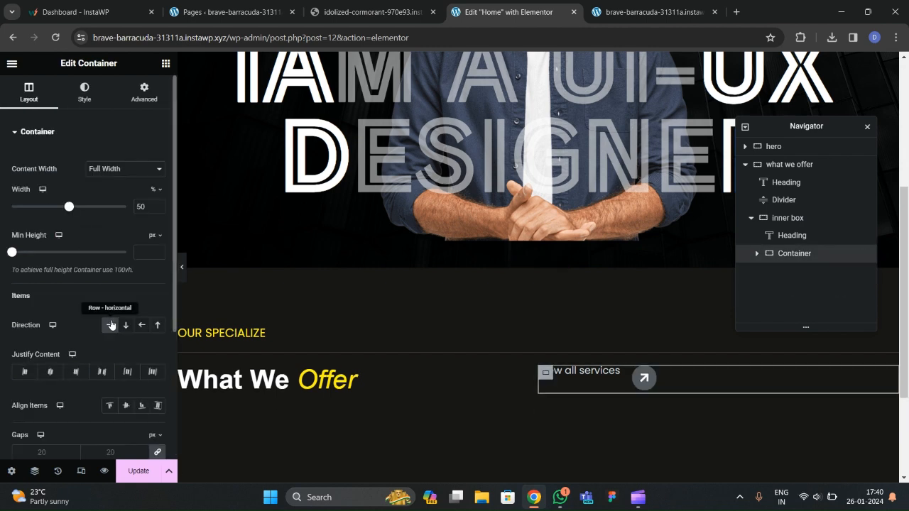
{"action": "left_click", "coordinate": [76, 372]}
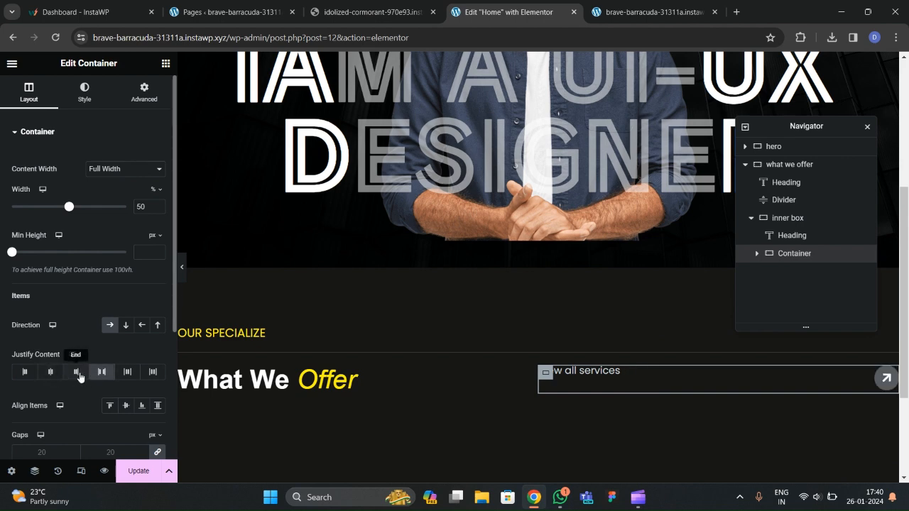
{"action": "left_click", "coordinate": [125, 405]}
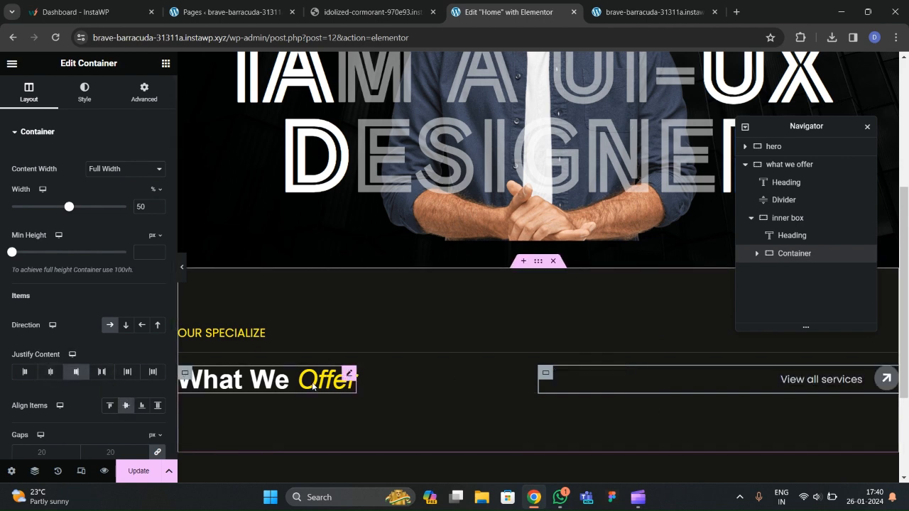
{"action": "left_click", "coordinate": [182, 267]}
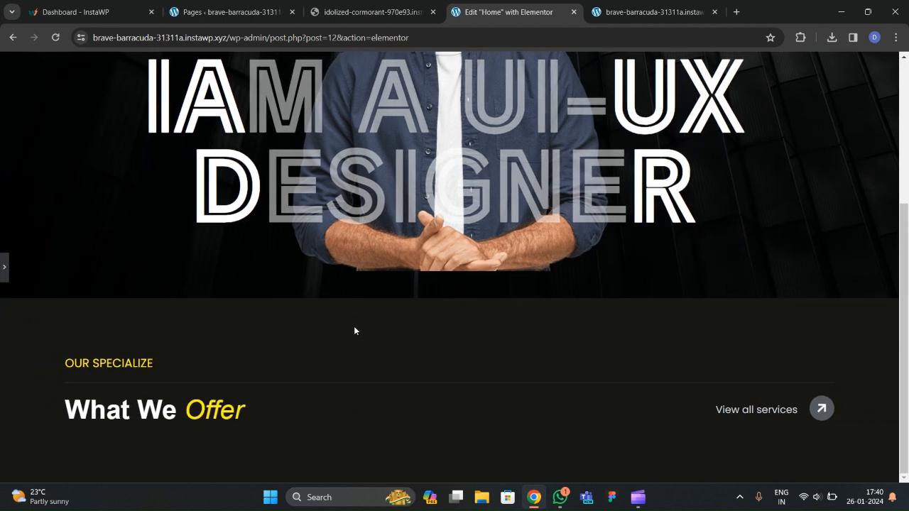
{"action": "left_click", "coordinate": [4, 267]}
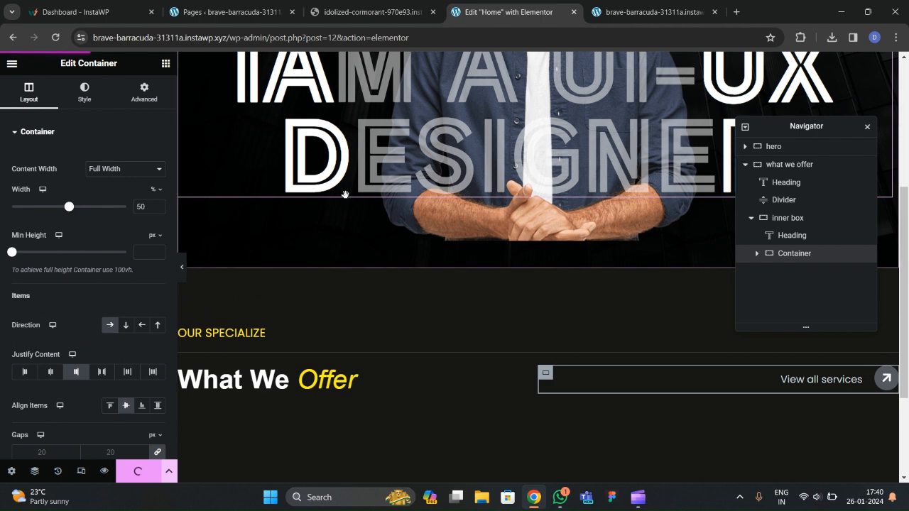
Reload the live site and compare the What We Offer section with the reference site.
{"action": "left_click", "coordinate": [373, 12]}
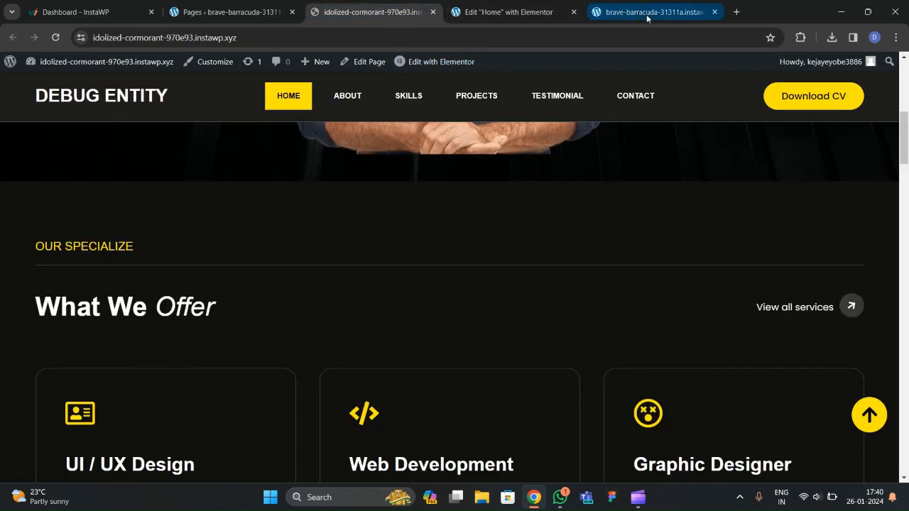
{"action": "left_click", "coordinate": [613, 18]}
{"action": "key", "text": "F5"}
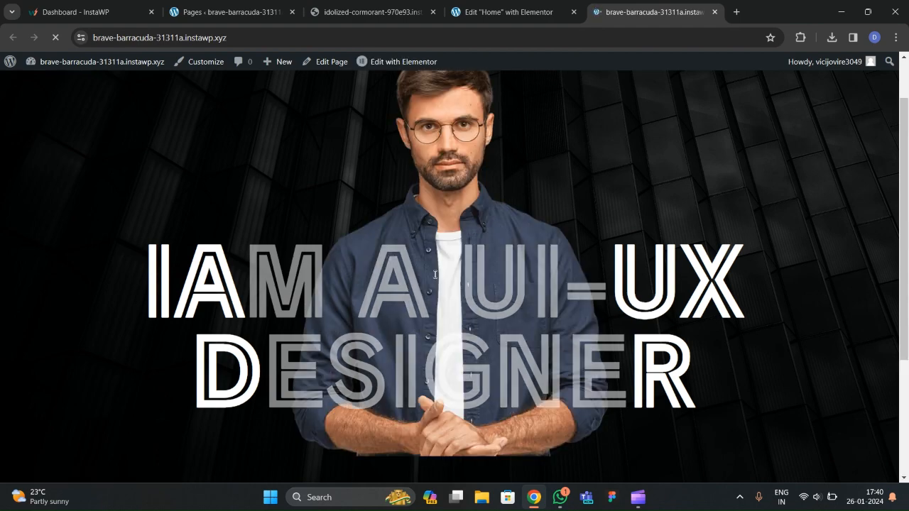
{"action": "scroll", "coordinate": [434, 277], "scroll_direction": "down", "scroll_amount": 3}
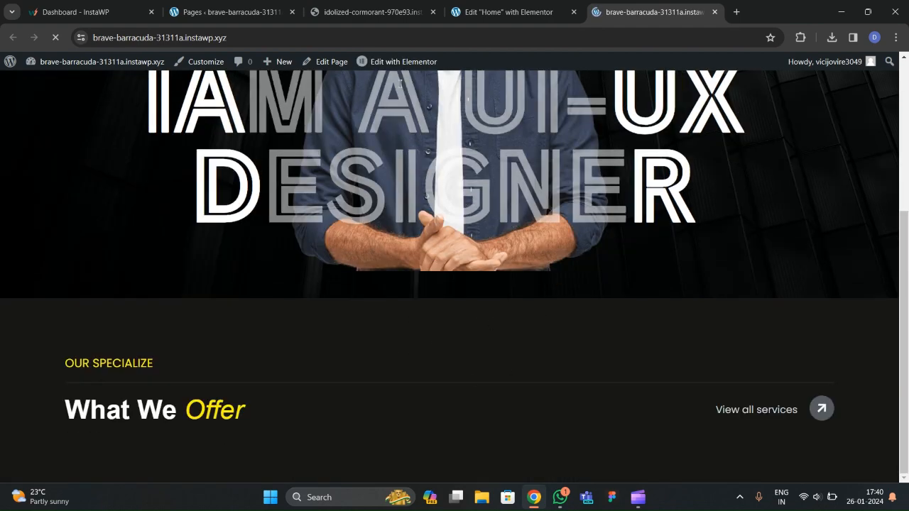
{"action": "left_click", "coordinate": [363, 12]}
{"action": "scroll", "coordinate": [434, 222], "scroll_direction": "down", "scroll_amount": 2}
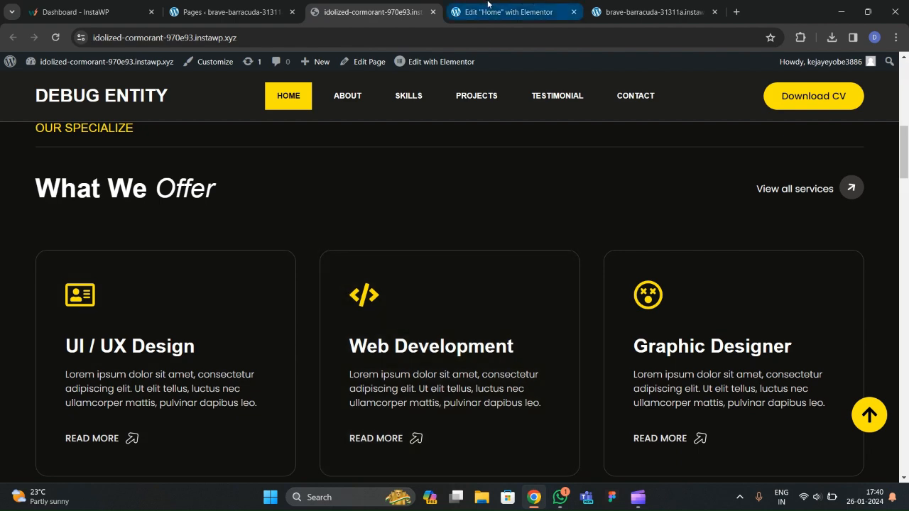
{"action": "left_click", "coordinate": [488, 6]}
{"action": "scroll", "coordinate": [378, 364], "scroll_direction": "down", "scroll_amount": 2}
Add a new container to the What We Offer section, below the inner box.
{"action": "left_click", "coordinate": [166, 64]}
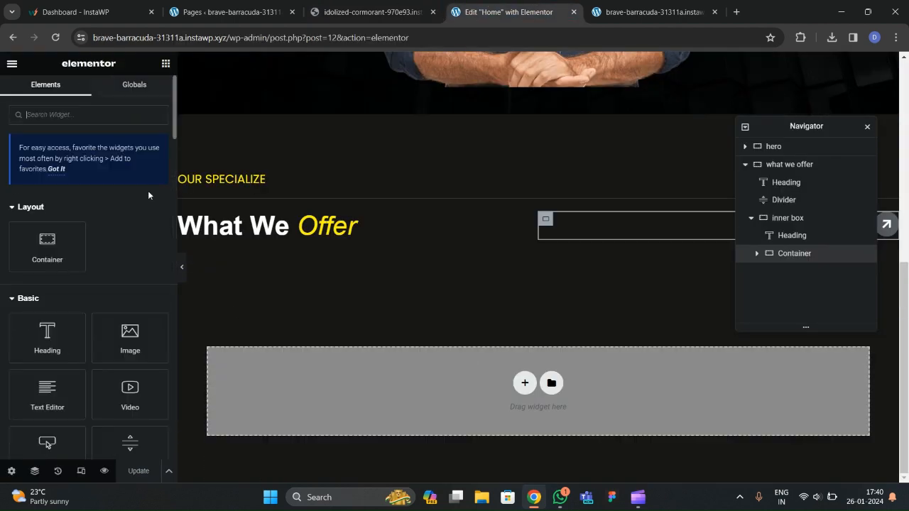
{"action": "left_click_drag", "start_coordinate": [78, 252], "coordinate": [361, 205]}
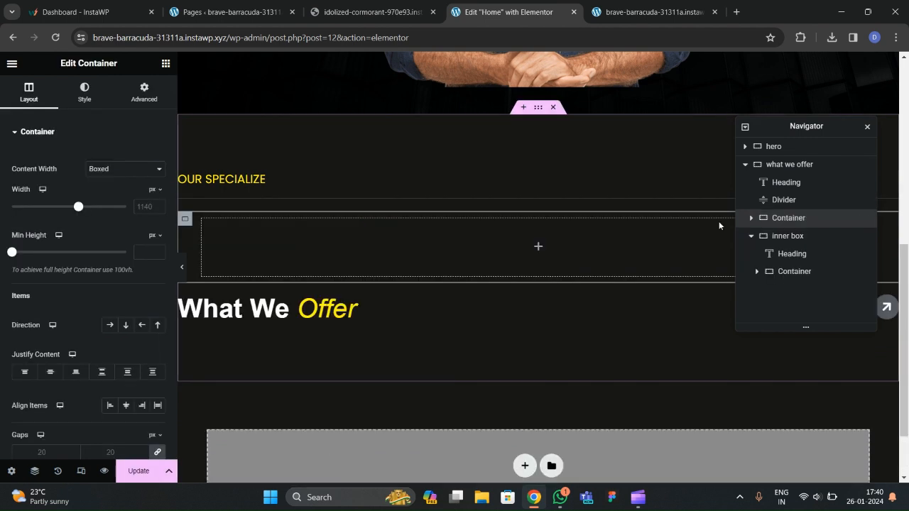
{"action": "left_click", "coordinate": [752, 236]}
{"action": "left_click_drag", "start_coordinate": [783, 220], "coordinate": [787, 237]}
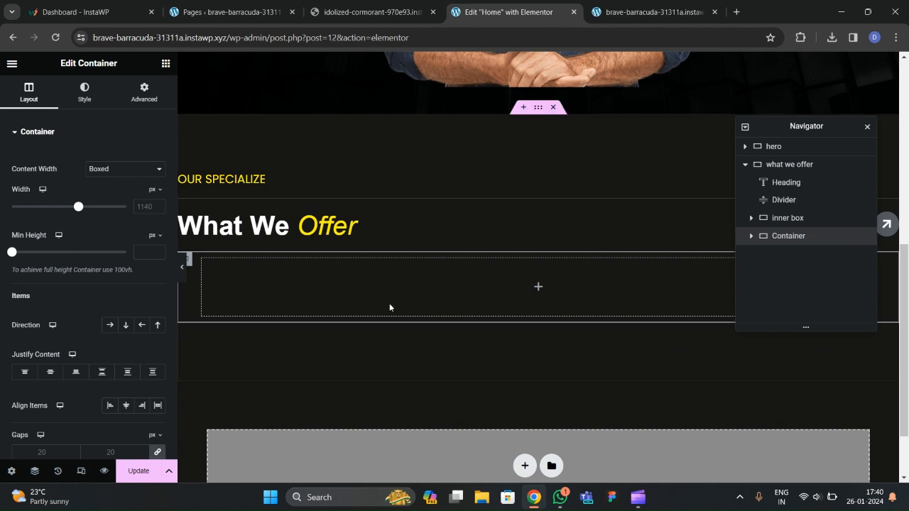
Make the new container Full Width with zero padding.
{"action": "left_click", "coordinate": [139, 169]}
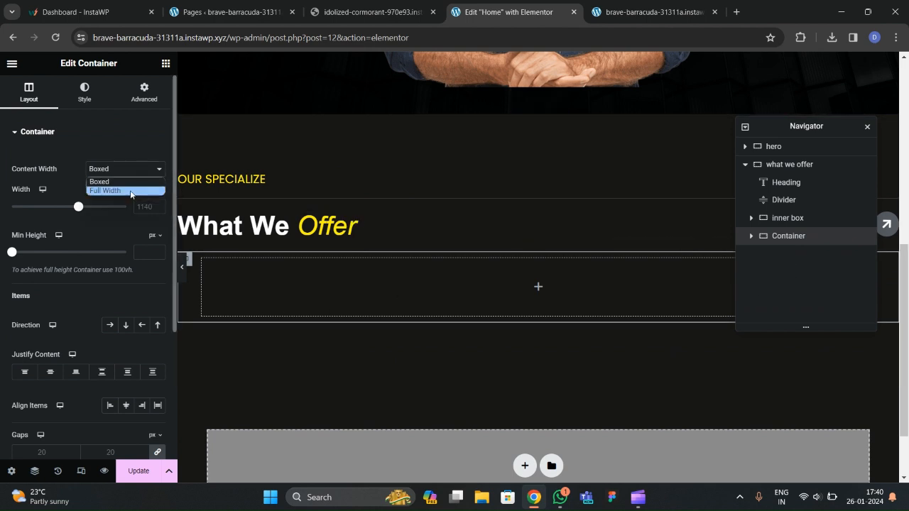
{"action": "left_click", "coordinate": [130, 192]}
{"action": "left_click", "coordinate": [144, 92]}
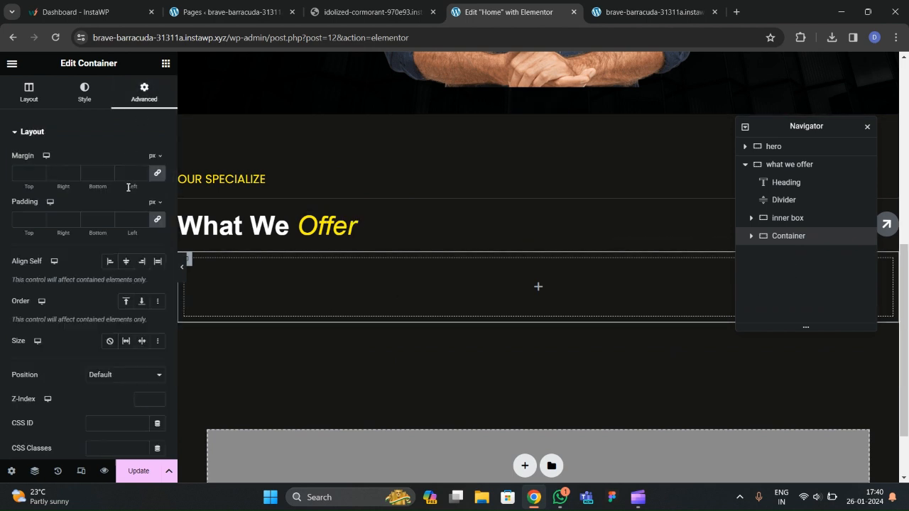
{"action": "left_click", "coordinate": [158, 219]}
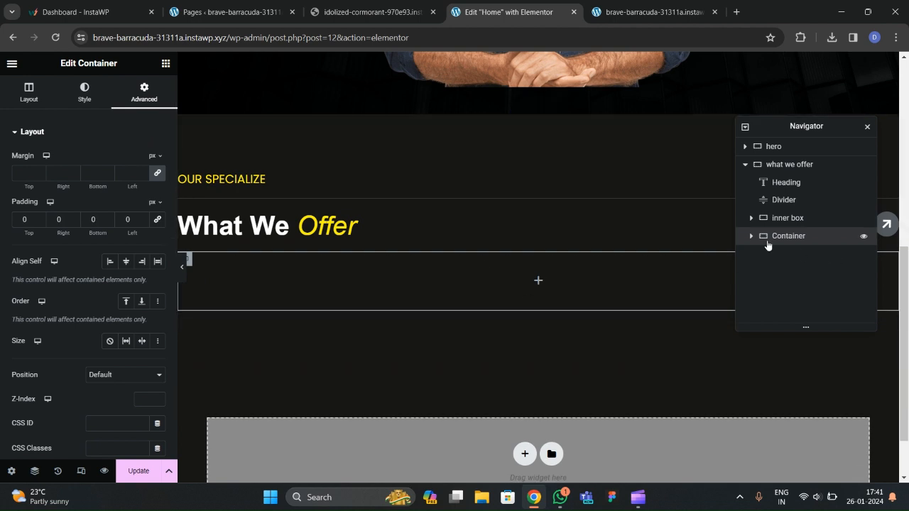
{"action": "left_click", "coordinate": [263, 14]}
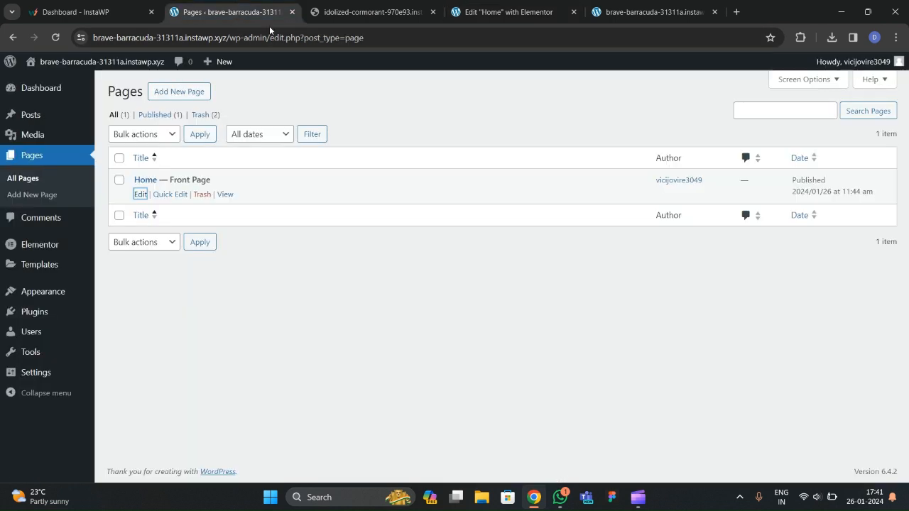
{"action": "left_click", "coordinate": [485, 14]}
Put a full-width inner container inside it and duplicate it via the Navigator.
{"action": "left_click", "coordinate": [166, 63]}
{"action": "scroll", "coordinate": [100, 220], "scroll_direction": "down", "scroll_amount": 2}
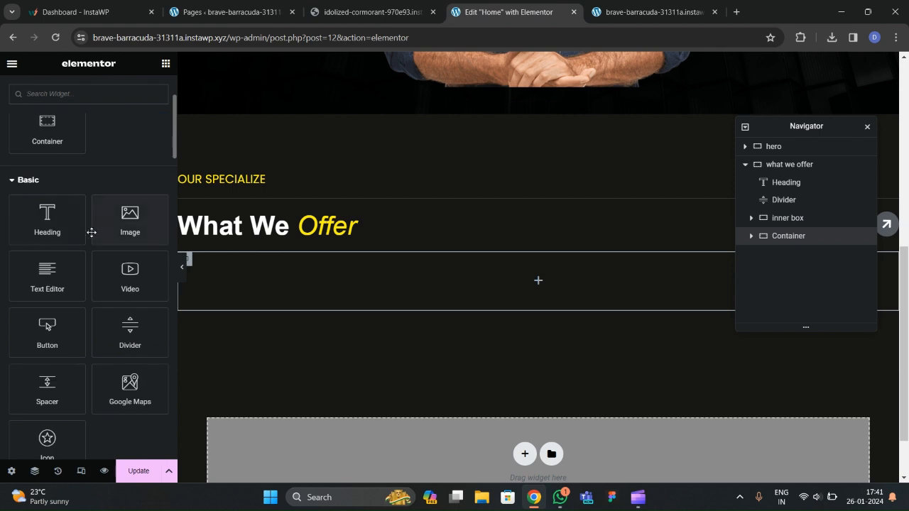
{"action": "left_click_drag", "start_coordinate": [46, 144], "coordinate": [313, 298]}
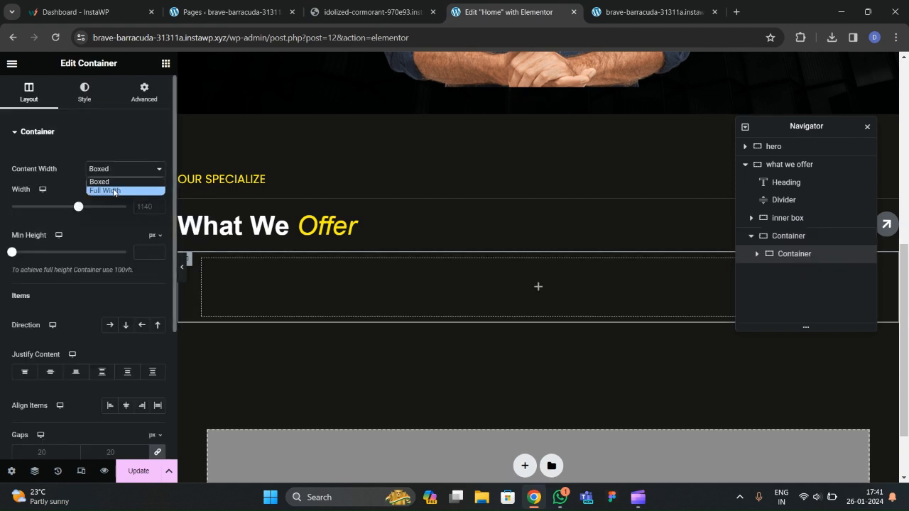
{"action": "left_click", "coordinate": [114, 191]}
{"action": "left_click", "coordinate": [144, 92]}
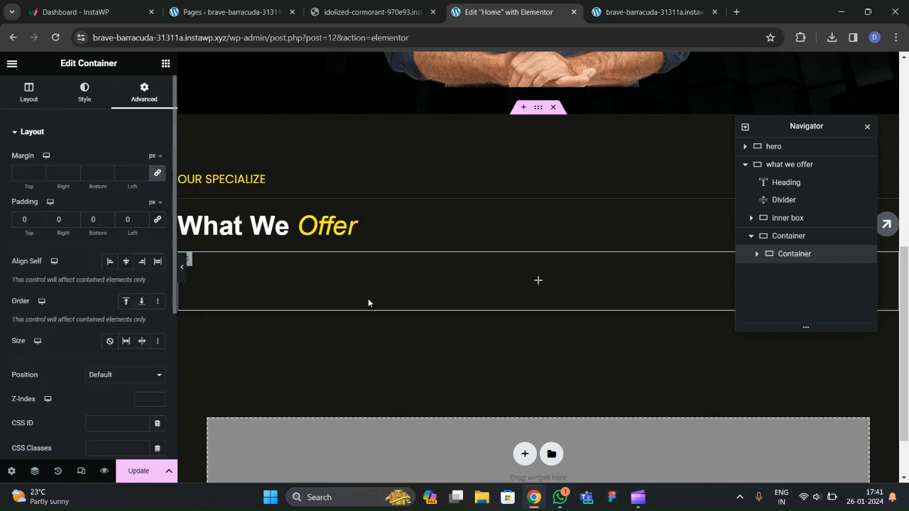
{"action": "right_click", "coordinate": [794, 260]}
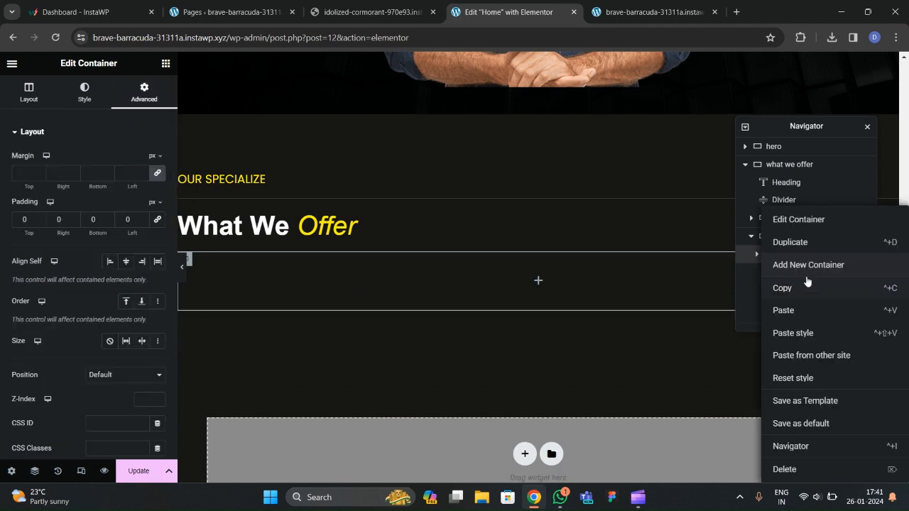
{"action": "left_click", "coordinate": [797, 243]}
{"action": "right_click", "coordinate": [796, 273]}
Duplicate the inner container again to get three inner containers.
{"action": "left_click", "coordinate": [800, 241]}
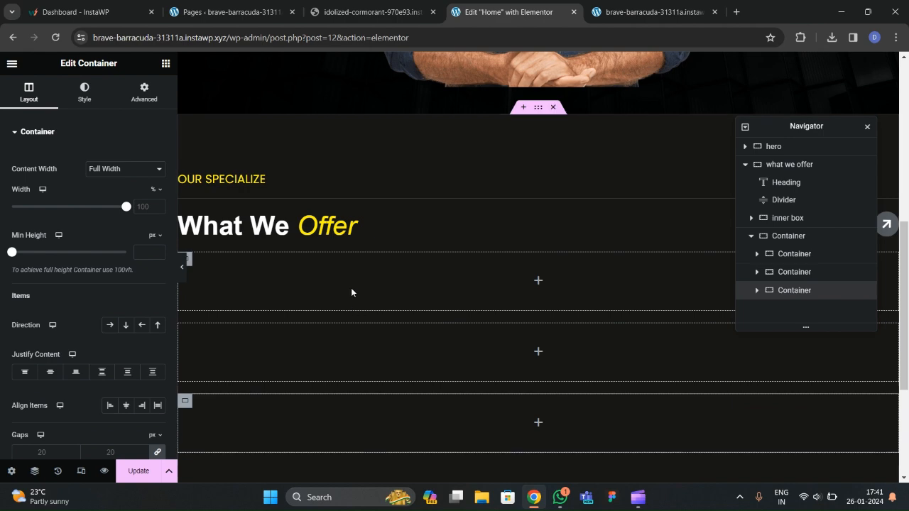
{"action": "scroll", "coordinate": [430, 333], "scroll_direction": "down", "scroll_amount": 3}
{"action": "scroll", "coordinate": [427, 305], "scroll_direction": "up", "scroll_amount": 3}
{"action": "scroll", "coordinate": [431, 298], "scroll_direction": "down", "scroll_amount": 3}
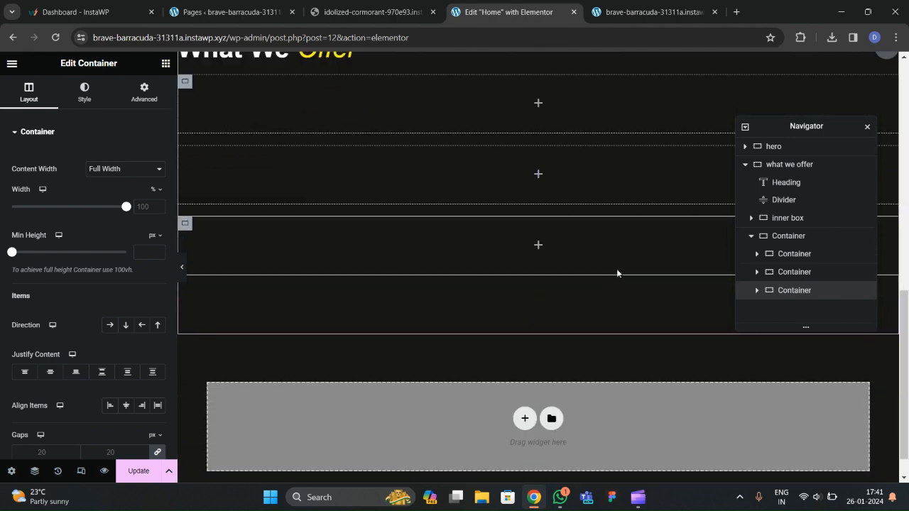
{"action": "scroll", "coordinate": [461, 262], "scroll_direction": "up", "scroll_amount": 2}
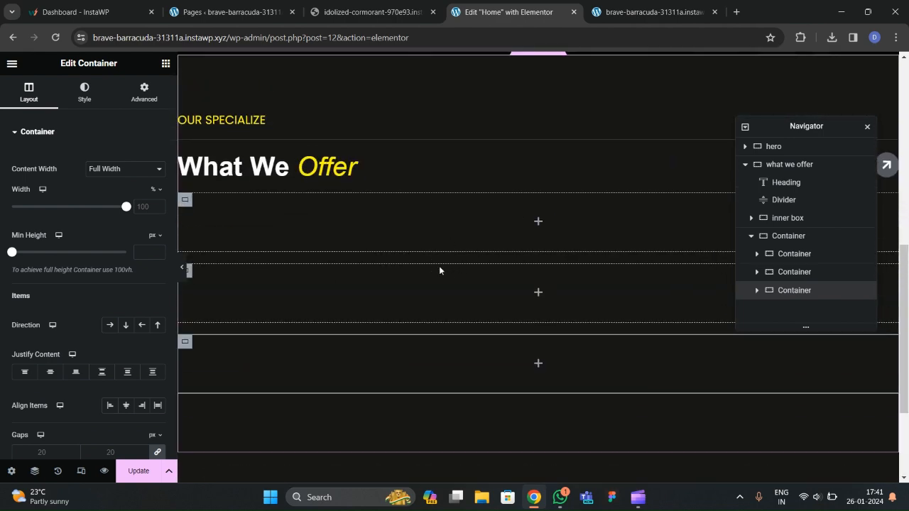
{"action": "scroll", "coordinate": [430, 268], "scroll_direction": "down", "scroll_amount": 2}
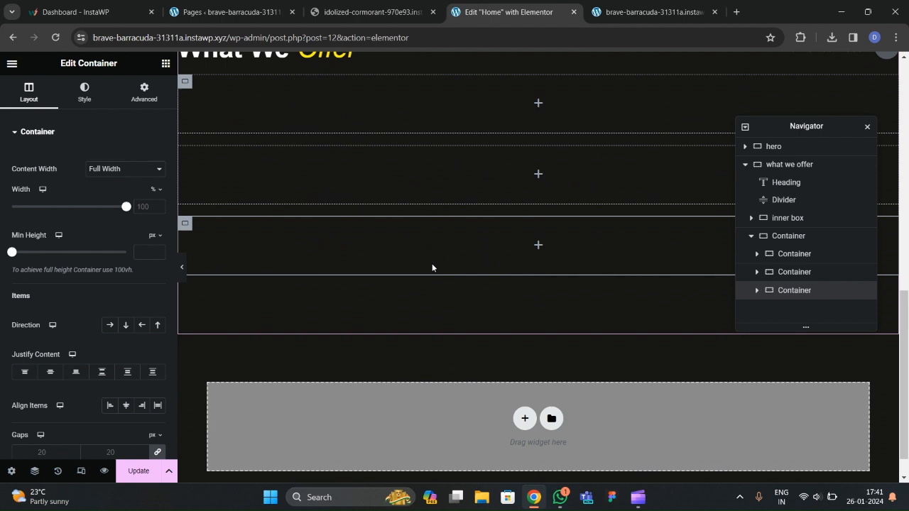
Set the parent container's Direction to Row so the three sit side by side.
{"action": "left_click", "coordinate": [790, 237]}
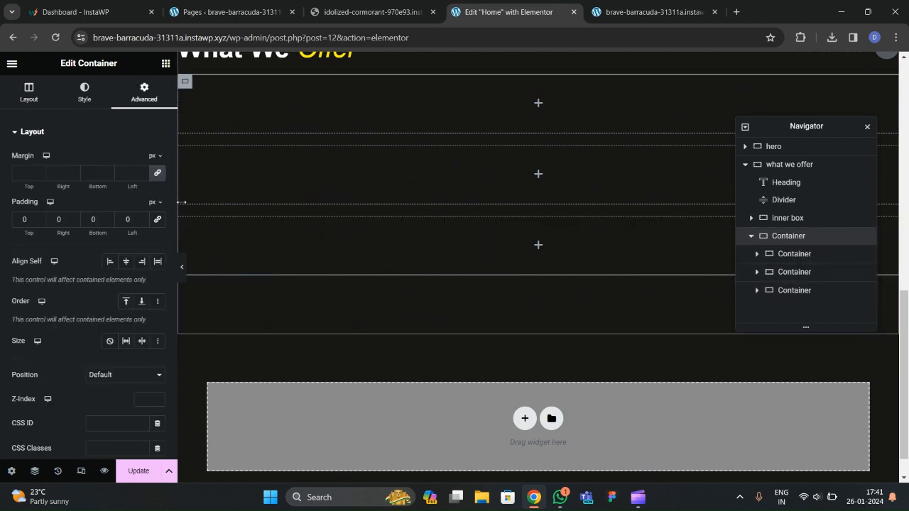
{"action": "left_click", "coordinate": [29, 92]}
{"action": "scroll", "coordinate": [68, 269], "scroll_direction": "down", "scroll_amount": 3}
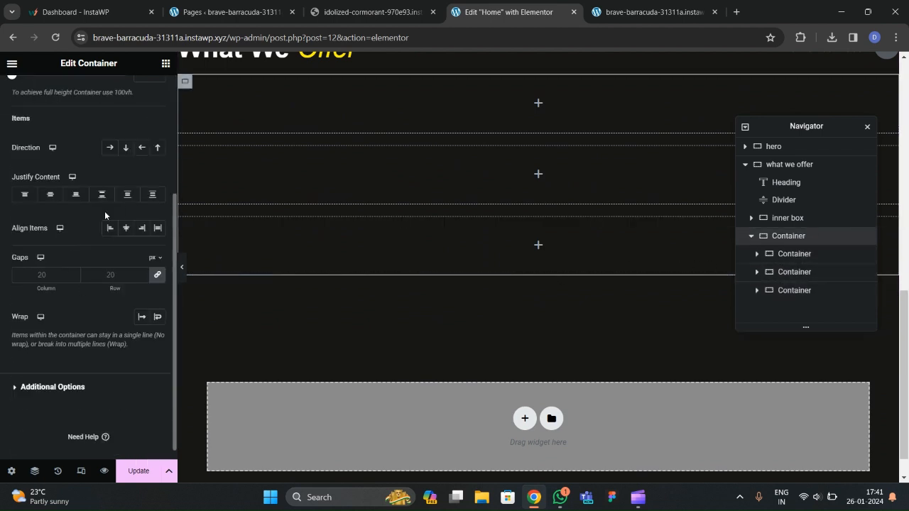
{"action": "left_click", "coordinate": [109, 147]}
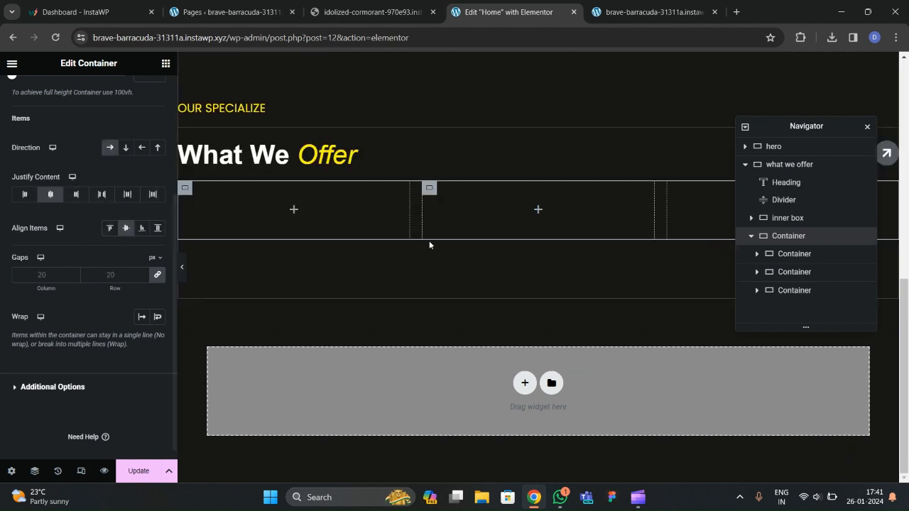
{"action": "scroll", "coordinate": [495, 215], "scroll_direction": "up", "scroll_amount": 2}
{"action": "scroll", "coordinate": [245, 324], "scroll_direction": "down", "scroll_amount": 1}
Compare the row with the reference site's service cards.
{"action": "left_click", "coordinate": [369, 12]}
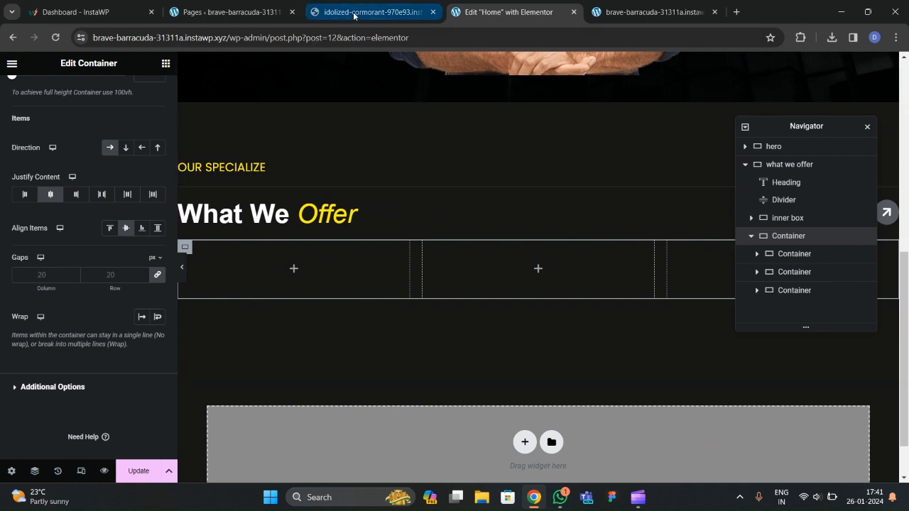
{"action": "scroll", "coordinate": [232, 233], "scroll_direction": "down", "scroll_amount": 3}
{"action": "scroll", "coordinate": [118, 191], "scroll_direction": "up", "scroll_amount": 1}
{"action": "scroll", "coordinate": [118, 192], "scroll_direction": "up", "scroll_amount": 1}
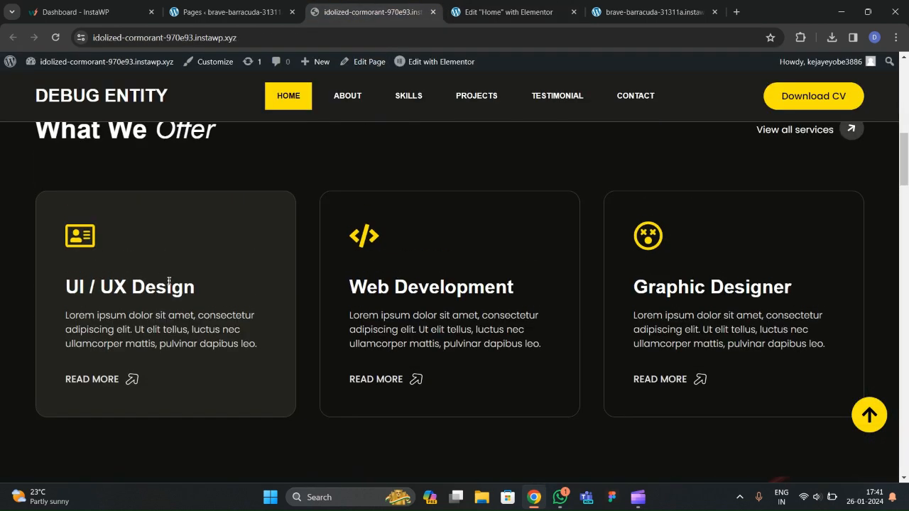
{"action": "left_click", "coordinate": [509, 12]}
Add a star Icon widget to the first inner container.
{"action": "scroll", "coordinate": [158, 97], "scroll_direction": "up", "scroll_amount": 2}
{"action": "left_click", "coordinate": [165, 63]}
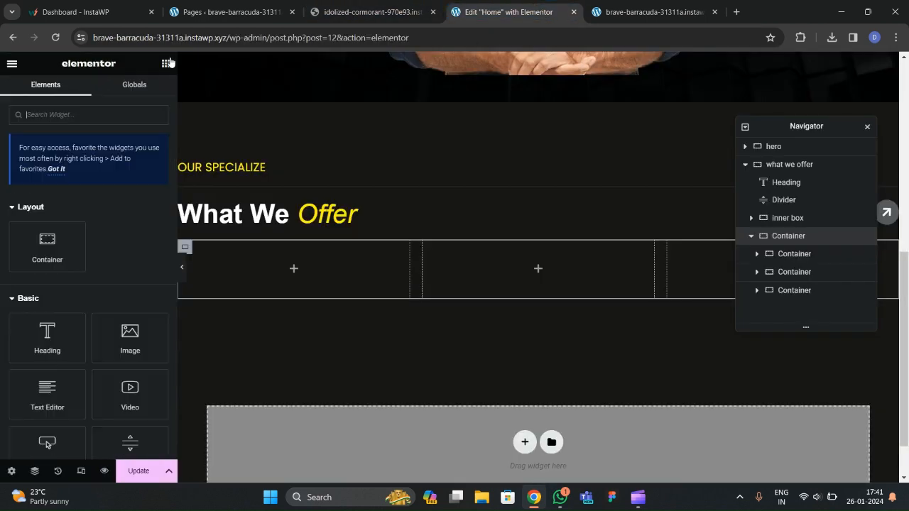
{"action": "type", "text": "icon"}
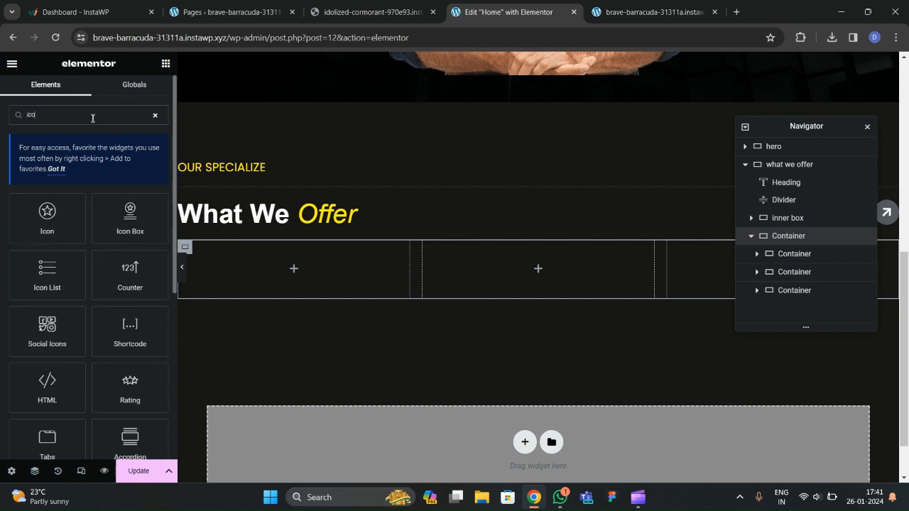
{"action": "left_click_drag", "start_coordinate": [47, 216], "coordinate": [365, 275]}
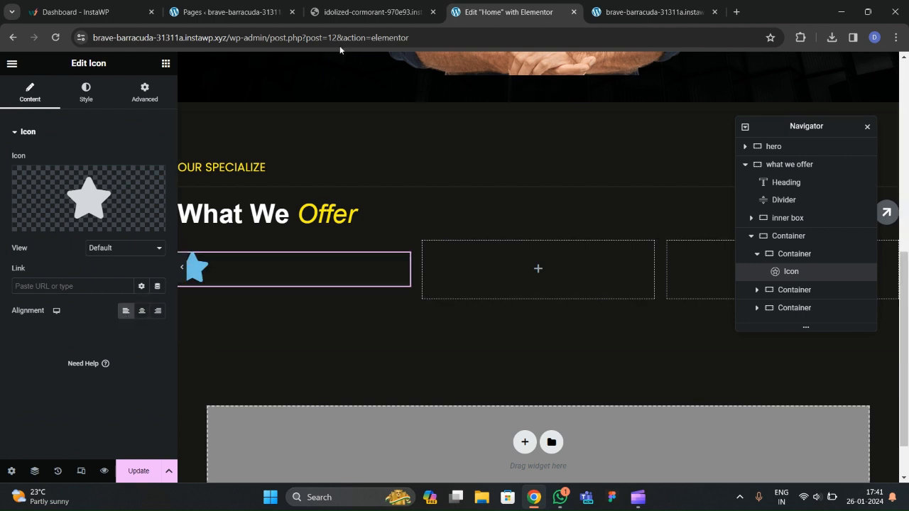
{"action": "left_click", "coordinate": [341, 13]}
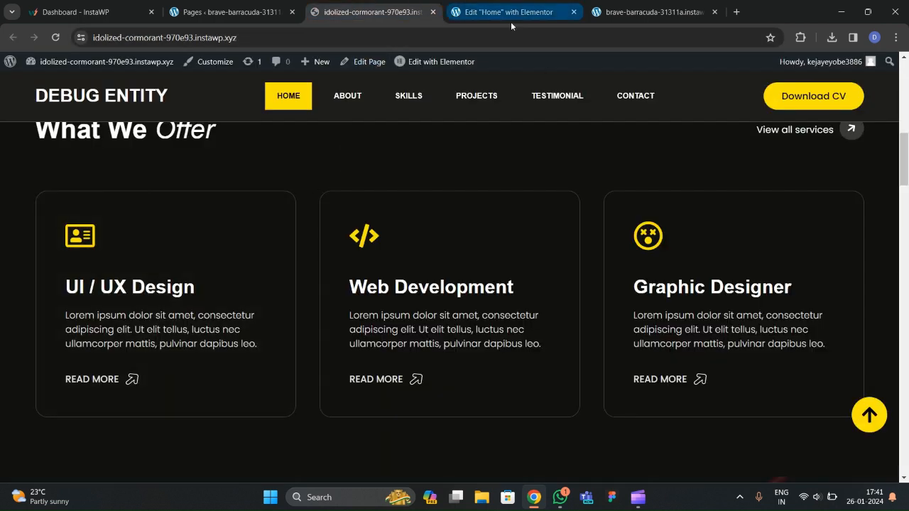
{"action": "left_click", "coordinate": [506, 12]}
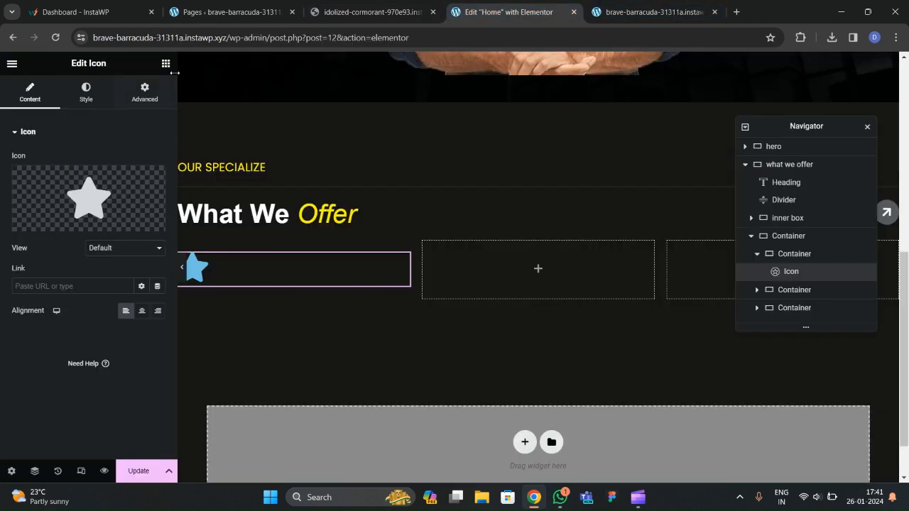
Add a Heading and a Text Editor block below the star icon.
{"action": "left_click", "coordinate": [166, 64]}
{"action": "left_click_drag", "start_coordinate": [61, 341], "coordinate": [241, 277]}
{"action": "left_click", "coordinate": [166, 64]}
{"action": "left_click_drag", "start_coordinate": [44, 389], "coordinate": [315, 305]}
After checking the reference cards, add an empty Container below the text block.
{"action": "left_click", "coordinate": [369, 12]}
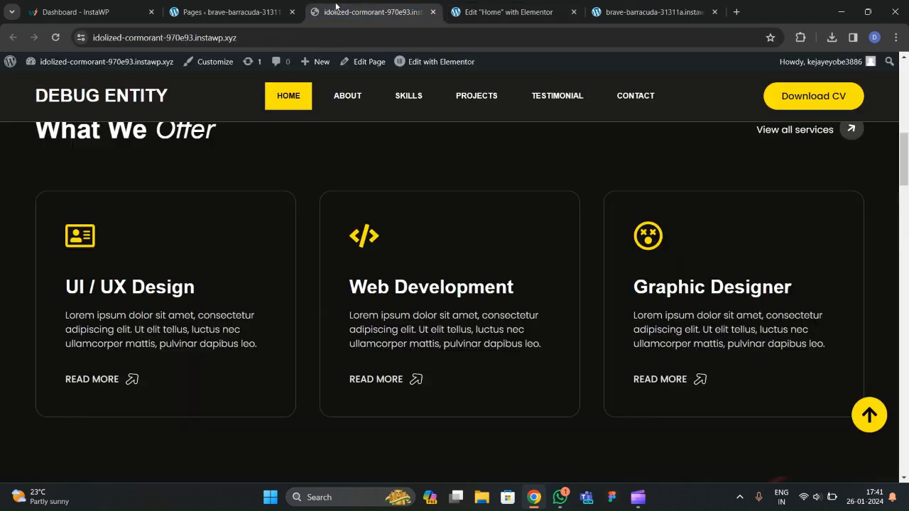
{"action": "left_click", "coordinate": [523, 14]}
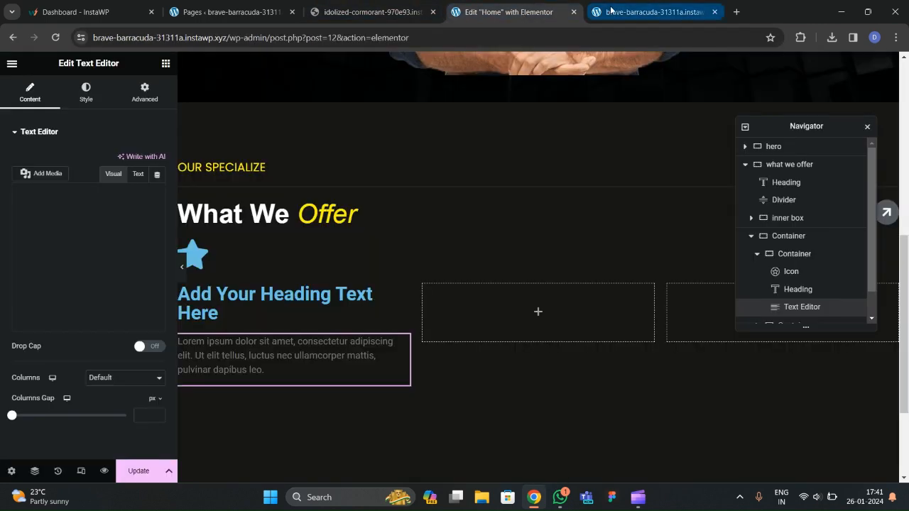
{"action": "left_click", "coordinate": [231, 20]}
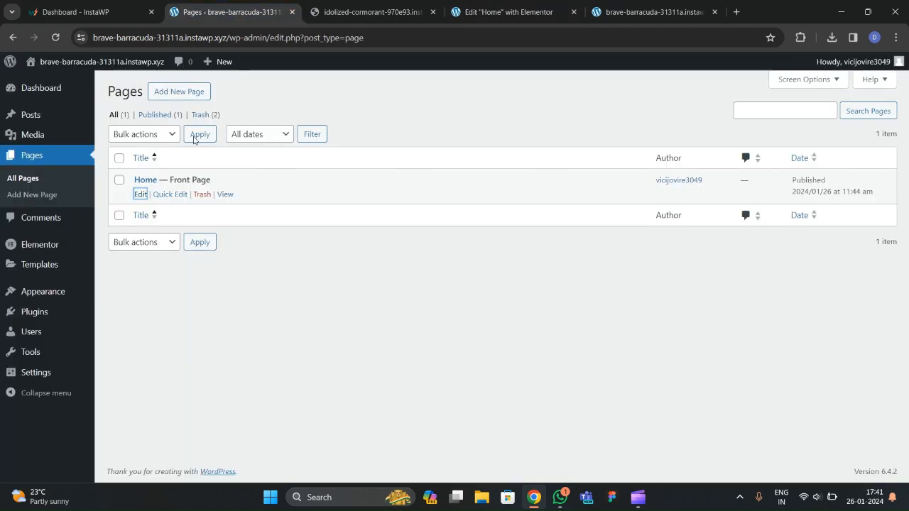
{"action": "left_click", "coordinate": [332, 20]}
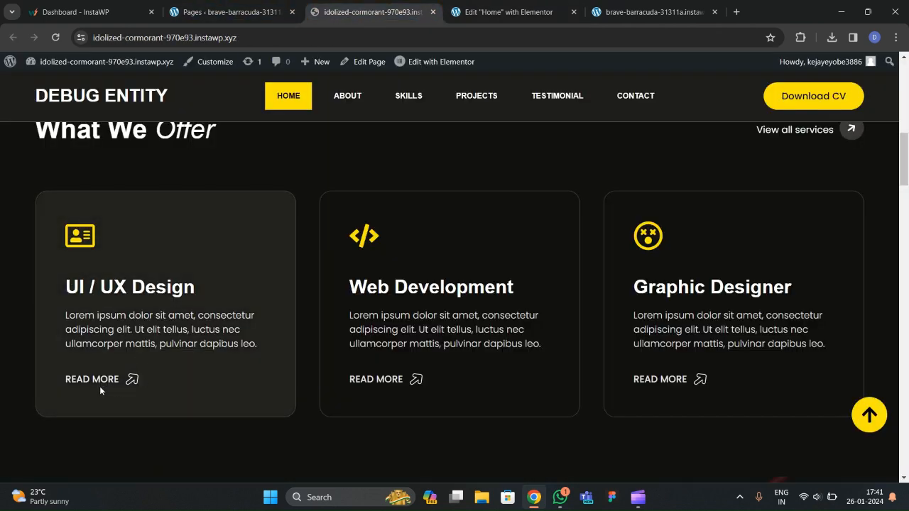
{"action": "left_click", "coordinate": [509, 12]}
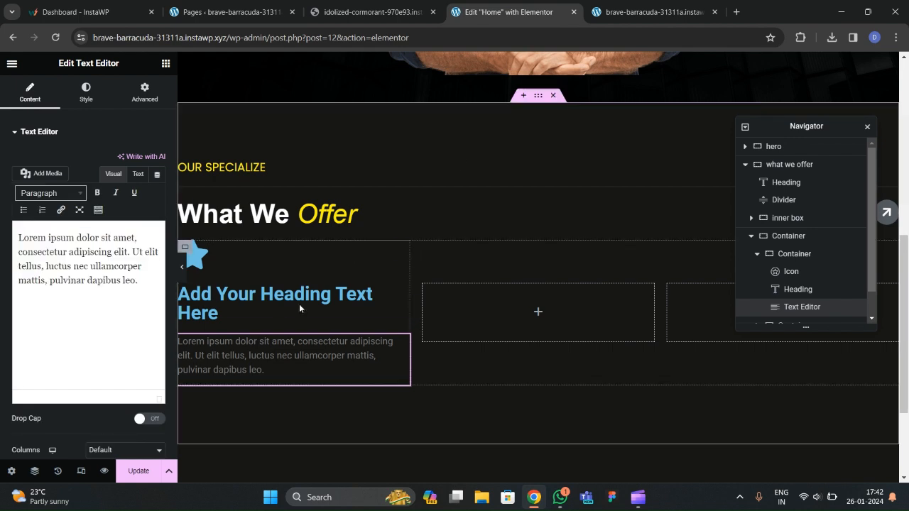
{"action": "left_click", "coordinate": [165, 63]}
{"action": "left_click_drag", "start_coordinate": [55, 255], "coordinate": [264, 397]}
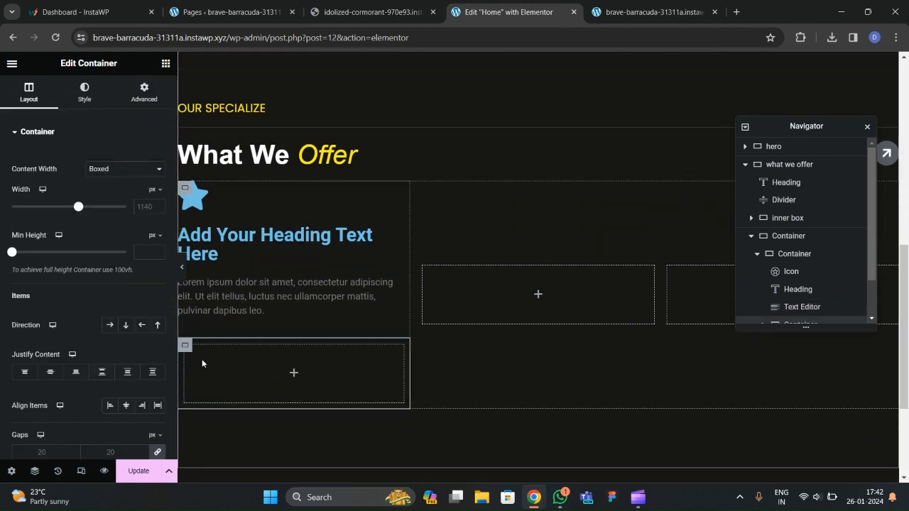
Make the new container Full Width with no padding and add a heading inside it.
{"action": "left_click", "coordinate": [125, 168]}
{"action": "left_click", "coordinate": [107, 193]}
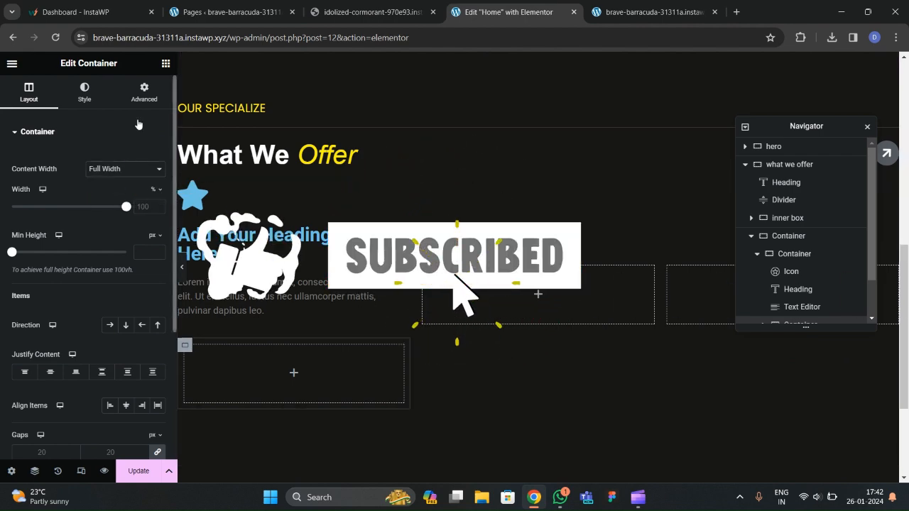
{"action": "left_click", "coordinate": [144, 92]}
{"action": "left_click", "coordinate": [157, 219]}
{"action": "scroll", "coordinate": [283, 312], "scroll_direction": "down", "scroll_amount": 2}
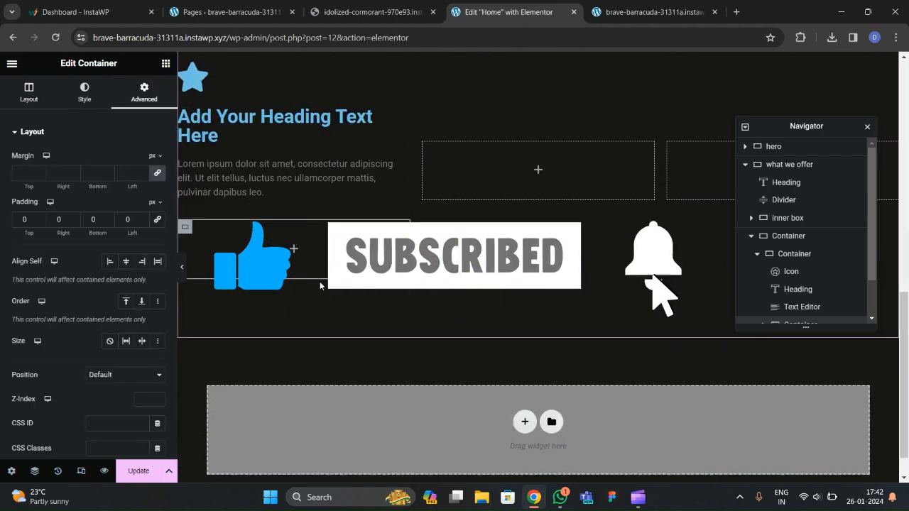
{"action": "scroll", "coordinate": [282, 312], "scroll_direction": "up", "scroll_amount": 1}
{"action": "left_click", "coordinate": [293, 308]}
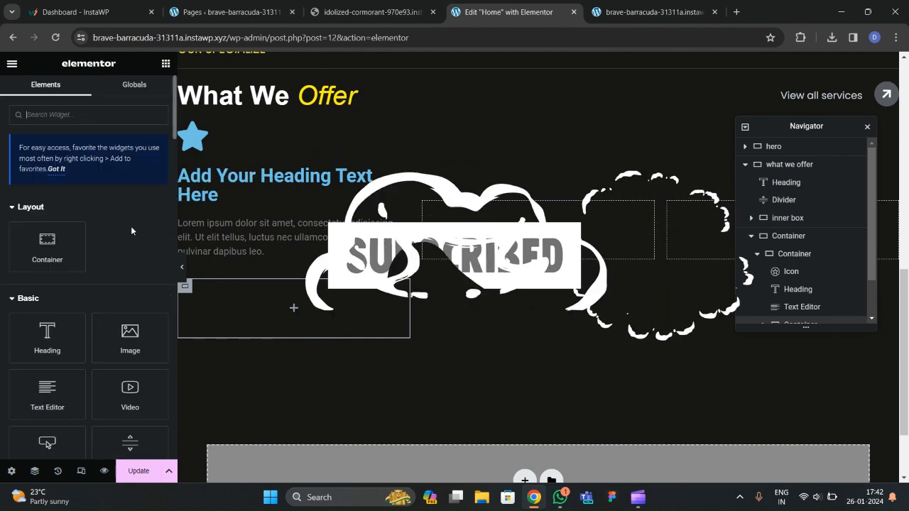
{"action": "left_click_drag", "start_coordinate": [59, 346], "coordinate": [286, 308]}
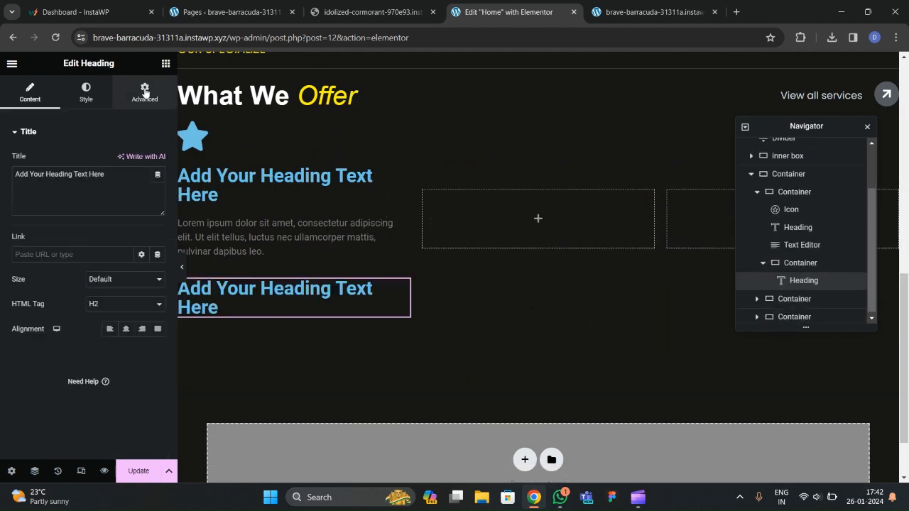
Search for 'image' and place an Image widget below the second heading.
{"action": "left_click", "coordinate": [165, 65]}
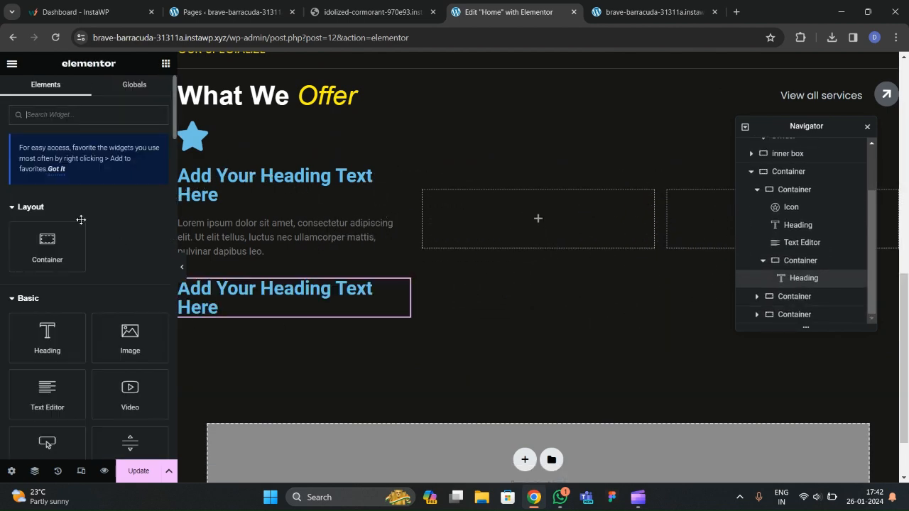
{"action": "left_click", "coordinate": [87, 122]}
{"action": "type", "text": "icon"}
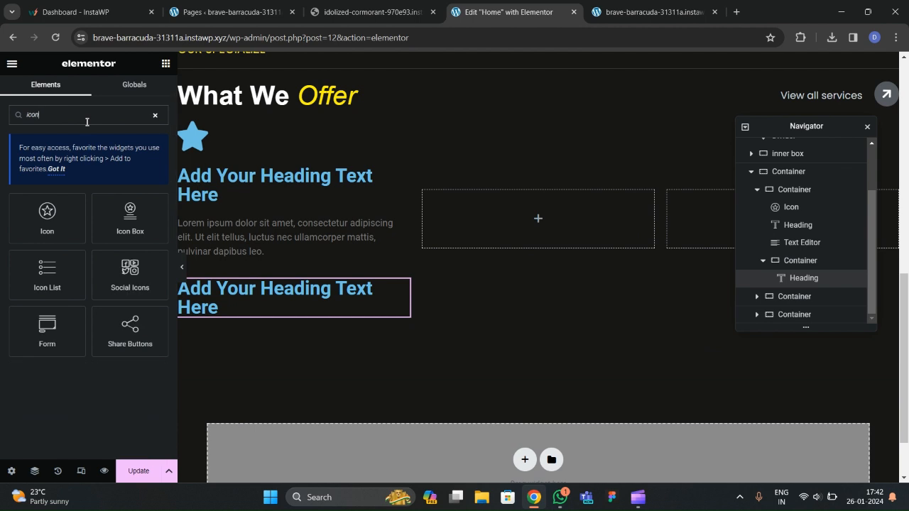
{"action": "key", "text": "BackSpace"}
{"action": "type", "text": "imaeg"}
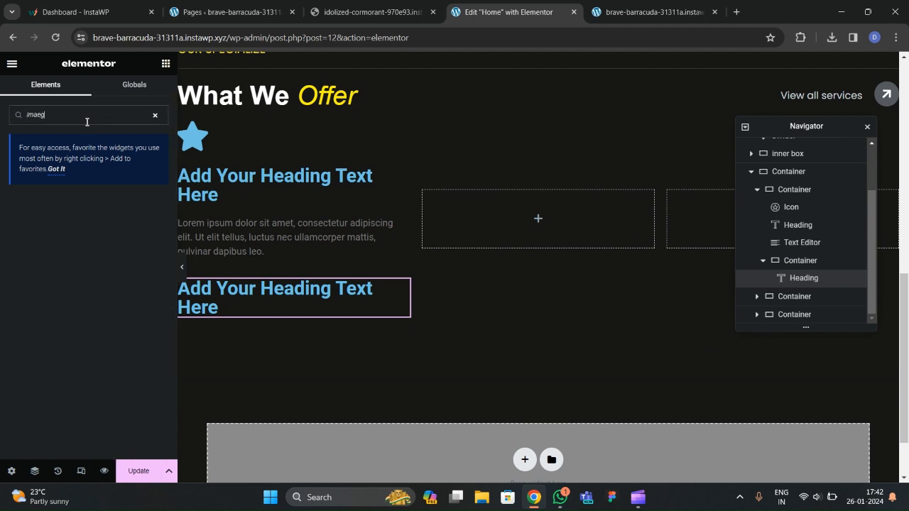
{"action": "key", "text": "BackSpace"}
{"action": "key", "text": "BackSpace"}
{"action": "type", "text": "ge"}
{"action": "left_click_drag", "start_coordinate": [78, 211], "coordinate": [330, 303]}
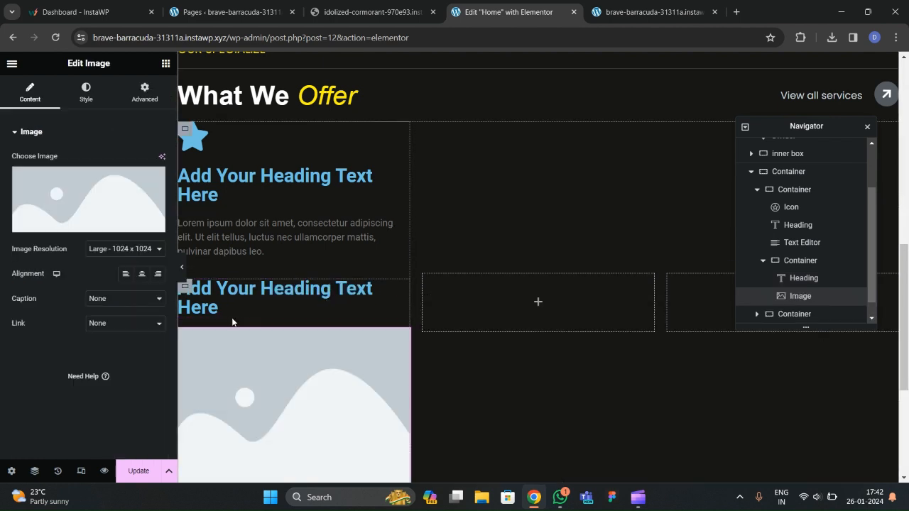
Upload arrow-right from local files and insert it into the Image widget.
{"action": "left_click", "coordinate": [189, 229]}
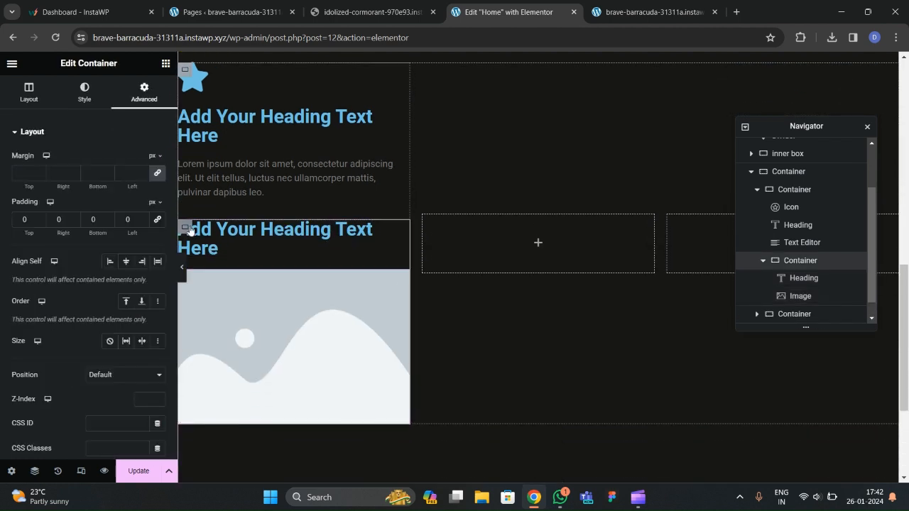
{"action": "left_click", "coordinate": [248, 311]}
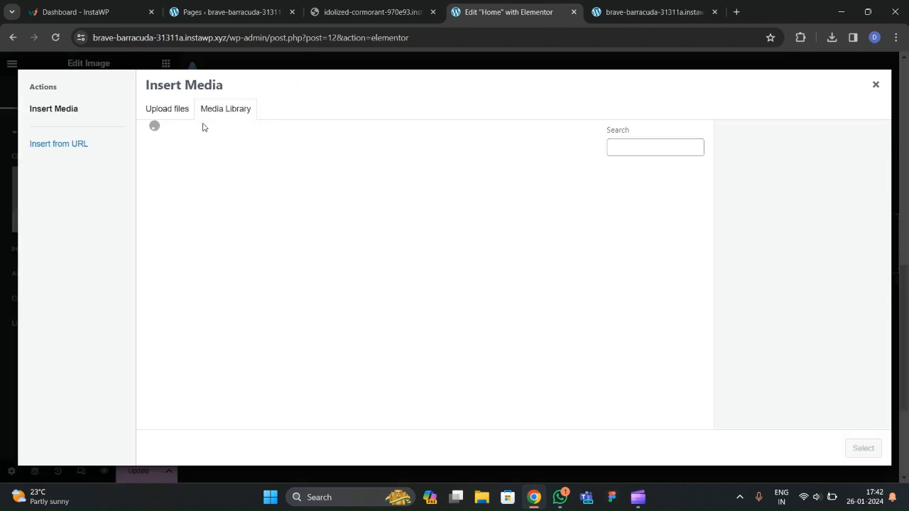
{"action": "left_click", "coordinate": [497, 282]}
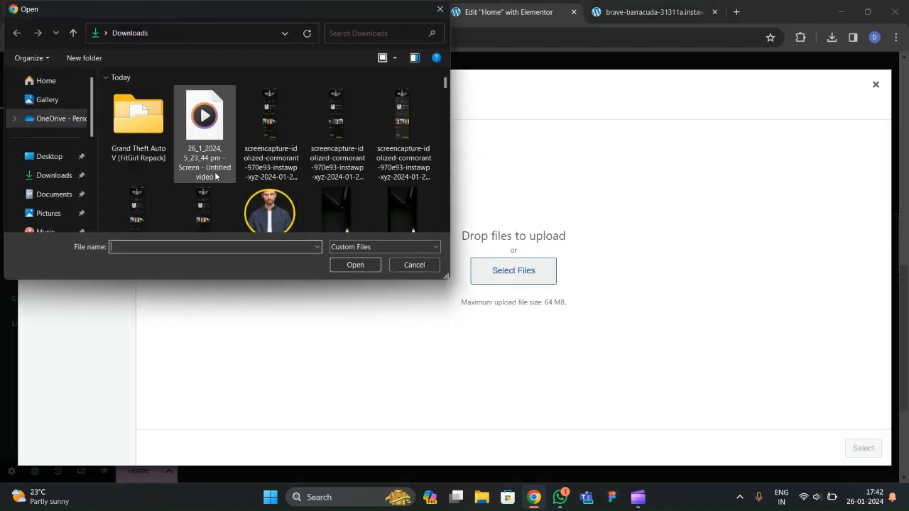
{"action": "scroll", "coordinate": [277, 181], "scroll_direction": "down", "scroll_amount": 10}
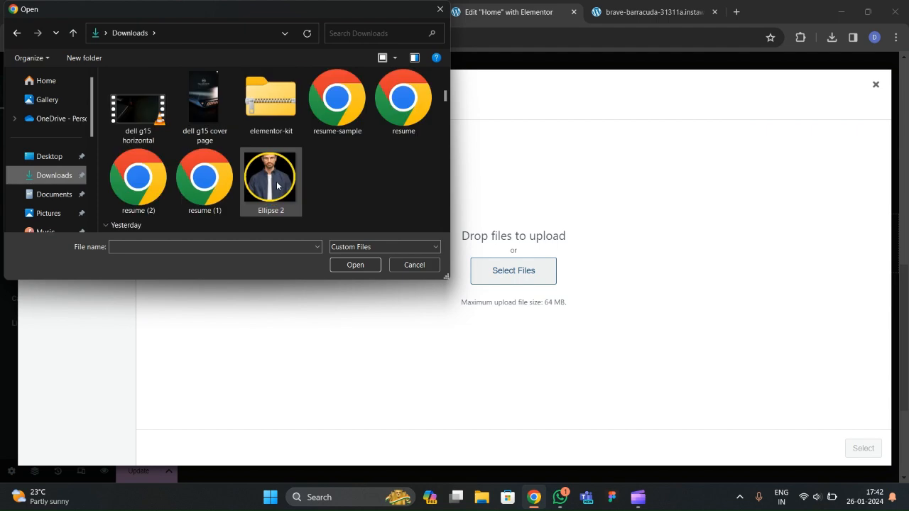
{"action": "scroll", "coordinate": [277, 186], "scroll_direction": "down", "scroll_amount": 10}
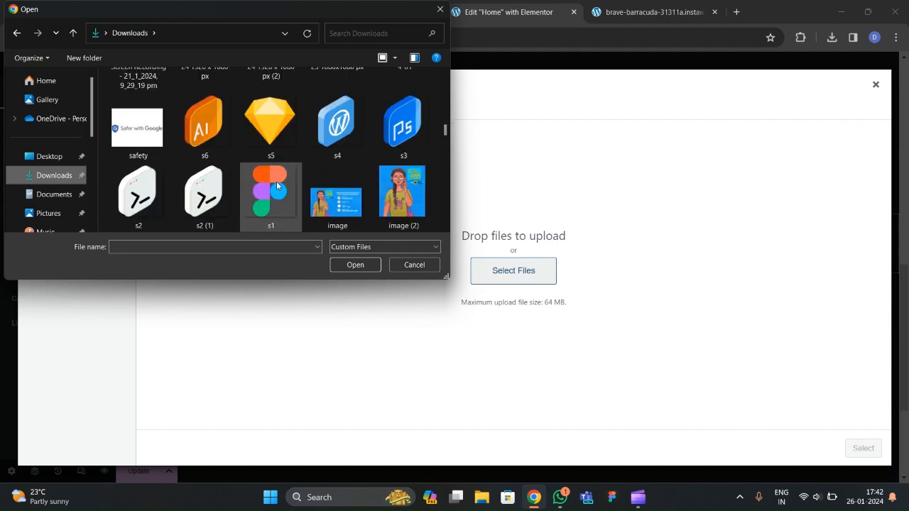
{"action": "left_click", "coordinate": [391, 180]}
{"action": "left_click", "coordinate": [355, 265]}
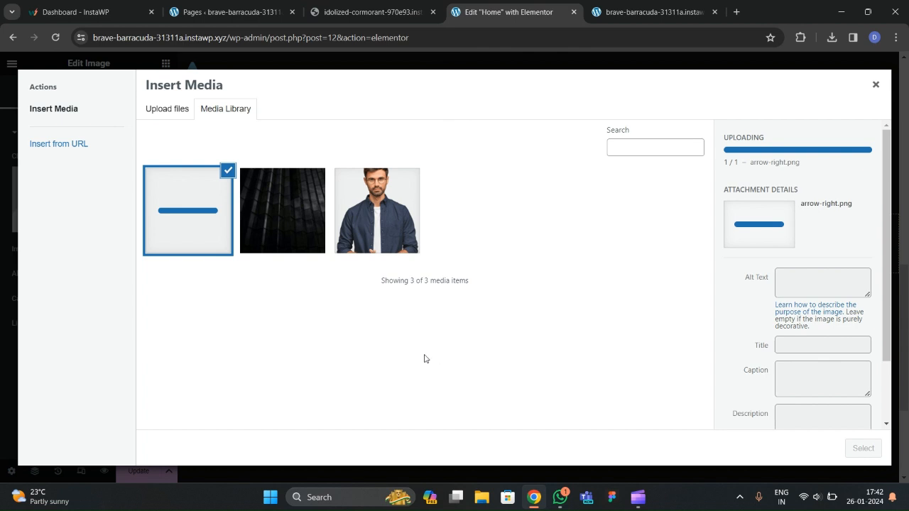
{"action": "left_click", "coordinate": [861, 448]}
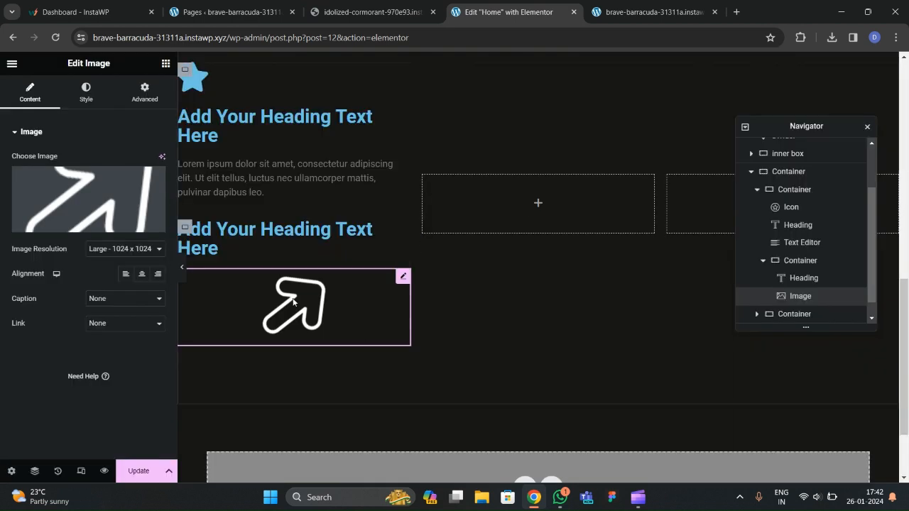
Change the second heading's title to READ MORE.
{"action": "left_click", "coordinate": [217, 236]}
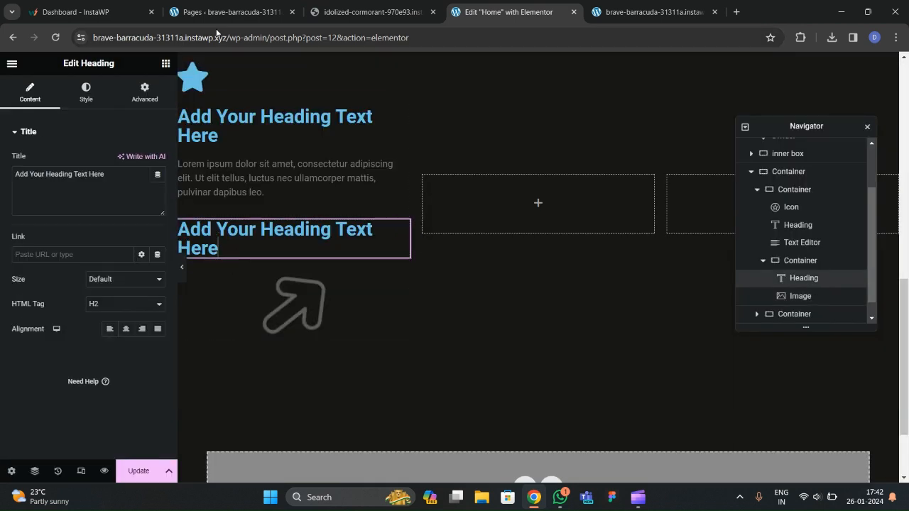
{"action": "left_click", "coordinate": [348, 12]}
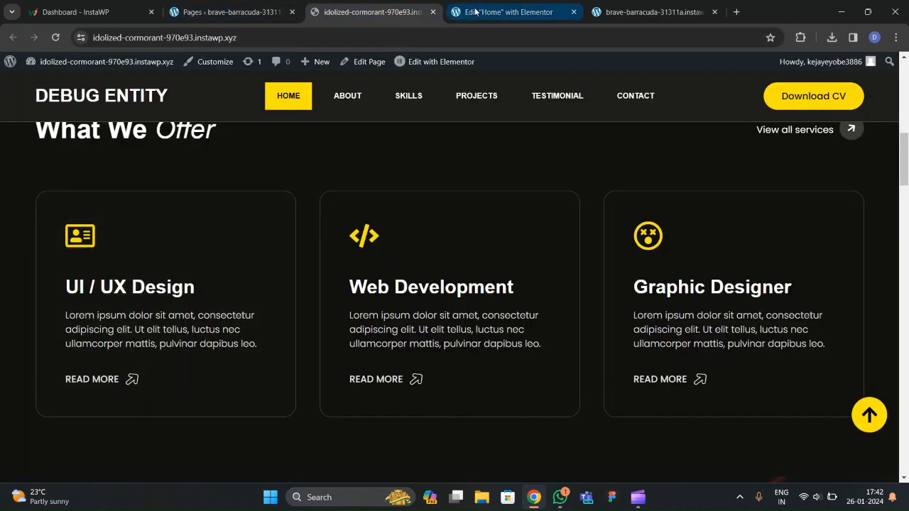
{"action": "key", "text": "ctrl+Tab"}
{"action": "type", "text": "RA"}
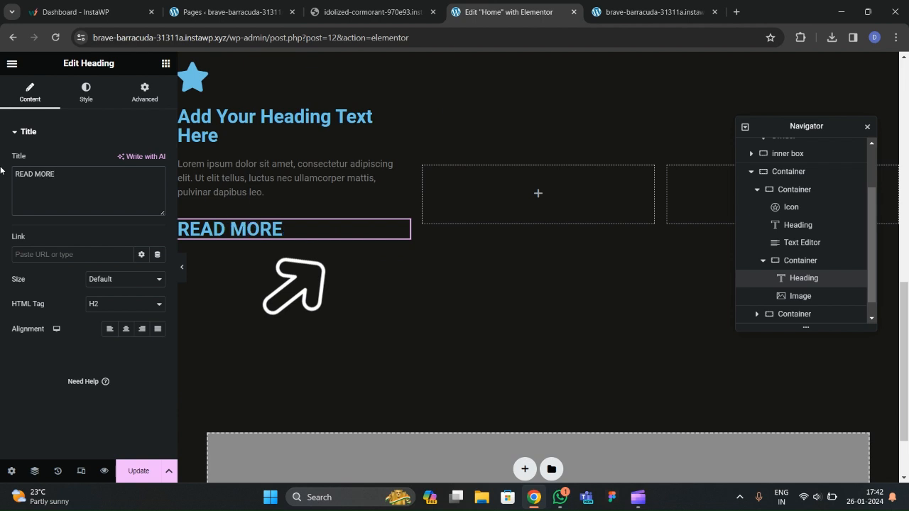
Colour READ MORE with the global 'text' colour.
{"action": "left_click", "coordinate": [86, 93]}
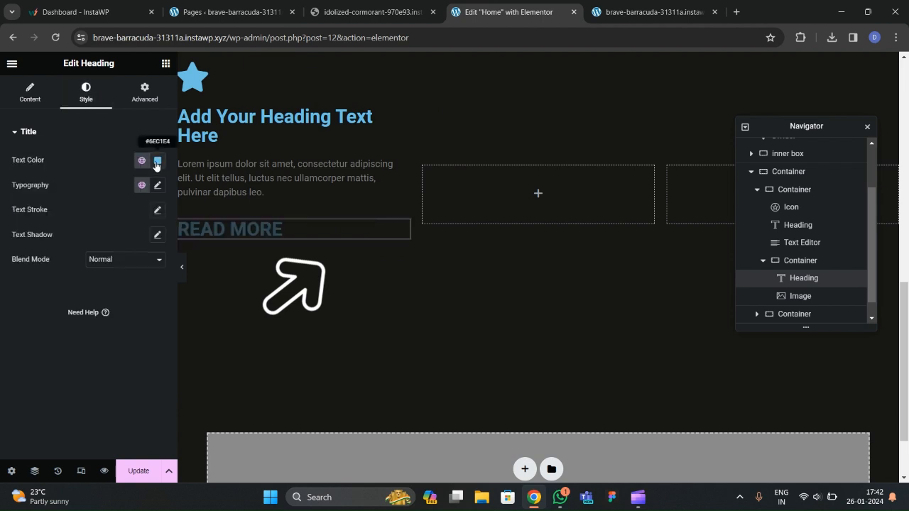
{"action": "left_click", "coordinate": [157, 165]}
{"action": "left_click", "coordinate": [141, 161]}
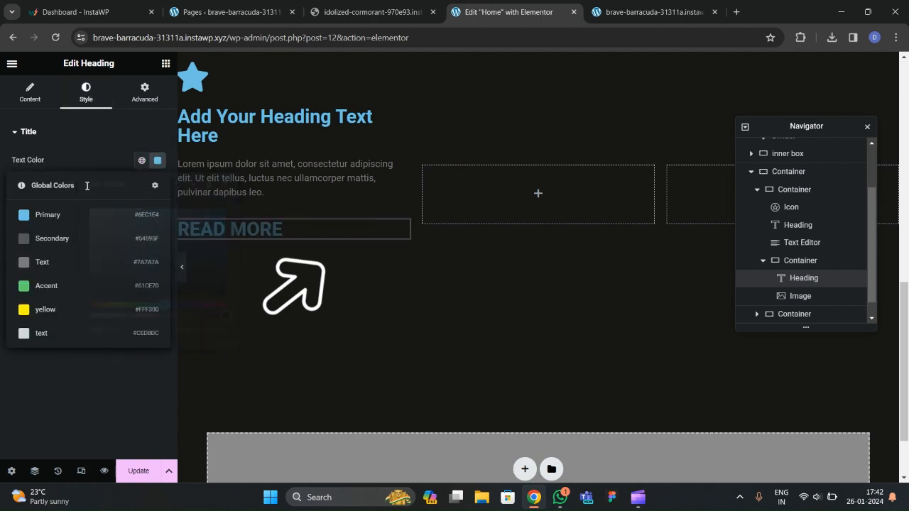
{"action": "left_click", "coordinate": [61, 342]}
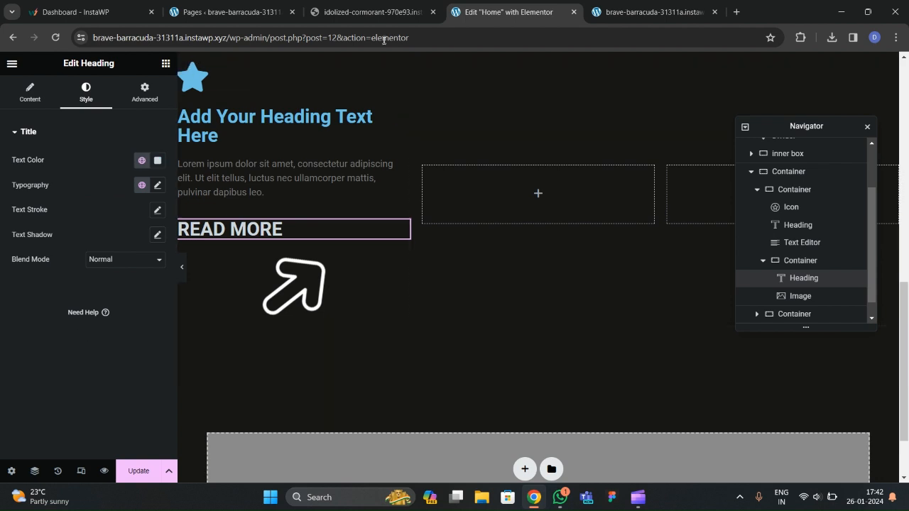
{"action": "left_click", "coordinate": [378, 19]}
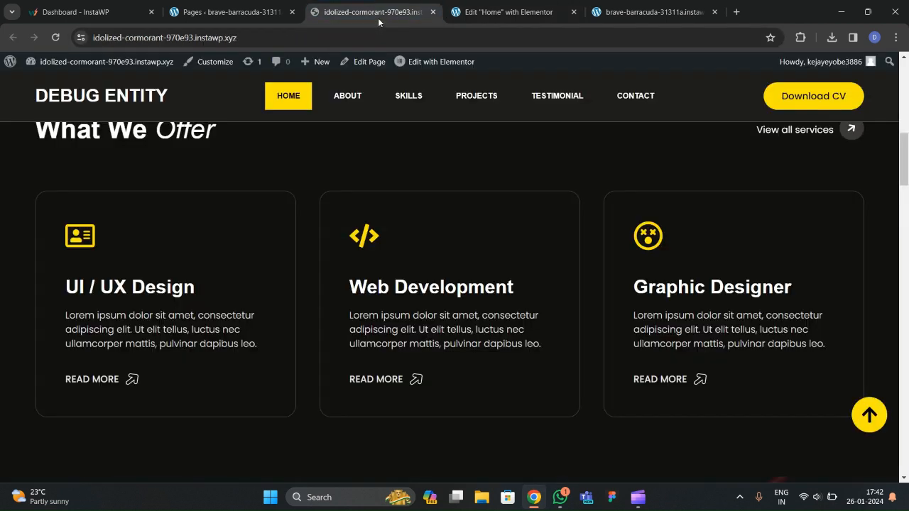
{"action": "left_click", "coordinate": [504, 12]}
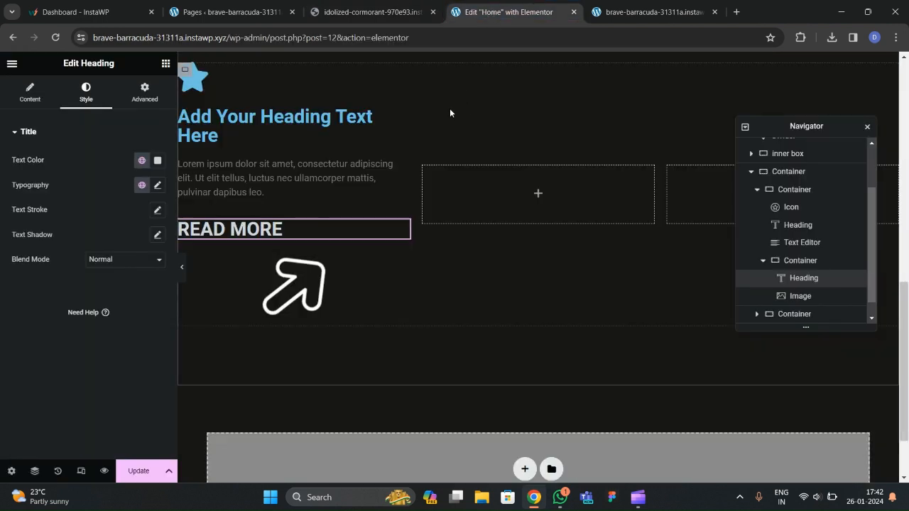
{"action": "left_click", "coordinate": [184, 228]}
Set READ MORE typography to Poppins, weight 500, size 17 px.
{"action": "left_click", "coordinate": [158, 184]}
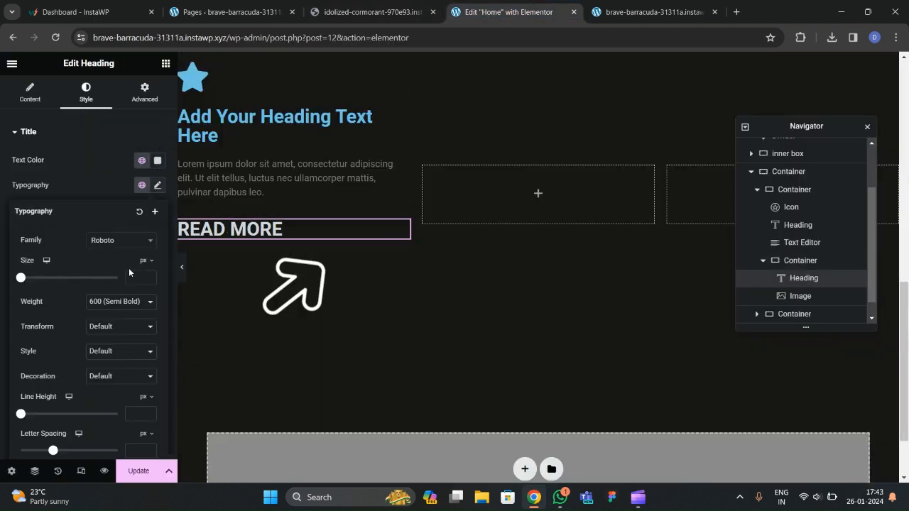
{"action": "left_click", "coordinate": [118, 246]}
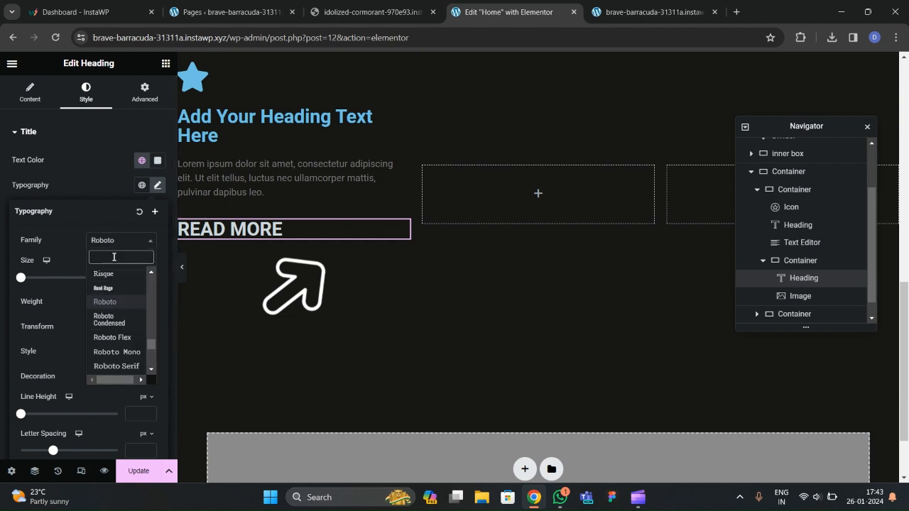
{"action": "type", "text": "poppins"}
{"action": "key", "text": "Return"}
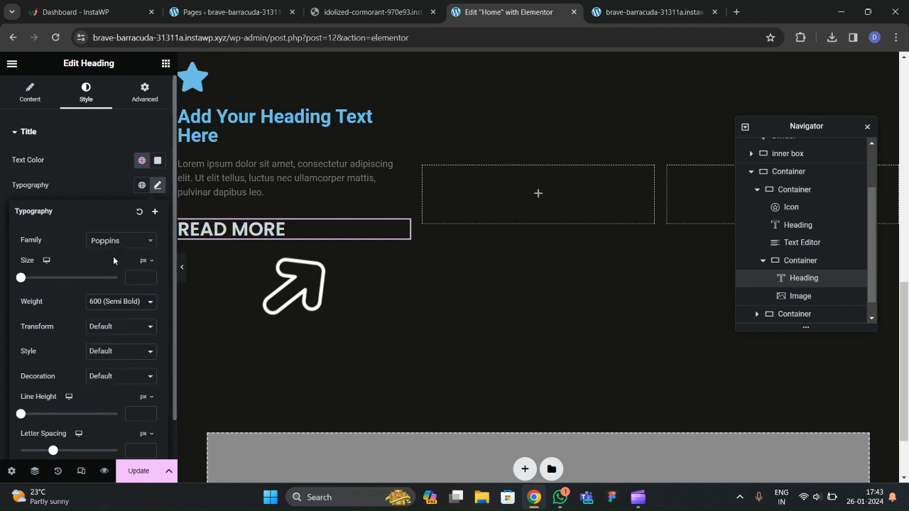
{"action": "left_click", "coordinate": [118, 304]}
{"action": "left_click", "coordinate": [106, 350]}
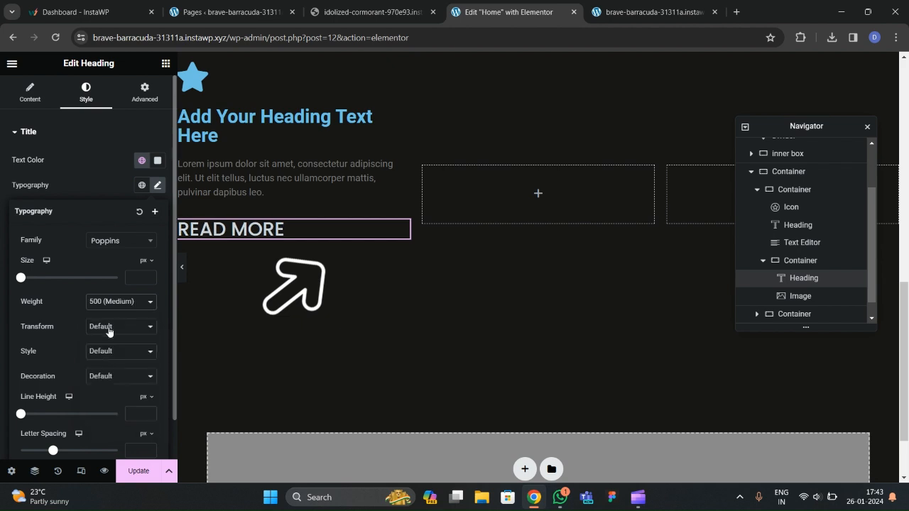
{"action": "left_click", "coordinate": [147, 276]}
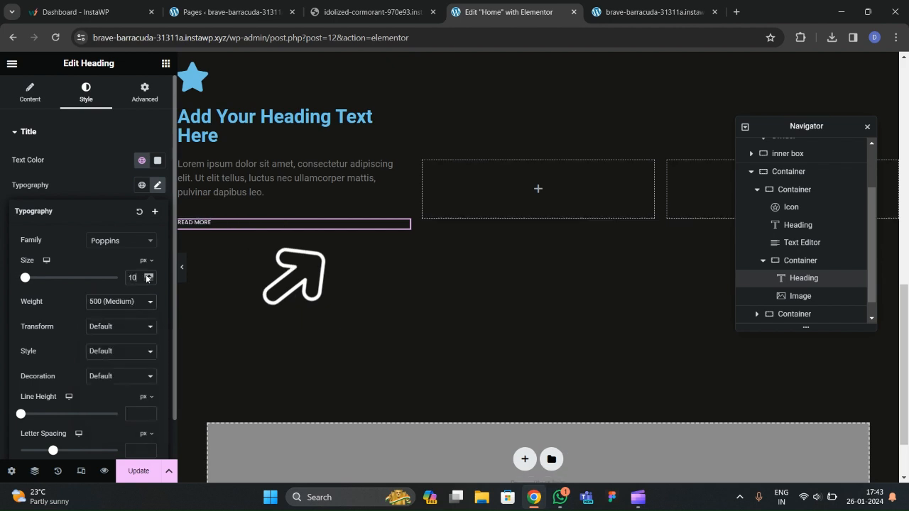
{"action": "left_click", "coordinate": [147, 277]}
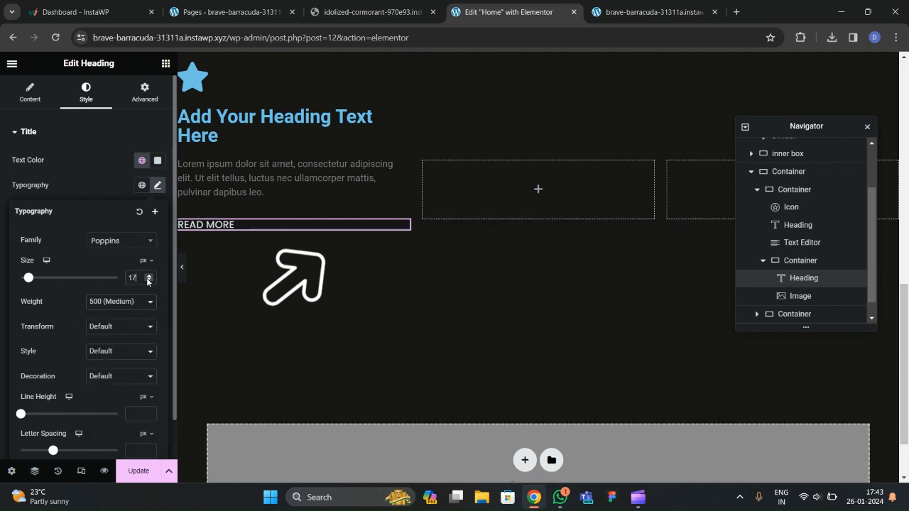
{"action": "left_click", "coordinate": [229, 250]}
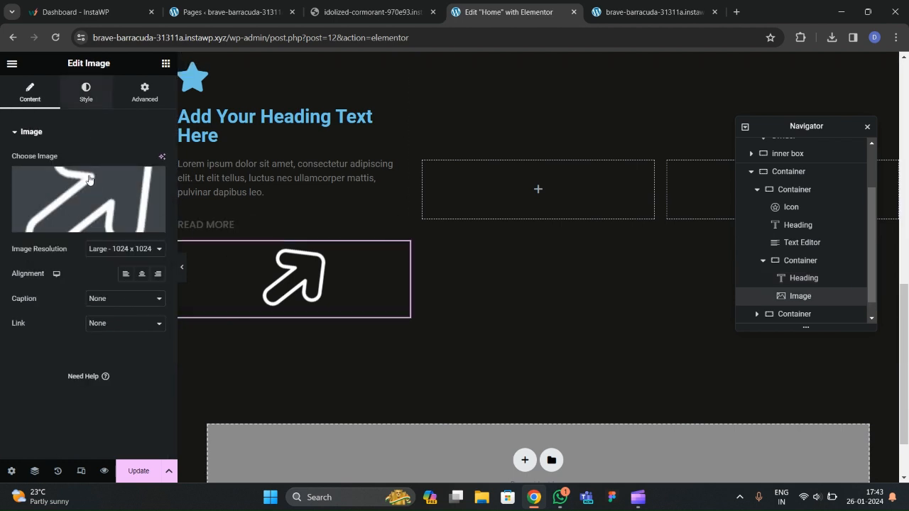
Reduce the arrow image's width to 8% in its Style settings.
{"action": "left_click", "coordinate": [86, 93]}
{"action": "type", "text": "11"}
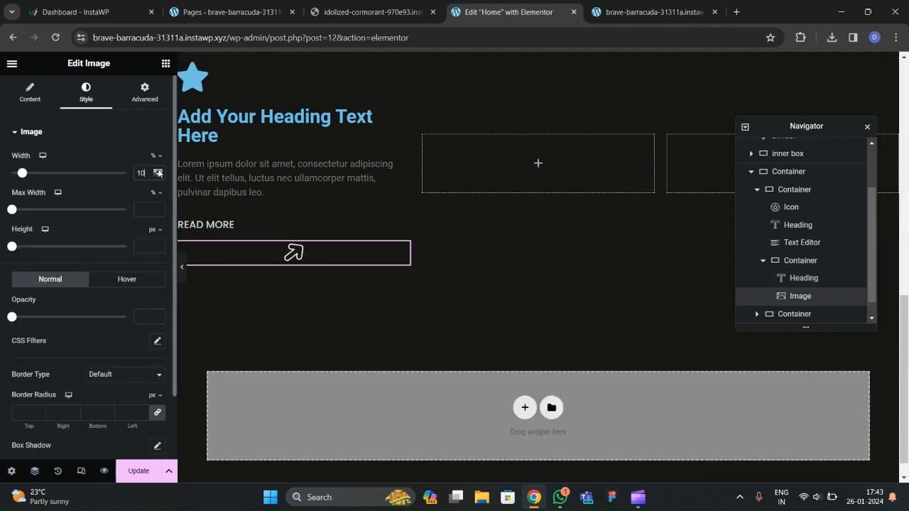
{"action": "left_click", "coordinate": [158, 176]}
{"action": "left_click", "coordinate": [159, 176]}
{"action": "left_click", "coordinate": [158, 176]}
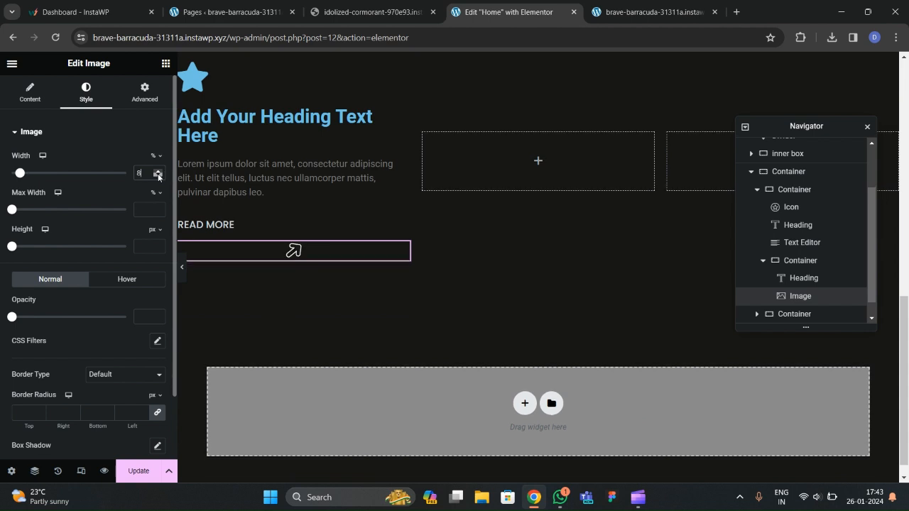
Arrange READ MORE and the arrow in a row, justified to Start.
{"action": "left_click", "coordinate": [185, 227]}
{"action": "left_click", "coordinate": [28, 92]}
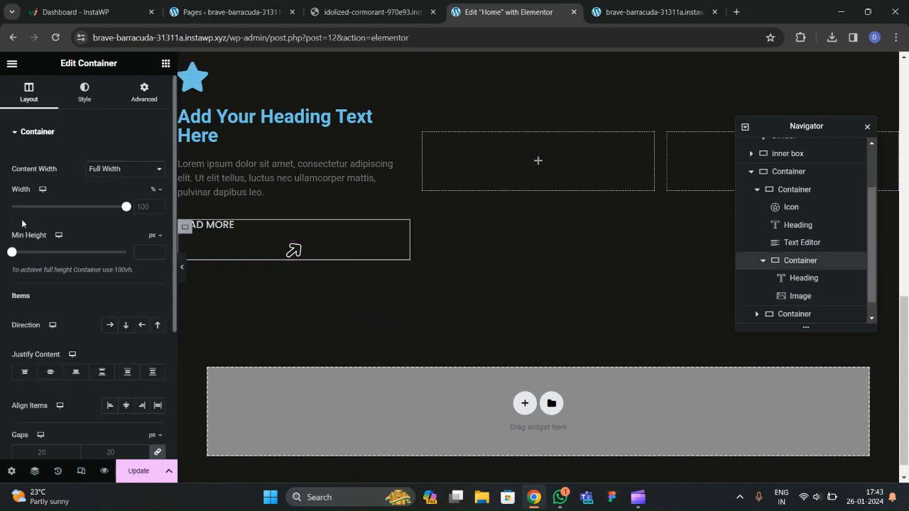
{"action": "left_click", "coordinate": [109, 325]}
{"action": "left_click", "coordinate": [50, 372]}
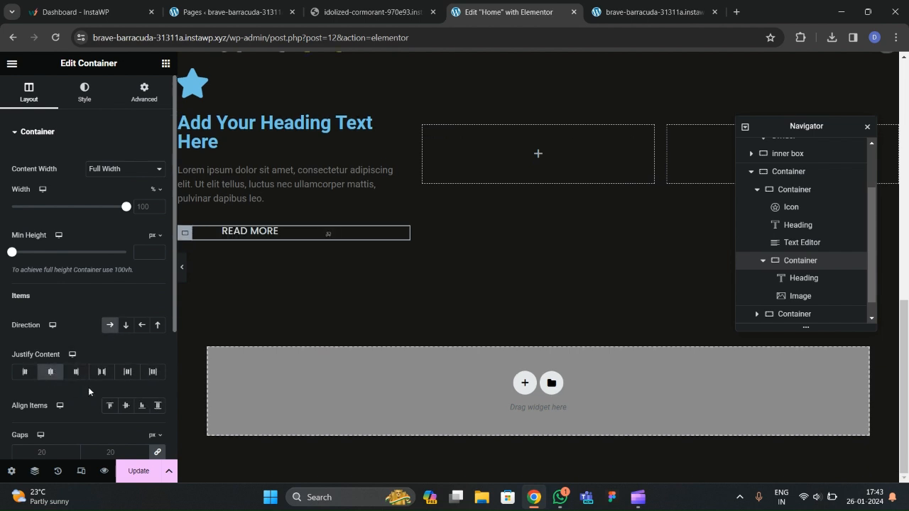
{"action": "left_click", "coordinate": [103, 373]}
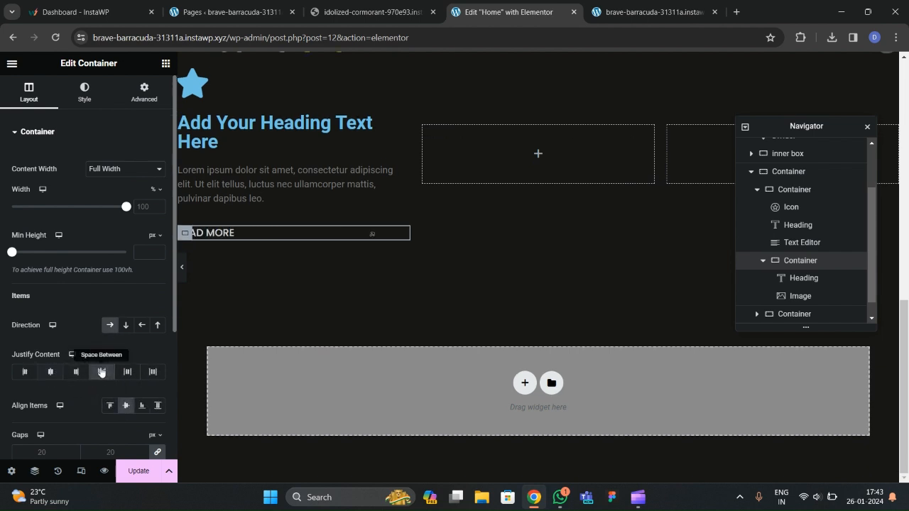
{"action": "left_click", "coordinate": [47, 378]}
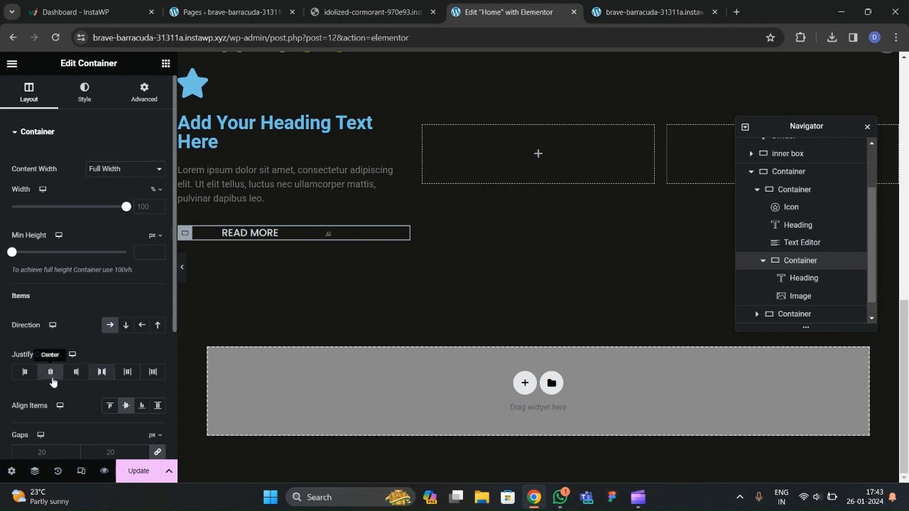
{"action": "left_click", "coordinate": [25, 380]}
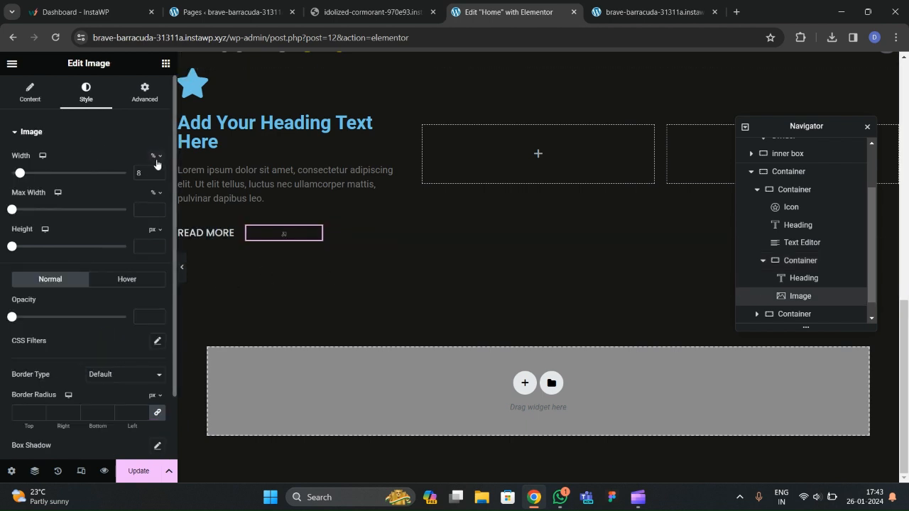
Enlarge the arrow image to about 23% and preview the card.
{"action": "left_click_drag", "start_coordinate": [159, 172], "coordinate": [159, 172]}
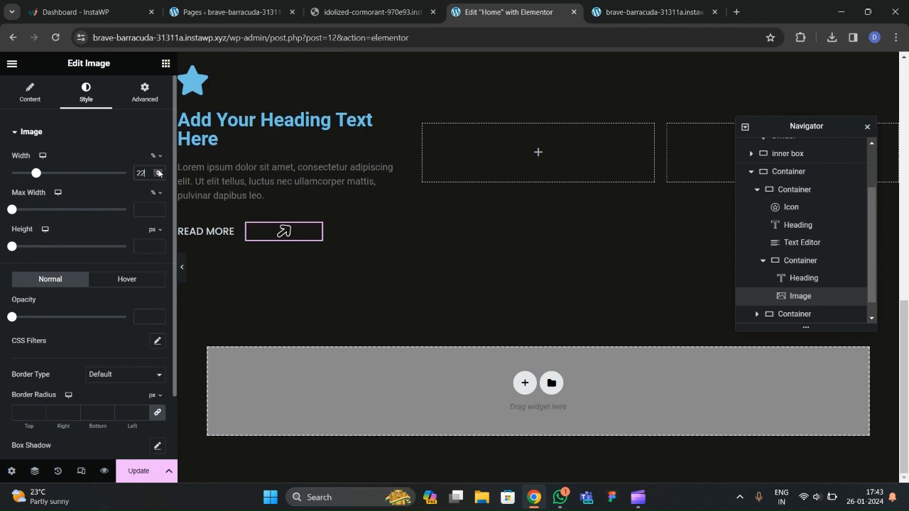
{"action": "left_click", "coordinate": [159, 172]}
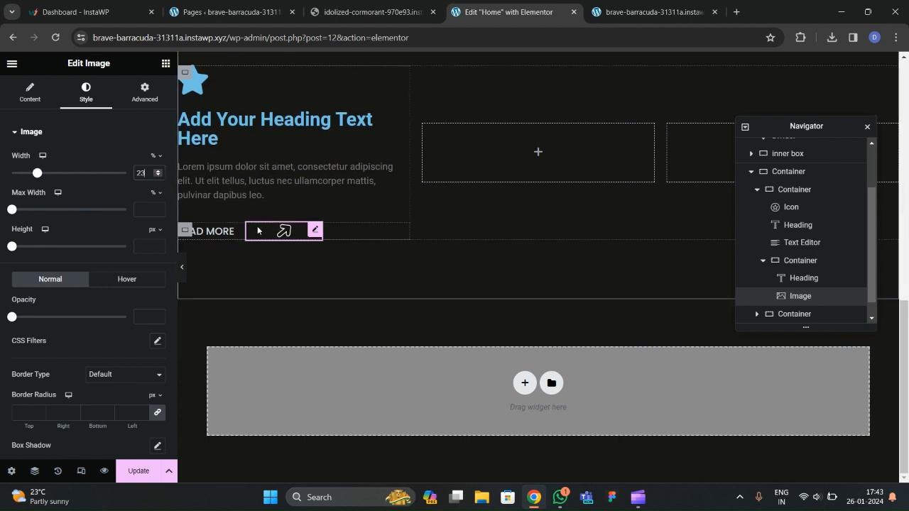
{"action": "left_click", "coordinate": [285, 230]}
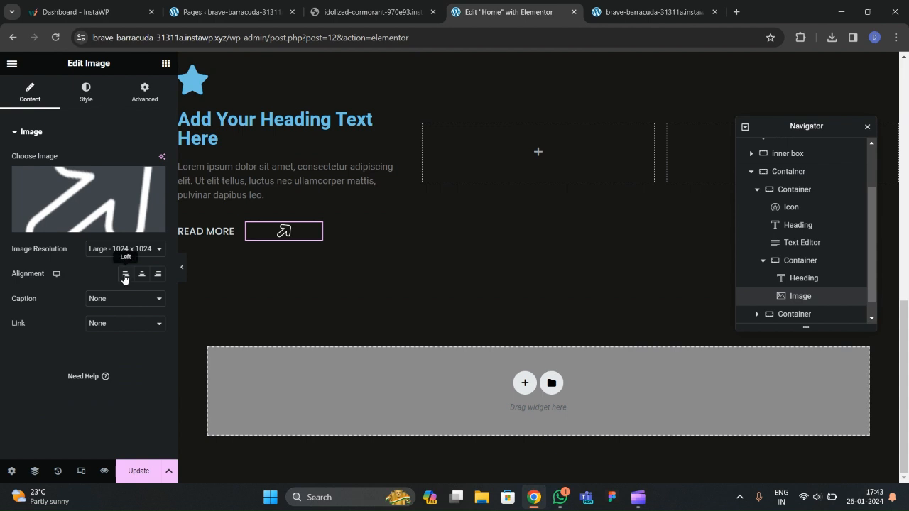
{"action": "left_click", "coordinate": [182, 273]}
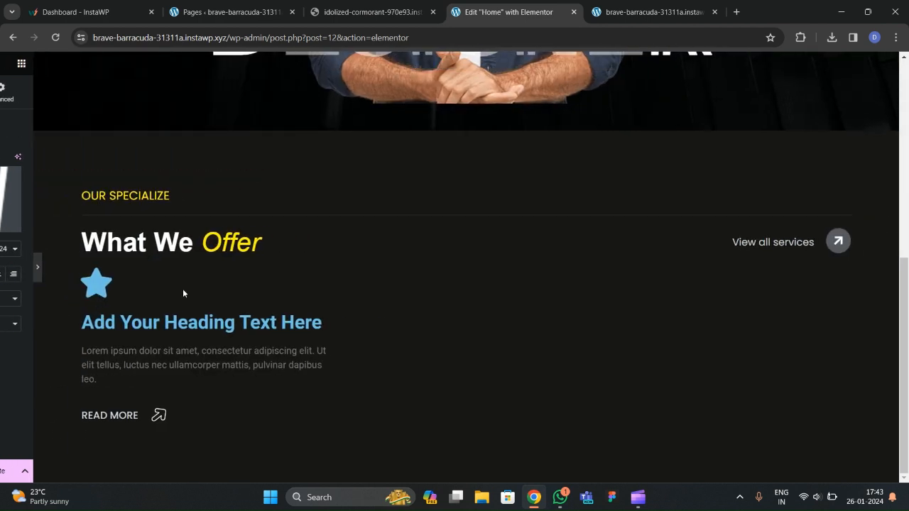
{"action": "left_click", "coordinate": [3, 270]}
Set the arrow image's width to 21%.
{"action": "left_click", "coordinate": [213, 231]}
{"action": "left_click", "coordinate": [255, 233]}
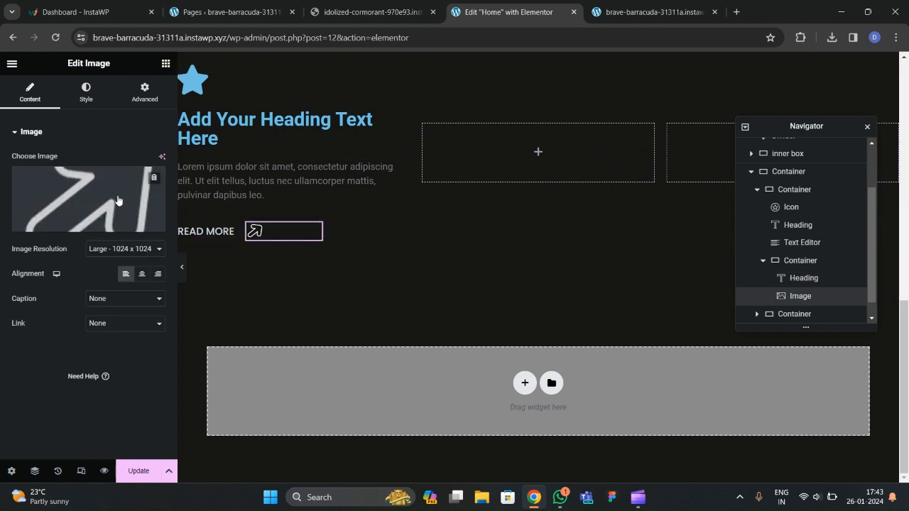
{"action": "left_click", "coordinate": [86, 92]}
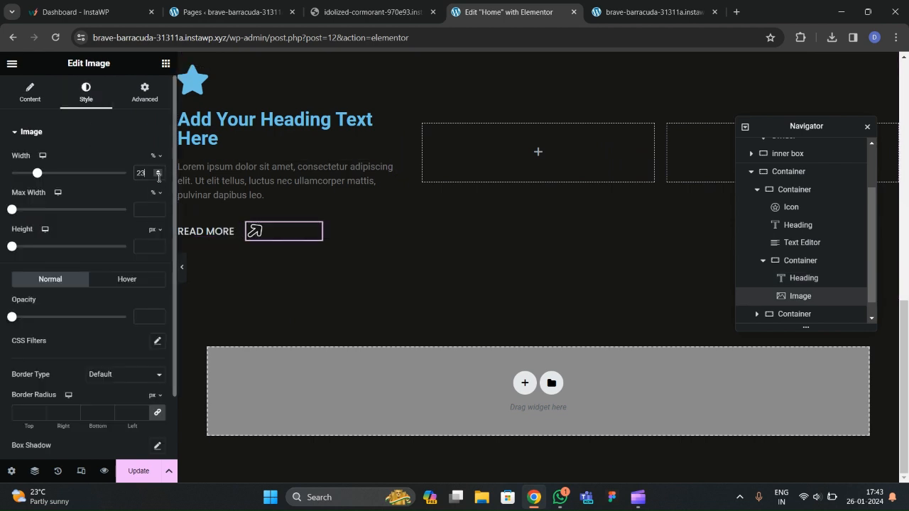
{"action": "left_click", "coordinate": [159, 176]}
{"action": "left_click", "coordinate": [158, 176]}
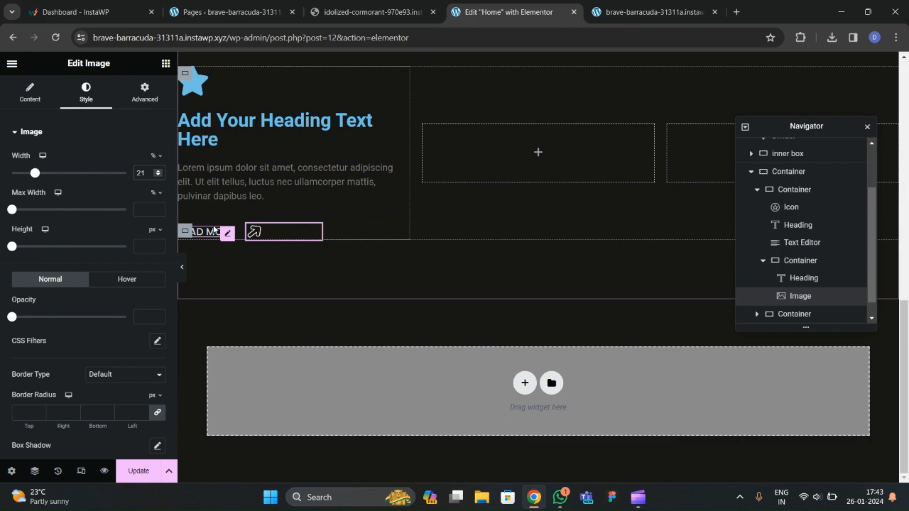
{"action": "scroll", "coordinate": [249, 213], "scroll_direction": "up", "scroll_amount": 3}
Copy 'UI / UX Design' from the live site and paste it as the first card's heading.
{"action": "left_click", "coordinate": [417, 6]}
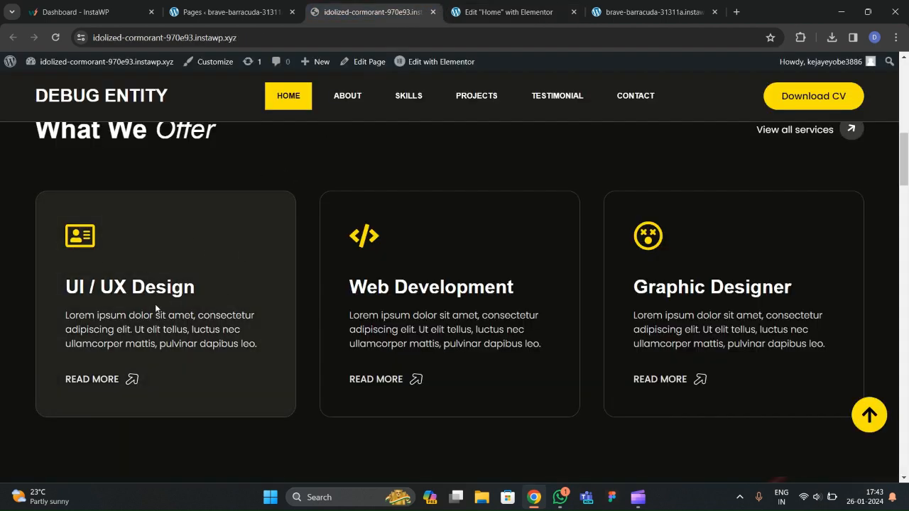
{"action": "left_click_drag", "start_coordinate": [221, 289], "coordinate": [226, 289]}
{"action": "left_click", "coordinate": [82, 300]}
{"action": "left_click_drag", "start_coordinate": [69, 291], "coordinate": [146, 290]}
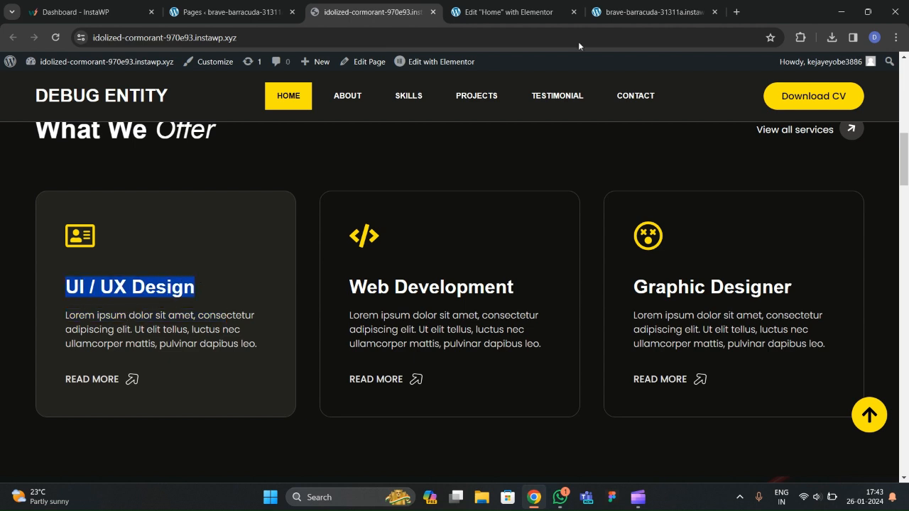
{"action": "left_click", "coordinate": [506, 12]}
{"action": "left_click", "coordinate": [252, 305]}
{"action": "left_click_drag", "start_coordinate": [88, 181], "coordinate": [2, 178]}
{"action": "type", "text": "UI / UX Design"}
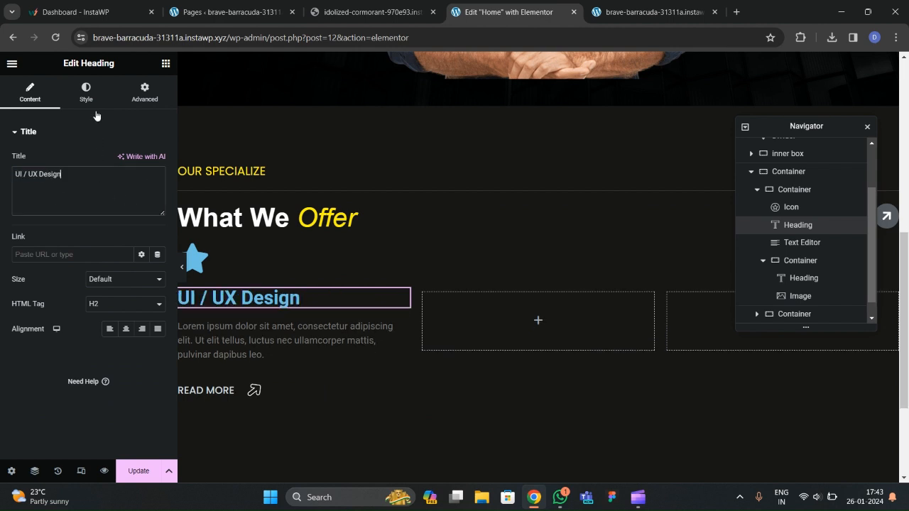
Make the heading white with the Arial font family.
{"action": "left_click", "coordinate": [86, 92]}
{"action": "left_click", "coordinate": [153, 163]}
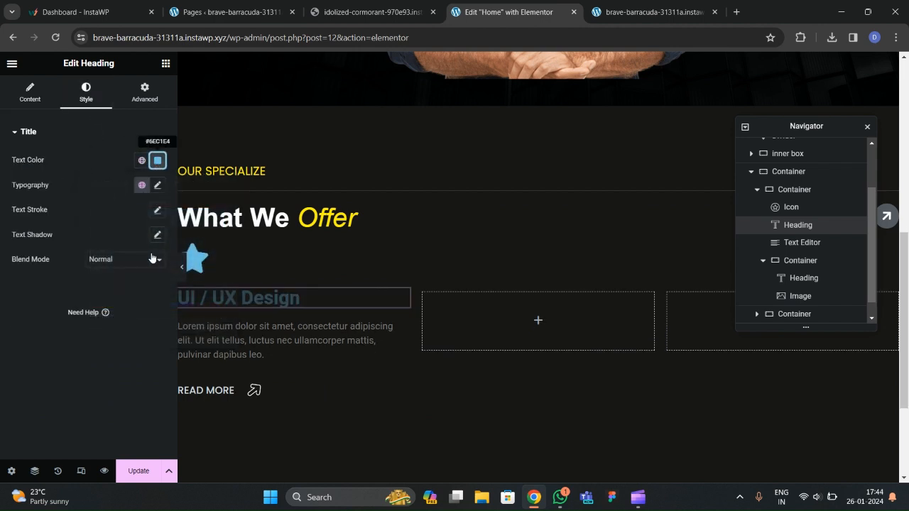
{"action": "left_click", "coordinate": [158, 160]}
{"action": "left_click_drag", "start_coordinate": [163, 256], "coordinate": [80, 192]}
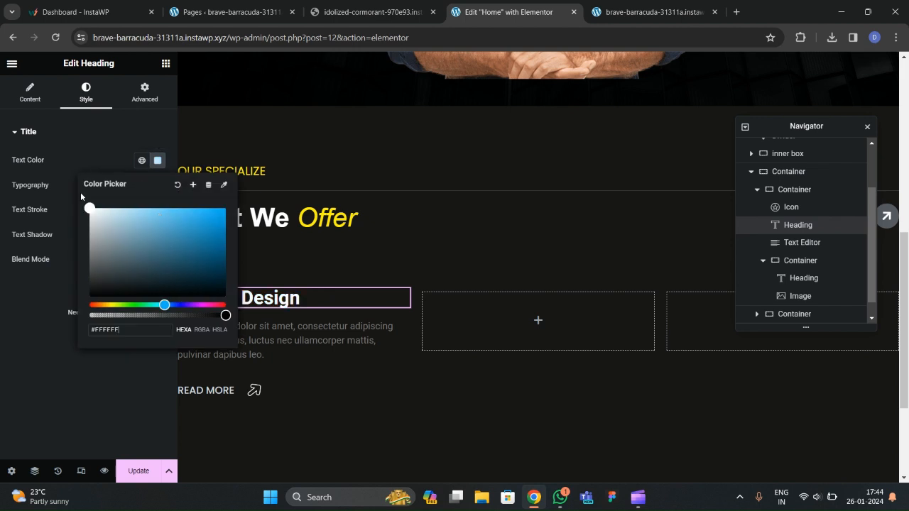
{"action": "left_click", "coordinate": [64, 281]}
{"action": "left_click", "coordinate": [157, 186]}
{"action": "left_click", "coordinate": [134, 242]}
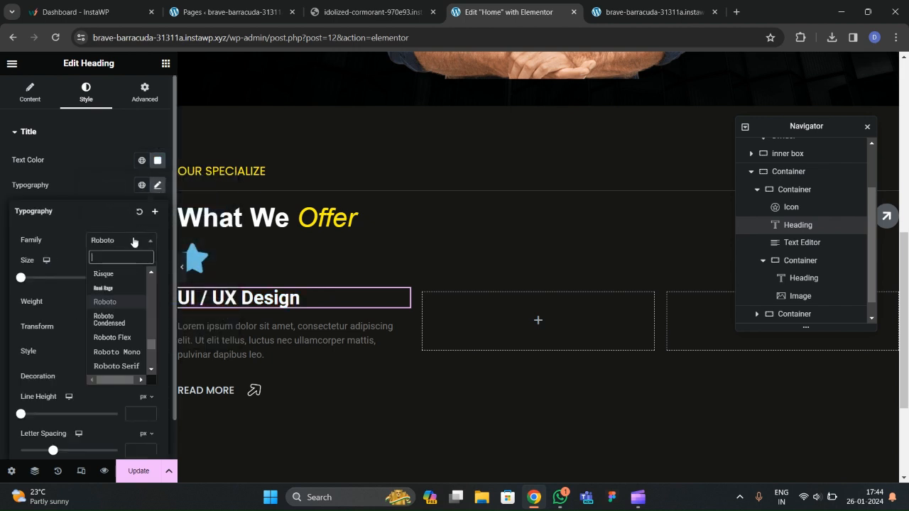
{"action": "type", "text": "a"}
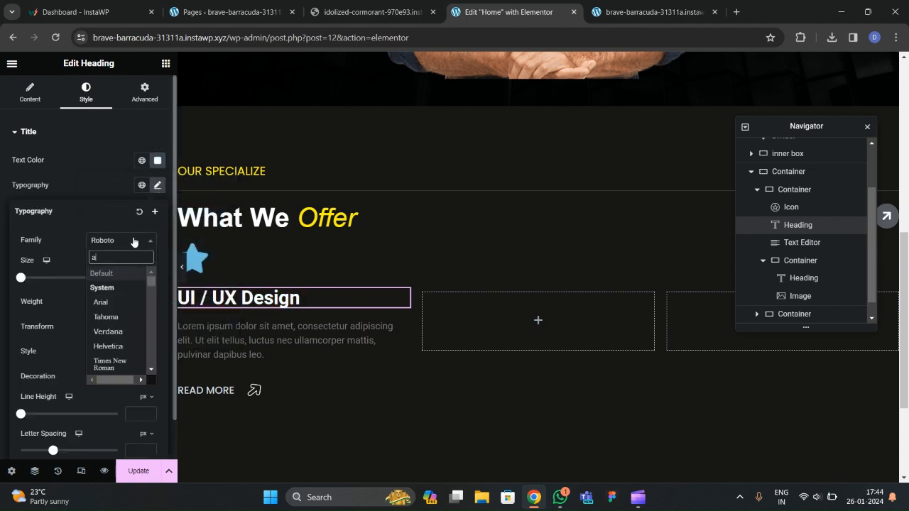
{"action": "type", "text": "ria"}
{"action": "key", "text": "Return"}
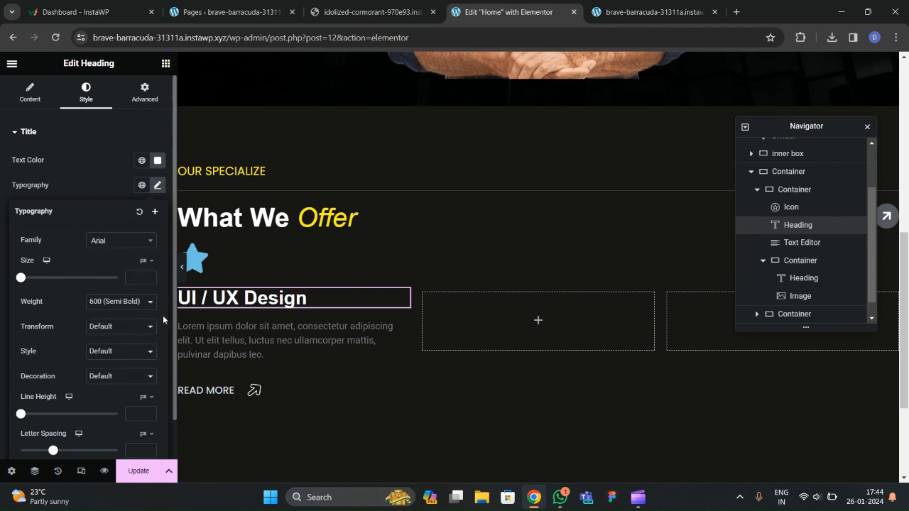
Give the card's paragraph the global 'text' colour and open its font family list.
{"action": "scroll", "coordinate": [223, 334], "scroll_direction": "down", "scroll_amount": 2}
{"action": "left_click", "coordinate": [256, 237]}
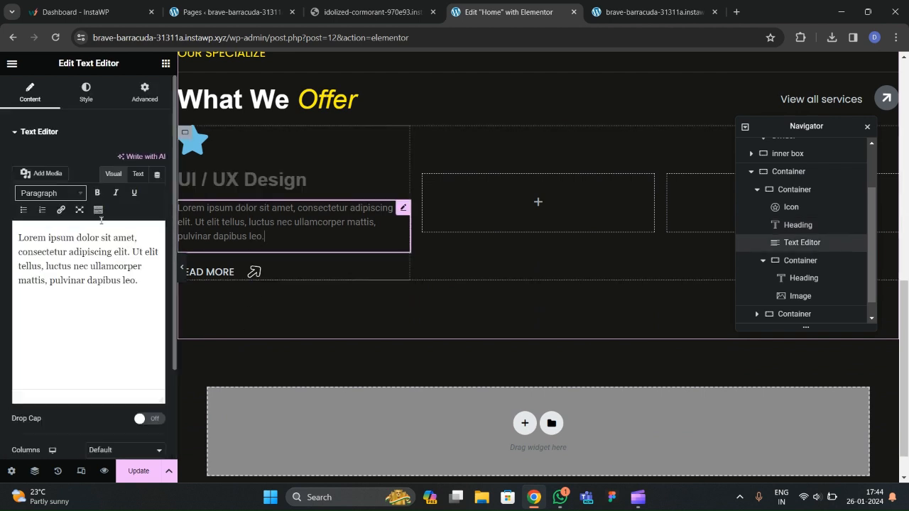
{"action": "left_click", "coordinate": [86, 92]}
{"action": "left_click", "coordinate": [142, 185]}
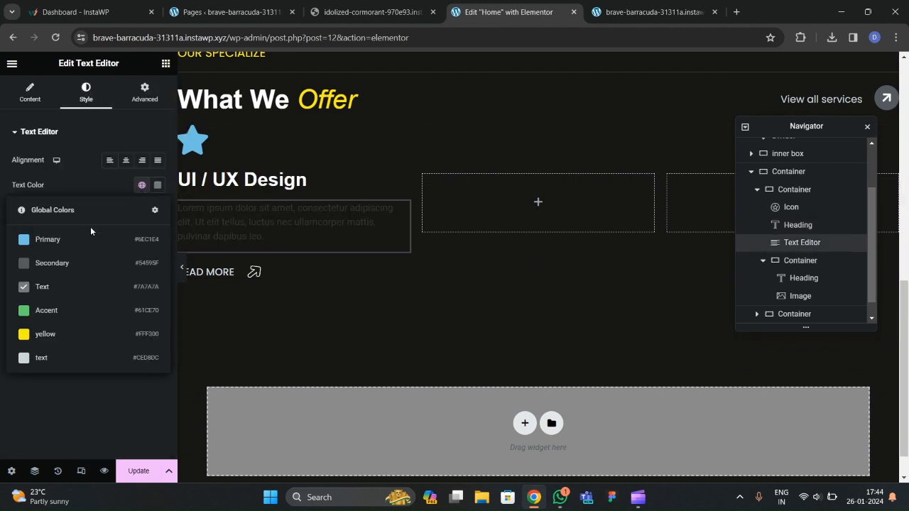
{"action": "left_click", "coordinate": [51, 359]}
{"action": "left_click", "coordinate": [158, 186]}
{"action": "left_click", "coordinate": [158, 185]}
{"action": "left_click", "coordinate": [156, 212]}
{"action": "left_click", "coordinate": [127, 265]}
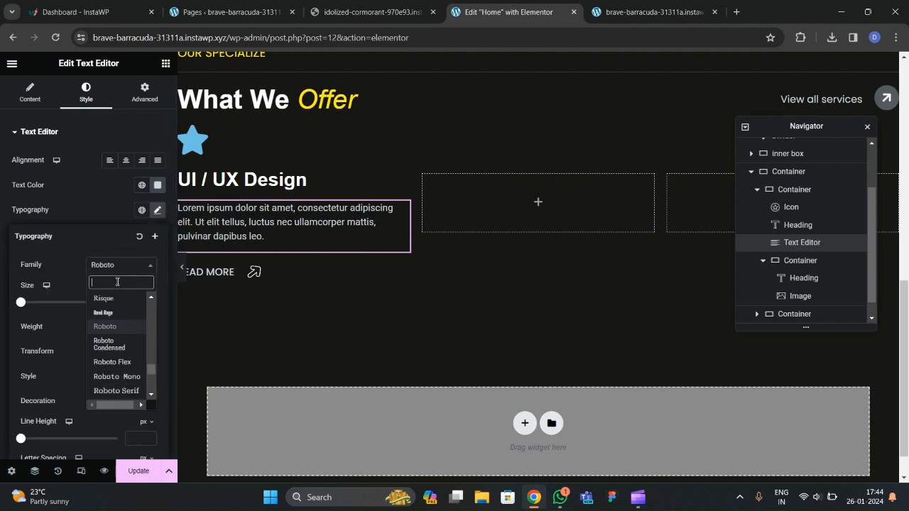
Set the paragraph font family to Poppins.
{"action": "type", "text": "poppi"}
{"action": "key", "text": "Return"}
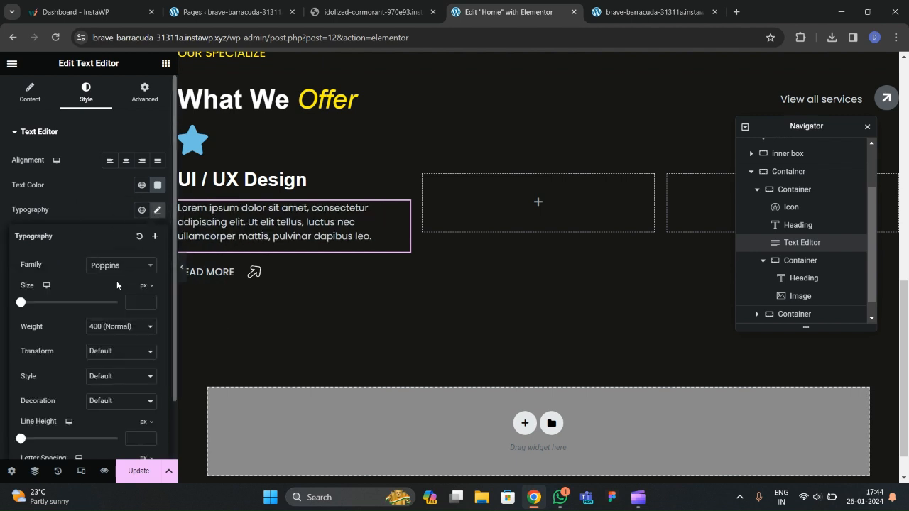
{"action": "scroll", "coordinate": [282, 240], "scroll_direction": "up", "scroll_amount": 1}
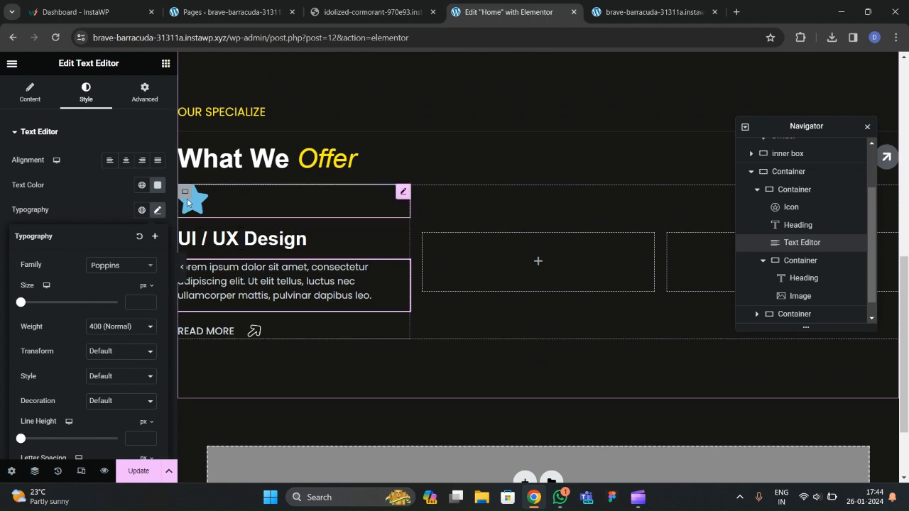
Replace the star with the Font Awesome Solid address card icon.
{"action": "left_click", "coordinate": [187, 198]}
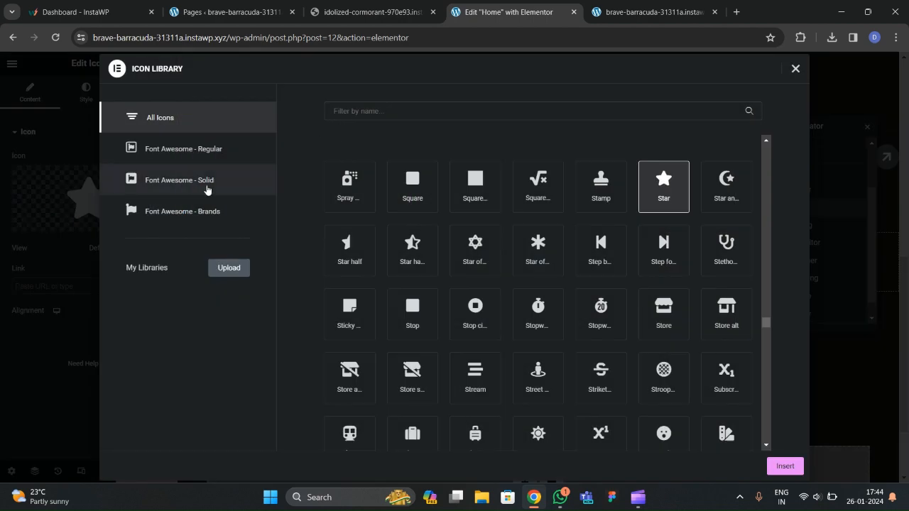
{"action": "left_click", "coordinate": [211, 184]}
{"action": "type", "text": "des"}
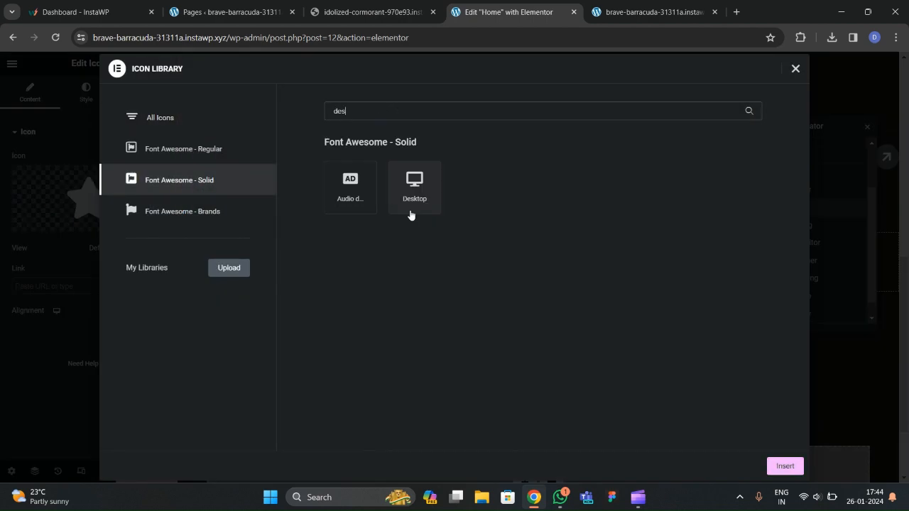
{"action": "key", "text": "BackSpace"}
{"action": "key", "text": "BackSpace"}
{"action": "key", "text": "BackSpace"}
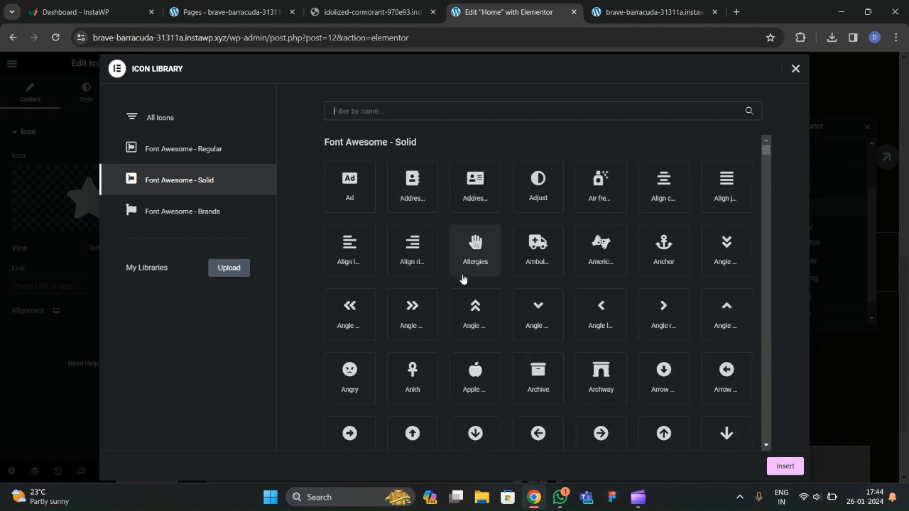
{"action": "left_click", "coordinate": [473, 196]}
{"action": "left_click", "coordinate": [784, 466]}
Colour the icon with the global yellow and select the first card's container.
{"action": "scroll", "coordinate": [285, 214], "scroll_direction": "up", "scroll_amount": 2}
{"action": "left_click", "coordinate": [85, 92]}
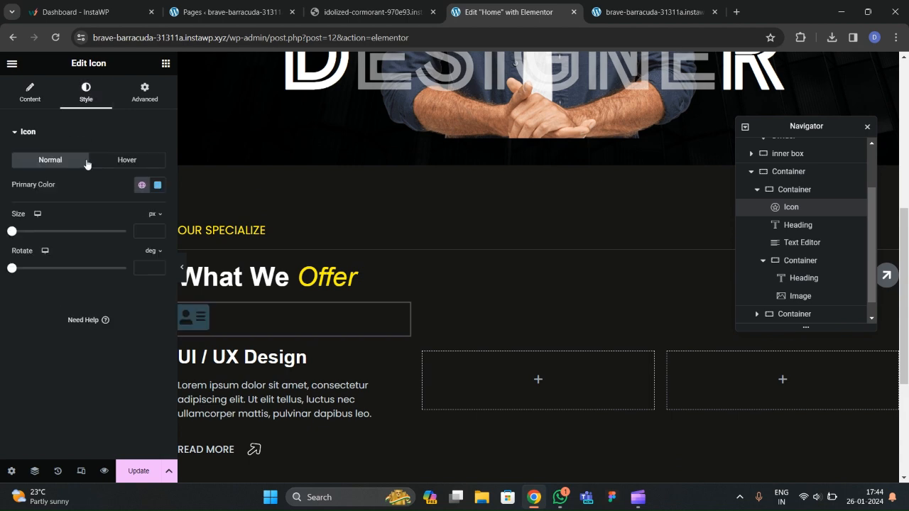
{"action": "left_click", "coordinate": [140, 185]}
{"action": "left_click", "coordinate": [55, 340]}
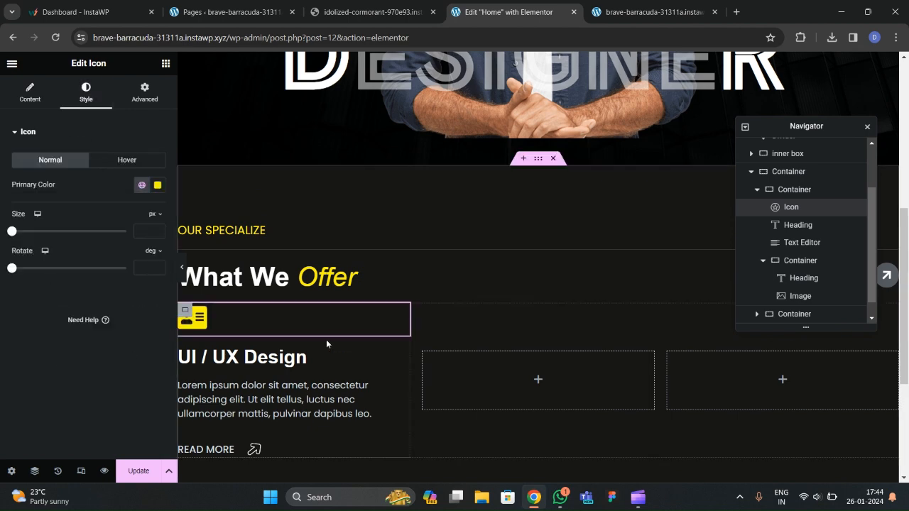
{"action": "scroll", "coordinate": [725, 233], "scroll_direction": "down", "scroll_amount": 2}
{"action": "left_click", "coordinate": [758, 189]}
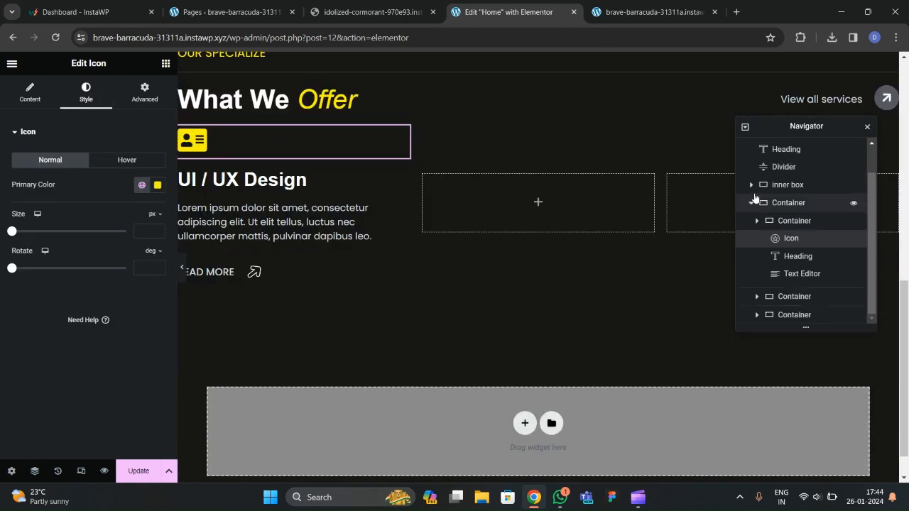
{"action": "left_click", "coordinate": [776, 255]}
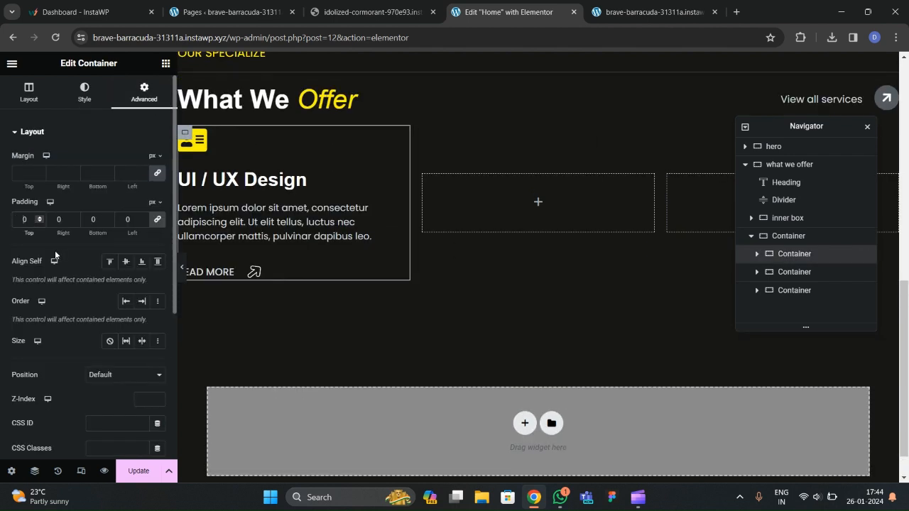
Compare with the live site's cards and set the card container's border type to Solid.
{"action": "type", "text": "40"}
{"action": "scroll", "coordinate": [315, 245], "scroll_direction": "up", "scroll_amount": 2}
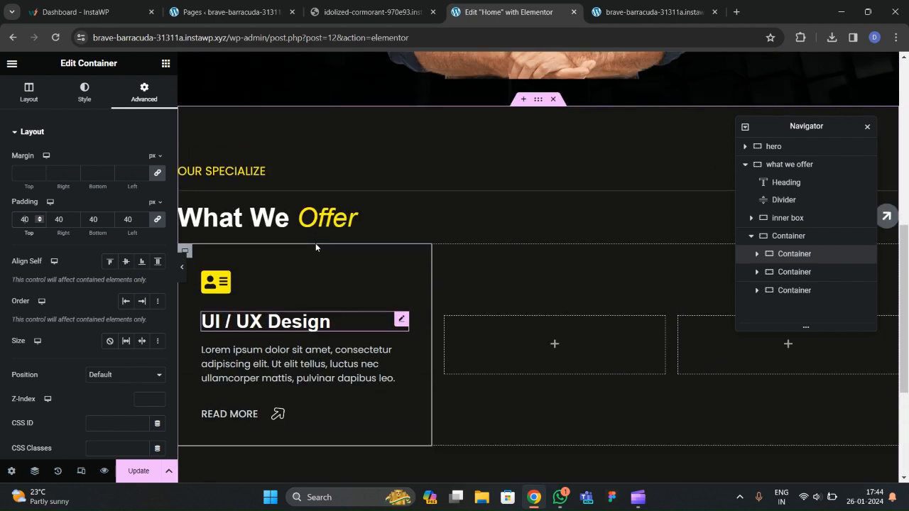
{"action": "left_click", "coordinate": [366, 12]}
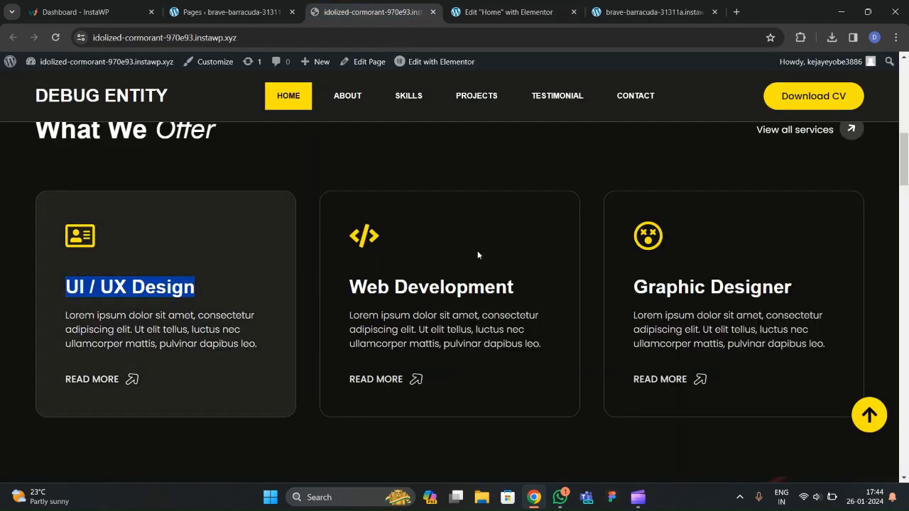
{"action": "left_click", "coordinate": [508, 12]}
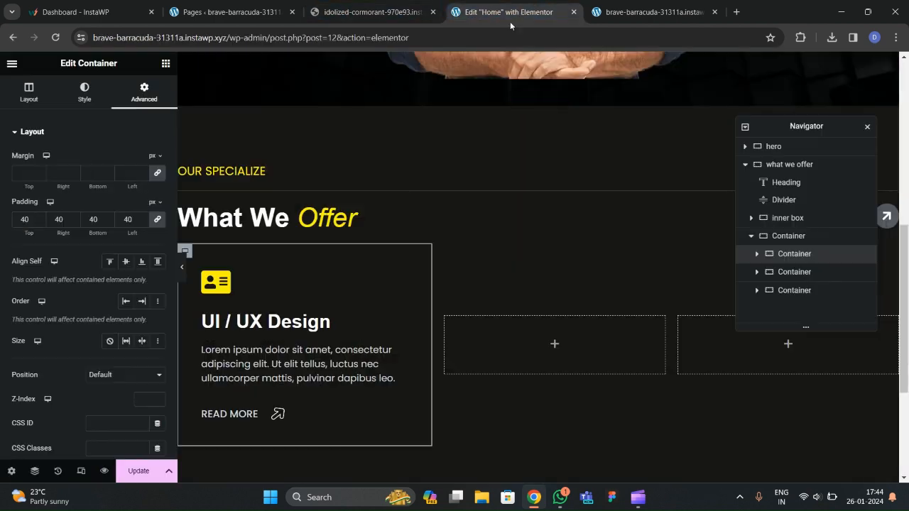
{"action": "left_click", "coordinate": [80, 98]}
{"action": "left_click", "coordinate": [39, 270]}
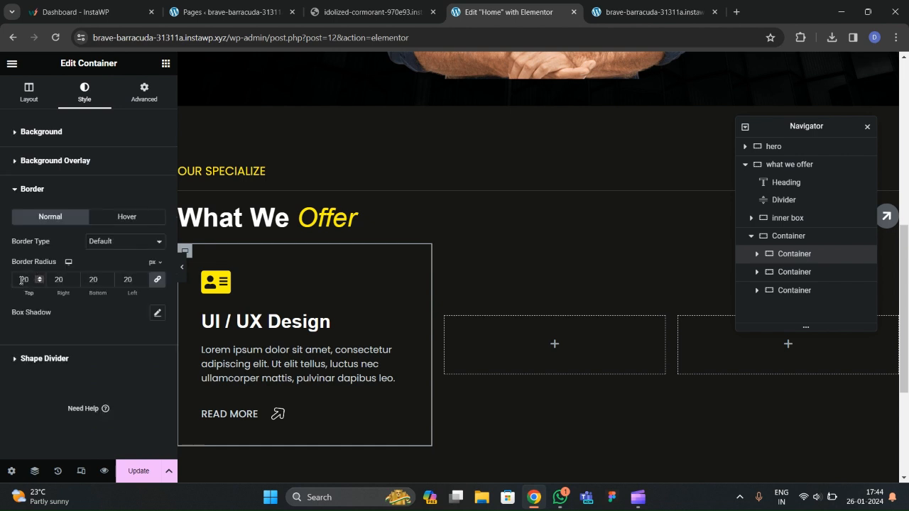
{"action": "left_click", "coordinate": [93, 243]}
{"action": "left_click", "coordinate": [97, 270]}
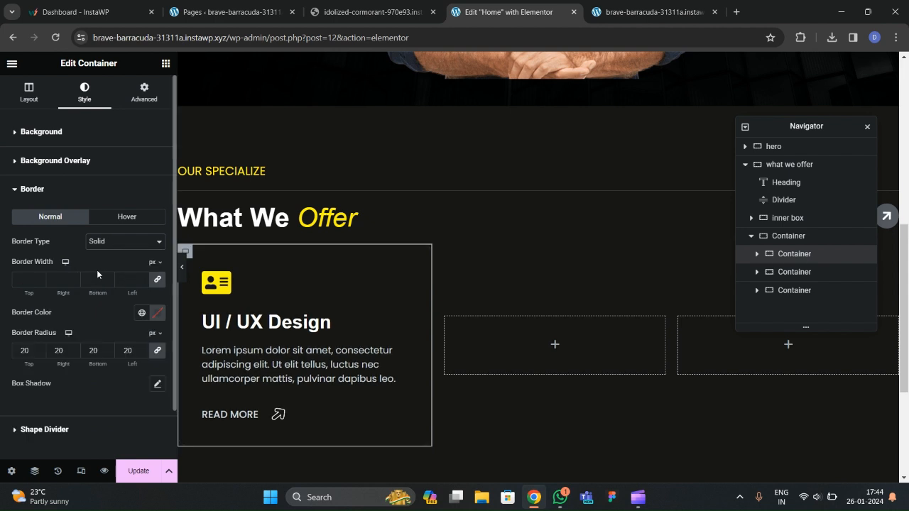
Set the card border width to 1 on every side using the Text global colour.
{"action": "left_click", "coordinate": [143, 278]}
{"action": "left_click", "coordinate": [141, 316]}
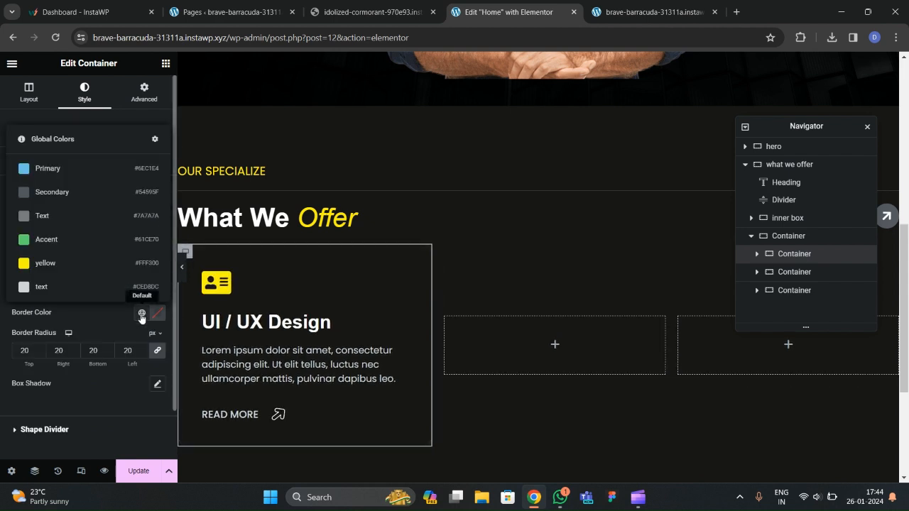
{"action": "left_click", "coordinate": [73, 214]}
{"action": "left_click", "coordinate": [181, 277]}
{"action": "left_click", "coordinate": [5, 269]}
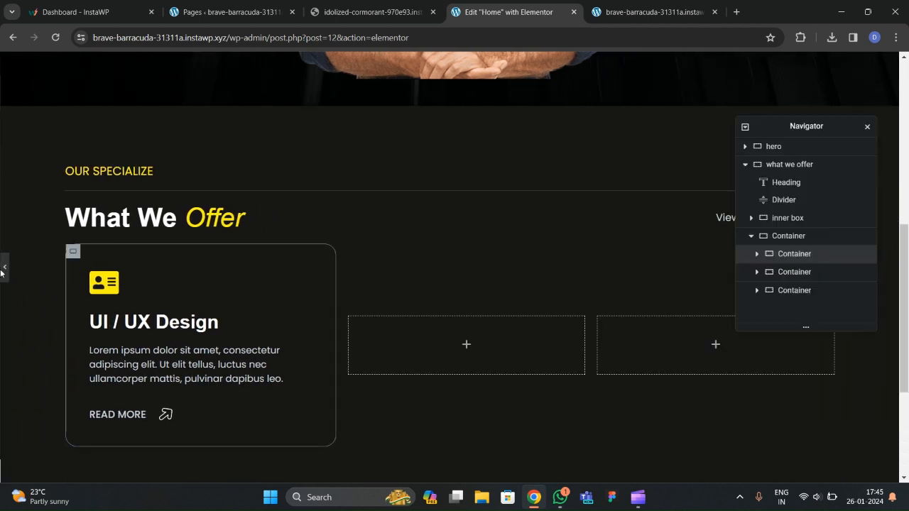
Reselect the UI / UX Design card container and review its border colour.
{"action": "left_click", "coordinate": [485, 191]}
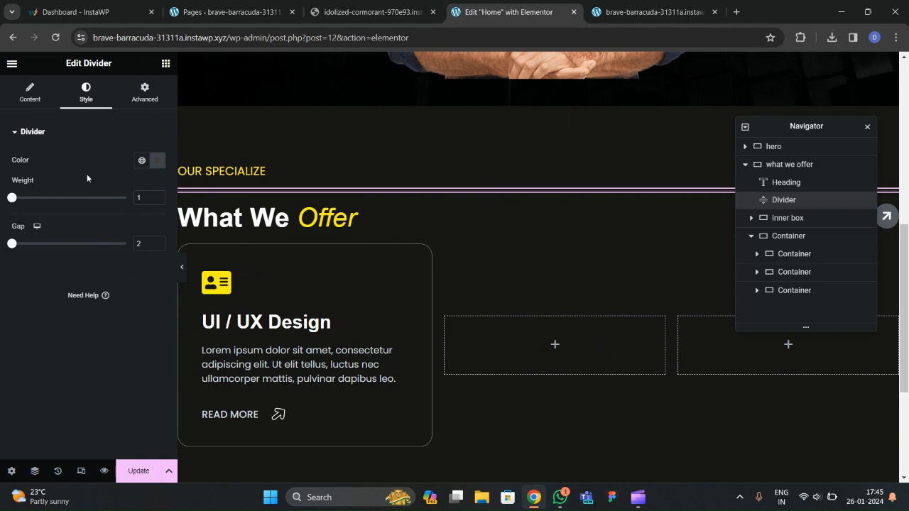
{"action": "left_click", "coordinate": [157, 164]}
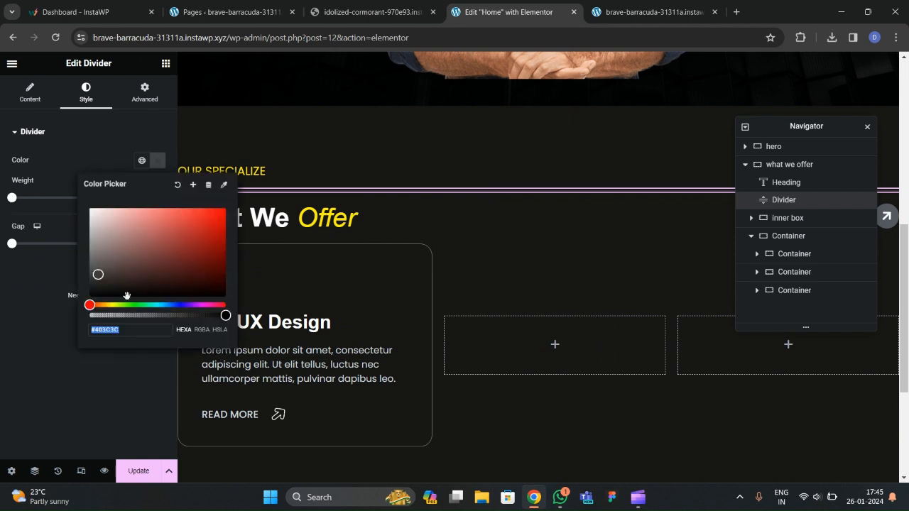
{"action": "scroll", "coordinate": [351, 290], "scroll_direction": "down", "scroll_amount": 2}
{"action": "left_click", "coordinate": [787, 236]}
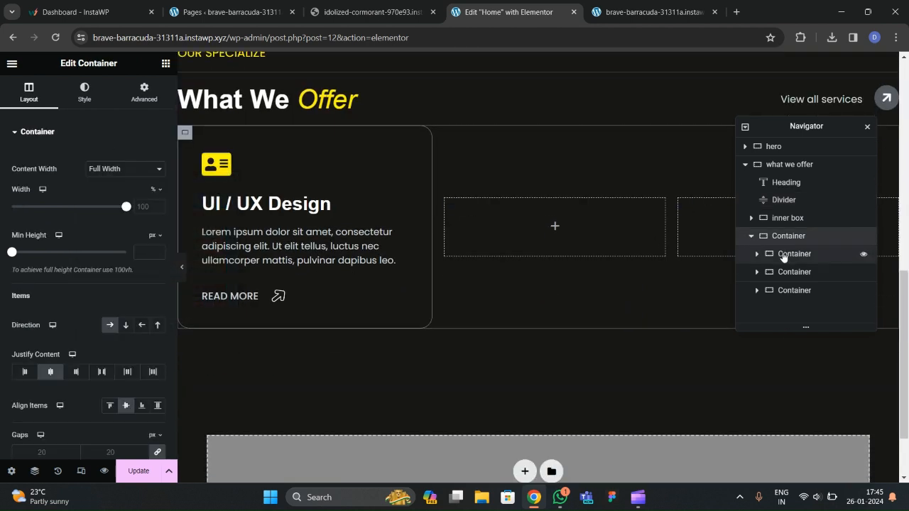
{"action": "left_click", "coordinate": [782, 255]}
{"action": "left_click", "coordinate": [85, 92]}
{"action": "left_click", "coordinate": [49, 260]}
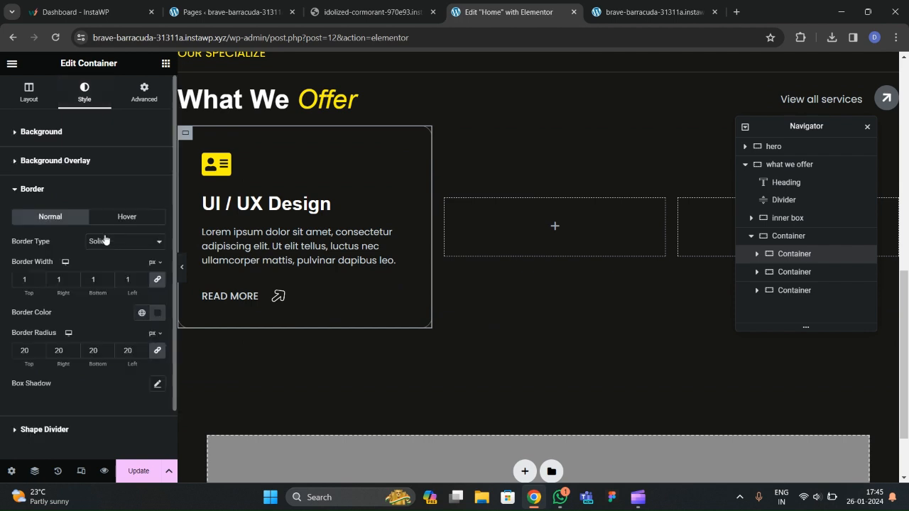
{"action": "left_click", "coordinate": [157, 313]}
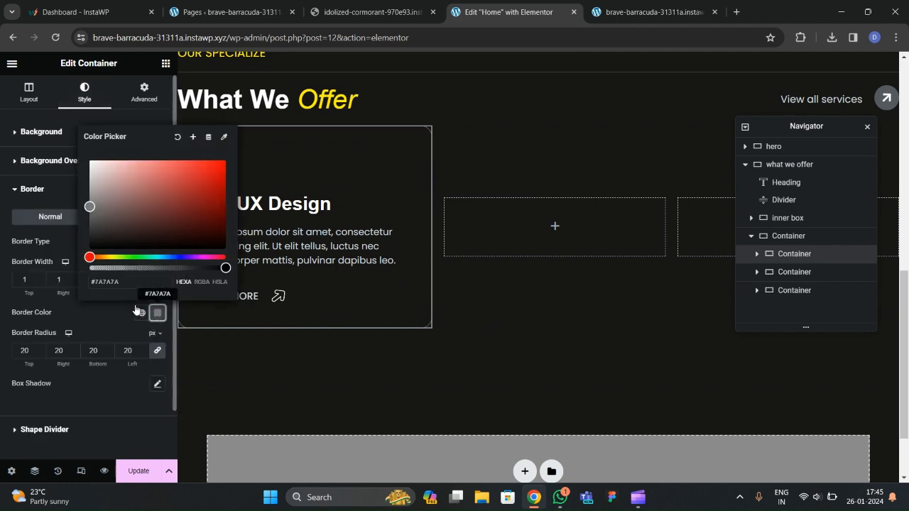
{"action": "left_click", "coordinate": [82, 303]}
{"action": "key", "text": "ctrl+p"}
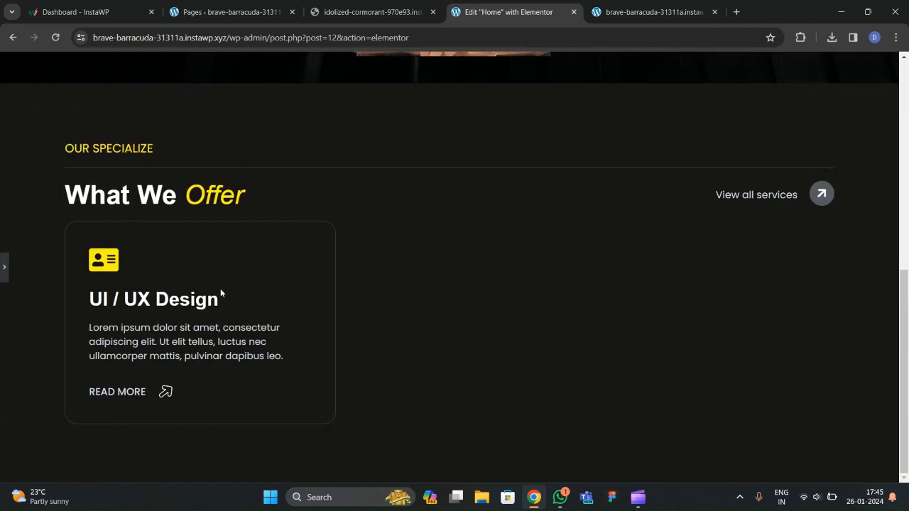
{"action": "left_click", "coordinate": [3, 266]}
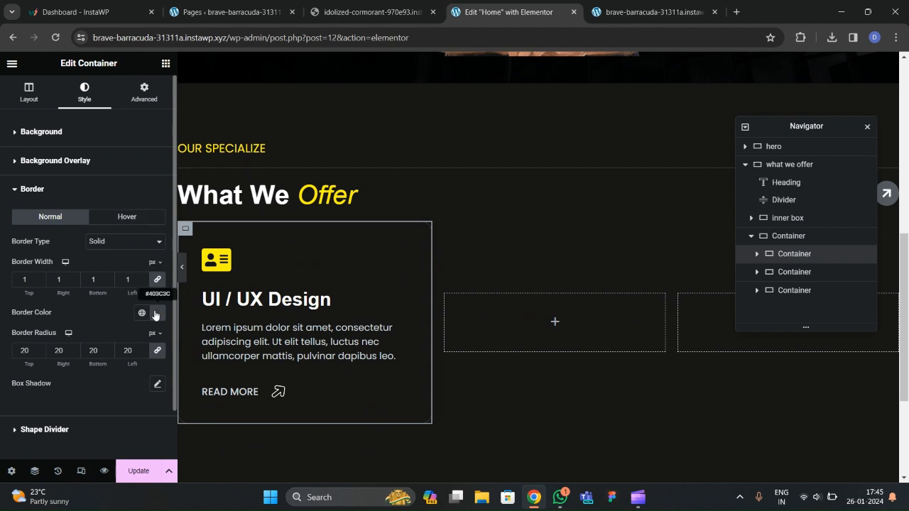
Pick a darker border colour and save it as the global colour 'border color'.
{"action": "left_click", "coordinate": [155, 315]}
{"action": "left_click", "coordinate": [142, 229]}
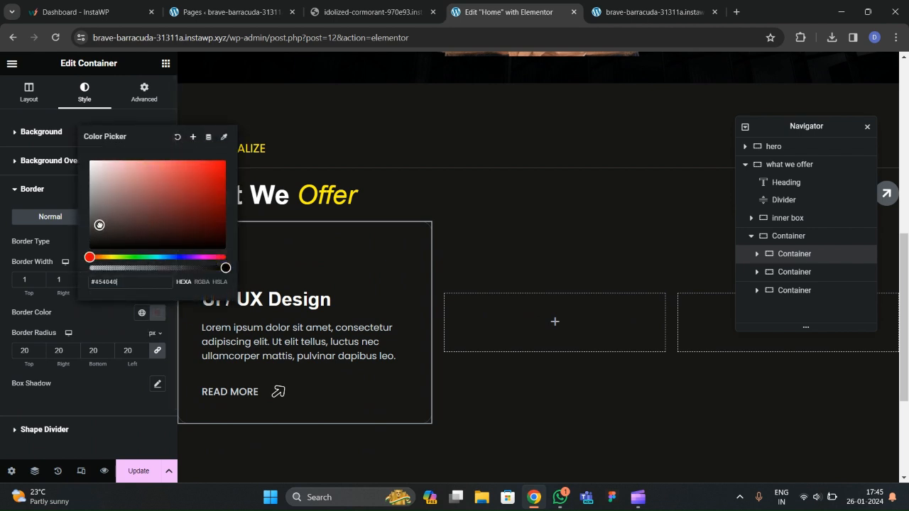
{"action": "left_click", "coordinate": [178, 264]}
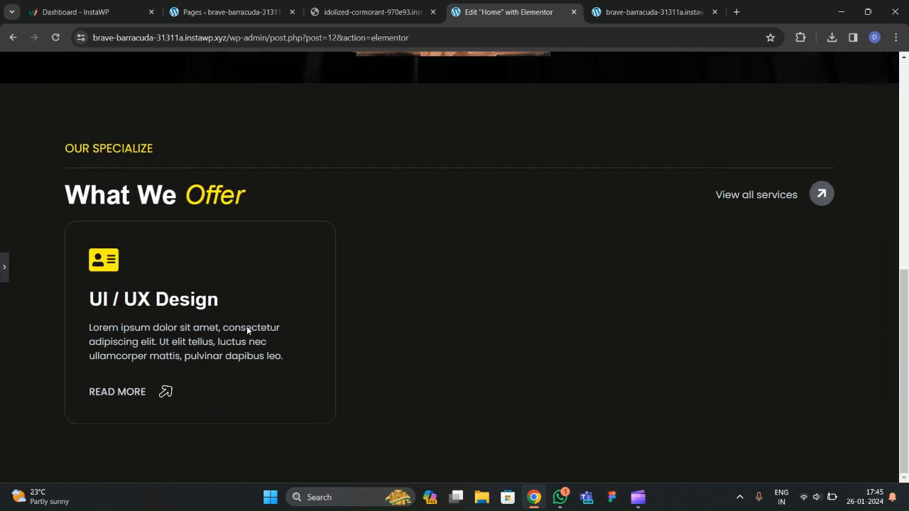
{"action": "left_click", "coordinate": [3, 269]}
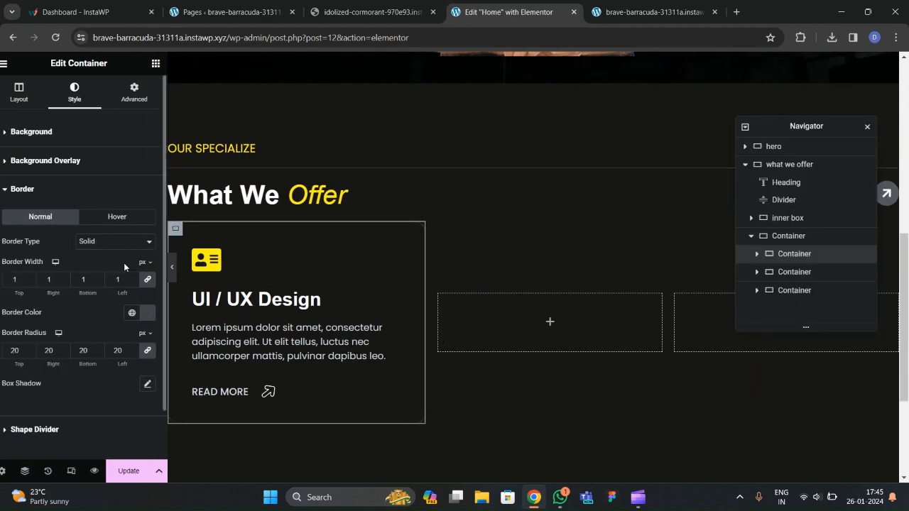
{"action": "left_click", "coordinate": [157, 314]}
{"action": "left_click", "coordinate": [192, 136]}
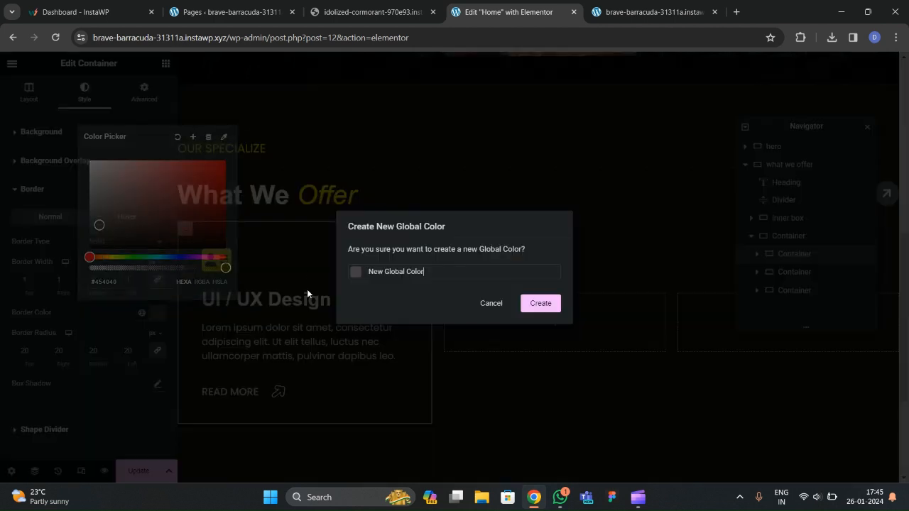
{"action": "type", "text": "border color"}
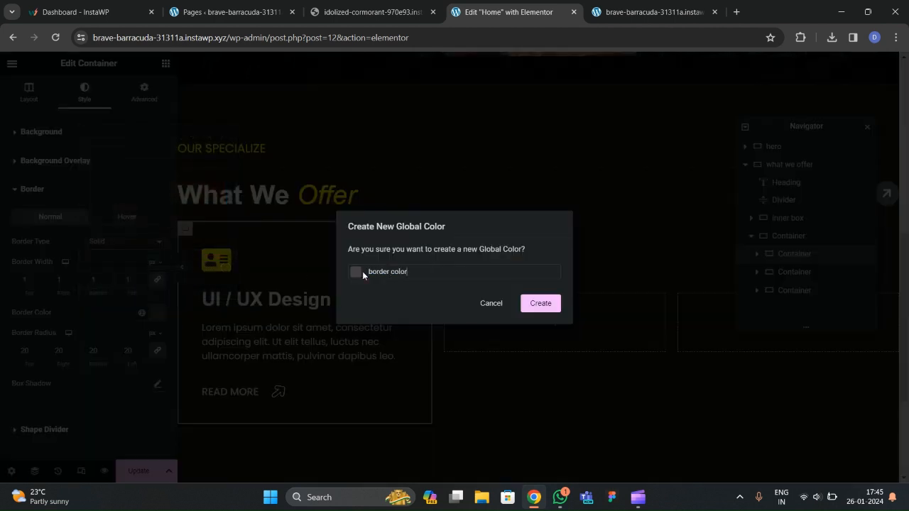
{"action": "left_click", "coordinate": [544, 306]}
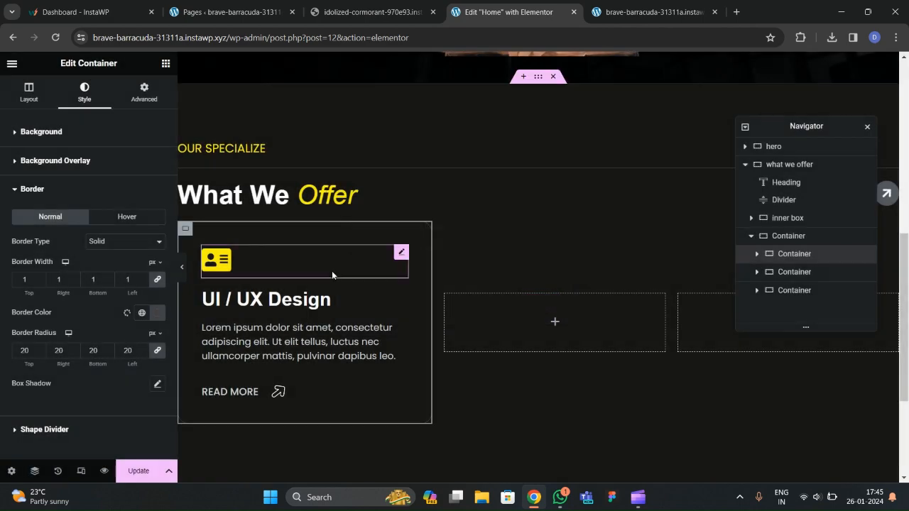
{"action": "scroll", "coordinate": [318, 277], "scroll_direction": "up", "scroll_amount": 1}
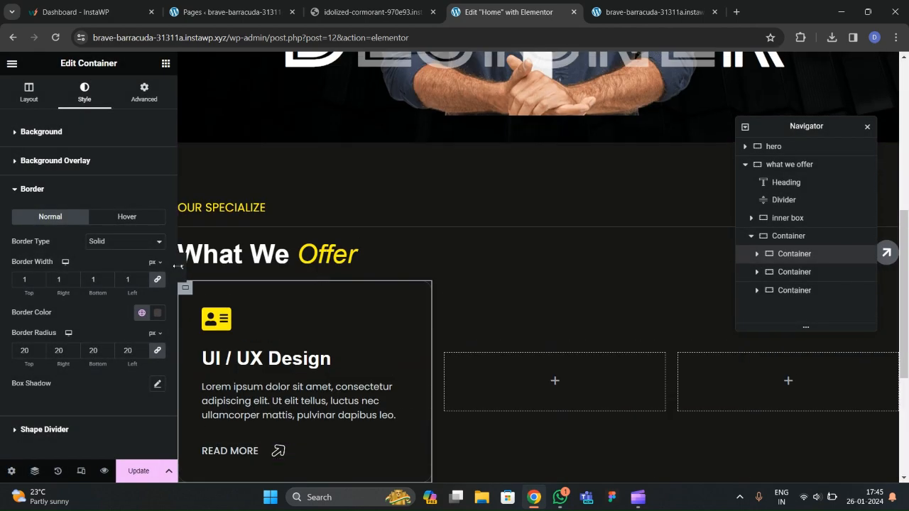
{"action": "left_click", "coordinate": [183, 268]}
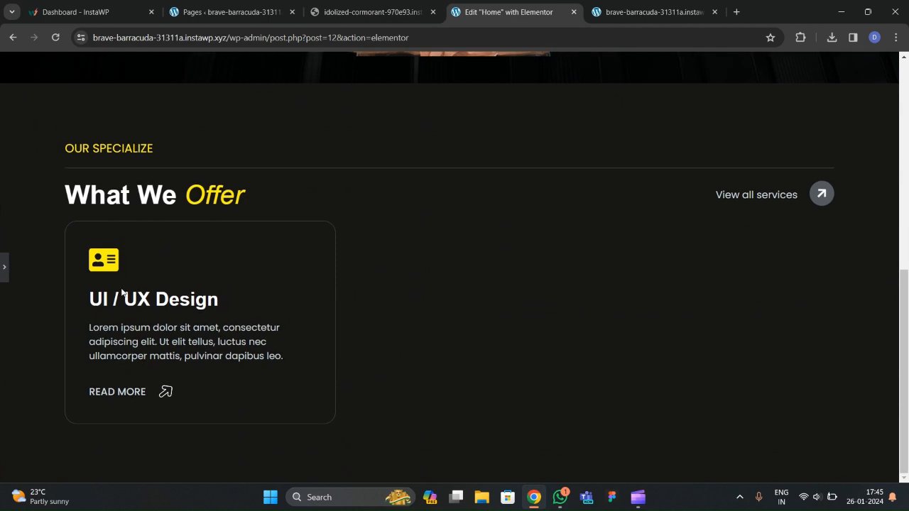
{"action": "left_click", "coordinate": [3, 268]}
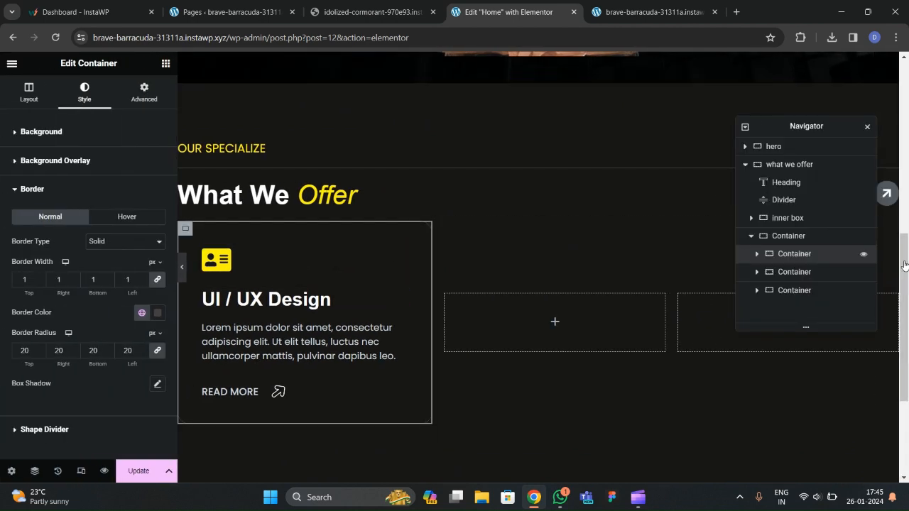
Give the card a Classic #242222 background colour in the Hover state.
{"action": "left_click", "coordinate": [50, 142]}
{"action": "left_click", "coordinate": [114, 162]}
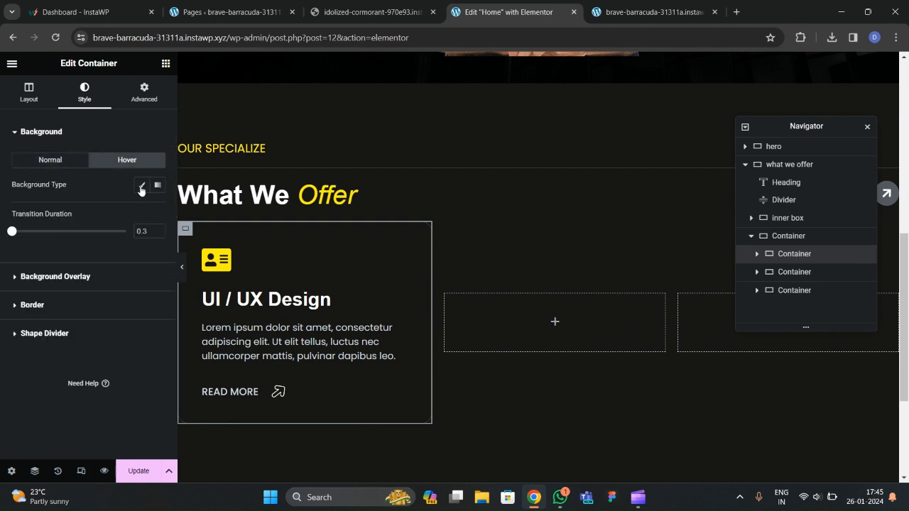
{"action": "left_click", "coordinate": [141, 187]}
{"action": "left_click", "coordinate": [158, 214]}
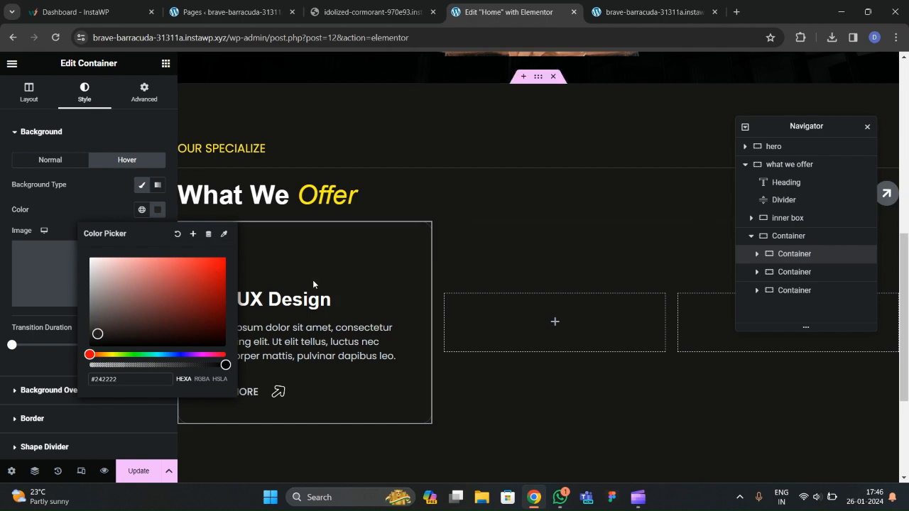
{"action": "left_click", "coordinate": [73, 232]}
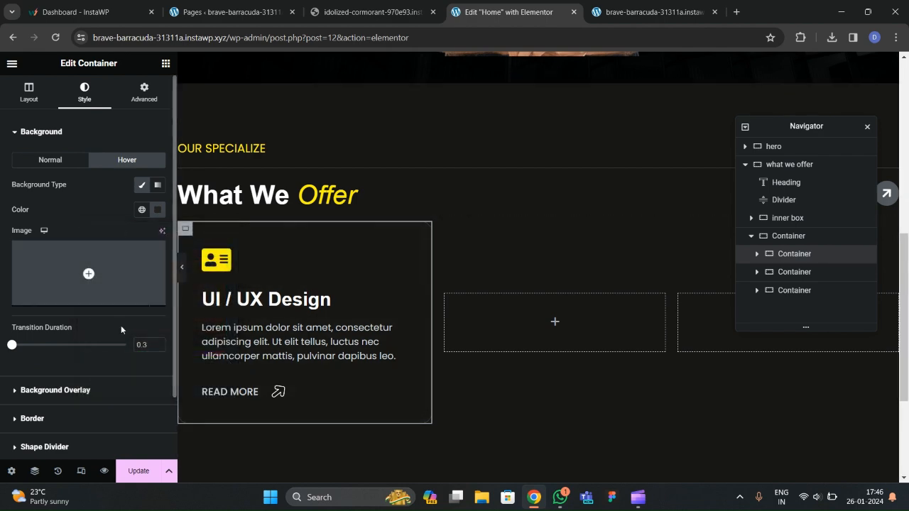
Update the page and select the middle empty placeholder.
{"action": "left_click", "coordinate": [135, 471]}
{"action": "scroll", "coordinate": [295, 322], "scroll_direction": "down", "scroll_amount": 1}
{"action": "scroll", "coordinate": [296, 323], "scroll_direction": "up", "scroll_amount": 1}
{"action": "scroll", "coordinate": [296, 325], "scroll_direction": "up", "scroll_amount": 1}
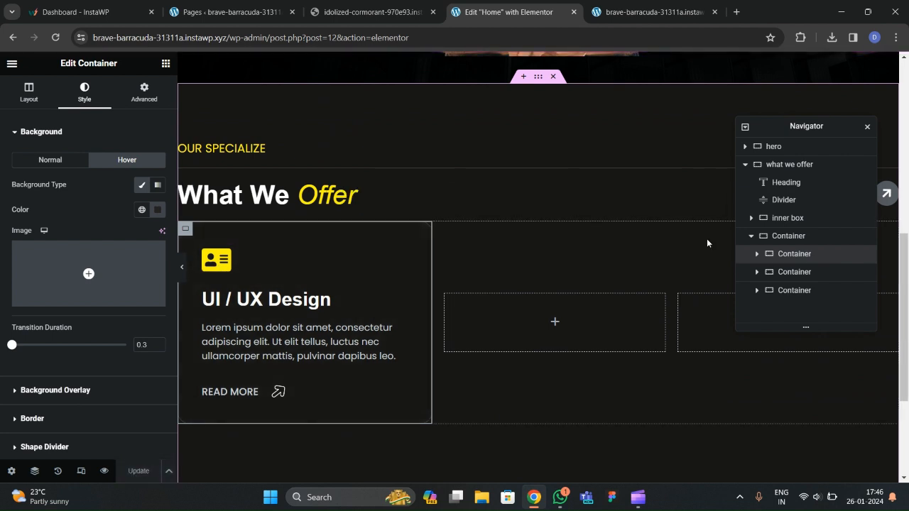
{"action": "left_click", "coordinate": [787, 276]}
Delete both empty placeholder containers from the Navigator.
{"action": "right_click", "coordinate": [786, 279]}
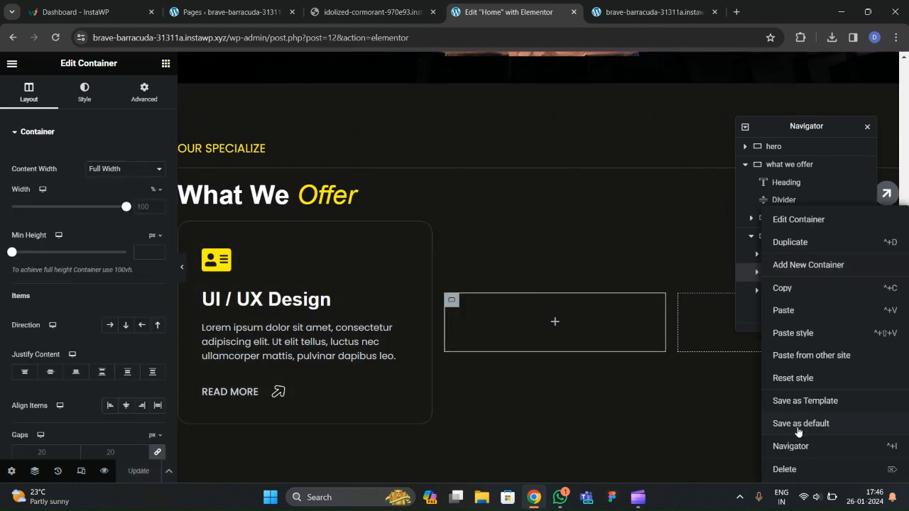
{"action": "left_click", "coordinate": [785, 471]}
{"action": "left_click", "coordinate": [794, 274]}
{"action": "right_click", "coordinate": [797, 274]}
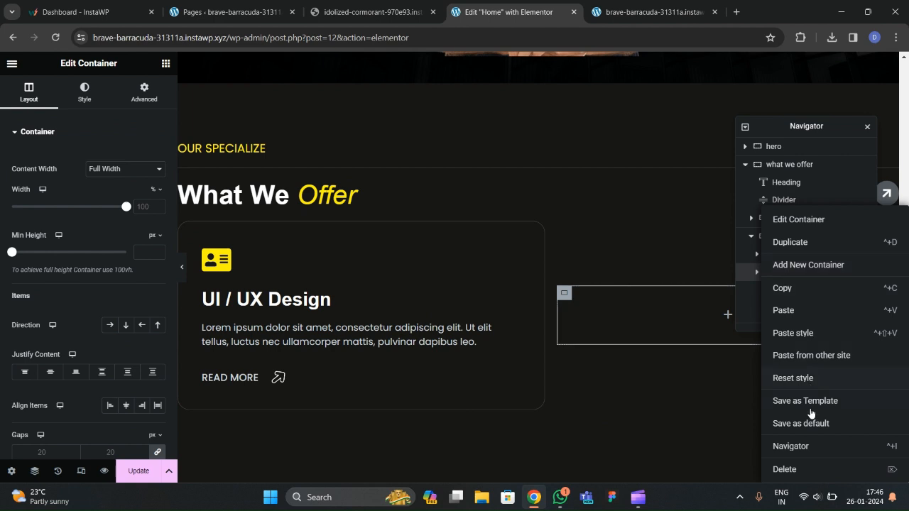
{"action": "left_click", "coordinate": [808, 470]}
Duplicate the UI / UX Design card twice so the row holds three cards.
{"action": "left_click", "coordinate": [799, 255]}
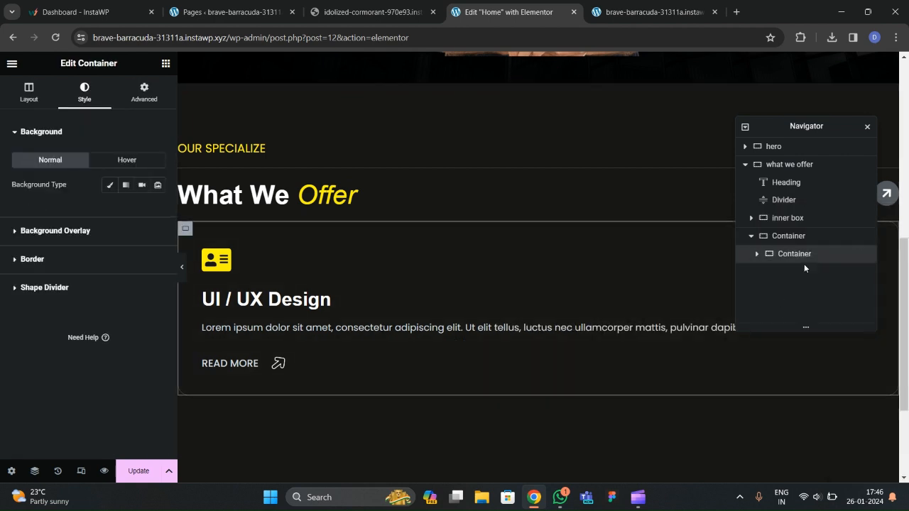
{"action": "right_click", "coordinate": [805, 258]}
{"action": "left_click", "coordinate": [808, 243]}
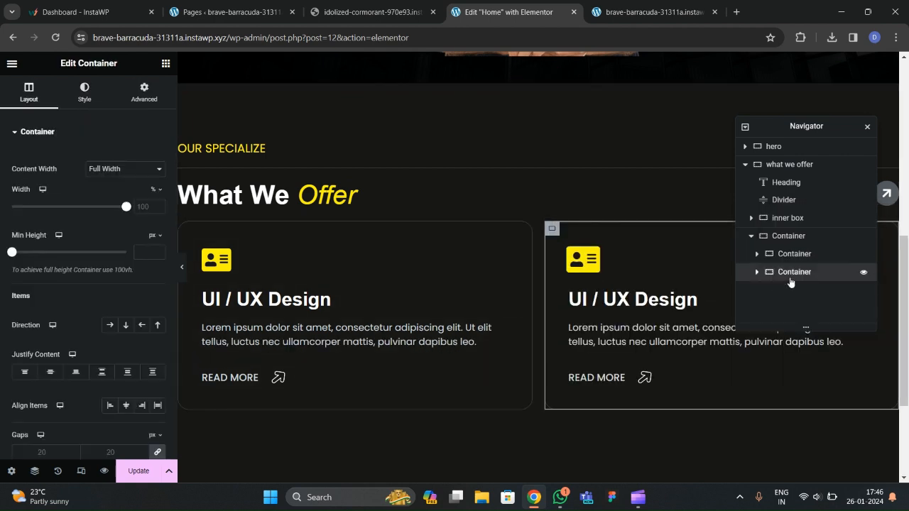
{"action": "right_click", "coordinate": [792, 274]}
{"action": "left_click", "coordinate": [792, 243]}
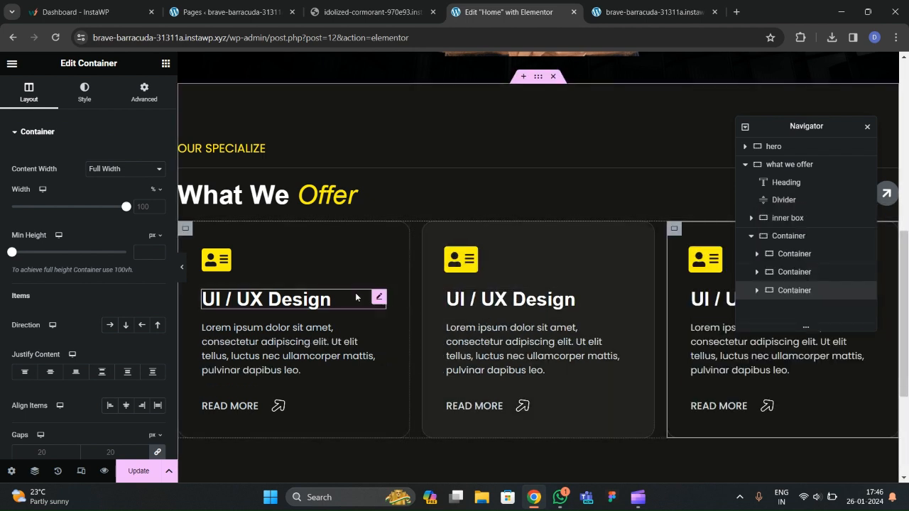
{"action": "left_click", "coordinate": [779, 238]}
{"action": "left_click", "coordinate": [144, 92]}
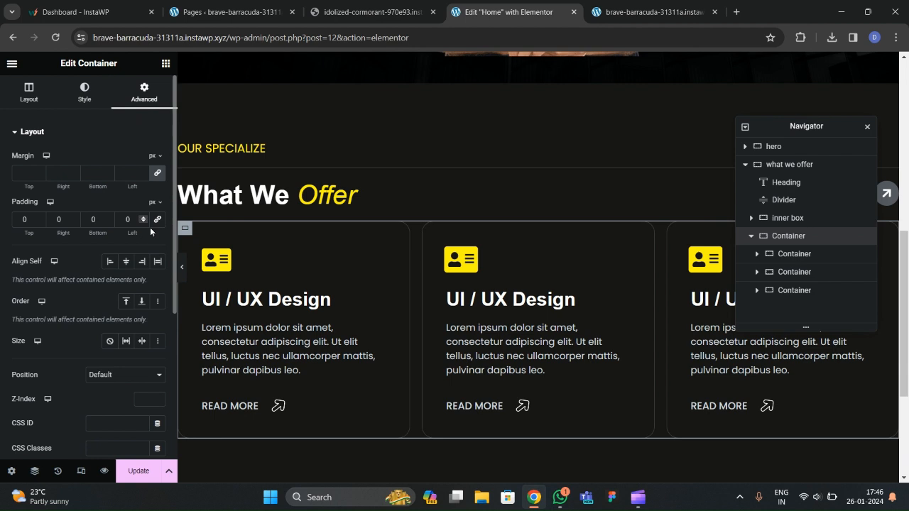
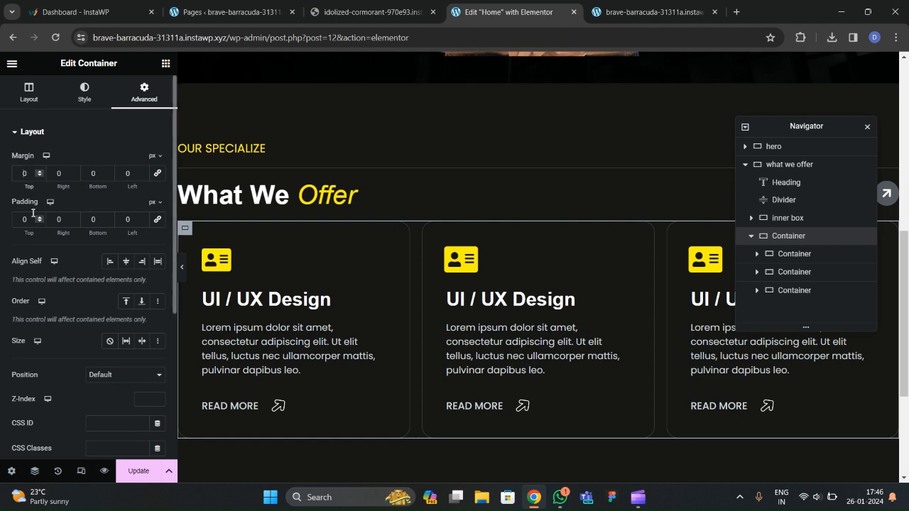
Set the service cards container's top margin to 40 px and preview the page.
{"action": "type", "text": "30"}
{"action": "key", "text": "BackSpace"}
{"action": "key", "text": "BackSpace"}
{"action": "type", "text": "40"}
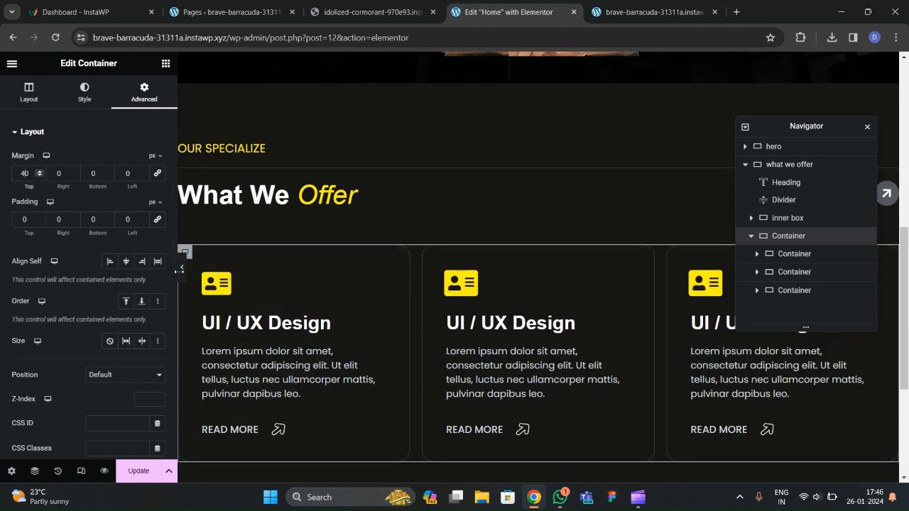
{"action": "key", "text": "ctrl+p"}
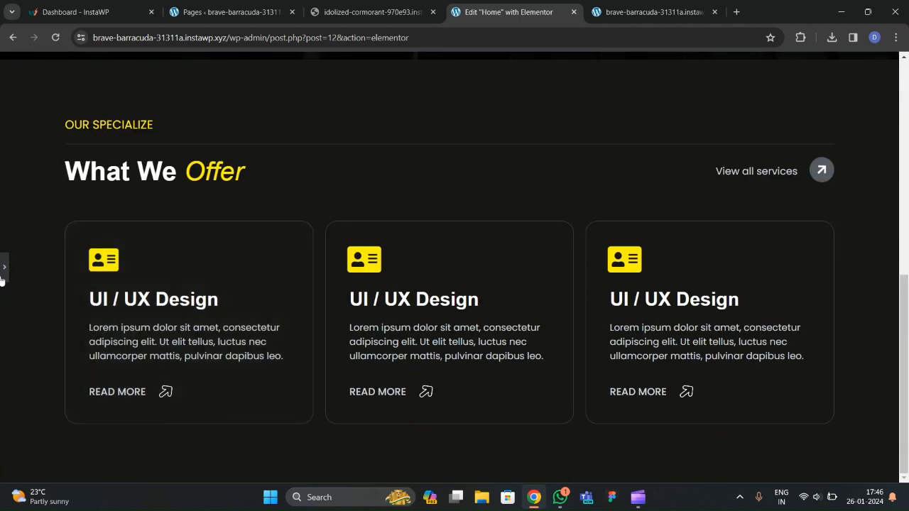
{"action": "left_click", "coordinate": [2, 274]}
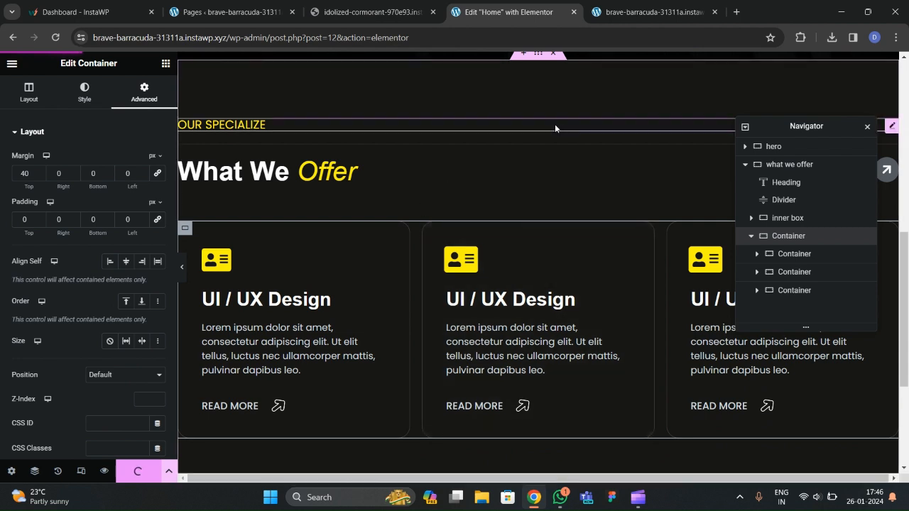
{"action": "left_click", "coordinate": [631, 13]}
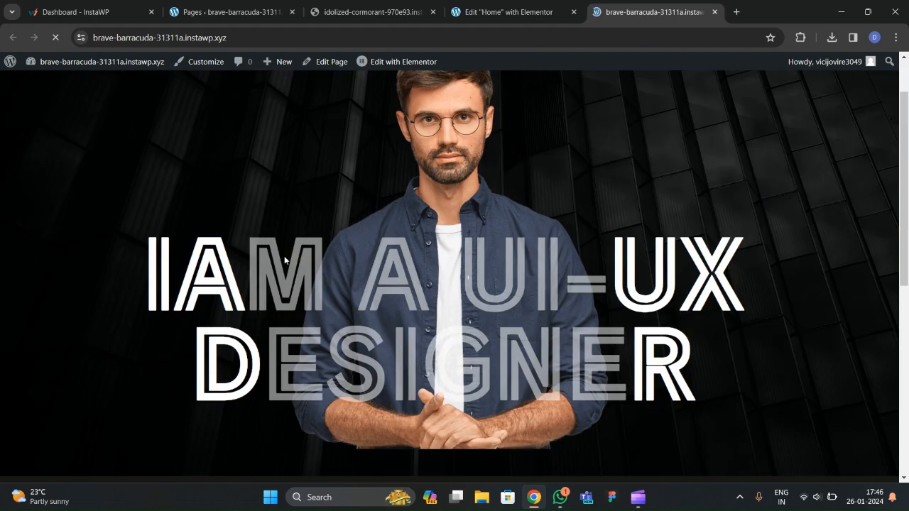
{"action": "scroll", "coordinate": [282, 261], "scroll_direction": "down", "scroll_amount": 2}
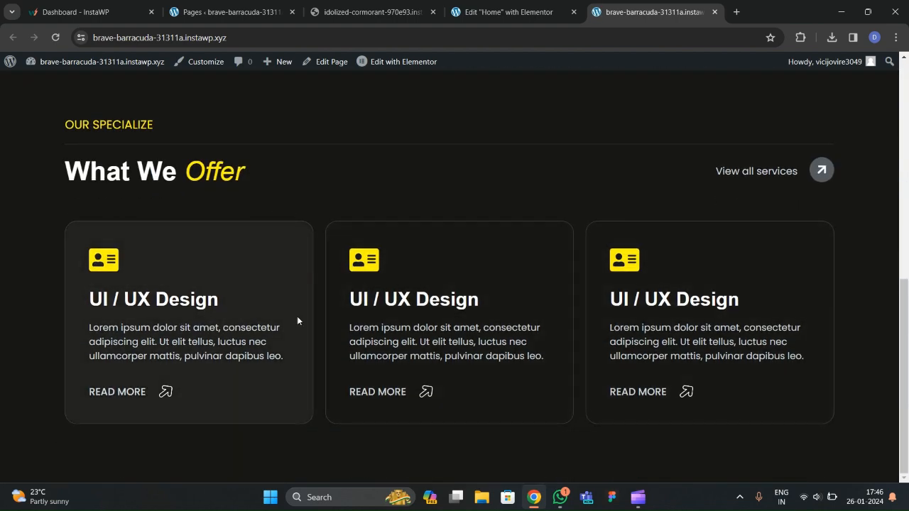
{"action": "scroll", "coordinate": [250, 281], "scroll_direction": "up", "scroll_amount": 2}
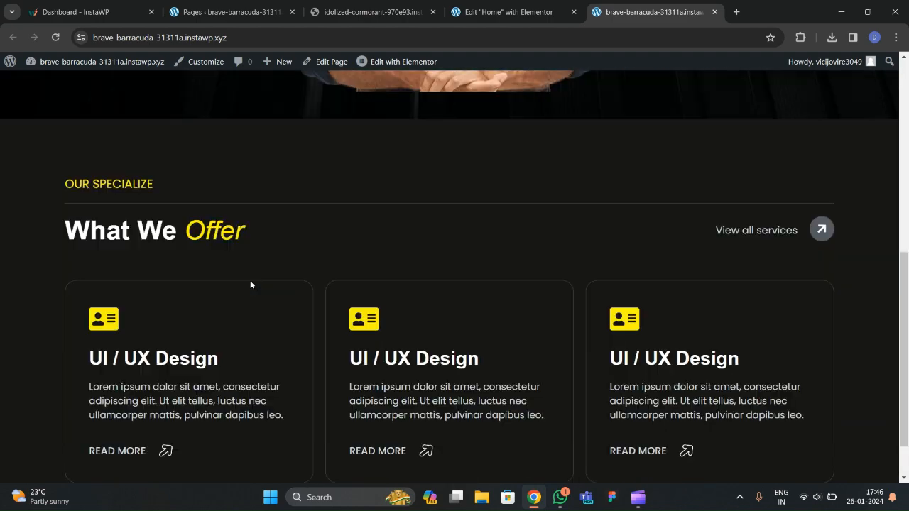
{"action": "scroll", "coordinate": [269, 281], "scroll_direction": "up", "scroll_amount": 1}
{"action": "scroll", "coordinate": [268, 282], "scroll_direction": "down", "scroll_amount": 3}
{"action": "scroll", "coordinate": [267, 281], "scroll_direction": "up", "scroll_amount": 4}
{"action": "scroll", "coordinate": [266, 281], "scroll_direction": "down", "scroll_amount": 4}
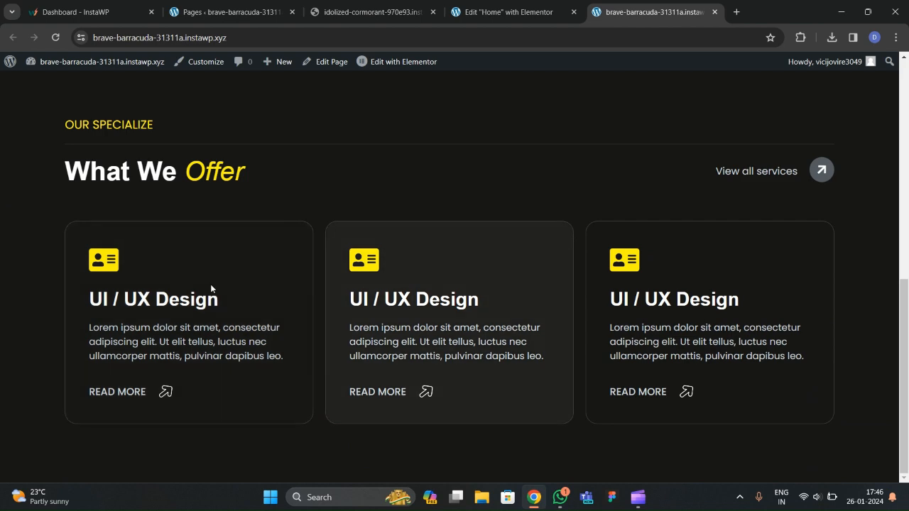
{"action": "scroll", "coordinate": [536, 269], "scroll_direction": "up", "scroll_amount": 3}
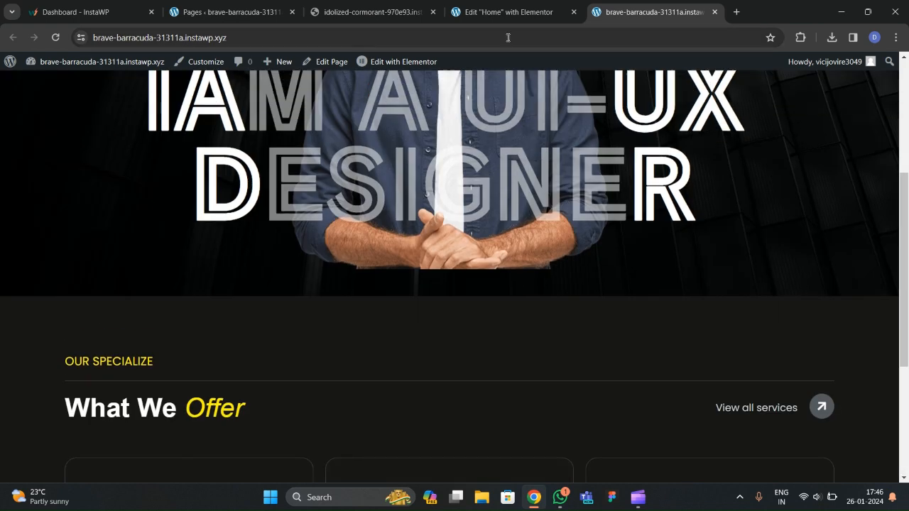
{"action": "left_click", "coordinate": [509, 12]}
{"action": "scroll", "coordinate": [493, 172], "scroll_direction": "down", "scroll_amount": 1}
{"action": "scroll", "coordinate": [424, 247], "scroll_direction": "down", "scroll_amount": 1}
{"action": "scroll", "coordinate": [401, 286], "scroll_direction": "up", "scroll_amount": 3}
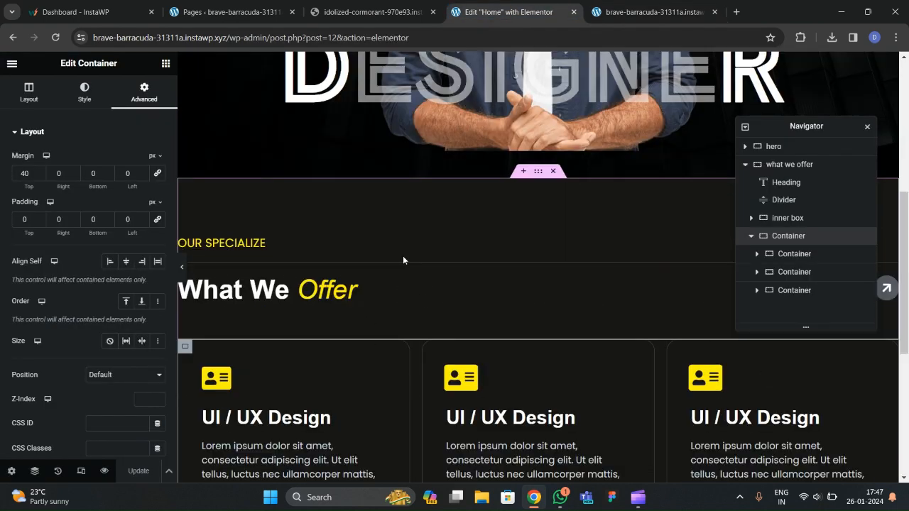
{"action": "left_click", "coordinate": [368, 12]}
{"action": "scroll", "coordinate": [359, 198], "scroll_direction": "down", "scroll_amount": 6}
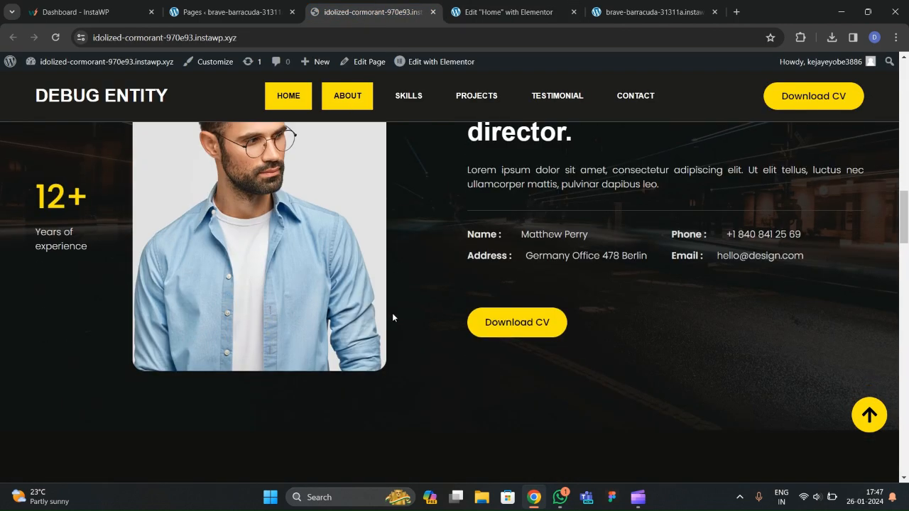
{"action": "scroll", "coordinate": [336, 340], "scroll_direction": "up", "scroll_amount": 2}
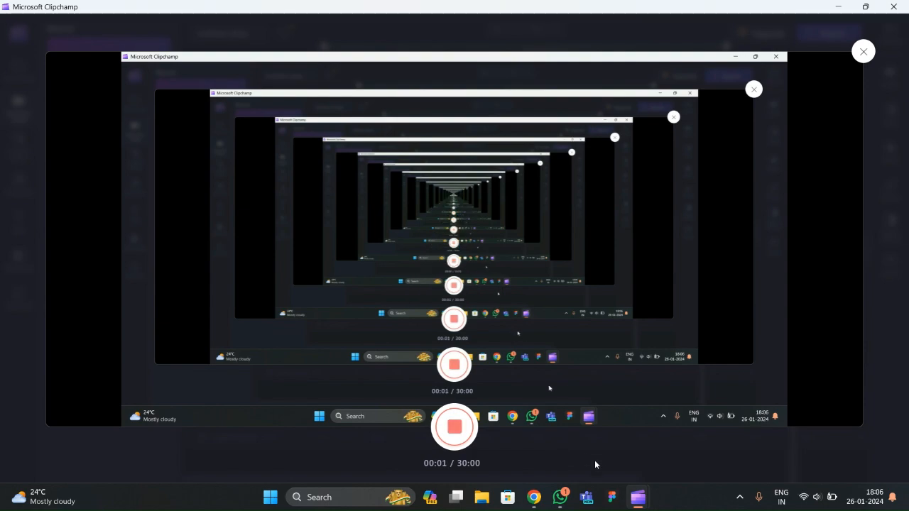
{"action": "left_click", "coordinate": [537, 502]}
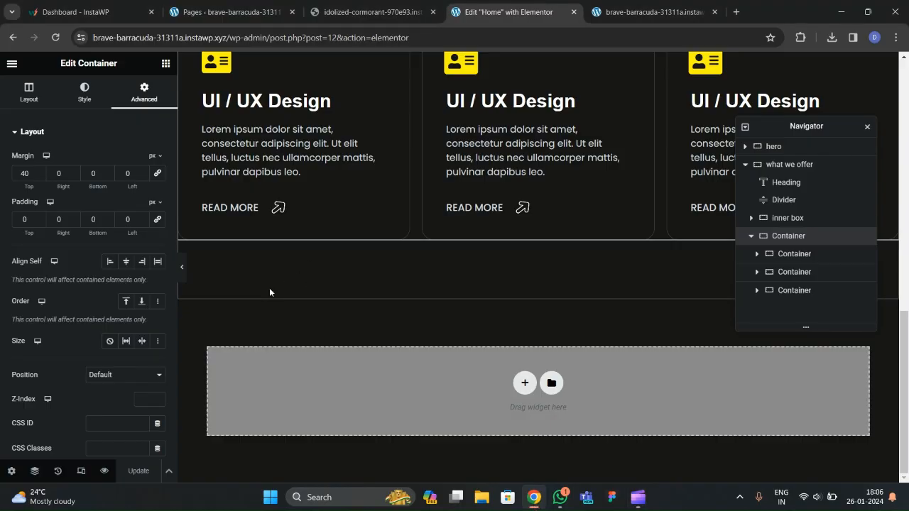
{"action": "left_click", "coordinate": [629, 7]}
{"action": "scroll", "coordinate": [457, 241], "scroll_direction": "up", "scroll_amount": 3}
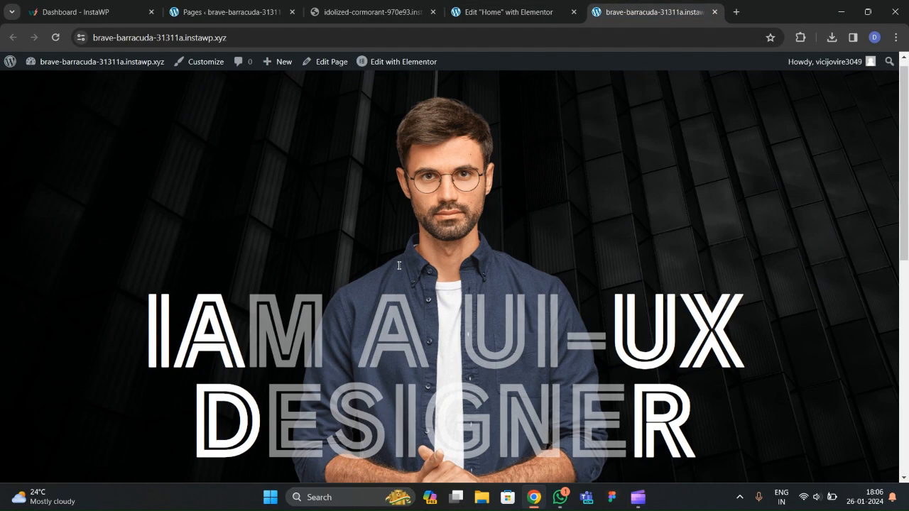
{"action": "scroll", "coordinate": [390, 285], "scroll_direction": "down", "scroll_amount": 4}
{"action": "scroll", "coordinate": [390, 288], "scroll_direction": "down", "scroll_amount": 3}
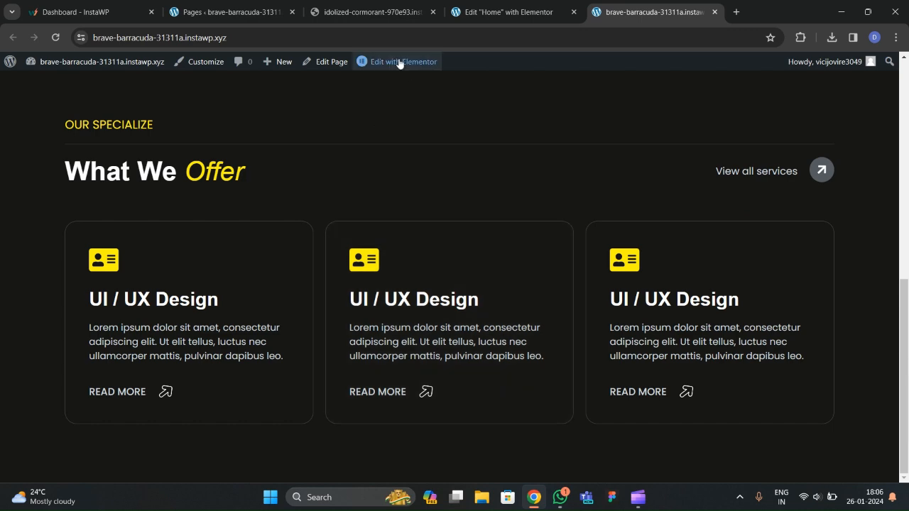
{"action": "left_click", "coordinate": [355, 11]}
{"action": "scroll", "coordinate": [336, 264], "scroll_direction": "down", "scroll_amount": 5}
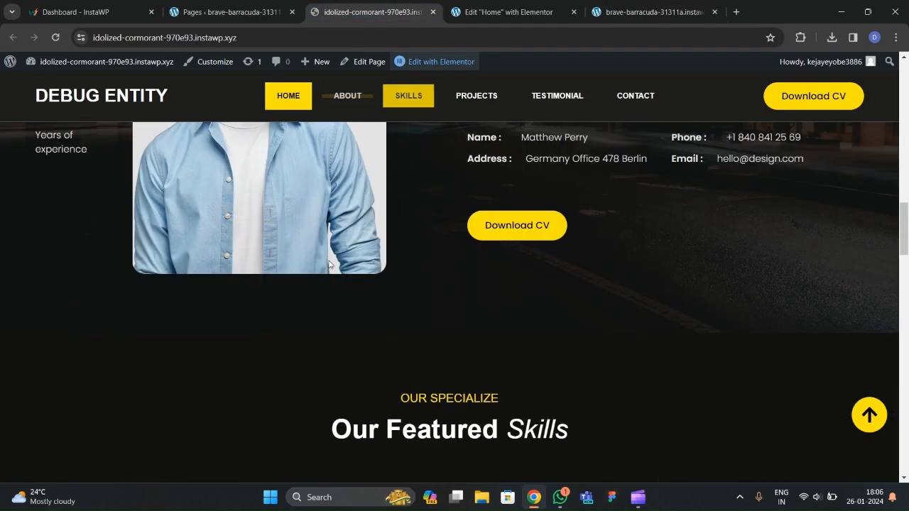
{"action": "scroll", "coordinate": [329, 261], "scroll_direction": "up", "scroll_amount": 4}
{"action": "left_click", "coordinate": [509, 12]}
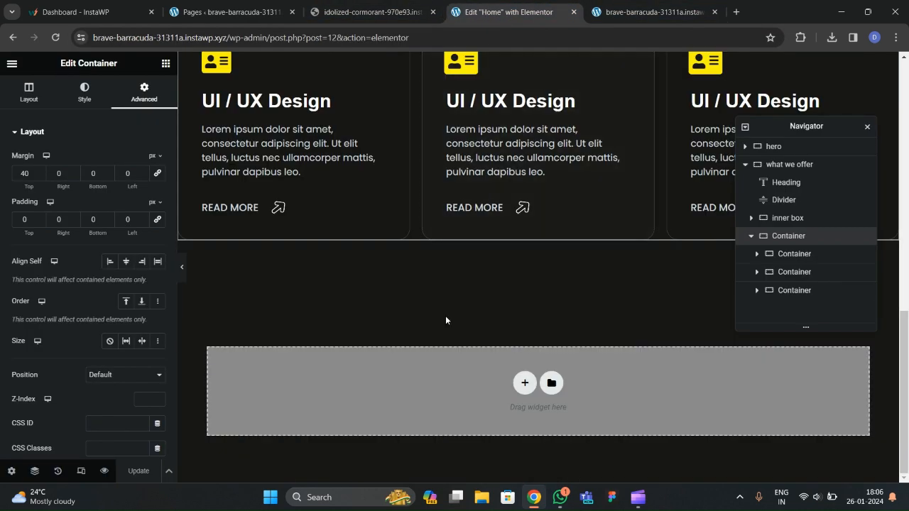
Add a single-column container below the service cards after checking the reference site.
{"action": "left_click", "coordinate": [525, 384]}
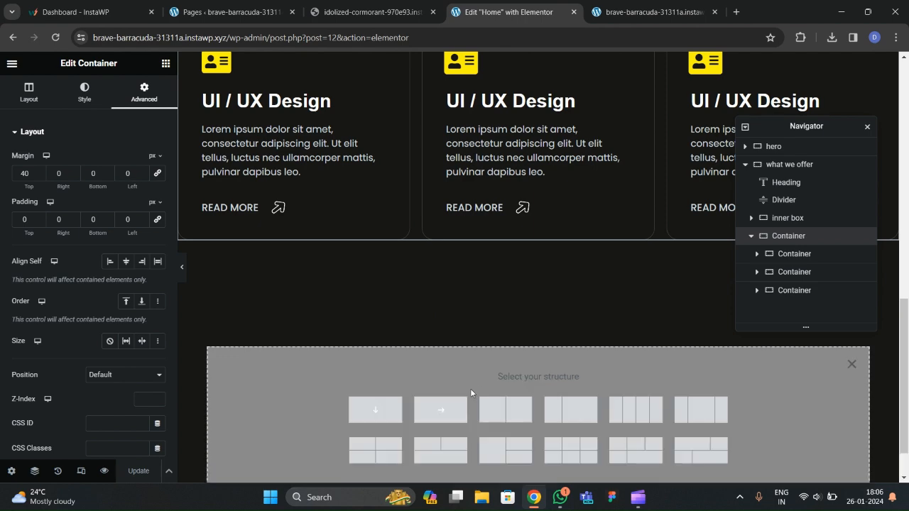
{"action": "left_click", "coordinate": [377, 407]}
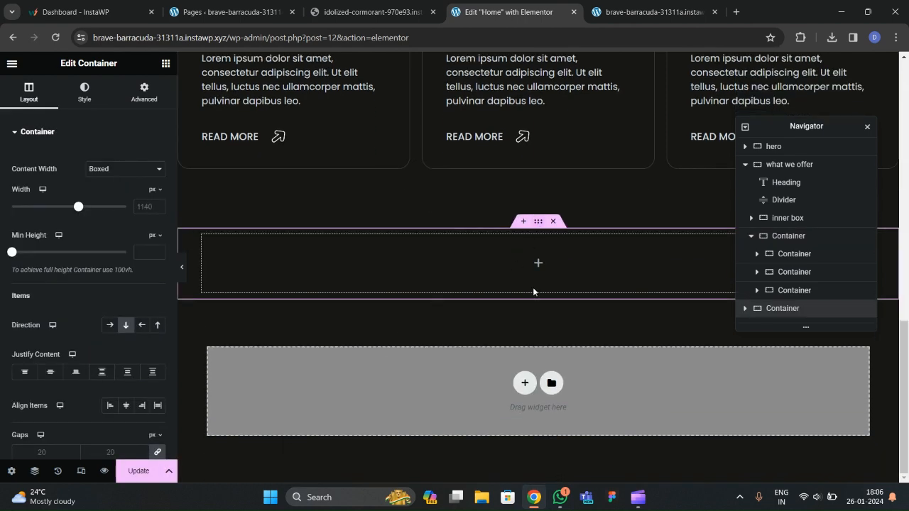
{"action": "left_click", "coordinate": [226, 12]}
{"action": "left_click", "coordinate": [371, 12]}
{"action": "scroll", "coordinate": [259, 273], "scroll_direction": "up", "scroll_amount": 3}
{"action": "scroll", "coordinate": [254, 263], "scroll_direction": "down", "scroll_amount": 3}
{"action": "left_click", "coordinate": [508, 13]}
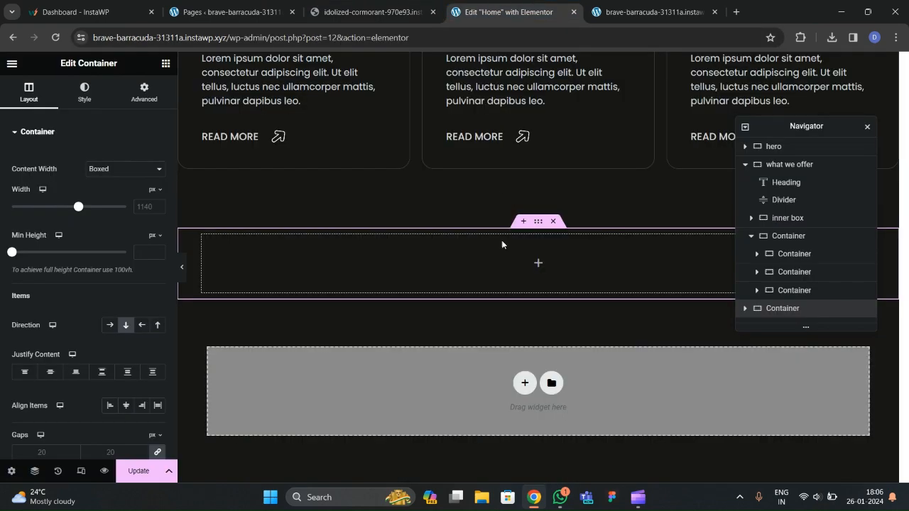
{"action": "left_click", "coordinate": [559, 223]}
{"action": "left_click", "coordinate": [523, 383]}
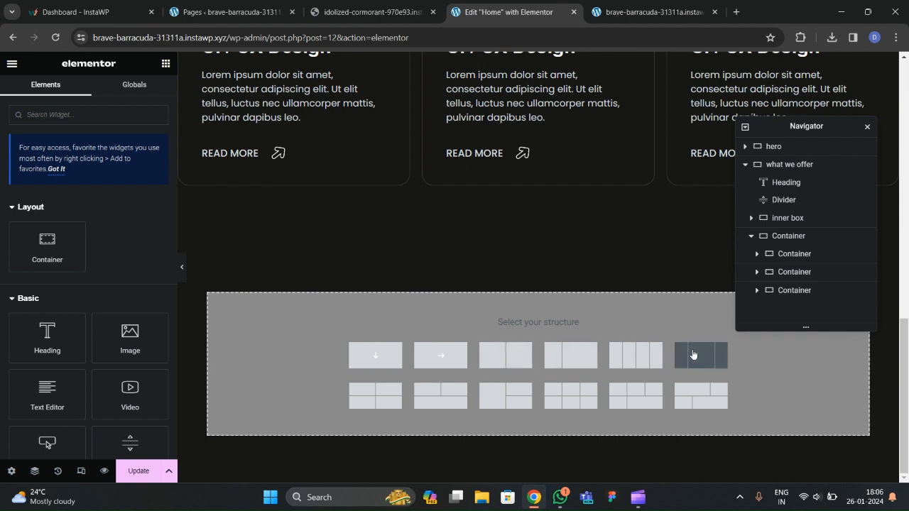
{"action": "left_click", "coordinate": [389, 367]}
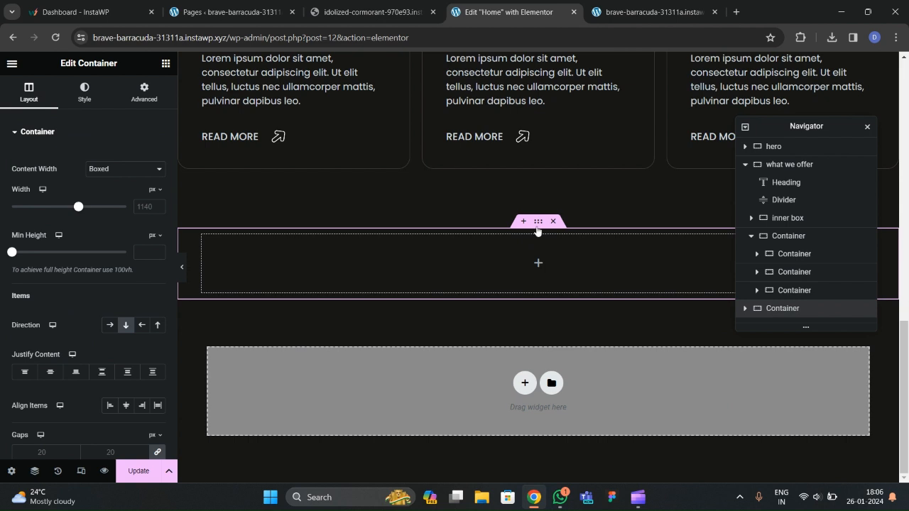
Give the new section a boxed 1300 content width and 100 px top and bottom padding.
{"action": "left_click", "coordinate": [108, 173]}
{"action": "left_click", "coordinate": [149, 211]}
{"action": "type", "text": "1300"}
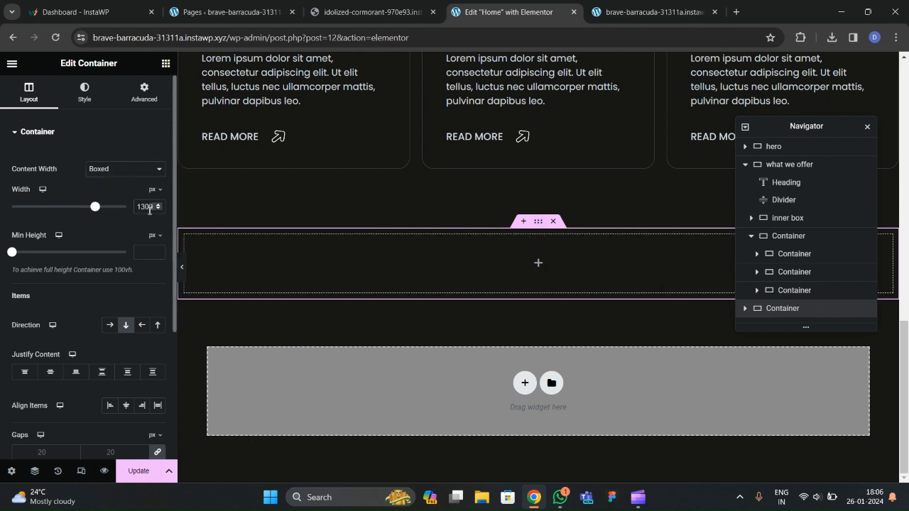
{"action": "left_click", "coordinate": [144, 93]}
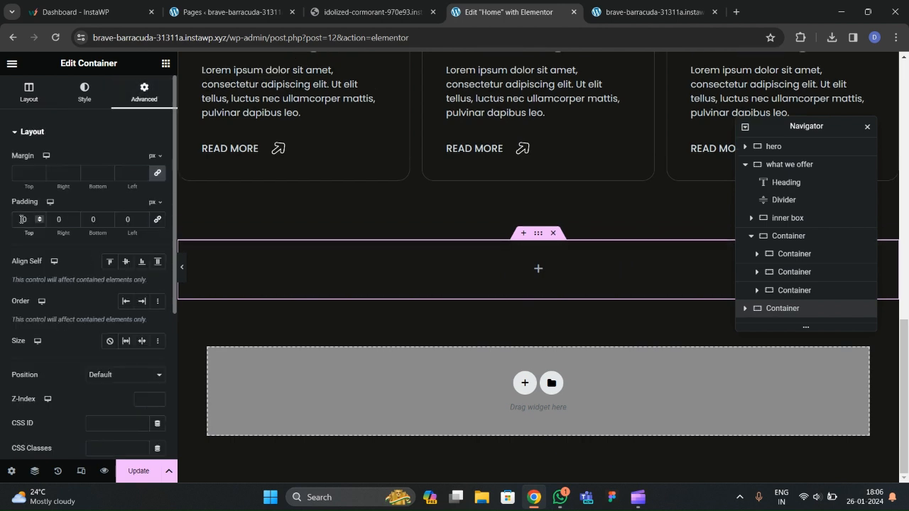
{"action": "type", "text": "100"}
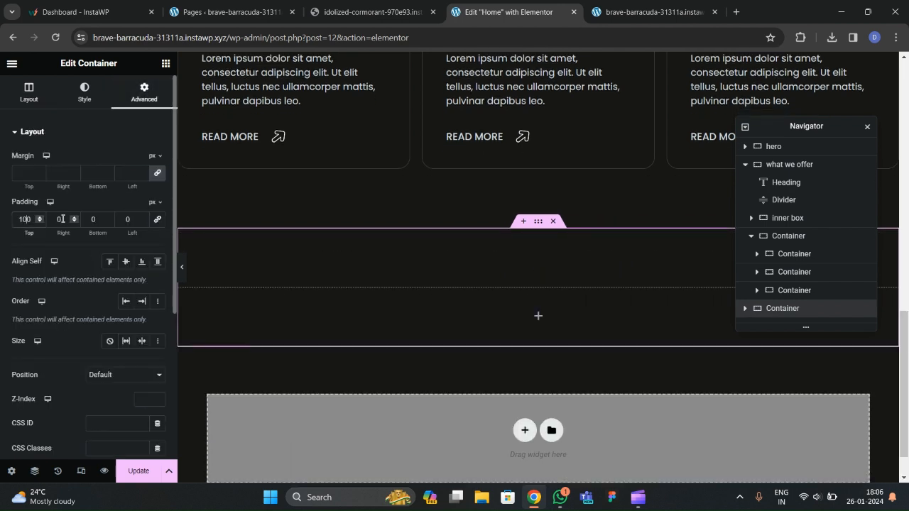
{"action": "type", "text": "100"}
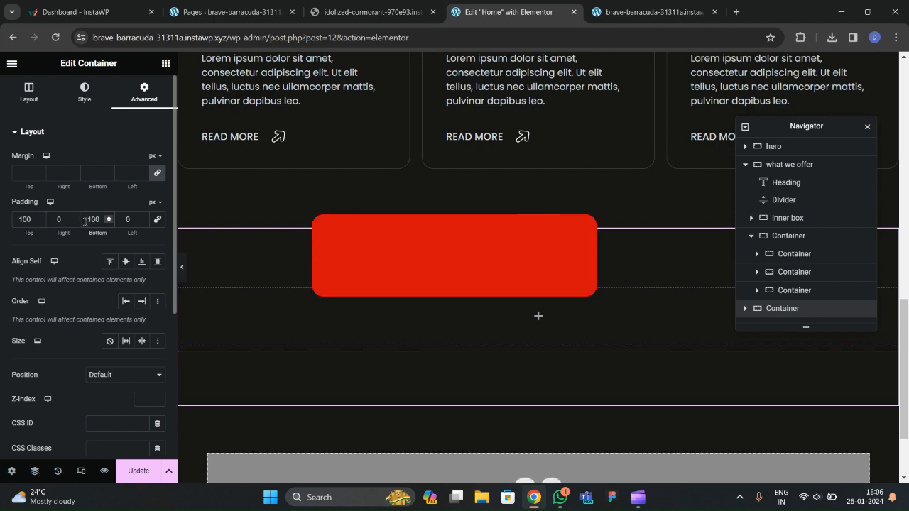
{"action": "scroll", "coordinate": [325, 143], "scroll_direction": "down", "scroll_amount": 2}
{"action": "left_click", "coordinate": [369, 12]}
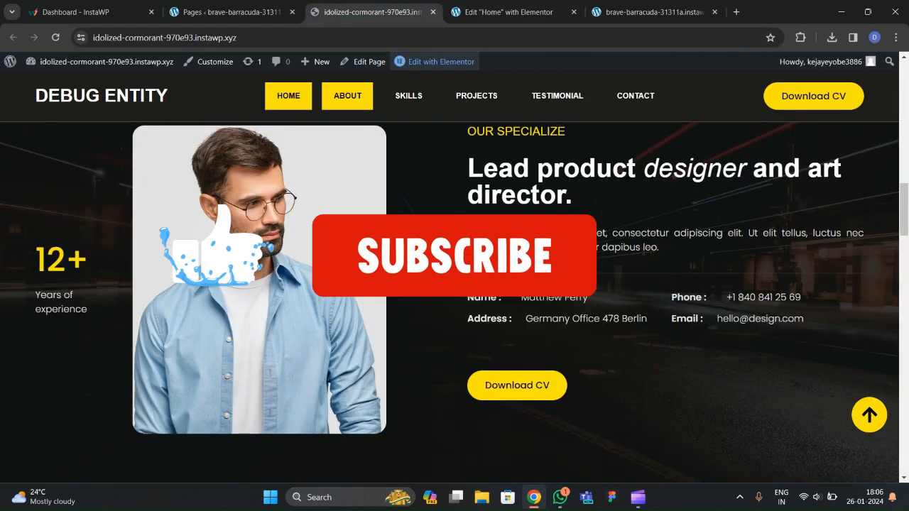
{"action": "scroll", "coordinate": [287, 316], "scroll_direction": "up", "scroll_amount": 1}
{"action": "left_click", "coordinate": [508, 12]}
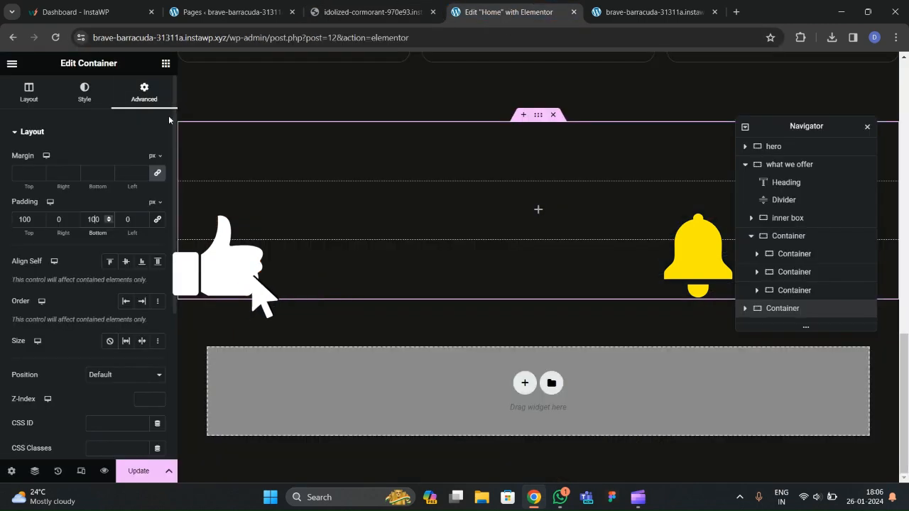
Drag a nested Container widget inside the new section.
{"action": "left_click", "coordinate": [165, 63]}
{"action": "left_click_drag", "start_coordinate": [78, 245], "coordinate": [306, 217]}
{"action": "scroll", "coordinate": [807, 246], "scroll_direction": "down", "scroll_amount": 1}
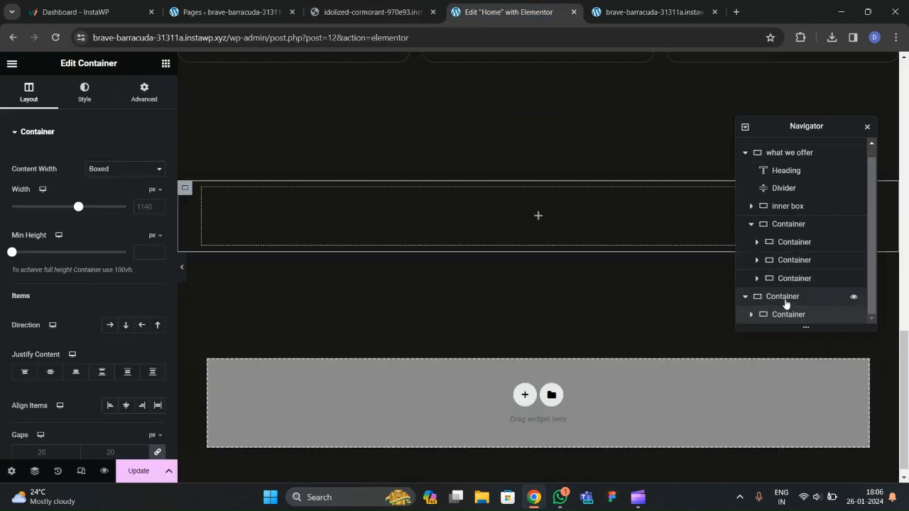
Rename the new section to 'about us' in the Navigator.
{"action": "double_click", "coordinate": [783, 296]}
{"action": "type", "text": "about us"}
{"action": "key", "text": "Return"}
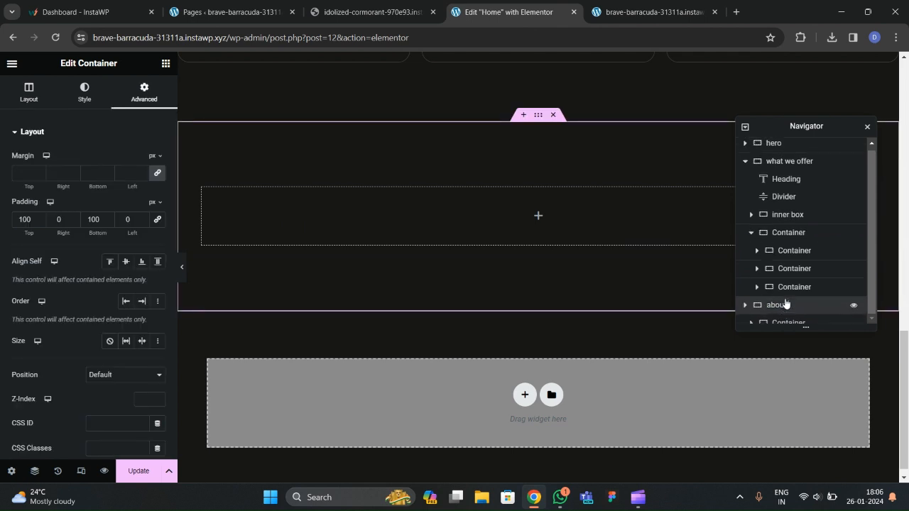
{"action": "left_click", "coordinate": [746, 164]}
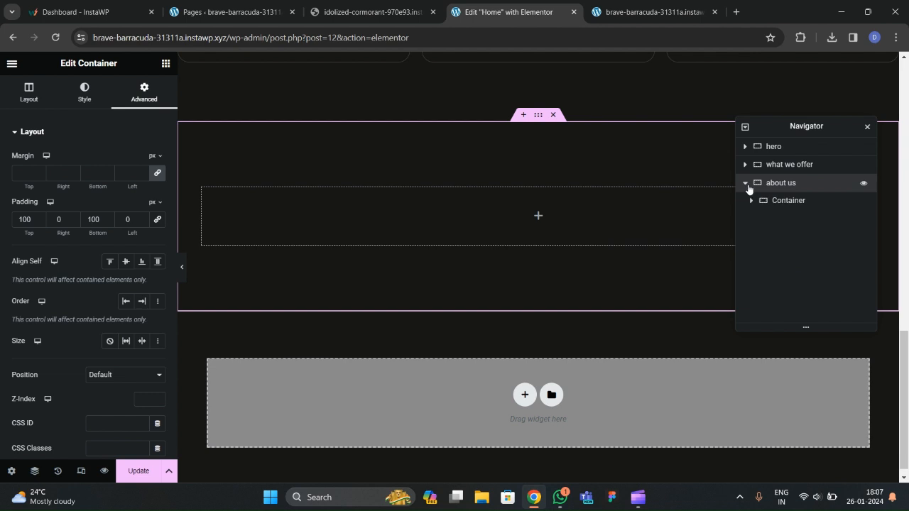
Make the about us inner container full width with zero padding.
{"action": "left_click", "coordinate": [782, 201]}
{"action": "left_click", "coordinate": [124, 169]}
{"action": "left_click", "coordinate": [103, 189]}
{"action": "left_click", "coordinate": [144, 92]}
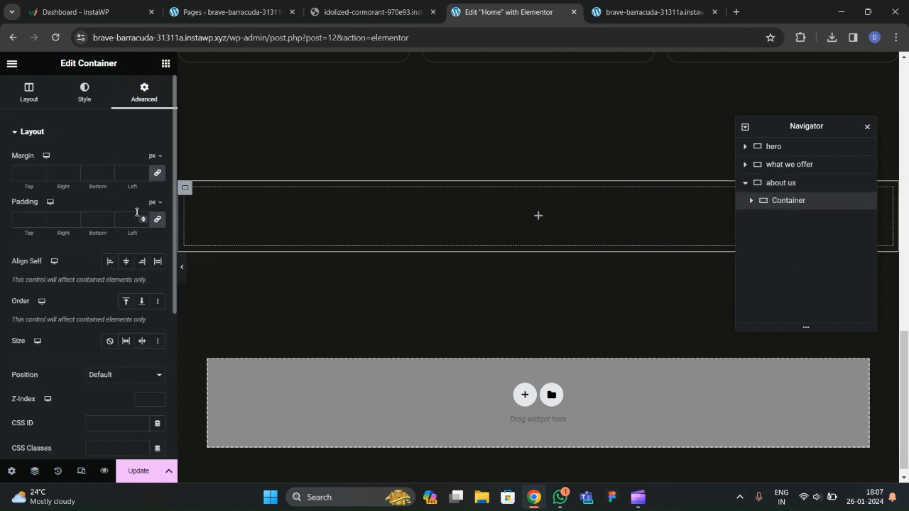
{"action": "left_click", "coordinate": [157, 220]}
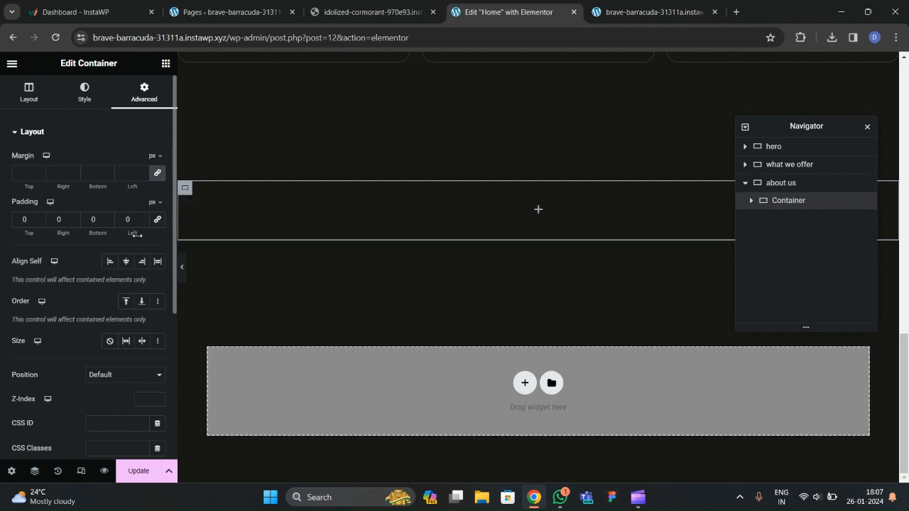
Duplicate the inner container twice to get three containers.
{"action": "right_click", "coordinate": [782, 203]}
{"action": "left_click", "coordinate": [796, 241]}
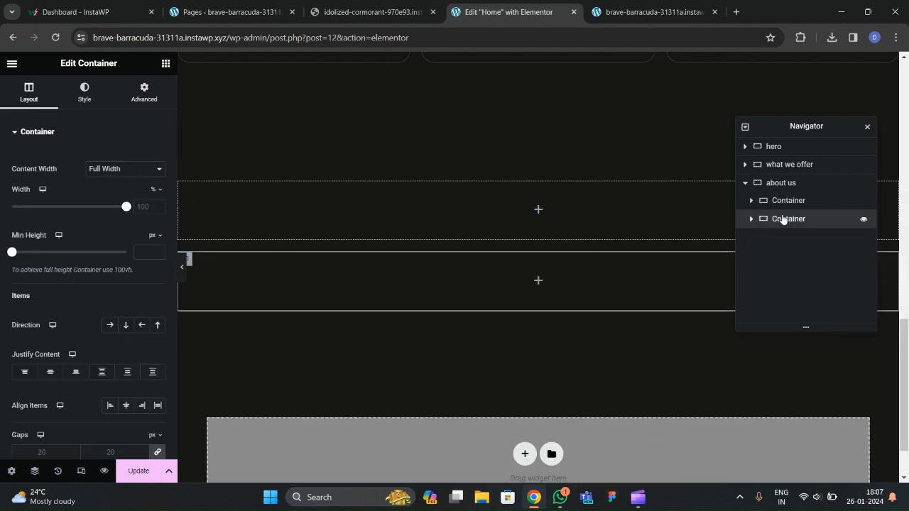
{"action": "right_click", "coordinate": [783, 218]}
{"action": "left_click", "coordinate": [798, 244]}
Set the about us section to row direction, centred both ways, with full-width content.
{"action": "left_click", "coordinate": [781, 183]}
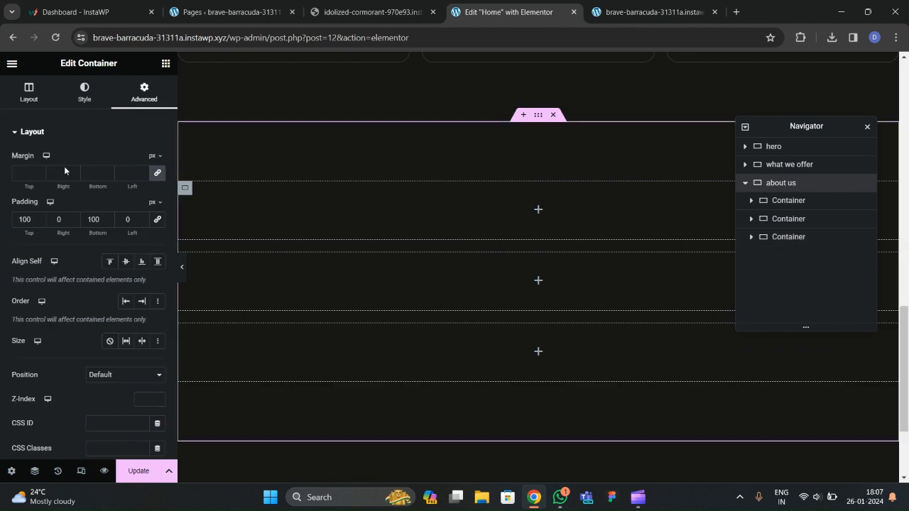
{"action": "left_click", "coordinate": [28, 93]}
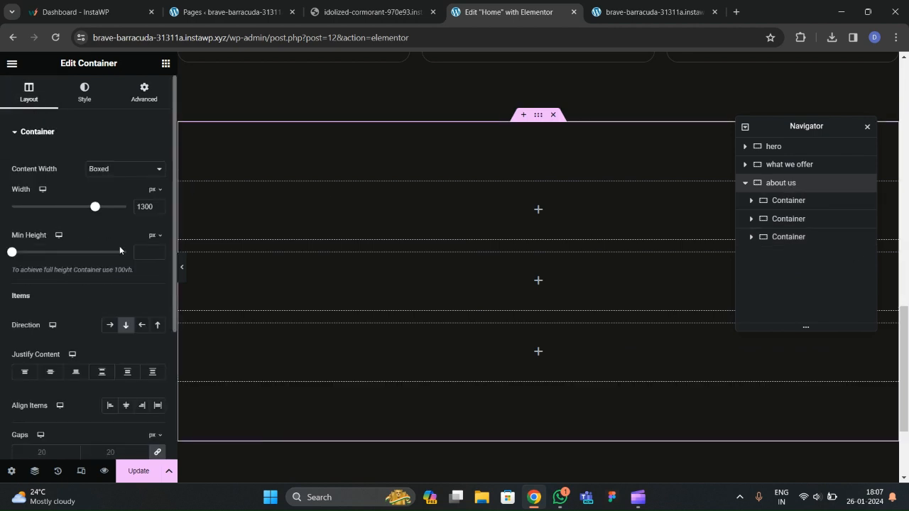
{"action": "scroll", "coordinate": [119, 246], "scroll_direction": "down", "scroll_amount": 1}
{"action": "left_click", "coordinate": [110, 267]}
{"action": "left_click", "coordinate": [50, 313]}
{"action": "left_click", "coordinate": [125, 348]}
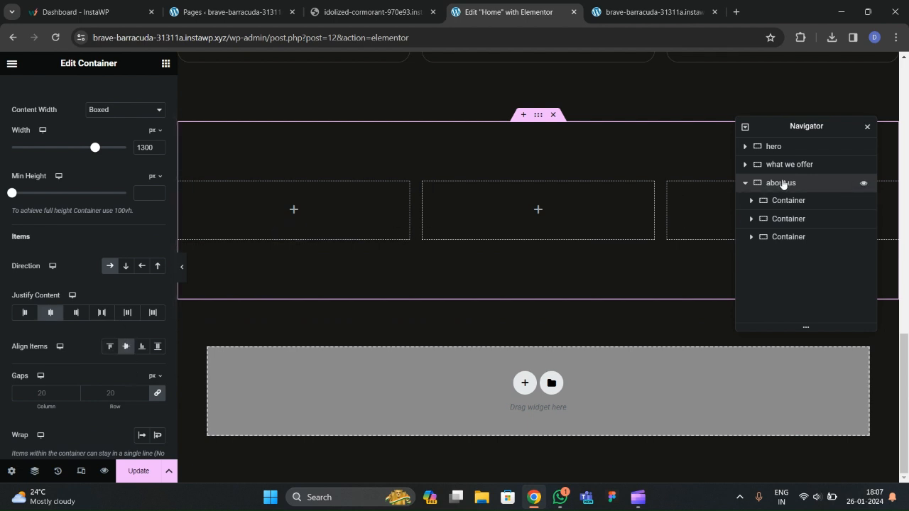
{"action": "scroll", "coordinate": [116, 179], "scroll_direction": "up", "scroll_amount": 1}
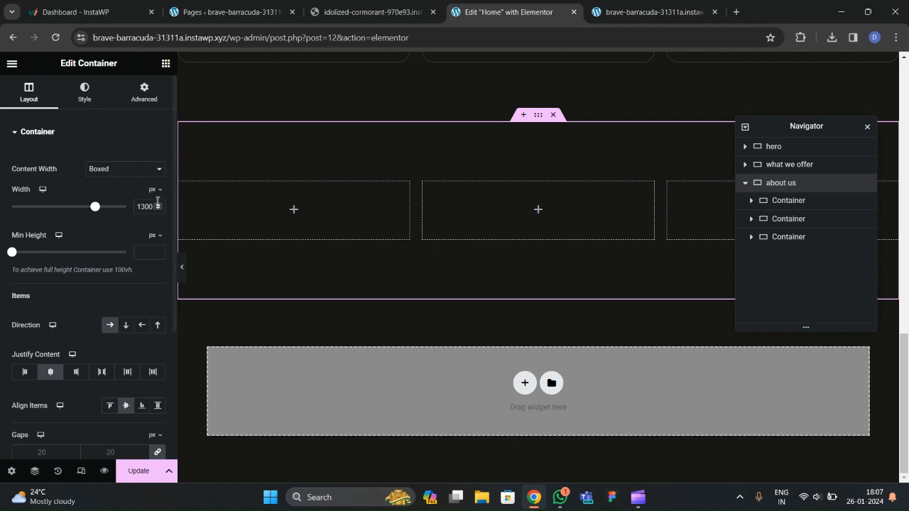
{"action": "left_click", "coordinate": [125, 169]}
{"action": "left_click", "coordinate": [106, 191]}
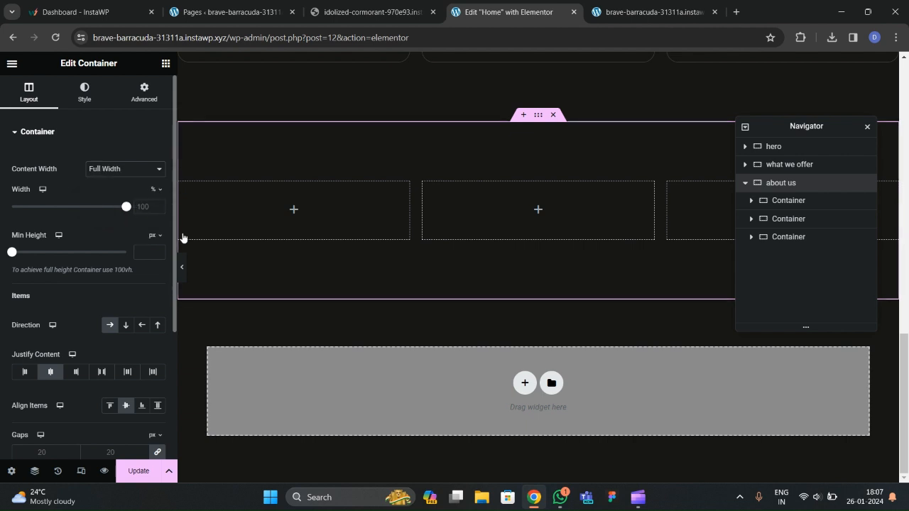
Compare the layout with the live site's about section.
{"action": "left_click", "coordinate": [373, 12]}
{"action": "scroll", "coordinate": [284, 147], "scroll_direction": "down", "scroll_amount": 1}
{"action": "scroll", "coordinate": [296, 155], "scroll_direction": "up", "scroll_amount": 2}
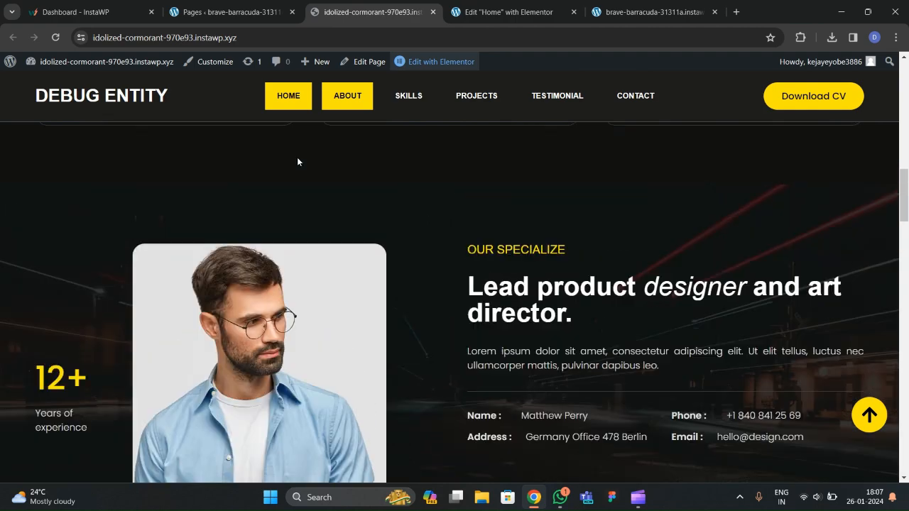
{"action": "scroll", "coordinate": [372, 205], "scroll_direction": "down", "scroll_amount": 3}
{"action": "left_click", "coordinate": [508, 13]}
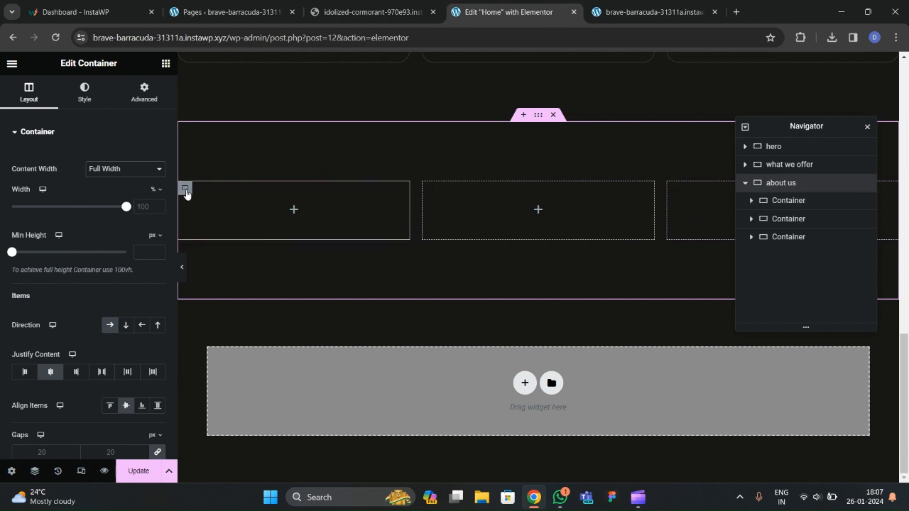
Set the first column width to 20% and try 40% for the second and third.
{"action": "left_click", "coordinate": [785, 200]}
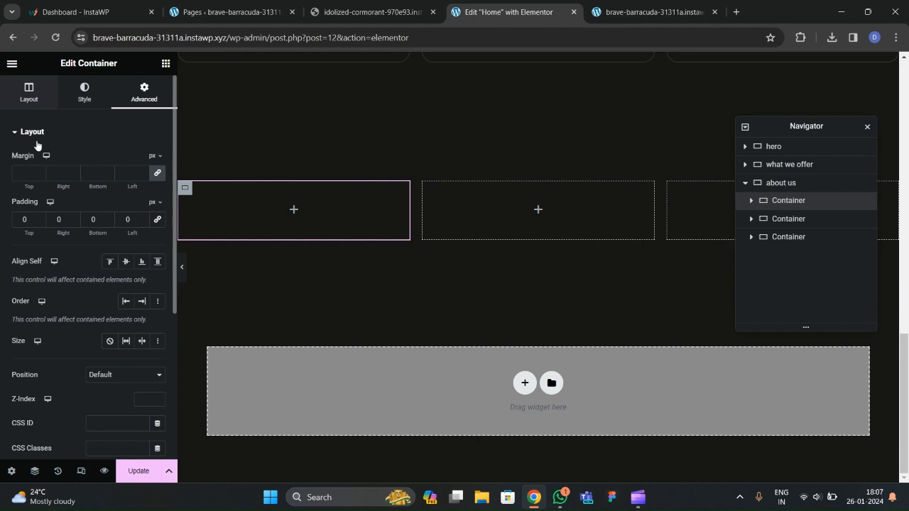
{"action": "left_click", "coordinate": [28, 92]}
{"action": "double_click", "coordinate": [146, 206]}
{"action": "type", "text": "20"}
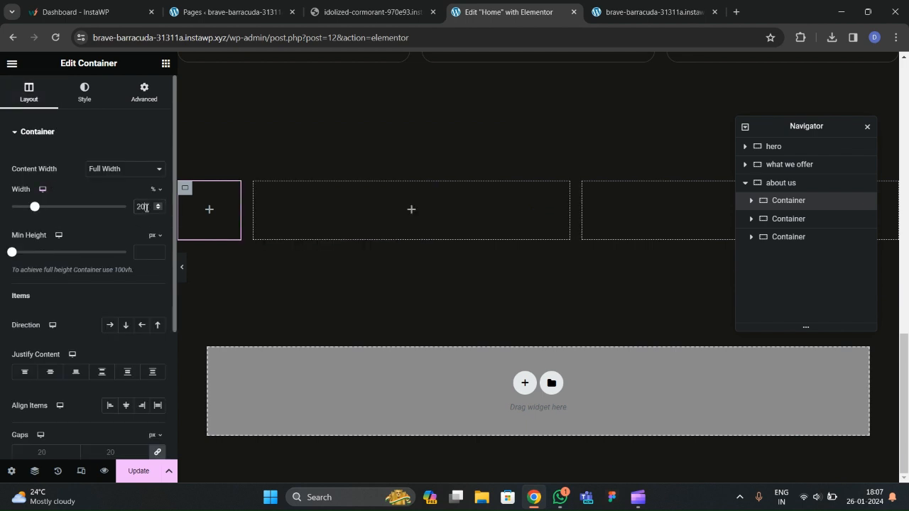
{"action": "left_click", "coordinate": [755, 219]}
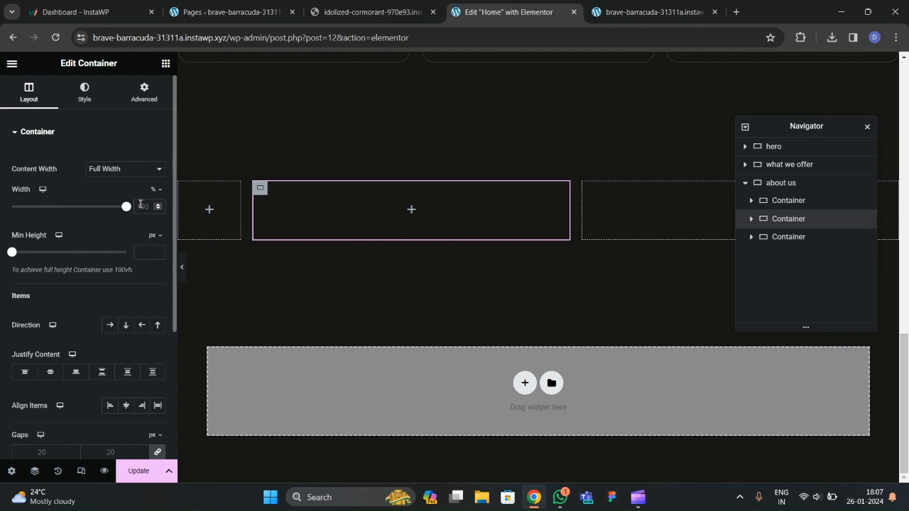
{"action": "type", "text": "40"}
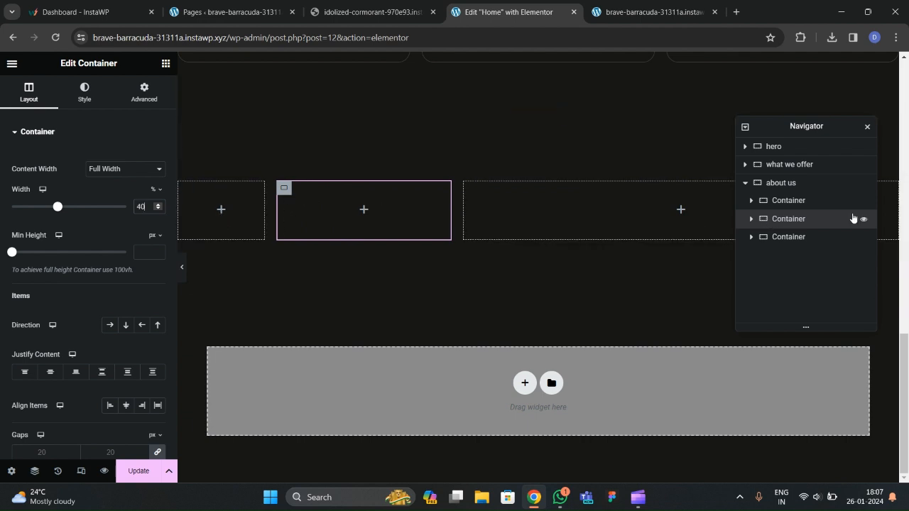
{"action": "left_click", "coordinate": [804, 237]}
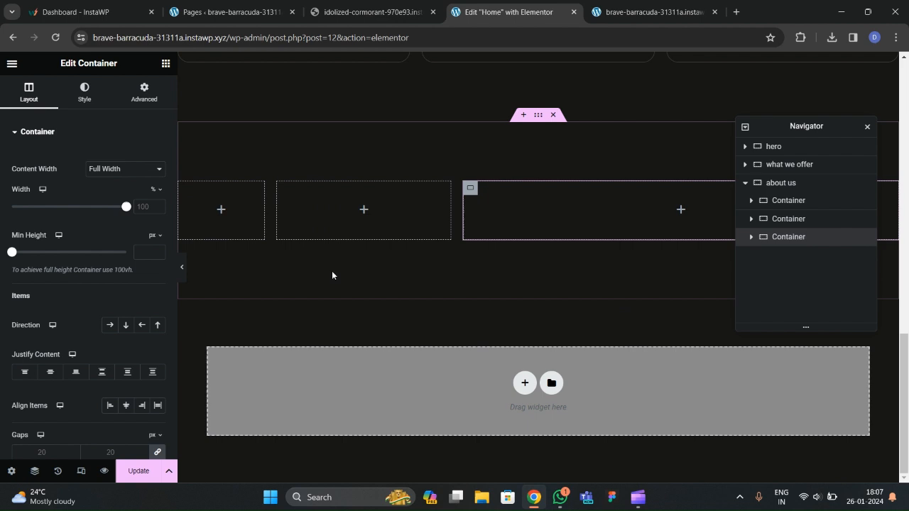
{"action": "left_click", "coordinate": [150, 206]}
{"action": "type", "text": "40"}
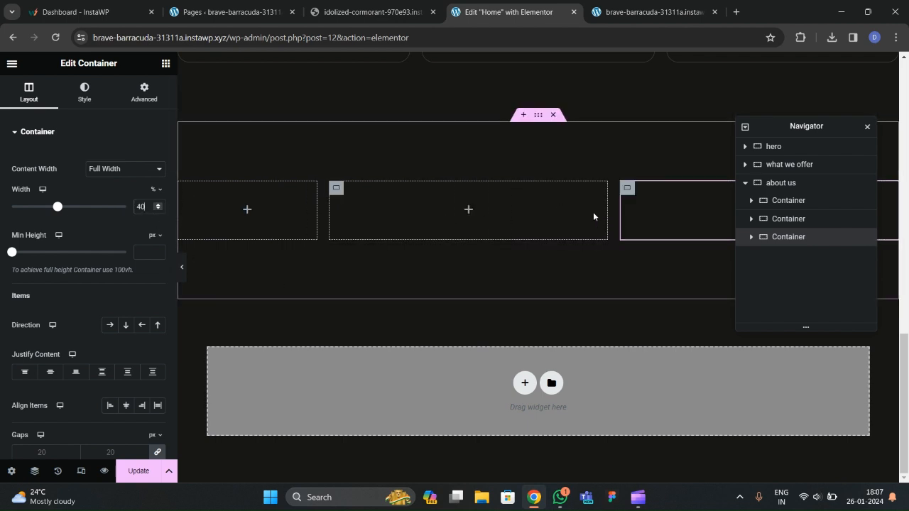
Change the middle and third columns to 30% and 50%, then add an Image widget to the middle.
{"action": "left_click", "coordinate": [794, 221]}
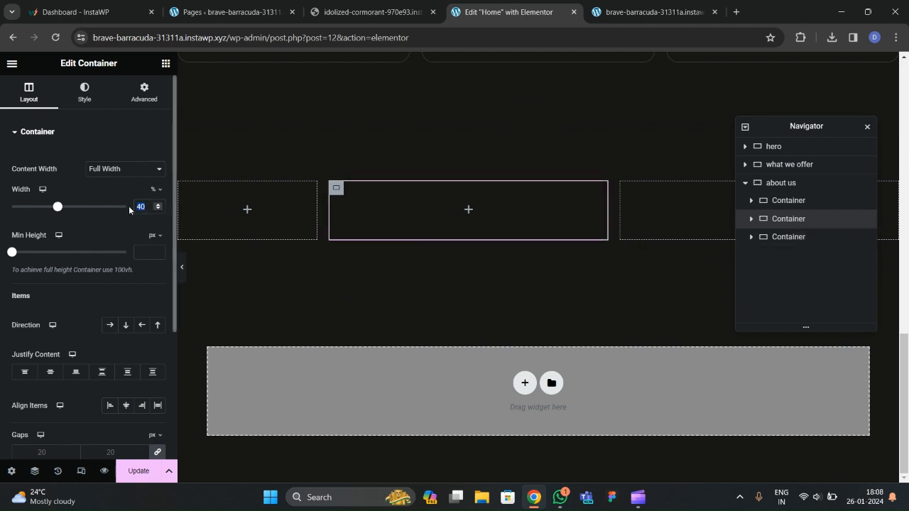
{"action": "type", "text": "30"}
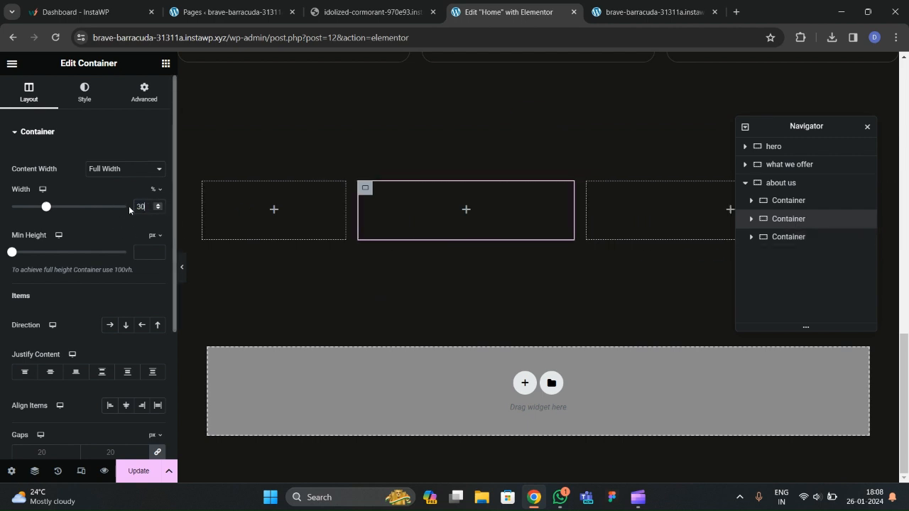
{"action": "left_click", "coordinate": [773, 237]}
{"action": "type", "text": "50"}
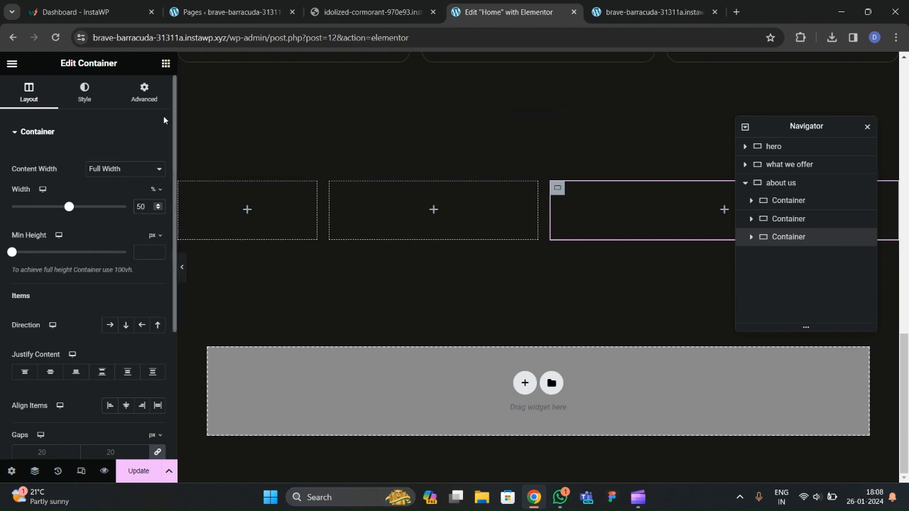
{"action": "left_click", "coordinate": [166, 63]}
{"action": "left_click_drag", "start_coordinate": [130, 334], "coordinate": [433, 214]}
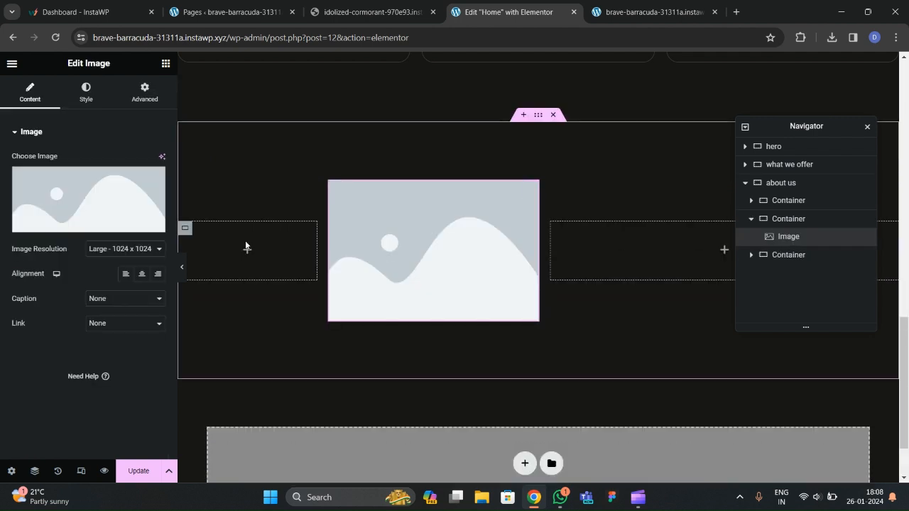
Upload freelancer-intro.jpg and insert it into the middle column's Image widget.
{"action": "left_click", "coordinate": [89, 199]}
{"action": "left_click", "coordinate": [481, 269]}
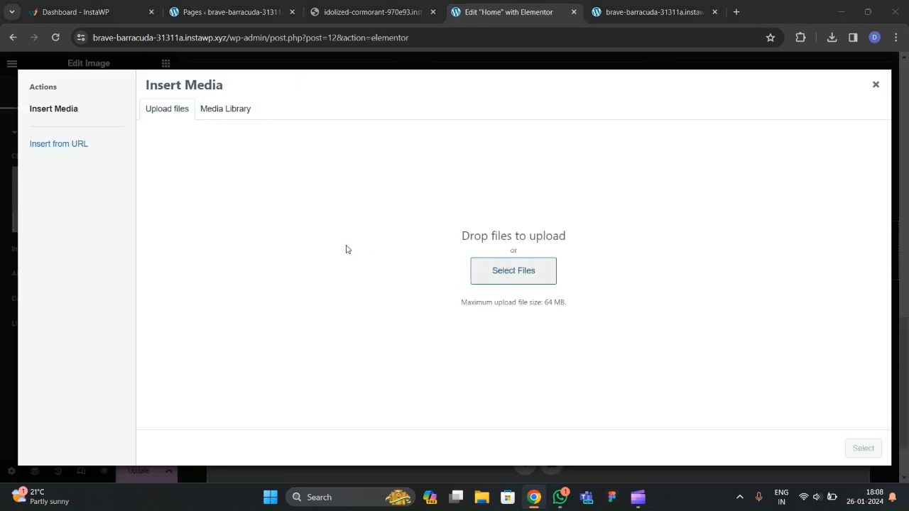
{"action": "scroll", "coordinate": [223, 161], "scroll_direction": "down", "scroll_amount": 3}
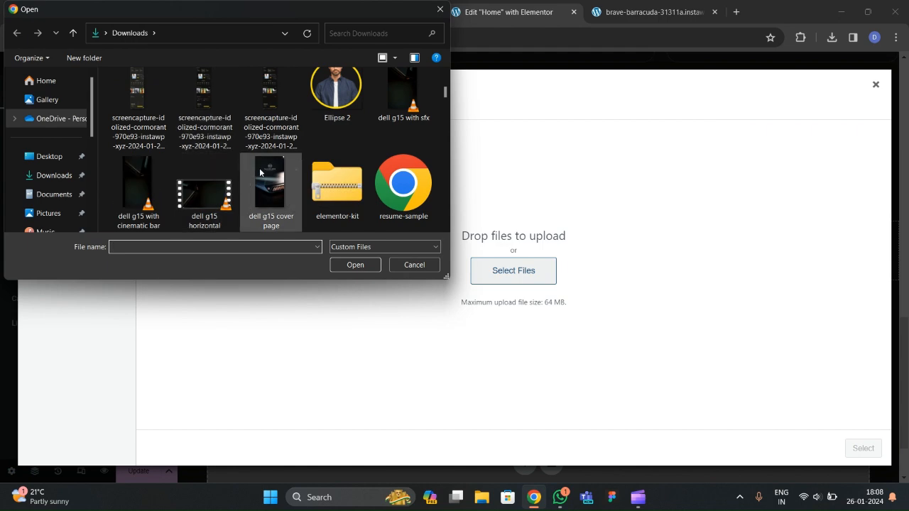
{"action": "scroll", "coordinate": [259, 168], "scroll_direction": "down", "scroll_amount": 5}
{"action": "scroll", "coordinate": [259, 168], "scroll_direction": "down", "scroll_amount": 5}
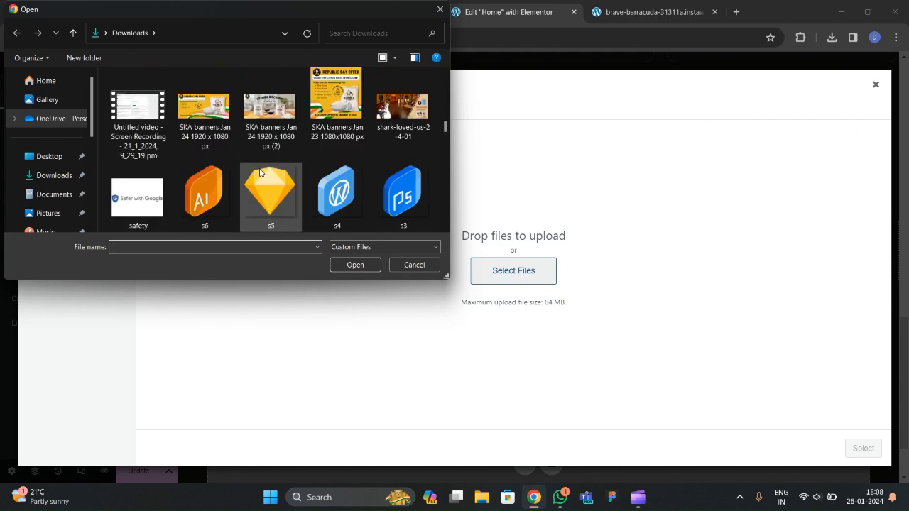
{"action": "scroll", "coordinate": [259, 165], "scroll_direction": "down", "scroll_amount": 2}
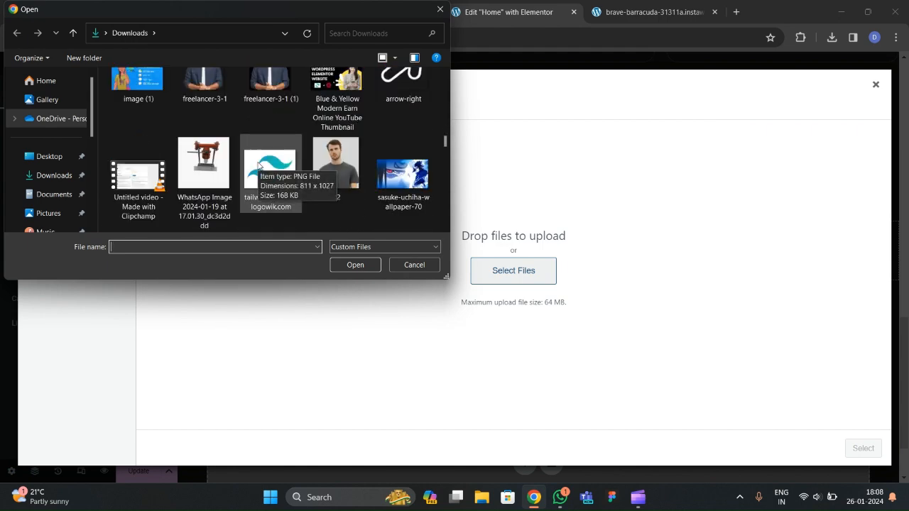
{"action": "scroll", "coordinate": [319, 206], "scroll_direction": "down", "scroll_amount": 3}
{"action": "left_click", "coordinate": [138, 182]}
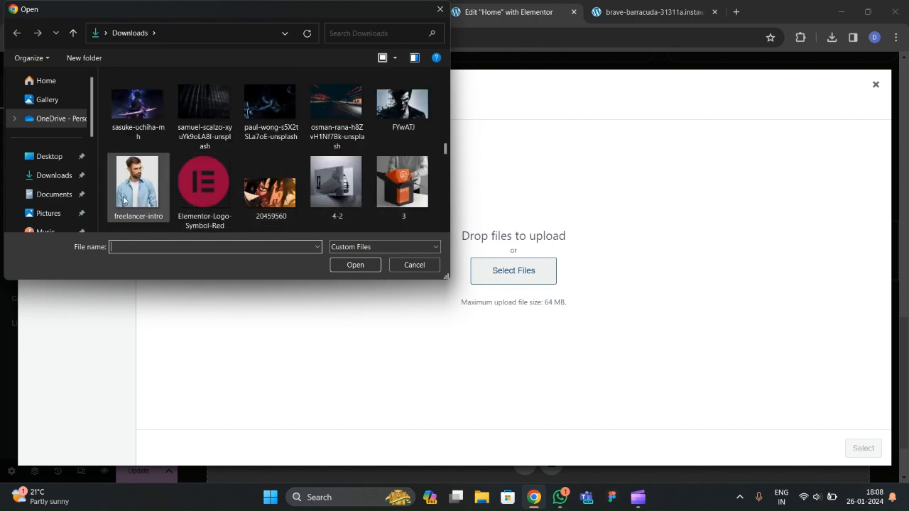
{"action": "left_click", "coordinate": [355, 264]}
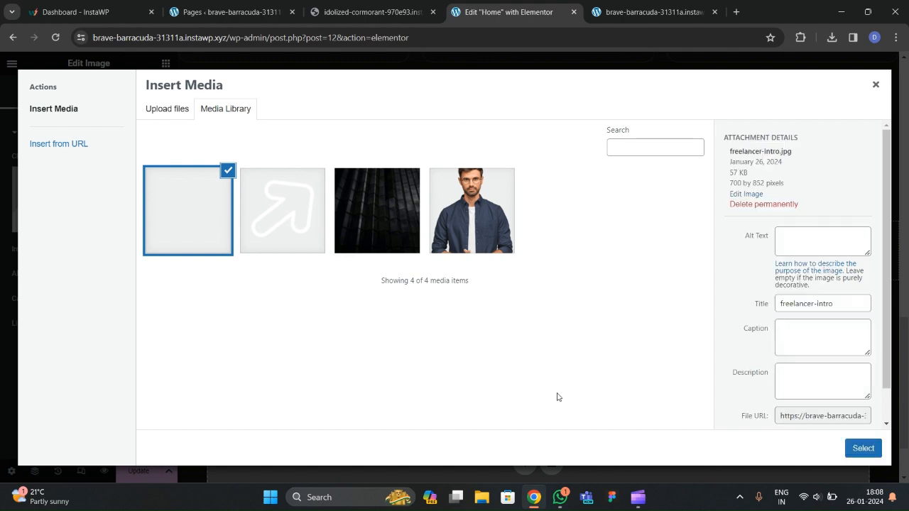
{"action": "left_click", "coordinate": [861, 451]}
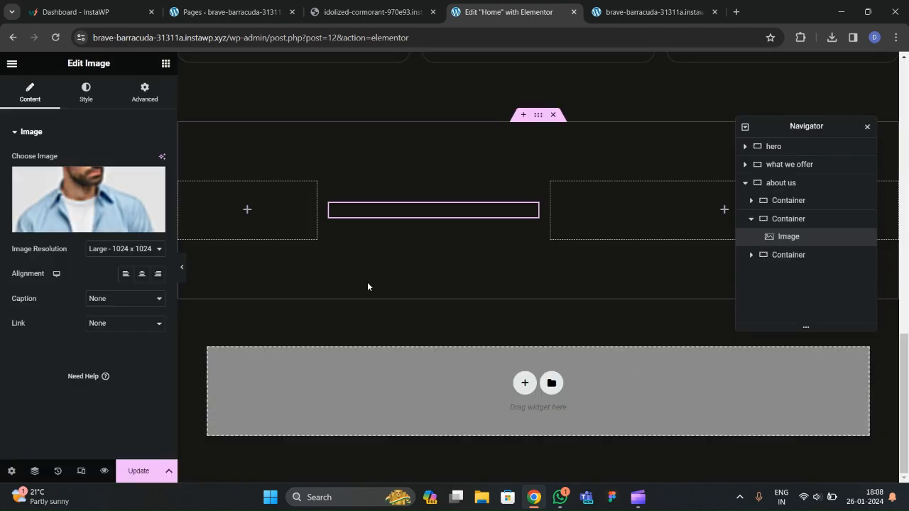
{"action": "left_click", "coordinate": [355, 12]}
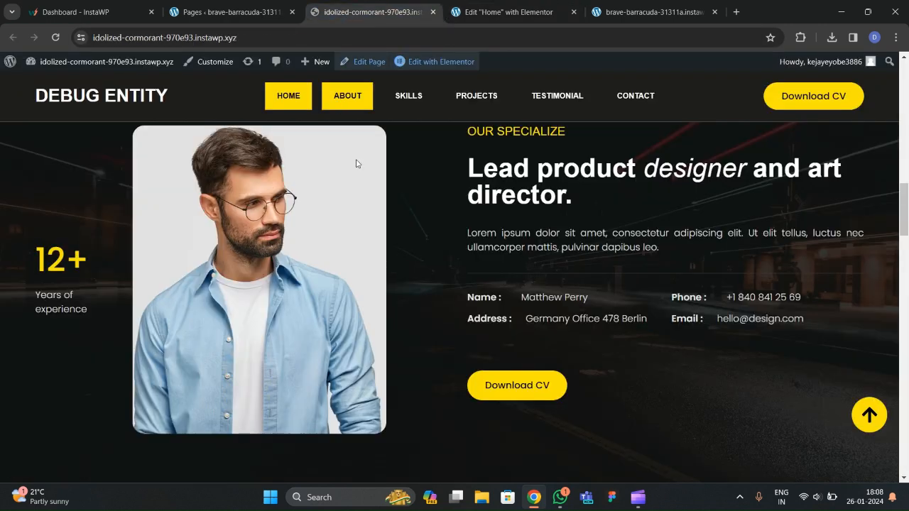
{"action": "left_click", "coordinate": [485, 9]}
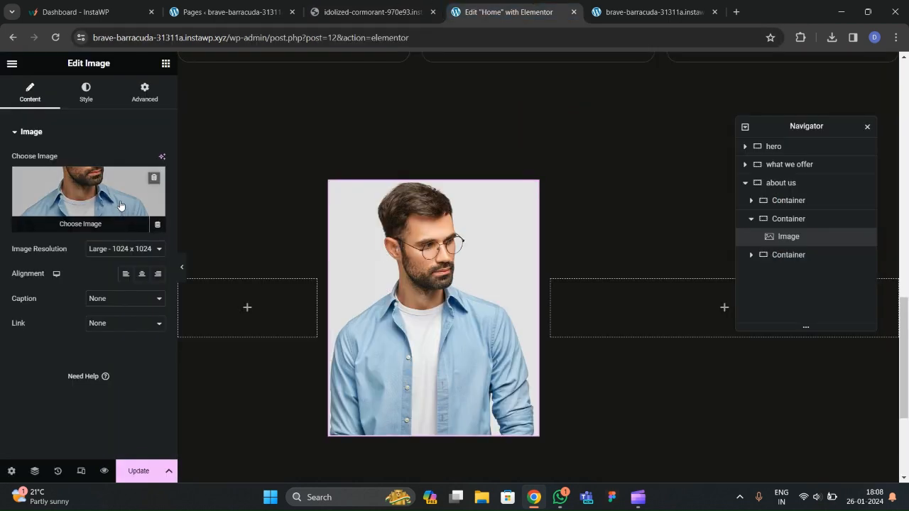
Give the portrait a 10 px border radius on all corners and preview it.
{"action": "left_click", "coordinate": [86, 91]}
{"action": "scroll", "coordinate": [26, 307], "scroll_direction": "down", "scroll_amount": 1}
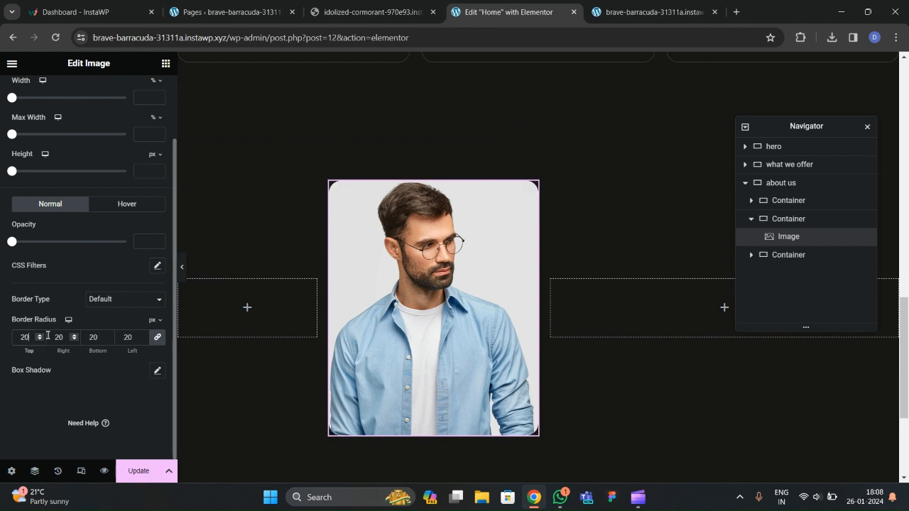
{"action": "key", "text": "BackSpace"}
{"action": "type", "text": "10"}
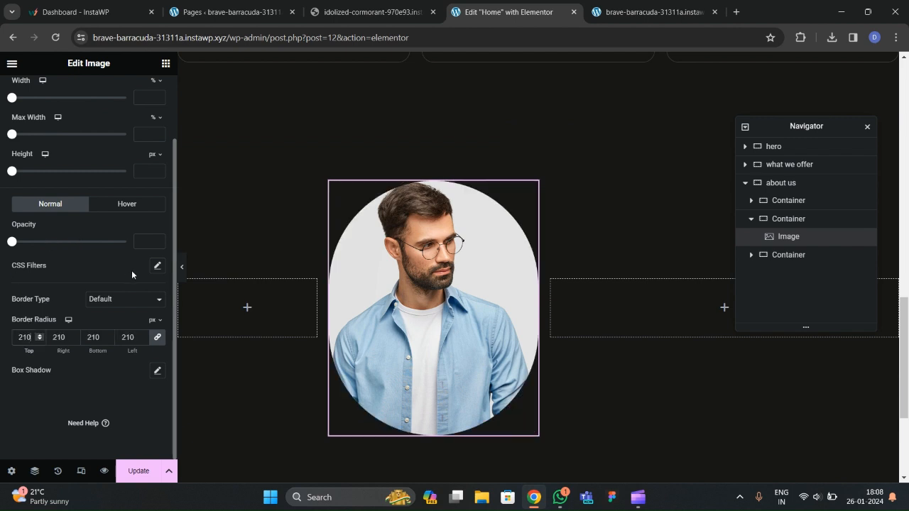
{"action": "key", "text": "BackSpace"}
{"action": "key", "text": "BackSpace"}
{"action": "key", "text": "BackSpace"}
{"action": "type", "text": "10"}
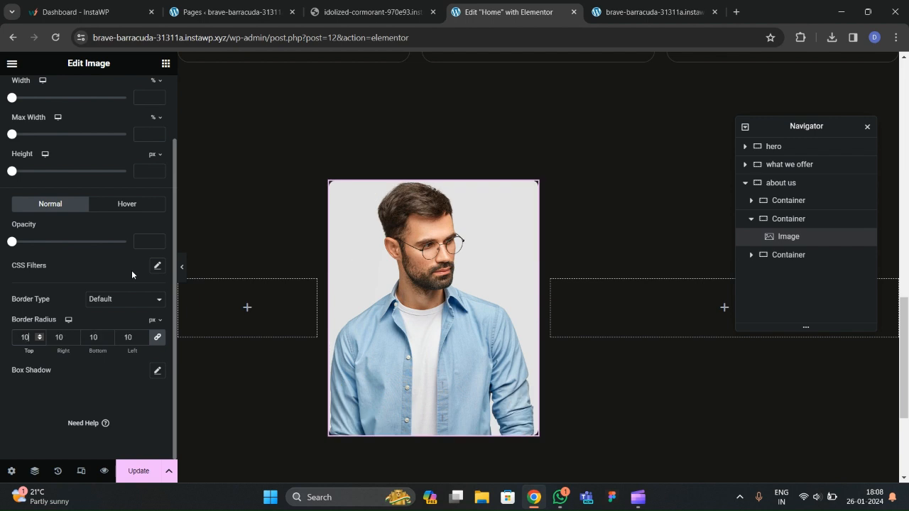
{"action": "left_click", "coordinate": [186, 267]}
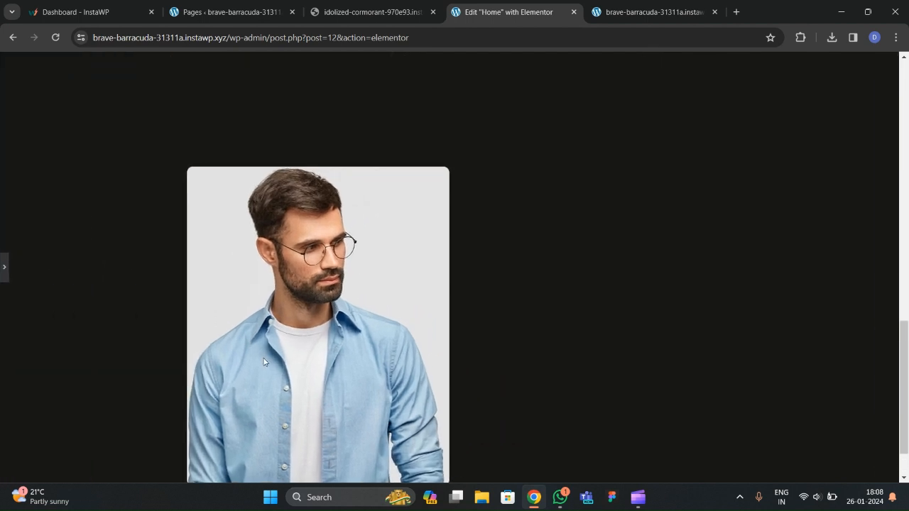
{"action": "left_click", "coordinate": [3, 268]}
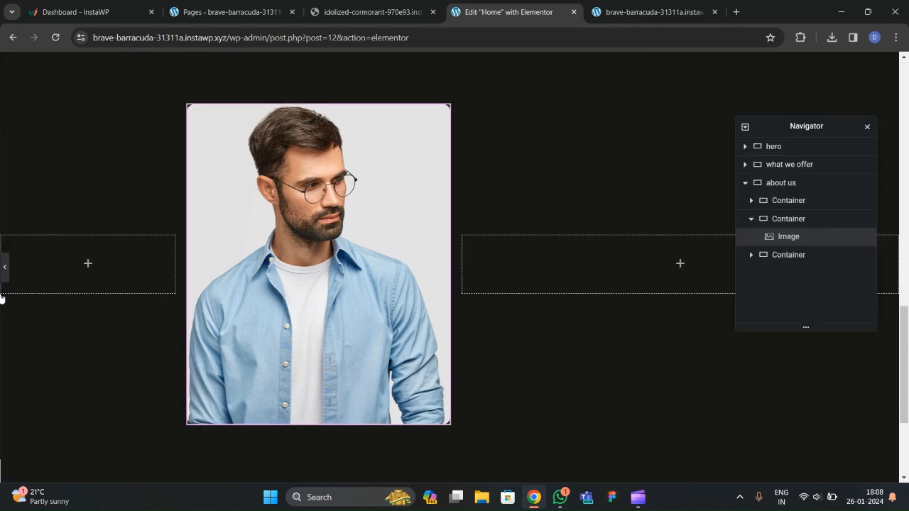
Check the live site's About section, then return to the editor's widget library.
{"action": "left_click", "coordinate": [370, 12]}
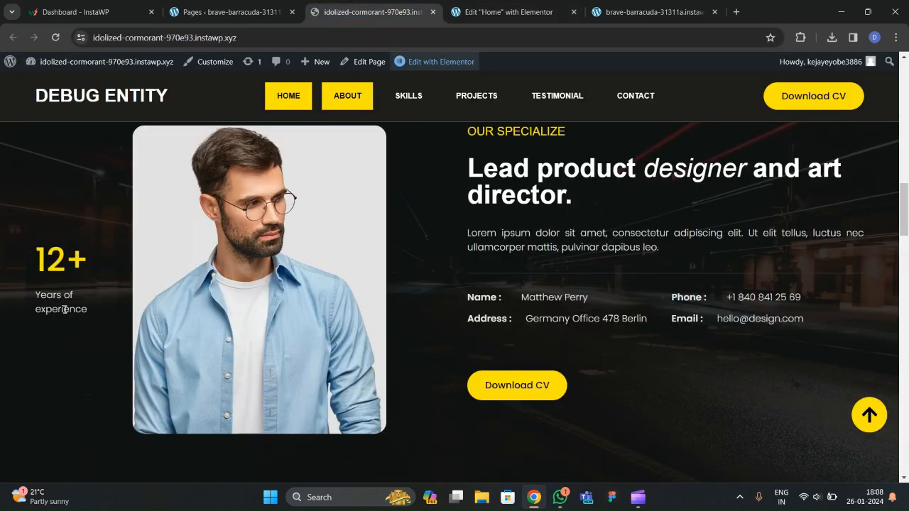
{"action": "key", "text": "ctrl+Tab"}
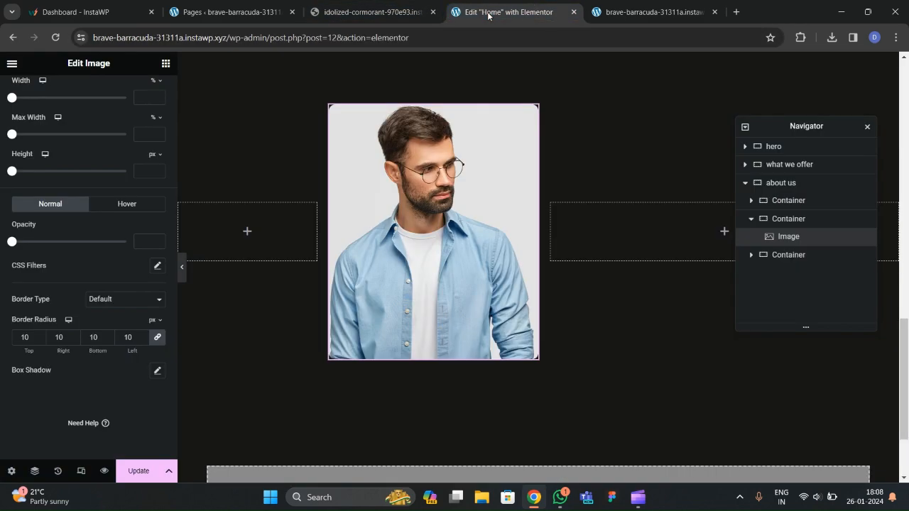
{"action": "left_click", "coordinate": [166, 63]}
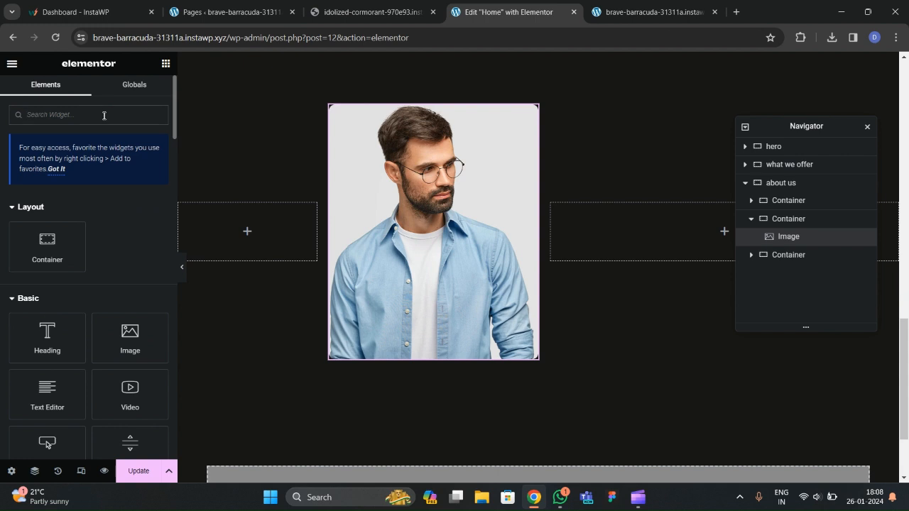
Add a Counter to the left column with no title, ending number 12 and suffix '+'.
{"action": "left_click", "coordinate": [104, 116]}
{"action": "type", "text": "counter"}
{"action": "left_click_drag", "start_coordinate": [71, 202], "coordinate": [238, 233]}
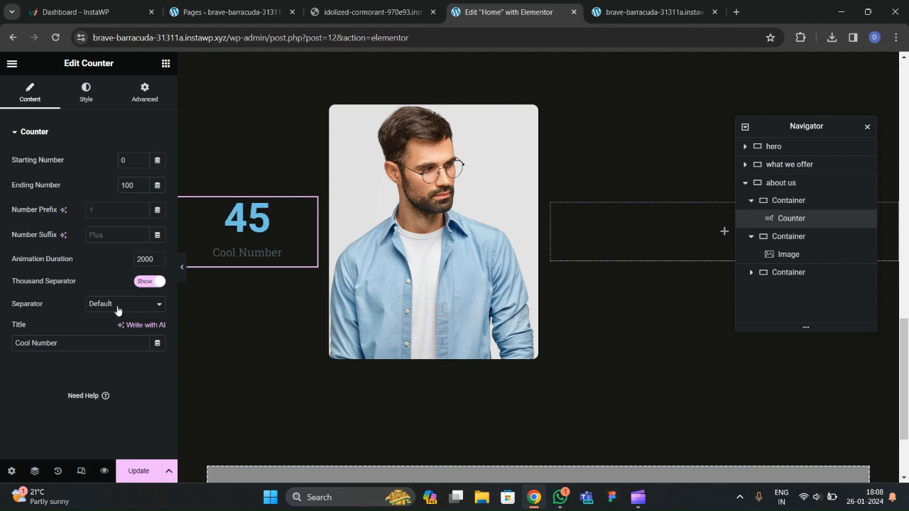
{"action": "left_click_drag", "start_coordinate": [67, 346], "coordinate": [16, 349]}
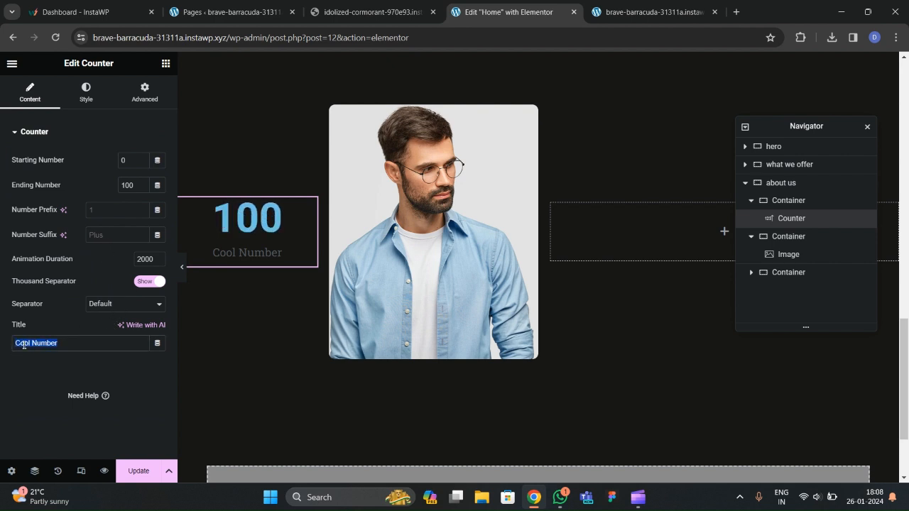
{"action": "key", "text": "BackSpace"}
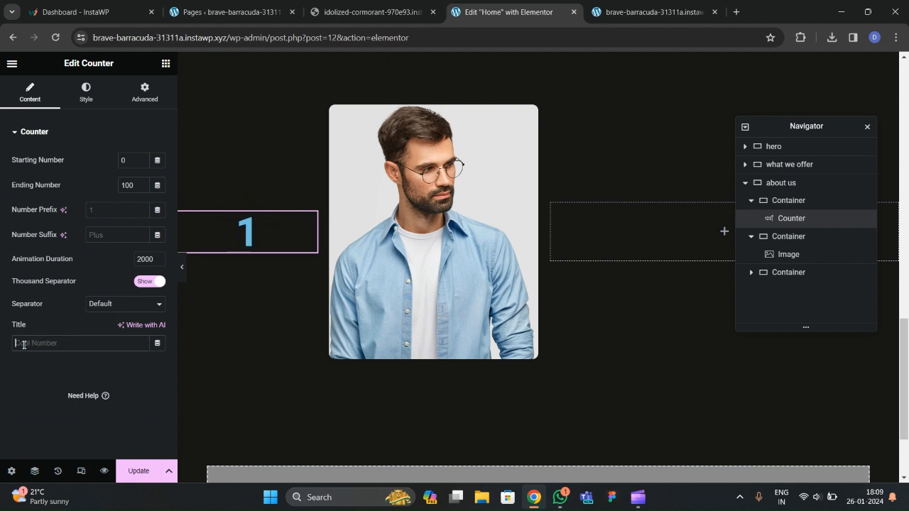
{"action": "double_click", "coordinate": [132, 190]}
{"action": "type", "text": "12"}
{"action": "left_click", "coordinate": [110, 235]}
{"action": "type", "text": "+"}
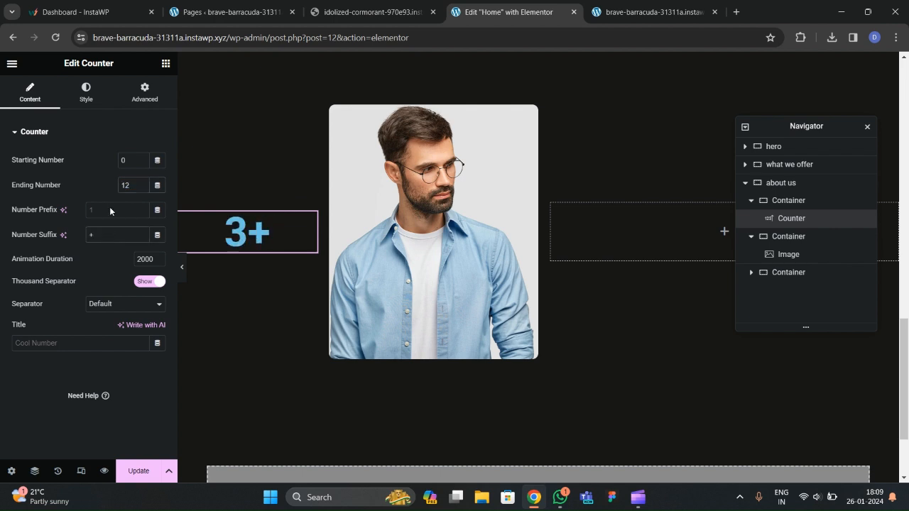
{"action": "left_click", "coordinate": [86, 100]}
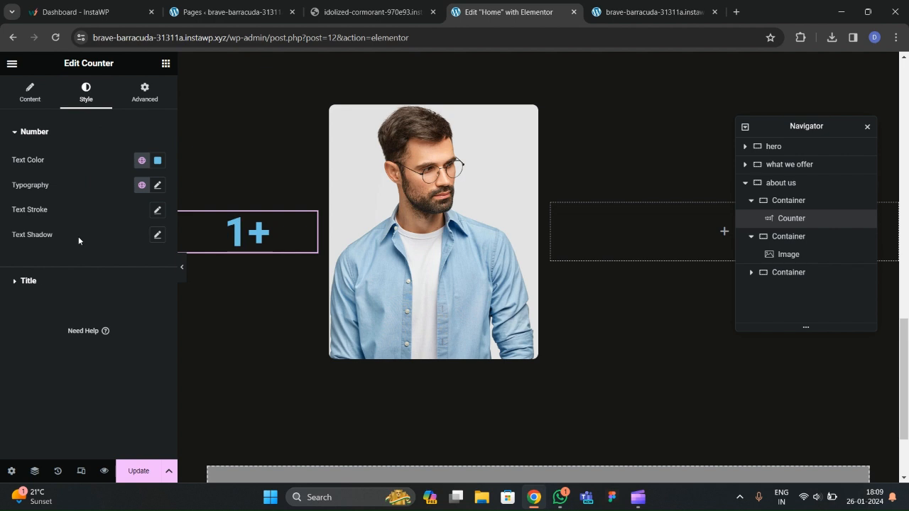
{"action": "left_click", "coordinate": [142, 160]}
Make the counter number yellow and start adjusting its font family and size.
{"action": "left_click", "coordinate": [85, 310]}
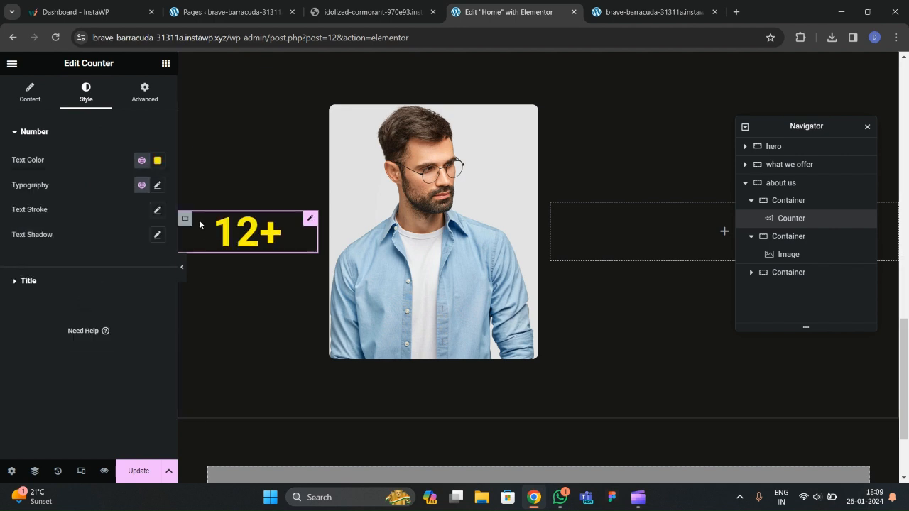
{"action": "left_click", "coordinate": [157, 186]}
{"action": "left_click", "coordinate": [108, 241]}
{"action": "type", "text": "aria"}
{"action": "key", "text": "Return"}
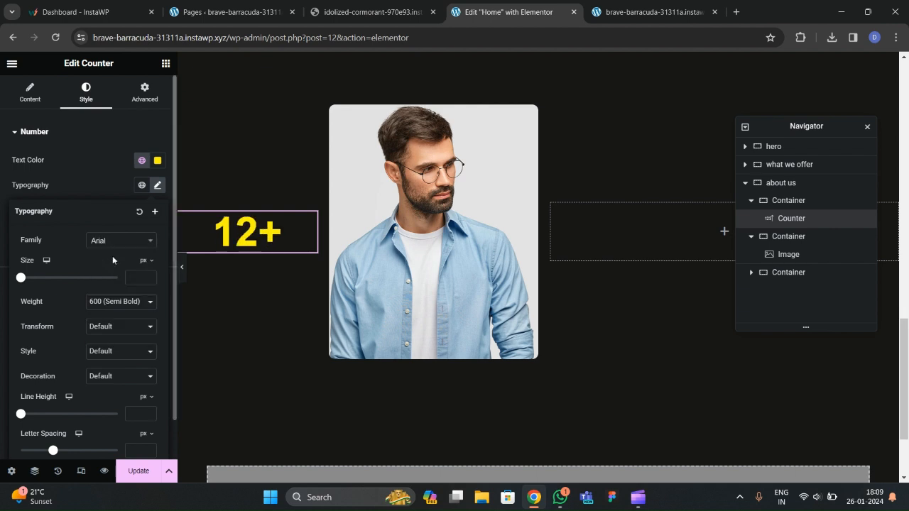
{"action": "left_click", "coordinate": [142, 277]}
{"action": "type", "text": "8"}
{"action": "left_click", "coordinate": [148, 275]}
{"action": "left_click", "coordinate": [149, 276]}
{"action": "left_click", "coordinate": [148, 275]}
{"action": "left_click", "coordinate": [149, 276]}
{"action": "left_click", "coordinate": [148, 276]}
{"action": "left_click", "coordinate": [148, 275]}
{"action": "left_click", "coordinate": [149, 275]}
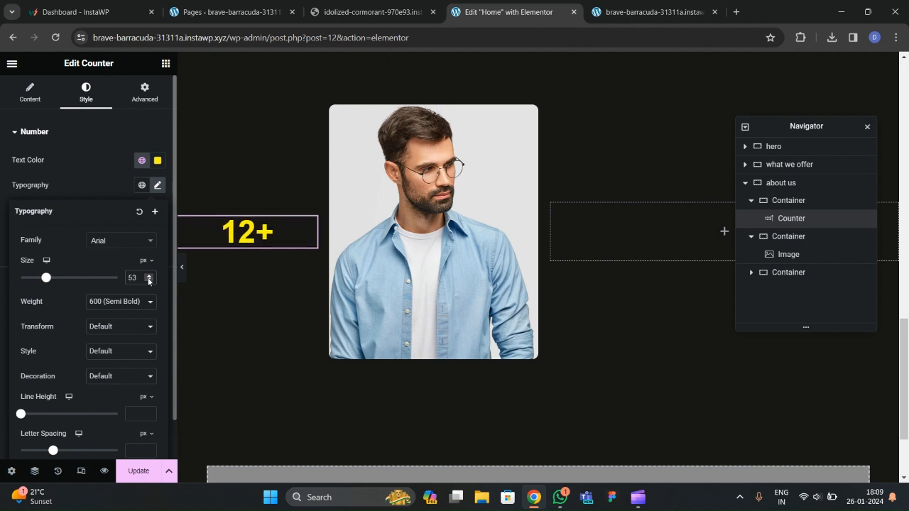
{"action": "left_click", "coordinate": [148, 281]}
{"action": "left_click", "coordinate": [148, 281]}
Set the number to Poppins, 50 px, weight 500 (Medium), then compare with the live site.
{"action": "left_click", "coordinate": [118, 302]}
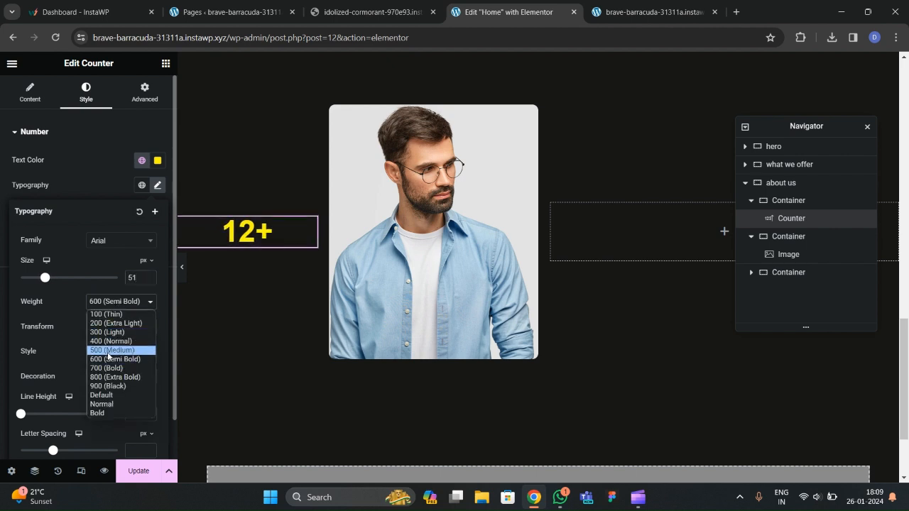
{"action": "left_click", "coordinate": [107, 341]}
{"action": "left_click", "coordinate": [121, 302]}
{"action": "left_click", "coordinate": [98, 350]}
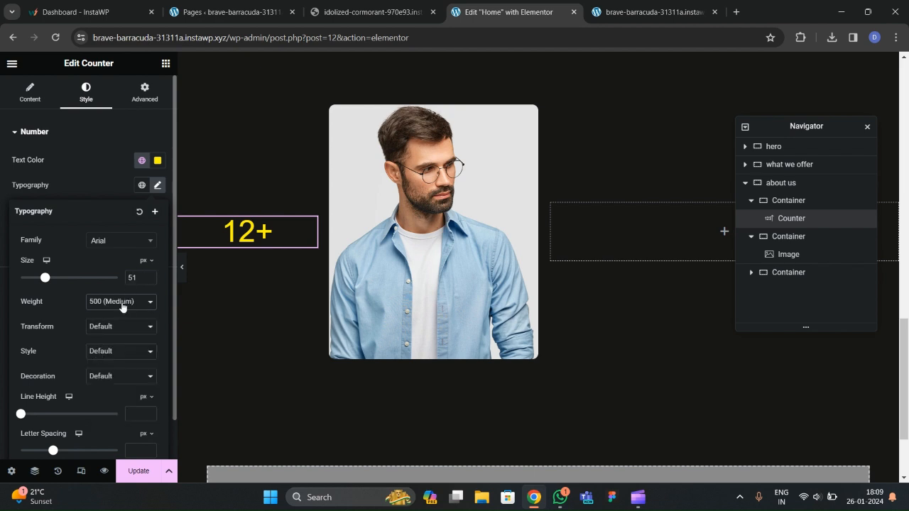
{"action": "left_click", "coordinate": [150, 282]}
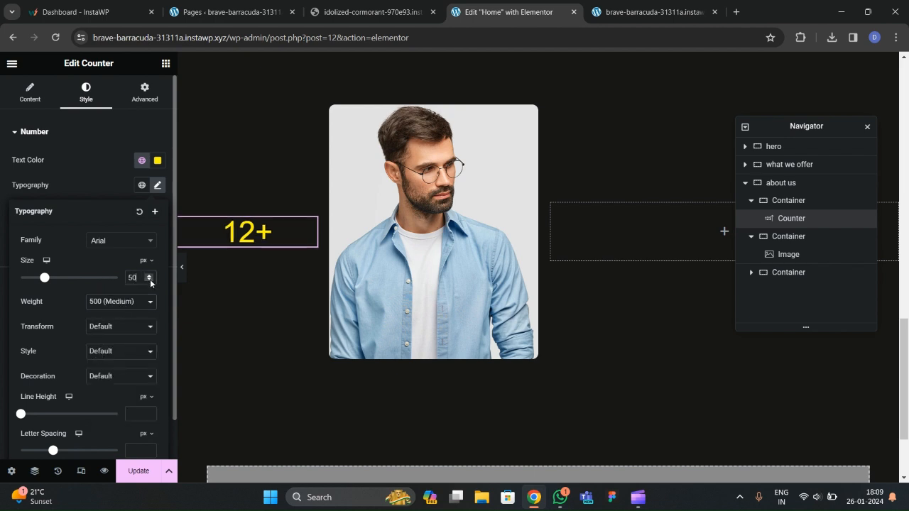
{"action": "left_click", "coordinate": [124, 245]}
{"action": "type", "text": "poppins"}
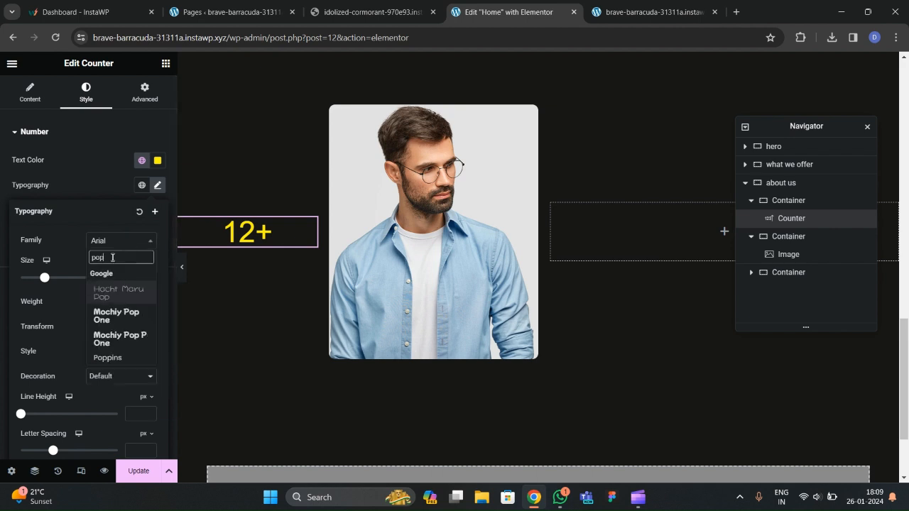
{"action": "key", "text": "Return"}
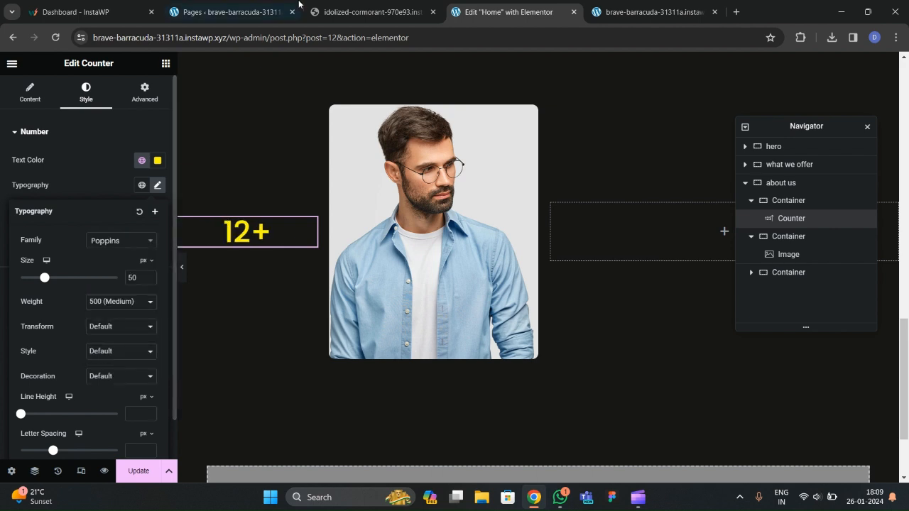
{"action": "left_click", "coordinate": [373, 12]}
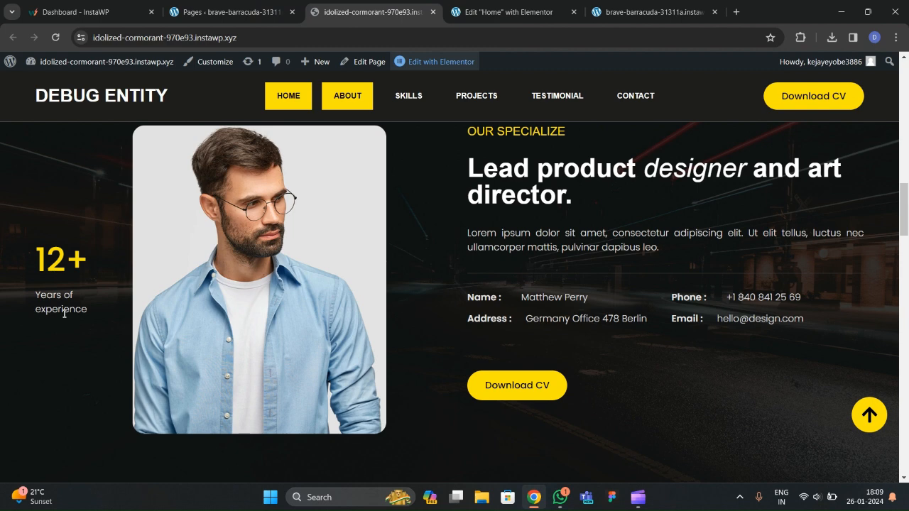
{"action": "left_click", "coordinate": [508, 12]}
Add a Text Editor under the counter and replace its placeholder with 'Years of experience'.
{"action": "left_click", "coordinate": [166, 64]}
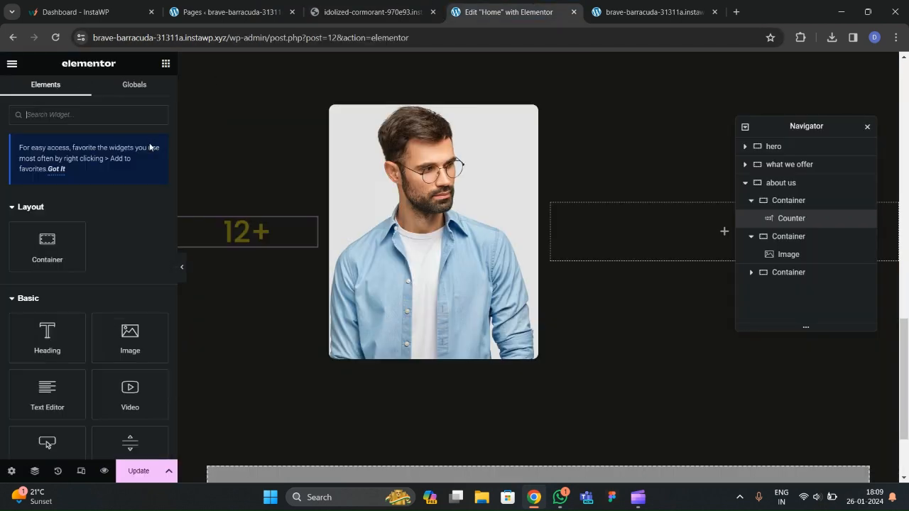
{"action": "left_click_drag", "start_coordinate": [57, 383], "coordinate": [250, 238]}
{"action": "left_click_drag", "start_coordinate": [140, 281], "coordinate": [2, 238]}
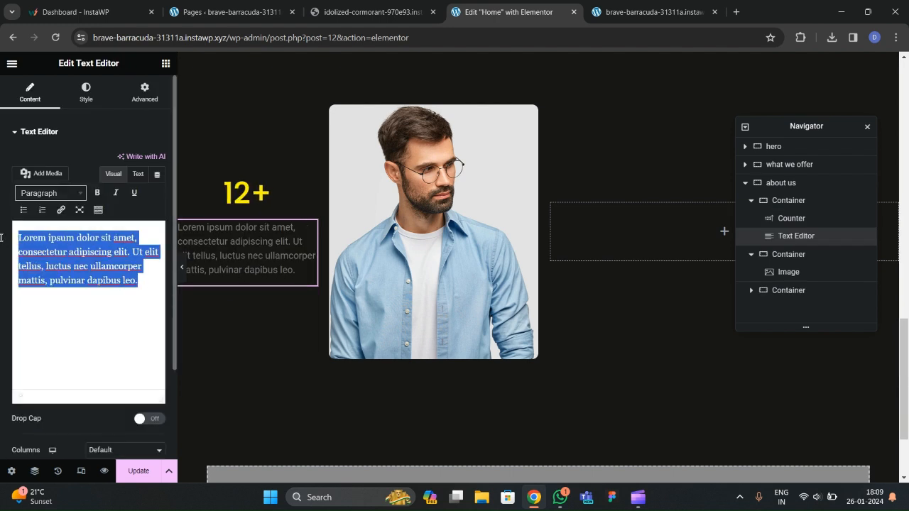
{"action": "type", "text": "Years of experience"}
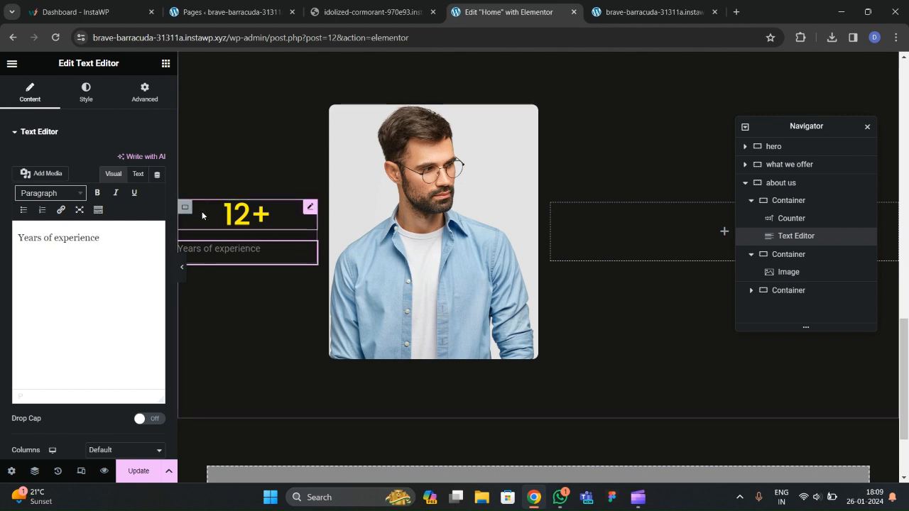
{"action": "left_click", "coordinate": [186, 210]}
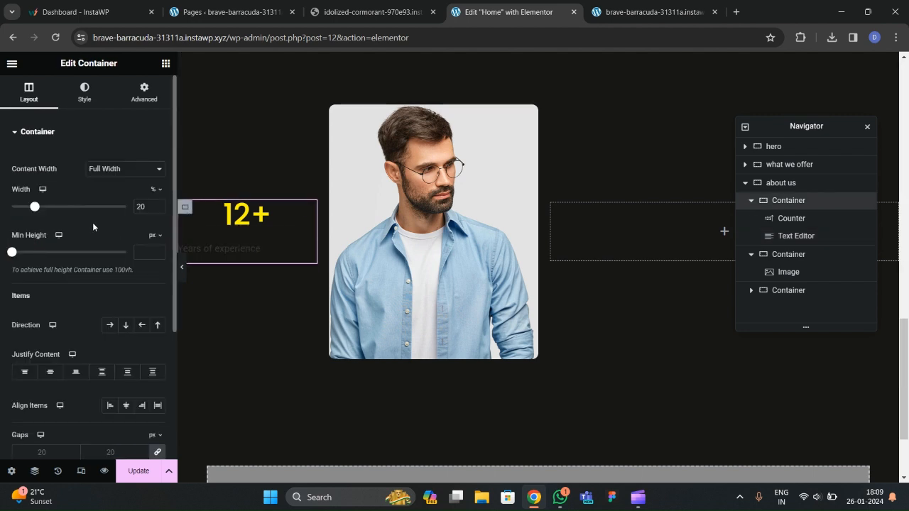
Set the column's Align Items to Start so 12+ and its caption sit left.
{"action": "scroll", "coordinate": [93, 222], "scroll_direction": "down", "scroll_amount": 2}
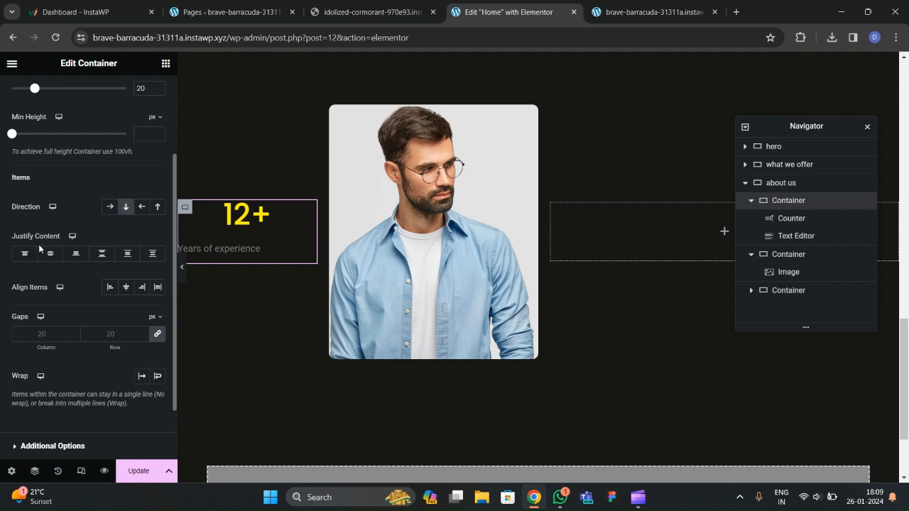
{"action": "left_click", "coordinate": [126, 288]}
{"action": "left_click", "coordinate": [110, 288]}
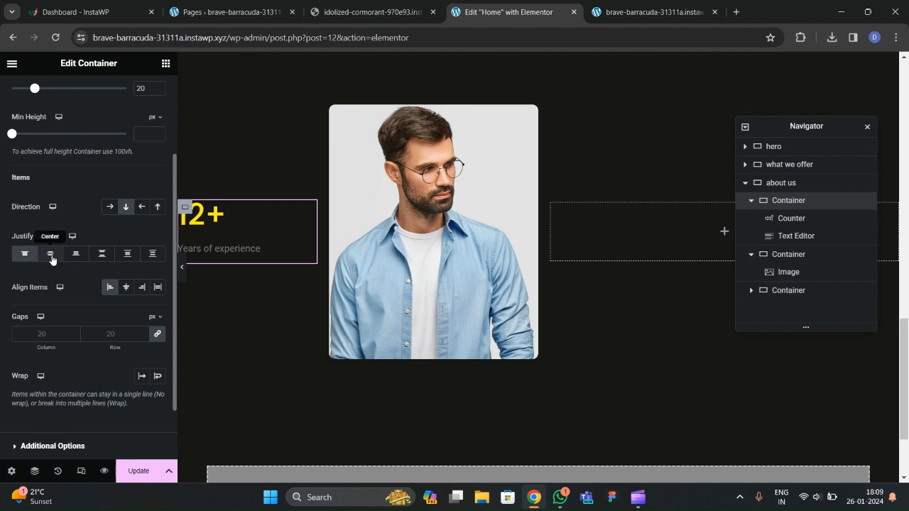
Give the Years of experience caption the global light grey 'text' colour.
{"action": "left_click", "coordinate": [222, 250]}
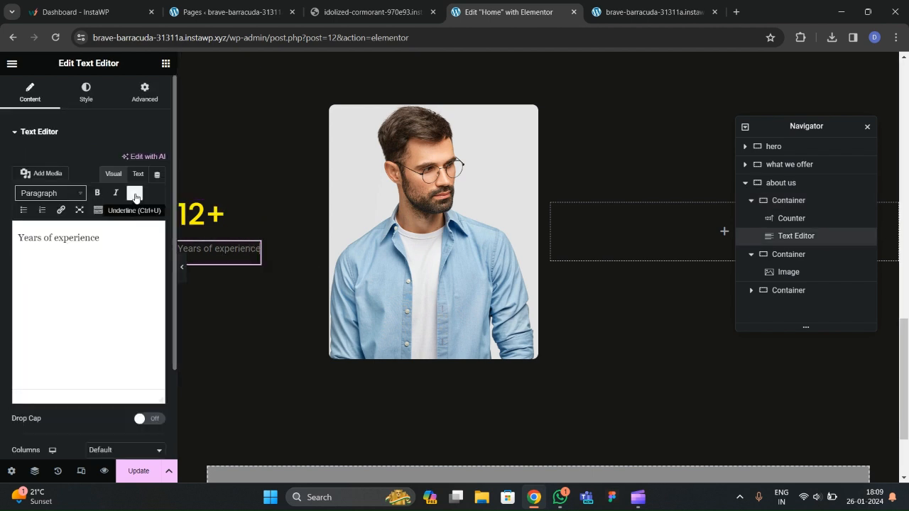
{"action": "left_click", "coordinate": [85, 93]}
{"action": "left_click", "coordinate": [142, 184]}
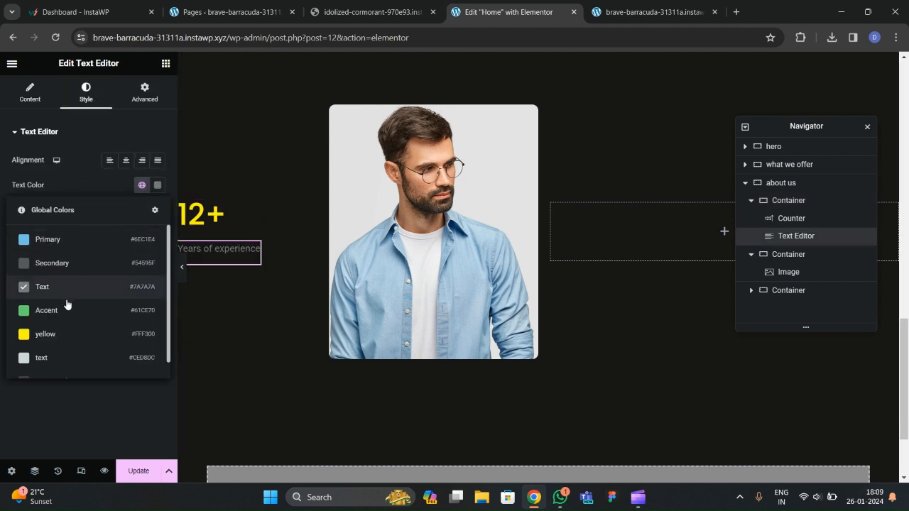
{"action": "left_click", "coordinate": [59, 358]}
Set the caption's typography to Poppins at 14 px and preview the result.
{"action": "left_click", "coordinate": [157, 213]}
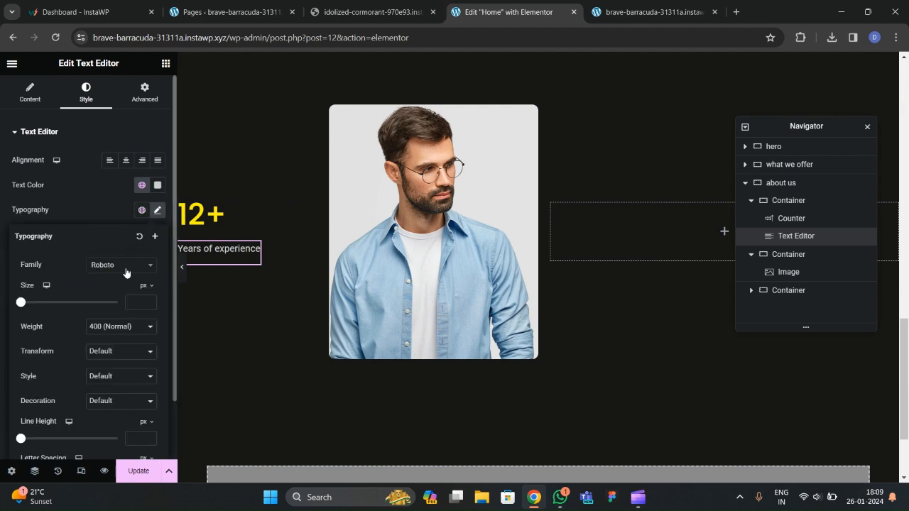
{"action": "left_click", "coordinate": [119, 266]}
{"action": "type", "text": "poppins"}
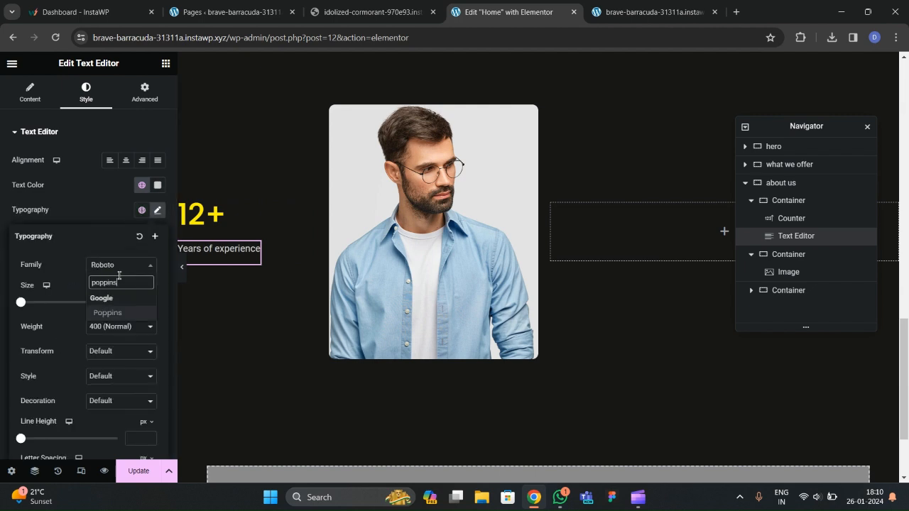
{"action": "key", "text": "Return"}
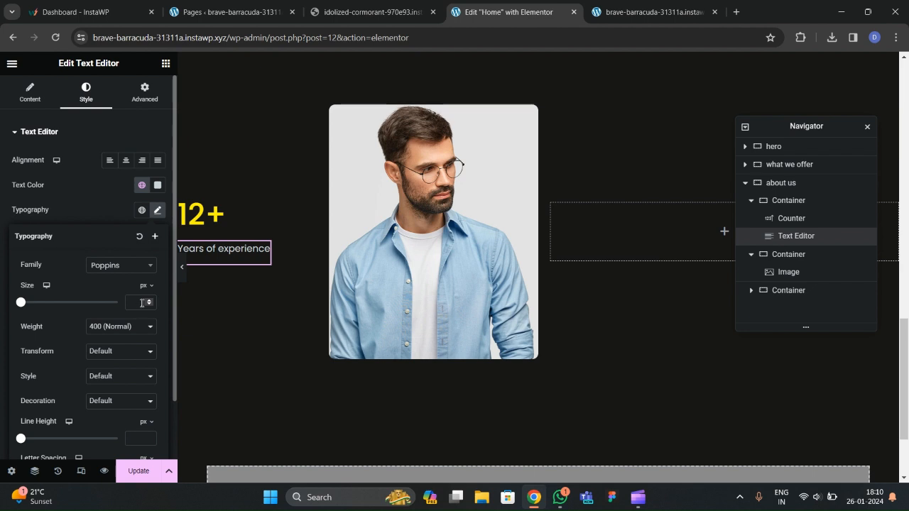
{"action": "left_click", "coordinate": [148, 301]}
{"action": "left_click_drag", "start_coordinate": [148, 302], "coordinate": [149, 303]}
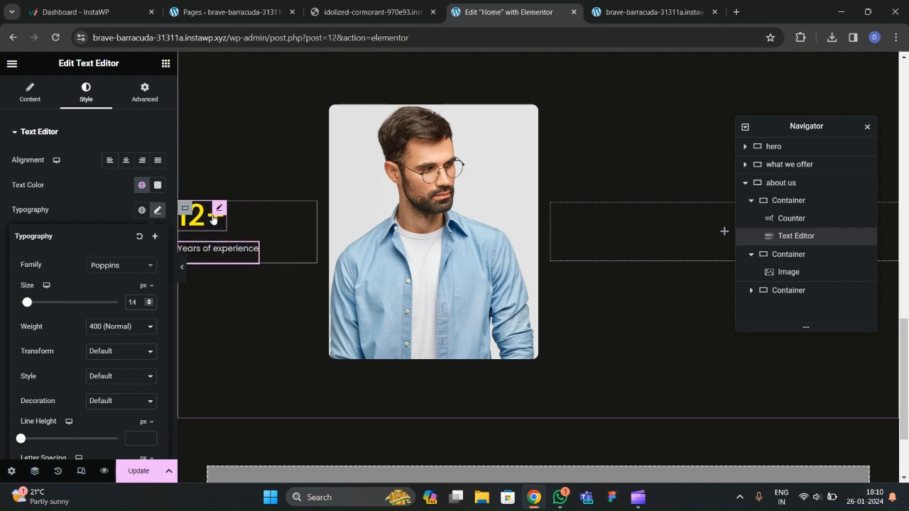
{"action": "left_click", "coordinate": [183, 269]}
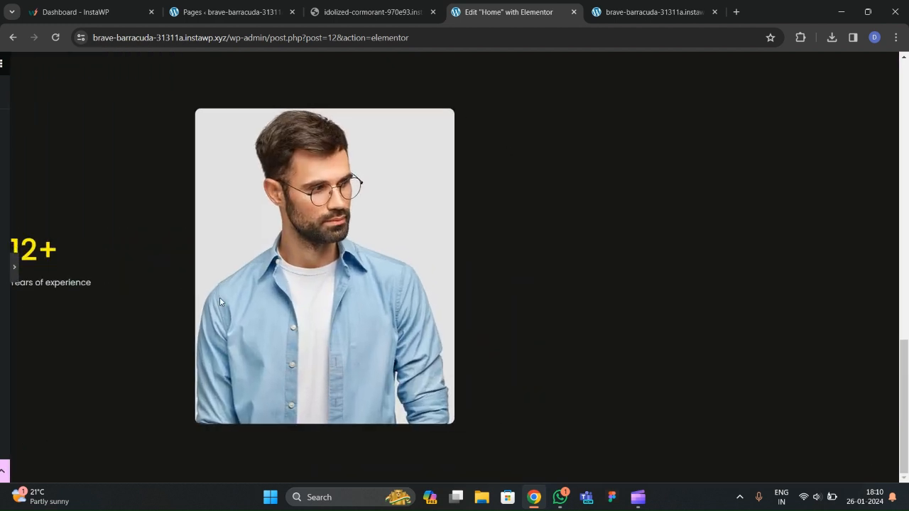
{"action": "left_click", "coordinate": [2, 268]}
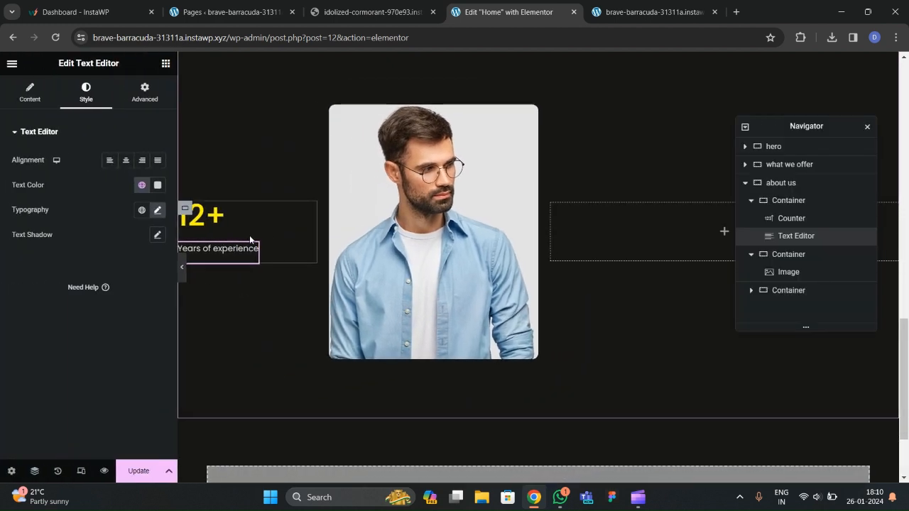
{"action": "scroll", "coordinate": [255, 236], "scroll_direction": "up", "scroll_amount": 1}
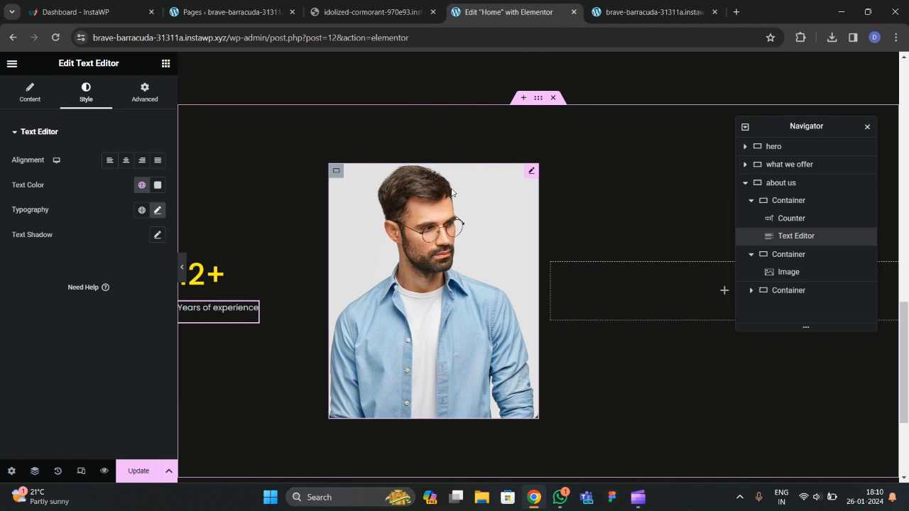
Set the about us section's right and left padding to 40 px and preview it.
{"action": "left_click", "coordinate": [538, 99]}
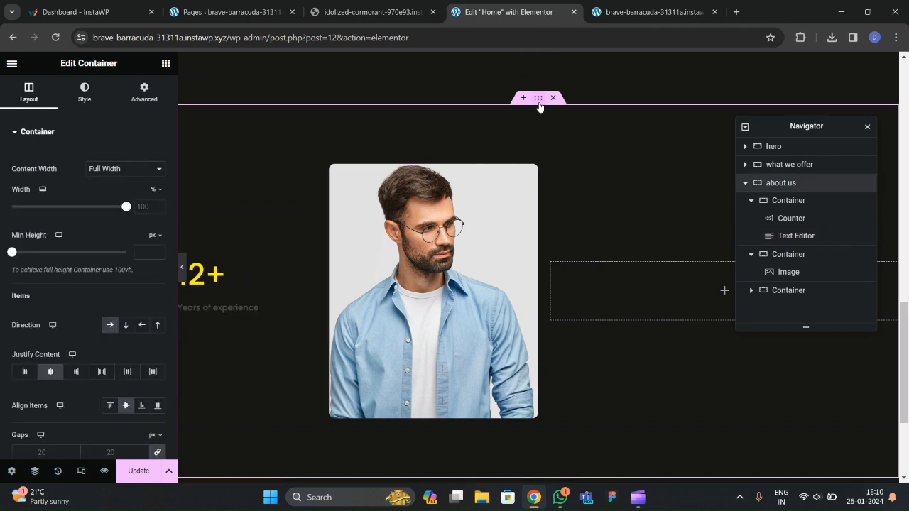
{"action": "left_click", "coordinate": [140, 96]}
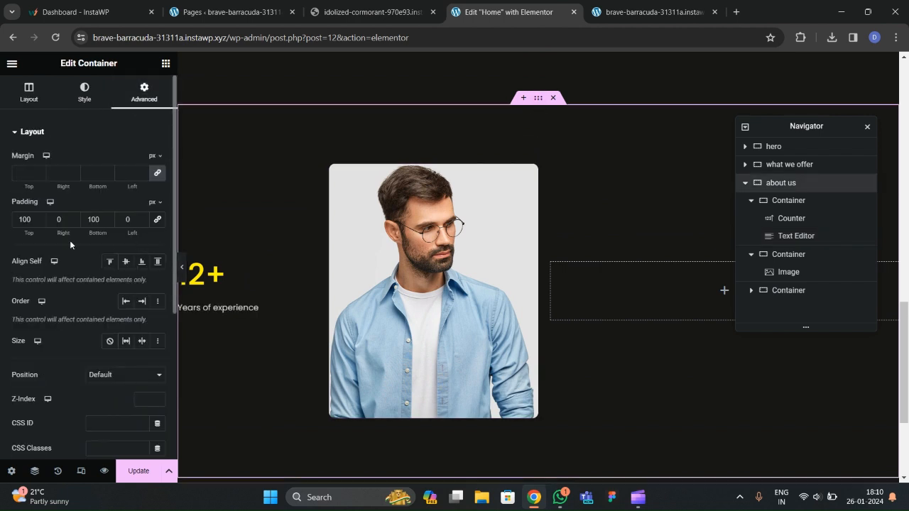
{"action": "type", "text": "40"}
{"action": "key", "text": "Tab"}
{"action": "key", "text": "Tab"}
{"action": "type", "text": "40"}
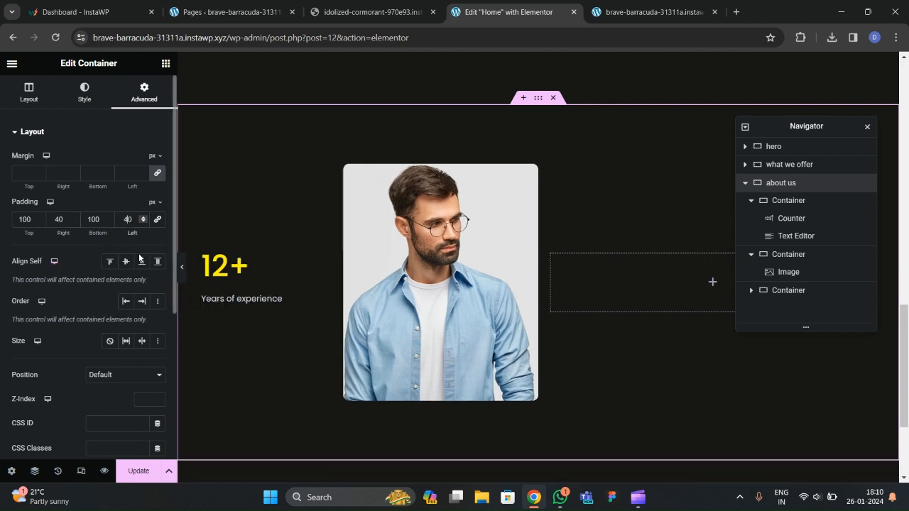
{"action": "left_click", "coordinate": [182, 276]}
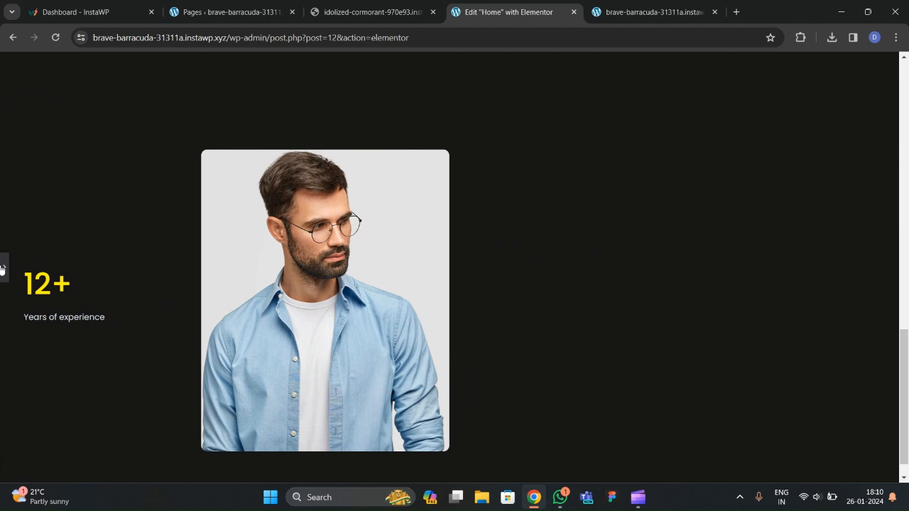
{"action": "left_click", "coordinate": [2, 269]}
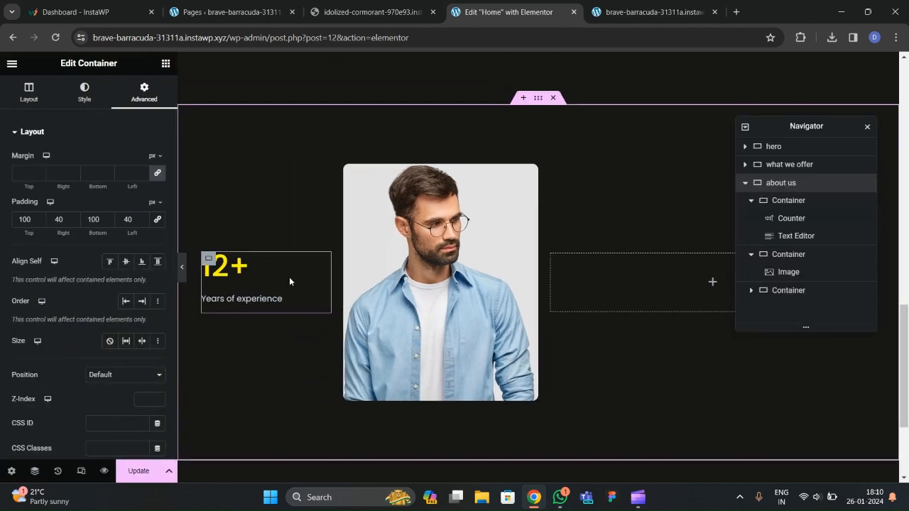
Collapse the containers in the structure list and set the counter container's width to 10%.
{"action": "left_click", "coordinate": [751, 201]}
{"action": "left_click", "coordinate": [752, 220]}
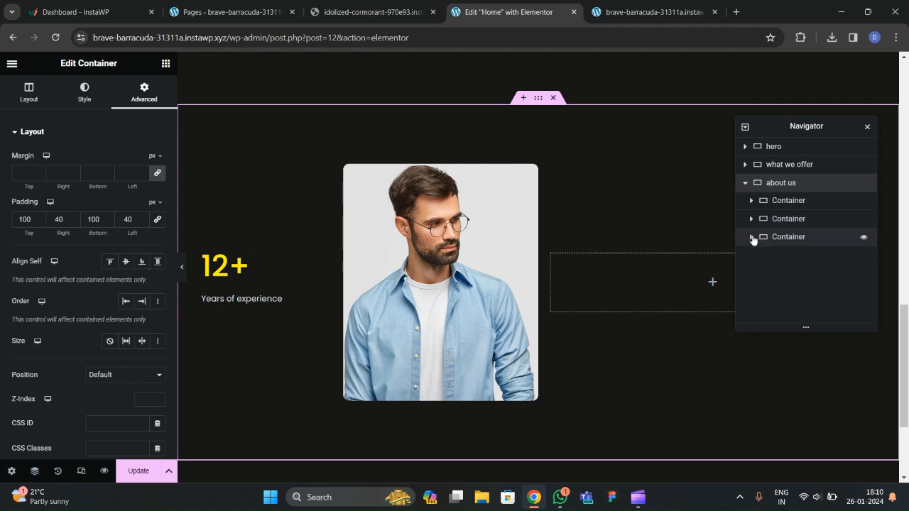
{"action": "left_click", "coordinate": [795, 205]}
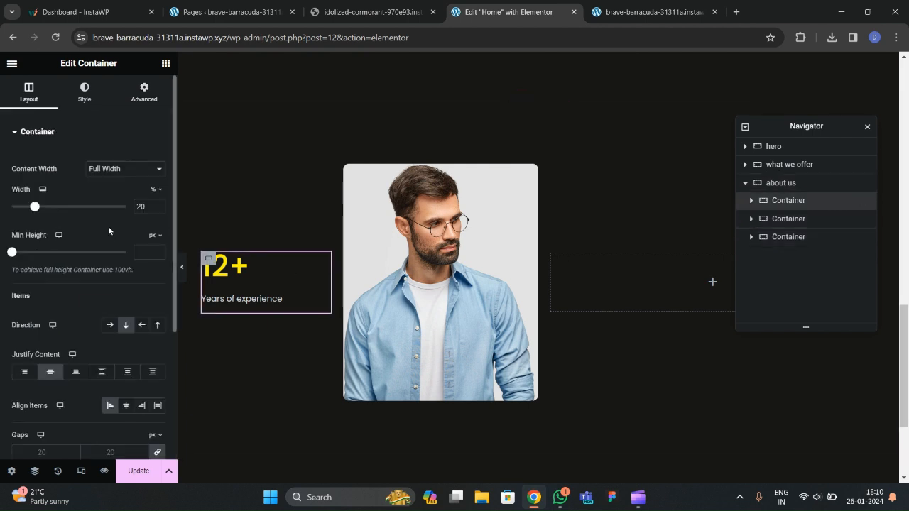
{"action": "type", "text": "10"}
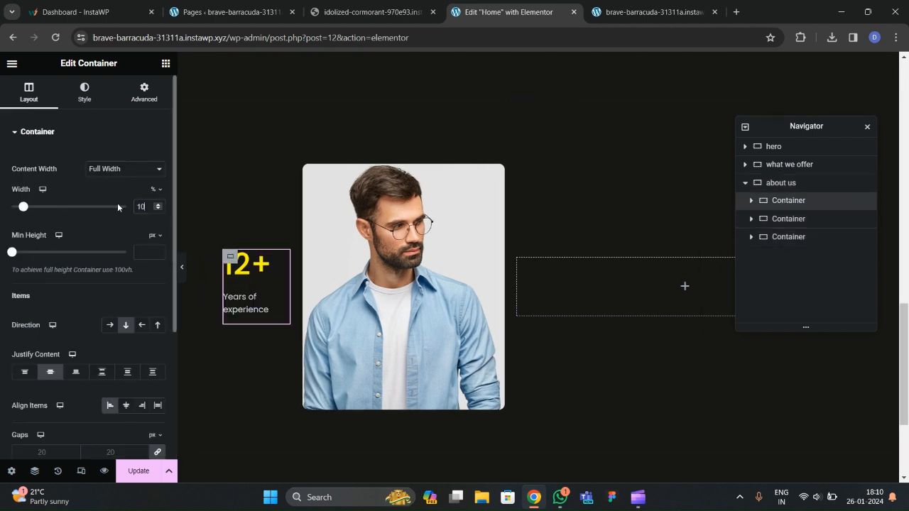
Set the photo container's width to 30%.
{"action": "left_click", "coordinate": [781, 219]}
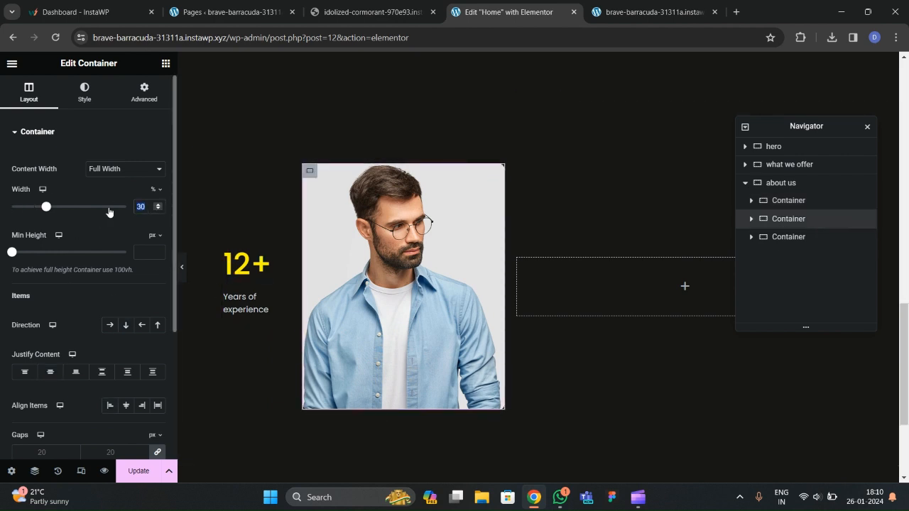
{"action": "type", "text": "50"}
{"action": "left_click", "coordinate": [785, 241]}
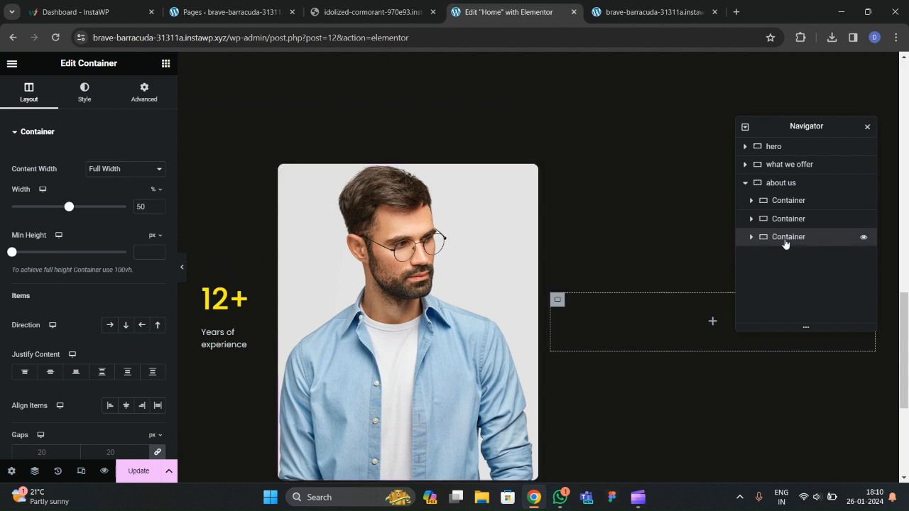
{"action": "left_click", "coordinate": [781, 219]}
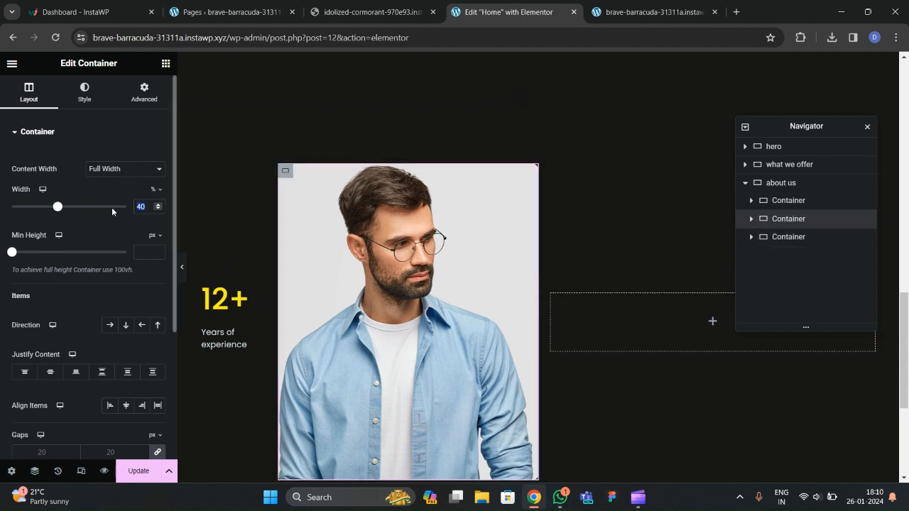
{"action": "type", "text": "30"}
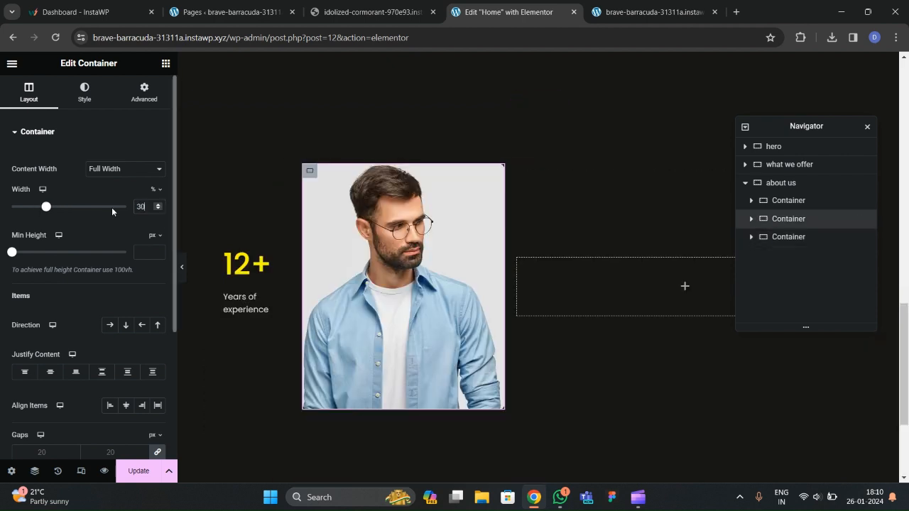
Make the empty right container 60% wide and preview the column layout.
{"action": "left_click", "coordinate": [783, 240]}
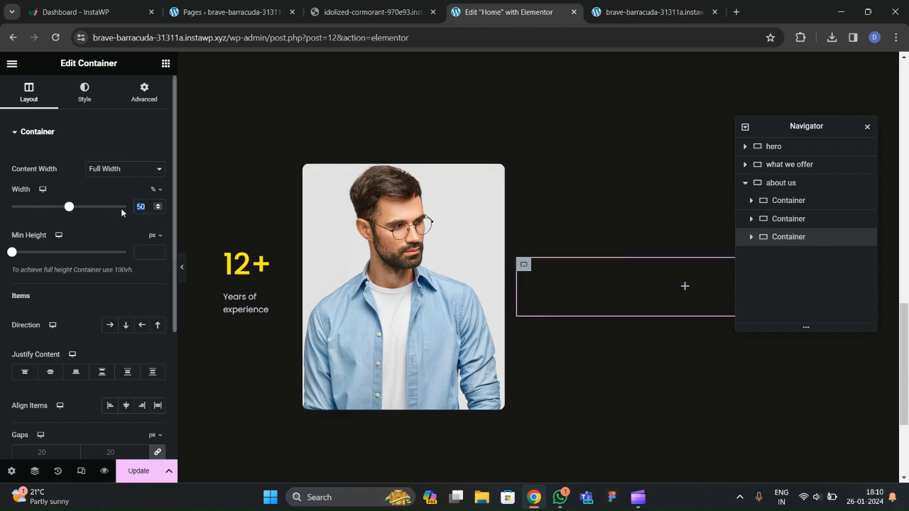
{"action": "type", "text": "60"}
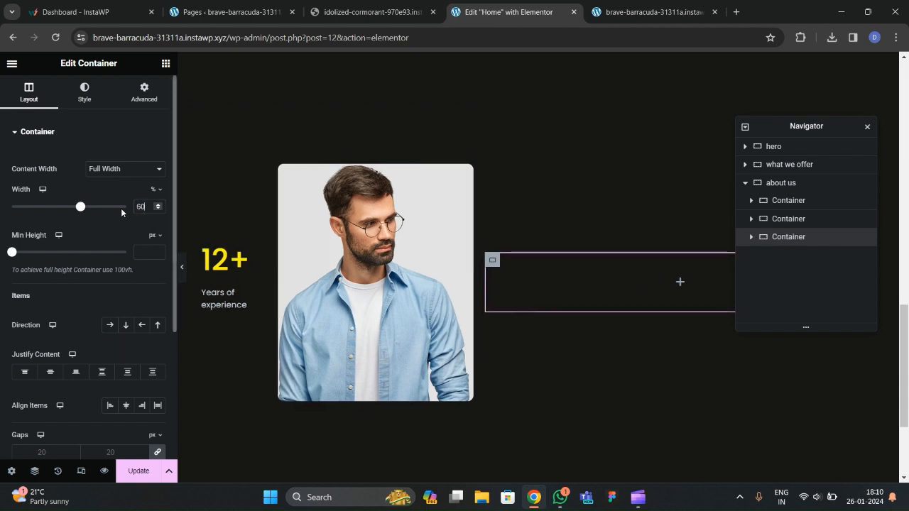
{"action": "left_click", "coordinate": [182, 277]}
{"action": "scroll", "coordinate": [301, 311], "scroll_direction": "up", "scroll_amount": 5}
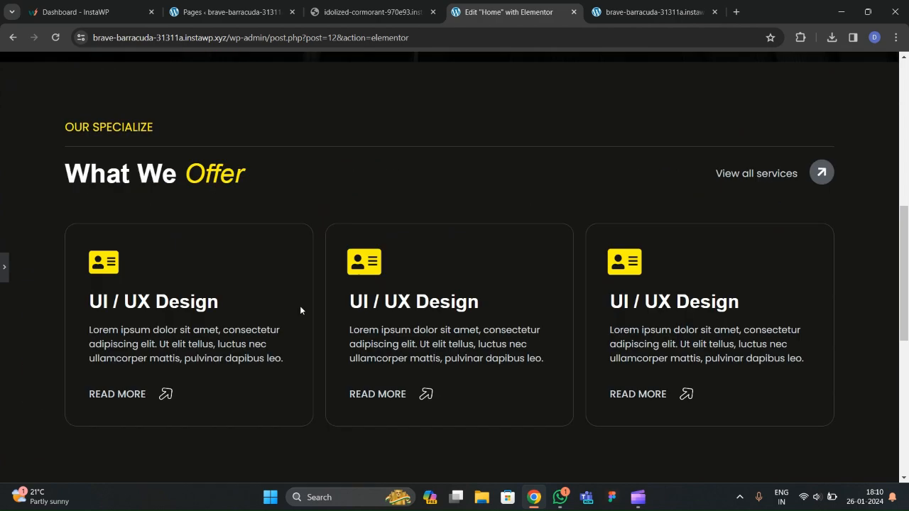
{"action": "scroll", "coordinate": [300, 309], "scroll_direction": "down", "scroll_amount": 4}
Set the about us section's right and left padding to 100 px, preview, then view the live site.
{"action": "left_click", "coordinate": [3, 268]}
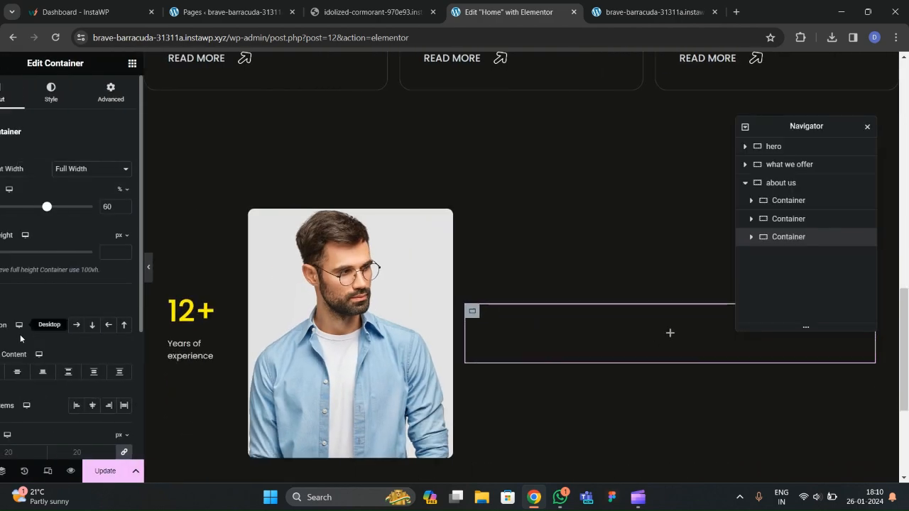
{"action": "left_click", "coordinate": [145, 92]}
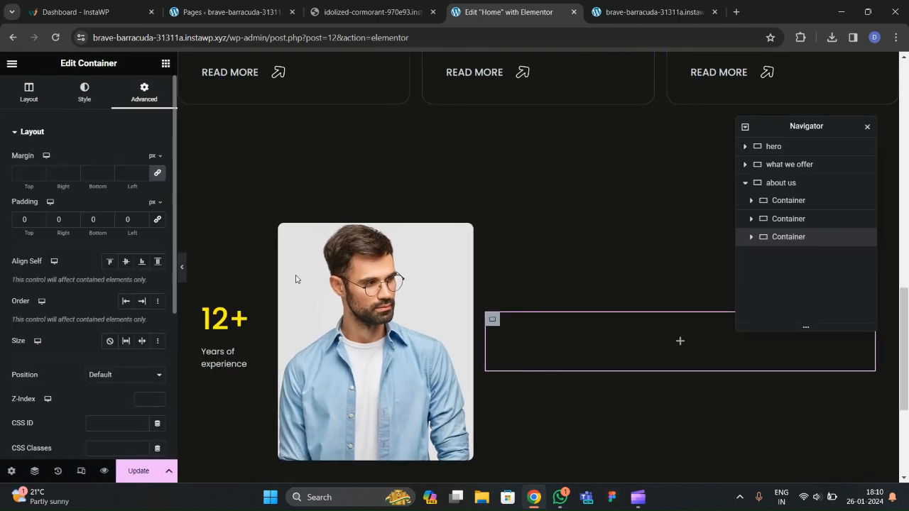
{"action": "left_click", "coordinate": [778, 182]}
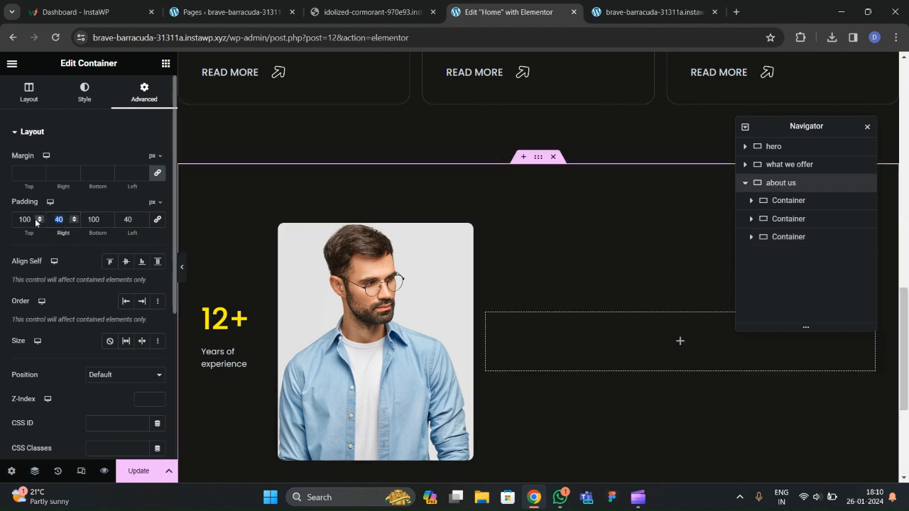
{"action": "type", "text": "10"}
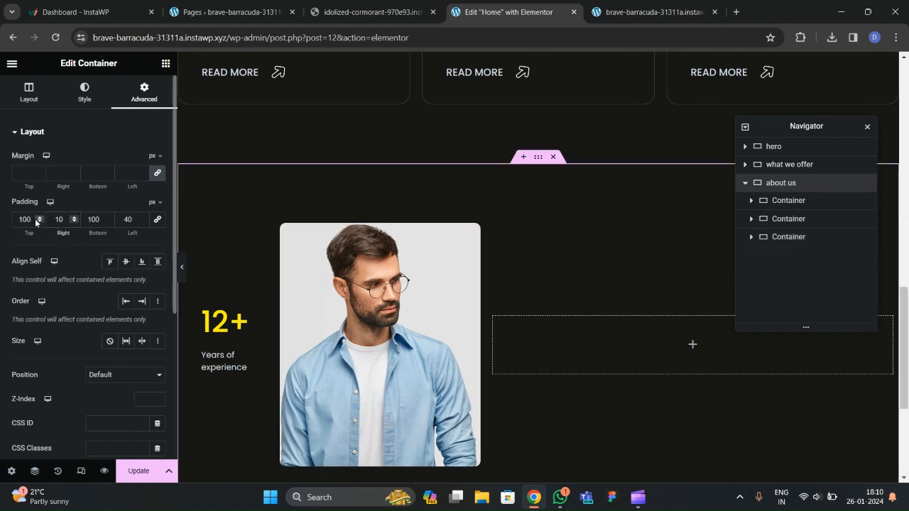
{"action": "type", "text": "0"}
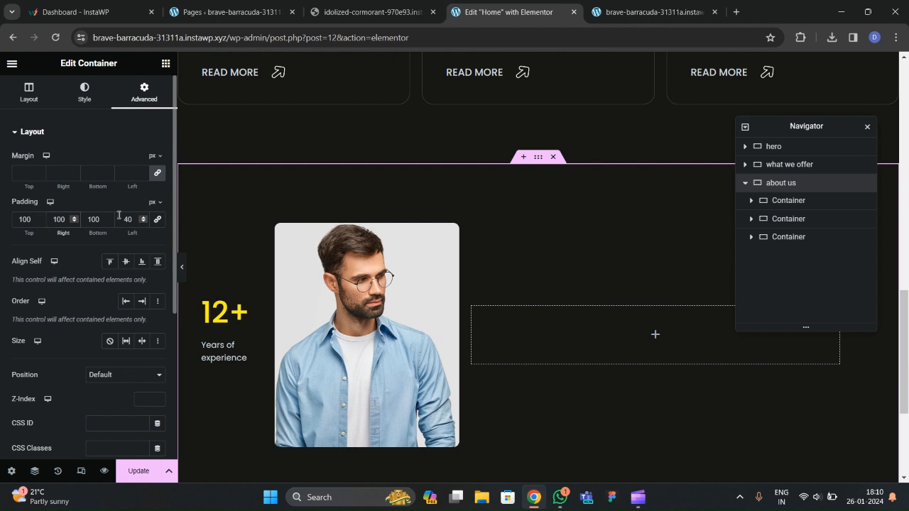
{"action": "type", "text": "100"}
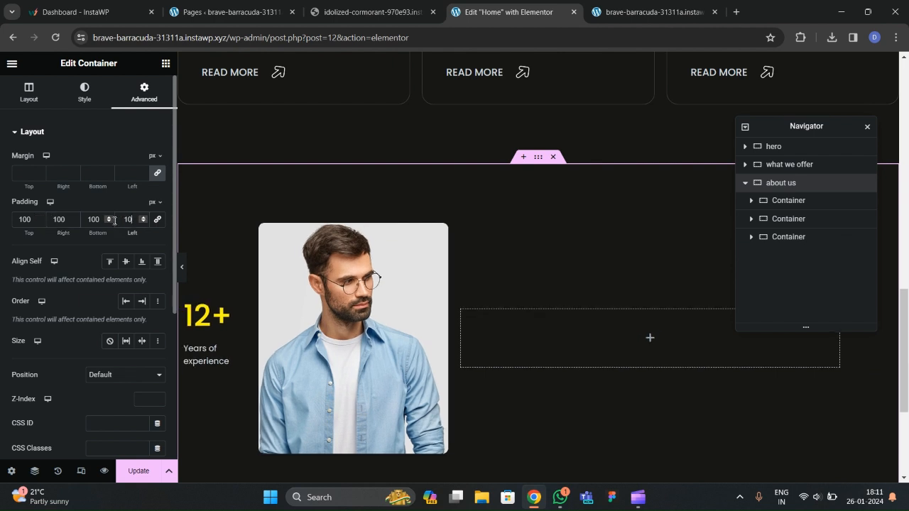
{"action": "left_click", "coordinate": [181, 277]}
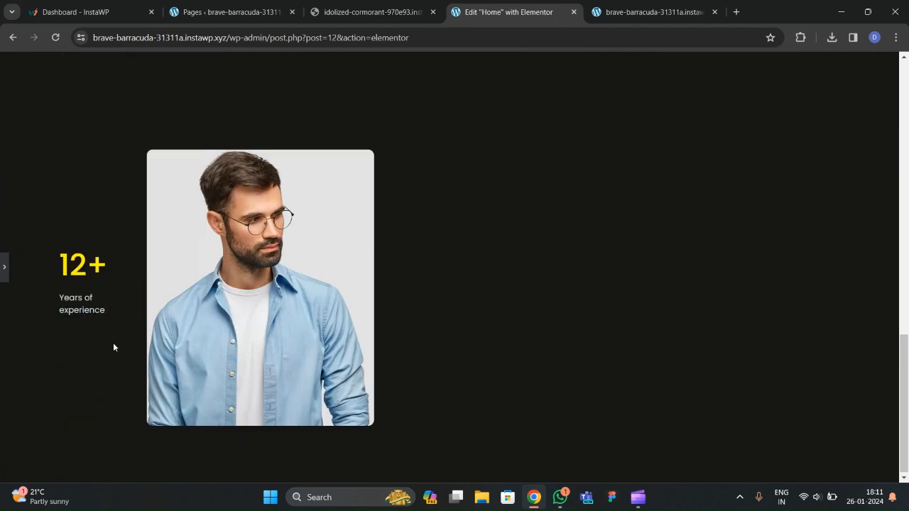
{"action": "left_click", "coordinate": [3, 268]}
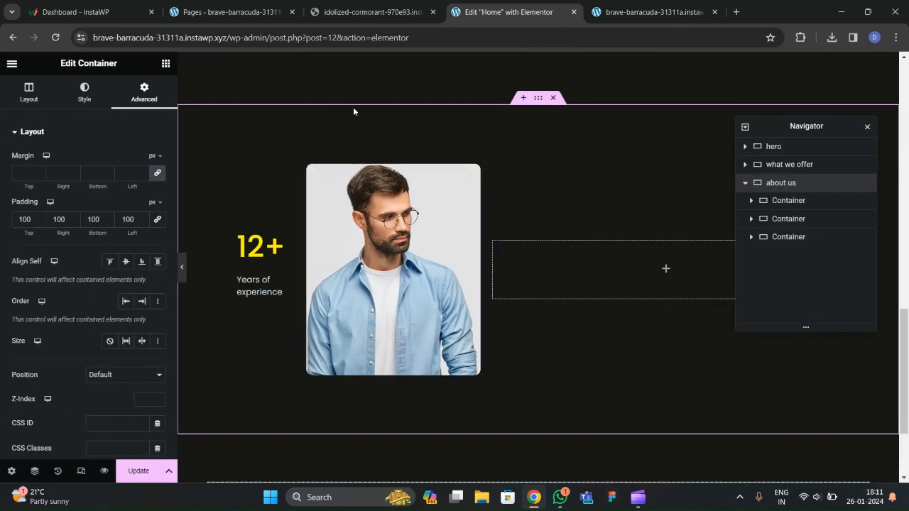
{"action": "left_click", "coordinate": [228, 12]}
{"action": "left_click", "coordinate": [344, 16]}
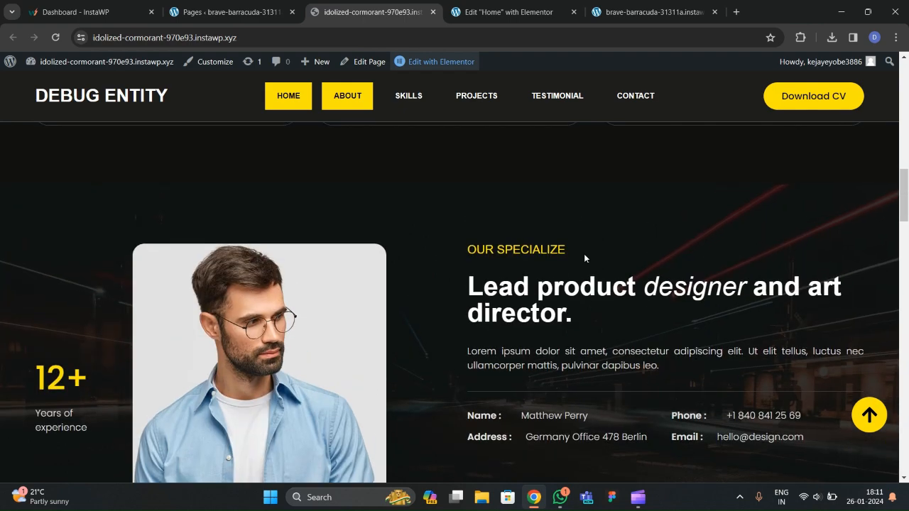
Copy the OUR SPECIALIZE heading and paste it into the empty right container.
{"action": "left_click", "coordinate": [509, 12]}
{"action": "scroll", "coordinate": [362, 257], "scroll_direction": "up", "scroll_amount": 10}
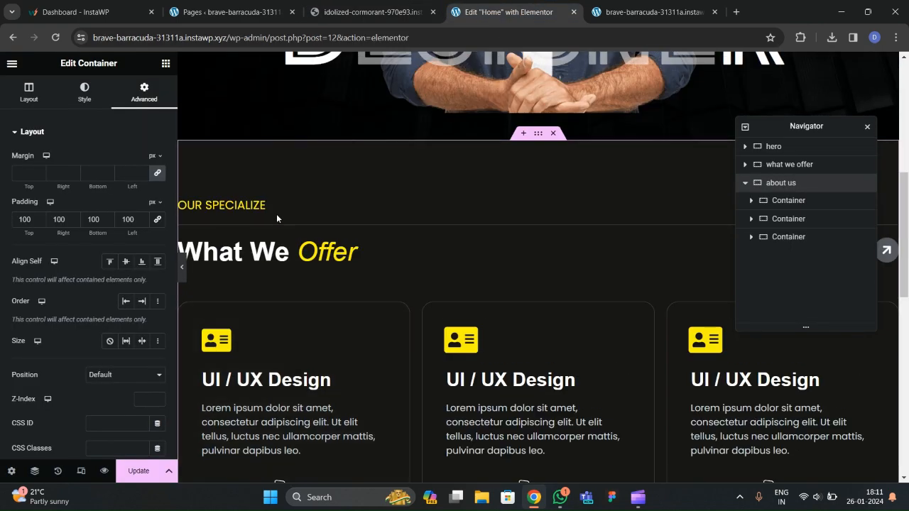
{"action": "right_click", "coordinate": [250, 206]}
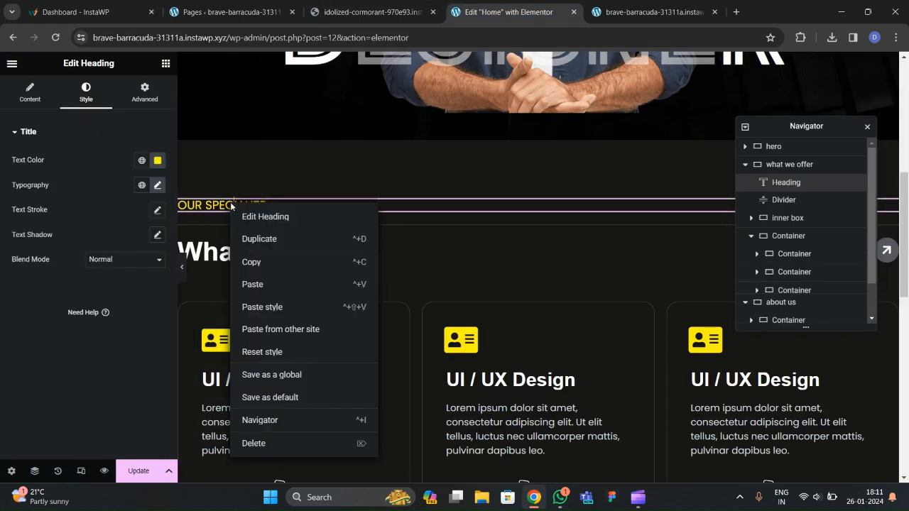
{"action": "left_click", "coordinate": [263, 264]}
{"action": "scroll", "coordinate": [462, 307], "scroll_direction": "down", "scroll_amount": 3}
{"action": "scroll", "coordinate": [463, 307], "scroll_direction": "down", "scroll_amount": 3}
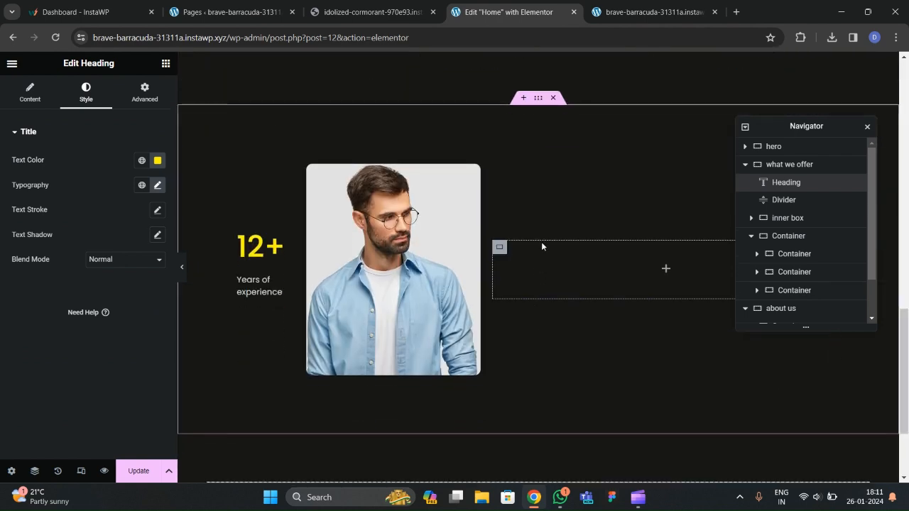
{"action": "right_click", "coordinate": [547, 270]}
{"action": "left_click", "coordinate": [568, 308]}
{"action": "scroll", "coordinate": [413, 203], "scroll_direction": "up", "scroll_amount": 3}
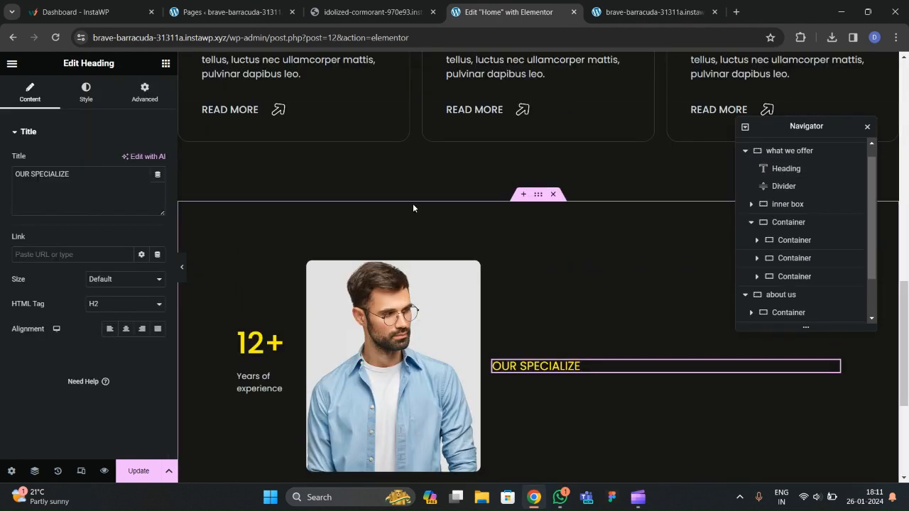
After checking the live site, paste a copy of the What We Offer heading below OUR SPECIALIZE.
{"action": "left_click", "coordinate": [358, 12]}
{"action": "scroll", "coordinate": [554, 330], "scroll_direction": "down", "scroll_amount": 1}
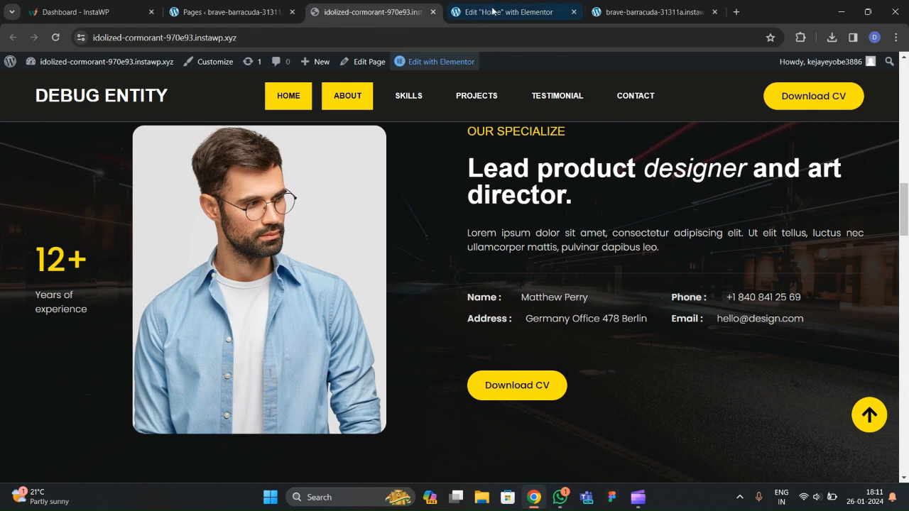
{"action": "left_click", "coordinate": [498, 12]}
{"action": "scroll", "coordinate": [323, 206], "scroll_direction": "up", "scroll_amount": 2}
{"action": "right_click", "coordinate": [321, 199]}
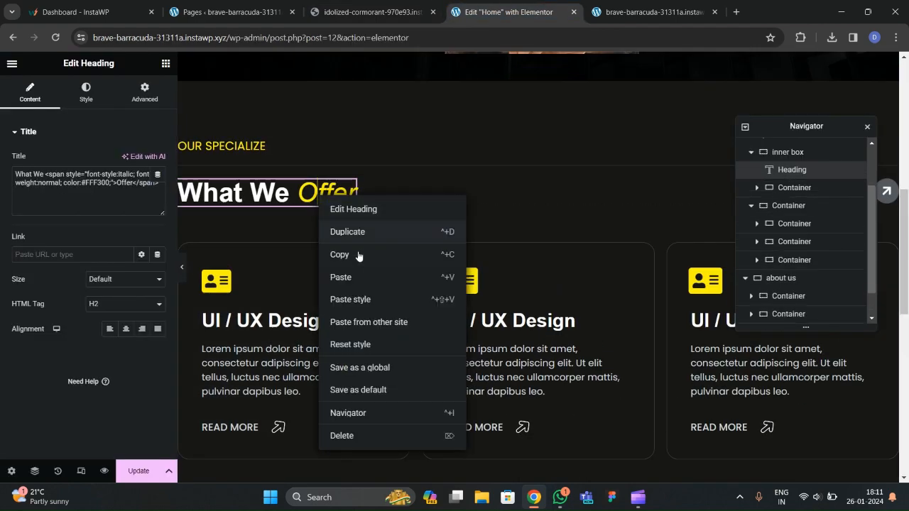
{"action": "left_click", "coordinate": [357, 252]}
{"action": "scroll", "coordinate": [414, 257], "scroll_direction": "down", "scroll_amount": 1}
{"action": "scroll", "coordinate": [462, 263], "scroll_direction": "down", "scroll_amount": 5}
{"action": "right_click", "coordinate": [528, 213]}
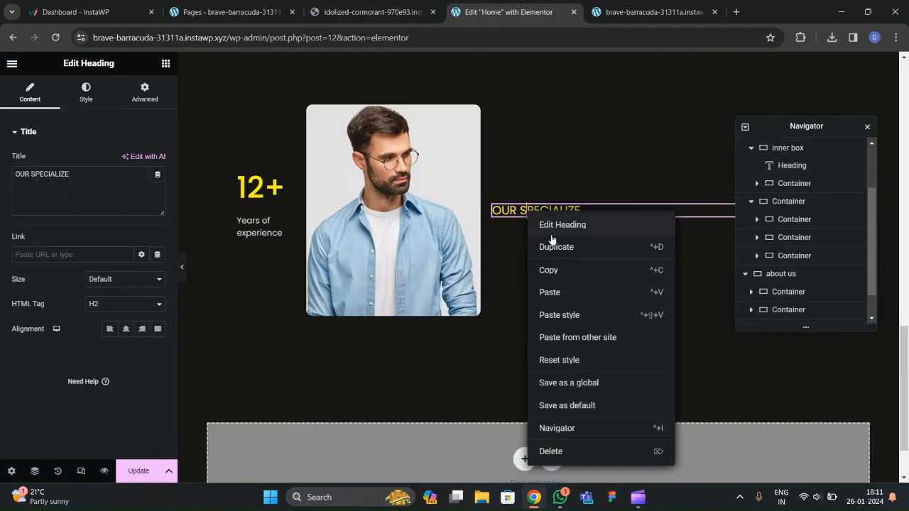
{"action": "left_click", "coordinate": [548, 292]}
{"action": "left_click", "coordinate": [369, 12]}
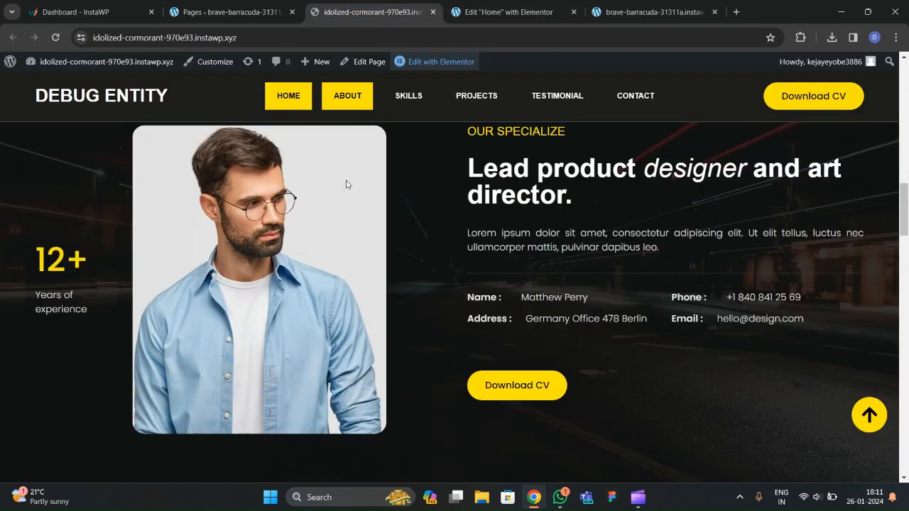
{"action": "left_click", "coordinate": [508, 12]}
{"action": "scroll", "coordinate": [356, 236], "scroll_direction": "up", "scroll_amount": 6}
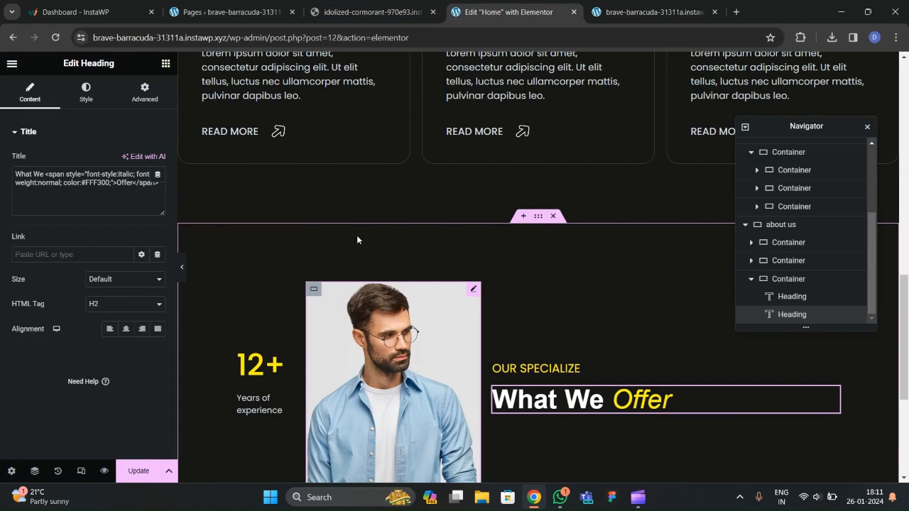
Copy the first service card's lorem ipsum paragraph and paste it below the What We Offer heading.
{"action": "scroll", "coordinate": [357, 240], "scroll_direction": "down", "scroll_amount": 2}
{"action": "left_click", "coordinate": [299, 189]}
{"action": "right_click", "coordinate": [291, 192]}
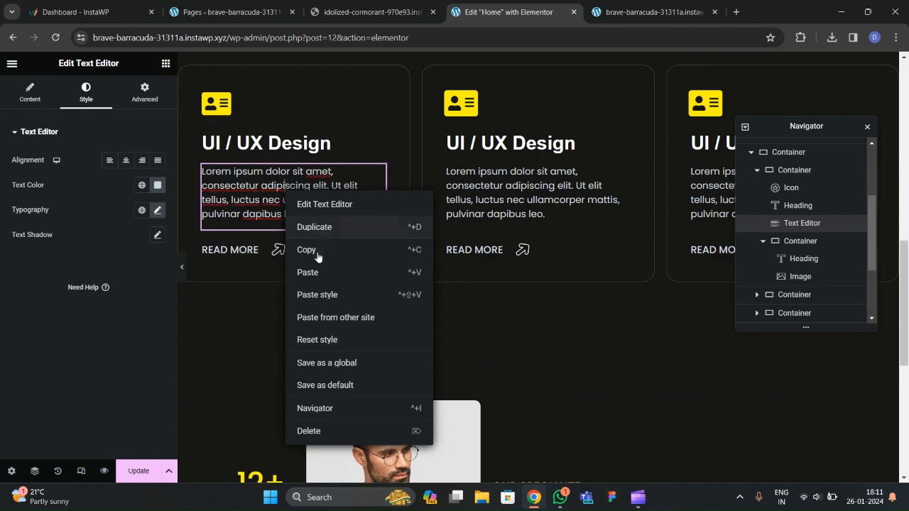
{"action": "left_click", "coordinate": [315, 339]}
{"action": "scroll", "coordinate": [456, 263], "scroll_direction": "down", "scroll_amount": 3}
{"action": "right_click", "coordinate": [497, 250]}
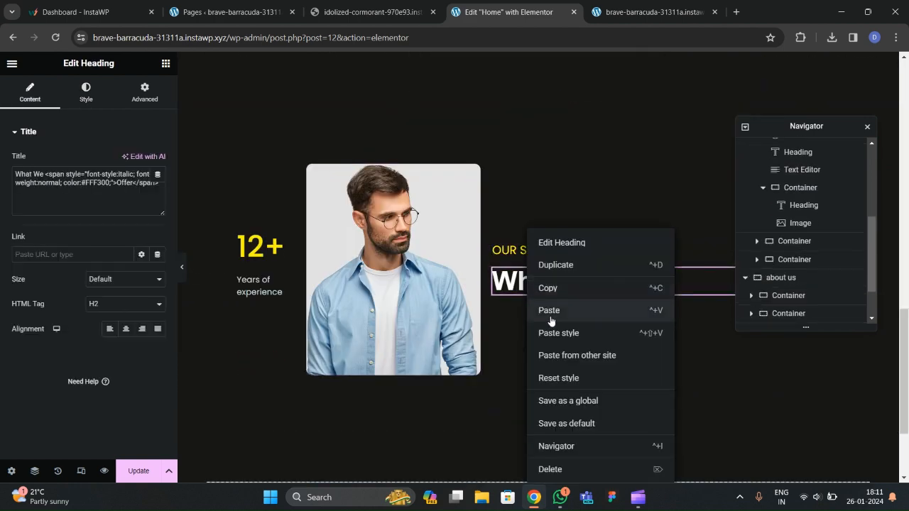
{"action": "left_click", "coordinate": [547, 310]}
Compare the layout with the live About section.
{"action": "left_click", "coordinate": [390, 13]}
{"action": "scroll", "coordinate": [471, 255], "scroll_direction": "down", "scroll_amount": 2}
{"action": "scroll", "coordinate": [476, 178], "scroll_direction": "up", "scroll_amount": 2}
{"action": "left_click", "coordinate": [508, 12]}
{"action": "scroll", "coordinate": [327, 262], "scroll_direction": "up", "scroll_amount": 3}
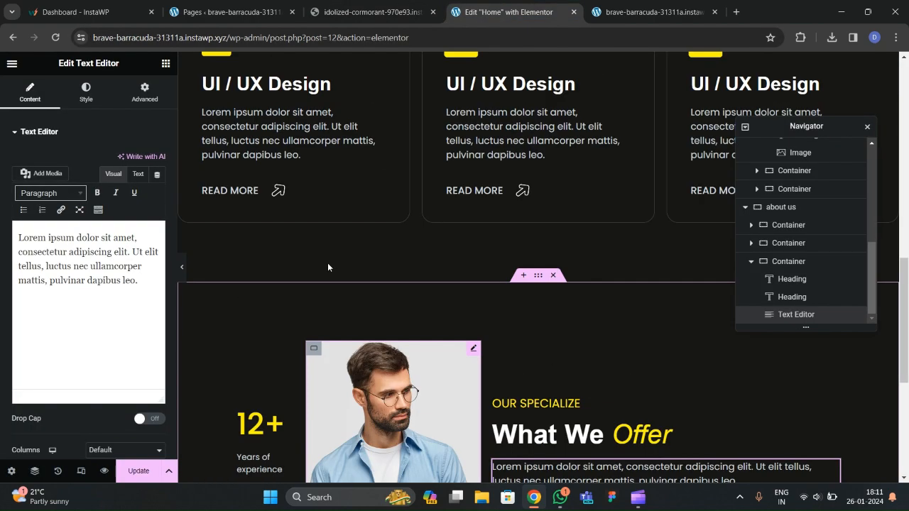
{"action": "scroll", "coordinate": [328, 262], "scroll_direction": "up", "scroll_amount": 4}
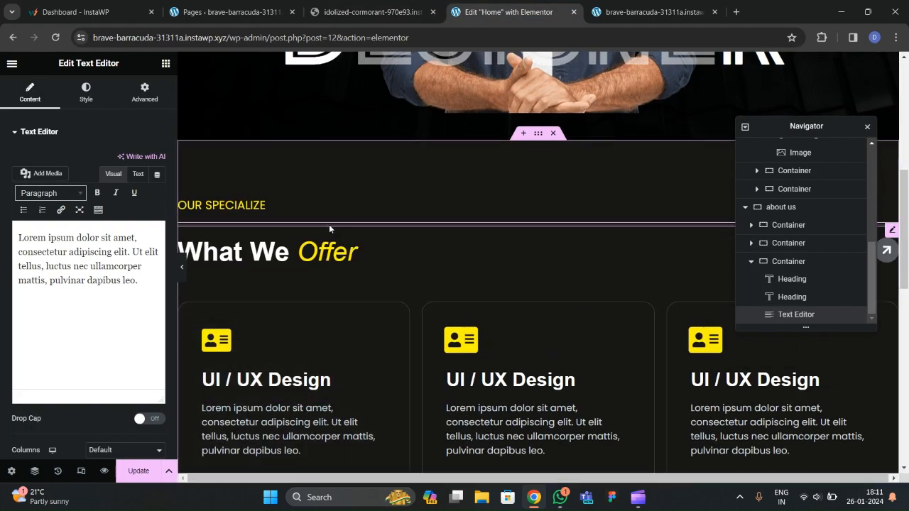
Delete an accidental duplicate of the What We Offer divider.
{"action": "right_click", "coordinate": [329, 225]}
{"action": "left_click", "coordinate": [359, 260]}
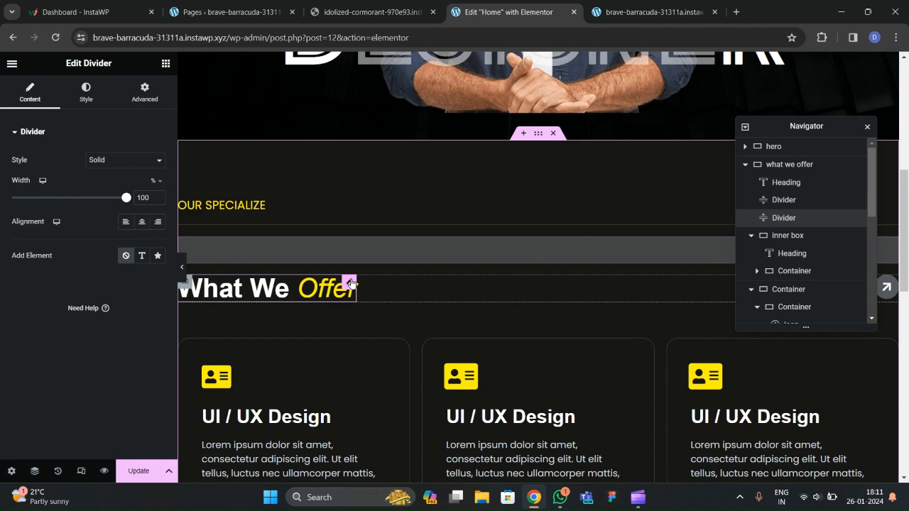
{"action": "key", "text": "Delete"}
{"action": "scroll", "coordinate": [334, 231], "scroll_direction": "down", "scroll_amount": 6}
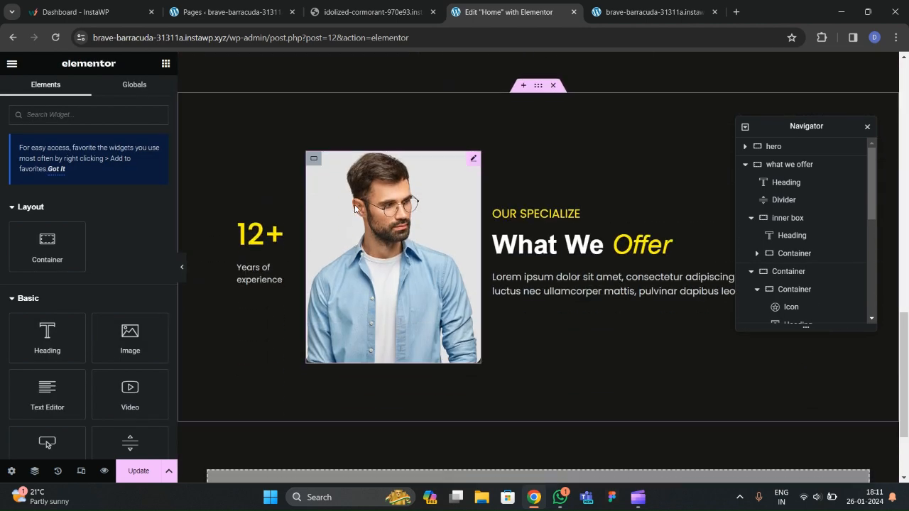
{"action": "scroll", "coordinate": [355, 205], "scroll_direction": "up", "scroll_amount": 5}
{"action": "scroll", "coordinate": [354, 209], "scroll_direction": "up", "scroll_amount": 1}
Copy the divider under OUR SPECIALIZE, paste it below the about paragraph, and preview.
{"action": "left_click", "coordinate": [355, 149]}
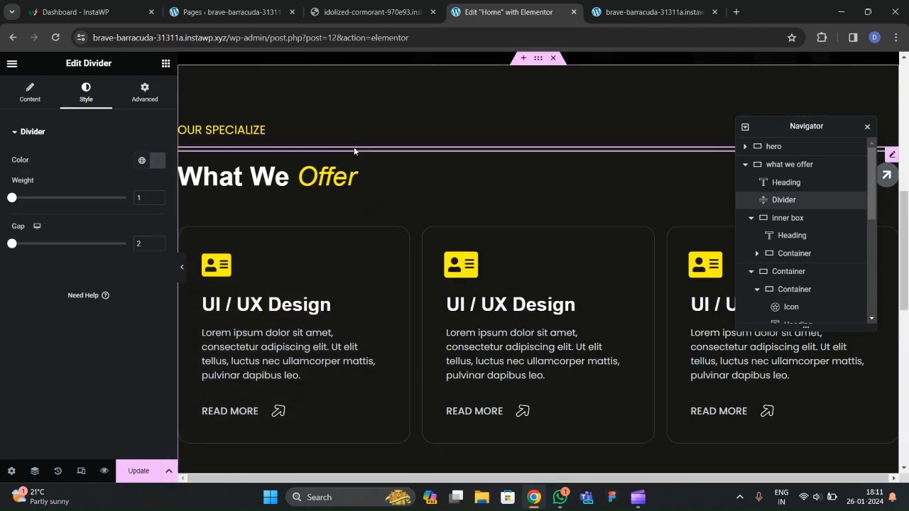
{"action": "right_click", "coordinate": [356, 151]}
{"action": "scroll", "coordinate": [519, 259], "scroll_direction": "down", "scroll_amount": 6}
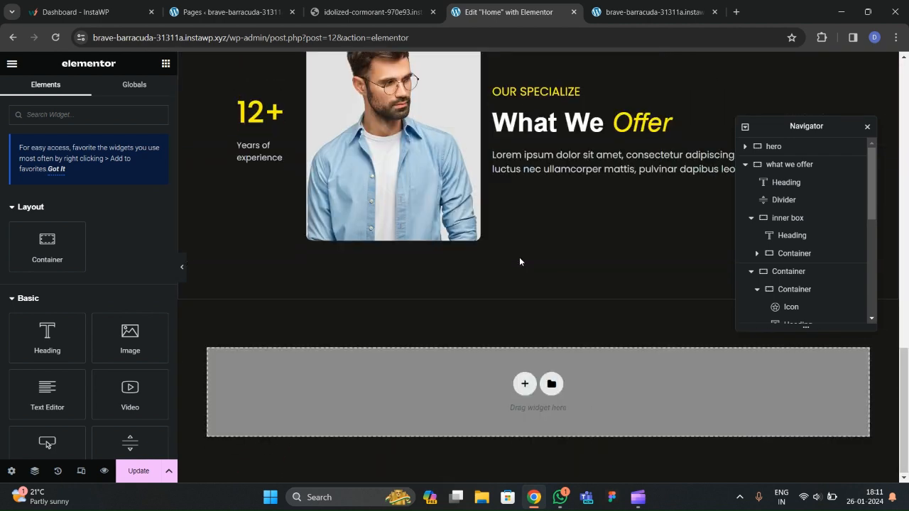
{"action": "right_click", "coordinate": [534, 226]}
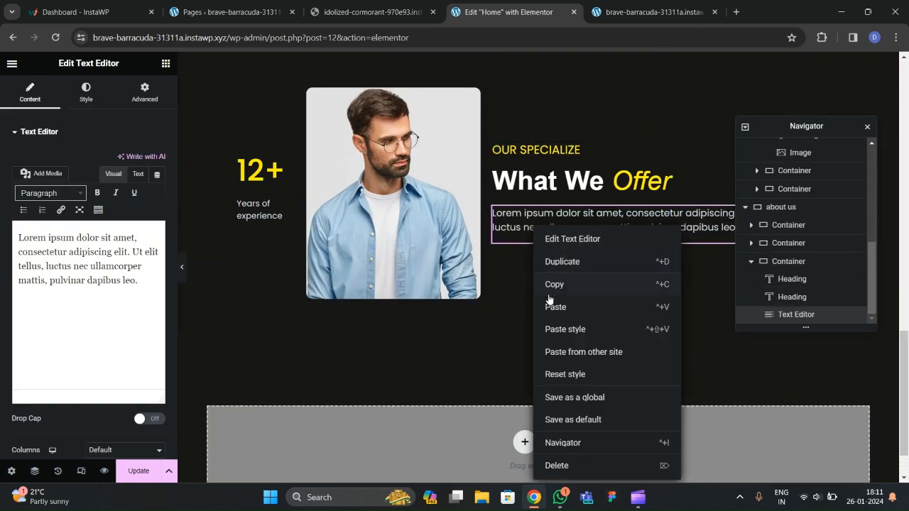
{"action": "scroll", "coordinate": [391, 227], "scroll_direction": "up", "scroll_amount": 1}
{"action": "scroll", "coordinate": [305, 181], "scroll_direction": "up", "scroll_amount": 5}
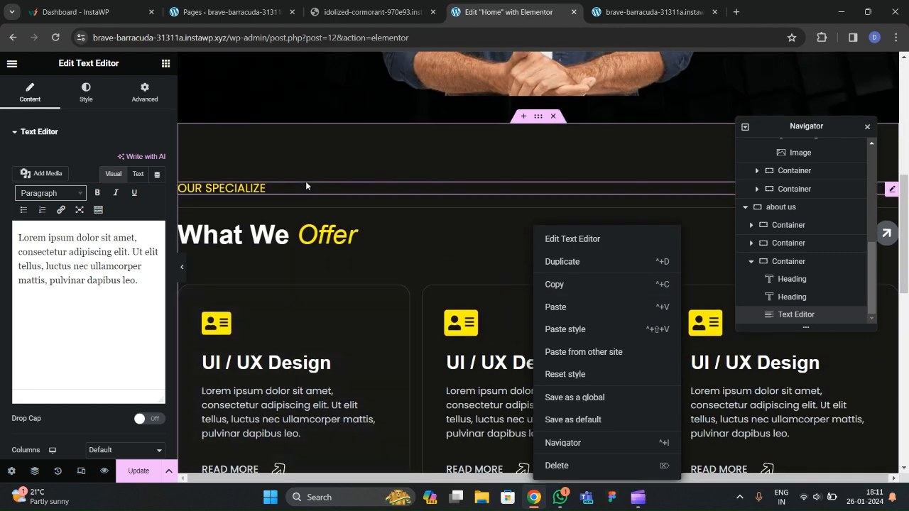
{"action": "left_click", "coordinate": [319, 207]}
{"action": "right_click", "coordinate": [318, 209]}
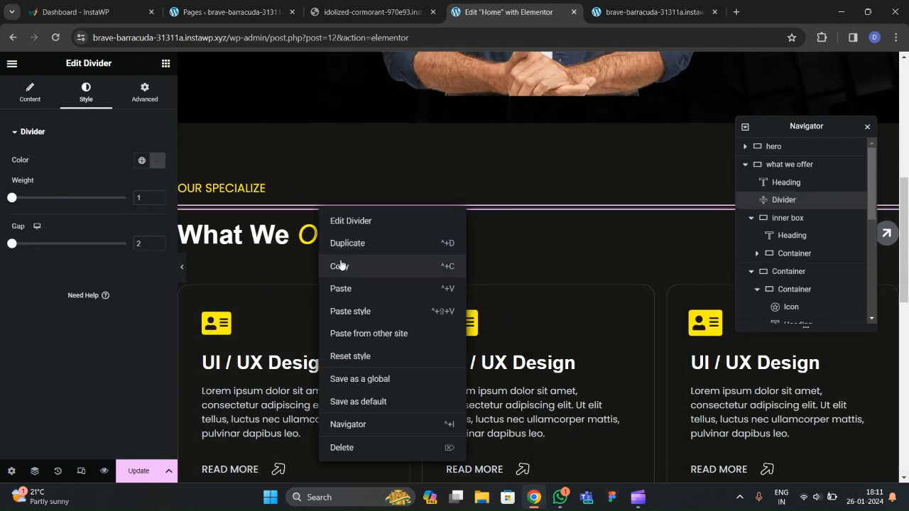
{"action": "left_click", "coordinate": [341, 263]}
{"action": "scroll", "coordinate": [483, 275], "scroll_direction": "down", "scroll_amount": 5}
{"action": "left_click", "coordinate": [544, 267]}
{"action": "right_click", "coordinate": [548, 274]}
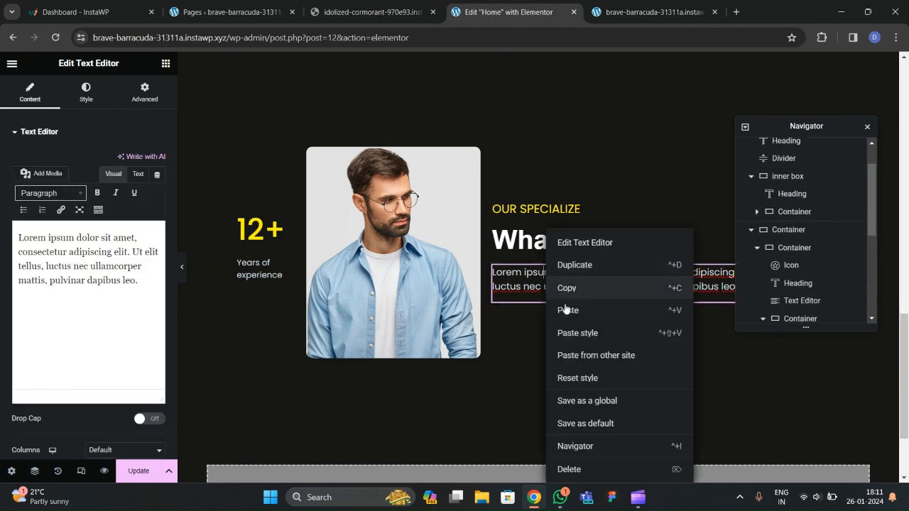
{"action": "left_click", "coordinate": [561, 308]}
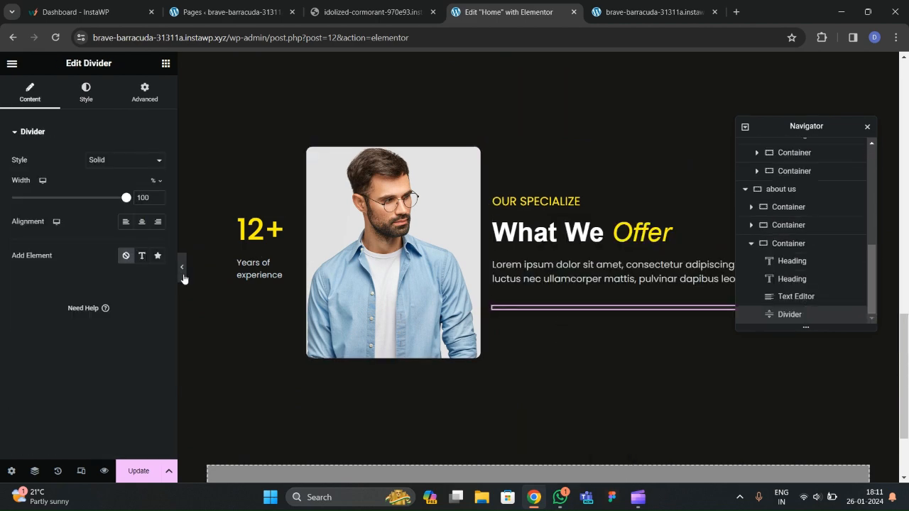
{"action": "left_click", "coordinate": [182, 267]}
{"action": "left_click", "coordinate": [4, 267]}
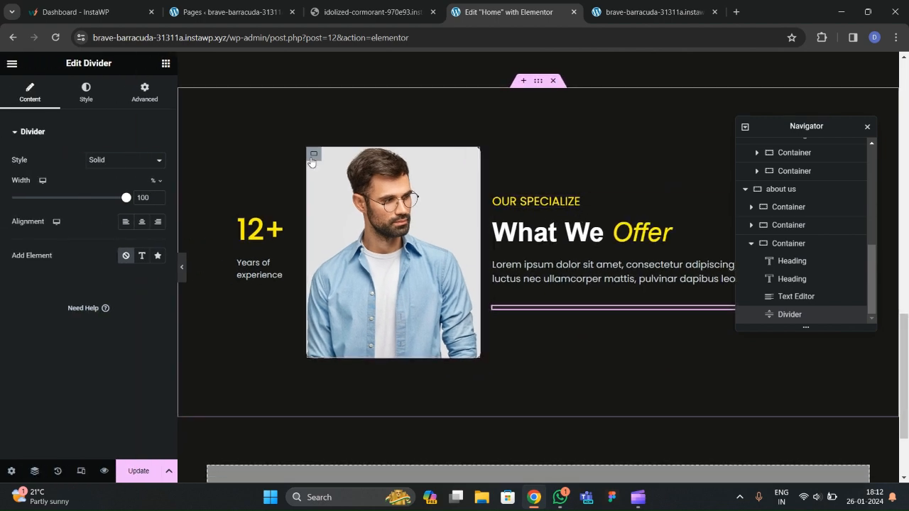
Drop a new container below the divider, make it Full Width with 0 padding on all sides.
{"action": "left_click", "coordinate": [370, 12]}
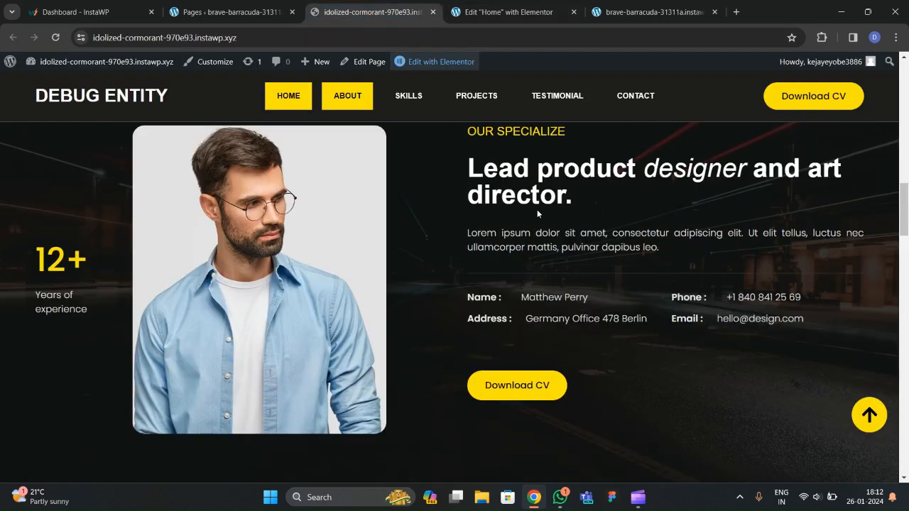
{"action": "left_click", "coordinate": [498, 12]}
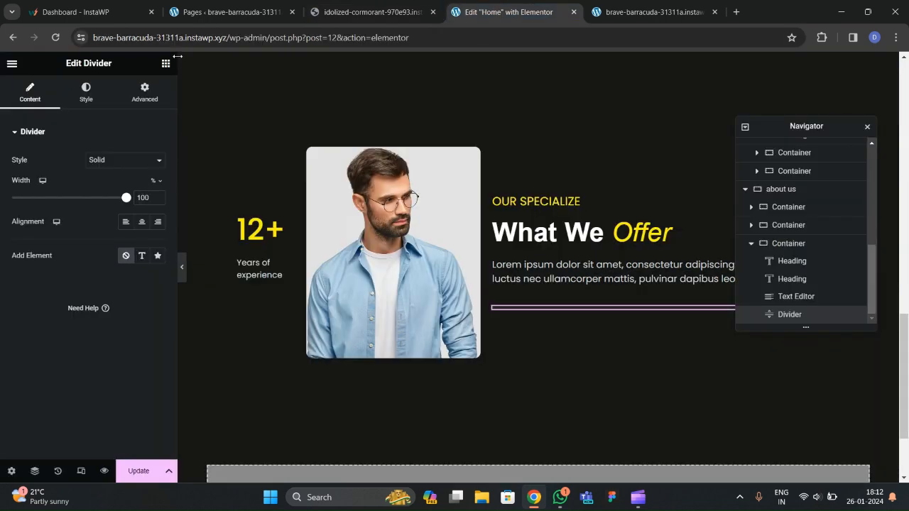
{"action": "left_click", "coordinate": [166, 64]}
{"action": "left_click_drag", "start_coordinate": [47, 259], "coordinate": [539, 301]}
{"action": "scroll", "coordinate": [775, 256], "scroll_direction": "down", "scroll_amount": 1}
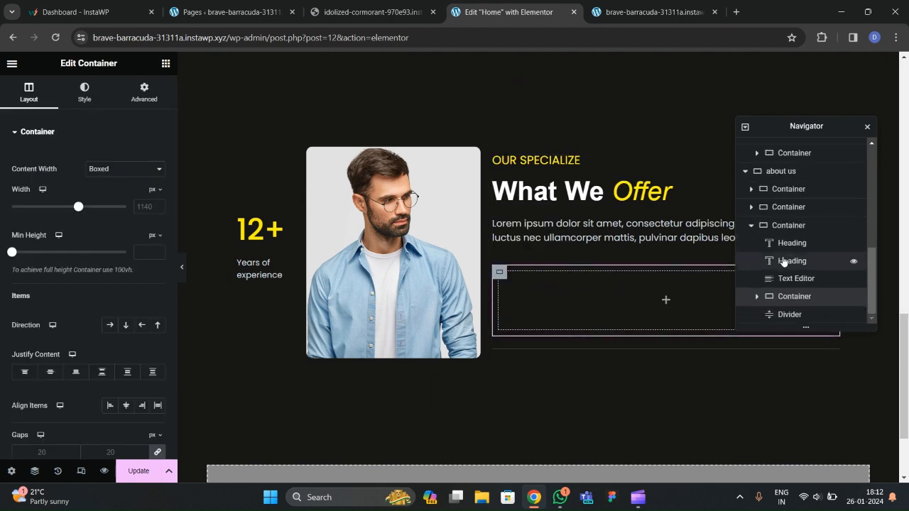
{"action": "left_click_drag", "start_coordinate": [793, 292], "coordinate": [796, 313]}
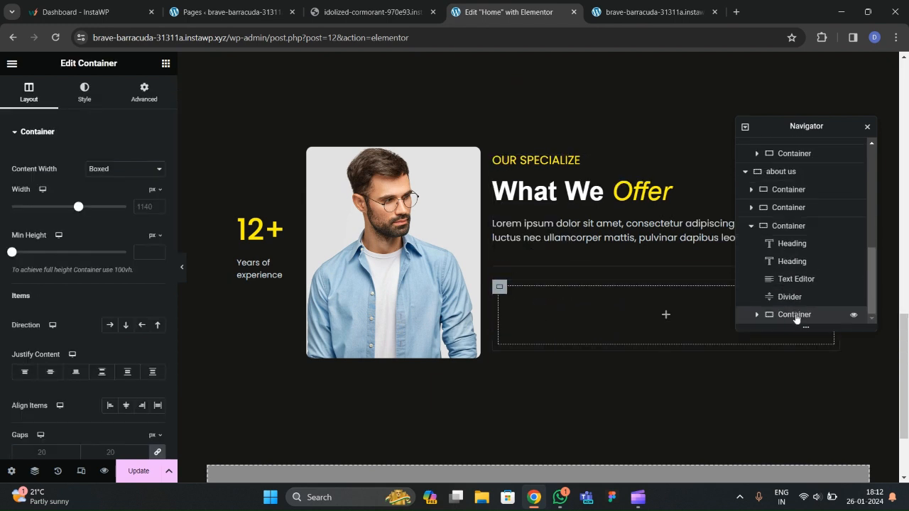
{"action": "left_click", "coordinate": [112, 171]}
{"action": "left_click", "coordinate": [114, 191]}
{"action": "left_click", "coordinate": [144, 93]}
{"action": "left_click", "coordinate": [158, 221]}
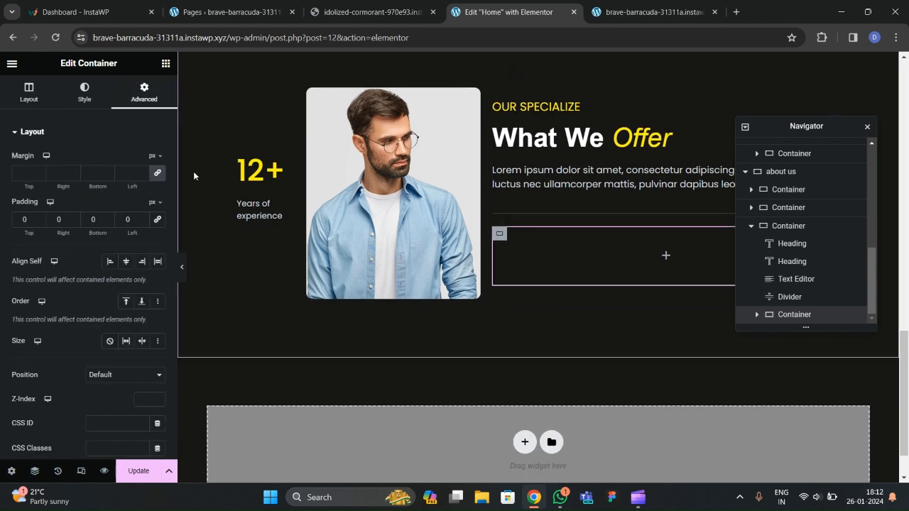
{"action": "left_click", "coordinate": [373, 12]}
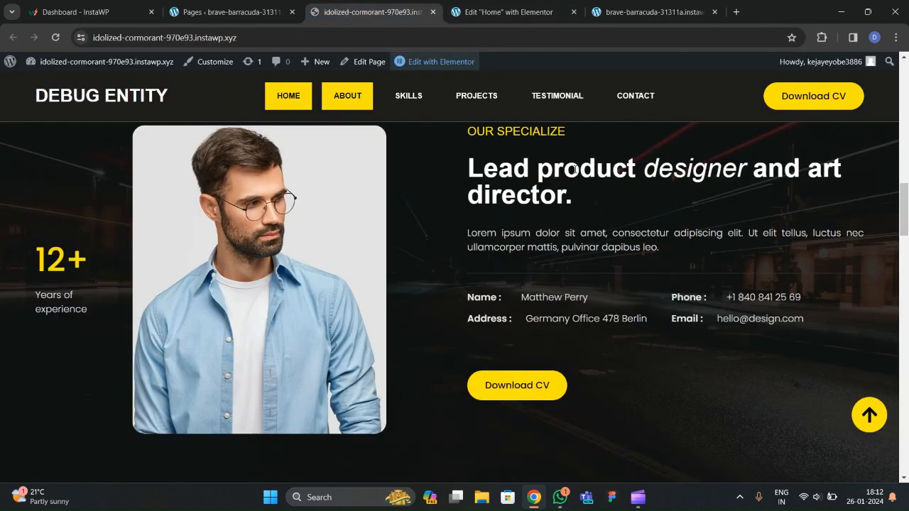
{"action": "left_click", "coordinate": [512, 12]}
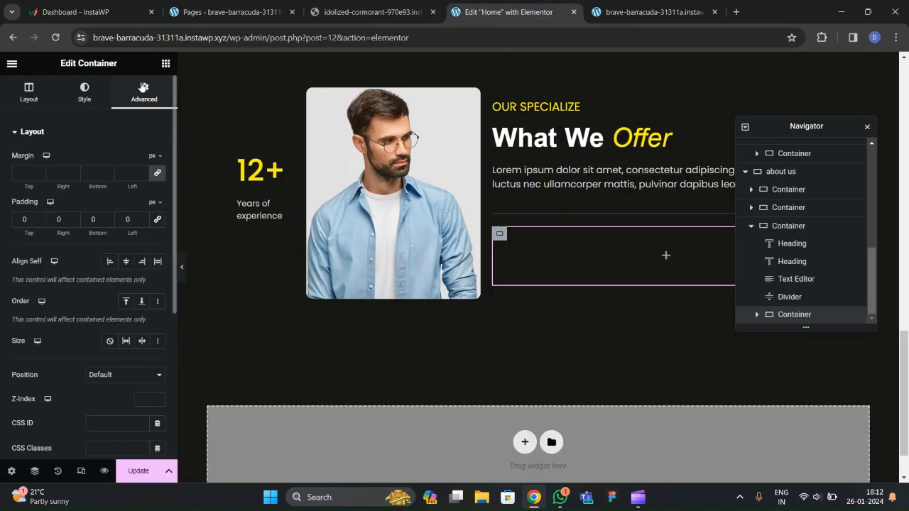
Nest a Full Width inner container inside the new container.
{"action": "left_click", "coordinate": [165, 62]}
{"action": "left_click_drag", "start_coordinate": [67, 255], "coordinate": [570, 260]}
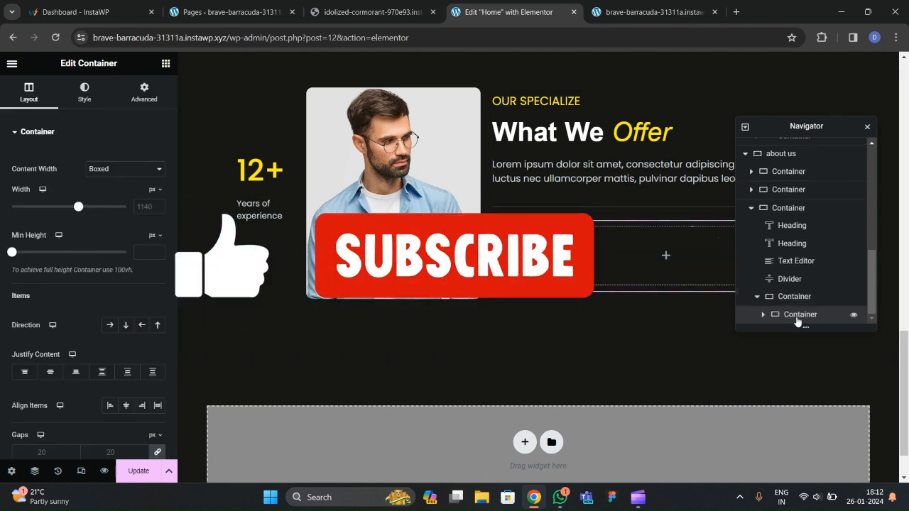
{"action": "left_click", "coordinate": [125, 168]}
{"action": "left_click", "coordinate": [135, 189]}
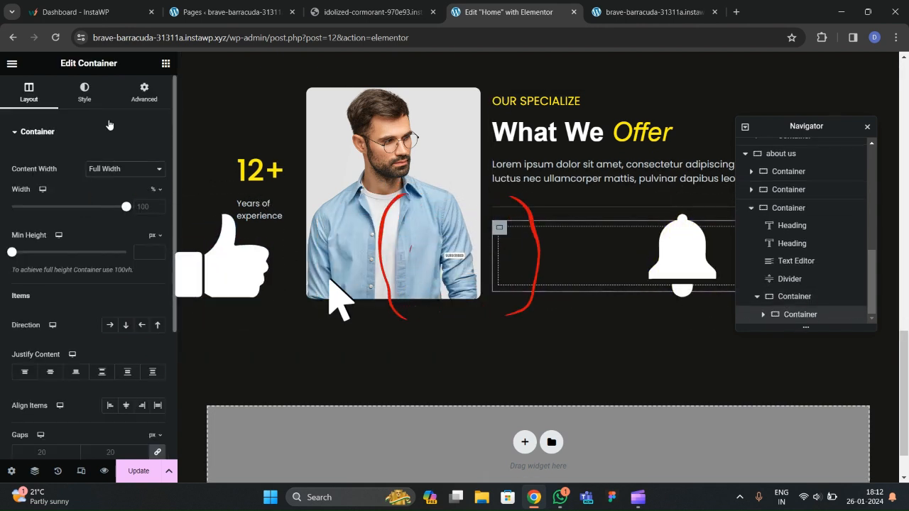
{"action": "left_click", "coordinate": [144, 93]}
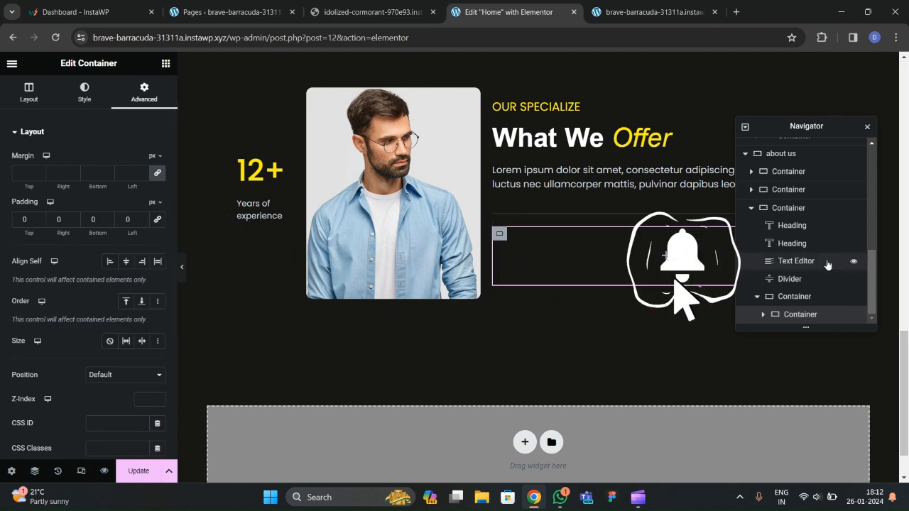
Add a second inner container and set the parent's direction to Row so they sit side by side.
{"action": "right_click", "coordinate": [799, 313]}
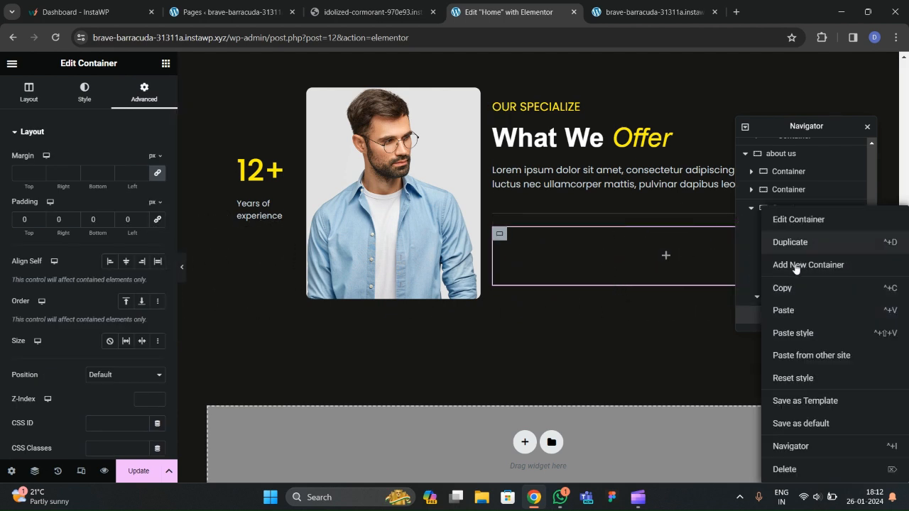
{"action": "left_click", "coordinate": [807, 265]}
{"action": "left_click", "coordinate": [793, 279]}
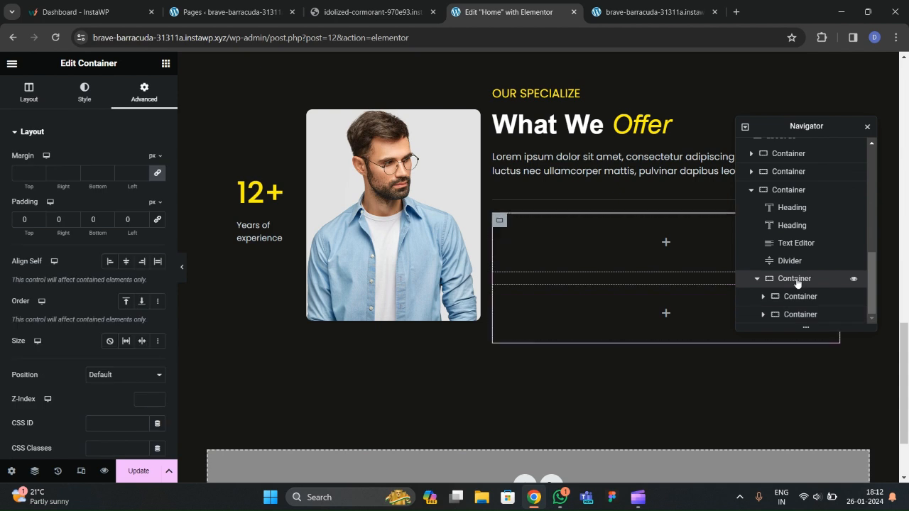
{"action": "left_click", "coordinate": [29, 92]}
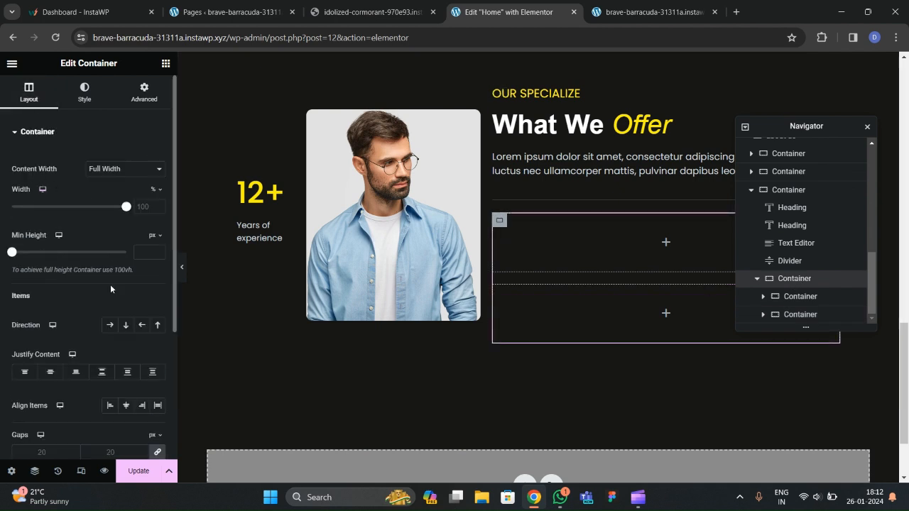
{"action": "left_click", "coordinate": [110, 325]}
{"action": "scroll", "coordinate": [92, 302], "scroll_direction": "down", "scroll_amount": 2}
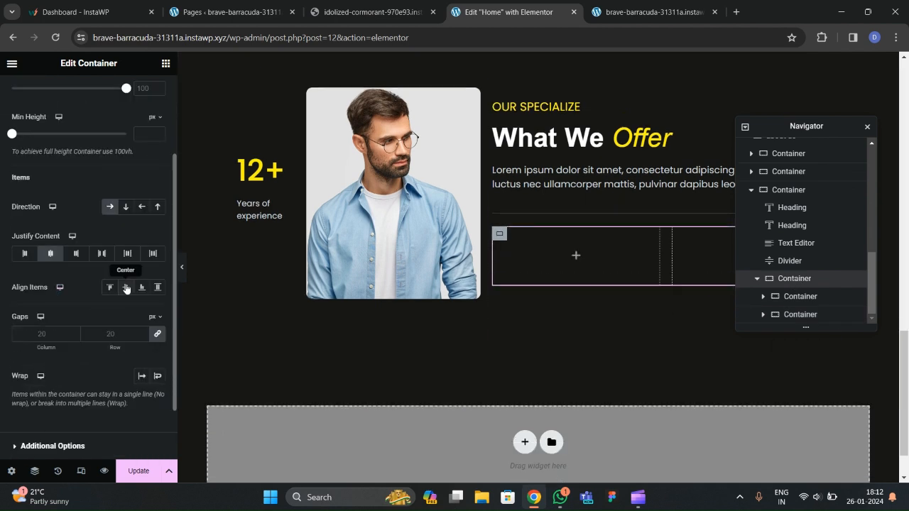
{"action": "left_click", "coordinate": [166, 63]}
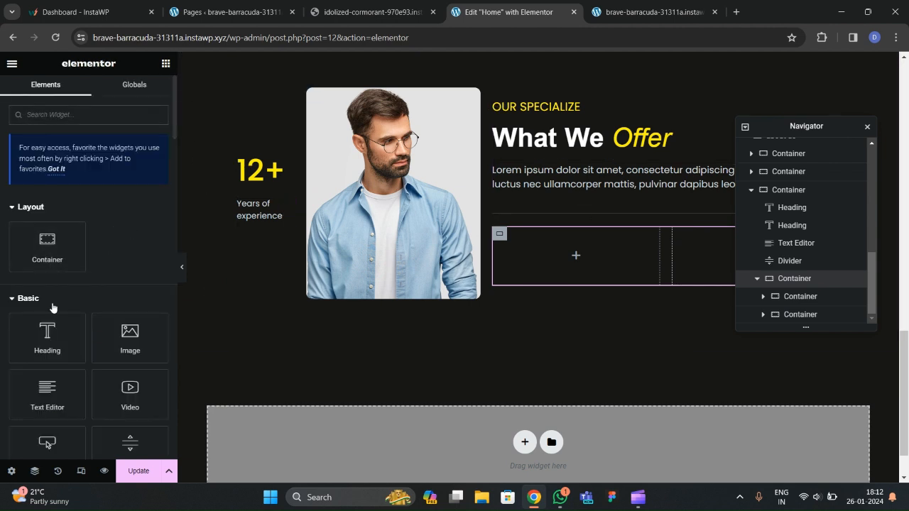
Add a heading to the left inner container and paste in the Name row copied from the live site.
{"action": "left_click_drag", "start_coordinate": [51, 334], "coordinate": [589, 263]}
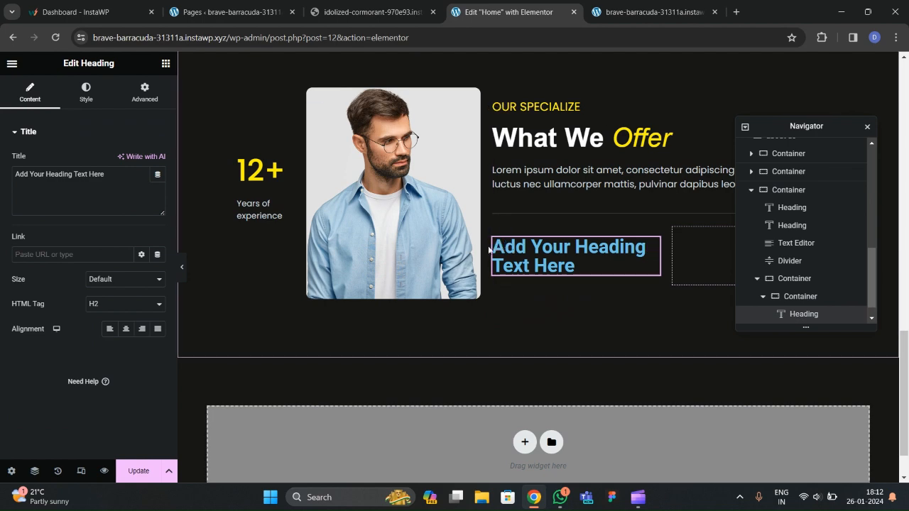
{"action": "left_click", "coordinate": [334, 18]}
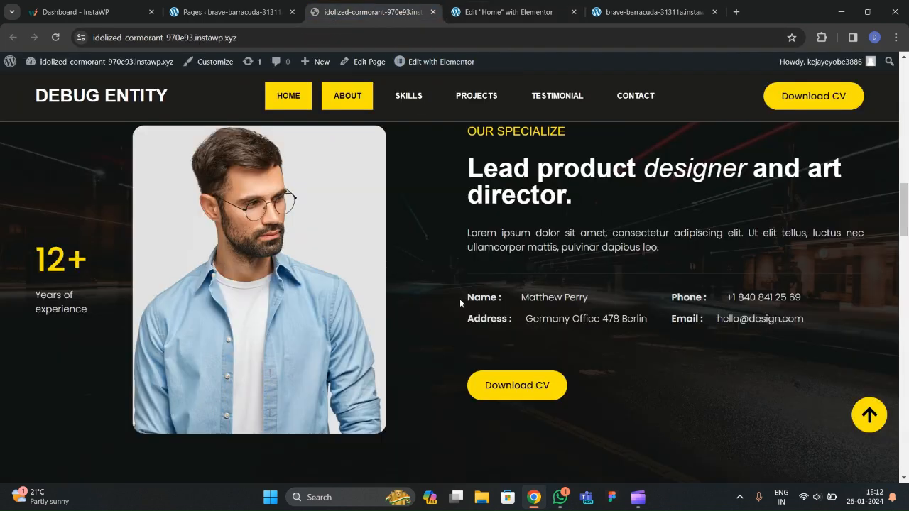
{"action": "left_click_drag", "start_coordinate": [466, 298], "coordinate": [576, 292]}
{"action": "left_click_drag", "start_coordinate": [467, 301], "coordinate": [586, 298]}
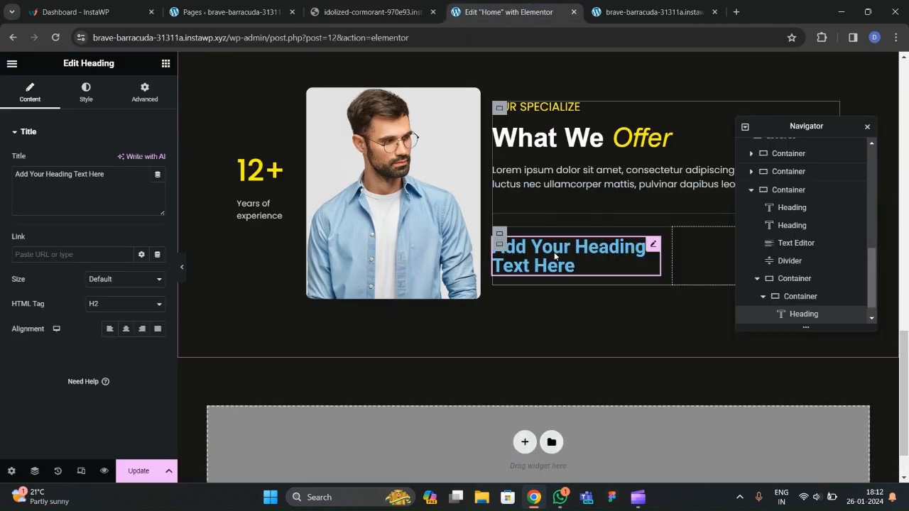
{"action": "left_click", "coordinate": [532, 16]}
{"action": "left_click", "coordinate": [92, 180]}
{"action": "key", "text": "ctrl+a"}
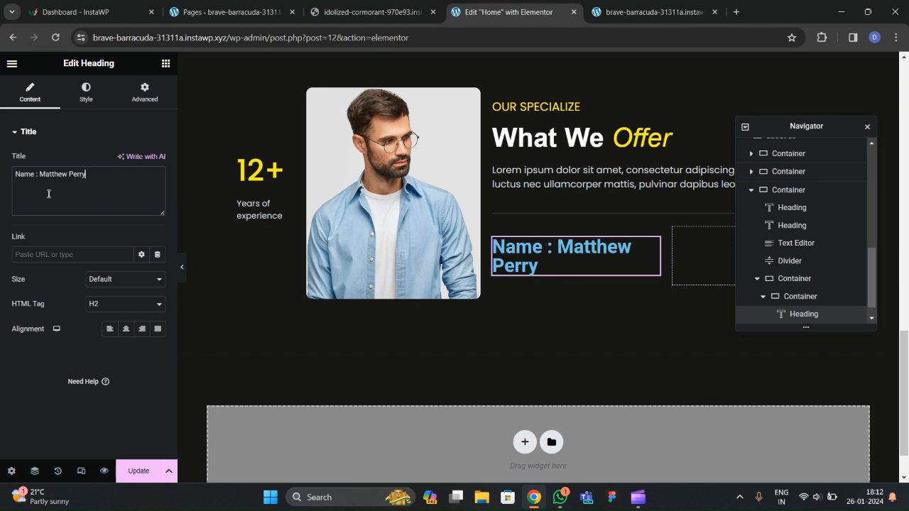
Set the heading's text colour to the light-grey global 'text' colour.
{"action": "left_click", "coordinate": [86, 92]}
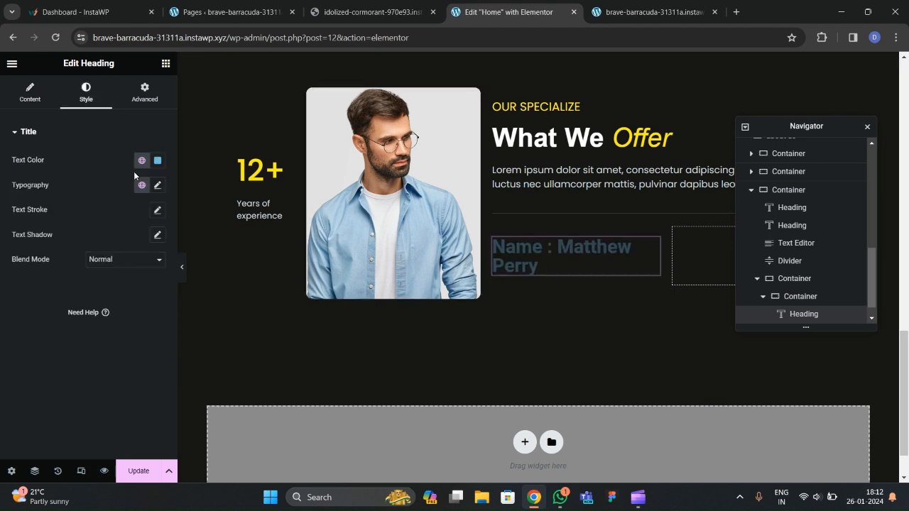
{"action": "left_click", "coordinate": [142, 159]}
{"action": "scroll", "coordinate": [71, 312], "scroll_direction": "down", "scroll_amount": 1}
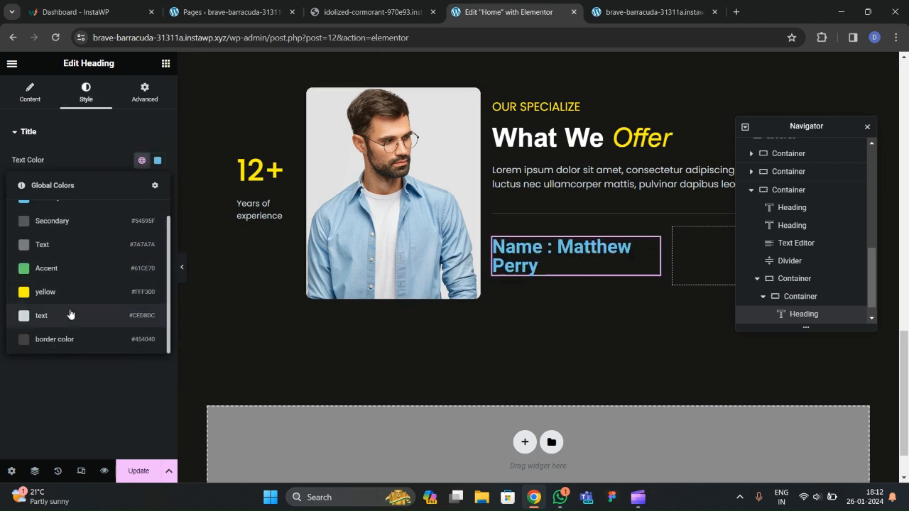
{"action": "left_click", "coordinate": [70, 314]}
Set the heading typography to Poppins, weight 400 (Normal), size 16 px, and compare with the live site.
{"action": "left_click", "coordinate": [157, 185]}
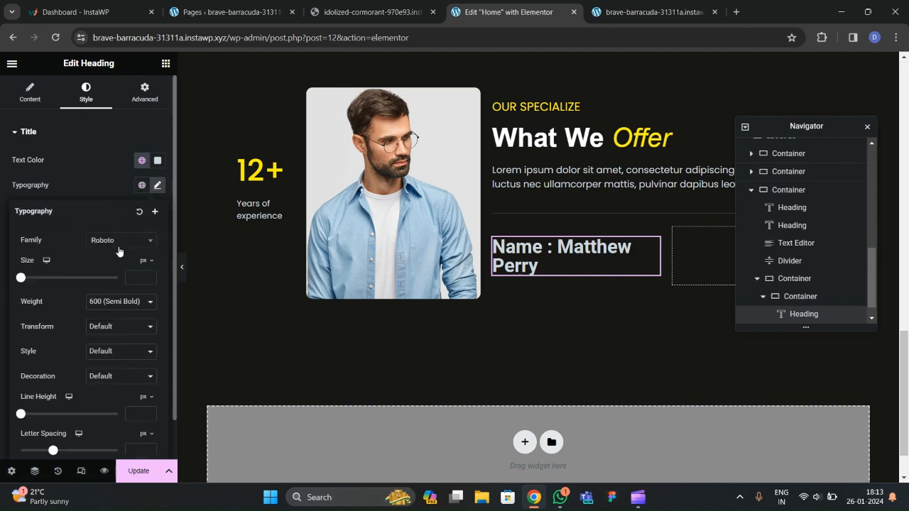
{"action": "left_click", "coordinate": [119, 241]}
{"action": "type", "text": "poppins"}
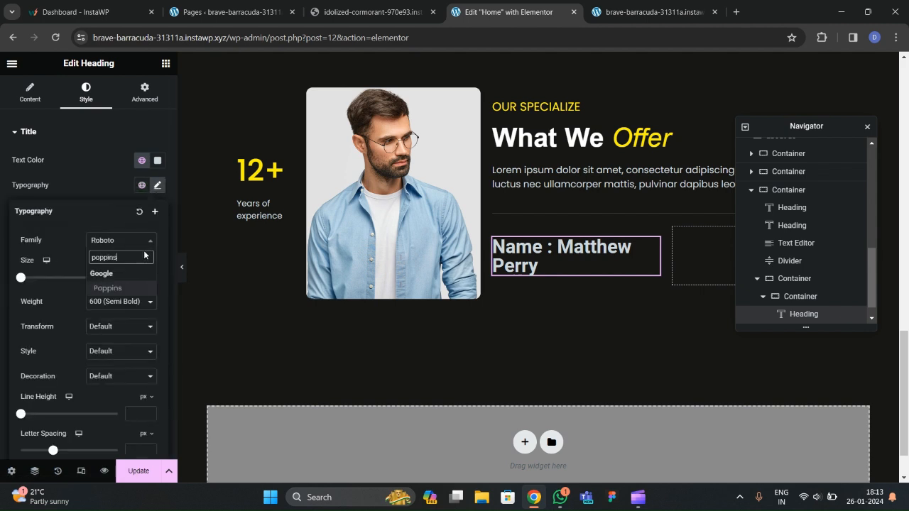
{"action": "key", "text": "Return"}
{"action": "left_click", "coordinate": [112, 300]}
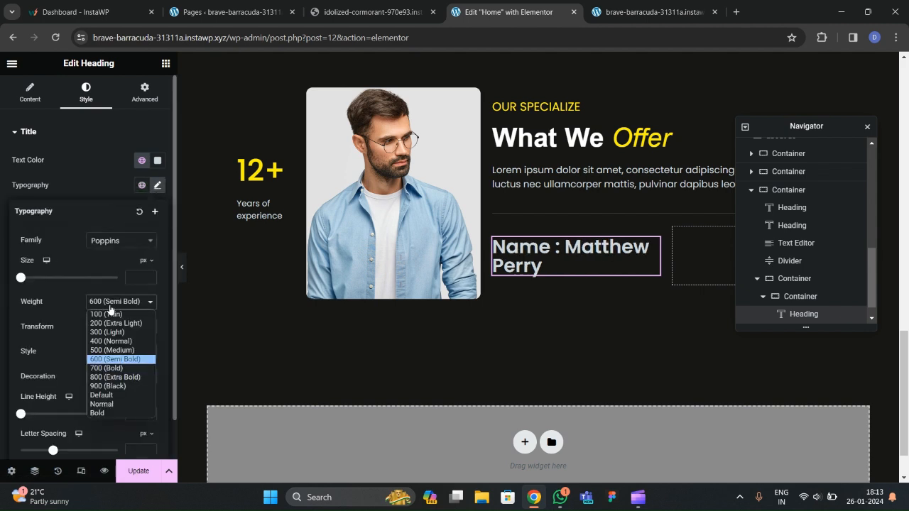
{"action": "left_click", "coordinate": [108, 346]}
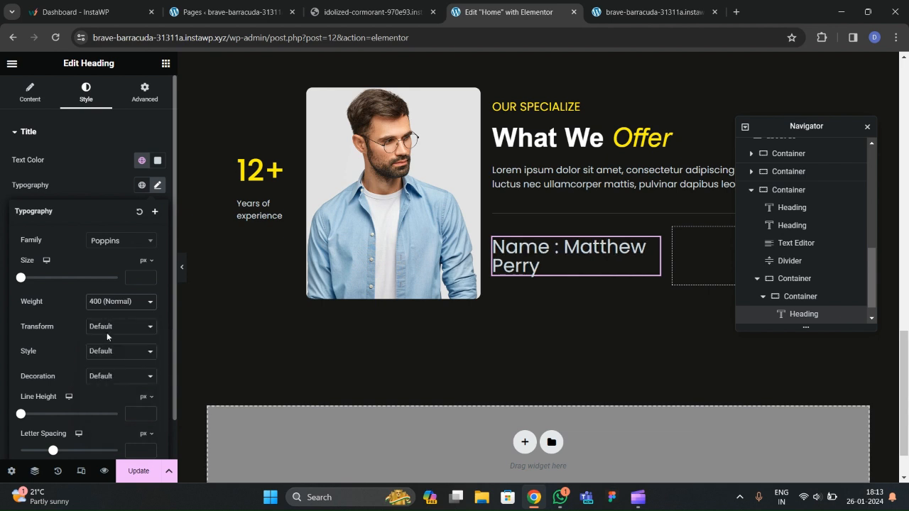
{"action": "left_click", "coordinate": [149, 277]}
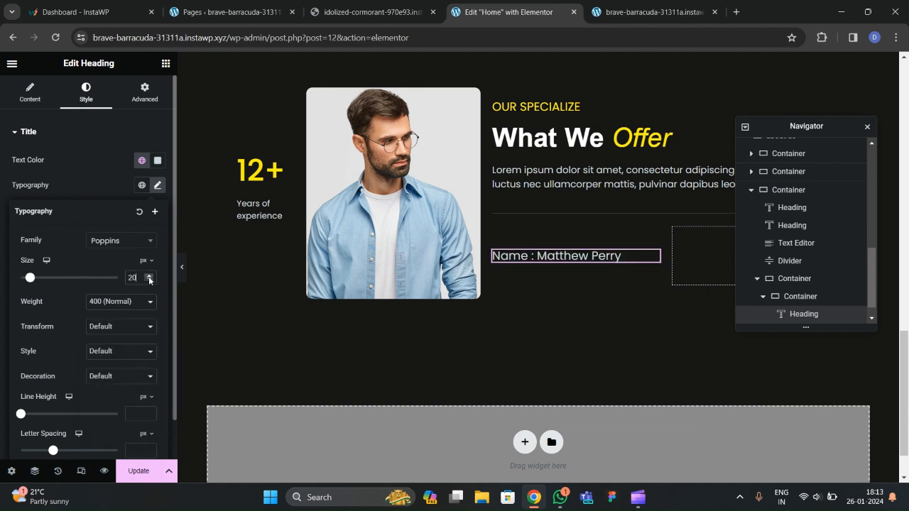
{"action": "left_click", "coordinate": [149, 281]}
{"action": "left_click", "coordinate": [149, 281]}
{"action": "left_click", "coordinate": [149, 281]}
{"action": "left_click", "coordinate": [149, 281]}
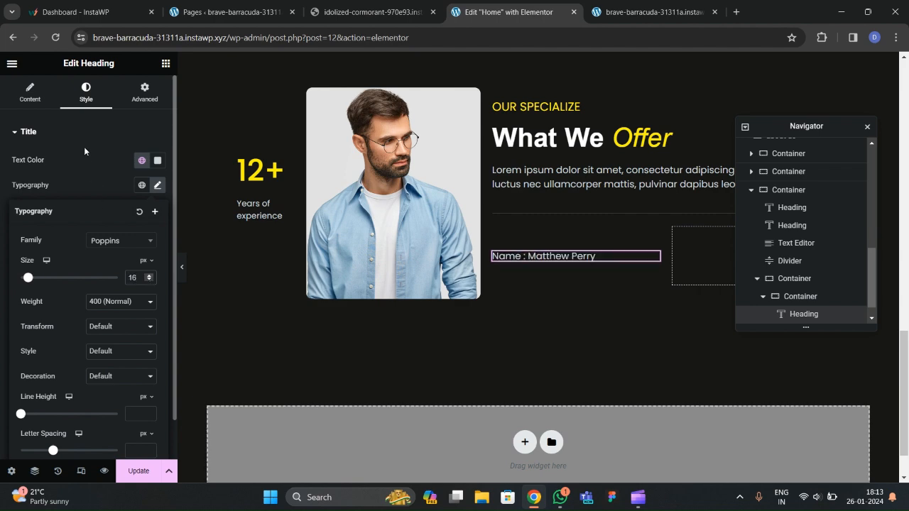
{"action": "left_click", "coordinate": [370, 12]}
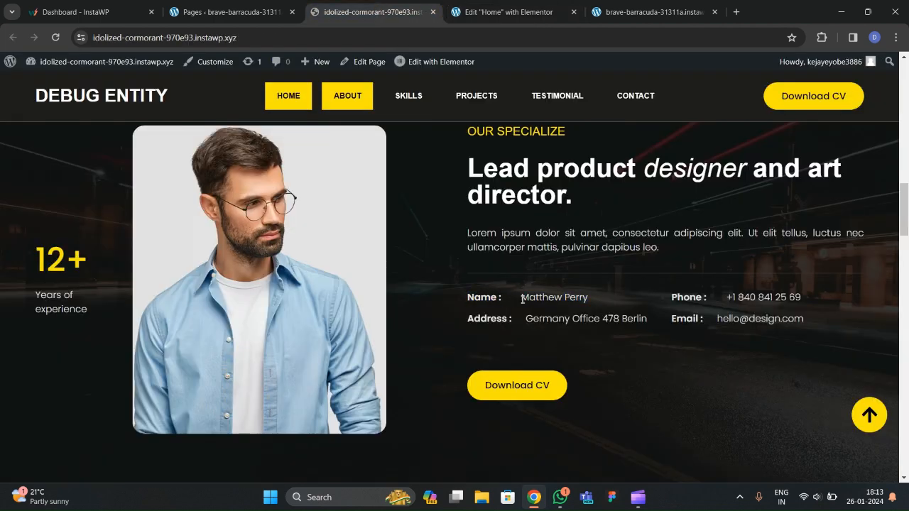
{"action": "left_click", "coordinate": [522, 16]}
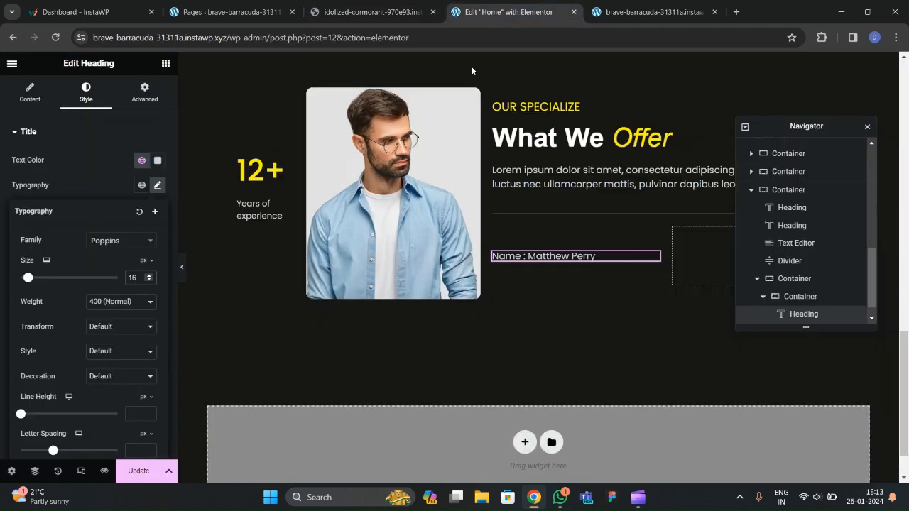
Wrap 'Name :' in a span styled font-weight:bold; margin-right:20px, then preview the heading.
{"action": "left_click", "coordinate": [16, 174]}
{"action": "type", "text": "<span"}
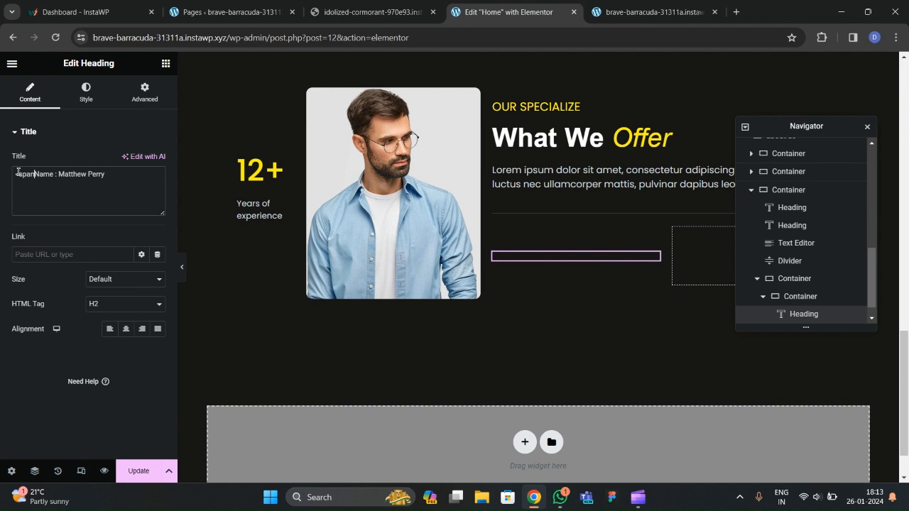
{"action": "type", "text": ">Name :<span"}
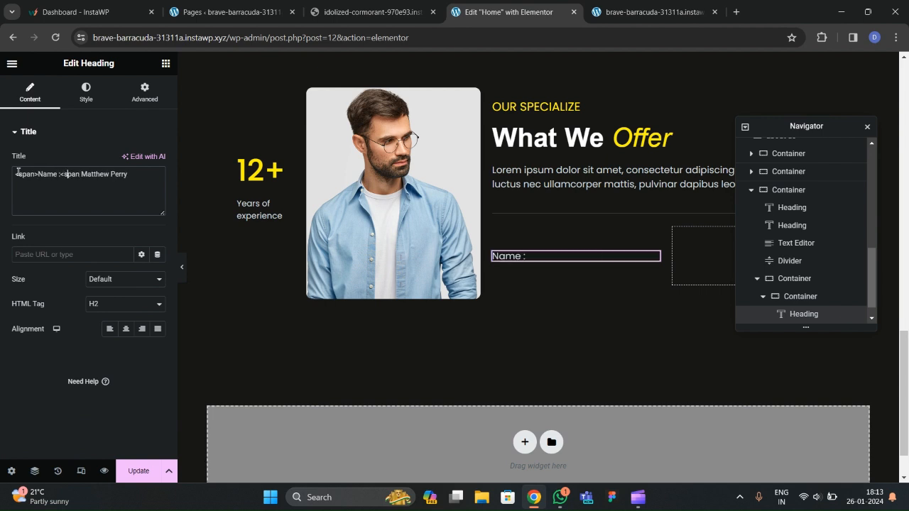
{"action": "key", "text": "BackSpace"}
{"action": "type", "text": "</span>"}
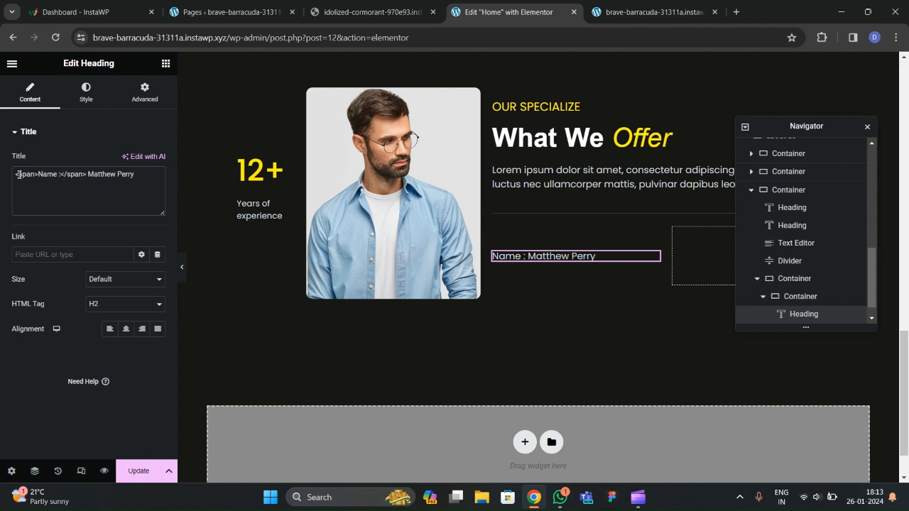
{"action": "left_click", "coordinate": [34, 175]}
{"action": "type", "text": "style=\""}
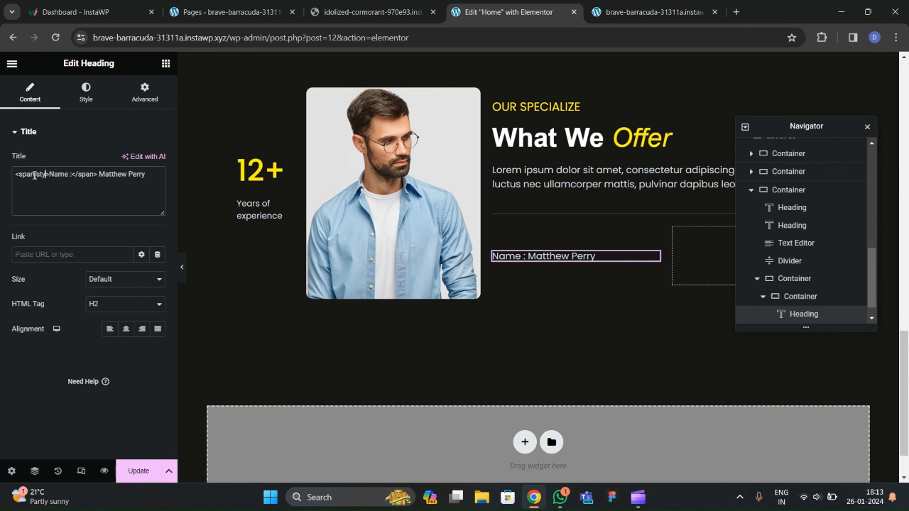
{"action": "type", "text": "\"font-weight:bold"}
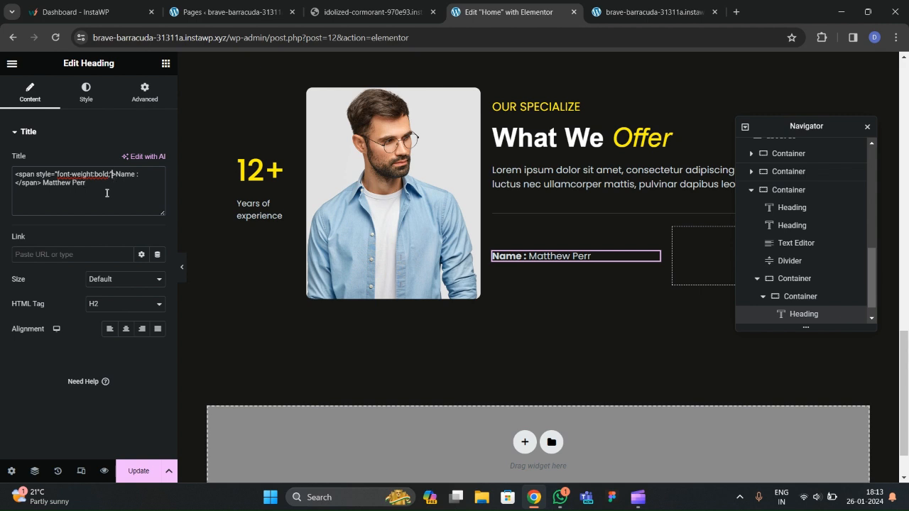
{"action": "type", "text": "; margin-right"}
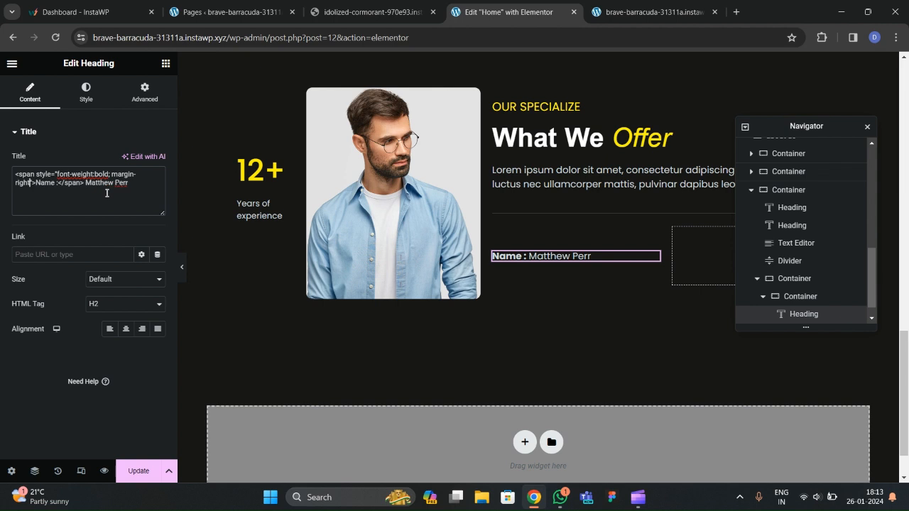
{"action": "type", "text": ":20px"}
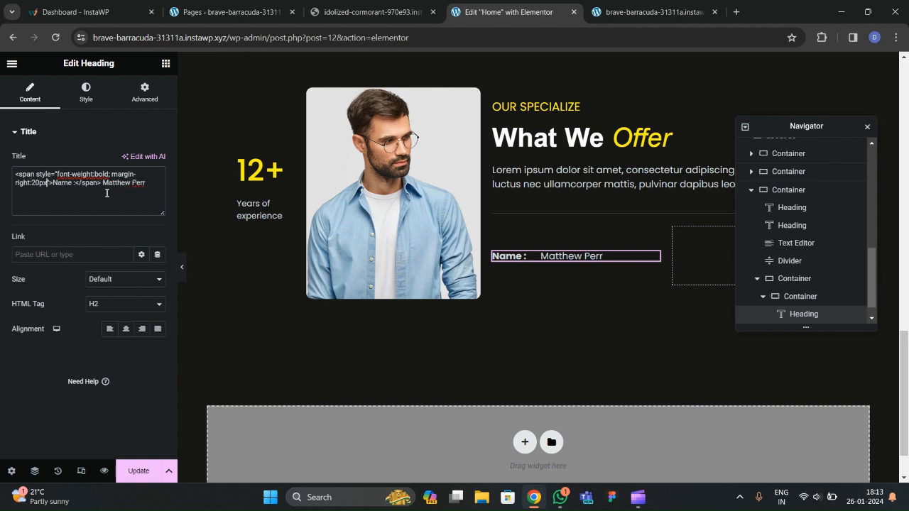
{"action": "type", "text": ";"}
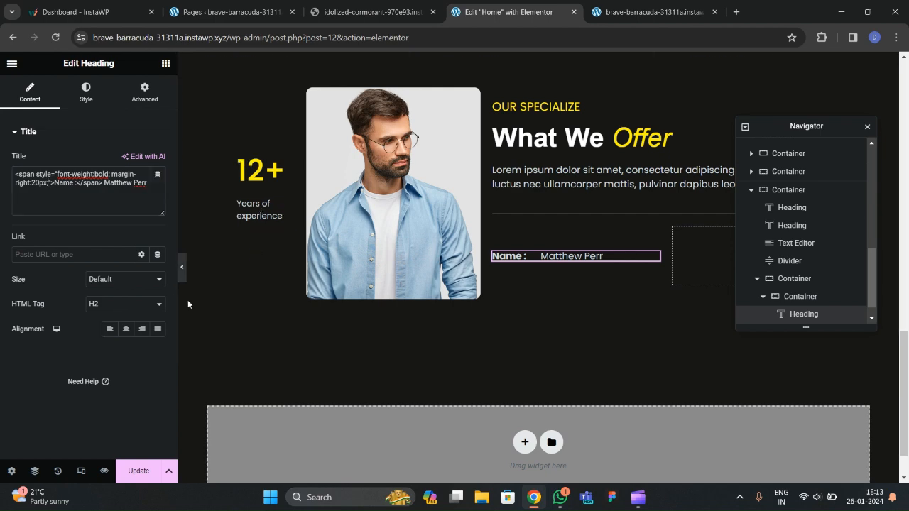
{"action": "left_click", "coordinate": [182, 267]}
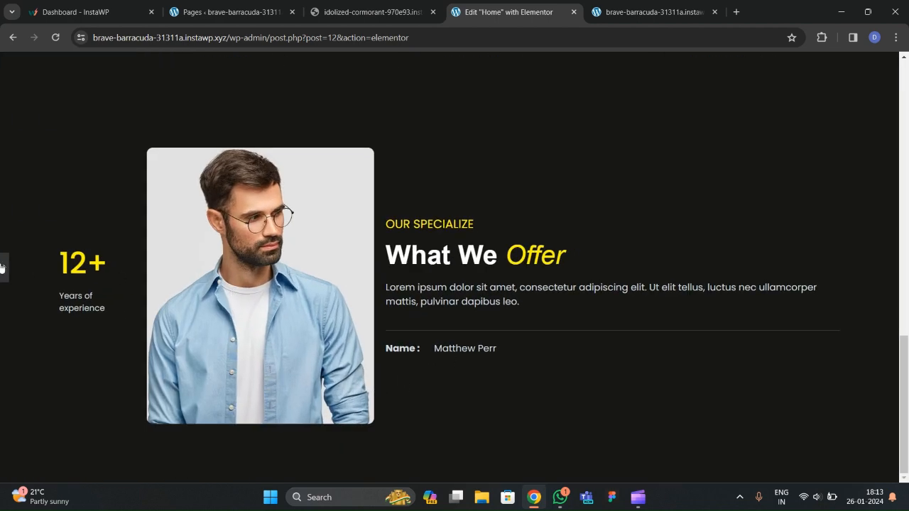
{"action": "left_click", "coordinate": [3, 267]}
{"action": "left_click", "coordinate": [150, 186]}
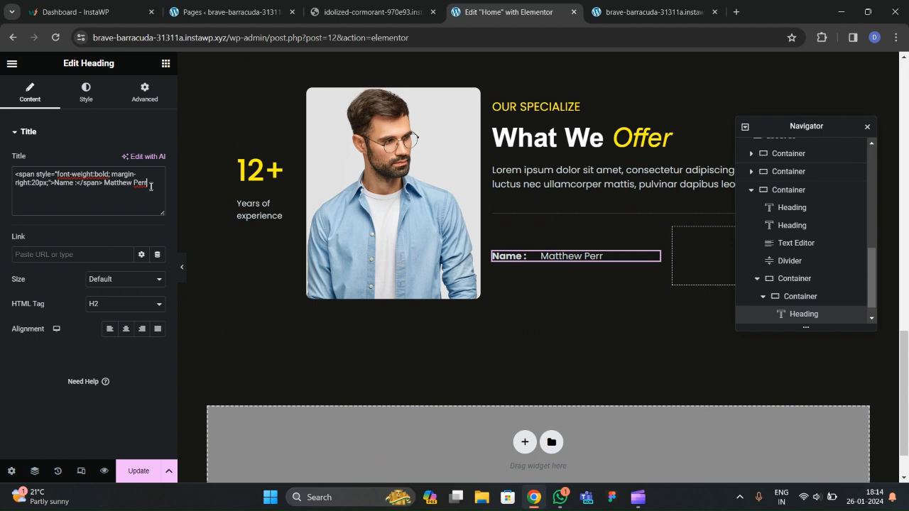
Restore the name's final letter, try a 19 px heading size, then undo that size change.
{"action": "type", "text": "y"}
{"action": "left_click", "coordinate": [86, 93]}
{"action": "left_click", "coordinate": [157, 186]}
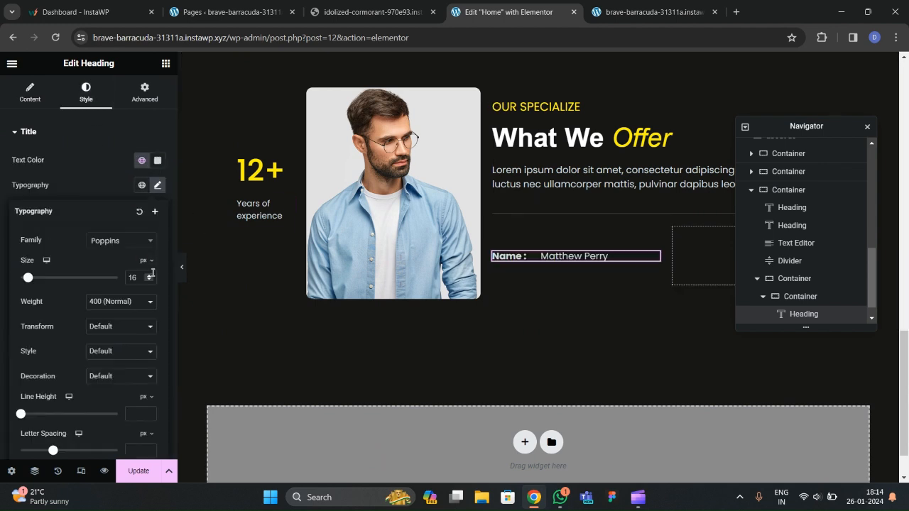
{"action": "left_click", "coordinate": [151, 276]}
{"action": "left_click", "coordinate": [150, 275]}
{"action": "left_click", "coordinate": [151, 276]}
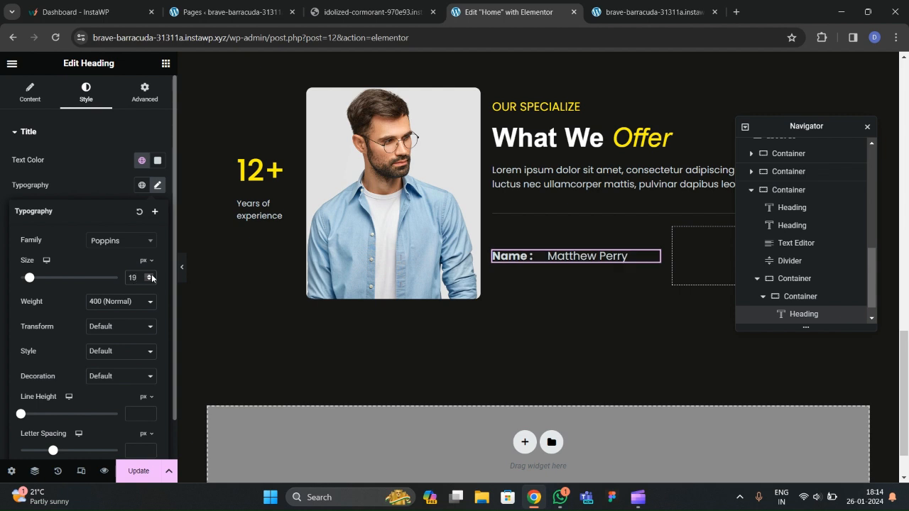
{"action": "left_click", "coordinate": [540, 257]}
{"action": "right_click", "coordinate": [535, 256]}
{"action": "key", "text": "Escape"}
{"action": "scroll", "coordinate": [839, 284], "scroll_direction": "down", "scroll_amount": 1}
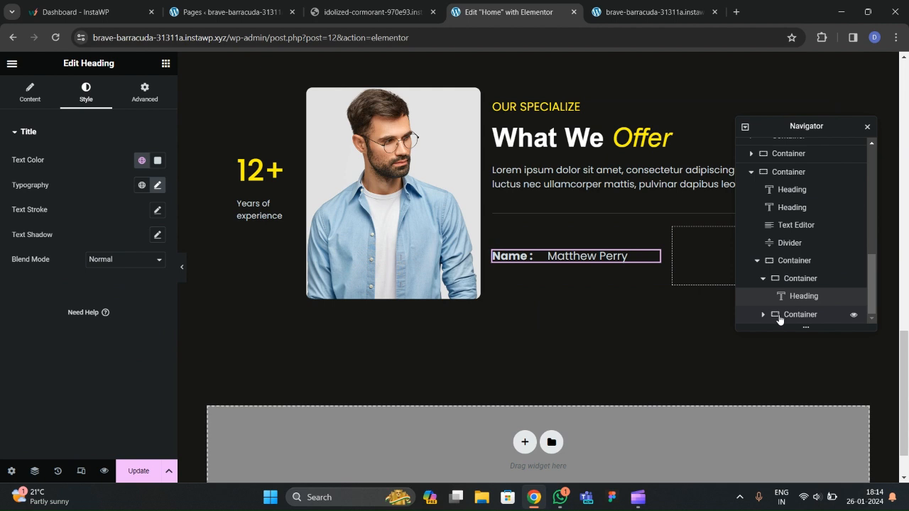
{"action": "key", "text": "ctrl+z"}
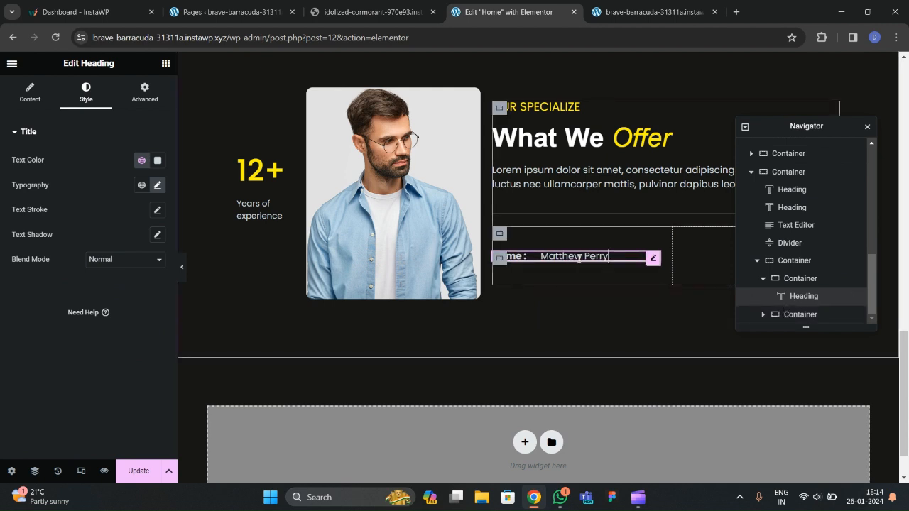
Duplicate the Name heading and relabel the copy 'Address' using text copied from the live site.
{"action": "right_click", "coordinate": [816, 296]}
{"action": "left_click", "coordinate": [803, 270]}
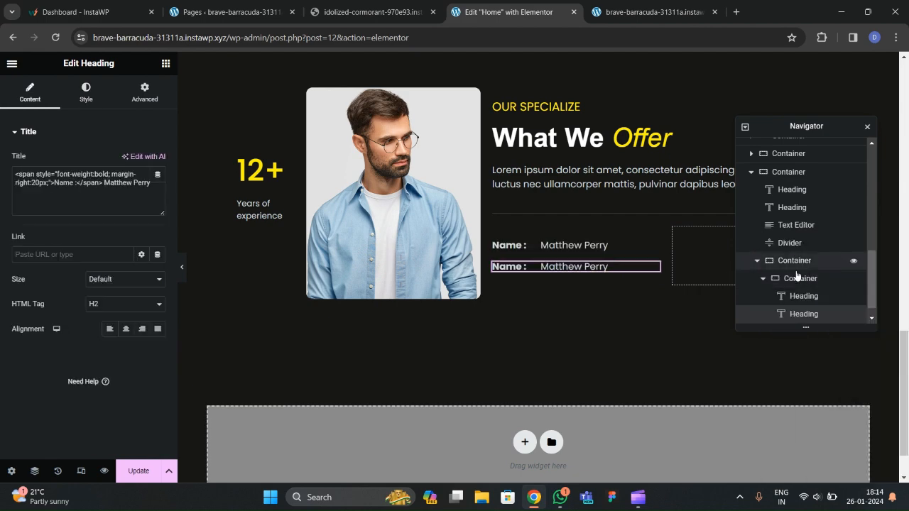
{"action": "left_click", "coordinate": [373, 12]}
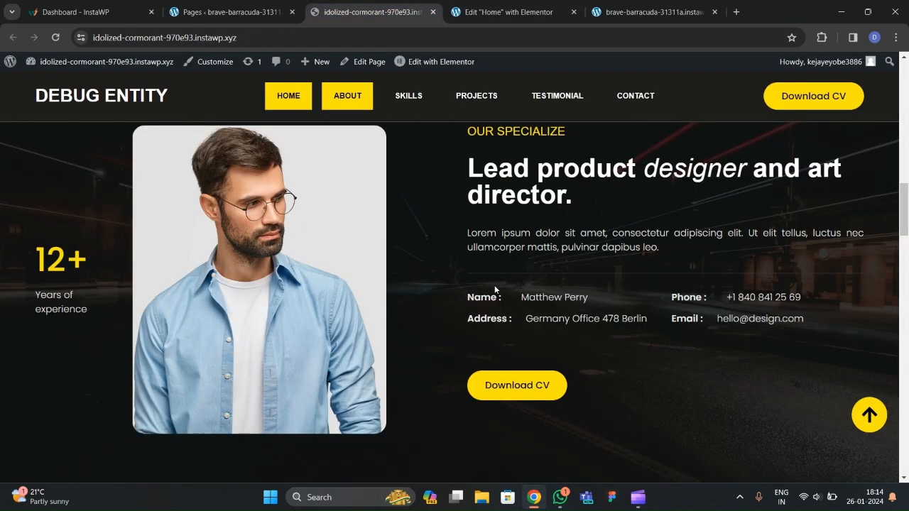
{"action": "key", "text": "ctrl+a"}
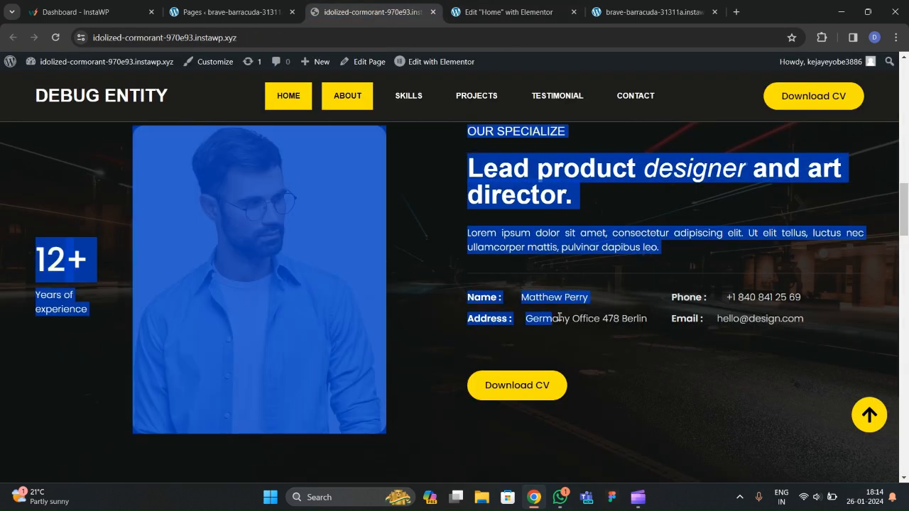
{"action": "left_click", "coordinate": [509, 328]}
{"action": "double_click", "coordinate": [488, 318]}
{"action": "key", "text": "ctrl+c"}
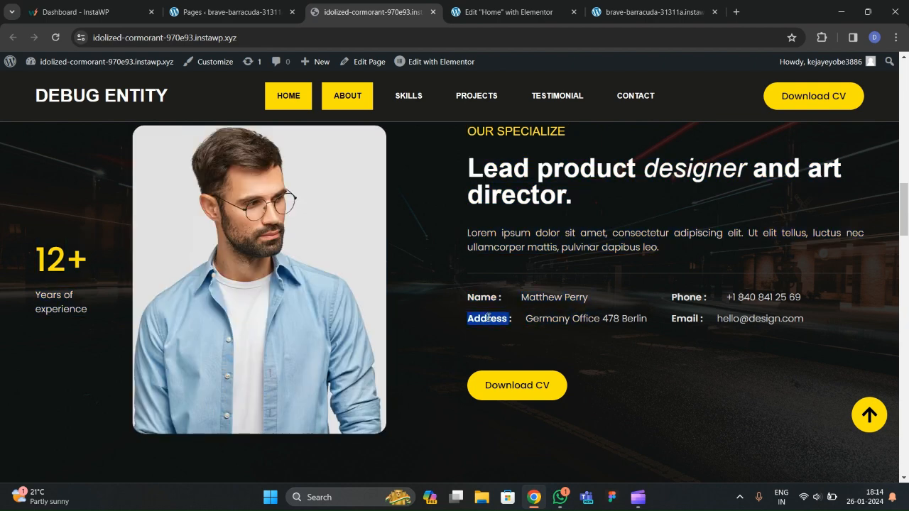
{"action": "left_click", "coordinate": [509, 12]}
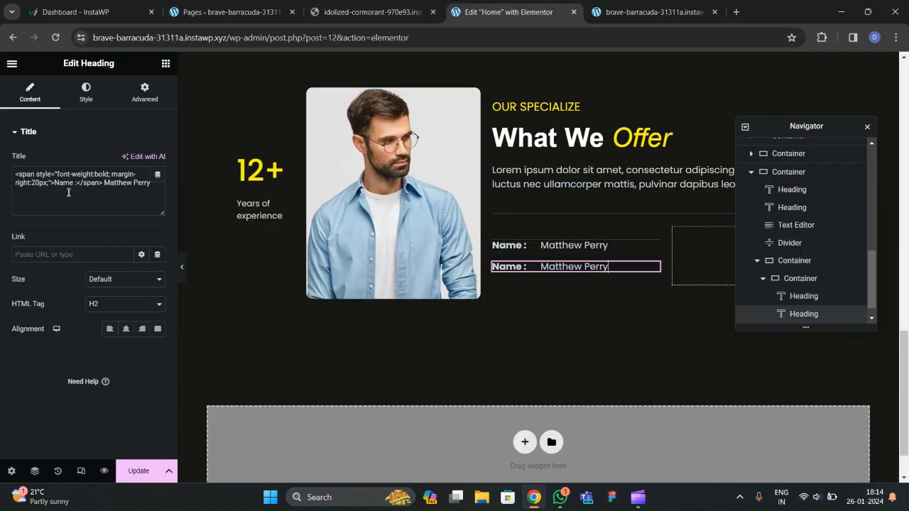
{"action": "left_click_drag", "start_coordinate": [73, 185], "coordinate": [64, 184]}
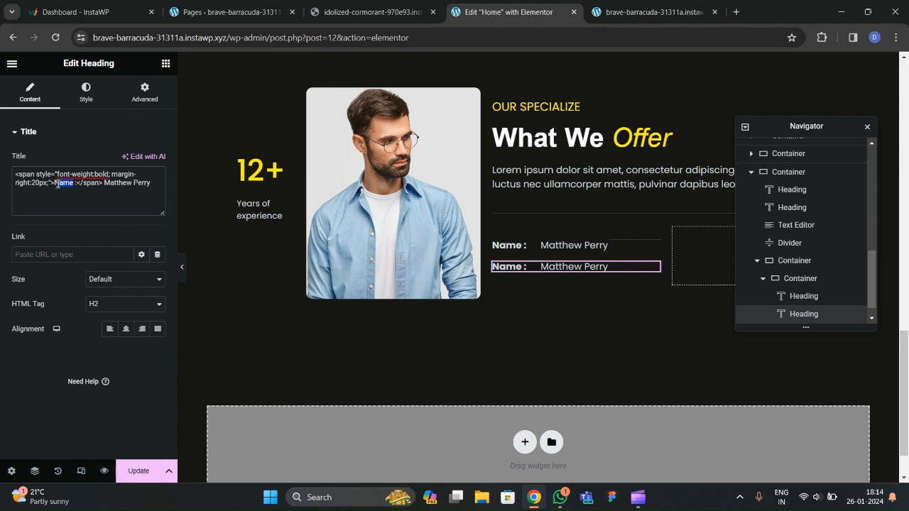
{"action": "key", "text": "ctrl+v"}
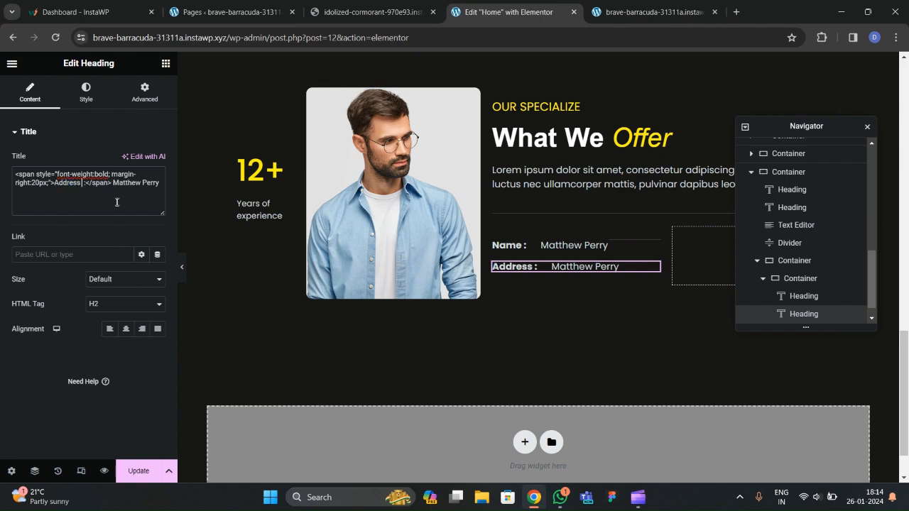
Replace the person's name in the second row with the office address copied from the live site.
{"action": "left_click", "coordinate": [373, 12]}
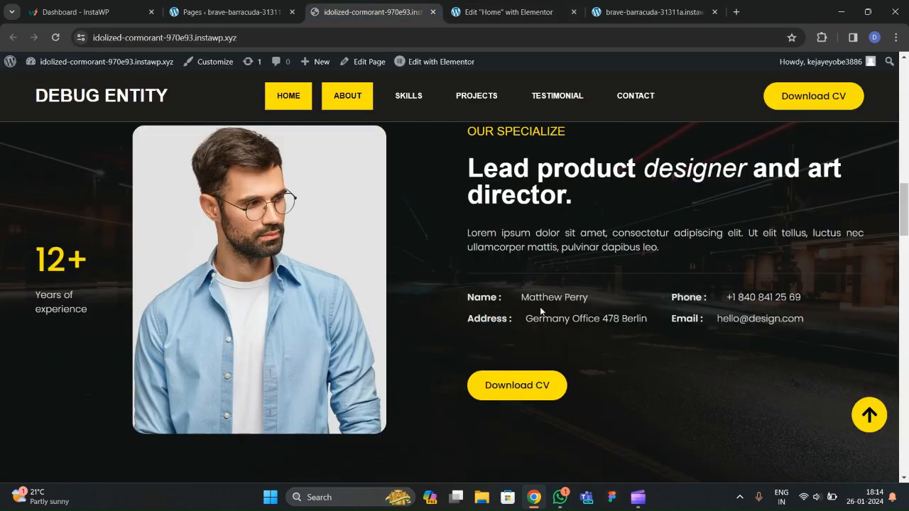
{"action": "left_click_drag", "start_coordinate": [528, 323], "coordinate": [649, 326]}
{"action": "key", "text": "ctrl+c"}
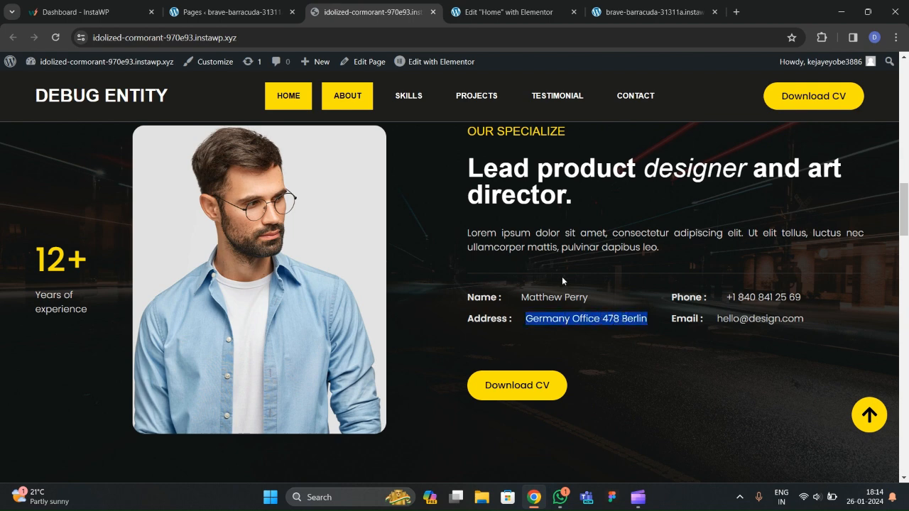
{"action": "left_click", "coordinate": [530, 12]}
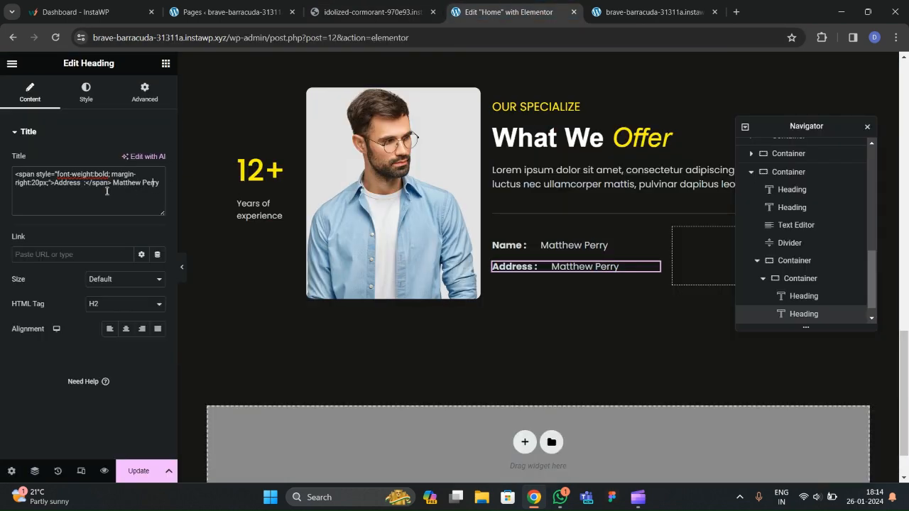
{"action": "left_click_drag", "start_coordinate": [112, 184], "coordinate": [161, 189]}
{"action": "key", "text": "ctrl+v"}
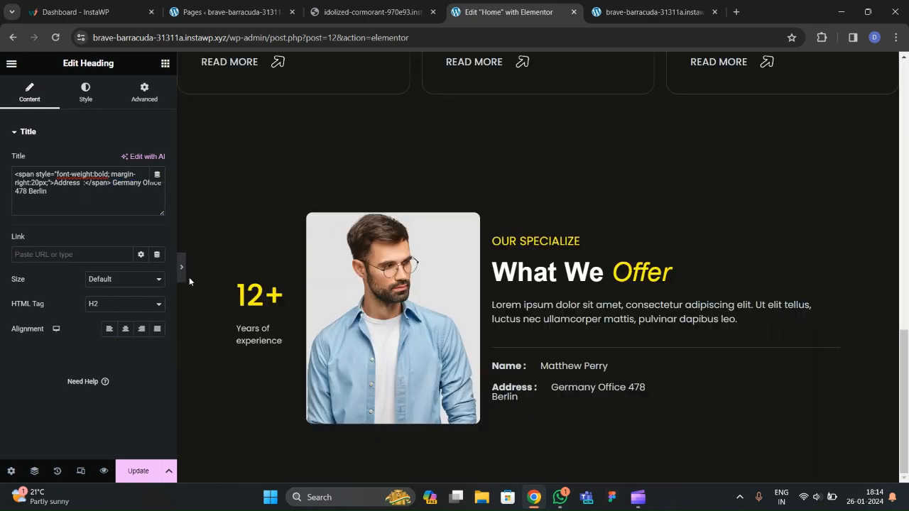
{"action": "left_click", "coordinate": [181, 267]}
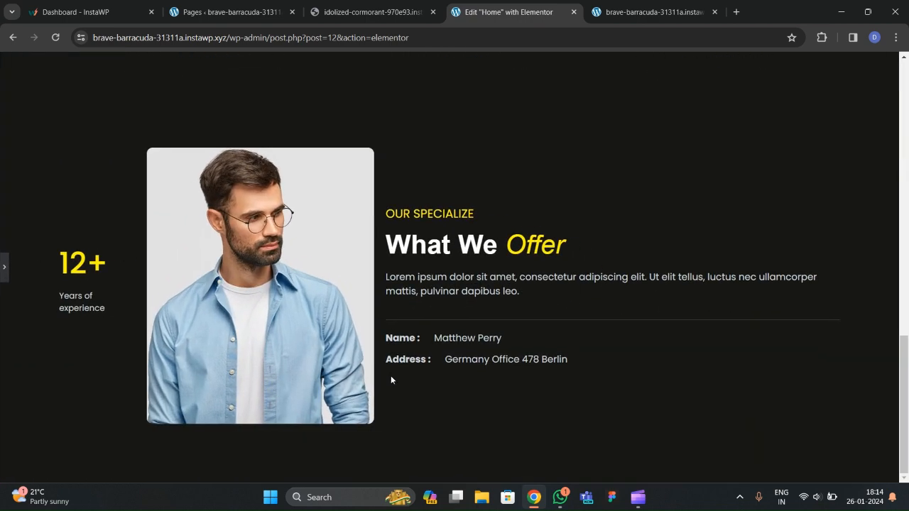
{"action": "left_click", "coordinate": [3, 269]}
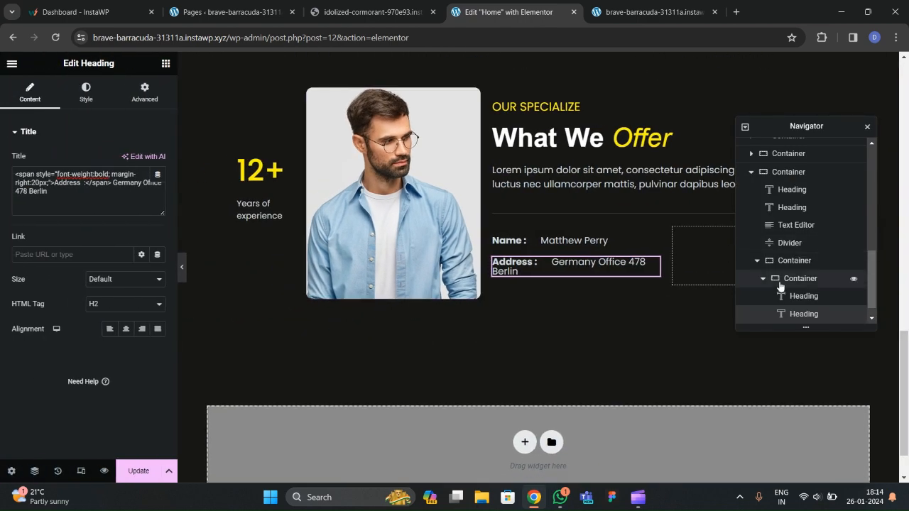
Delete the empty container beside the info rows in the Navigator.
{"action": "scroll", "coordinate": [781, 284], "scroll_direction": "down", "scroll_amount": 1}
{"action": "left_click", "coordinate": [764, 263]}
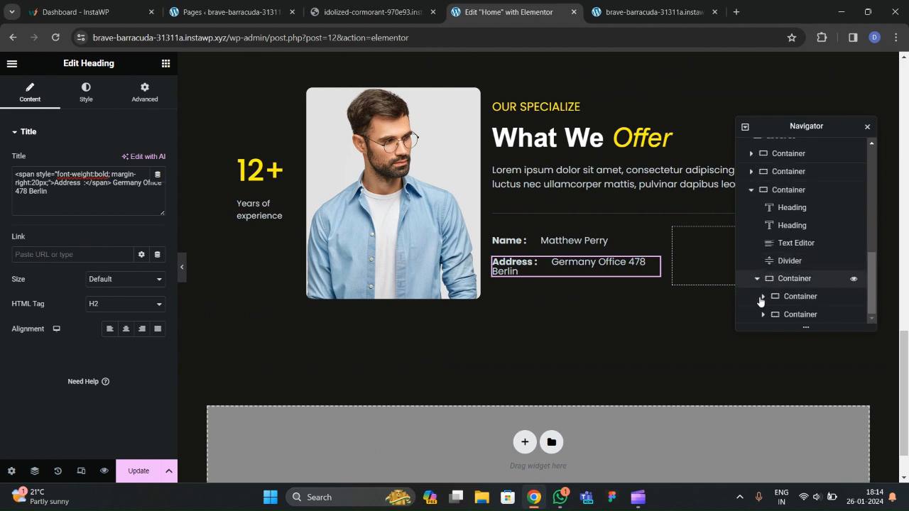
{"action": "left_click", "coordinate": [806, 311]}
{"action": "right_click", "coordinate": [805, 312]}
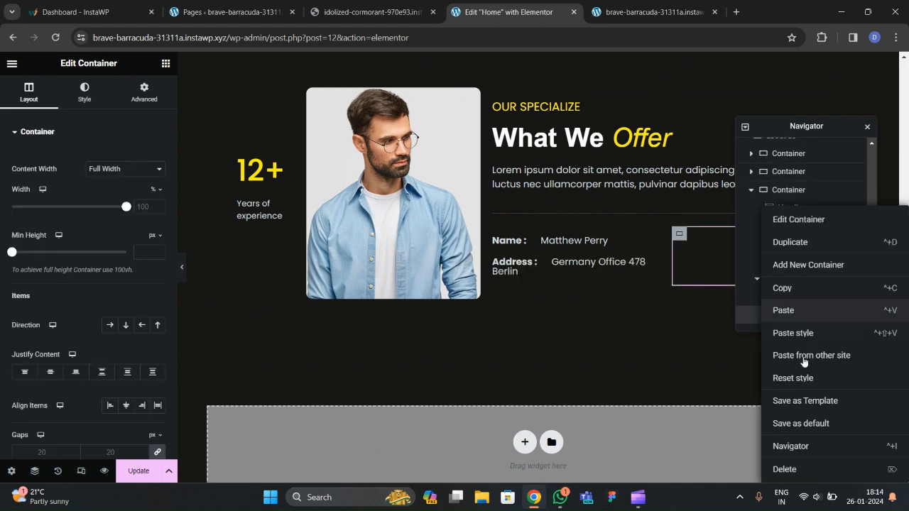
{"action": "left_click", "coordinate": [794, 470]}
Duplicate the Name/Address container into a second column, preview it, and select the about us section.
{"action": "right_click", "coordinate": [799, 317]}
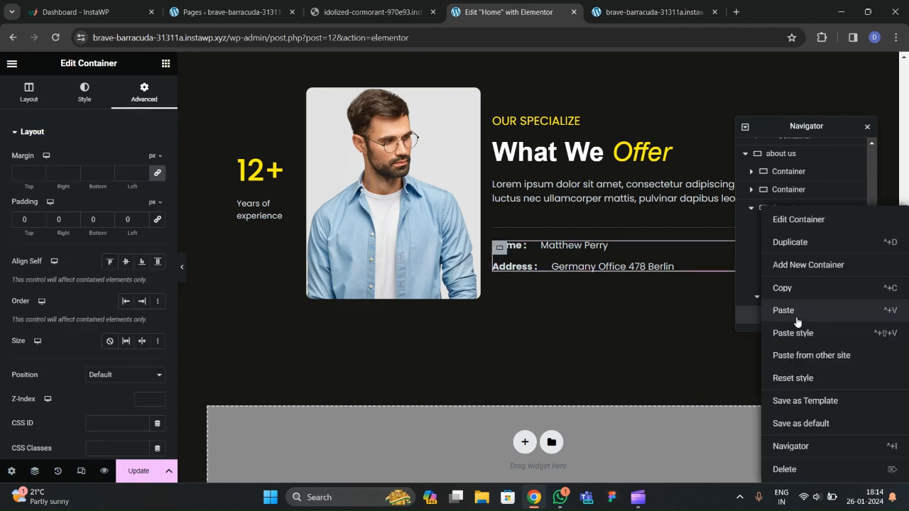
{"action": "left_click", "coordinate": [779, 241]}
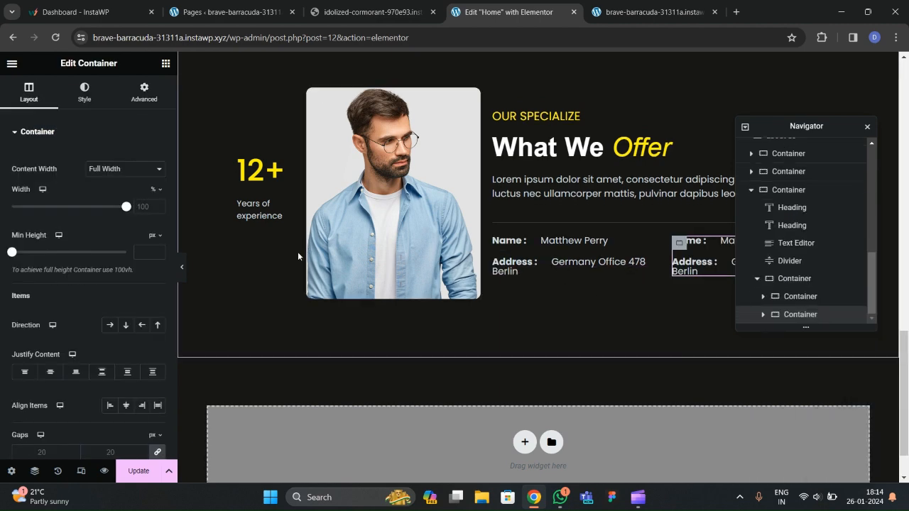
{"action": "left_click", "coordinate": [183, 268]}
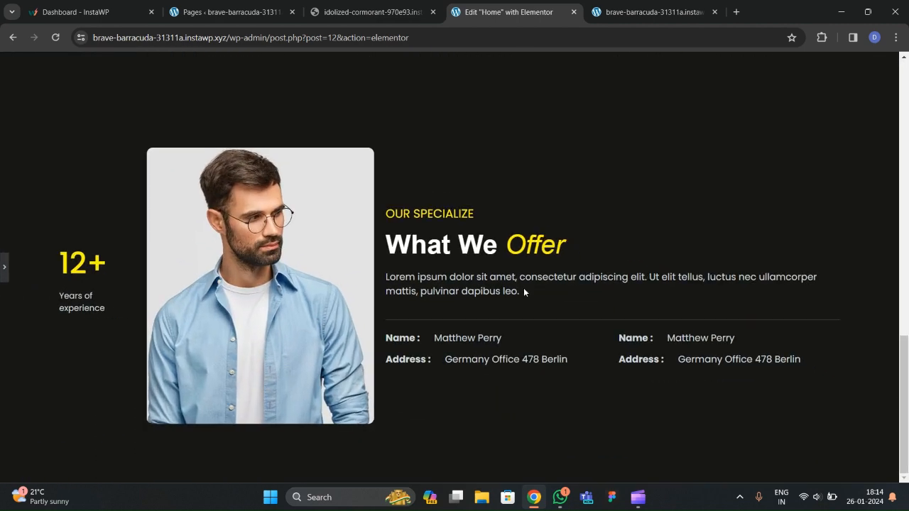
{"action": "left_click", "coordinate": [4, 268]}
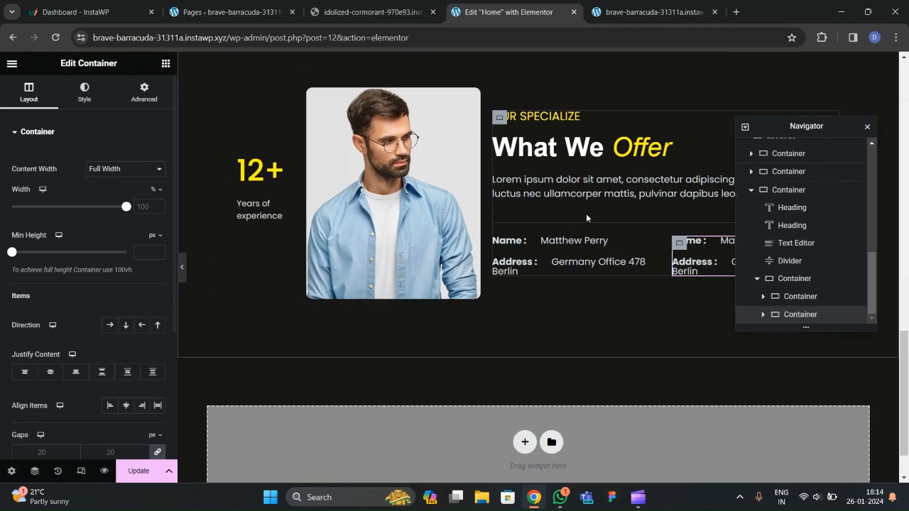
{"action": "scroll", "coordinate": [512, 191], "scroll_direction": "up", "scroll_amount": 1}
{"action": "left_click", "coordinate": [501, 177]}
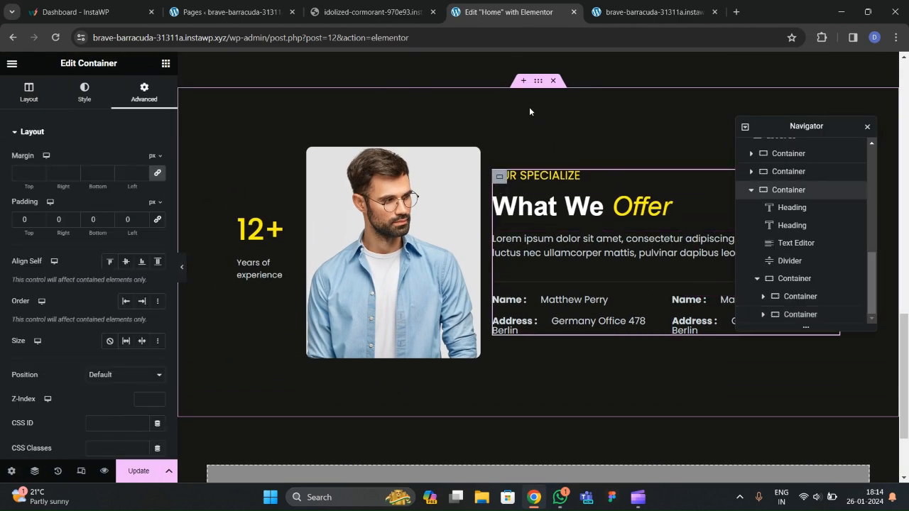
{"action": "left_click", "coordinate": [538, 83]}
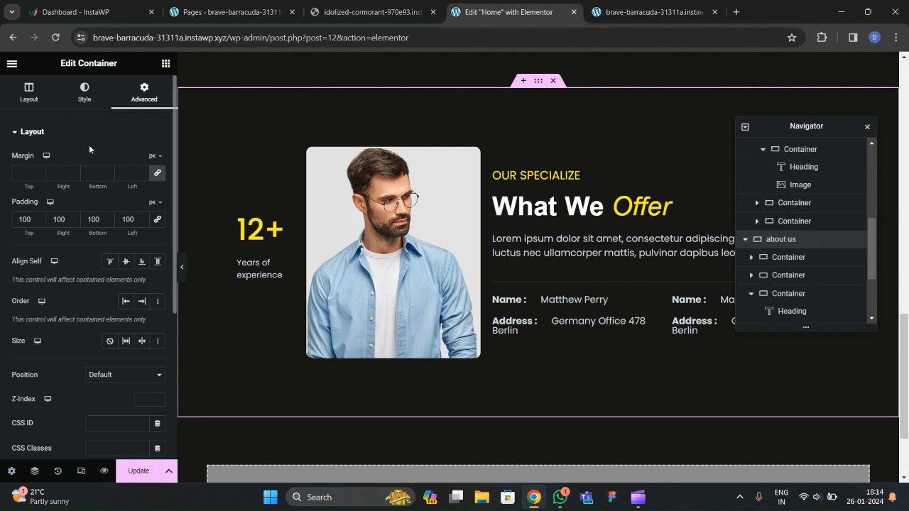
{"action": "scroll", "coordinate": [788, 260], "scroll_direction": "down", "scroll_amount": 3}
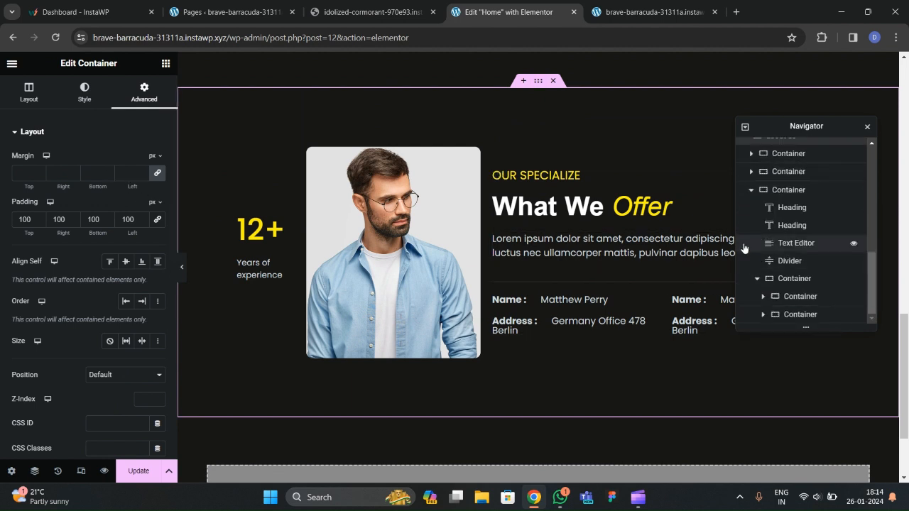
{"action": "scroll", "coordinate": [767, 234], "scroll_direction": "down", "scroll_amount": 5}
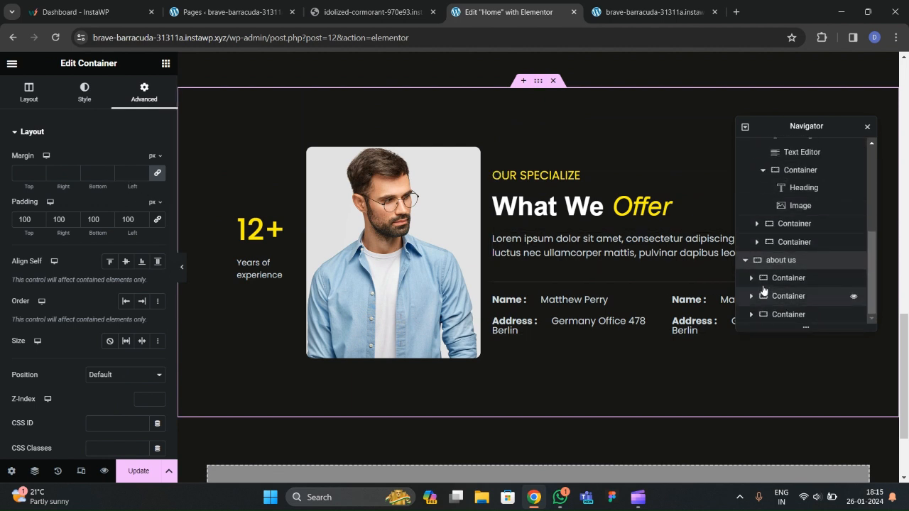
Set the about us section's Align Items to Start and preview the alignment.
{"action": "left_click", "coordinate": [781, 266]}
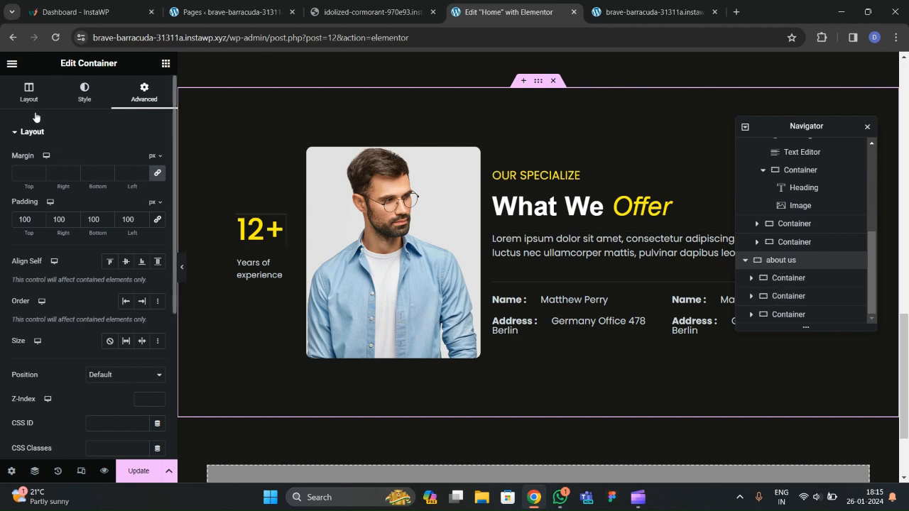
{"action": "scroll", "coordinate": [77, 272], "scroll_direction": "down", "scroll_amount": 2}
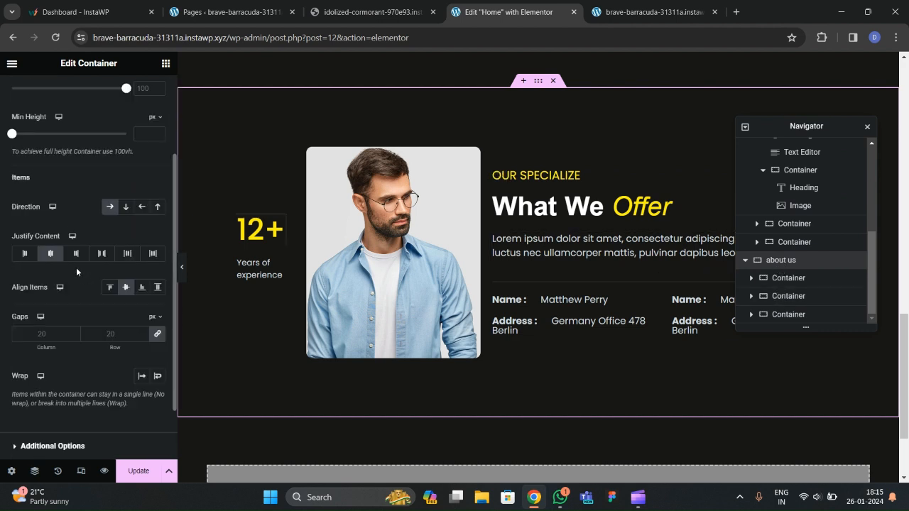
{"action": "left_click", "coordinate": [112, 288]}
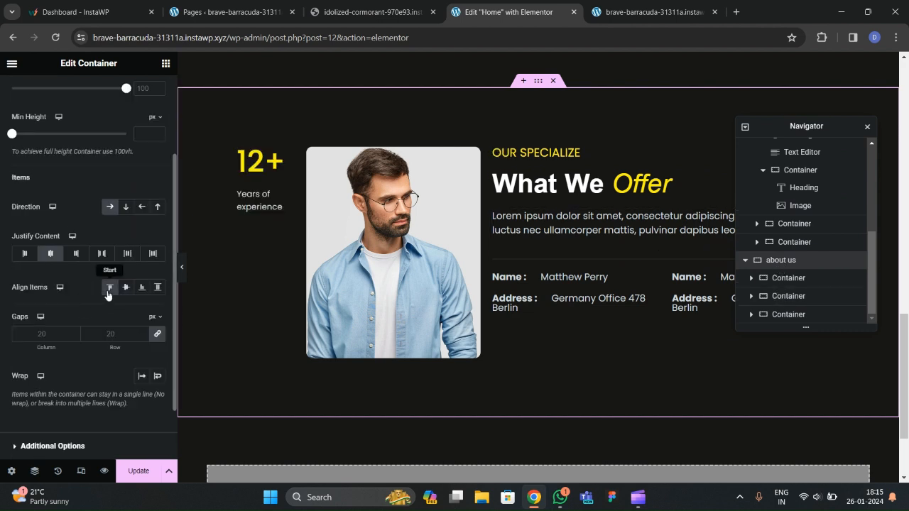
{"action": "left_click", "coordinate": [183, 277]}
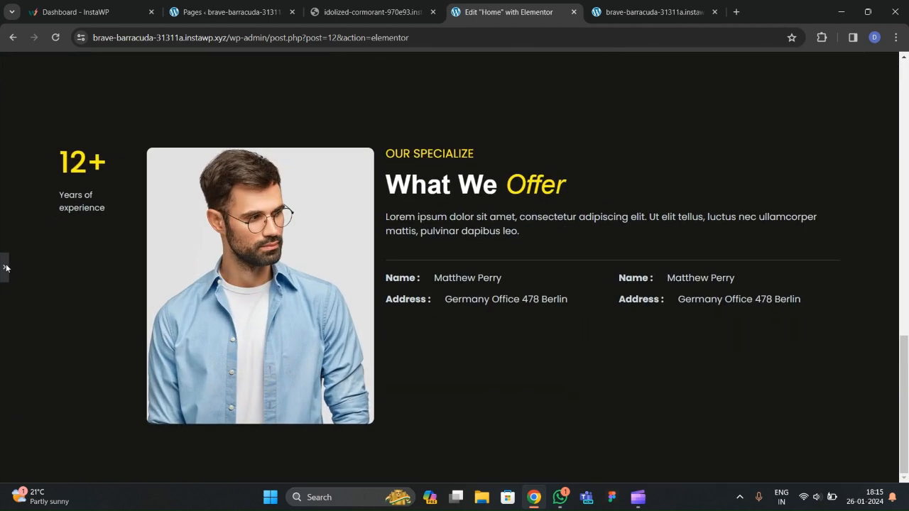
{"action": "left_click", "coordinate": [2, 270]}
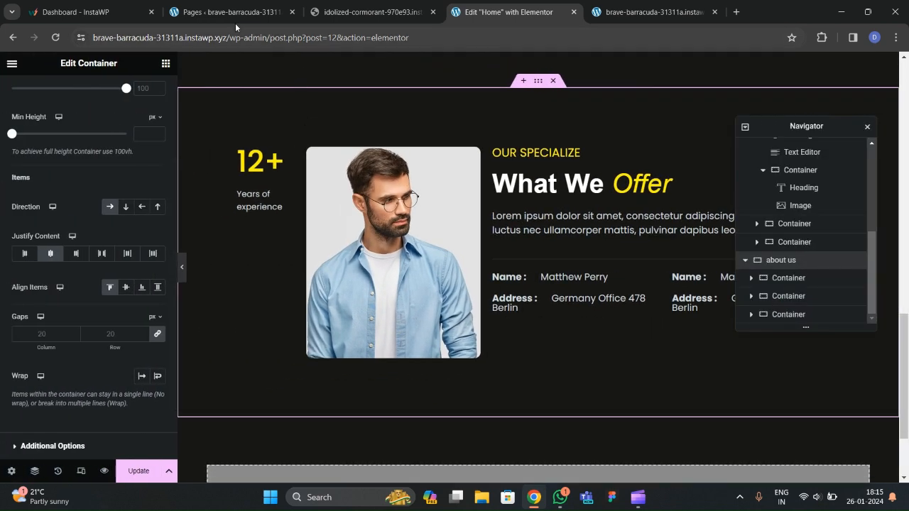
Compare the layout with the live site, then expand the third container under about us.
{"action": "left_click", "coordinate": [231, 20]}
{"action": "left_click", "coordinate": [369, 12]}
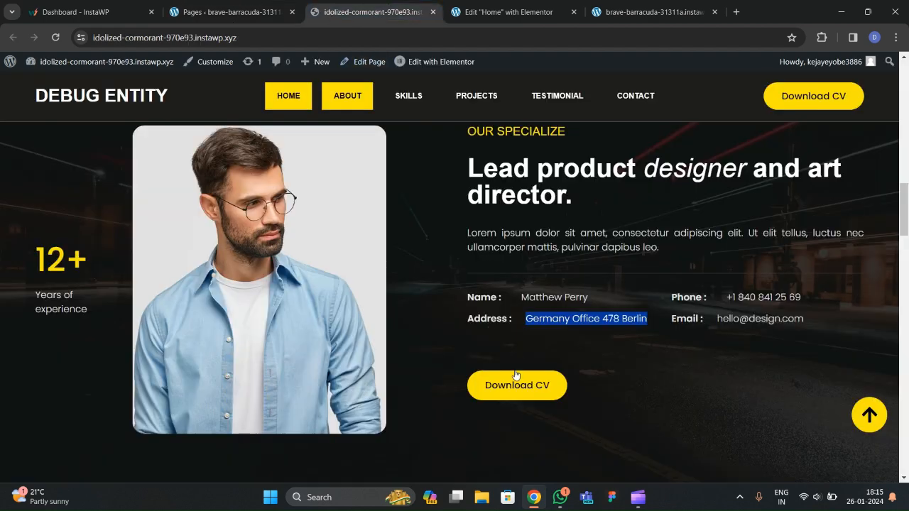
{"action": "left_click", "coordinate": [497, 12]}
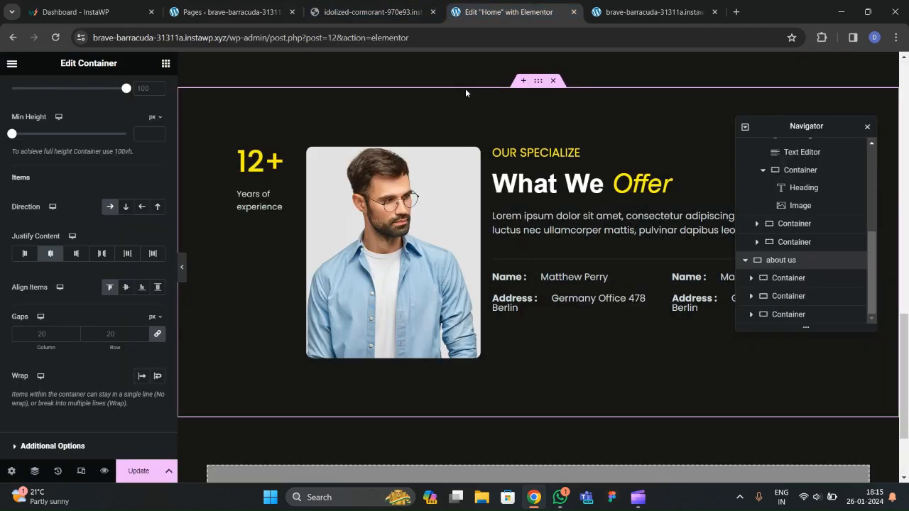
{"action": "left_click", "coordinate": [165, 63]}
{"action": "left_click", "coordinate": [752, 314]}
{"action": "scroll", "coordinate": [750, 270], "scroll_direction": "down", "scroll_amount": 2}
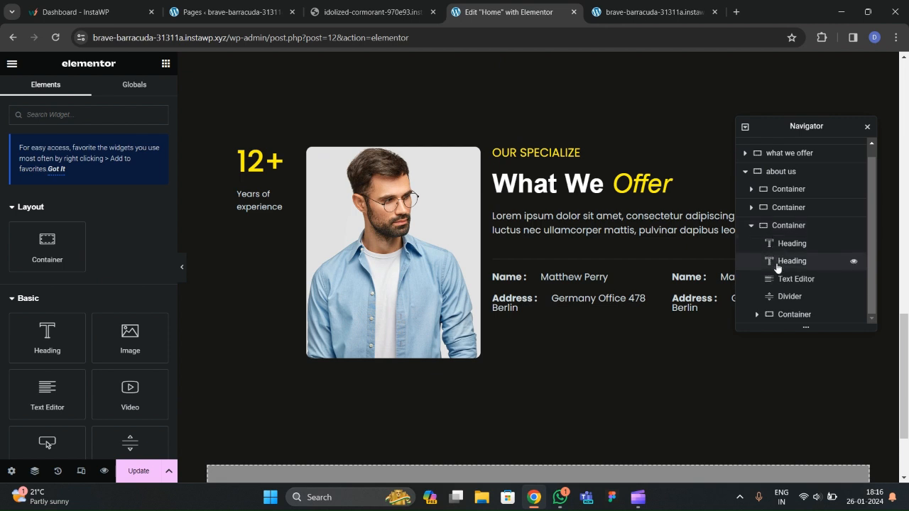
Add a new empty container below the info rows container.
{"action": "left_click", "coordinate": [774, 314]}
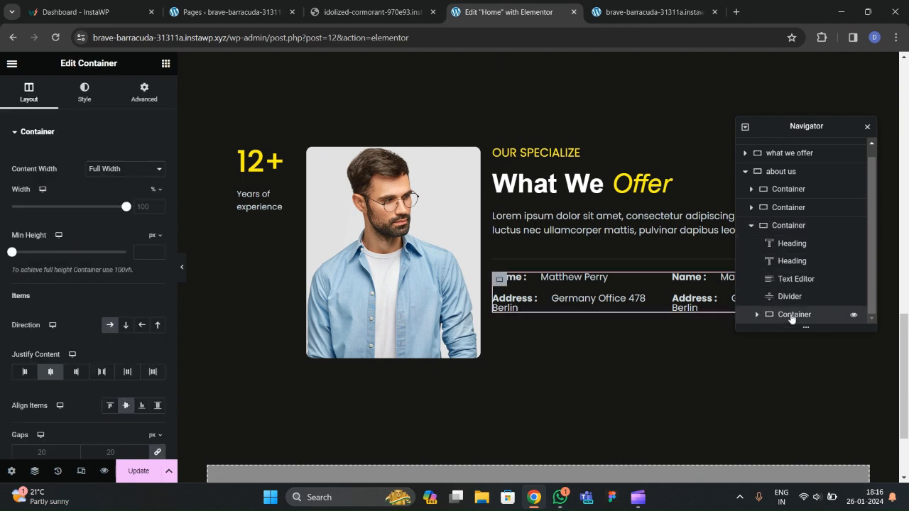
{"action": "right_click", "coordinate": [787, 318]}
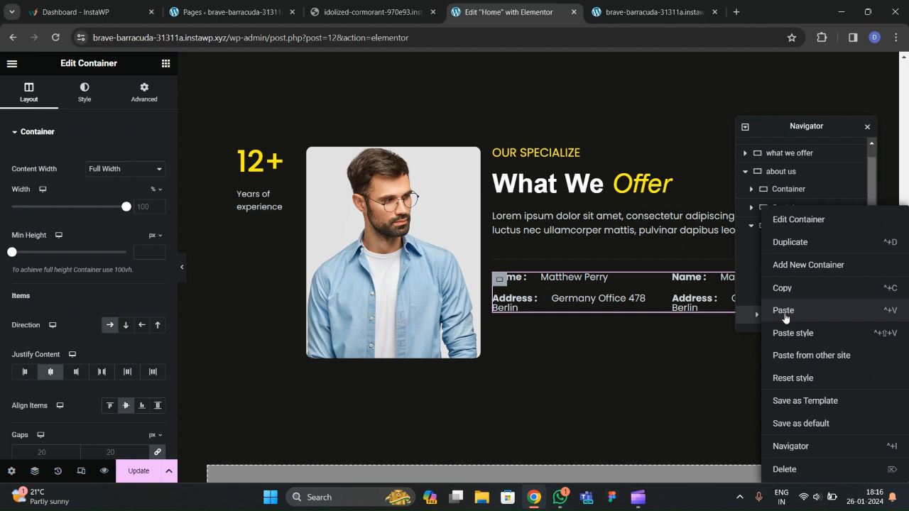
{"action": "left_click", "coordinate": [808, 265]}
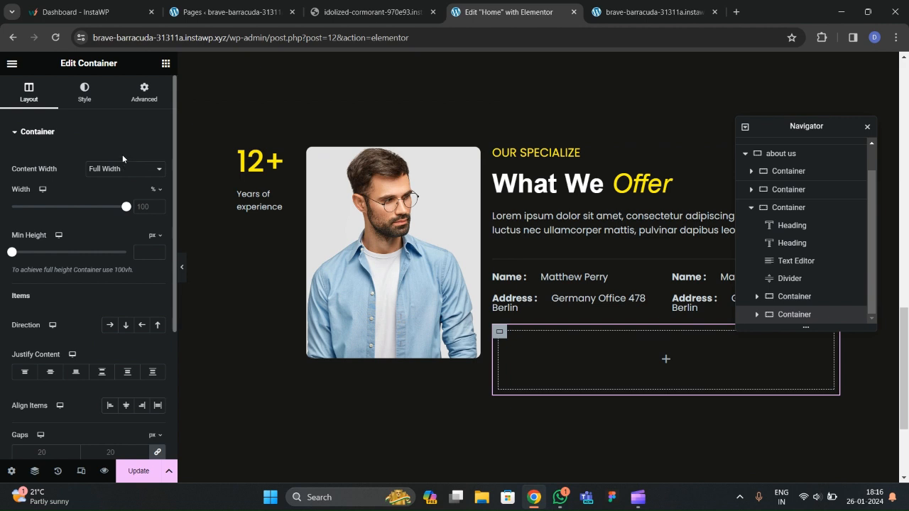
{"action": "left_click", "coordinate": [144, 92]}
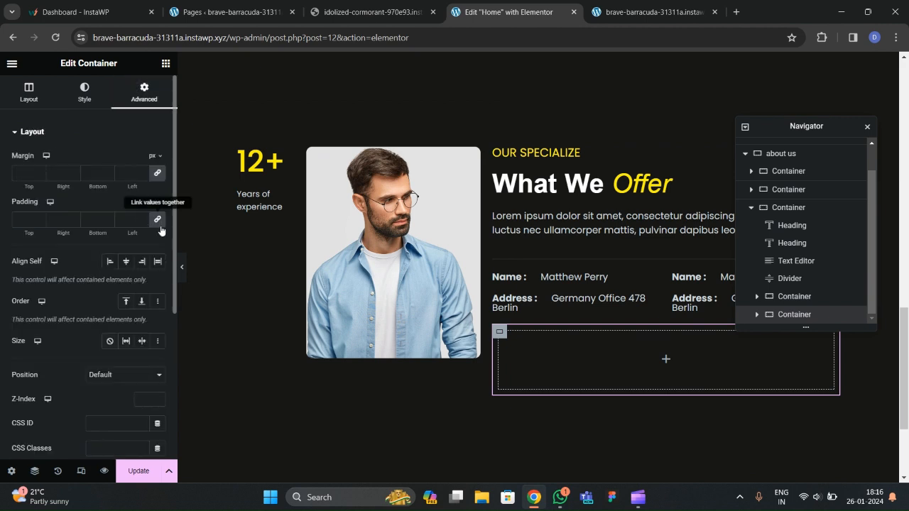
Place a Button widget in the new container, label it 'Download CV' and set its size to Medium.
{"action": "left_click", "coordinate": [166, 63]}
{"action": "scroll", "coordinate": [104, 251], "scroll_direction": "down", "scroll_amount": 3}
{"action": "left_click_drag", "start_coordinate": [69, 295], "coordinate": [563, 345]}
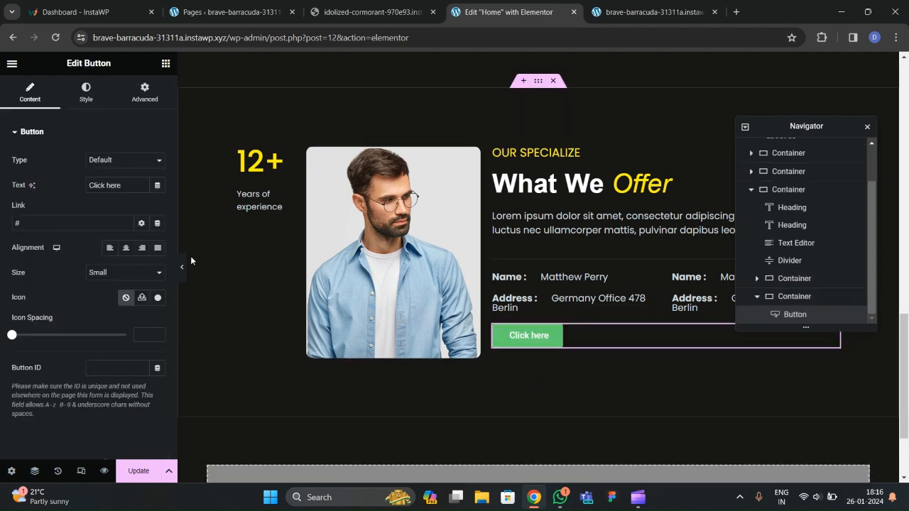
{"action": "left_click_drag", "start_coordinate": [134, 185], "coordinate": [47, 182]}
{"action": "type", "text": "D"}
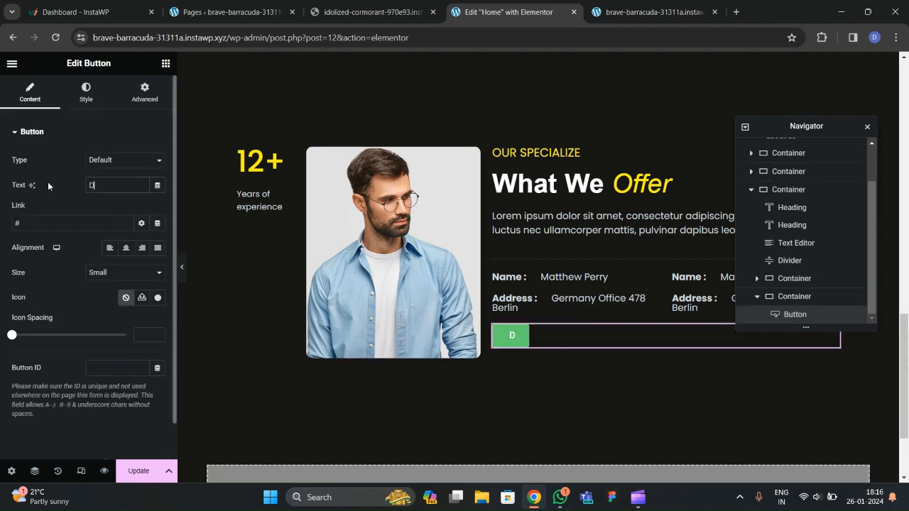
{"action": "type", "text": "ownload CV"}
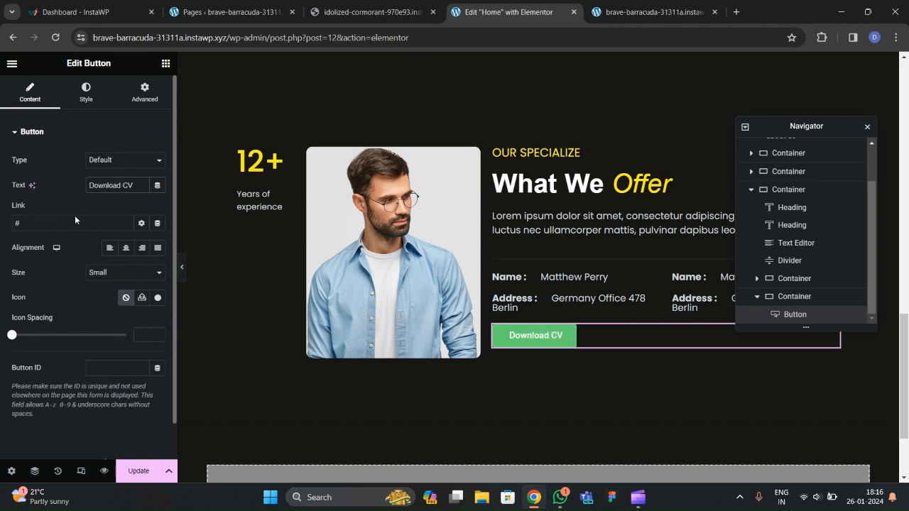
{"action": "left_click", "coordinate": [121, 274]}
{"action": "left_click", "coordinate": [114, 300]}
{"action": "left_click", "coordinate": [85, 91]}
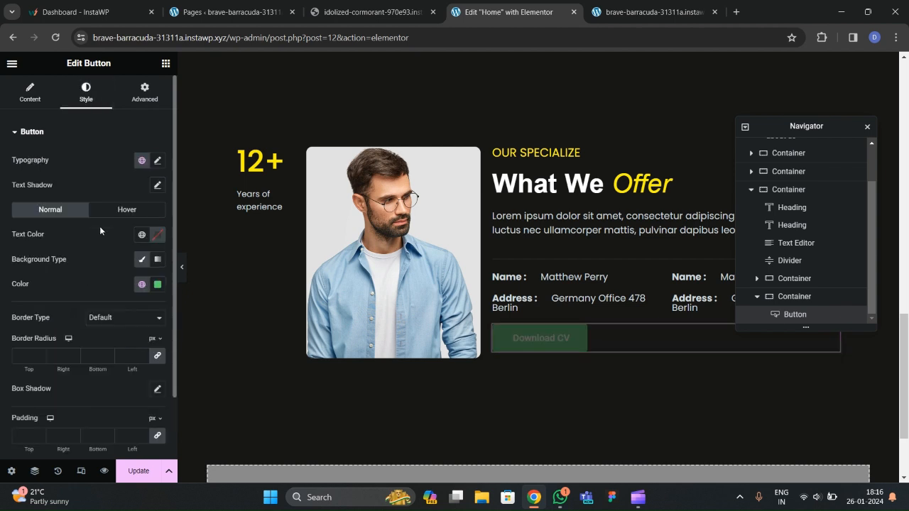
Set the button typography to Poppins at 16 px, keeping Medium weight.
{"action": "left_click", "coordinate": [158, 162]}
{"action": "left_click", "coordinate": [121, 215]}
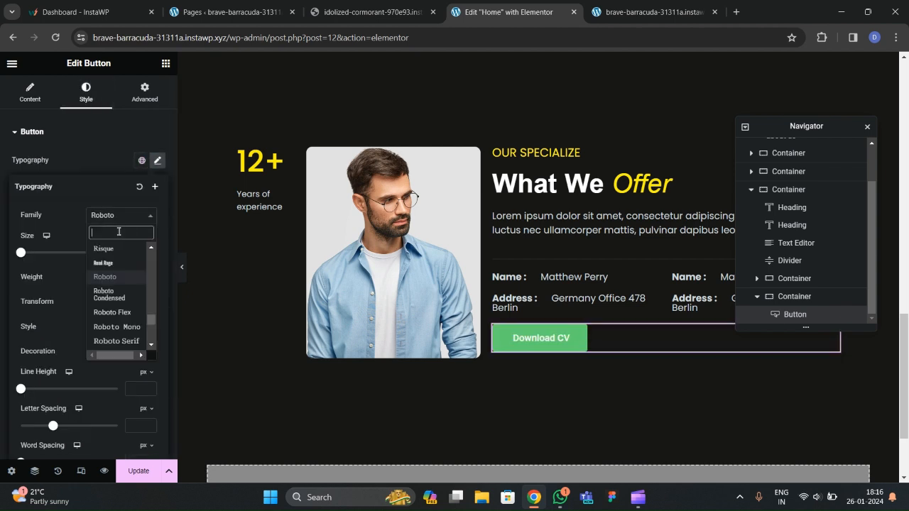
{"action": "type", "text": "poppins"}
{"action": "key", "text": "Return"}
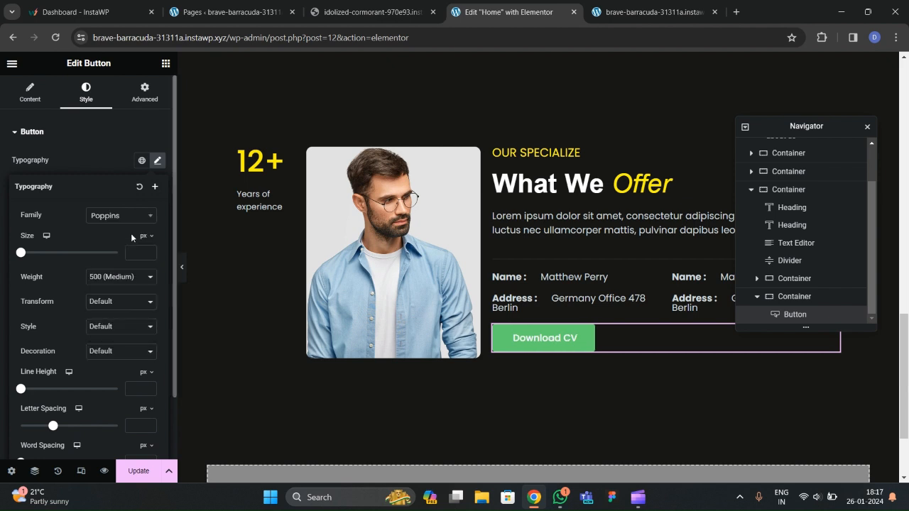
{"action": "left_click", "coordinate": [107, 278]}
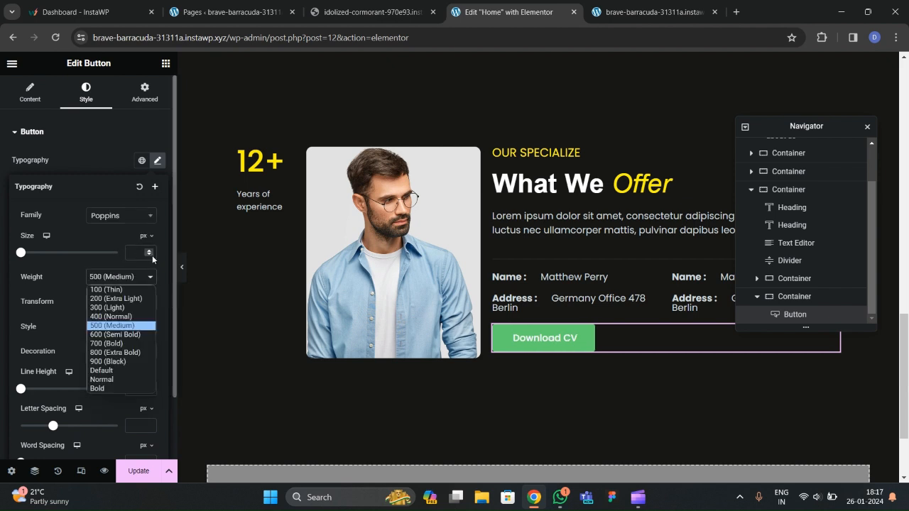
{"action": "left_click", "coordinate": [151, 252]}
{"action": "left_click", "coordinate": [150, 252]}
{"action": "left_click", "coordinate": [150, 252]}
{"action": "left_click", "coordinate": [150, 251]}
{"action": "left_click", "coordinate": [101, 134]}
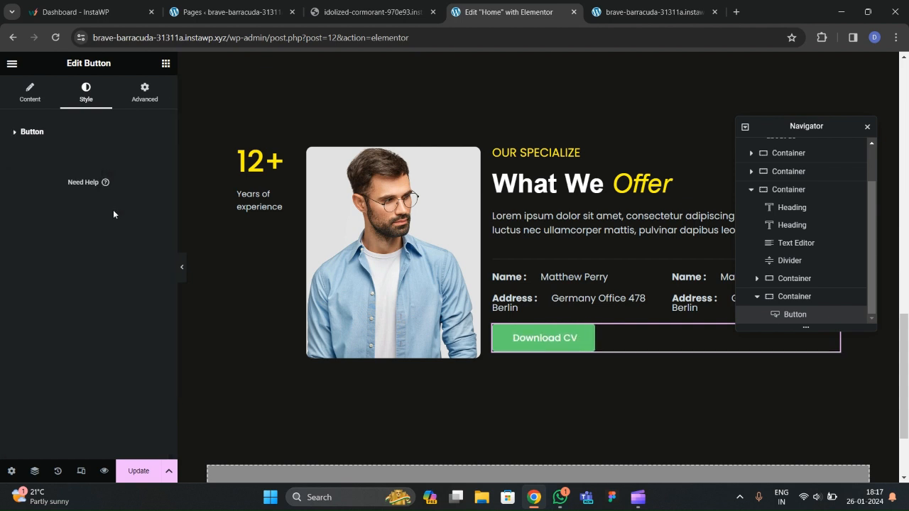
{"action": "left_click", "coordinate": [60, 137]}
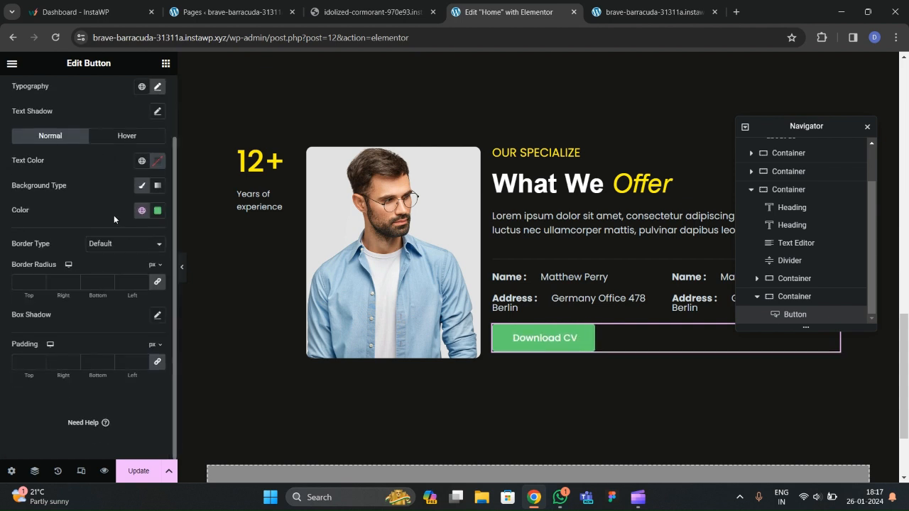
Give the button a global yellow background, black text and a 100 px border radius.
{"action": "left_click", "coordinate": [139, 214]}
{"action": "left_click", "coordinate": [57, 357]}
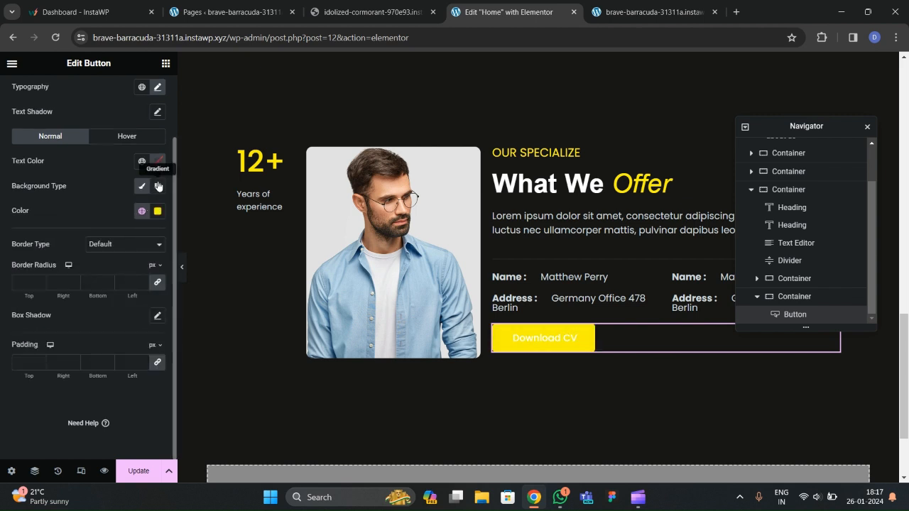
{"action": "left_click", "coordinate": [161, 168]}
{"action": "left_click_drag", "start_coordinate": [99, 282], "coordinate": [85, 300]}
{"action": "left_click", "coordinate": [58, 227]}
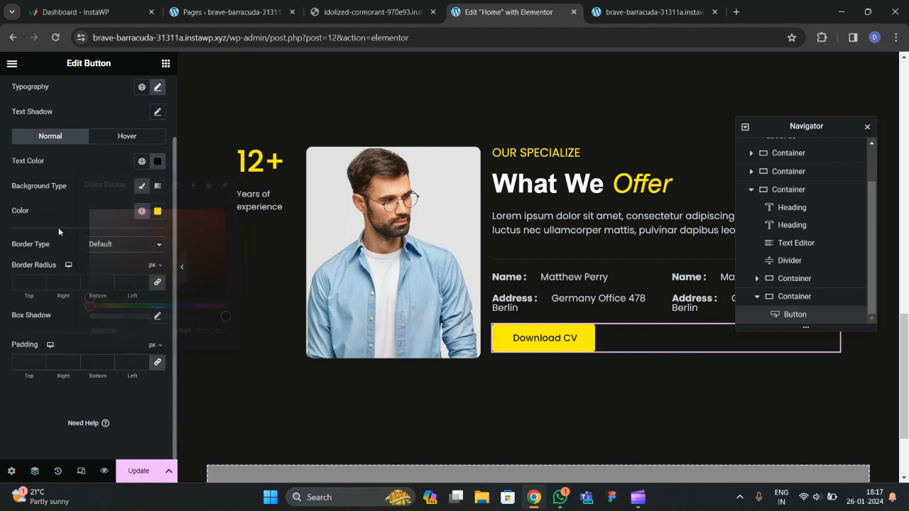
{"action": "left_click", "coordinate": [24, 282]}
{"action": "type", "text": "100"}
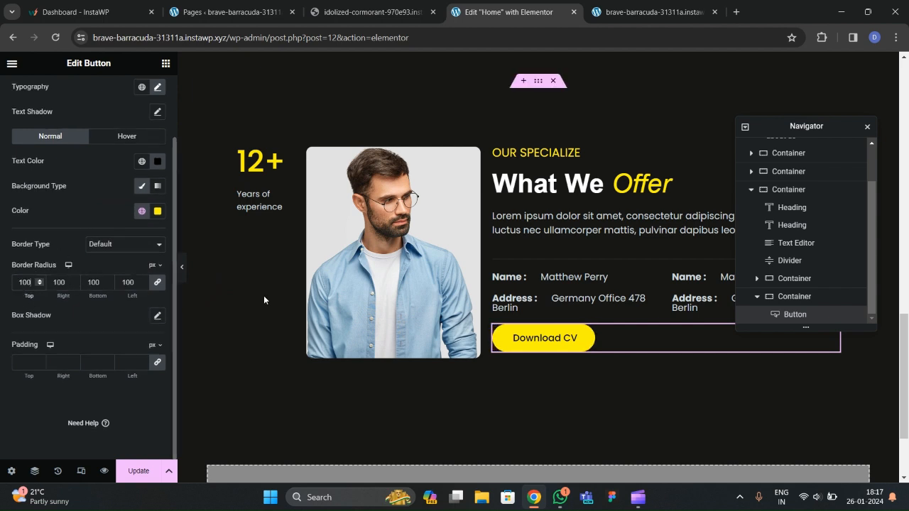
{"action": "left_click", "coordinate": [128, 136]}
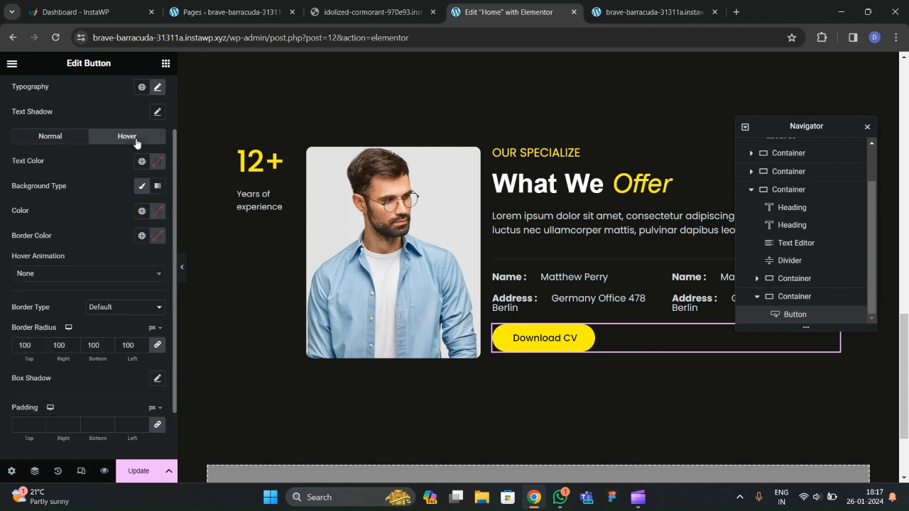
Set the hover state to a white background, black text and the Pulse Shrink animation, then preview.
{"action": "left_click", "coordinate": [157, 212]}
{"action": "left_click", "coordinate": [118, 225]}
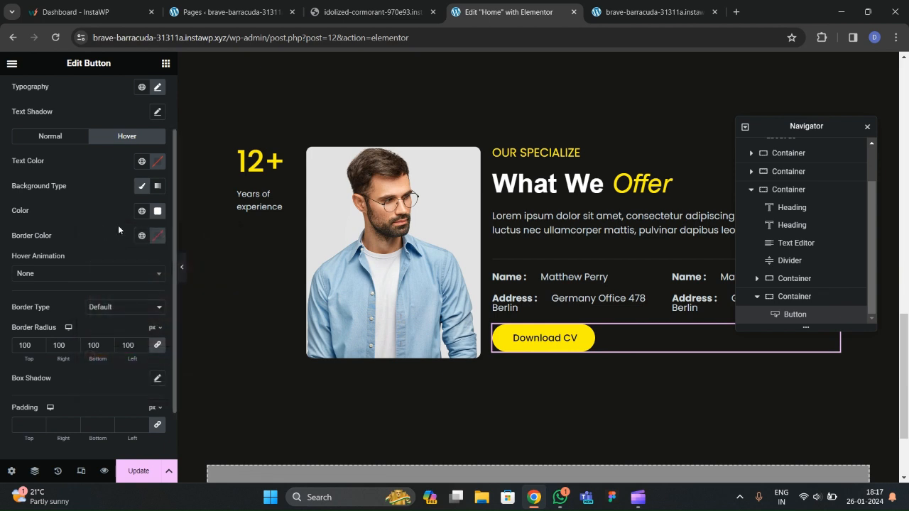
{"action": "left_click", "coordinate": [157, 161]}
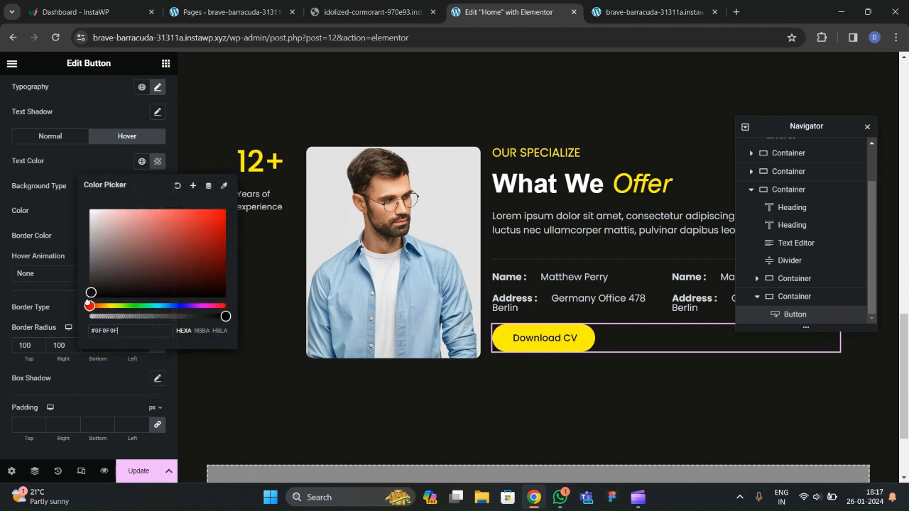
{"action": "left_click", "coordinate": [72, 174]}
{"action": "left_click", "coordinate": [43, 277]}
{"action": "left_click", "coordinate": [50, 360]}
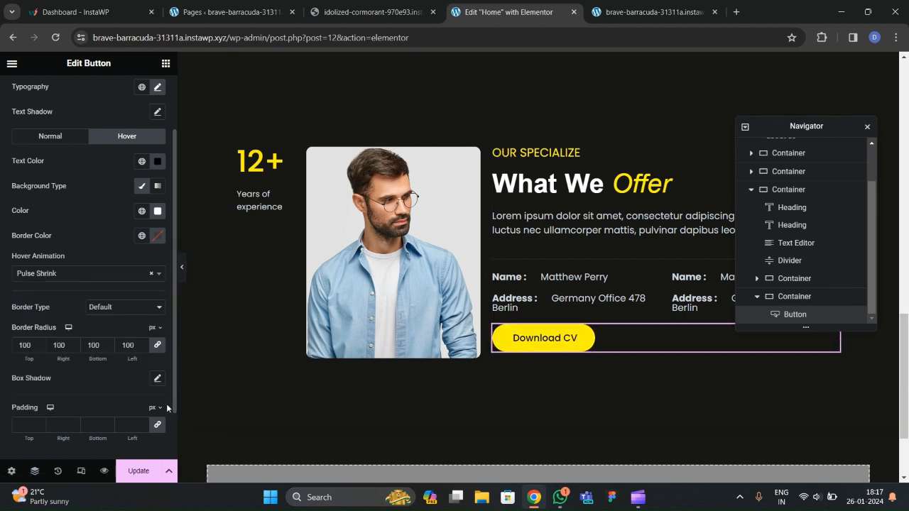
{"action": "left_click", "coordinate": [182, 267]}
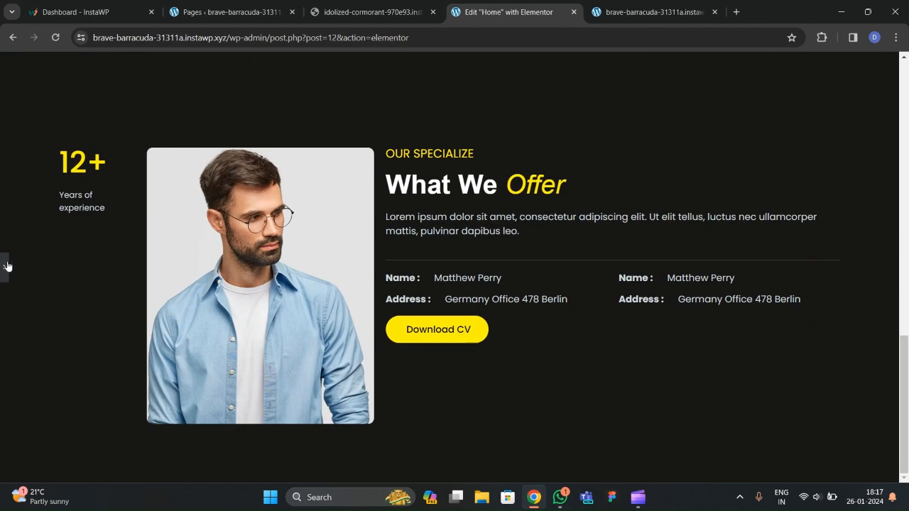
{"action": "left_click", "coordinate": [5, 268]}
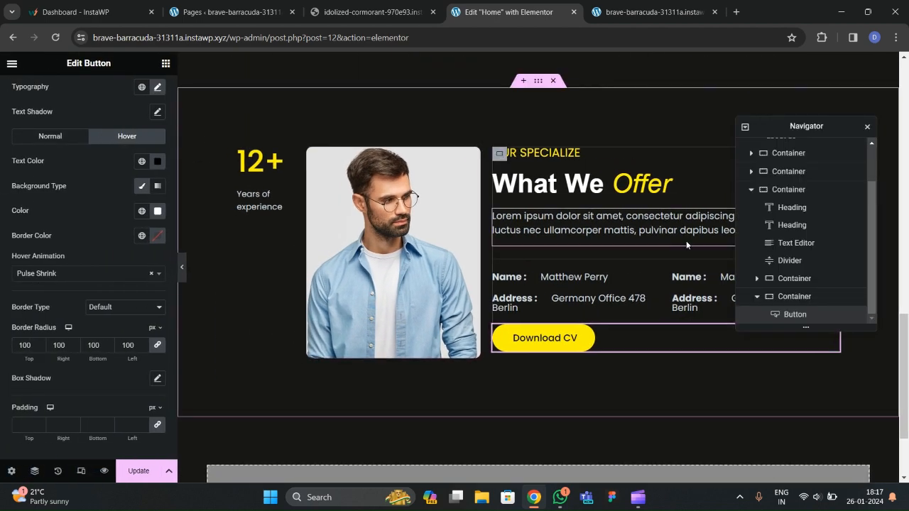
{"action": "scroll", "coordinate": [778, 246], "scroll_direction": "up", "scroll_amount": 1}
Set the about us section's column and row gaps to 40 px and preview.
{"action": "left_click", "coordinate": [752, 237]}
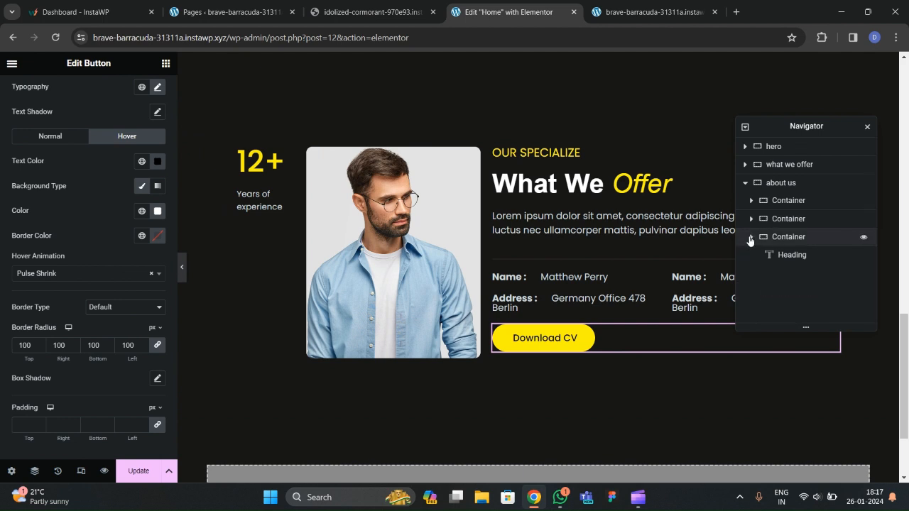
{"action": "left_click", "coordinate": [779, 187]}
{"action": "scroll", "coordinate": [106, 276], "scroll_direction": "down", "scroll_amount": 3}
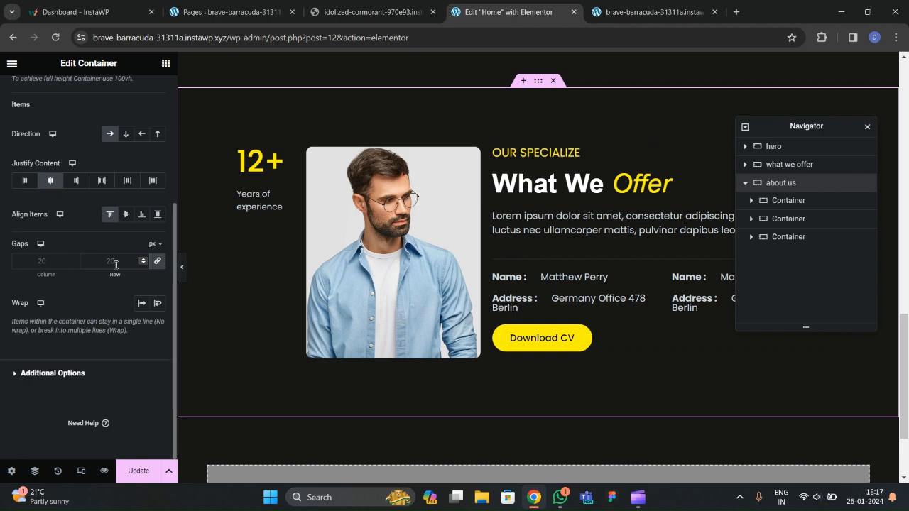
{"action": "left_click", "coordinate": [116, 265]}
{"action": "type", "text": "40"}
{"action": "left_click", "coordinate": [182, 267]}
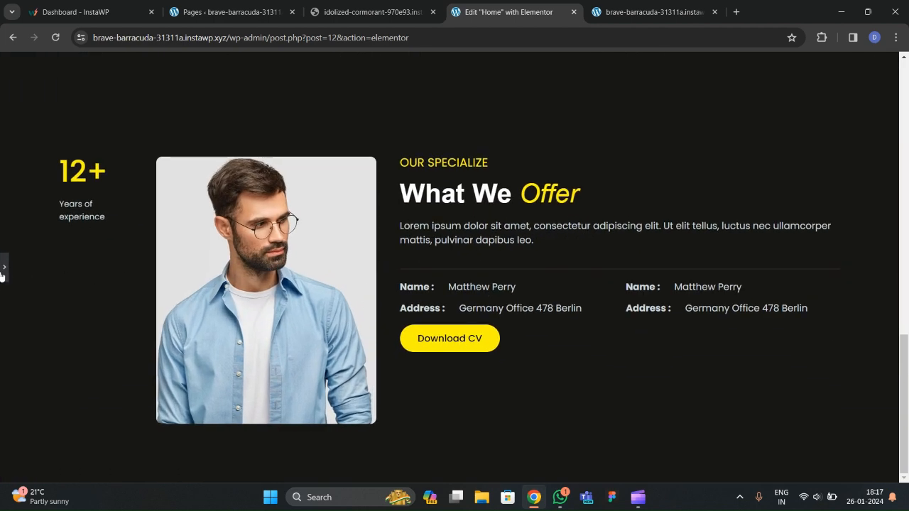
{"action": "left_click", "coordinate": [3, 268]}
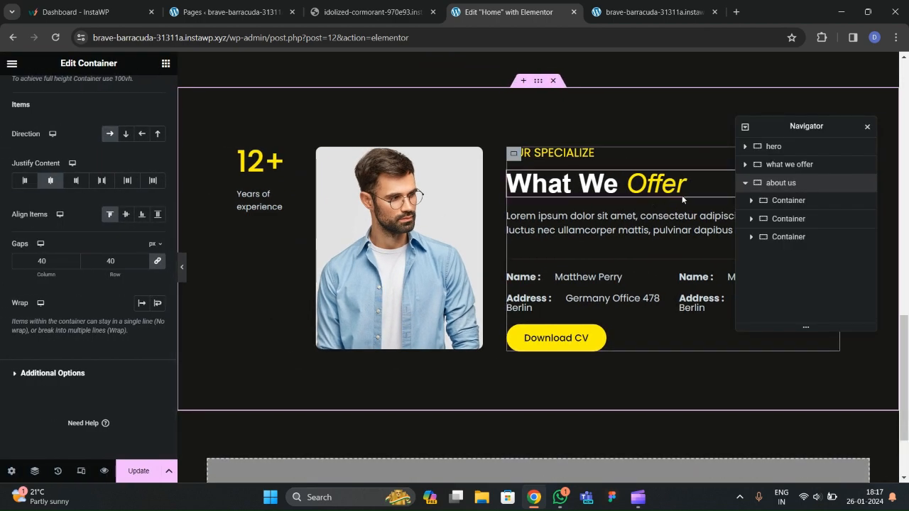
Give the text column container 40 px of left padding and preview the spacing.
{"action": "left_click", "coordinate": [787, 237]}
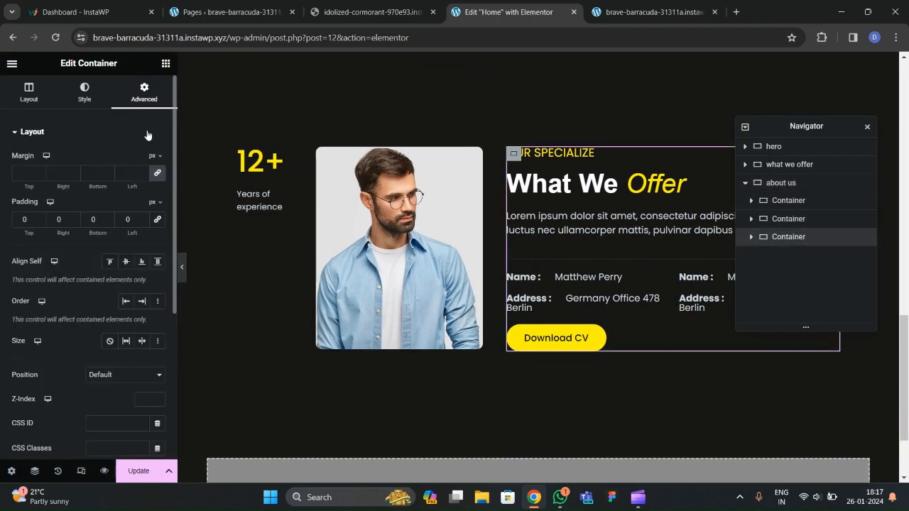
{"action": "left_click", "coordinate": [122, 226]}
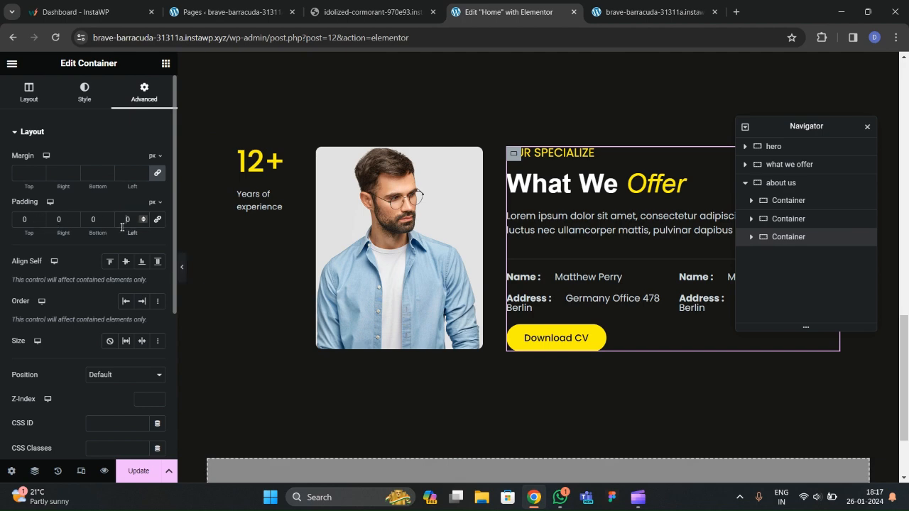
{"action": "type", "text": "40"}
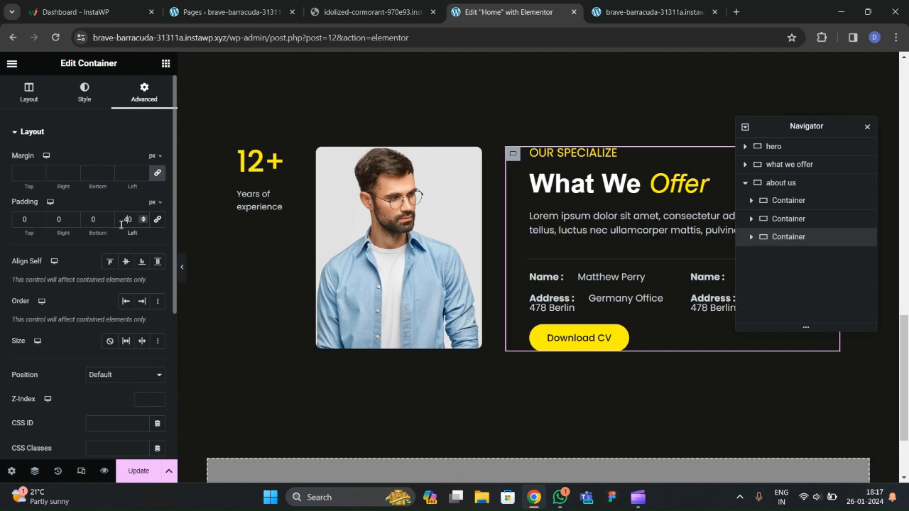
{"action": "left_click", "coordinate": [182, 268]}
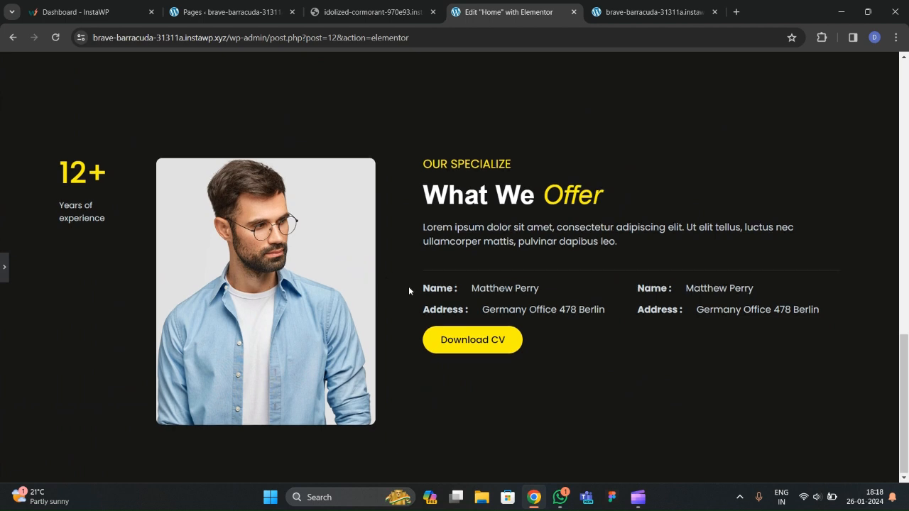
{"action": "left_click", "coordinate": [3, 267]}
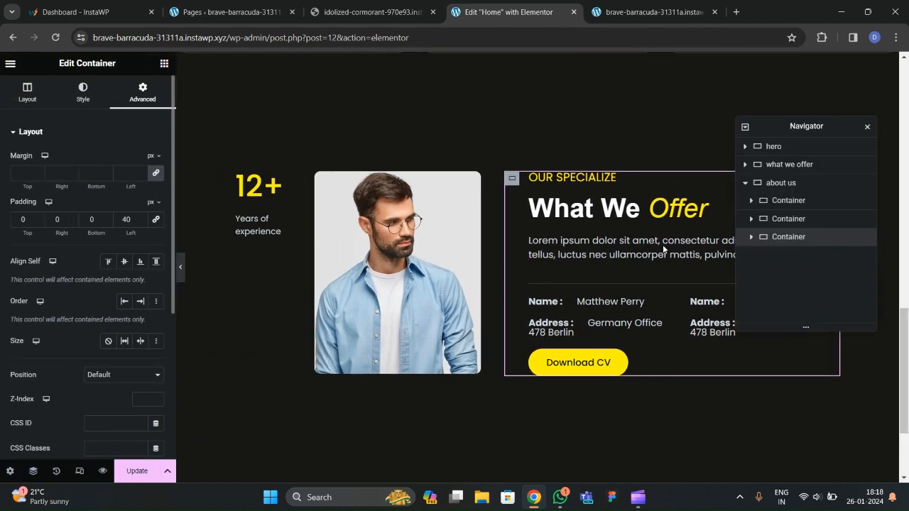
Set the 12+ experience container's top margin to 120 px in its Advanced settings.
{"action": "left_click", "coordinate": [771, 205]}
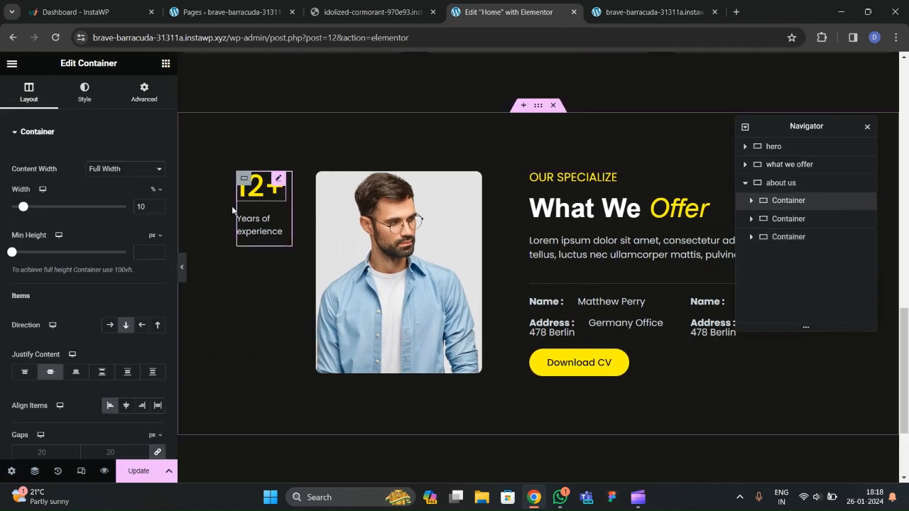
{"action": "left_click", "coordinate": [144, 93]}
{"action": "left_click", "coordinate": [155, 175]}
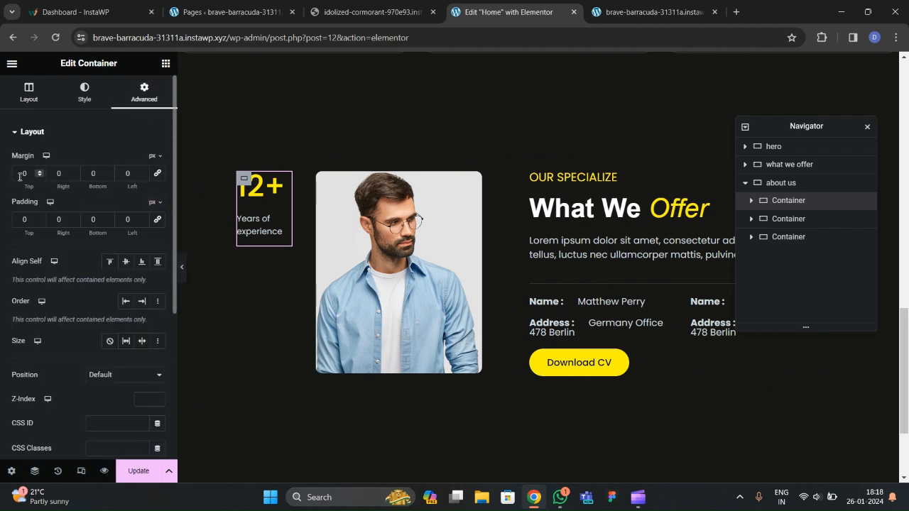
{"action": "type", "text": "5"}
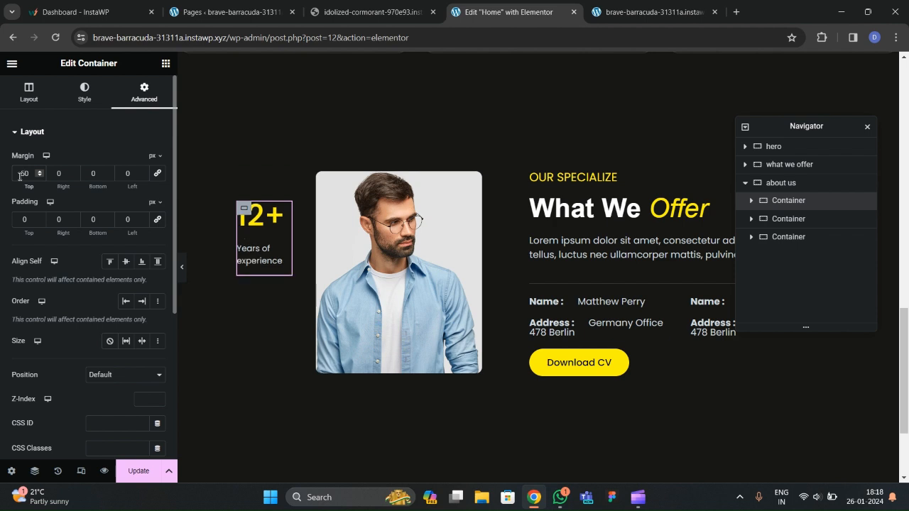
{"action": "type", "text": "0"}
{"action": "key", "text": "BackSpace"}
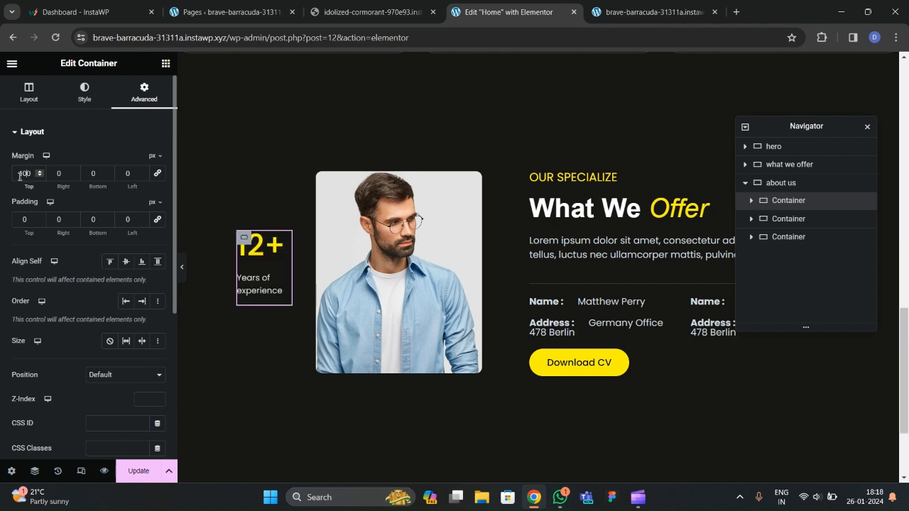
{"action": "key", "text": "BackSpace"}
{"action": "key", "text": "BackSpace"}
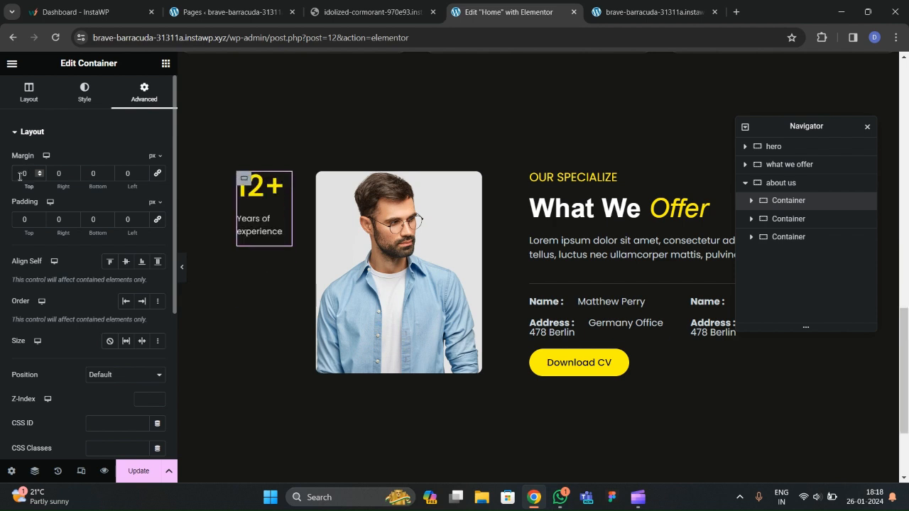
{"action": "type", "text": "10"}
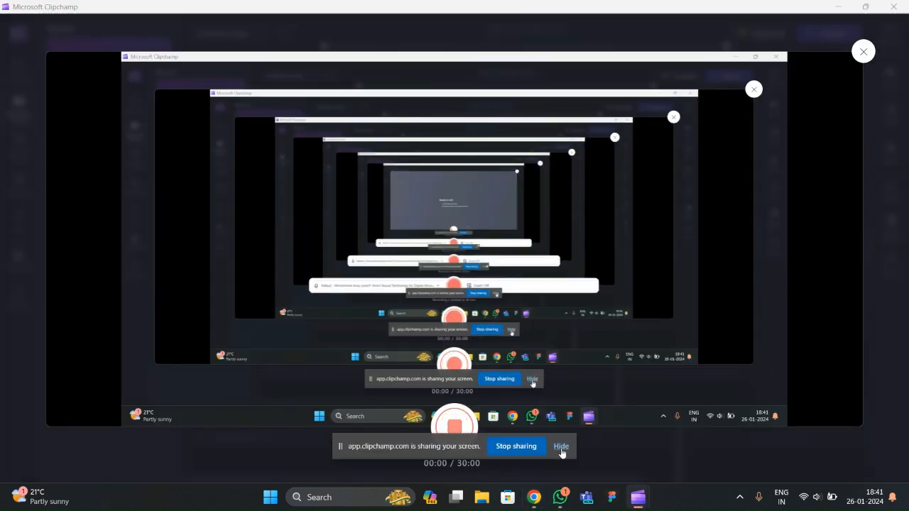
{"action": "left_click", "coordinate": [561, 446]}
{"action": "left_click", "coordinate": [534, 497]}
{"action": "scroll", "coordinate": [439, 269], "scroll_direction": "up", "scroll_amount": 3}
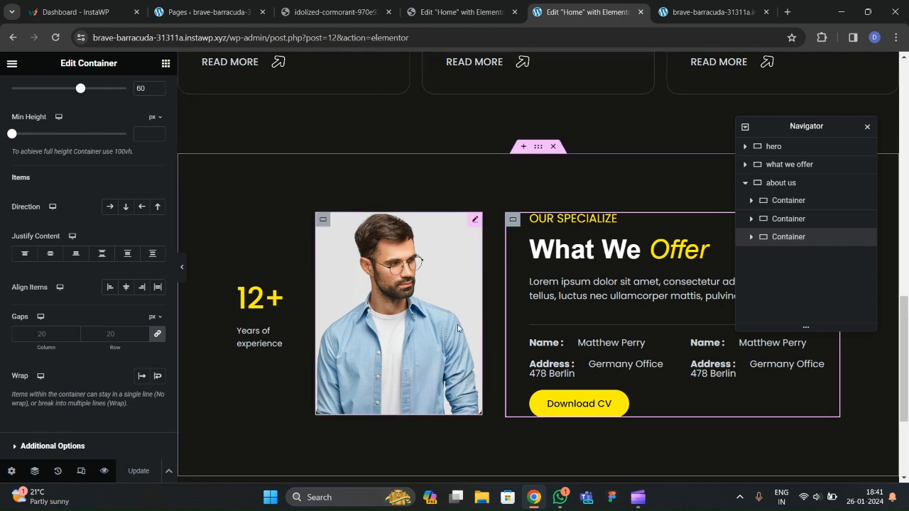
Preview the page, then select the about-us text column container in the Navigator.
{"action": "left_click", "coordinate": [182, 267]}
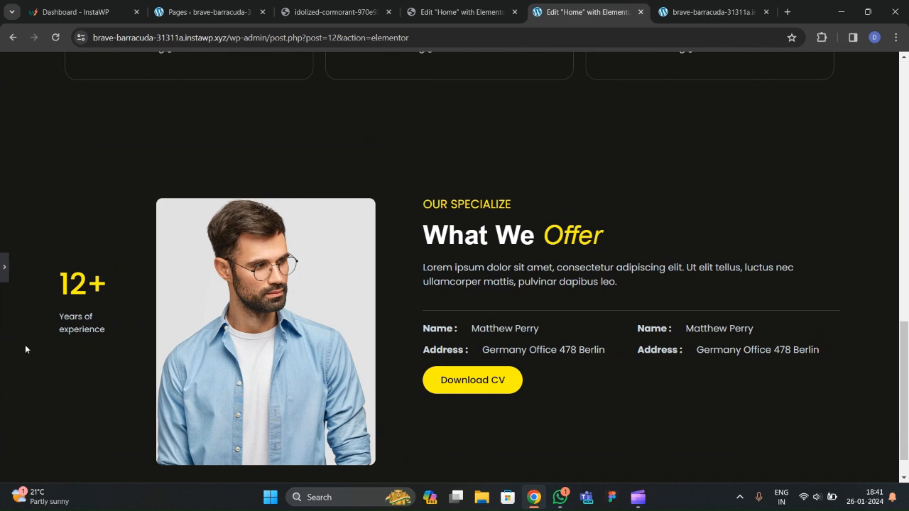
{"action": "left_click", "coordinate": [3, 275]}
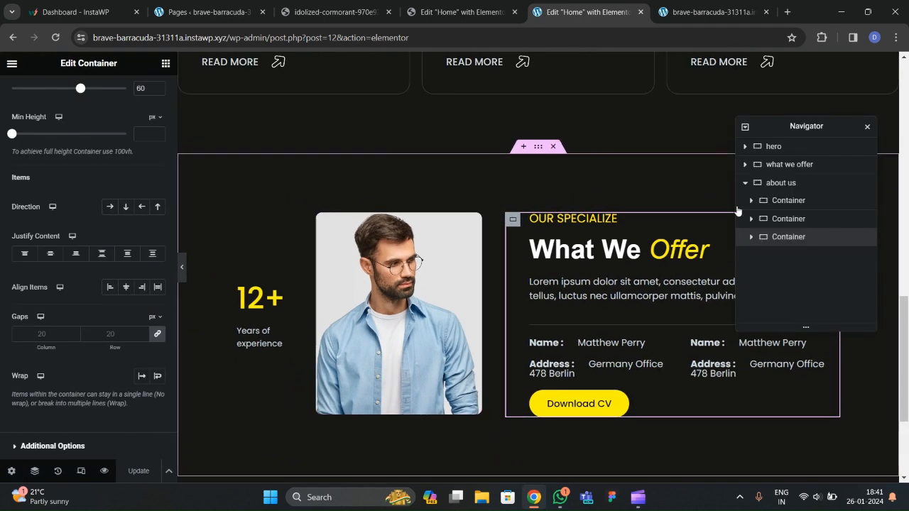
{"action": "left_click", "coordinate": [784, 184]}
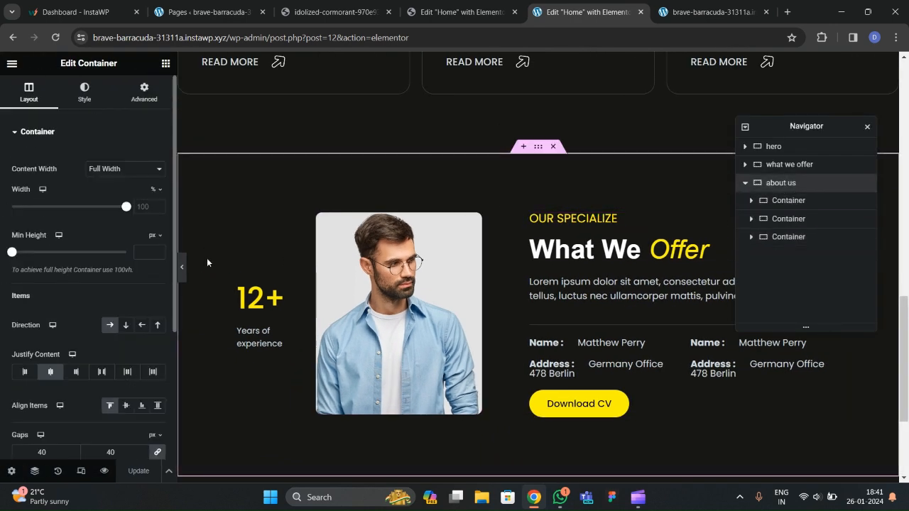
{"action": "scroll", "coordinate": [91, 326], "scroll_direction": "down", "scroll_amount": 2}
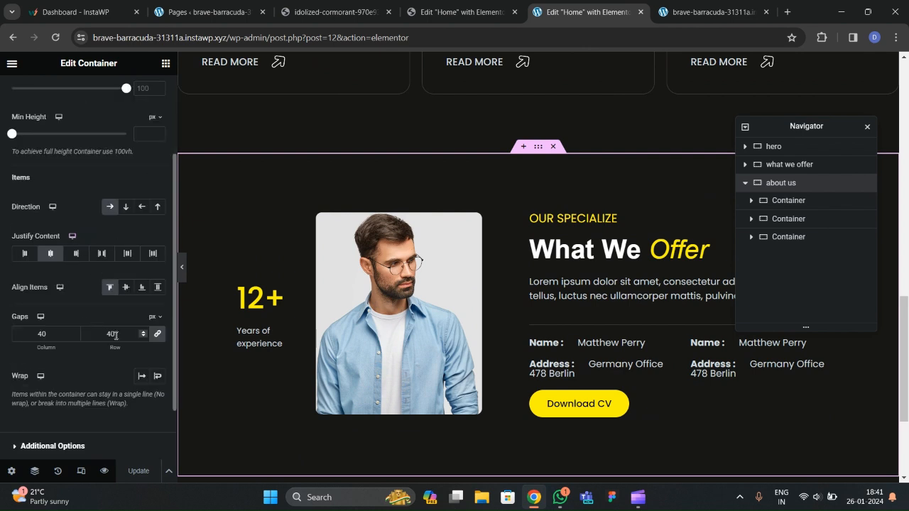
{"action": "left_click", "coordinate": [784, 240]}
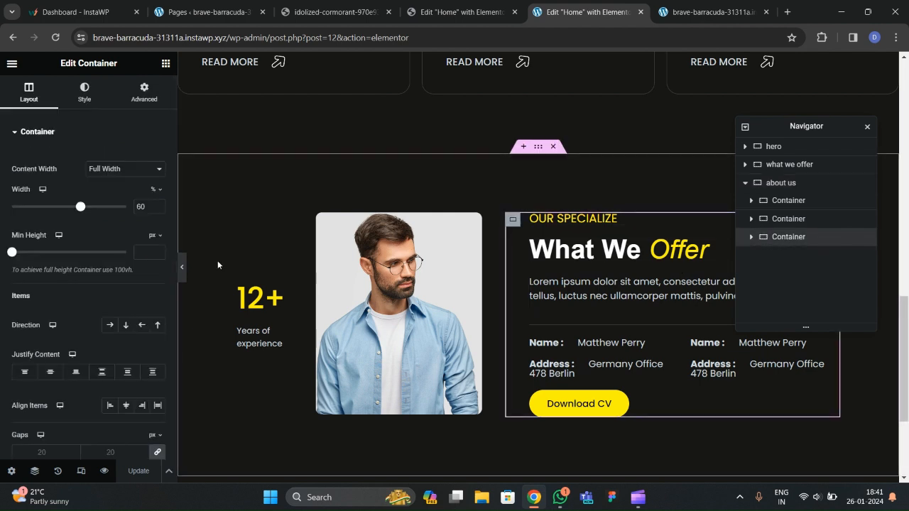
{"action": "scroll", "coordinate": [35, 209], "scroll_direction": "down", "scroll_amount": 3}
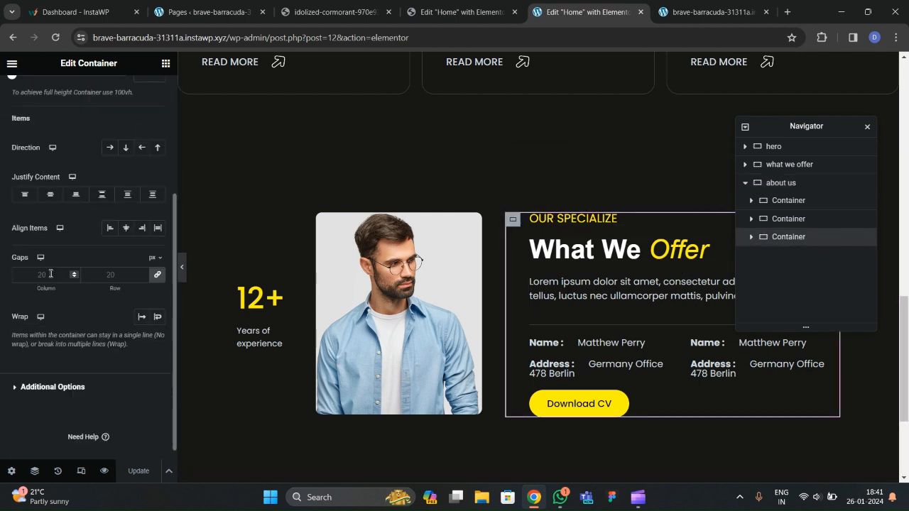
Set the text column to Direction column, Justify Center, Align Start, with 30 px gaps.
{"action": "left_click", "coordinate": [126, 148]}
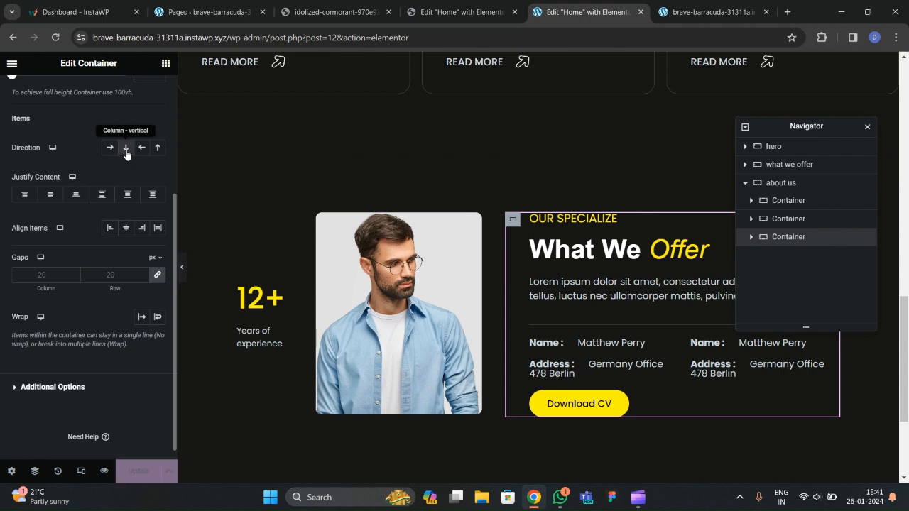
{"action": "left_click", "coordinate": [51, 193]}
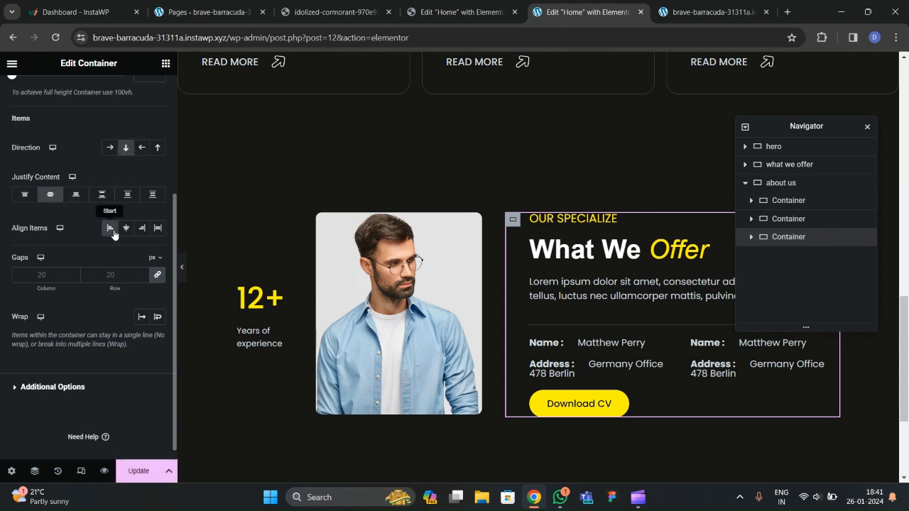
{"action": "left_click", "coordinate": [125, 229]}
{"action": "left_click", "coordinate": [110, 234]}
{"action": "left_click", "coordinate": [114, 274]}
{"action": "type", "text": "40"}
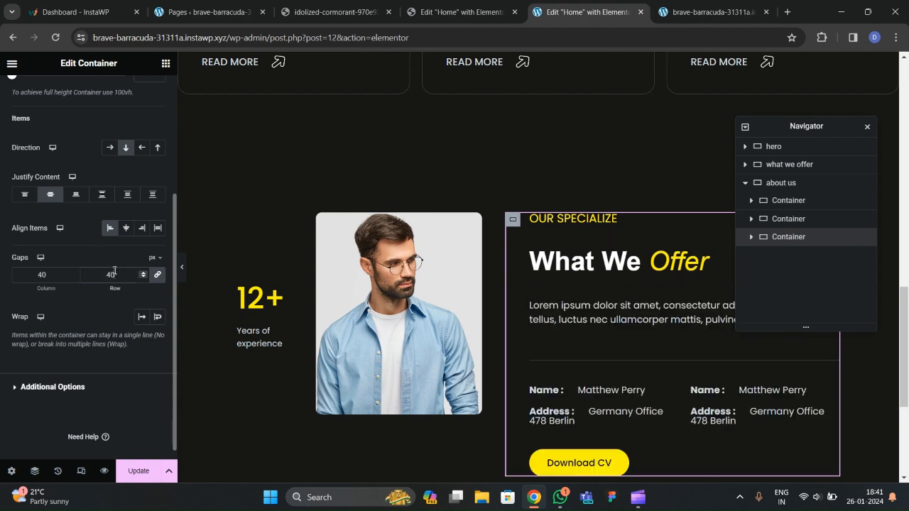
{"action": "key", "text": "BackSpace"}
{"action": "key", "text": "BackSpace"}
{"action": "type", "text": "30"}
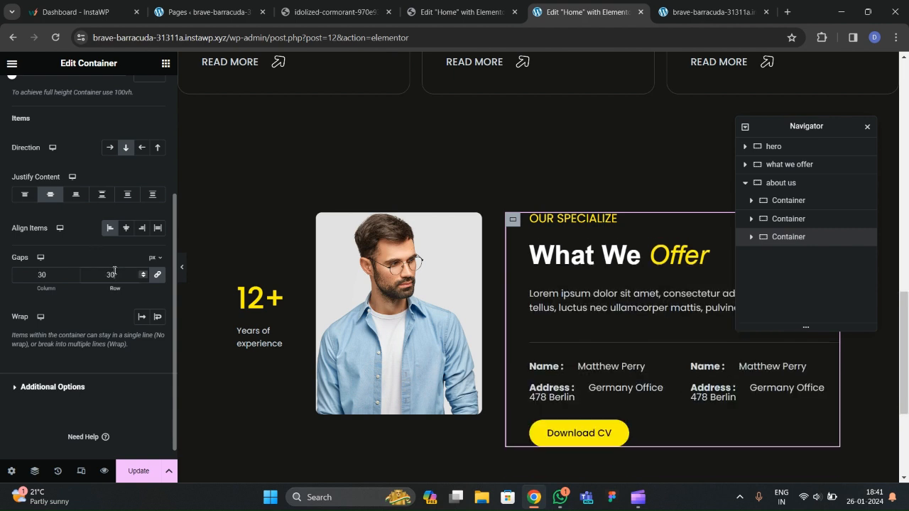
Give the Download CV button's container a 30 px top margin and preview the spacing.
{"action": "left_click", "coordinate": [183, 268]}
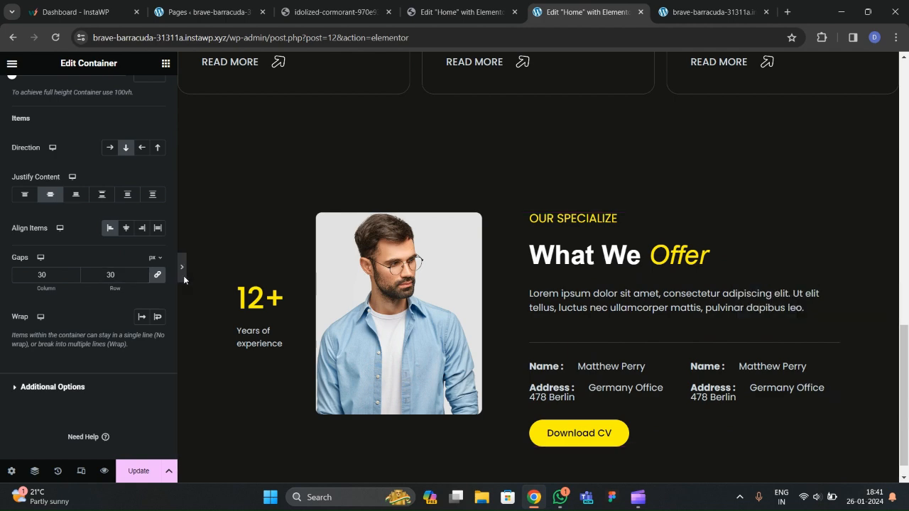
{"action": "scroll", "coordinate": [247, 329], "scroll_direction": "down", "scroll_amount": 1}
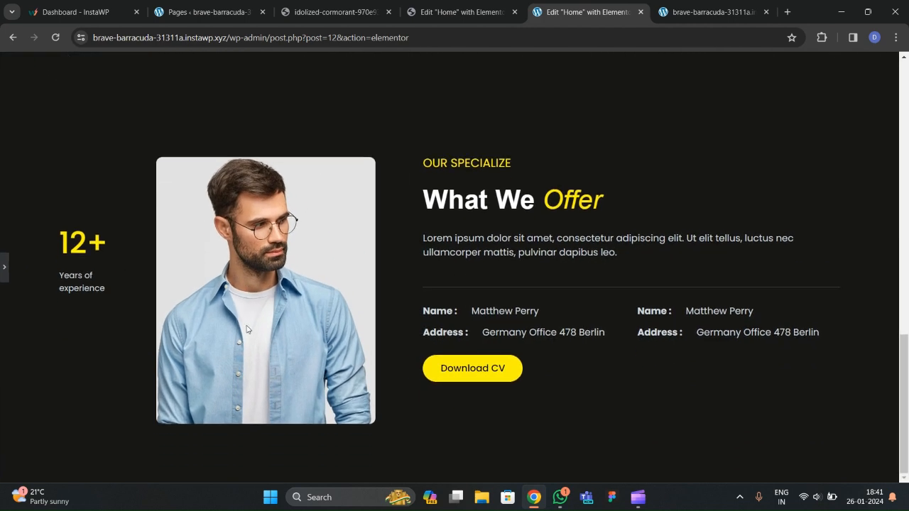
{"action": "left_click", "coordinate": [3, 268]}
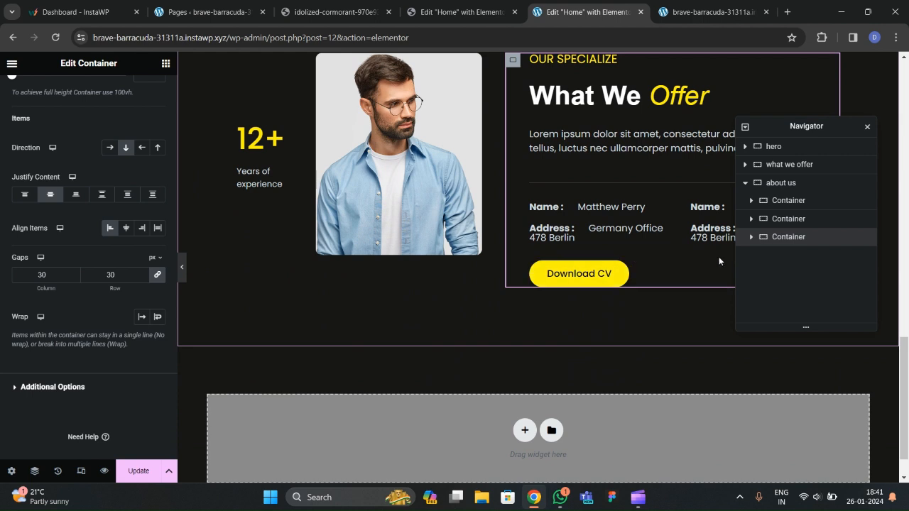
{"action": "left_click", "coordinate": [537, 275]}
{"action": "left_click", "coordinate": [536, 268]}
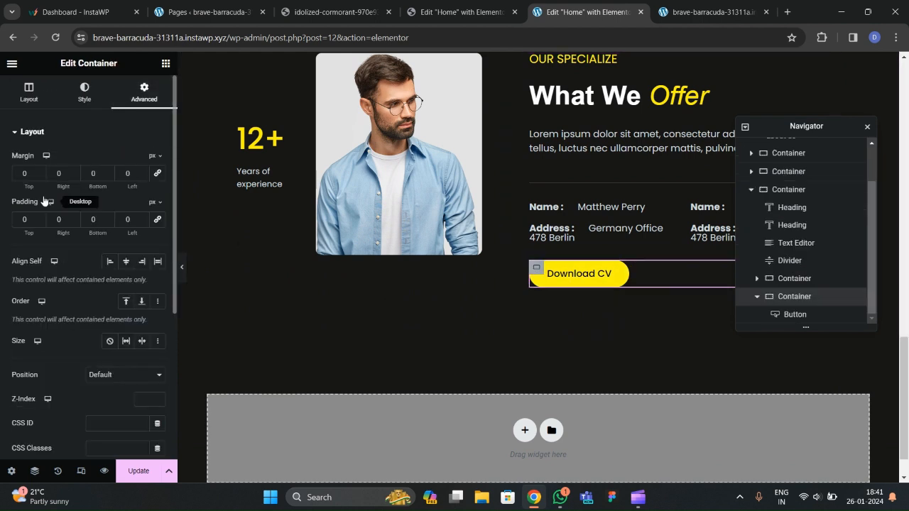
{"action": "left_click", "coordinate": [182, 267]}
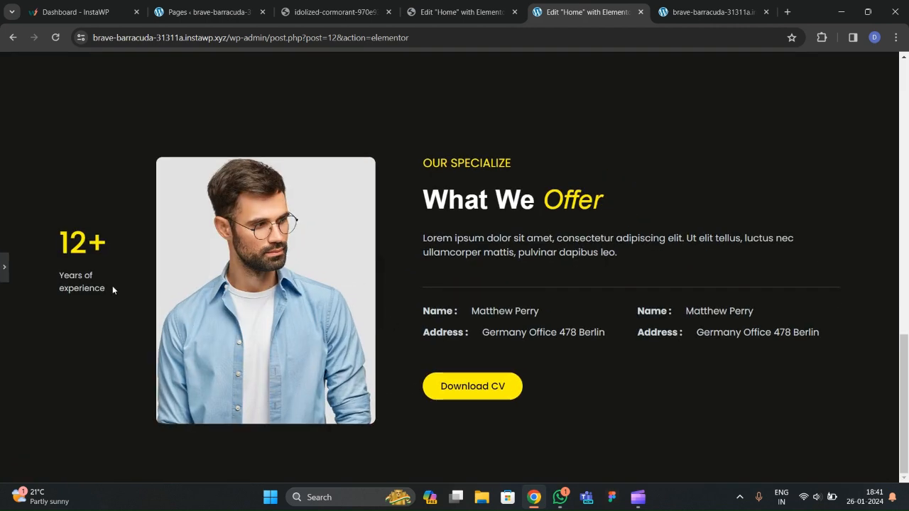
{"action": "left_click", "coordinate": [3, 268]}
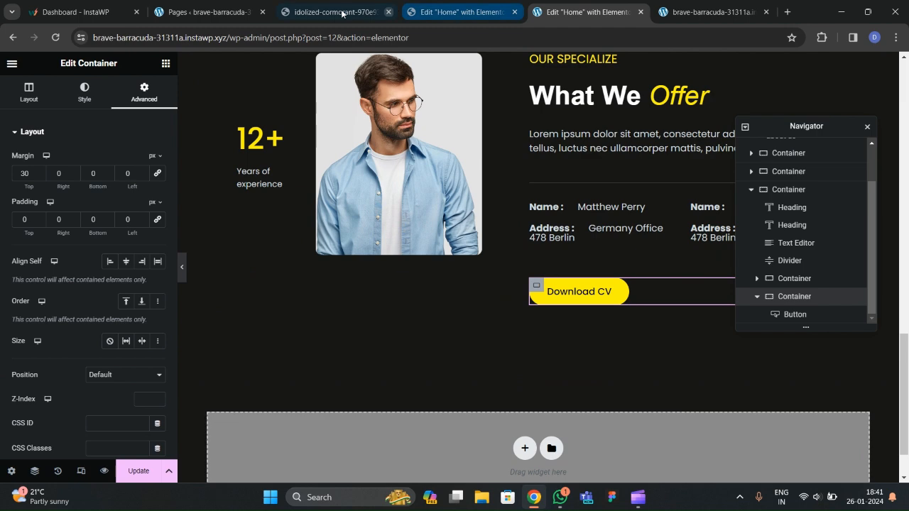
{"action": "left_click", "coordinate": [334, 12]}
{"action": "scroll", "coordinate": [384, 275], "scroll_direction": "up", "scroll_amount": 3}
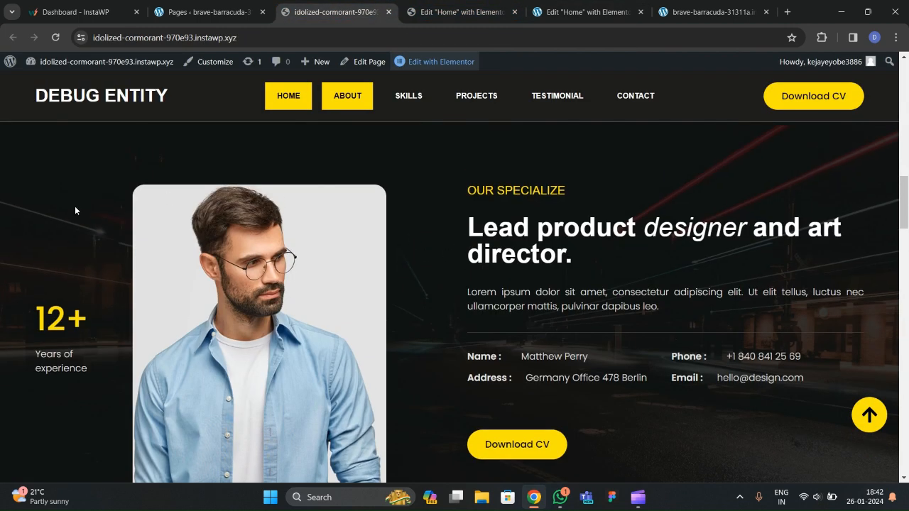
{"action": "scroll", "coordinate": [81, 249], "scroll_direction": "up", "scroll_amount": 2}
{"action": "scroll", "coordinate": [76, 316], "scroll_direction": "down", "scroll_amount": 2}
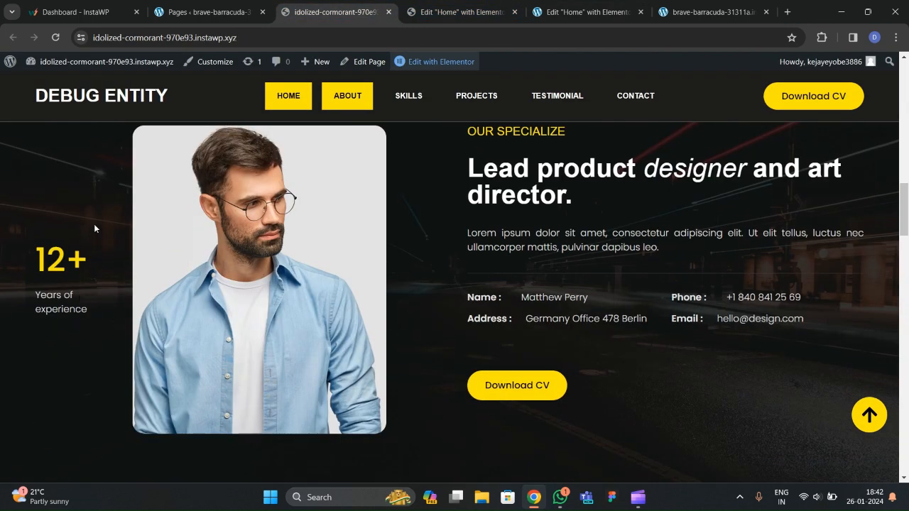
{"action": "left_click", "coordinate": [461, 12]}
{"action": "scroll", "coordinate": [497, 221], "scroll_direction": "up", "scroll_amount": 3}
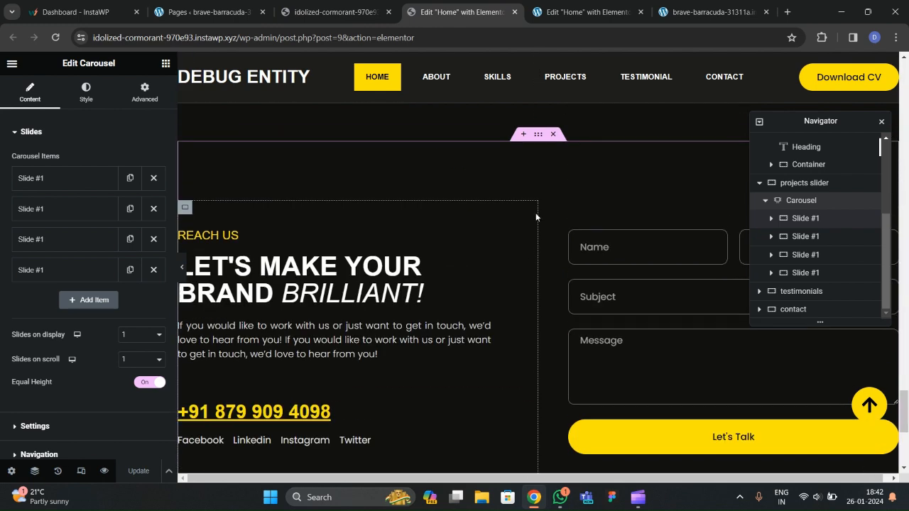
{"action": "left_click", "coordinate": [590, 20]}
{"action": "scroll", "coordinate": [615, 193], "scroll_direction": "up", "scroll_amount": 2}
{"action": "scroll", "coordinate": [781, 227], "scroll_direction": "up", "scroll_amount": 3}
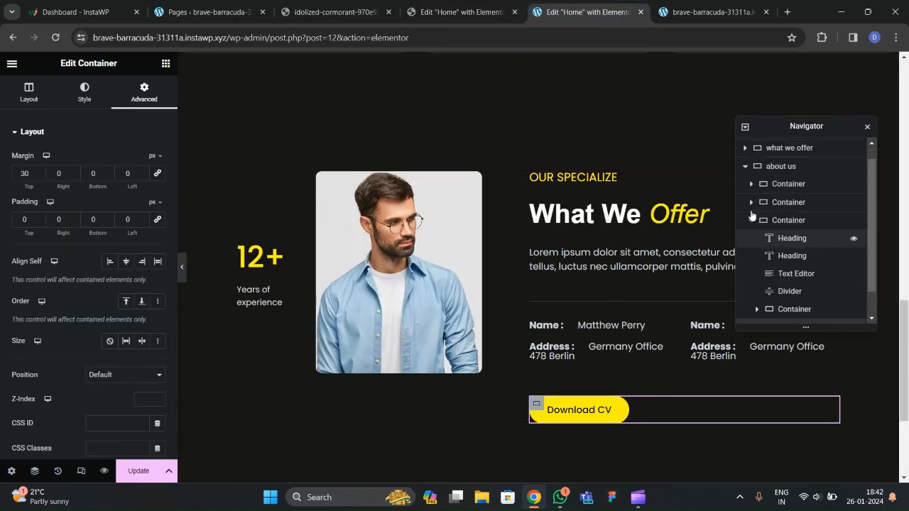
Set the about us section's Background Overlay type to Classic in its Style settings.
{"action": "left_click", "coordinate": [746, 183]}
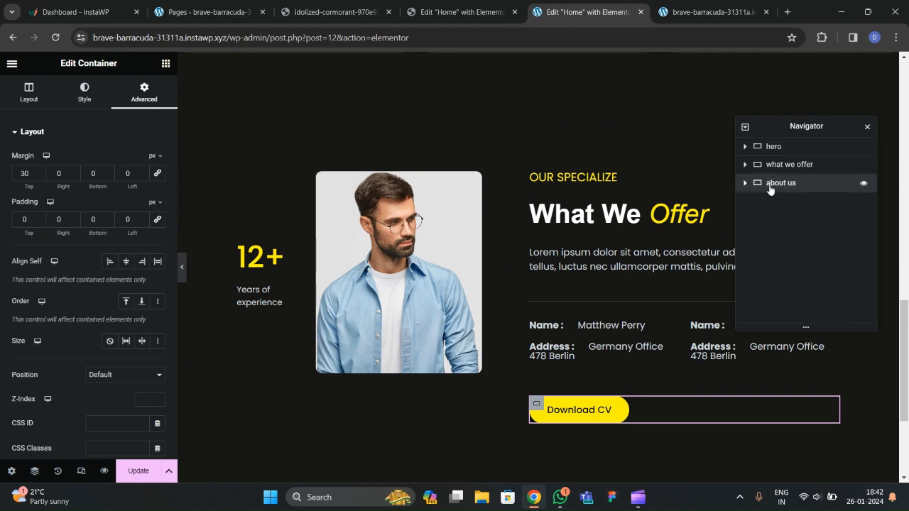
{"action": "left_click", "coordinate": [775, 183]}
{"action": "left_click", "coordinate": [85, 92]}
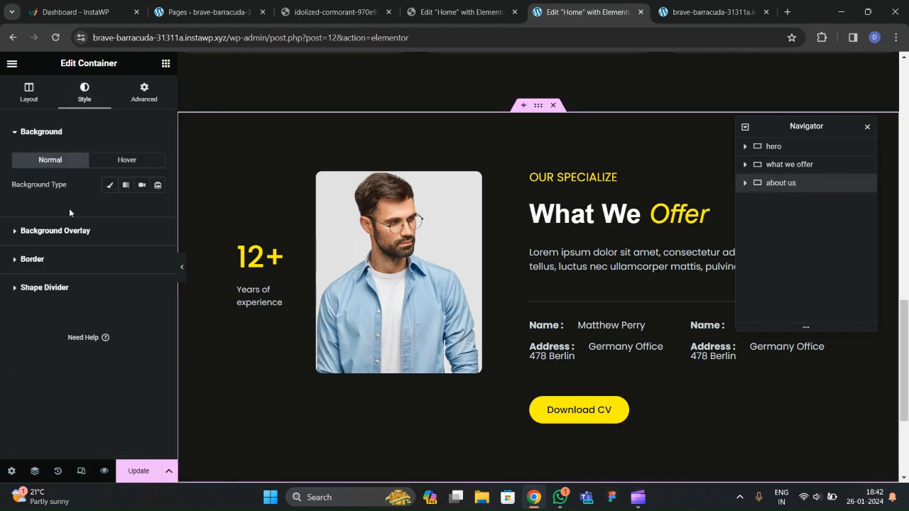
{"action": "left_click", "coordinate": [53, 231]}
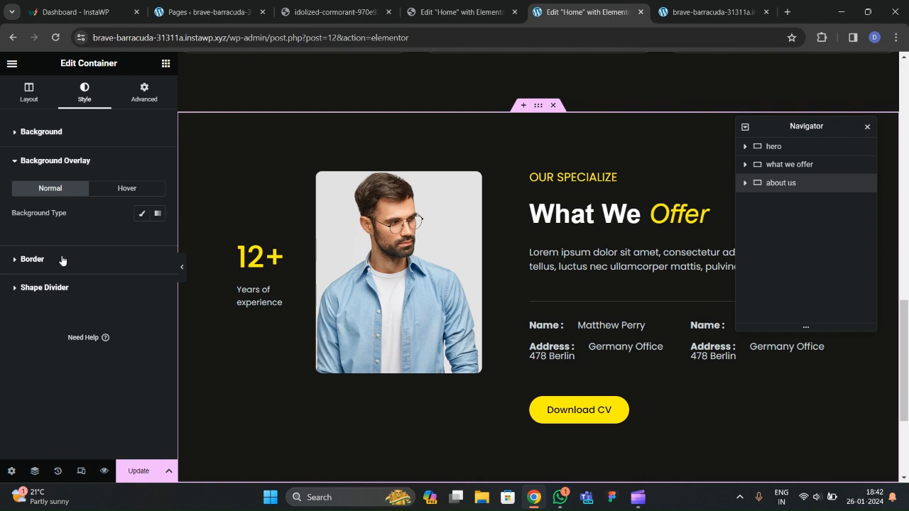
{"action": "left_click", "coordinate": [142, 213]}
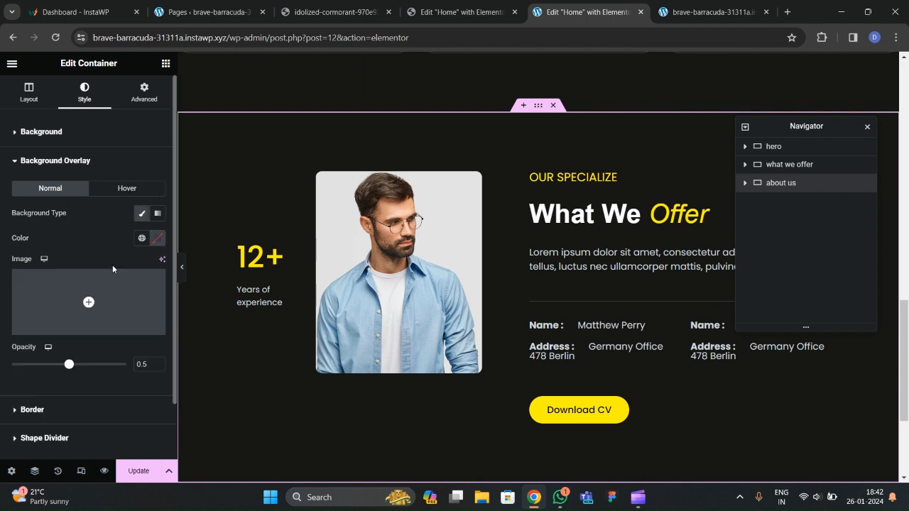
Upload osman-rana-h8ZvH1Nf7Bk-unsplash.jpg, the night-road photo, as the overlay image.
{"action": "left_click", "coordinate": [107, 317]}
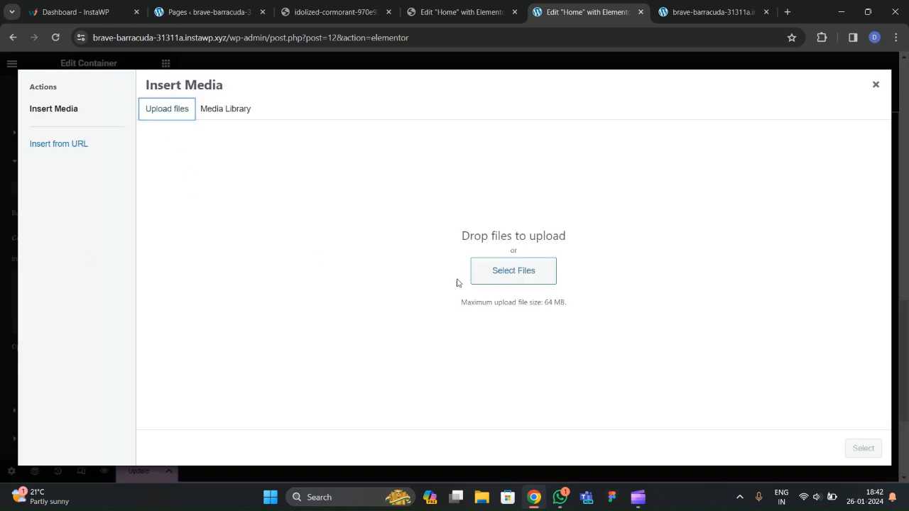
{"action": "left_click", "coordinate": [475, 279]}
{"action": "scroll", "coordinate": [241, 183], "scroll_direction": "down", "scroll_amount": 10}
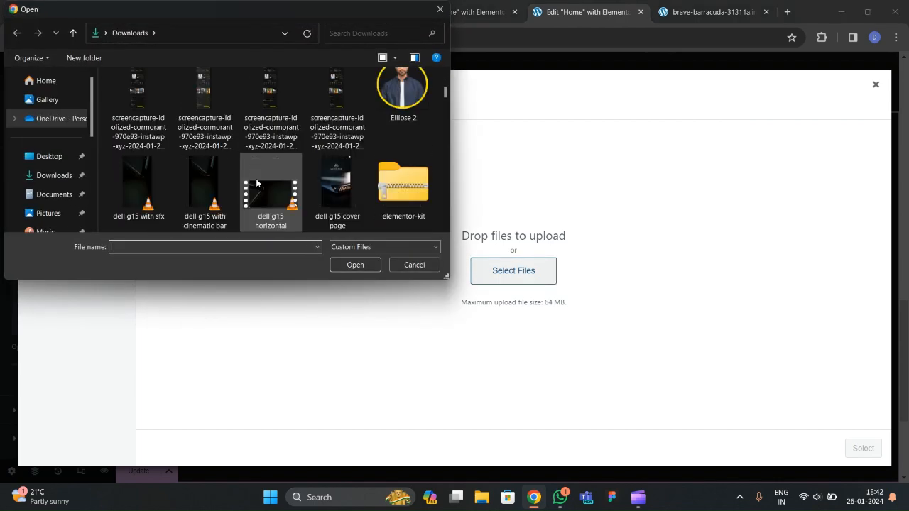
{"action": "scroll", "coordinate": [263, 187], "scroll_direction": "down", "scroll_amount": 15}
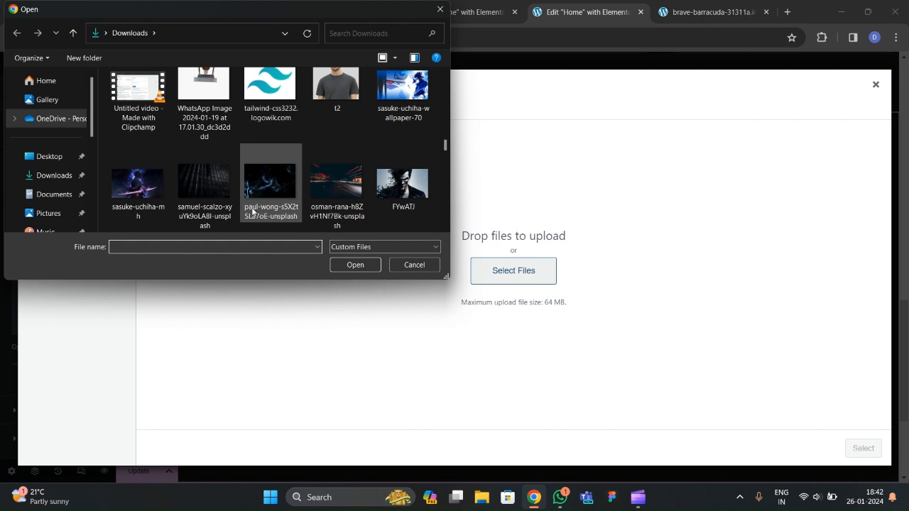
{"action": "left_click", "coordinate": [339, 188]}
{"action": "left_click", "coordinate": [355, 264]}
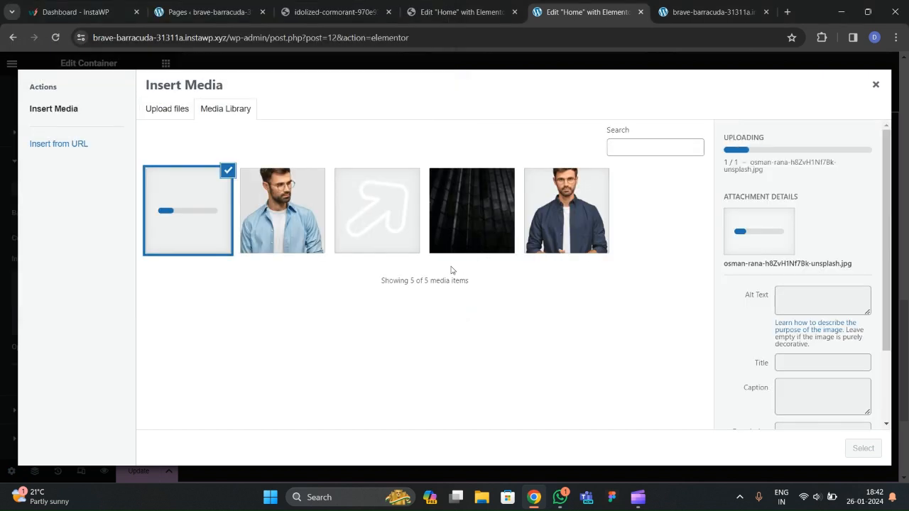
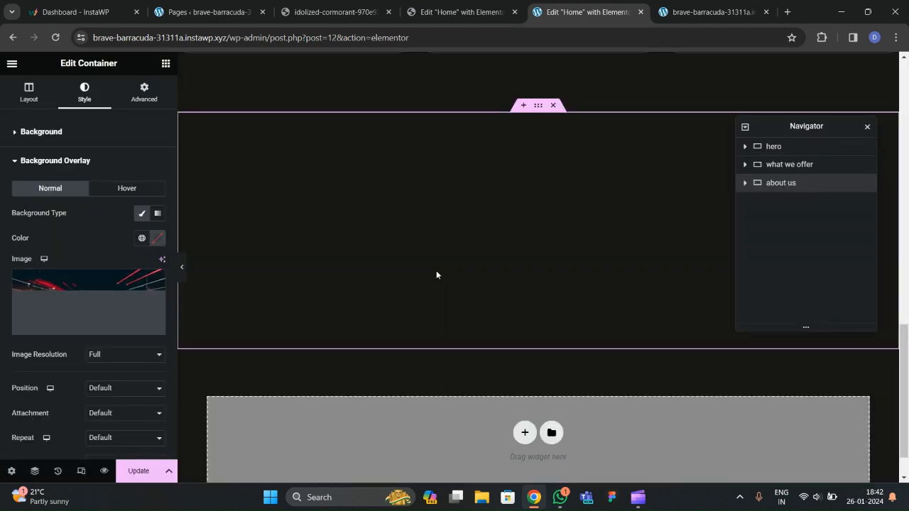
Set the overlay image Position to Center Center and Display Size to Cover.
{"action": "scroll", "coordinate": [101, 306], "scroll_direction": "down", "scroll_amount": 2}
{"action": "left_click", "coordinate": [107, 270]}
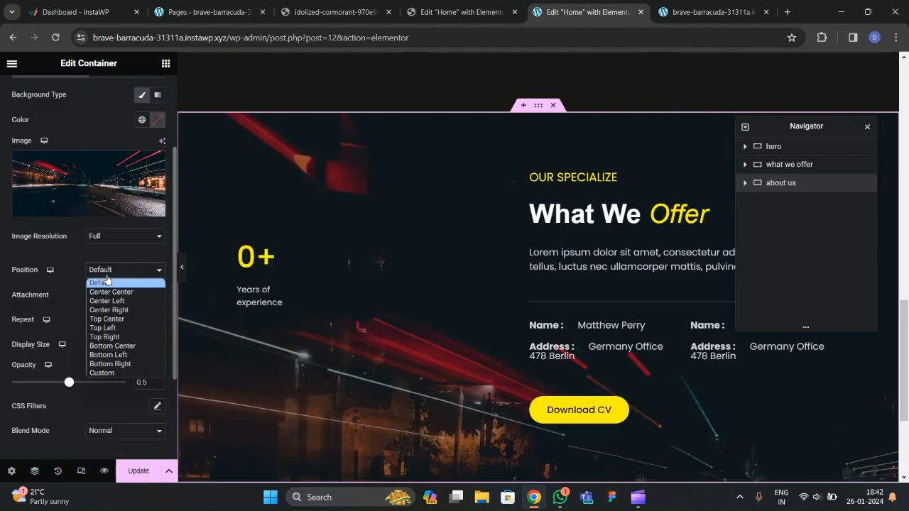
{"action": "left_click", "coordinate": [118, 292]}
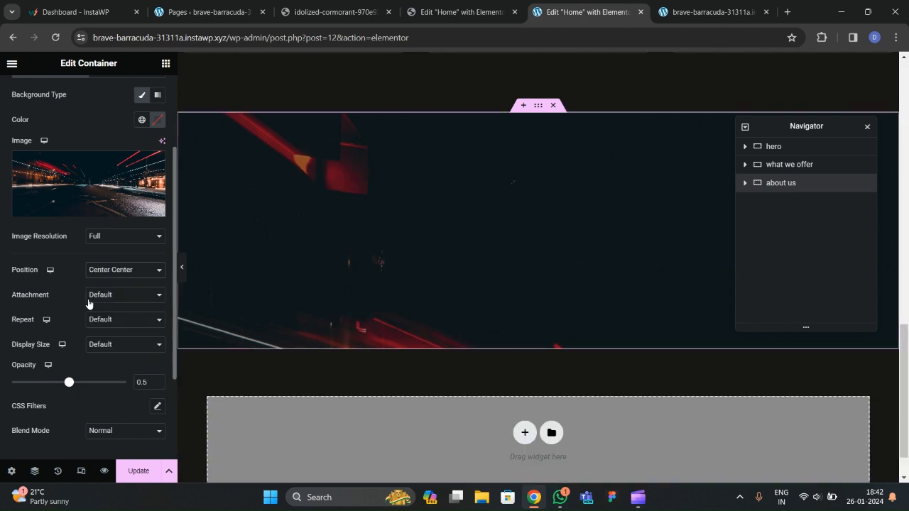
{"action": "left_click", "coordinate": [107, 349]}
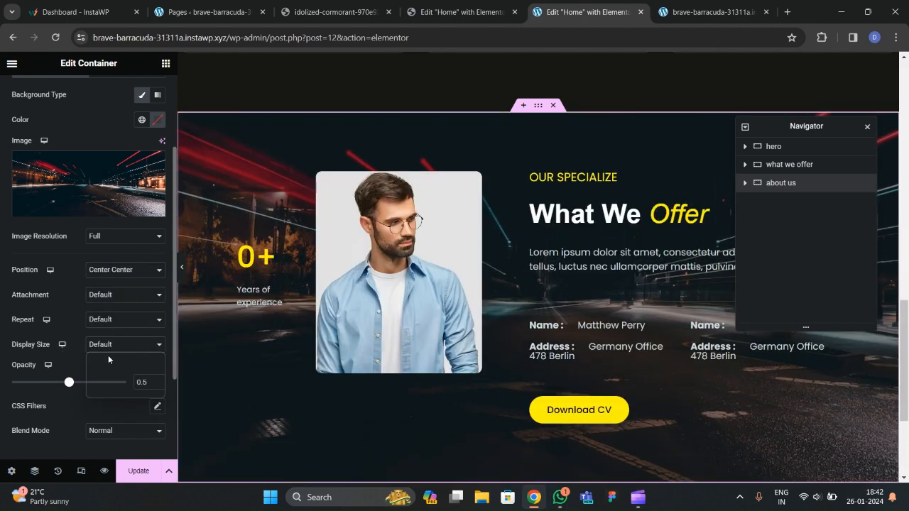
{"action": "left_click", "coordinate": [109, 375]}
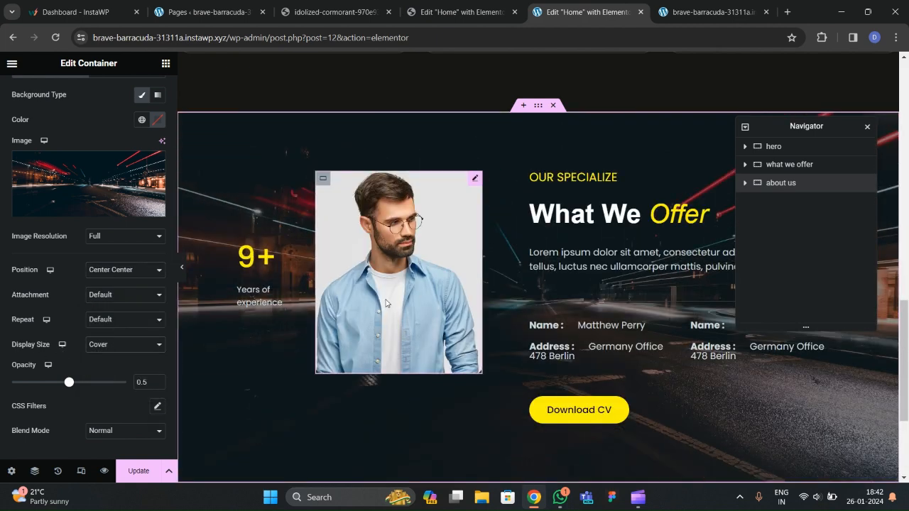
Fade the overlay to 0.06 opacity, save the page, and view the reference live site.
{"action": "scroll", "coordinate": [92, 307], "scroll_direction": "down", "scroll_amount": 2}
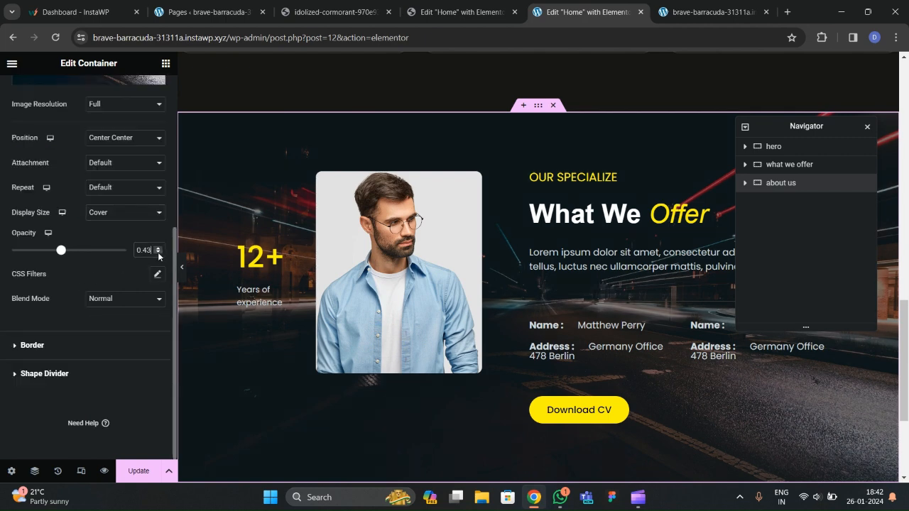
{"action": "left_click", "coordinate": [159, 253]}
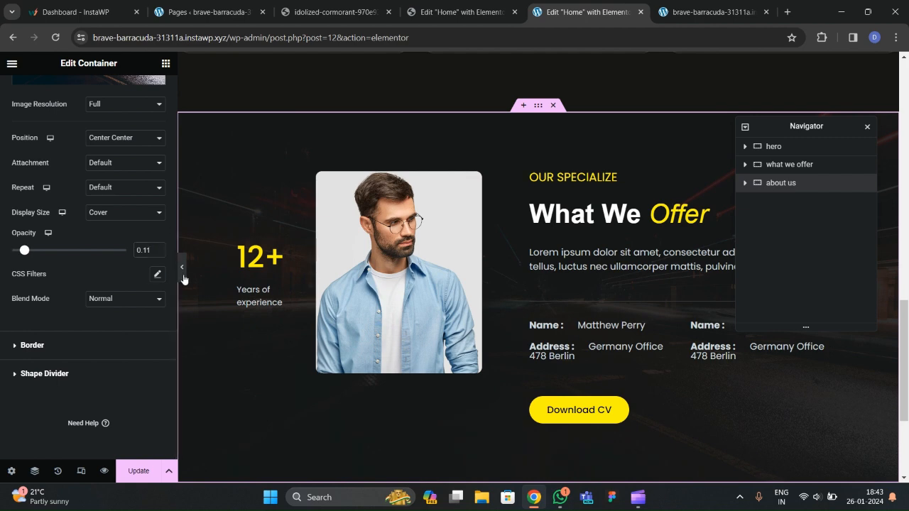
{"action": "left_click", "coordinate": [182, 268]}
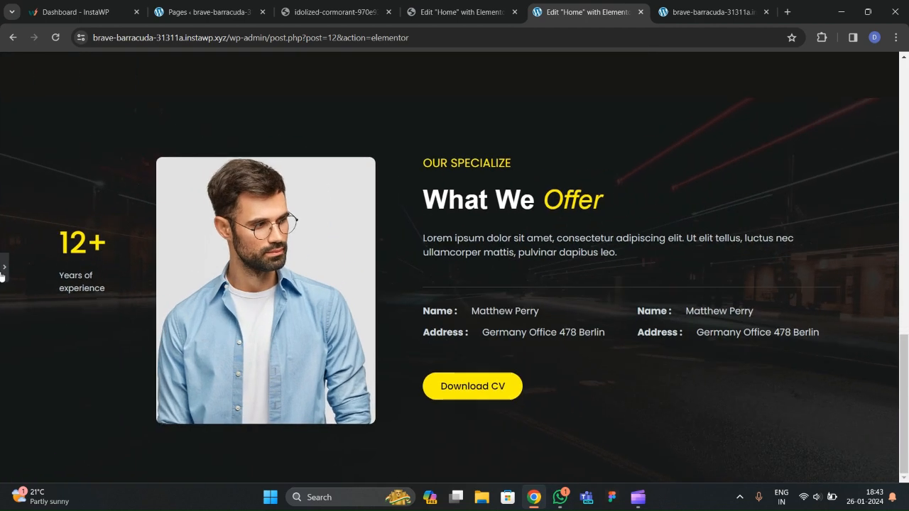
{"action": "left_click", "coordinate": [4, 270]}
{"action": "left_click", "coordinate": [157, 254]}
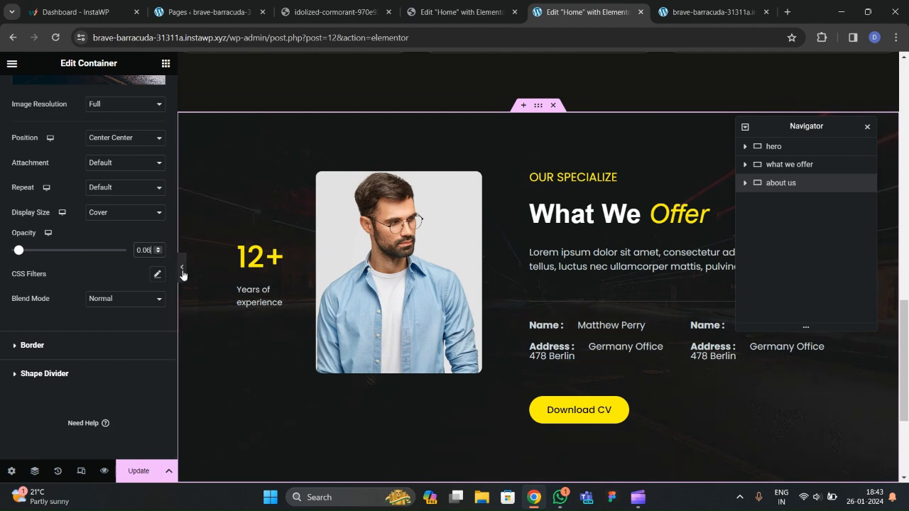
{"action": "left_click", "coordinate": [182, 267]}
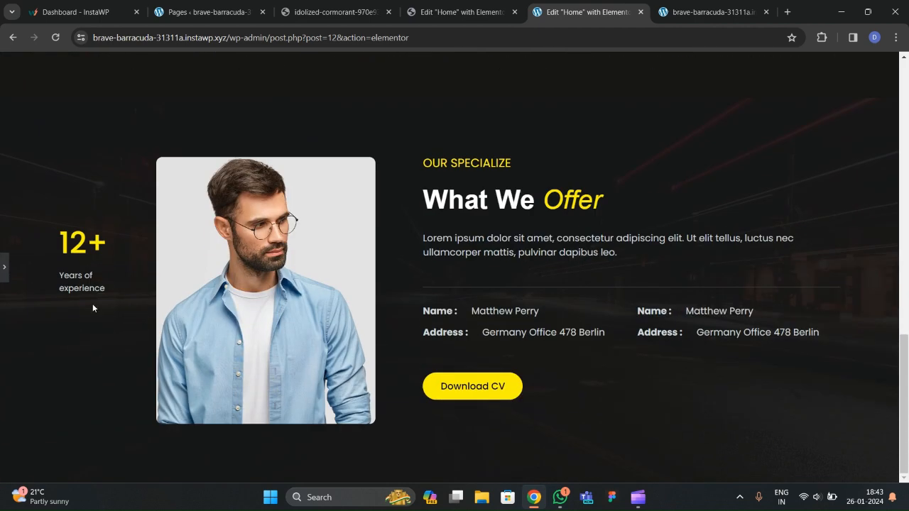
{"action": "left_click", "coordinate": [4, 268]}
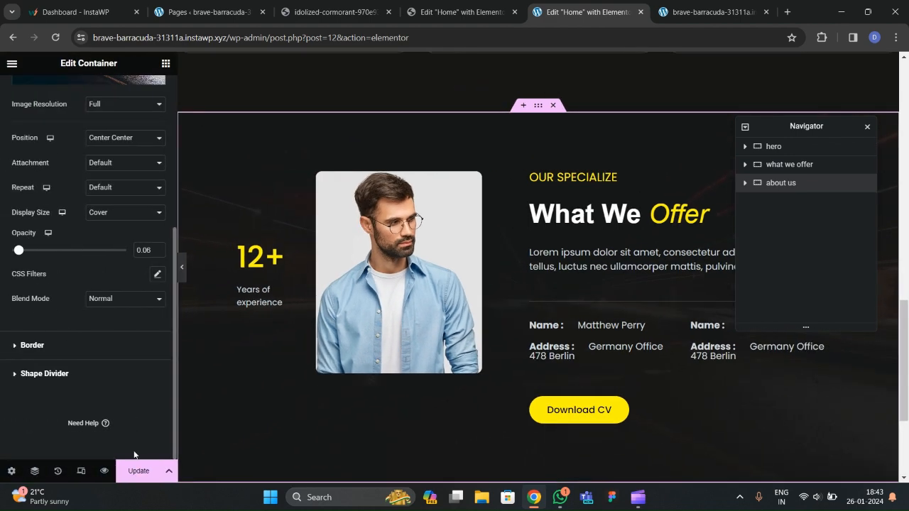
{"action": "left_click", "coordinate": [138, 471]}
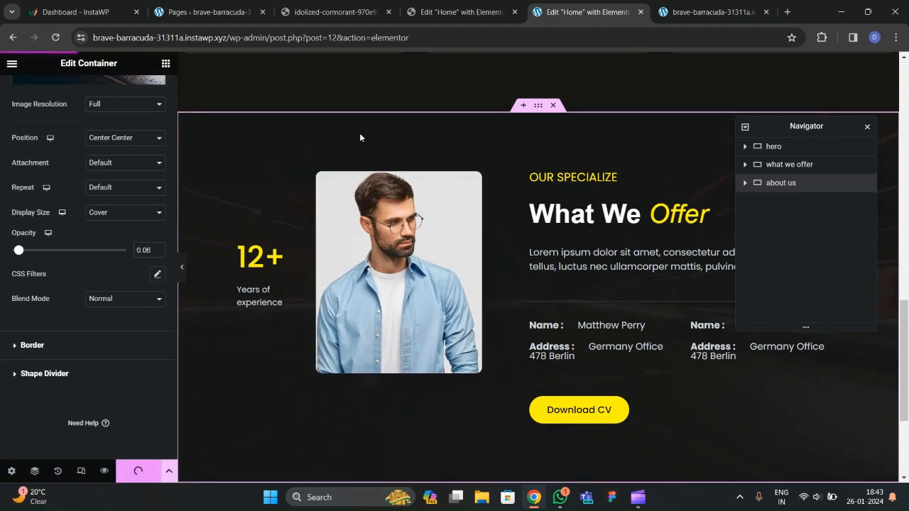
{"action": "left_click", "coordinate": [361, 17]}
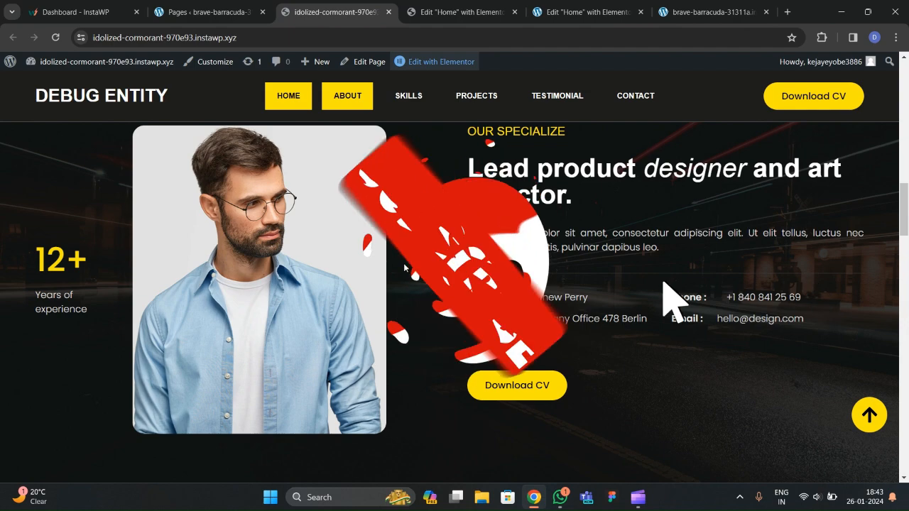
Compare the reference site's layout, then return to the brave-barracuda page editor.
{"action": "scroll", "coordinate": [397, 294], "scroll_direction": "up", "scroll_amount": 3}
{"action": "scroll", "coordinate": [396, 301], "scroll_direction": "down", "scroll_amount": 5}
{"action": "scroll", "coordinate": [409, 320], "scroll_direction": "up", "scroll_amount": 2}
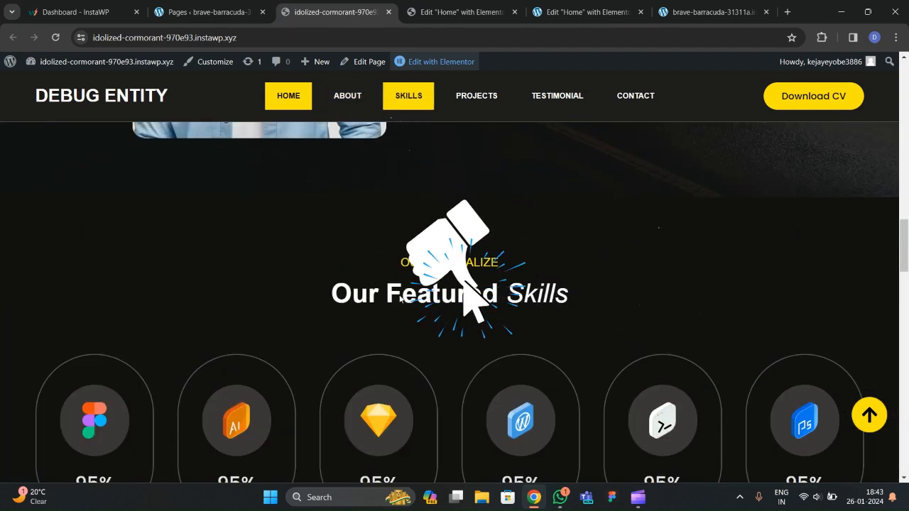
{"action": "scroll", "coordinate": [421, 341], "scroll_direction": "down", "scroll_amount": 2}
{"action": "scroll", "coordinate": [361, 272], "scroll_direction": "up", "scroll_amount": 2}
{"action": "left_click", "coordinate": [462, 12]}
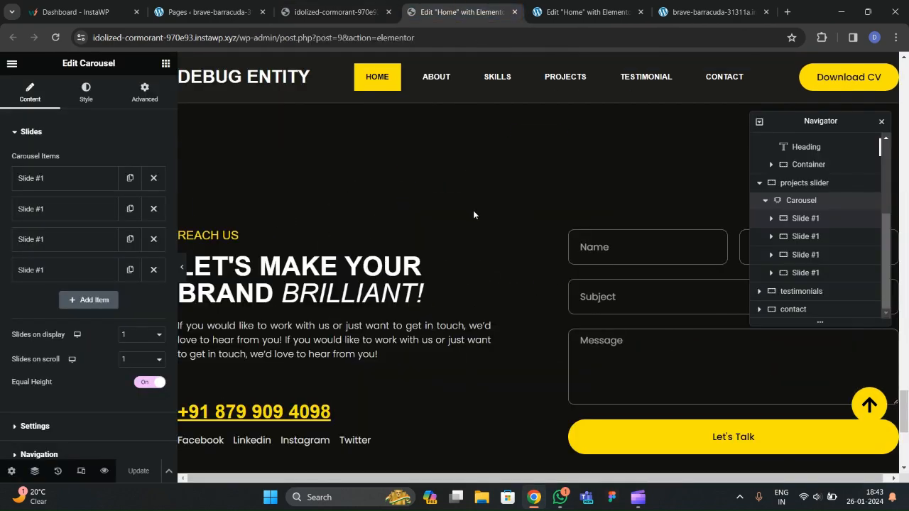
{"action": "scroll", "coordinate": [471, 255], "scroll_direction": "down", "scroll_amount": 3}
{"action": "scroll", "coordinate": [471, 256], "scroll_direction": "down", "scroll_amount": 2}
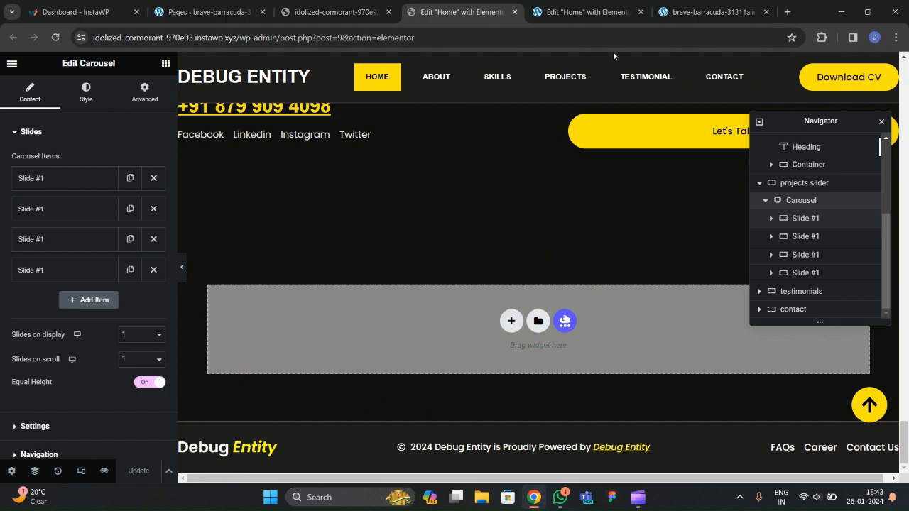
{"action": "left_click", "coordinate": [589, 12]}
{"action": "scroll", "coordinate": [434, 205], "scroll_direction": "down", "scroll_amount": 3}
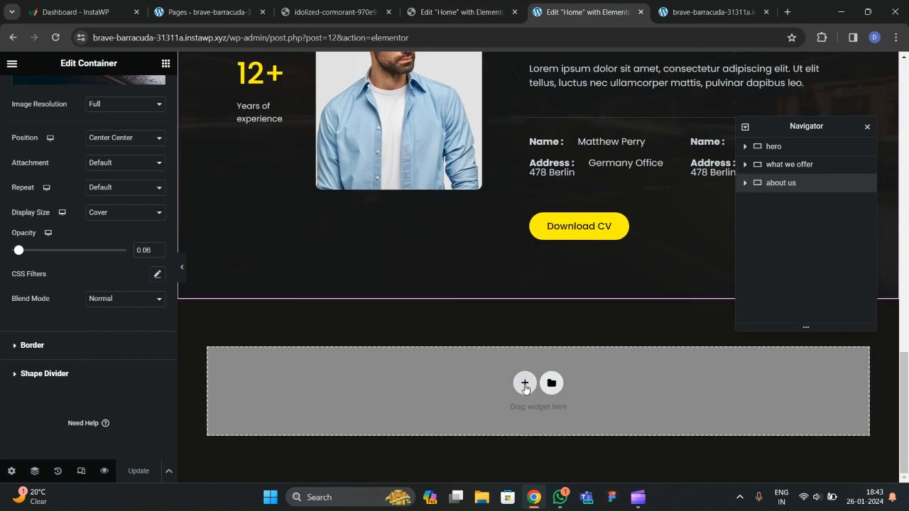
Add a single-column section below What We Offer with 1300 px content width.
{"action": "left_click", "coordinate": [525, 384]}
{"action": "left_click", "coordinate": [375, 354]}
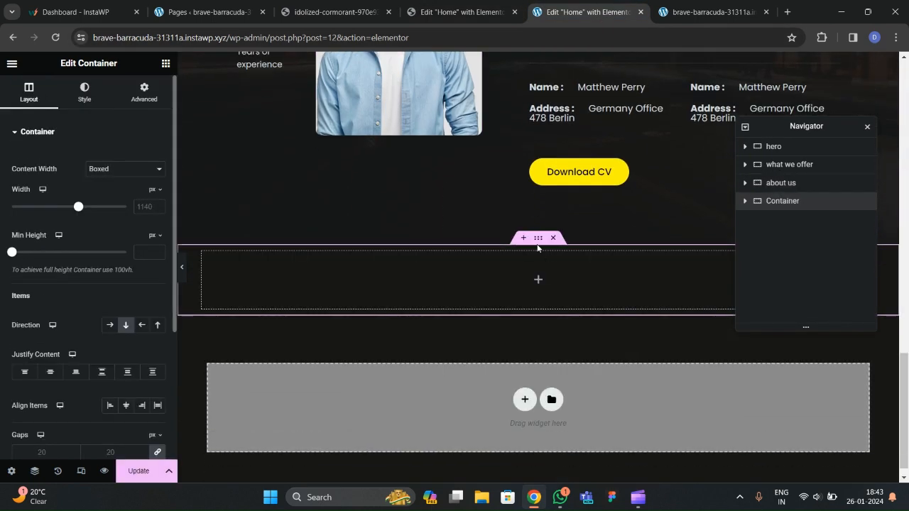
{"action": "left_click", "coordinate": [159, 205]}
{"action": "type", "text": "300"}
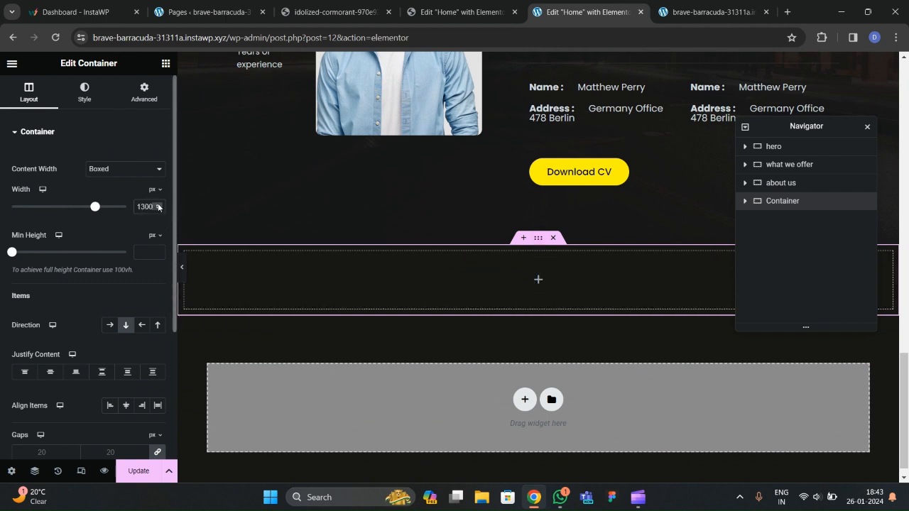
{"action": "left_click", "coordinate": [144, 91]}
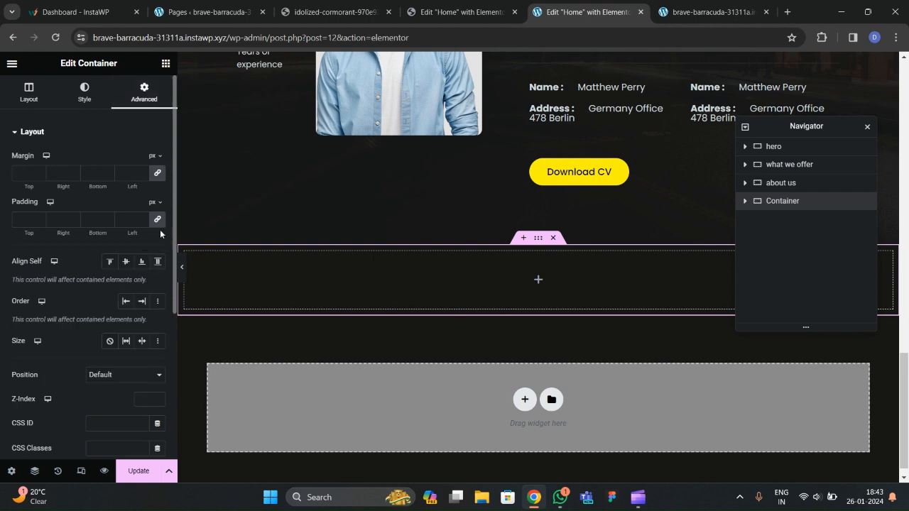
{"action": "scroll", "coordinate": [374, 287], "scroll_direction": "up", "scroll_amount": 4}
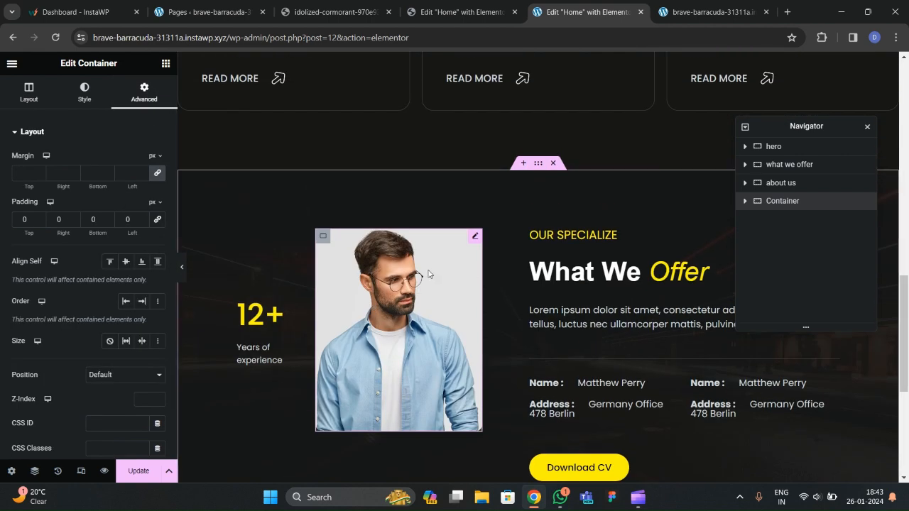
Copy the OUR SPECIALIZE heading and paste it into the new section.
{"action": "right_click", "coordinate": [565, 240]}
{"action": "left_click", "coordinate": [587, 289]}
{"action": "scroll", "coordinate": [587, 292], "scroll_direction": "down", "scroll_amount": 5}
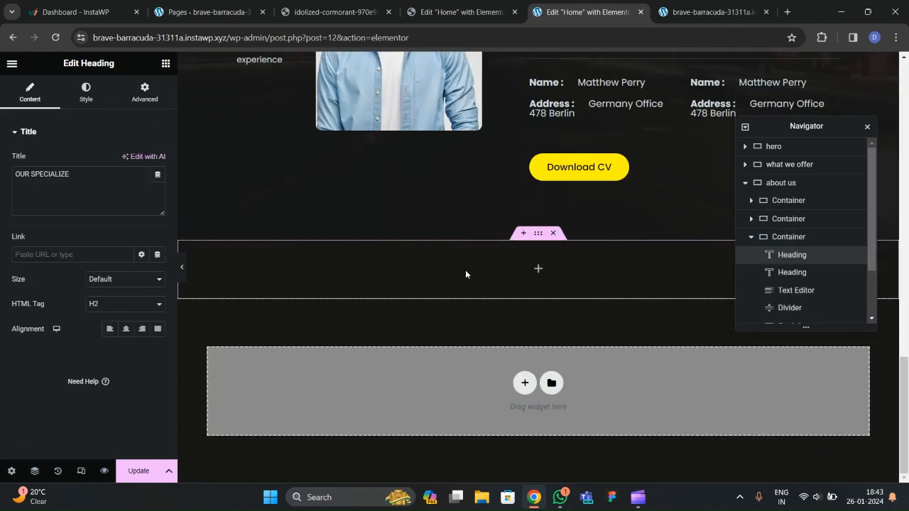
{"action": "right_click", "coordinate": [465, 273]}
{"action": "left_click", "coordinate": [490, 319]}
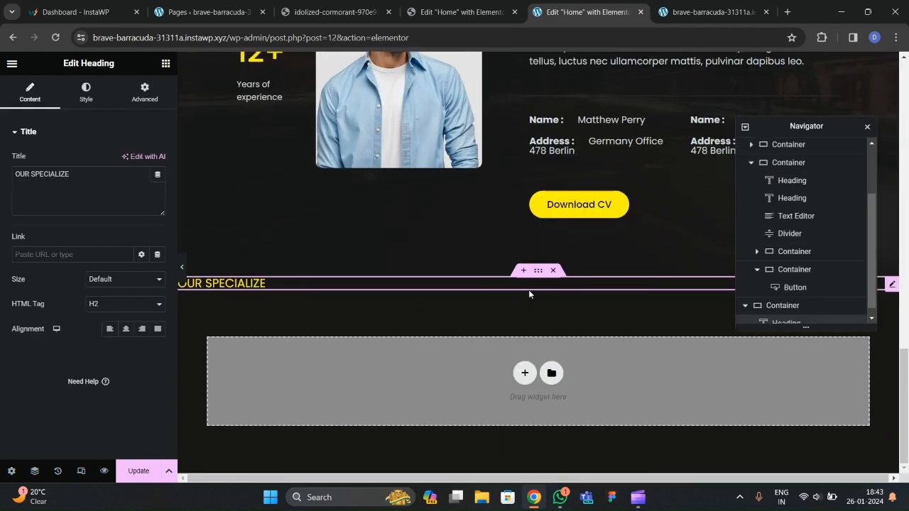
Give the new section 100 px top and bottom padding.
{"action": "left_click", "coordinate": [537, 271]}
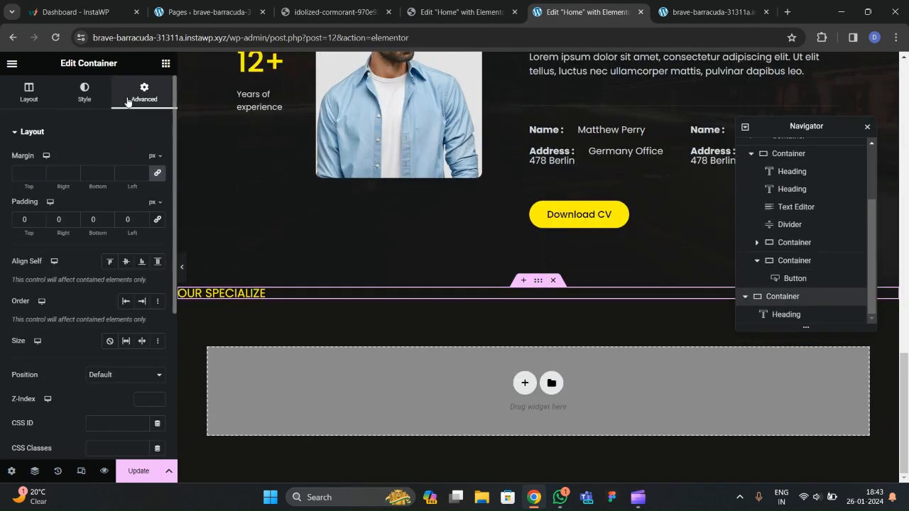
{"action": "left_click", "coordinate": [26, 220]}
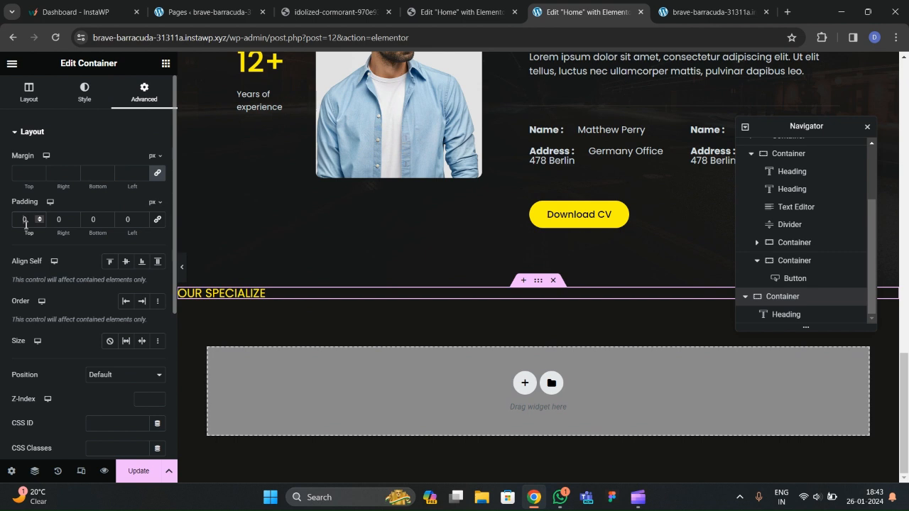
{"action": "type", "text": "100"}
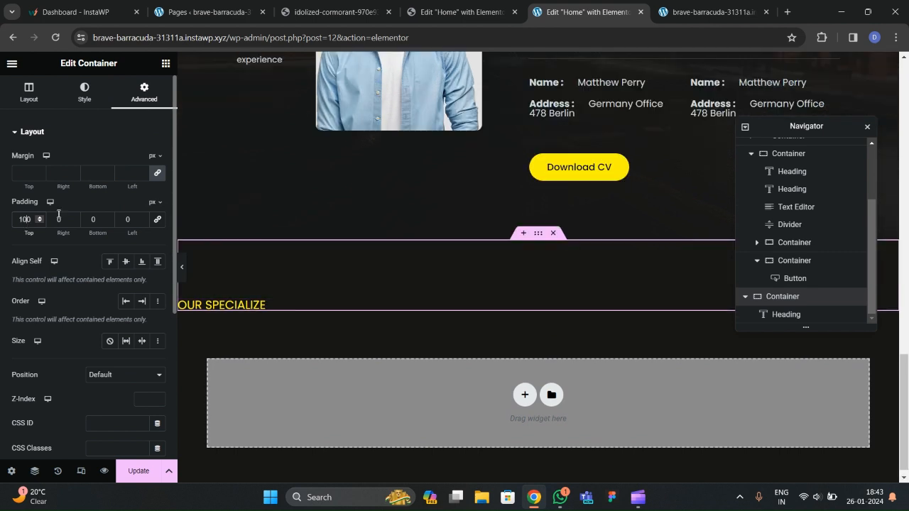
{"action": "left_click", "coordinate": [91, 219]}
{"action": "type", "text": "100"}
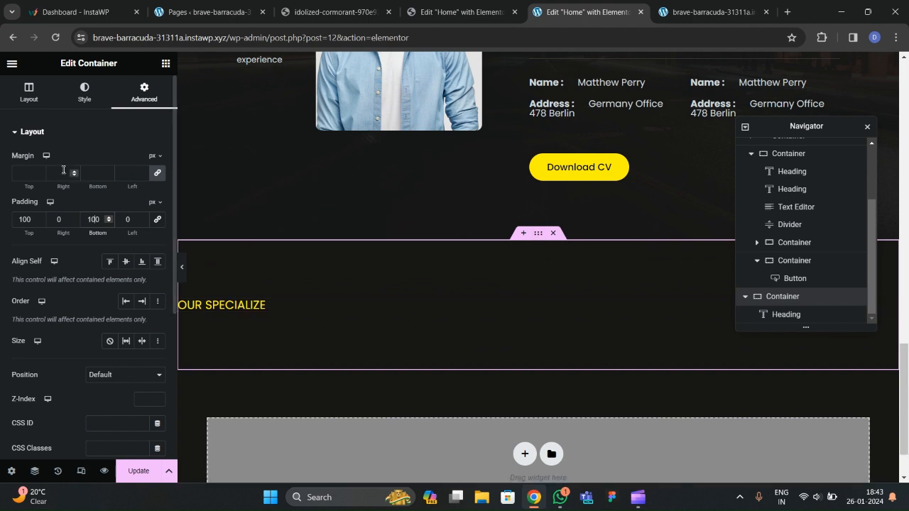
Centre the heading with Justify Content and Align Items set to Center.
{"action": "left_click", "coordinate": [28, 92]}
{"action": "scroll", "coordinate": [71, 242], "scroll_direction": "down", "scroll_amount": 3}
{"action": "left_click", "coordinate": [50, 194]}
{"action": "left_click", "coordinate": [126, 228]}
{"action": "scroll", "coordinate": [504, 291], "scroll_direction": "up", "scroll_amount": 3}
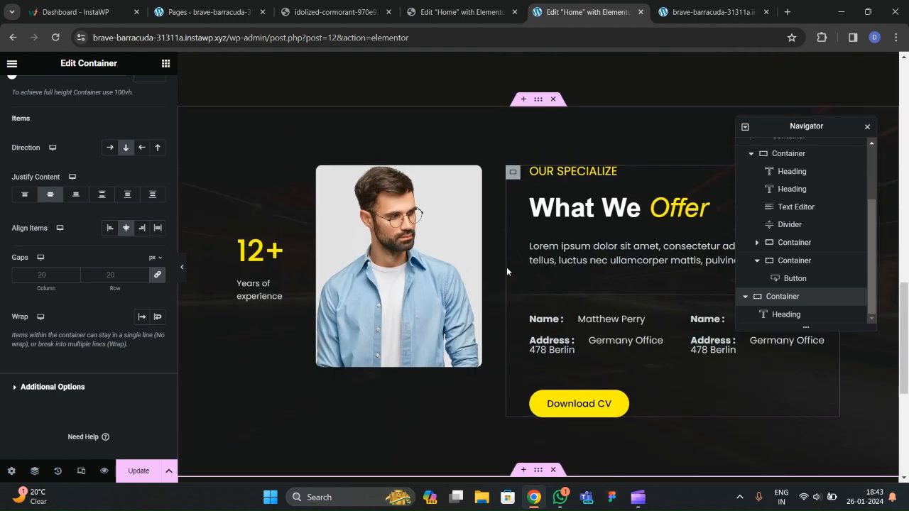
Copy the What We Offer heading and paste it below OUR SPECIALIZE.
{"action": "left_click", "coordinate": [593, 208]}
{"action": "right_click", "coordinate": [593, 206]}
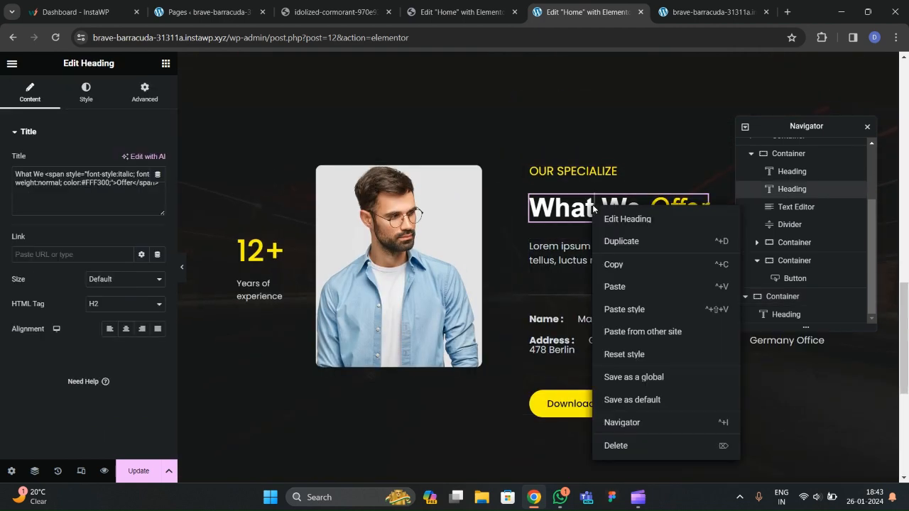
{"action": "left_click", "coordinate": [622, 266]}
{"action": "scroll", "coordinate": [547, 267], "scroll_direction": "down", "scroll_amount": 4}
{"action": "right_click", "coordinate": [531, 249]}
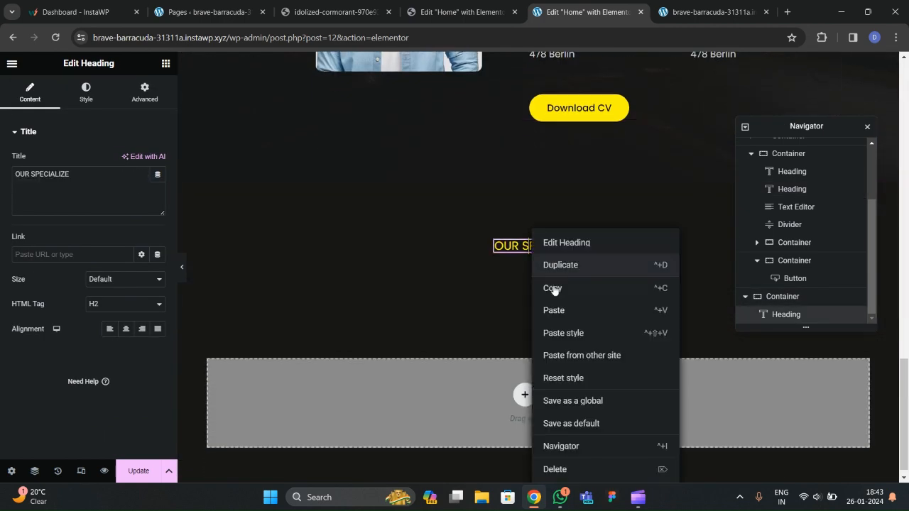
{"action": "left_click", "coordinate": [559, 310]}
Copy 'Lead product designer and' from the live site and paste it over 'What We'.
{"action": "left_click", "coordinate": [330, 20]}
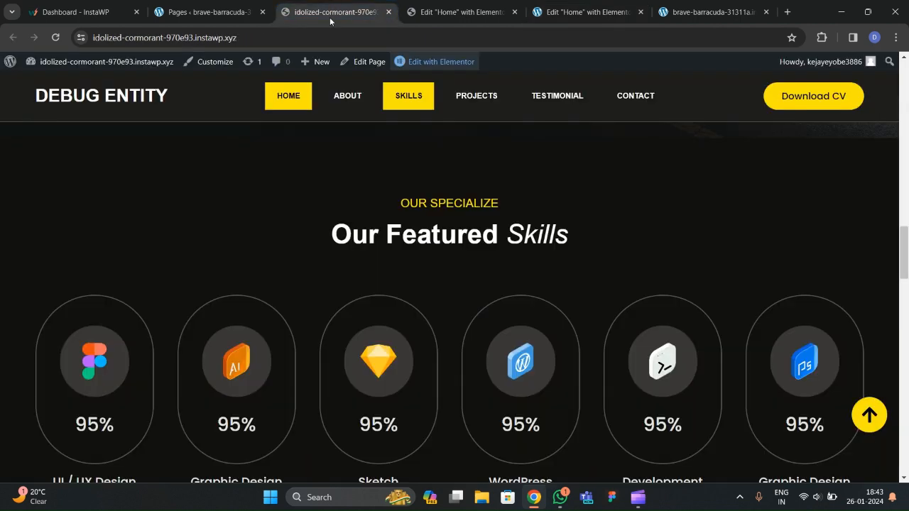
{"action": "scroll", "coordinate": [452, 241], "scroll_direction": "up", "scroll_amount": 5}
{"action": "left_click_drag", "start_coordinate": [469, 291], "coordinate": [571, 317]}
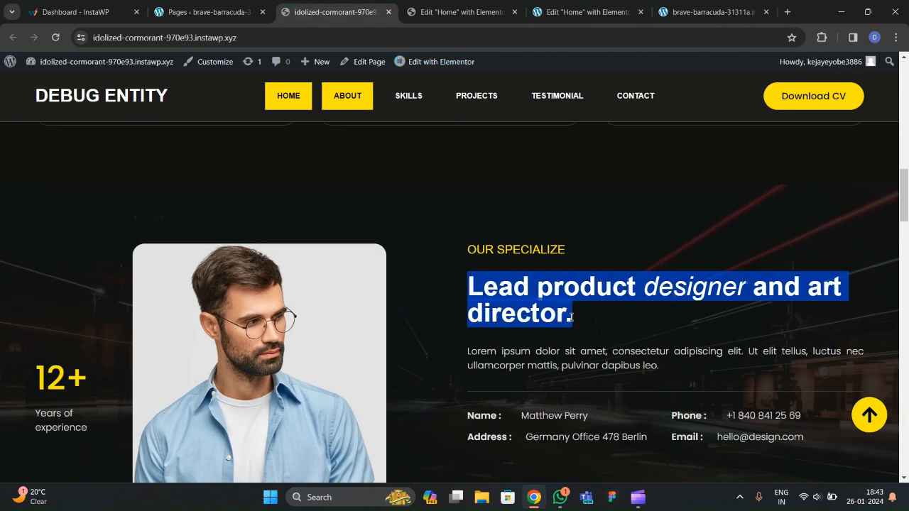
{"action": "left_click", "coordinate": [587, 13]}
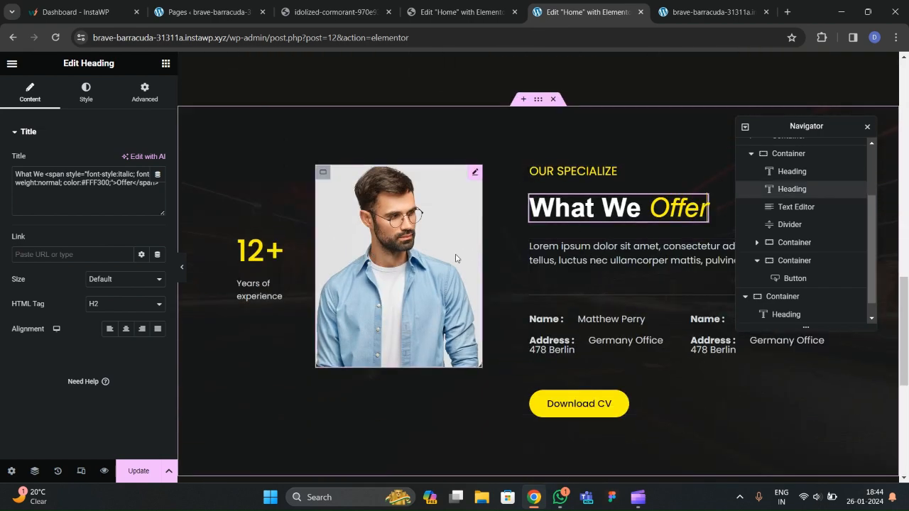
{"action": "scroll", "coordinate": [459, 250], "scroll_direction": "down", "scroll_amount": 3}
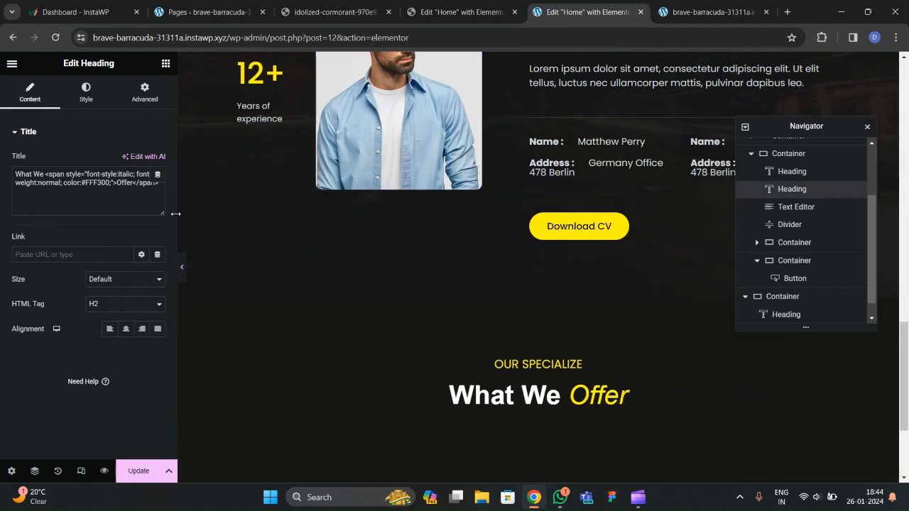
{"action": "left_click", "coordinate": [460, 17]}
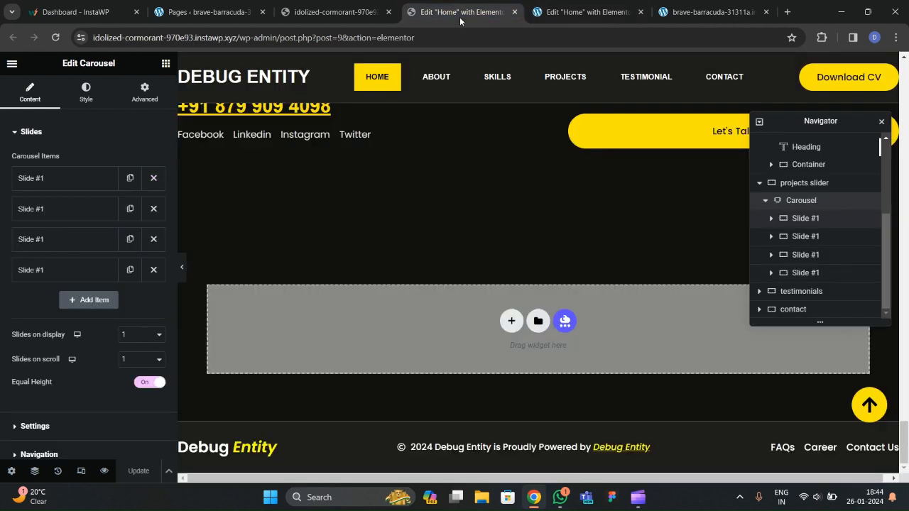
{"action": "left_click", "coordinate": [341, 20]}
{"action": "left_click", "coordinate": [483, 300]}
{"action": "left_click_drag", "start_coordinate": [469, 285], "coordinate": [791, 287]}
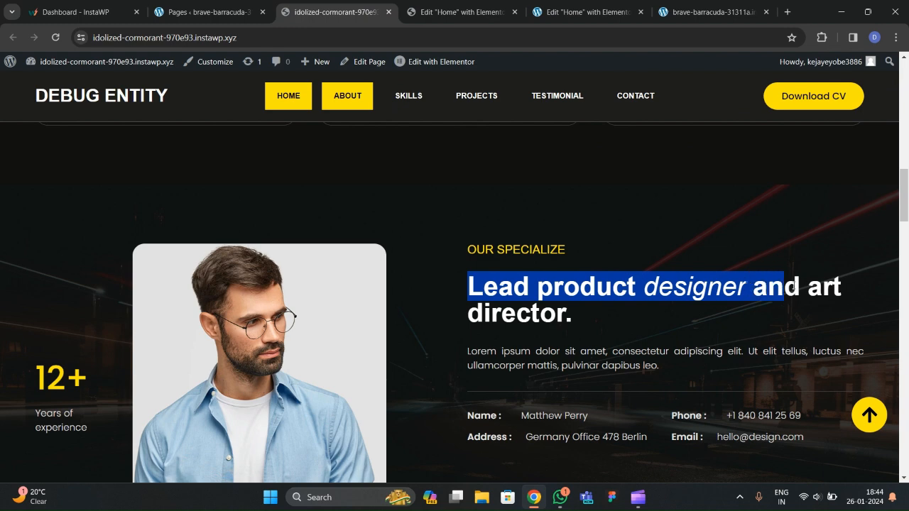
{"action": "left_click", "coordinate": [581, 12]}
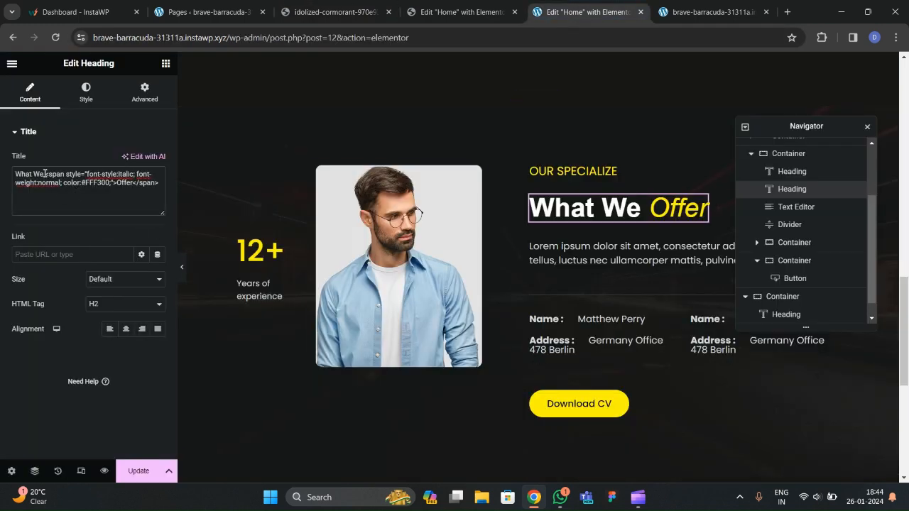
{"action": "key", "text": "ctrl+v"}
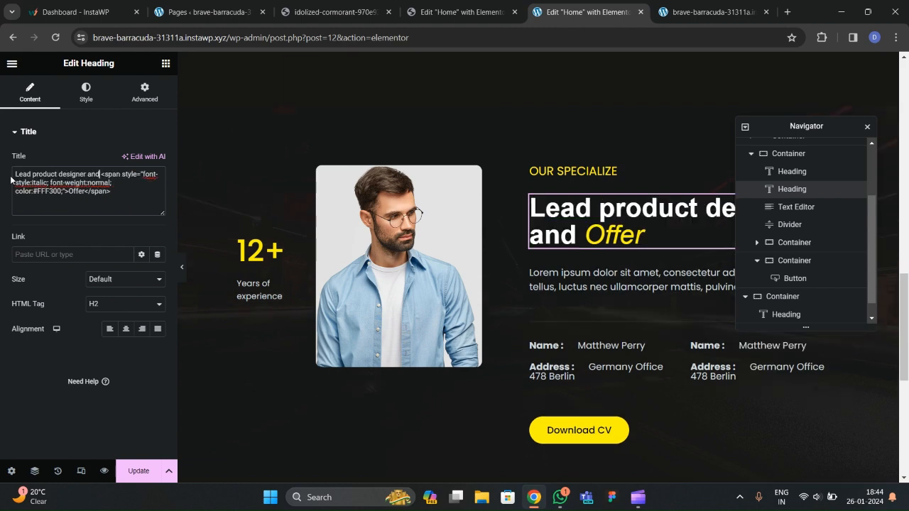
Paste 'art director.' from the live site into the italic span and preview the heading.
{"action": "left_click", "coordinate": [341, 12]}
{"action": "left_click", "coordinate": [796, 293]}
{"action": "left_click_drag", "start_coordinate": [809, 288], "coordinate": [549, 316]}
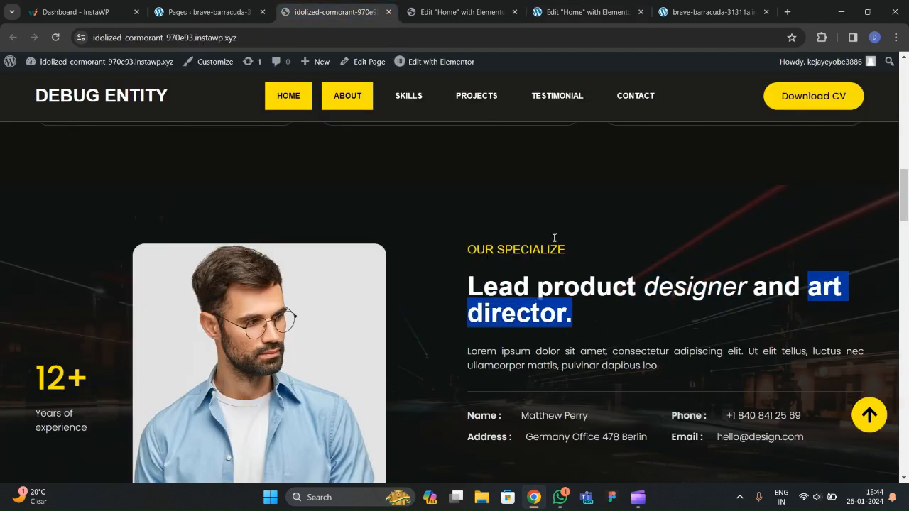
{"action": "left_click", "coordinate": [581, 12]}
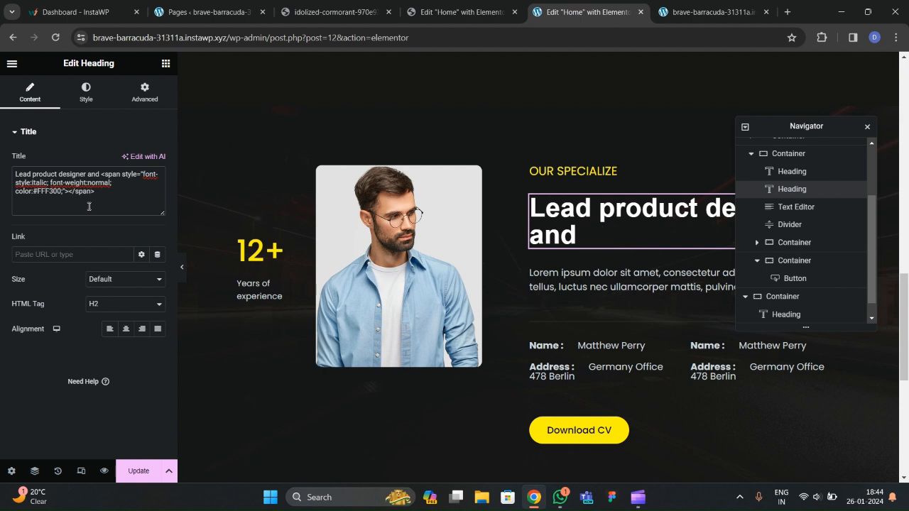
{"action": "key", "text": "ctrl+v"}
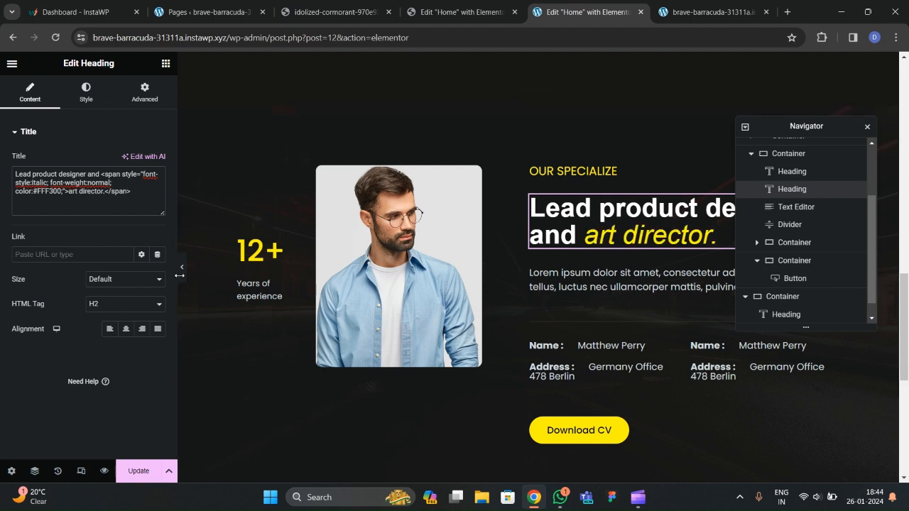
{"action": "left_click", "coordinate": [182, 269]}
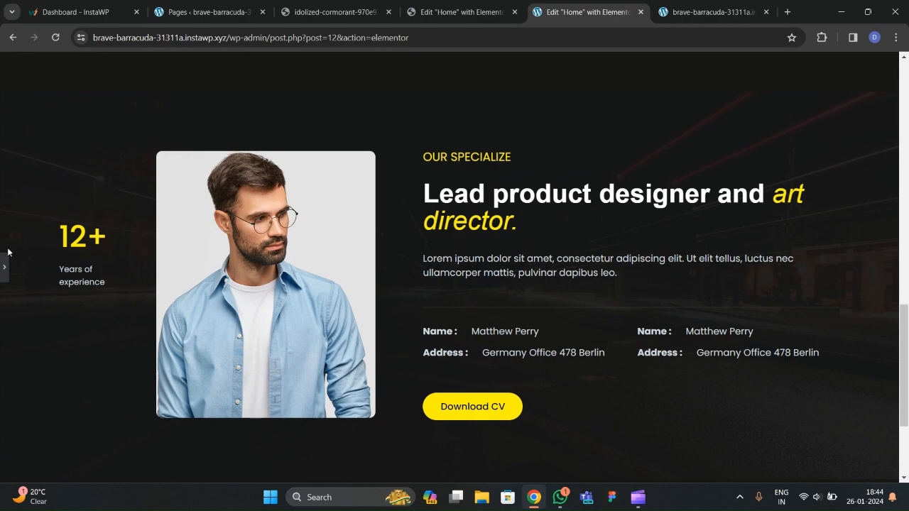
{"action": "left_click", "coordinate": [1, 269]}
Select the lower What We Offer heading and check the live site's Skills heading.
{"action": "scroll", "coordinate": [446, 250], "scroll_direction": "down", "scroll_amount": 5}
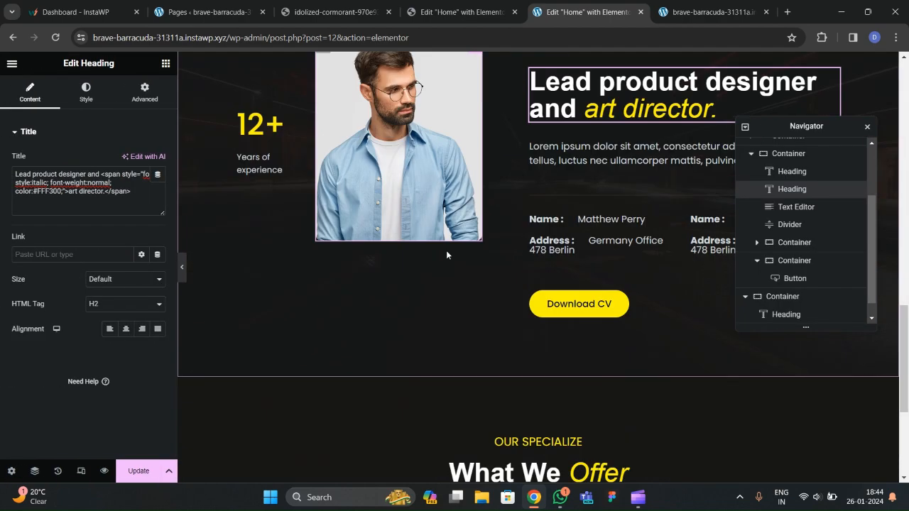
{"action": "left_click", "coordinate": [456, 252]}
{"action": "left_click", "coordinate": [356, 16]}
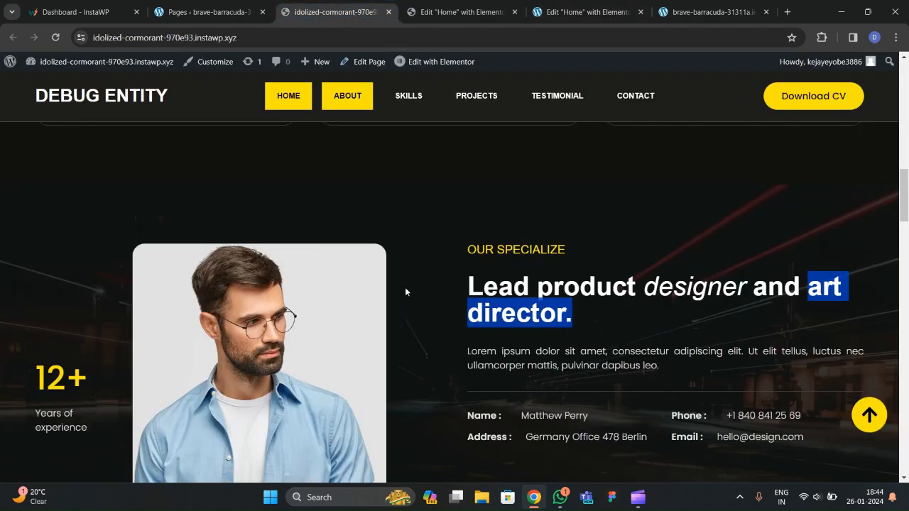
{"action": "scroll", "coordinate": [462, 284], "scroll_direction": "down", "scroll_amount": 5}
{"action": "scroll", "coordinate": [432, 221], "scroll_direction": "up", "scroll_amount": 2}
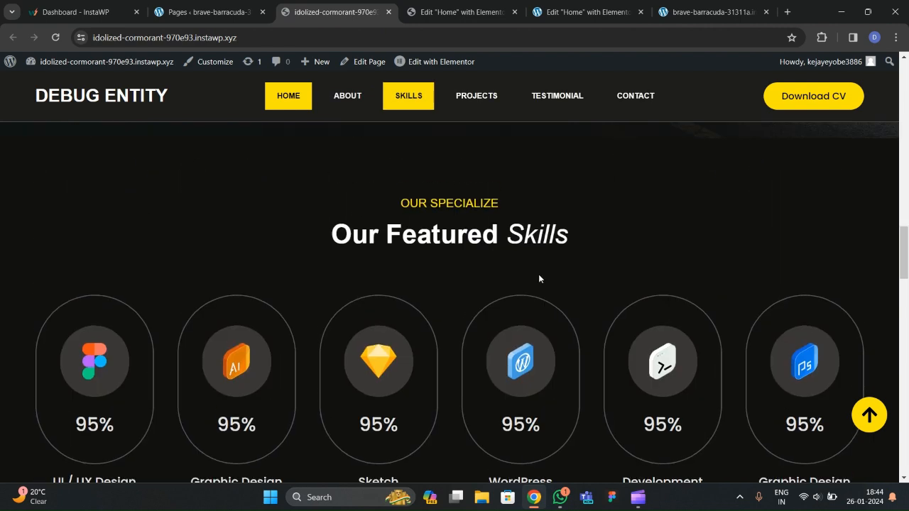
{"action": "left_click", "coordinate": [558, 12]}
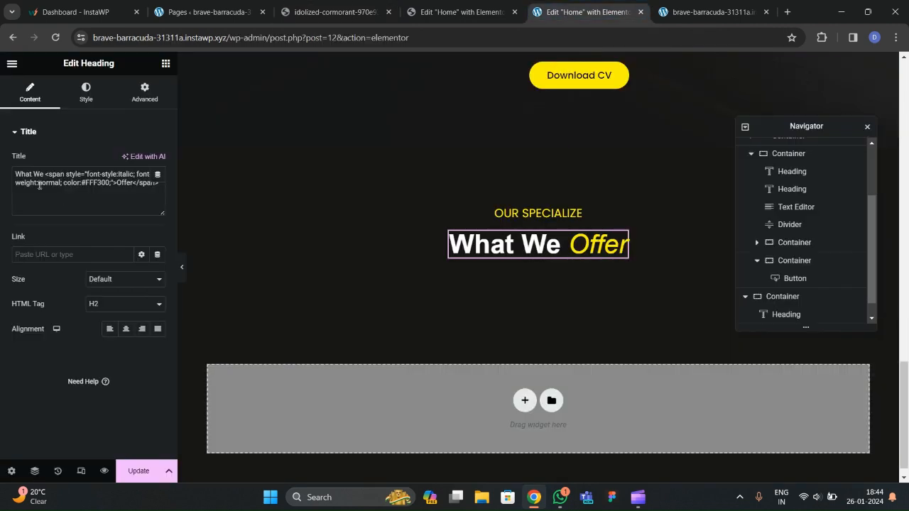
Change the title to 'Our Featured' with 'Skills' in the italic span, and save.
{"action": "left_click_drag", "start_coordinate": [44, 175], "coordinate": [1, 188]}
{"action": "left_click", "coordinate": [59, 200]}
{"action": "type", "text": "Our Featured"}
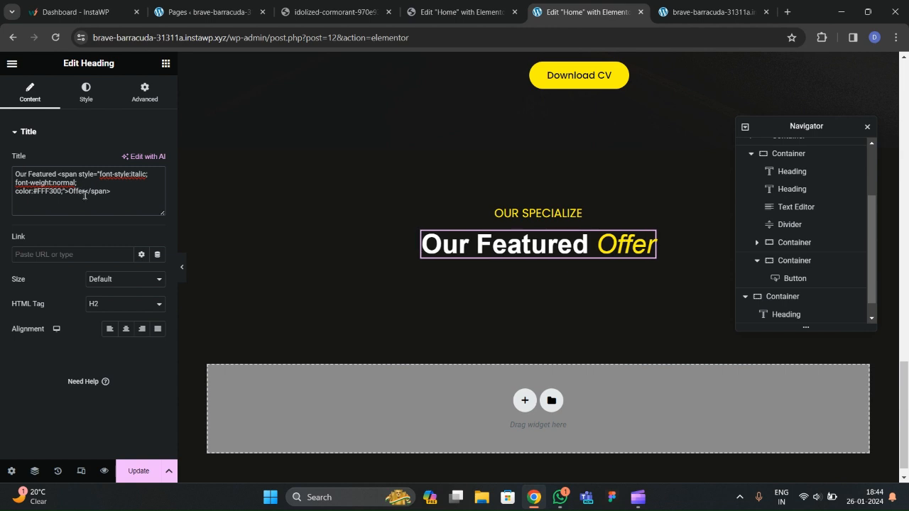
{"action": "key", "text": "BackSpace"}
{"action": "key", "text": "BackSpace"}
{"action": "key", "text": "BackSpace"}
{"action": "key", "text": "BackSpace"}
{"action": "key", "text": "BackSpace"}
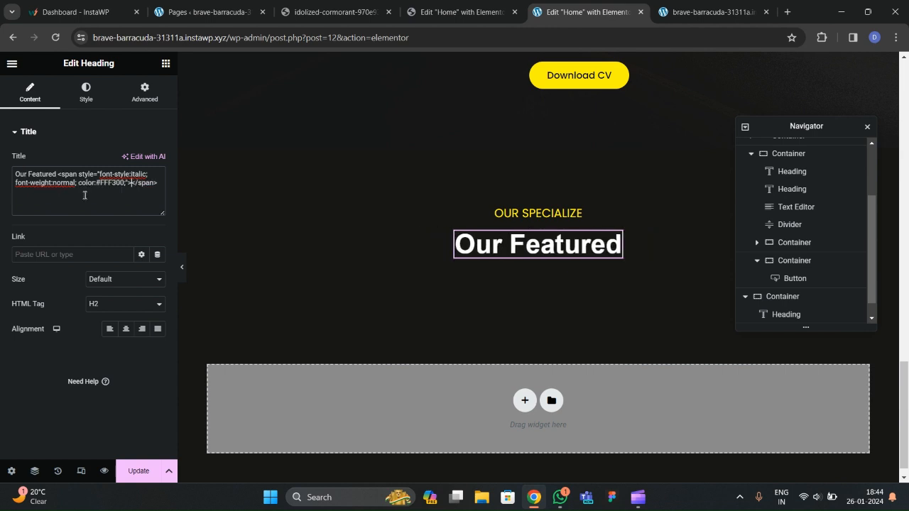
{"action": "type", "text": "Skills"}
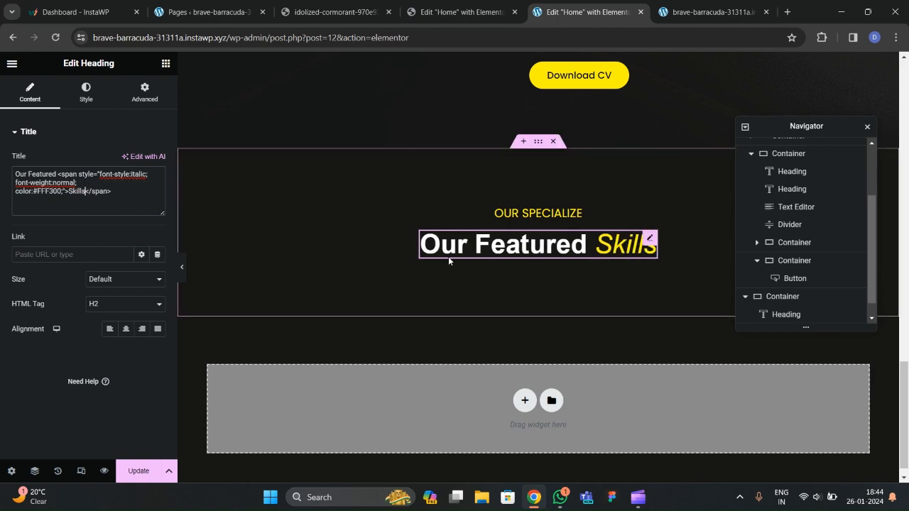
{"action": "left_click", "coordinate": [137, 471]}
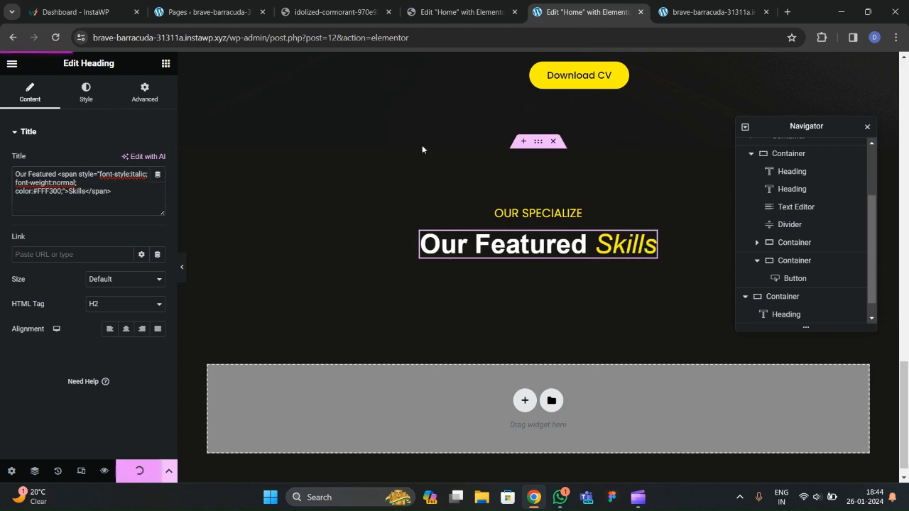
Compare the result against the live site, then return to the new site's editor.
{"action": "left_click", "coordinate": [334, 12]}
{"action": "scroll", "coordinate": [278, 204], "scroll_direction": "down", "scroll_amount": 2}
{"action": "scroll", "coordinate": [278, 208], "scroll_direction": "up", "scroll_amount": 2}
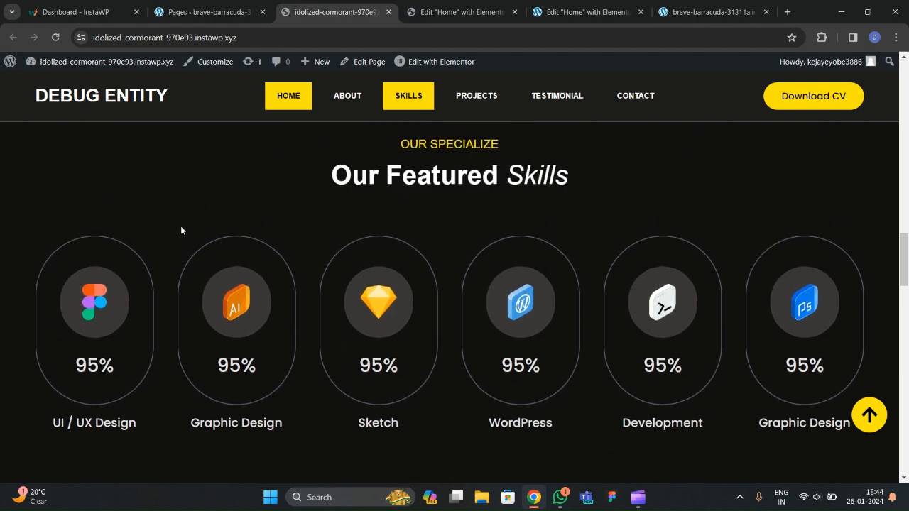
{"action": "left_click", "coordinate": [493, 15]}
{"action": "left_click", "coordinate": [546, 18]}
{"action": "scroll", "coordinate": [442, 241], "scroll_direction": "down", "scroll_amount": 1}
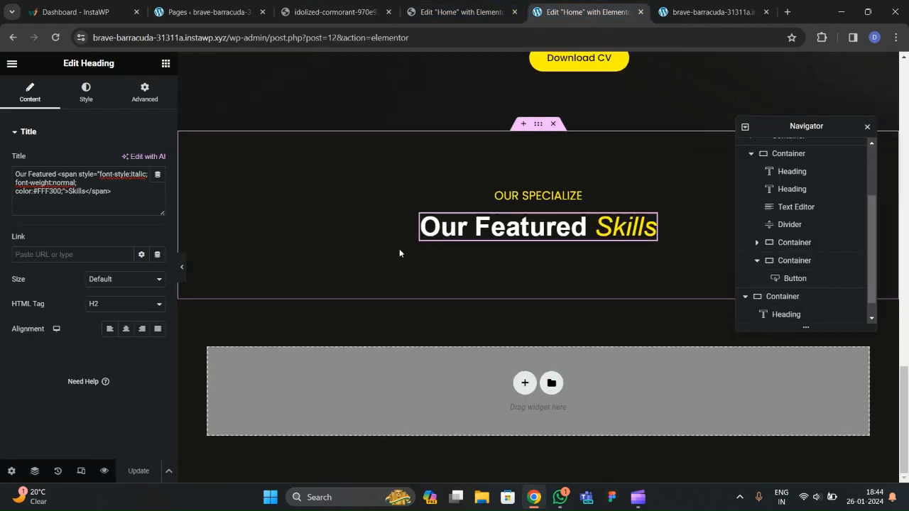
{"action": "left_click", "coordinate": [168, 66]}
Add a full-width container below the Our Featured Skills heading.
{"action": "left_click_drag", "start_coordinate": [47, 247], "coordinate": [540, 236]}
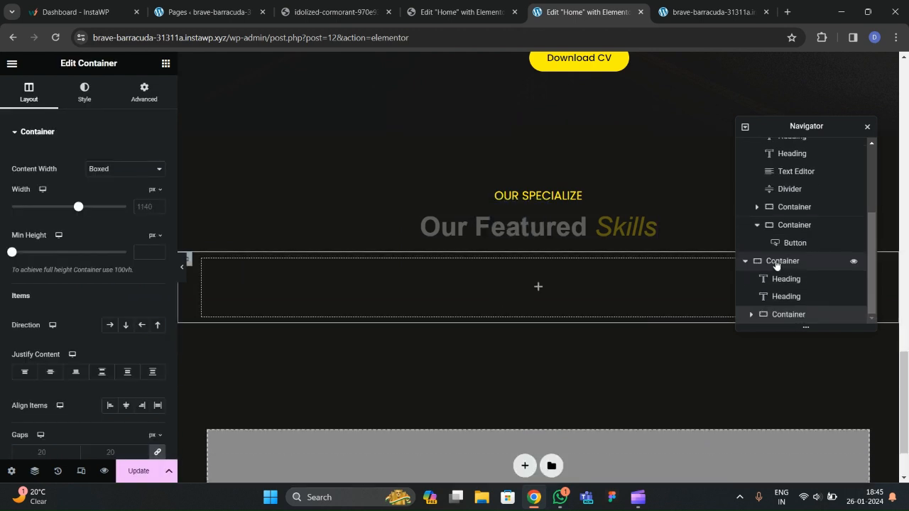
{"action": "left_click", "coordinate": [123, 171]}
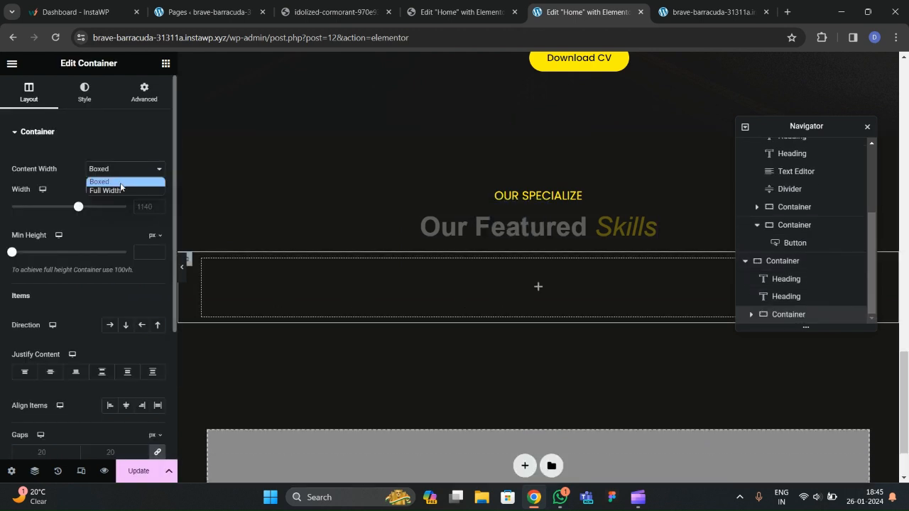
{"action": "left_click", "coordinate": [121, 189]}
{"action": "left_click", "coordinate": [144, 93]}
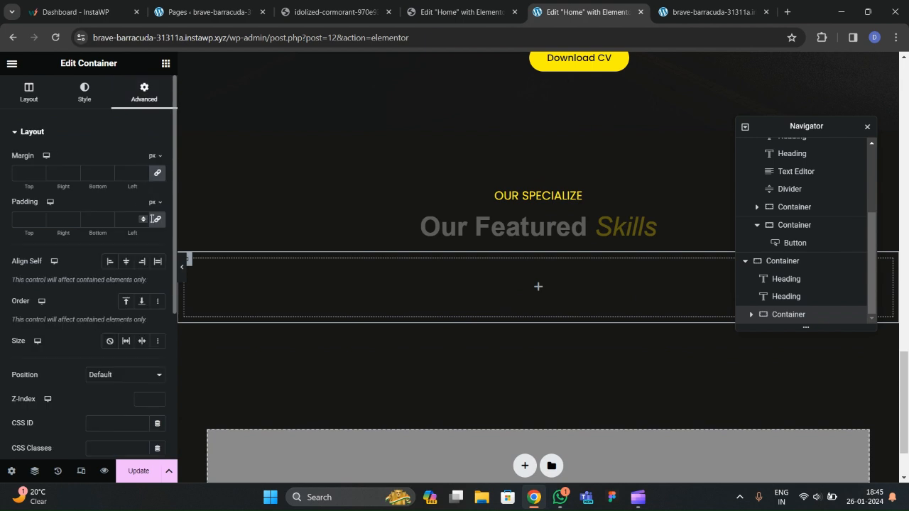
{"action": "scroll", "coordinate": [213, 182], "scroll_direction": "down", "scroll_amount": 2}
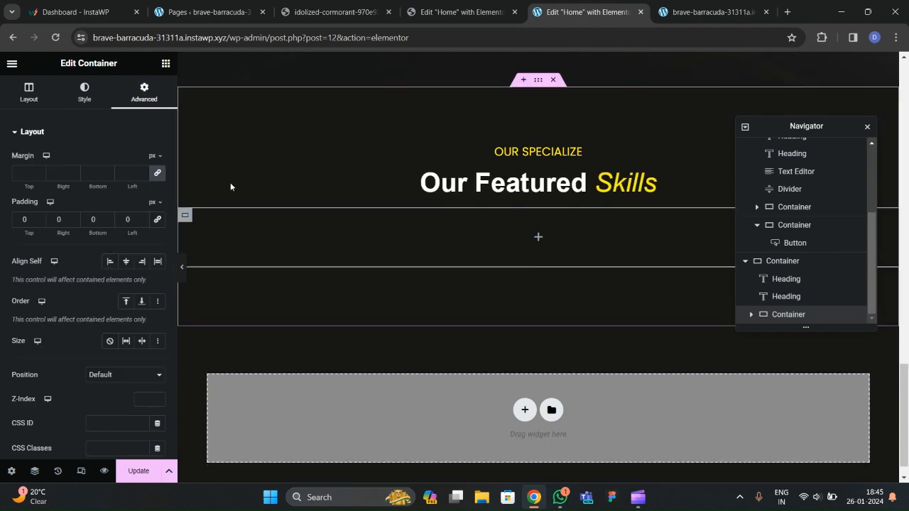
After checking the live skill cards, nest a new container inside the full-width one.
{"action": "left_click", "coordinate": [334, 12]}
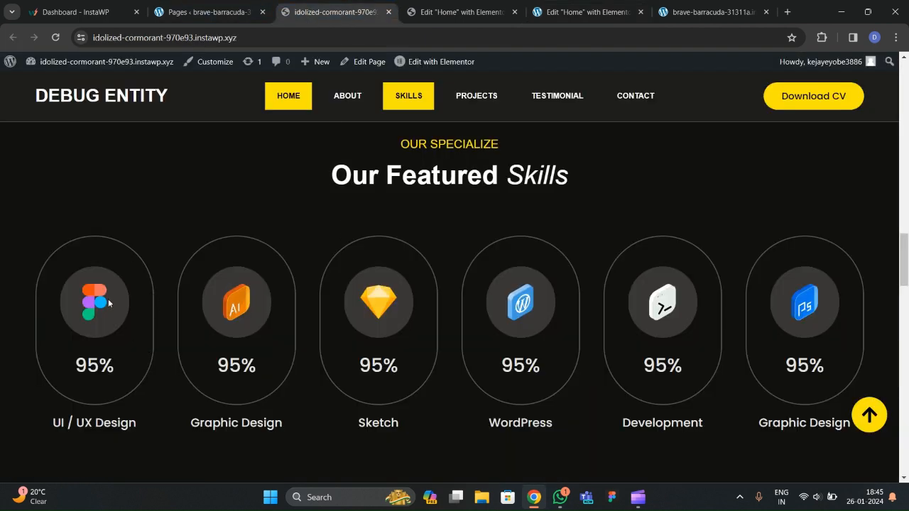
{"action": "left_click", "coordinate": [571, 11]}
{"action": "left_click", "coordinate": [166, 63]}
{"action": "left_click_drag", "start_coordinate": [47, 245], "coordinate": [324, 210]}
{"action": "scroll", "coordinate": [854, 250], "scroll_direction": "down", "scroll_amount": 1}
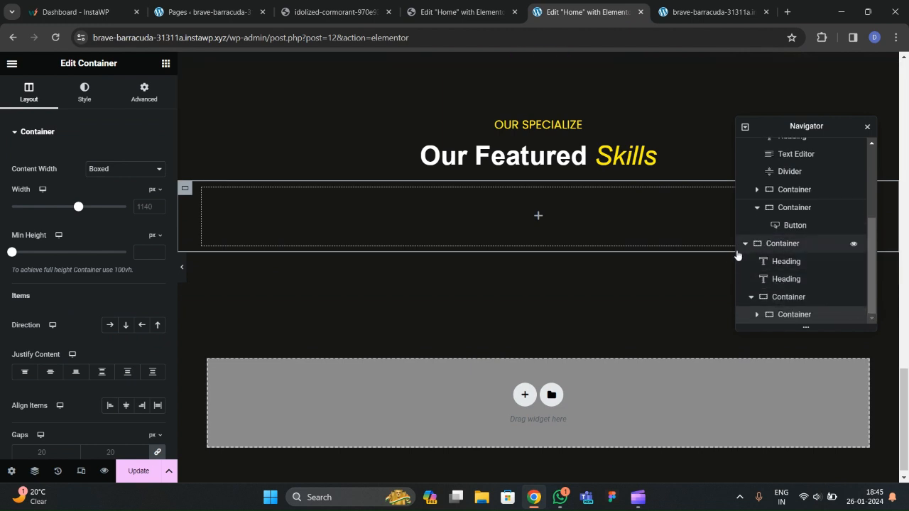
Rename the outer container to 6grids and make the inner card container full width with 0 padding.
{"action": "double_click", "coordinate": [787, 301]}
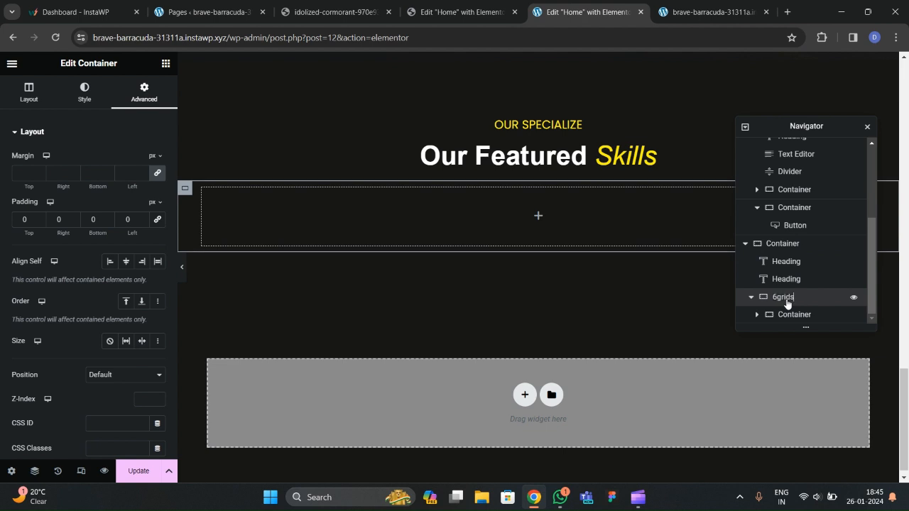
{"action": "left_click", "coordinate": [796, 316]}
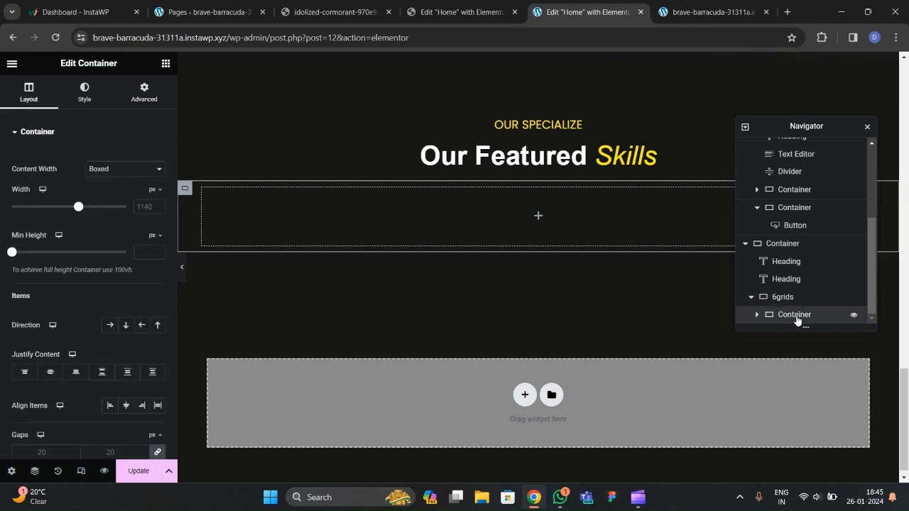
{"action": "left_click", "coordinate": [129, 191]}
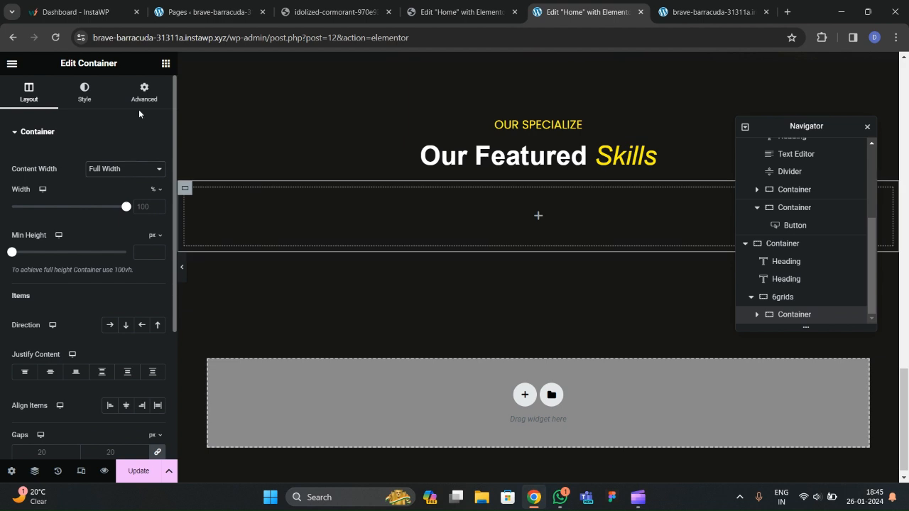
{"action": "left_click", "coordinate": [142, 93]}
{"action": "left_click", "coordinate": [158, 221]}
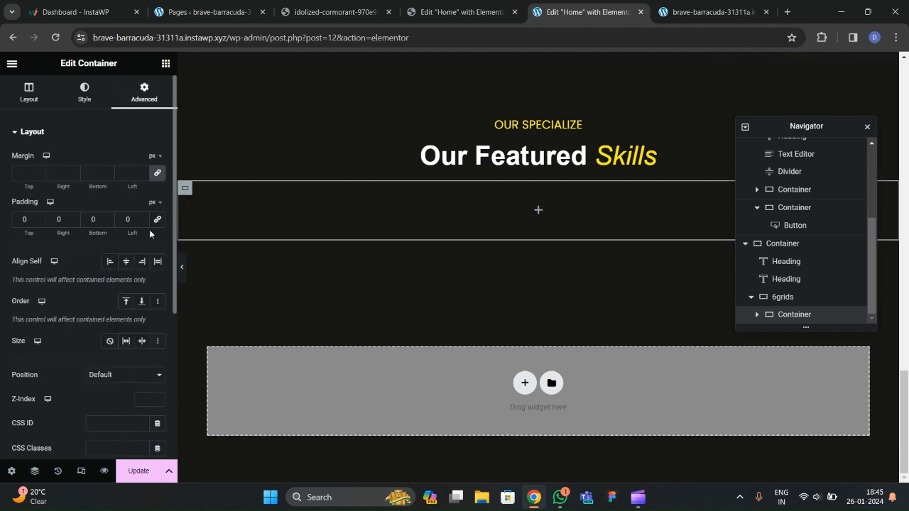
Duplicate the card container five times in the Navigator to make six cards.
{"action": "right_click", "coordinate": [801, 321]}
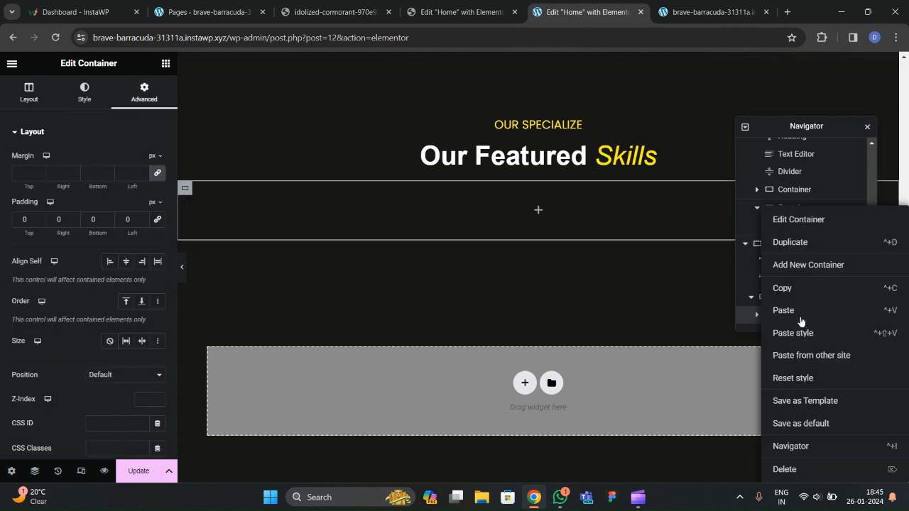
{"action": "left_click", "coordinate": [806, 243]}
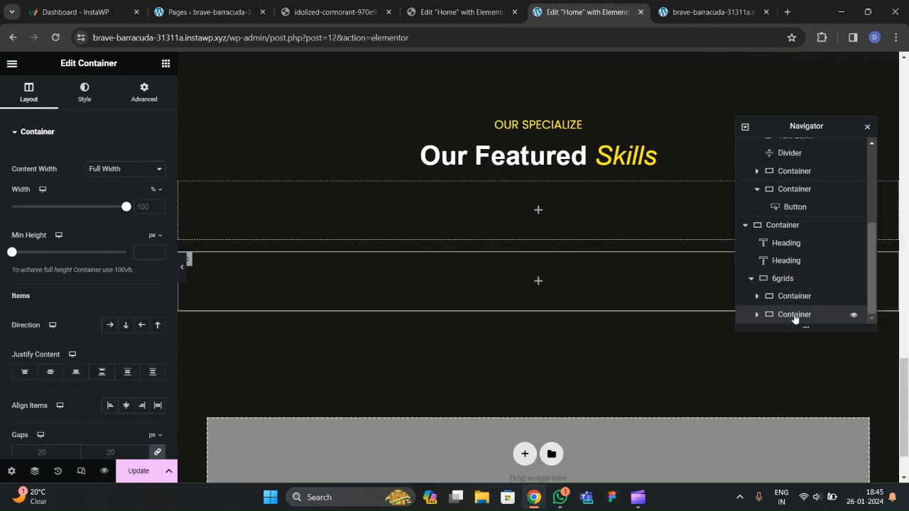
{"action": "right_click", "coordinate": [794, 317]}
{"action": "left_click", "coordinate": [807, 245]}
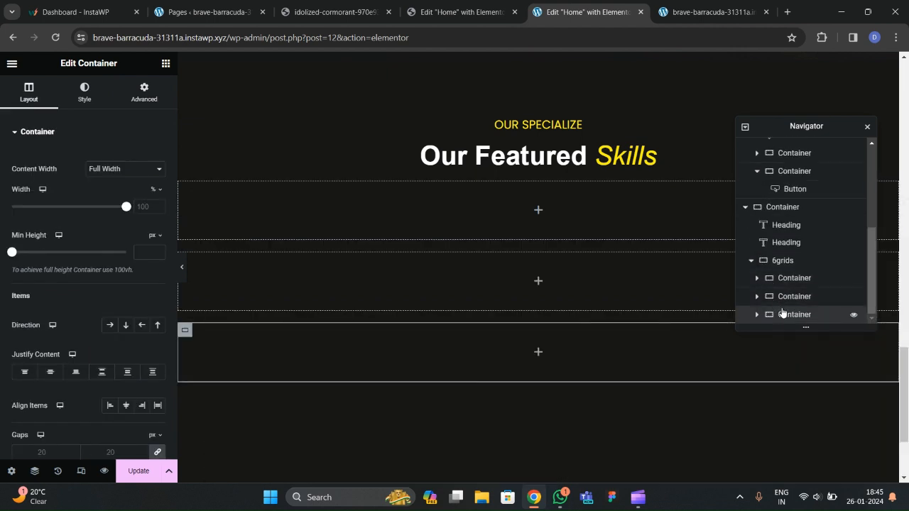
{"action": "right_click", "coordinate": [781, 315]}
{"action": "left_click", "coordinate": [806, 245]}
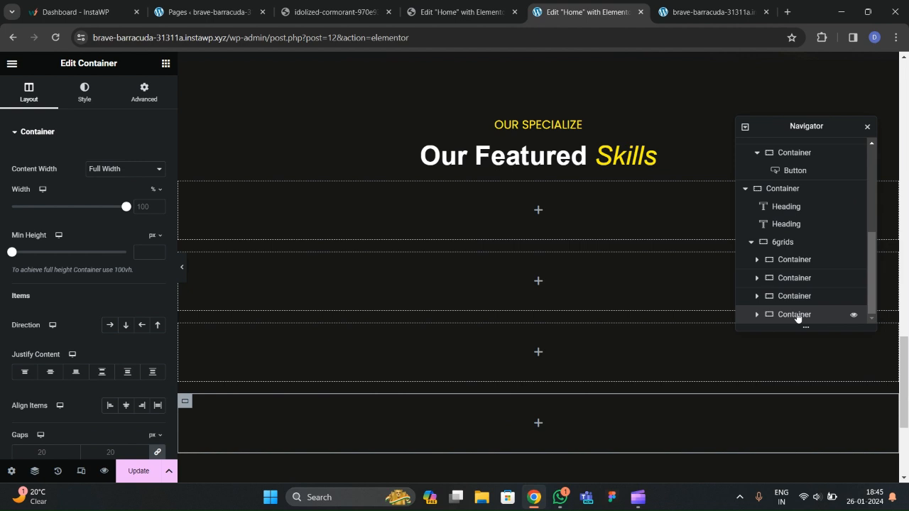
{"action": "right_click", "coordinate": [797, 317]}
{"action": "left_click", "coordinate": [796, 248]}
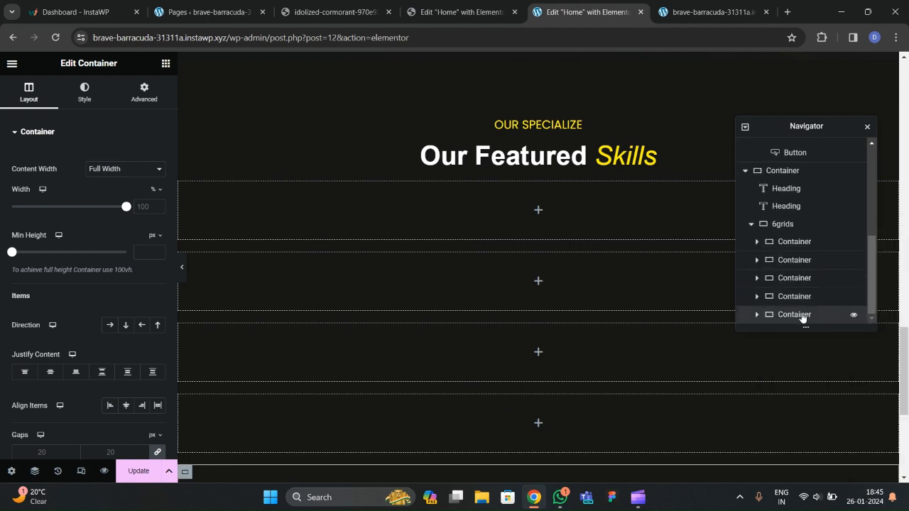
{"action": "right_click", "coordinate": [803, 317]}
{"action": "left_click", "coordinate": [782, 287]}
{"action": "scroll", "coordinate": [783, 295], "scroll_direction": "down", "scroll_amount": 1}
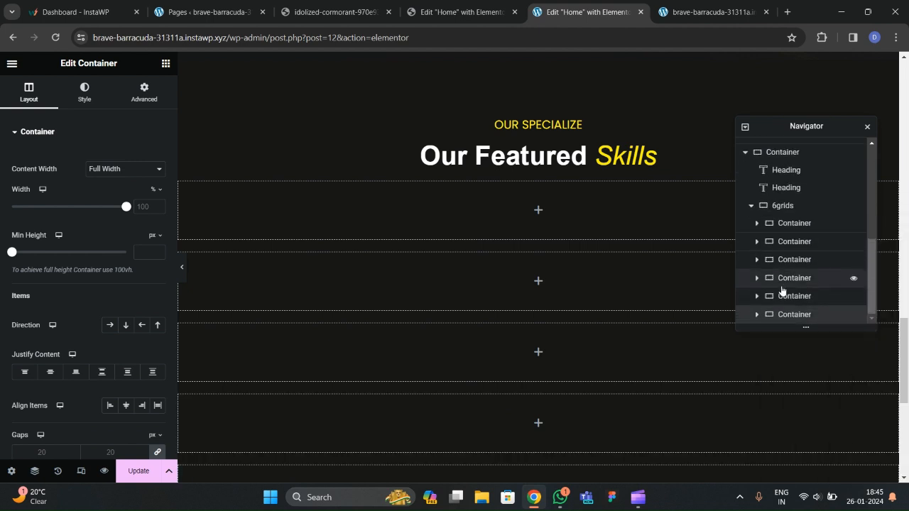
Set 6grids to Row direction with the cards centred horizontally and vertically.
{"action": "left_click", "coordinate": [782, 206]}
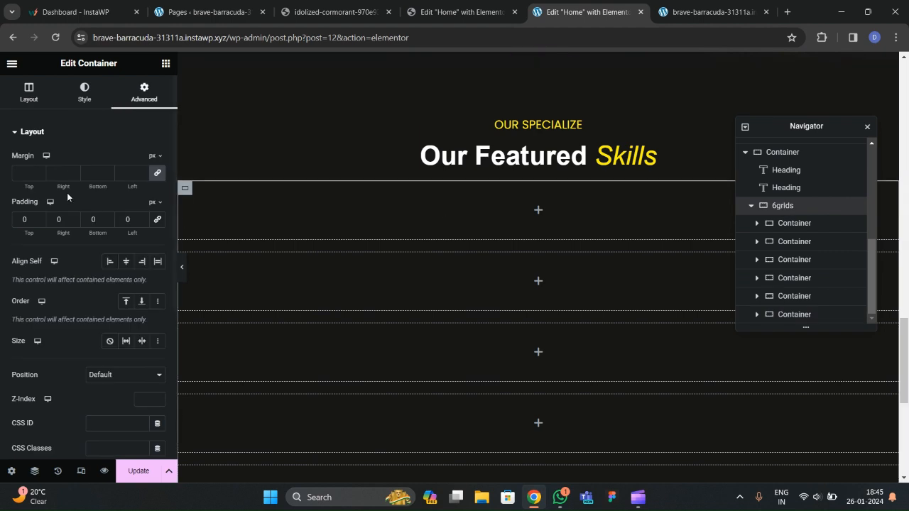
{"action": "left_click", "coordinate": [42, 103]}
{"action": "scroll", "coordinate": [85, 234], "scroll_direction": "down", "scroll_amount": 3}
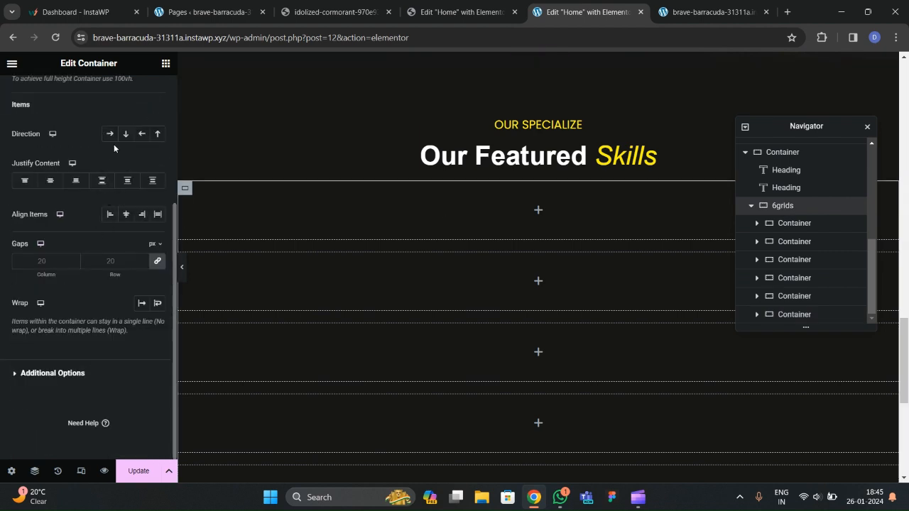
{"action": "left_click", "coordinate": [110, 133]}
{"action": "left_click", "coordinate": [51, 181]}
{"action": "left_click", "coordinate": [126, 214]}
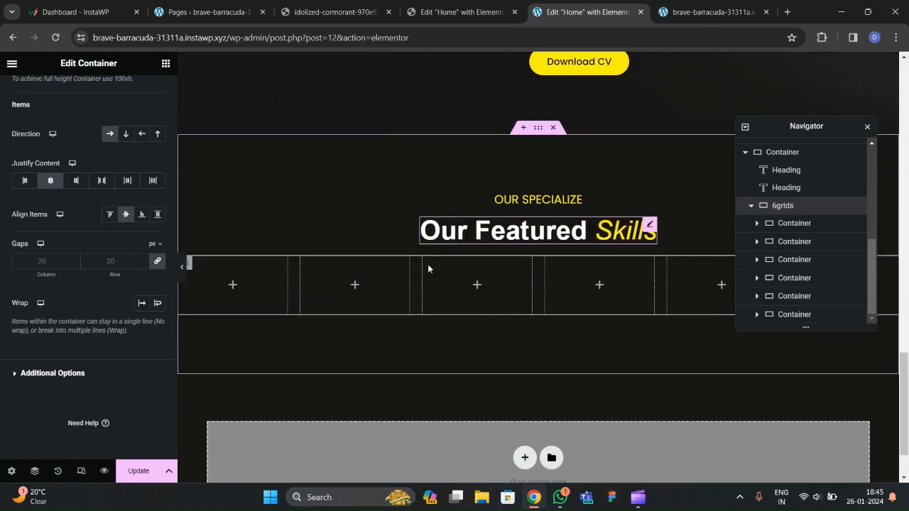
Check the live Skills section, then drop a new container inside the first card.
{"action": "left_click", "coordinate": [334, 11]}
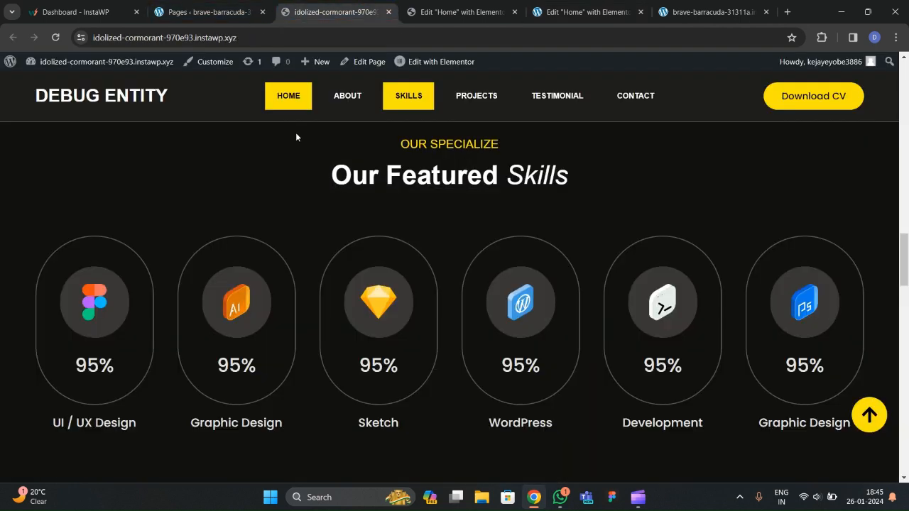
{"action": "scroll", "coordinate": [119, 316], "scroll_direction": "down", "scroll_amount": 3}
{"action": "scroll", "coordinate": [114, 294], "scroll_direction": "up", "scroll_amount": 2}
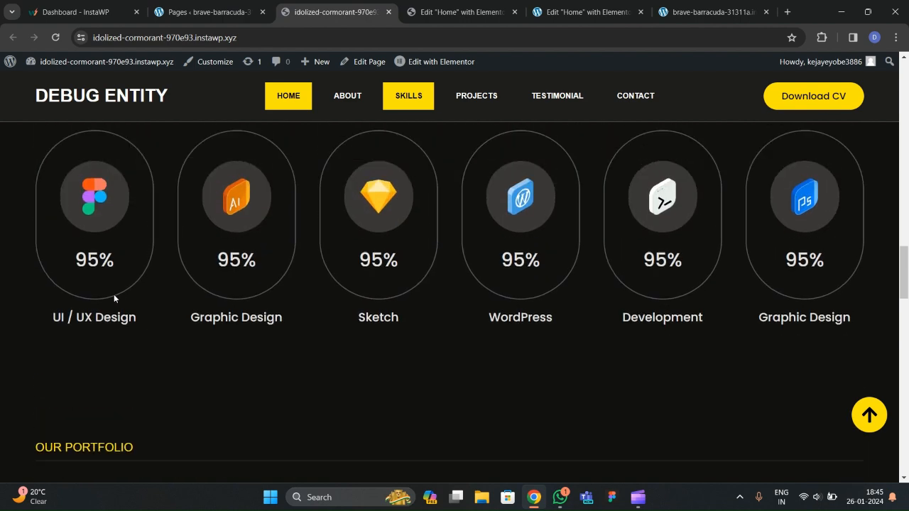
{"action": "left_click", "coordinate": [566, 18]}
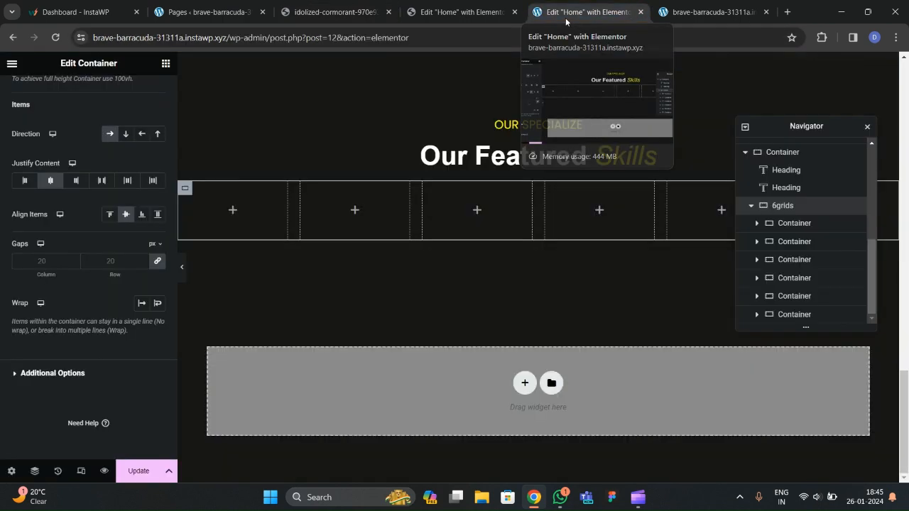
{"action": "left_click", "coordinate": [166, 63]}
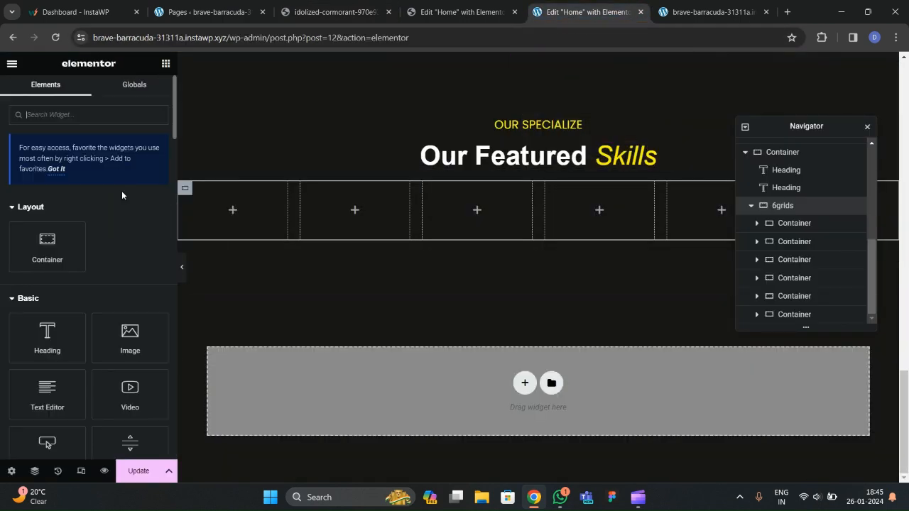
{"action": "left_click_drag", "start_coordinate": [47, 247], "coordinate": [249, 213]}
{"action": "scroll", "coordinate": [829, 268], "scroll_direction": "down", "scroll_amount": 1}
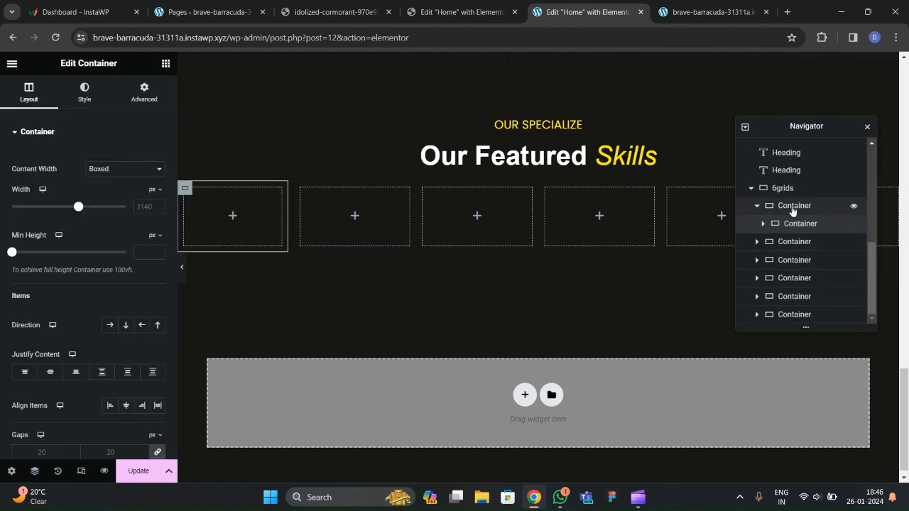
Name the first card '1st' and make its nested container full width with 0 padding.
{"action": "double_click", "coordinate": [793, 207]}
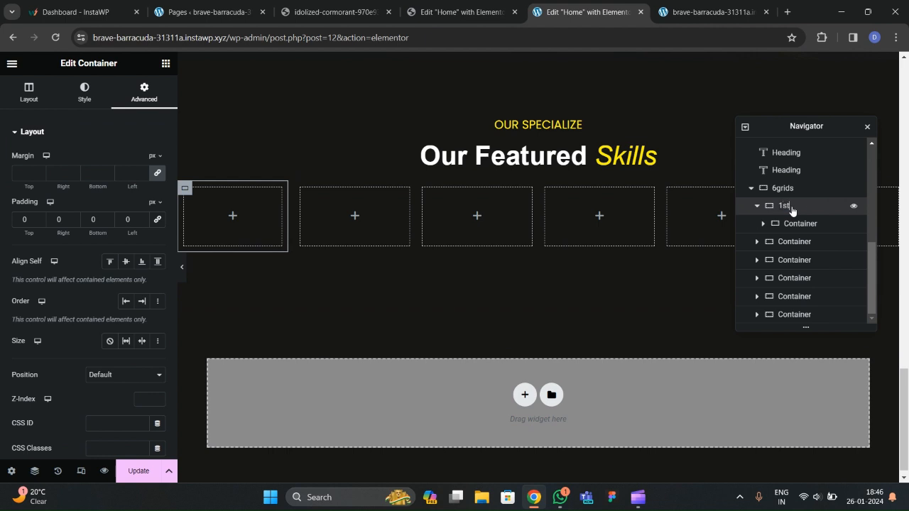
{"action": "left_click", "coordinate": [795, 226]}
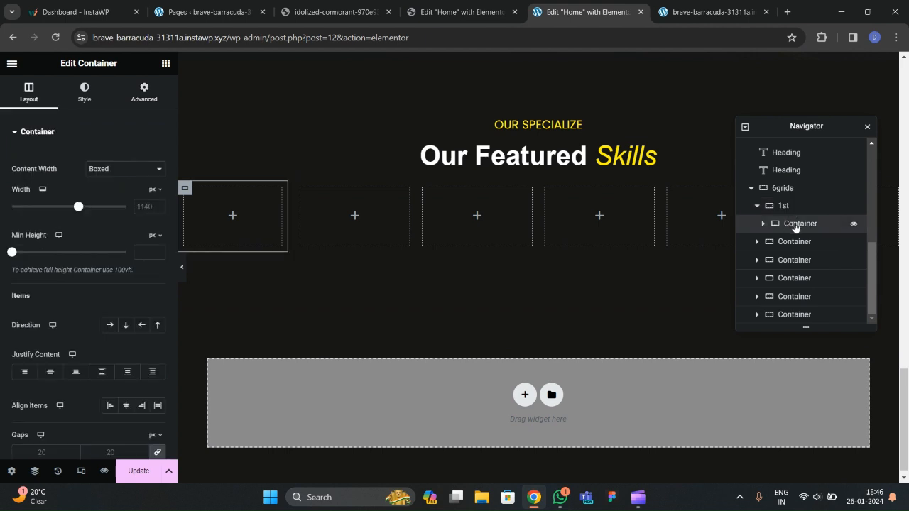
{"action": "left_click", "coordinate": [135, 169]}
{"action": "left_click", "coordinate": [137, 192]}
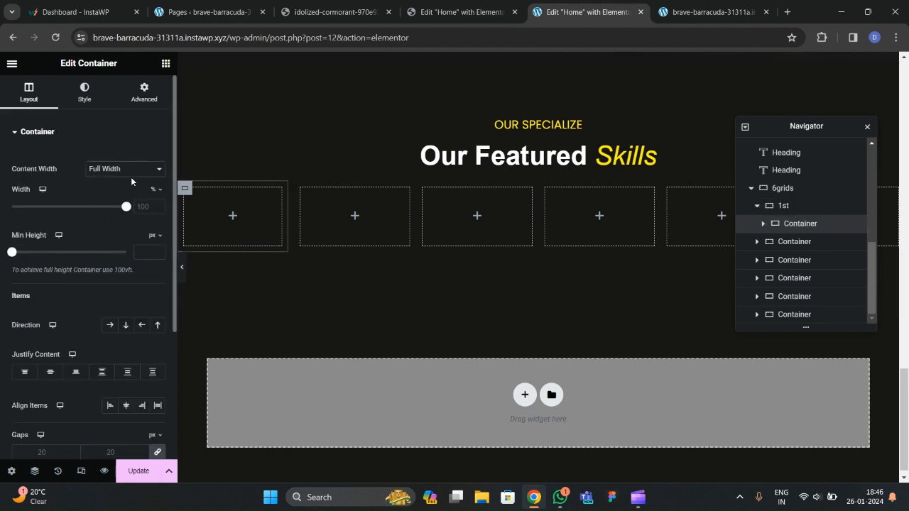
{"action": "left_click", "coordinate": [152, 108]}
{"action": "left_click", "coordinate": [161, 218]}
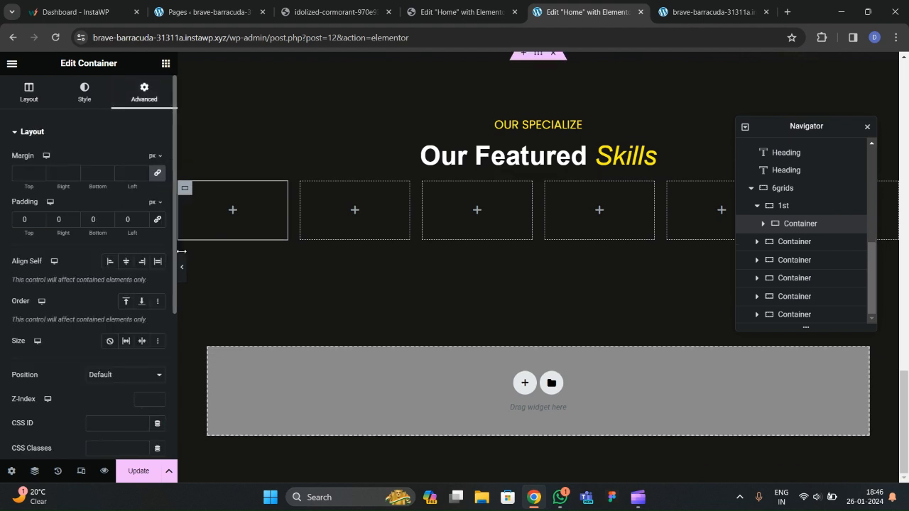
Add another container inside the nested one and name it 'Img box'.
{"action": "left_click", "coordinate": [325, 12]}
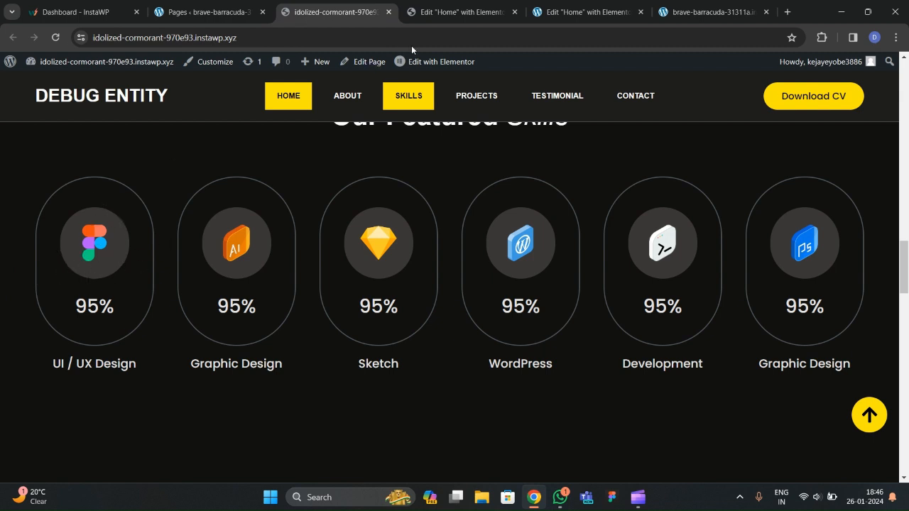
{"action": "left_click", "coordinate": [458, 12]}
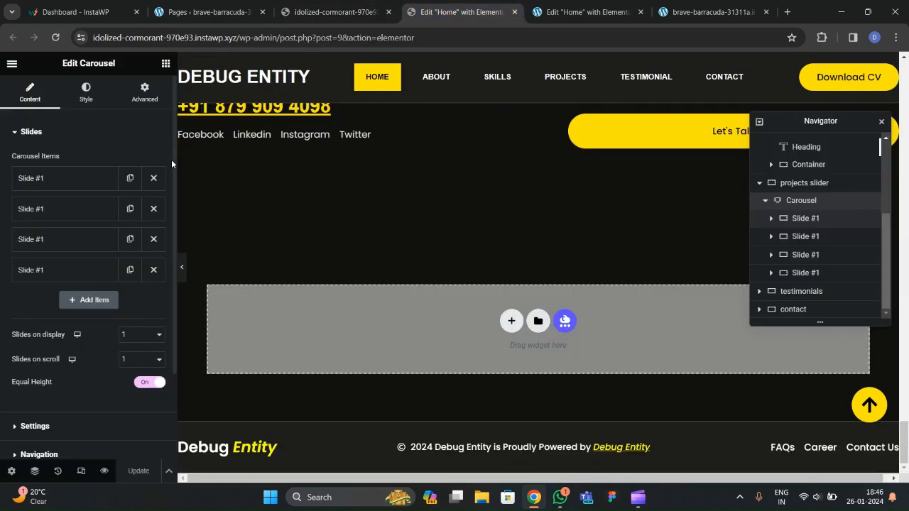
{"action": "key", "text": "ctrl+Tab"}
{"action": "left_click", "coordinate": [165, 63]}
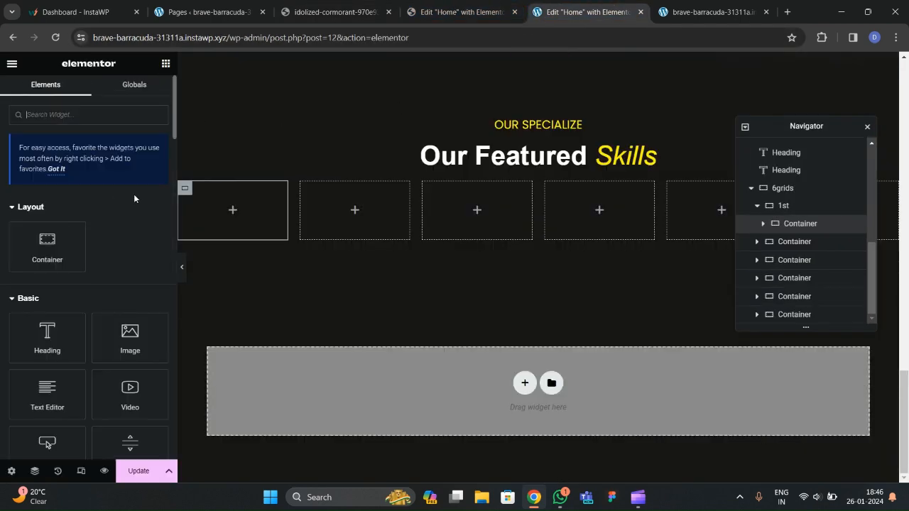
{"action": "left_click_drag", "start_coordinate": [57, 249], "coordinate": [234, 215]}
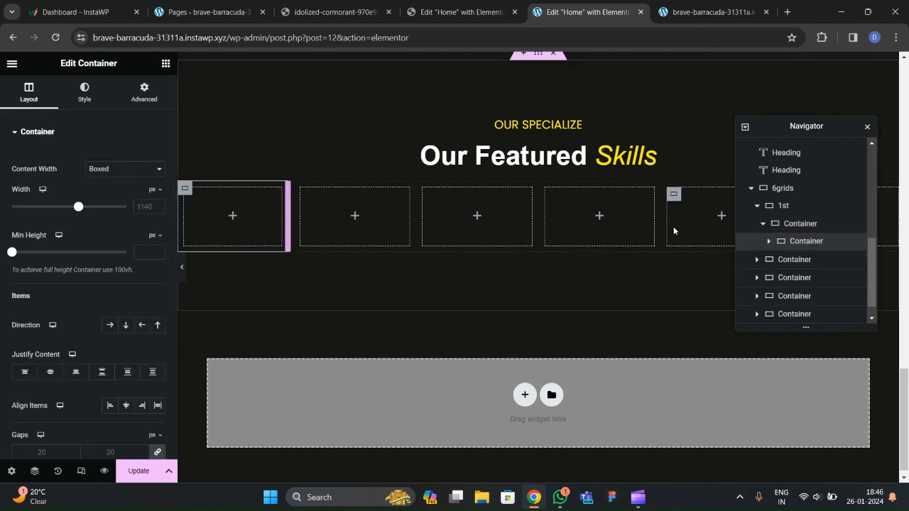
{"action": "type", "text": "Img box"}
{"action": "key", "text": "Return"}
Rename the outer nested container 'img container' and make img box full width with 0 padding.
{"action": "double_click", "coordinate": [788, 225]}
{"action": "type", "text": "img"}
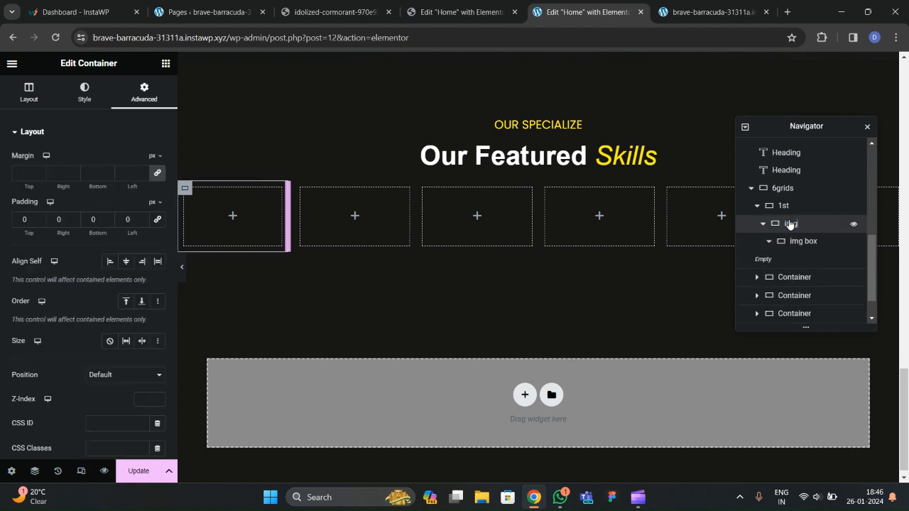
{"action": "type", "text": " container"}
{"action": "key", "text": "Return"}
{"action": "left_click", "coordinate": [795, 243]}
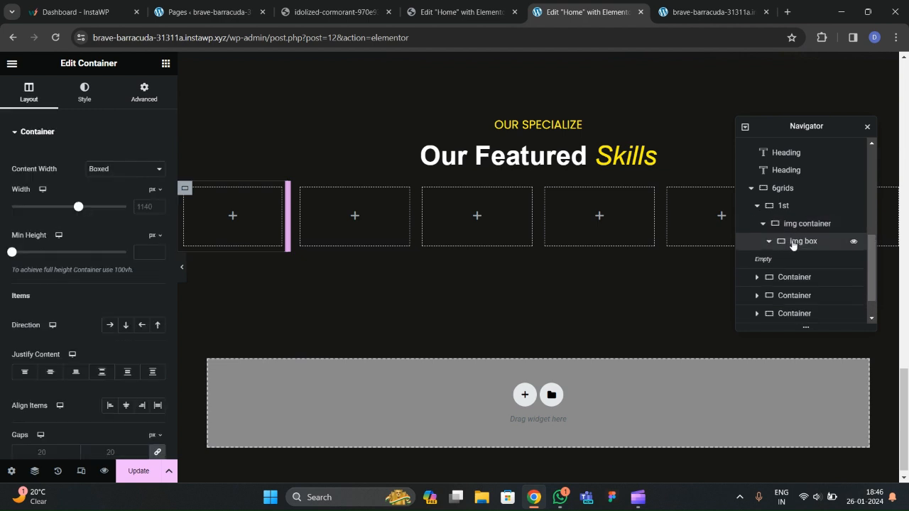
{"action": "left_click", "coordinate": [769, 242]}
{"action": "left_click", "coordinate": [769, 243]}
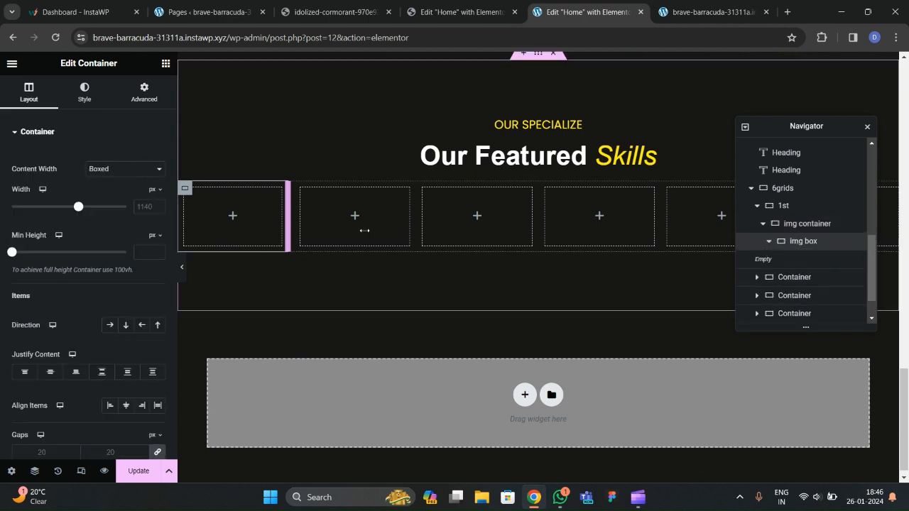
{"action": "left_click", "coordinate": [124, 168]}
{"action": "left_click", "coordinate": [103, 191]}
{"action": "left_click", "coordinate": [133, 98]}
{"action": "left_click", "coordinate": [160, 221]}
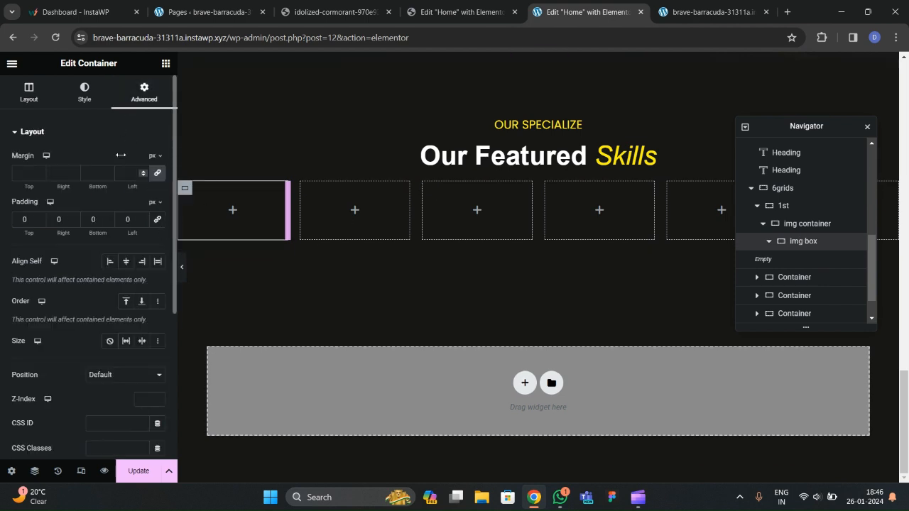
{"action": "left_click", "coordinate": [166, 64]}
{"action": "scroll", "coordinate": [144, 211], "scroll_direction": "down", "scroll_amount": 3}
Place an Image widget in img box and begin uploading files from the computer.
{"action": "left_click_drag", "start_coordinate": [130, 157], "coordinate": [237, 220]}
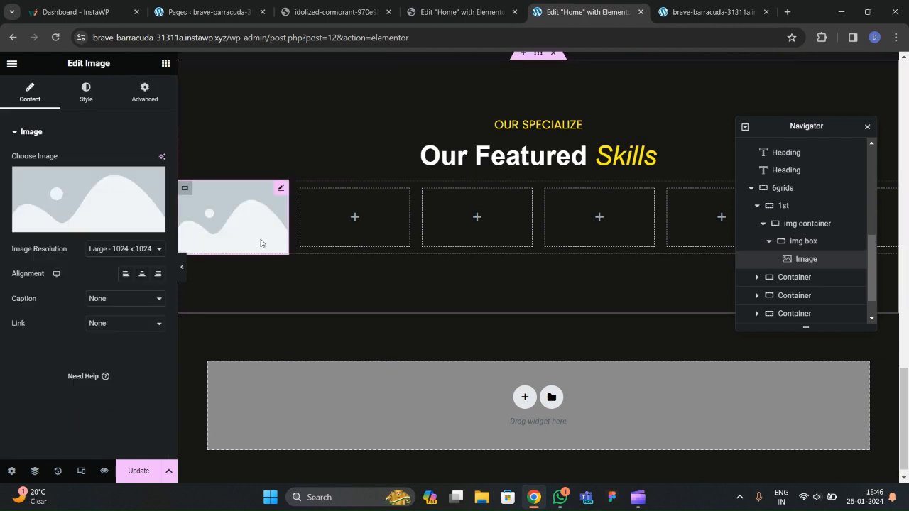
{"action": "left_click", "coordinate": [336, 15]}
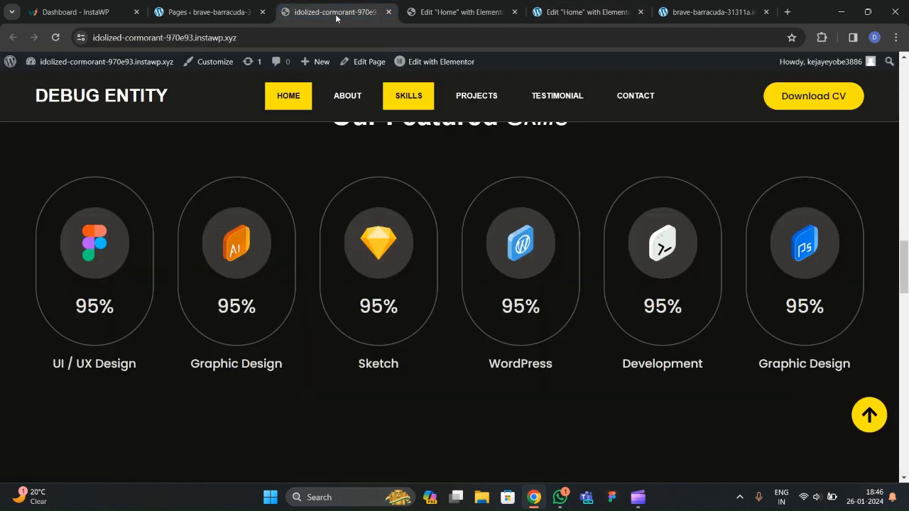
{"action": "left_click", "coordinate": [559, 20]}
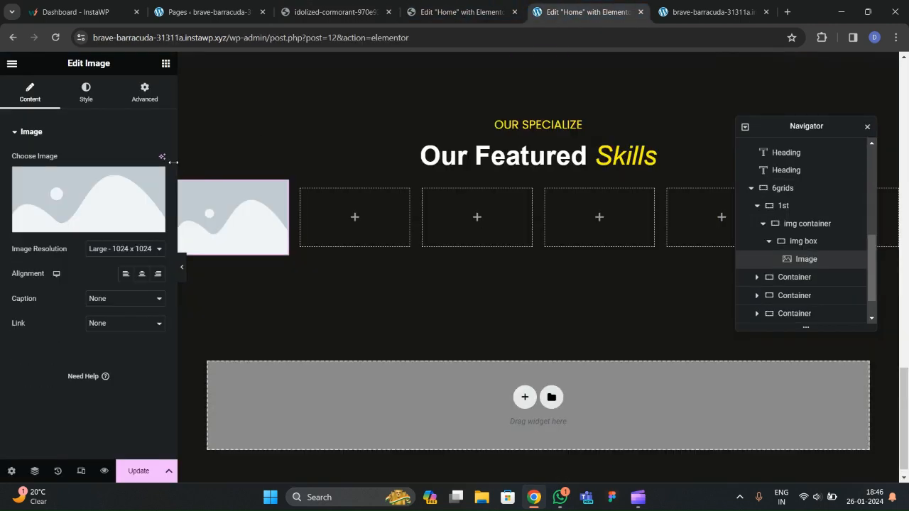
{"action": "left_click", "coordinate": [128, 198]}
{"action": "left_click", "coordinate": [181, 114]}
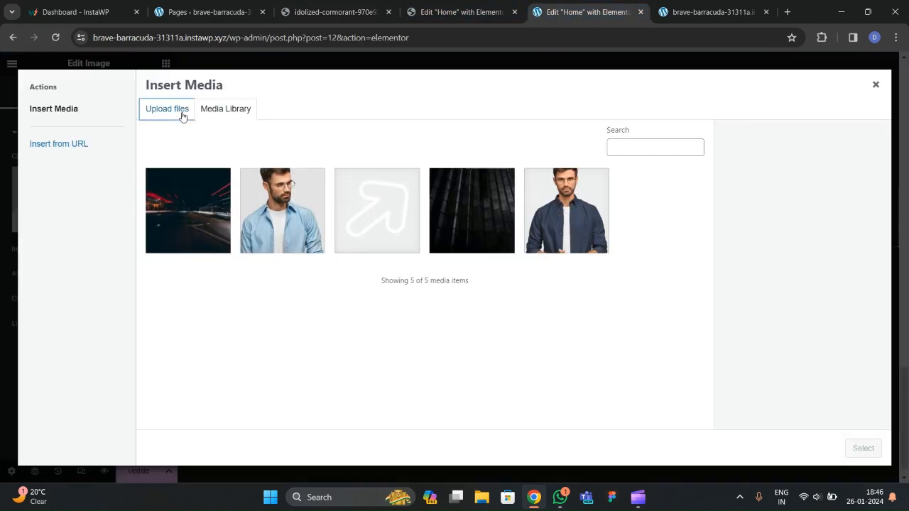
{"action": "left_click", "coordinate": [525, 270]}
Select the six skill icon files s1–s6 and upload them.
{"action": "scroll", "coordinate": [275, 177], "scroll_direction": "down", "scroll_amount": 8}
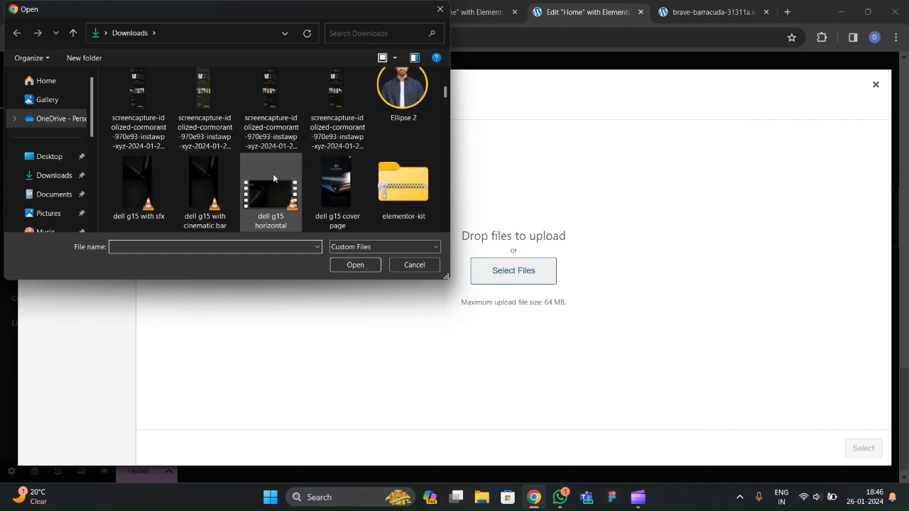
{"action": "scroll", "coordinate": [258, 183], "scroll_direction": "down", "scroll_amount": 8}
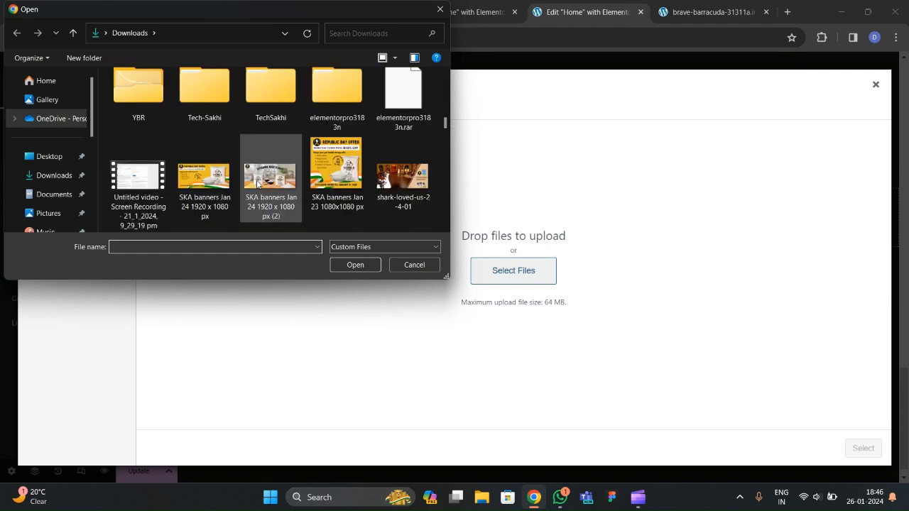
{"action": "left_click", "coordinate": [220, 126], "text": "ctrl"}
{"action": "left_click", "coordinate": [271, 113], "text": "ctrl"}
{"action": "left_click", "coordinate": [336, 118], "text": "ctrl"}
{"action": "left_click", "coordinate": [398, 115], "text": "ctrl"}
{"action": "left_click", "coordinate": [210, 168], "text": "ctrl"}
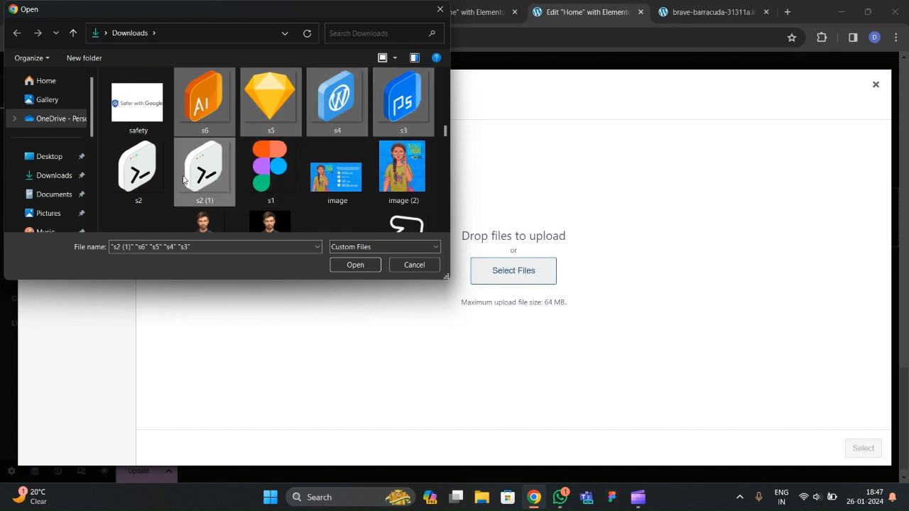
{"action": "left_click", "coordinate": [295, 195], "text": "ctrl"}
{"action": "left_click", "coordinate": [351, 265]}
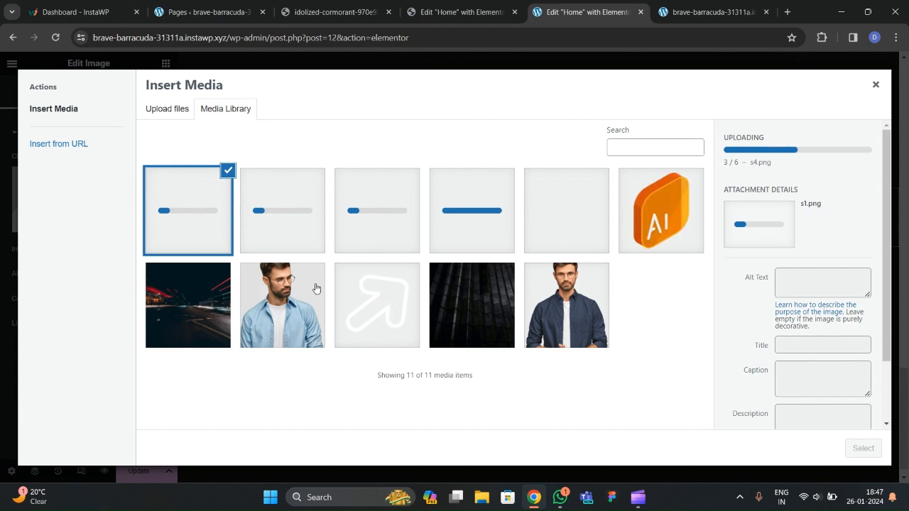
Insert the Sketch diamond icon s5.png into the first card's image.
{"action": "left_click", "coordinate": [457, 8]}
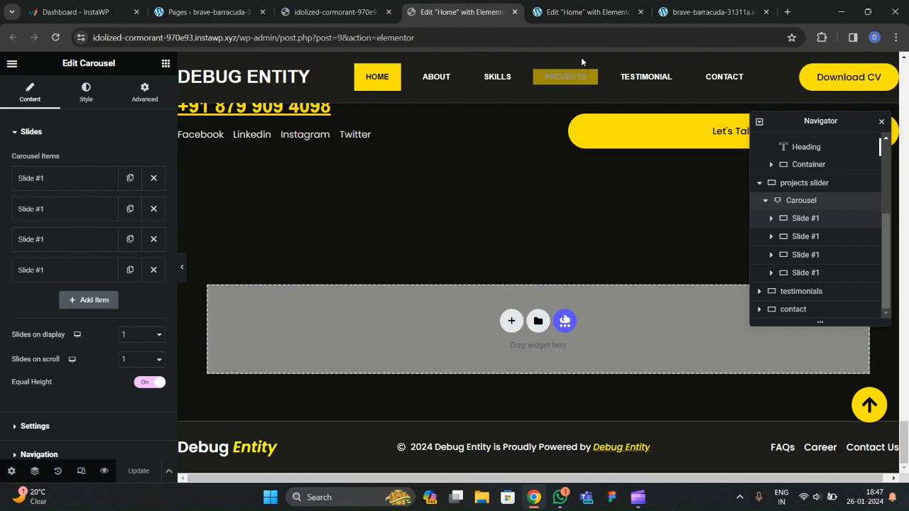
{"action": "left_click", "coordinate": [562, 11]}
{"action": "left_click", "coordinate": [693, 234]}
{"action": "left_click", "coordinate": [608, 248]}
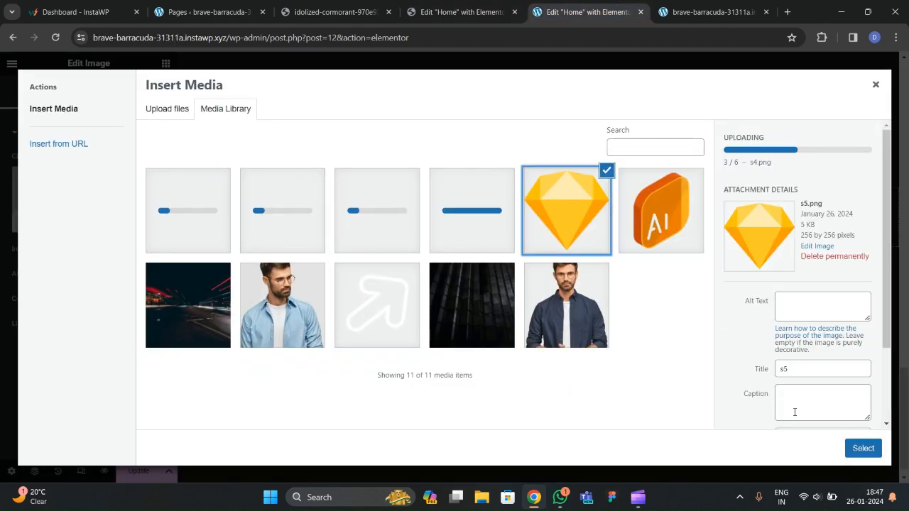
{"action": "left_click", "coordinate": [856, 446]}
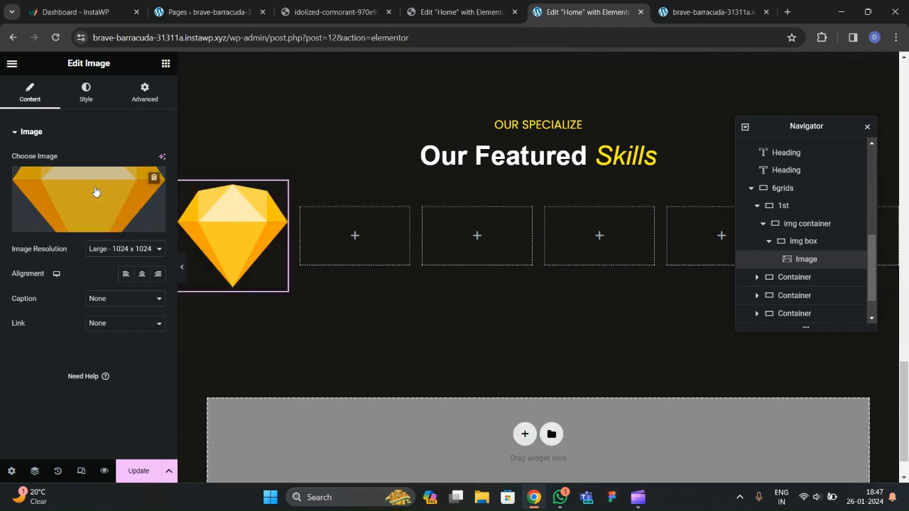
Shrink the Sketch icon to about 35% width and give img box 30 px padding.
{"action": "left_click", "coordinate": [86, 92]}
{"action": "left_click", "coordinate": [158, 174]}
{"action": "type", "text": "3"}
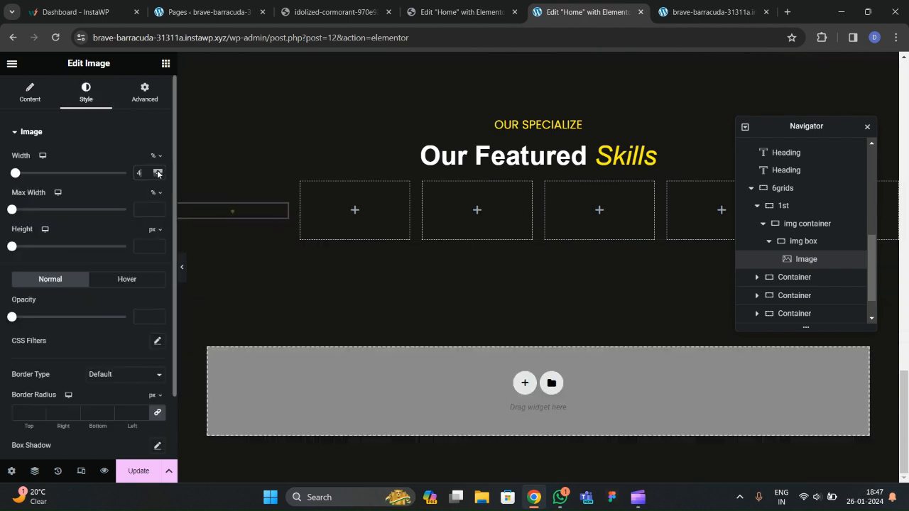
{"action": "left_click_drag", "start_coordinate": [158, 173], "coordinate": [157, 173]}
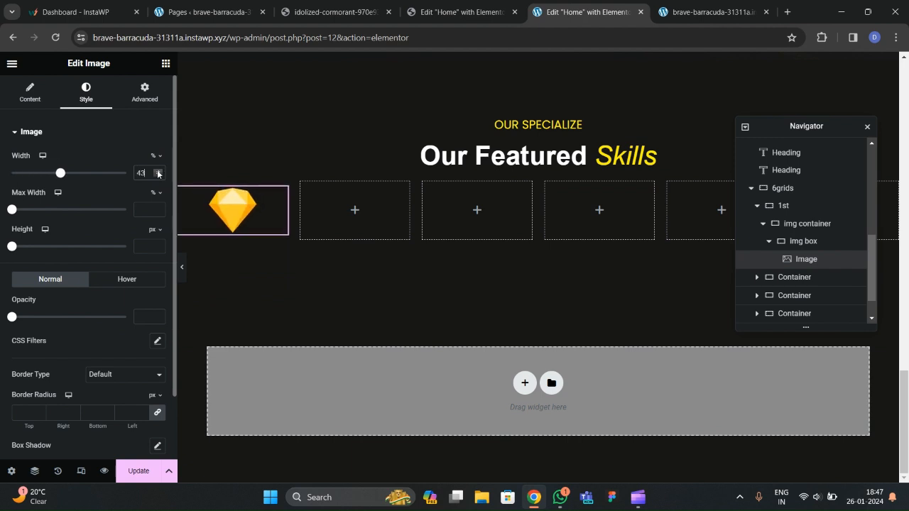
{"action": "left_click", "coordinate": [801, 241]}
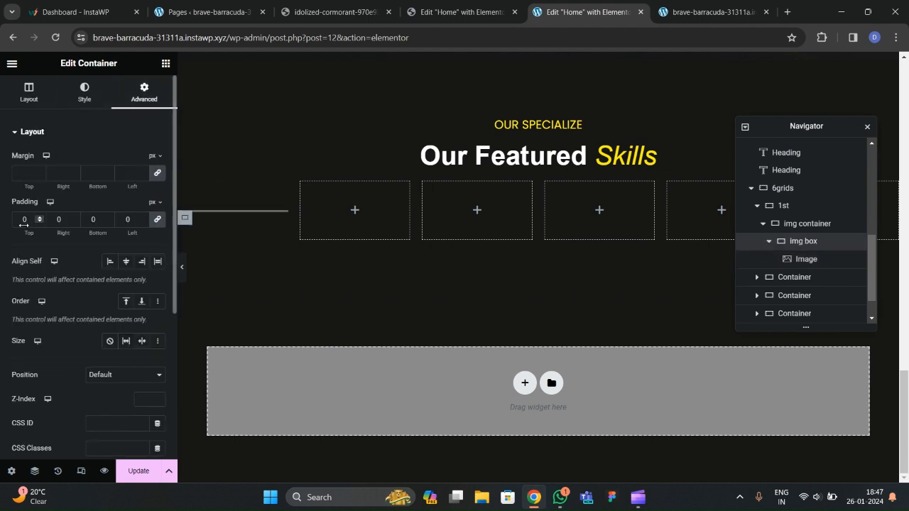
{"action": "left_click_drag", "start_coordinate": [22, 227], "coordinate": [21, 227]}
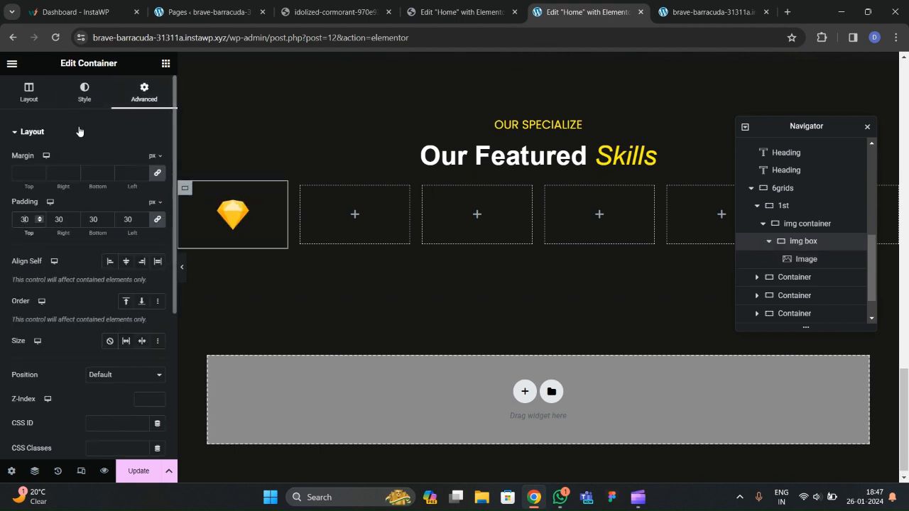
Give img box a classic #252323 background and open its Border settings.
{"action": "left_click", "coordinate": [84, 100]}
{"action": "left_click", "coordinate": [110, 186]}
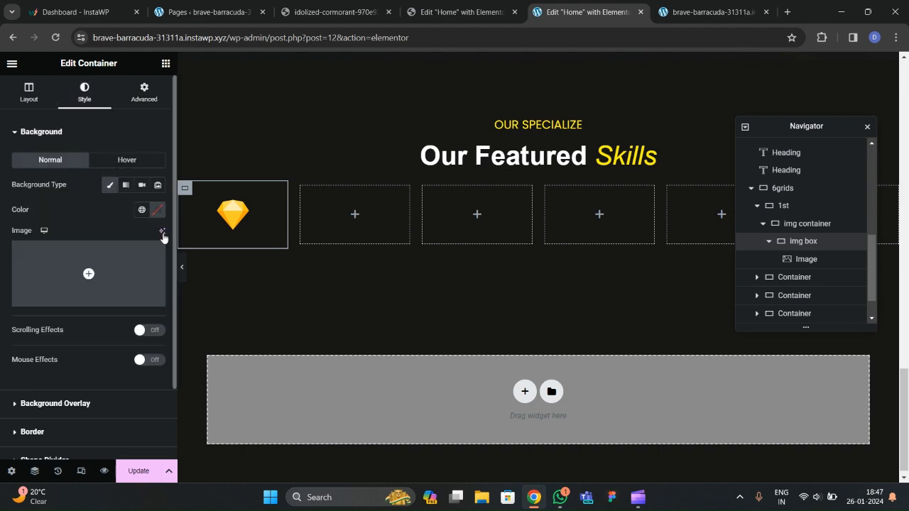
{"action": "left_click", "coordinate": [157, 212]}
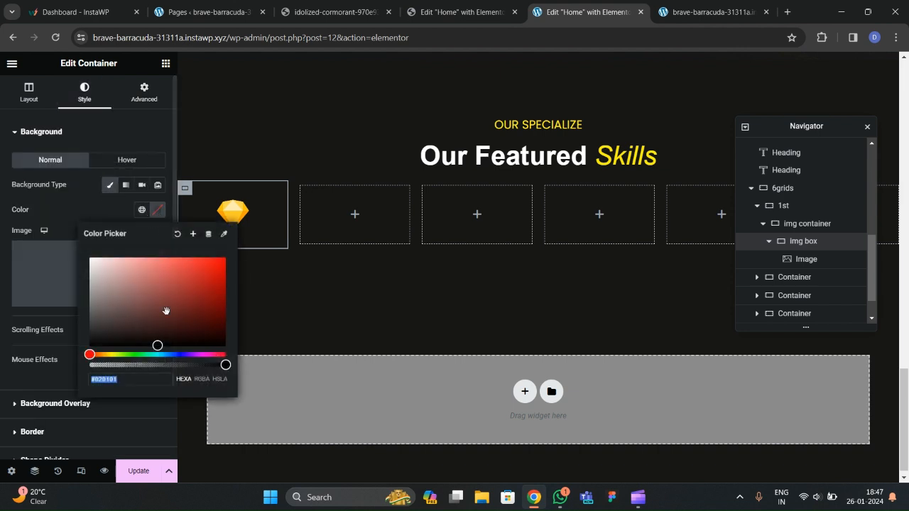
{"action": "left_click_drag", "start_coordinate": [169, 335], "coordinate": [100, 333]}
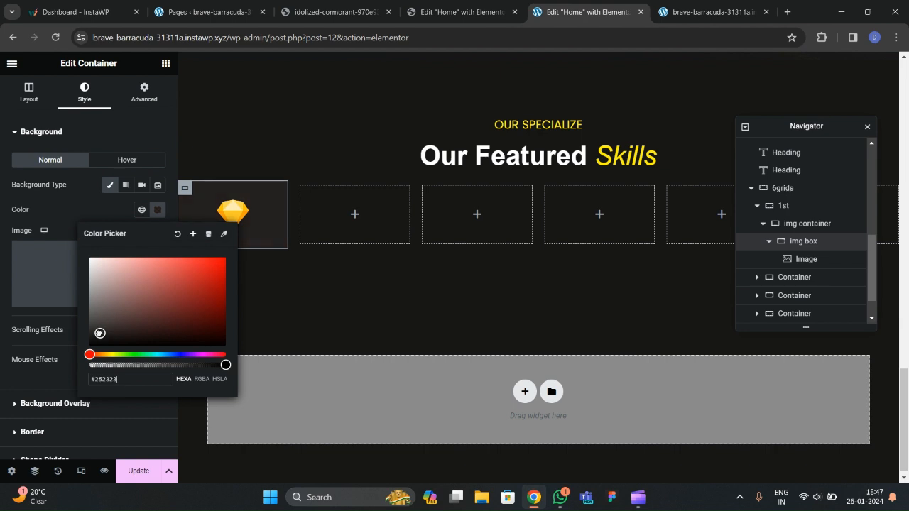
{"action": "left_click", "coordinate": [71, 248]}
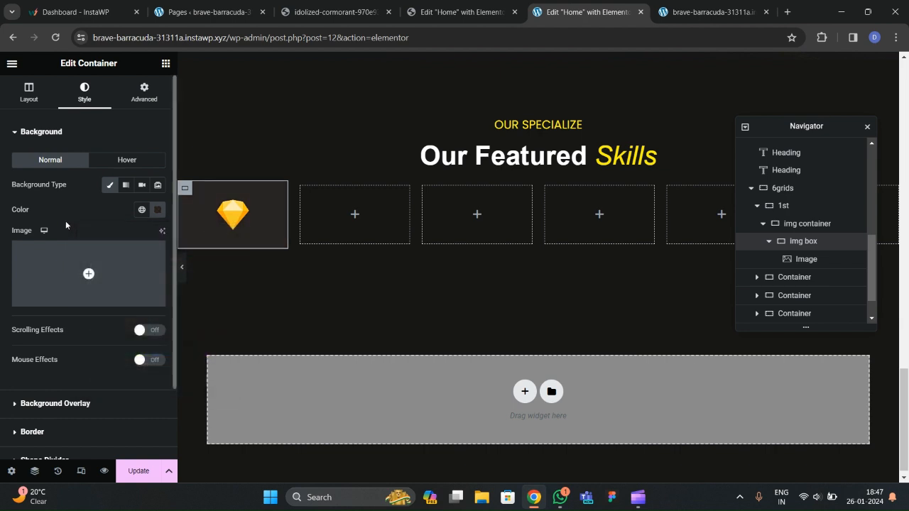
{"action": "scroll", "coordinate": [43, 284], "scroll_direction": "down", "scroll_amount": 2}
{"action": "left_click", "coordinate": [35, 344]}
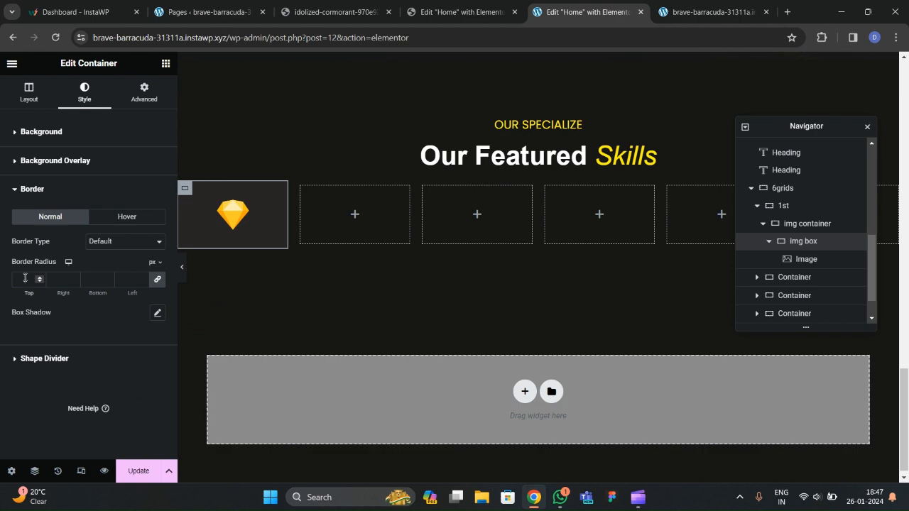
{"action": "left_click", "coordinate": [464, 16]}
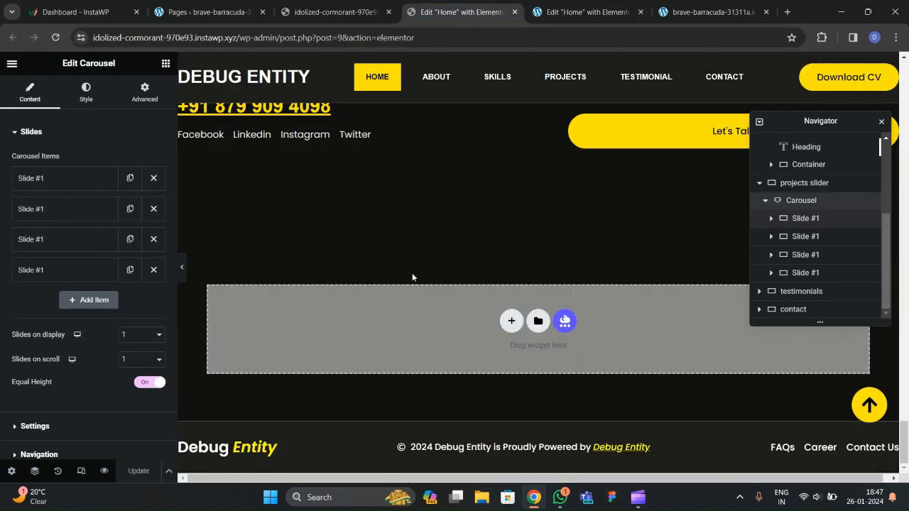
Inspect the reference UI/UX card's image box padding: 30 top/bottom, 20 sides.
{"action": "scroll", "coordinate": [412, 273], "scroll_direction": "up", "scroll_amount": 10}
{"action": "scroll", "coordinate": [412, 272], "scroll_direction": "up", "scroll_amount": 6}
{"action": "scroll", "coordinate": [412, 273], "scroll_direction": "down", "scroll_amount": 2}
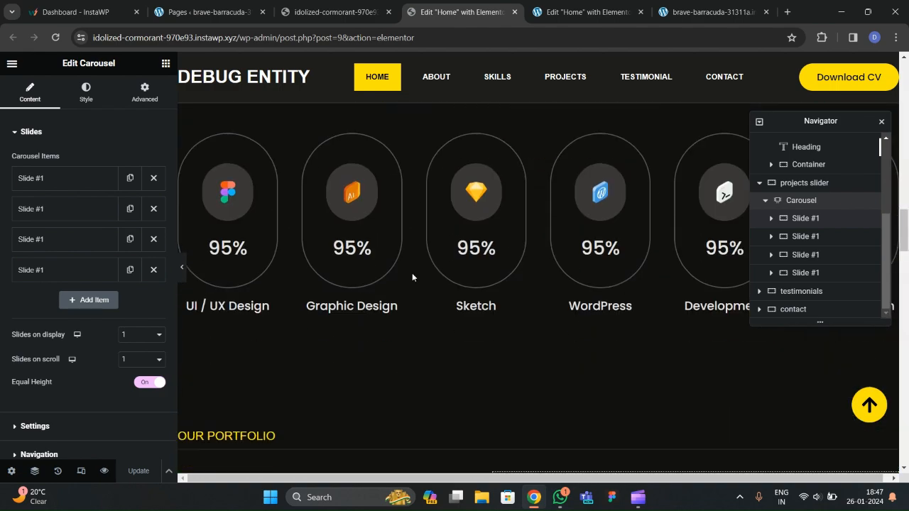
{"action": "left_click", "coordinate": [186, 196]}
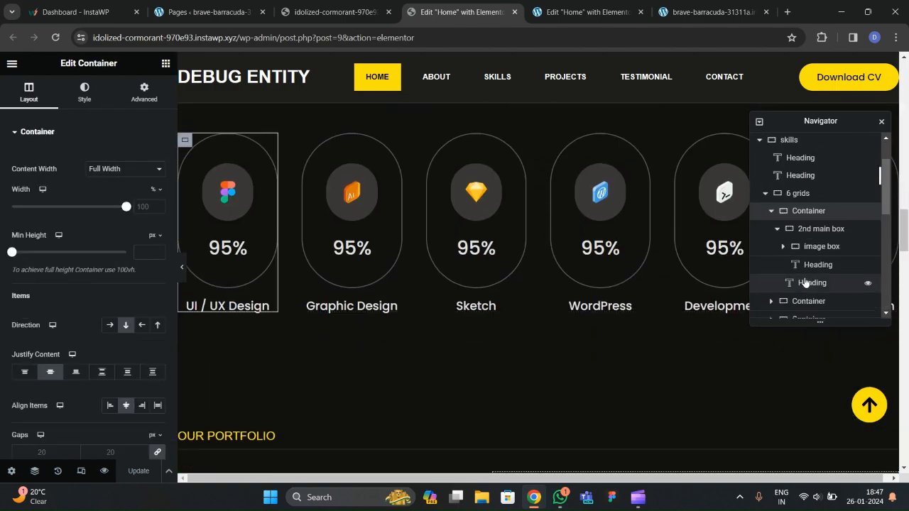
{"action": "left_click", "coordinate": [799, 235]}
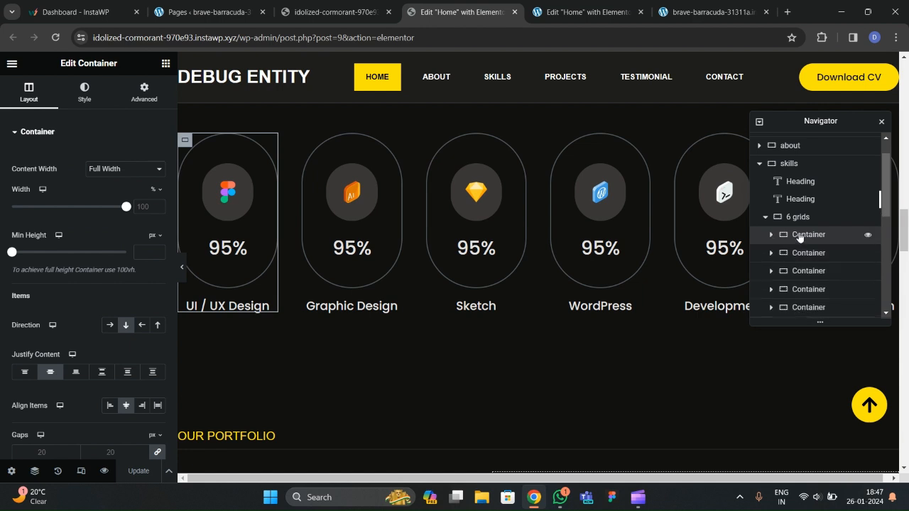
{"action": "left_click", "coordinate": [772, 235]}
{"action": "left_click", "coordinate": [783, 272]}
{"action": "scroll", "coordinate": [803, 242], "scroll_direction": "down", "scroll_amount": 1}
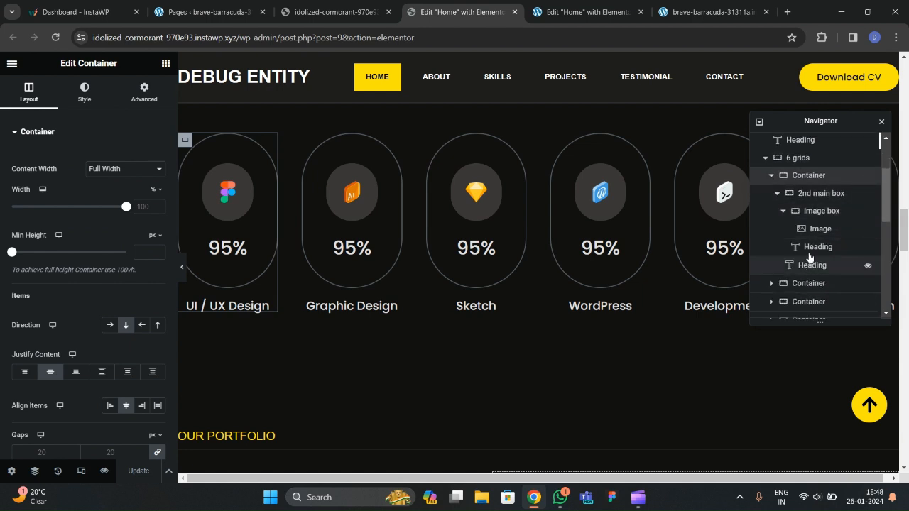
{"action": "left_click", "coordinate": [816, 211]}
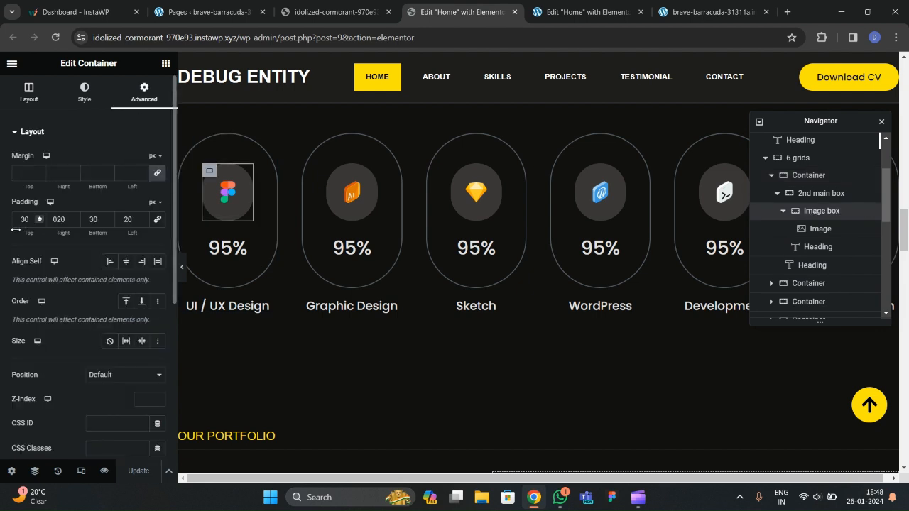
{"action": "key", "text": "ctrl+Tab"}
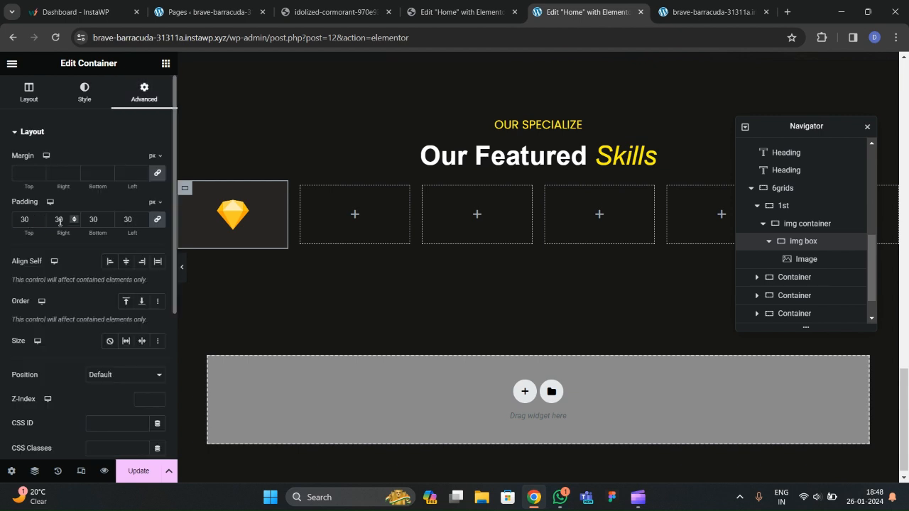
Set the img box padding to 30 top/bottom and 20 left/right.
{"action": "type", "text": "0"}
{"action": "left_click", "coordinate": [25, 219]}
{"action": "type", "text": "30"}
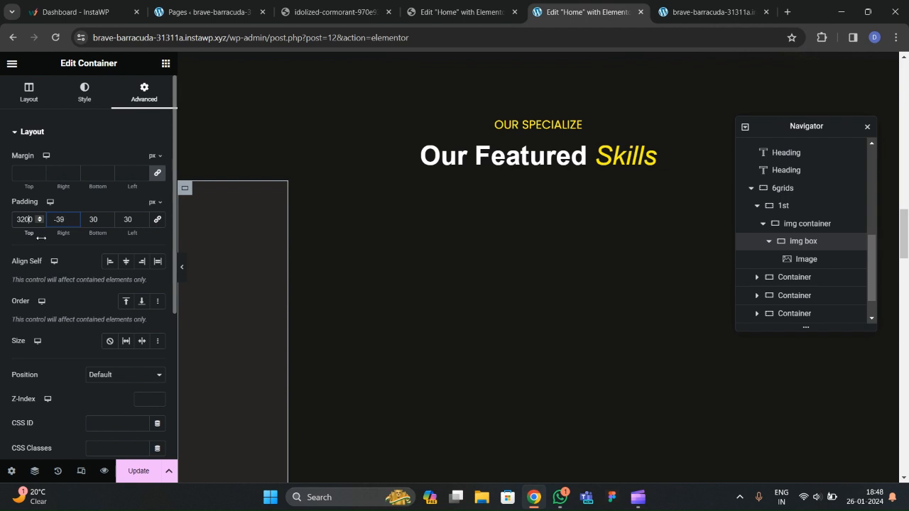
{"action": "key", "text": "BackSpace"}
{"action": "key", "text": "BackSpace"}
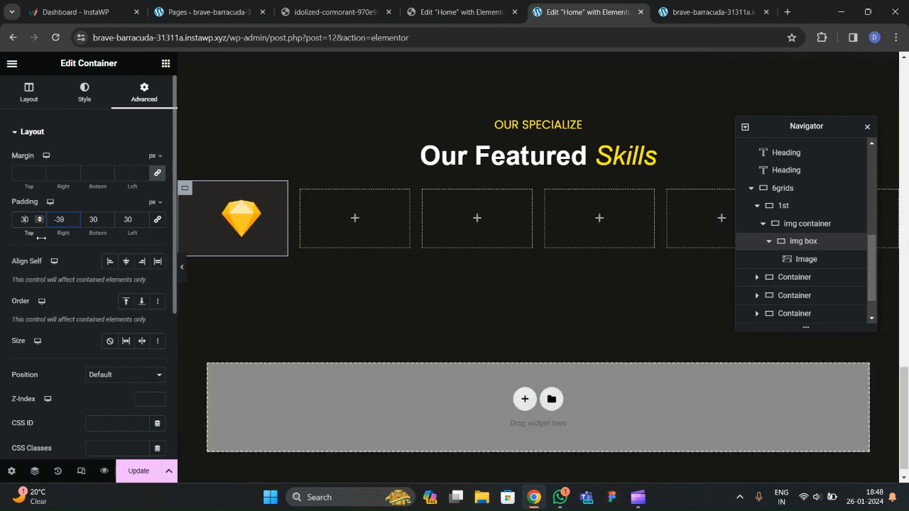
{"action": "left_click", "coordinate": [63, 223]}
{"action": "type", "text": "20"}
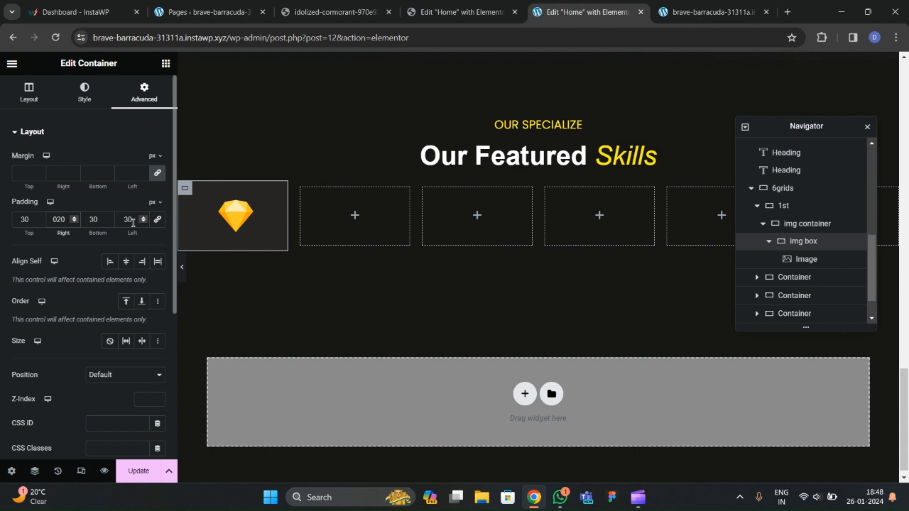
{"action": "key", "text": "BackSpace"}
{"action": "type", "text": "020"}
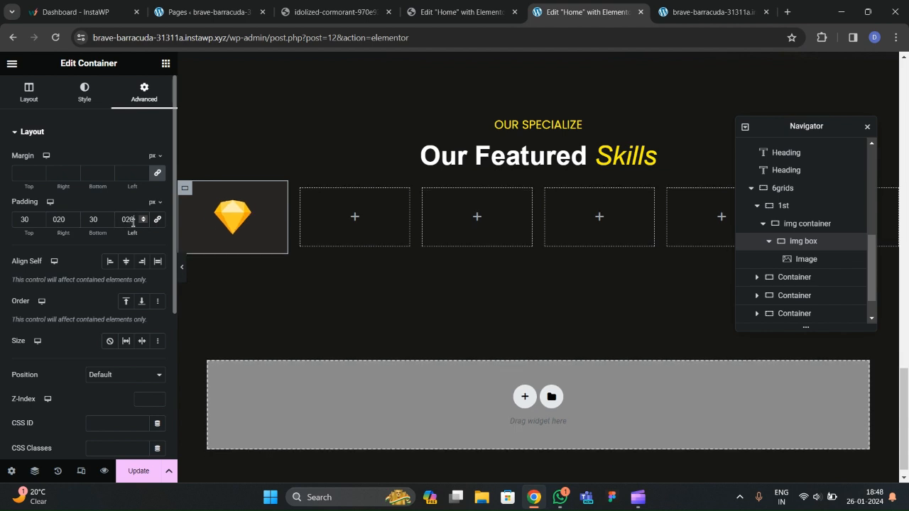
Compare with the reference border settings and give img box a 150 px border radius.
{"action": "left_click", "coordinate": [458, 12]}
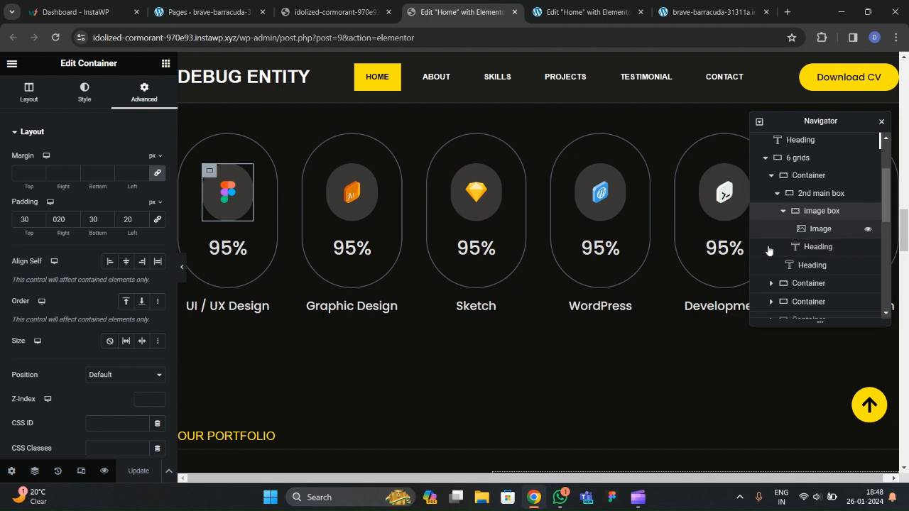
{"action": "left_click", "coordinate": [85, 91]}
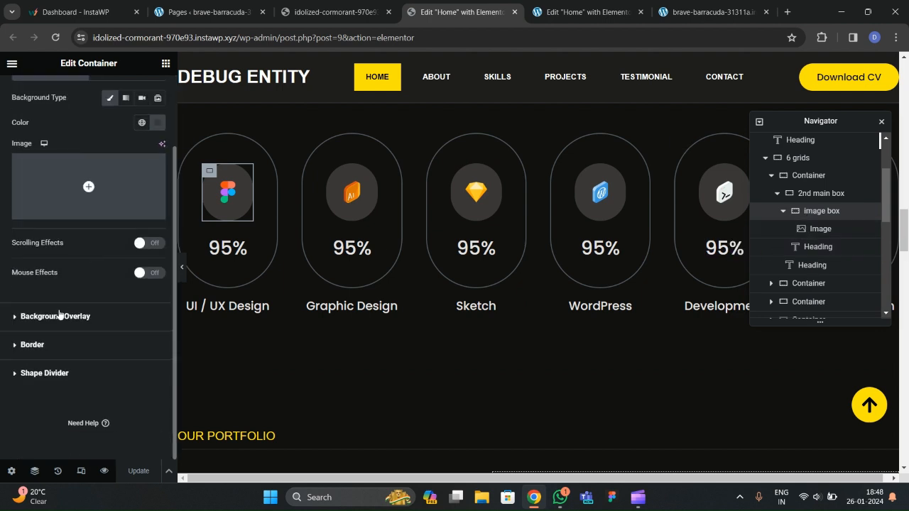
{"action": "left_click", "coordinate": [32, 346]}
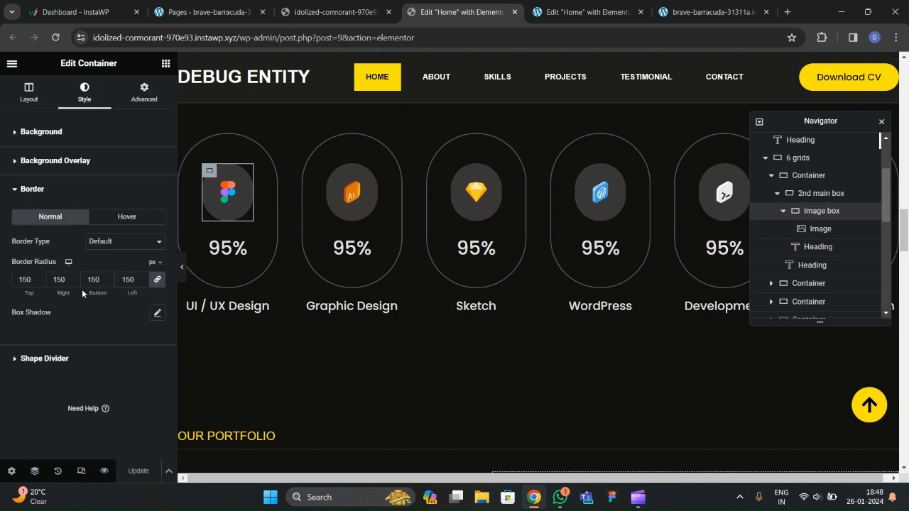
{"action": "left_click", "coordinate": [589, 12]}
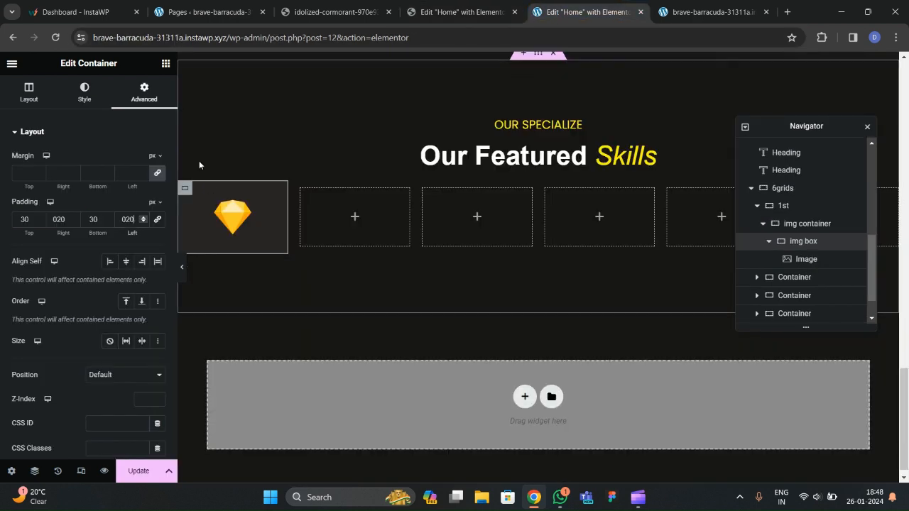
{"action": "left_click", "coordinate": [87, 95]}
{"action": "scroll", "coordinate": [60, 274], "scroll_direction": "down", "scroll_amount": 2}
{"action": "left_click", "coordinate": [33, 345]}
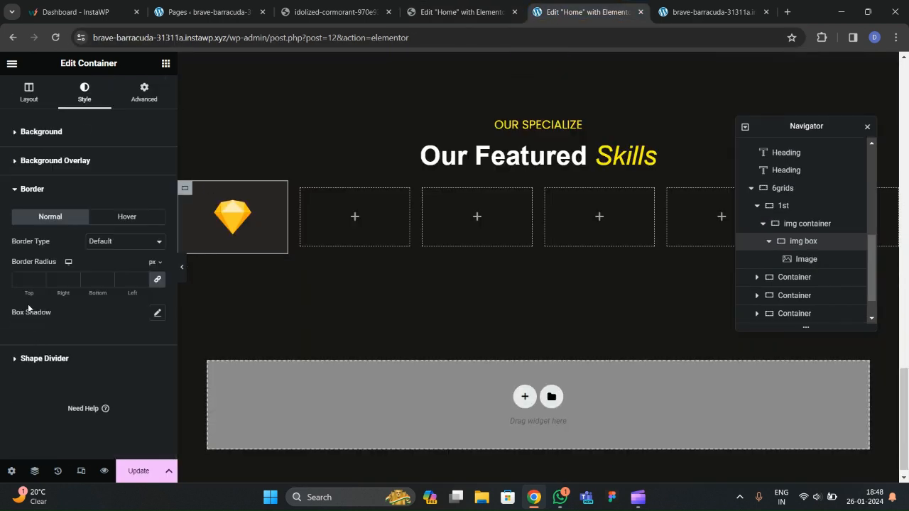
{"action": "type", "text": "50"}
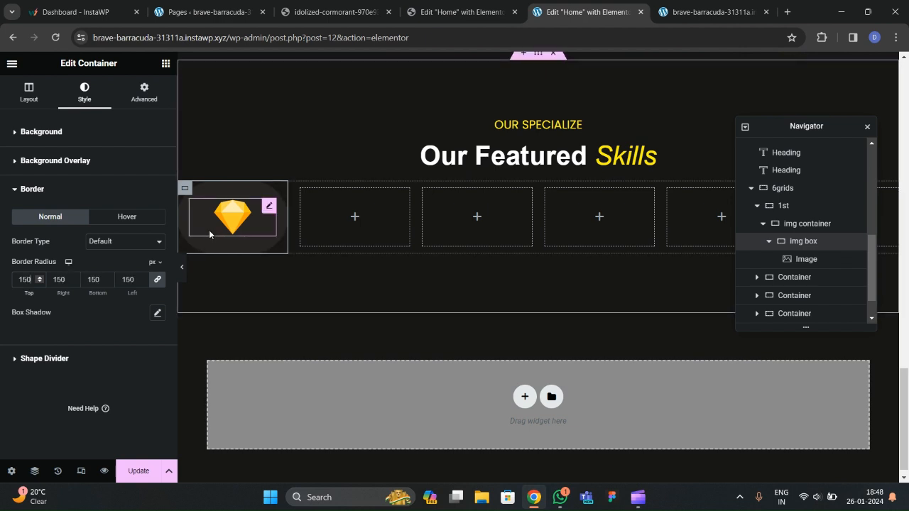
{"action": "left_click", "coordinate": [348, 16]}
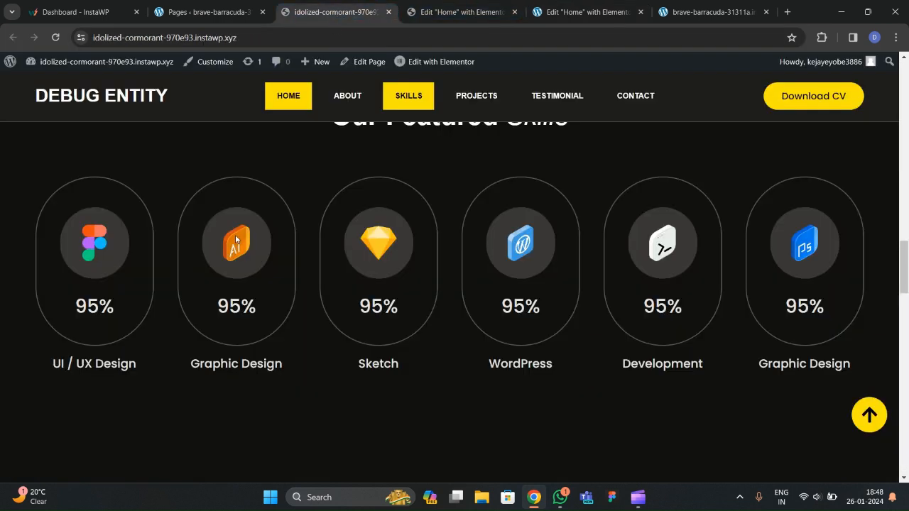
{"action": "left_click", "coordinate": [465, 12]}
Add a Heading below the Sketch icon box in img container and change its text to 95%.
{"action": "left_click", "coordinate": [582, 13]}
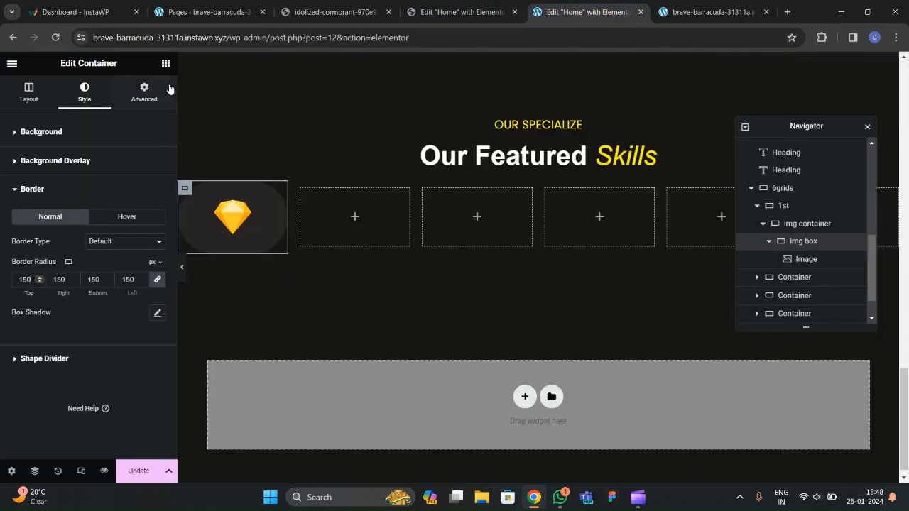
{"action": "left_click", "coordinate": [165, 64]}
{"action": "left_click_drag", "start_coordinate": [56, 324], "coordinate": [264, 226]}
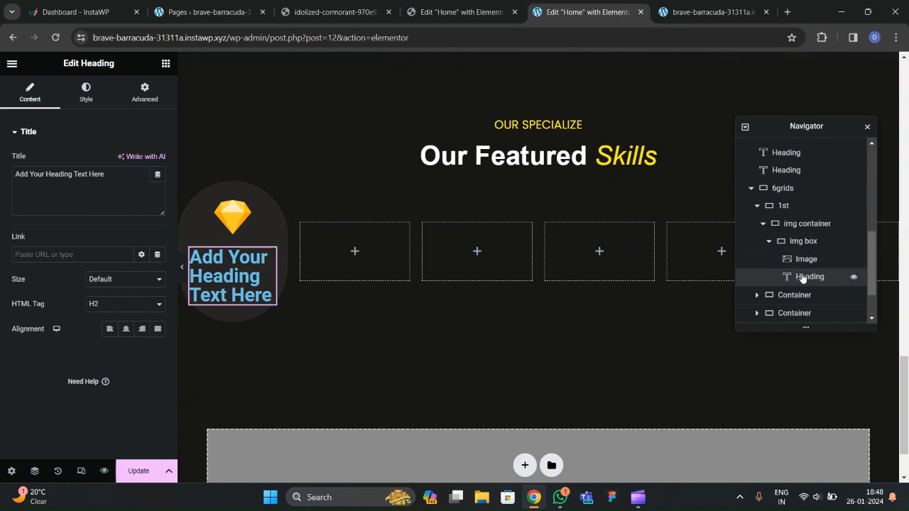
{"action": "mouse_move", "coordinate": [795, 278]}
{"action": "left_mouse_down"}
{"action": "mouse_move", "coordinate": [795, 243]}
{"action": "mouse_move", "coordinate": [801, 262]}
{"action": "left_mouse_up"}
{"action": "left_click", "coordinate": [769, 260]}
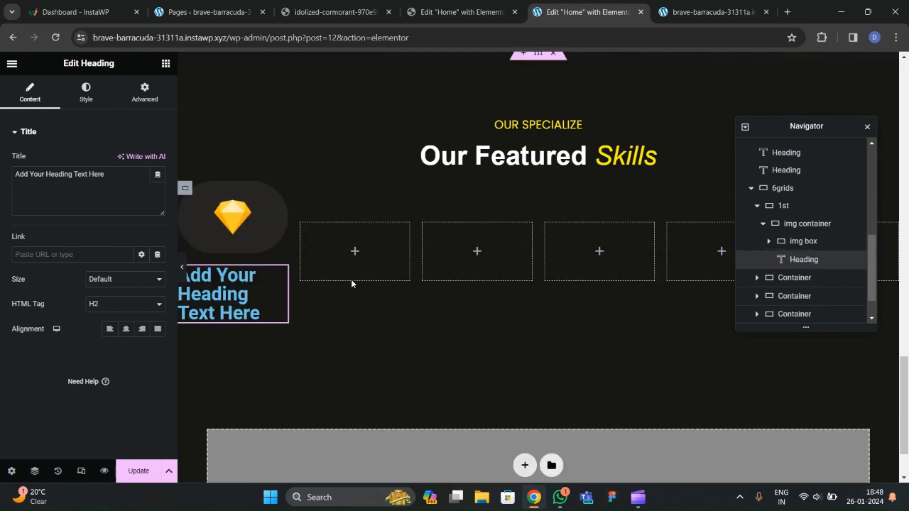
{"action": "left_click_drag", "start_coordinate": [110, 175], "coordinate": [3, 182]}
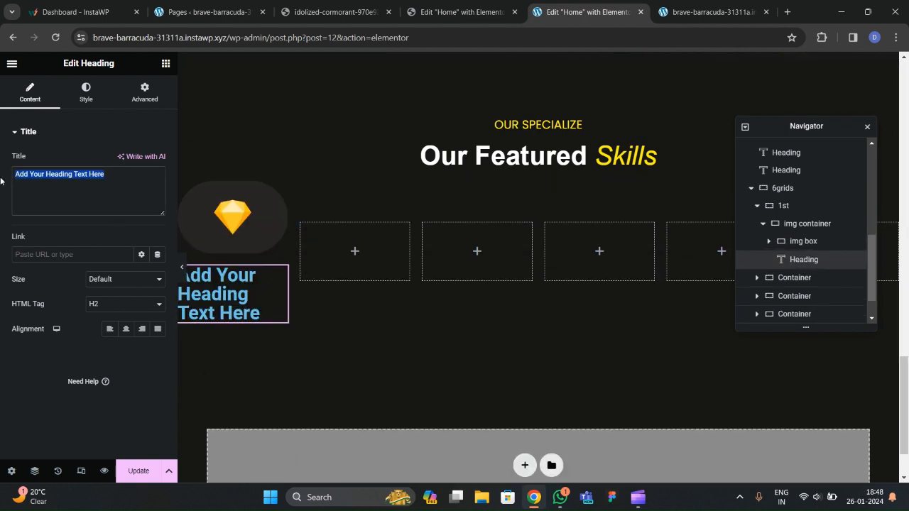
{"action": "type", "text": "95"}
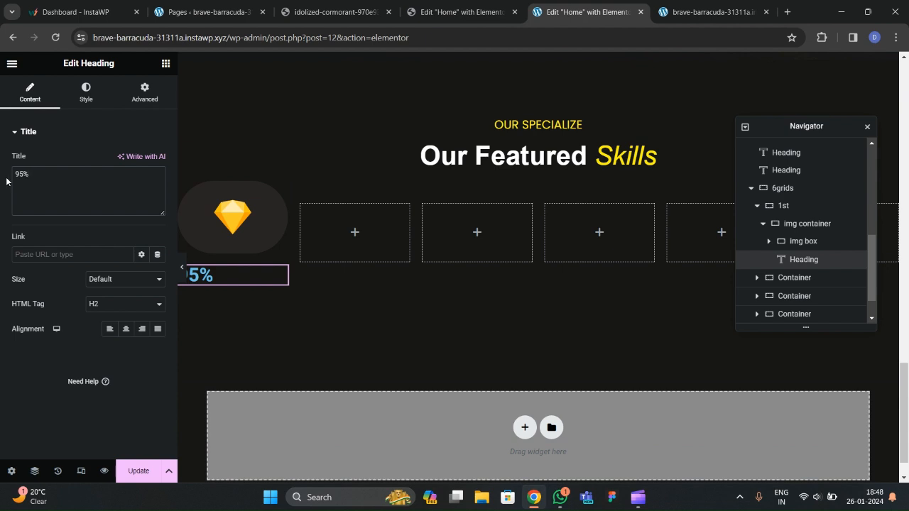
{"action": "left_click", "coordinate": [86, 94]}
Colour the 95% heading with the light grey global 'text' colour and set font Poppins.
{"action": "left_click", "coordinate": [142, 160]}
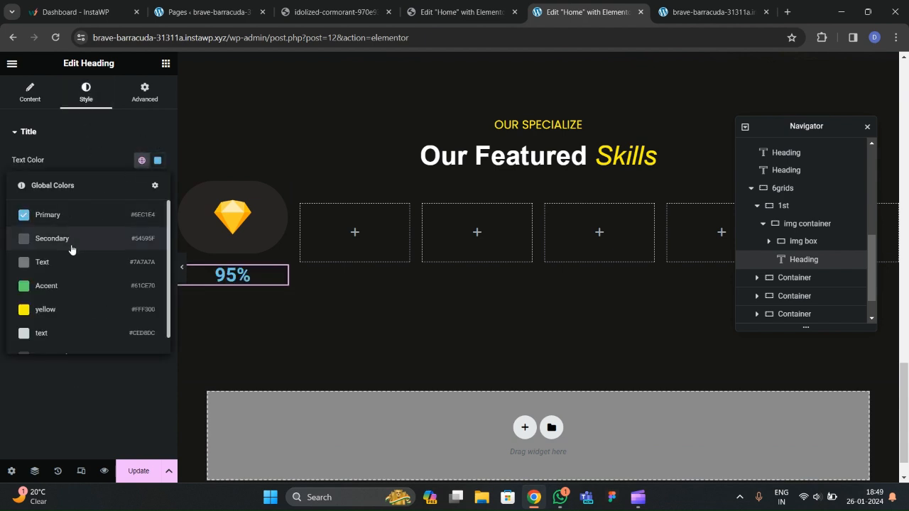
{"action": "scroll", "coordinate": [67, 269], "scroll_direction": "down", "scroll_amount": 1}
{"action": "left_click", "coordinate": [61, 317]}
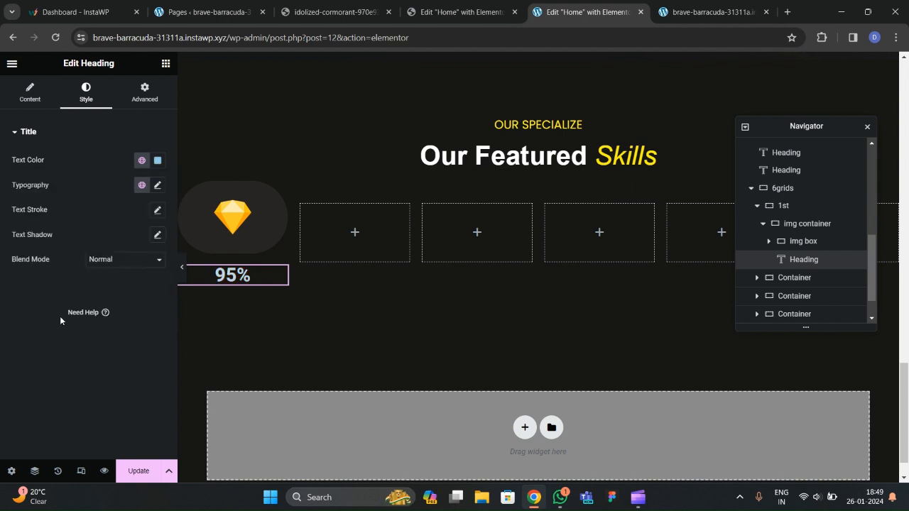
{"action": "left_click", "coordinate": [158, 188]}
{"action": "left_click", "coordinate": [120, 241]}
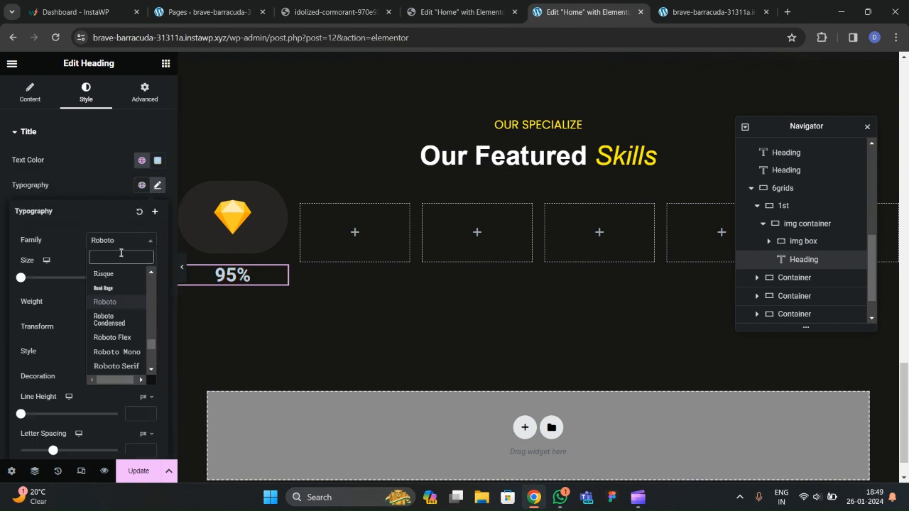
{"action": "type", "text": "poppins"}
{"action": "key", "text": "Return"}
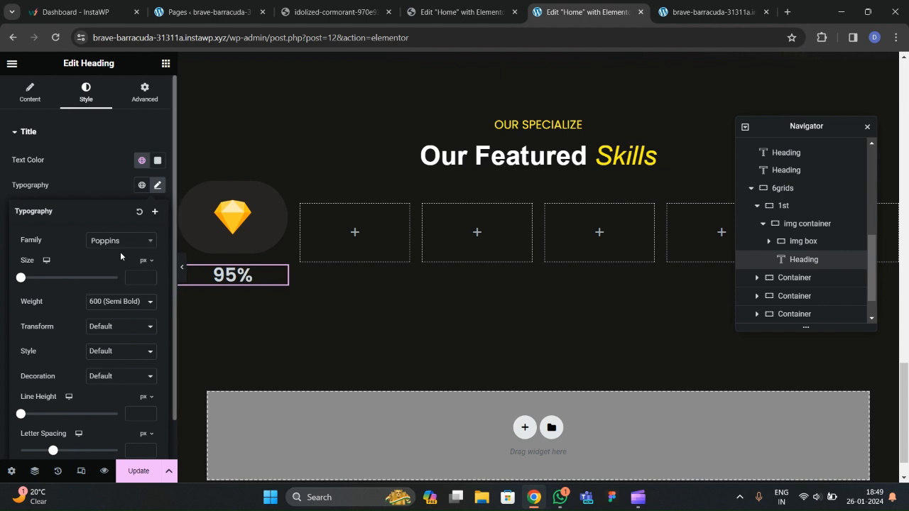
Set the heading size to 28 px and weight to 500 Medium.
{"action": "left_click", "coordinate": [148, 277]}
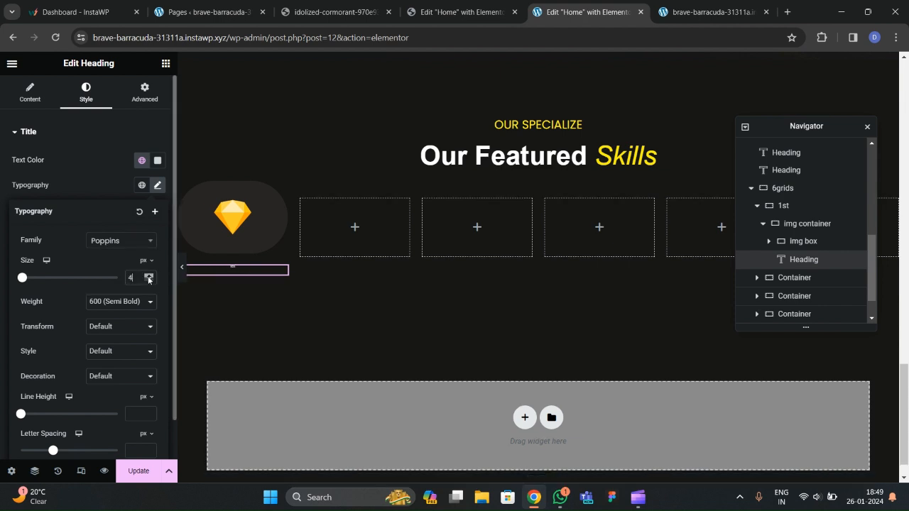
{"action": "left_click", "coordinate": [148, 276]}
{"action": "left_click", "coordinate": [149, 280]}
{"action": "left_click", "coordinate": [121, 301]}
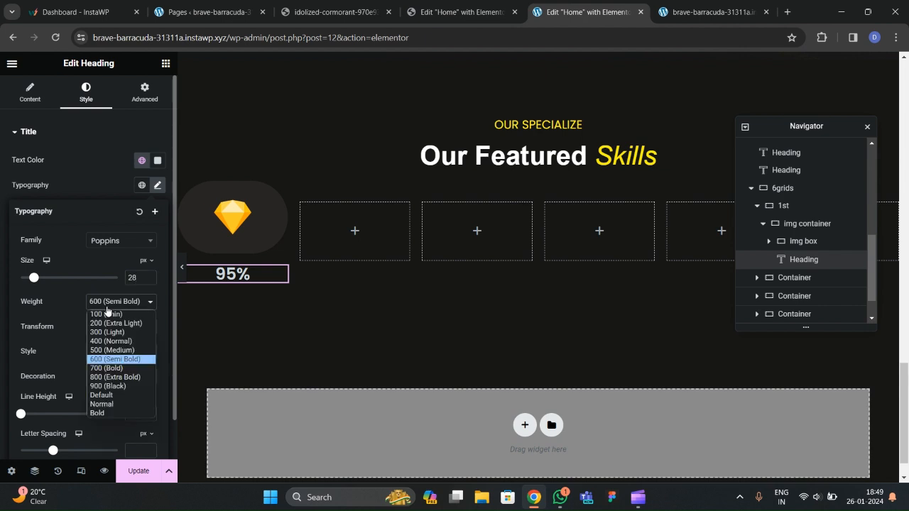
{"action": "left_click", "coordinate": [111, 350]}
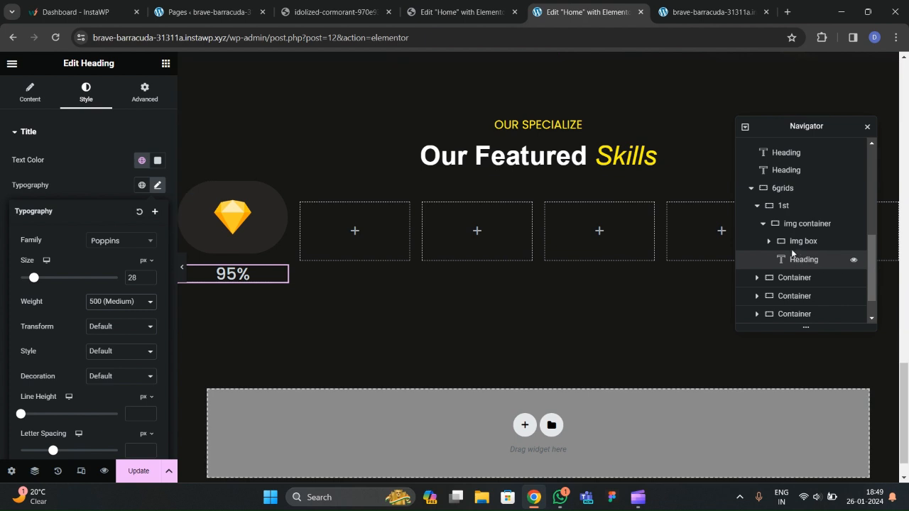
{"action": "left_click", "coordinate": [763, 223]}
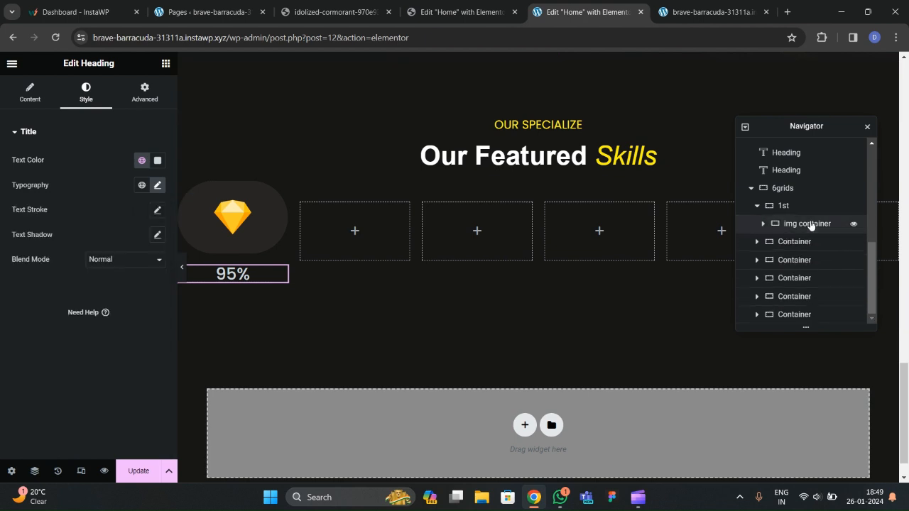
{"action": "key", "text": "ctrl+shift+Tab"}
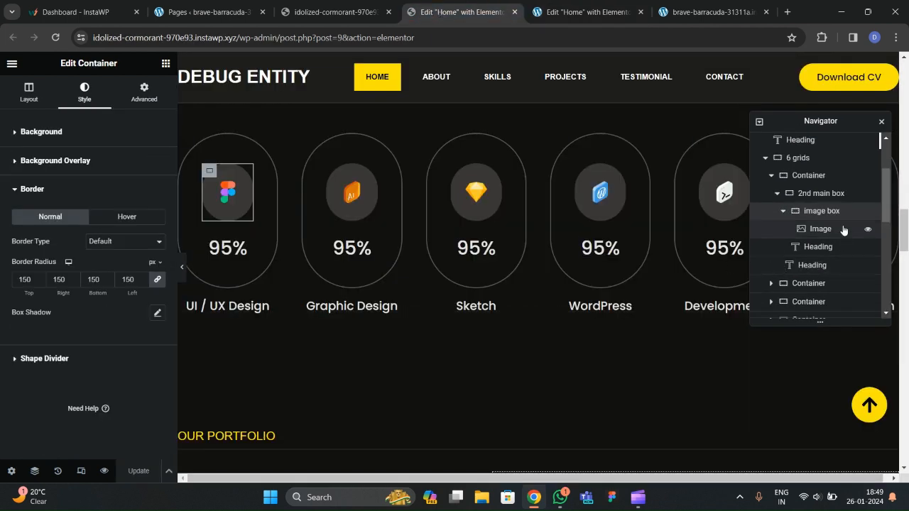
Match the reference card by setting img container padding to 50, 40, 50, 40.
{"action": "left_click", "coordinate": [816, 197]}
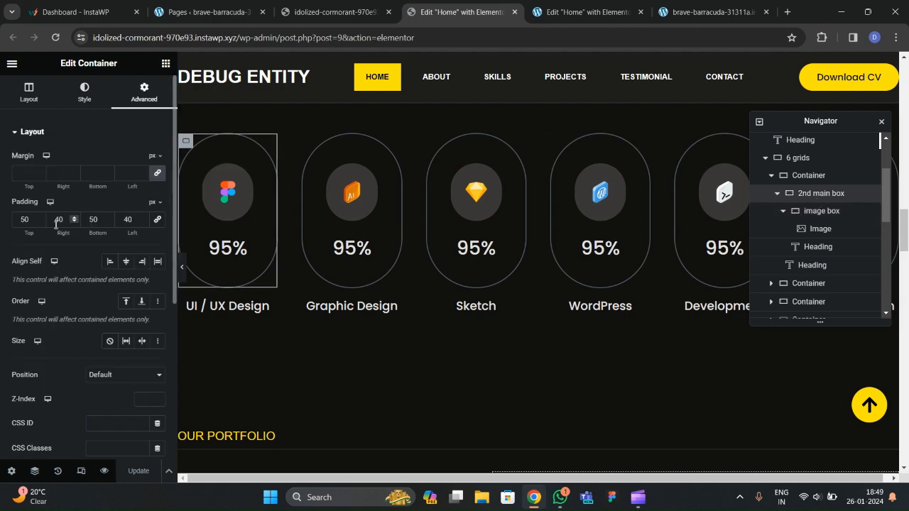
{"action": "key", "text": "ctrl+Tab"}
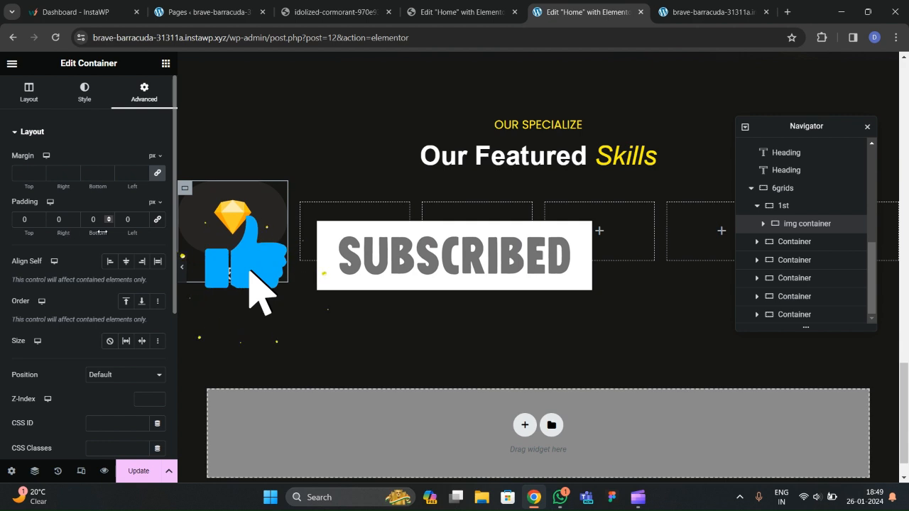
{"action": "left_click", "coordinate": [19, 225]}
{"action": "type", "text": "5"}
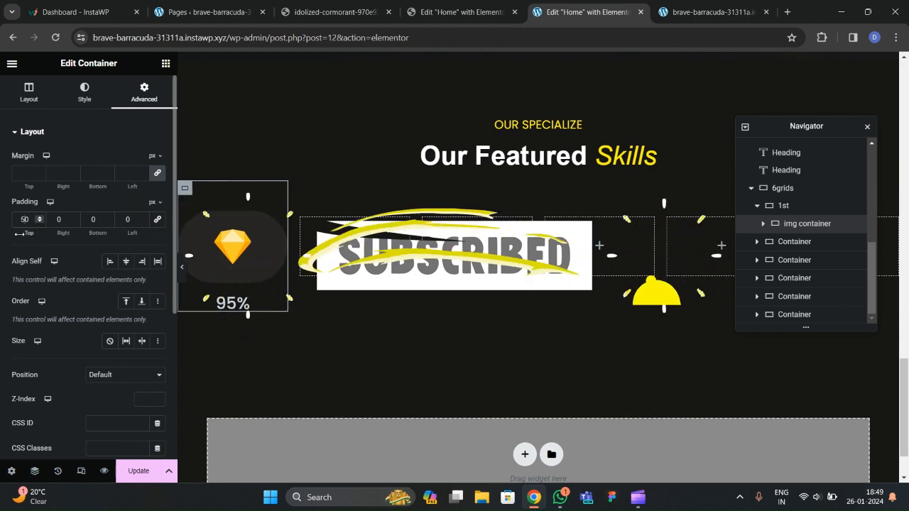
{"action": "left_click", "coordinate": [57, 222]}
{"action": "type", "text": "4"}
{"action": "left_click", "coordinate": [93, 222]}
{"action": "type", "text": "5"}
{"action": "left_click", "coordinate": [126, 223]}
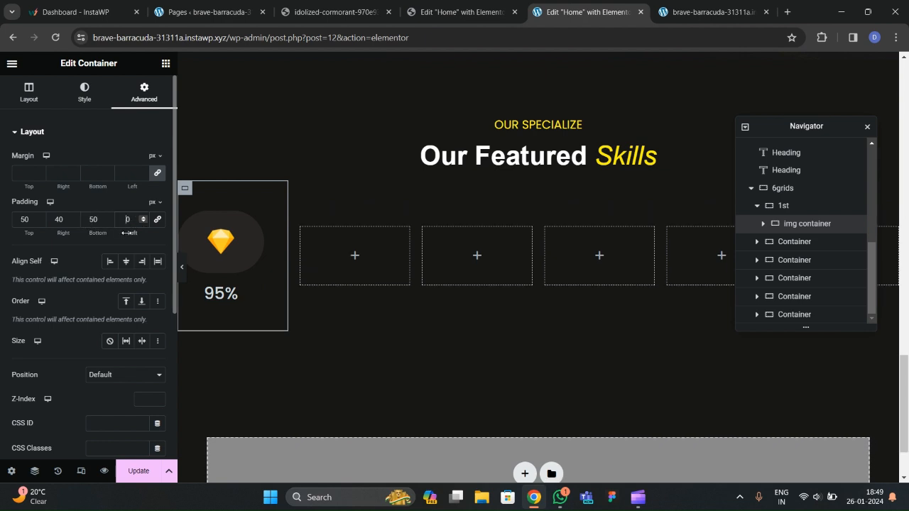
Finish the 40 left padding, then check the reference card icon's image width.
{"action": "type", "text": "4"}
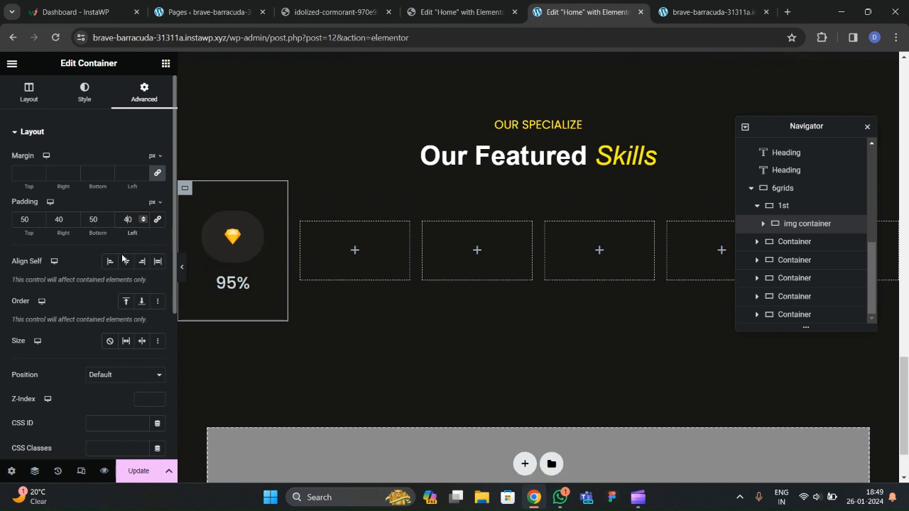
{"action": "left_click", "coordinate": [234, 244]}
{"action": "left_click", "coordinate": [461, 12]}
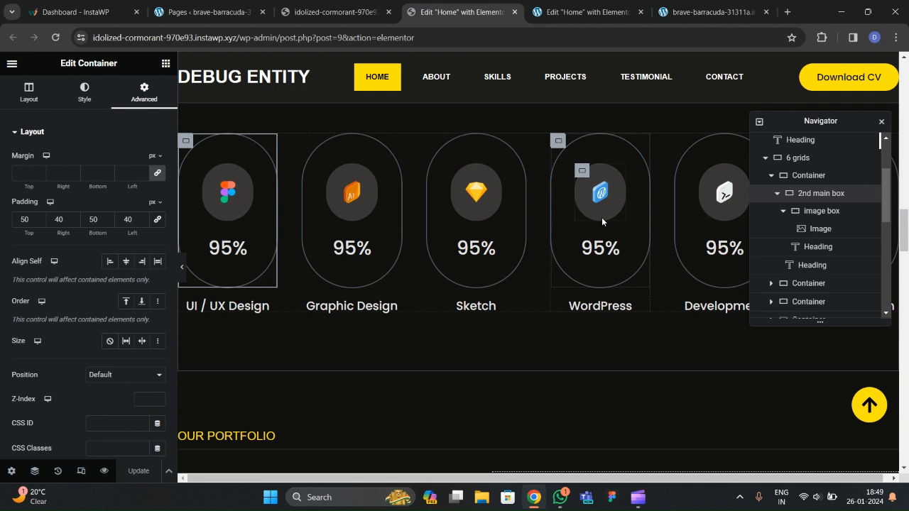
{"action": "left_click", "coordinate": [817, 228]}
{"action": "left_click", "coordinate": [86, 92]}
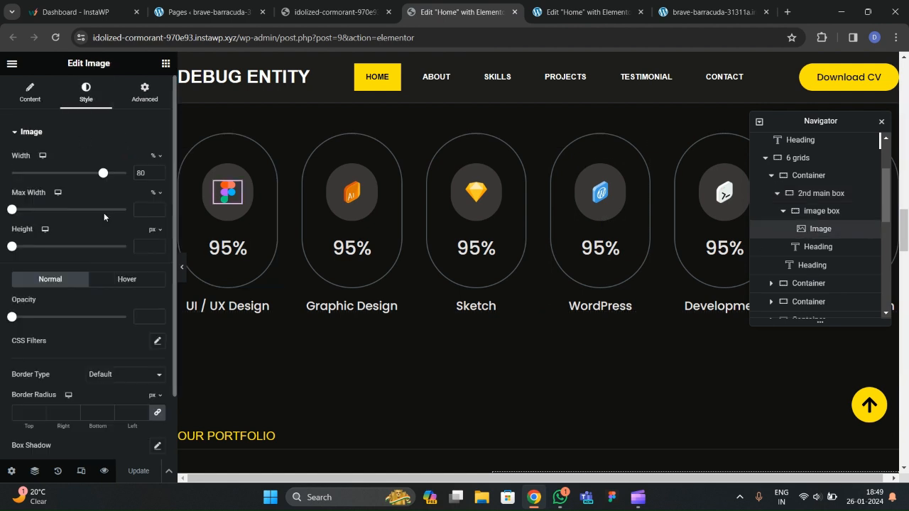
Set the Sketch icon image width to 80% and preview the page.
{"action": "left_click", "coordinate": [551, 12]}
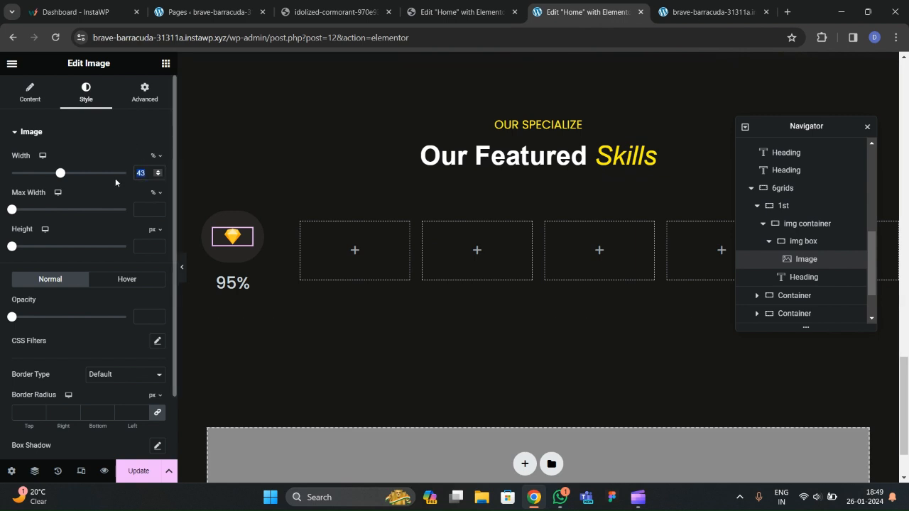
{"action": "type", "text": "80"}
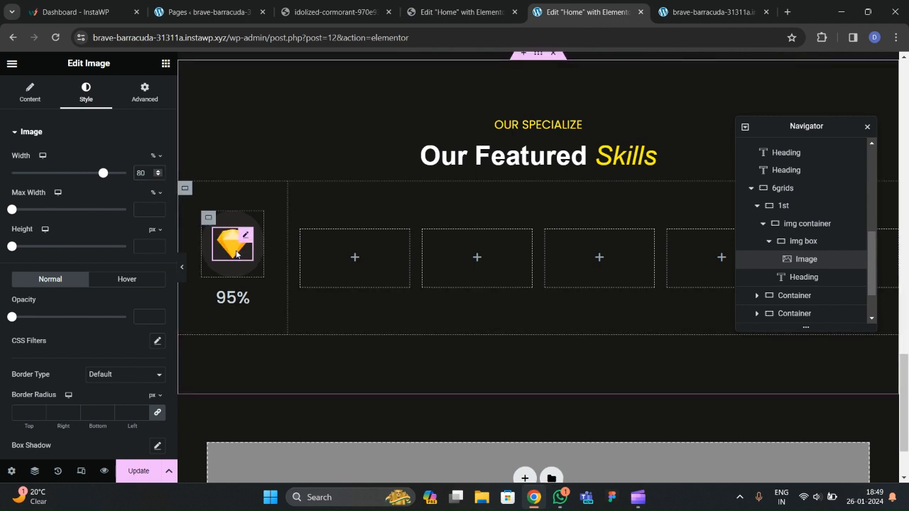
{"action": "left_click", "coordinate": [182, 276]}
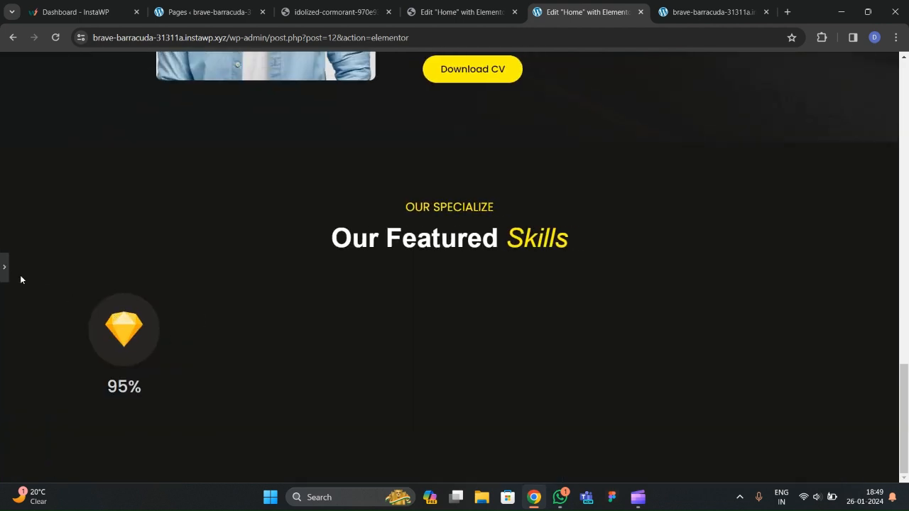
{"action": "left_click", "coordinate": [3, 269]}
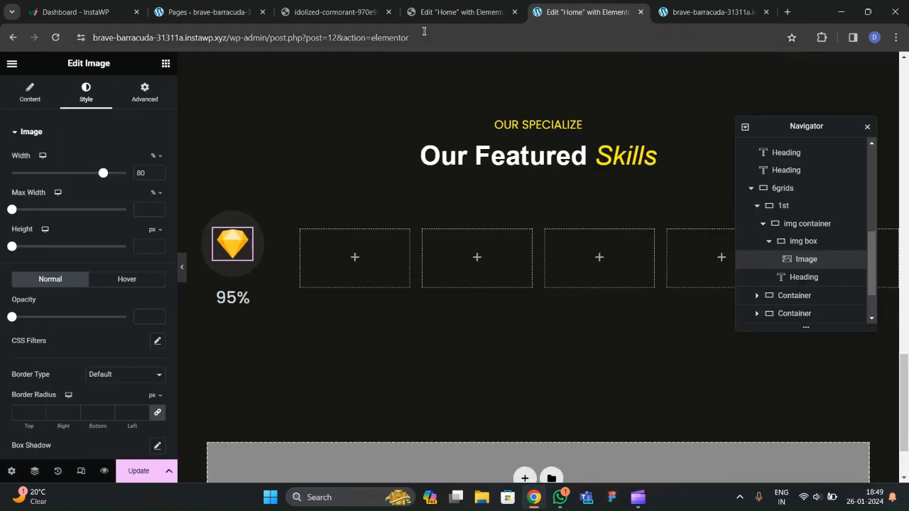
{"action": "left_click", "coordinate": [803, 223]}
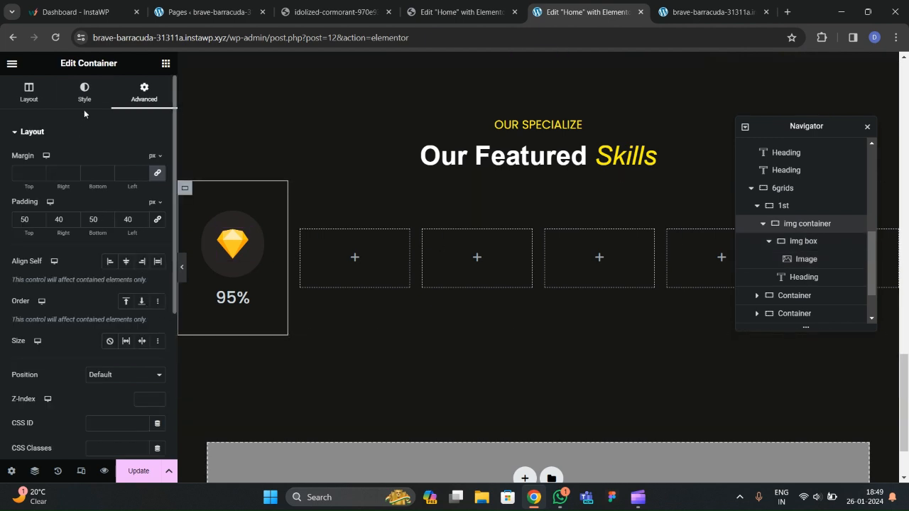
Confirm the reference icon box's 150 border radius in its Border settings.
{"action": "left_click", "coordinate": [459, 12]}
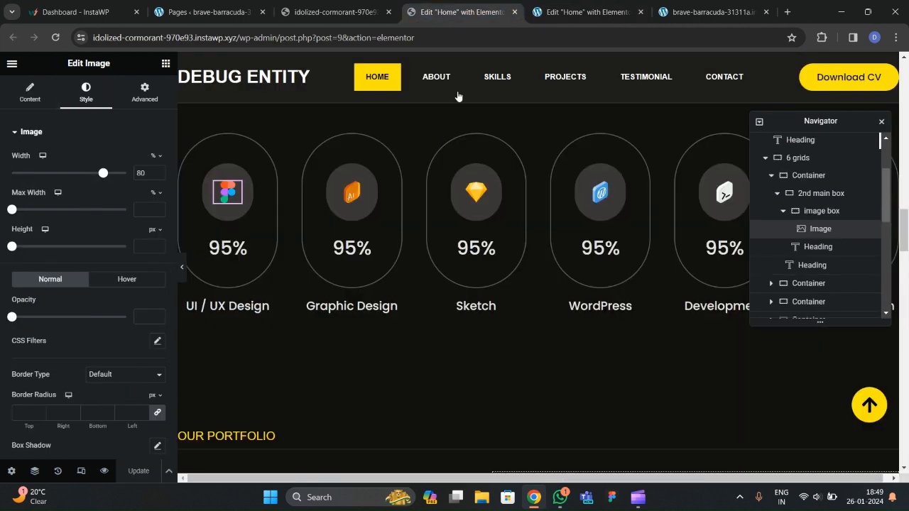
{"action": "left_click", "coordinate": [822, 212]}
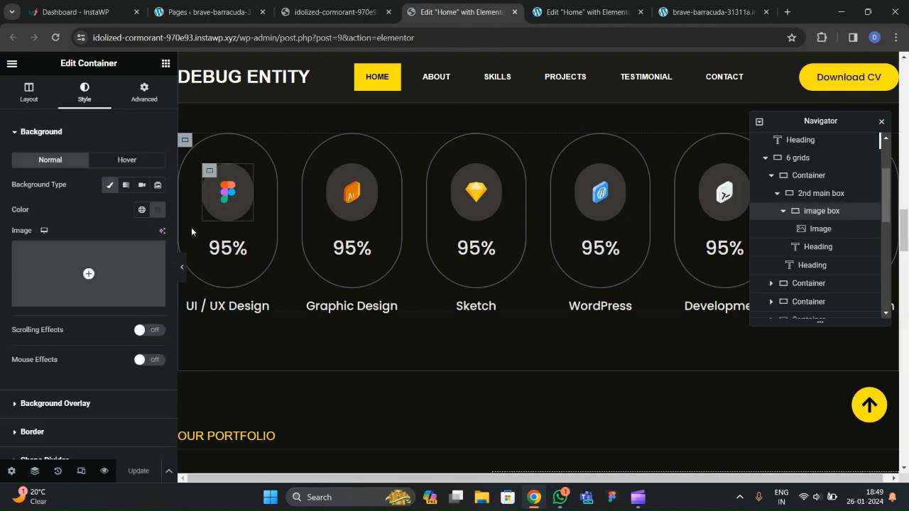
{"action": "scroll", "coordinate": [83, 284], "scroll_direction": "down", "scroll_amount": 2}
{"action": "left_click", "coordinate": [60, 348]}
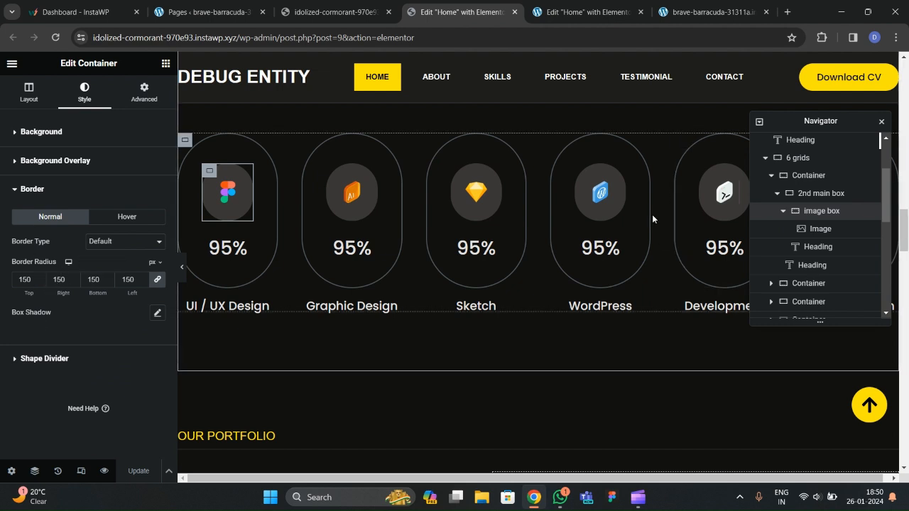
{"action": "left_click", "coordinate": [586, 12]}
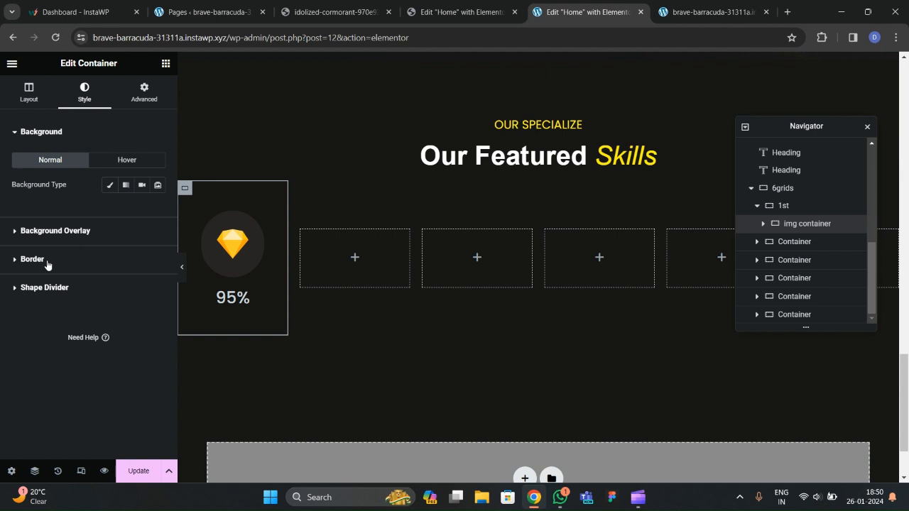
Make the first card's border solid and apply the global 'border color' to it.
{"action": "left_click", "coordinate": [46, 263]}
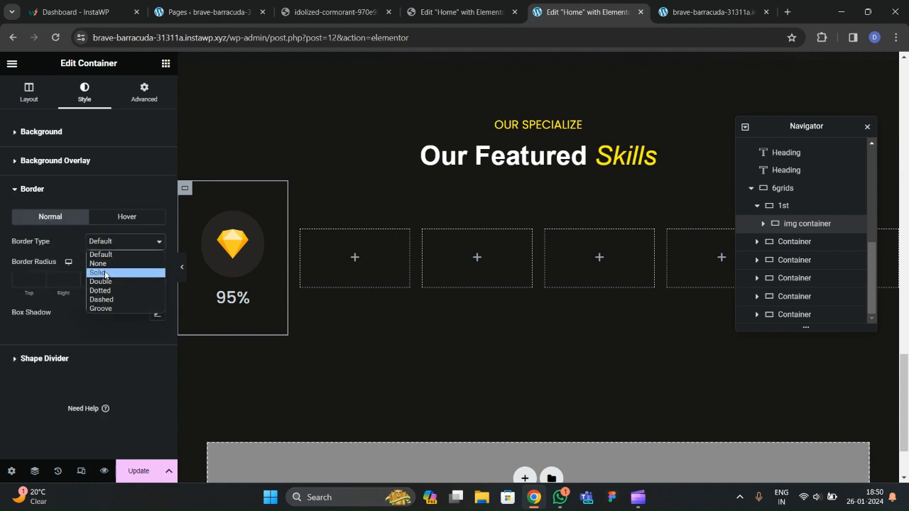
{"action": "left_click", "coordinate": [118, 272]}
{"action": "left_click", "coordinate": [144, 279]}
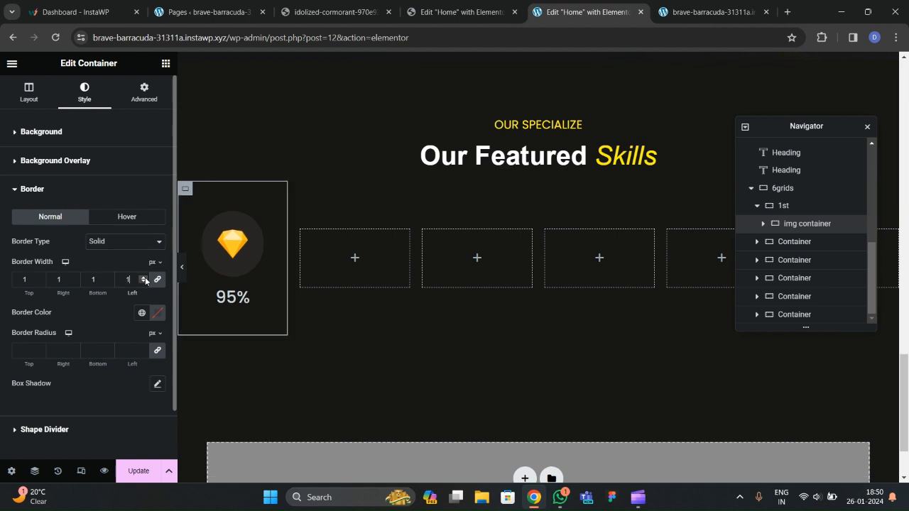
{"action": "left_click", "coordinate": [145, 314]}
{"action": "scroll", "coordinate": [71, 263], "scroll_direction": "down", "scroll_amount": 1}
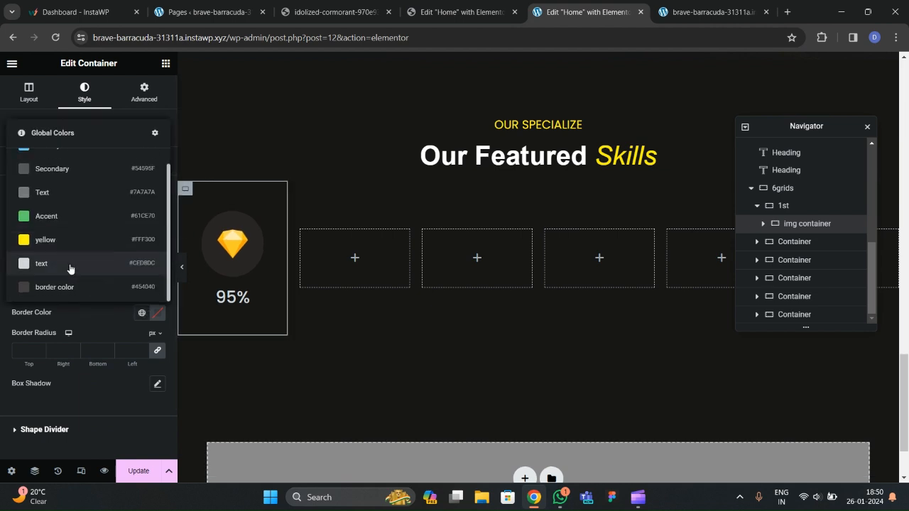
{"action": "left_click", "coordinate": [75, 291]}
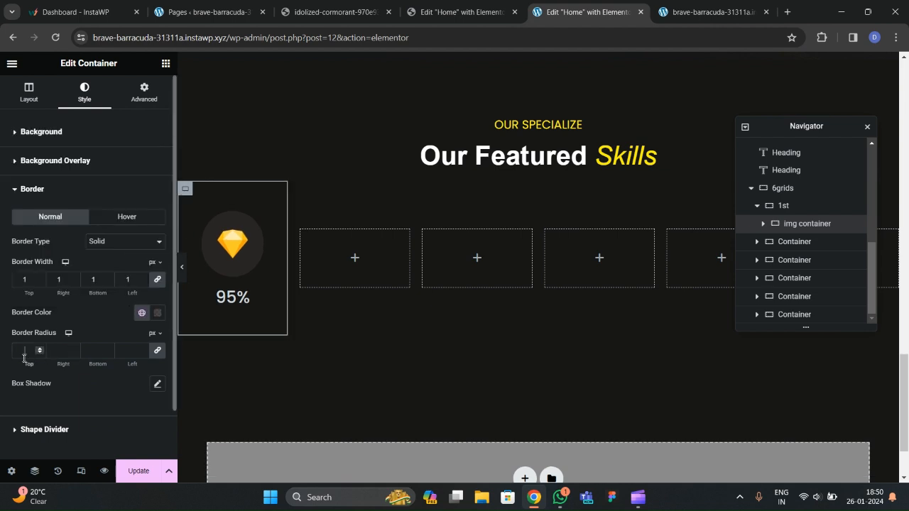
Check the reference card's border values, then raise the card's border width to 2.
{"action": "left_click", "coordinate": [459, 12]}
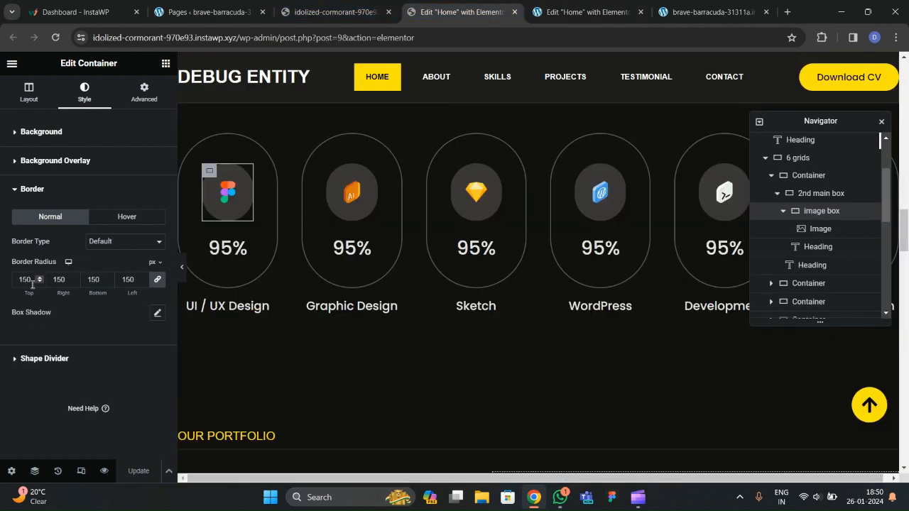
{"action": "left_click", "coordinate": [818, 193]}
{"action": "left_click", "coordinate": [81, 99]}
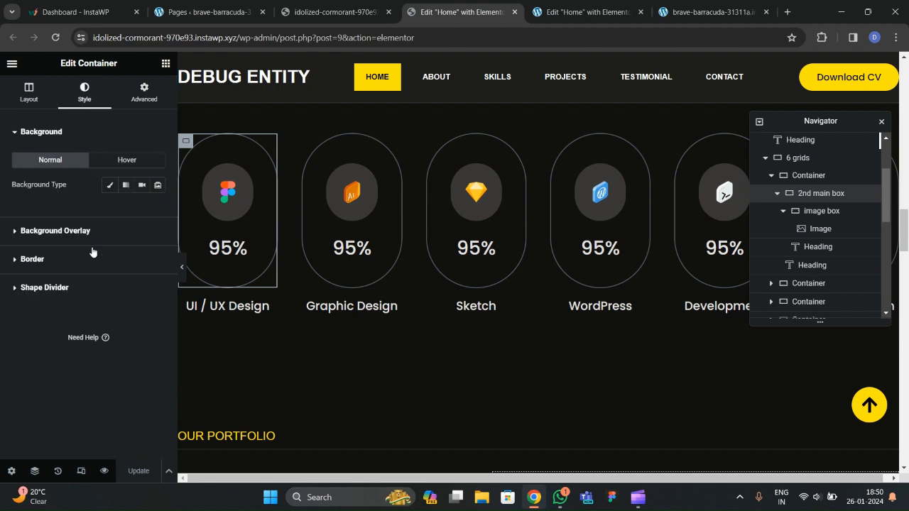
{"action": "left_click", "coordinate": [57, 271]}
{"action": "scroll", "coordinate": [58, 272], "scroll_direction": "down", "scroll_amount": 1}
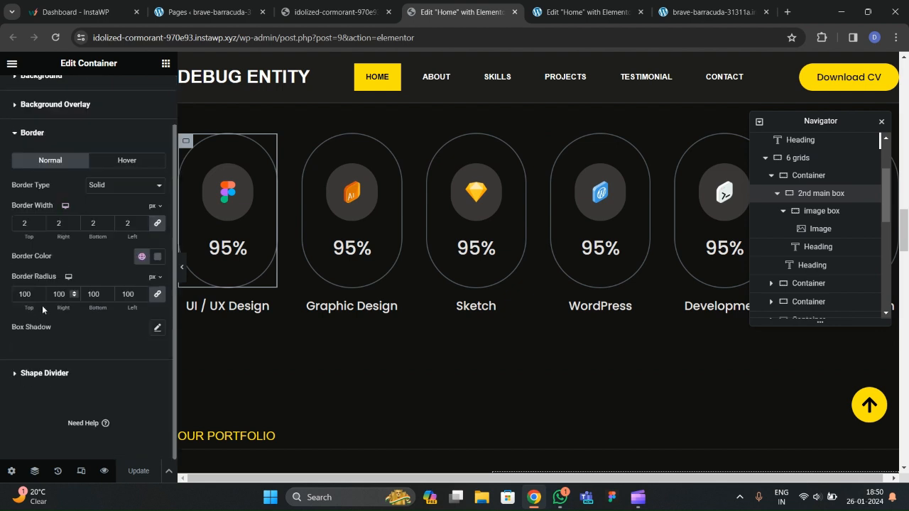
{"action": "left_click", "coordinate": [573, 12]}
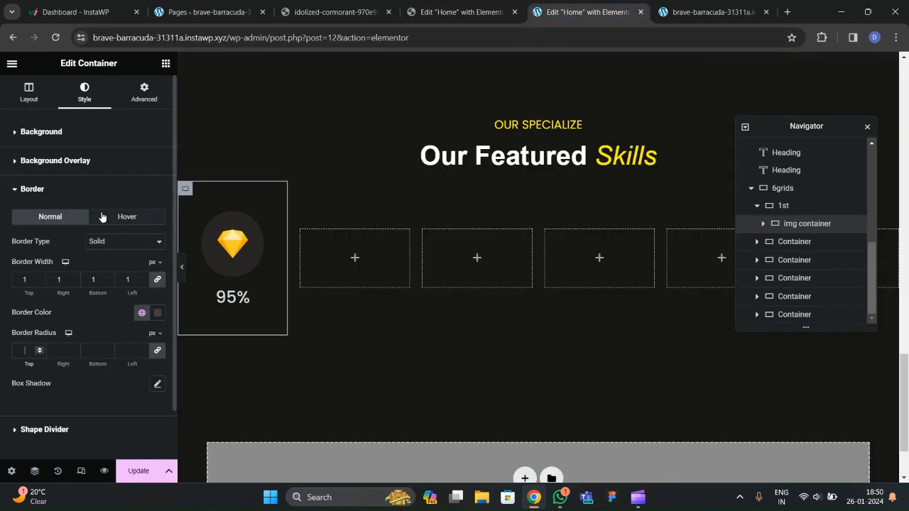
{"action": "left_click", "coordinate": [39, 280]}
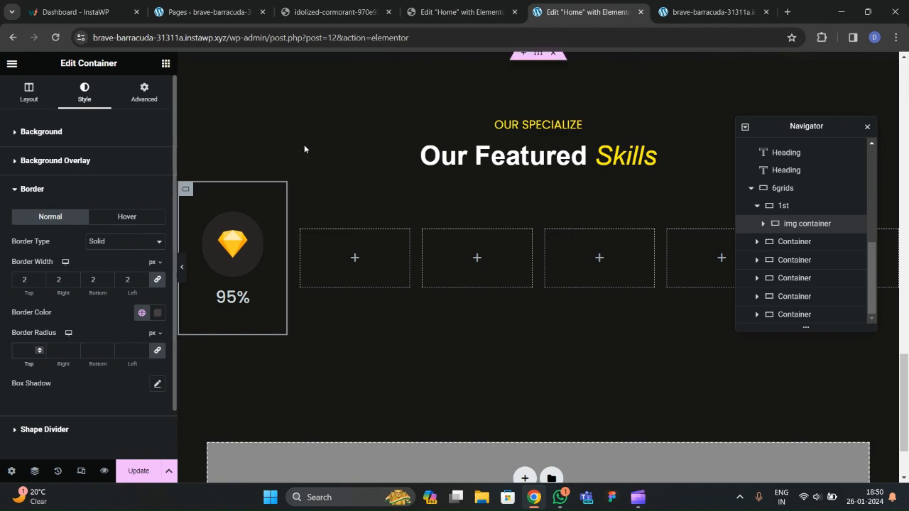
Set the card's border radius to 100 and preview the pill-shaped outline.
{"action": "left_click", "coordinate": [462, 12]}
{"action": "left_click", "coordinate": [569, 15]}
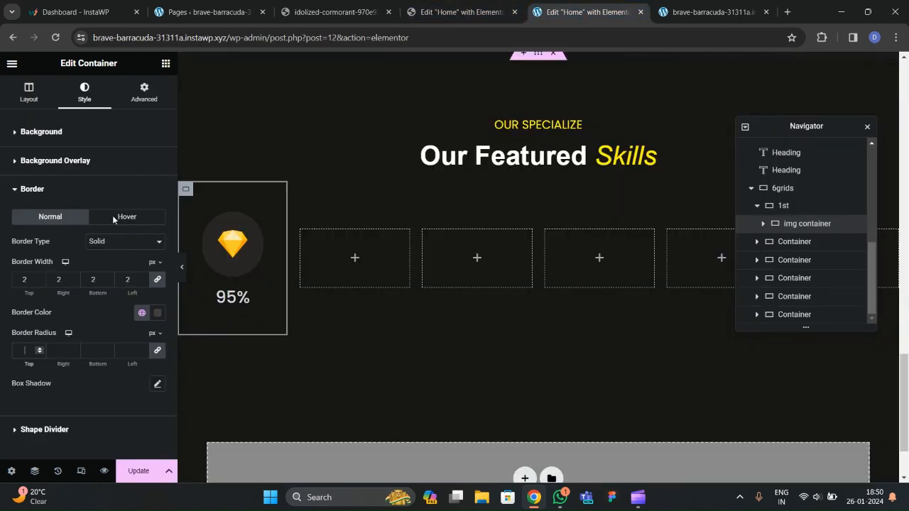
{"action": "type", "text": "100"}
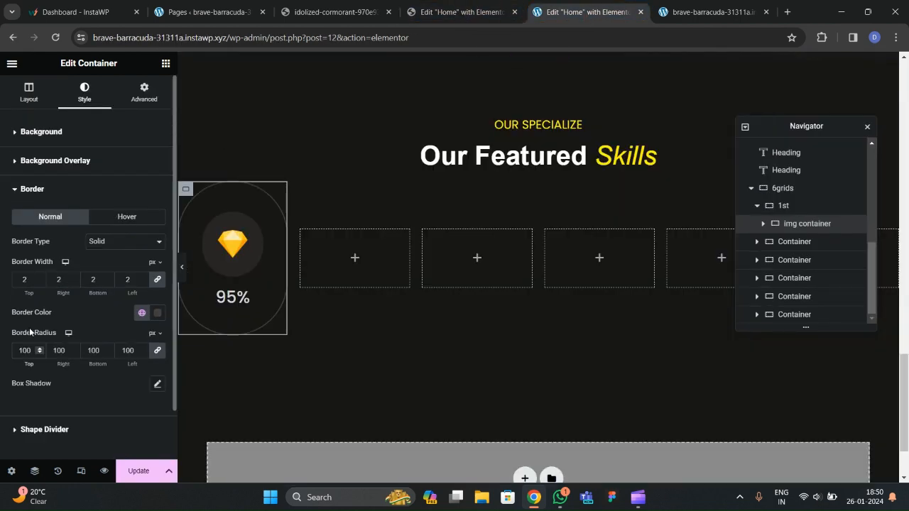
{"action": "left_click", "coordinate": [182, 267]}
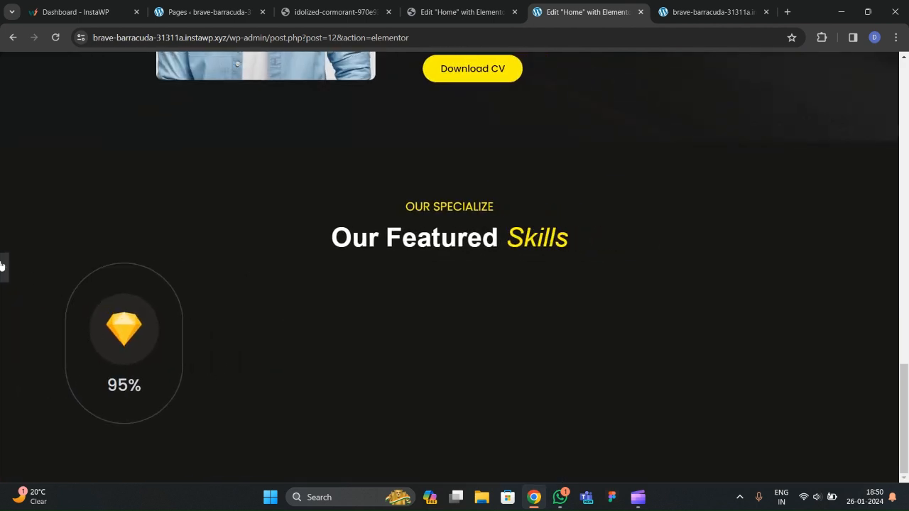
{"action": "left_click", "coordinate": [2, 266]}
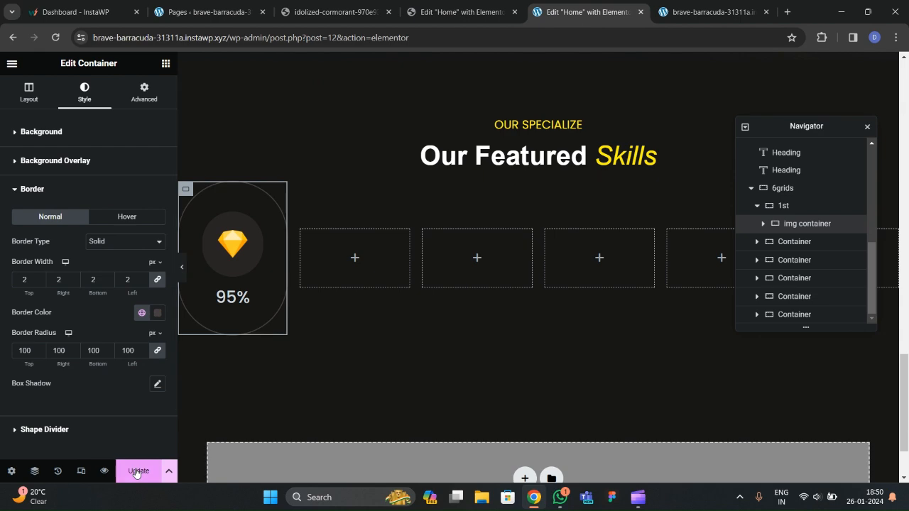
Compare with the reference site's live skills row, then bring up the Elements widget panel.
{"action": "left_click", "coordinate": [447, 18]}
{"action": "left_click", "coordinate": [361, 10]}
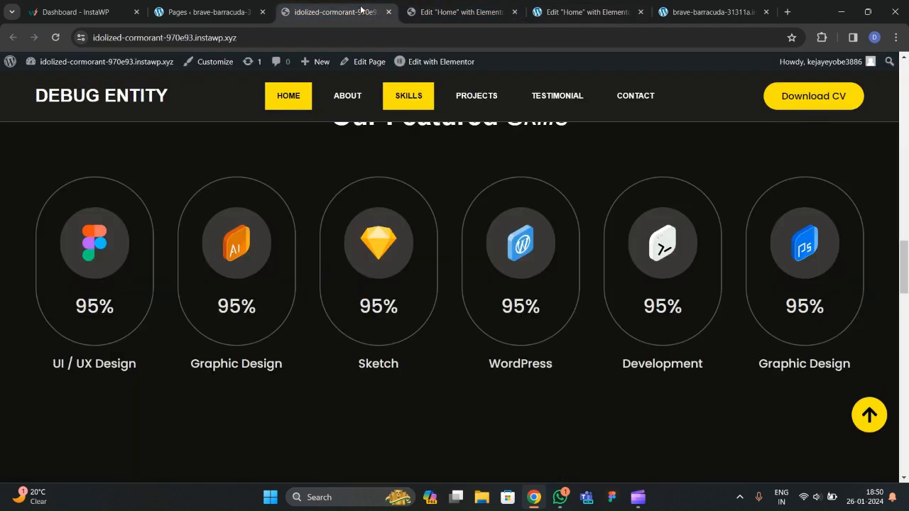
{"action": "left_click", "coordinate": [461, 12]}
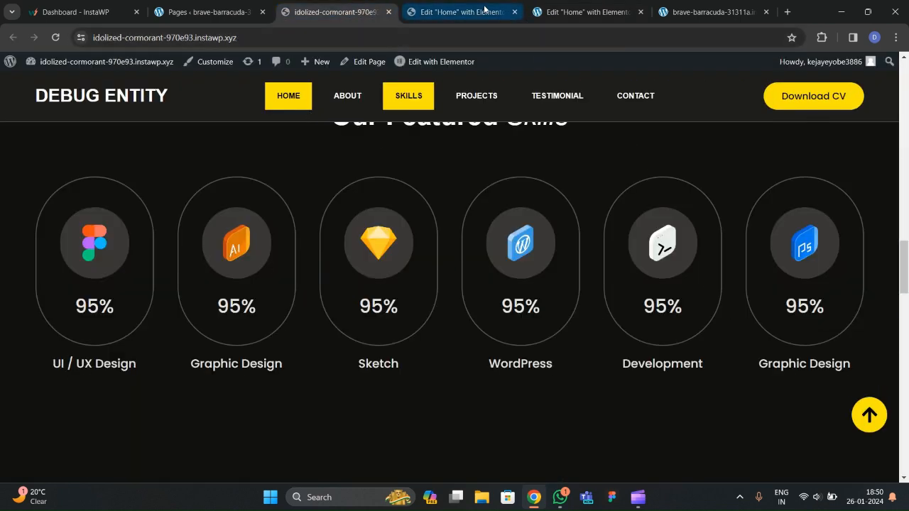
{"action": "left_click", "coordinate": [588, 12]}
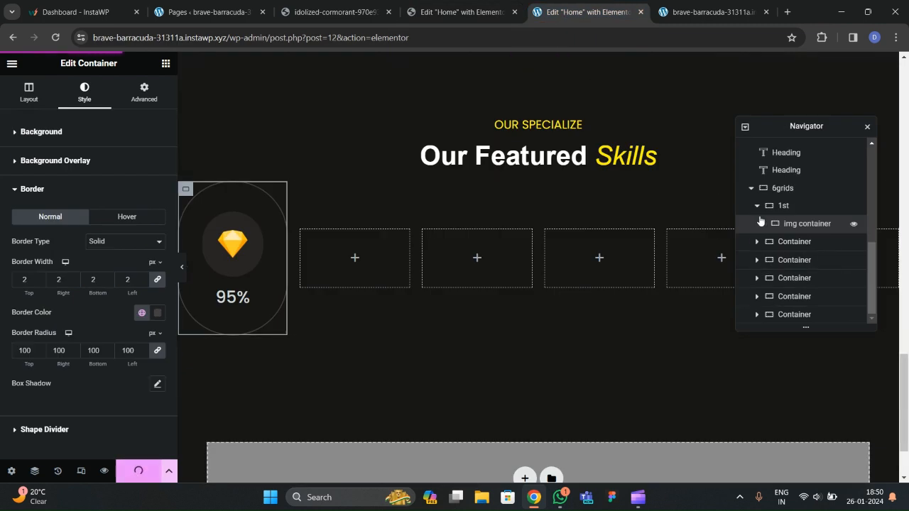
{"action": "left_click", "coordinate": [165, 63]}
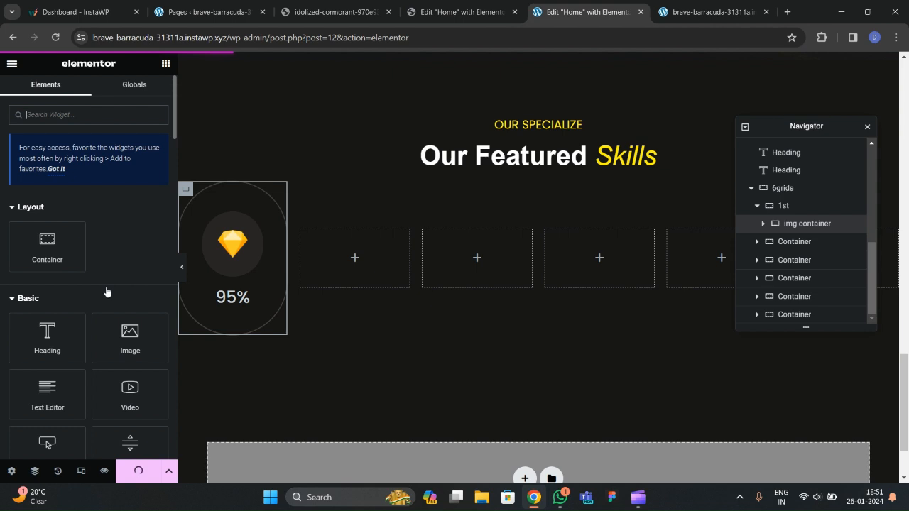
Add a centred 'UI/UX Design' heading to the first card in the light grey global colour.
{"action": "left_click_drag", "start_coordinate": [51, 338], "coordinate": [257, 339]}
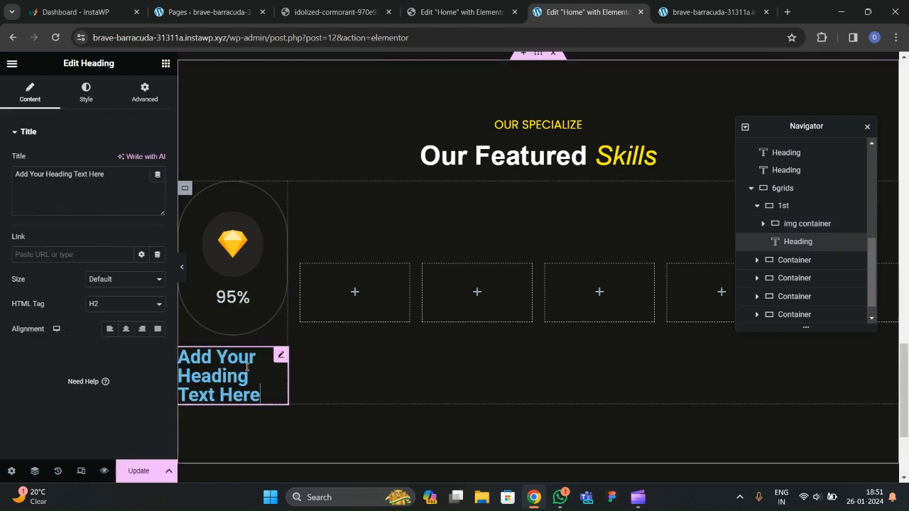
{"action": "left_click_drag", "start_coordinate": [128, 189], "coordinate": [14, 184]}
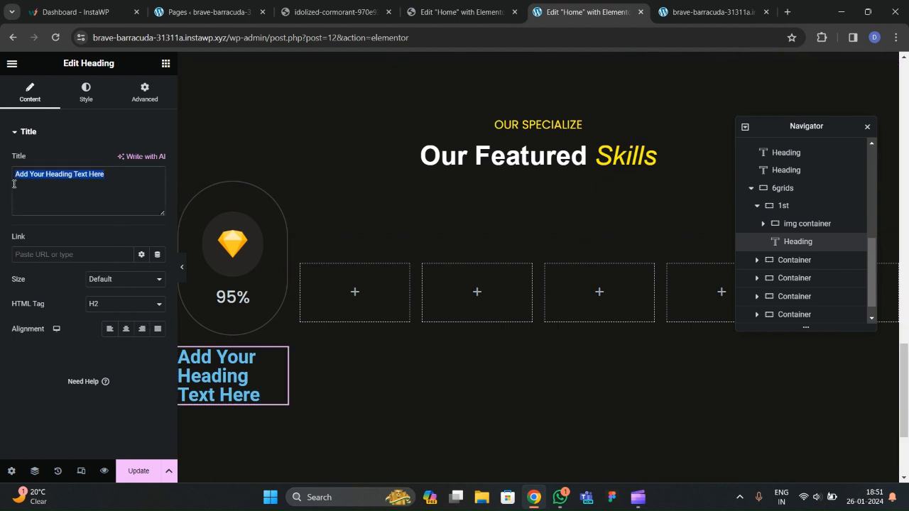
{"action": "type", "text": "UI/UX De"}
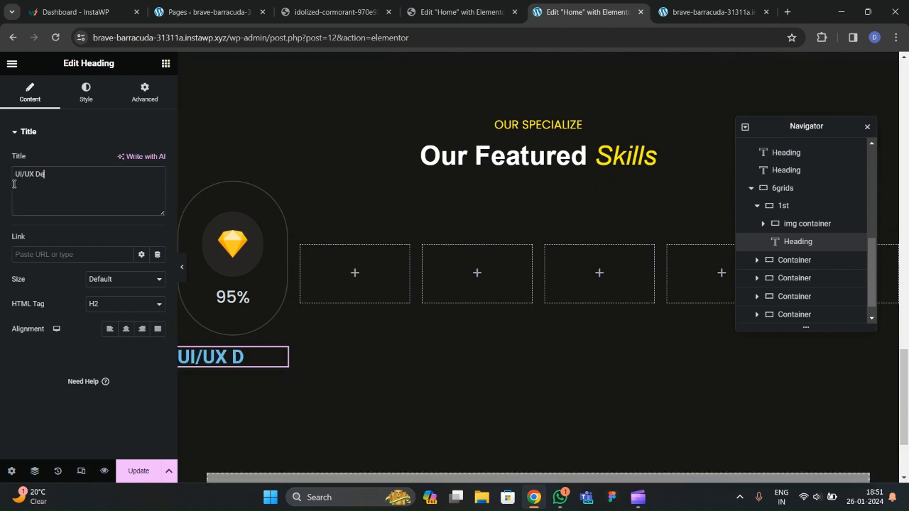
{"action": "type", "text": "sign"}
{"action": "left_click", "coordinate": [86, 93]}
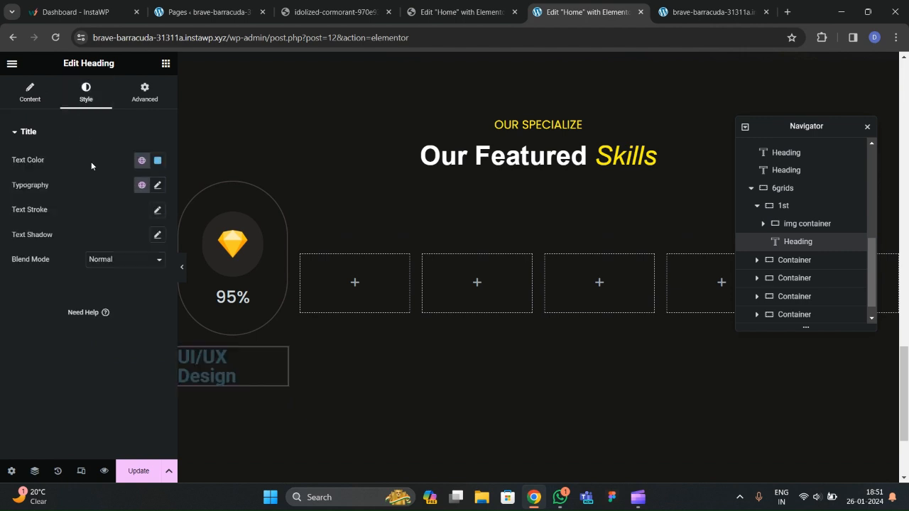
{"action": "left_click", "coordinate": [30, 92]}
{"action": "left_click", "coordinate": [125, 329]}
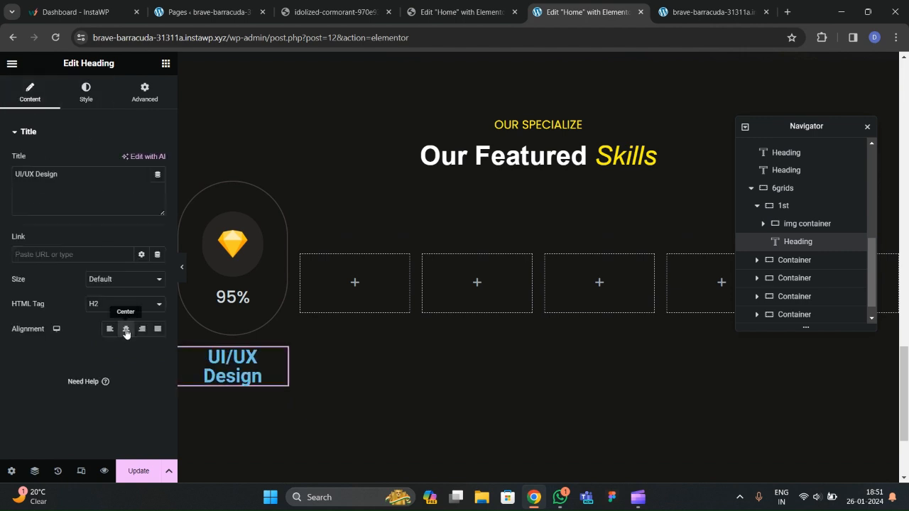
{"action": "left_click", "coordinate": [86, 92]}
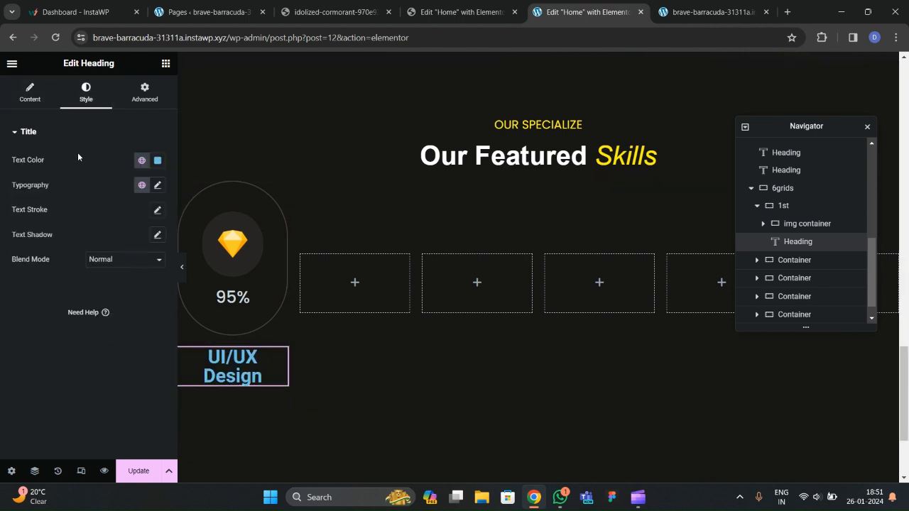
{"action": "left_click", "coordinate": [142, 160]}
{"action": "scroll", "coordinate": [61, 312], "scroll_direction": "down", "scroll_amount": 1}
{"action": "left_click", "coordinate": [62, 316]}
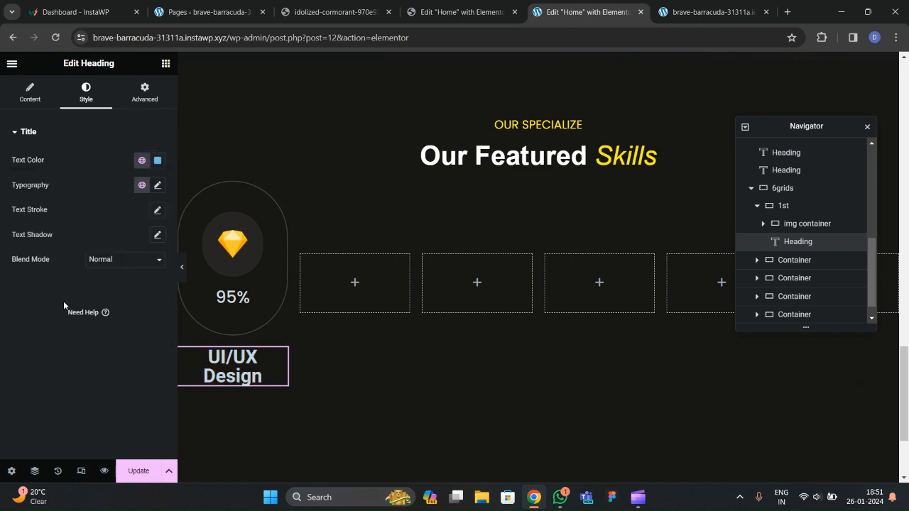
Set the label's typography to Poppins, 500 Medium, size 24, and preview it.
{"action": "left_click", "coordinate": [158, 185]}
{"action": "left_click", "coordinate": [125, 244]}
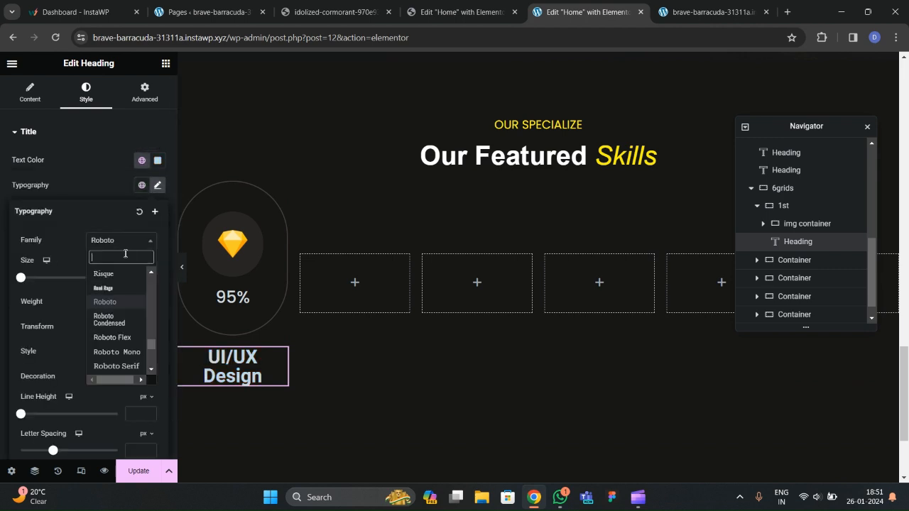
{"action": "type", "text": "poppins"}
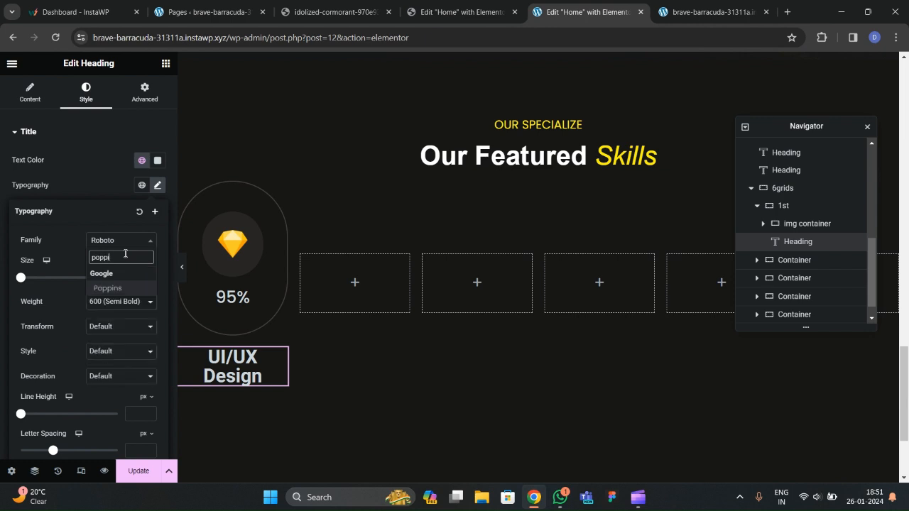
{"action": "key", "text": "Return"}
{"action": "left_click", "coordinate": [112, 302]}
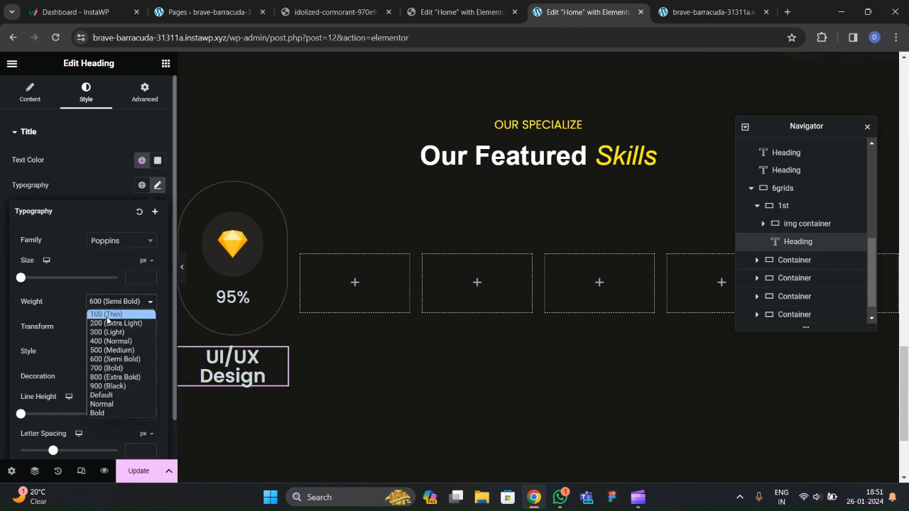
{"action": "left_click", "coordinate": [107, 353]}
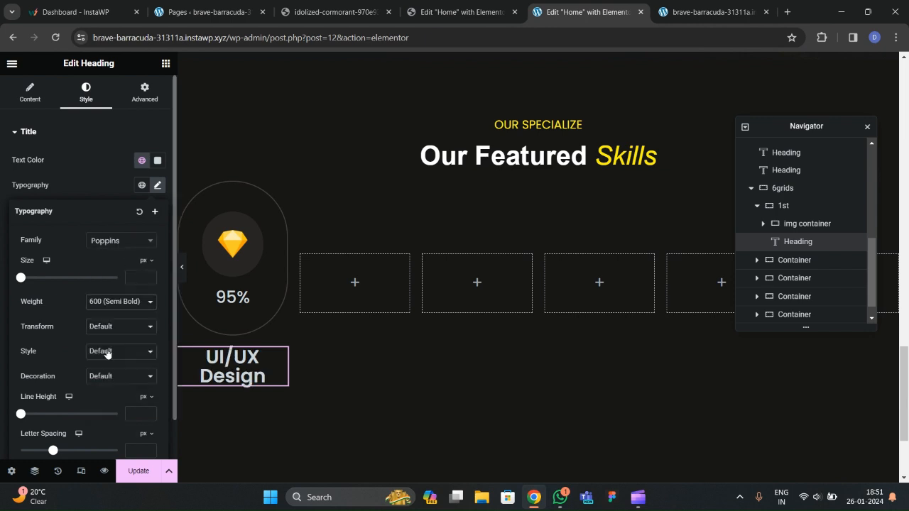
{"action": "left_click", "coordinate": [148, 277]}
{"action": "left_click_drag", "start_coordinate": [148, 277], "coordinate": [149, 278]}
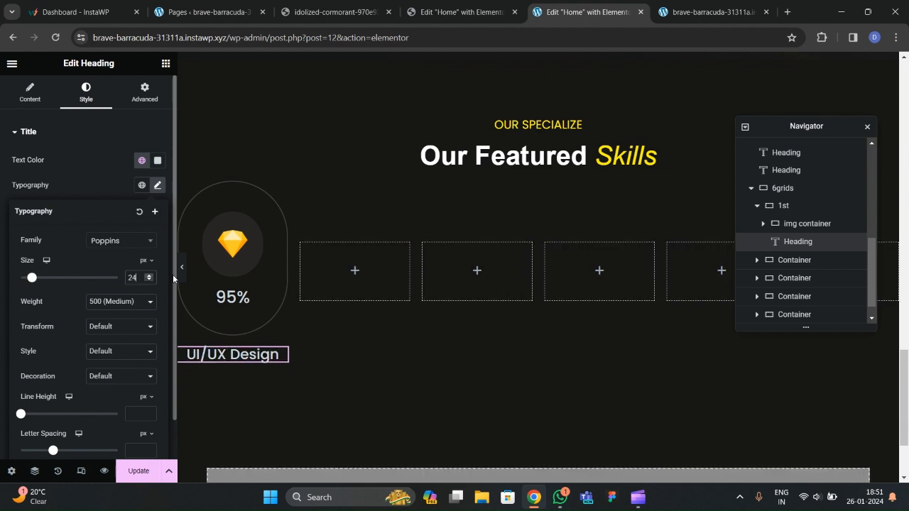
{"action": "left_click", "coordinate": [182, 269]}
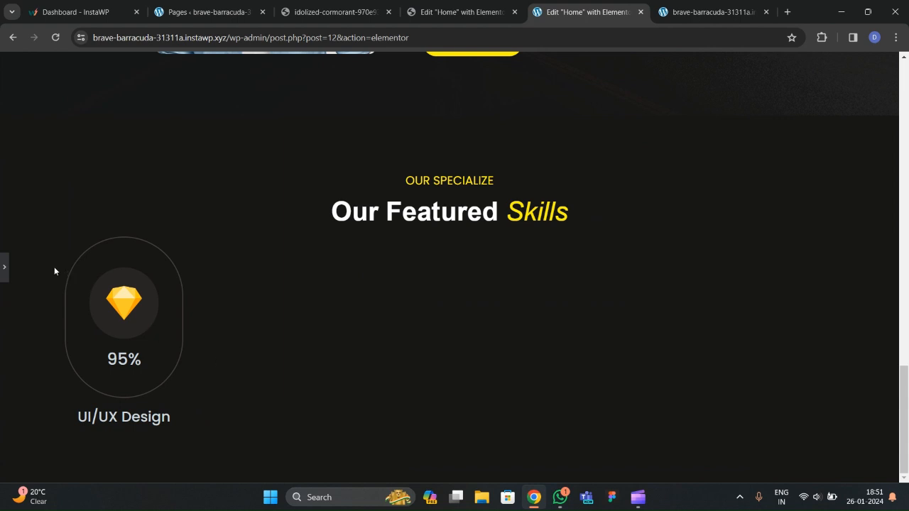
{"action": "left_click", "coordinate": [3, 269]}
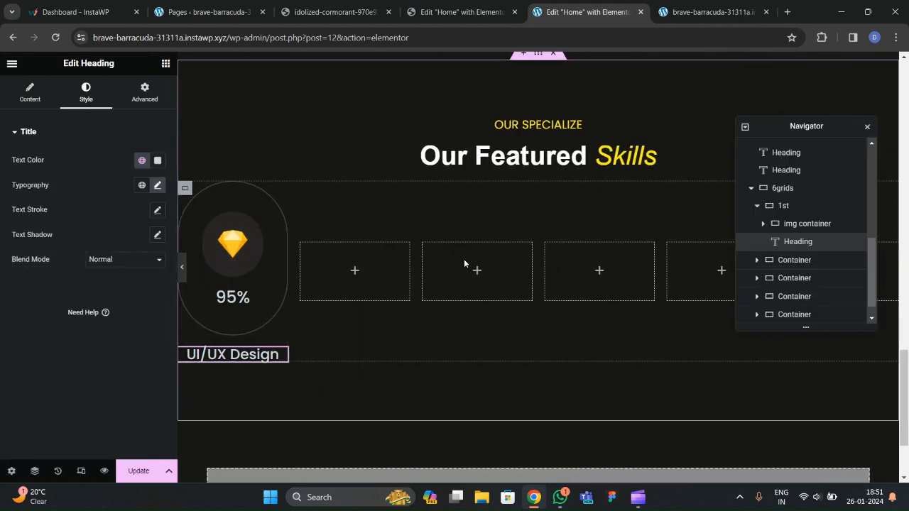
Collapse the first card in the Navigator and delete three empty placeholder containers.
{"action": "left_click", "coordinate": [763, 224]}
{"action": "left_click", "coordinate": [763, 224]}
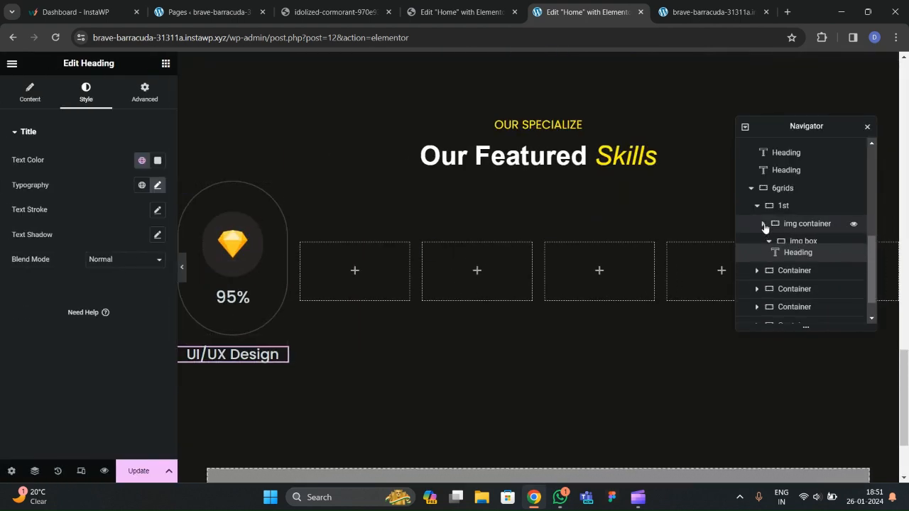
{"action": "left_click", "coordinate": [758, 206]}
{"action": "left_click", "coordinate": [775, 241]}
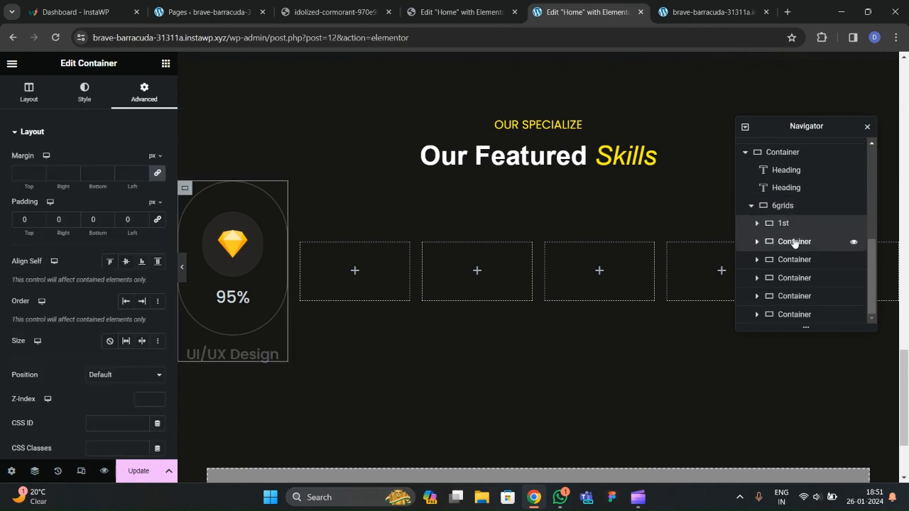
{"action": "right_click", "coordinate": [794, 241]}
{"action": "left_click", "coordinate": [788, 469]}
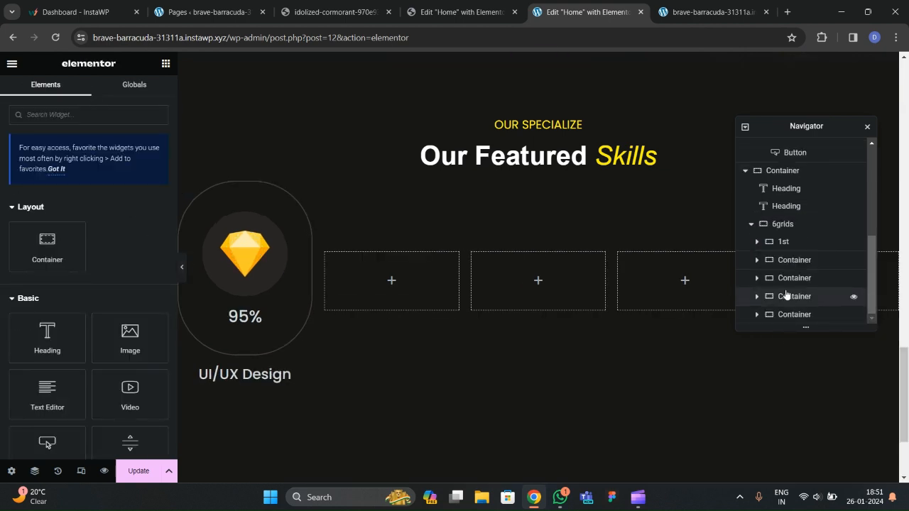
{"action": "right_click", "coordinate": [794, 261]}
{"action": "left_click", "coordinate": [801, 466]}
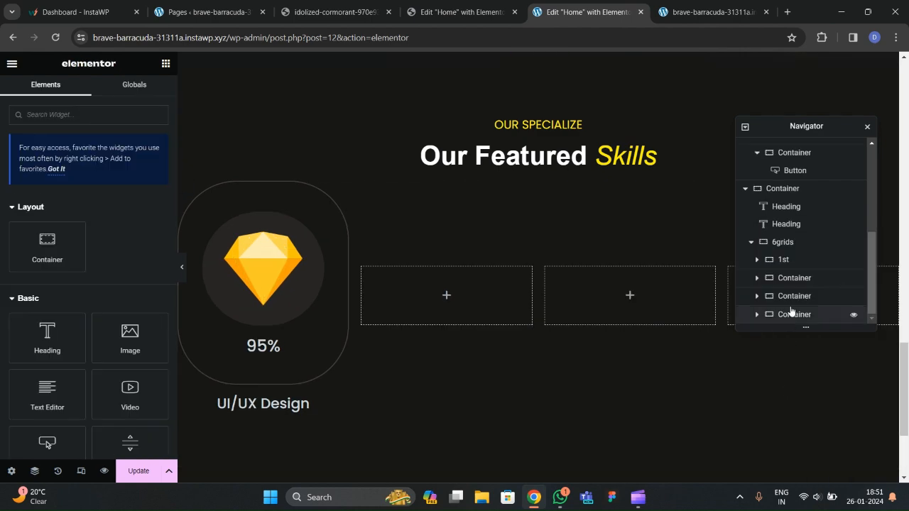
{"action": "right_click", "coordinate": [793, 277]}
{"action": "left_click", "coordinate": [785, 467]}
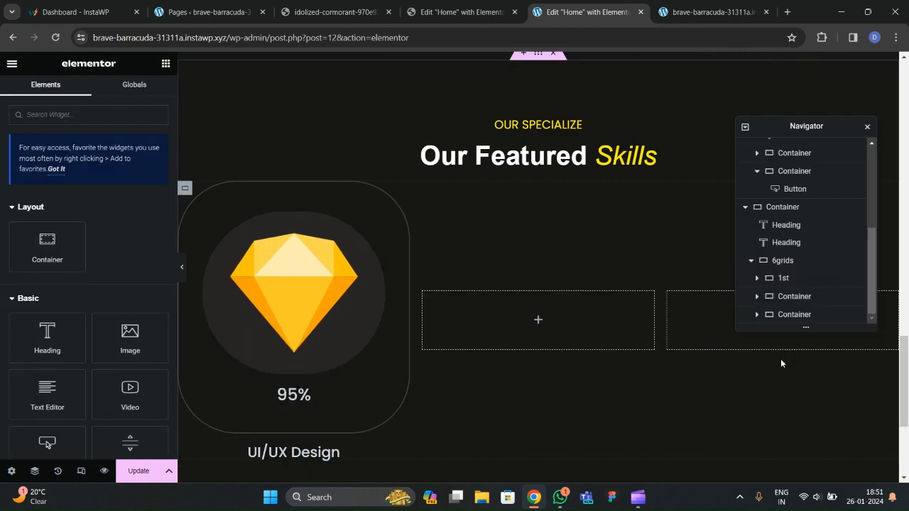
{"action": "right_click", "coordinate": [791, 302]}
Delete the last two empty placeholder containers from the 6grids row.
{"action": "left_click", "coordinate": [790, 469]}
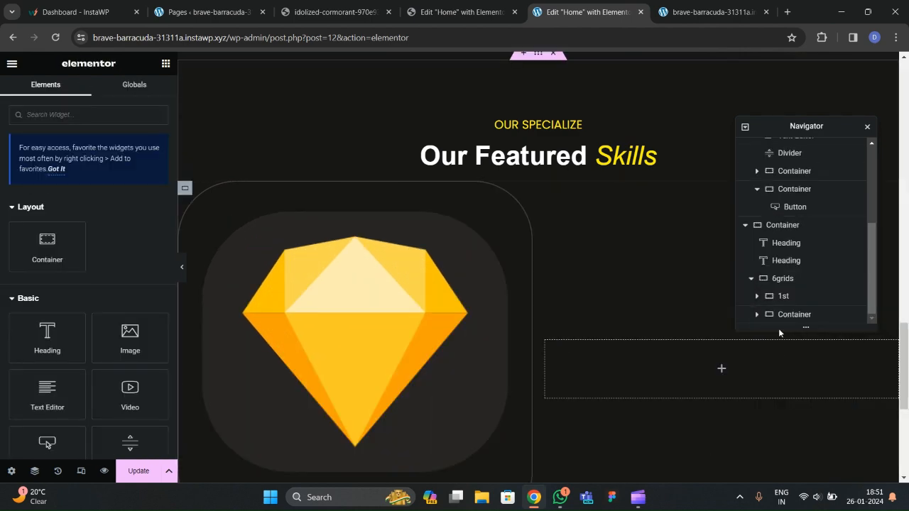
{"action": "right_click", "coordinate": [783, 318]}
{"action": "left_click", "coordinate": [784, 470]}
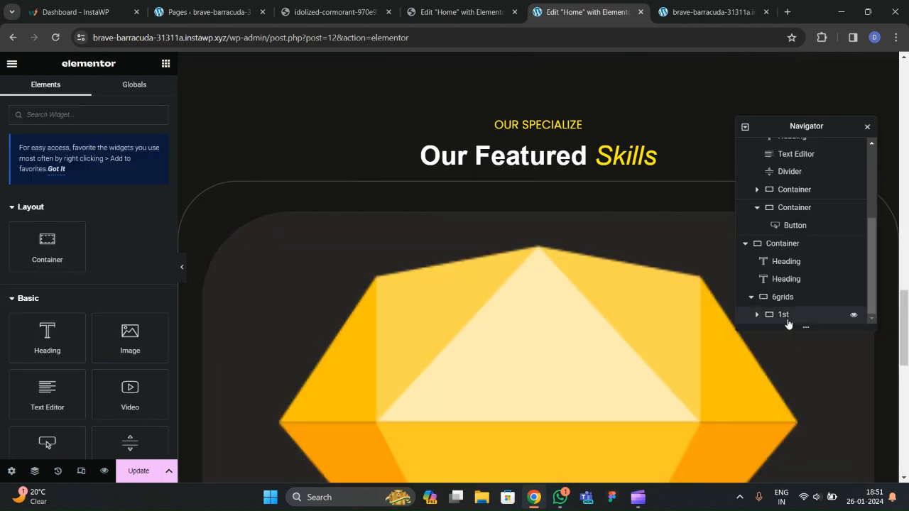
Duplicate the first skill card until the row holds six identical cards.
{"action": "right_click", "coordinate": [787, 315]}
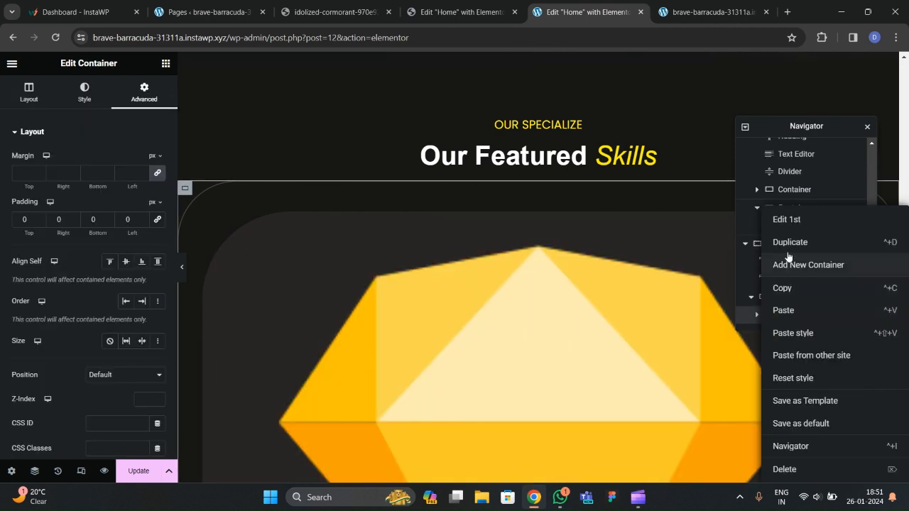
{"action": "left_click", "coordinate": [790, 241]}
{"action": "right_click", "coordinate": [785, 317]}
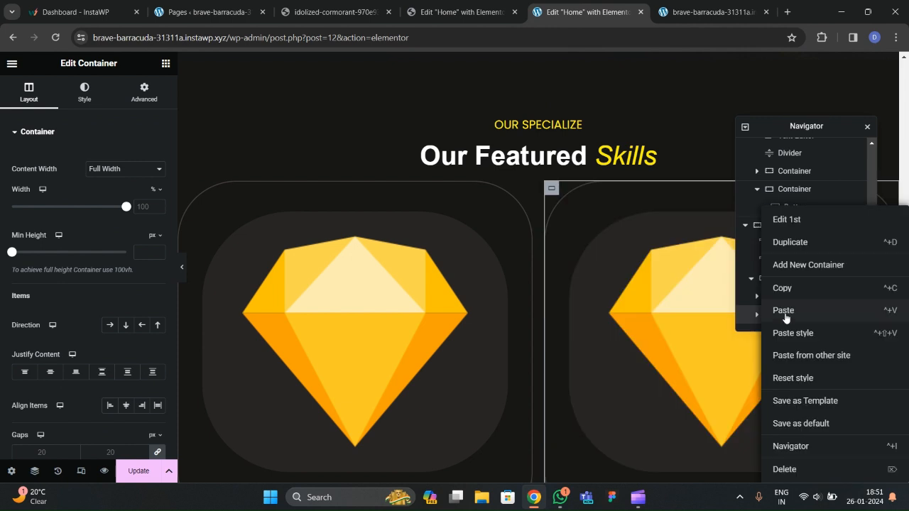
{"action": "left_click", "coordinate": [795, 245]}
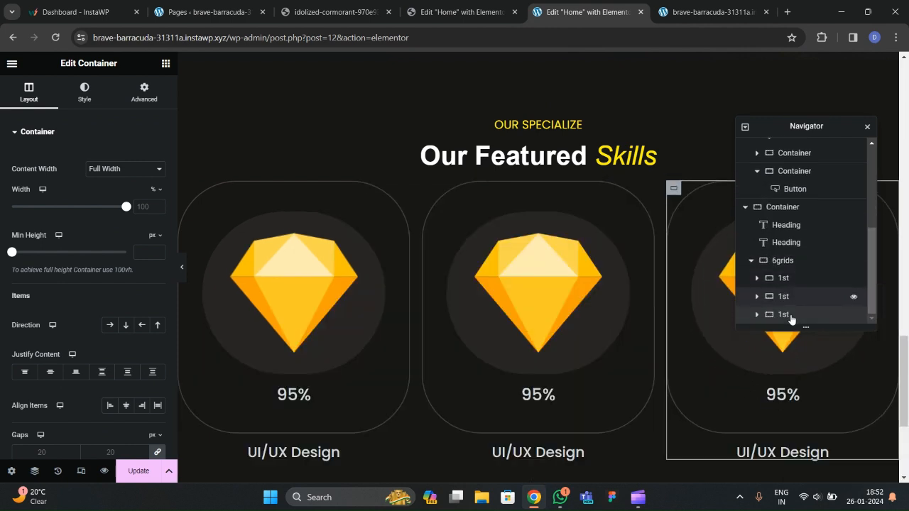
{"action": "right_click", "coordinate": [790, 317]}
{"action": "left_click", "coordinate": [804, 245]}
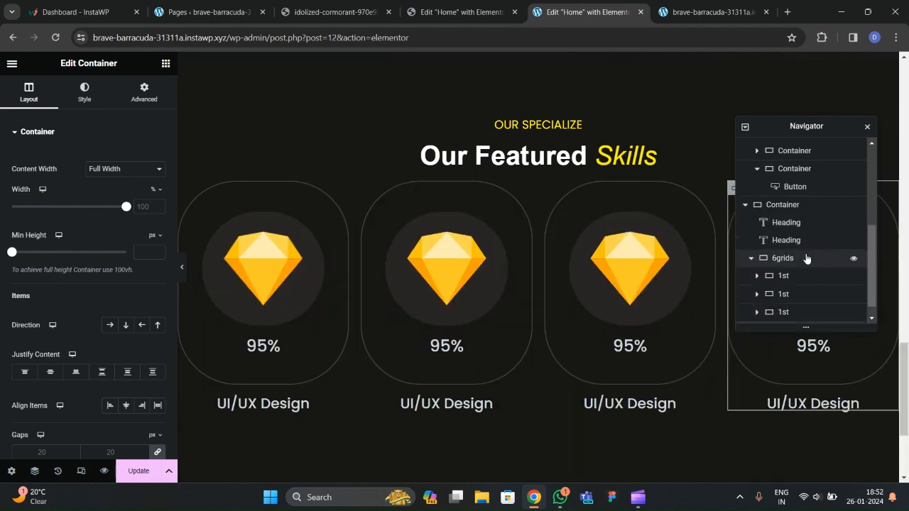
{"action": "right_click", "coordinate": [790, 316]}
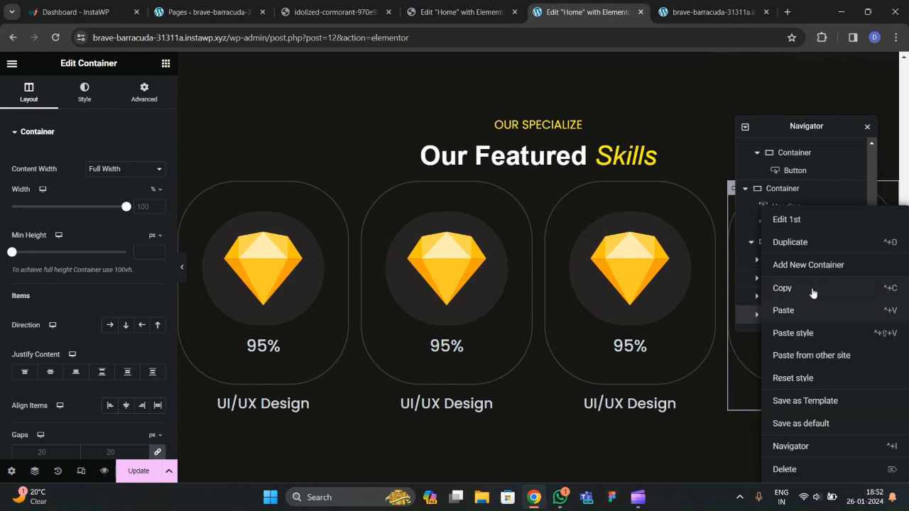
{"action": "left_click", "coordinate": [808, 264]}
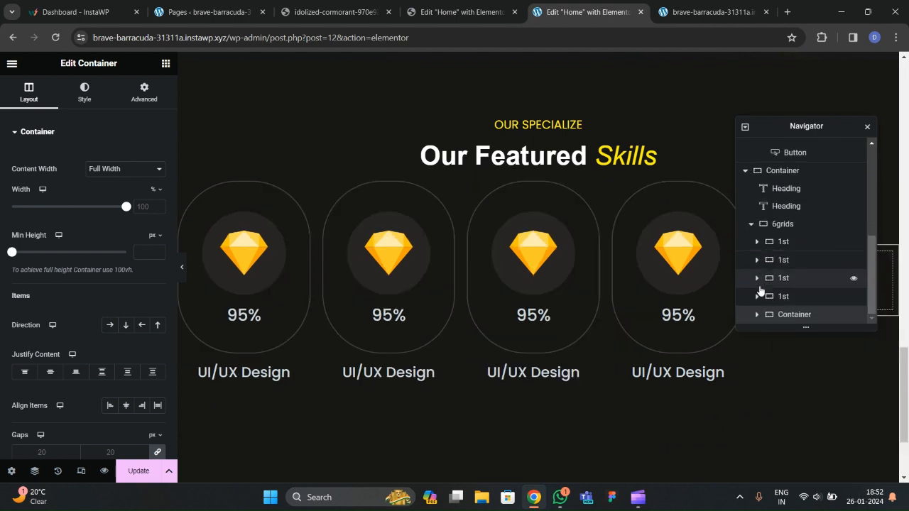
{"action": "right_click", "coordinate": [782, 314]}
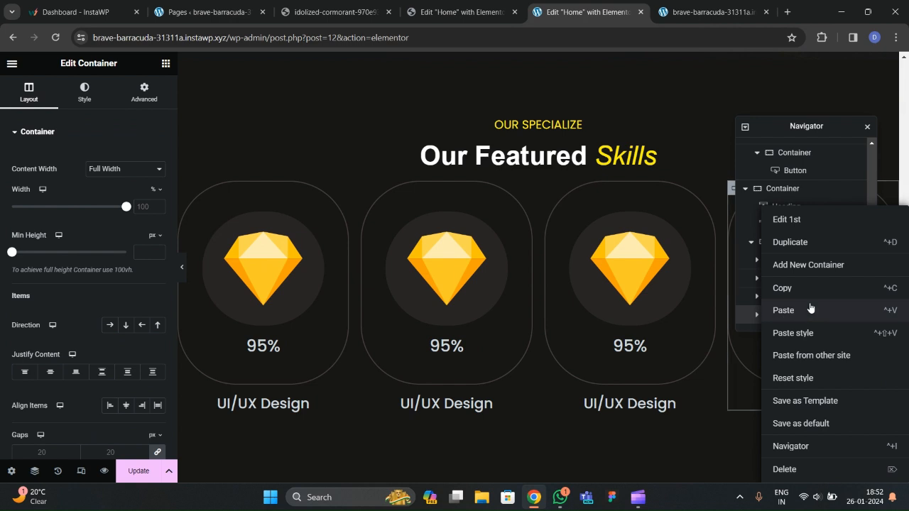
{"action": "left_click", "coordinate": [782, 267]}
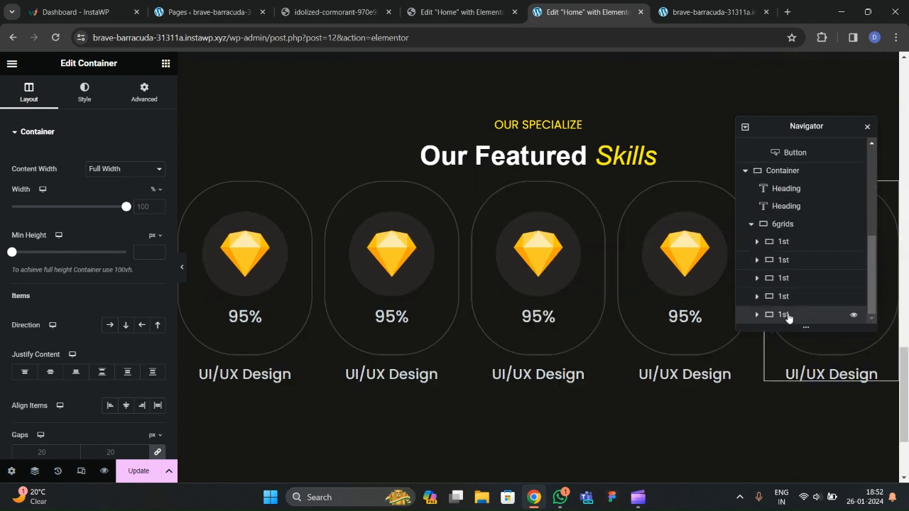
{"action": "right_click", "coordinate": [761, 315]}
{"action": "left_click", "coordinate": [801, 243]}
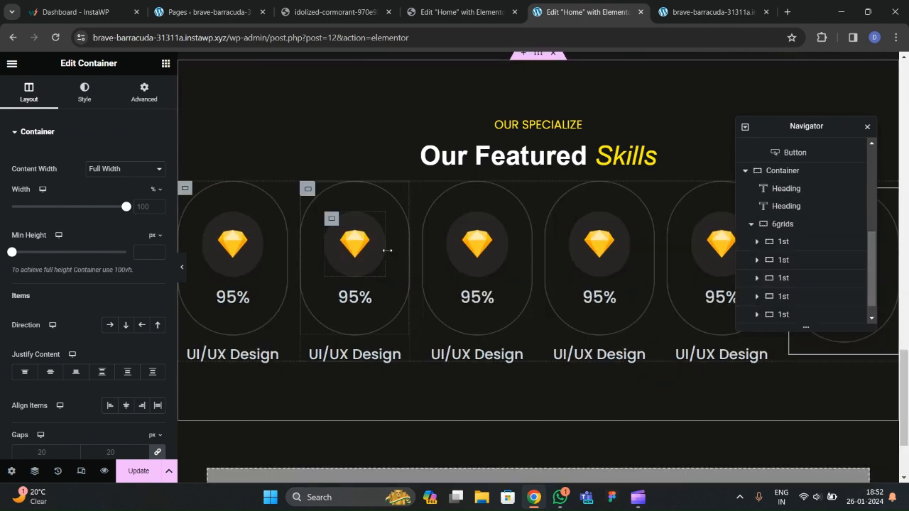
Preview the six-card row, then select the 6grids container.
{"action": "left_click", "coordinate": [184, 275]}
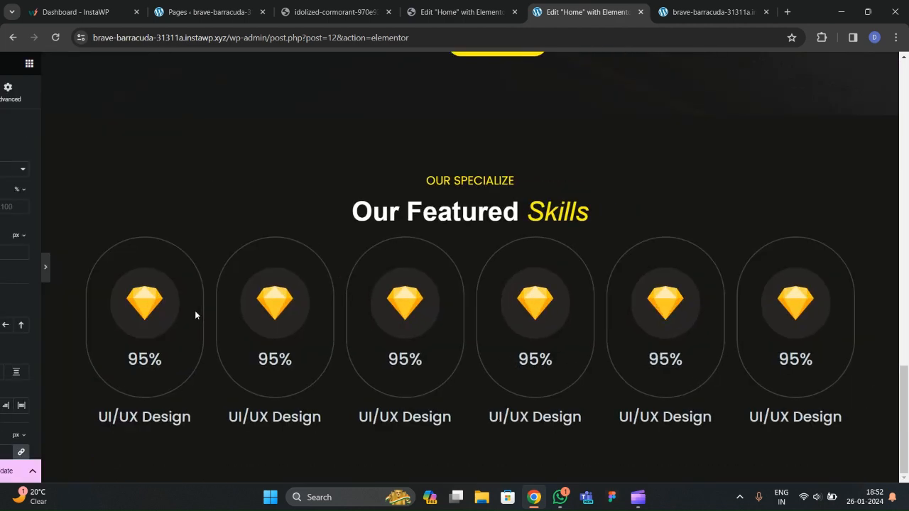
{"action": "left_click", "coordinate": [2, 272]}
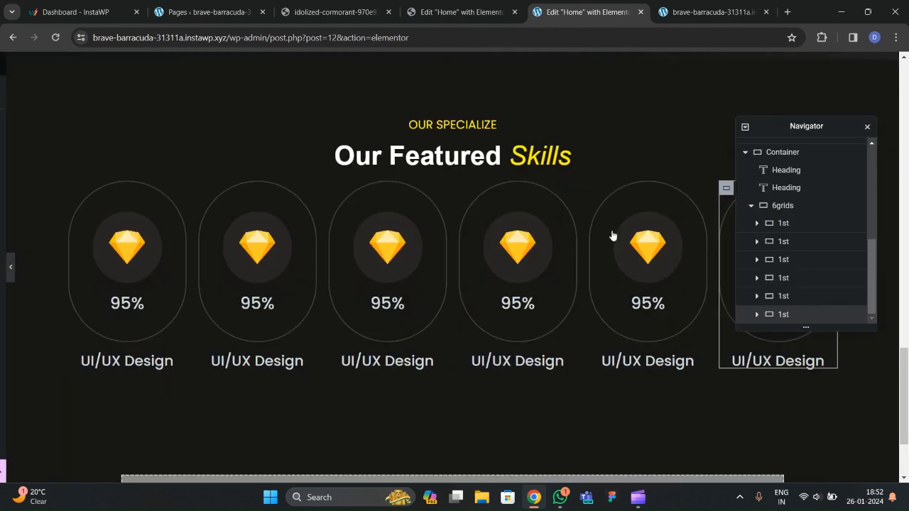
{"action": "left_click", "coordinate": [552, 241]}
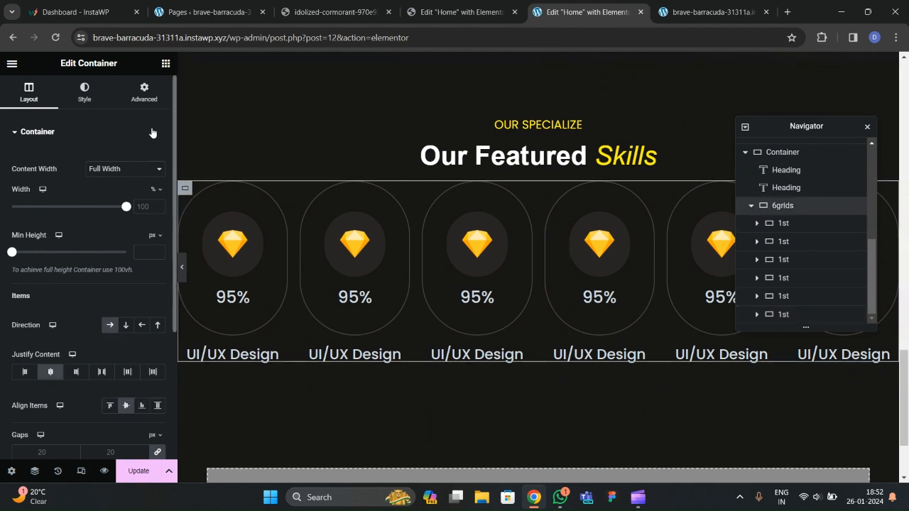
{"action": "left_click", "coordinate": [145, 92]}
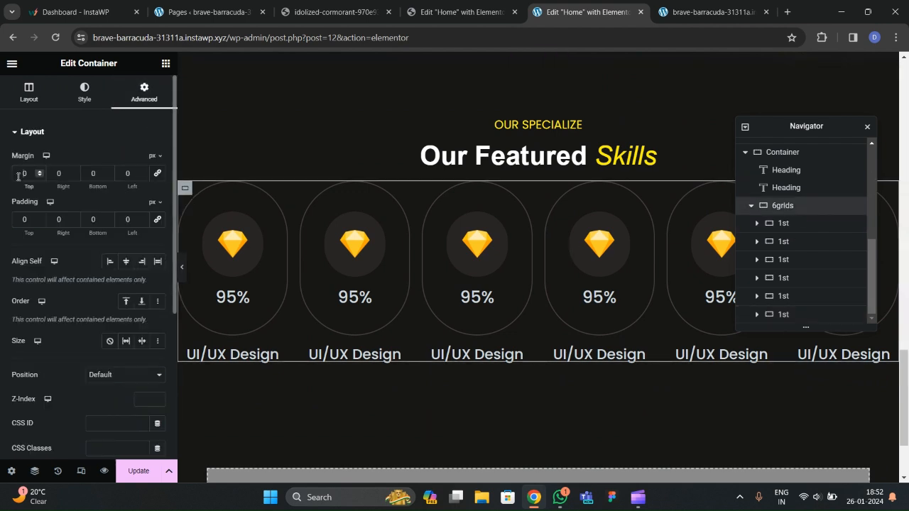
{"action": "type", "text": "50"}
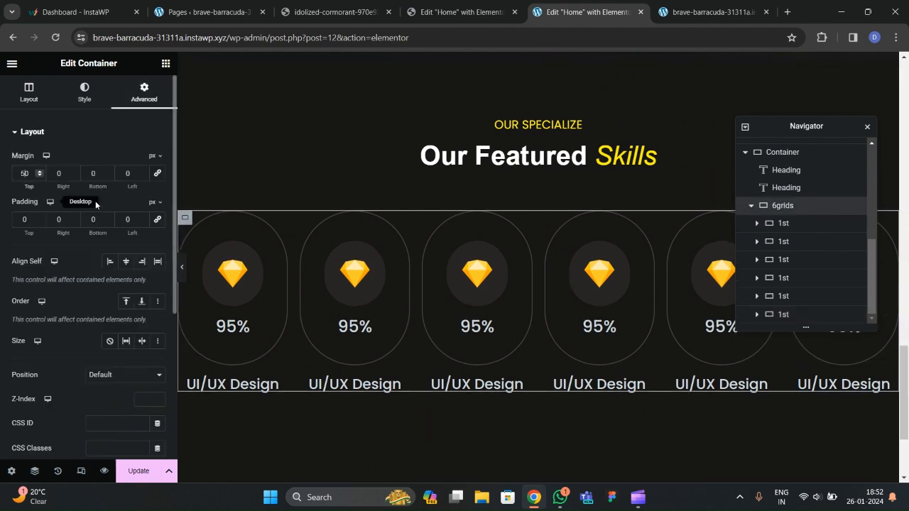
{"action": "left_click", "coordinate": [184, 279]}
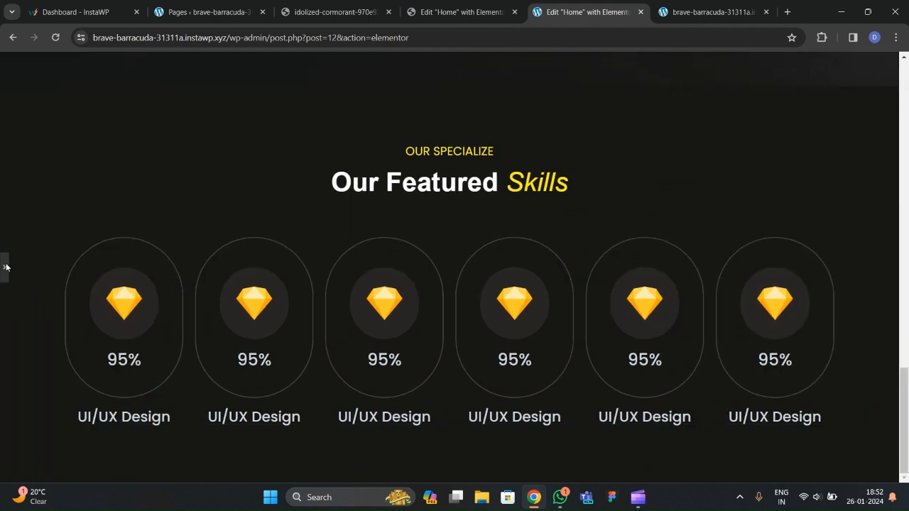
{"action": "left_click", "coordinate": [2, 267]}
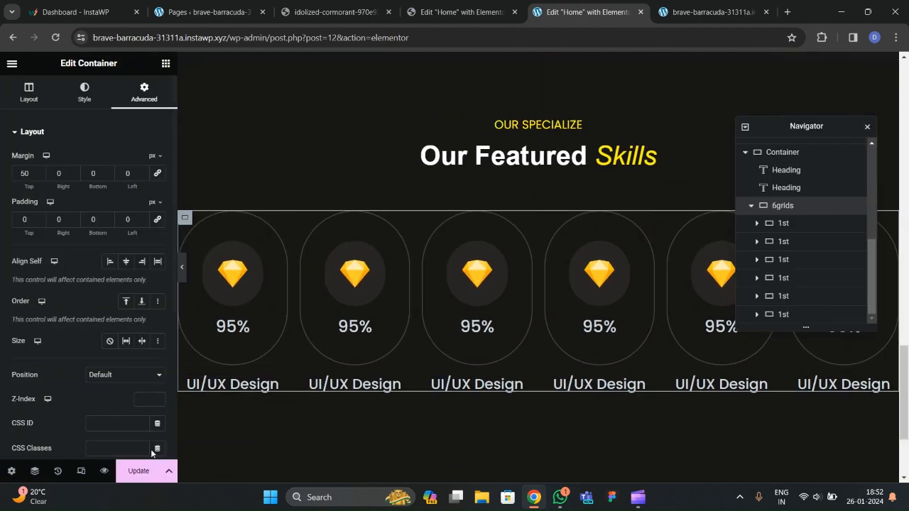
{"action": "left_click", "coordinate": [140, 470]}
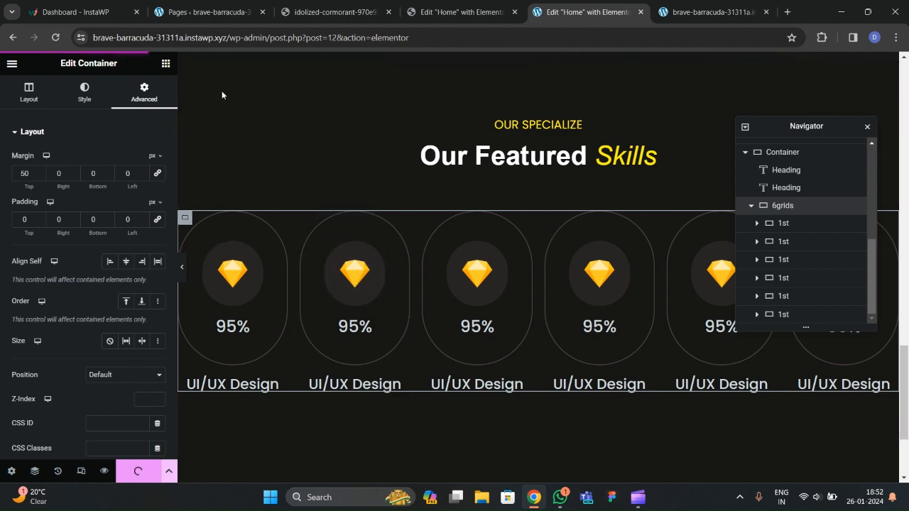
{"action": "left_click", "coordinate": [450, 19]}
{"action": "left_click", "coordinate": [579, 12]}
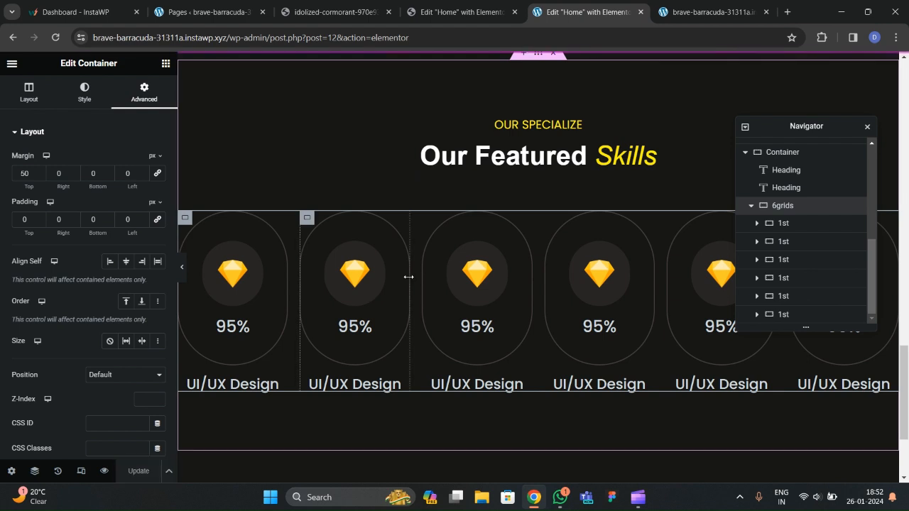
Replace the second and third card icons with the Figma and Photoshop images.
{"action": "left_click", "coordinate": [359, 273]}
{"action": "left_click", "coordinate": [114, 208]}
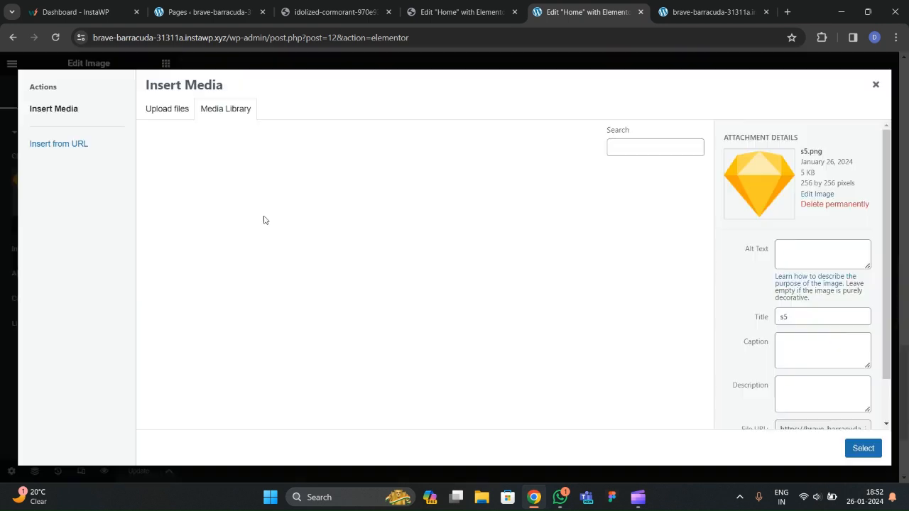
{"action": "left_click", "coordinate": [213, 224]}
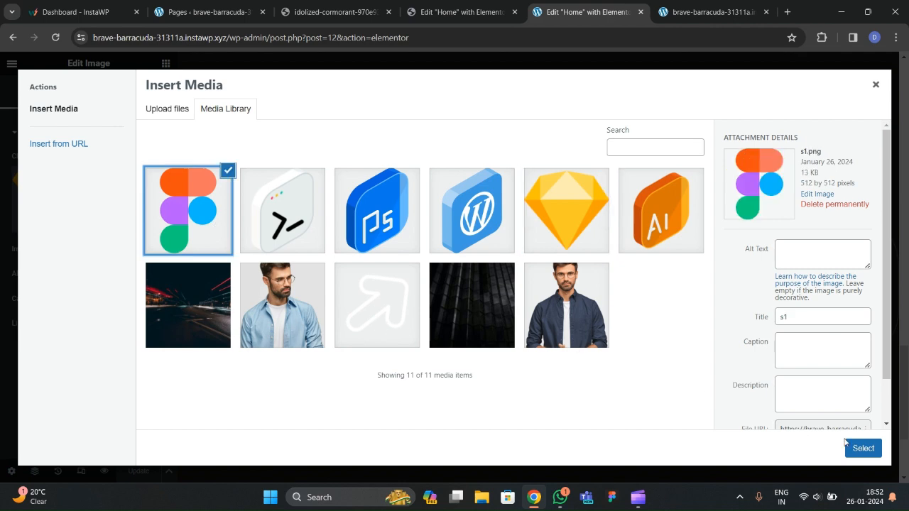
{"action": "left_click", "coordinate": [864, 448]}
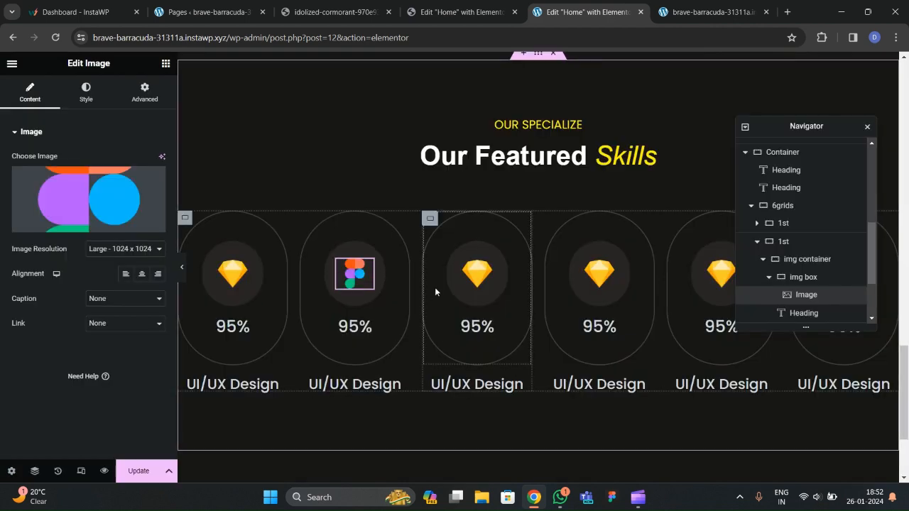
{"action": "left_click", "coordinate": [476, 273]}
{"action": "left_click", "coordinate": [121, 210]}
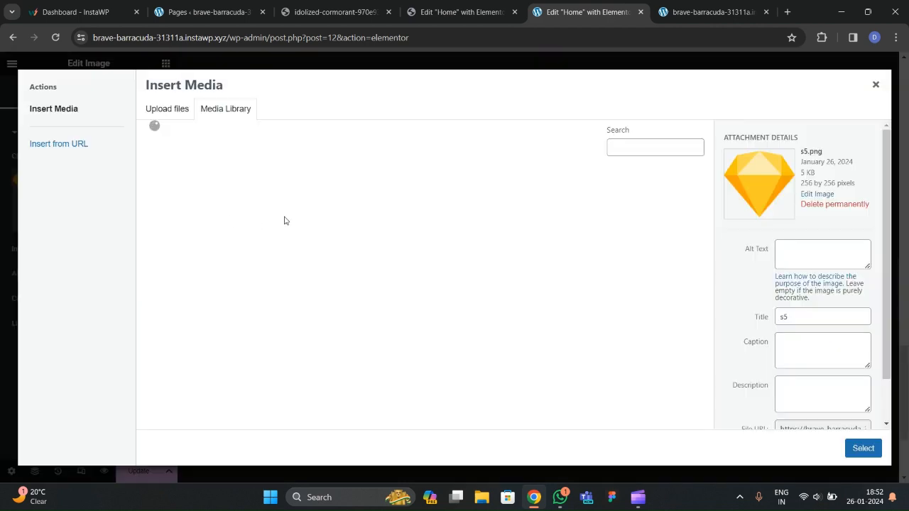
{"action": "left_click", "coordinate": [390, 250]}
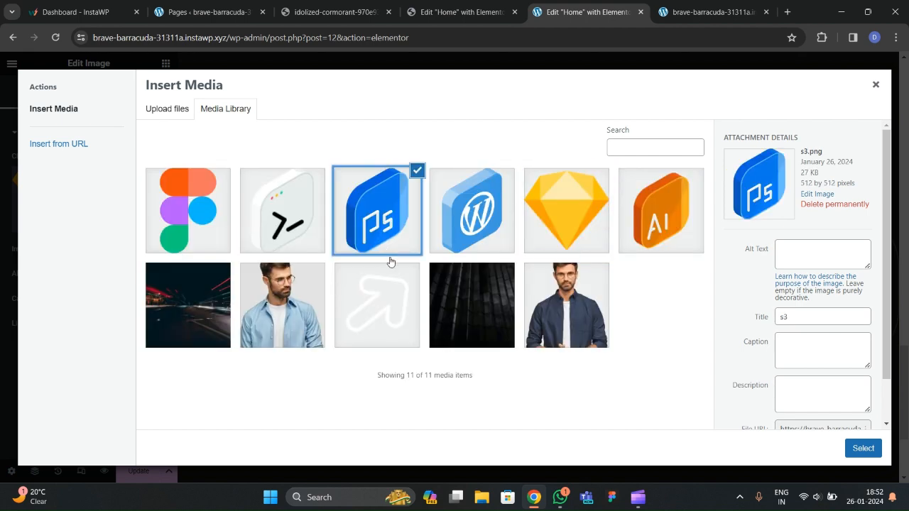
{"action": "left_click", "coordinate": [872, 446]}
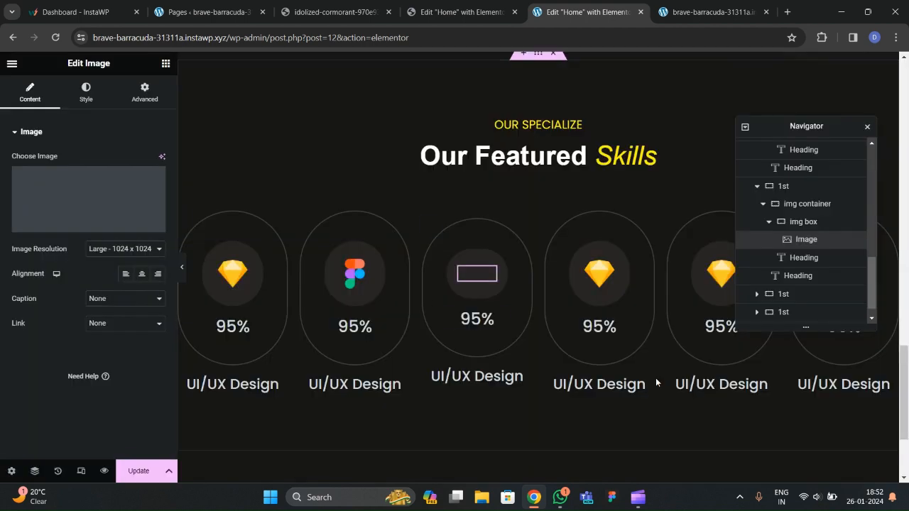
Replace the fourth and fifth card icons with the terminal and Illustrator images.
{"action": "left_click", "coordinate": [586, 274]}
{"action": "left_click", "coordinate": [142, 213]}
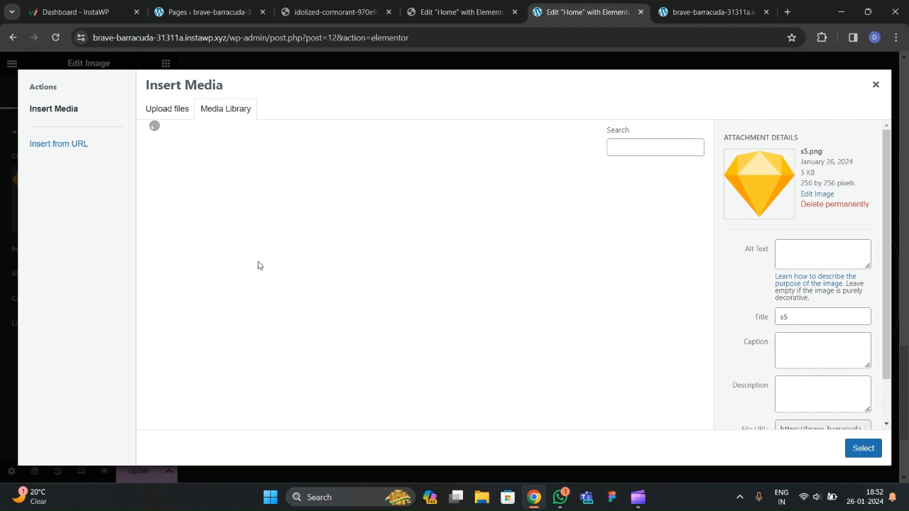
{"action": "left_click", "coordinate": [296, 226]}
{"action": "left_click", "coordinate": [864, 448]}
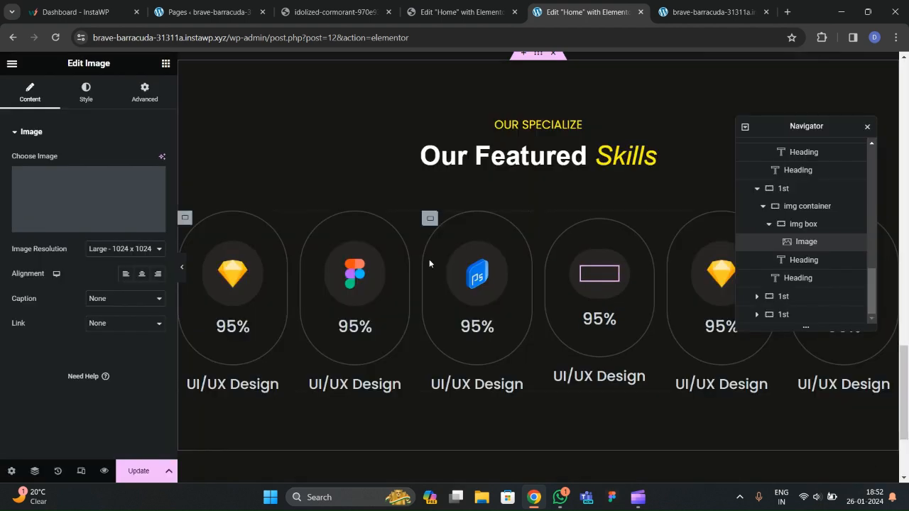
{"action": "left_click_drag", "start_coordinate": [799, 128], "coordinate": [479, 220]}
{"action": "left_click", "coordinate": [727, 280]}
{"action": "left_click", "coordinate": [89, 206]}
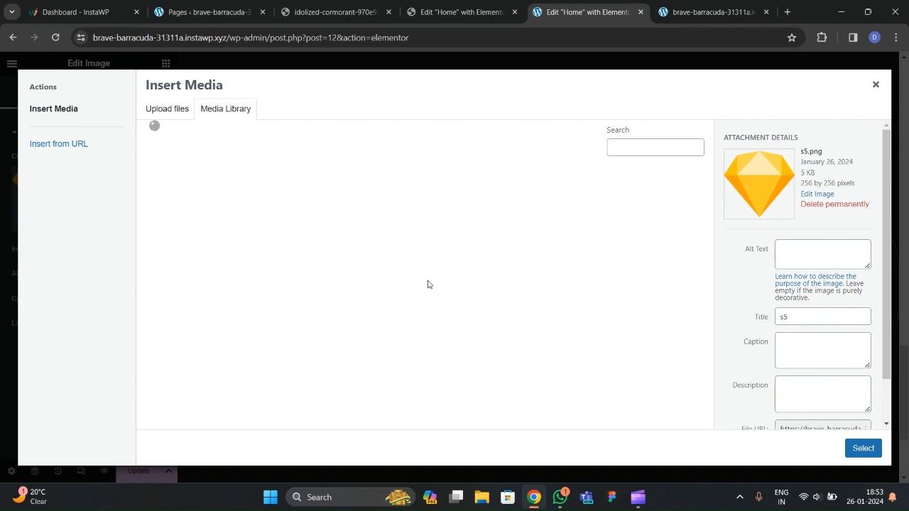
{"action": "left_click", "coordinate": [472, 19]}
{"action": "left_click", "coordinate": [594, 18]}
{"action": "left_click", "coordinate": [623, 233]}
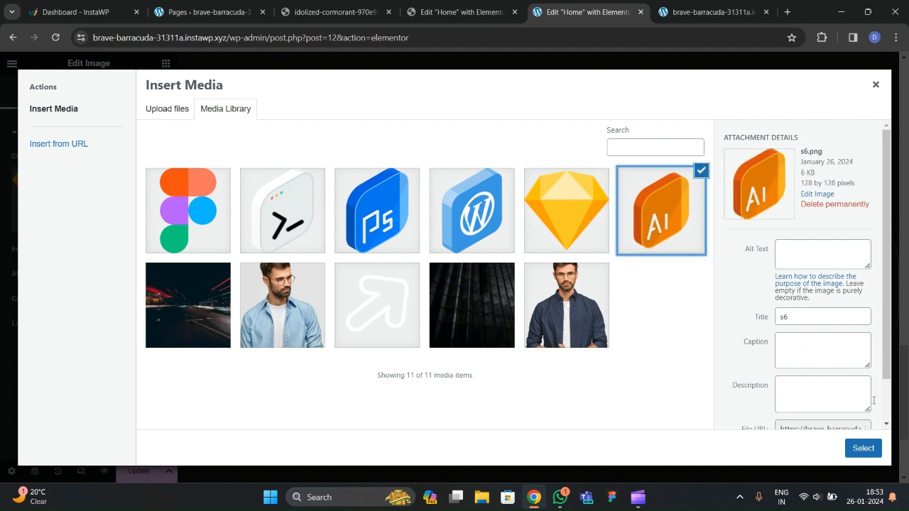
{"action": "left_click", "coordinate": [863, 448]}
{"action": "left_click_drag", "start_coordinate": [464, 218], "coordinate": [359, 229]}
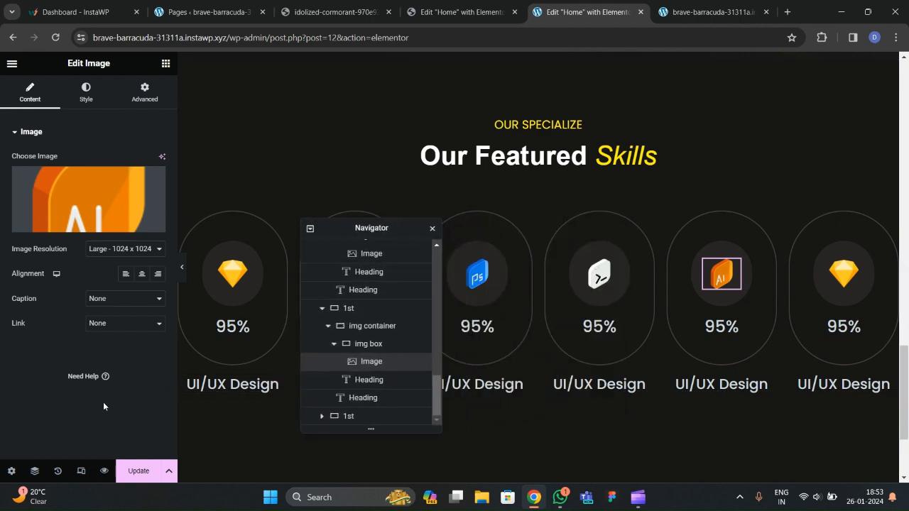
Save the page with Update and reload the live site.
{"action": "left_click", "coordinate": [129, 470]}
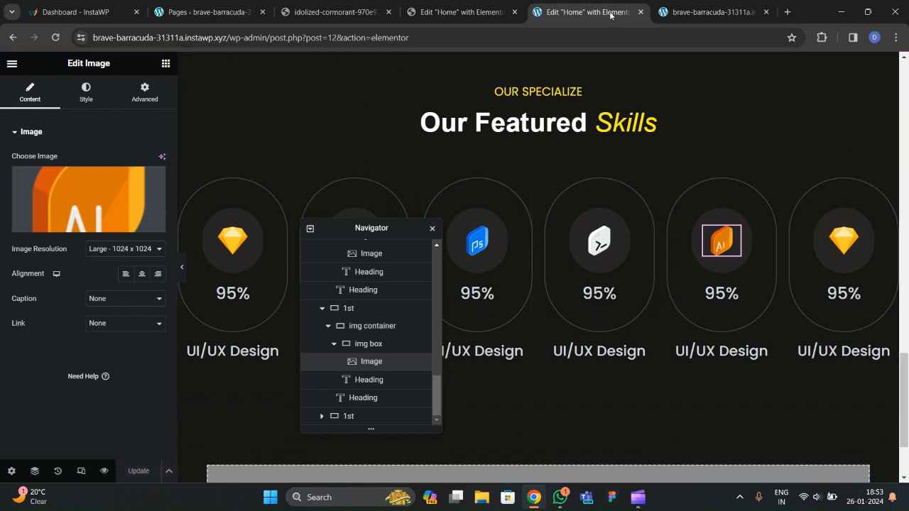
{"action": "left_click", "coordinate": [710, 12]}
{"action": "left_click", "coordinate": [61, 40]}
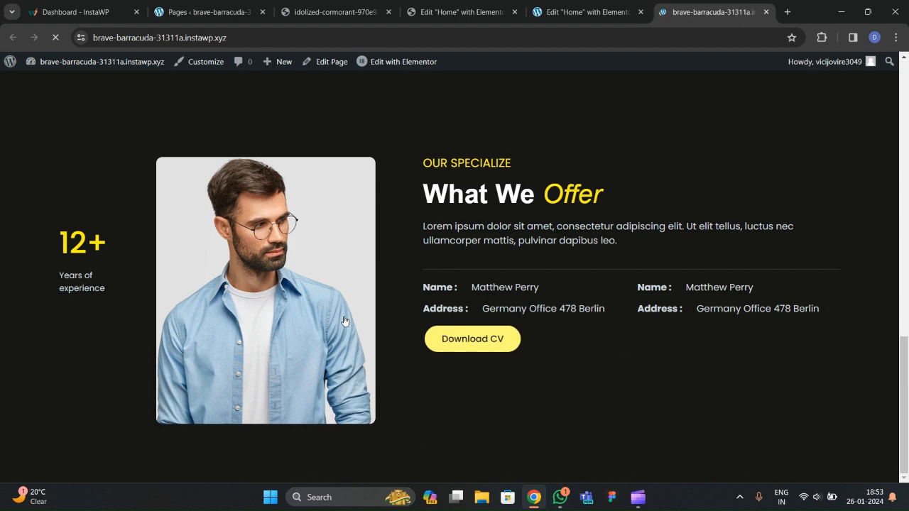
Scroll the live page to review the six updated Featured Skills cards.
{"action": "scroll", "coordinate": [353, 316], "scroll_direction": "down", "scroll_amount": 5}
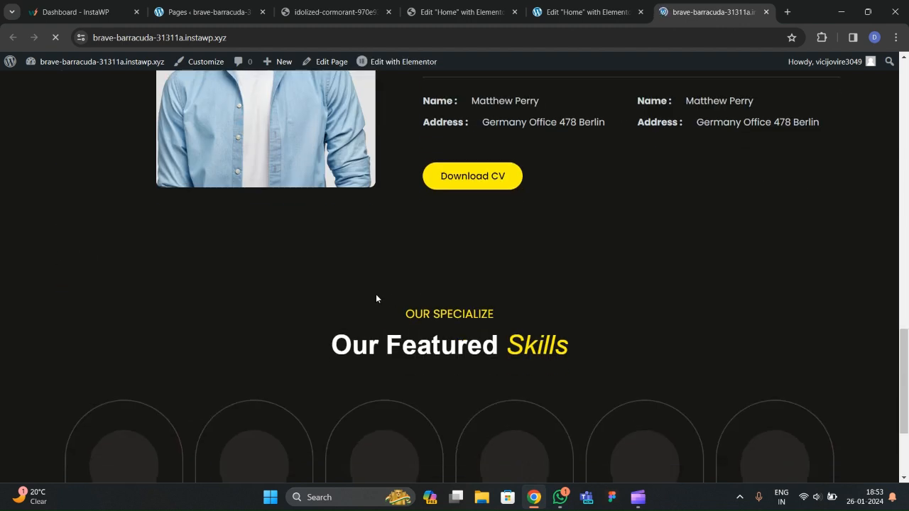
{"action": "scroll", "coordinate": [375, 298], "scroll_direction": "up", "scroll_amount": 3}
{"action": "scroll", "coordinate": [376, 299], "scroll_direction": "down", "scroll_amount": 5}
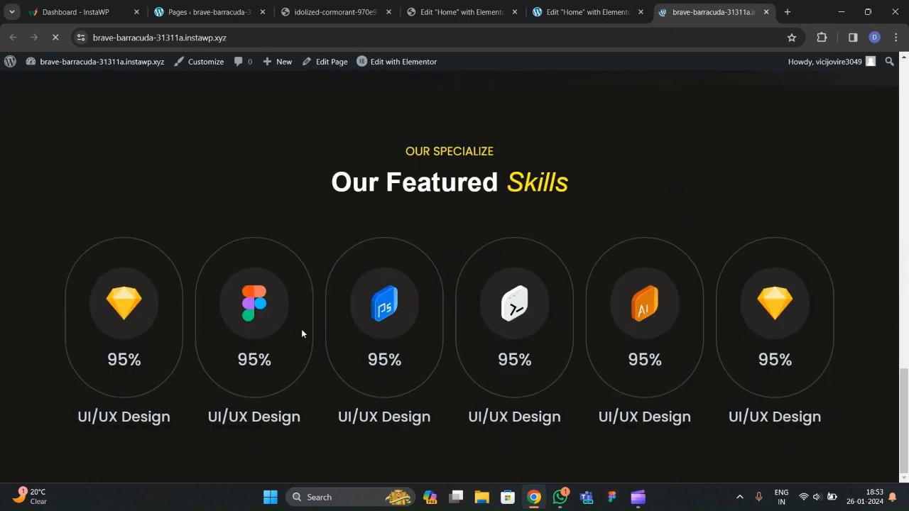
{"action": "scroll", "coordinate": [389, 318], "scroll_direction": "up", "scroll_amount": 3}
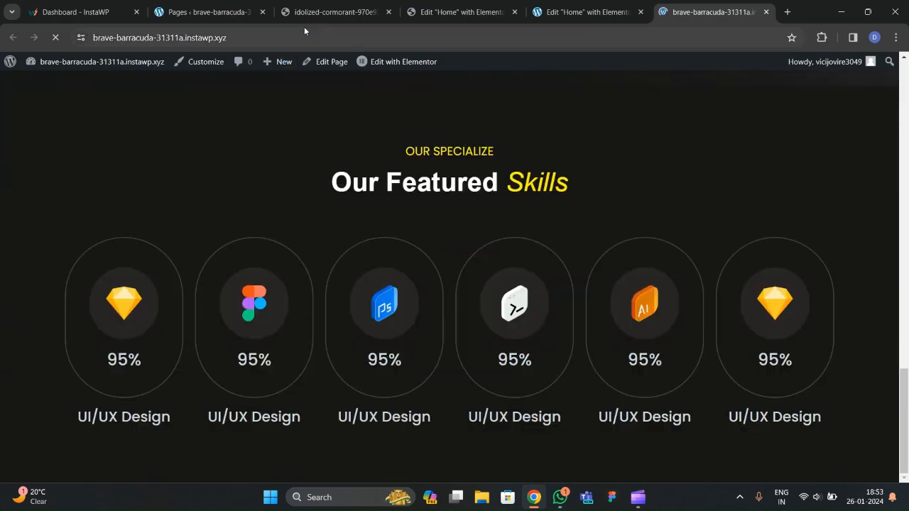
Browse the reference site's Featured Projects portfolio, then return to the Elementor editor.
{"action": "left_click", "coordinate": [316, 12]}
{"action": "scroll", "coordinate": [370, 265], "scroll_direction": "down", "scroll_amount": 6}
{"action": "scroll", "coordinate": [270, 298], "scroll_direction": "up", "scroll_amount": 3}
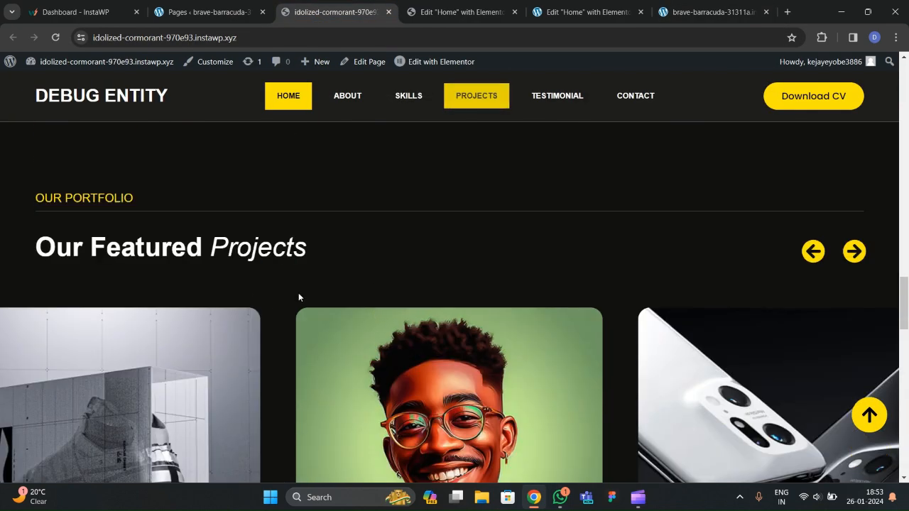
{"action": "scroll", "coordinate": [191, 293], "scroll_direction": "down", "scroll_amount": 4}
{"action": "scroll", "coordinate": [235, 248], "scroll_direction": "up", "scroll_amount": 3}
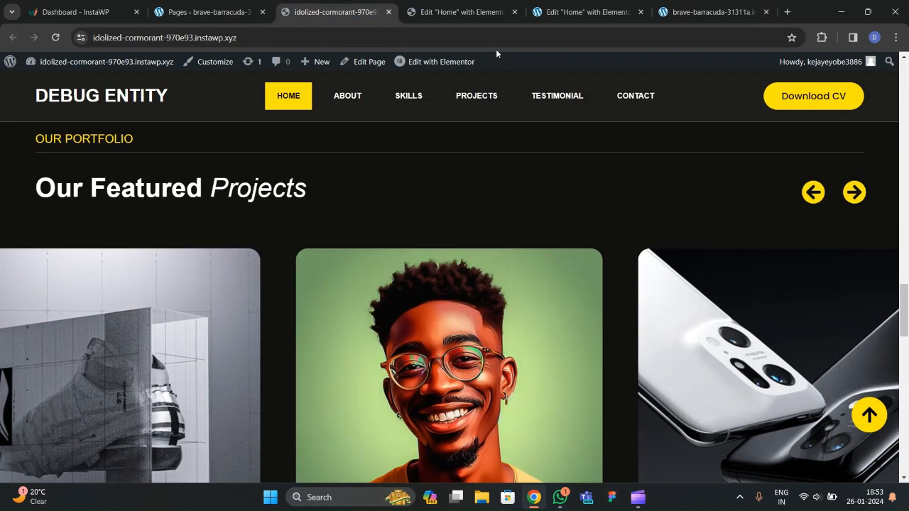
{"action": "left_click", "coordinate": [586, 12]}
Copy the What We Offer section.
{"action": "scroll", "coordinate": [496, 294], "scroll_direction": "down", "scroll_amount": 2}
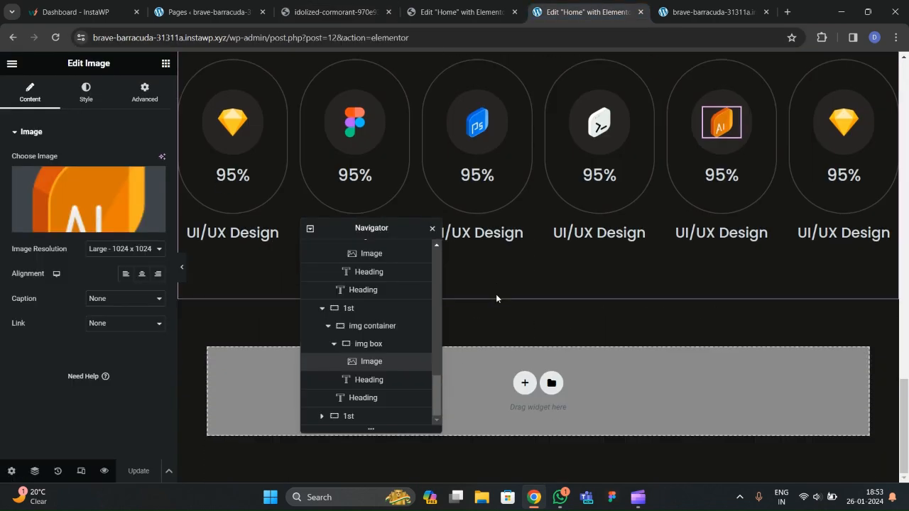
{"action": "scroll", "coordinate": [496, 294], "scroll_direction": "up", "scroll_amount": 10}
{"action": "scroll", "coordinate": [537, 197], "scroll_direction": "up", "scroll_amount": 1}
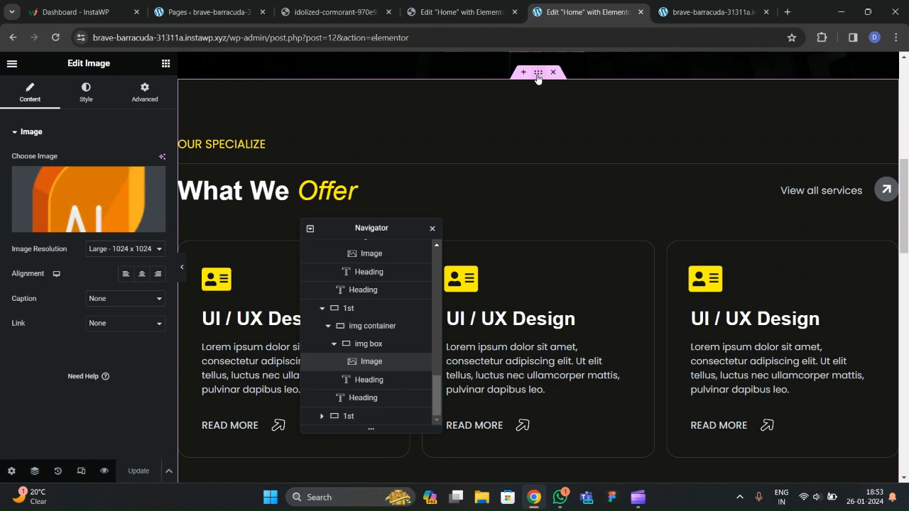
{"action": "left_click", "coordinate": [538, 73]}
{"action": "right_click", "coordinate": [538, 74]}
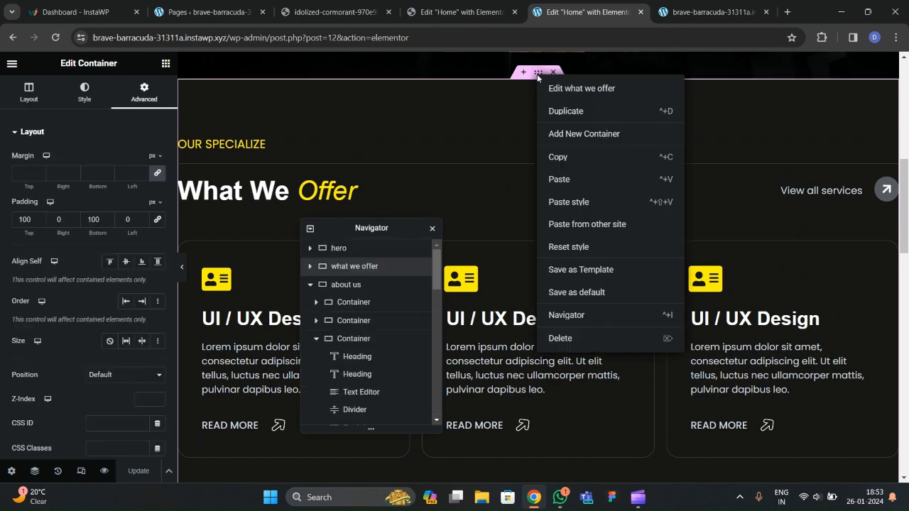
{"action": "left_click", "coordinate": [561, 133]}
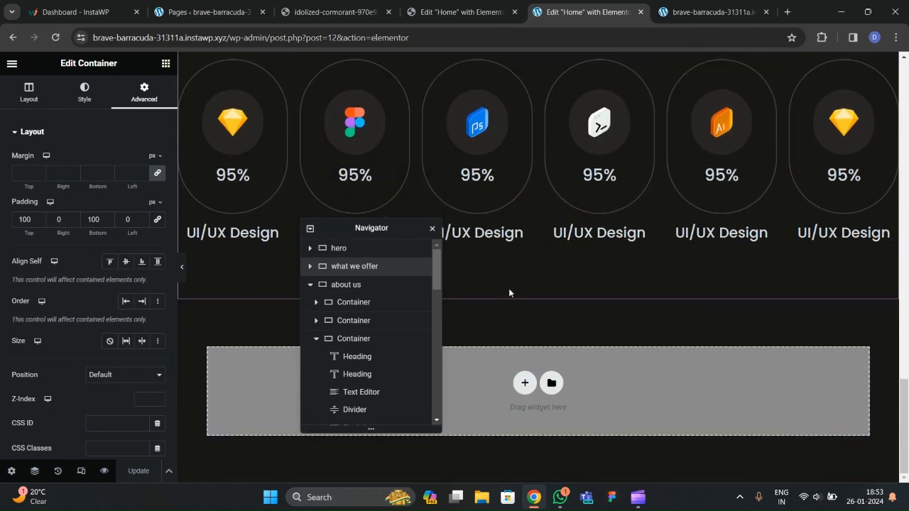
Paste the copied services section into the empty container below the skills row.
{"action": "left_click_drag", "start_coordinate": [393, 221], "coordinate": [628, 191]}
{"action": "right_click", "coordinate": [337, 371]}
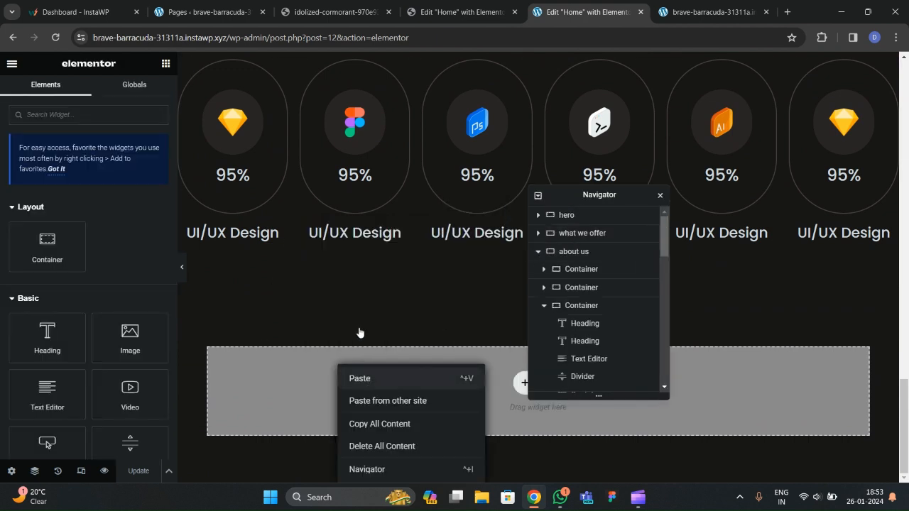
{"action": "left_click", "coordinate": [351, 329]}
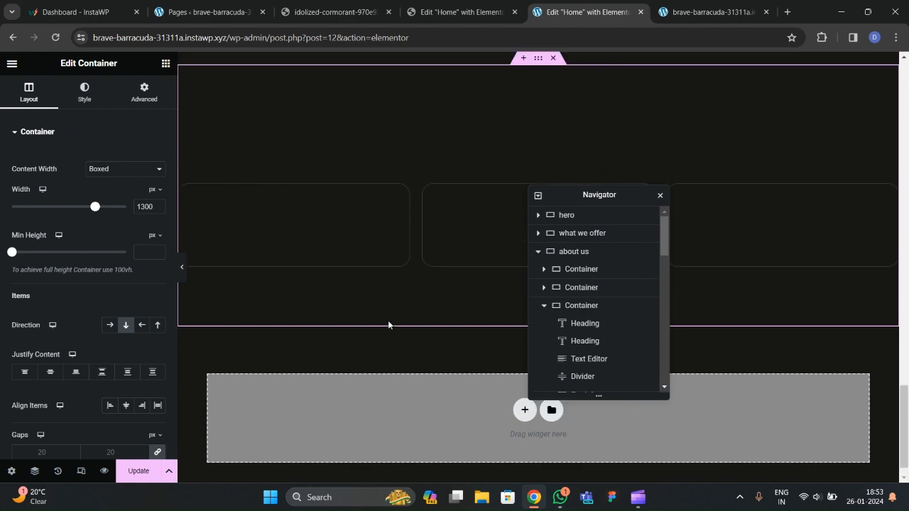
{"action": "scroll", "coordinate": [540, 308], "scroll_direction": "down", "scroll_amount": 5}
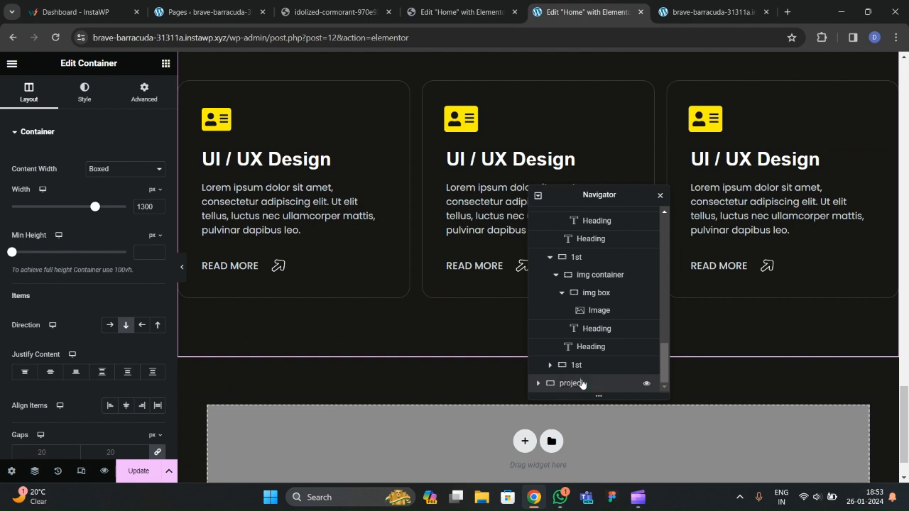
In the Navigator, delete the extra service-card Container from the projects section.
{"action": "left_click", "coordinate": [538, 196]}
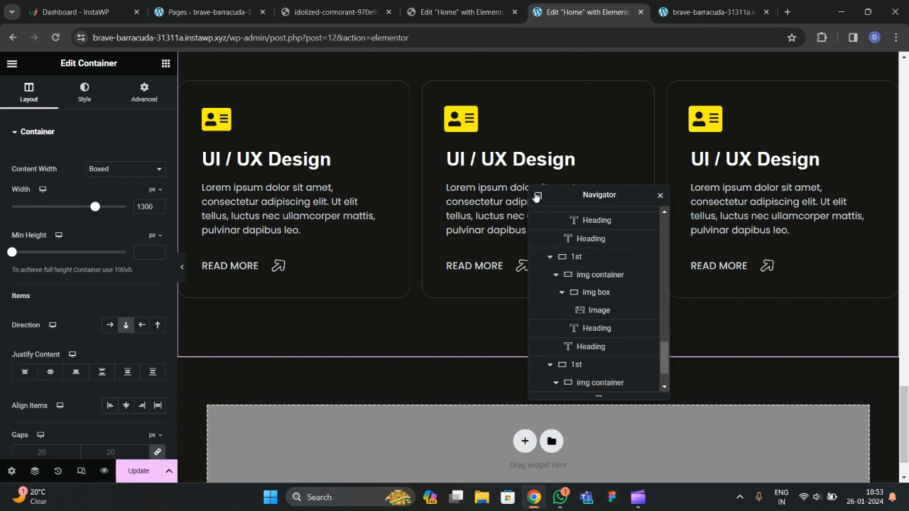
{"action": "left_click", "coordinate": [538, 196]}
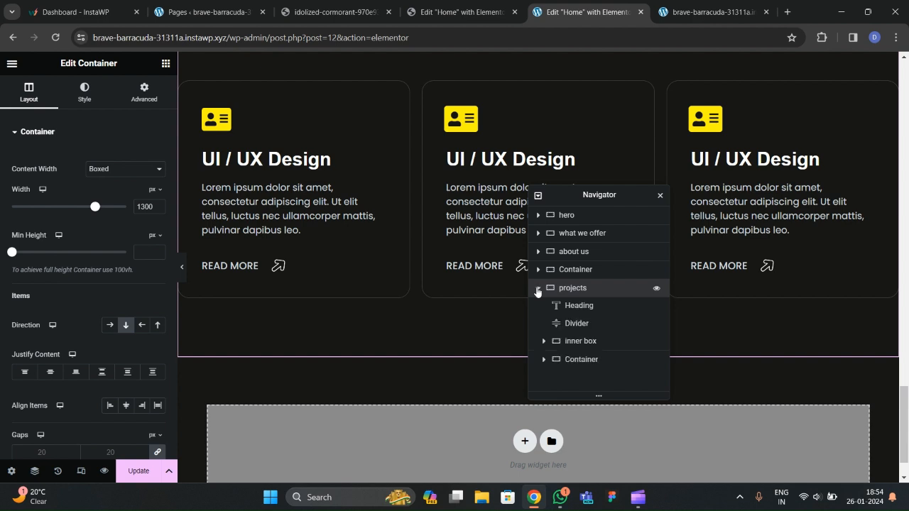
{"action": "left_click", "coordinate": [575, 341]}
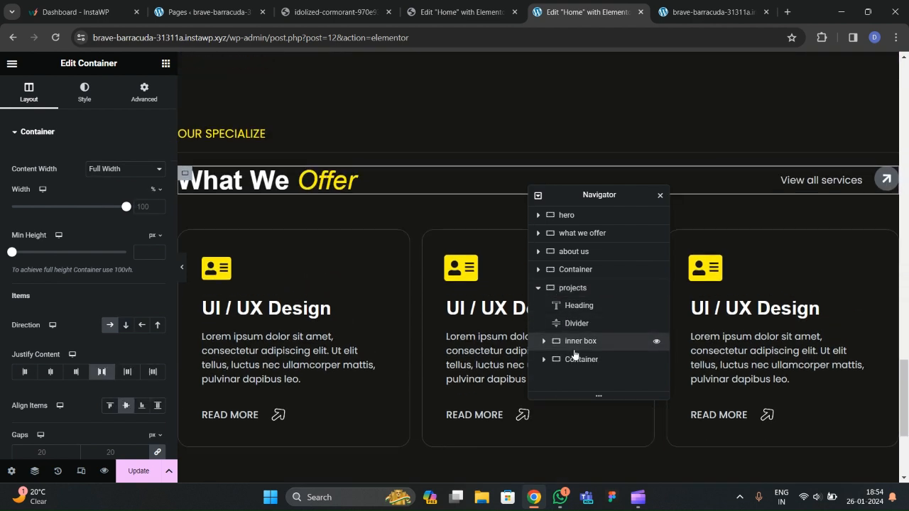
{"action": "left_click", "coordinate": [576, 359]}
{"action": "right_click", "coordinate": [576, 361]}
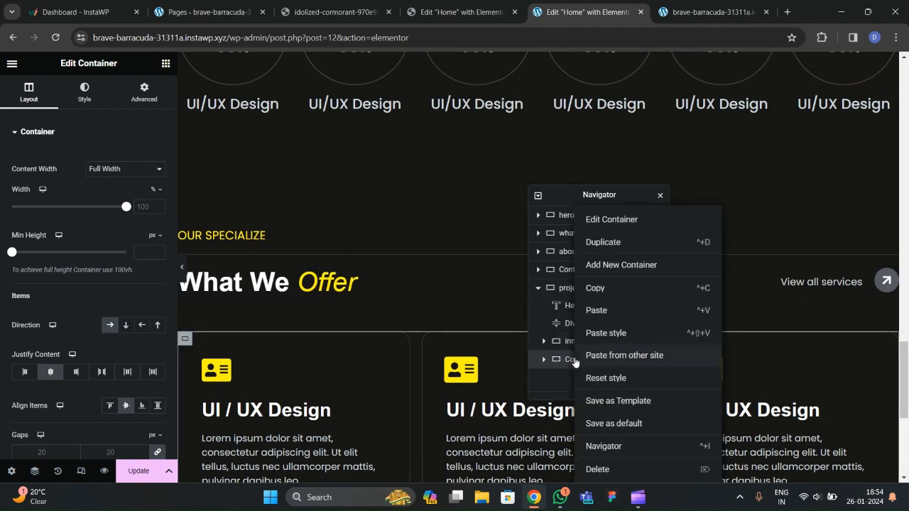
{"action": "left_click", "coordinate": [609, 471]}
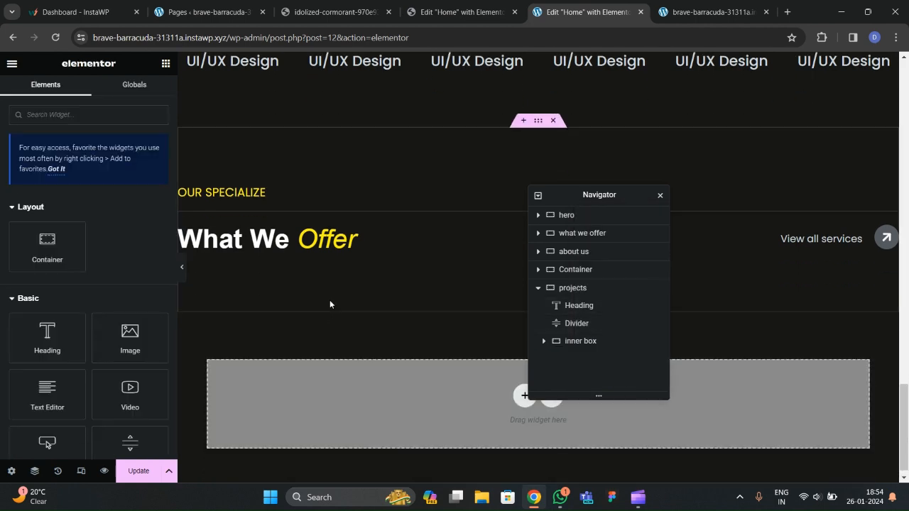
Copy 'OUR PORTFOLIO' from the live site and paste it over the OUR SPECIALIZE heading.
{"action": "left_click", "coordinate": [316, 10]}
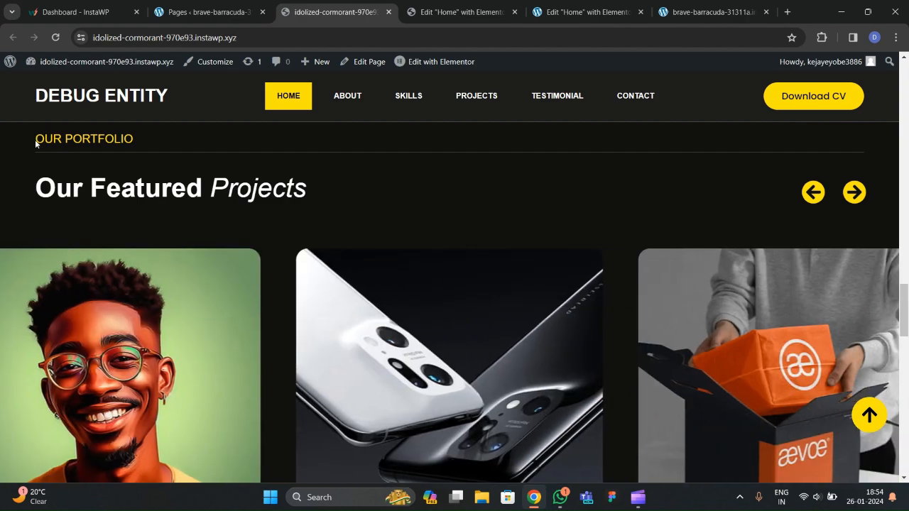
{"action": "left_click_drag", "start_coordinate": [34, 139], "coordinate": [133, 139]}
{"action": "key", "text": "ctrl+c"}
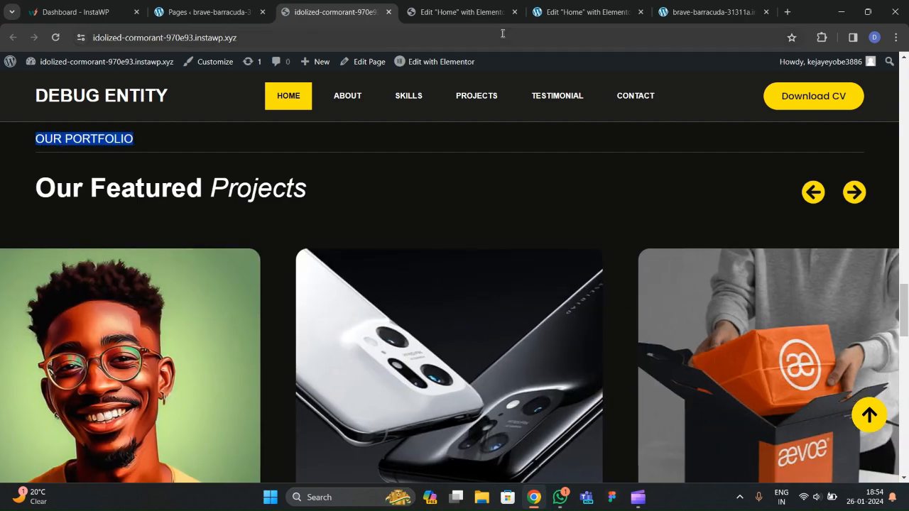
{"action": "left_click", "coordinate": [490, 12]}
{"action": "left_click", "coordinate": [586, 12]}
{"action": "left_click", "coordinate": [235, 181]}
{"action": "left_click_drag", "start_coordinate": [69, 174], "coordinate": [9, 184]}
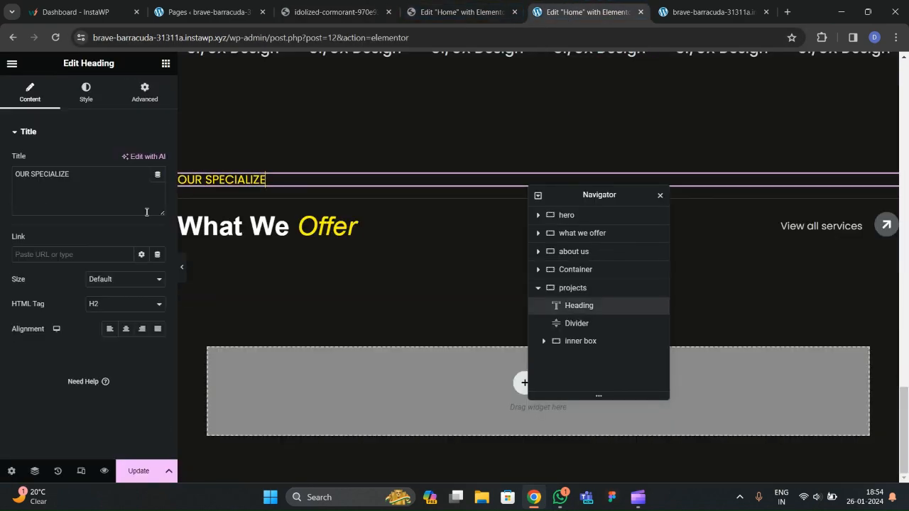
{"action": "key", "text": "ctrl+v"}
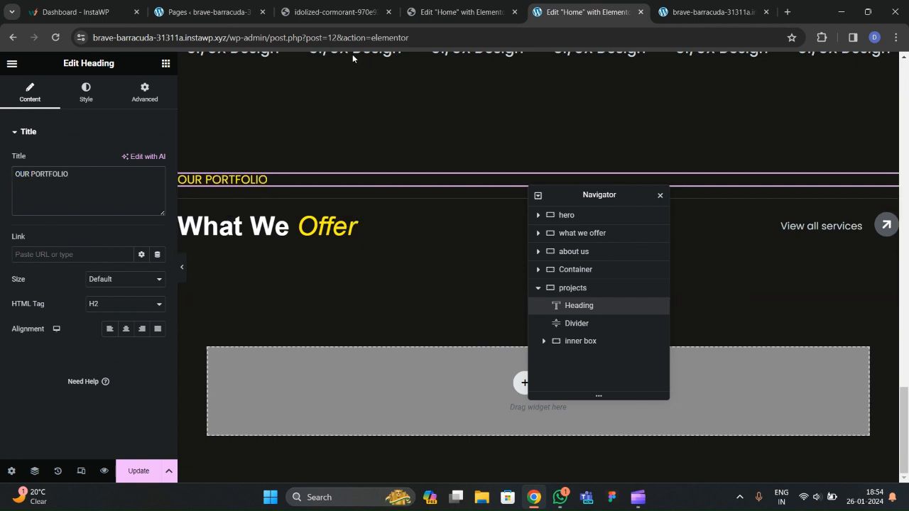
Retitle the What We Offer heading to 'Our Featured Projects', then compare with the live site.
{"action": "left_click", "coordinate": [264, 233]}
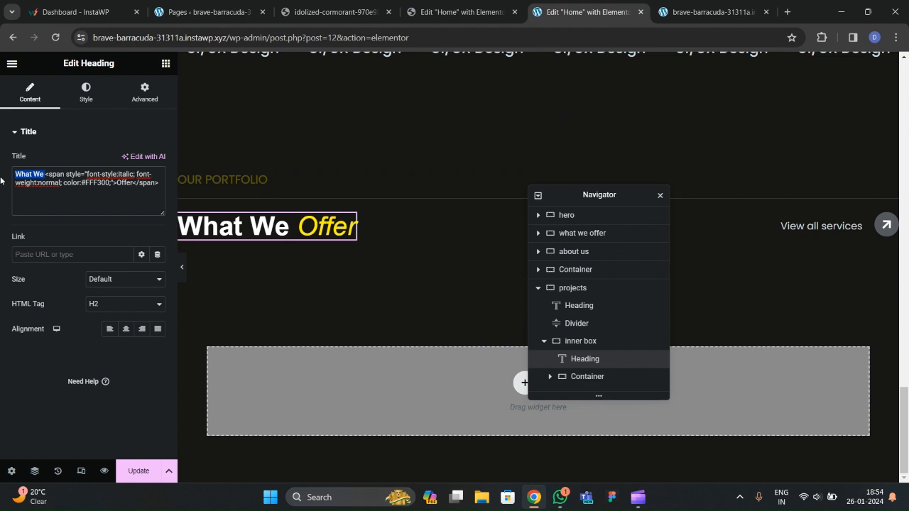
{"action": "type", "text": "Our Featured"}
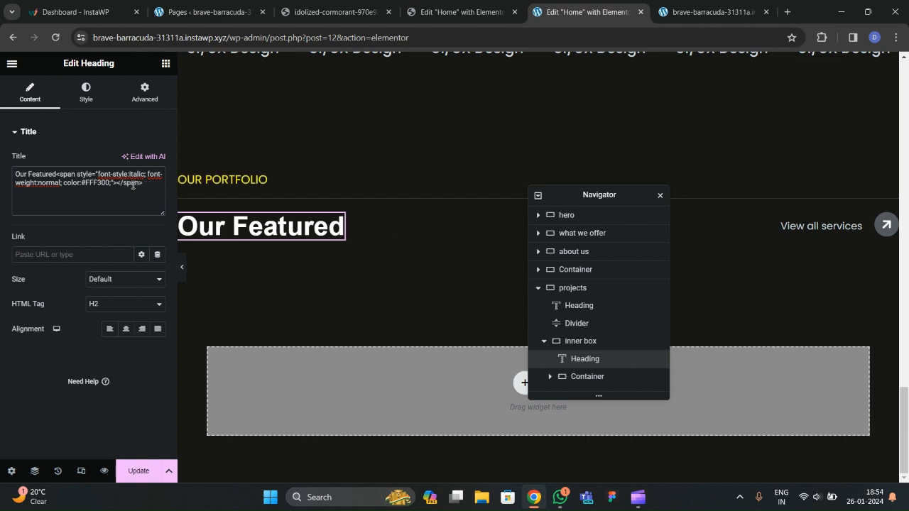
{"action": "type", "text": "jects"}
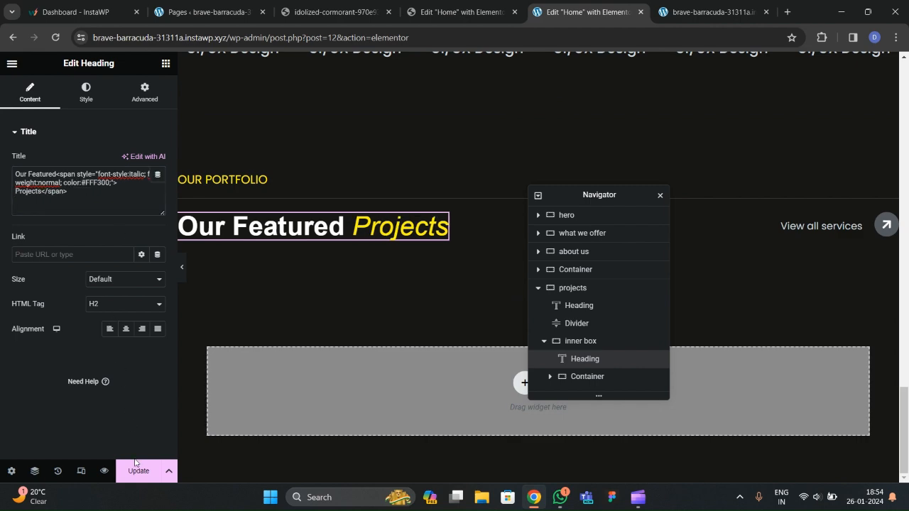
{"action": "left_click", "coordinate": [343, 12]}
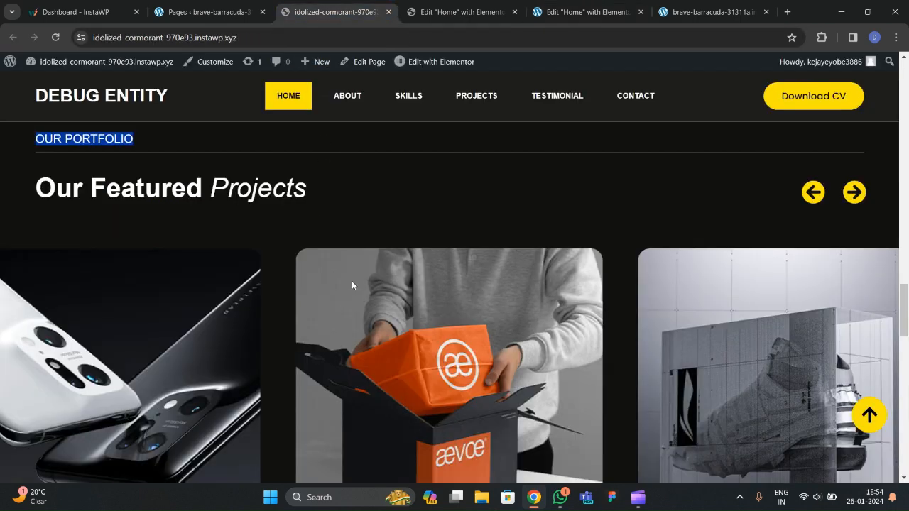
{"action": "scroll", "coordinate": [406, 283], "scroll_direction": "down", "scroll_amount": 2}
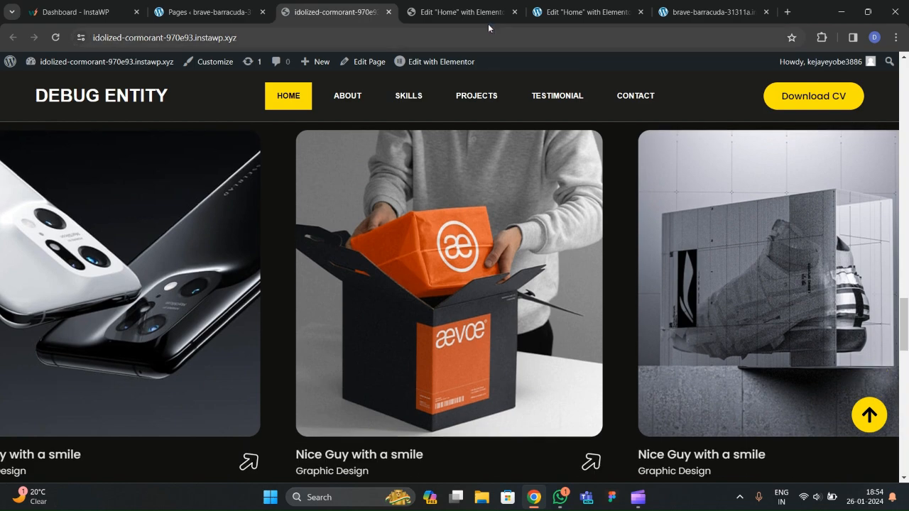
{"action": "key", "text": "ctrl+Tab"}
{"action": "key", "text": "ctrl+Tab"}
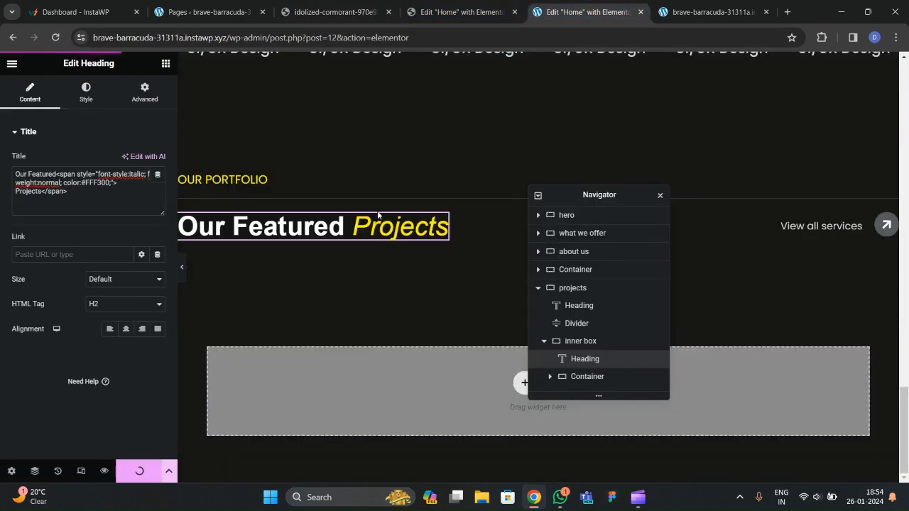
Add a Carousel widget and move it below the inner box in the projects section.
{"action": "left_click", "coordinate": [164, 65]}
{"action": "scroll", "coordinate": [78, 291], "scroll_direction": "down", "scroll_amount": 10}
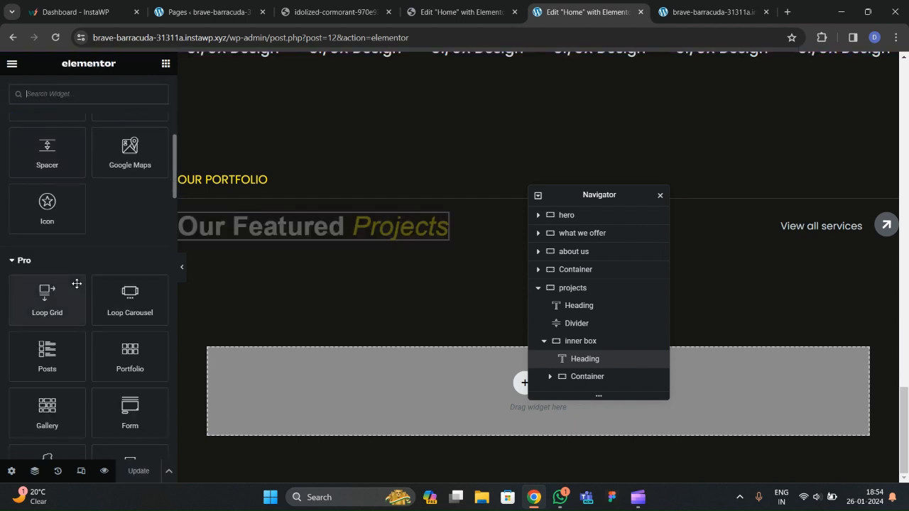
{"action": "scroll", "coordinate": [76, 286], "scroll_direction": "down", "scroll_amount": 12}
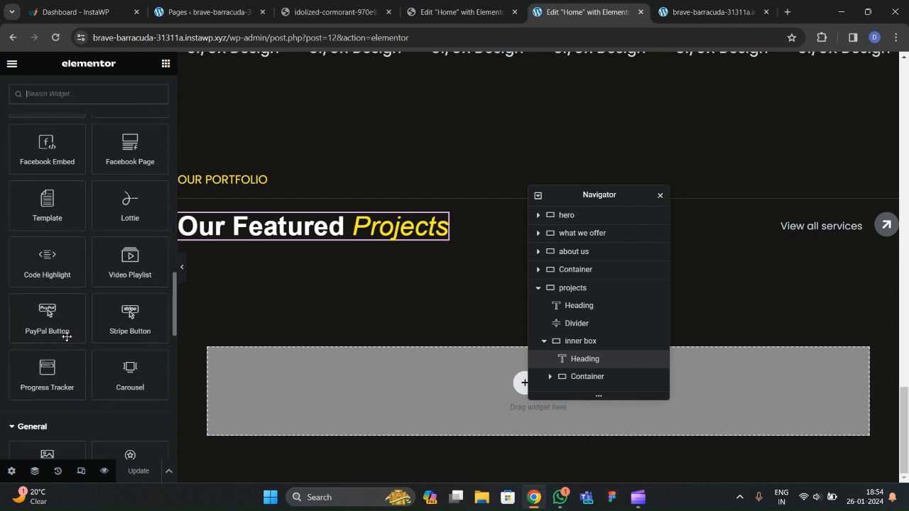
{"action": "left_click_drag", "start_coordinate": [130, 195], "coordinate": [260, 203]}
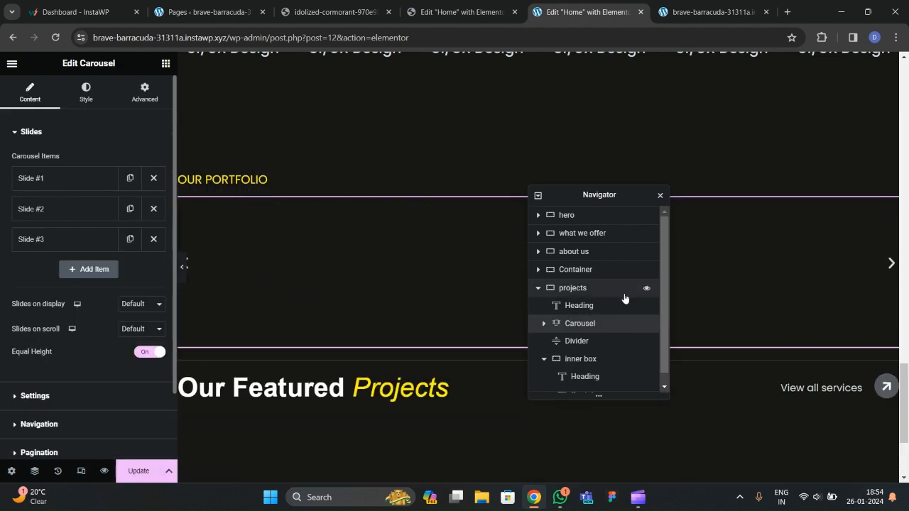
{"action": "scroll", "coordinate": [615, 333], "scroll_direction": "down", "scroll_amount": 1}
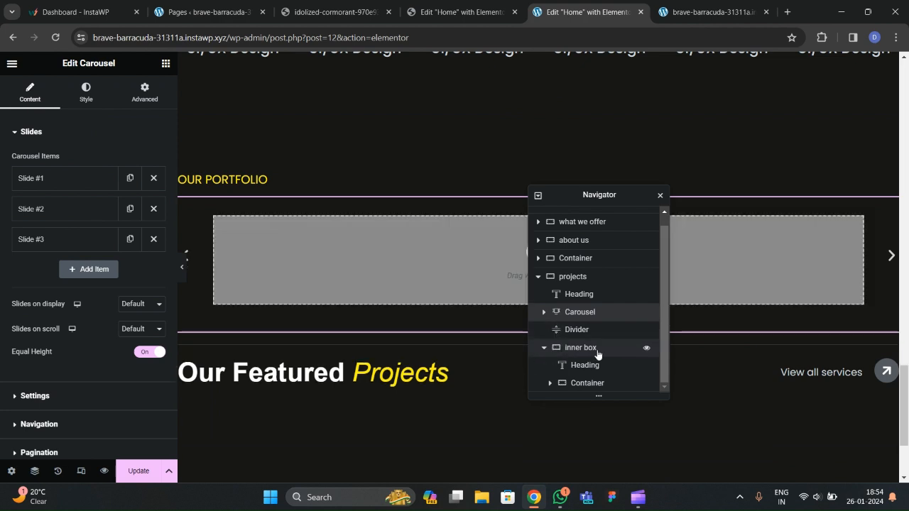
{"action": "left_click", "coordinate": [544, 316]}
{"action": "left_click", "coordinate": [544, 318]}
{"action": "left_click", "coordinate": [545, 348]}
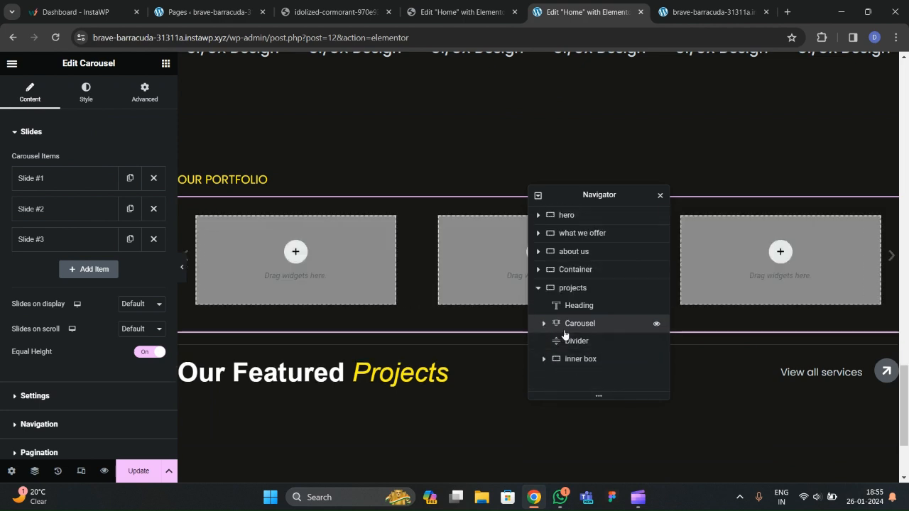
{"action": "left_click_drag", "start_coordinate": [567, 330], "coordinate": [573, 365]}
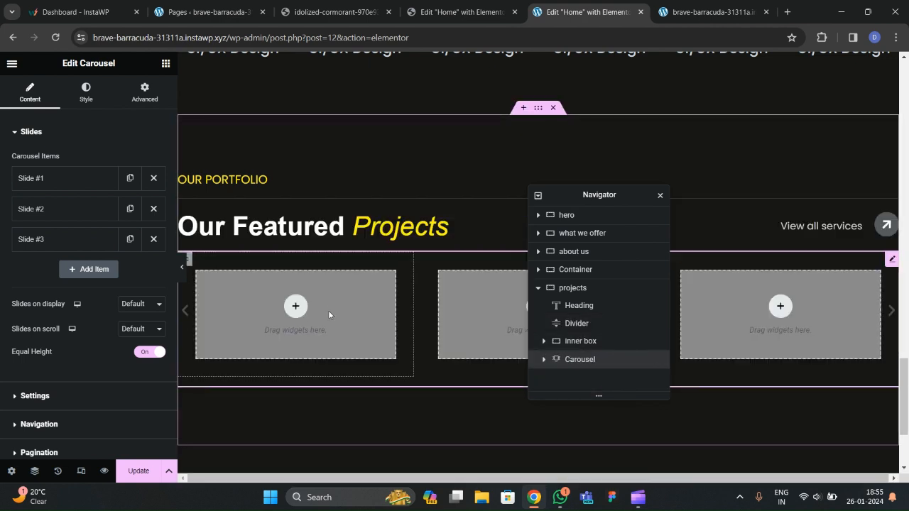
Set the carousel to show two slides at a time and make Slide #1 full width.
{"action": "scroll", "coordinate": [46, 267], "scroll_direction": "down", "scroll_amount": 1}
{"action": "left_click", "coordinate": [137, 226]}
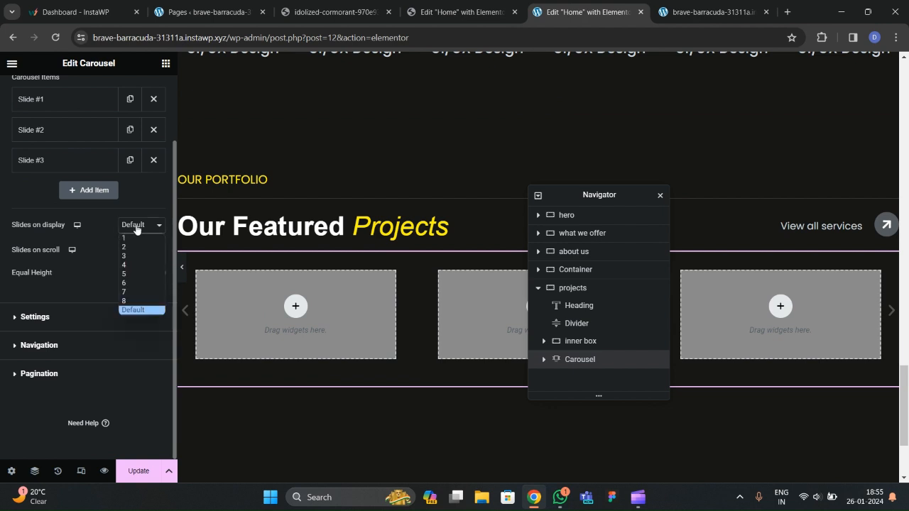
{"action": "left_click", "coordinate": [134, 247]}
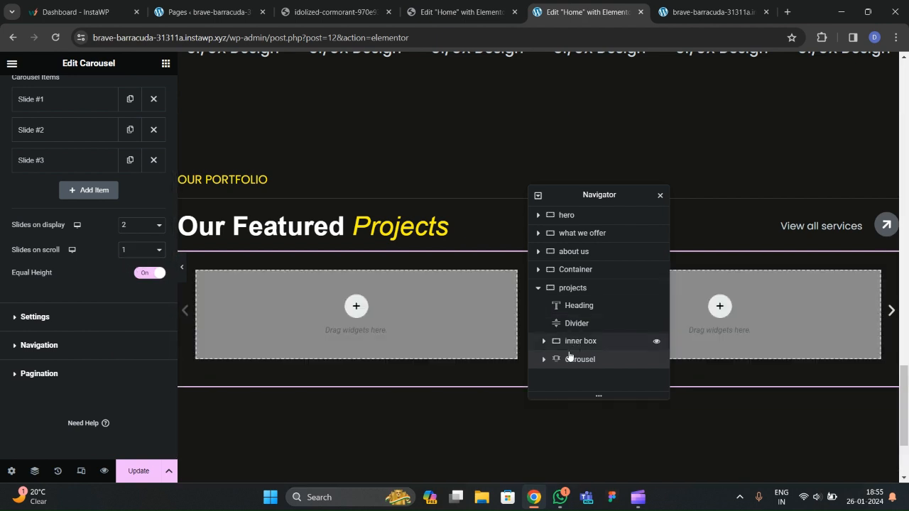
{"action": "left_click", "coordinate": [545, 359]}
{"action": "scroll", "coordinate": [568, 352], "scroll_direction": "down", "scroll_amount": 1}
{"action": "left_click", "coordinate": [584, 348]}
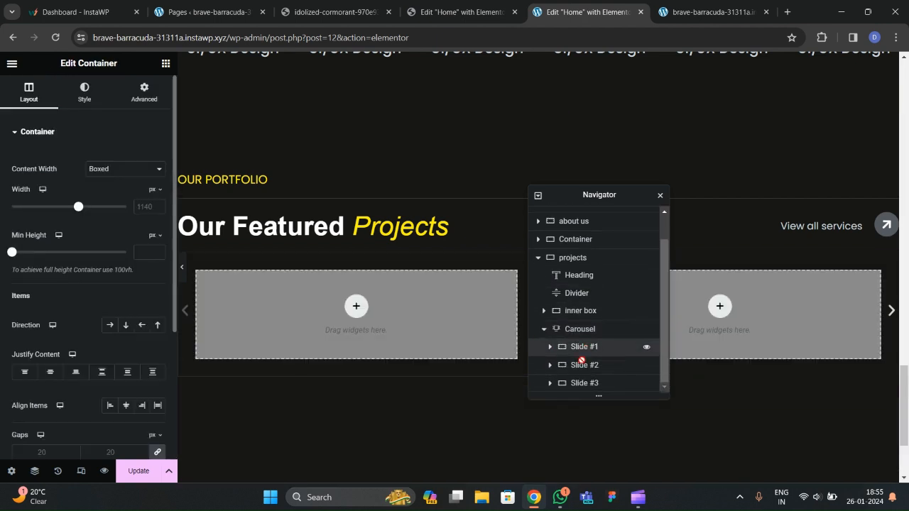
{"action": "left_click", "coordinate": [104, 191]}
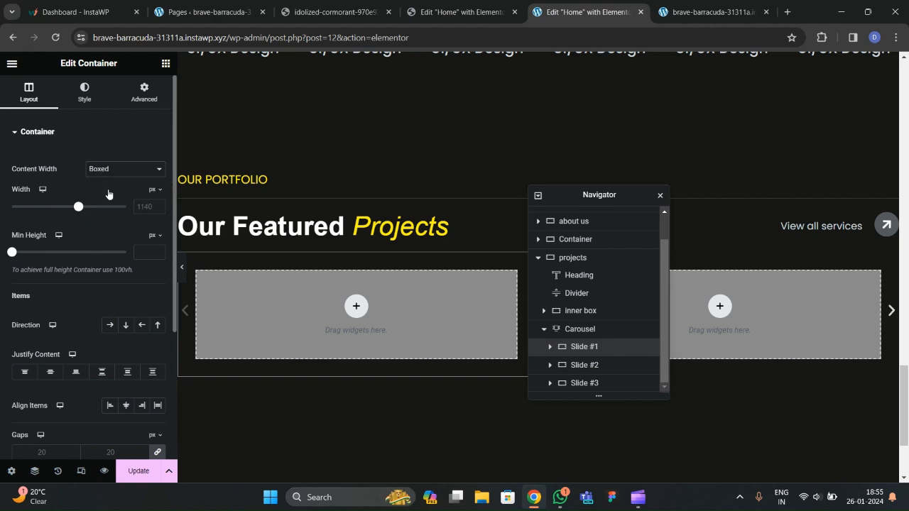
{"action": "left_click", "coordinate": [145, 92]}
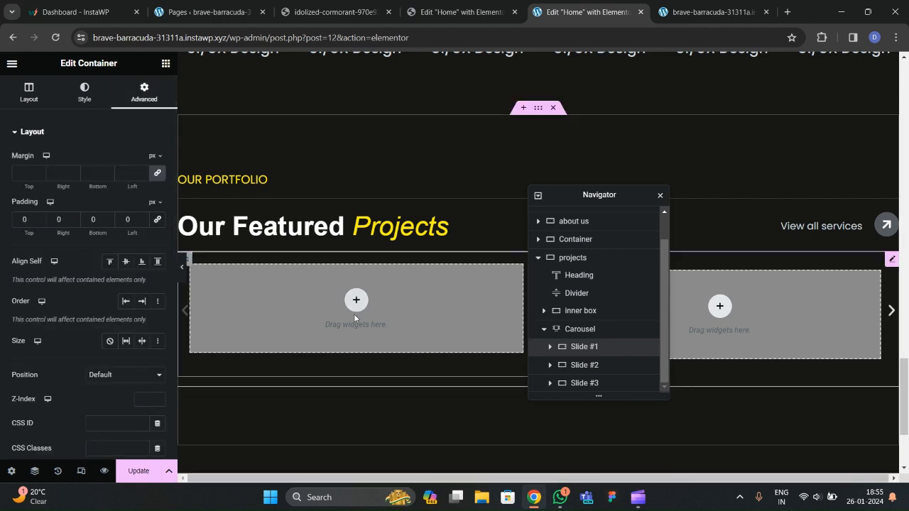
Check the live site's project cards, then return to the home page editor.
{"action": "left_click", "coordinate": [341, 15]}
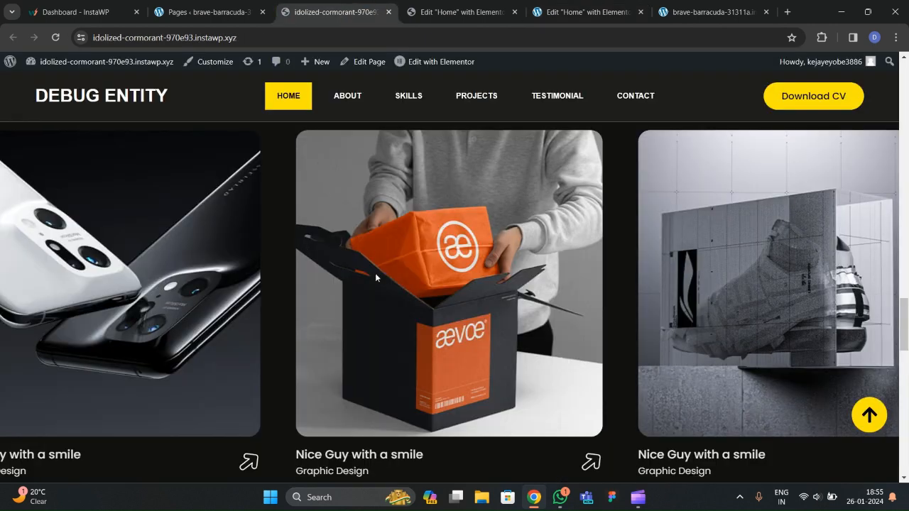
{"action": "scroll", "coordinate": [373, 235], "scroll_direction": "down", "scroll_amount": 3}
{"action": "scroll", "coordinate": [366, 190], "scroll_direction": "up", "scroll_amount": 1}
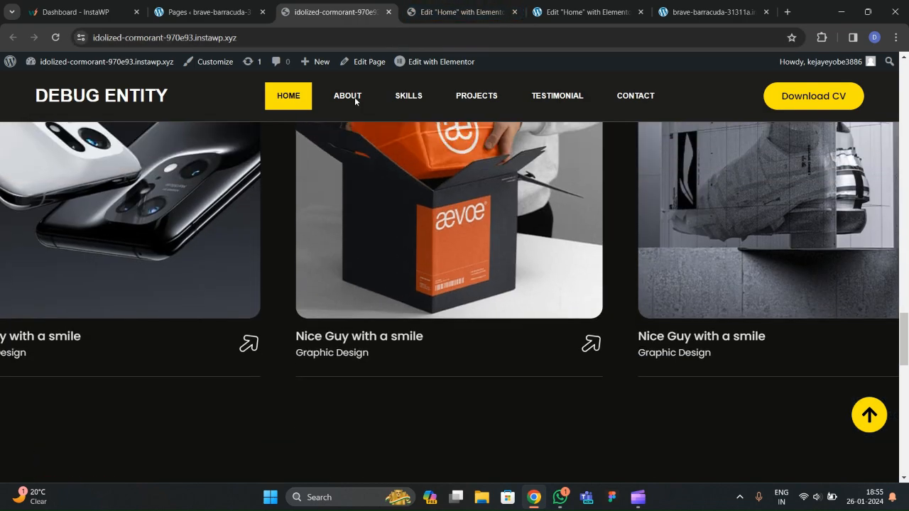
{"action": "left_click", "coordinate": [469, 13]}
{"action": "left_click", "coordinate": [588, 12]}
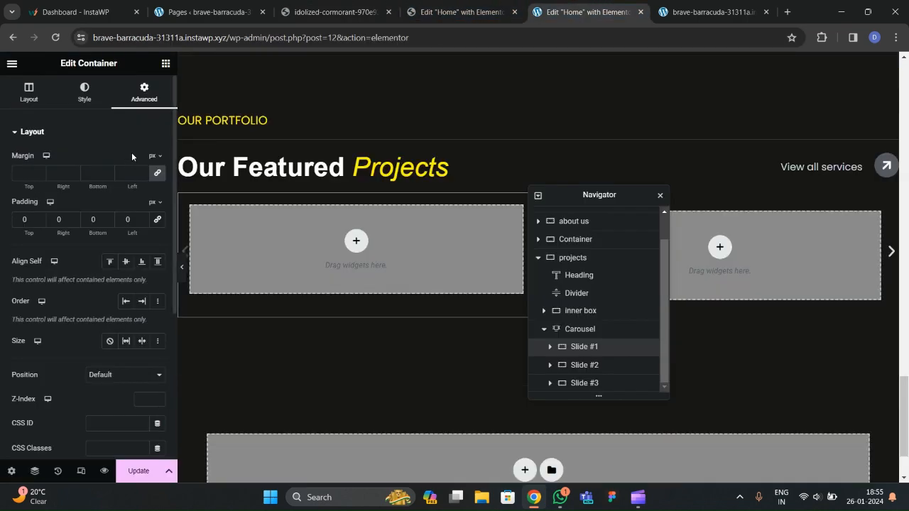
{"action": "left_click", "coordinate": [166, 64]}
Drag an Image widget into Slide #1 and browse the computer for project photos.
{"action": "left_click_drag", "start_coordinate": [130, 338], "coordinate": [317, 246]}
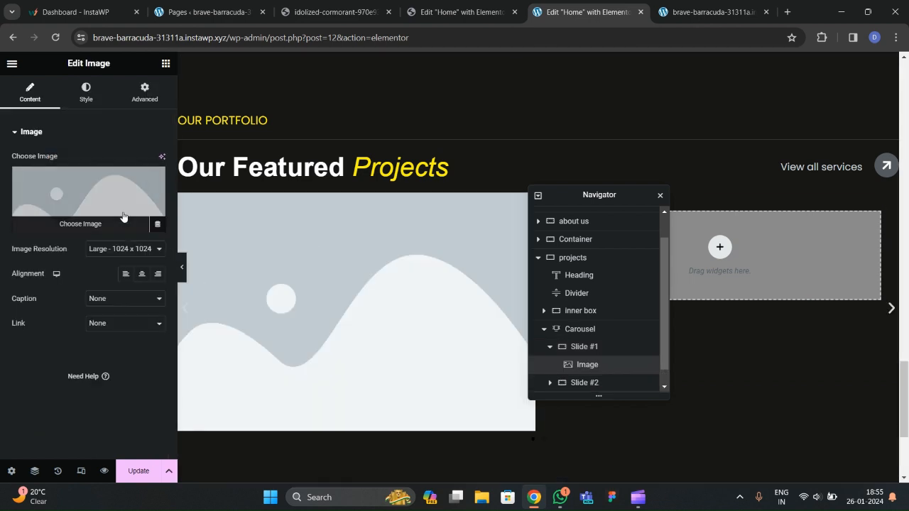
{"action": "left_click", "coordinate": [129, 229]}
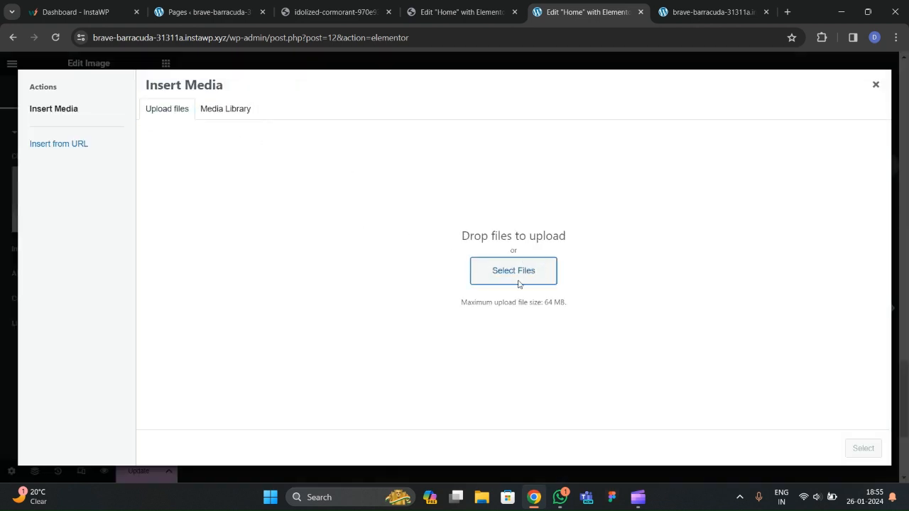
{"action": "left_click", "coordinate": [513, 272]}
{"action": "scroll", "coordinate": [260, 174], "scroll_direction": "down", "scroll_amount": 5}
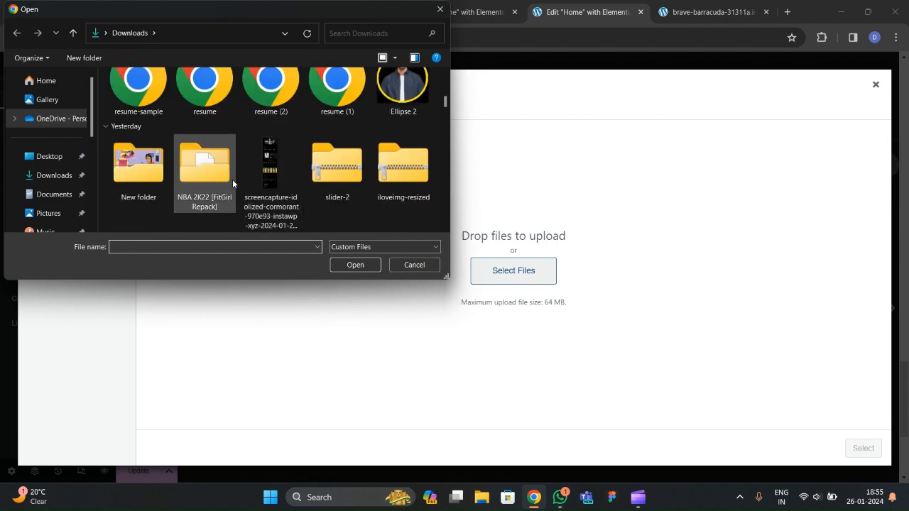
{"action": "scroll", "coordinate": [232, 179], "scroll_direction": "down", "scroll_amount": 10}
{"action": "scroll", "coordinate": [233, 179], "scroll_direction": "up", "scroll_amount": 5}
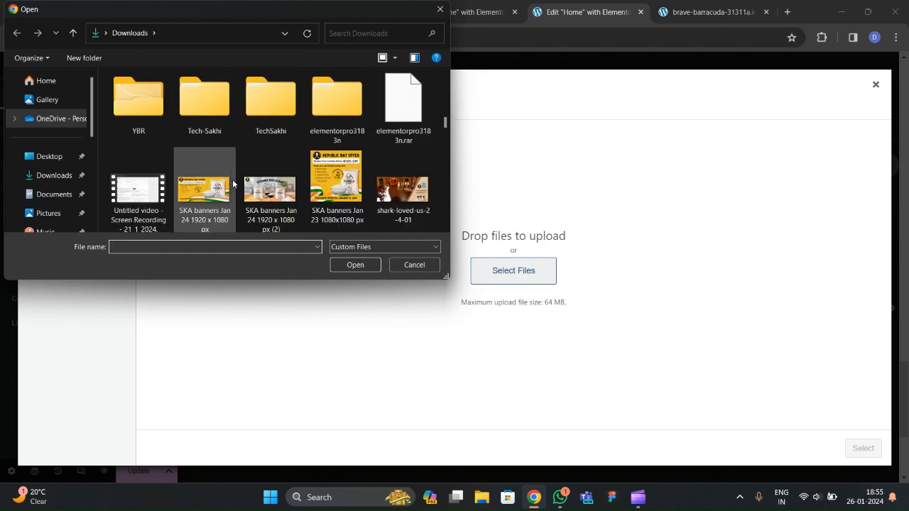
{"action": "scroll", "coordinate": [232, 184], "scroll_direction": "down", "scroll_amount": 3}
{"action": "scroll", "coordinate": [231, 179], "scroll_direction": "down", "scroll_amount": 2}
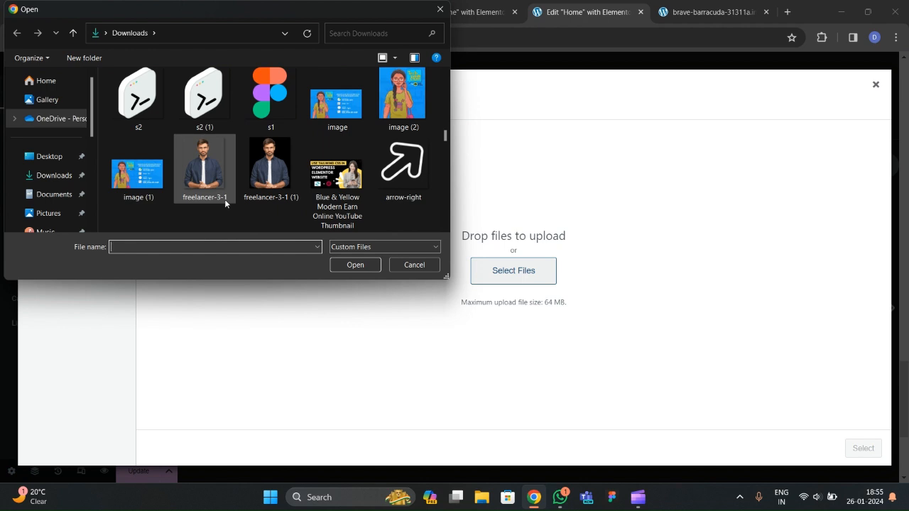
{"action": "scroll", "coordinate": [225, 199], "scroll_direction": "down", "scroll_amount": 5}
{"action": "scroll", "coordinate": [241, 194], "scroll_direction": "down", "scroll_amount": 3}
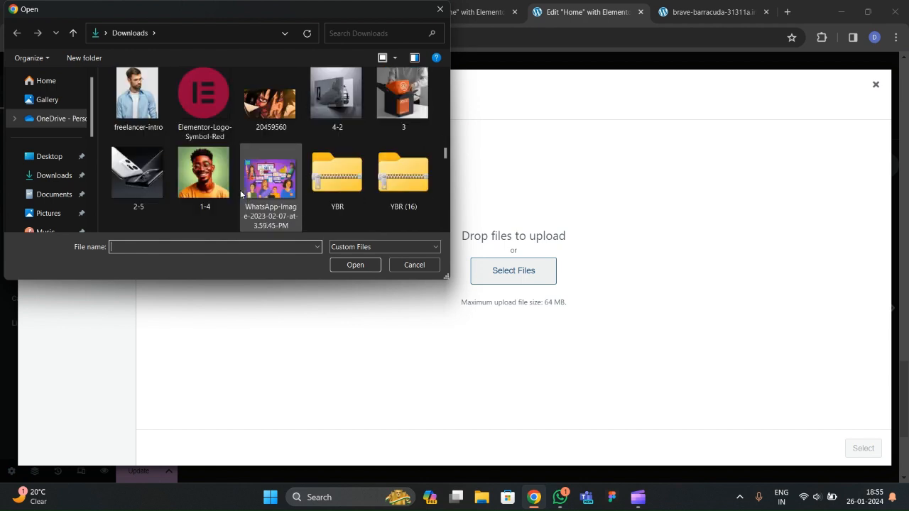
Upload photos 4-2, 3, 2-5 and 1-4, then insert the smiling portrait into the slide.
{"action": "left_click", "coordinate": [355, 127]}
{"action": "left_click", "coordinate": [402, 96], "text": "ctrl"}
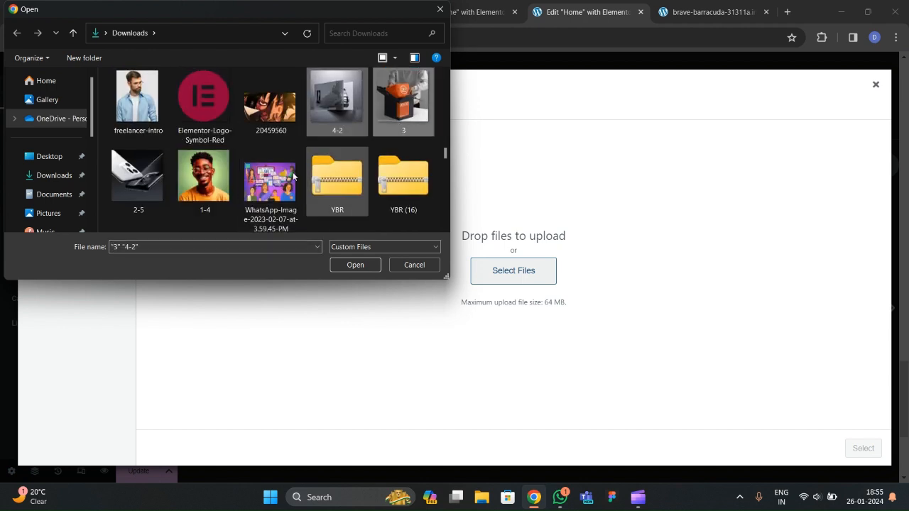
{"action": "left_click", "coordinate": [138, 178], "text": "ctrl"}
{"action": "left_click", "coordinate": [205, 177], "text": "ctrl"}
{"action": "key", "text": "Return"}
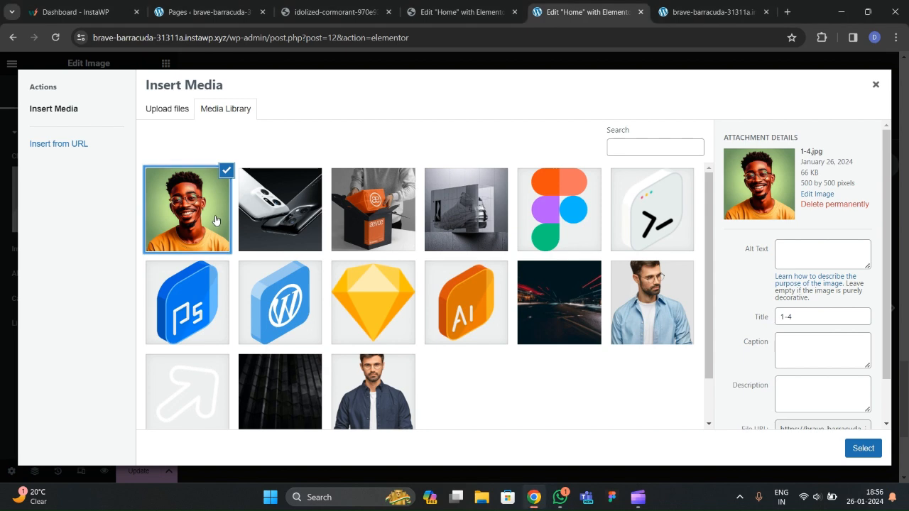
{"action": "left_click", "coordinate": [226, 170]}
{"action": "left_click", "coordinate": [205, 249]}
{"action": "left_click", "coordinate": [864, 449]}
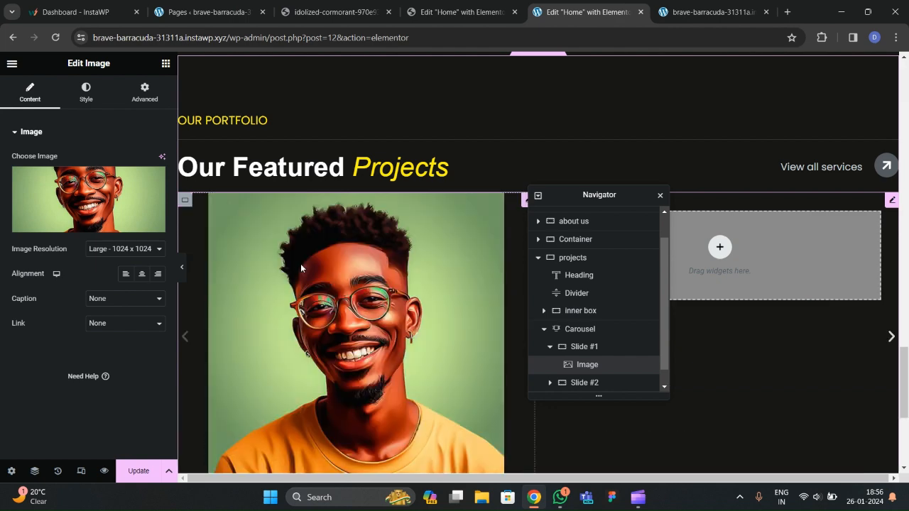
Stretch the portrait image to 100% width.
{"action": "scroll", "coordinate": [306, 253], "scroll_direction": "up", "scroll_amount": 2}
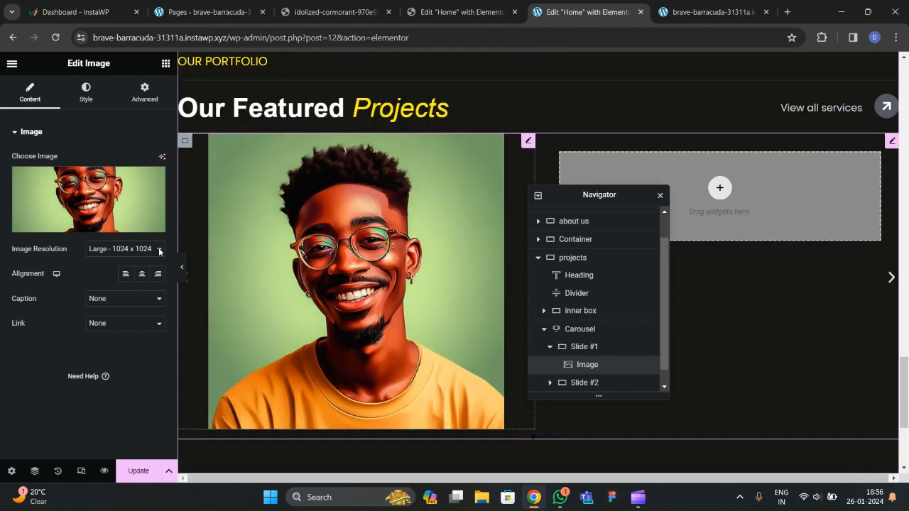
{"action": "left_click", "coordinate": [86, 93]}
{"action": "left_click_drag", "start_coordinate": [11, 174], "coordinate": [131, 174]}
{"action": "scroll", "coordinate": [386, 277], "scroll_direction": "down", "scroll_amount": 1}
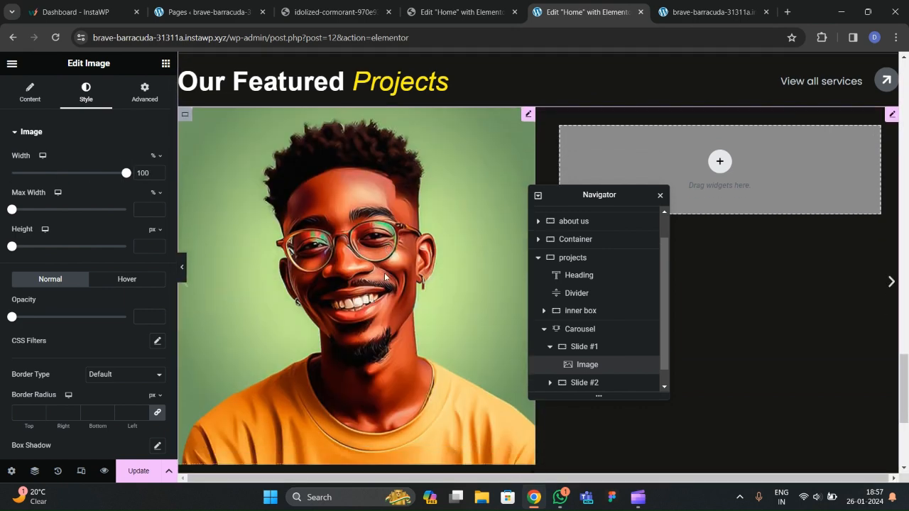
{"action": "scroll", "coordinate": [330, 279], "scroll_direction": "down", "scroll_amount": 4}
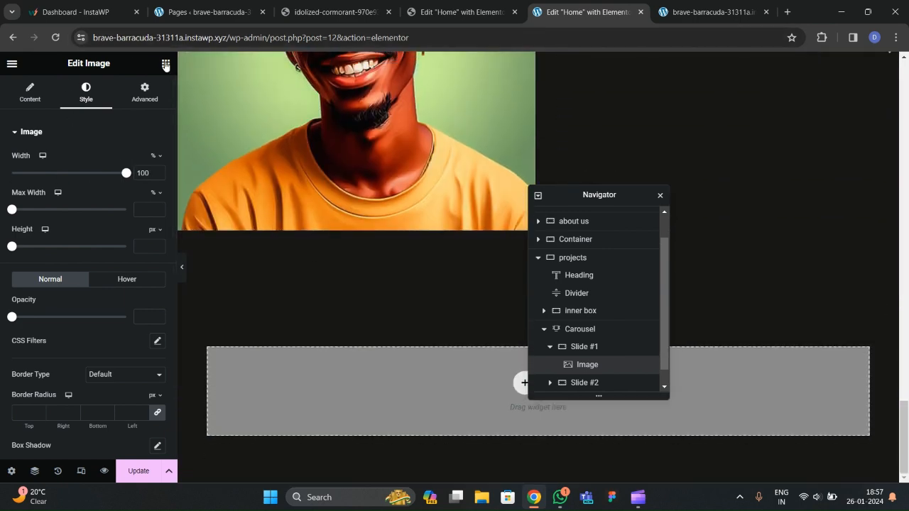
Add a full-width Container below the portrait in Slide #1.
{"action": "left_click", "coordinate": [166, 65]}
{"action": "left_click_drag", "start_coordinate": [47, 245], "coordinate": [355, 253]}
{"action": "scroll", "coordinate": [306, 245], "scroll_direction": "down", "scroll_amount": 1}
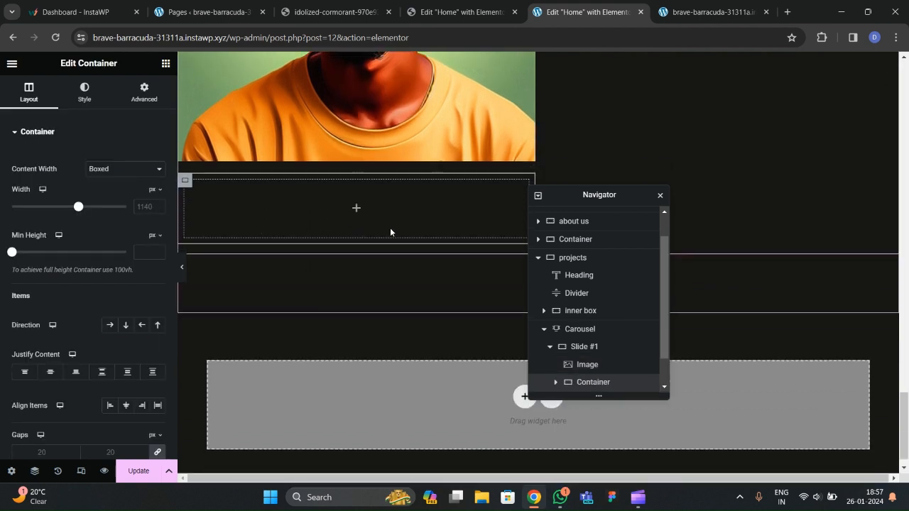
{"action": "left_click", "coordinate": [124, 168]}
{"action": "left_click", "coordinate": [119, 193]}
{"action": "left_click", "coordinate": [145, 93]}
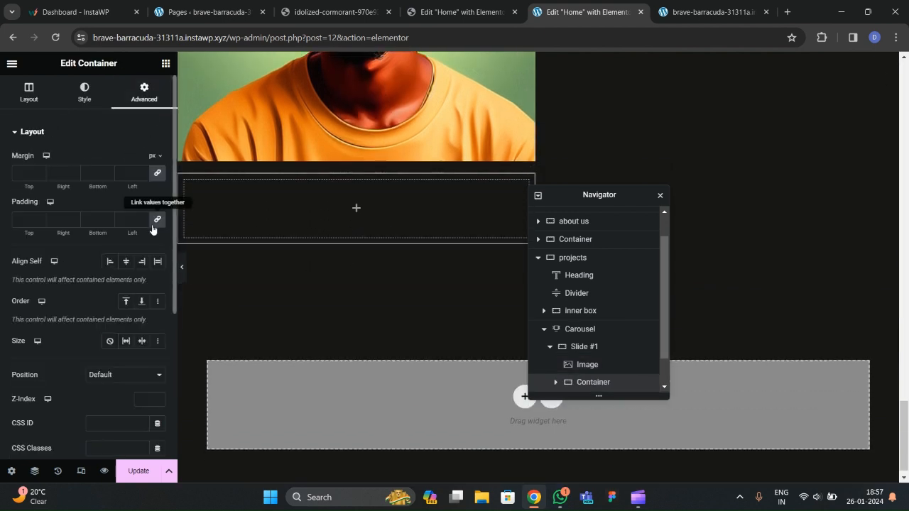
Check the live site's project cards, then nest a new Container inside the slide's container.
{"action": "left_click", "coordinate": [334, 12]}
{"action": "scroll", "coordinate": [385, 214], "scroll_direction": "down", "scroll_amount": 2}
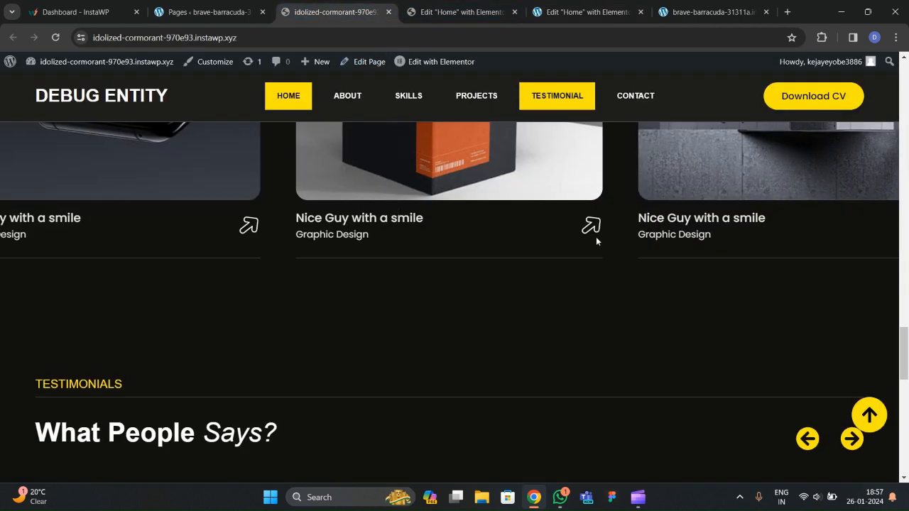
{"action": "left_click", "coordinate": [459, 12]}
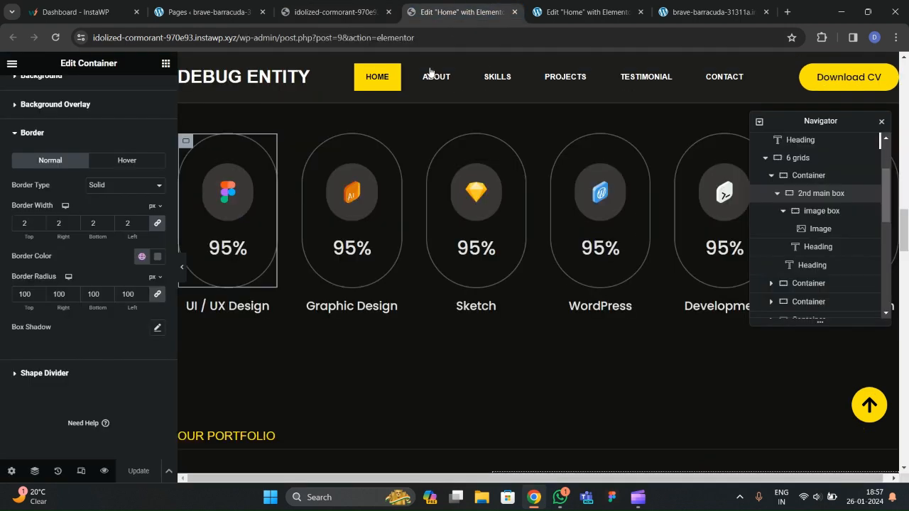
{"action": "left_click", "coordinate": [589, 12]}
{"action": "left_click", "coordinate": [166, 69]}
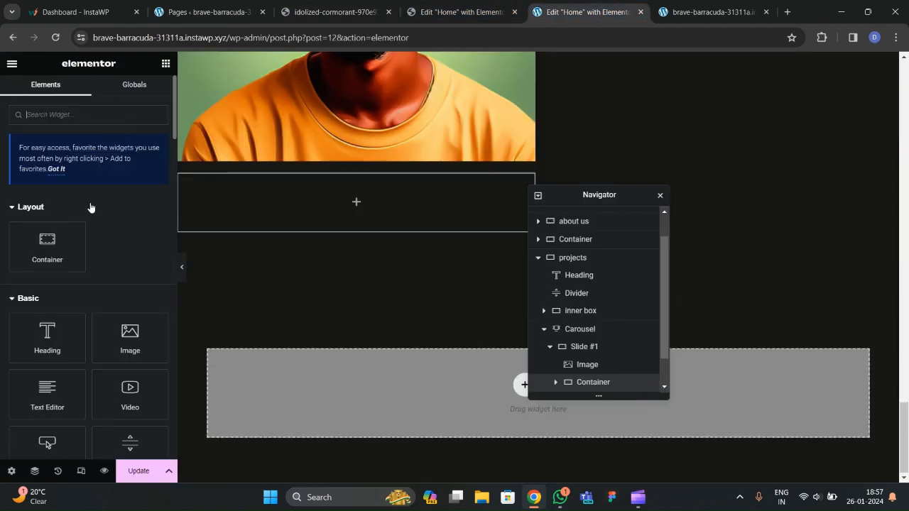
{"action": "left_click_drag", "start_coordinate": [90, 229], "coordinate": [284, 226]}
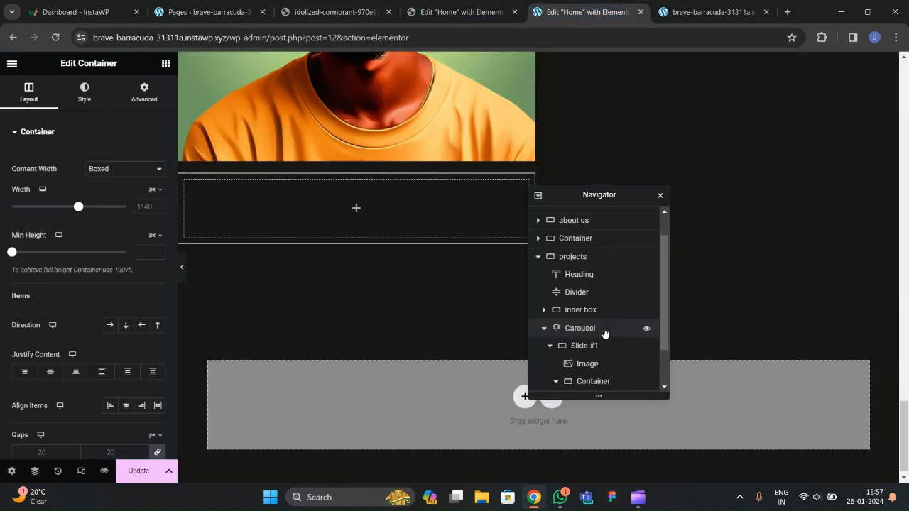
{"action": "scroll", "coordinate": [589, 331], "scroll_direction": "down", "scroll_amount": 1}
{"action": "scroll", "coordinate": [540, 233], "scroll_direction": "up", "scroll_amount": 1}
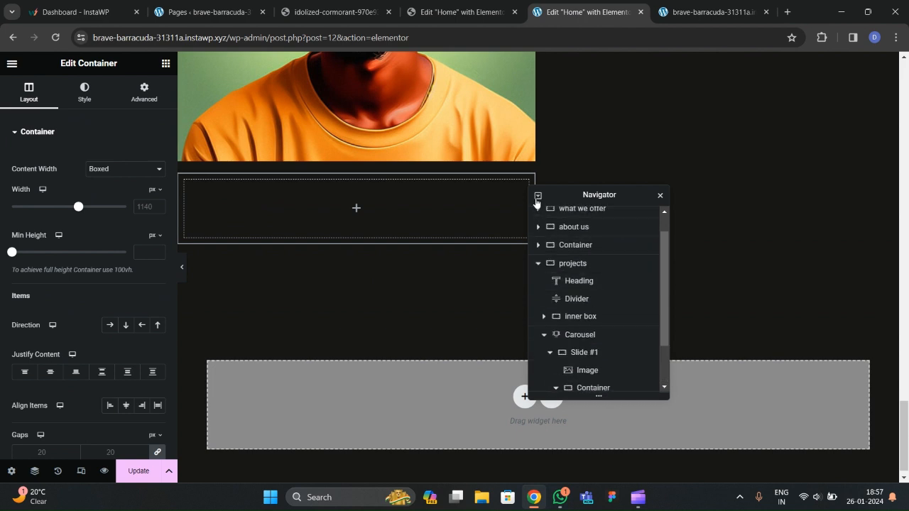
Expand the Carousel and Slide #1 in the Navigator to reach the slide's container.
{"action": "left_click", "coordinate": [538, 197]}
{"action": "left_click", "coordinate": [538, 197]}
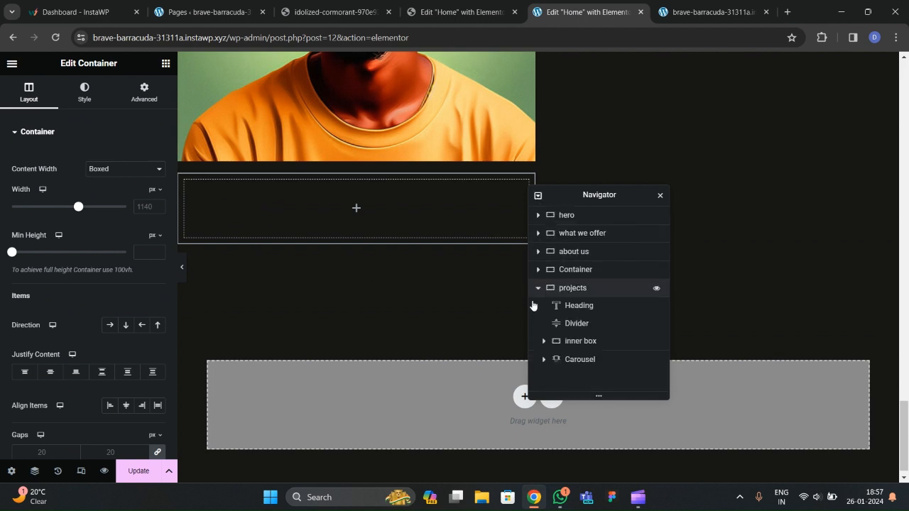
{"action": "left_click", "coordinate": [544, 359]}
{"action": "scroll", "coordinate": [550, 351], "scroll_direction": "down", "scroll_amount": 1}
{"action": "left_click", "coordinate": [550, 347]}
{"action": "scroll", "coordinate": [552, 349], "scroll_direction": "down", "scroll_amount": 2}
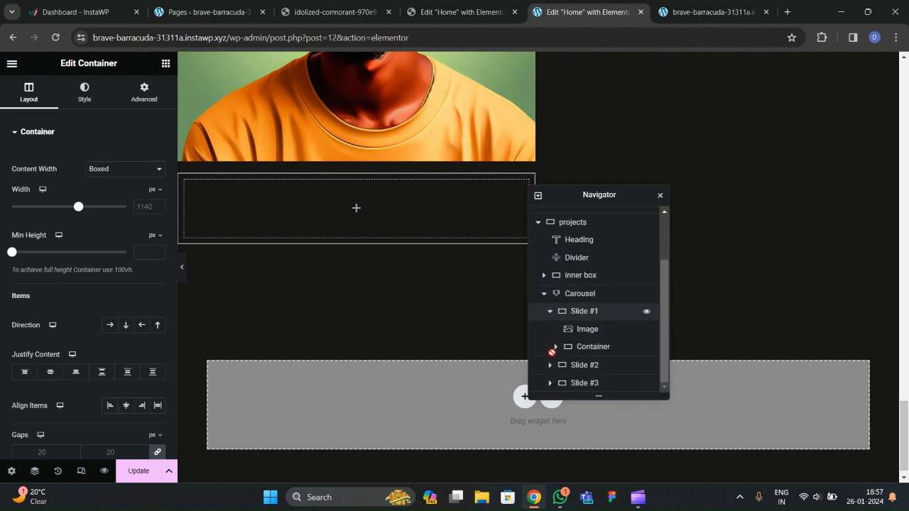
{"action": "left_click", "coordinate": [594, 349]}
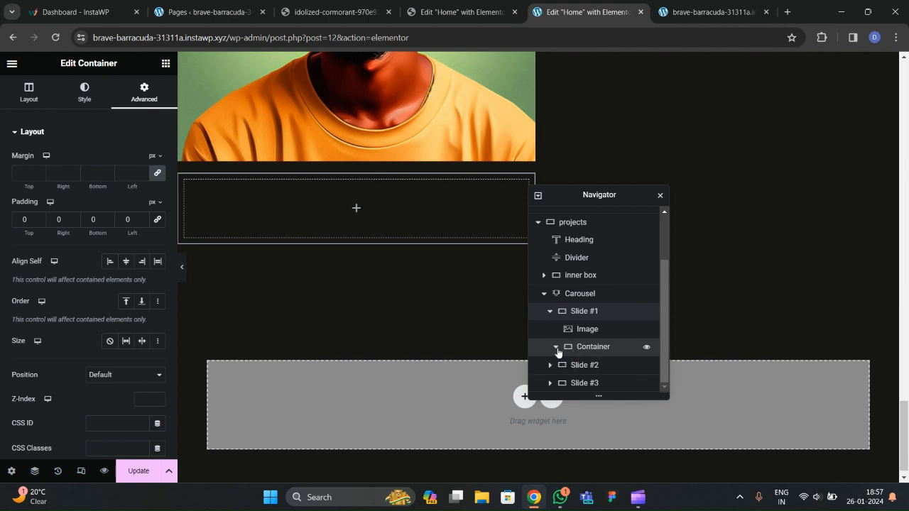
Set the nested inner Container's content width to Full Width.
{"action": "scroll", "coordinate": [558, 353], "scroll_direction": "down", "scroll_amount": 1}
{"action": "left_click", "coordinate": [576, 350]}
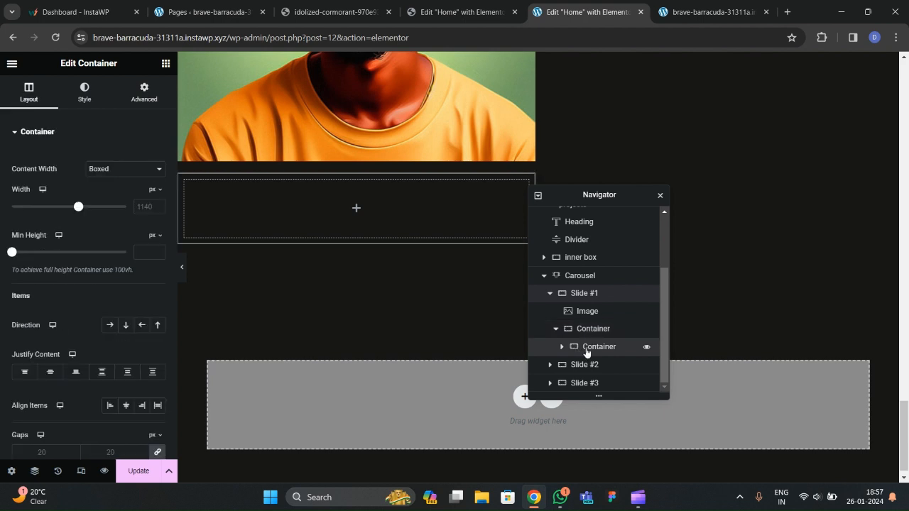
{"action": "left_click", "coordinate": [129, 172]}
{"action": "left_click", "coordinate": [127, 190]}
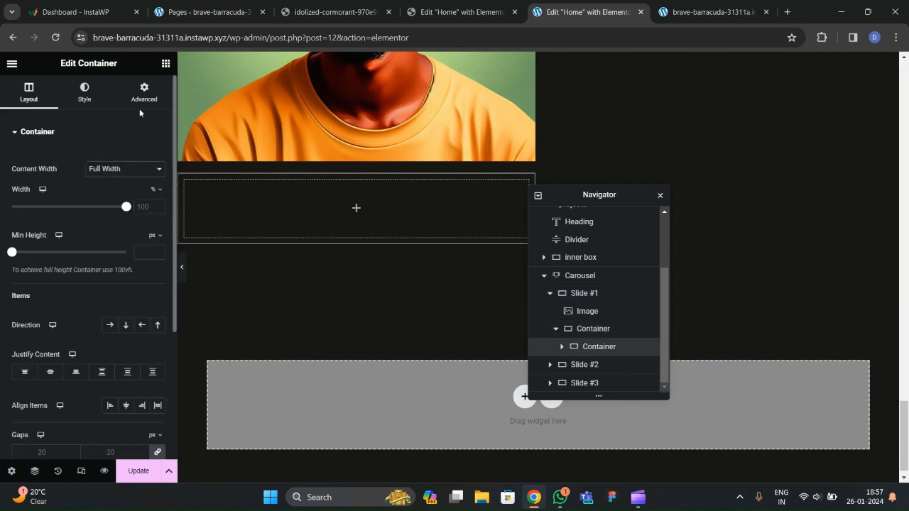
{"action": "left_click", "coordinate": [144, 92]}
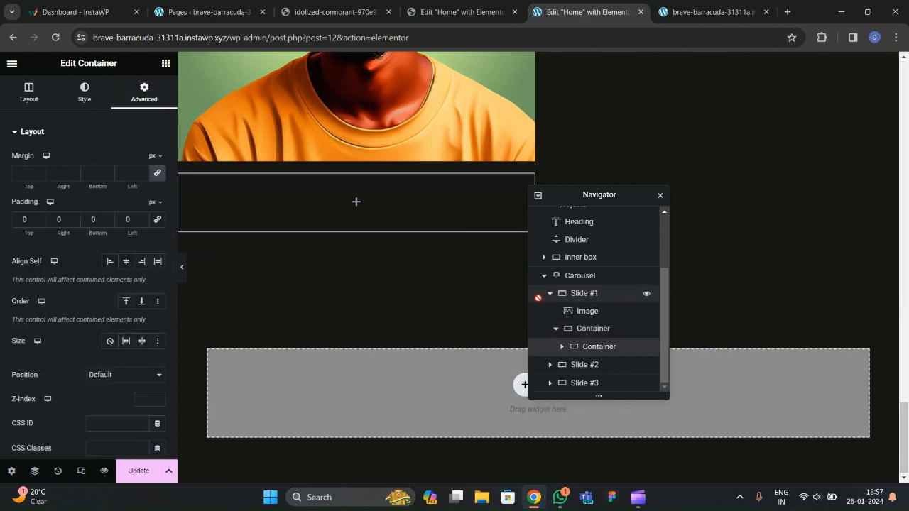
{"action": "left_click", "coordinate": [561, 347]}
{"action": "left_click", "coordinate": [165, 64]}
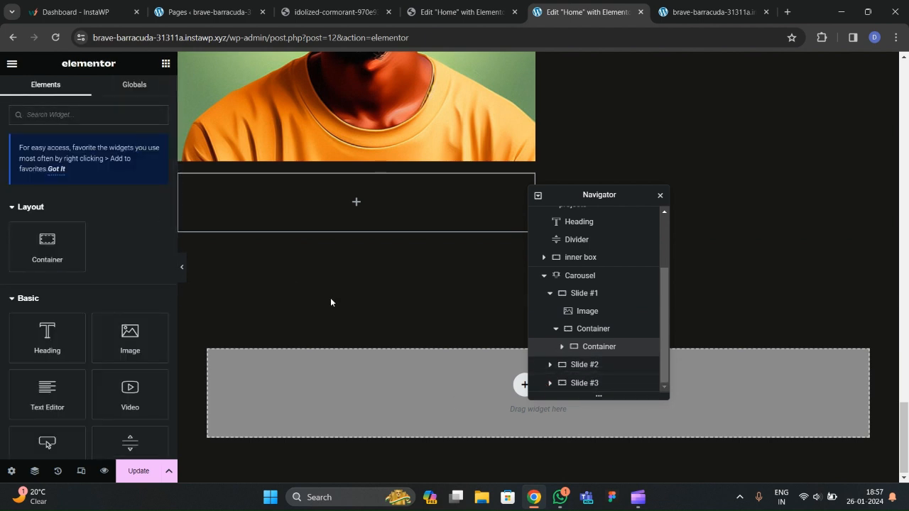
{"action": "left_click", "coordinate": [581, 329]}
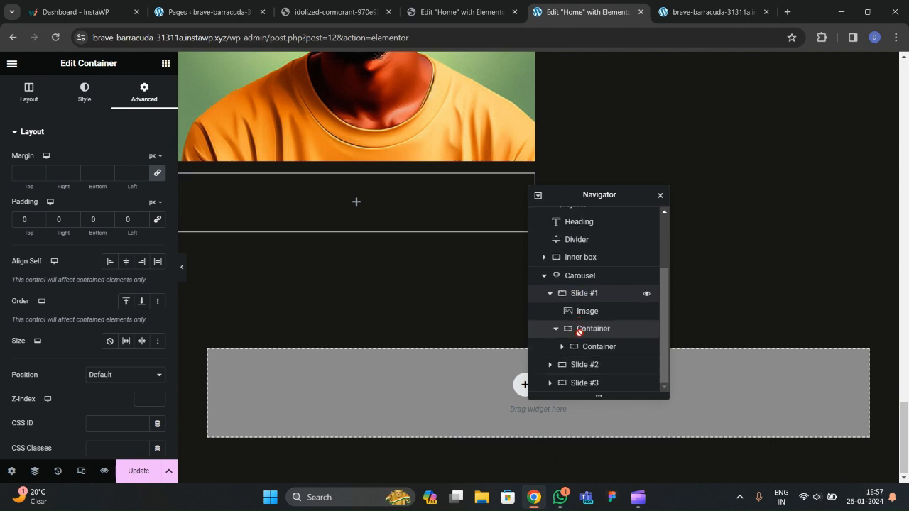
Add a new Container under the slide image with Direction Row and Align Items Center.
{"action": "right_click", "coordinate": [591, 347]}
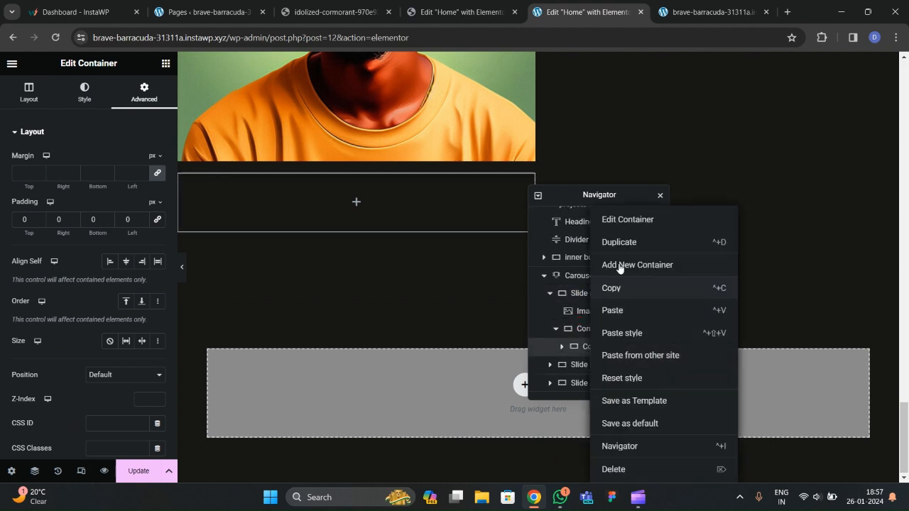
{"action": "left_click", "coordinate": [615, 270]}
{"action": "left_click", "coordinate": [593, 332]}
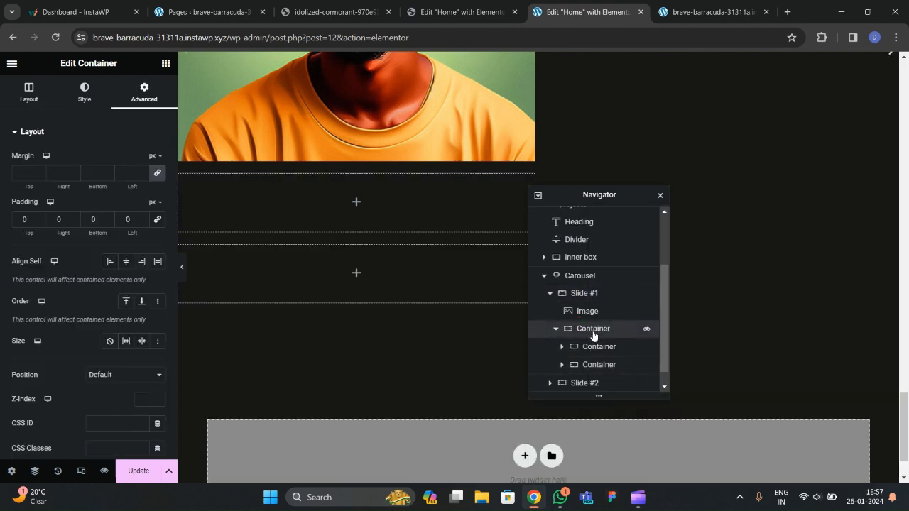
{"action": "left_click", "coordinate": [30, 94]}
{"action": "scroll", "coordinate": [64, 234], "scroll_direction": "down", "scroll_amount": 2}
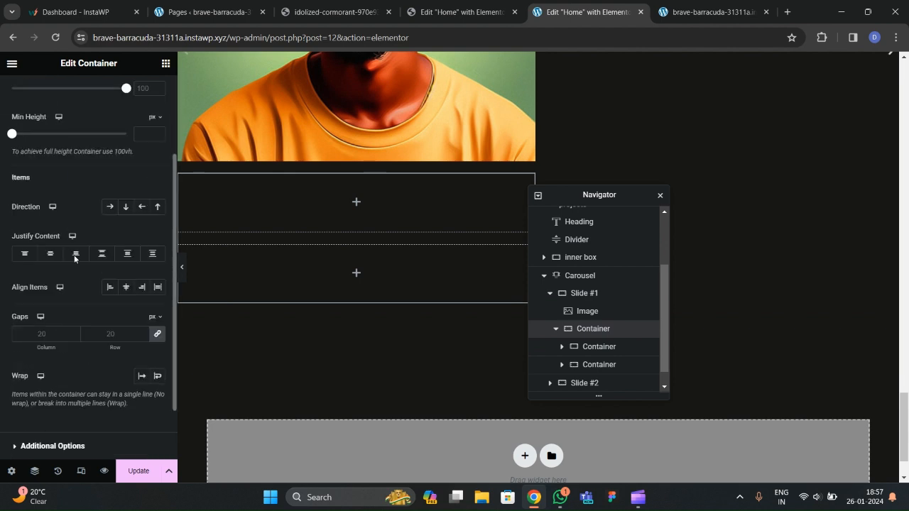
{"action": "left_click", "coordinate": [109, 206]}
{"action": "left_click", "coordinate": [121, 291]}
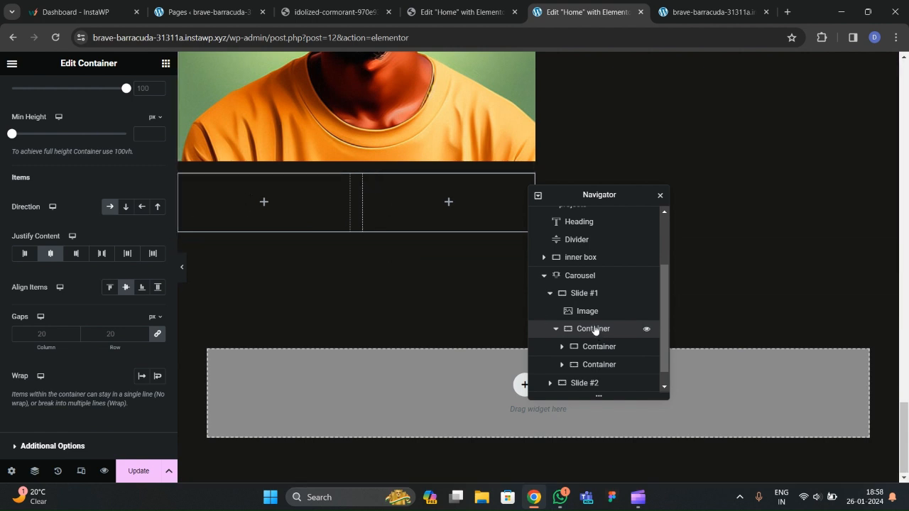
{"action": "left_click", "coordinate": [414, 311]}
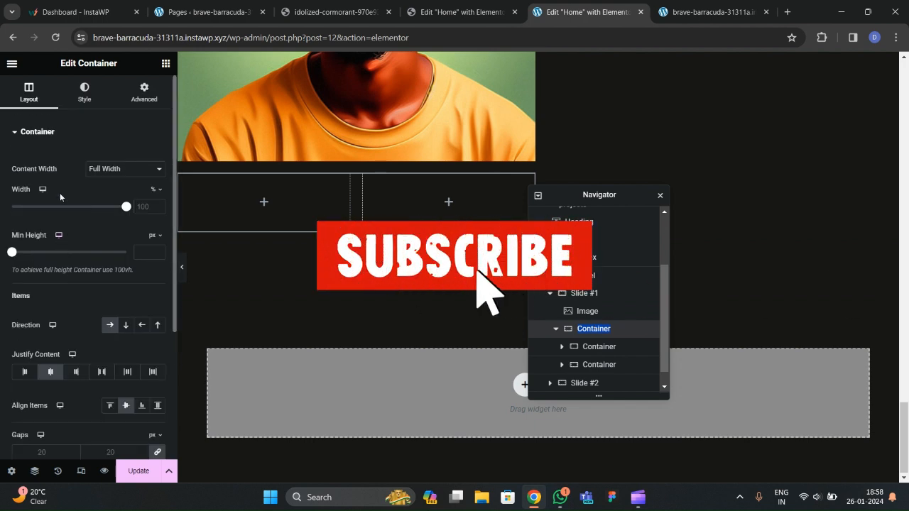
Set the left child container to 80% width and the right one to 20%.
{"action": "left_click", "coordinate": [594, 349]}
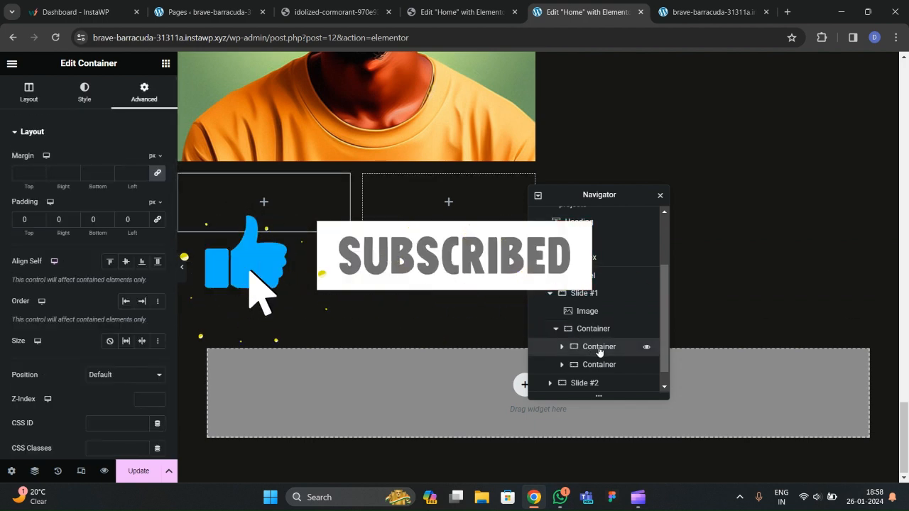
{"action": "left_click", "coordinate": [29, 92]}
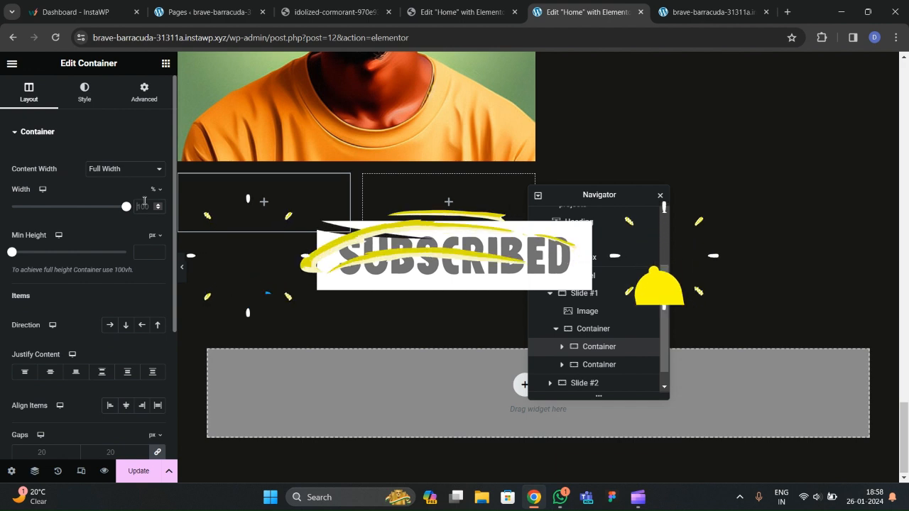
{"action": "type", "text": "80"}
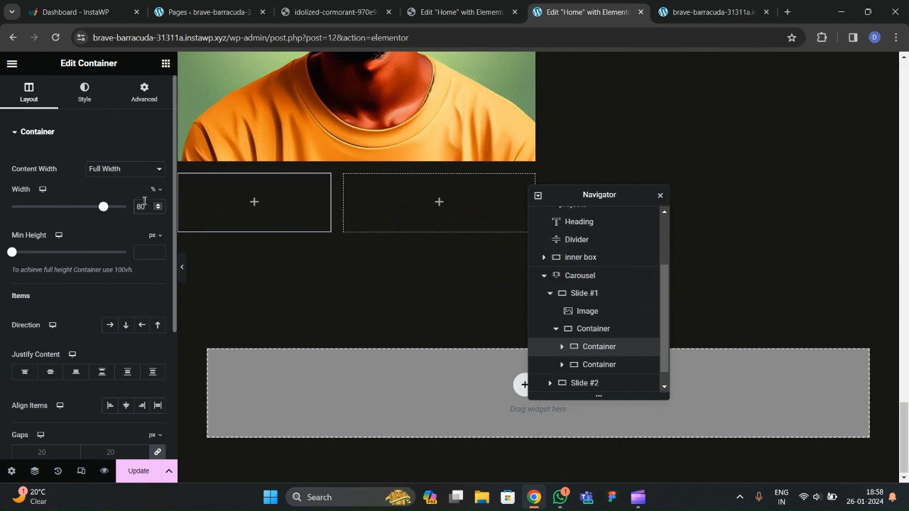
{"action": "left_click", "coordinate": [591, 365]}
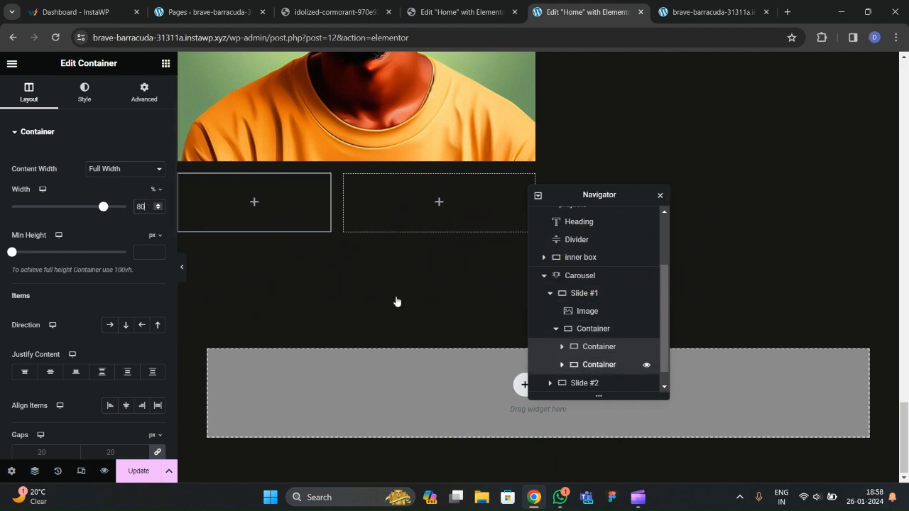
{"action": "left_click", "coordinate": [153, 206]}
{"action": "type", "text": "20"}
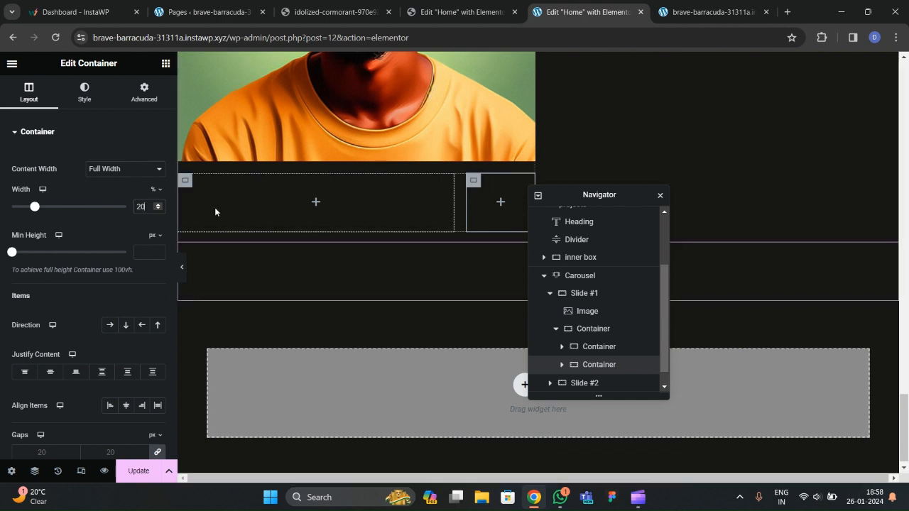
{"action": "left_click", "coordinate": [165, 63]}
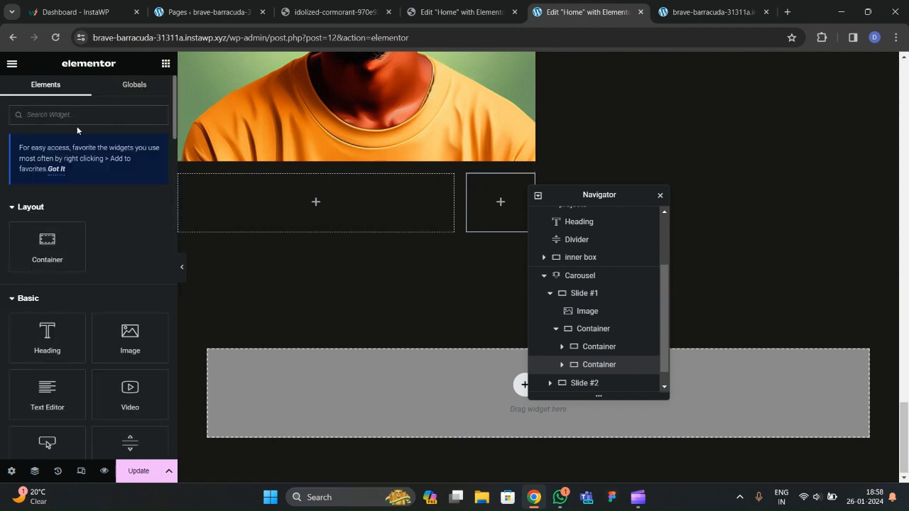
Try an Icon widget in the right container, then delete the star icon.
{"action": "type", "text": "icon"}
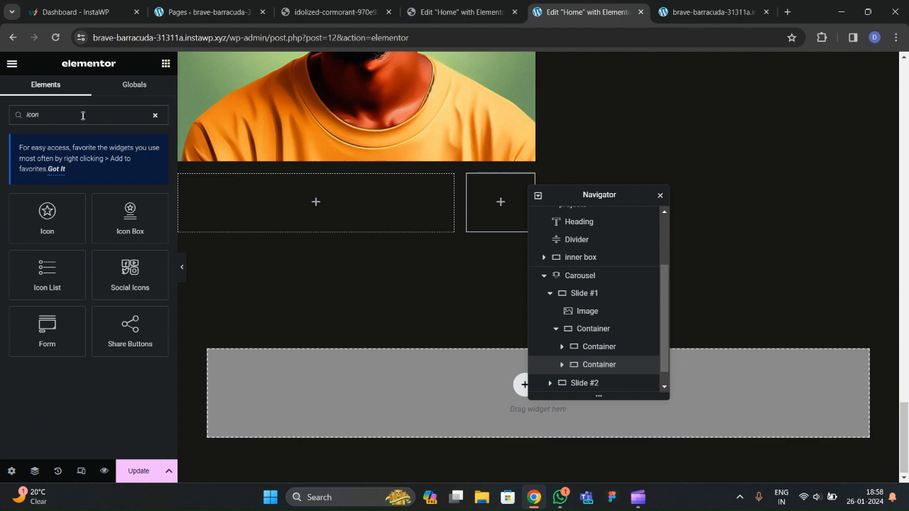
{"action": "left_click_drag", "start_coordinate": [47, 216], "coordinate": [497, 203]}
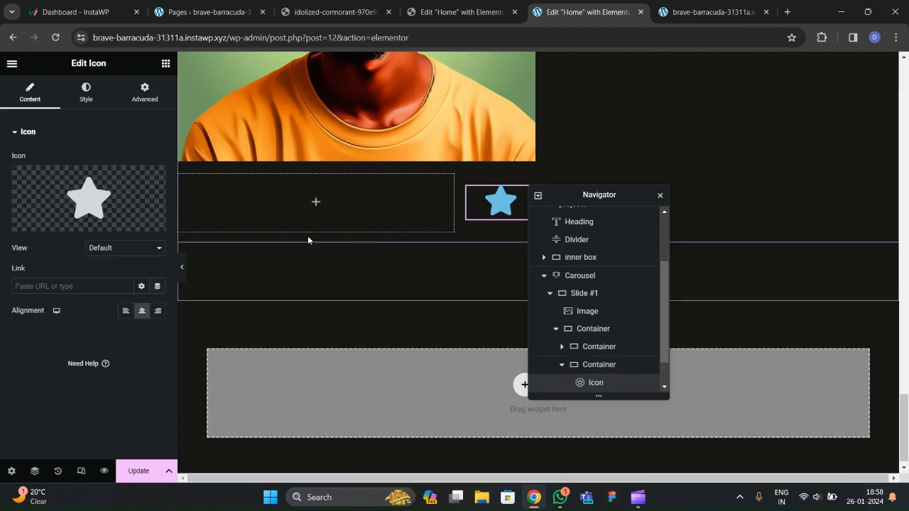
{"action": "left_click", "coordinate": [118, 191]}
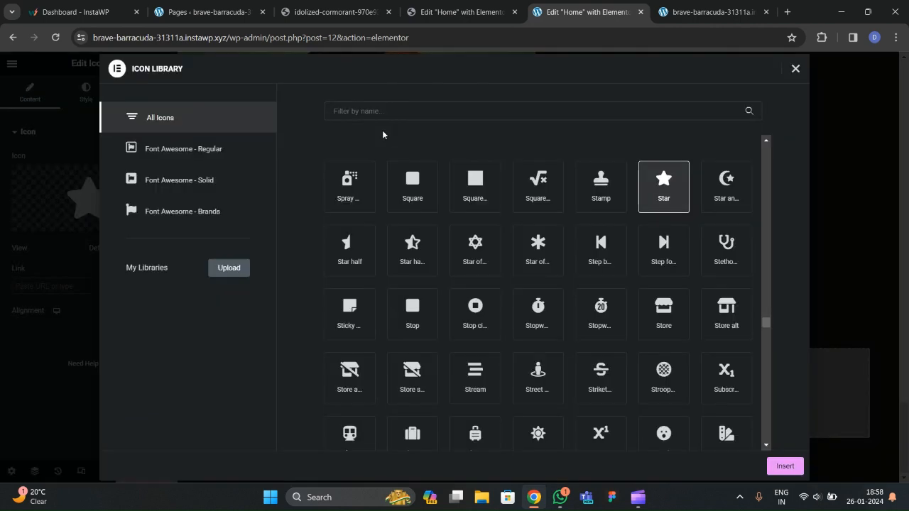
{"action": "left_click", "coordinate": [795, 69]}
{"action": "right_click", "coordinate": [511, 205]}
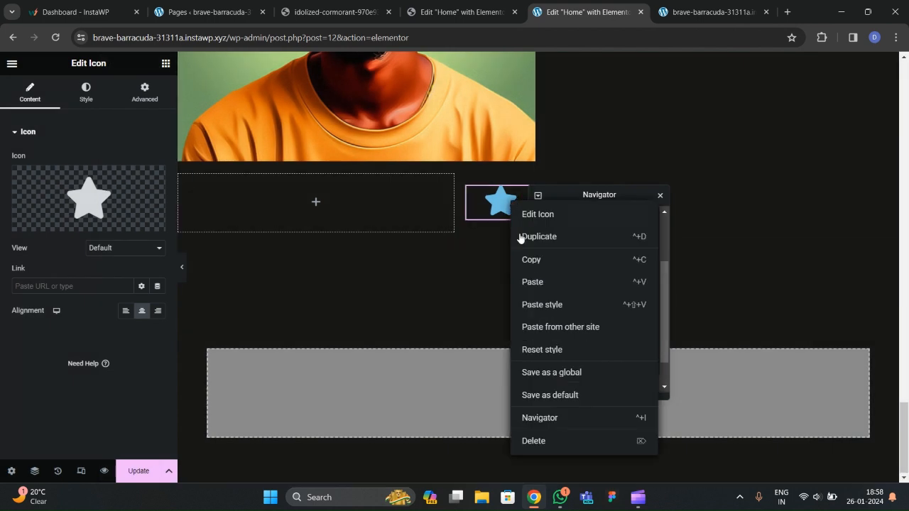
{"action": "left_click", "coordinate": [540, 439]}
Place arrow-right.png in an Image widget in the right box at 30% width.
{"action": "left_click_drag", "start_coordinate": [130, 337], "coordinate": [499, 202]}
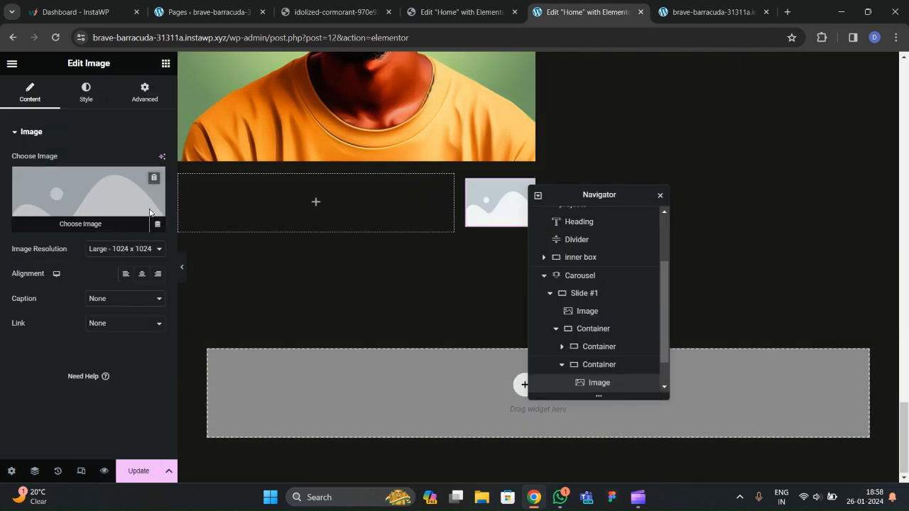
{"action": "left_click", "coordinate": [80, 201]}
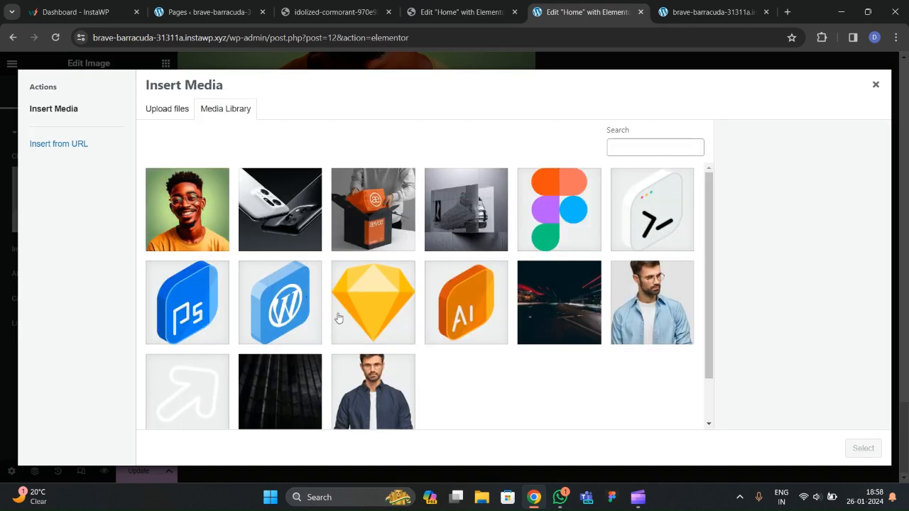
{"action": "scroll", "coordinate": [431, 348], "scroll_direction": "down", "scroll_amount": 1}
{"action": "left_click", "coordinate": [198, 348]}
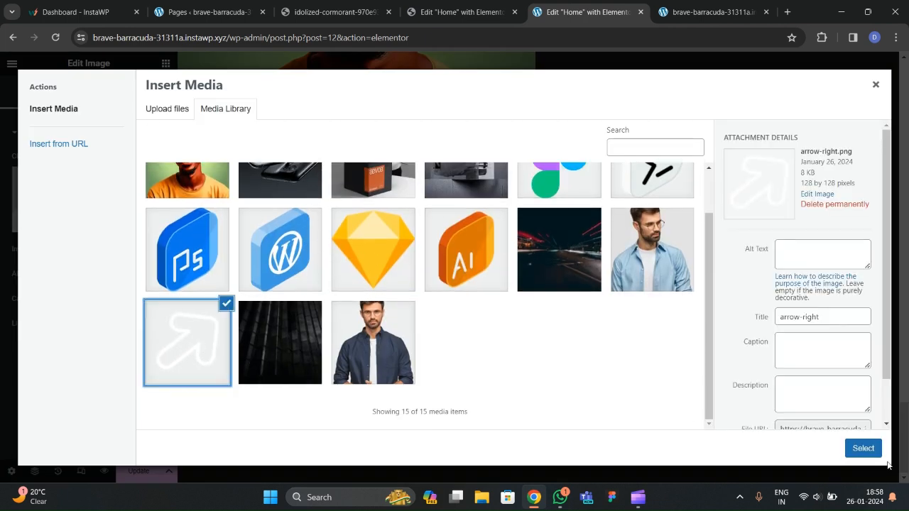
{"action": "left_click", "coordinate": [863, 448]}
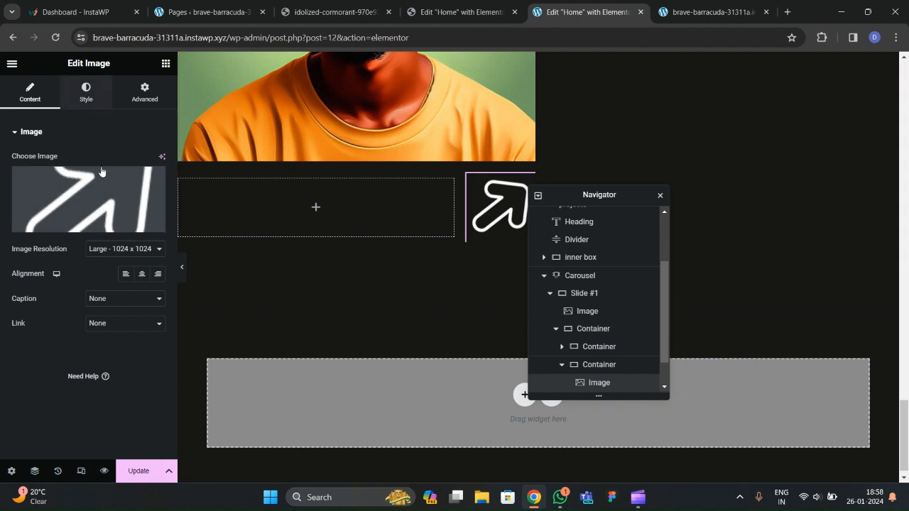
{"action": "left_click", "coordinate": [86, 93]}
{"action": "left_click", "coordinate": [159, 172]}
{"action": "left_click_drag", "start_coordinate": [159, 172], "coordinate": [159, 174]}
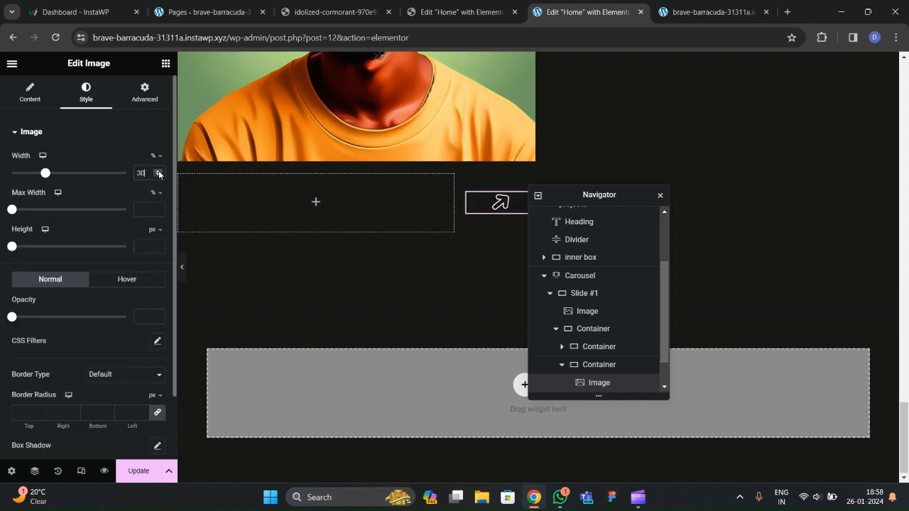
{"action": "scroll", "coordinate": [329, 237], "scroll_direction": "up", "scroll_amount": 5}
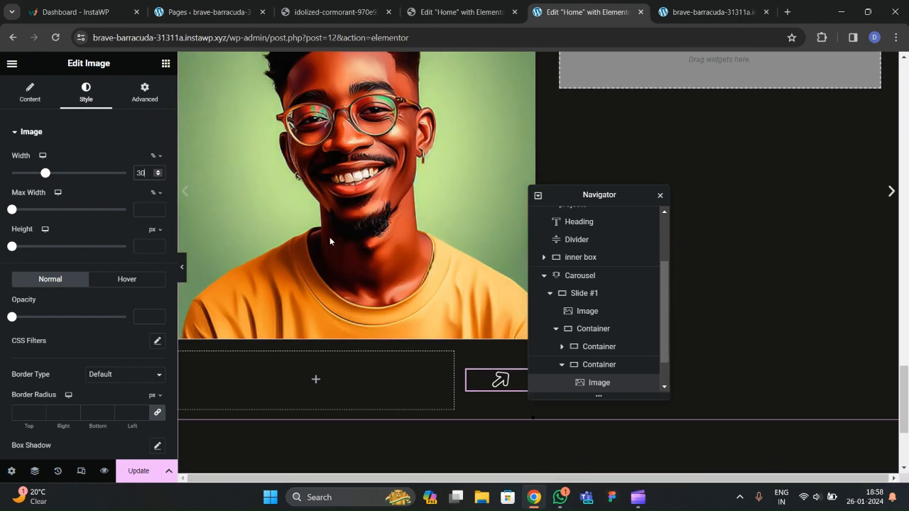
{"action": "left_click", "coordinate": [334, 12]}
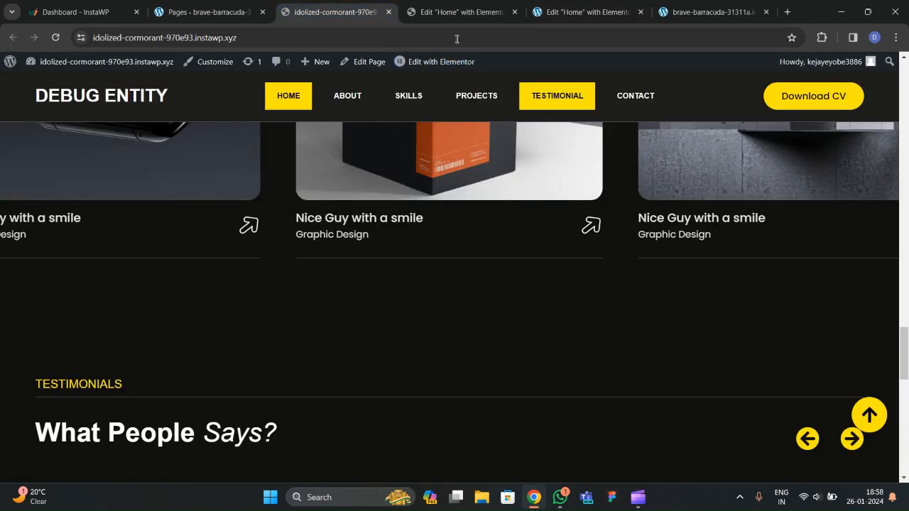
Copy the UI/UX Design heading into the slide's left container and duplicate it.
{"action": "left_click", "coordinate": [457, 14]}
{"action": "scroll", "coordinate": [510, 247], "scroll_direction": "up", "scroll_amount": 3}
{"action": "scroll", "coordinate": [510, 247], "scroll_direction": "down", "scroll_amount": 3}
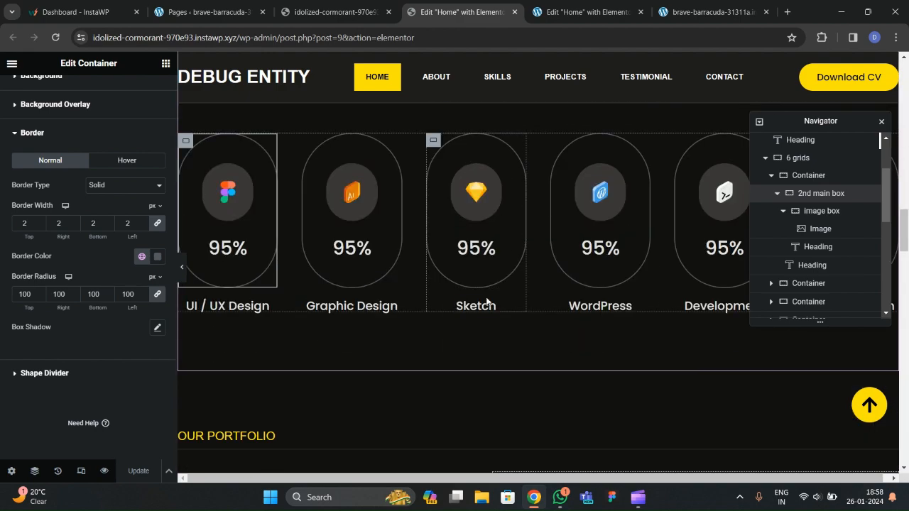
{"action": "left_click", "coordinate": [579, 12]}
{"action": "scroll", "coordinate": [518, 171], "scroll_direction": "down", "scroll_amount": 2}
{"action": "scroll", "coordinate": [489, 273], "scroll_direction": "up", "scroll_amount": 2}
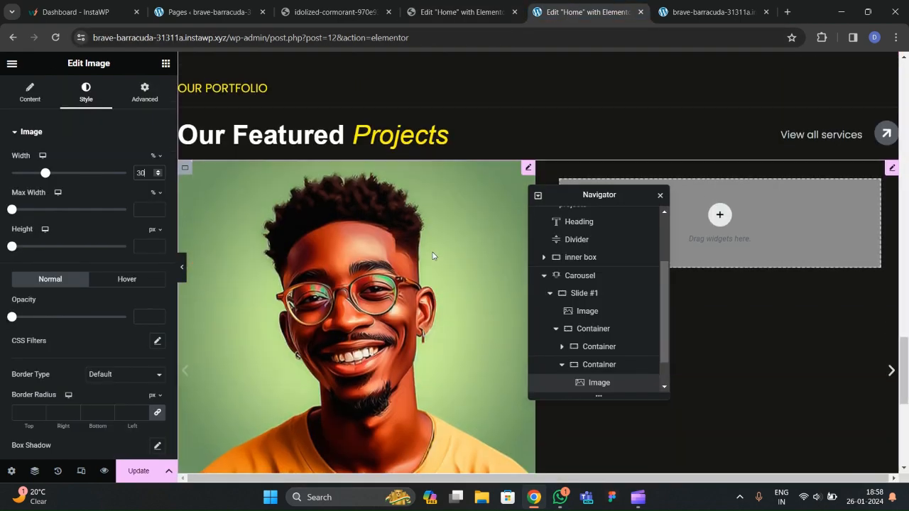
{"action": "scroll", "coordinate": [434, 255], "scroll_direction": "up", "scroll_amount": 5}
{"action": "scroll", "coordinate": [418, 300], "scroll_direction": "down", "scroll_amount": 3}
{"action": "right_click", "coordinate": [373, 250]}
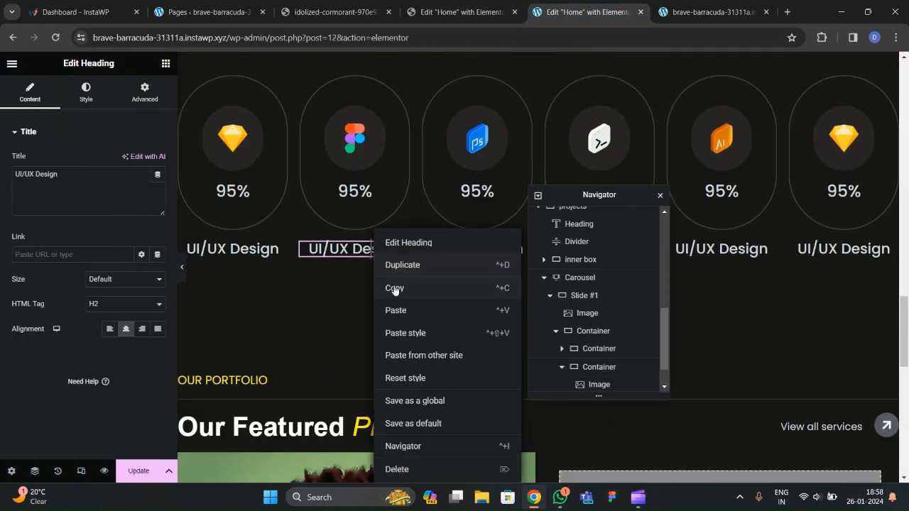
{"action": "left_click", "coordinate": [395, 289]}
{"action": "scroll", "coordinate": [398, 288], "scroll_direction": "down", "scroll_amount": 8}
{"action": "right_click", "coordinate": [257, 256]}
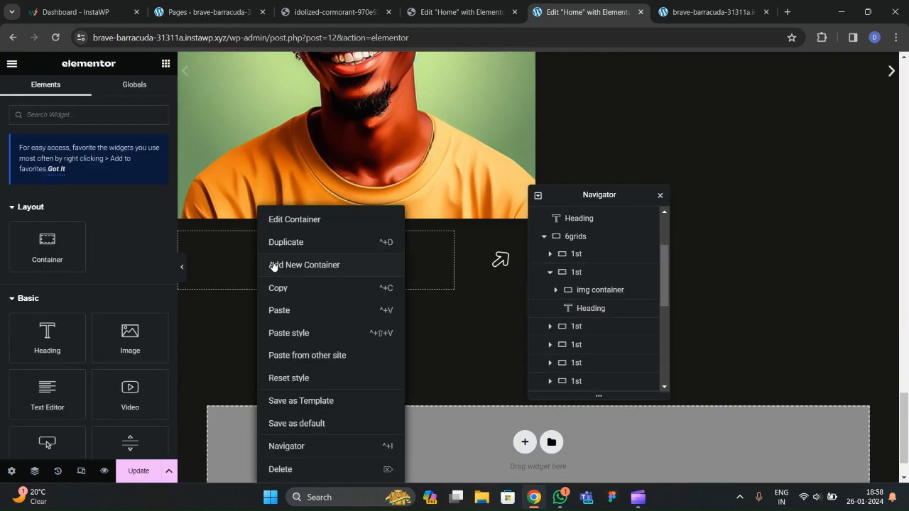
{"action": "left_click", "coordinate": [282, 310]}
{"action": "right_click", "coordinate": [281, 247]}
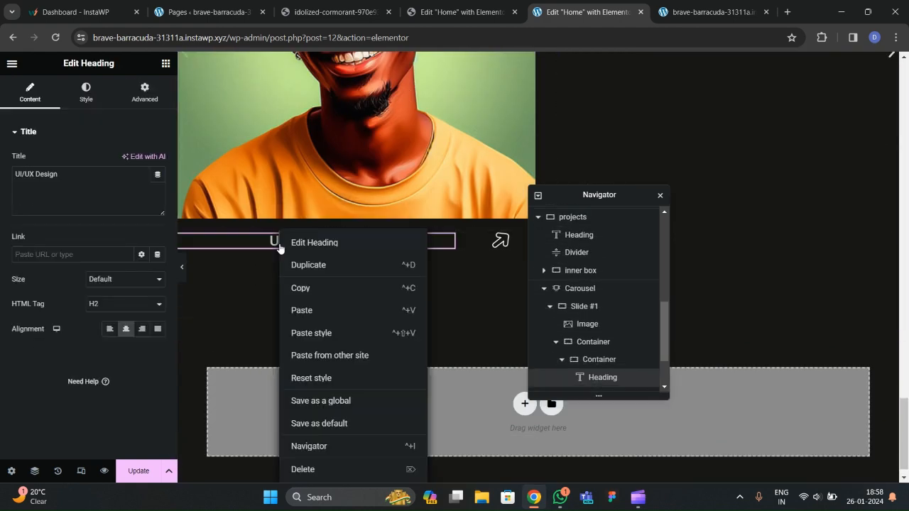
{"action": "left_click", "coordinate": [295, 277]}
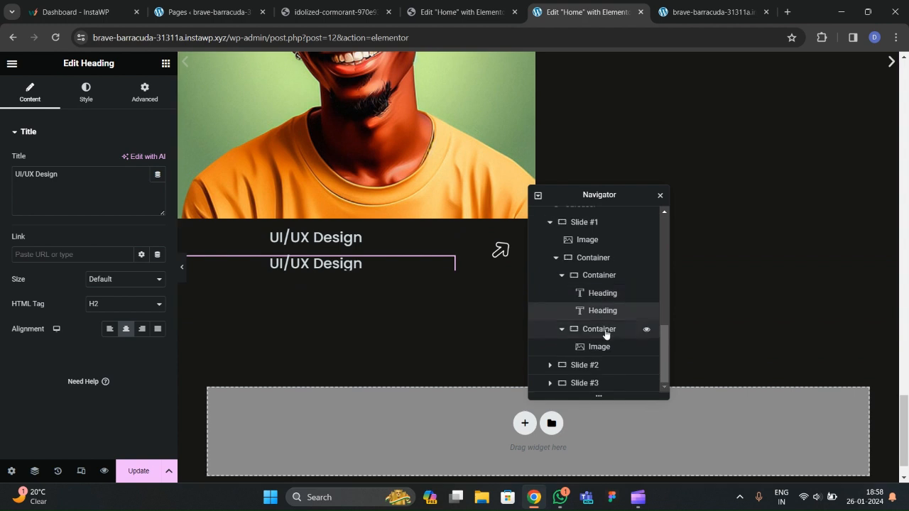
Stack the headings vertically, centred vertically, with Justify Content and Align Items set to Start.
{"action": "left_click", "coordinate": [579, 284]}
{"action": "left_click", "coordinate": [562, 276]}
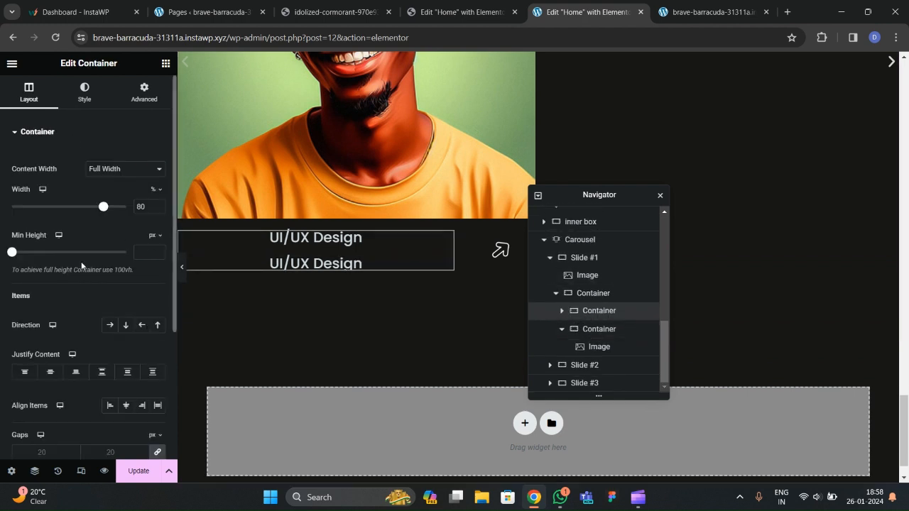
{"action": "left_click", "coordinate": [126, 325]}
{"action": "left_click", "coordinate": [50, 372]}
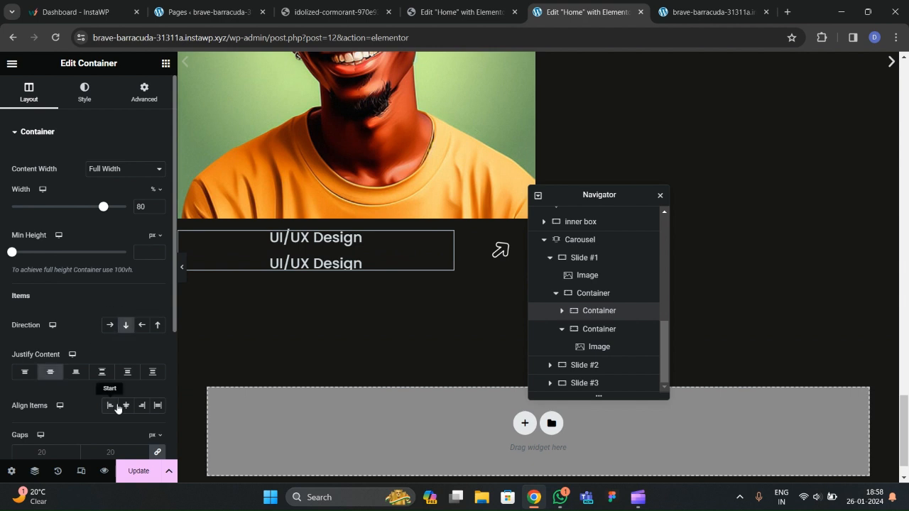
{"action": "scroll", "coordinate": [113, 375], "scroll_direction": "down", "scroll_amount": 1}
{"action": "left_click", "coordinate": [22, 312]}
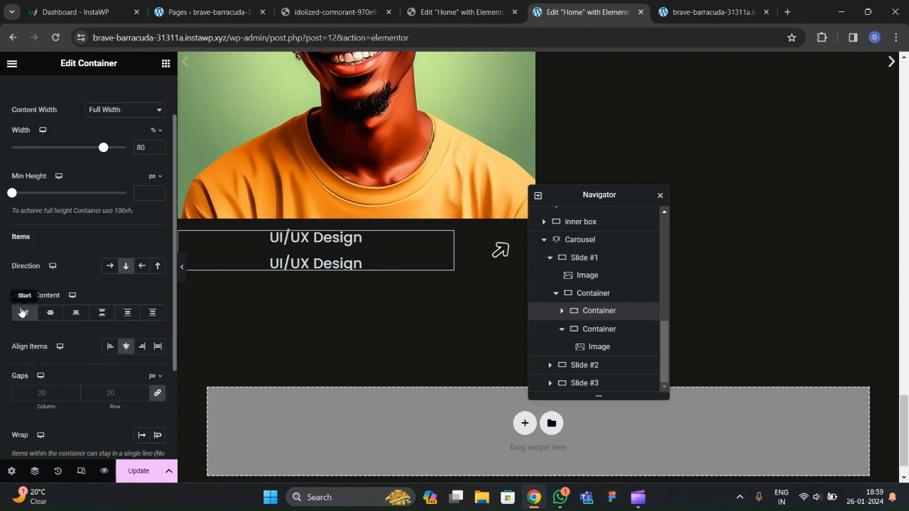
{"action": "left_click", "coordinate": [110, 346]}
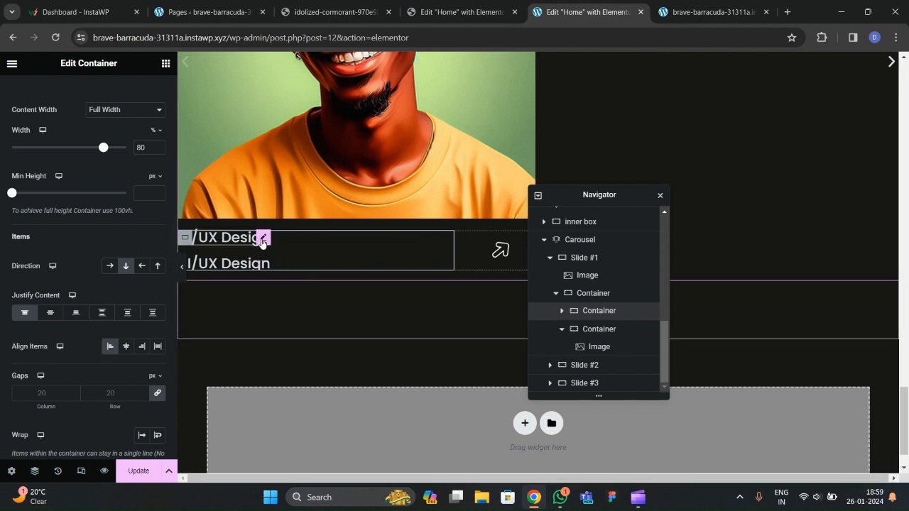
Retitle the two headings 'Nice guy with a smile' and 'Graphic Design', matching the reference card.
{"action": "left_click", "coordinate": [264, 238]}
{"action": "left_click", "coordinate": [334, 12]}
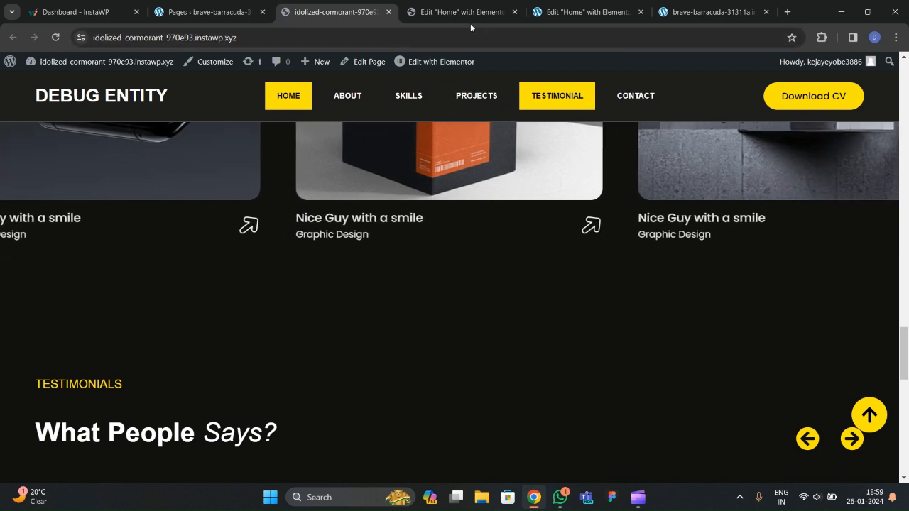
{"action": "left_click", "coordinate": [552, 20]}
{"action": "triple_click", "coordinate": [36, 174]}
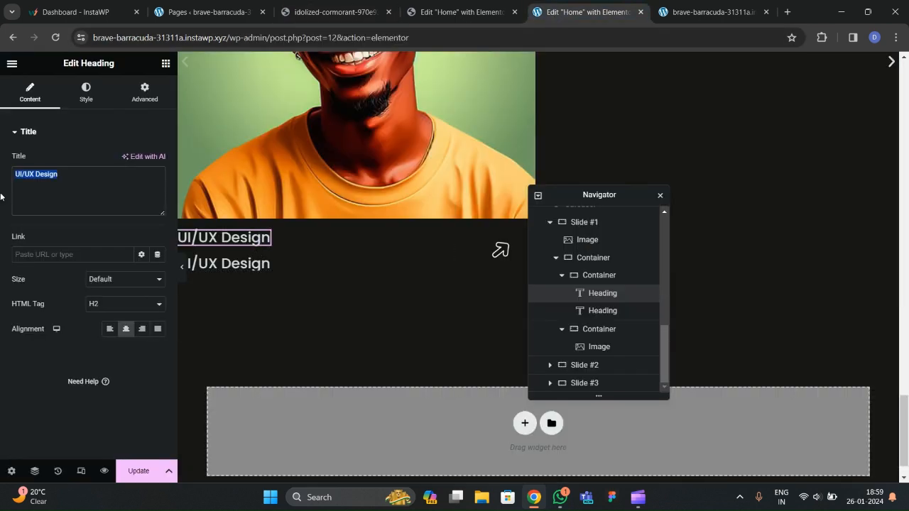
{"action": "type", "text": "Nice gy"}
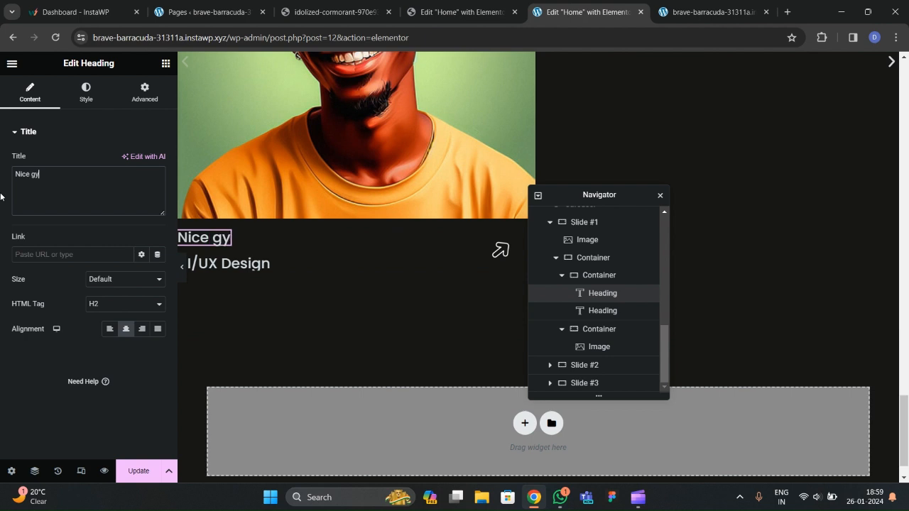
{"action": "key", "text": "BackSpace"}
{"action": "type", "text": "uy with a smile"}
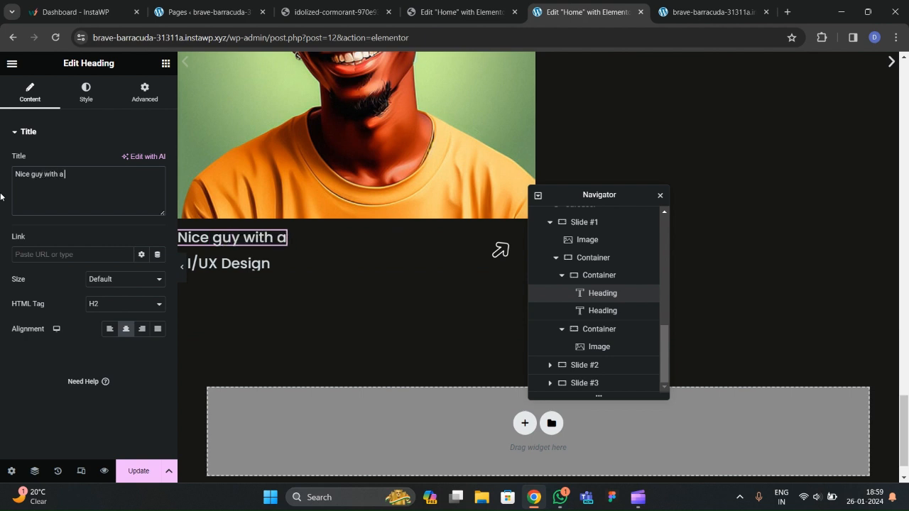
{"action": "left_click", "coordinate": [257, 263]}
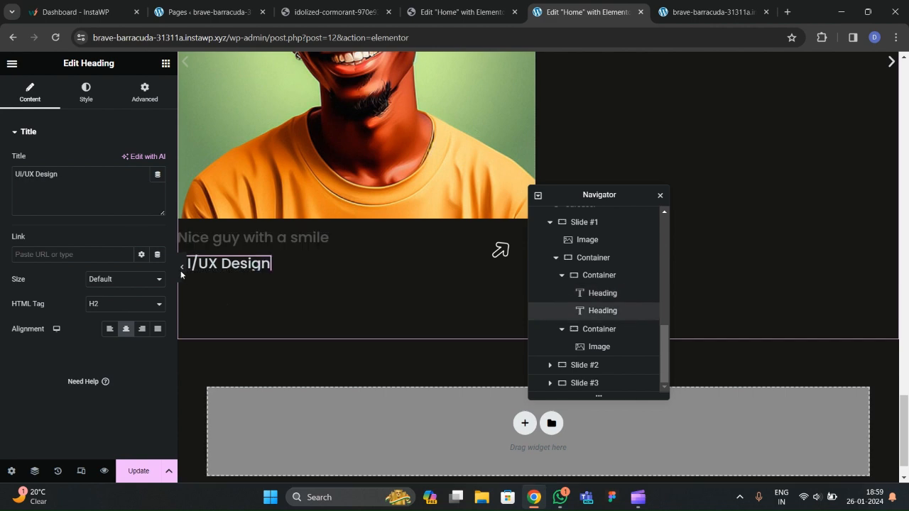
{"action": "left_click", "coordinate": [351, 18]}
{"action": "left_click", "coordinate": [581, 12]}
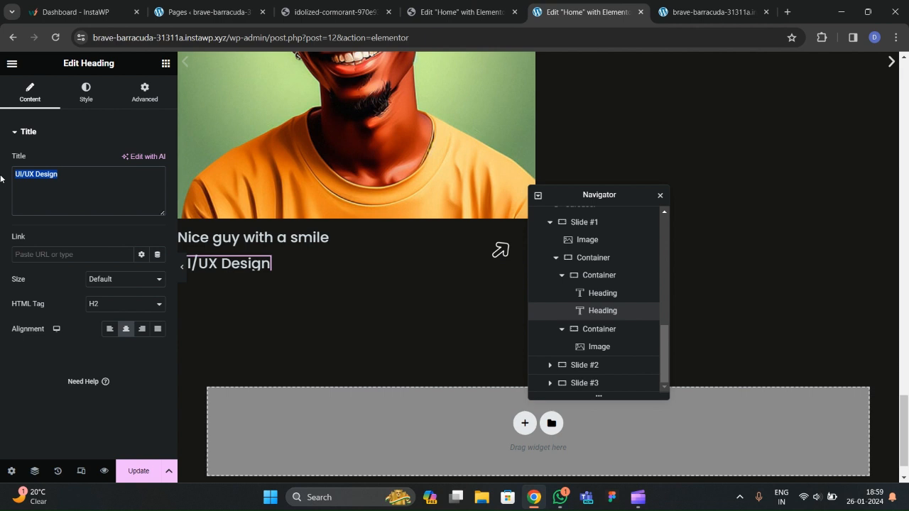
{"action": "type", "text": "Graphic Desi"}
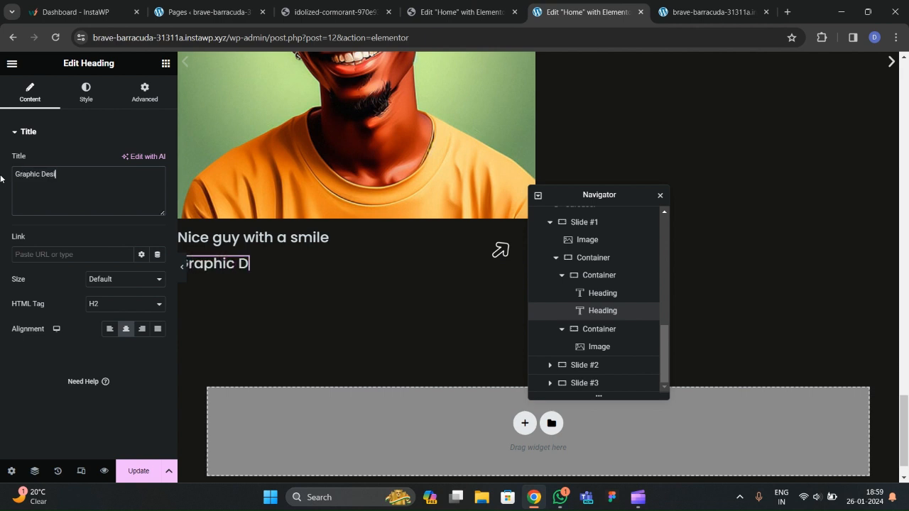
Lower the 'Nice guy with a smile' title's font size to 19.
{"action": "left_click", "coordinate": [253, 237]}
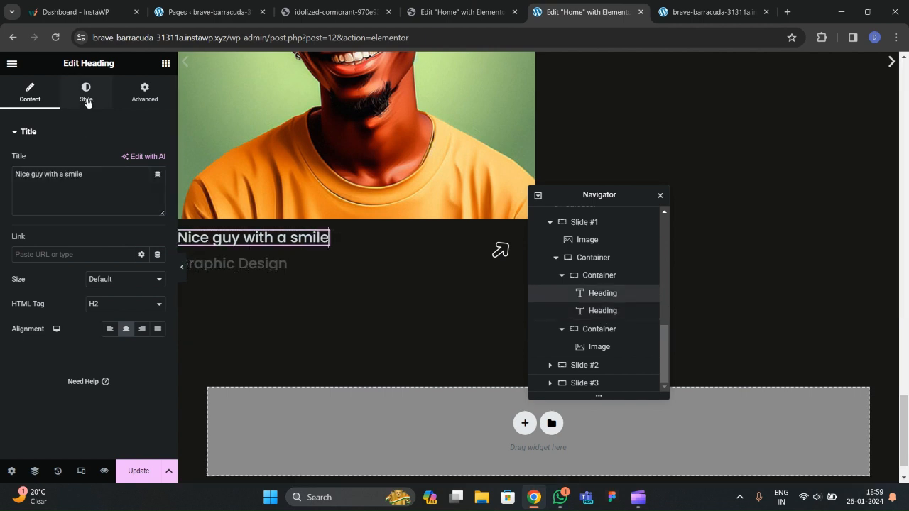
{"action": "left_click", "coordinate": [86, 92]}
{"action": "left_click", "coordinate": [157, 186]}
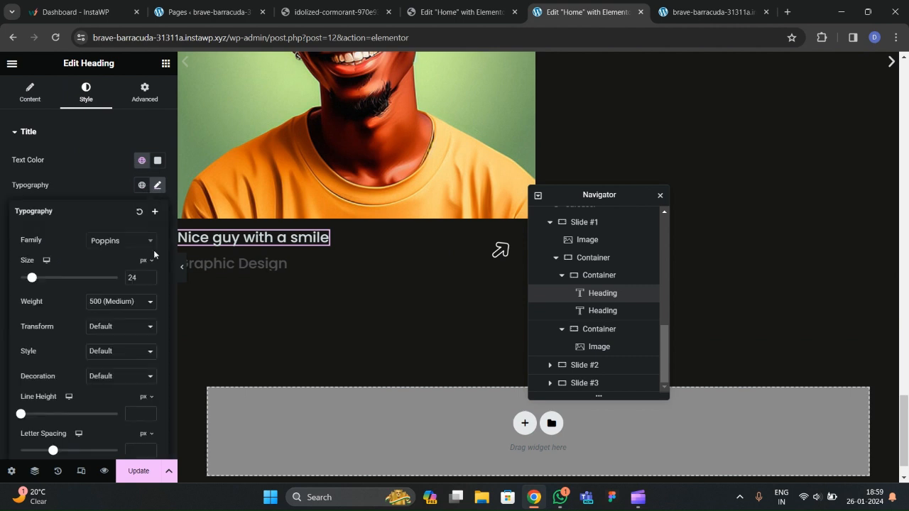
{"action": "left_click", "coordinate": [151, 279]}
{"action": "left_click", "coordinate": [151, 279]}
{"action": "left_click", "coordinate": [150, 279]}
{"action": "left_click", "coordinate": [151, 279]}
{"action": "left_click", "coordinate": [150, 279]}
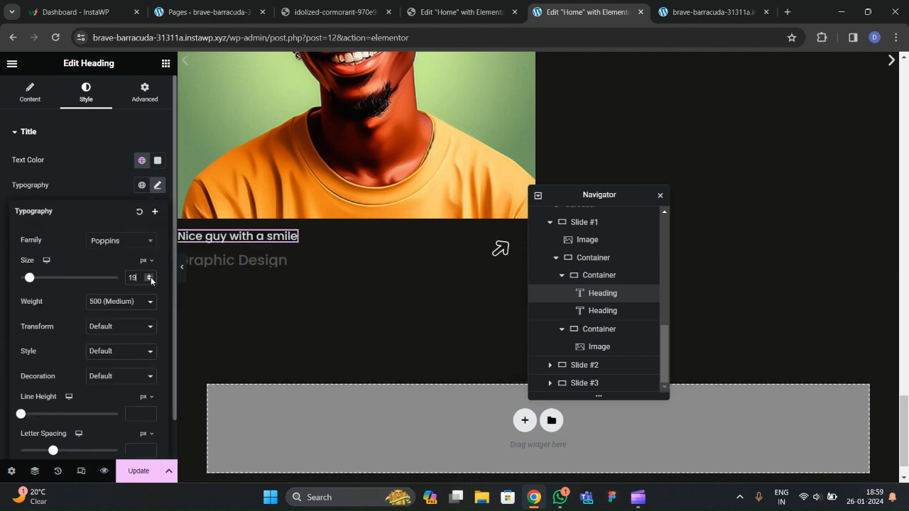
Set the 'Graphic Design' subtitle to 18 px at weight 400, and raise the title to 20 px.
{"action": "left_click", "coordinate": [227, 259]}
{"action": "left_click", "coordinate": [86, 92]}
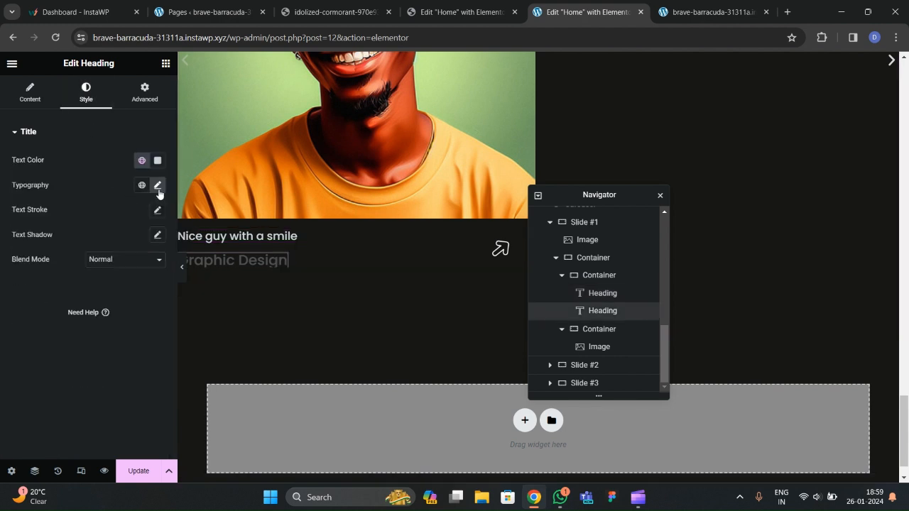
{"action": "left_click", "coordinate": [158, 186]}
{"action": "left_click", "coordinate": [105, 303]}
{"action": "left_click", "coordinate": [148, 291]}
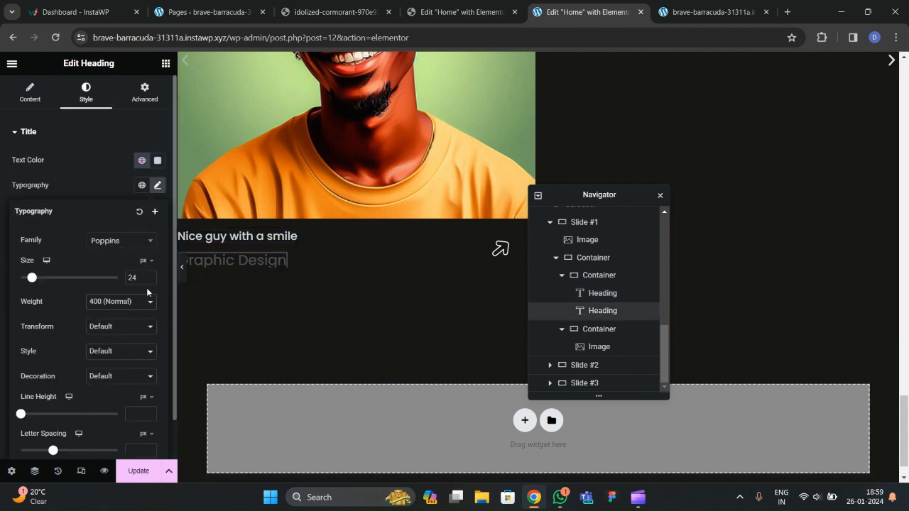
{"action": "left_click", "coordinate": [150, 280]}
{"action": "left_click", "coordinate": [150, 280]}
{"action": "left_click", "coordinate": [150, 280]}
{"action": "left_click", "coordinate": [150, 280]}
{"action": "left_click", "coordinate": [150, 280]}
{"action": "left_click", "coordinate": [150, 280]}
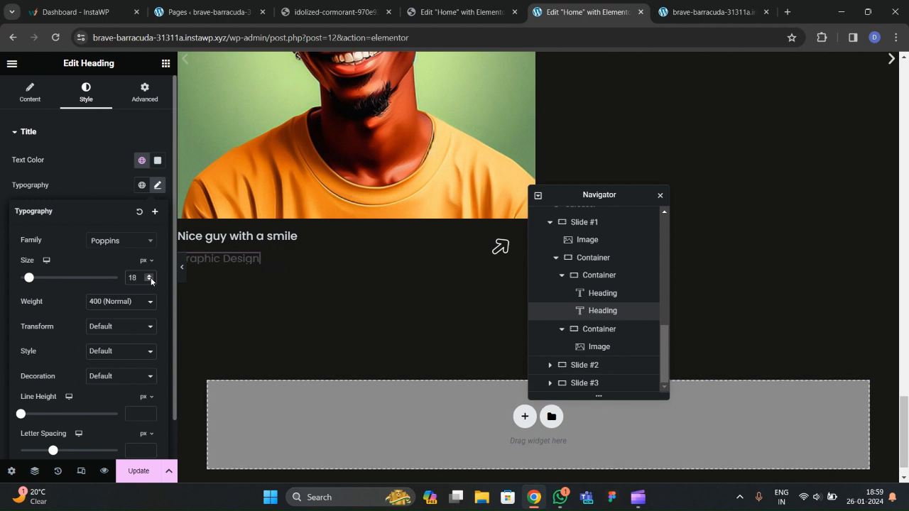
{"action": "left_click", "coordinate": [256, 237]}
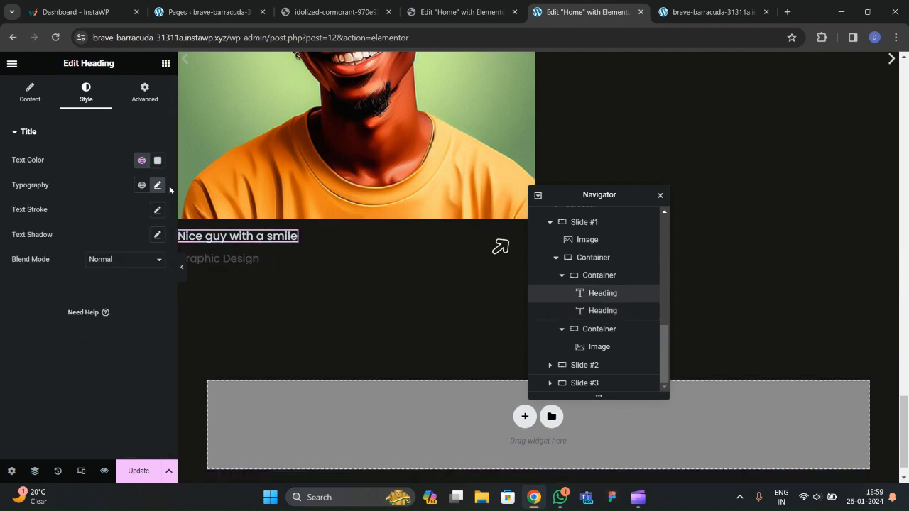
{"action": "left_click", "coordinate": [158, 186]}
{"action": "left_click", "coordinate": [152, 278]}
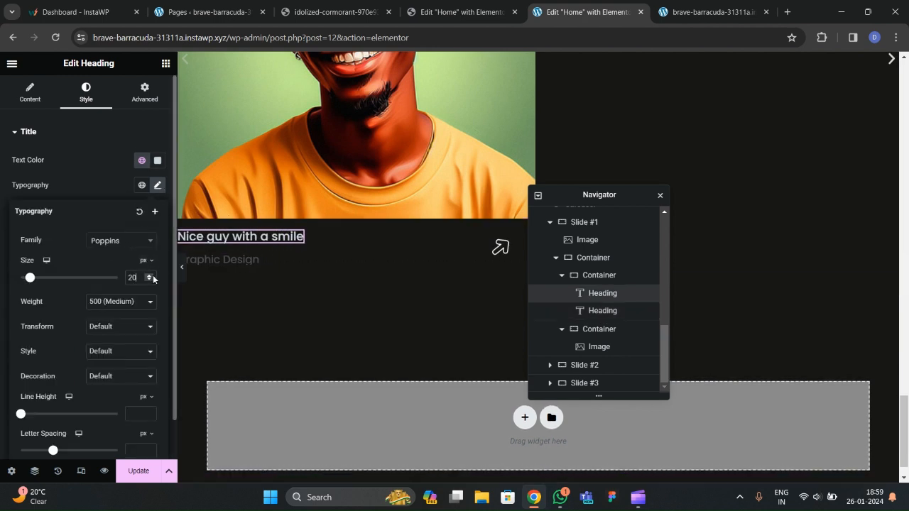
Enlarge the card's arrow icon image to 35% width and preview the card.
{"action": "left_click", "coordinate": [500, 247]}
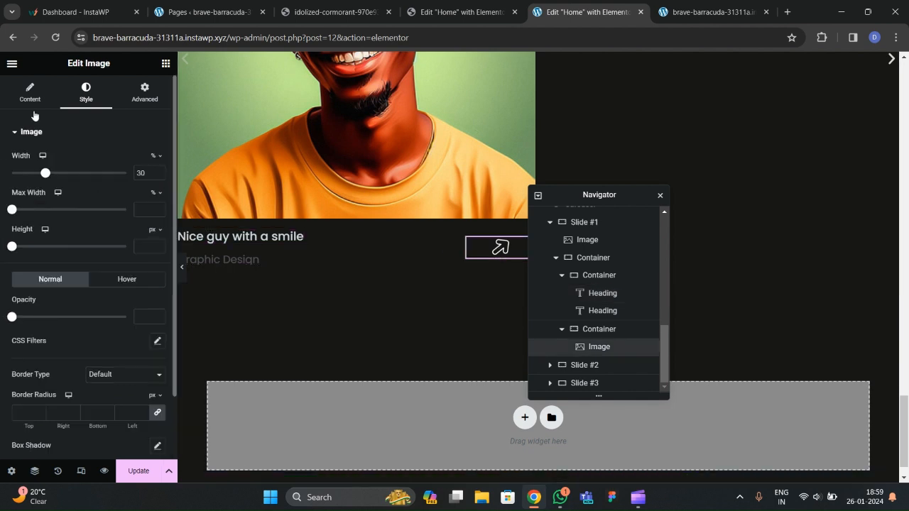
{"action": "left_click", "coordinate": [156, 172]}
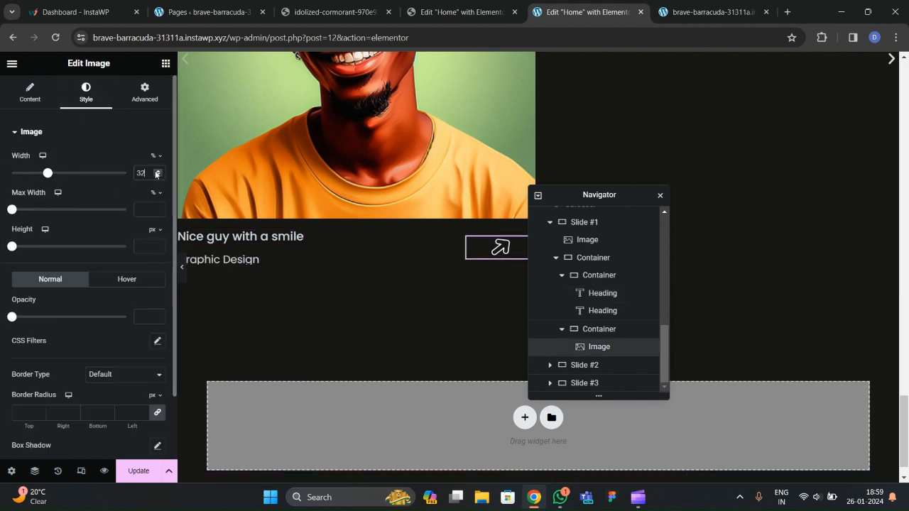
{"action": "left_click", "coordinate": [182, 269]}
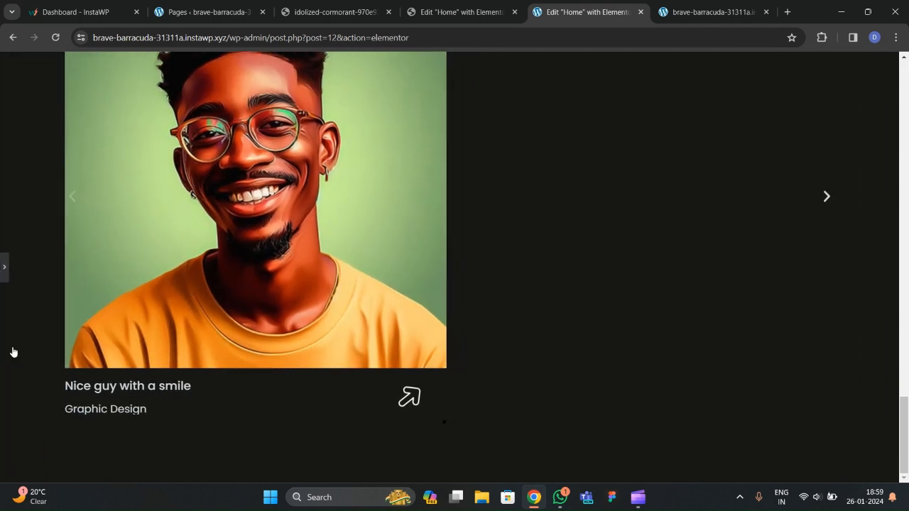
{"action": "left_click", "coordinate": [2, 306]}
{"action": "scroll", "coordinate": [326, 277], "scroll_direction": "down", "scroll_amount": 2}
Try the title at 22 px in preview, then settle it back at 20 px.
{"action": "left_click", "coordinate": [255, 249]}
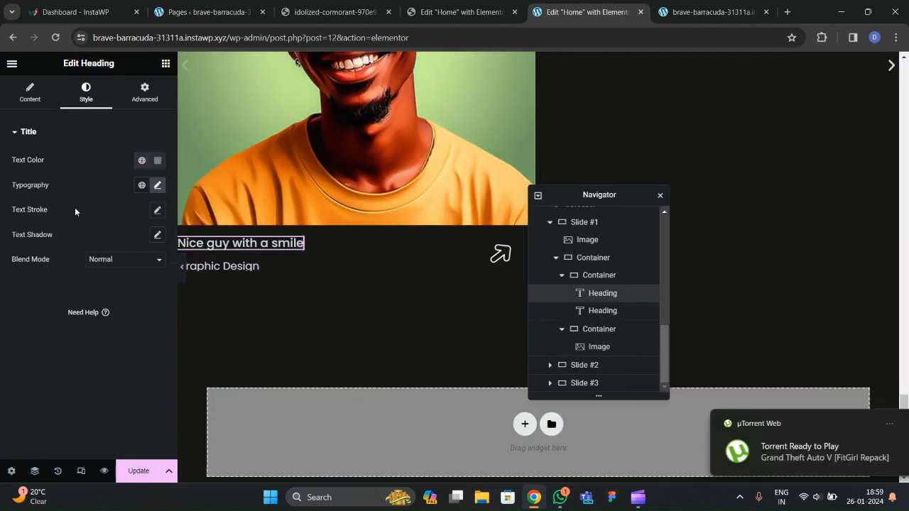
{"action": "left_click", "coordinate": [157, 185]}
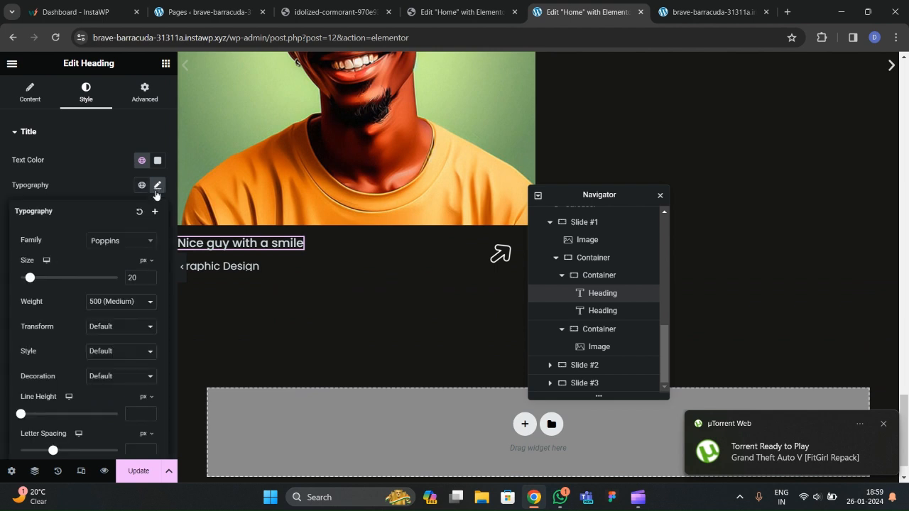
{"action": "left_click", "coordinate": [150, 277]}
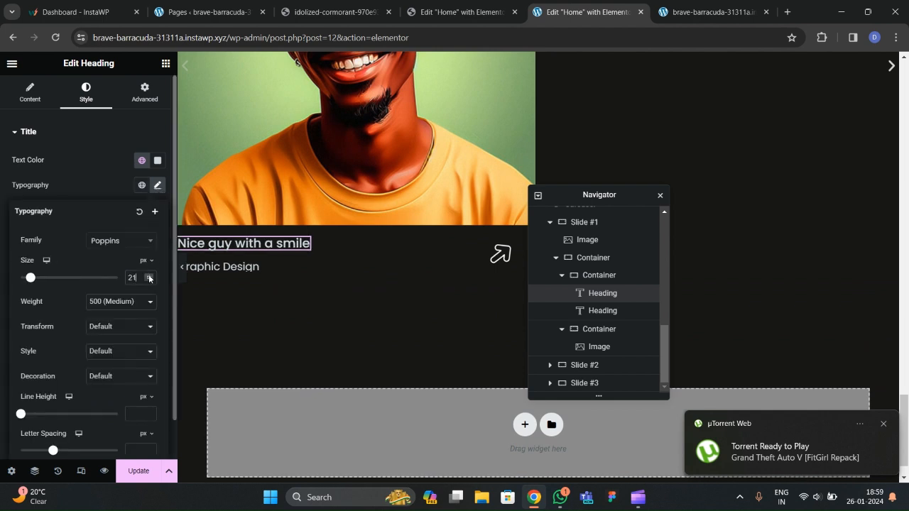
{"action": "left_click", "coordinate": [149, 276]}
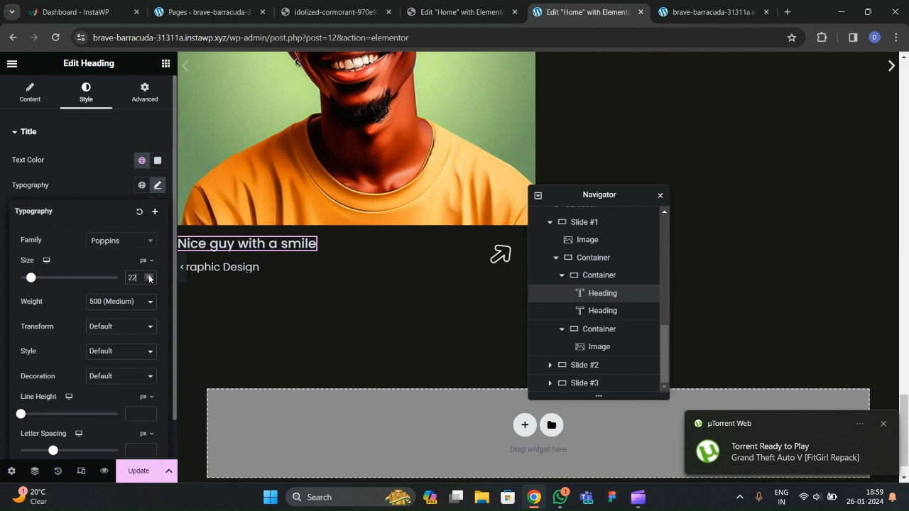
{"action": "left_click", "coordinate": [182, 267]}
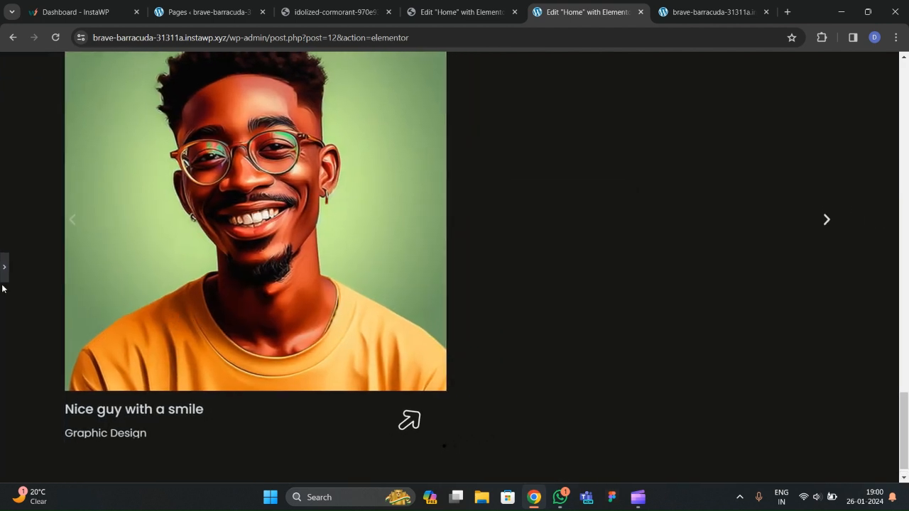
{"action": "left_click", "coordinate": [6, 277]}
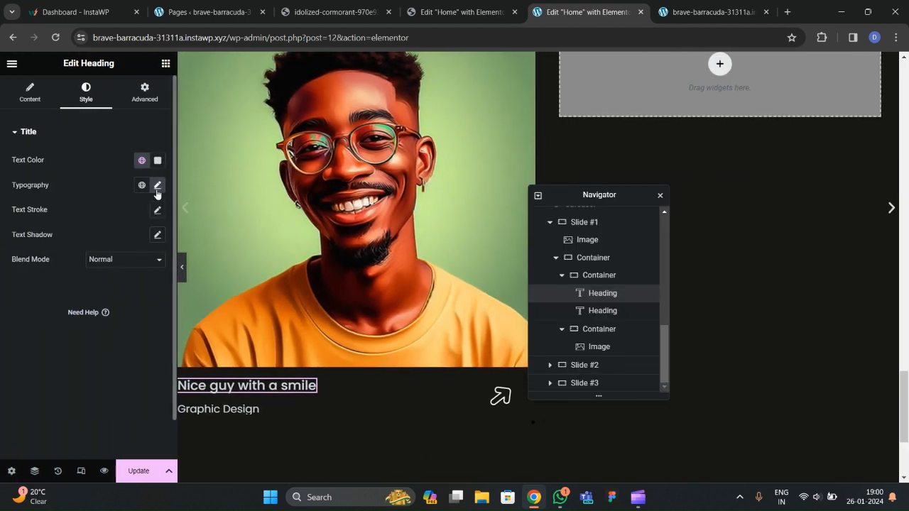
{"action": "left_click", "coordinate": [158, 186]}
{"action": "left_click", "coordinate": [150, 281]}
{"action": "left_click", "coordinate": [149, 281]}
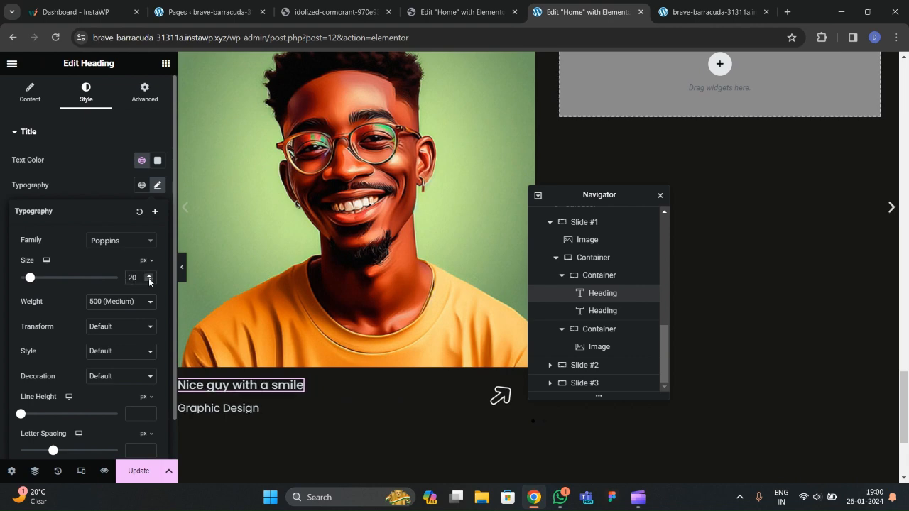
Set the gap between the two headings to 12 and preview the card.
{"action": "left_click", "coordinate": [608, 276]}
{"action": "scroll", "coordinate": [95, 313], "scroll_direction": "down", "scroll_amount": 4}
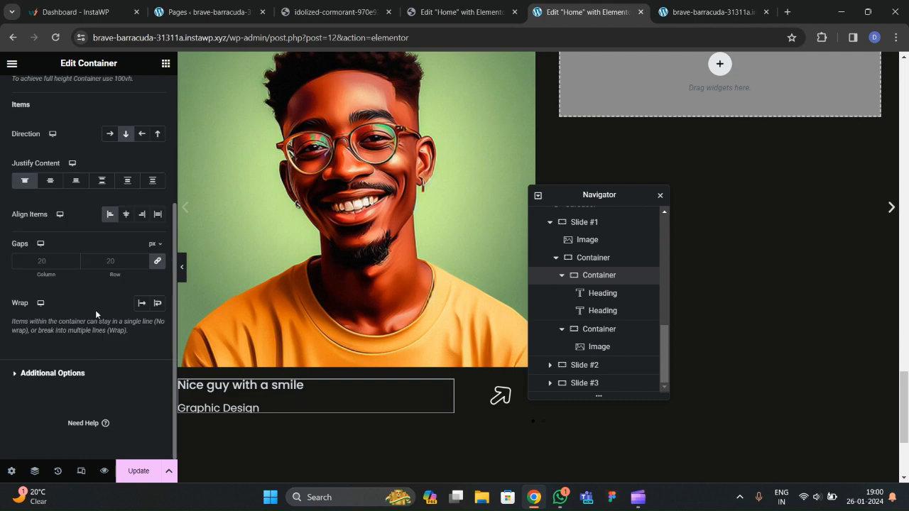
{"action": "left_click", "coordinate": [110, 261]}
{"action": "type", "text": "12"}
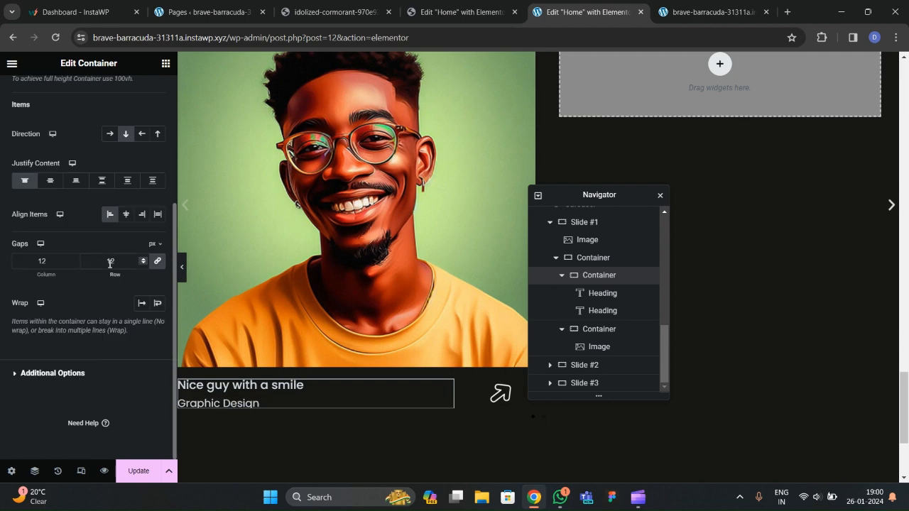
{"action": "left_click", "coordinate": [182, 270]}
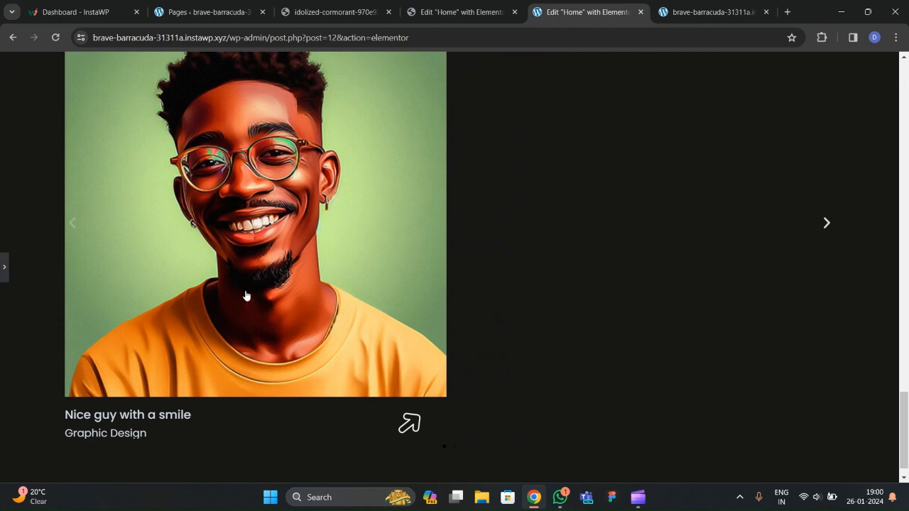
{"action": "left_click", "coordinate": [4, 267]}
Give the first slide's portrait image a 20 px border radius on all sides and preview it.
{"action": "left_click", "coordinate": [558, 260]}
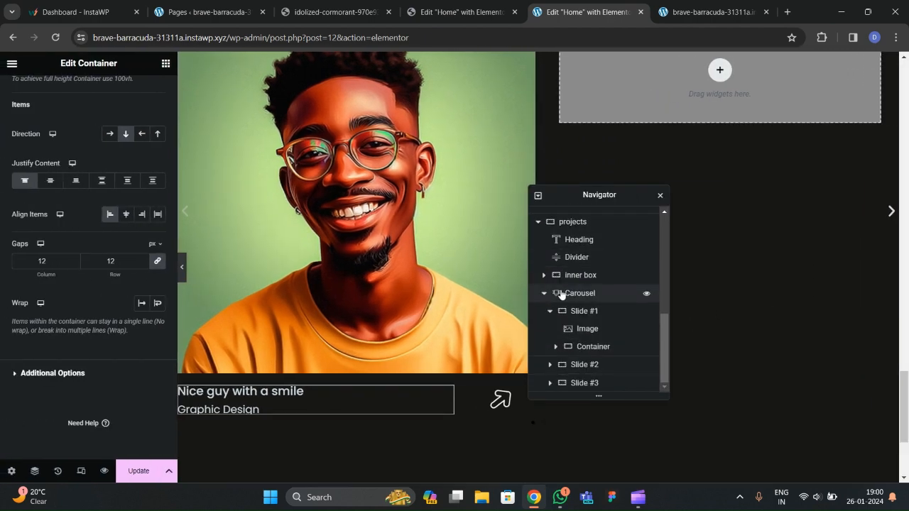
{"action": "left_click", "coordinate": [589, 347]}
{"action": "scroll", "coordinate": [110, 249], "scroll_direction": "down", "scroll_amount": 2}
{"action": "scroll", "coordinate": [211, 293], "scroll_direction": "down", "scroll_amount": 2}
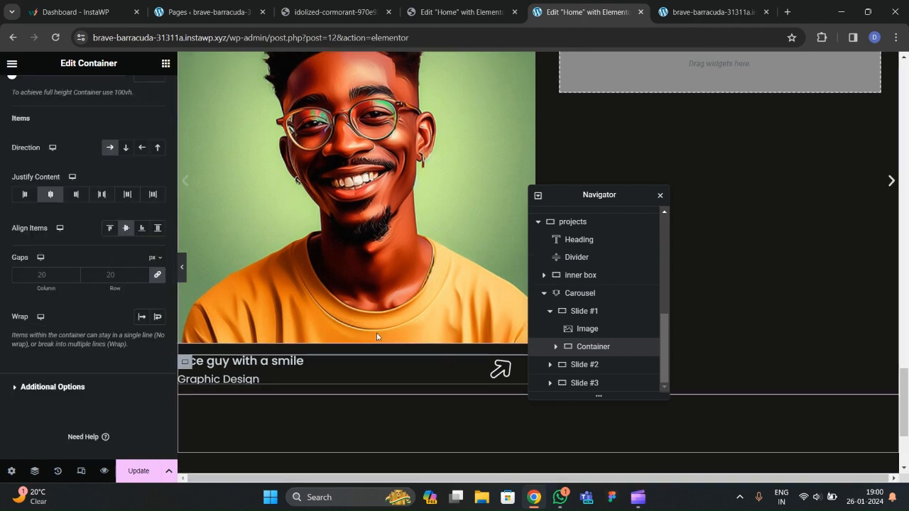
{"action": "scroll", "coordinate": [357, 303], "scroll_direction": "up", "scroll_amount": 3}
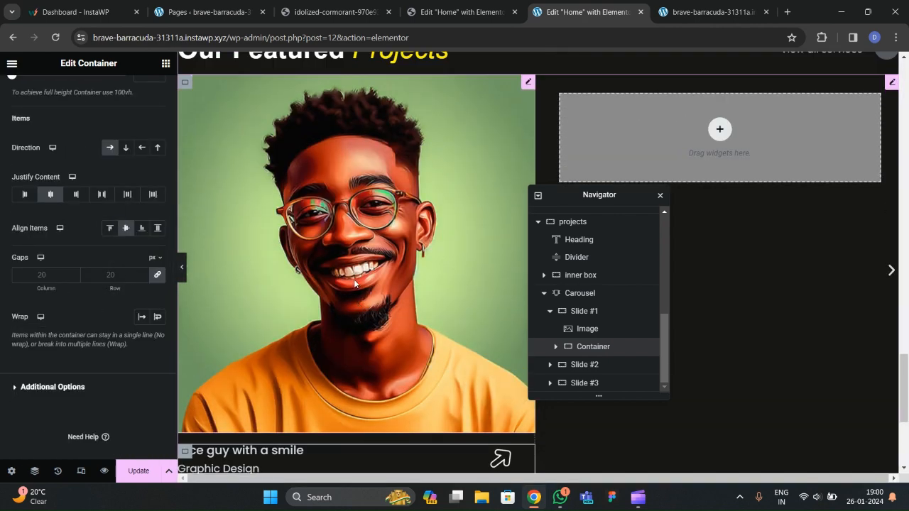
{"action": "left_click", "coordinate": [354, 280]}
{"action": "scroll", "coordinate": [78, 225], "scroll_direction": "down", "scroll_amount": 2}
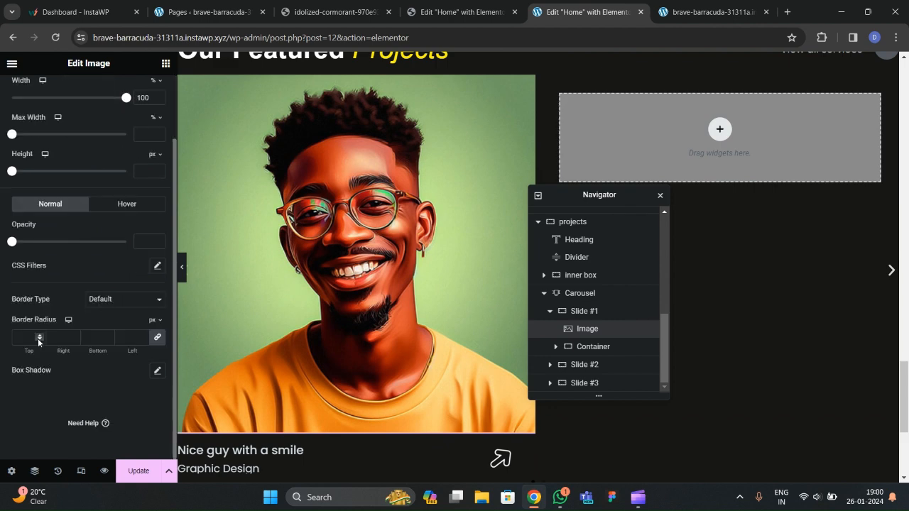
{"action": "scroll", "coordinate": [57, 163], "scroll_direction": "up", "scroll_amount": 2}
{"action": "scroll", "coordinate": [43, 257], "scroll_direction": "down", "scroll_amount": 2}
{"action": "left_click", "coordinate": [182, 274]}
{"action": "scroll", "coordinate": [296, 281], "scroll_direction": "down", "scroll_amount": 1}
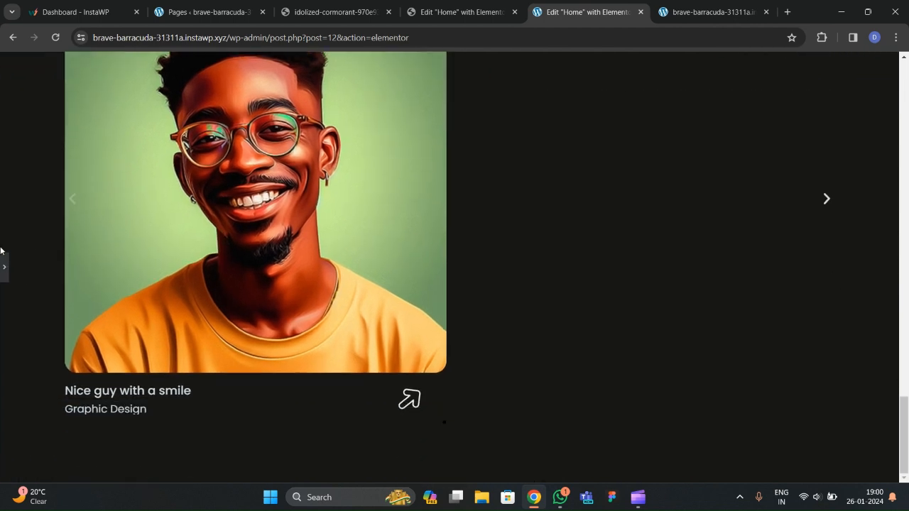
{"action": "key", "text": "ctrl+p"}
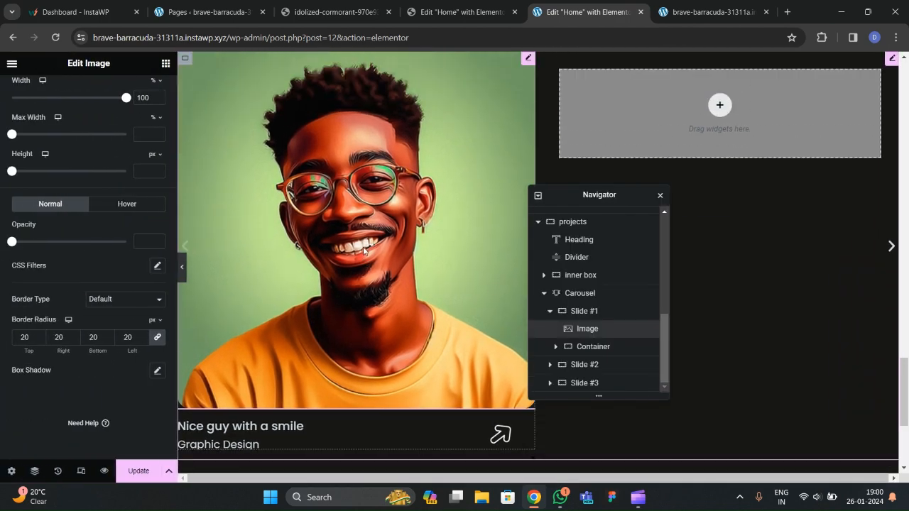
{"action": "left_click", "coordinate": [589, 301]}
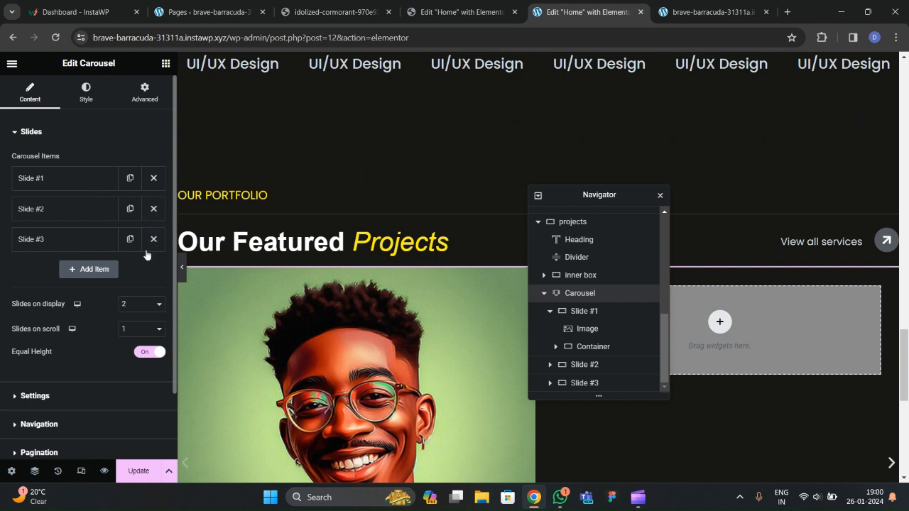
Delete slides #2 and #3 and duplicate Slide #1 in the carousel.
{"action": "left_click", "coordinate": [154, 213]}
{"action": "left_click", "coordinate": [153, 209]}
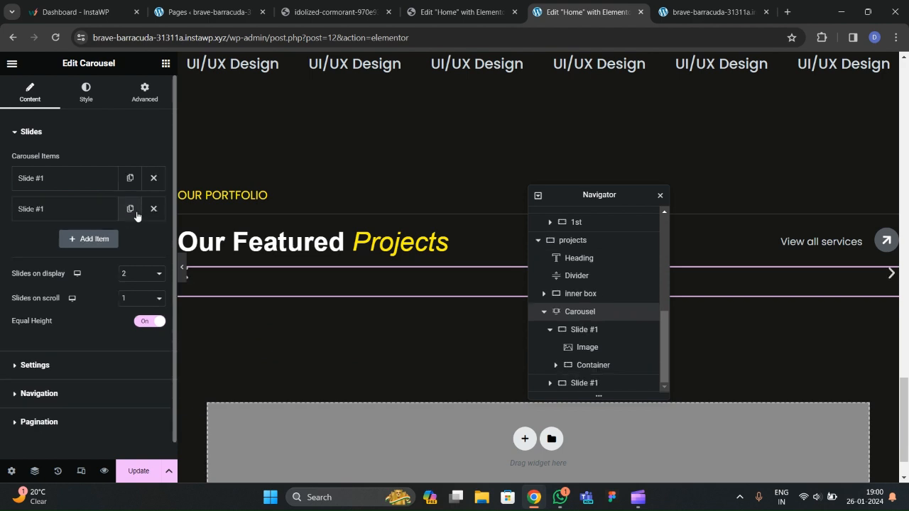
{"action": "left_click", "coordinate": [133, 219]}
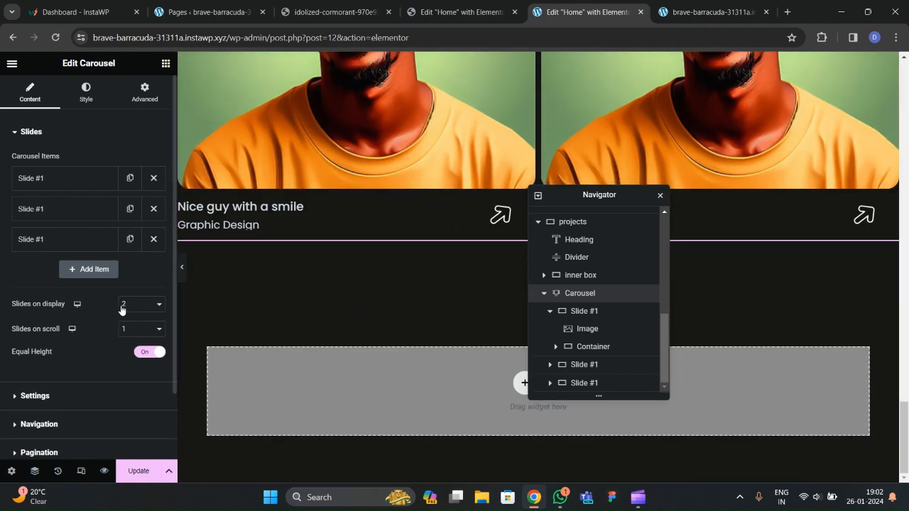
Set the carousel to show 1 slide at a time, then view the reference live site.
{"action": "left_click", "coordinate": [142, 309]}
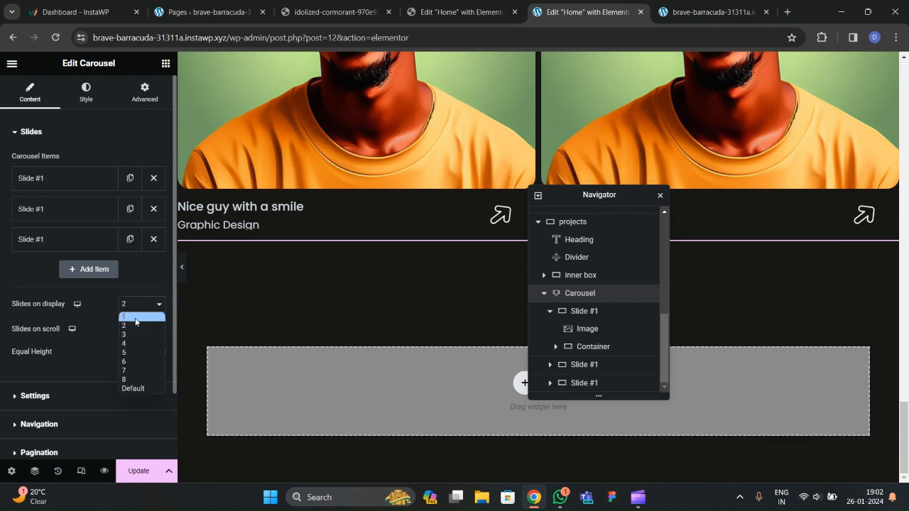
{"action": "left_click", "coordinate": [138, 321]}
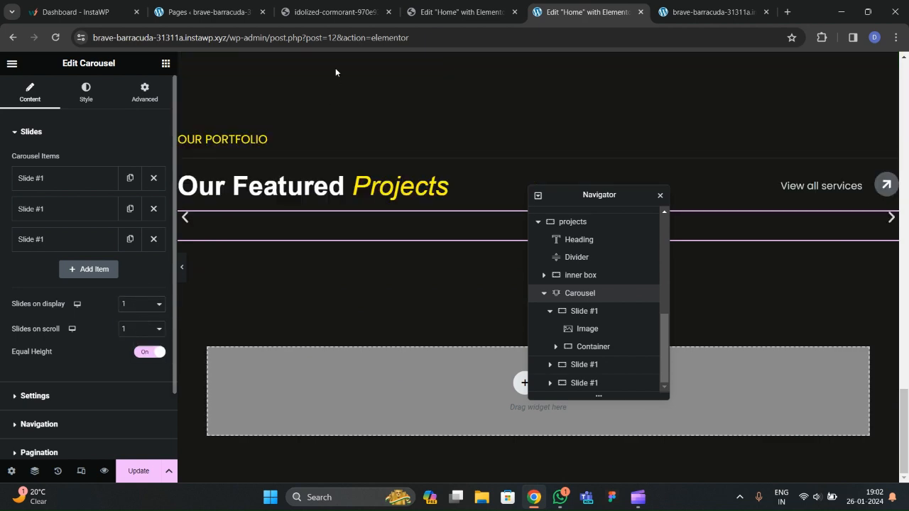
{"action": "left_click", "coordinate": [327, 13]}
{"action": "scroll", "coordinate": [695, 241], "scroll_direction": "up", "scroll_amount": 3}
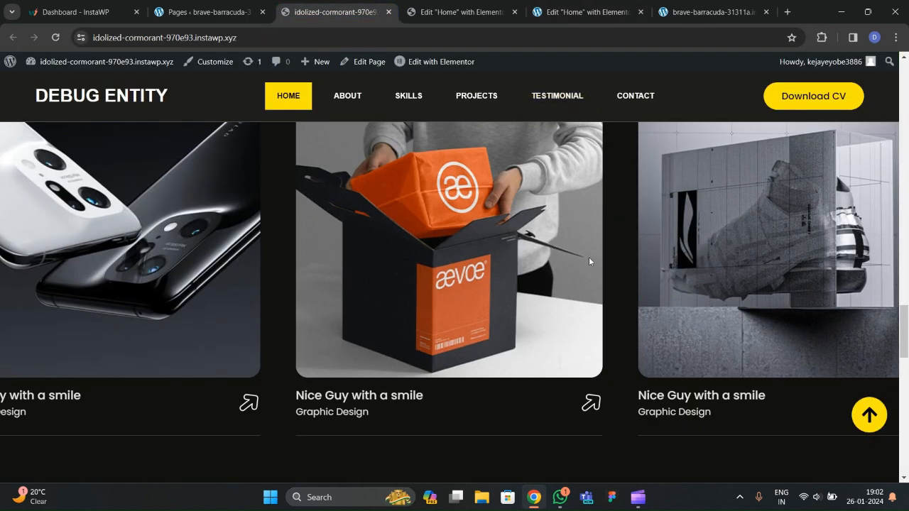
Read the reference carousel's autoplay and offset values in its editor, then switch back to the project page.
{"action": "scroll", "coordinate": [515, 263], "scroll_direction": "up", "scroll_amount": 3}
{"action": "left_click", "coordinate": [459, 12]}
{"action": "scroll", "coordinate": [440, 132], "scroll_direction": "down", "scroll_amount": 10}
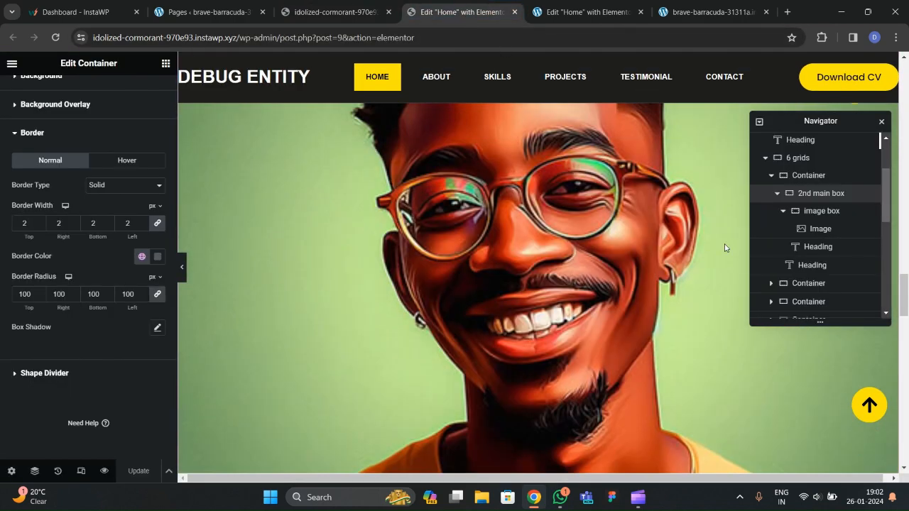
{"action": "scroll", "coordinate": [820, 265], "scroll_direction": "down", "scroll_amount": 3}
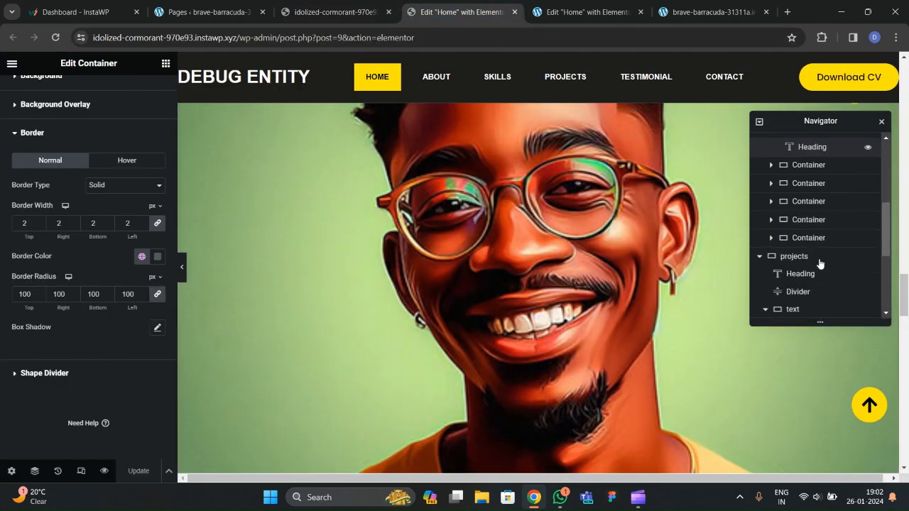
{"action": "scroll", "coordinate": [786, 283], "scroll_direction": "down", "scroll_amount": 2}
{"action": "left_click", "coordinate": [779, 287]}
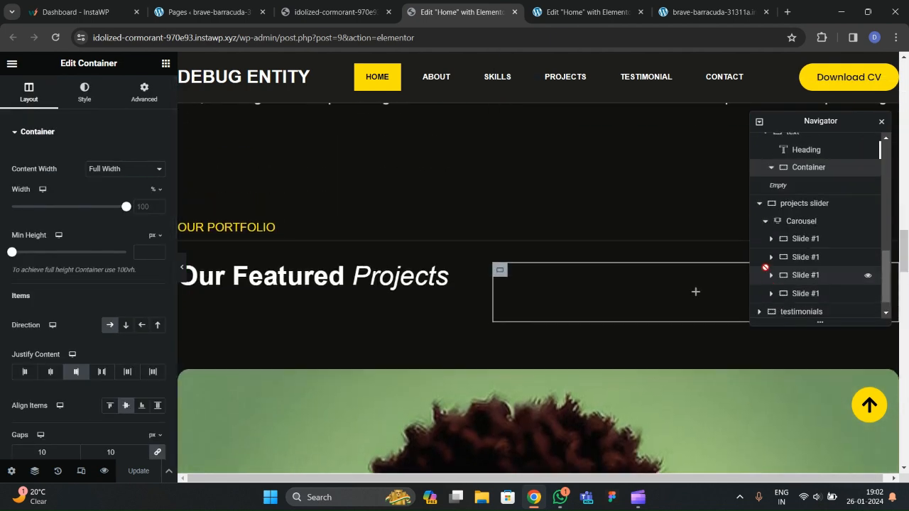
{"action": "left_click", "coordinate": [782, 220]}
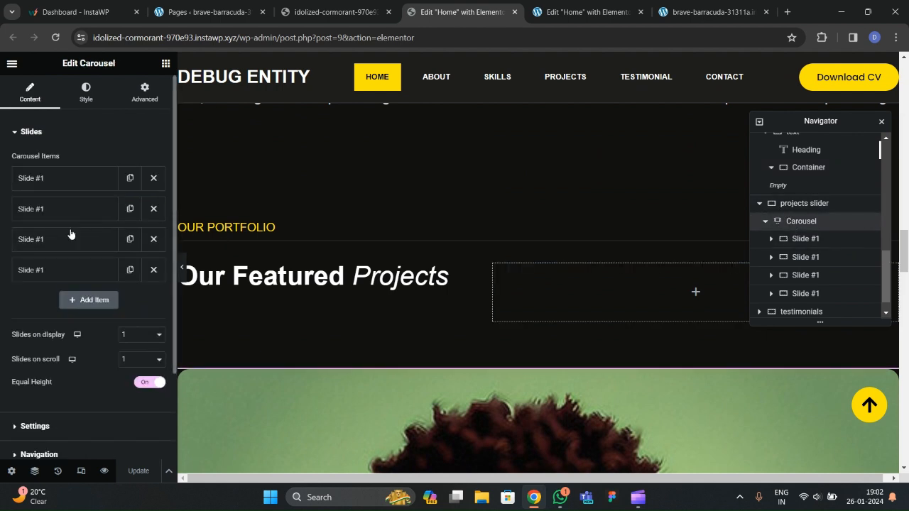
{"action": "scroll", "coordinate": [70, 234], "scroll_direction": "down", "scroll_amount": 2}
{"action": "left_click", "coordinate": [34, 316]}
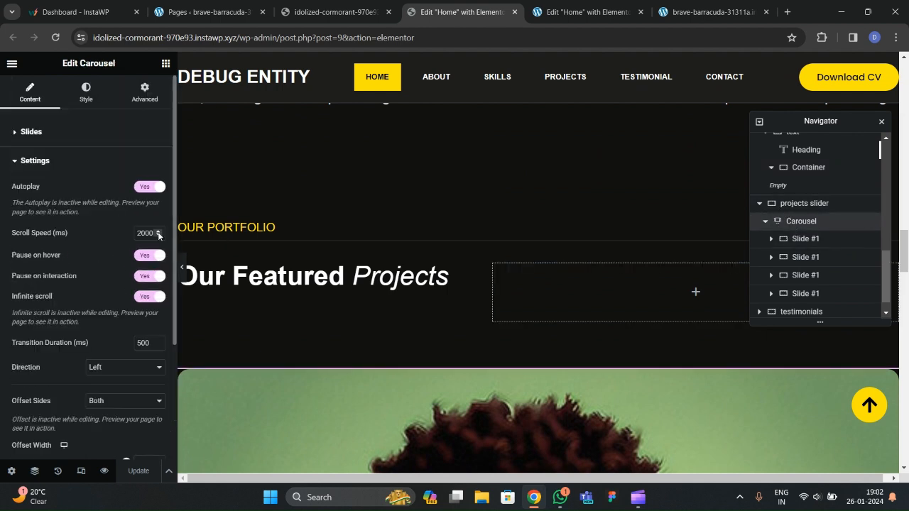
{"action": "scroll", "coordinate": [92, 269], "scroll_direction": "down", "scroll_amount": 3}
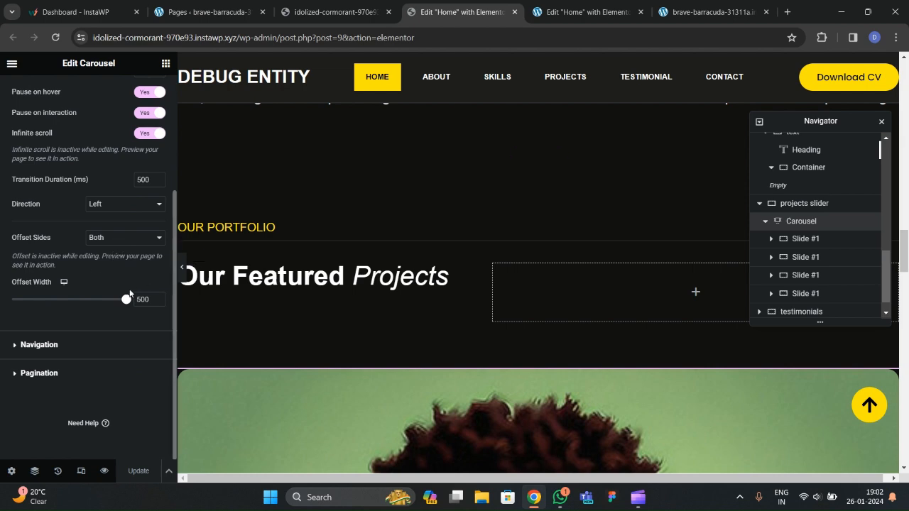
{"action": "key", "text": "ctrl+Tab"}
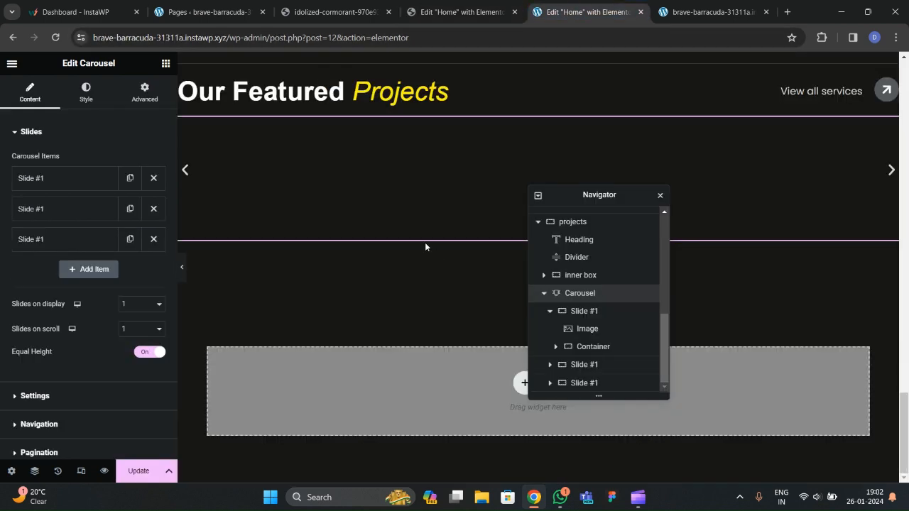
{"action": "scroll", "coordinate": [329, 275], "scroll_direction": "down", "scroll_amount": 3}
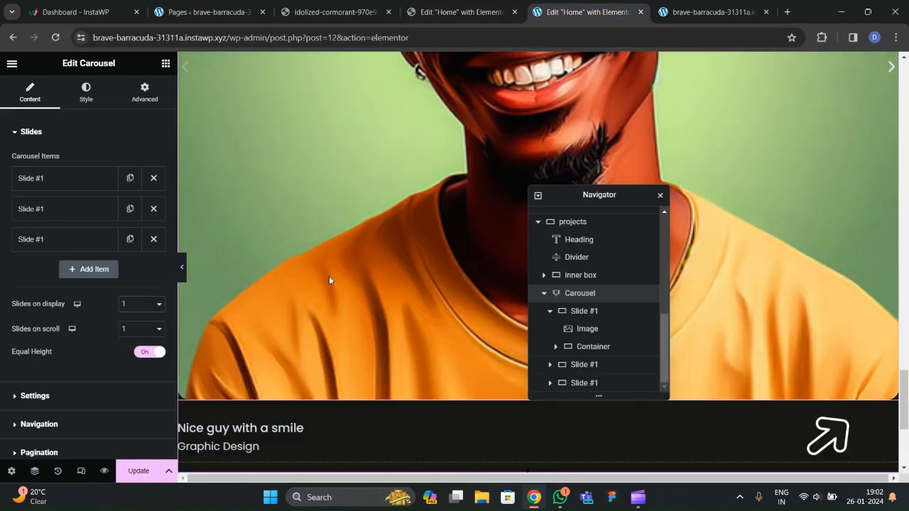
Offset the carousel on both sides with an offset width of 500.
{"action": "scroll", "coordinate": [78, 282], "scroll_direction": "down", "scroll_amount": 2}
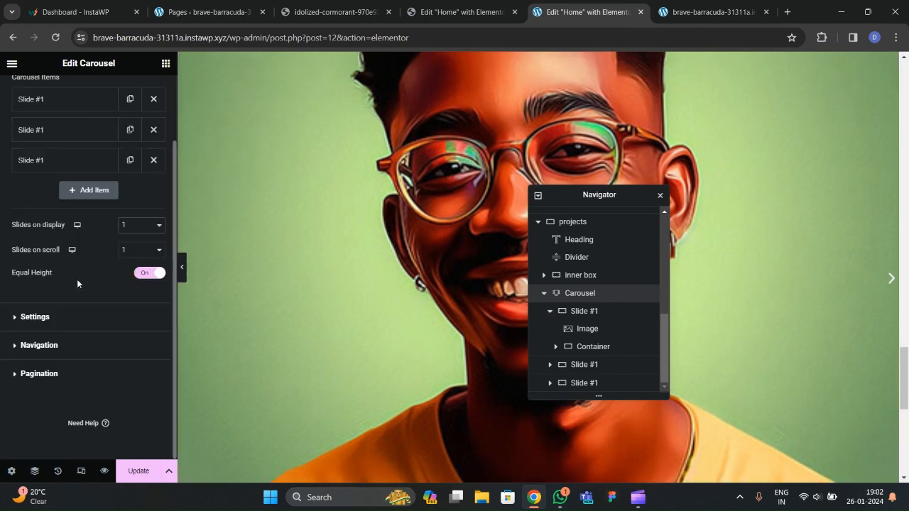
{"action": "left_click", "coordinate": [36, 317]}
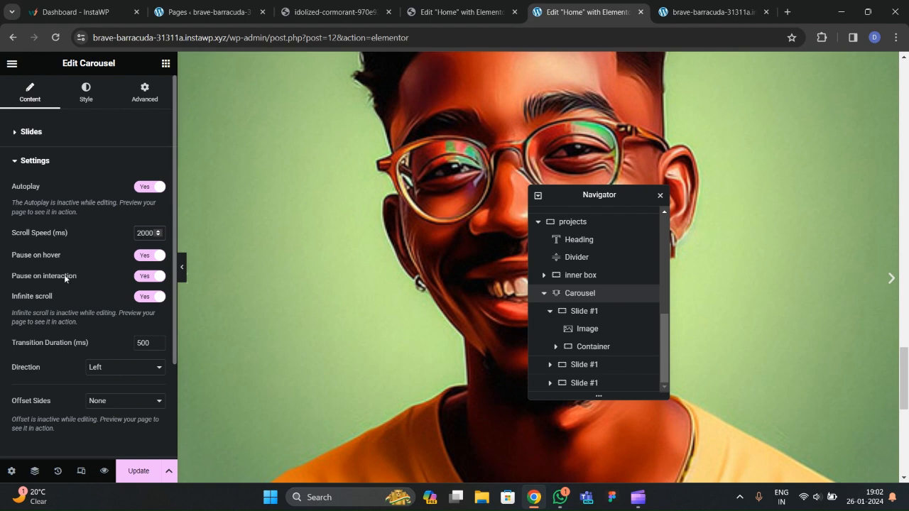
{"action": "scroll", "coordinate": [65, 278], "scroll_direction": "down", "scroll_amount": 3}
{"action": "left_click", "coordinate": [100, 278]}
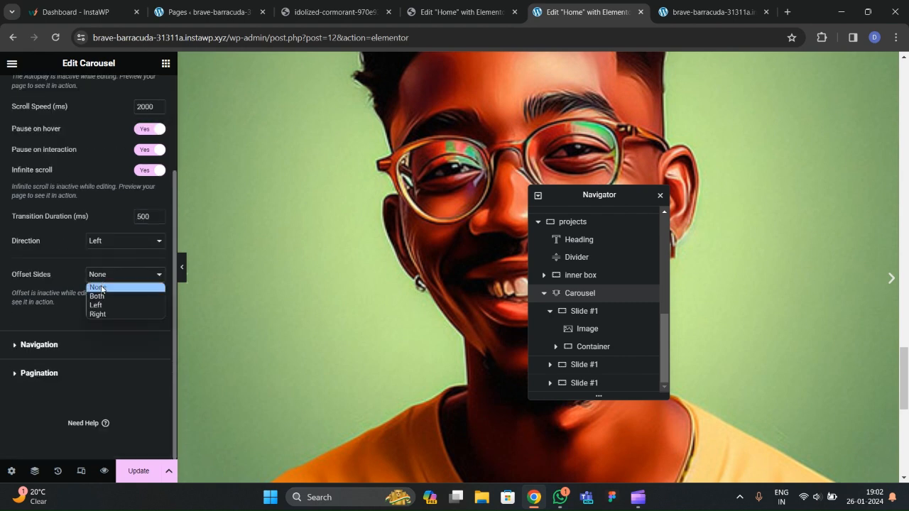
{"action": "key", "text": "Escape"}
{"action": "key", "text": "Down"}
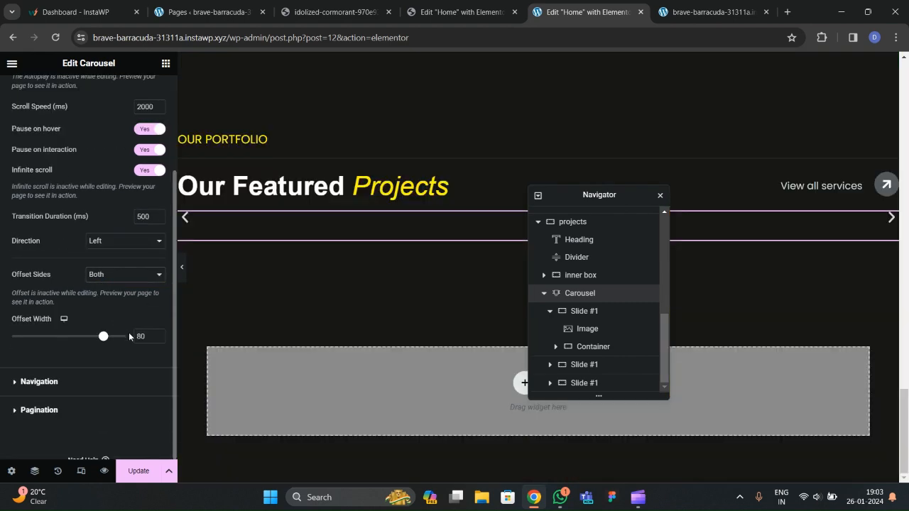
{"action": "key", "text": "BackSpace"}
{"action": "key", "text": "BackSpace"}
{"action": "type", "text": "500"}
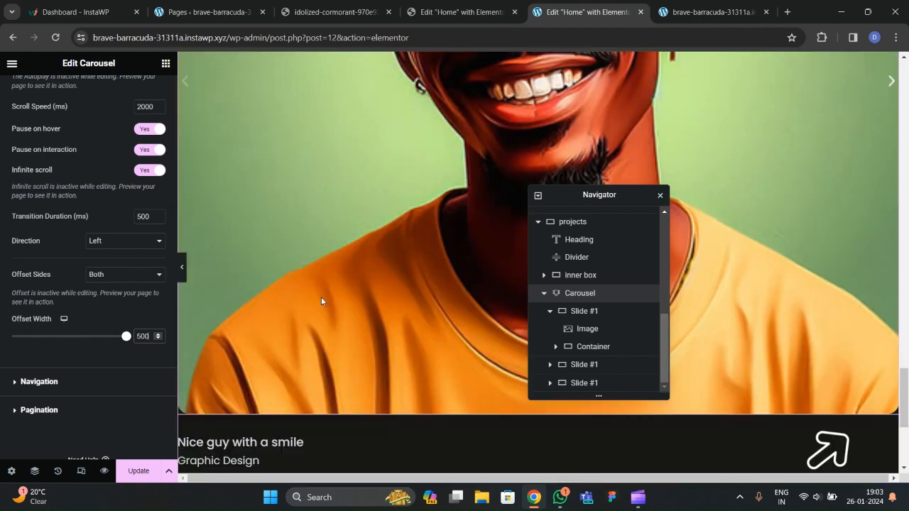
Give the carousel a separate 50 px top margin and preview it full width.
{"action": "scroll", "coordinate": [351, 297], "scroll_direction": "up", "scroll_amount": 5}
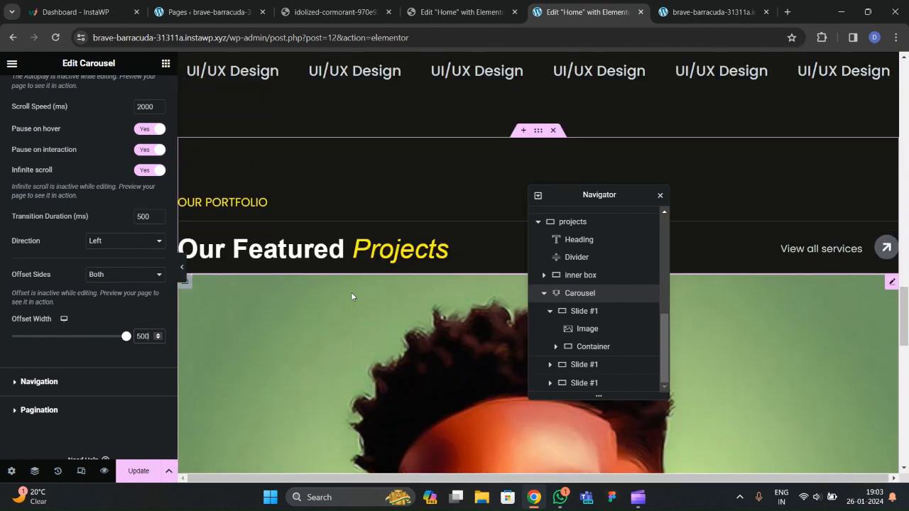
{"action": "left_click", "coordinate": [572, 298]}
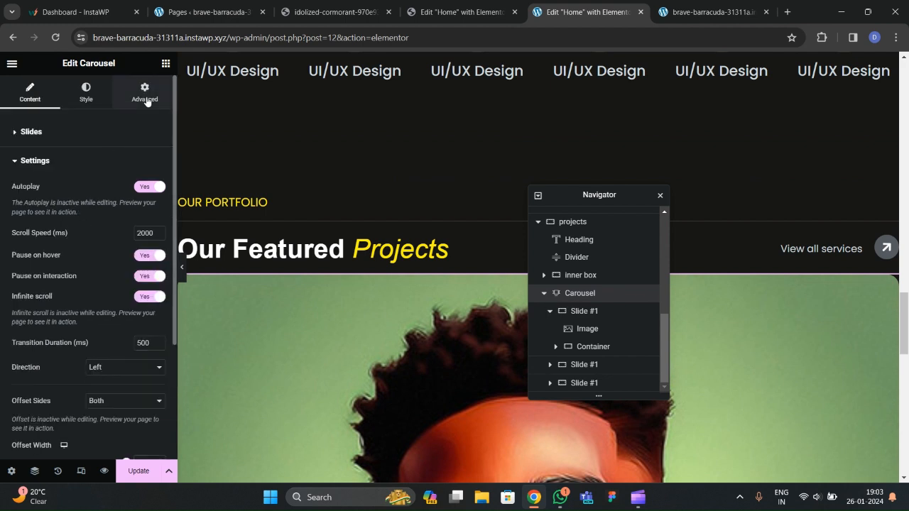
{"action": "left_click", "coordinate": [145, 92]}
{"action": "left_click", "coordinate": [157, 173]}
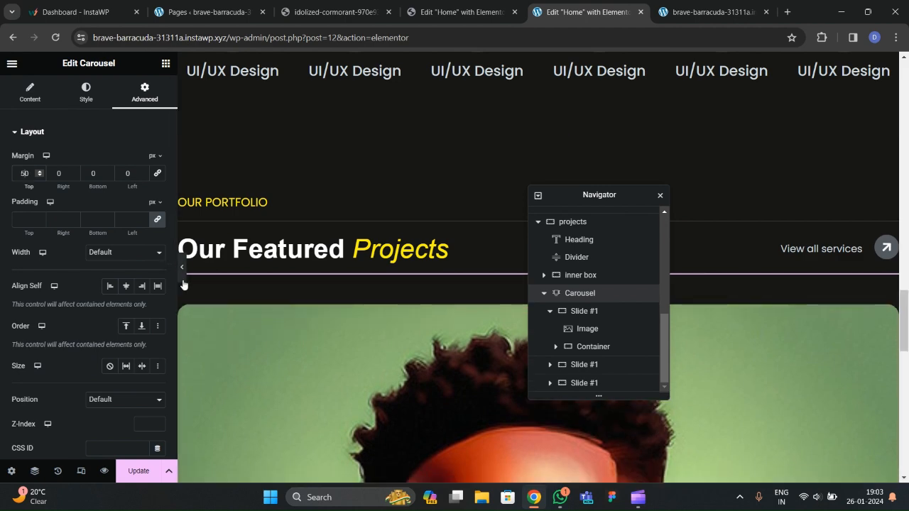
{"action": "left_click", "coordinate": [182, 269]}
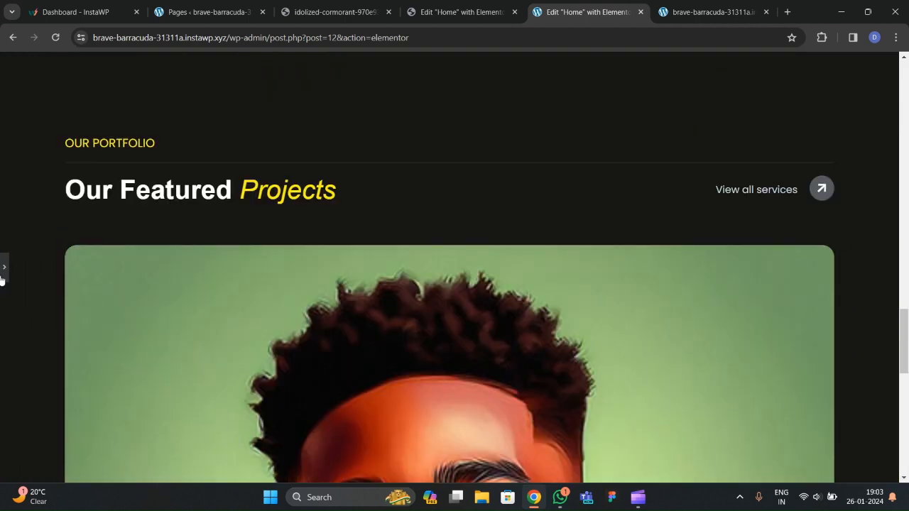
{"action": "key", "text": "ctrl+p"}
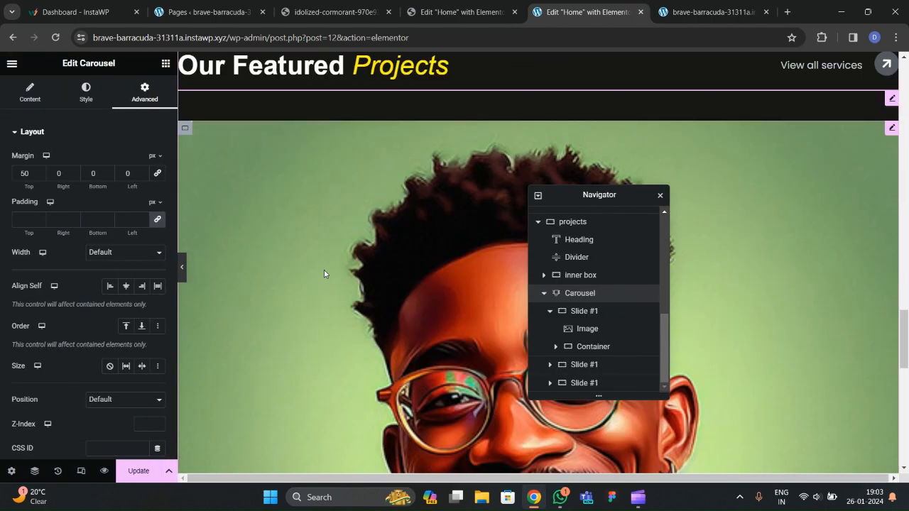
{"action": "scroll", "coordinate": [324, 273], "scroll_direction": "down", "scroll_amount": 3}
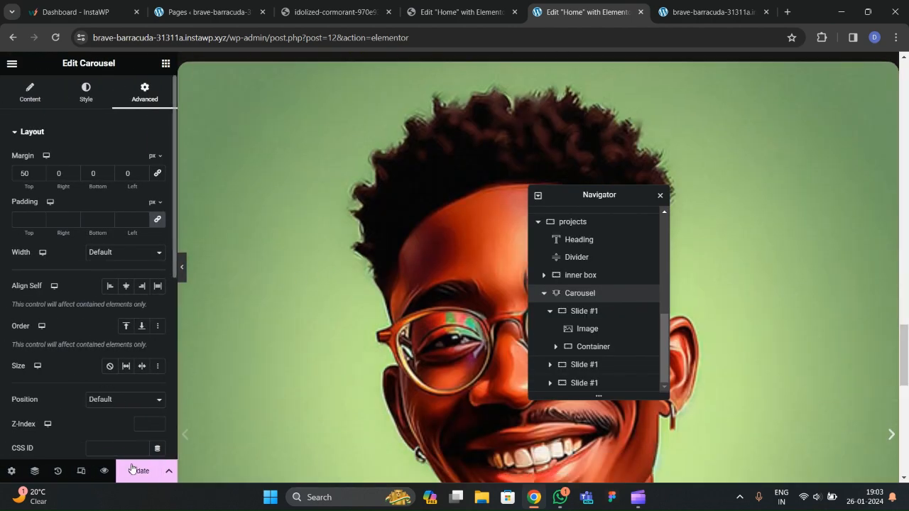
Save the Home page with Ctrl+S and reload the live site.
{"action": "key", "text": "ctrl+s"}
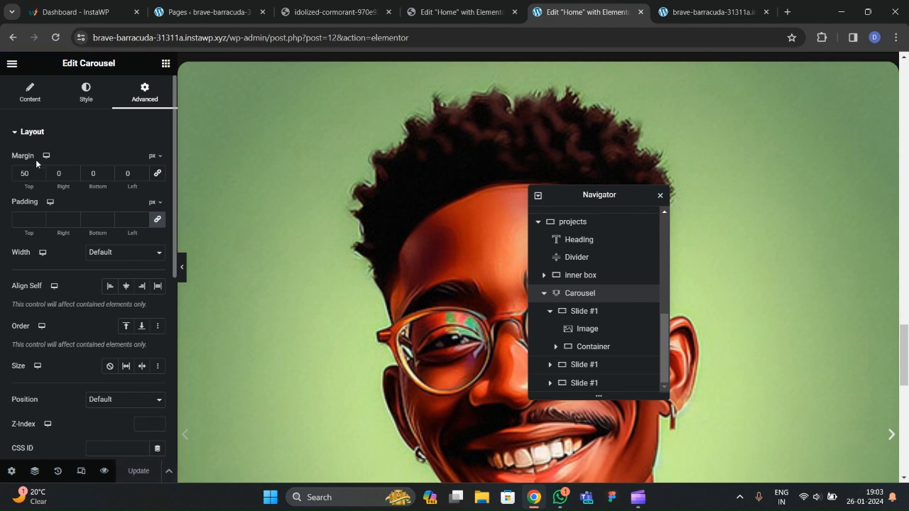
{"action": "left_click", "coordinate": [710, 12]}
{"action": "left_click", "coordinate": [55, 37]}
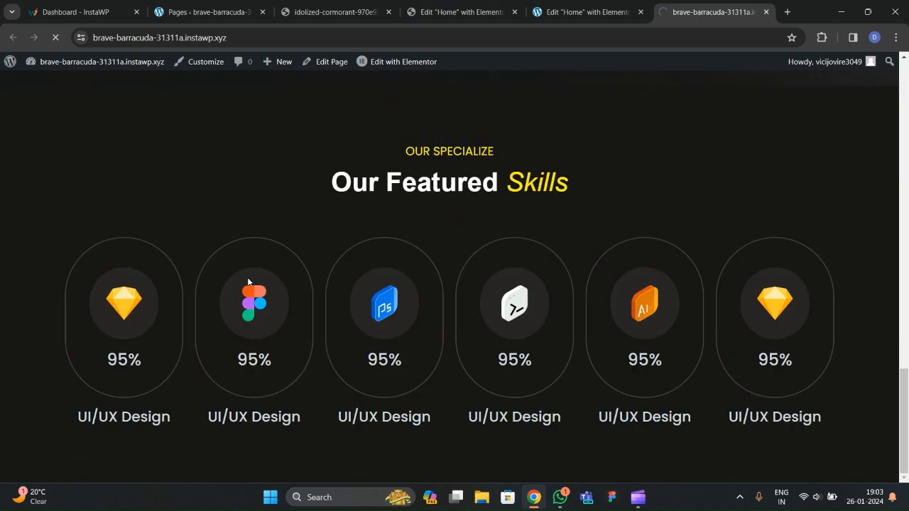
Scroll the live page to inspect the Our Featured Projects carousel, then return to the editor.
{"action": "scroll", "coordinate": [283, 265], "scroll_direction": "down", "scroll_amount": 6}
{"action": "scroll", "coordinate": [284, 267], "scroll_direction": "up", "scroll_amount": 3}
{"action": "scroll", "coordinate": [284, 267], "scroll_direction": "down", "scroll_amount": 3}
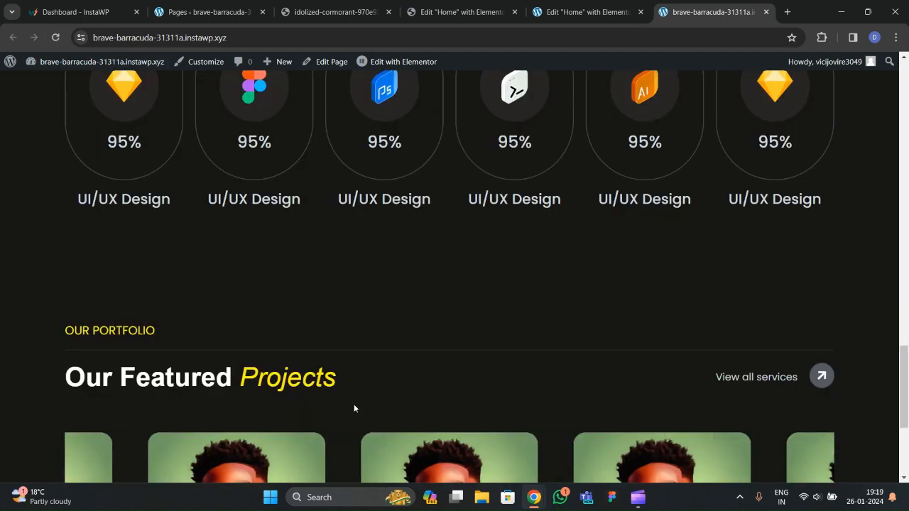
{"action": "scroll", "coordinate": [385, 349], "scroll_direction": "down", "scroll_amount": 3}
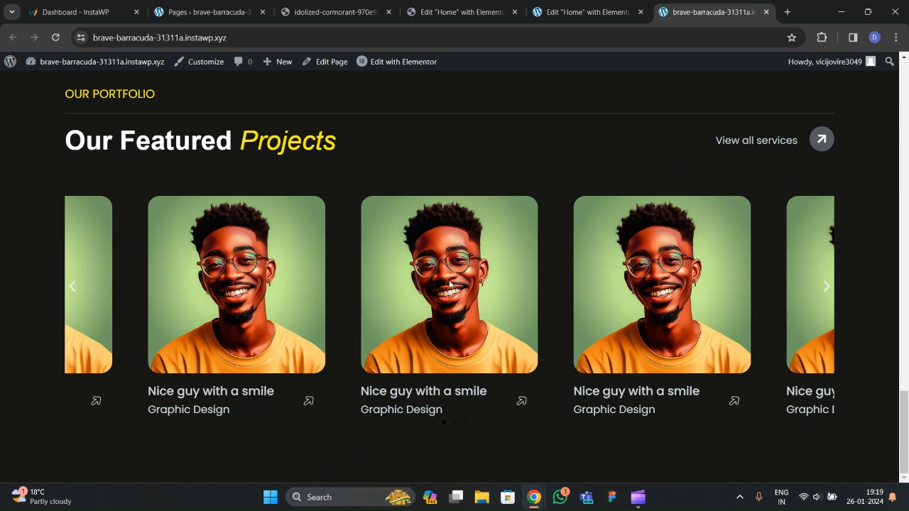
{"action": "left_click", "coordinate": [590, 12]}
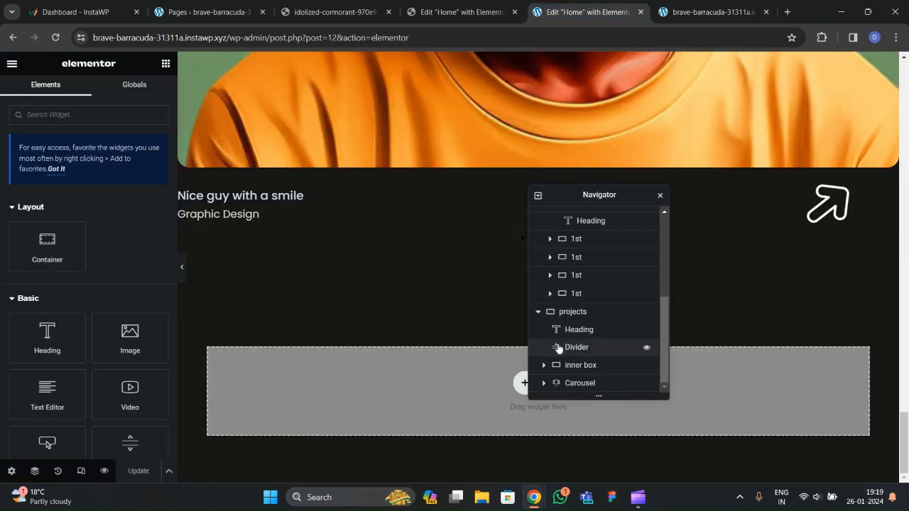
Copy the Carousel and paste it into the empty section below.
{"action": "right_click", "coordinate": [576, 384]}
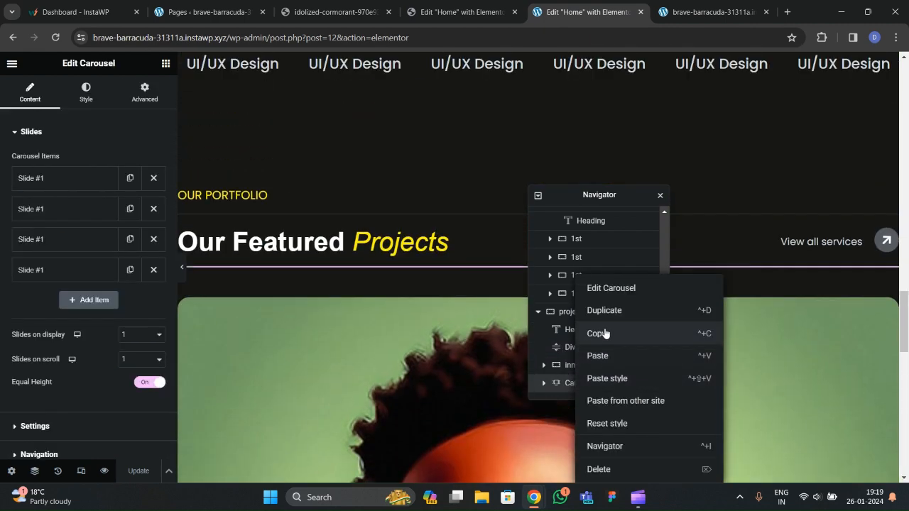
{"action": "left_click", "coordinate": [605, 329]}
{"action": "scroll", "coordinate": [447, 331], "scroll_direction": "down", "scroll_amount": 8}
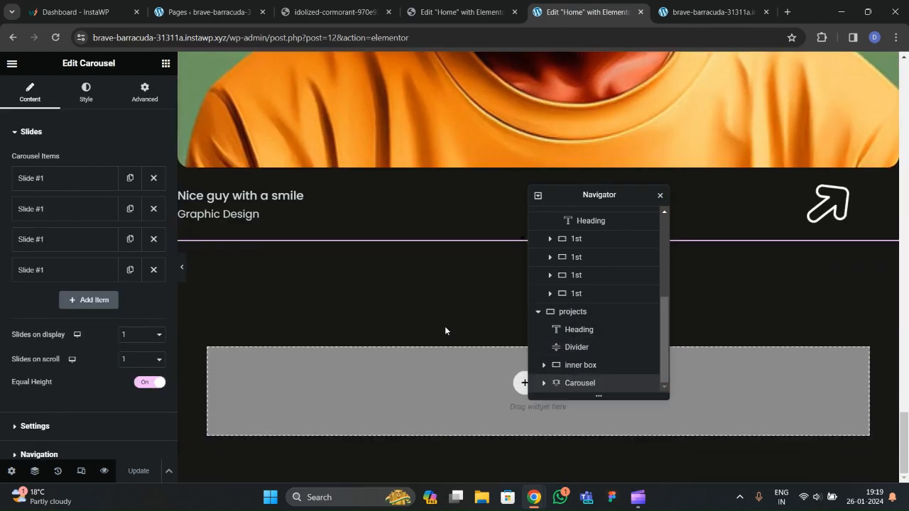
{"action": "right_click", "coordinate": [381, 384]}
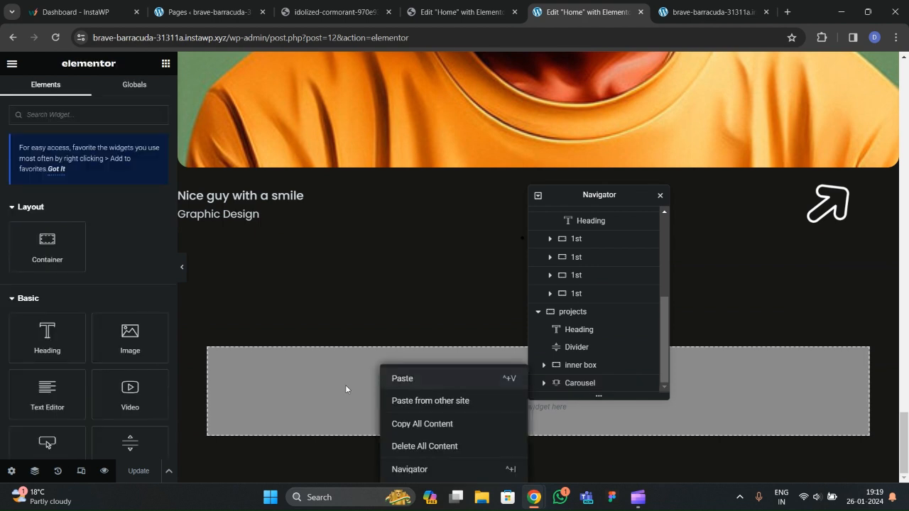
{"action": "left_click", "coordinate": [400, 386]}
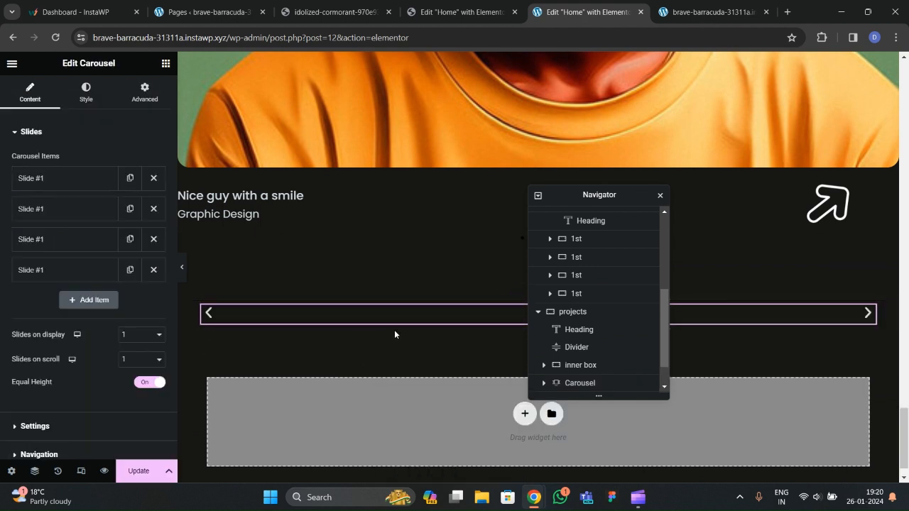
{"action": "scroll", "coordinate": [621, 331], "scroll_direction": "down", "scroll_amount": 1}
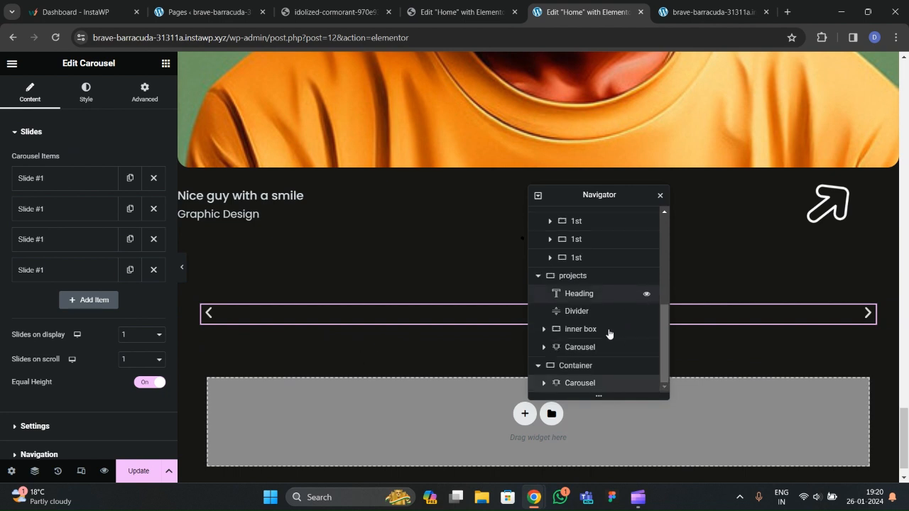
Select the new container, keep its content width Boxed, and go to its Advanced settings.
{"action": "left_click", "coordinate": [579, 370]}
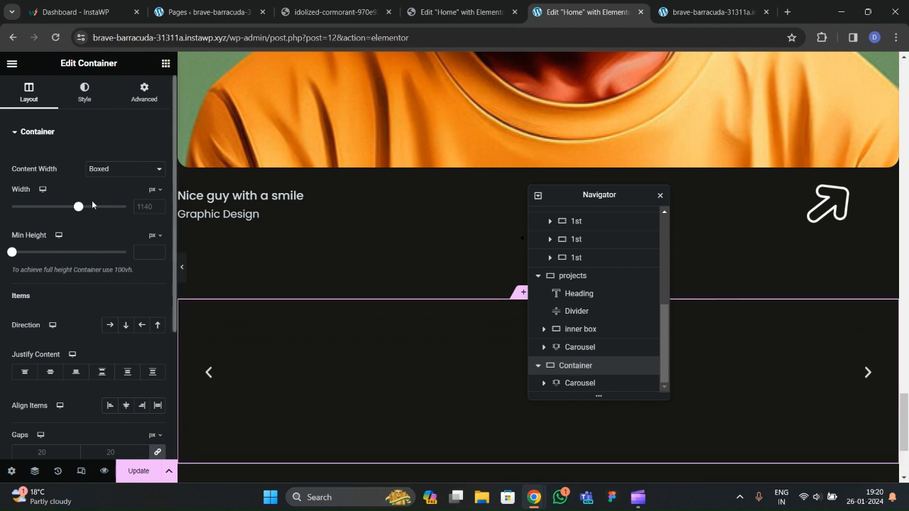
{"action": "left_click", "coordinate": [116, 172]}
{"action": "left_click", "coordinate": [115, 183]}
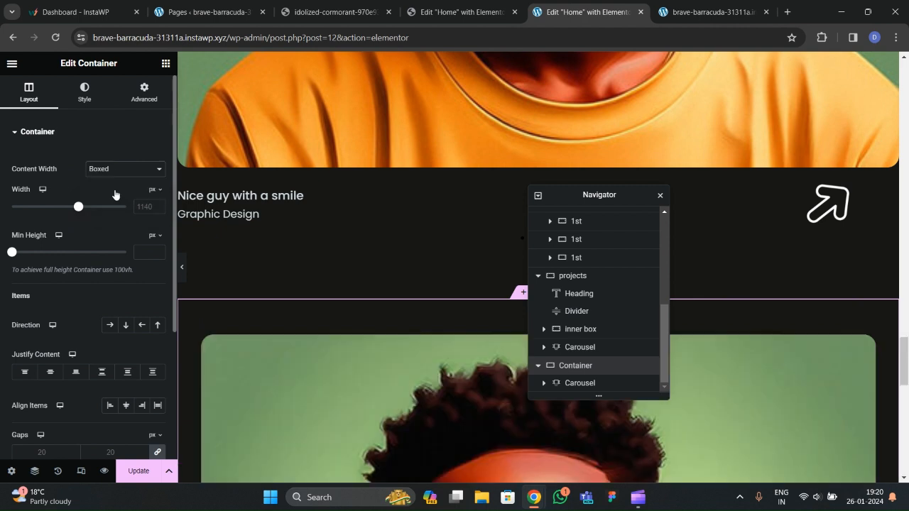
{"action": "left_click", "coordinate": [144, 92]}
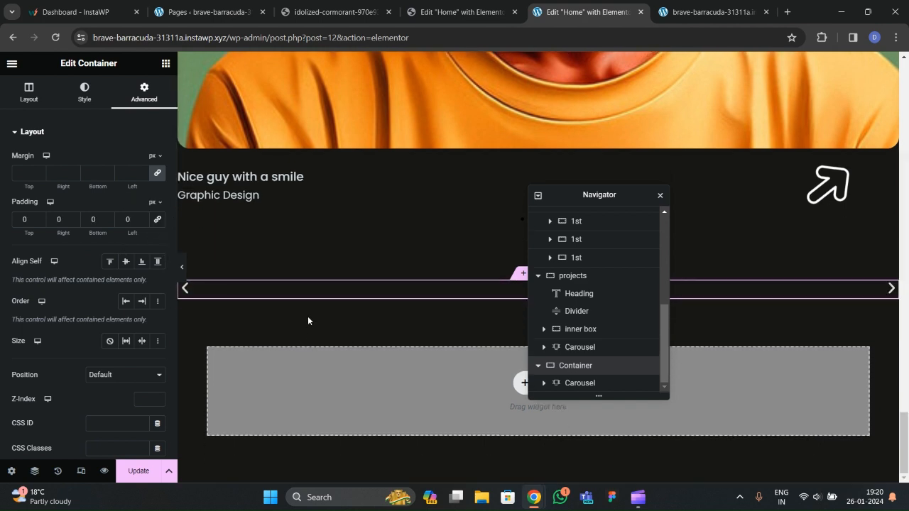
Review the page and save the duplicated carousel with Update.
{"action": "scroll", "coordinate": [312, 316], "scroll_direction": "up", "scroll_amount": 3}
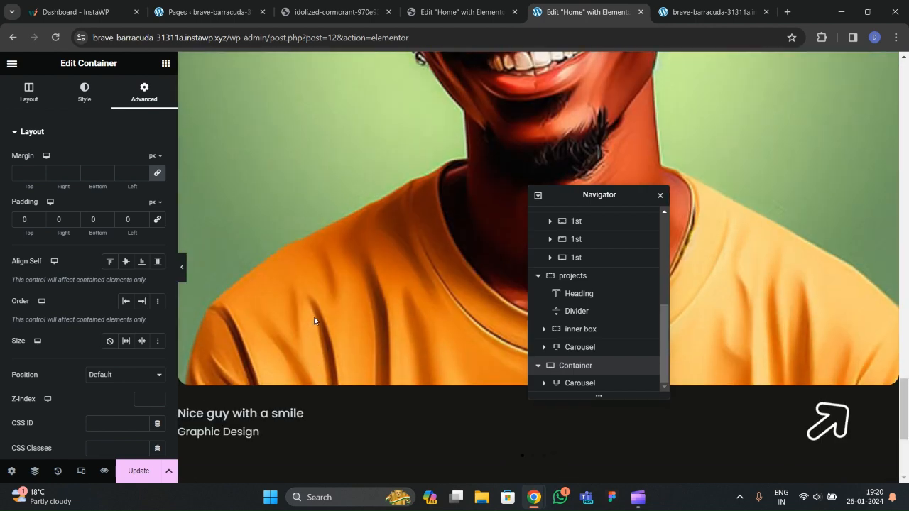
{"action": "scroll", "coordinate": [314, 321], "scroll_direction": "down", "scroll_amount": 3}
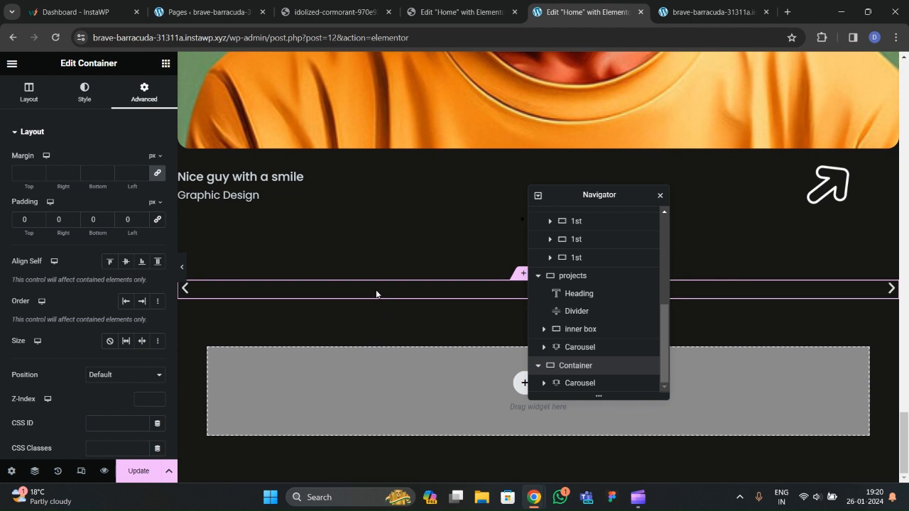
{"action": "scroll", "coordinate": [371, 297], "scroll_direction": "down", "scroll_amount": 1}
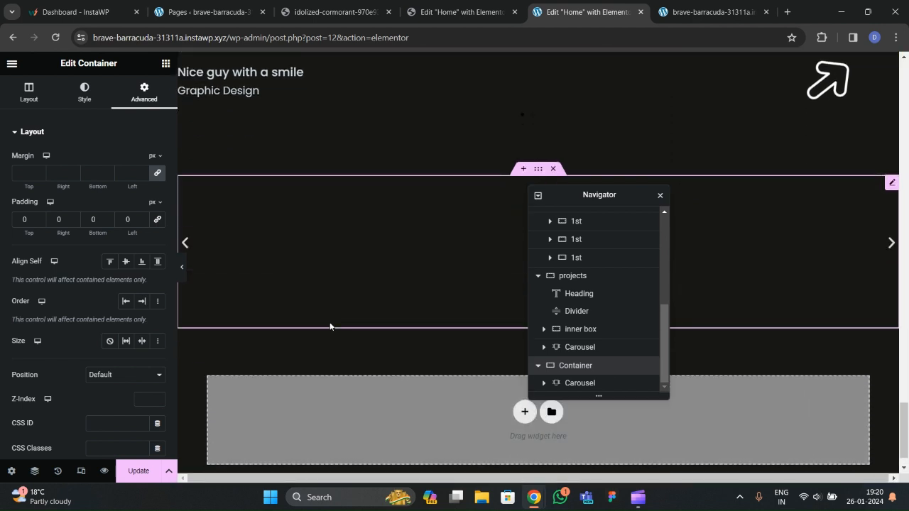
{"action": "scroll", "coordinate": [323, 304], "scroll_direction": "up", "scroll_amount": 2}
{"action": "scroll", "coordinate": [326, 303], "scroll_direction": "down", "scroll_amount": 3}
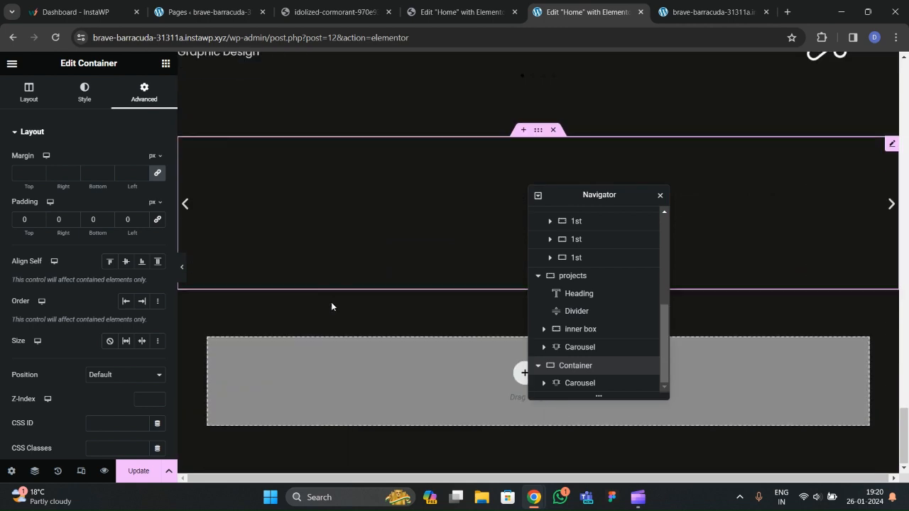
{"action": "scroll", "coordinate": [310, 317], "scroll_direction": "up", "scroll_amount": 2}
{"action": "scroll", "coordinate": [310, 319], "scroll_direction": "down", "scroll_amount": 2}
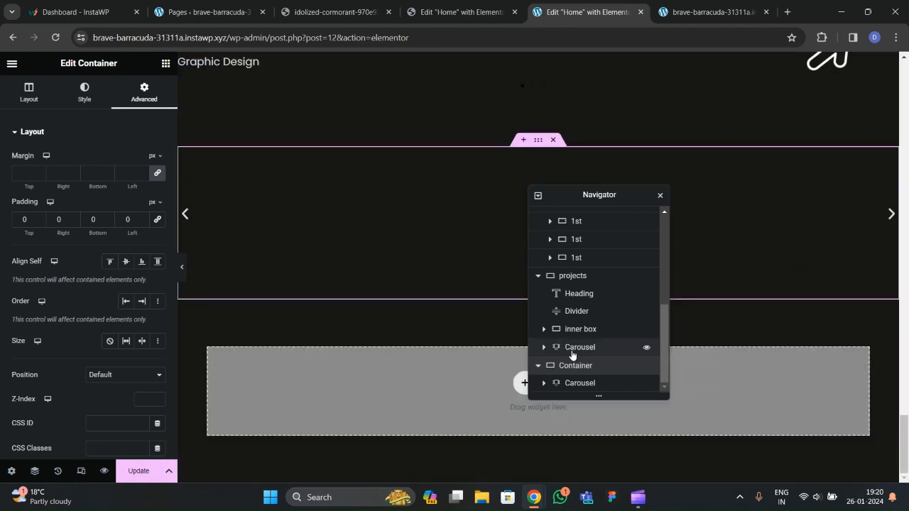
{"action": "scroll", "coordinate": [339, 310], "scroll_direction": "down", "scroll_amount": 3}
{"action": "scroll", "coordinate": [338, 311], "scroll_direction": "down", "scroll_amount": 2}
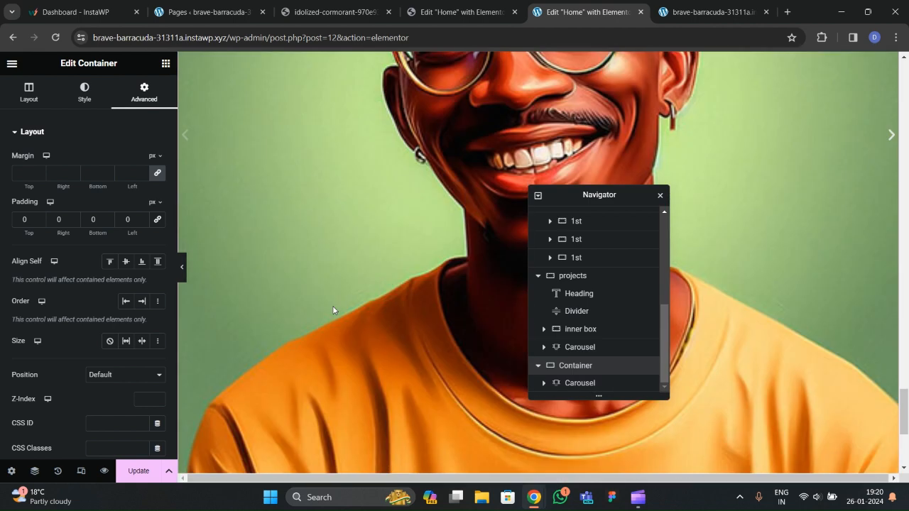
{"action": "left_click", "coordinate": [139, 471]}
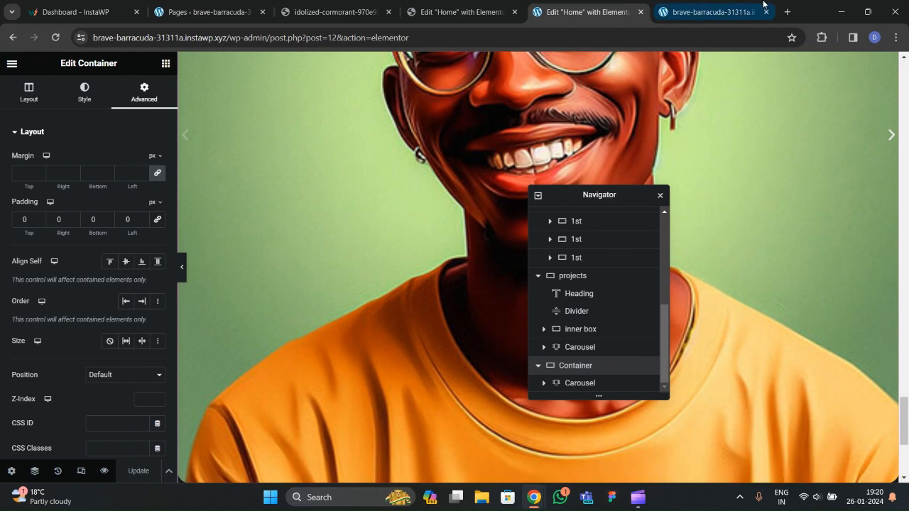
Check the carousel on the live site, then select the original Carousel in the Navigator.
{"action": "left_click", "coordinate": [714, 14]}
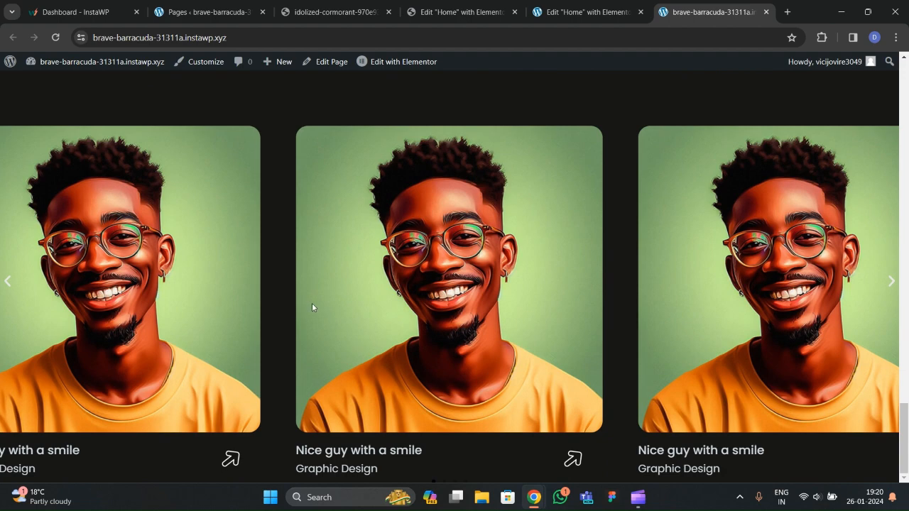
{"action": "left_click", "coordinate": [608, 13]}
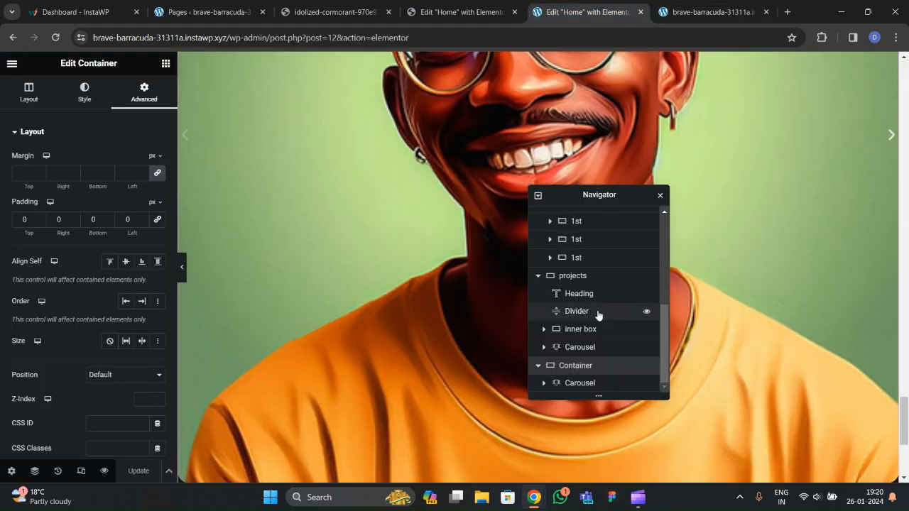
{"action": "left_click", "coordinate": [572, 349]}
Delete the original projects Carousel and select the Container wrapping the remaining copy.
{"action": "right_click", "coordinate": [572, 349]}
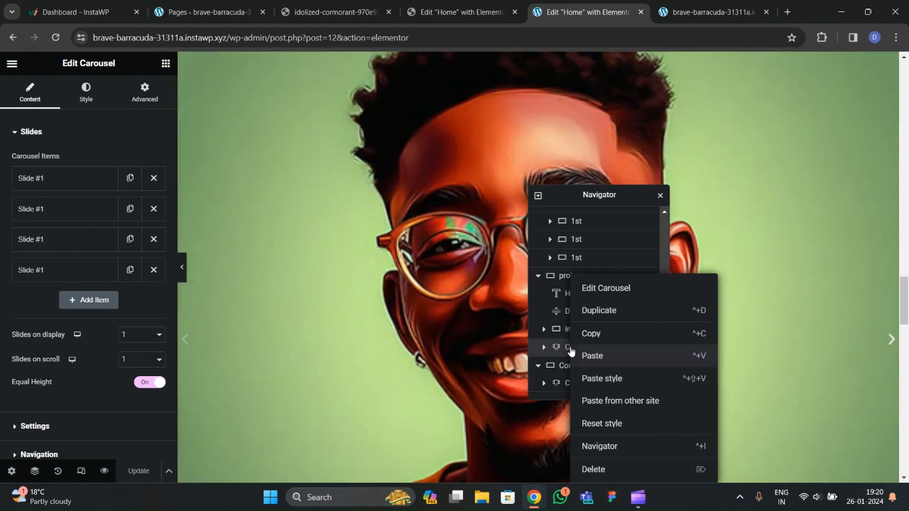
{"action": "key", "text": "Delete"}
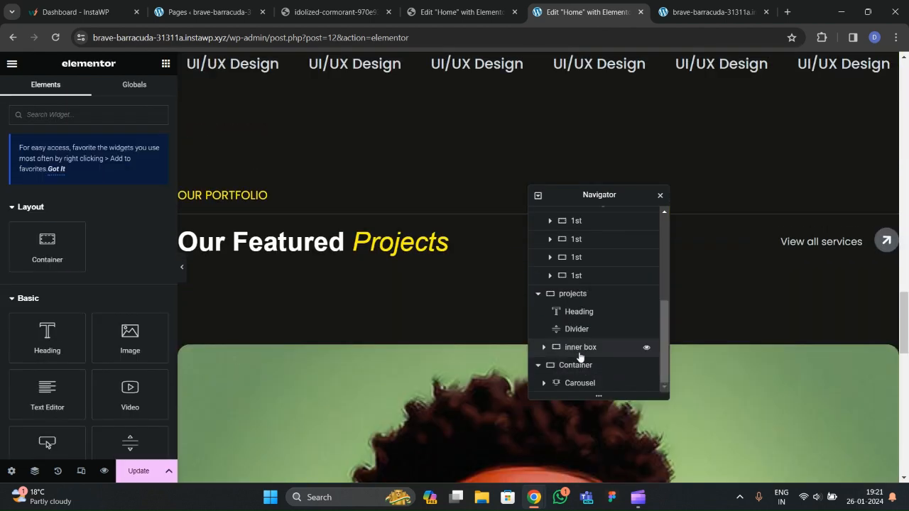
{"action": "left_click", "coordinate": [537, 365]}
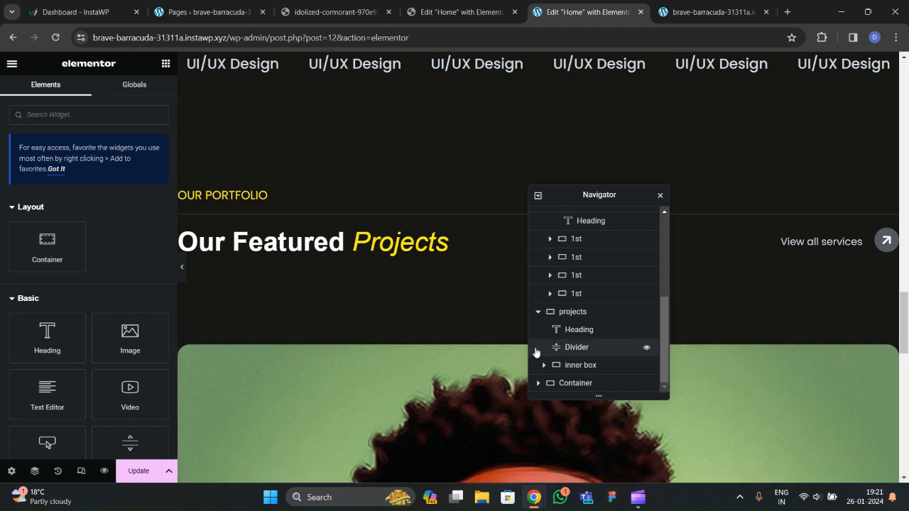
{"action": "left_click", "coordinate": [577, 367]}
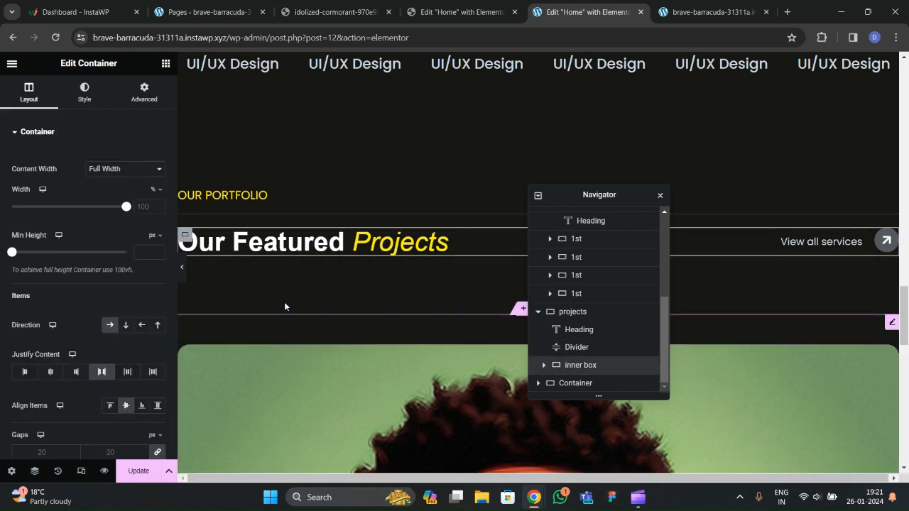
{"action": "left_click", "coordinate": [599, 384]}
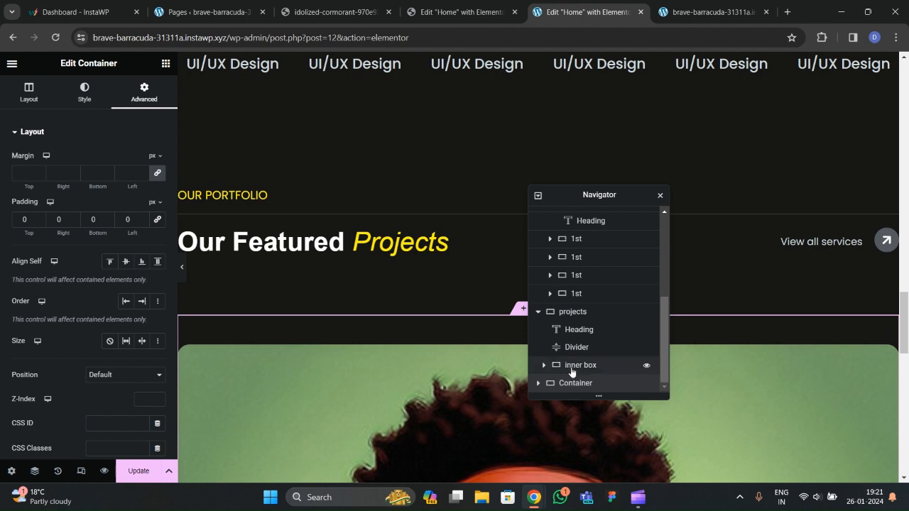
Set the projects header container's bottom padding to 30 px.
{"action": "left_click", "coordinate": [571, 314]}
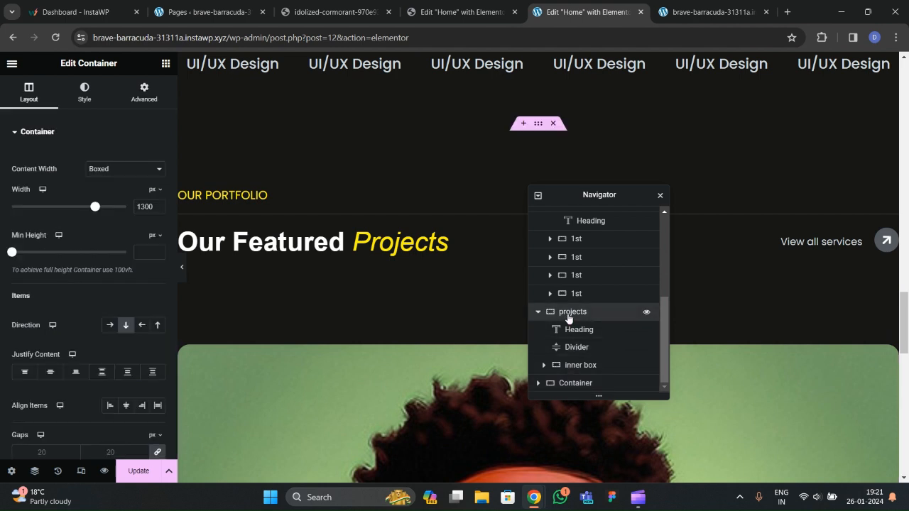
{"action": "left_click", "coordinate": [145, 93]}
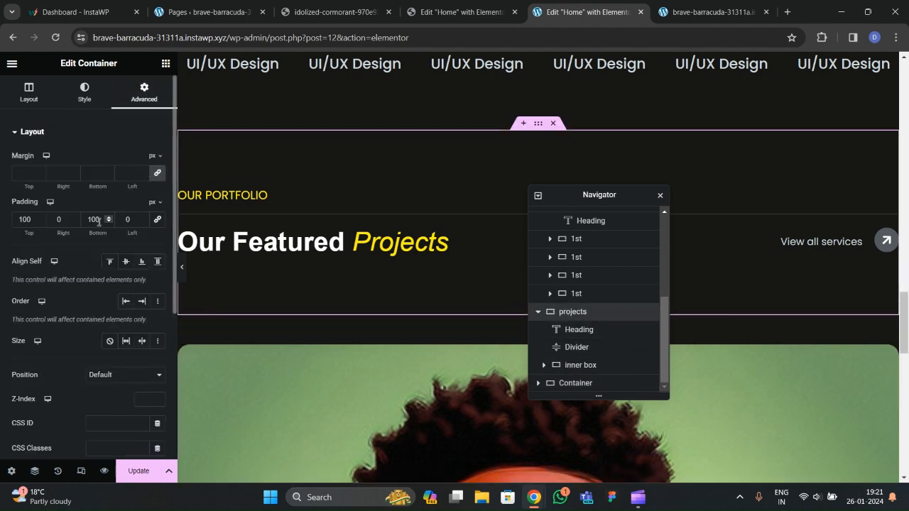
{"action": "double_click", "coordinate": [99, 221]}
{"action": "type", "text": "0"}
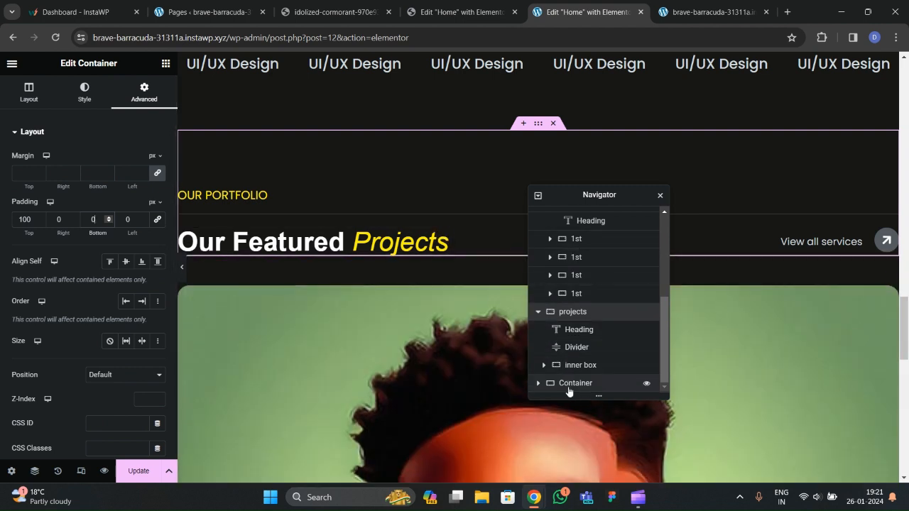
{"action": "left_click", "coordinate": [84, 220]}
{"action": "type", "text": "4"}
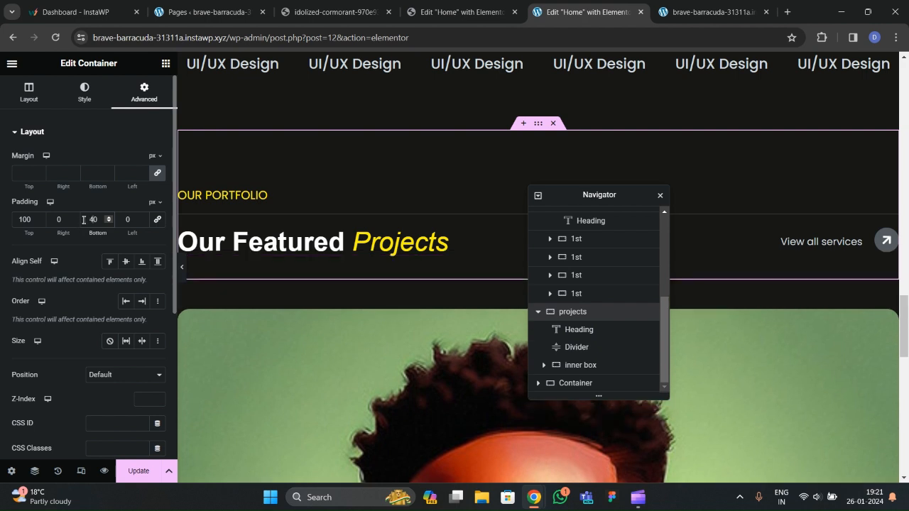
{"action": "key", "text": "BackSpace"}
{"action": "type", "text": "3"}
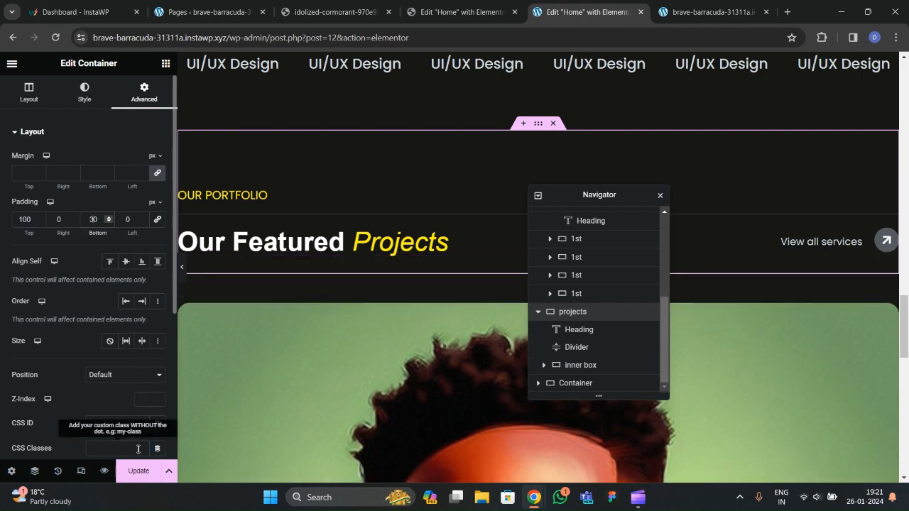
Save the page and check the projects section on the live site.
{"action": "left_click", "coordinate": [139, 471]}
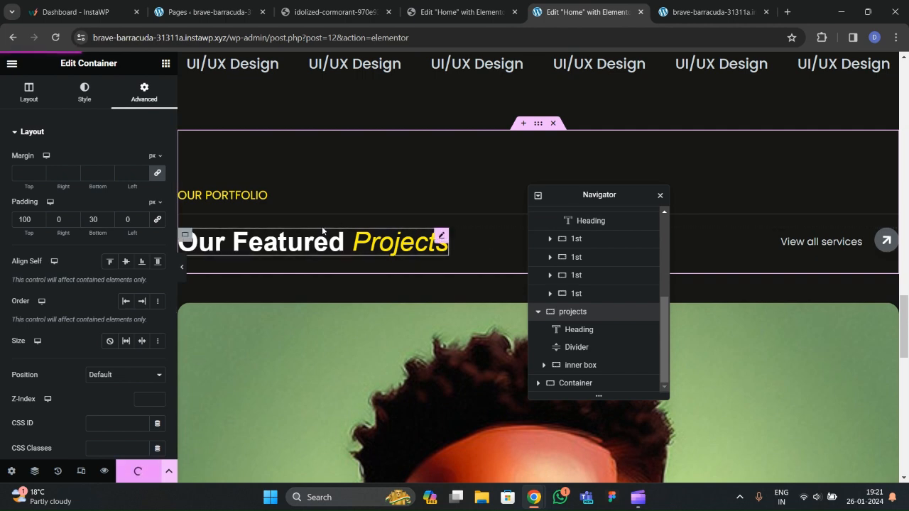
{"action": "left_click", "coordinate": [687, 5]}
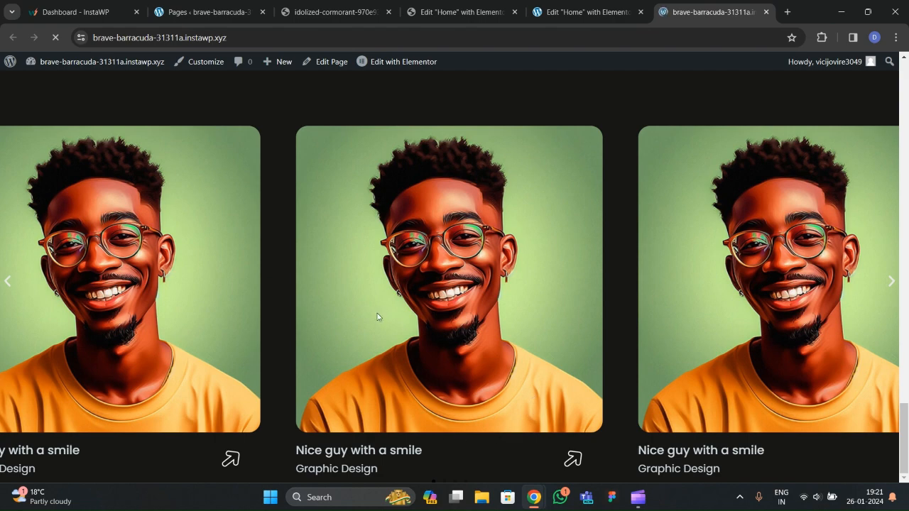
{"action": "scroll", "coordinate": [356, 300], "scroll_direction": "up", "scroll_amount": 4}
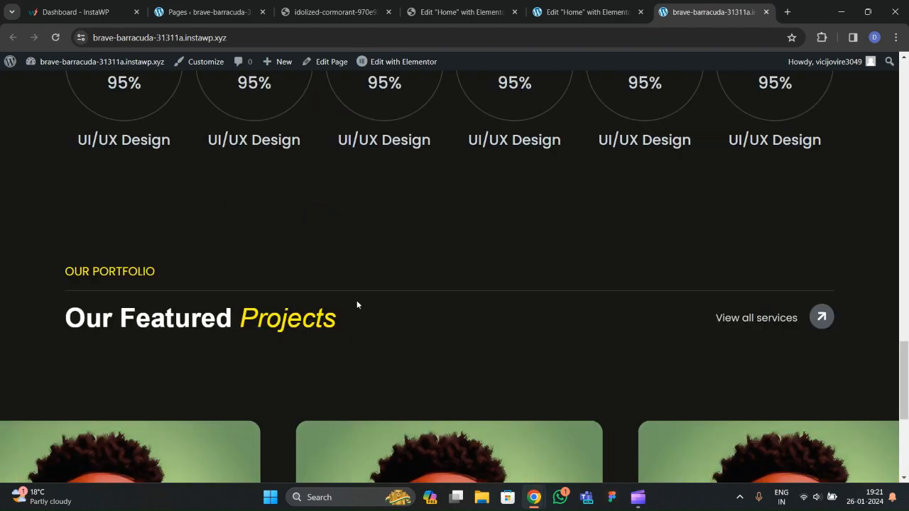
{"action": "scroll", "coordinate": [331, 334], "scroll_direction": "down", "scroll_amount": 4}
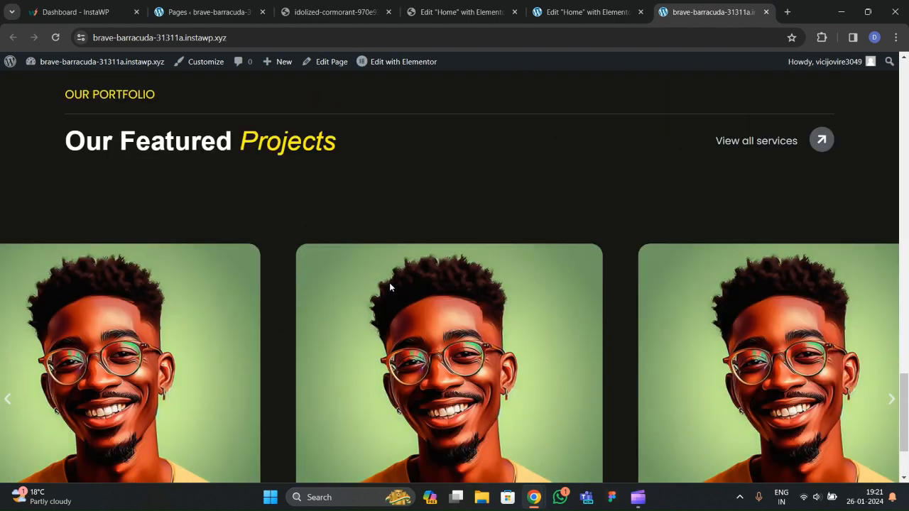
Reload the live site and preview the projects section in the editor.
{"action": "left_click", "coordinate": [57, 38]}
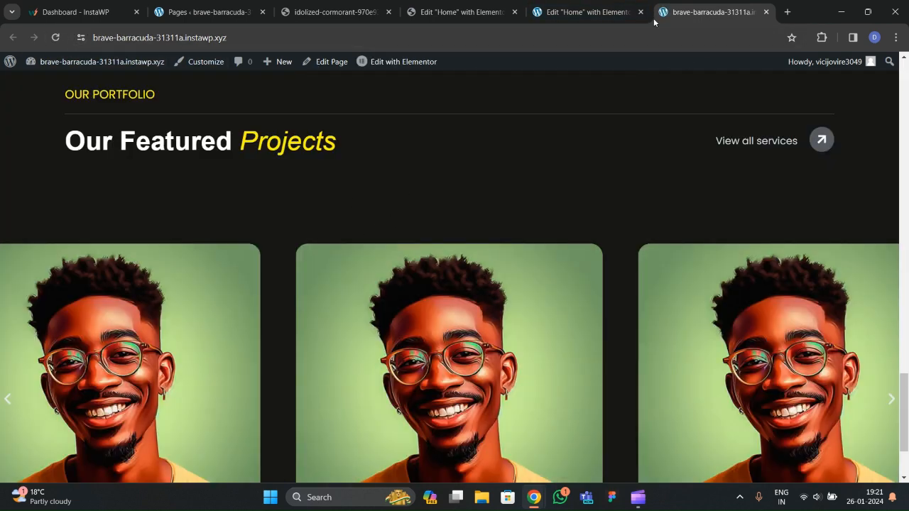
{"action": "left_click", "coordinate": [596, 12]}
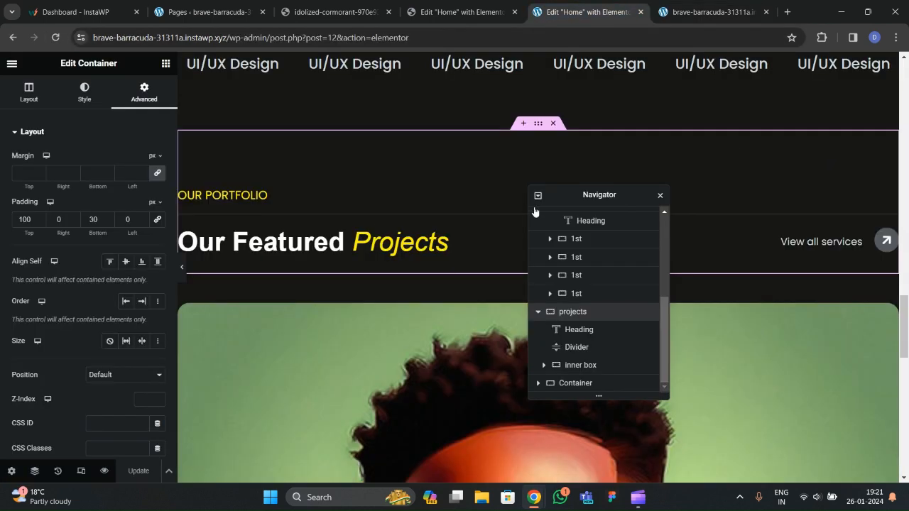
{"action": "left_click", "coordinate": [183, 269]}
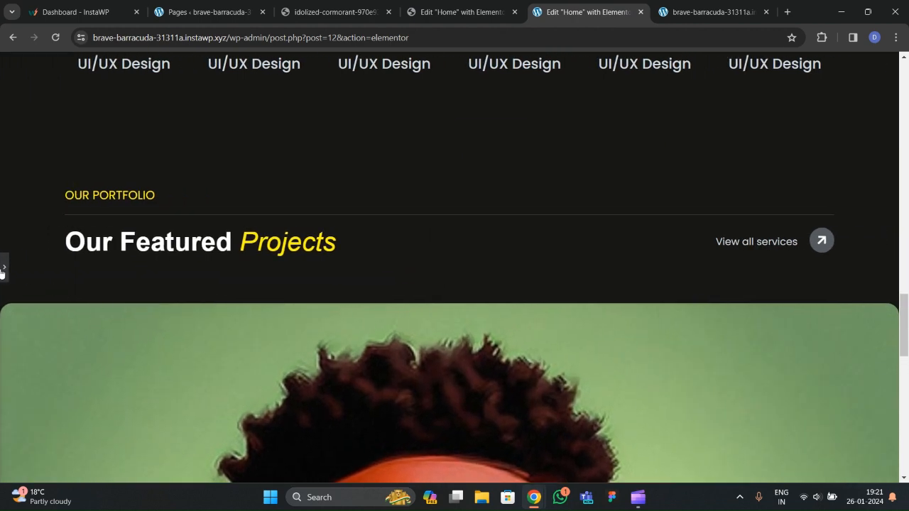
{"action": "left_click", "coordinate": [4, 268]}
{"action": "scroll", "coordinate": [455, 300], "scroll_direction": "down", "scroll_amount": 2}
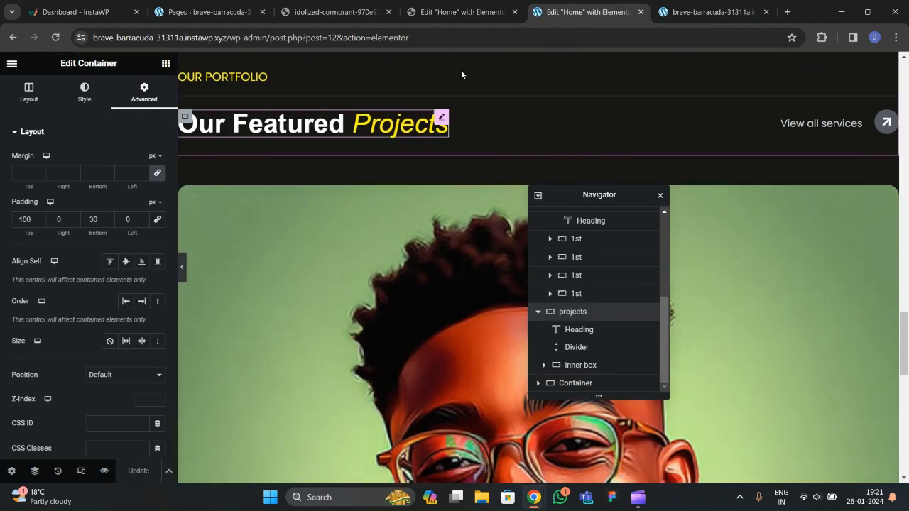
Inspect the reference Carousel's general and navigation settings for comparison.
{"action": "left_click", "coordinate": [446, 16]}
{"action": "scroll", "coordinate": [34, 286], "scroll_direction": "up", "scroll_amount": 2}
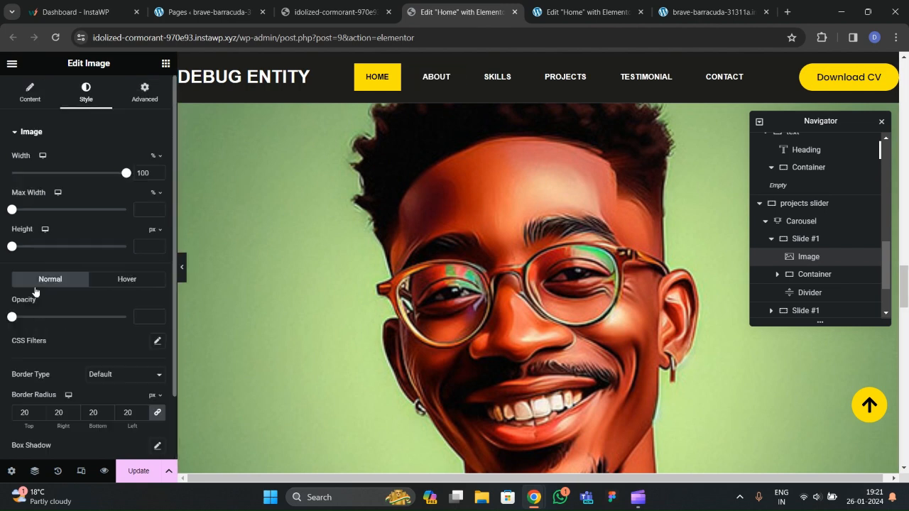
{"action": "left_click", "coordinate": [27, 96]}
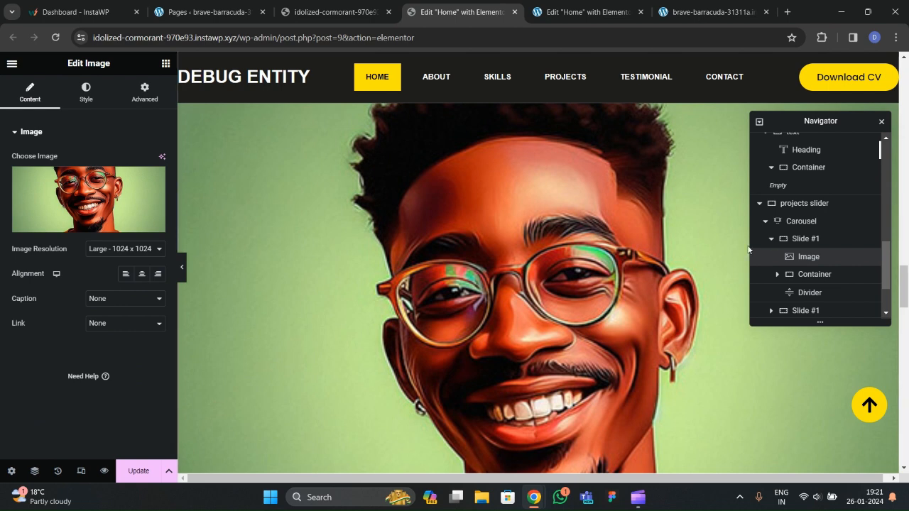
{"action": "left_click", "coordinate": [802, 221]}
{"action": "scroll", "coordinate": [77, 279], "scroll_direction": "down", "scroll_amount": 2}
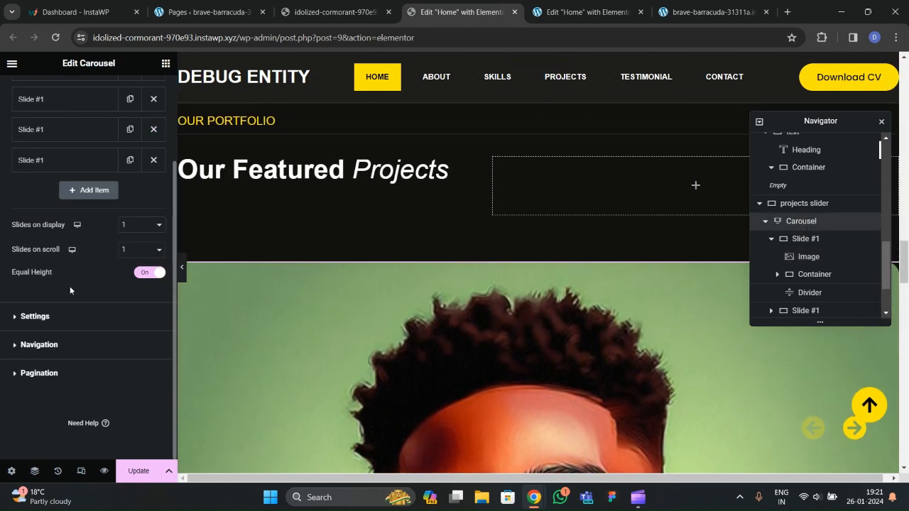
{"action": "left_click", "coordinate": [38, 317]}
{"action": "scroll", "coordinate": [58, 326], "scroll_direction": "down", "scroll_amount": 3}
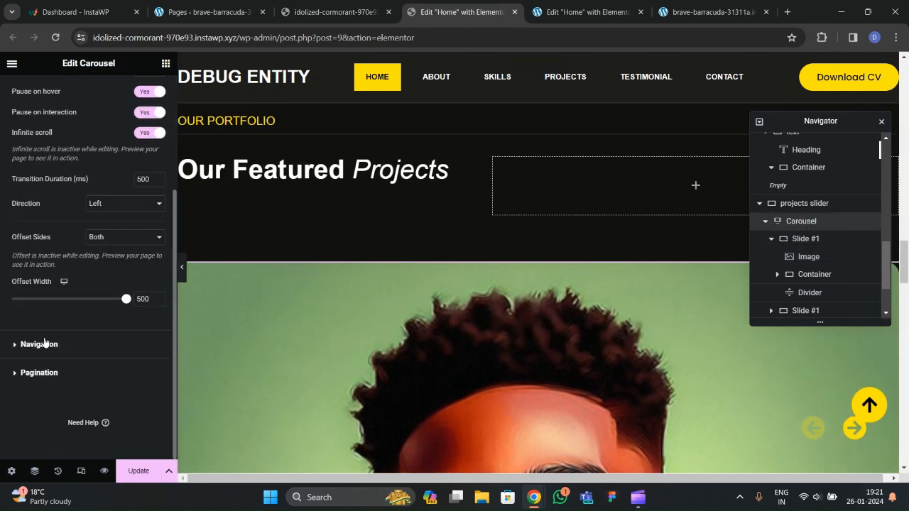
{"action": "left_click", "coordinate": [44, 344]}
{"action": "scroll", "coordinate": [110, 246], "scroll_direction": "down", "scroll_amount": 1}
{"action": "left_click", "coordinate": [587, 13]}
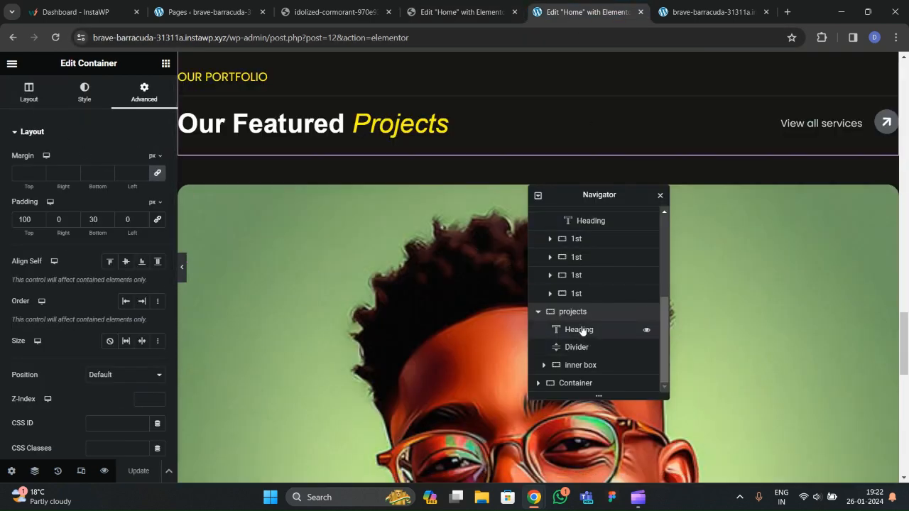
Select the projects Carousel and turn off its pagination dots.
{"action": "left_click", "coordinate": [540, 386]}
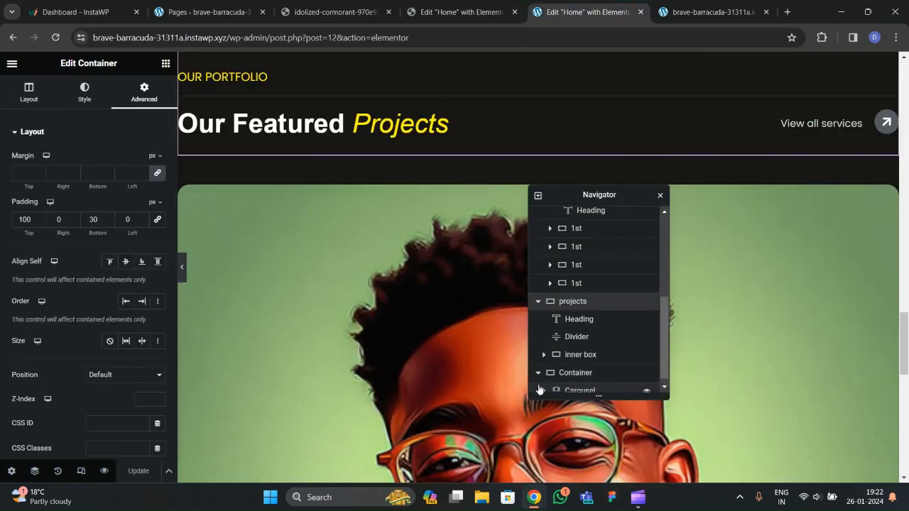
{"action": "left_click", "coordinate": [579, 387]}
{"action": "scroll", "coordinate": [81, 361], "scroll_direction": "down", "scroll_amount": 2}
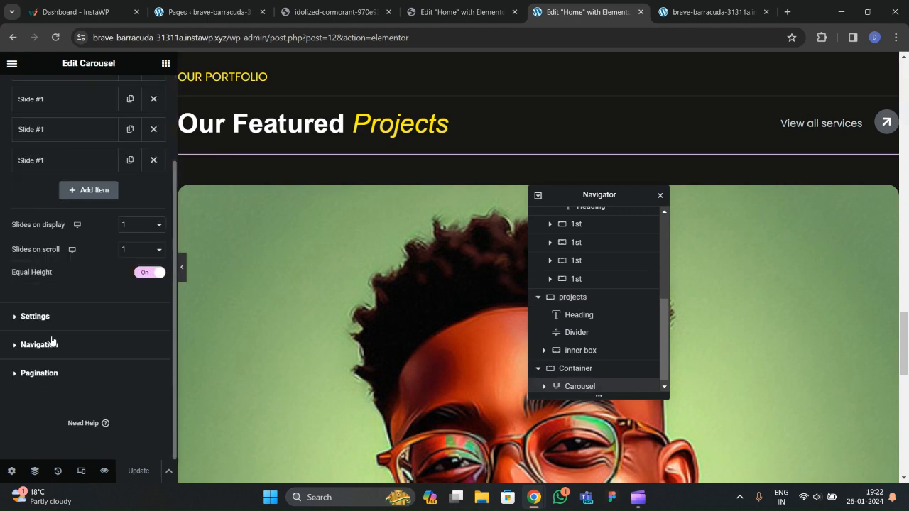
{"action": "left_click", "coordinate": [55, 344]}
{"action": "scroll", "coordinate": [63, 273], "scroll_direction": "down", "scroll_amount": 5}
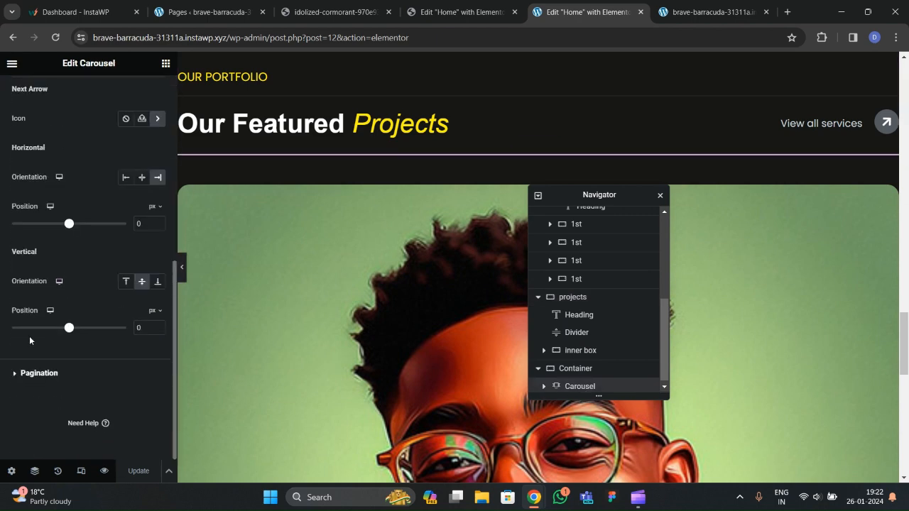
{"action": "left_click", "coordinate": [27, 376]}
{"action": "left_click", "coordinate": [112, 252]}
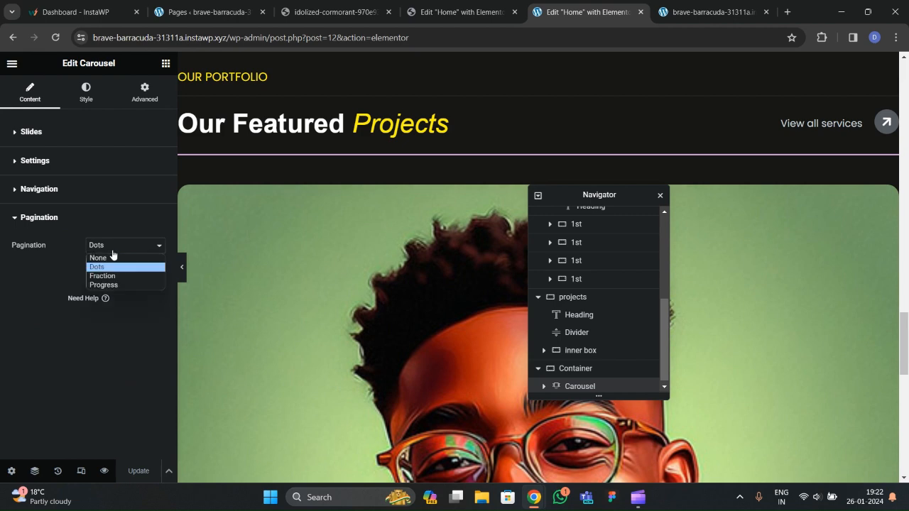
{"action": "left_click", "coordinate": [110, 258]}
Set the previous arrow icon to the circled left arrow.
{"action": "left_click", "coordinate": [40, 195]}
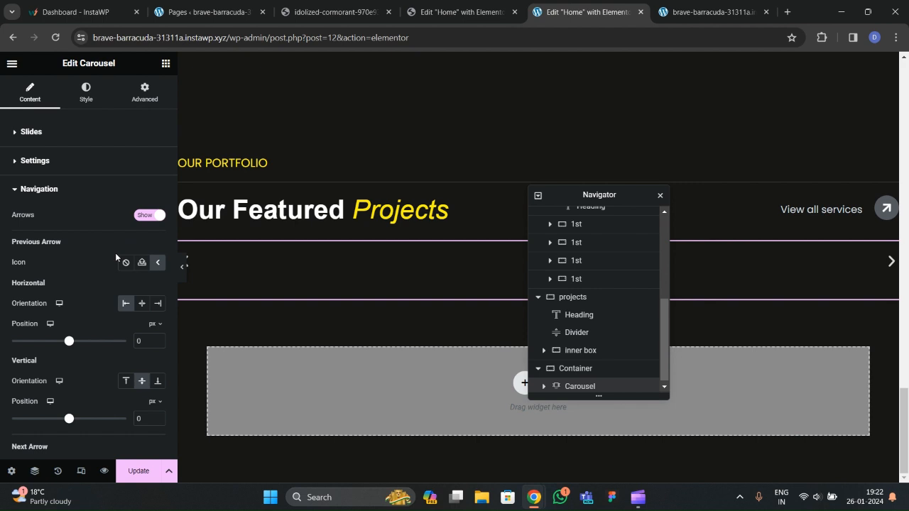
{"action": "scroll", "coordinate": [115, 253], "scroll_direction": "down", "scroll_amount": 2}
{"action": "scroll", "coordinate": [111, 232], "scroll_direction": "up", "scroll_amount": 1}
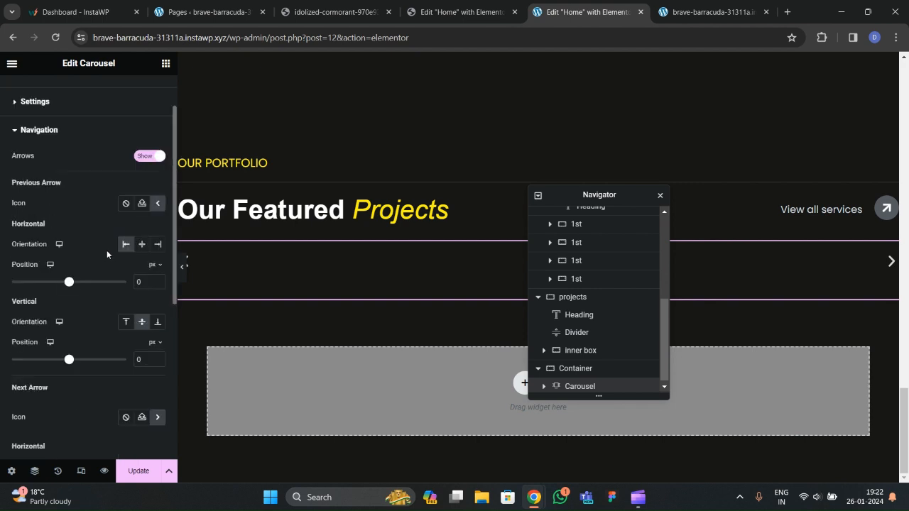
{"action": "left_click", "coordinate": [158, 205]}
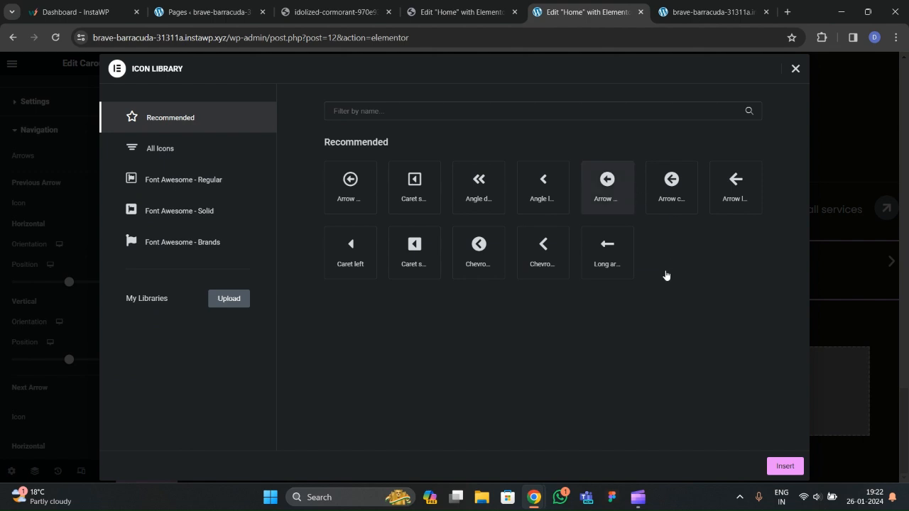
{"action": "left_click", "coordinate": [670, 207]}
{"action": "left_click", "coordinate": [784, 466]}
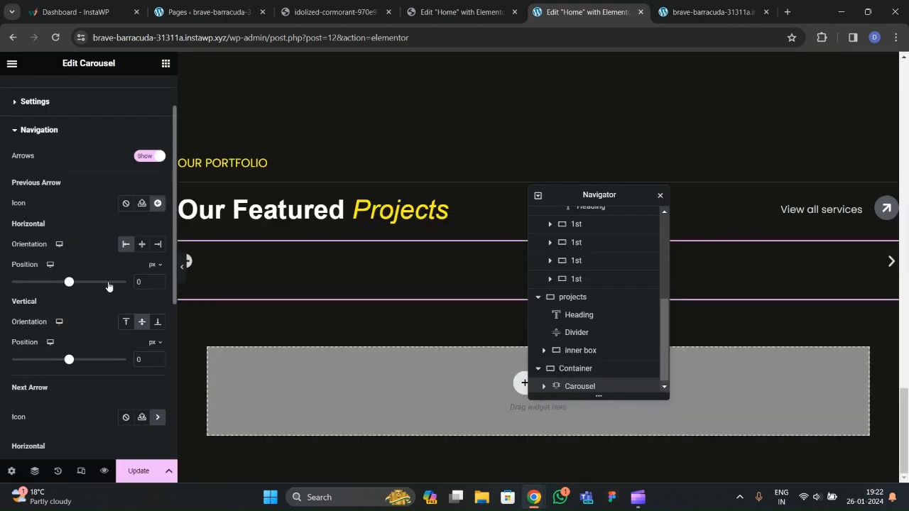
Set the next arrow icon to 'Arrow circle right'.
{"action": "scroll", "coordinate": [107, 284], "scroll_direction": "down", "scroll_amount": 1}
{"action": "scroll", "coordinate": [114, 281], "scroll_direction": "down", "scroll_amount": 3}
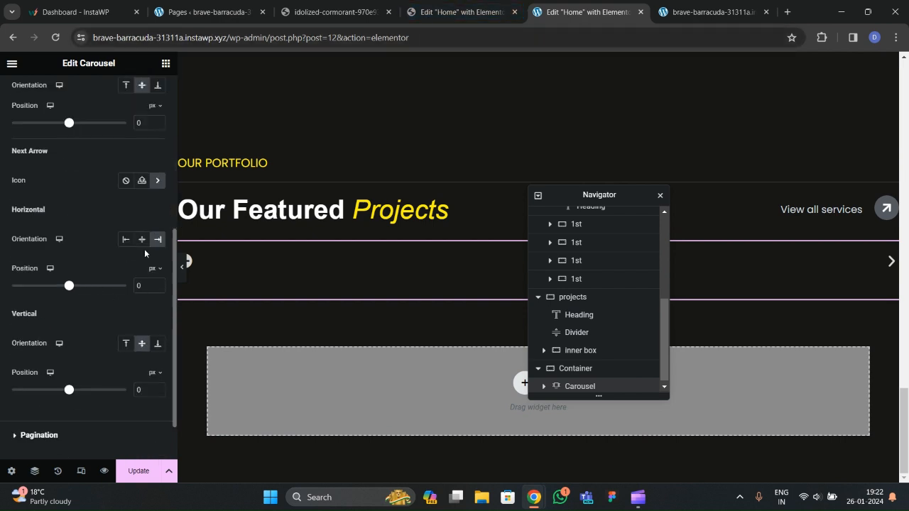
{"action": "left_click", "coordinate": [157, 183]}
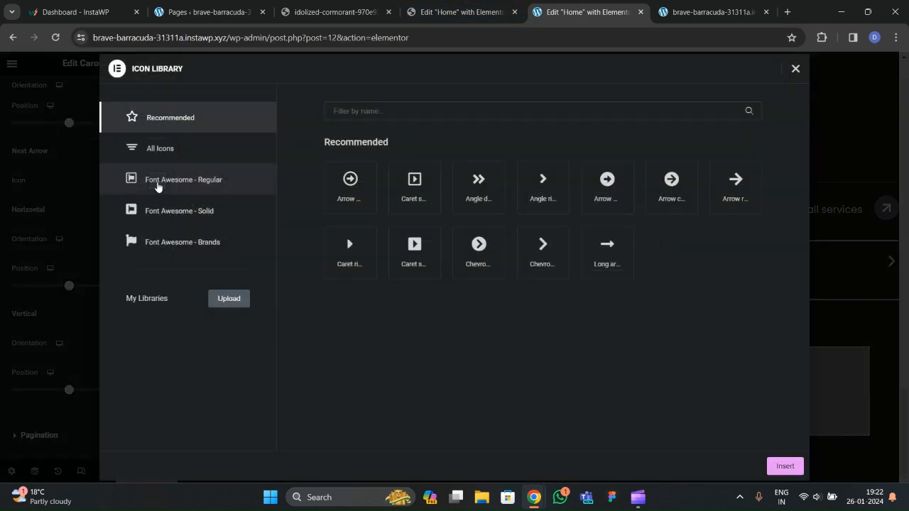
{"action": "left_click", "coordinate": [661, 195]}
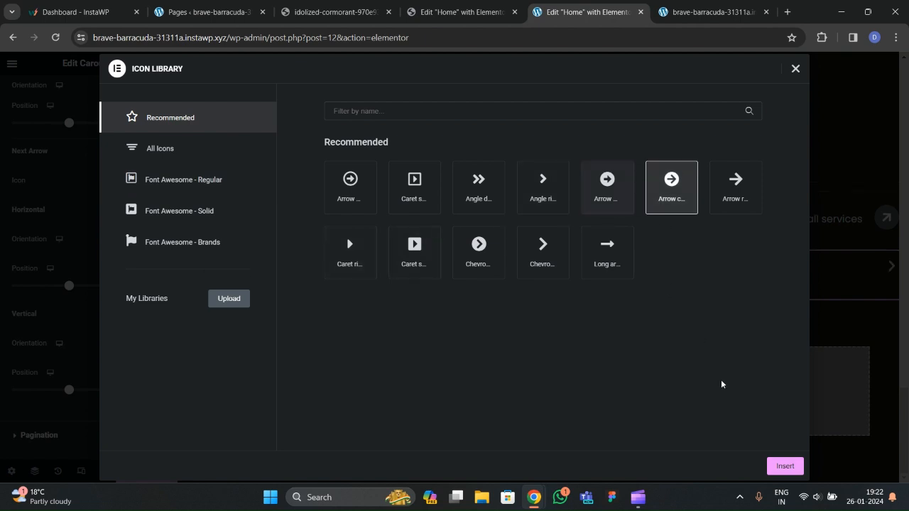
{"action": "left_click", "coordinate": [776, 468]}
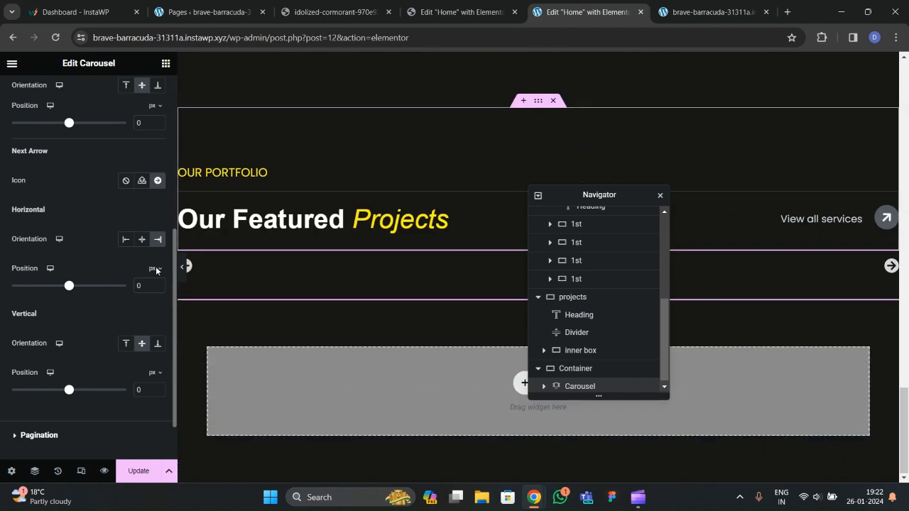
{"action": "scroll", "coordinate": [96, 276], "scroll_direction": "down", "scroll_amount": 1}
Offset the previous arrow -120 px horizontally, matching the reference carousel's arrow settings.
{"action": "left_click", "coordinate": [481, 15]}
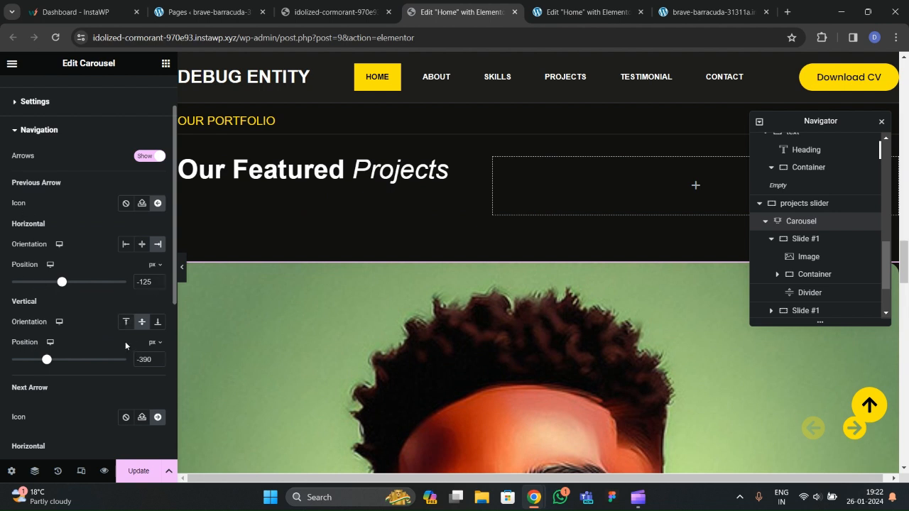
{"action": "left_click", "coordinate": [581, 13]}
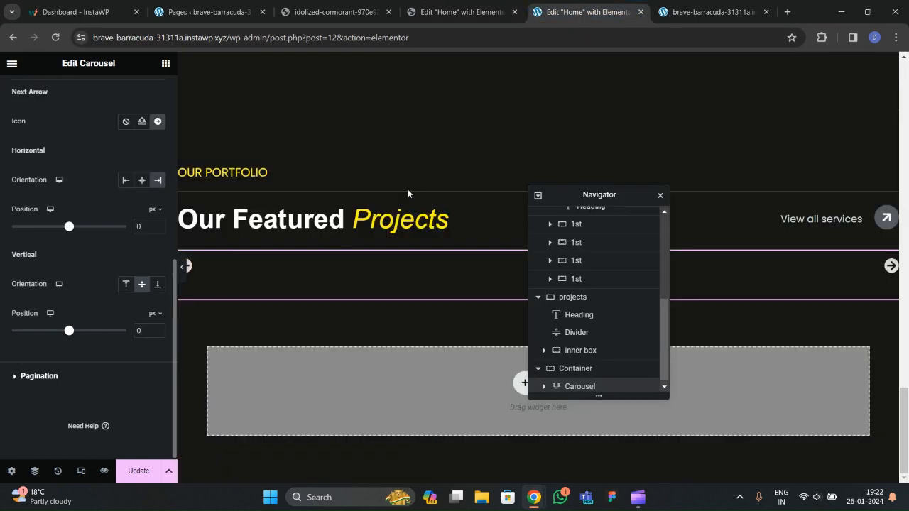
{"action": "scroll", "coordinate": [66, 192], "scroll_direction": "up", "scroll_amount": 2}
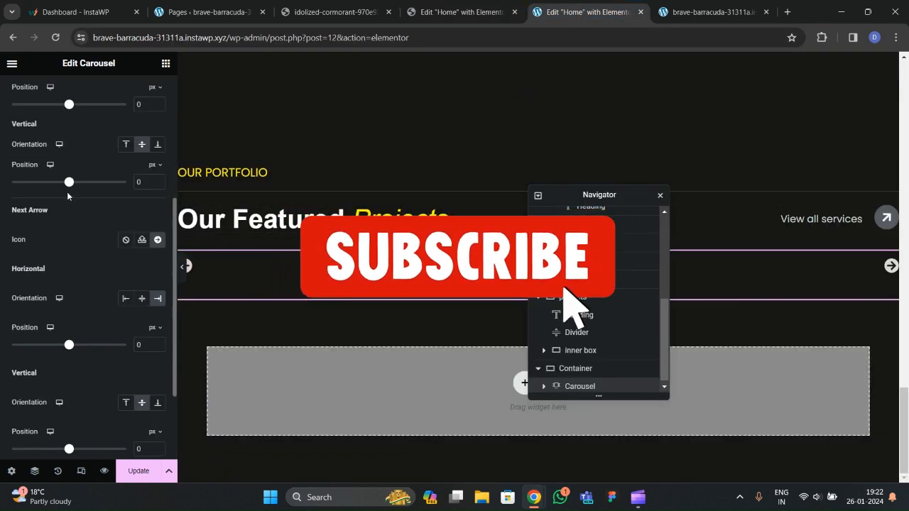
{"action": "scroll", "coordinate": [67, 192], "scroll_direction": "up", "scroll_amount": 2}
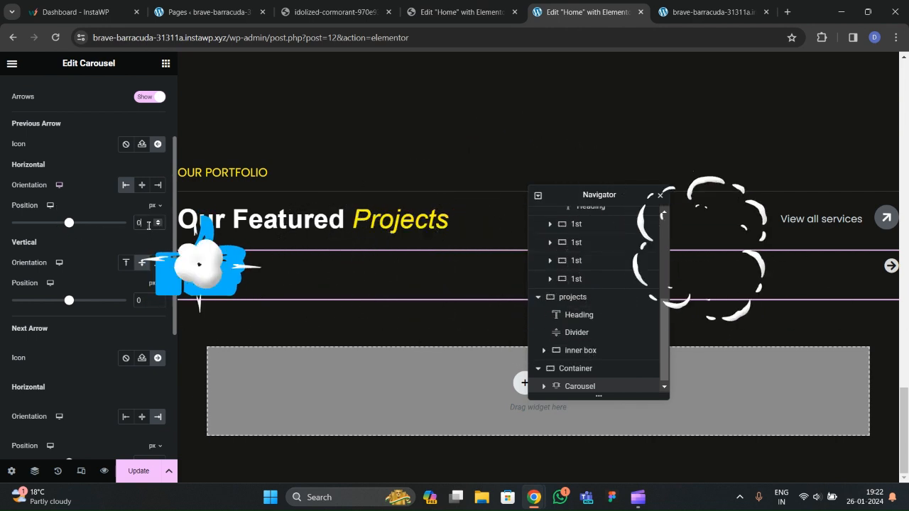
{"action": "type", "text": "-120"}
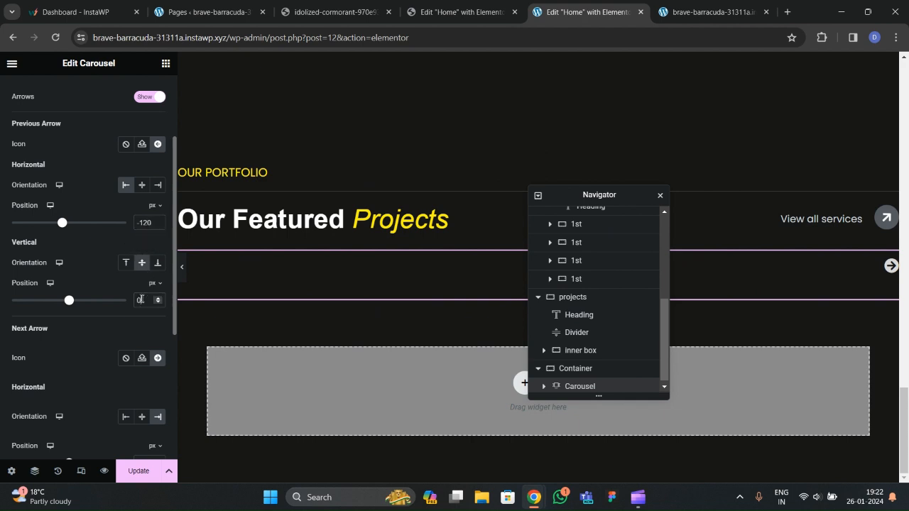
{"action": "left_click", "coordinate": [141, 300]}
{"action": "type", "text": "-120"}
Offset the next arrow 55 px horizontally and -390 px vertically, checking the reference.
{"action": "key", "text": "ctrl+shift+Tab"}
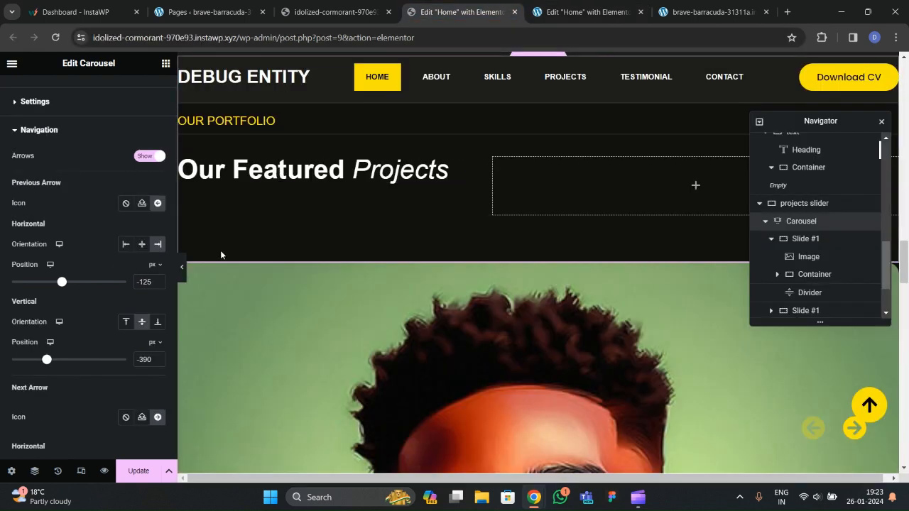
{"action": "key", "text": "ctrl+Tab"}
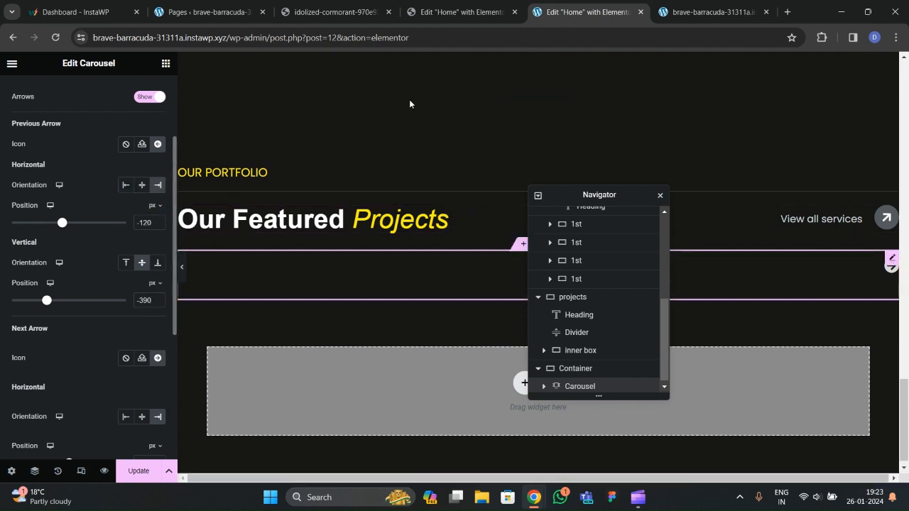
{"action": "left_click", "coordinate": [455, 12]}
{"action": "scroll", "coordinate": [62, 288], "scroll_direction": "down", "scroll_amount": 4}
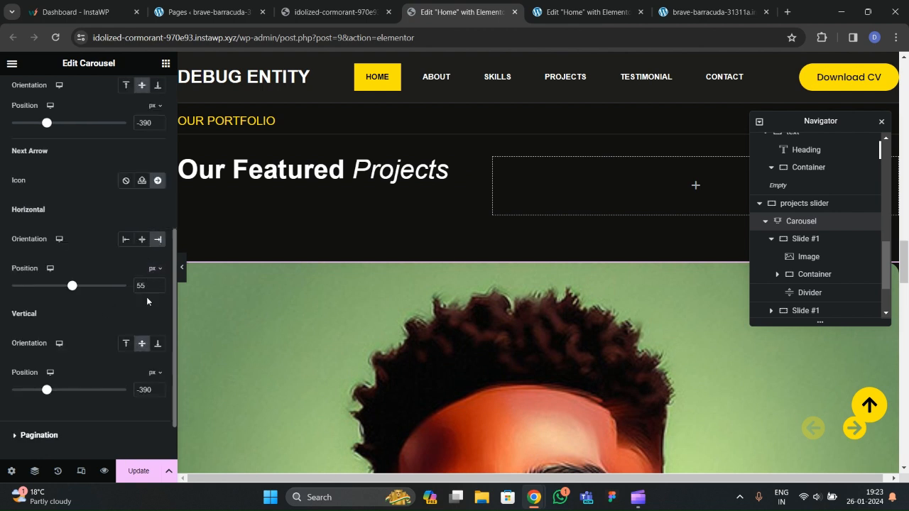
{"action": "left_click", "coordinate": [571, 19]}
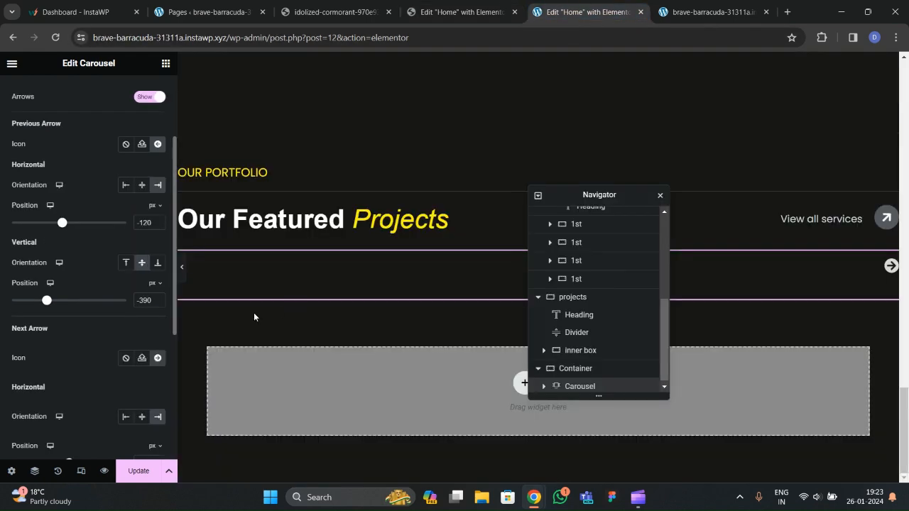
{"action": "scroll", "coordinate": [121, 322], "scroll_direction": "down", "scroll_amount": 3}
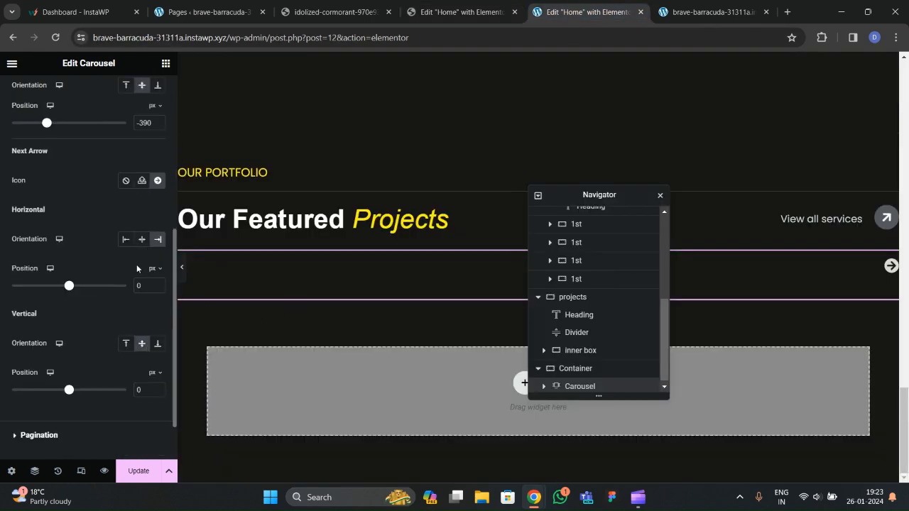
{"action": "double_click", "coordinate": [152, 286]}
{"action": "type", "text": "-1"}
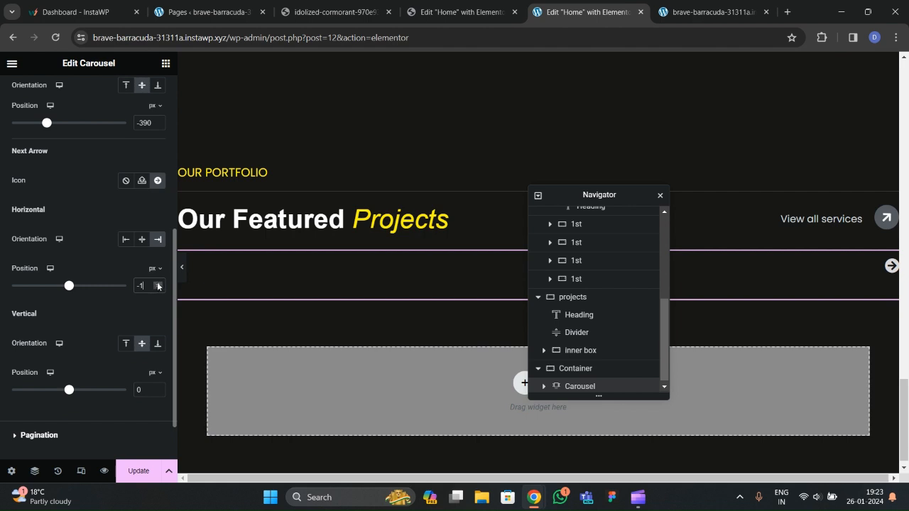
{"action": "type", "text": "55"}
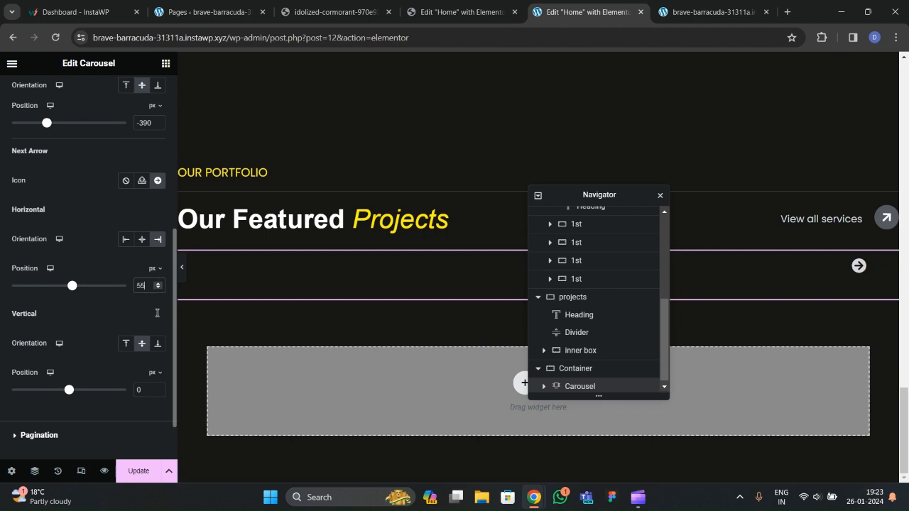
{"action": "left_click", "coordinate": [145, 391]}
{"action": "type", "text": "-390"}
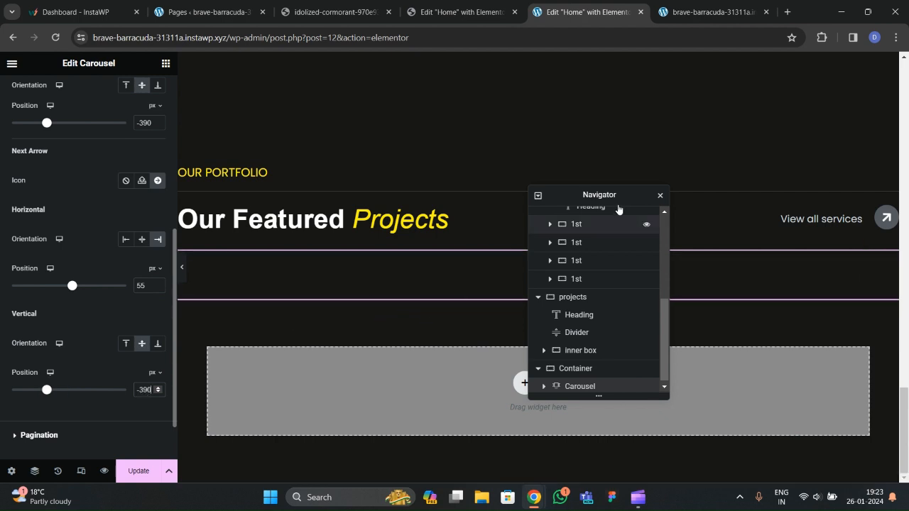
{"action": "left_click_drag", "start_coordinate": [599, 197], "coordinate": [469, 233]}
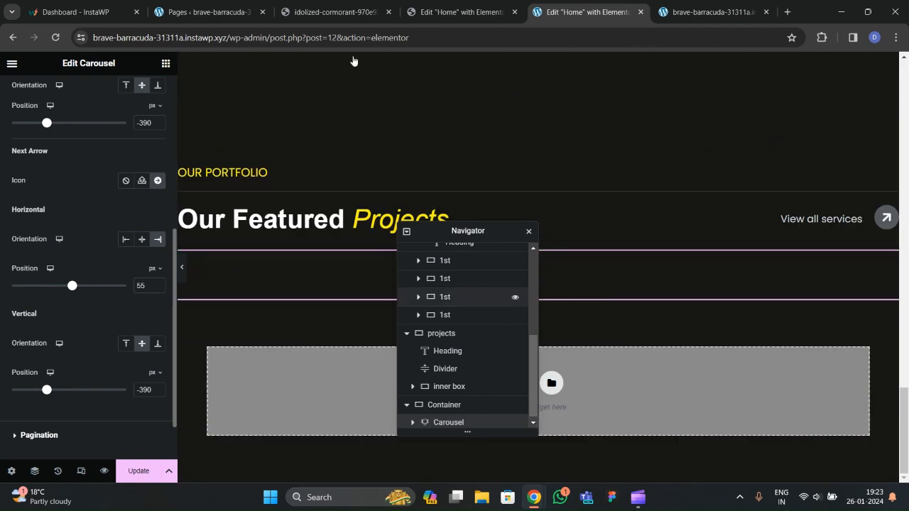
{"action": "left_click", "coordinate": [442, 15]}
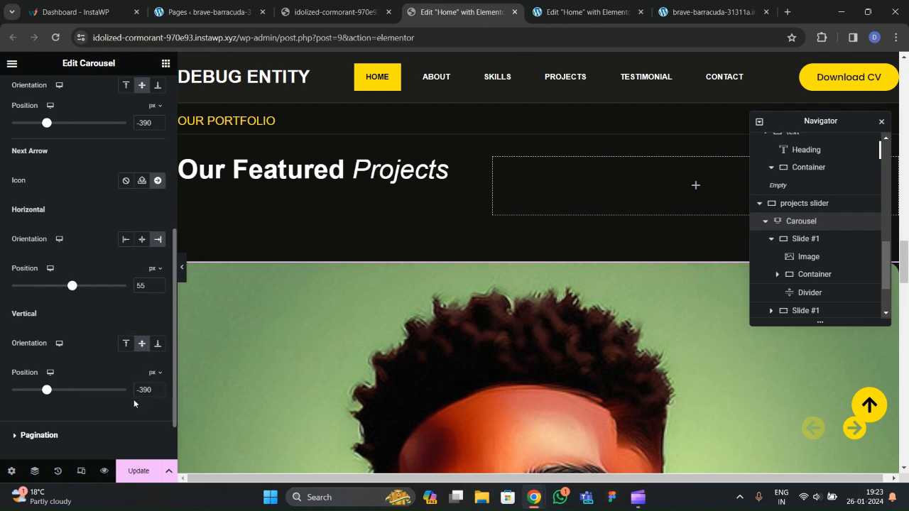
{"action": "left_click", "coordinate": [558, 18]}
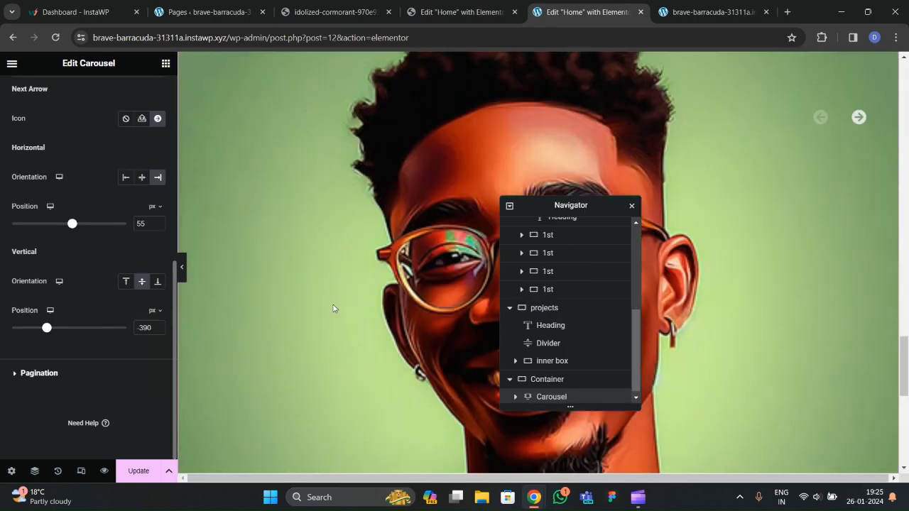
Style the carousel's navigation arrows with 40 px icon size and the global yellow colour.
{"action": "scroll", "coordinate": [332, 303], "scroll_direction": "down", "scroll_amount": 5}
{"action": "scroll", "coordinate": [332, 300], "scroll_direction": "up", "scroll_amount": 5}
{"action": "scroll", "coordinate": [332, 300], "scroll_direction": "up", "scroll_amount": 6}
{"action": "scroll", "coordinate": [336, 291], "scroll_direction": "down", "scroll_amount": 5}
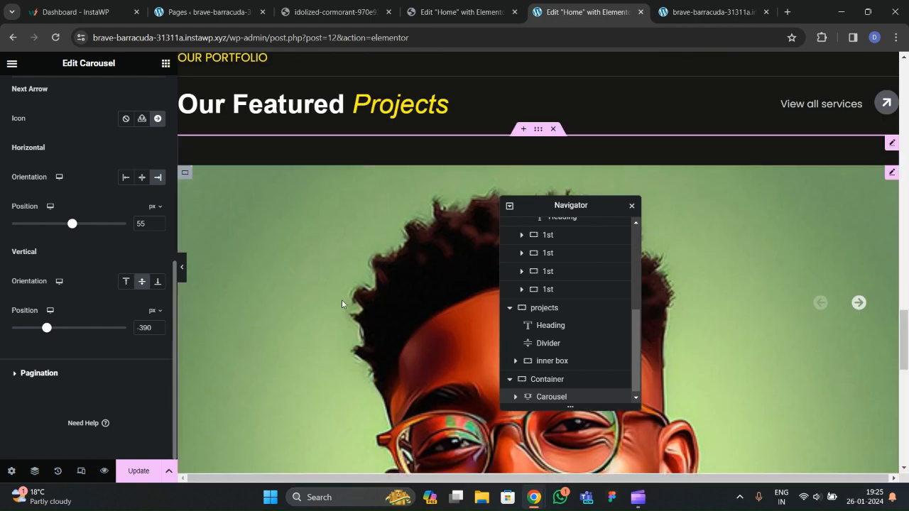
{"action": "scroll", "coordinate": [342, 300], "scroll_direction": "up", "scroll_amount": 3}
{"action": "scroll", "coordinate": [343, 303], "scroll_direction": "down", "scroll_amount": 4}
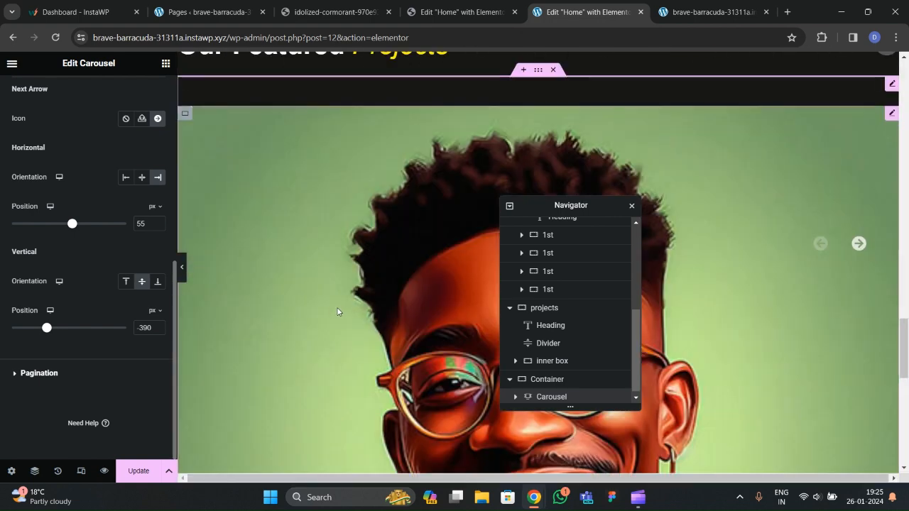
{"action": "scroll", "coordinate": [76, 259], "scroll_direction": "up", "scroll_amount": 5}
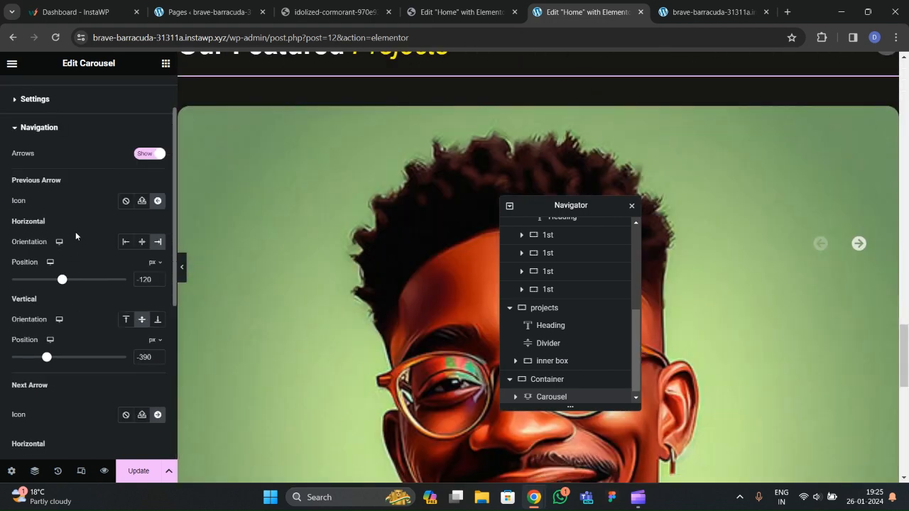
{"action": "left_click", "coordinate": [86, 92]}
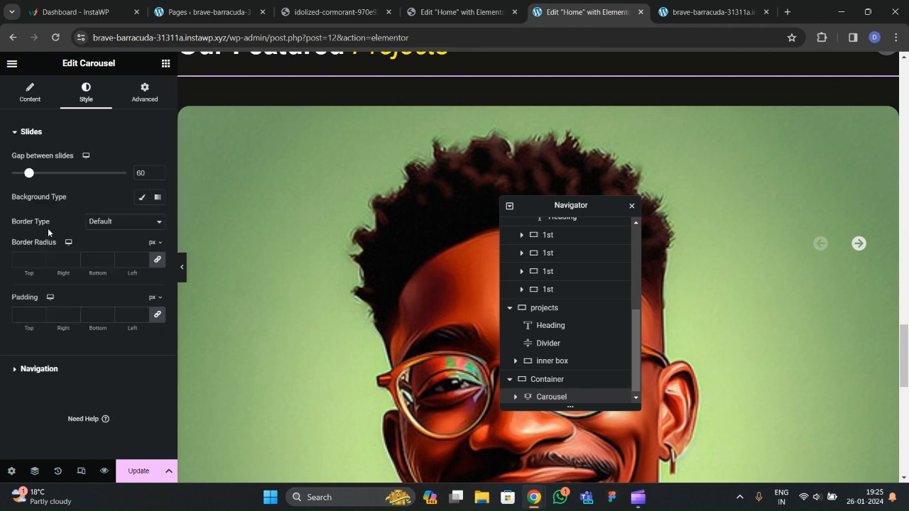
{"action": "left_click", "coordinate": [52, 364]}
{"action": "scroll", "coordinate": [71, 244], "scroll_direction": "down", "scroll_amount": 2}
{"action": "scroll", "coordinate": [71, 243], "scroll_direction": "up", "scroll_amount": 2}
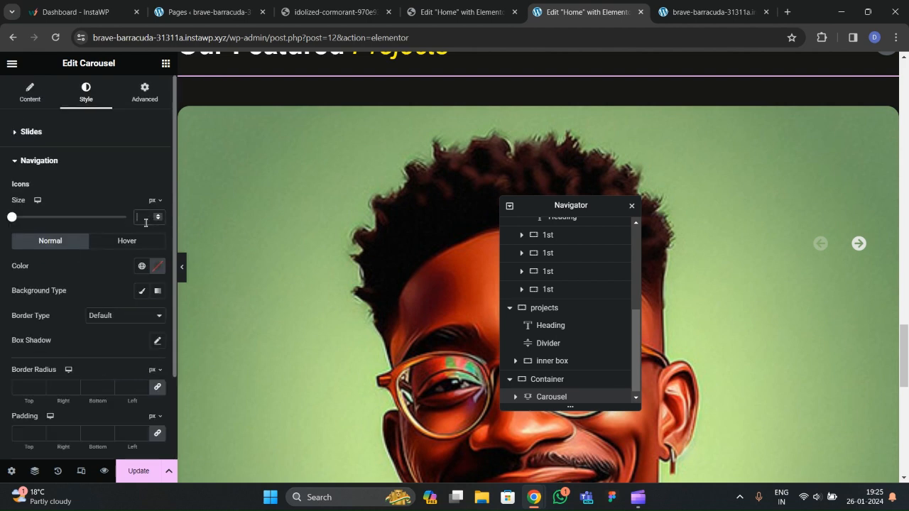
{"action": "type", "text": "40"}
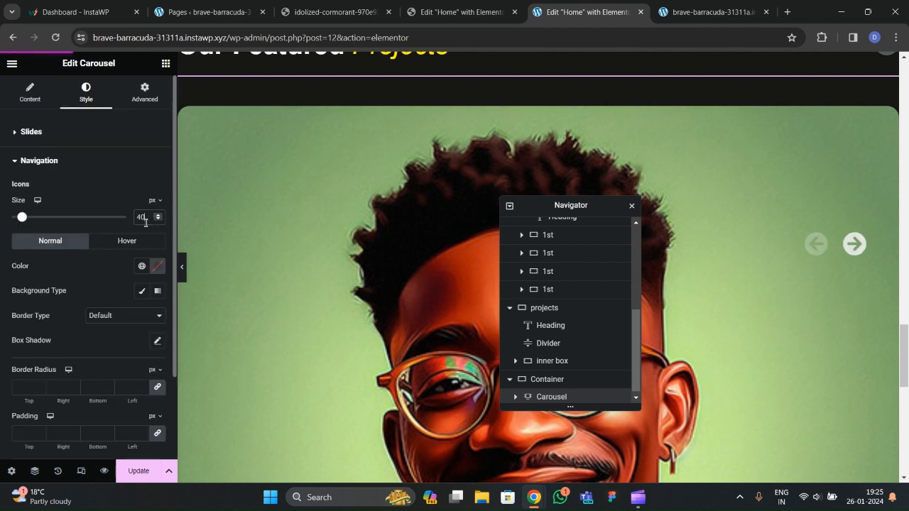
{"action": "left_click", "coordinate": [141, 269]}
{"action": "left_click", "coordinate": [51, 415]}
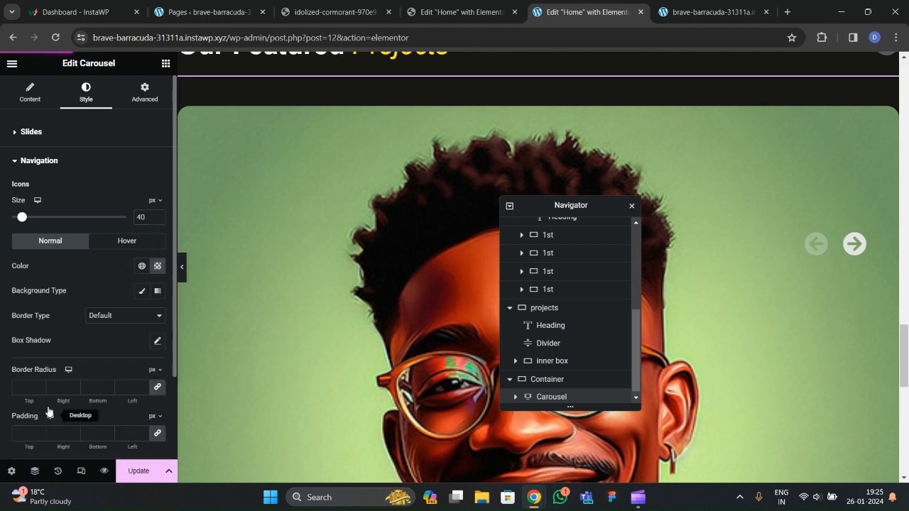
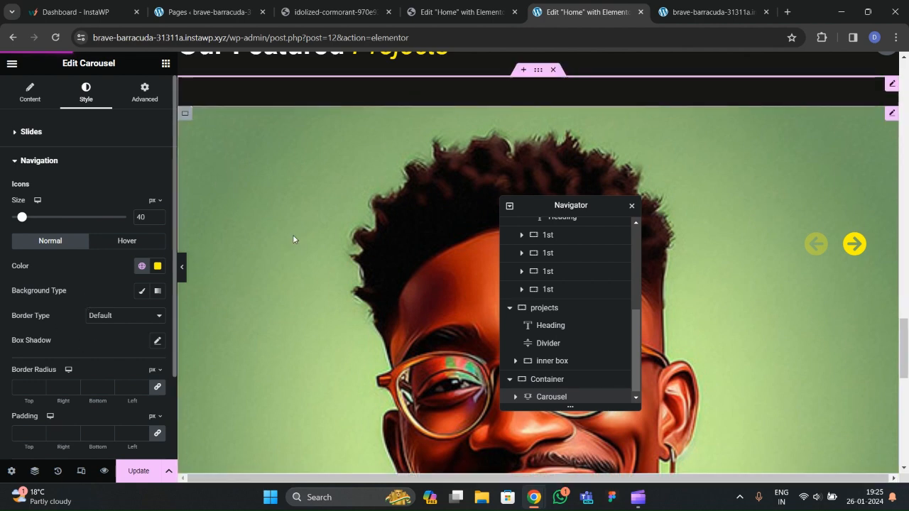
Save the page with the yellow 40 px carousel arrow styling.
{"action": "scroll", "coordinate": [293, 234], "scroll_direction": "up", "scroll_amount": 3}
{"action": "scroll", "coordinate": [333, 232], "scroll_direction": "down", "scroll_amount": 3}
{"action": "scroll", "coordinate": [345, 247], "scroll_direction": "up", "scroll_amount": 1}
{"action": "scroll", "coordinate": [345, 250], "scroll_direction": "up", "scroll_amount": 1}
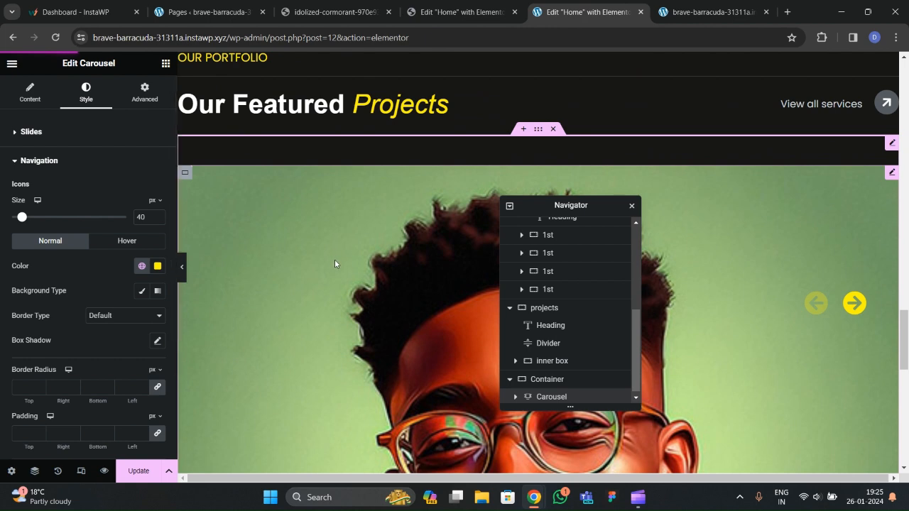
{"action": "scroll", "coordinate": [339, 259], "scroll_direction": "down", "scroll_amount": 3}
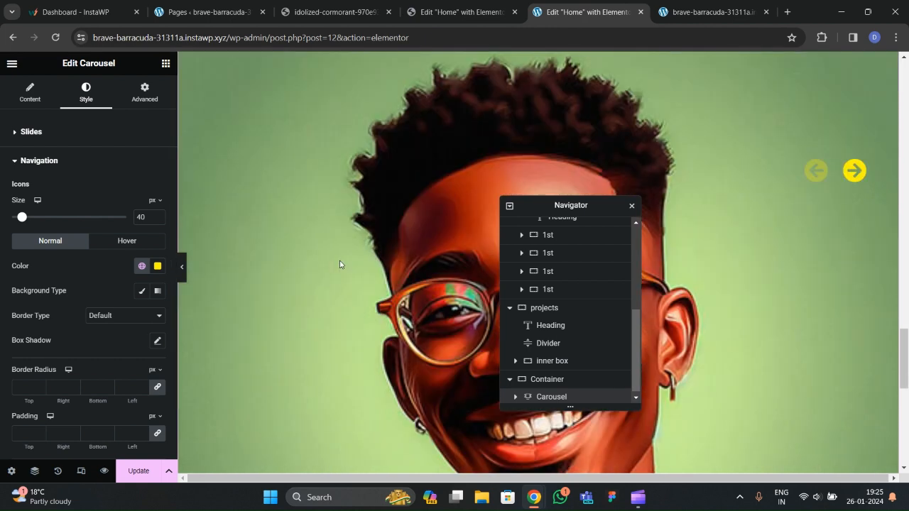
{"action": "scroll", "coordinate": [342, 268], "scroll_direction": "up", "scroll_amount": 3}
{"action": "scroll", "coordinate": [344, 269], "scroll_direction": "down", "scroll_amount": 3}
{"action": "key", "text": "ctrl+s"}
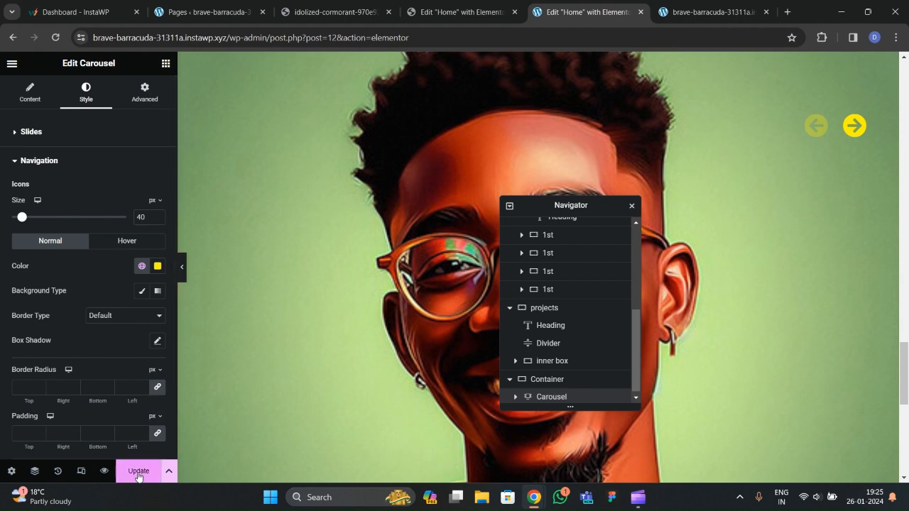
Check the yellow arrows on the live Featured Projects carousel, then return to the editor.
{"action": "scroll", "coordinate": [374, 295], "scroll_direction": "up", "scroll_amount": 3}
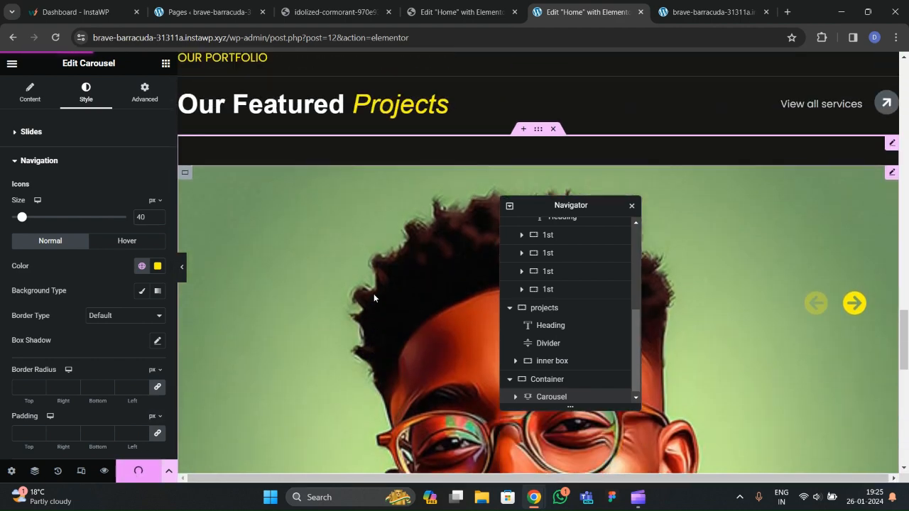
{"action": "left_click", "coordinate": [704, 12]}
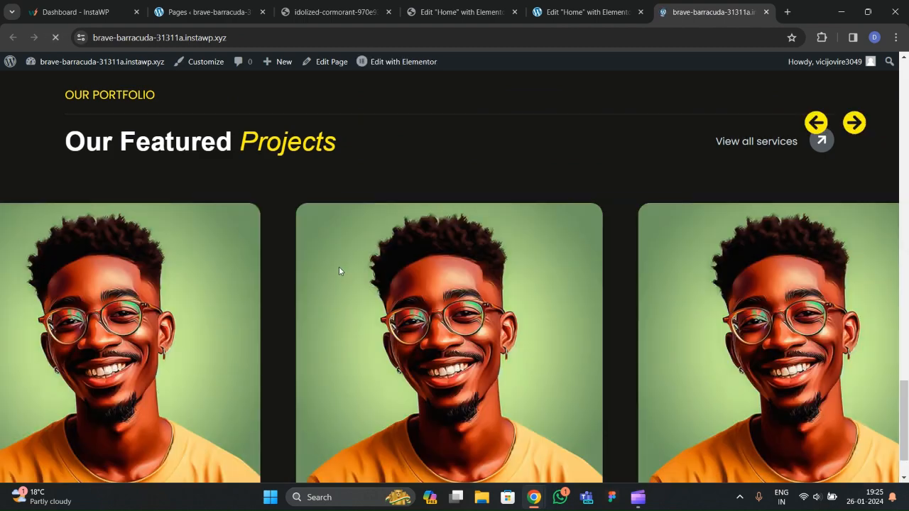
{"action": "scroll", "coordinate": [340, 288], "scroll_direction": "down", "scroll_amount": 3}
{"action": "scroll", "coordinate": [419, 289], "scroll_direction": "up", "scroll_amount": 3}
{"action": "scroll", "coordinate": [412, 291], "scroll_direction": "down", "scroll_amount": 2}
{"action": "scroll", "coordinate": [415, 297], "scroll_direction": "up", "scroll_amount": 2}
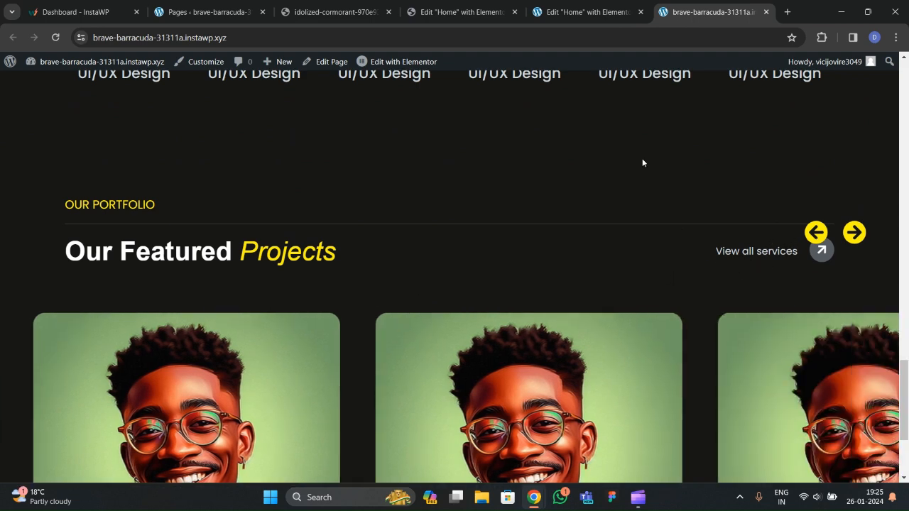
{"action": "left_click", "coordinate": [570, 19]}
Delete the View all services heading and its arrow icon from the Featured Projects row.
{"action": "scroll", "coordinate": [412, 241], "scroll_direction": "up", "scroll_amount": 1}
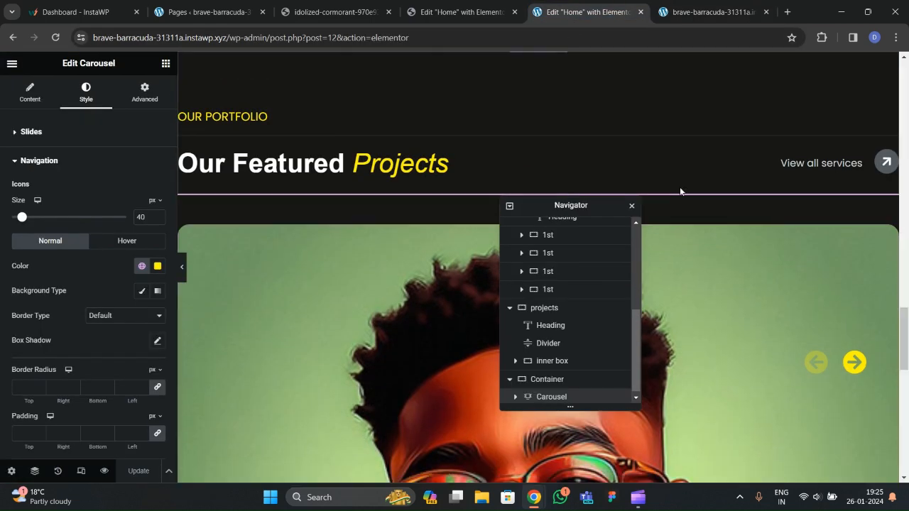
{"action": "left_click", "coordinate": [545, 156]}
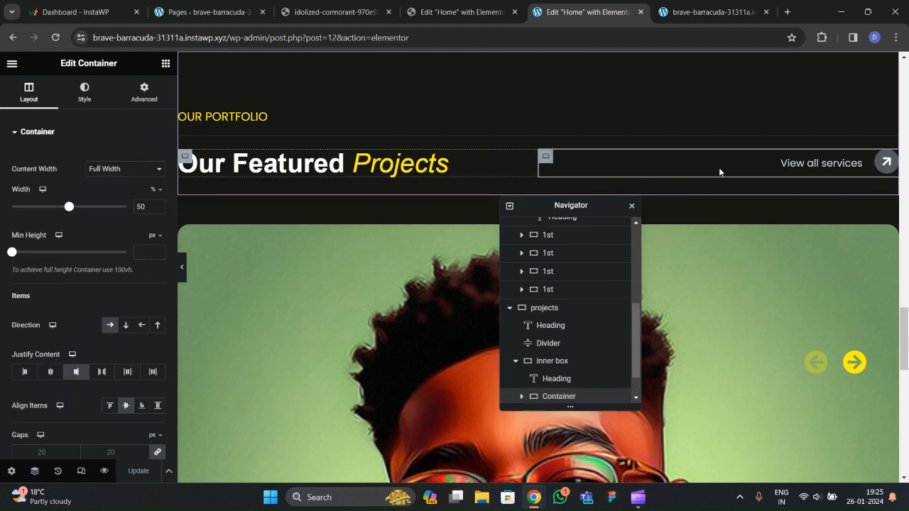
{"action": "right_click", "coordinate": [806, 168]}
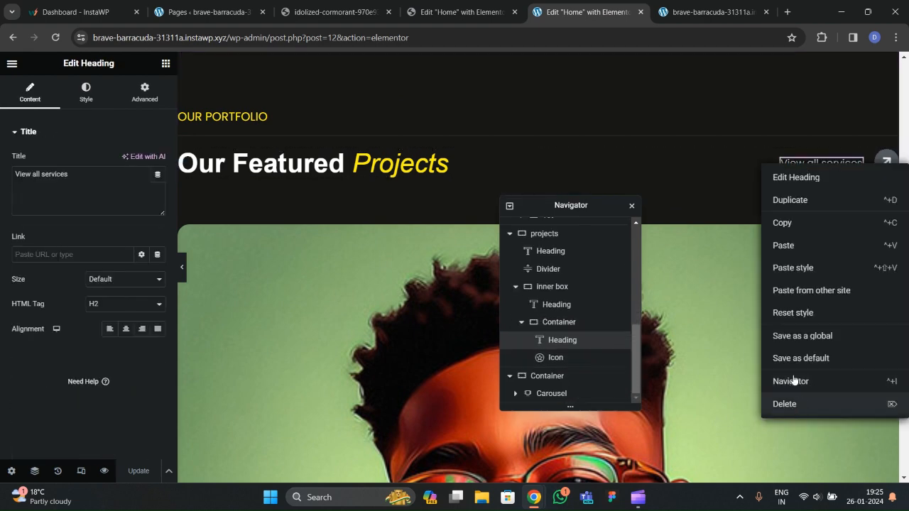
{"action": "left_click", "coordinate": [796, 404]}
{"action": "left_click", "coordinate": [882, 159]}
{"action": "right_click", "coordinate": [882, 159]}
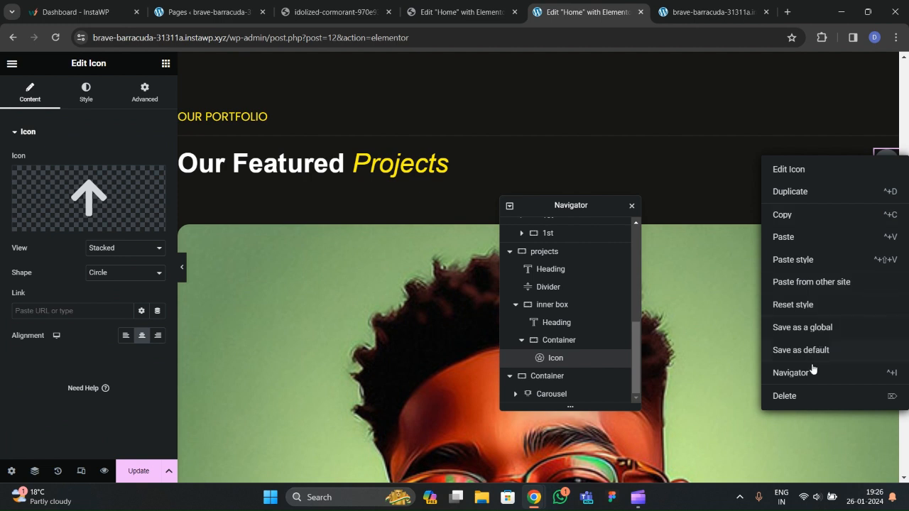
{"action": "left_click", "coordinate": [807, 396]}
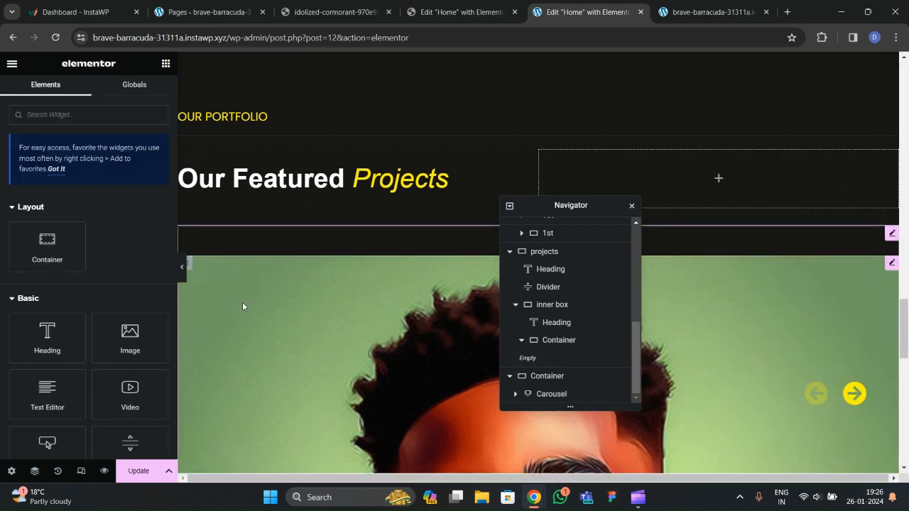
Save the page and reload the live homepage to confirm the link is gone.
{"action": "left_click", "coordinate": [130, 471]}
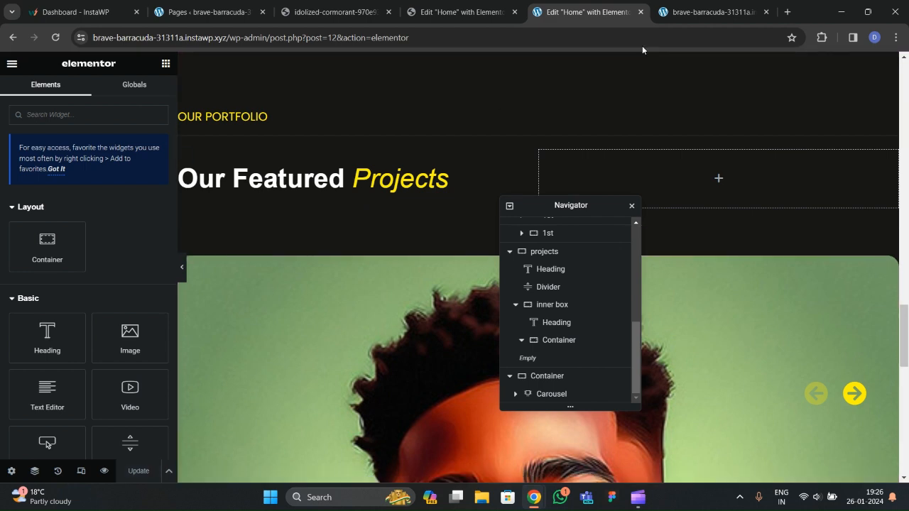
{"action": "left_click", "coordinate": [665, 18]}
{"action": "left_click", "coordinate": [56, 37]}
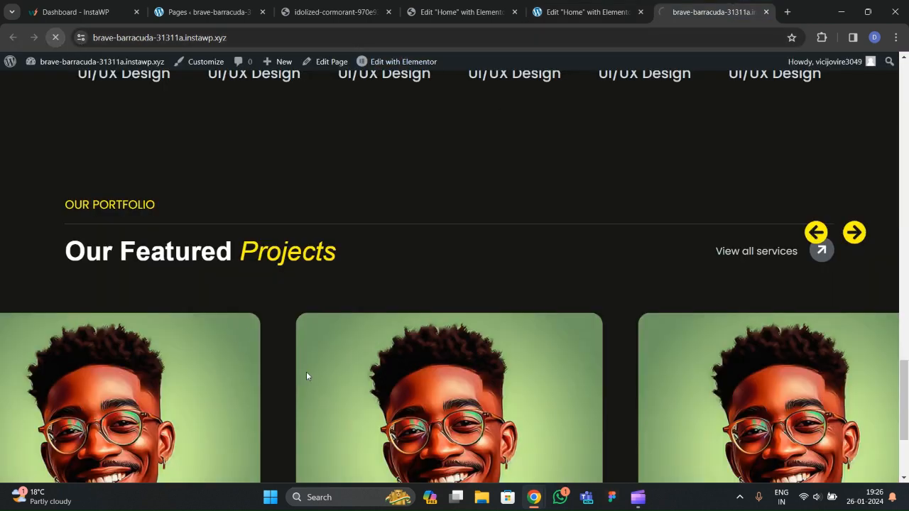
{"action": "scroll", "coordinate": [344, 277], "scroll_direction": "down", "scroll_amount": 3}
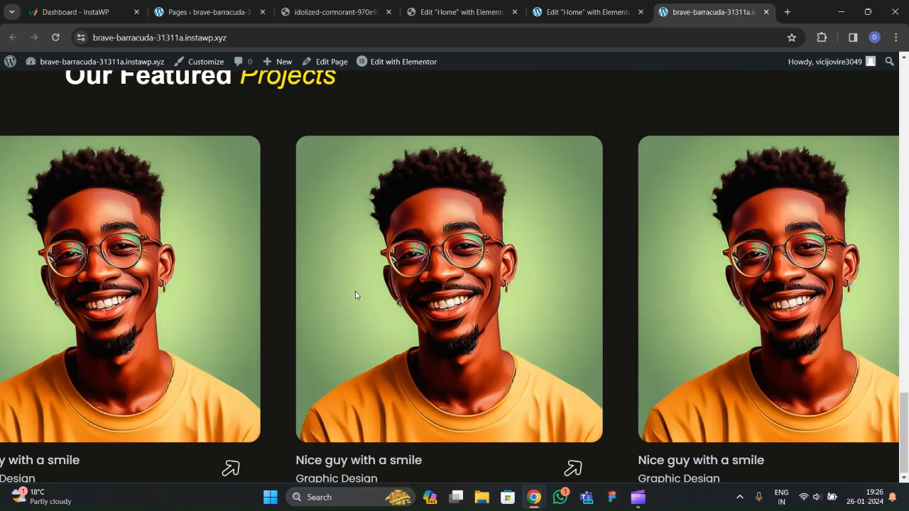
{"action": "scroll", "coordinate": [362, 301], "scroll_direction": "up", "scroll_amount": 2}
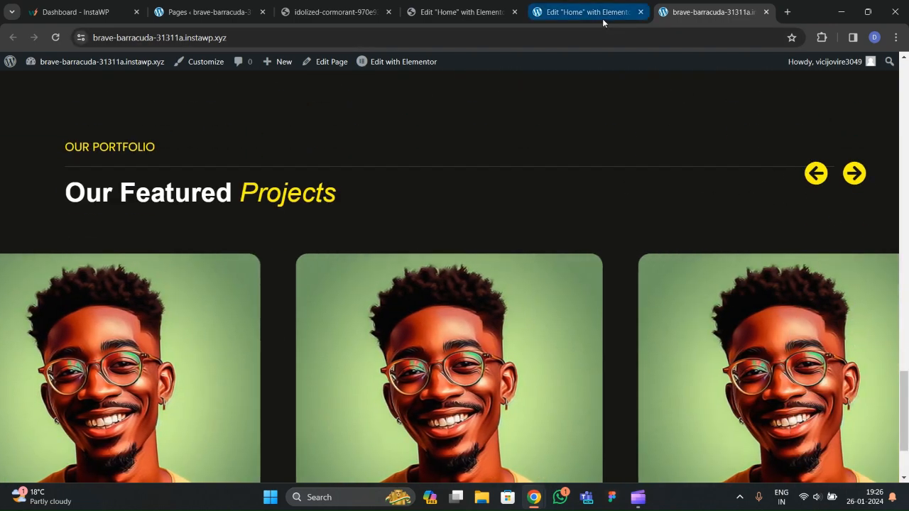
{"action": "left_click", "coordinate": [603, 19]}
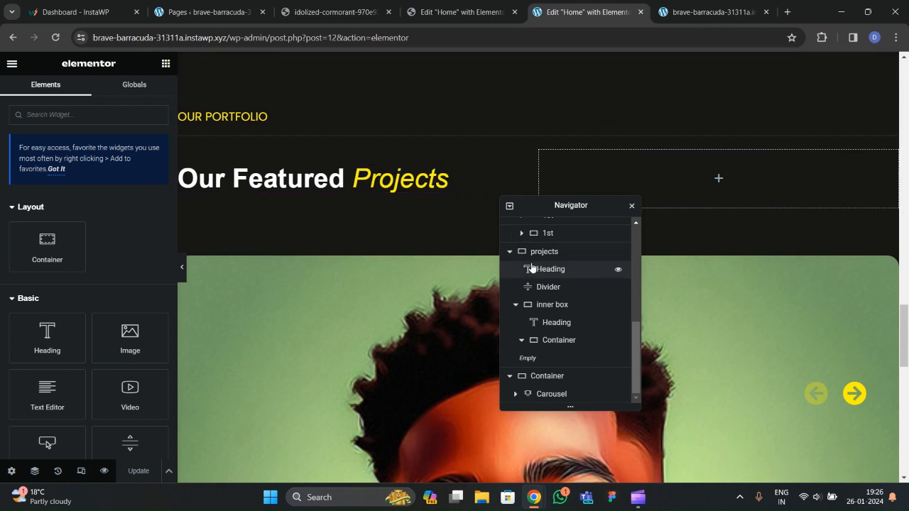
Select the carousel and expand its General and Navigation arrow settings.
{"action": "left_click", "coordinate": [550, 395]}
{"action": "left_click", "coordinate": [29, 100]}
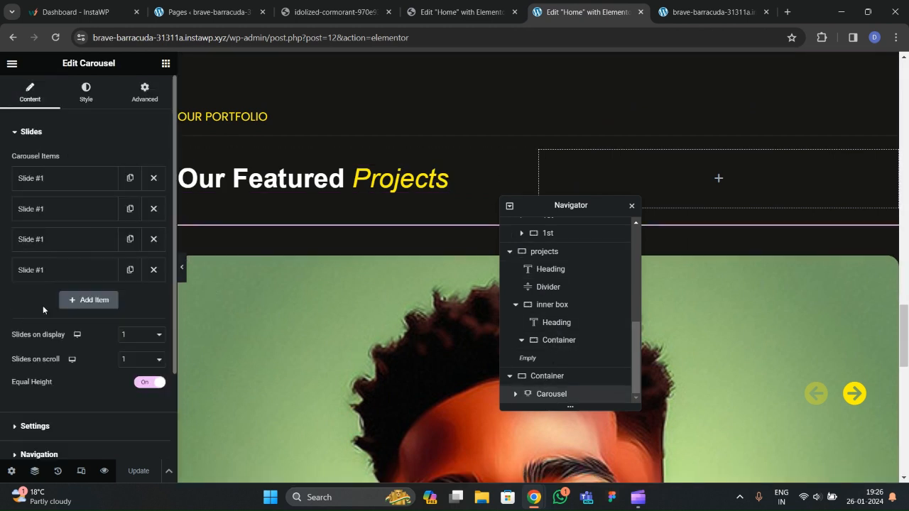
{"action": "scroll", "coordinate": [65, 298], "scroll_direction": "down", "scroll_amount": 2}
{"action": "left_click", "coordinate": [38, 321]}
{"action": "scroll", "coordinate": [43, 324], "scroll_direction": "down", "scroll_amount": 2}
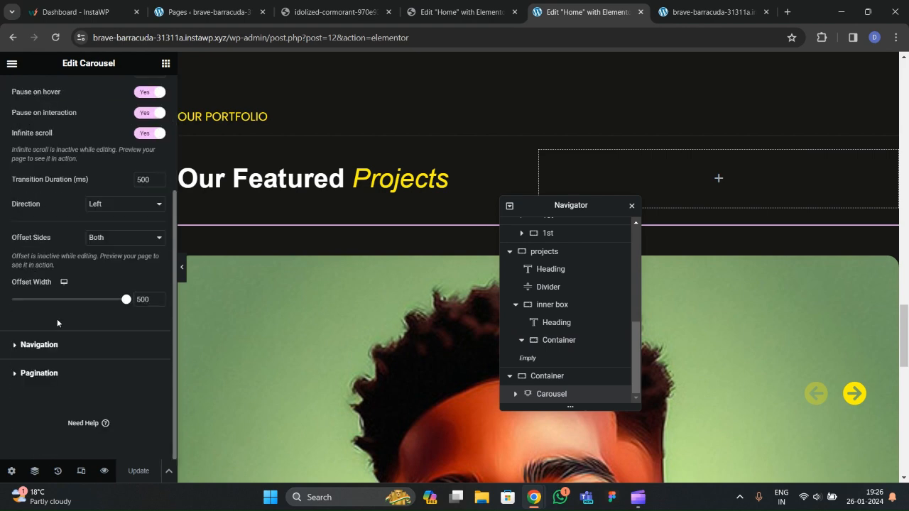
{"action": "left_click", "coordinate": [37, 346]}
{"action": "scroll", "coordinate": [68, 321], "scroll_direction": "down", "scroll_amount": 3}
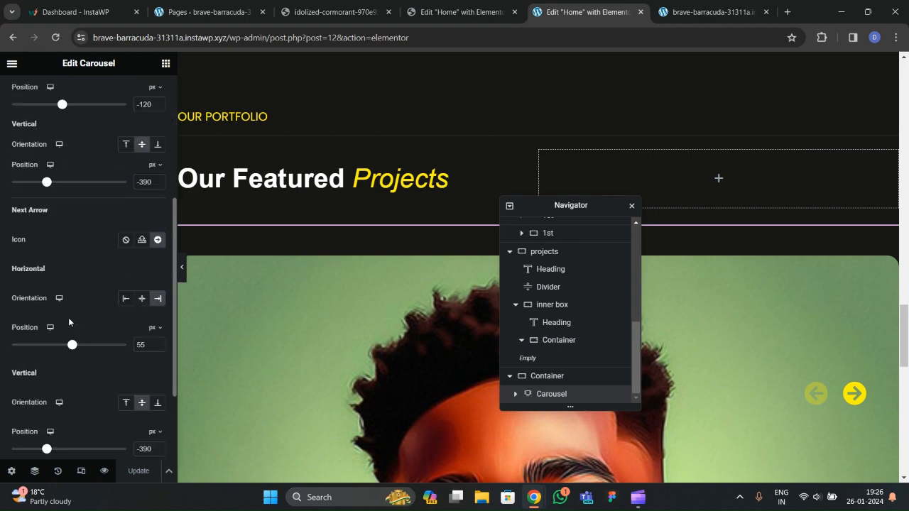
Lower the previous arrow's vertical offset, set the next arrow to -350 px, and save.
{"action": "left_click", "coordinate": [158, 186]}
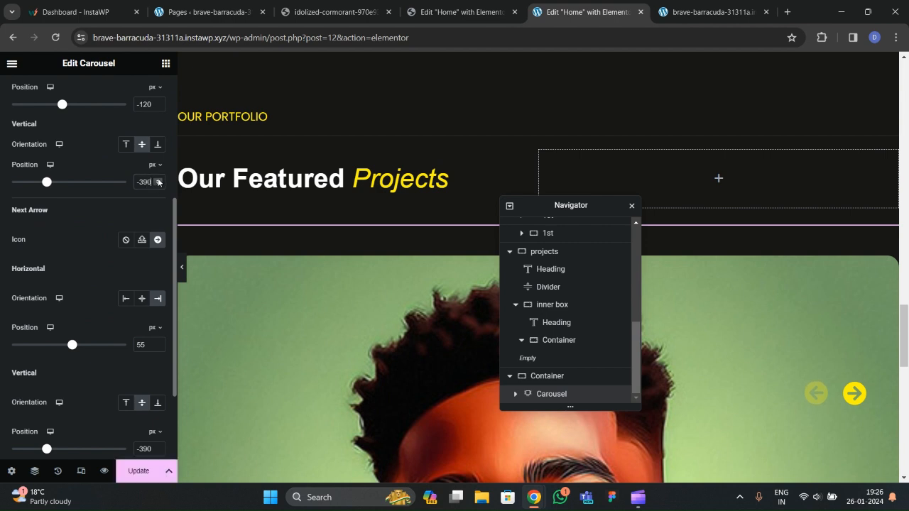
{"action": "left_click", "coordinate": [157, 182]}
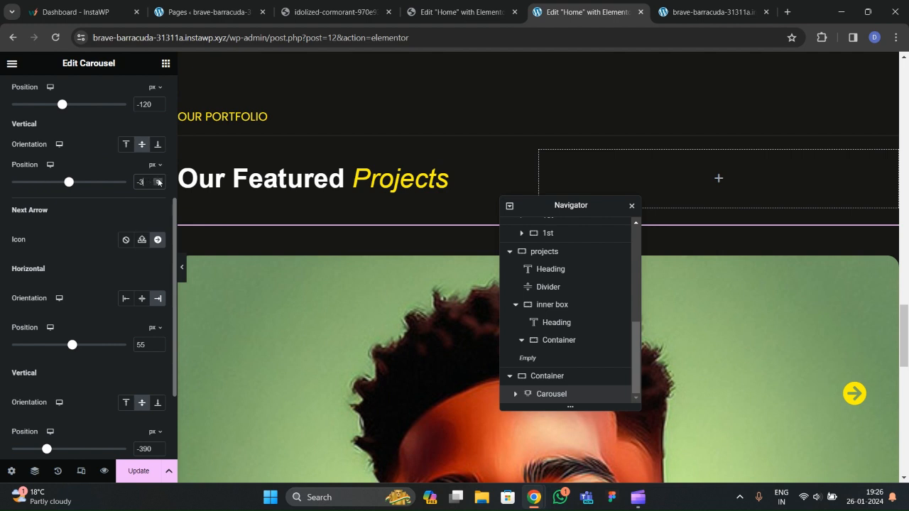
{"action": "scroll", "coordinate": [120, 243], "scroll_direction": "down", "scroll_amount": 2}
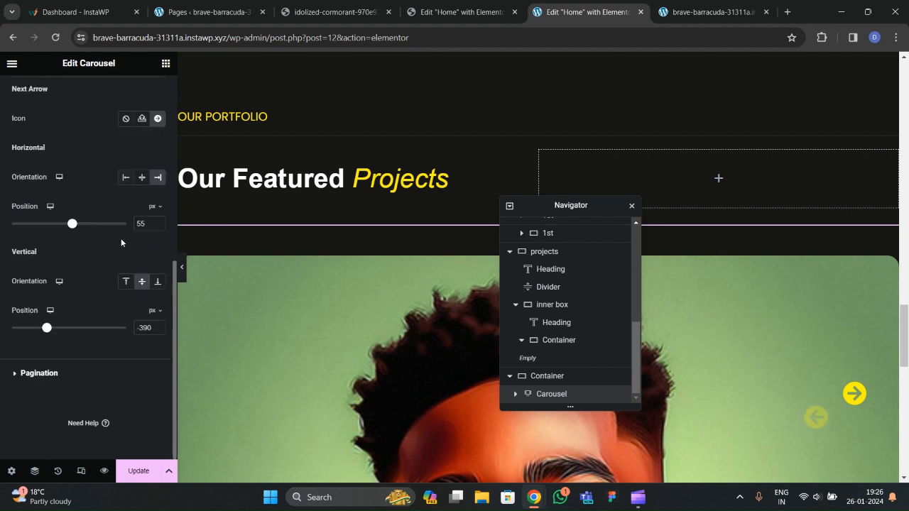
{"action": "left_click", "coordinate": [147, 330]}
{"action": "key", "text": "BackSpace"}
{"action": "type", "text": "5"}
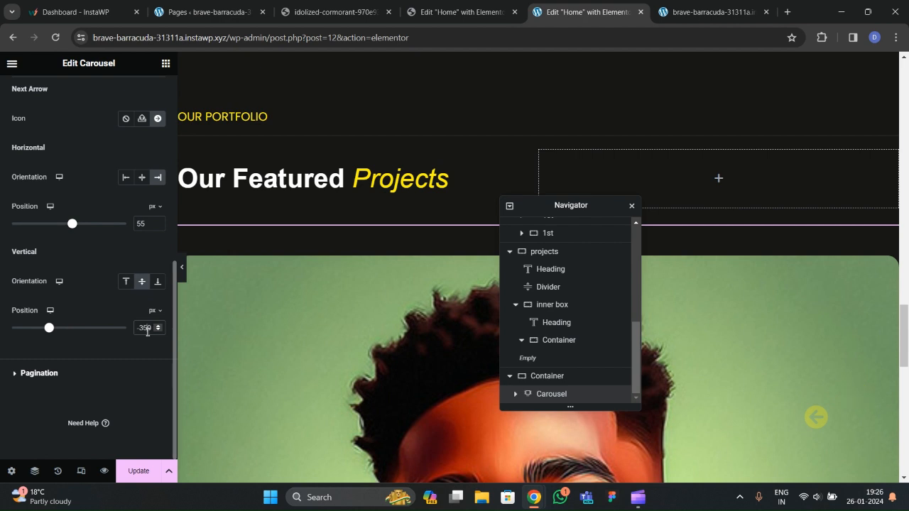
{"action": "left_click", "coordinate": [142, 472]}
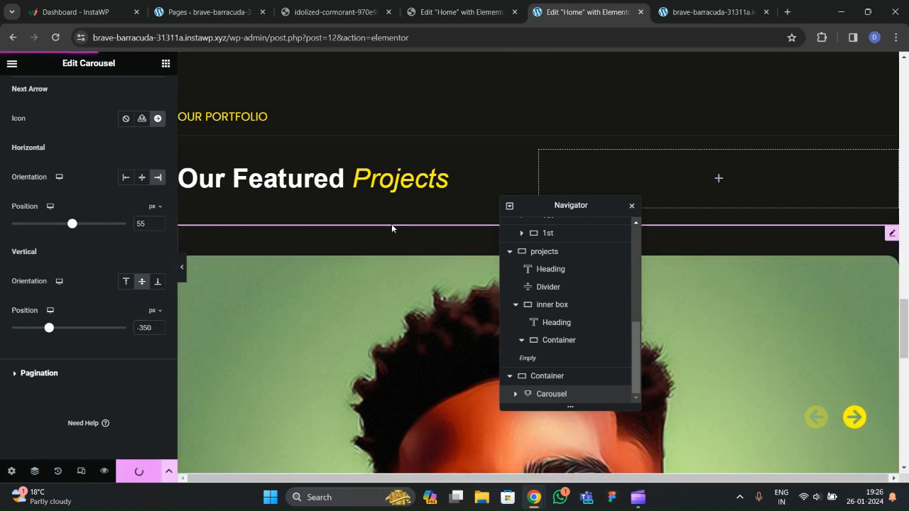
Reload the live homepage and slide the projects carousel back and forth to test the arrows.
{"action": "key", "text": "ctrl+Tab"}
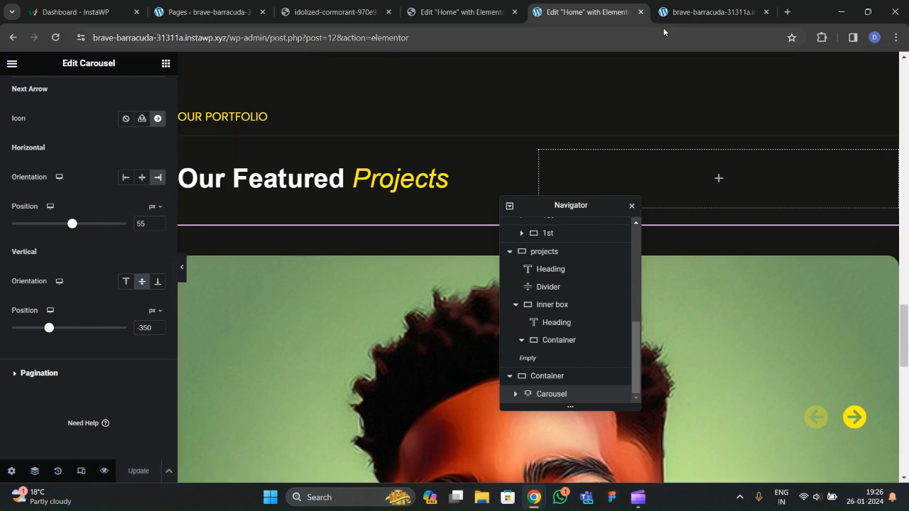
{"action": "left_click", "coordinate": [53, 37]}
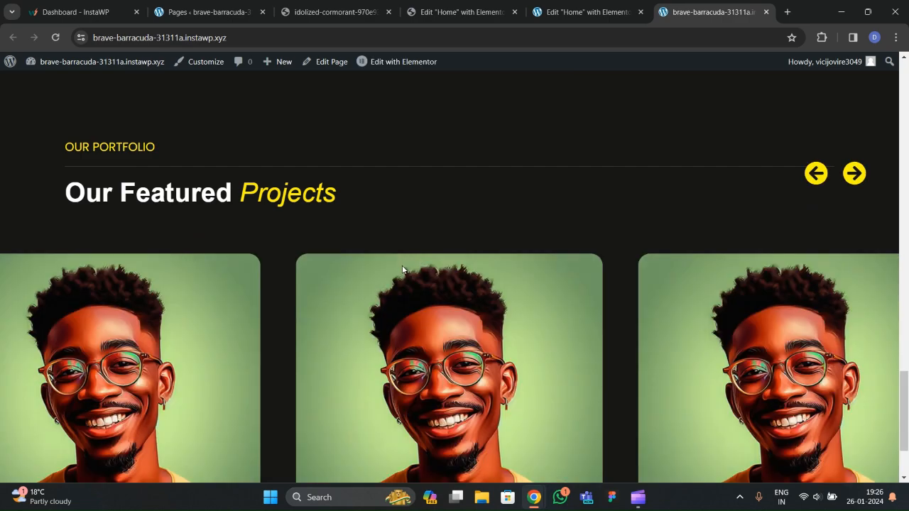
{"action": "scroll", "coordinate": [362, 205], "scroll_direction": "down", "scroll_amount": 2}
{"action": "scroll", "coordinate": [367, 280], "scroll_direction": "up", "scroll_amount": 4}
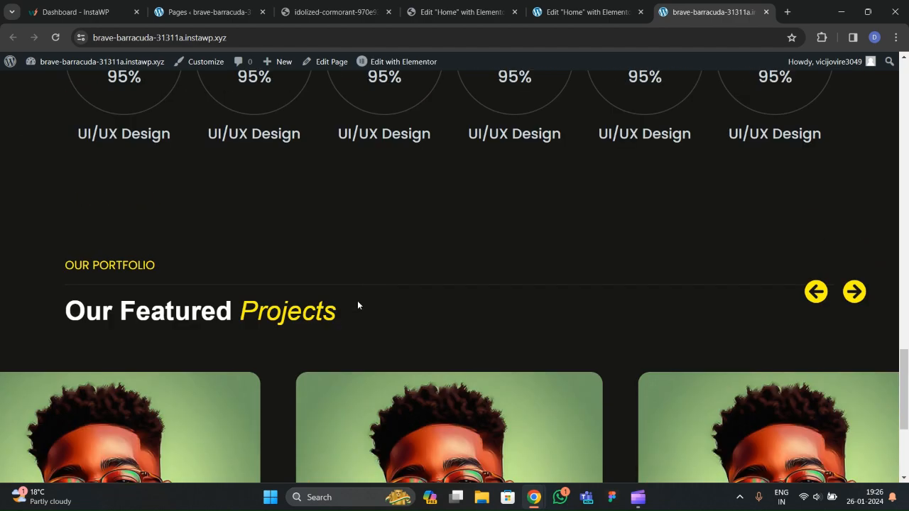
{"action": "left_click", "coordinate": [815, 297]}
{"action": "left_click", "coordinate": [855, 300]}
{"action": "left_click", "coordinate": [821, 299]}
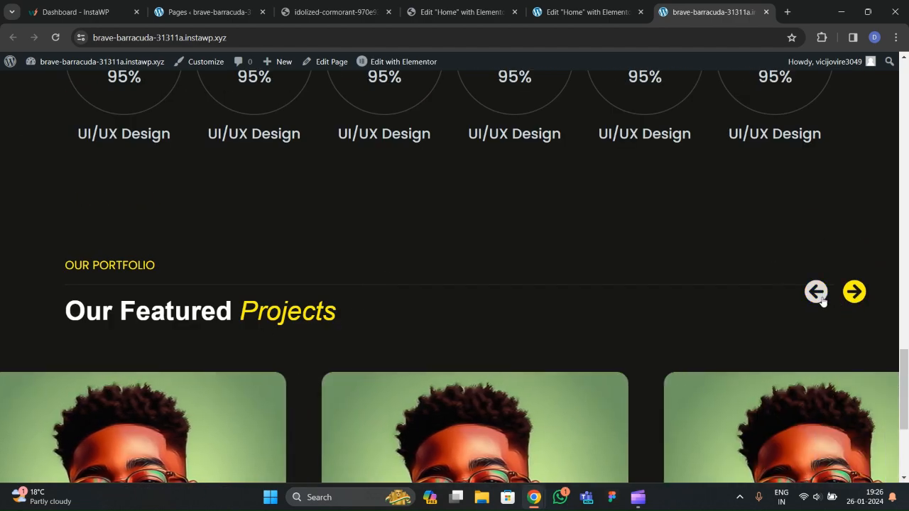
{"action": "left_click", "coordinate": [851, 300]}
Save the page and review the carousel arrow positions on the live portfolio section.
{"action": "left_click", "coordinate": [608, 14]}
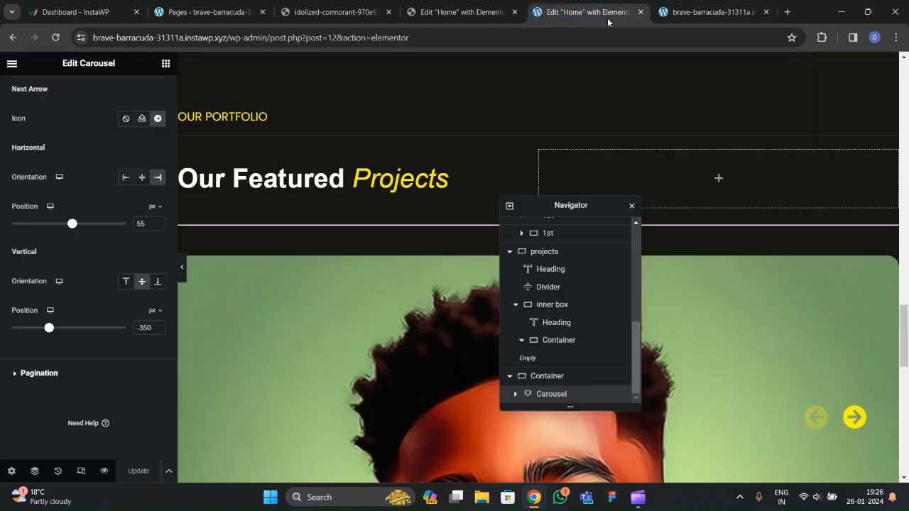
{"action": "scroll", "coordinate": [118, 254], "scroll_direction": "down", "scroll_amount": 1}
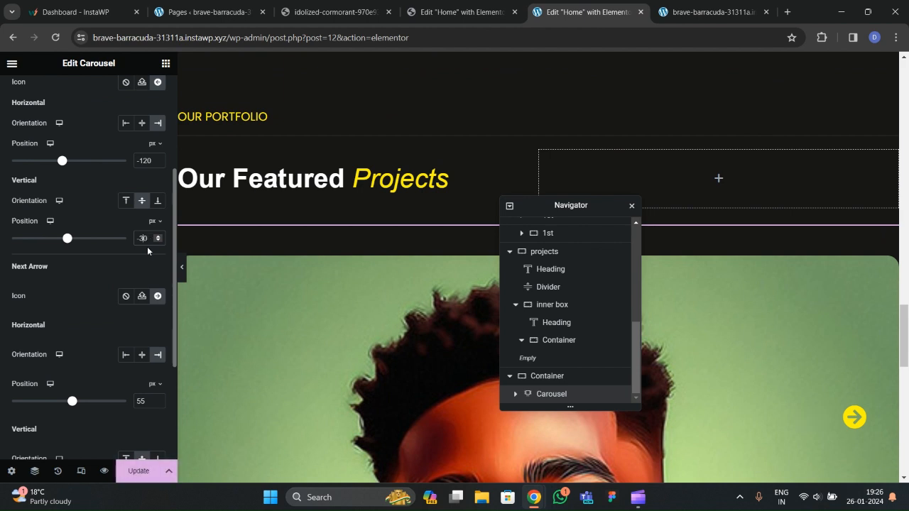
{"action": "scroll", "coordinate": [146, 284], "scroll_direction": "down", "scroll_amount": 3}
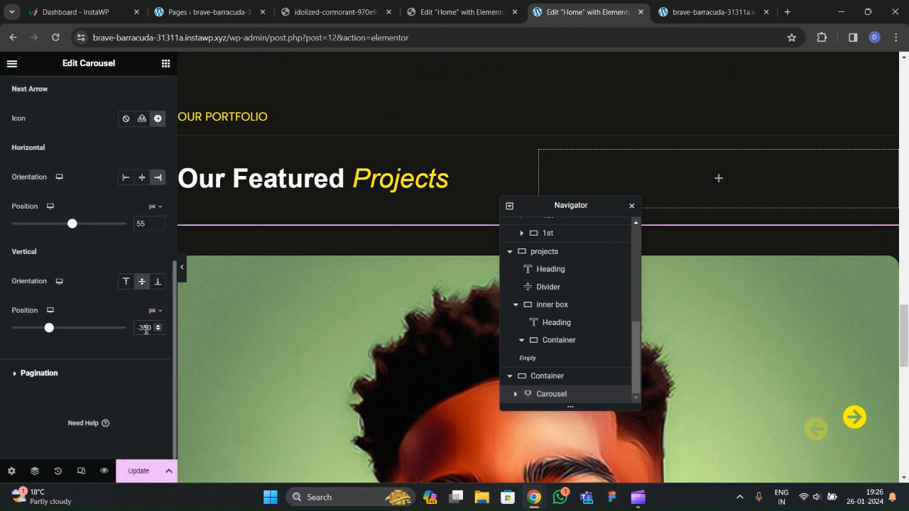
{"action": "key", "text": "ctrl+s"}
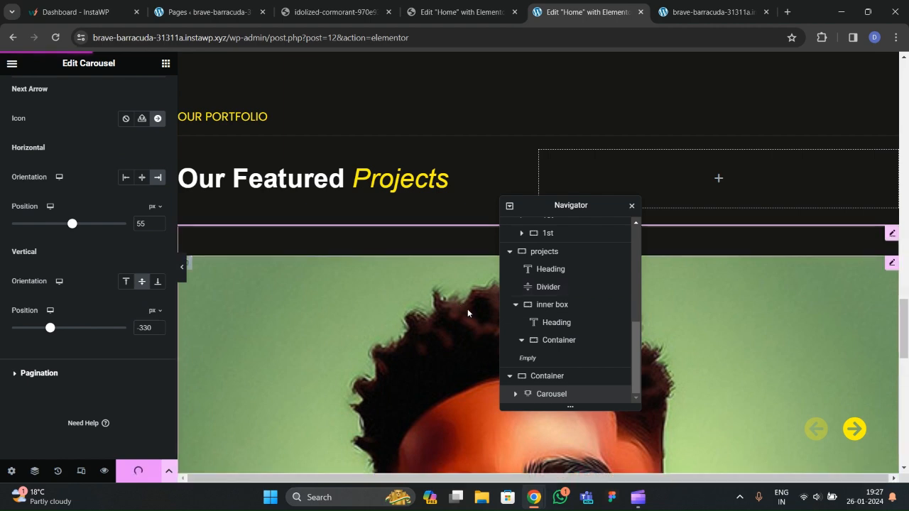
{"action": "left_click", "coordinate": [679, 14]}
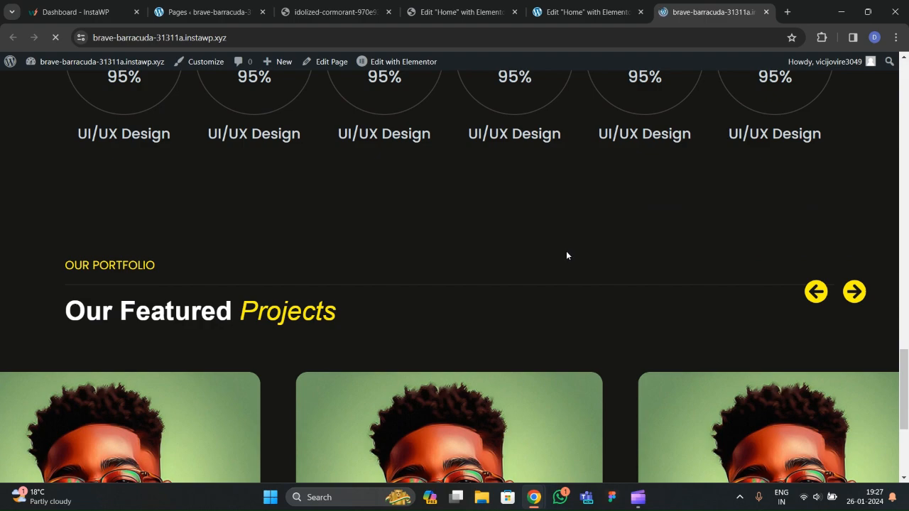
{"action": "scroll", "coordinate": [565, 256], "scroll_direction": "down", "scroll_amount": 3}
{"action": "scroll", "coordinate": [561, 259], "scroll_direction": "up", "scroll_amount": 3}
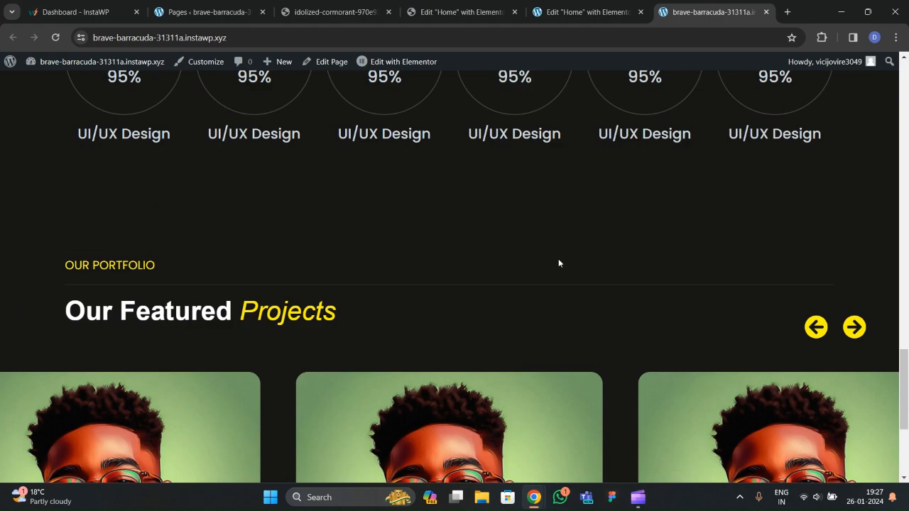
{"action": "scroll", "coordinate": [551, 320], "scroll_direction": "down", "scroll_amount": 3}
{"action": "scroll", "coordinate": [544, 309], "scroll_direction": "up", "scroll_amount": 2}
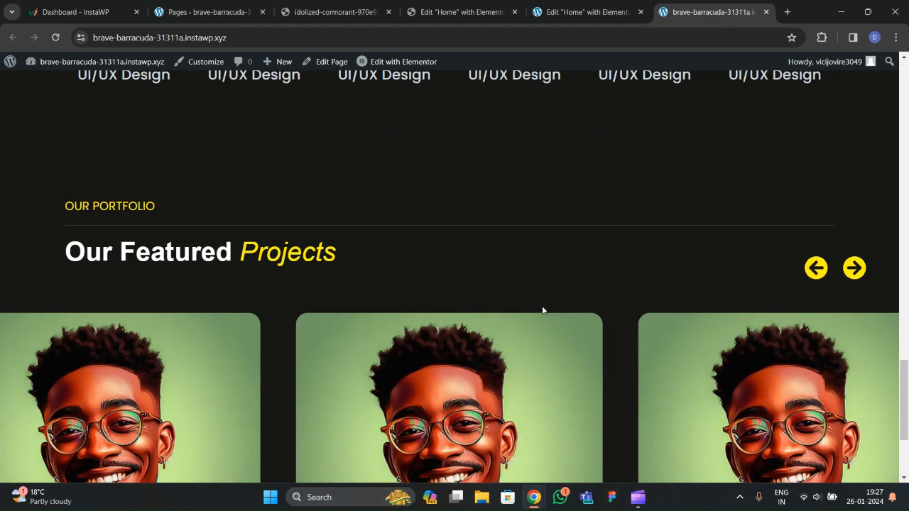
{"action": "left_click", "coordinate": [586, 14]}
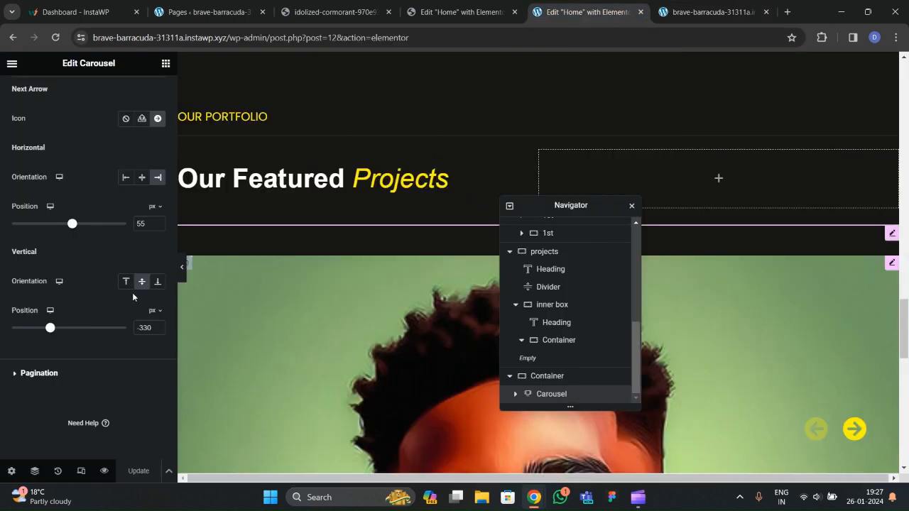
Set the previous arrow's vertical offset to -340 px and save.
{"action": "scroll", "coordinate": [136, 244], "scroll_direction": "up", "scroll_amount": 2}
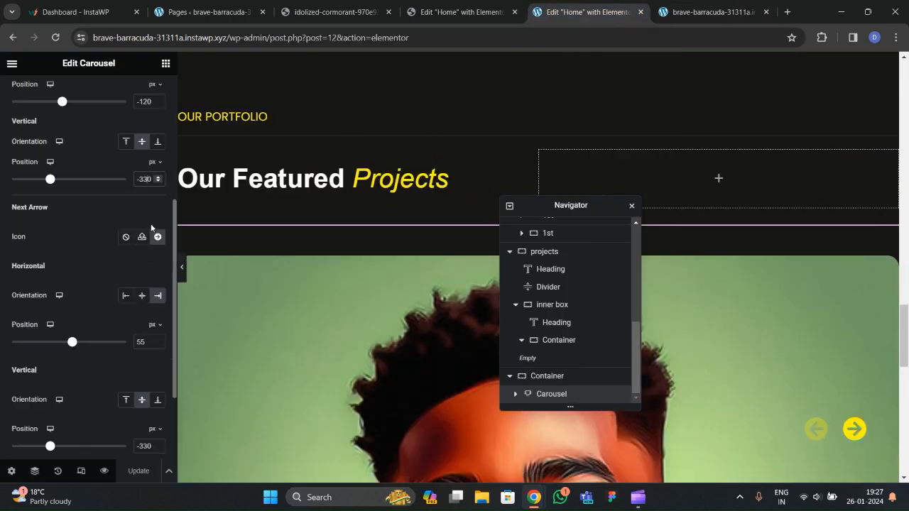
{"action": "key", "text": "Down"}
{"action": "scroll", "coordinate": [137, 302], "scroll_direction": "down", "scroll_amount": 1}
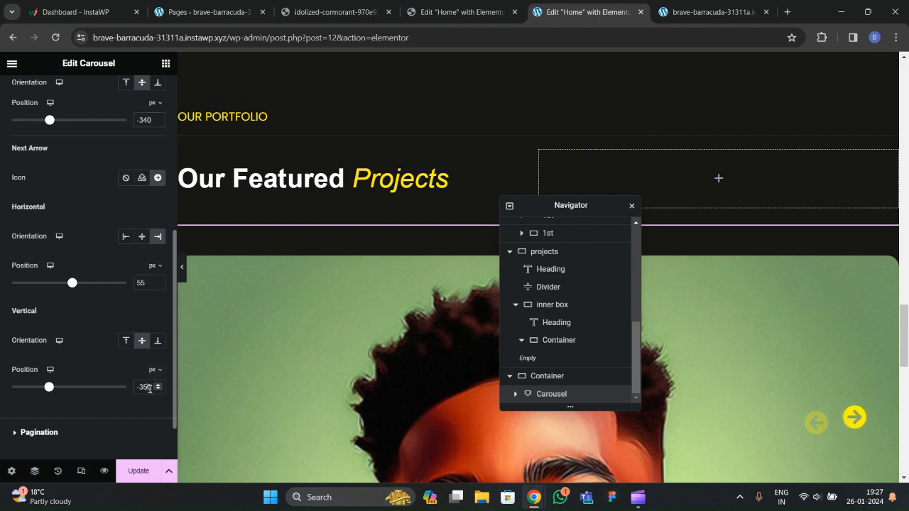
{"action": "left_click", "coordinate": [138, 471]}
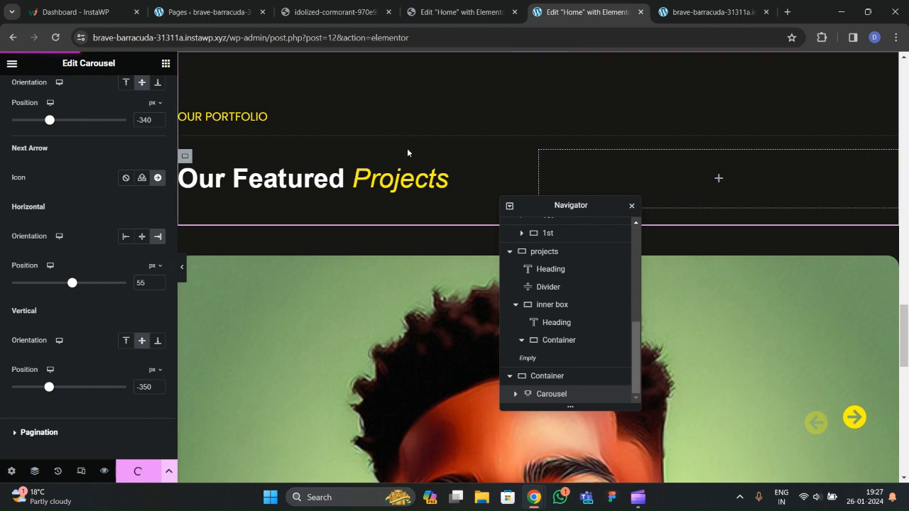
Reload the live page to check both arrows at -340 px, then return to the editor.
{"action": "left_click", "coordinate": [710, 12]}
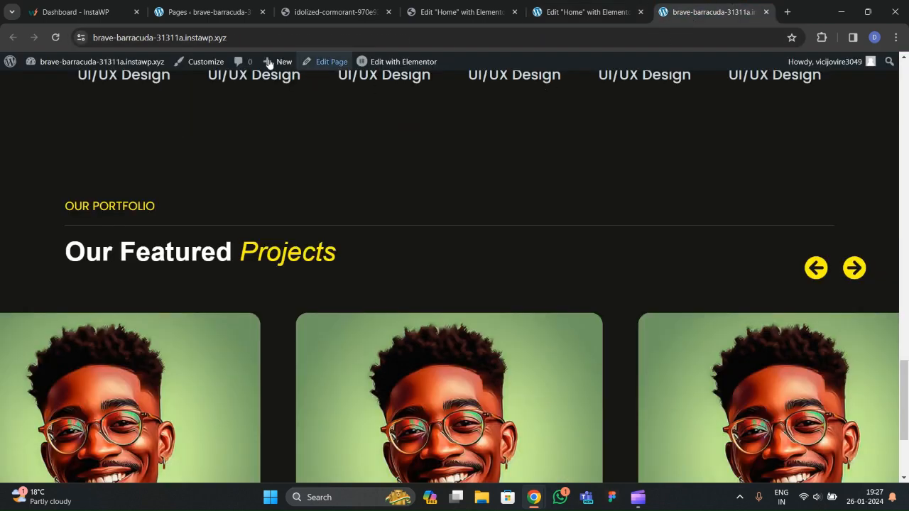
{"action": "left_click", "coordinate": [55, 37]}
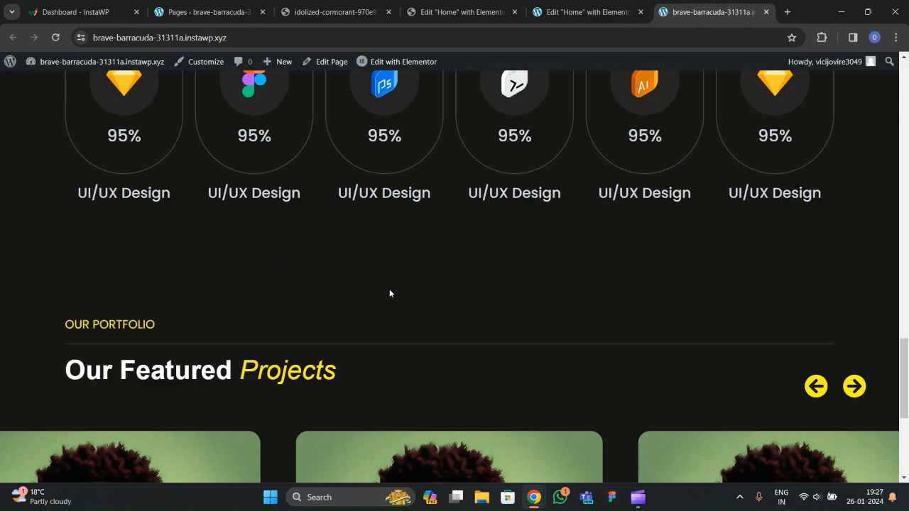
{"action": "scroll", "coordinate": [390, 293], "scroll_direction": "down", "scroll_amount": 4}
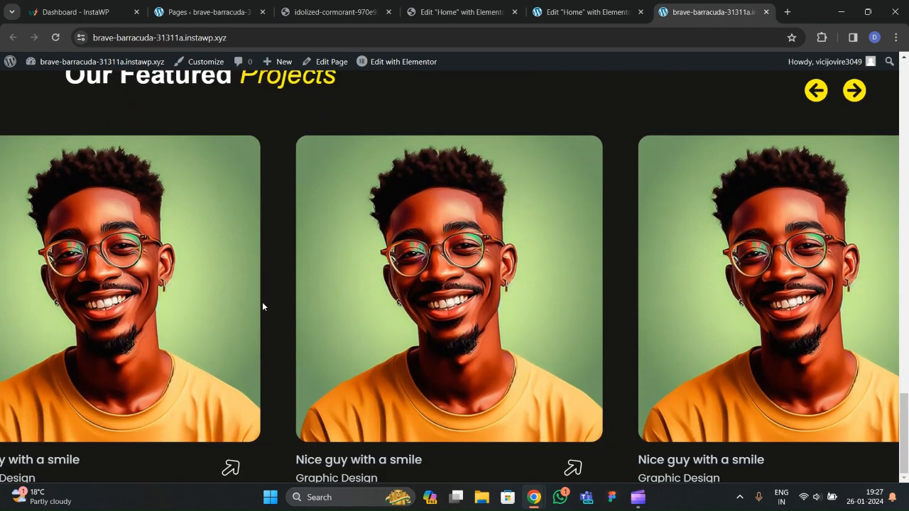
{"action": "scroll", "coordinate": [418, 333], "scroll_direction": "up", "scroll_amount": 2}
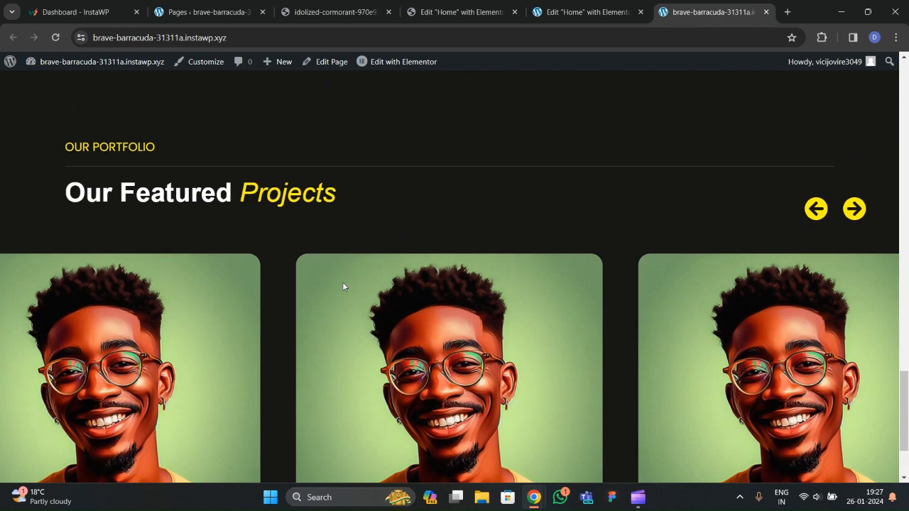
{"action": "left_click", "coordinate": [617, 21]}
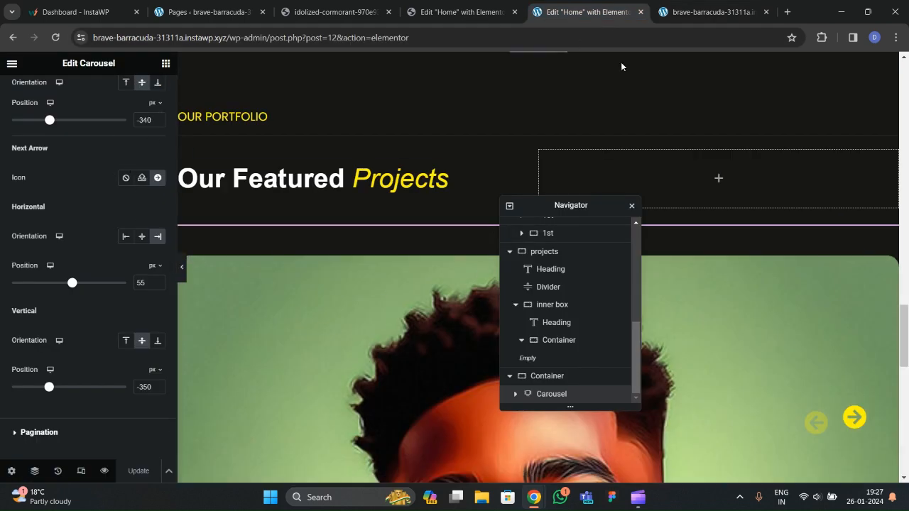
{"action": "left_click", "coordinate": [689, 20]}
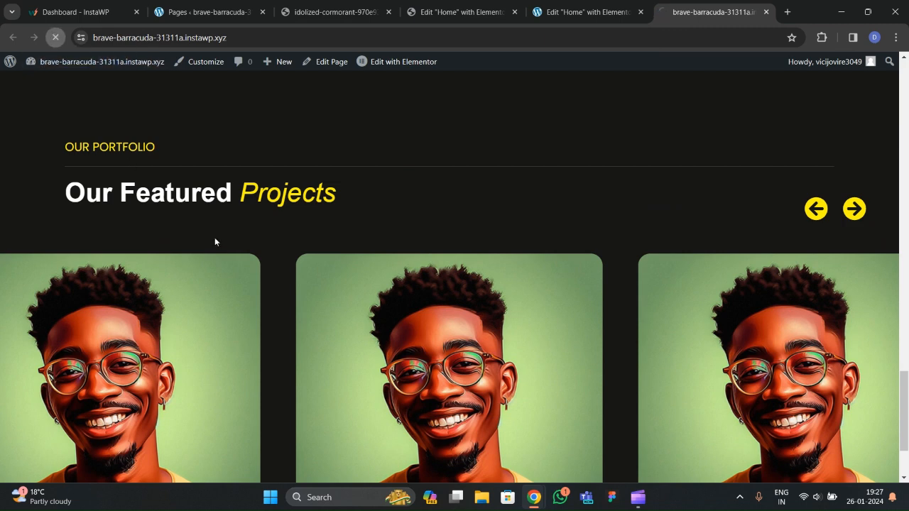
{"action": "scroll", "coordinate": [537, 347], "scroll_direction": "down", "scroll_amount": 2}
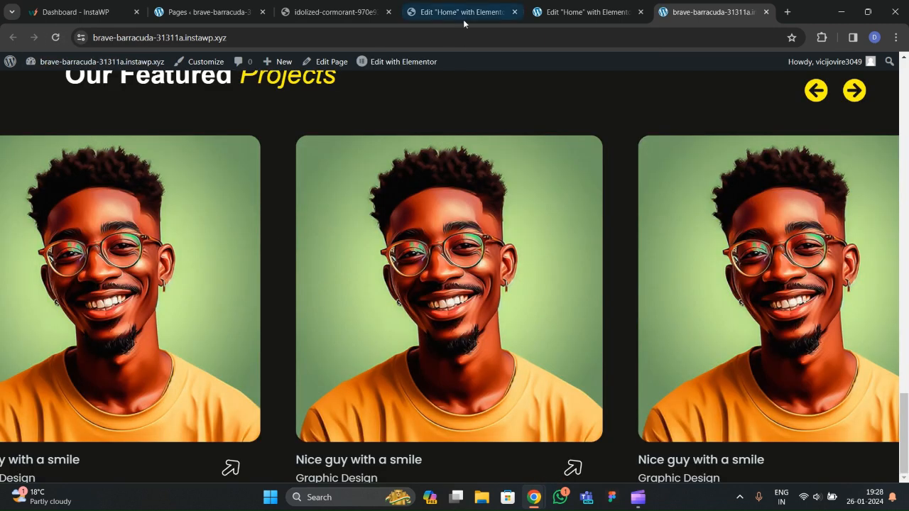
{"action": "left_click", "coordinate": [561, 12]}
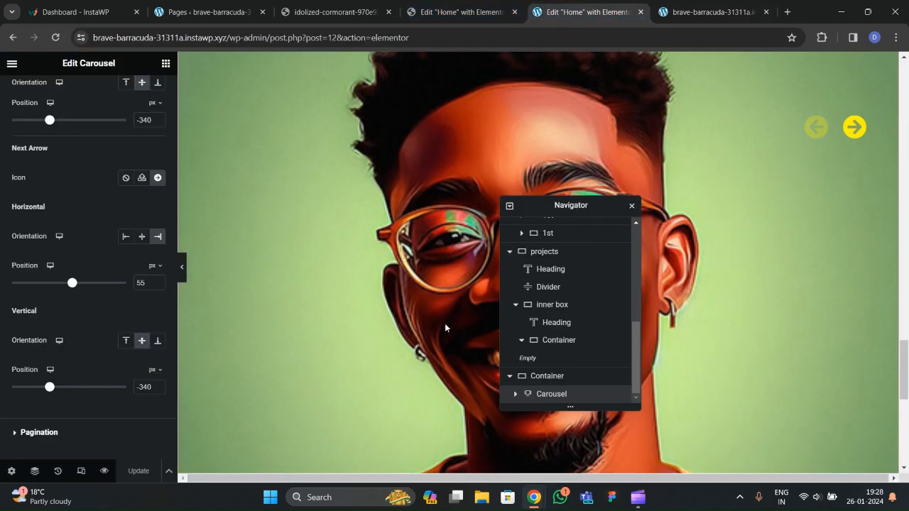
Browse the Navigator's grid items and img containers to locate the slide image.
{"action": "scroll", "coordinate": [540, 323], "scroll_direction": "up", "scroll_amount": 3}
{"action": "scroll", "coordinate": [544, 334], "scroll_direction": "down", "scroll_amount": 3}
{"action": "scroll", "coordinate": [562, 353], "scroll_direction": "up", "scroll_amount": 5}
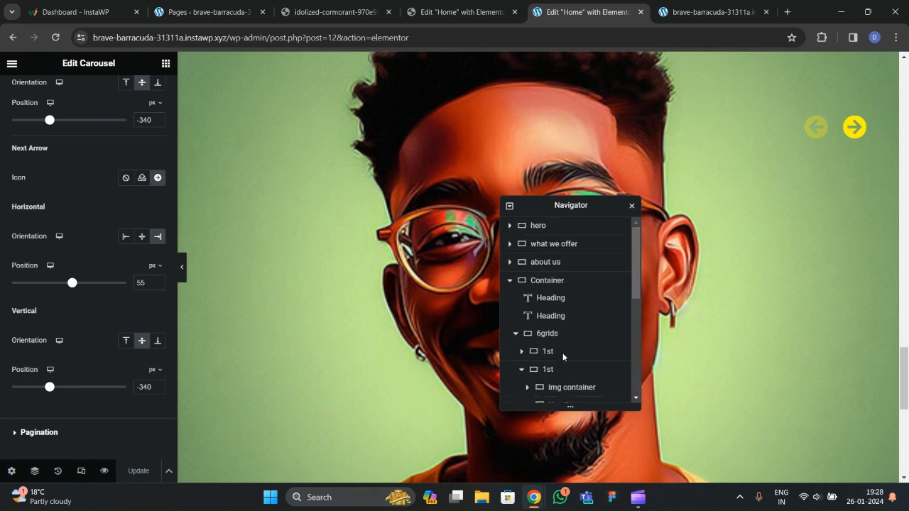
{"action": "scroll", "coordinate": [523, 370], "scroll_direction": "down", "scroll_amount": 3}
{"action": "left_click", "coordinate": [522, 310]}
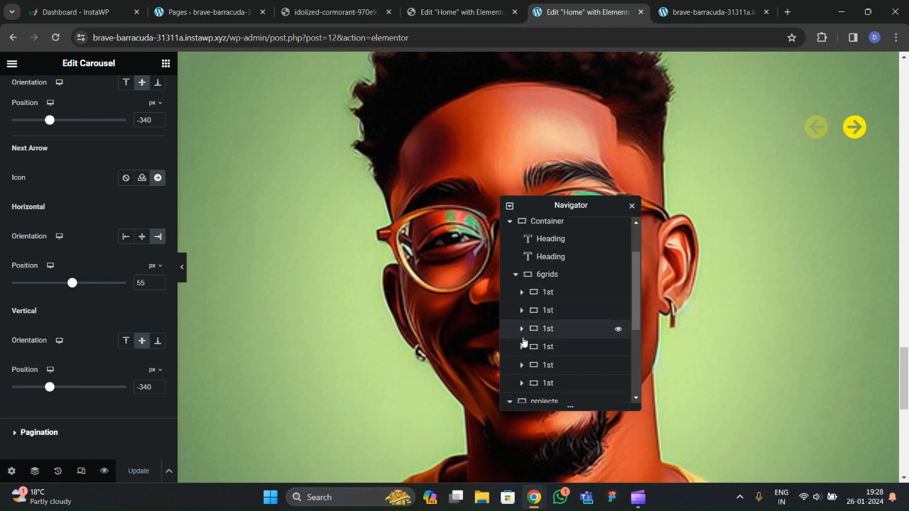
{"action": "left_click", "coordinate": [522, 311]}
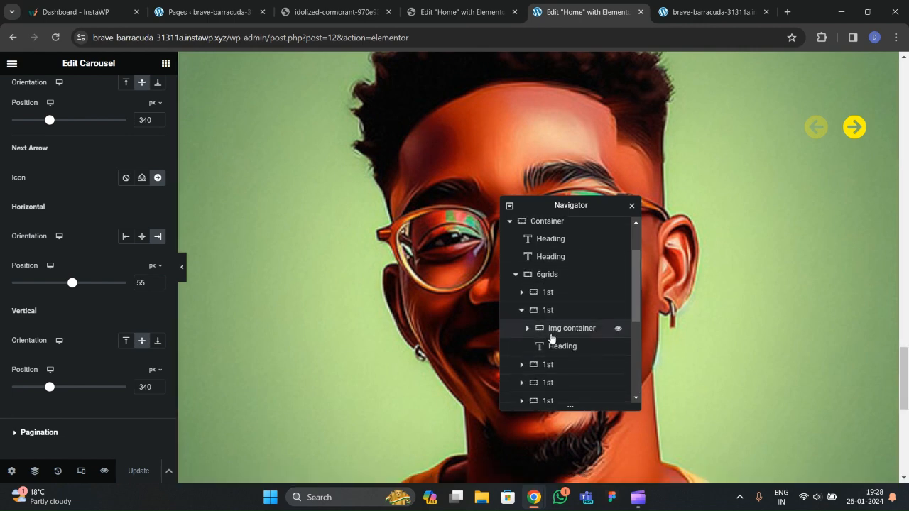
{"action": "left_click", "coordinate": [526, 329]}
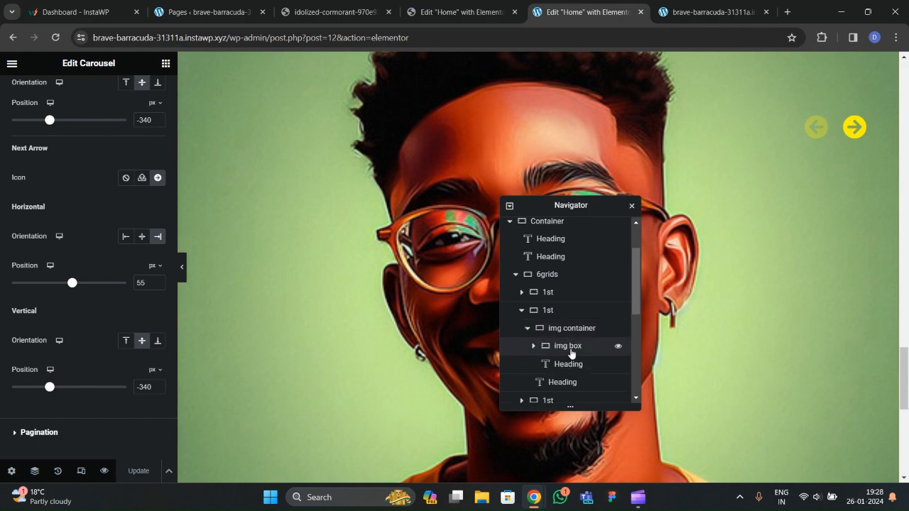
{"action": "left_click", "coordinate": [534, 349]}
{"action": "left_click", "coordinate": [570, 364]}
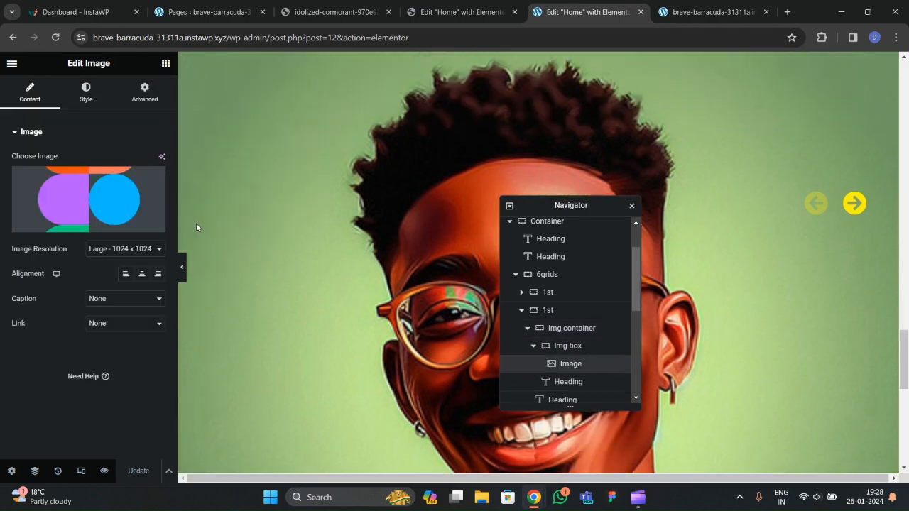
{"action": "scroll", "coordinate": [405, 334], "scroll_direction": "down", "scroll_amount": 10}
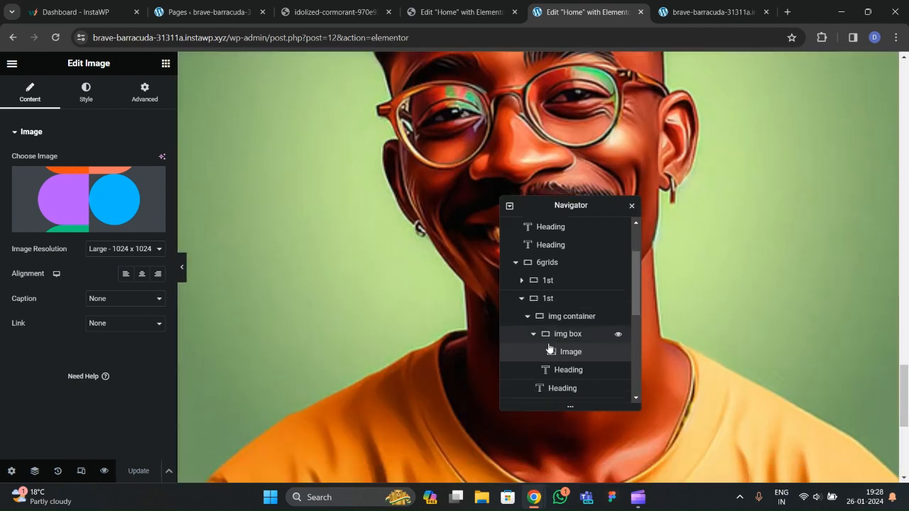
{"action": "scroll", "coordinate": [562, 346], "scroll_direction": "down", "scroll_amount": 4}
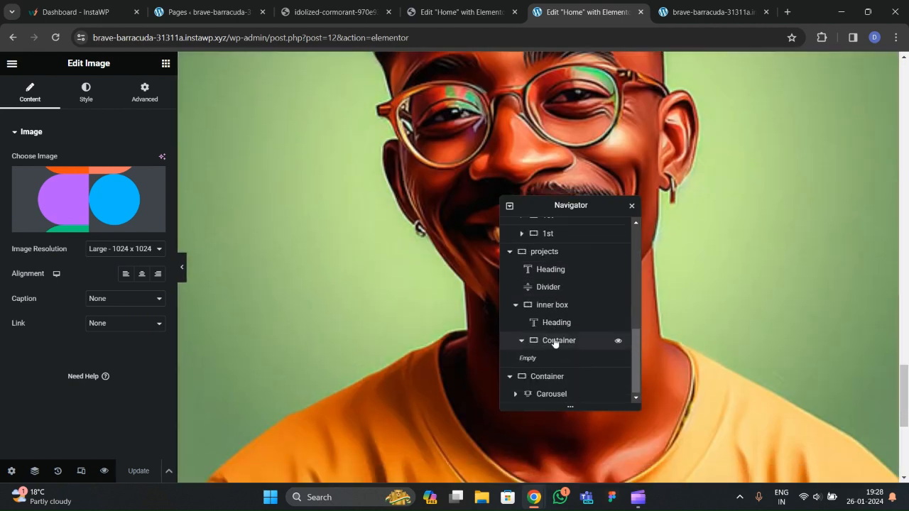
Swap the second carousel slide's image for the phone photo 2-5.jpg and save.
{"action": "left_click", "coordinate": [521, 397]}
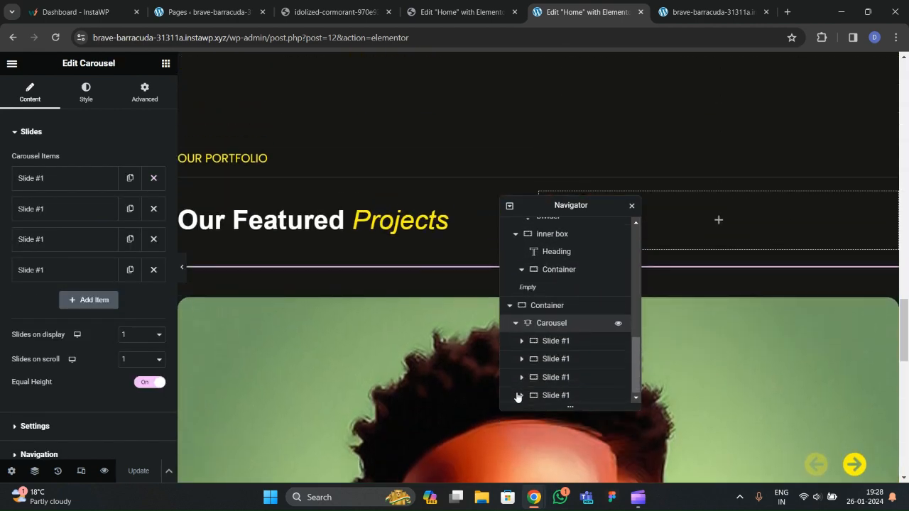
{"action": "left_click", "coordinate": [522, 359]}
{"action": "scroll", "coordinate": [547, 351], "scroll_direction": "down", "scroll_amount": 1}
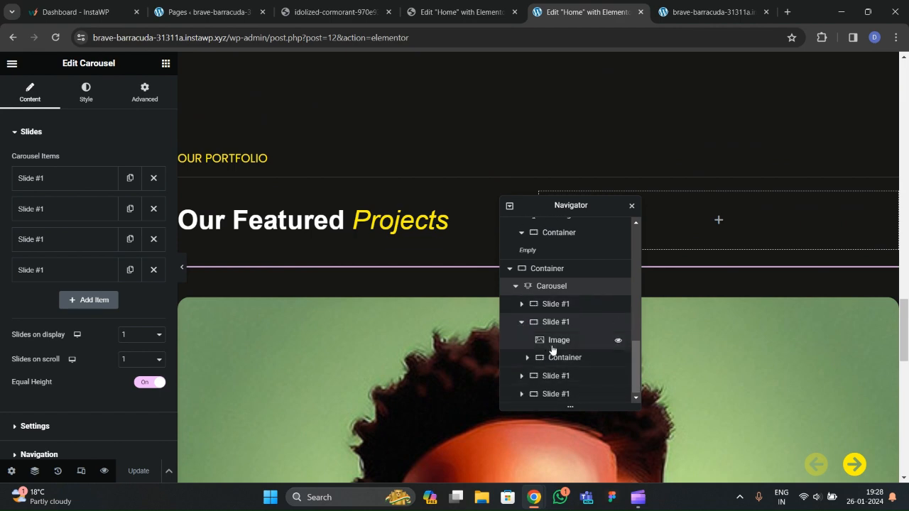
{"action": "left_click", "coordinate": [553, 348]}
{"action": "left_click", "coordinate": [343, 316]}
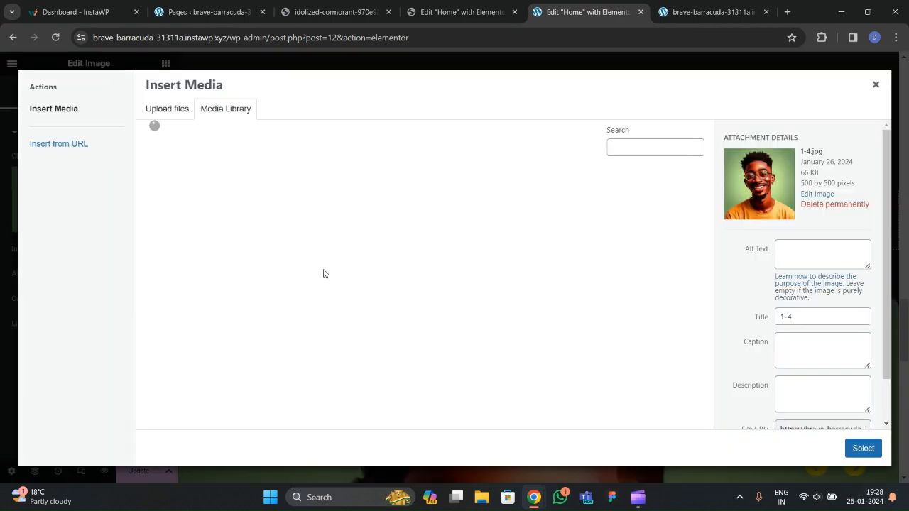
{"action": "left_click", "coordinate": [280, 209]}
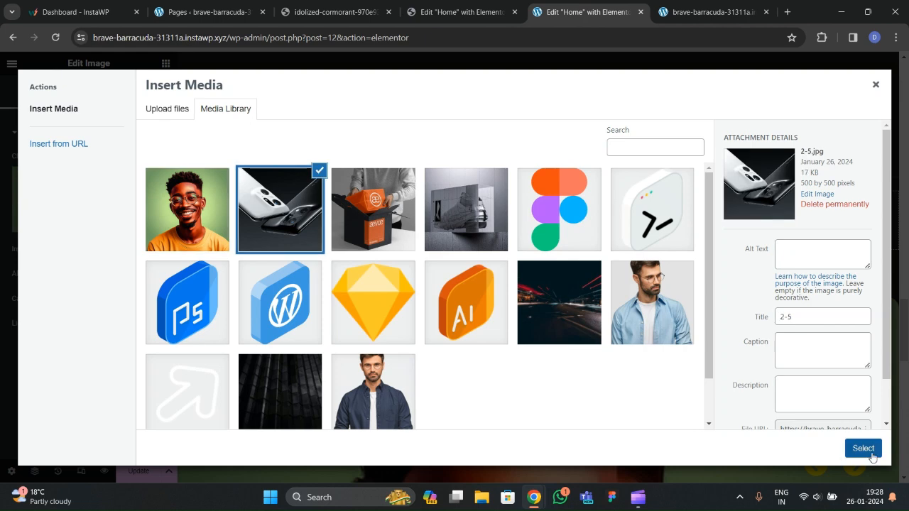
{"action": "left_click", "coordinate": [864, 448]}
{"action": "scroll", "coordinate": [301, 304], "scroll_direction": "down", "scroll_amount": 3}
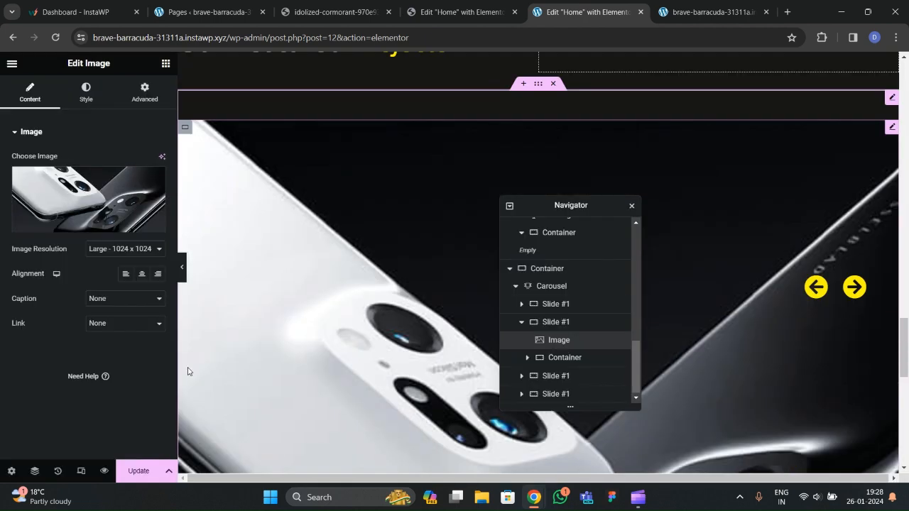
{"action": "left_click", "coordinate": [137, 471]}
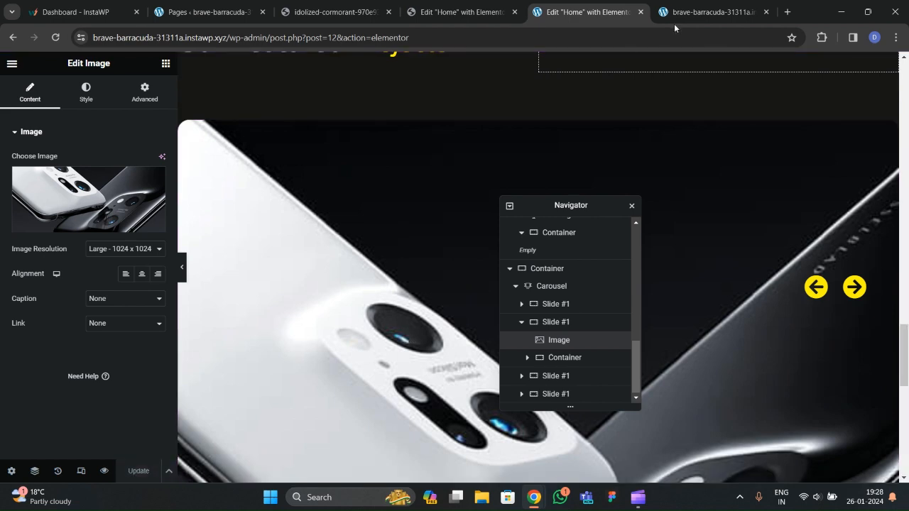
Slide through the live Featured Projects carousel to check the new image, then return to the Home editor.
{"action": "left_click", "coordinate": [710, 12]}
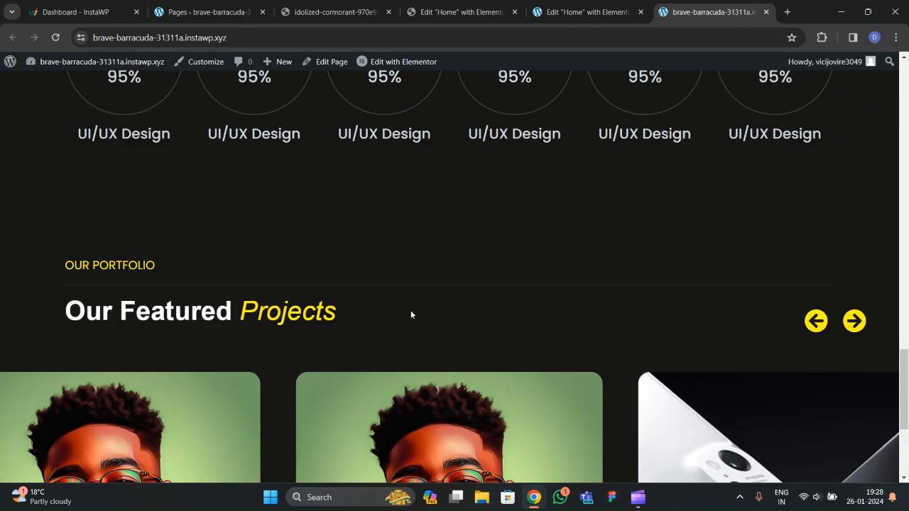
{"action": "left_click", "coordinate": [820, 328]}
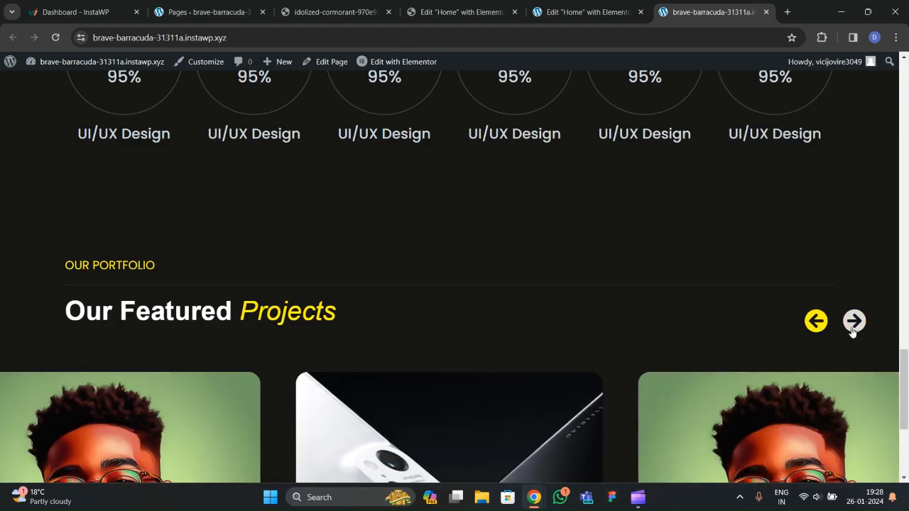
{"action": "left_click", "coordinate": [852, 324]}
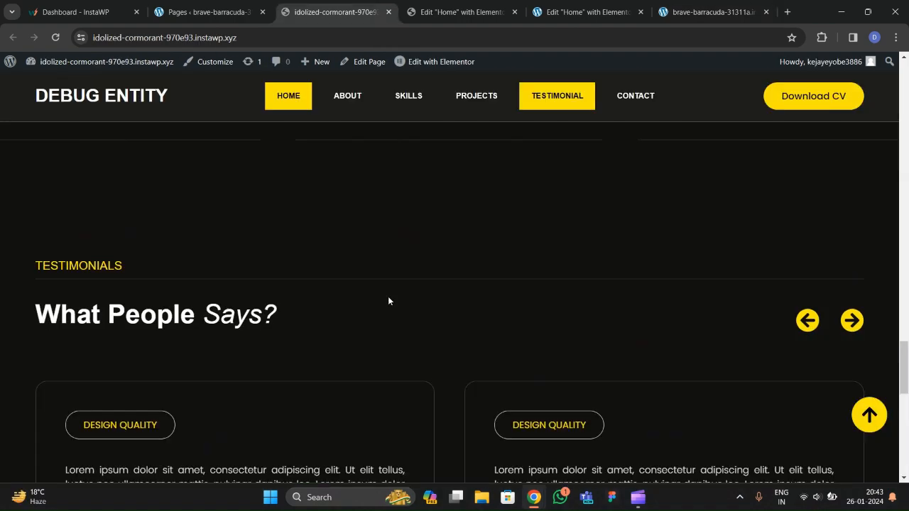
{"action": "scroll", "coordinate": [377, 344], "scroll_direction": "down", "scroll_amount": 3}
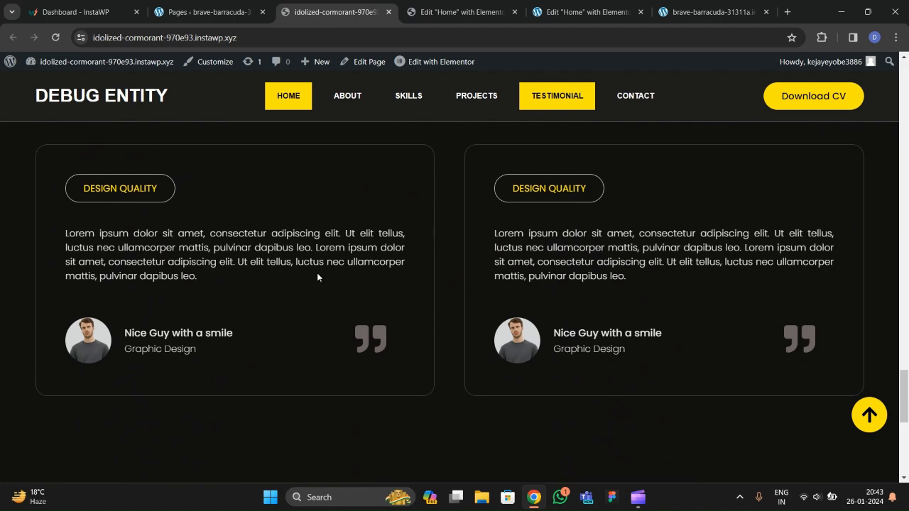
{"action": "scroll", "coordinate": [351, 308], "scroll_direction": "up", "scroll_amount": 2}
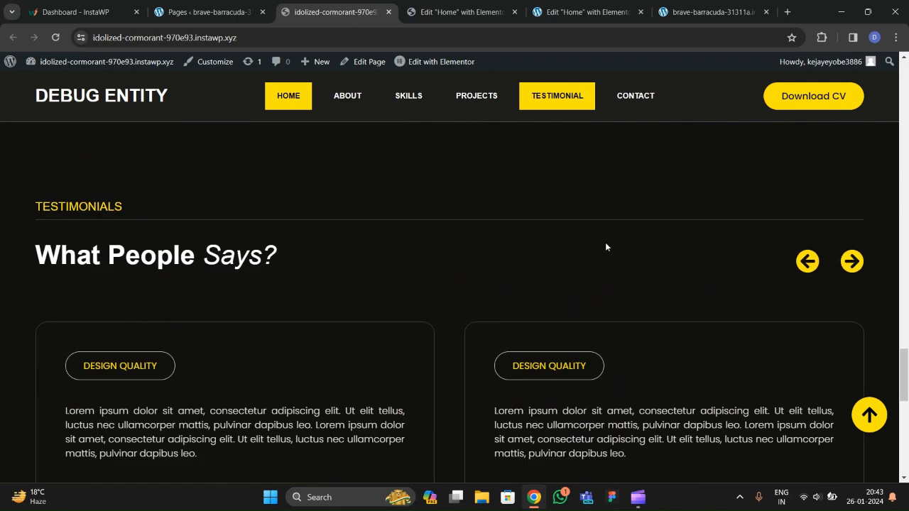
{"action": "left_click", "coordinate": [565, 11]}
Copy the What We Offer section.
{"action": "scroll", "coordinate": [381, 299], "scroll_direction": "up", "scroll_amount": 3}
{"action": "scroll", "coordinate": [381, 299], "scroll_direction": "down", "scroll_amount": 3}
{"action": "scroll", "coordinate": [380, 299], "scroll_direction": "up", "scroll_amount": 6}
{"action": "scroll", "coordinate": [381, 299], "scroll_direction": "up", "scroll_amount": 8}
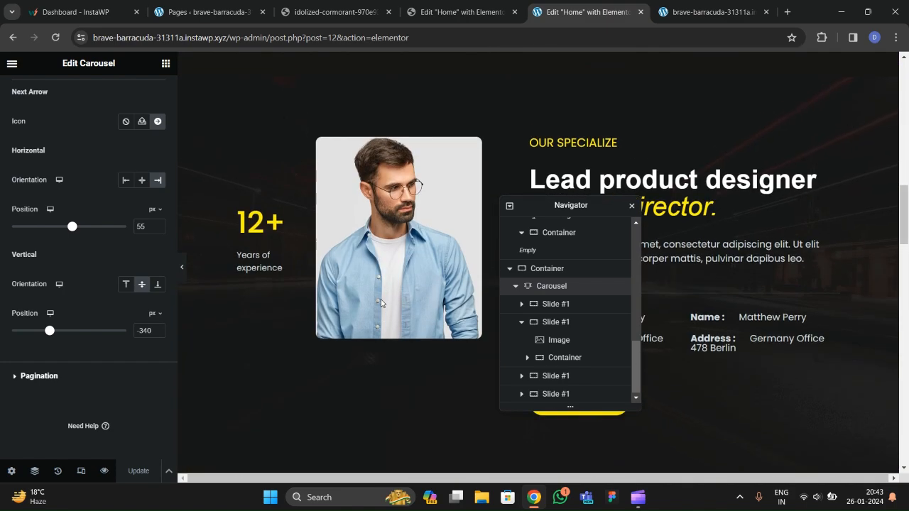
{"action": "left_click_drag", "start_coordinate": [520, 212], "coordinate": [422, 276]}
{"action": "left_click", "coordinate": [538, 164]}
{"action": "right_click", "coordinate": [538, 163]}
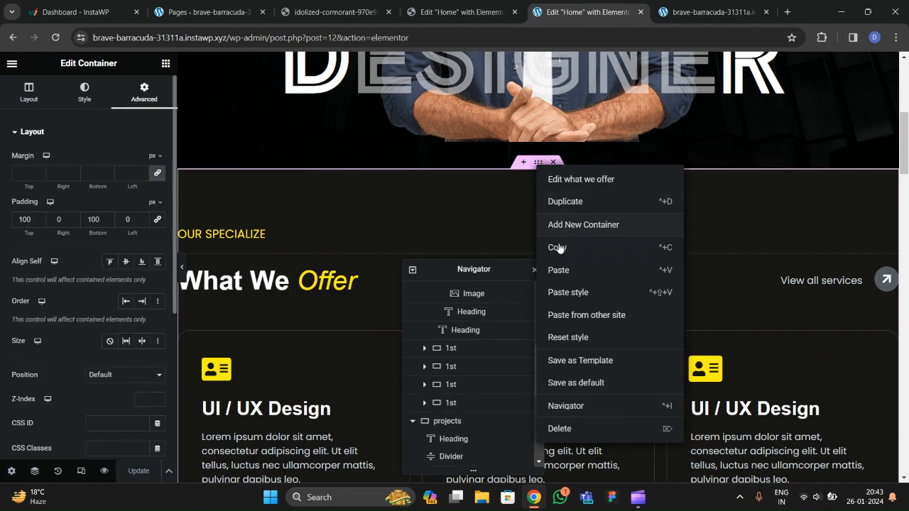
Paste the section at the page bottom and select its OUR SPECIALIZE label.
{"action": "scroll", "coordinate": [348, 286], "scroll_direction": "down", "scroll_amount": 10}
{"action": "scroll", "coordinate": [348, 287], "scroll_direction": "down", "scroll_amount": 15}
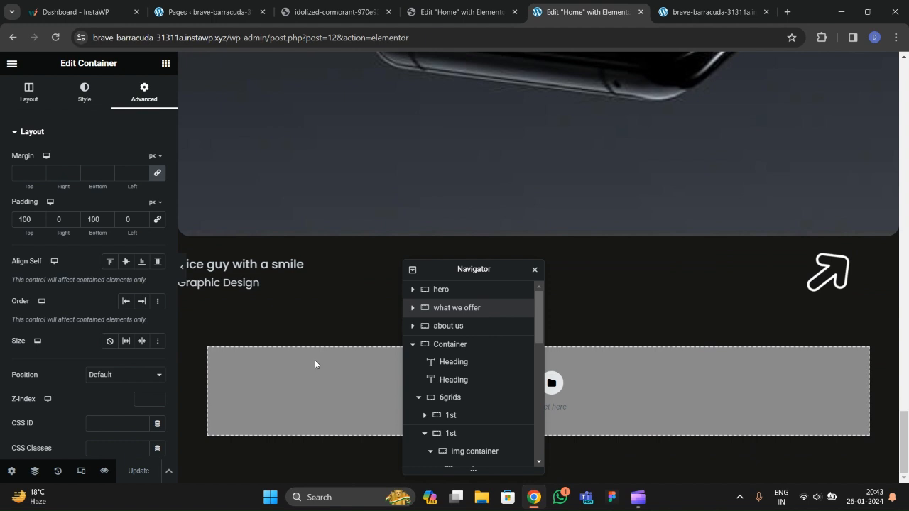
{"action": "right_click", "coordinate": [313, 363]}
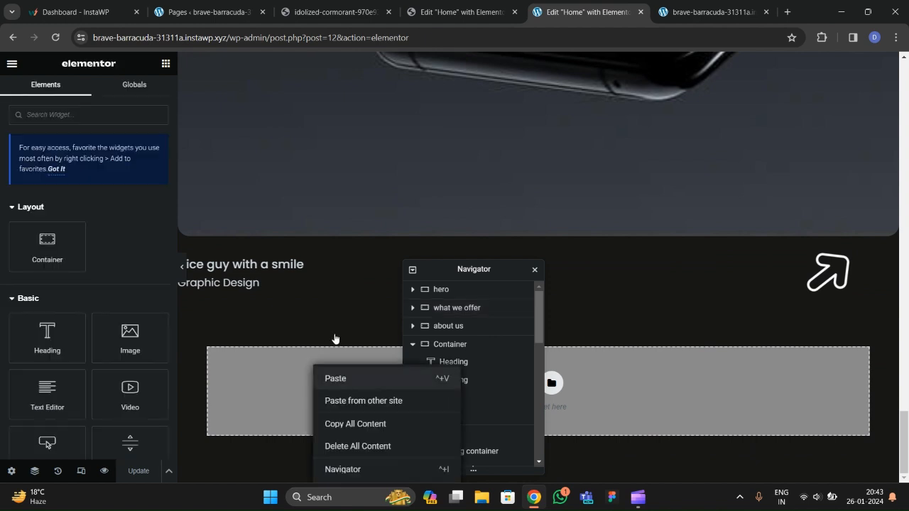
{"action": "key", "text": "ctrl+v"}
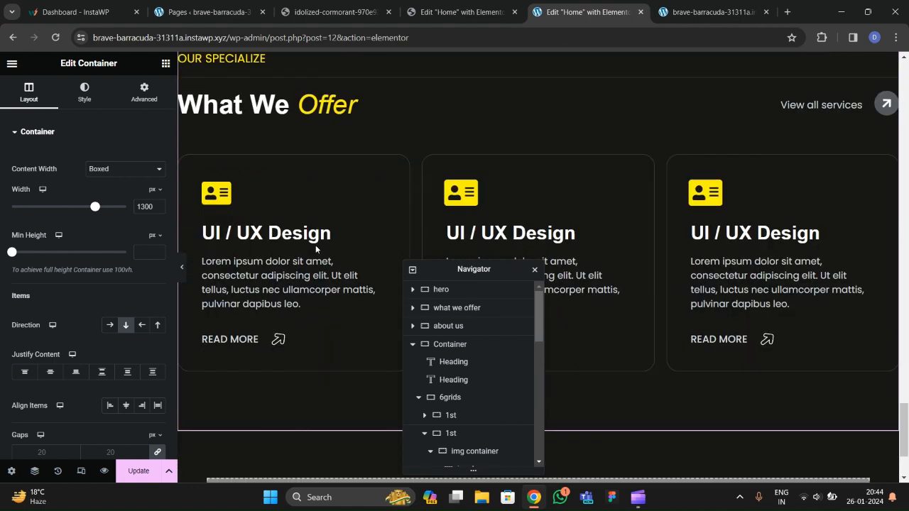
{"action": "scroll", "coordinate": [306, 238], "scroll_direction": "up", "scroll_amount": 1}
{"action": "left_click", "coordinate": [245, 121]}
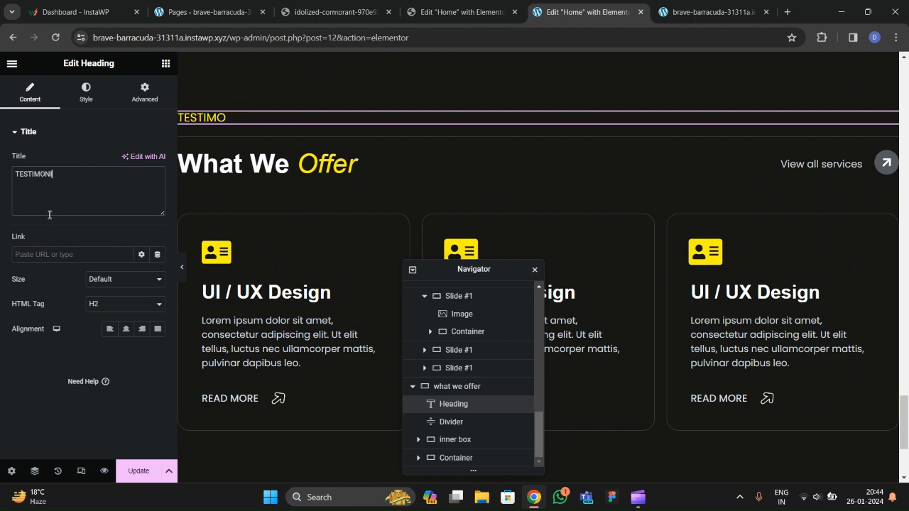
Retitle the copied heading 'What Our Client Says', keeping 'Says' in the coloured span.
{"action": "left_click", "coordinate": [269, 170]}
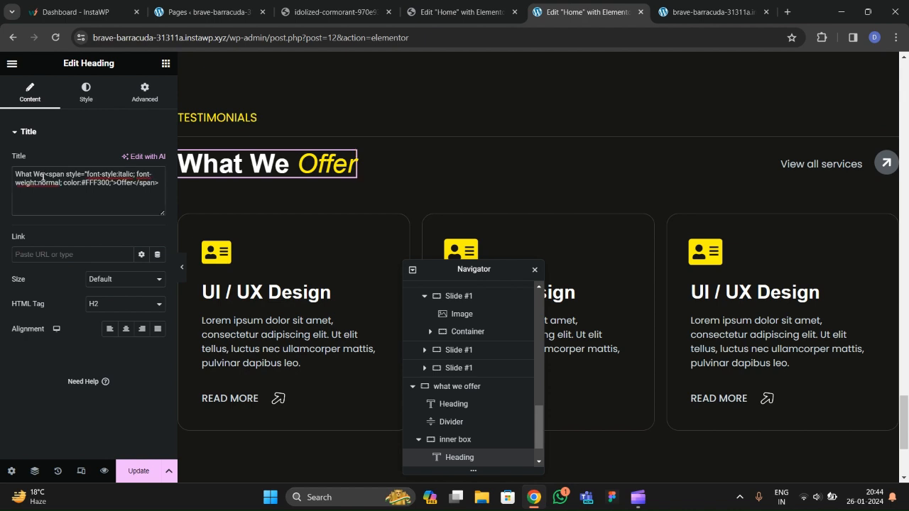
{"action": "key", "text": "BackSpace"}
{"action": "key", "text": "BackSpace"}
{"action": "type", "text": "Our Cli"}
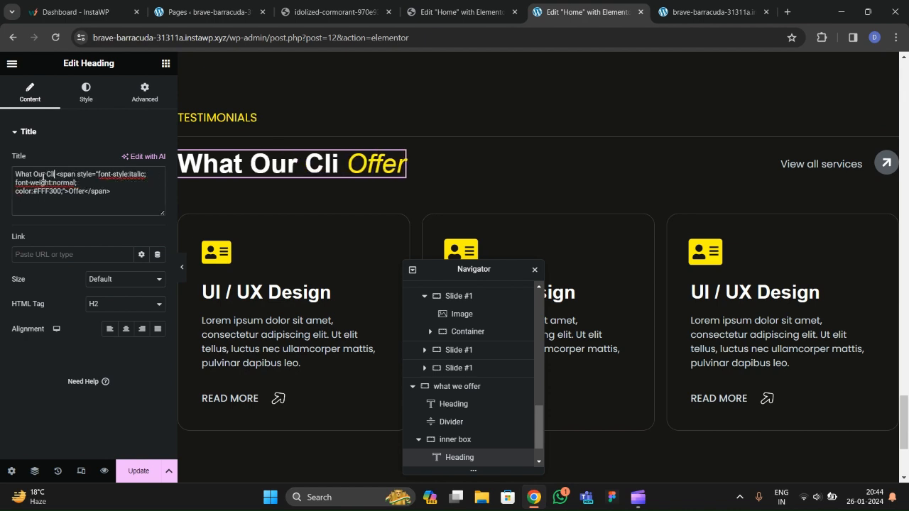
{"action": "type", "text": "ents"}
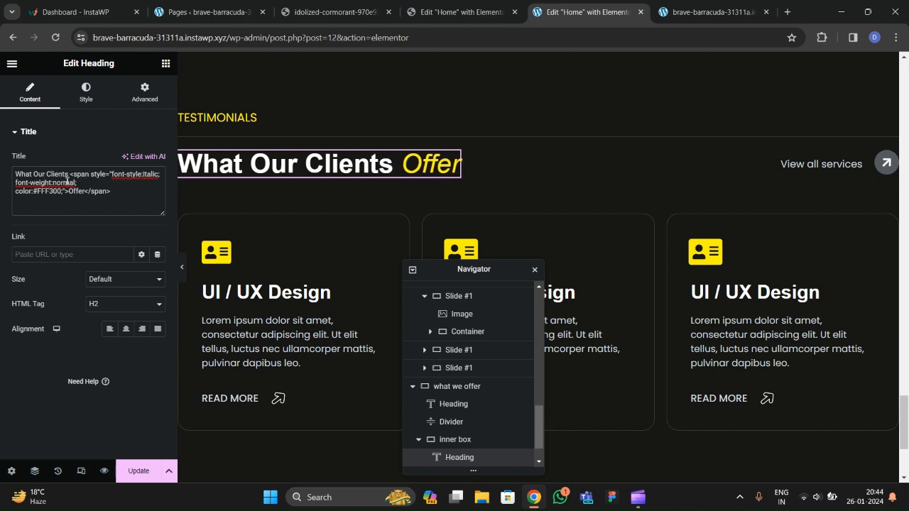
{"action": "key", "text": "BackSpace"}
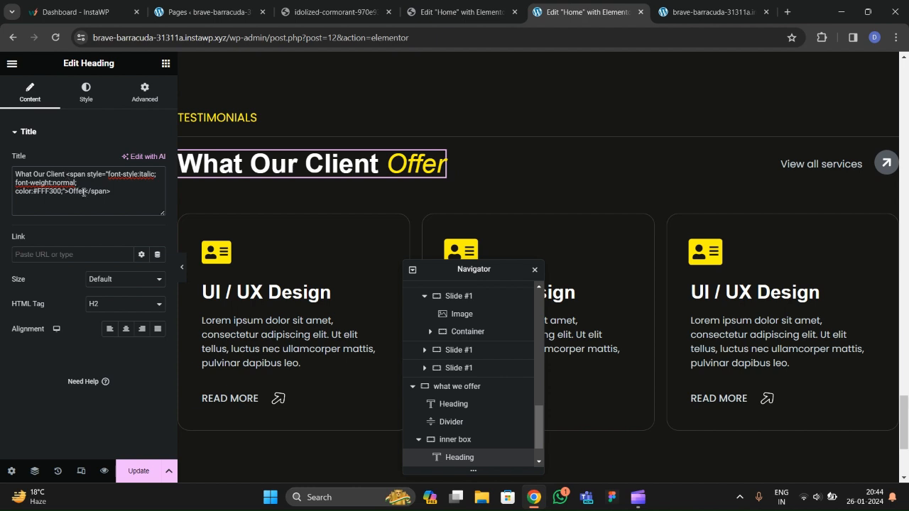
{"action": "key", "text": "BackSpace"}
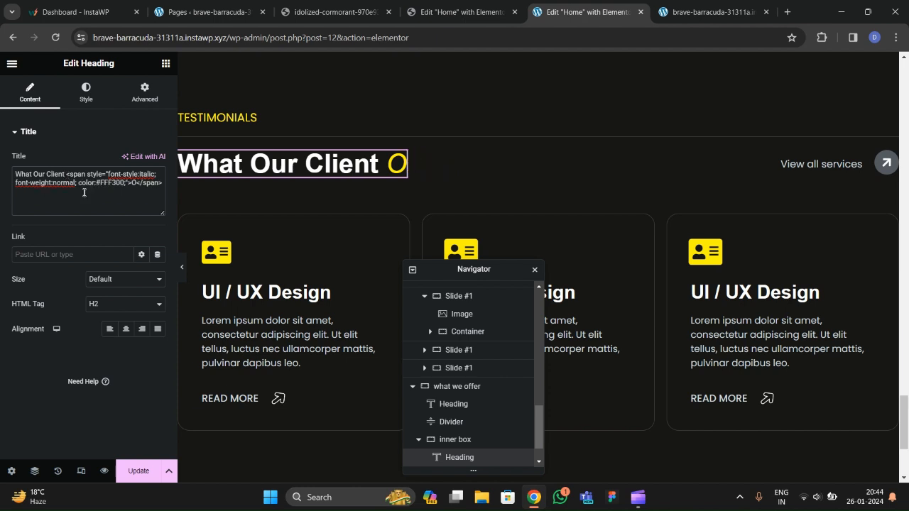
{"action": "type", "text": "ays"}
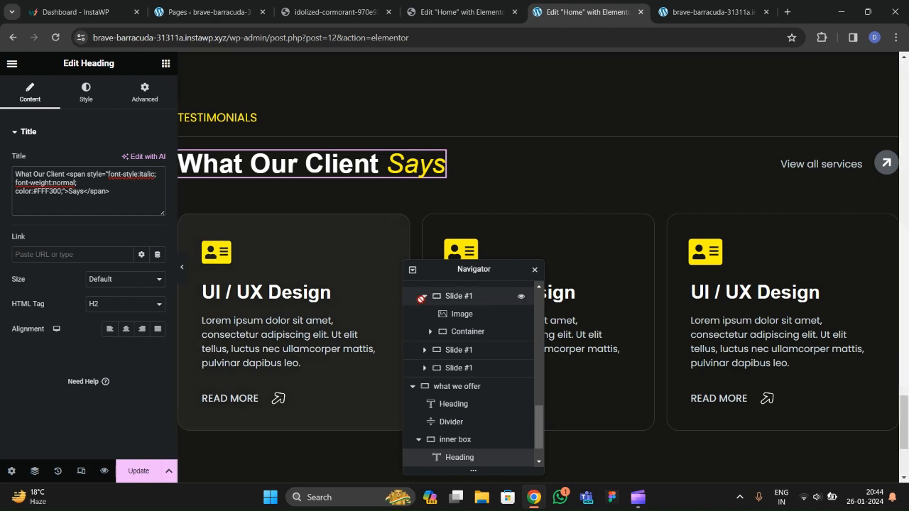
{"action": "scroll", "coordinate": [462, 403], "scroll_direction": "down", "scroll_amount": 1}
{"action": "scroll", "coordinate": [462, 403], "scroll_direction": "down", "scroll_amount": 2}
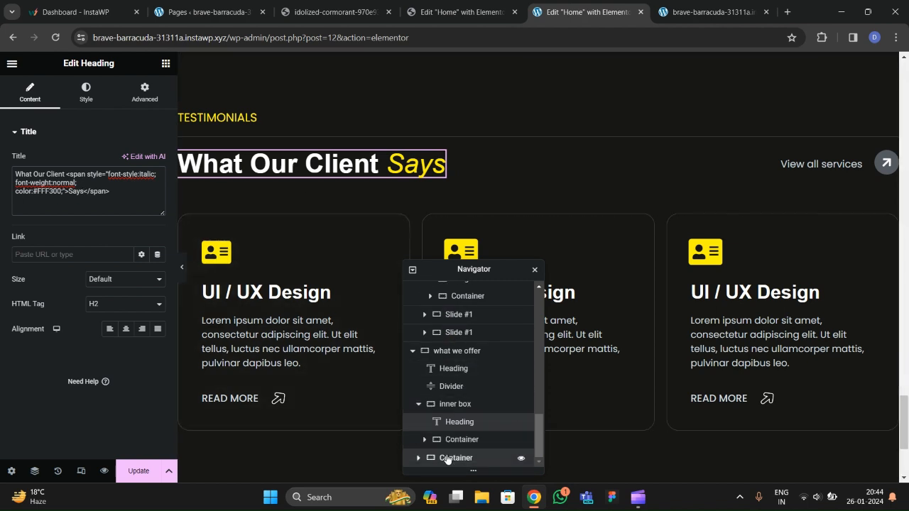
Delete the copied service cards container and save the page.
{"action": "left_click", "coordinate": [447, 459]}
{"action": "right_click", "coordinate": [448, 459]}
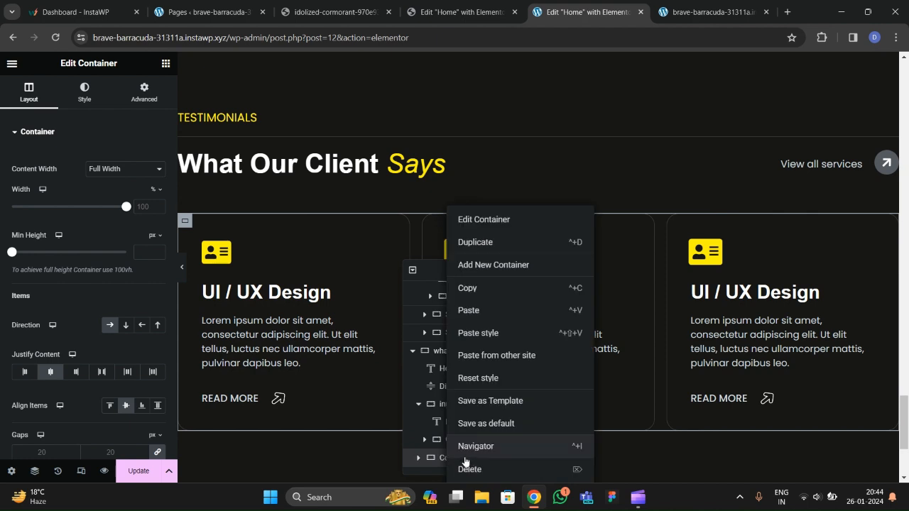
{"action": "key", "text": "Delete"}
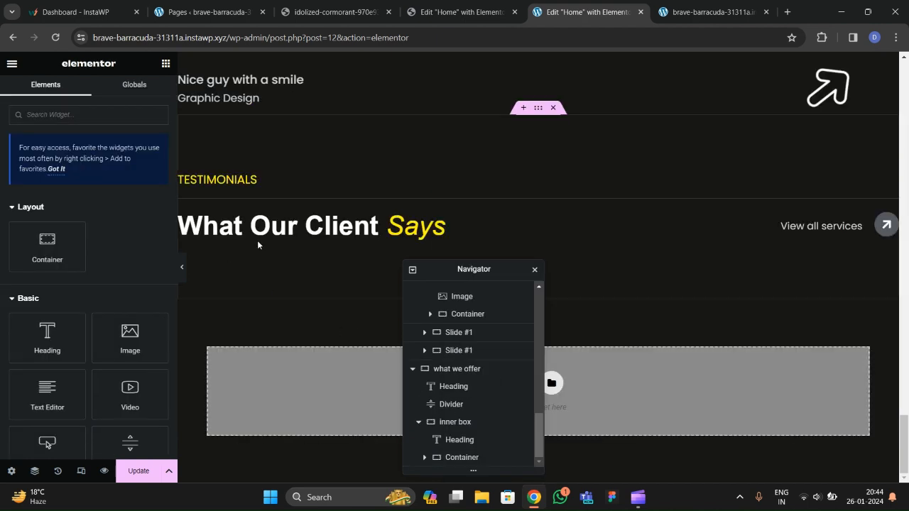
{"action": "left_click", "coordinate": [142, 471]}
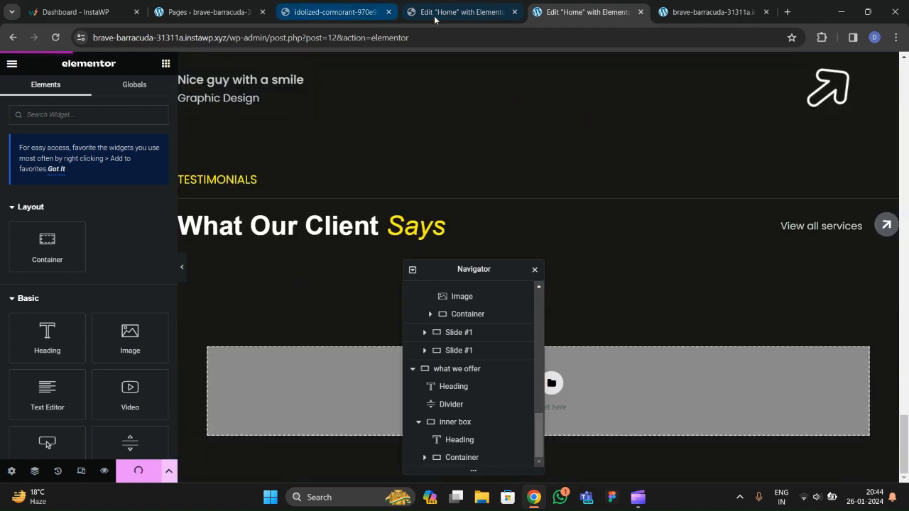
{"action": "left_click", "coordinate": [435, 15]}
{"action": "left_click", "coordinate": [556, 15]}
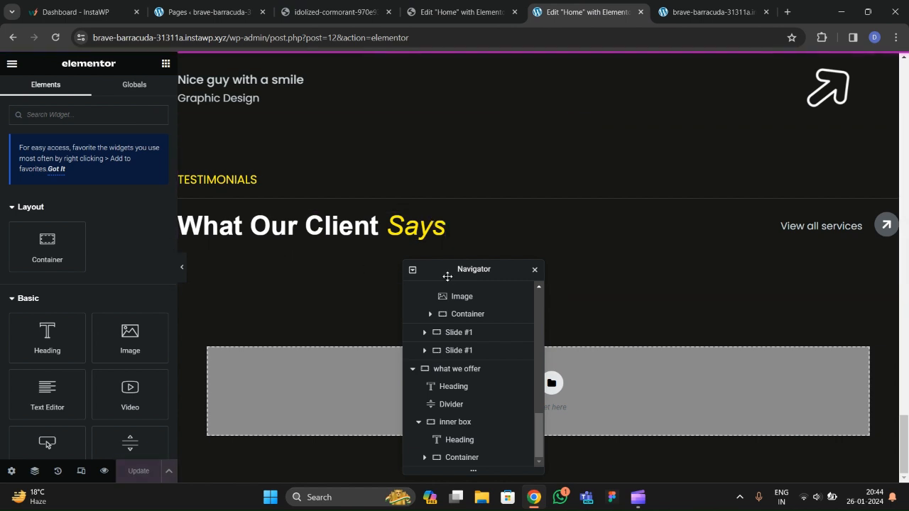
{"action": "left_click_drag", "start_coordinate": [426, 269], "coordinate": [507, 230]}
Compare the live What Our Client Says section with the reference site's testimonial cards.
{"action": "left_click", "coordinate": [711, 12]}
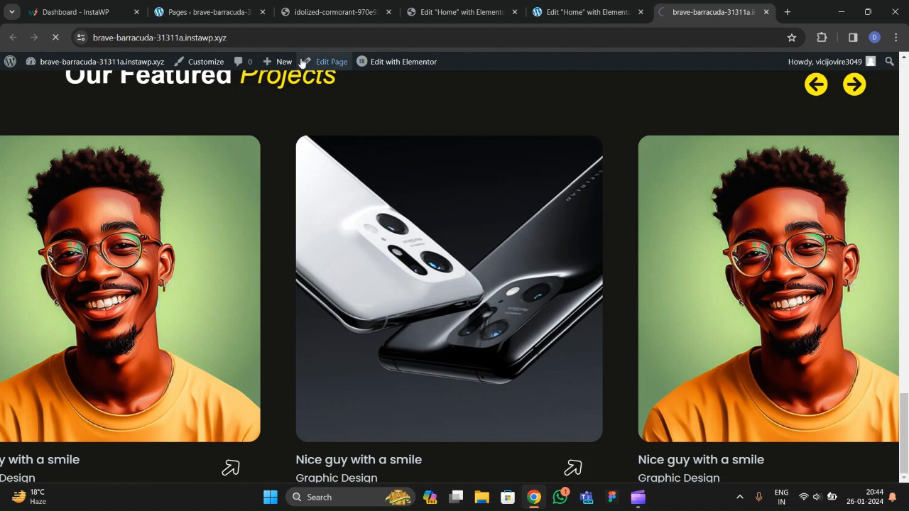
{"action": "left_click", "coordinate": [334, 12]}
{"action": "scroll", "coordinate": [320, 284], "scroll_direction": "down", "scroll_amount": 5}
{"action": "scroll", "coordinate": [376, 298], "scroll_direction": "up", "scroll_amount": 2}
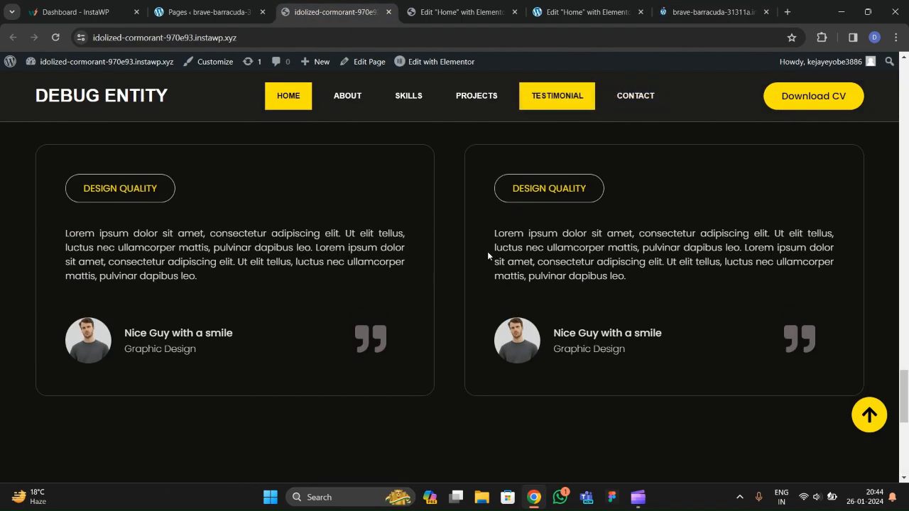
{"action": "left_click", "coordinate": [593, 14]}
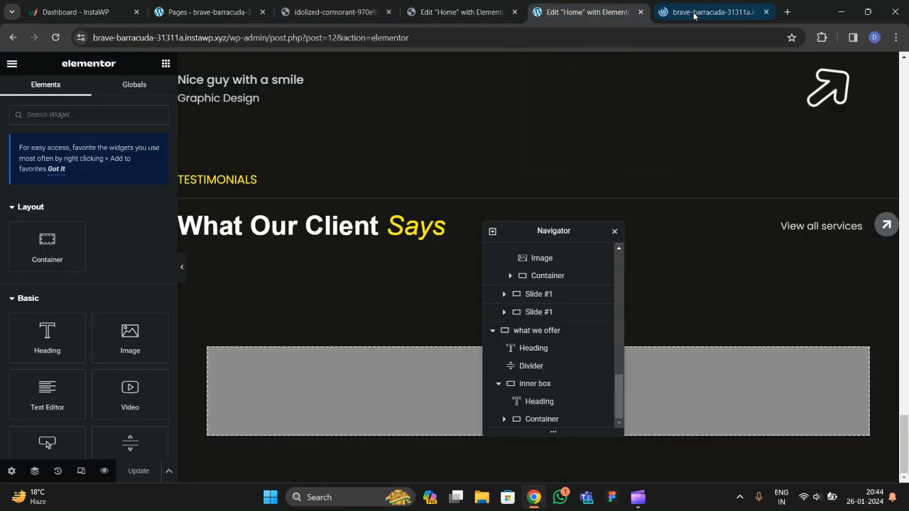
{"action": "left_click", "coordinate": [711, 12]}
{"action": "scroll", "coordinate": [492, 226], "scroll_direction": "down", "scroll_amount": 3}
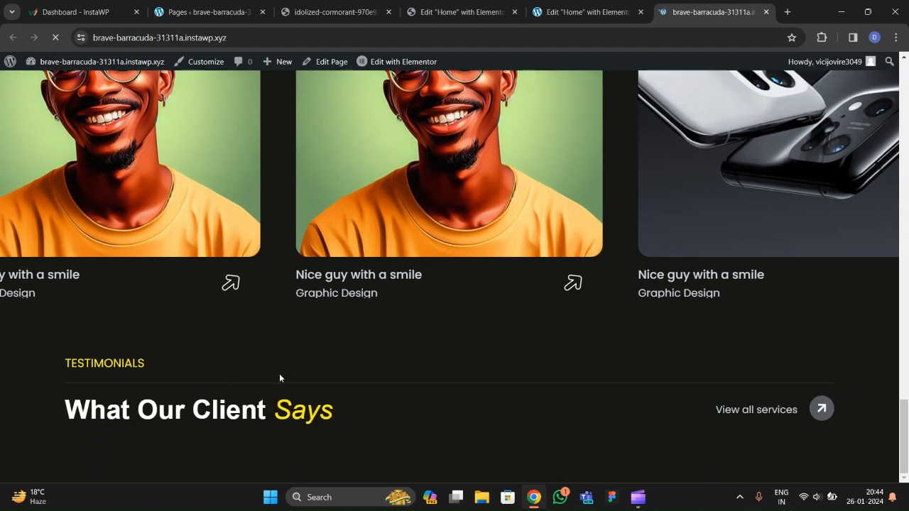
{"action": "left_click", "coordinate": [589, 14]}
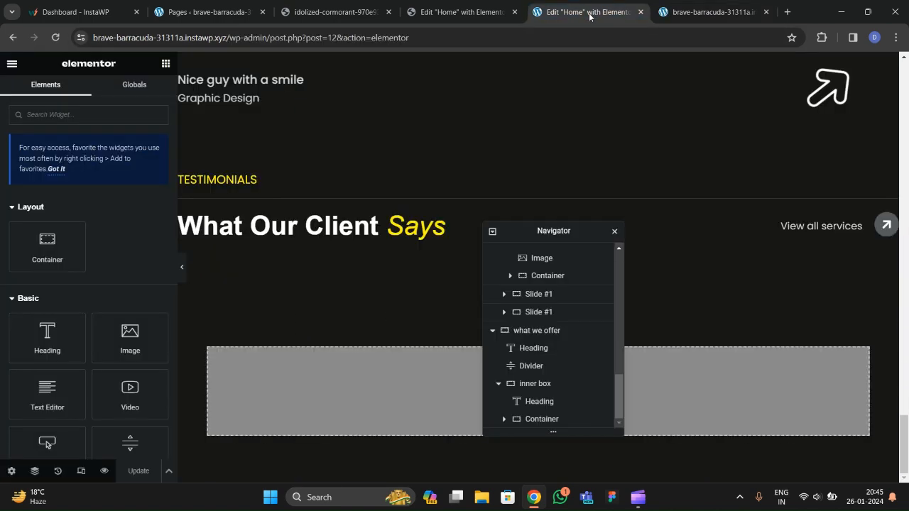
{"action": "left_click", "coordinate": [332, 13]}
{"action": "scroll", "coordinate": [390, 281], "scroll_direction": "down", "scroll_amount": 3}
Compare the editor's testimonials header with the live site's version.
{"action": "scroll", "coordinate": [390, 281], "scroll_direction": "up", "scroll_amount": 7}
{"action": "scroll", "coordinate": [325, 299], "scroll_direction": "down", "scroll_amount": 1}
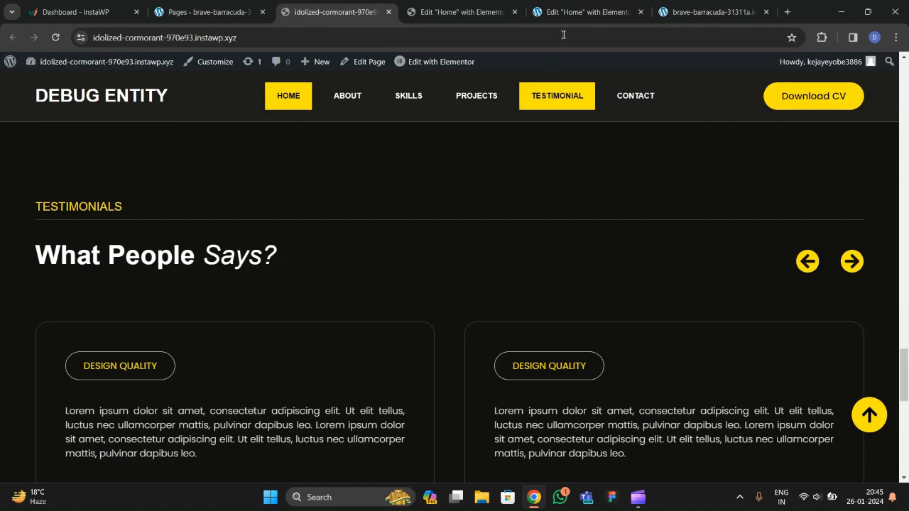
{"action": "left_click", "coordinate": [587, 18]}
{"action": "left_click", "coordinate": [694, 18]}
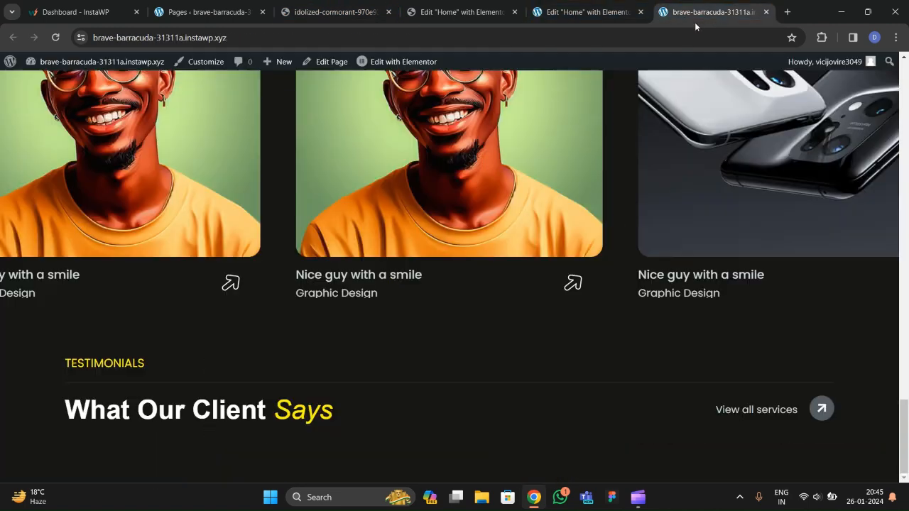
{"action": "left_click", "coordinate": [601, 19]}
Delete the View all services text and its arrow icon from the testimonials header.
{"action": "right_click", "coordinate": [803, 226]}
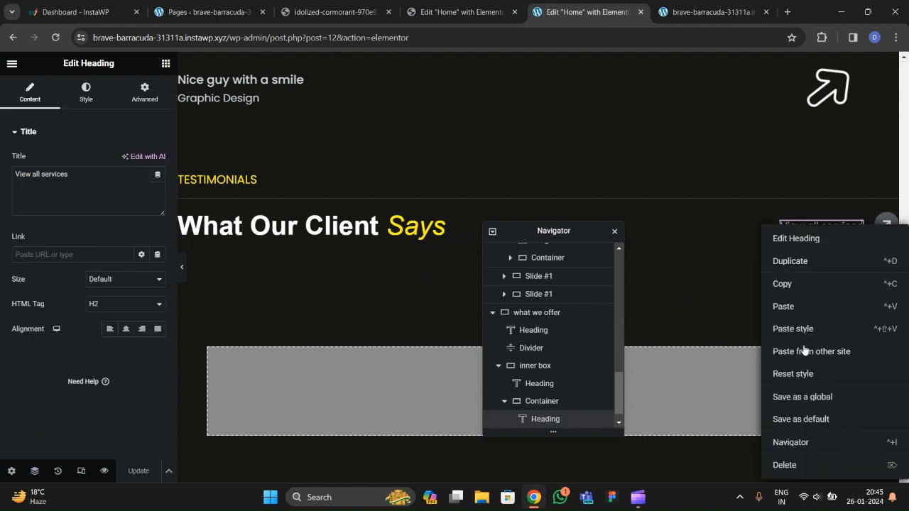
{"action": "left_click", "coordinate": [786, 465]}
{"action": "right_click", "coordinate": [883, 224]}
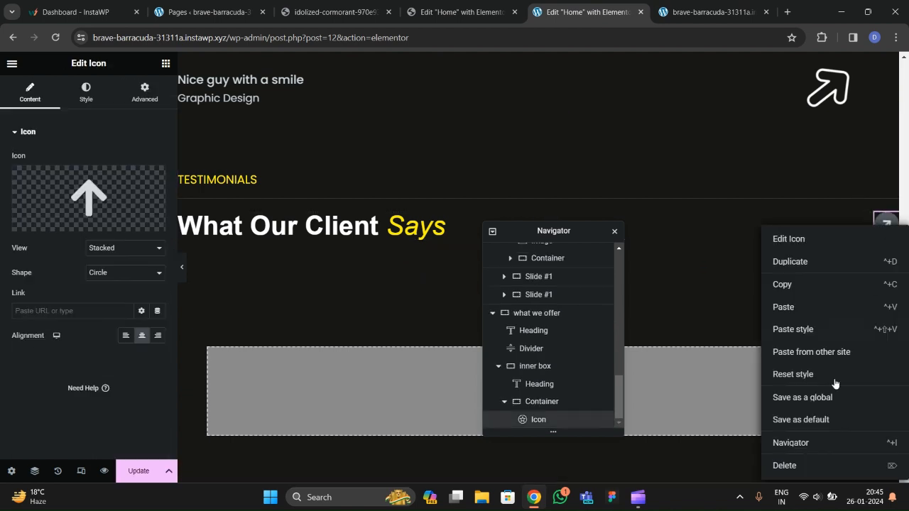
{"action": "left_click", "coordinate": [792, 465]}
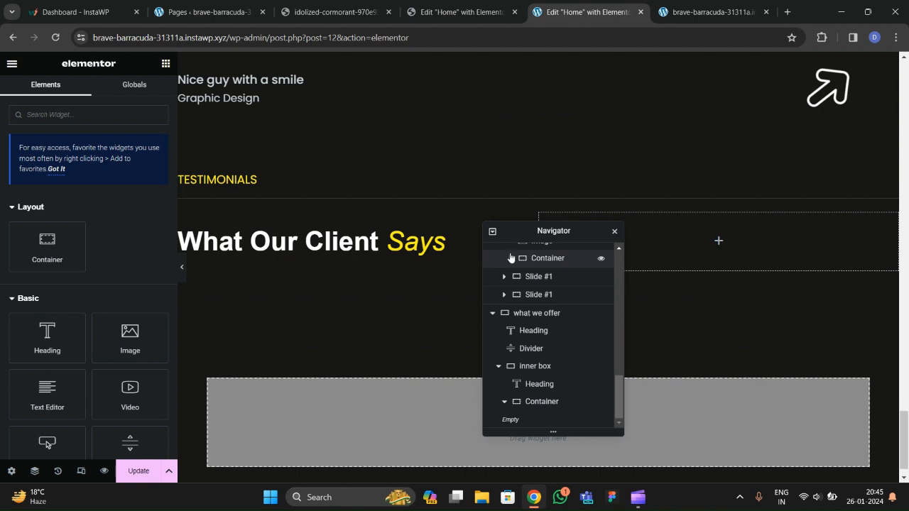
{"action": "left_click_drag", "start_coordinate": [497, 233], "coordinate": [508, 197]}
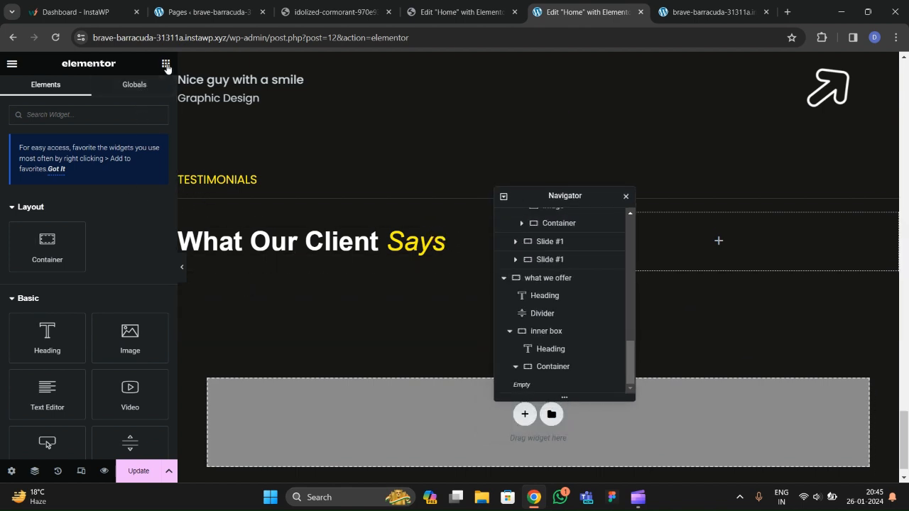
{"action": "scroll", "coordinate": [101, 259], "scroll_direction": "down", "scroll_amount": 15}
{"action": "scroll", "coordinate": [103, 260], "scroll_direction": "down", "scroll_amount": 5}
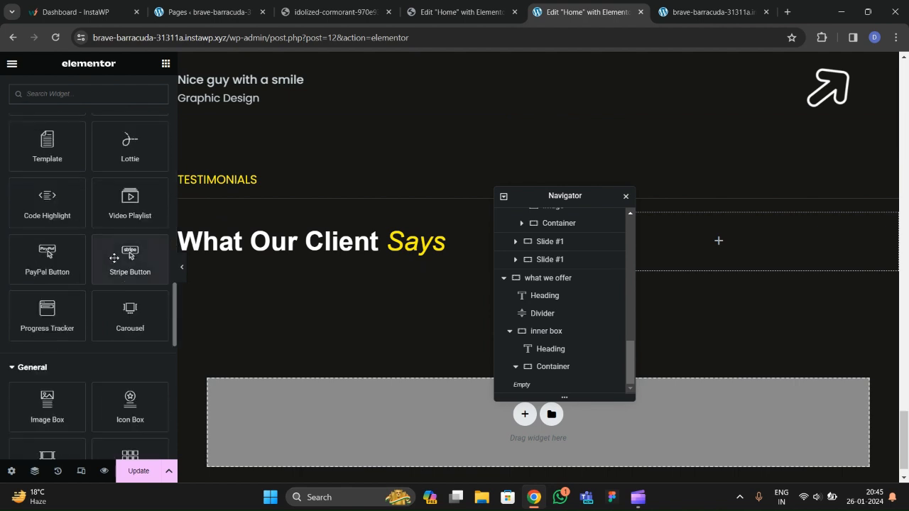
Add a Carousel widget and place it directly below the What Our Client Says heading.
{"action": "left_click_drag", "start_coordinate": [130, 316], "coordinate": [233, 203]}
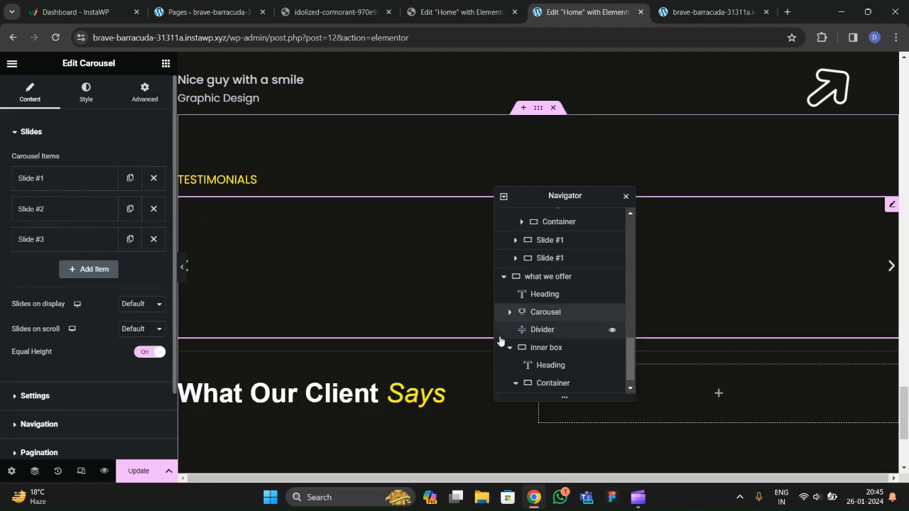
{"action": "scroll", "coordinate": [504, 346], "scroll_direction": "down", "scroll_amount": 1}
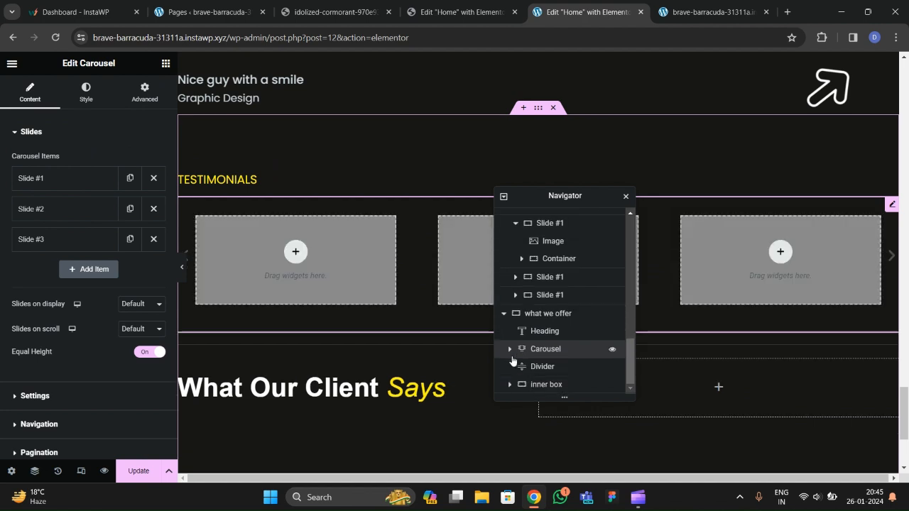
{"action": "mouse_move", "coordinate": [552, 376]}
{"action": "left_mouse_down"}
{"action": "mouse_move", "coordinate": [554, 389]}
{"action": "mouse_move", "coordinate": [551, 375]}
{"action": "left_mouse_up"}
{"action": "left_click_drag", "start_coordinate": [552, 343], "coordinate": [551, 341]}
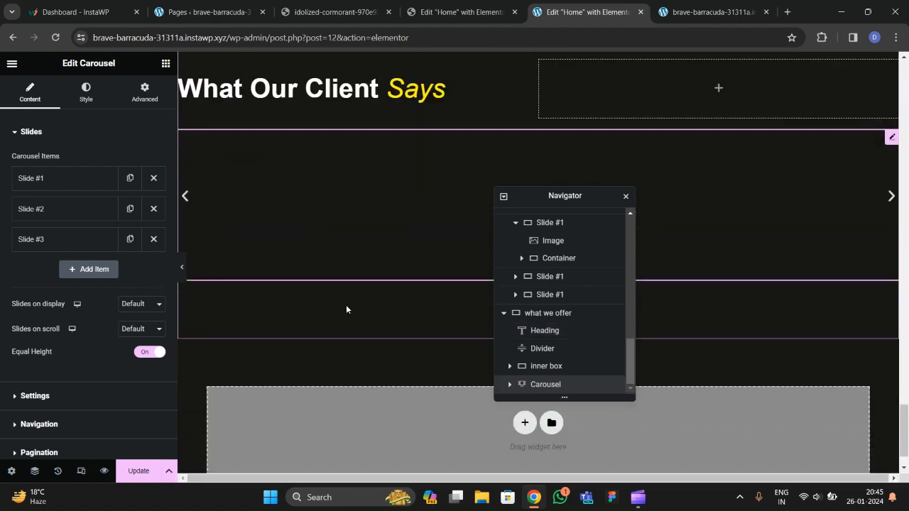
{"action": "scroll", "coordinate": [346, 305], "scroll_direction": "down", "scroll_amount": 2}
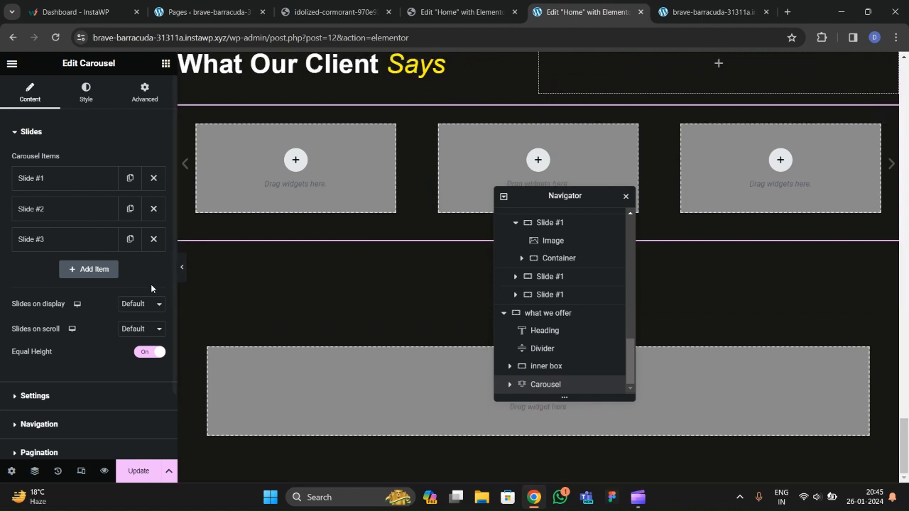
Set the carousel to 2 slides on display and 1 slide on scroll.
{"action": "left_click", "coordinate": [133, 304]}
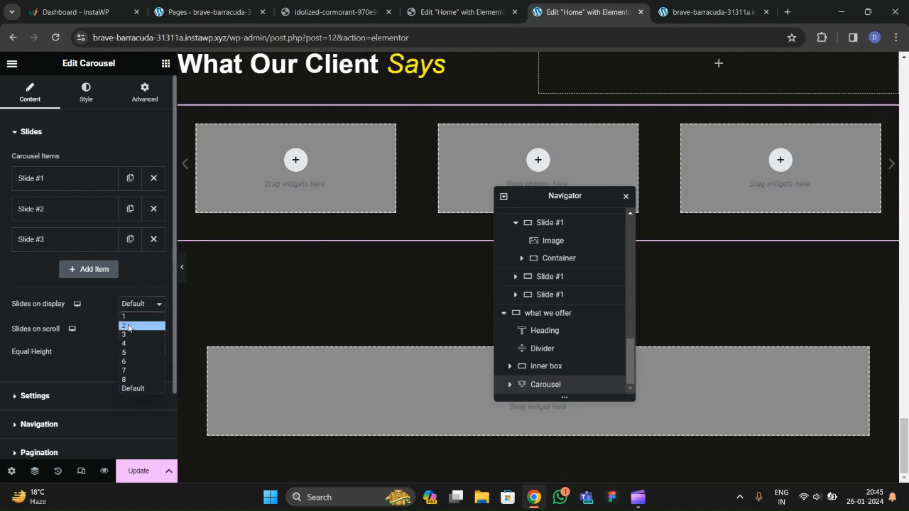
{"action": "left_click", "coordinate": [133, 325]}
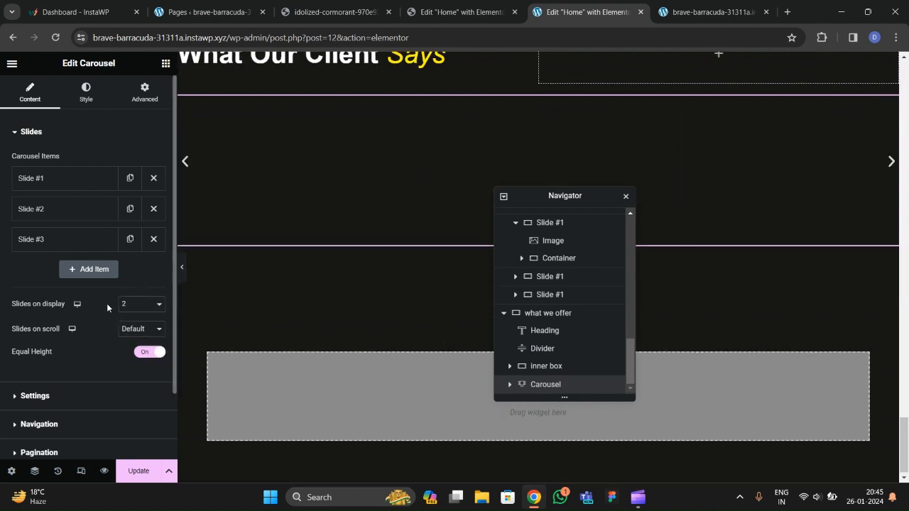
{"action": "left_click", "coordinate": [141, 331]}
{"action": "left_click", "coordinate": [128, 353]}
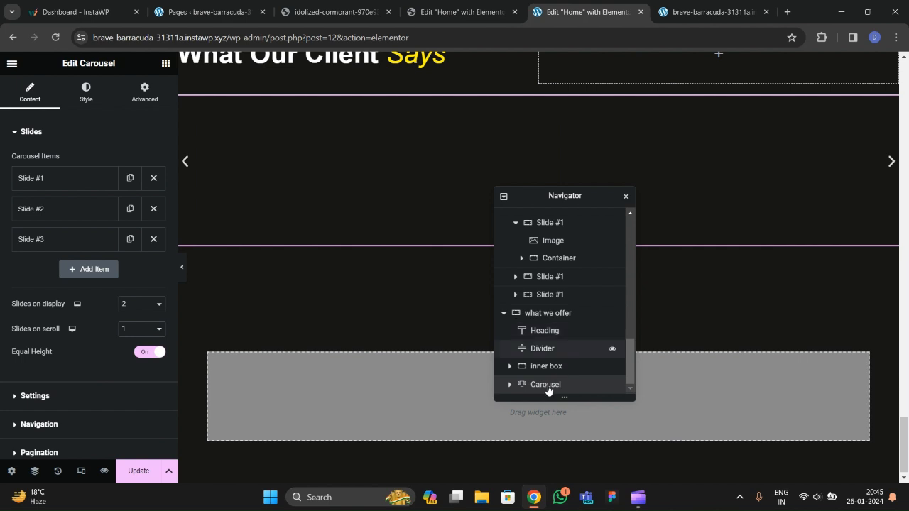
Set Slide #1's content width to Full Width and compare with the live testimonial cards.
{"action": "left_click", "coordinate": [510, 385]}
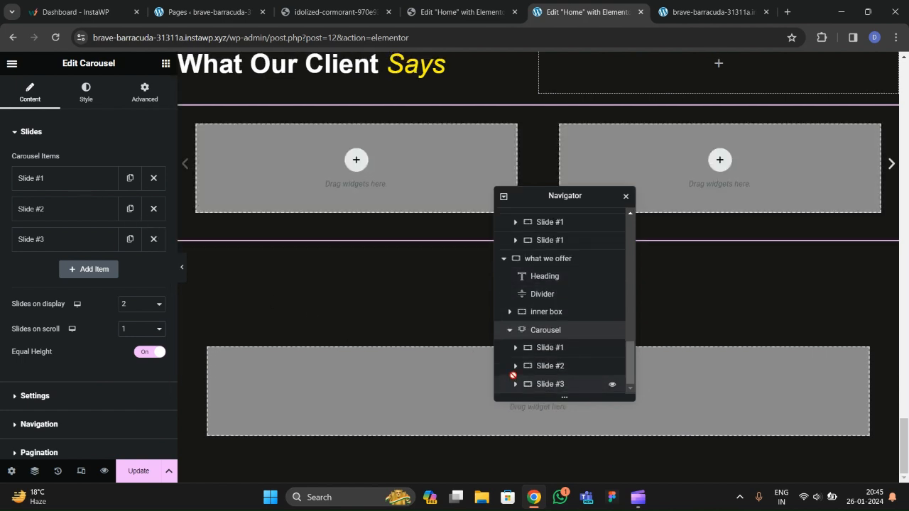
{"action": "left_click", "coordinate": [546, 348]}
{"action": "left_click", "coordinate": [109, 177]}
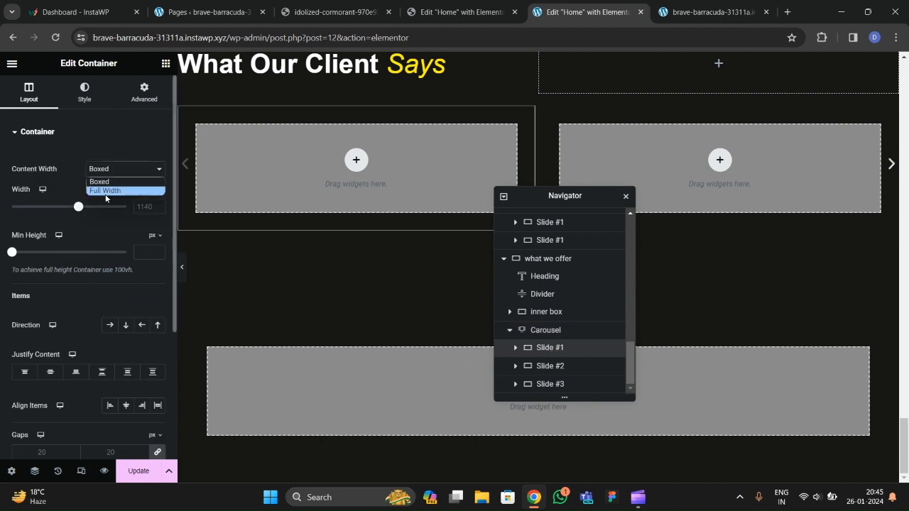
{"action": "left_click", "coordinate": [106, 189]}
{"action": "left_click", "coordinate": [144, 92]}
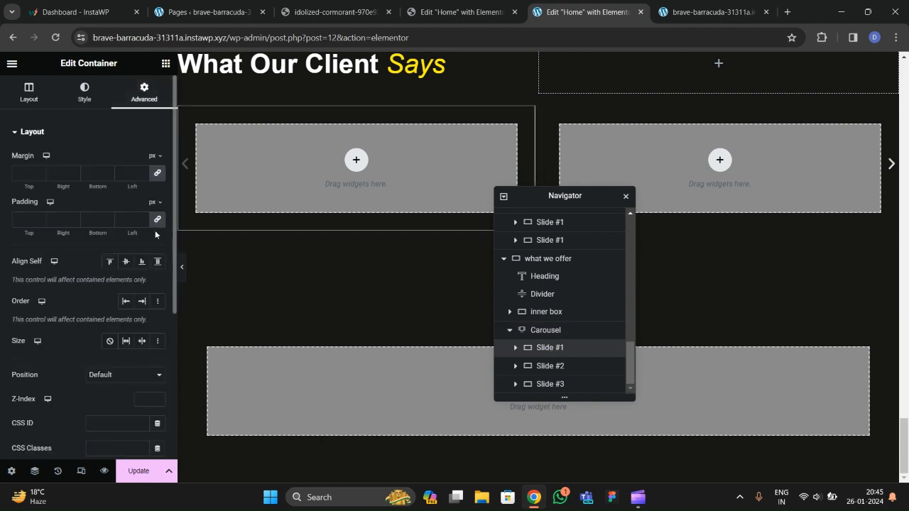
{"action": "scroll", "coordinate": [322, 269], "scroll_direction": "up", "scroll_amount": 1}
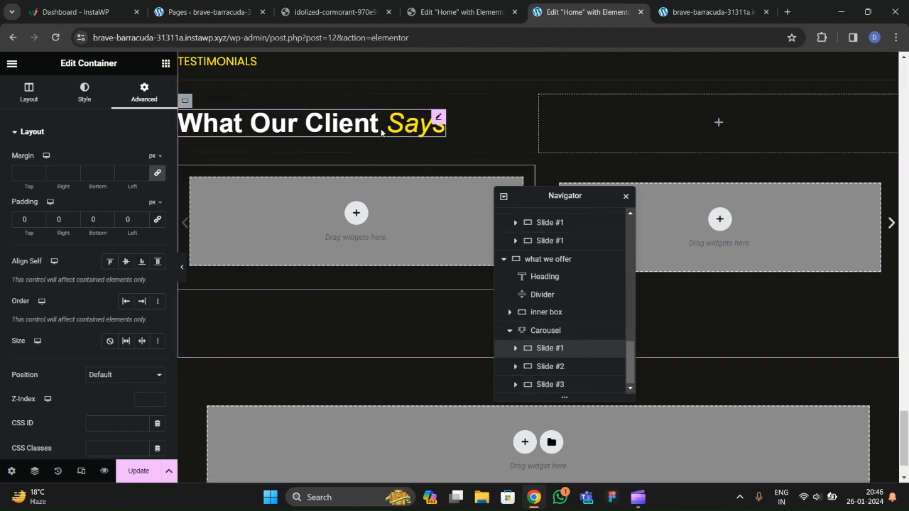
{"action": "left_click", "coordinate": [334, 13]}
{"action": "scroll", "coordinate": [110, 256], "scroll_direction": "down", "scroll_amount": 3}
{"action": "scroll", "coordinate": [346, 335], "scroll_direction": "up", "scroll_amount": 1}
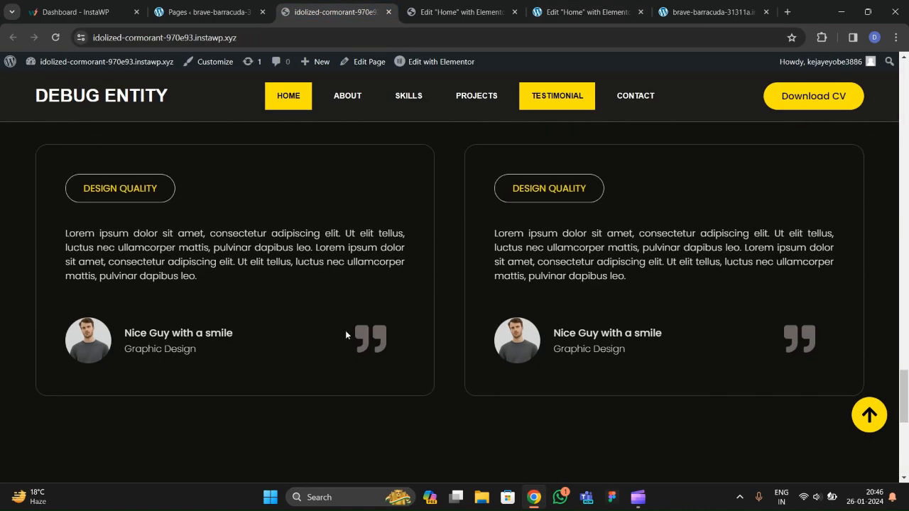
Drag a Button widget into Slide #1 and check the live testimonial cards.
{"action": "left_click", "coordinate": [559, 14]}
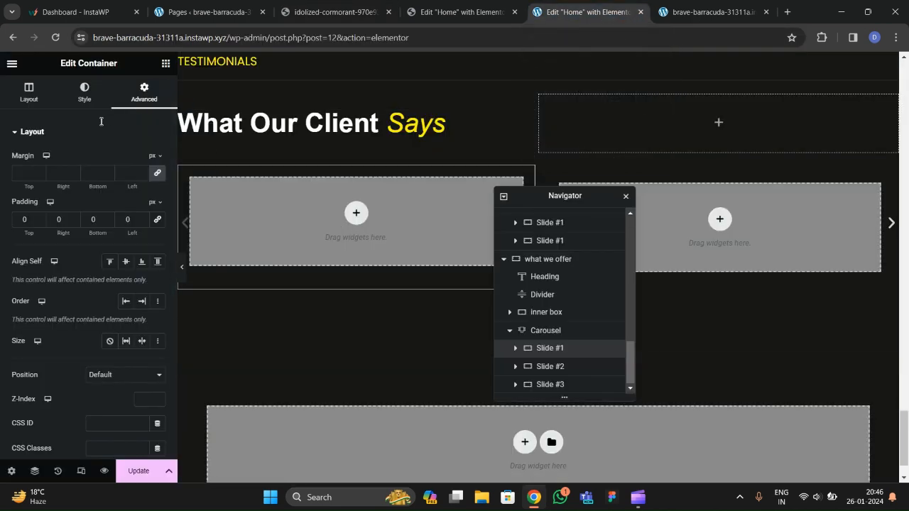
{"action": "type", "text": "button"}
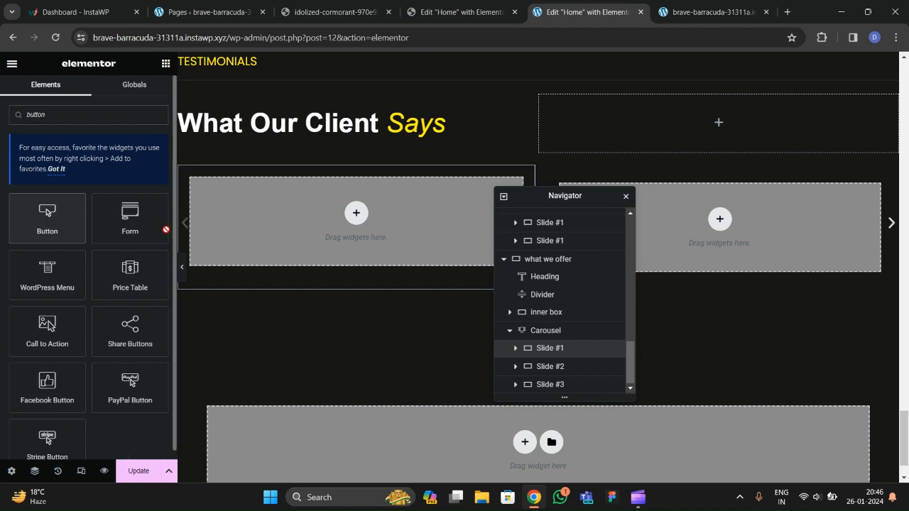
{"action": "left_click_drag", "start_coordinate": [64, 211], "coordinate": [355, 234]}
{"action": "left_click", "coordinate": [468, 12]}
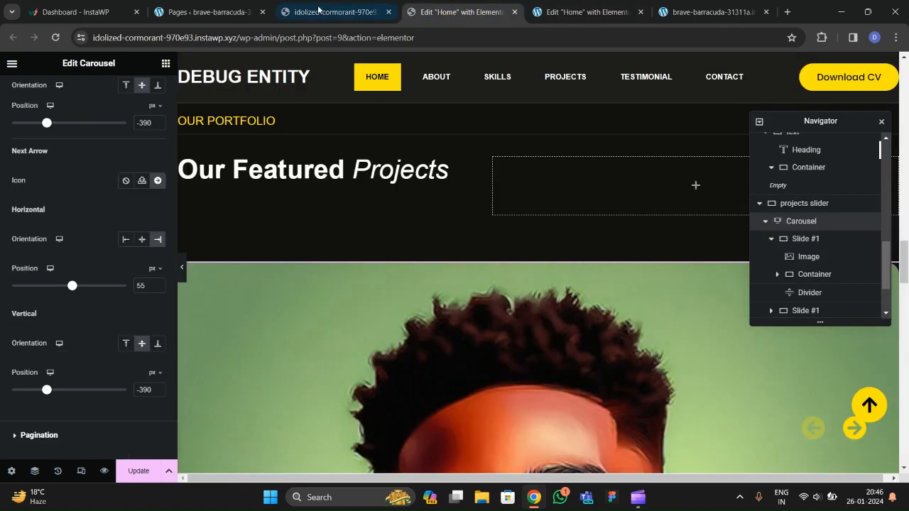
{"action": "left_click", "coordinate": [317, 13]}
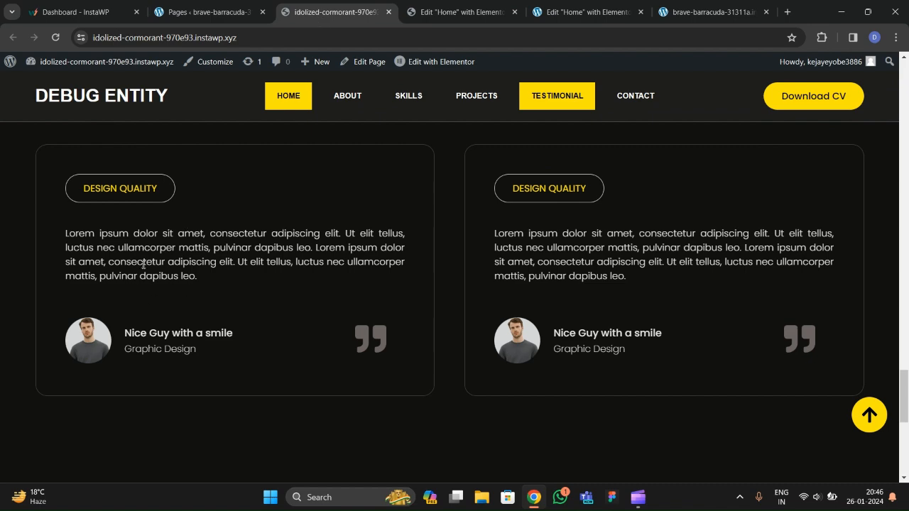
{"action": "left_click", "coordinate": [583, 12]}
Copy a service card's lorem ipsum paragraph and paste it below the Click here button.
{"action": "scroll", "coordinate": [323, 191], "scroll_direction": "up", "scroll_amount": 10}
{"action": "scroll", "coordinate": [323, 192], "scroll_direction": "up", "scroll_amount": 15}
{"action": "scroll", "coordinate": [322, 193], "scroll_direction": "up", "scroll_amount": 5}
{"action": "scroll", "coordinate": [322, 189], "scroll_direction": "down", "scroll_amount": 1}
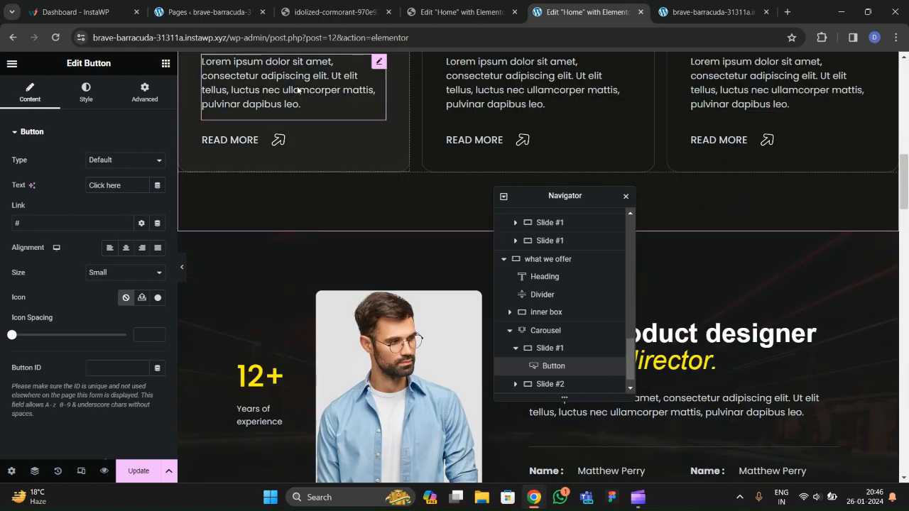
{"action": "left_click", "coordinate": [328, 106]}
{"action": "right_click", "coordinate": [329, 92]}
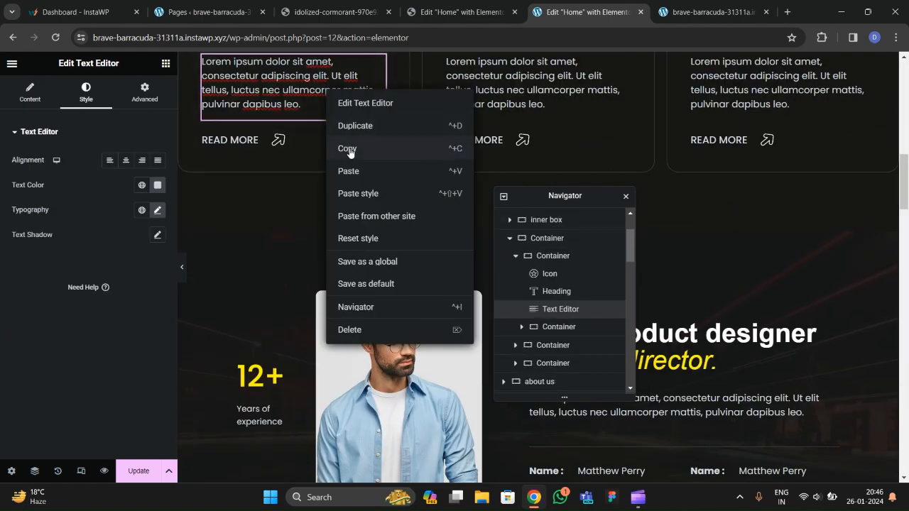
{"action": "left_click", "coordinate": [345, 148]}
{"action": "scroll", "coordinate": [386, 250], "scroll_direction": "down", "scroll_amount": 4}
{"action": "scroll", "coordinate": [387, 250], "scroll_direction": "down", "scroll_amount": 20}
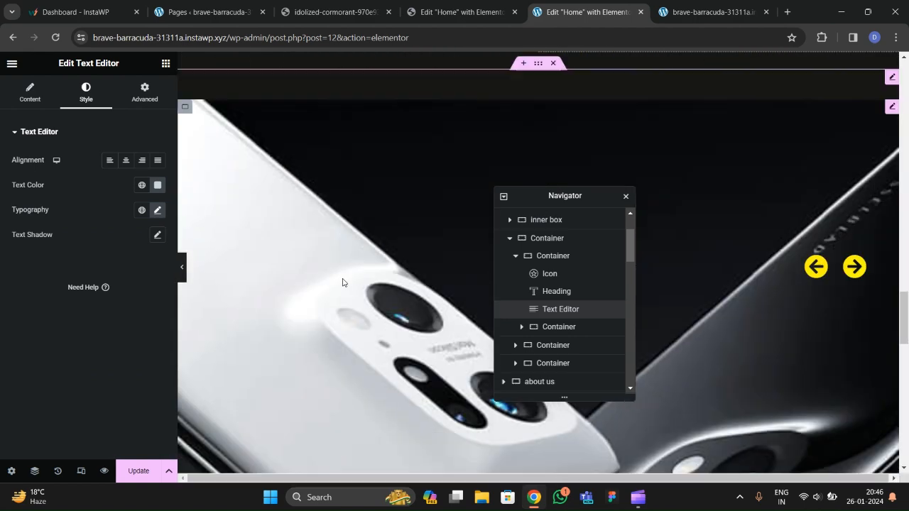
{"action": "scroll", "coordinate": [342, 284], "scroll_direction": "down", "scroll_amount": 5}
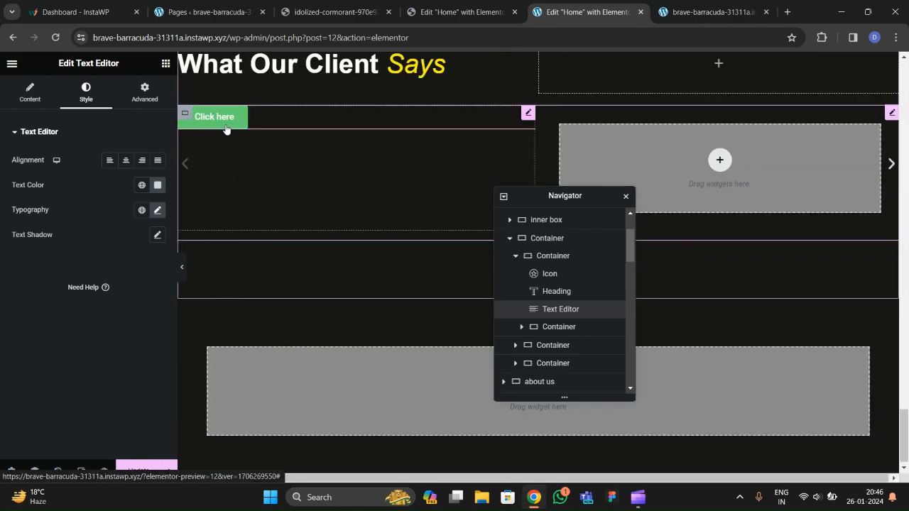
{"action": "right_click", "coordinate": [226, 125]}
{"action": "left_click", "coordinate": [247, 206]}
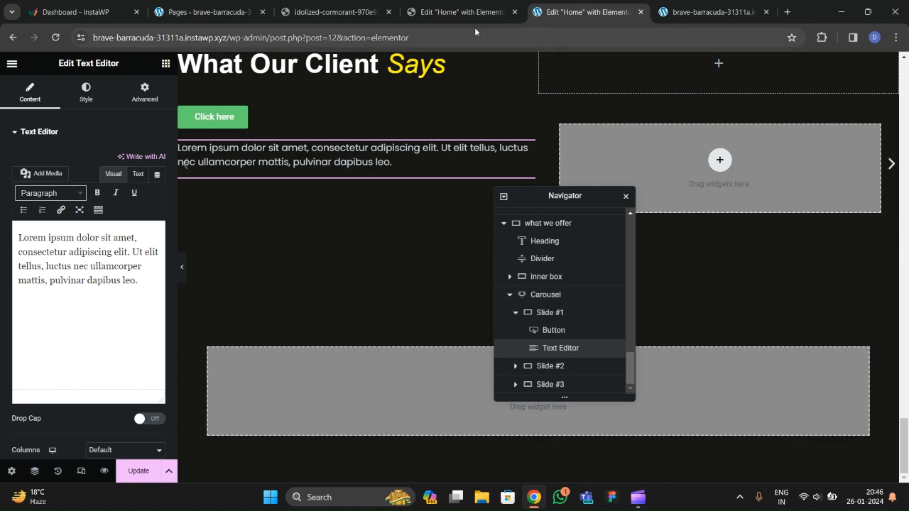
{"action": "left_click", "coordinate": [315, 15]}
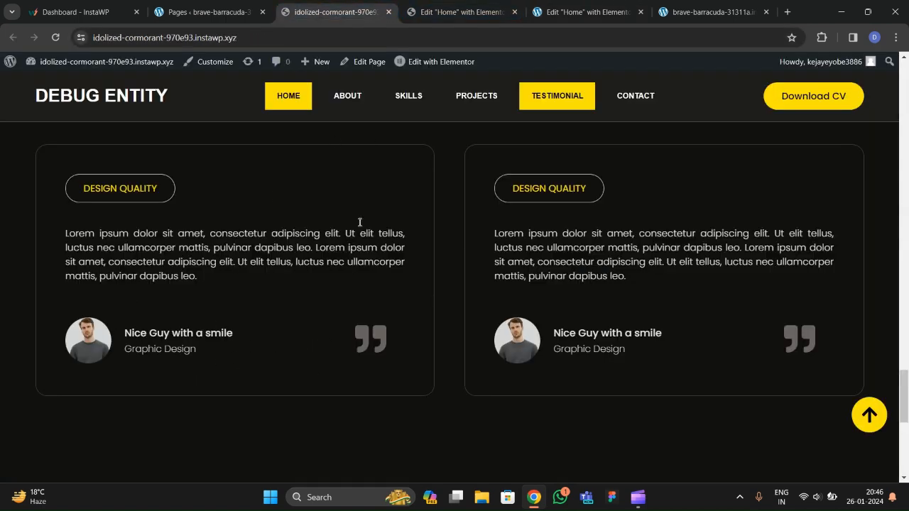
{"action": "left_click", "coordinate": [572, 15]}
Add a full-width container below the paragraph in Slide #1.
{"action": "left_click", "coordinate": [166, 63]}
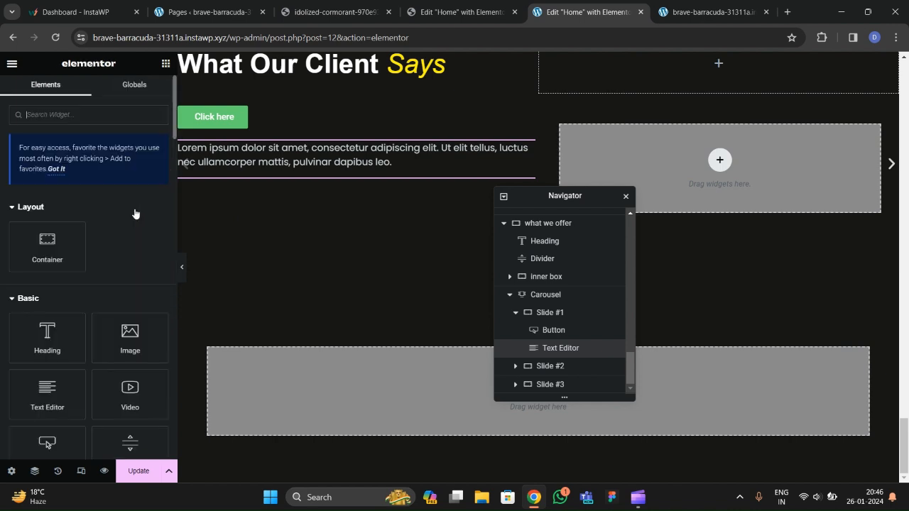
{"action": "left_click_drag", "start_coordinate": [51, 259], "coordinate": [268, 218]}
{"action": "scroll", "coordinate": [560, 348], "scroll_direction": "down", "scroll_amount": 1}
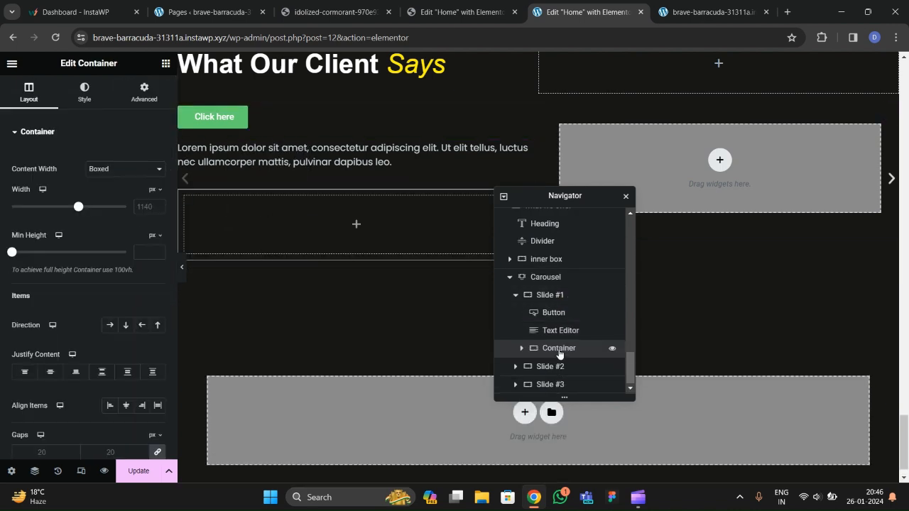
{"action": "left_click", "coordinate": [121, 169]}
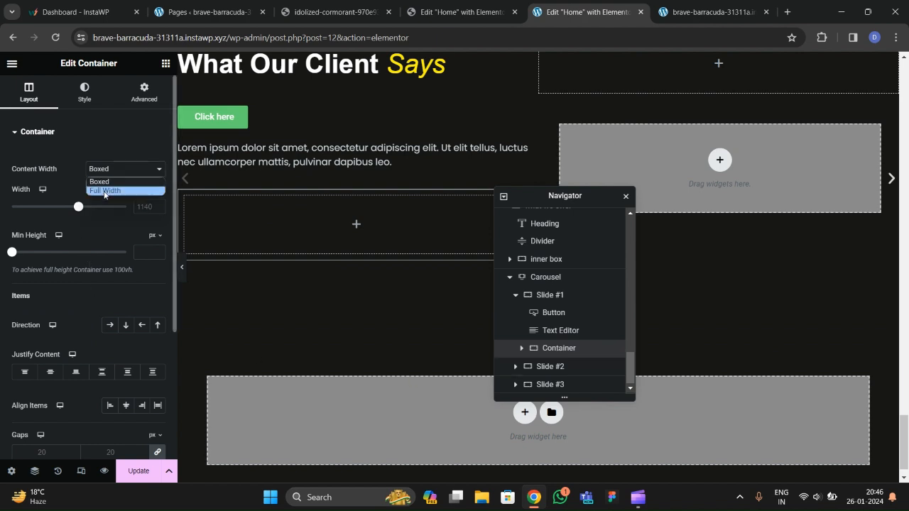
{"action": "left_click", "coordinate": [106, 191]}
{"action": "left_click", "coordinate": [144, 92]}
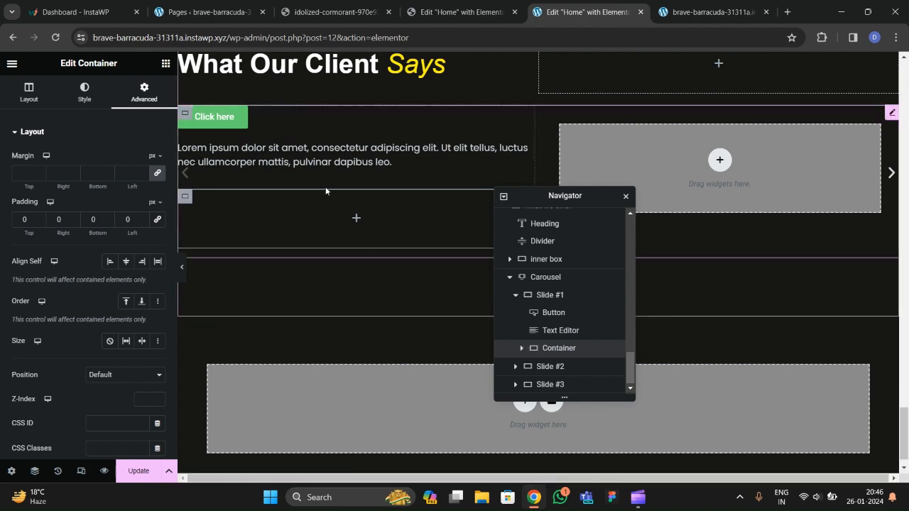
{"action": "left_click", "coordinate": [328, 14]}
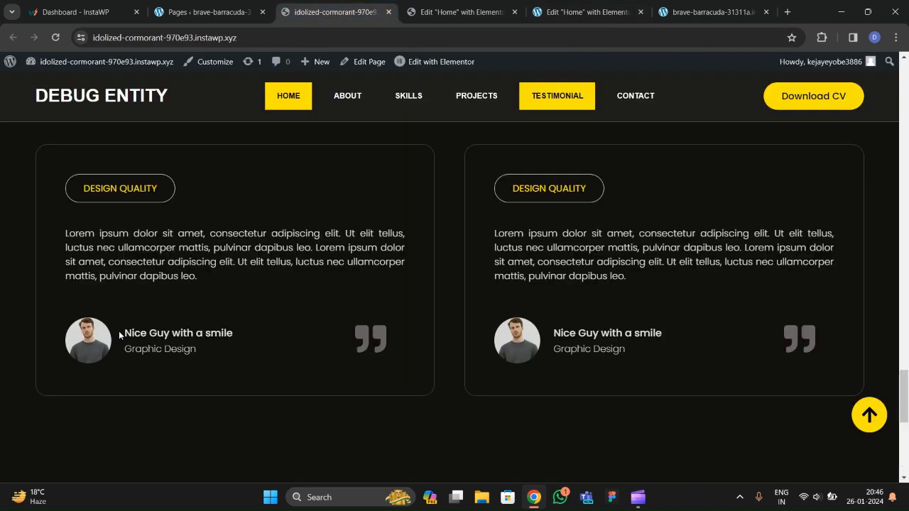
{"action": "left_click", "coordinate": [587, 12]}
Nest a full-width inner container, duplicate it, and lay both side by side, centered.
{"action": "left_click", "coordinate": [166, 64]}
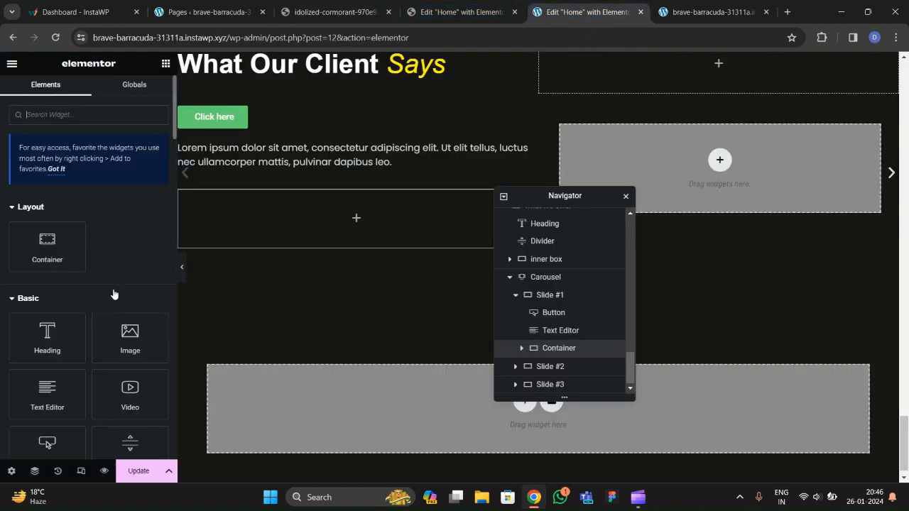
{"action": "left_click_drag", "start_coordinate": [44, 256], "coordinate": [242, 238]}
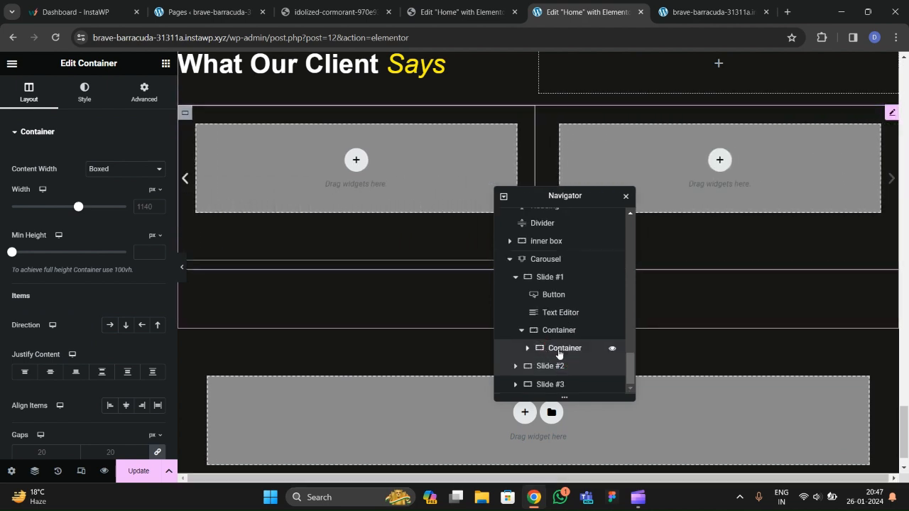
{"action": "left_click", "coordinate": [120, 169]}
{"action": "left_click", "coordinate": [102, 188]}
{"action": "left_click", "coordinate": [144, 93]}
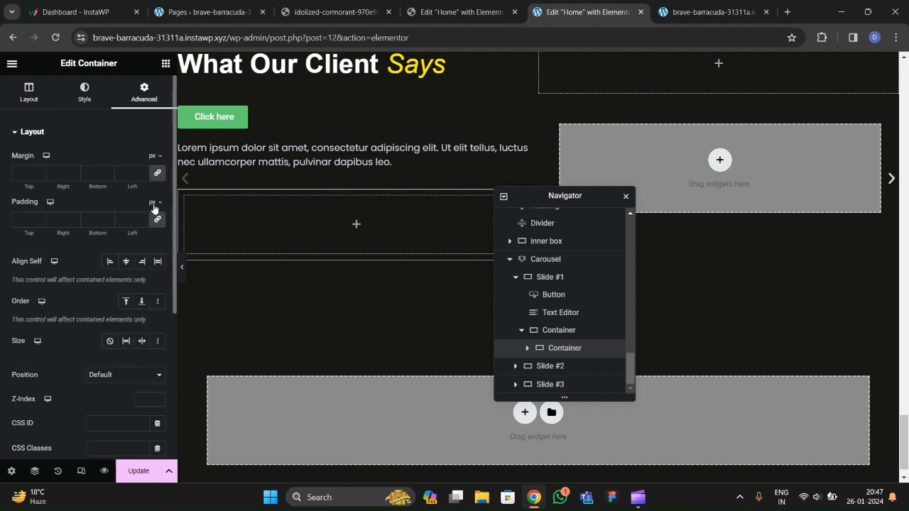
{"action": "right_click", "coordinate": [557, 353]}
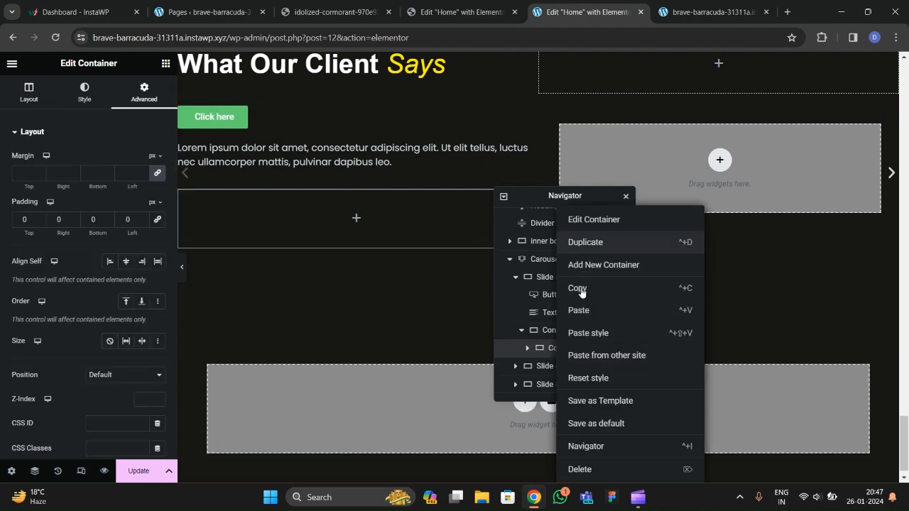
{"action": "left_click", "coordinate": [582, 267]}
{"action": "left_click", "coordinate": [554, 330]}
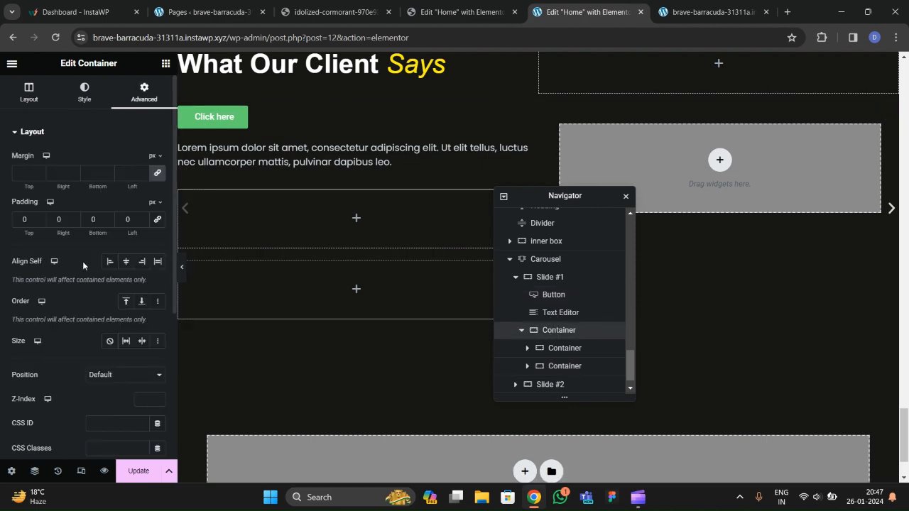
{"action": "left_click", "coordinate": [29, 93]}
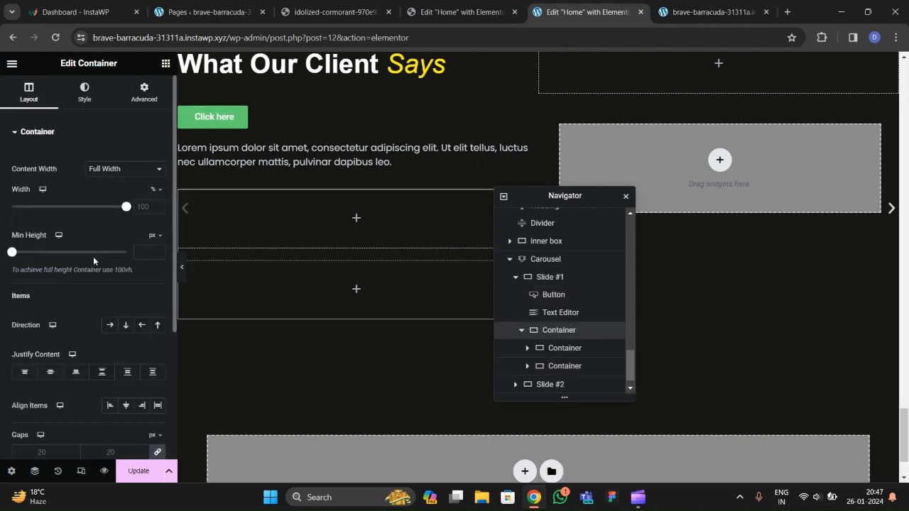
{"action": "left_click", "coordinate": [110, 324]}
{"action": "left_click", "coordinate": [50, 371]}
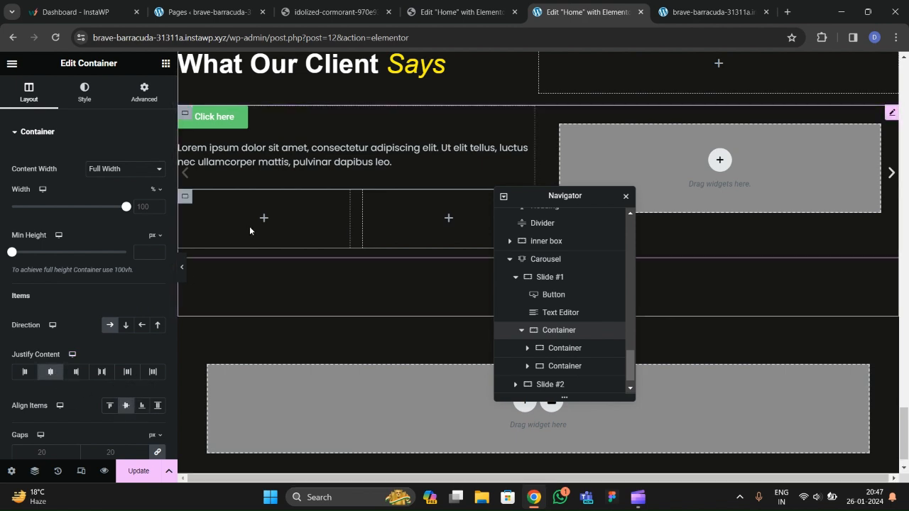
Rename the two nested containers image and icon in the Navigator.
{"action": "left_click", "coordinate": [307, 14]}
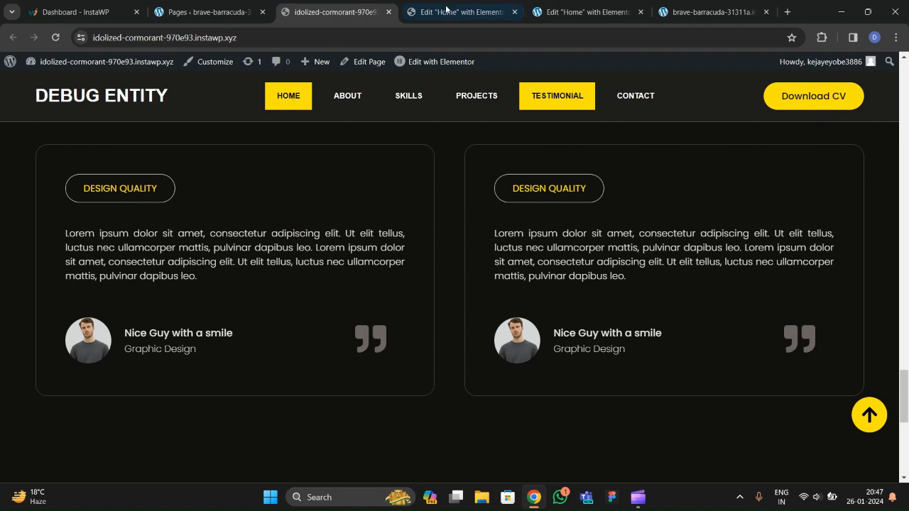
{"action": "left_click", "coordinate": [444, 14]}
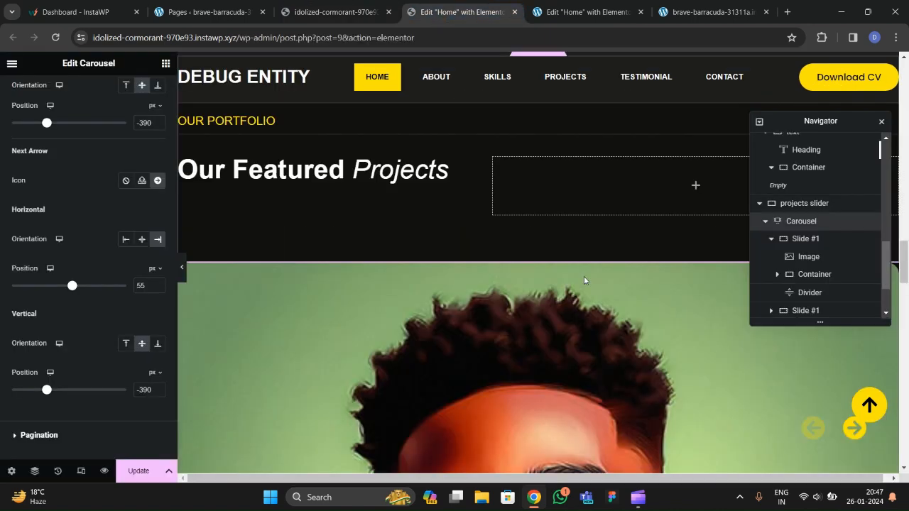
{"action": "left_click", "coordinate": [570, 16]}
{"action": "scroll", "coordinate": [572, 313], "scroll_direction": "down", "scroll_amount": 1}
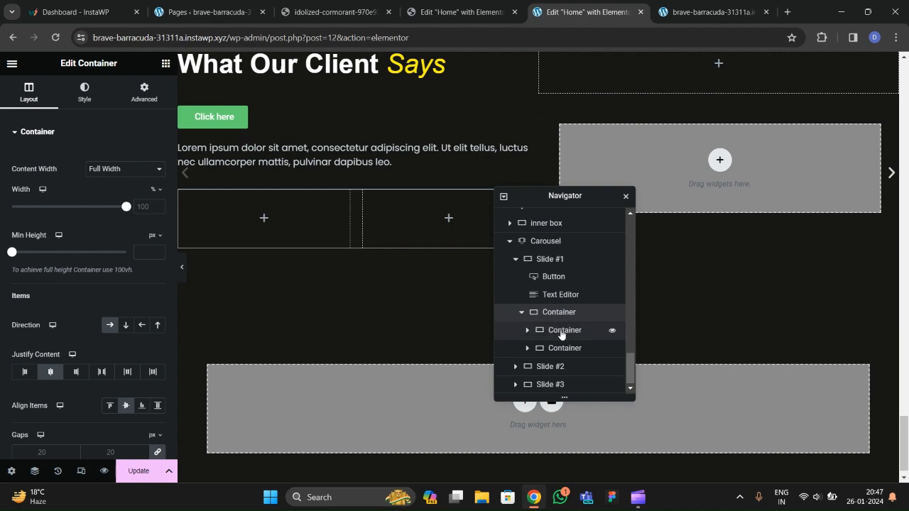
{"action": "left_click", "coordinate": [562, 332]}
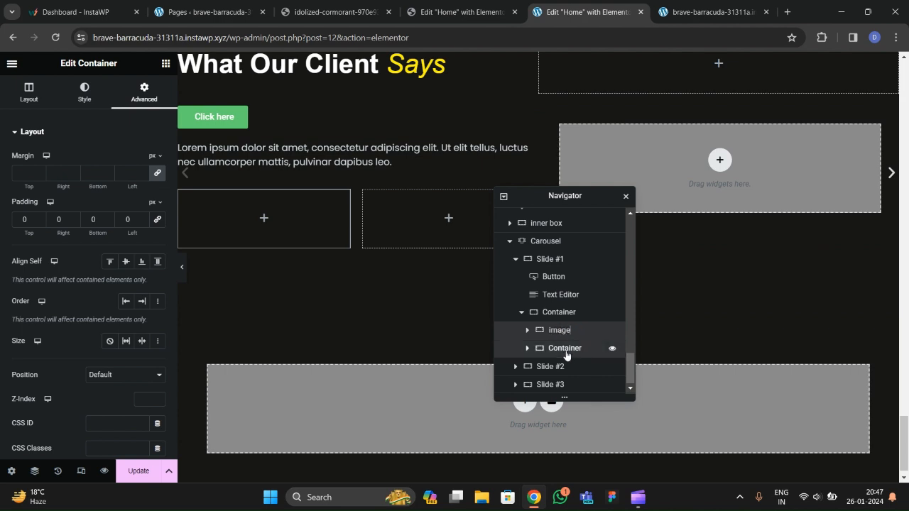
{"action": "double_click", "coordinate": [566, 353]}
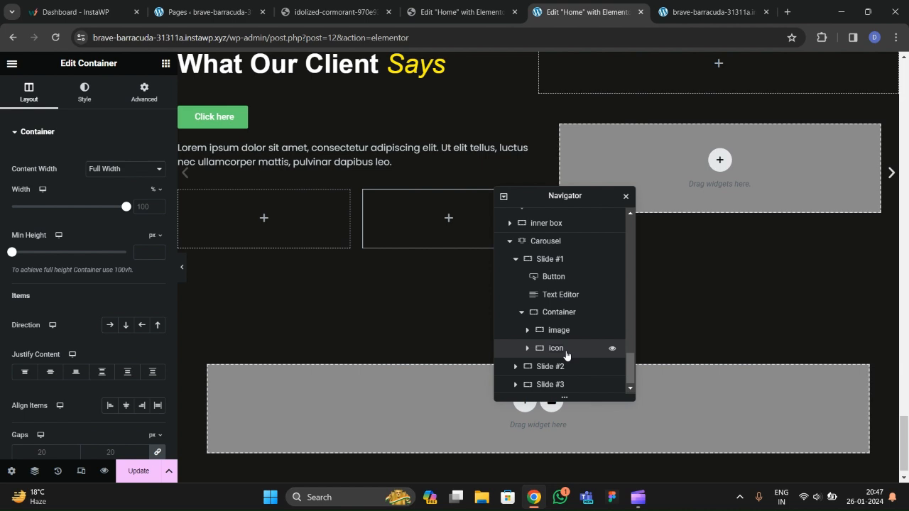
{"action": "left_click", "coordinate": [568, 315]}
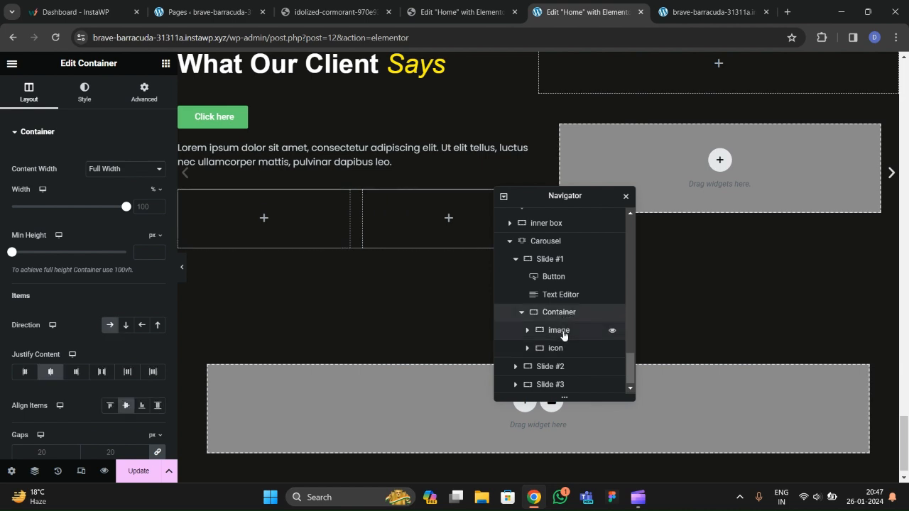
Set the icon container's layout width to 20%.
{"action": "left_click", "coordinate": [562, 333]}
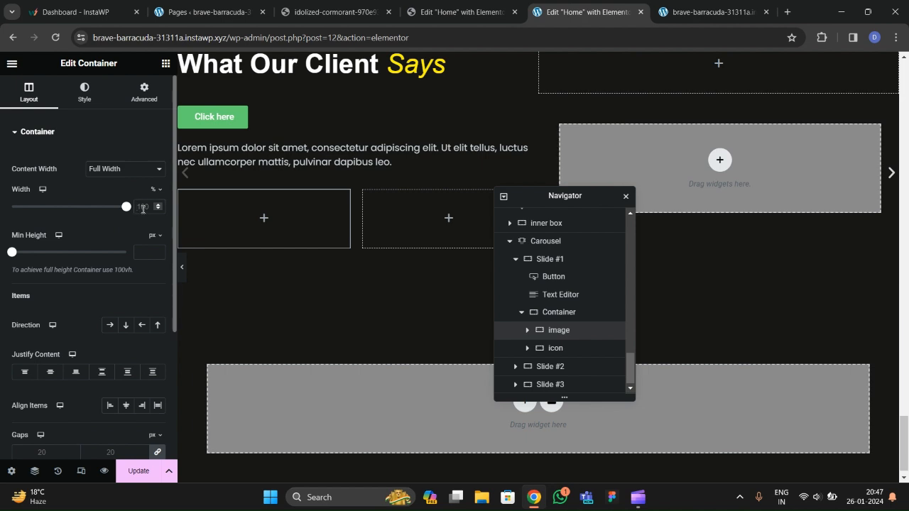
{"action": "double_click", "coordinate": [143, 209]}
{"action": "type", "text": "80"}
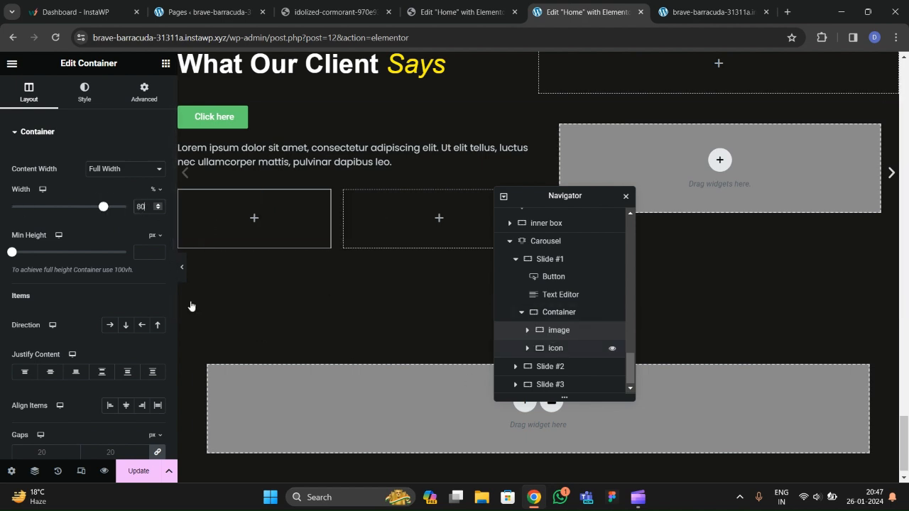
{"action": "key", "text": "BackSpace"}
{"action": "key", "text": "BackSpace"}
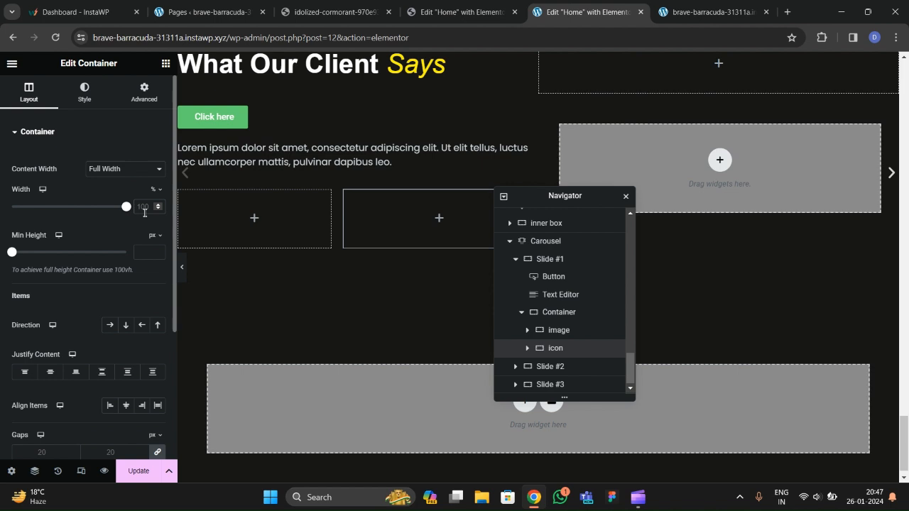
{"action": "type", "text": "20"}
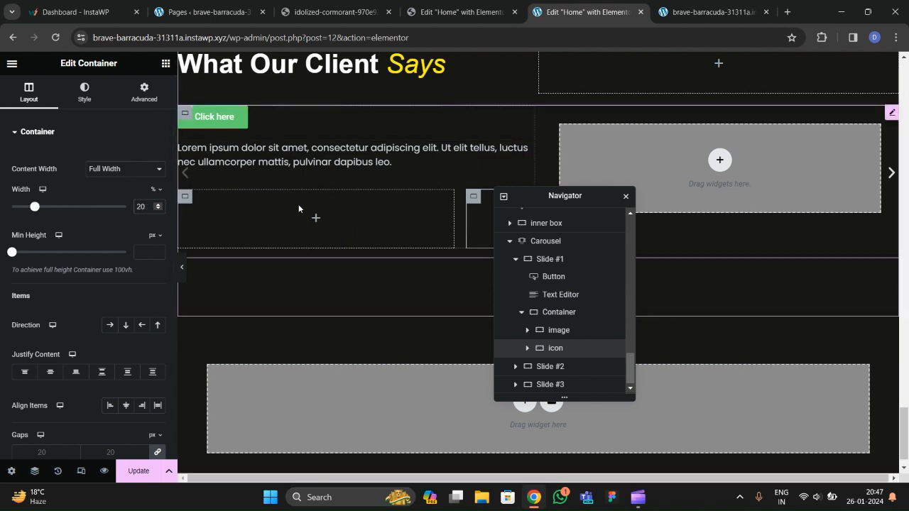
{"action": "left_click", "coordinate": [313, 12]}
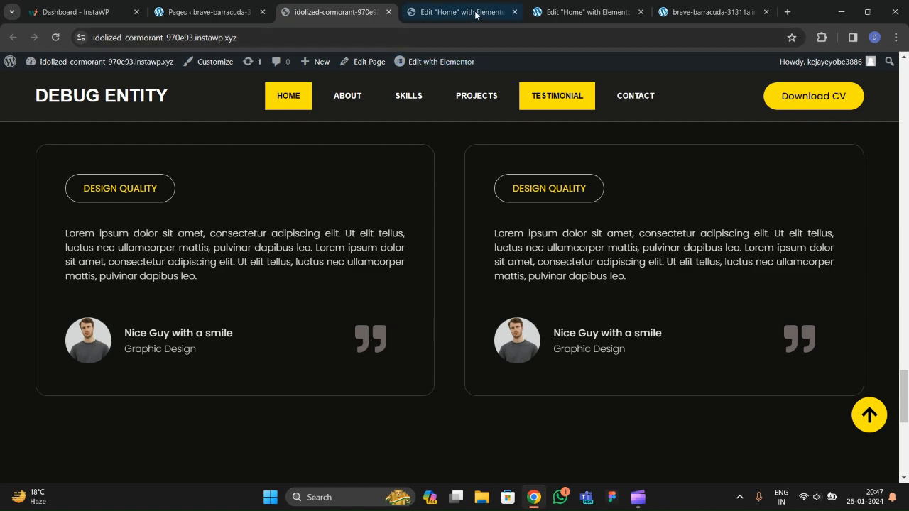
Add an Icon widget to the icon container and insert the Quote Right icon.
{"action": "left_click", "coordinate": [572, 12]}
{"action": "left_click", "coordinate": [166, 64]}
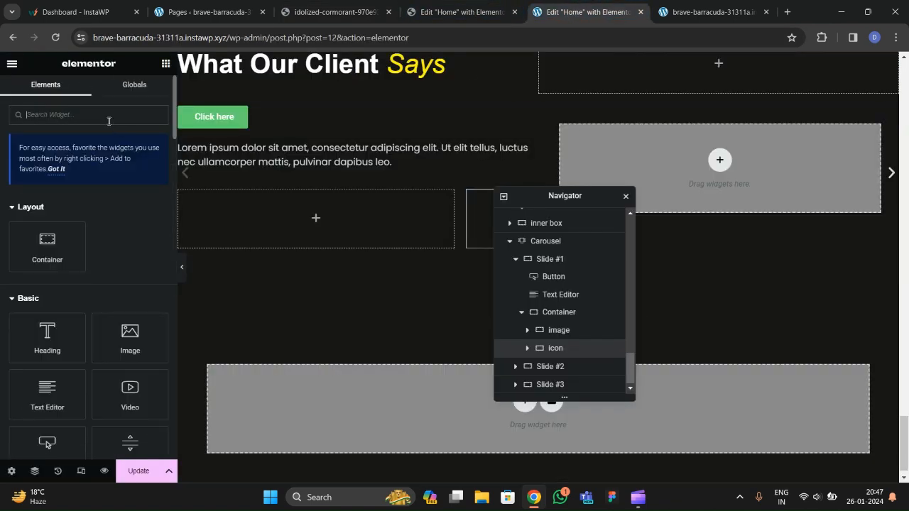
{"action": "left_click", "coordinate": [108, 121]}
{"action": "type", "text": "icon"}
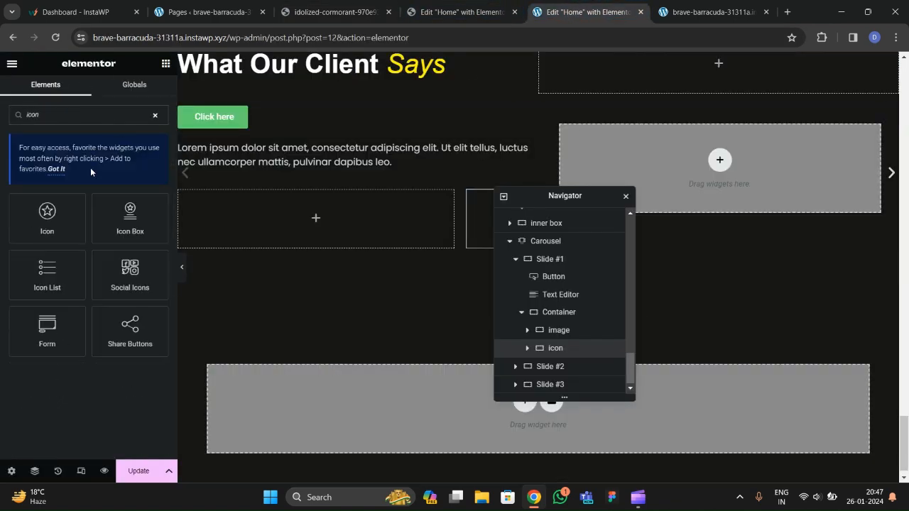
{"action": "left_click_drag", "start_coordinate": [47, 214], "coordinate": [479, 217]}
{"action": "left_click_drag", "start_coordinate": [530, 207], "coordinate": [398, 237]}
{"action": "left_click", "coordinate": [50, 223]}
{"action": "type", "text": "quote"}
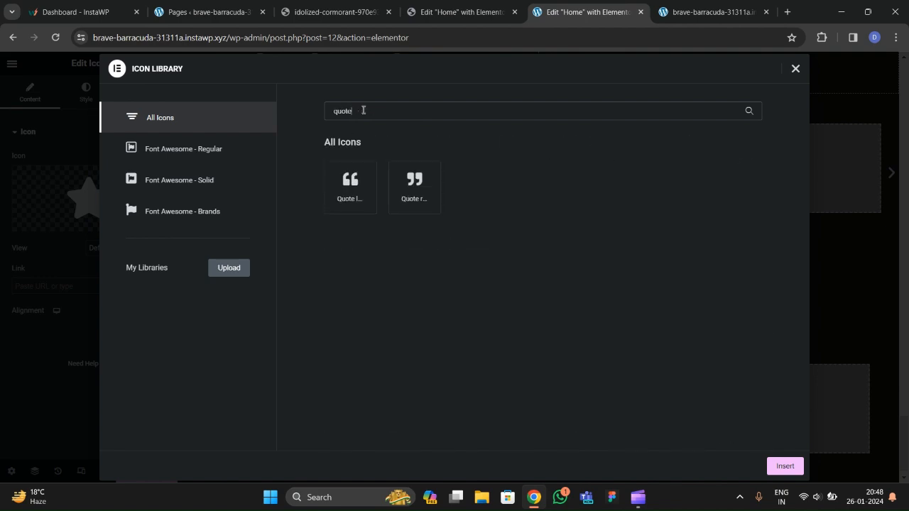
{"action": "left_click", "coordinate": [405, 190]}
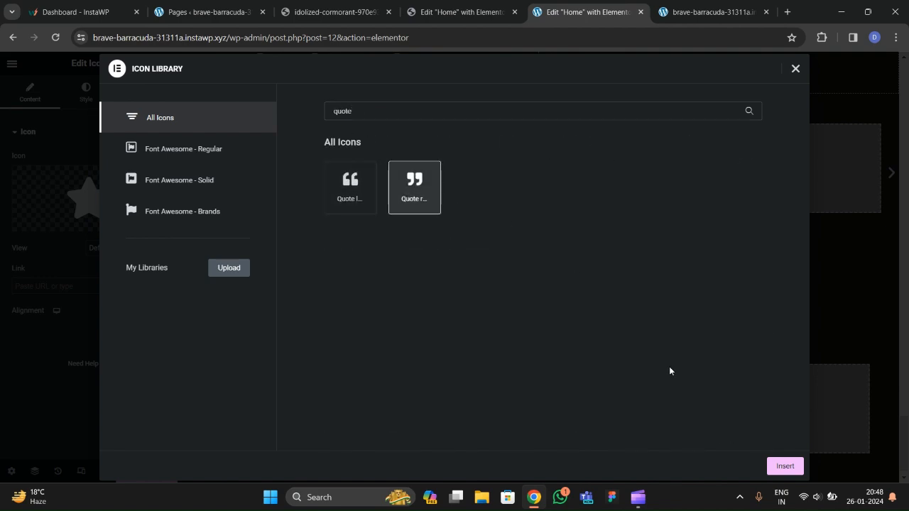
{"action": "left_click", "coordinate": [785, 466]}
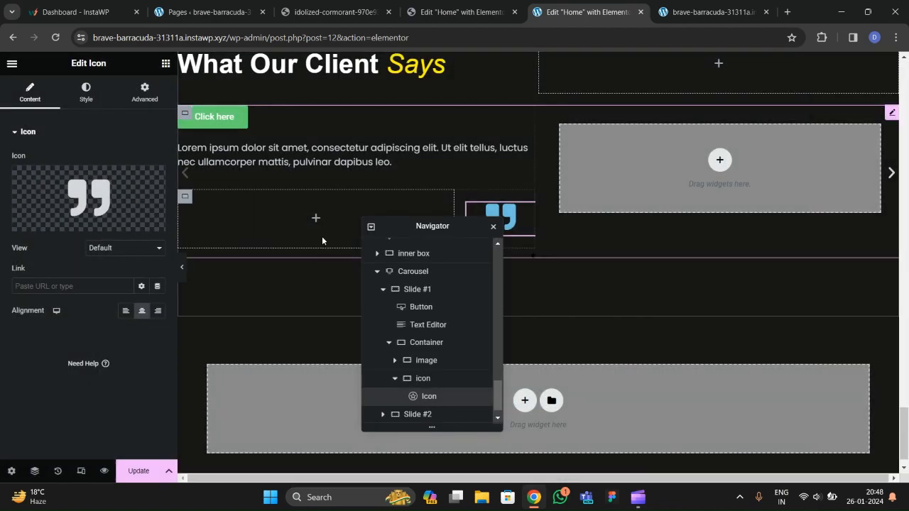
Colour the quote icon with the global 'text' primary colour.
{"action": "left_click", "coordinate": [86, 93]}
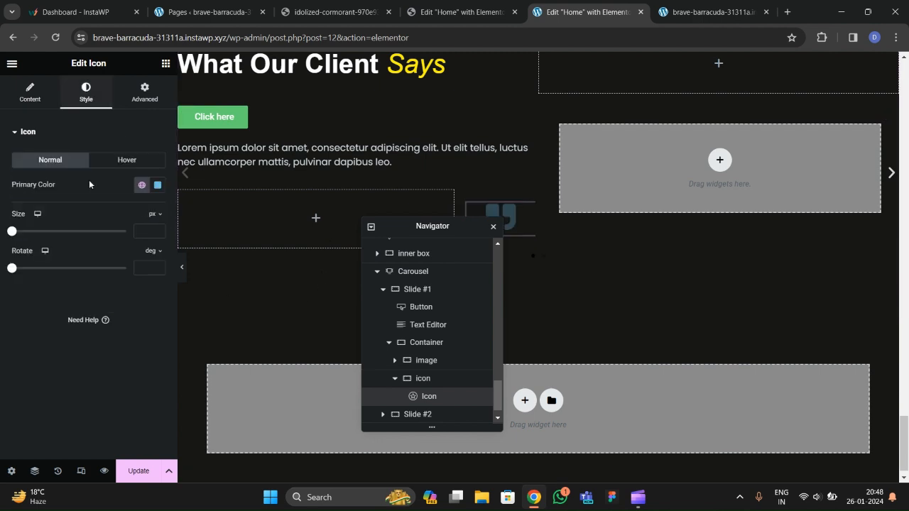
{"action": "left_click", "coordinate": [141, 186]}
{"action": "scroll", "coordinate": [85, 305], "scroll_direction": "down", "scroll_amount": 1}
{"action": "left_click", "coordinate": [68, 341]}
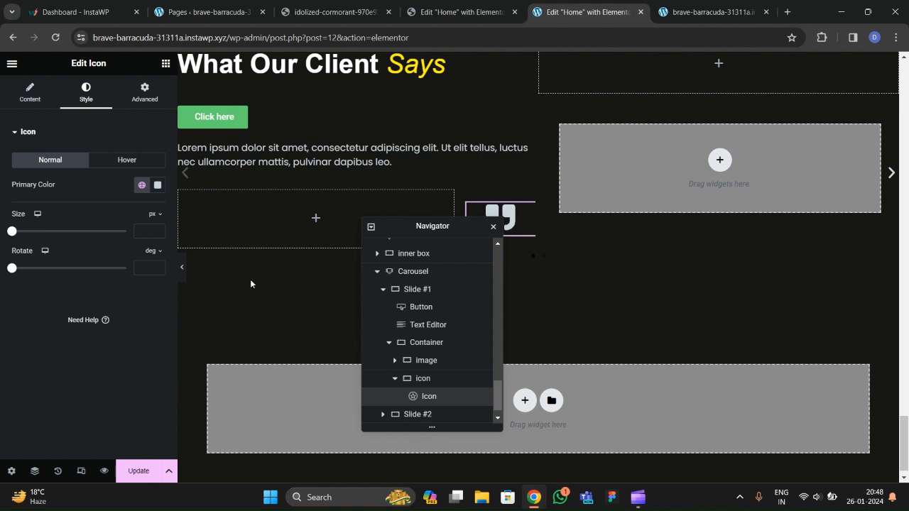
{"action": "left_click", "coordinate": [142, 186]}
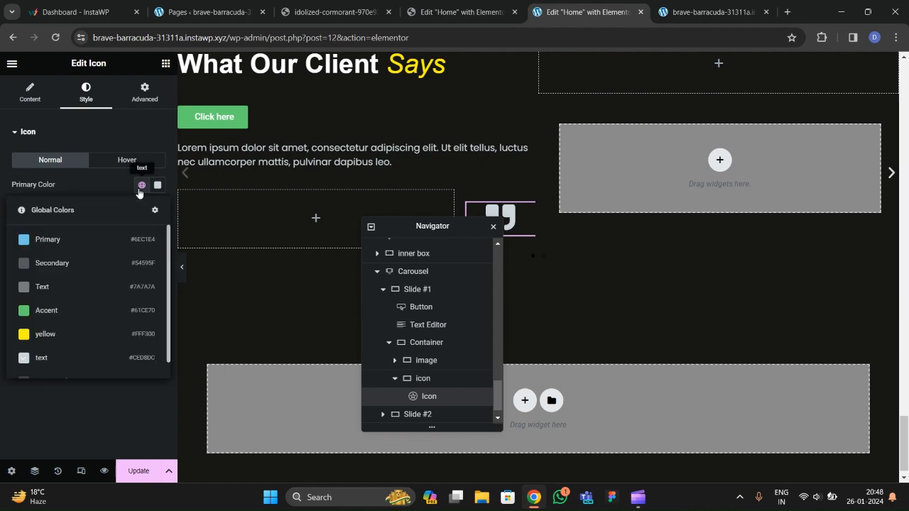
{"action": "left_click", "coordinate": [74, 404]}
{"action": "left_click", "coordinate": [330, 13]}
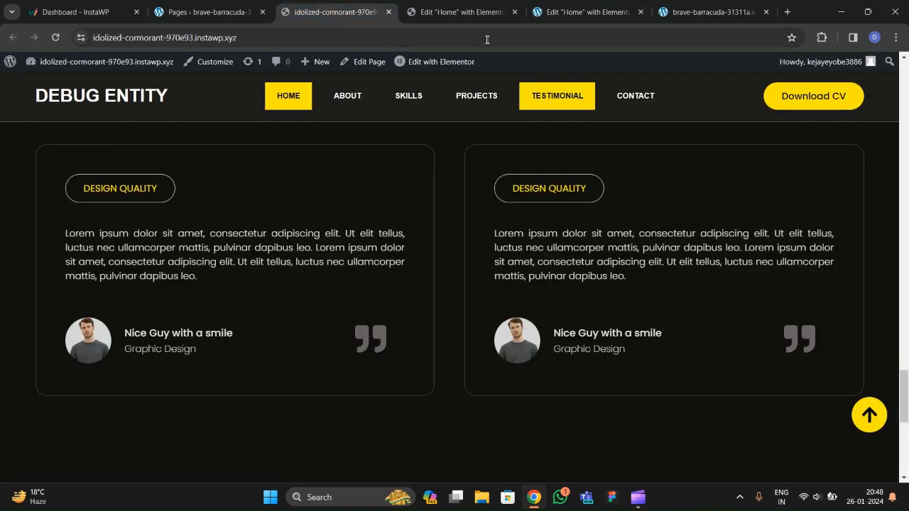
{"action": "left_click", "coordinate": [461, 15]}
{"action": "left_click", "coordinate": [583, 12]}
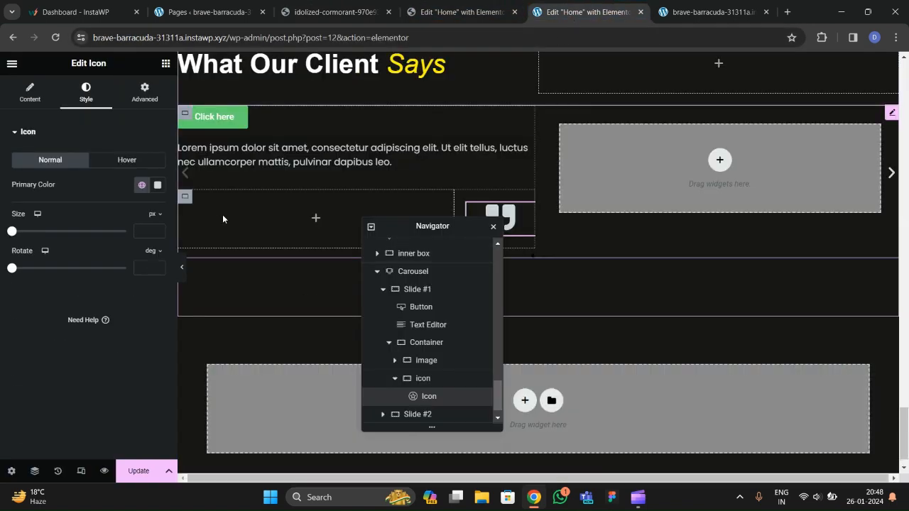
{"action": "left_click", "coordinate": [309, 12]}
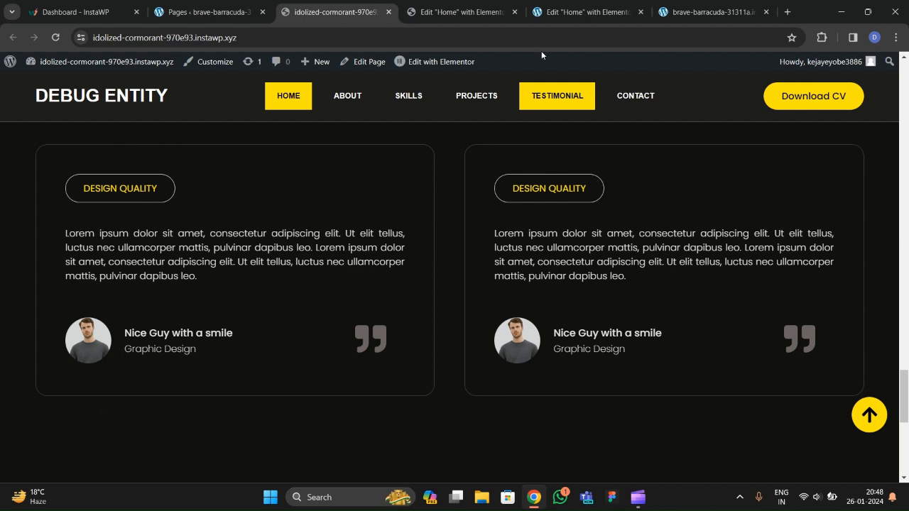
{"action": "left_click", "coordinate": [576, 12]}
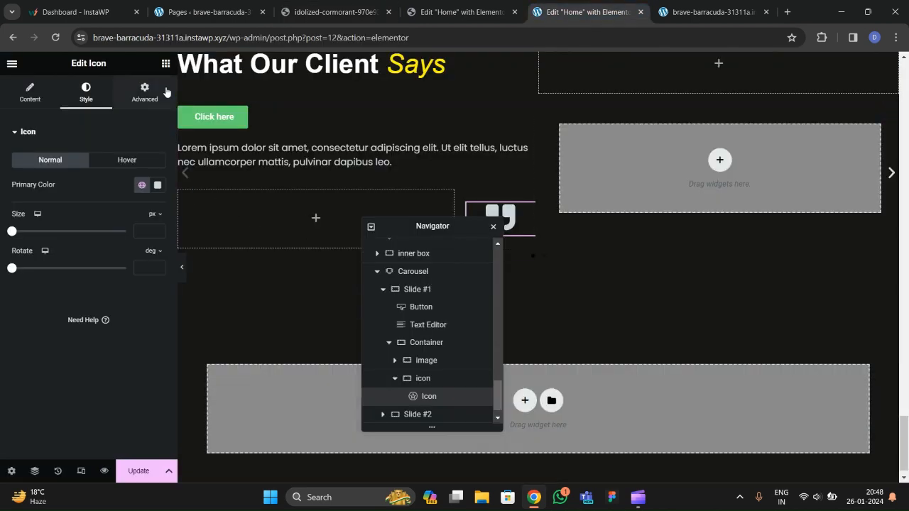
Add an Image widget into the image container and open the Media Library.
{"action": "left_click", "coordinate": [166, 63]}
{"action": "left_click_drag", "start_coordinate": [128, 323], "coordinate": [264, 266]}
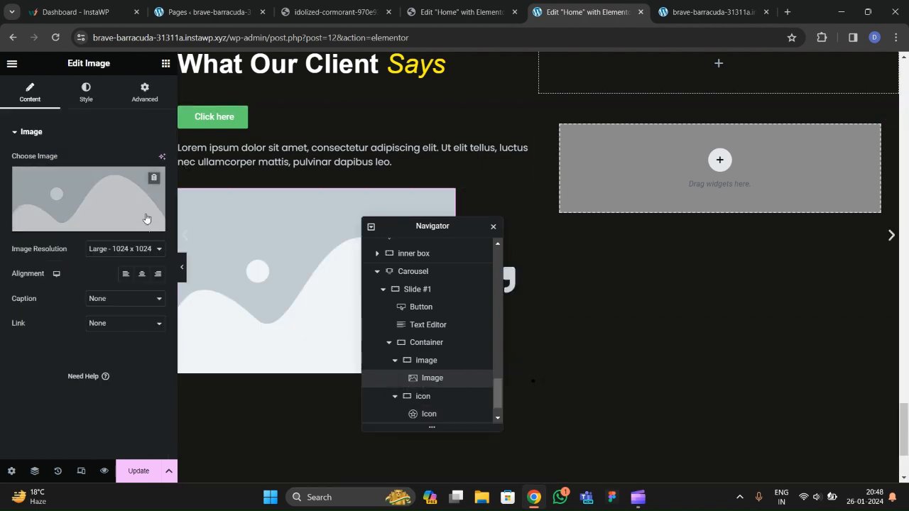
{"action": "left_click", "coordinate": [100, 201]}
{"action": "scroll", "coordinate": [323, 263], "scroll_direction": "down", "scroll_amount": 2}
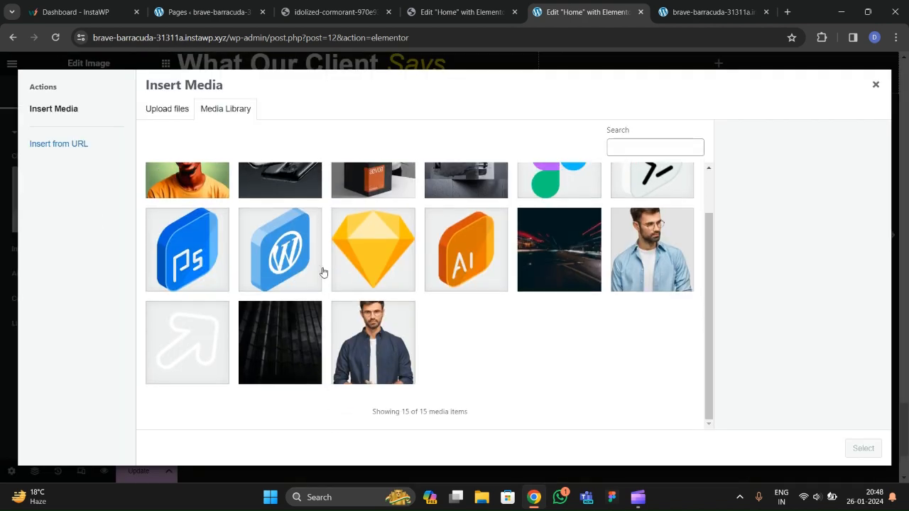
{"action": "scroll", "coordinate": [611, 277], "scroll_direction": "up", "scroll_amount": 1}
{"action": "left_click", "coordinate": [612, 278]}
{"action": "left_click", "coordinate": [357, 20]}
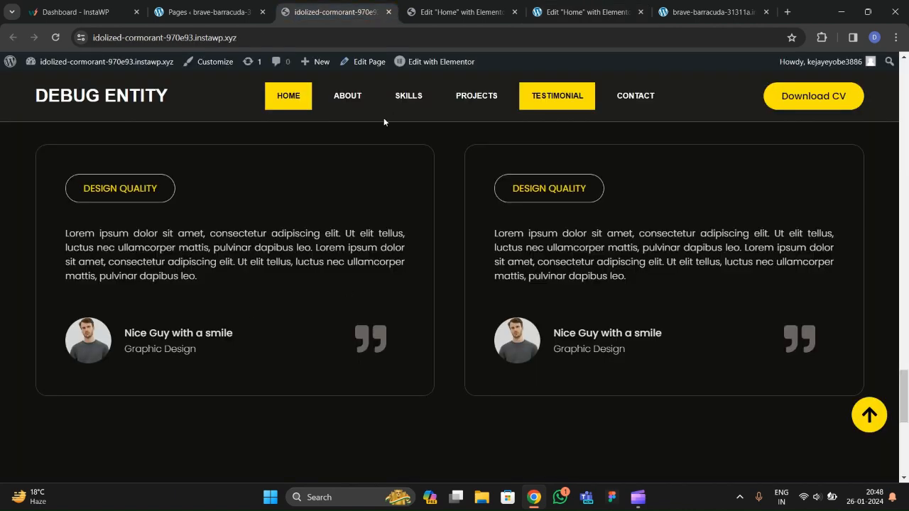
{"action": "left_click", "coordinate": [461, 12]}
{"action": "left_click", "coordinate": [586, 13]}
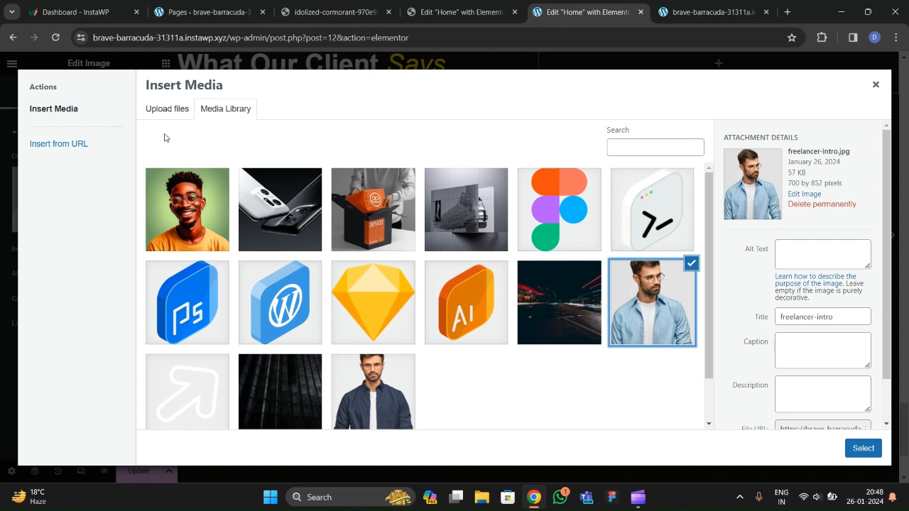
Upload t2.jpg from Downloads and insert it into the Image widget.
{"action": "left_click", "coordinate": [167, 108]}
{"action": "left_click", "coordinate": [495, 272]}
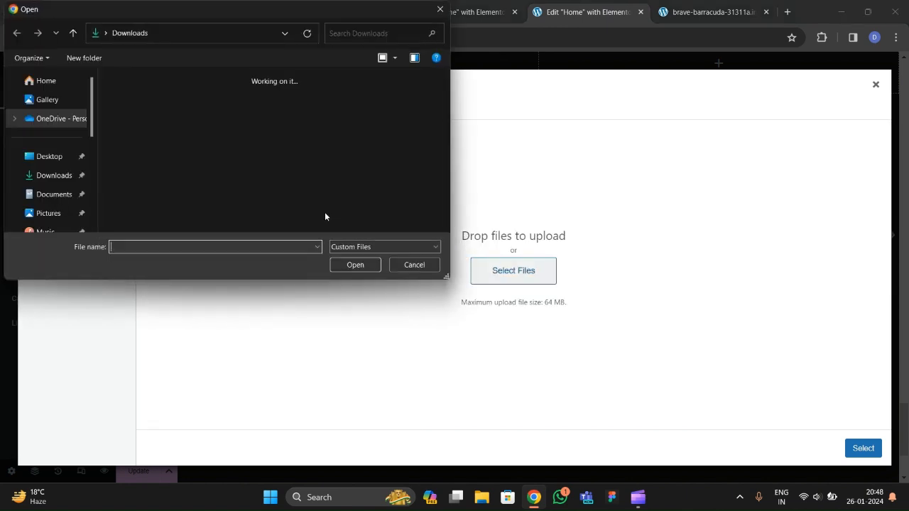
{"action": "left_click", "coordinate": [50, 176]}
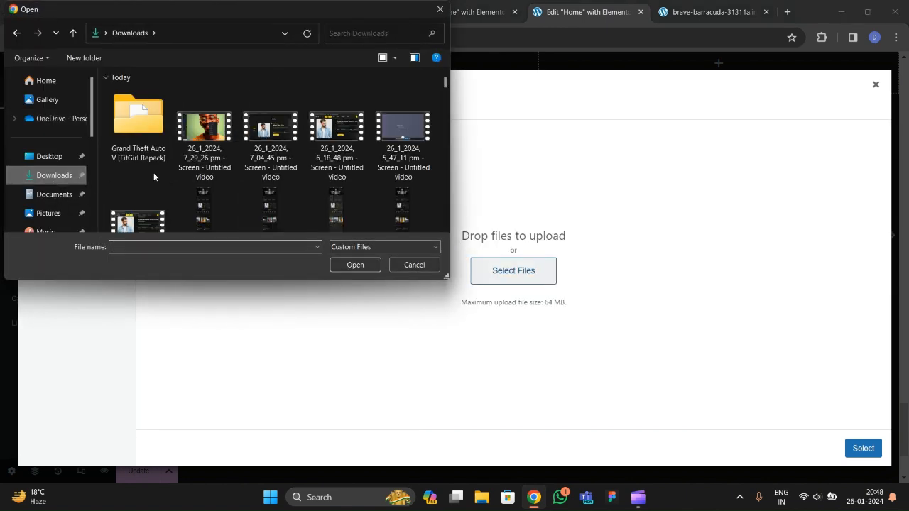
{"action": "scroll", "coordinate": [222, 173], "scroll_direction": "down", "scroll_amount": 2}
{"action": "scroll", "coordinate": [221, 174], "scroll_direction": "down", "scroll_amount": 10}
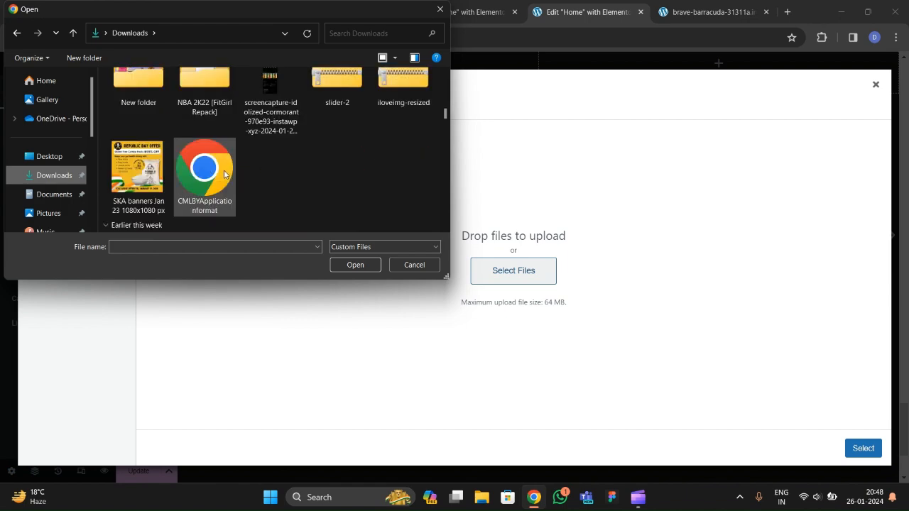
{"action": "scroll", "coordinate": [224, 175], "scroll_direction": "down", "scroll_amount": 3}
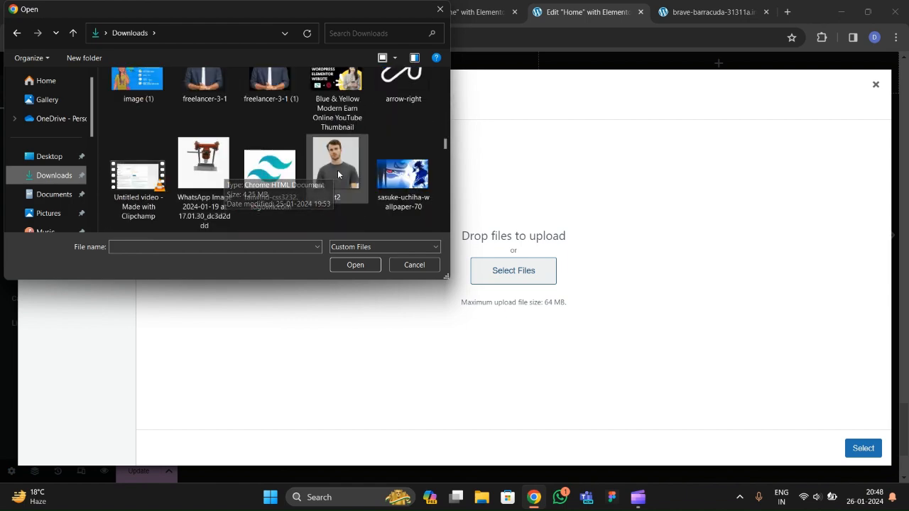
{"action": "left_click", "coordinate": [336, 169]}
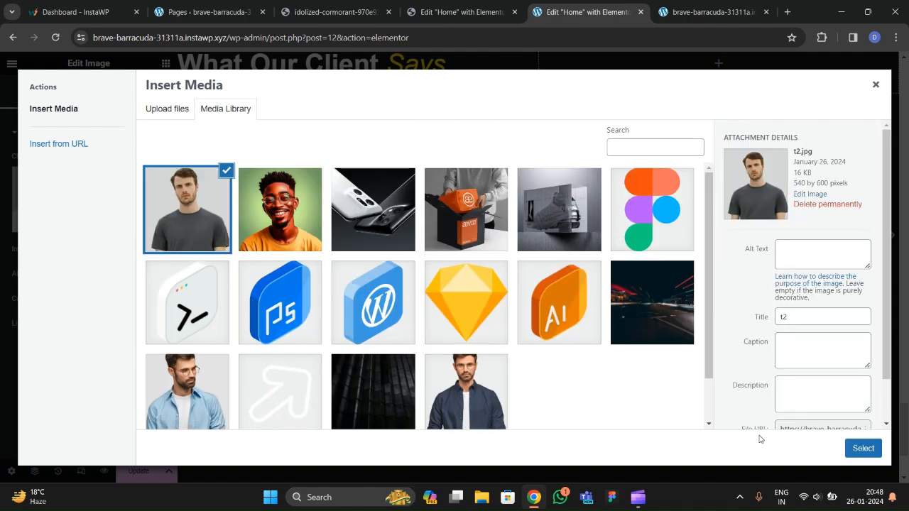
{"action": "left_click", "coordinate": [861, 449]}
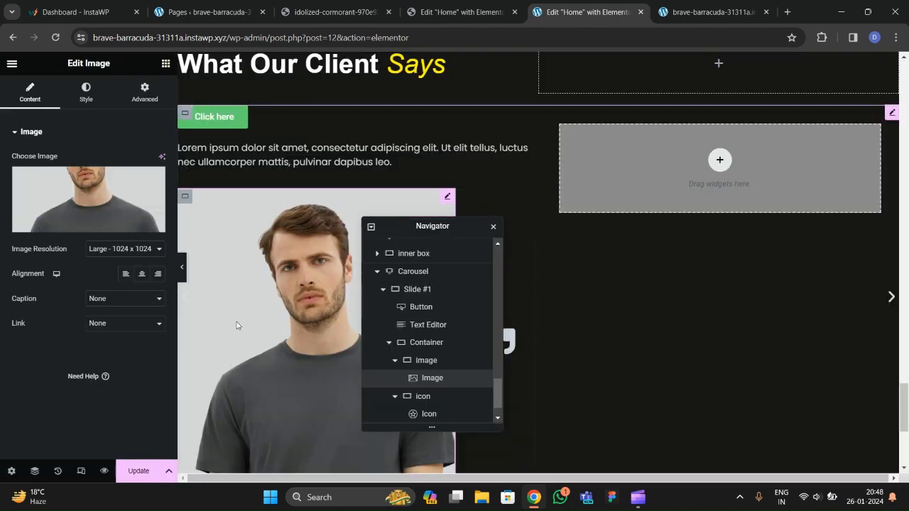
Turn on the photo's mask with a Circle shape.
{"action": "left_click", "coordinate": [331, 13]}
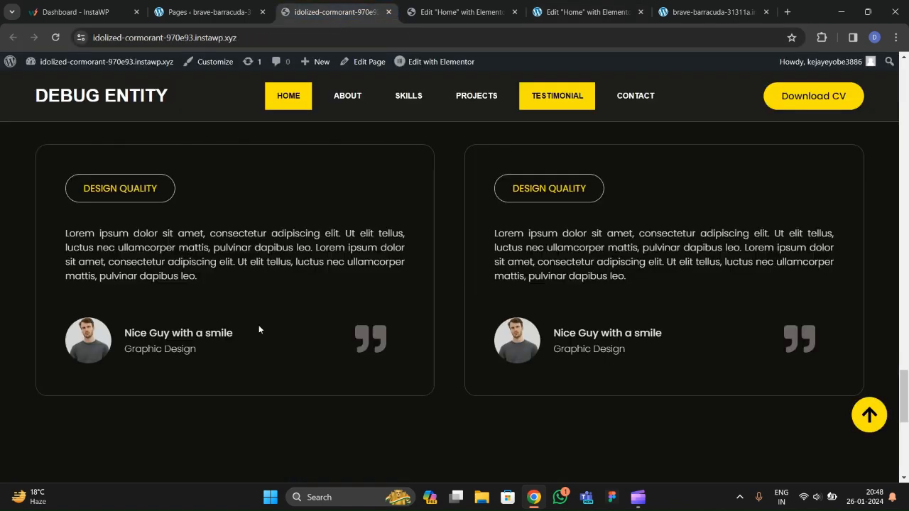
{"action": "left_click", "coordinate": [575, 14]}
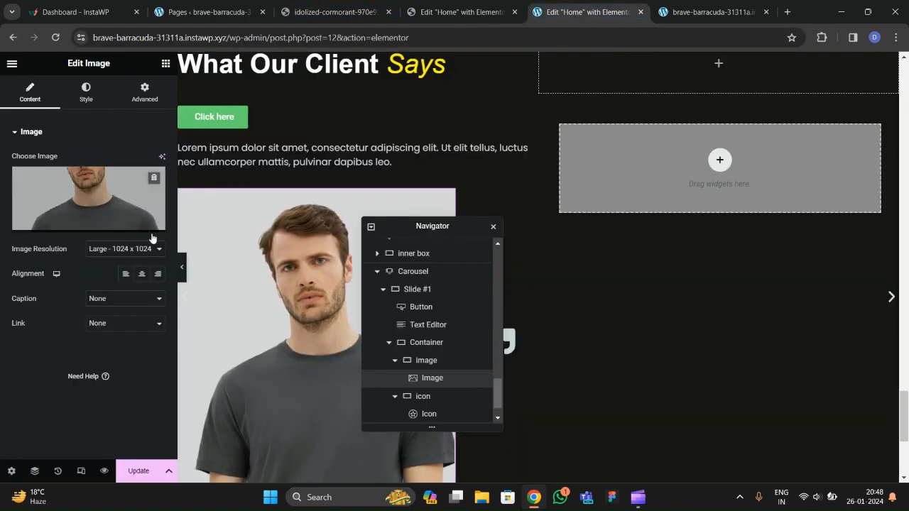
{"action": "left_click", "coordinate": [144, 92]}
{"action": "scroll", "coordinate": [115, 224], "scroll_direction": "down", "scroll_amount": 5}
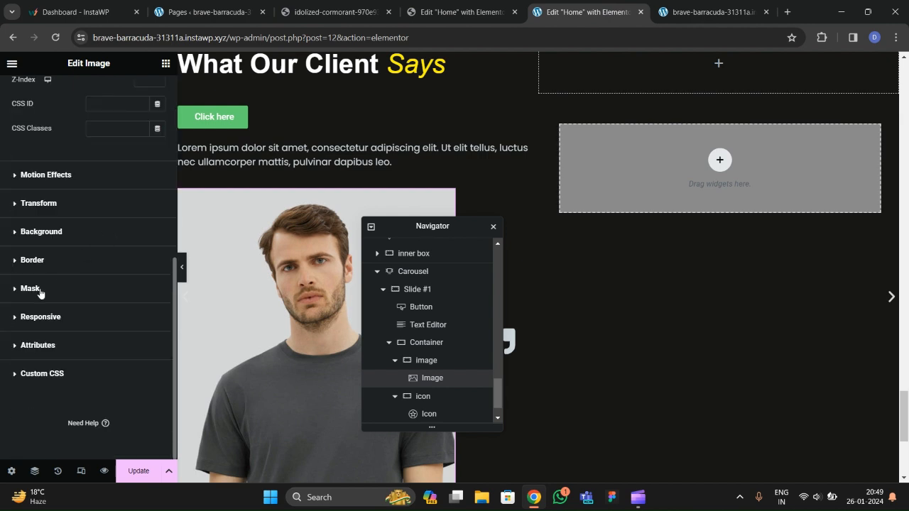
{"action": "left_click", "coordinate": [40, 290]}
{"action": "scroll", "coordinate": [55, 284], "scroll_direction": "down", "scroll_amount": 1}
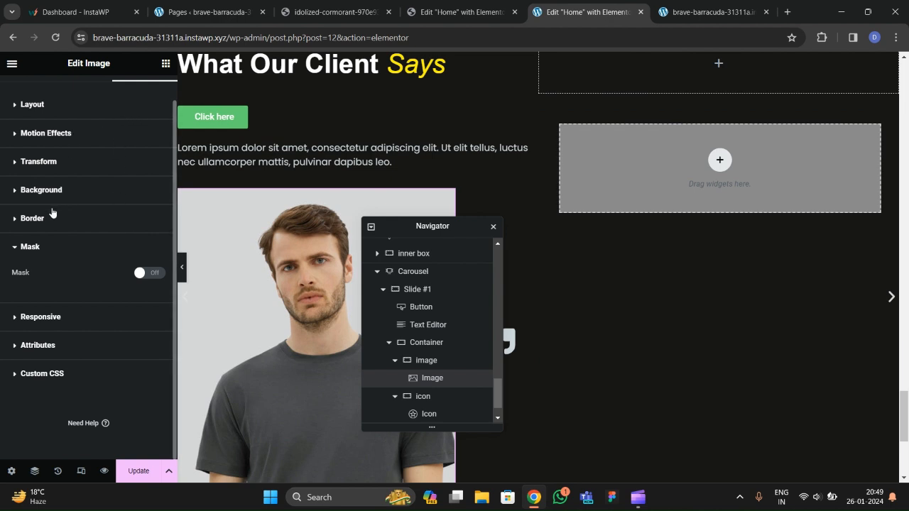
{"action": "left_click", "coordinate": [145, 272]}
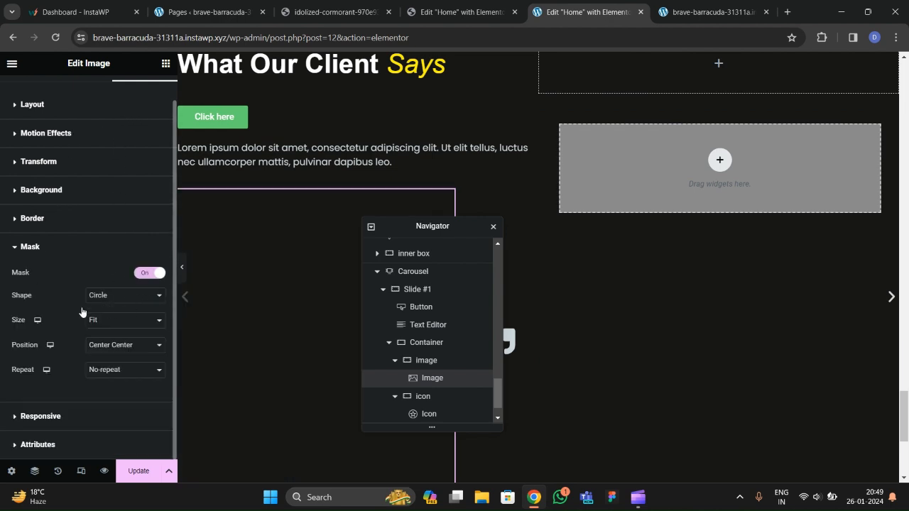
{"action": "scroll", "coordinate": [78, 313], "scroll_direction": "down", "scroll_amount": 2}
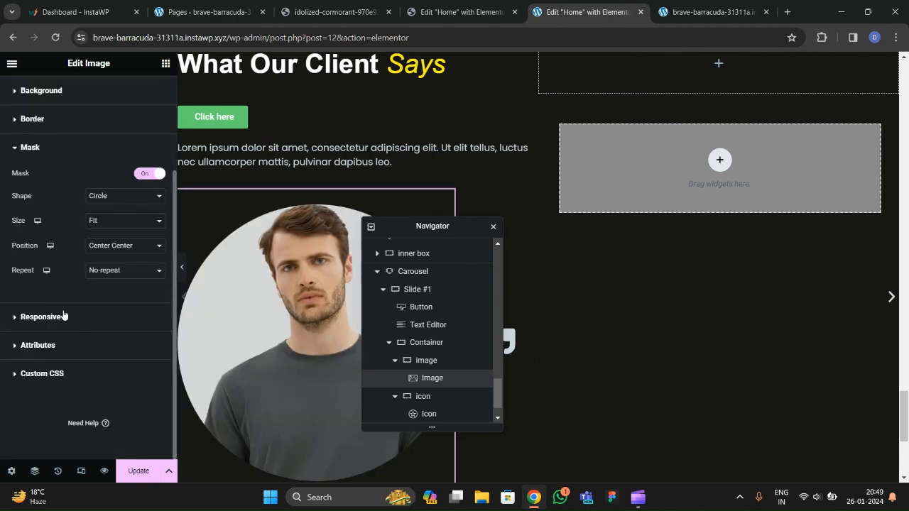
{"action": "left_click", "coordinate": [103, 198]}
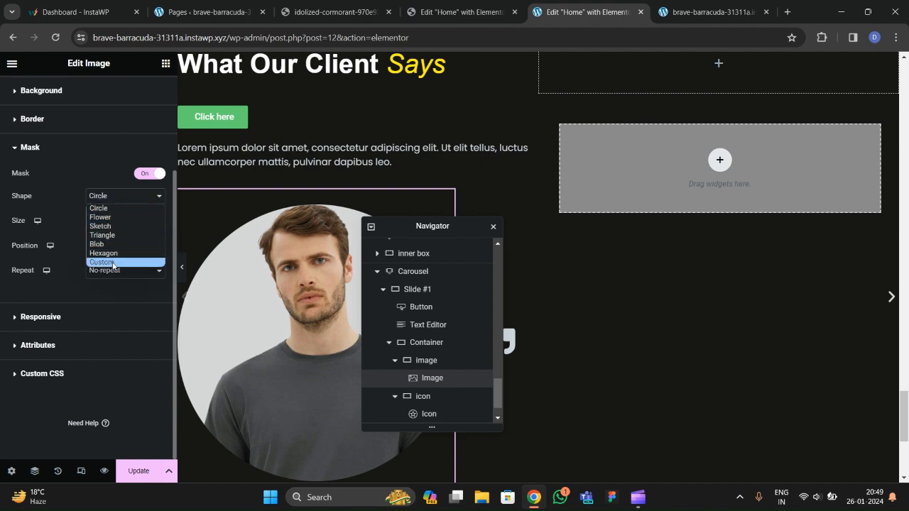
{"action": "left_click", "coordinate": [92, 208]}
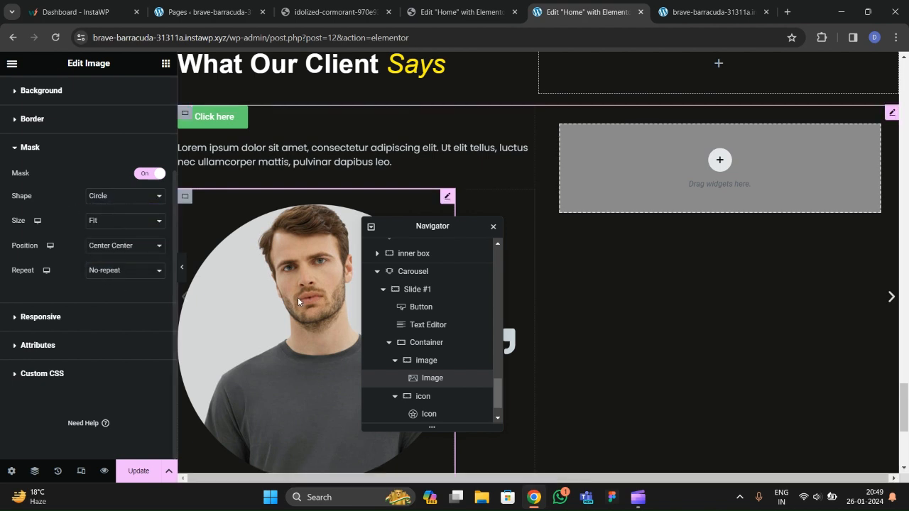
{"action": "scroll", "coordinate": [118, 264], "scroll_direction": "up", "scroll_amount": 3}
Set the photo's width to 17% and align it left.
{"action": "left_click", "coordinate": [80, 98]}
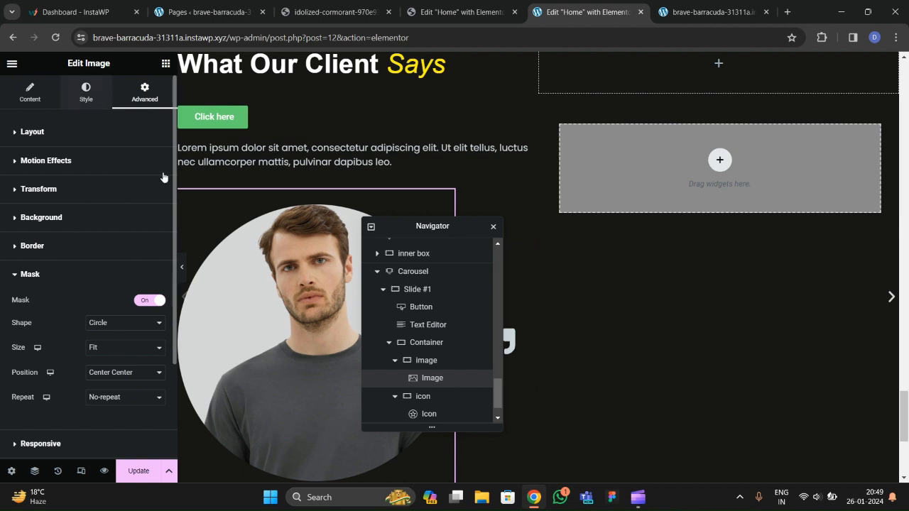
{"action": "left_click", "coordinate": [158, 171]}
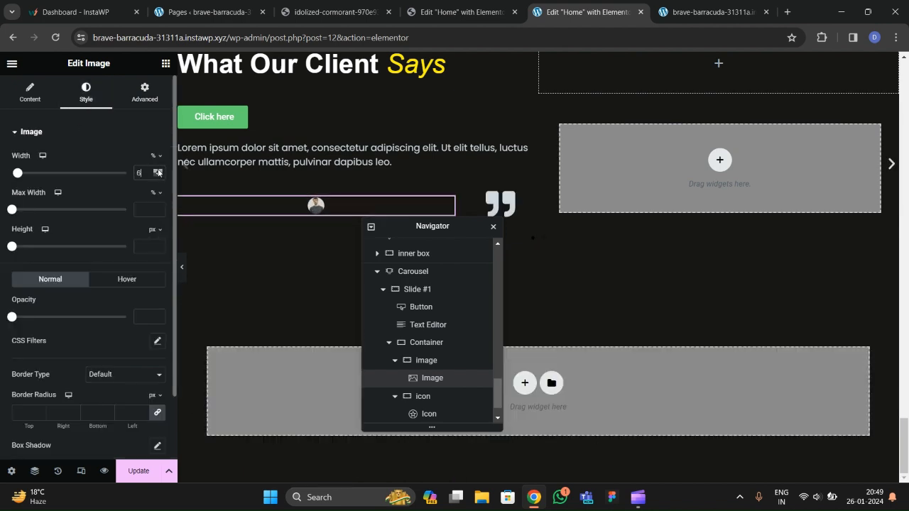
{"action": "left_click", "coordinate": [158, 170]}
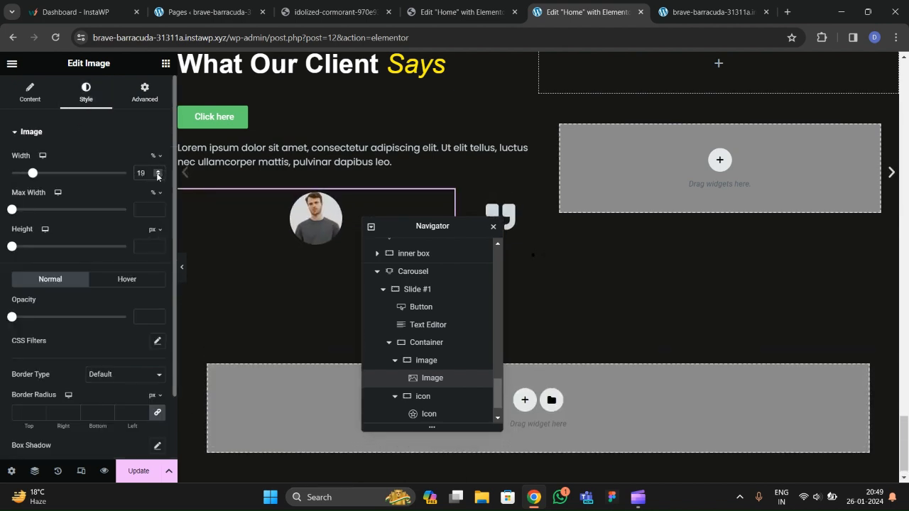
{"action": "left_click", "coordinate": [158, 175]}
{"action": "left_click", "coordinate": [158, 176]}
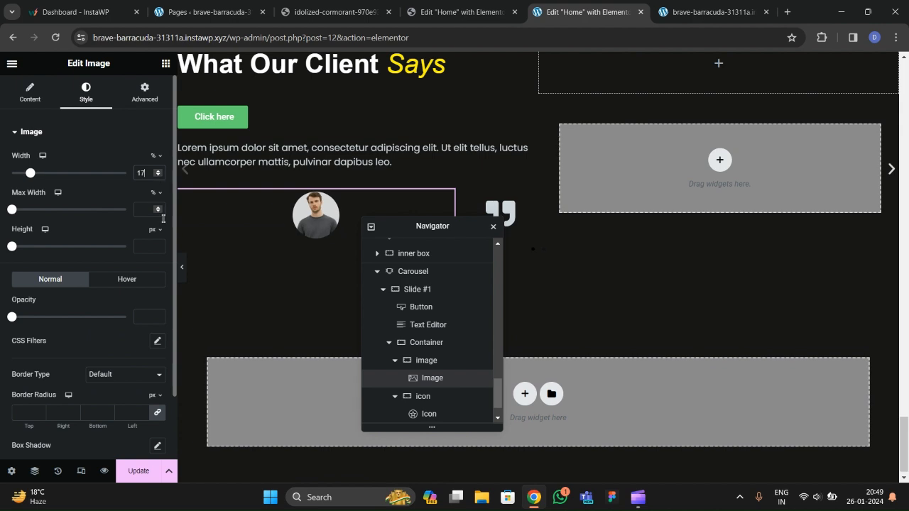
{"action": "left_click", "coordinate": [30, 95]}
{"action": "left_click", "coordinate": [126, 273]}
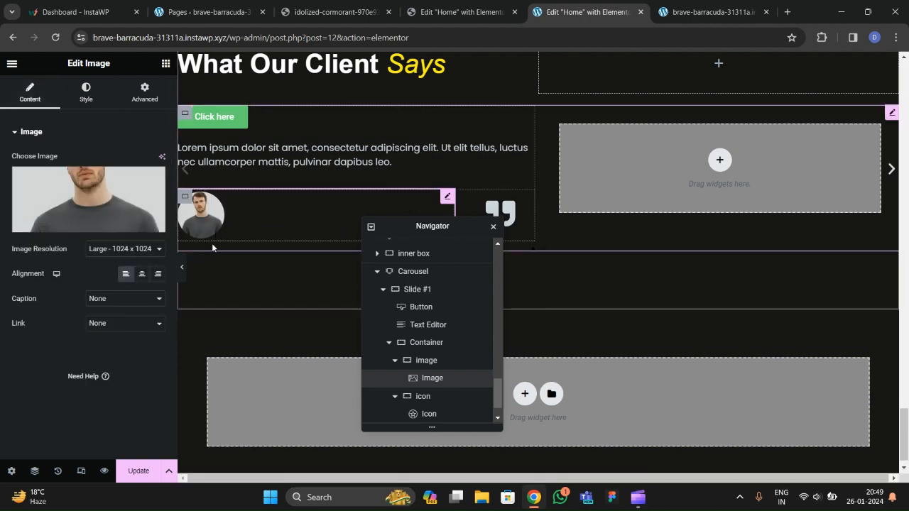
Add a Text Editor widget beneath the photo in the slide.
{"action": "left_click", "coordinate": [165, 63]}
{"action": "left_click_drag", "start_coordinate": [74, 267], "coordinate": [202, 238]}
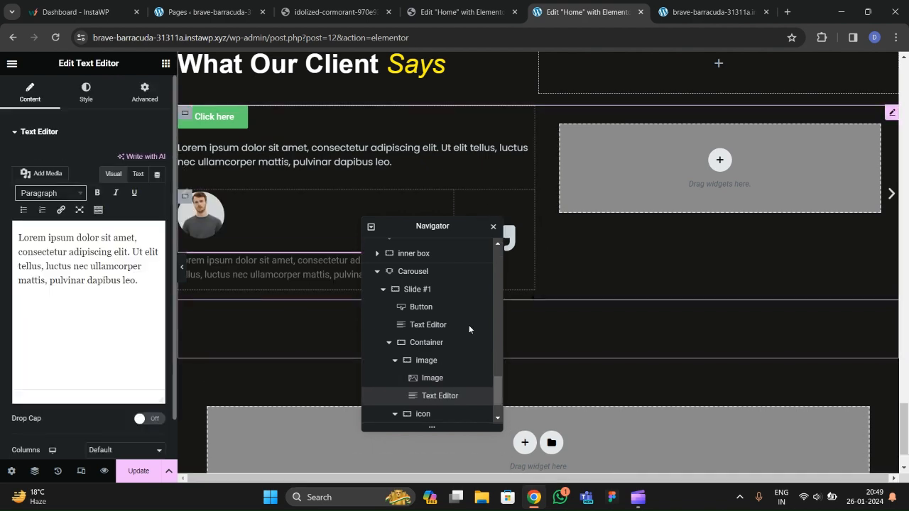
{"action": "scroll", "coordinate": [463, 324], "scroll_direction": "down", "scroll_amount": 3}
Set the photo-and-text container to Row direction, Align Items Center and Justify Content Start.
{"action": "left_click", "coordinate": [416, 308]}
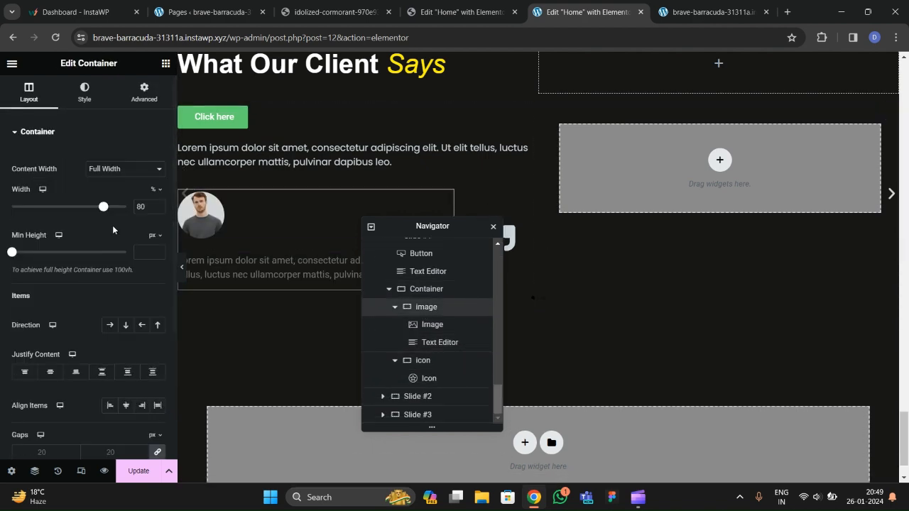
{"action": "scroll", "coordinate": [82, 279], "scroll_direction": "down", "scroll_amount": 2}
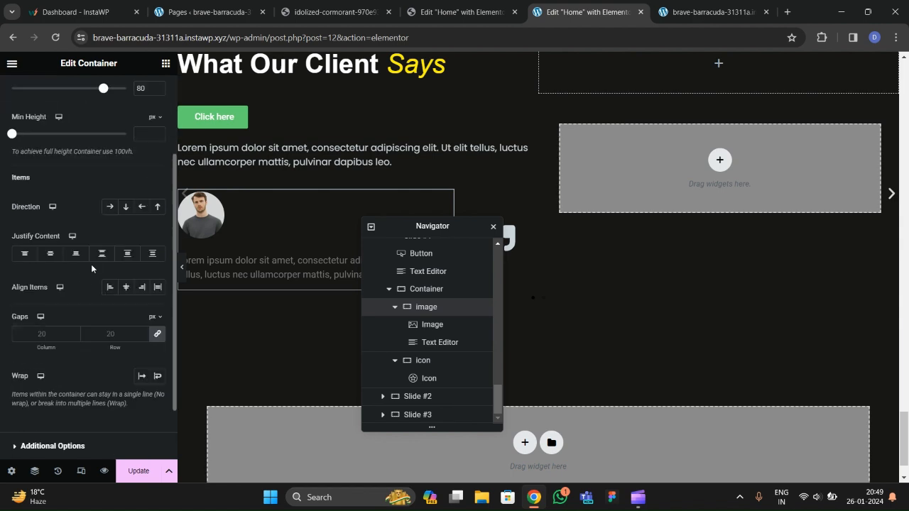
{"action": "left_click", "coordinate": [110, 207]}
{"action": "left_click", "coordinate": [125, 287]}
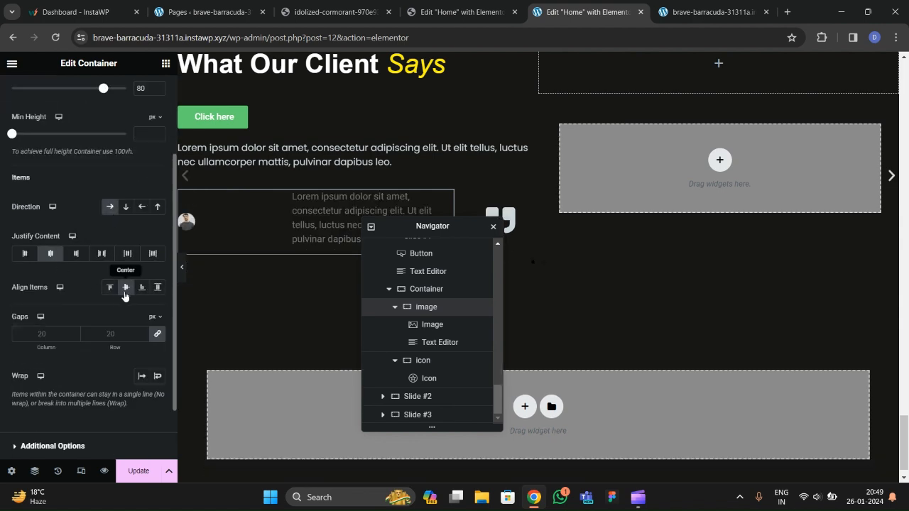
{"action": "left_click", "coordinate": [107, 287]}
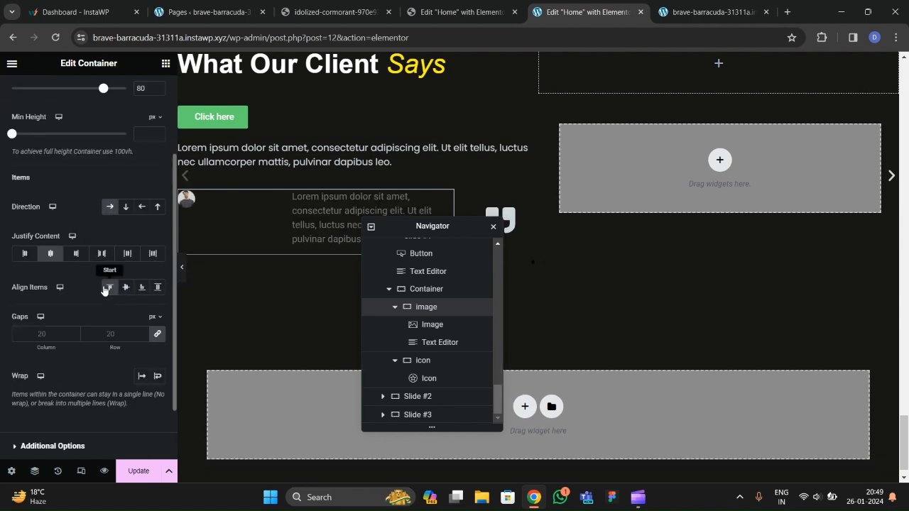
{"action": "left_click", "coordinate": [24, 253]}
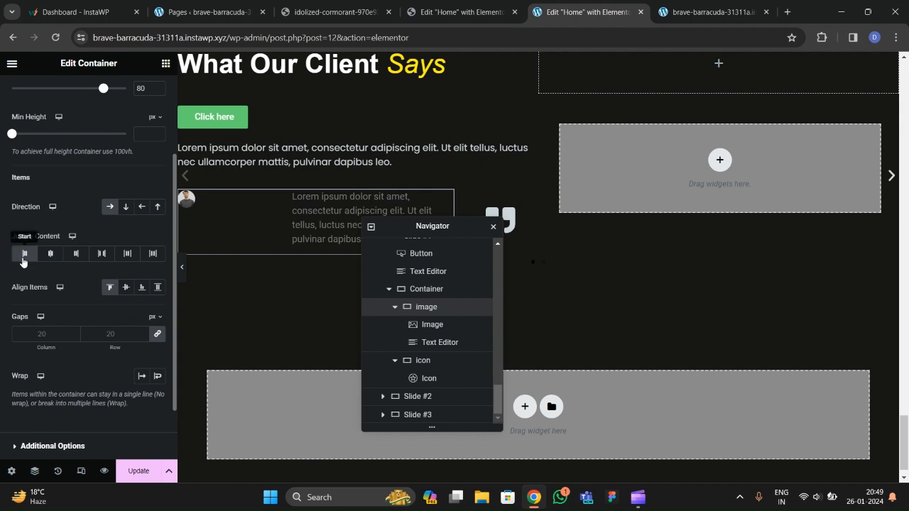
{"action": "left_click", "coordinate": [232, 202]}
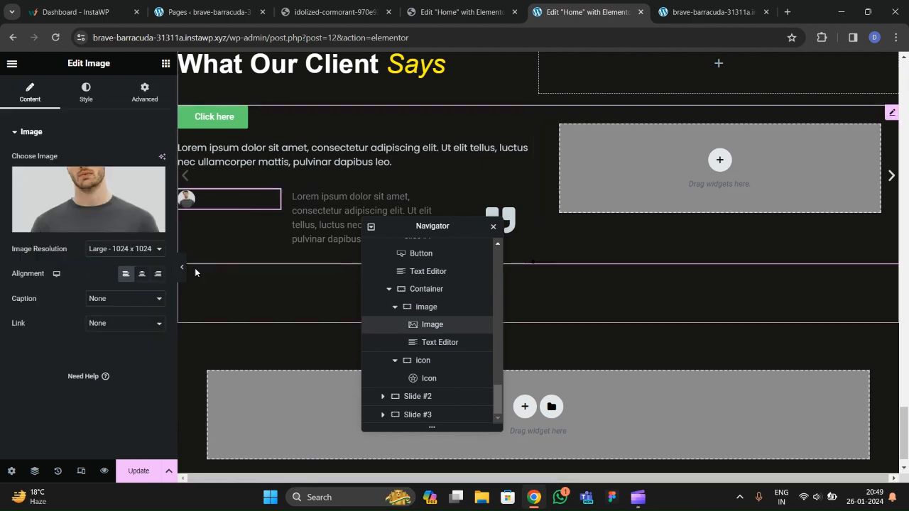
Reselect the container and re-apply centred item alignment with start justification.
{"action": "left_click", "coordinate": [425, 308]}
{"action": "left_click", "coordinate": [51, 372]}
{"action": "scroll", "coordinate": [64, 341], "scroll_direction": "down", "scroll_amount": 2}
{"action": "left_click", "coordinate": [126, 287]}
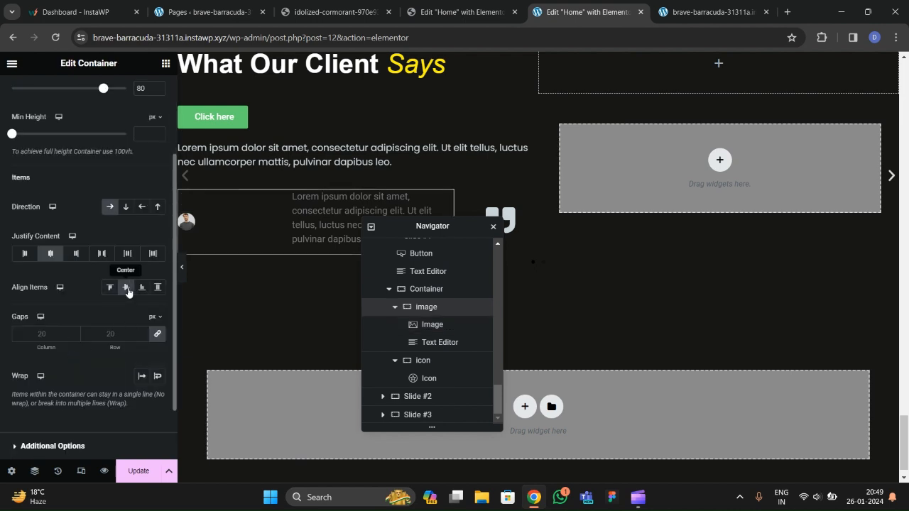
{"action": "left_click", "coordinate": [111, 288]}
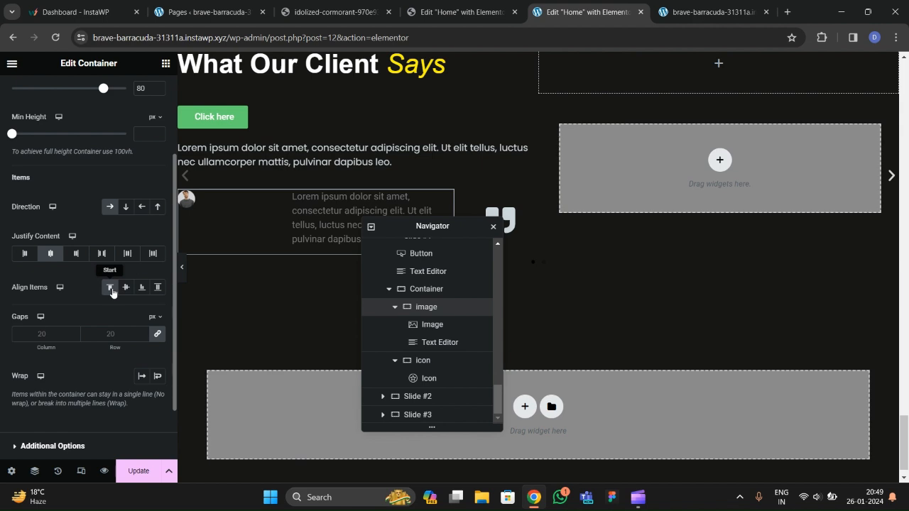
{"action": "left_click", "coordinate": [127, 289]}
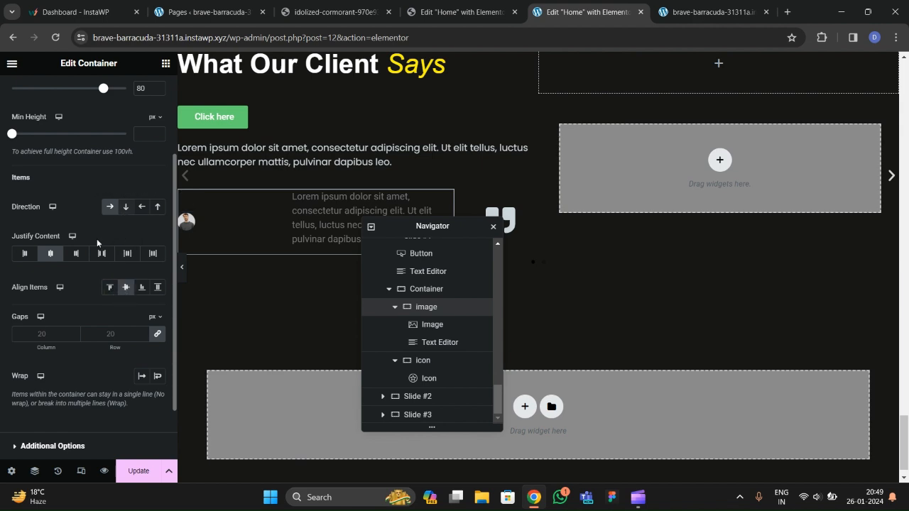
{"action": "left_click", "coordinate": [24, 253]}
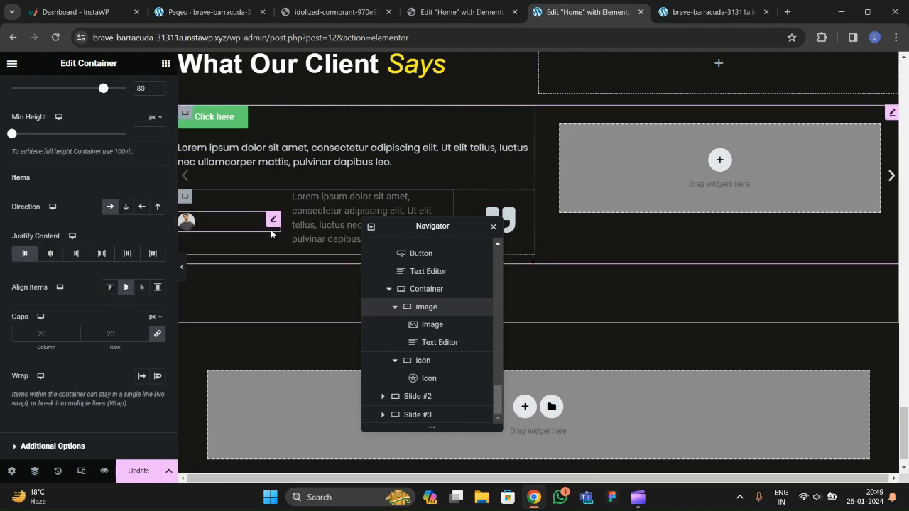
Increase the circular photo's Style width to 70, narrowing its box so the text sits closer.
{"action": "left_click", "coordinate": [223, 214]}
{"action": "left_click", "coordinate": [86, 92]}
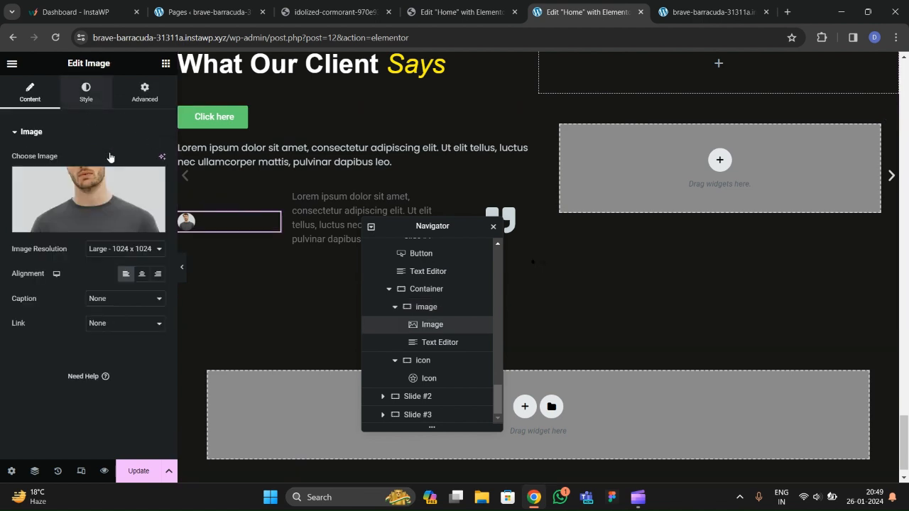
{"action": "left_click", "coordinate": [158, 170]}
{"action": "left_click", "coordinate": [158, 170]}
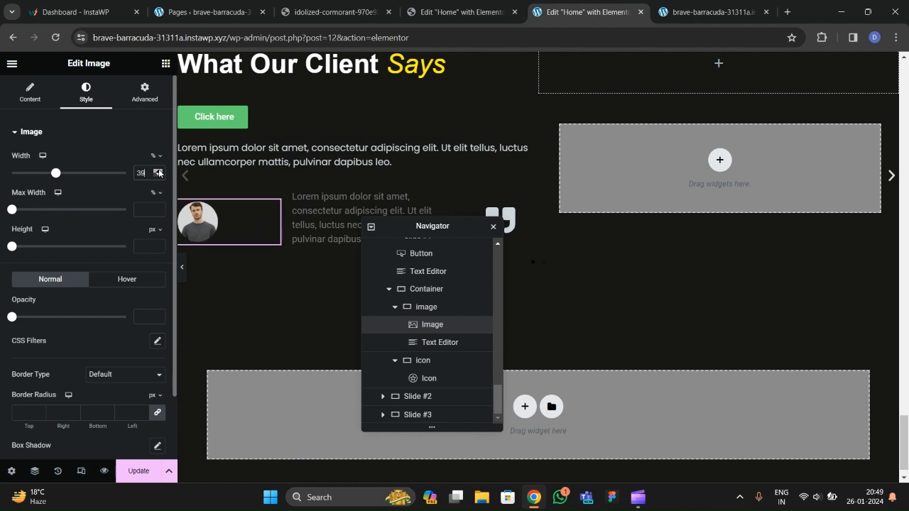
{"action": "left_click", "coordinate": [159, 172]}
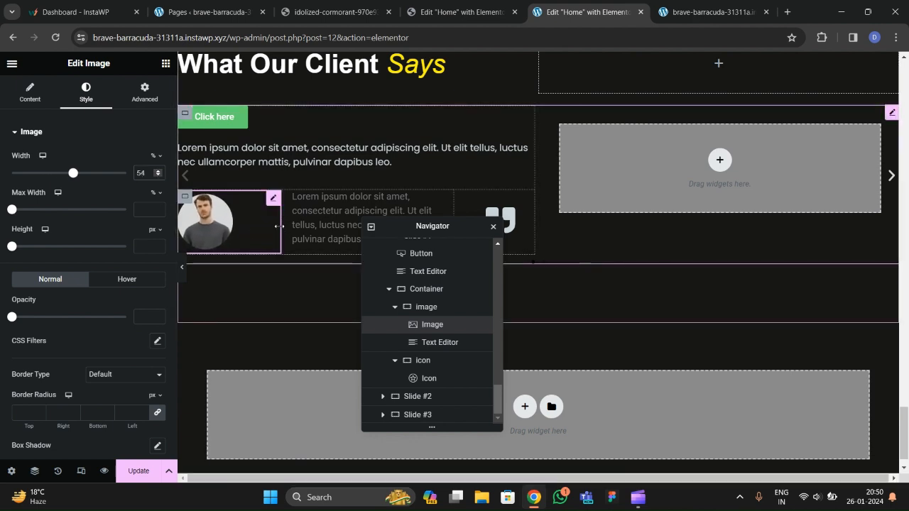
{"action": "left_click_drag", "start_coordinate": [232, 226], "coordinate": [217, 227]}
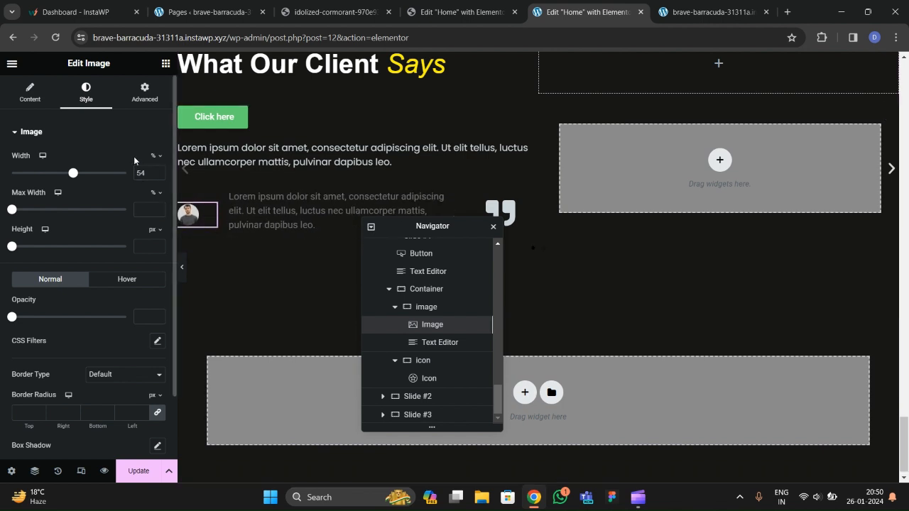
{"action": "left_click_drag", "start_coordinate": [158, 175], "coordinate": [157, 175]}
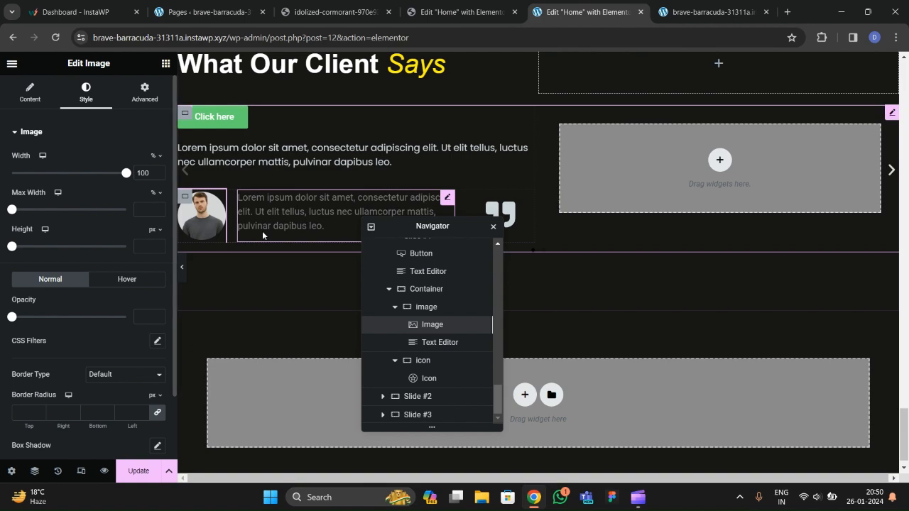
Compare with the live testimonial cards, then switch to the brave-barracuda site's Elementor editor tab.
{"action": "left_click", "coordinate": [297, 213]}
{"action": "left_click", "coordinate": [328, 12]}
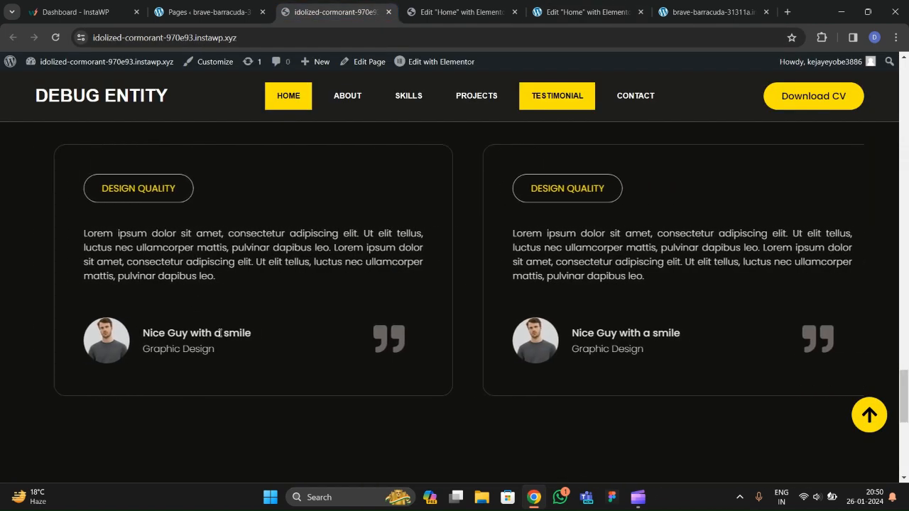
{"action": "left_click", "coordinate": [489, 18]}
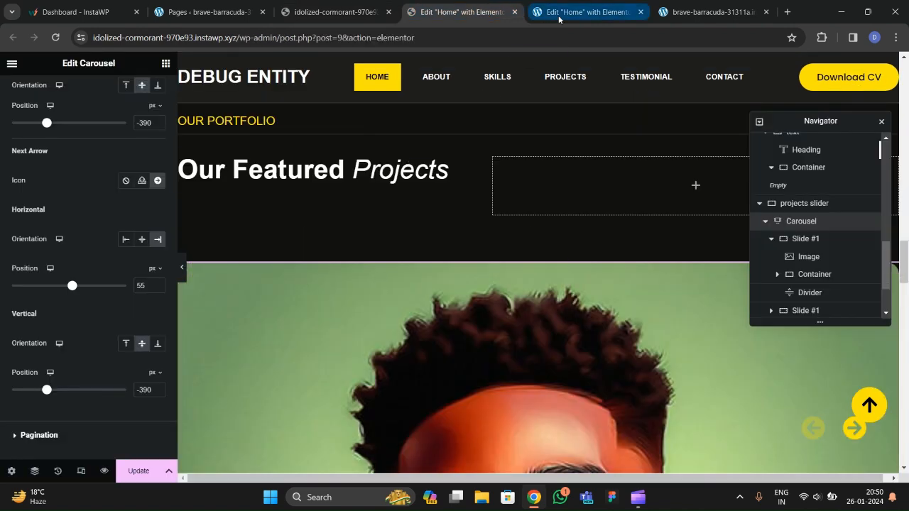
{"action": "left_click", "coordinate": [583, 12]}
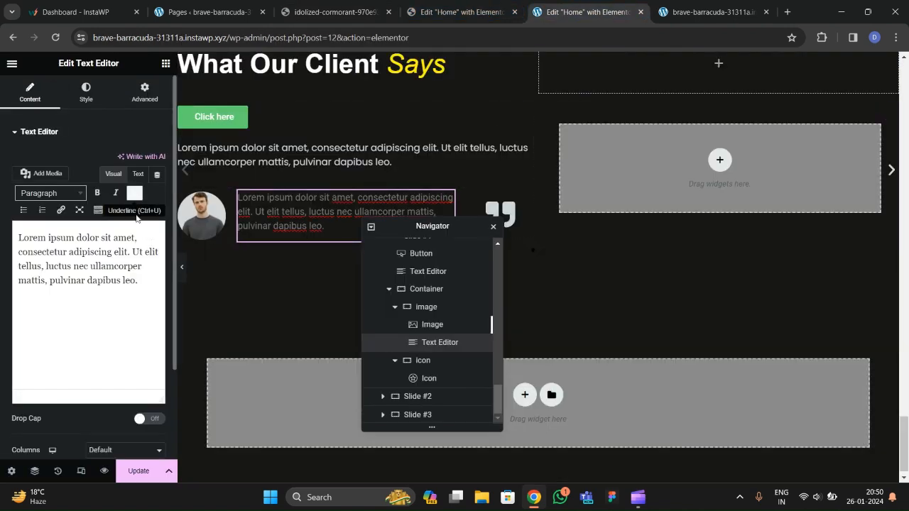
In Text mode, delete the lorem placeholder and type 'Nice guy with a smile<br>Gap'.
{"action": "left_click", "coordinate": [138, 174]}
{"action": "left_click_drag", "start_coordinate": [106, 264], "coordinate": [32, 233]}
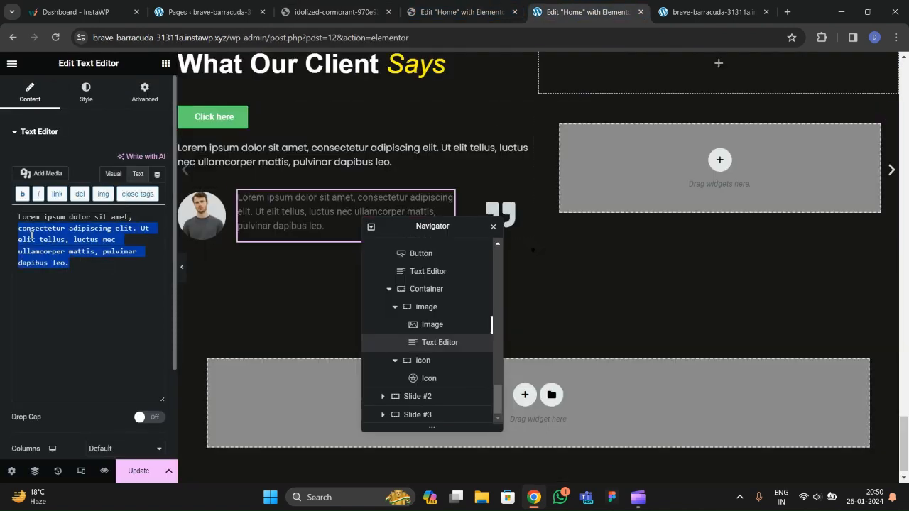
{"action": "key", "text": "ctrl+a"}
{"action": "key", "text": "BackSpace"}
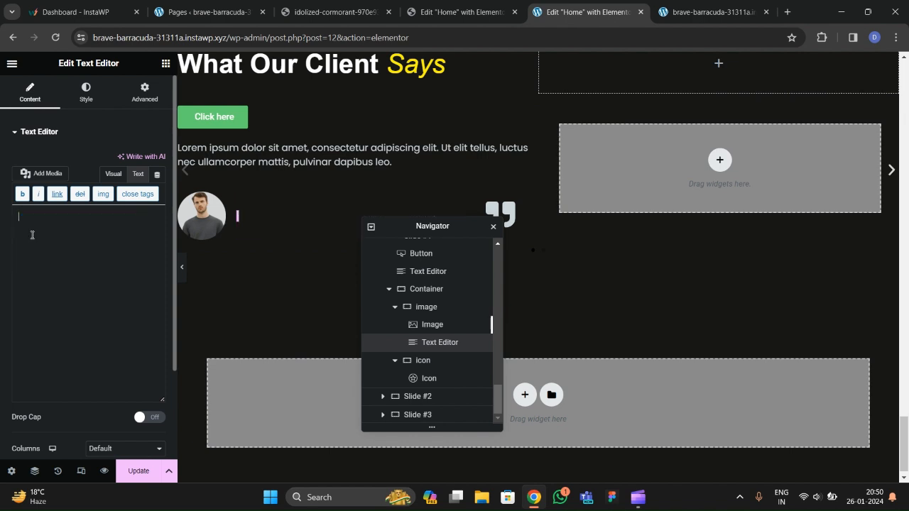
{"action": "type", "text": "Nice guy with a smile"}
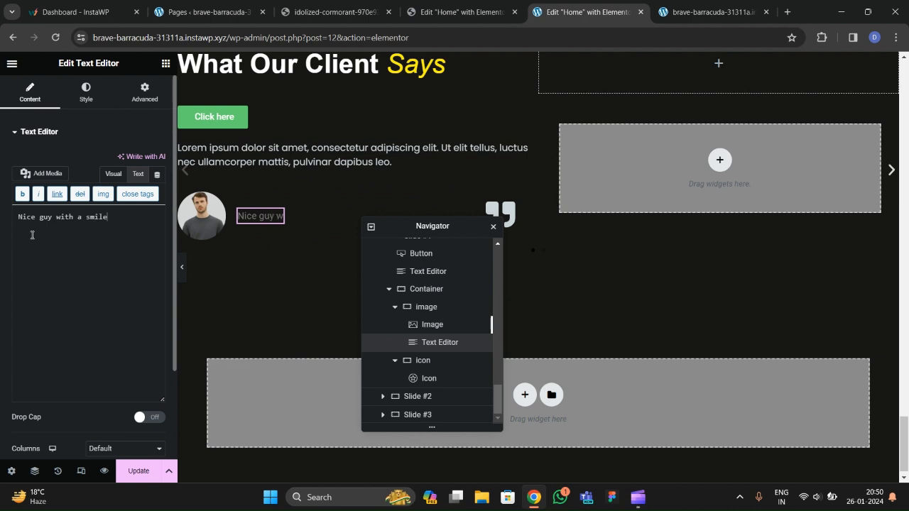
{"action": "type", "text": "<br>Gap"}
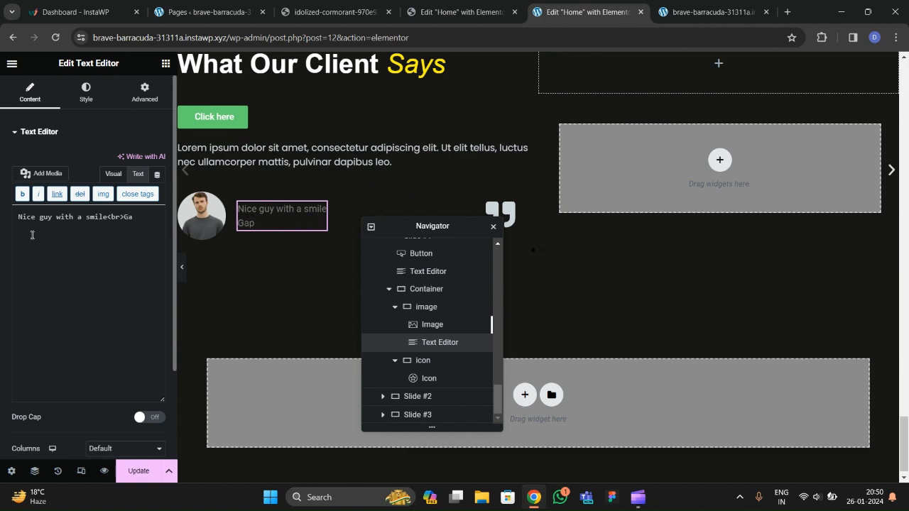
After checking the live card, finish 'Graphic Design' and begin a span tag.
{"action": "left_click", "coordinate": [313, 15]}
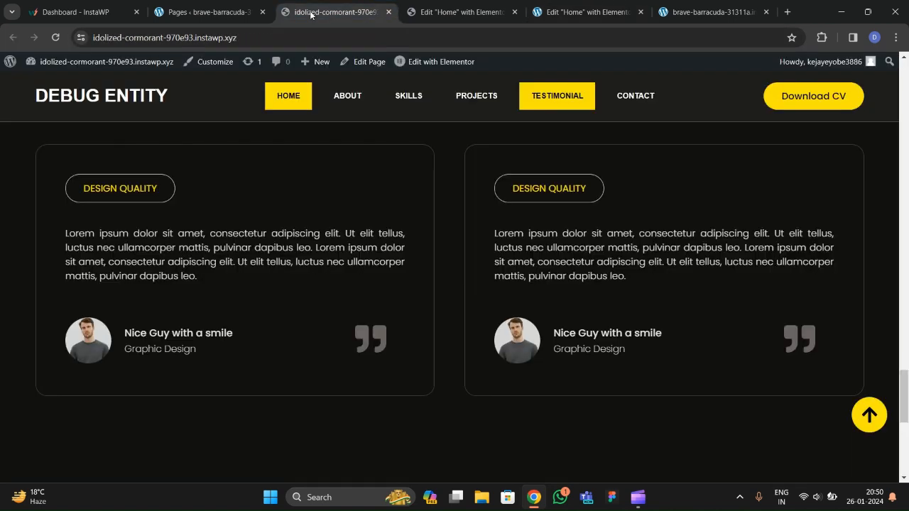
{"action": "left_click", "coordinate": [462, 12]}
{"action": "left_click", "coordinate": [587, 12]}
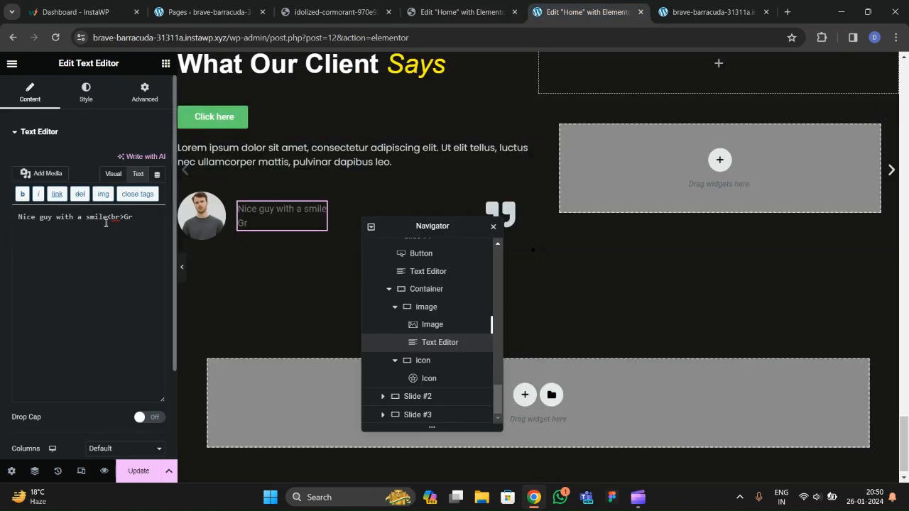
{"action": "type", "text": "hic Design"}
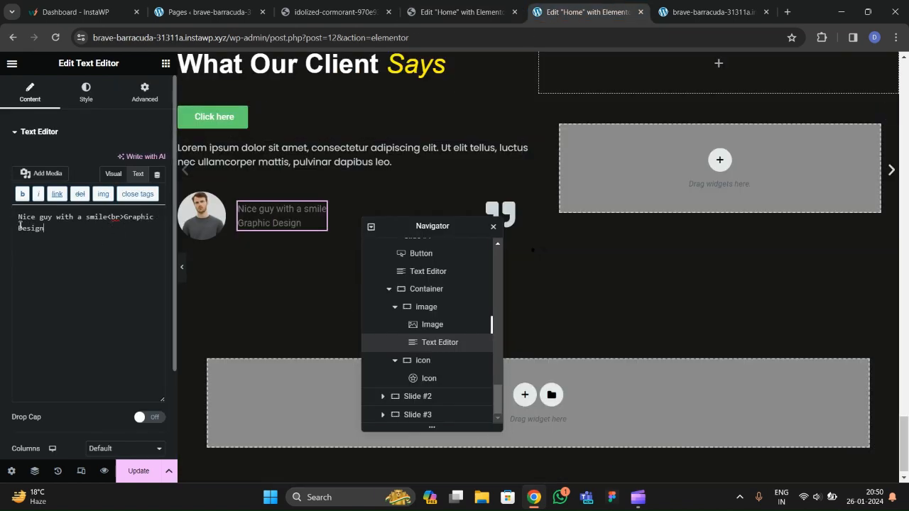
{"action": "type", "text": "<"}
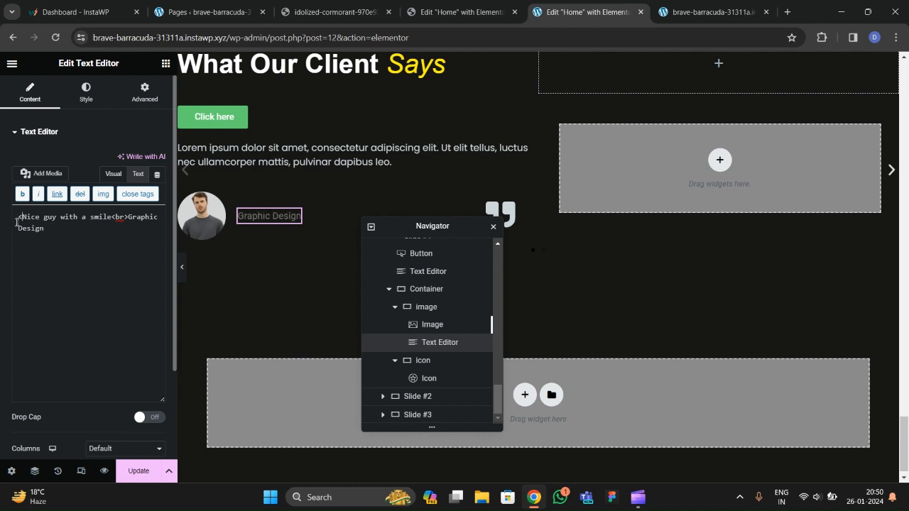
{"action": "type", "text": "span>"}
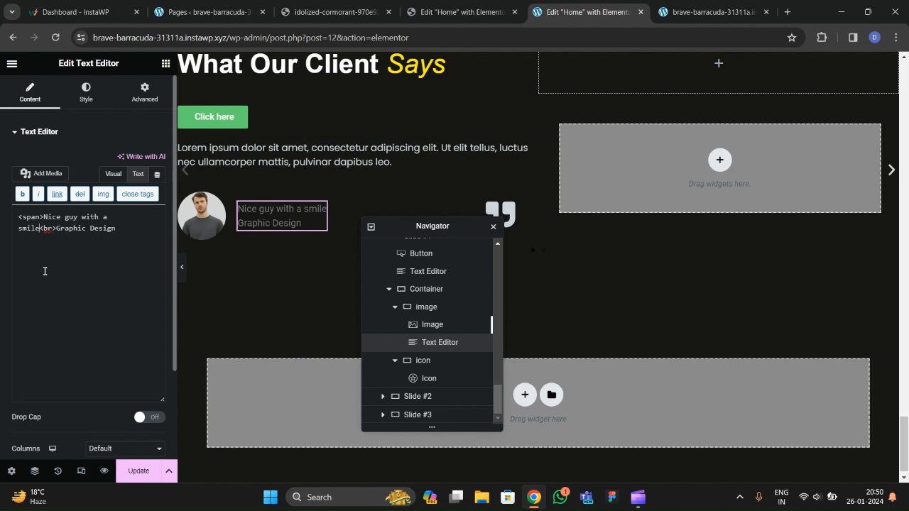
{"action": "type", "text": "</san"}
Give the name's span the style font-weight:bold; font-size:20px.
{"action": "key", "text": "BackSpace"}
{"action": "key", "text": "BackSpace"}
{"action": "type", "text": "pan><"}
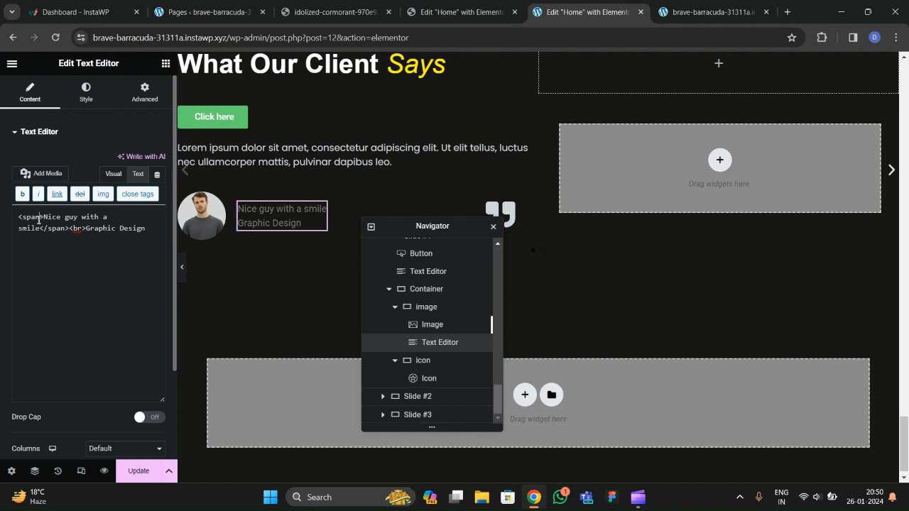
{"action": "type", "text": " s"}
{"action": "type", "text": "tyle"}
{"action": "type", "text": "=\"\""}
{"action": "type", "text": "font"}
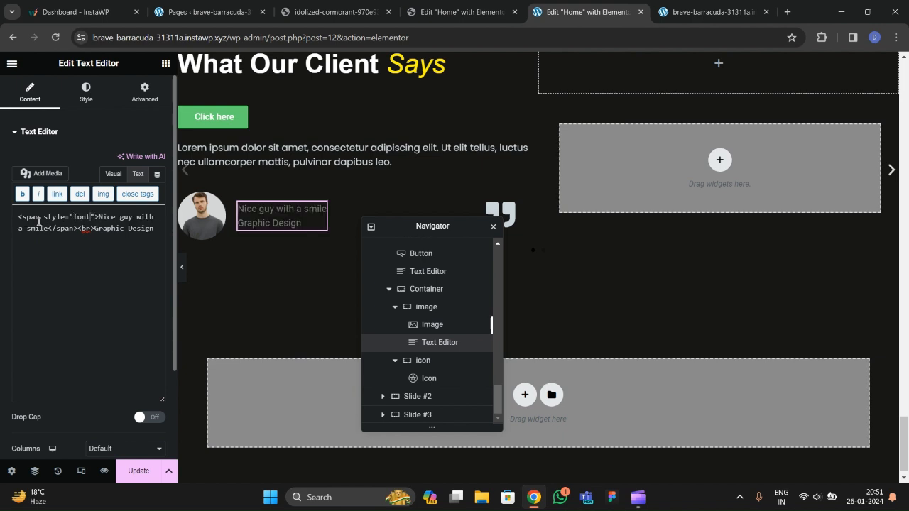
{"action": "type", "text": "-weight"}
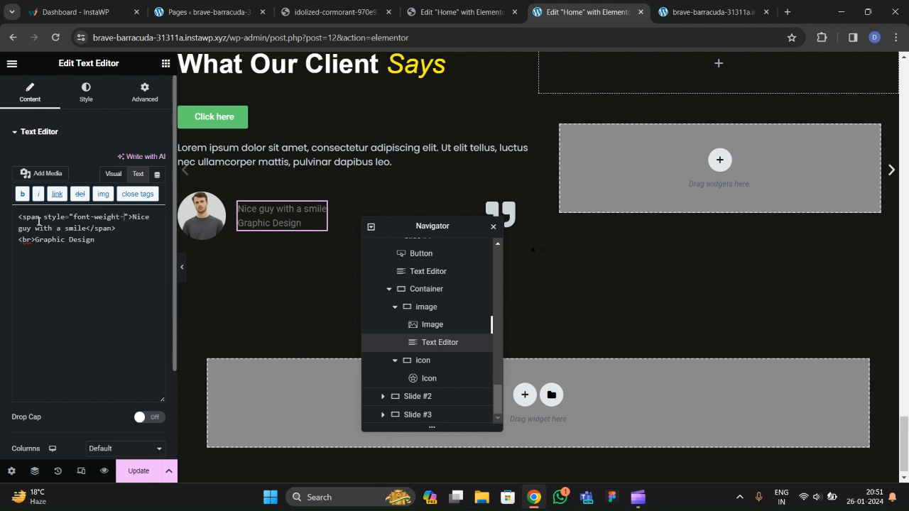
{"action": "type", "text": ":bold"}
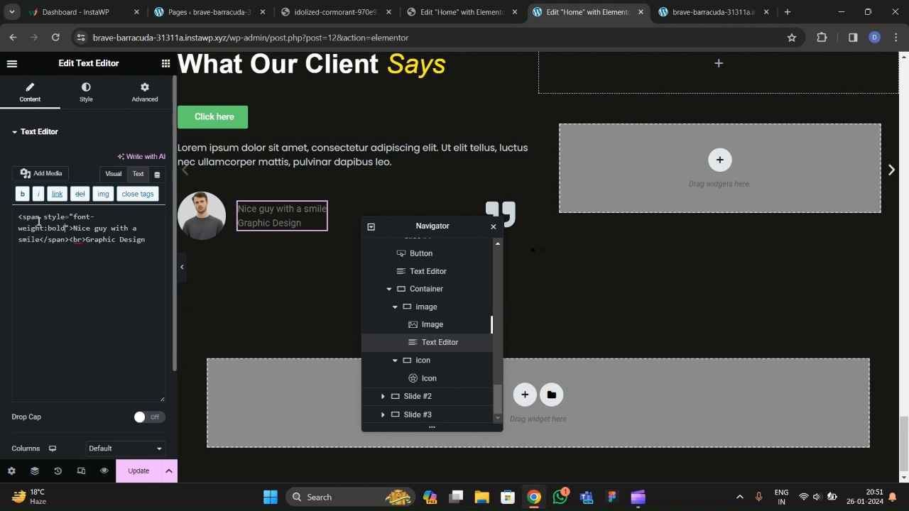
{"action": "type", "text": ";"}
{"action": "type", "text": " font-siz"}
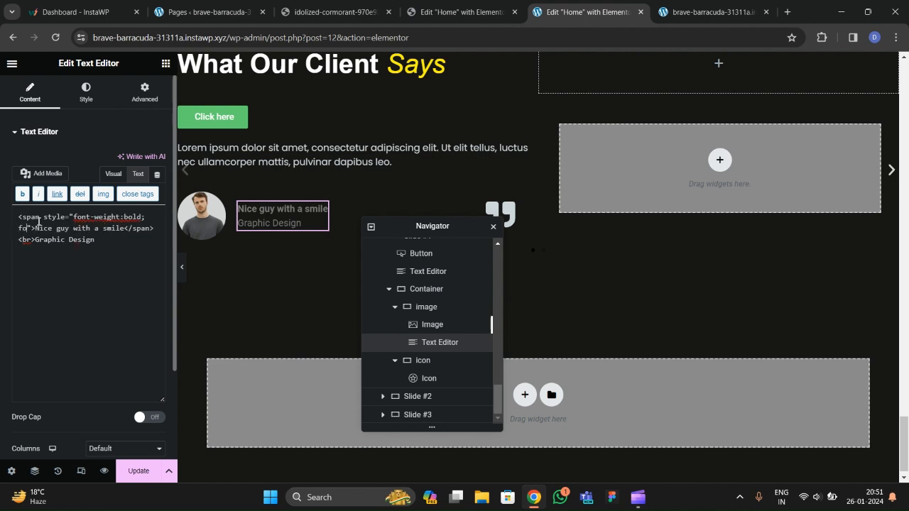
{"action": "type", "text": "e:"}
{"action": "key", "text": "BackSpace"}
{"action": "key", "text": "BackSpace"}
{"action": "key", "text": "BackSpace"}
{"action": "key", "text": "BackSpace"}
{"action": "key", "text": "BackSpace"}
{"action": "type", "text": "size:"}
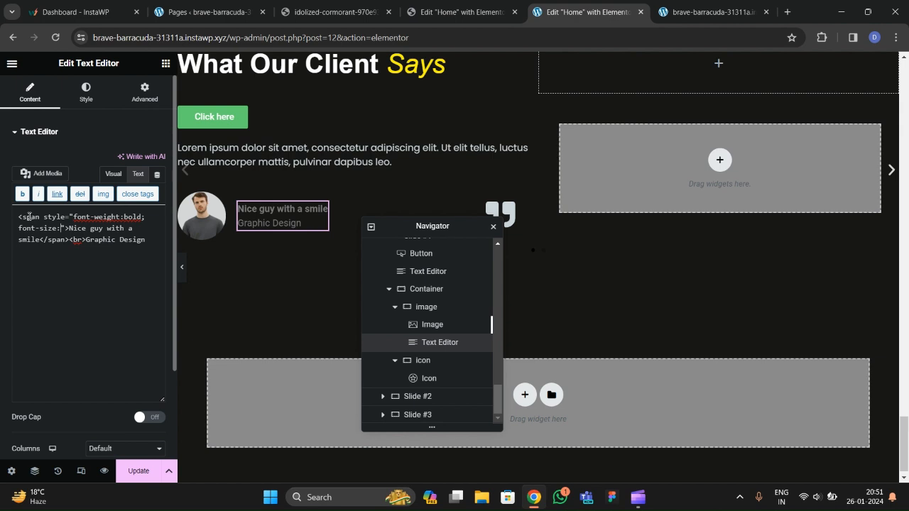
{"action": "type", "text": "25px"}
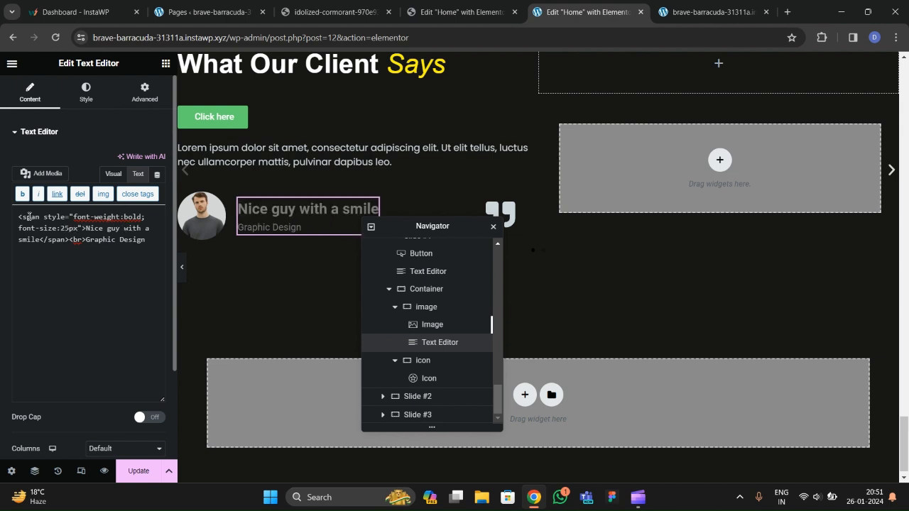
{"action": "key", "text": "BackSpace"}
{"action": "key", "text": "BackSpace"}
{"action": "key", "text": "BackSpace"}
{"action": "type", "text": "0px;"}
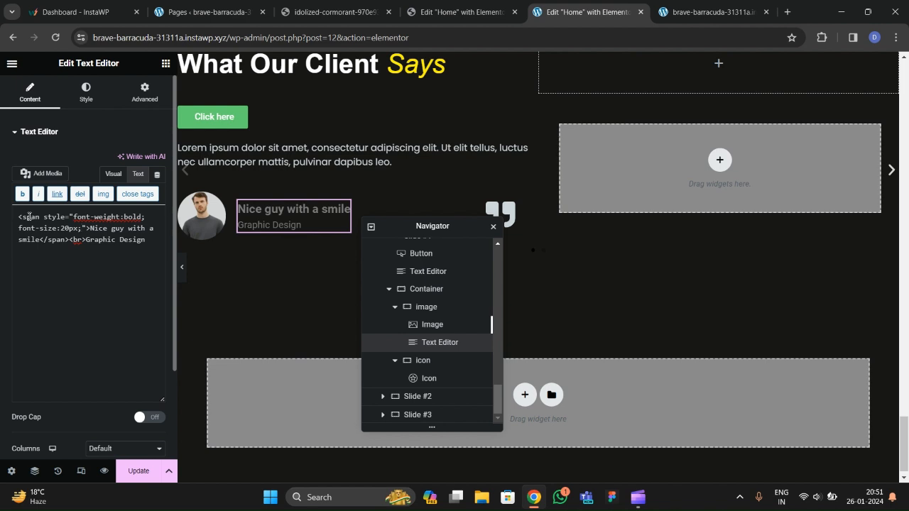
Set the text widget's Typography font family to Poppins.
{"action": "left_click", "coordinate": [86, 93]}
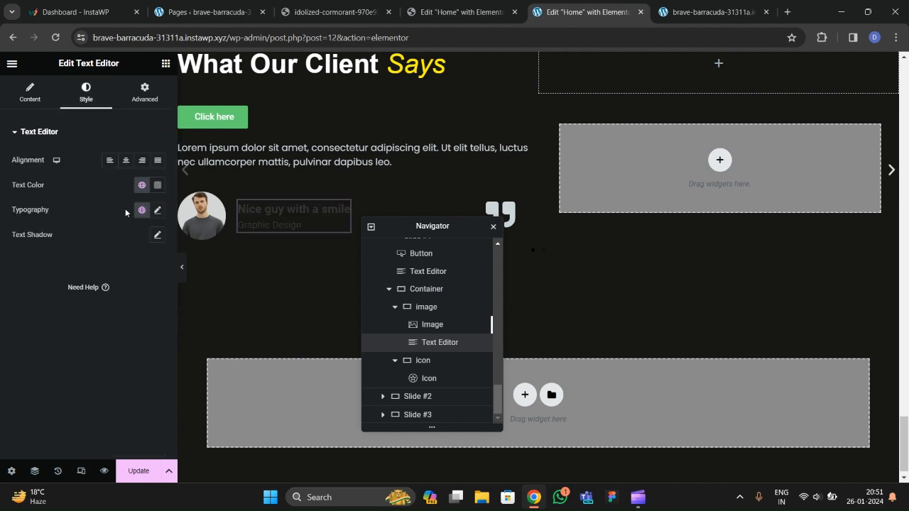
{"action": "left_click", "coordinate": [158, 214]}
{"action": "left_click", "coordinate": [113, 267]}
{"action": "type", "text": "poppin"}
{"action": "key", "text": "Return"}
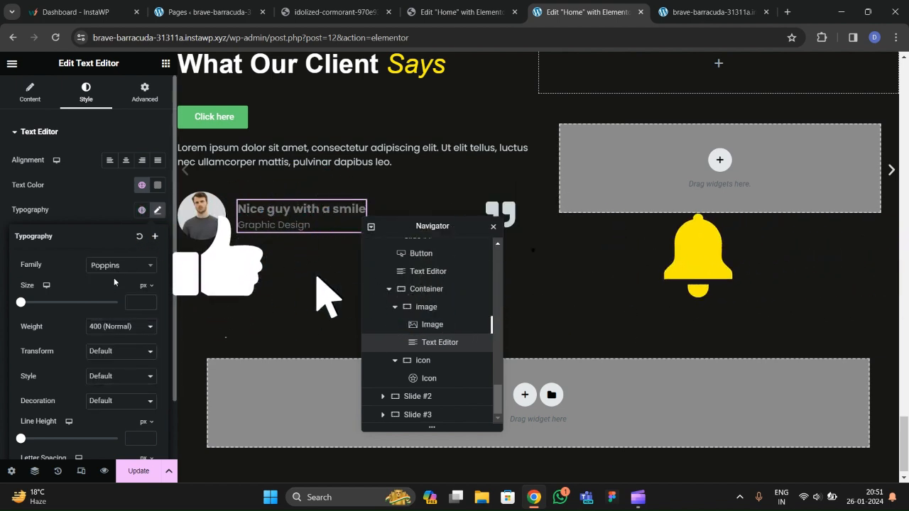
{"action": "left_click", "coordinate": [111, 326]}
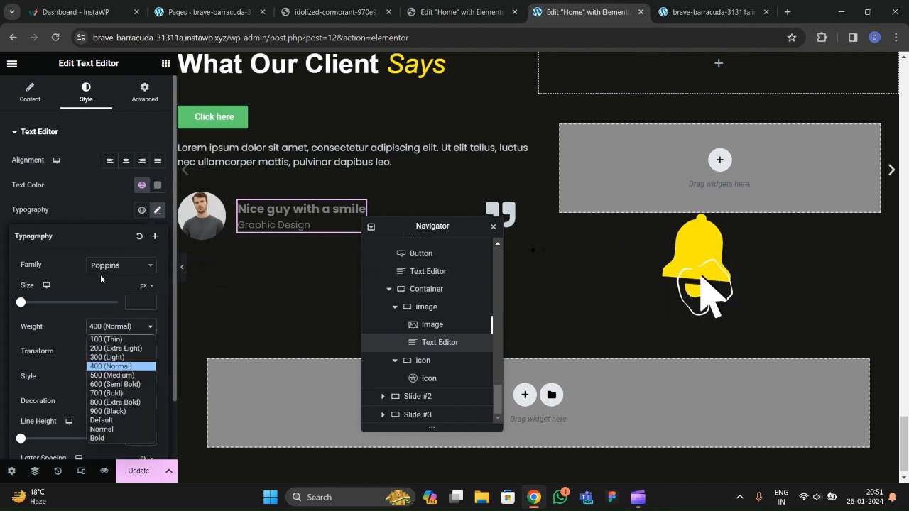
{"action": "left_click", "coordinate": [98, 201]}
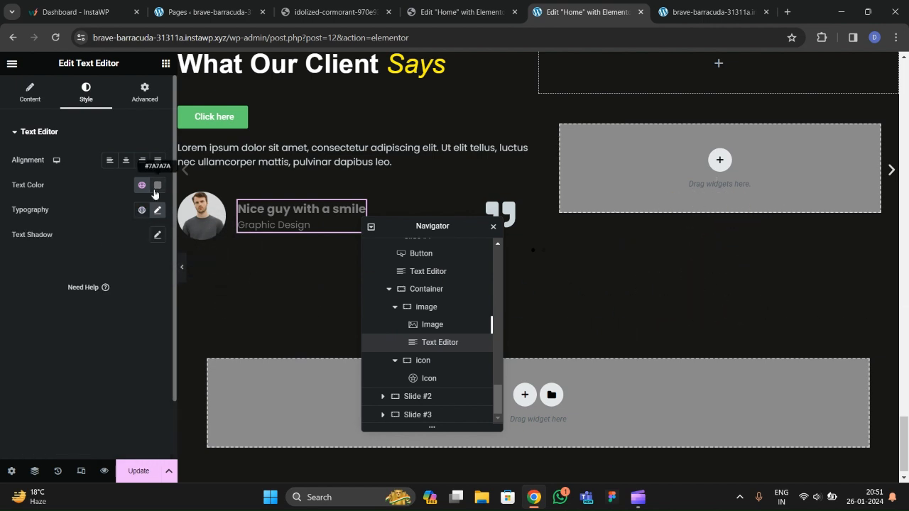
In the raw HTML, change the name's font-weight from bold to 500.
{"action": "left_click", "coordinate": [28, 105]}
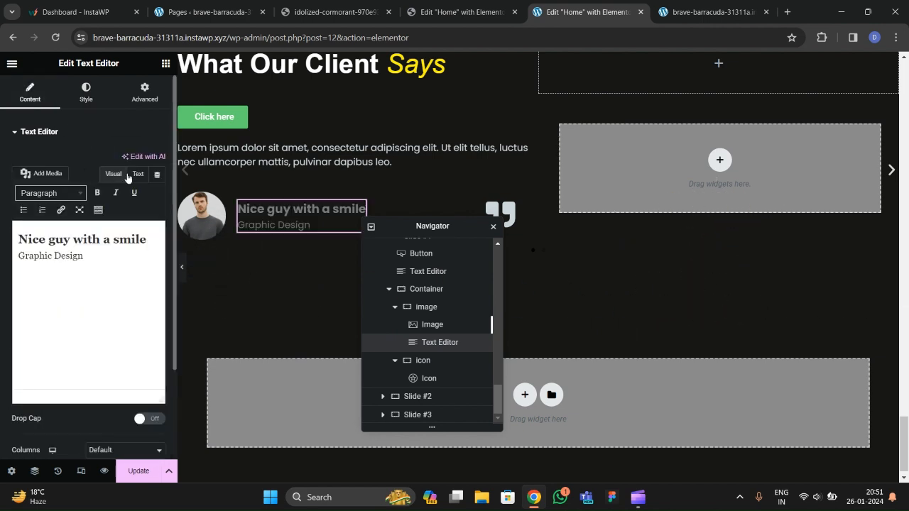
{"action": "left_click", "coordinate": [138, 173]}
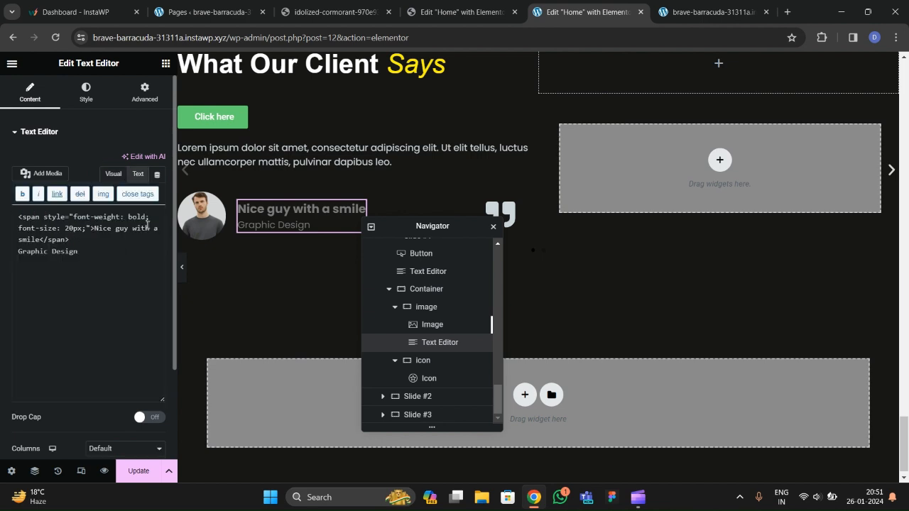
{"action": "key", "text": "BackSpace"}
{"action": "type", "text": "no"}
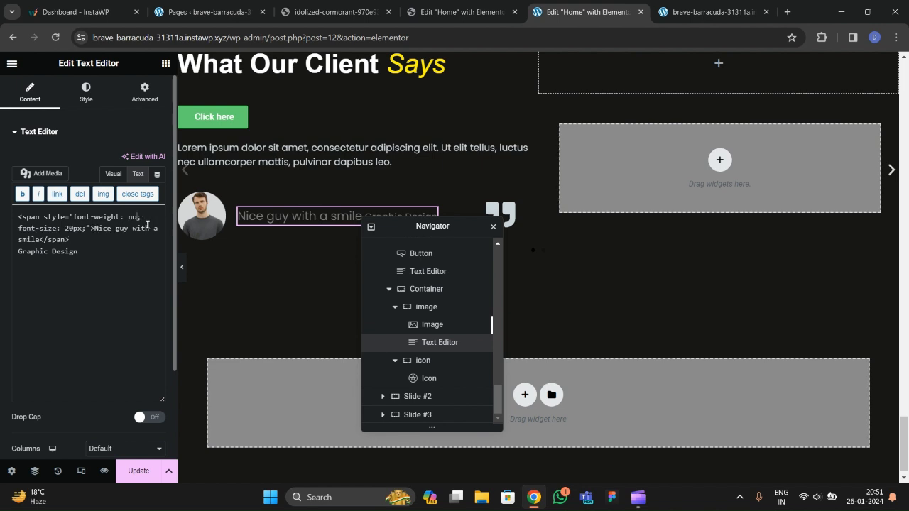
{"action": "key", "text": "BackSpace"}
{"action": "key", "text": "BackSpace"}
{"action": "key", "text": "BackSpace"}
{"action": "key", "text": "BackSpace"}
{"action": "key", "text": "BackSpace"}
{"action": "key", "text": "BackSpace"}
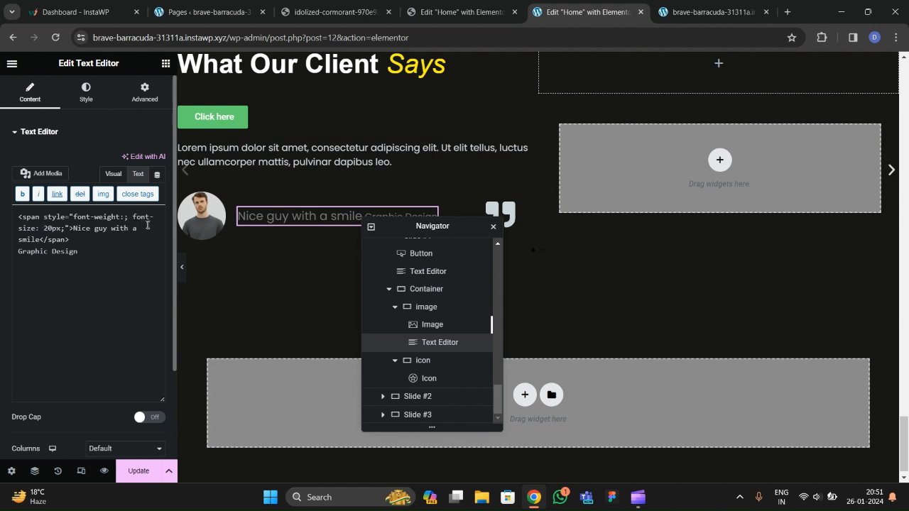
{"action": "type", "text": "500"}
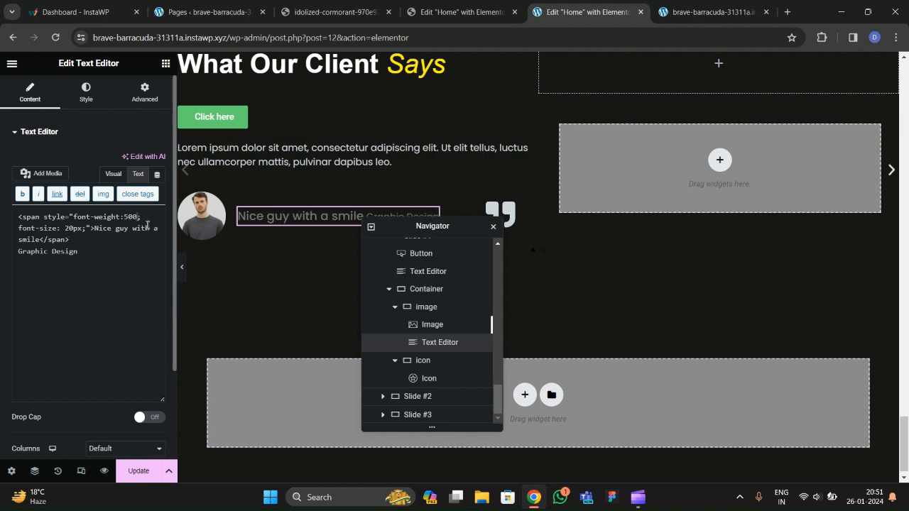
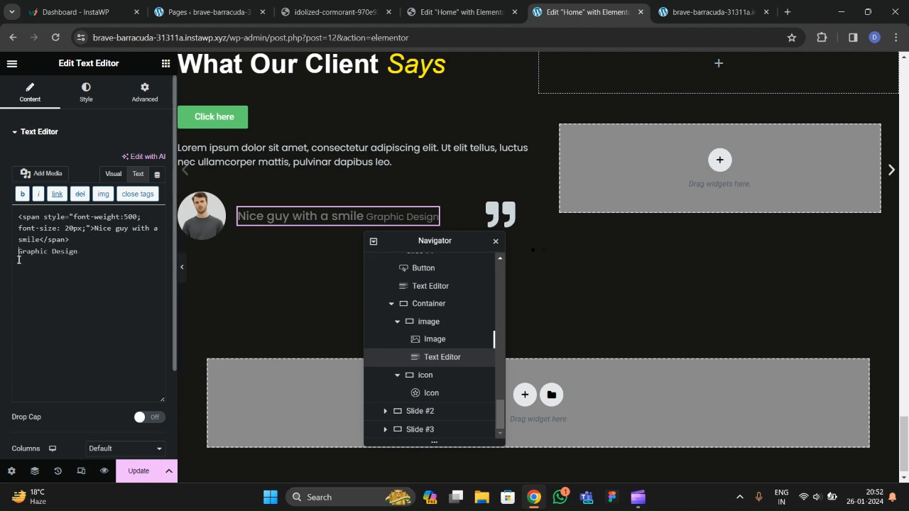
Insert a <br> before Graphic Design and raise the text's typography size to 17.
{"action": "key", "text": "BackSpace"}
{"action": "type", "text": "</span><br>"}
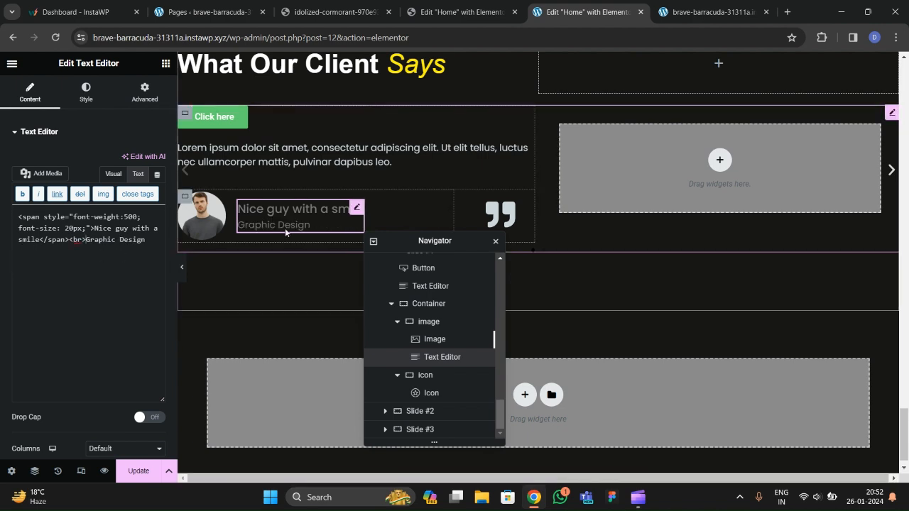
{"action": "left_click", "coordinate": [86, 92]}
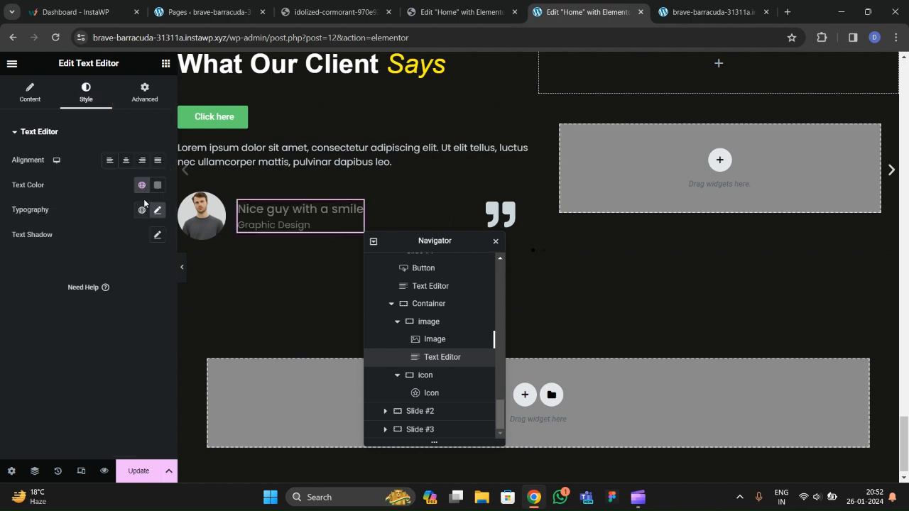
{"action": "left_click", "coordinate": [158, 209]}
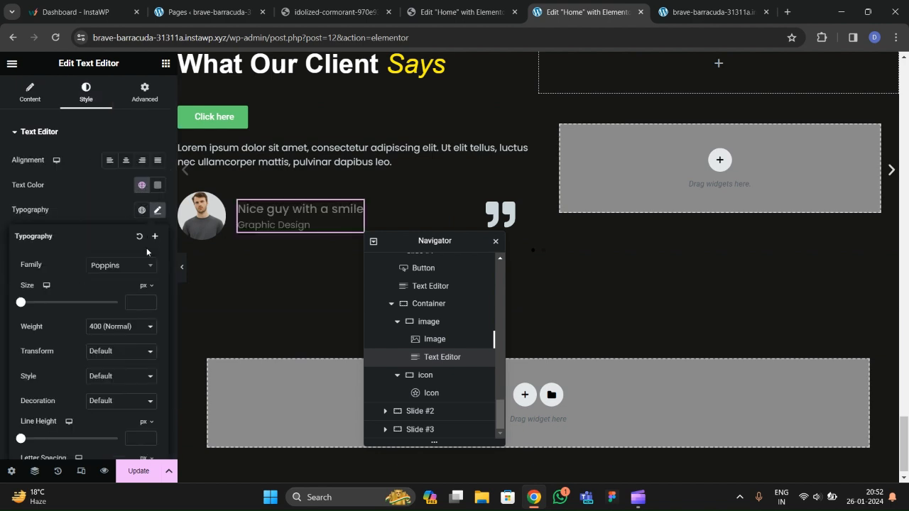
{"action": "left_click", "coordinate": [148, 300]}
{"action": "left_click", "coordinate": [148, 300]}
{"action": "left_click", "coordinate": [148, 300]}
{"action": "left_click", "coordinate": [149, 301]}
{"action": "left_click", "coordinate": [148, 301]}
{"action": "left_click", "coordinate": [148, 300]}
{"action": "left_click", "coordinate": [149, 301]}
{"action": "left_click", "coordinate": [149, 301]}
{"action": "left_click", "coordinate": [148, 300]}
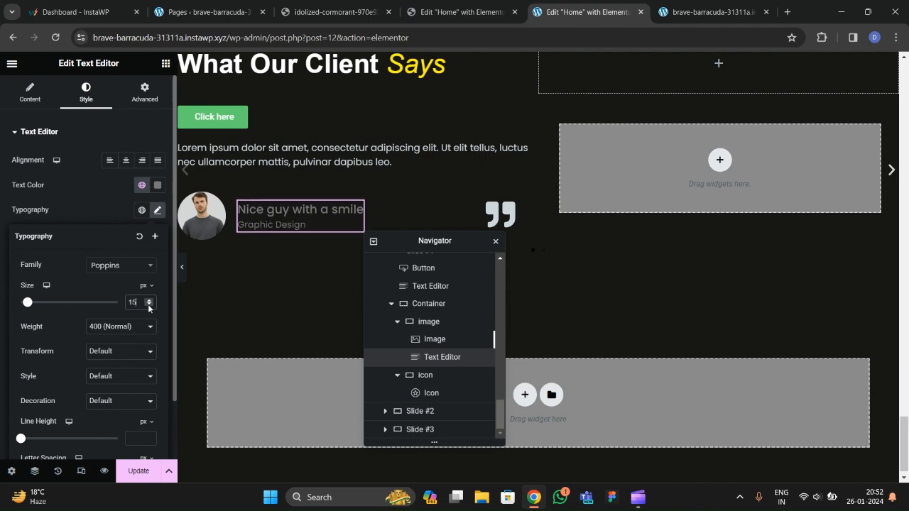
Set the text colour to the light global 'text' colour.
{"action": "left_click", "coordinate": [142, 185]}
{"action": "scroll", "coordinate": [57, 334], "scroll_direction": "down", "scroll_amount": 1}
{"action": "left_click", "coordinate": [57, 340]}
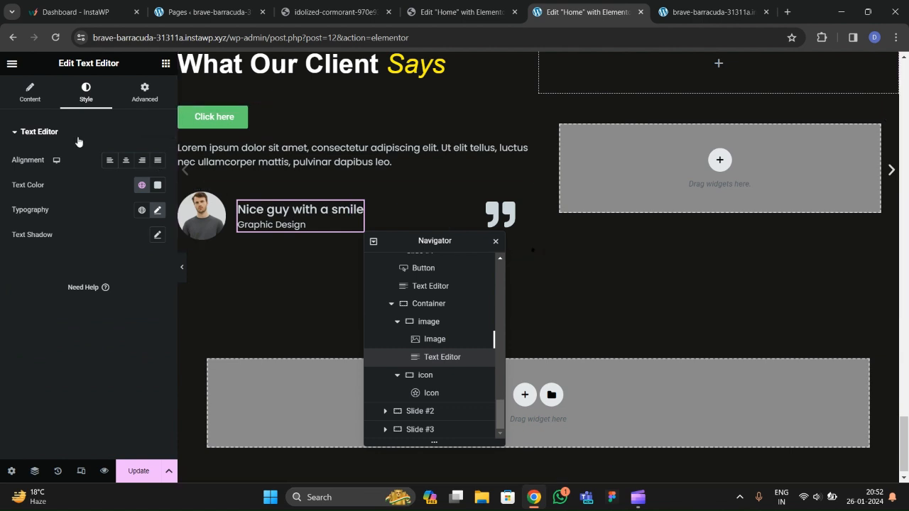
In the raw HTML, redo the <br> before Graphic Design and change font-size 20px to 18px.
{"action": "left_click", "coordinate": [30, 92]}
{"action": "left_click", "coordinate": [135, 174]}
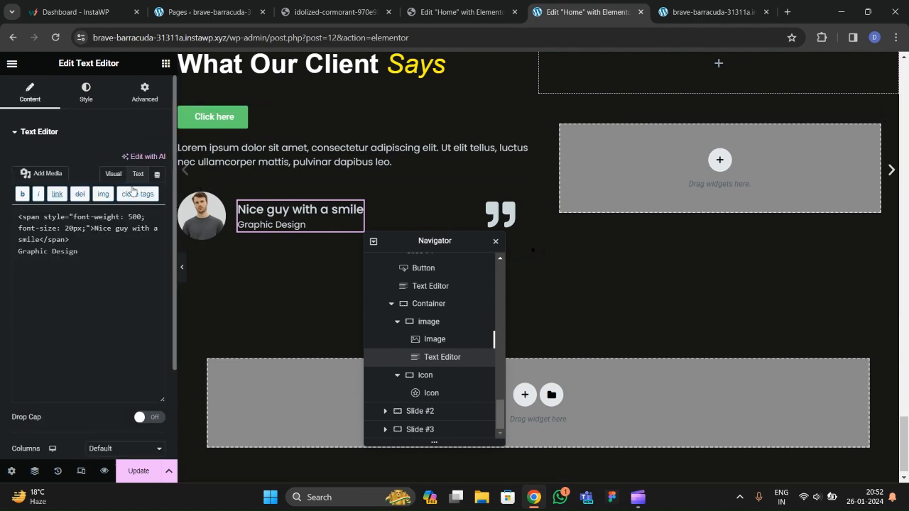
{"action": "left_click", "coordinate": [28, 254]}
{"action": "key", "text": "BackSpace"}
{"action": "type", "text": "<br>Graphic Design"}
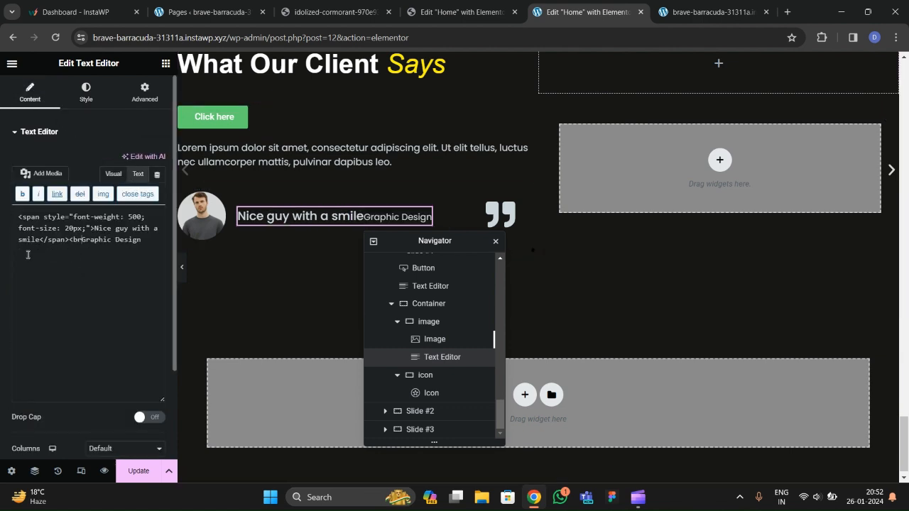
{"action": "left_click", "coordinate": [74, 229]}
{"action": "key", "text": "BackSpace"}
{"action": "key", "text": "BackSpace"}
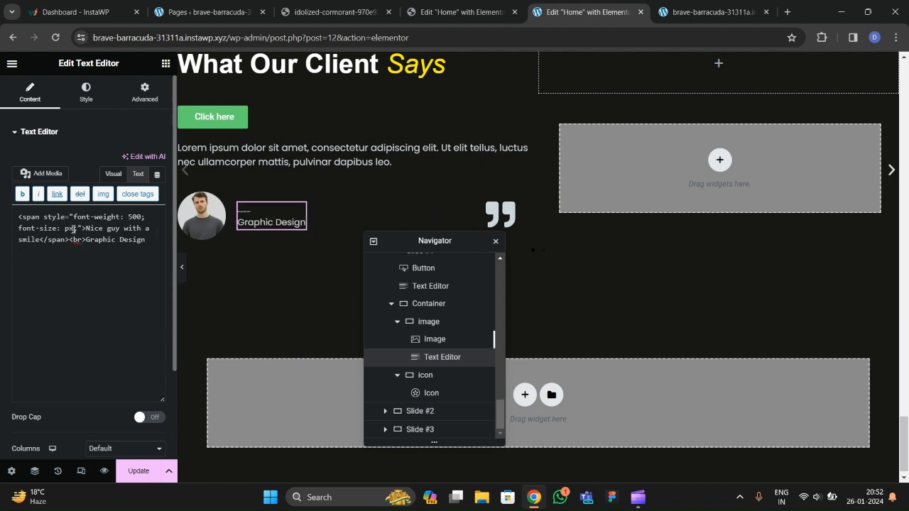
{"action": "type", "text": "18"}
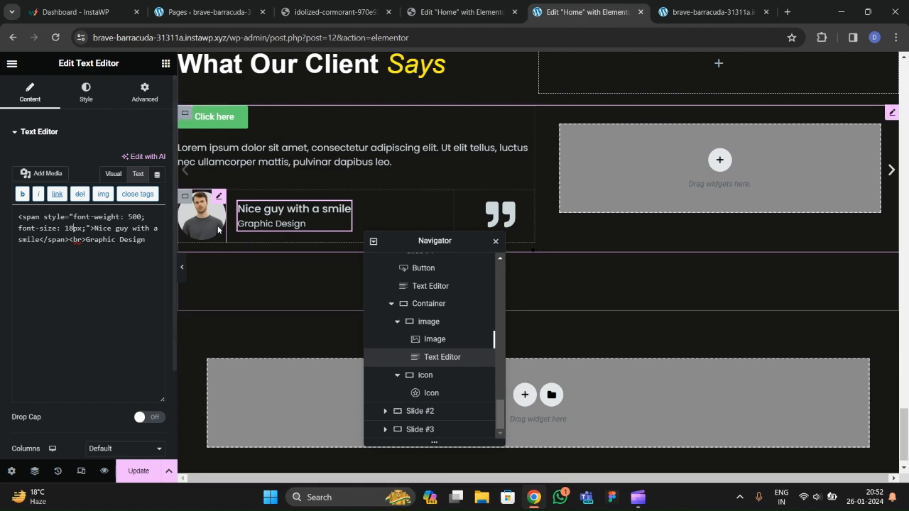
Preview the testimonial caption and compare it with the live site's testimonials.
{"action": "left_click", "coordinate": [182, 267]}
{"action": "scroll", "coordinate": [211, 300], "scroll_direction": "down", "scroll_amount": 3}
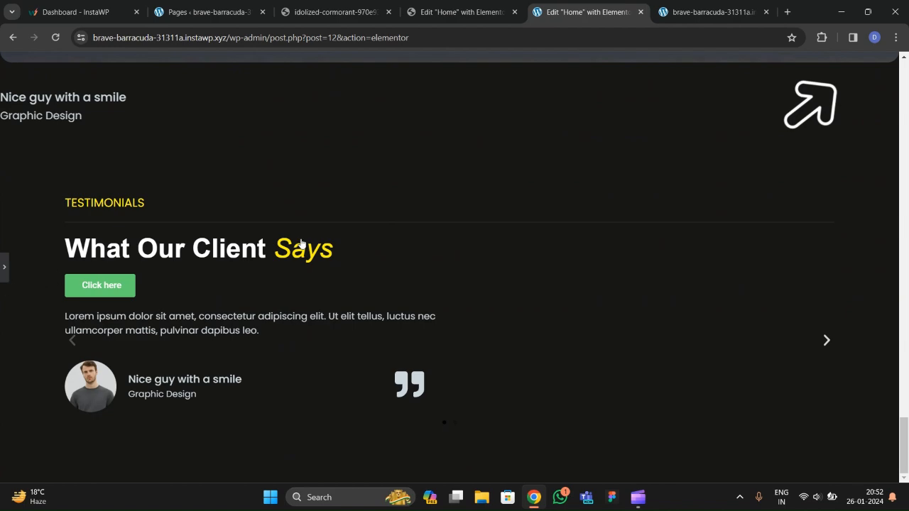
{"action": "key", "text": "ctrl+p"}
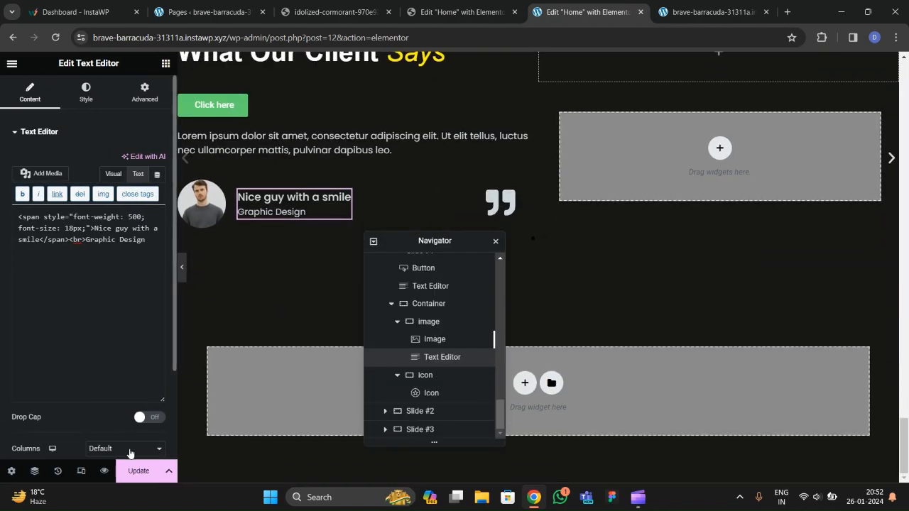
{"action": "left_click", "coordinate": [313, 15]}
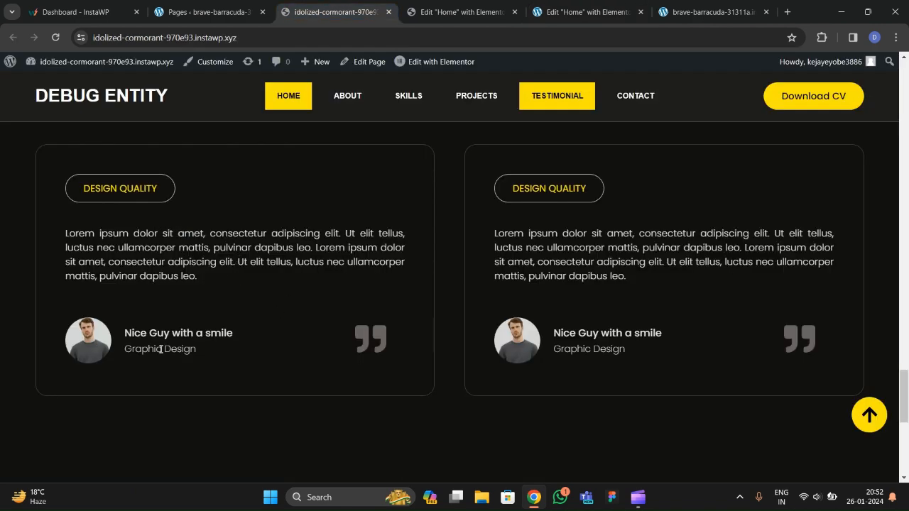
{"action": "left_click", "coordinate": [581, 12]}
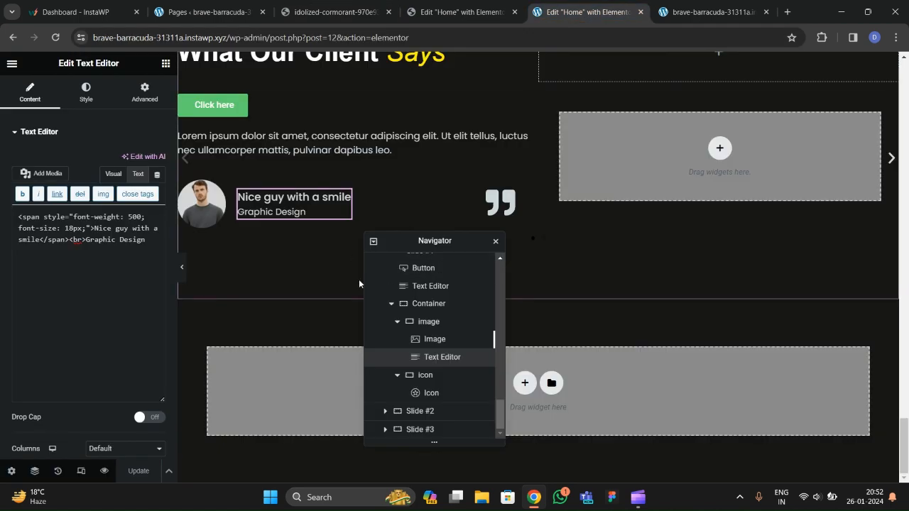
Select Slide #1, link its padding values and enter 40 for all four sides.
{"action": "scroll", "coordinate": [411, 376], "scroll_direction": "up", "scroll_amount": 3}
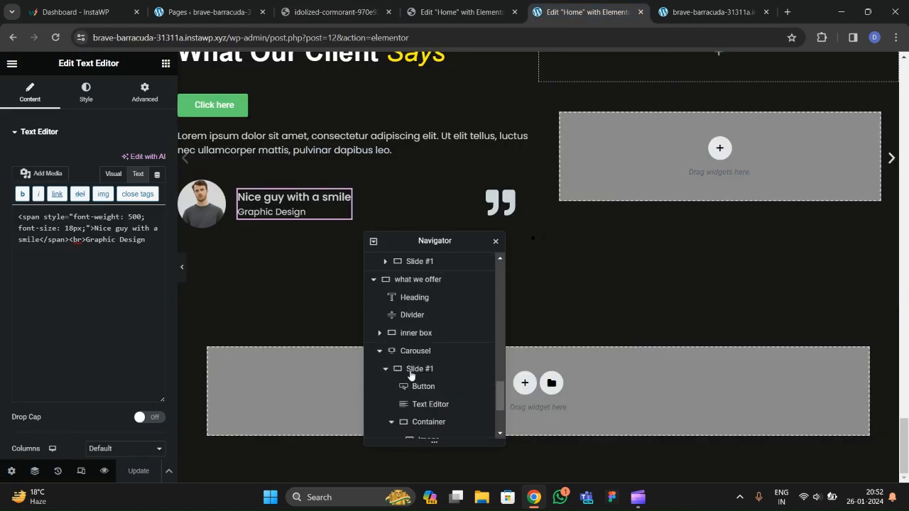
{"action": "left_click", "coordinate": [412, 368]}
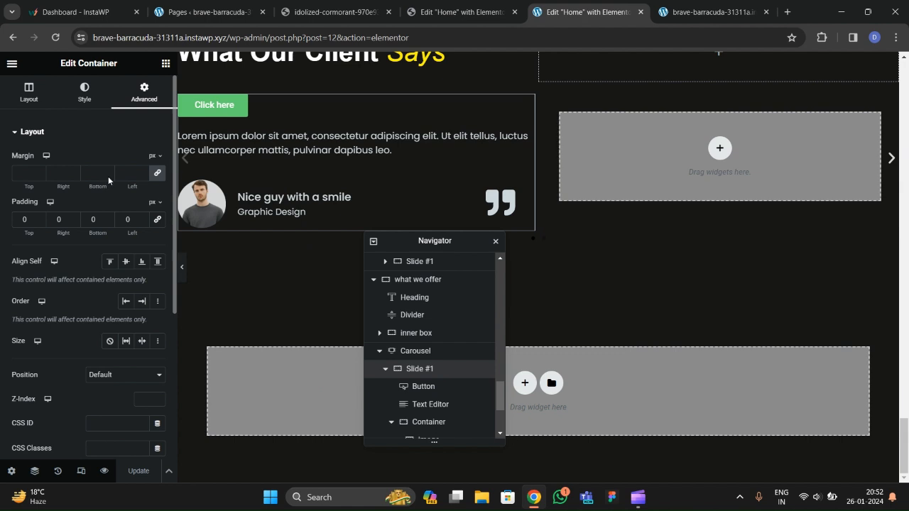
{"action": "left_click", "coordinate": [157, 219]}
{"action": "left_click", "coordinate": [18, 223]}
{"action": "type", "text": "4"}
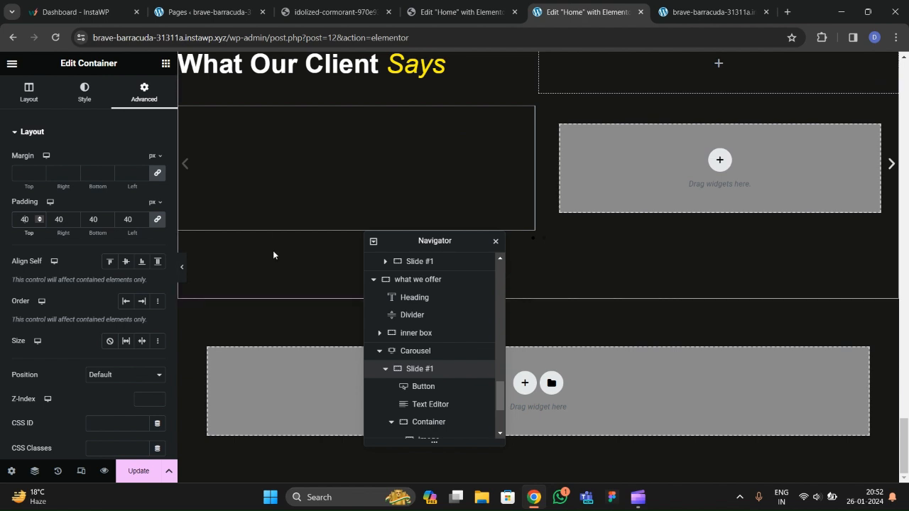
{"action": "scroll", "coordinate": [272, 251], "scroll_direction": "up", "scroll_amount": 1}
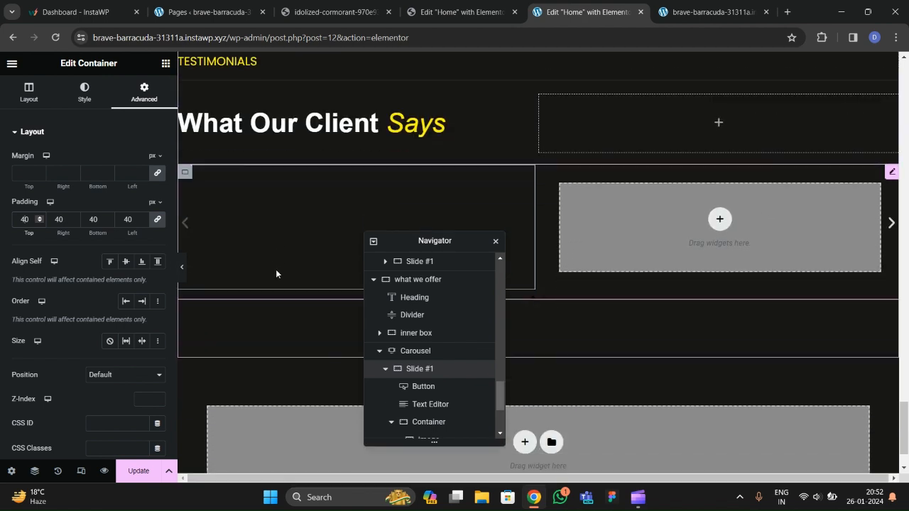
{"action": "scroll", "coordinate": [266, 248], "scroll_direction": "down", "scroll_amount": 1}
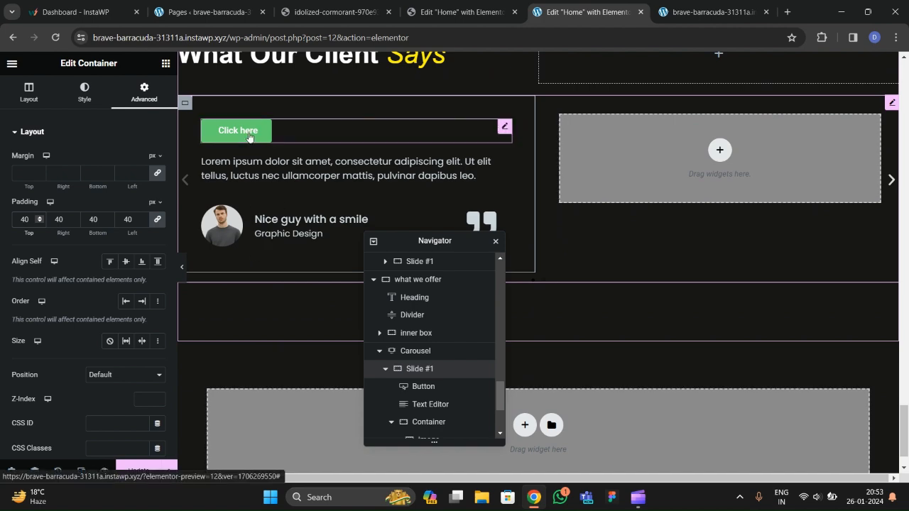
{"action": "left_click", "coordinate": [333, 12]}
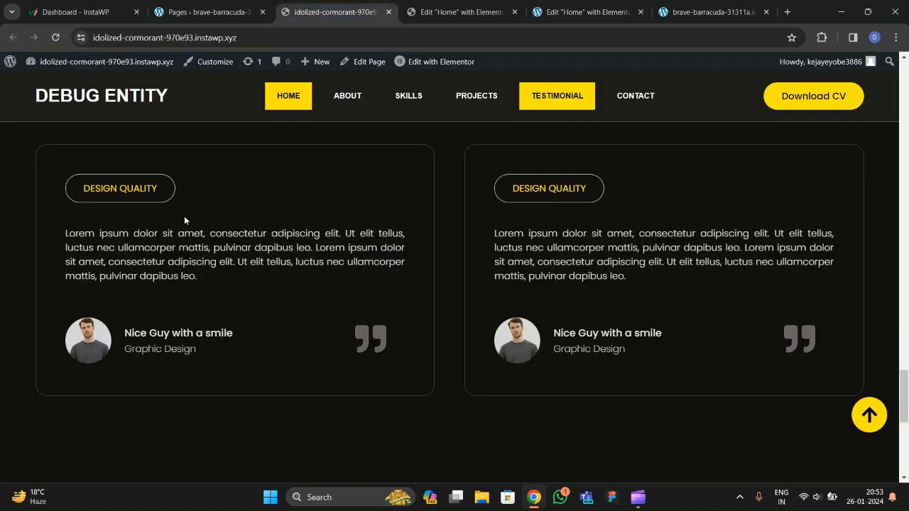
Replace the 'Click here' button label with 'DESIGN QUALITY'.
{"action": "left_click", "coordinate": [586, 12]}
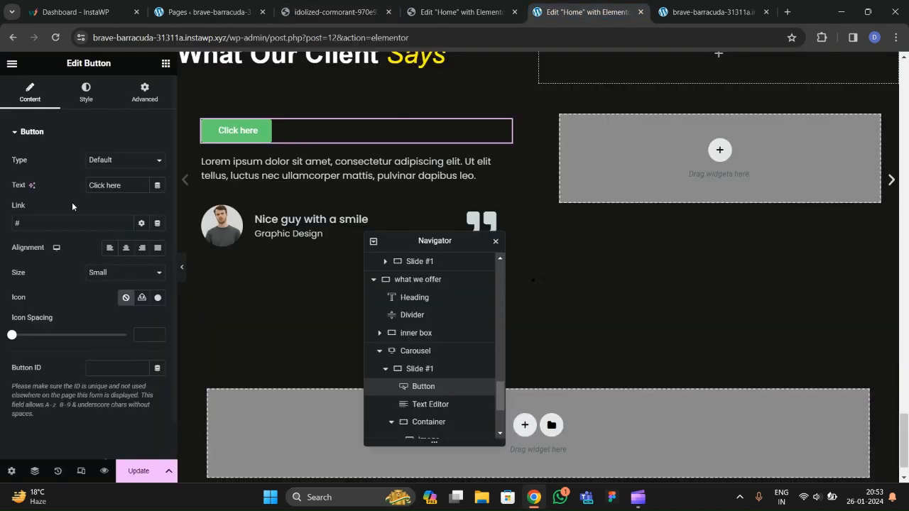
{"action": "left_click_drag", "start_coordinate": [140, 190], "coordinate": [31, 188]}
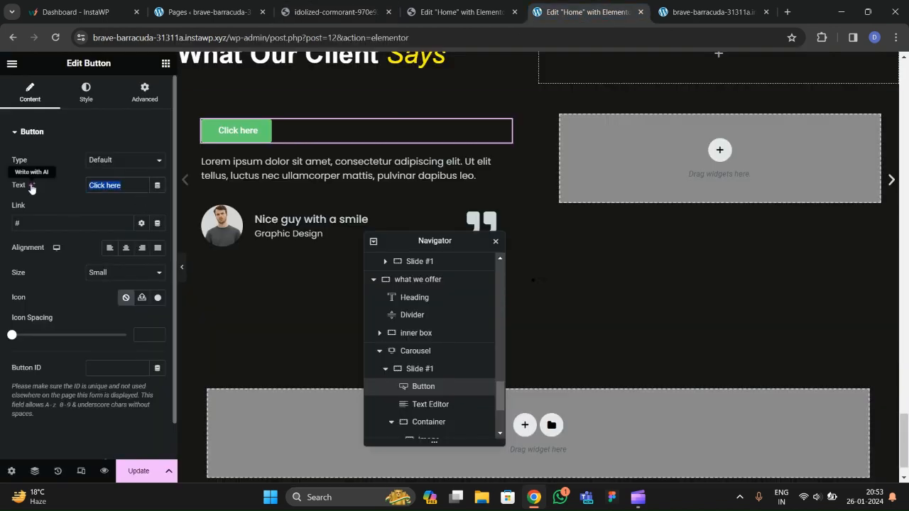
{"action": "type", "text": "DESIGN"}
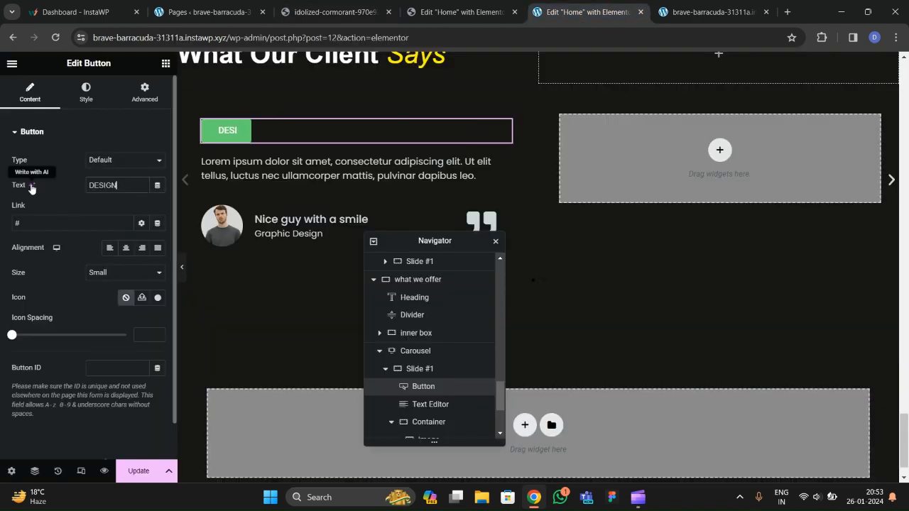
{"action": "left_click", "coordinate": [291, 16]}
{"action": "left_click", "coordinate": [588, 12]}
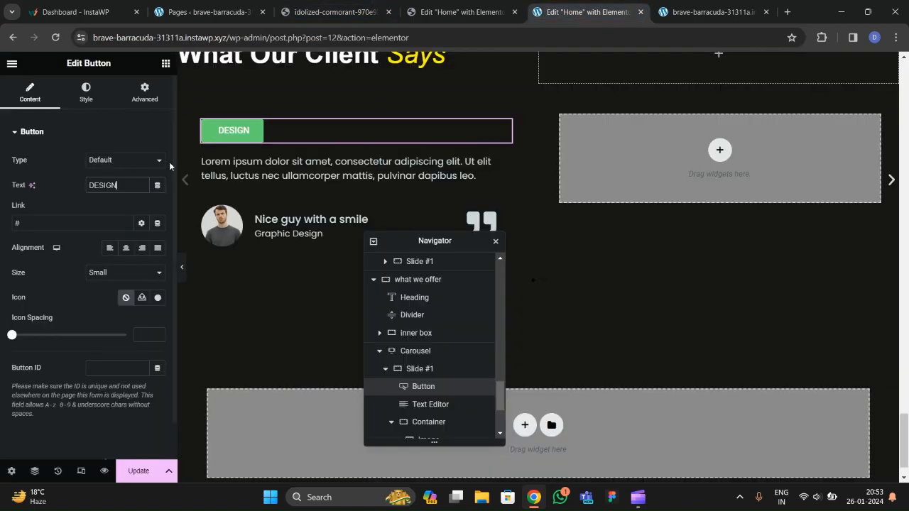
{"action": "type", "text": "GN QUALIT"}
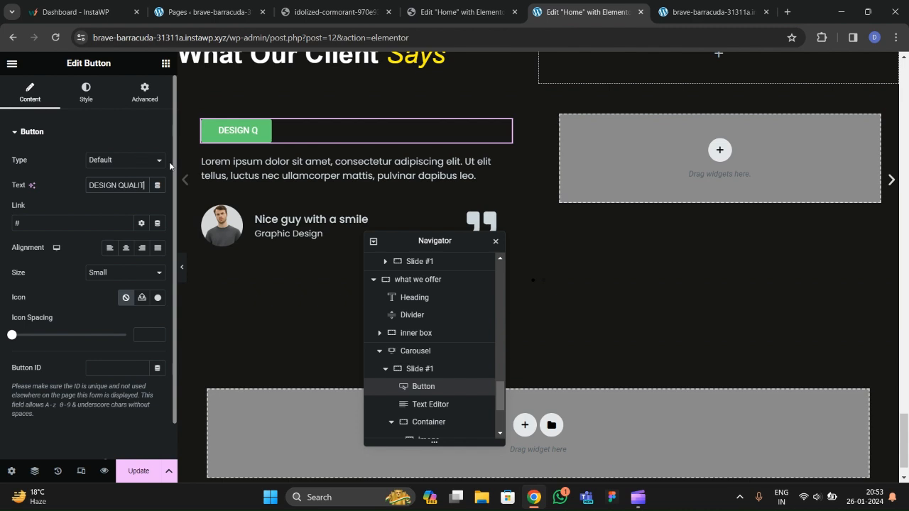
{"action": "type", "text": "Y"}
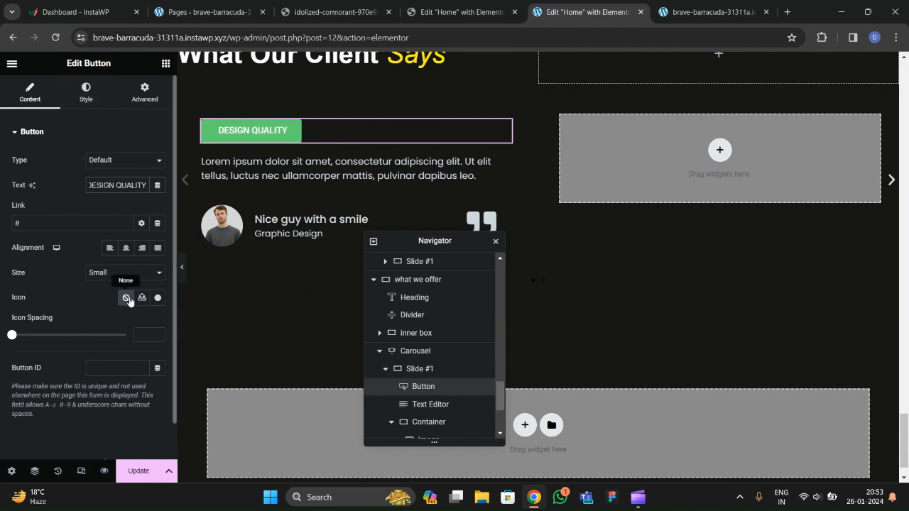
Keep the button size Small and make its background fully transparent.
{"action": "left_click", "coordinate": [111, 274]}
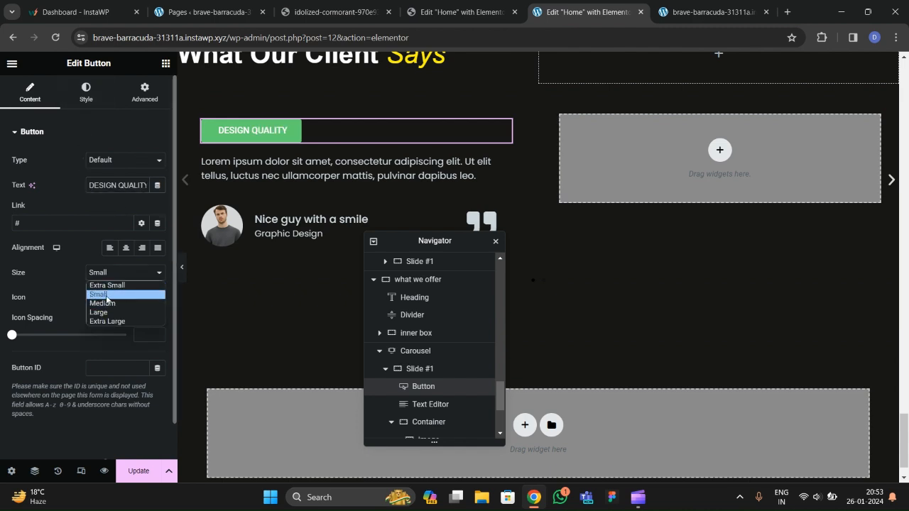
{"action": "left_click", "coordinate": [106, 295]}
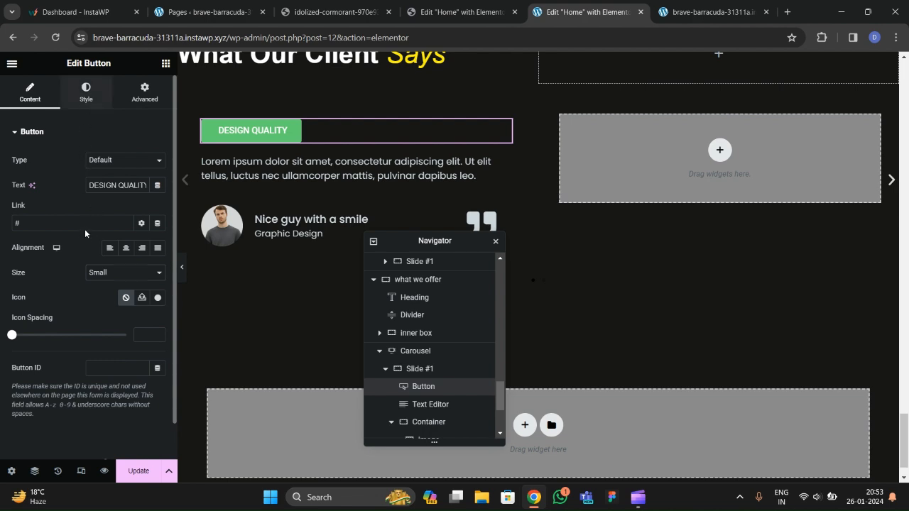
{"action": "left_click", "coordinate": [86, 92]}
{"action": "scroll", "coordinate": [89, 214], "scroll_direction": "down", "scroll_amount": 1}
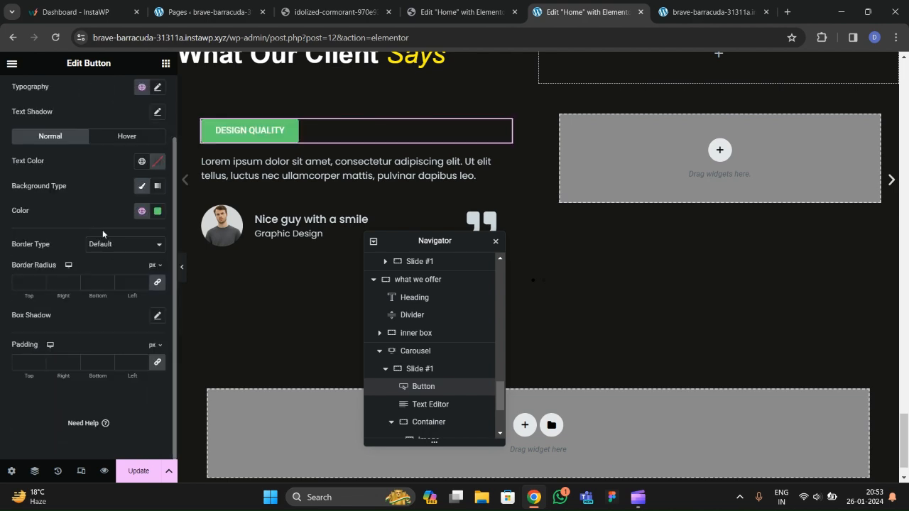
{"action": "left_click", "coordinate": [158, 211]}
{"action": "left_click_drag", "start_coordinate": [224, 368], "coordinate": [90, 366]}
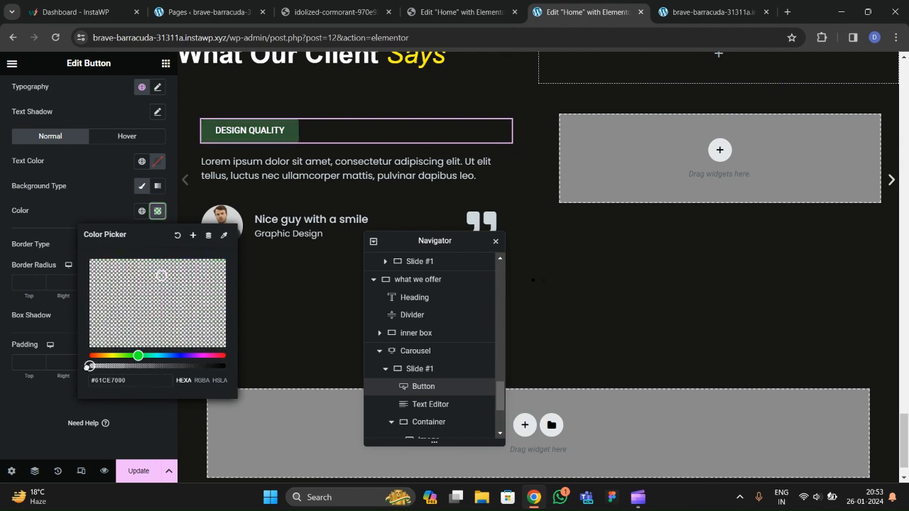
{"action": "left_click", "coordinate": [85, 208]}
Set the button typography to Poppins, weight 400 (Normal), size 18 px.
{"action": "left_click", "coordinate": [156, 89]}
{"action": "left_click", "coordinate": [107, 143]}
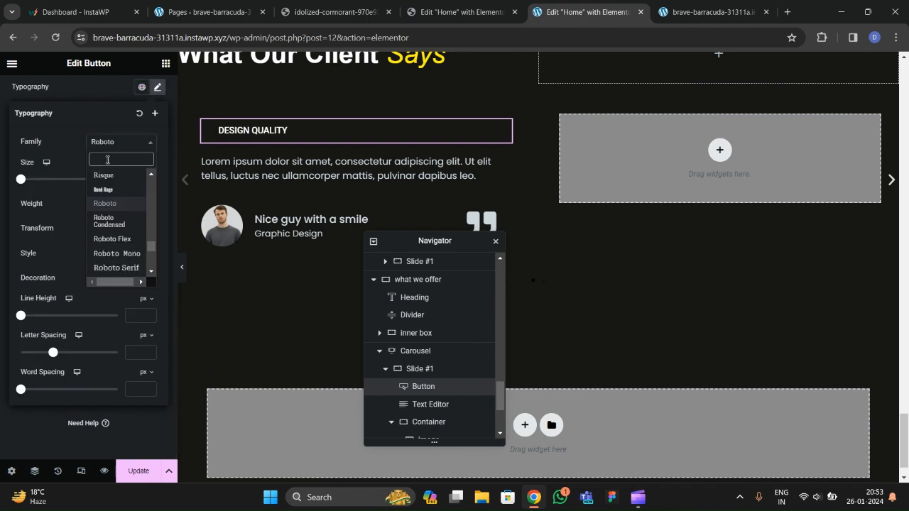
{"action": "type", "text": "POPPINS"}
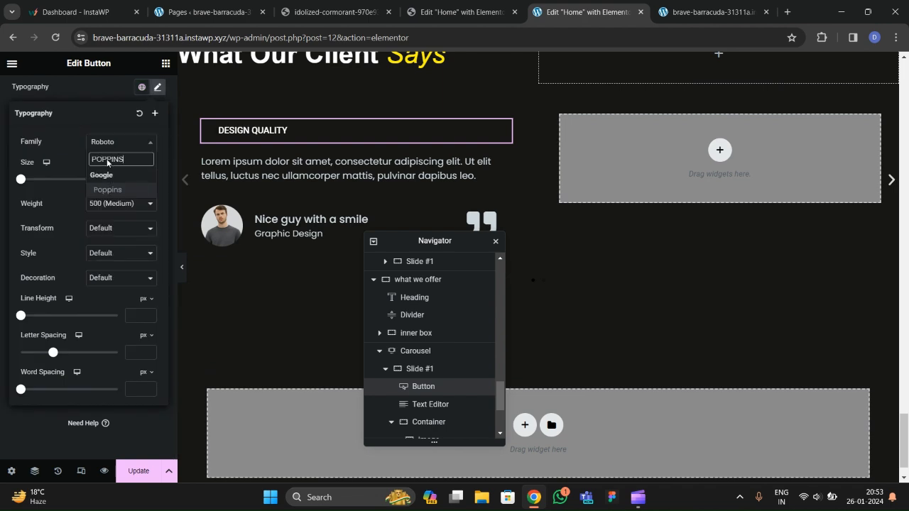
{"action": "key", "text": "Return"}
{"action": "left_click", "coordinate": [107, 204]}
{"action": "left_click", "coordinate": [105, 243]}
{"action": "left_click_drag", "start_coordinate": [148, 177], "coordinate": [148, 178]}
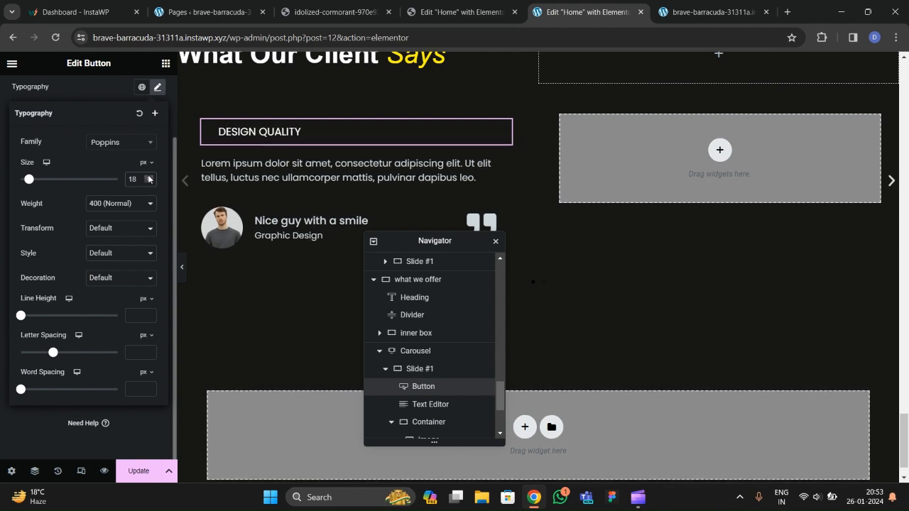
Shrink the button text to 17 px and give the button a solid 2 px border.
{"action": "left_click", "coordinate": [149, 182]}
{"action": "left_click", "coordinate": [103, 196]}
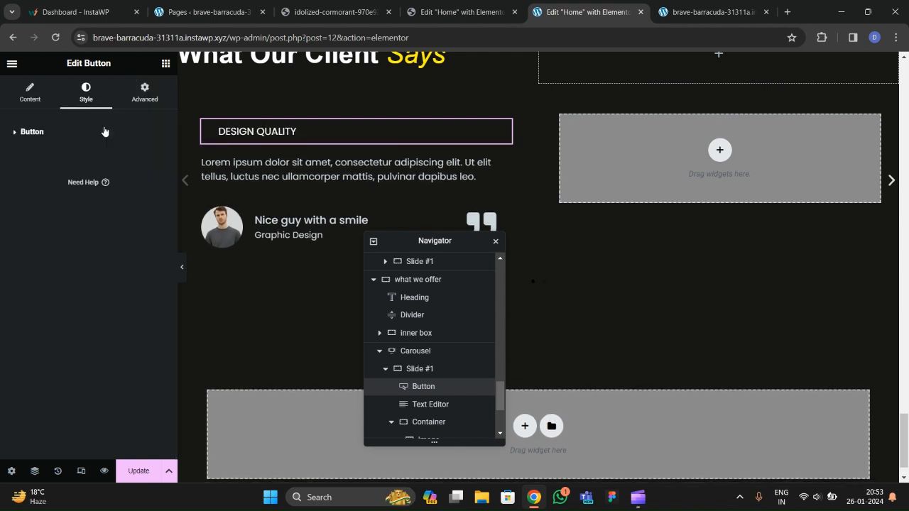
{"action": "left_click", "coordinate": [30, 135]}
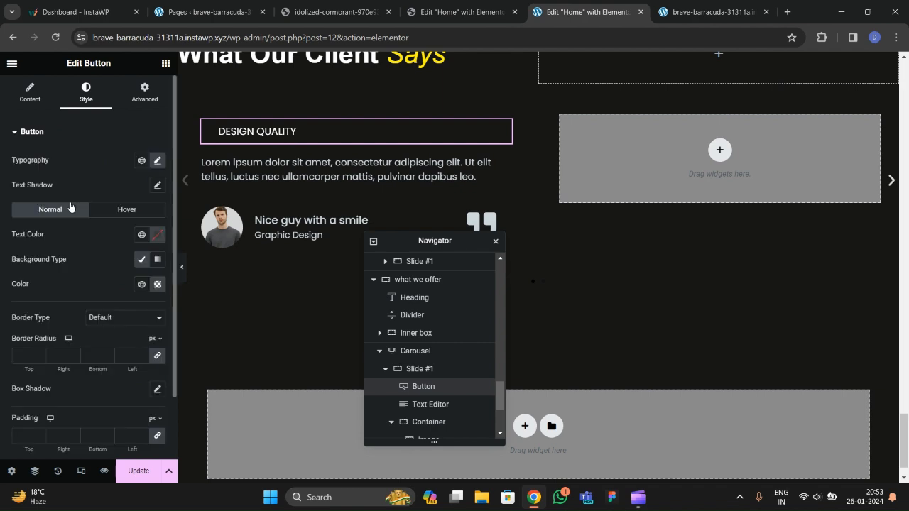
{"action": "scroll", "coordinate": [87, 223], "scroll_direction": "down", "scroll_amount": 1}
{"action": "left_click", "coordinate": [99, 260]}
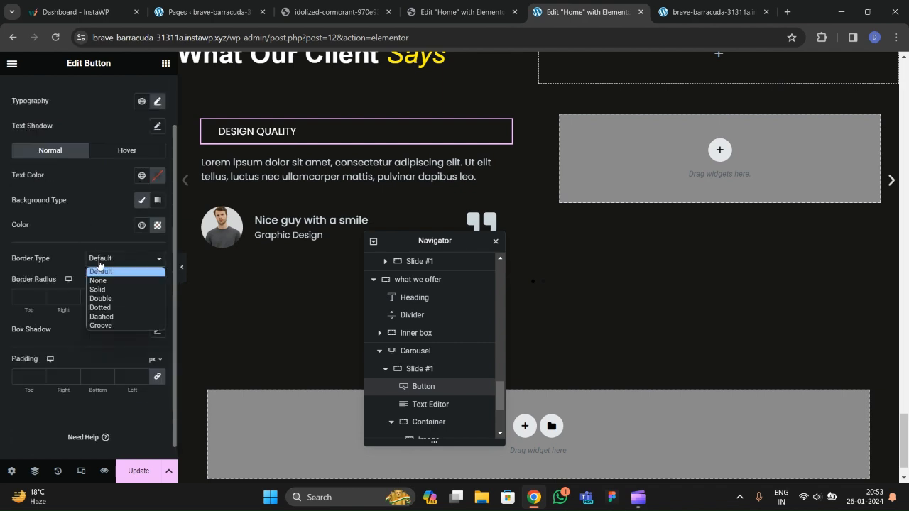
{"action": "left_click", "coordinate": [100, 287]}
{"action": "left_click", "coordinate": [107, 297]}
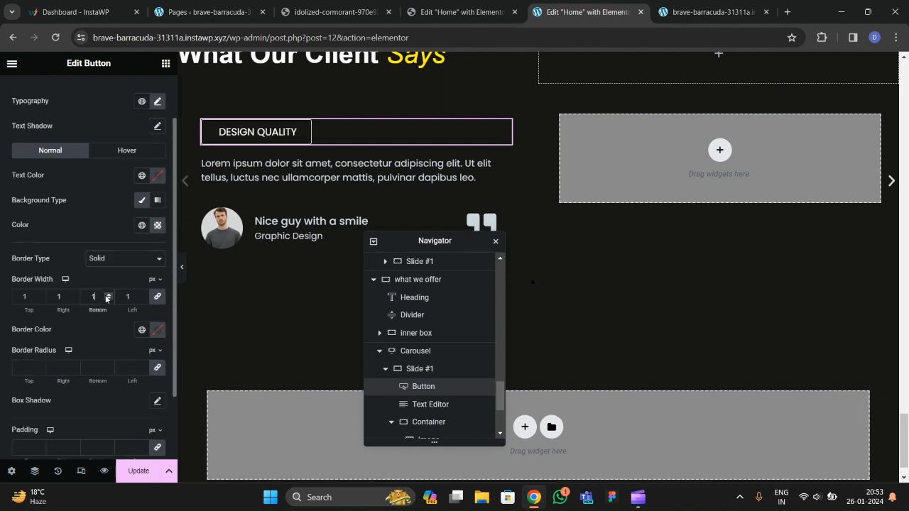
{"action": "left_click", "coordinate": [107, 295]}
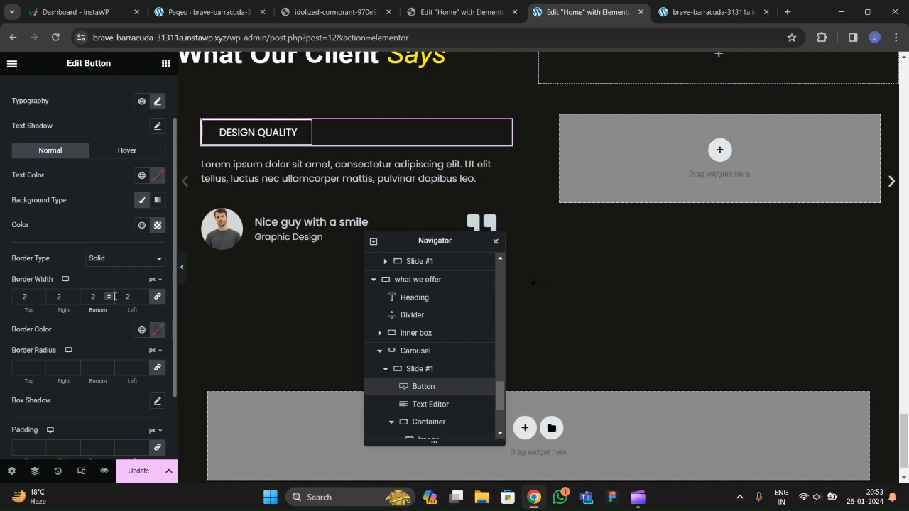
Colour the border with the global yellow and set the border radius to 100.
{"action": "left_click", "coordinate": [142, 329]}
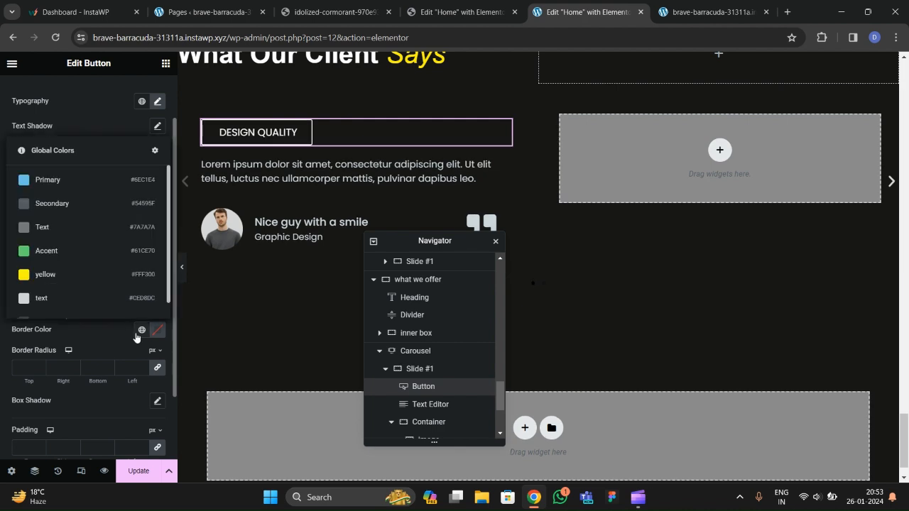
{"action": "left_click", "coordinate": [63, 276]}
{"action": "scroll", "coordinate": [46, 291], "scroll_direction": "down", "scroll_amount": 1}
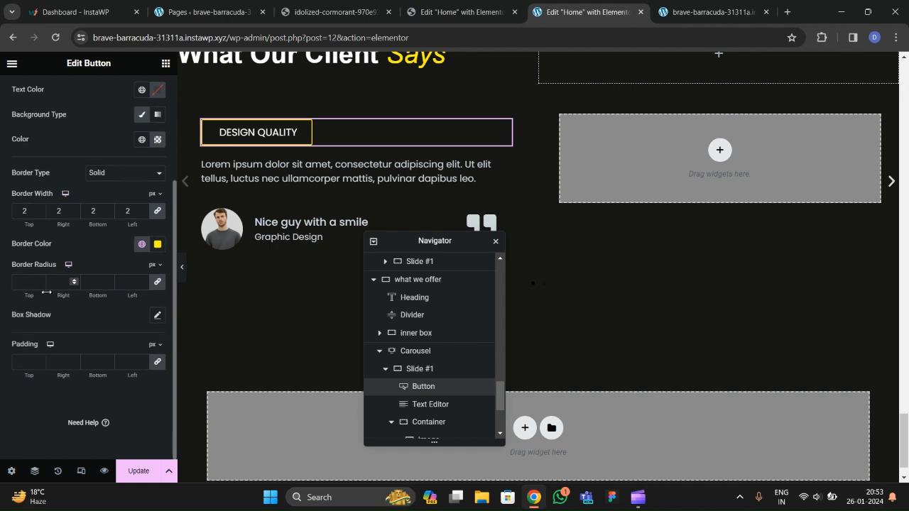
{"action": "left_click", "coordinate": [30, 282]}
{"action": "type", "text": "100"}
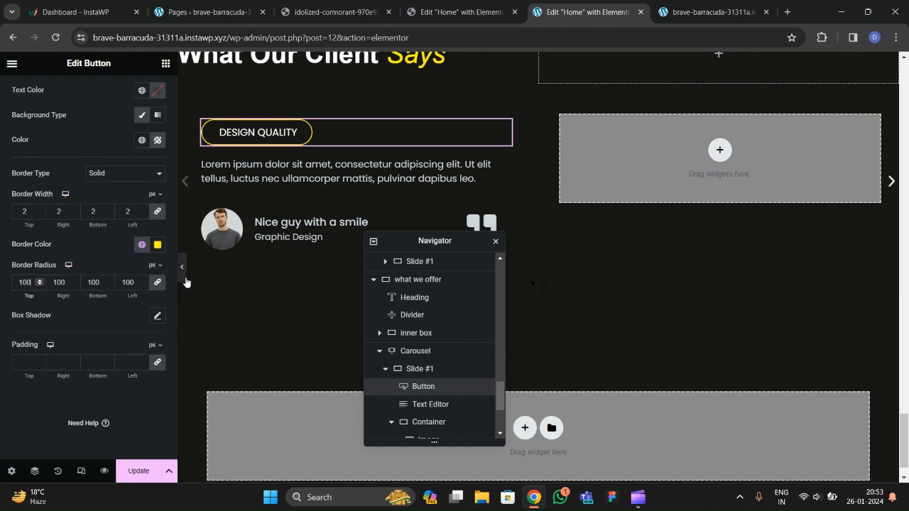
After comparing with the live site, change the button border colour to white #FFFFFF.
{"action": "key", "text": "ctrl+p"}
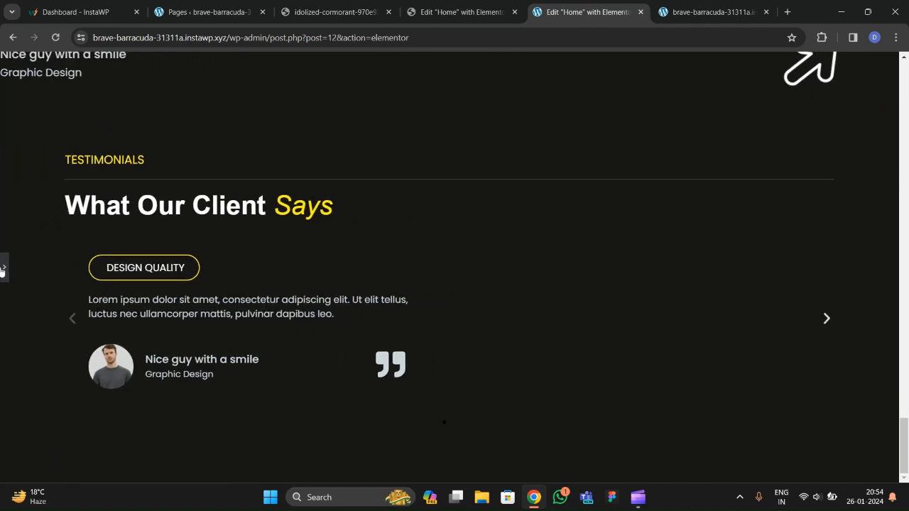
{"action": "left_click", "coordinate": [320, 14]}
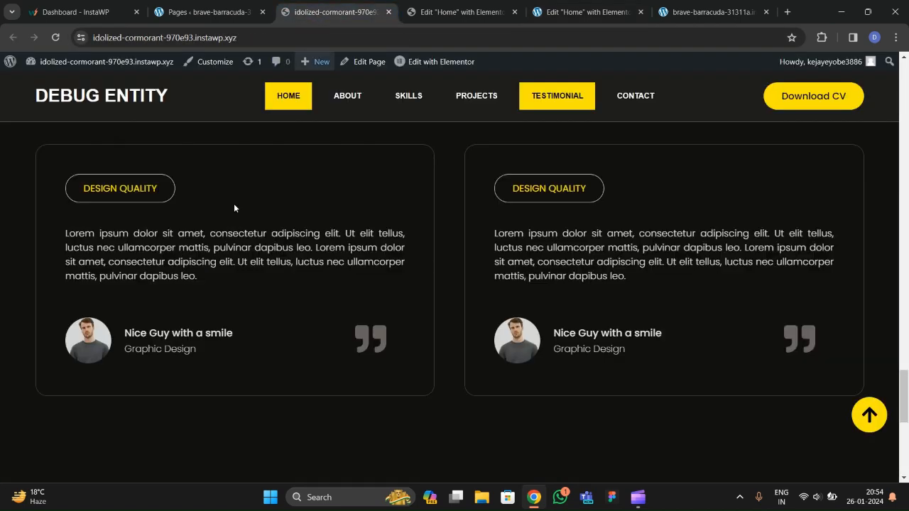
{"action": "key", "text": "ctrl+5"}
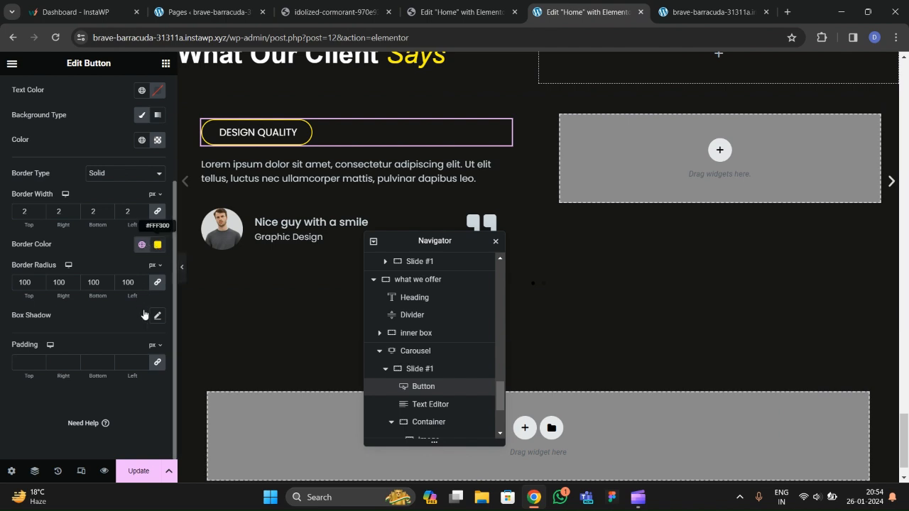
{"action": "left_click", "coordinate": [157, 244]}
{"action": "left_click_drag", "start_coordinate": [127, 294], "coordinate": [84, 292]}
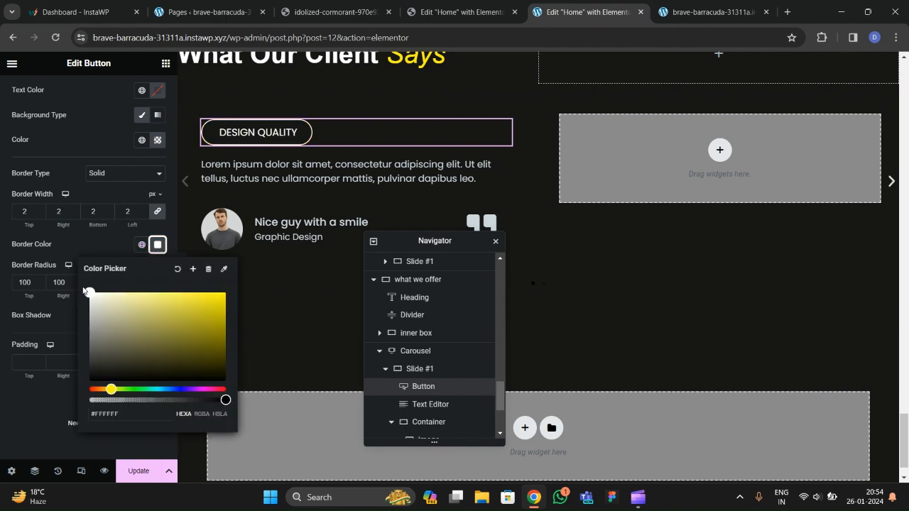
{"action": "left_click", "coordinate": [90, 240]}
Set the button text colour to the global yellow.
{"action": "scroll", "coordinate": [91, 240], "scroll_direction": "up", "scroll_amount": 2}
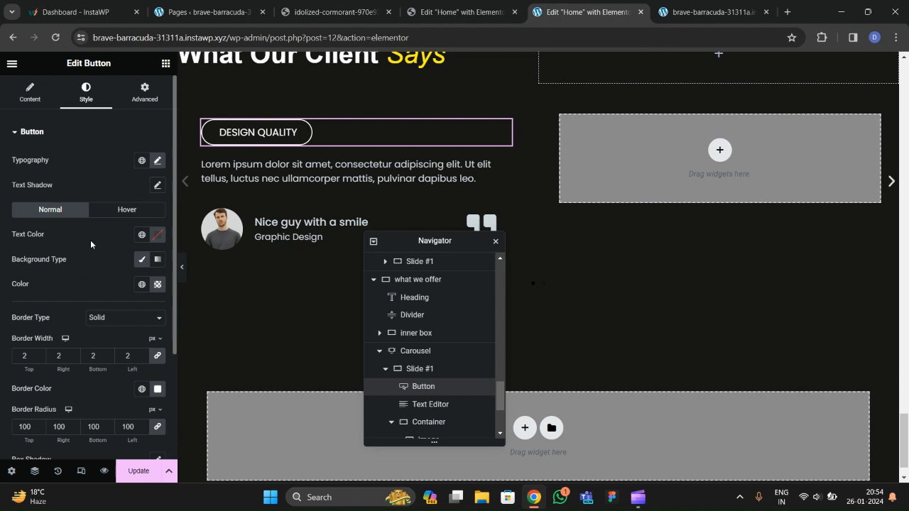
{"action": "left_click", "coordinate": [142, 234]}
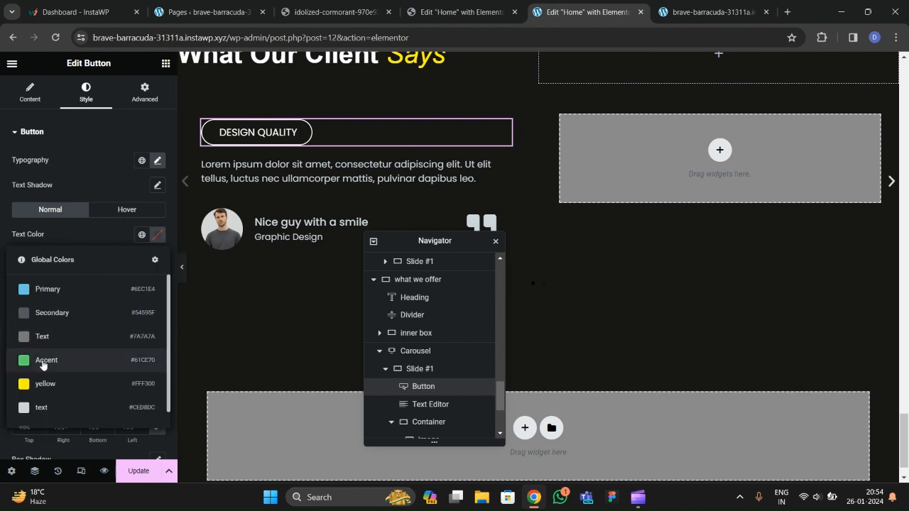
{"action": "left_click", "coordinate": [43, 384]}
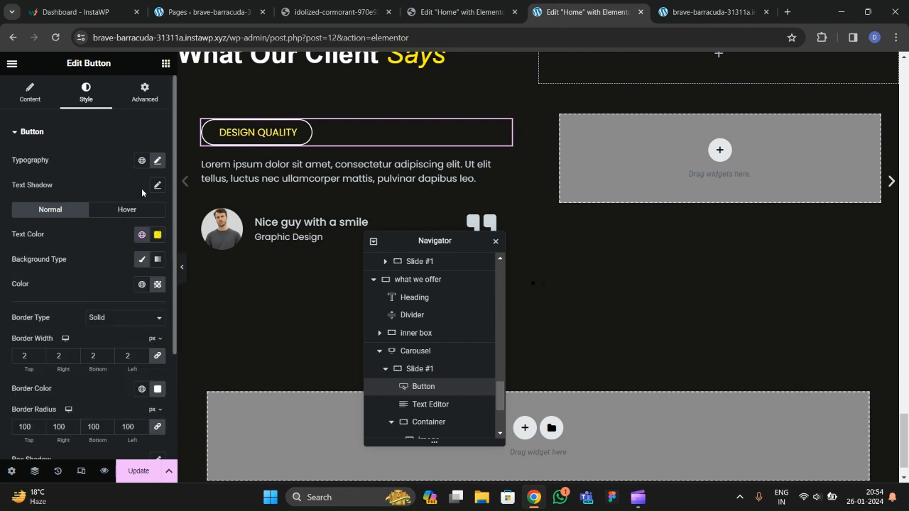
Preview the pill button and compare it with the live site's testimonial cards.
{"action": "left_click", "coordinate": [186, 284]}
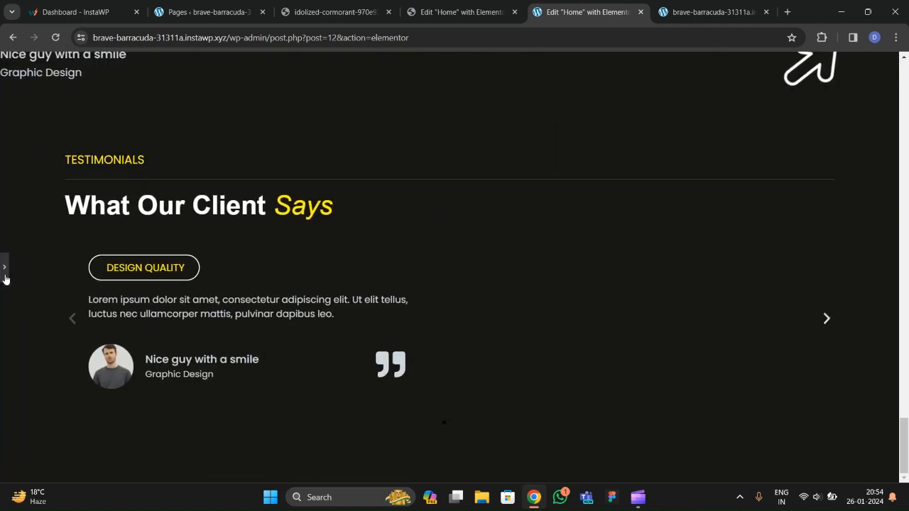
{"action": "left_click", "coordinate": [4, 269]}
{"action": "left_click", "coordinate": [334, 12]}
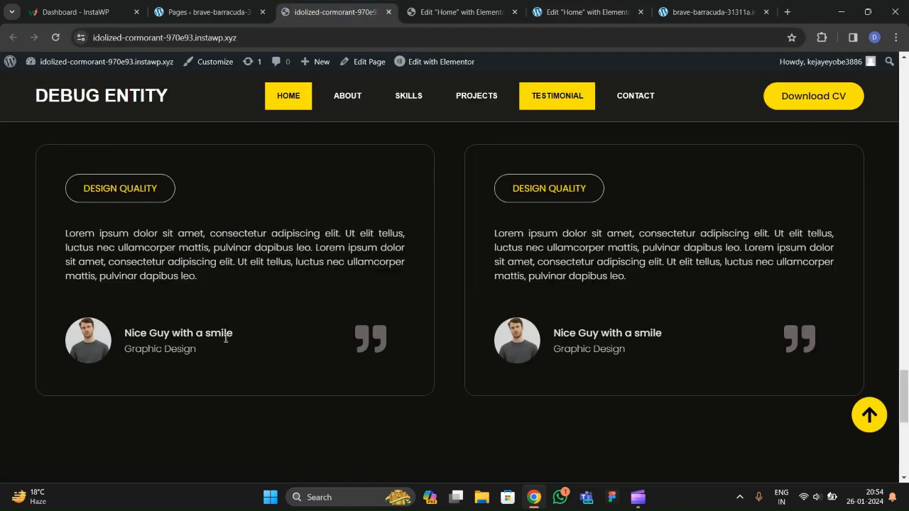
{"action": "left_click", "coordinate": [564, 20]}
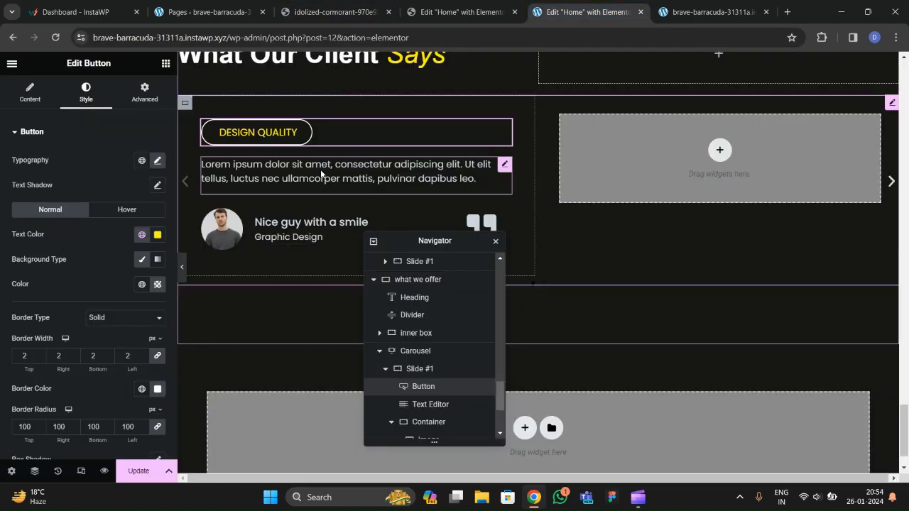
{"action": "left_click", "coordinate": [472, 178]}
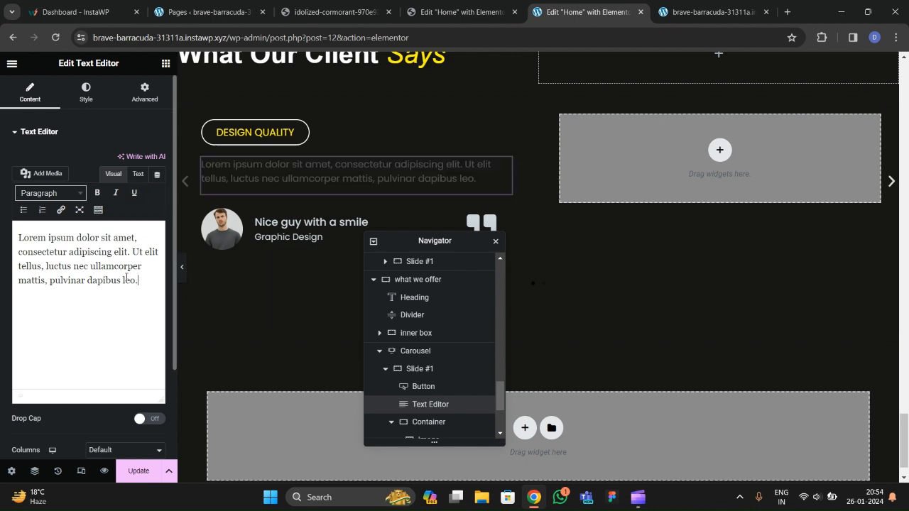
Paste a second copy of the testimonial paragraph and preview the longer text.
{"action": "left_click_drag", "start_coordinate": [139, 280], "coordinate": [19, 241]}
{"action": "key", "text": "ctrl+c"}
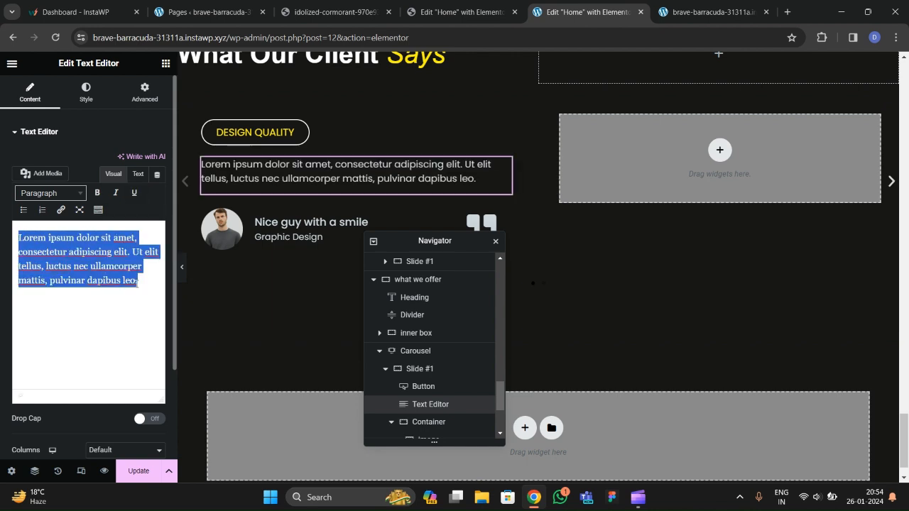
{"action": "left_click", "coordinate": [139, 283]}
{"action": "key", "text": "ctrl+v"}
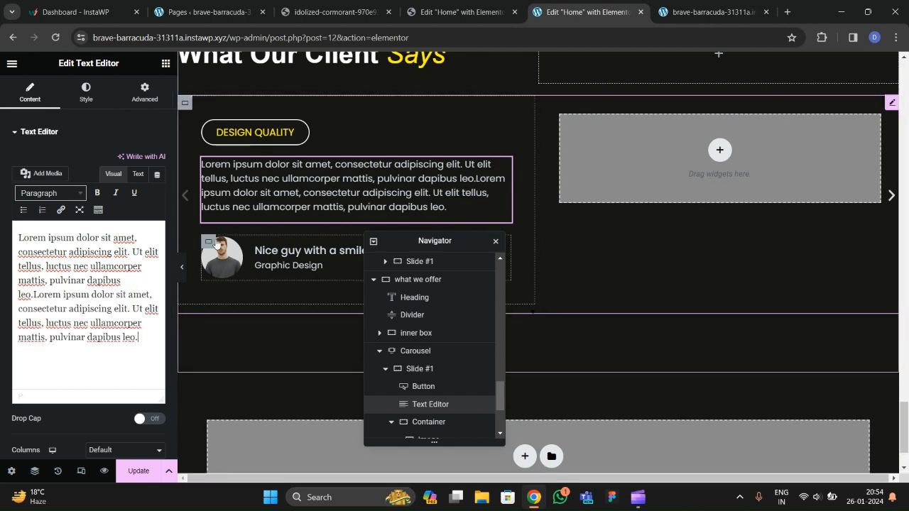
{"action": "left_click", "coordinate": [183, 294]}
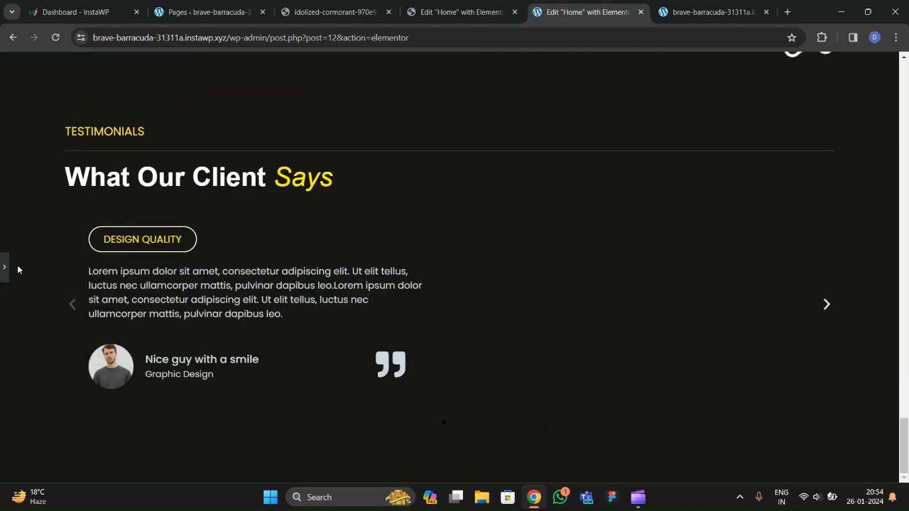
{"action": "key", "text": "ctrl+shift+p"}
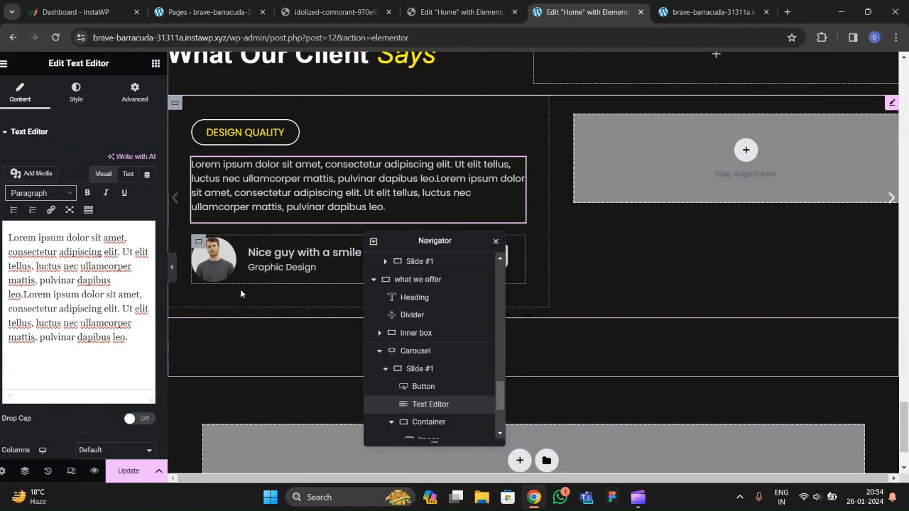
Give the Slide #1 card a solid 2 px border.
{"action": "scroll", "coordinate": [420, 345], "scroll_direction": "down", "scroll_amount": 2}
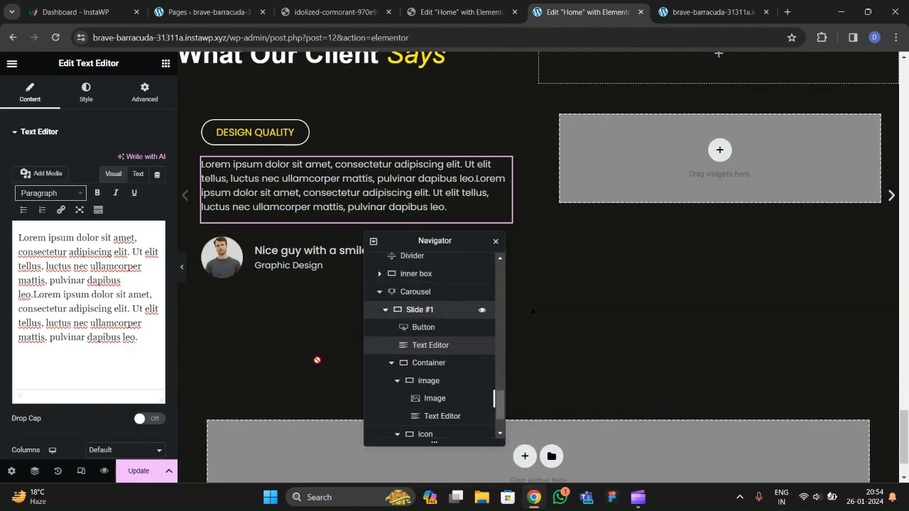
{"action": "left_click", "coordinate": [420, 310]}
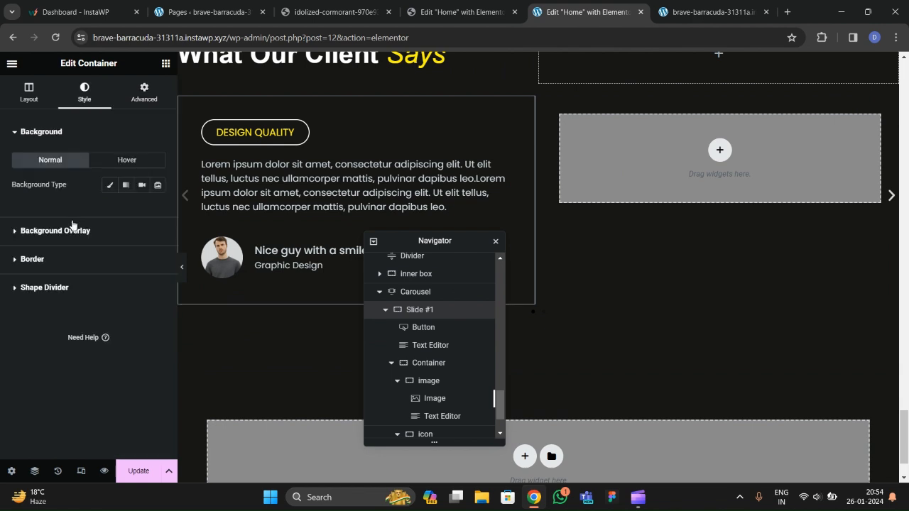
{"action": "left_click", "coordinate": [32, 259]}
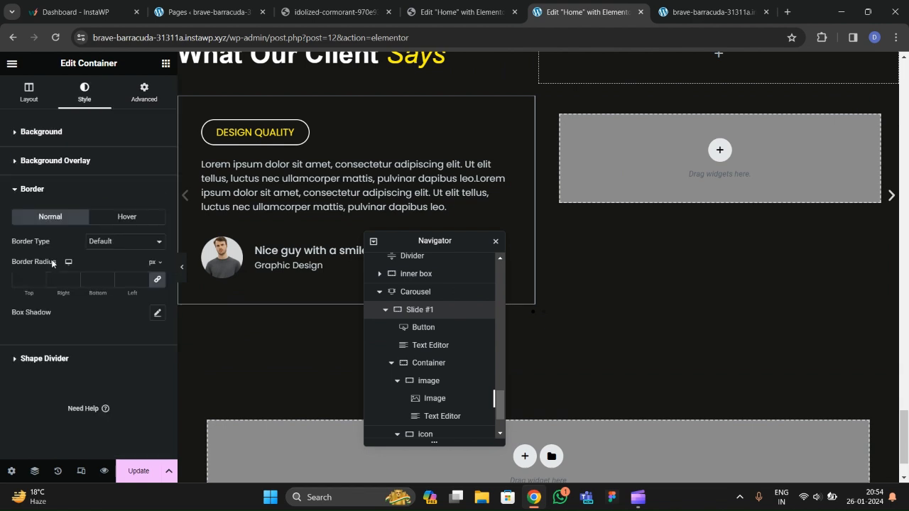
{"action": "left_click", "coordinate": [112, 243]}
{"action": "left_click", "coordinate": [112, 268]}
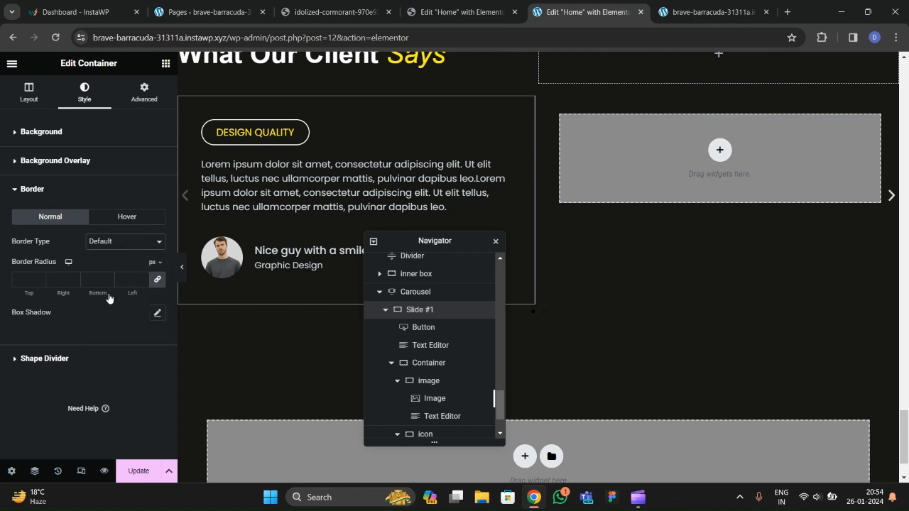
{"action": "left_click", "coordinate": [142, 279]}
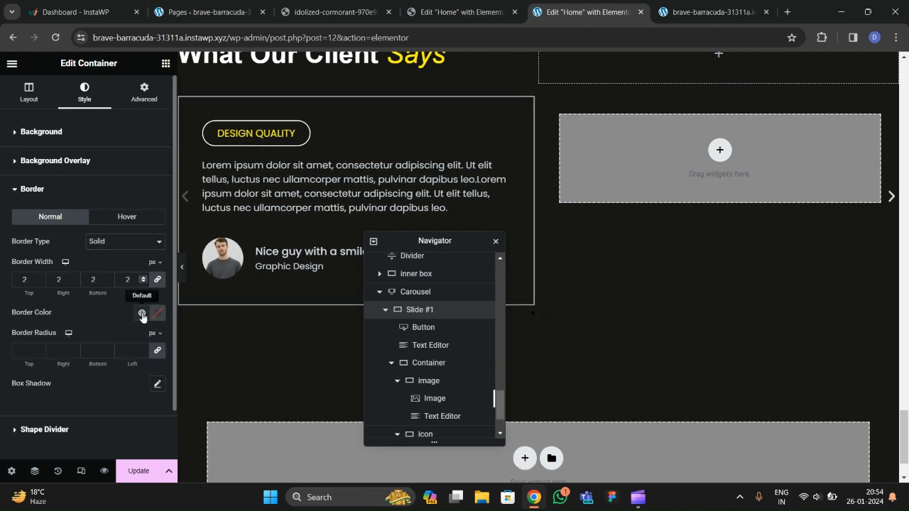
Apply the global border colour to the card and round its corners to 20 px.
{"action": "left_click", "coordinate": [141, 313]}
{"action": "scroll", "coordinate": [78, 245], "scroll_direction": "down", "scroll_amount": 1}
{"action": "left_click", "coordinate": [63, 285]}
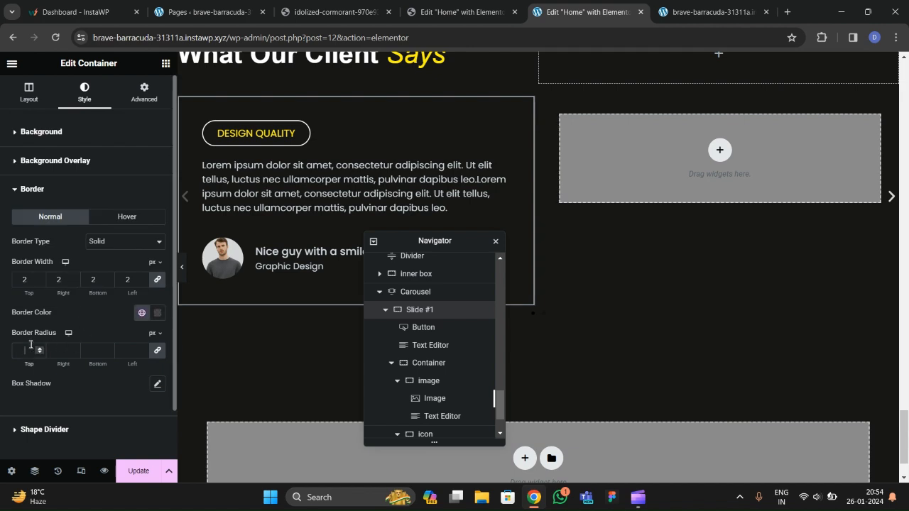
{"action": "type", "text": "20"}
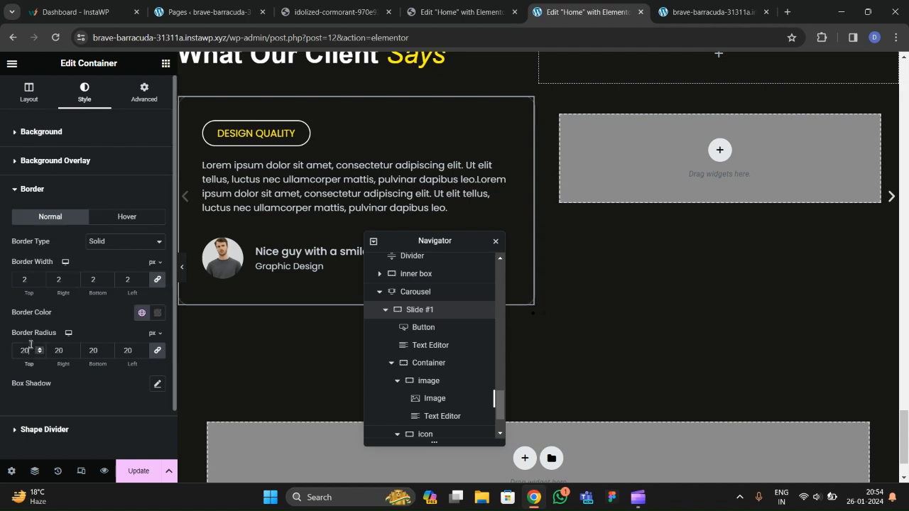
Preview the rounded card and update the page.
{"action": "left_click", "coordinate": [181, 277]}
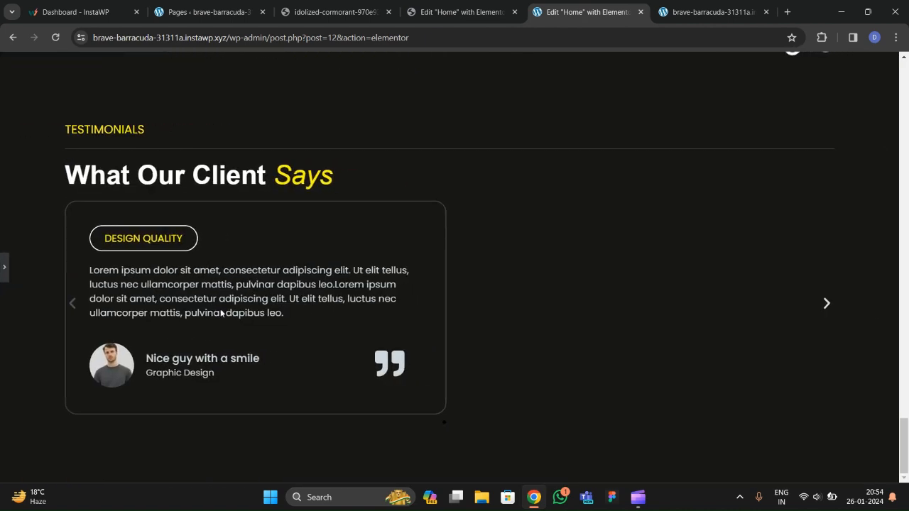
{"action": "left_click", "coordinate": [2, 268]}
{"action": "left_click", "coordinate": [132, 468]}
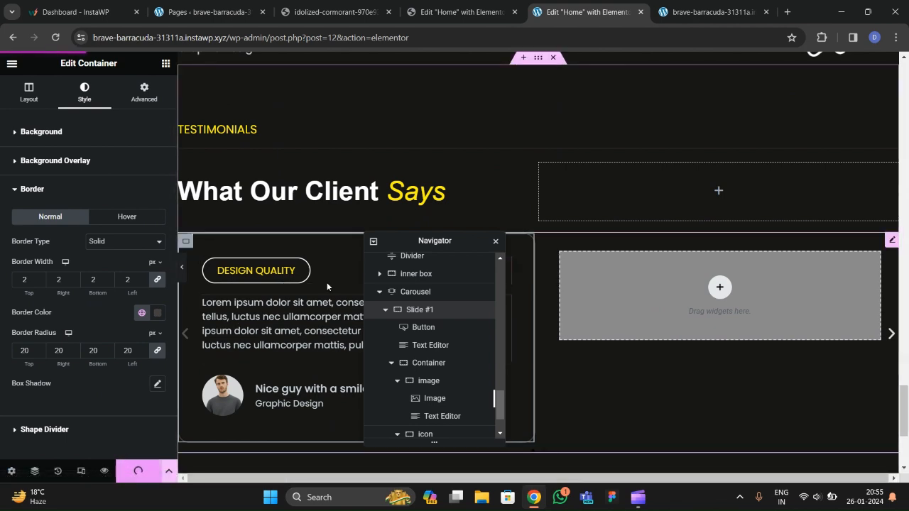
Delete the extra Slide #2 from the testimonial carousel.
{"action": "left_click", "coordinate": [387, 311]}
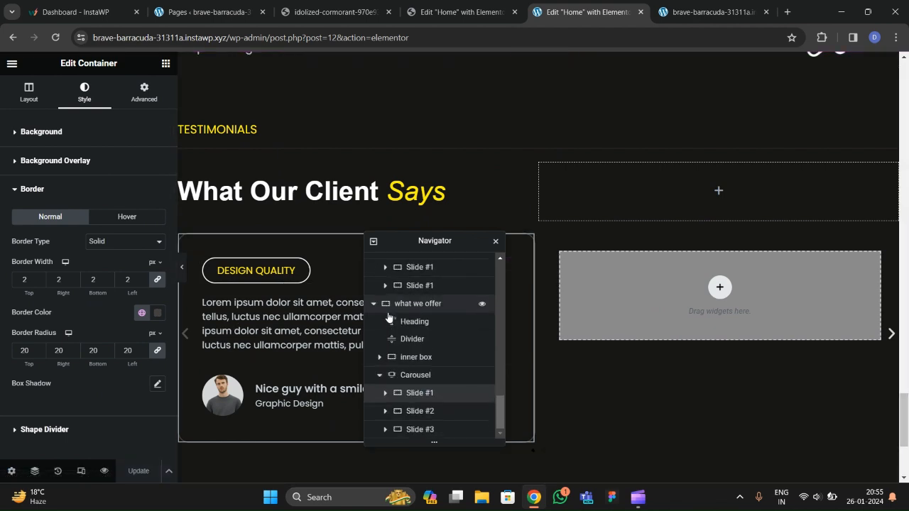
{"action": "left_click", "coordinate": [425, 412]}
{"action": "right_click", "coordinate": [425, 413]}
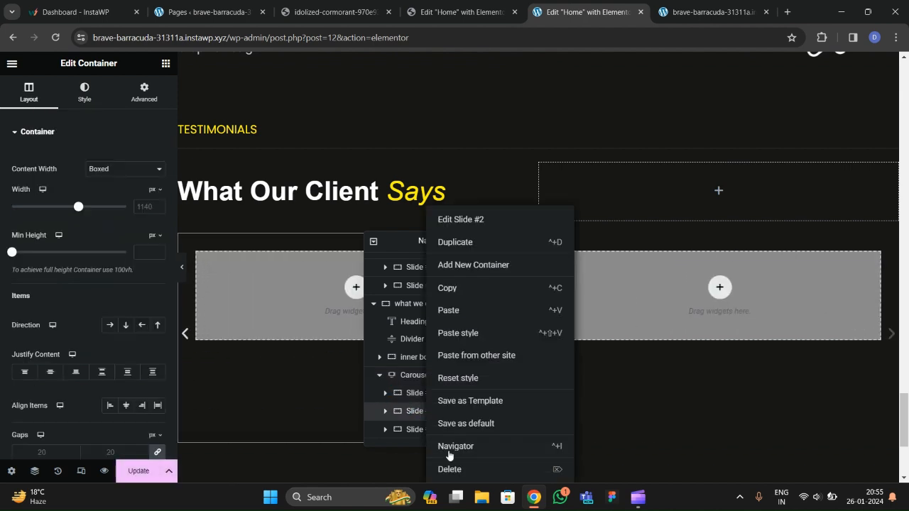
{"action": "left_click", "coordinate": [412, 375]}
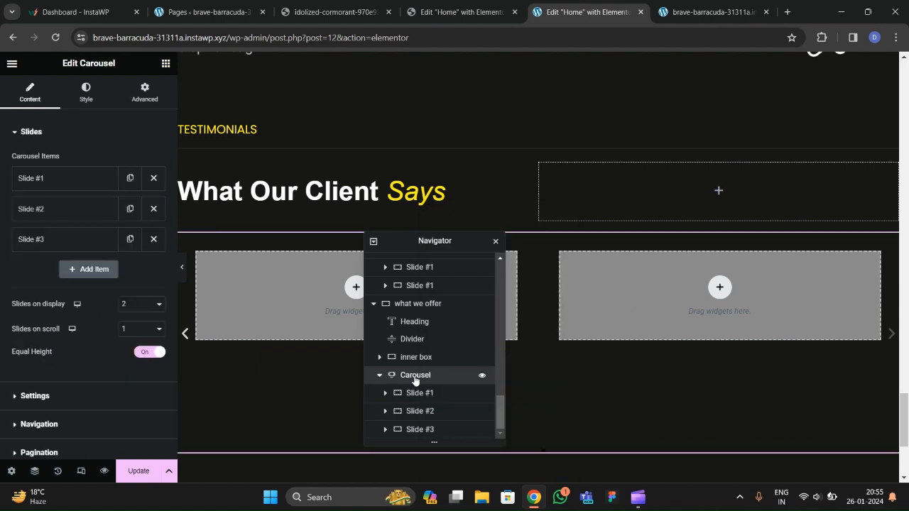
{"action": "left_click", "coordinate": [154, 215]}
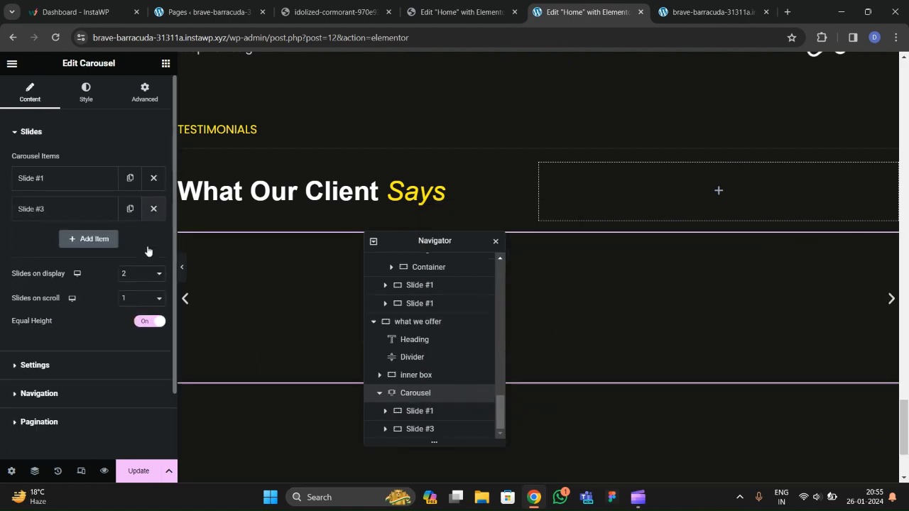
Step through the carousel's testimonials in the editor, then view them on the live site.
{"action": "scroll", "coordinate": [306, 279], "scroll_direction": "down", "scroll_amount": 1}
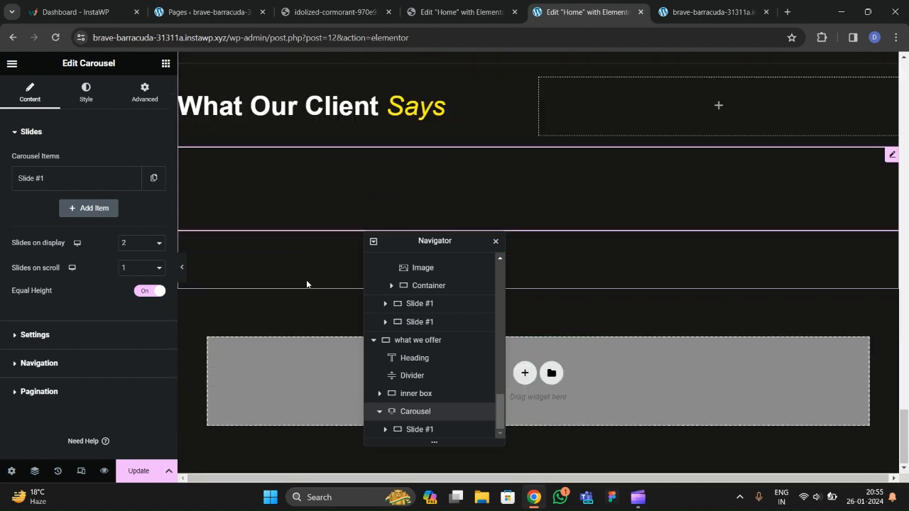
{"action": "scroll", "coordinate": [307, 284], "scroll_direction": "up", "scroll_amount": 1}
{"action": "scroll", "coordinate": [306, 280], "scroll_direction": "up", "scroll_amount": 2}
{"action": "scroll", "coordinate": [301, 286], "scroll_direction": "down", "scroll_amount": 2}
{"action": "left_click_drag", "start_coordinate": [424, 245], "coordinate": [527, 206]}
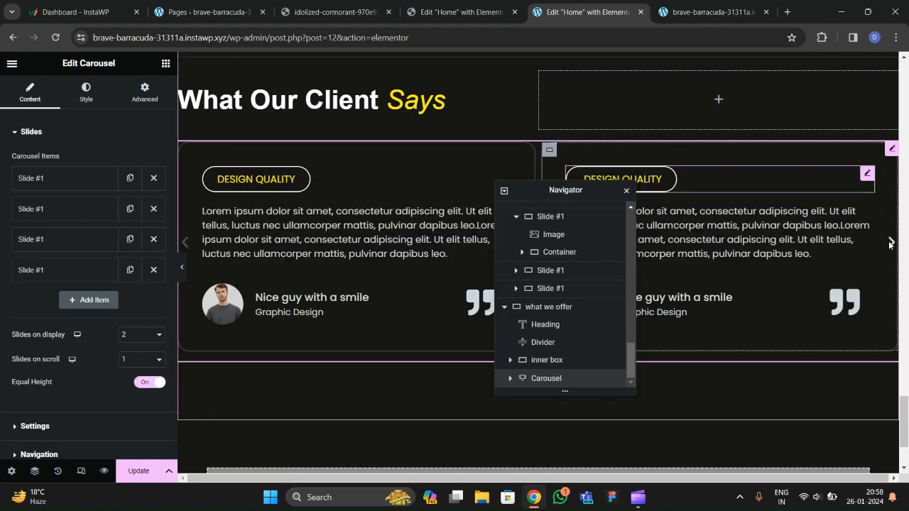
{"action": "left_click", "coordinate": [892, 242]}
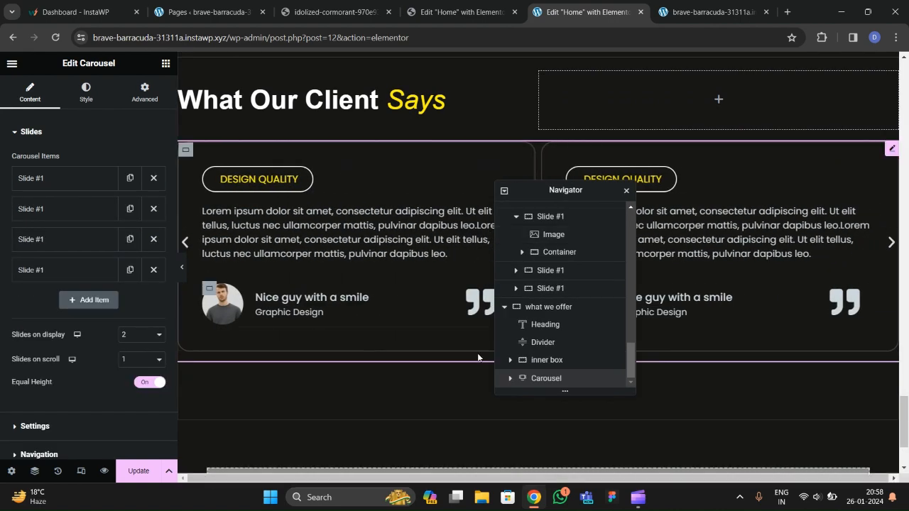
{"action": "scroll", "coordinate": [274, 283], "scroll_direction": "up", "scroll_amount": 2}
{"action": "scroll", "coordinate": [279, 295], "scroll_direction": "down", "scroll_amount": 3}
{"action": "scroll", "coordinate": [327, 278], "scroll_direction": "up", "scroll_amount": 1}
{"action": "scroll", "coordinate": [332, 270], "scroll_direction": "down", "scroll_amount": 2}
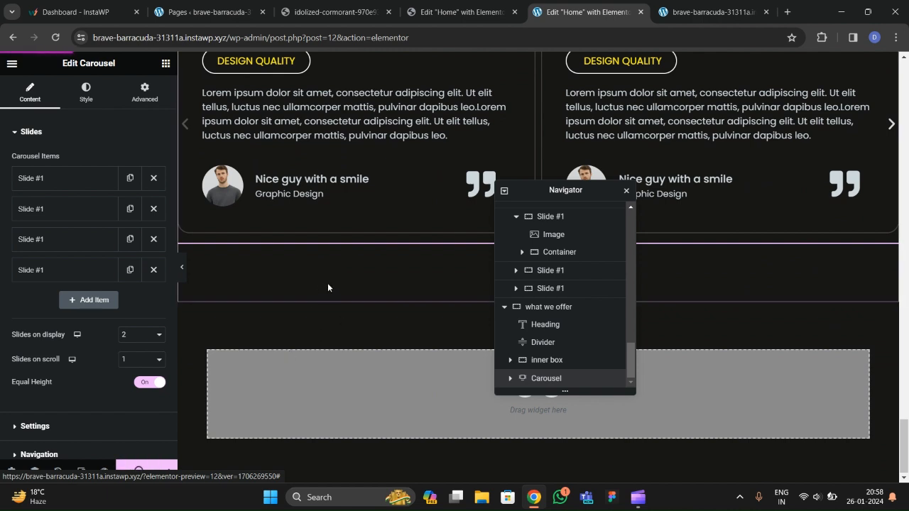
{"action": "scroll", "coordinate": [322, 291], "scroll_direction": "up", "scroll_amount": 2}
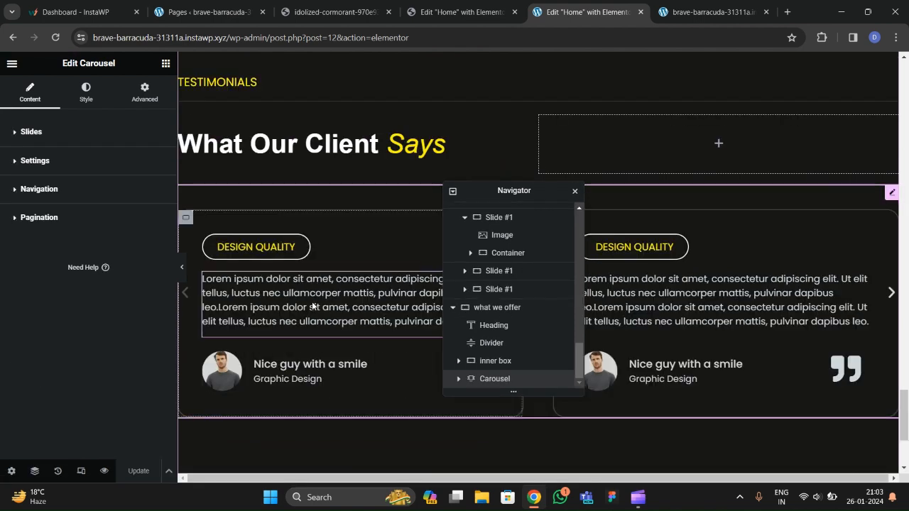
{"action": "scroll", "coordinate": [317, 309], "scroll_direction": "down", "scroll_amount": 1}
{"action": "scroll", "coordinate": [317, 308], "scroll_direction": "down", "scroll_amount": 1}
{"action": "scroll", "coordinate": [316, 309], "scroll_direction": "up", "scroll_amount": 2}
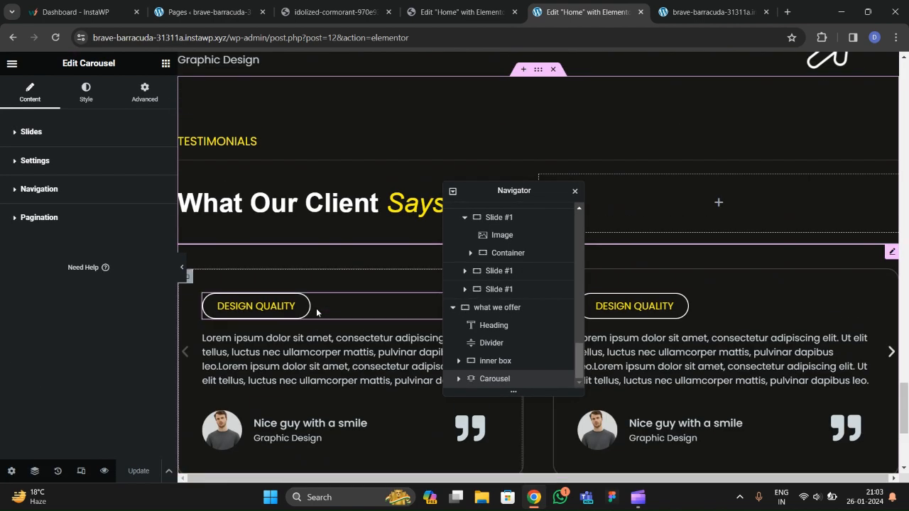
{"action": "scroll", "coordinate": [321, 329], "scroll_direction": "down", "scroll_amount": 2}
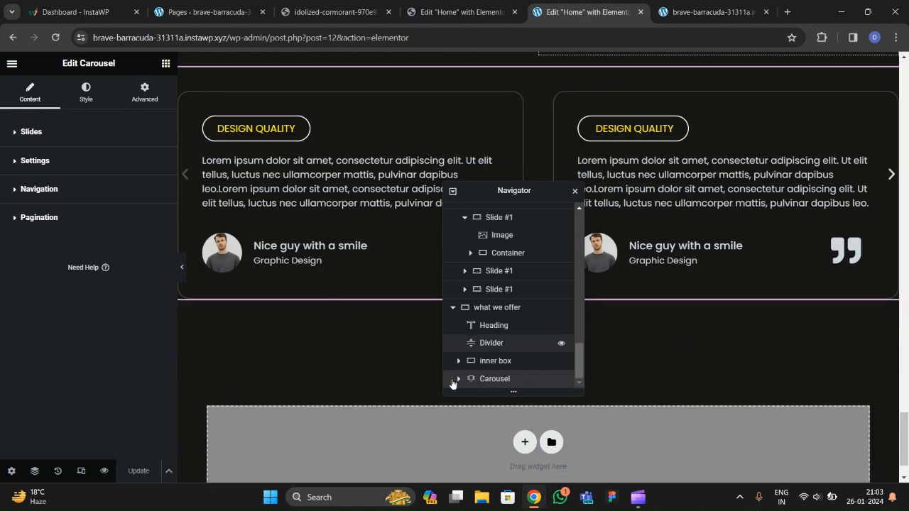
{"action": "left_click", "coordinate": [714, 12]}
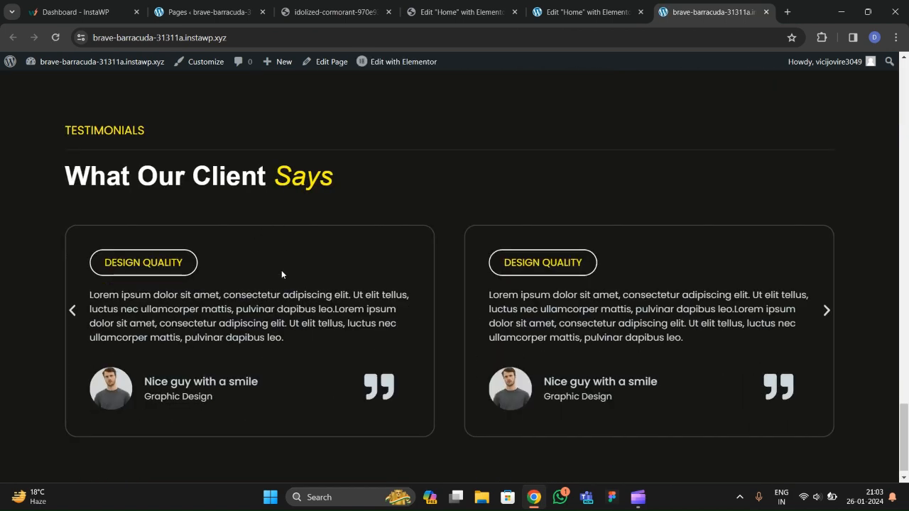
Advance the live carousel and compare it with the reference site's testimonials.
{"action": "scroll", "coordinate": [281, 270], "scroll_direction": "down", "scroll_amount": 1}
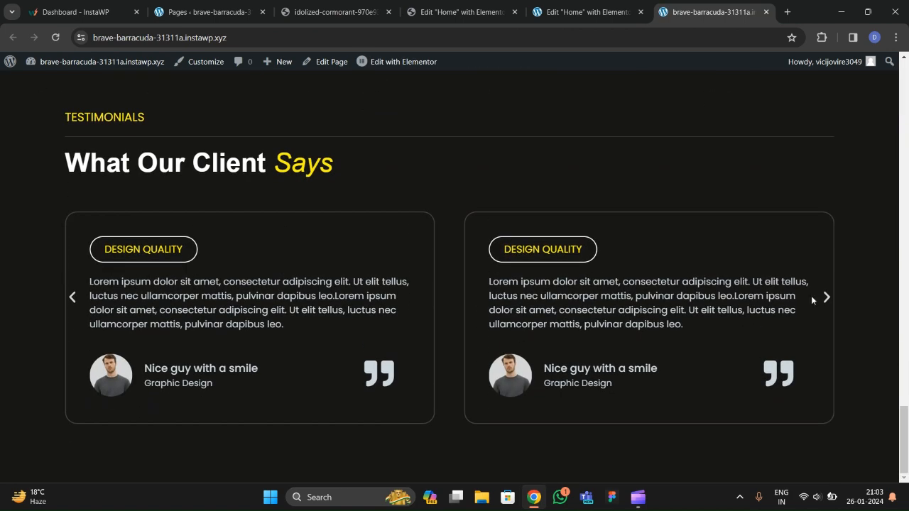
{"action": "left_click", "coordinate": [826, 298]}
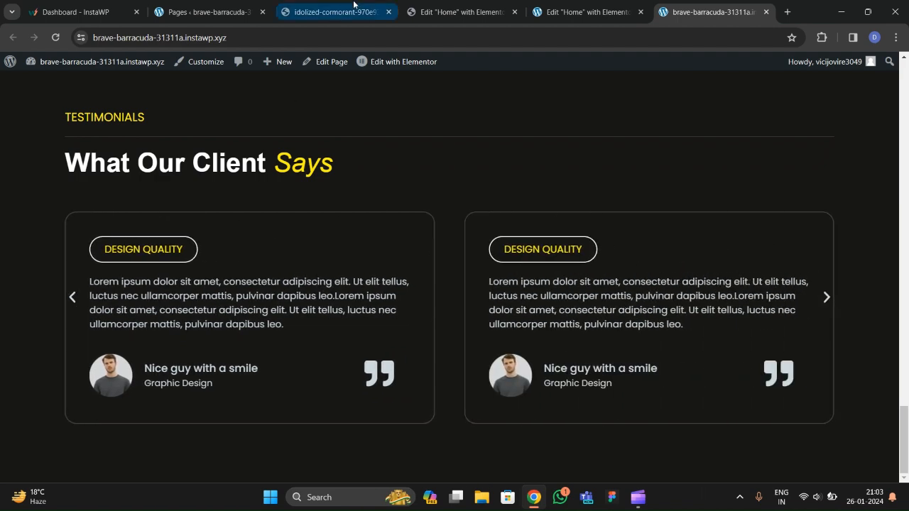
{"action": "left_click", "coordinate": [353, 9]}
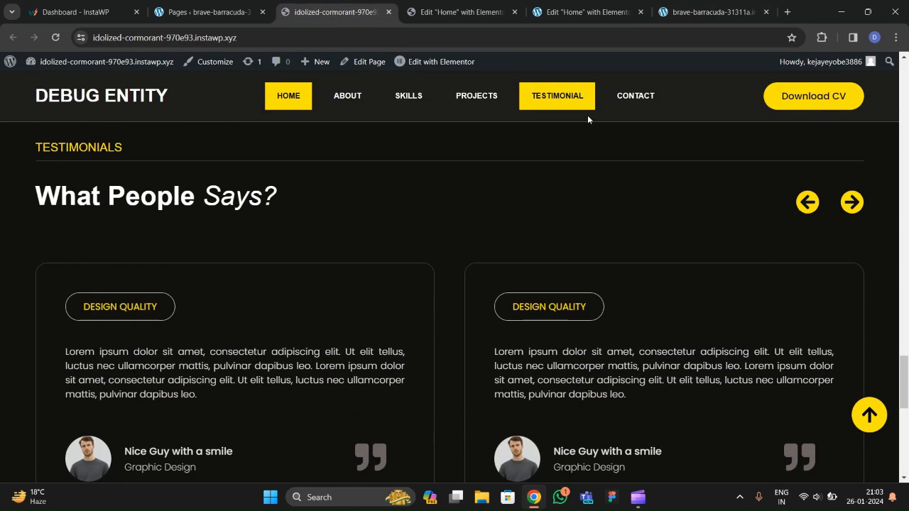
{"action": "left_click", "coordinate": [574, 13]}
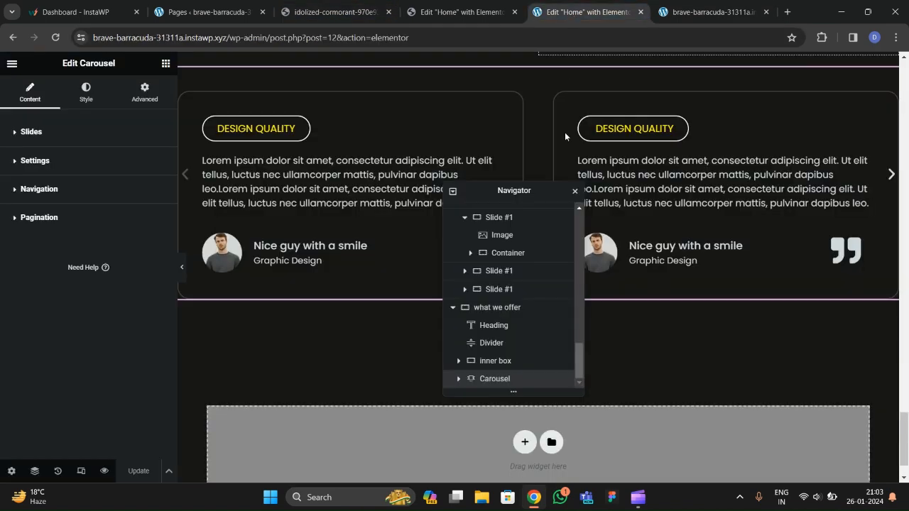
Inspect the reference carousel's settings: autoplay on, 5000 ms scroll speed, 500 ms transition, arrows.
{"action": "left_click", "coordinate": [464, 12]}
{"action": "scroll", "coordinate": [810, 255], "scroll_direction": "down", "scroll_amount": 2}
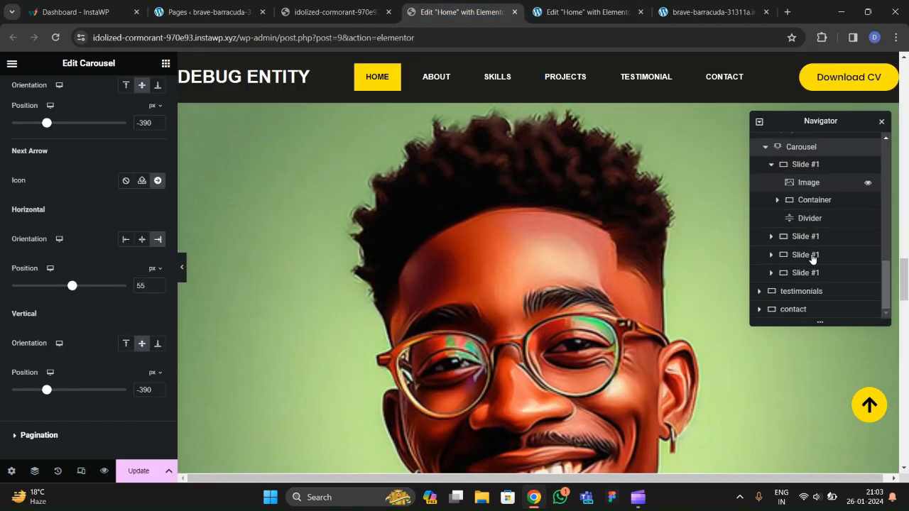
{"action": "left_click", "coordinate": [759, 292]}
{"action": "scroll", "coordinate": [762, 304], "scroll_direction": "down", "scroll_amount": 1}
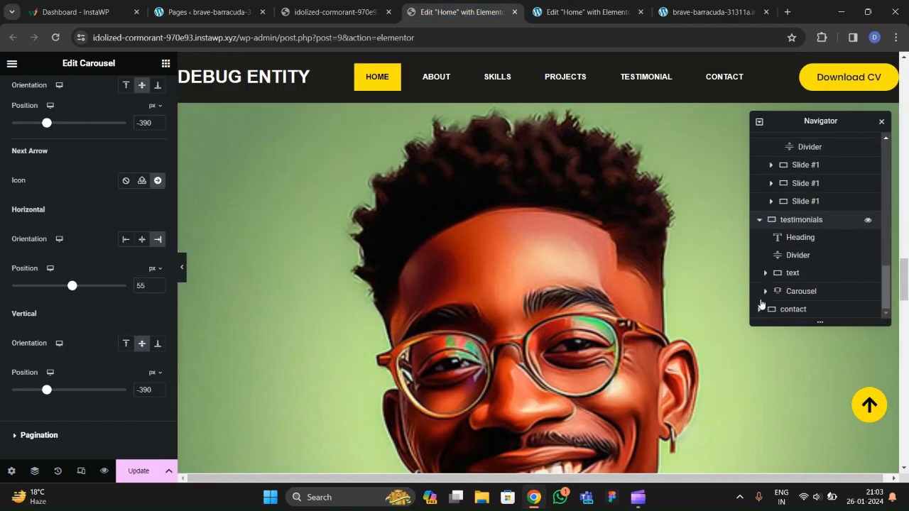
{"action": "left_click", "coordinate": [774, 292]}
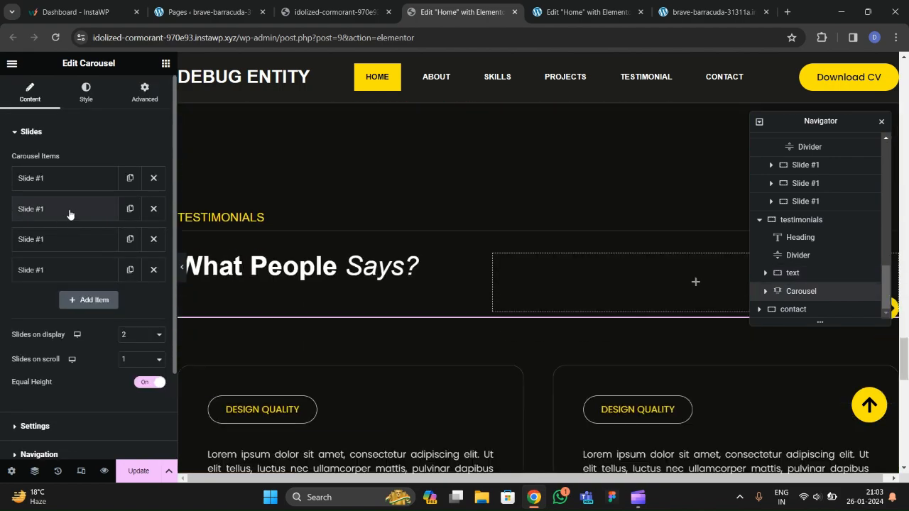
{"action": "scroll", "coordinate": [48, 140], "scroll_direction": "down", "scroll_amount": 2}
{"action": "left_click", "coordinate": [43, 317]}
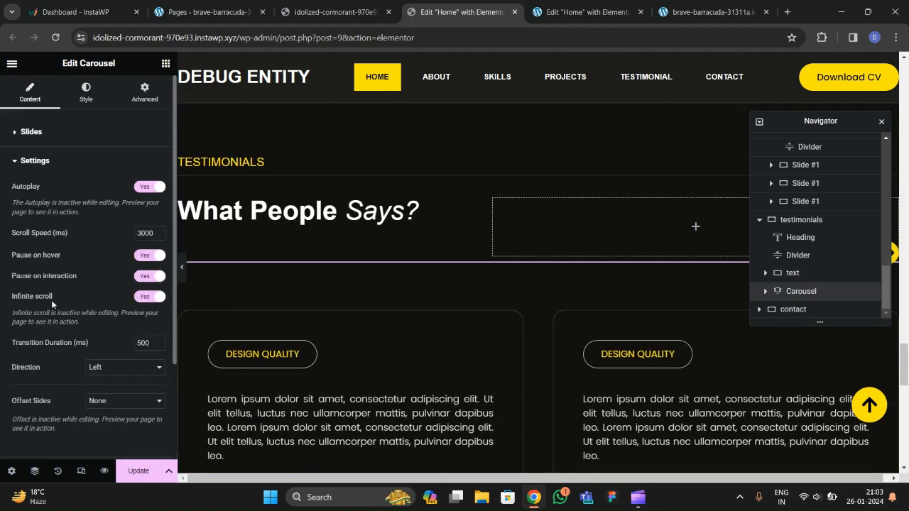
{"action": "scroll", "coordinate": [53, 302], "scroll_direction": "down", "scroll_amount": 2}
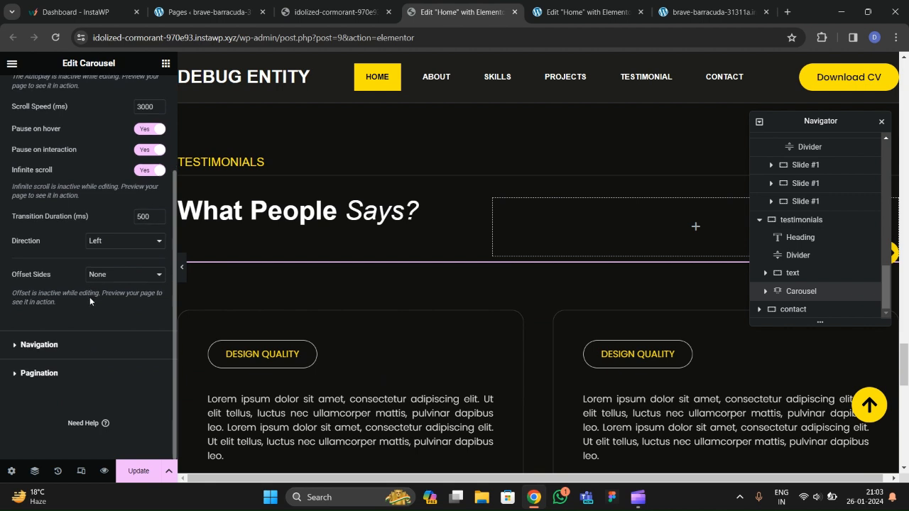
{"action": "left_click", "coordinate": [52, 350]}
{"action": "scroll", "coordinate": [88, 256], "scroll_direction": "down", "scroll_amount": 2}
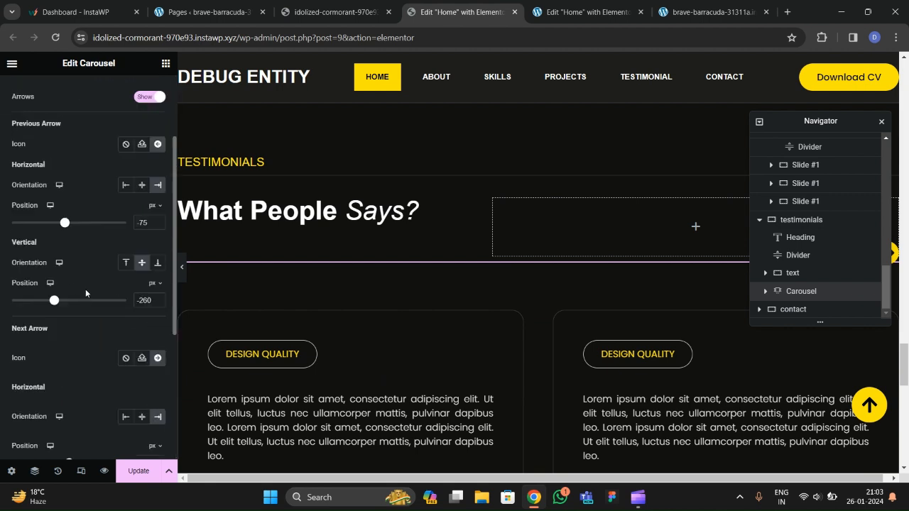
Back in this editor, open the carousel's autoplay and arrow settings to match.
{"action": "key", "text": "ctrl+Tab"}
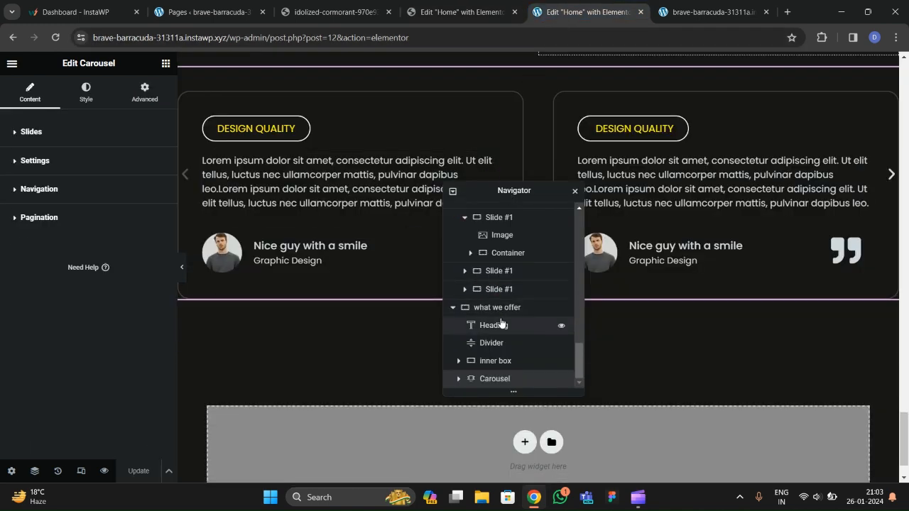
{"action": "left_click", "coordinate": [32, 162]}
{"action": "scroll", "coordinate": [32, 199], "scroll_direction": "down", "scroll_amount": 3}
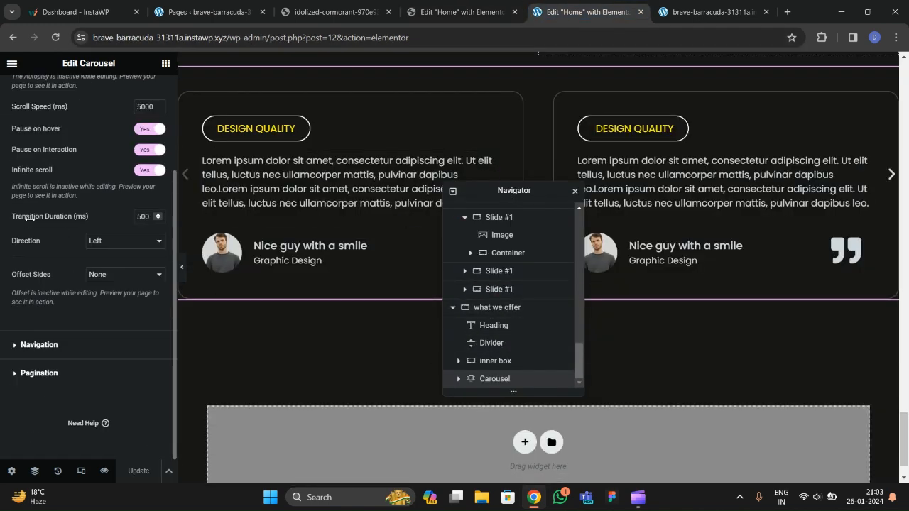
{"action": "left_click", "coordinate": [32, 345]}
{"action": "left_click", "coordinate": [27, 162]}
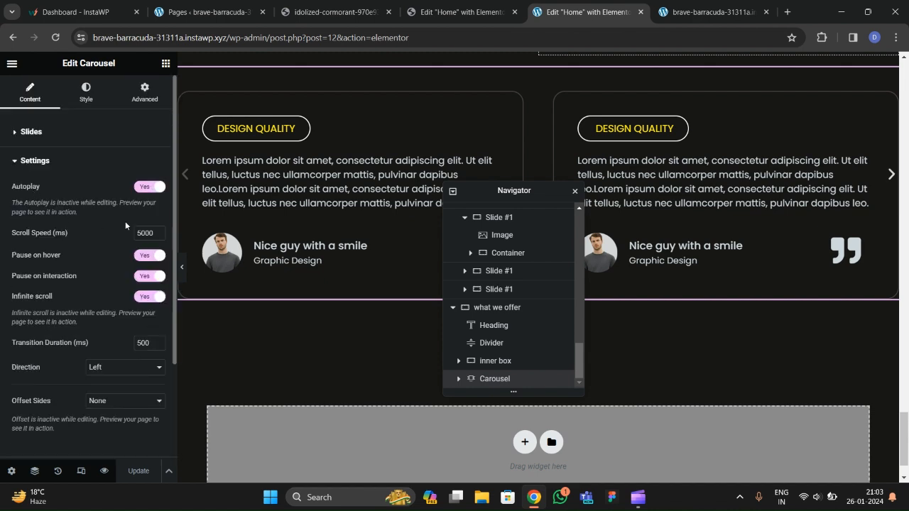
Set the carousel's scroll speed value to 2.
{"action": "left_click", "coordinate": [144, 238]}
{"action": "key", "text": "BackSpace"}
{"action": "type", "text": "2"}
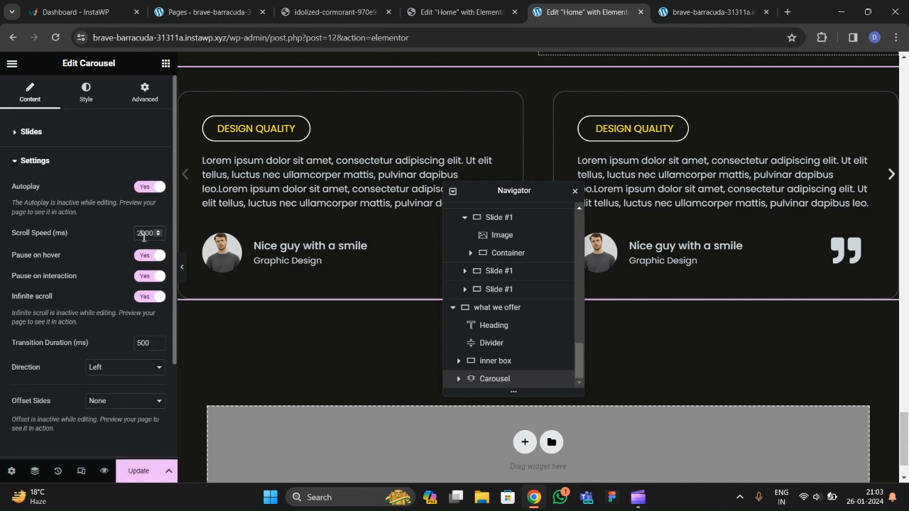
{"action": "scroll", "coordinate": [41, 277], "scroll_direction": "down", "scroll_amount": 2}
Give the carousel's previous arrow the circled left-arrow icon.
{"action": "left_click", "coordinate": [37, 345]}
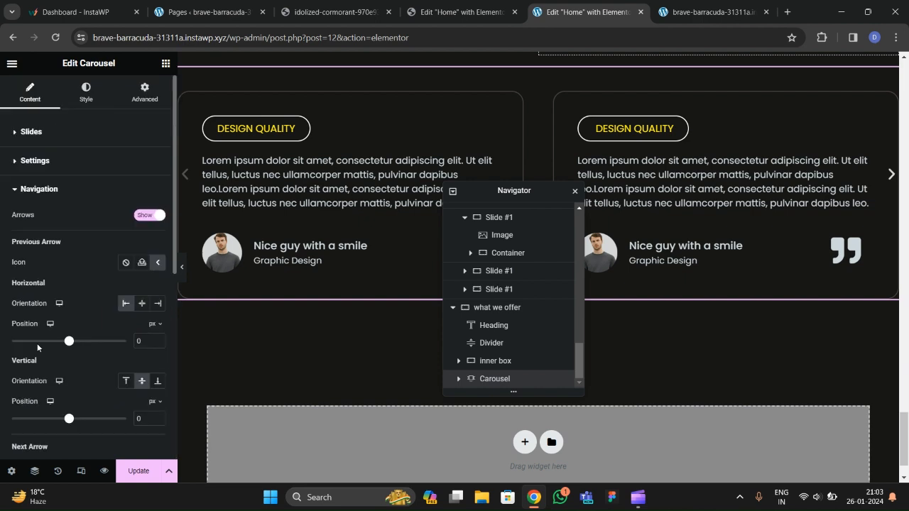
{"action": "scroll", "coordinate": [64, 308], "scroll_direction": "down", "scroll_amount": 1}
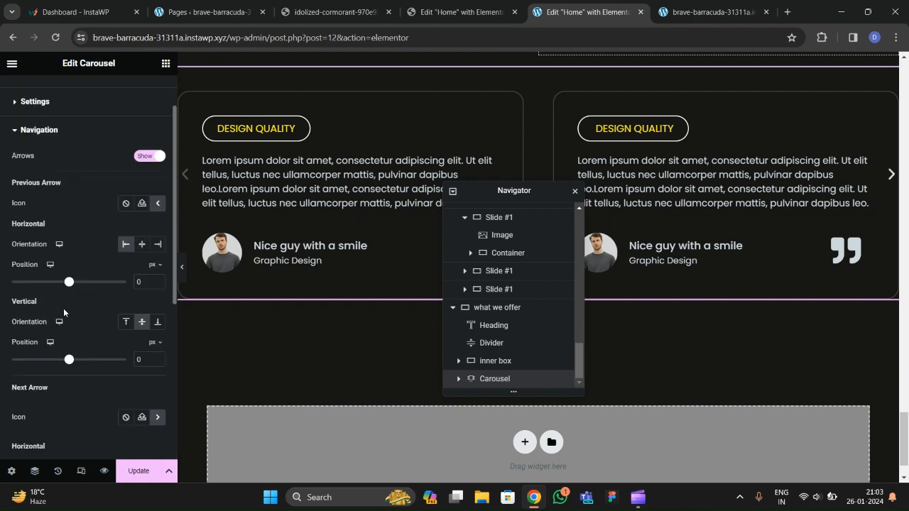
{"action": "left_click", "coordinate": [142, 203]}
{"action": "left_click", "coordinate": [653, 202]}
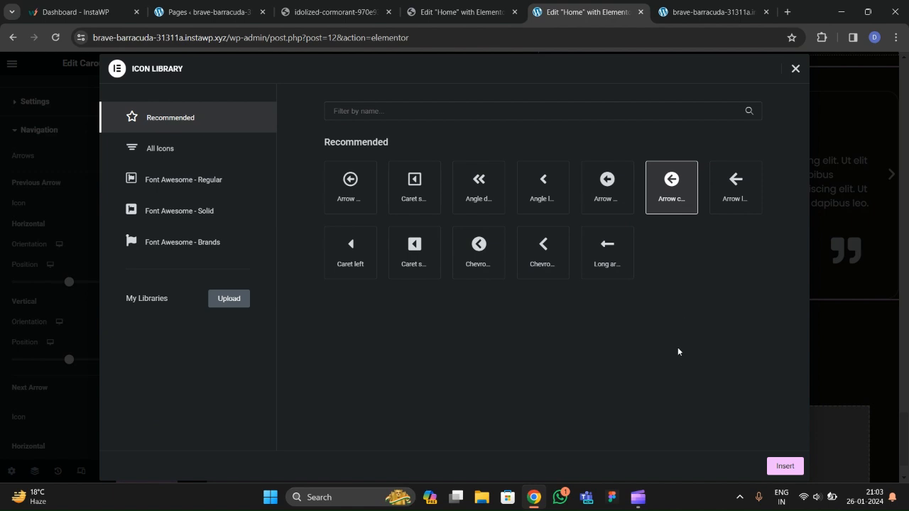
{"action": "left_click", "coordinate": [69, 284]}
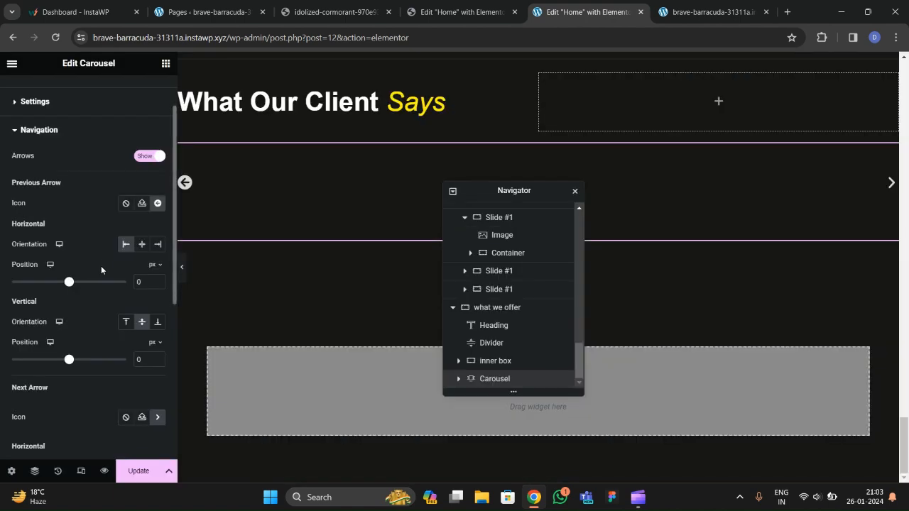
Give the next arrow the 'Arrow circle right' icon from the Icon Library.
{"action": "scroll", "coordinate": [101, 266], "scroll_direction": "down", "scroll_amount": 5}
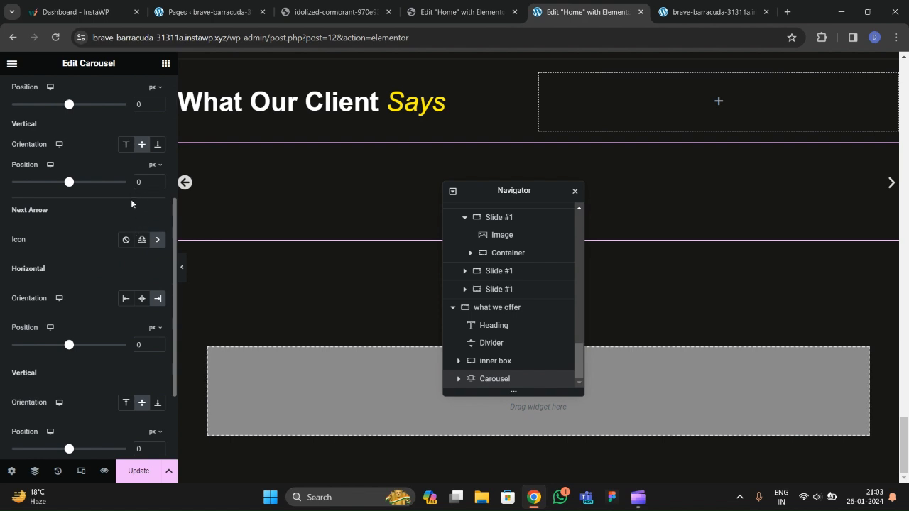
{"action": "scroll", "coordinate": [114, 257], "scroll_direction": "up", "scroll_amount": 5}
{"action": "scroll", "coordinate": [112, 270], "scroll_direction": "down", "scroll_amount": 3}
{"action": "scroll", "coordinate": [112, 270], "scroll_direction": "down", "scroll_amount": 5}
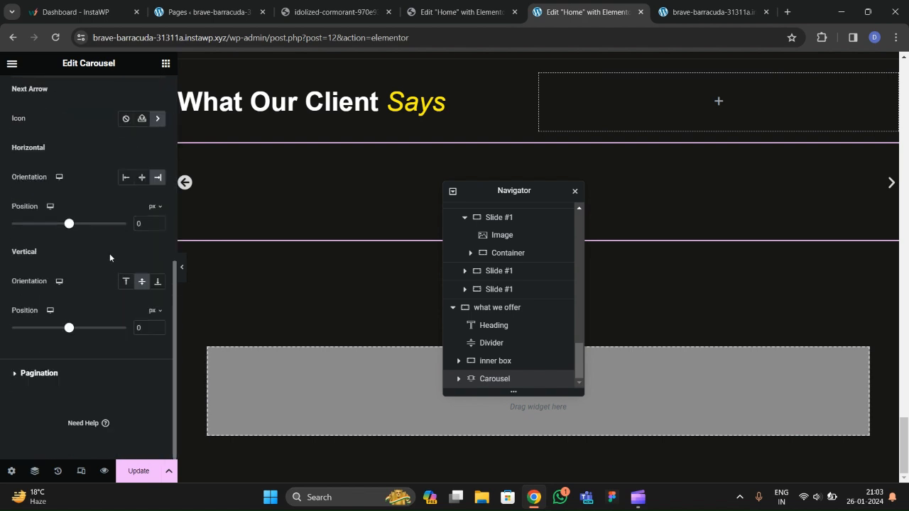
{"action": "left_click", "coordinate": [157, 128]}
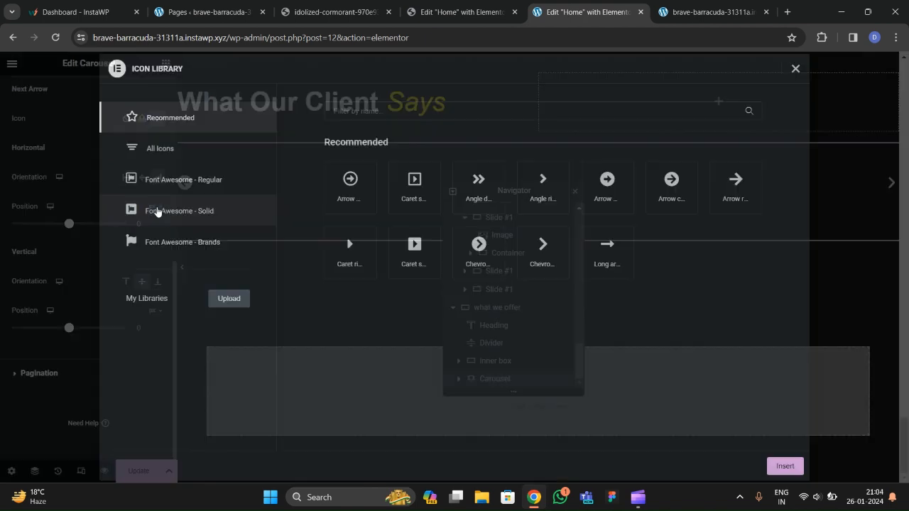
{"action": "left_click", "coordinate": [670, 208]}
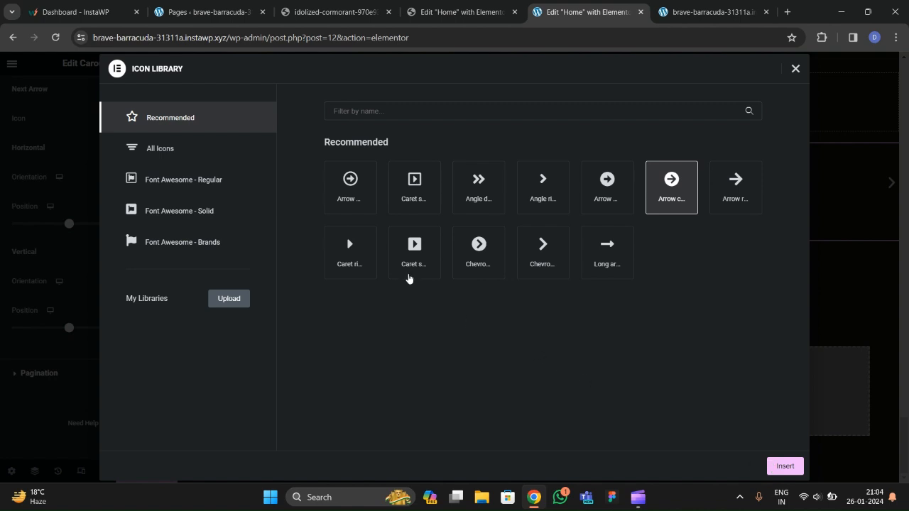
{"action": "key", "text": "Return"}
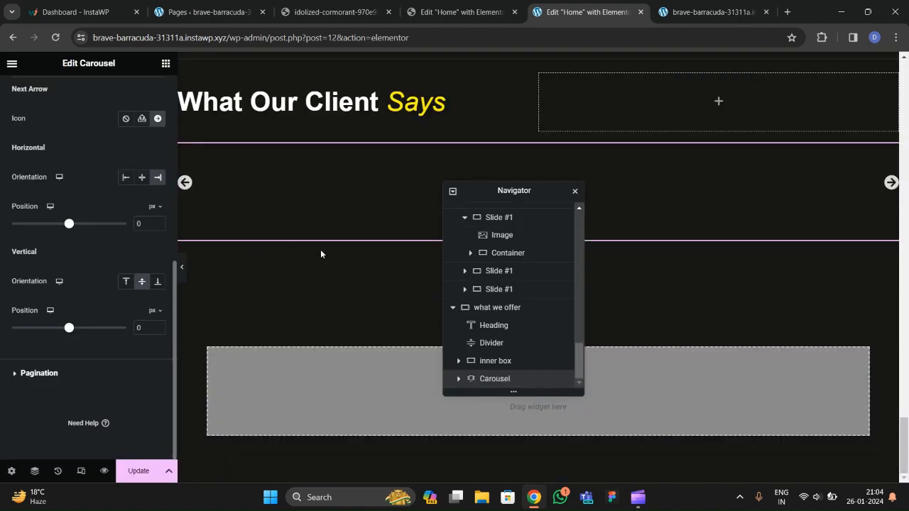
Check the reference arrow settings and set the previous arrow's horizontal orientation to End.
{"action": "left_click", "coordinate": [437, 14]}
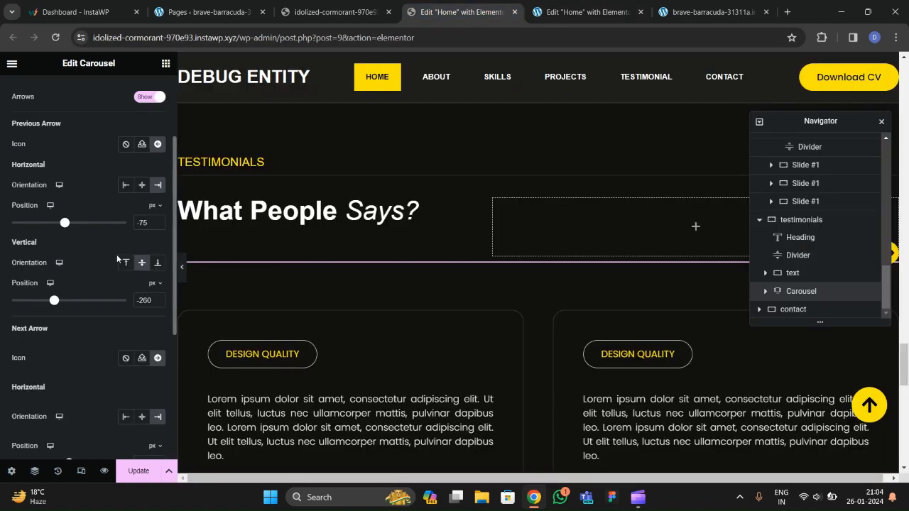
{"action": "scroll", "coordinate": [88, 242], "scroll_direction": "up", "scroll_amount": 2}
{"action": "scroll", "coordinate": [88, 249], "scroll_direction": "down", "scroll_amount": 3}
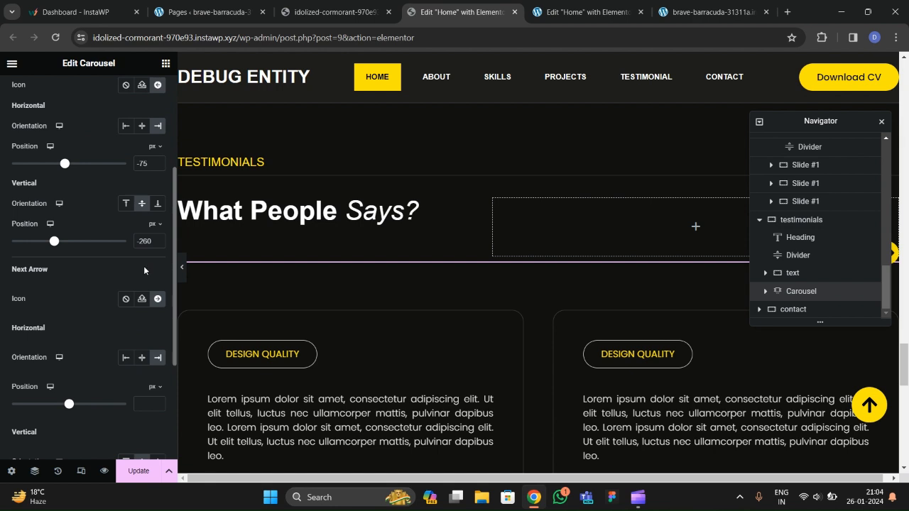
{"action": "left_click", "coordinate": [564, 18]}
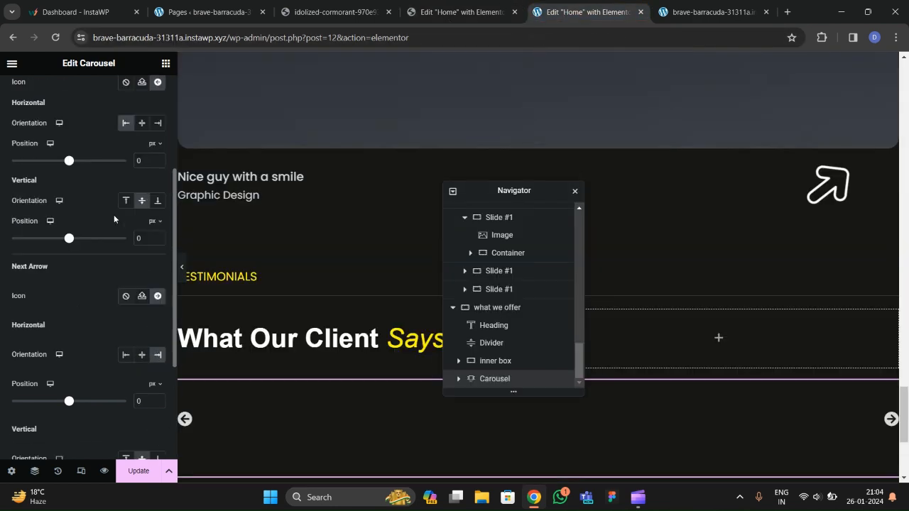
{"action": "scroll", "coordinate": [76, 206], "scroll_direction": "up", "scroll_amount": 5}
{"action": "left_click", "coordinate": [423, 17]}
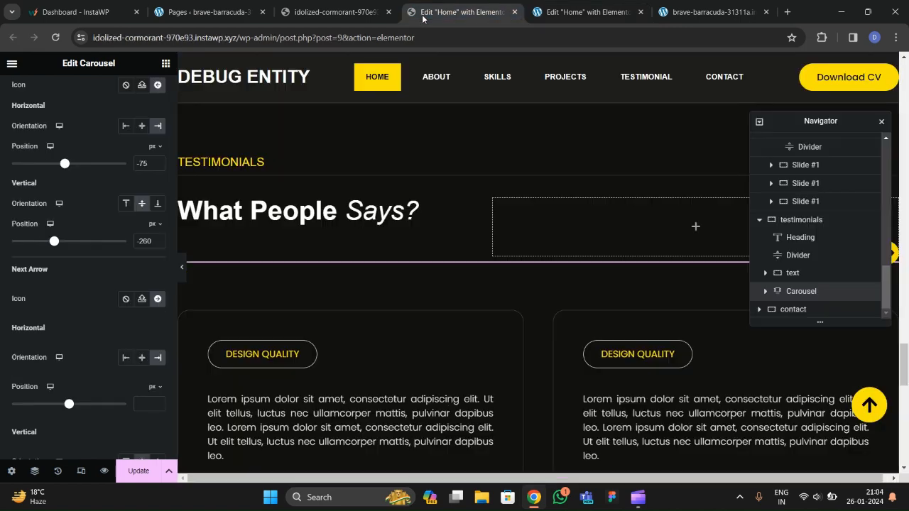
{"action": "left_click", "coordinate": [540, 15]}
{"action": "scroll", "coordinate": [107, 241], "scroll_direction": "down", "scroll_amount": 1}
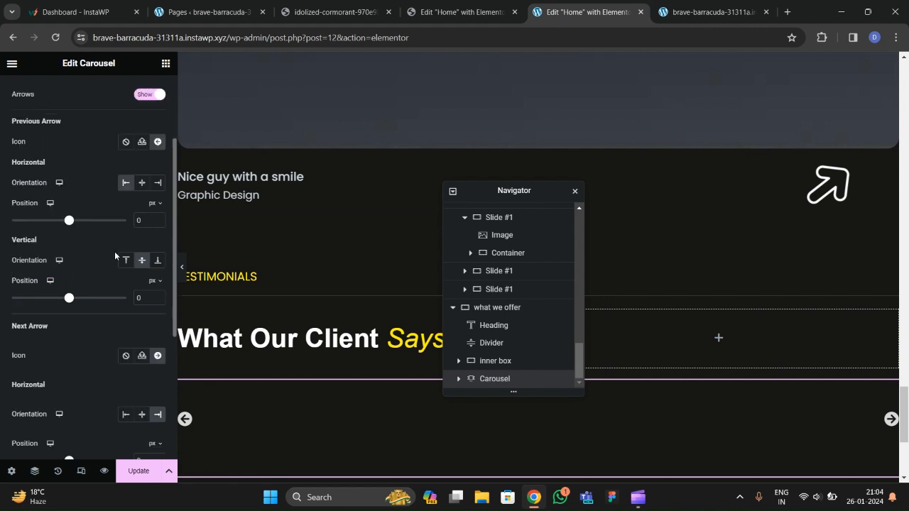
{"action": "left_click", "coordinate": [159, 184]}
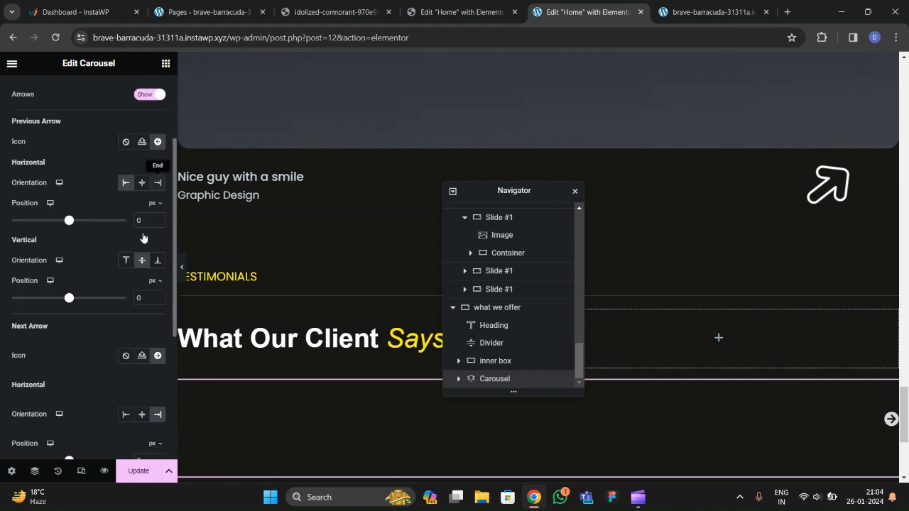
Offset the previous arrow -75 px horizontally and -260 px vertically.
{"action": "scroll", "coordinate": [295, 260], "scroll_direction": "down", "scroll_amount": 3}
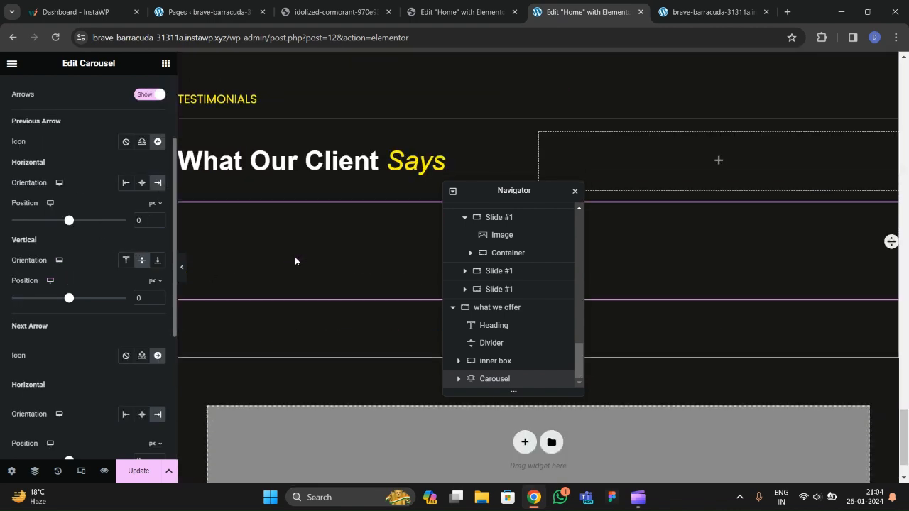
{"action": "scroll", "coordinate": [280, 271], "scroll_direction": "down", "scroll_amount": 1}
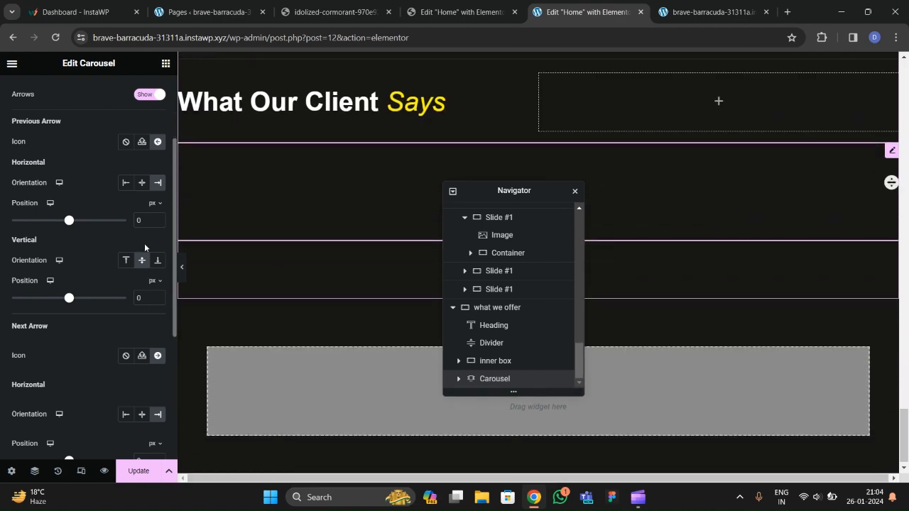
{"action": "left_click", "coordinate": [454, 12]}
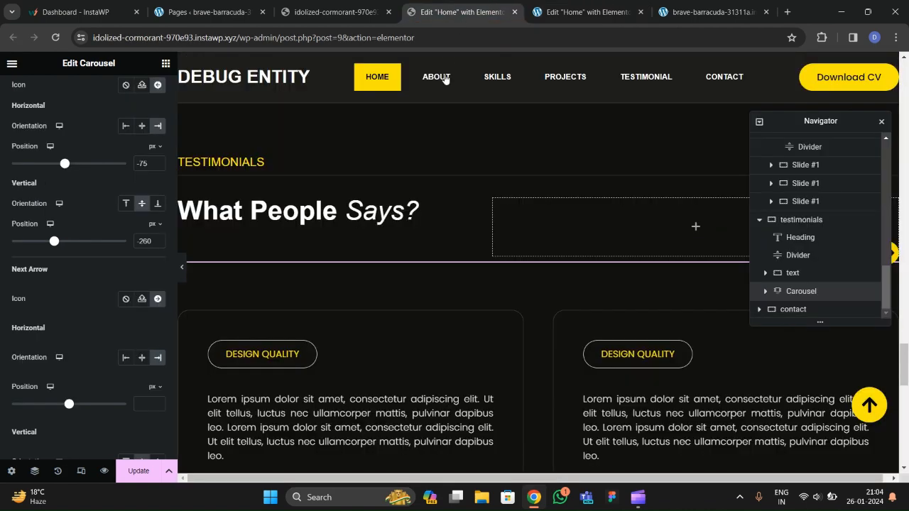
{"action": "left_click", "coordinate": [579, 12]}
{"action": "left_click", "coordinate": [146, 221]}
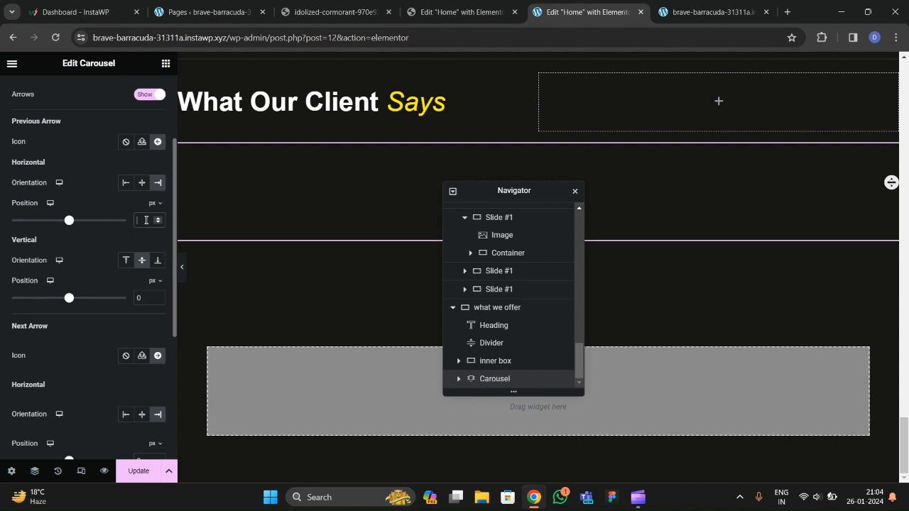
{"action": "type", "text": "-15"}
{"action": "left_click", "coordinate": [434, 12]}
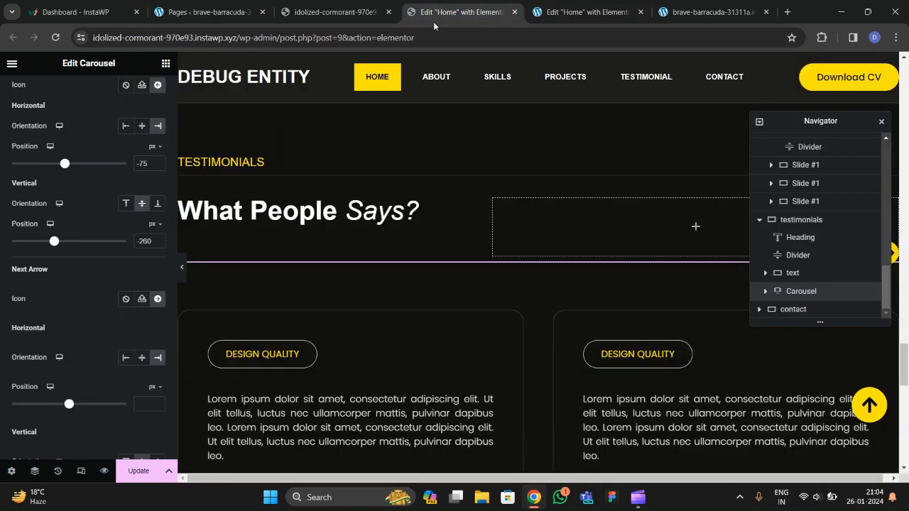
{"action": "key", "text": "ctrl+Tab"}
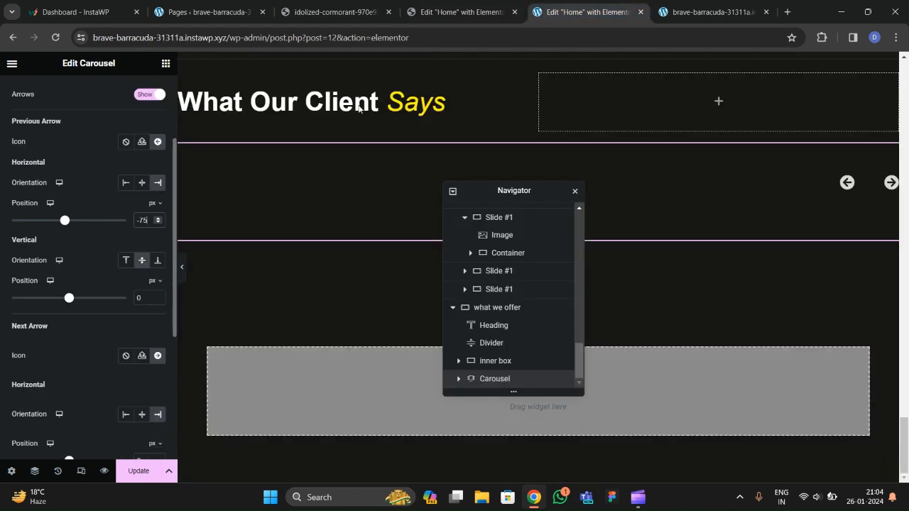
{"action": "left_click", "coordinate": [150, 299]}
{"action": "type", "text": "-260"}
Set the next arrow's vertical offset to match, after checking the reference settings.
{"action": "left_click", "coordinate": [463, 5]}
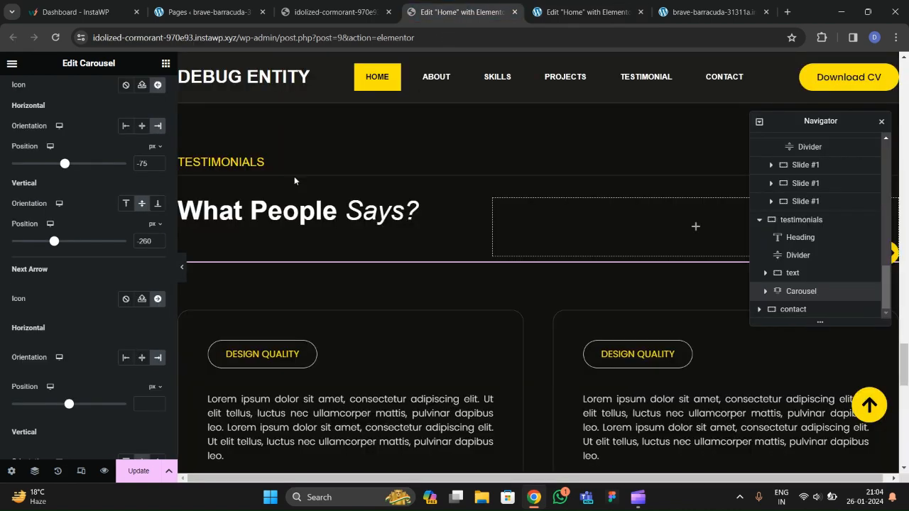
{"action": "scroll", "coordinate": [107, 300], "scroll_direction": "down", "scroll_amount": 1}
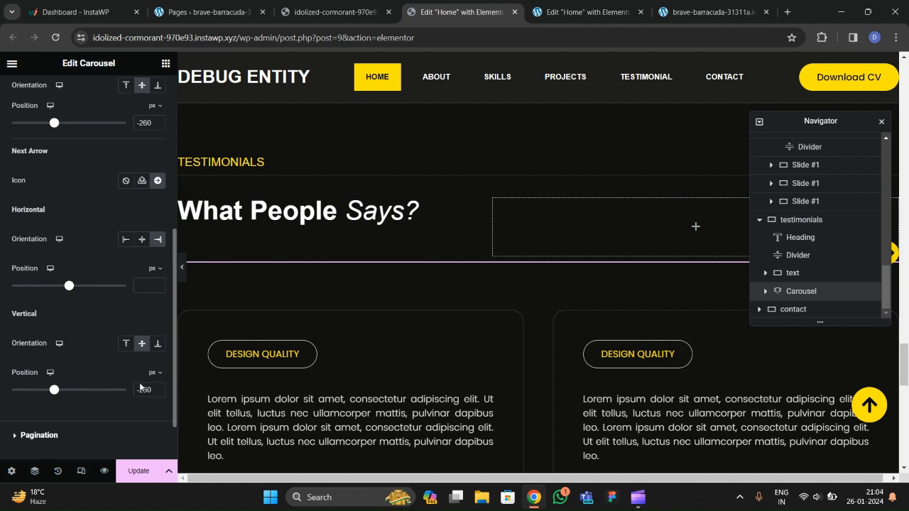
{"action": "left_click", "coordinate": [582, 12]}
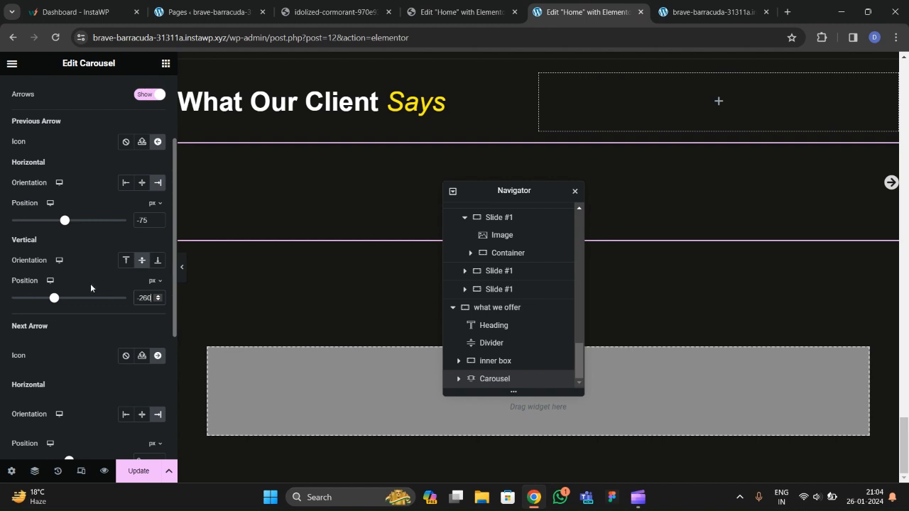
{"action": "scroll", "coordinate": [90, 288], "scroll_direction": "down", "scroll_amount": 3}
{"action": "scroll", "coordinate": [127, 260], "scroll_direction": "down", "scroll_amount": 1}
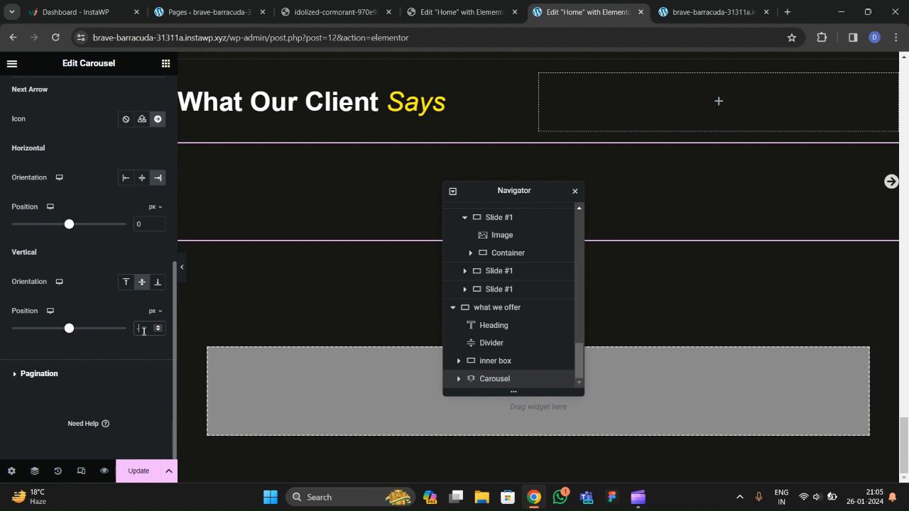
{"action": "type", "text": "-280"}
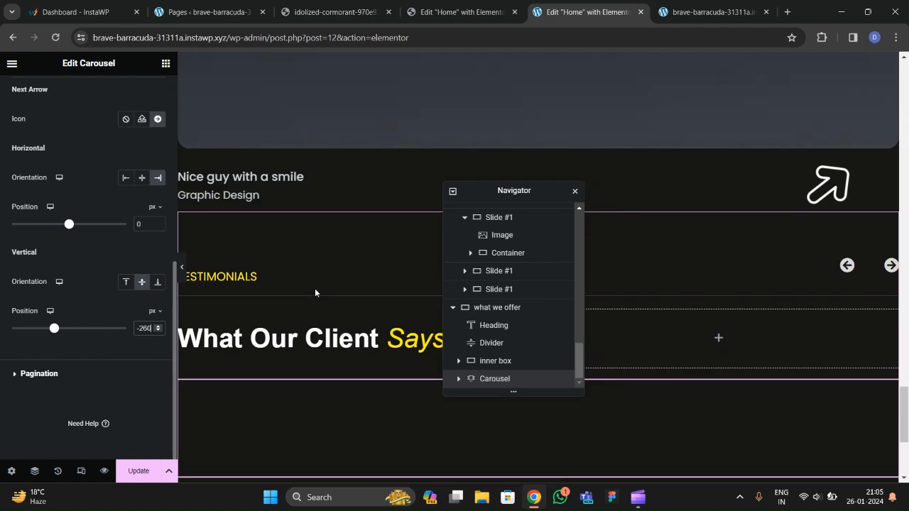
Style the navigation arrows with a 40 px icon size and the global yellow colour.
{"action": "scroll", "coordinate": [51, 225], "scroll_direction": "up", "scroll_amount": 5}
{"action": "left_click", "coordinate": [76, 103]}
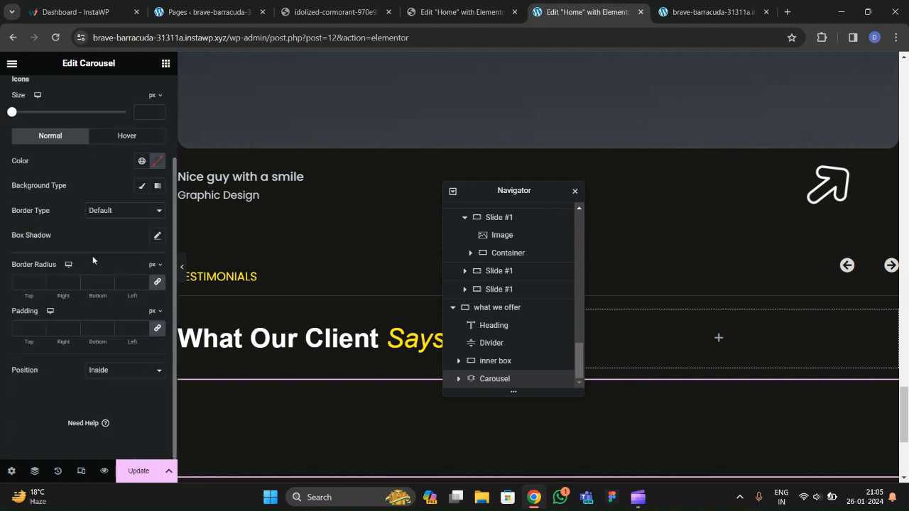
{"action": "left_click", "coordinate": [149, 111]}
{"action": "type", "text": "40"}
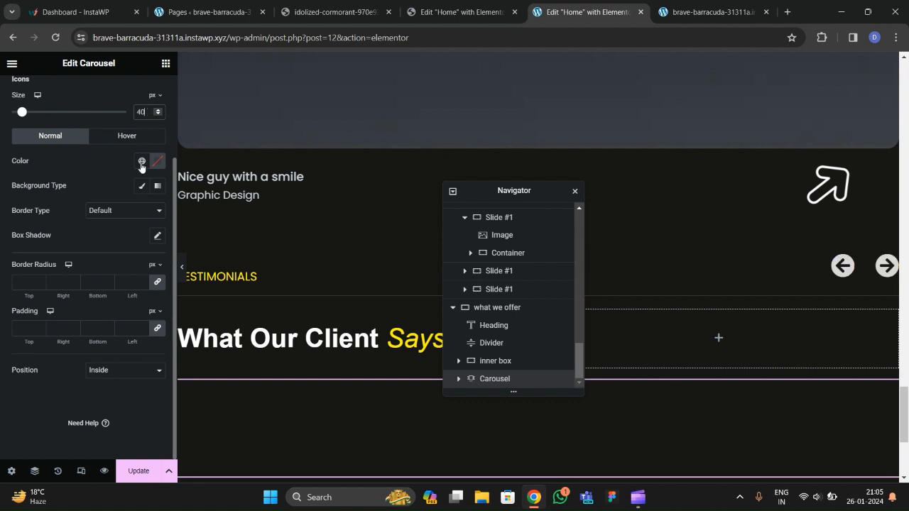
{"action": "left_click", "coordinate": [142, 161]}
{"action": "left_click", "coordinate": [58, 310]}
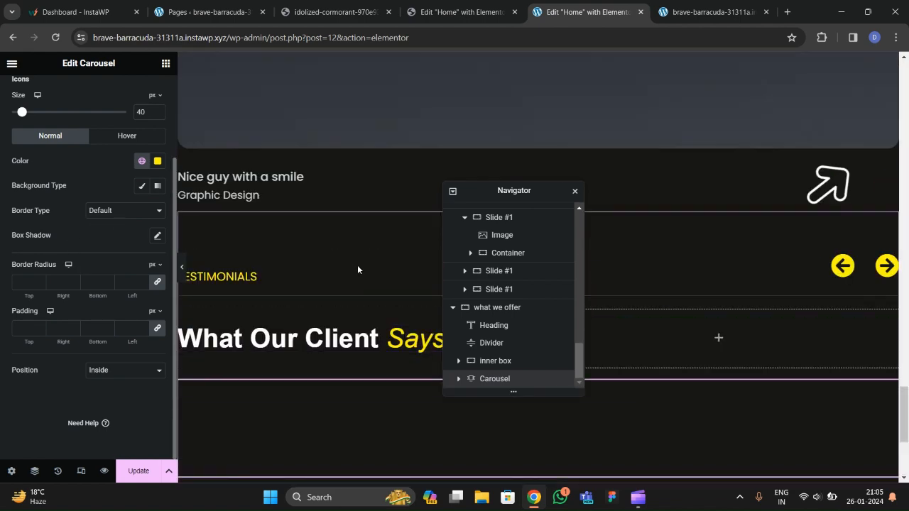
{"action": "scroll", "coordinate": [358, 266], "scroll_direction": "down", "scroll_amount": 2}
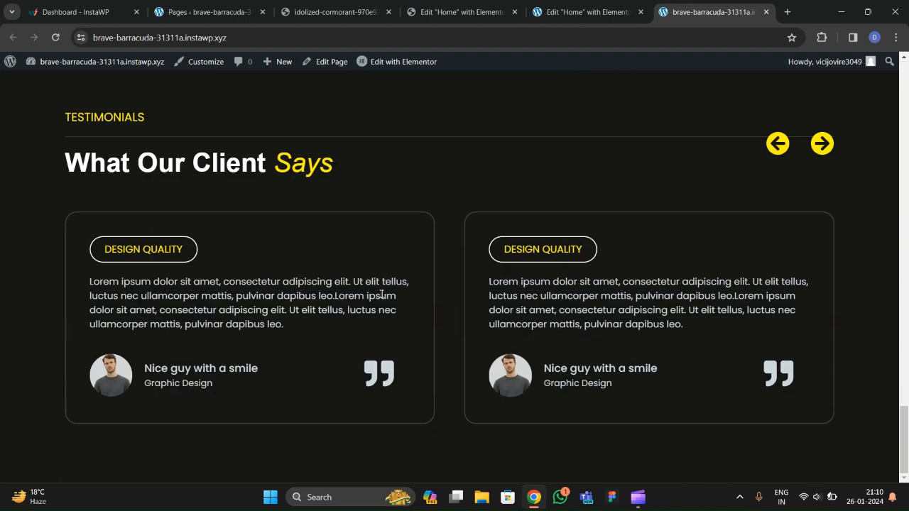
Reload the live page to pick up the updated arrows.
{"action": "left_click", "coordinate": [56, 39]}
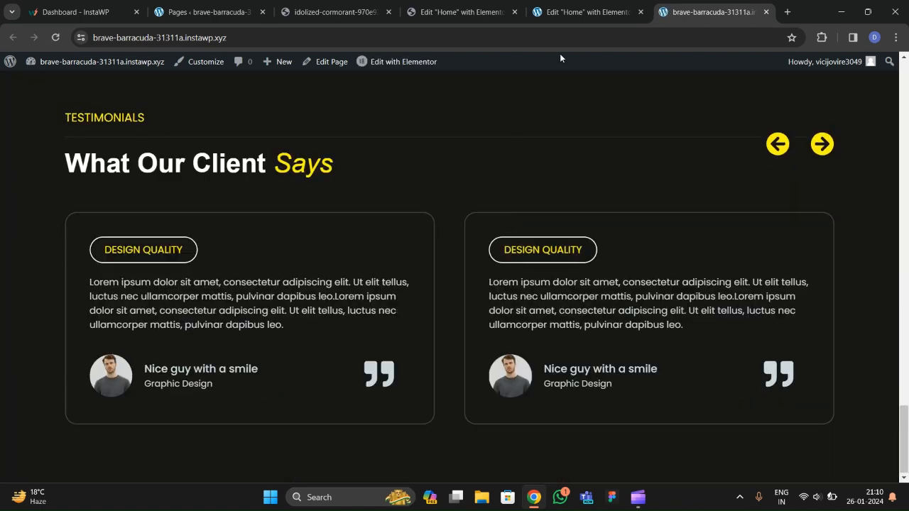
{"action": "left_click", "coordinate": [571, 19]}
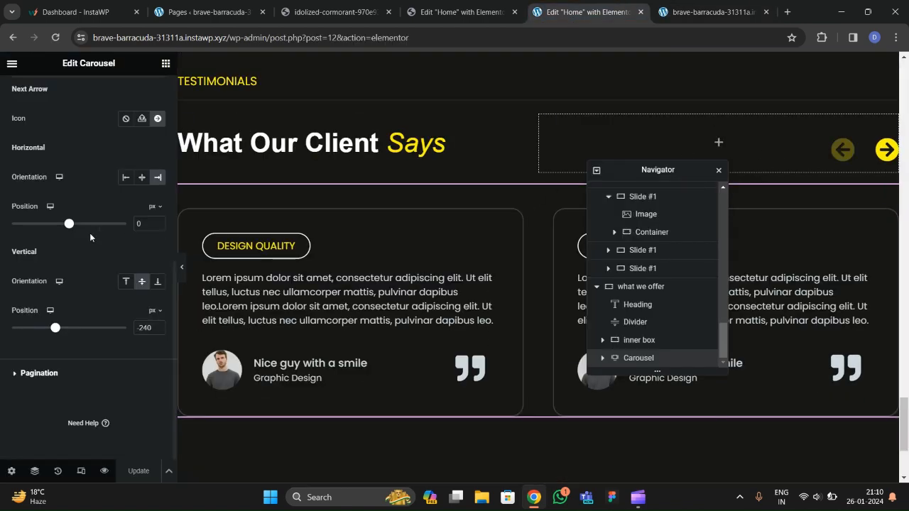
{"action": "scroll", "coordinate": [130, 245], "scroll_direction": "up", "scroll_amount": 2}
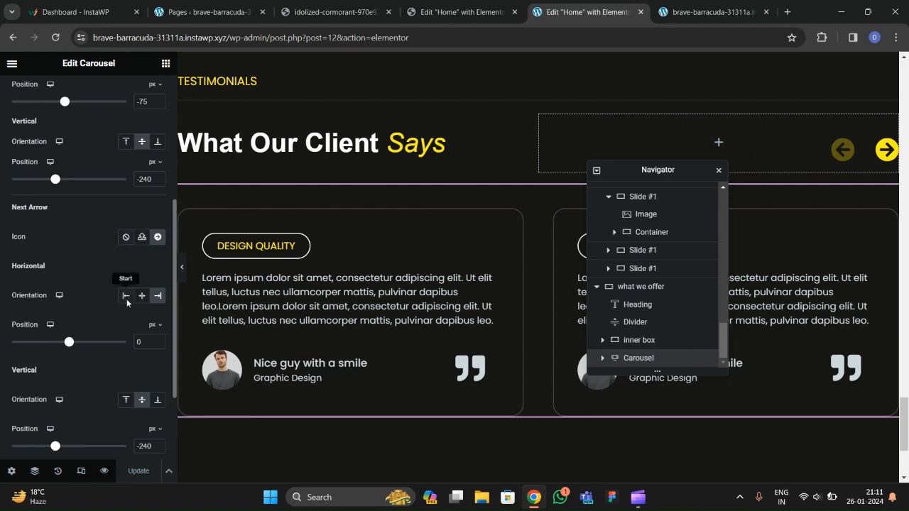
{"action": "scroll", "coordinate": [157, 232], "scroll_direction": "down", "scroll_amount": 2}
{"action": "scroll", "coordinate": [108, 207], "scroll_direction": "up", "scroll_amount": 2}
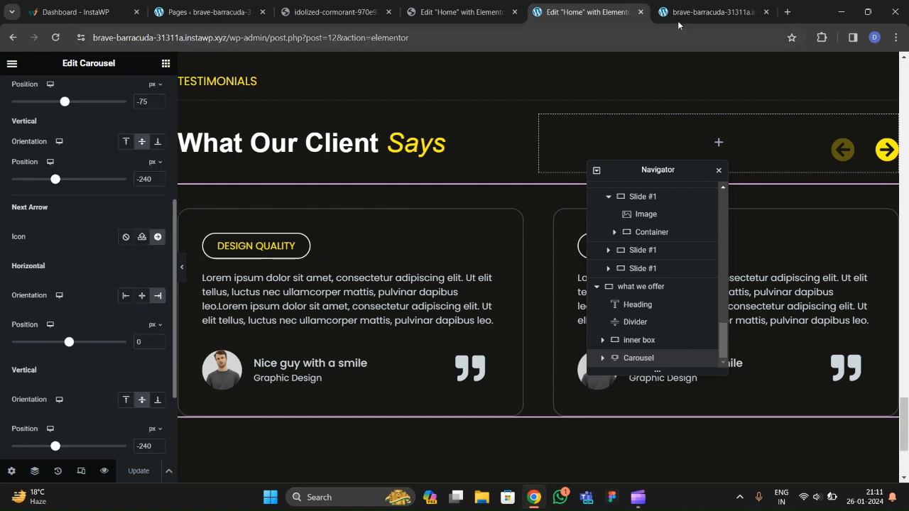
Step the live testimonials forward and back to test the new arrows.
{"action": "left_click", "coordinate": [706, 13]}
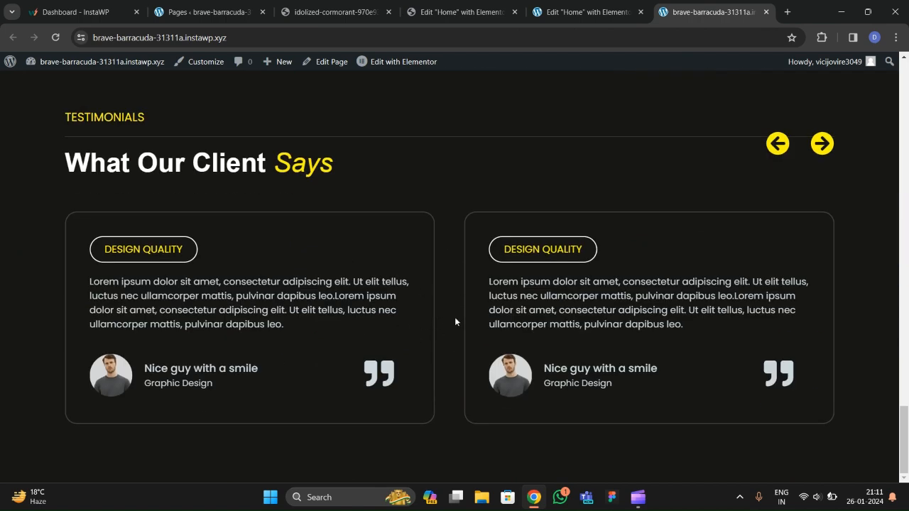
{"action": "left_click", "coordinate": [822, 145]}
{"action": "left_click", "coordinate": [777, 146]}
{"action": "left_click", "coordinate": [818, 149]}
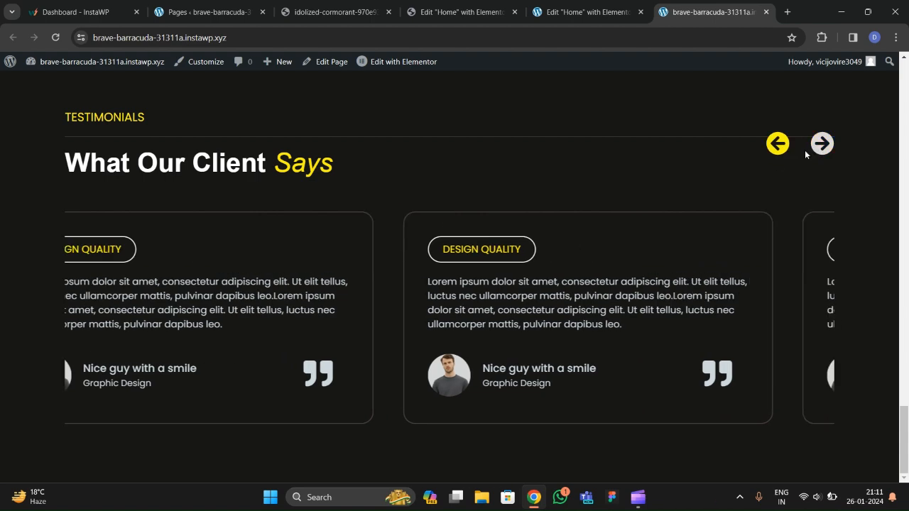
{"action": "left_click", "coordinate": [780, 149]}
{"action": "left_click", "coordinate": [781, 150]}
{"action": "left_click", "coordinate": [780, 150]}
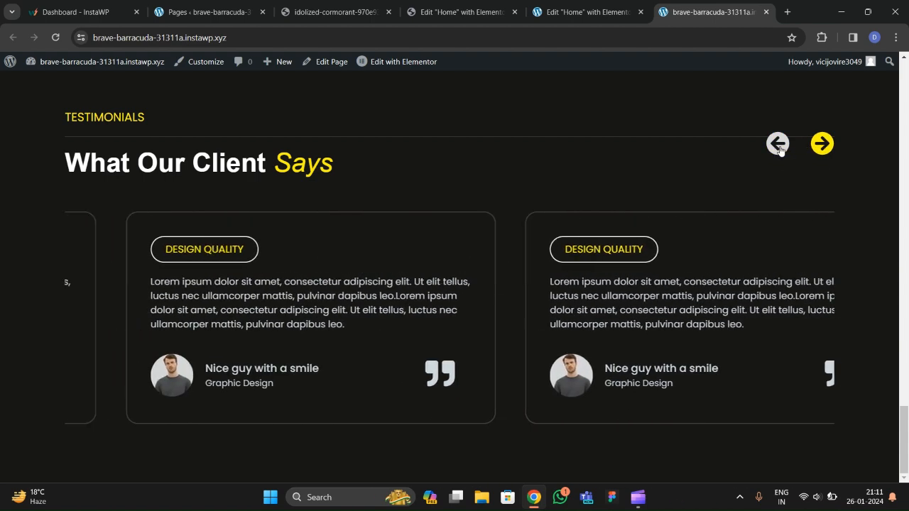
Open the reference site's live page and scroll to its contact section.
{"action": "left_click", "coordinate": [501, 12]}
{"action": "left_click", "coordinate": [334, 12]}
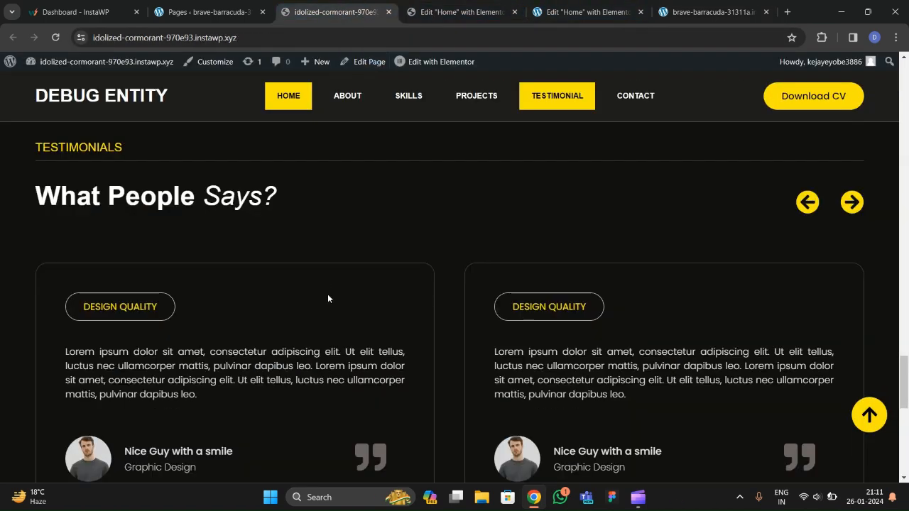
{"action": "scroll", "coordinate": [327, 298], "scroll_direction": "down", "scroll_amount": 8}
{"action": "scroll", "coordinate": [330, 318], "scroll_direction": "up", "scroll_amount": 3}
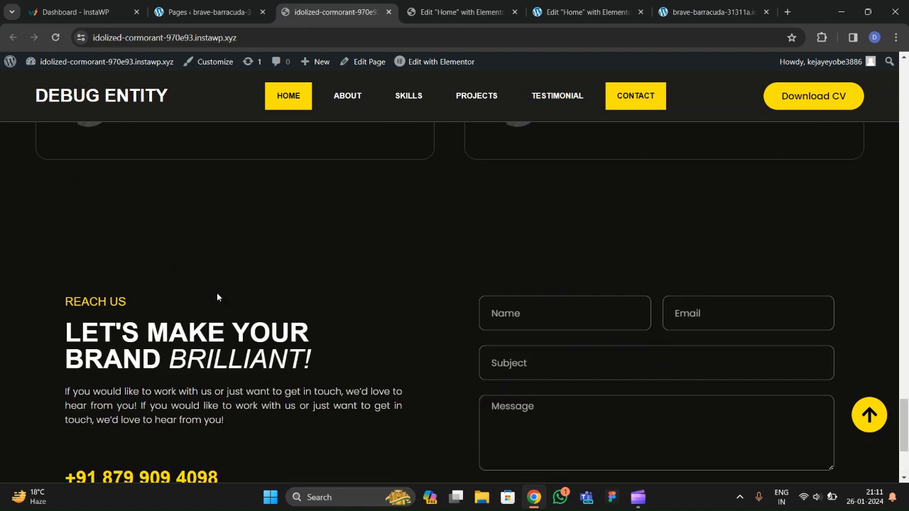
{"action": "scroll", "coordinate": [298, 291], "scroll_direction": "down", "scroll_amount": 2}
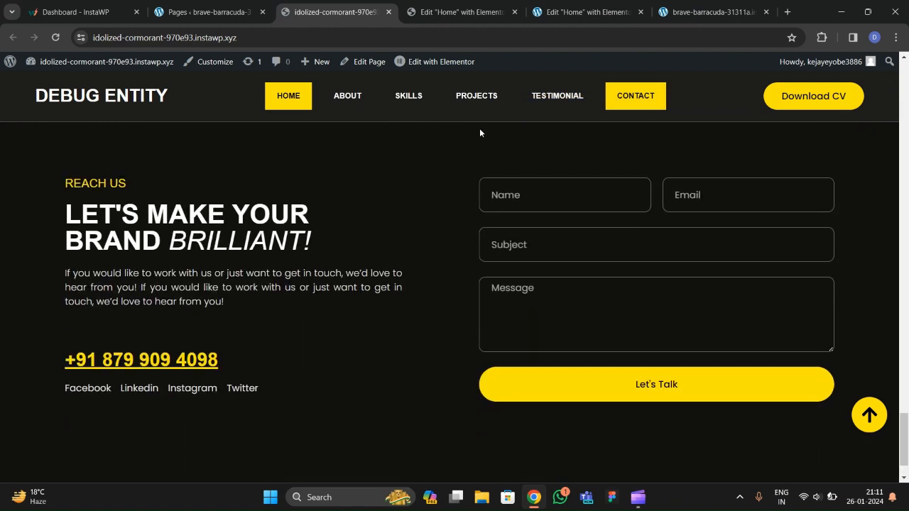
{"action": "left_click", "coordinate": [586, 12]}
Add a boxed two-column container 1300 px wide below the testimonials.
{"action": "scroll", "coordinate": [370, 320], "scroll_direction": "down", "scroll_amount": 2}
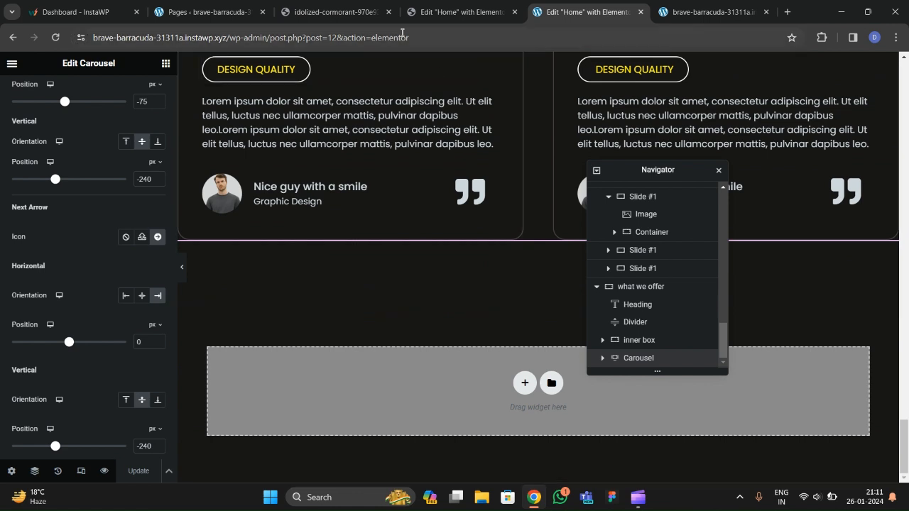
{"action": "left_click", "coordinate": [524, 383]}
{"action": "left_click", "coordinate": [498, 403]}
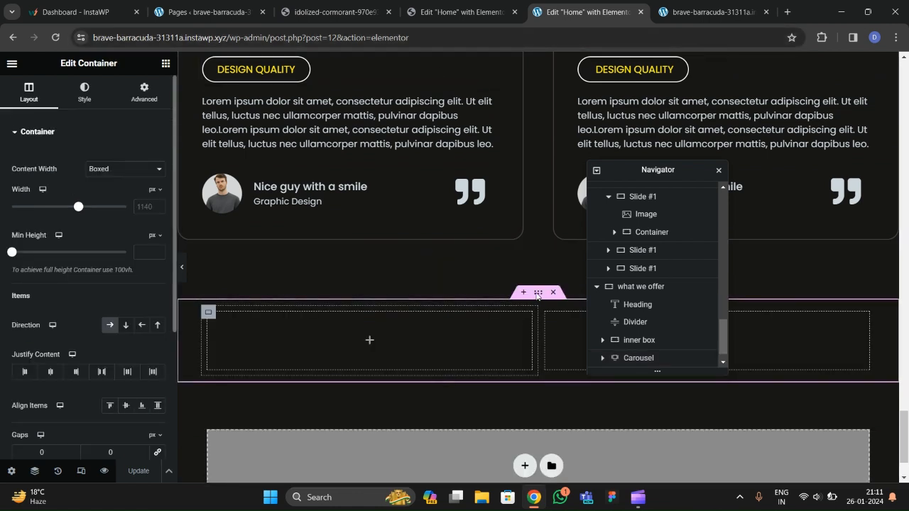
{"action": "left_click", "coordinate": [95, 170]}
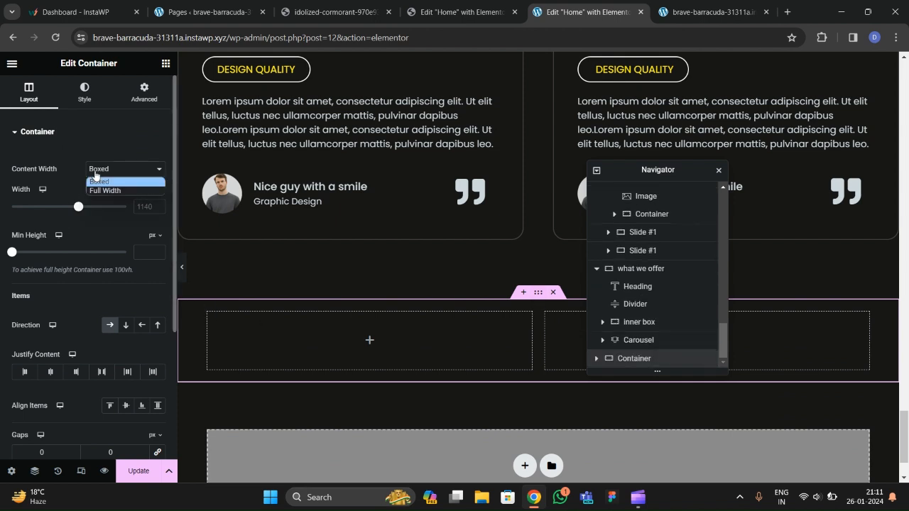
{"action": "left_click", "coordinate": [64, 183]}
{"action": "type", "text": "1300"}
Set padding to 0 on the container and its left and right columns.
{"action": "left_click", "coordinate": [144, 100]}
{"action": "left_click", "coordinate": [157, 224]}
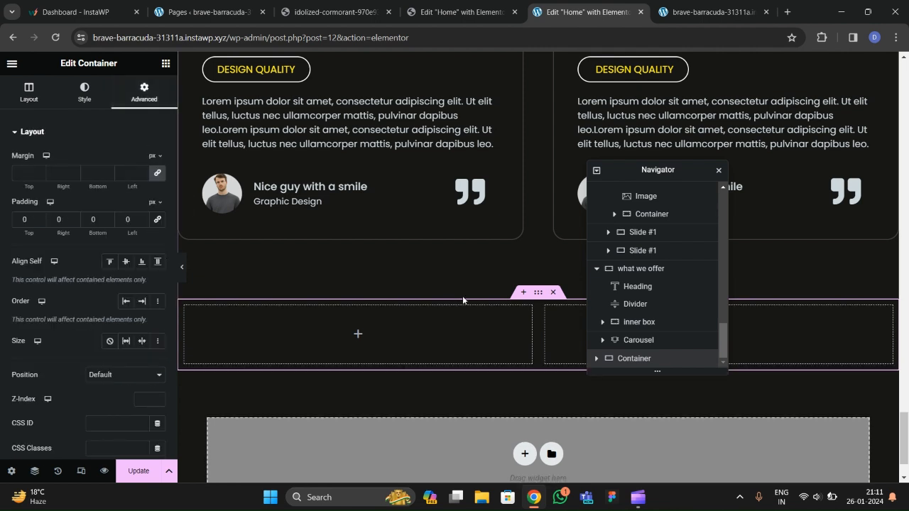
{"action": "scroll", "coordinate": [463, 297], "scroll_direction": "down", "scroll_amount": 1}
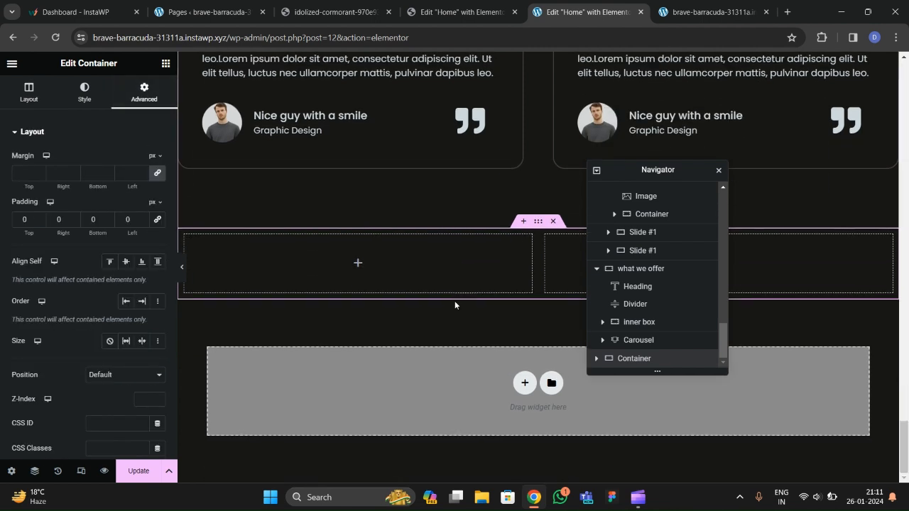
{"action": "left_click", "coordinate": [597, 358]}
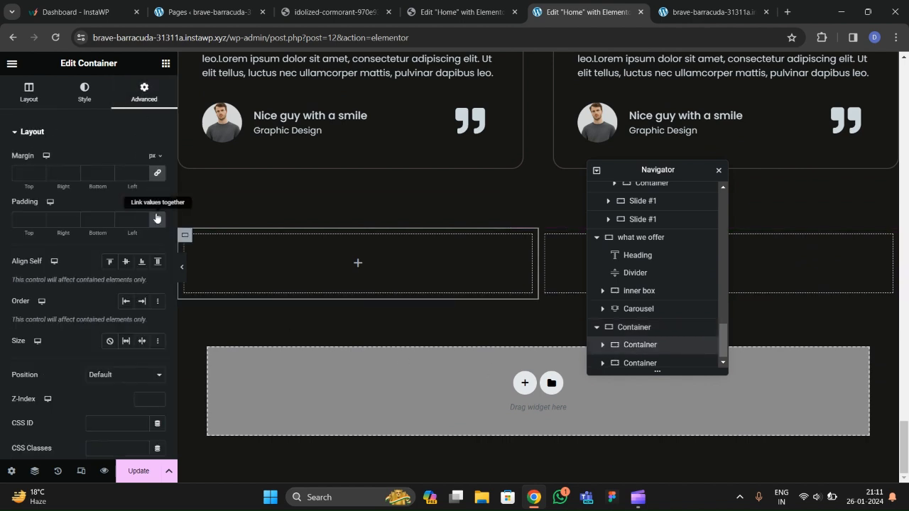
{"action": "left_click", "coordinate": [157, 219]}
{"action": "scroll", "coordinate": [638, 350], "scroll_direction": "down", "scroll_amount": 1}
{"action": "left_click", "coordinate": [638, 359]}
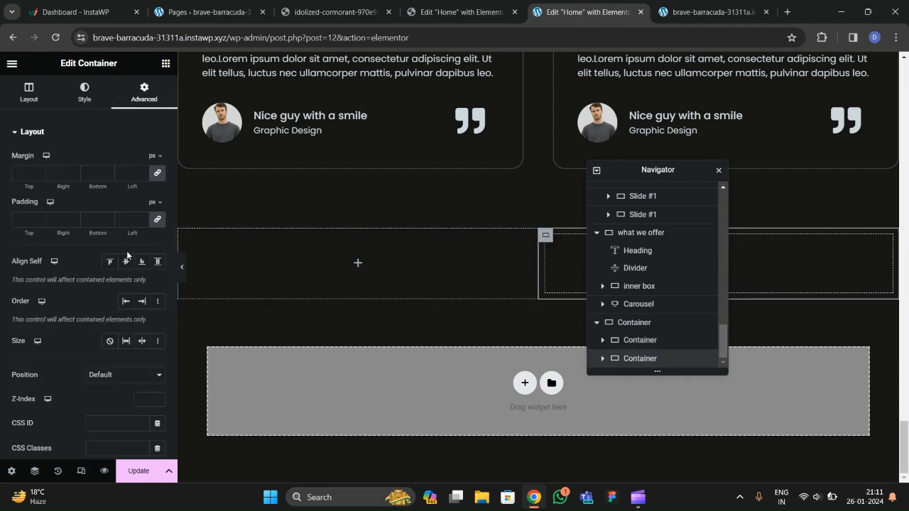
{"action": "scroll", "coordinate": [127, 255], "scroll_direction": "down", "scroll_amount": 3}
{"action": "scroll", "coordinate": [142, 156], "scroll_direction": "up", "scroll_amount": 2}
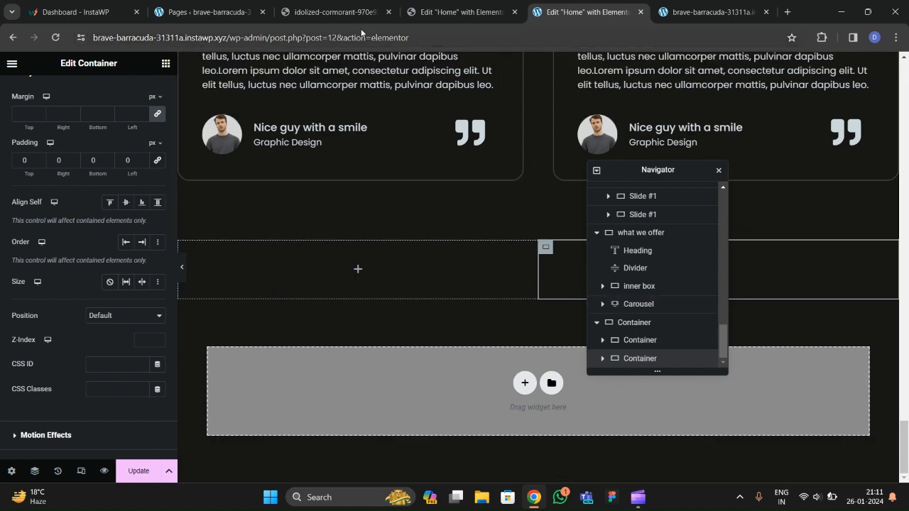
Compare the new container with the reference site's contact section.
{"action": "left_click", "coordinate": [334, 12]}
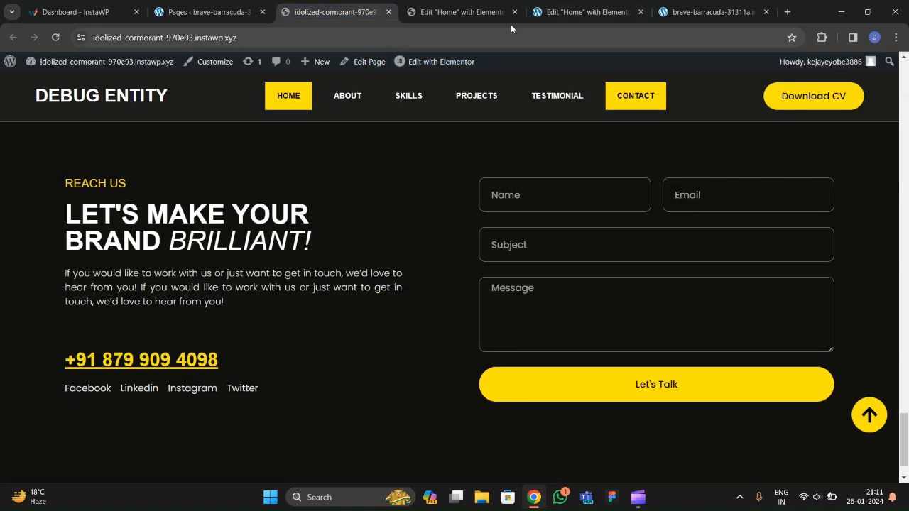
{"action": "left_click", "coordinate": [586, 12]}
{"action": "scroll", "coordinate": [366, 254], "scroll_direction": "up", "scroll_amount": 10}
{"action": "scroll", "coordinate": [367, 256], "scroll_direction": "down", "scroll_amount": 8}
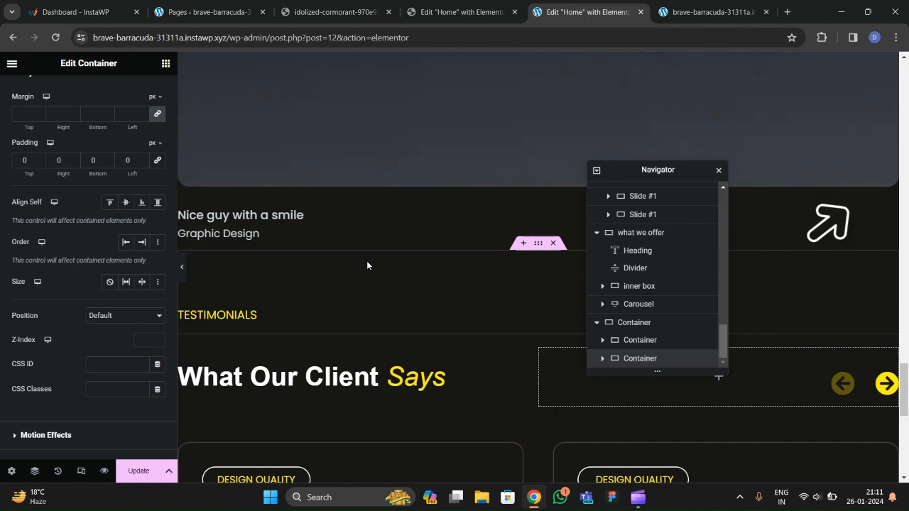
Copy the TESTIMONIALS heading and paste it into the new left column.
{"action": "right_click", "coordinate": [255, 147]}
{"action": "left_click", "coordinate": [268, 204]}
{"action": "scroll", "coordinate": [276, 245], "scroll_direction": "down", "scroll_amount": 4}
{"action": "right_click", "coordinate": [254, 278]}
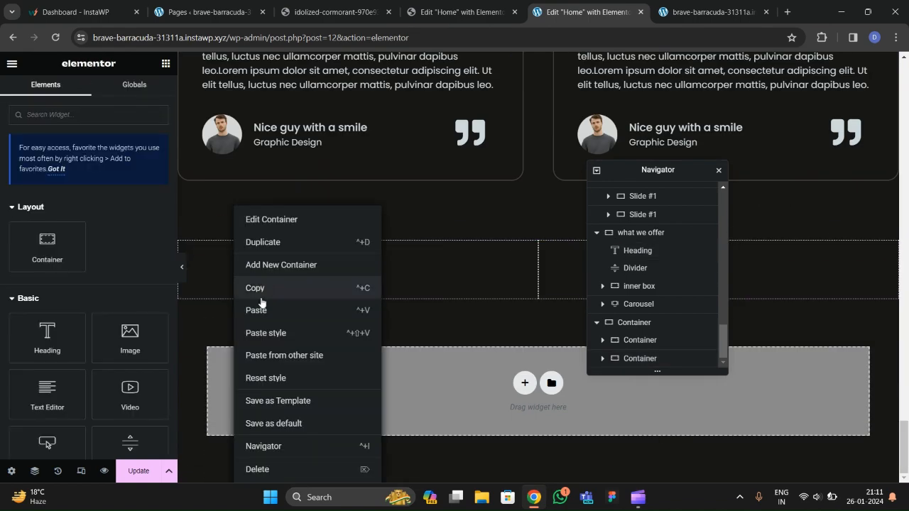
{"action": "left_click", "coordinate": [260, 308]}
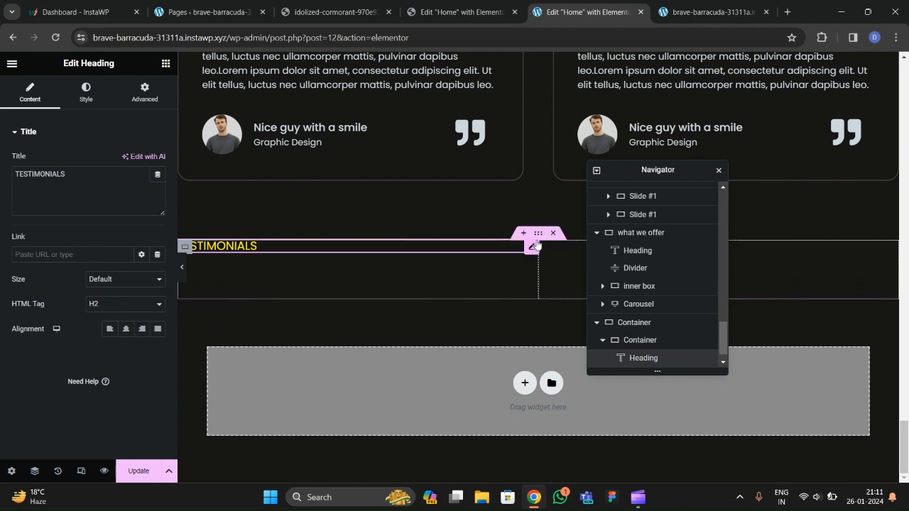
Give the outer container 100 px top and bottom padding, checking the reference.
{"action": "left_click", "coordinate": [538, 234]}
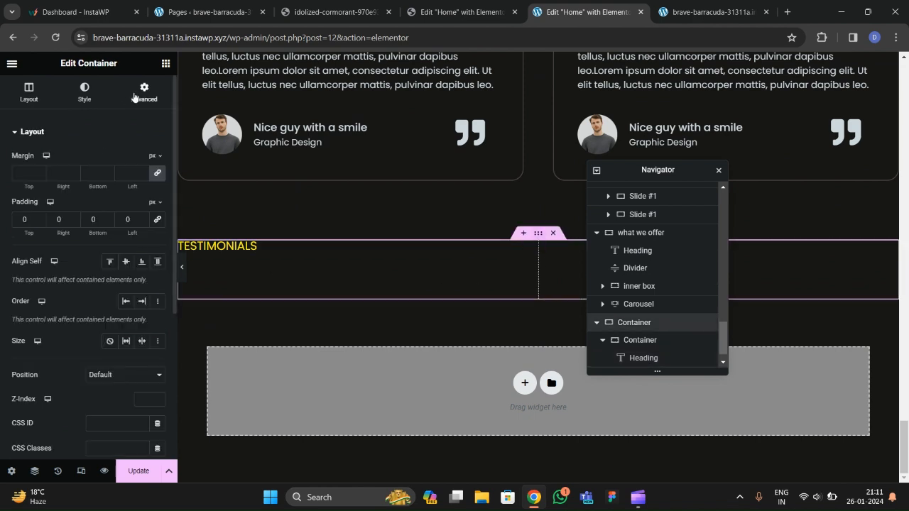
{"action": "left_click", "coordinate": [21, 221]}
{"action": "type", "text": "100"}
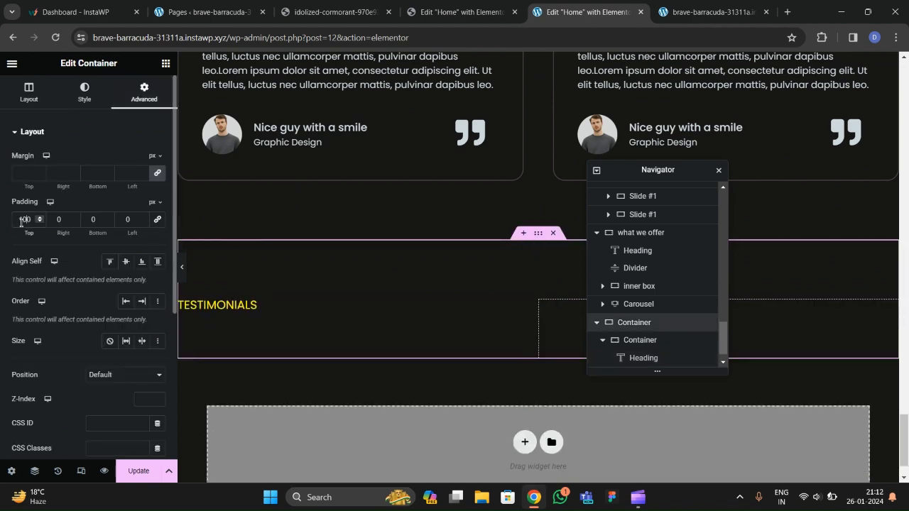
{"action": "left_click", "coordinate": [90, 225]}
{"action": "type", "text": "100"}
{"action": "scroll", "coordinate": [392, 299], "scroll_direction": "down", "scroll_amount": 2}
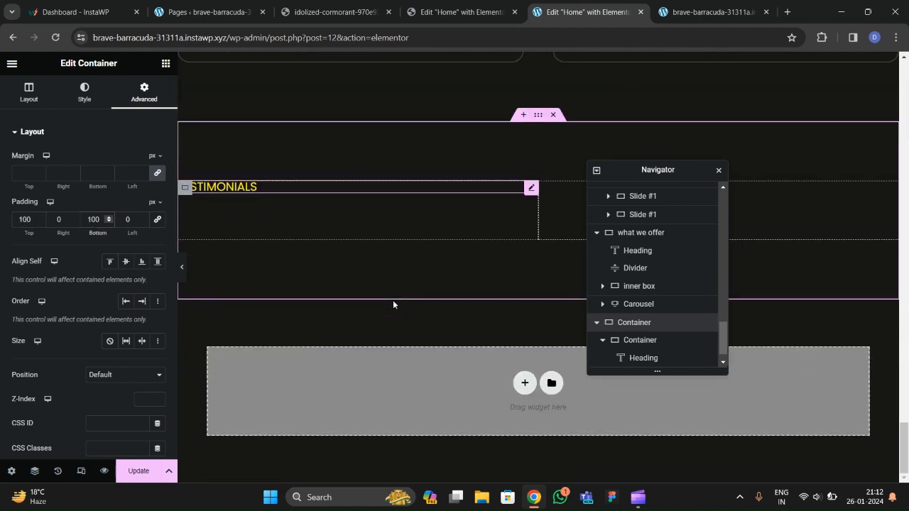
{"action": "scroll", "coordinate": [356, 280], "scroll_direction": "up", "scroll_amount": 3}
{"action": "left_click", "coordinate": [334, 12]}
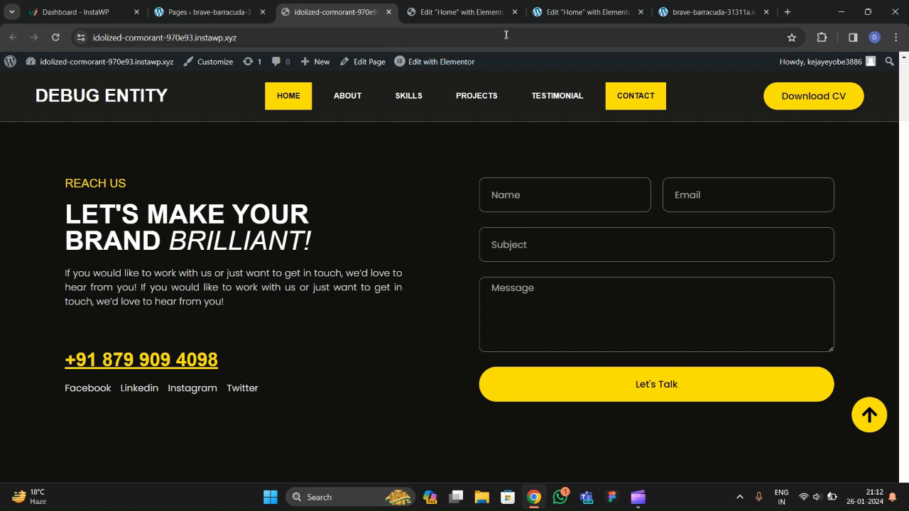
{"action": "left_click", "coordinate": [583, 12]}
{"action": "scroll", "coordinate": [329, 170], "scroll_direction": "down", "scroll_amount": 3}
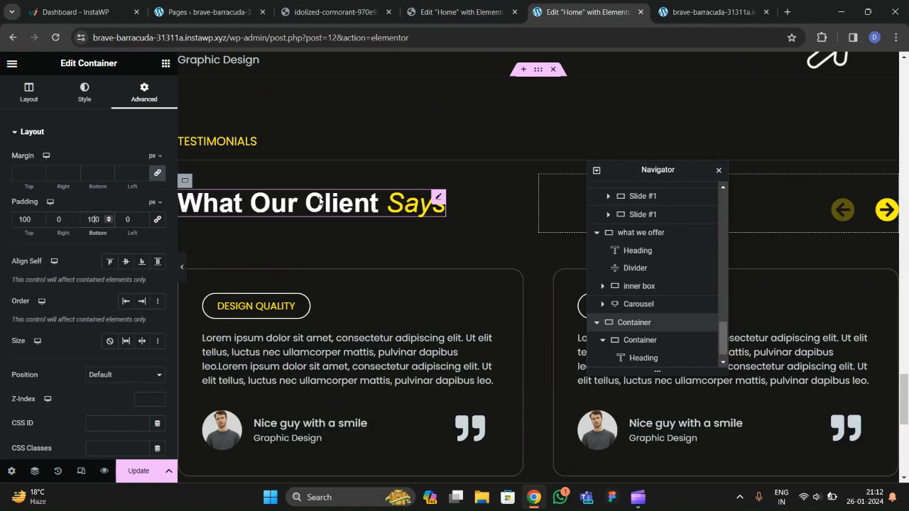
Copy the What Our Client Says heading and paste it below the new TESTIMONIALS label.
{"action": "right_click", "coordinate": [322, 205]}
{"action": "left_click", "coordinate": [344, 265]}
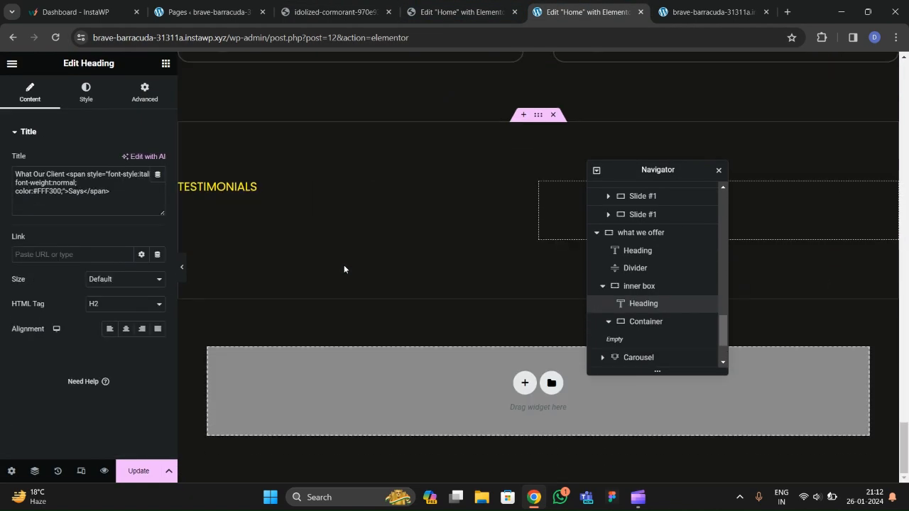
{"action": "right_click", "coordinate": [233, 191]}
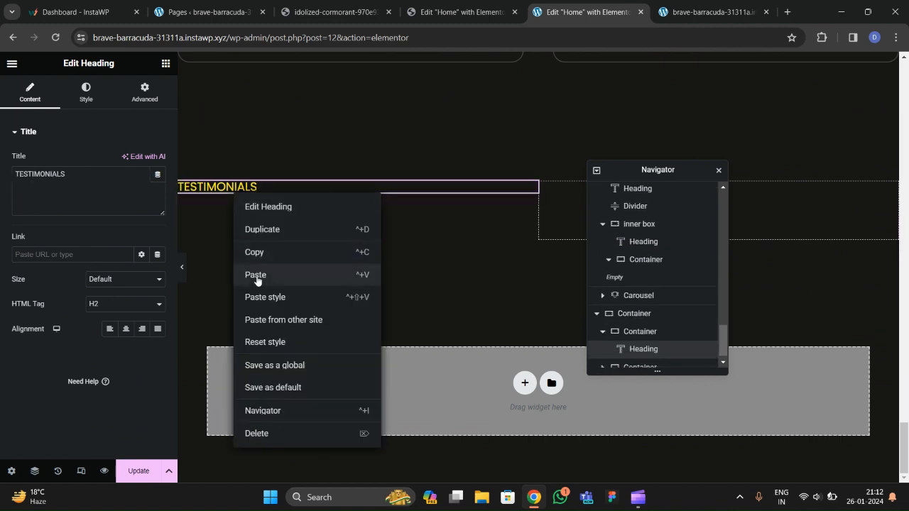
{"action": "left_click", "coordinate": [258, 276]}
Rewrite the copied title as LET'S MAKE BRAND BRILLIANT, with BRILLIANT in the yellow part.
{"action": "left_click", "coordinate": [332, 12]}
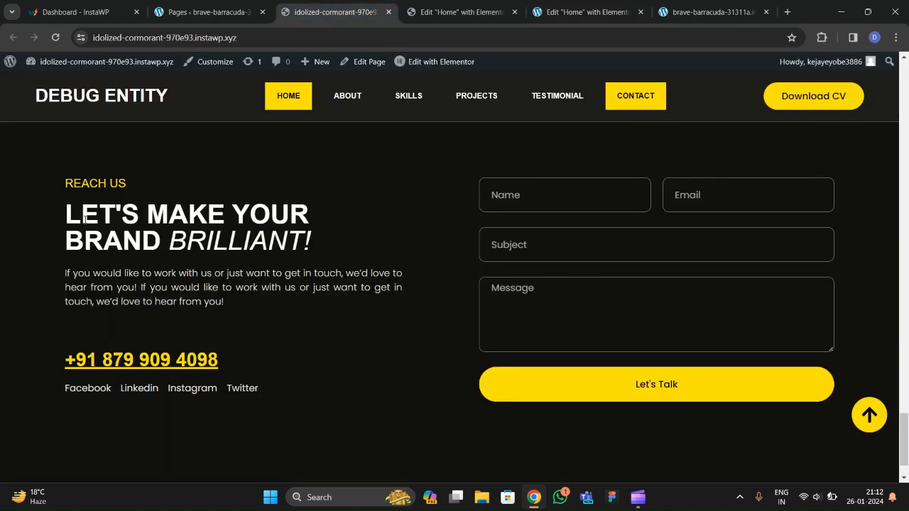
{"action": "left_click_drag", "start_coordinate": [67, 211], "coordinate": [312, 242]}
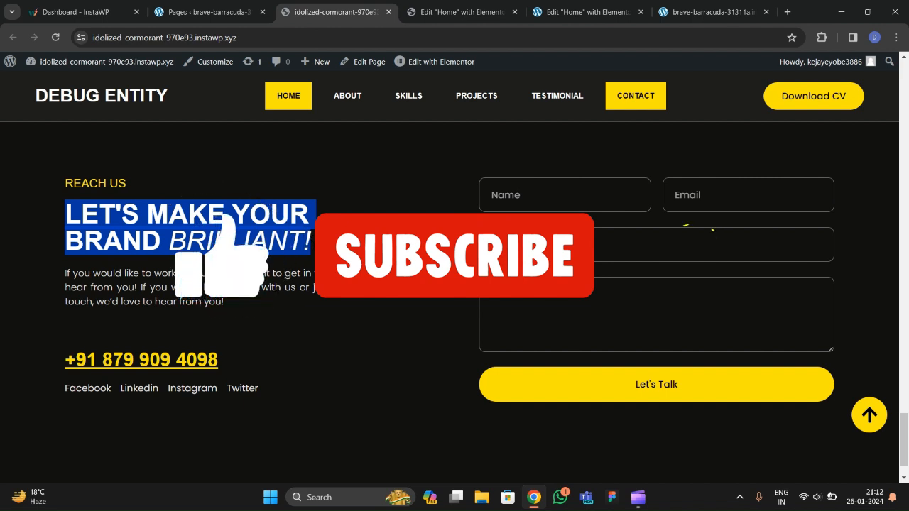
{"action": "left_click", "coordinate": [586, 13]}
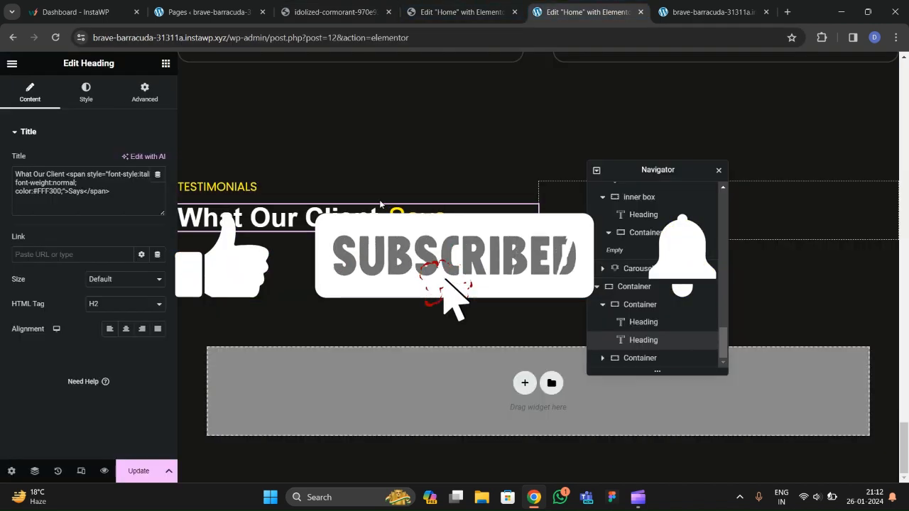
{"action": "triple_click", "coordinate": [156, 206]}
{"action": "left_click", "coordinate": [92, 191]}
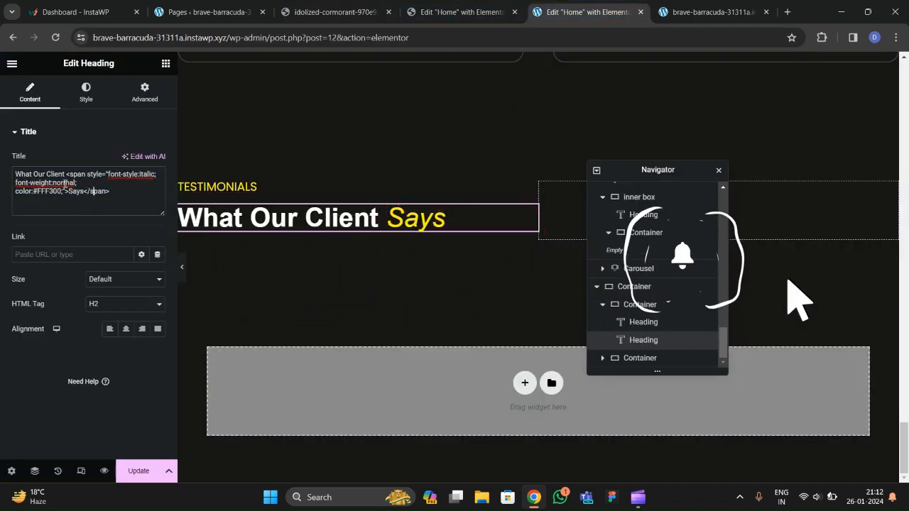
{"action": "left_click_drag", "start_coordinate": [65, 174], "coordinate": [2, 178]}
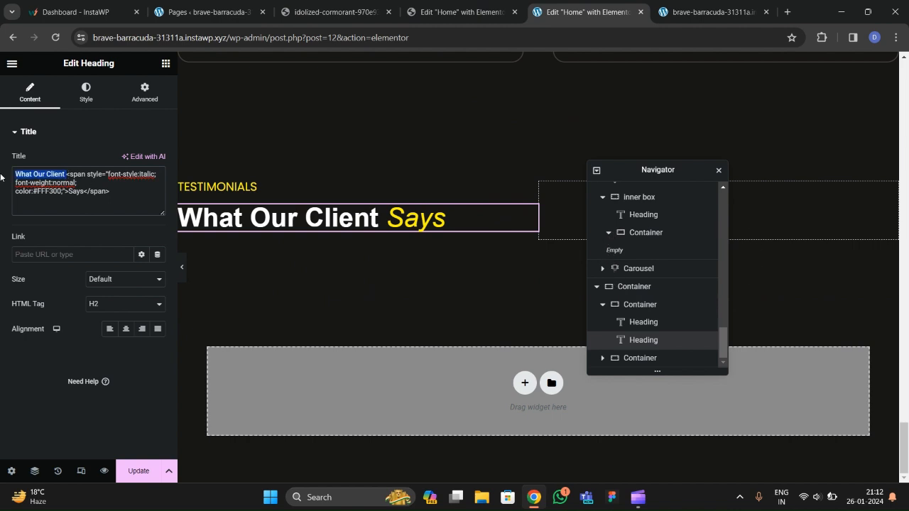
{"action": "key", "text": "BackSpace"}
{"action": "type", "text": "LET"}
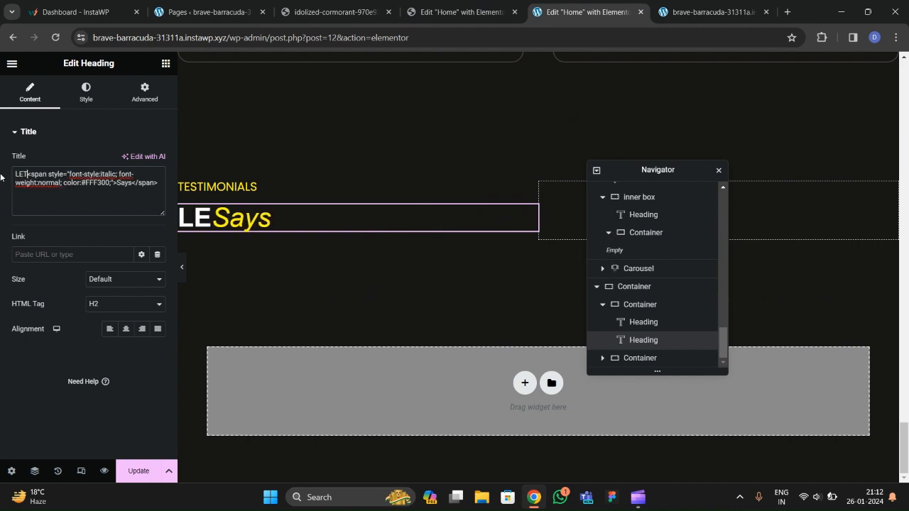
{"action": "type", "text": "'S MAKE"}
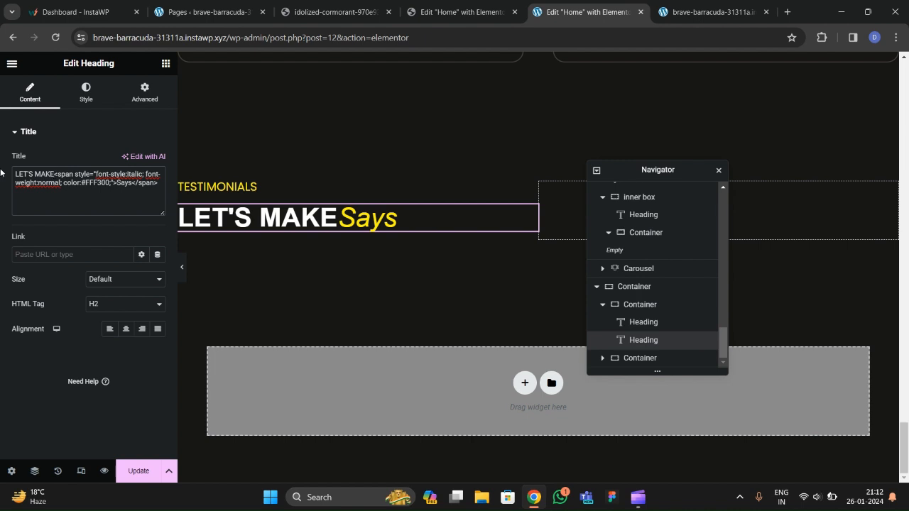
{"action": "type", "text": " BRAND"}
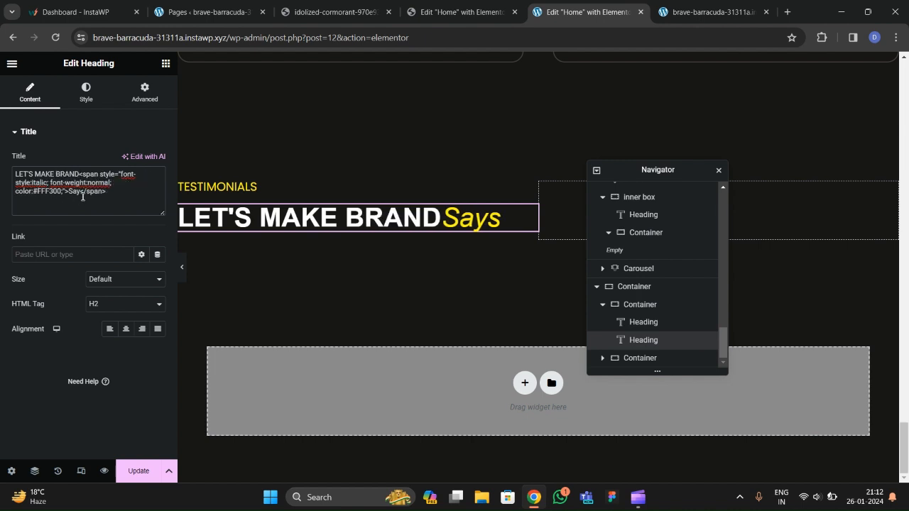
{"action": "key", "text": "BackSpace"}
{"action": "key", "text": "BackSpace"}
{"action": "key", "text": "BackSpace"}
{"action": "type", "text": "BRILLIAND"}
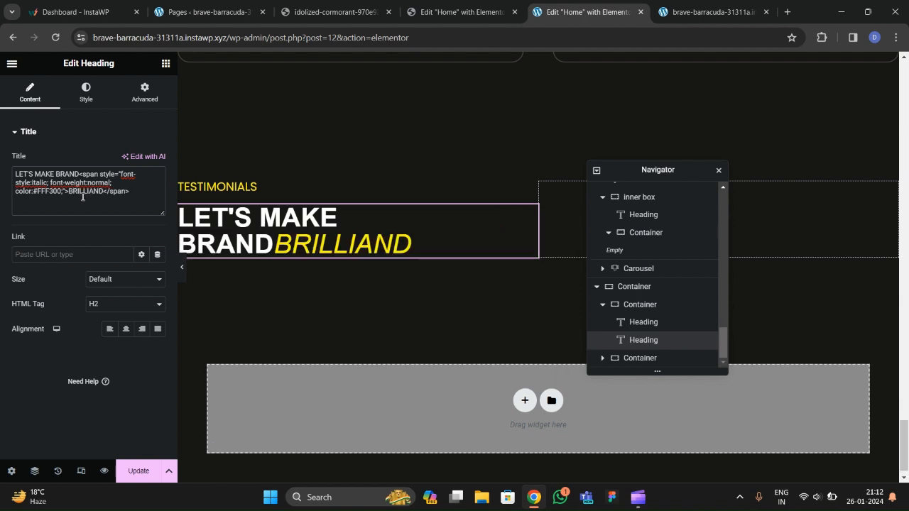
{"action": "key", "text": "BackSpace"}
{"action": "type", "text": "T"}
Insert YOUR into the title after comparing with the live contact section in preview.
{"action": "left_click", "coordinate": [182, 267]}
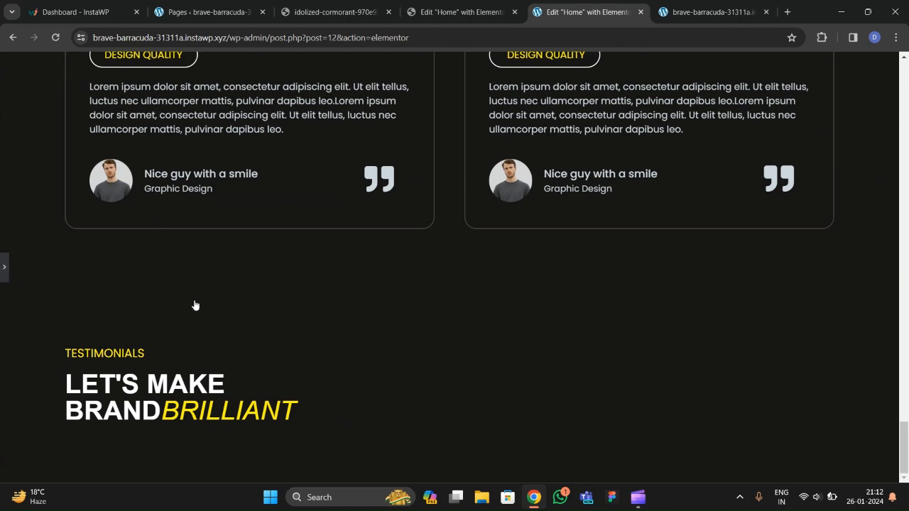
{"action": "key", "text": "ctrl+shift+p"}
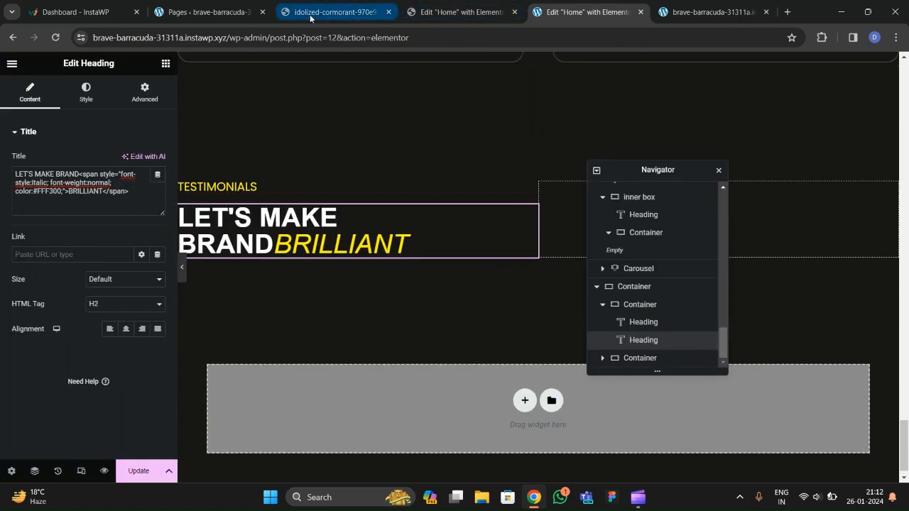
{"action": "left_click", "coordinate": [310, 15]}
{"action": "left_click", "coordinate": [283, 277]}
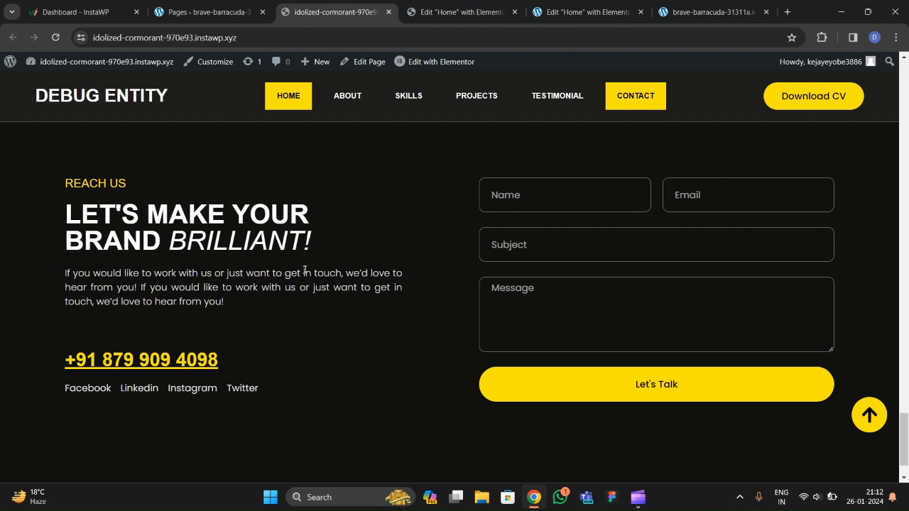
{"action": "left_click", "coordinate": [582, 12]}
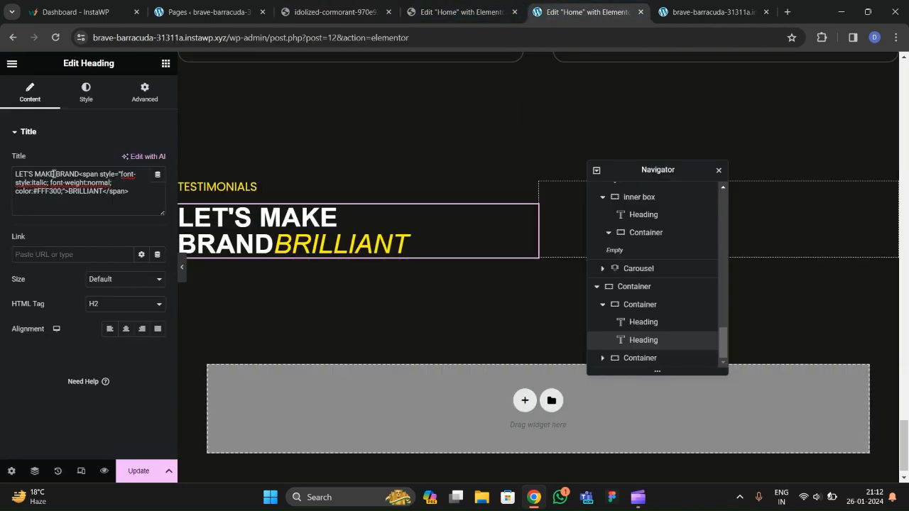
{"action": "type", "text": "YOUR"}
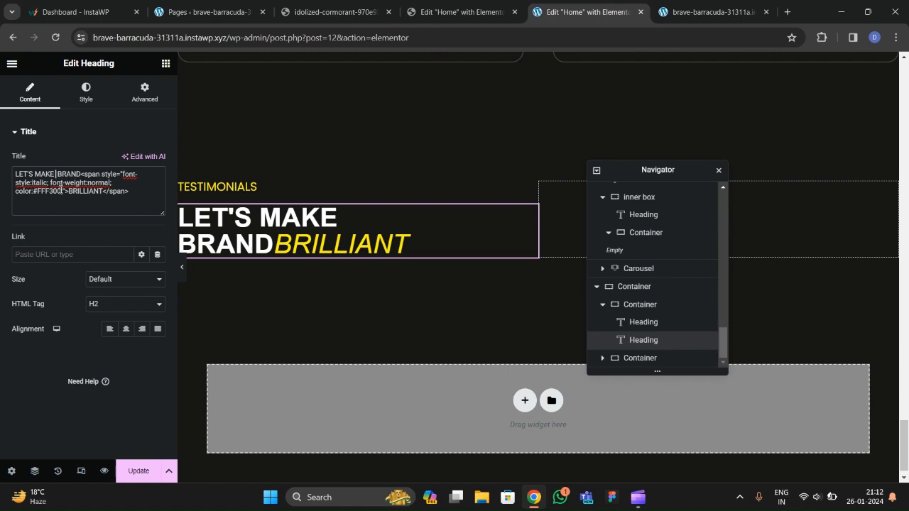
{"action": "left_click", "coordinate": [183, 273]}
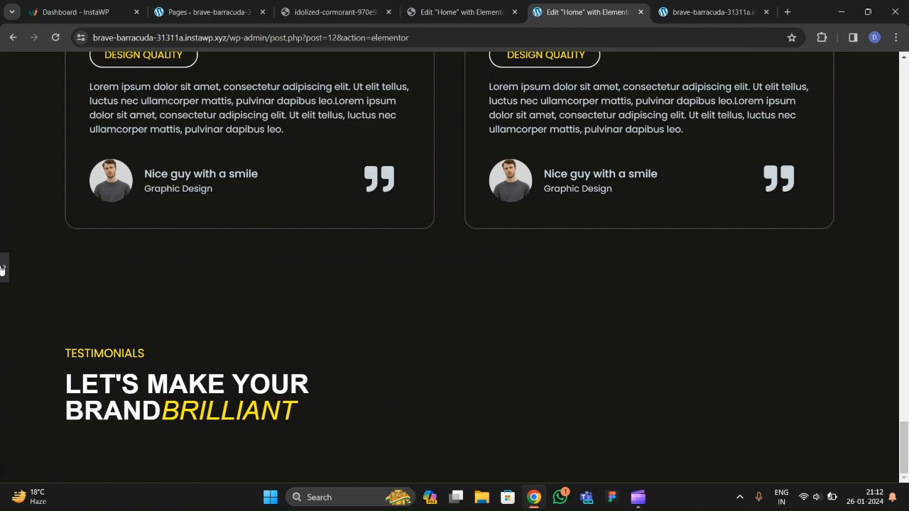
{"action": "left_click", "coordinate": [313, 15]}
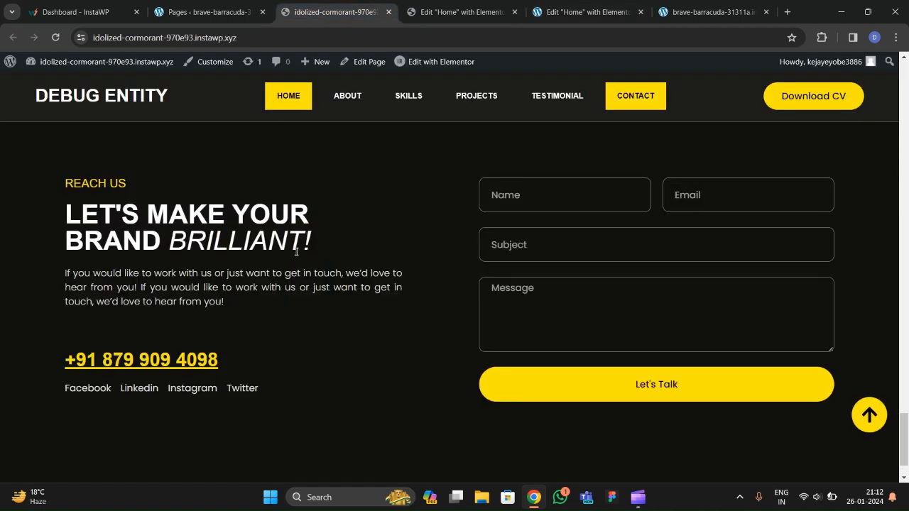
{"action": "left_click", "coordinate": [569, 12]}
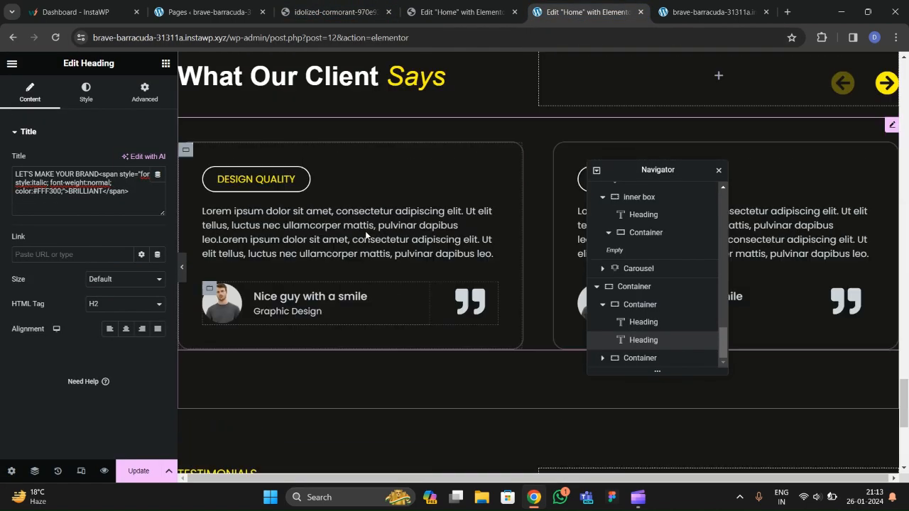
Copy the testimonial card's lorem ipsum paragraph and paste it below the new heading.
{"action": "left_click", "coordinate": [358, 206]}
{"action": "right_click", "coordinate": [365, 213]}
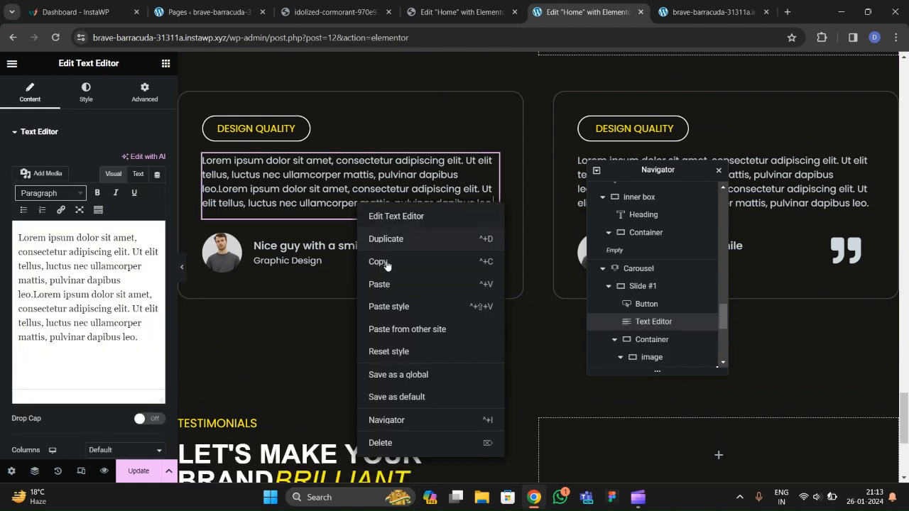
{"action": "left_click", "coordinate": [386, 261]}
{"action": "right_click", "coordinate": [289, 237]}
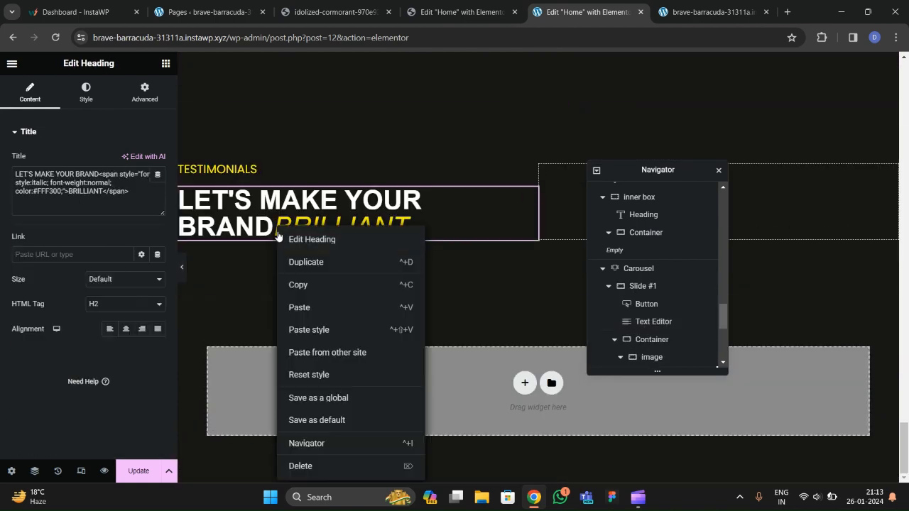
{"action": "left_click", "coordinate": [299, 308]}
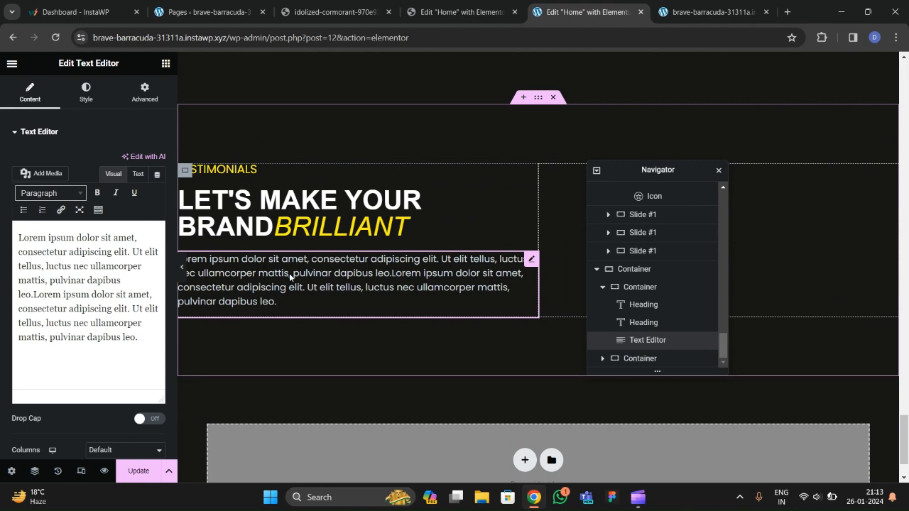
Check the live contact section again, then return to the editor's widget list.
{"action": "scroll", "coordinate": [289, 273], "scroll_direction": "down", "scroll_amount": 1}
{"action": "left_click", "coordinate": [331, 13]}
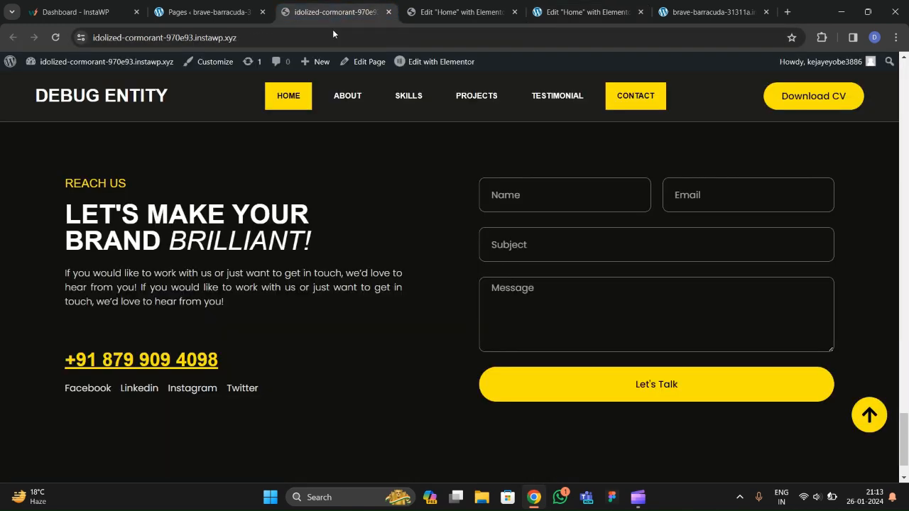
{"action": "scroll", "coordinate": [72, 311], "scroll_direction": "down", "scroll_amount": 1}
{"action": "key", "text": "ctrl+5"}
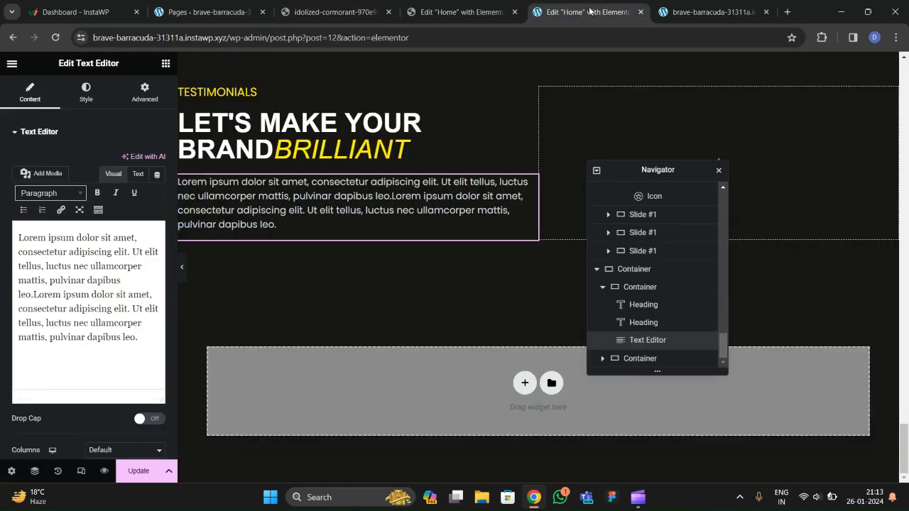
{"action": "left_click", "coordinate": [166, 63]}
{"action": "scroll", "coordinate": [100, 279], "scroll_direction": "down", "scroll_amount": 1}
Add a Heading widget below the paragraph and replace its placeholder with the phone number.
{"action": "left_click_drag", "start_coordinate": [54, 171], "coordinate": [261, 240]}
{"action": "left_click_drag", "start_coordinate": [153, 210], "coordinate": [2, 184]}
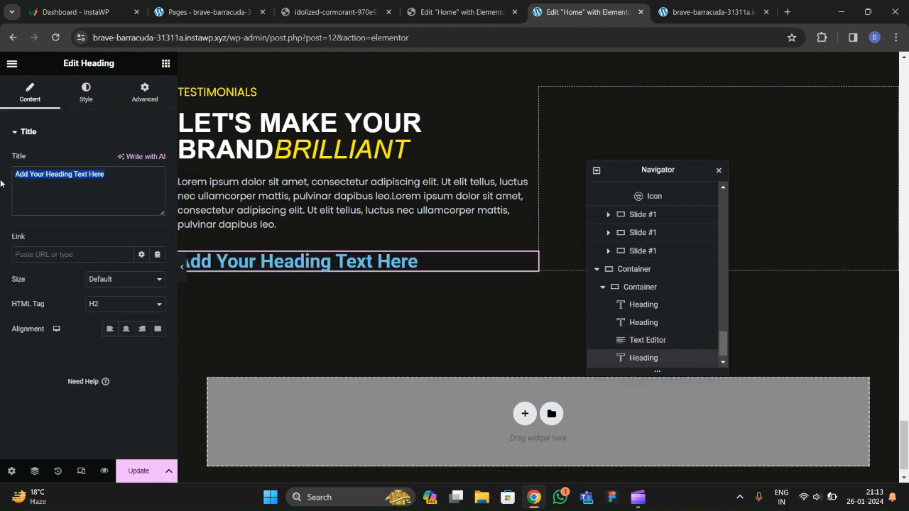
{"action": "key", "text": "BackSpace"}
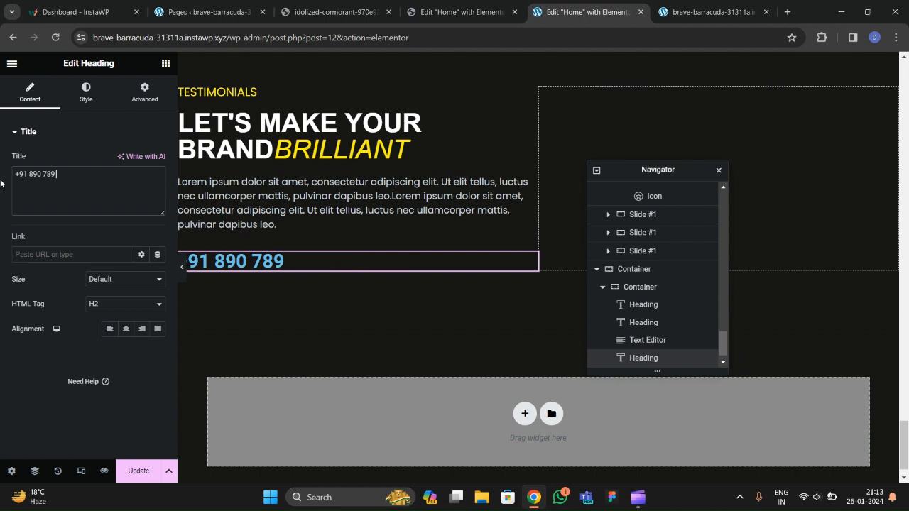
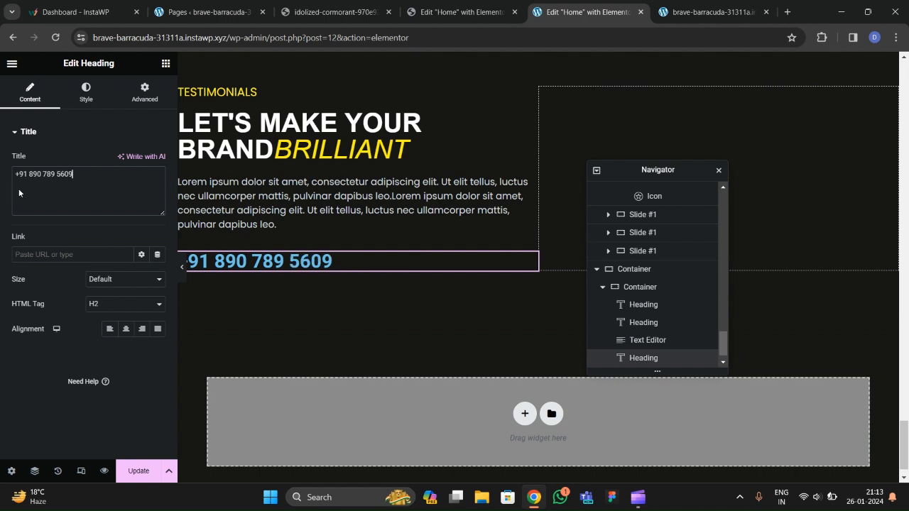
Color the phone number with the yellow global color and set its font to Poppins.
{"action": "left_click", "coordinate": [84, 95]}
{"action": "left_click", "coordinate": [142, 160]}
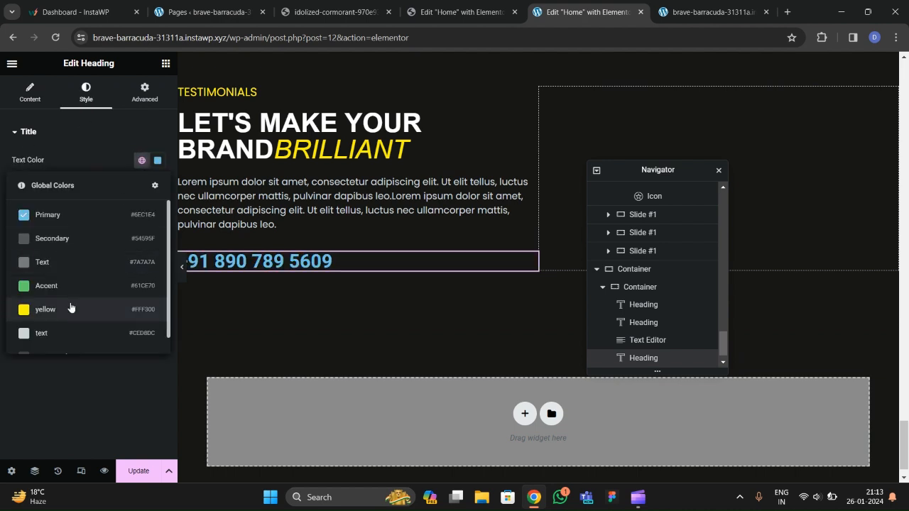
{"action": "left_click", "coordinate": [72, 306]}
{"action": "left_click", "coordinate": [157, 186]}
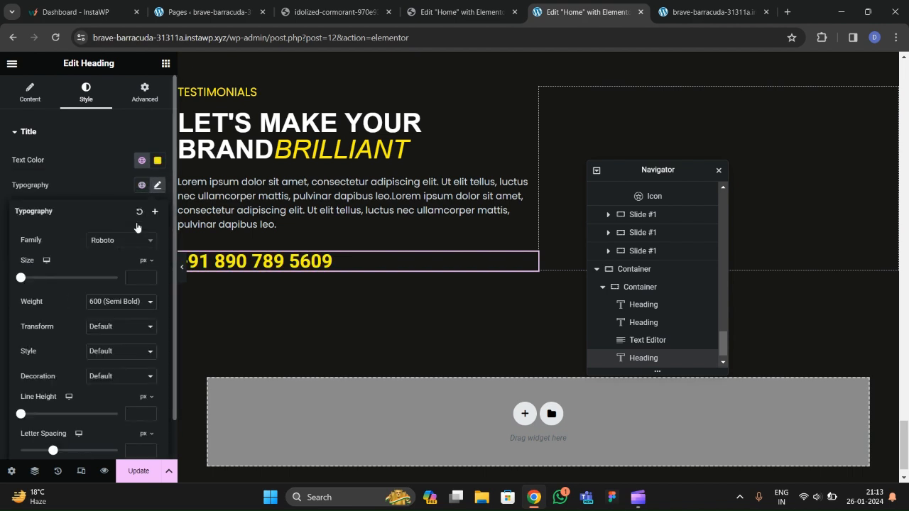
{"action": "left_click", "coordinate": [107, 241]}
{"action": "type", "text": "POPPINS"}
{"action": "key", "text": "Return"}
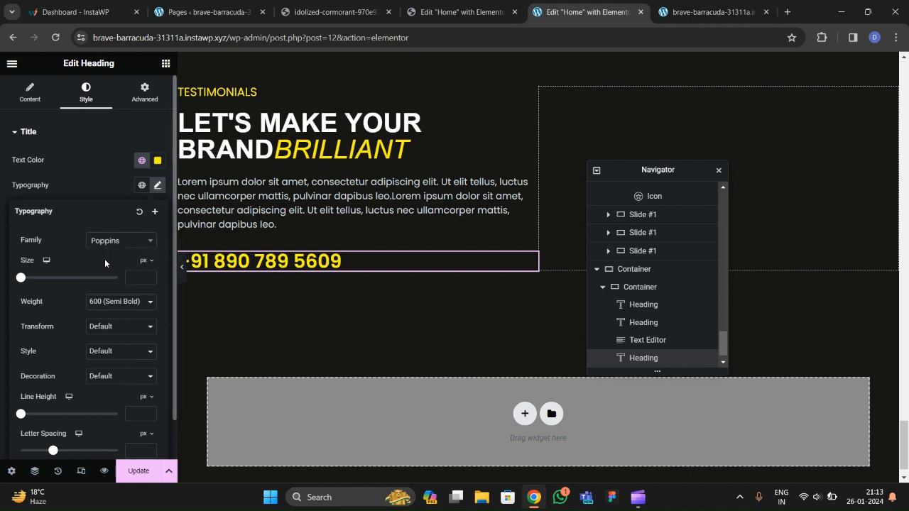
Underline the phone number, leaving text transform and font style unchanged, then preview the page.
{"action": "left_click", "coordinate": [112, 330]}
{"action": "left_click", "coordinate": [81, 351]}
{"action": "left_click", "coordinate": [90, 351]}
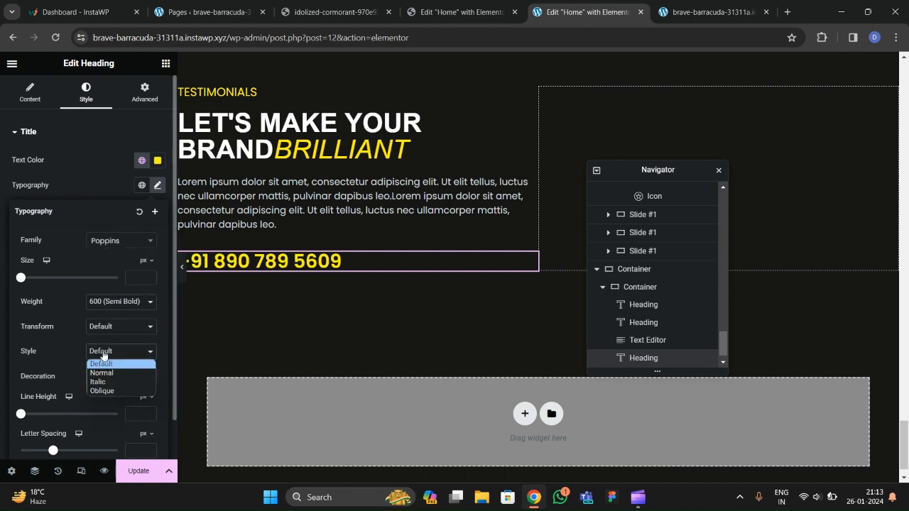
{"action": "left_click", "coordinate": [81, 377]}
{"action": "left_click", "coordinate": [103, 376]}
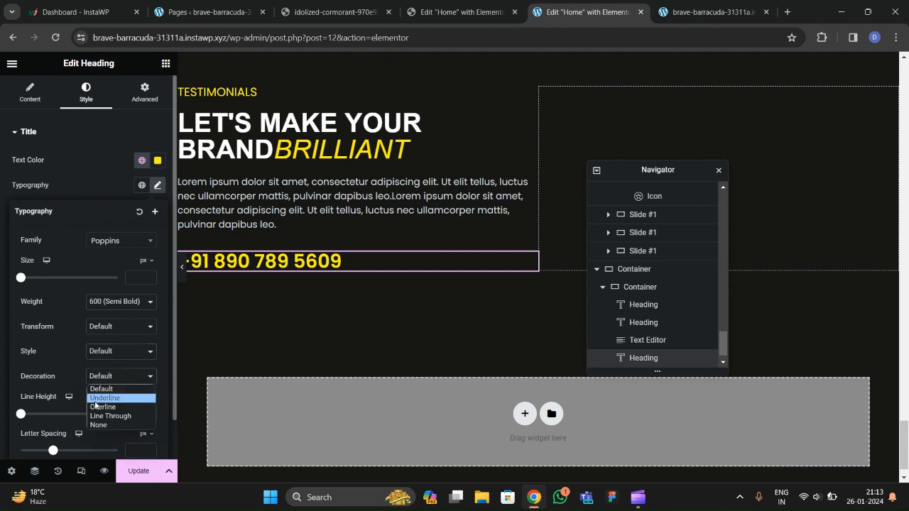
{"action": "left_click", "coordinate": [98, 396]}
{"action": "left_click", "coordinate": [182, 266]}
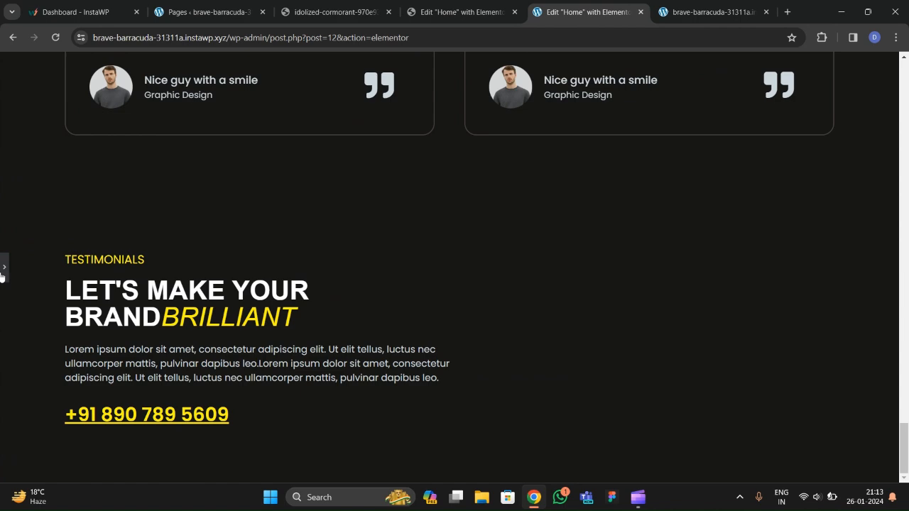
{"action": "left_click", "coordinate": [3, 274]}
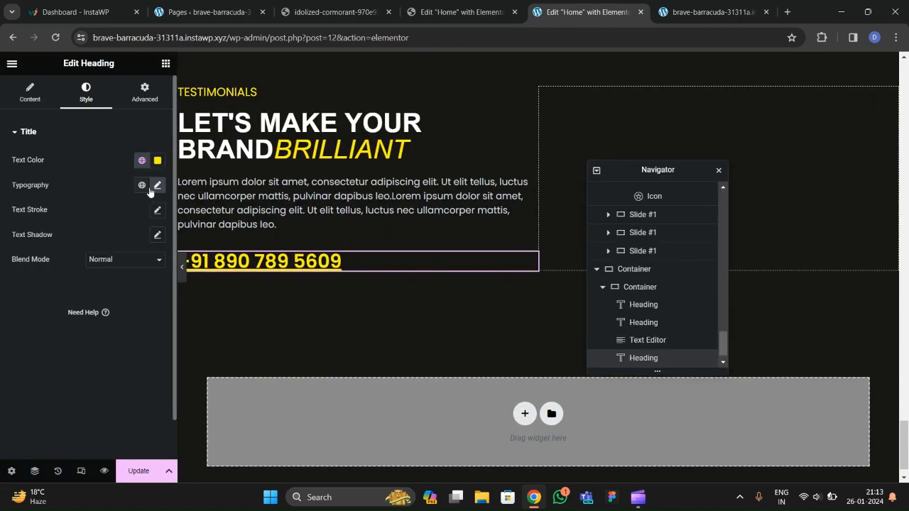
Set the phone number's font weight to 500 Medium and compare with the live contact section.
{"action": "left_click", "coordinate": [114, 302]}
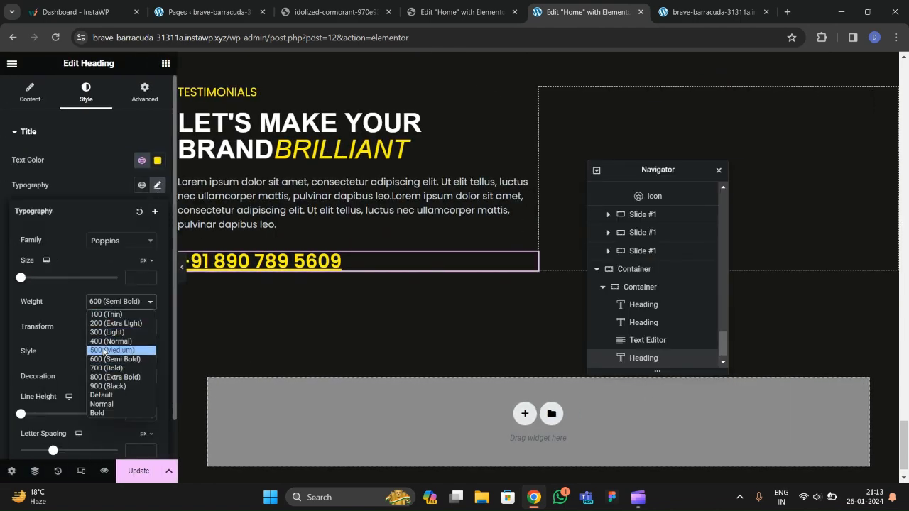
{"action": "left_click", "coordinate": [103, 353]}
{"action": "key", "text": "Up"}
{"action": "left_click", "coordinate": [99, 179]}
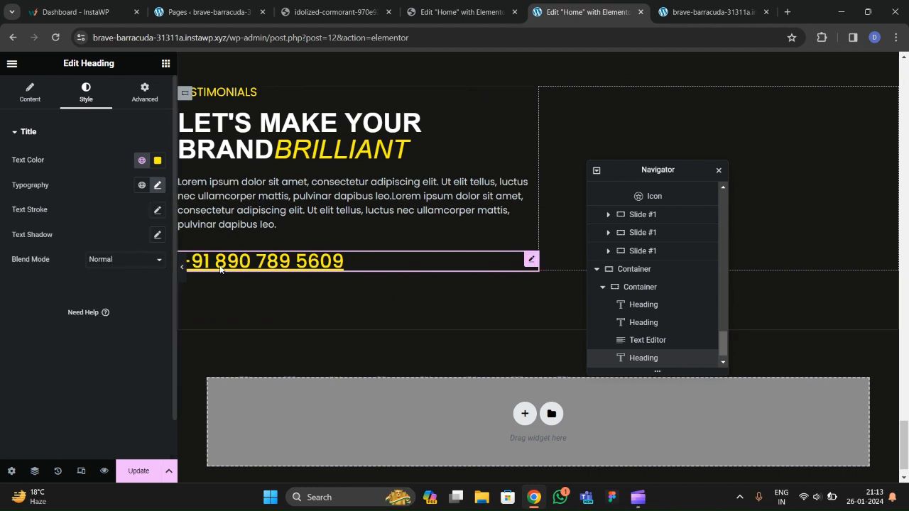
{"action": "left_click", "coordinate": [334, 12]}
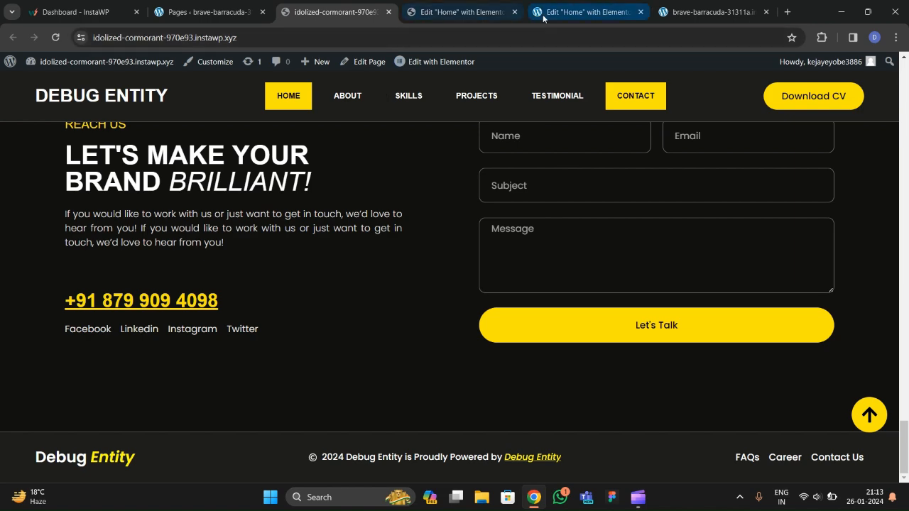
{"action": "left_click", "coordinate": [587, 12]}
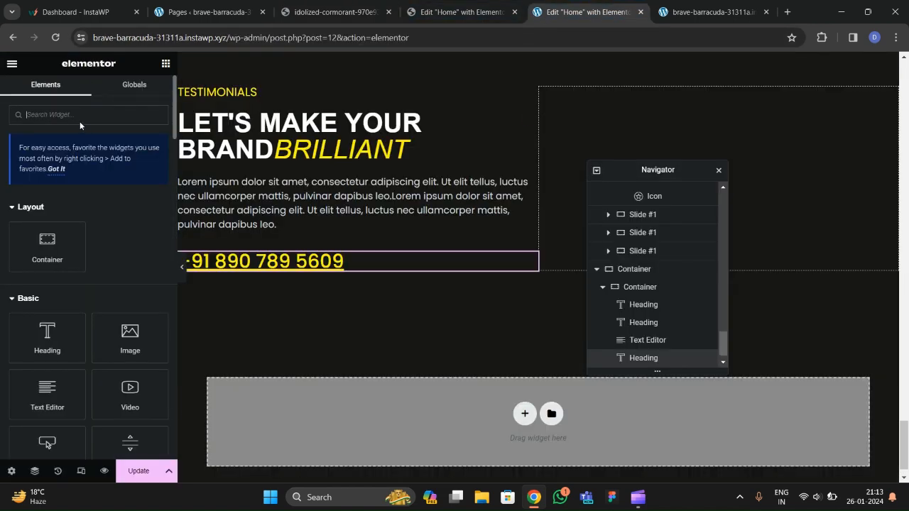
Add an inline Icon List below the phone number, removing its second and third items.
{"action": "type", "text": "LIST"}
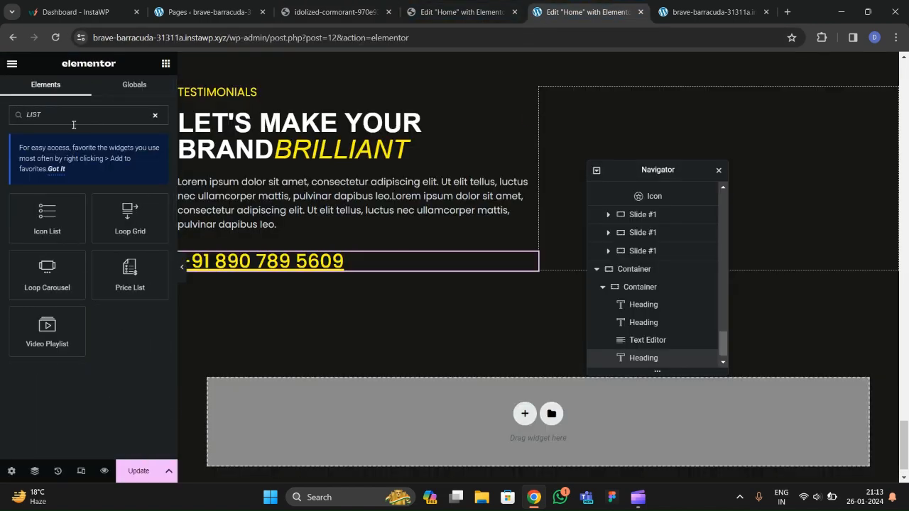
{"action": "left_click_drag", "start_coordinate": [46, 216], "coordinate": [253, 269]}
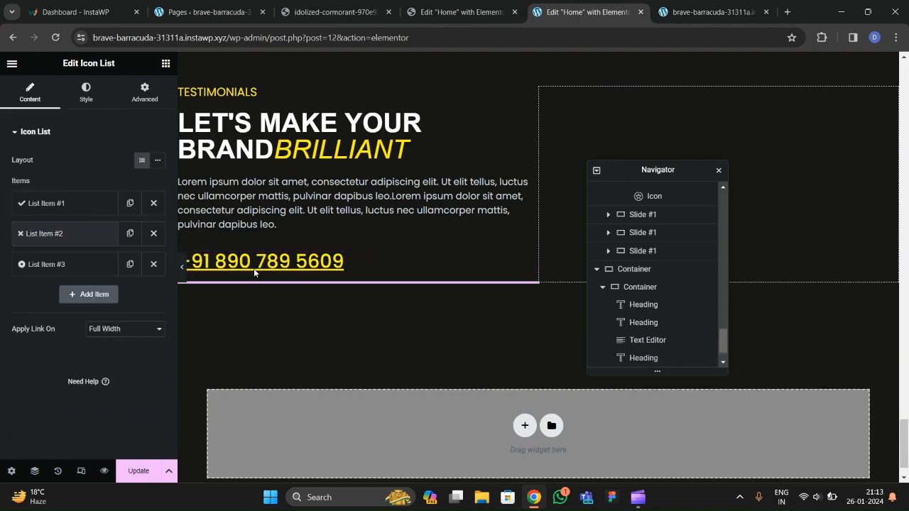
{"action": "left_click", "coordinate": [162, 164]}
{"action": "left_click", "coordinate": [84, 210]}
{"action": "left_click", "coordinate": [118, 208]}
{"action": "left_click", "coordinate": [153, 233]}
{"action": "left_click", "coordinate": [154, 233]}
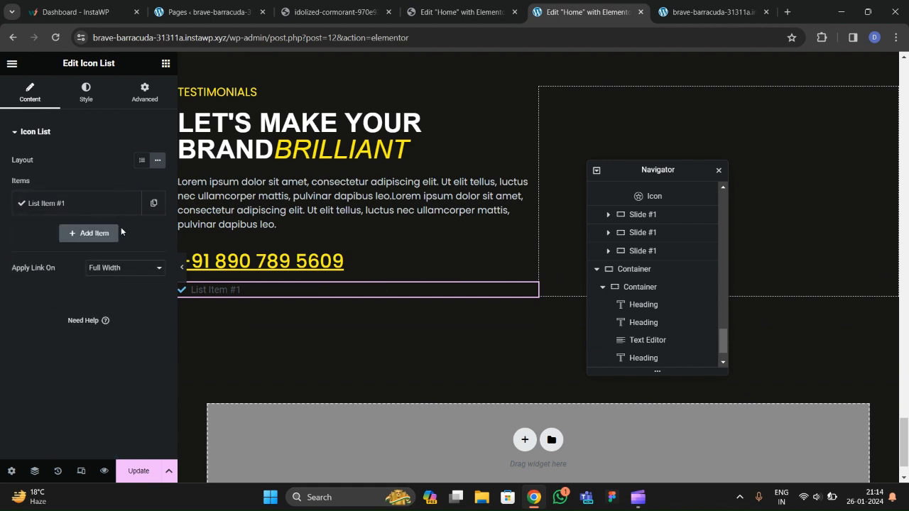
Rename the first item to Linkedin, drop its check icon, and duplicate it into four items.
{"action": "left_click", "coordinate": [99, 205]}
{"action": "left_click_drag", "start_coordinate": [76, 245], "coordinate": [20, 220]}
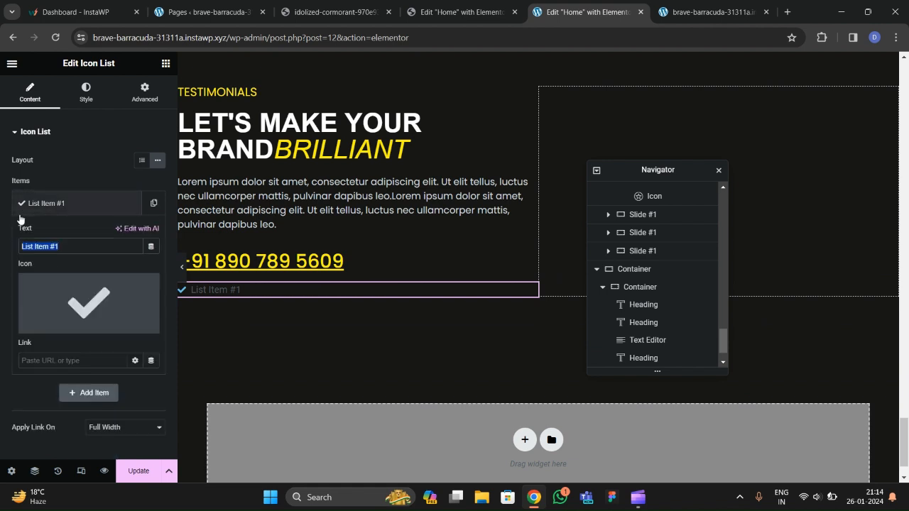
{"action": "type", "text": "Linkedin"}
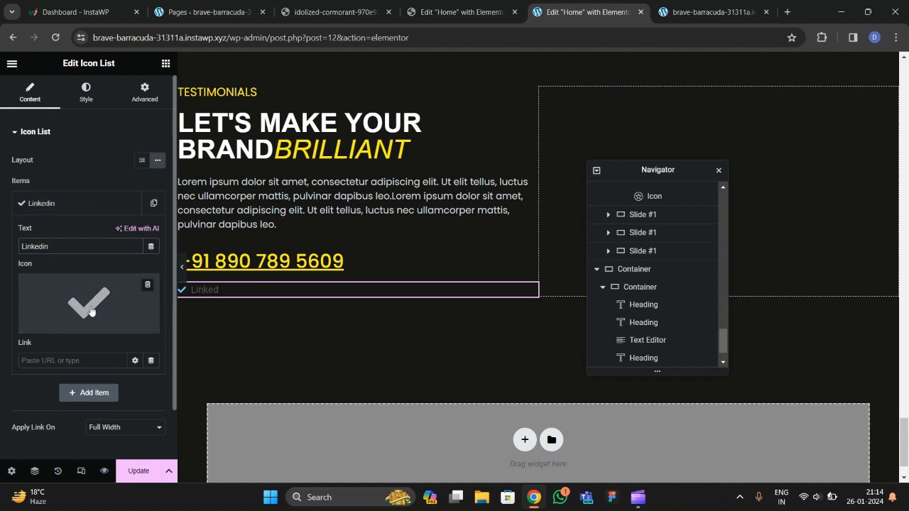
{"action": "left_click", "coordinate": [147, 285]}
{"action": "left_click", "coordinate": [60, 211]}
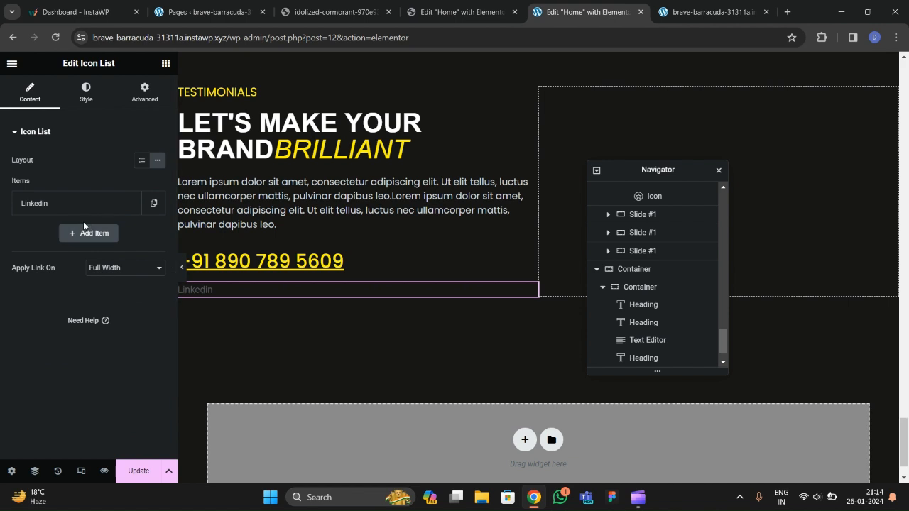
{"action": "left_click", "coordinate": [148, 214]}
{"action": "left_click", "coordinate": [130, 233]}
{"action": "left_click", "coordinate": [129, 265]}
Change the second list item's text to Facebook.
{"action": "left_click", "coordinate": [57, 241]}
{"action": "left_click_drag", "start_coordinate": [53, 277], "coordinate": [2, 275]}
{"action": "type", "text": "Facebook"}
{"action": "left_click", "coordinate": [62, 237]}
{"action": "left_click", "coordinate": [62, 236]}
{"action": "mouse_move", "coordinate": [53, 326]}
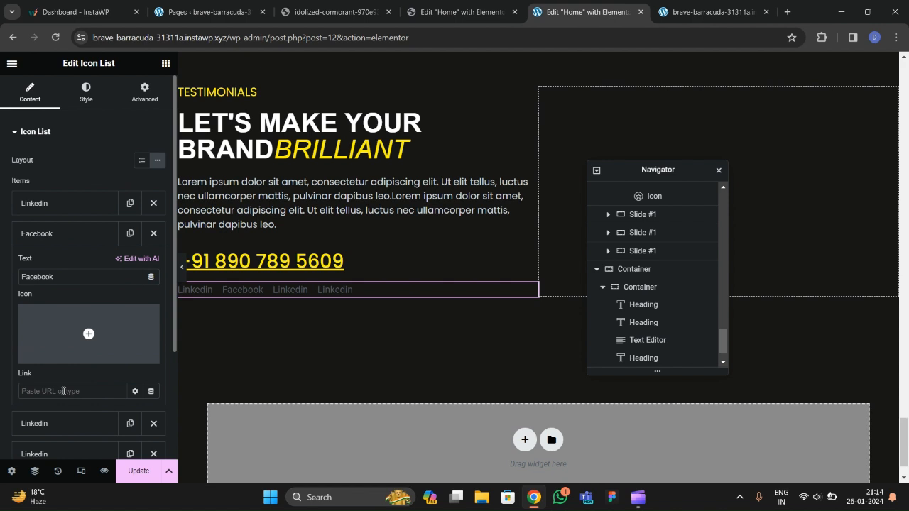
{"action": "left_click", "coordinate": [52, 235]}
Rename the third item to Instagram and the fourth item to Youtube.
{"action": "left_click", "coordinate": [55, 267]}
{"action": "double_click", "coordinate": [42, 307]}
{"action": "type", "text": "Instagram"}
{"action": "left_click", "coordinate": [54, 270]}
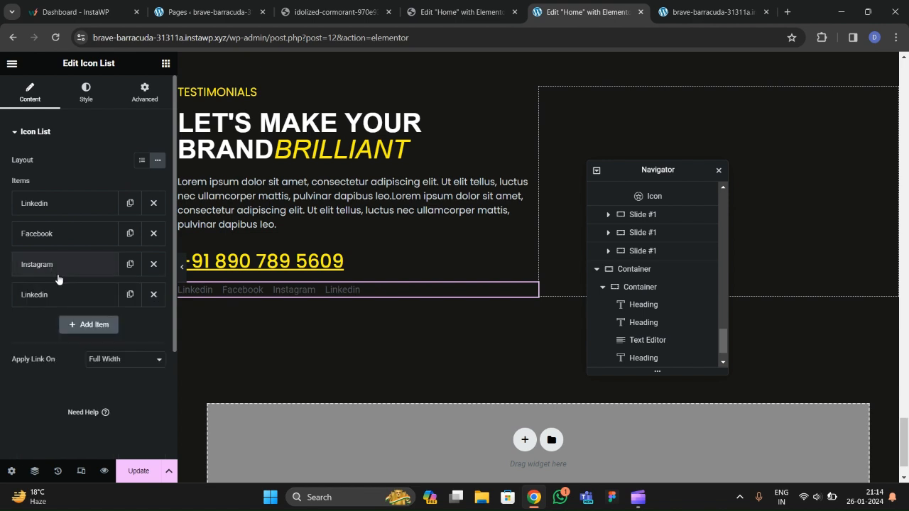
{"action": "left_click", "coordinate": [57, 294]}
{"action": "left_click_drag", "start_coordinate": [60, 342], "coordinate": [2, 343]}
{"action": "type", "text": "Youtube"}
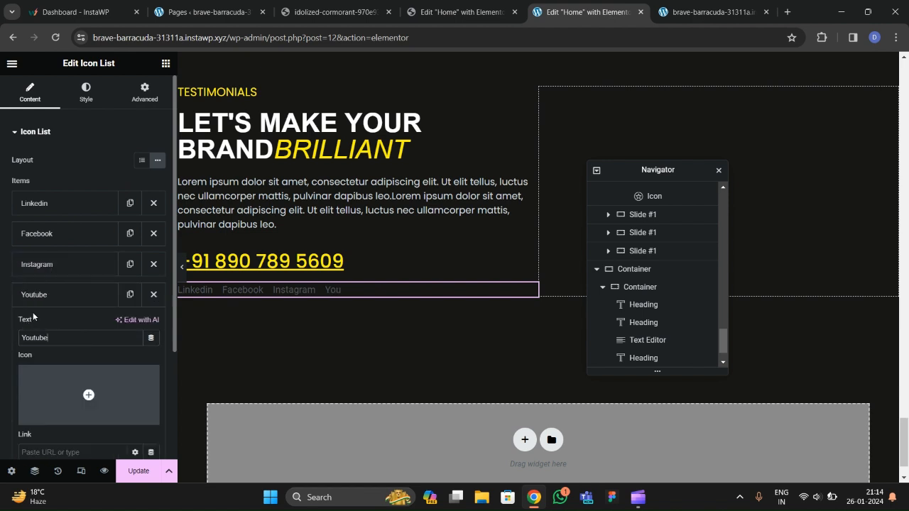
{"action": "left_click", "coordinate": [34, 295]}
Set the social link text's font family to Poppins.
{"action": "left_click", "coordinate": [85, 93]}
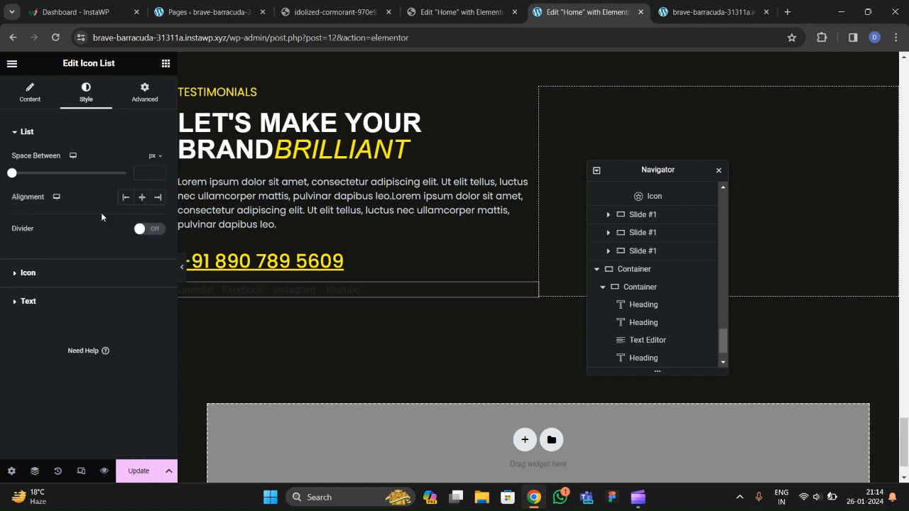
{"action": "left_click", "coordinate": [43, 311]}
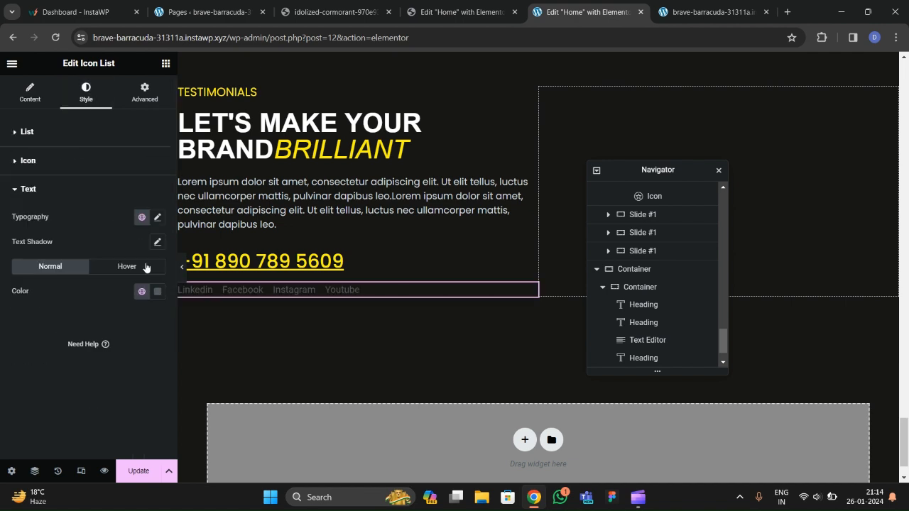
{"action": "left_click", "coordinate": [158, 217]}
{"action": "left_click", "coordinate": [105, 277]}
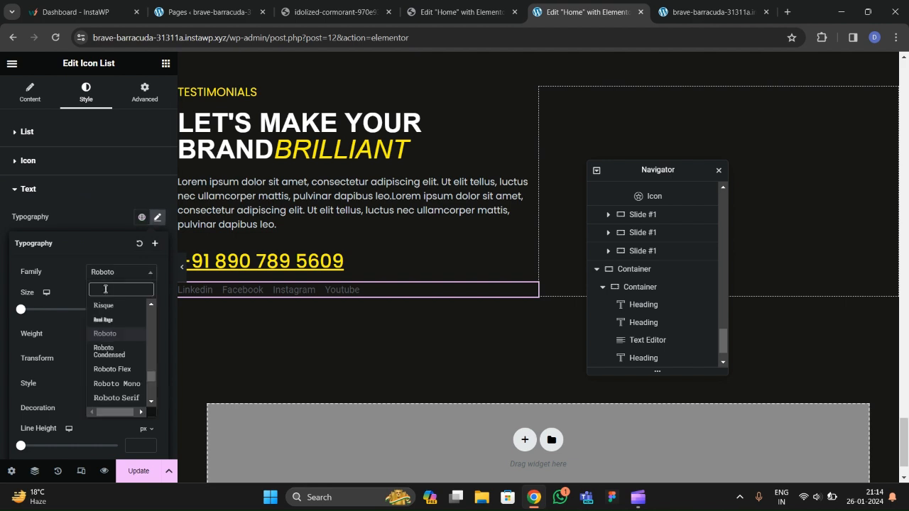
{"action": "type", "text": "poppins"}
{"action": "key", "text": "Return"}
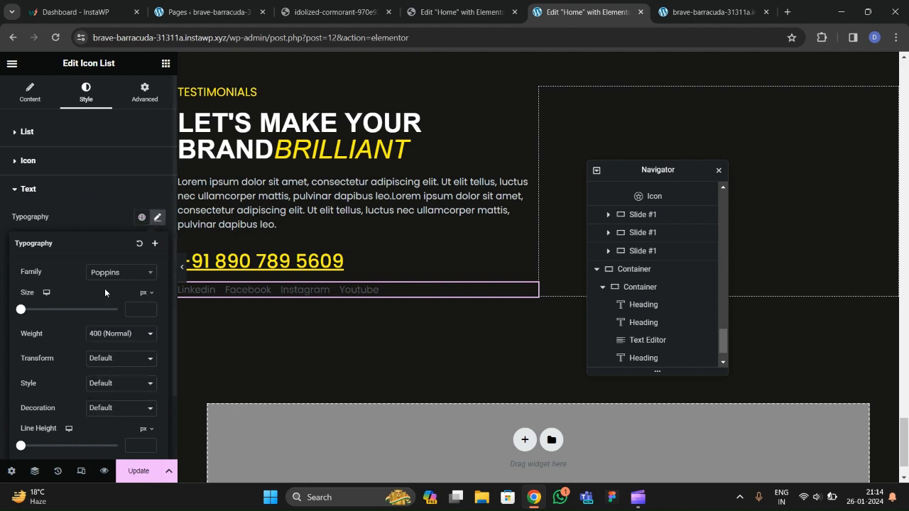
Bring the link text size up to 18 and pick a medium font weight.
{"action": "left_click", "coordinate": [146, 310]}
{"action": "type", "text": "7"}
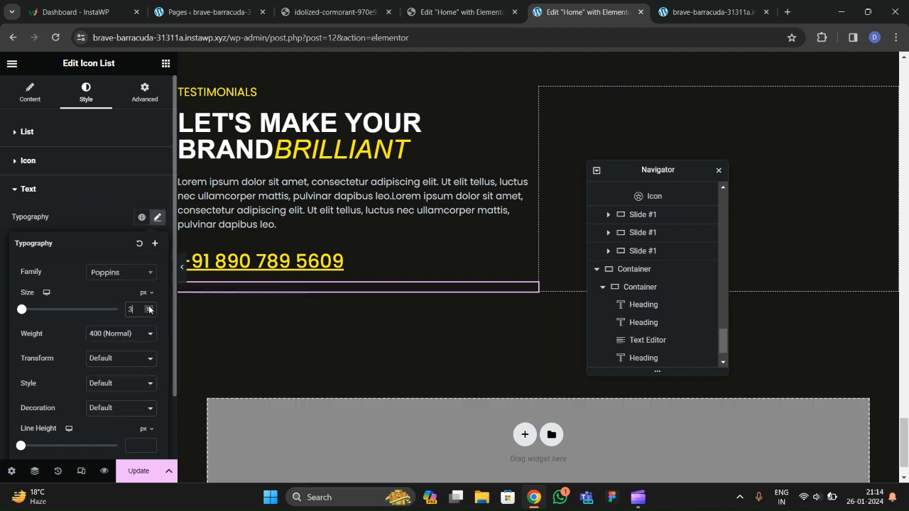
{"action": "left_click", "coordinate": [149, 308]}
{"action": "left_click", "coordinate": [149, 308]}
{"action": "left_click", "coordinate": [149, 308]}
{"action": "left_click", "coordinate": [149, 307]}
{"action": "left_click", "coordinate": [149, 308]}
{"action": "left_click", "coordinate": [149, 308]}
{"action": "left_click", "coordinate": [149, 307]}
{"action": "left_click", "coordinate": [129, 334]}
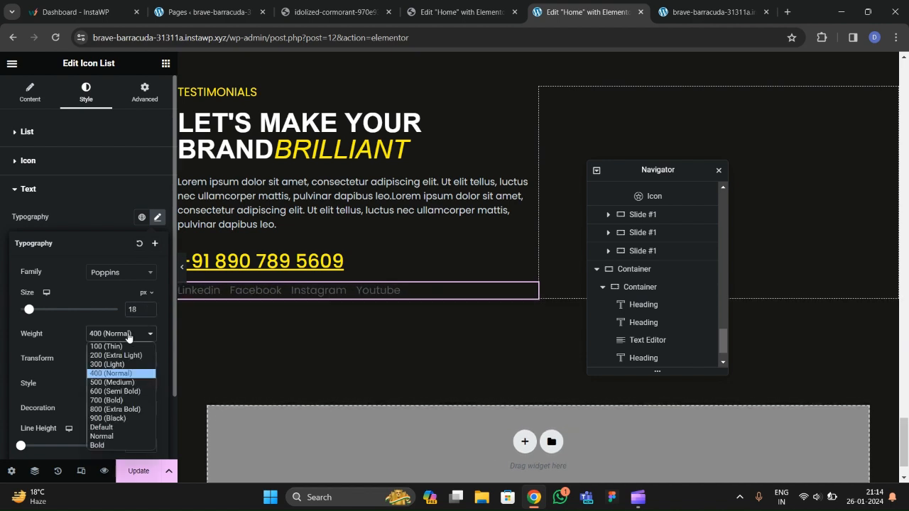
{"action": "left_click", "coordinate": [112, 383]}
{"action": "left_click", "coordinate": [108, 227]}
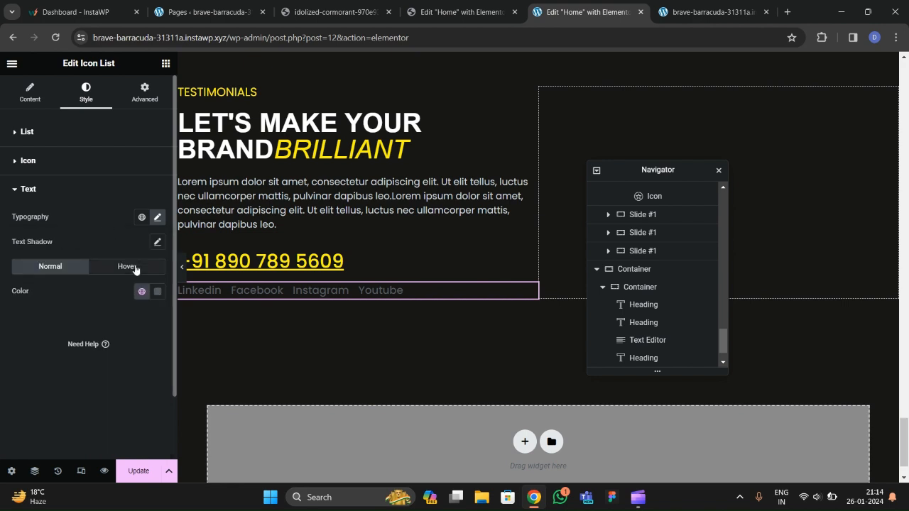
Apply the global text color to the links and the global yellow as their hover color.
{"action": "left_click", "coordinate": [142, 290]}
{"action": "scroll", "coordinate": [69, 253], "scroll_direction": "down", "scroll_amount": 1}
{"action": "left_click", "coordinate": [69, 254]}
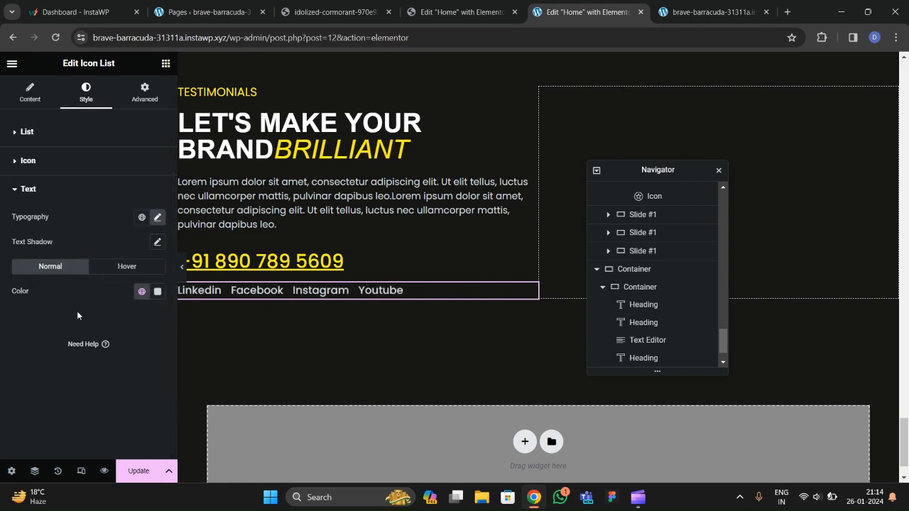
{"action": "left_click", "coordinate": [142, 292]}
{"action": "left_click", "coordinate": [43, 234]}
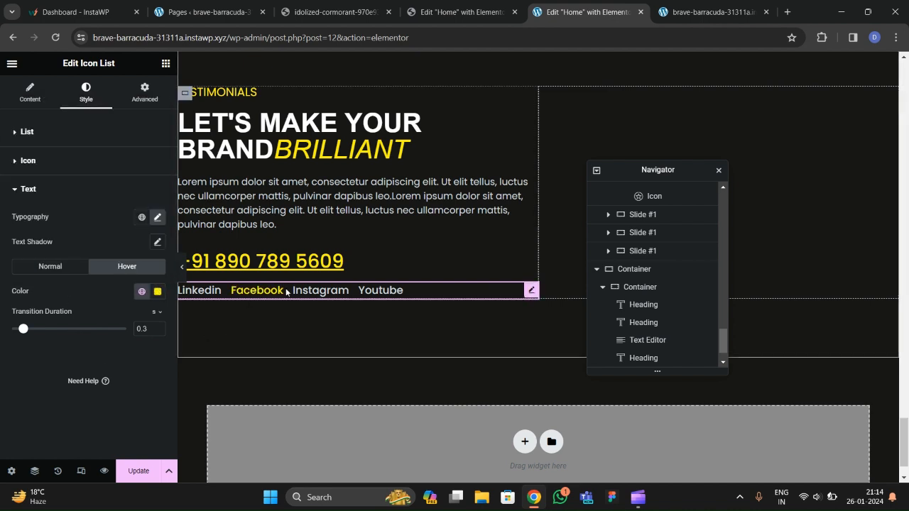
Change the link text back to normal 400 weight and recheck the typography settings.
{"action": "left_click", "coordinate": [157, 217]}
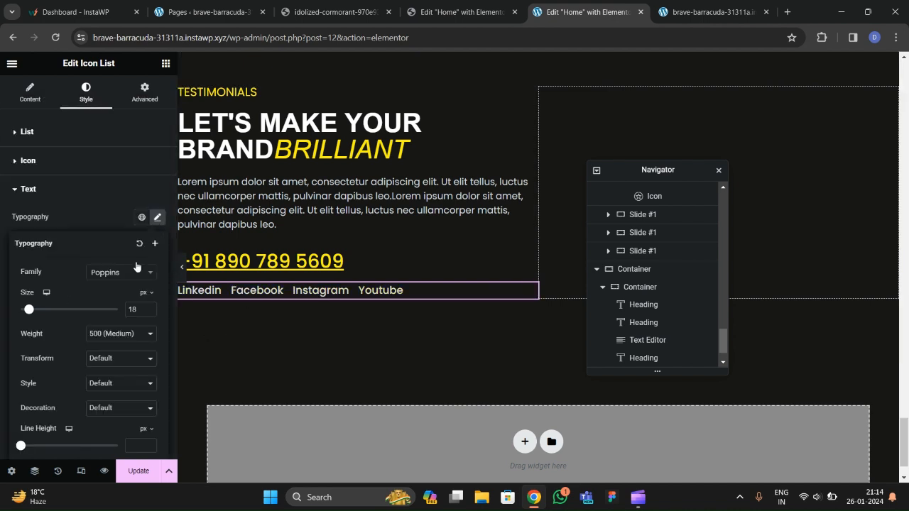
{"action": "left_click", "coordinate": [120, 338]}
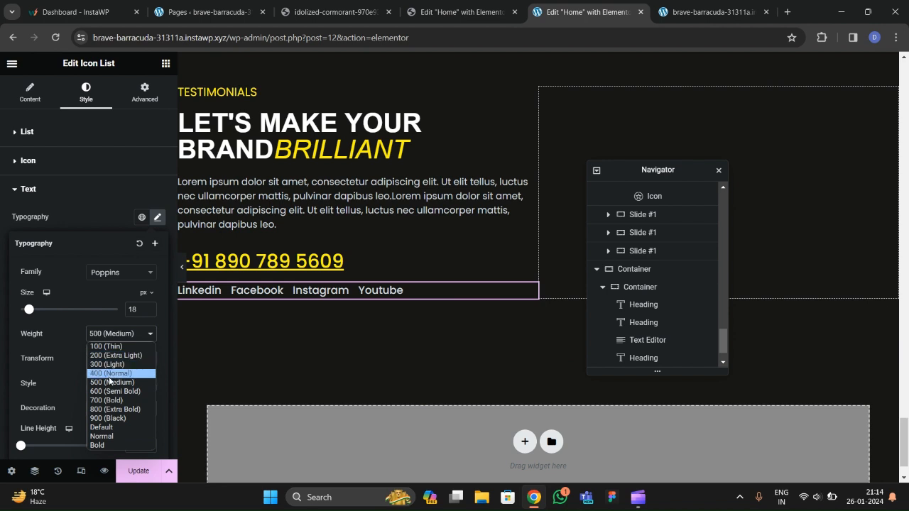
{"action": "left_click", "coordinate": [111, 370]}
{"action": "left_click", "coordinate": [104, 229]}
{"action": "left_click", "coordinate": [63, 273]}
{"action": "left_click", "coordinate": [157, 221]}
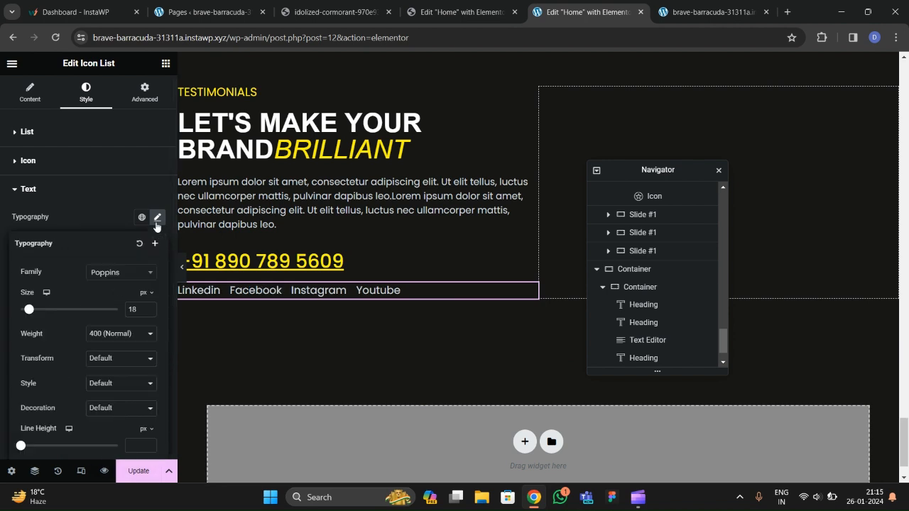
{"action": "left_click", "coordinate": [108, 227]}
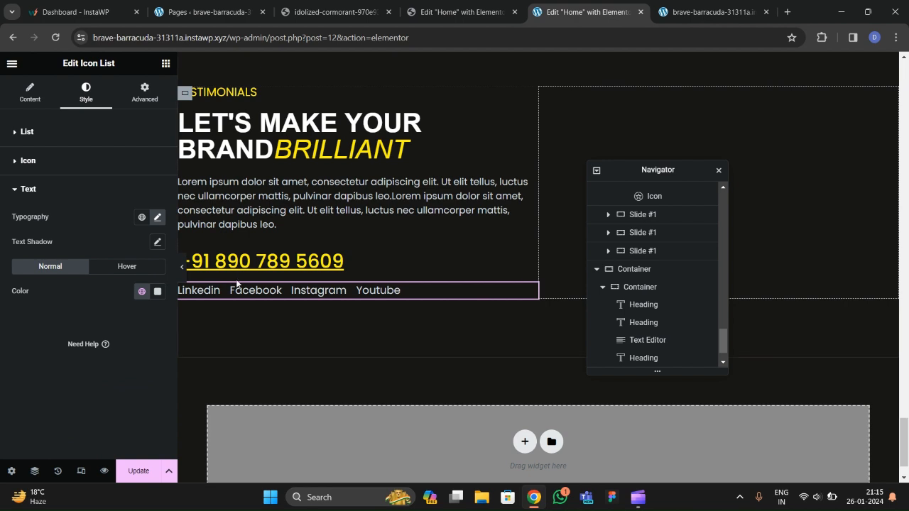
Save the page with Update and view the reference site's contact section.
{"action": "left_click", "coordinate": [130, 473]}
{"action": "left_click", "coordinate": [362, 12]}
{"action": "scroll", "coordinate": [430, 238], "scroll_direction": "up", "scroll_amount": 2}
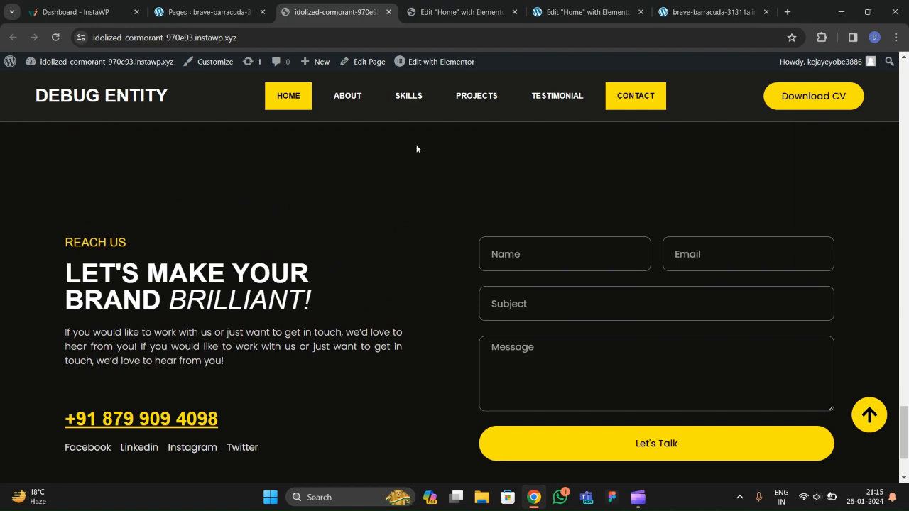
Select the contact column and center its content vertically, keeping items left-aligned.
{"action": "left_click", "coordinate": [587, 12]}
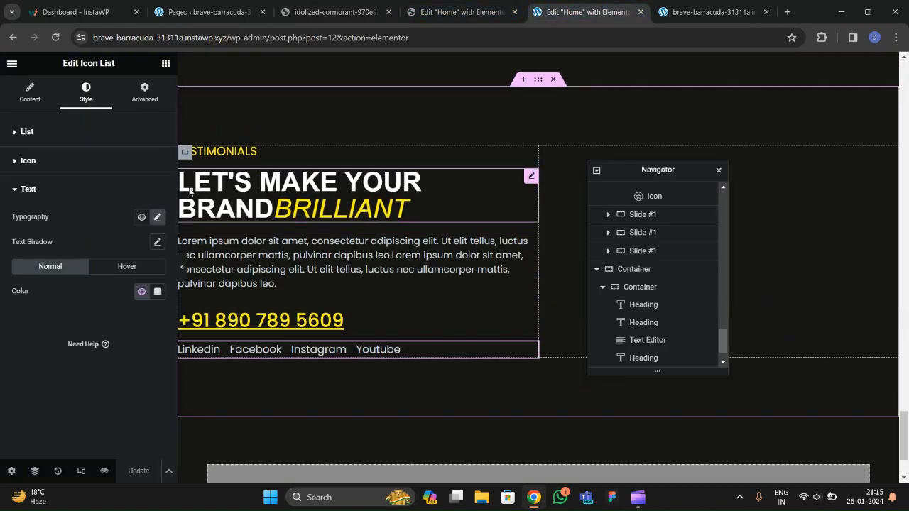
{"action": "left_click", "coordinate": [625, 292]}
{"action": "scroll", "coordinate": [643, 291], "scroll_direction": "down", "scroll_amount": 1}
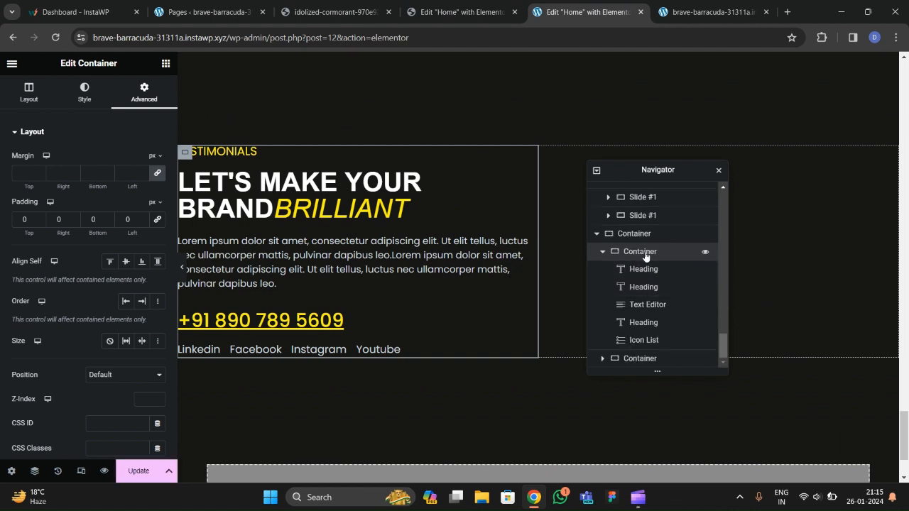
{"action": "left_click", "coordinate": [28, 93]}
{"action": "scroll", "coordinate": [86, 245], "scroll_direction": "down", "scroll_amount": 2}
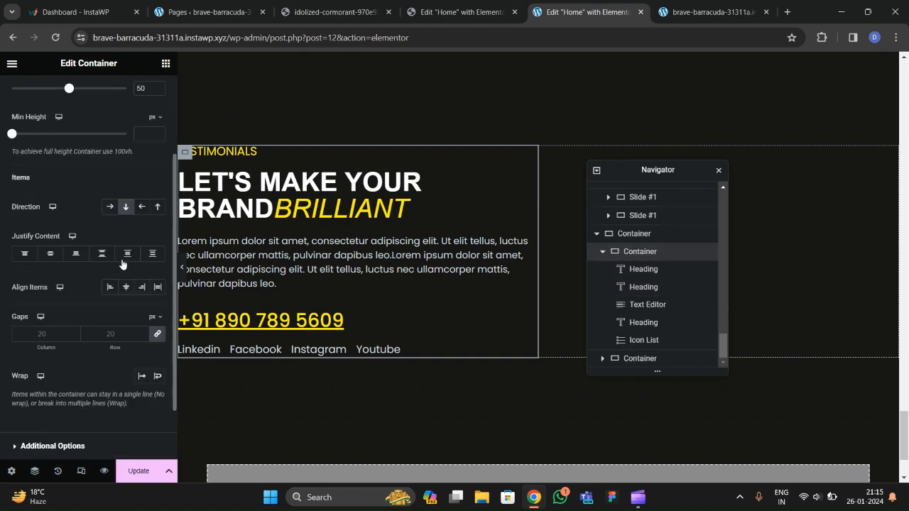
{"action": "left_click", "coordinate": [50, 254]}
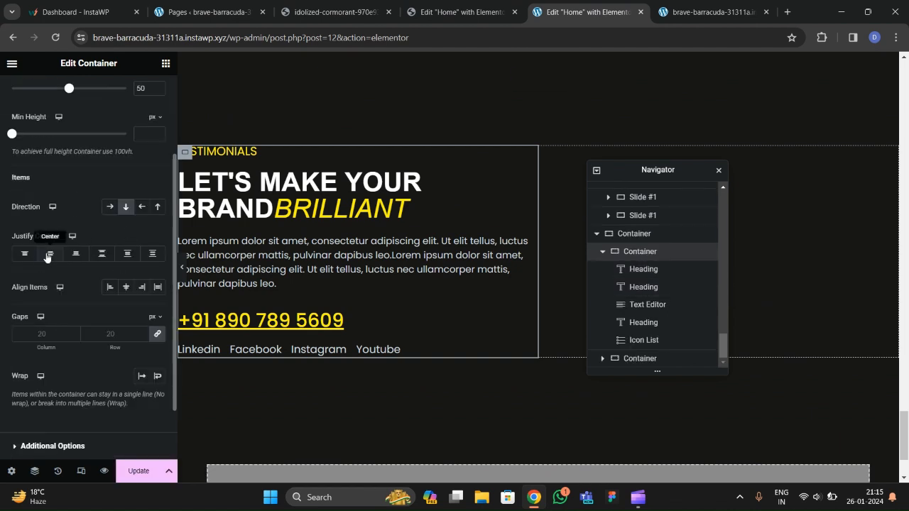
{"action": "left_click", "coordinate": [126, 288]}
{"action": "left_click", "coordinate": [110, 287]}
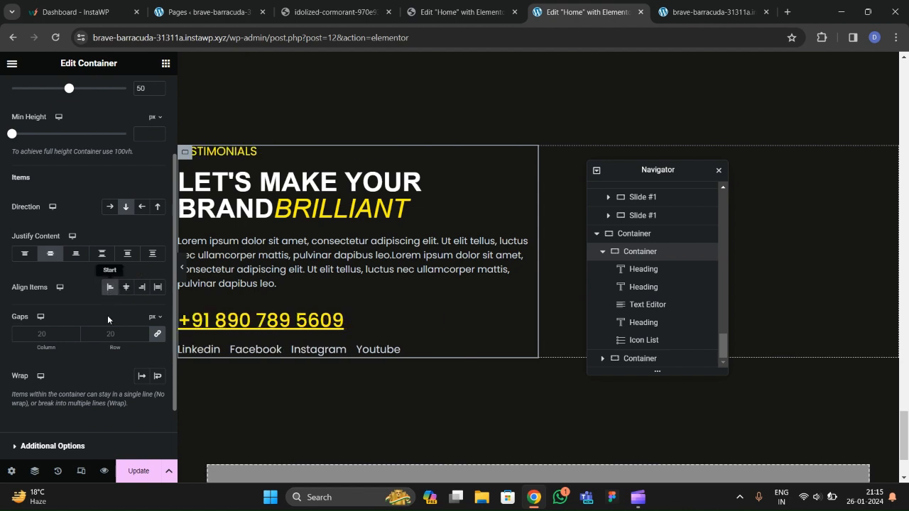
Set the column's item gap to 30 and preview the section without the panel.
{"action": "left_click", "coordinate": [116, 336]}
{"action": "type", "text": "40"}
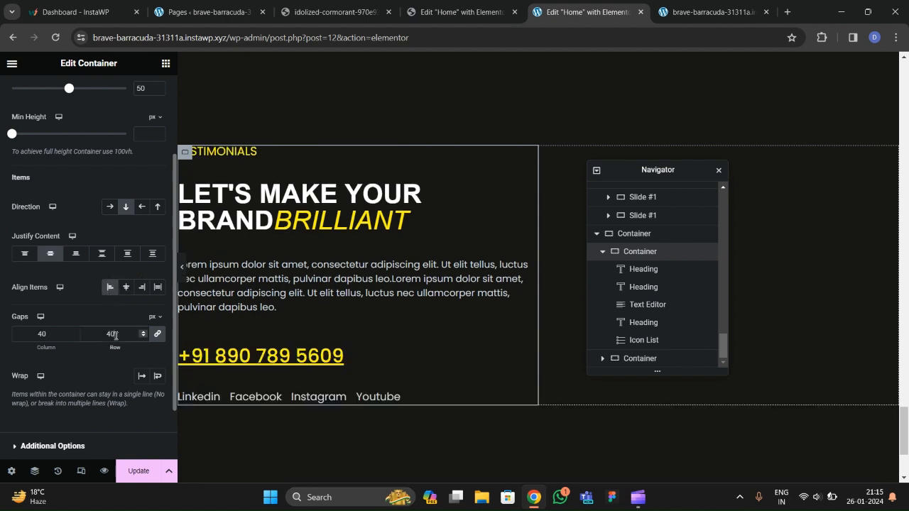
{"action": "key", "text": "BackSpace"}
{"action": "key", "text": "BackSpace"}
{"action": "type", "text": "30"}
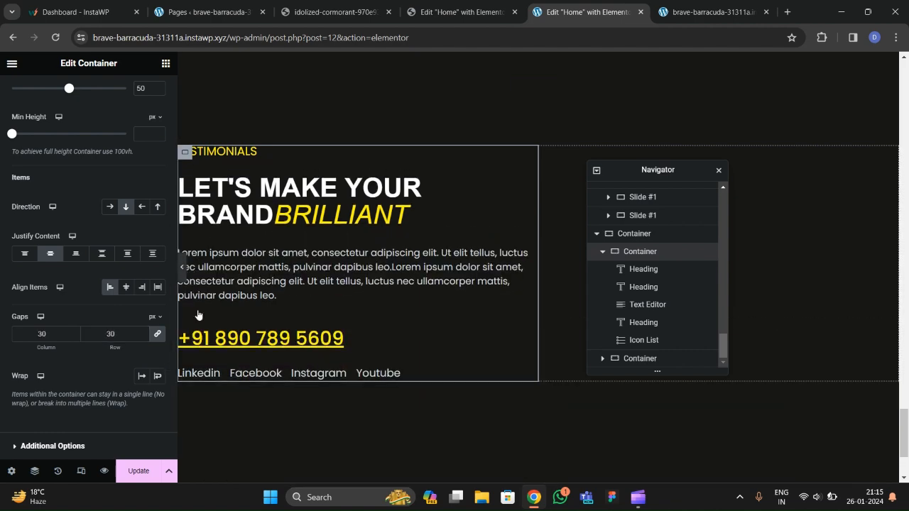
{"action": "key", "text": "ctrl+p"}
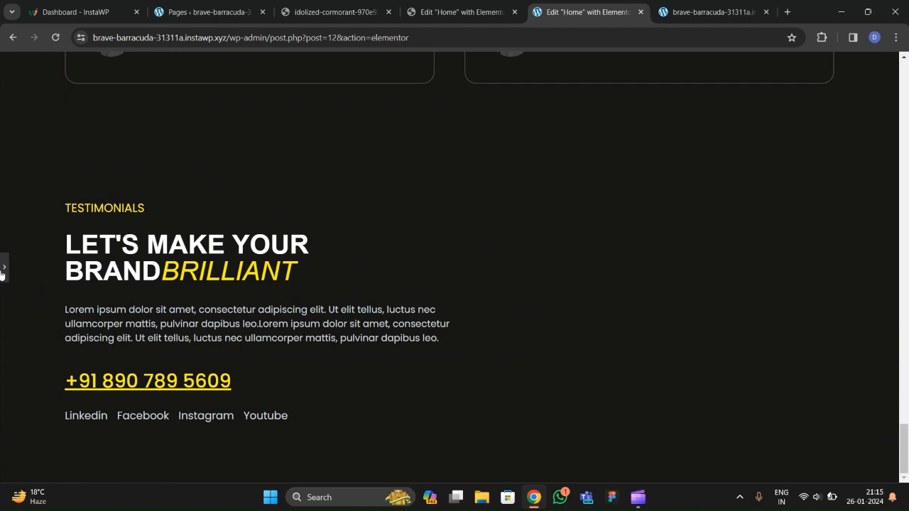
{"action": "key", "text": "ctrl+p"}
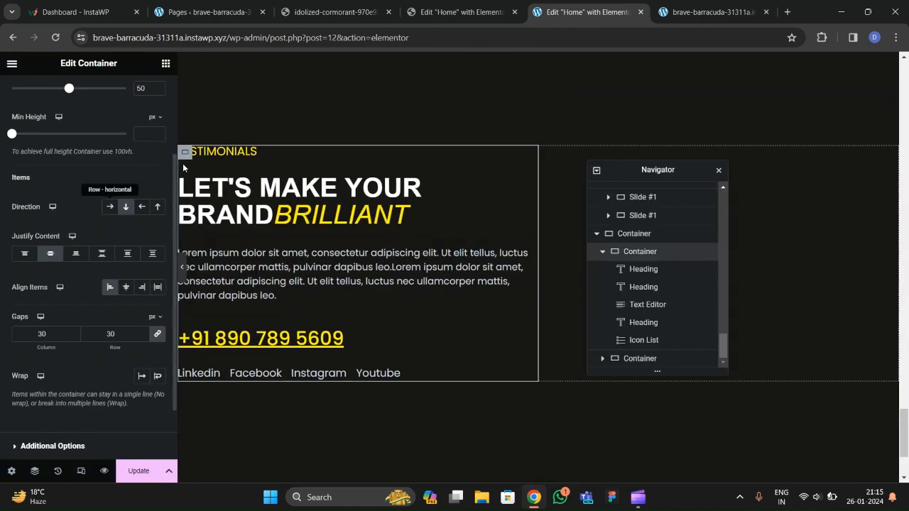
Give the contact column a right padding of 80.
{"action": "left_click", "coordinate": [628, 253]}
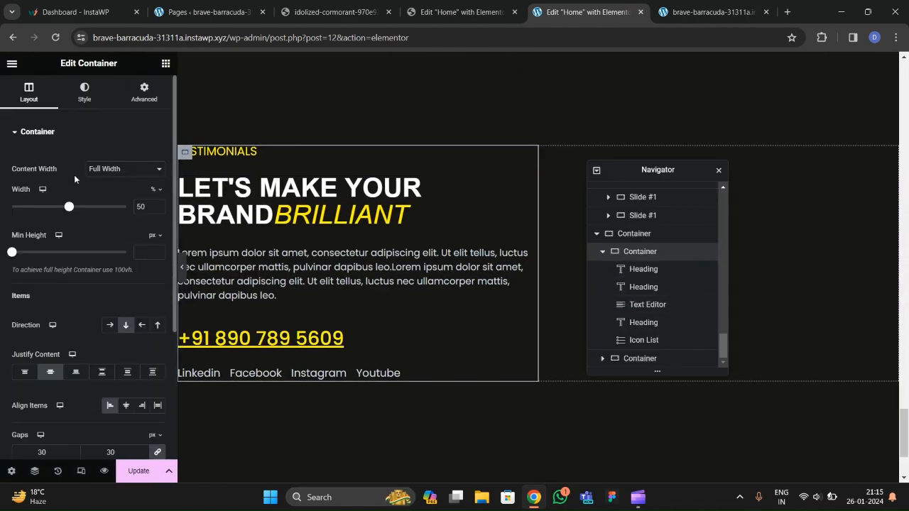
{"action": "left_click", "coordinate": [131, 104]}
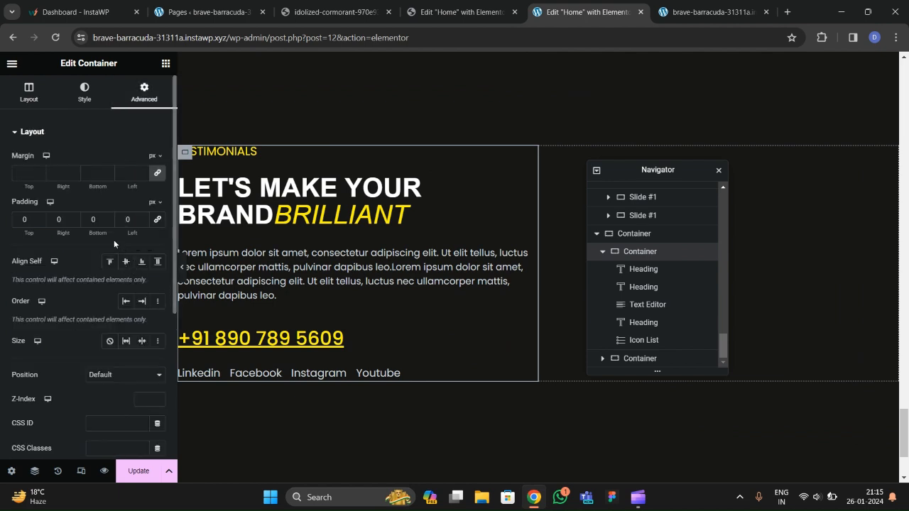
{"action": "left_click", "coordinate": [59, 220]}
{"action": "type", "text": "50"}
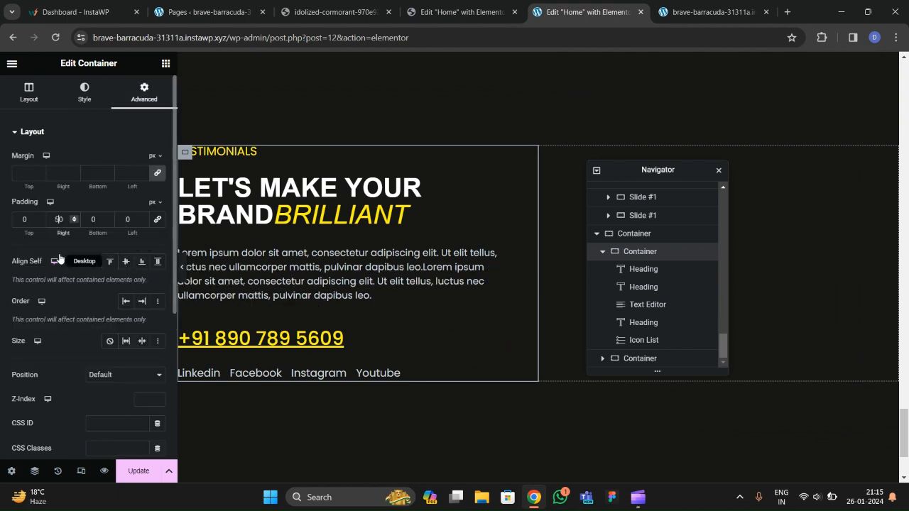
{"action": "key", "text": "BackSpace"}
{"action": "type", "text": "8"}
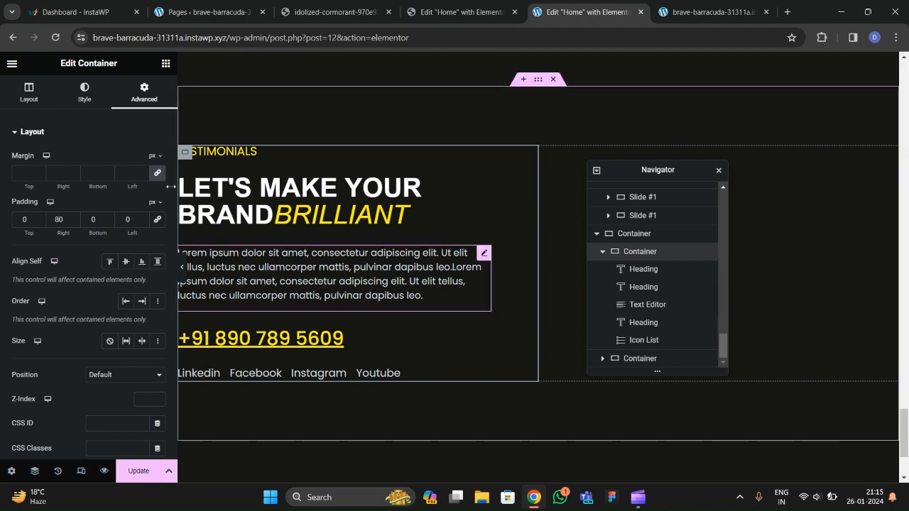
Justify the lorem ipsum paragraph, save the page, and switch to the live site.
{"action": "left_click", "coordinate": [306, 279]}
{"action": "left_click", "coordinate": [84, 95]}
{"action": "left_click", "coordinate": [158, 160]}
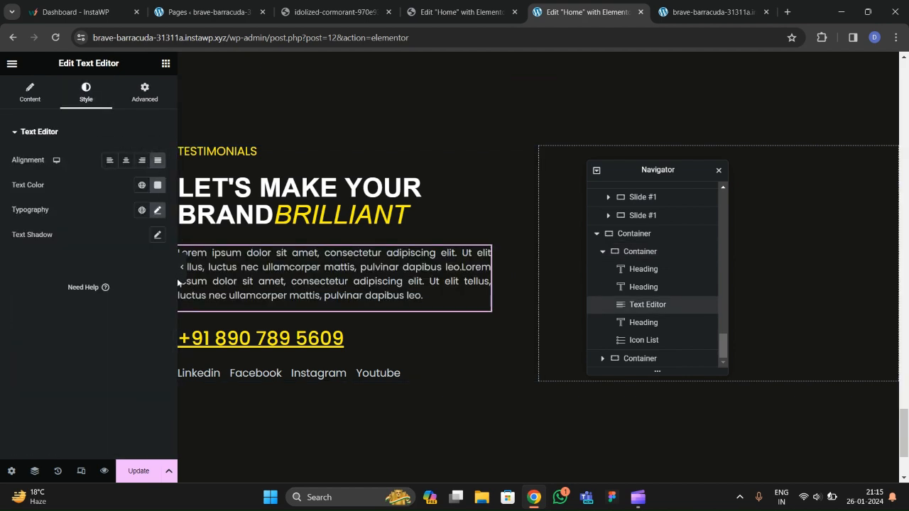
{"action": "left_click", "coordinate": [139, 471]}
{"action": "scroll", "coordinate": [401, 279], "scroll_direction": "down", "scroll_amount": 2}
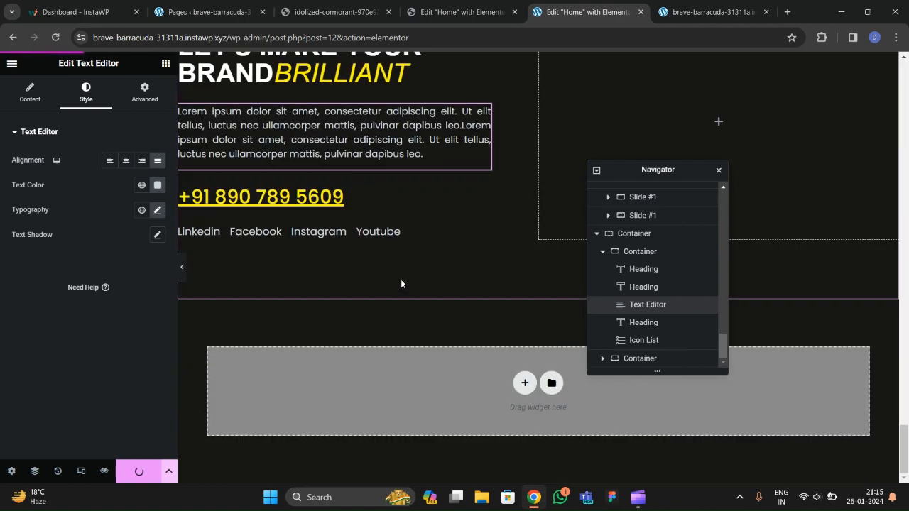
{"action": "scroll", "coordinate": [400, 279], "scroll_direction": "up", "scroll_amount": 3}
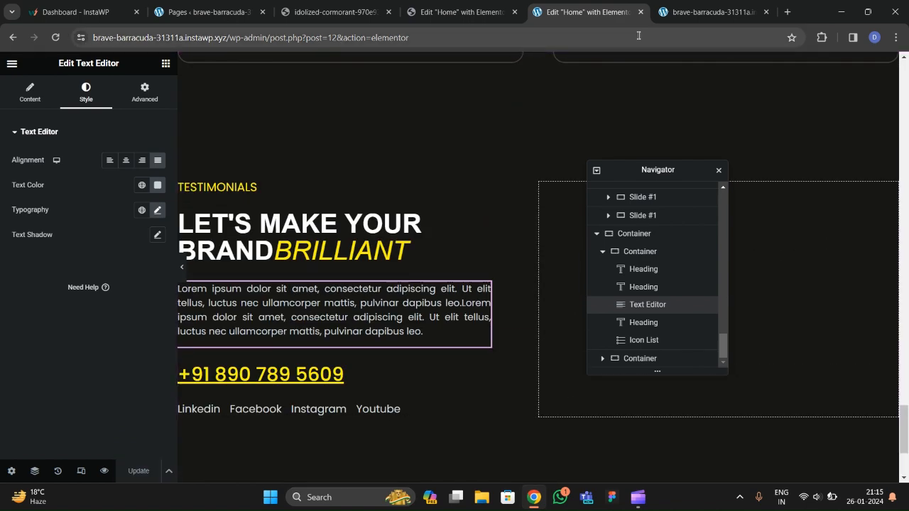
{"action": "key", "text": "ctrl+Tab"}
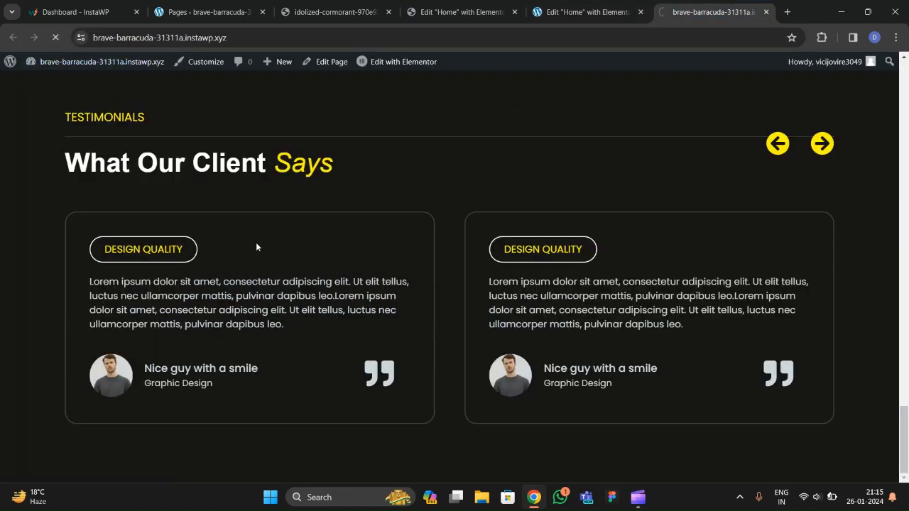
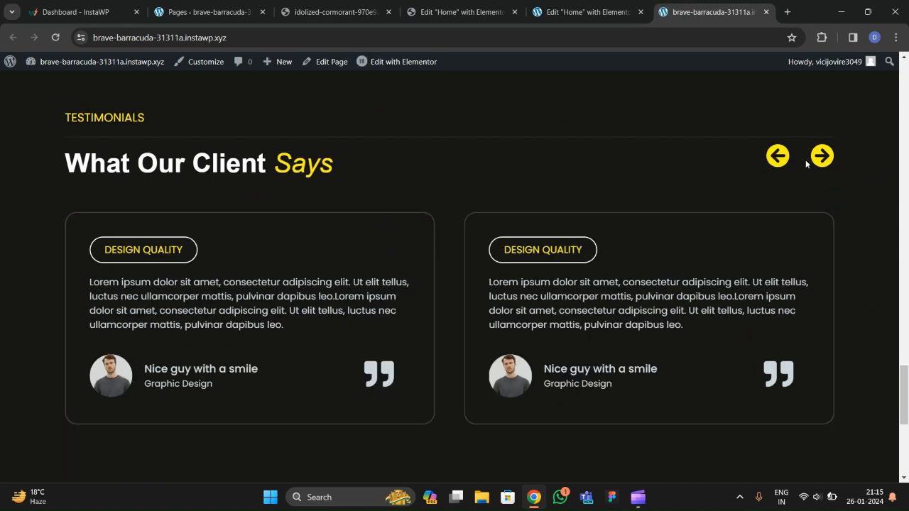
Scroll through the live page's testimonials and contact section to review the saved changes.
{"action": "scroll", "coordinate": [304, 199], "scroll_direction": "down", "scroll_amount": 5}
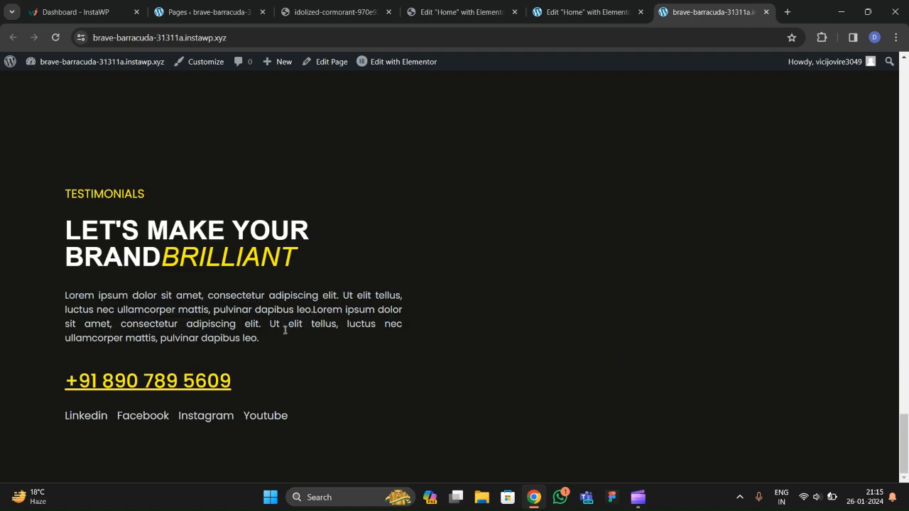
{"action": "scroll", "coordinate": [270, 315], "scroll_direction": "up", "scroll_amount": 3}
{"action": "scroll", "coordinate": [249, 284], "scroll_direction": "down", "scroll_amount": 3}
Search the widgets for 'form' and drop a Form widget into the empty right column.
{"action": "left_click", "coordinate": [586, 12]}
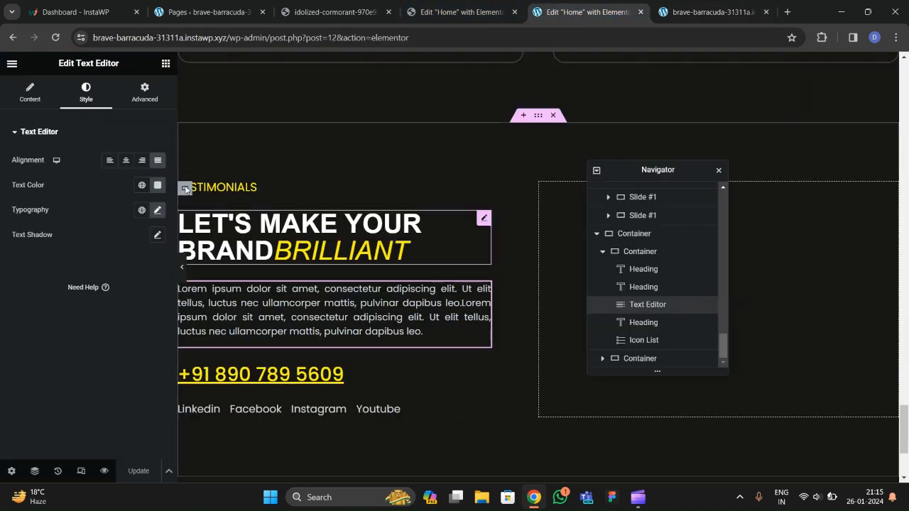
{"action": "left_click", "coordinate": [166, 63]}
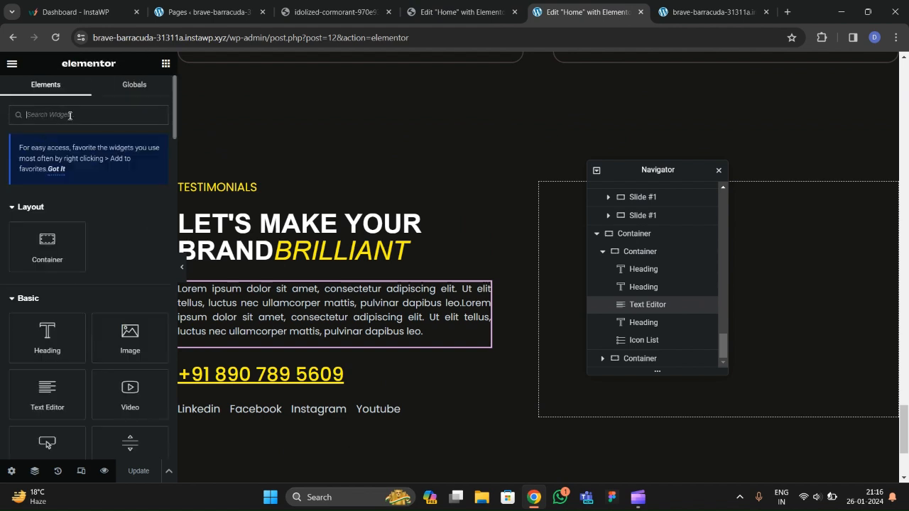
{"action": "type", "text": "form"}
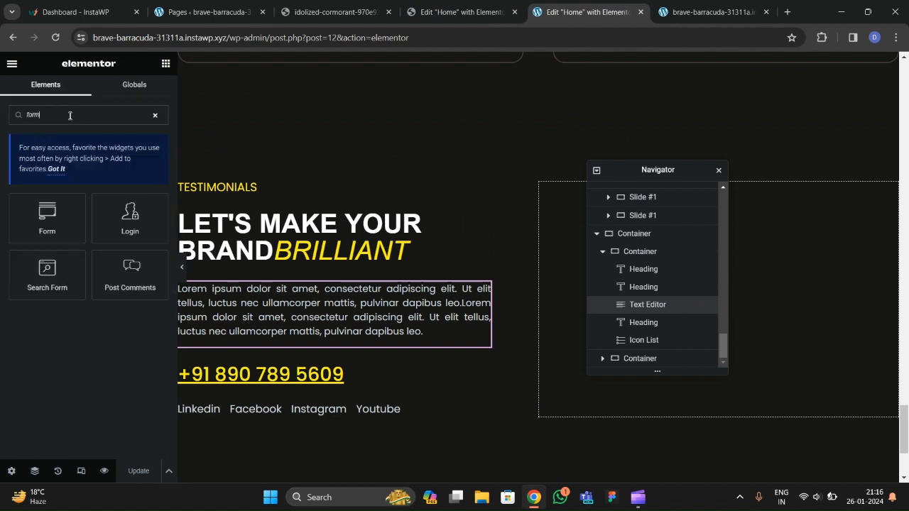
{"action": "left_click_drag", "start_coordinate": [50, 214], "coordinate": [565, 306]}
{"action": "left_click_drag", "start_coordinate": [630, 171], "coordinate": [387, 188]}
{"action": "left_click_drag", "start_coordinate": [47, 220], "coordinate": [588, 293]}
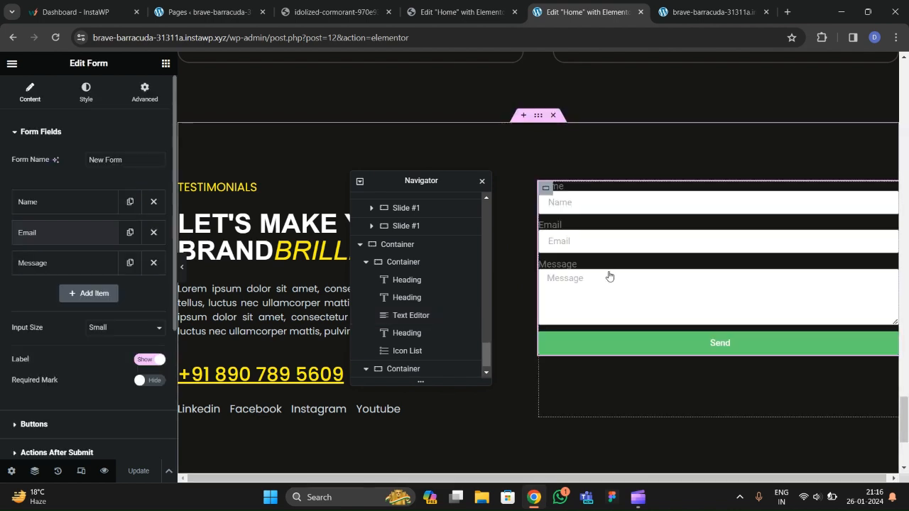
Set the form's field labels to Hide and compare with the reference site's form.
{"action": "scroll", "coordinate": [108, 210], "scroll_direction": "down", "scroll_amount": 3}
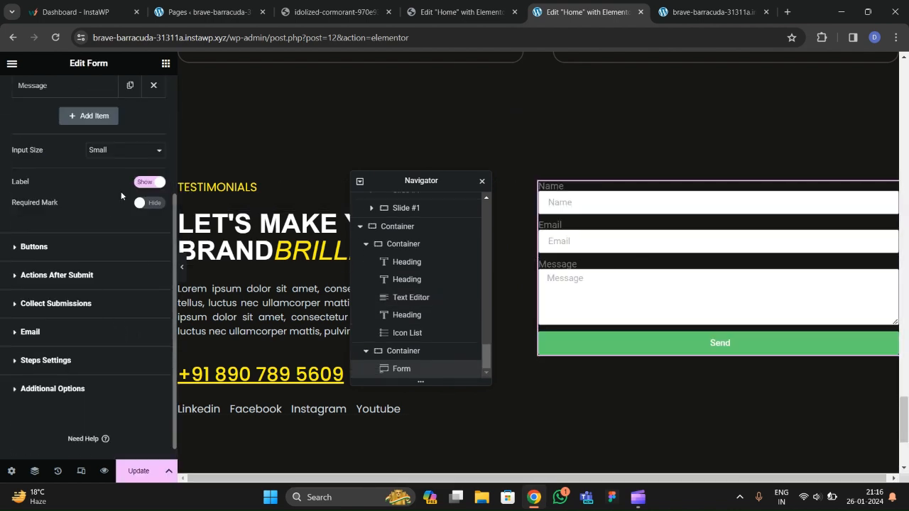
{"action": "left_click", "coordinate": [145, 184]}
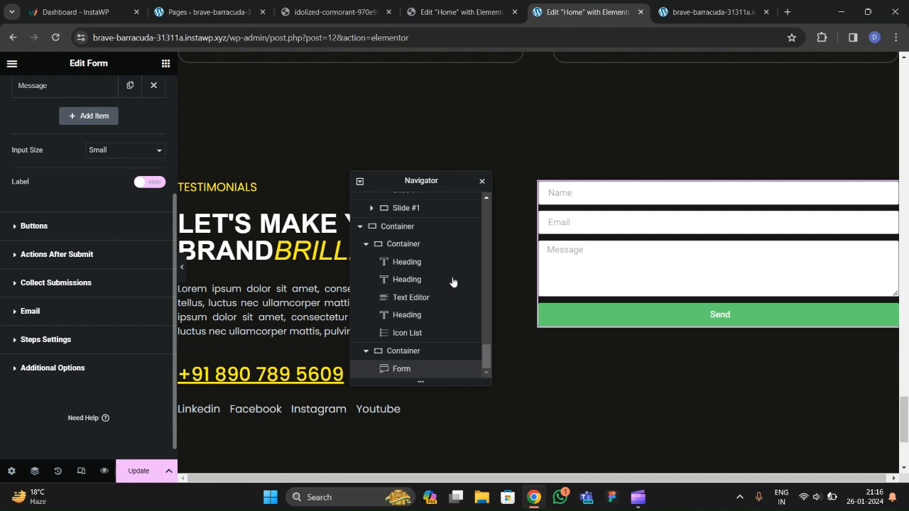
{"action": "left_click", "coordinate": [334, 12]}
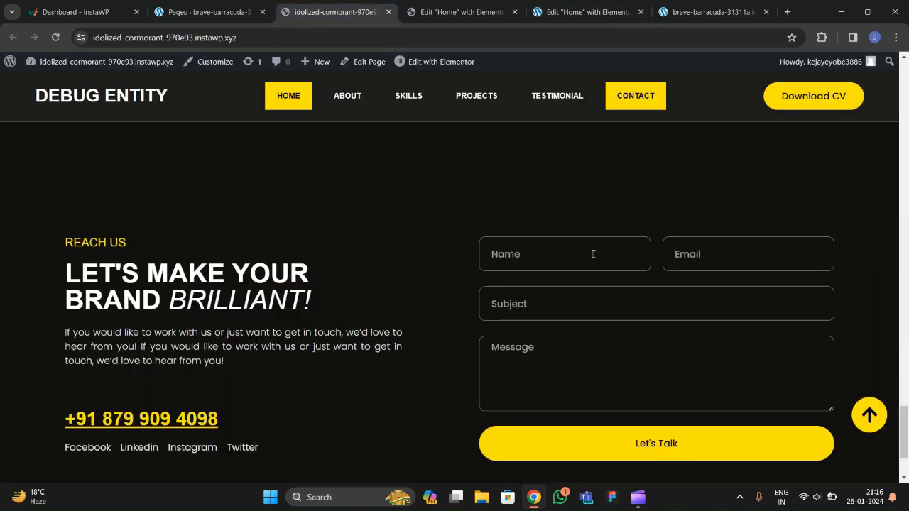
{"action": "left_click", "coordinate": [573, 17]}
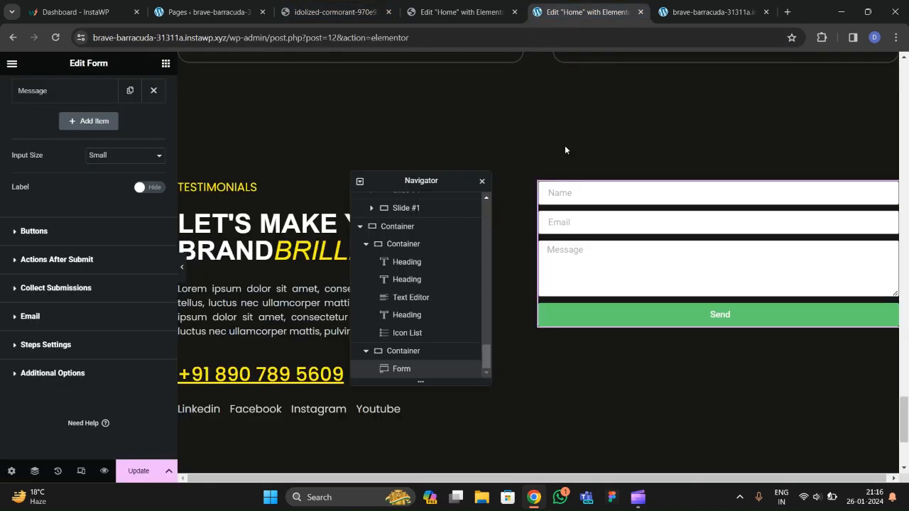
{"action": "scroll", "coordinate": [65, 214], "scroll_direction": "up", "scroll_amount": 5}
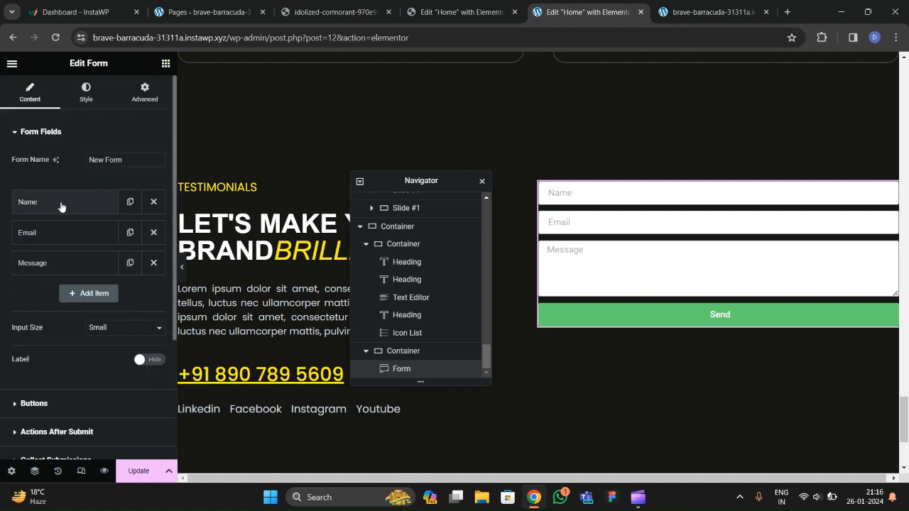
Duplicate the Email field and set Name and Email column widths to 50%.
{"action": "left_click", "coordinate": [130, 233]}
{"action": "left_click", "coordinate": [70, 213]}
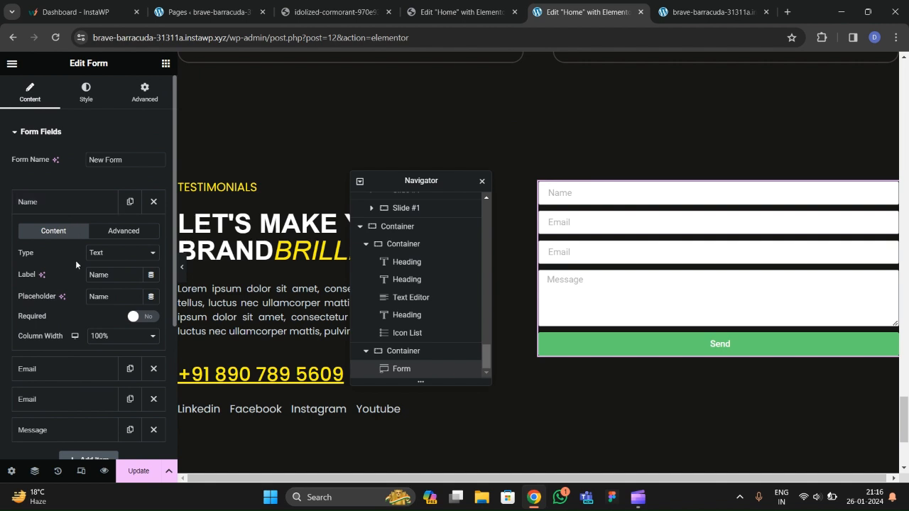
{"action": "left_click", "coordinate": [105, 335]}
{"action": "left_click", "coordinate": [95, 388]}
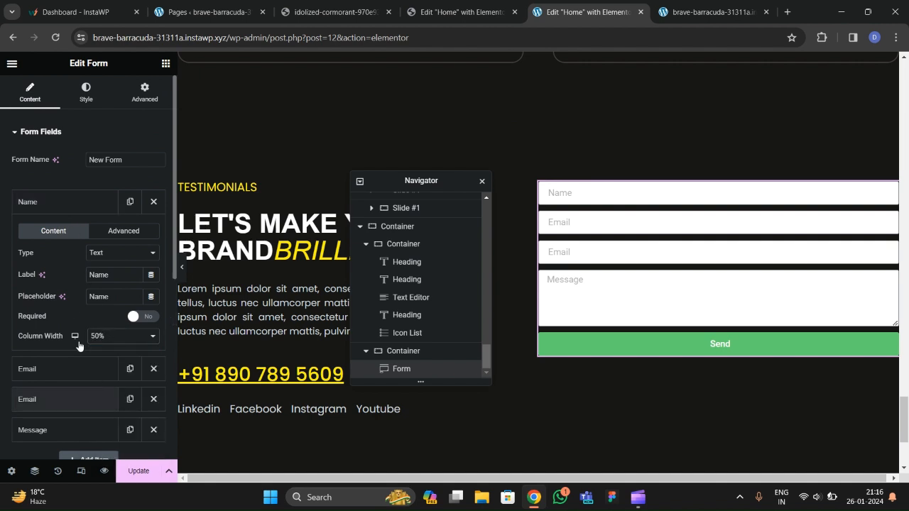
{"action": "left_click", "coordinate": [78, 202]}
{"action": "left_click", "coordinate": [75, 232]}
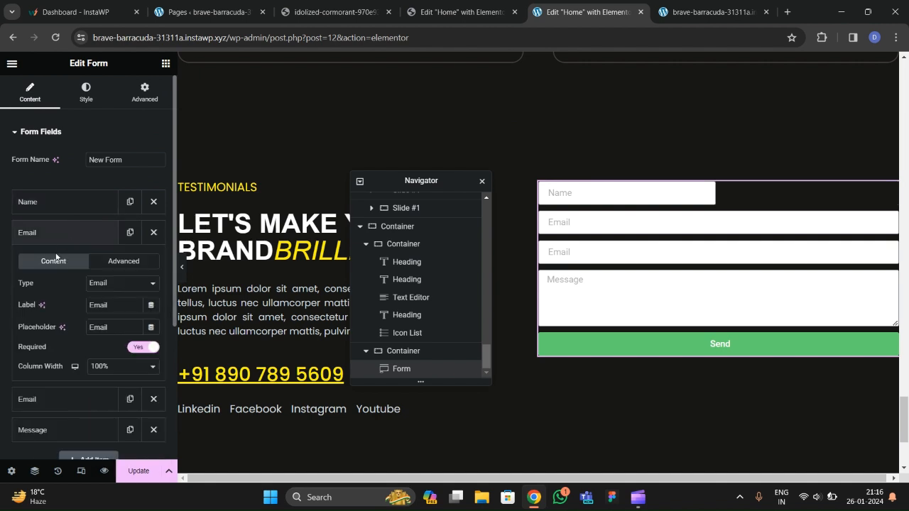
{"action": "left_click", "coordinate": [97, 366]}
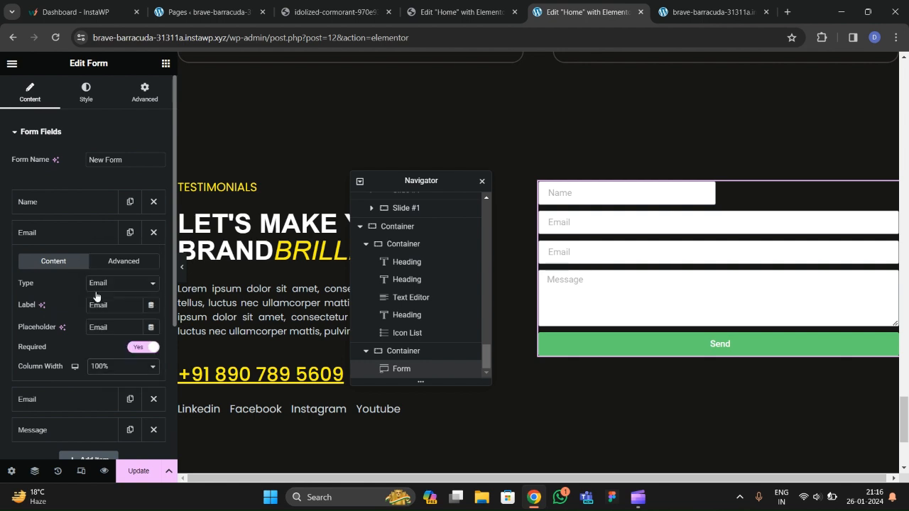
{"action": "left_click", "coordinate": [99, 294]}
{"action": "left_click", "coordinate": [58, 239]}
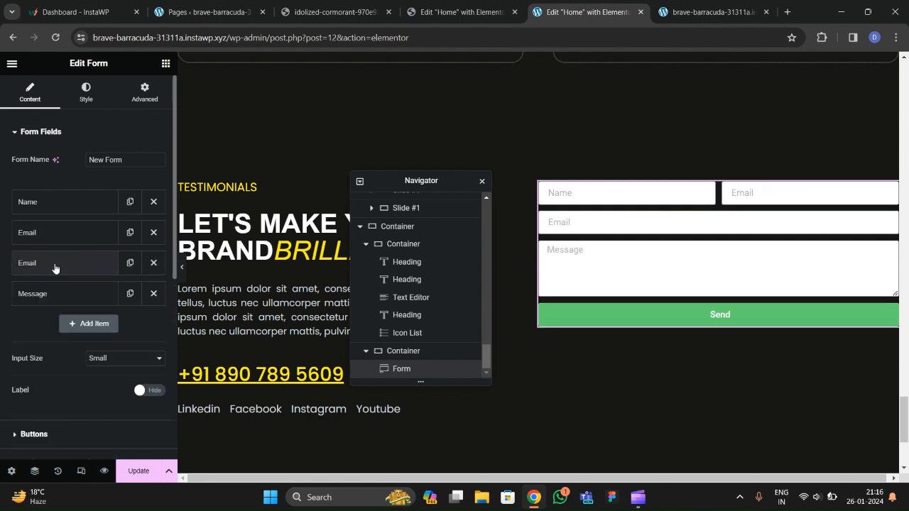
Change the duplicate to a Text field with placeholder 'Subject' and set Input Size to Medium.
{"action": "left_click", "coordinate": [55, 263]}
{"action": "left_click", "coordinate": [104, 316]}
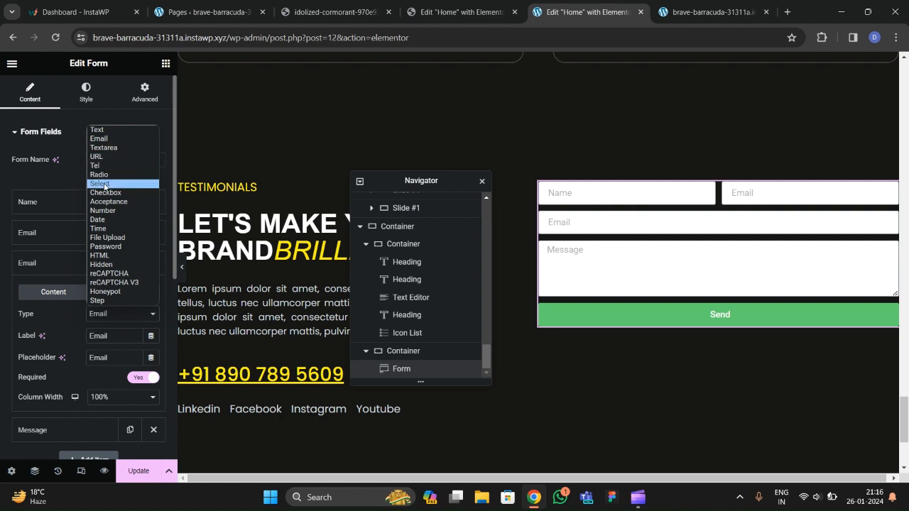
{"action": "left_click", "coordinate": [100, 131]}
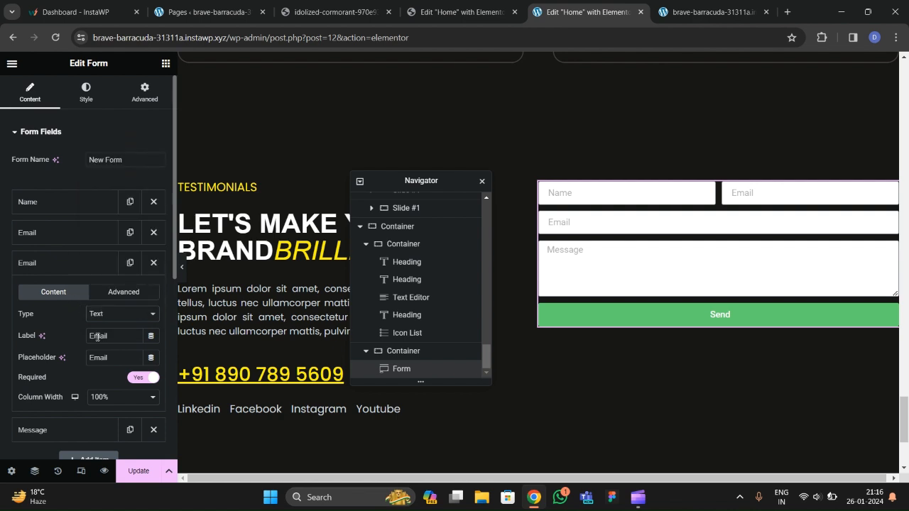
{"action": "left_click_drag", "start_coordinate": [108, 357], "coordinate": [80, 359]}
{"action": "type", "text": "Subject"}
{"action": "left_click", "coordinate": [71, 262]}
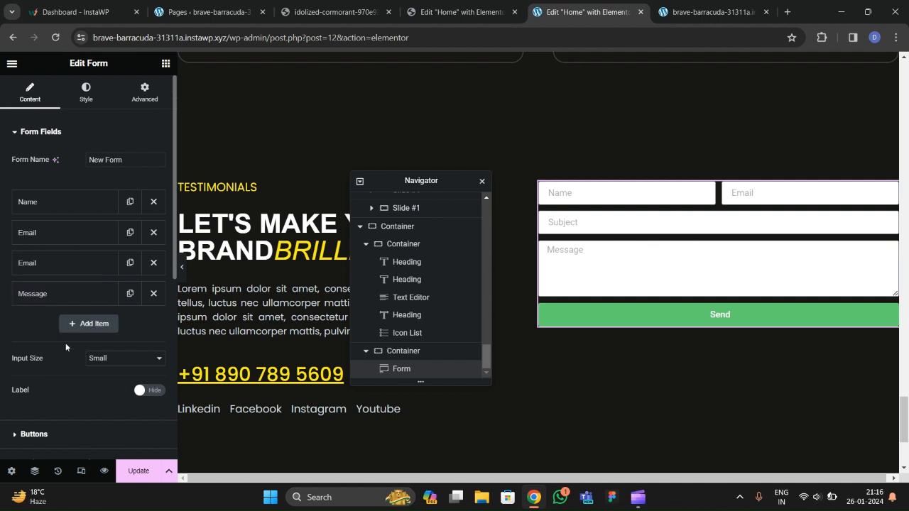
{"action": "left_click", "coordinate": [103, 360]}
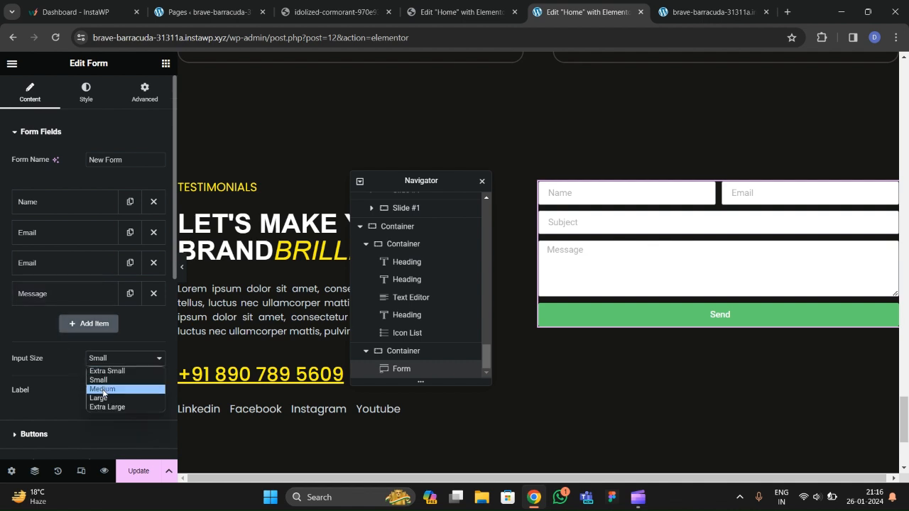
{"action": "left_click", "coordinate": [103, 390]}
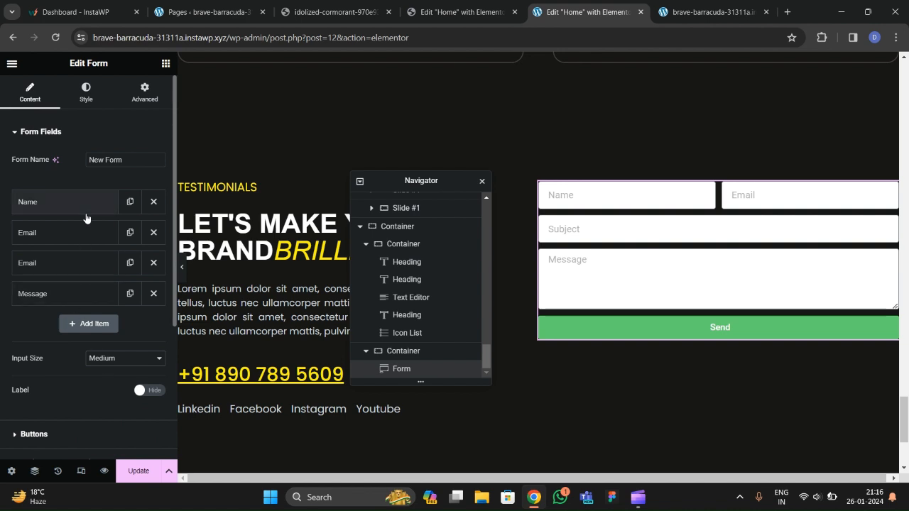
In the form's Style tab, widen the gap between form columns to 30.
{"action": "left_click", "coordinate": [86, 92]}
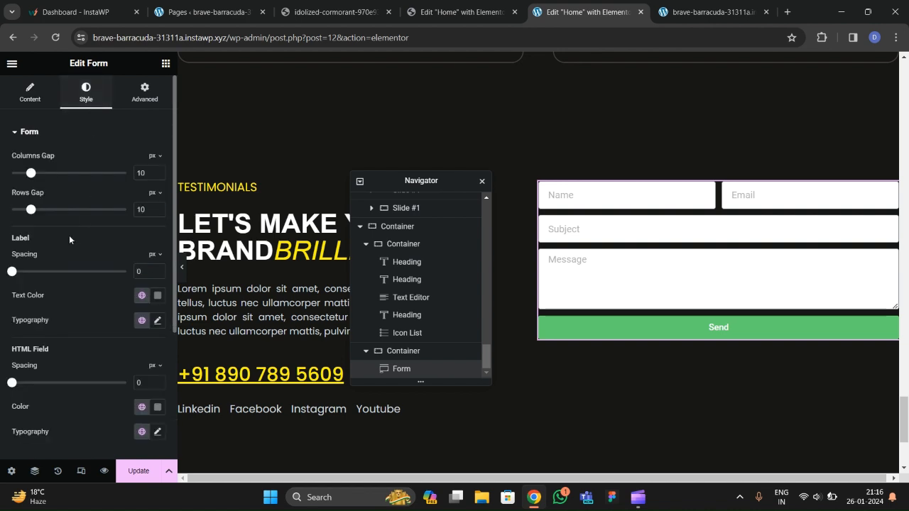
{"action": "scroll", "coordinate": [68, 235], "scroll_direction": "down", "scroll_amount": 3}
{"action": "scroll", "coordinate": [47, 197], "scroll_direction": "up", "scroll_amount": 2}
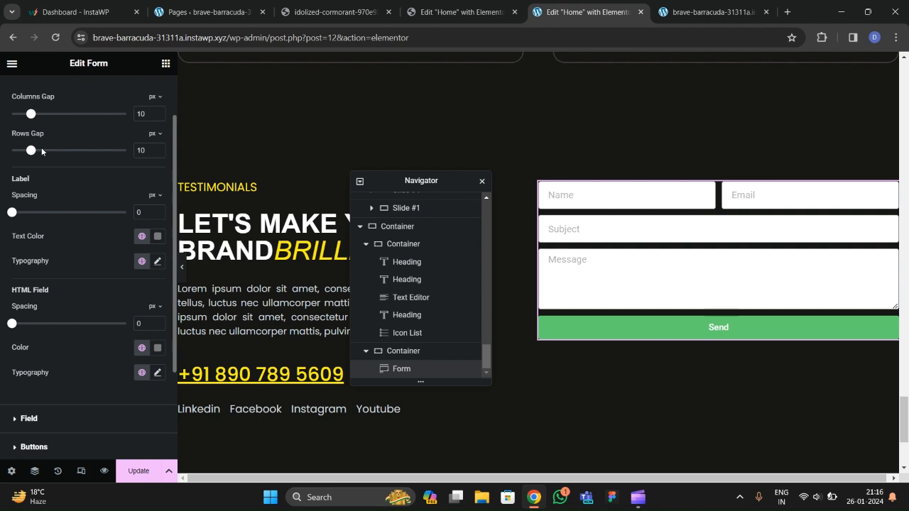
{"action": "left_click_drag", "start_coordinate": [39, 117], "coordinate": [48, 116]}
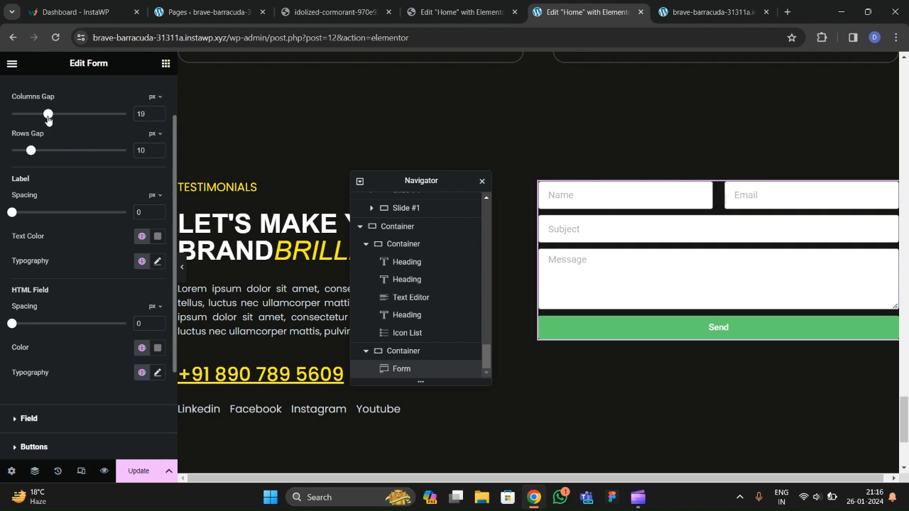
{"action": "type", "text": "30"}
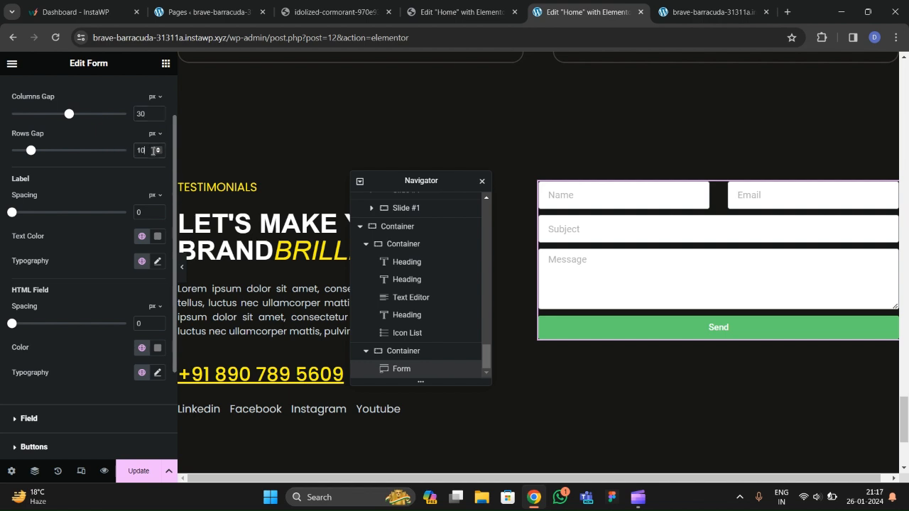
{"action": "type", "text": "30"}
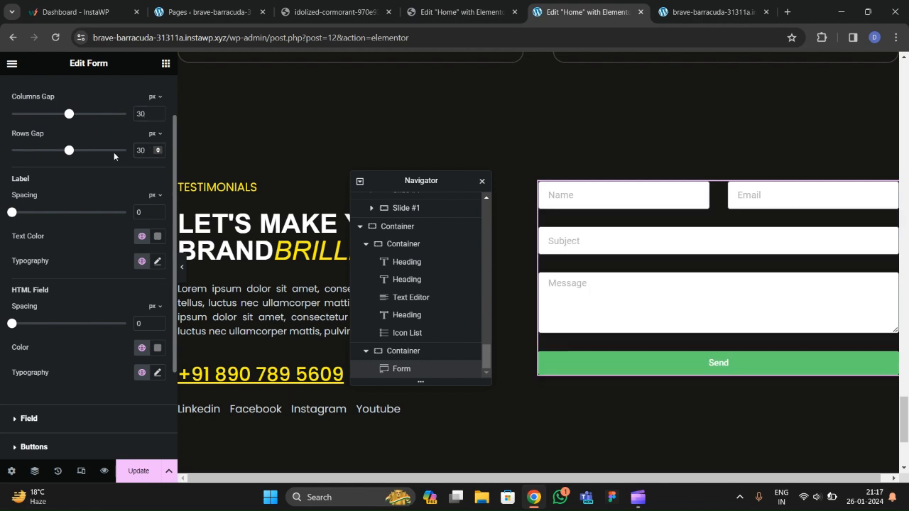
Make the field background fully transparent and apply the saved global grey to field borders.
{"action": "scroll", "coordinate": [88, 218], "scroll_direction": "down", "scroll_amount": 2}
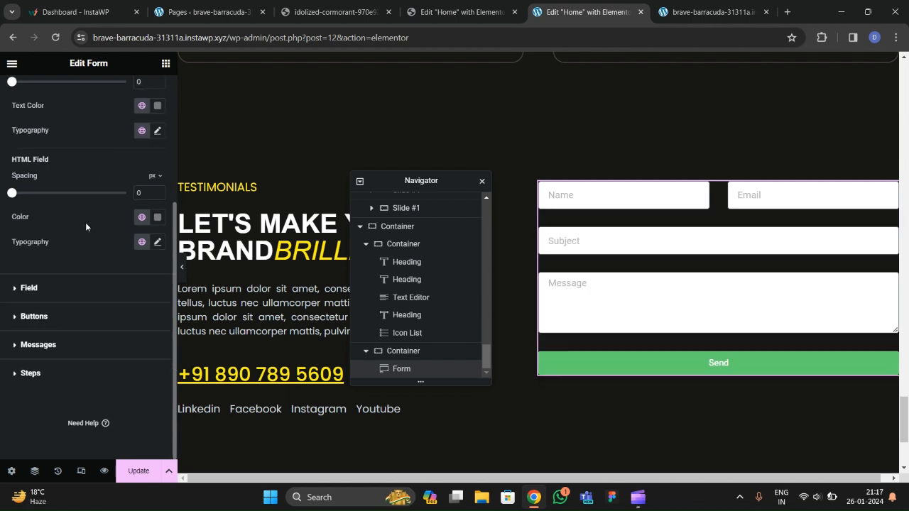
{"action": "left_click", "coordinate": [44, 292]}
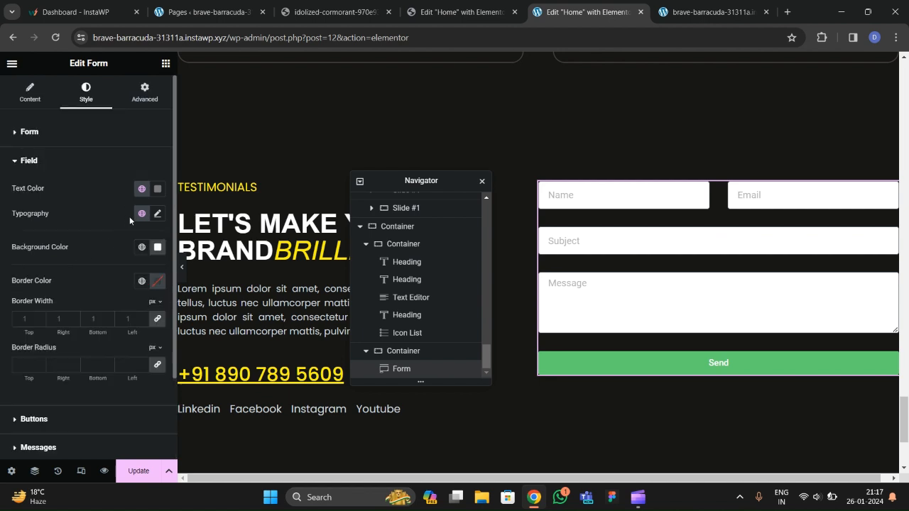
{"action": "left_click", "coordinate": [157, 246]}
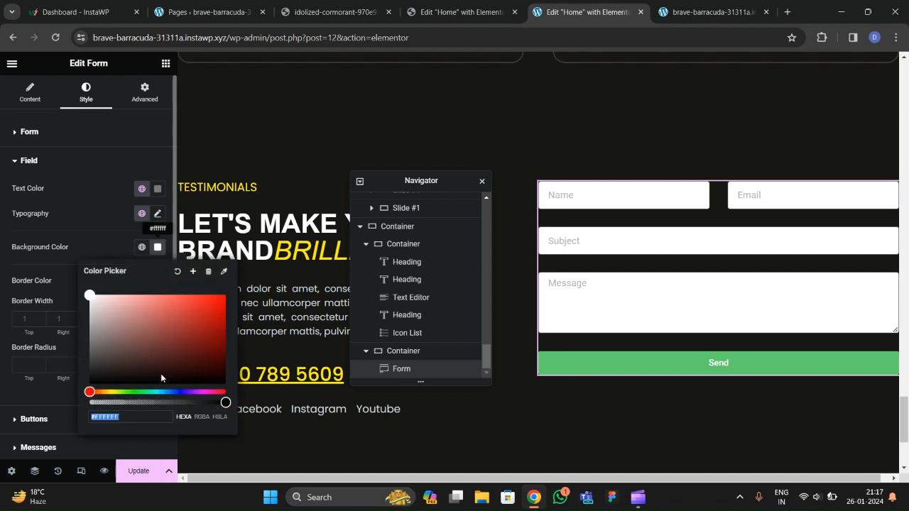
{"action": "left_click_drag", "start_coordinate": [223, 408], "coordinate": [90, 403]}
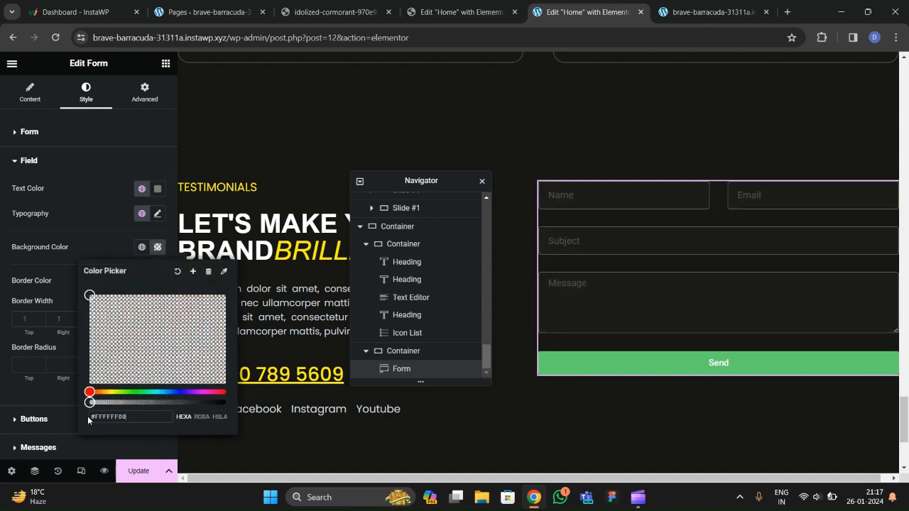
{"action": "left_click", "coordinate": [88, 242]}
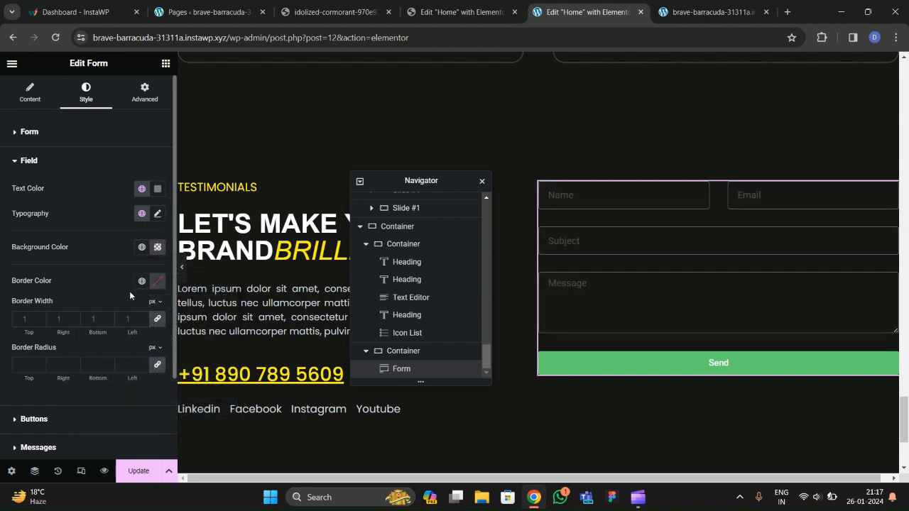
{"action": "left_click", "coordinate": [142, 281]}
{"action": "scroll", "coordinate": [61, 209], "scroll_direction": "down", "scroll_amount": 2}
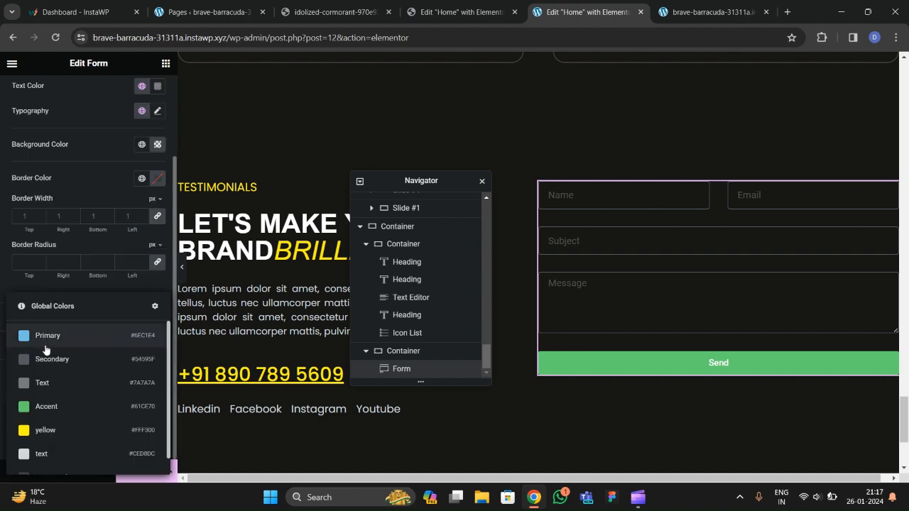
{"action": "scroll", "coordinate": [44, 405], "scroll_direction": "down", "scroll_amount": 1}
{"action": "left_click", "coordinate": [45, 461]}
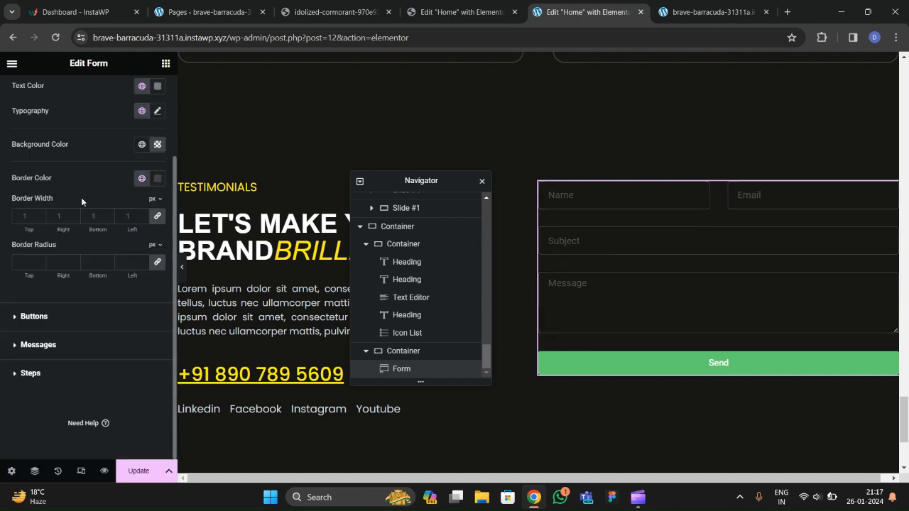
{"action": "scroll", "coordinate": [105, 168], "scroll_direction": "up", "scroll_amount": 2}
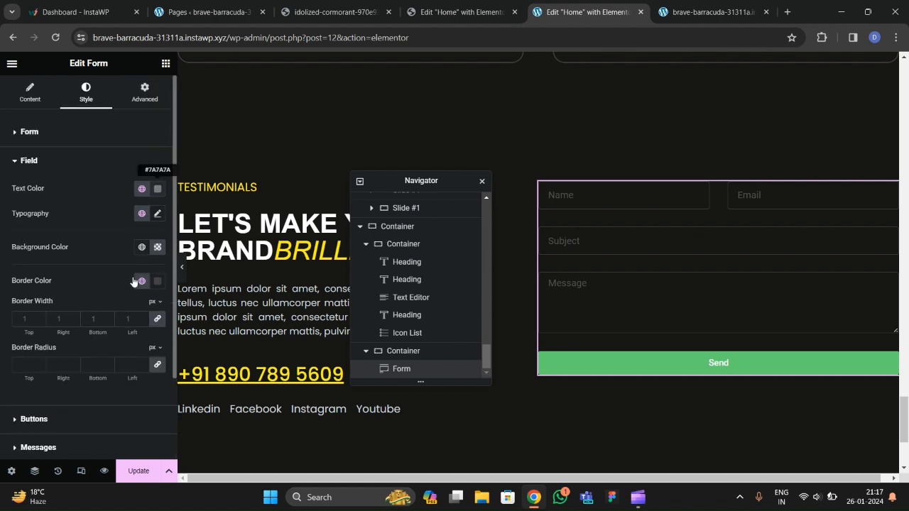
Set the field text colour to white and font to Poppins, then preview without the panel.
{"action": "left_click", "coordinate": [158, 188]}
{"action": "left_click_drag", "start_coordinate": [84, 265], "coordinate": [77, 200]}
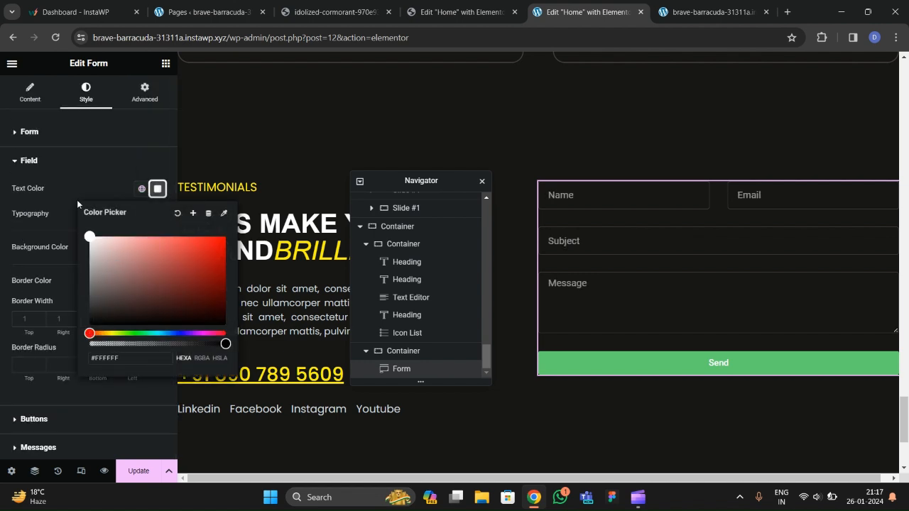
{"action": "left_click", "coordinate": [77, 200]}
{"action": "left_click", "coordinate": [158, 214]}
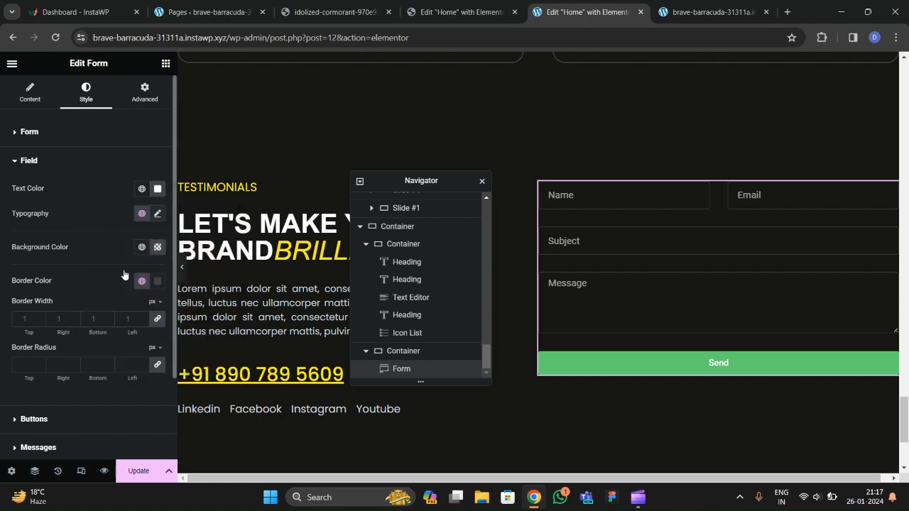
{"action": "left_click", "coordinate": [103, 270]}
{"action": "type", "text": "poppins"}
{"action": "key", "text": "Return"}
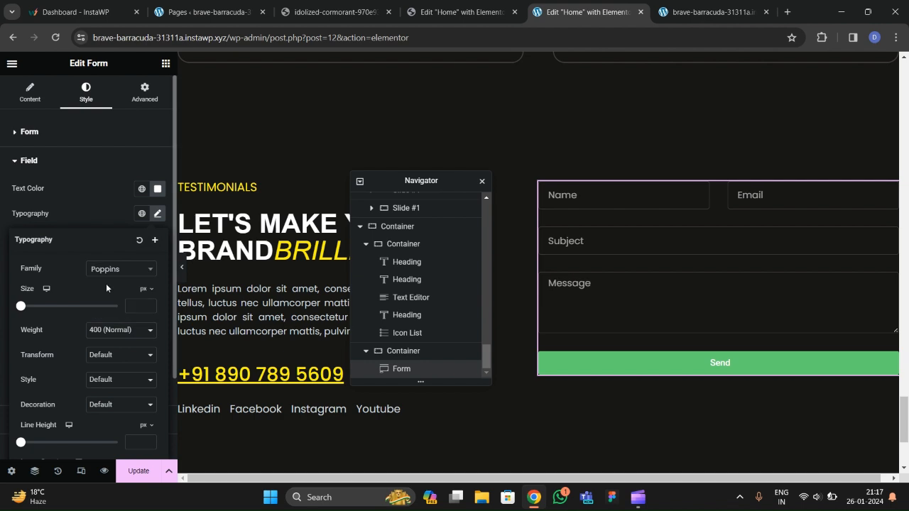
{"action": "left_click", "coordinate": [107, 218]}
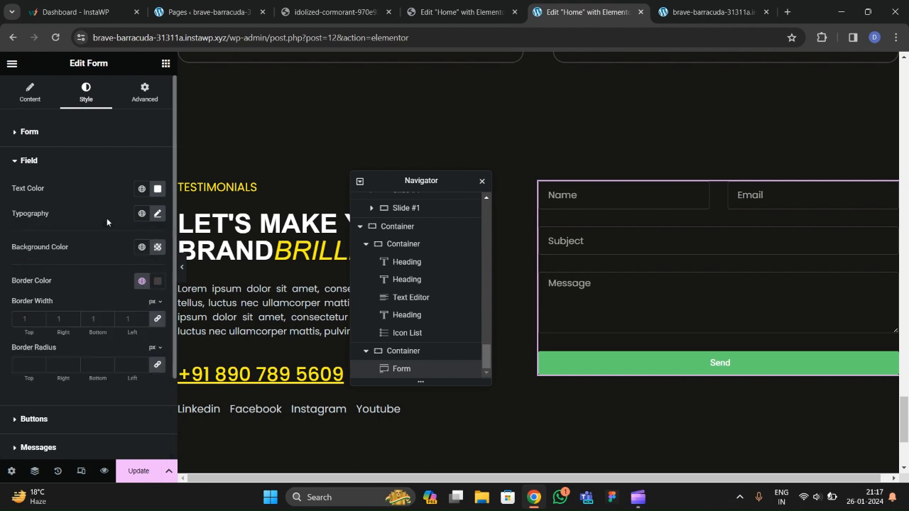
{"action": "scroll", "coordinate": [114, 252], "scroll_direction": "down", "scroll_amount": 2}
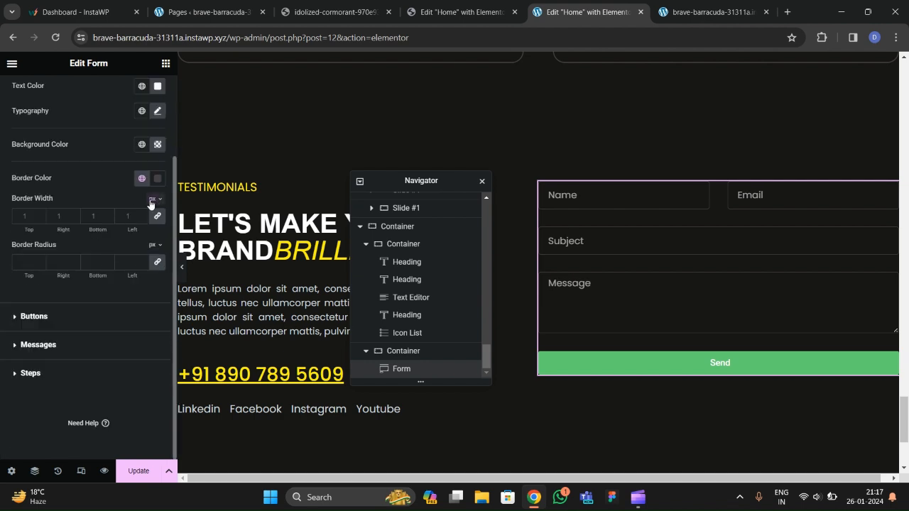
{"action": "left_click", "coordinate": [182, 269]}
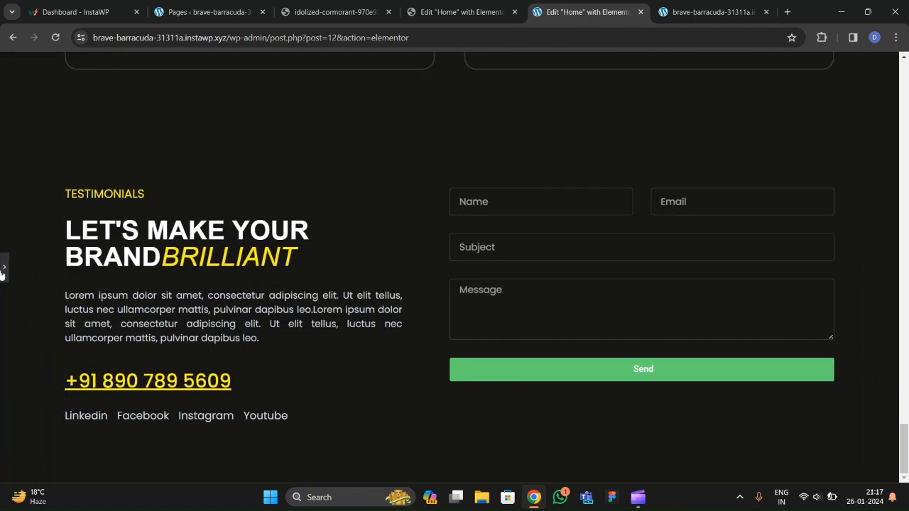
After checking the reference form, pick a custom darker grey for the field borders.
{"action": "left_click", "coordinate": [322, 16]}
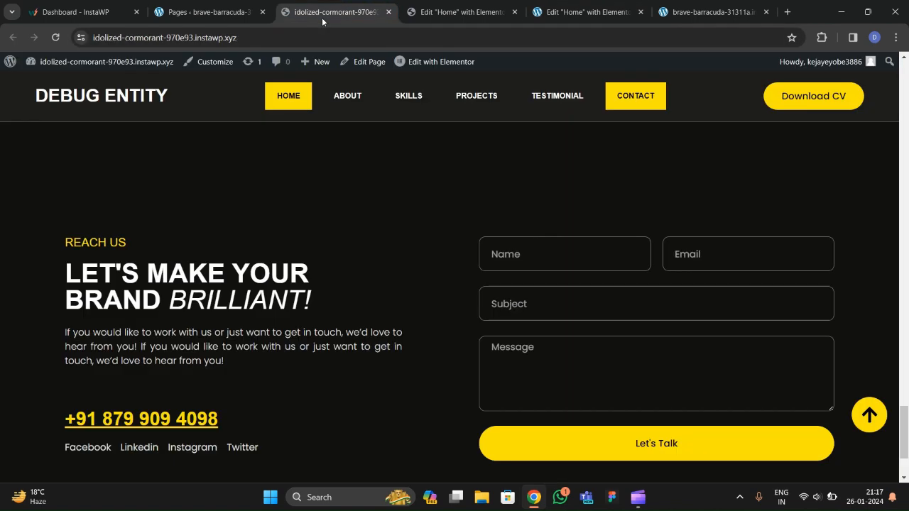
{"action": "left_click", "coordinate": [586, 12]}
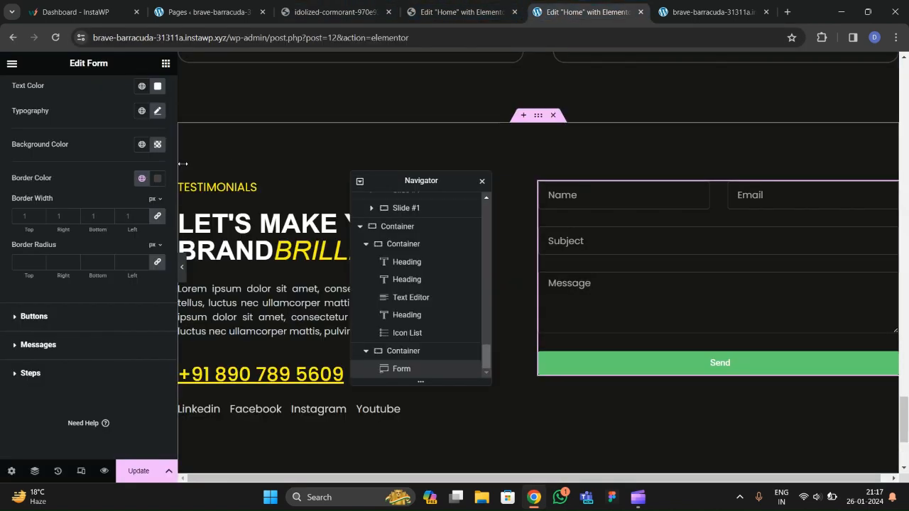
{"action": "left_click", "coordinate": [157, 178]}
{"action": "left_click_drag", "start_coordinate": [107, 291], "coordinate": [101, 272]}
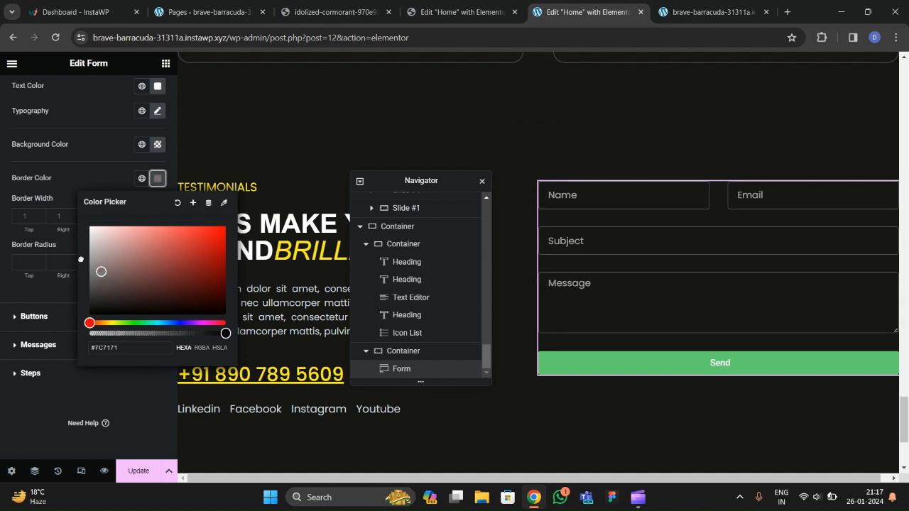
{"action": "left_click", "coordinate": [46, 284]}
Set the form's Input Size to Large and preview the result.
{"action": "scroll", "coordinate": [34, 274], "scroll_direction": "up", "scroll_amount": 3}
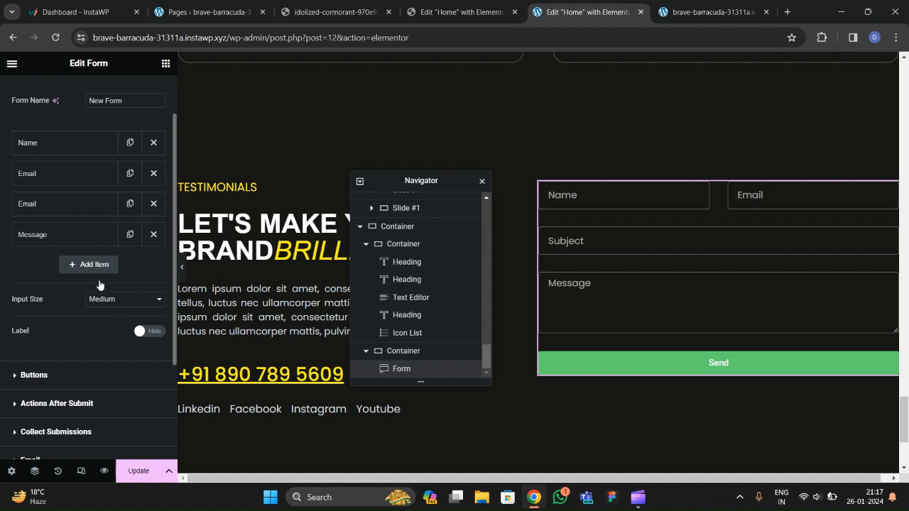
{"action": "scroll", "coordinate": [86, 274], "scroll_direction": "down", "scroll_amount": 2}
{"action": "left_click", "coordinate": [100, 181]}
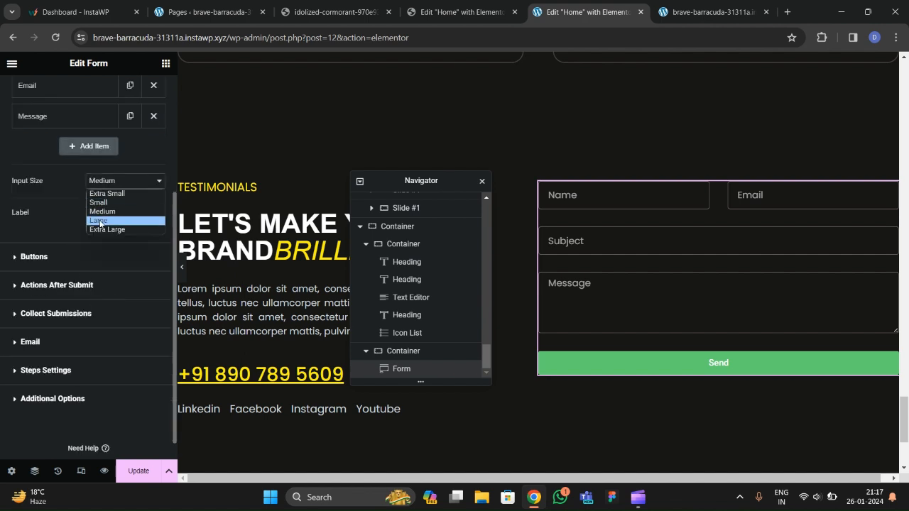
{"action": "left_click", "coordinate": [99, 220]}
{"action": "left_click", "coordinate": [181, 266]}
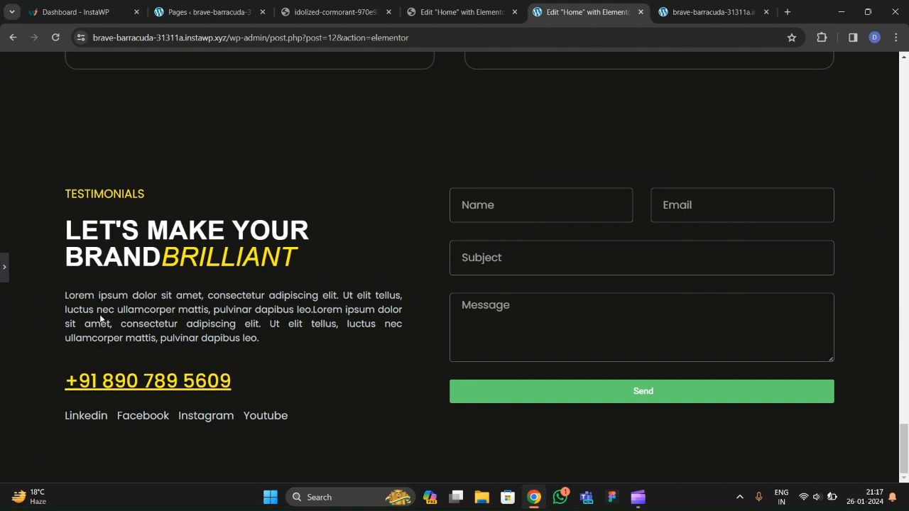
{"action": "left_click", "coordinate": [3, 269]}
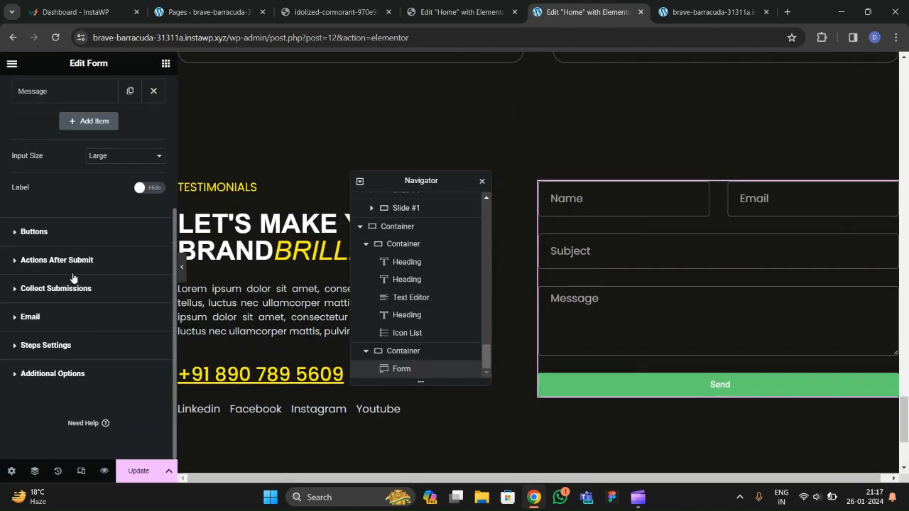
Change the submit button text from Send to "Let's Talk" and set its size to Medium.
{"action": "left_click", "coordinate": [43, 236]}
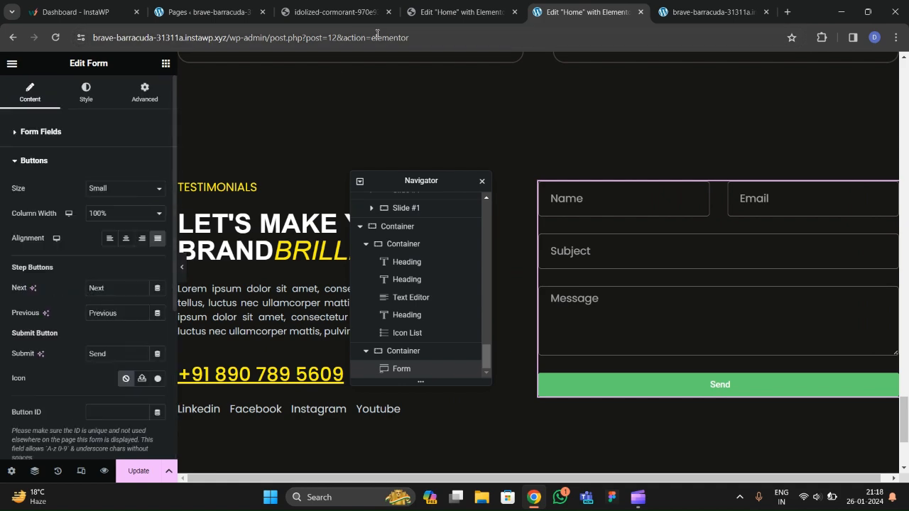
{"action": "left_click", "coordinate": [345, 22]}
{"action": "left_click", "coordinate": [548, 18]}
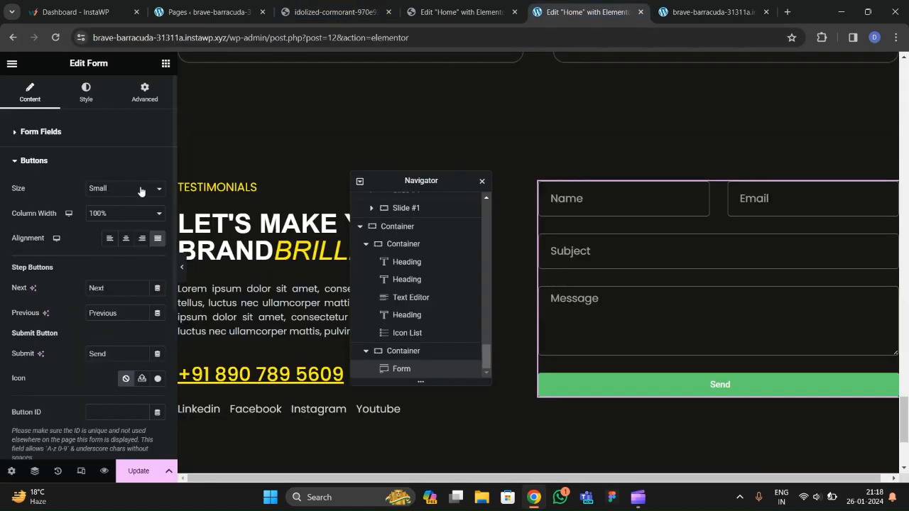
{"action": "left_click_drag", "start_coordinate": [110, 232], "coordinate": [14, 244]}
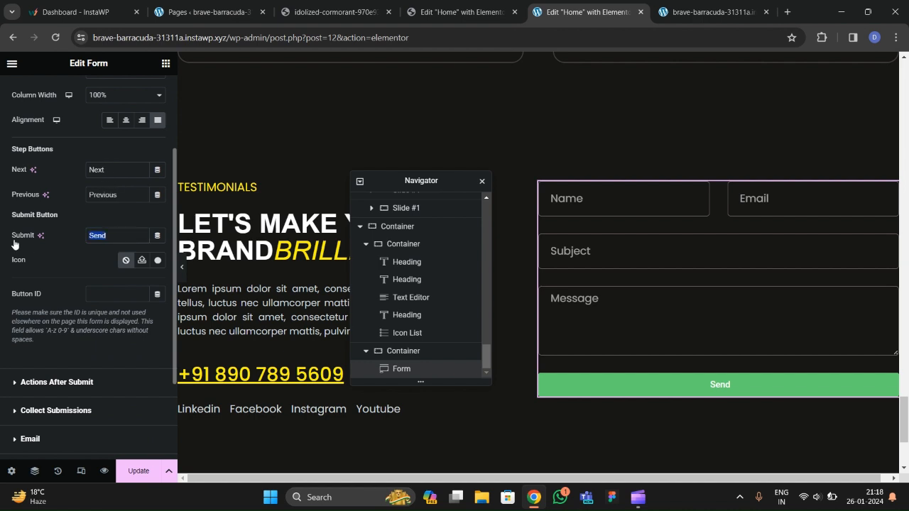
{"action": "type", "text": "Let's Talk"}
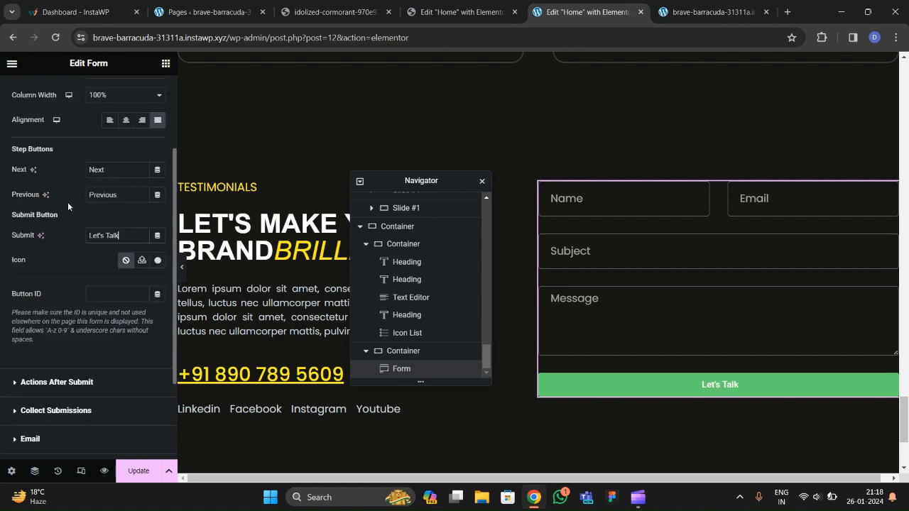
{"action": "scroll", "coordinate": [83, 213], "scroll_direction": "up", "scroll_amount": 1}
{"action": "left_click", "coordinate": [104, 131]}
{"action": "left_click", "coordinate": [103, 160]}
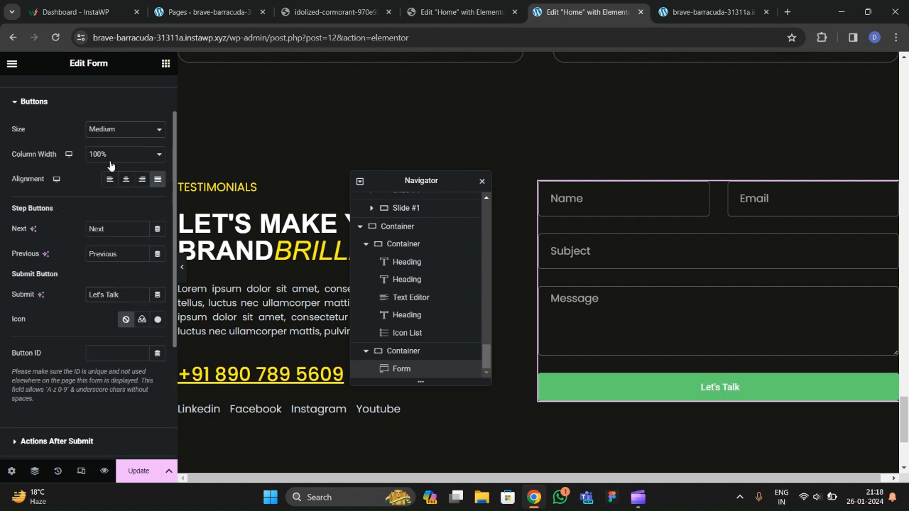
{"action": "scroll", "coordinate": [101, 140], "scroll_direction": "up", "scroll_amount": 1}
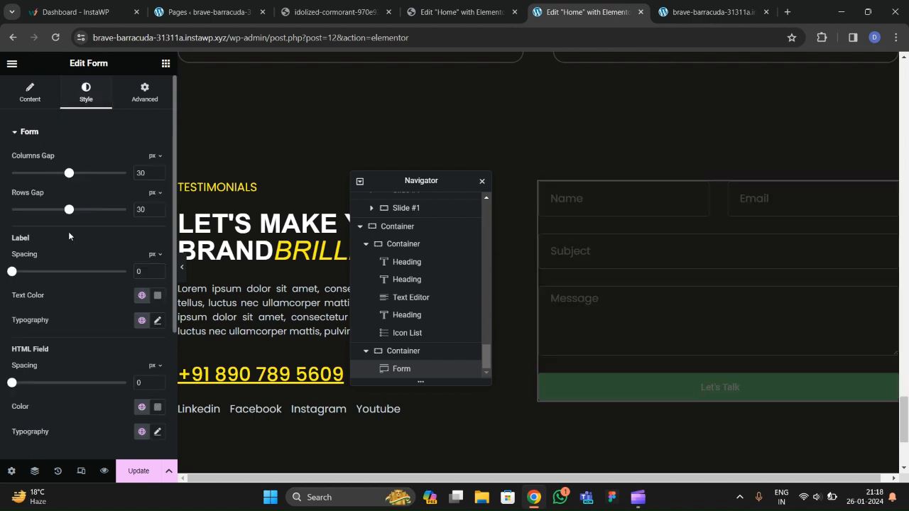
Give the submit button the saved yellow background and black text.
{"action": "scroll", "coordinate": [58, 246], "scroll_direction": "down", "scroll_amount": 3}
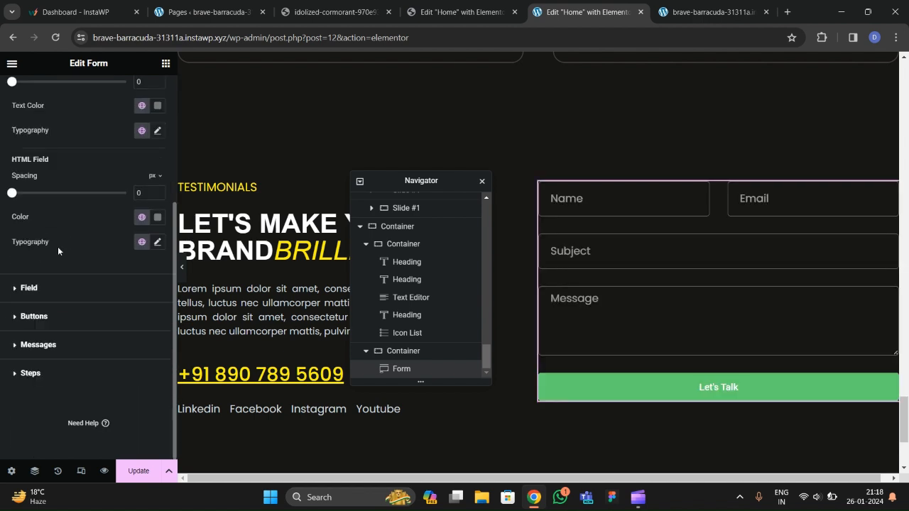
{"action": "left_click", "coordinate": [44, 316]}
{"action": "scroll", "coordinate": [72, 284], "scroll_direction": "down", "scroll_amount": 2}
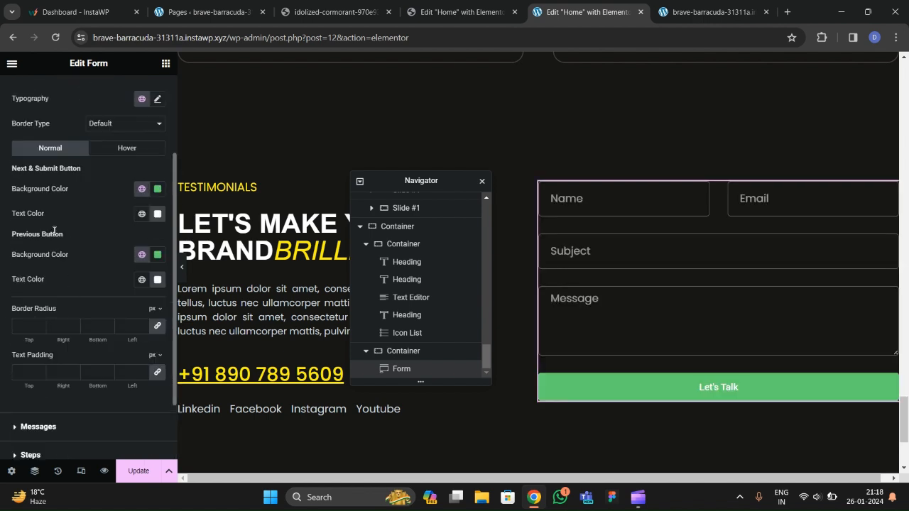
{"action": "left_click", "coordinate": [142, 188]}
{"action": "scroll", "coordinate": [74, 313], "scroll_direction": "down", "scroll_amount": 1}
{"action": "left_click", "coordinate": [74, 322]}
{"action": "left_click", "coordinate": [157, 214]}
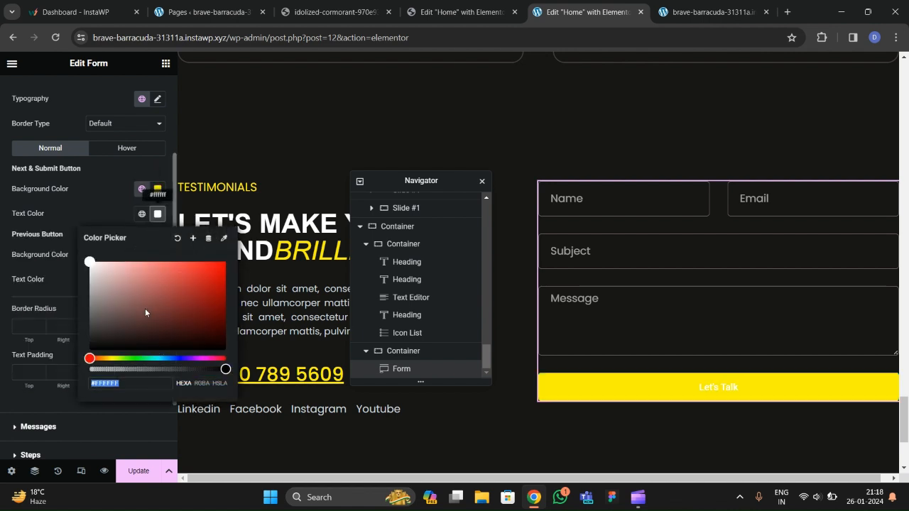
{"action": "left_click", "coordinate": [90, 350]}
{"action": "left_click", "coordinate": [95, 197]}
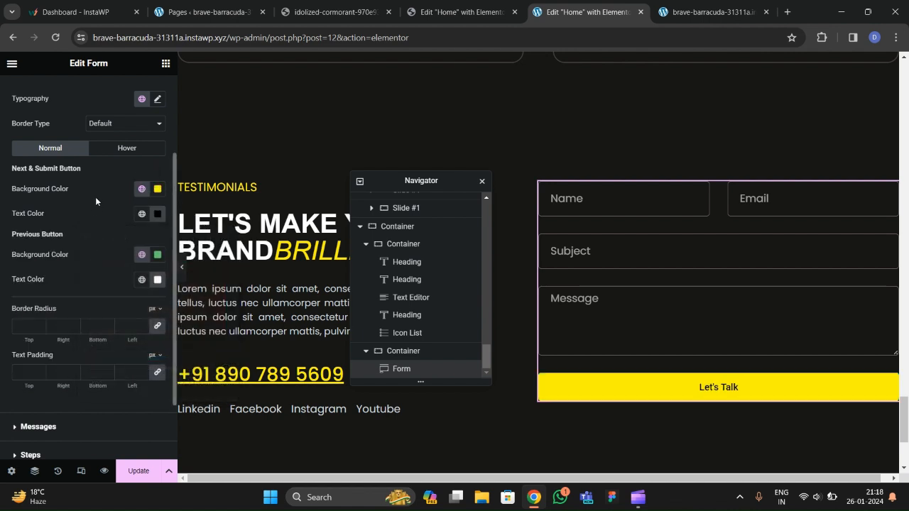
{"action": "scroll", "coordinate": [99, 245], "scroll_direction": "down", "scroll_amount": 1}
Fully round the button corners and set its text to Poppins at size 15.
{"action": "left_click", "coordinate": [32, 265]}
{"action": "type", "text": "1"}
{"action": "type", "text": "100"}
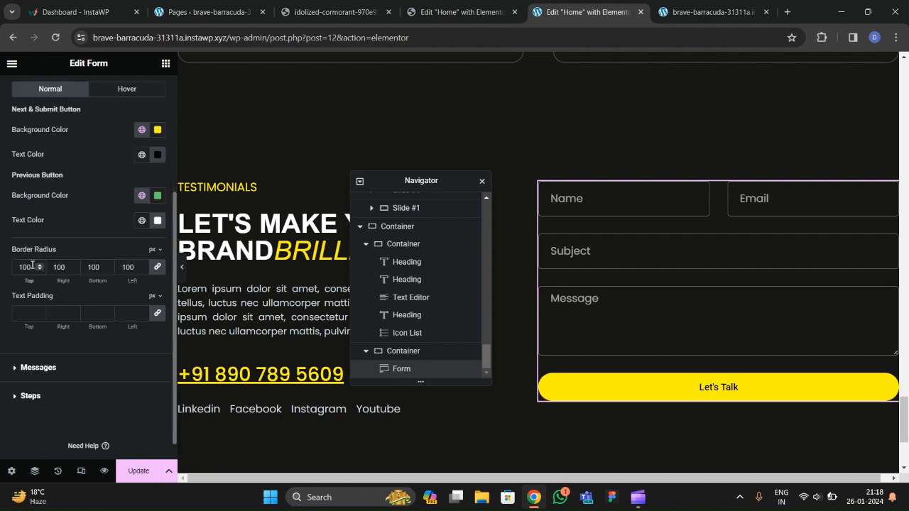
{"action": "scroll", "coordinate": [75, 217], "scroll_direction": "up", "scroll_amount": 2}
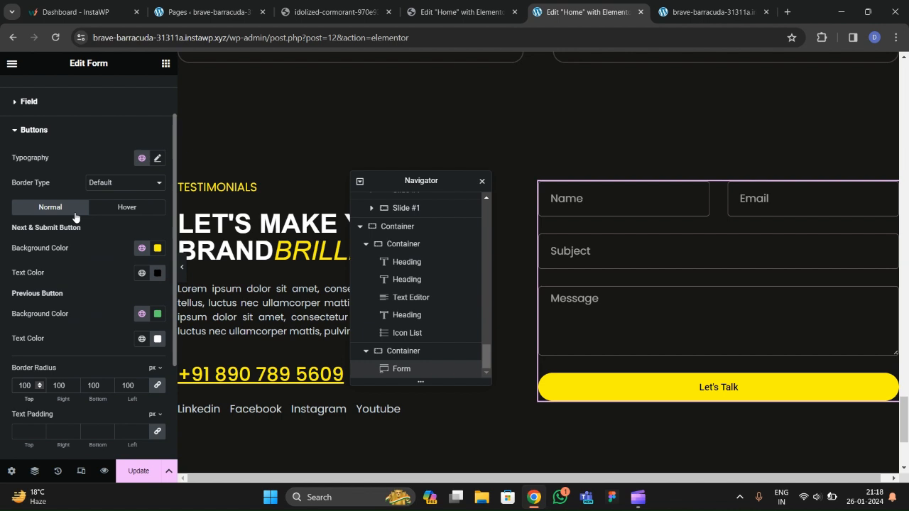
{"action": "left_click", "coordinate": [157, 163]}
{"action": "left_click", "coordinate": [115, 215]}
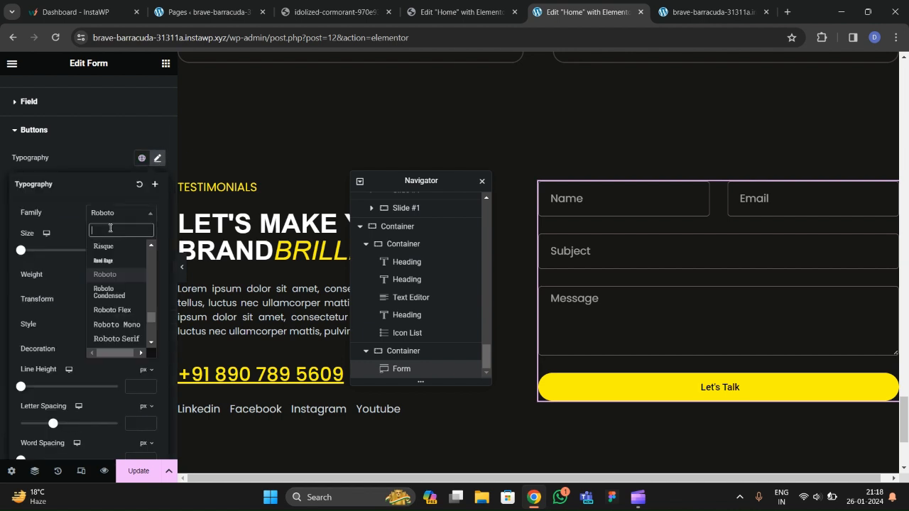
{"action": "type", "text": "poppins"}
{"action": "key", "text": "Return"}
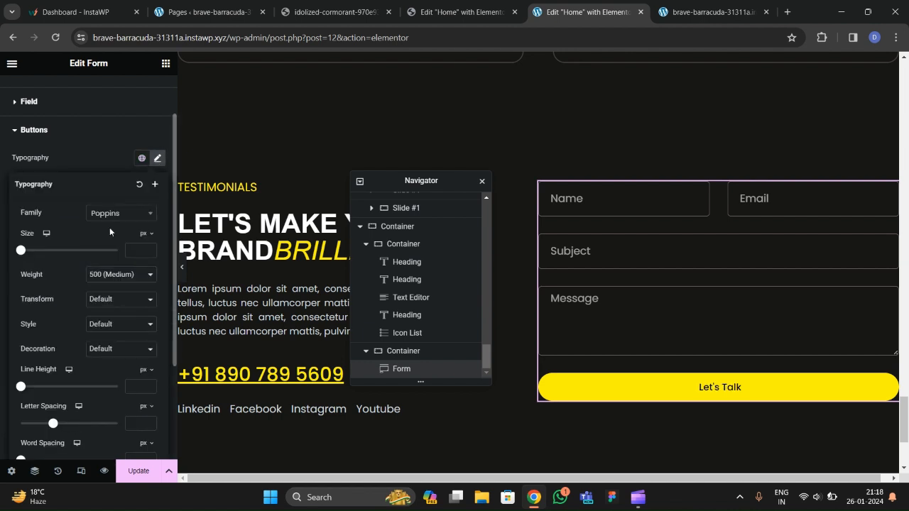
{"action": "left_click", "coordinate": [148, 248]}
{"action": "left_click_drag", "start_coordinate": [148, 249], "coordinate": [147, 254]}
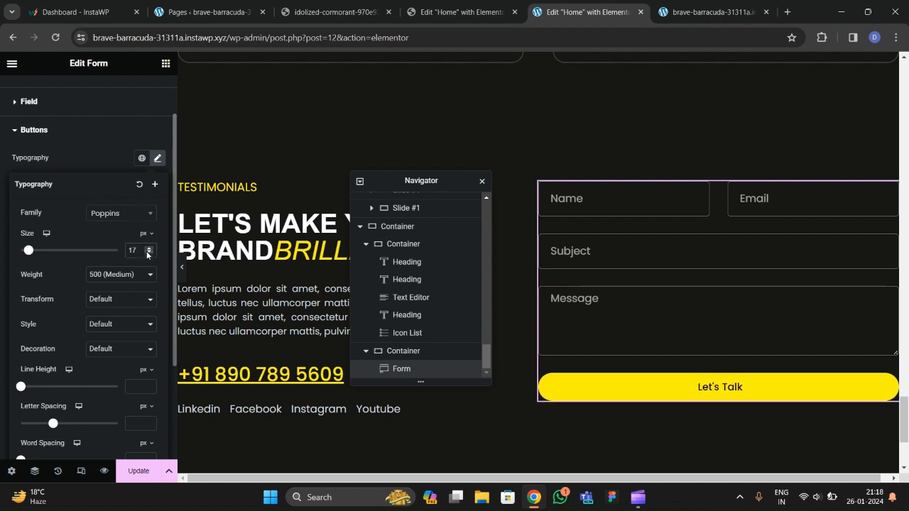
{"action": "left_click", "coordinate": [90, 141]}
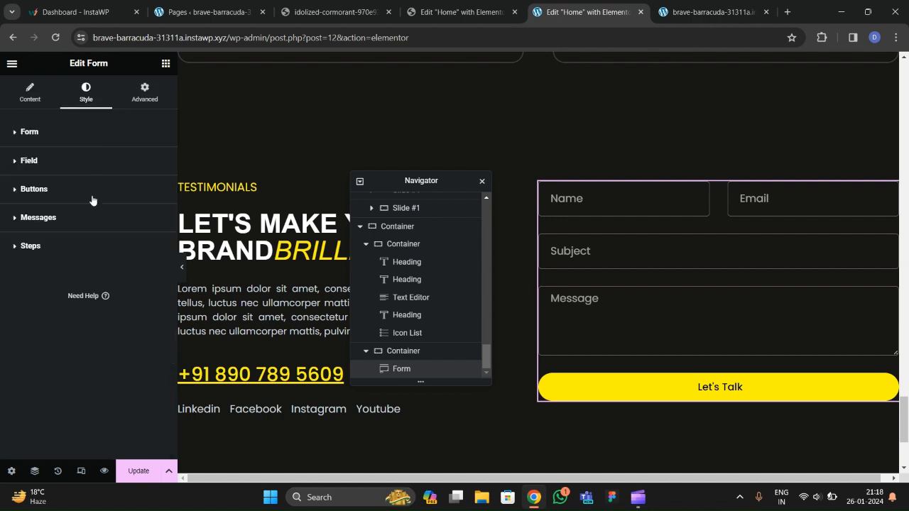
Give the Let's Talk button a solid 1 px yellow border.
{"action": "left_click", "coordinate": [45, 203]}
{"action": "scroll", "coordinate": [50, 227], "scroll_direction": "down", "scroll_amount": 3}
{"action": "scroll", "coordinate": [52, 230], "scroll_direction": "up", "scroll_amount": 2}
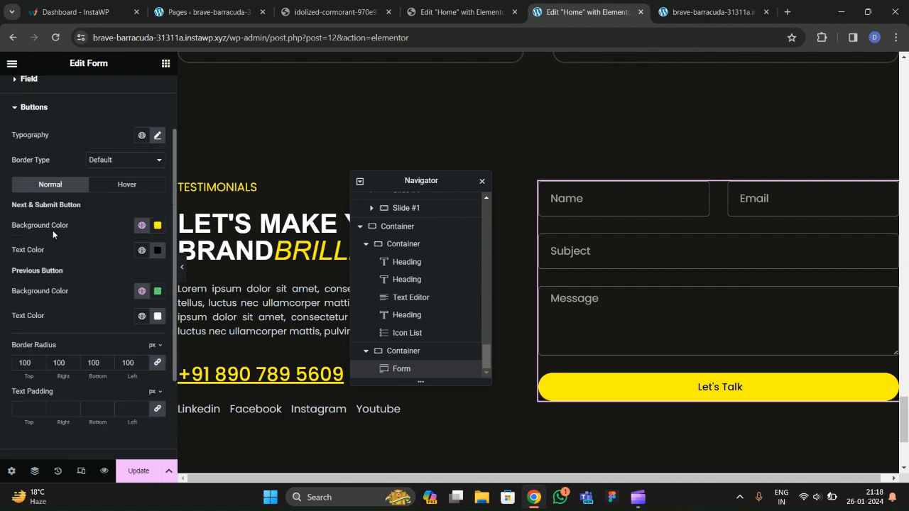
{"action": "scroll", "coordinate": [110, 210], "scroll_direction": "down", "scroll_amount": 1}
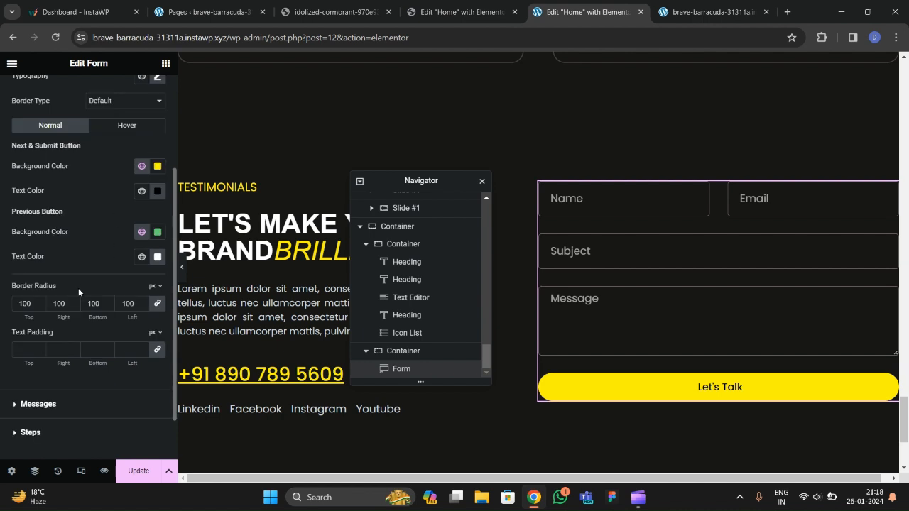
{"action": "scroll", "coordinate": [78, 288], "scroll_direction": "up", "scroll_amount": 1}
{"action": "left_click", "coordinate": [125, 160]}
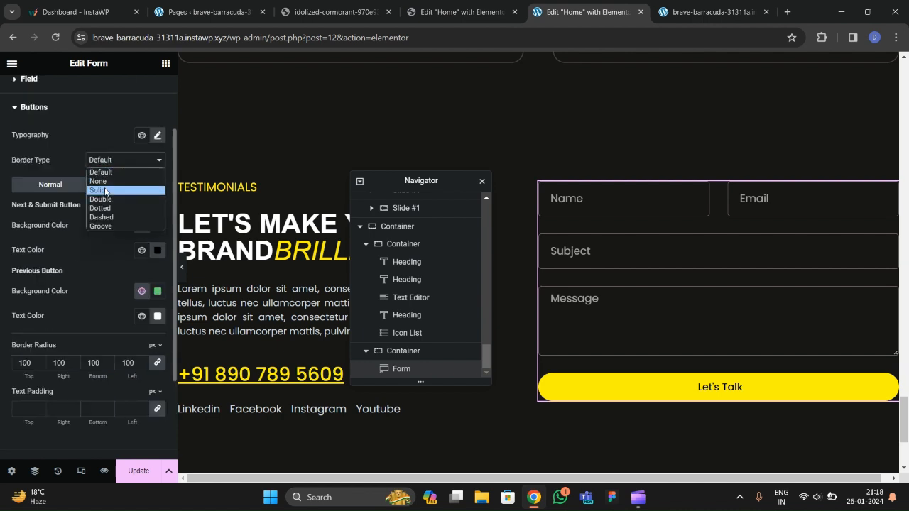
{"action": "left_click", "coordinate": [106, 190]}
{"action": "left_click", "coordinate": [143, 197]}
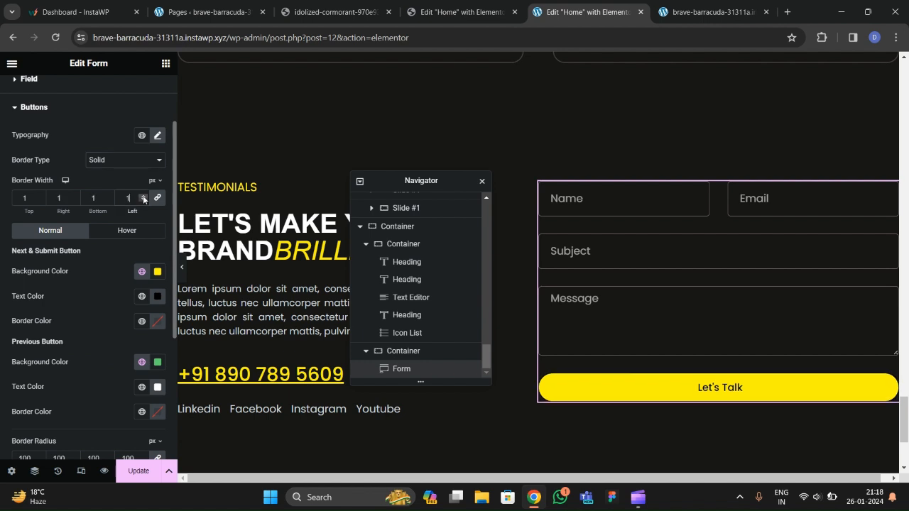
{"action": "left_click", "coordinate": [141, 321]}
{"action": "left_click", "coordinate": [71, 264]}
In the button's Hover state, make the background fully transparent and the text white.
{"action": "left_click", "coordinate": [110, 230]}
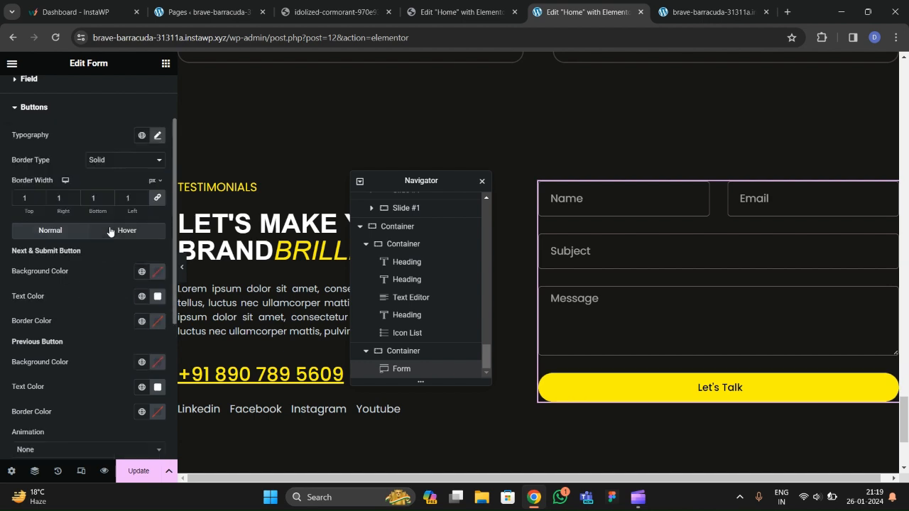
{"action": "left_click", "coordinate": [110, 230]}
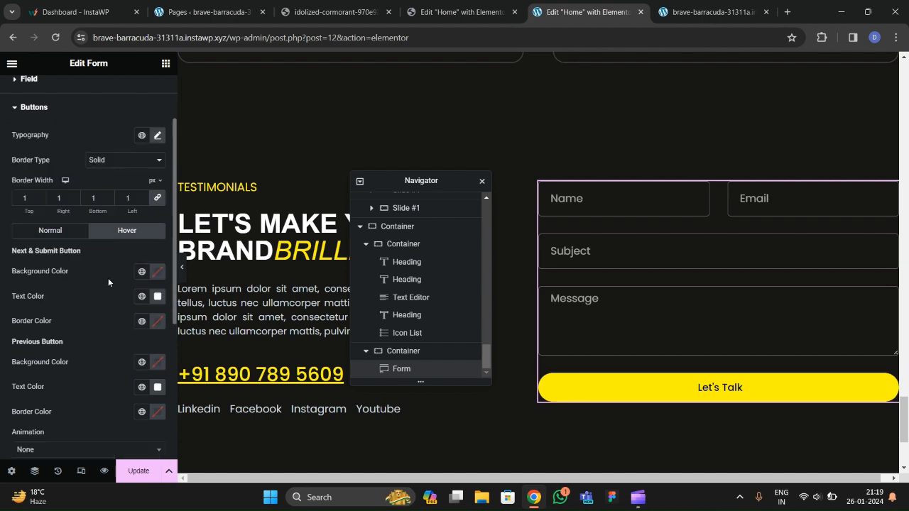
{"action": "left_click", "coordinate": [155, 272]}
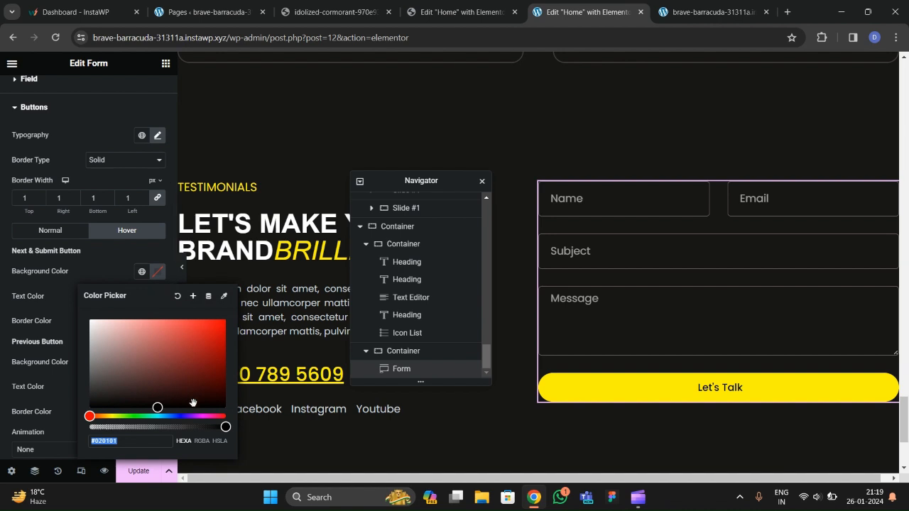
{"action": "left_click_drag", "start_coordinate": [225, 426], "coordinate": [90, 427]}
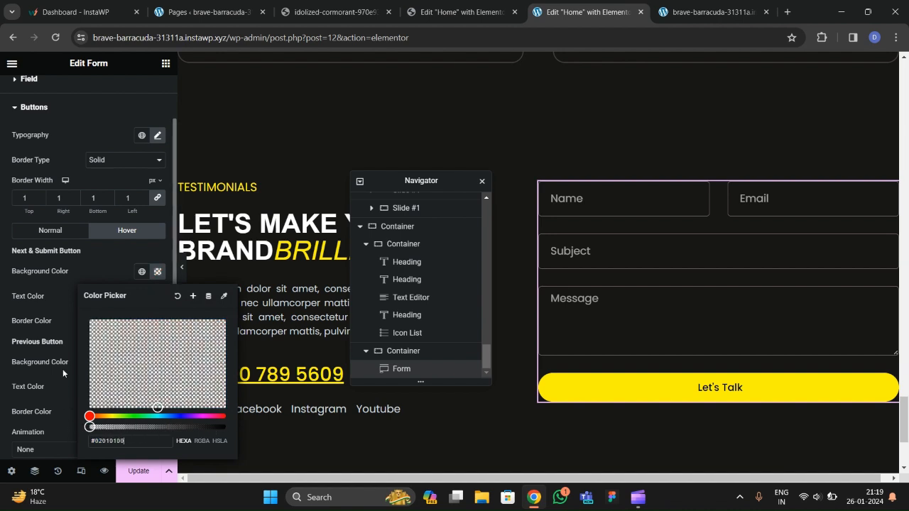
{"action": "left_click", "coordinate": [61, 321]}
{"action": "left_click", "coordinate": [157, 297]}
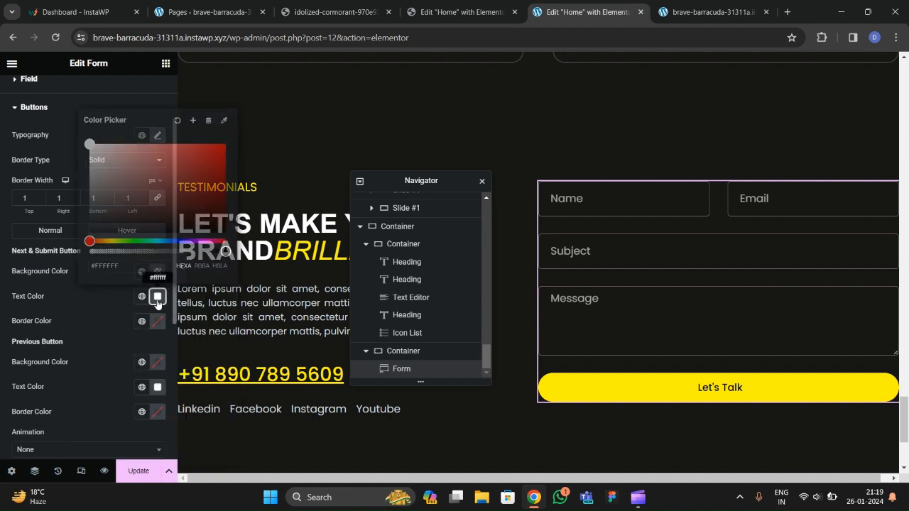
{"action": "left_click_drag", "start_coordinate": [127, 201], "coordinate": [86, 144]}
{"action": "left_click", "coordinate": [85, 292]}
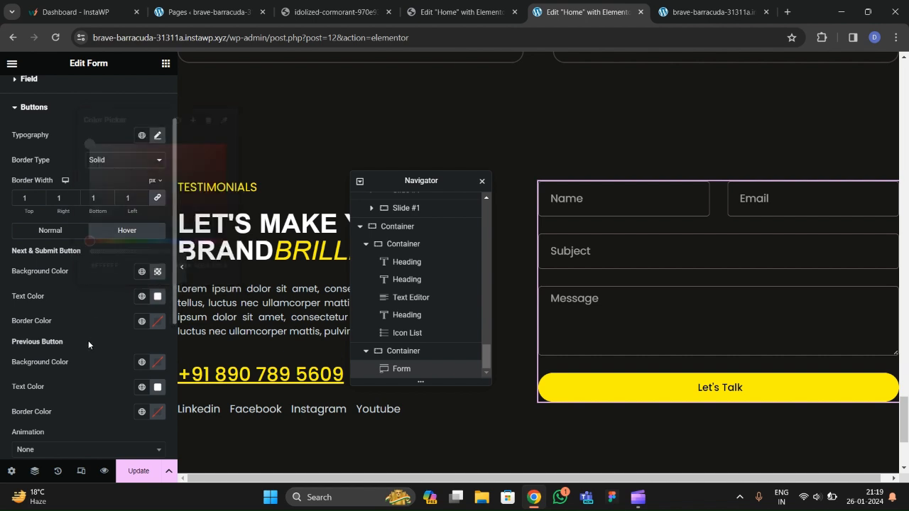
Set the hover border colour to white and save the page with Update.
{"action": "scroll", "coordinate": [88, 341], "scroll_direction": "down", "scroll_amount": 1}
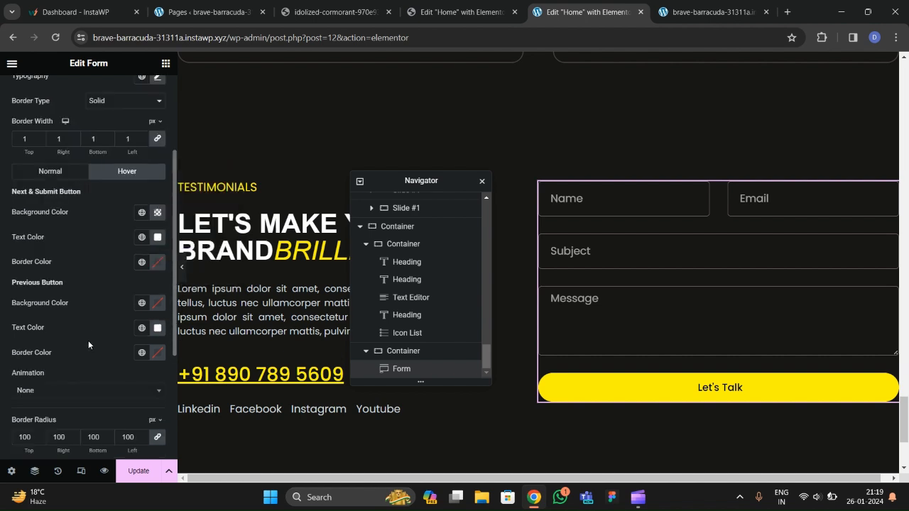
{"action": "left_click", "coordinate": [142, 262]}
{"action": "left_click", "coordinate": [142, 263]}
{"action": "left_click", "coordinate": [155, 263]}
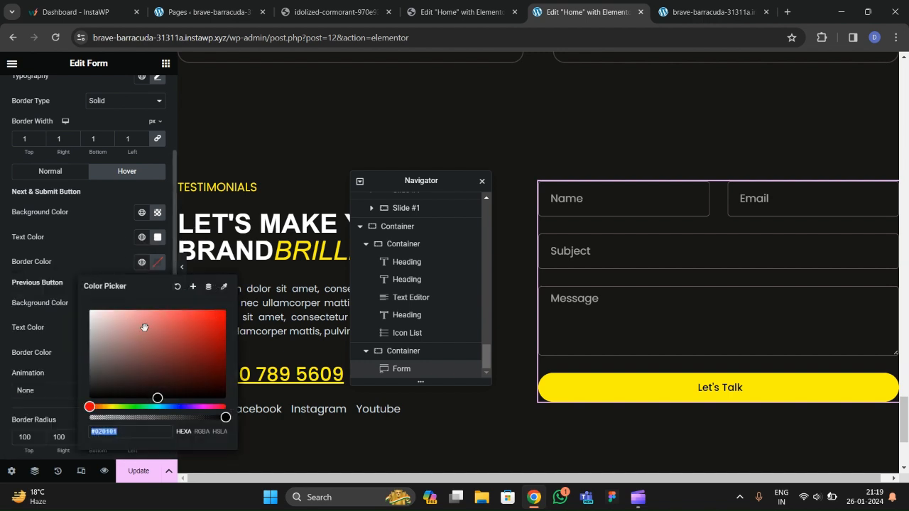
{"action": "left_click", "coordinate": [554, 359]}
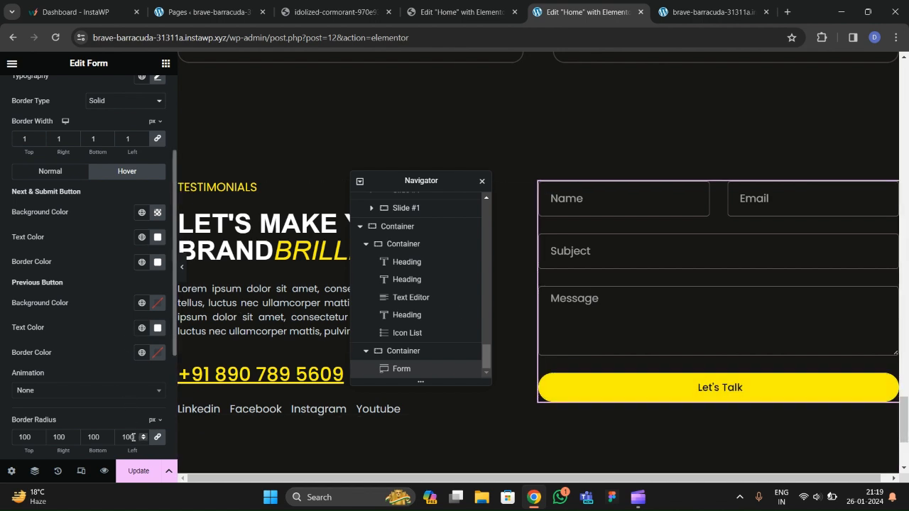
{"action": "left_click", "coordinate": [138, 471]}
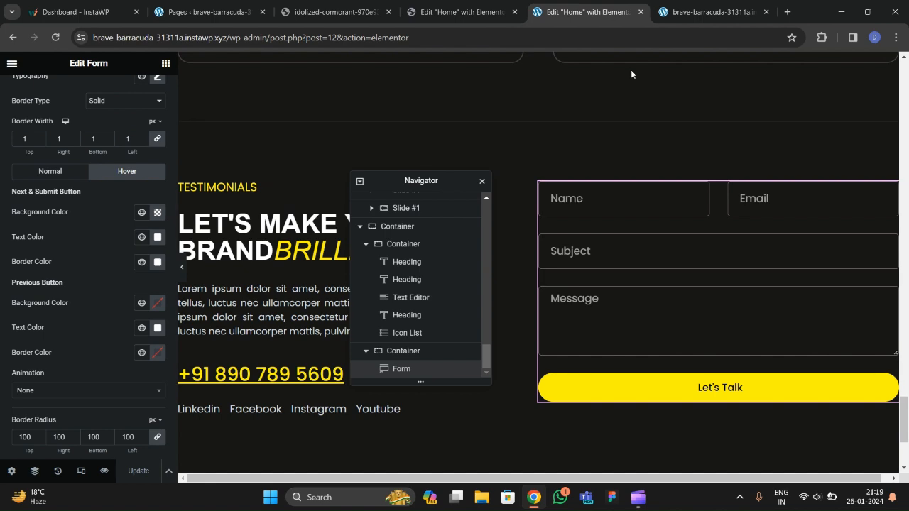
{"action": "left_click", "coordinate": [692, 12]}
Reload the live page to see the updated form and compare it with the reference site.
{"action": "left_click", "coordinate": [62, 40]}
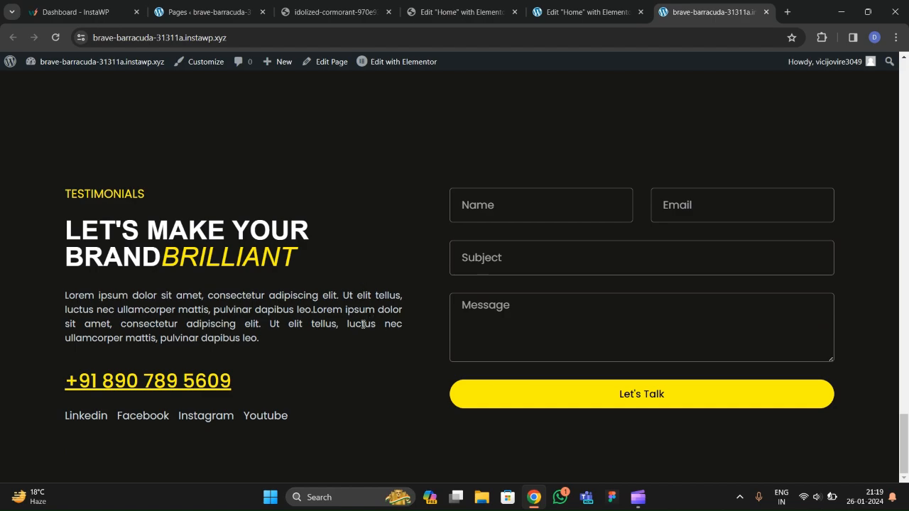
{"action": "scroll", "coordinate": [349, 295], "scroll_direction": "up", "scroll_amount": 4}
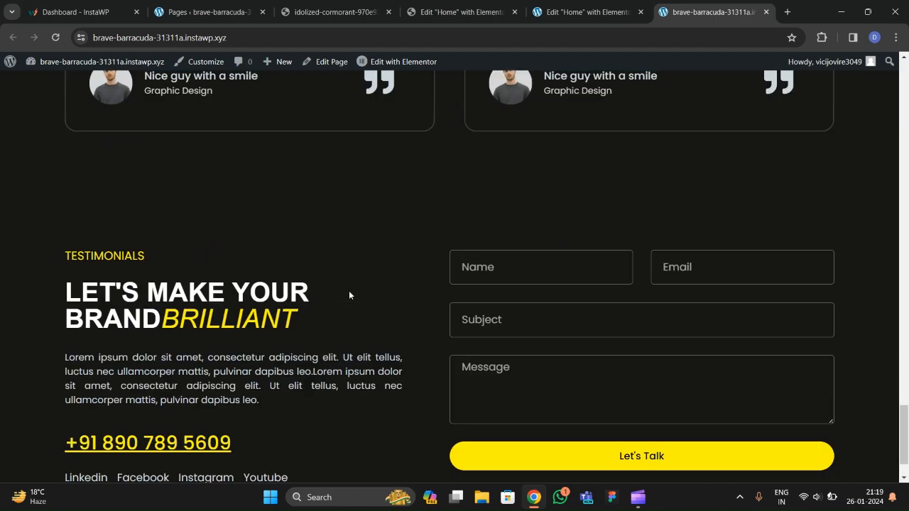
{"action": "scroll", "coordinate": [349, 294], "scroll_direction": "up", "scroll_amount": 20}
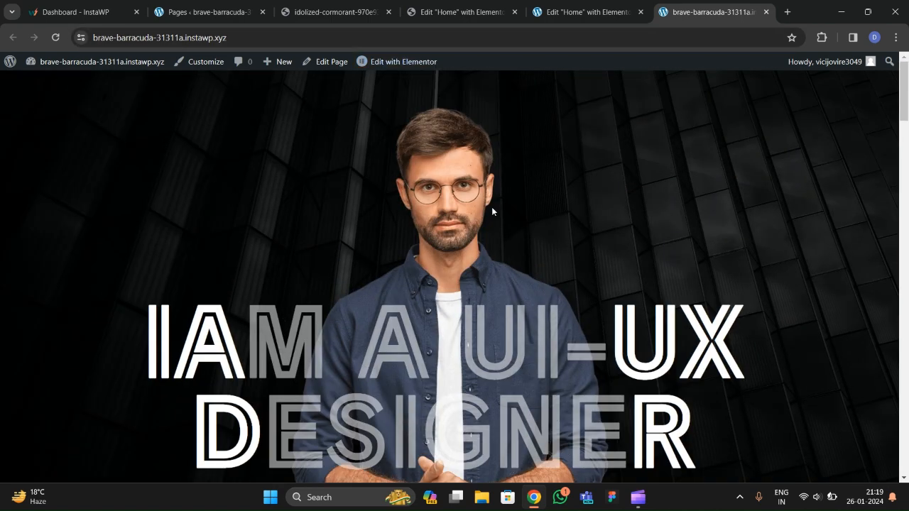
{"action": "left_click", "coordinate": [330, 17]}
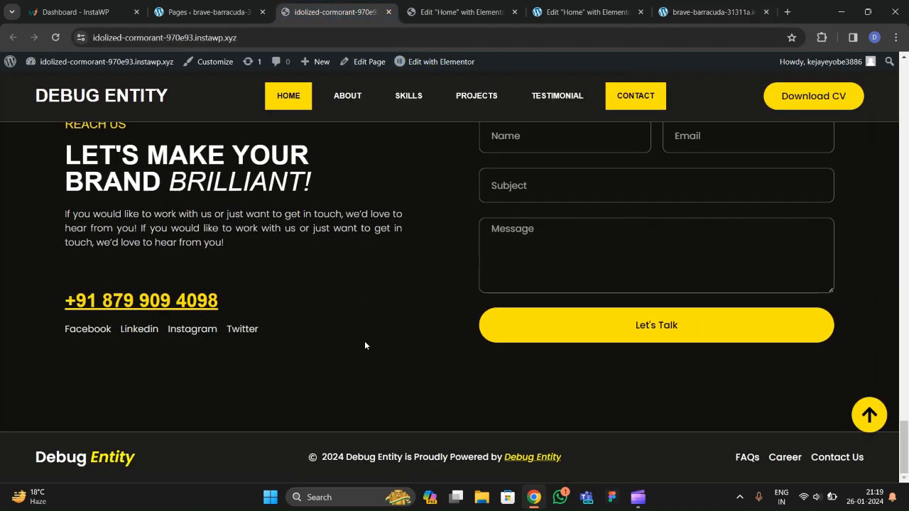
{"action": "scroll", "coordinate": [401, 336], "scroll_direction": "up", "scroll_amount": 15}
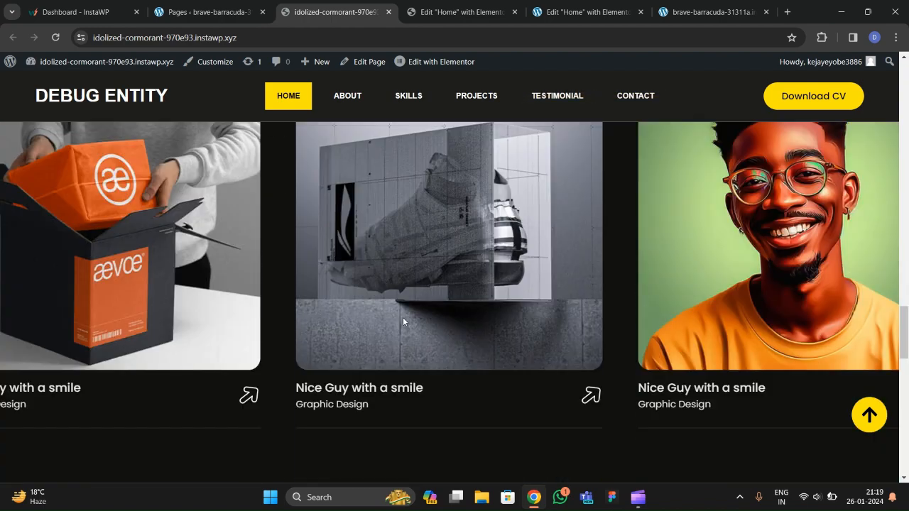
{"action": "scroll", "coordinate": [403, 317], "scroll_direction": "down", "scroll_amount": 5}
{"action": "scroll", "coordinate": [403, 319], "scroll_direction": "up", "scroll_amount": 5}
{"action": "left_click", "coordinate": [869, 415]}
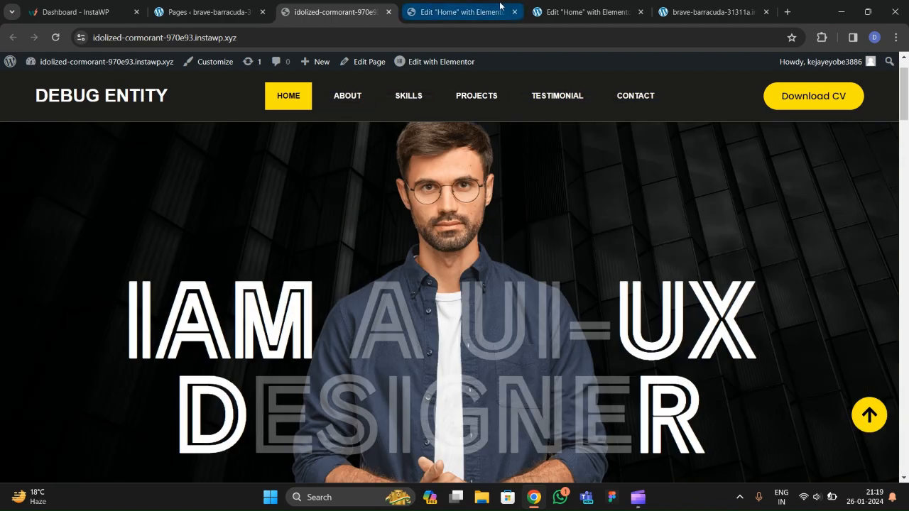
Close the reference site's editor tab without saving, then close its live page tab.
{"action": "left_click", "coordinate": [500, 10]}
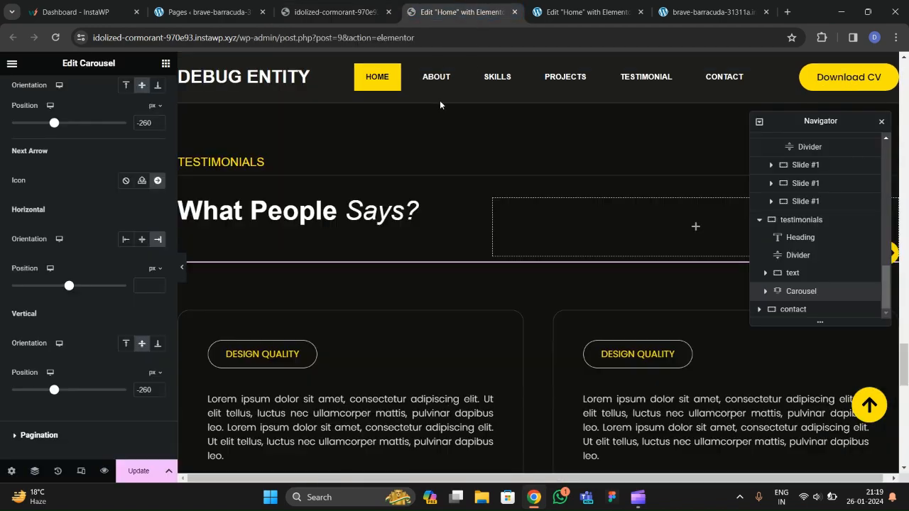
{"action": "left_click", "coordinate": [505, 112]}
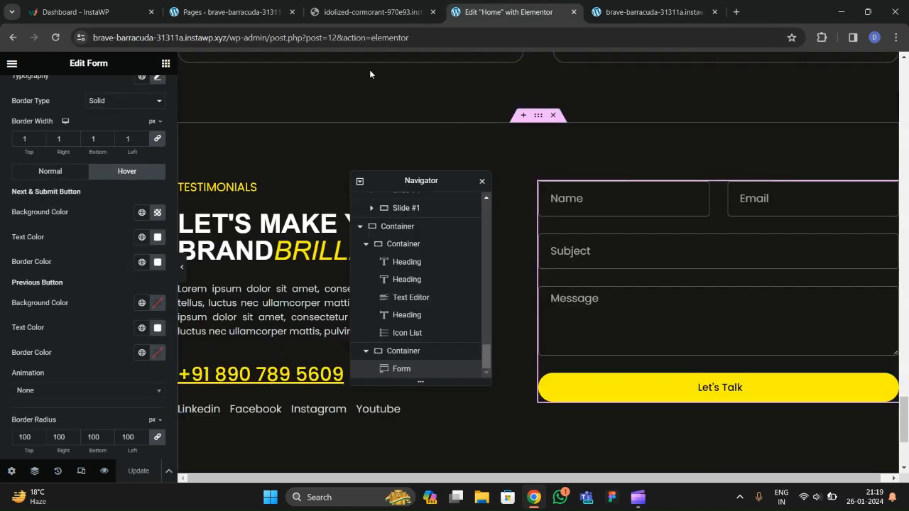
{"action": "left_click", "coordinate": [373, 17]}
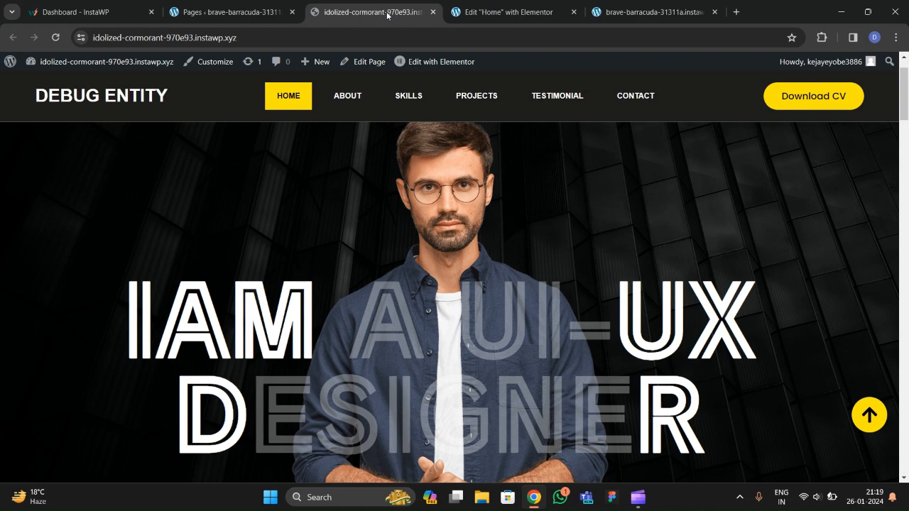
{"action": "left_click", "coordinate": [432, 12]}
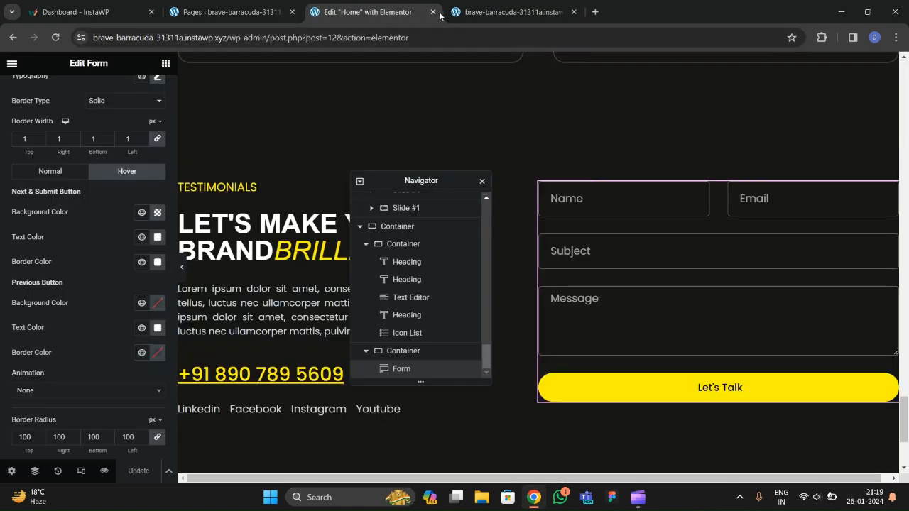
Open Elementor's Theme Builder in a new browser tab.
{"action": "left_click", "coordinate": [497, 12]}
{"action": "left_click", "coordinate": [259, 15]}
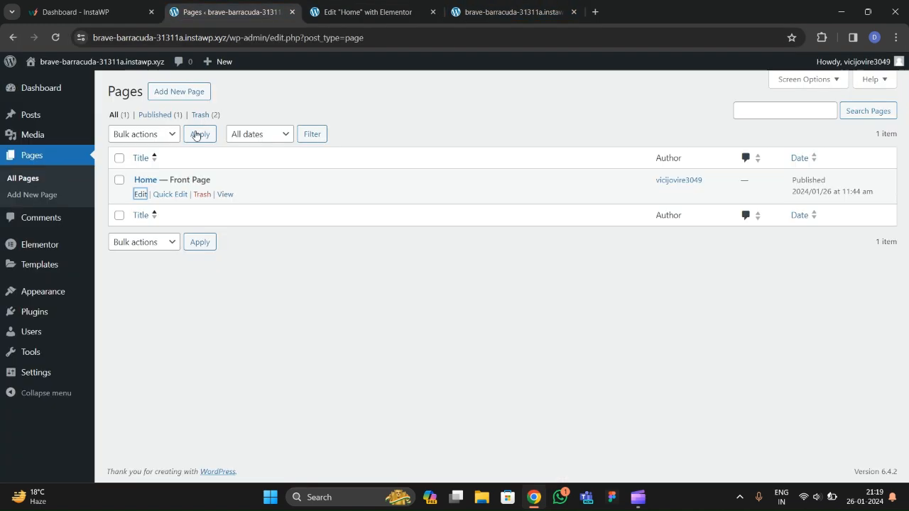
{"action": "mouse_move", "coordinate": [27, 273]}
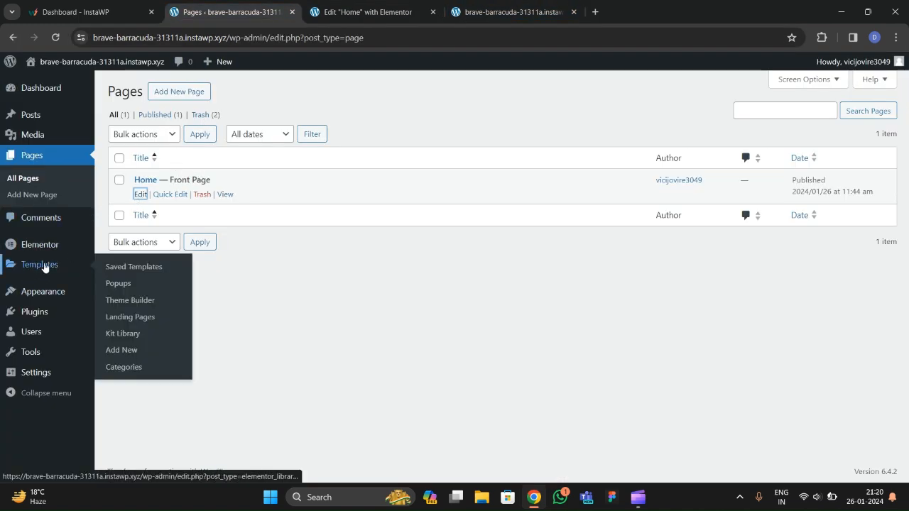
{"action": "right_click", "coordinate": [142, 300]}
{"action": "left_click", "coordinate": [213, 309]}
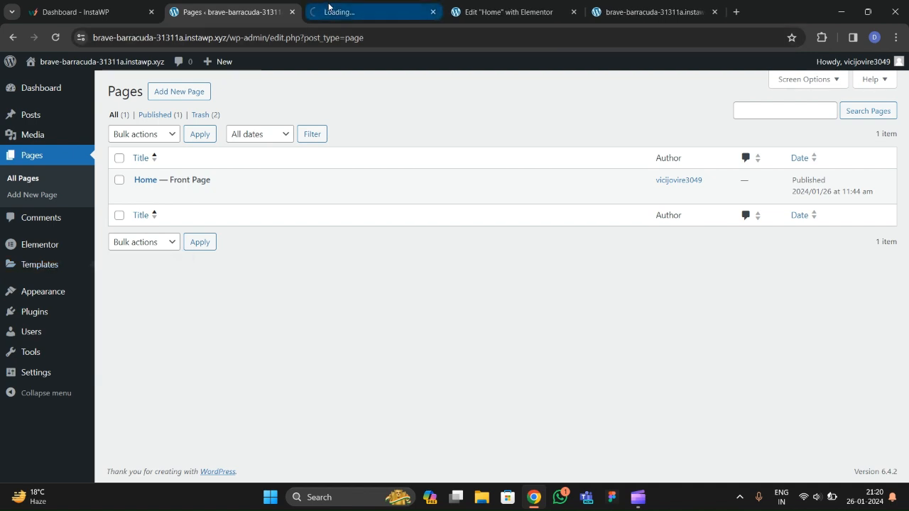
Start a new header template (Header #195), then go to the Pages admin tab.
{"action": "left_click", "coordinate": [328, 10]}
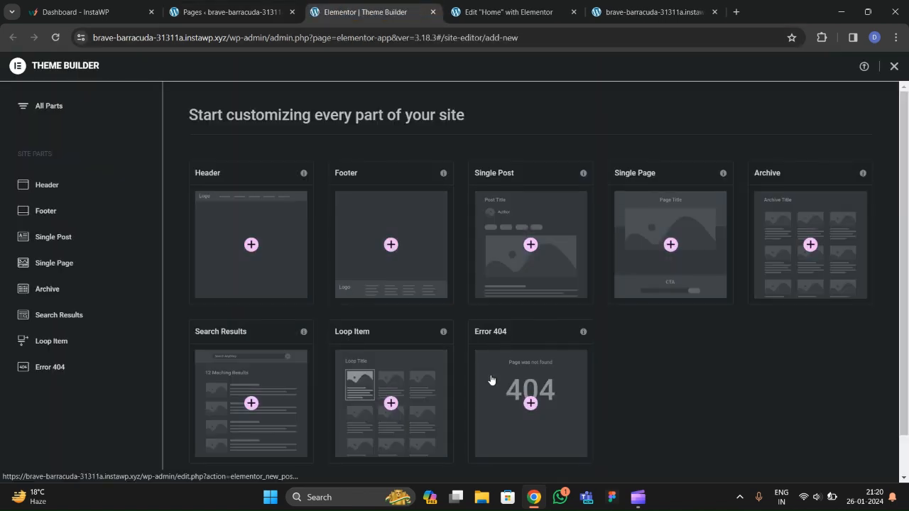
{"action": "left_click", "coordinate": [252, 245]}
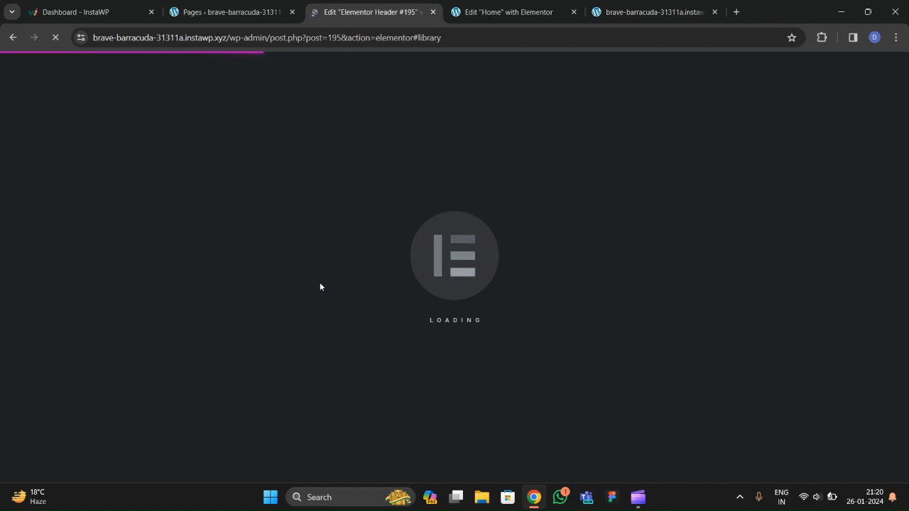
{"action": "left_click", "coordinate": [219, 17]}
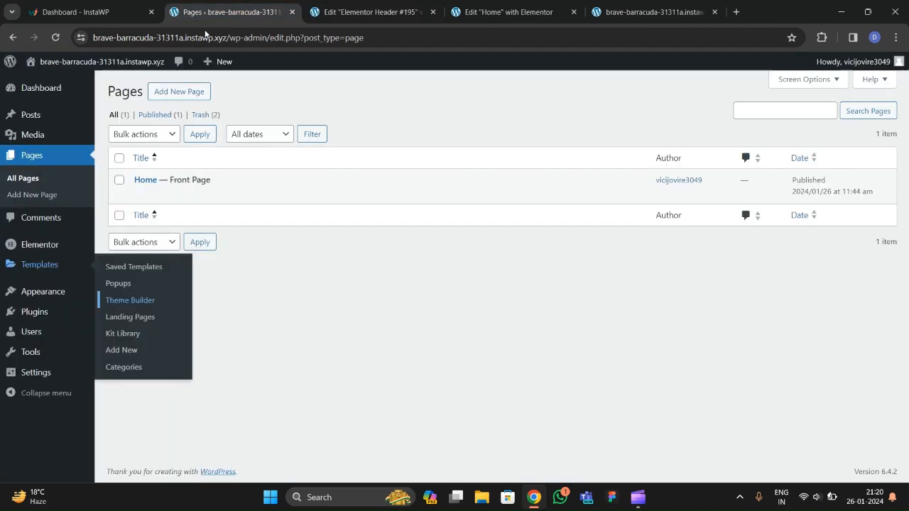
Create a menu named 'final menu' assigned to the Header location.
{"action": "mouse_move", "coordinate": [43, 292]}
{"action": "left_click", "coordinate": [118, 327]}
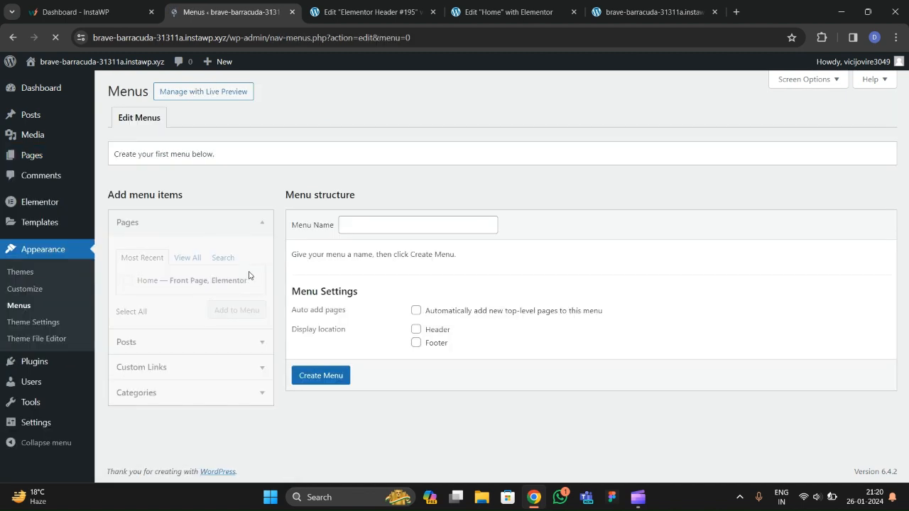
{"action": "left_click", "coordinate": [364, 225]}
{"action": "type", "text": "final"}
{"action": "left_click", "coordinate": [420, 250]}
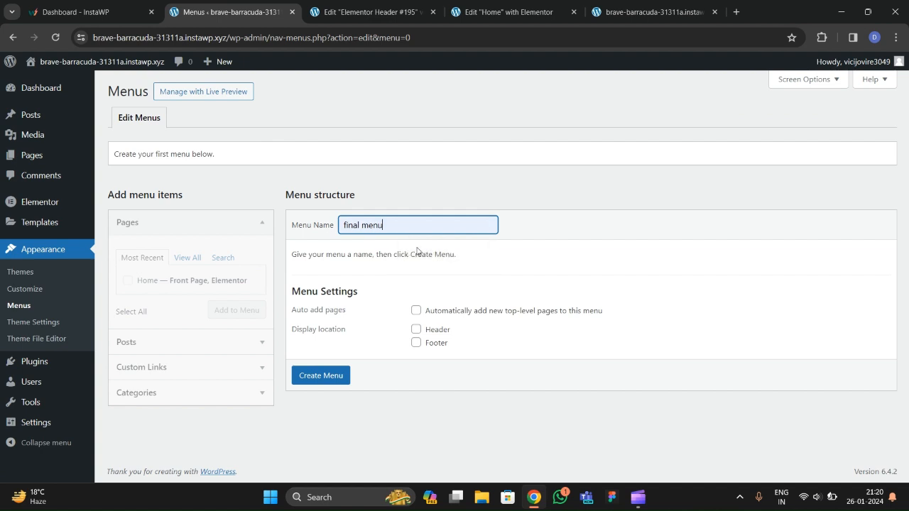
{"action": "left_click", "coordinate": [416, 330]}
{"action": "left_click", "coordinate": [346, 378]}
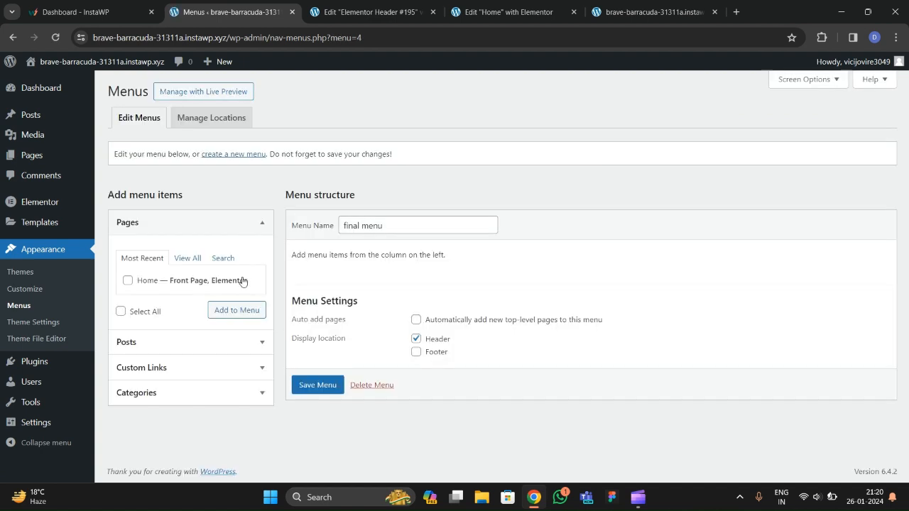
Add the Home page and an About custom link to #about to the menu.
{"action": "left_click", "coordinate": [187, 258]}
{"action": "left_click", "coordinate": [129, 281]}
{"action": "left_click", "coordinate": [217, 315]}
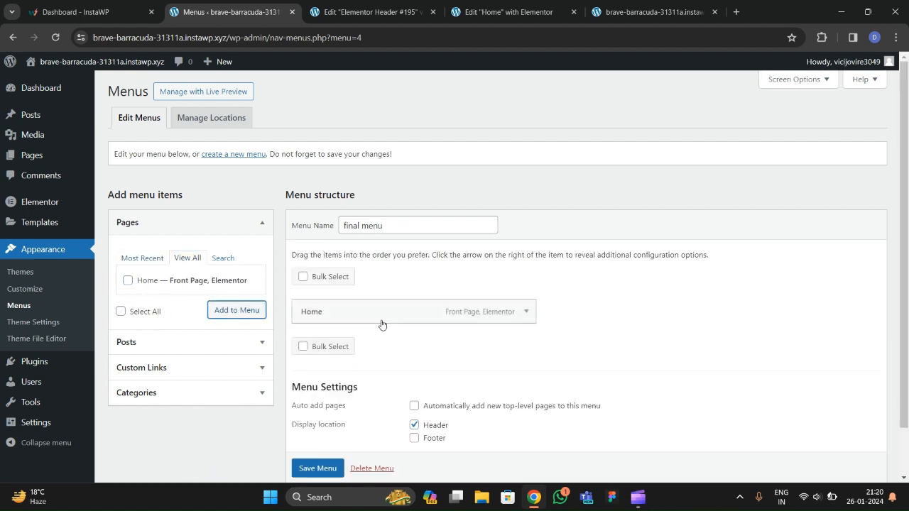
{"action": "left_click", "coordinate": [156, 368]}
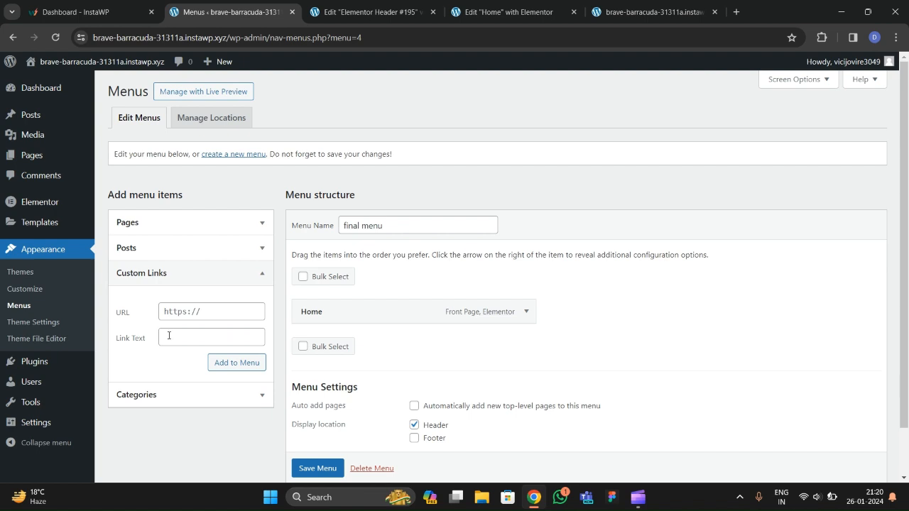
{"action": "left_click", "coordinate": [187, 313]}
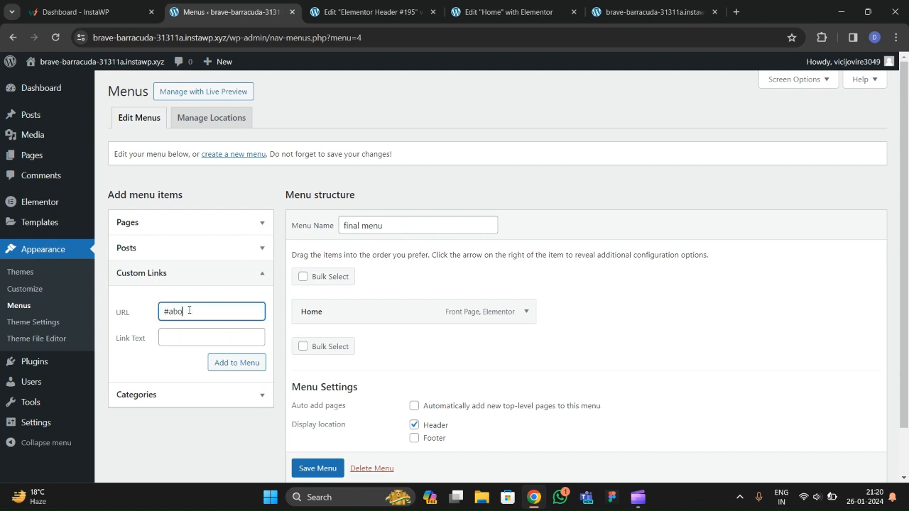
{"action": "left_click", "coordinate": [178, 342]}
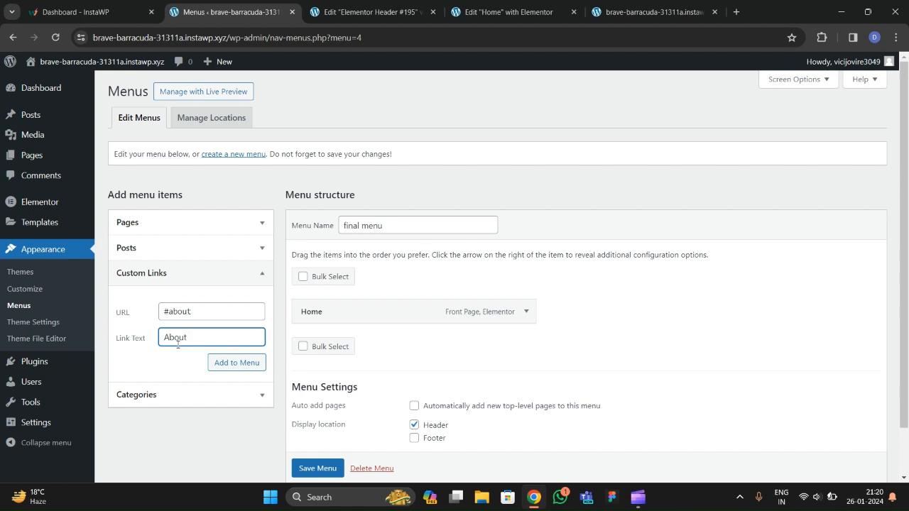
{"action": "left_click", "coordinate": [215, 362]}
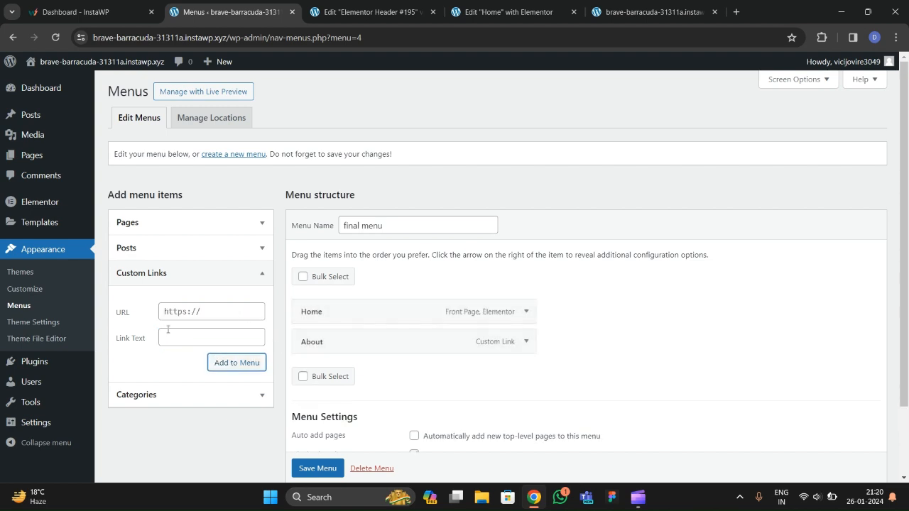
{"action": "left_click", "coordinate": [190, 314]}
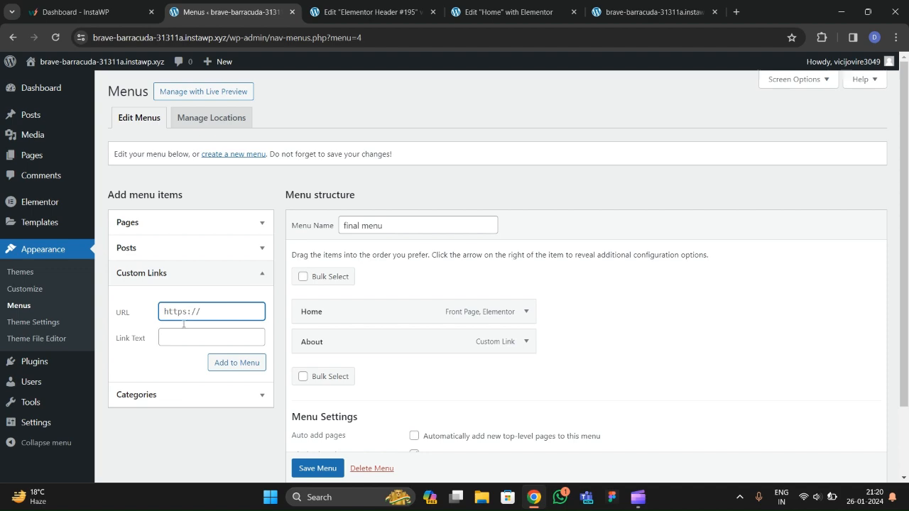
Look through the open tabs: header template editor, Home page editor, live homepage, menu editor.
{"action": "left_click", "coordinate": [377, 16]}
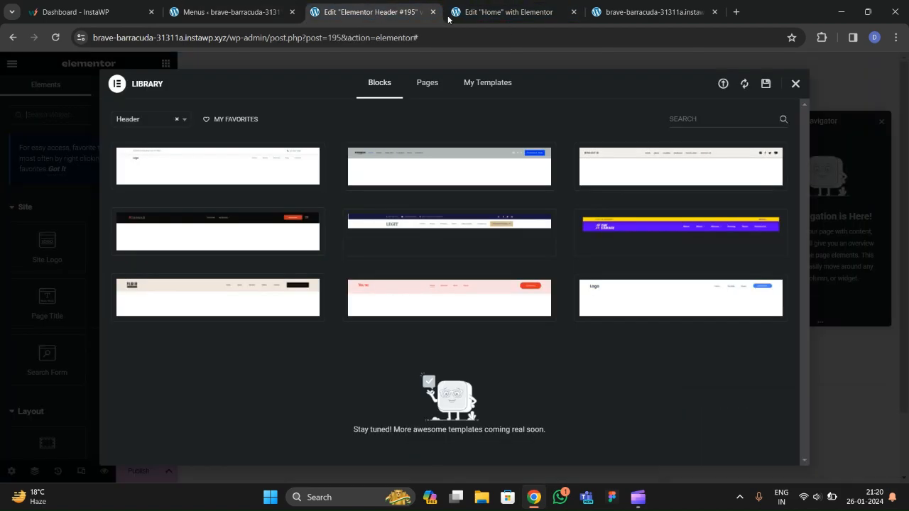
{"action": "left_click", "coordinate": [496, 18]}
{"action": "left_click", "coordinate": [614, 16]}
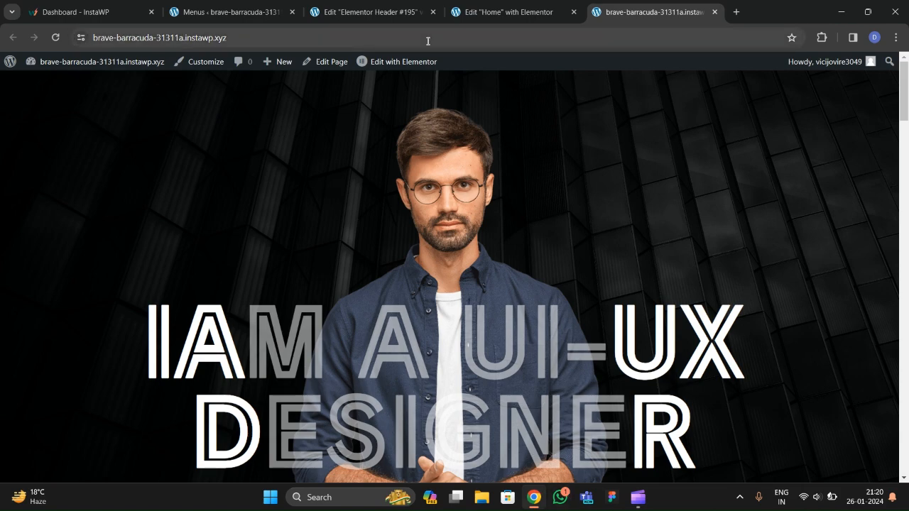
{"action": "left_click", "coordinate": [366, 12]}
{"action": "left_click", "coordinate": [229, 13]}
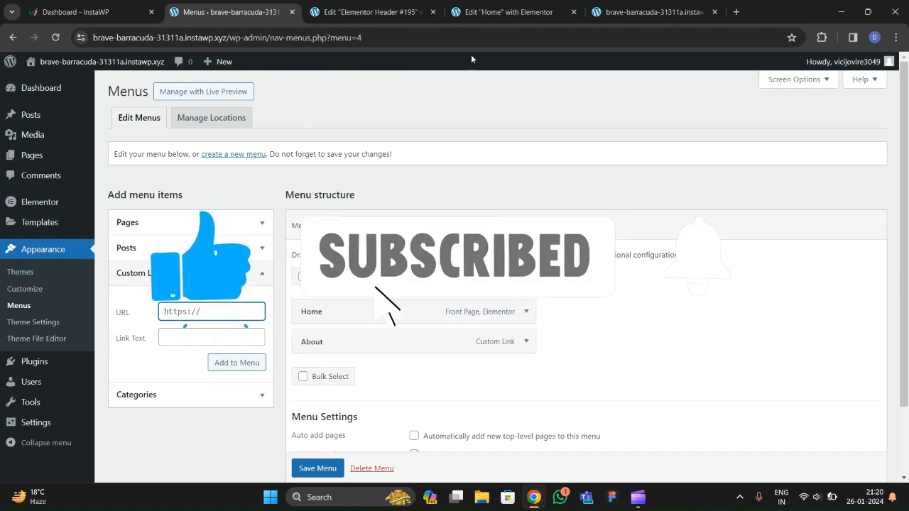
{"action": "left_click", "coordinate": [507, 12]}
{"action": "left_click", "coordinate": [366, 12]}
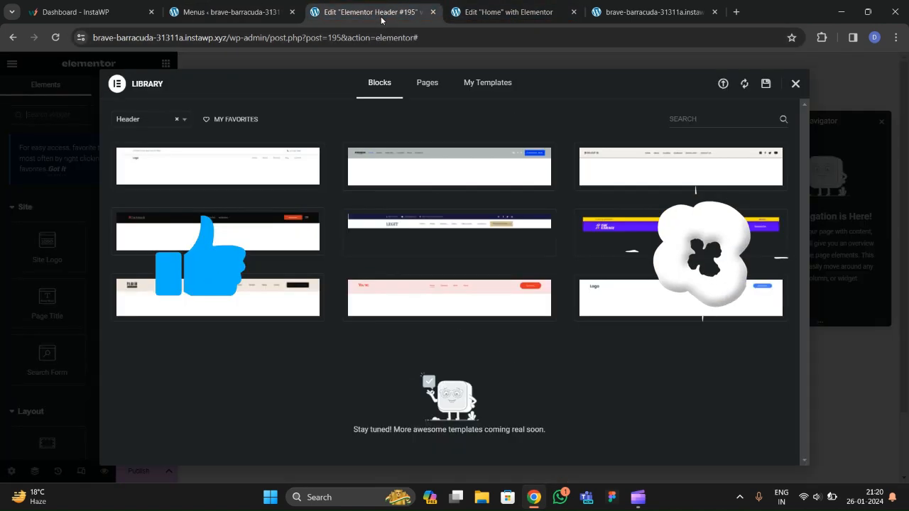
{"action": "left_click", "coordinate": [637, 14]}
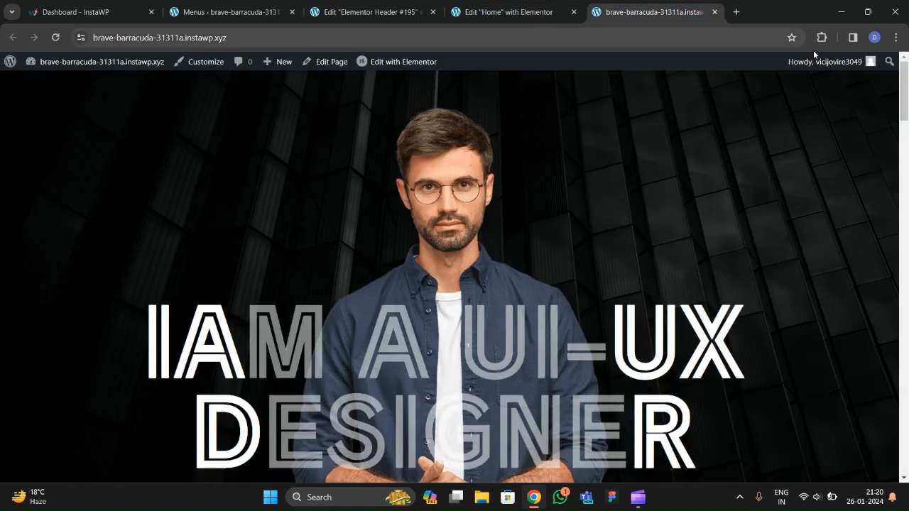
Restore the closed portfolio site tab from History, place it after Menus, and test its Skills link.
{"action": "left_click", "coordinate": [896, 36]}
{"action": "mouse_move", "coordinate": [752, 169]}
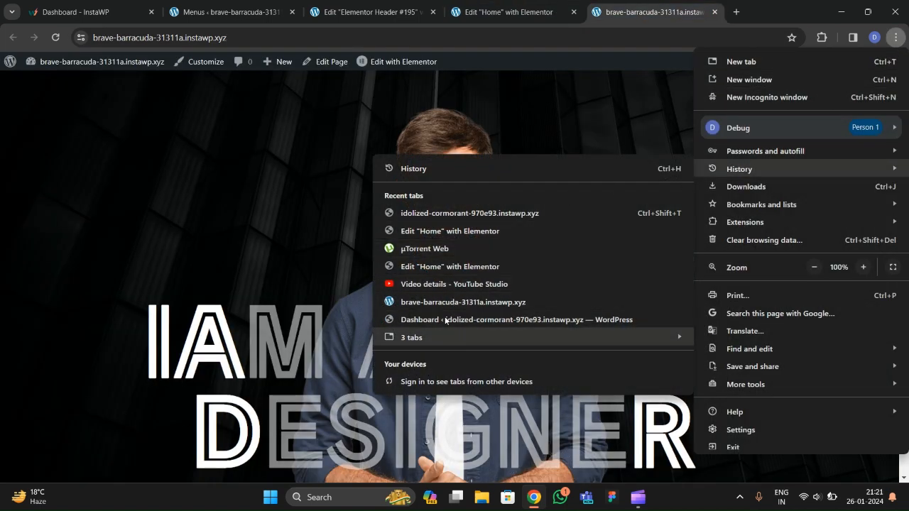
{"action": "mouse_move", "coordinate": [441, 331]}
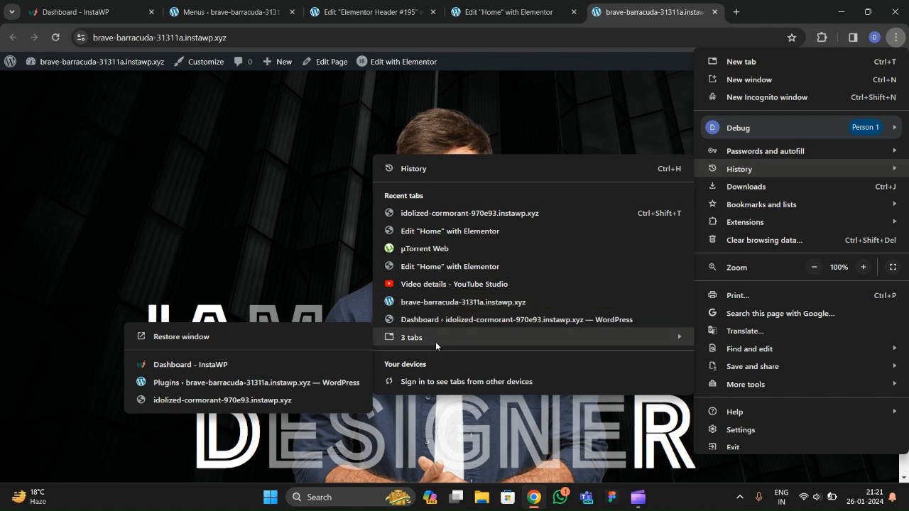
{"action": "left_click", "coordinate": [191, 399]}
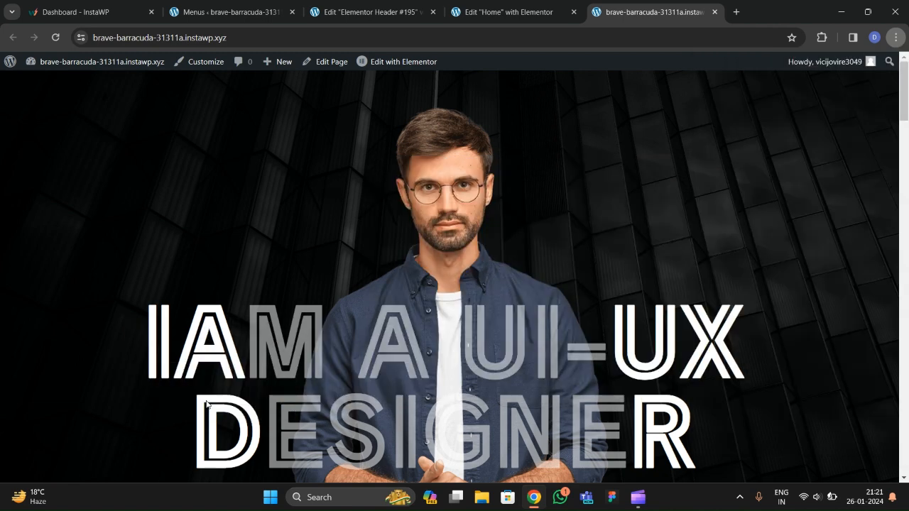
{"action": "left_click_drag", "start_coordinate": [708, 14], "coordinate": [332, 29]}
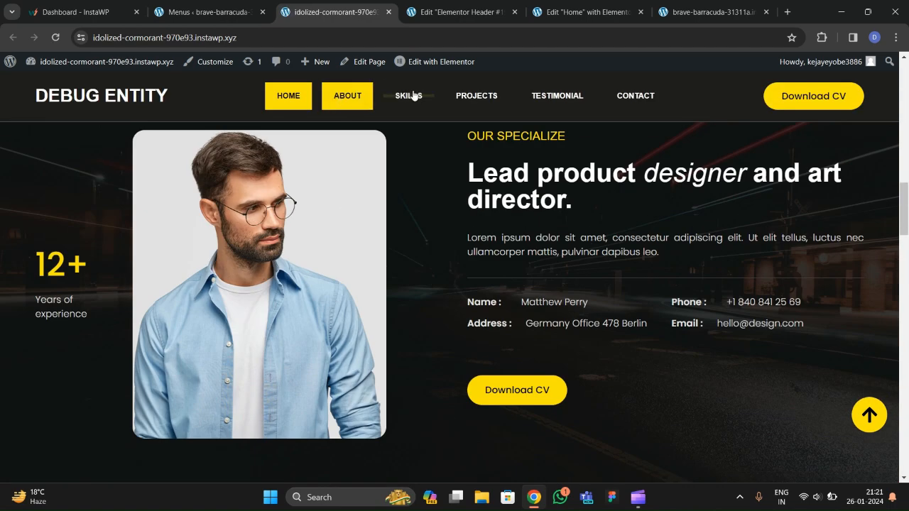
{"action": "left_click", "coordinate": [415, 94]}
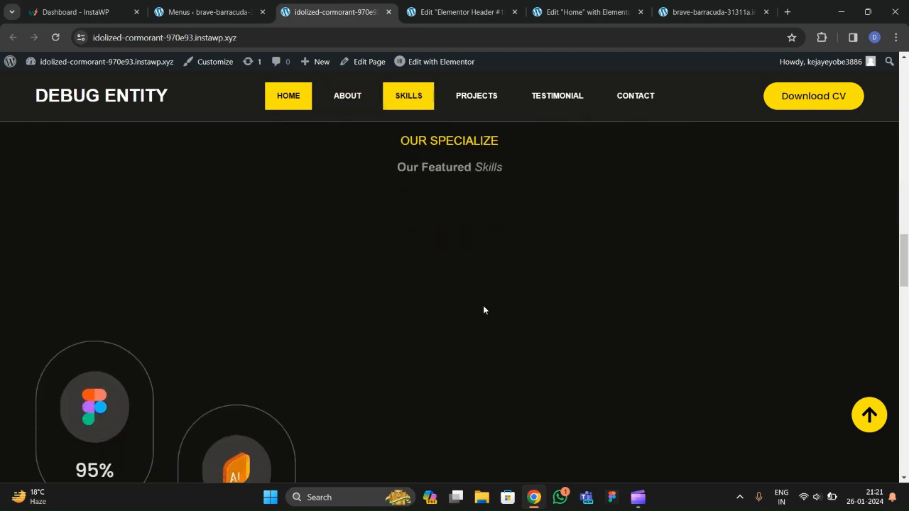
{"action": "scroll", "coordinate": [424, 281], "scroll_direction": "up", "scroll_amount": 10}
{"action": "scroll", "coordinate": [416, 236], "scroll_direction": "up", "scroll_amount": 5}
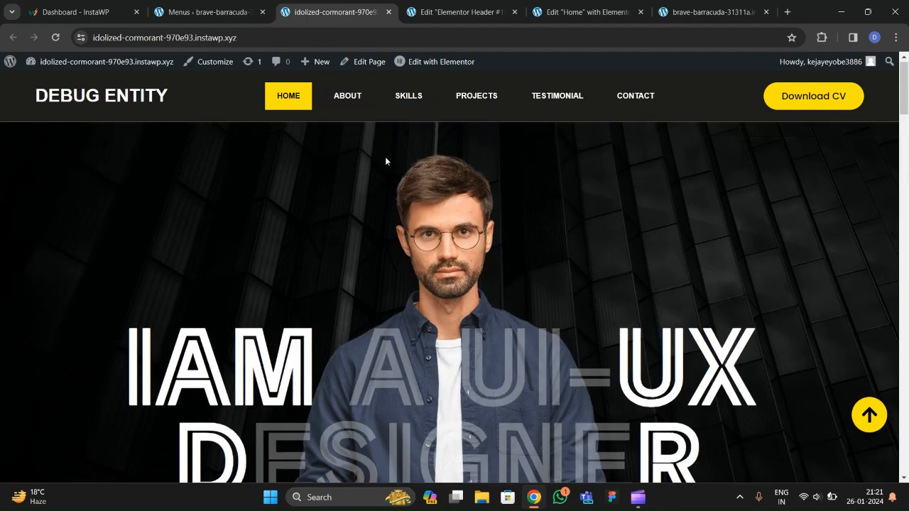
Add a Skills custom link to #skills in the final menu.
{"action": "left_click", "coordinate": [213, 12]}
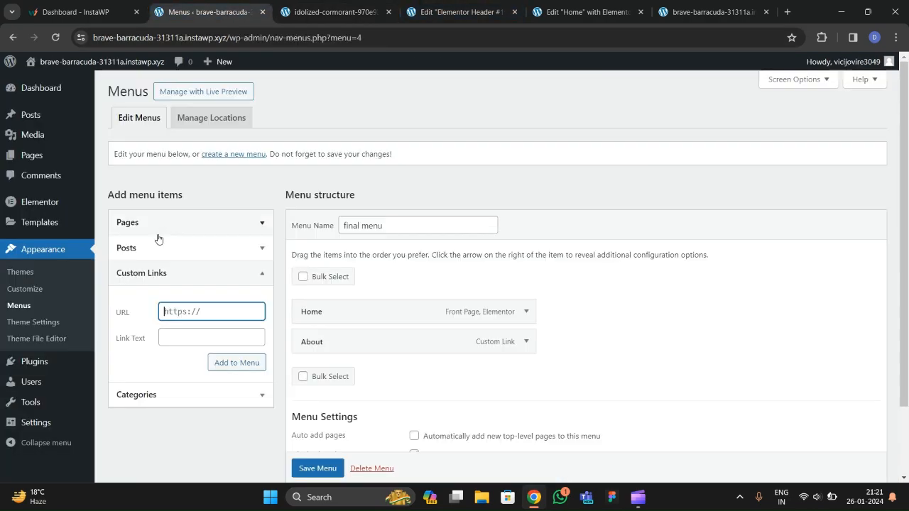
{"action": "left_click", "coordinate": [191, 317]}
{"action": "type", "text": "#skills"}
{"action": "key", "text": "Tab"}
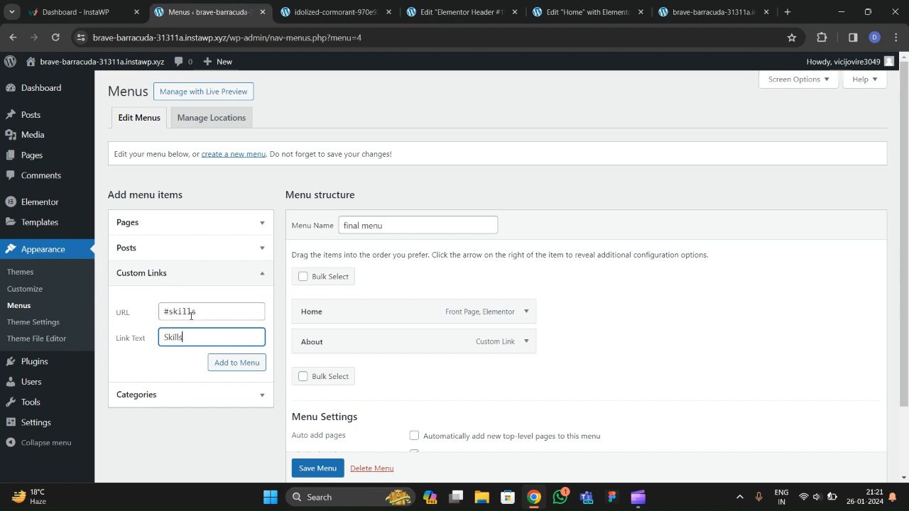
{"action": "type", "text": "Skills"}
{"action": "left_click", "coordinate": [229, 364]}
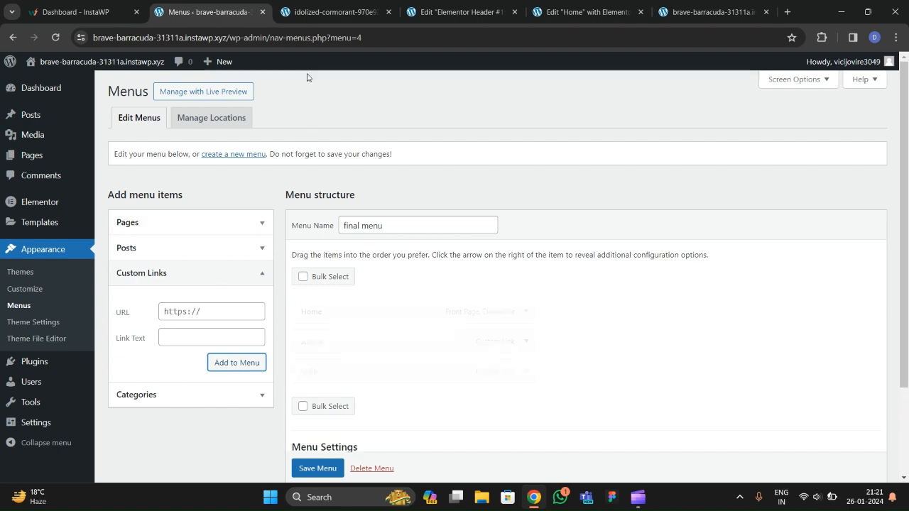
{"action": "left_click", "coordinate": [321, 16]}
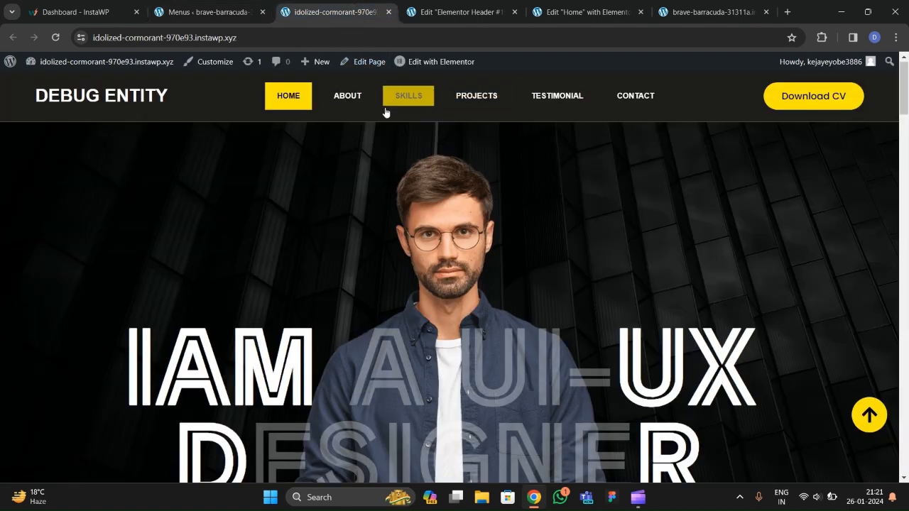
{"action": "left_click", "coordinate": [248, 19]}
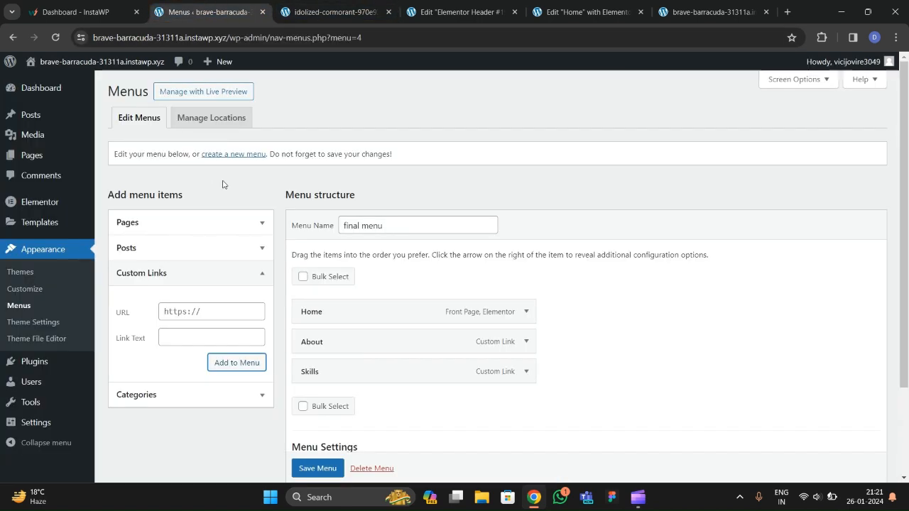
Add Projects and Testimonials (#testimonials) custom links to the menu.
{"action": "left_click", "coordinate": [193, 310]}
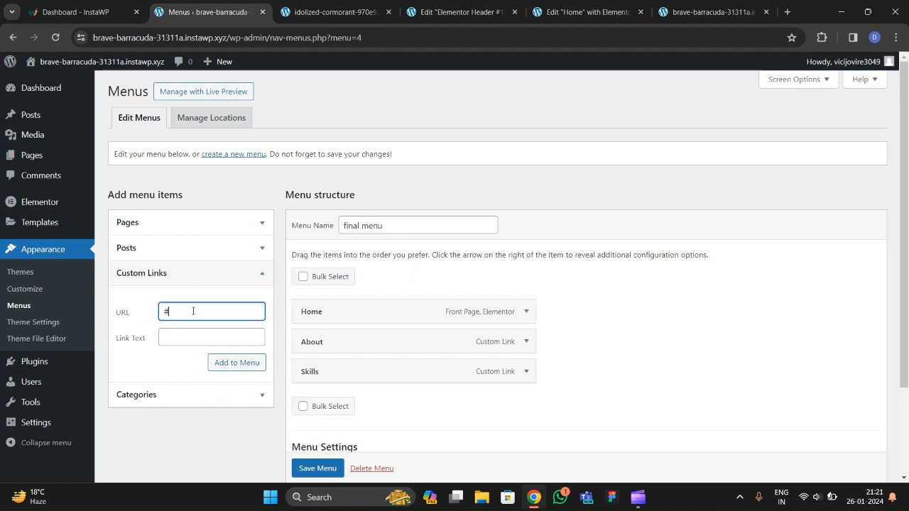
{"action": "left_click", "coordinate": [191, 336]}
{"action": "type", "text": "Projects"}
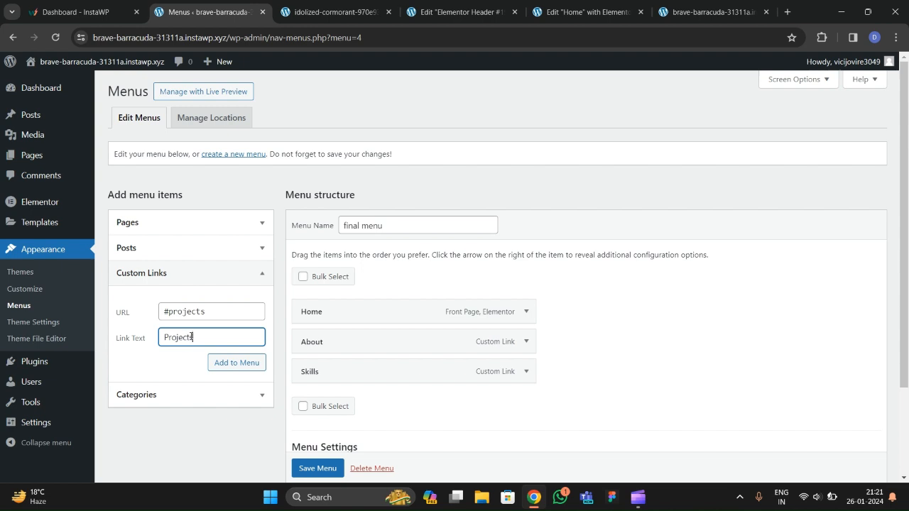
{"action": "left_click", "coordinate": [220, 363]}
{"action": "triple_click", "coordinate": [172, 309]}
{"action": "type", "text": "#testimonials"}
{"action": "key", "text": "Tab"}
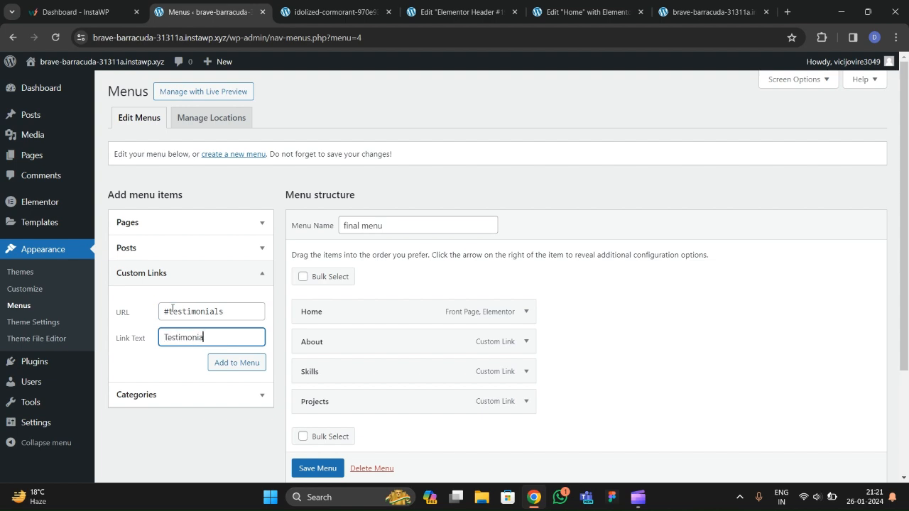
{"action": "left_click", "coordinate": [222, 361]}
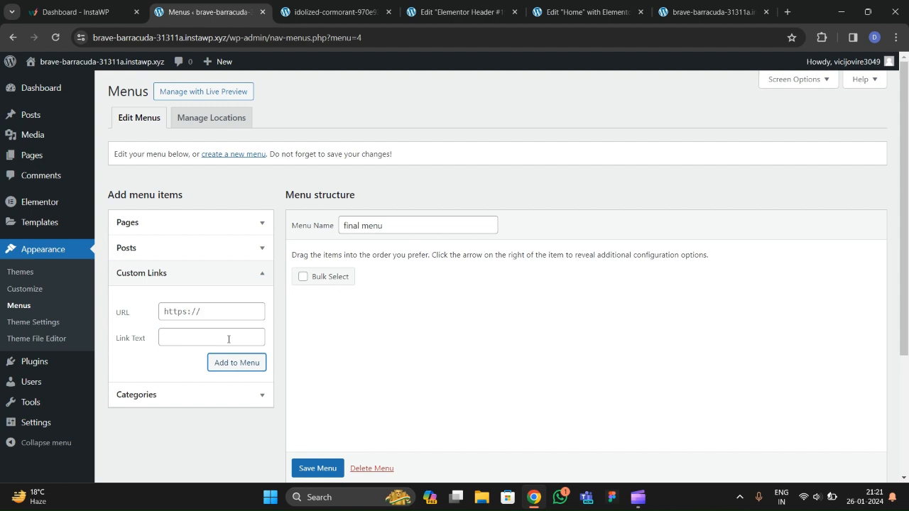
Add a Contact custom link to #contact and save the final menu.
{"action": "triple_click", "coordinate": [200, 311]}
{"action": "type", "text": "#conta"}
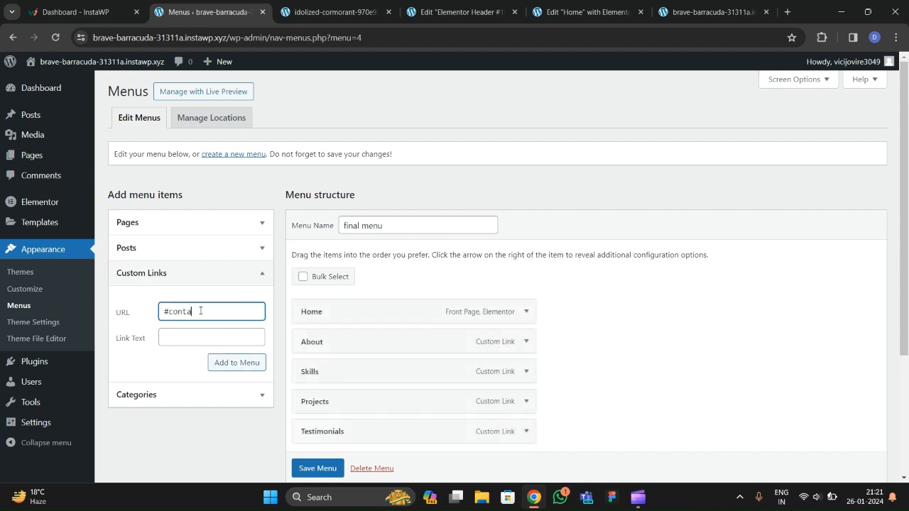
{"action": "type", "text": "ct"}
{"action": "key", "text": "Tab"}
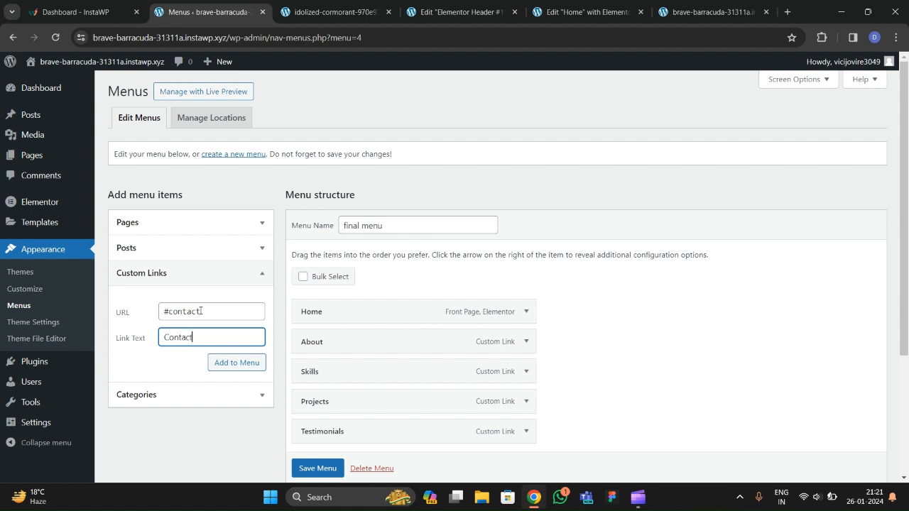
{"action": "left_click", "coordinate": [223, 362]}
{"action": "scroll", "coordinate": [349, 357], "scroll_direction": "down", "scroll_amount": 3}
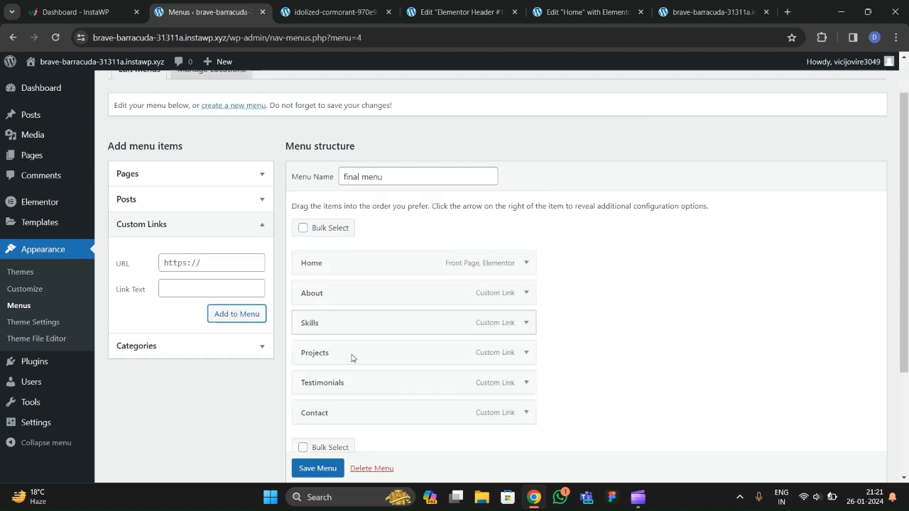
{"action": "scroll", "coordinate": [377, 256], "scroll_direction": "up", "scroll_amount": 1}
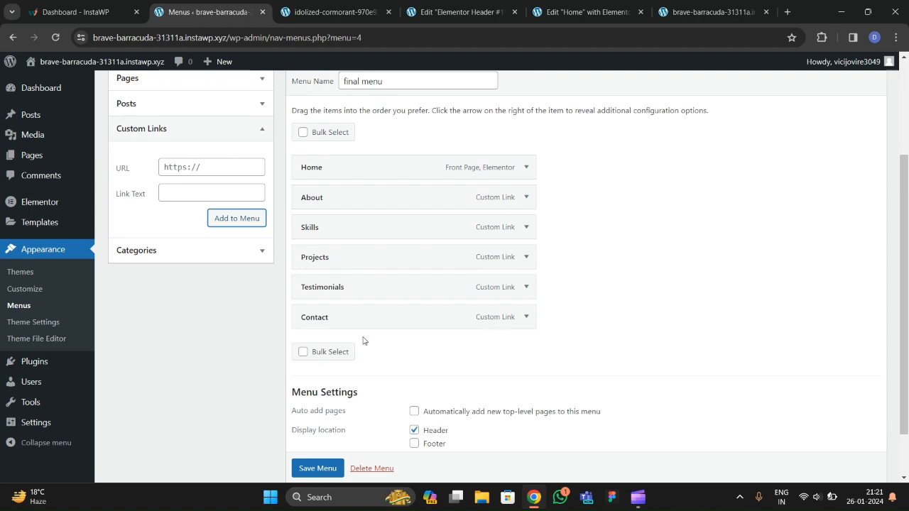
{"action": "scroll", "coordinate": [321, 467], "scroll_direction": "down", "scroll_amount": 1}
{"action": "left_click", "coordinate": [318, 441]}
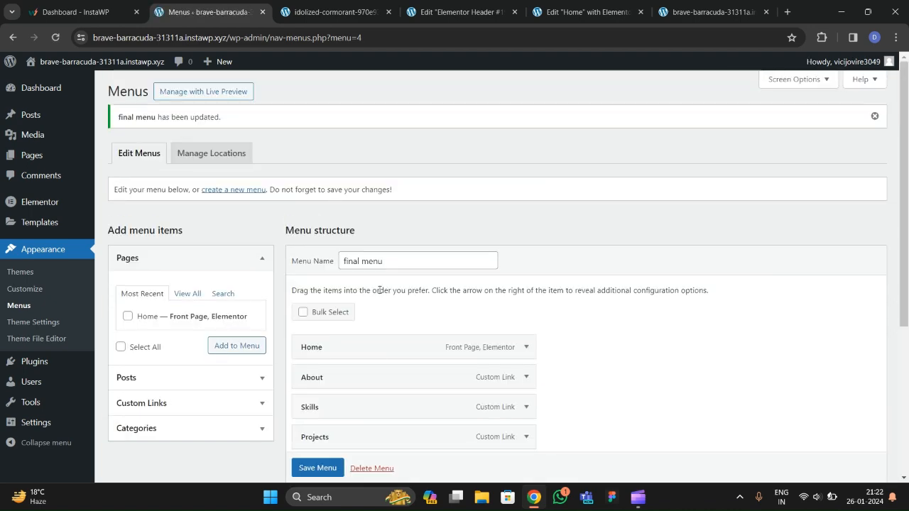
{"action": "scroll", "coordinate": [378, 291], "scroll_direction": "down", "scroll_amount": 3}
{"action": "scroll", "coordinate": [379, 289], "scroll_direction": "up", "scroll_amount": 1}
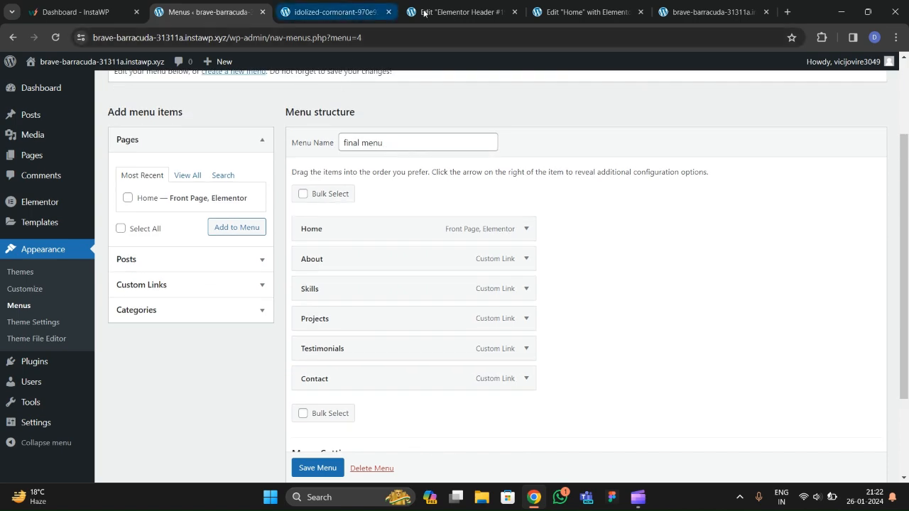
{"action": "left_click", "coordinate": [447, 12]}
Add a container to the header with a classic dark #1A1717 background.
{"action": "left_click", "coordinate": [796, 84]}
{"action": "left_click", "coordinate": [525, 150]}
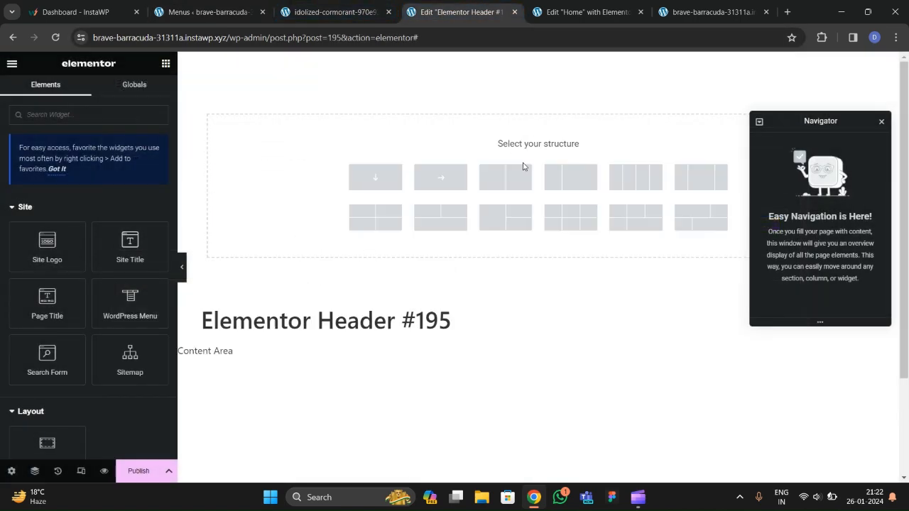
{"action": "left_click", "coordinate": [446, 176]}
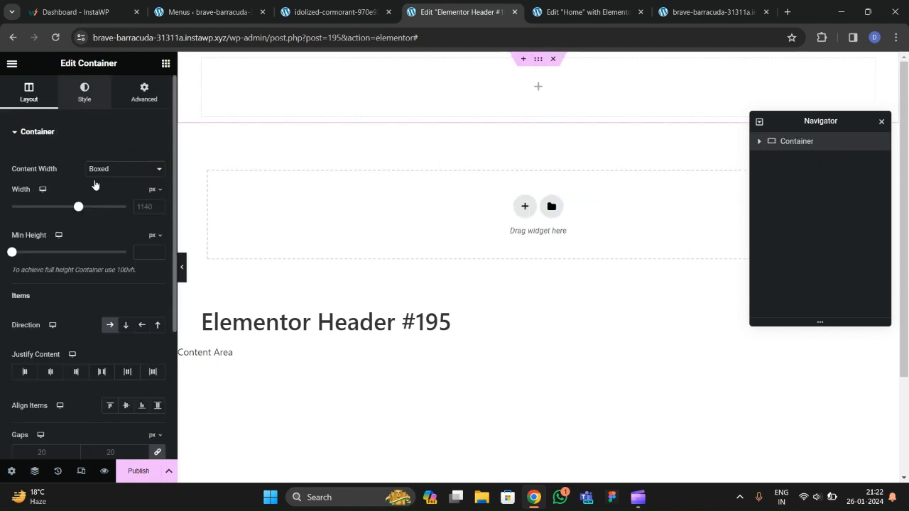
{"action": "left_click", "coordinate": [78, 101]}
{"action": "left_click", "coordinate": [110, 186]}
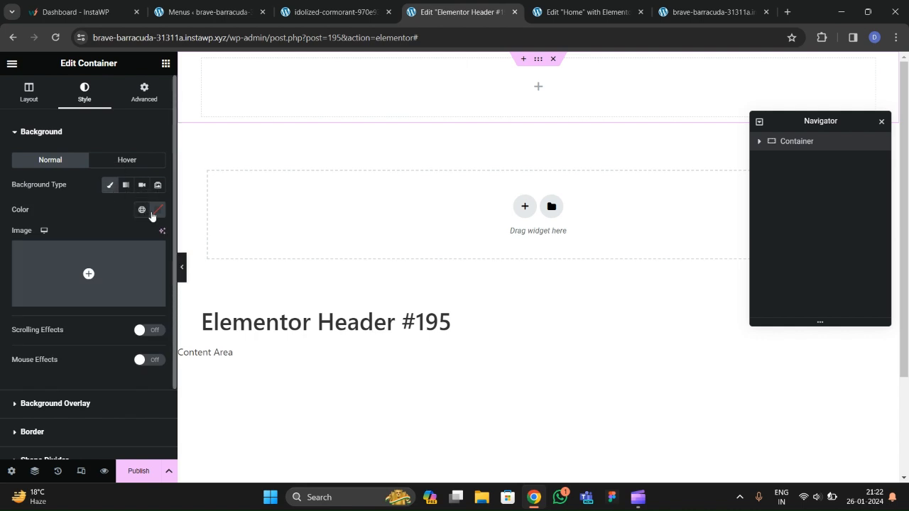
{"action": "left_click", "coordinate": [157, 211]}
{"action": "left_click_drag", "start_coordinate": [150, 304], "coordinate": [98, 336]}
Set the container padding to 0 and its width to 1400 px.
{"action": "left_click", "coordinate": [144, 92]}
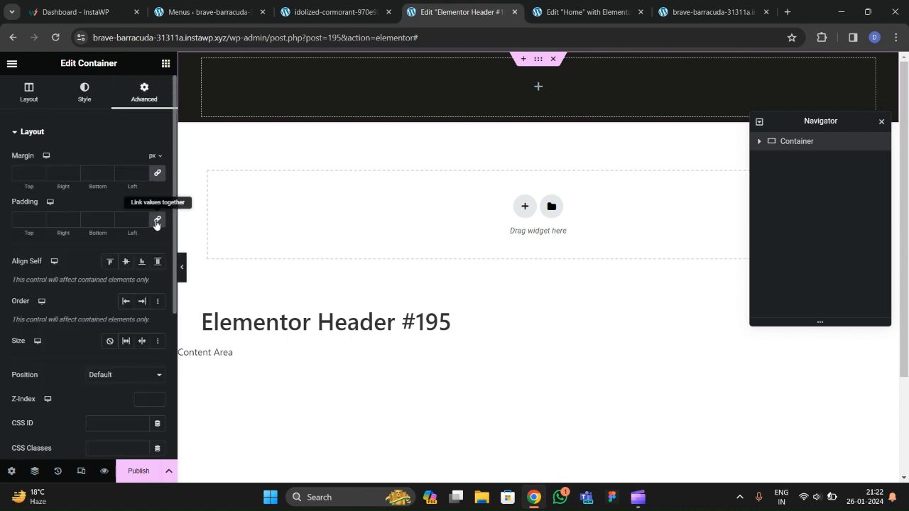
{"action": "left_click", "coordinate": [158, 218]}
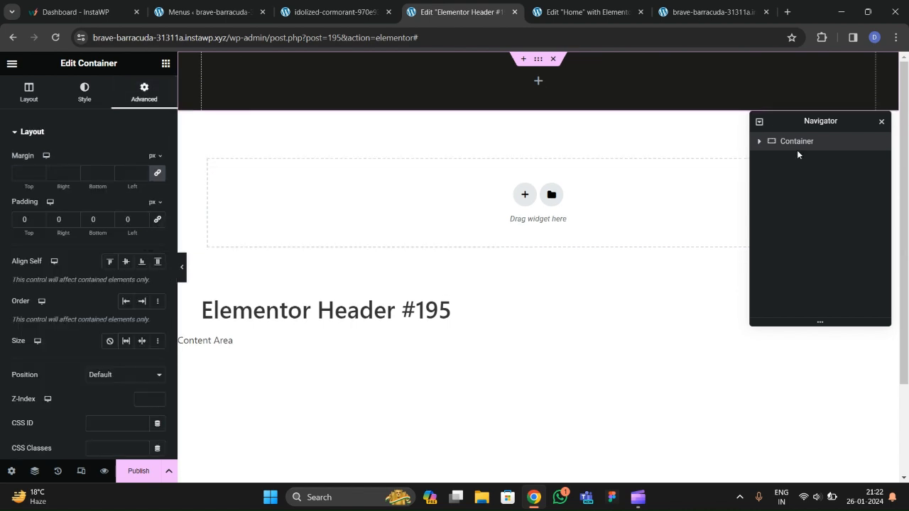
{"action": "left_click", "coordinate": [36, 99]}
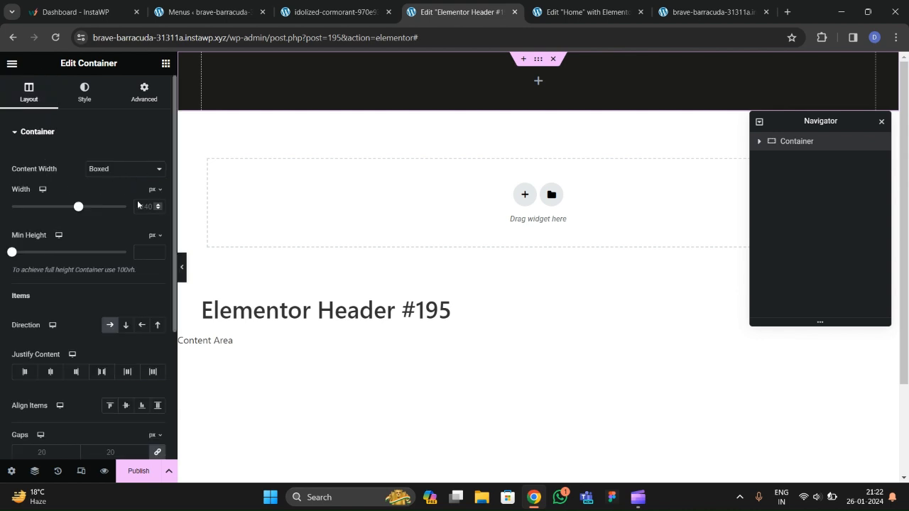
{"action": "type", "text": "1400"}
{"action": "left_click", "coordinate": [326, 12]}
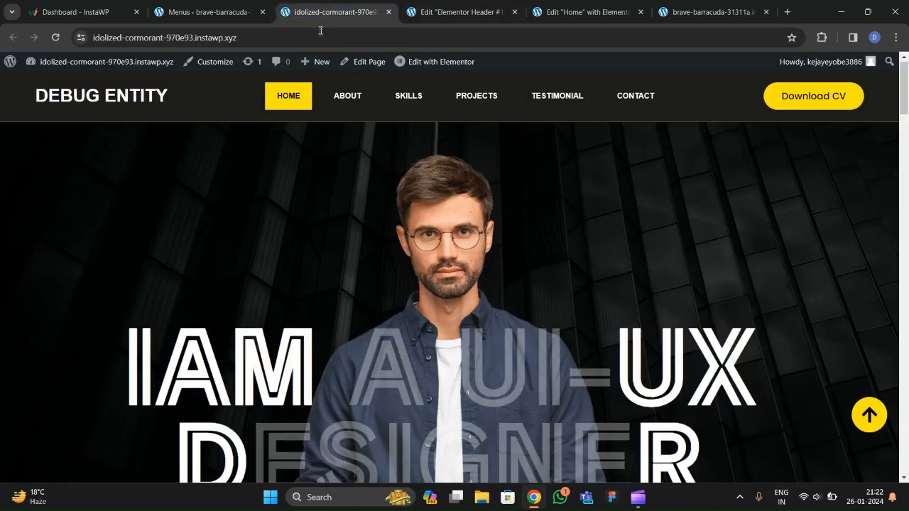
{"action": "left_click", "coordinate": [469, 16]}
{"action": "left_click", "coordinate": [162, 66]}
{"action": "scroll", "coordinate": [107, 242], "scroll_direction": "down", "scroll_amount": 3}
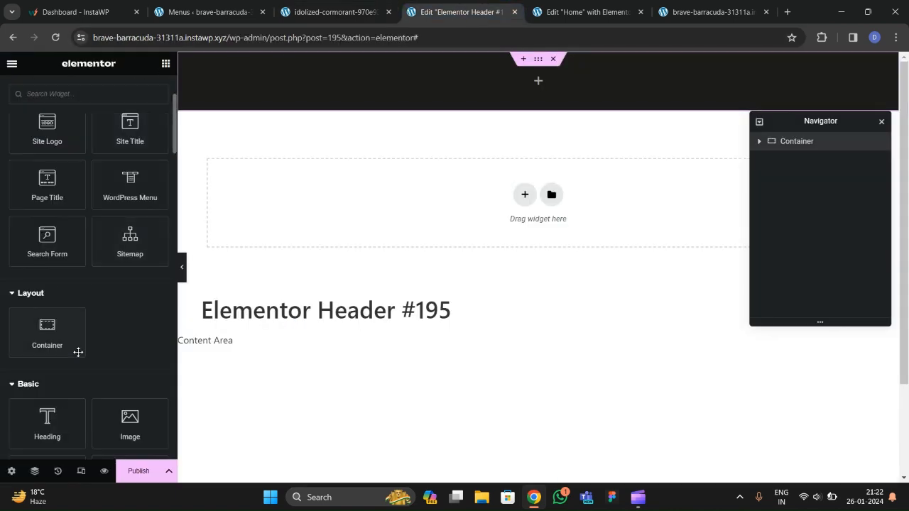
Drop a Heading widget into the container and title it 'DEBUG ENTITY'.
{"action": "scroll", "coordinate": [78, 353], "scroll_direction": "down", "scroll_amount": 2}
{"action": "left_click_drag", "start_coordinate": [52, 313], "coordinate": [242, 100]}
{"action": "left_click_drag", "start_coordinate": [103, 186], "coordinate": [2, 168]}
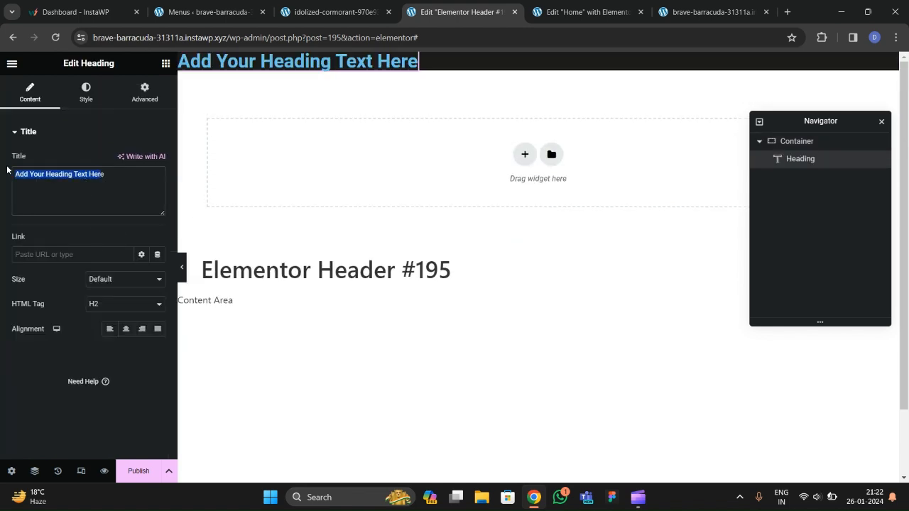
{"action": "left_click_drag", "start_coordinate": [137, 181], "coordinate": [1, 180]}
{"action": "type", "text": "DEBUG ENTITY"}
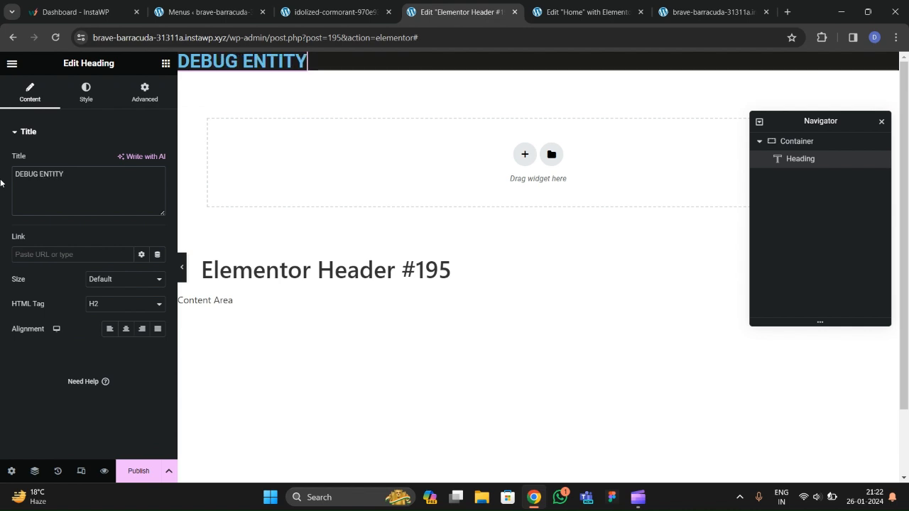
Style the heading white, in Poppins at size 30.
{"action": "left_click", "coordinate": [86, 94]}
{"action": "left_click", "coordinate": [158, 161]}
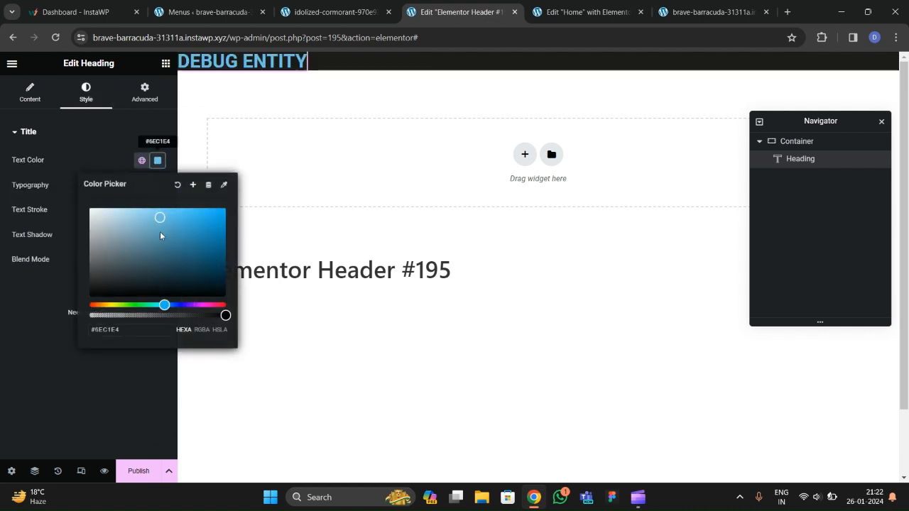
{"action": "left_click", "coordinate": [88, 209]}
{"action": "left_click", "coordinate": [58, 258]}
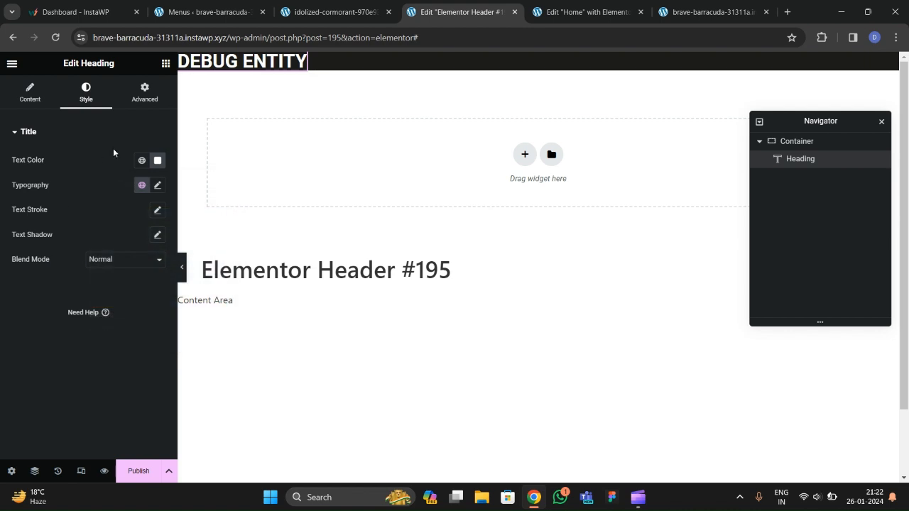
{"action": "left_click", "coordinate": [157, 185]}
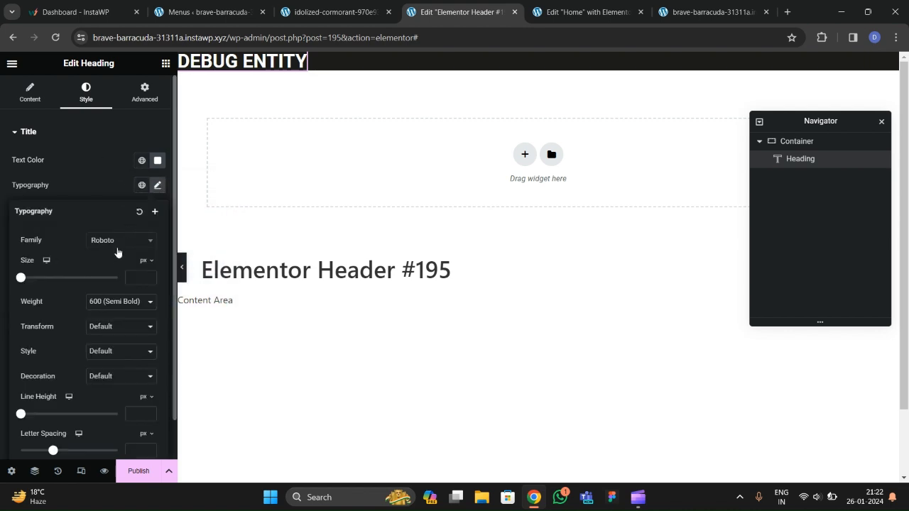
{"action": "left_click", "coordinate": [117, 241]}
{"action": "type", "text": "poppins"}
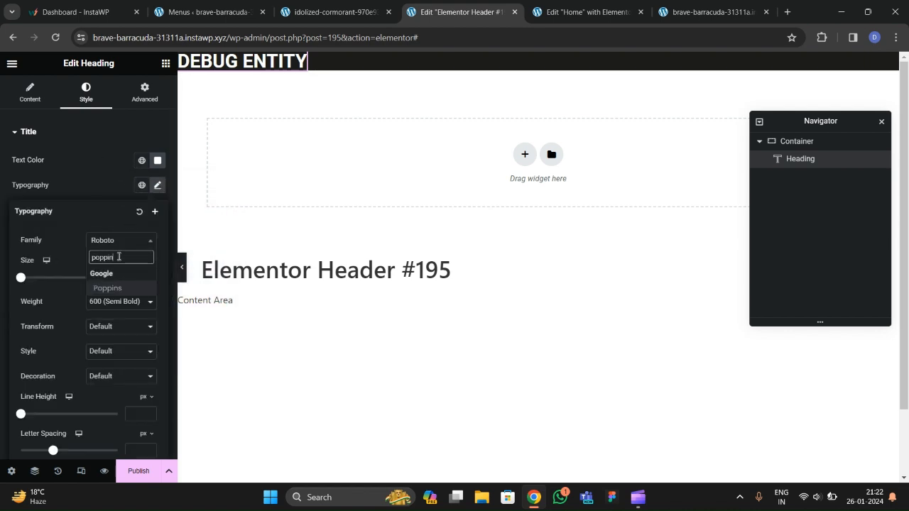
{"action": "key", "text": "Return"}
{"action": "left_click", "coordinate": [150, 277]}
{"action": "type", "text": "2"}
{"action": "scroll", "coordinate": [151, 277], "scroll_direction": "up", "scroll_amount": 20}
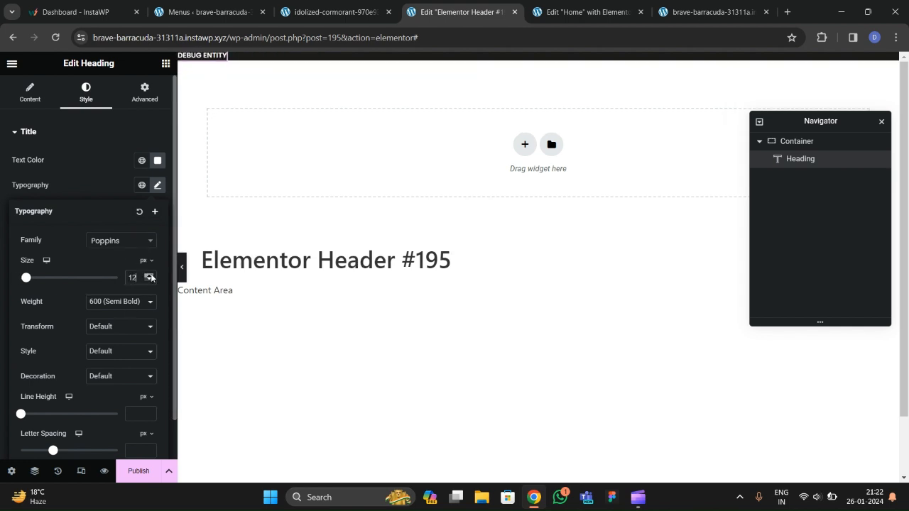
{"action": "scroll", "coordinate": [149, 279], "scroll_direction": "down", "scroll_amount": 6}
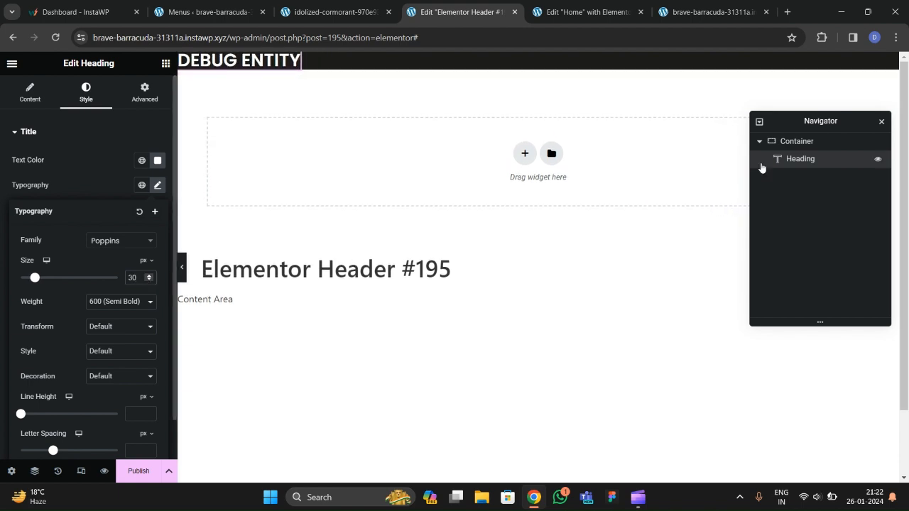
Give the header container 20 px top padding.
{"action": "left_click", "coordinate": [790, 141]}
{"action": "left_click", "coordinate": [145, 99]}
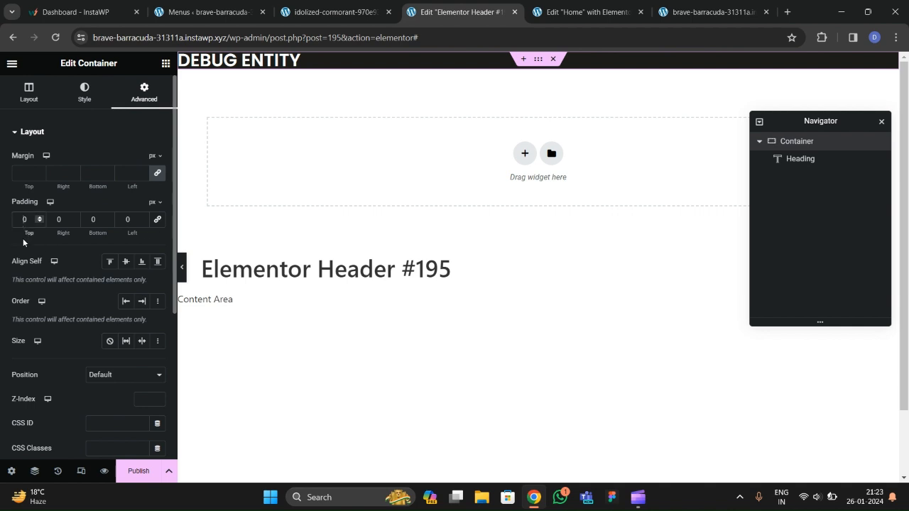
{"action": "type", "text": "2"}
{"action": "key", "text": "Tab"}
{"action": "key", "text": "Tab"}
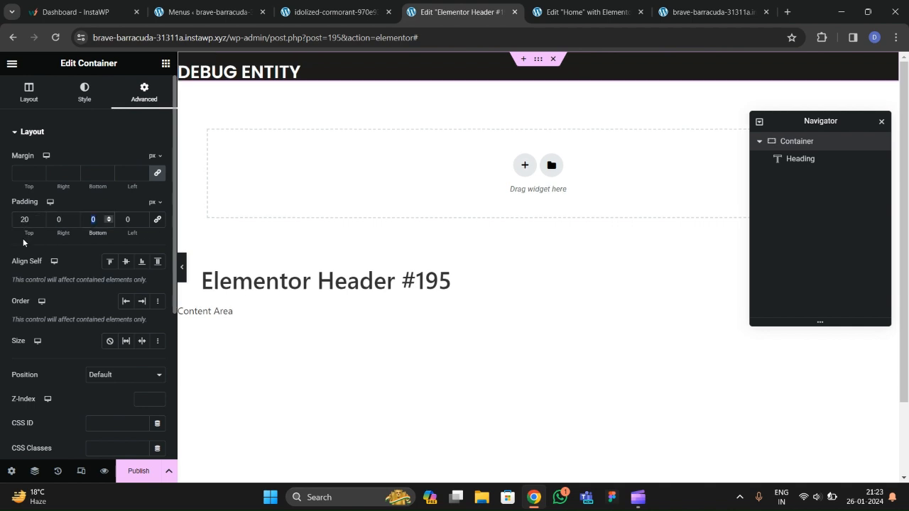
Raise the header container's top and bottom padding to 25 px.
{"action": "type", "text": "20"}
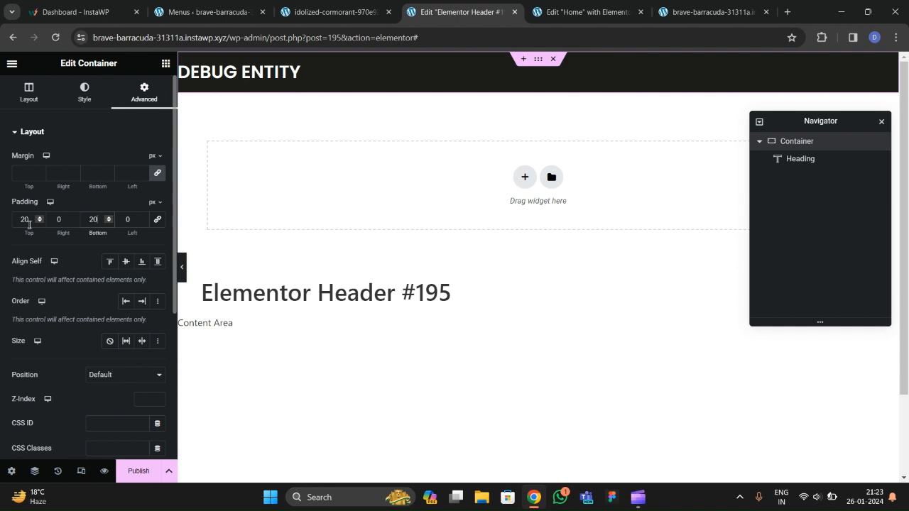
{"action": "left_click", "coordinate": [29, 224]}
{"action": "key", "text": "BackSpace"}
{"action": "type", "text": "5"}
{"action": "key", "text": "Tab"}
{"action": "key", "text": "Tab"}
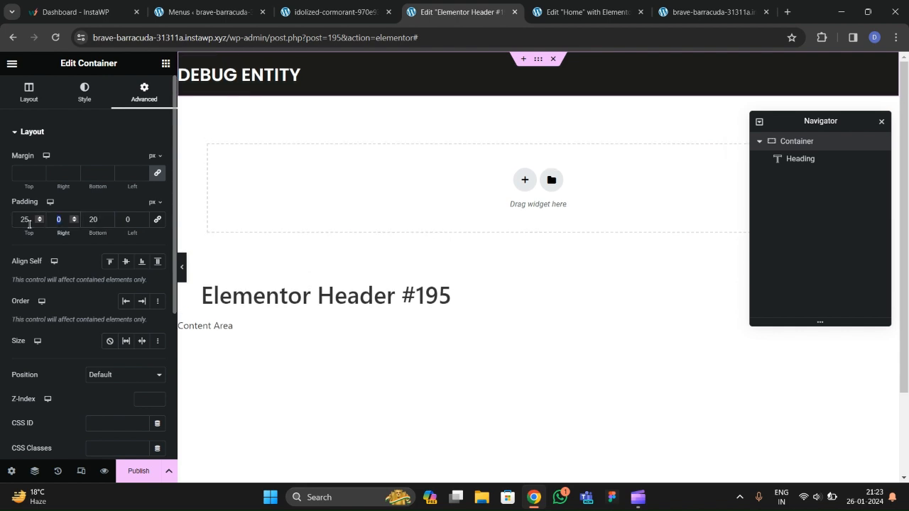
{"action": "type", "text": "25"}
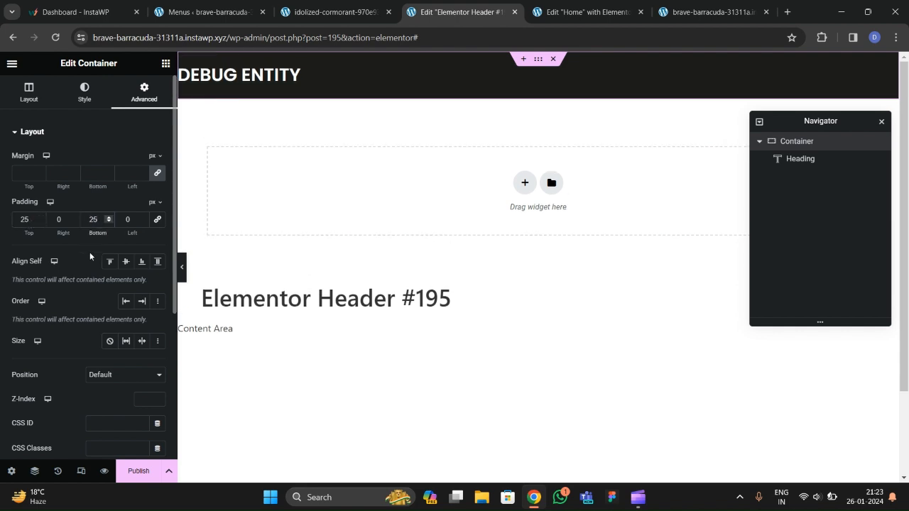
Preview the header without panels and compare it with the live site's header.
{"action": "left_click", "coordinate": [182, 267]}
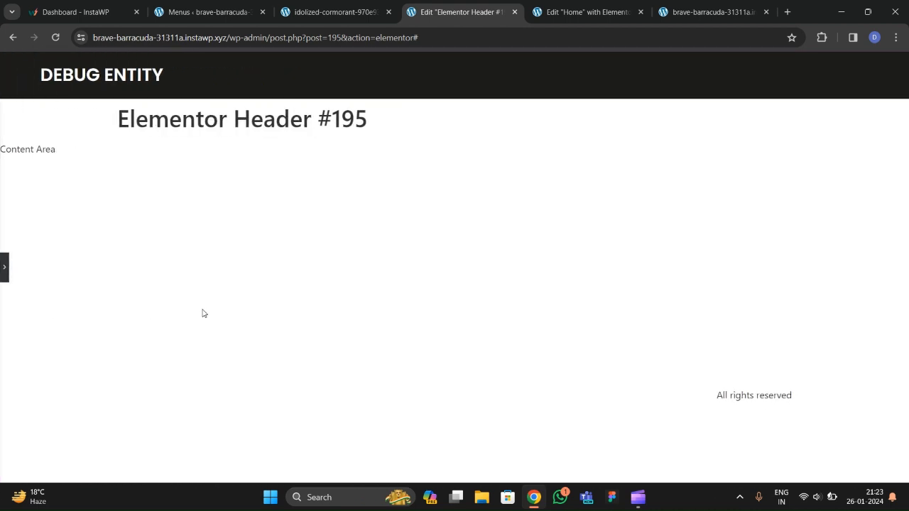
{"action": "left_click", "coordinate": [2, 270]}
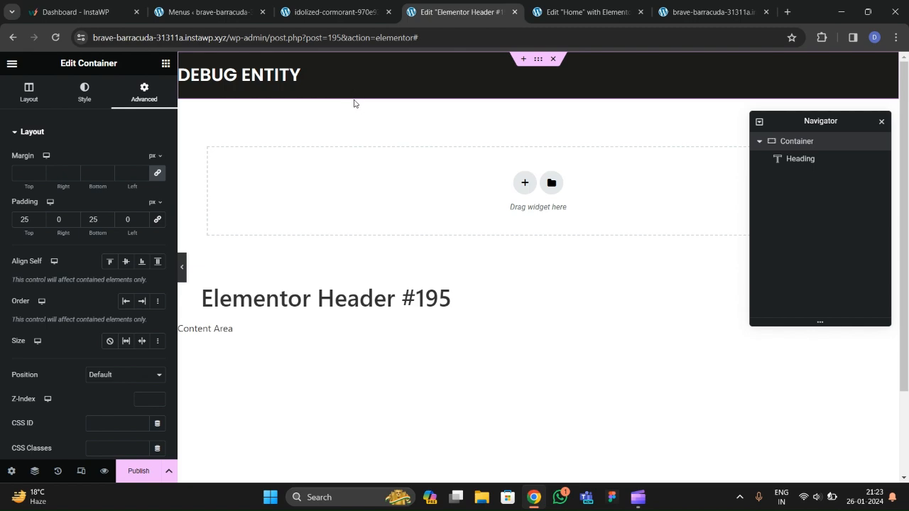
{"action": "left_click", "coordinate": [338, 12]}
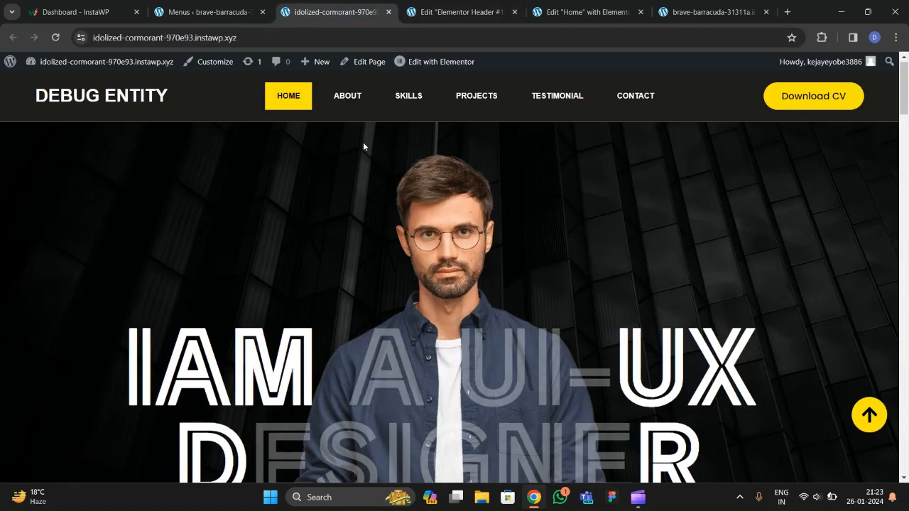
{"action": "left_click", "coordinate": [464, 14]}
Add a WordPress Menu widget beside the heading, spaced to opposite ends and vertically centred.
{"action": "left_click", "coordinate": [165, 63]}
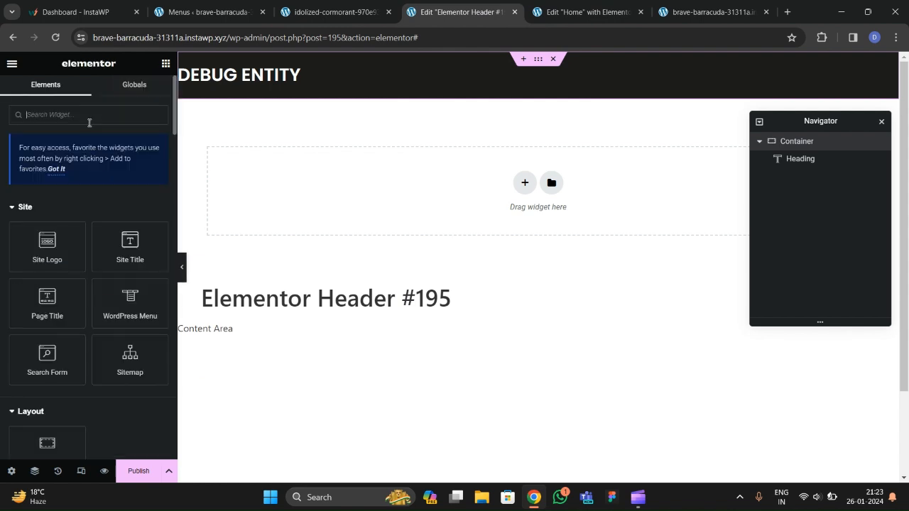
{"action": "type", "text": "word"}
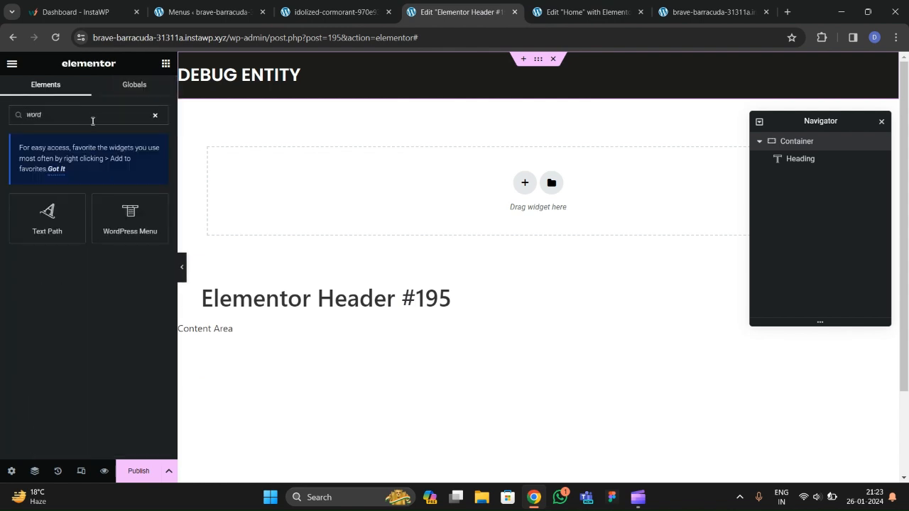
{"action": "left_click_drag", "start_coordinate": [114, 208], "coordinate": [295, 82]}
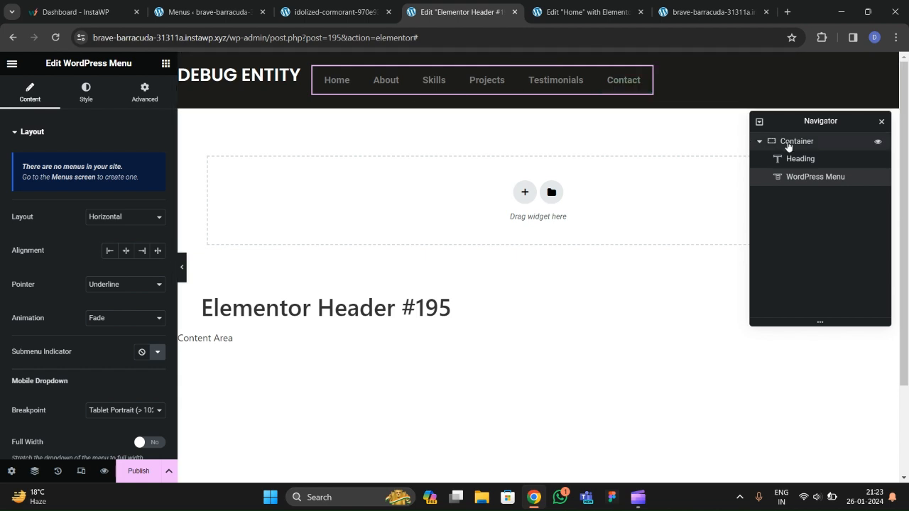
{"action": "scroll", "coordinate": [64, 194], "scroll_direction": "down", "scroll_amount": 4}
{"action": "scroll", "coordinate": [64, 194], "scroll_direction": "up", "scroll_amount": 4}
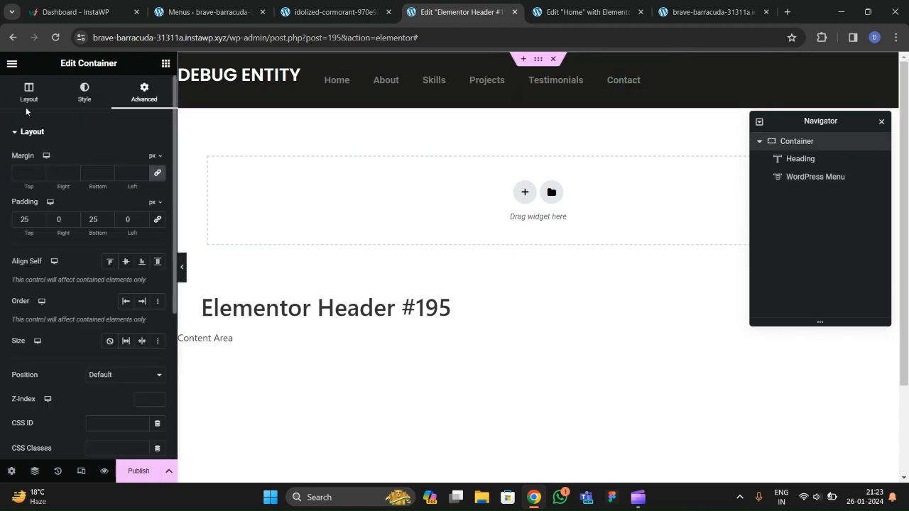
{"action": "scroll", "coordinate": [71, 299], "scroll_direction": "down", "scroll_amount": 3}
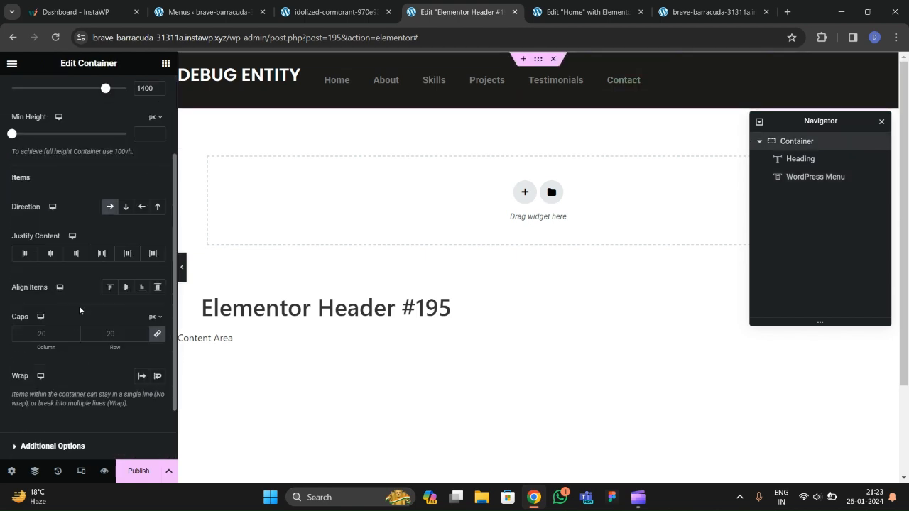
{"action": "left_click", "coordinate": [102, 253]}
{"action": "left_click", "coordinate": [125, 288]}
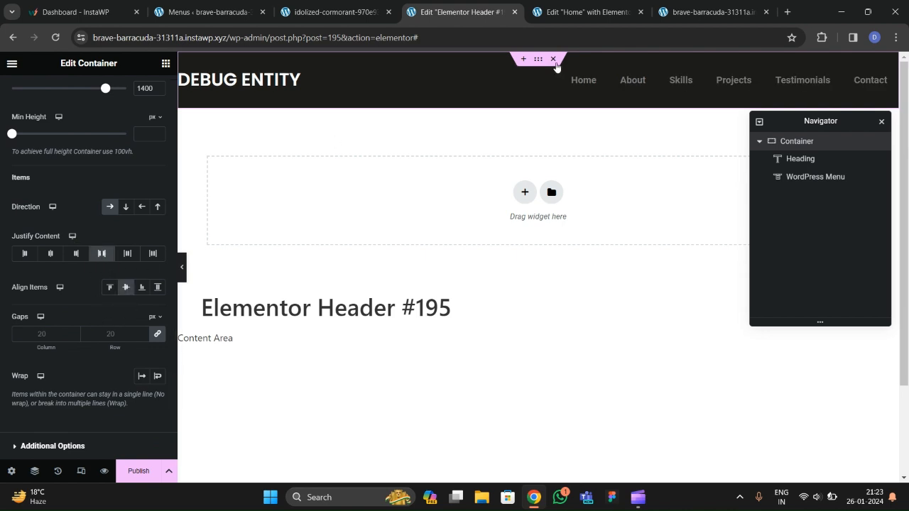
Set the menu's hover pointer to Background with Sweep Down animation.
{"action": "left_click", "coordinate": [574, 81]}
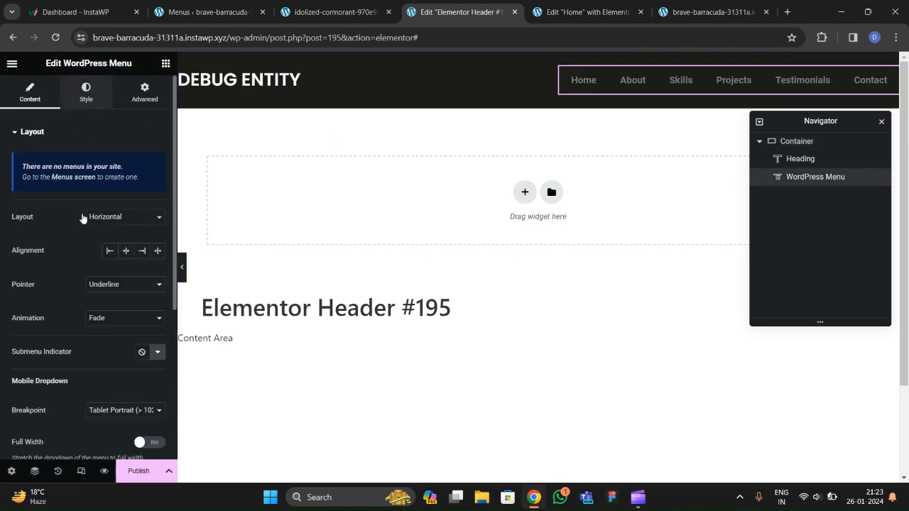
{"action": "left_click", "coordinate": [30, 94]}
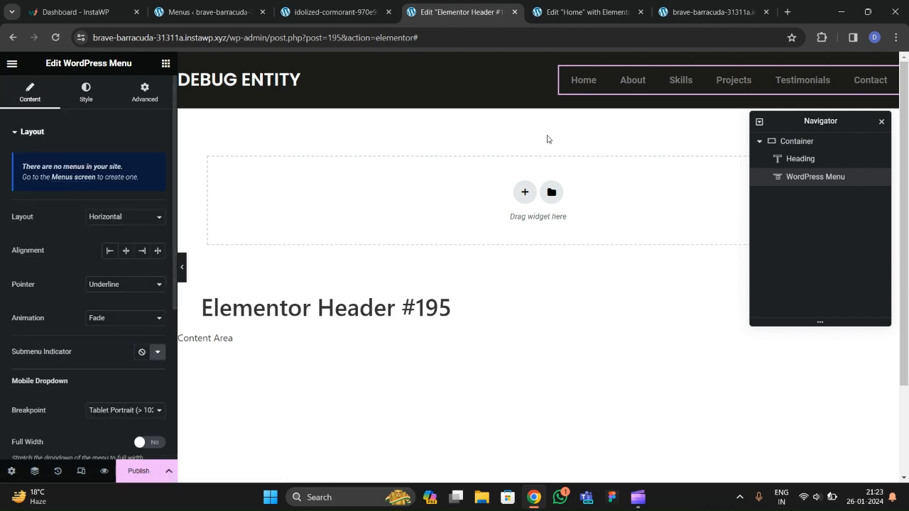
{"action": "scroll", "coordinate": [83, 236], "scroll_direction": "down", "scroll_amount": 2}
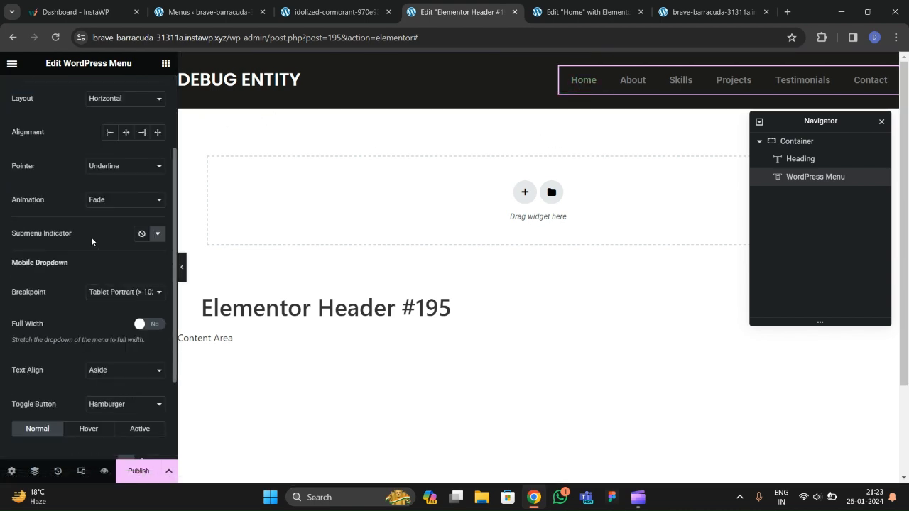
{"action": "left_click", "coordinate": [108, 174]}
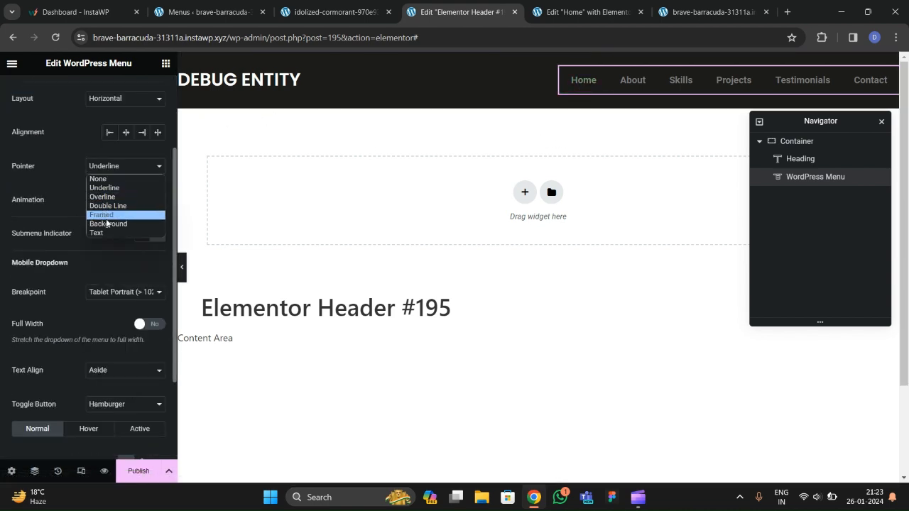
{"action": "left_click", "coordinate": [107, 223]}
{"action": "left_click", "coordinate": [111, 206]}
{"action": "left_click", "coordinate": [103, 269]}
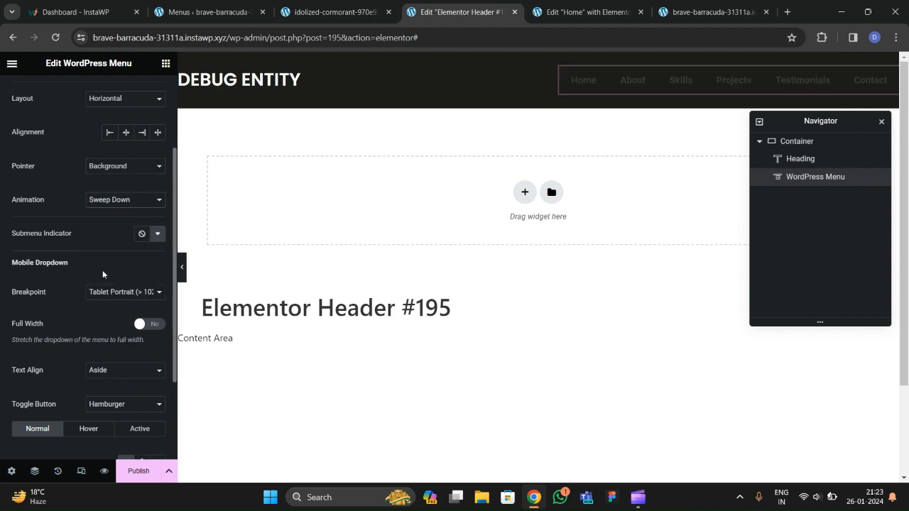
{"action": "left_click", "coordinate": [114, 200]}
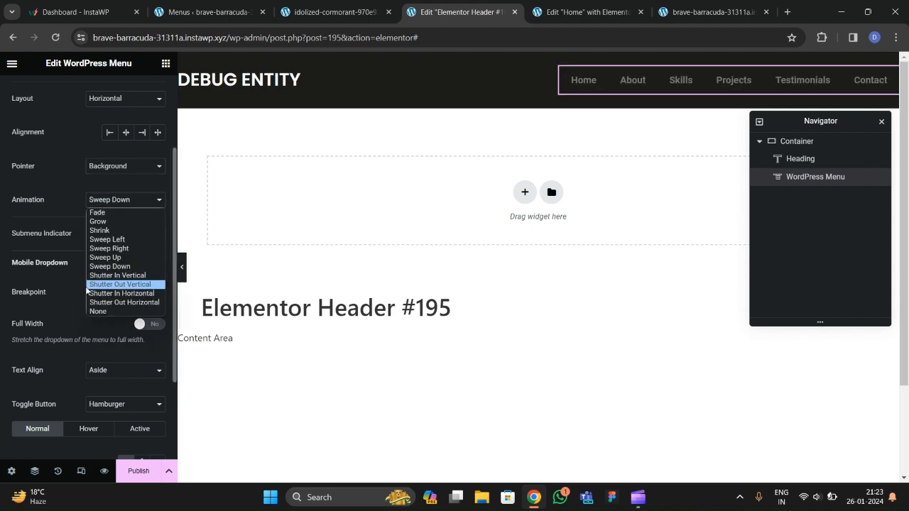
{"action": "left_click", "coordinate": [72, 231]}
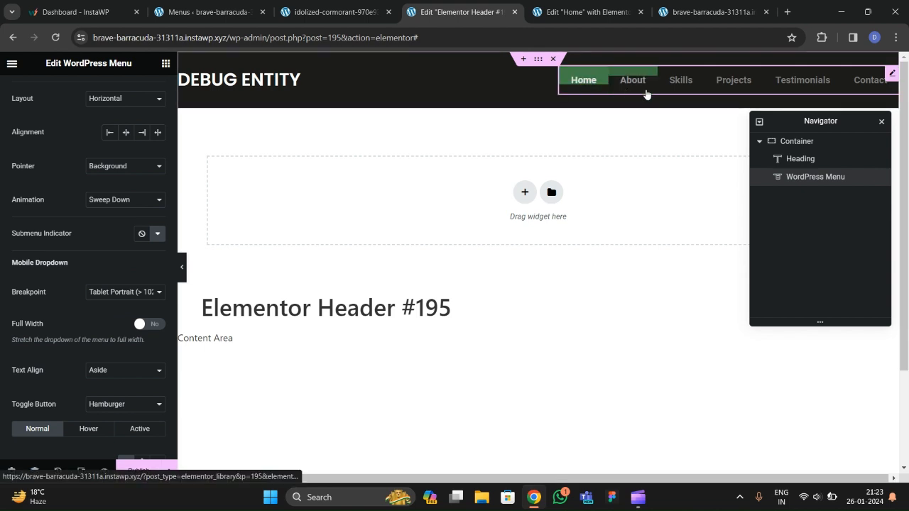
{"action": "scroll", "coordinate": [85, 242], "scroll_direction": "up", "scroll_amount": 2}
{"action": "scroll", "coordinate": [78, 240], "scroll_direction": "down", "scroll_amount": 3}
{"action": "scroll", "coordinate": [77, 234], "scroll_direction": "up", "scroll_amount": 5}
{"action": "left_click", "coordinate": [86, 92]}
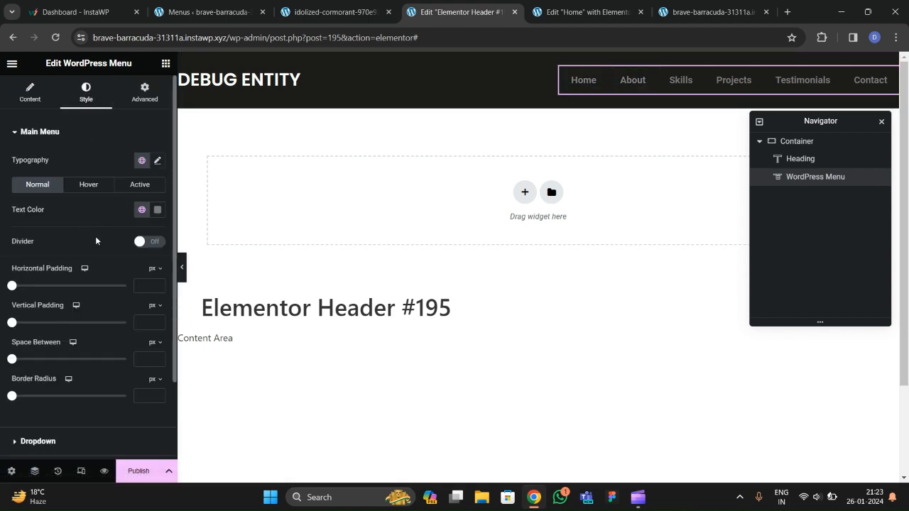
Set the menu typography to Poppins, uppercase, font size 15.
{"action": "left_click", "coordinate": [157, 160]}
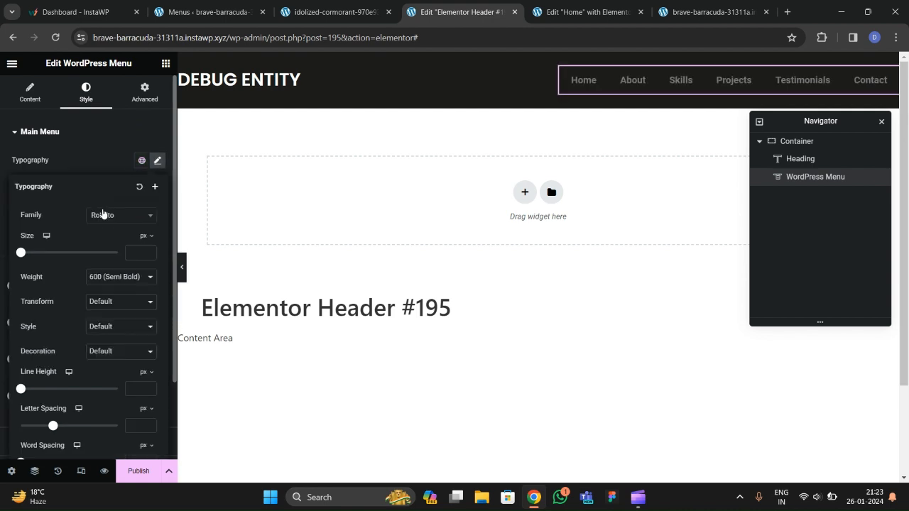
{"action": "left_click", "coordinate": [104, 215]}
{"action": "type", "text": "popp"}
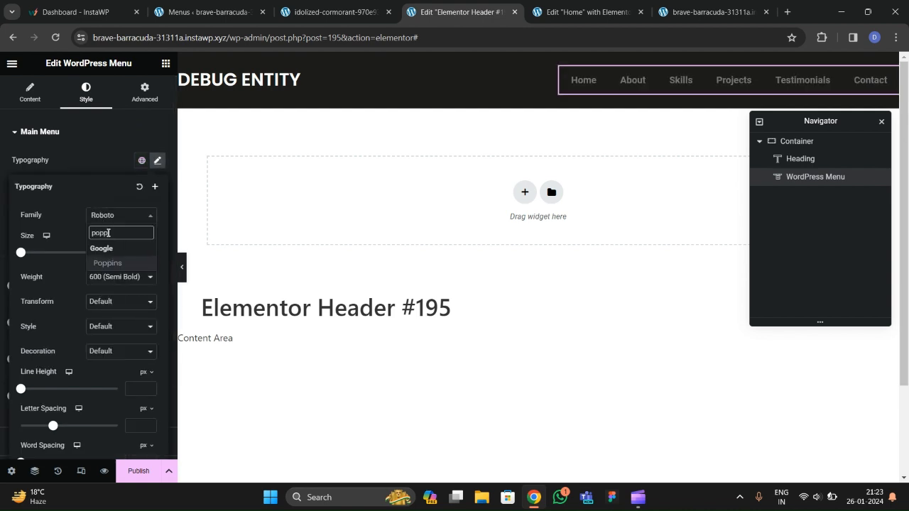
{"action": "key", "text": "Return"}
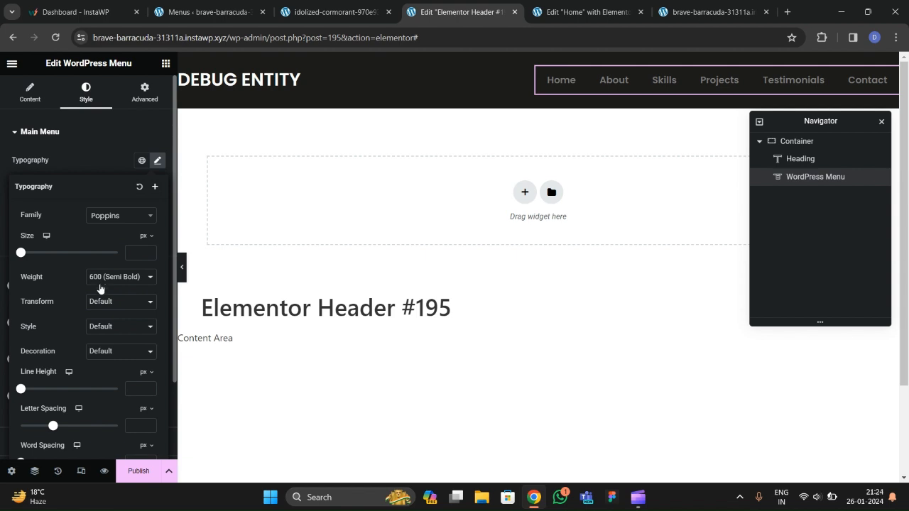
{"action": "left_click", "coordinate": [106, 307]}
{"action": "left_click", "coordinate": [102, 320]}
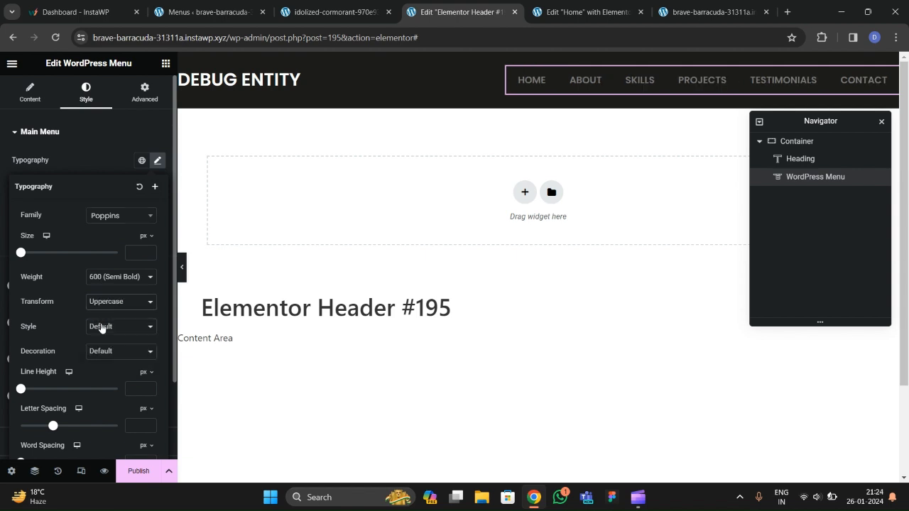
{"action": "left_click", "coordinate": [149, 252]}
{"action": "type", "text": "8"}
{"action": "key", "text": "Up"}
{"action": "key", "text": "Up"}
{"action": "key", "text": "Up"}
{"action": "key", "text": "Up"}
{"action": "key", "text": "Up"}
{"action": "key", "text": "Up"}
{"action": "key", "text": "Up"}
{"action": "key", "text": "Up"}
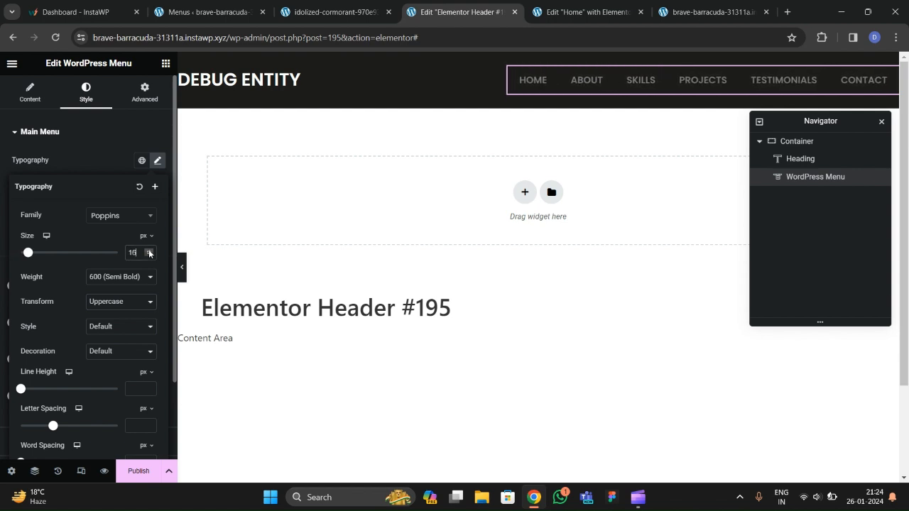
{"action": "key", "text": "Down"}
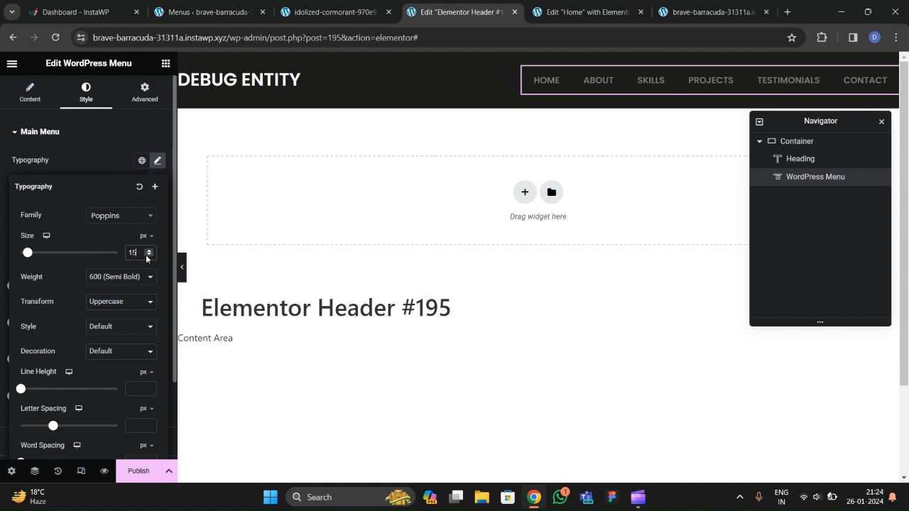
{"action": "left_click", "coordinate": [109, 174]}
Make the menu text white with a global yellow hover highlight.
{"action": "left_click", "coordinate": [157, 210]}
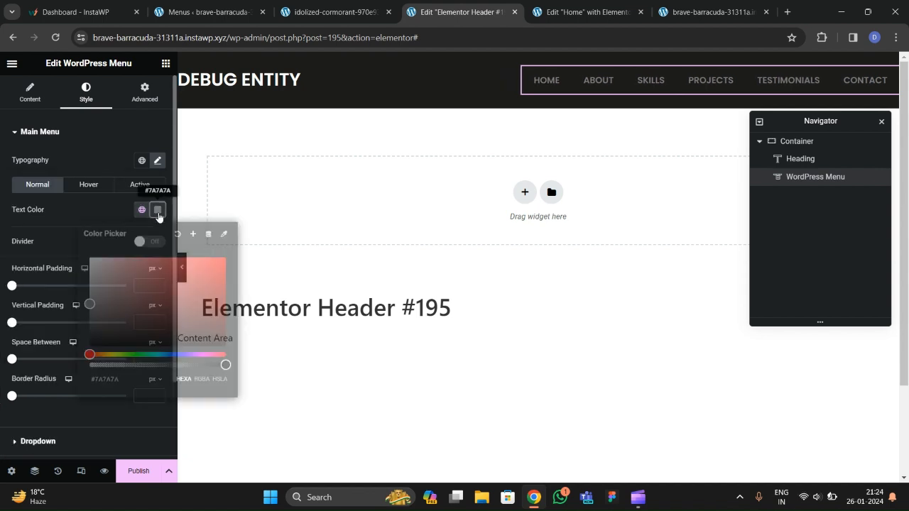
{"action": "type", "text": "#FFFFFF"}
{"action": "left_click", "coordinate": [79, 214]}
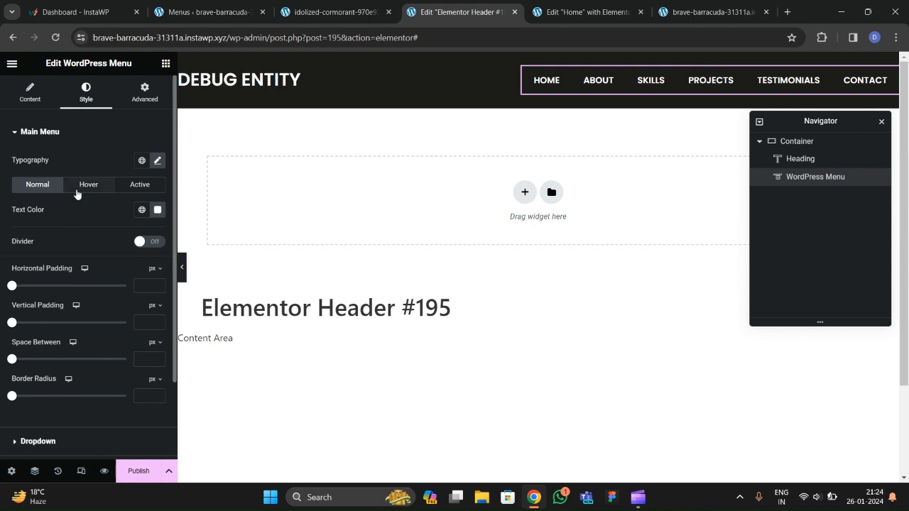
{"action": "left_click", "coordinate": [88, 185]}
{"action": "left_click", "coordinate": [141, 235]}
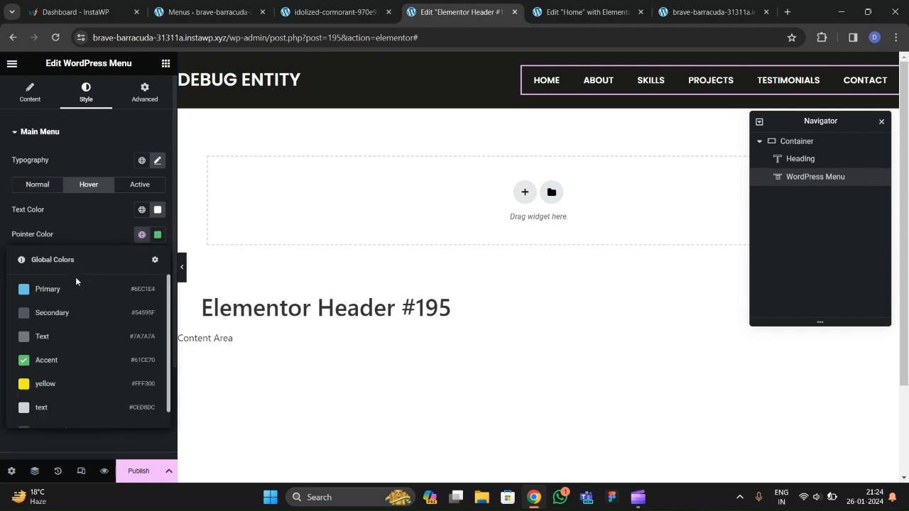
{"action": "left_click", "coordinate": [61, 383]}
{"action": "left_click", "coordinate": [157, 209]}
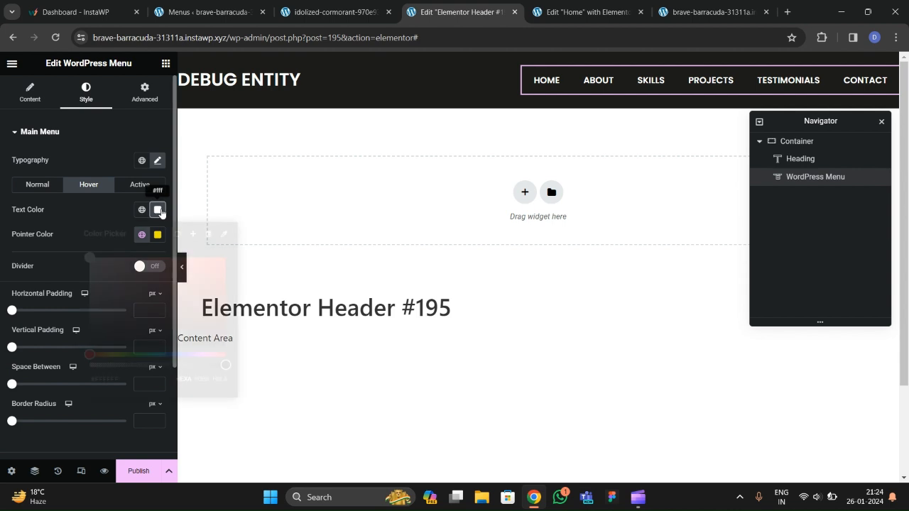
{"action": "left_click", "coordinate": [64, 212]}
Give the active menu item a yellow highlight with black text.
{"action": "left_click", "coordinate": [139, 185]}
{"action": "left_click", "coordinate": [143, 236]}
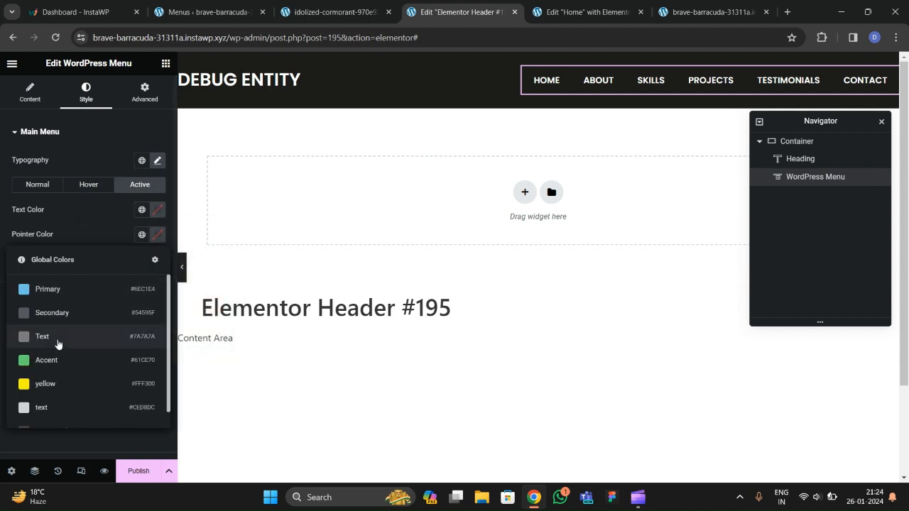
{"action": "left_click", "coordinate": [50, 383]}
{"action": "left_click", "coordinate": [157, 210]}
{"action": "left_click_drag", "start_coordinate": [107, 321], "coordinate": [84, 348]}
{"action": "left_click", "coordinate": [55, 224]}
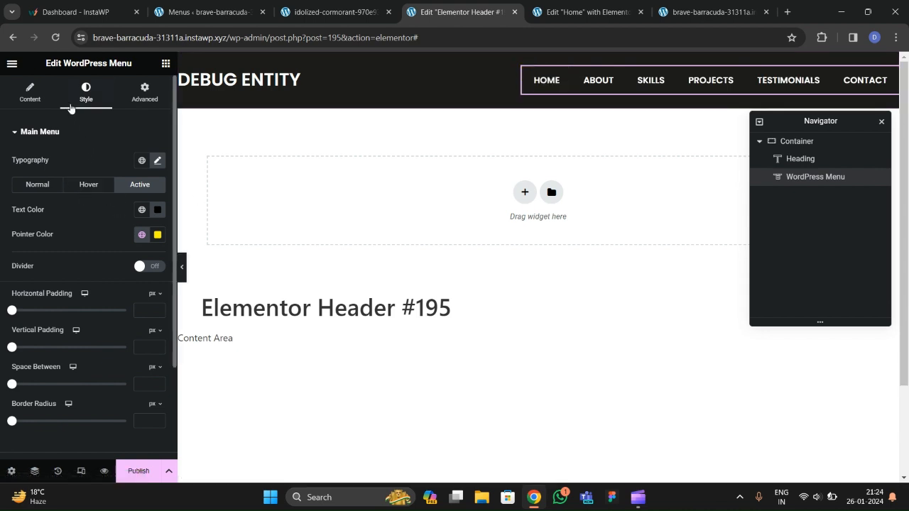
Set the space between menu items to 10 px.
{"action": "scroll", "coordinate": [52, 256], "scroll_direction": "down", "scroll_amount": 2}
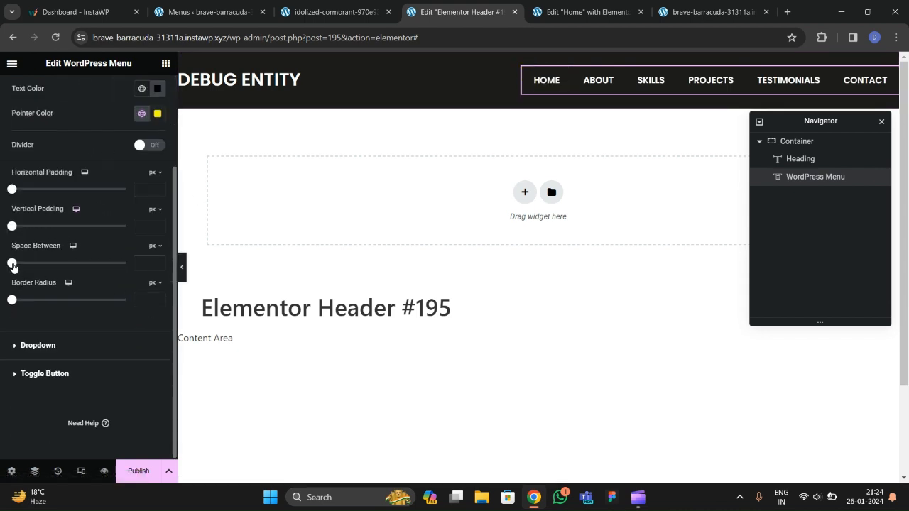
{"action": "left_click_drag", "start_coordinate": [13, 266], "coordinate": [20, 263]}
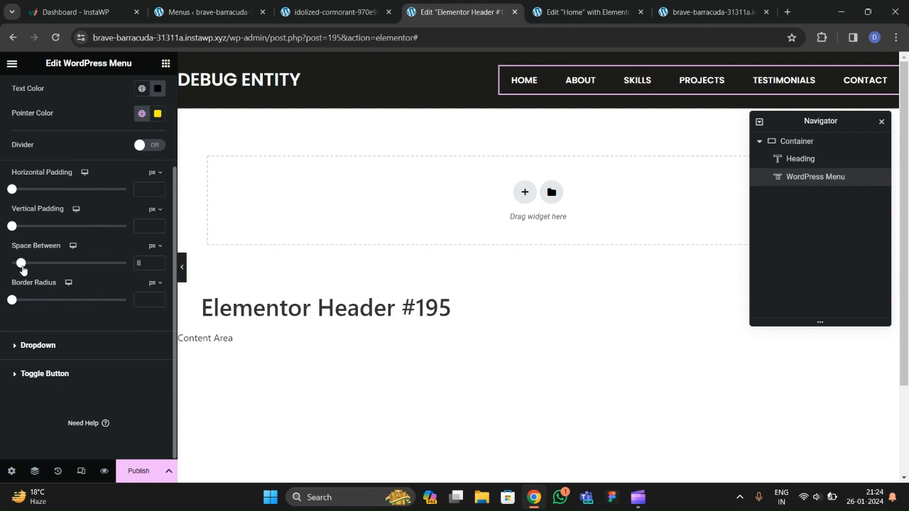
{"action": "type", "text": "10"}
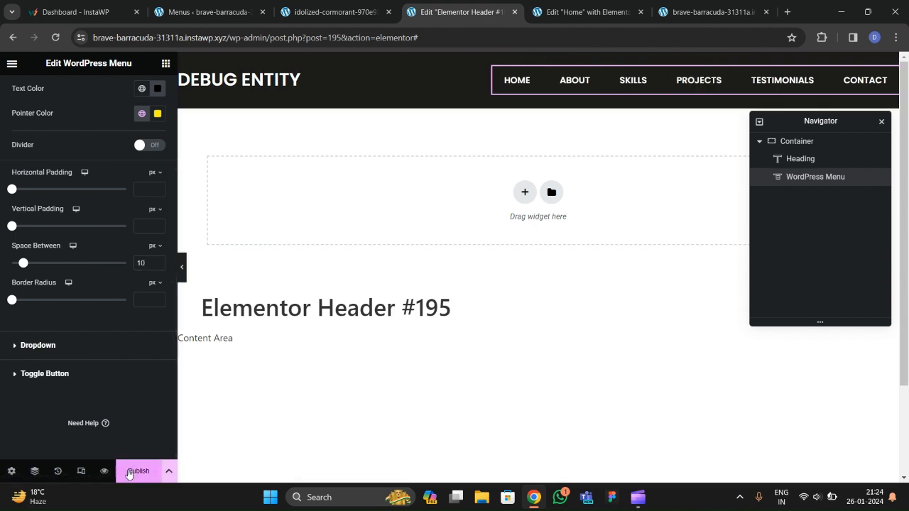
Publish the header template with an Include > Entire Site display condition.
{"action": "left_click", "coordinate": [135, 472]}
{"action": "left_click", "coordinate": [455, 331]}
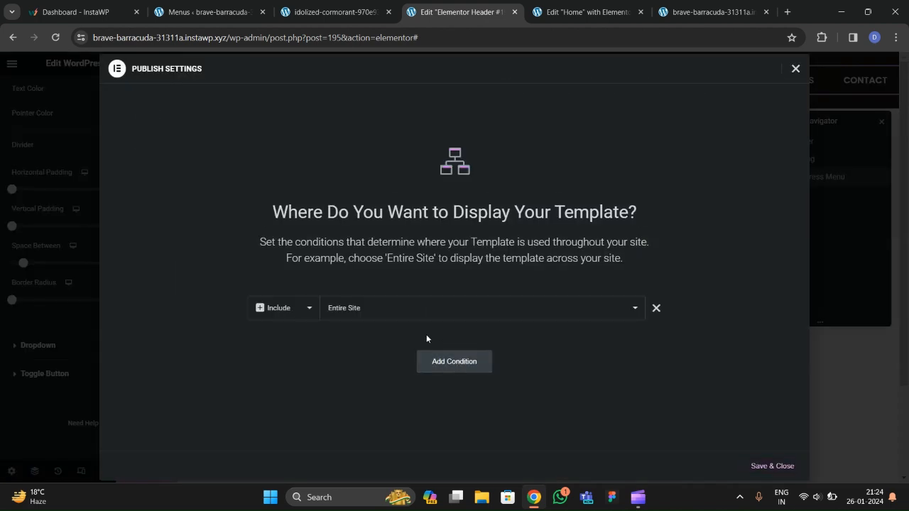
{"action": "left_click", "coordinate": [772, 469]}
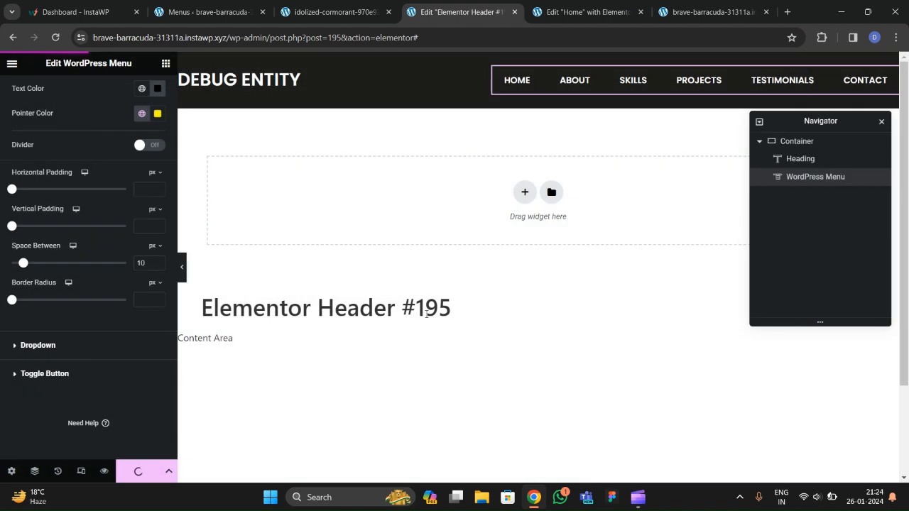
Set the header container's bottom padding to 22 px.
{"action": "left_click", "coordinate": [797, 141]}
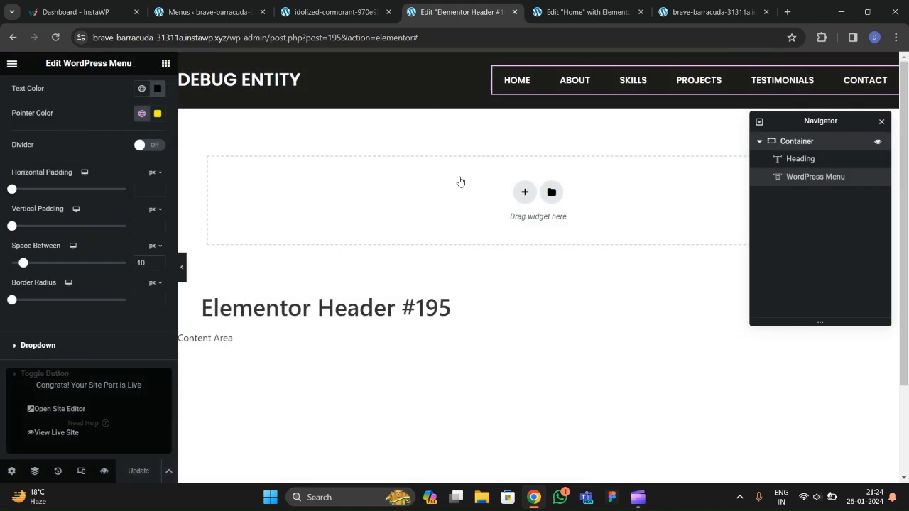
{"action": "left_click", "coordinate": [144, 92]}
{"action": "double_click", "coordinate": [26, 220]}
{"action": "key", "text": "Tab"}
{"action": "key", "text": "Tab"}
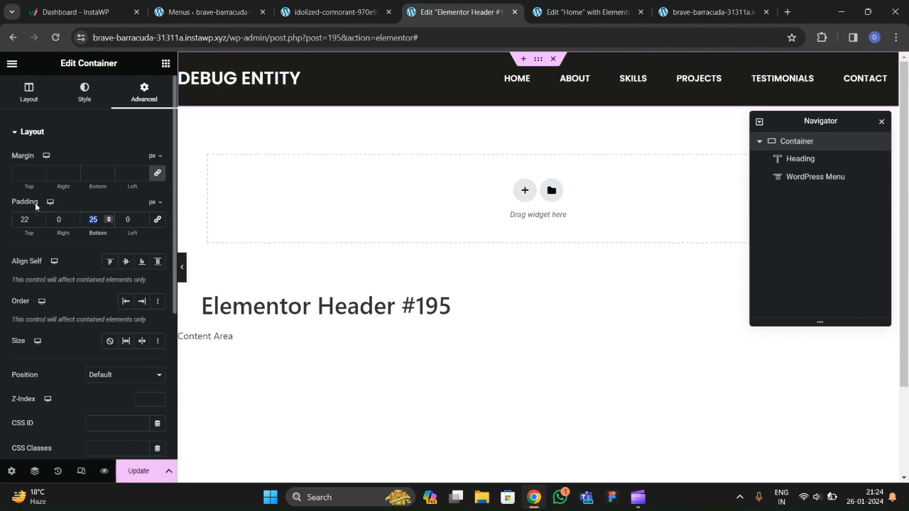
{"action": "type", "text": "22"}
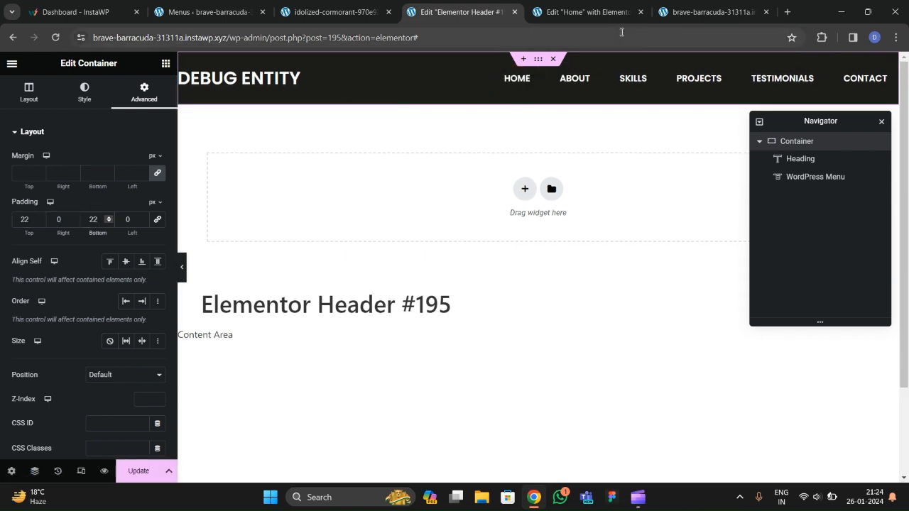
{"action": "left_click", "coordinate": [334, 12]}
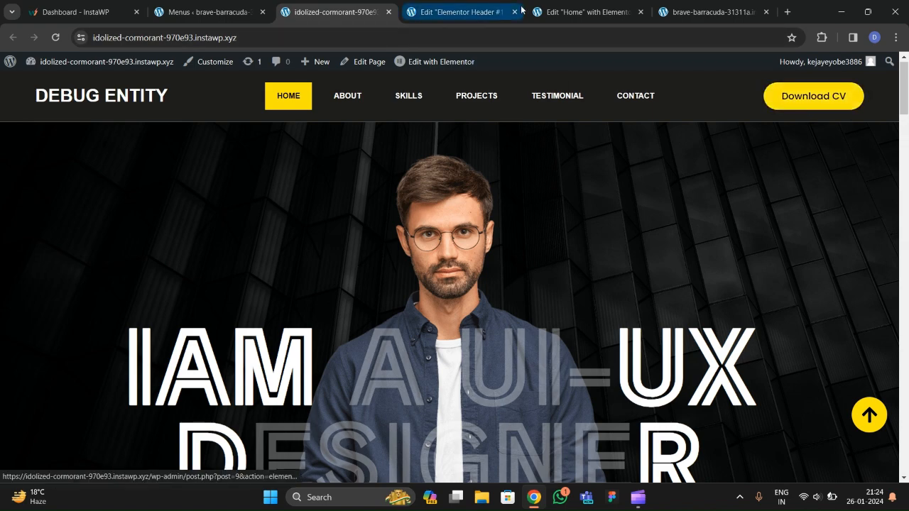
{"action": "left_click", "coordinate": [568, 12]}
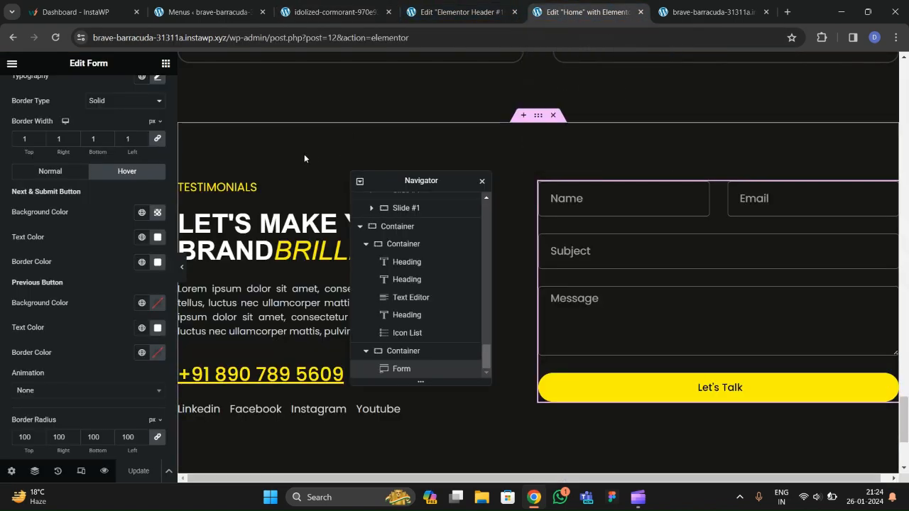
{"action": "left_click", "coordinate": [462, 12]}
Add a Button widget to the header, right after the WordPress Menu.
{"action": "left_click", "coordinate": [166, 65]}
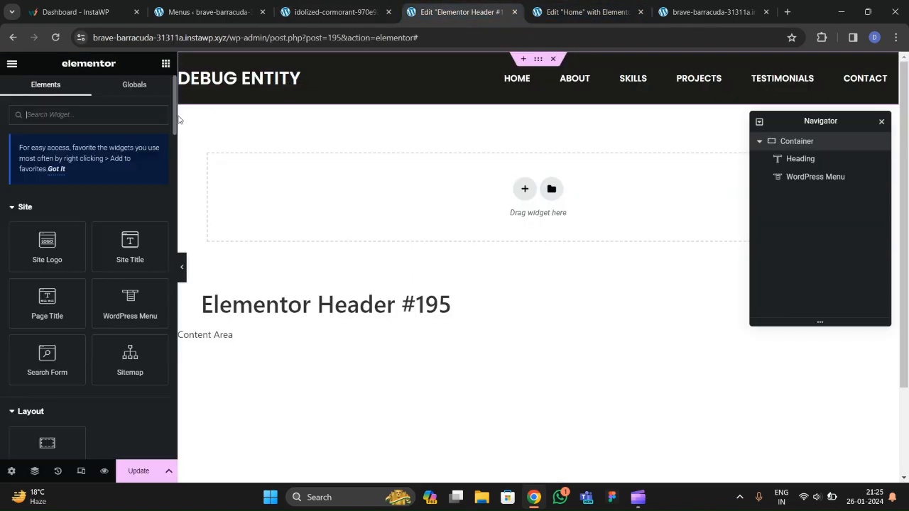
{"action": "scroll", "coordinate": [93, 221], "scroll_direction": "down", "scroll_amount": 5}
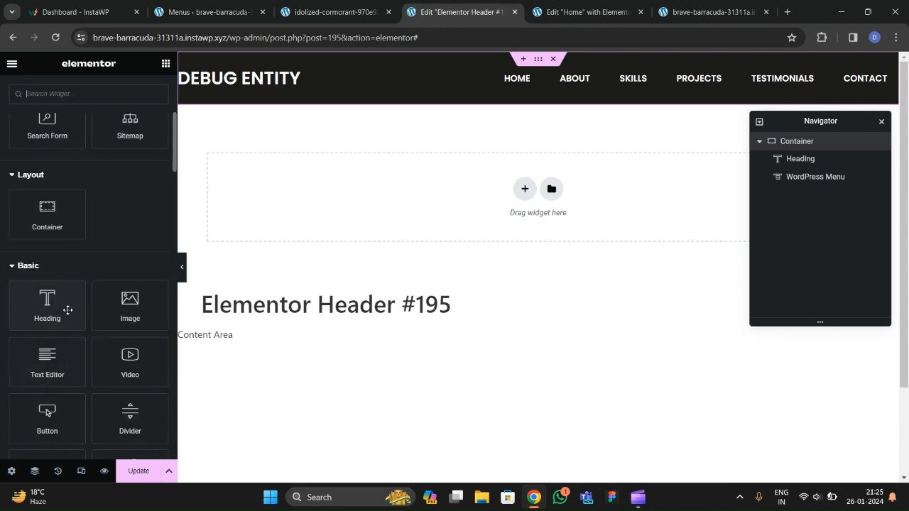
{"action": "scroll", "coordinate": [69, 335], "scroll_direction": "down", "scroll_amount": 1}
{"action": "left_click_drag", "start_coordinate": [59, 371], "coordinate": [515, 81]}
{"action": "left_click_drag", "start_coordinate": [794, 179], "coordinate": [803, 199]}
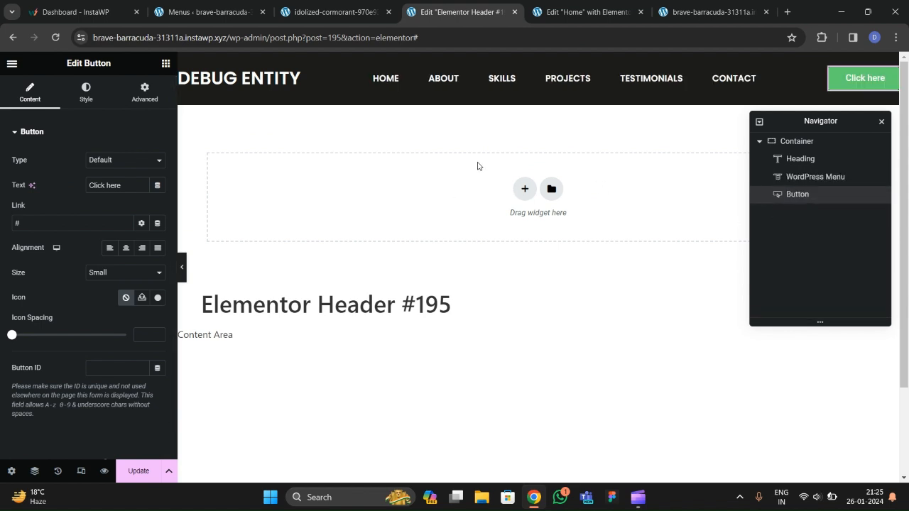
Change the button text to 'Download CV'.
{"action": "left_click_drag", "start_coordinate": [121, 185], "coordinate": [35, 192]}
{"action": "type", "text": "Do"}
{"action": "key", "text": "BackSpace"}
{"action": "type", "text": "ownload CV"}
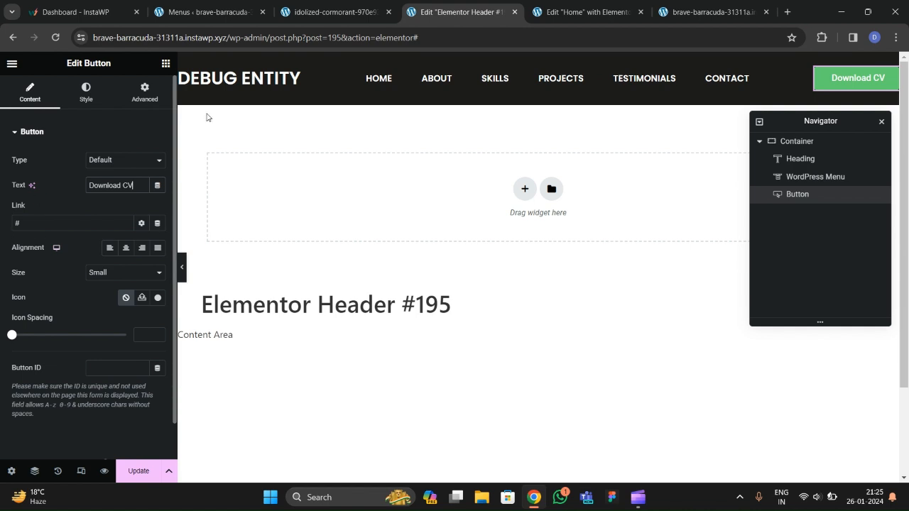
{"action": "left_click", "coordinate": [341, 21]}
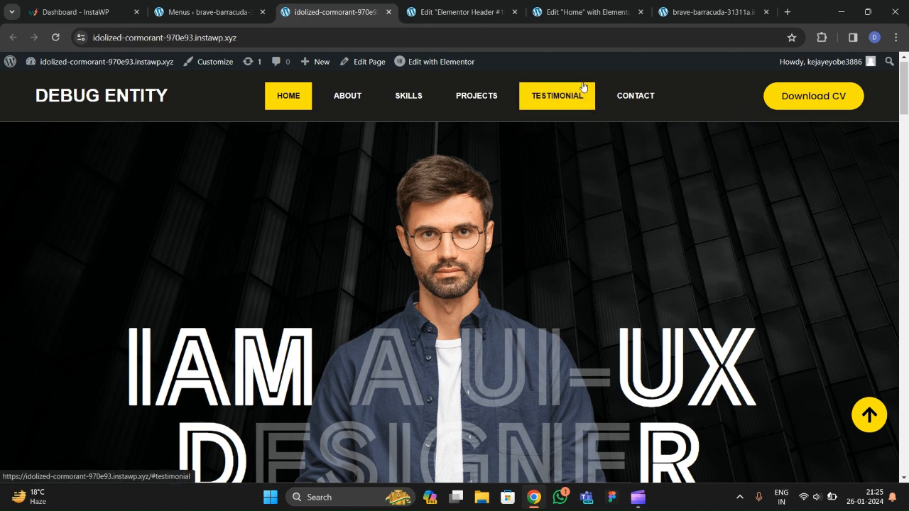
Set the Download CV button's font family to Poppins.
{"action": "left_click", "coordinate": [582, 16]}
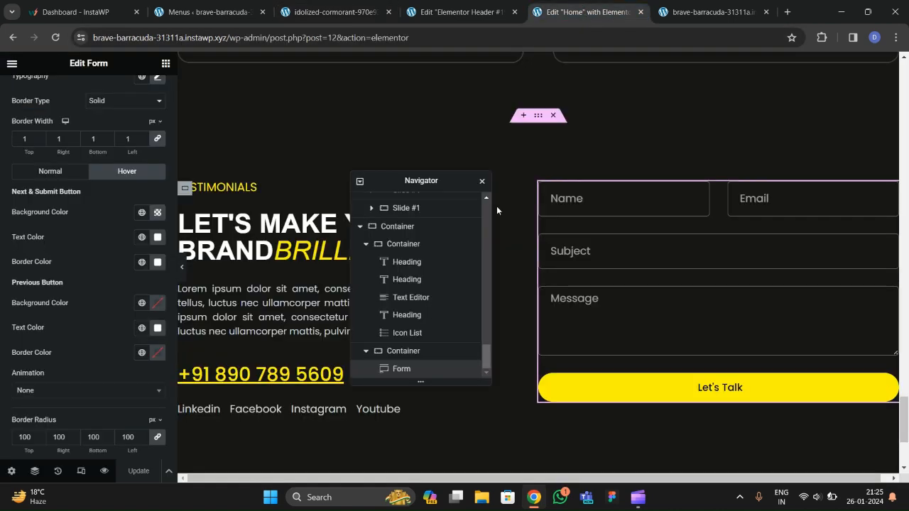
{"action": "left_click", "coordinate": [444, 13]}
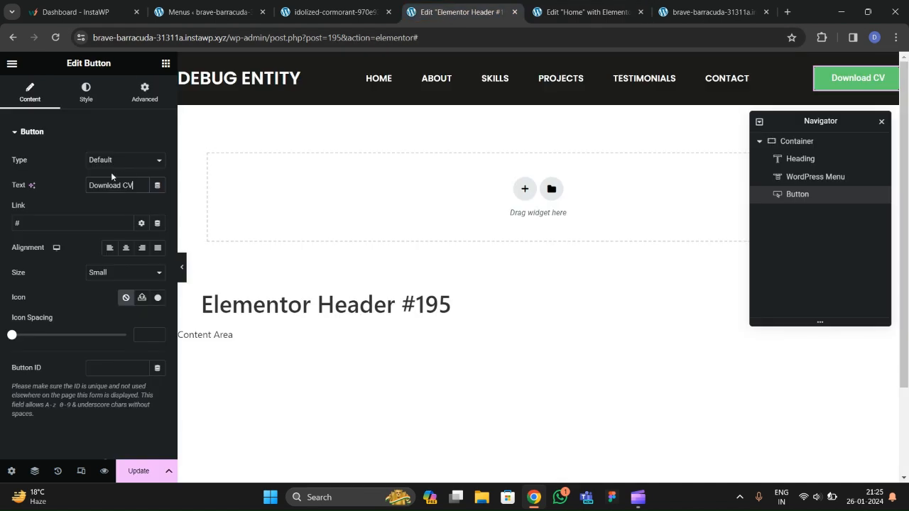
{"action": "scroll", "coordinate": [97, 253], "scroll_direction": "down", "scroll_amount": 1}
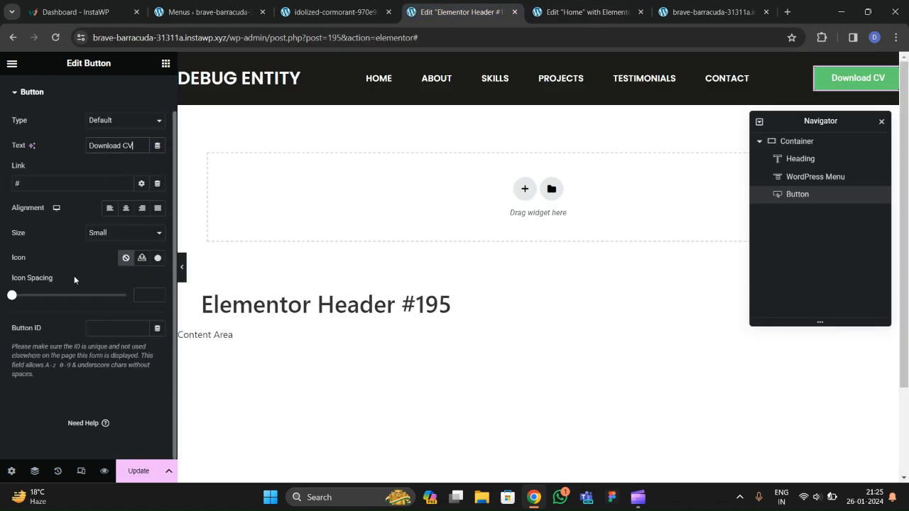
{"action": "scroll", "coordinate": [34, 247], "scroll_direction": "up", "scroll_amount": 1}
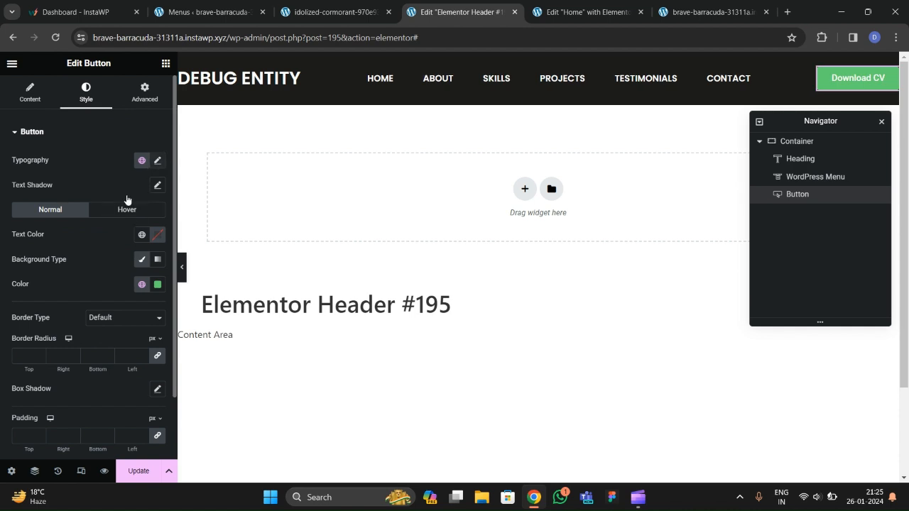
{"action": "left_click", "coordinate": [113, 222]}
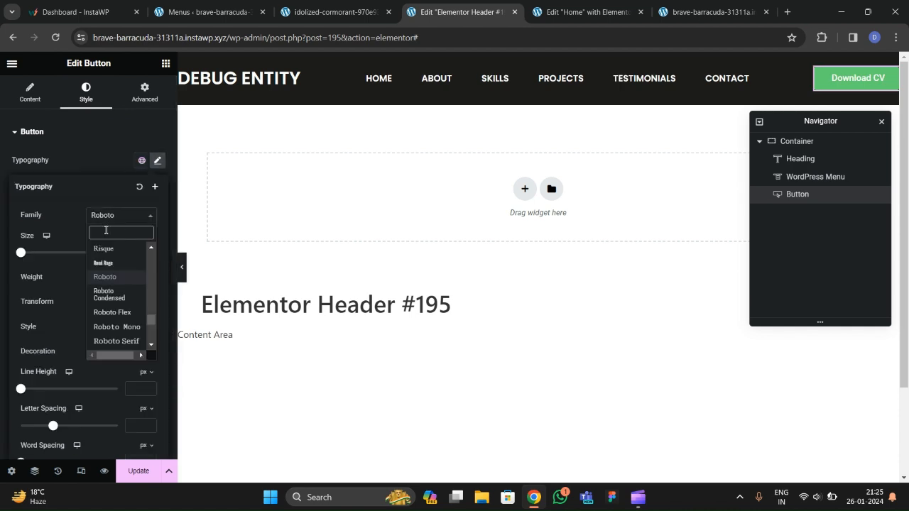
{"action": "type", "text": "poppins"}
{"action": "key", "text": "Return"}
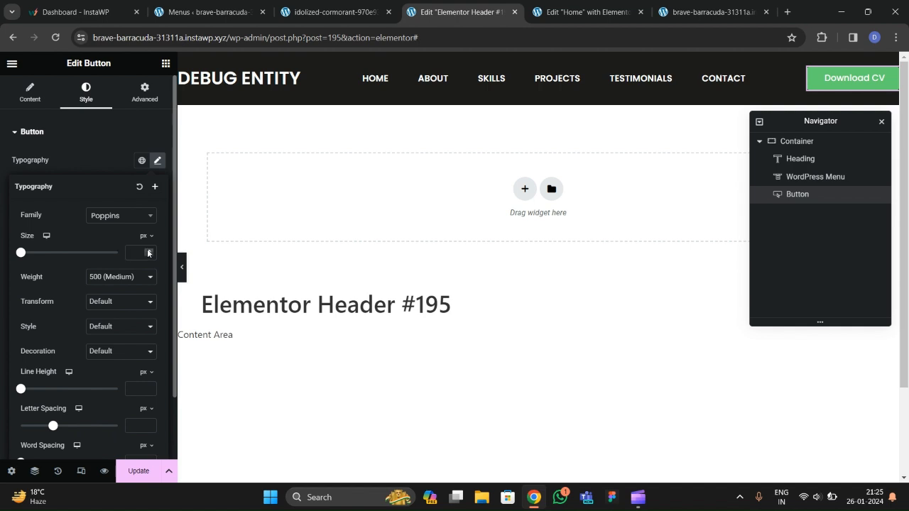
{"action": "left_click", "coordinate": [114, 171]}
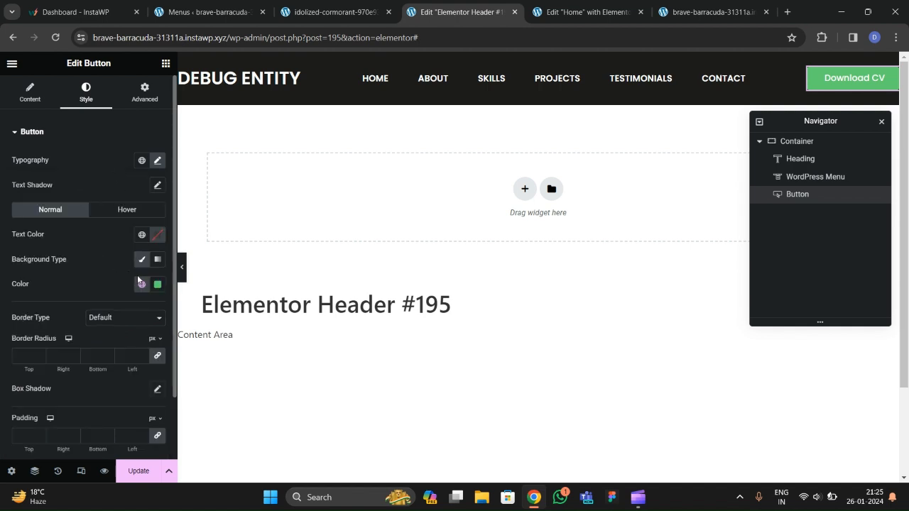
Give the button the global yellow background and black text.
{"action": "left_click", "coordinate": [157, 285]}
{"action": "key", "text": "ctrl+c"}
{"action": "left_click_drag", "start_coordinate": [226, 439], "coordinate": [91, 442]}
{"action": "left_click", "coordinate": [102, 279]}
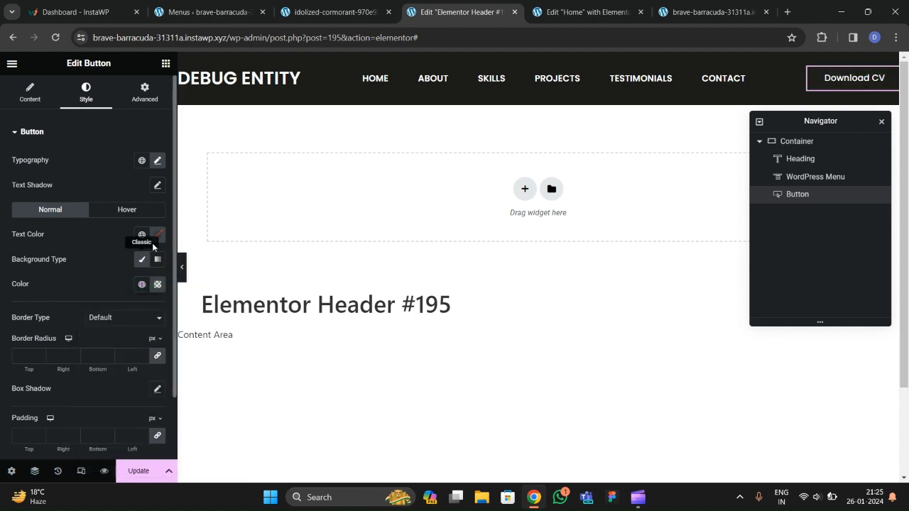
{"action": "left_click", "coordinate": [156, 285]}
{"action": "triple_click", "coordinate": [92, 453]}
{"action": "key", "text": "ctrl+v"}
{"action": "left_click", "coordinate": [106, 285]}
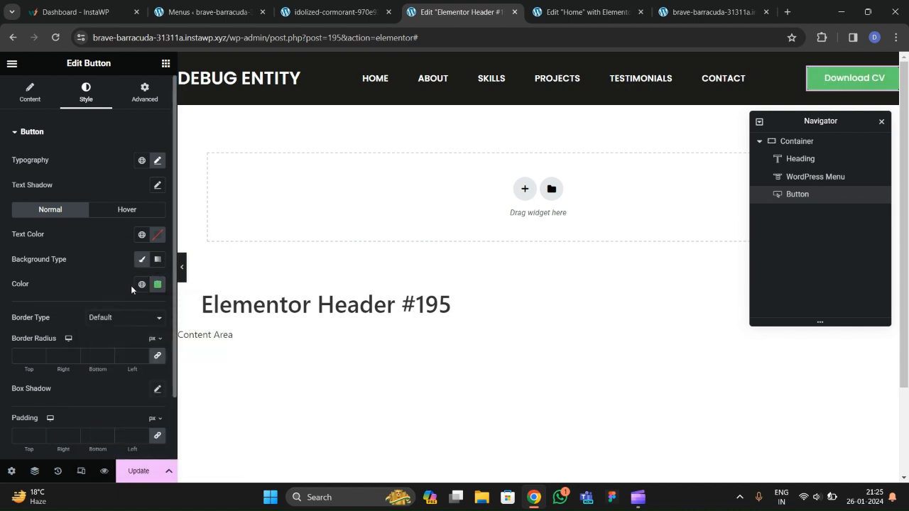
{"action": "left_click", "coordinate": [141, 285]}
{"action": "left_click", "coordinate": [75, 434]}
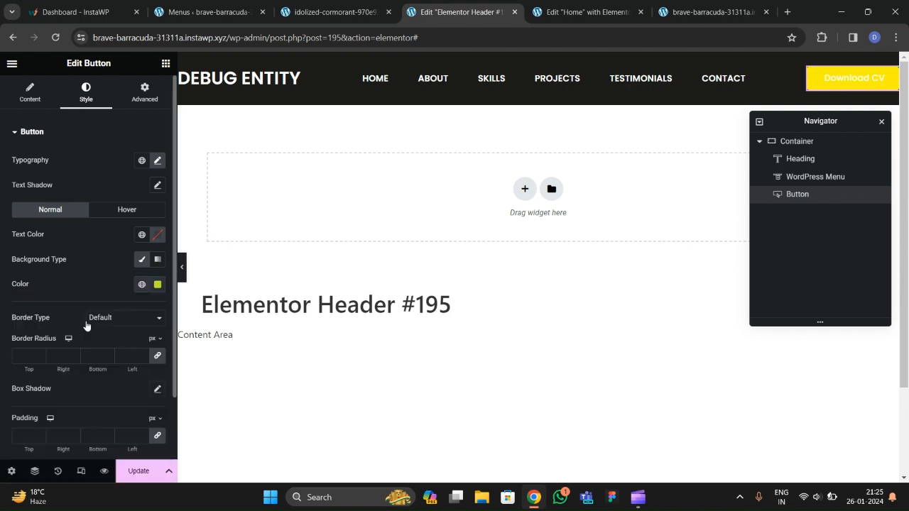
{"action": "left_click", "coordinate": [159, 237]}
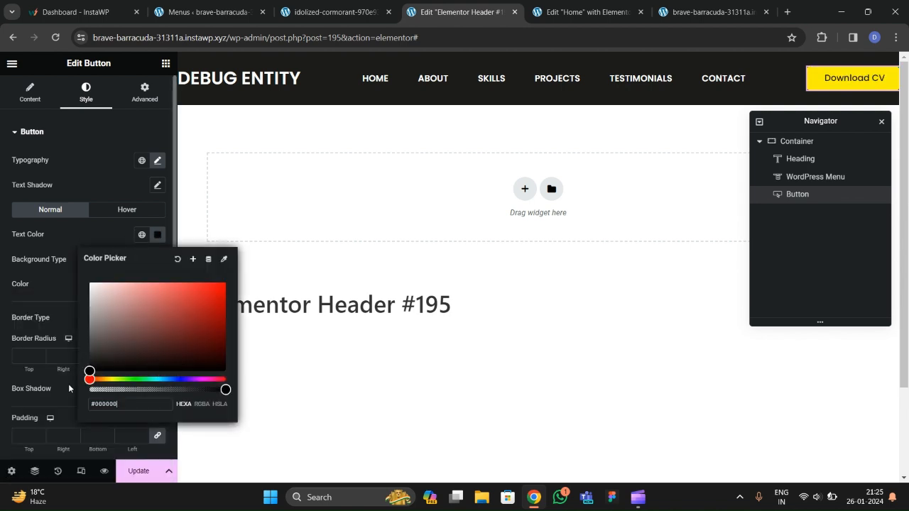
{"action": "left_click", "coordinate": [75, 245]}
Round the button corners to 100 px and set its size to Medium.
{"action": "scroll", "coordinate": [72, 251], "scroll_direction": "down", "scroll_amount": 1}
{"action": "left_click", "coordinate": [33, 284]}
{"action": "type", "text": "100"}
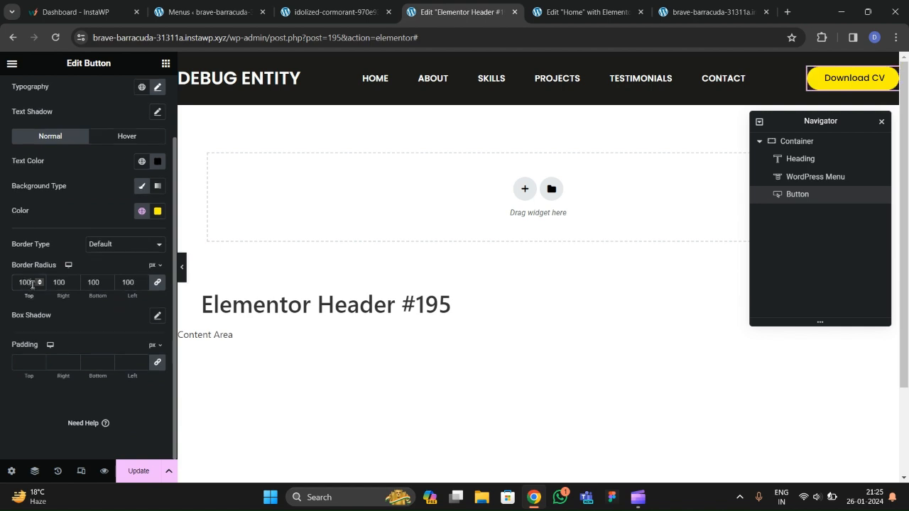
{"action": "scroll", "coordinate": [32, 256], "scroll_direction": "up", "scroll_amount": 1}
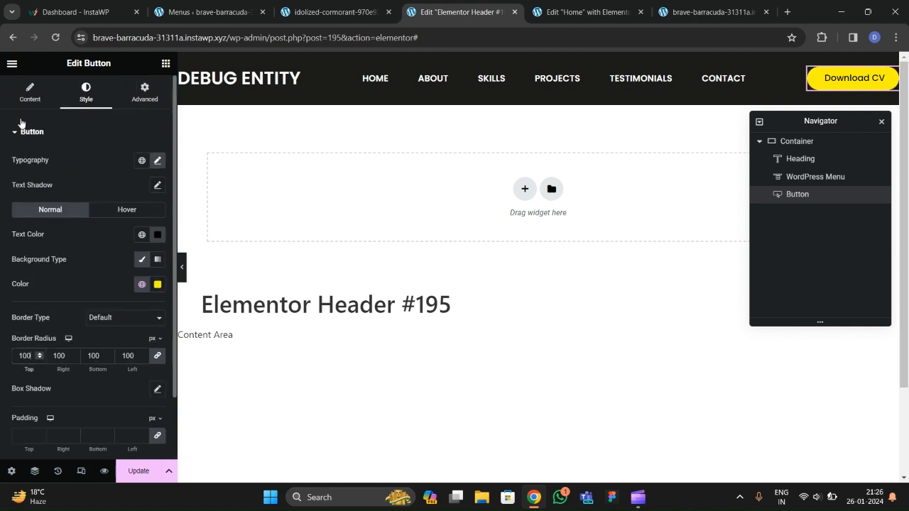
{"action": "left_click", "coordinate": [29, 92]}
{"action": "scroll", "coordinate": [45, 235], "scroll_direction": "down", "scroll_amount": 1}
{"action": "left_click", "coordinate": [107, 233]}
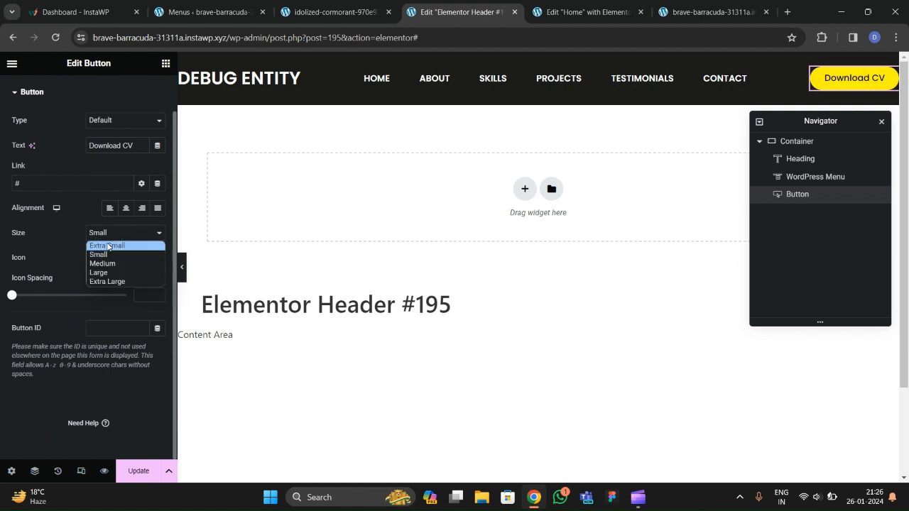
{"action": "left_click", "coordinate": [103, 264]}
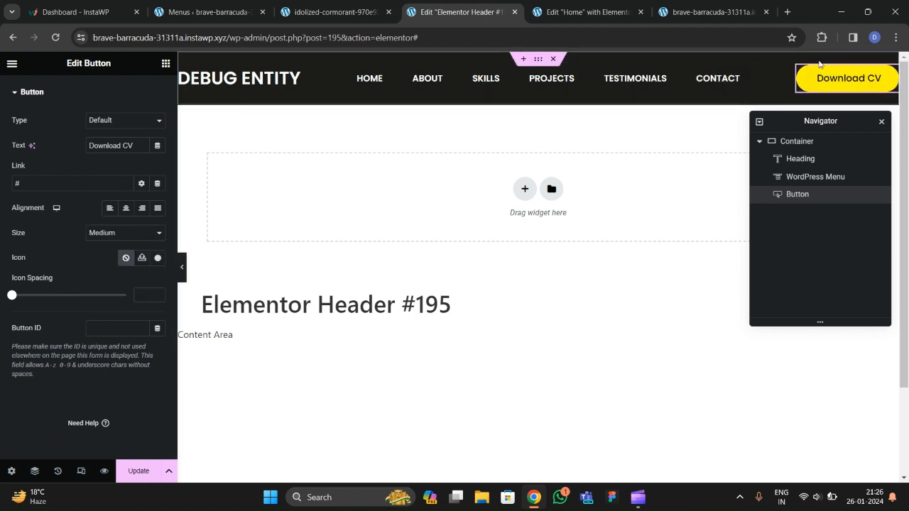
{"action": "scroll", "coordinate": [92, 157], "scroll_direction": "up", "scroll_amount": 1}
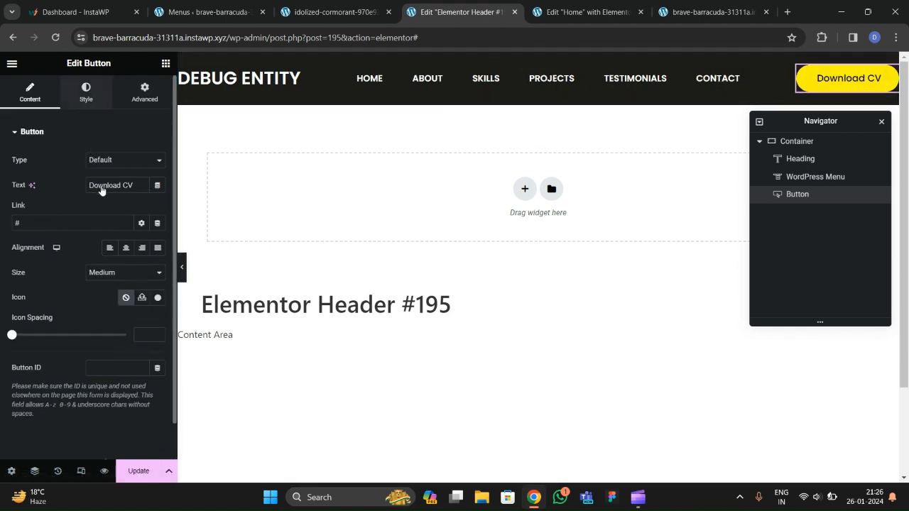
{"action": "left_click", "coordinate": [86, 92]}
{"action": "left_click", "coordinate": [126, 210]}
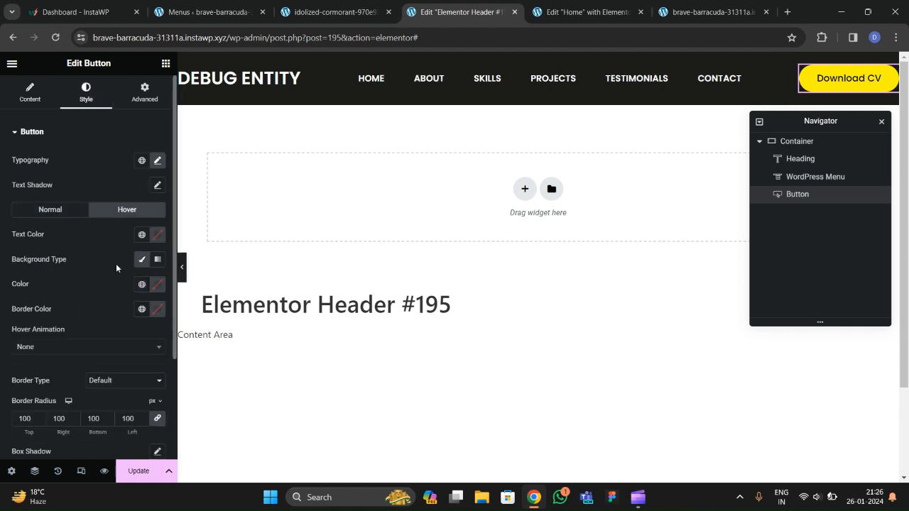
Set the button's hover text colour to black.
{"action": "left_click", "coordinate": [157, 285]}
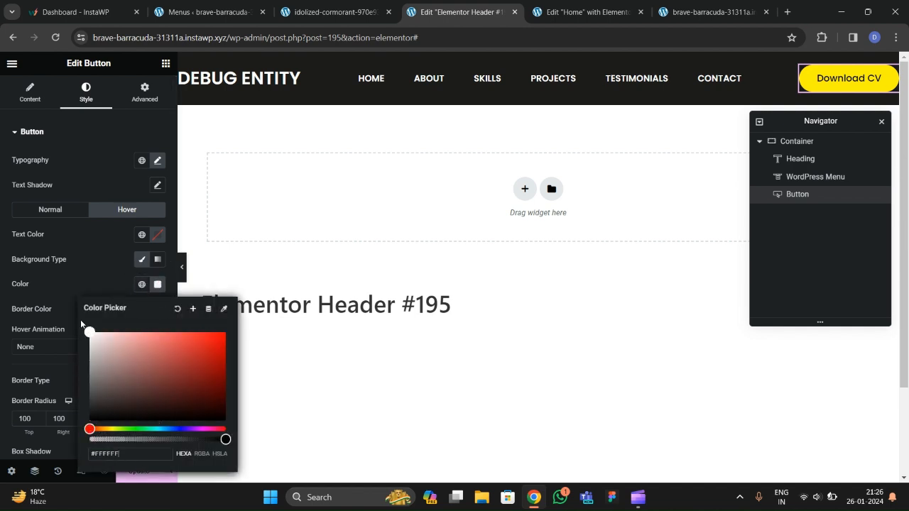
{"action": "left_click", "coordinate": [157, 234]}
{"action": "left_click_drag", "start_coordinate": [151, 305], "coordinate": [73, 383]}
{"action": "left_click", "coordinate": [68, 265]}
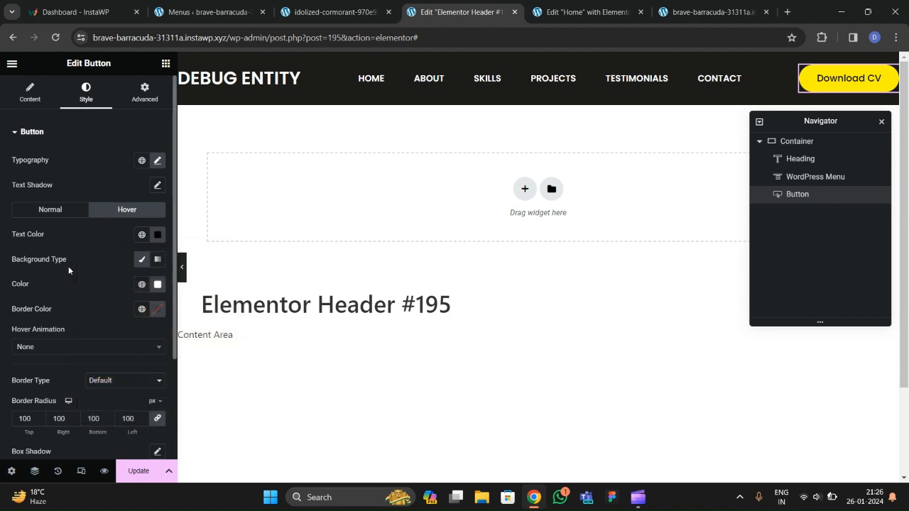
{"action": "scroll", "coordinate": [68, 267], "scroll_direction": "down", "scroll_amount": 3}
Apply the Pulse Shrink hover animation and update the header template.
{"action": "left_click", "coordinate": [43, 231]}
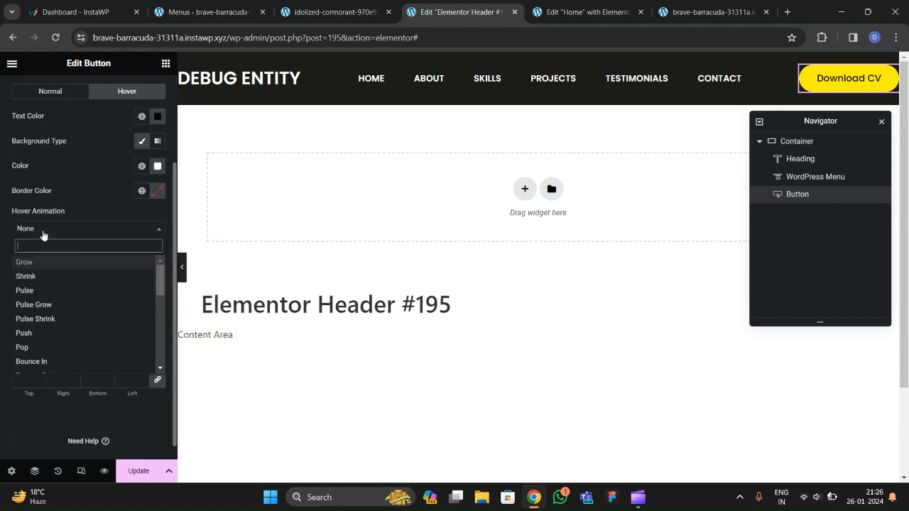
{"action": "left_click", "coordinate": [39, 319]}
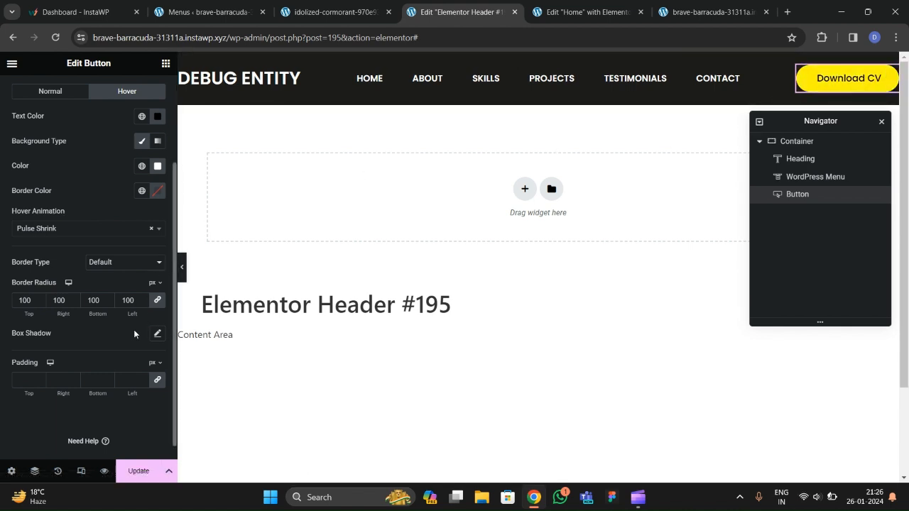
{"action": "left_click", "coordinate": [139, 469]}
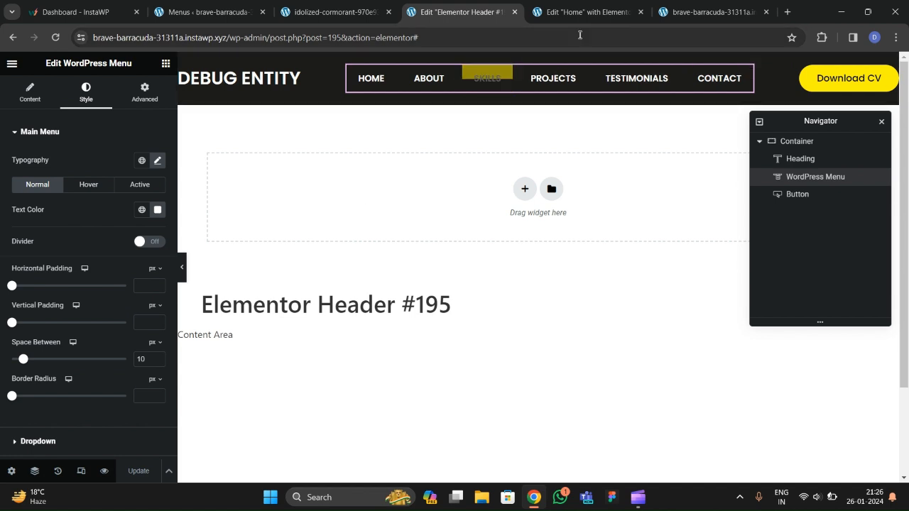
Change the Home page layout in page settings from Elementor Canvas to Elementor Full Width.
{"action": "left_click", "coordinate": [571, 12]}
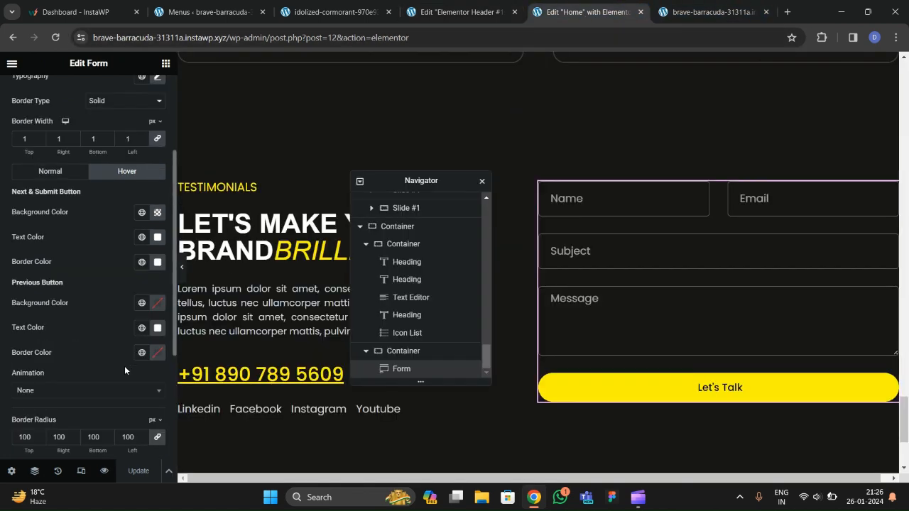
{"action": "left_click", "coordinate": [12, 472]}
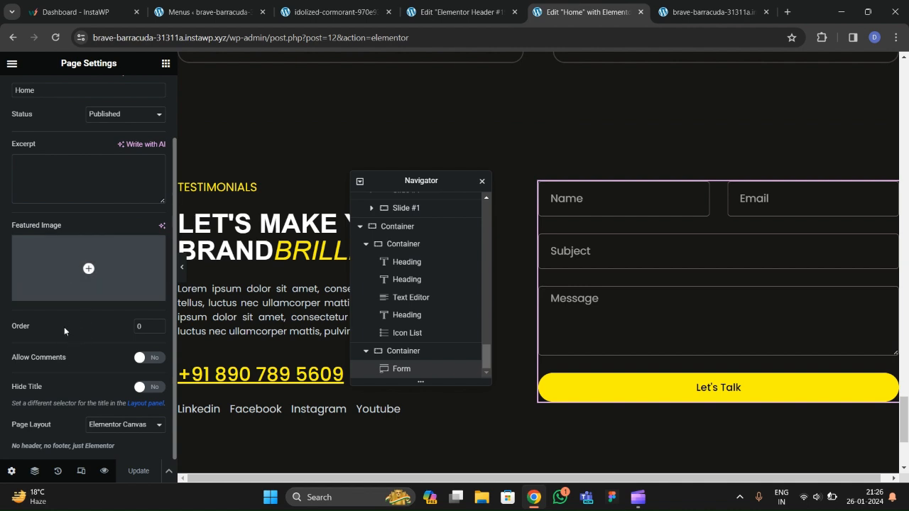
{"action": "left_click", "coordinate": [103, 426]}
{"action": "left_click", "coordinate": [106, 454]}
{"action": "scroll", "coordinate": [91, 392], "scroll_direction": "down", "scroll_amount": 1}
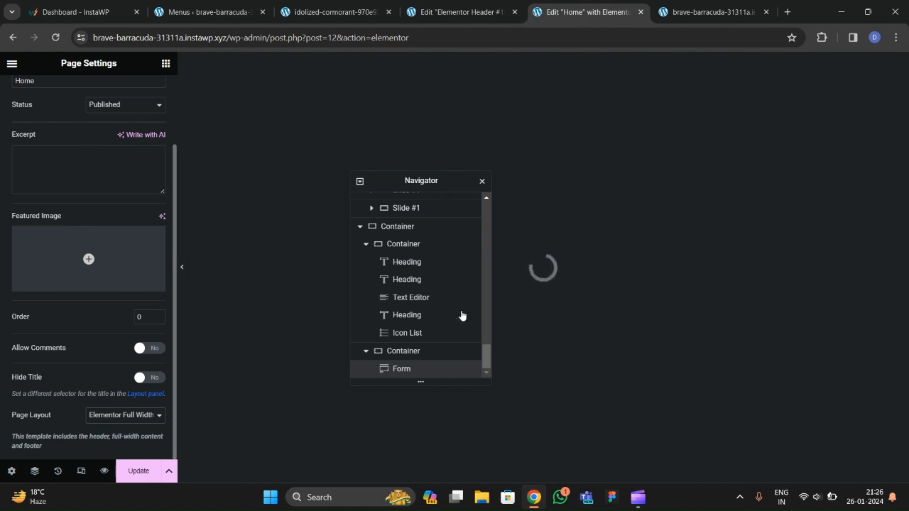
{"action": "mouse_move", "coordinate": [637, 498]}
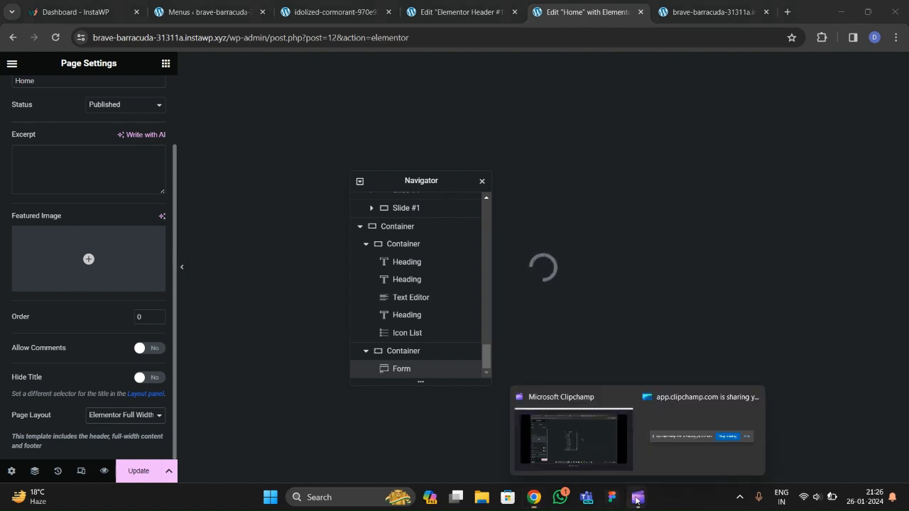
{"action": "left_click", "coordinate": [603, 469]}
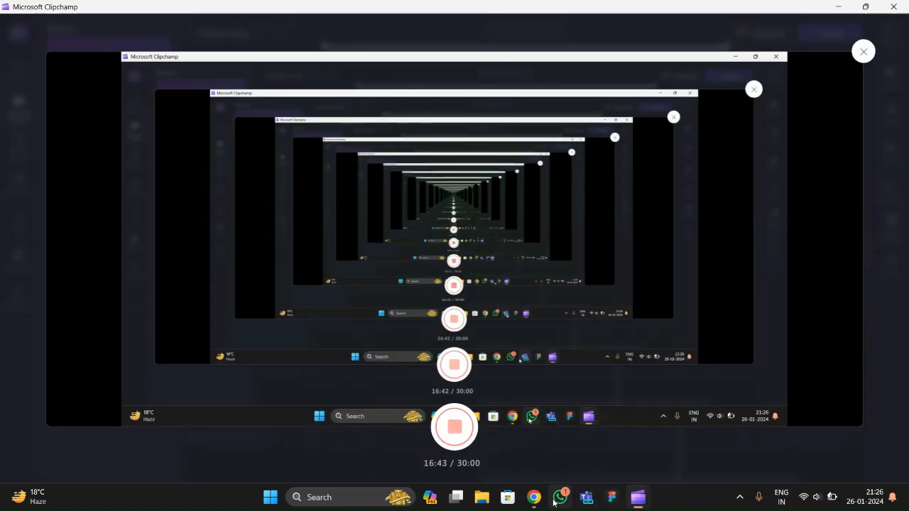
{"action": "left_click", "coordinate": [534, 497]}
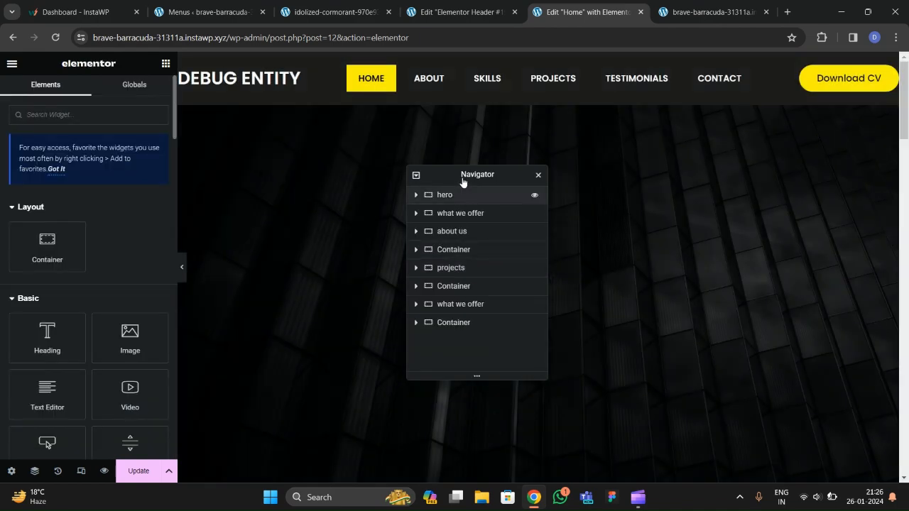
{"action": "scroll", "coordinate": [432, 260], "scroll_direction": "down", "scroll_amount": 5}
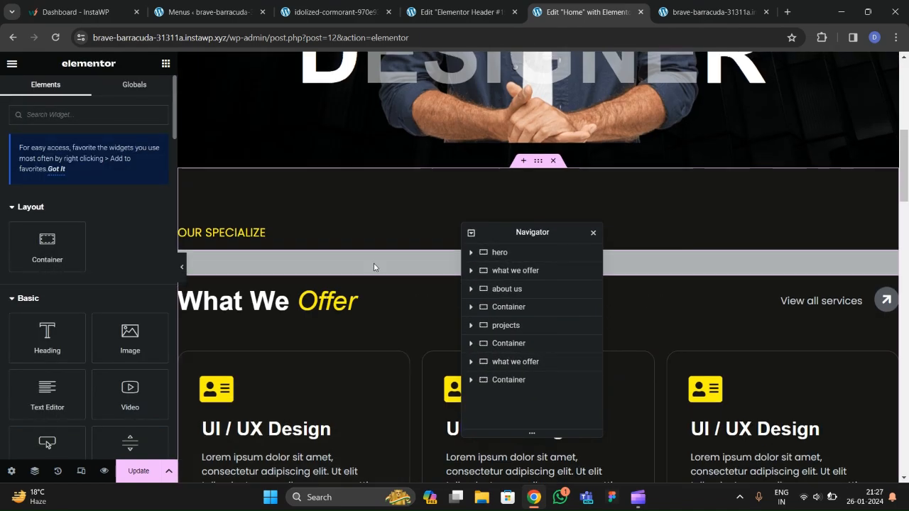
{"action": "scroll", "coordinate": [376, 266], "scroll_direction": "up", "scroll_amount": 6}
Set the header container's Motion Effects Sticky option to Top, then update the Home page.
{"action": "left_click", "coordinate": [487, 21]}
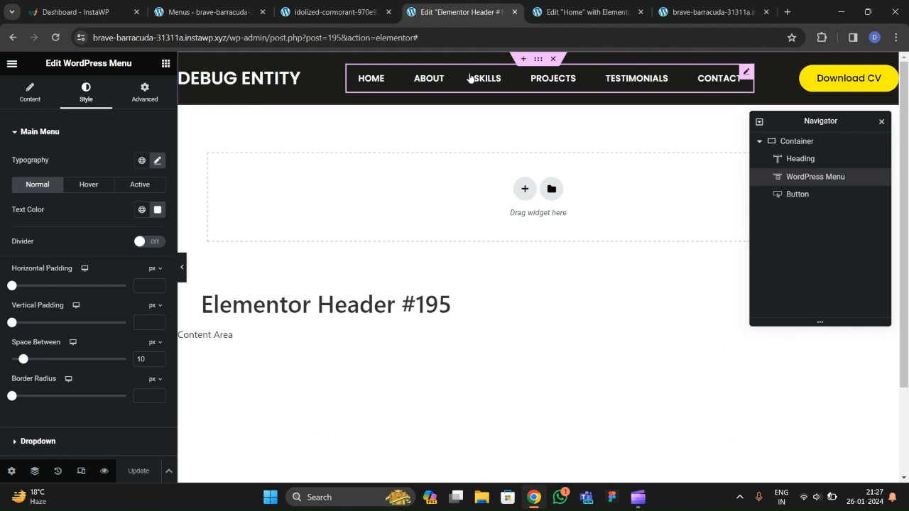
{"action": "left_click", "coordinate": [475, 101]}
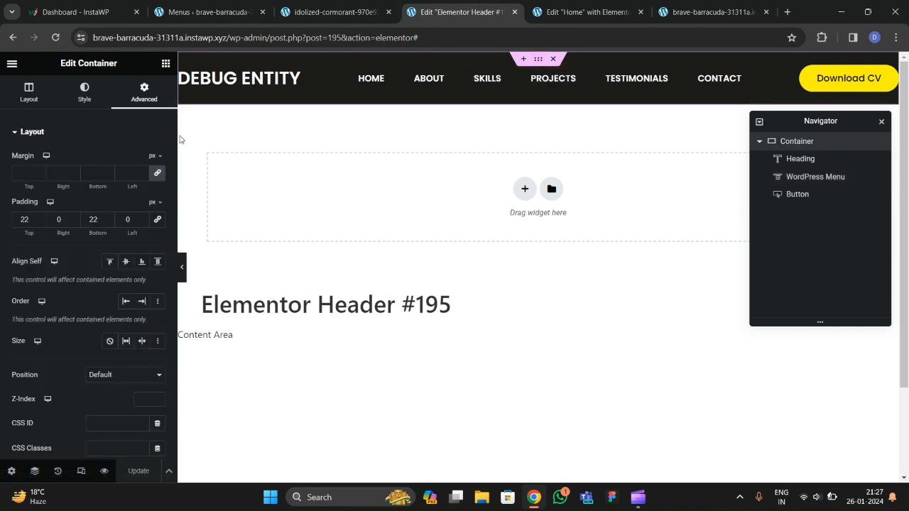
{"action": "scroll", "coordinate": [68, 199], "scroll_direction": "down", "scroll_amount": 5}
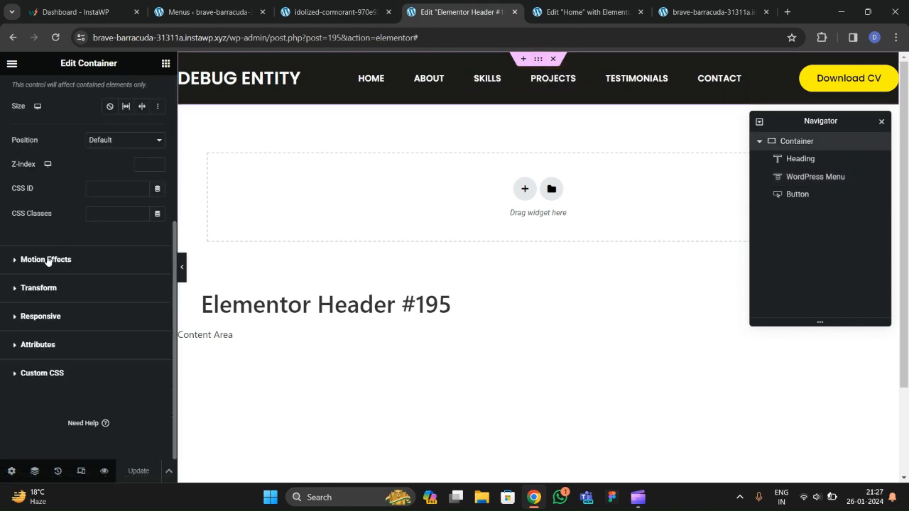
{"action": "left_click", "coordinate": [42, 269]}
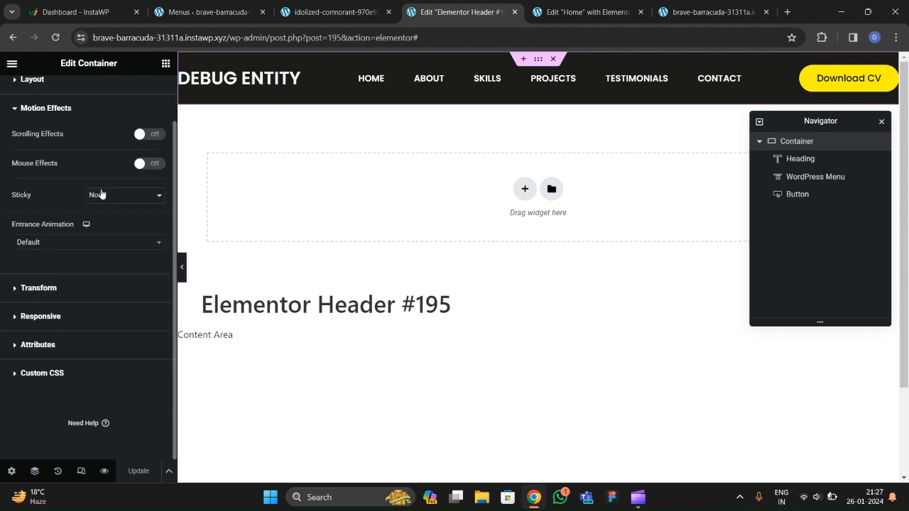
{"action": "left_click", "coordinate": [109, 203]}
{"action": "left_click", "coordinate": [107, 214]}
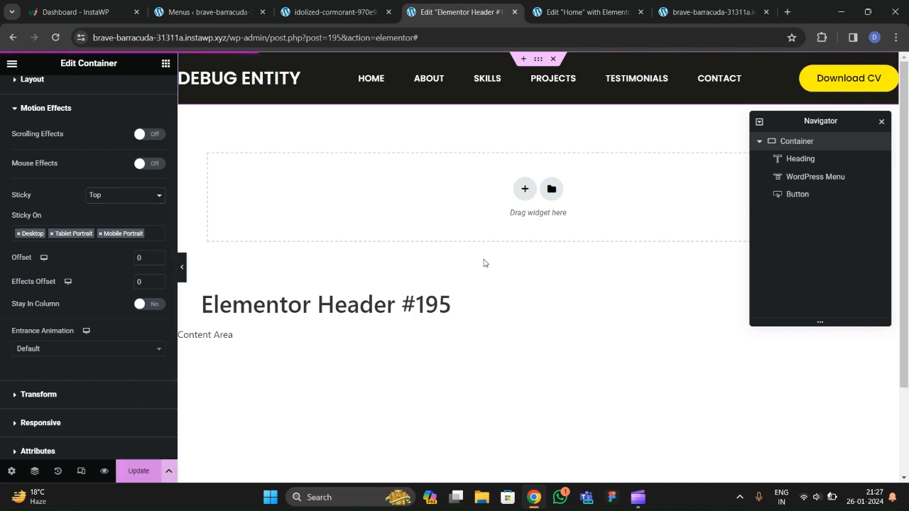
{"action": "left_click", "coordinate": [603, 11]}
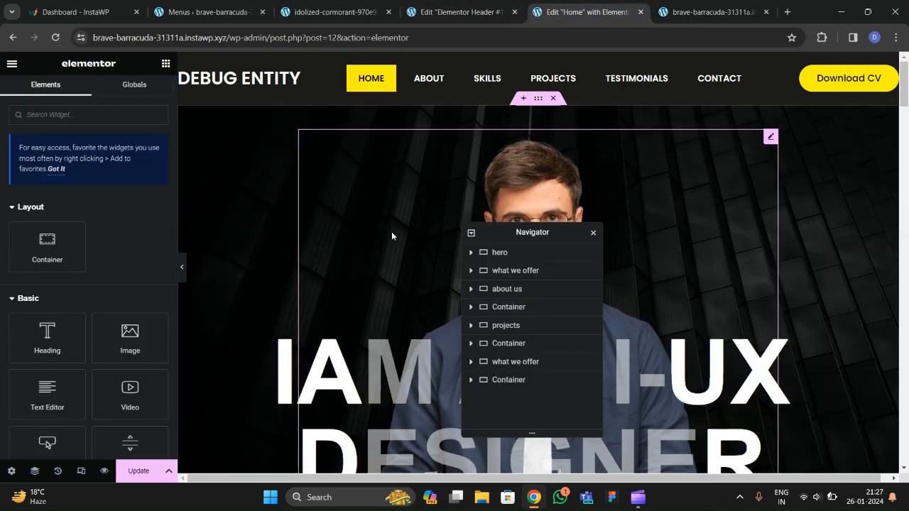
{"action": "left_click", "coordinate": [132, 469]}
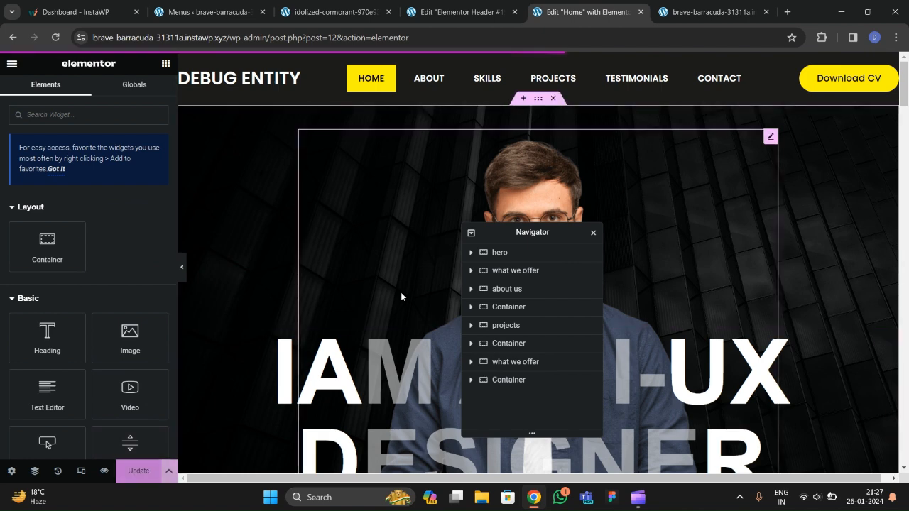
Scroll the live site to confirm the header stays pinned, test ABOUT, then view the reference site.
{"action": "left_click", "coordinate": [682, 12]}
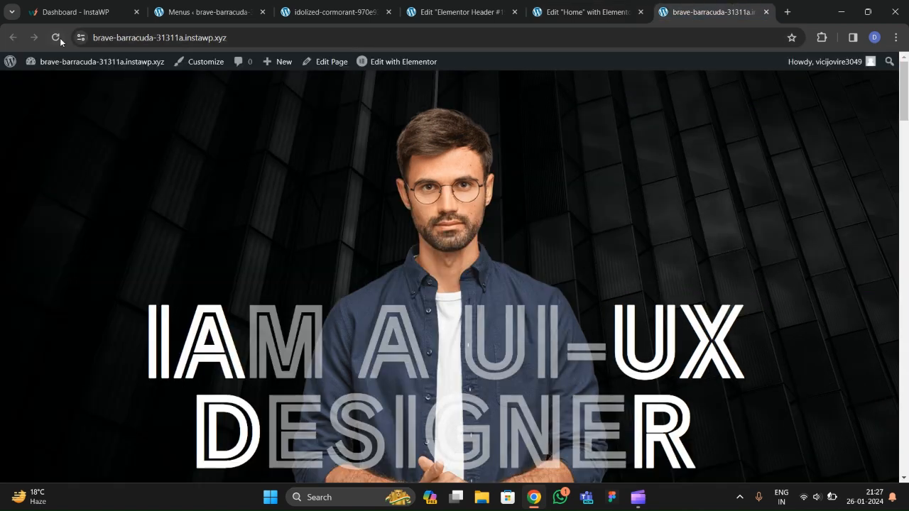
{"action": "scroll", "coordinate": [346, 297], "scroll_direction": "down", "scroll_amount": 5}
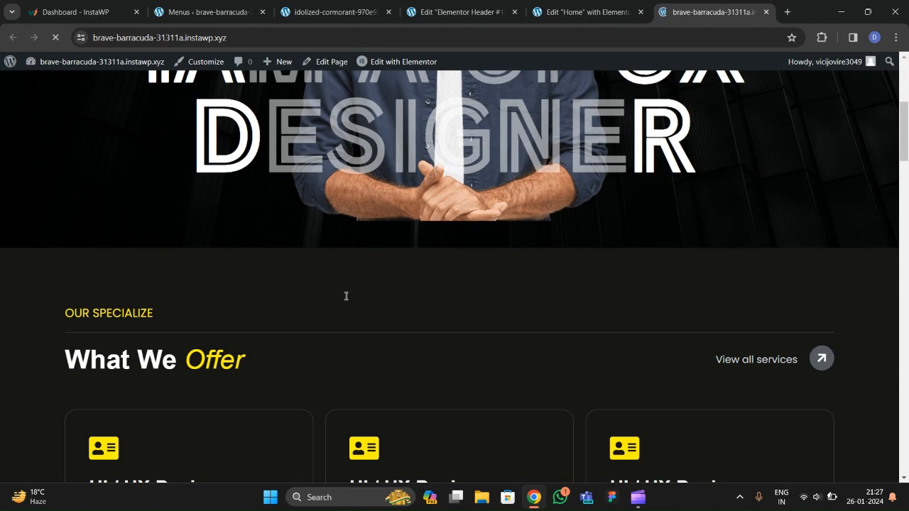
{"action": "scroll", "coordinate": [345, 294], "scroll_direction": "down", "scroll_amount": 5}
{"action": "scroll", "coordinate": [334, 299], "scroll_direction": "down", "scroll_amount": 15}
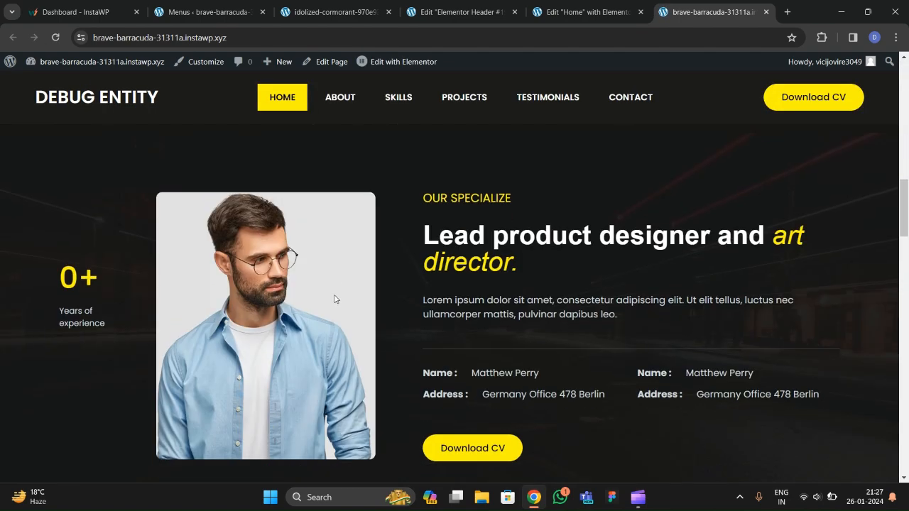
{"action": "scroll", "coordinate": [340, 298], "scroll_direction": "down", "scroll_amount": 8}
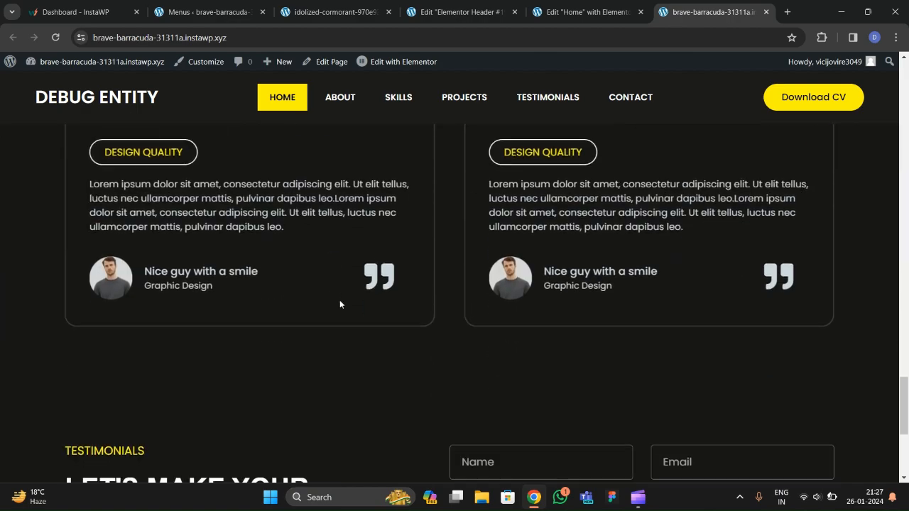
{"action": "scroll", "coordinate": [341, 306], "scroll_direction": "up", "scroll_amount": 8}
{"action": "scroll", "coordinate": [341, 274], "scroll_direction": "up", "scroll_amount": 20}
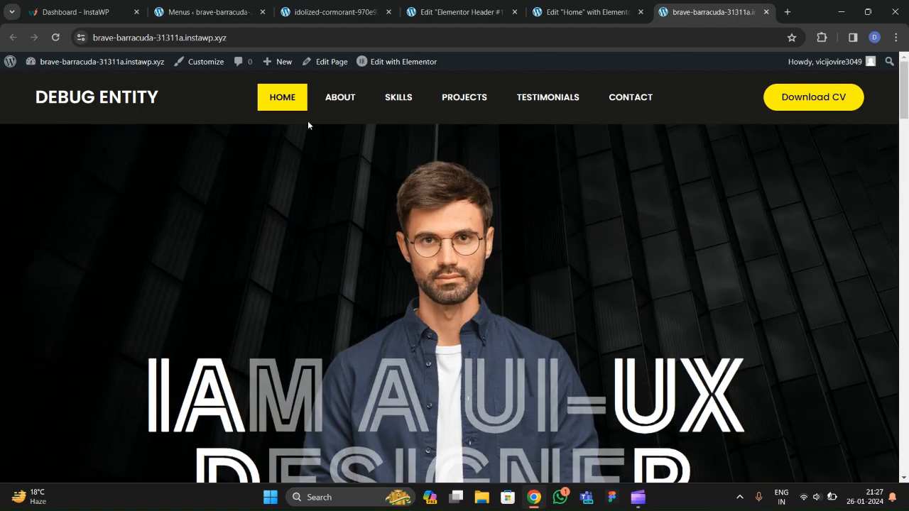
{"action": "left_click", "coordinate": [337, 98]}
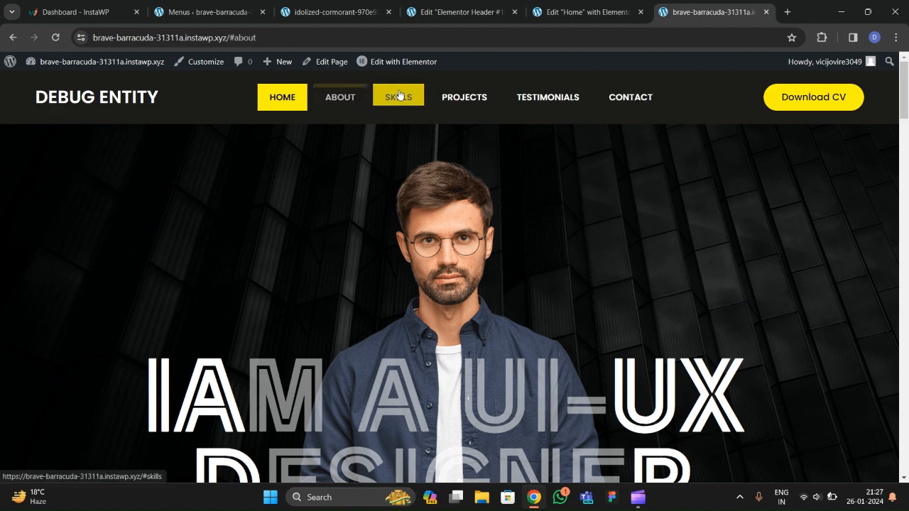
{"action": "left_click", "coordinate": [463, 17]}
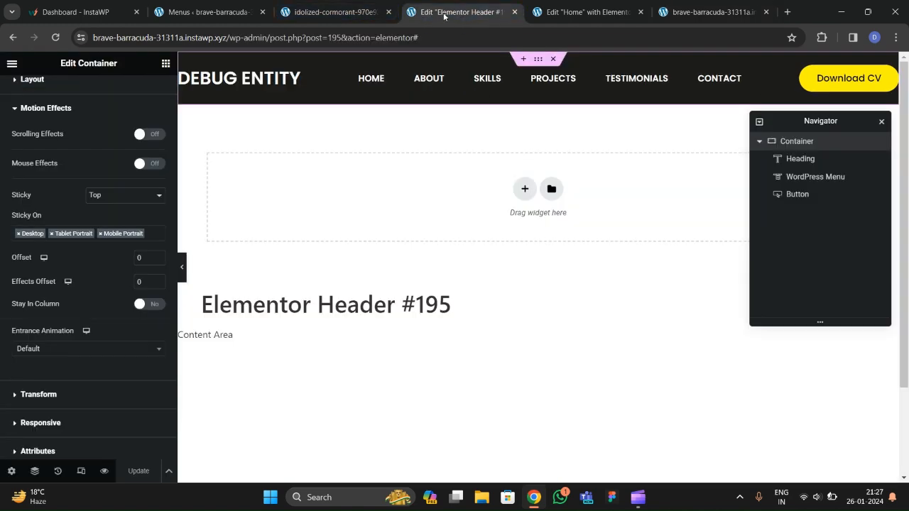
{"action": "left_click", "coordinate": [317, 8]}
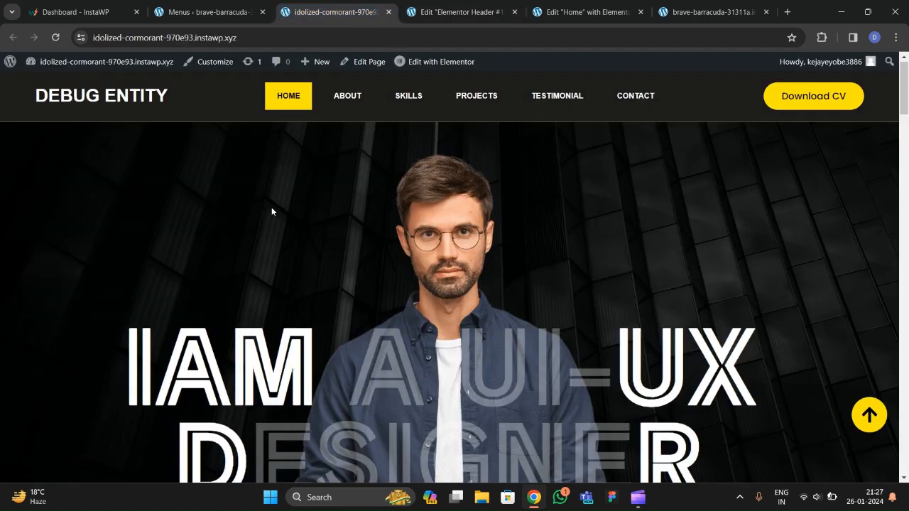
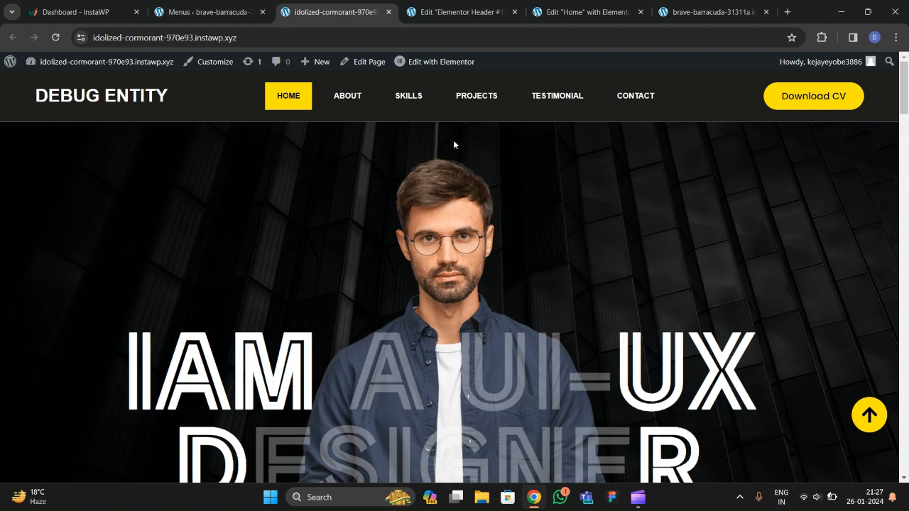
Return to WP admin's Menus screen showing the 'final menu' items.
{"action": "left_click", "coordinate": [187, 15]}
Open the Theme Builder in a new tab and add a new Footer template.
{"action": "mouse_move", "coordinate": [40, 226]}
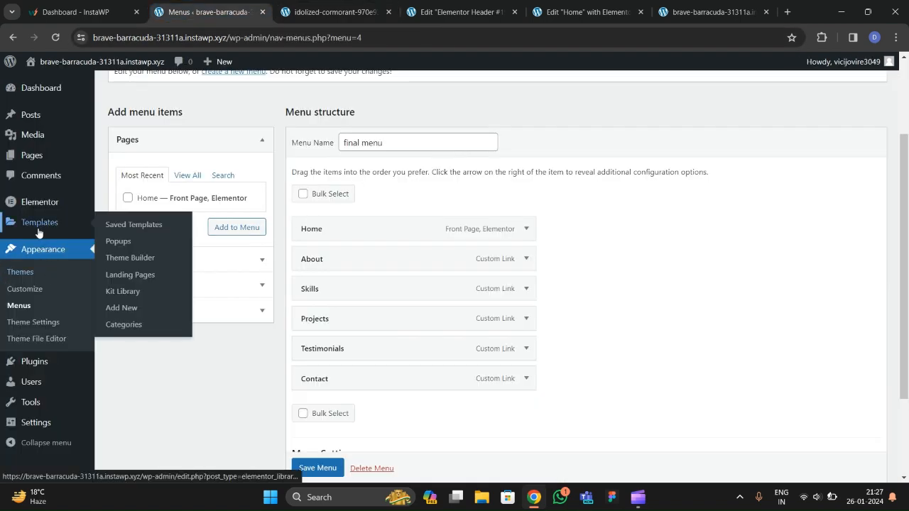
{"action": "right_click", "coordinate": [140, 262]}
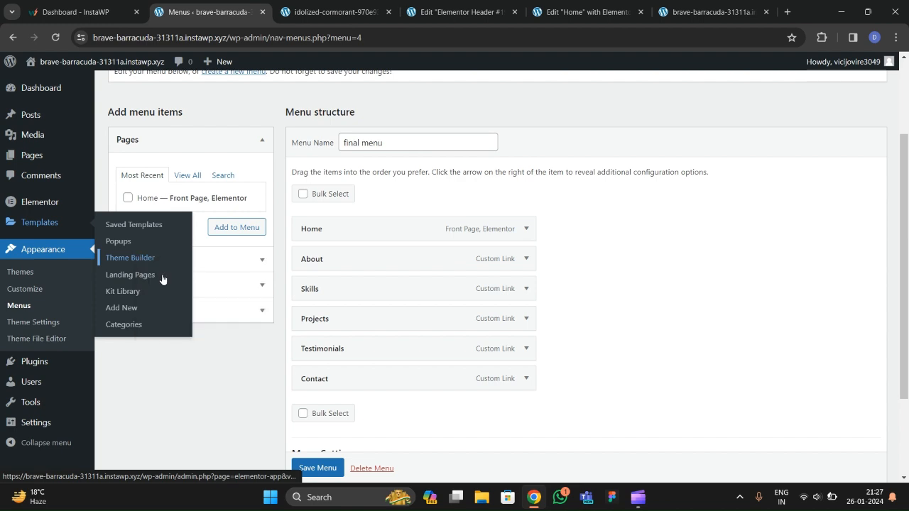
{"action": "left_click", "coordinate": [170, 270]}
{"action": "left_click", "coordinate": [284, 12]}
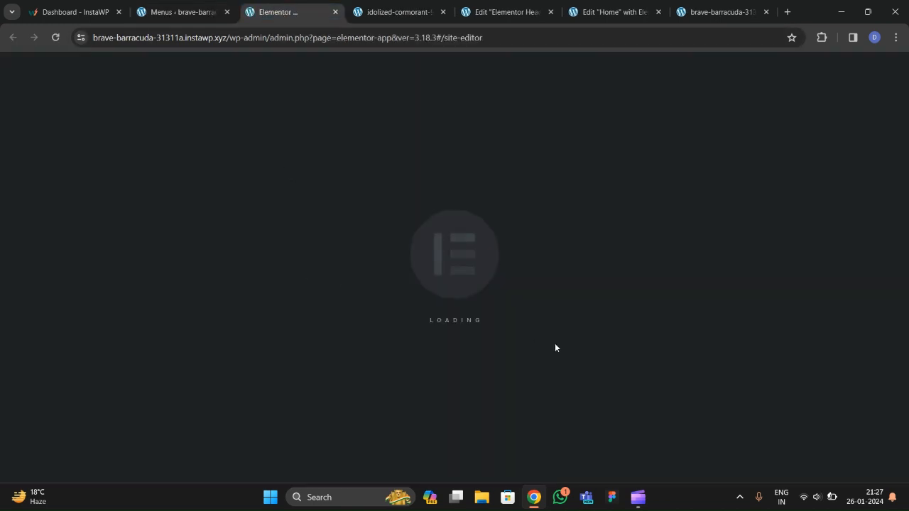
{"action": "left_click", "coordinate": [78, 211]}
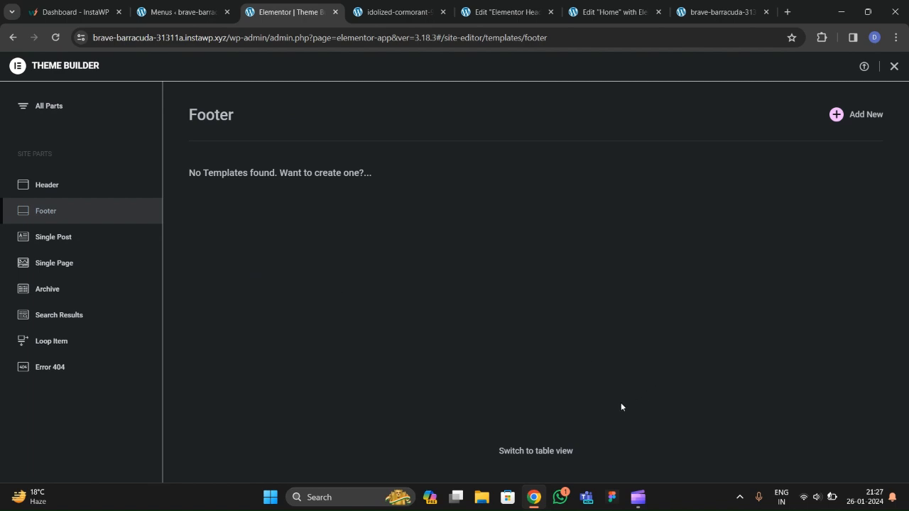
{"action": "mouse_move", "coordinate": [638, 506]}
{"action": "left_click", "coordinate": [576, 459]}
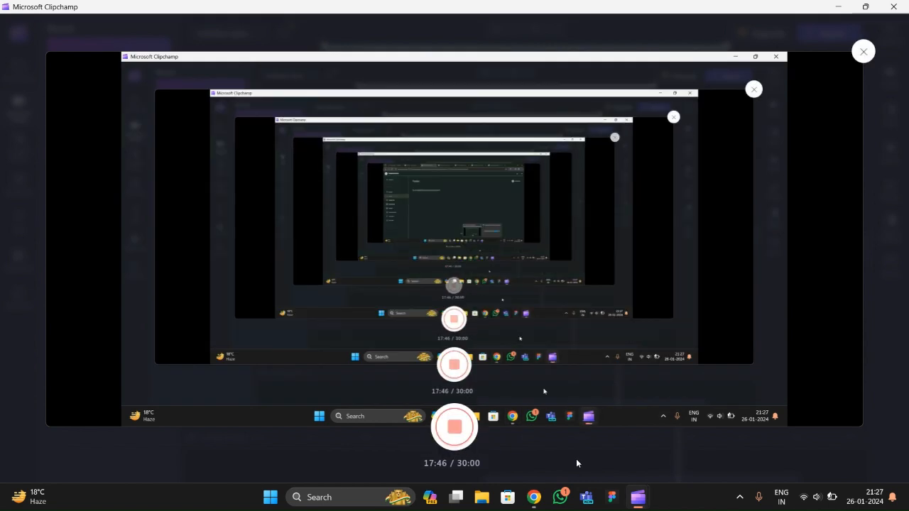
{"action": "left_click", "coordinate": [535, 495]}
{"action": "left_click", "coordinate": [860, 114]}
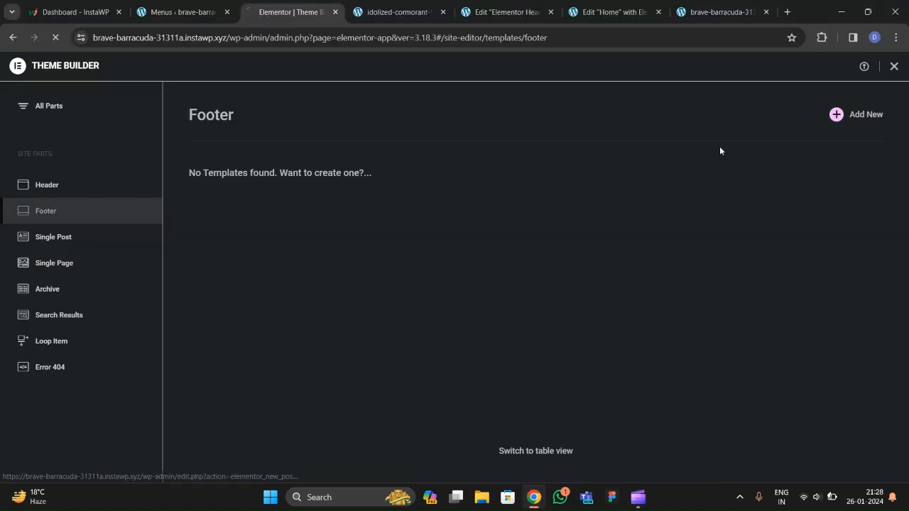
Scroll the live site down to its contact section and Debug Entity footer.
{"action": "left_click", "coordinate": [400, 10]}
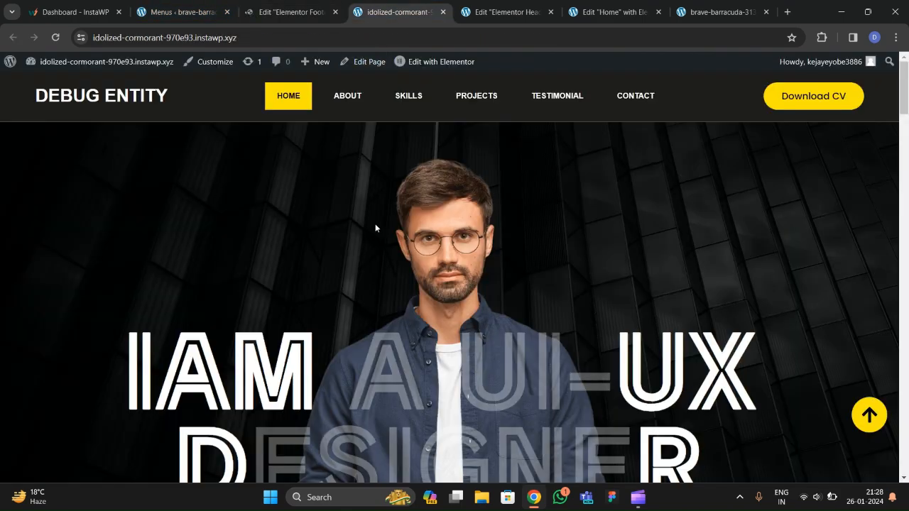
{"action": "scroll", "coordinate": [367, 328], "scroll_direction": "down", "scroll_amount": 15}
{"action": "scroll", "coordinate": [371, 336], "scroll_direction": "down", "scroll_amount": 20}
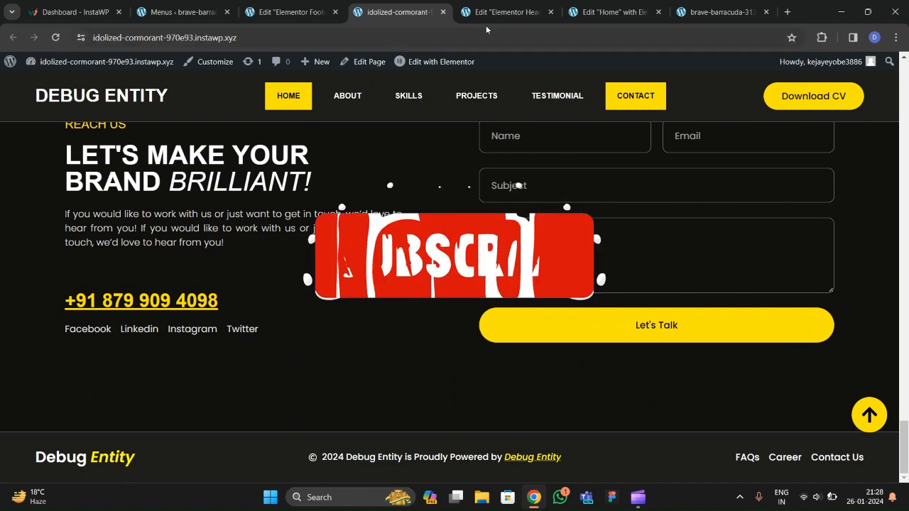
Close the template library and add a single-column container to the blank footer.
{"action": "left_click", "coordinate": [281, 11]}
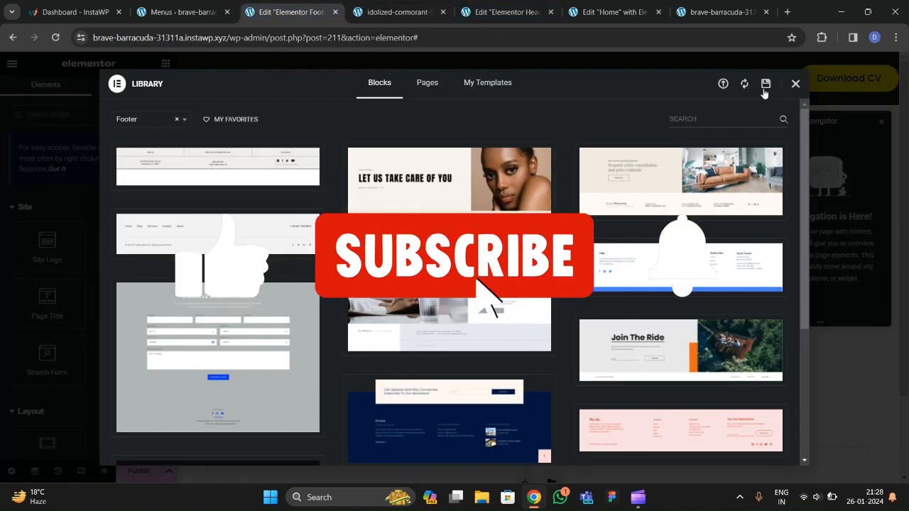
{"action": "left_click", "coordinate": [795, 83]}
{"action": "scroll", "coordinate": [547, 341], "scroll_direction": "down", "scroll_amount": 1}
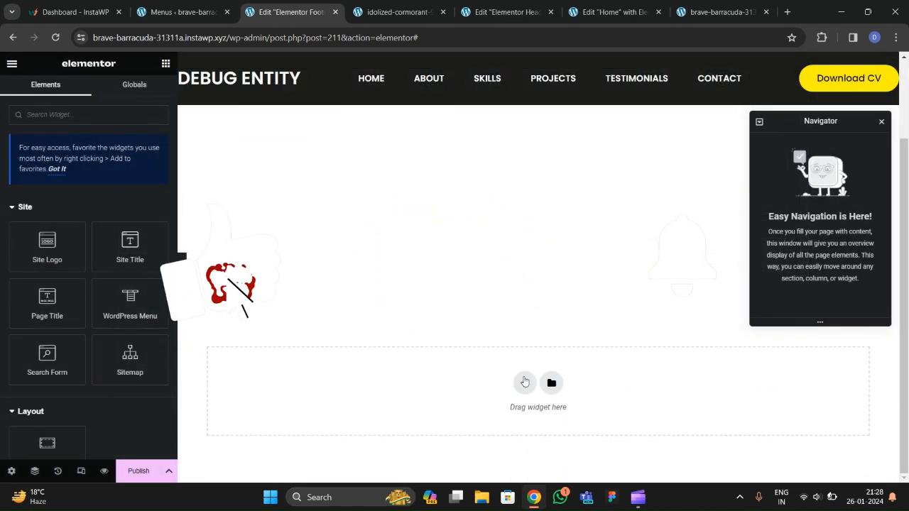
{"action": "left_click", "coordinate": [524, 384]}
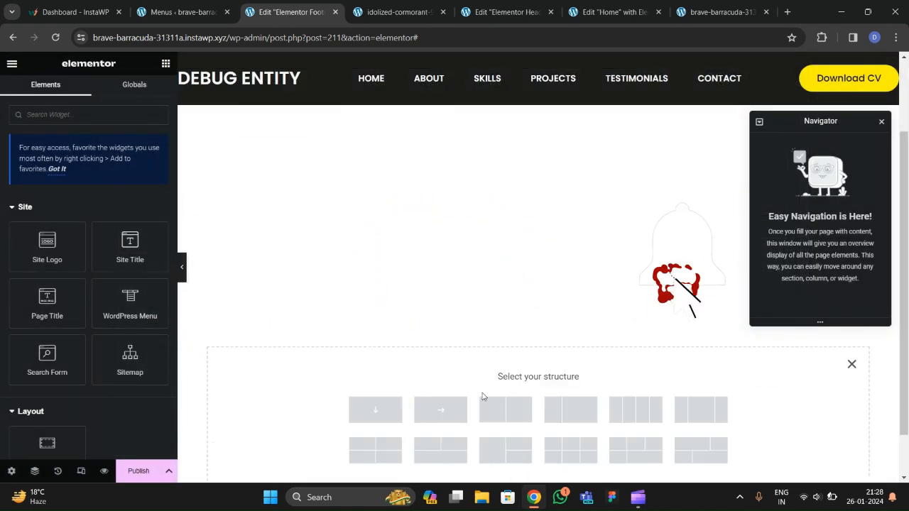
{"action": "left_click", "coordinate": [390, 402]}
Keep the container's content width Boxed and set its width to 1400 px.
{"action": "left_click", "coordinate": [107, 169]}
{"action": "left_click", "coordinate": [77, 174]}
{"action": "left_click", "coordinate": [96, 171]}
{"action": "left_click", "coordinate": [86, 193]}
{"action": "left_click", "coordinate": [146, 206]}
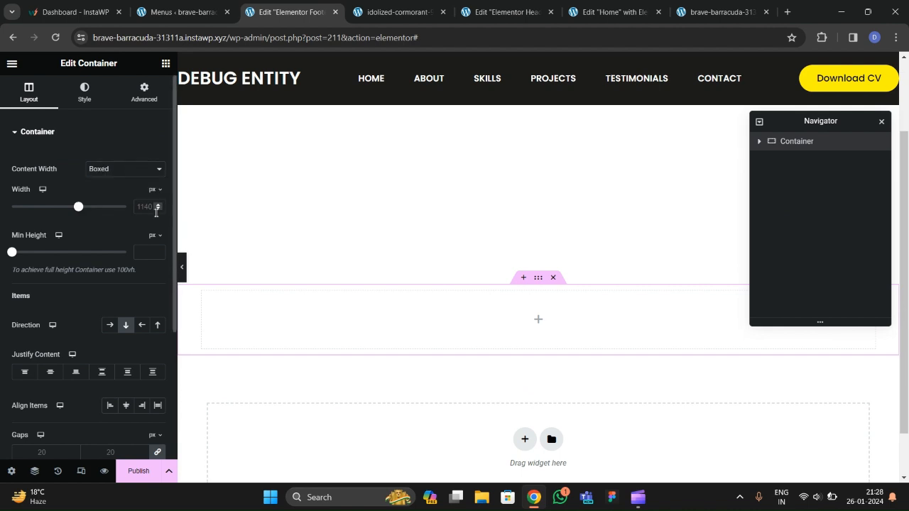
{"action": "type", "text": "1400"}
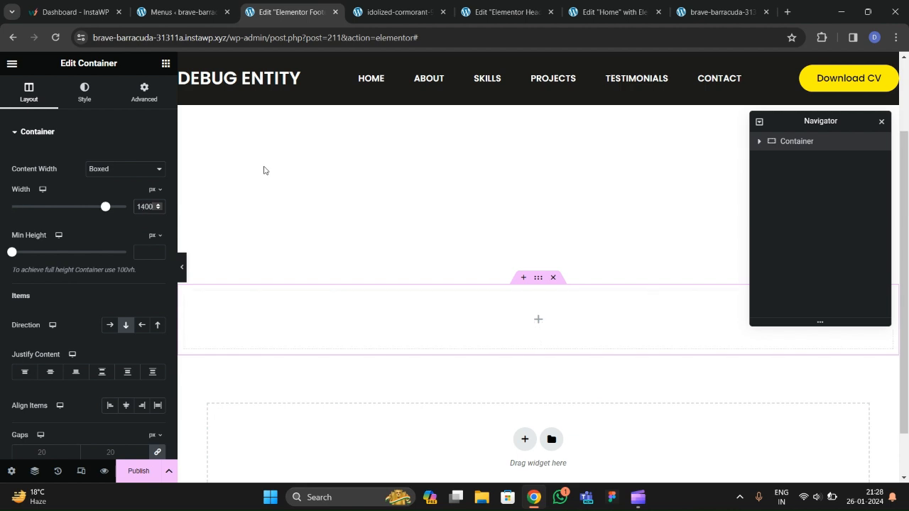
Set the footer container's padding to 0 and check the header's #1D1B1B background colour.
{"action": "left_click", "coordinate": [144, 93]}
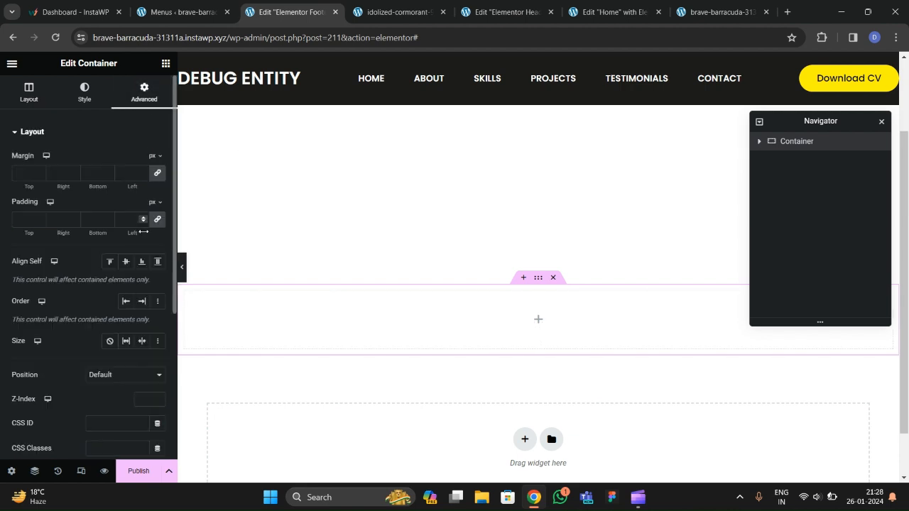
{"action": "left_click", "coordinate": [163, 220]}
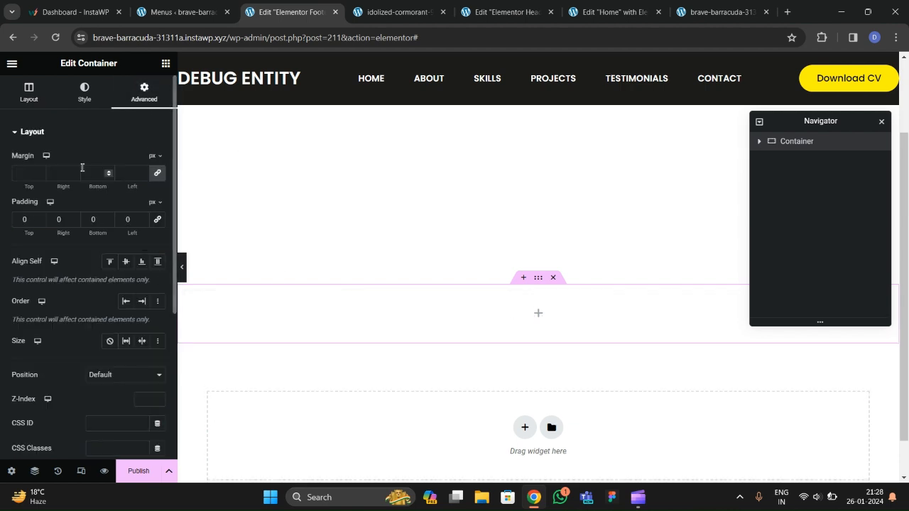
{"action": "left_click", "coordinate": [84, 100]}
{"action": "left_click", "coordinate": [507, 12]}
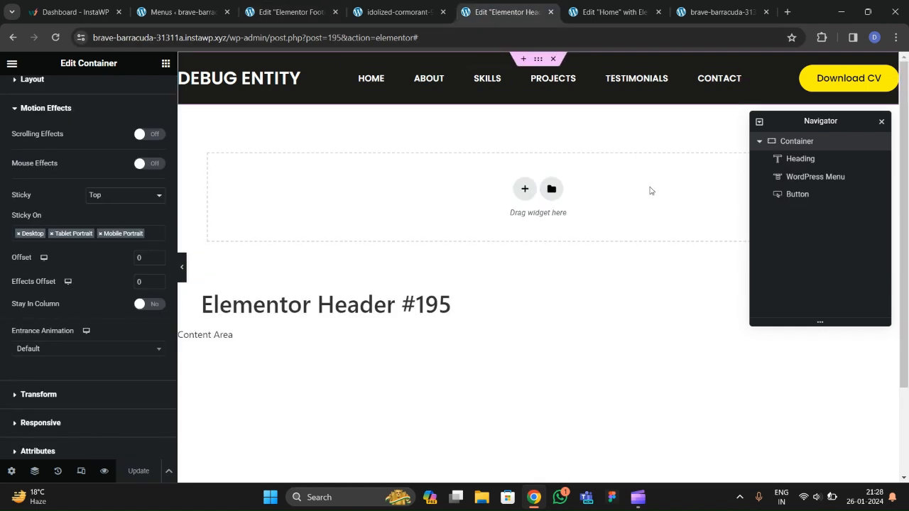
{"action": "scroll", "coordinate": [85, 135], "scroll_direction": "up", "scroll_amount": 1}
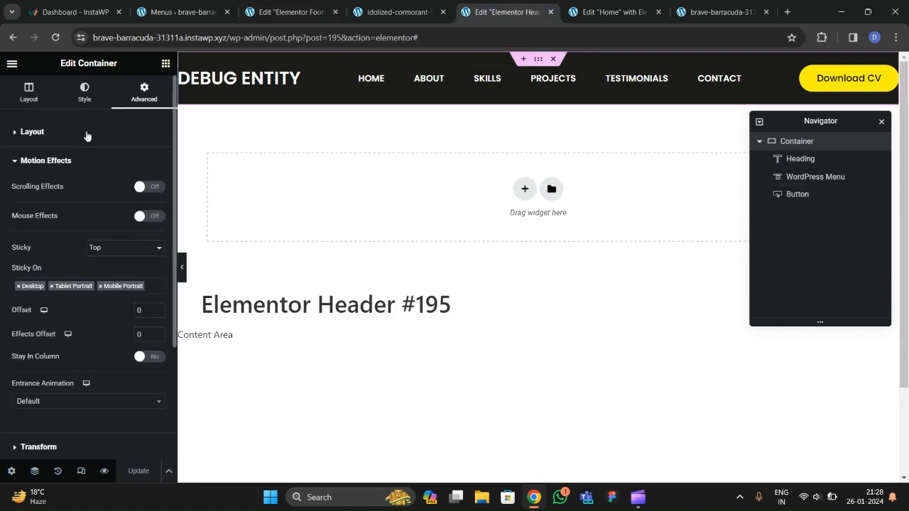
{"action": "left_click", "coordinate": [84, 92]}
{"action": "left_click", "coordinate": [158, 210]}
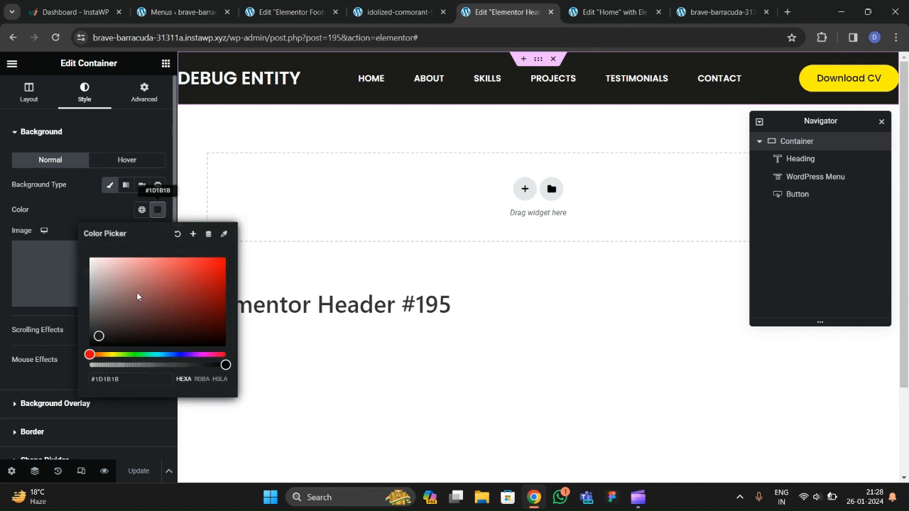
{"action": "triple_click", "coordinate": [129, 376]}
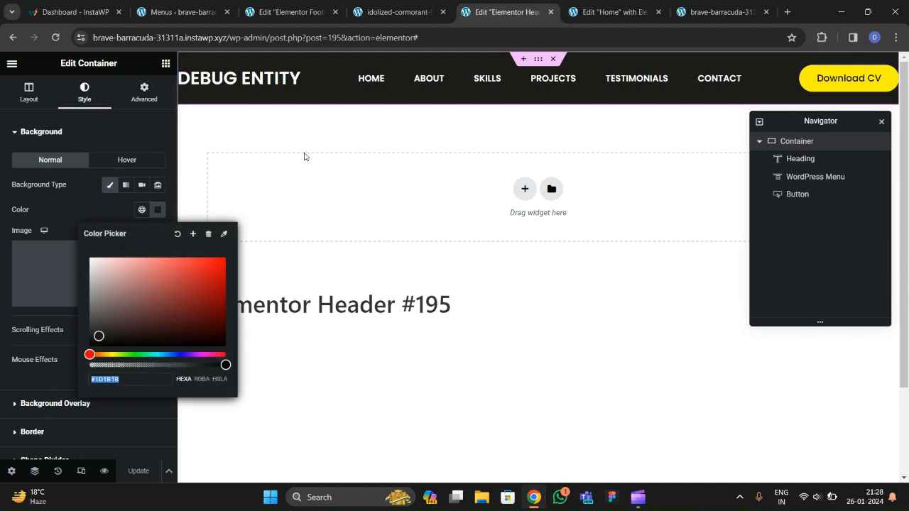
Give the footer container a Classic solid near-black background and compare with the live footer.
{"action": "left_click", "coordinate": [284, 14]}
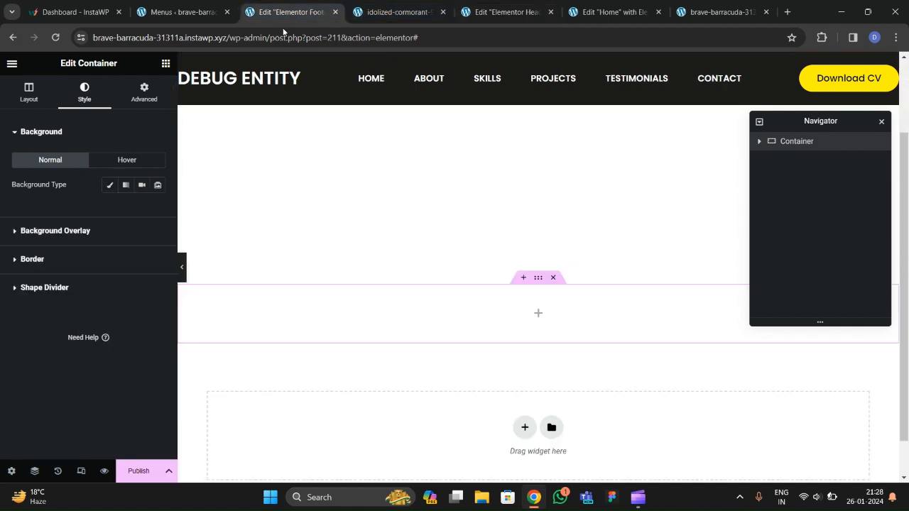
{"action": "left_click", "coordinate": [109, 185]}
{"action": "left_click", "coordinate": [158, 210]}
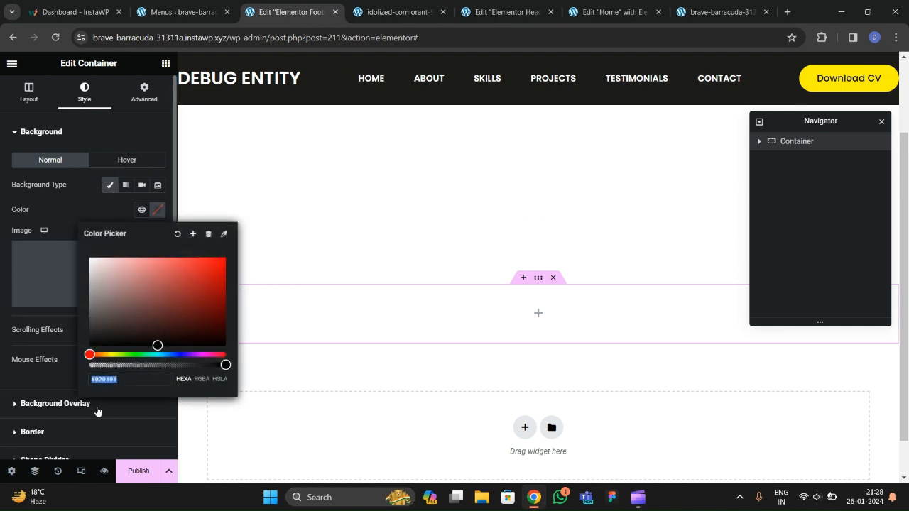
{"action": "left_click", "coordinate": [97, 335]}
{"action": "left_click", "coordinate": [94, 215]}
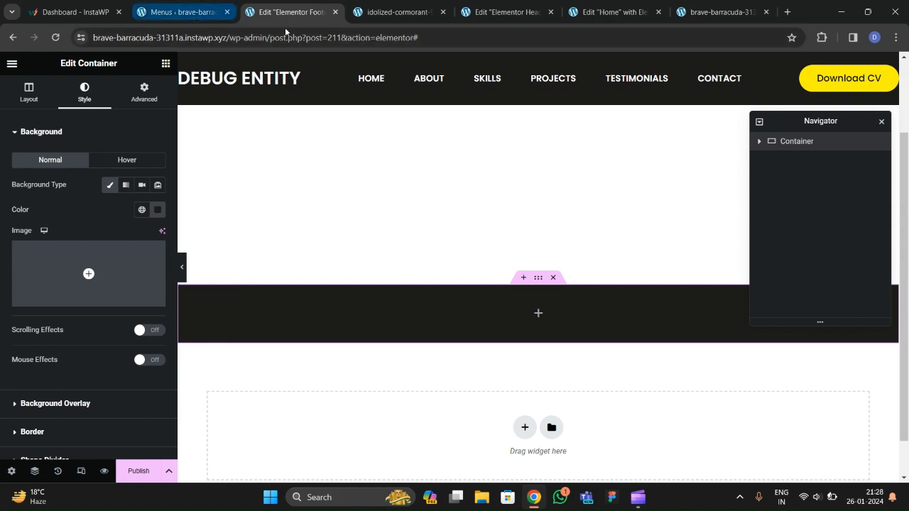
{"action": "left_click", "coordinate": [408, 13]}
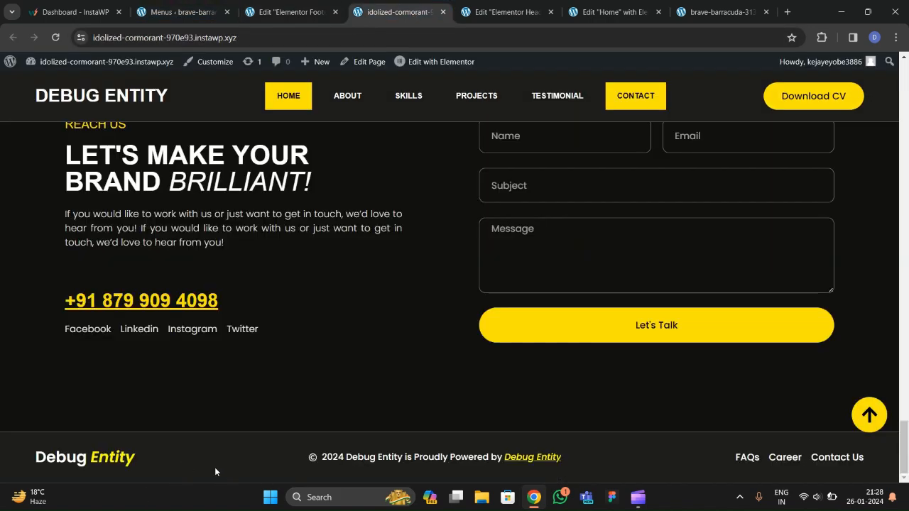
{"action": "left_click", "coordinate": [302, 14]}
Add a Heading widget to the footer and title it 'Debug Entity'.
{"action": "left_click", "coordinate": [165, 64]}
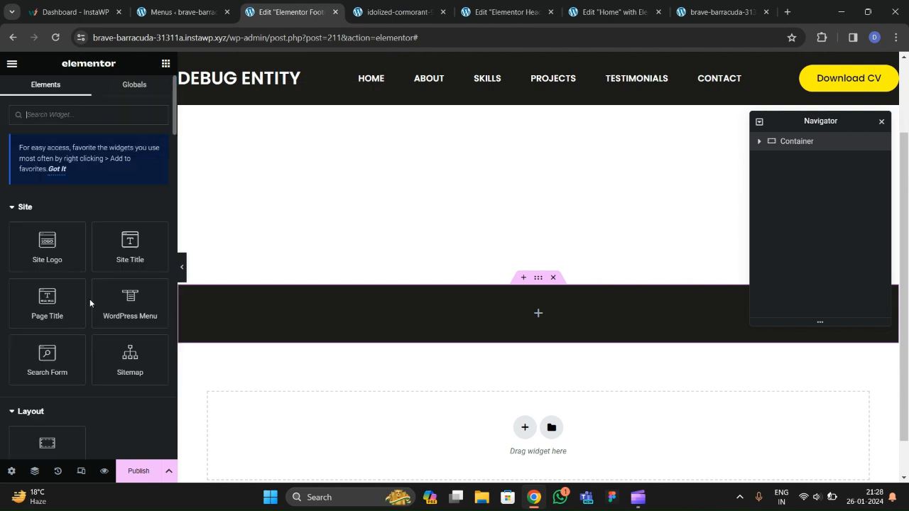
{"action": "scroll", "coordinate": [89, 299], "scroll_direction": "down", "scroll_amount": 3}
{"action": "left_click_drag", "start_coordinate": [61, 370], "coordinate": [238, 323]}
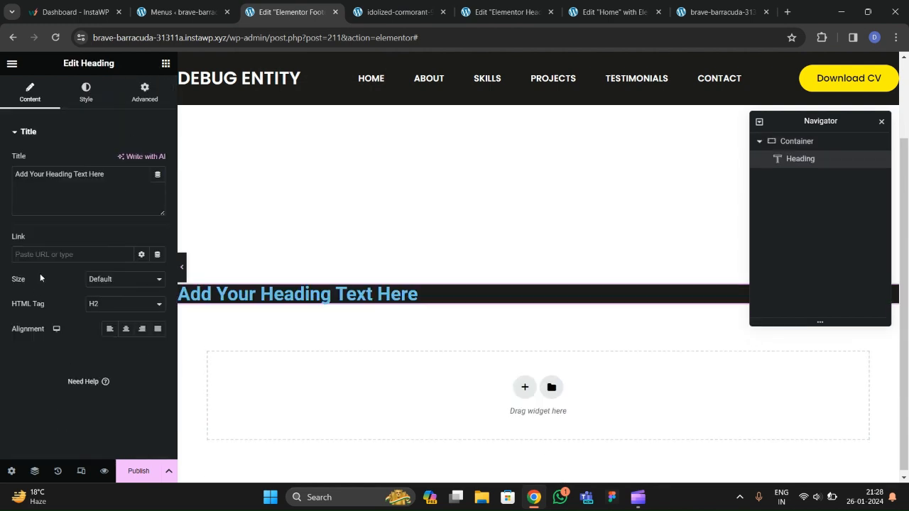
{"action": "left_click_drag", "start_coordinate": [111, 179], "coordinate": [12, 186]}
{"action": "type", "text": "Debu"}
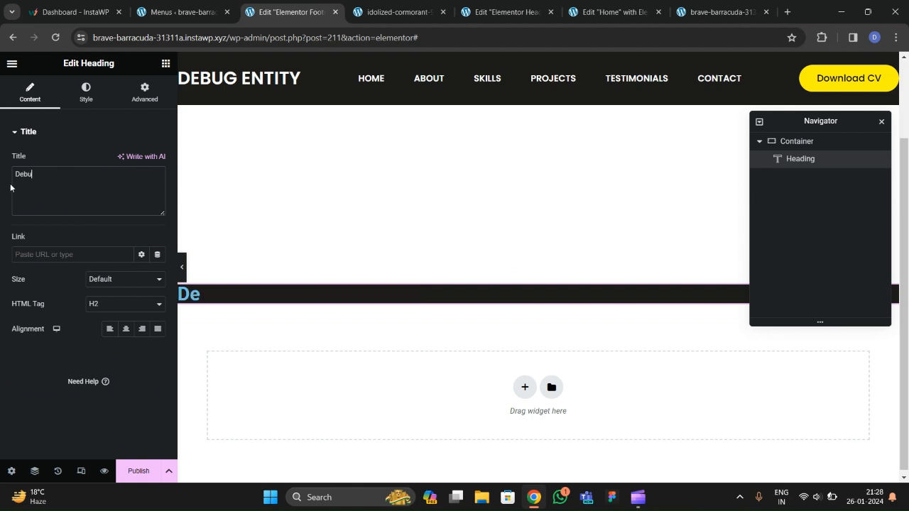
{"action": "type", "text": "g Entity"}
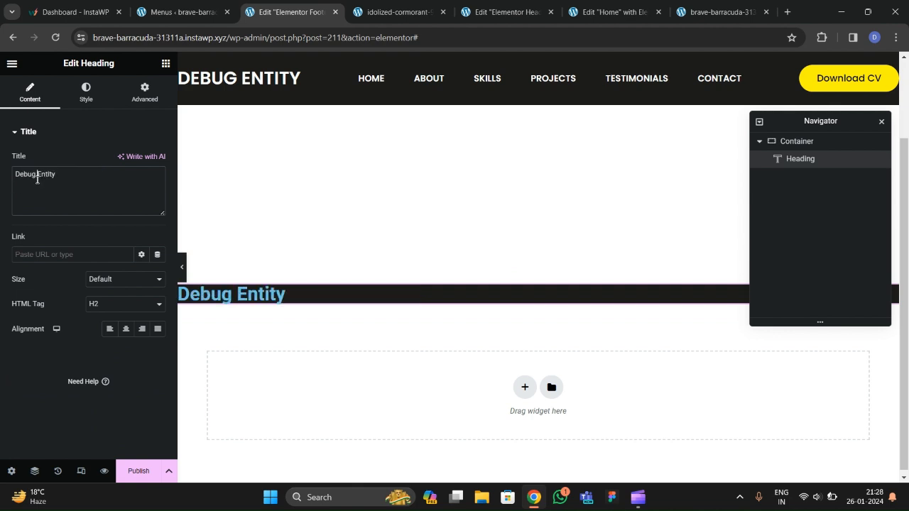
Wrap 'Entity' in a span styled color:yellow, font-style:italic, font-weight:500.
{"action": "left_click", "coordinate": [37, 174]}
{"action": "type", "text": "<span>"}
{"action": "type", "text": "style=\""}
{"action": "type", "text": "color:yellow"}
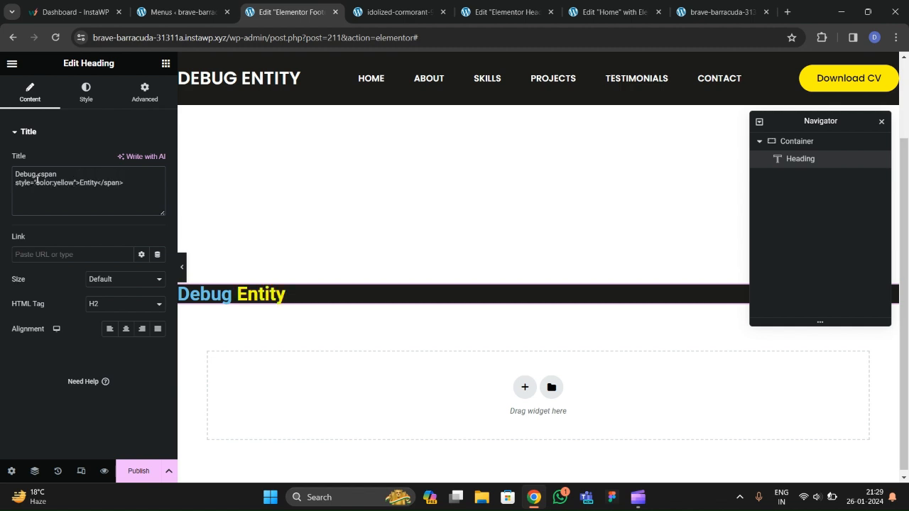
{"action": "type", "text": "; text-"}
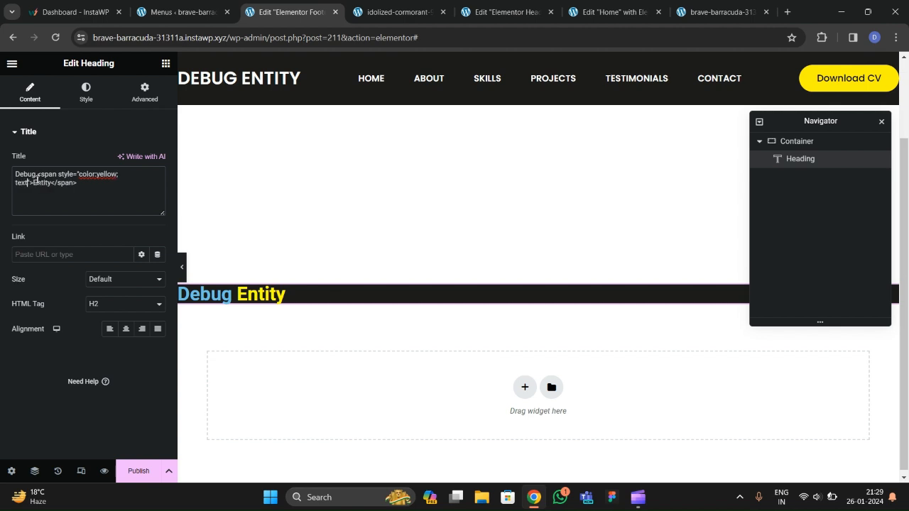
{"action": "key", "text": "BackSpace"}
{"action": "key", "text": "BackSpace"}
{"action": "key", "text": "BackSpace"}
{"action": "key", "text": "BackSpace"}
{"action": "key", "text": "BackSpace"}
{"action": "key", "text": "BackSpace"}
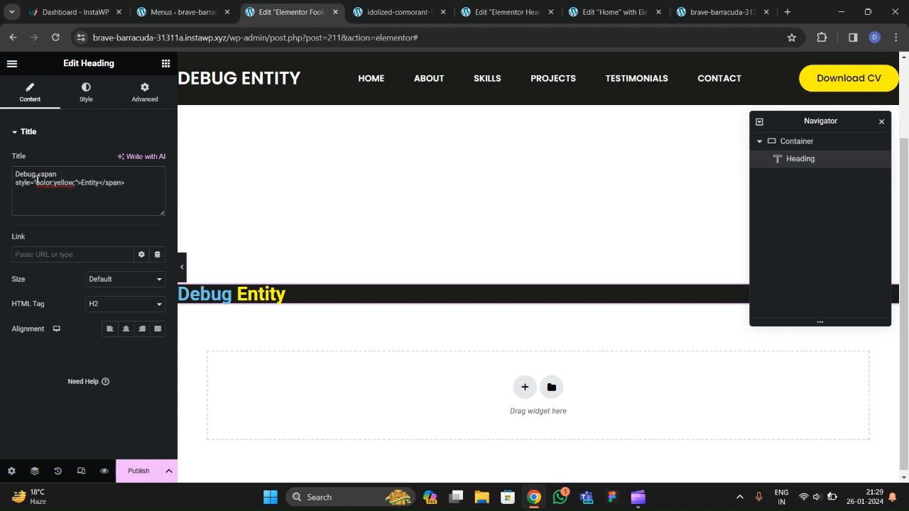
{"action": "type", "text": "; font-style"}
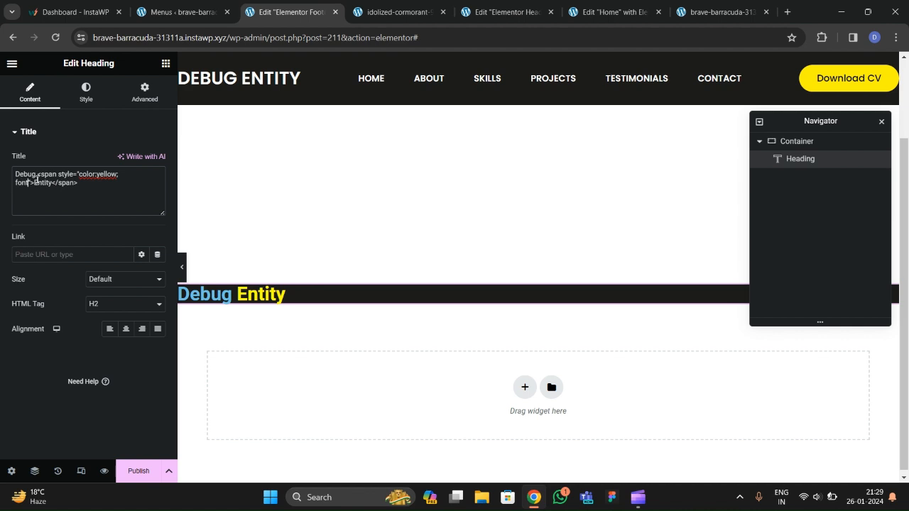
{"action": "type", "text": ":italic; font-weight:normal"}
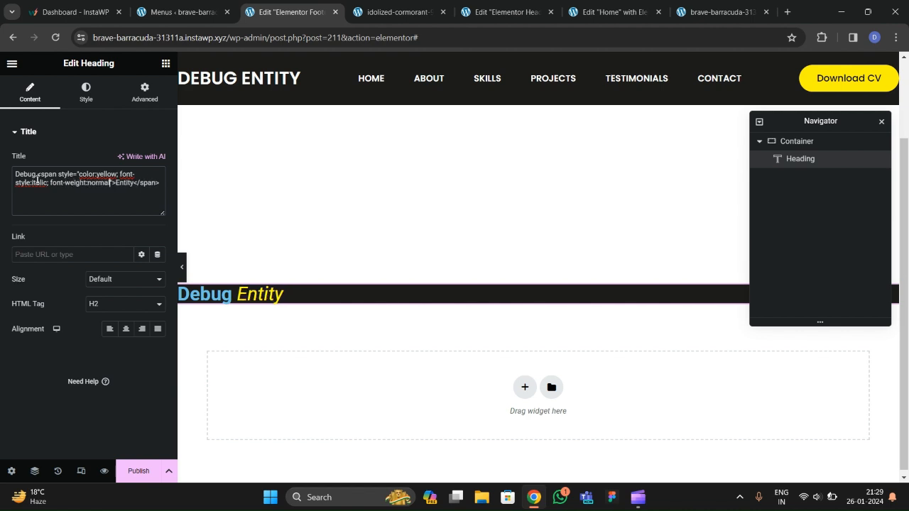
{"action": "key", "text": "BackSpace"}
{"action": "key", "text": "BackSpace"}
{"action": "key", "text": "BackSpace"}
{"action": "key", "text": "BackSpace"}
{"action": "key", "text": "BackSpace"}
{"action": "key", "text": "BackSpace"}
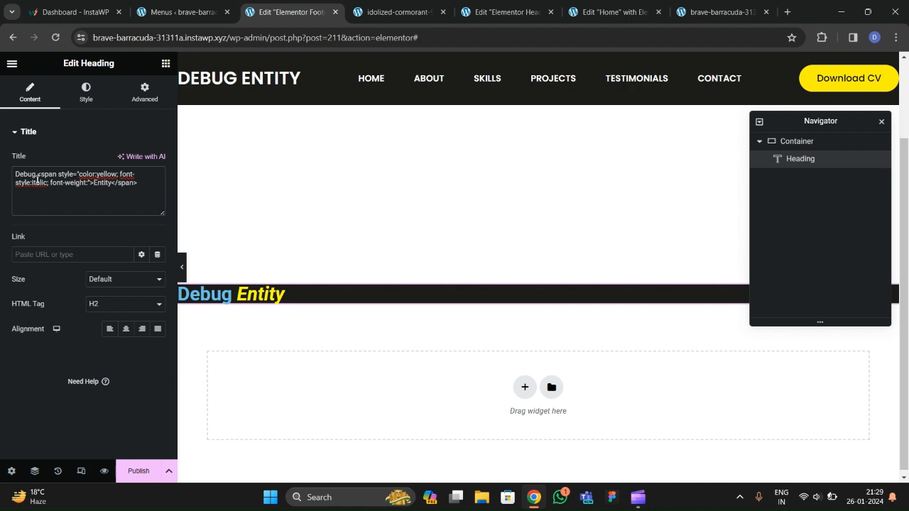
{"action": "type", "text": "500"}
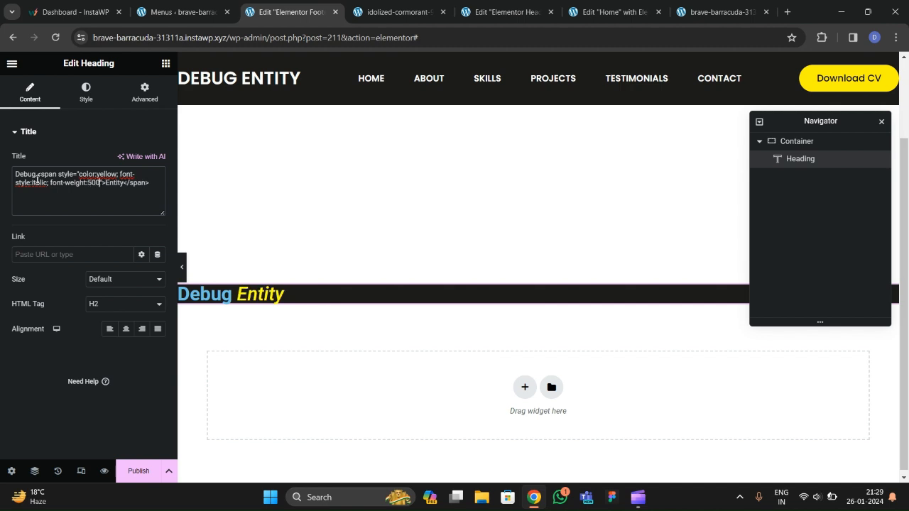
{"action": "left_click", "coordinate": [84, 98]}
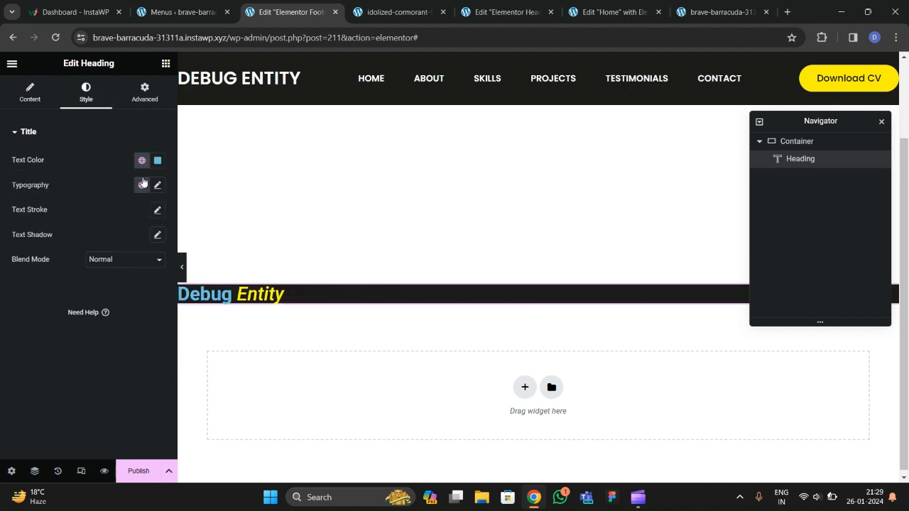
Set the Debug Entity heading's text colour to white #FFFFFF.
{"action": "left_click", "coordinate": [158, 160]}
{"action": "left_click", "coordinate": [90, 208]}
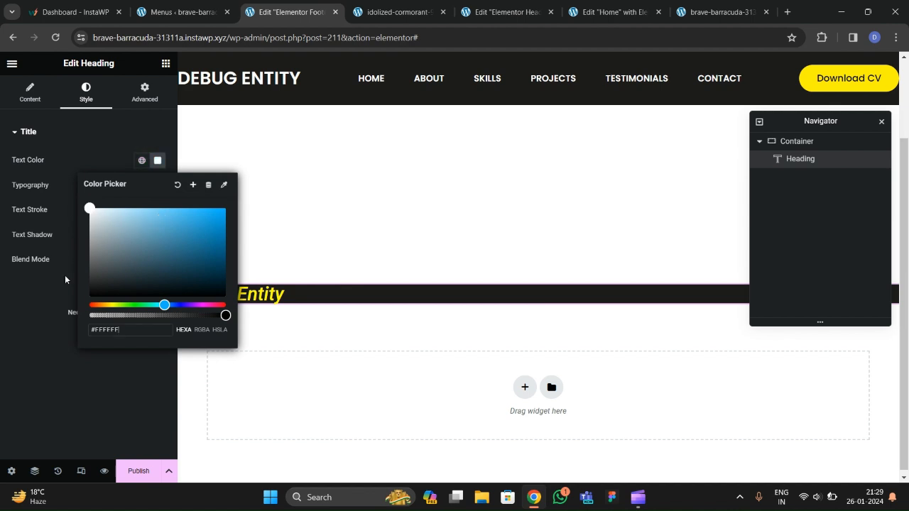
{"action": "left_click", "coordinate": [40, 325]}
Set the heading's typography to Poppins at size 28.
{"action": "left_click", "coordinate": [158, 186]}
{"action": "left_click", "coordinate": [113, 241]}
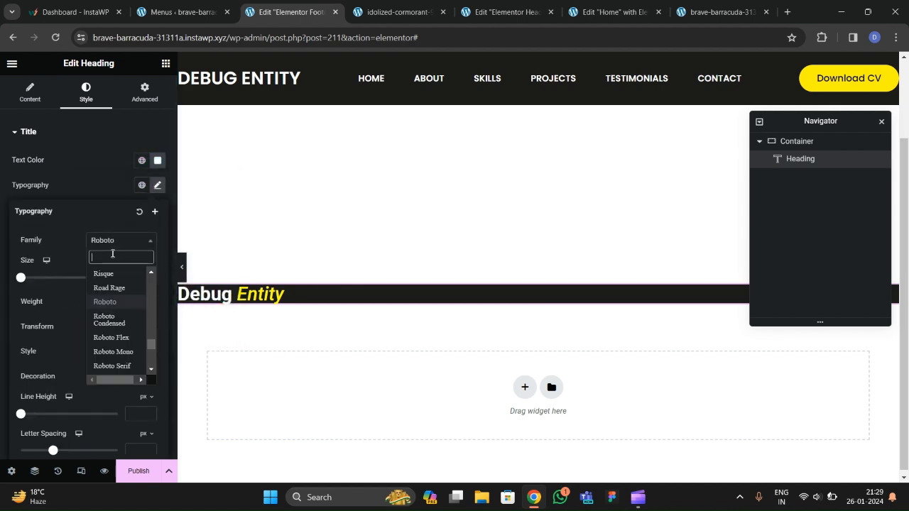
{"action": "type", "text": "poppins"}
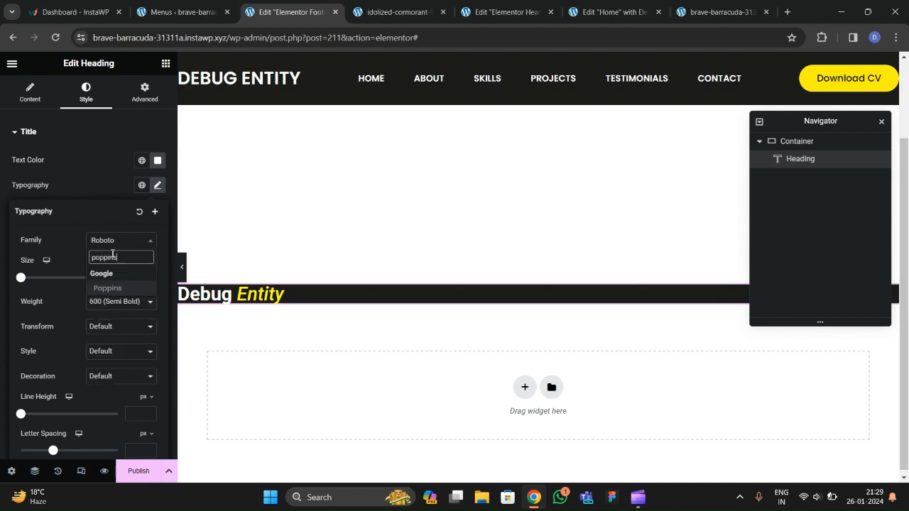
{"action": "key", "text": "Return"}
{"action": "left_click", "coordinate": [151, 277]}
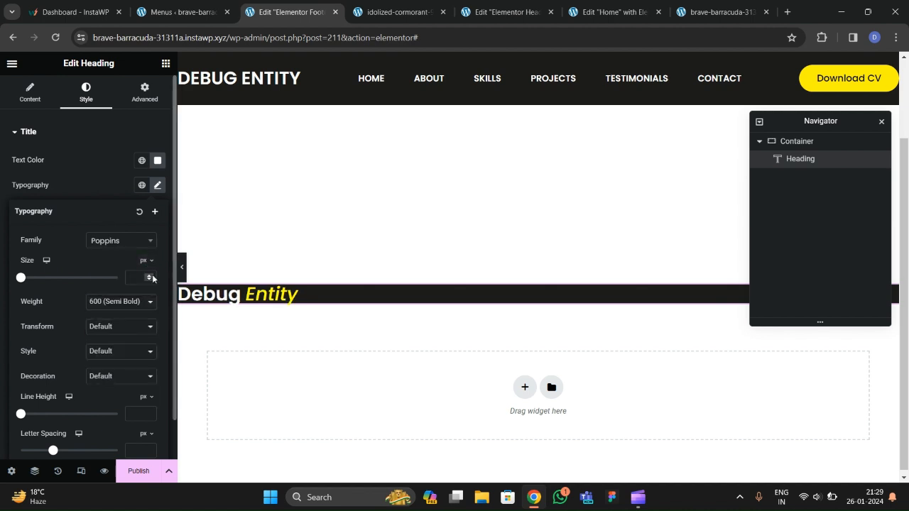
{"action": "type", "text": "5"}
{"action": "scroll", "coordinate": [153, 277], "scroll_direction": "up", "scroll_amount": 20}
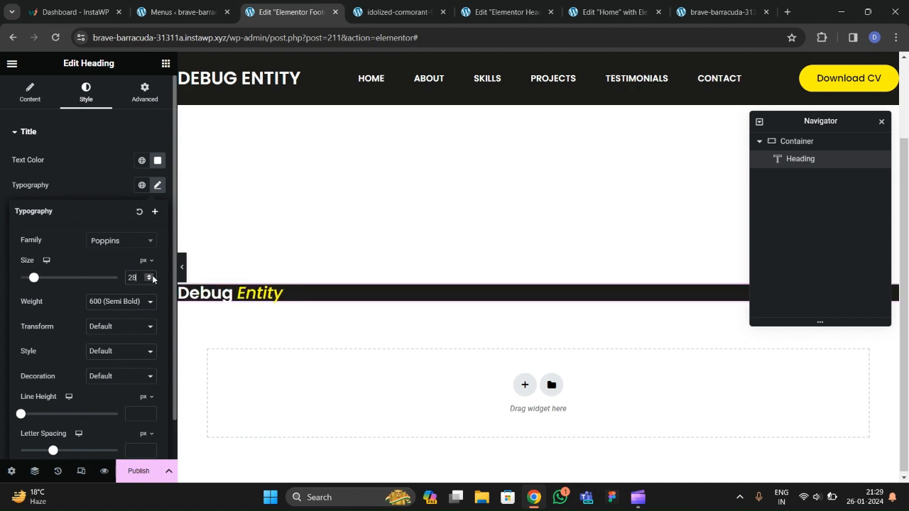
{"action": "left_click", "coordinate": [260, 169]}
{"action": "left_click", "coordinate": [144, 92]}
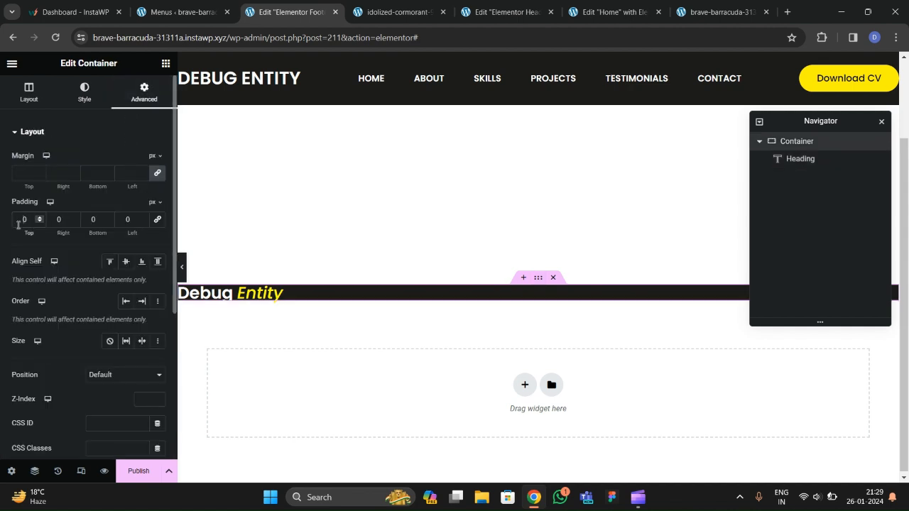
Give the footer container 25 px top and bottom padding.
{"action": "type", "text": "25"}
{"action": "key", "text": "Tab"}
{"action": "key", "text": "Tab"}
{"action": "type", "text": "25"}
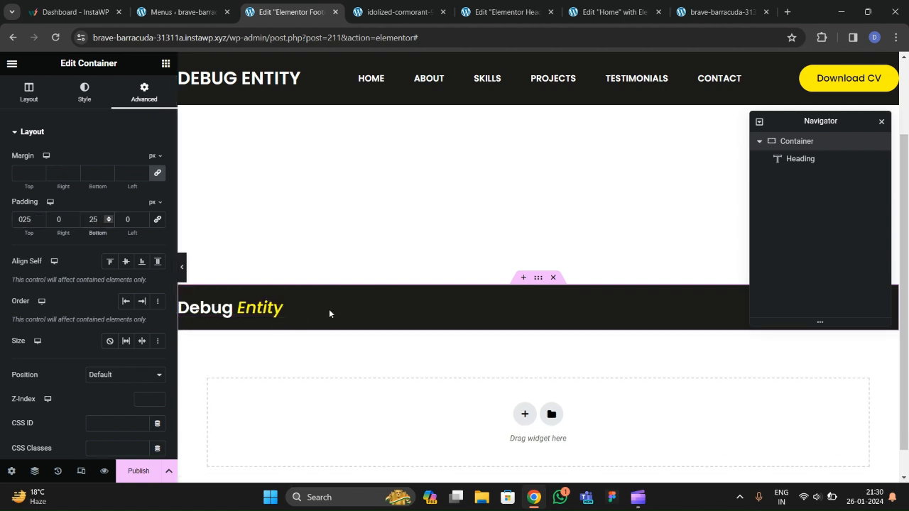
{"action": "left_click", "coordinate": [376, 14]}
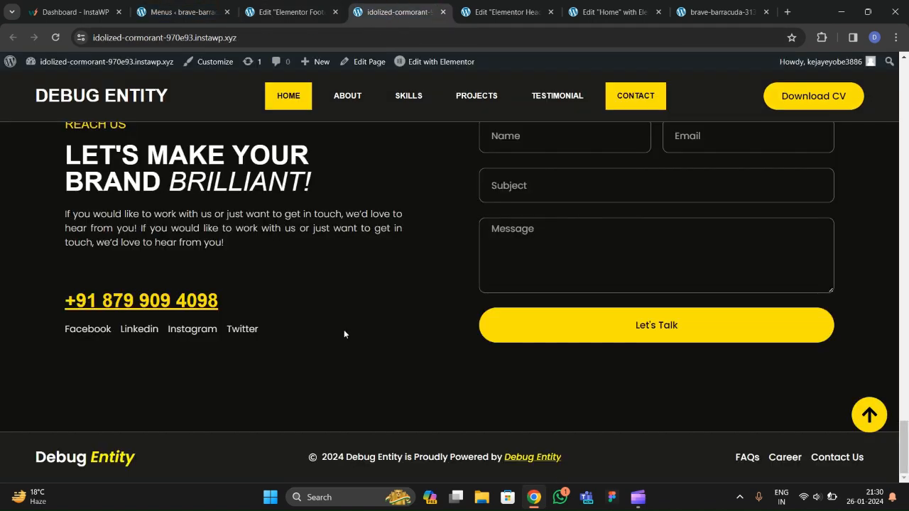
{"action": "left_click", "coordinate": [497, 24]}
{"action": "left_click", "coordinate": [602, 13]}
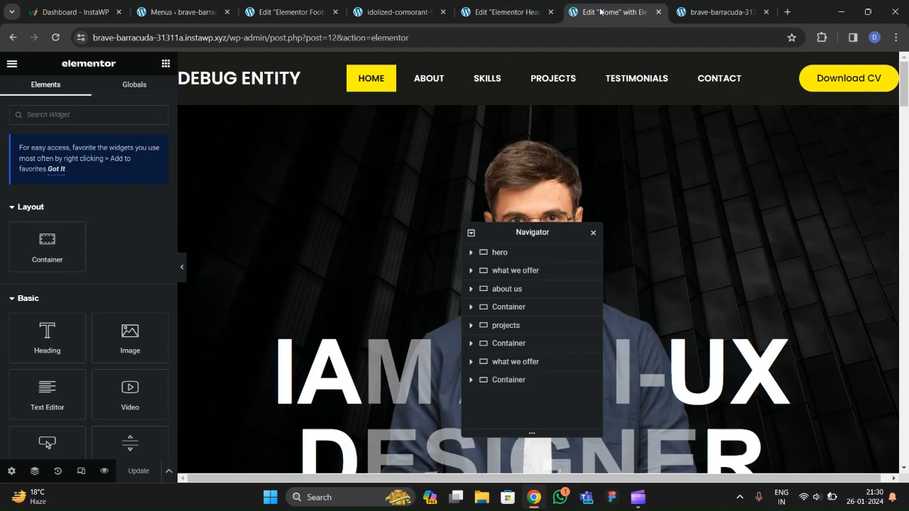
{"action": "left_click", "coordinate": [299, 15]}
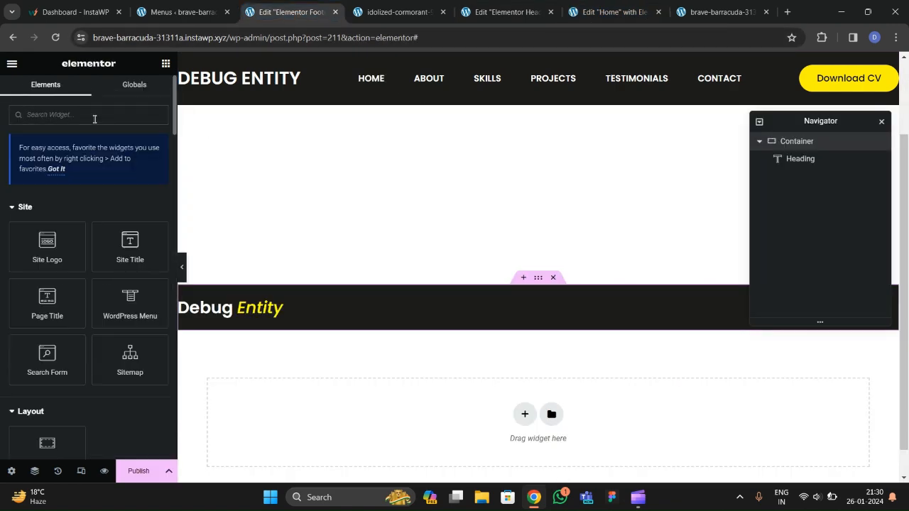
Add an Icon List widget above the Debug Entity heading.
{"action": "type", "text": "list"}
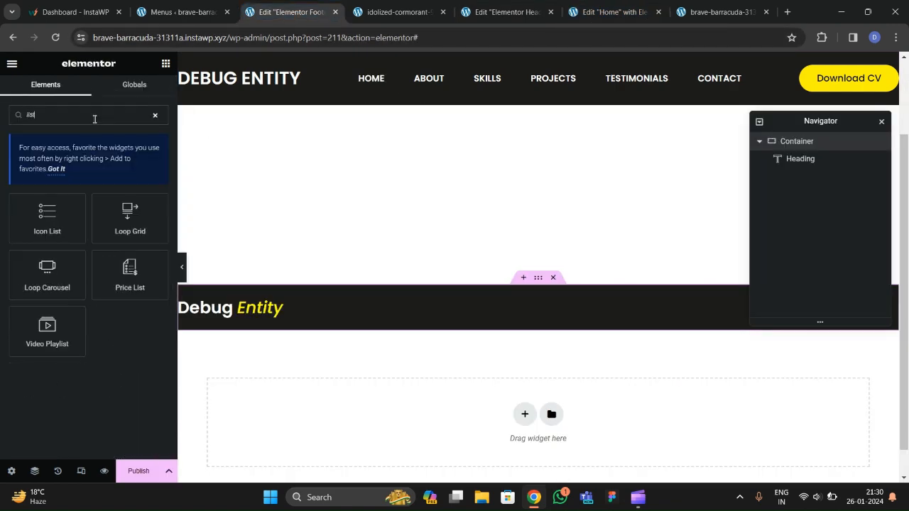
{"action": "left_click_drag", "start_coordinate": [64, 213], "coordinate": [253, 303]}
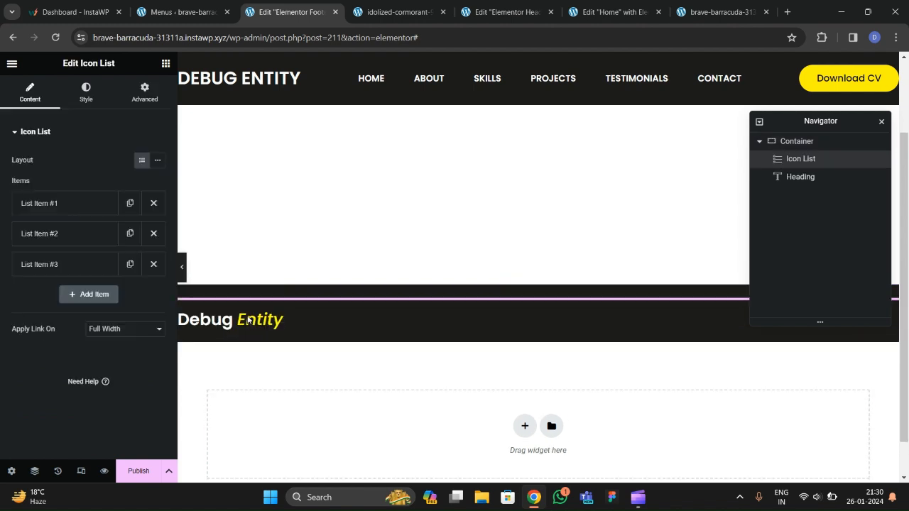
{"action": "left_click", "coordinate": [537, 278]}
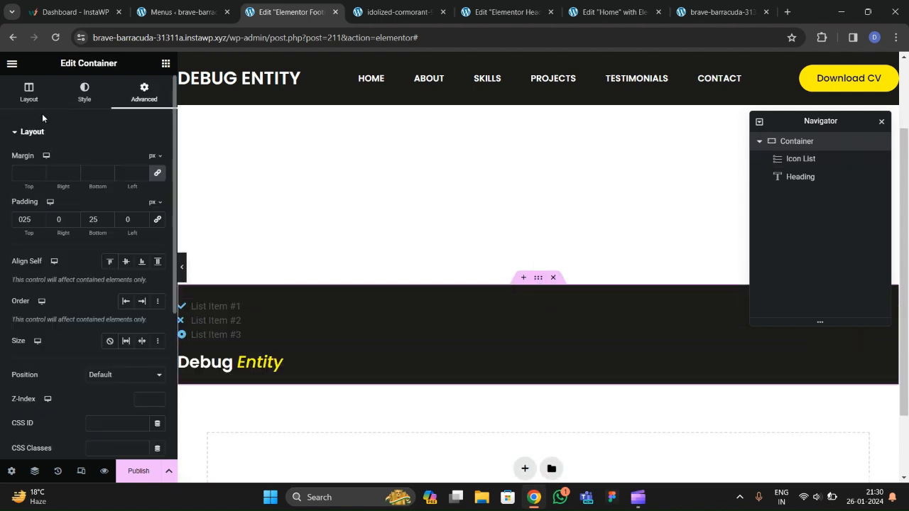
Make the footer a Row with middle alignment, Space Between, and the icon list after the heading.
{"action": "left_click", "coordinate": [34, 103]}
{"action": "left_click", "coordinate": [109, 265]}
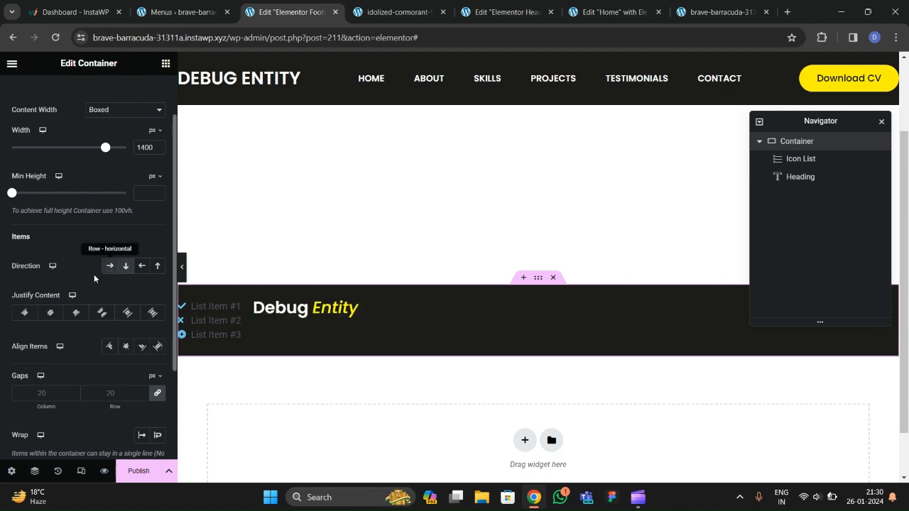
{"action": "left_click", "coordinate": [51, 312]}
{"action": "left_click", "coordinate": [126, 346]}
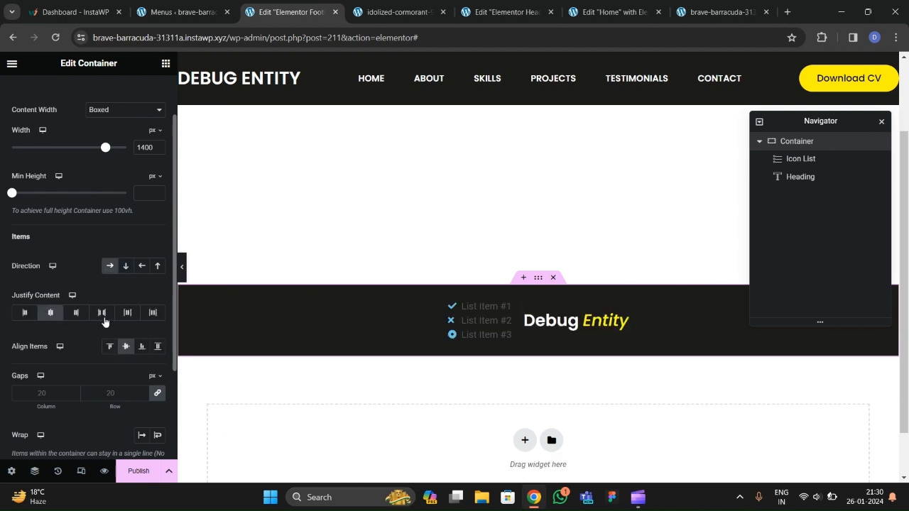
{"action": "left_click", "coordinate": [102, 312]}
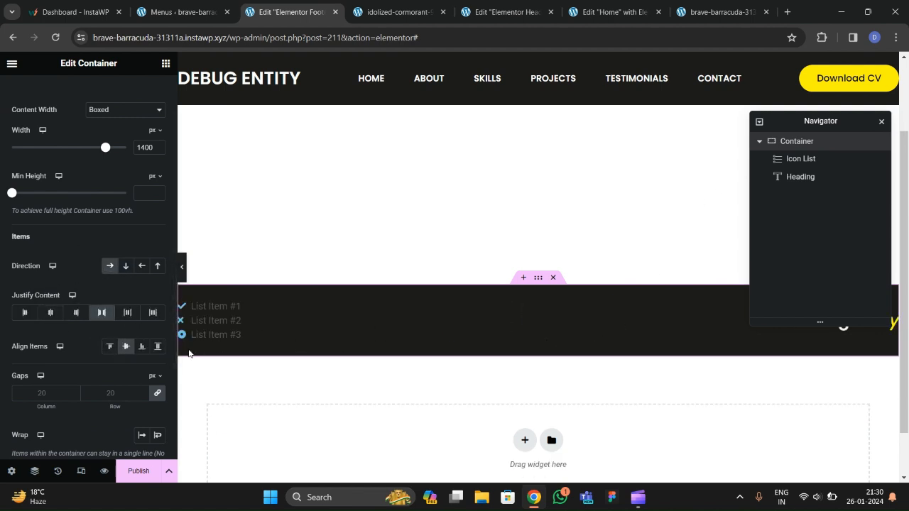
{"action": "left_click_drag", "start_coordinate": [810, 120], "coordinate": [547, 164]}
{"action": "left_click_drag", "start_coordinate": [528, 198], "coordinate": [533, 216]}
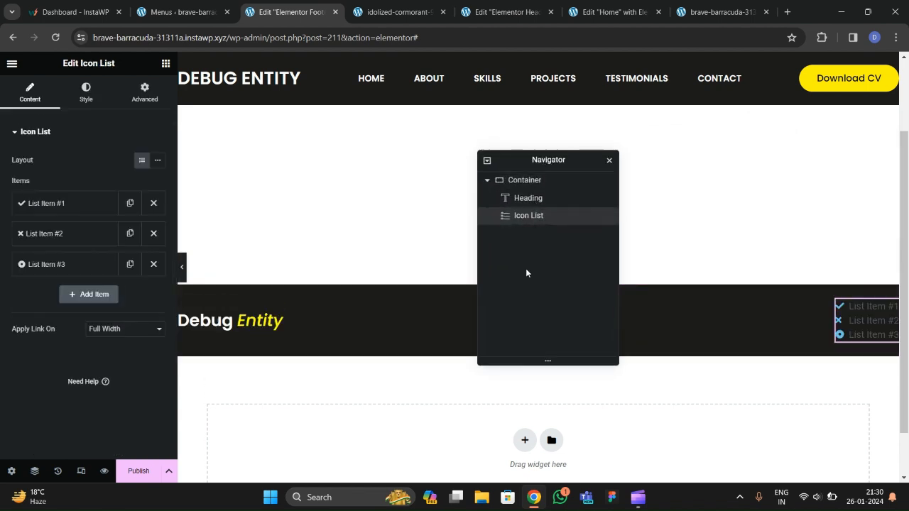
Set the icon list to inline and delete the two extra placeholder items.
{"action": "left_click", "coordinate": [156, 167]}
{"action": "left_click", "coordinate": [153, 234]}
{"action": "left_click", "coordinate": [153, 234]}
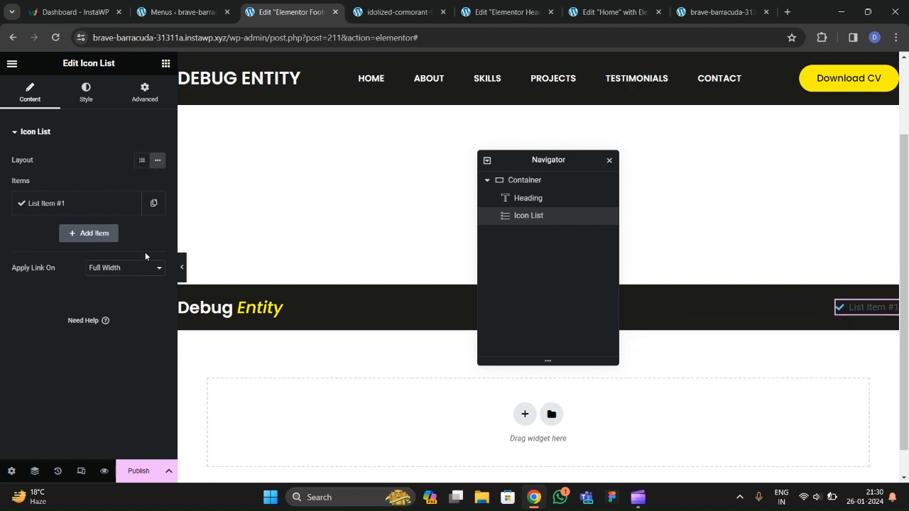
Copy the live site's copyright line into the first list item's text.
{"action": "left_click", "coordinate": [400, 12]}
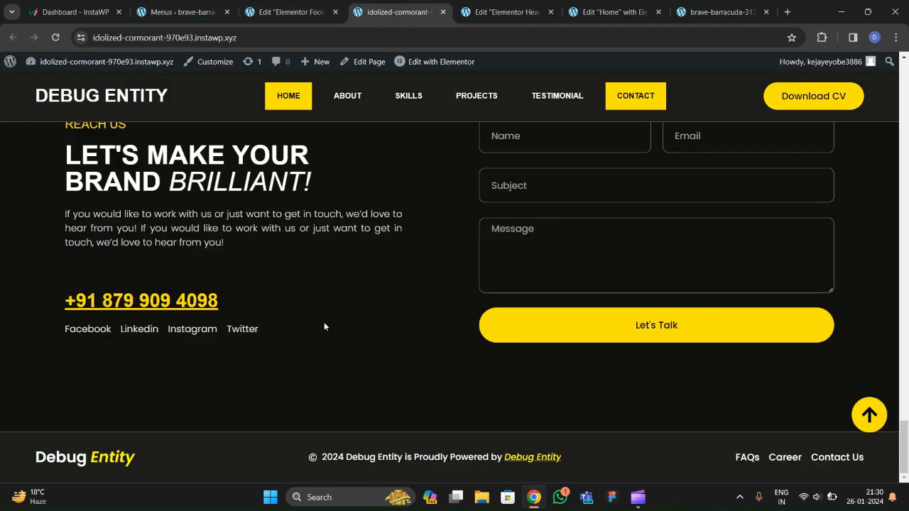
{"action": "left_click_drag", "start_coordinate": [322, 460], "coordinate": [561, 462]}
{"action": "key", "text": "ctrl+c"}
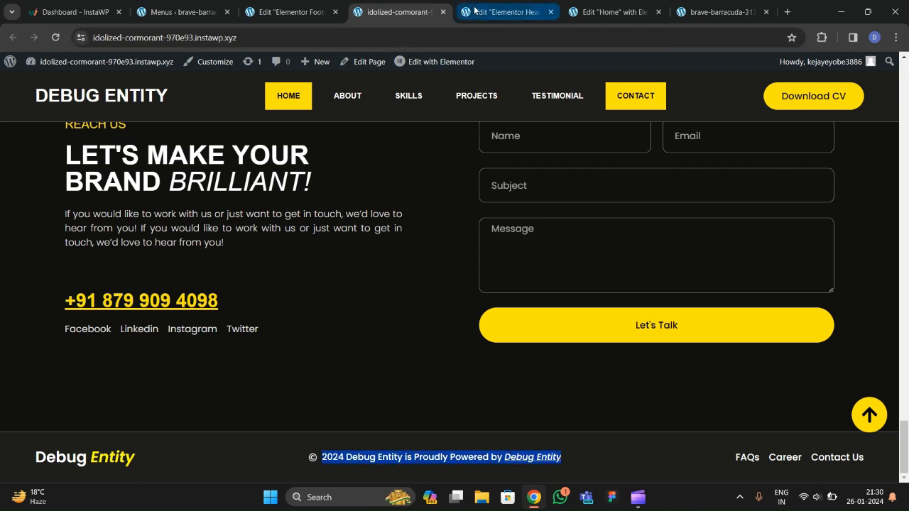
{"action": "left_click", "coordinate": [508, 12]}
{"action": "left_click", "coordinate": [287, 13]}
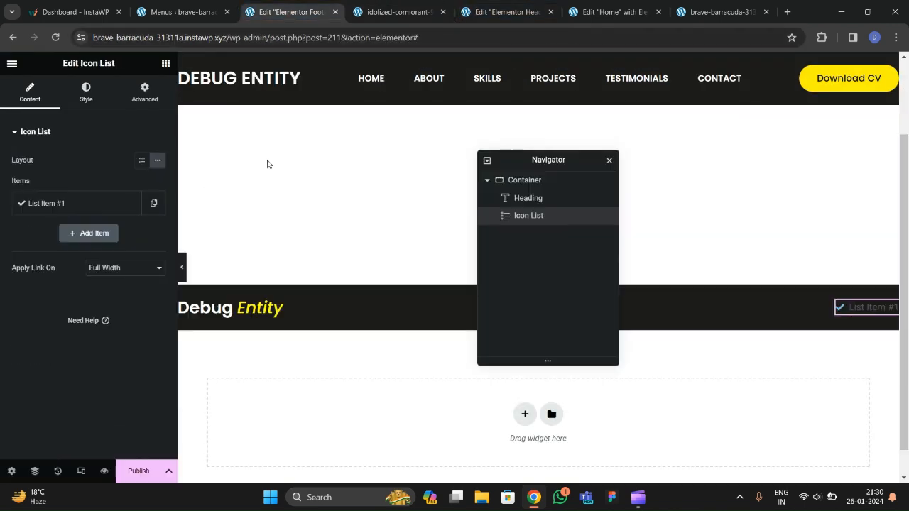
{"action": "left_click", "coordinate": [75, 205]}
{"action": "left_click_drag", "start_coordinate": [73, 245], "coordinate": [1, 249]}
{"action": "key", "text": "ctrl+v"}
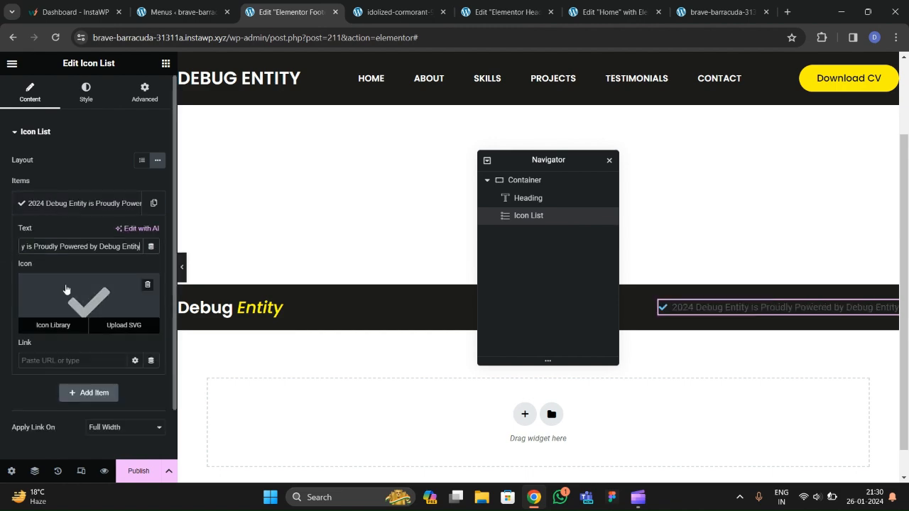
Change the list item's icon to the copyright symbol.
{"action": "left_click", "coordinate": [70, 305]}
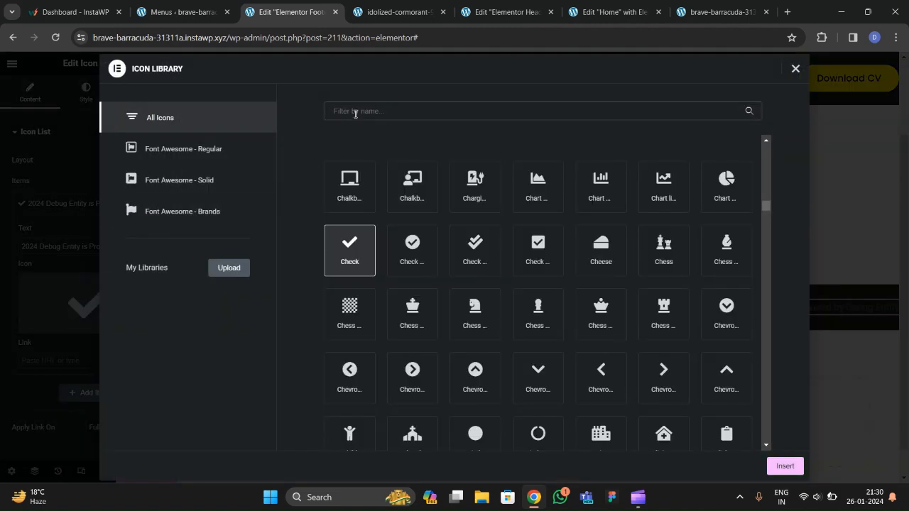
{"action": "left_click", "coordinate": [355, 111]}
{"action": "type", "text": "copy"}
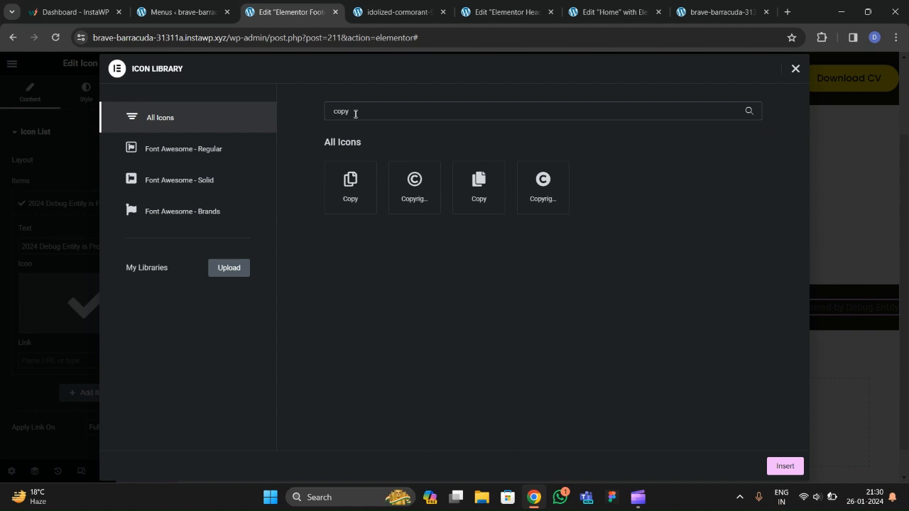
{"action": "left_click", "coordinate": [409, 204]}
{"action": "left_click", "coordinate": [784, 466]}
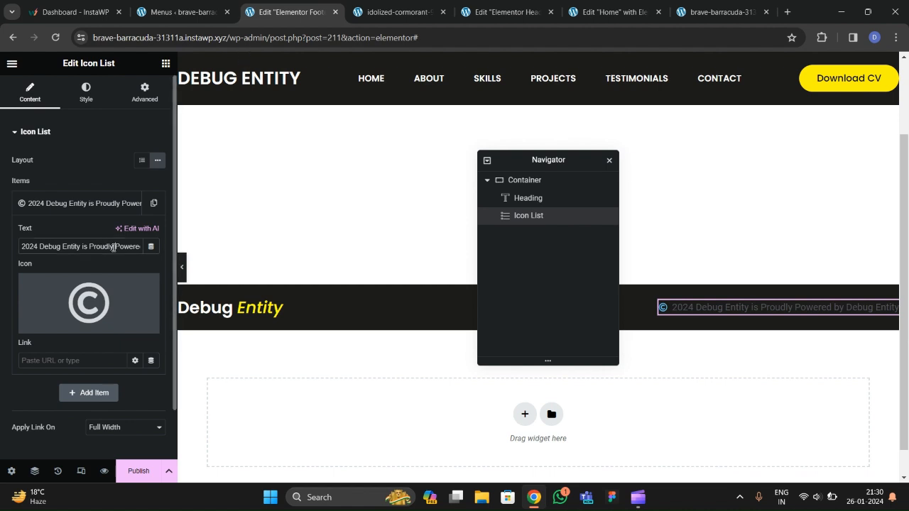
Wrap 'Debug Entity' in a span styled color:yellow, font-style:italic, font-weight:bold.
{"action": "key", "text": "Right"}
{"action": "key", "text": "Right"}
{"action": "key", "text": "Right"}
{"action": "key", "text": "Right"}
{"action": "key", "text": "Right"}
{"action": "key", "text": "Right"}
{"action": "key", "text": "Right"}
{"action": "key", "text": "Right"}
{"action": "key", "text": "Right"}
{"action": "key", "text": "Right"}
{"action": "key", "text": "Right"}
{"action": "key", "text": "Right"}
{"action": "key", "text": "Right"}
{"action": "key", "text": "Right"}
{"action": "key", "text": "Right"}
{"action": "key", "text": "Right"}
{"action": "key", "text": "Right"}
{"action": "key", "text": "Right"}
{"action": "key", "text": "Right"}
{"action": "key", "text": "Right"}
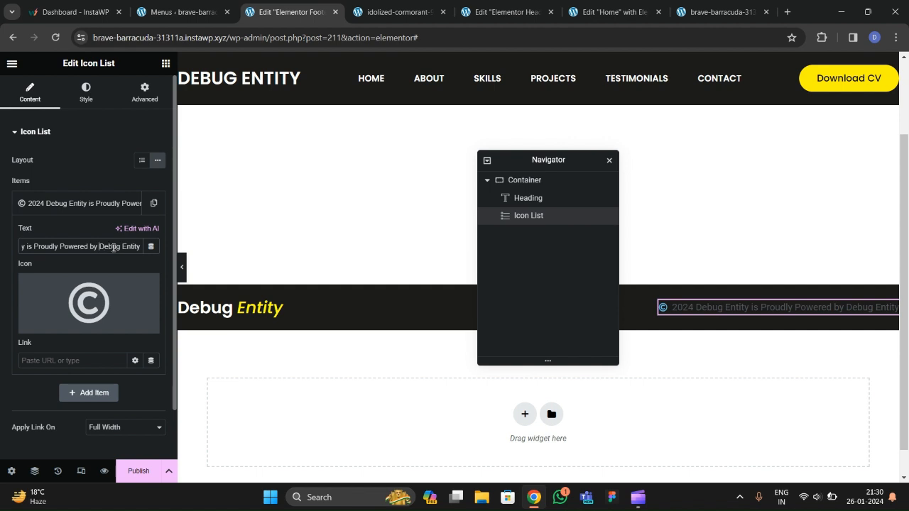
{"action": "type", "text": "<span "}
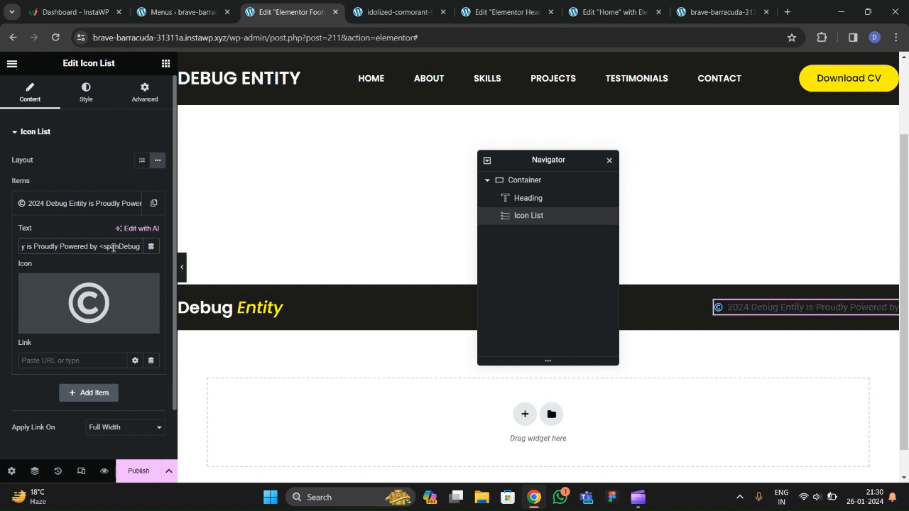
{"action": "type", "text": ">"}
{"action": "key", "text": "Right"}
{"action": "key", "text": "Right"}
{"action": "key", "text": "Right"}
{"action": "key", "text": "Right"}
{"action": "key", "text": "Right"}
{"action": "key", "text": "Right"}
{"action": "key", "text": "Right"}
{"action": "key", "text": "Right"}
{"action": "key", "text": "Right"}
{"action": "key", "text": "Right"}
{"action": "key", "text": "Right"}
{"action": "key", "text": "Right"}
{"action": "type", "text": "</span>"}
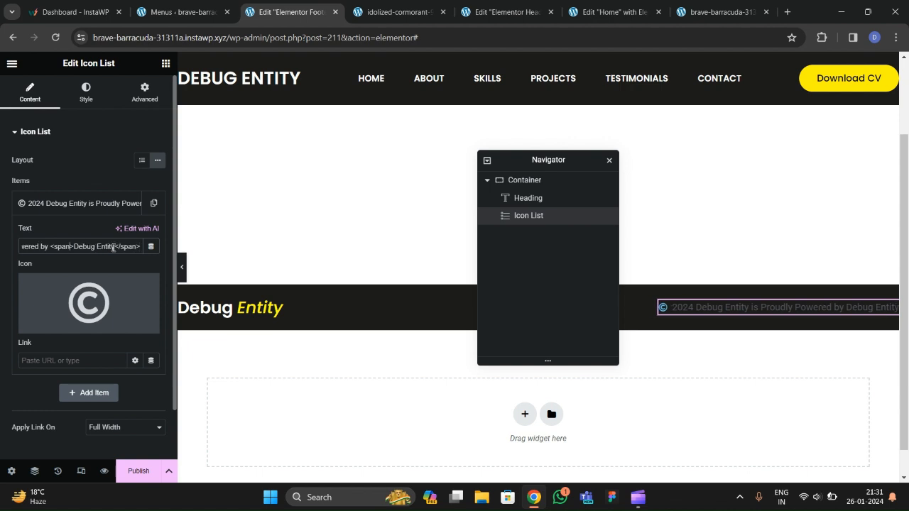
{"action": "type", "text": " style"}
{"action": "type", "text": "=\"\""}
{"action": "type", "text": "color:yellow"}
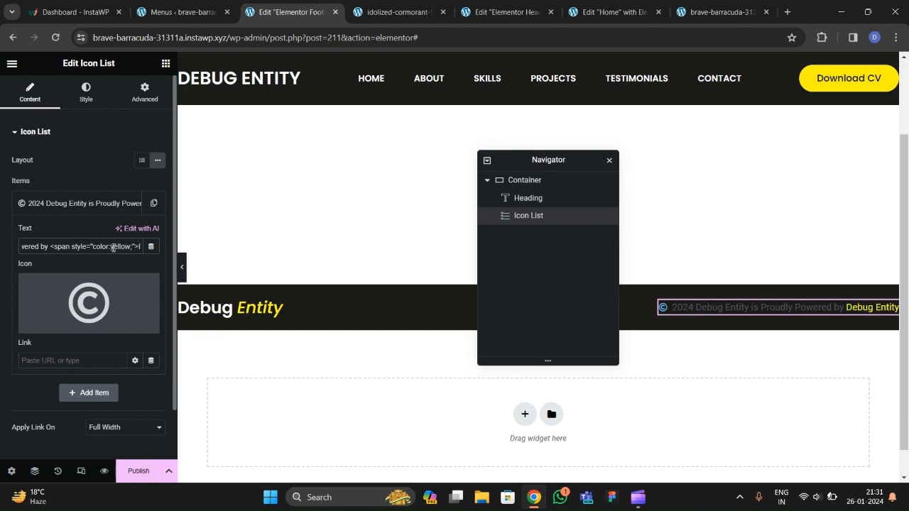
{"action": "type", "text": "; font-style:italic"}
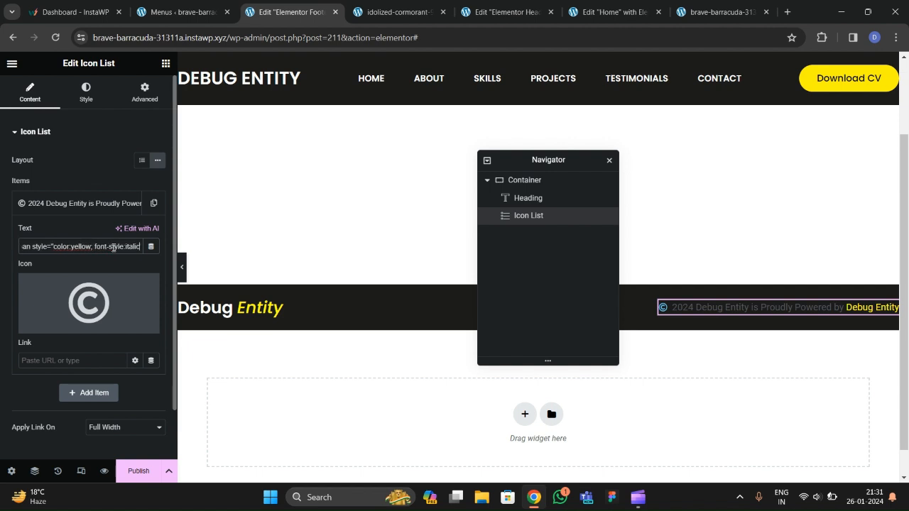
{"action": "type", "text": "; font-weight:bold;"}
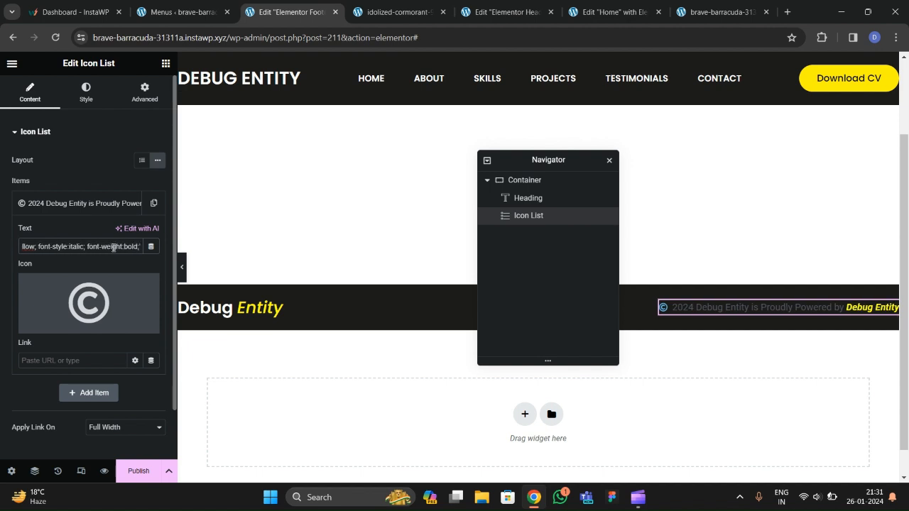
{"action": "left_click", "coordinate": [85, 93]}
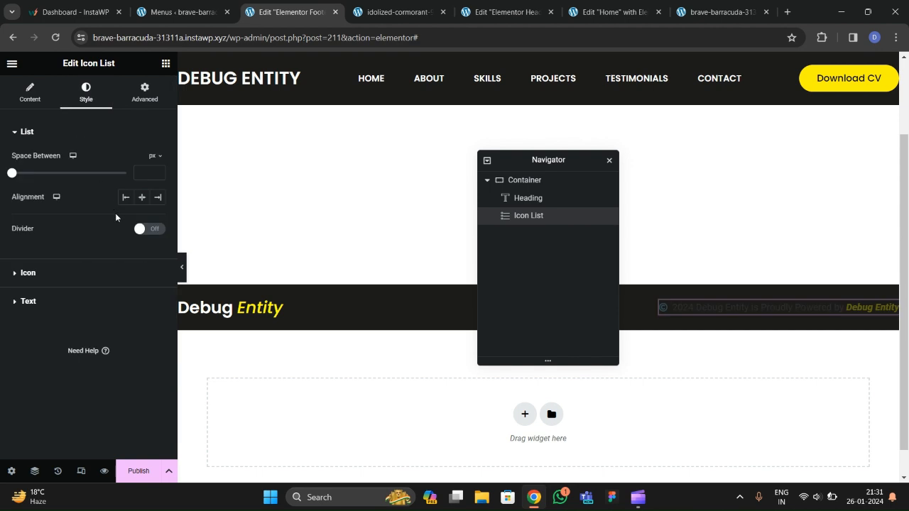
Make the copyright icon white and the text the global white colour.
{"action": "left_click", "coordinate": [42, 273]}
{"action": "left_click", "coordinate": [157, 213]}
{"action": "left_click_drag", "start_coordinate": [107, 275], "coordinate": [64, 249]}
{"action": "left_click", "coordinate": [64, 249]}
{"action": "scroll", "coordinate": [59, 251], "scroll_direction": "down", "scroll_amount": 2}
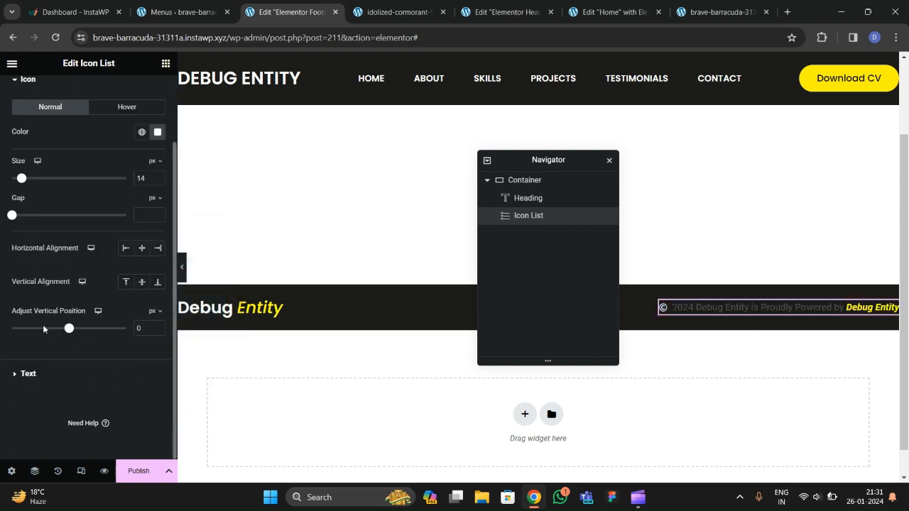
{"action": "left_click", "coordinate": [29, 374]}
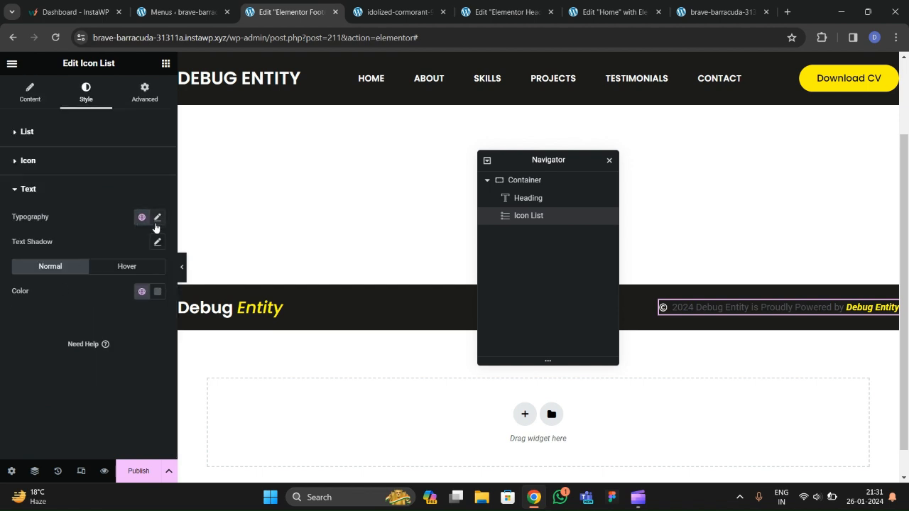
{"action": "left_click", "coordinate": [142, 292]}
{"action": "scroll", "coordinate": [51, 228], "scroll_direction": "down", "scroll_amount": 1}
{"action": "left_click", "coordinate": [49, 244]}
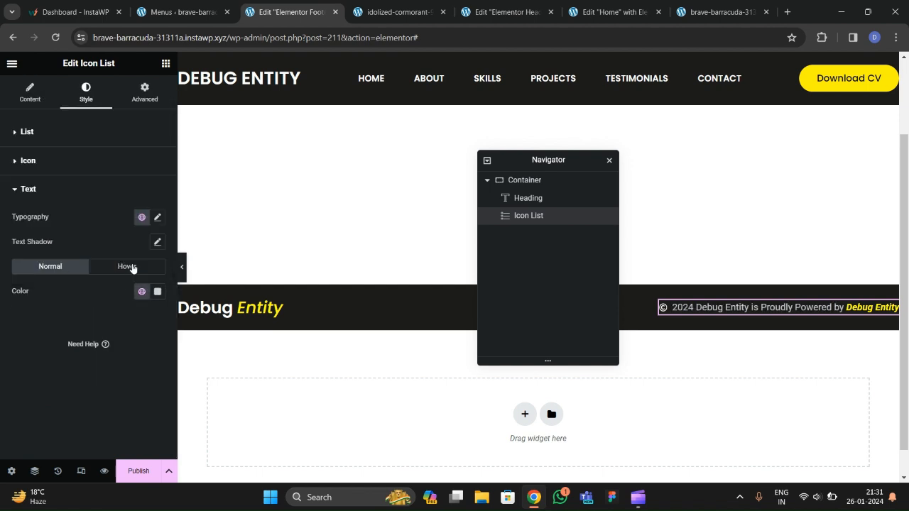
Set the copyright text's font family to Poppins.
{"action": "left_click", "coordinate": [155, 218]}
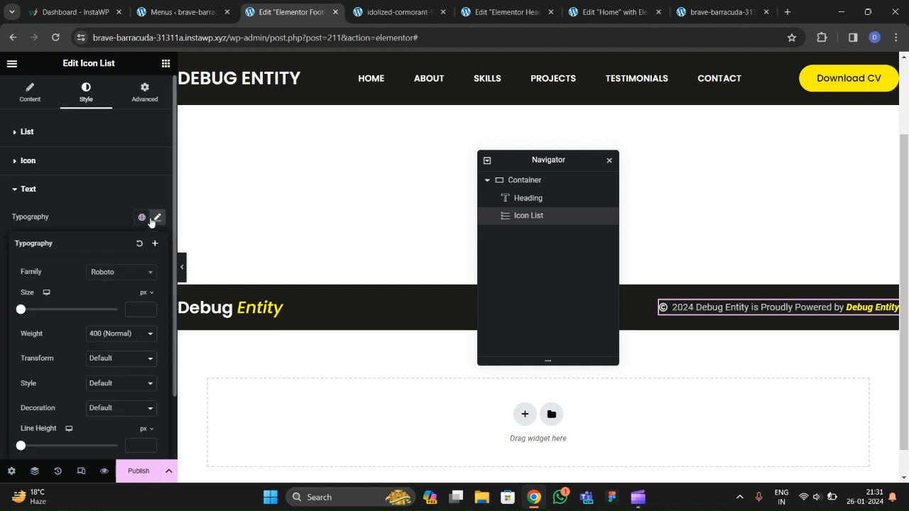
{"action": "left_click", "coordinate": [119, 276]}
{"action": "type", "text": "popins"}
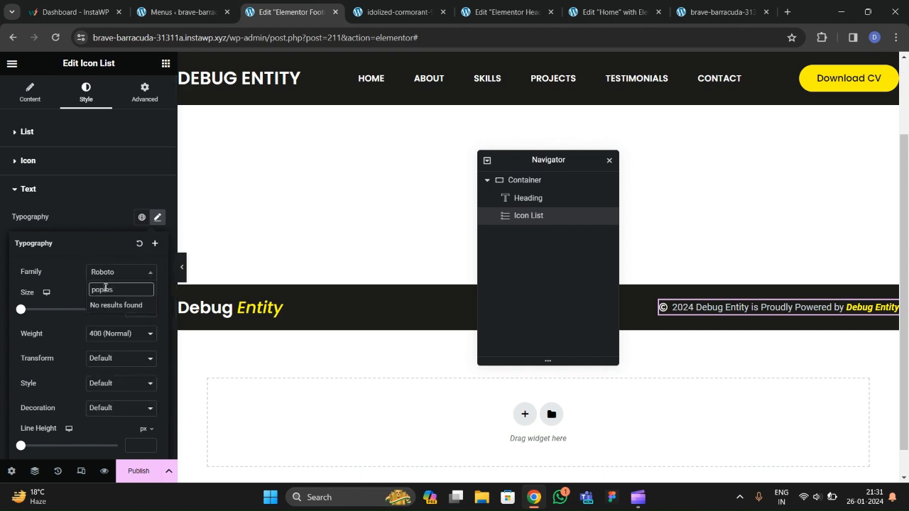
{"action": "key", "text": "BackSpace"}
{"action": "key", "text": "BackSpace"}
{"action": "key", "text": "BackSpace"}
{"action": "key", "text": "BackSpace"}
{"action": "type", "text": "ppins"}
{"action": "key", "text": "Return"}
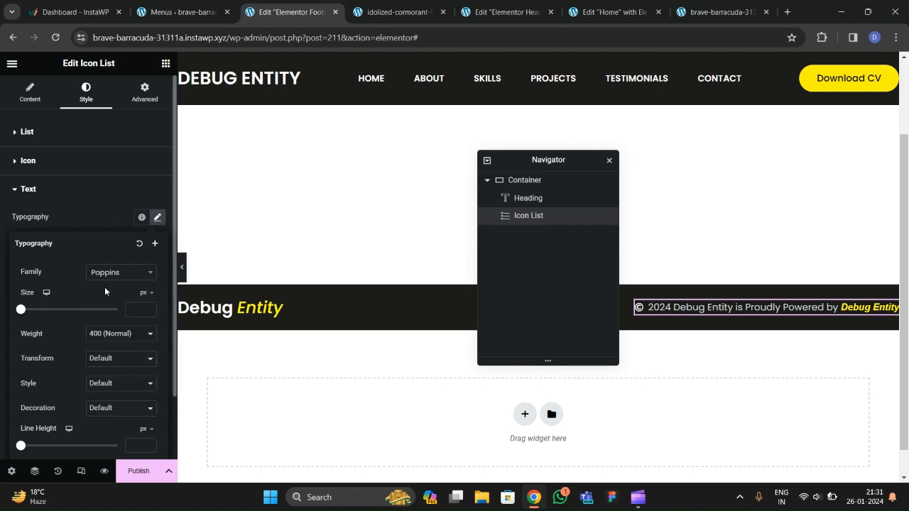
{"action": "left_click", "coordinate": [103, 221]}
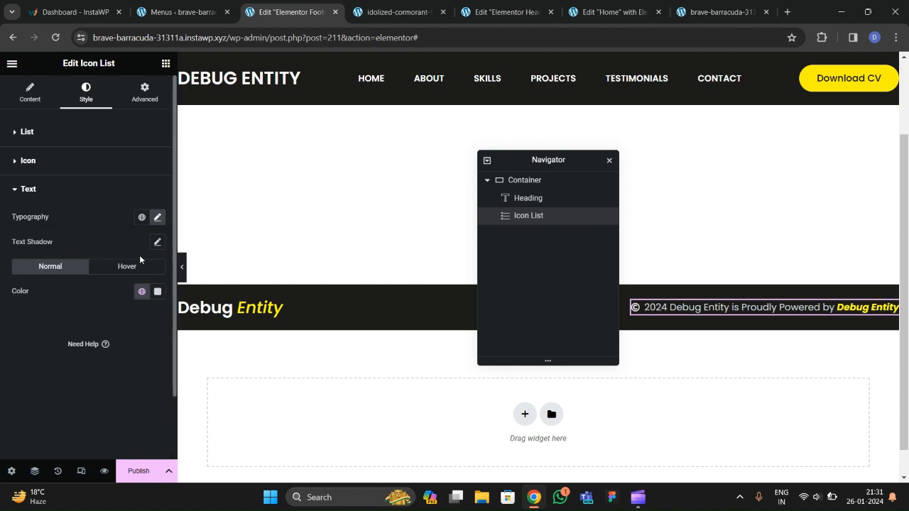
Set the copyright text size to 16 px and open the Publish settings.
{"action": "left_click", "coordinate": [157, 292]}
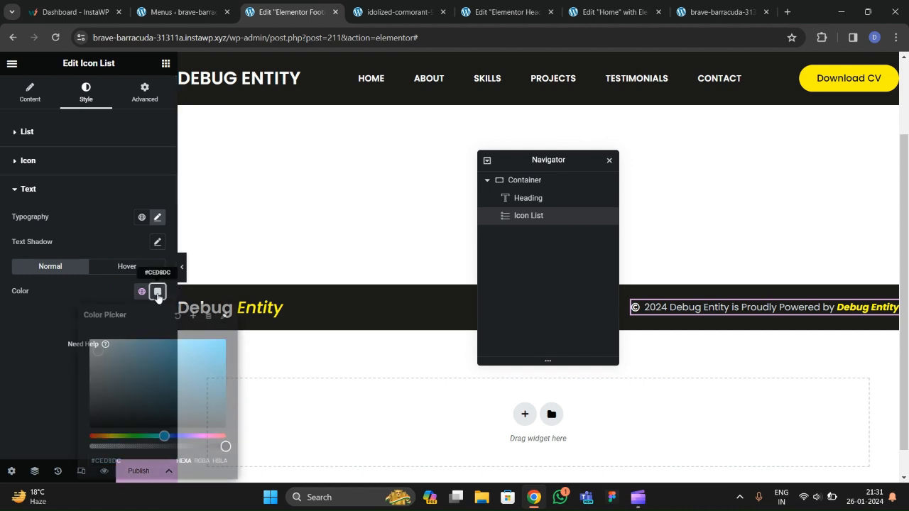
{"action": "left_click", "coordinate": [55, 330]}
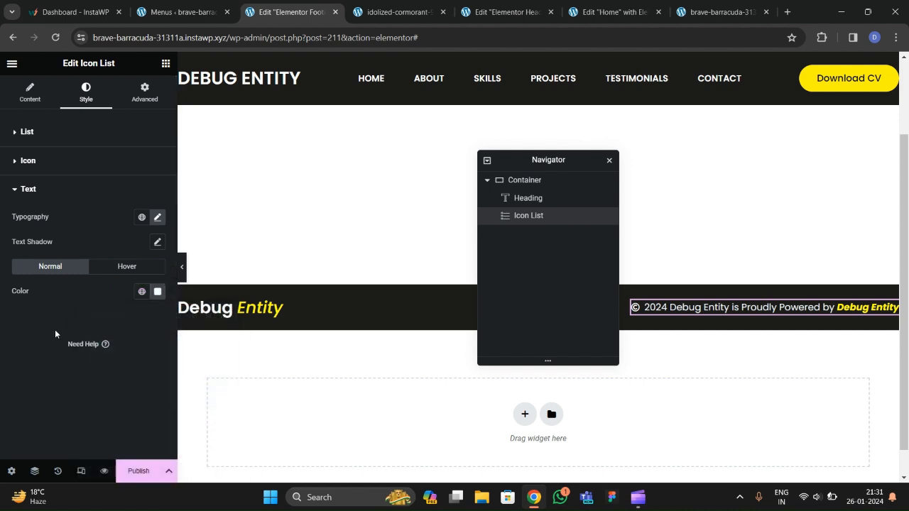
{"action": "left_click", "coordinate": [157, 218]}
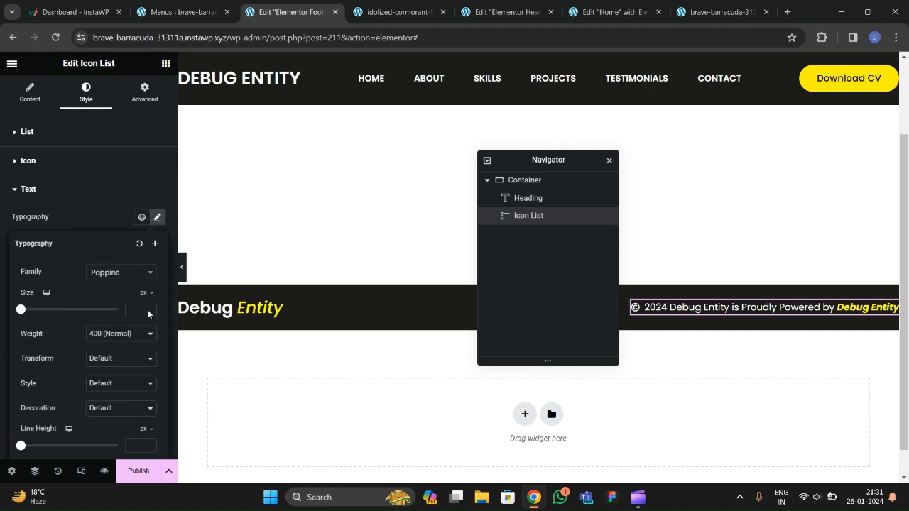
{"action": "left_click_drag", "start_coordinate": [149, 311], "coordinate": [149, 310]}
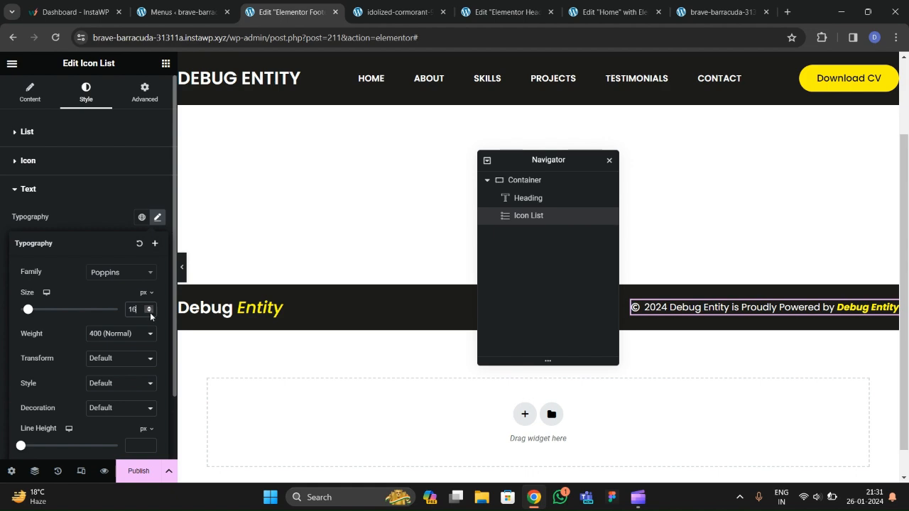
{"action": "left_click", "coordinate": [135, 470]}
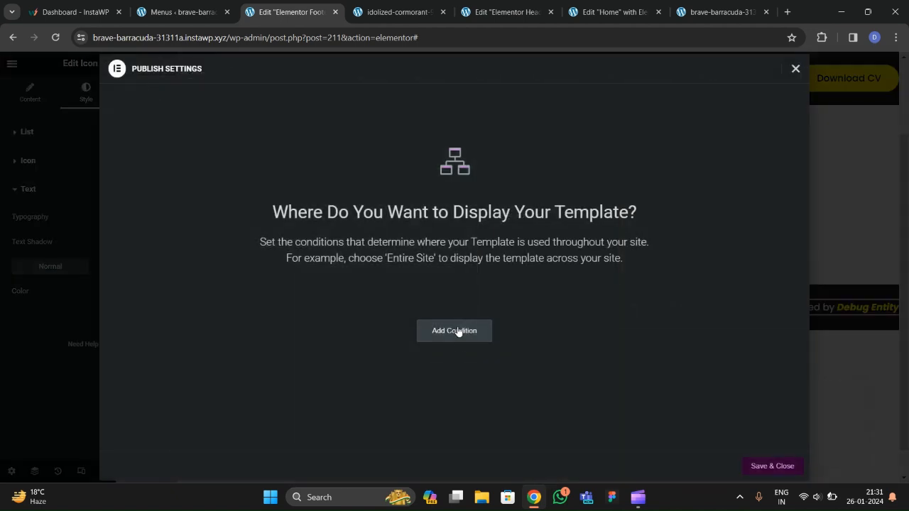
Publish the footer template with an Include / Entire Site condition and view the live site.
{"action": "left_click", "coordinate": [454, 362]}
{"action": "left_click", "coordinate": [752, 465]}
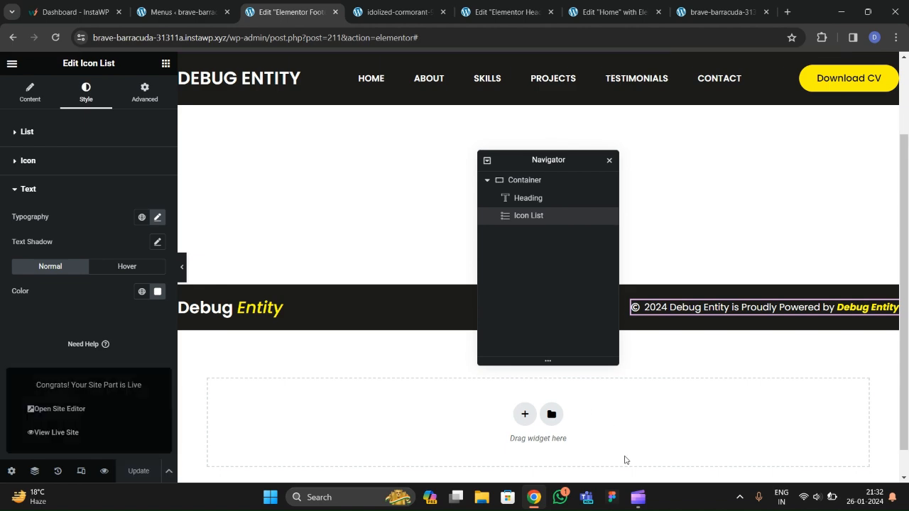
{"action": "mouse_move", "coordinate": [638, 496]}
{"action": "left_click", "coordinate": [611, 474]}
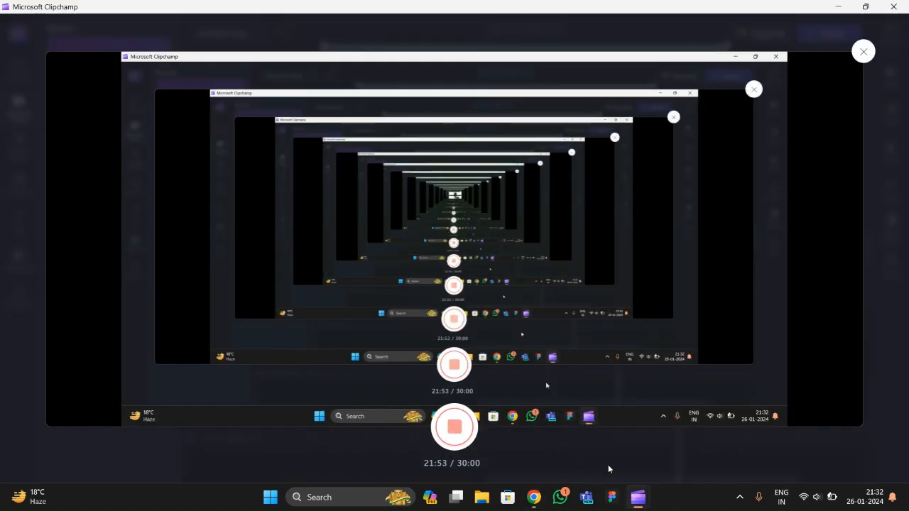
{"action": "left_click", "coordinate": [536, 501]}
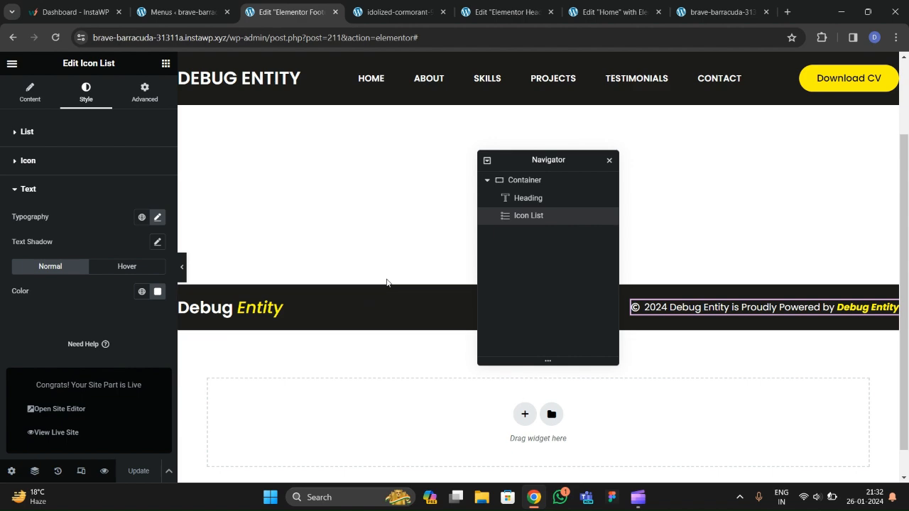
{"action": "left_click", "coordinate": [399, 12]}
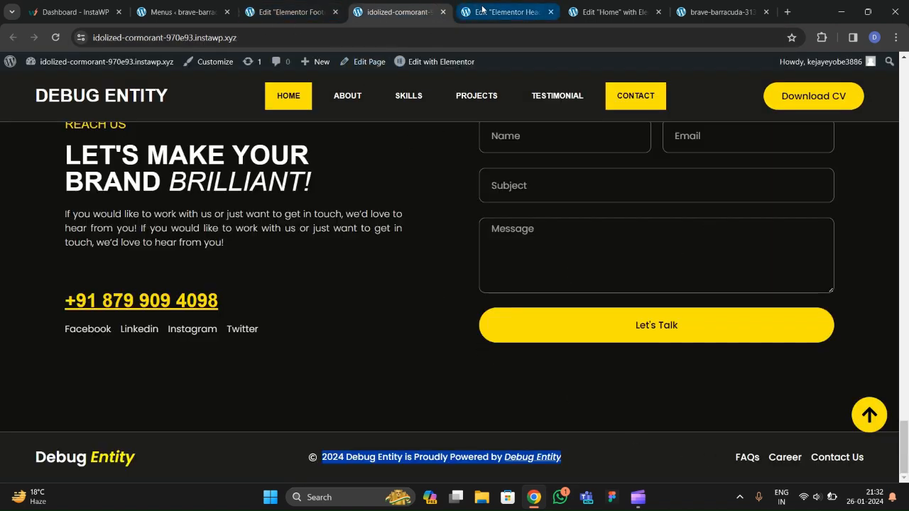
Copy the home page's Linkedin/Facebook/Instagram/Youtube icon list and return to the footer editor.
{"action": "key", "text": "ctrl+Tab"}
{"action": "left_click", "coordinate": [587, 14]}
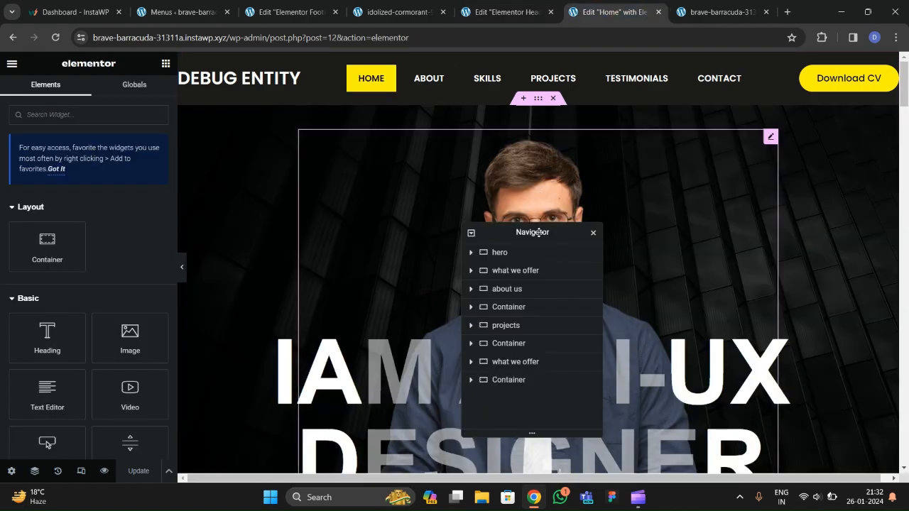
{"action": "scroll", "coordinate": [323, 302], "scroll_direction": "down", "scroll_amount": 10}
{"action": "scroll", "coordinate": [324, 307], "scroll_direction": "down", "scroll_amount": 20}
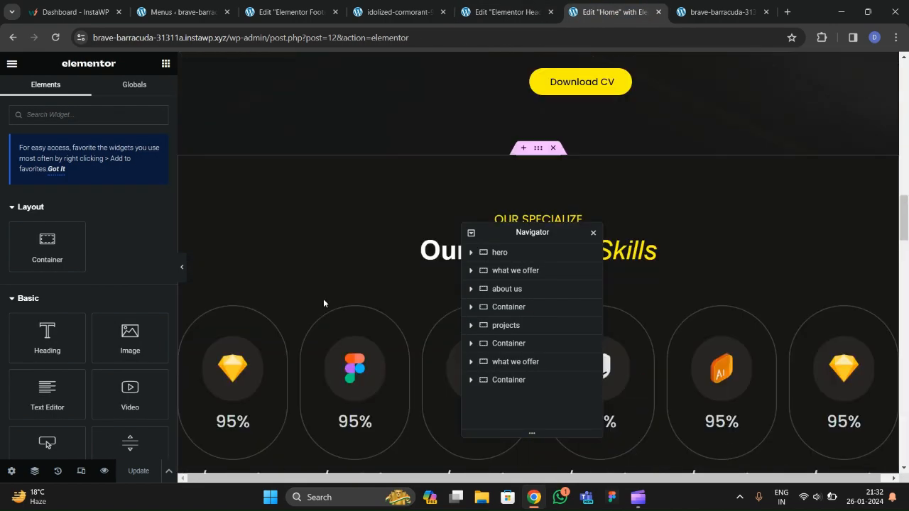
{"action": "scroll", "coordinate": [323, 298], "scroll_direction": "down", "scroll_amount": 3}
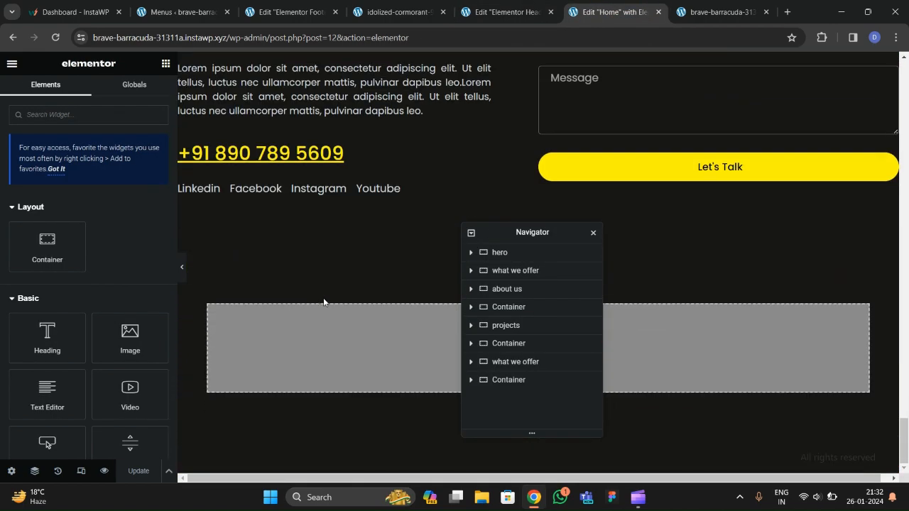
{"action": "left_click", "coordinate": [391, 189]}
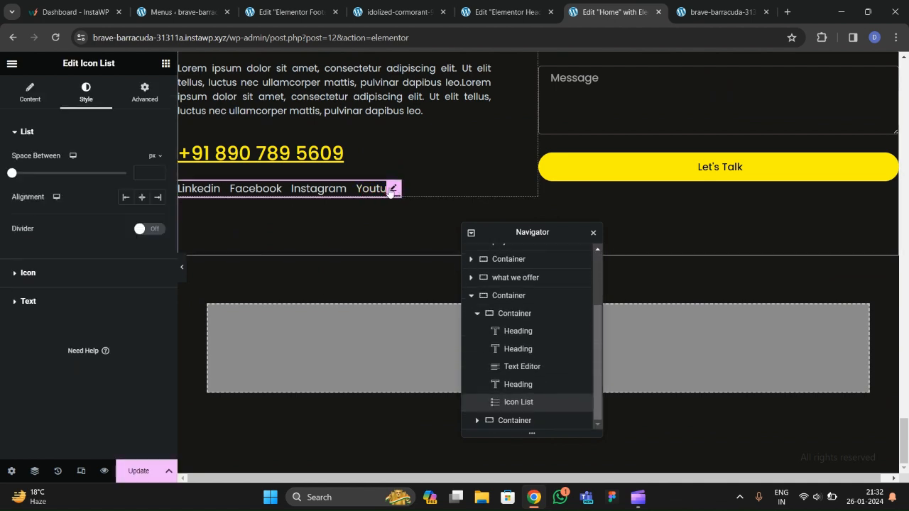
{"action": "right_click", "coordinate": [391, 193]}
{"action": "left_click", "coordinate": [410, 248]}
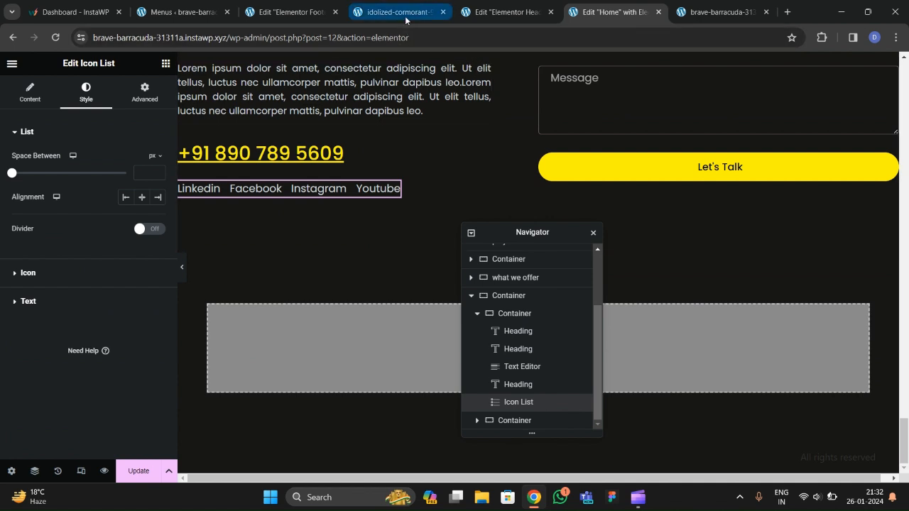
{"action": "left_click", "coordinate": [307, 15]}
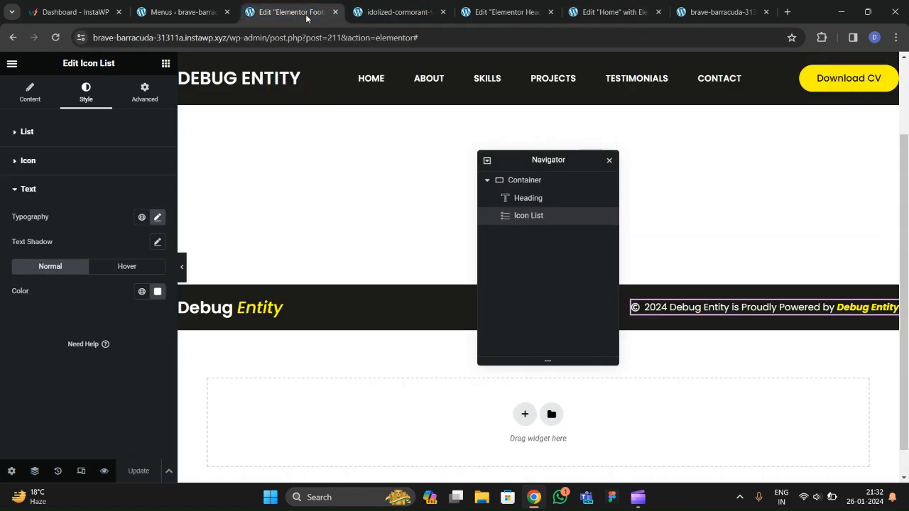
{"action": "left_click", "coordinate": [31, 99]}
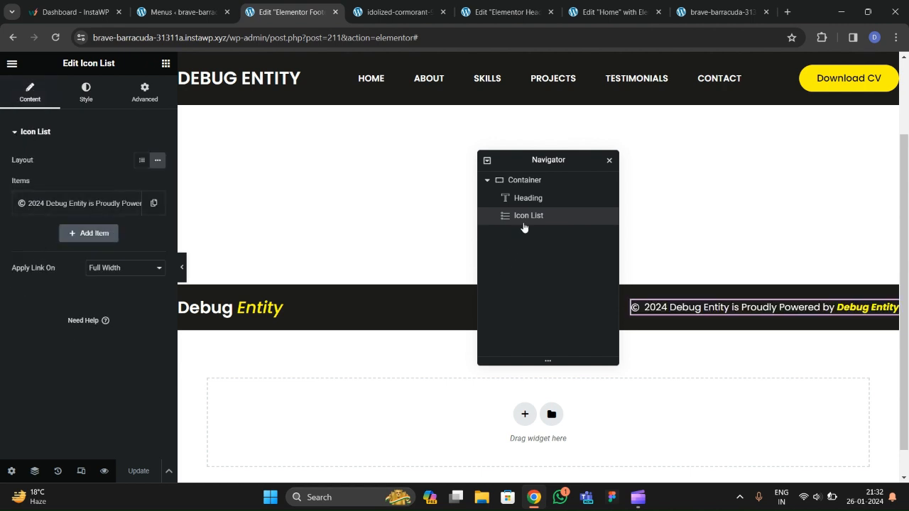
Paste the copied icon list into the footer container and delete its Instagram item.
{"action": "left_click", "coordinate": [522, 182]}
{"action": "right_click", "coordinate": [523, 182]}
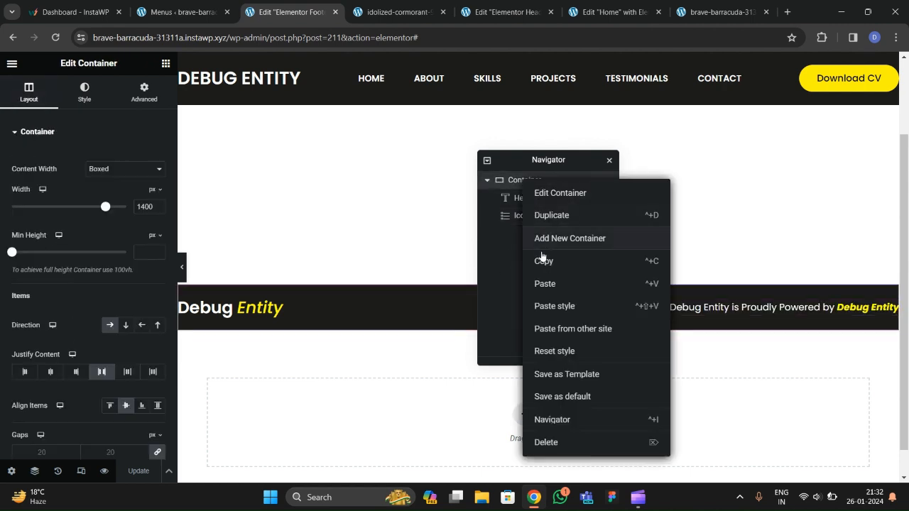
{"action": "left_click", "coordinate": [545, 284]}
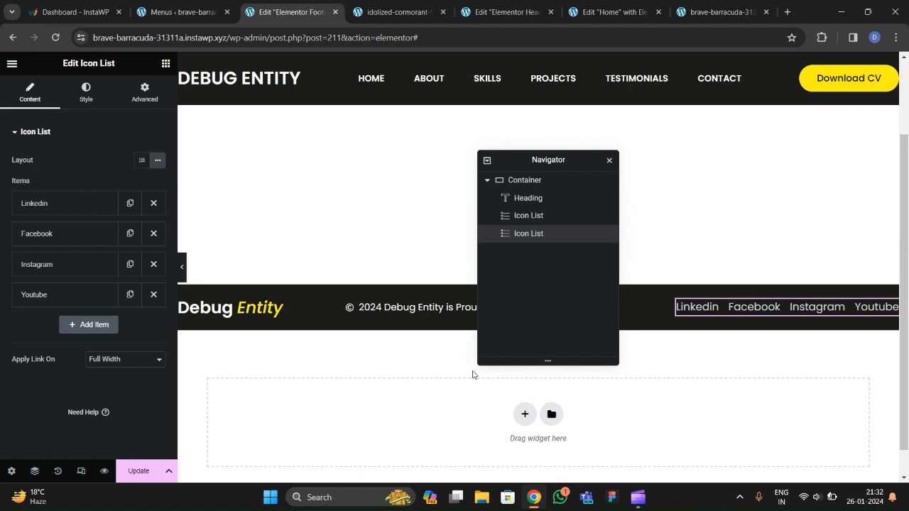
{"action": "left_click", "coordinate": [149, 264]}
Rename the Linkedin item to Contact.
{"action": "left_click", "coordinate": [71, 203]}
{"action": "left_click_drag", "start_coordinate": [59, 247], "coordinate": [2, 251]}
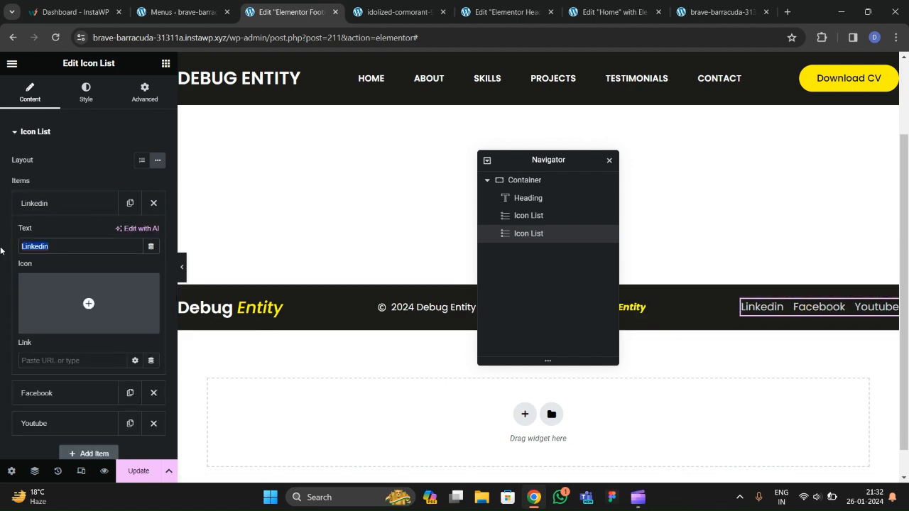
{"action": "type", "text": "Cotnac"}
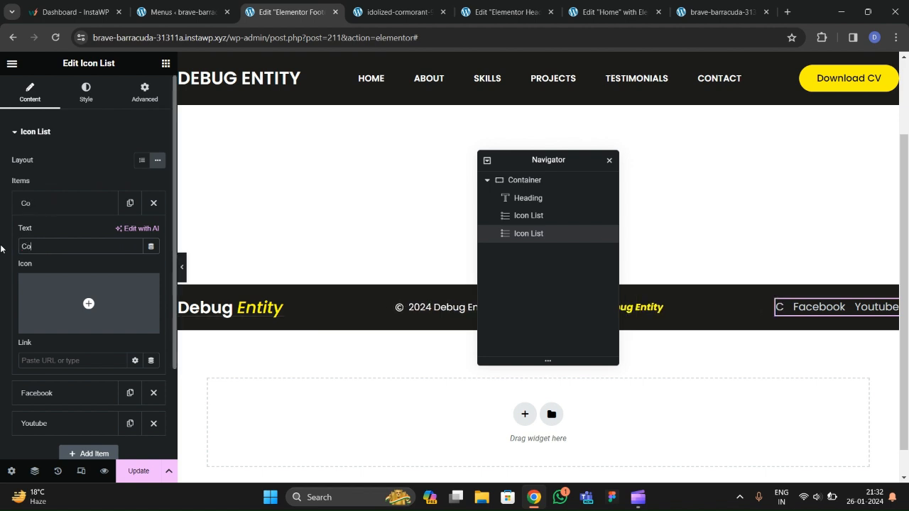
{"action": "key", "text": "BackSpace"}
{"action": "key", "text": "BackSpace"}
{"action": "key", "text": "BackSpace"}
{"action": "key", "text": "BackSpace"}
{"action": "type", "text": "ntact"}
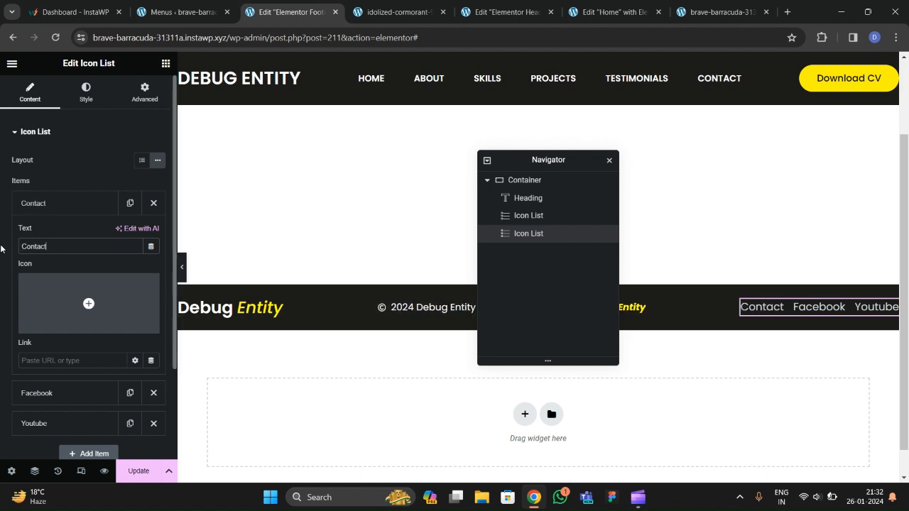
{"action": "left_click", "coordinate": [61, 206]}
Rename Facebook to FAQs and Youtube to About, then save the footer and view the live site.
{"action": "left_click", "coordinate": [55, 235]}
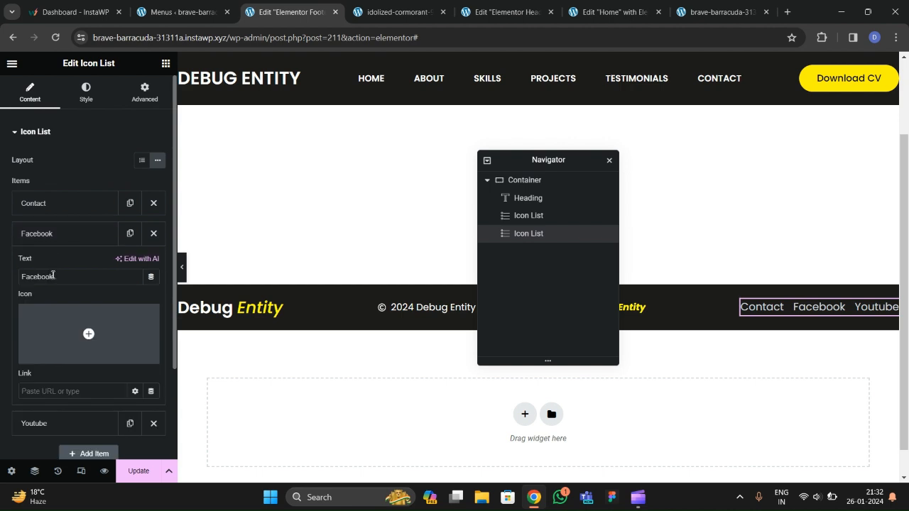
{"action": "type", "text": "FAQs"}
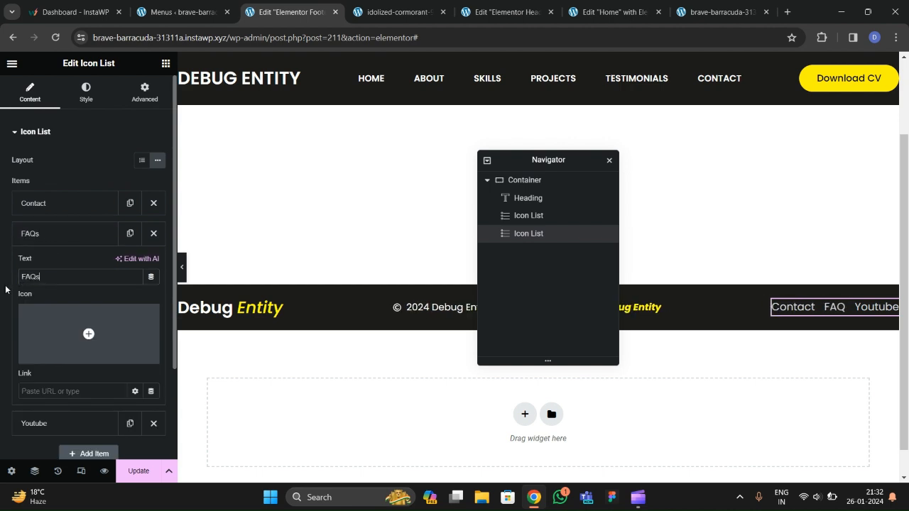
{"action": "left_click", "coordinate": [60, 240]}
{"action": "left_click", "coordinate": [61, 265]}
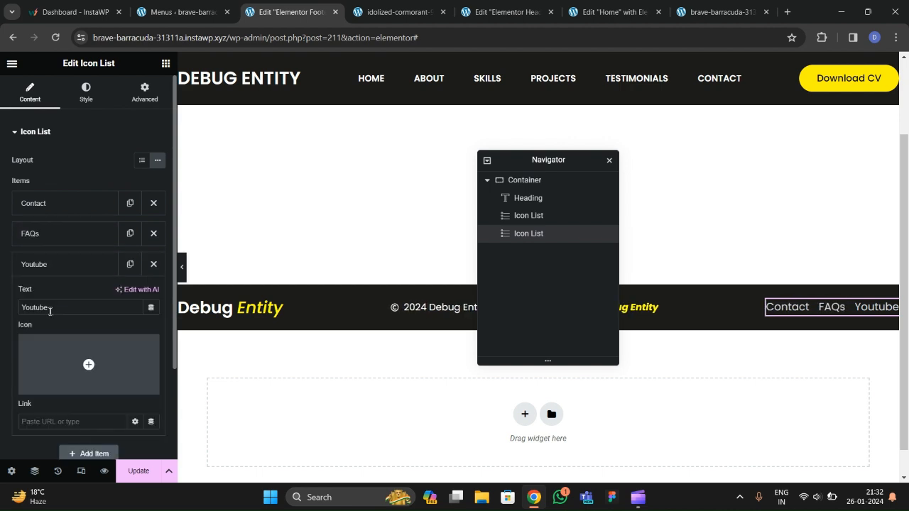
{"action": "type", "text": "About"}
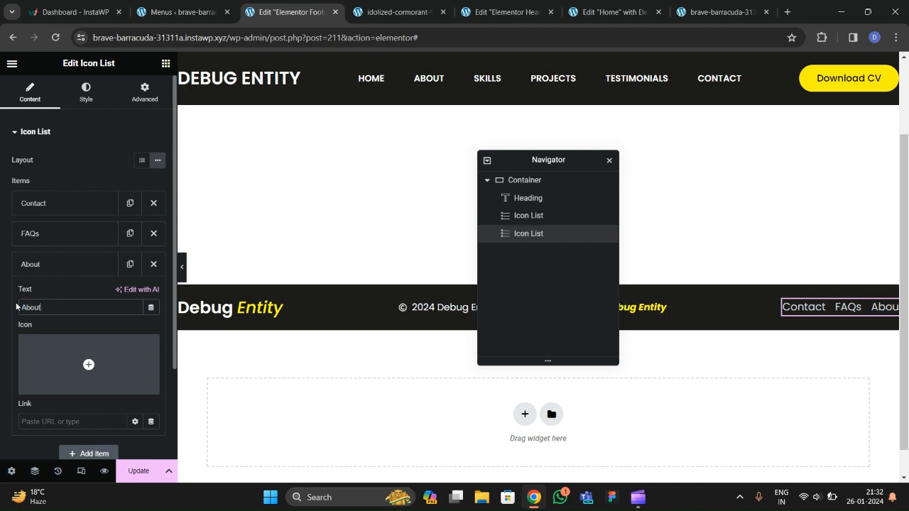
{"action": "left_click", "coordinate": [49, 273]}
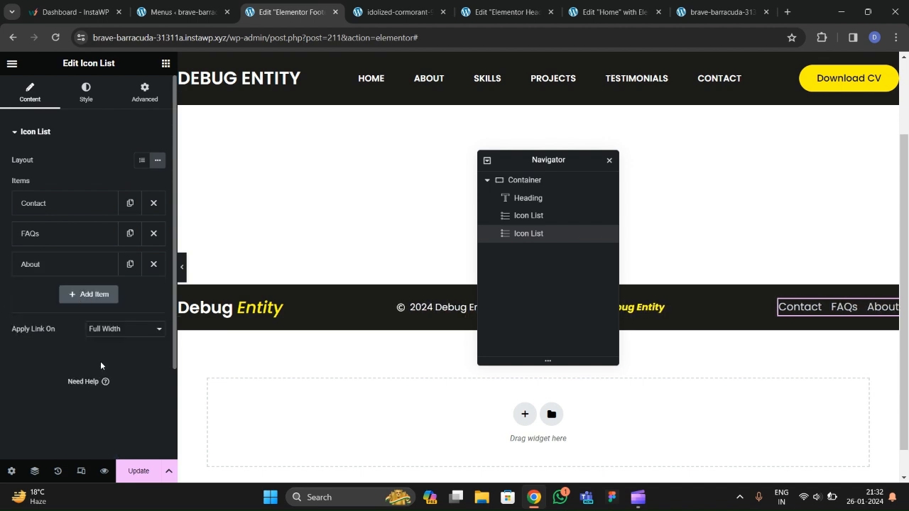
{"action": "left_click", "coordinate": [136, 471]}
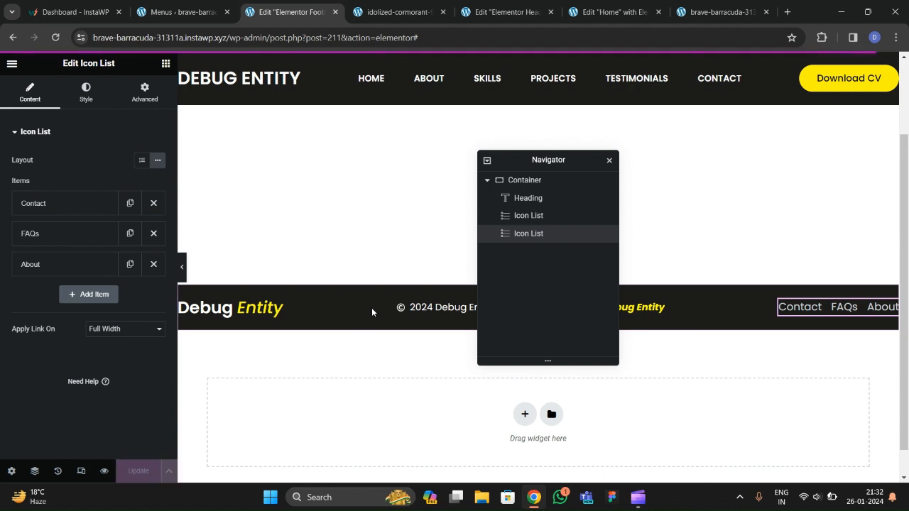
{"action": "left_click", "coordinate": [714, 12]}
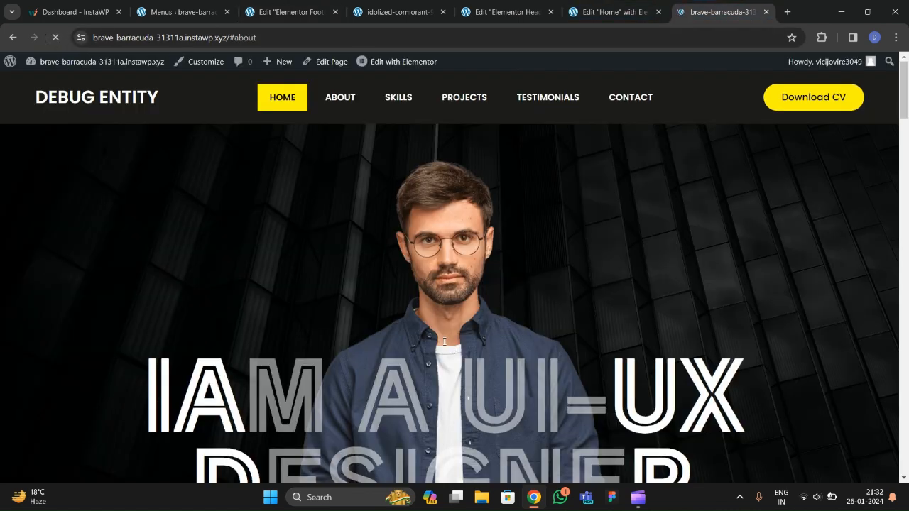
{"action": "scroll", "coordinate": [469, 326], "scroll_direction": "down", "scroll_amount": 20}
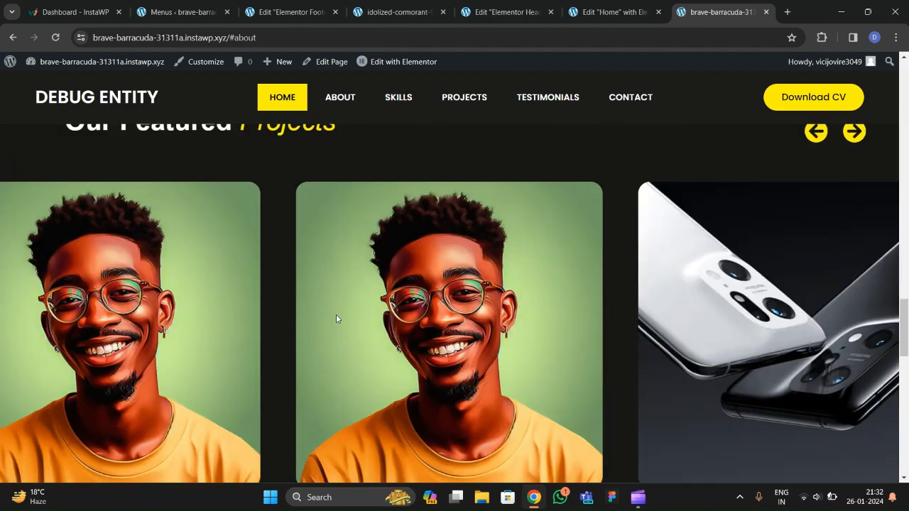
{"action": "scroll", "coordinate": [336, 316], "scroll_direction": "down", "scroll_amount": 5}
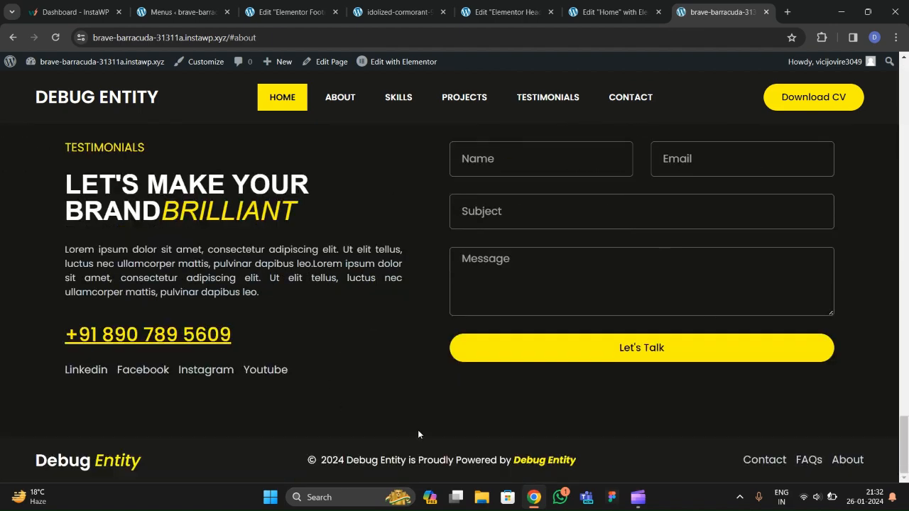
{"action": "left_click", "coordinate": [293, 17]}
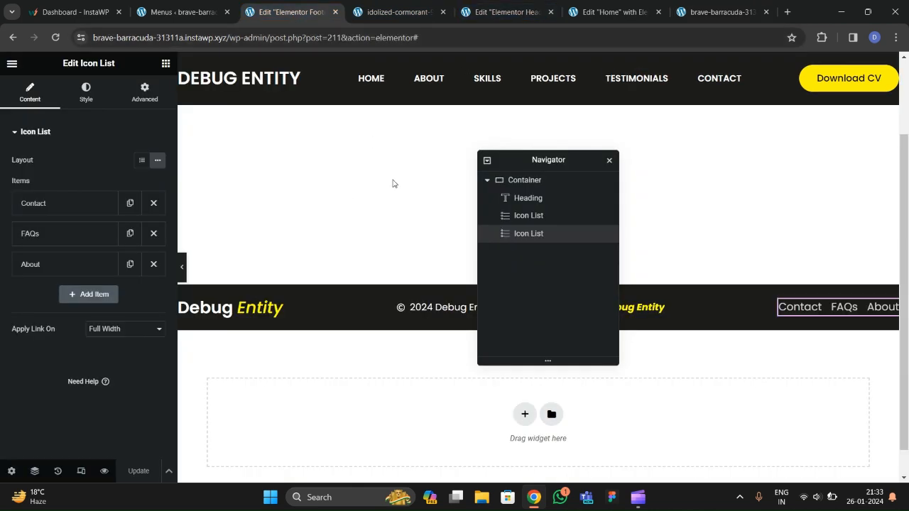
Give the footer container a solid 2 px top and bottom border in a global colour, and save.
{"action": "left_click_drag", "start_coordinate": [549, 160], "coordinate": [440, 178]}
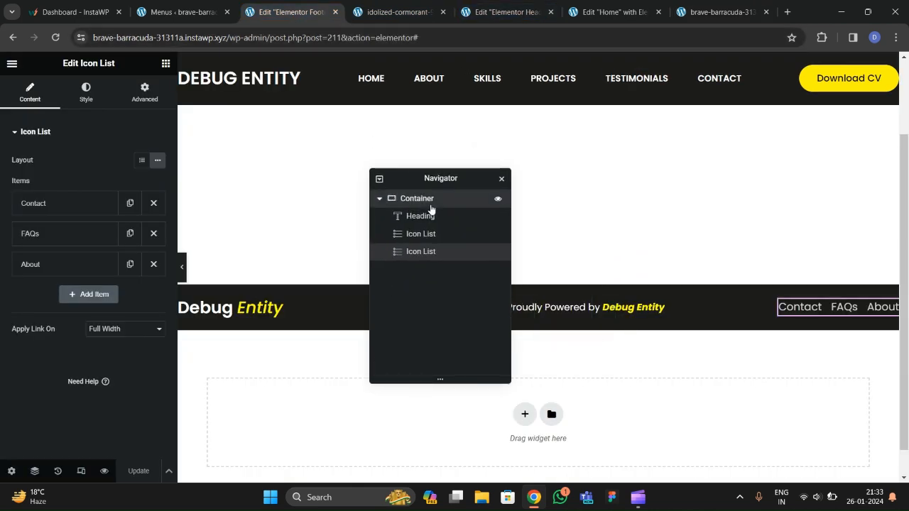
{"action": "left_click", "coordinate": [430, 201]}
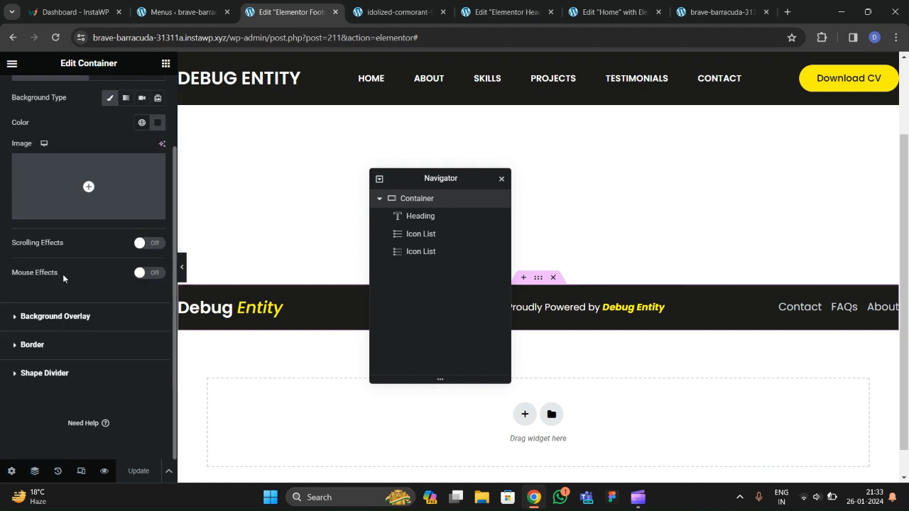
{"action": "left_click", "coordinate": [56, 346]}
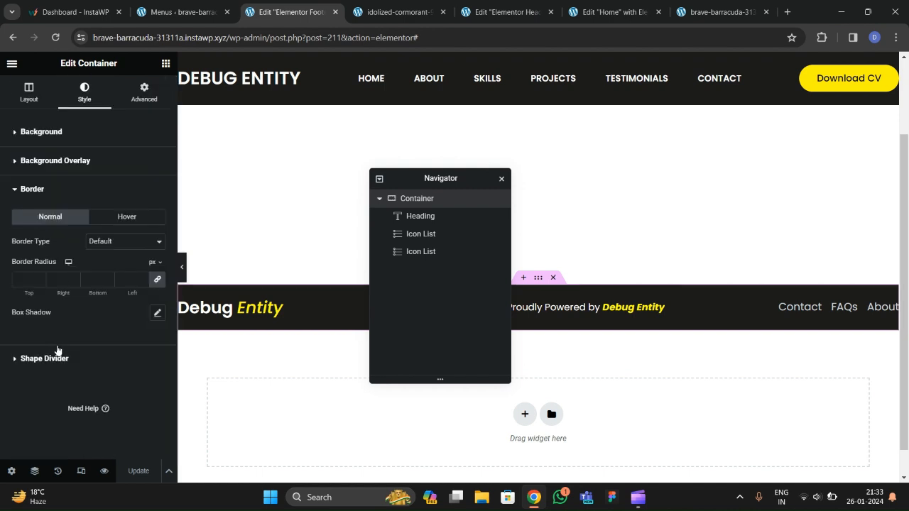
{"action": "left_click", "coordinate": [130, 247]}
{"action": "left_click", "coordinate": [113, 272]}
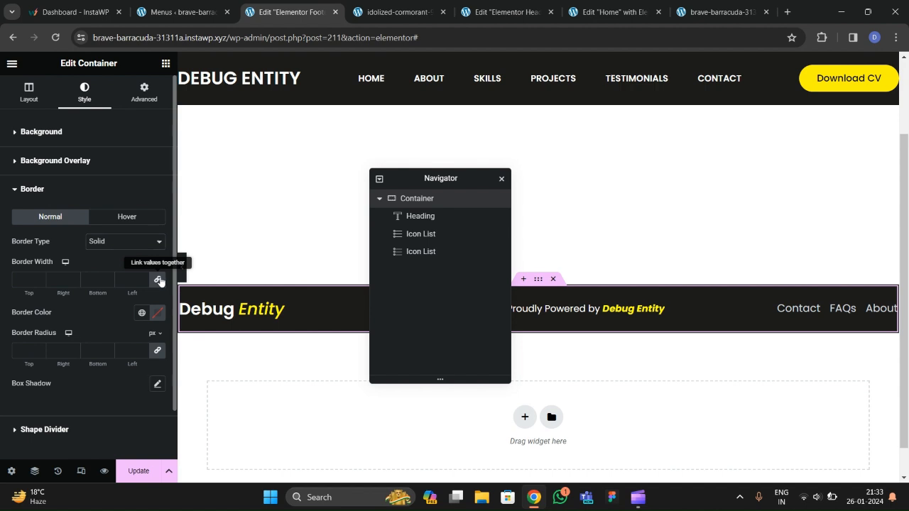
{"action": "type", "text": "22"}
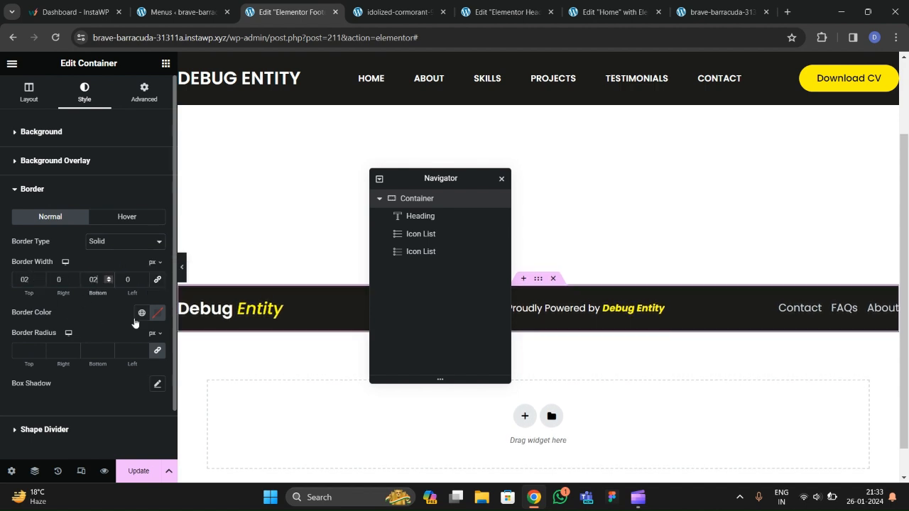
{"action": "left_click", "coordinate": [142, 313]}
{"action": "scroll", "coordinate": [106, 270], "scroll_direction": "down", "scroll_amount": 1}
{"action": "left_click", "coordinate": [71, 288]}
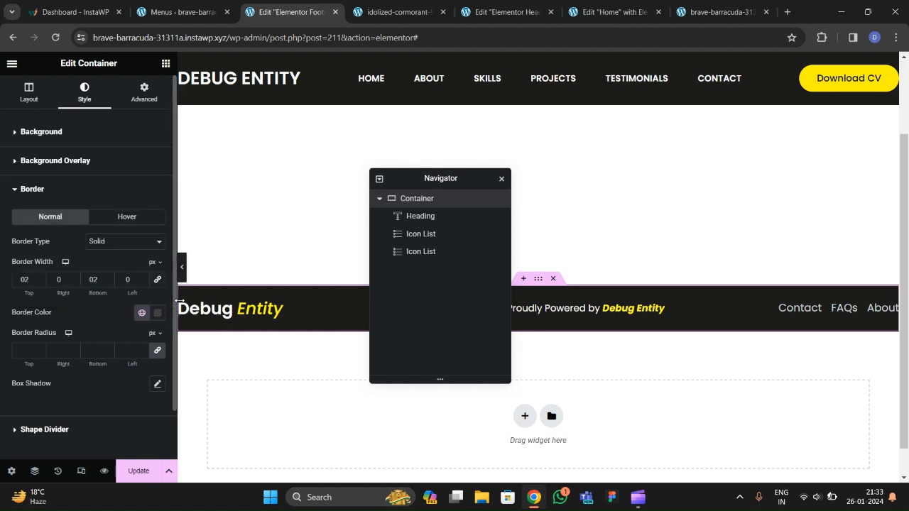
{"action": "left_click", "coordinate": [139, 471]}
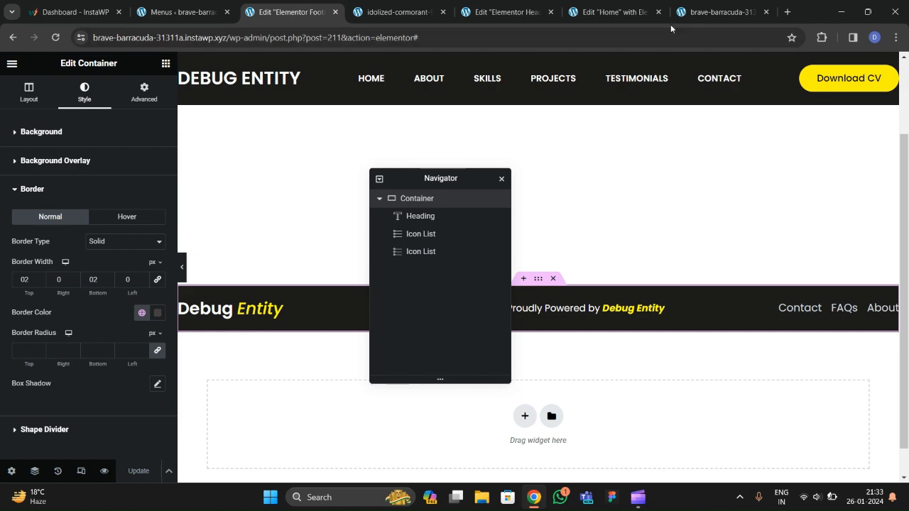
After comparing with the live and reference sites, change the border colour to #4F4343 and save.
{"action": "left_click", "coordinate": [717, 12]}
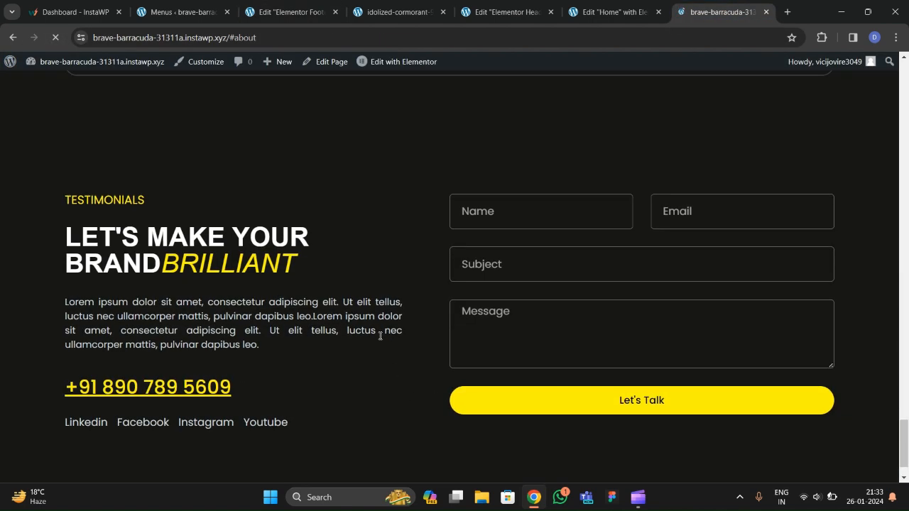
{"action": "left_click", "coordinate": [389, 19]}
{"action": "left_click", "coordinate": [292, 14]}
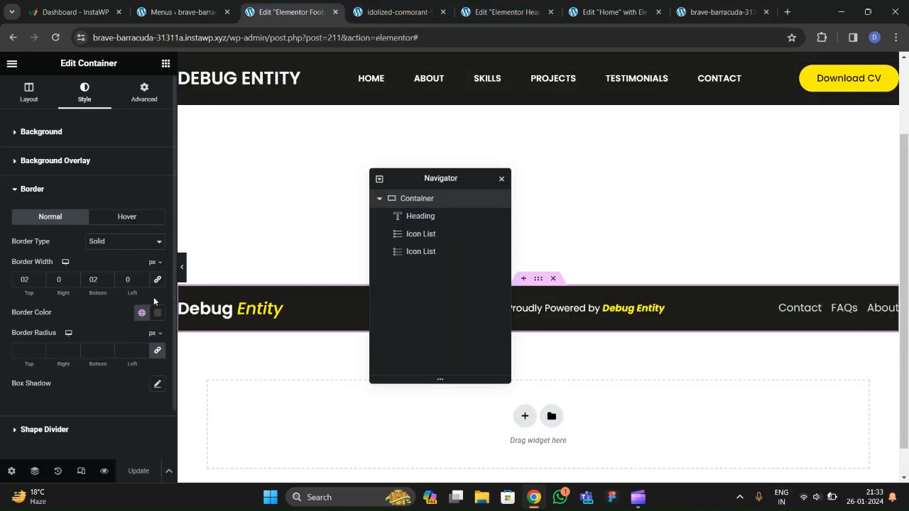
{"action": "left_click", "coordinate": [157, 313]}
{"action": "left_click", "coordinate": [111, 221]}
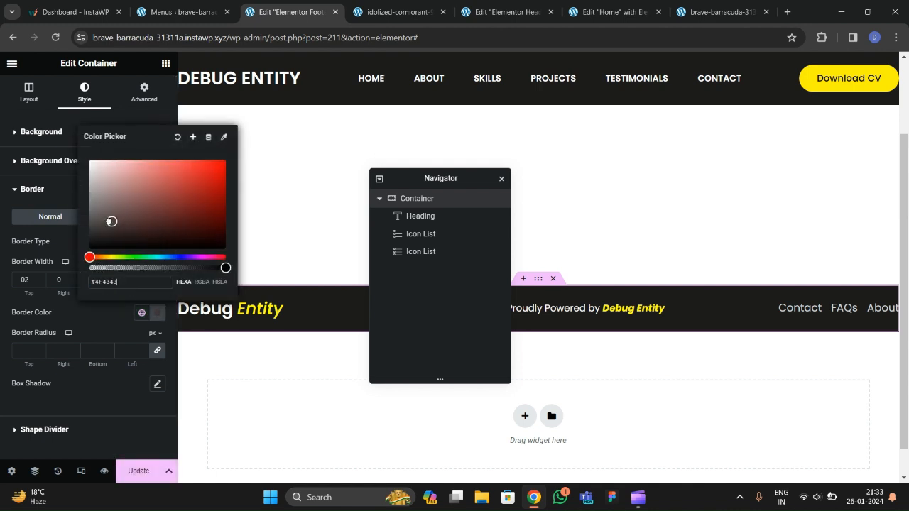
{"action": "left_click", "coordinate": [119, 327]}
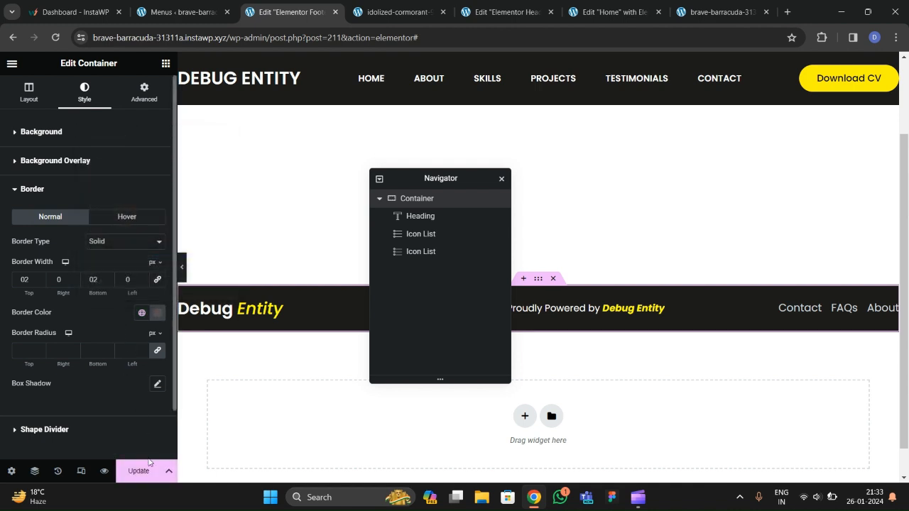
{"action": "key", "text": "ctrl+s"}
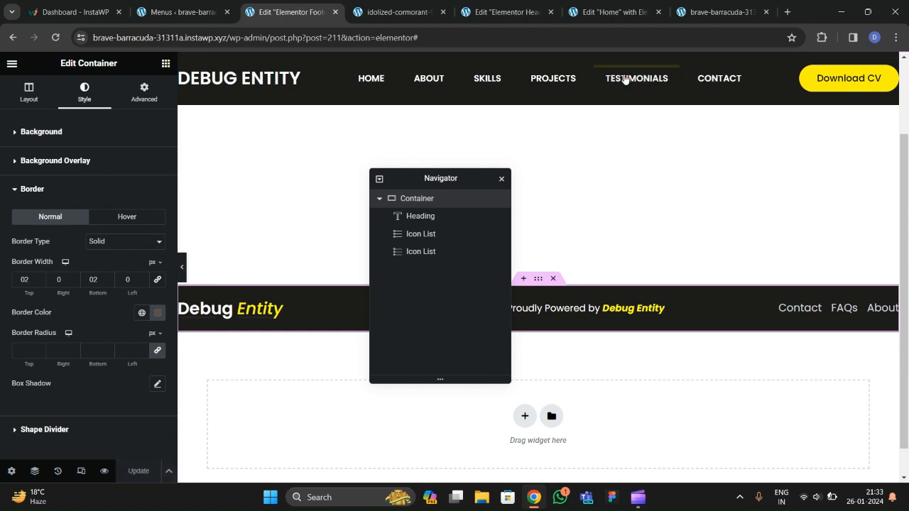
{"action": "left_click", "coordinate": [718, 12]}
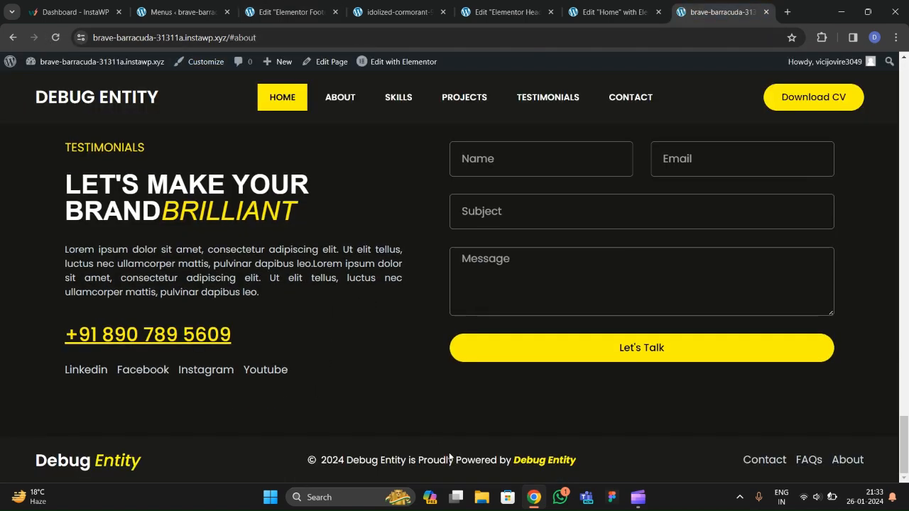
Change the footer border colour to the lighter #645757 and save the footer.
{"action": "scroll", "coordinate": [341, 313], "scroll_direction": "up", "scroll_amount": 15}
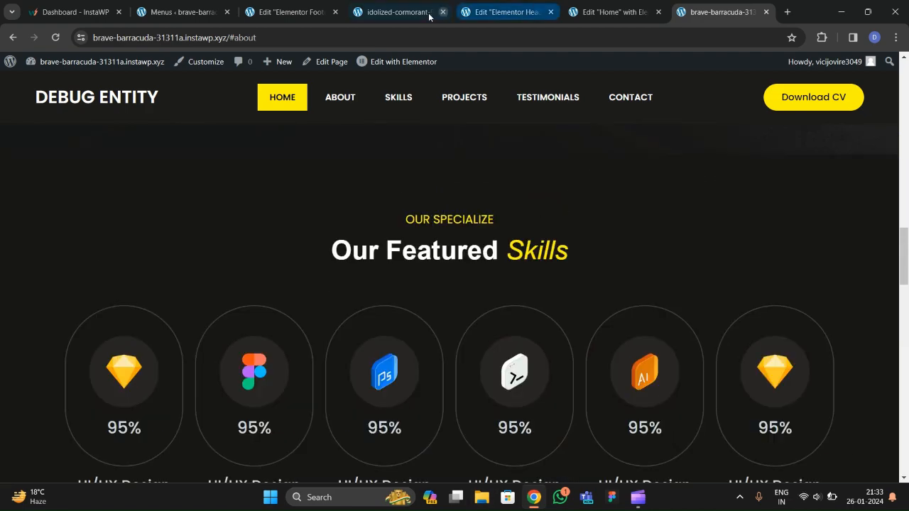
{"action": "left_click", "coordinate": [401, 12]}
{"action": "left_click", "coordinate": [506, 12]}
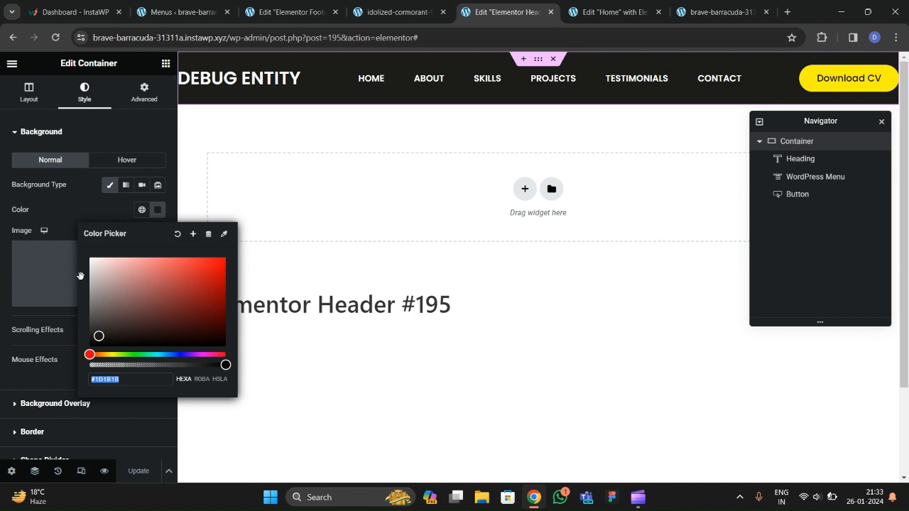
{"action": "left_click", "coordinate": [270, 12]}
{"action": "left_click", "coordinate": [157, 314]}
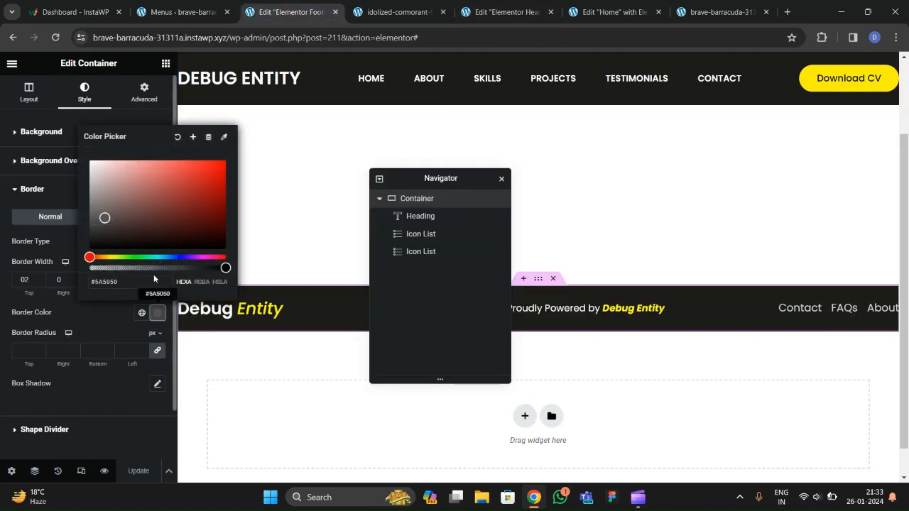
{"action": "left_click", "coordinate": [102, 207]}
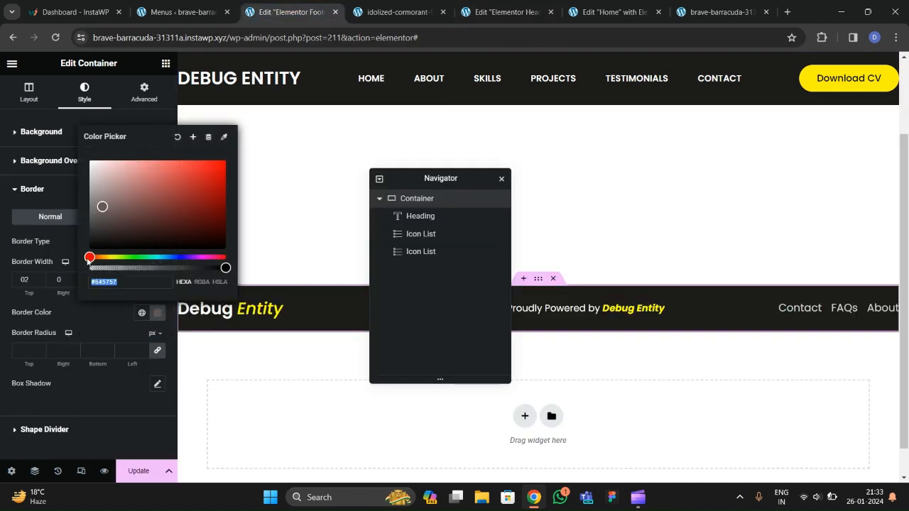
{"action": "left_click", "coordinate": [103, 327]}
{"action": "left_click", "coordinate": [138, 471]}
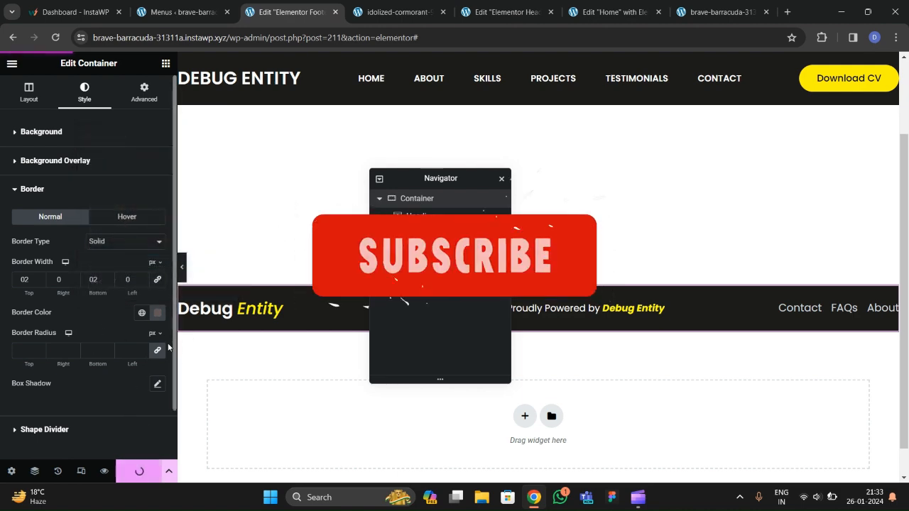
Reload the live site to check the new footer border, then open the reference site.
{"action": "key", "text": "ctrl+9"}
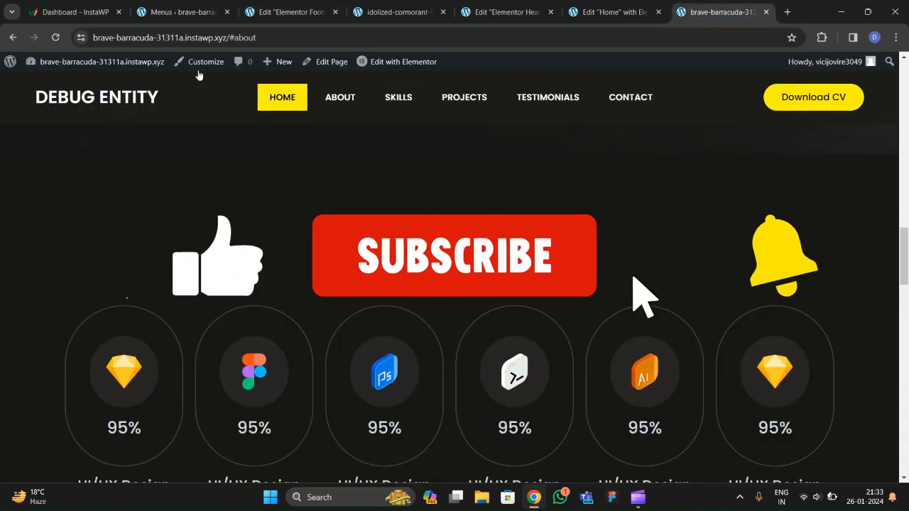
{"action": "key", "text": "F5"}
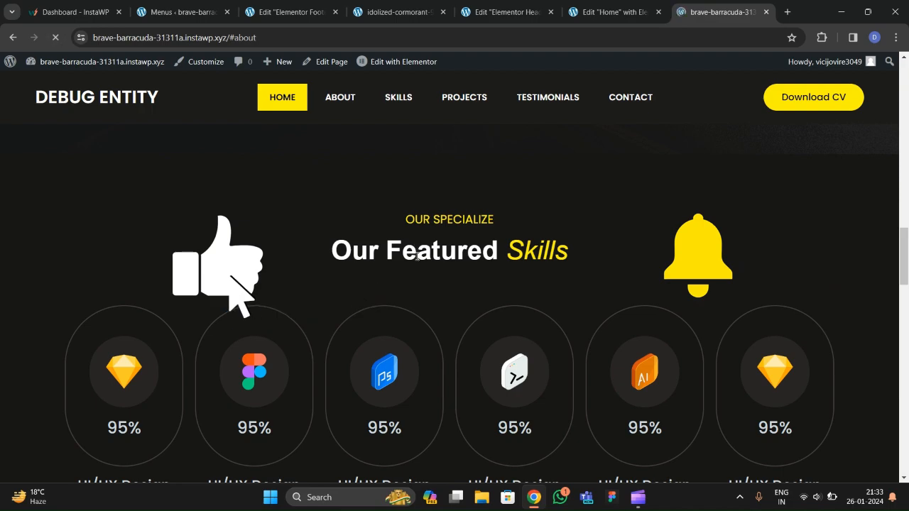
{"action": "scroll", "coordinate": [371, 285], "scroll_direction": "down", "scroll_amount": 10}
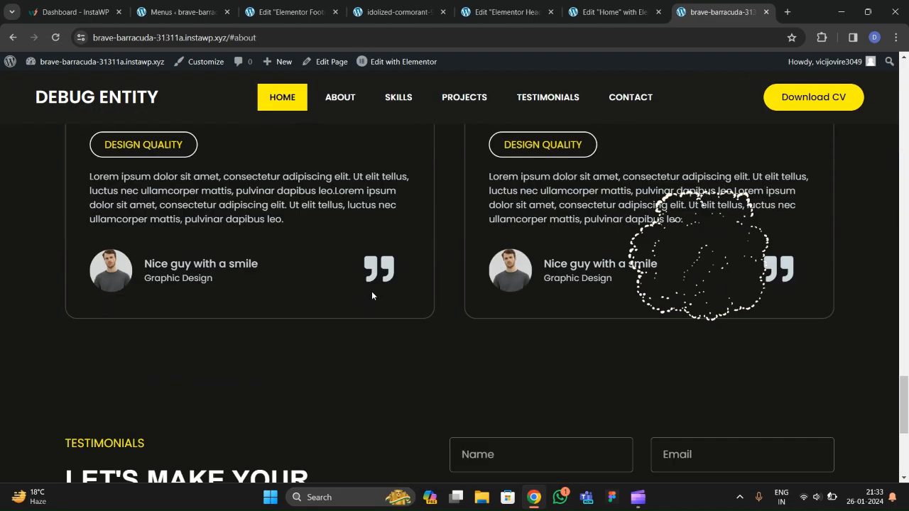
{"action": "scroll", "coordinate": [372, 295], "scroll_direction": "down", "scroll_amount": 4}
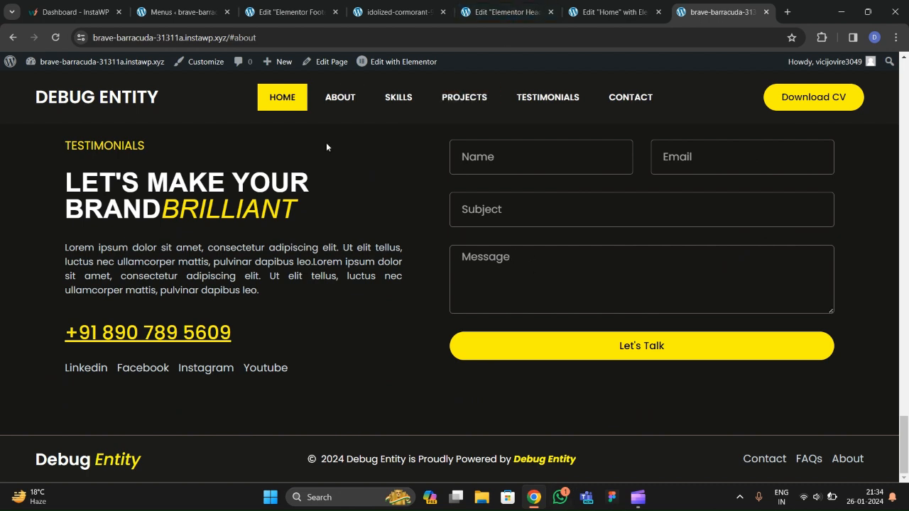
{"action": "left_click", "coordinate": [400, 13]}
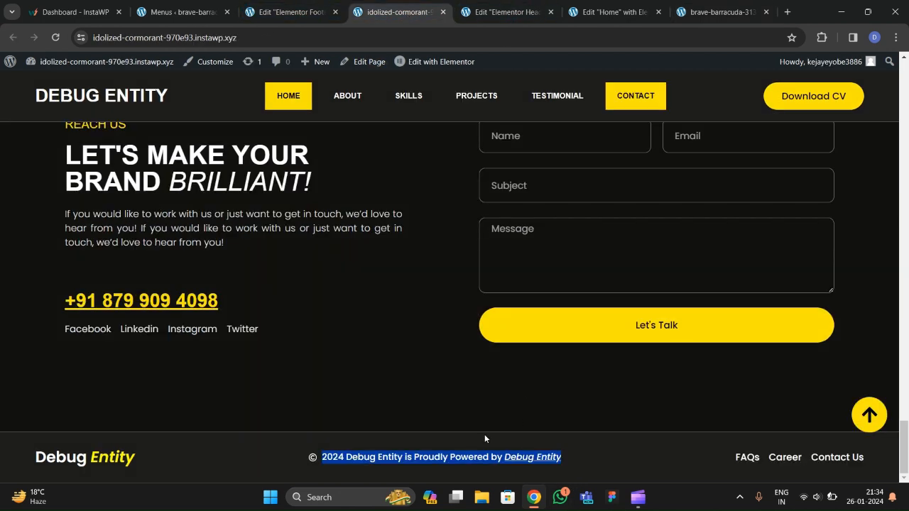
Select the footer border's hex value #645757 to reuse for the header.
{"action": "left_click", "coordinate": [497, 13]}
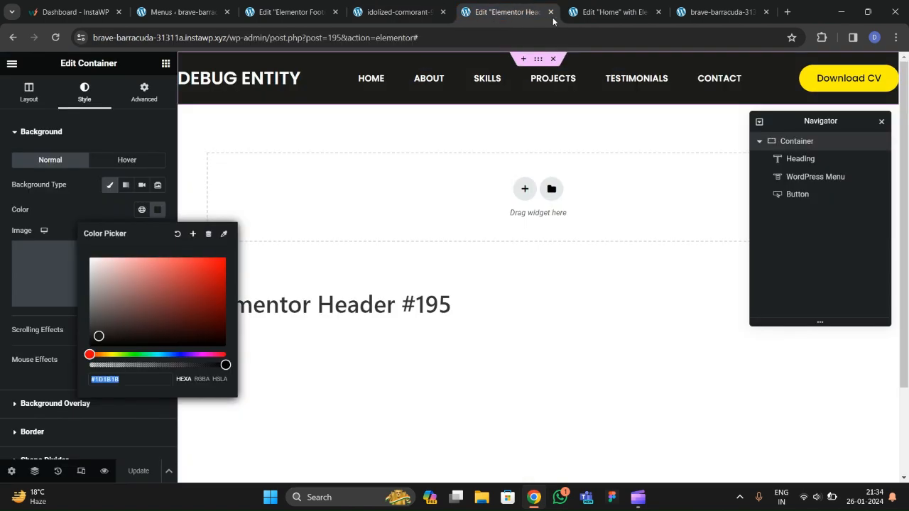
{"action": "left_click", "coordinate": [623, 14]}
{"action": "scroll", "coordinate": [438, 157], "scroll_direction": "up", "scroll_amount": 4}
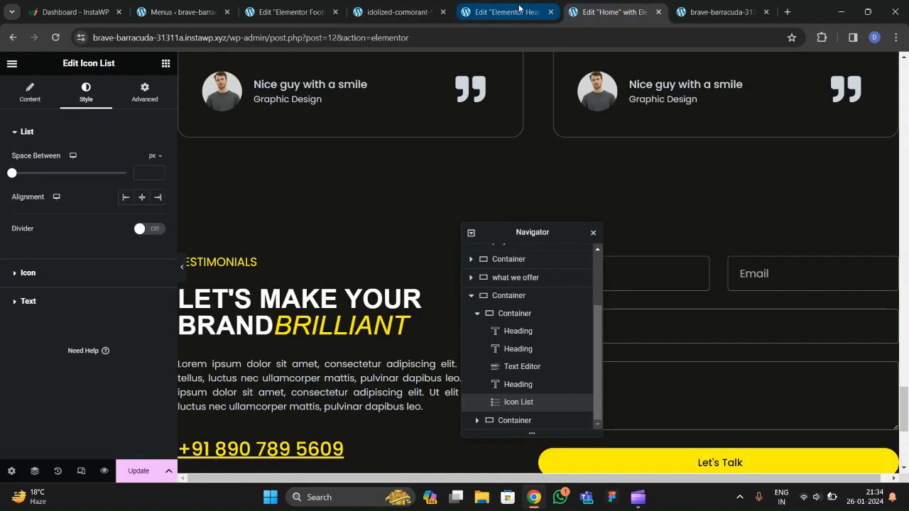
{"action": "left_click", "coordinate": [506, 13]}
{"action": "left_click", "coordinate": [615, 12]}
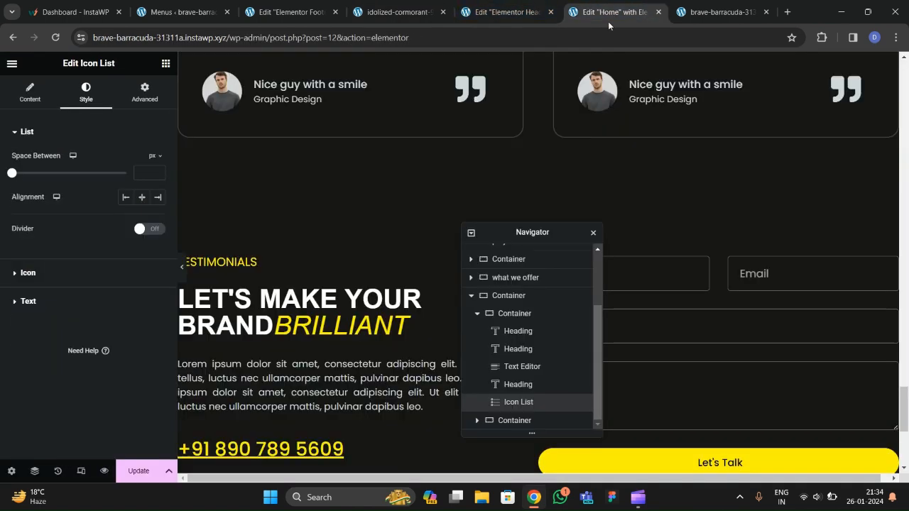
{"action": "left_click", "coordinate": [285, 12]}
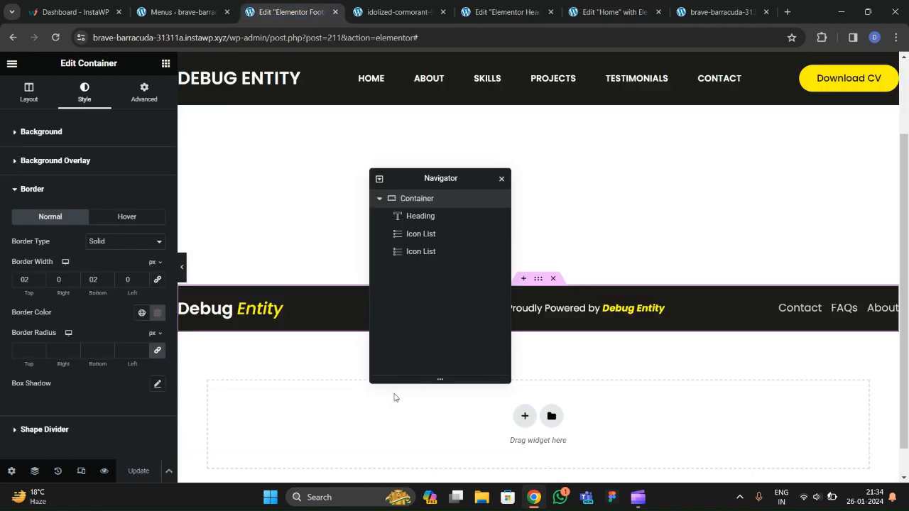
{"action": "left_click", "coordinate": [157, 313]}
{"action": "triple_click", "coordinate": [128, 283]}
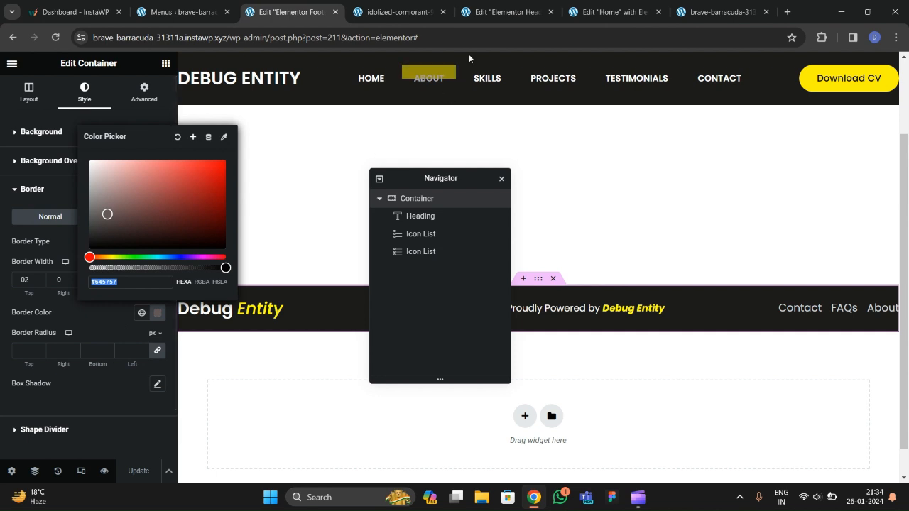
Make the header container's bottom border solid and apply the #645757 colour.
{"action": "left_click", "coordinate": [501, 12]}
{"action": "left_click", "coordinate": [538, 59]}
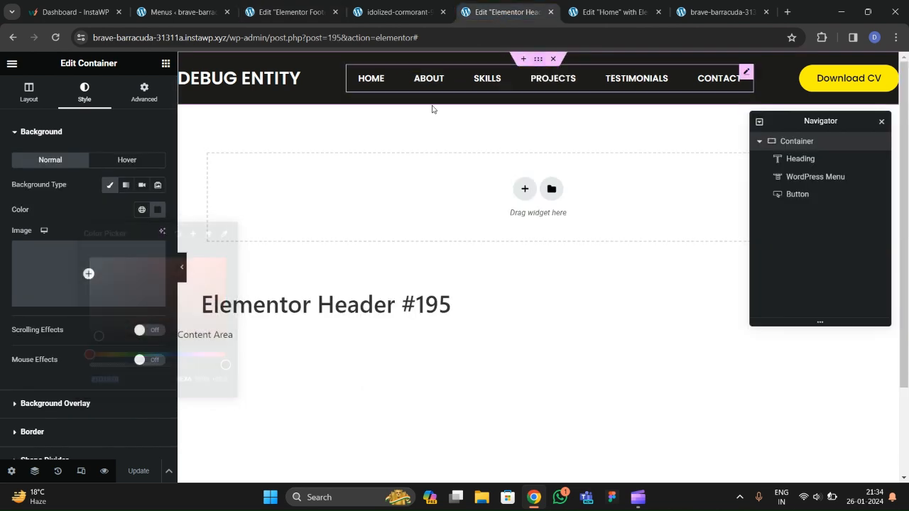
{"action": "scroll", "coordinate": [64, 242], "scroll_direction": "down", "scroll_amount": 2}
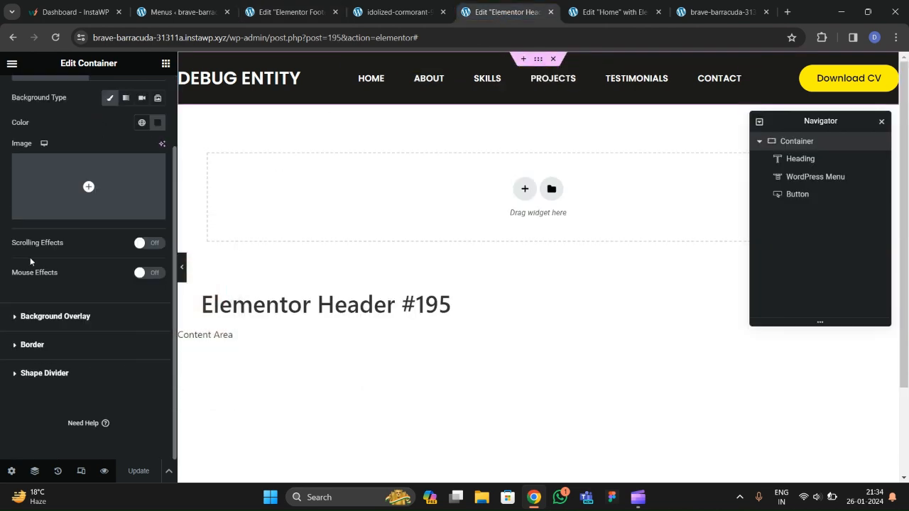
{"action": "left_click", "coordinate": [22, 346]}
{"action": "left_click", "coordinate": [124, 242]}
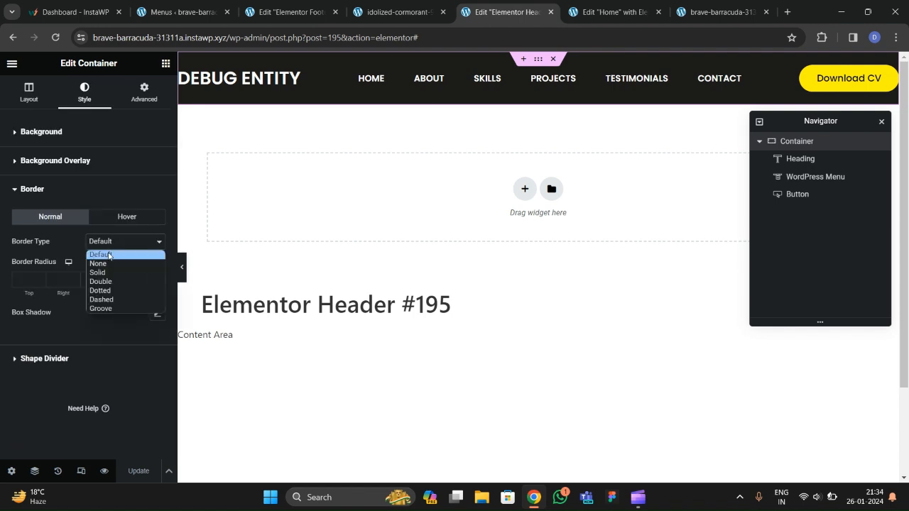
{"action": "left_click", "coordinate": [106, 270]}
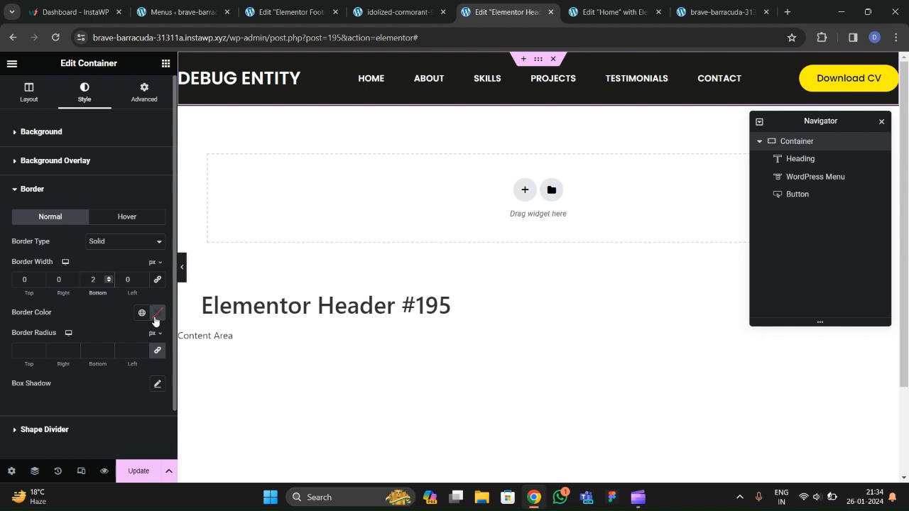
{"action": "left_click", "coordinate": [156, 313]}
{"action": "left_click", "coordinate": [100, 313]}
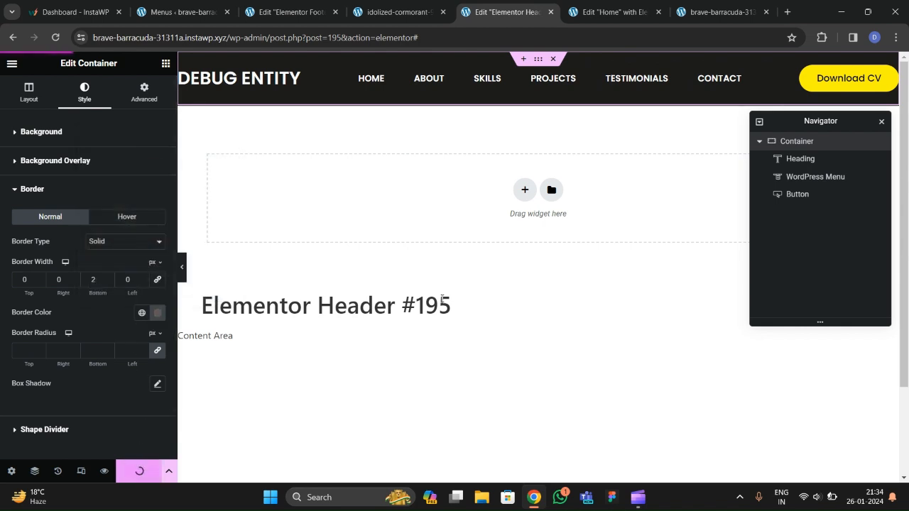
Reload the live portfolio and scroll through it to review the header border.
{"action": "left_click", "coordinate": [714, 12]}
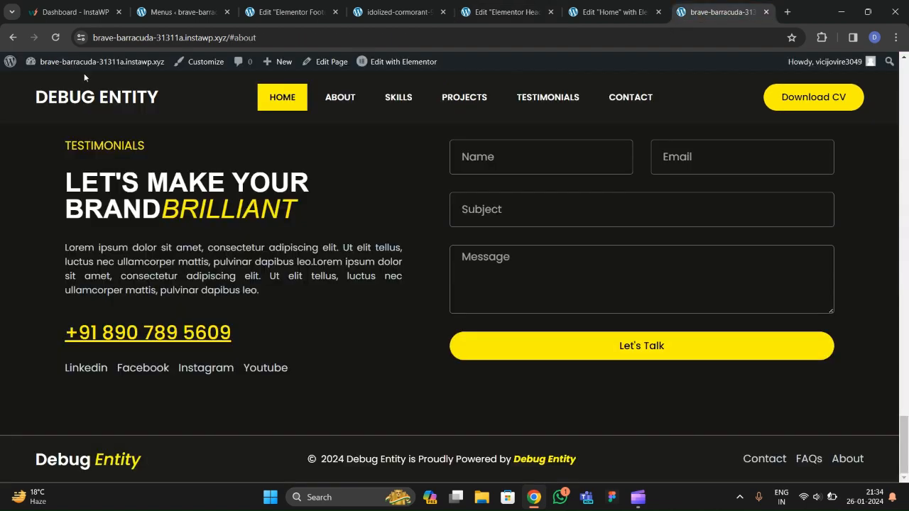
{"action": "left_click", "coordinate": [55, 41]}
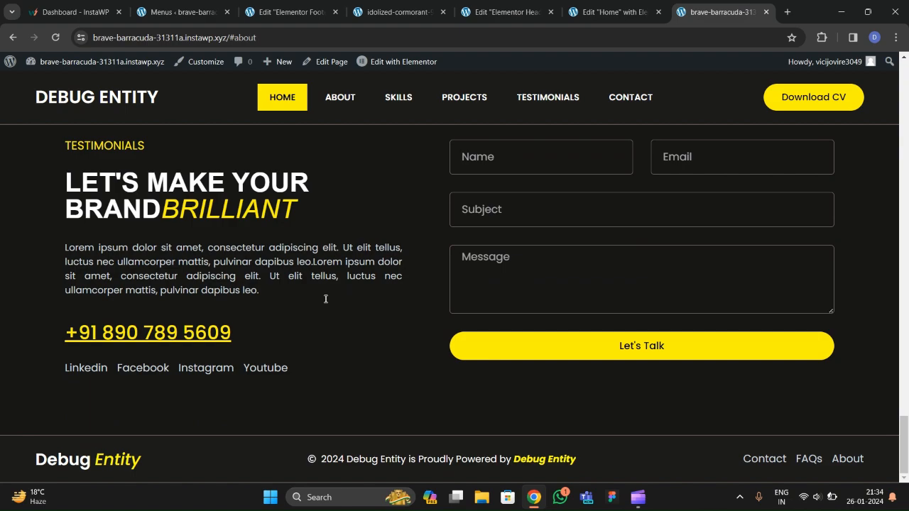
{"action": "scroll", "coordinate": [348, 363], "scroll_direction": "up", "scroll_amount": 20}
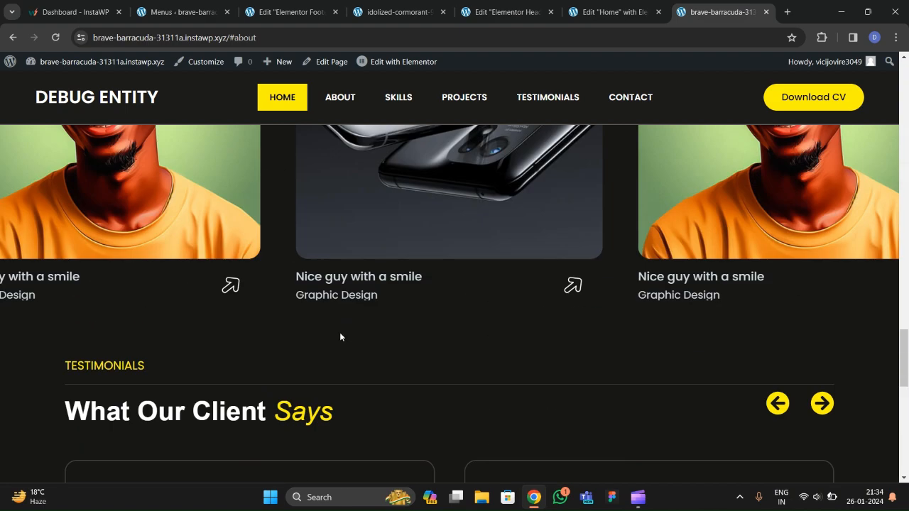
{"action": "scroll", "coordinate": [329, 318], "scroll_direction": "up", "scroll_amount": 10}
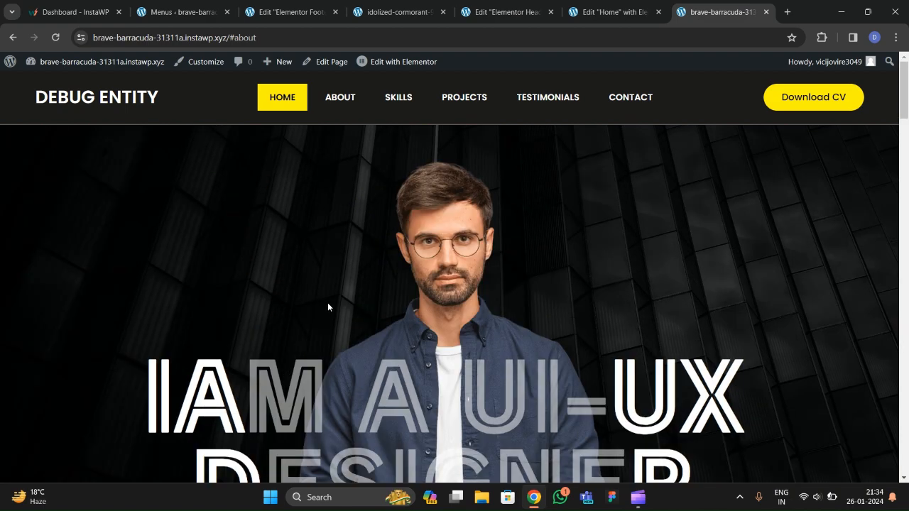
{"action": "scroll", "coordinate": [325, 304], "scroll_direction": "down", "scroll_amount": 3}
{"action": "scroll", "coordinate": [334, 309], "scroll_direction": "down", "scroll_amount": 15}
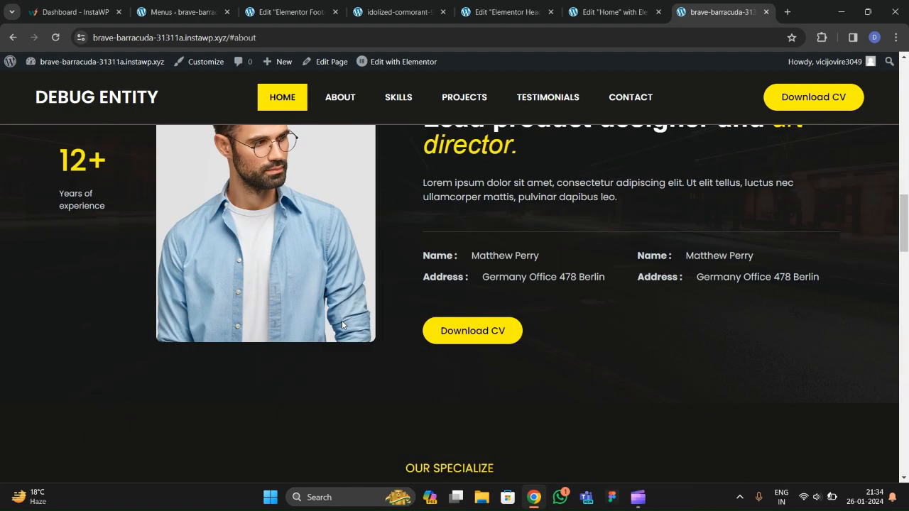
{"action": "scroll", "coordinate": [341, 334], "scroll_direction": "down", "scroll_amount": 8}
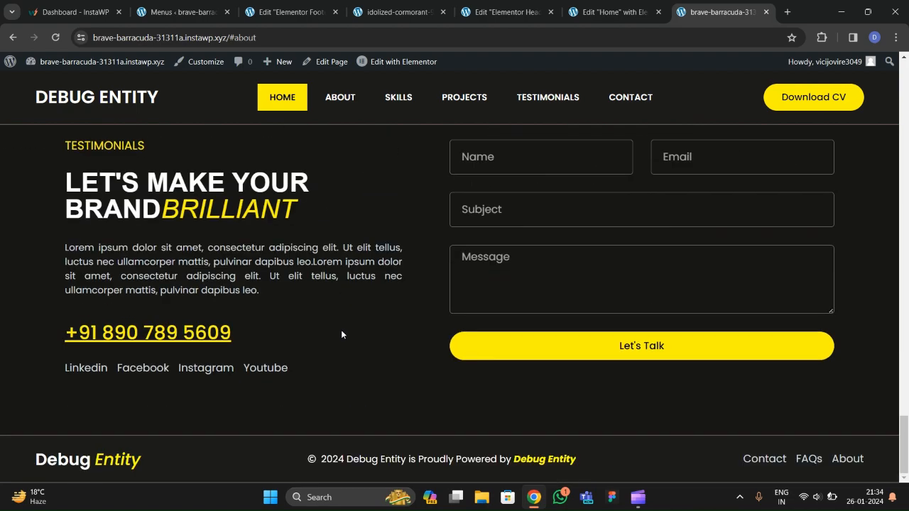
{"action": "scroll", "coordinate": [355, 345], "scroll_direction": "up", "scroll_amount": 20}
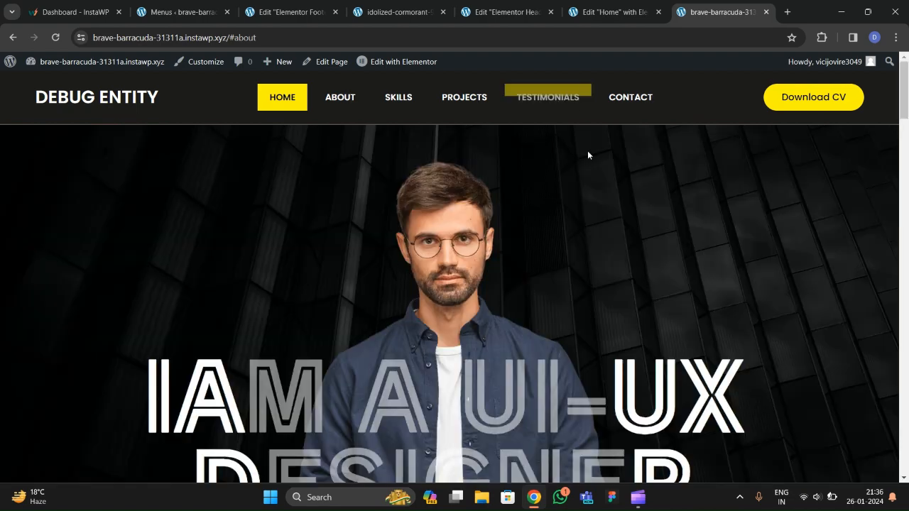
{"action": "scroll", "coordinate": [426, 213], "scroll_direction": "down", "scroll_amount": 8}
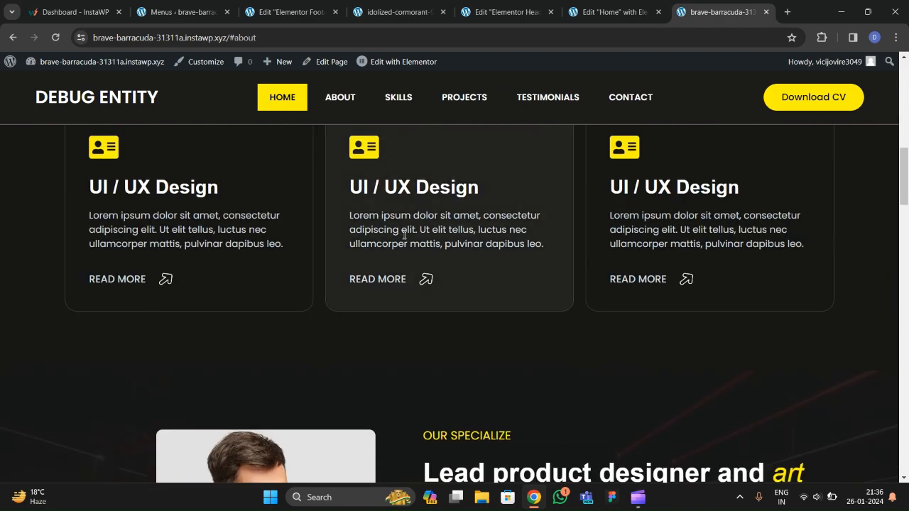
{"action": "scroll", "coordinate": [419, 241], "scroll_direction": "down", "scroll_amount": 5}
{"action": "scroll", "coordinate": [420, 241], "scroll_direction": "up", "scroll_amount": 4}
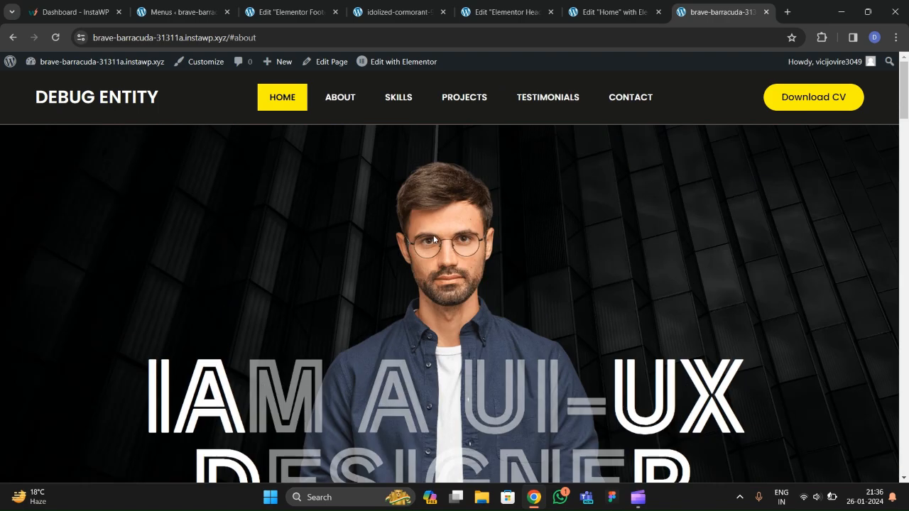
Jump to the reference site's About, then Our Featured Skills section.
{"action": "left_click", "coordinate": [384, 13]}
{"action": "left_click", "coordinate": [354, 103]}
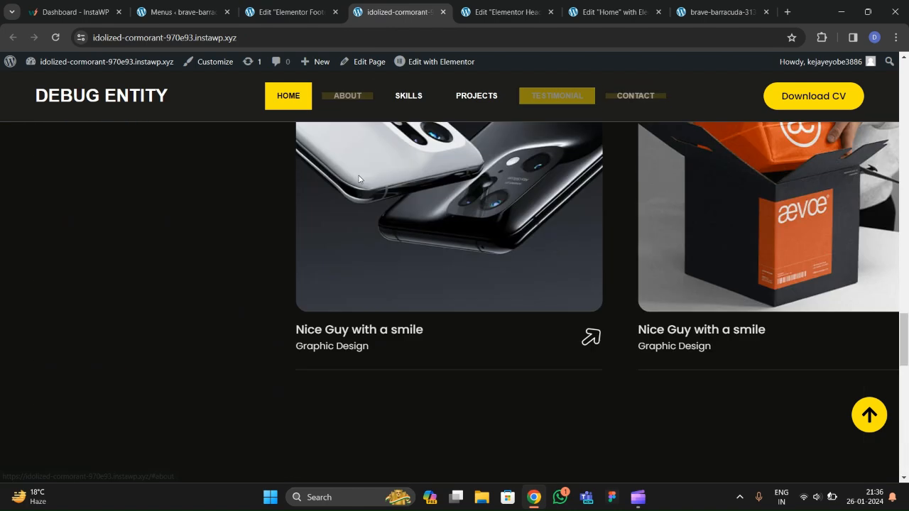
{"action": "left_click", "coordinate": [419, 98]}
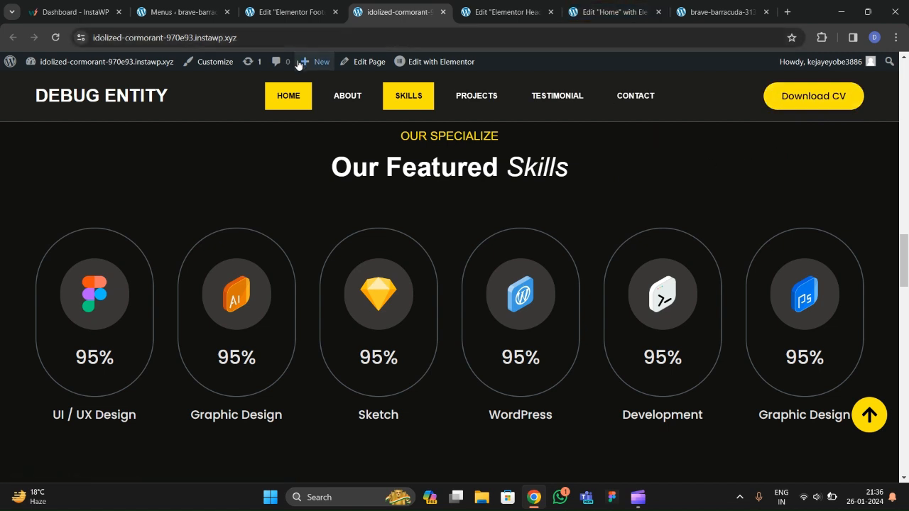
Upload the resume-sample PDF to the WordPress media library.
{"action": "left_click", "coordinate": [179, 12]}
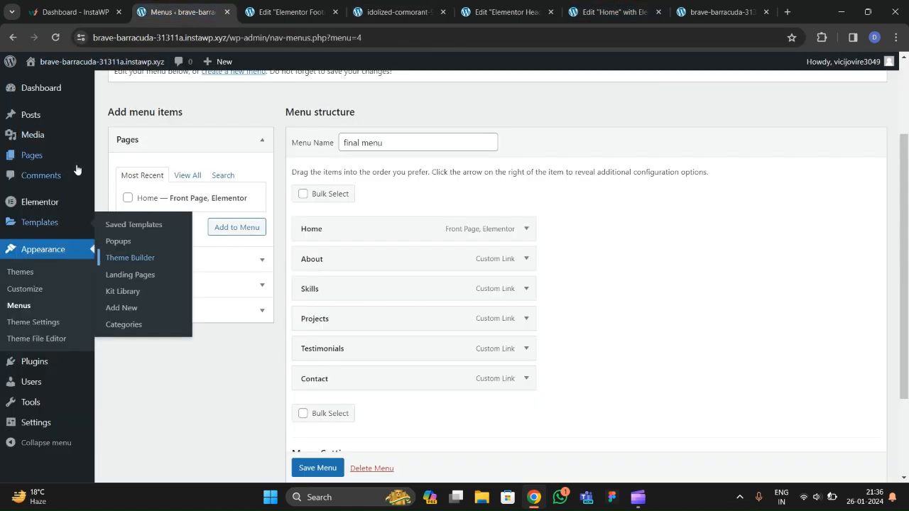
{"action": "scroll", "coordinate": [79, 167], "scroll_direction": "up", "scroll_amount": 2}
{"action": "left_click", "coordinate": [120, 137]}
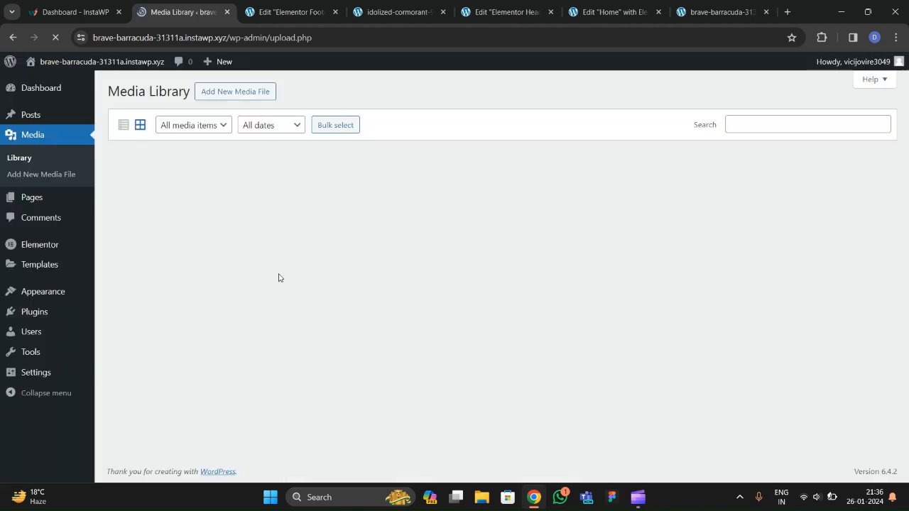
{"action": "left_click", "coordinate": [262, 92]}
{"action": "left_click", "coordinate": [489, 185]}
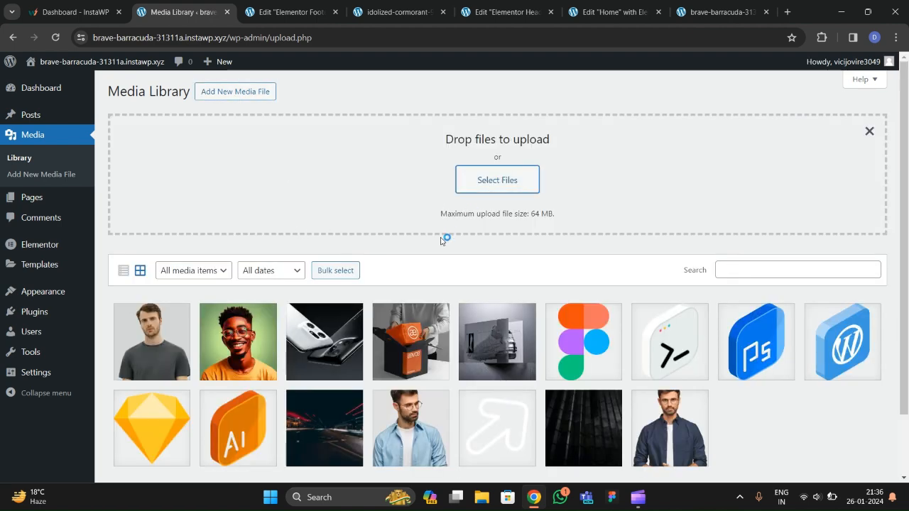
{"action": "scroll", "coordinate": [228, 175], "scroll_direction": "down", "scroll_amount": 5}
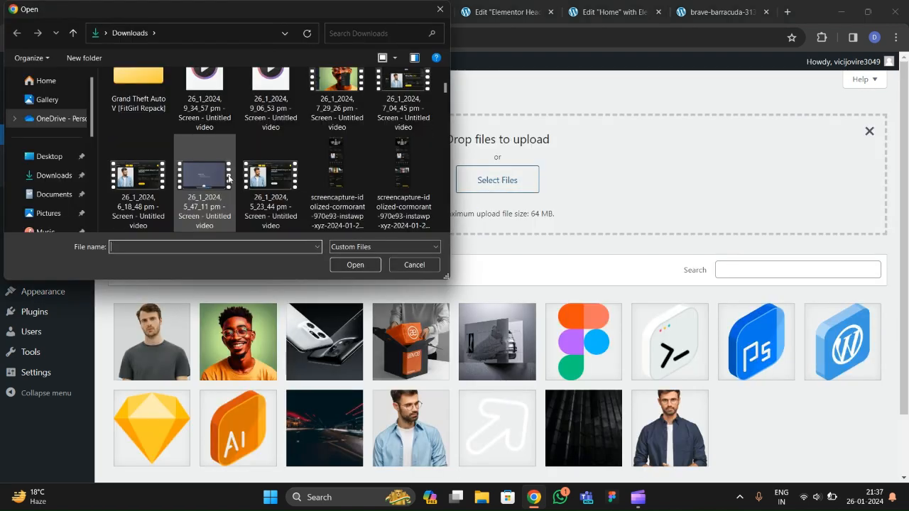
{"action": "scroll", "coordinate": [228, 175], "scroll_direction": "up", "scroll_amount": 2}
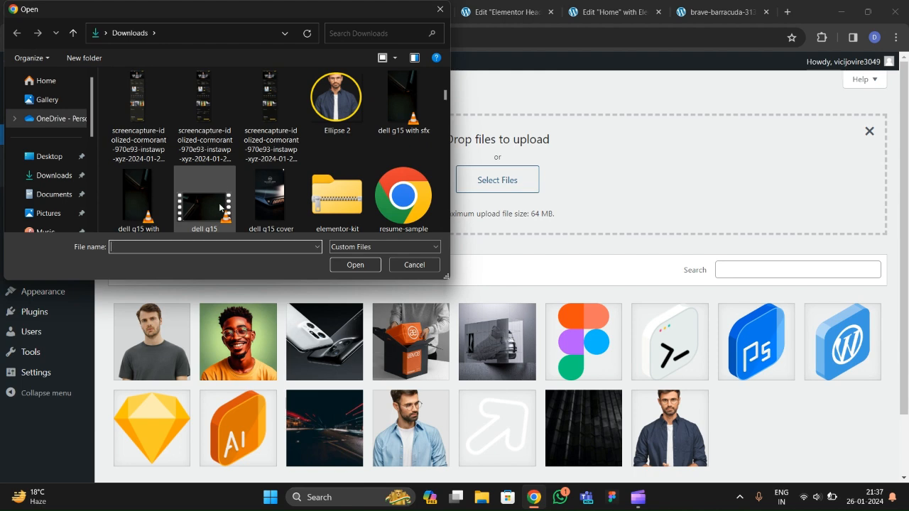
{"action": "double_click", "coordinate": [399, 203]}
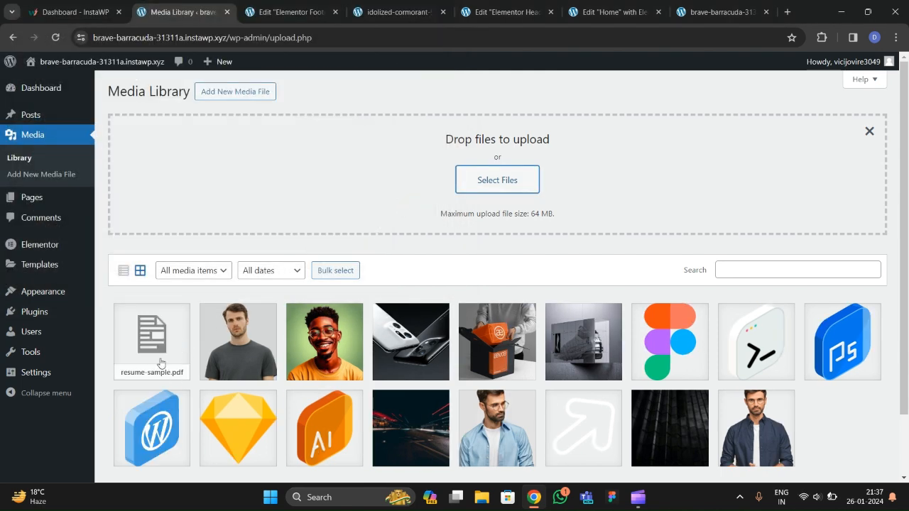
Copy the uploaded resume PDF's file URL and return to the header template editor.
{"action": "left_click", "coordinate": [163, 352]}
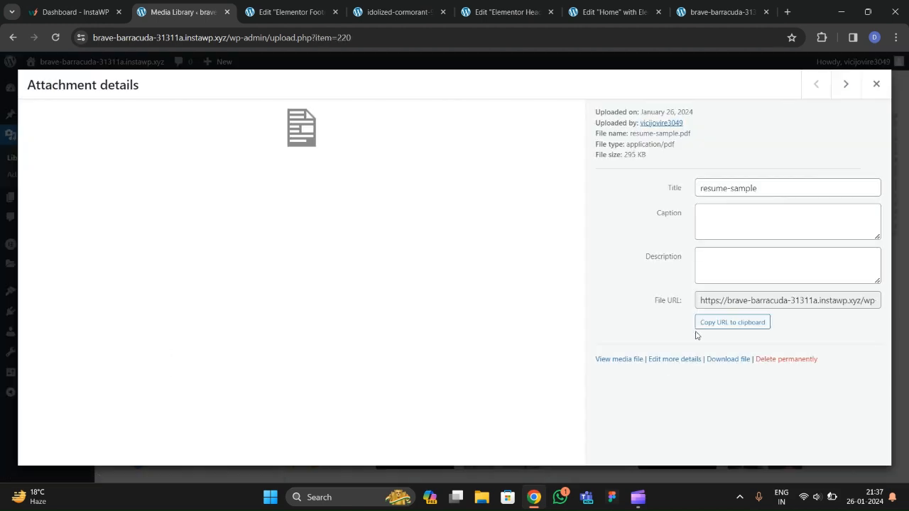
{"action": "left_click", "coordinate": [720, 328]}
{"action": "left_click", "coordinate": [398, 14]}
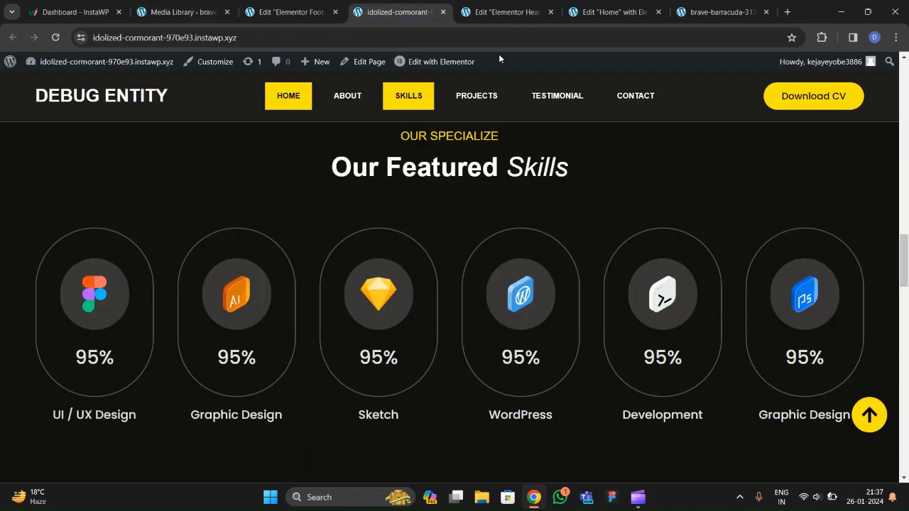
{"action": "left_click", "coordinate": [501, 14]}
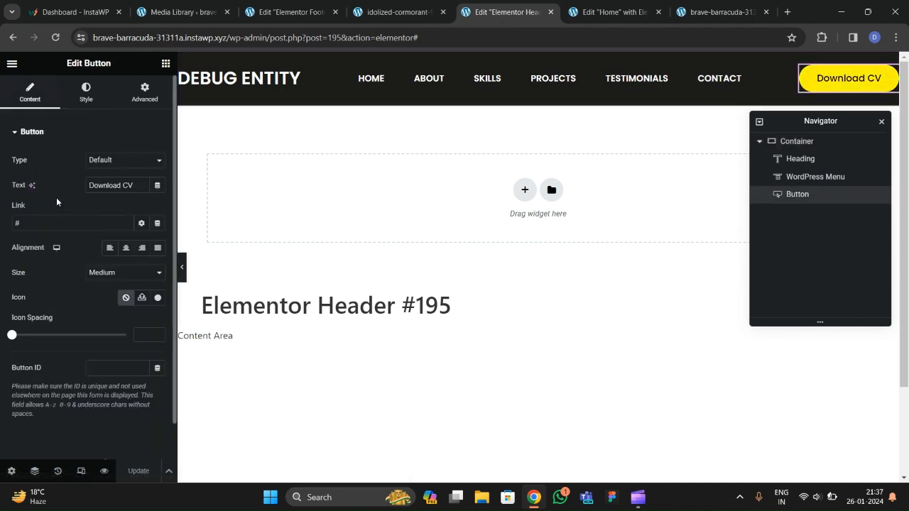
Replace the Download CV button's link with the pasted resume PDF URL.
{"action": "key", "text": "BackSpace"}
{"action": "type", "text": "https://brave-barracuda-31311a.instawp.xyz/wp-content/uploads/2024/01/resume-sample.pdf"}
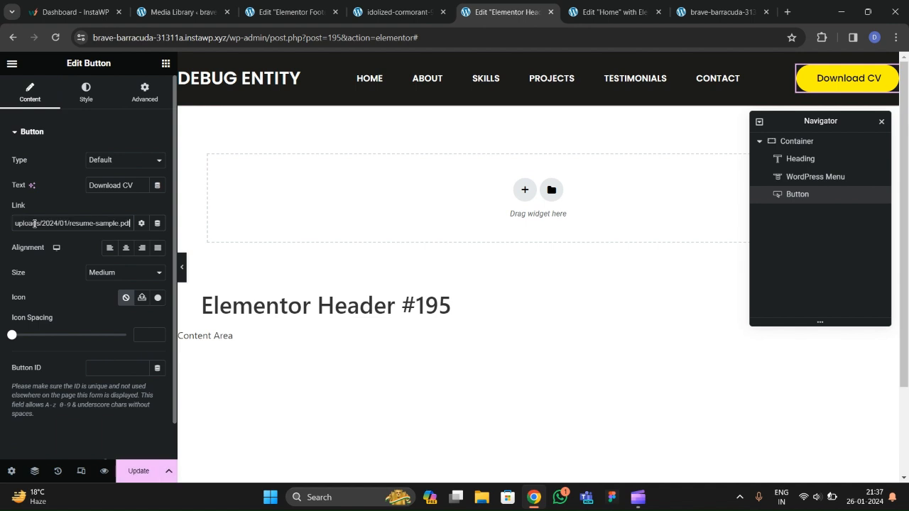
{"action": "left_click", "coordinate": [142, 223]}
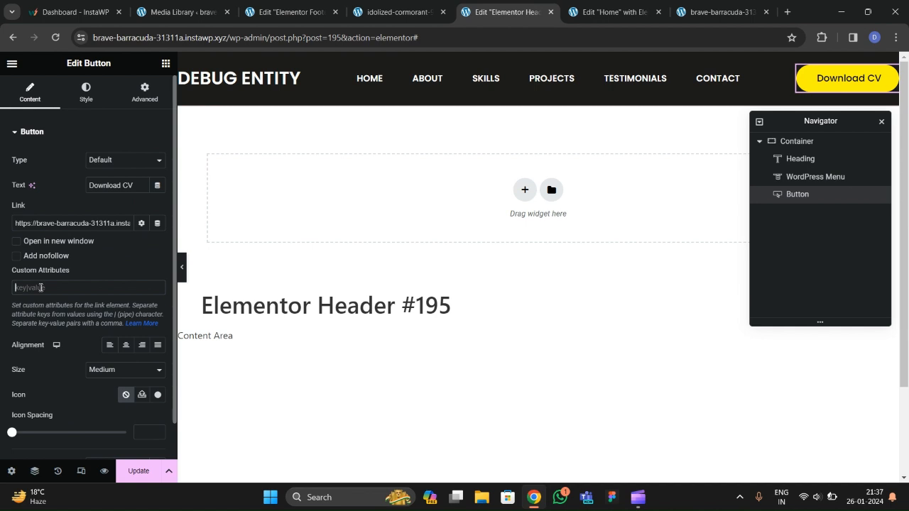
Add the custom link attribute download|resumemine, save the header, and view the live site.
{"action": "left_click", "coordinate": [40, 288]}
{"action": "type", "text": "download|RESUME"}
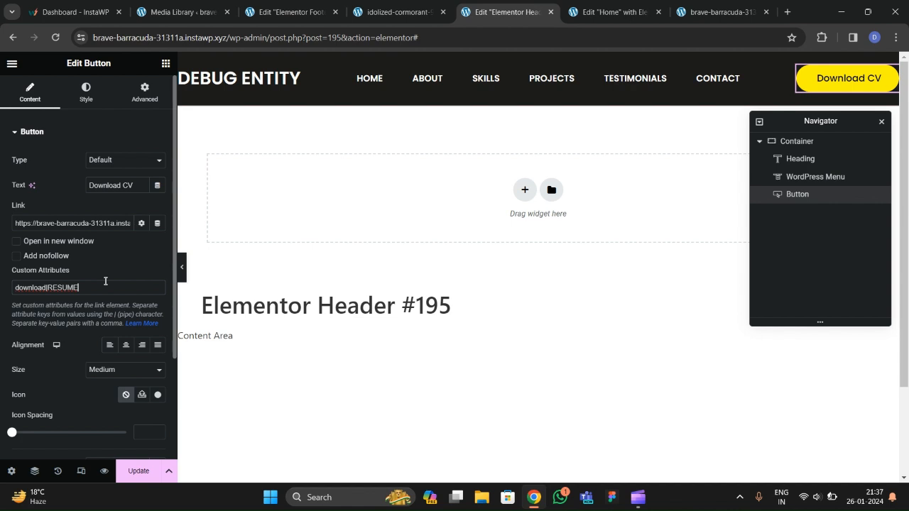
{"action": "key", "text": "BackSpace"}
{"action": "key", "text": "BackSpace"}
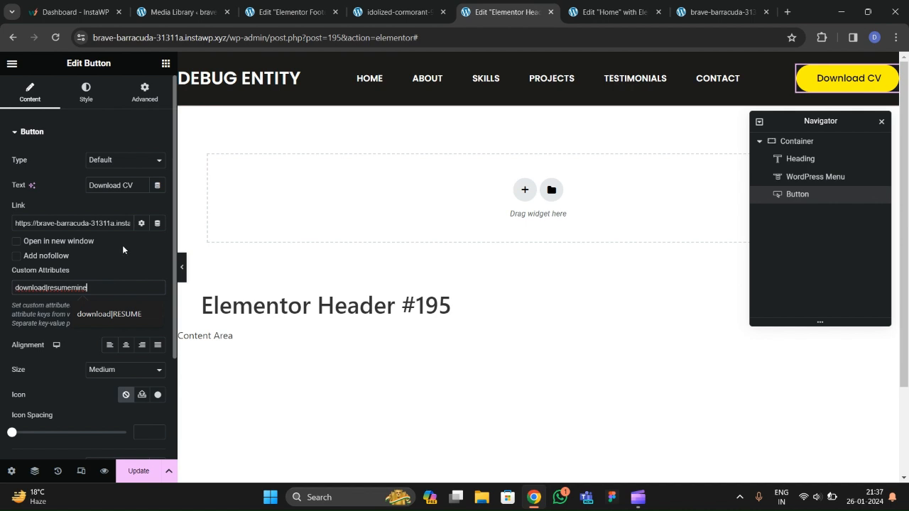
{"action": "left_click", "coordinate": [135, 471]}
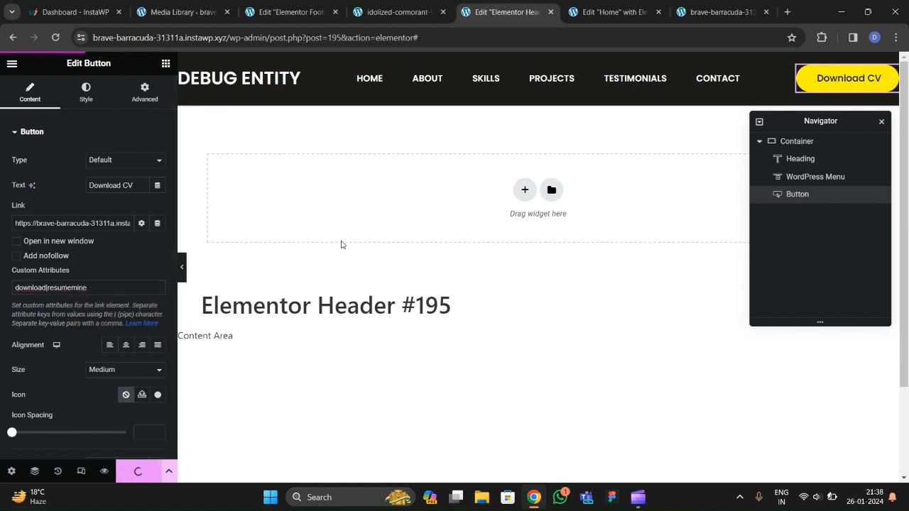
{"action": "left_click", "coordinate": [717, 12]}
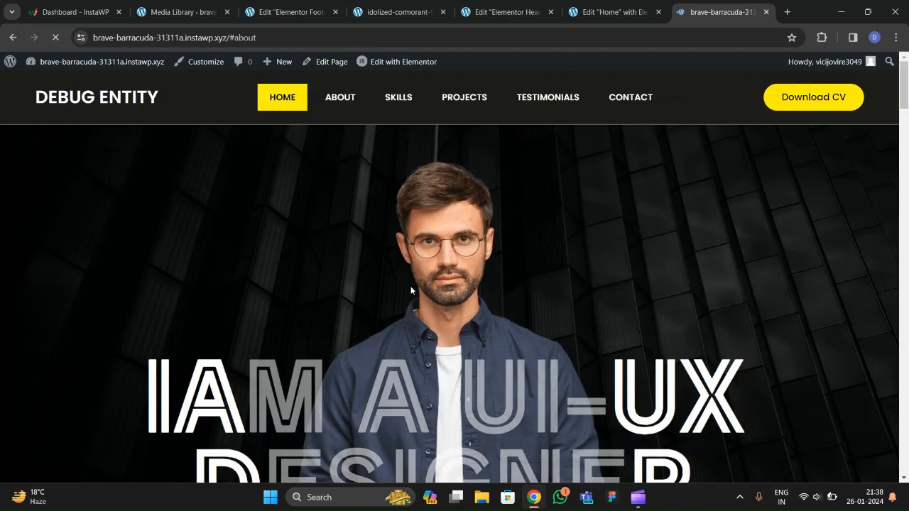
Click Download CV and confirm resumemine.pdf appears in the browser's downloads.
{"action": "scroll", "coordinate": [407, 277], "scroll_direction": "down", "scroll_amount": 4}
{"action": "left_click", "coordinate": [814, 97]}
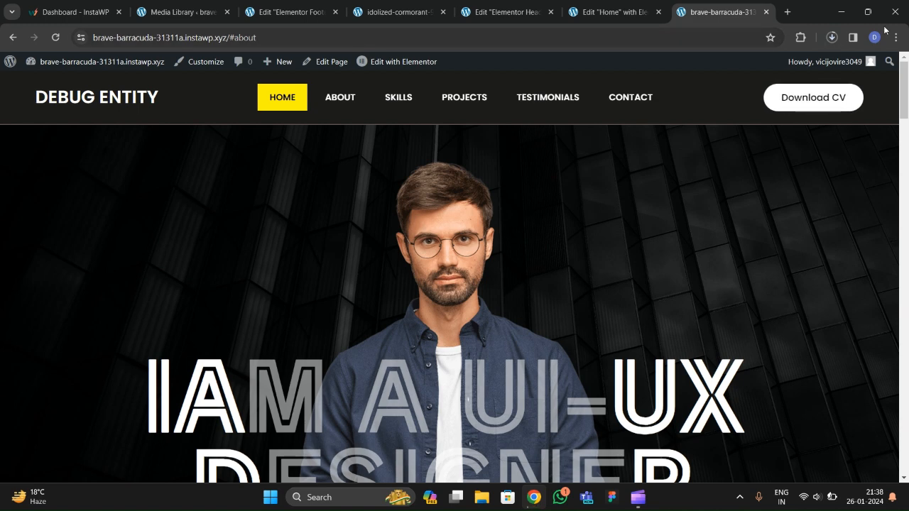
{"action": "left_click", "coordinate": [832, 37]}
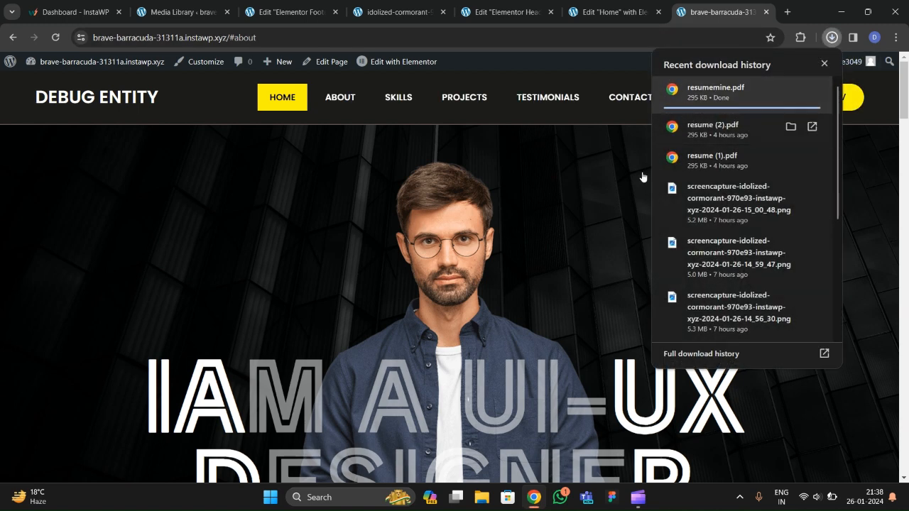
{"action": "left_click", "coordinate": [542, 217]}
Test the SKILLS menu link on the live site.
{"action": "scroll", "coordinate": [542, 222], "scroll_direction": "down", "scroll_amount": 3}
{"action": "scroll", "coordinate": [497, 213], "scroll_direction": "up", "scroll_amount": 3}
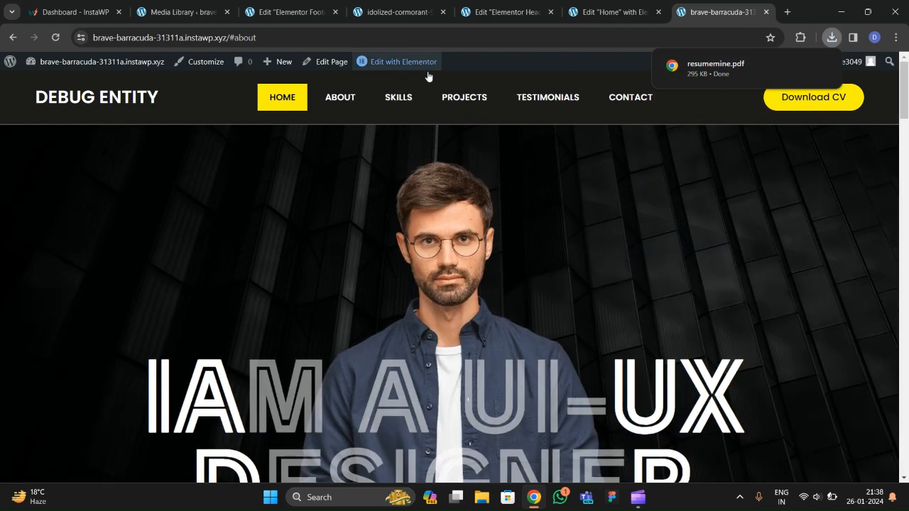
{"action": "scroll", "coordinate": [344, 104], "scroll_direction": "down", "scroll_amount": 3}
{"action": "left_click", "coordinate": [399, 97]}
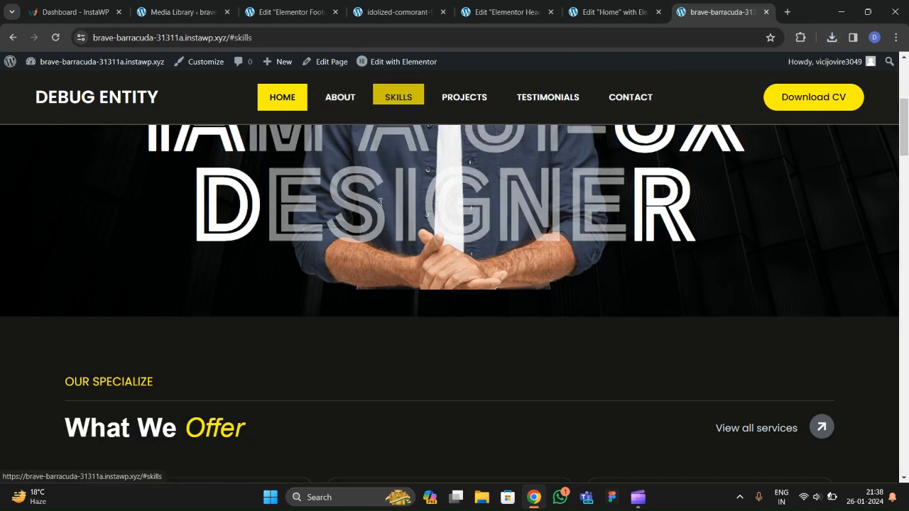
In the home page editor, scroll through the page and select the What We Offer container.
{"action": "left_click", "coordinate": [600, 13]}
{"action": "scroll", "coordinate": [396, 256], "scroll_direction": "up", "scroll_amount": 5}
{"action": "scroll", "coordinate": [389, 224], "scroll_direction": "up", "scroll_amount": 15}
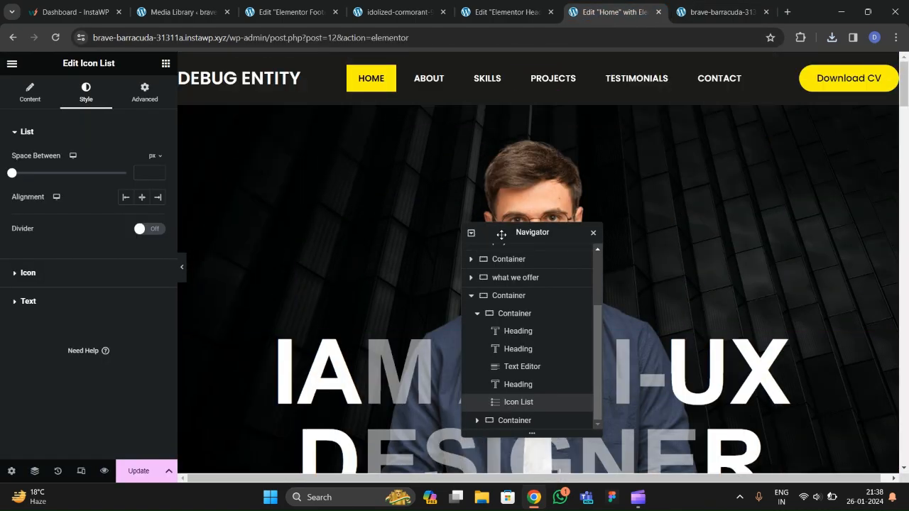
{"action": "left_click_drag", "start_coordinate": [500, 233], "coordinate": [604, 187]}
{"action": "scroll", "coordinate": [359, 270], "scroll_direction": "down", "scroll_amount": 4}
{"action": "scroll", "coordinate": [359, 270], "scroll_direction": "down", "scroll_amount": 3}
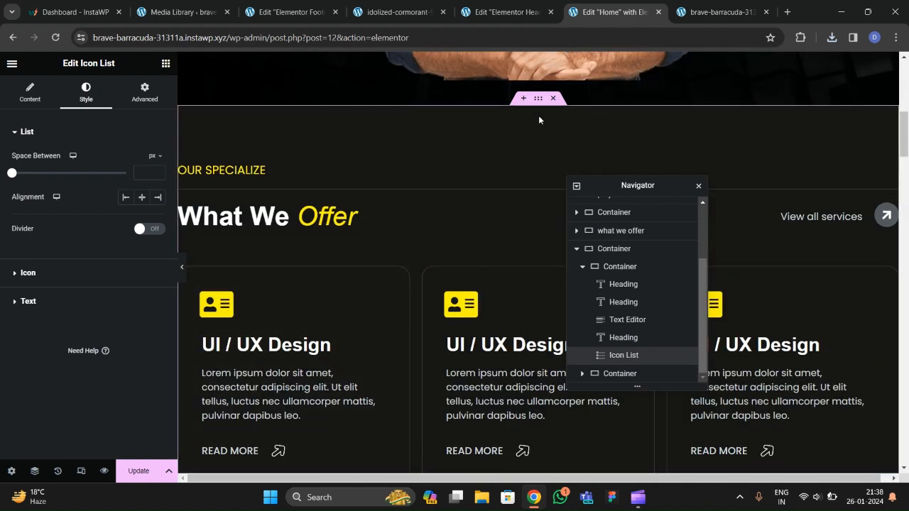
{"action": "left_click", "coordinate": [318, 264]}
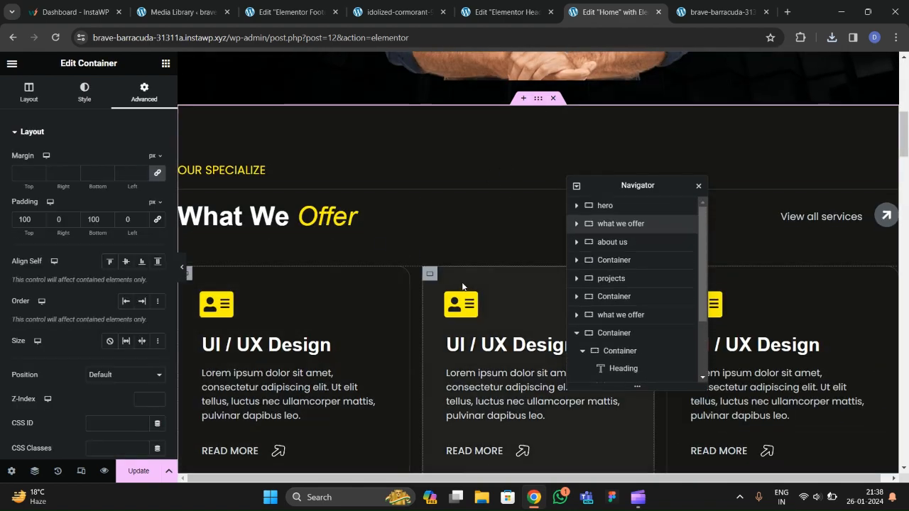
Compare with the reference site's About and Skills sections, then return to the home editor.
{"action": "left_click", "coordinate": [387, 13]}
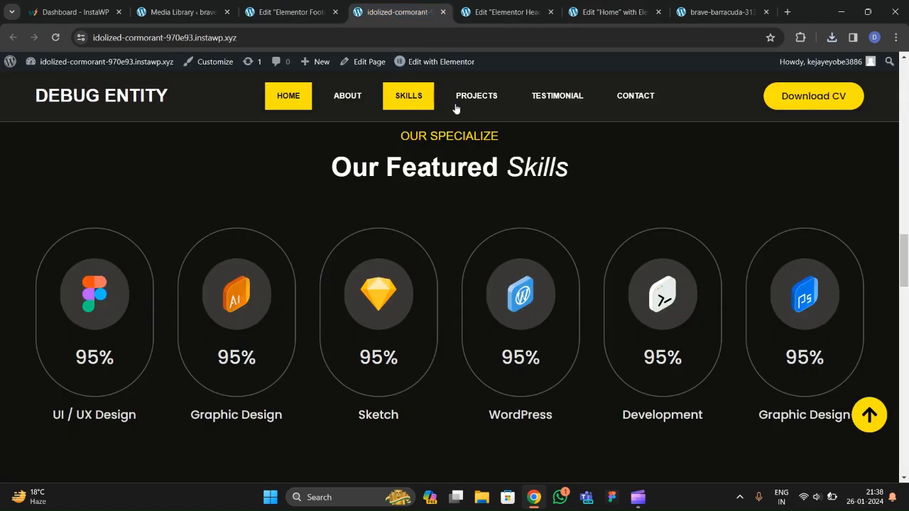
{"action": "left_click", "coordinate": [346, 98]}
{"action": "left_click", "coordinate": [409, 99]}
{"action": "left_click", "coordinate": [523, 12]}
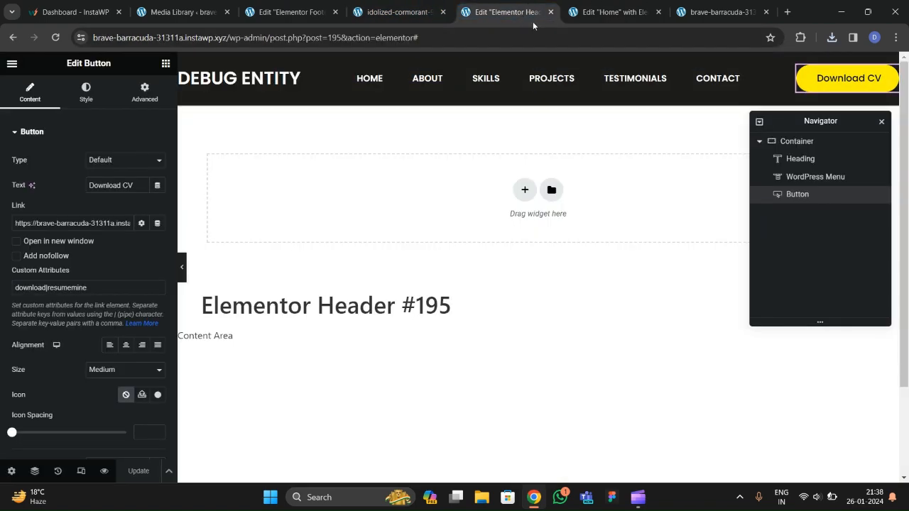
{"action": "left_click", "coordinate": [613, 12]}
{"action": "scroll", "coordinate": [466, 214], "scroll_direction": "down", "scroll_amount": 5}
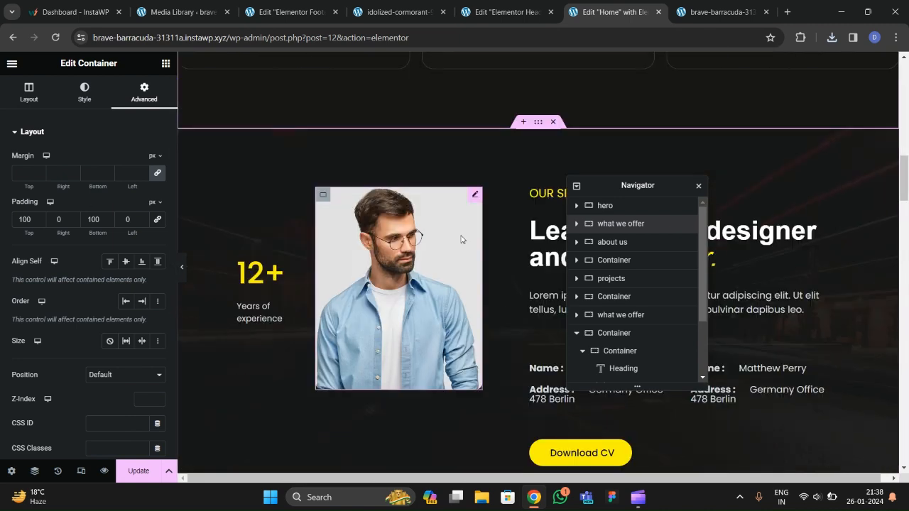
Give the About container the CSS ID 'about', then select the Skills container's advanced settings.
{"action": "left_click", "coordinate": [518, 141]}
{"action": "left_click", "coordinate": [144, 92]}
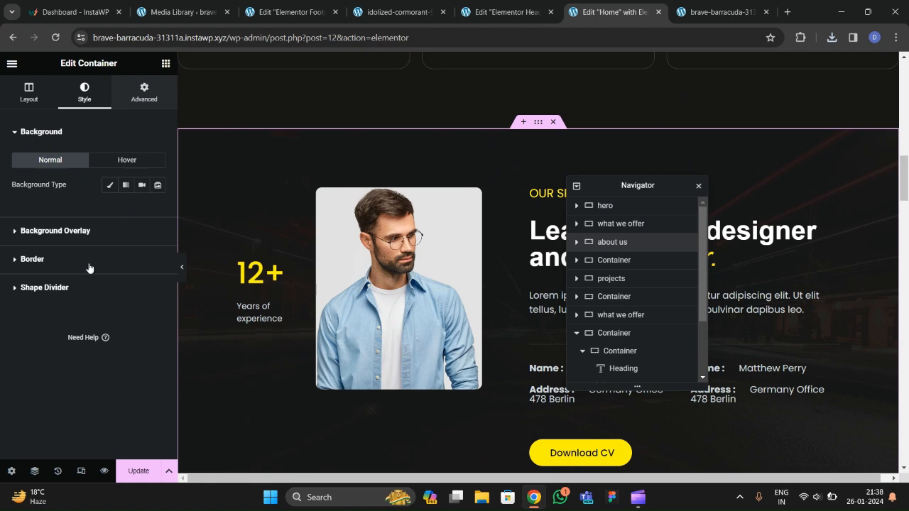
{"action": "scroll", "coordinate": [92, 248], "scroll_direction": "down", "scroll_amount": 4}
{"action": "left_click", "coordinate": [120, 189]}
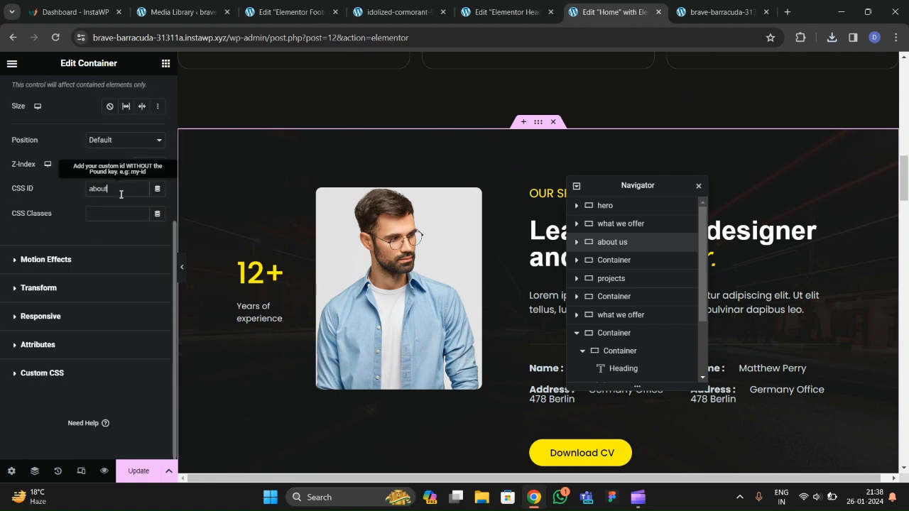
{"action": "scroll", "coordinate": [432, 271], "scroll_direction": "down", "scroll_amount": 5}
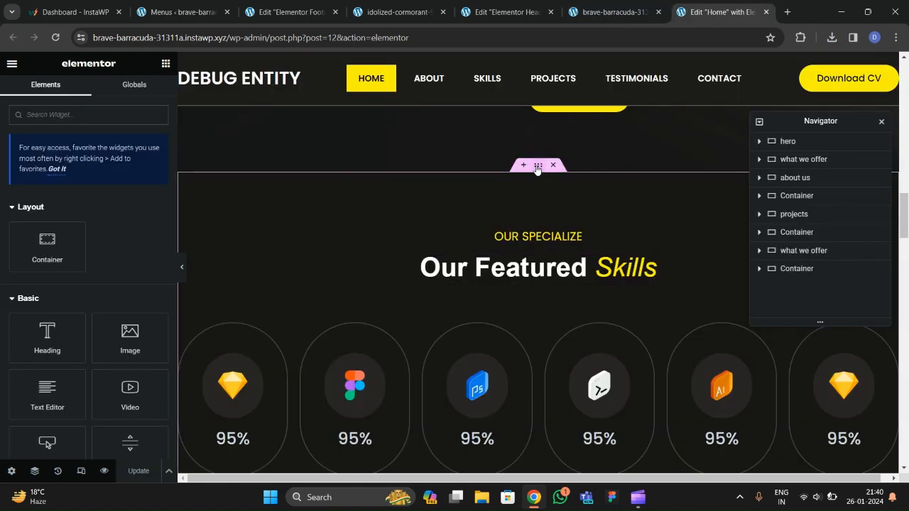
{"action": "left_click", "coordinate": [538, 164]}
{"action": "left_click", "coordinate": [144, 92]}
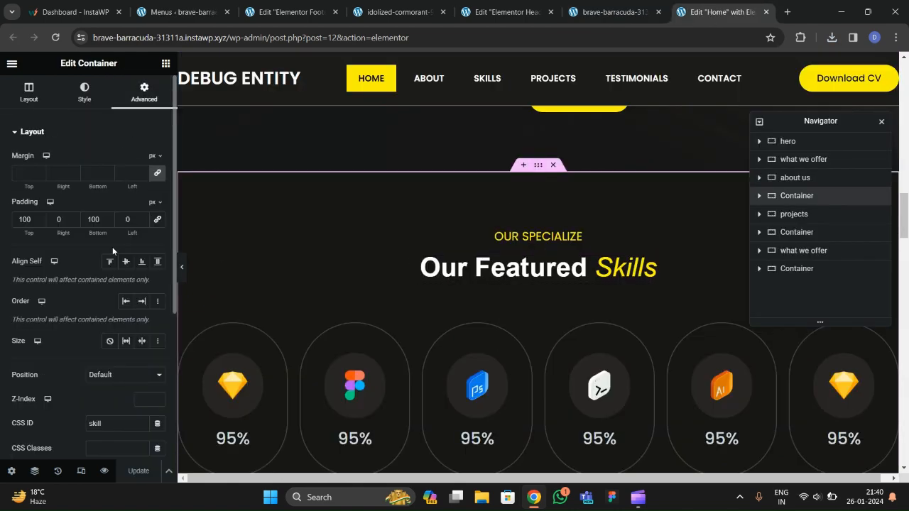
Set the Skills container's CSS ID to 'skill'.
{"action": "scroll", "coordinate": [112, 246], "scroll_direction": "down", "scroll_amount": 3}
{"action": "left_click", "coordinate": [106, 188]}
{"action": "type", "text": "s"}
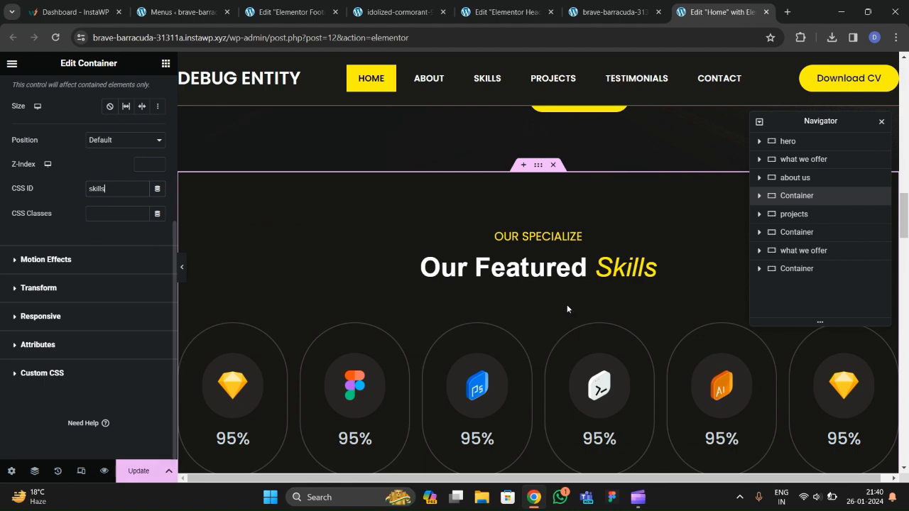
{"action": "scroll", "coordinate": [547, 306], "scroll_direction": "down", "scroll_amount": 6}
{"action": "scroll", "coordinate": [526, 277], "scroll_direction": "up", "scroll_amount": 2}
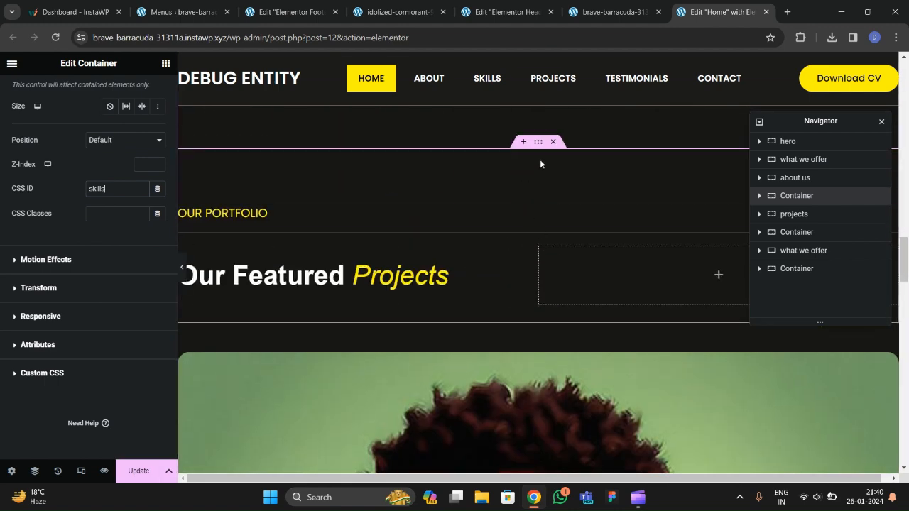
Give the Projects section the CSS ID 'projects'.
{"action": "left_click", "coordinate": [264, 243]}
{"action": "left_click", "coordinate": [144, 93]}
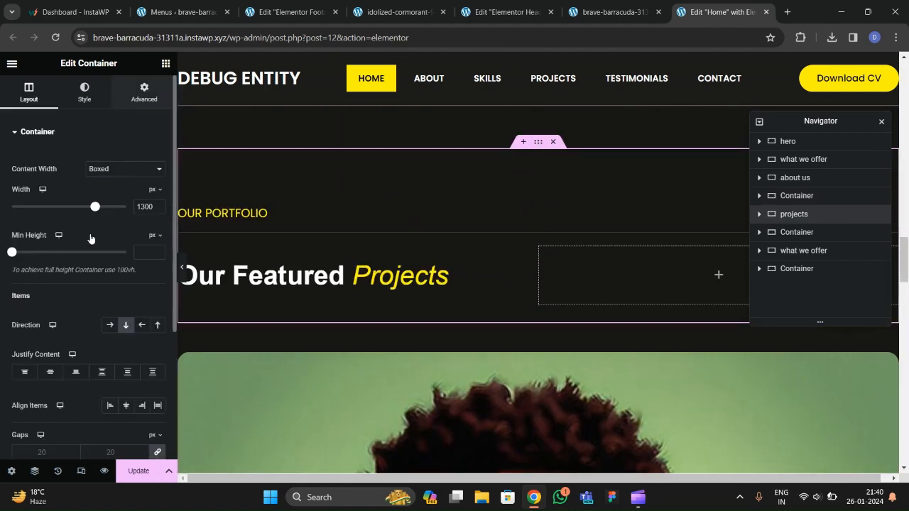
{"action": "scroll", "coordinate": [91, 263], "scroll_direction": "down", "scroll_amount": 1}
{"action": "left_click", "coordinate": [112, 305]}
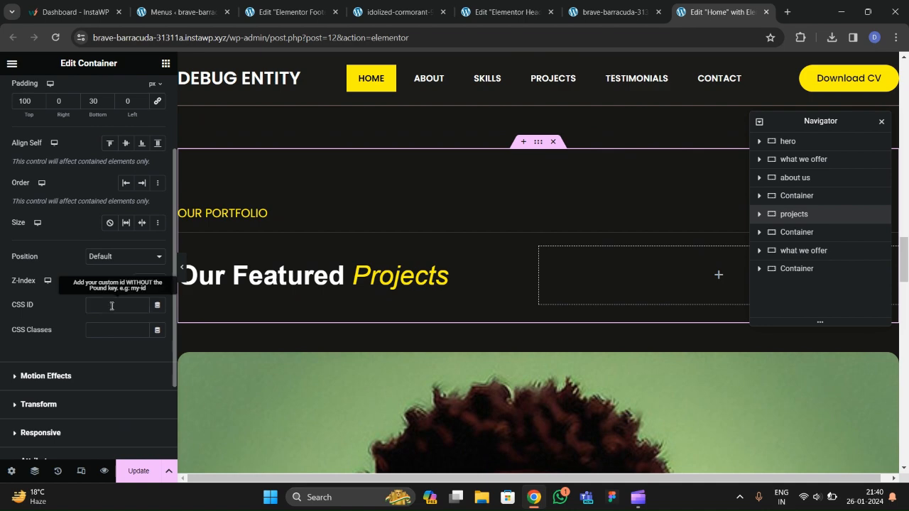
{"action": "type", "text": "projects"}
{"action": "scroll", "coordinate": [499, 311], "scroll_direction": "down", "scroll_amount": 10}
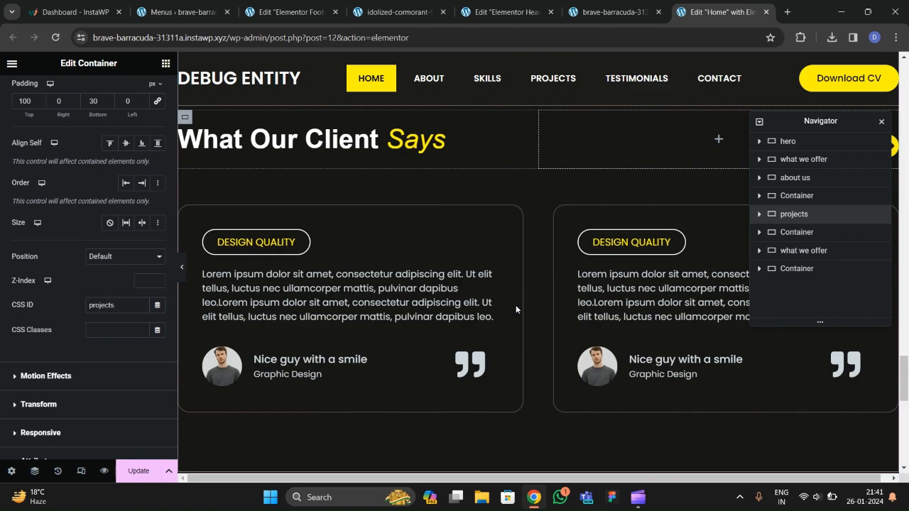
Give the Testimonials section the CSS ID 'testimonials'.
{"action": "left_click", "coordinate": [250, 248]}
{"action": "left_click", "coordinate": [143, 100]}
{"action": "scroll", "coordinate": [92, 305], "scroll_direction": "down", "scroll_amount": 4}
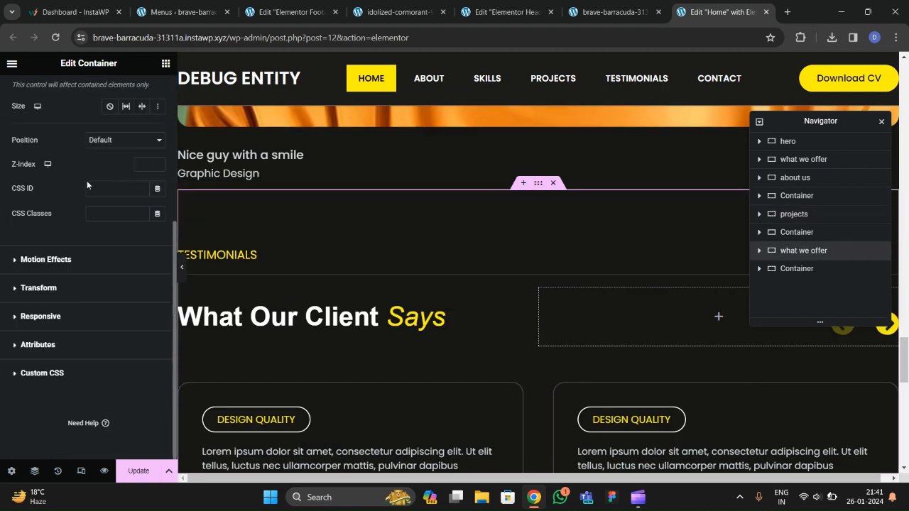
{"action": "left_click", "coordinate": [104, 188]}
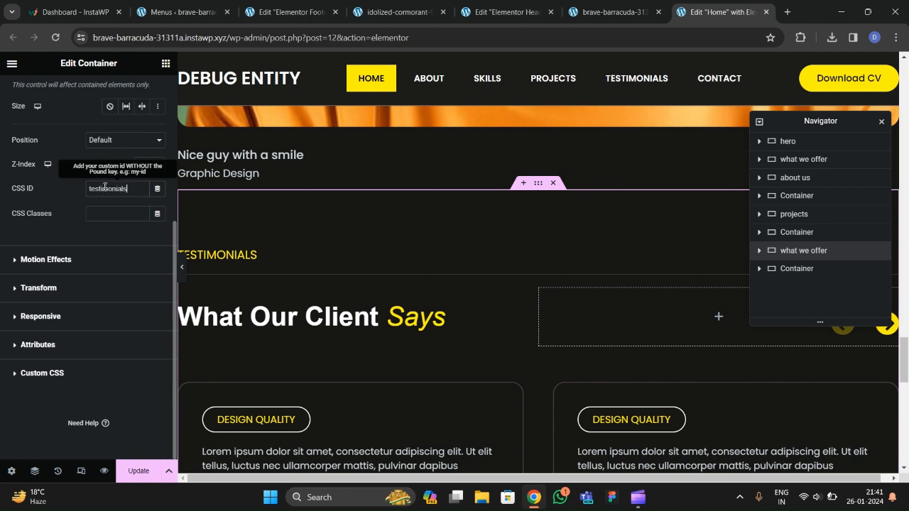
{"action": "scroll", "coordinate": [511, 284], "scroll_direction": "down", "scroll_amount": 6}
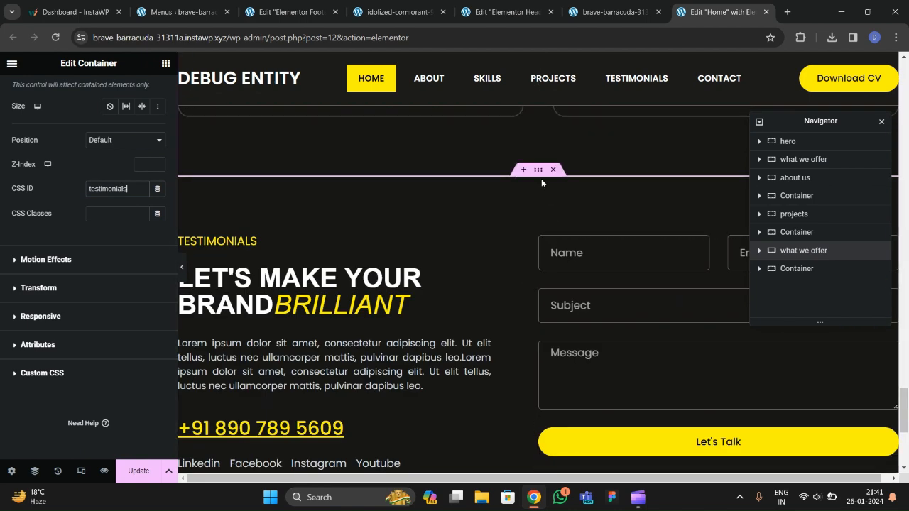
Set the contact container's CSS ID to 'contact', update the page, and view the live site.
{"action": "left_click", "coordinate": [539, 172]}
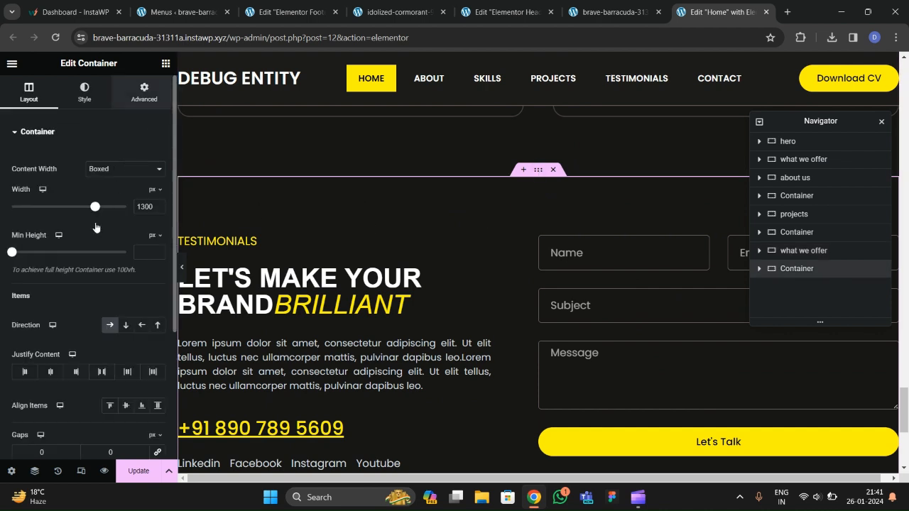
{"action": "left_click", "coordinate": [113, 189]}
{"action": "type", "text": "contact"}
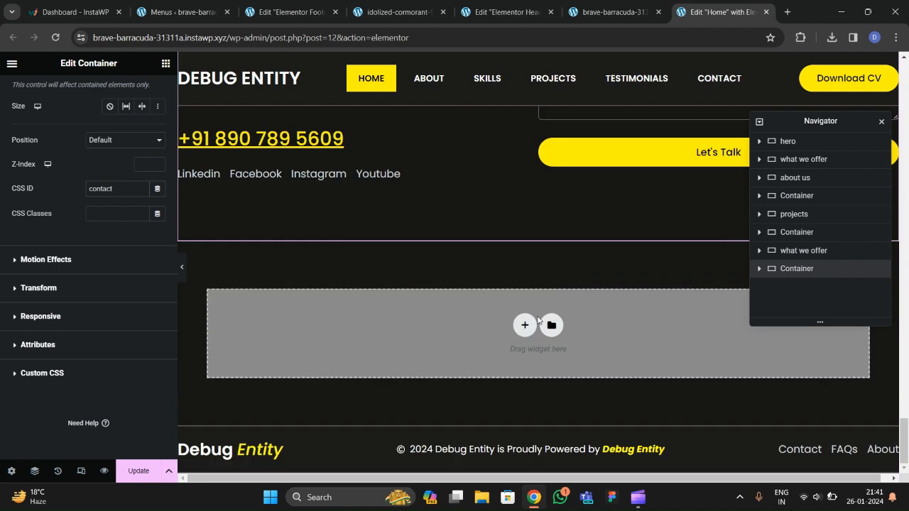
{"action": "left_click", "coordinate": [142, 474]}
{"action": "scroll", "coordinate": [463, 259], "scroll_direction": "up", "scroll_amount": 6}
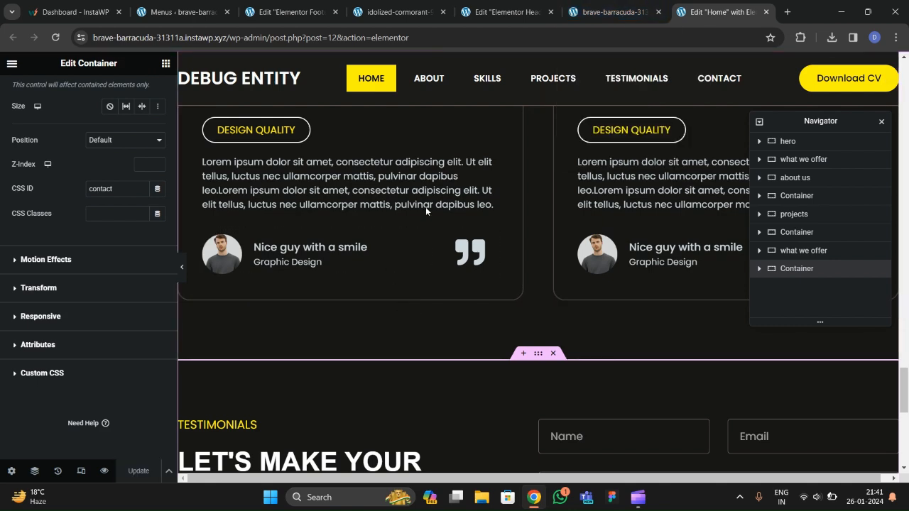
{"action": "left_click", "coordinate": [605, 14]}
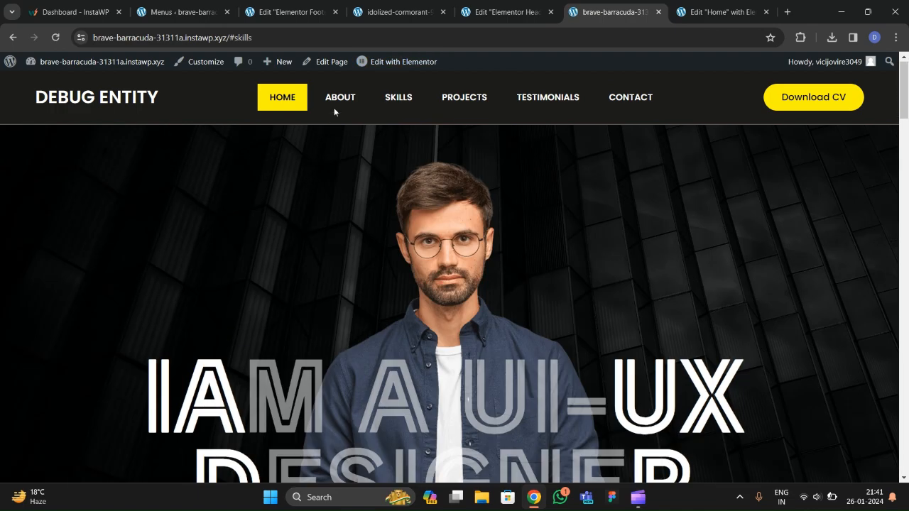
On the live site, test the ABOUT, SKILLS, PROJECTS, TESTIMONIALS and CONTACT menu links.
{"action": "left_click", "coordinate": [333, 107]}
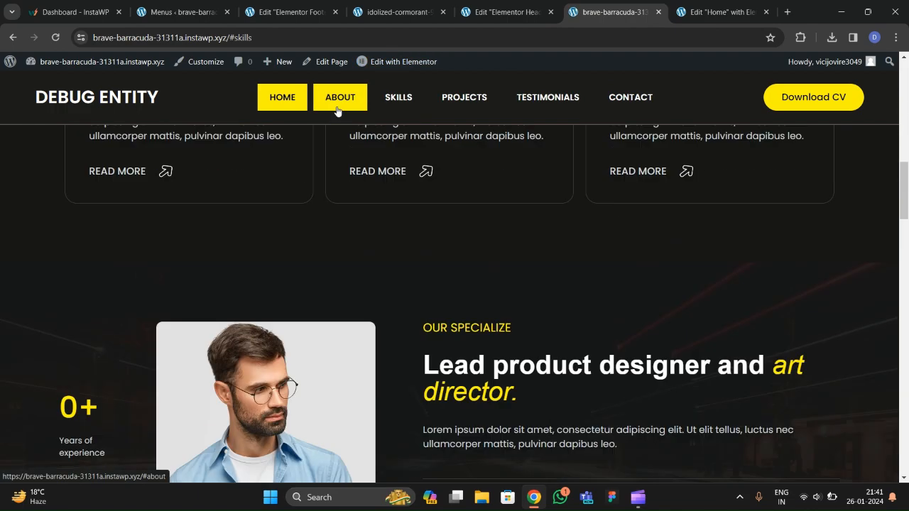
{"action": "left_click", "coordinate": [392, 110]}
{"action": "left_click", "coordinate": [465, 106]}
{"action": "left_click", "coordinate": [547, 106]}
{"action": "left_click", "coordinate": [622, 100]}
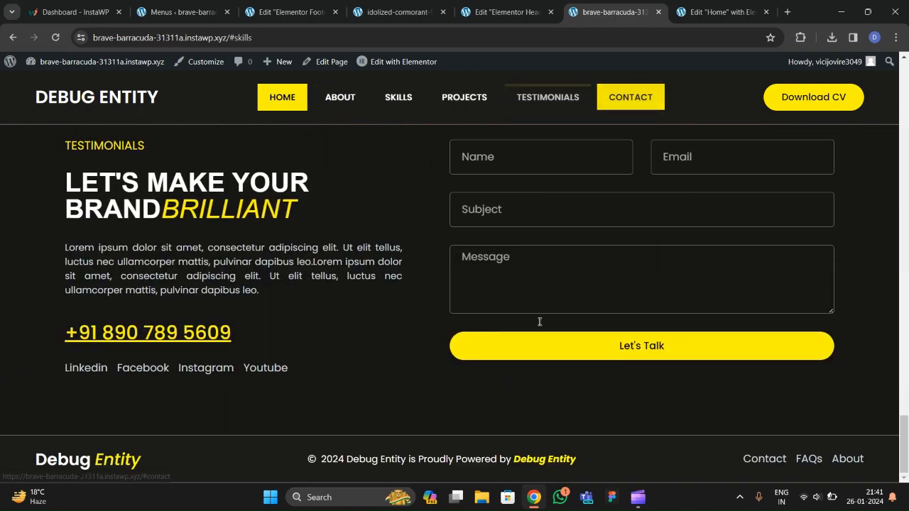
{"action": "scroll", "coordinate": [538, 351], "scroll_direction": "up", "scroll_amount": 4}
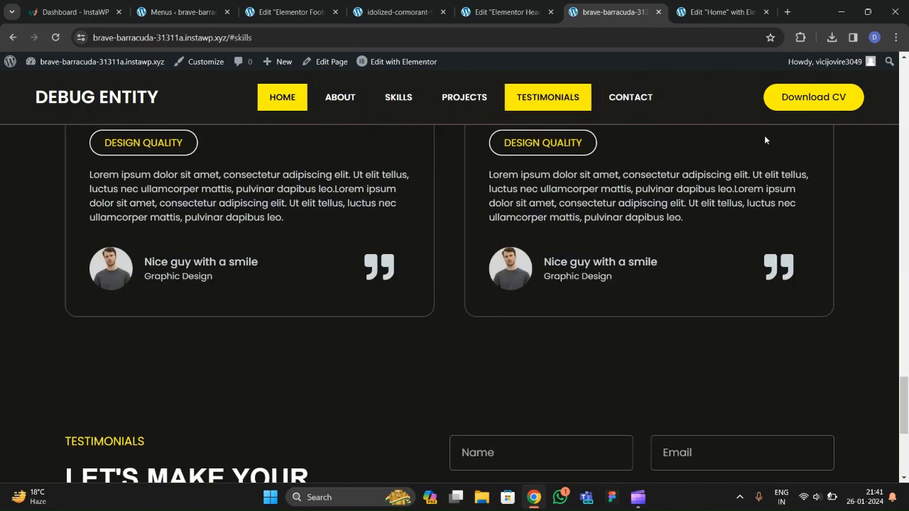
{"action": "scroll", "coordinate": [681, 178], "scroll_direction": "down", "scroll_amount": 4}
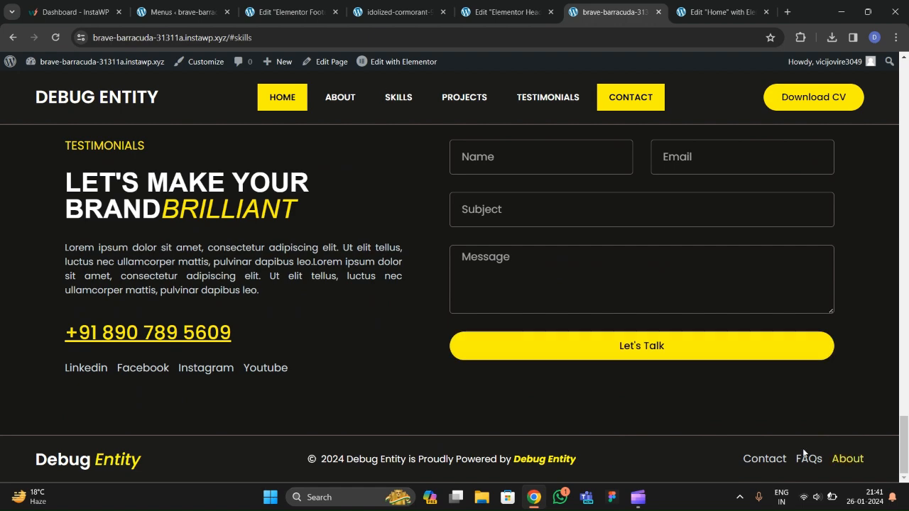
Try the reference site's back-to-top arrow, then return to the footer template editor.
{"action": "left_click", "coordinate": [393, 14]}
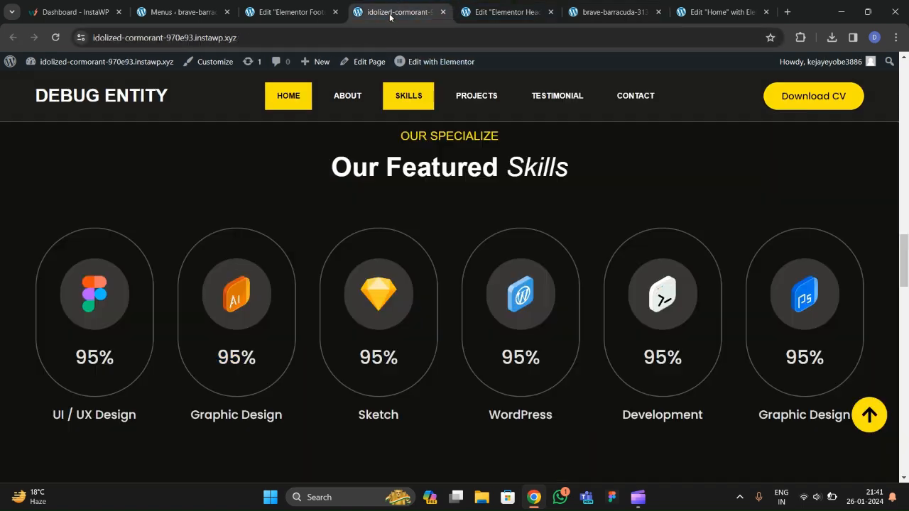
{"action": "left_click", "coordinate": [866, 428]}
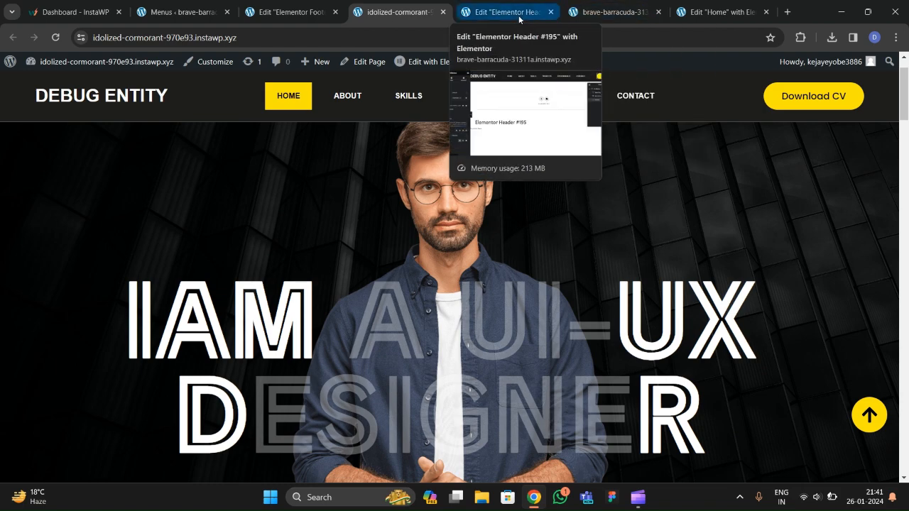
{"action": "left_click", "coordinate": [288, 12]}
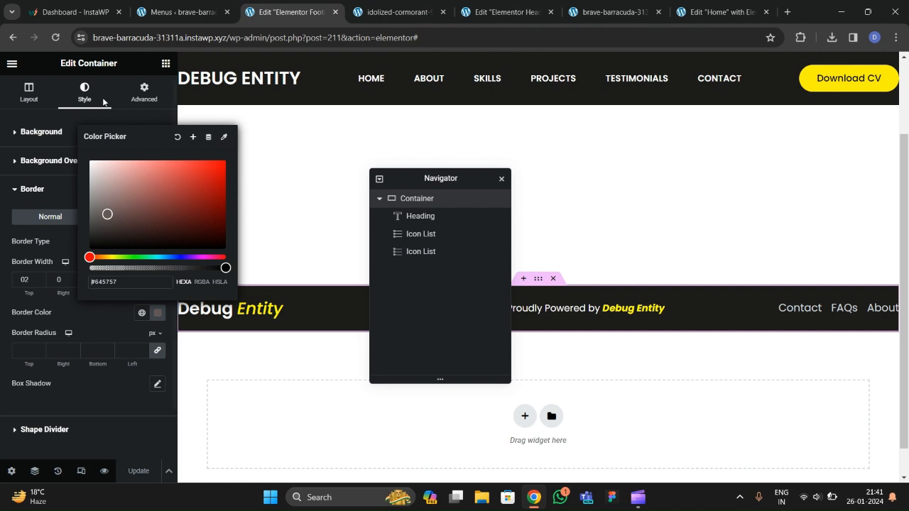
Search 'icon' and add an Icon widget as the last item in the footer.
{"action": "left_click", "coordinate": [116, 128]}
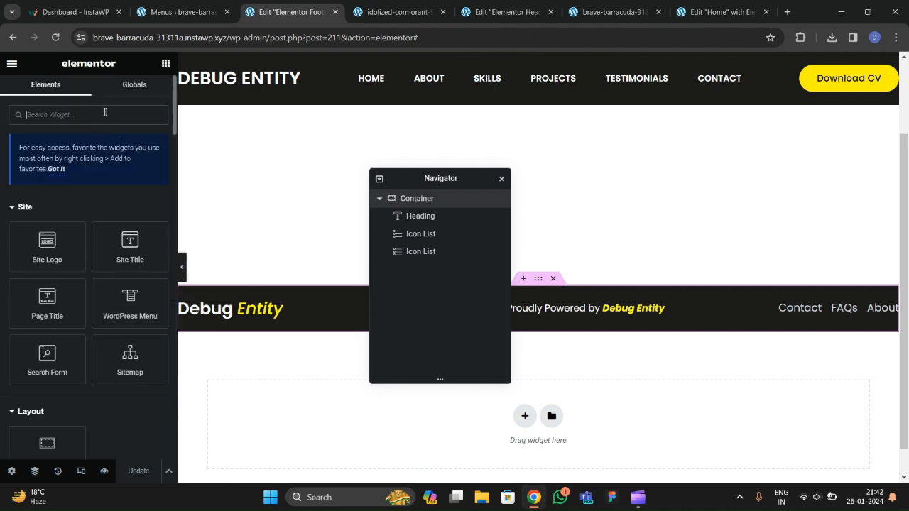
{"action": "type", "text": "icon"}
{"action": "left_click_drag", "start_coordinate": [72, 233], "coordinate": [620, 303]}
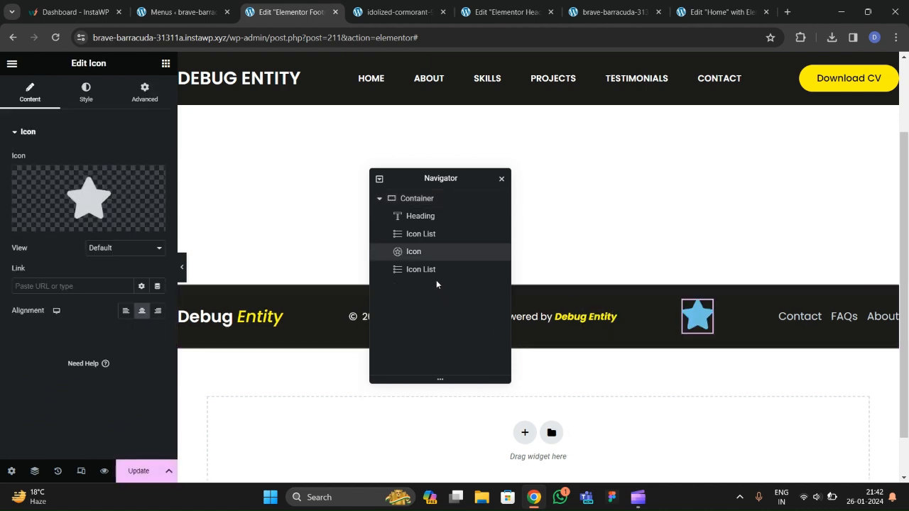
{"action": "left_click_drag", "start_coordinate": [421, 252], "coordinate": [423, 271]}
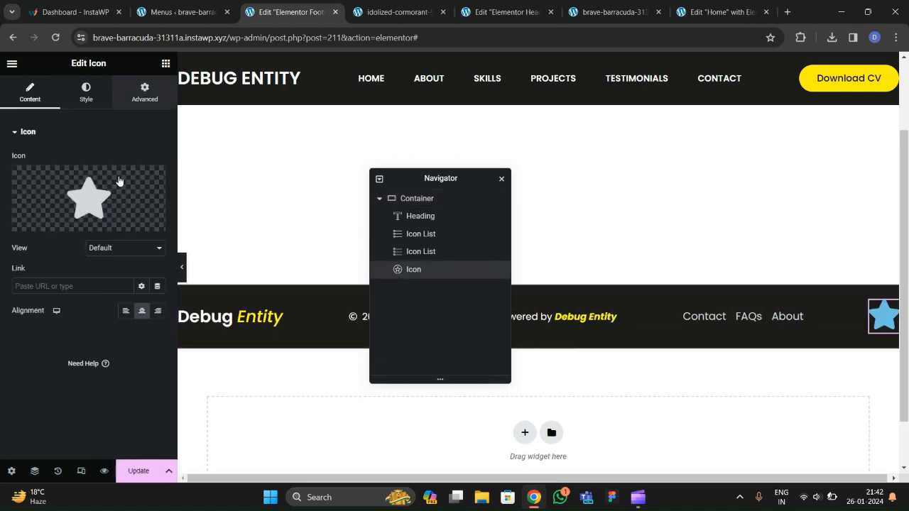
In the icon's Advanced settings, set its position to Absolute.
{"action": "left_click", "coordinate": [142, 96]}
{"action": "scroll", "coordinate": [87, 249], "scroll_direction": "down", "scroll_amount": 5}
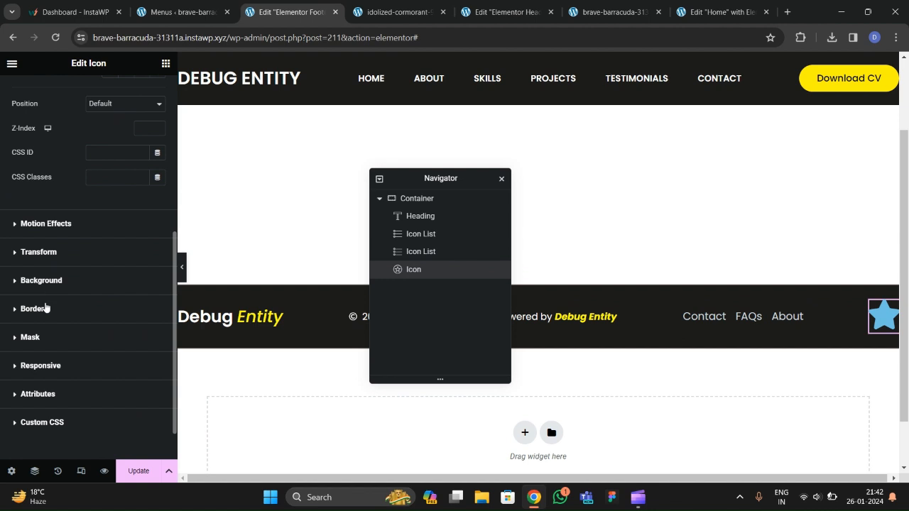
{"action": "scroll", "coordinate": [45, 303], "scroll_direction": "down", "scroll_amount": 1}
{"action": "scroll", "coordinate": [46, 295], "scroll_direction": "up", "scroll_amount": 10}
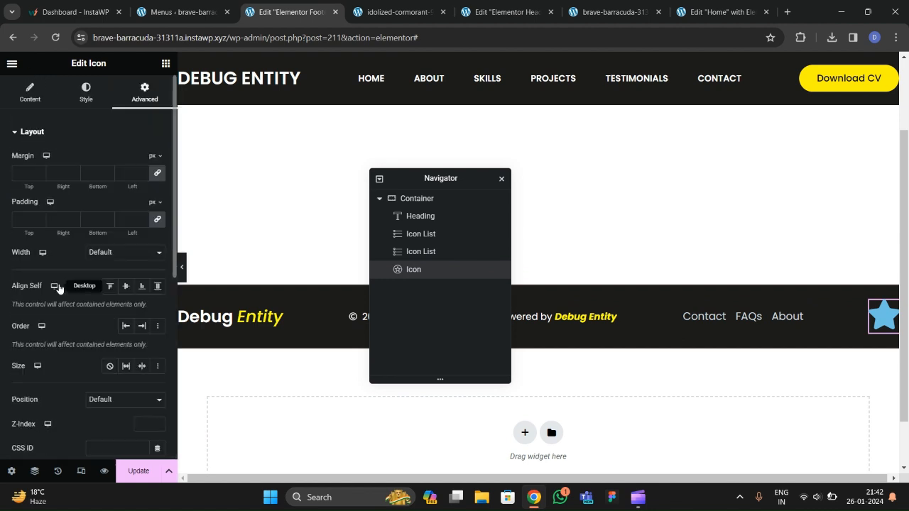
{"action": "scroll", "coordinate": [53, 295], "scroll_direction": "down", "scroll_amount": 2}
{"action": "left_click", "coordinate": [106, 283]}
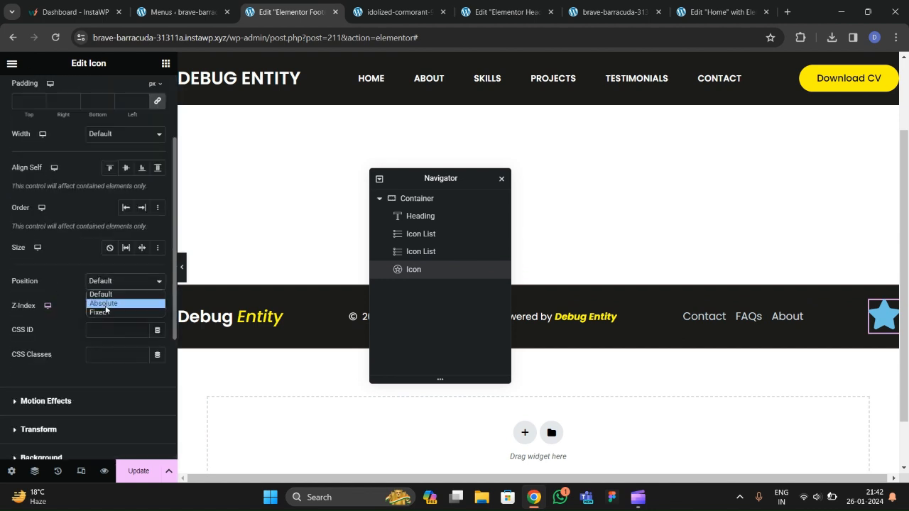
{"action": "left_click", "coordinate": [103, 303]}
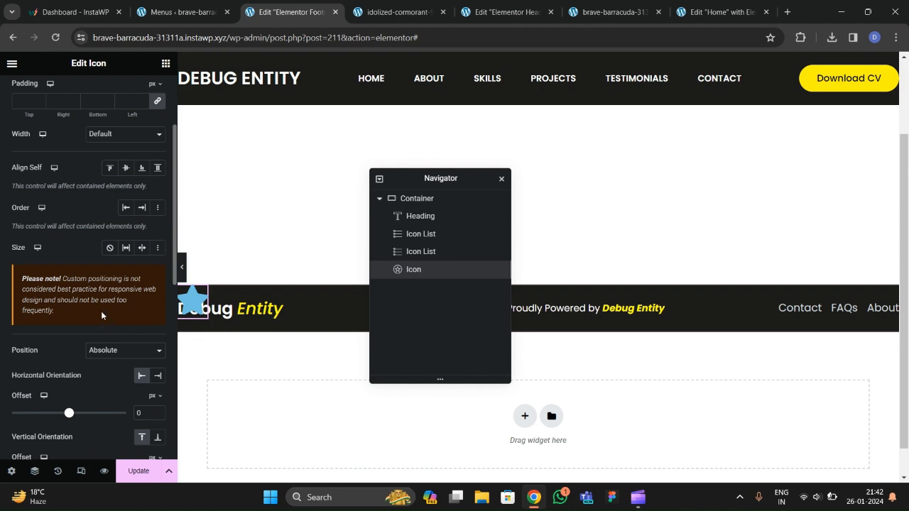
Change the icon to Fixed position, anchored right and bottom with a 20 px horizontal offset.
{"action": "scroll", "coordinate": [82, 313], "scroll_direction": "down", "scroll_amount": 2}
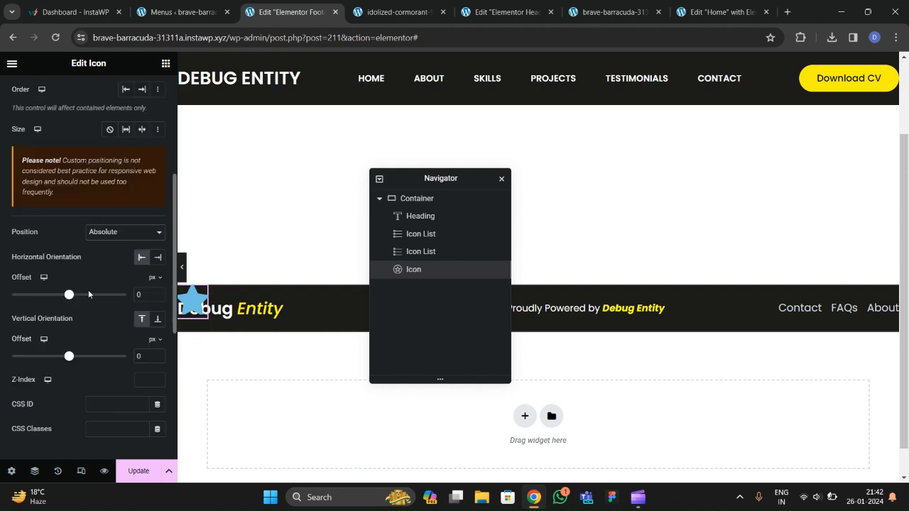
{"action": "left_click", "coordinate": [101, 234]}
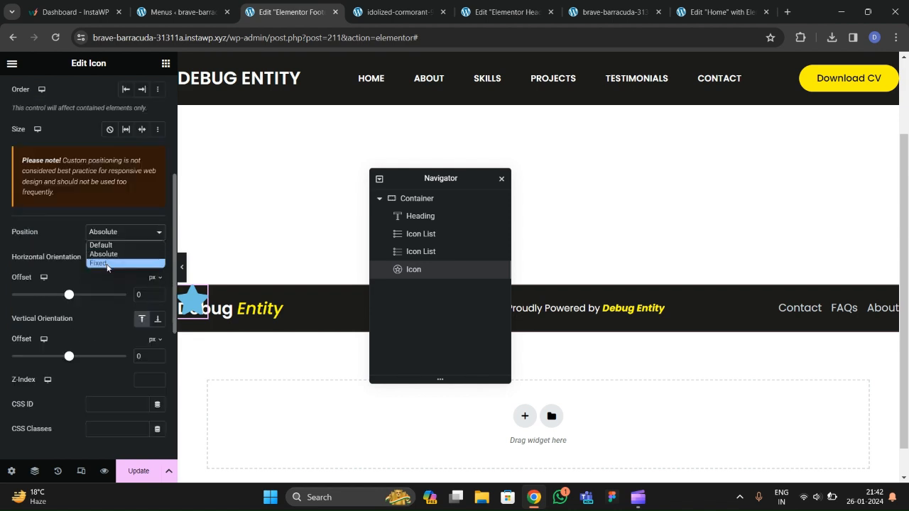
{"action": "left_click", "coordinate": [105, 264]}
{"action": "scroll", "coordinate": [99, 309], "scroll_direction": "down", "scroll_amount": 1}
{"action": "scroll", "coordinate": [97, 305], "scroll_direction": "up", "scroll_amount": 1}
{"action": "left_click", "coordinate": [160, 258]}
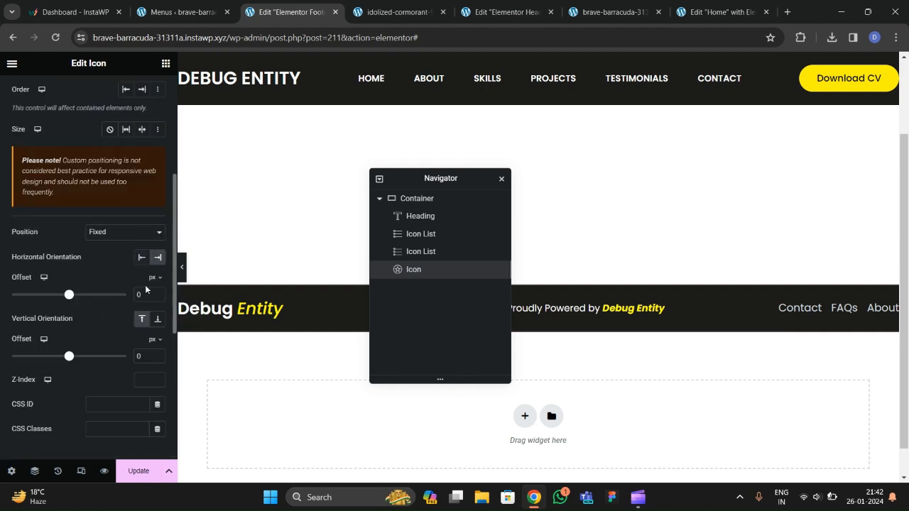
{"action": "left_click", "coordinate": [158, 320]}
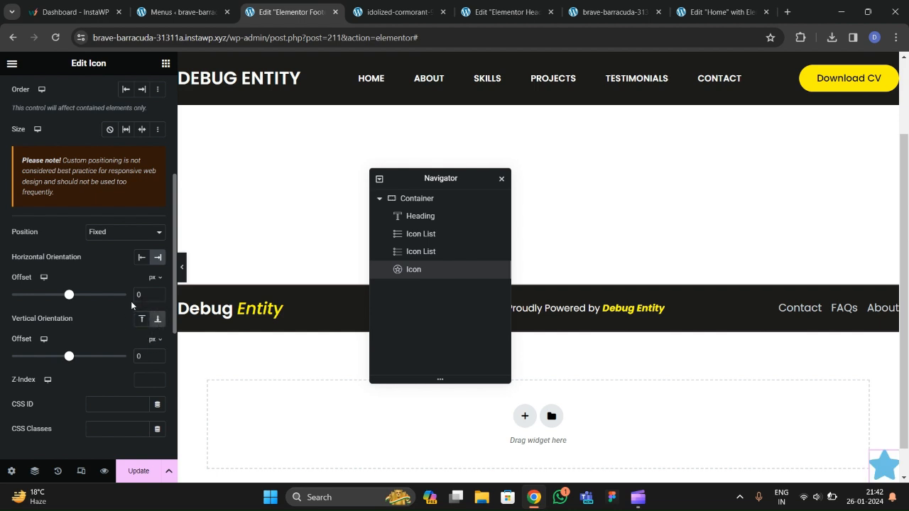
{"action": "left_click", "coordinate": [135, 297]}
{"action": "type", "text": "2"}
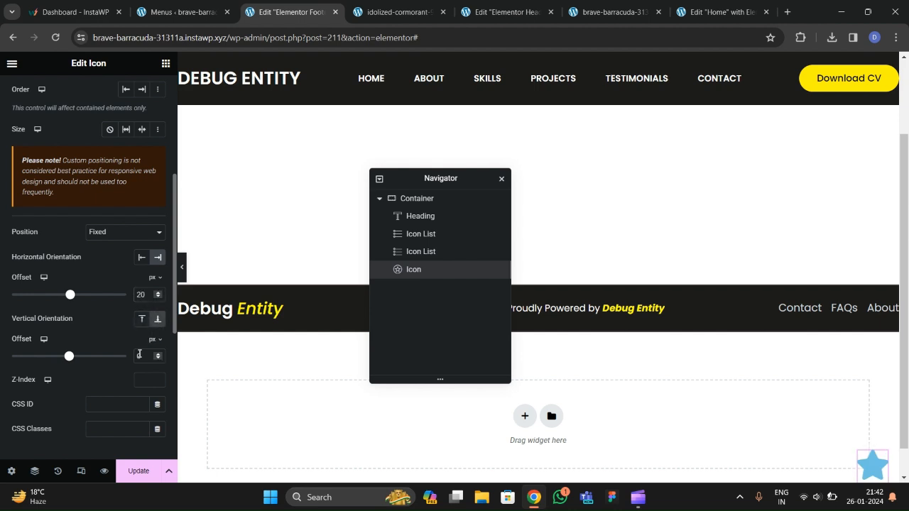
{"action": "type", "text": "2"}
{"action": "scroll", "coordinate": [85, 214], "scroll_direction": "up", "scroll_amount": 3}
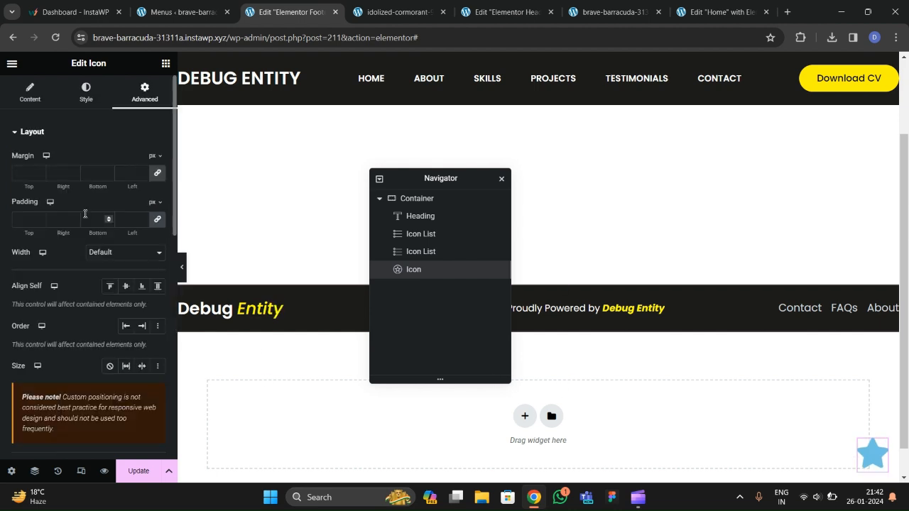
Replace the star with the Arrow up icon found by searching 'arrow' in the Icon Library.
{"action": "left_click", "coordinate": [22, 102]}
{"action": "left_click", "coordinate": [44, 223]}
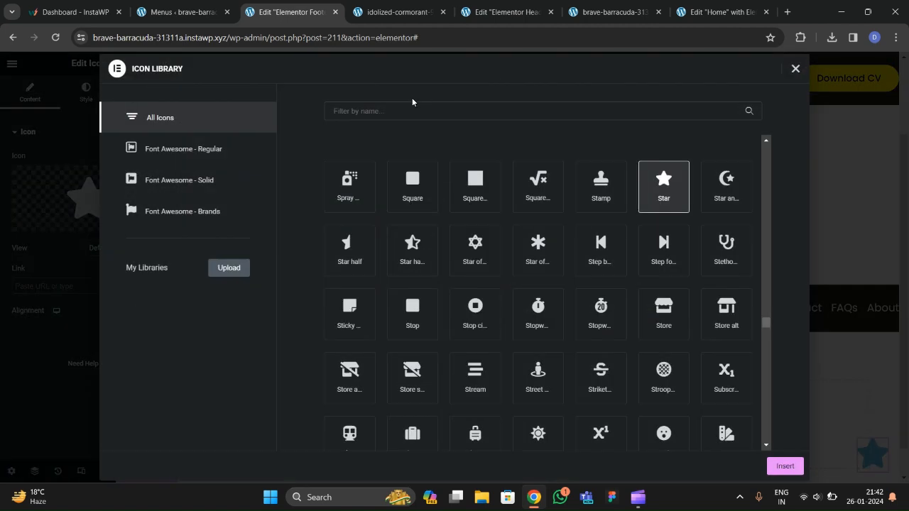
{"action": "type", "text": "arrp"}
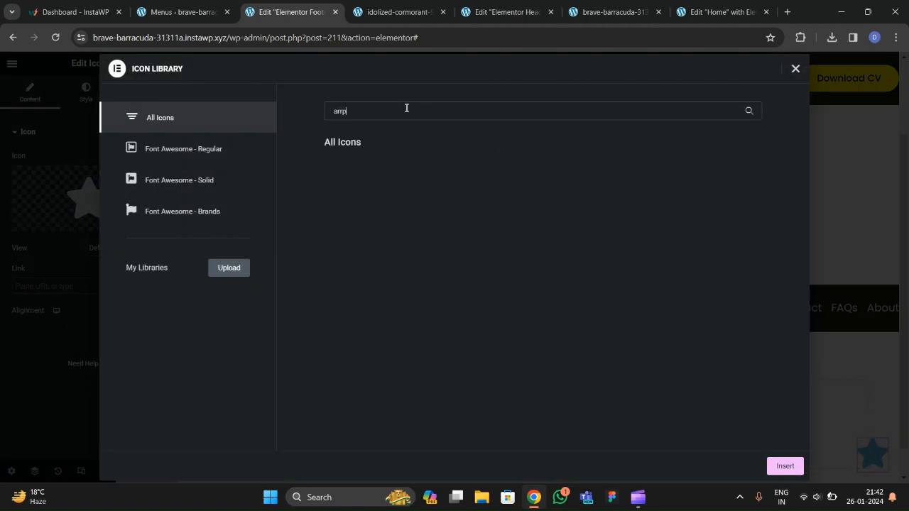
{"action": "key", "text": "BackSpace"}
{"action": "type", "text": "ow"}
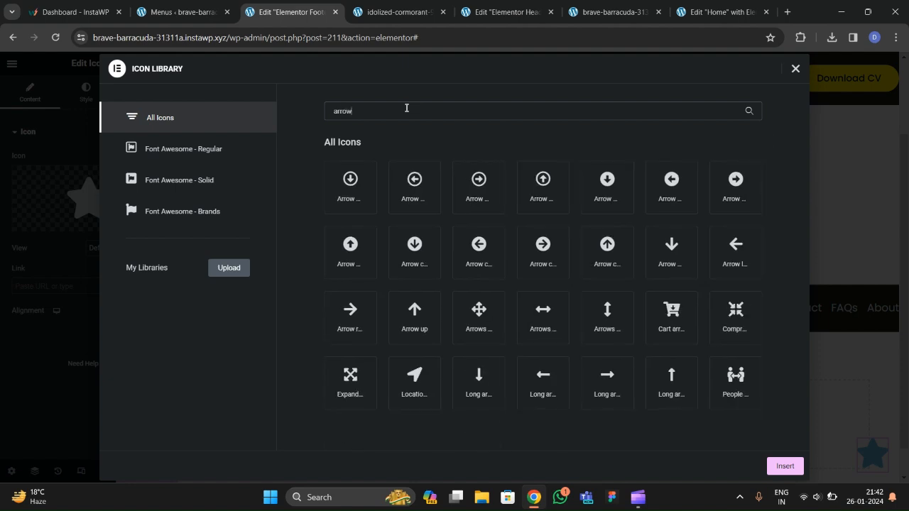
{"action": "left_click", "coordinate": [416, 328]}
{"action": "left_click", "coordinate": [771, 466]}
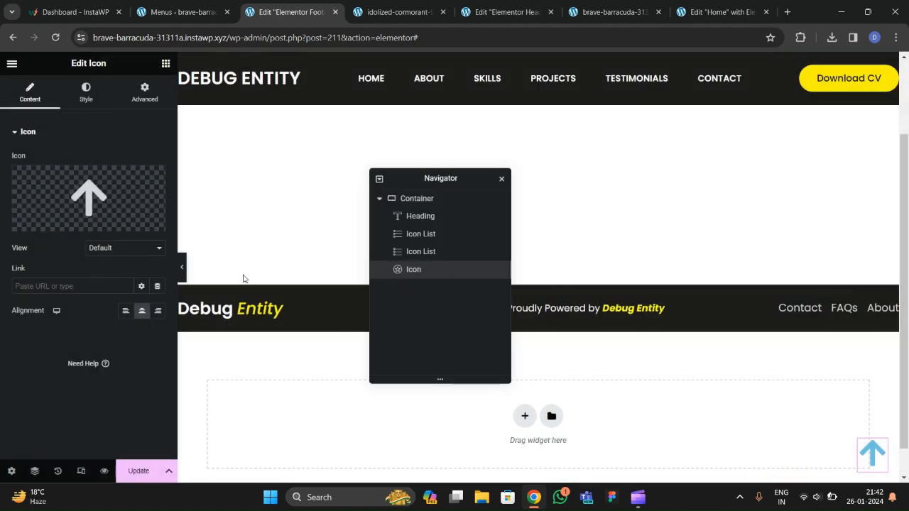
Make the icon Stacked in a circle, with global yellow primary and black secondary colours.
{"action": "left_click", "coordinate": [125, 248]}
{"action": "left_click", "coordinate": [103, 269]}
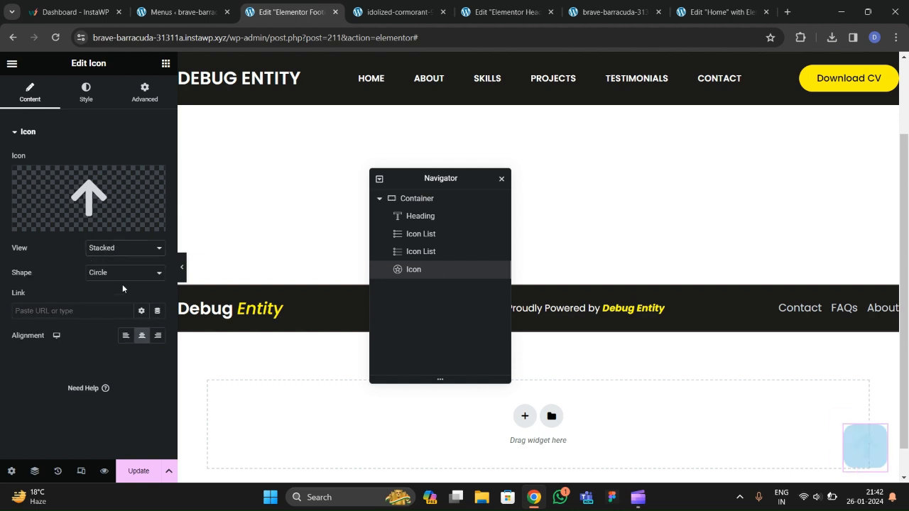
{"action": "left_click", "coordinate": [86, 92]}
{"action": "left_click", "coordinate": [142, 185]}
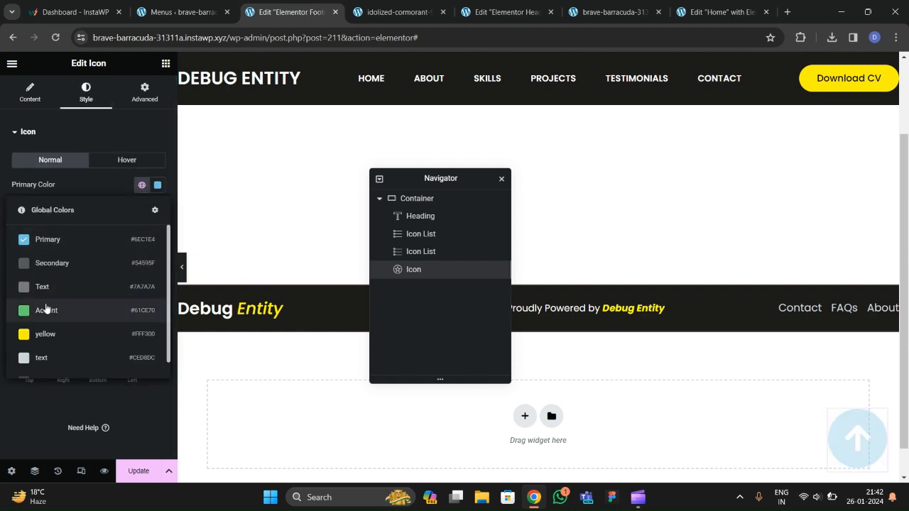
{"action": "left_click", "coordinate": [46, 334]}
{"action": "left_click", "coordinate": [157, 210]}
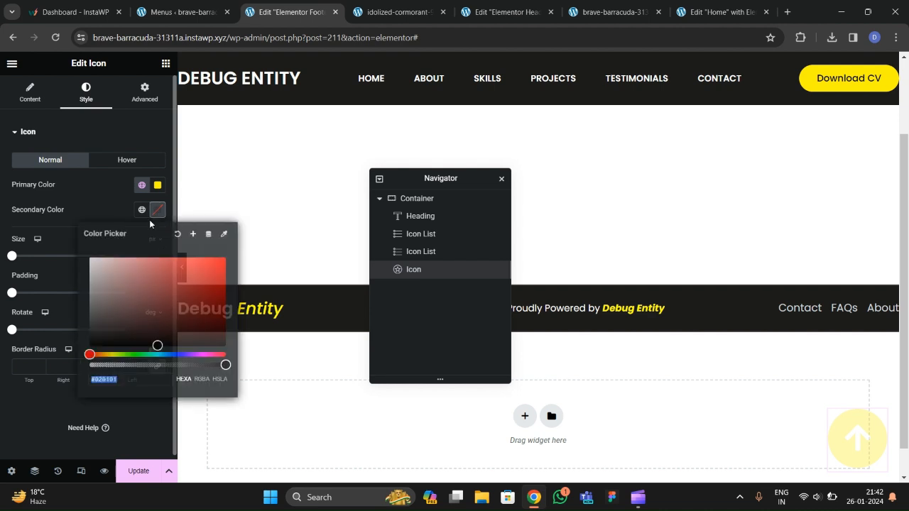
{"action": "left_click", "coordinate": [90, 346]}
{"action": "left_click", "coordinate": [94, 213]}
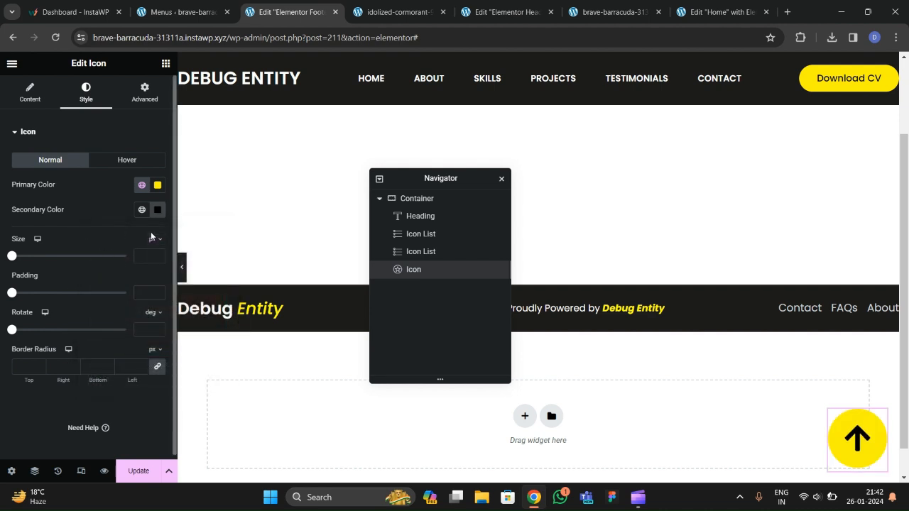
Set the arrow icon's size to 29 px.
{"action": "left_click", "coordinate": [157, 256]}
{"action": "type", "text": "9"}
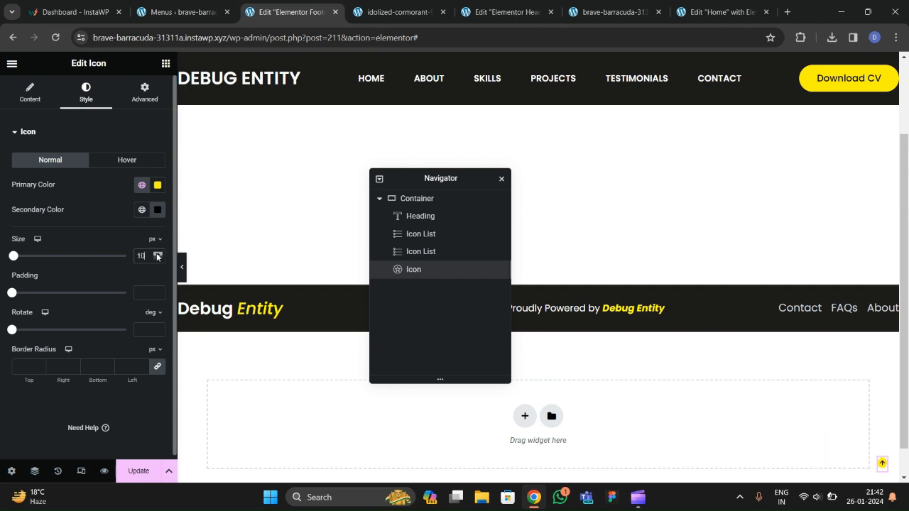
{"action": "left_click", "coordinate": [158, 253]}
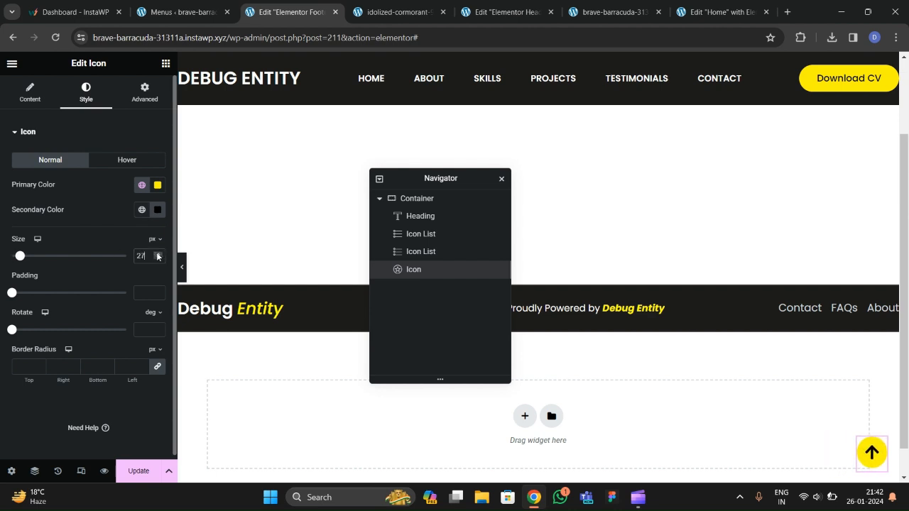
{"action": "left_click", "coordinate": [637, 496]}
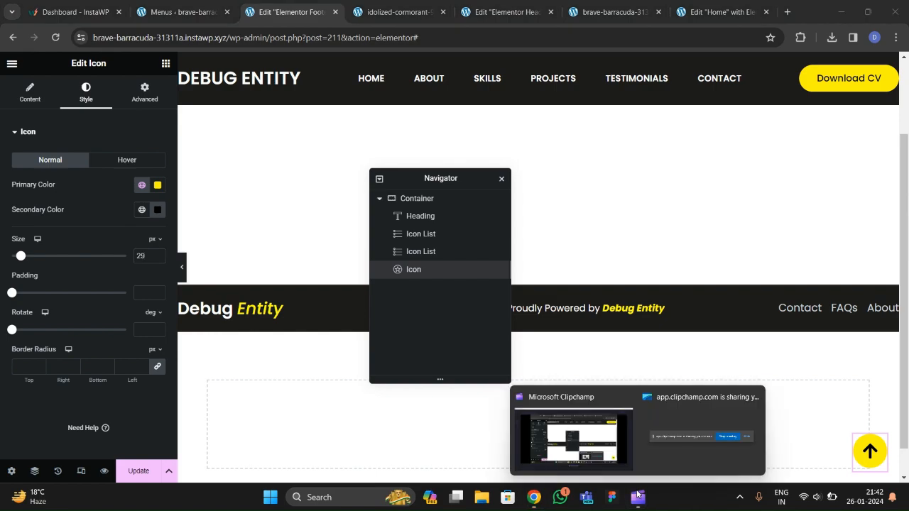
{"action": "left_click", "coordinate": [571, 433]}
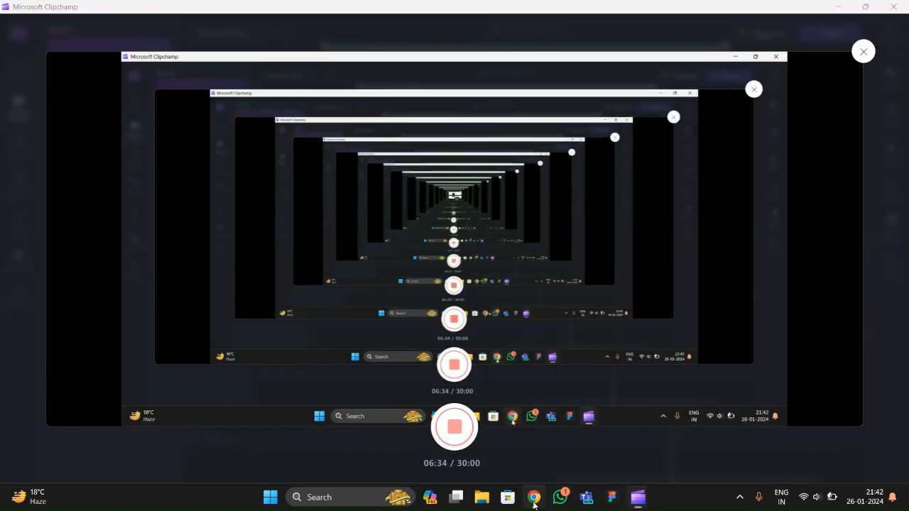
{"action": "left_click", "coordinate": [533, 497]}
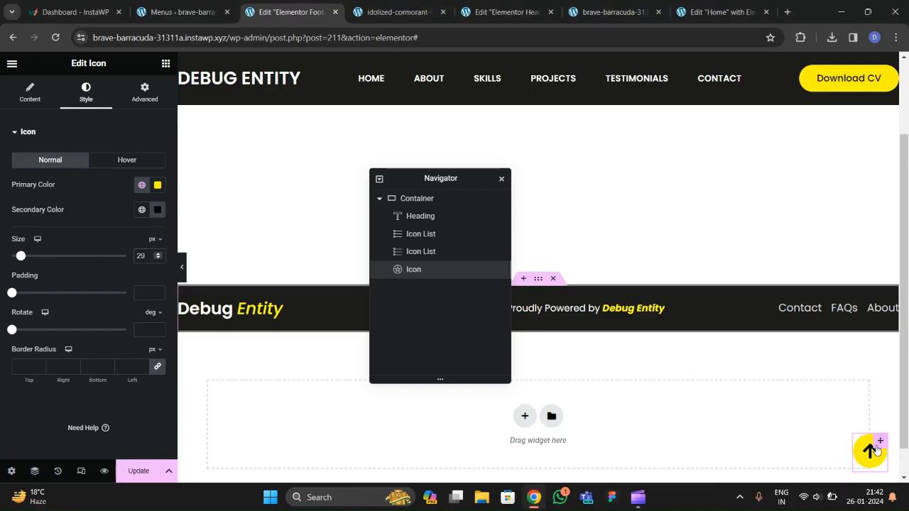
{"action": "scroll", "coordinate": [702, 358], "scroll_direction": "up", "scroll_amount": 2}
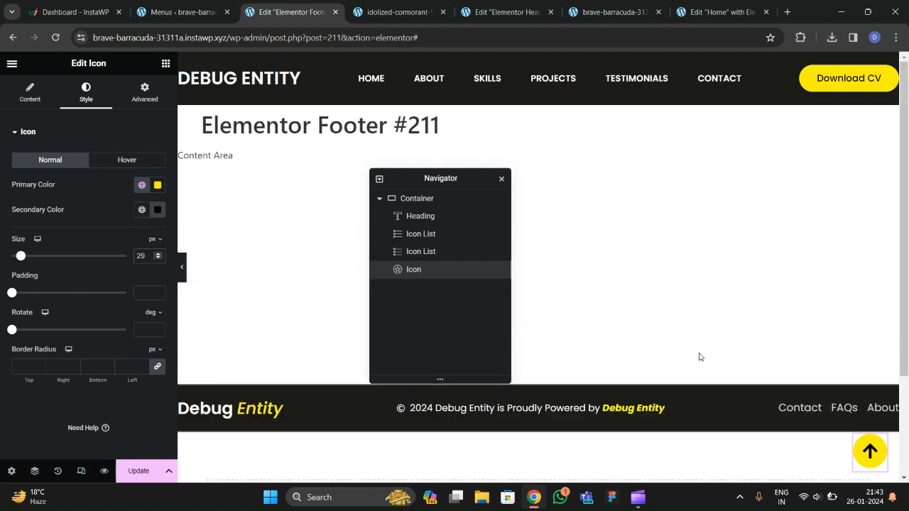
Set the fixed arrow button's vertical offset to 120 px and update the footer.
{"action": "left_click", "coordinate": [144, 283]}
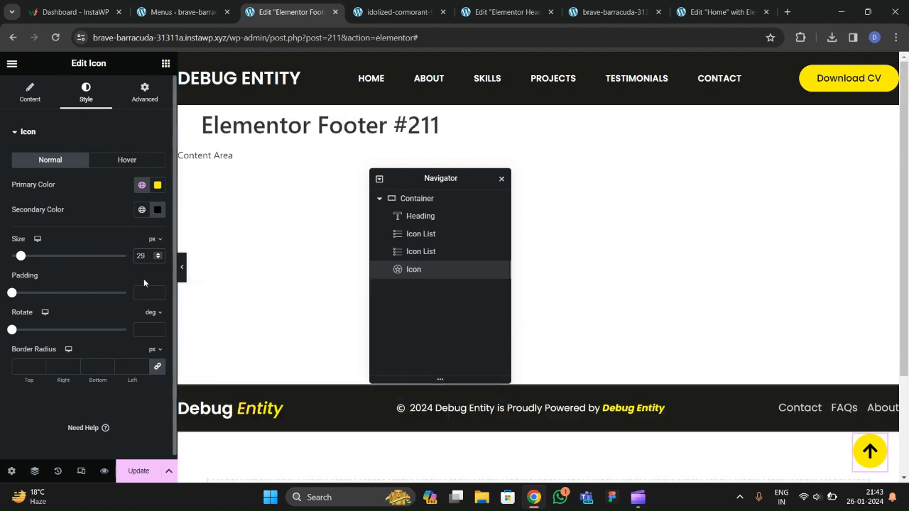
{"action": "left_click", "coordinate": [32, 95]}
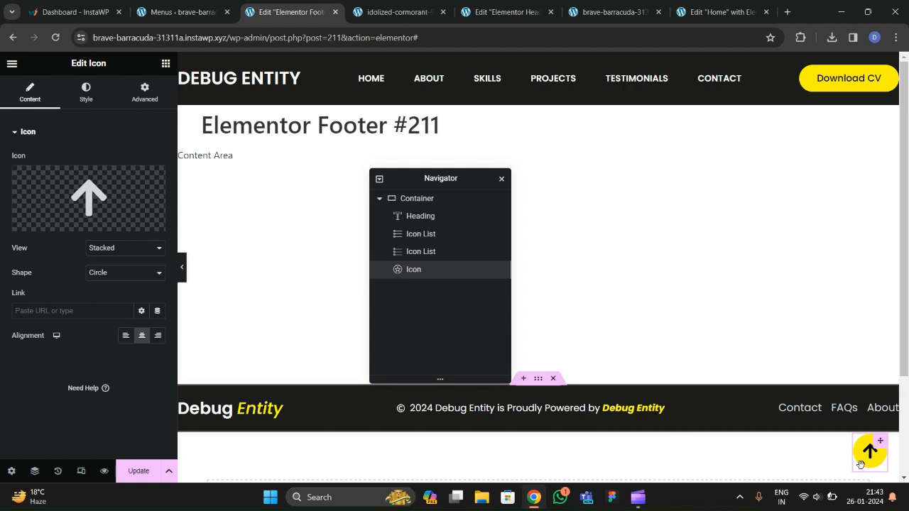
{"action": "left_click", "coordinate": [142, 103]}
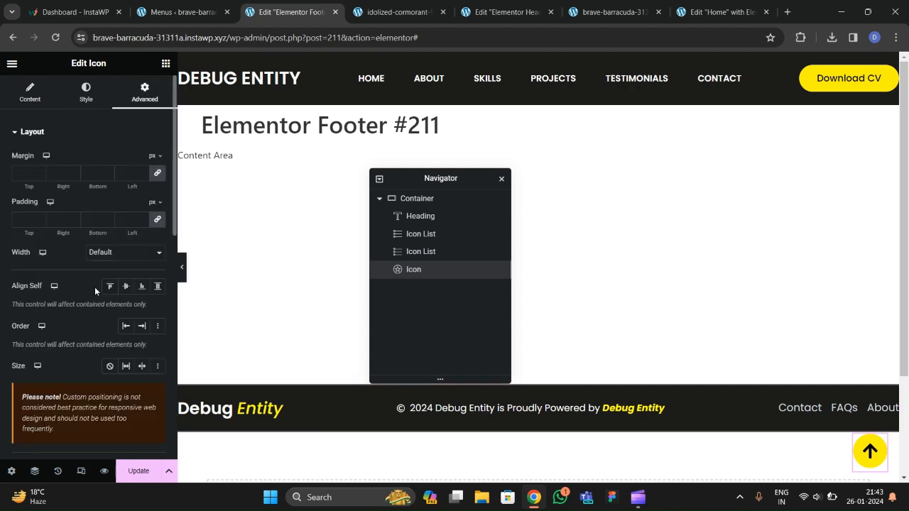
{"action": "scroll", "coordinate": [86, 314], "scroll_direction": "down", "scroll_amount": 5}
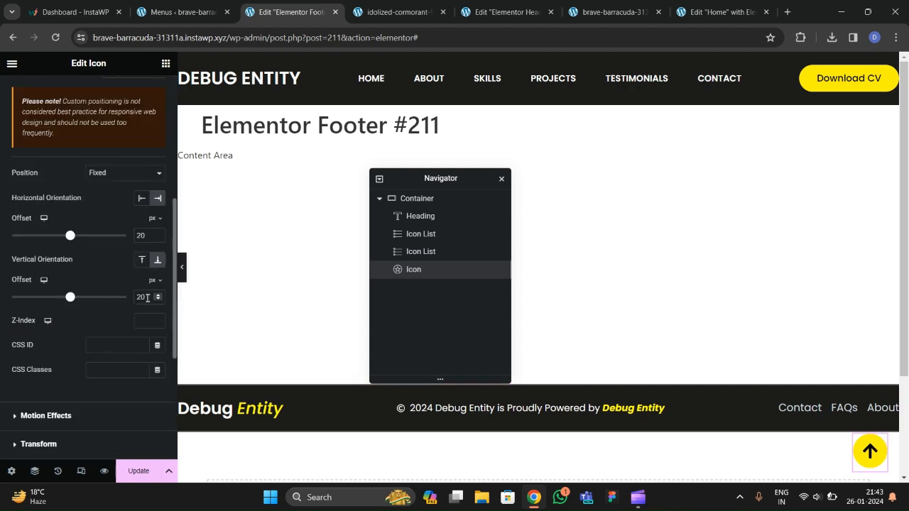
{"action": "type", "text": "80"}
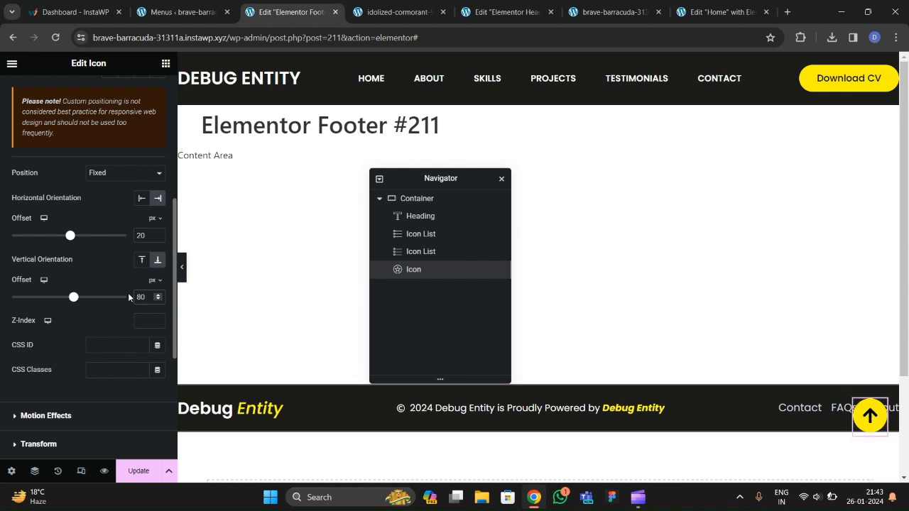
{"action": "key", "text": "BackSpace"}
{"action": "key", "text": "BackSpace"}
{"action": "type", "text": "100"}
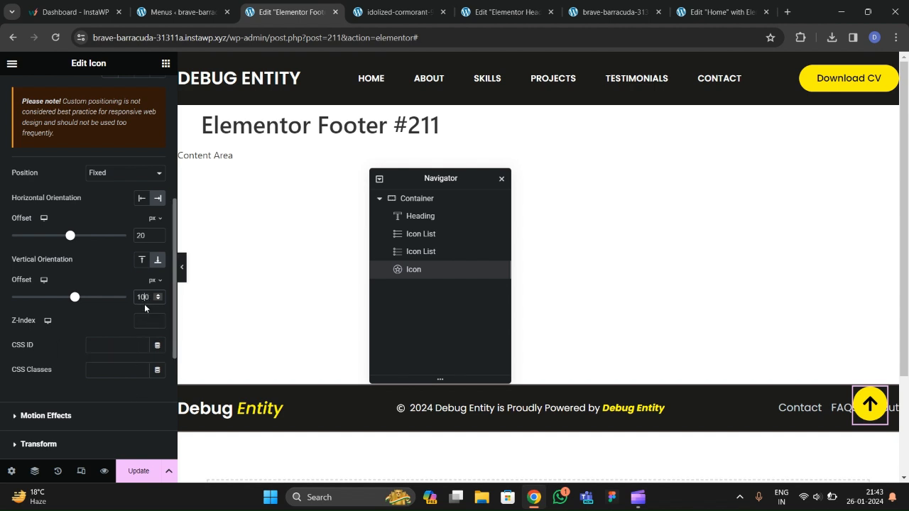
{"action": "key", "text": "BackSpace"}
{"action": "type", "text": "2"}
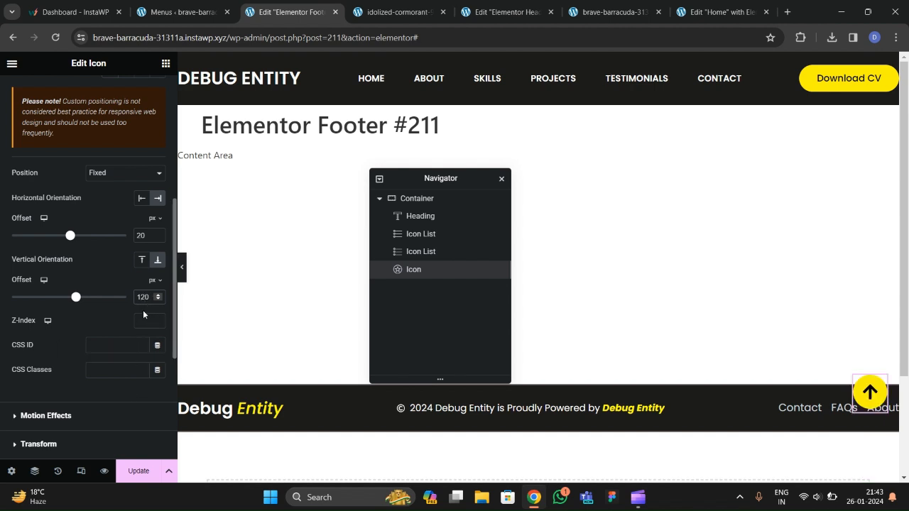
{"action": "left_click", "coordinate": [139, 471]}
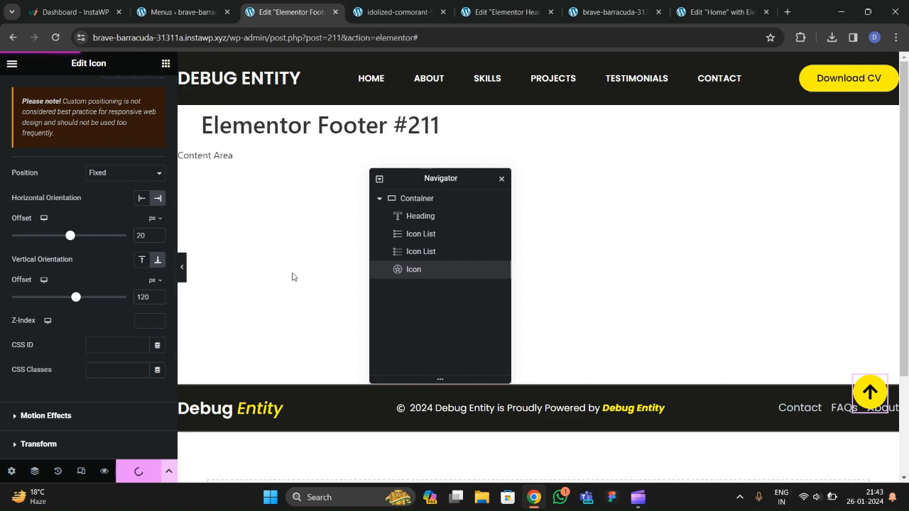
{"action": "left_click", "coordinate": [718, 12]}
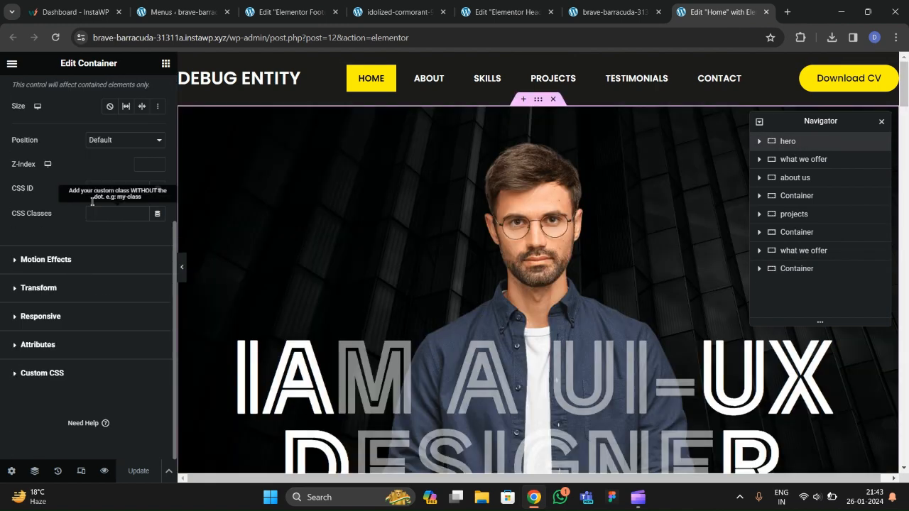
Give the hero container the CSS ID 'top' and begin the footer arrow's link with '#'.
{"action": "left_click", "coordinate": [104, 189]}
{"action": "type", "text": "top"}
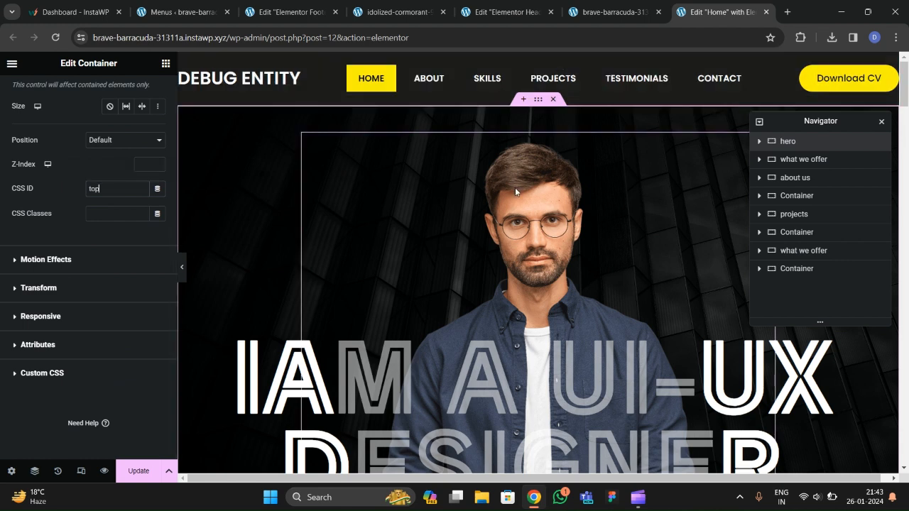
{"action": "left_click", "coordinate": [307, 15]}
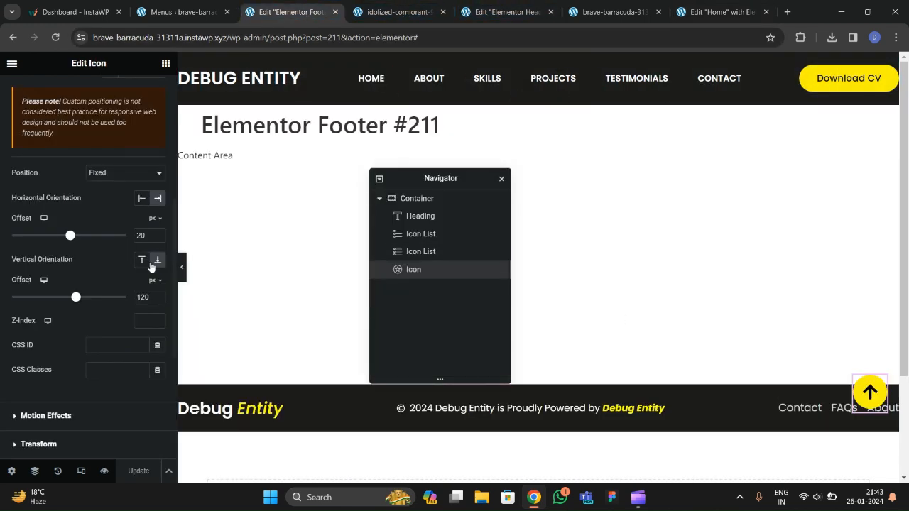
{"action": "scroll", "coordinate": [73, 223], "scroll_direction": "up", "scroll_amount": 5}
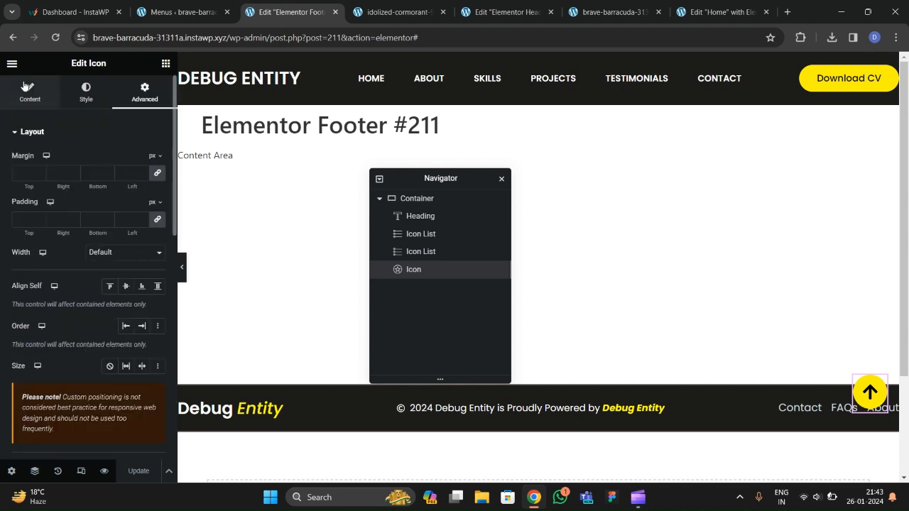
{"action": "left_click", "coordinate": [28, 91]}
{"action": "type", "text": "#"}
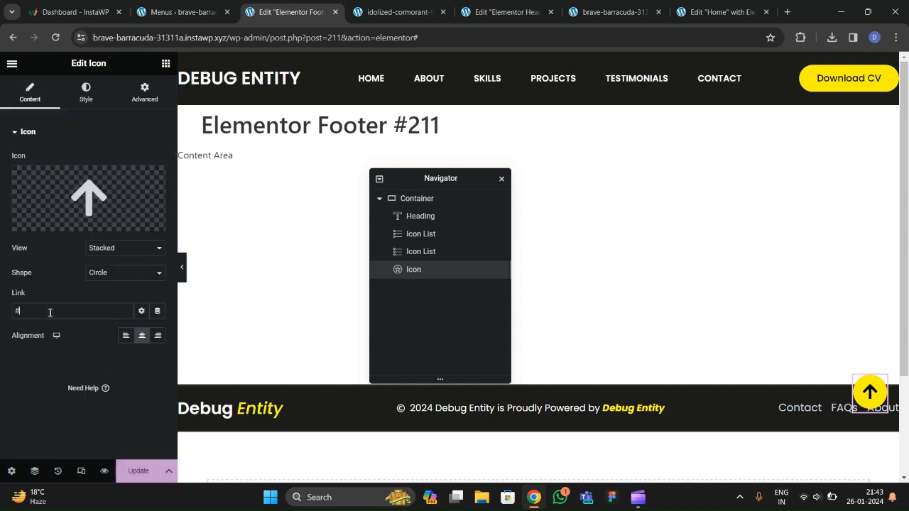
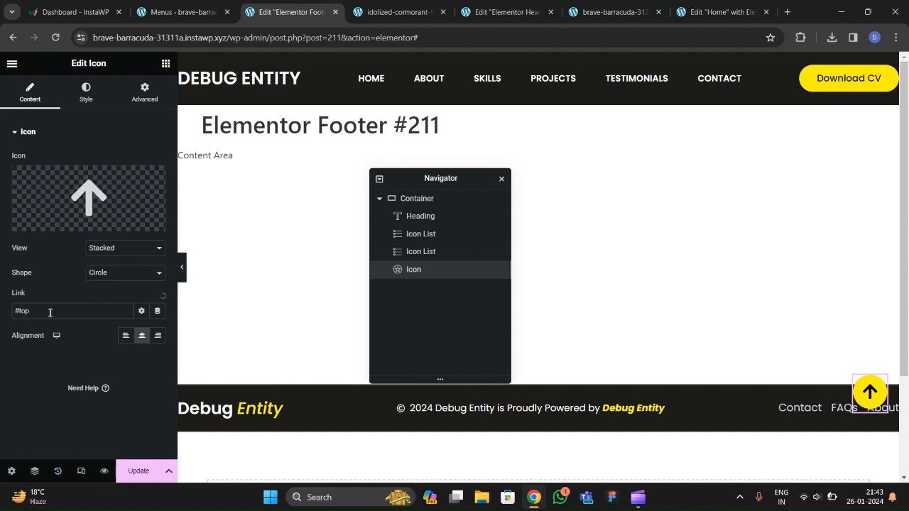
Link the footer's back-to-top icon to #top, update the footer, and reload the live site.
{"action": "type", "text": "top"}
{"action": "left_click", "coordinate": [136, 469]}
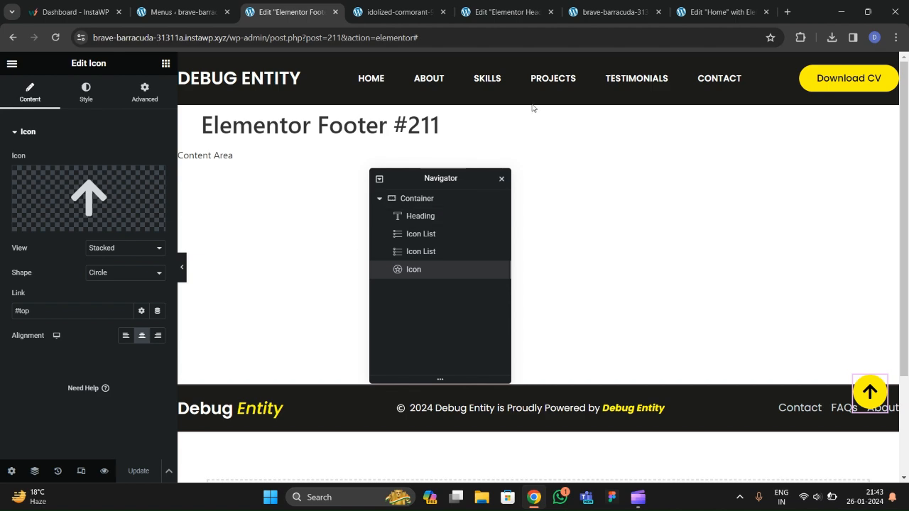
{"action": "left_click", "coordinate": [606, 11]}
{"action": "key", "text": "F5"}
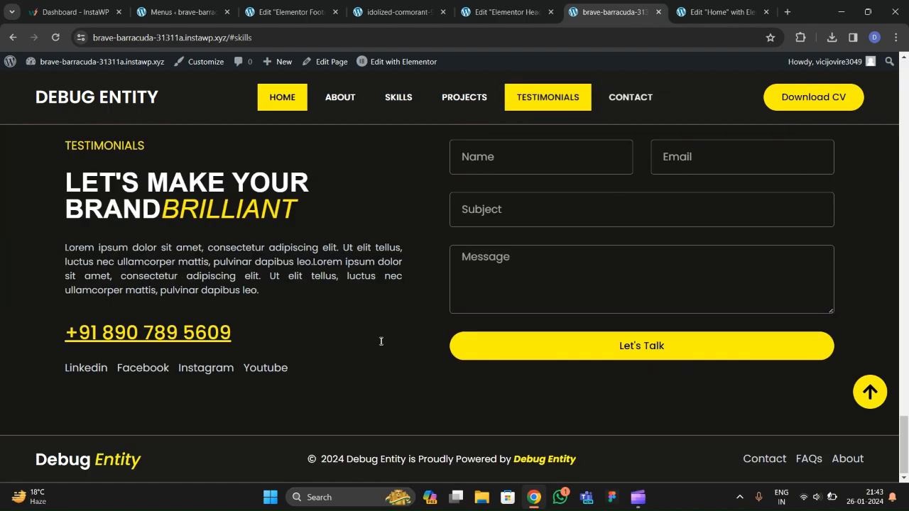
{"action": "left_click", "coordinate": [866, 390]}
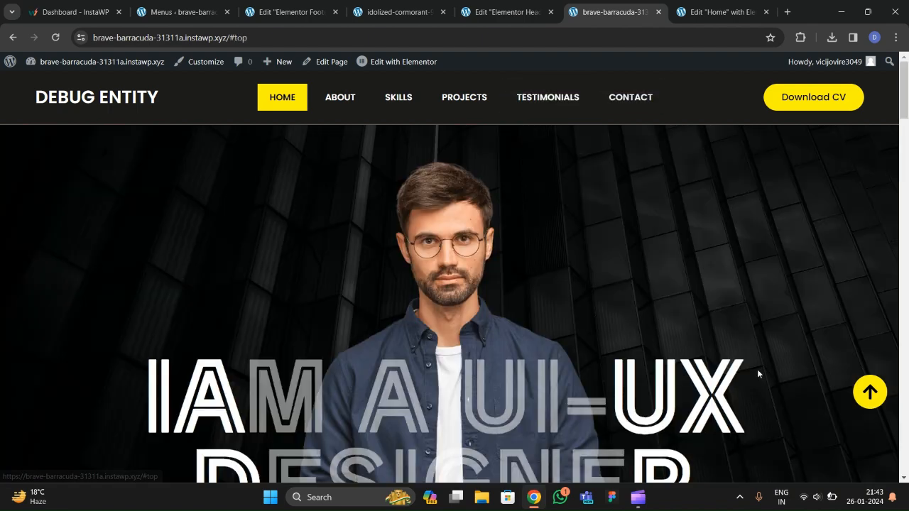
{"action": "scroll", "coordinate": [736, 394], "scroll_direction": "down", "scroll_amount": 5}
{"action": "scroll", "coordinate": [736, 405], "scroll_direction": "down", "scroll_amount": 10}
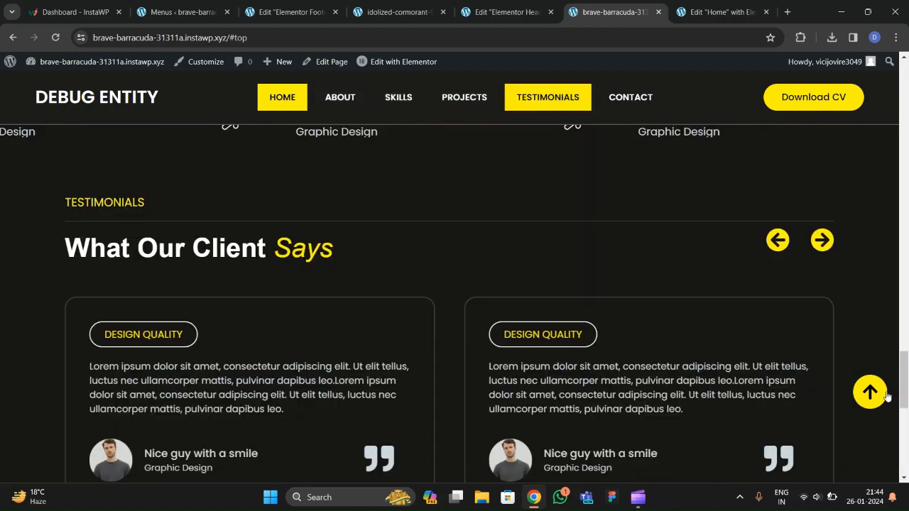
{"action": "left_click", "coordinate": [885, 395]}
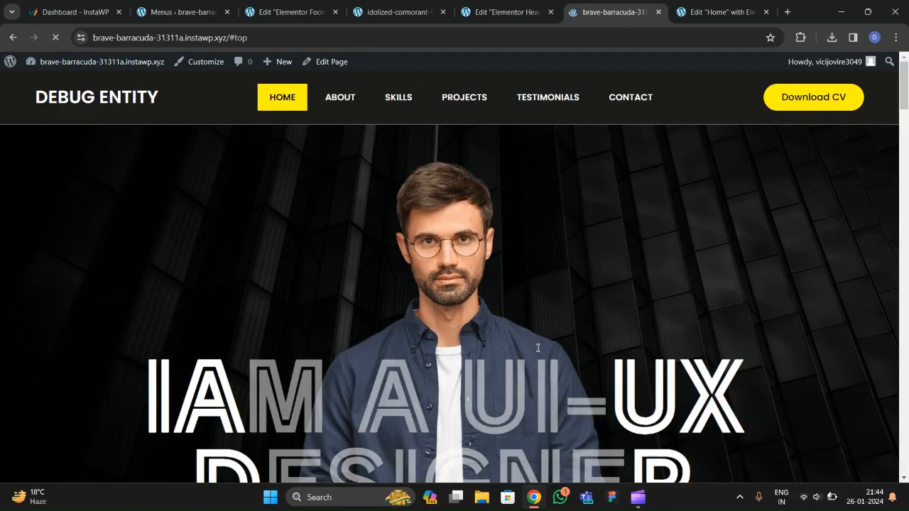
{"action": "scroll", "coordinate": [548, 354], "scroll_direction": "down", "scroll_amount": 8}
{"action": "scroll", "coordinate": [554, 360], "scroll_direction": "down", "scroll_amount": 10}
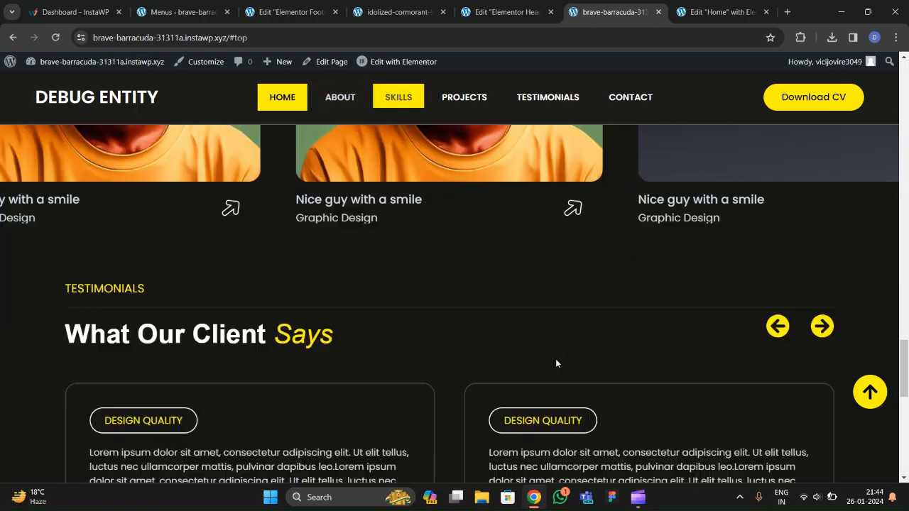
{"action": "scroll", "coordinate": [593, 398], "scroll_direction": "up", "scroll_amount": 10}
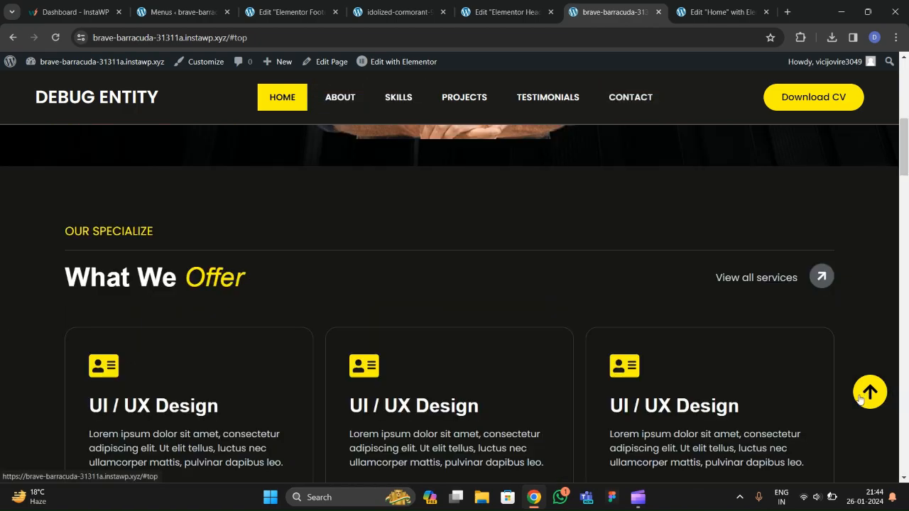
{"action": "scroll", "coordinate": [605, 349], "scroll_direction": "down", "scroll_amount": 5}
{"action": "scroll", "coordinate": [606, 349], "scroll_direction": "down", "scroll_amount": 3}
{"action": "left_click", "coordinate": [858, 398]}
{"action": "scroll", "coordinate": [565, 334], "scroll_direction": "down", "scroll_amount": 15}
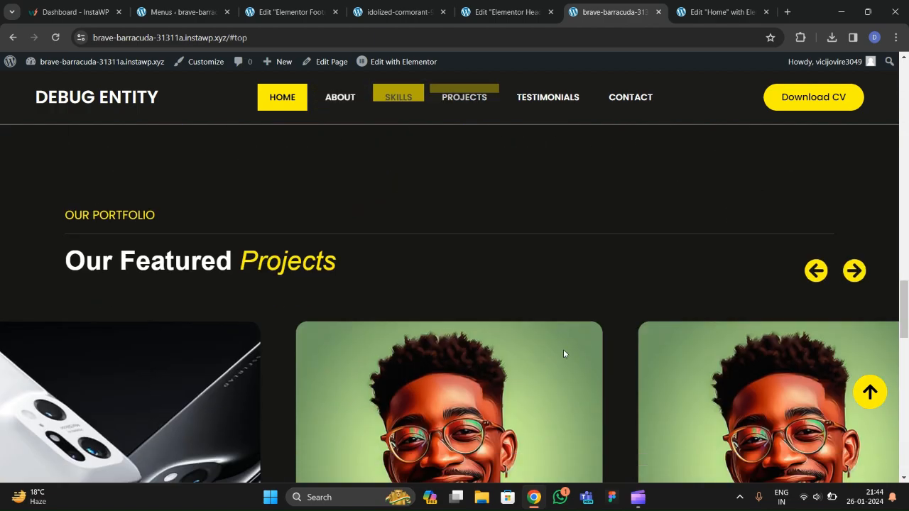
{"action": "scroll", "coordinate": [563, 353], "scroll_direction": "down", "scroll_amount": 10}
{"action": "left_click", "coordinate": [871, 391]}
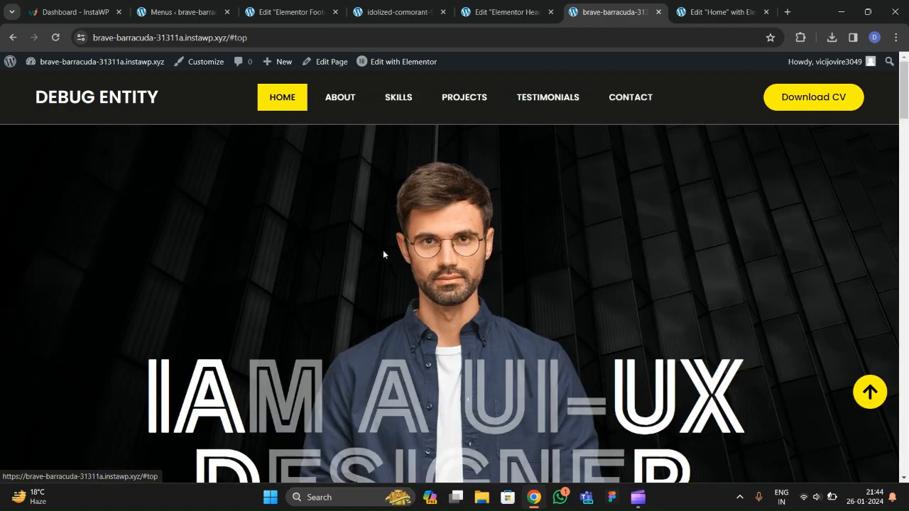
{"action": "scroll", "coordinate": [383, 254], "scroll_direction": "down", "scroll_amount": 20}
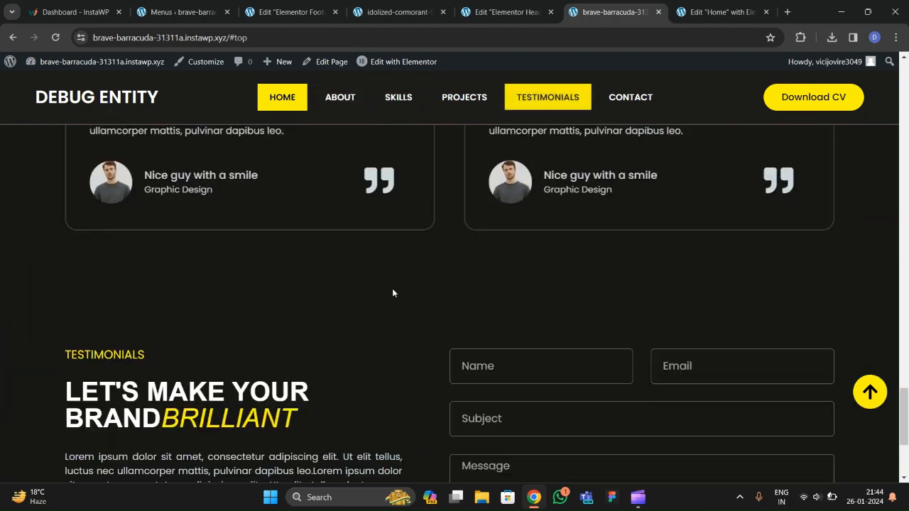
{"action": "scroll", "coordinate": [402, 309], "scroll_direction": "down", "scroll_amount": 3}
{"action": "left_click", "coordinate": [870, 391]}
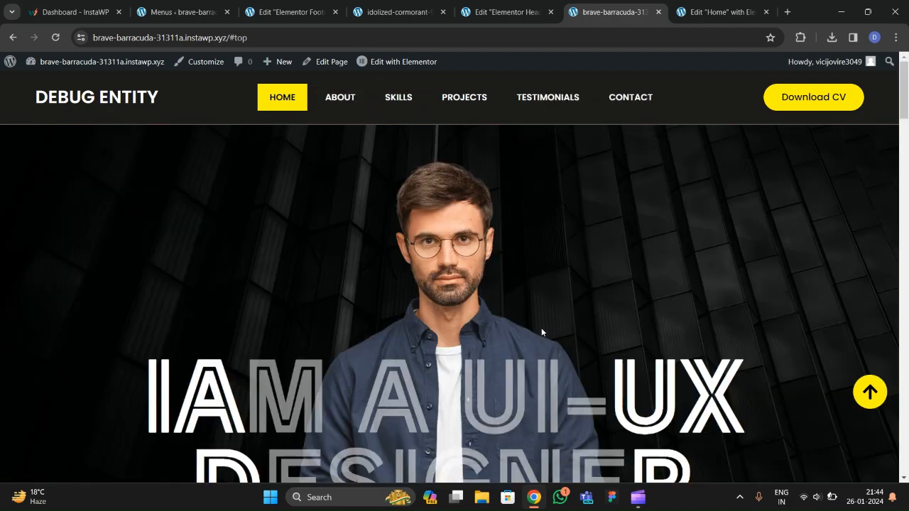
{"action": "scroll", "coordinate": [468, 314], "scroll_direction": "down", "scroll_amount": 8}
{"action": "scroll", "coordinate": [470, 320], "scroll_direction": "up", "scroll_amount": 10}
Inspect the reference portfolio site in device mode and open its mobile hamburger menu.
{"action": "left_click", "coordinate": [404, 14]}
{"action": "right_click", "coordinate": [377, 203]}
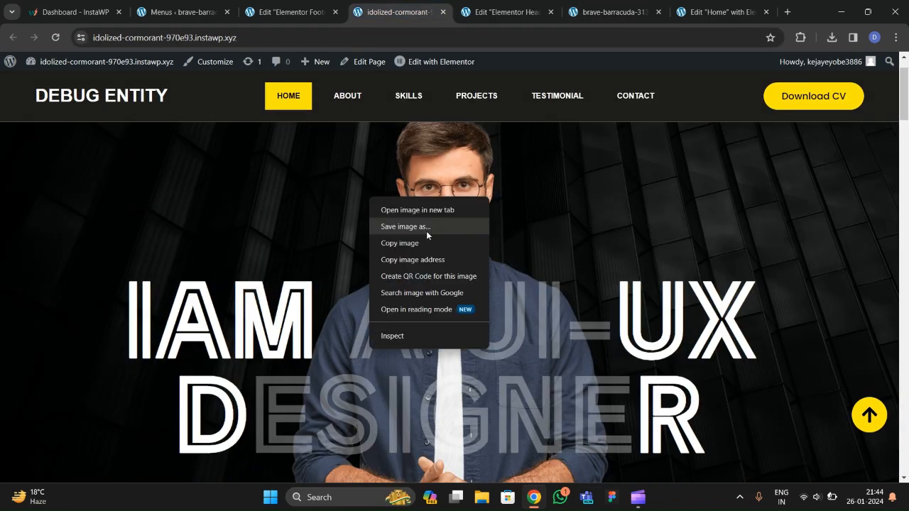
{"action": "left_click", "coordinate": [408, 335]}
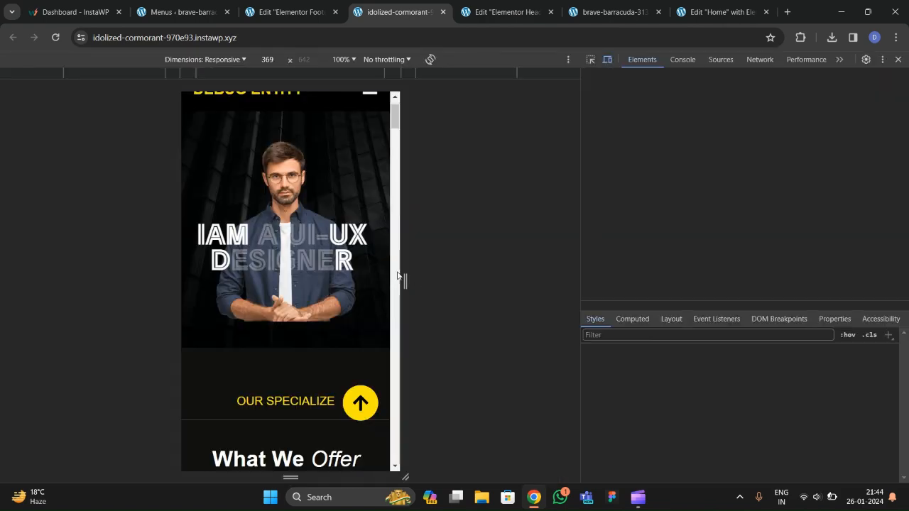
{"action": "left_click", "coordinate": [380, 140]}
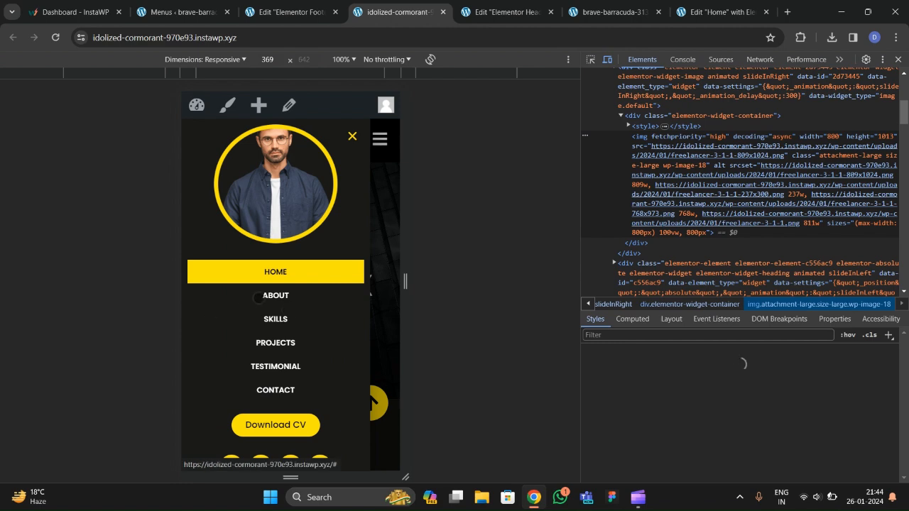
Close the footer editor and return to the Menus admin page.
{"action": "left_click", "coordinate": [504, 16]}
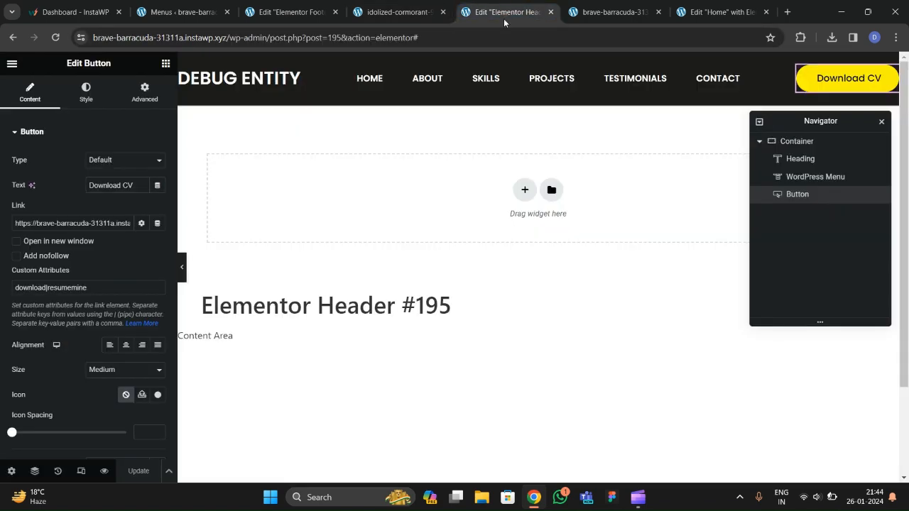
{"action": "left_click", "coordinate": [304, 15]}
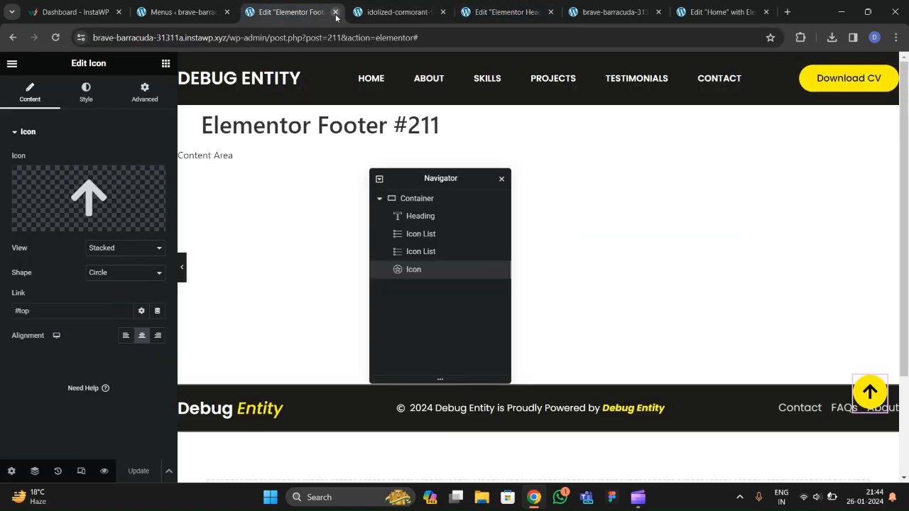
{"action": "left_click", "coordinate": [336, 12]}
{"action": "left_click", "coordinate": [206, 12]}
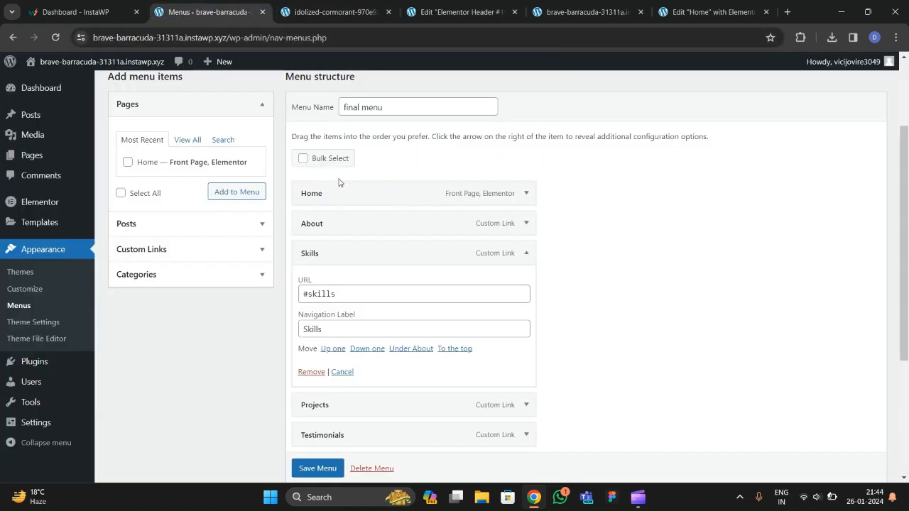
{"action": "scroll", "coordinate": [147, 232], "scroll_direction": "up", "scroll_amount": 2}
Open the Templates > Popups page in a new tab.
{"action": "mouse_move", "coordinate": [41, 222]}
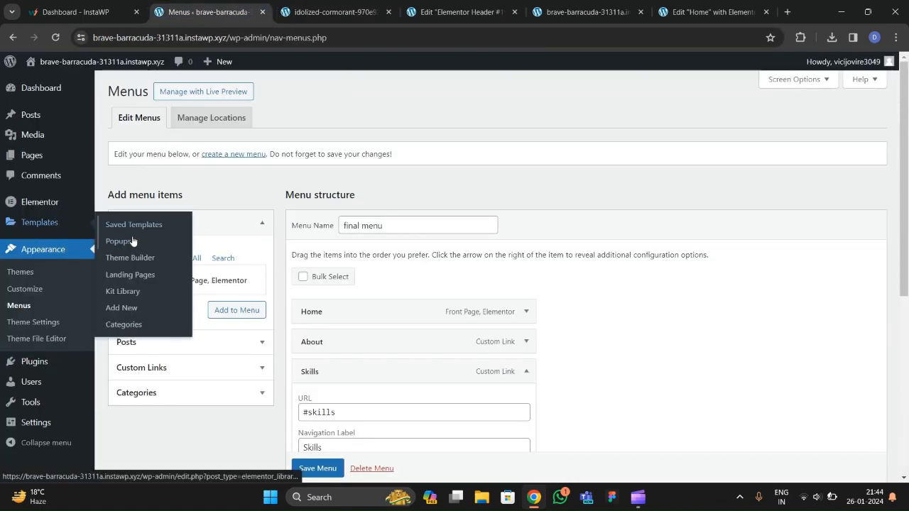
{"action": "right_click", "coordinate": [133, 241]}
{"action": "left_click", "coordinate": [152, 253]}
{"action": "left_click", "coordinate": [299, 23]}
Create a popup template named 'mobile menu' and close the template library.
{"action": "left_click", "coordinate": [522, 311]}
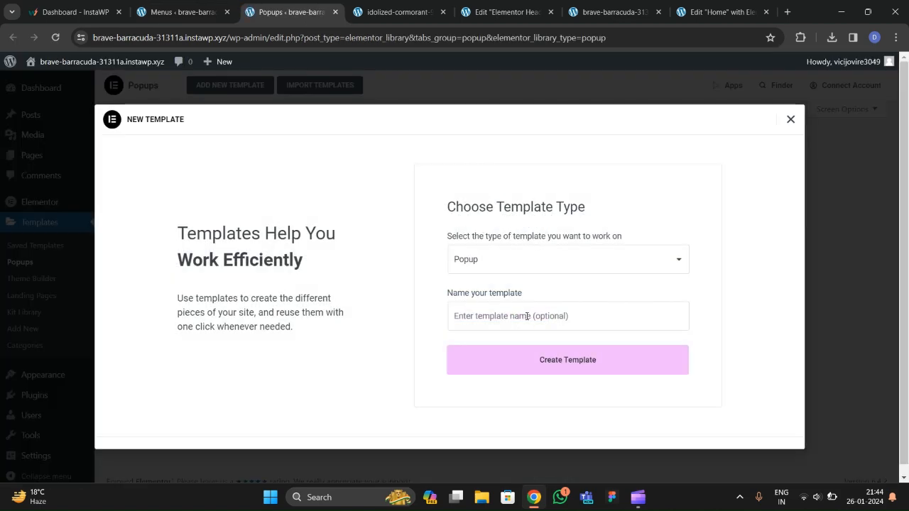
{"action": "left_click", "coordinate": [526, 316]}
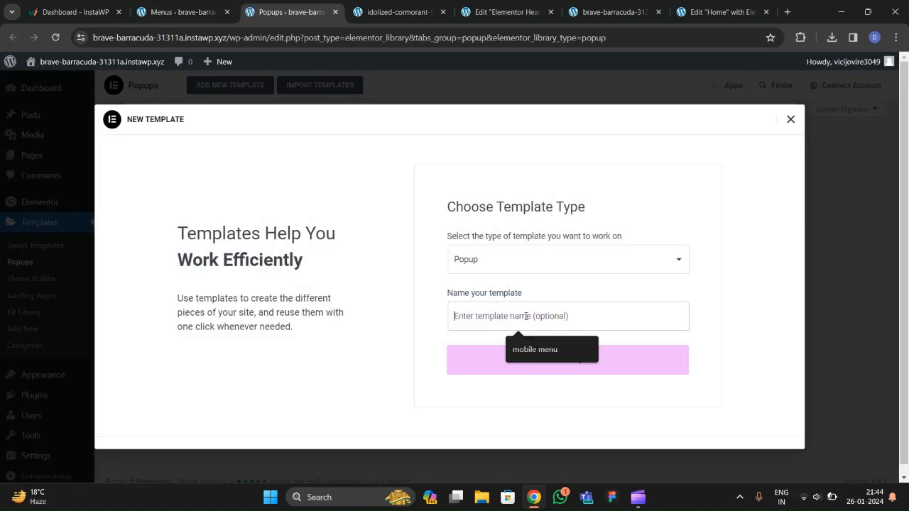
{"action": "type", "text": "mobile menu"}
{"action": "left_click", "coordinate": [567, 370]}
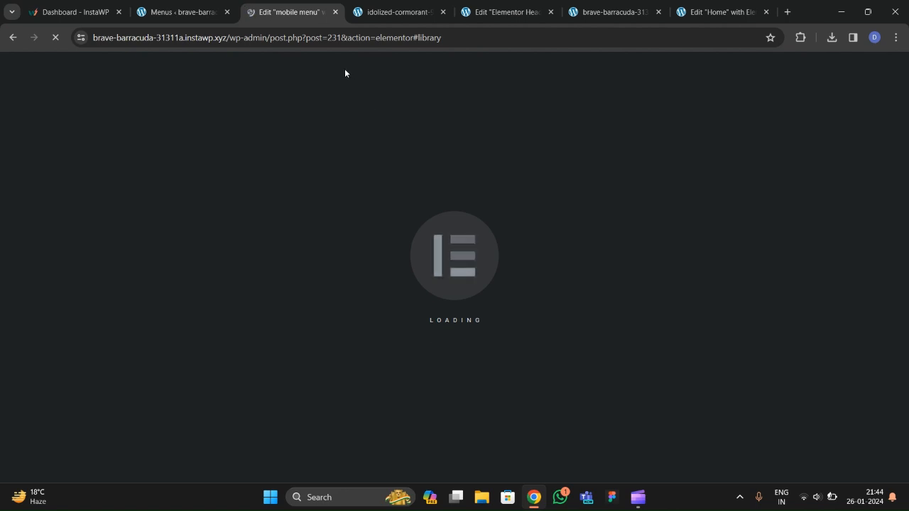
{"action": "left_click", "coordinate": [372, 18]}
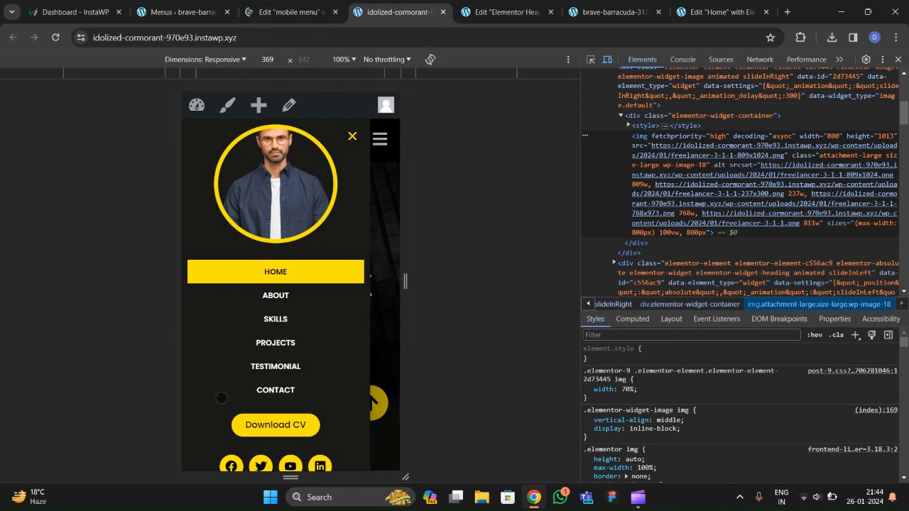
{"action": "left_click", "coordinate": [281, 14]}
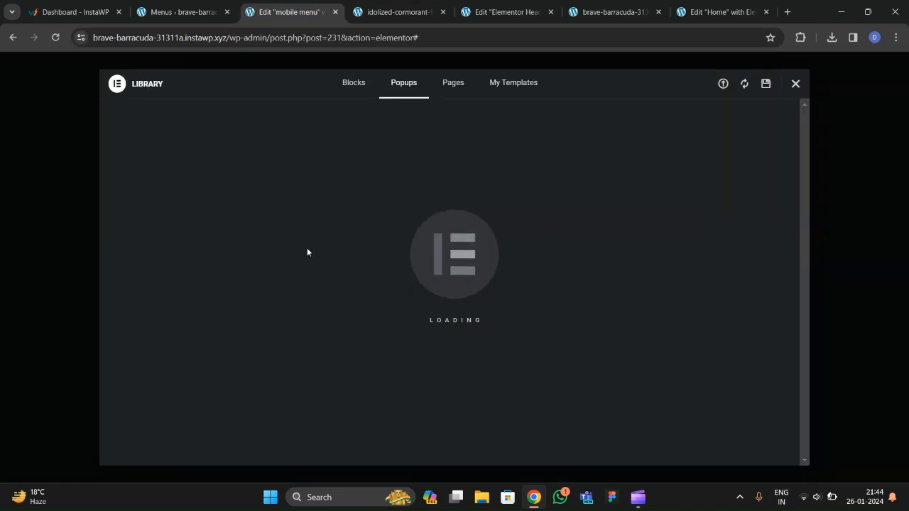
{"action": "left_click", "coordinate": [795, 84]}
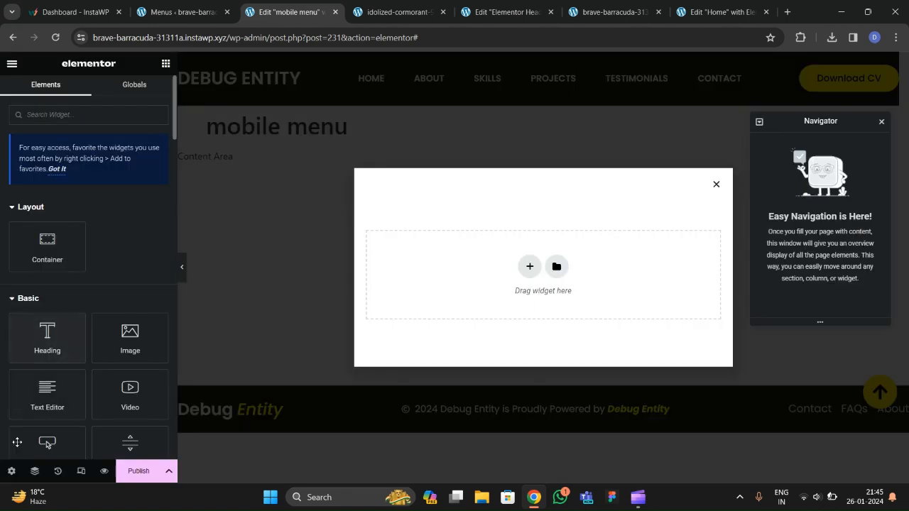
Make the popup fit to screen height, aligned left, with a 324 px width.
{"action": "left_click", "coordinate": [11, 471]}
{"action": "left_click", "coordinate": [114, 189]}
{"action": "left_click", "coordinate": [110, 207]}
{"action": "left_click", "coordinate": [126, 263]}
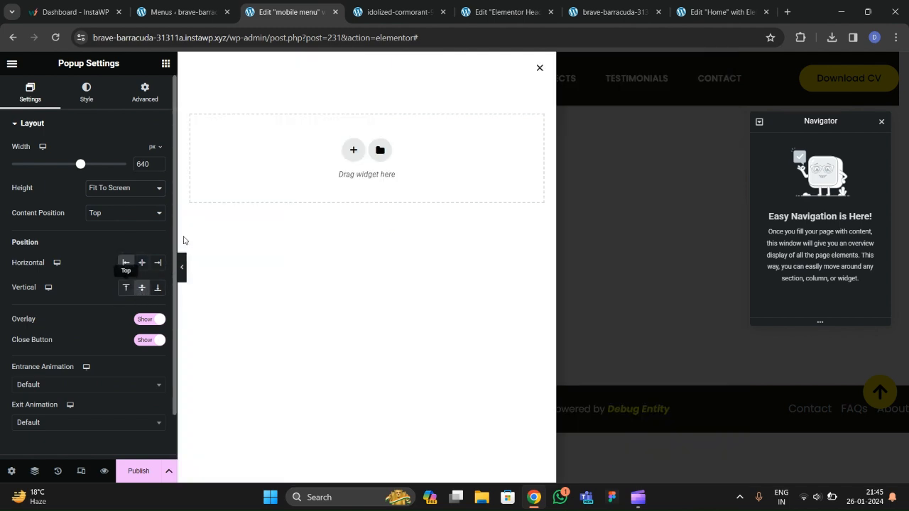
{"action": "left_click_drag", "start_coordinate": [82, 165], "coordinate": [41, 165]}
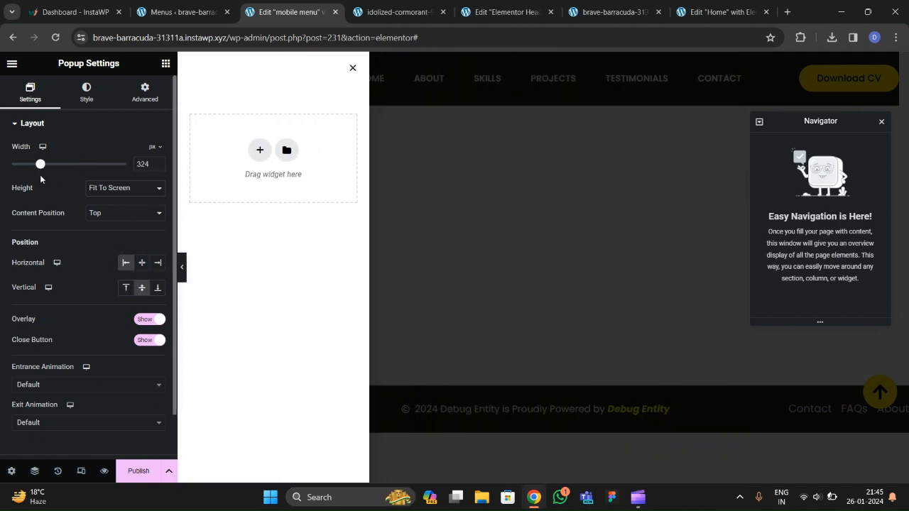
Reset the popup's box shadow and give it a classic #1F1A1A background.
{"action": "left_click", "coordinate": [99, 93]}
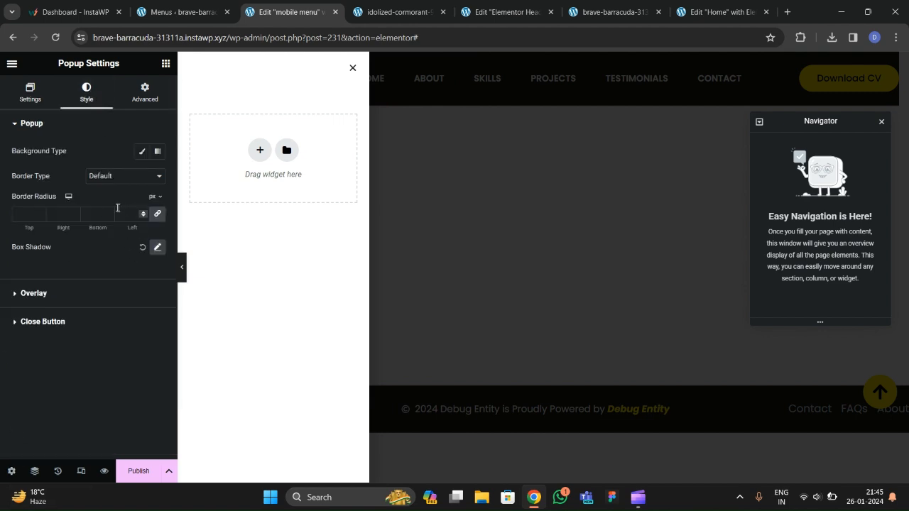
{"action": "left_click", "coordinate": [143, 245]}
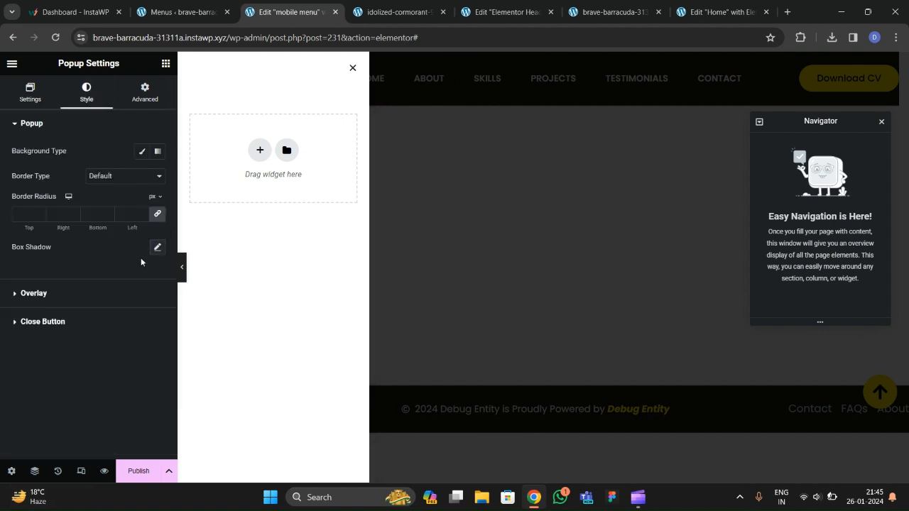
{"action": "left_click", "coordinate": [141, 153]}
{"action": "left_click", "coordinate": [156, 178]}
{"action": "left_click", "coordinate": [110, 302]}
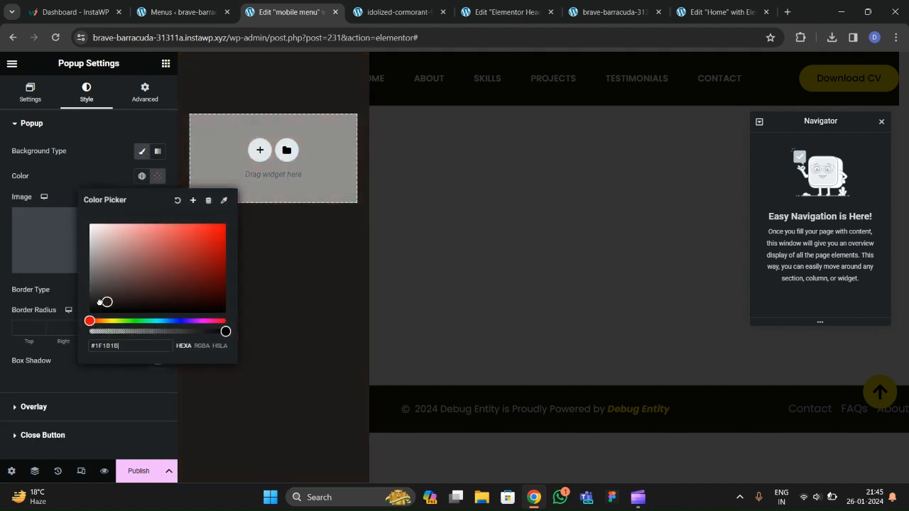
{"action": "left_click", "coordinate": [163, 119]}
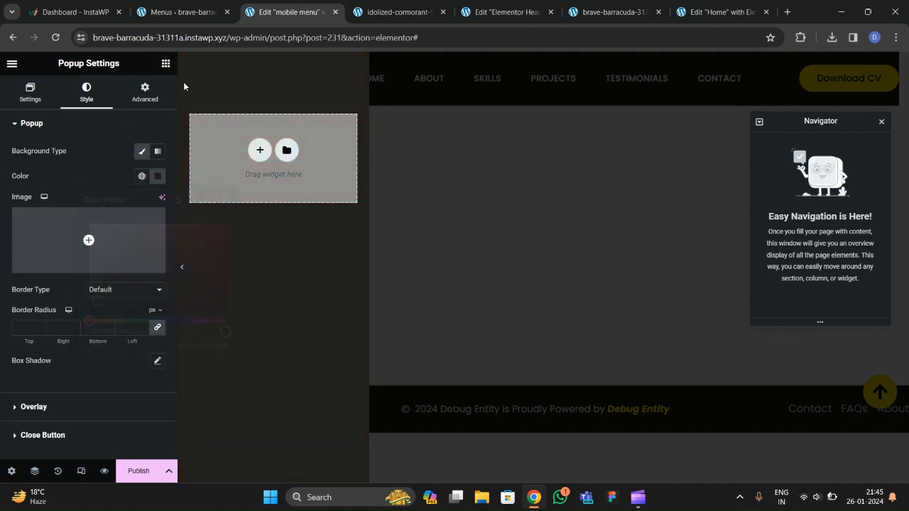
{"action": "left_click", "coordinate": [166, 63]}
Drop a new container into the popup and set its content width to Full Width.
{"action": "left_click_drag", "start_coordinate": [125, 341], "coordinate": [245, 167]}
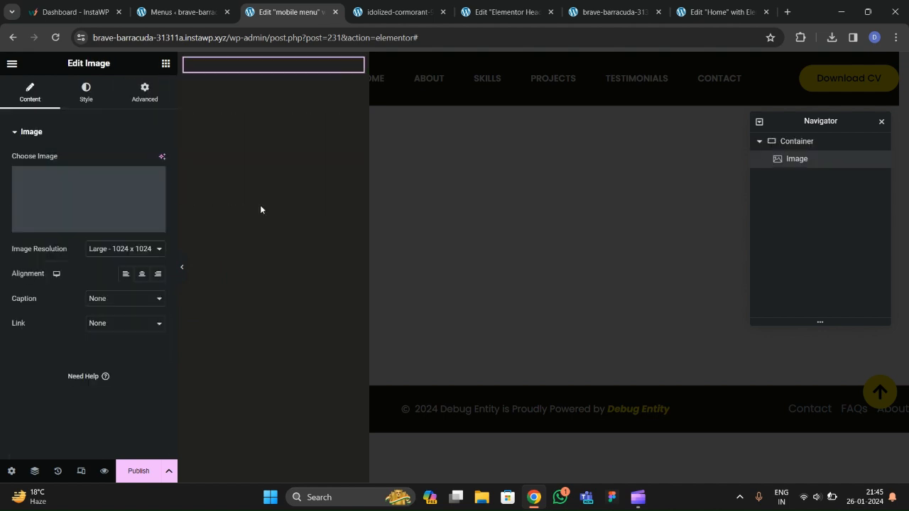
{"action": "left_click", "coordinate": [165, 64]}
{"action": "left_click_drag", "start_coordinate": [47, 245], "coordinate": [248, 135]}
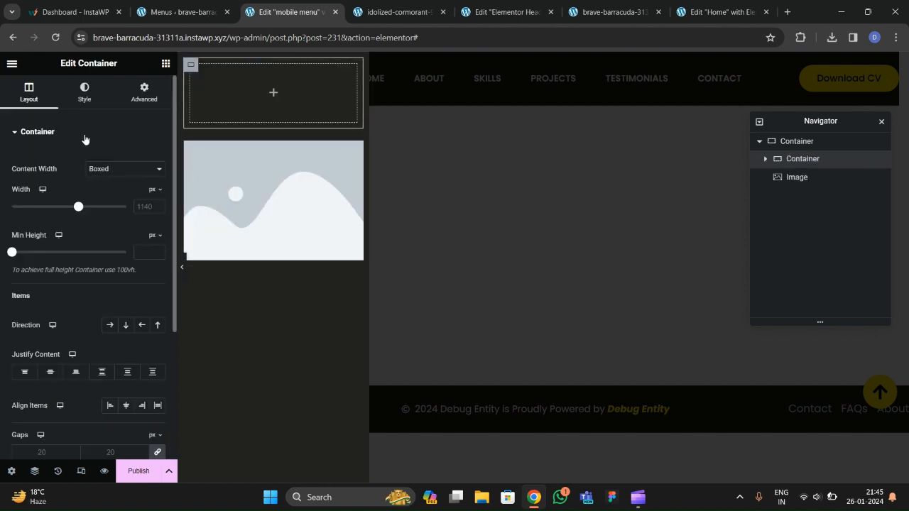
{"action": "left_click", "coordinate": [106, 169]}
{"action": "left_click", "coordinate": [99, 189]}
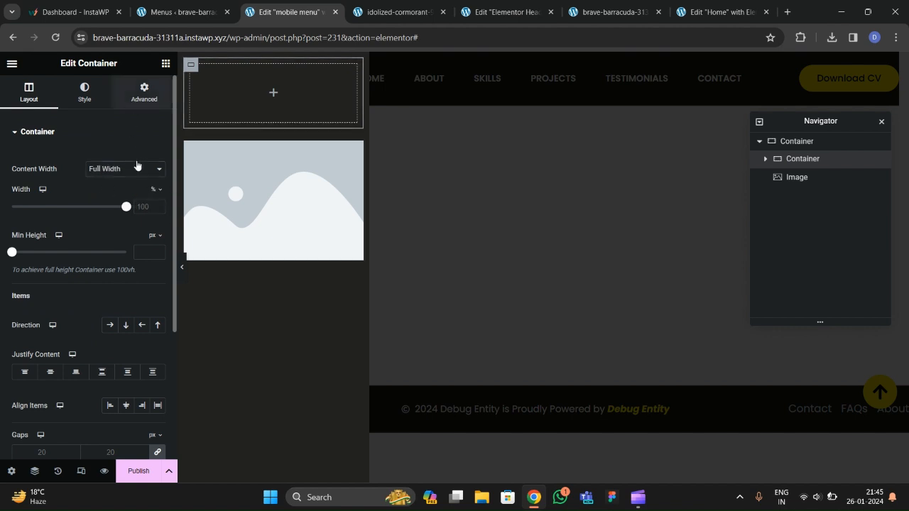
{"action": "left_click", "coordinate": [144, 92]}
Place an Image widget inside the full-width container.
{"action": "mouse_move", "coordinate": [231, 163]}
{"action": "left_mouse_down"}
{"action": "mouse_move", "coordinate": [231, 89]}
{"action": "mouse_move", "coordinate": [229, 169]}
{"action": "left_mouse_up"}
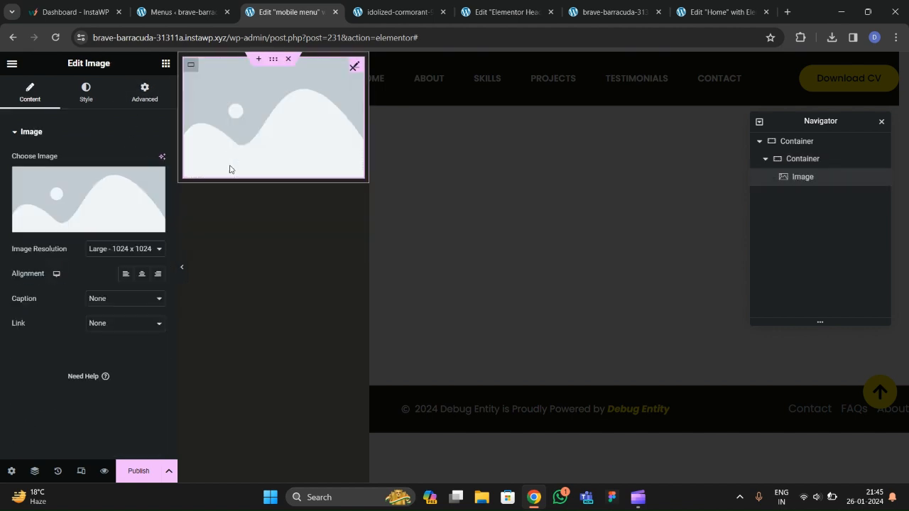
{"action": "left_click", "coordinate": [165, 63]}
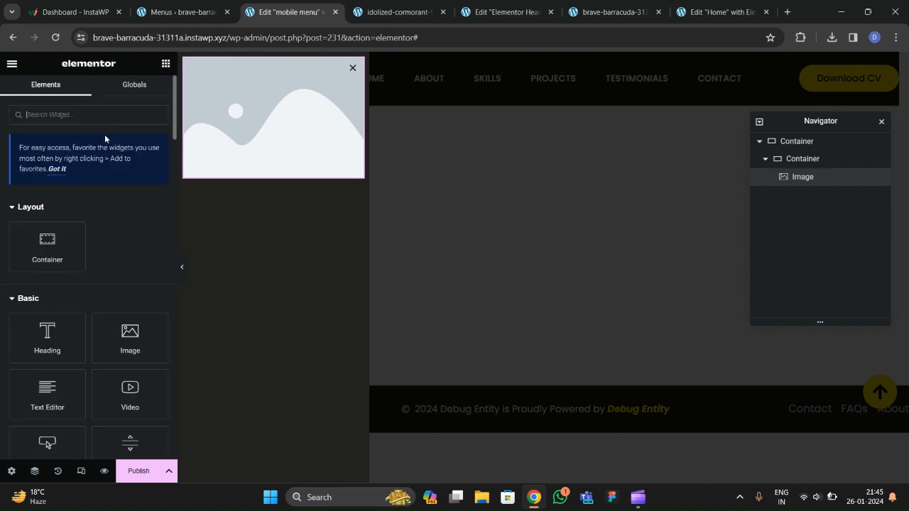
{"action": "left_click", "coordinate": [298, 126]}
{"action": "left_click", "coordinate": [112, 209]}
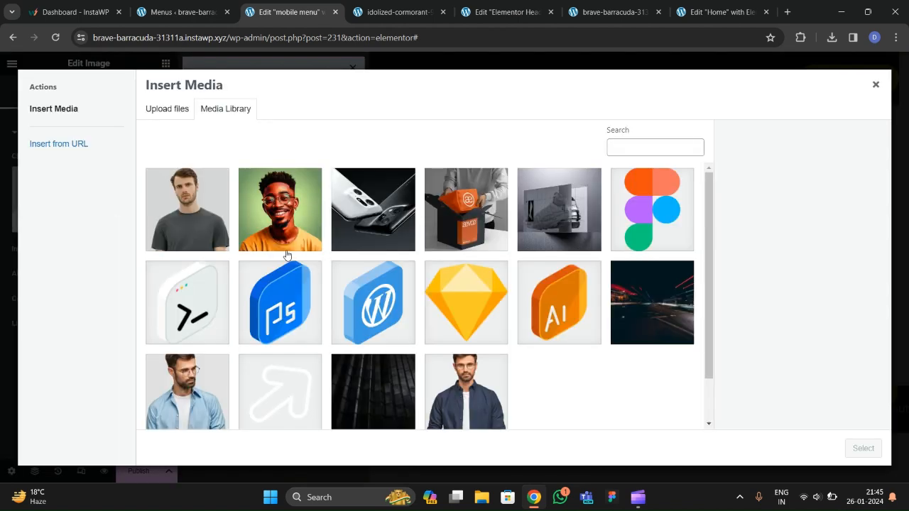
Upload the Ellipse 2 portrait and insert it into the Image widget.
{"action": "left_click", "coordinate": [167, 110]}
{"action": "left_click", "coordinate": [472, 268]}
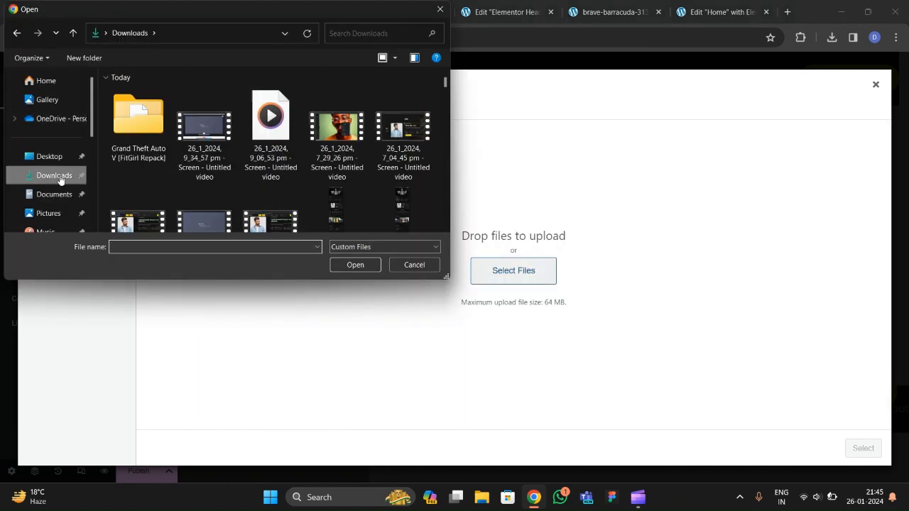
{"action": "scroll", "coordinate": [265, 185], "scroll_direction": "down", "scroll_amount": 5}
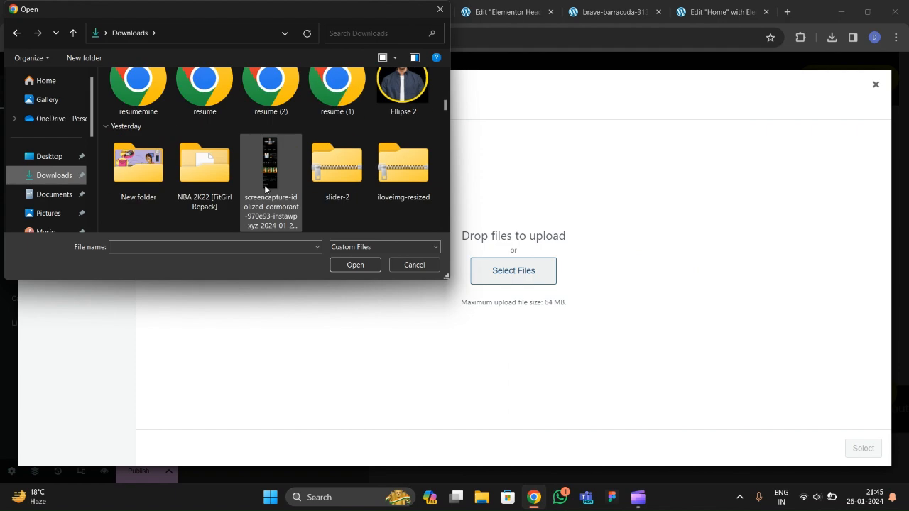
{"action": "scroll", "coordinate": [265, 185], "scroll_direction": "up", "scroll_amount": 2}
{"action": "left_click", "coordinate": [403, 178]}
{"action": "left_click", "coordinate": [355, 265]}
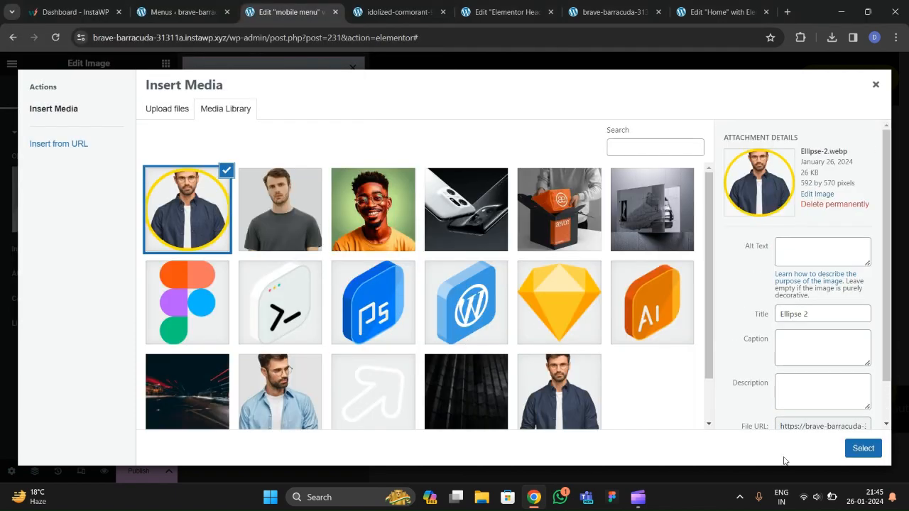
{"action": "left_click", "coordinate": [862, 449]}
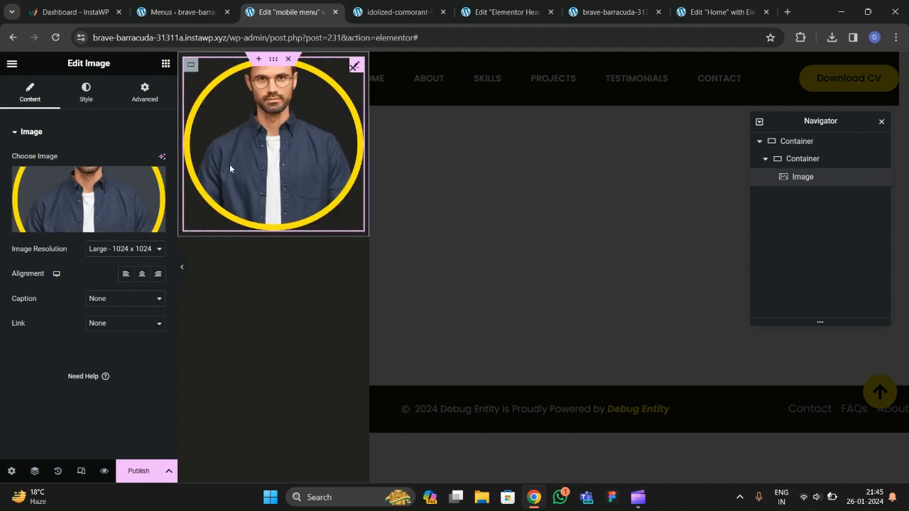
{"action": "left_click", "coordinate": [128, 201]}
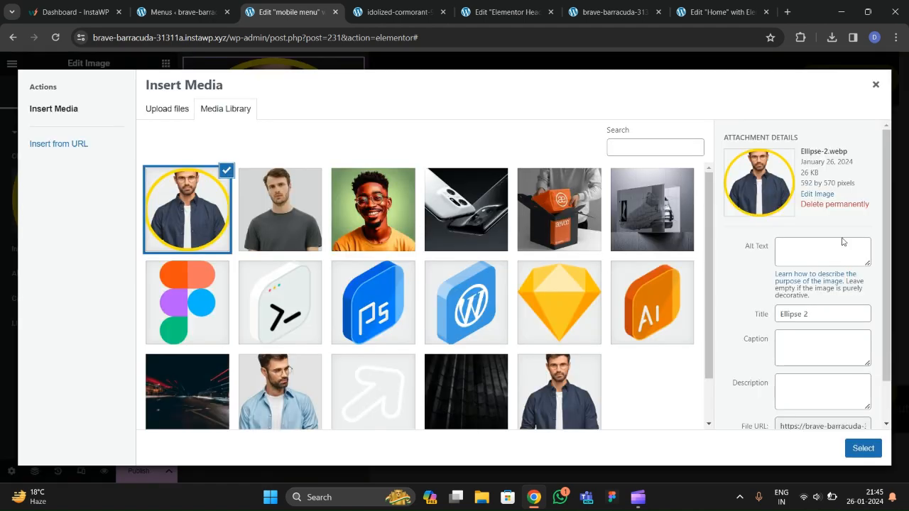
{"action": "left_click", "coordinate": [876, 85]}
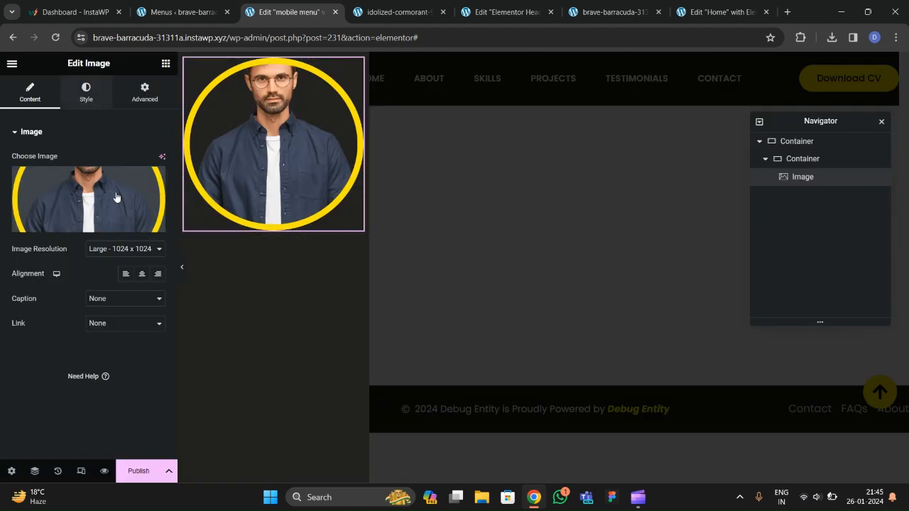
{"action": "left_click", "coordinate": [86, 92]}
{"action": "left_click", "coordinate": [160, 172]}
Set the portrait to 65% width and add a vertical, centred WordPress Menu below it.
{"action": "left_click_drag", "start_coordinate": [161, 173], "coordinate": [161, 172]}
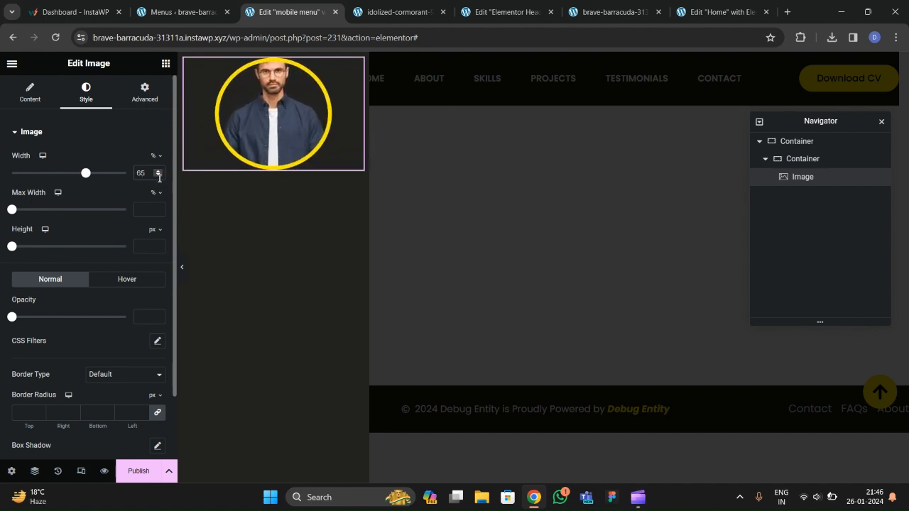
{"action": "left_click", "coordinate": [166, 63]}
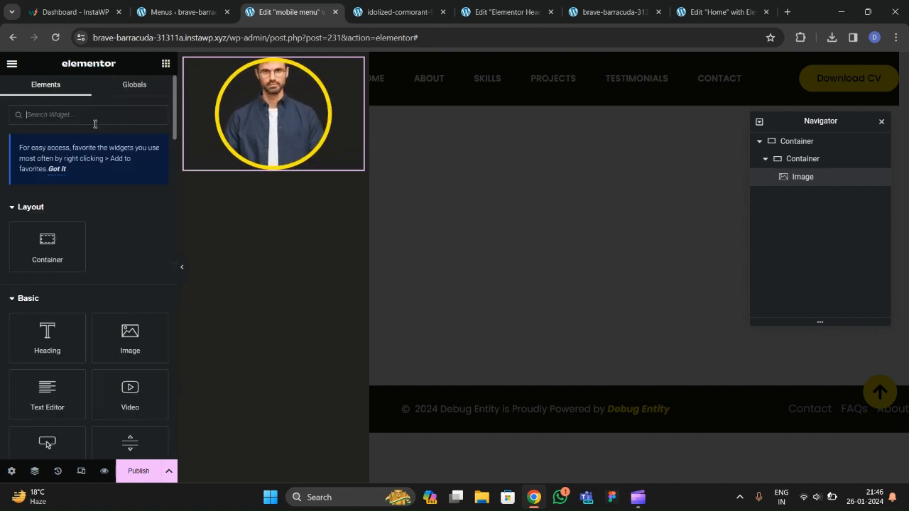
{"action": "type", "text": "menu"}
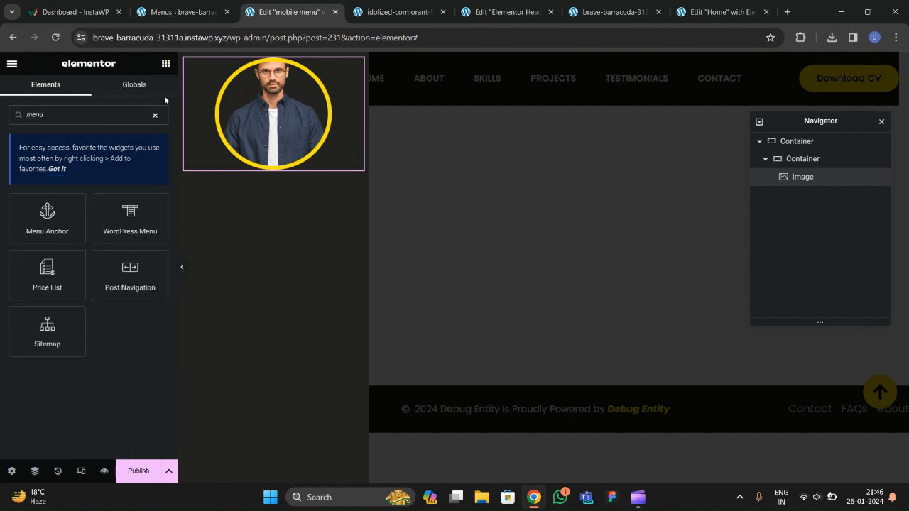
{"action": "left_click_drag", "start_coordinate": [130, 213], "coordinate": [263, 207]}
{"action": "left_click", "coordinate": [124, 208]}
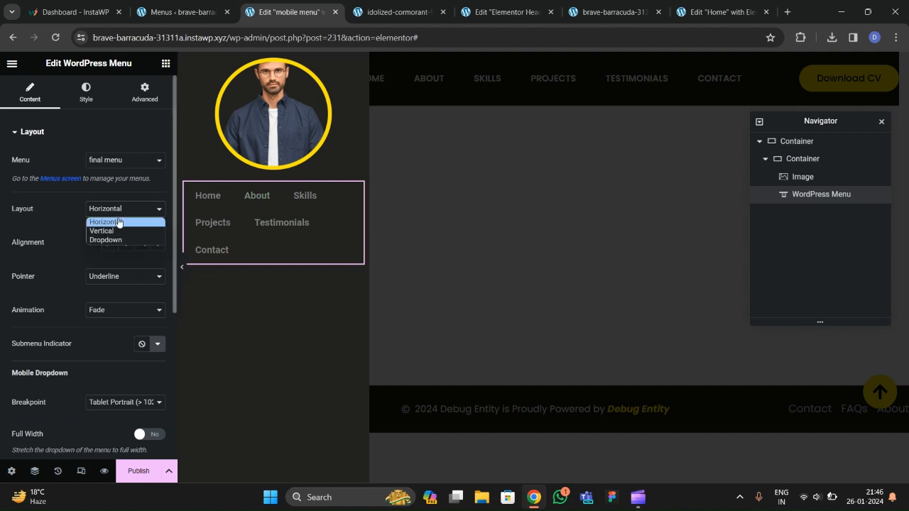
{"action": "left_click", "coordinate": [114, 229]}
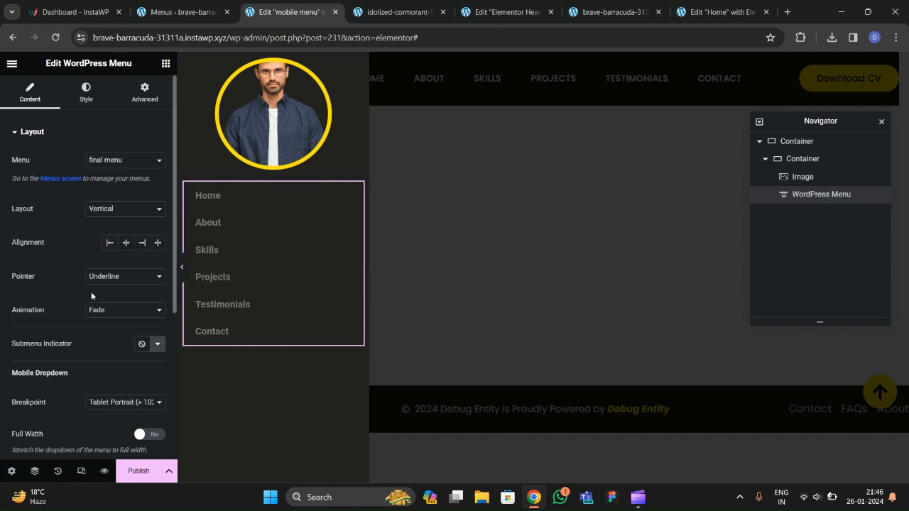
{"action": "left_click", "coordinate": [125, 243]}
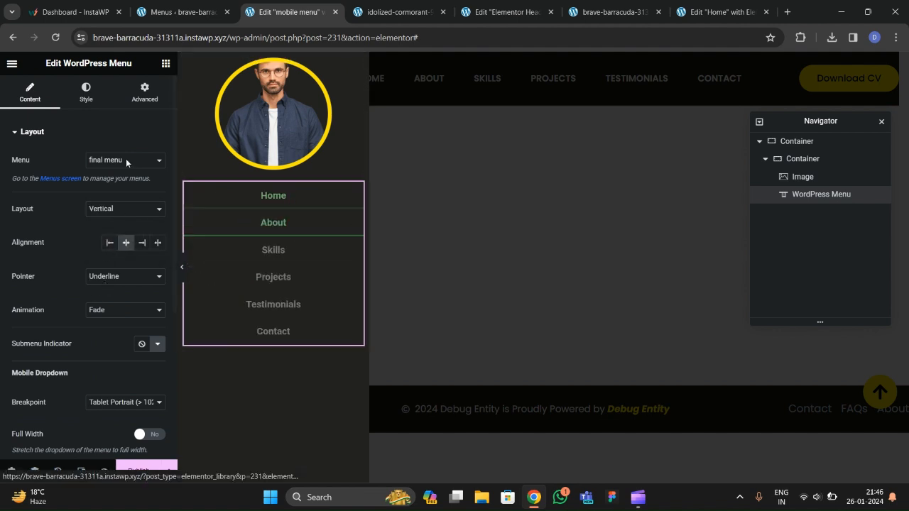
Give the menu a Background hover pointer with Shutter In Vertical animation.
{"action": "left_click", "coordinate": [86, 93]}
{"action": "left_click", "coordinate": [30, 92]}
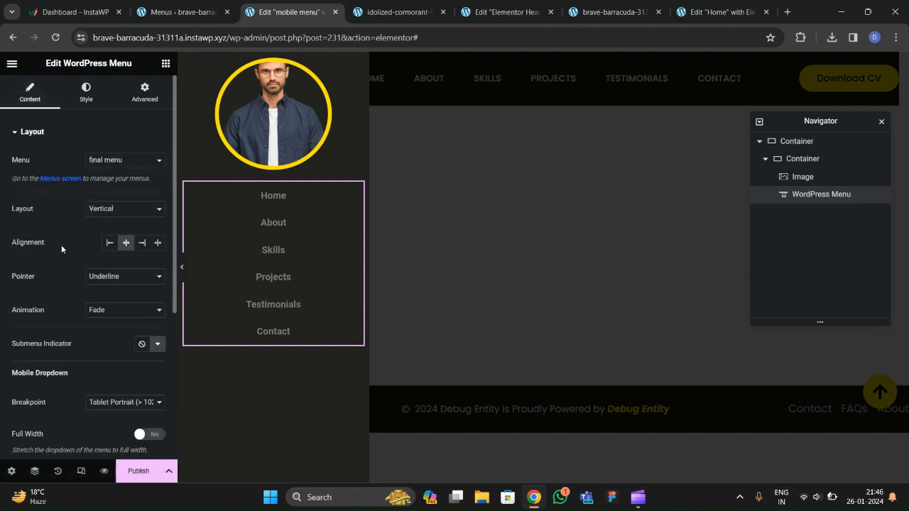
{"action": "scroll", "coordinate": [61, 243], "scroll_direction": "down", "scroll_amount": 2}
{"action": "left_click", "coordinate": [104, 158]}
{"action": "left_click", "coordinate": [105, 196]}
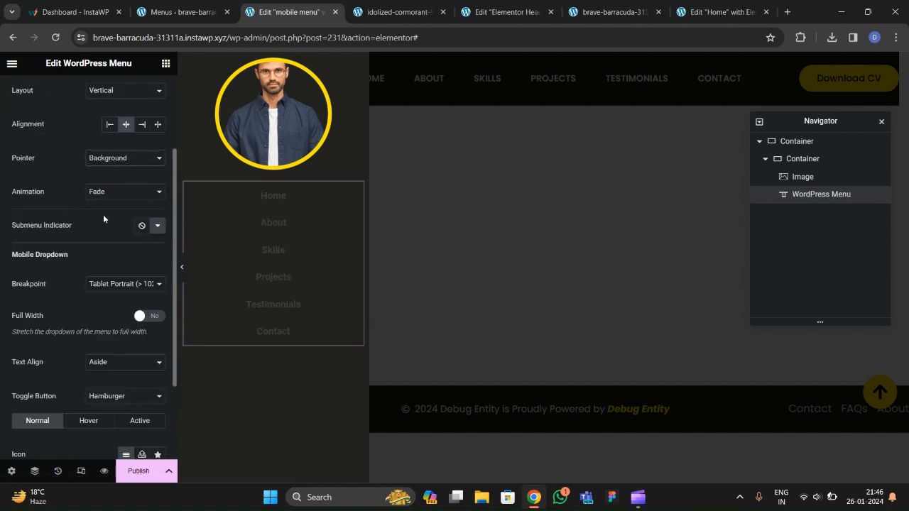
{"action": "left_click", "coordinate": [107, 192]}
{"action": "left_click", "coordinate": [101, 267]}
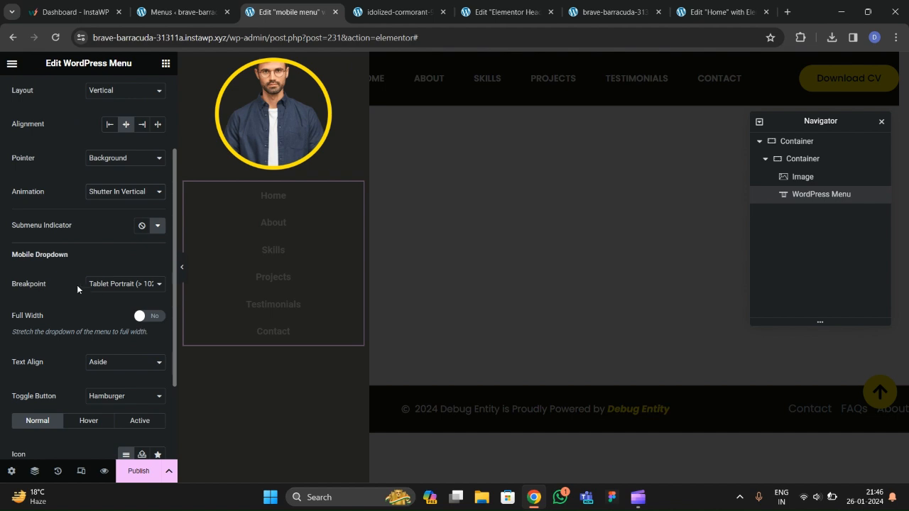
{"action": "left_click", "coordinate": [112, 202]}
{"action": "left_click", "coordinate": [76, 206]}
{"action": "scroll", "coordinate": [78, 142], "scroll_direction": "up", "scroll_amount": 3}
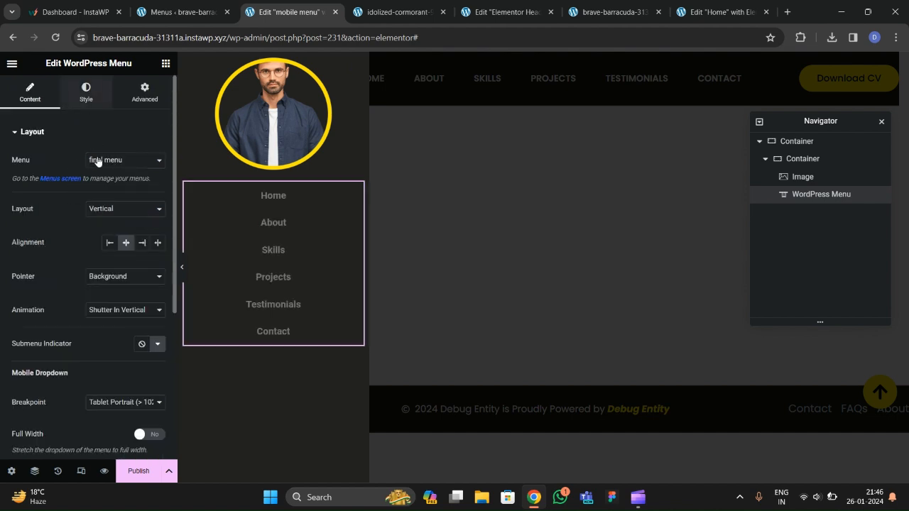
{"action": "left_click", "coordinate": [86, 92]}
Style the menu items in uppercase Poppins with white text.
{"action": "left_click", "coordinate": [157, 161]}
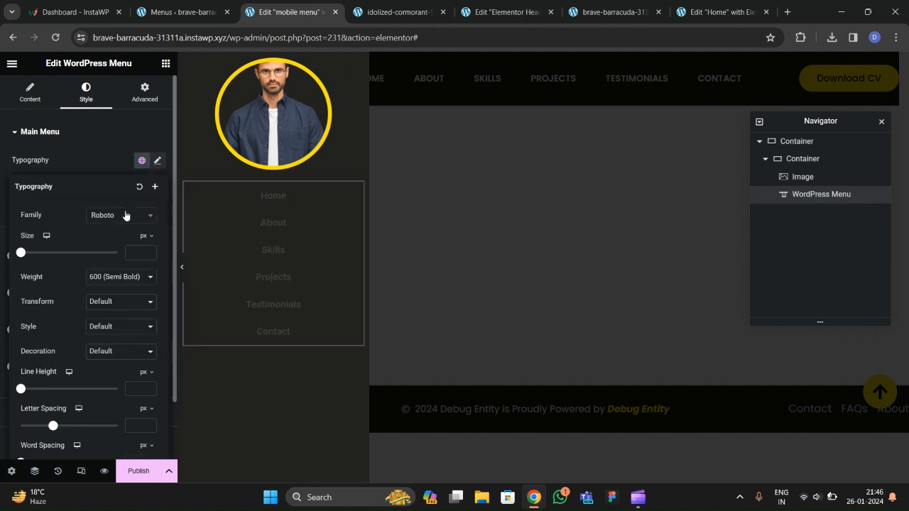
{"action": "left_click", "coordinate": [115, 215]}
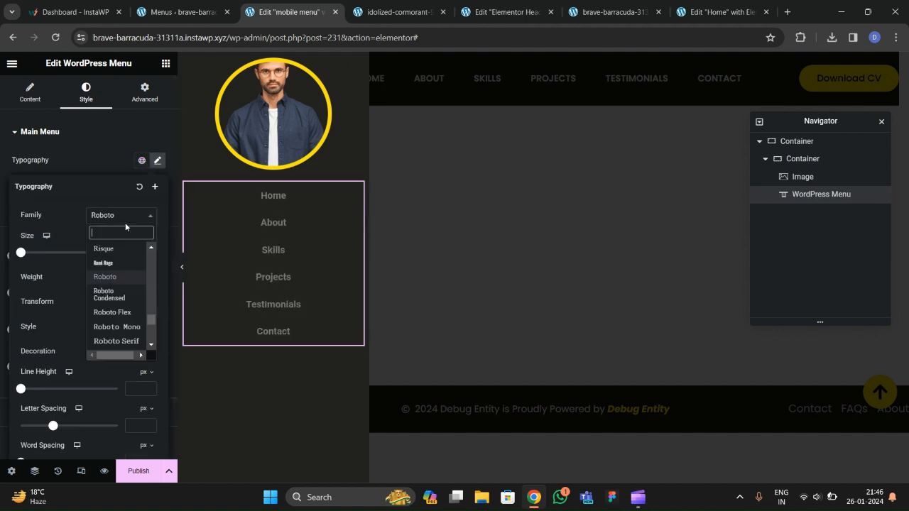
{"action": "type", "text": "poppins"}
{"action": "key", "text": "Return"}
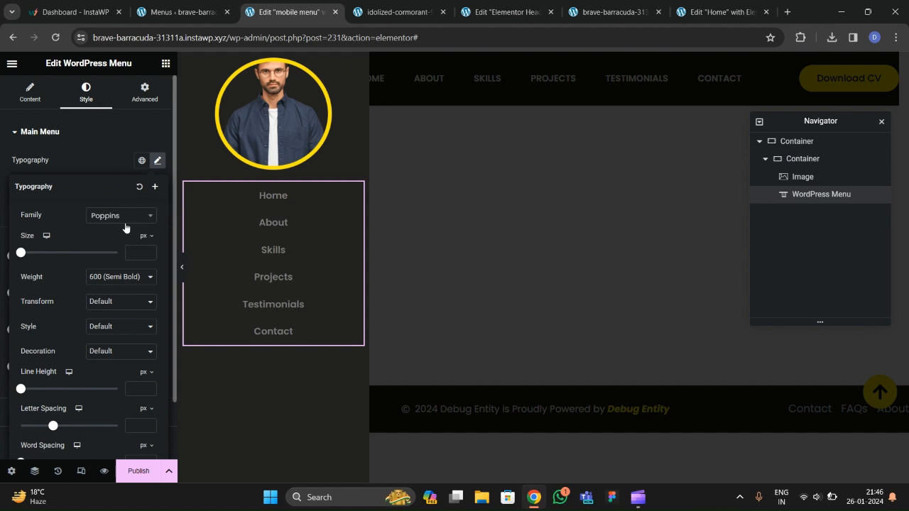
{"action": "left_click", "coordinate": [116, 299]}
{"action": "left_click", "coordinate": [105, 319]}
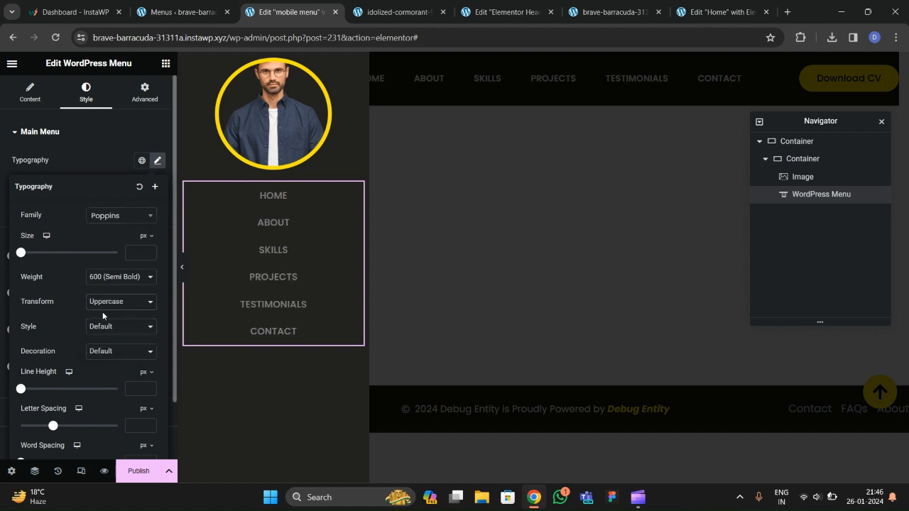
{"action": "left_click", "coordinate": [111, 166]}
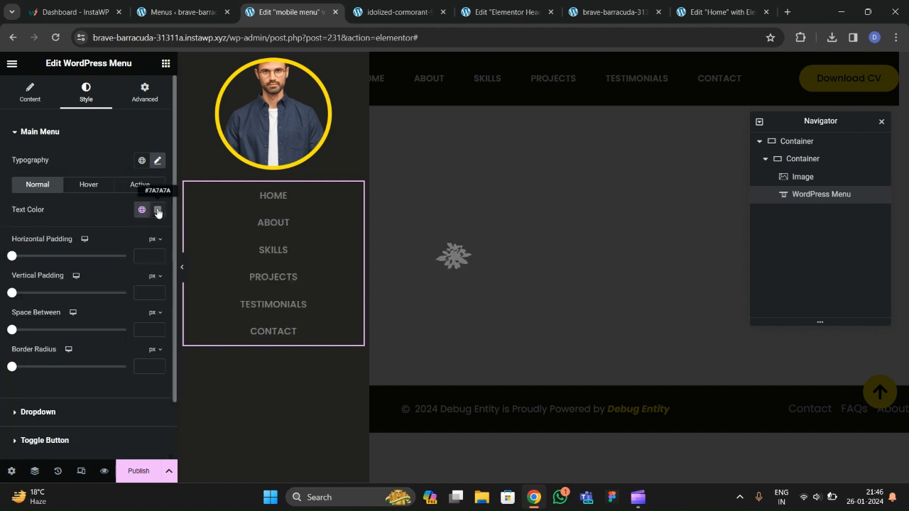
{"action": "left_click", "coordinate": [158, 209]}
{"action": "left_click_drag", "start_coordinate": [138, 300], "coordinate": [91, 259]}
{"action": "left_click", "coordinate": [69, 215]}
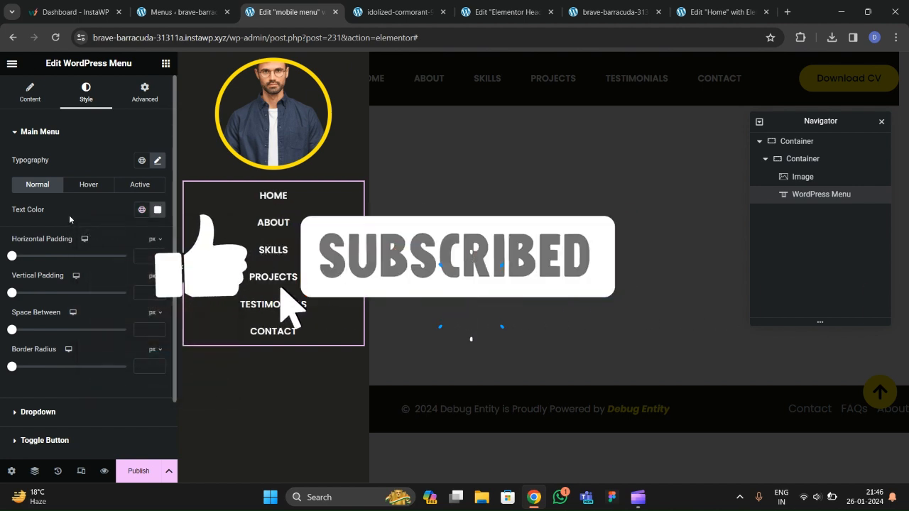
Give hovered and active menu items a yellow highlight with black text.
{"action": "left_click", "coordinate": [88, 184]}
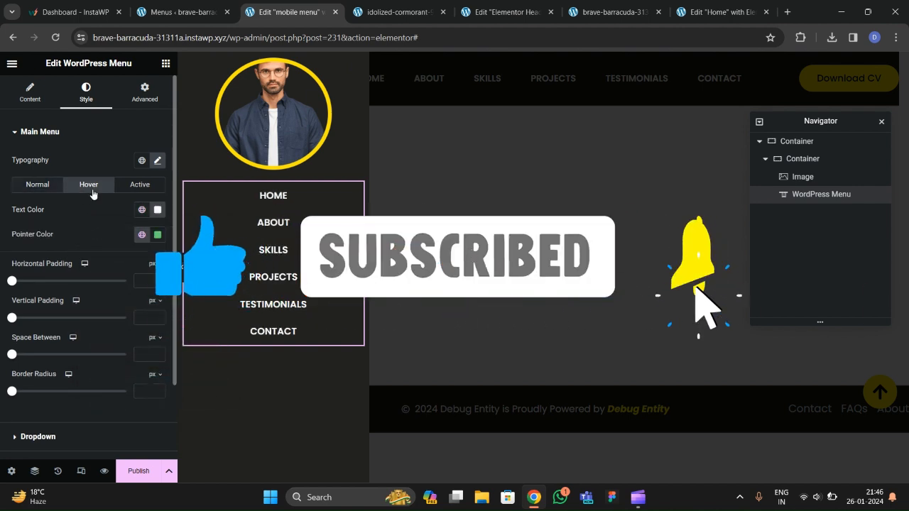
{"action": "left_click", "coordinate": [142, 234]}
{"action": "left_click", "coordinate": [45, 384]}
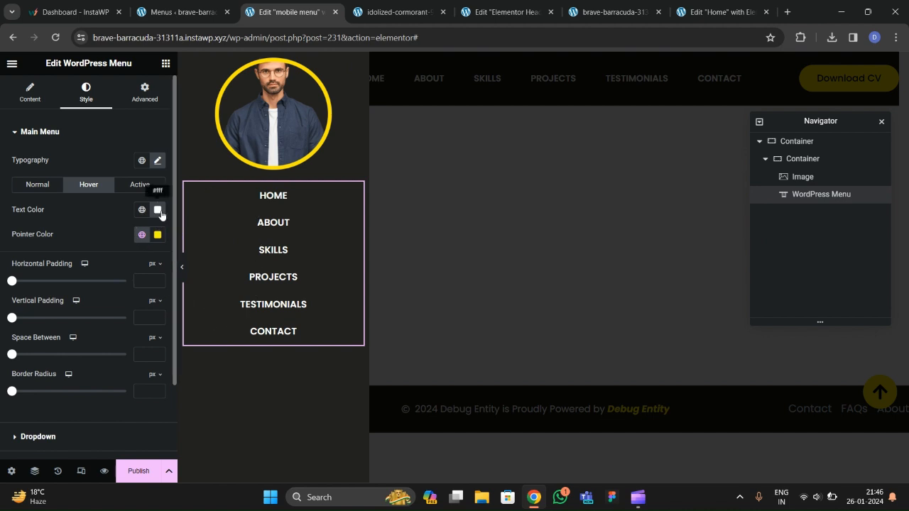
{"action": "left_click", "coordinate": [157, 209]}
{"action": "left_click_drag", "start_coordinate": [142, 306], "coordinate": [90, 345]}
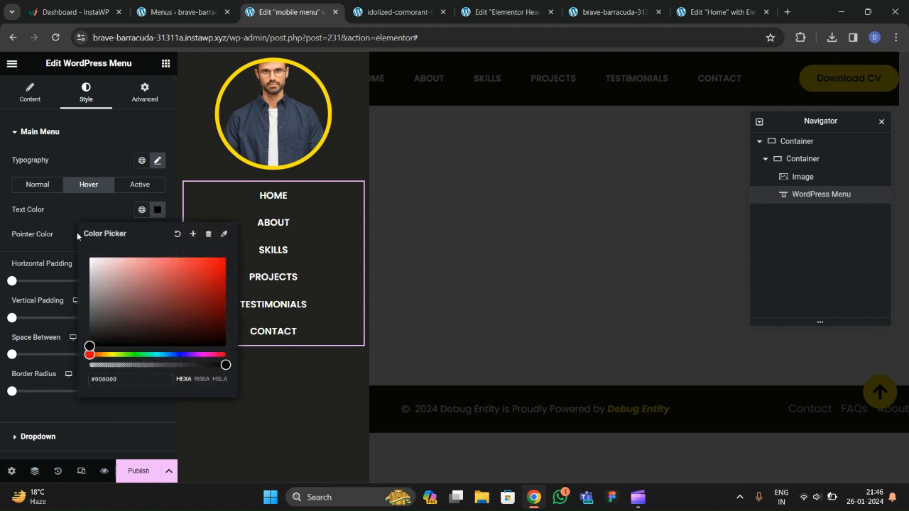
{"action": "left_click", "coordinate": [263, 235]}
{"action": "left_click", "coordinate": [140, 185]}
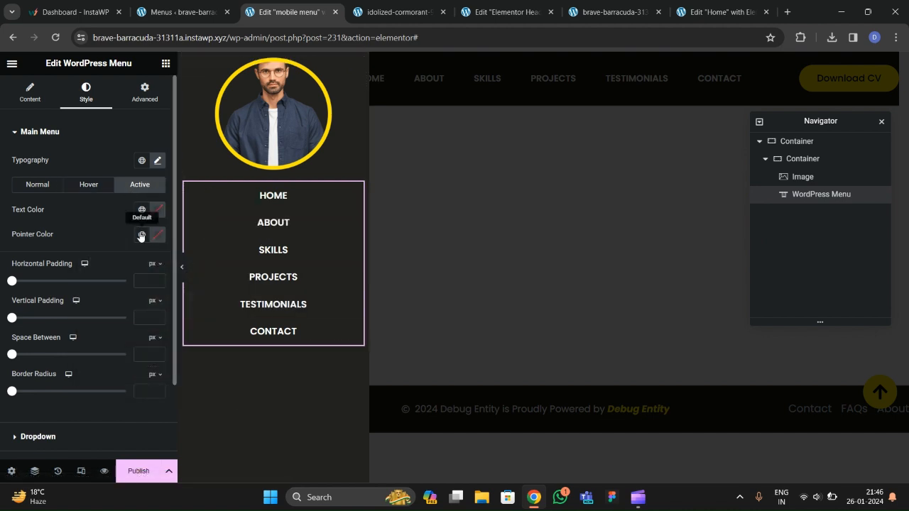
{"action": "left_click", "coordinate": [141, 235]}
{"action": "scroll", "coordinate": [66, 341], "scroll_direction": "down", "scroll_amount": 1}
{"action": "left_click", "coordinate": [66, 366]}
{"action": "left_click", "coordinate": [158, 210]}
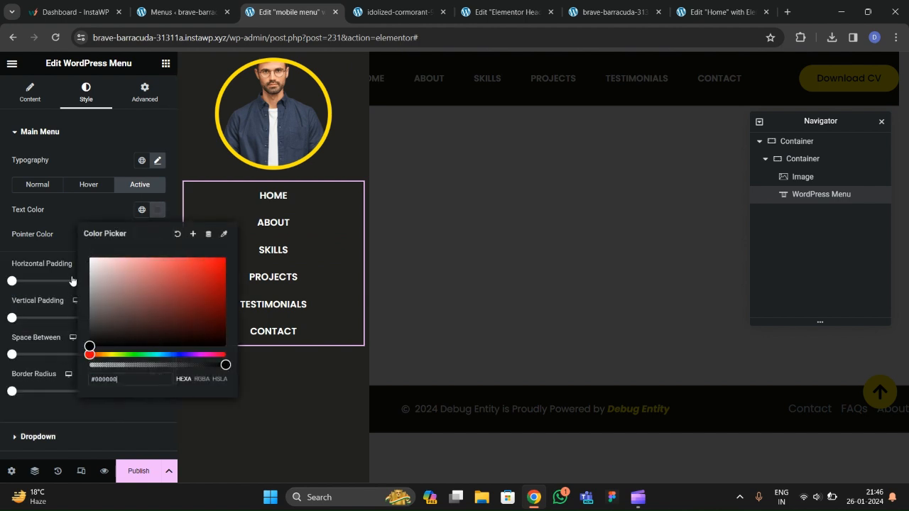
{"action": "left_click", "coordinate": [240, 226]}
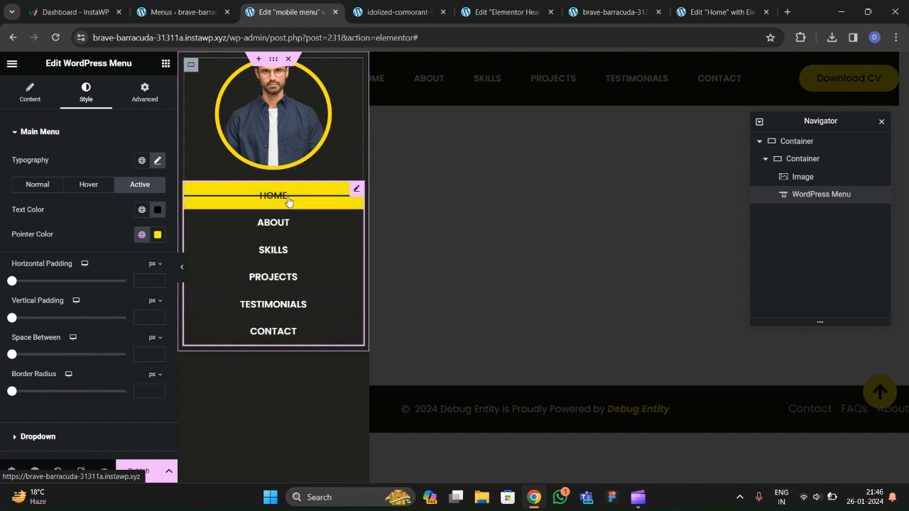
Switch the hover animation to Sweep Down and set the mobile toggle button to None.
{"action": "left_click", "coordinate": [30, 93]}
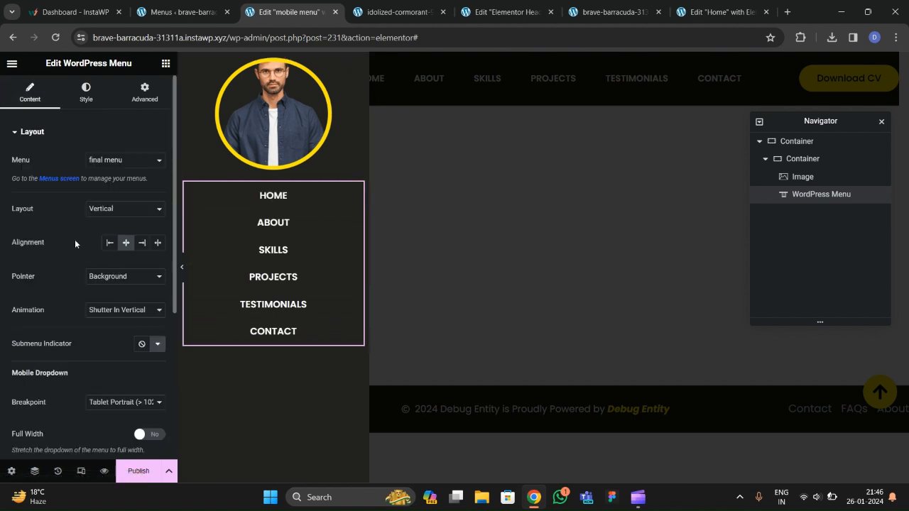
{"action": "left_click", "coordinate": [108, 313]}
{"action": "left_click", "coordinate": [109, 377]}
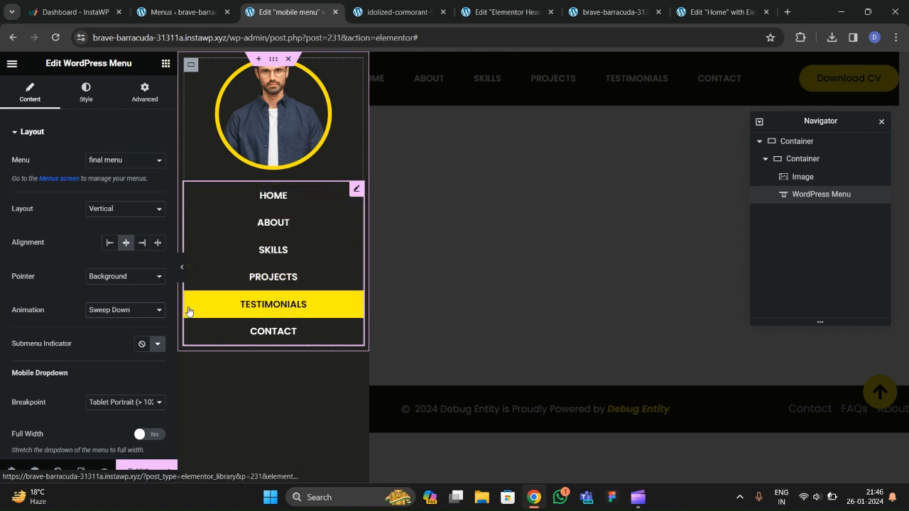
{"action": "scroll", "coordinate": [9, 254], "scroll_direction": "down", "scroll_amount": 3}
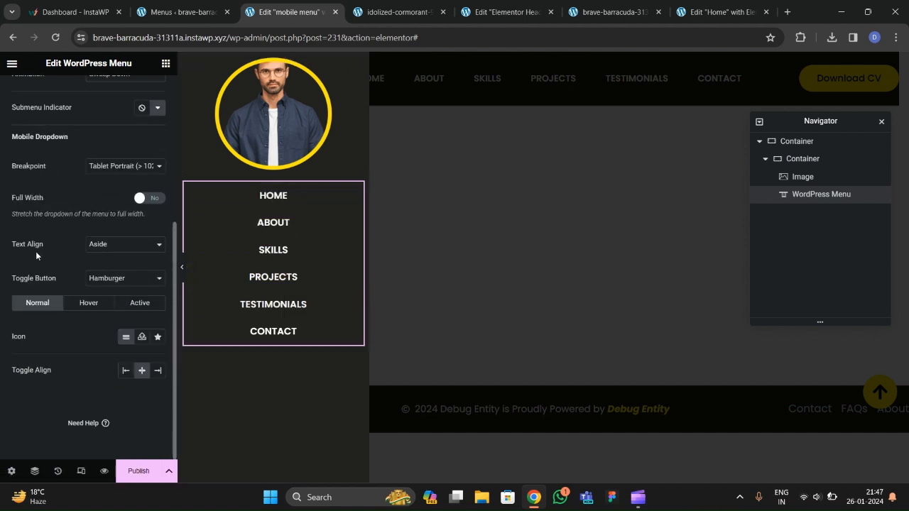
{"action": "scroll", "coordinate": [36, 252], "scroll_direction": "up", "scroll_amount": 1}
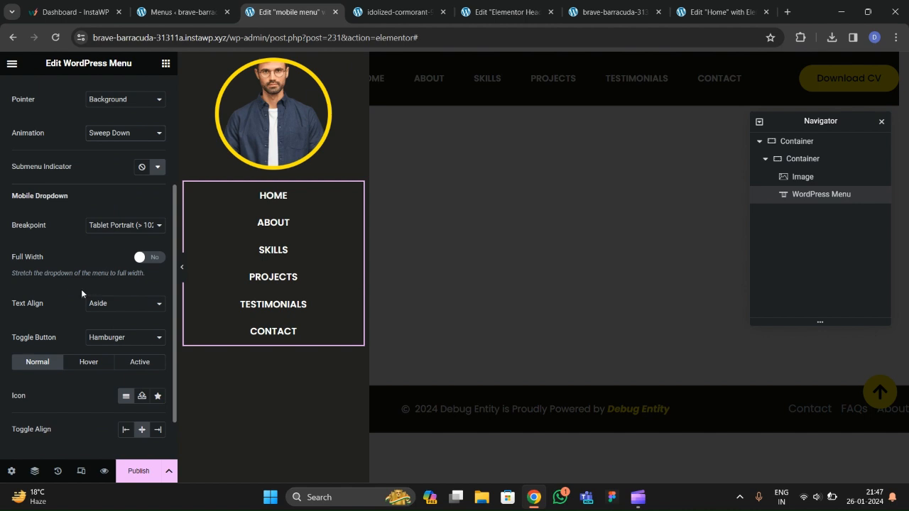
{"action": "scroll", "coordinate": [92, 285], "scroll_direction": "down", "scroll_amount": 1}
{"action": "left_click", "coordinate": [120, 281]}
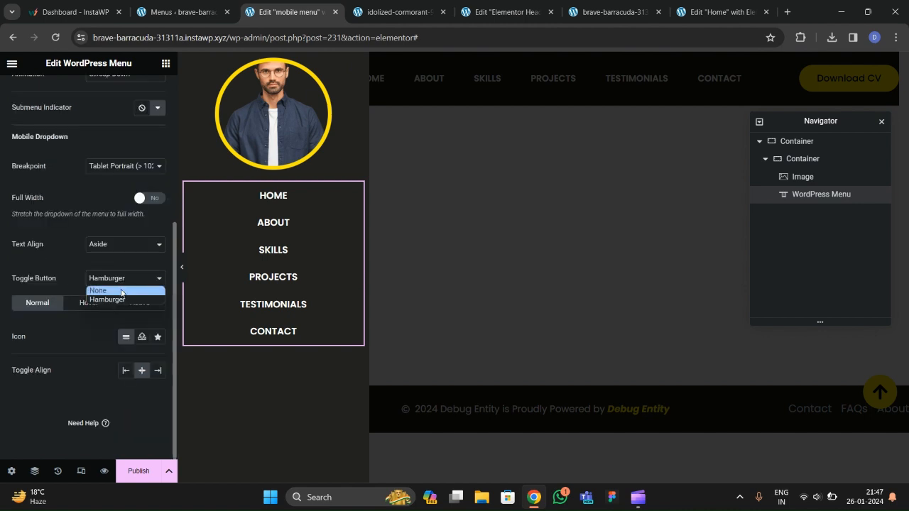
{"action": "left_click", "coordinate": [122, 292]}
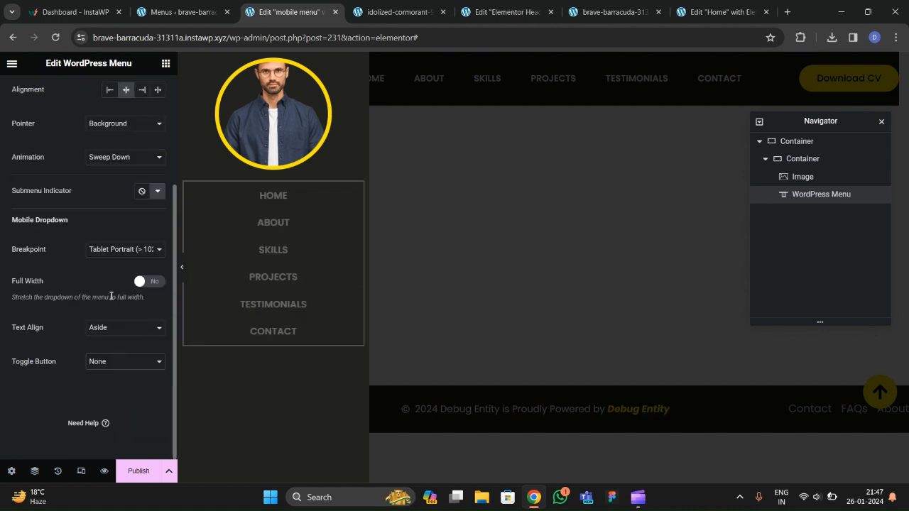
Centre the menu items in Mobile view and expand the Dropdown style options.
{"action": "left_click", "coordinate": [81, 471]}
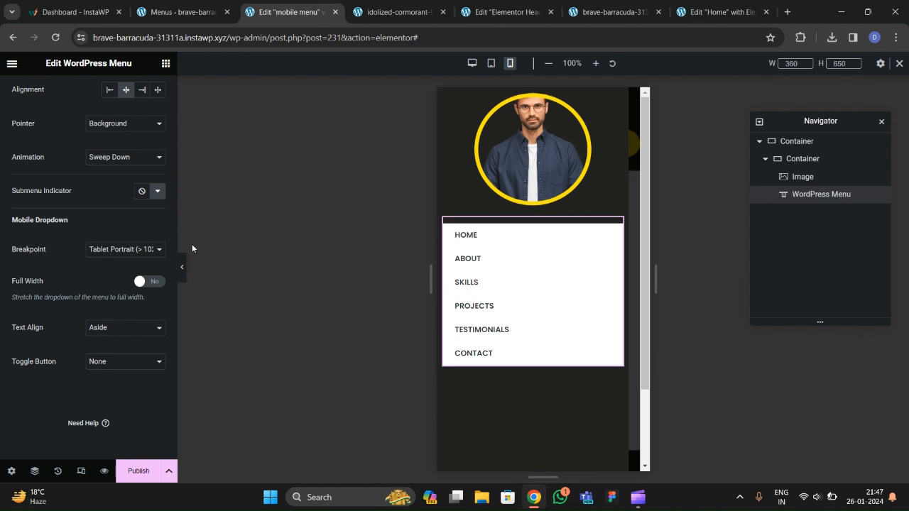
{"action": "left_click", "coordinate": [107, 327]}
{"action": "left_click", "coordinate": [106, 350]}
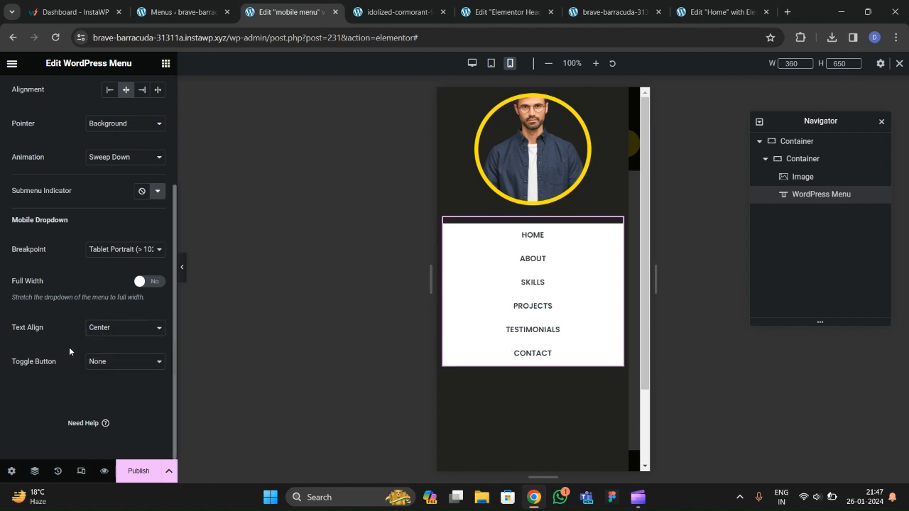
{"action": "scroll", "coordinate": [78, 319], "scroll_direction": "up", "scroll_amount": 5}
{"action": "left_click", "coordinate": [86, 93]}
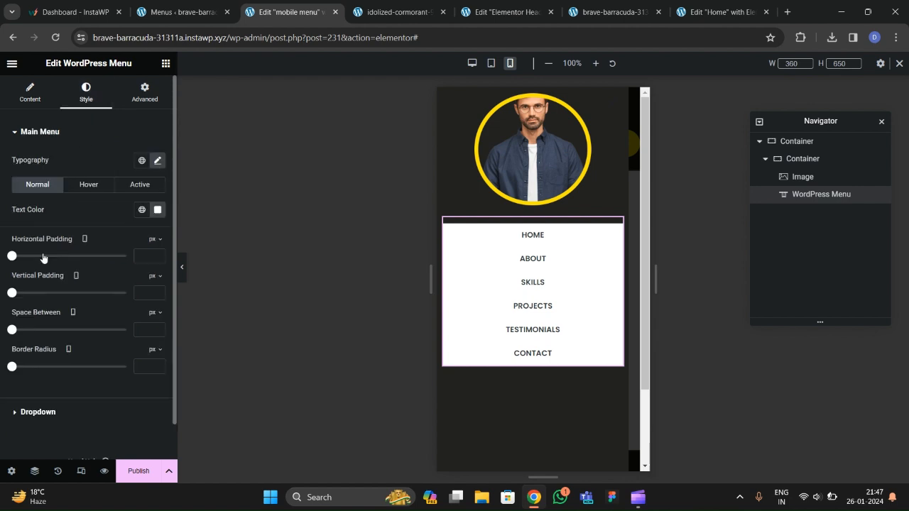
{"action": "scroll", "coordinate": [43, 253], "scroll_direction": "down", "scroll_amount": 1}
{"action": "left_click", "coordinate": [44, 374]}
{"action": "scroll", "coordinate": [61, 316], "scroll_direction": "down", "scroll_amount": 5}
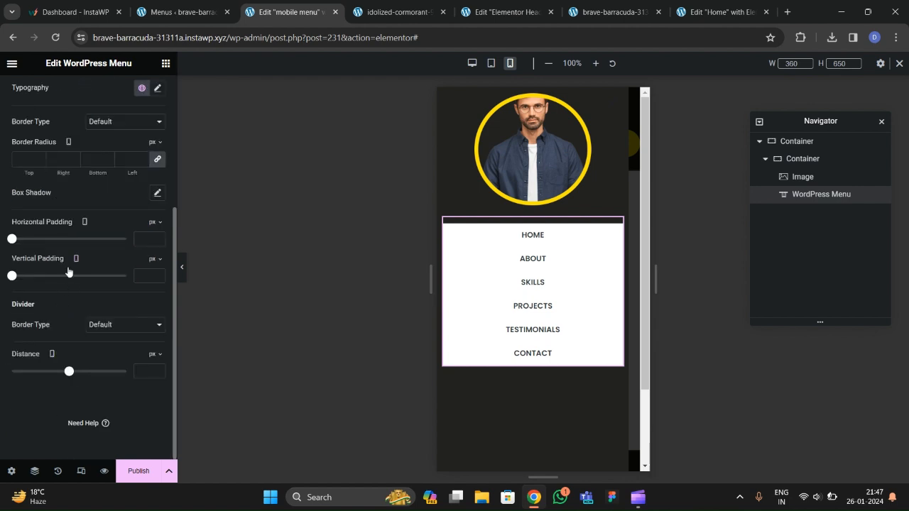
{"action": "scroll", "coordinate": [73, 234], "scroll_direction": "up", "scroll_amount": 3}
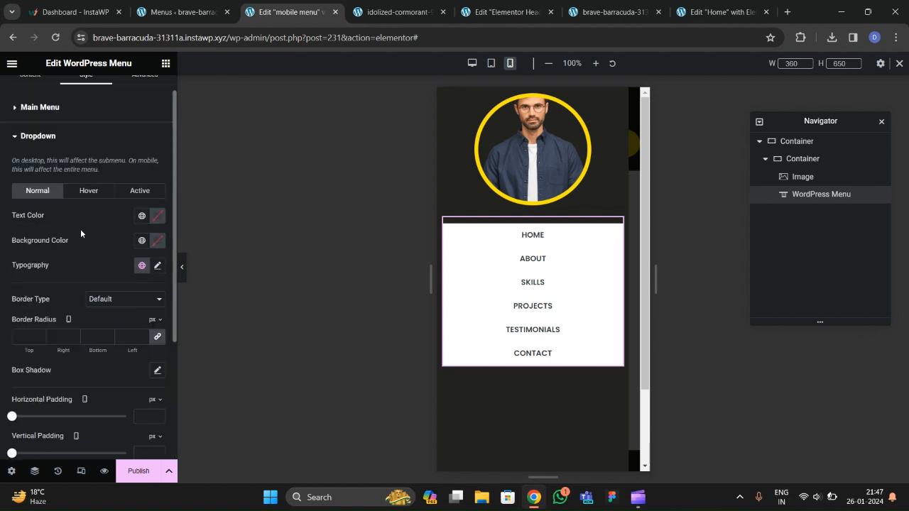
Give the dropdown Poppins font, a transparent background and white text.
{"action": "left_click", "coordinate": [157, 271]}
{"action": "left_click", "coordinate": [115, 329]}
{"action": "type", "text": "poppins"}
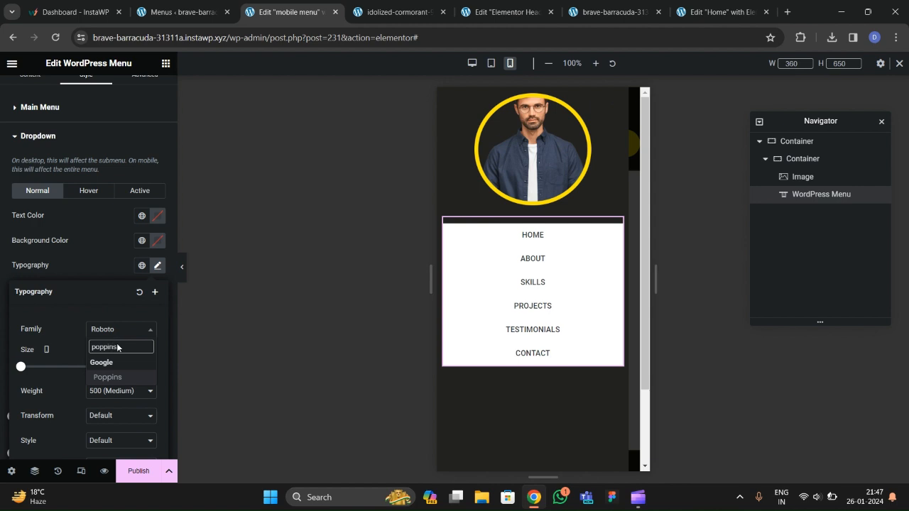
{"action": "key", "text": "Return"}
{"action": "left_click", "coordinate": [101, 250]}
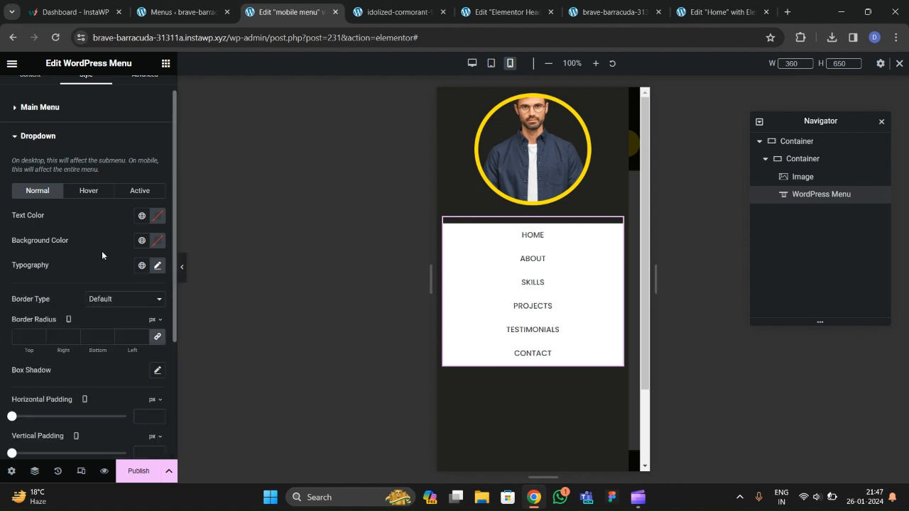
{"action": "left_click", "coordinate": [157, 241]}
{"action": "left_click_drag", "start_coordinate": [224, 396], "coordinate": [89, 395]}
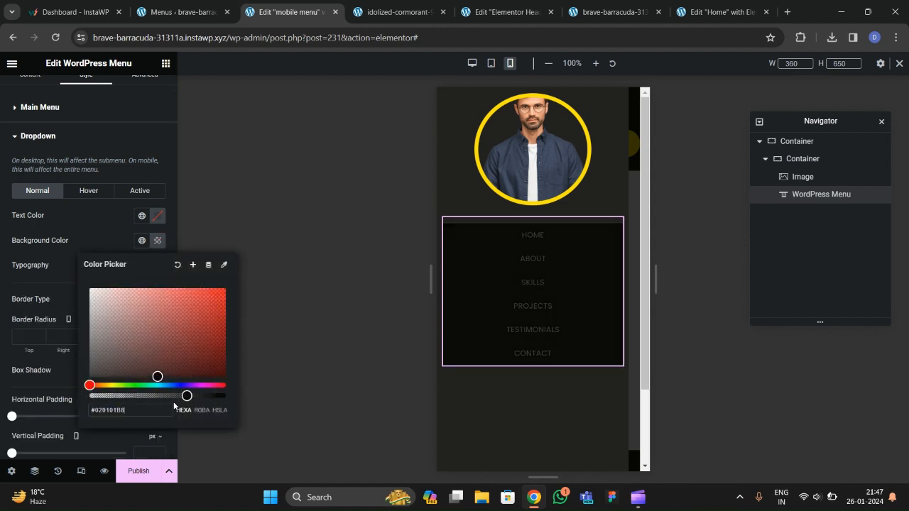
{"action": "left_click", "coordinate": [98, 226]}
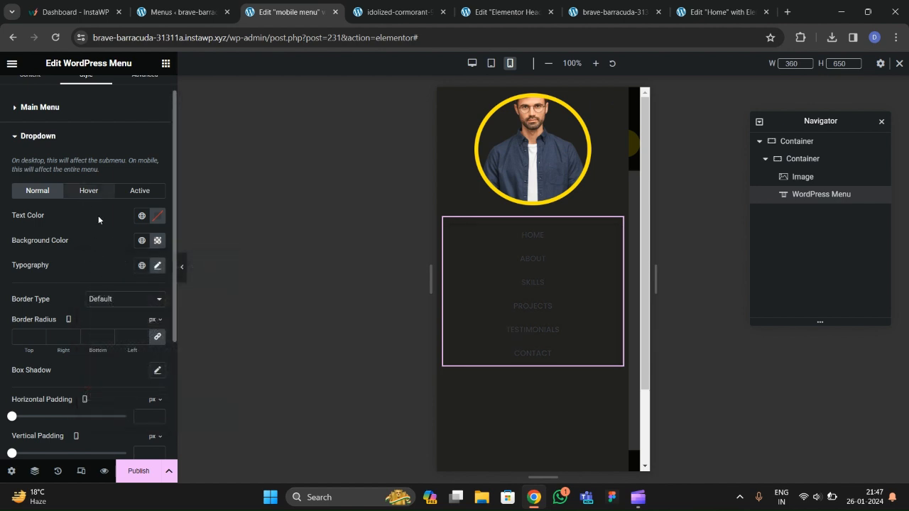
{"action": "left_click", "coordinate": [157, 216]}
{"action": "left_click_drag", "start_coordinate": [152, 268], "coordinate": [63, 248]}
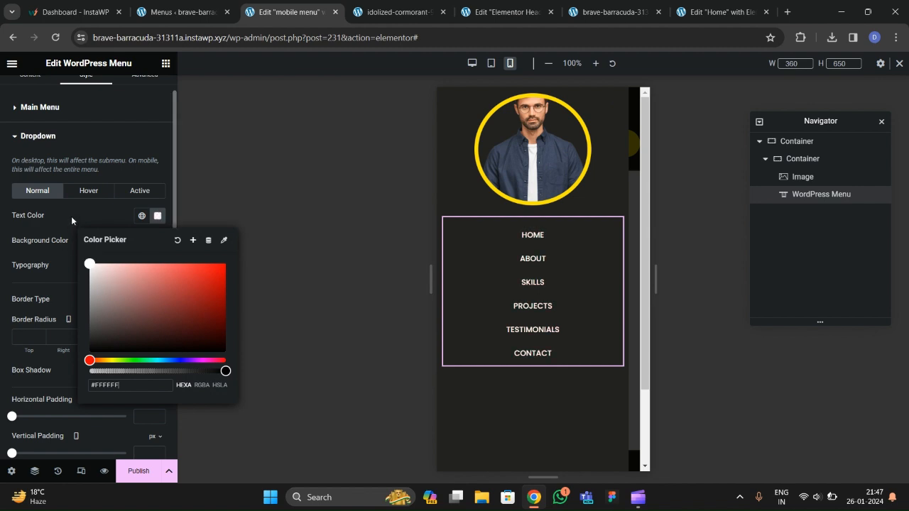
Make hovered and active dropdown items black text on the global yellow background.
{"action": "left_click", "coordinate": [89, 190]}
{"action": "left_click", "coordinate": [142, 245]}
{"action": "left_click", "coordinate": [71, 390]}
{"action": "left_click", "coordinate": [155, 221]}
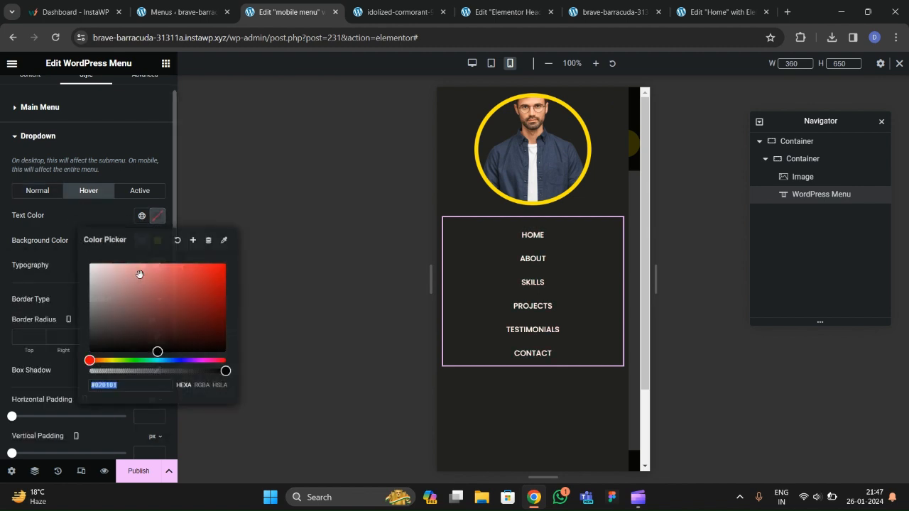
{"action": "left_click", "coordinate": [140, 190]}
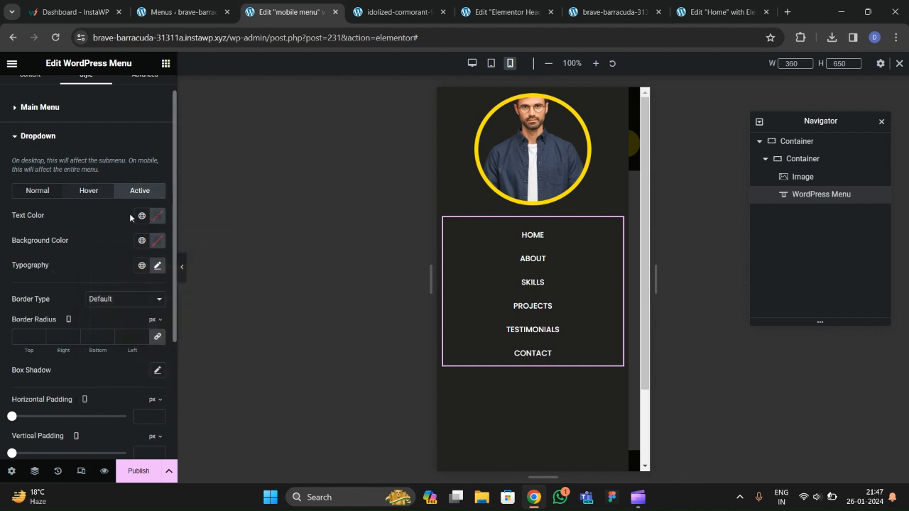
{"action": "left_click", "coordinate": [141, 240]}
{"action": "left_click", "coordinate": [71, 390]}
{"action": "left_click", "coordinate": [157, 216]}
{"action": "key", "text": "Return"}
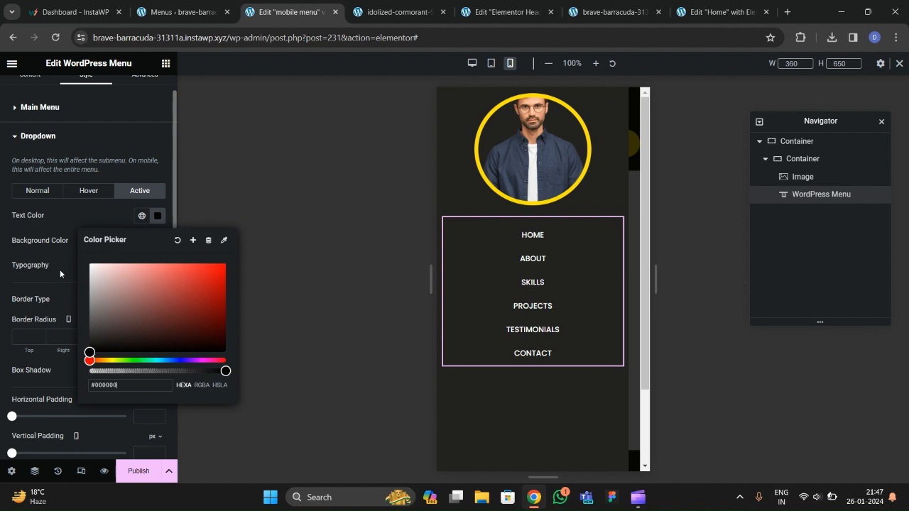
{"action": "left_click", "coordinate": [451, 283]}
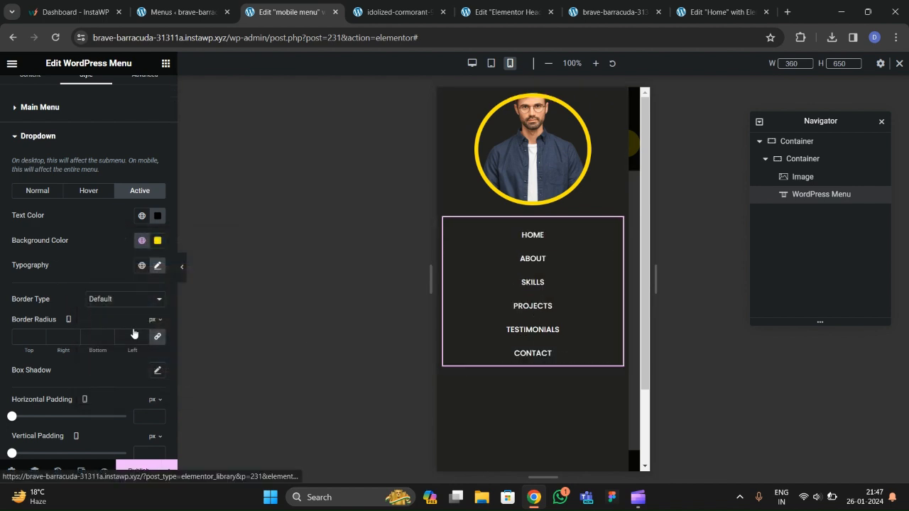
{"action": "left_click", "coordinate": [158, 265]}
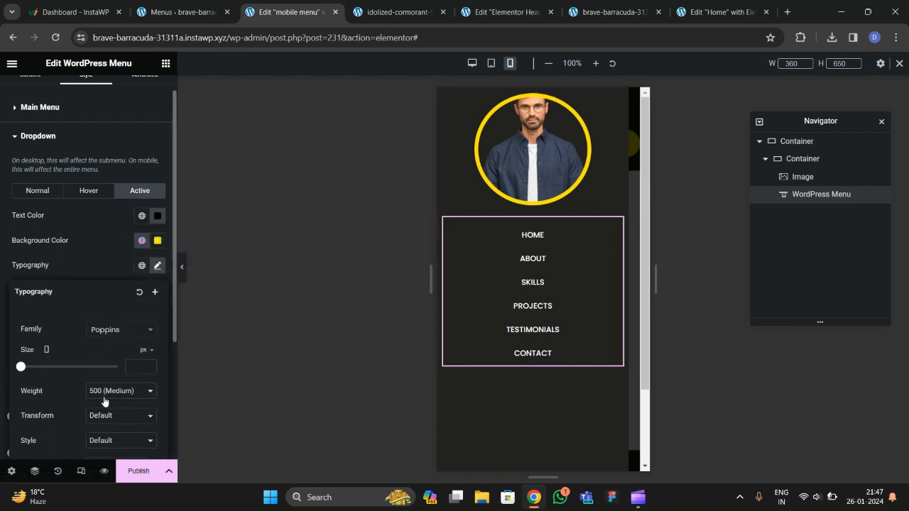
{"action": "left_click", "coordinate": [86, 265]}
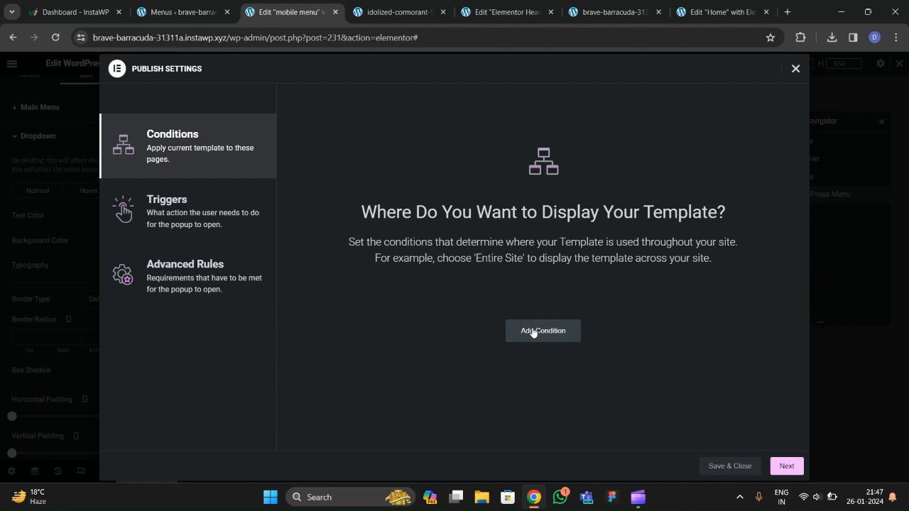
Publish the popup with an Include Entire Site condition and preview it at mobile width.
{"action": "left_click", "coordinate": [532, 331]}
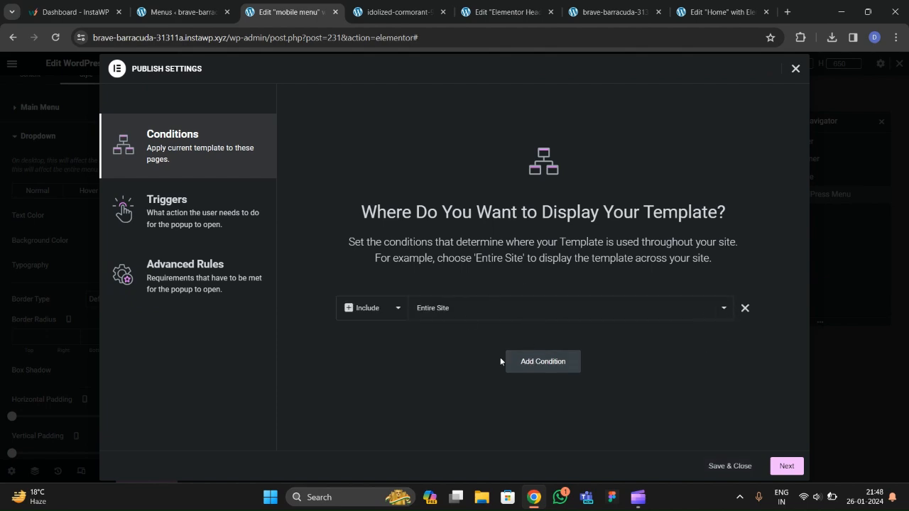
{"action": "left_click", "coordinate": [730, 466]}
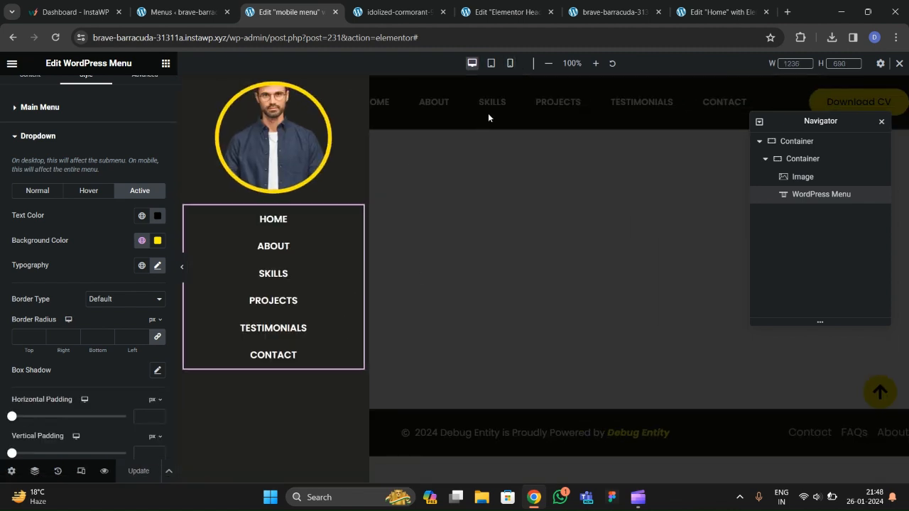
{"action": "left_click", "coordinate": [510, 63]}
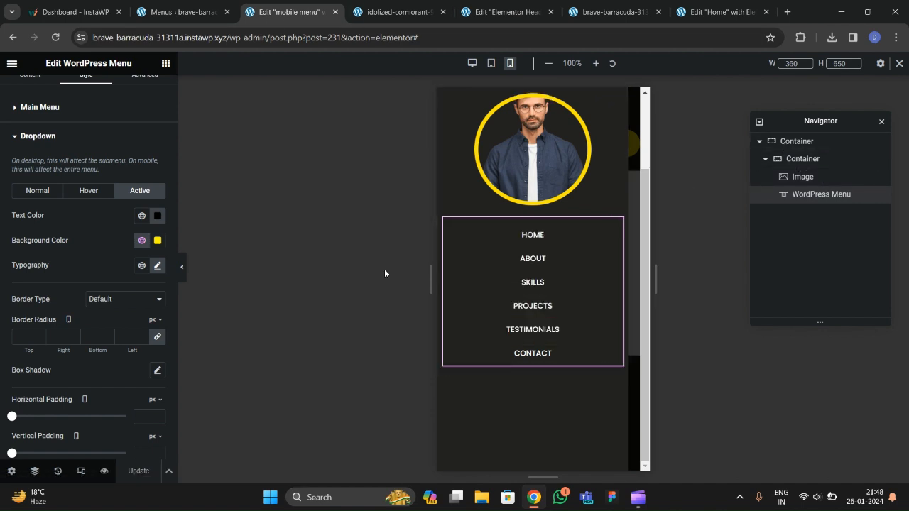
Drag a container below the menu, then delete the misplaced empty container.
{"action": "left_click", "coordinate": [165, 63]}
{"action": "left_click_drag", "start_coordinate": [47, 246], "coordinate": [496, 342]}
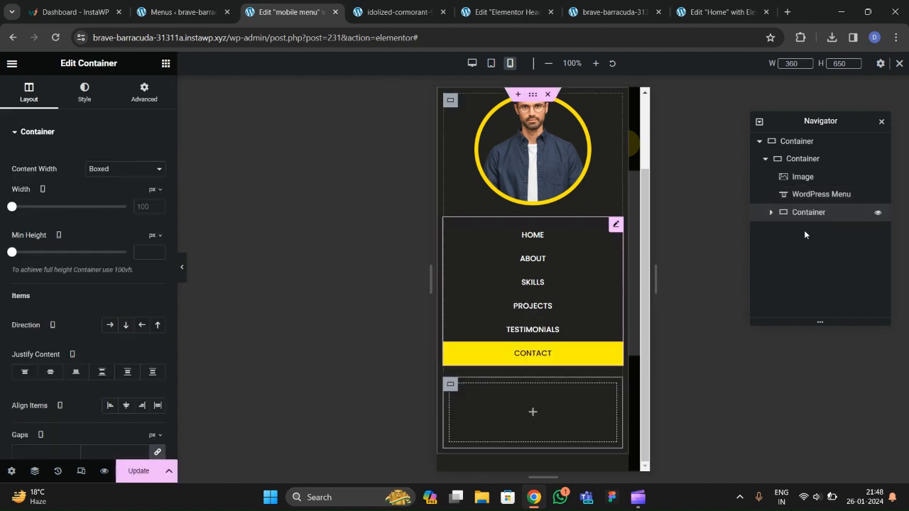
{"action": "left_click", "coordinate": [766, 159]}
{"action": "left_click", "coordinate": [766, 160]}
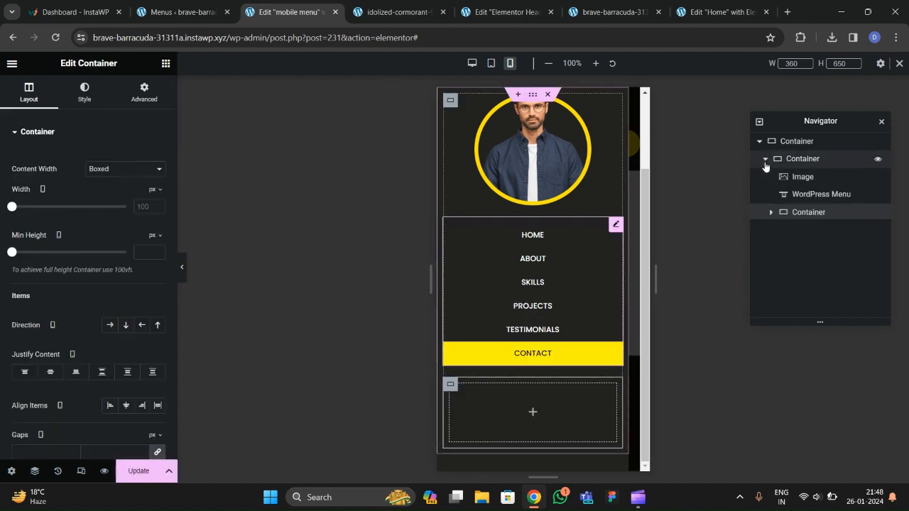
{"action": "right_click", "coordinate": [796, 213]}
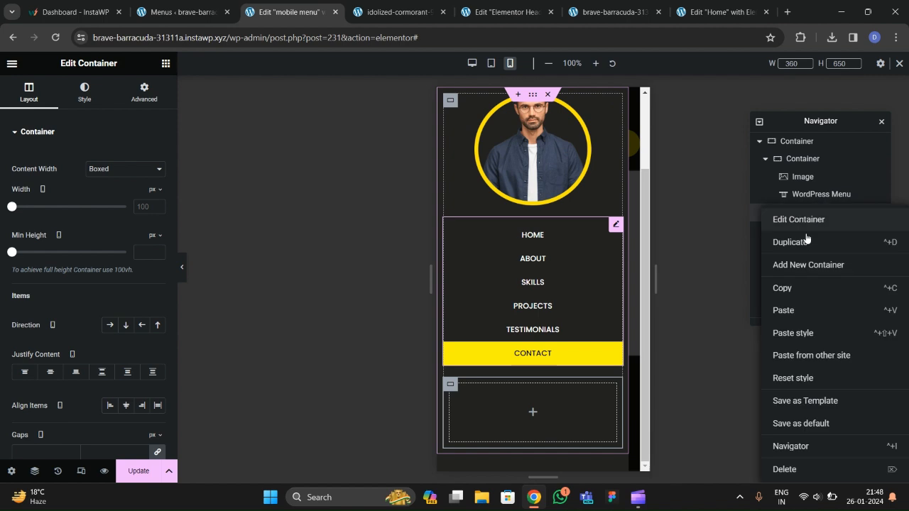
{"action": "left_click", "coordinate": [805, 469]}
Add an empty container below the menu from Navigator and set its padding to 0.
{"action": "right_click", "coordinate": [797, 159]}
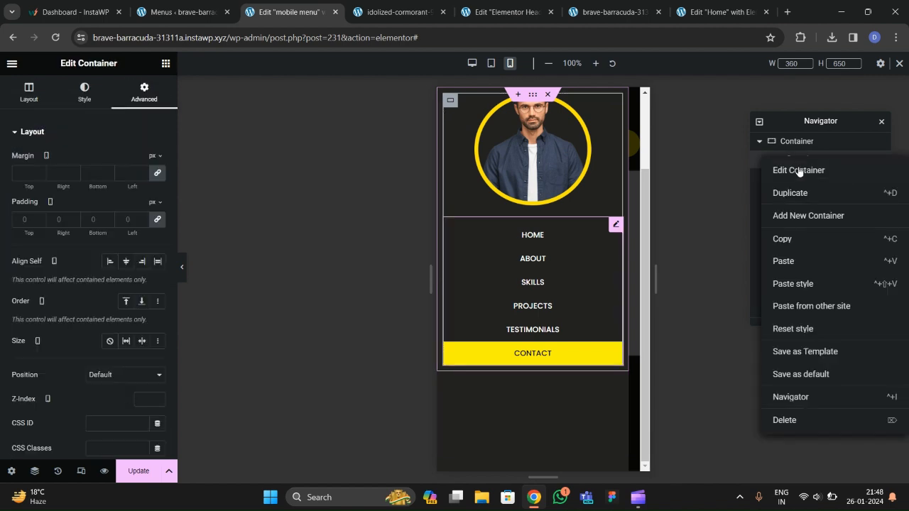
{"action": "left_click", "coordinate": [788, 149]}
{"action": "left_click", "coordinate": [765, 159]}
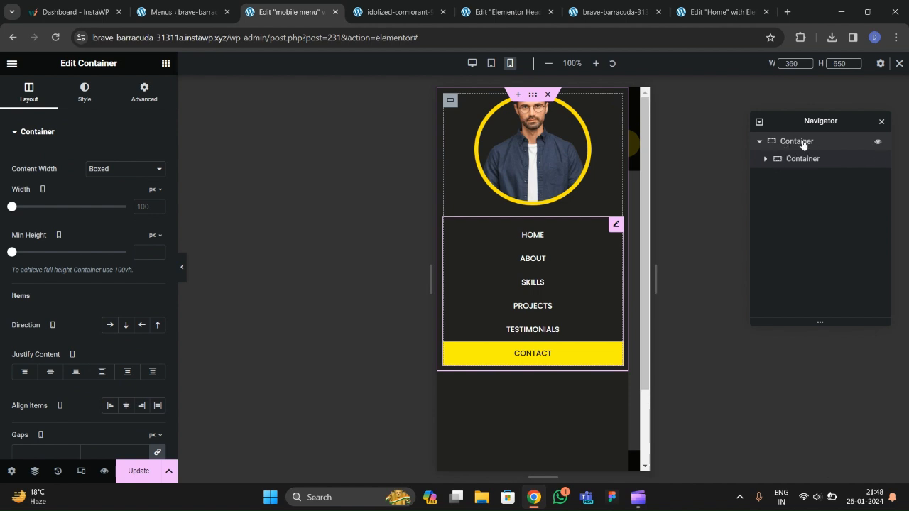
{"action": "right_click", "coordinate": [804, 145]}
{"action": "left_click", "coordinate": [808, 197]}
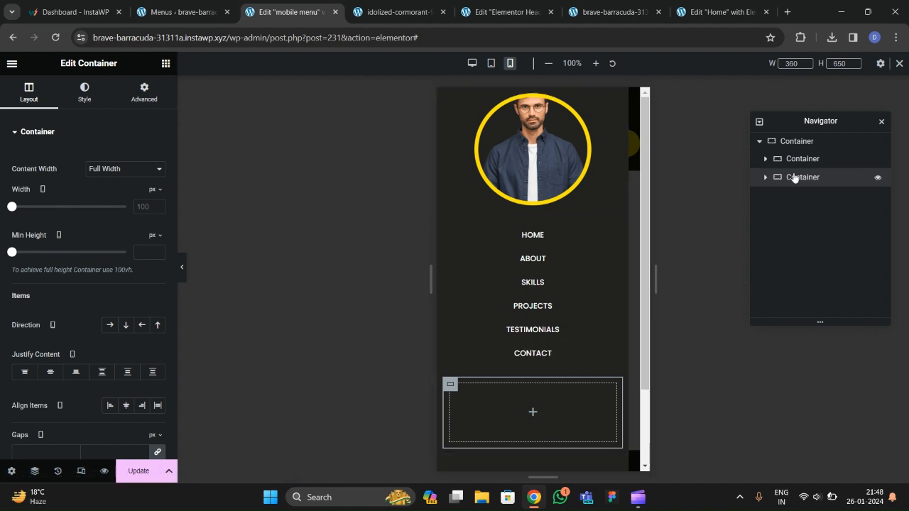
{"action": "left_click", "coordinate": [144, 92]}
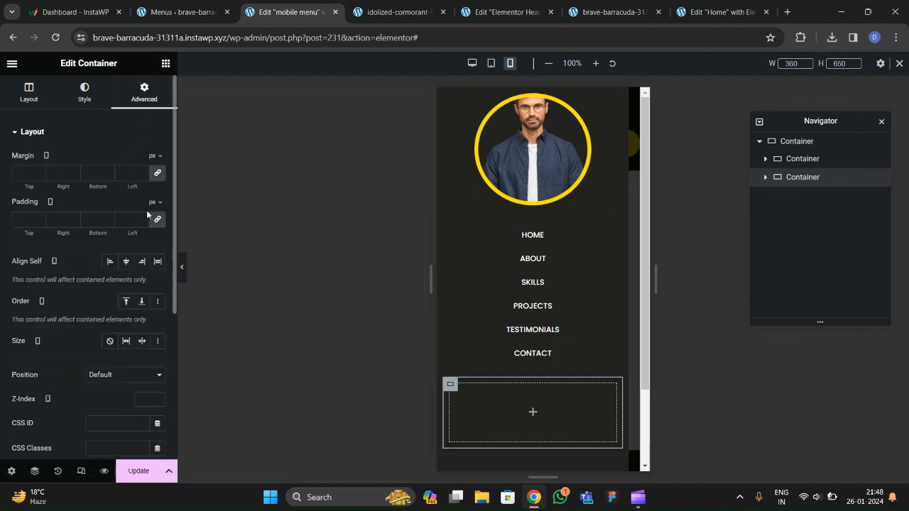
{"action": "left_click", "coordinate": [155, 223]}
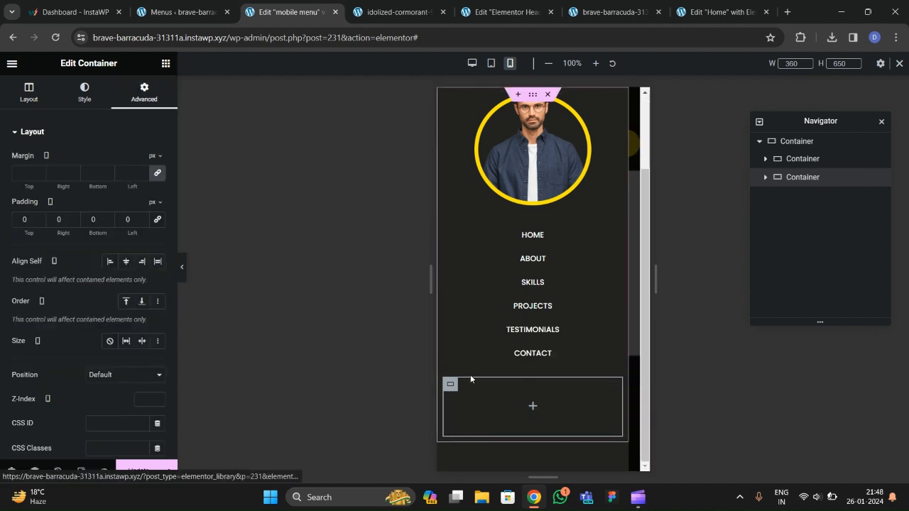
Copy the Download CV button from the header template.
{"action": "left_click", "coordinate": [179, 12]}
{"action": "left_click", "coordinate": [394, 12]}
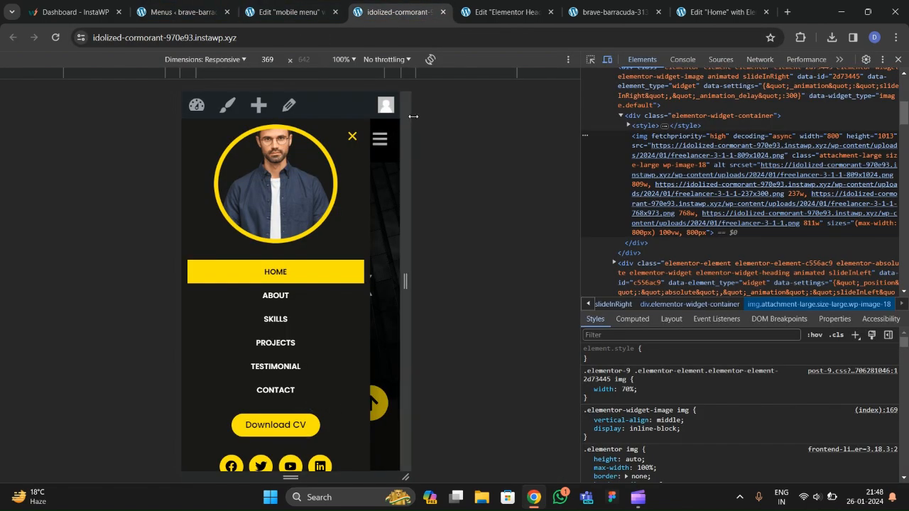
{"action": "left_click", "coordinate": [509, 19]}
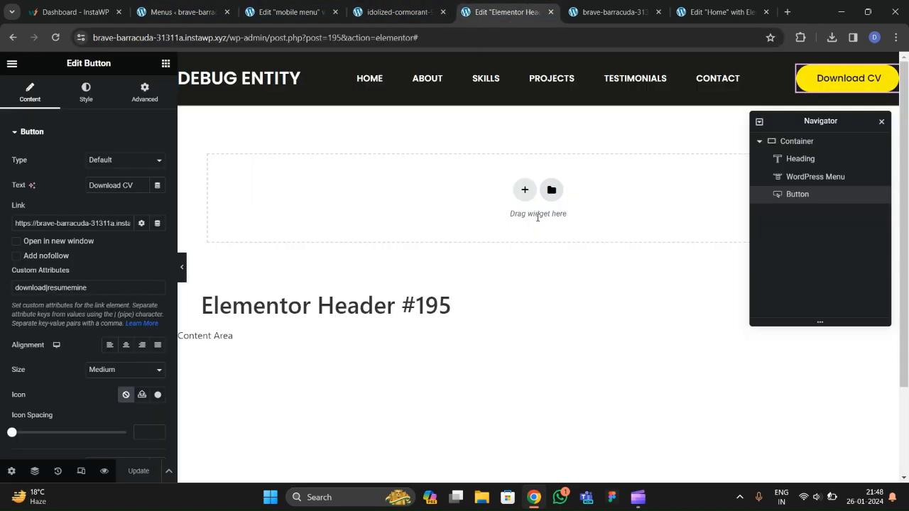
{"action": "right_click", "coordinate": [827, 91]}
{"action": "left_click", "coordinate": [822, 142]}
Paste the Download CV button into the popup's empty container and centre it.
{"action": "left_click", "coordinate": [281, 16]}
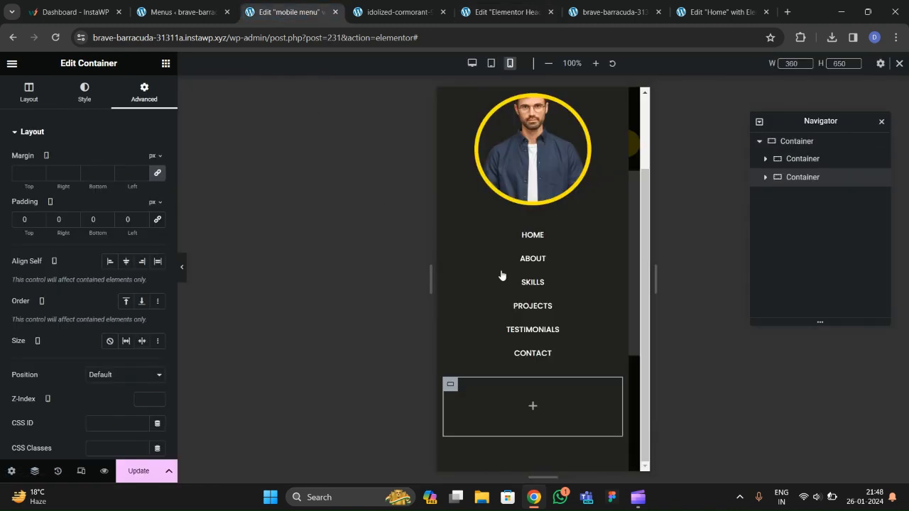
{"action": "right_click", "coordinate": [563, 408]}
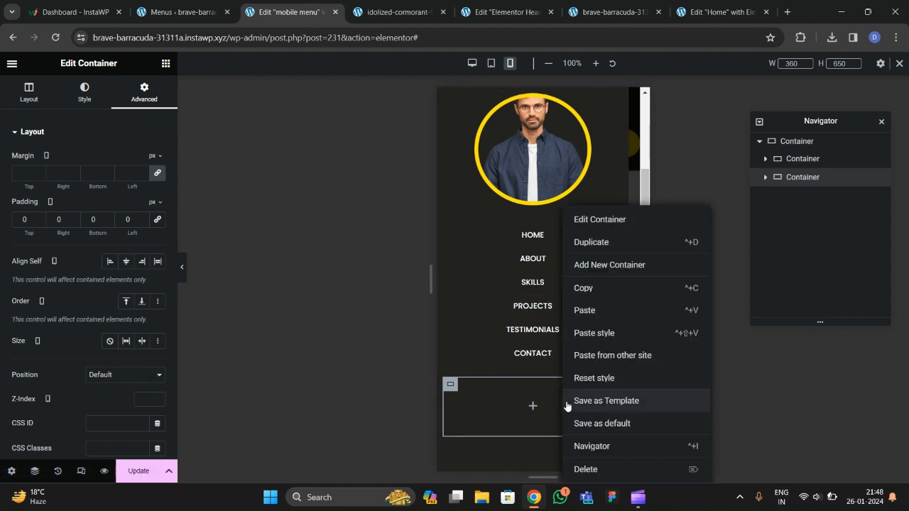
{"action": "left_click", "coordinate": [584, 311]}
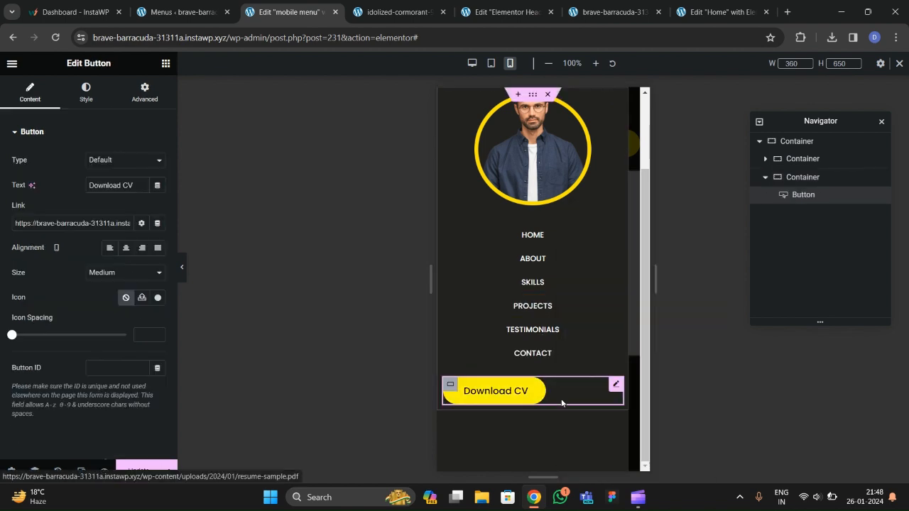
{"action": "left_click", "coordinate": [125, 247]}
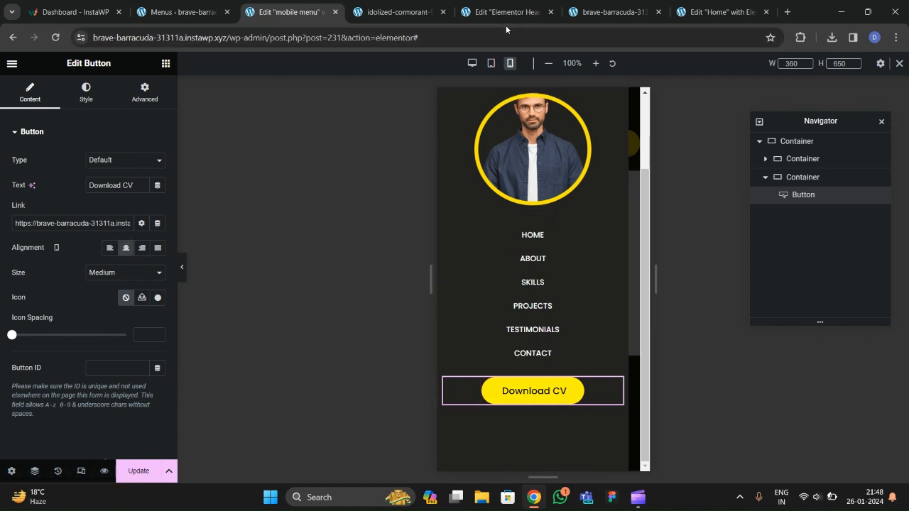
Place a Social Icons widget below the Download CV button.
{"action": "left_click", "coordinate": [166, 63]}
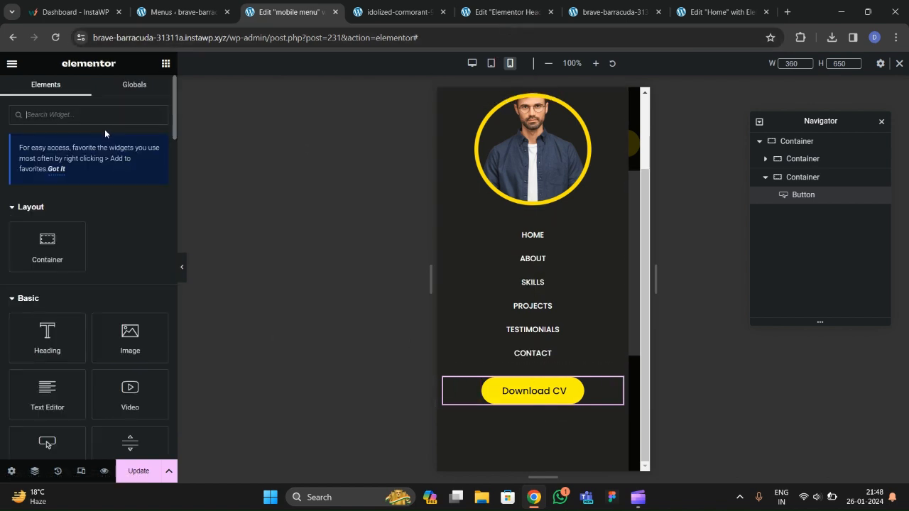
{"action": "type", "text": "social"}
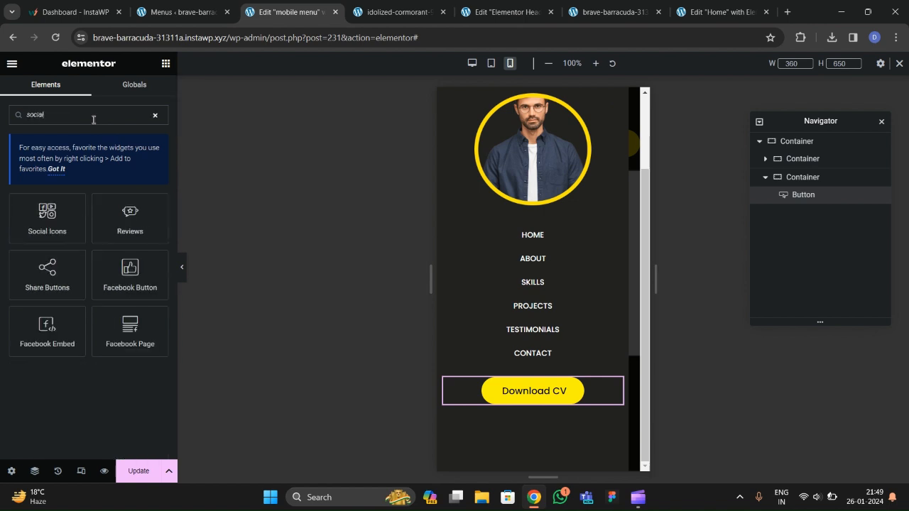
{"action": "left_click_drag", "start_coordinate": [47, 216], "coordinate": [532, 409]}
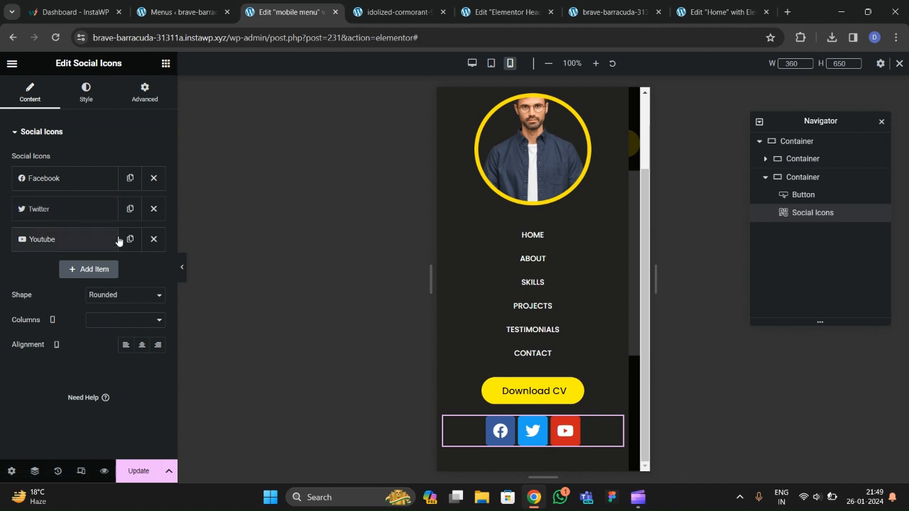
Duplicate the Youtube item and change its icon to LinkedIn.
{"action": "left_click", "coordinate": [129, 240]}
{"action": "left_click", "coordinate": [83, 270]}
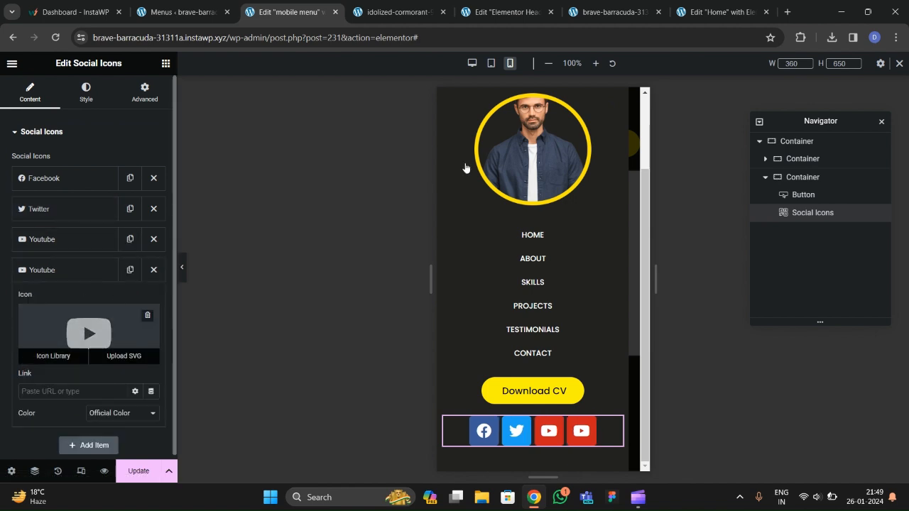
{"action": "left_click", "coordinate": [54, 355]}
{"action": "left_click", "coordinate": [463, 111]}
{"action": "type", "text": "linke"}
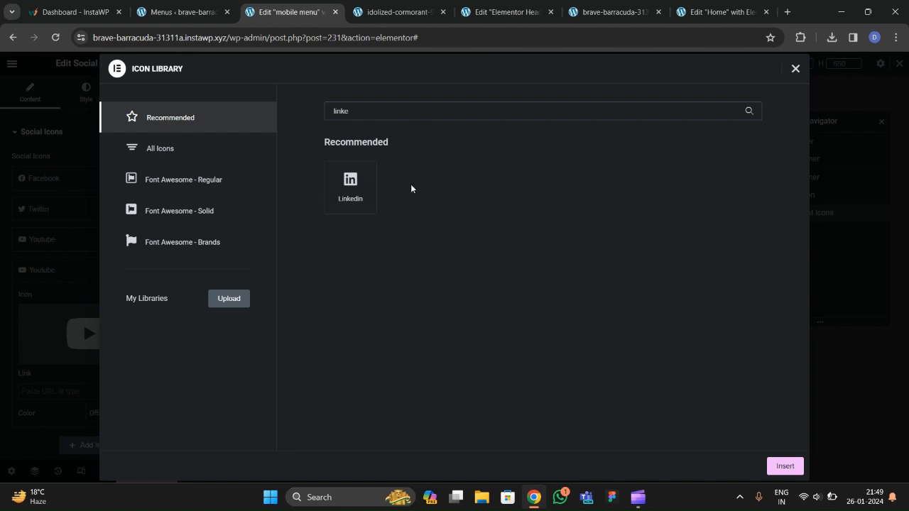
{"action": "left_click", "coordinate": [350, 186]}
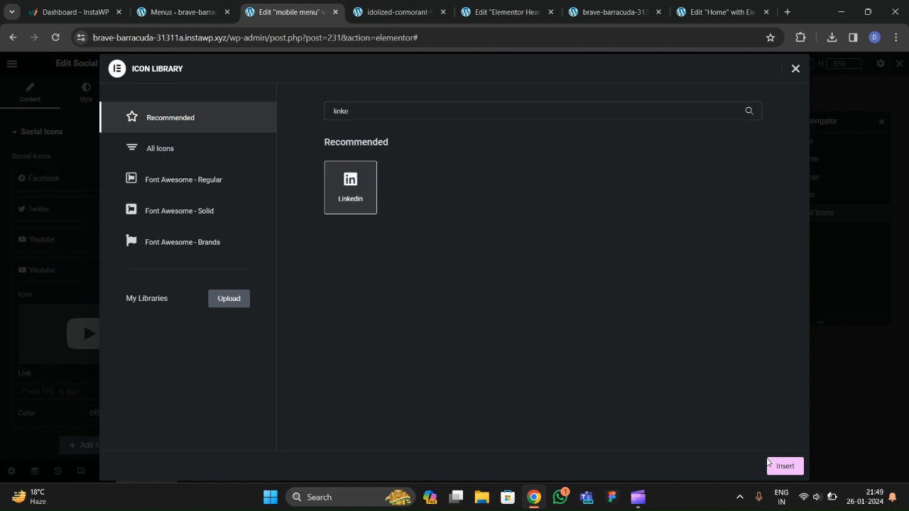
{"action": "left_click", "coordinate": [769, 464]}
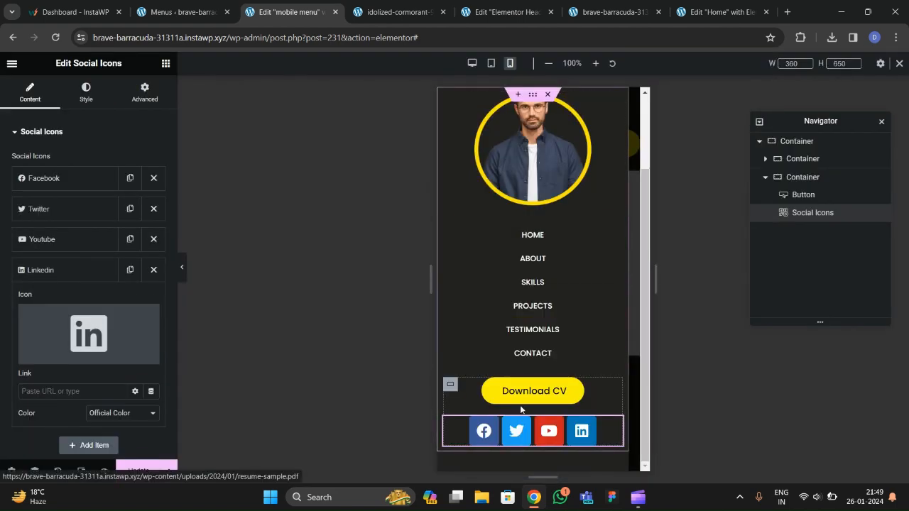
Set the social icons' shape to Circle.
{"action": "left_click", "coordinate": [86, 92]}
{"action": "left_click", "coordinate": [29, 92]}
{"action": "left_click", "coordinate": [116, 321]}
{"action": "left_click", "coordinate": [114, 342]}
{"action": "left_click", "coordinate": [116, 321]}
{"action": "left_click", "coordinate": [96, 352]}
{"action": "left_click", "coordinate": [98, 346]}
{"action": "left_click", "coordinate": [98, 347]}
Bring up the icon colour options in the social icons' Style settings.
{"action": "left_click", "coordinate": [86, 91]}
{"action": "left_click", "coordinate": [109, 168]}
{"action": "left_click", "coordinate": [114, 174]}
{"action": "left_click", "coordinate": [113, 164]}
Set icon colour to Custom with global yellow primary and black #000000 secondary.
{"action": "left_click", "coordinate": [117, 173]}
{"action": "left_click", "coordinate": [118, 177]}
{"action": "left_click", "coordinate": [116, 182]}
{"action": "left_click", "coordinate": [142, 184]}
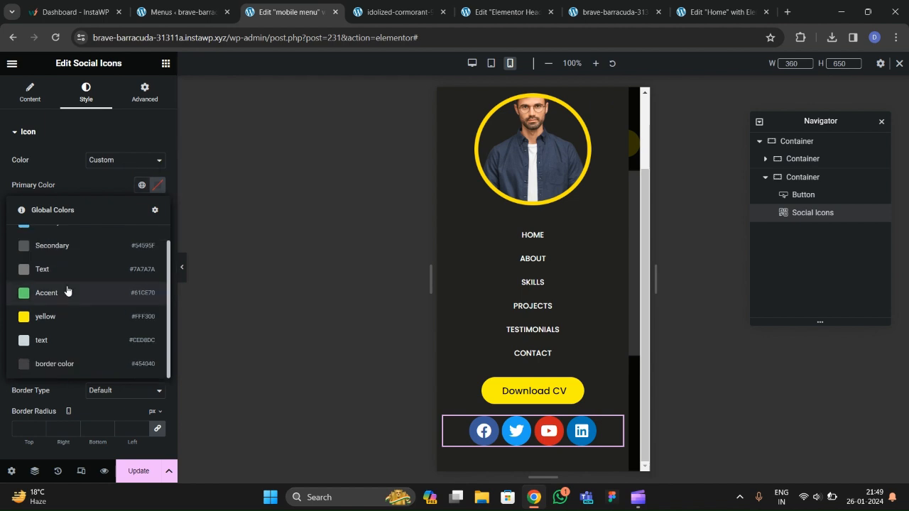
{"action": "left_click", "coordinate": [64, 320]}
{"action": "left_click", "coordinate": [157, 210]}
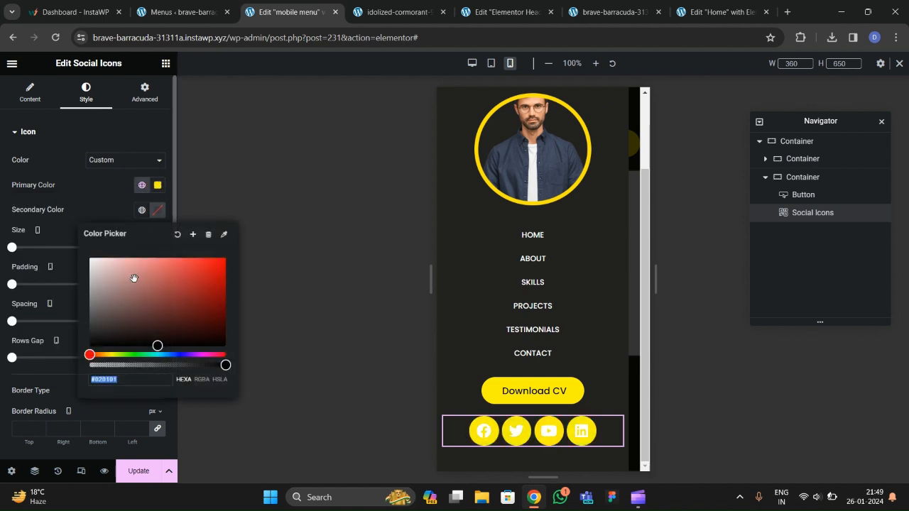
{"action": "left_click", "coordinate": [89, 347]}
{"action": "left_click", "coordinate": [101, 200]}
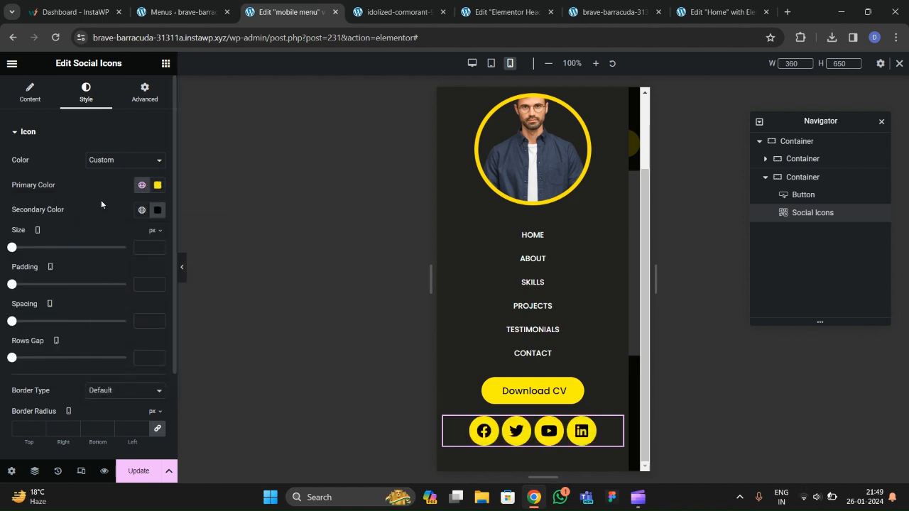
Set the social icon size to 18 and the spacing to 9.
{"action": "left_click", "coordinate": [157, 247]}
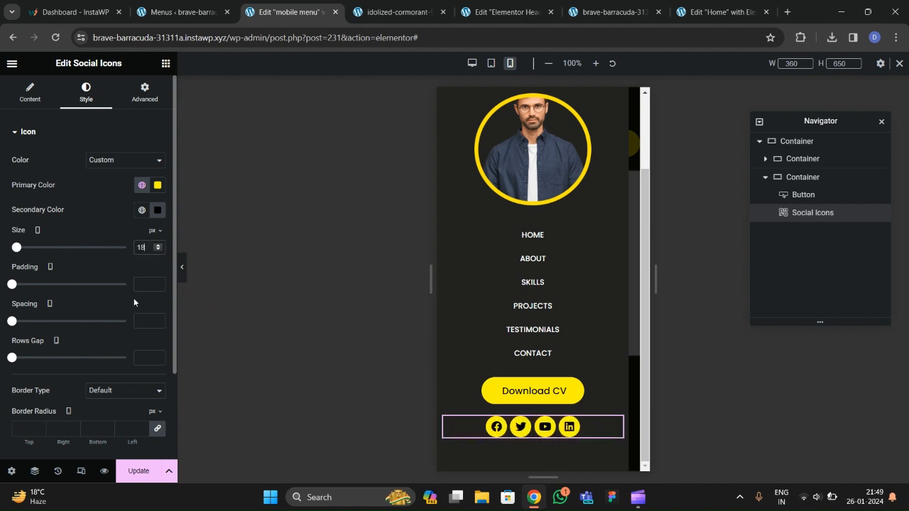
{"action": "left_click", "coordinate": [160, 322]}
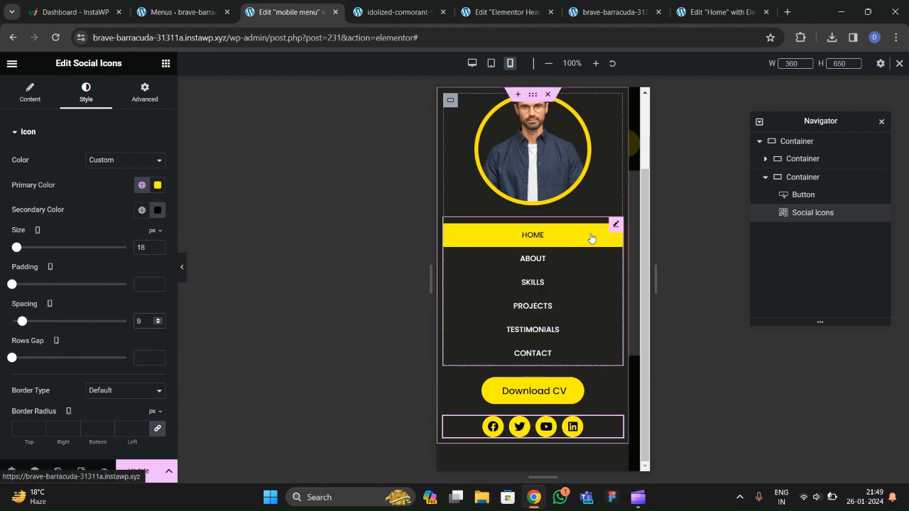
{"action": "left_click", "coordinate": [765, 177]}
{"action": "left_click", "coordinate": [797, 140]}
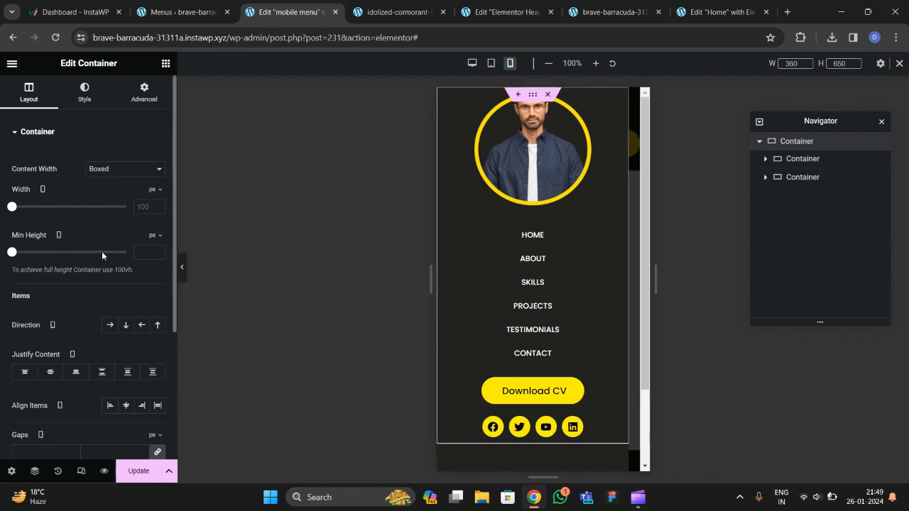
Switch the container's min height unit to vh and stack its items vertically, evenly spread.
{"action": "mouse_move", "coordinate": [155, 240]}
{"action": "left_click", "coordinate": [147, 287]}
{"action": "scroll", "coordinate": [68, 246], "scroll_direction": "down", "scroll_amount": 3}
{"action": "left_click", "coordinate": [126, 134]}
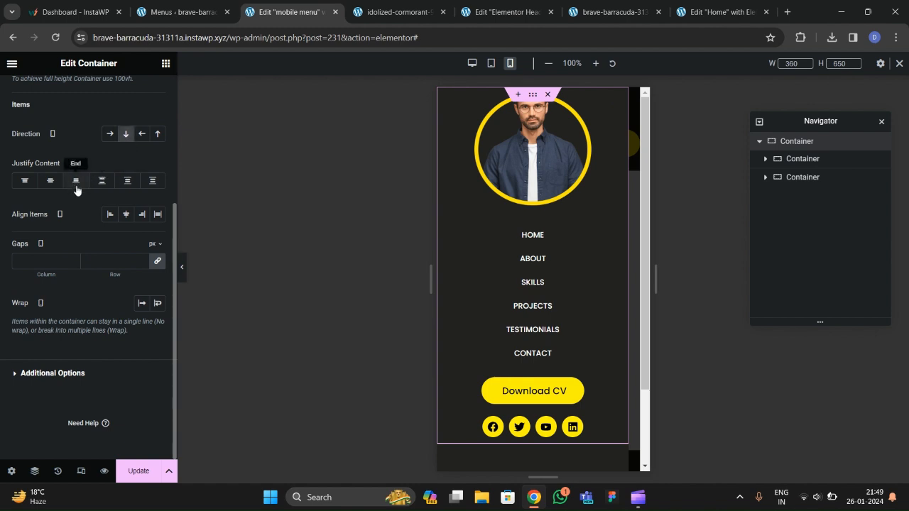
{"action": "left_click", "coordinate": [102, 182]}
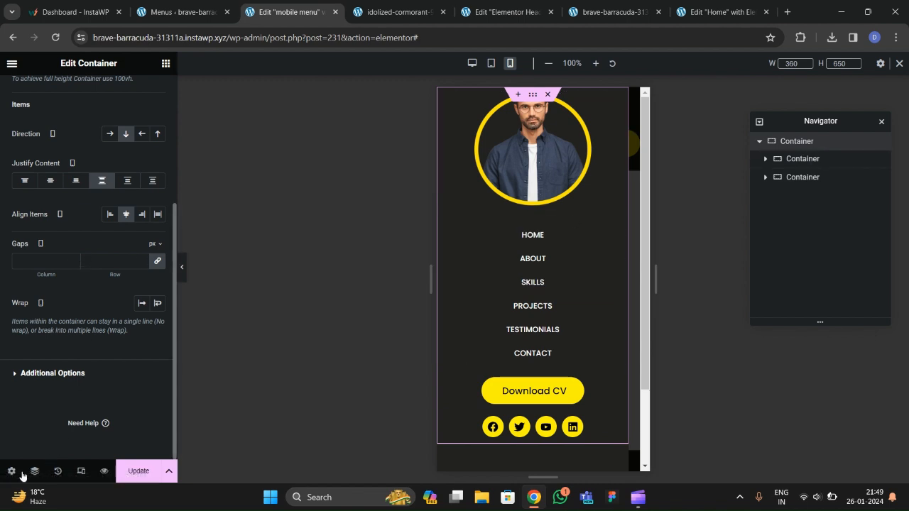
Vertically centre the popup's content position in Popup Settings.
{"action": "left_click", "coordinate": [11, 471]}
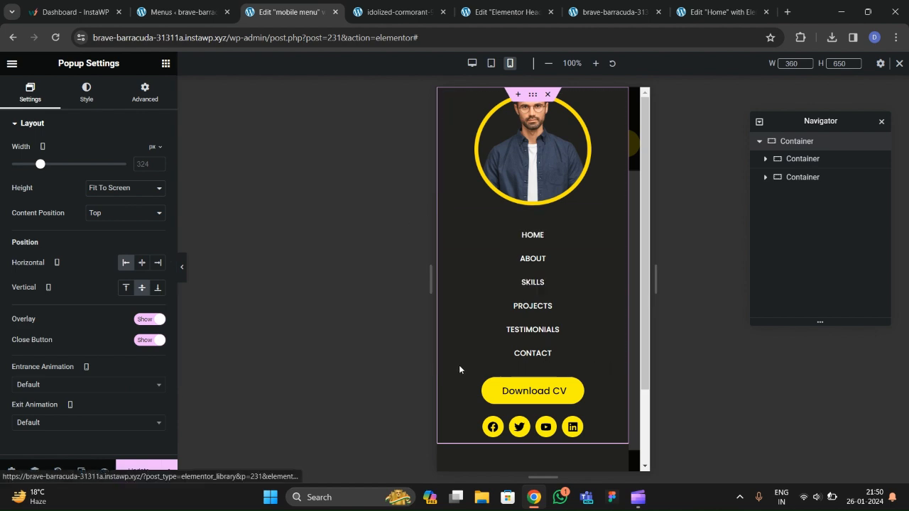
{"action": "left_click", "coordinate": [108, 214]}
{"action": "left_click", "coordinate": [106, 235]}
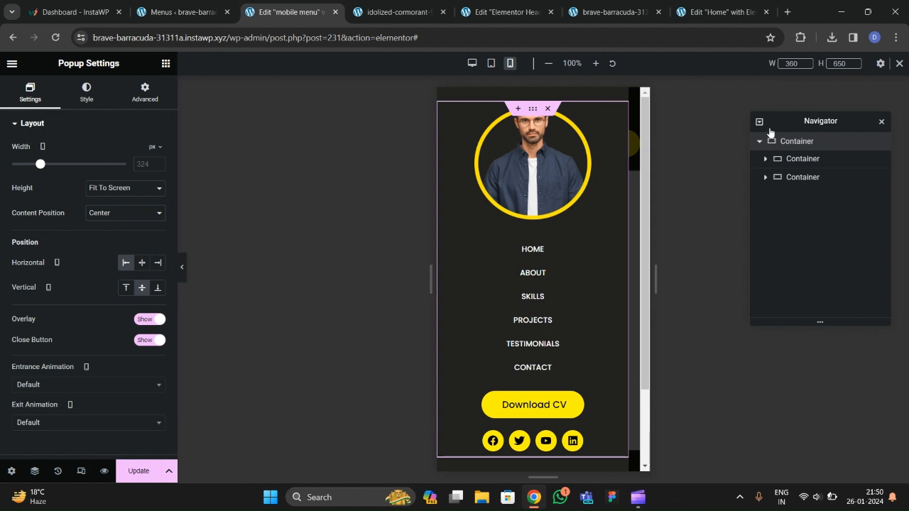
Give the main container a 100 vh minimum height, save, and show the popup Style settings.
{"action": "left_click", "coordinate": [773, 159]}
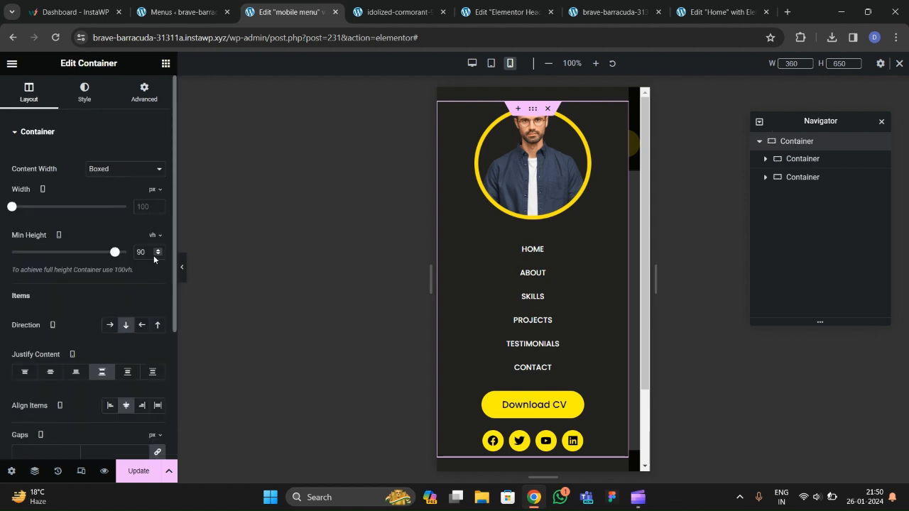
{"action": "type", "text": "100"}
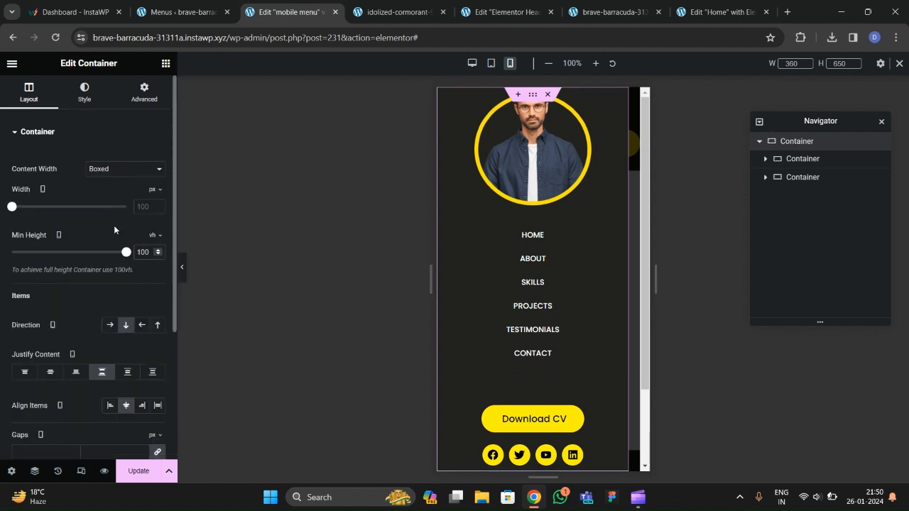
{"action": "left_click", "coordinate": [133, 471]}
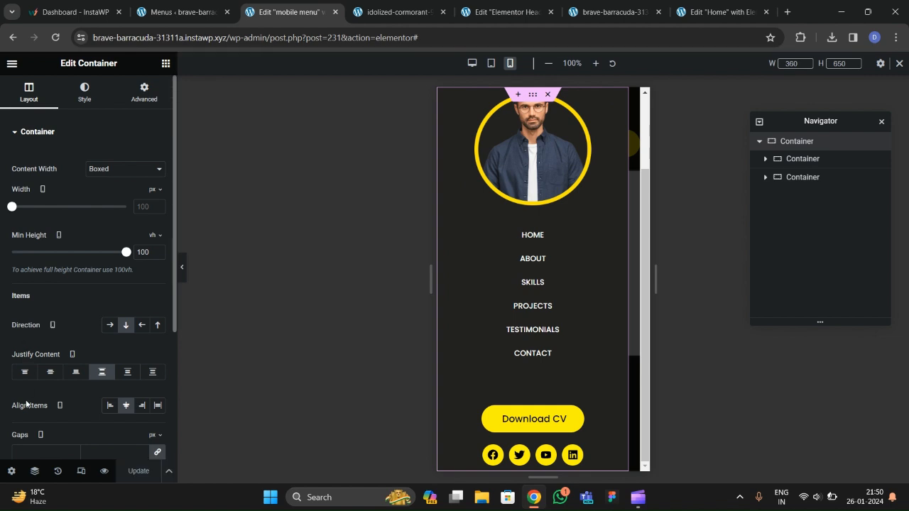
{"action": "left_click", "coordinate": [11, 471]}
{"action": "left_click", "coordinate": [86, 92]}
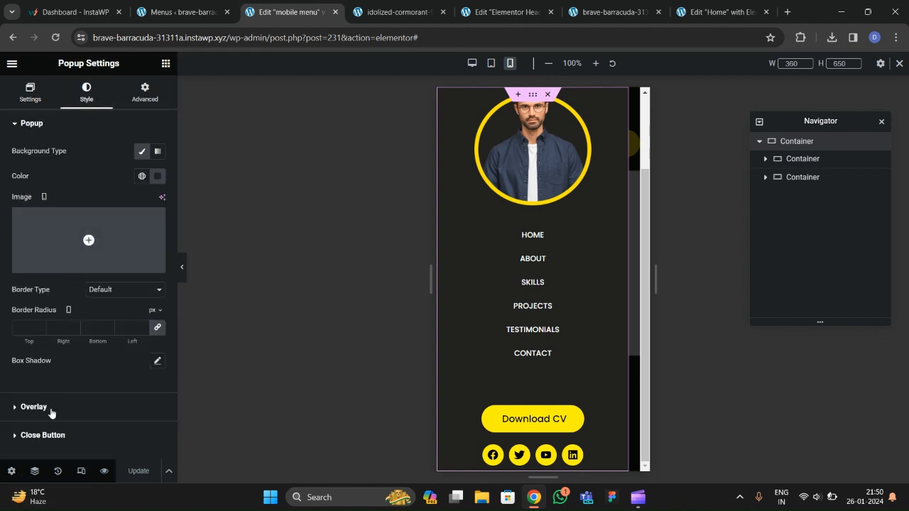
Colour the popup's close button global yellow, size it 18, and save with Update.
{"action": "left_click", "coordinate": [51, 441]}
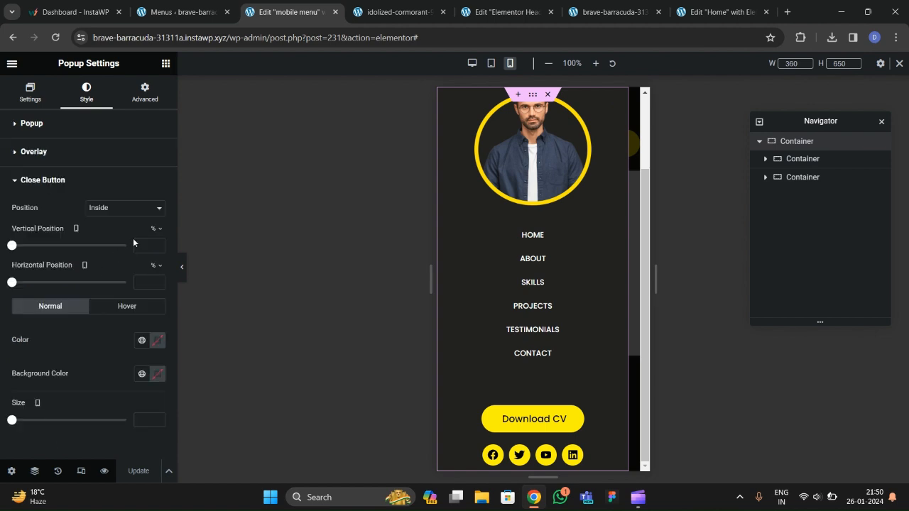
{"action": "left_click", "coordinate": [143, 348]}
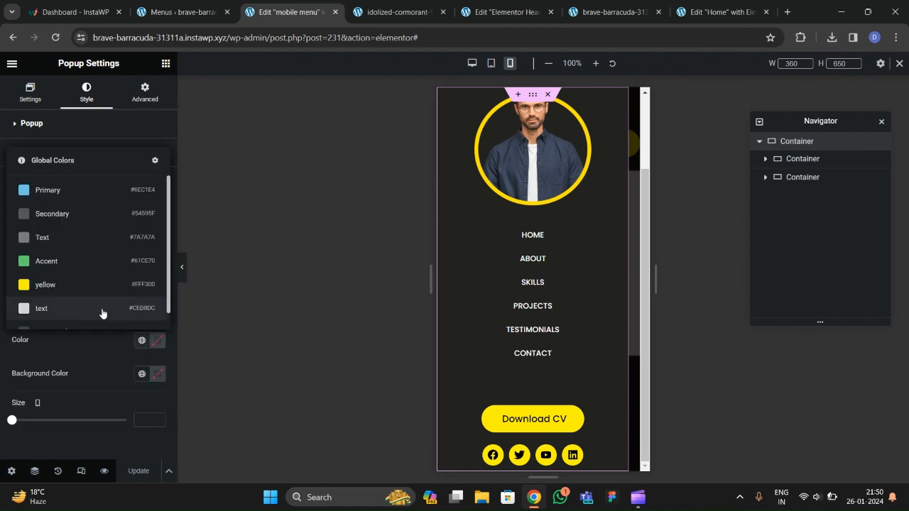
{"action": "left_click", "coordinate": [65, 285]}
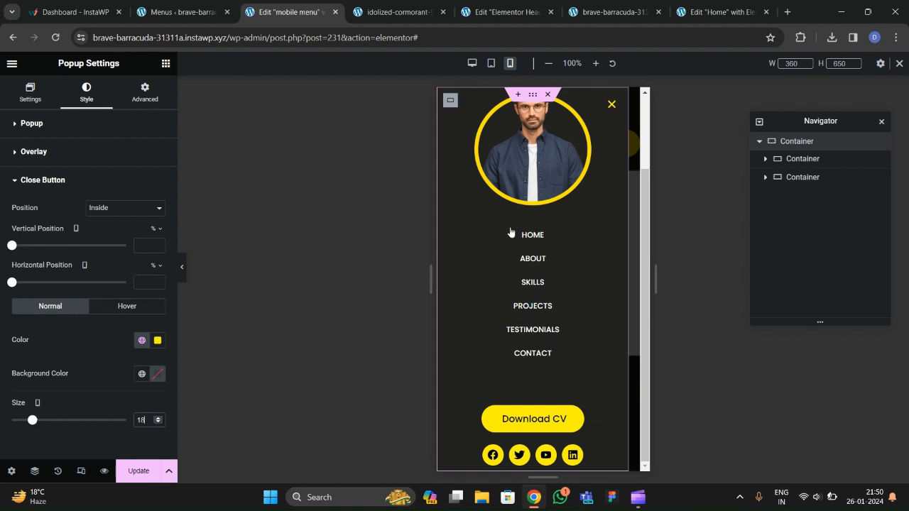
{"action": "left_click", "coordinate": [127, 467]}
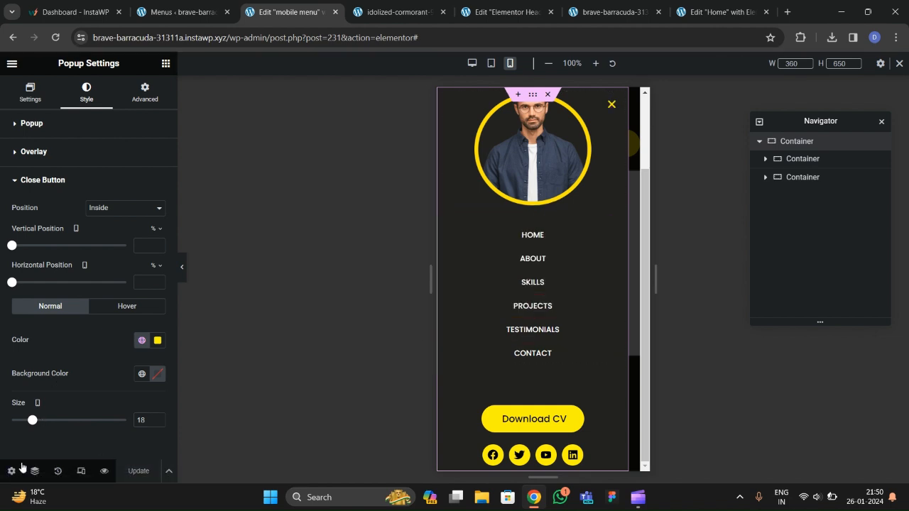
On mobile, set the popup entrance to Slide In Left and exit to Slide Out Right.
{"action": "left_click", "coordinate": [12, 471]}
{"action": "scroll", "coordinate": [61, 324], "scroll_direction": "down", "scroll_amount": 1}
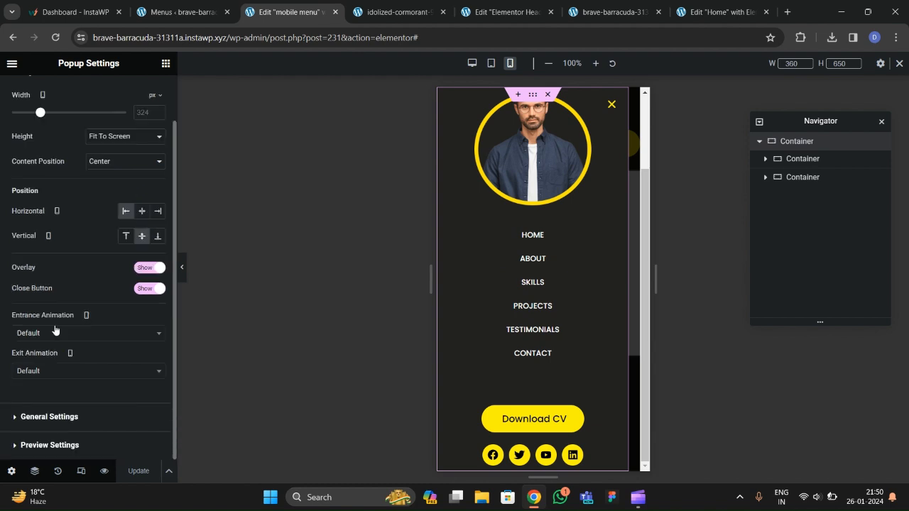
{"action": "left_click", "coordinate": [55, 339]}
{"action": "type", "text": "slide"}
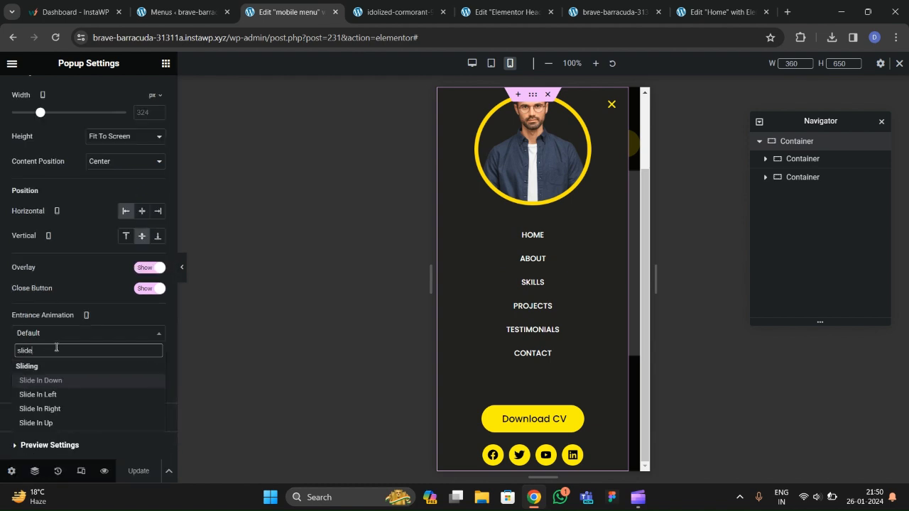
{"action": "left_click", "coordinate": [38, 394]}
{"action": "left_click", "coordinate": [51, 372]}
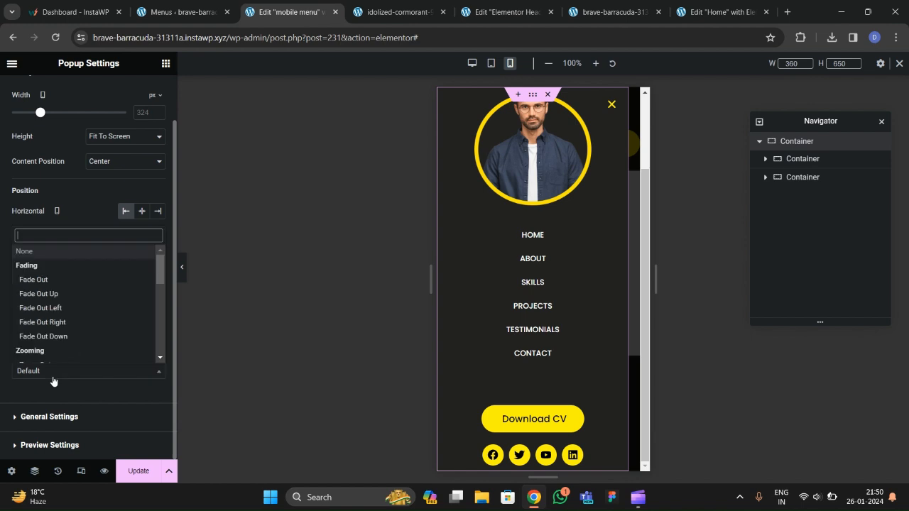
{"action": "type", "text": "slide"}
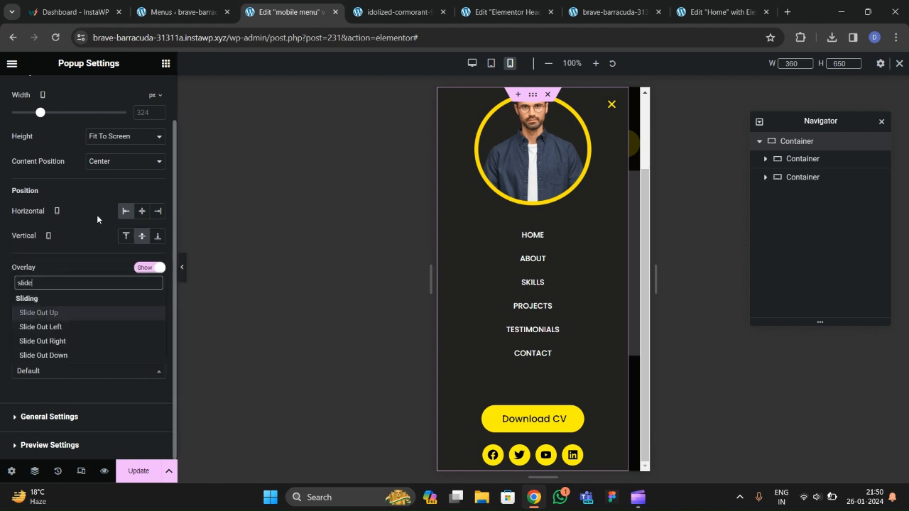
{"action": "left_click", "coordinate": [73, 341]}
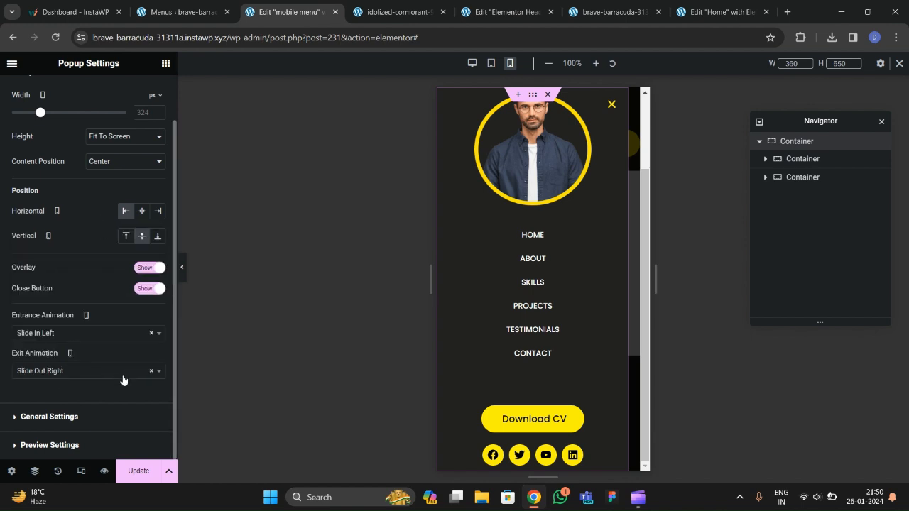
On desktop, set Slide In Left entrance and Slide Out Left exit at 0.8 s, then save.
{"action": "left_click", "coordinate": [472, 63]}
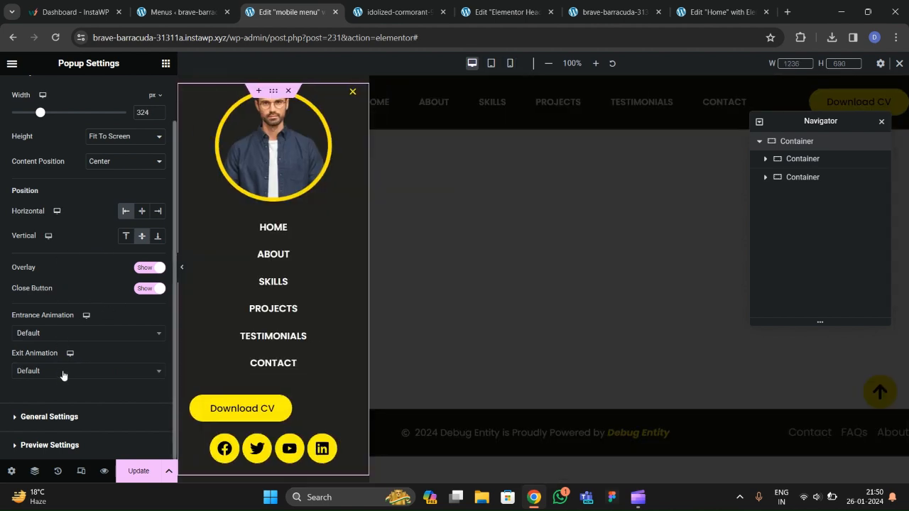
{"action": "left_click", "coordinate": [48, 333]}
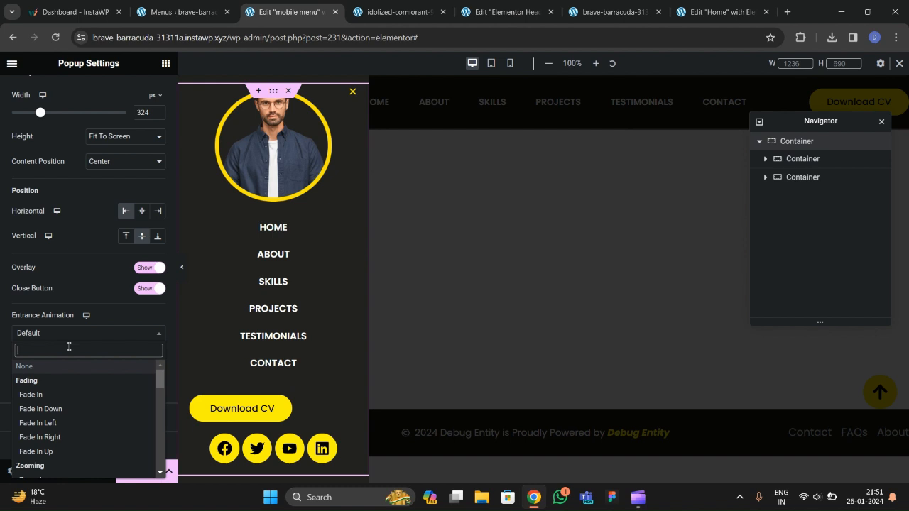
{"action": "type", "text": "slid"}
{"action": "left_click", "coordinate": [69, 394]}
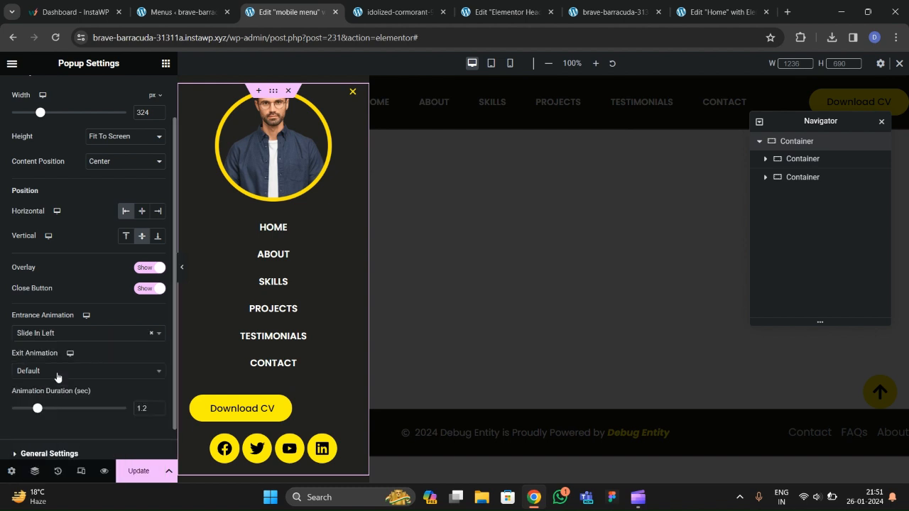
{"action": "left_click", "coordinate": [56, 370]}
{"action": "type", "text": "slide"}
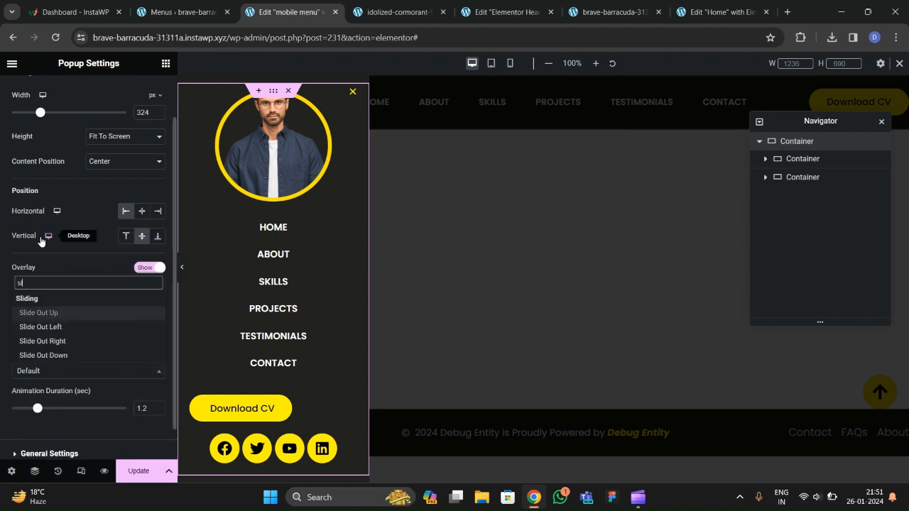
{"action": "left_click", "coordinate": [40, 327]}
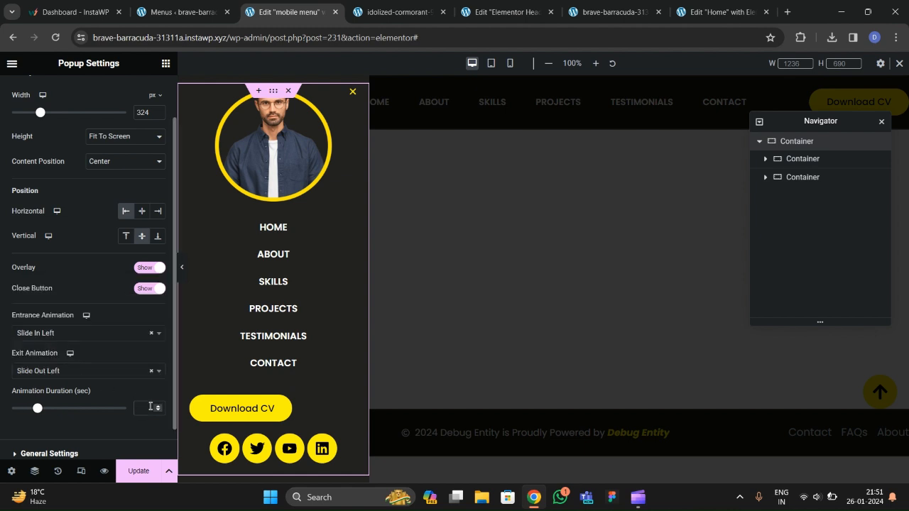
{"action": "left_click", "coordinate": [139, 463]}
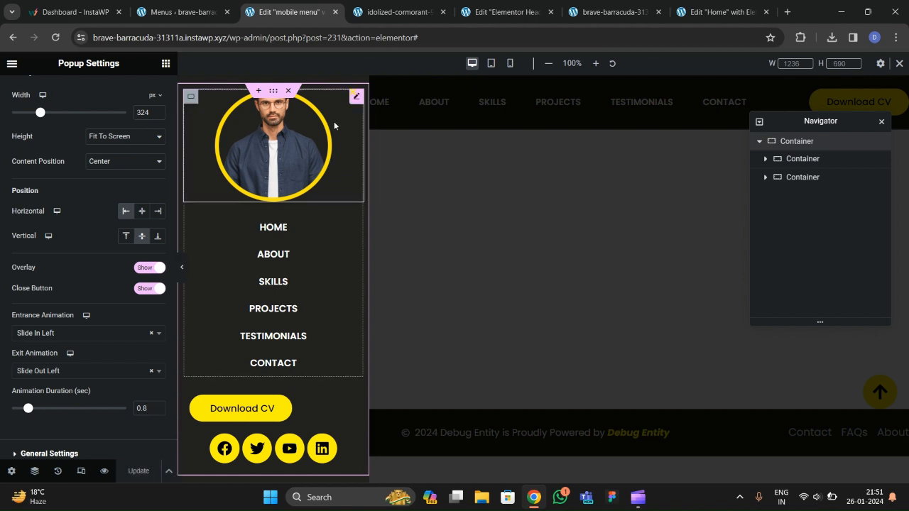
In the header template, set the main header container to Hide On Mobile Portrait.
{"action": "left_click", "coordinate": [482, 12]}
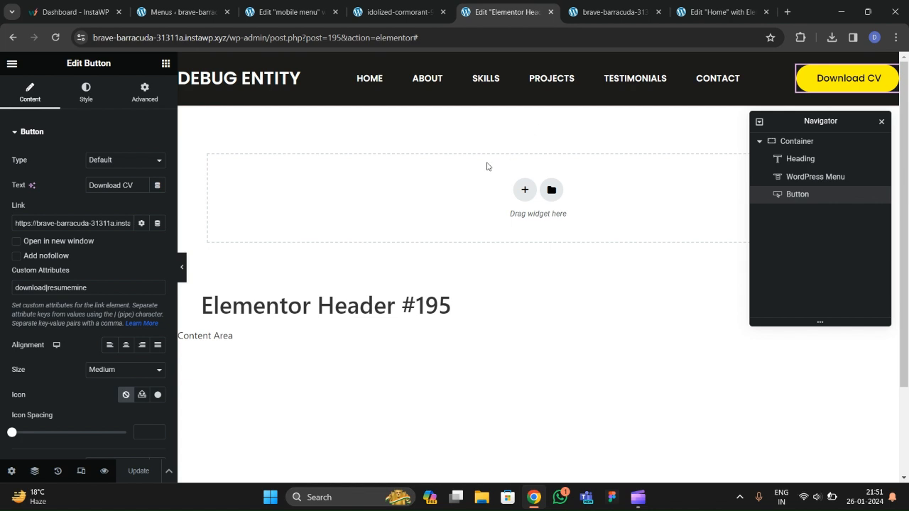
{"action": "left_click", "coordinate": [808, 145]}
{"action": "left_click", "coordinate": [144, 93]}
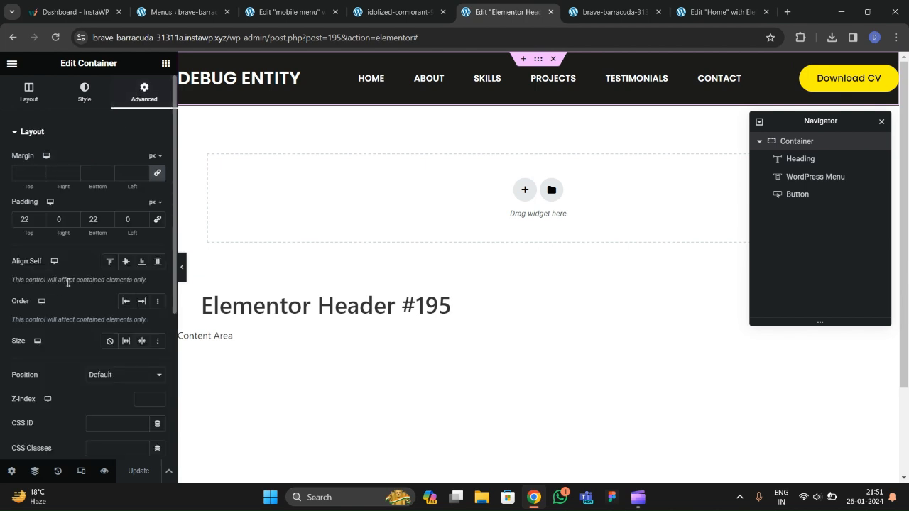
{"action": "scroll", "coordinate": [60, 281], "scroll_direction": "down", "scroll_amount": 4}
{"action": "left_click", "coordinate": [54, 319]}
{"action": "scroll", "coordinate": [51, 324], "scroll_direction": "down", "scroll_amount": 1}
{"action": "left_click", "coordinate": [140, 302]}
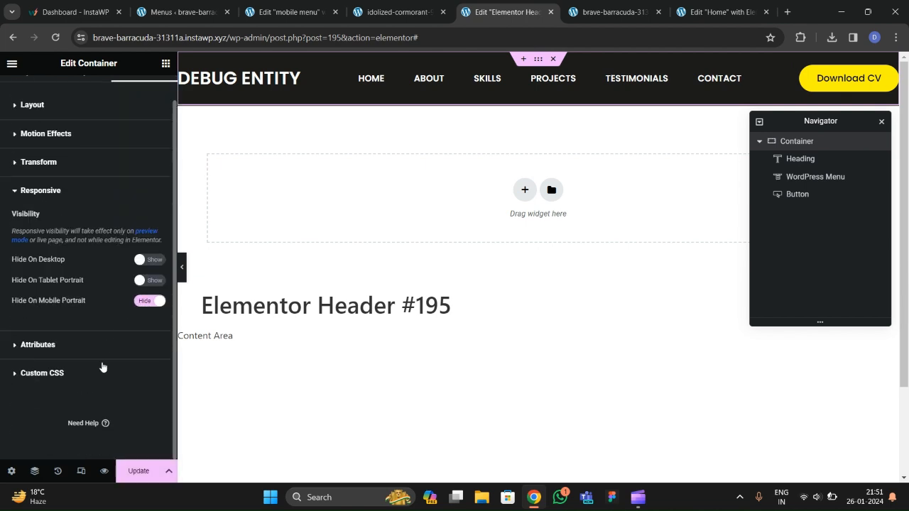
{"action": "left_click", "coordinate": [81, 471]}
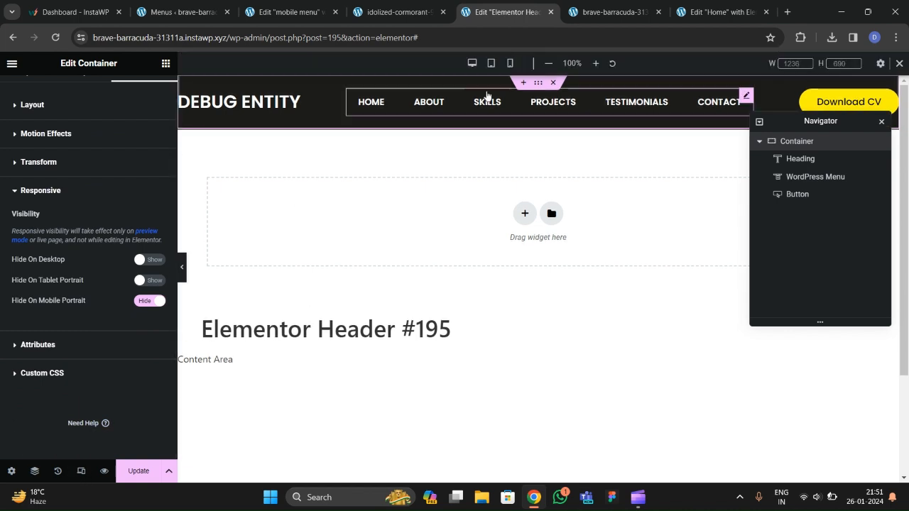
In mobile view, add a one-column container below the header with a near-black #1B1915 background.
{"action": "left_click", "coordinate": [510, 64]}
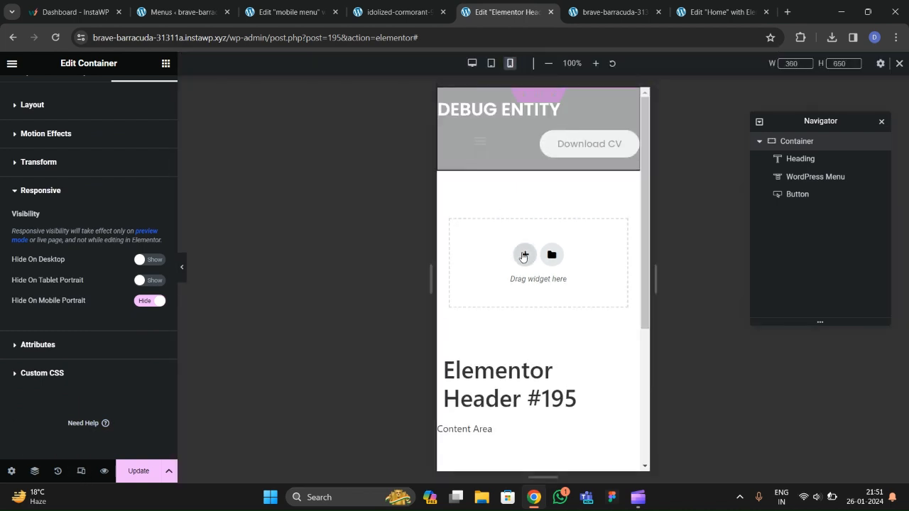
{"action": "left_click", "coordinate": [523, 255]}
{"action": "left_click", "coordinate": [546, 294]}
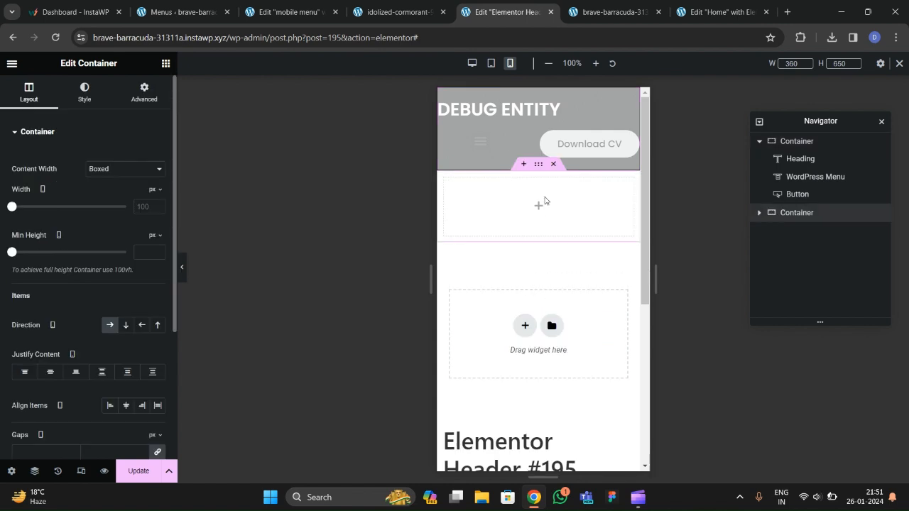
{"action": "left_click", "coordinate": [111, 185]}
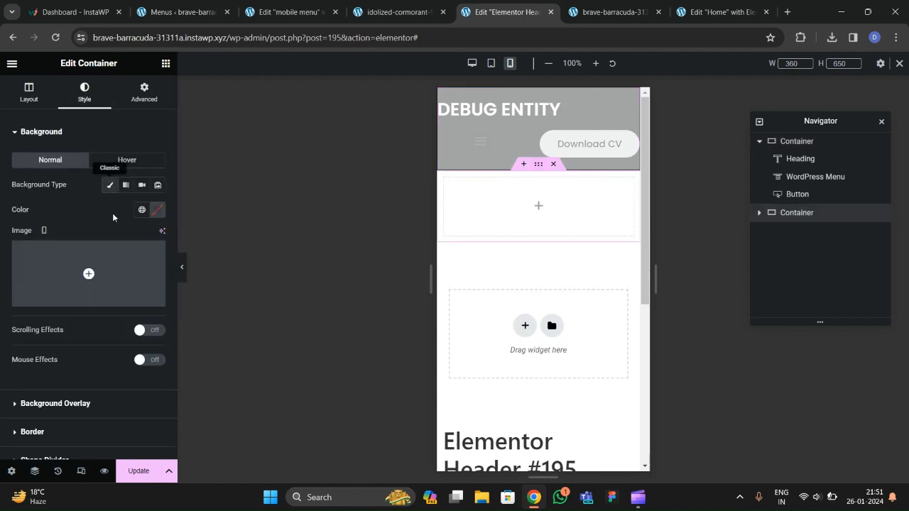
{"action": "left_click", "coordinate": [157, 210]}
{"action": "left_click_drag", "start_coordinate": [172, 305], "coordinate": [102, 339]}
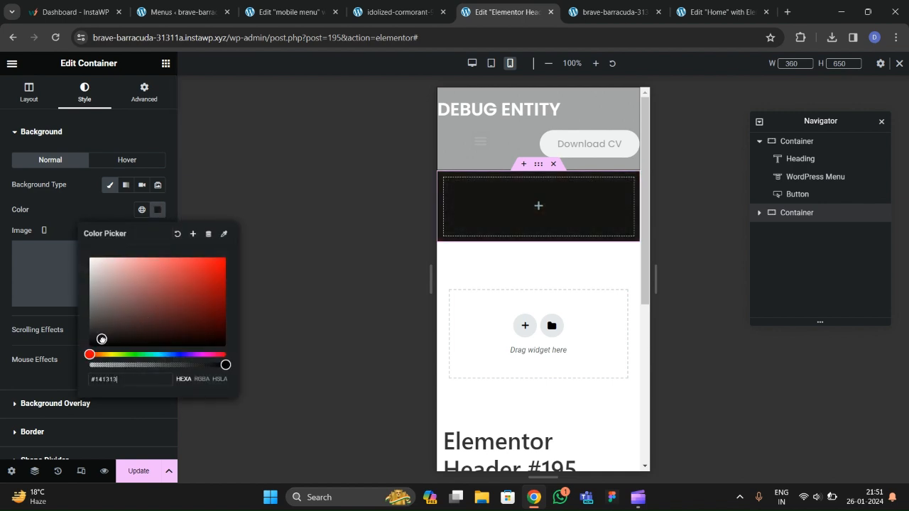
{"action": "left_click", "coordinate": [91, 224]}
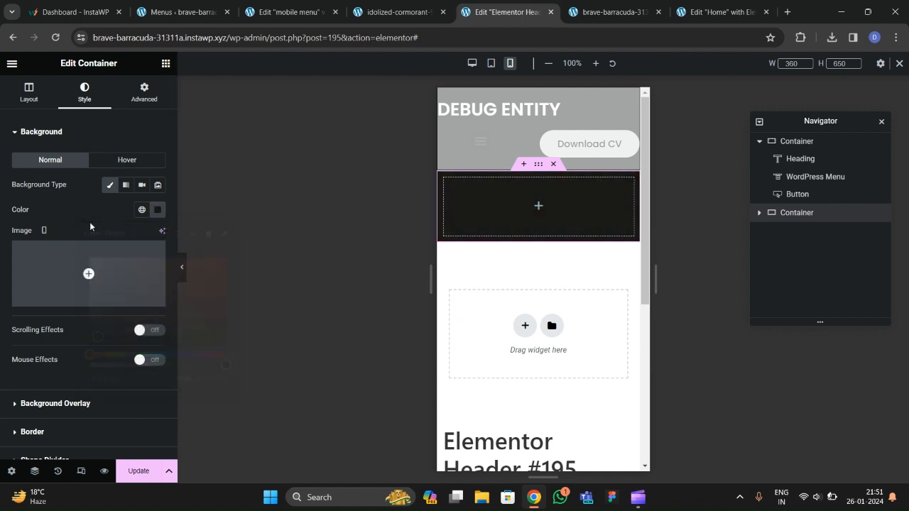
Set the new container's content width to Full Width.
{"action": "left_click", "coordinate": [132, 102]}
{"action": "left_click", "coordinate": [28, 92]}
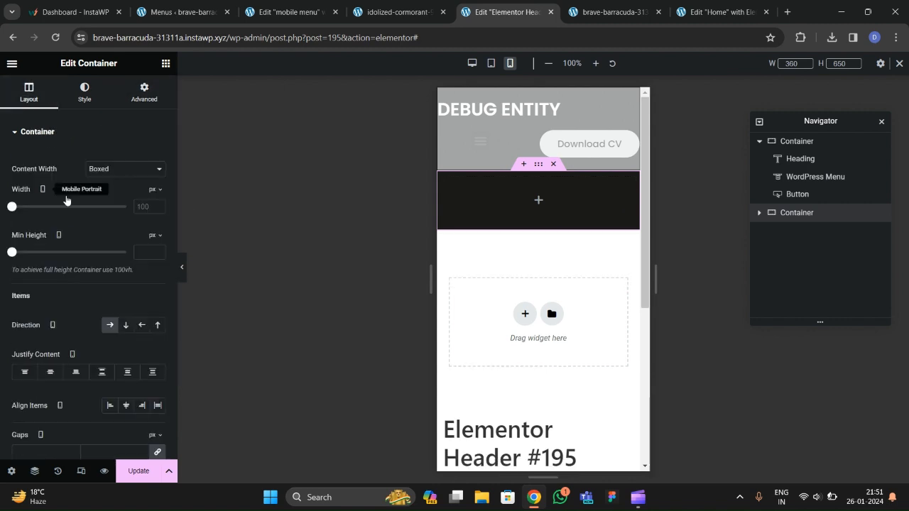
{"action": "left_click", "coordinate": [115, 170]}
{"action": "left_click", "coordinate": [106, 191]}
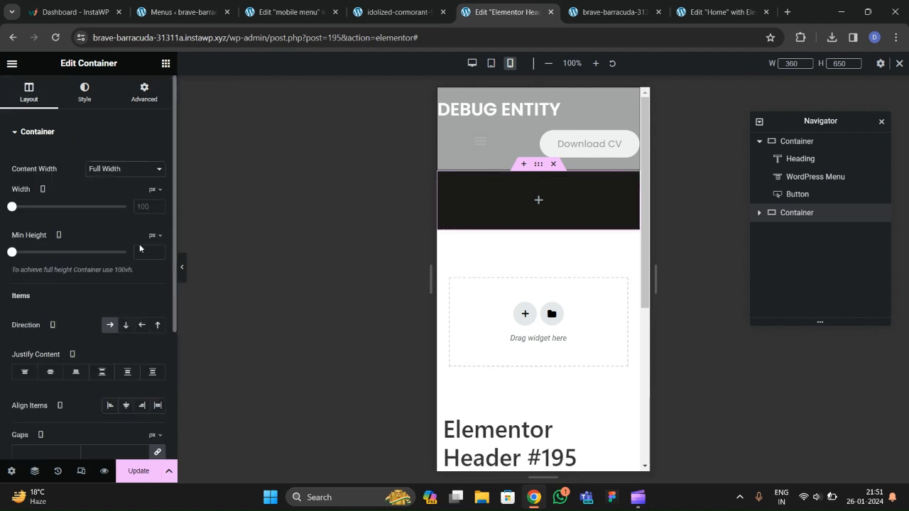
{"action": "left_click", "coordinate": [165, 64]}
Add a Heading to the dark container reading 'DEBUG ENTITY'.
{"action": "scroll", "coordinate": [89, 280], "scroll_direction": "down", "scroll_amount": 3}
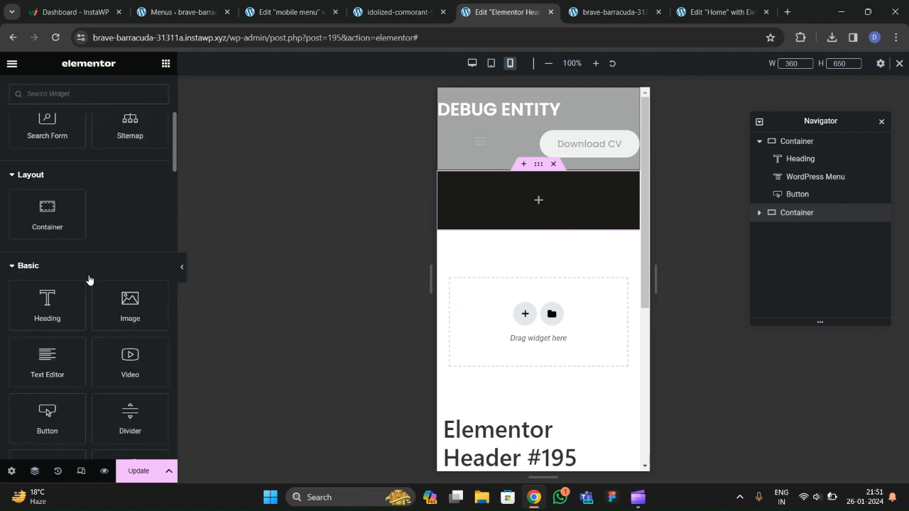
{"action": "left_click_drag", "start_coordinate": [47, 301], "coordinate": [450, 207]}
{"action": "left_click_drag", "start_coordinate": [129, 186], "coordinate": [0, 186]}
{"action": "type", "text": "DEBUG ENTITY"}
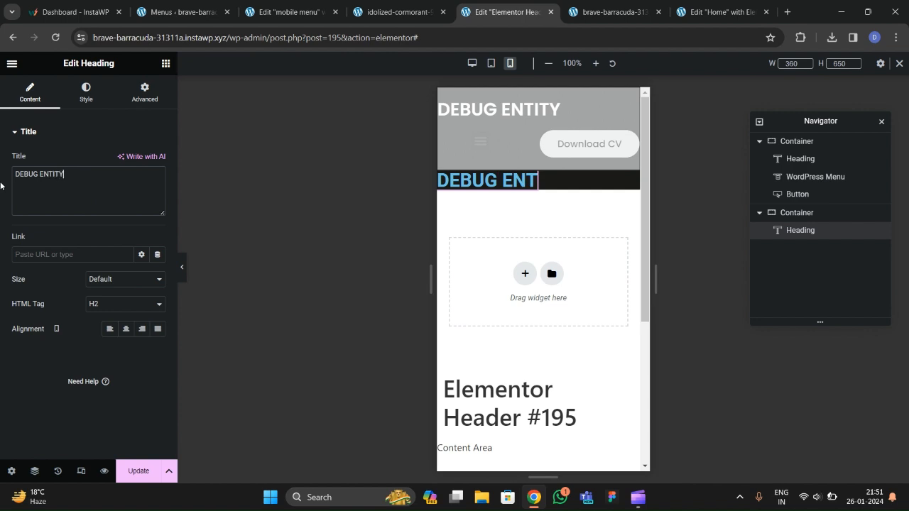
{"action": "left_click", "coordinate": [86, 93]}
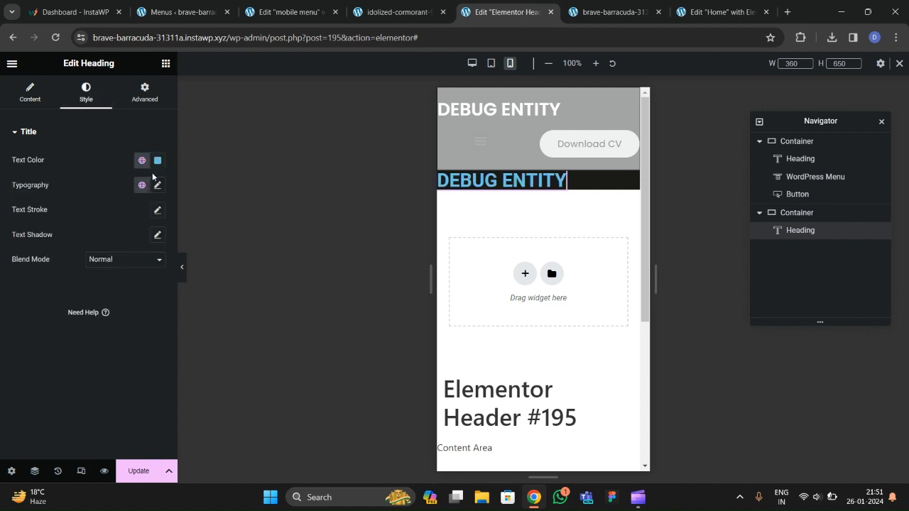
{"action": "left_click", "coordinate": [158, 161]}
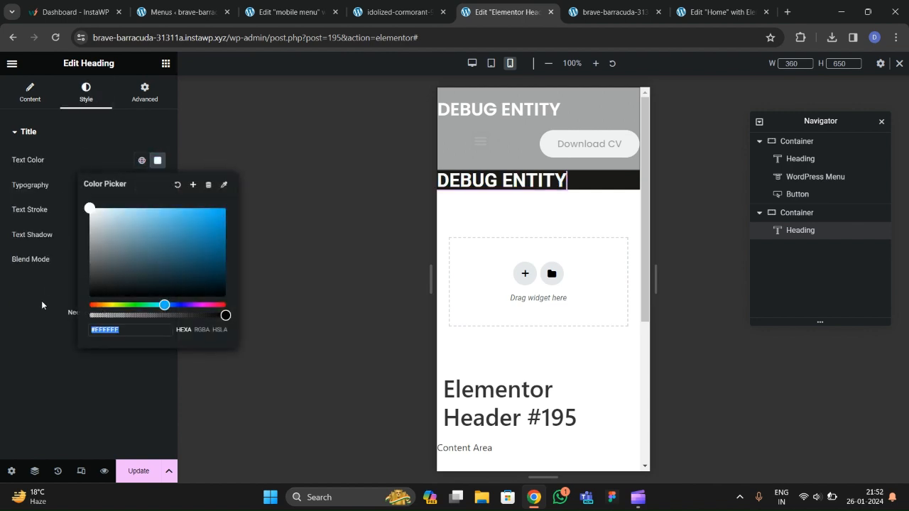
{"action": "left_click", "coordinate": [54, 287]}
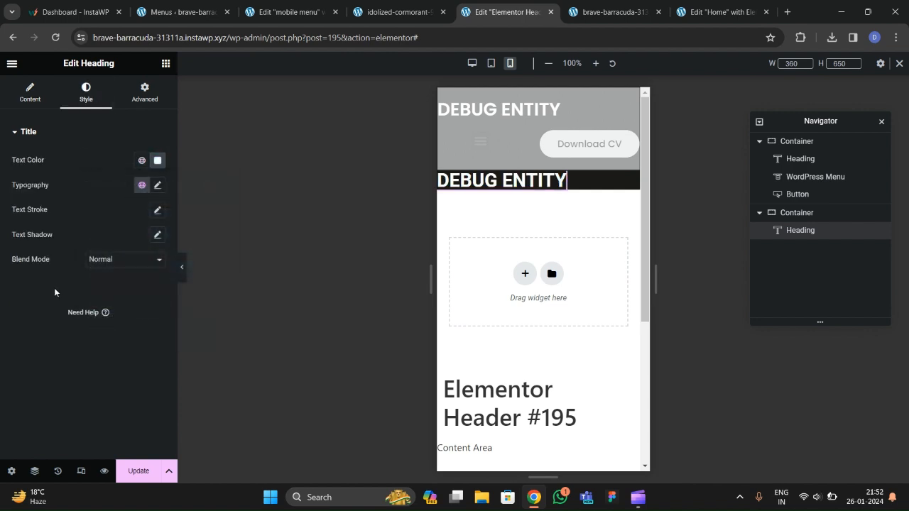
Pad the dark container 30 px top and bottom, 20 px left and right.
{"action": "left_click", "coordinate": [804, 213]}
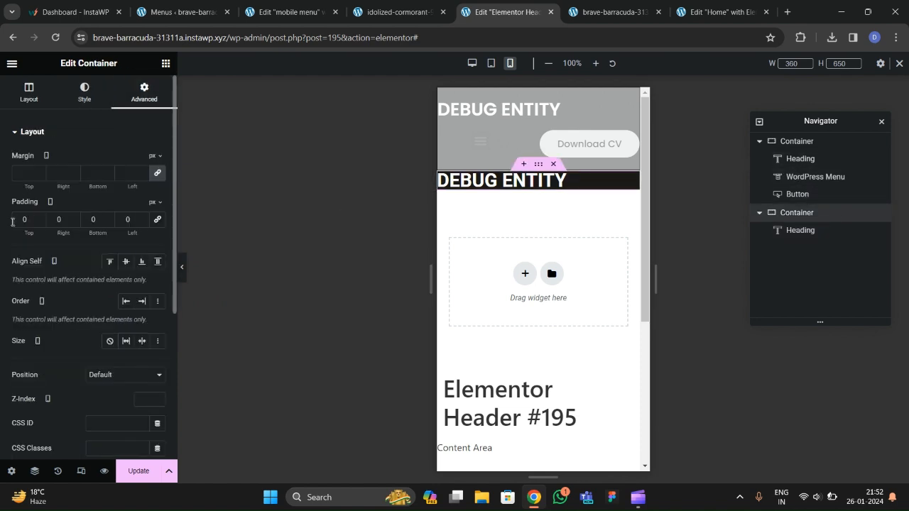
{"action": "left_click", "coordinate": [15, 221]}
{"action": "type", "text": "30"}
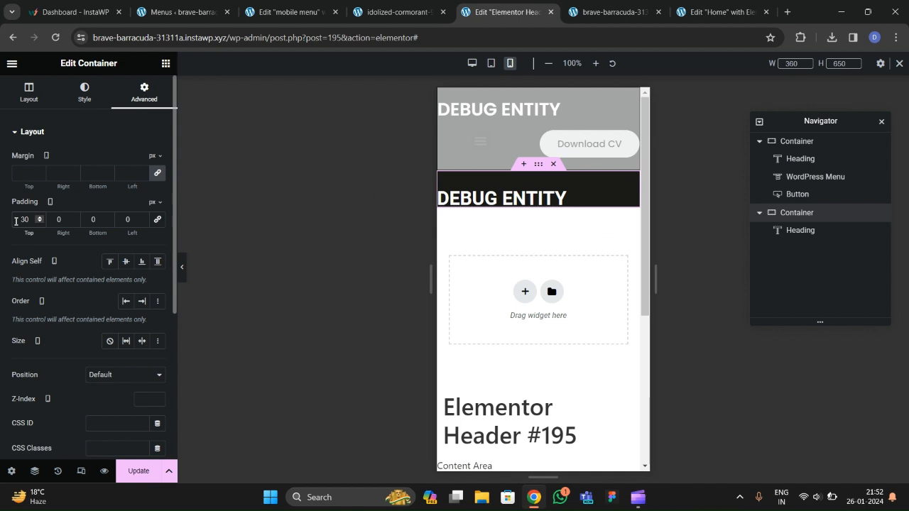
{"action": "left_click", "coordinate": [157, 219]}
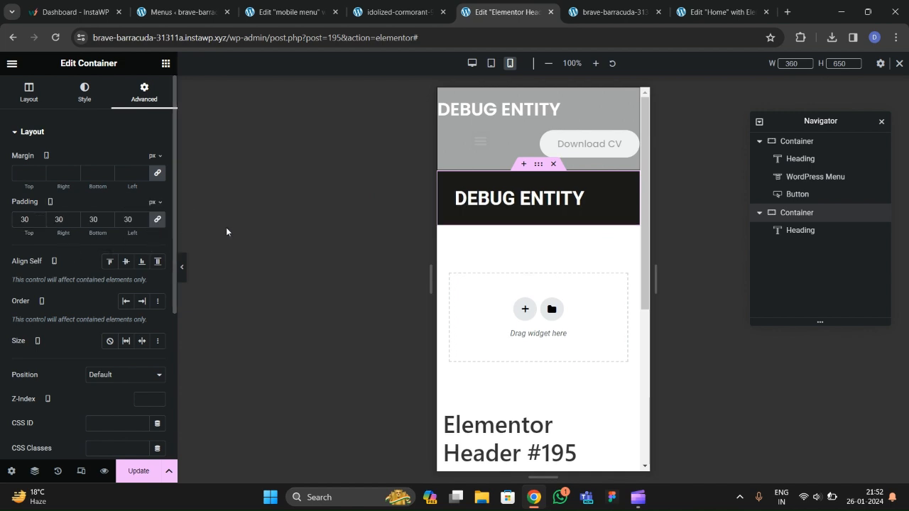
{"action": "left_click", "coordinate": [158, 220]}
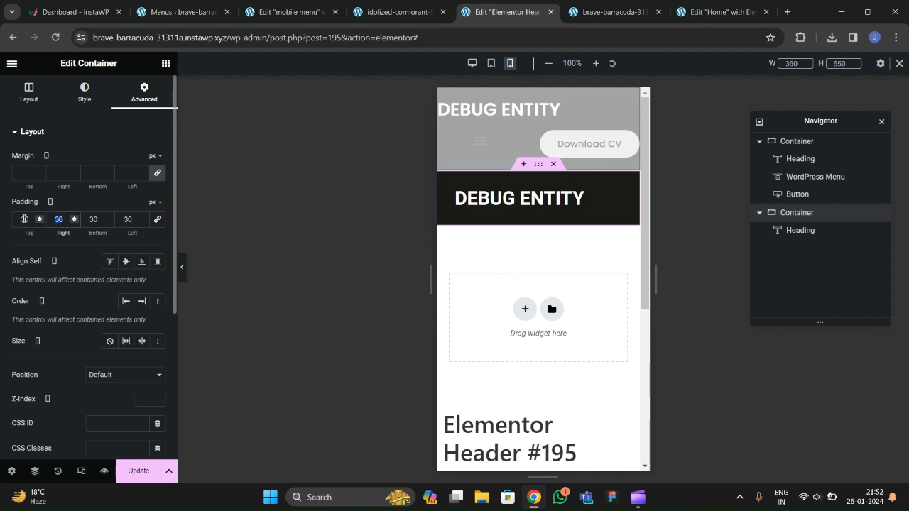
{"action": "type", "text": "20"}
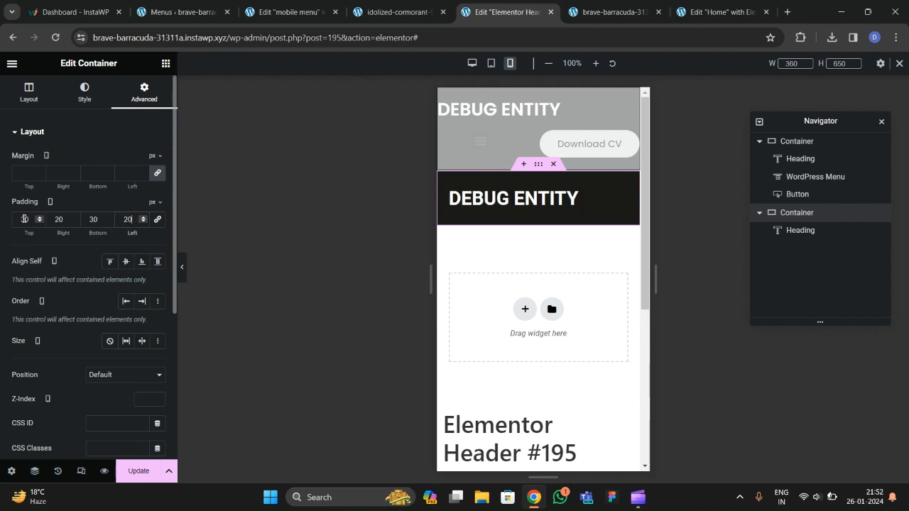
Make the DEBUG ENTITY heading text the global yellow.
{"action": "left_click", "coordinate": [511, 202]}
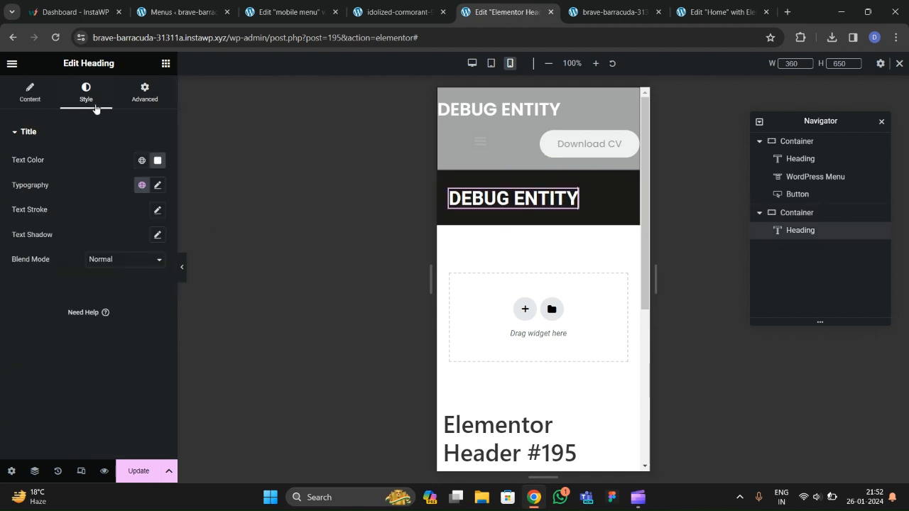
{"action": "left_click", "coordinate": [157, 186]}
{"action": "left_click", "coordinate": [142, 160]}
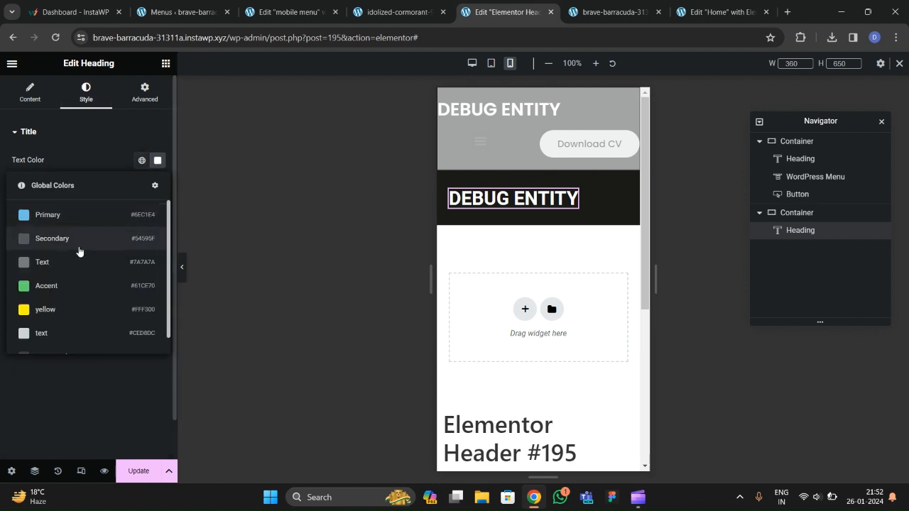
{"action": "left_click", "coordinate": [66, 307]}
Set the heading's typography to Poppins at 26 px.
{"action": "left_click", "coordinate": [158, 186]}
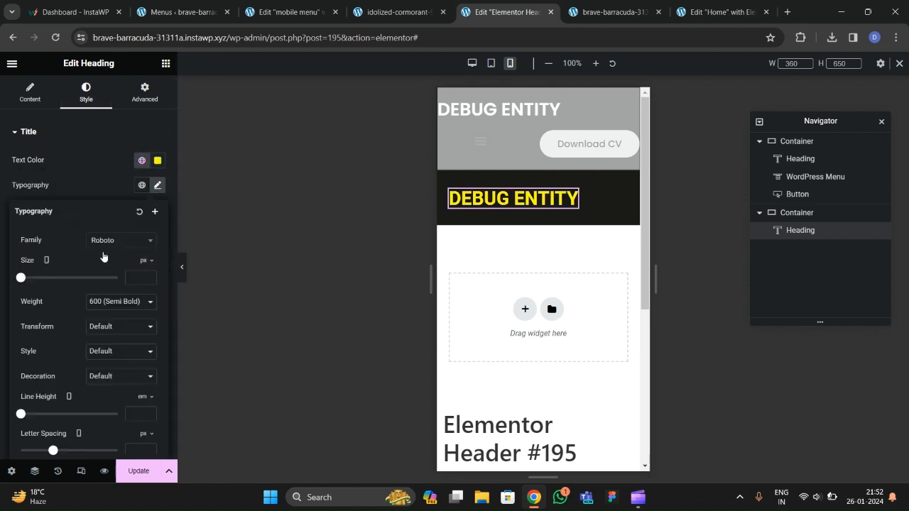
{"action": "left_click", "coordinate": [114, 241]}
{"action": "type", "text": "poppins"}
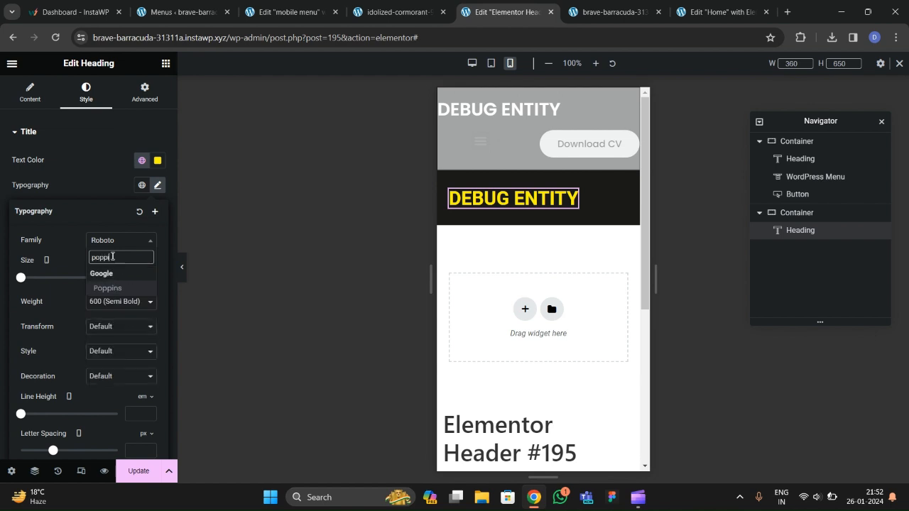
{"action": "key", "text": "Return"}
{"action": "left_click", "coordinate": [142, 278]}
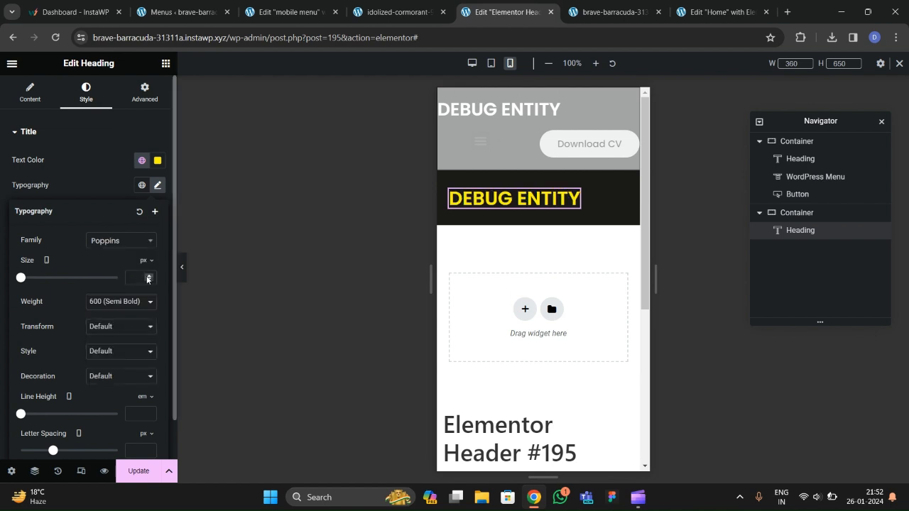
{"action": "type", "text": "3"}
{"action": "left_click_drag", "start_coordinate": [147, 279], "coordinate": [147, 278]}
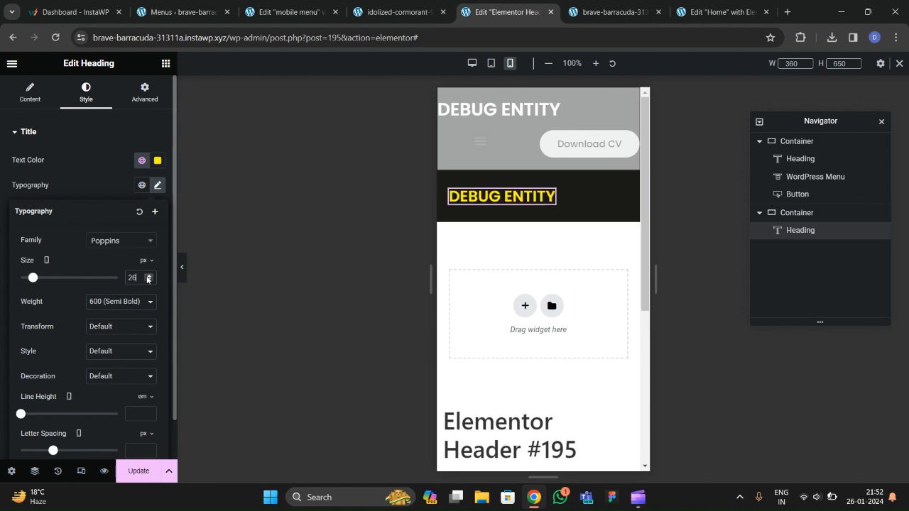
{"action": "left_click", "coordinate": [165, 63]}
Add an Icon widget after DEBUG ENTITY; set the header bar to Space Between, vertically centred.
{"action": "type", "text": "icon"}
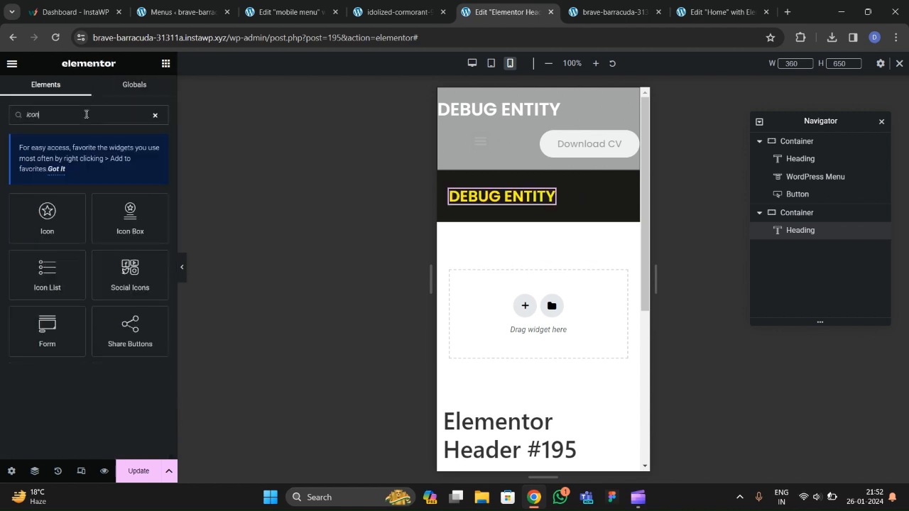
{"action": "left_click_drag", "start_coordinate": [67, 226], "coordinate": [177, 215]}
{"action": "left_click_drag", "start_coordinate": [47, 217], "coordinate": [499, 201]}
{"action": "left_click_drag", "start_coordinate": [810, 246], "coordinate": [811, 251]}
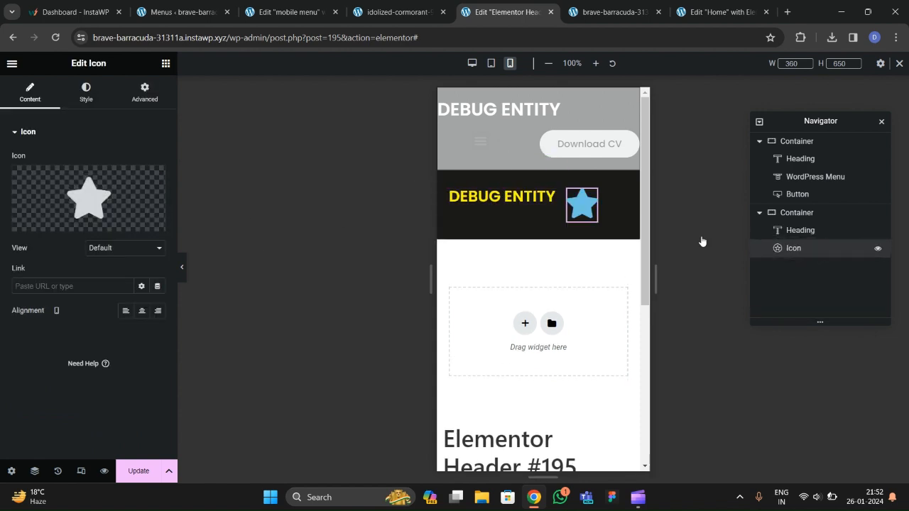
{"action": "left_click", "coordinate": [835, 219]}
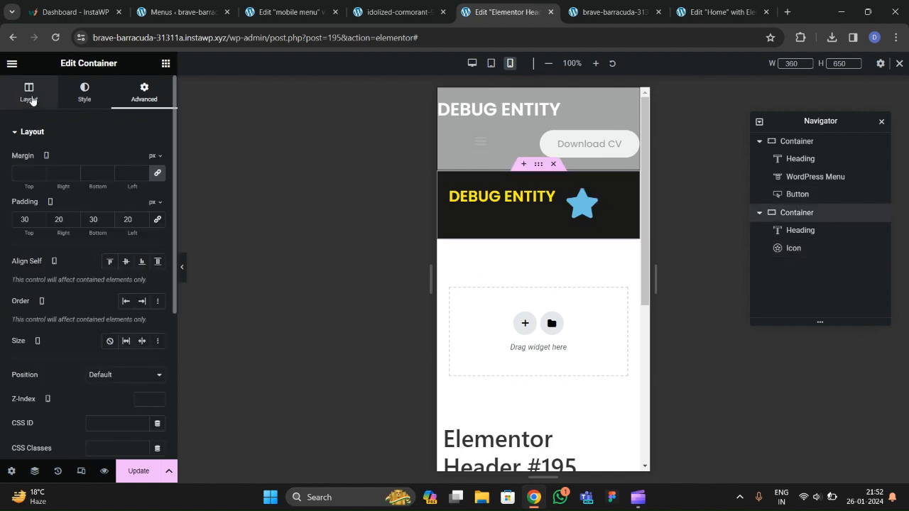
{"action": "scroll", "coordinate": [53, 292], "scroll_direction": "down", "scroll_amount": 3}
{"action": "left_click", "coordinate": [51, 253]}
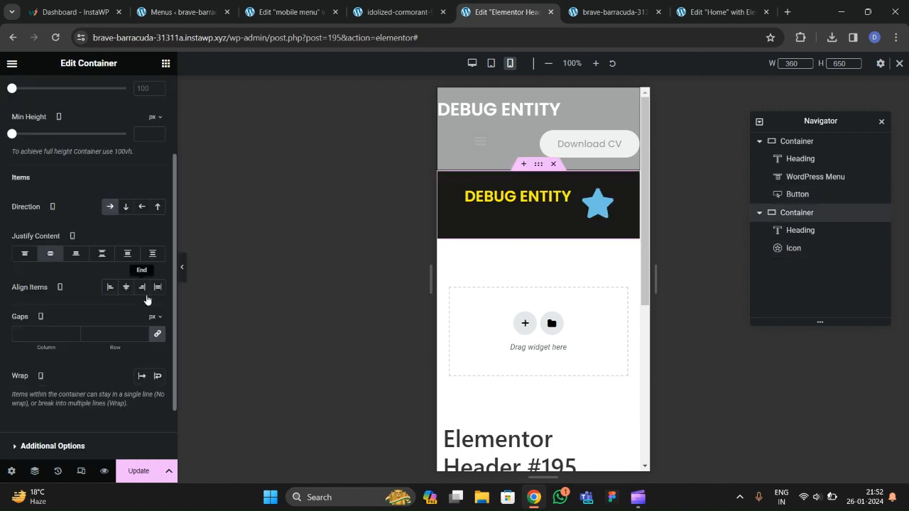
{"action": "left_click", "coordinate": [125, 287]}
{"action": "left_click", "coordinate": [102, 254]}
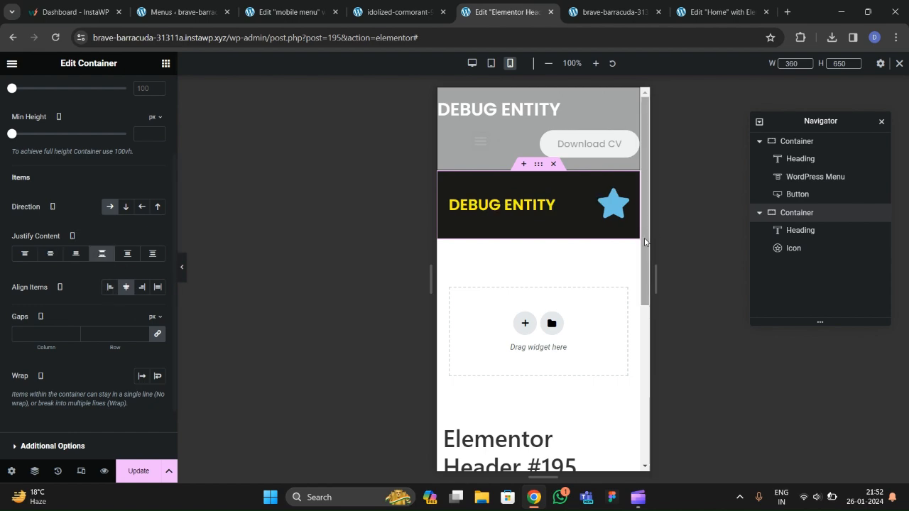
Replace the default star with the Bars icon from the icon library.
{"action": "left_click", "coordinate": [612, 207]}
{"action": "left_click", "coordinate": [50, 223]}
{"action": "left_click", "coordinate": [409, 106]}
{"action": "type", "text": "bars"}
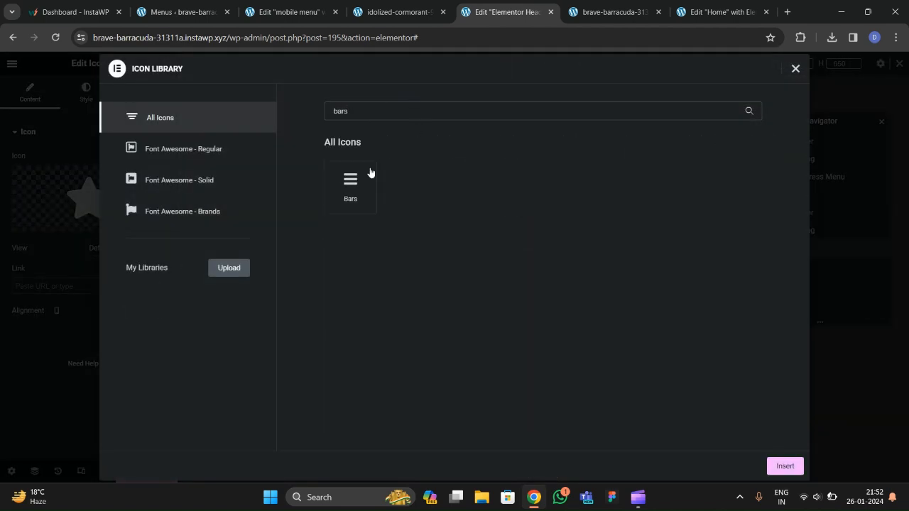
{"action": "left_click", "coordinate": [351, 186]}
{"action": "left_click", "coordinate": [784, 464]}
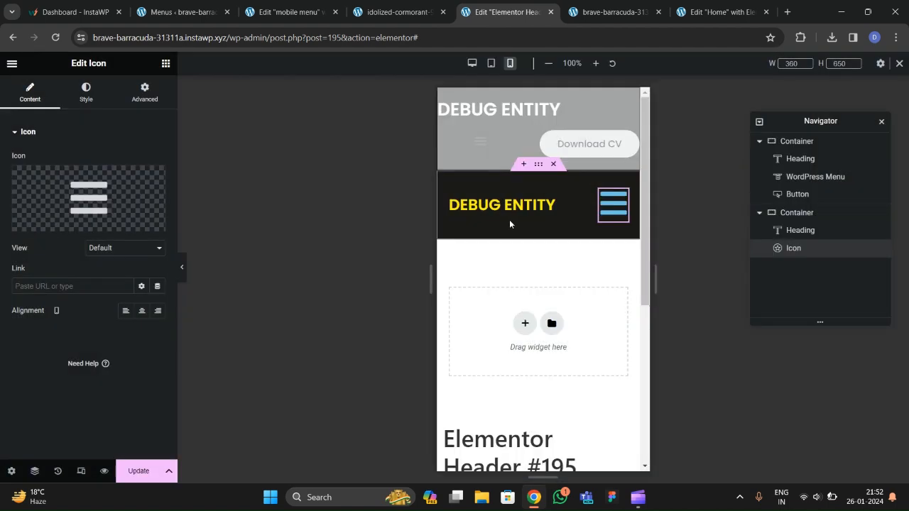
Set the hamburger icon's size to 28 px.
{"action": "left_click", "coordinate": [86, 93]}
{"action": "left_click", "coordinate": [158, 185]}
{"action": "left_click", "coordinate": [16, 352]}
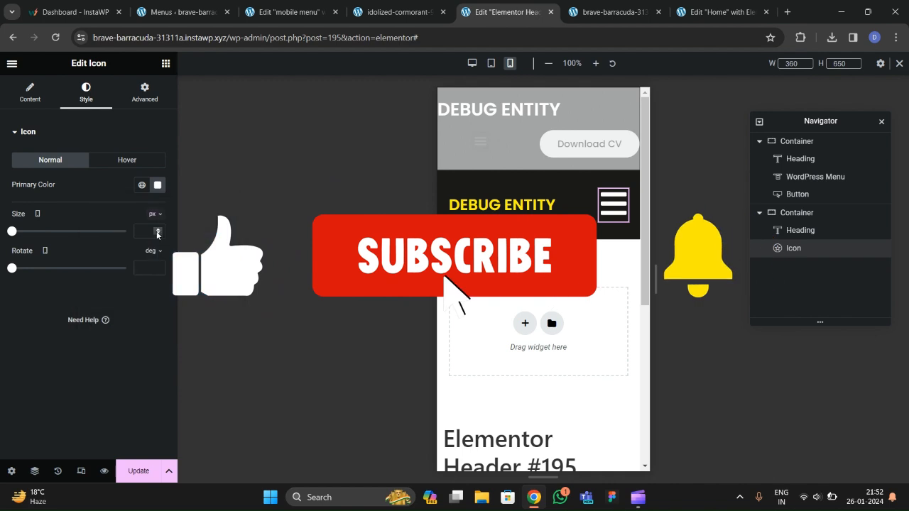
{"action": "left_click", "coordinate": [146, 232]}
{"action": "type", "text": "10"}
{"action": "left_click", "coordinate": [158, 230]}
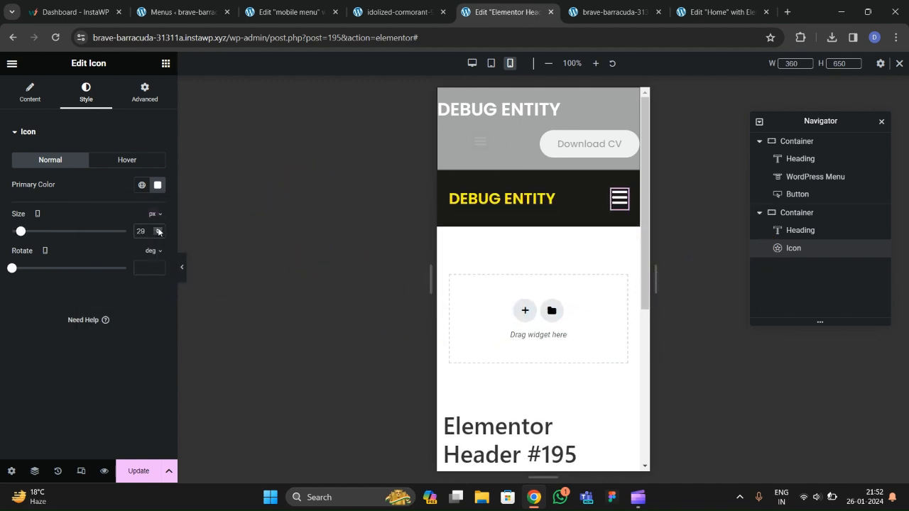
{"action": "left_click", "coordinate": [158, 234]}
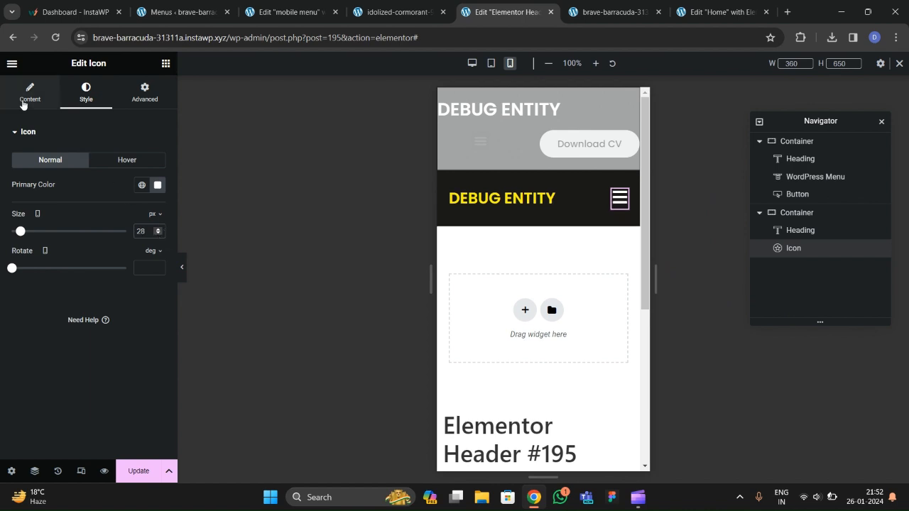
Link the hamburger icon to the mobile menu popup via the Popup dynamic tag and save the header.
{"action": "left_click", "coordinate": [23, 105]}
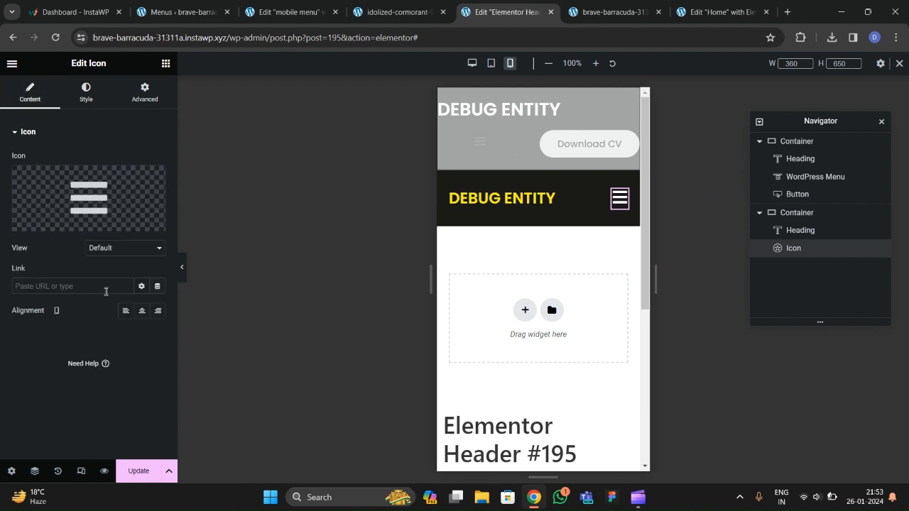
{"action": "left_click", "coordinate": [157, 288]}
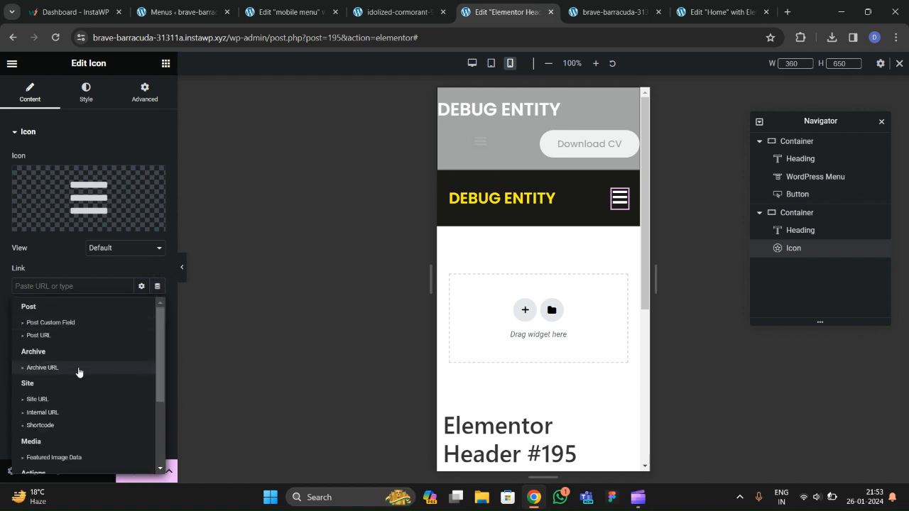
{"action": "scroll", "coordinate": [52, 408], "scroll_direction": "down", "scroll_amount": 3}
{"action": "left_click", "coordinate": [35, 374]}
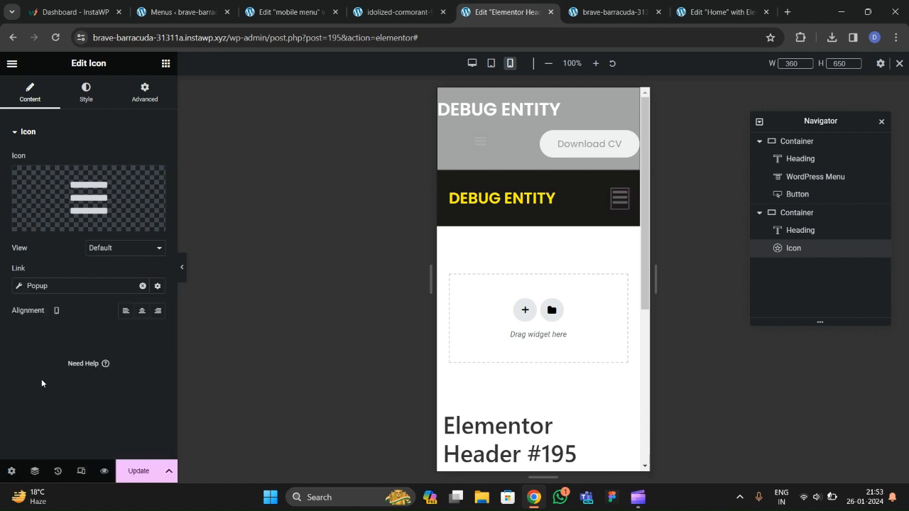
{"action": "left_click", "coordinate": [70, 382]}
{"action": "type", "text": "slide"}
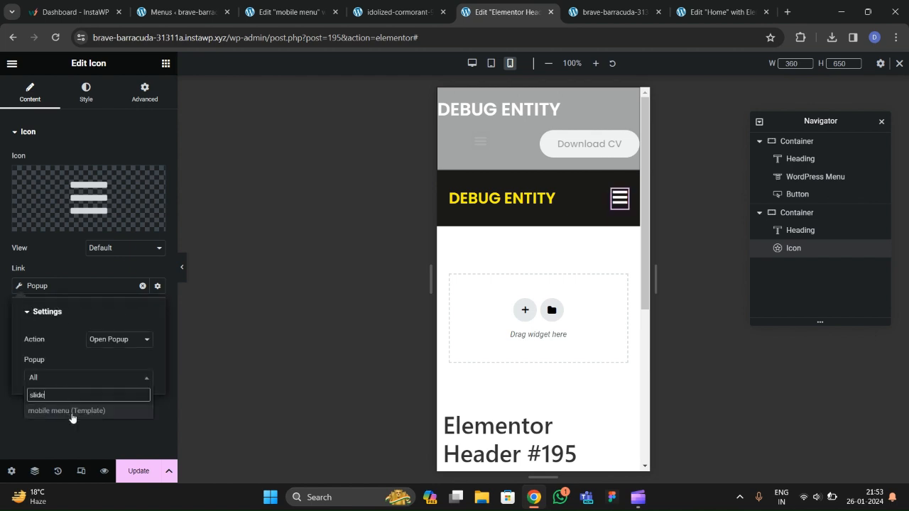
{"action": "left_click", "coordinate": [72, 412]}
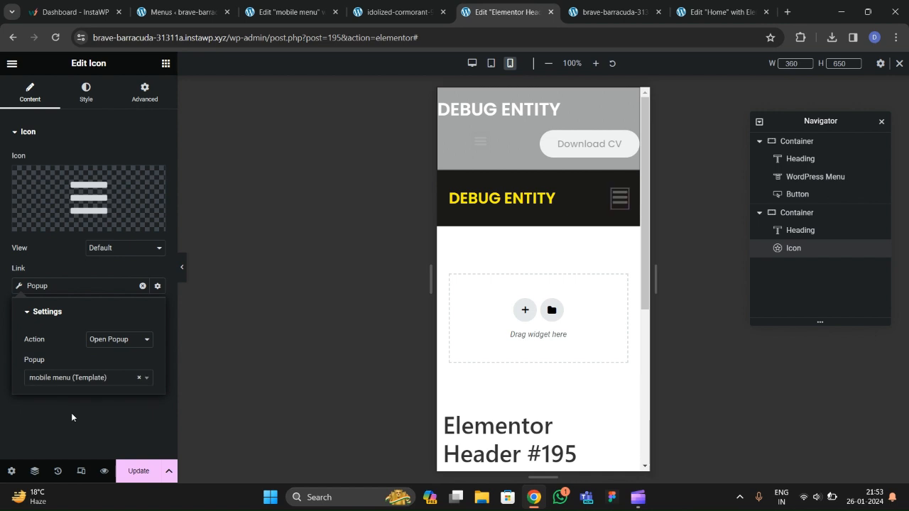
{"action": "left_click", "coordinate": [72, 417]}
{"action": "left_click", "coordinate": [139, 471]}
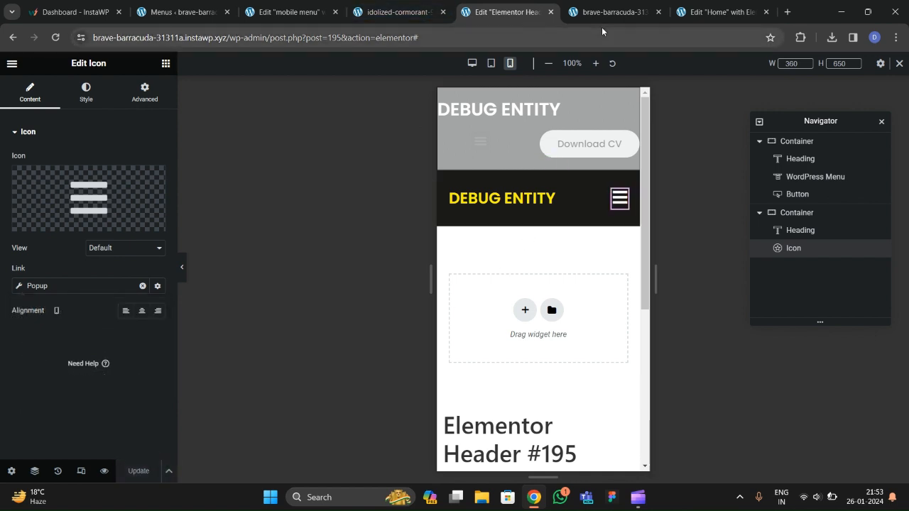
Hide the dark mobile header container on desktop and tablet, then update the header.
{"action": "left_click", "coordinate": [615, 12]}
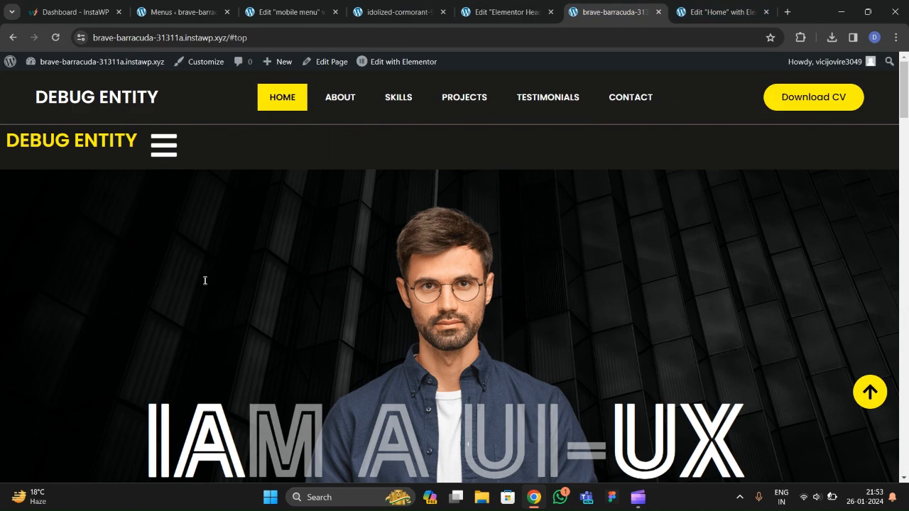
{"action": "left_click", "coordinate": [514, 17]}
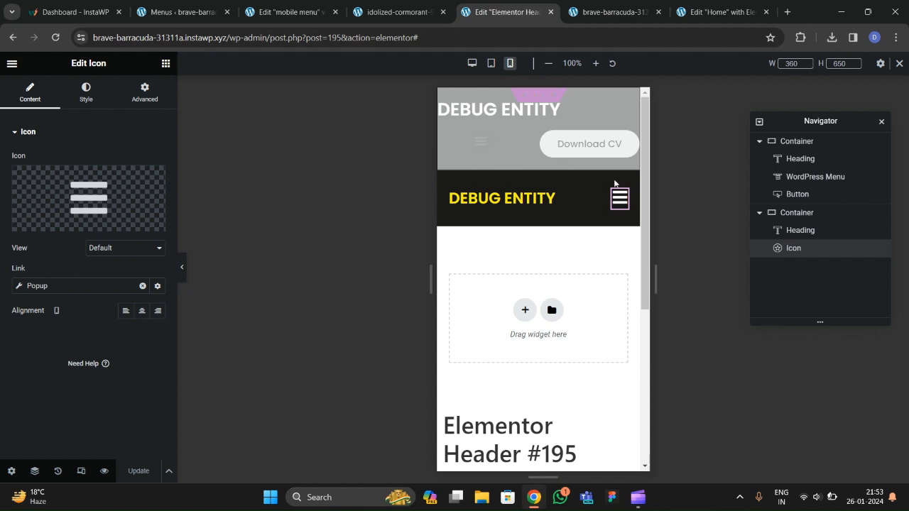
{"action": "left_click", "coordinate": [800, 216]}
{"action": "left_click", "coordinate": [145, 92]}
{"action": "scroll", "coordinate": [91, 285], "scroll_direction": "down", "scroll_amount": 3}
{"action": "left_click", "coordinate": [42, 316]}
{"action": "left_click", "coordinate": [150, 260]}
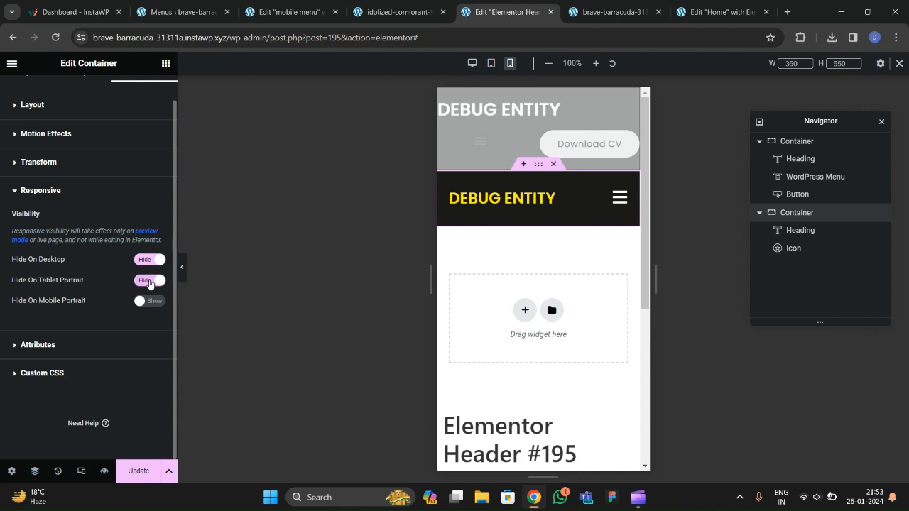
{"action": "left_click", "coordinate": [139, 471]}
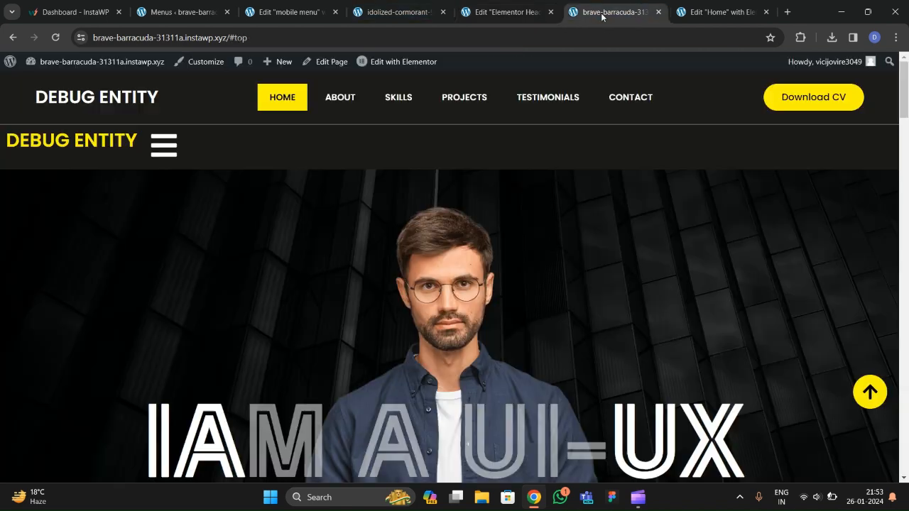
View the live site in the inspector's mobile-sized device mode.
{"action": "left_click", "coordinate": [614, 12]}
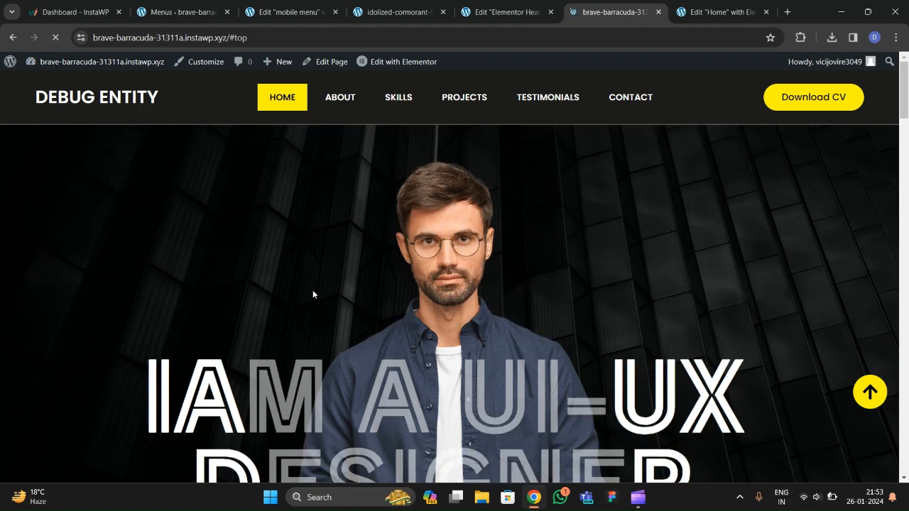
{"action": "scroll", "coordinate": [310, 299], "scroll_direction": "down", "scroll_amount": 10}
{"action": "scroll", "coordinate": [311, 307], "scroll_direction": "down", "scroll_amount": 2}
{"action": "scroll", "coordinate": [309, 319], "scroll_direction": "up", "scroll_amount": 15}
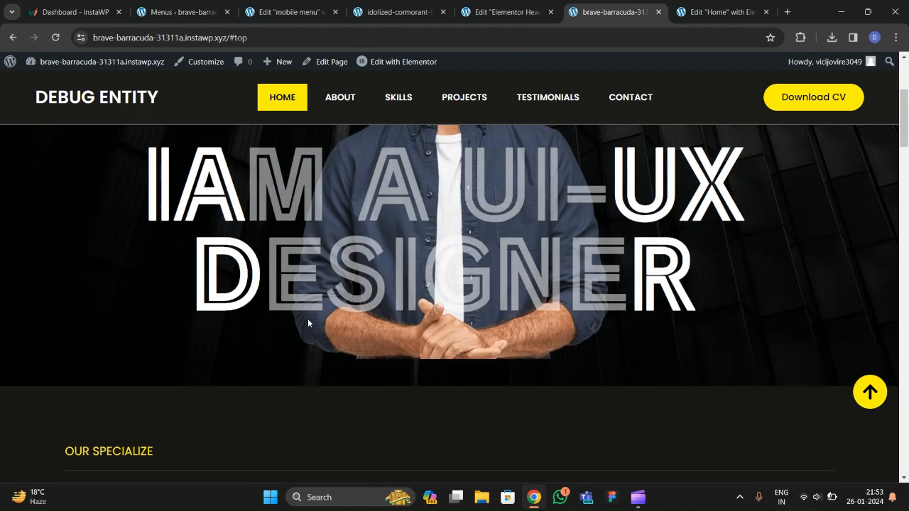
{"action": "right_click", "coordinate": [273, 268]}
{"action": "scroll", "coordinate": [340, 189], "scroll_direction": "down", "scroll_amount": 2}
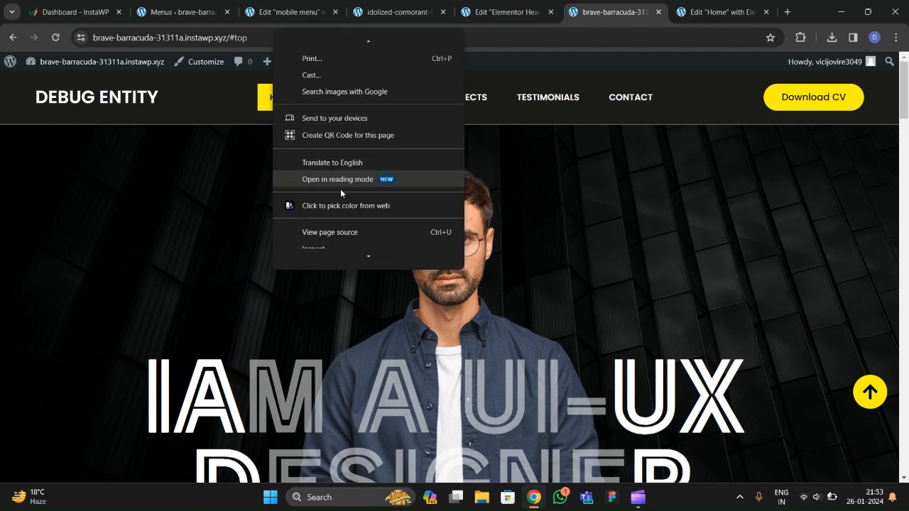
{"action": "left_click", "coordinate": [325, 257]}
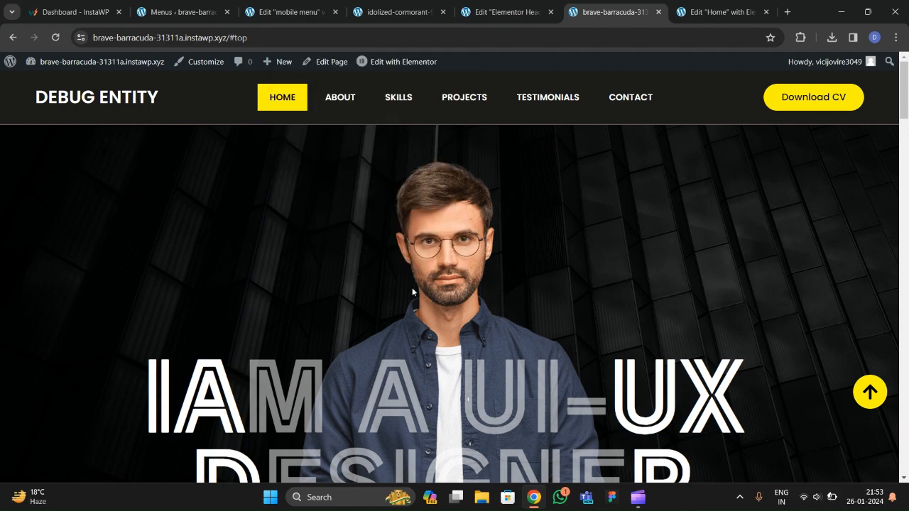
{"action": "scroll", "coordinate": [307, 251], "scroll_direction": "down", "scroll_amount": 5}
{"action": "scroll", "coordinate": [341, 213], "scroll_direction": "up", "scroll_amount": 6}
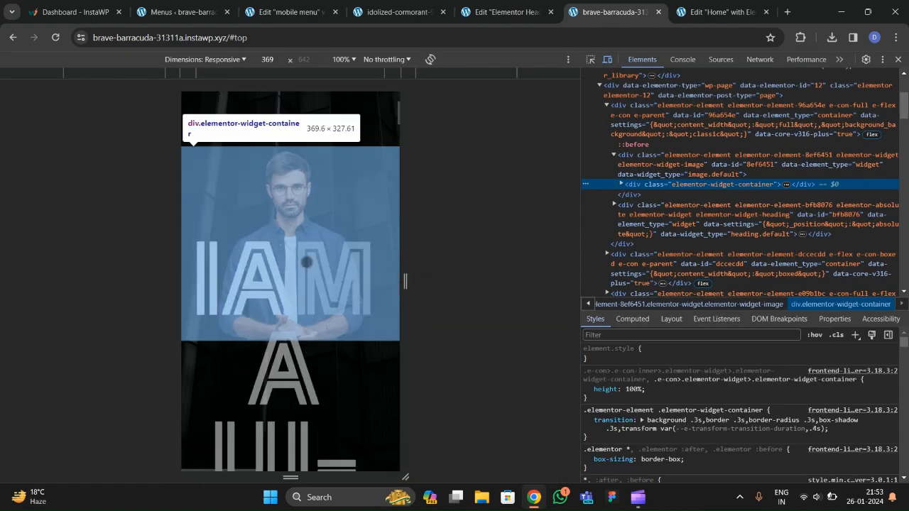
Test the hamburger popup on mobile, jumping to ABOUT, then reopening the menu.
{"action": "left_click", "coordinate": [380, 145]}
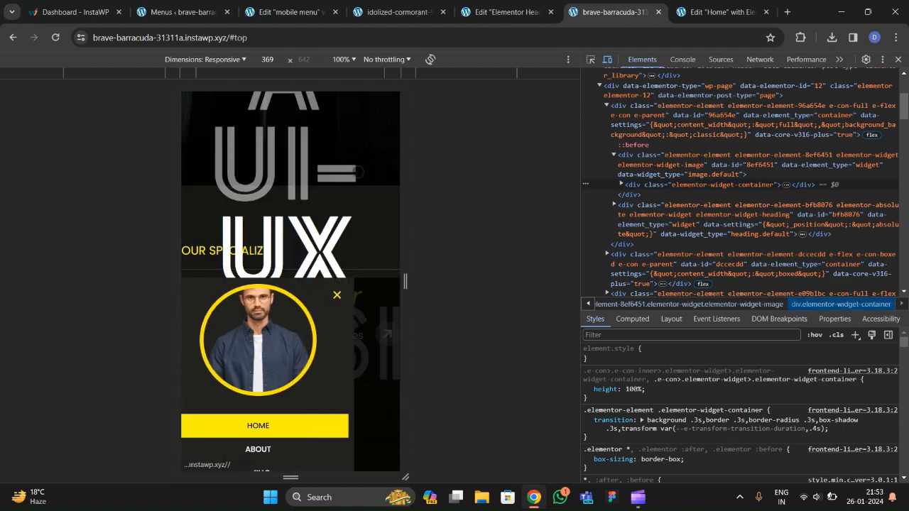
{"action": "left_click", "coordinate": [292, 264]}
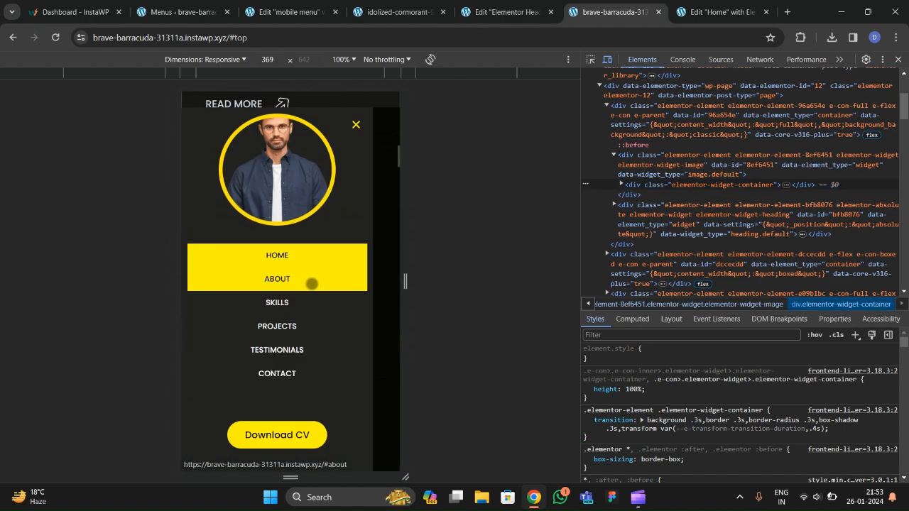
{"action": "left_click", "coordinate": [356, 109]}
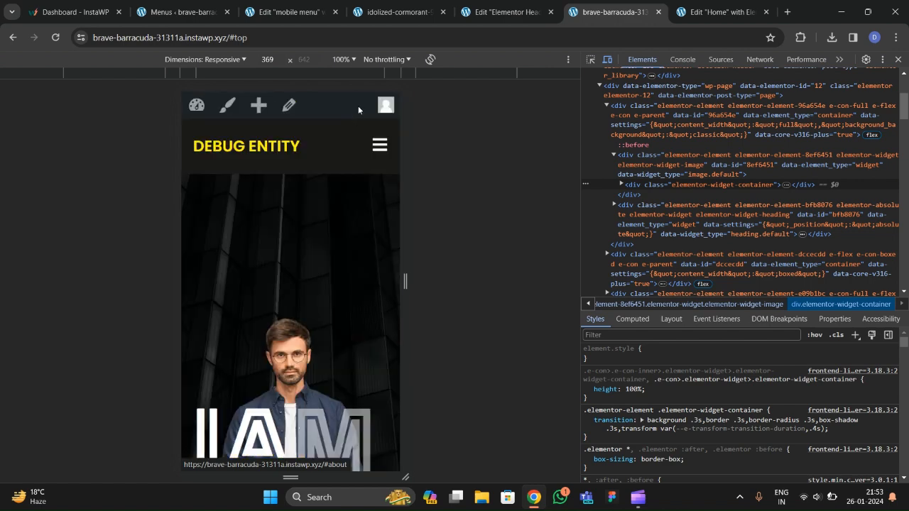
{"action": "scroll", "coordinate": [341, 284], "scroll_direction": "down", "scroll_amount": 5}
{"action": "scroll", "coordinate": [341, 284], "scroll_direction": "up", "scroll_amount": 5}
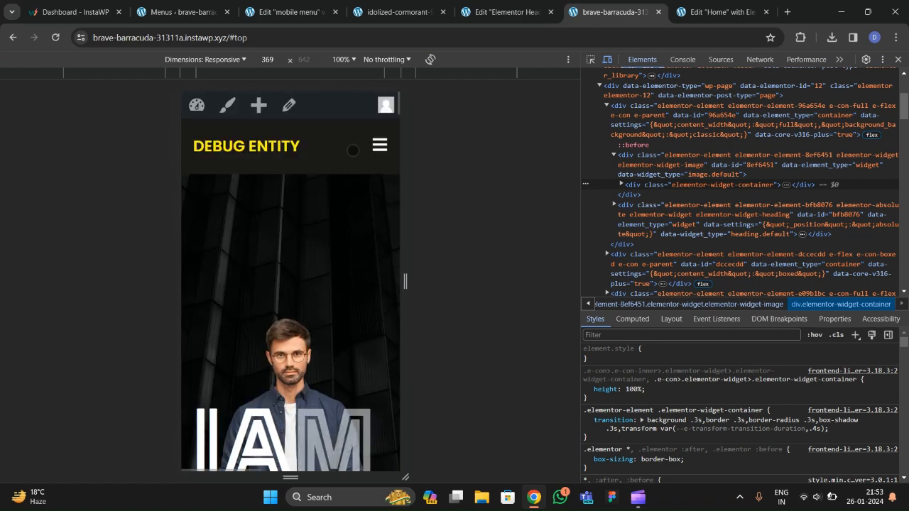
{"action": "left_click", "coordinate": [380, 145]}
{"action": "scroll", "coordinate": [344, 280], "scroll_direction": "up", "scroll_amount": 5}
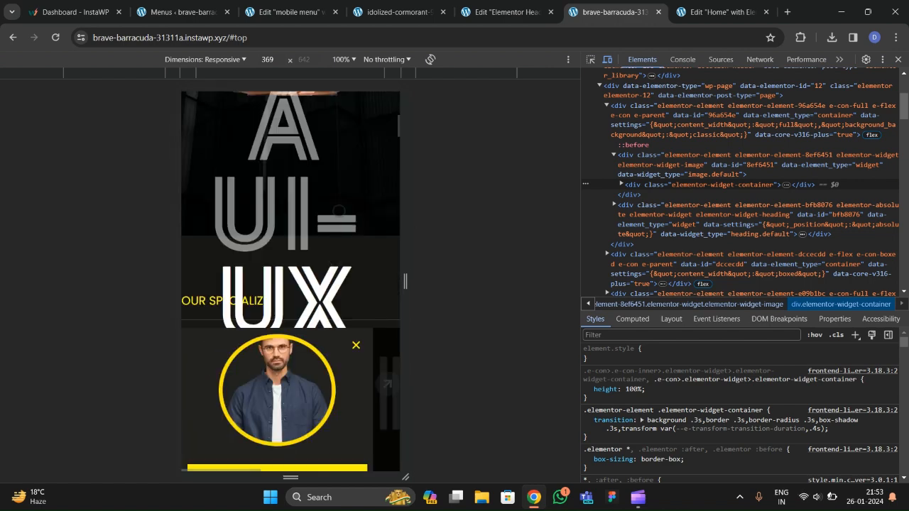
{"action": "scroll", "coordinate": [323, 220], "scroll_direction": "down", "scroll_amount": 5}
{"action": "scroll", "coordinate": [319, 259], "scroll_direction": "up", "scroll_amount": 2}
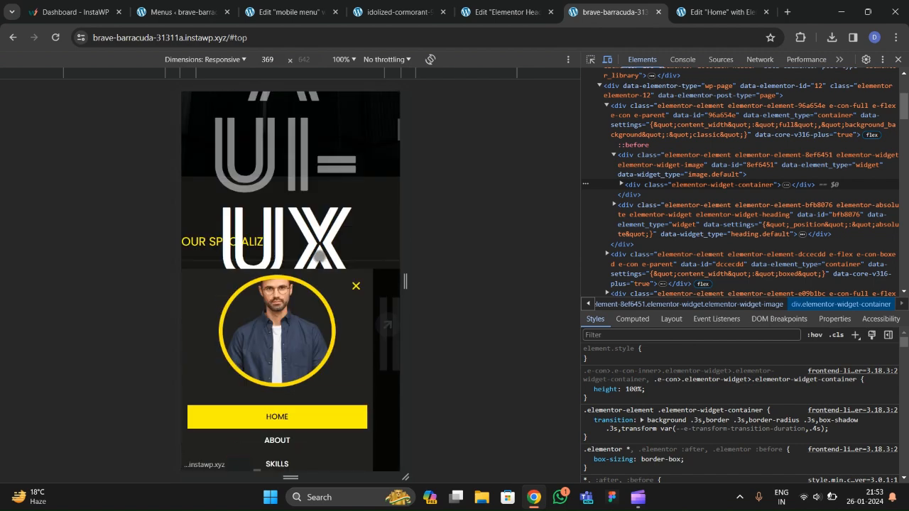
{"action": "scroll", "coordinate": [346, 277], "scroll_direction": "up", "scroll_amount": 3}
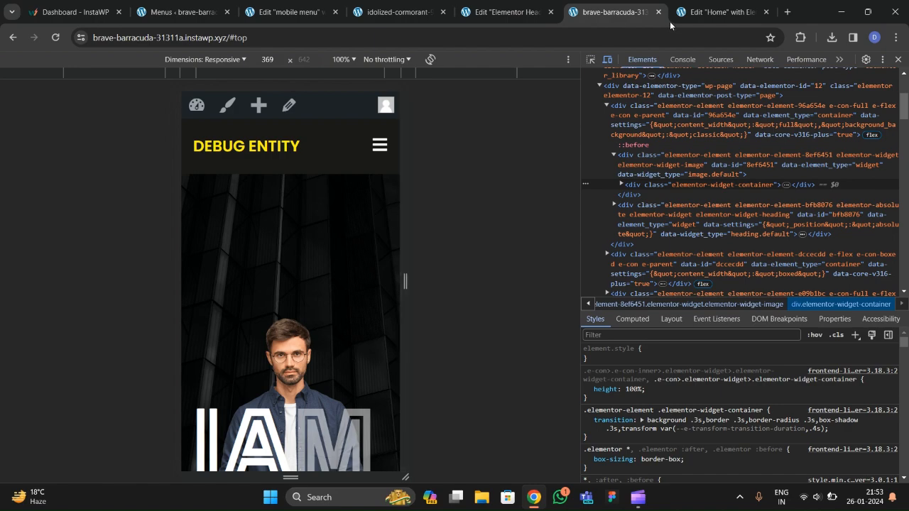
Close the inspector and check the desktop page without the mobile header.
{"action": "left_click", "coordinate": [898, 59]}
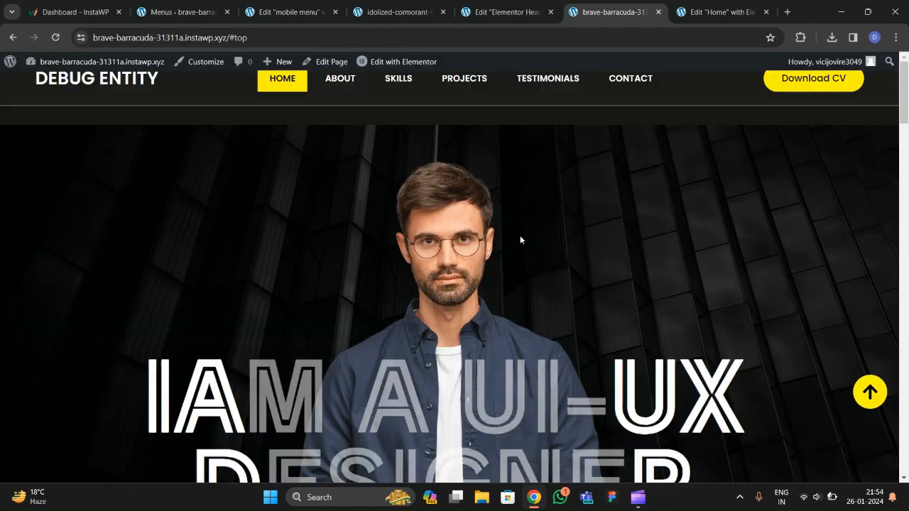
{"action": "scroll", "coordinate": [490, 263], "scroll_direction": "down", "scroll_amount": 20}
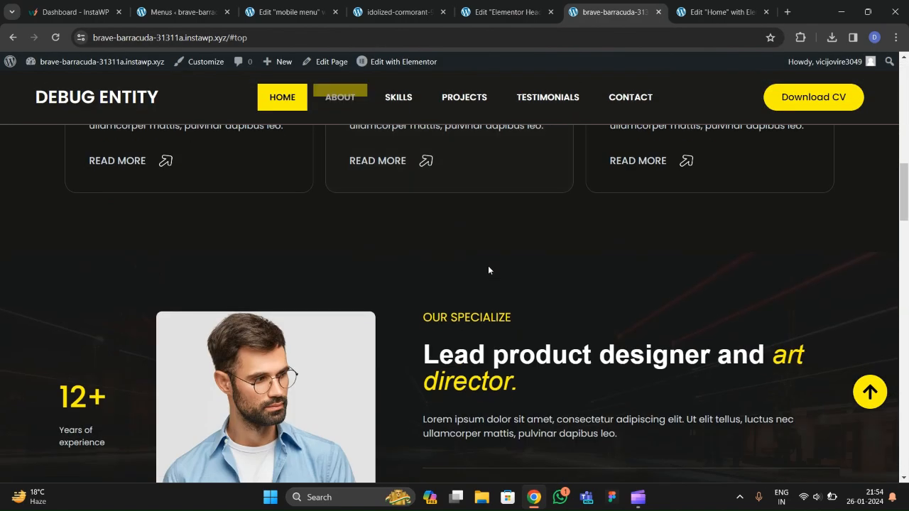
{"action": "scroll", "coordinate": [486, 284], "scroll_direction": "down", "scroll_amount": 10}
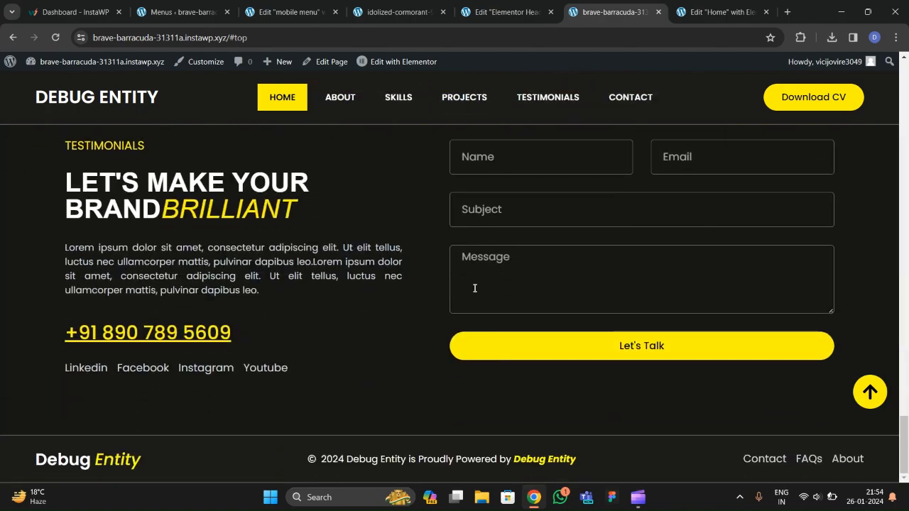
{"action": "scroll", "coordinate": [476, 295], "scroll_direction": "up", "scroll_amount": 20}
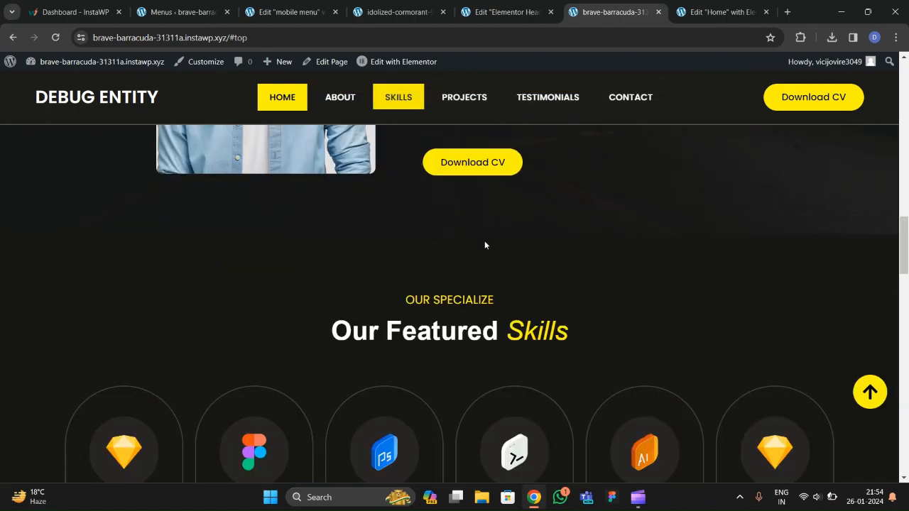
{"action": "scroll", "coordinate": [485, 231], "scroll_direction": "up", "scroll_amount": 5}
Close the header and mobile menu editor tabs and switch to the Home page editor.
{"action": "left_click", "coordinate": [510, 19]}
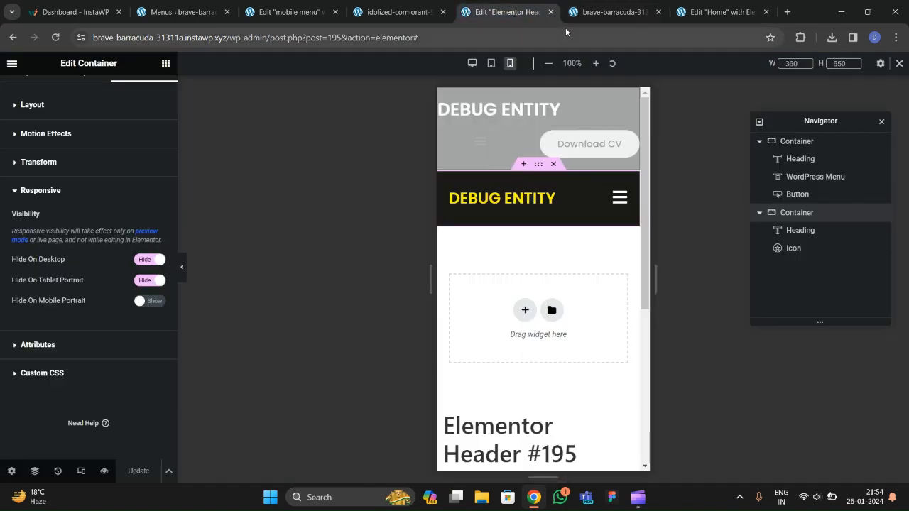
{"action": "left_click", "coordinate": [550, 12]}
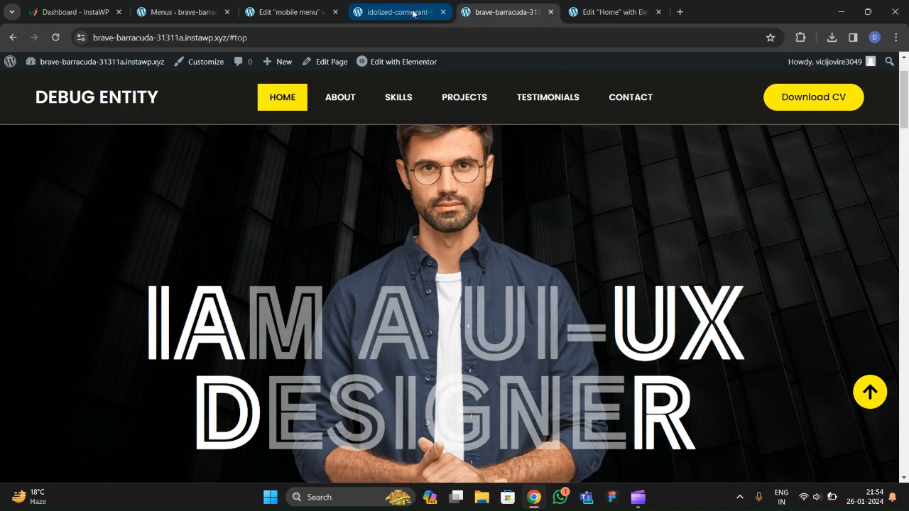
{"action": "left_click", "coordinate": [306, 16]}
{"action": "left_click", "coordinate": [335, 12]}
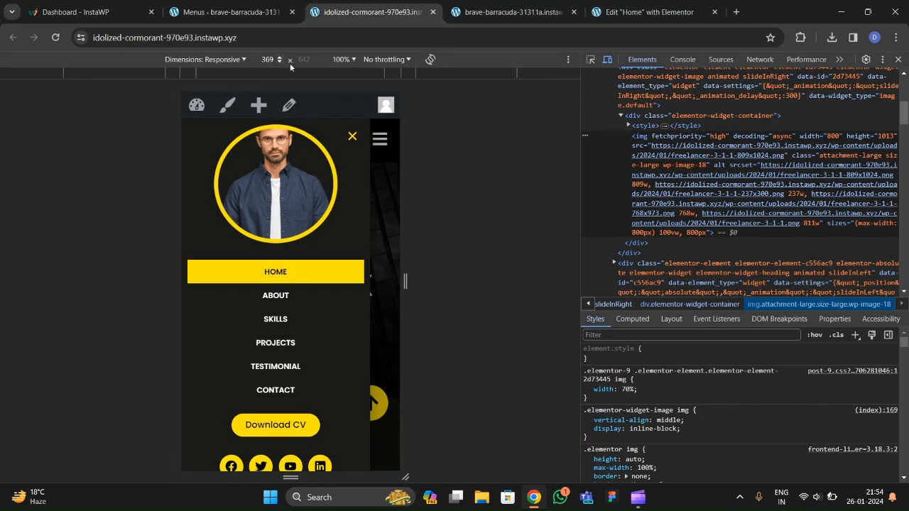
{"action": "left_click", "coordinate": [490, 12]}
{"action": "left_click", "coordinate": [648, 12]}
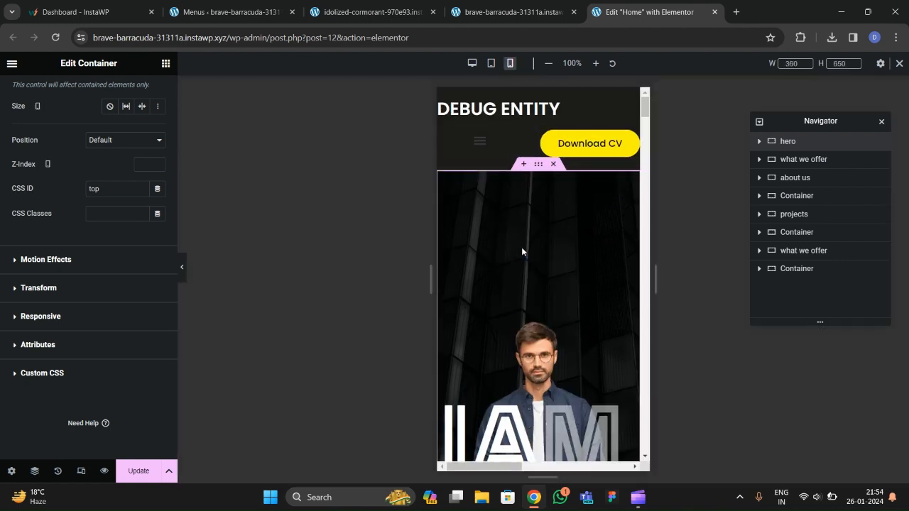
Set the hero heading's mobile typography size to 39 px.
{"action": "scroll", "coordinate": [526, 206], "scroll_direction": "down", "scroll_amount": 1}
{"action": "scroll", "coordinate": [523, 217], "scroll_direction": "up", "scroll_amount": 1}
{"action": "scroll", "coordinate": [117, 179], "scroll_direction": "up", "scroll_amount": 4}
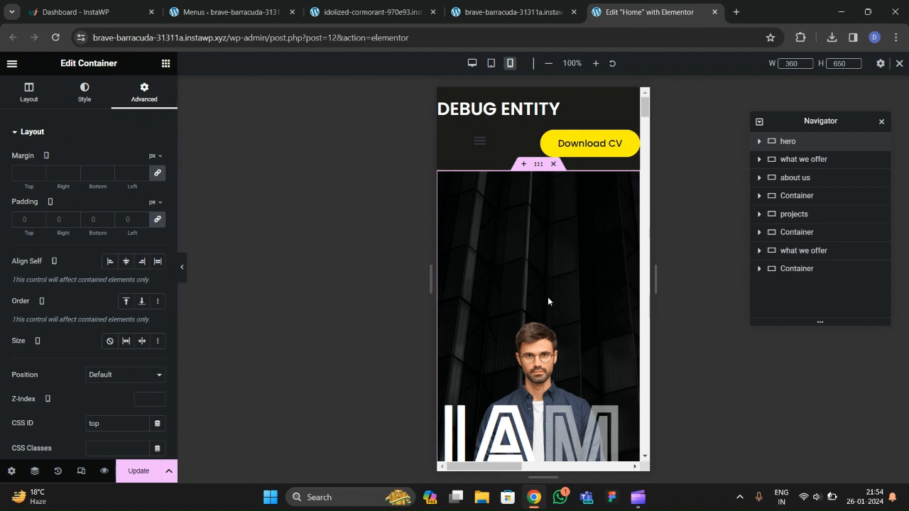
{"action": "scroll", "coordinate": [547, 297], "scroll_direction": "down", "scroll_amount": 3}
{"action": "scroll", "coordinate": [548, 297], "scroll_direction": "up", "scroll_amount": 2}
{"action": "scroll", "coordinate": [548, 297], "scroll_direction": "down", "scroll_amount": 3}
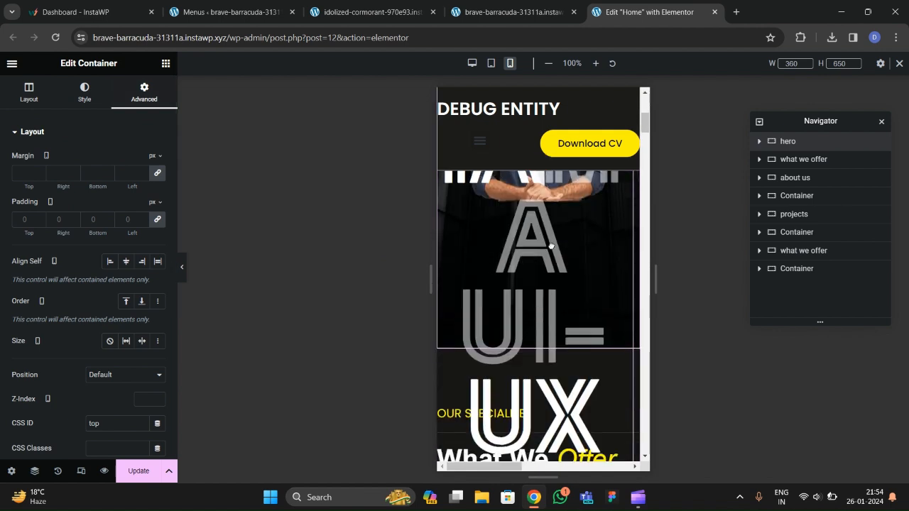
{"action": "left_click", "coordinate": [548, 297]}
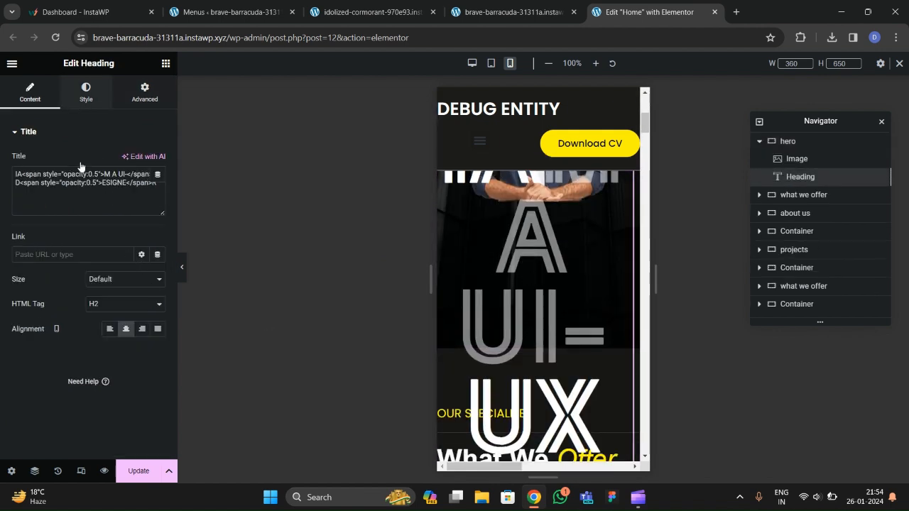
{"action": "left_click", "coordinate": [80, 104]}
{"action": "left_click", "coordinate": [158, 185]}
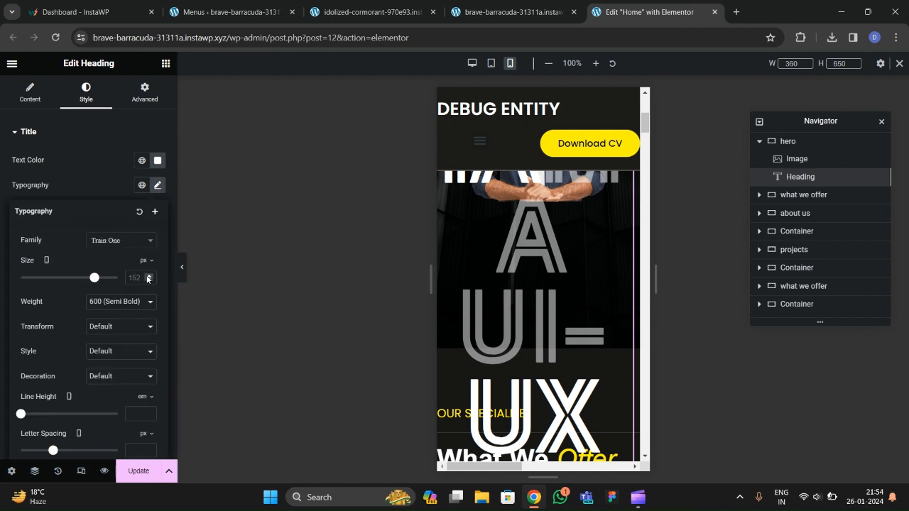
{"action": "left_click", "coordinate": [148, 277]}
{"action": "left_click", "coordinate": [149, 275]}
{"action": "left_click", "coordinate": [149, 275]}
{"action": "left_click", "coordinate": [149, 281]}
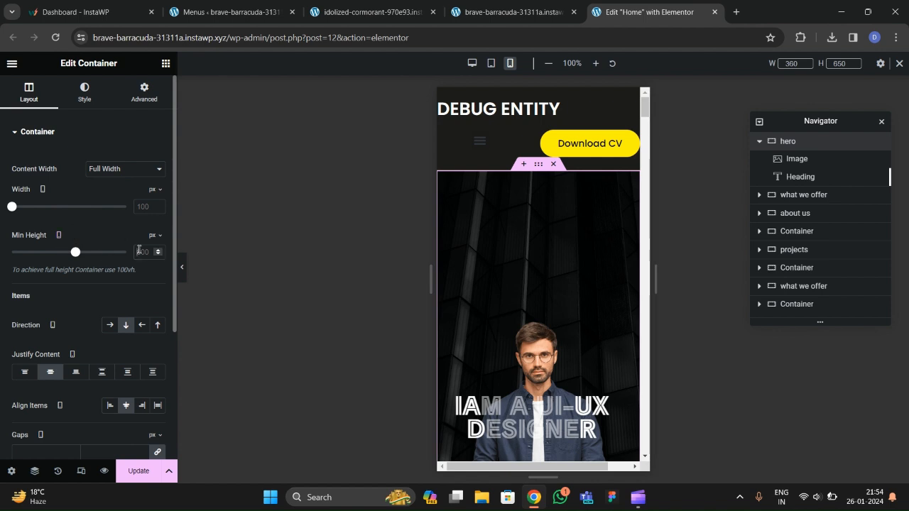
Set the hero container's mobile minimum height to 500 px.
{"action": "type", "text": "300"}
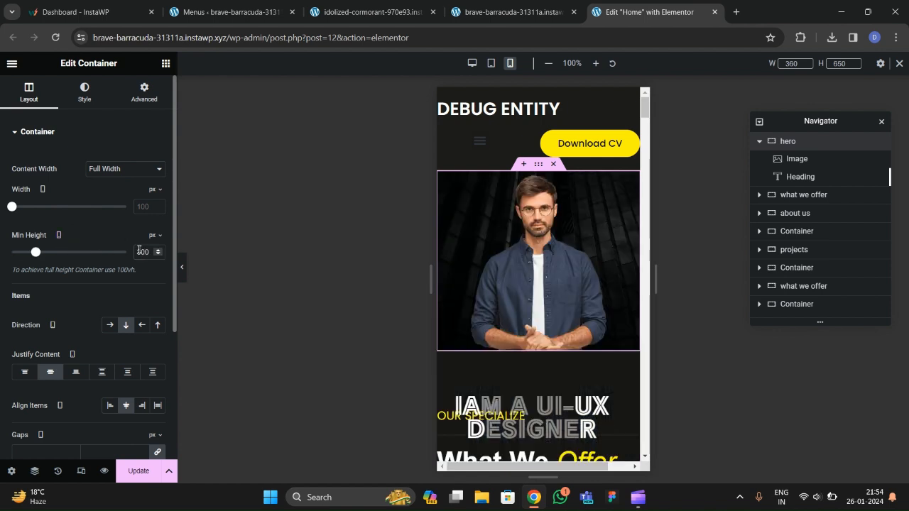
{"action": "key", "text": "BackSpace"}
{"action": "key", "text": "BackSpace"}
{"action": "key", "text": "BackSpace"}
{"action": "type", "text": "500"}
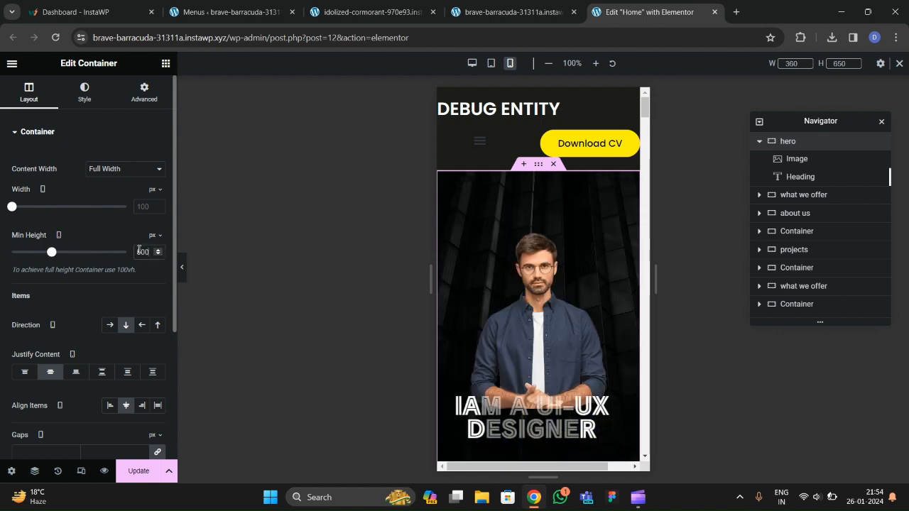
Centre-align the OUR SPECIALIZE and What We Offer headings on mobile.
{"action": "left_click", "coordinate": [555, 283]}
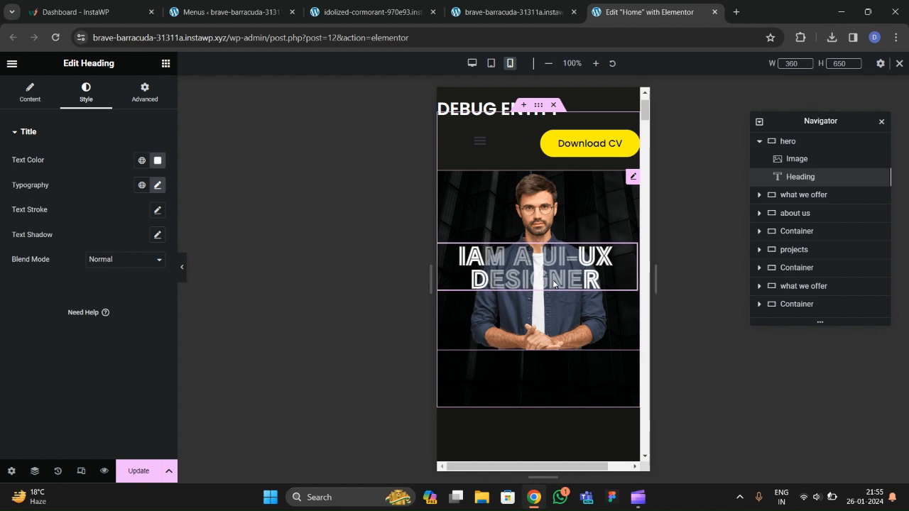
{"action": "scroll", "coordinate": [547, 293], "scroll_direction": "down", "scroll_amount": 2}
{"action": "scroll", "coordinate": [540, 300], "scroll_direction": "up", "scroll_amount": 2}
{"action": "scroll", "coordinate": [512, 319], "scroll_direction": "down", "scroll_amount": 2}
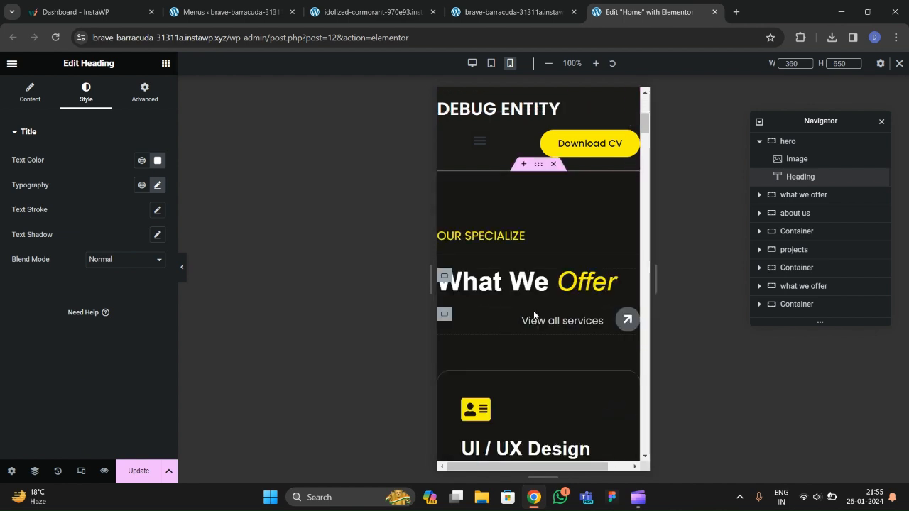
{"action": "left_click", "coordinate": [513, 236]}
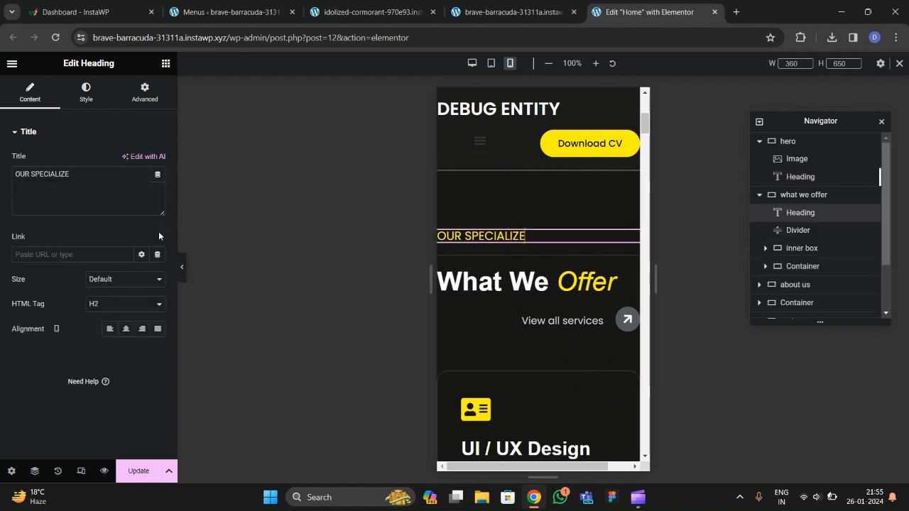
{"action": "left_click", "coordinate": [127, 328]}
{"action": "left_click", "coordinate": [525, 280]}
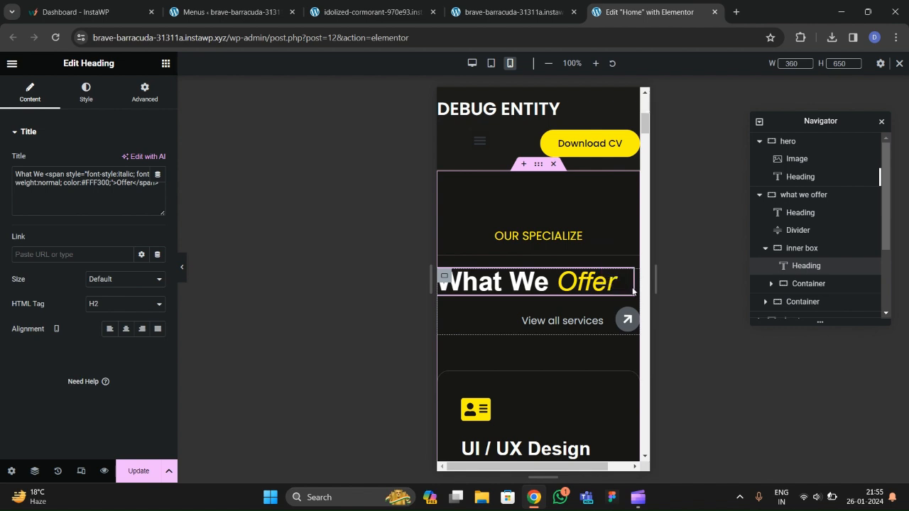
{"action": "left_click", "coordinate": [86, 93]}
{"action": "left_click", "coordinate": [29, 92]}
{"action": "left_click", "coordinate": [125, 328]}
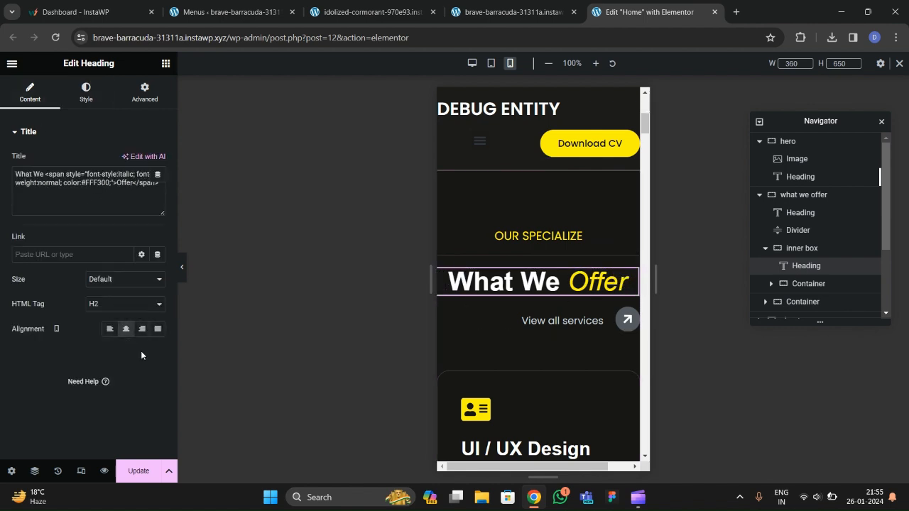
Centre the section's items and justify the View all services row to center.
{"action": "scroll", "coordinate": [99, 262], "scroll_direction": "down", "scroll_amount": 2}
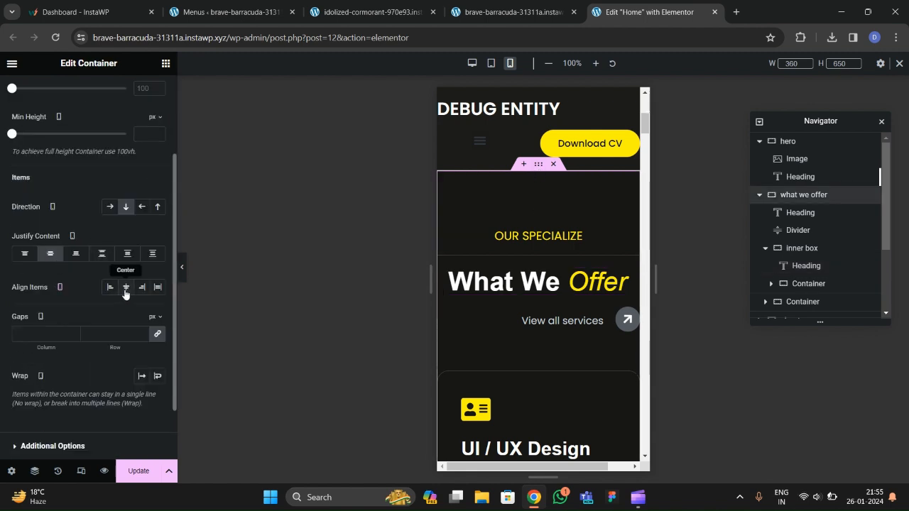
{"action": "left_click", "coordinate": [125, 292]}
{"action": "scroll", "coordinate": [548, 294], "scroll_direction": "down", "scroll_amount": 2}
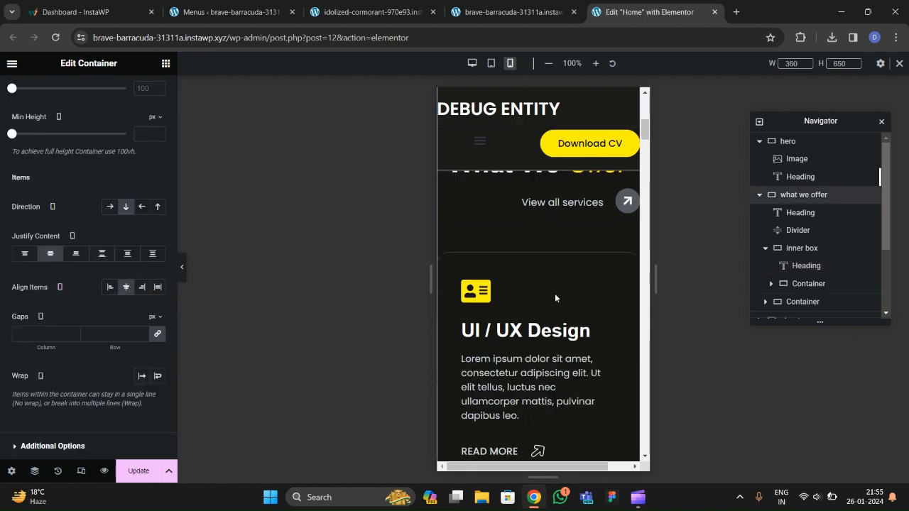
{"action": "left_click", "coordinate": [544, 204]}
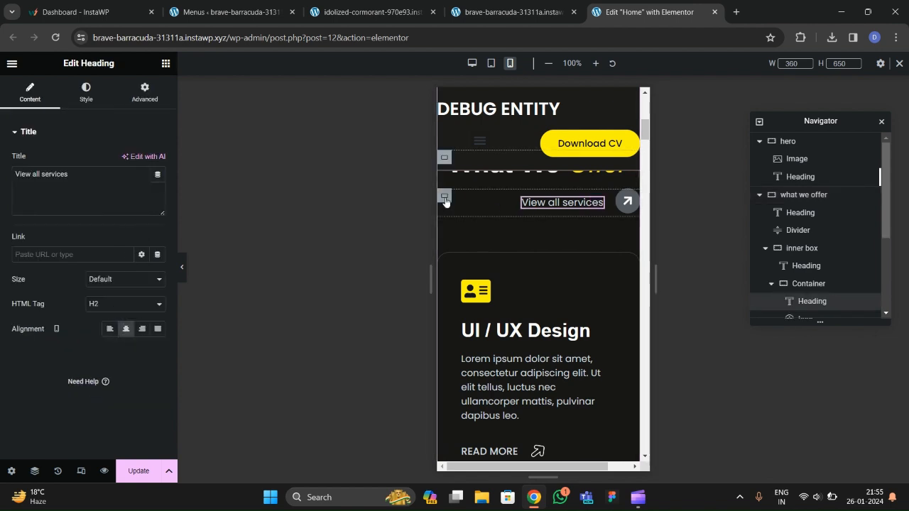
{"action": "left_click", "coordinate": [445, 197]}
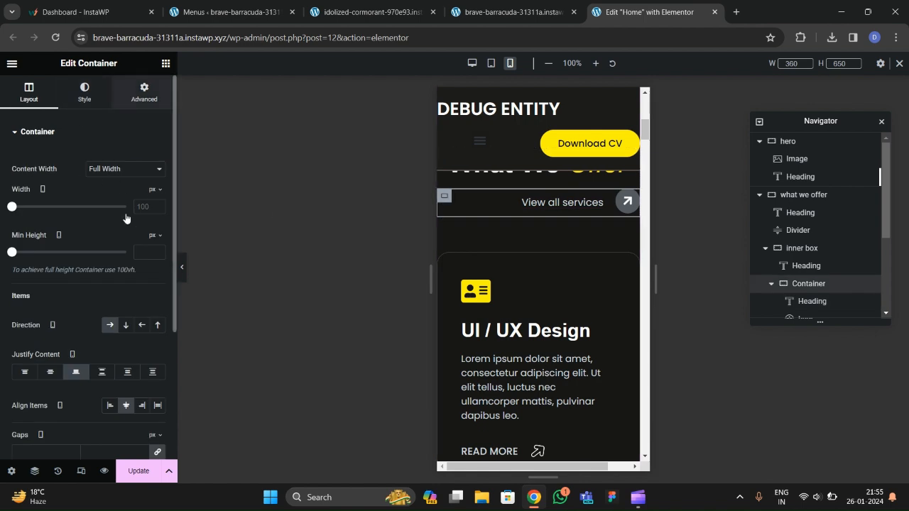
{"action": "left_click", "coordinate": [145, 92]}
{"action": "left_click", "coordinate": [34, 105]}
{"action": "scroll", "coordinate": [80, 268], "scroll_direction": "down", "scroll_amount": 3}
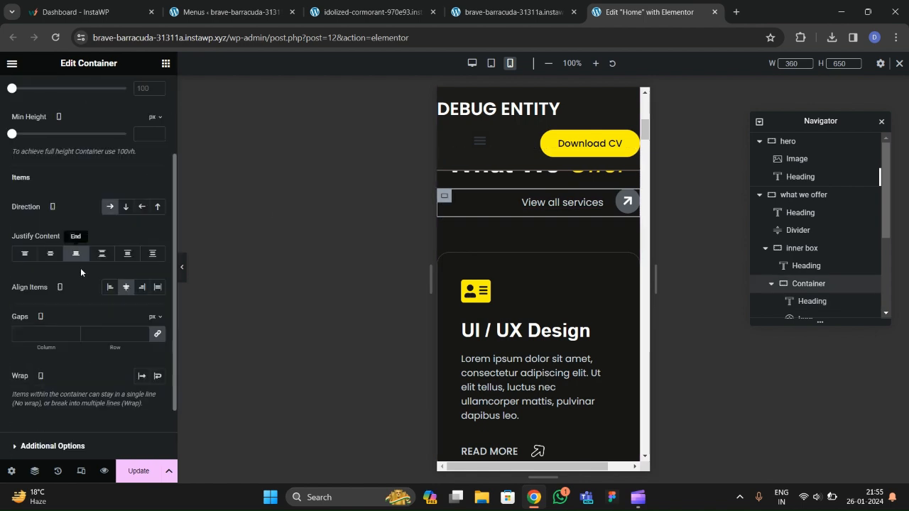
{"action": "left_click", "coordinate": [50, 254]}
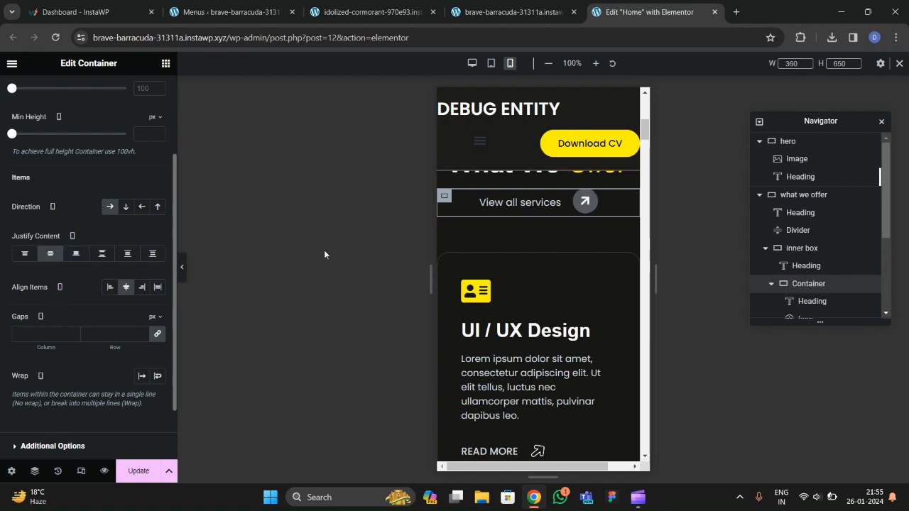
{"action": "scroll", "coordinate": [524, 303], "scroll_direction": "up", "scroll_amount": 3}
{"action": "scroll", "coordinate": [525, 305], "scroll_direction": "down", "scroll_amount": 6}
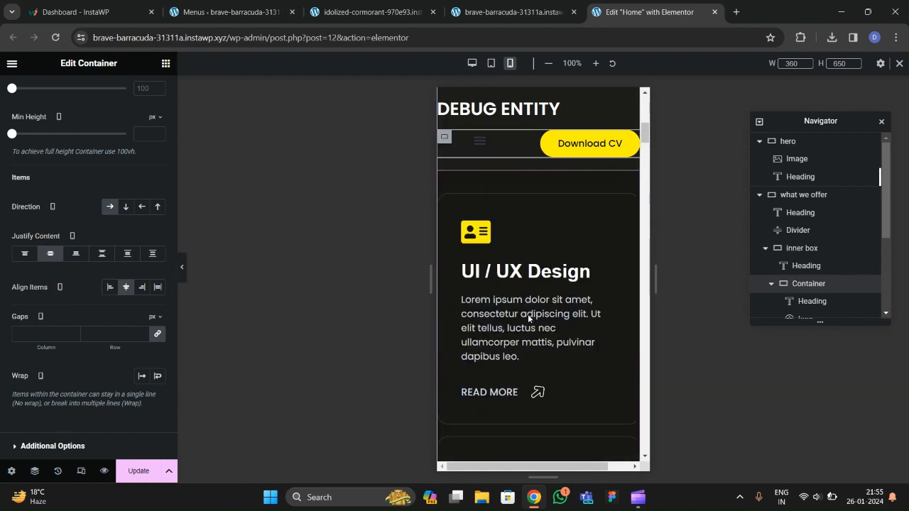
{"action": "scroll", "coordinate": [528, 314], "scroll_direction": "up", "scroll_amount": 4}
{"action": "scroll", "coordinate": [529, 334], "scroll_direction": "up", "scroll_amount": 3}
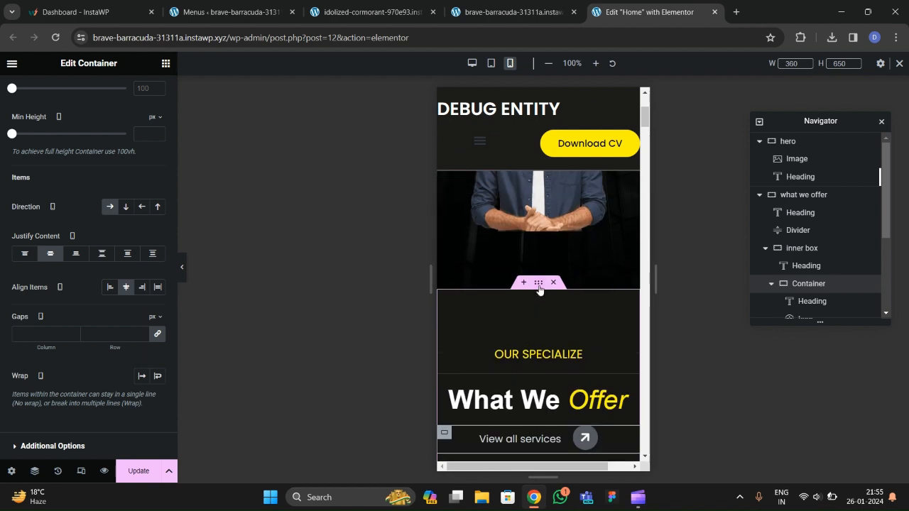
Give the What We Offer section 80/20/80/20 px padding.
{"action": "left_click", "coordinate": [540, 284]}
{"action": "left_click", "coordinate": [145, 102]}
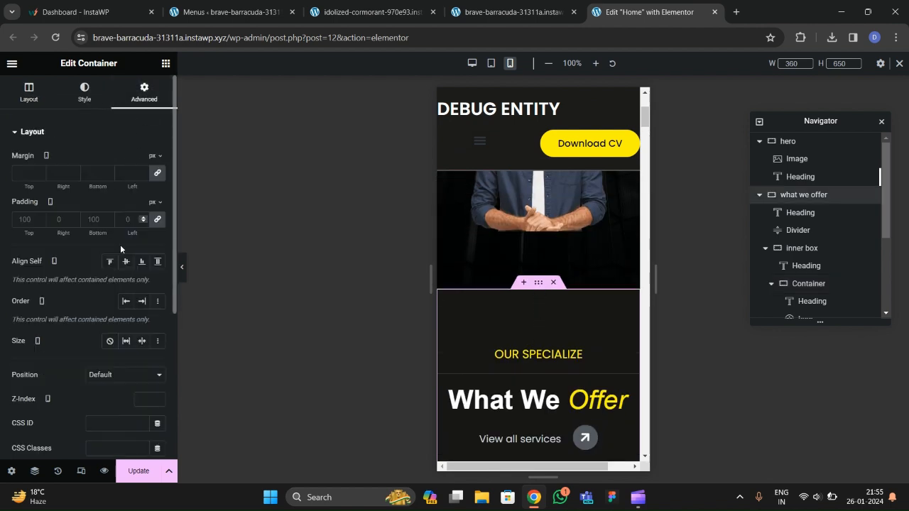
{"action": "left_click", "coordinate": [157, 225]}
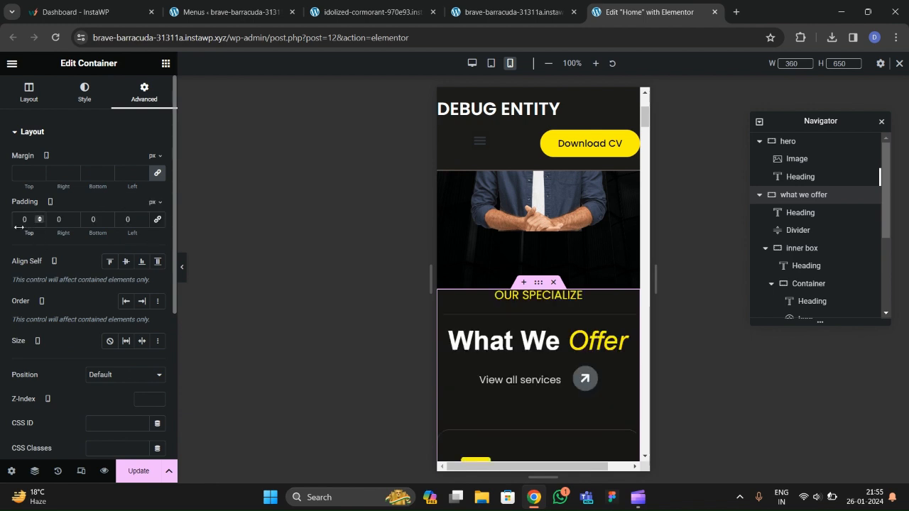
{"action": "type", "text": "8020"}
{"action": "key", "text": "Tab"}
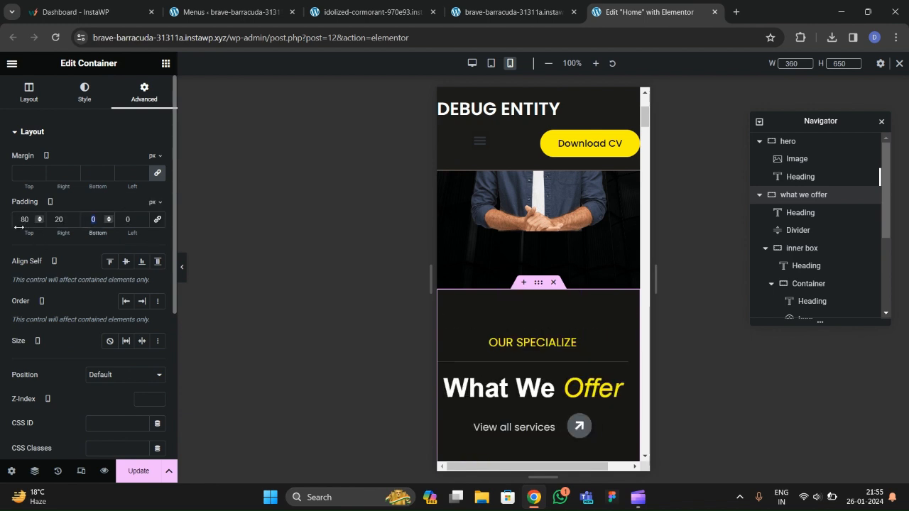
{"action": "type", "text": "20"}
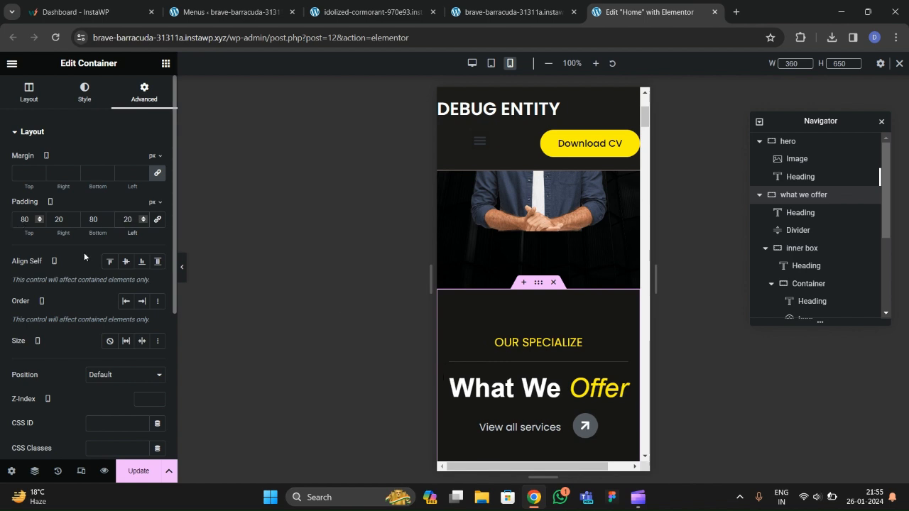
{"action": "scroll", "coordinate": [562, 320], "scroll_direction": "down", "scroll_amount": 10}
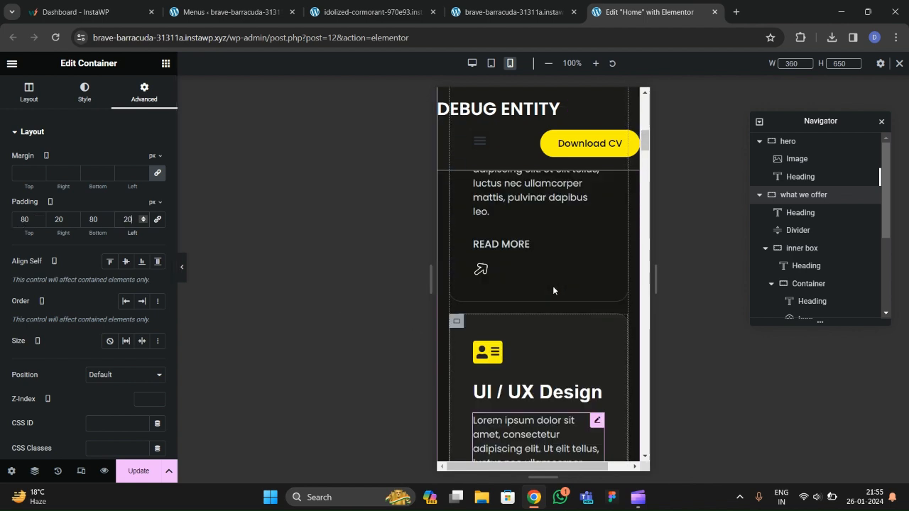
{"action": "scroll", "coordinate": [540, 298], "scroll_direction": "up", "scroll_amount": 2}
{"action": "scroll", "coordinate": [540, 298], "scroll_direction": "down", "scroll_amount": 1}
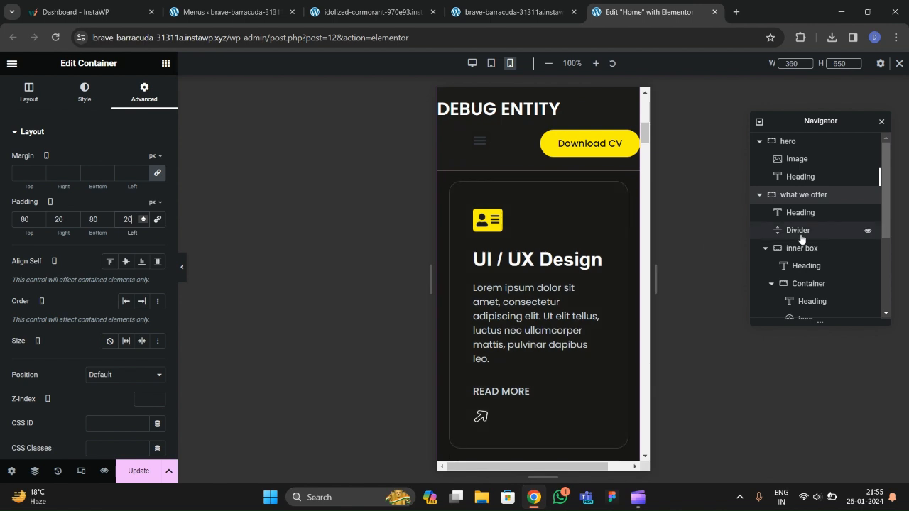
Set the UI / UX Design card's padding to 20 px and update the page.
{"action": "left_click", "coordinate": [472, 224]}
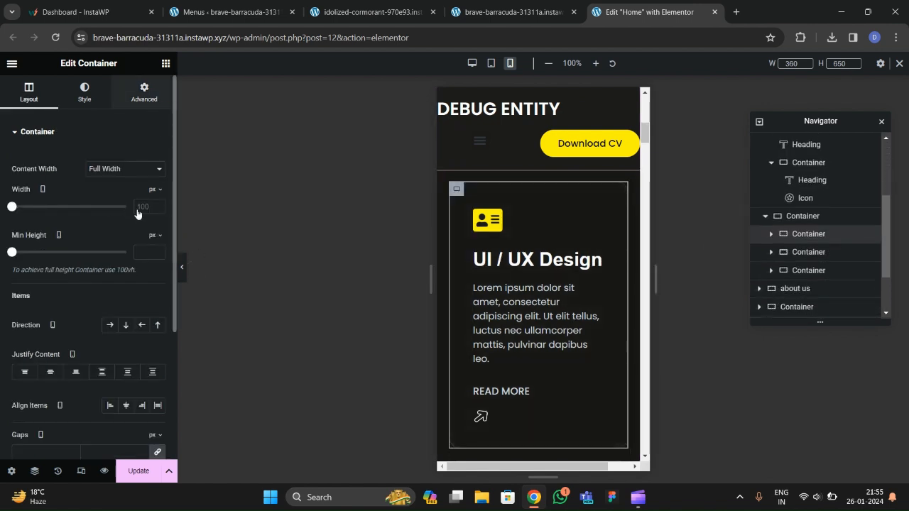
{"action": "left_click", "coordinate": [145, 92]}
{"action": "left_click", "coordinate": [27, 221]}
{"action": "type", "text": "20"}
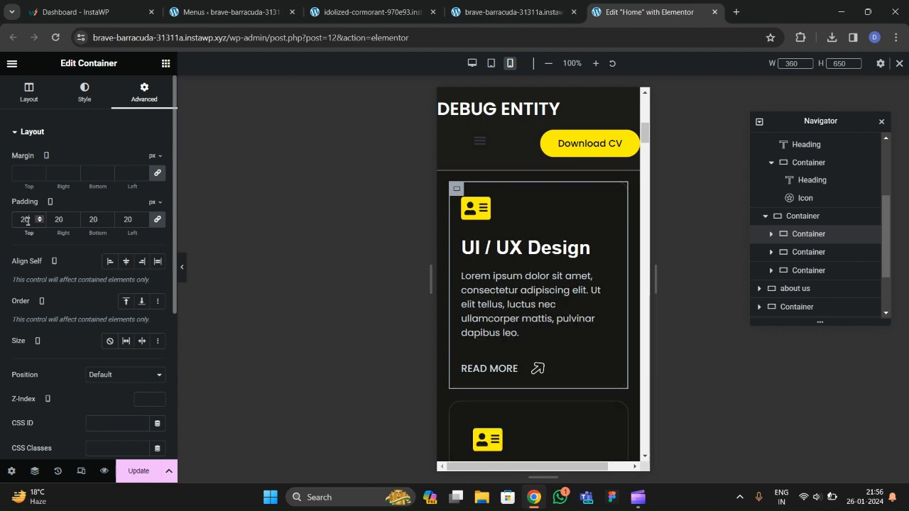
{"action": "scroll", "coordinate": [523, 284], "scroll_direction": "down", "scroll_amount": 3}
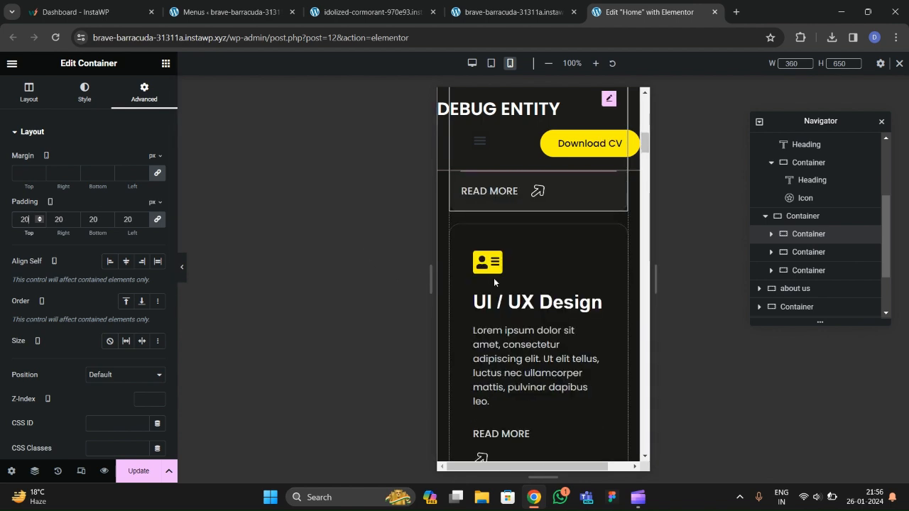
{"action": "left_click", "coordinate": [139, 470]}
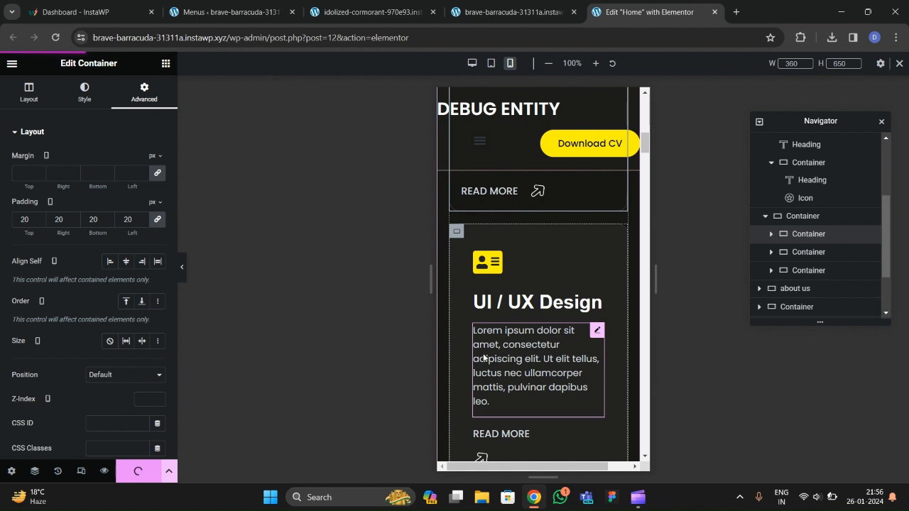
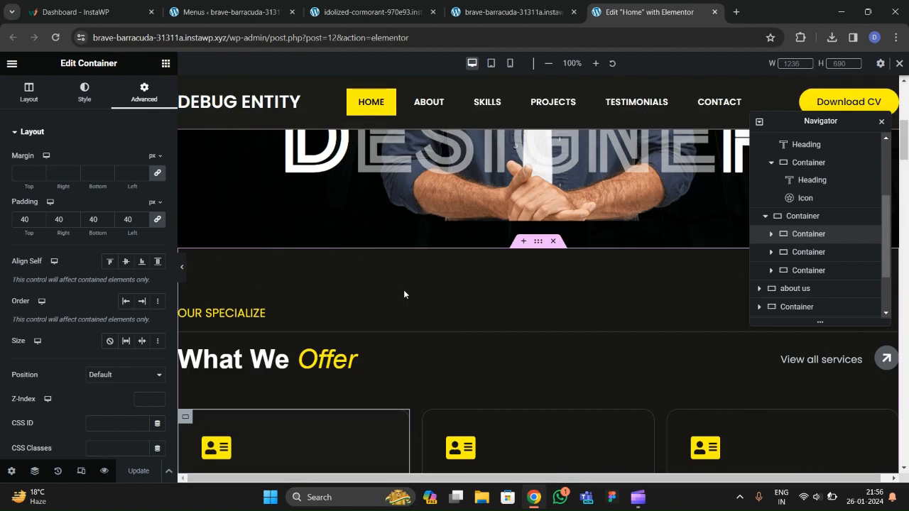
Preview the whole page with the editing panel hidden, then return to editing.
{"action": "scroll", "coordinate": [397, 295], "scroll_direction": "down", "scroll_amount": 15}
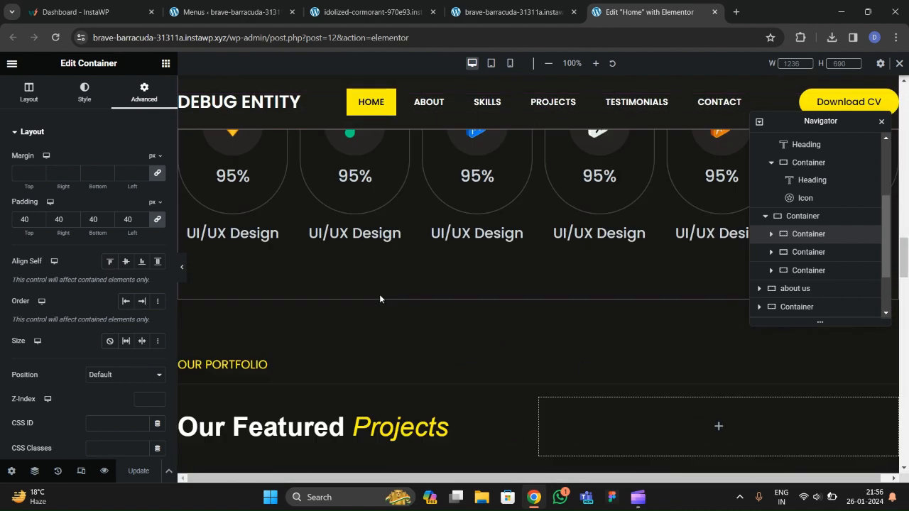
{"action": "left_click", "coordinate": [182, 270]}
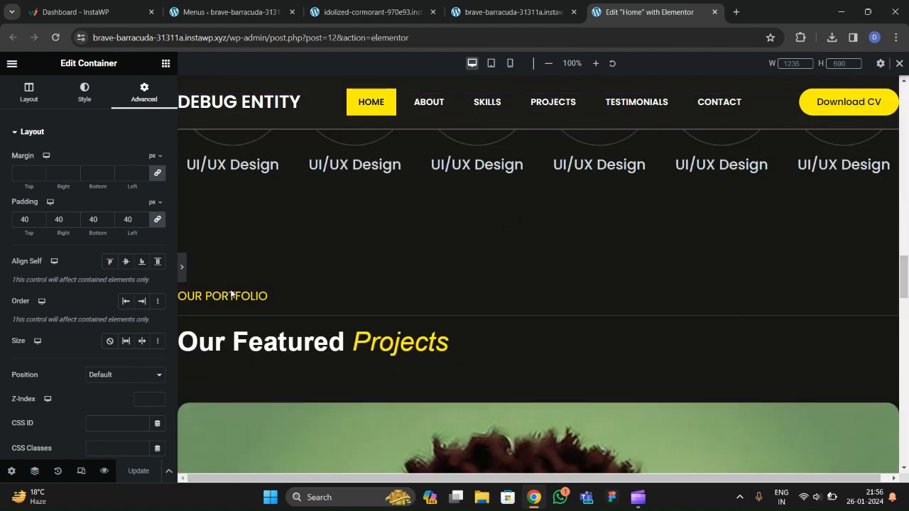
{"action": "scroll", "coordinate": [288, 296], "scroll_direction": "up", "scroll_amount": 8}
{"action": "scroll", "coordinate": [284, 293], "scroll_direction": "up", "scroll_amount": 6}
{"action": "scroll", "coordinate": [284, 298], "scroll_direction": "down", "scroll_amount": 5}
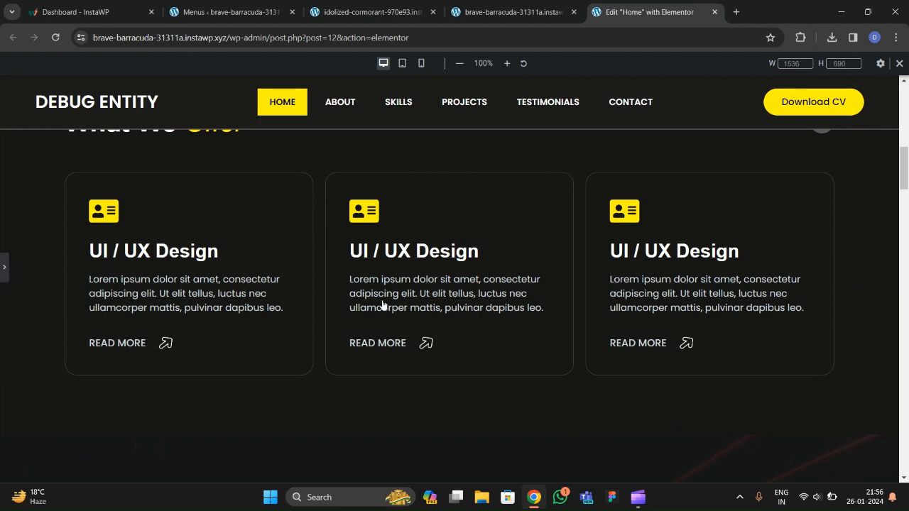
{"action": "left_click", "coordinate": [382, 305]}
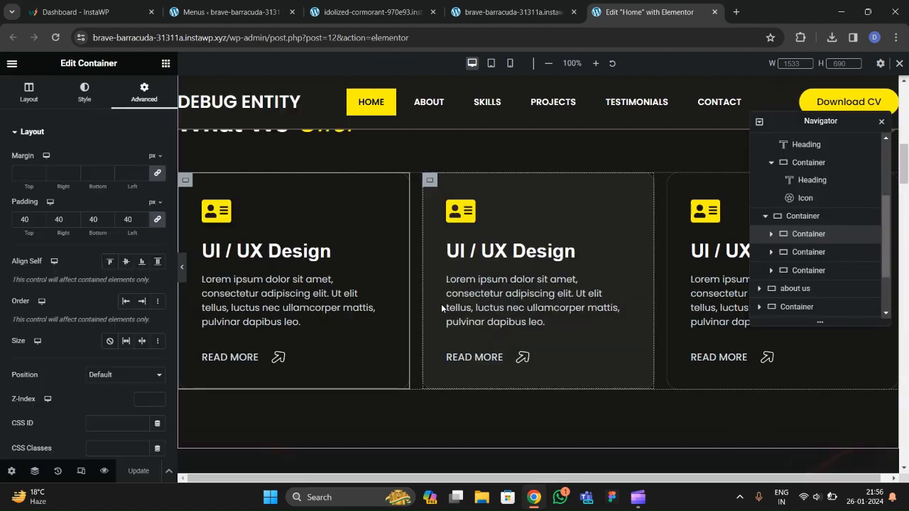
{"action": "scroll", "coordinate": [469, 304], "scroll_direction": "down", "scroll_amount": 10}
{"action": "scroll", "coordinate": [486, 306], "scroll_direction": "down", "scroll_amount": 15}
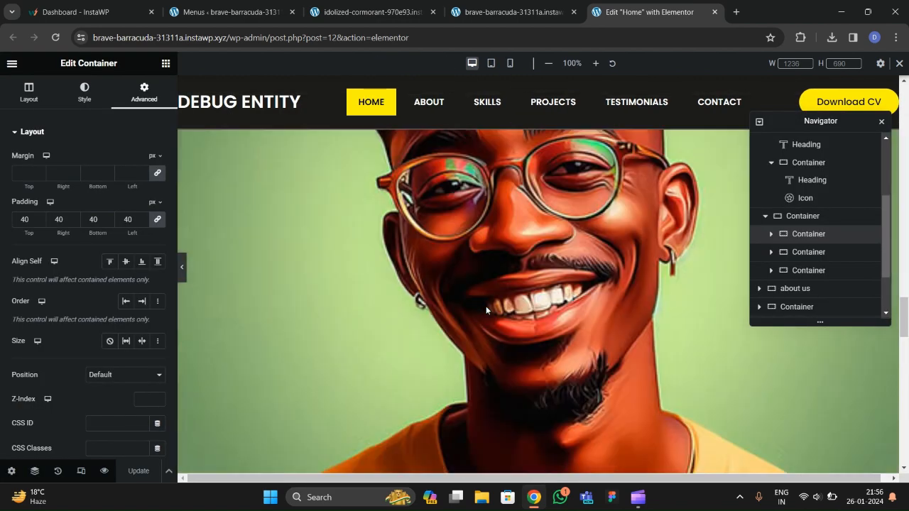
{"action": "scroll", "coordinate": [430, 277], "scroll_direction": "up", "scroll_amount": 8}
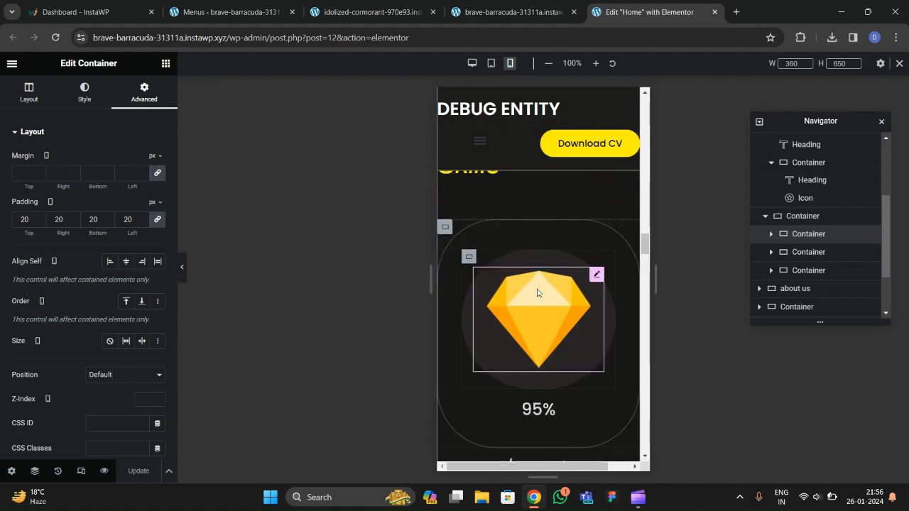
{"action": "scroll", "coordinate": [536, 277], "scroll_direction": "down", "scroll_amount": 2}
{"action": "scroll", "coordinate": [536, 277], "scroll_direction": "up", "scroll_amount": 2}
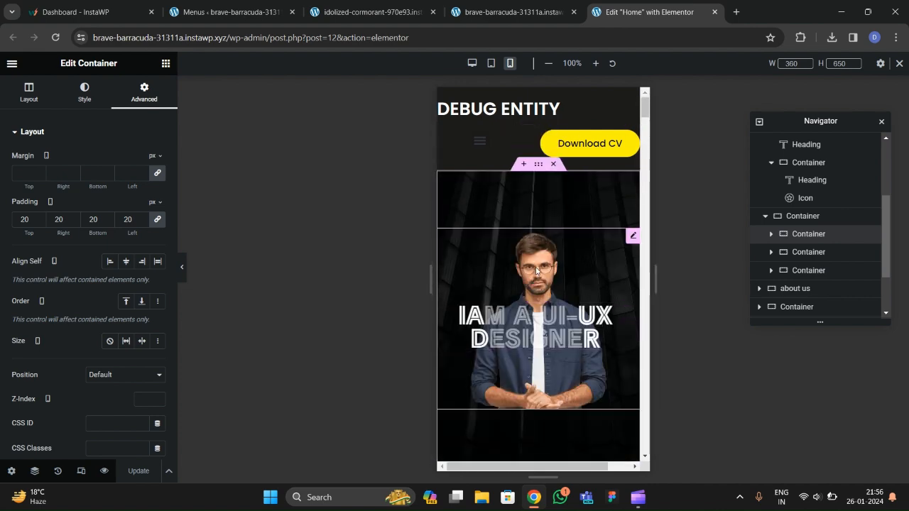
{"action": "scroll", "coordinate": [511, 273], "scroll_direction": "down", "scroll_amount": 2}
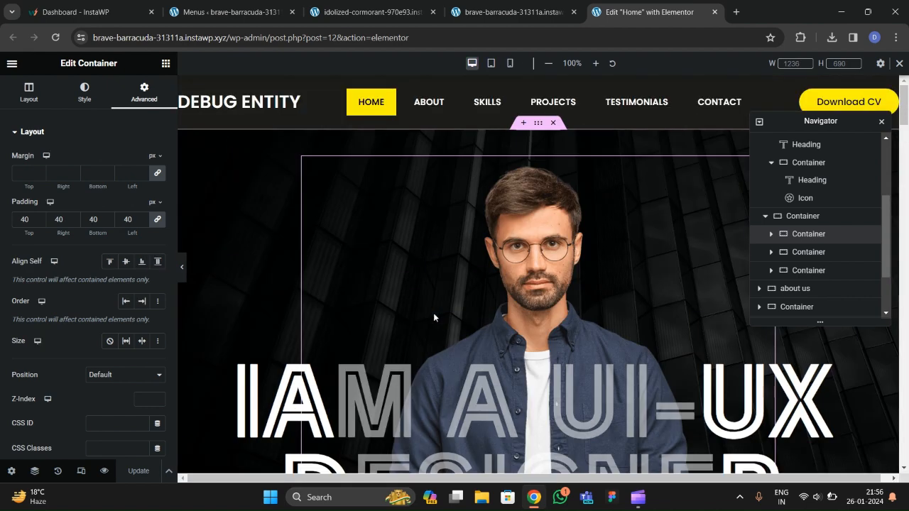
{"action": "scroll", "coordinate": [433, 316], "scroll_direction": "up", "scroll_amount": 5}
{"action": "scroll", "coordinate": [433, 316], "scroll_direction": "down", "scroll_amount": 3}
{"action": "scroll", "coordinate": [433, 317], "scroll_direction": "up", "scroll_amount": 3}
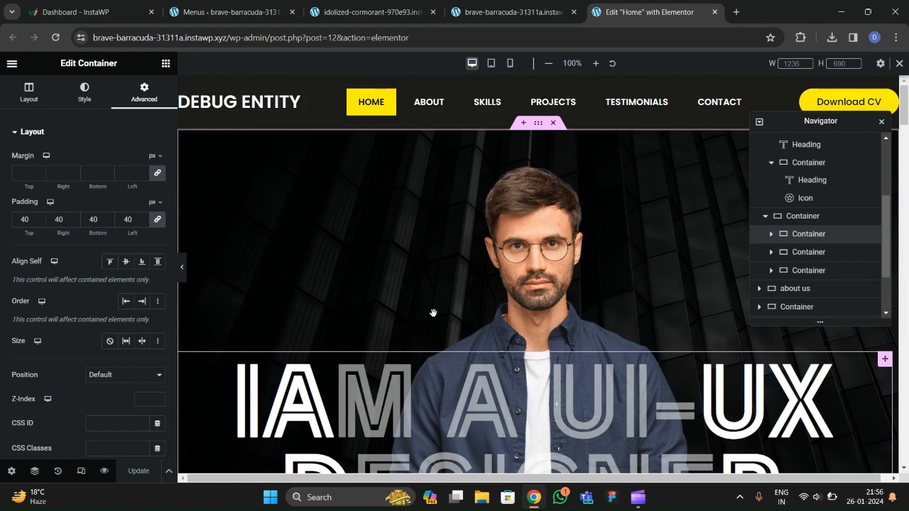
{"action": "scroll", "coordinate": [417, 346], "scroll_direction": "down", "scroll_amount": 2}
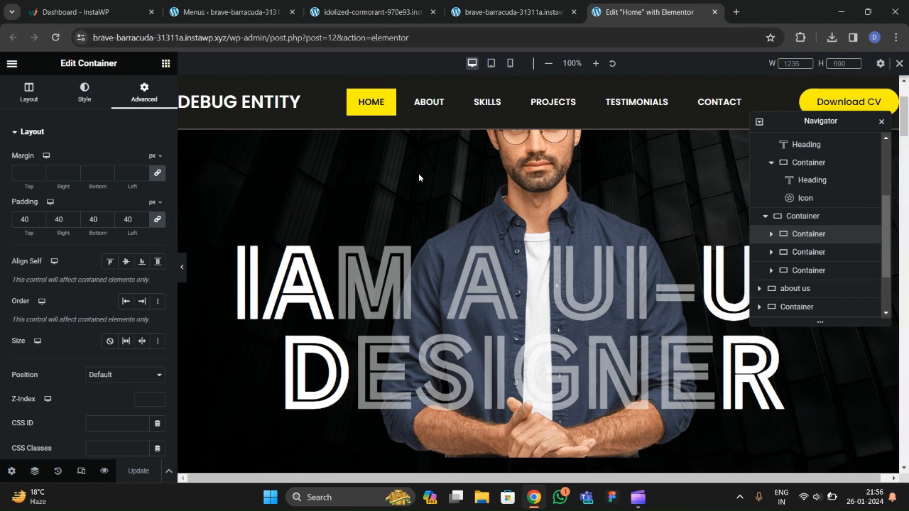
{"action": "scroll", "coordinate": [511, 288], "scroll_direction": "up", "scroll_amount": 2}
Give the hero portrait image a Slide In Up entrance animation.
{"action": "left_click", "coordinate": [539, 318]}
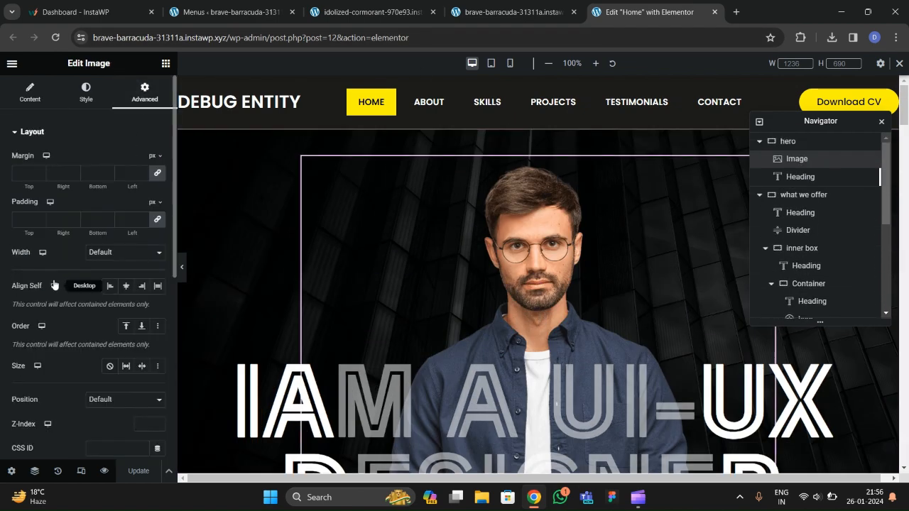
{"action": "scroll", "coordinate": [53, 279], "scroll_direction": "down", "scroll_amount": 6}
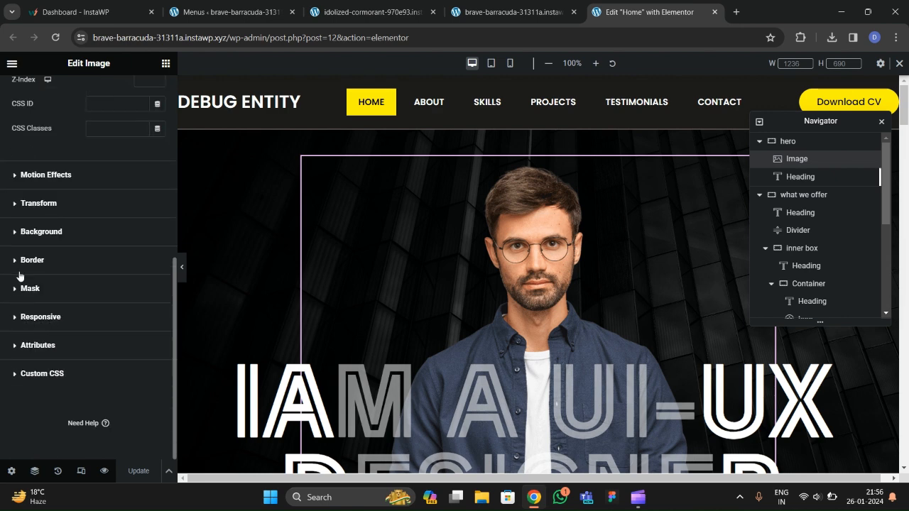
{"action": "left_click", "coordinate": [43, 175]}
{"action": "scroll", "coordinate": [46, 249], "scroll_direction": "down", "scroll_amount": 2}
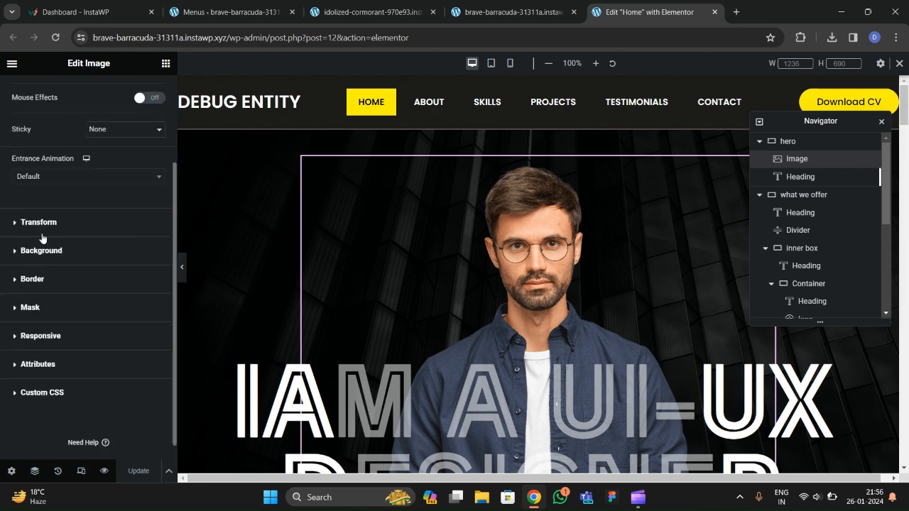
{"action": "left_click", "coordinate": [47, 177]}
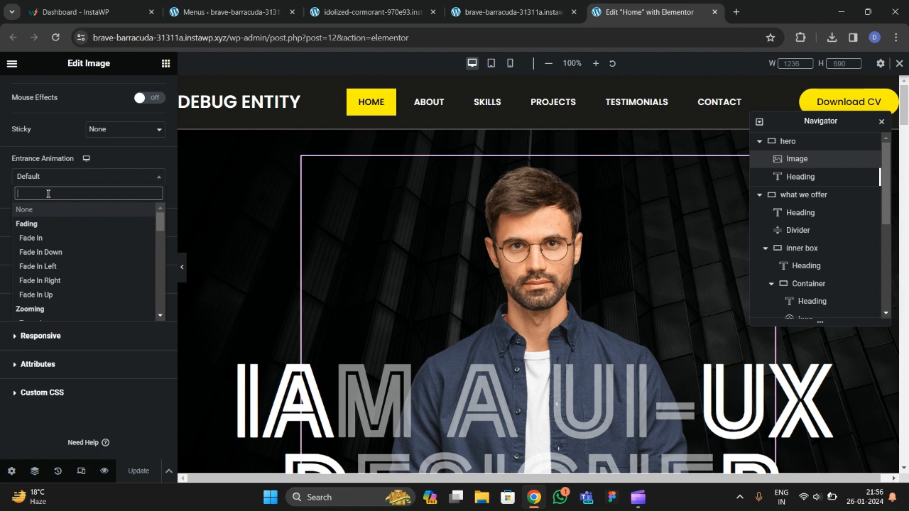
{"action": "type", "text": "slid"}
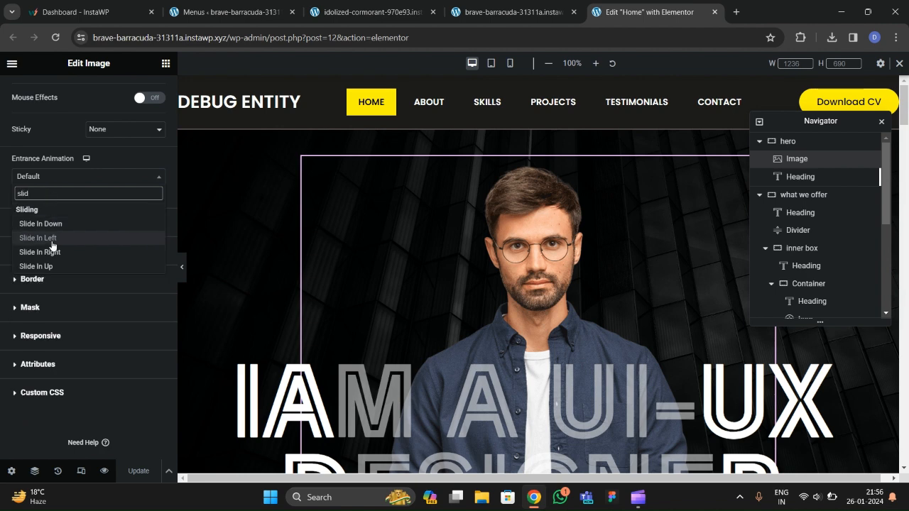
{"action": "left_click", "coordinate": [52, 266]}
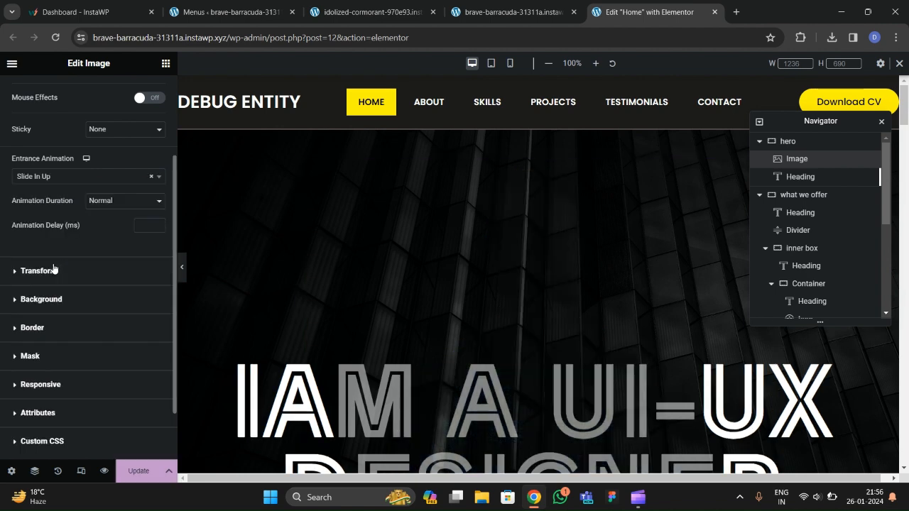
Change the image's entrance animation to Zoom In with a 200 ms delay.
{"action": "left_click", "coordinate": [59, 178]}
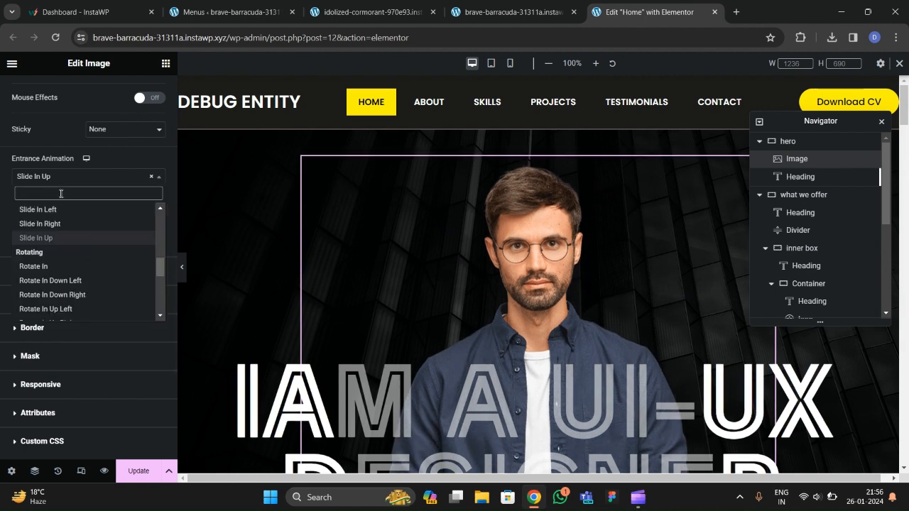
{"action": "type", "text": "zoom"}
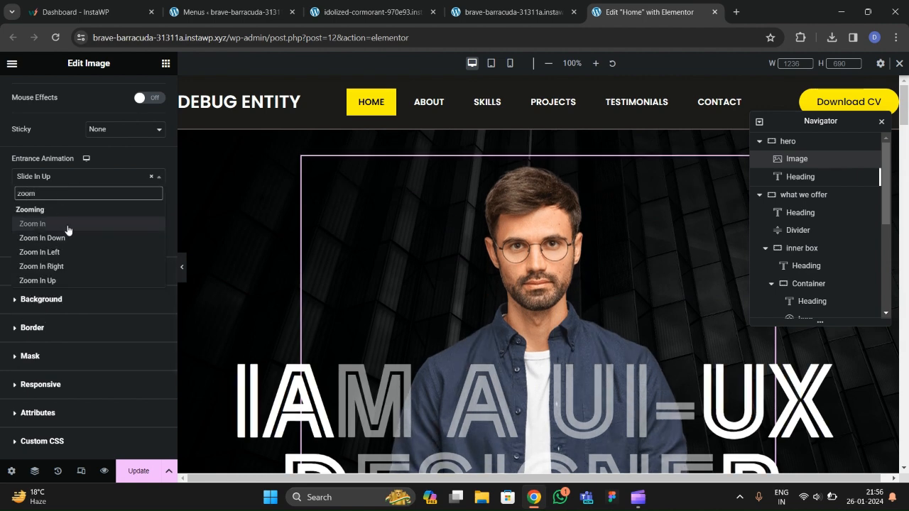
{"action": "left_click", "coordinate": [66, 225]}
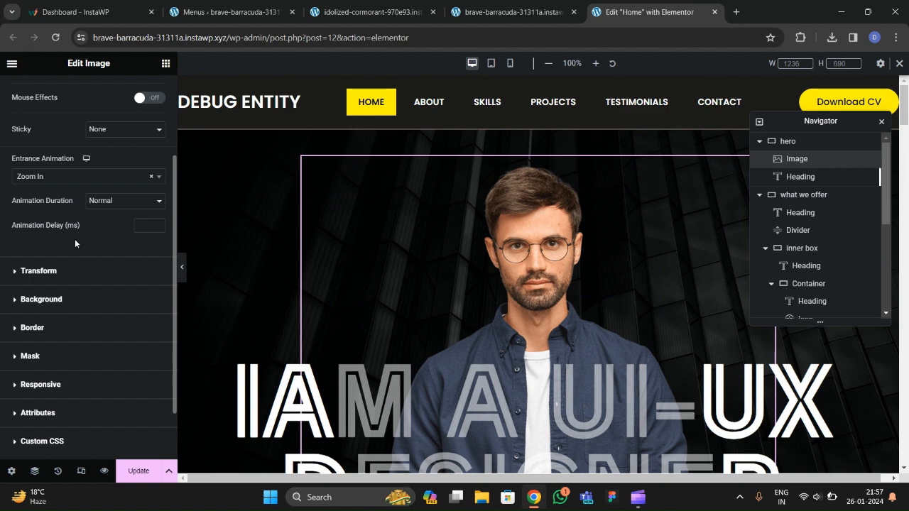
{"action": "left_click", "coordinate": [143, 229]}
{"action": "type", "text": "200"}
{"action": "scroll", "coordinate": [420, 243], "scroll_direction": "down", "scroll_amount": 3}
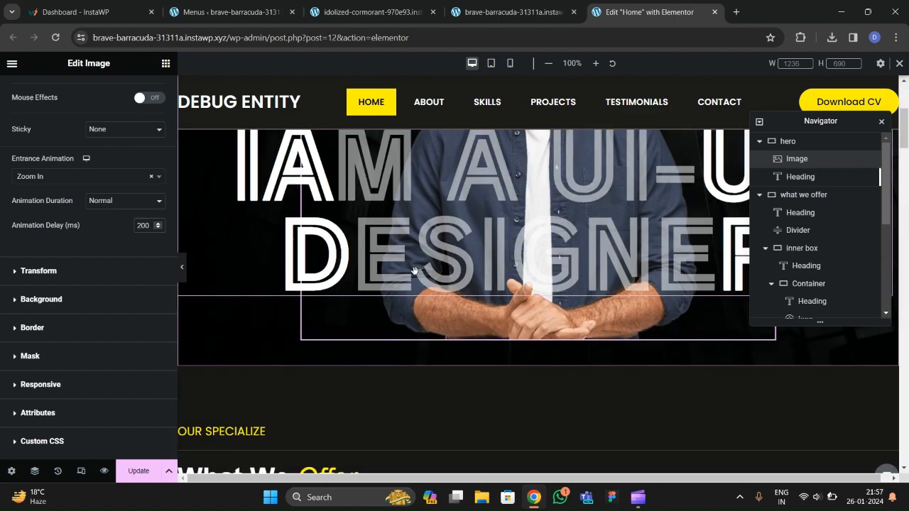
{"action": "left_click", "coordinate": [283, 197]}
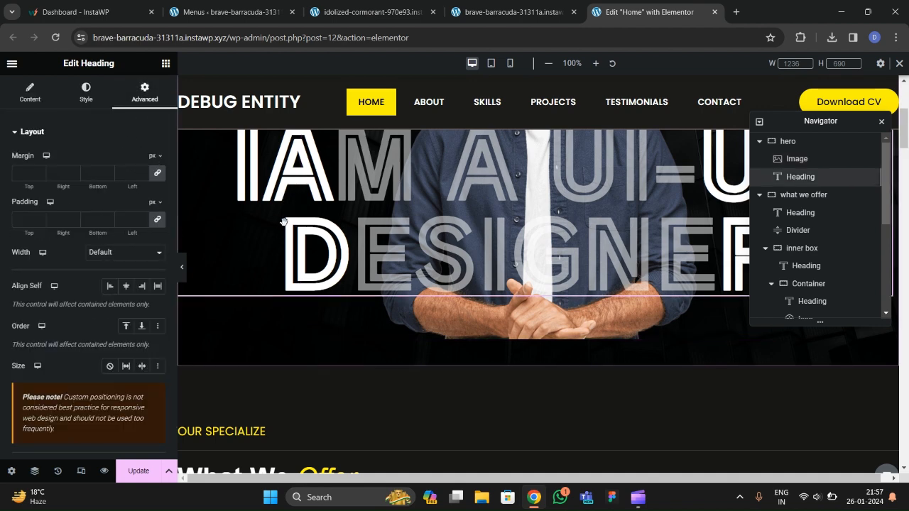
Set the hero heading's entrance animation to Slide In Left, 400 ms delay, and update the page.
{"action": "scroll", "coordinate": [67, 277], "scroll_direction": "down", "scroll_amount": 4}
{"action": "scroll", "coordinate": [57, 284], "scroll_direction": "down", "scroll_amount": 3}
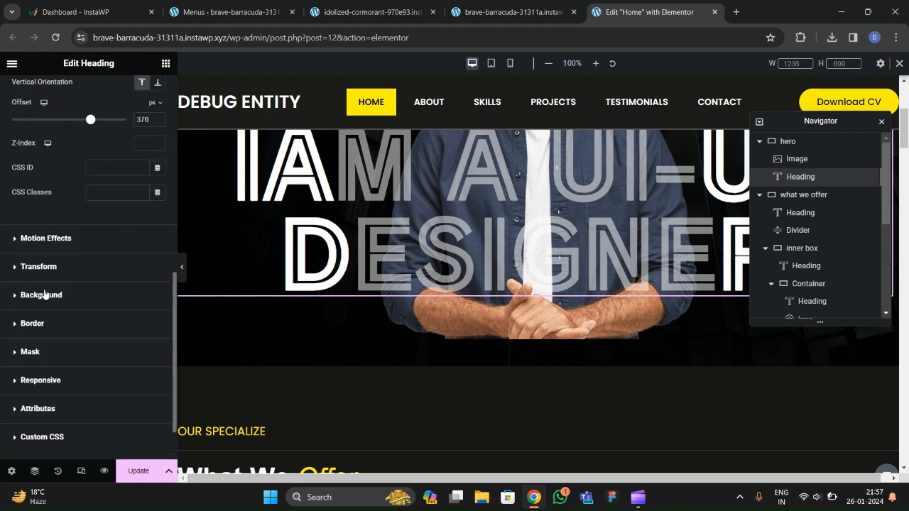
{"action": "left_click", "coordinate": [36, 266]}
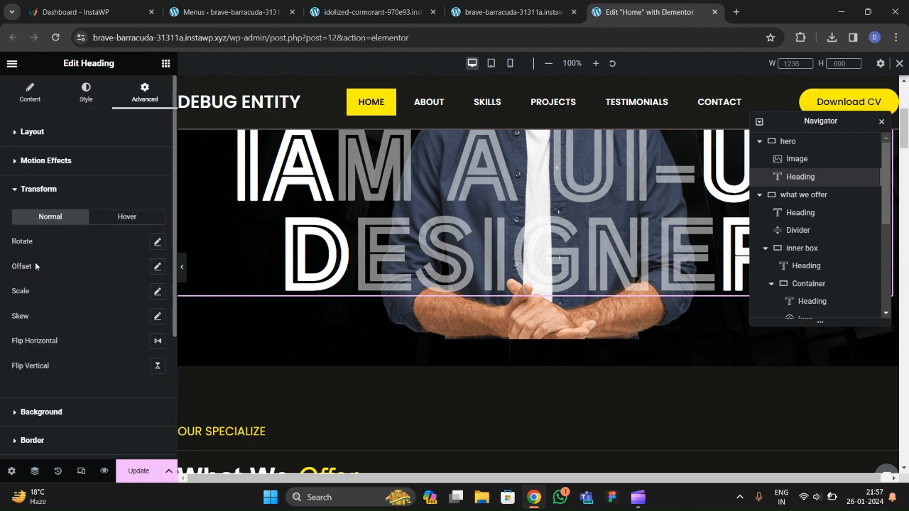
{"action": "left_click", "coordinate": [36, 160]}
{"action": "left_click", "coordinate": [64, 295]}
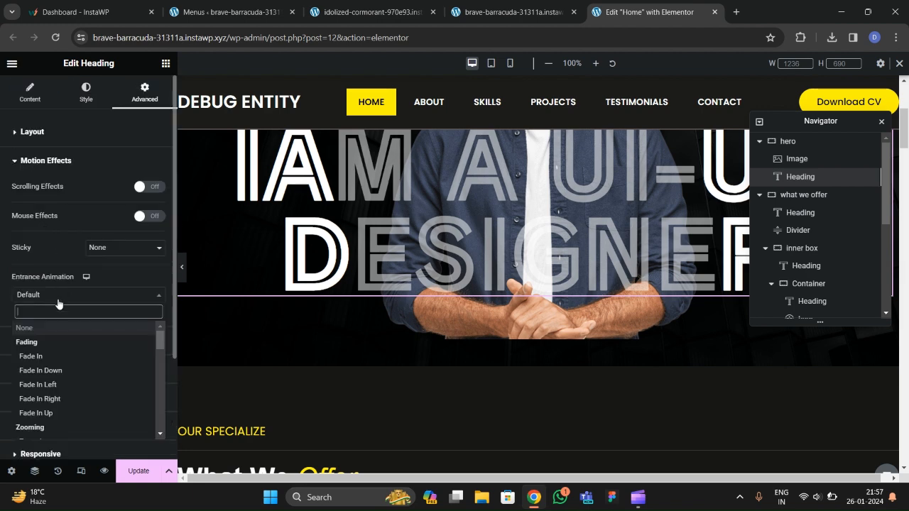
{"action": "type", "text": "slide"}
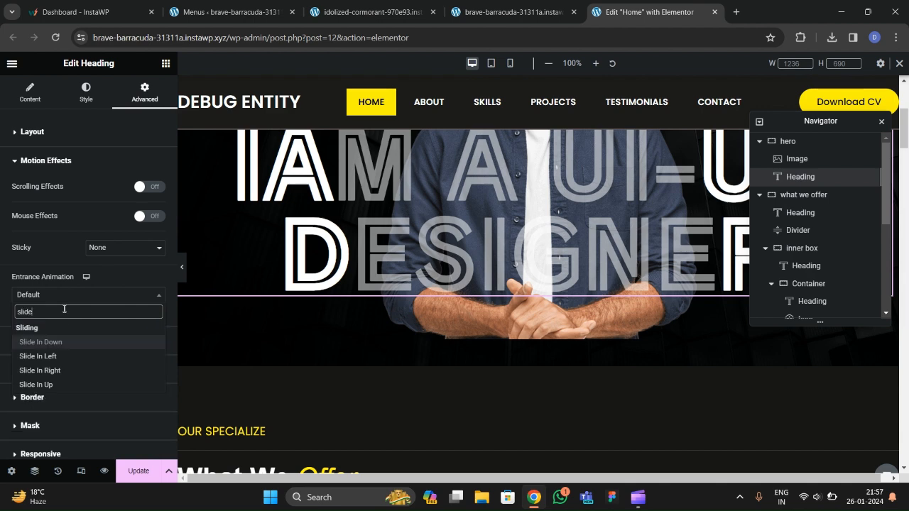
{"action": "left_click", "coordinate": [76, 358]}
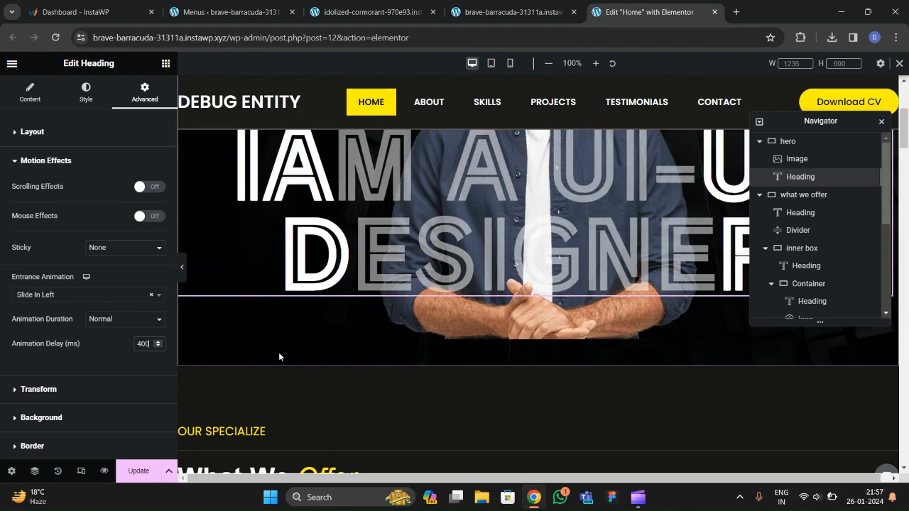
{"action": "scroll", "coordinate": [244, 346], "scroll_direction": "down", "scroll_amount": 3}
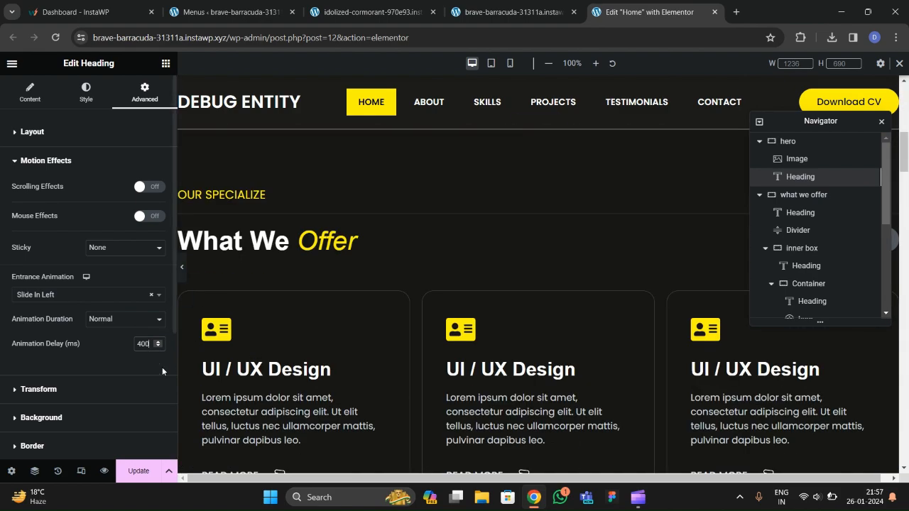
{"action": "left_click", "coordinate": [155, 465]}
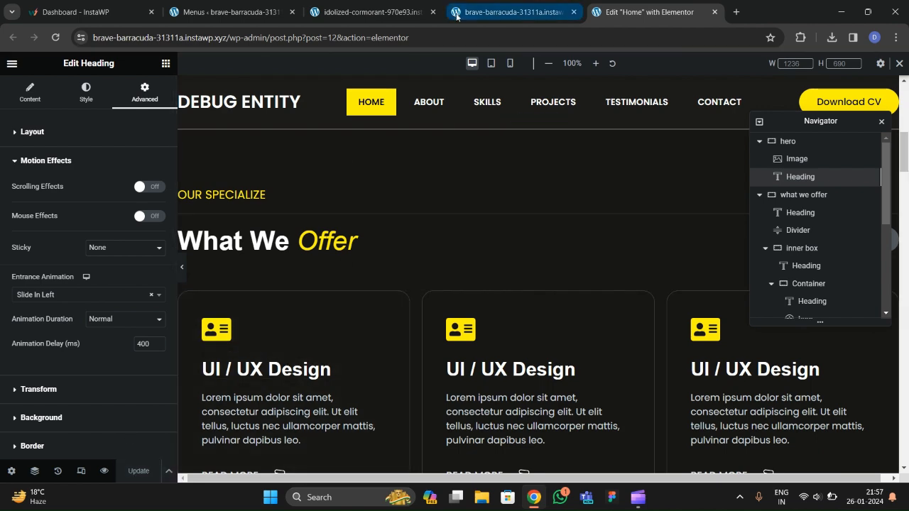
Scroll the live home page to watch the hero heading and three service cards animate.
{"action": "left_click", "coordinate": [512, 12]}
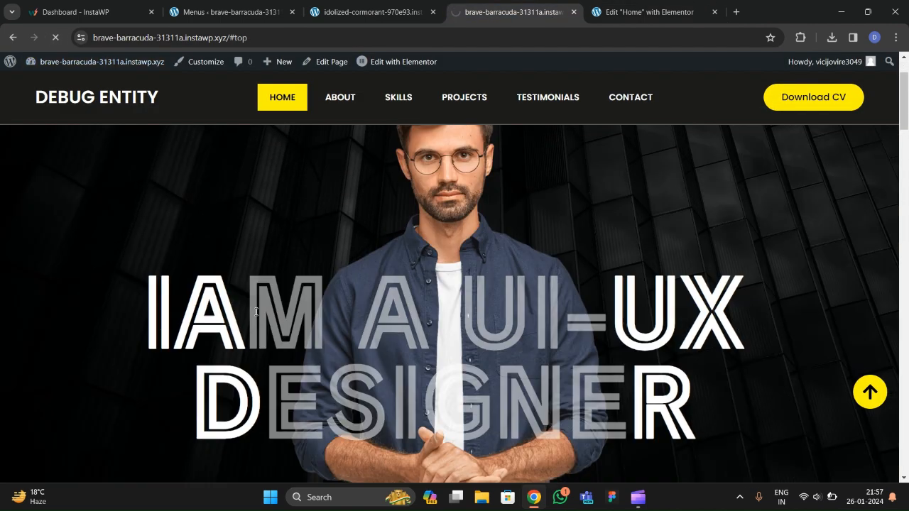
{"action": "scroll", "coordinate": [254, 310], "scroll_direction": "down", "scroll_amount": 4}
{"action": "scroll", "coordinate": [261, 316], "scroll_direction": "up", "scroll_amount": 3}
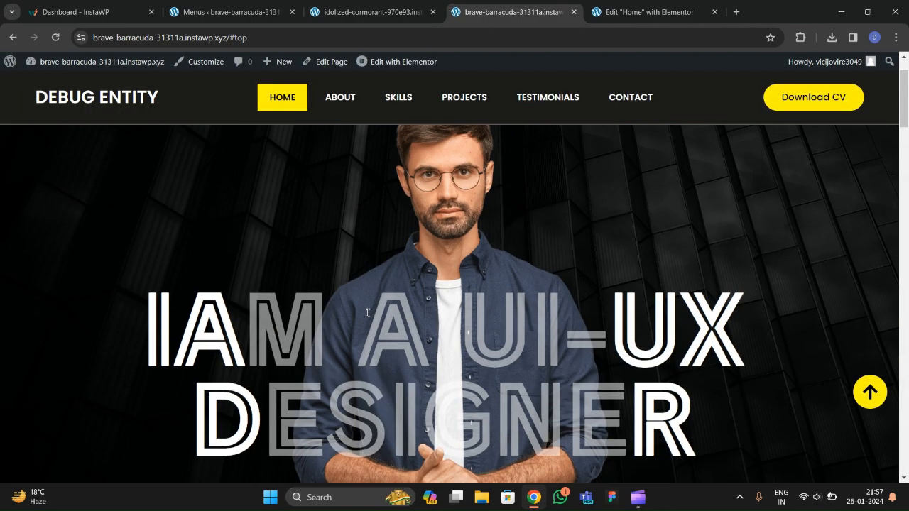
{"action": "scroll", "coordinate": [362, 312], "scroll_direction": "down", "scroll_amount": 5}
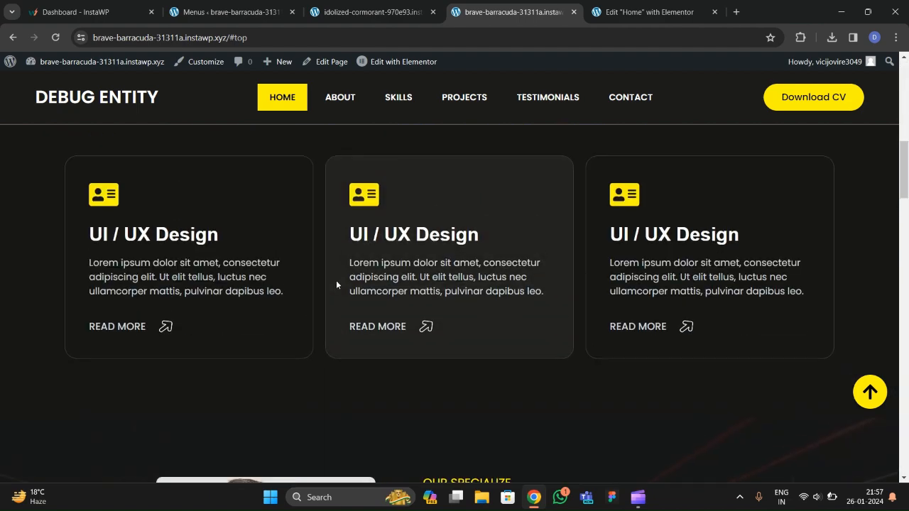
{"action": "scroll", "coordinate": [336, 283], "scroll_direction": "up", "scroll_amount": 3}
Give the OUR SPECIALIZE heading a Slide In Up entrance animation with a 200 ms delay.
{"action": "left_click", "coordinate": [641, 20]}
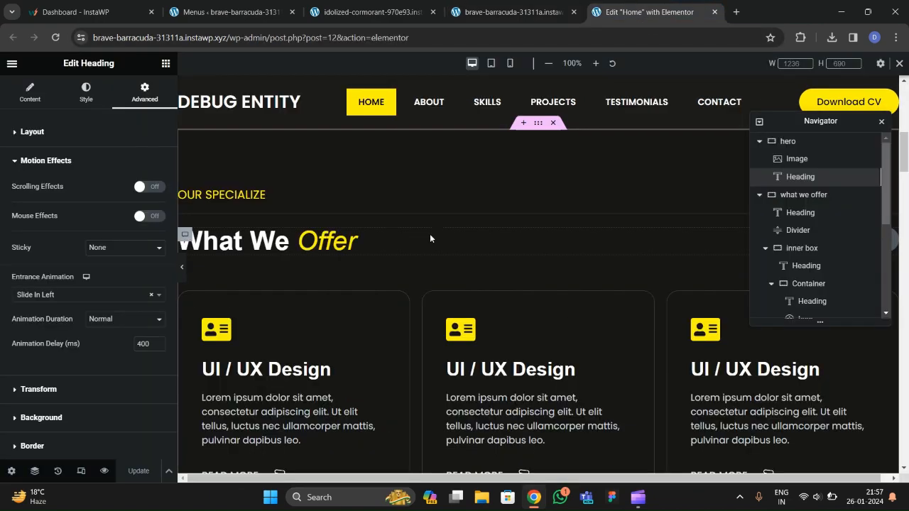
{"action": "left_click", "coordinate": [255, 197]}
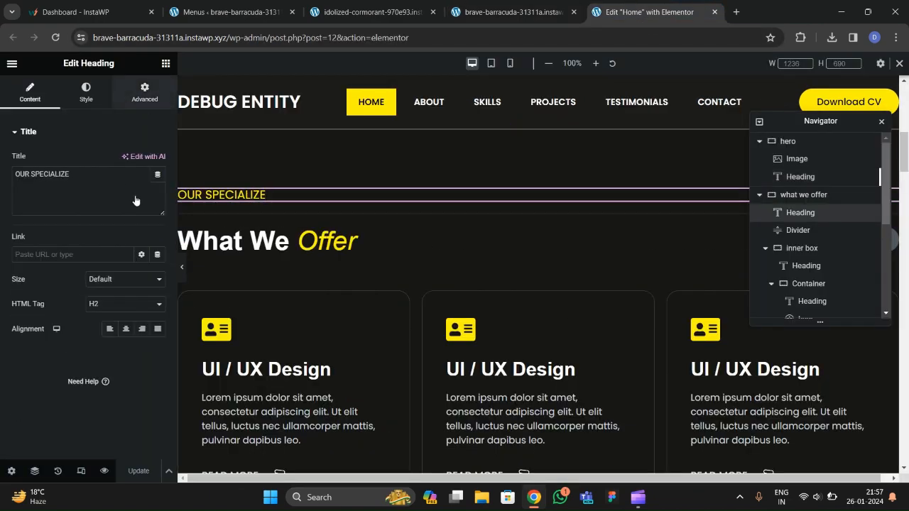
{"action": "left_click", "coordinate": [145, 94]}
{"action": "scroll", "coordinate": [92, 213], "scroll_direction": "down", "scroll_amount": 5}
{"action": "left_click", "coordinate": [40, 285]}
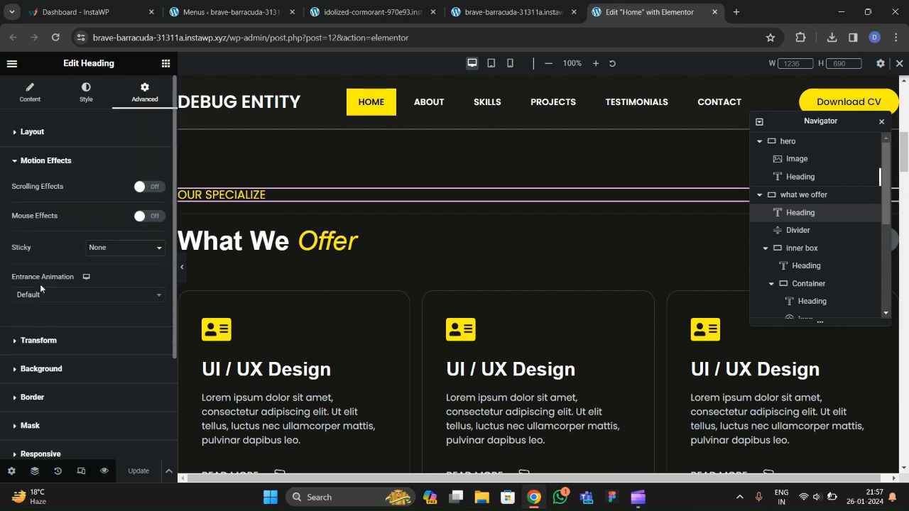
{"action": "scroll", "coordinate": [40, 284], "scroll_direction": "down", "scroll_amount": 2}
{"action": "left_click", "coordinate": [50, 179]}
{"action": "type", "text": "slide"}
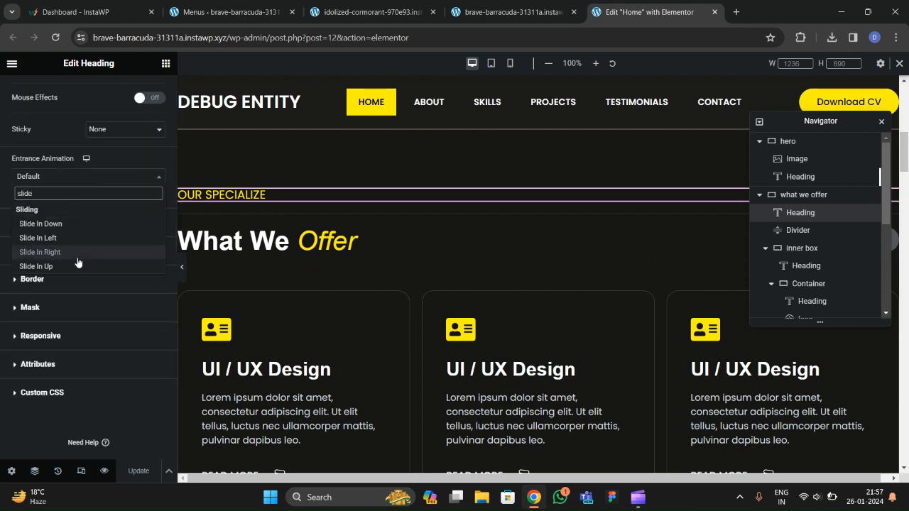
{"action": "left_click", "coordinate": [35, 266]}
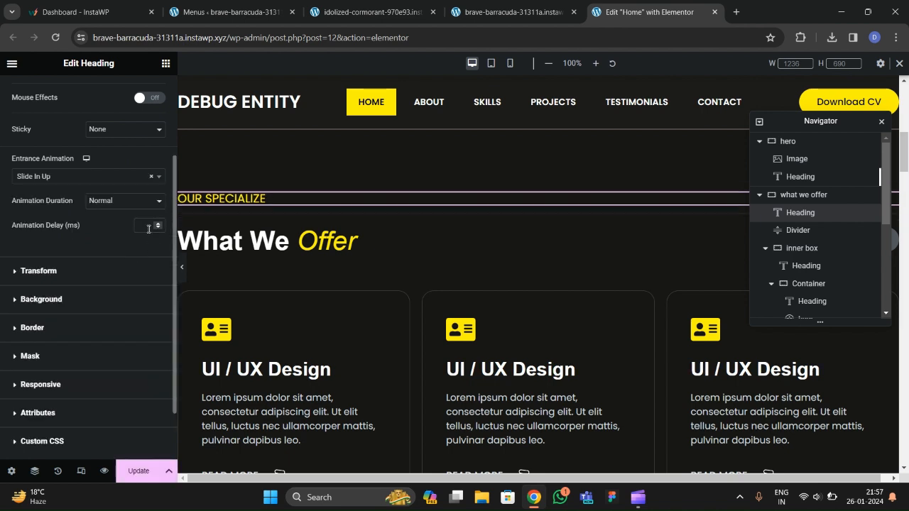
{"action": "type", "text": "100"}
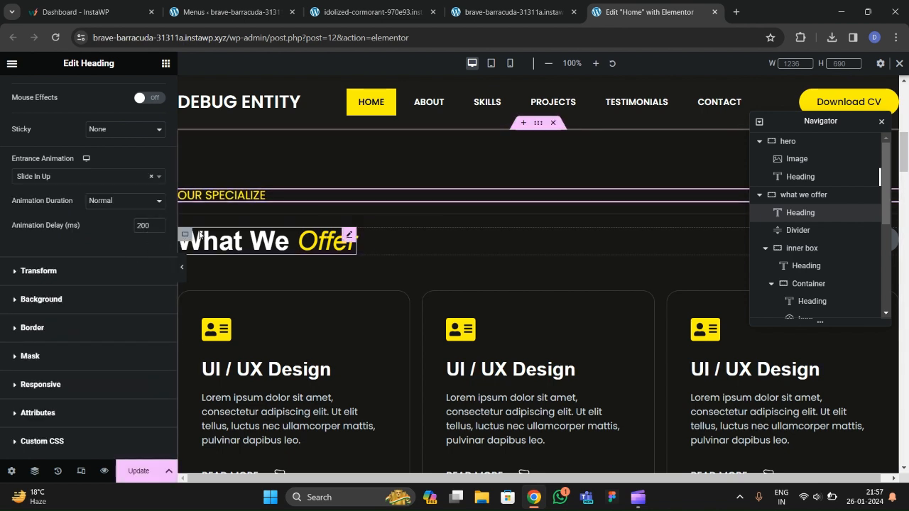
Give the What We Offer heading a Zoom In entrance animation with a 400 ms delay.
{"action": "left_click", "coordinate": [332, 240]}
{"action": "left_click", "coordinate": [144, 92]}
{"action": "scroll", "coordinate": [51, 213], "scroll_direction": "down", "scroll_amount": 5}
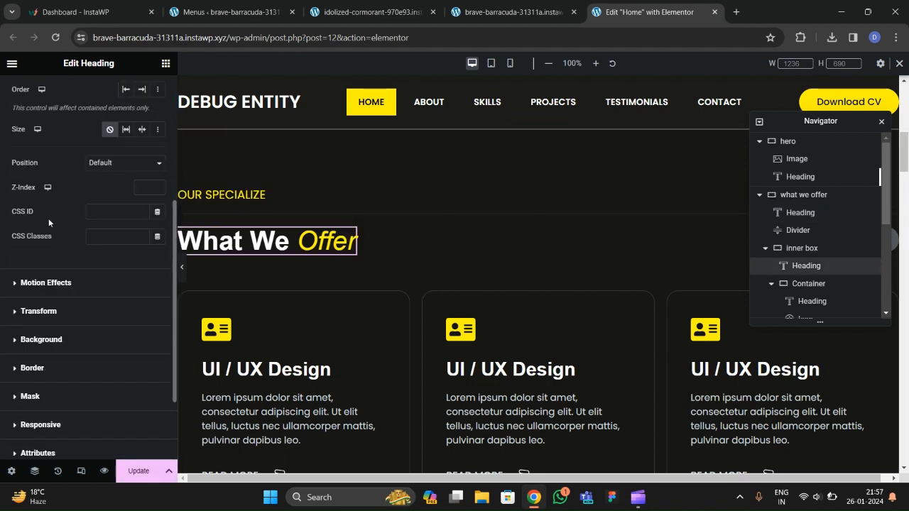
{"action": "left_click", "coordinate": [32, 179]}
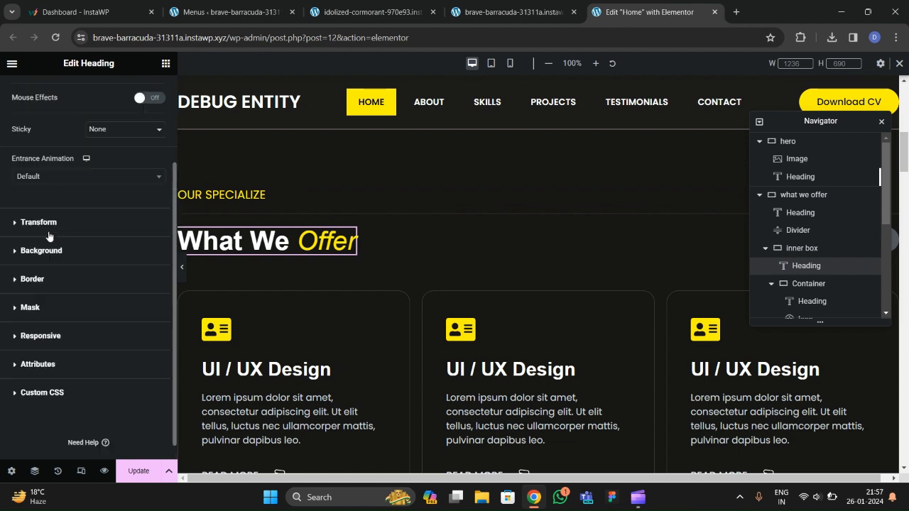
{"action": "left_click", "coordinate": [68, 177]}
{"action": "type", "text": "zom"}
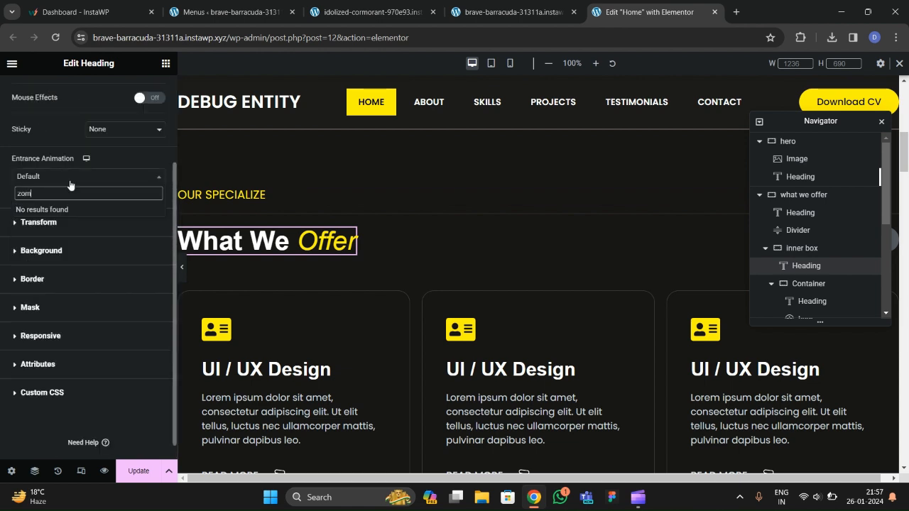
{"action": "key", "text": "BackSpace"}
{"action": "type", "text": "om"}
{"action": "key", "text": "Return"}
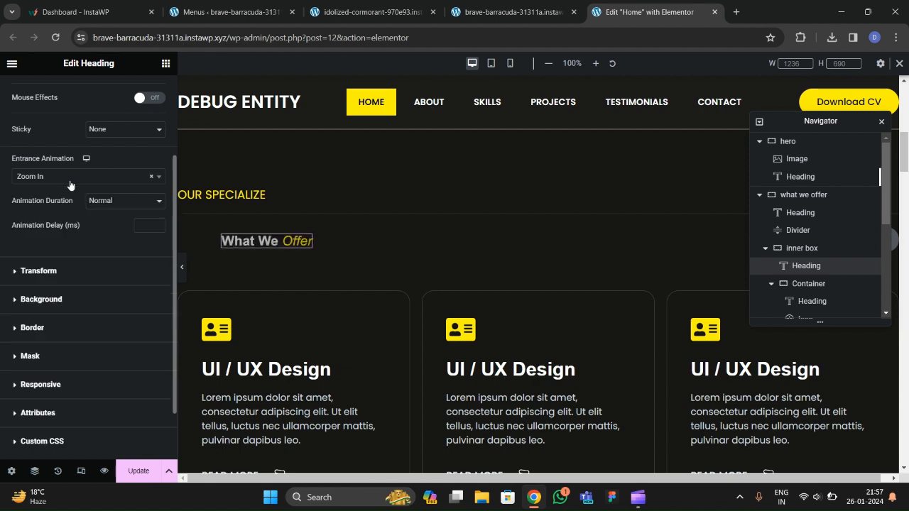
{"action": "left_click", "coordinate": [147, 225]}
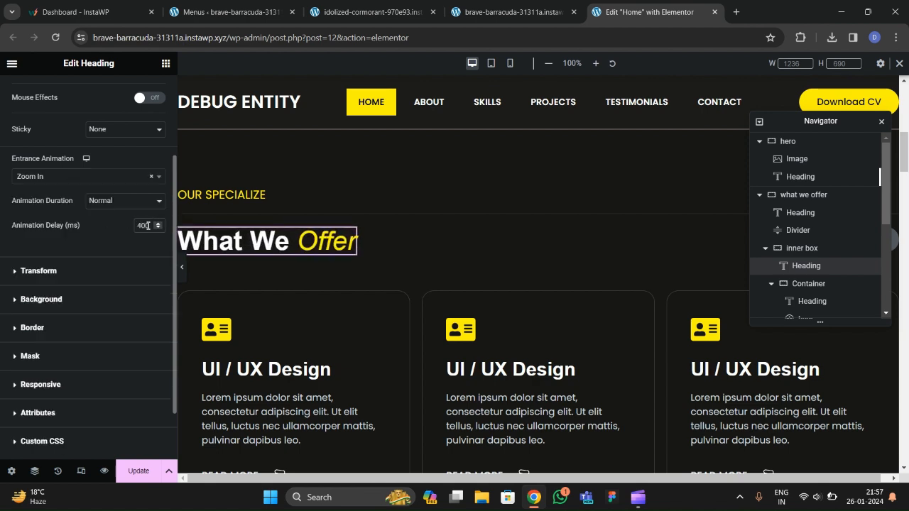
{"action": "type", "text": "400"}
{"action": "scroll", "coordinate": [292, 257], "scroll_direction": "down", "scroll_amount": 2}
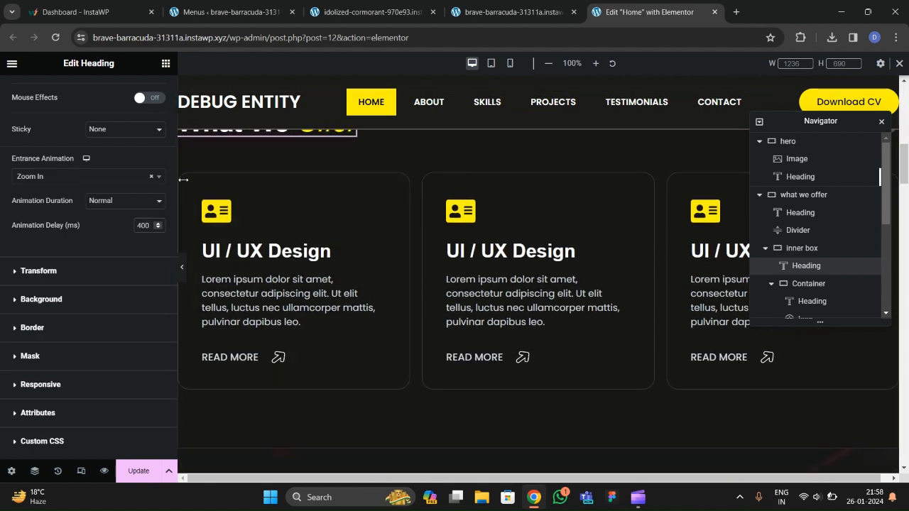
{"action": "left_click", "coordinate": [186, 180]}
Make the first service card Slide In Up with a 600 ms delay.
{"action": "scroll", "coordinate": [99, 229], "scroll_direction": "down", "scroll_amount": 5}
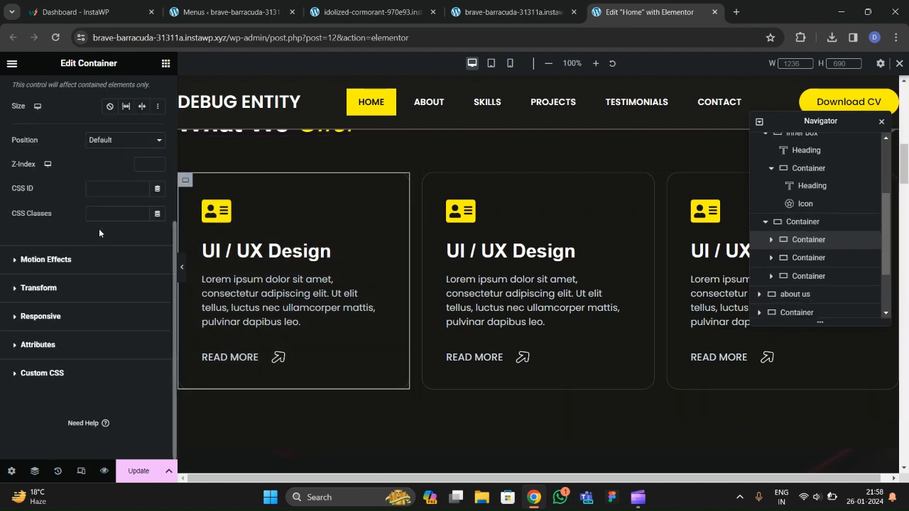
{"action": "left_click", "coordinate": [44, 260]}
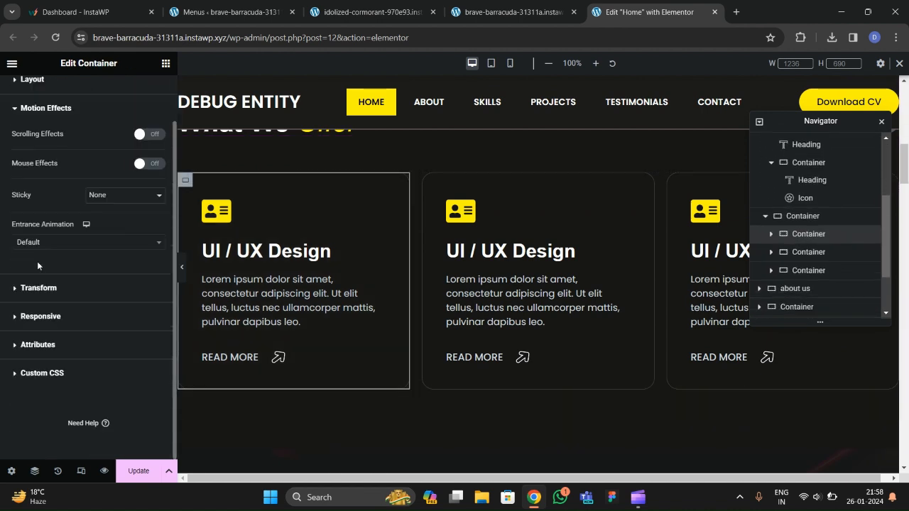
{"action": "left_click", "coordinate": [39, 243]}
{"action": "type", "text": "slide"}
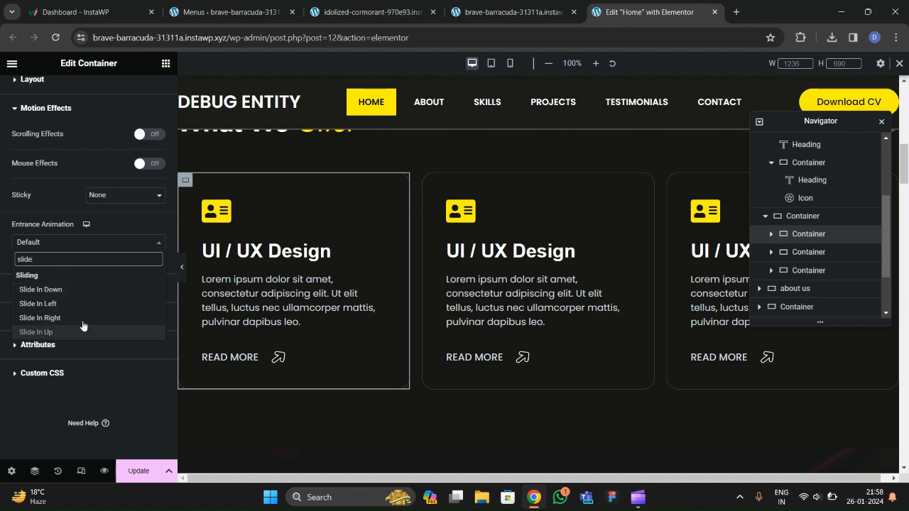
{"action": "left_click", "coordinate": [35, 331]}
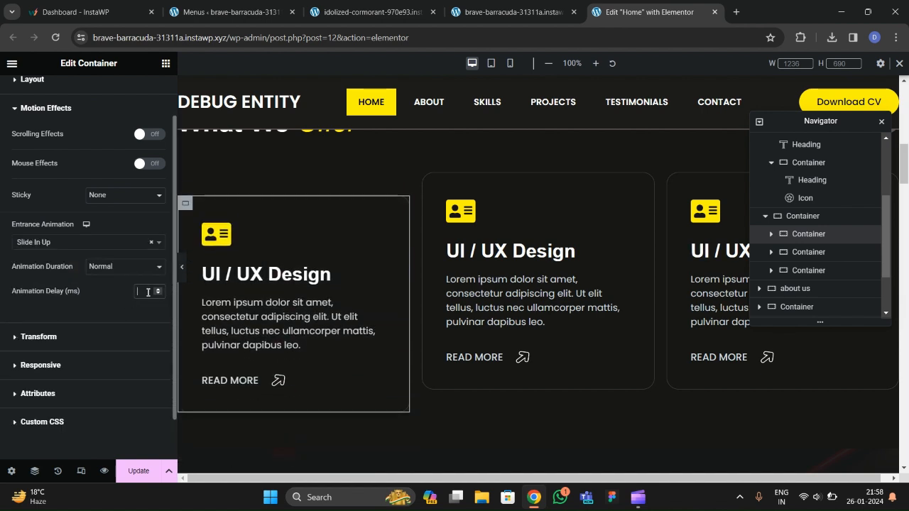
{"action": "left_click", "coordinate": [148, 292]}
{"action": "type", "text": "600"}
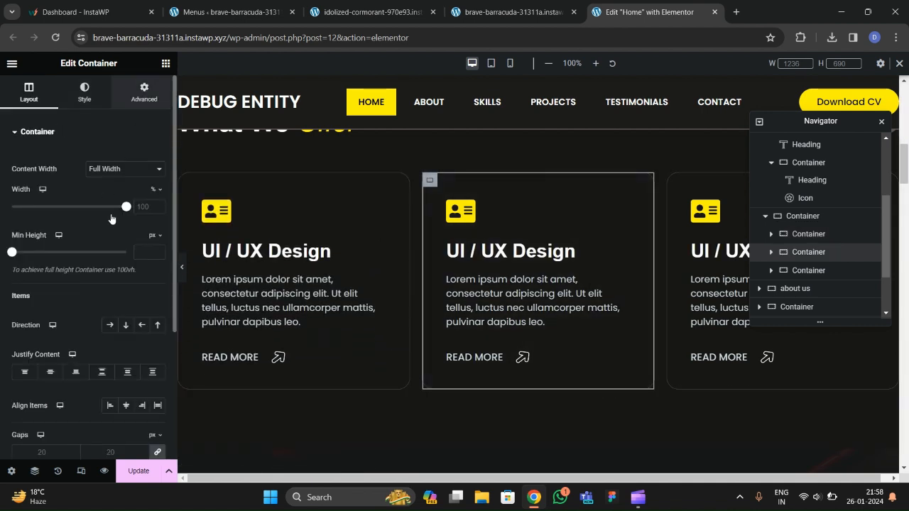
Make the second service card Slide In Up with an 800 ms delay.
{"action": "left_click", "coordinate": [144, 92]}
{"action": "scroll", "coordinate": [76, 255], "scroll_direction": "down", "scroll_amount": 8}
{"action": "left_click", "coordinate": [51, 266]}
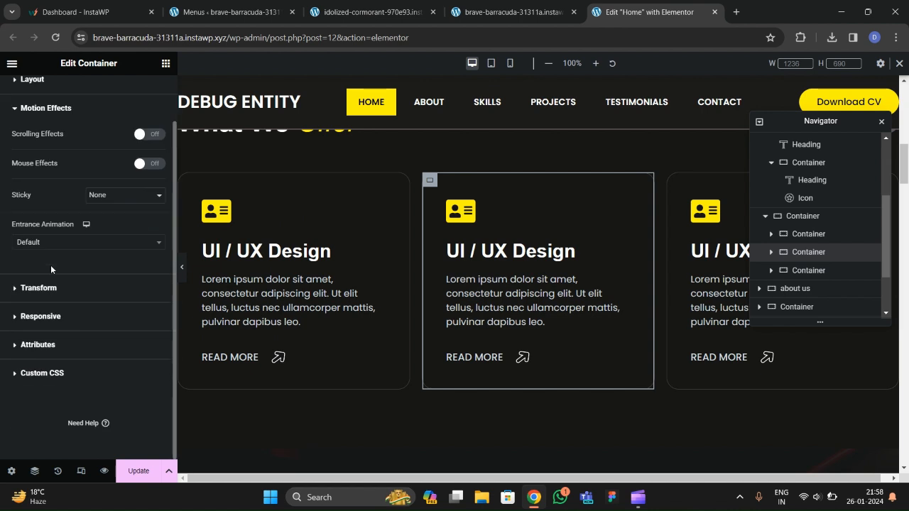
{"action": "left_click", "coordinate": [51, 242]}
{"action": "type", "text": "slide"}
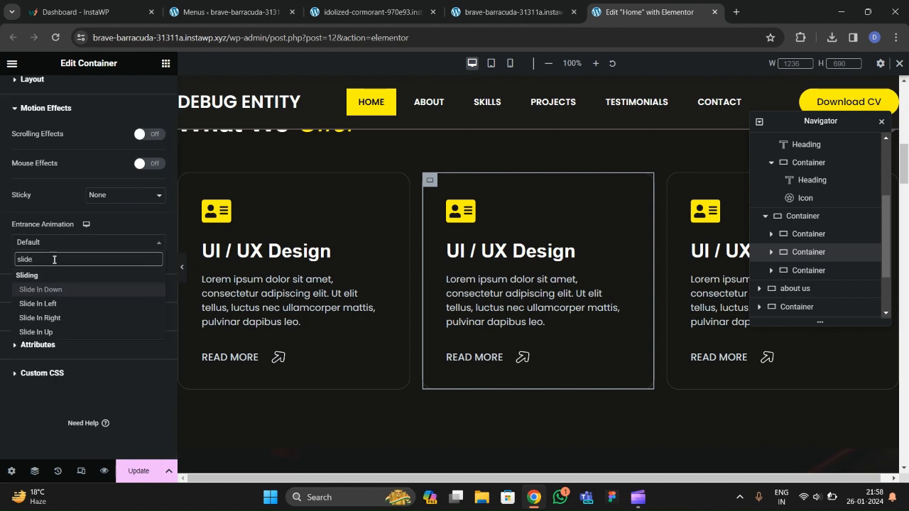
{"action": "left_click", "coordinate": [63, 333]}
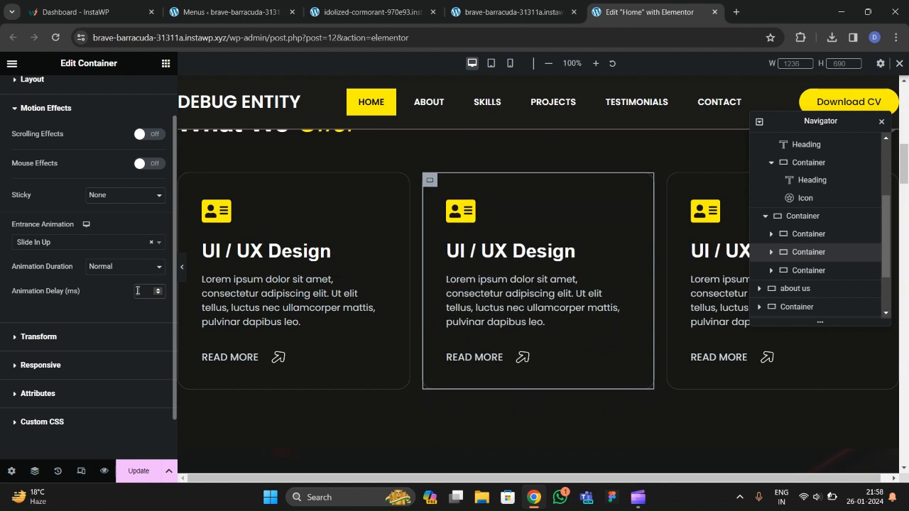
{"action": "type", "text": "800"}
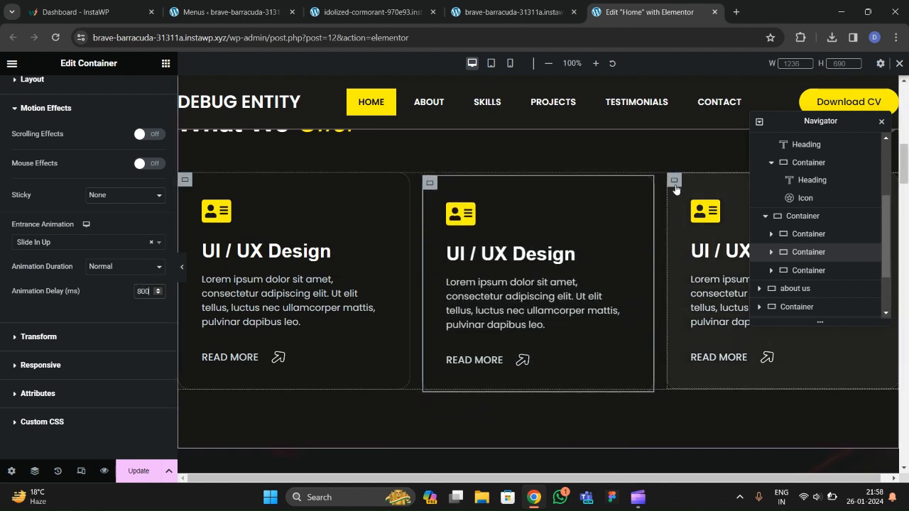
Make the third service card Slide In Up with a 1000 ms delay and update the page.
{"action": "left_click", "coordinate": [675, 180]}
{"action": "left_click", "coordinate": [144, 93]}
{"action": "scroll", "coordinate": [110, 239], "scroll_direction": "down", "scroll_amount": 4}
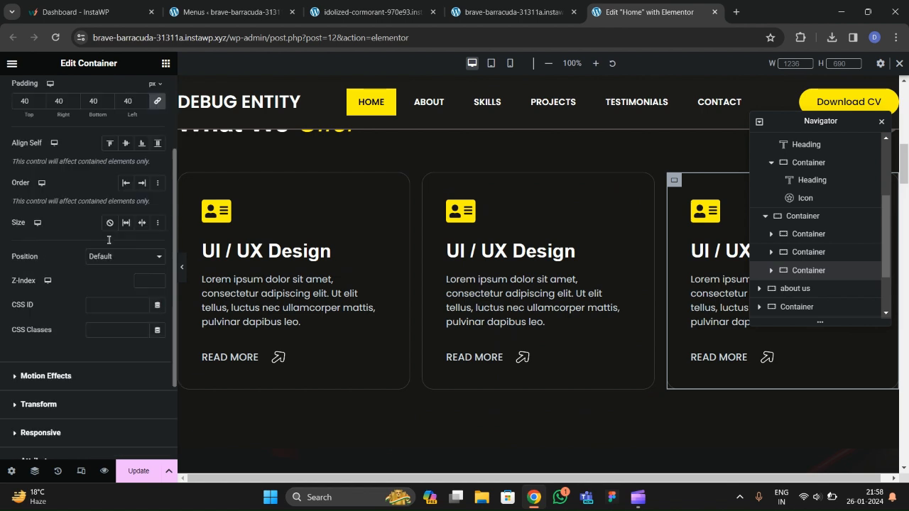
{"action": "left_click", "coordinate": [52, 260]}
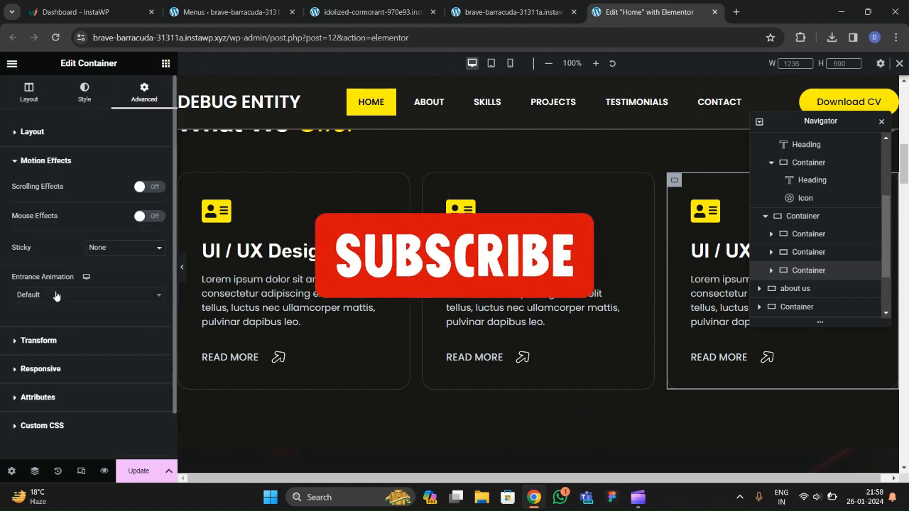
{"action": "left_click", "coordinate": [57, 294]}
{"action": "type", "text": "slide"}
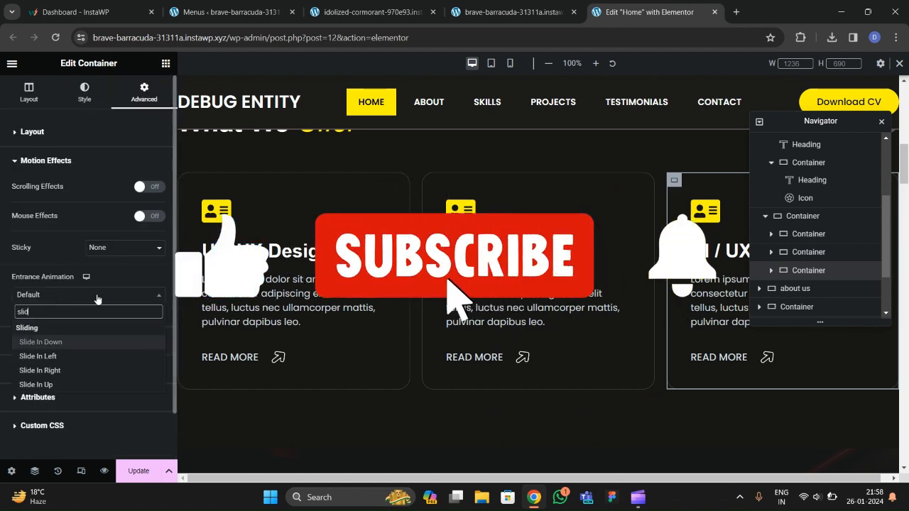
{"action": "left_click", "coordinate": [88, 382]}
{"action": "left_click", "coordinate": [143, 343]}
{"action": "type", "text": "1000"}
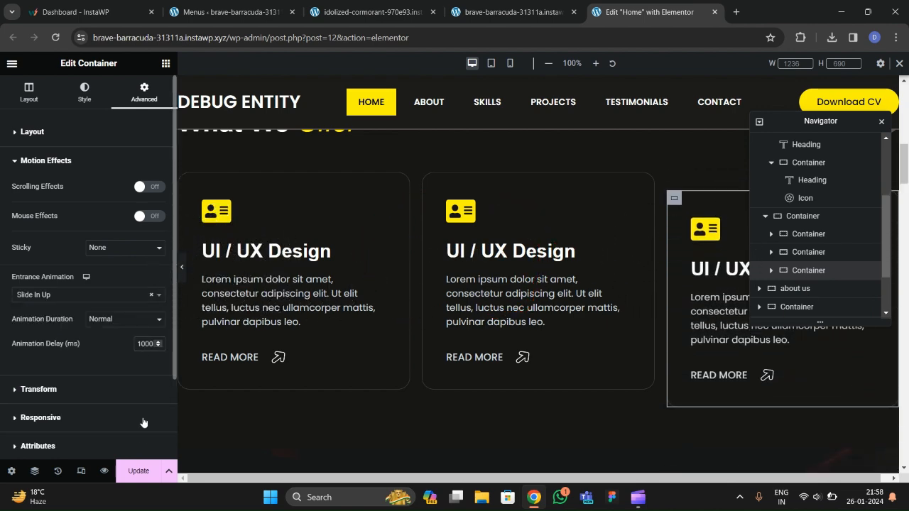
{"action": "left_click", "coordinate": [138, 468]}
{"action": "scroll", "coordinate": [367, 259], "scroll_direction": "up", "scroll_amount": 10}
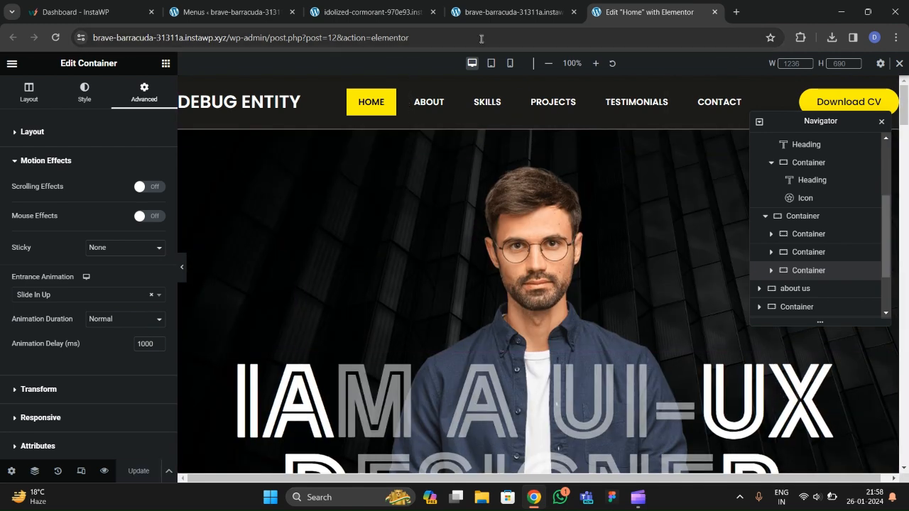
Scroll through the live home page to review the entrance animations, then return to the top.
{"action": "left_click", "coordinate": [494, 18]}
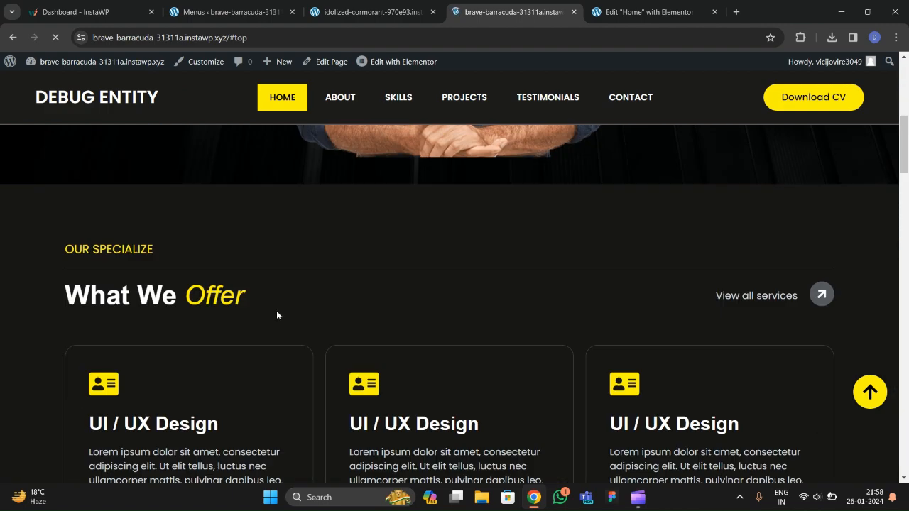
{"action": "scroll", "coordinate": [344, 287], "scroll_direction": "down", "scroll_amount": 3}
{"action": "scroll", "coordinate": [344, 287], "scroll_direction": "up", "scroll_amount": 3}
{"action": "scroll", "coordinate": [342, 290], "scroll_direction": "down", "scroll_amount": 3}
{"action": "scroll", "coordinate": [338, 292], "scroll_direction": "up", "scroll_amount": 3}
{"action": "scroll", "coordinate": [335, 288], "scroll_direction": "down", "scroll_amount": 5}
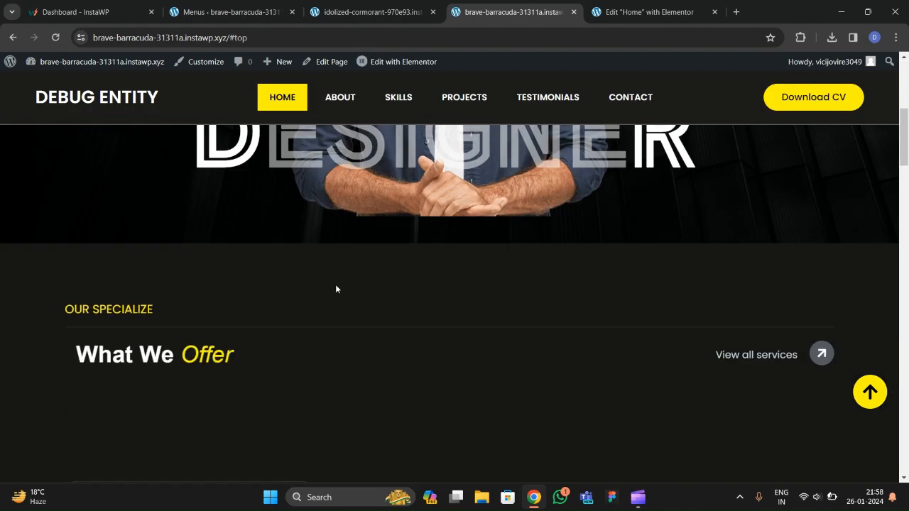
{"action": "scroll", "coordinate": [467, 287], "scroll_direction": "down", "scroll_amount": 1}
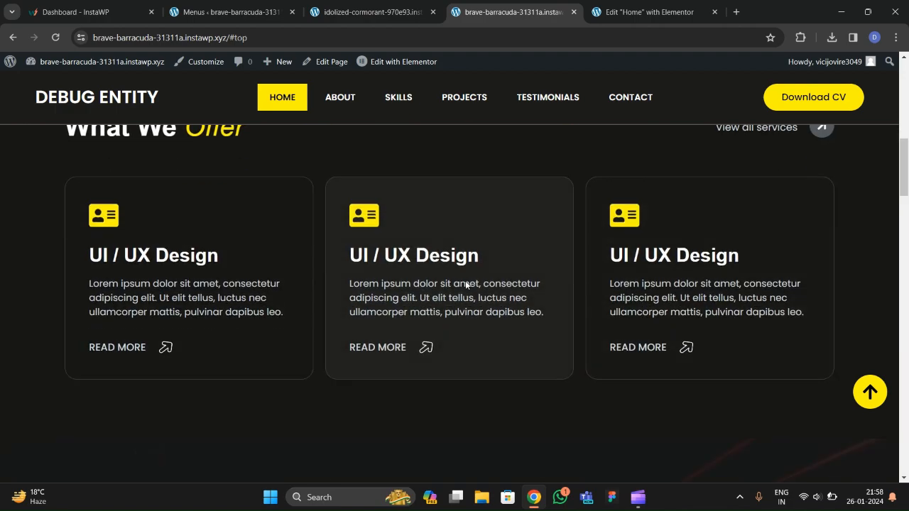
{"action": "scroll", "coordinate": [466, 284], "scroll_direction": "up", "scroll_amount": 5}
{"action": "scroll", "coordinate": [465, 284], "scroll_direction": "down", "scroll_amount": 8}
{"action": "scroll", "coordinate": [465, 285], "scroll_direction": "down", "scroll_amount": 10}
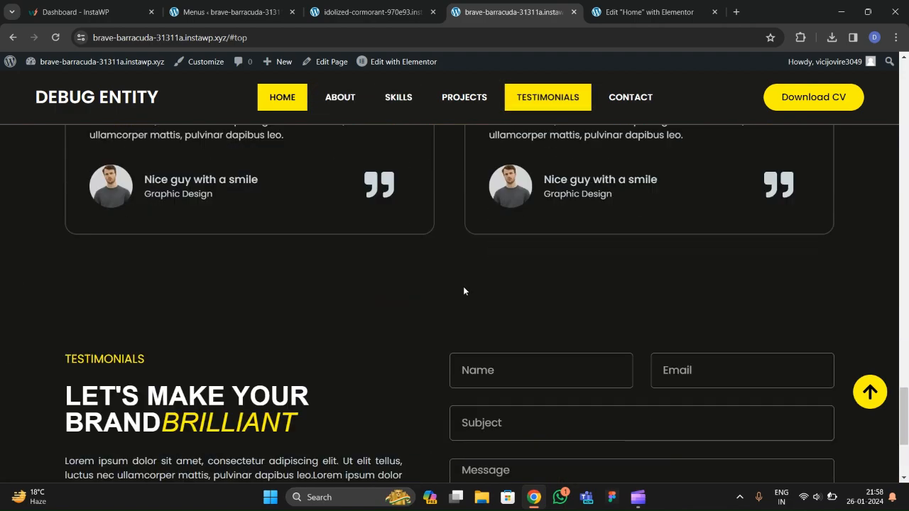
{"action": "left_click", "coordinate": [873, 399]}
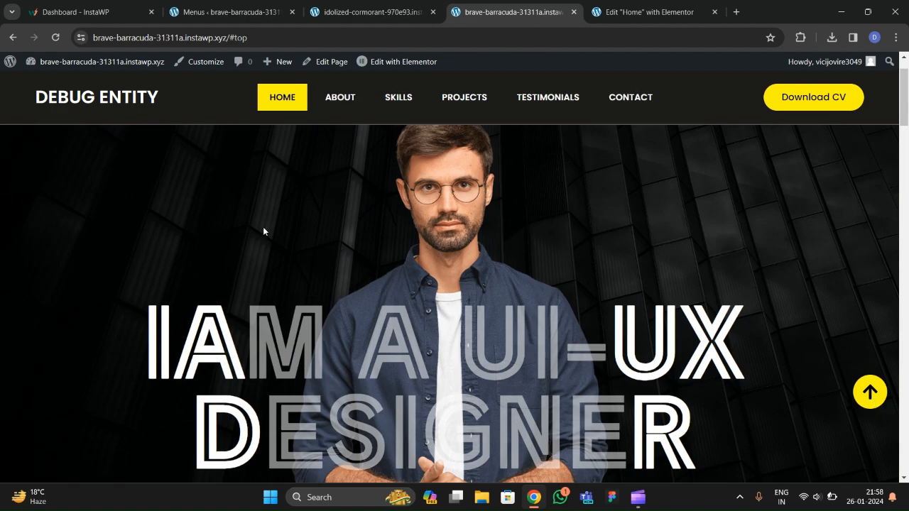
Open and close the off-canvas hamburger menu in DevTools phone view, then close DevTools.
{"action": "right_click", "coordinate": [263, 231]}
{"action": "left_click", "coordinate": [308, 442]}
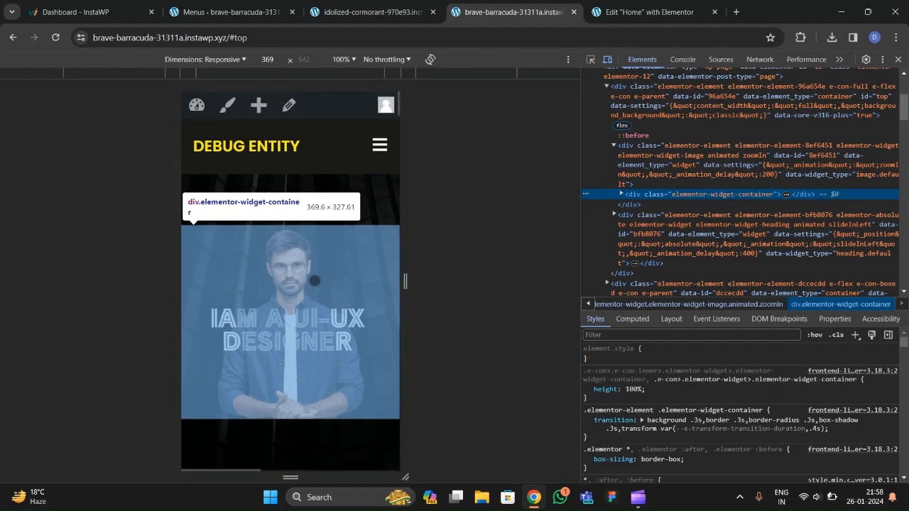
{"action": "left_click", "coordinate": [379, 146]}
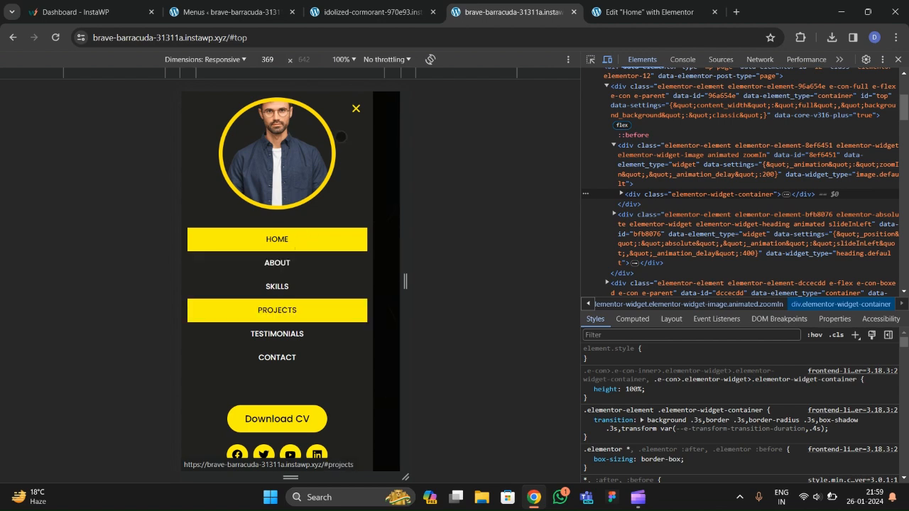
{"action": "left_click", "coordinate": [357, 108]}
{"action": "scroll", "coordinate": [336, 242], "scroll_direction": "down", "scroll_amount": 3}
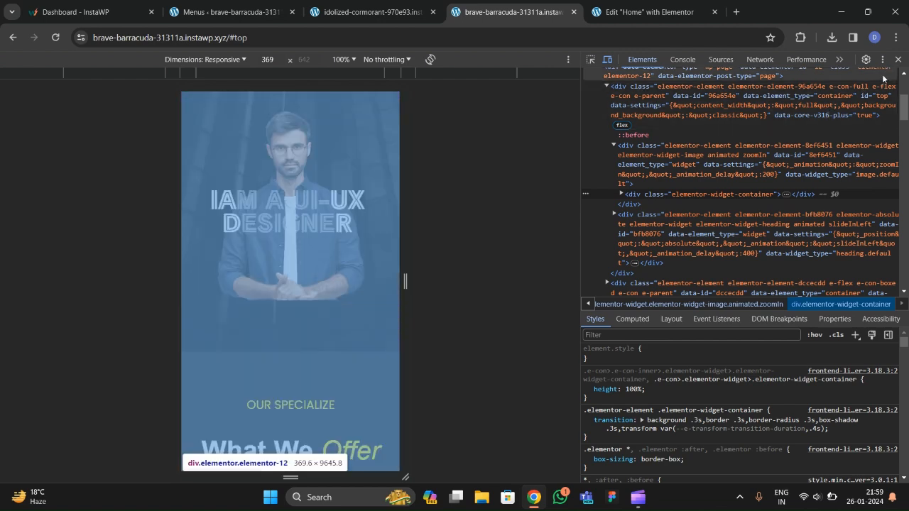
{"action": "left_click", "coordinate": [898, 59]}
Scroll the full-width page from the hero down to the contact form.
{"action": "scroll", "coordinate": [454, 301], "scroll_direction": "down", "scroll_amount": 5}
{"action": "scroll", "coordinate": [454, 301], "scroll_direction": "up", "scroll_amount": 3}
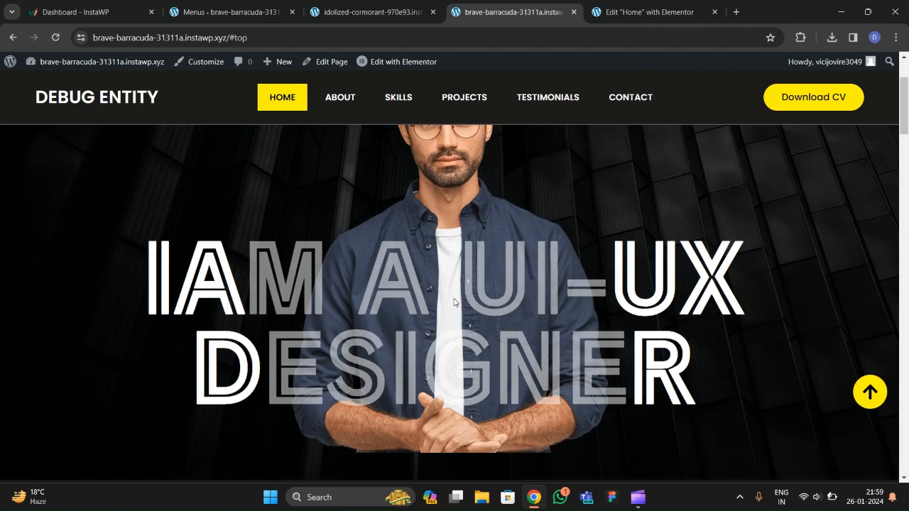
{"action": "scroll", "coordinate": [450, 286], "scroll_direction": "up", "scroll_amount": 1}
{"action": "scroll", "coordinate": [450, 288], "scroll_direction": "down", "scroll_amount": 3}
{"action": "scroll", "coordinate": [450, 290], "scroll_direction": "up", "scroll_amount": 2}
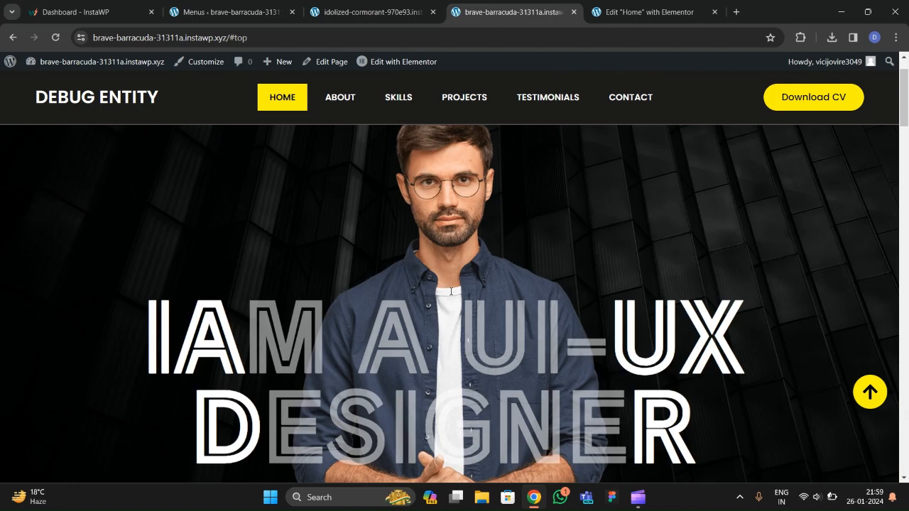
{"action": "scroll", "coordinate": [451, 291], "scroll_direction": "down", "scroll_amount": 4}
{"action": "scroll", "coordinate": [451, 291], "scroll_direction": "down", "scroll_amount": 10}
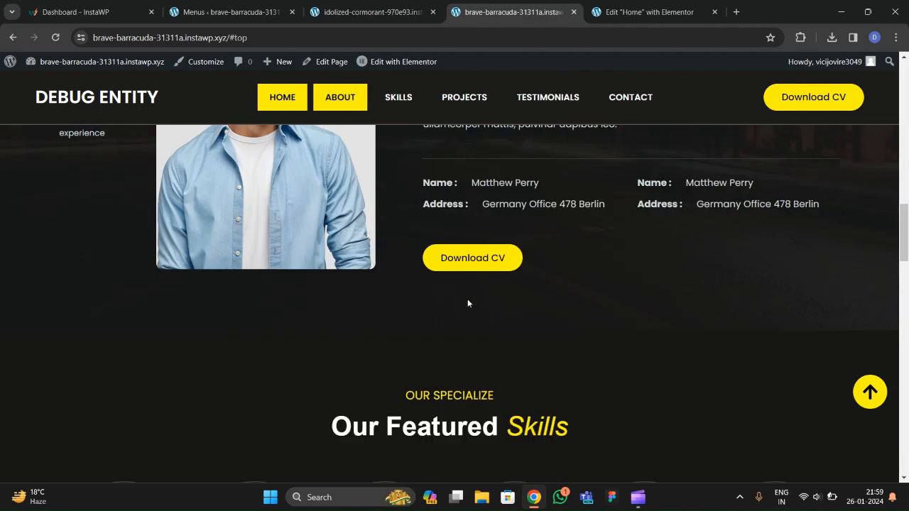
{"action": "scroll", "coordinate": [452, 305], "scroll_direction": "down", "scroll_amount": 15}
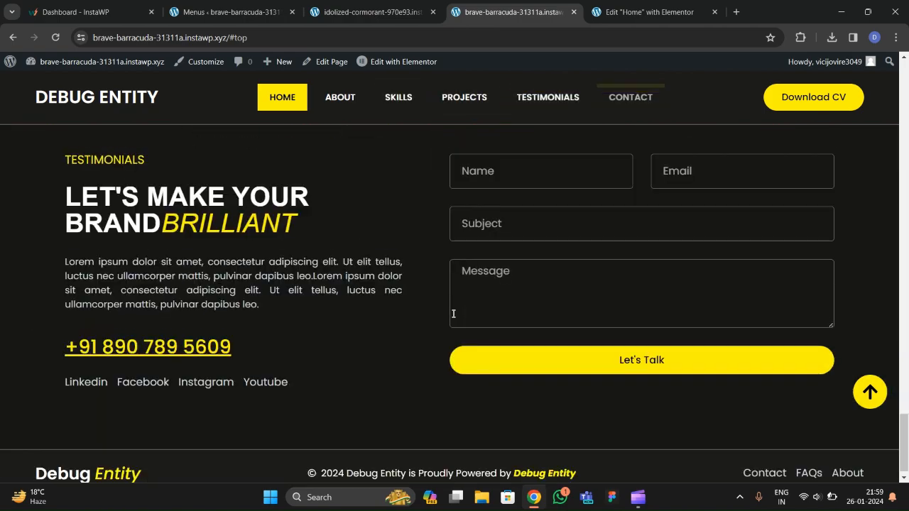
{"action": "scroll", "coordinate": [457, 321], "scroll_direction": "up", "scroll_amount": 12}
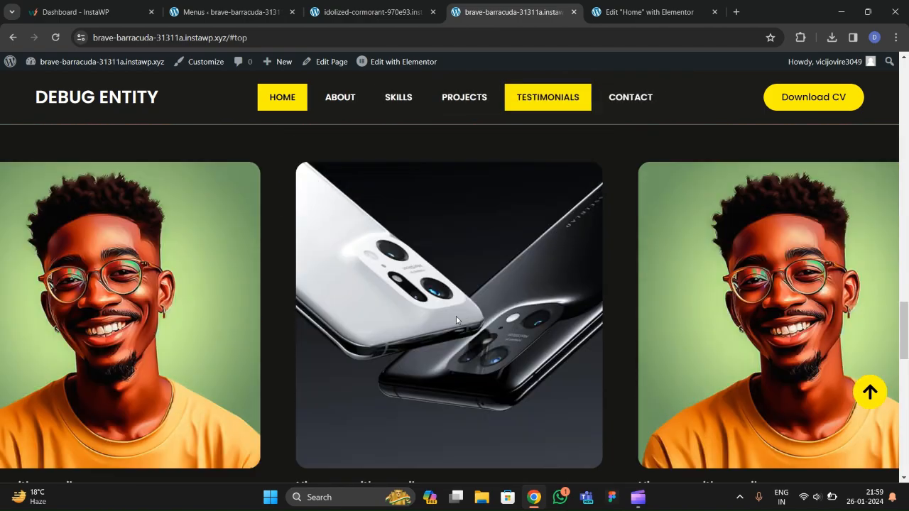